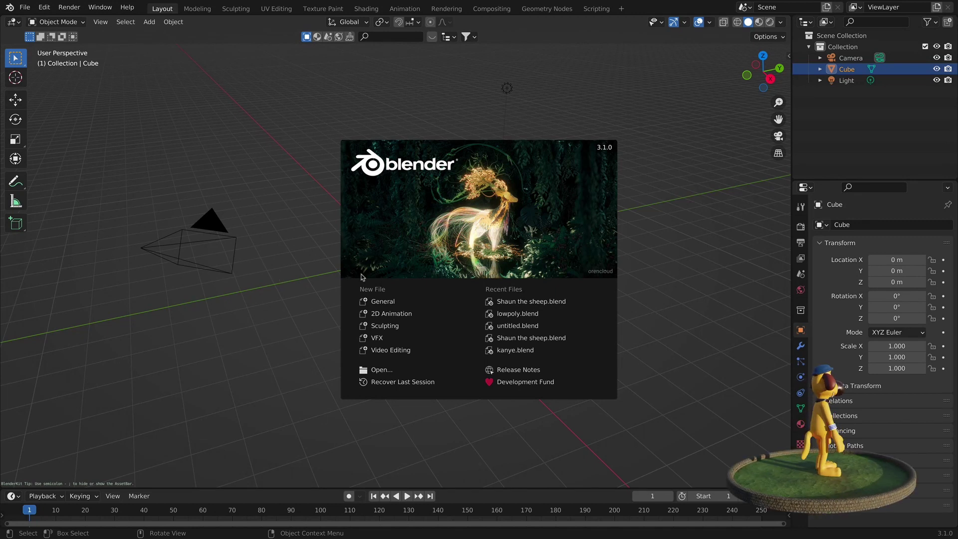
Step: Delete the default camera, cube and light from the scene in front view
click(363, 302)
scroll(434, 186, down, 4)
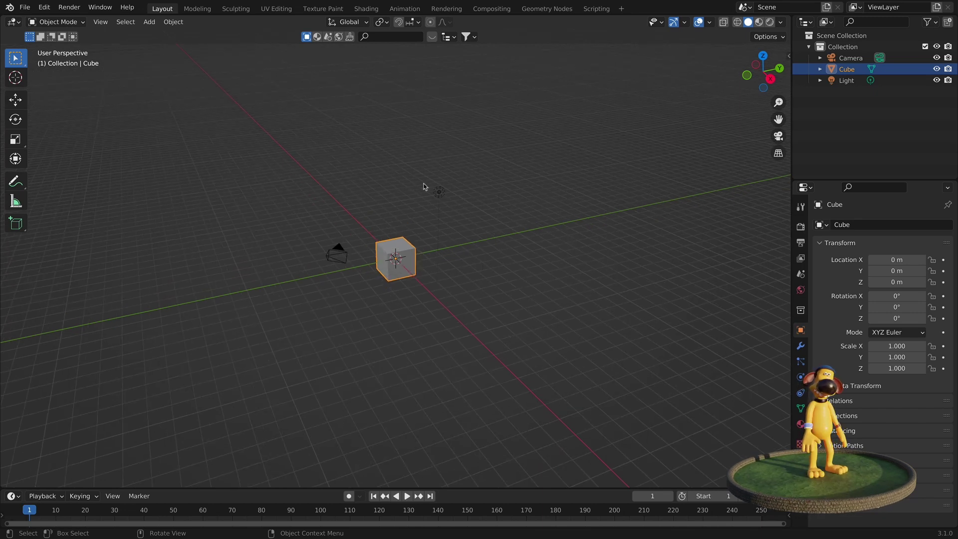
drag(429, 158, 454, 186)
click(338, 253)
key(KP_1)
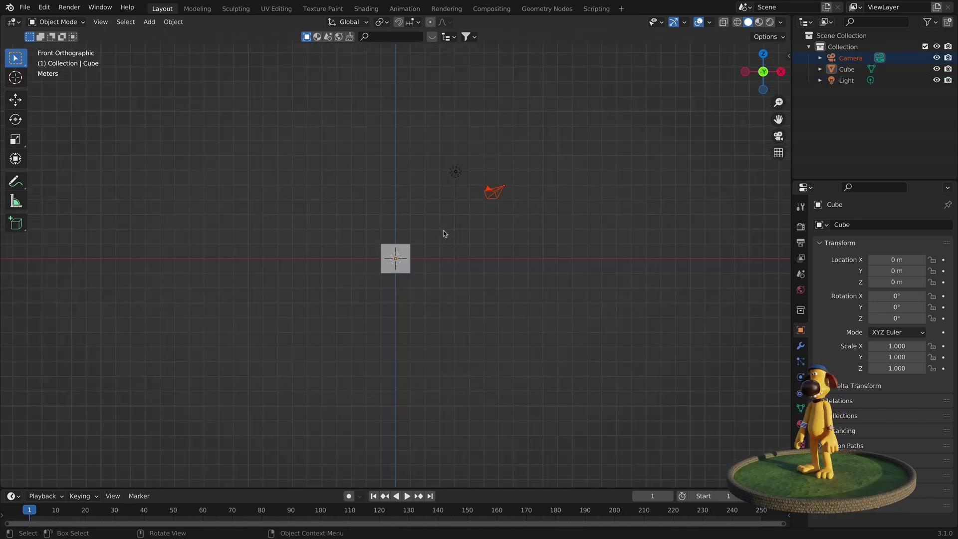
drag(339, 80, 551, 329)
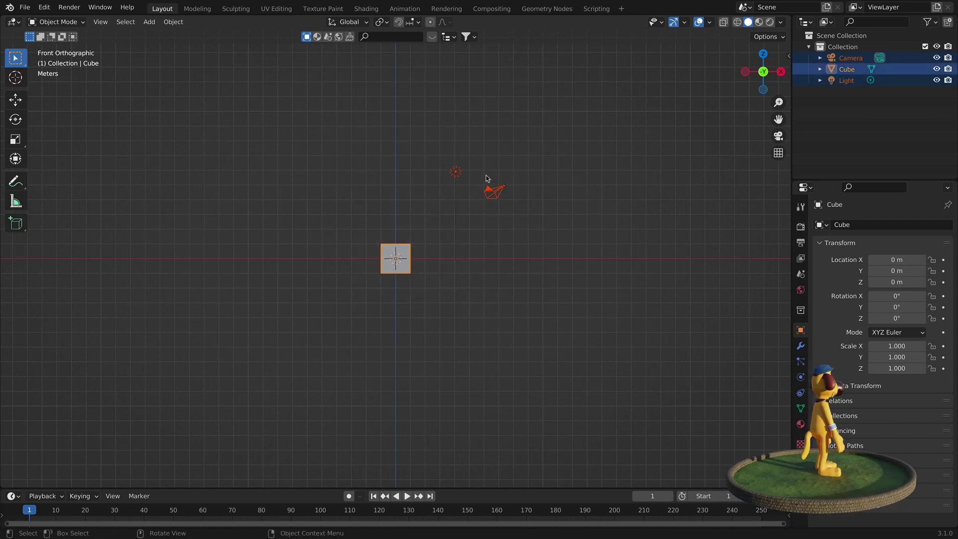
key(x)
click(445, 246)
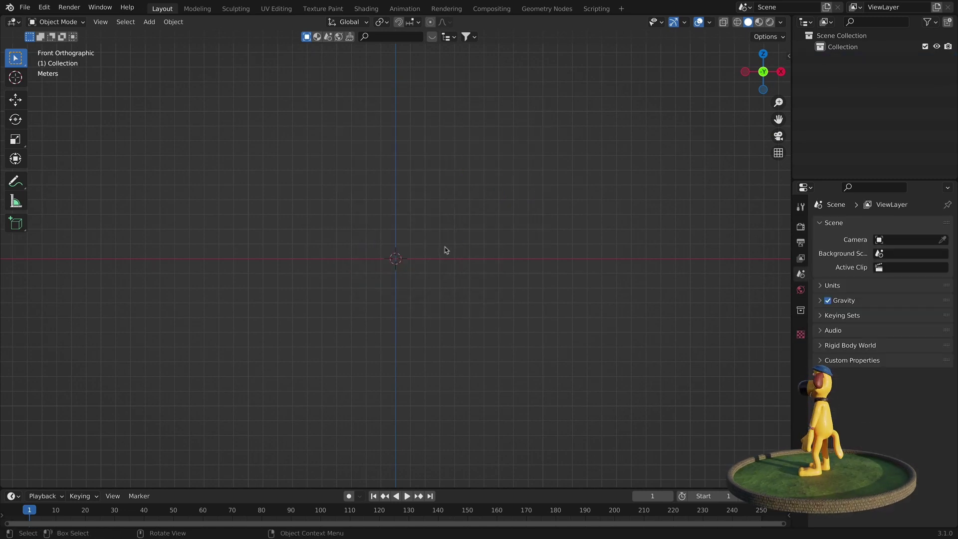
Step: Start the Screencast Keys display and set its text size to 65
key(n)
click(784, 153)
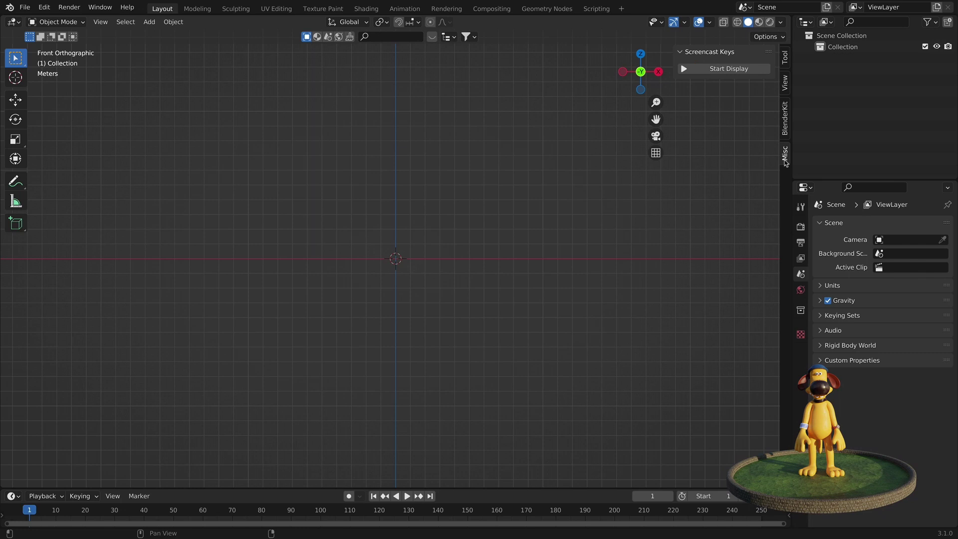
click(719, 70)
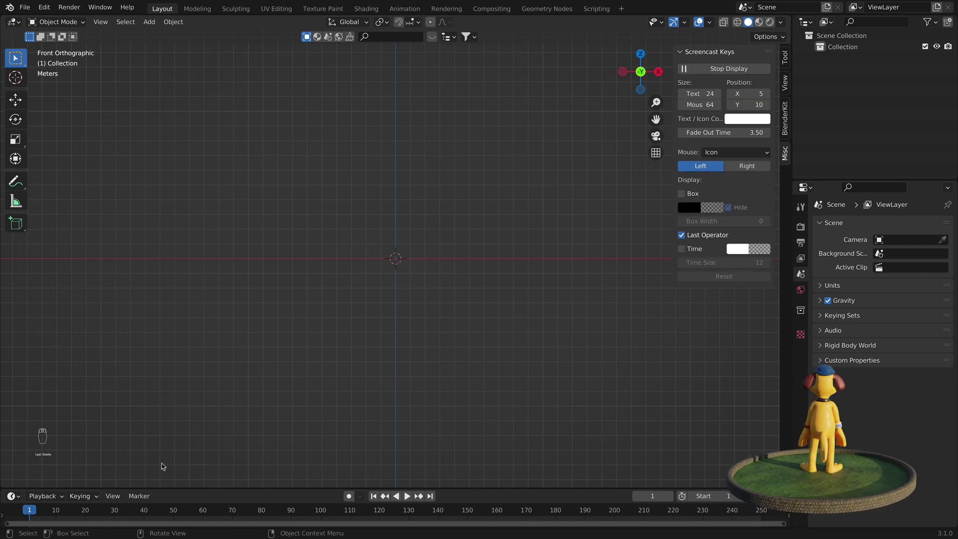
click(701, 94)
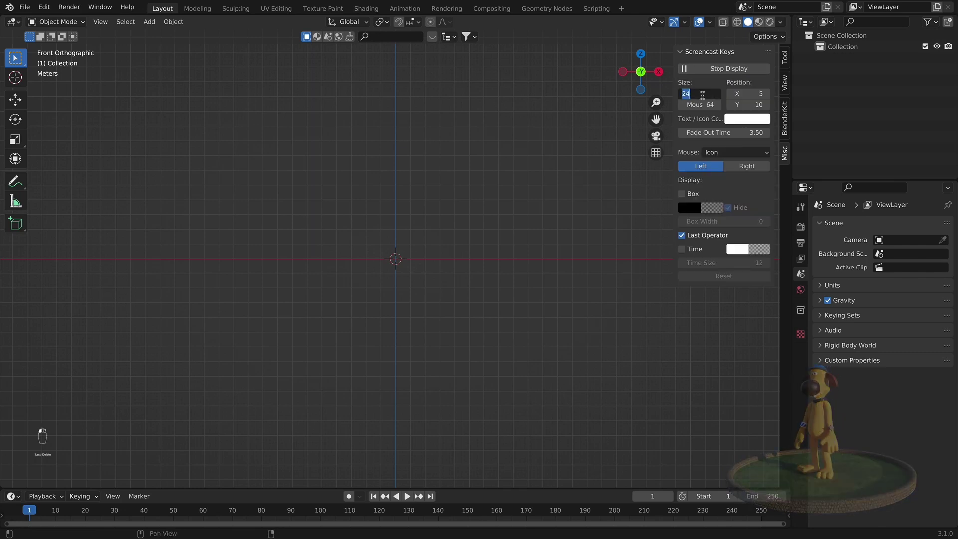
key(Return)
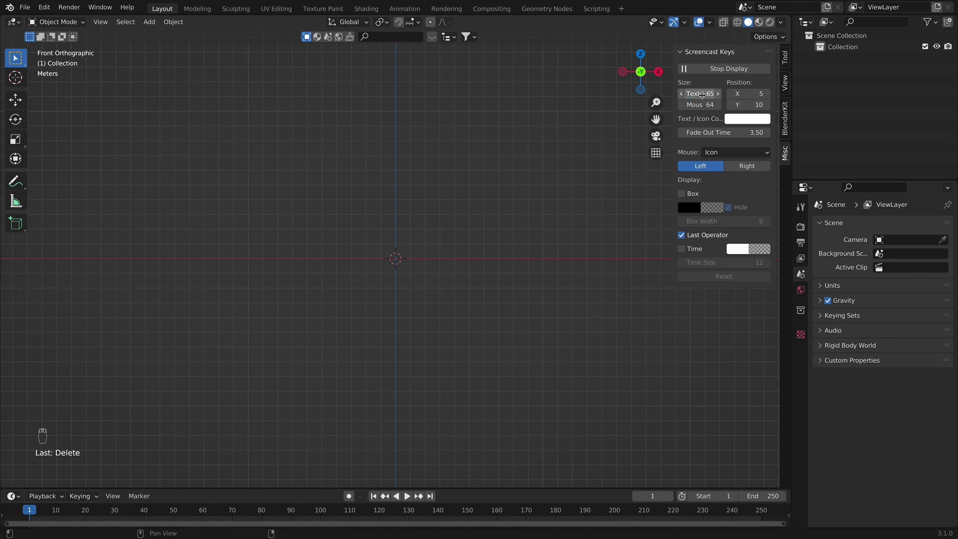
Step: Set the Screencast Keys mouse display to Text and turn off Last Operator
click(719, 153)
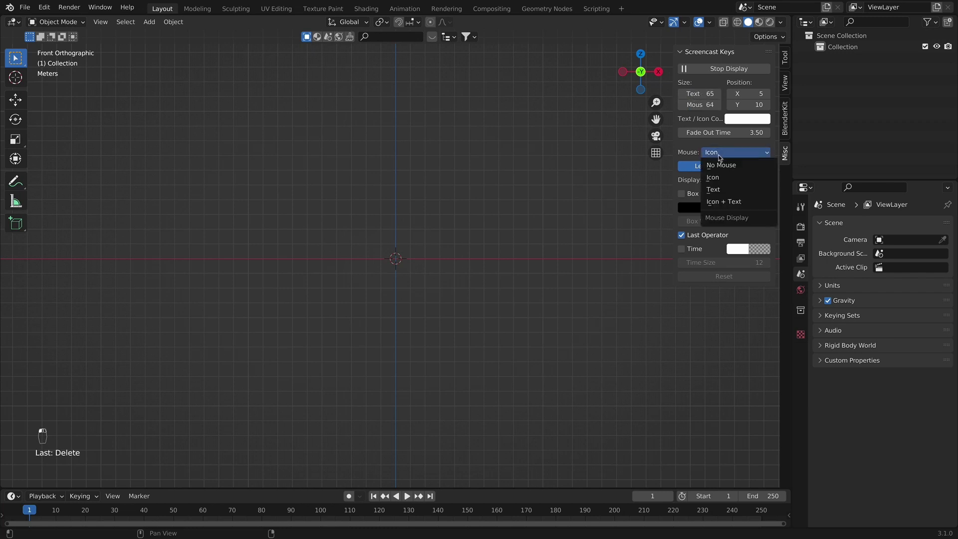
click(712, 190)
click(681, 235)
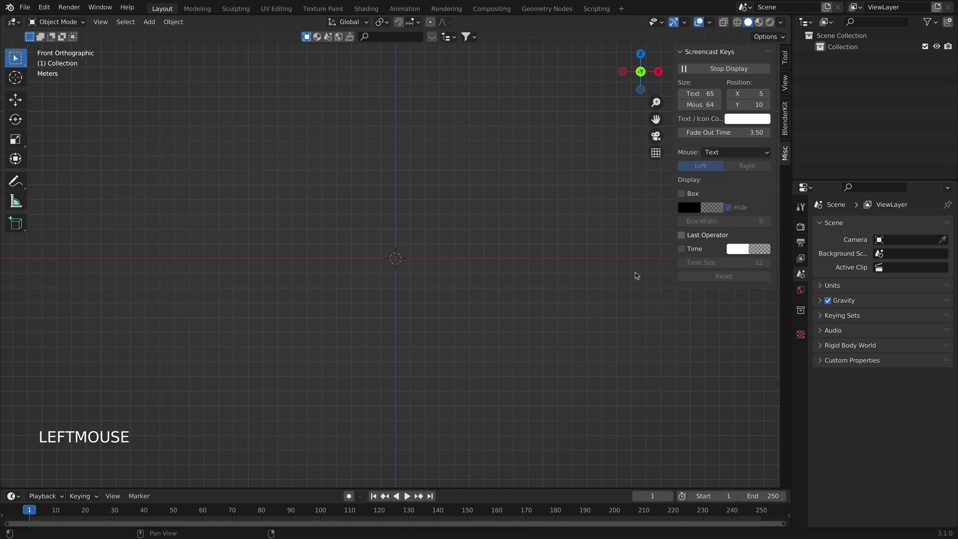
click(244, 415)
Step: Hide the sidebar and centre the front view on the world origin
scroll(260, 434, down, 3)
shift+middle_drag(261, 435, 106, 360)
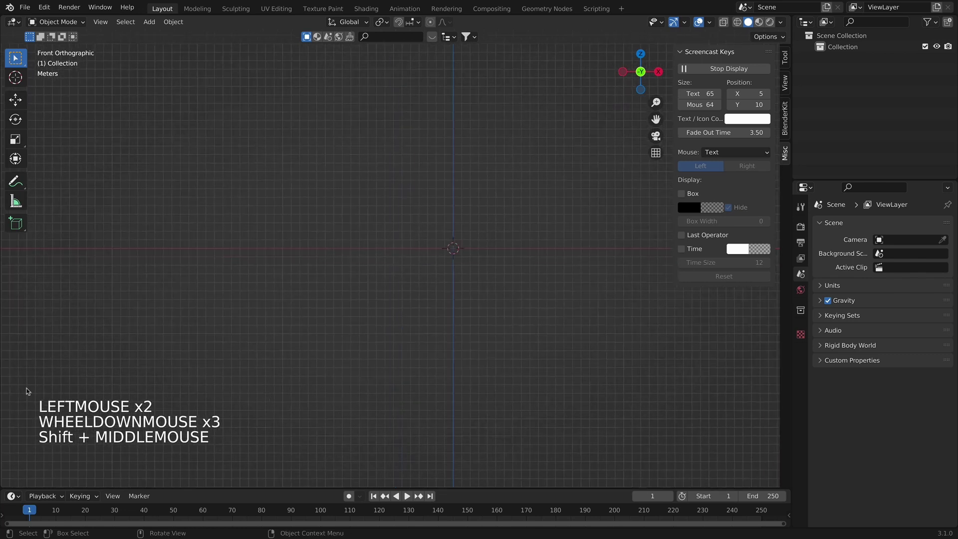
shift+middle_drag(339, 353, 320, 384)
key(KP_1)
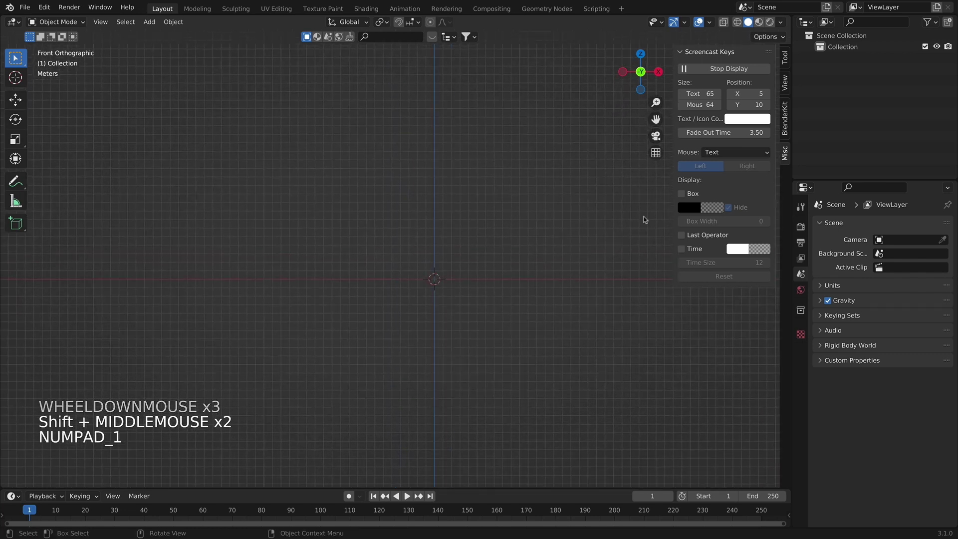
key(KP_1)
key(n)
key(n)
key(n)
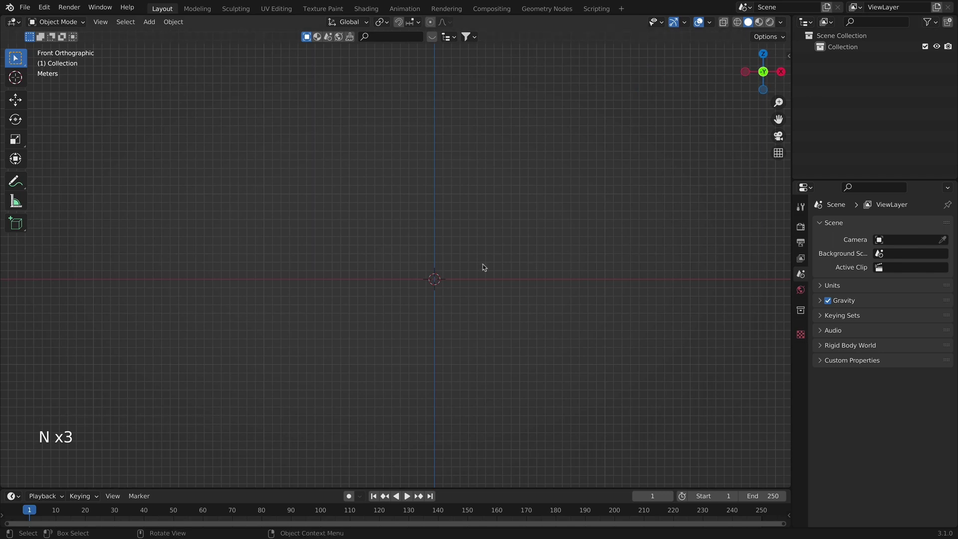
shift+middle_drag(483, 264, 421, 255)
shift+middle_drag(457, 182, 491, 179)
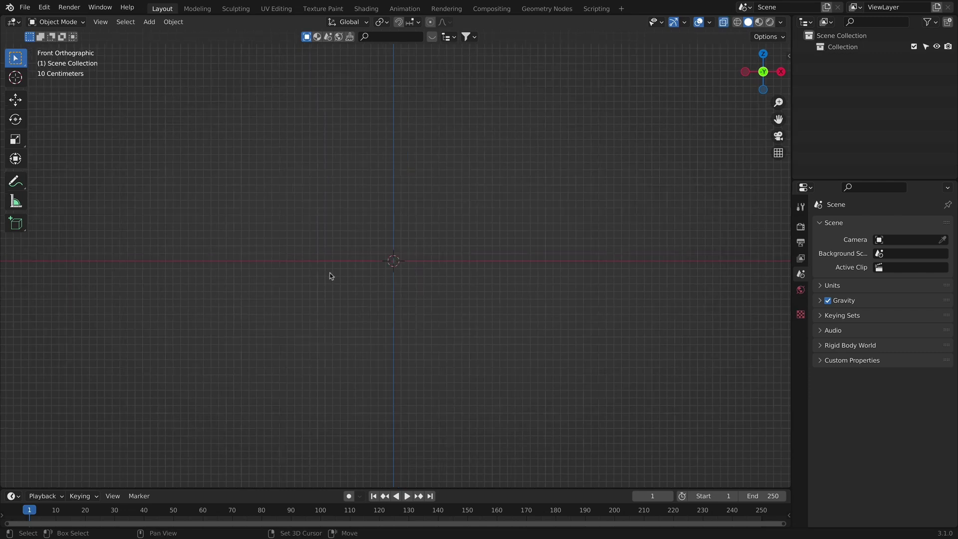
key(shift+a)
key(shift+a)
mouse_move(402, 257)
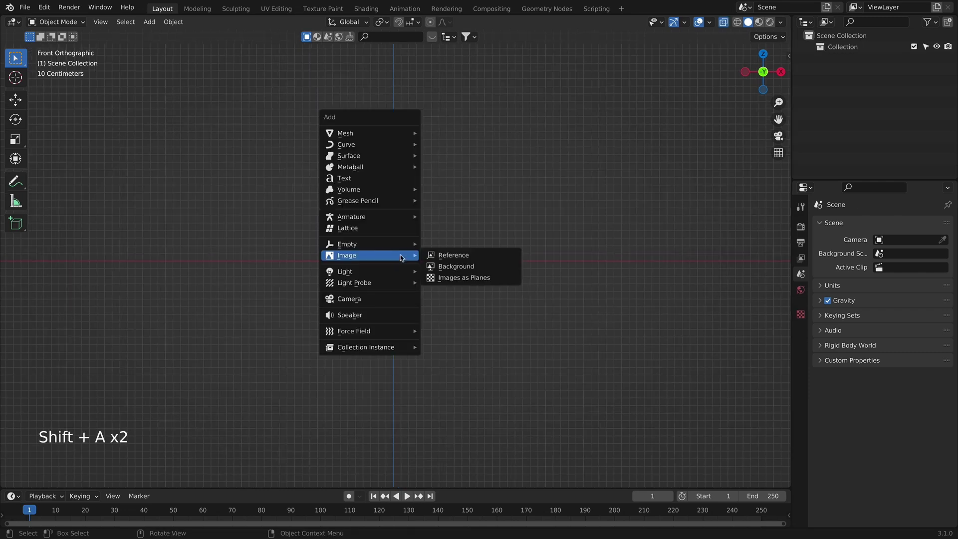
click(452, 265)
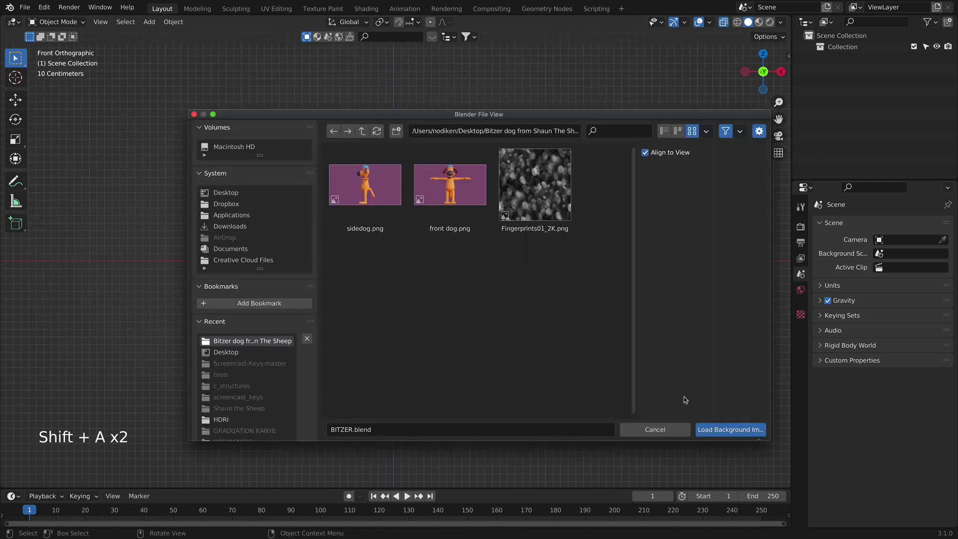
click(655, 429)
Step: Load front dog.png as a reference image aligned to the front view
key(shift+a)
mouse_move(324, 242)
click(459, 251)
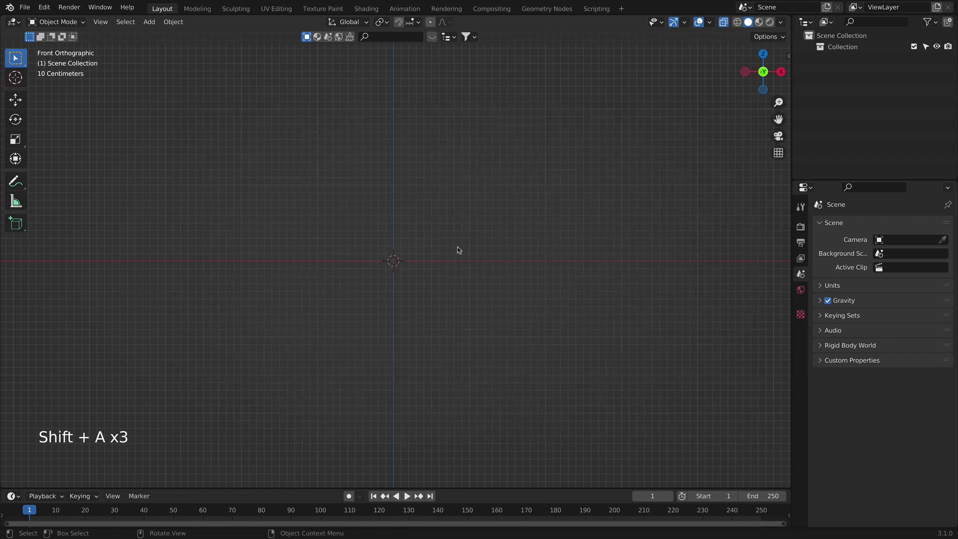
click(435, 217)
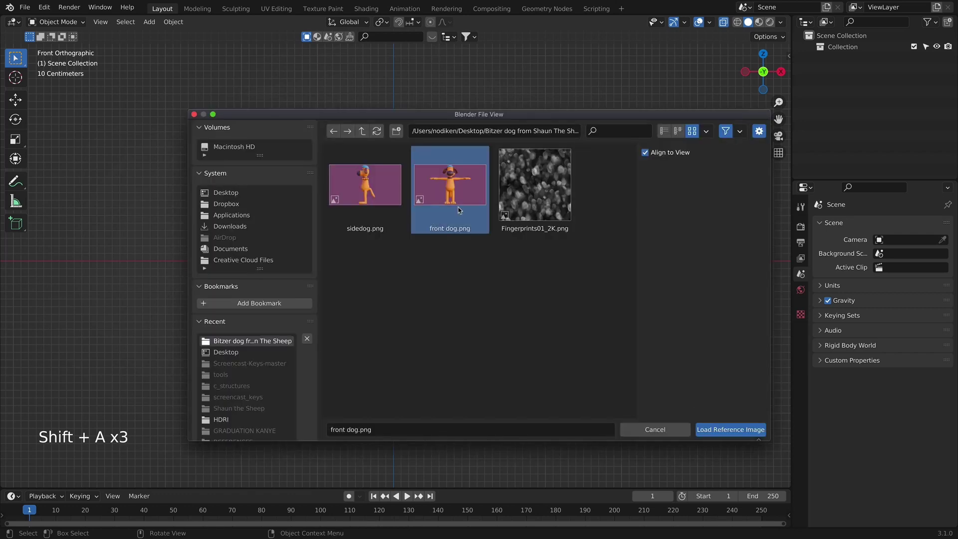
click(720, 432)
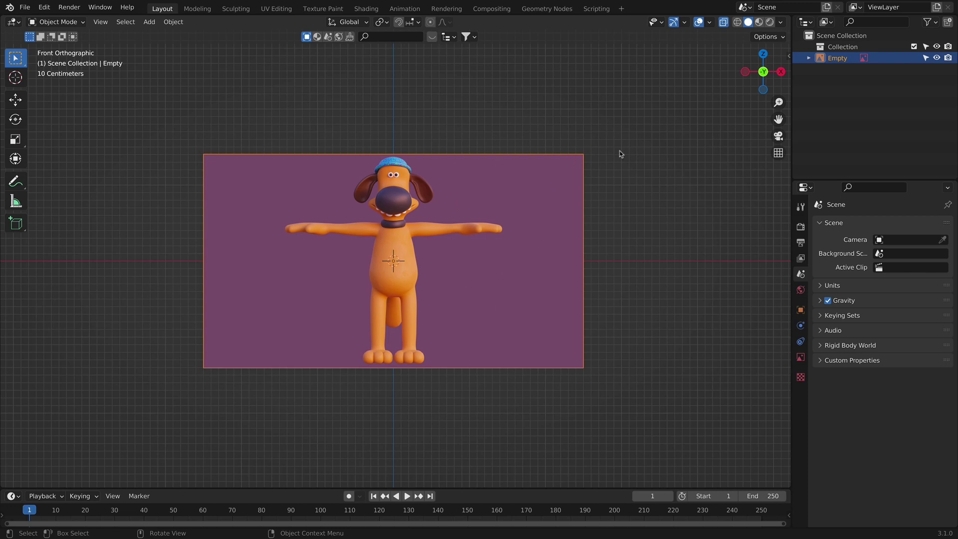
Step: Load sidedog.png as a reference image aligned to the right side view
shift+middle_drag(494, 263, 521, 285)
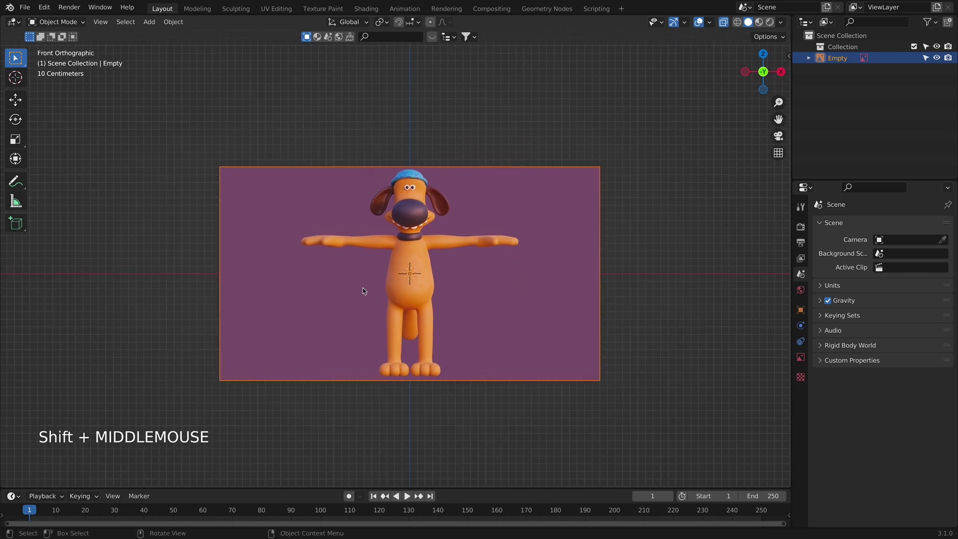
key(KP_3)
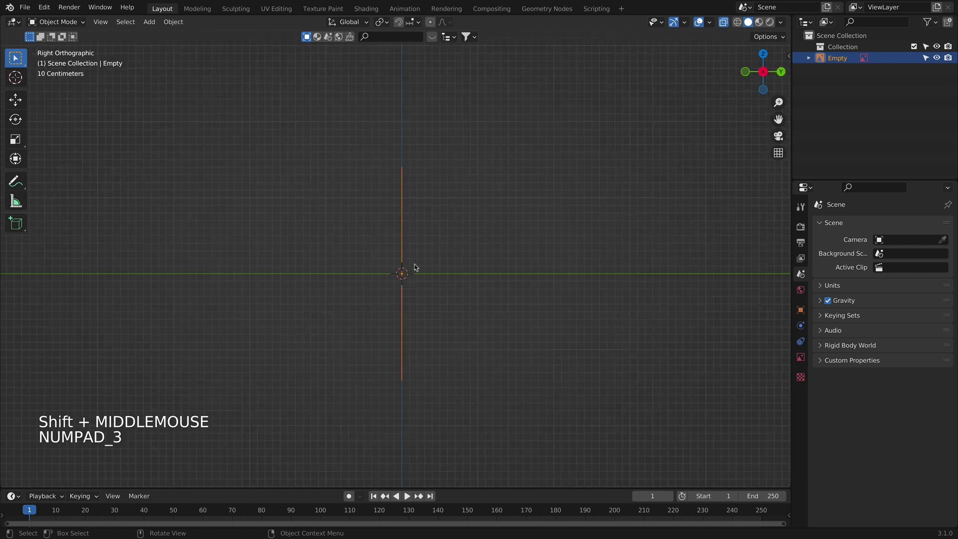
key(shift+a)
mouse_move(385, 288)
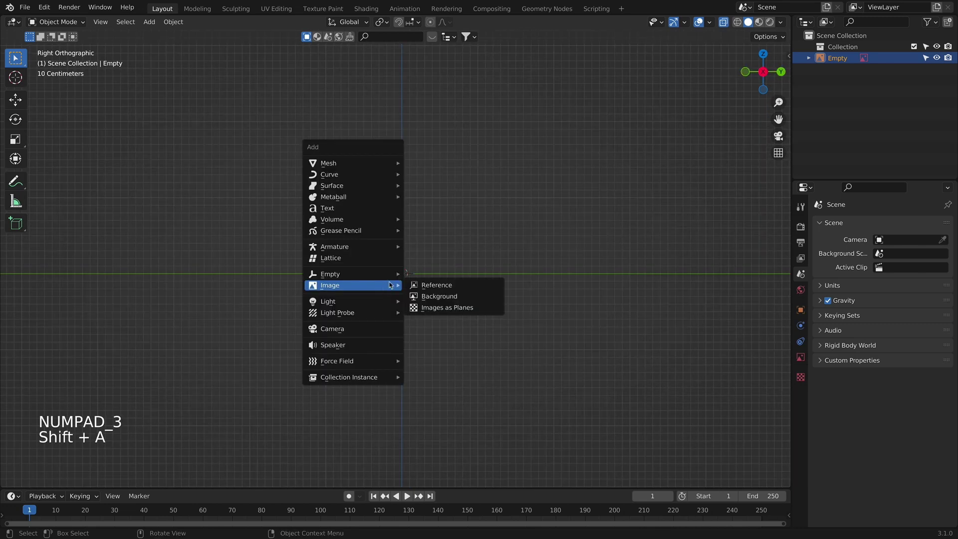
click(435, 285)
click(364, 190)
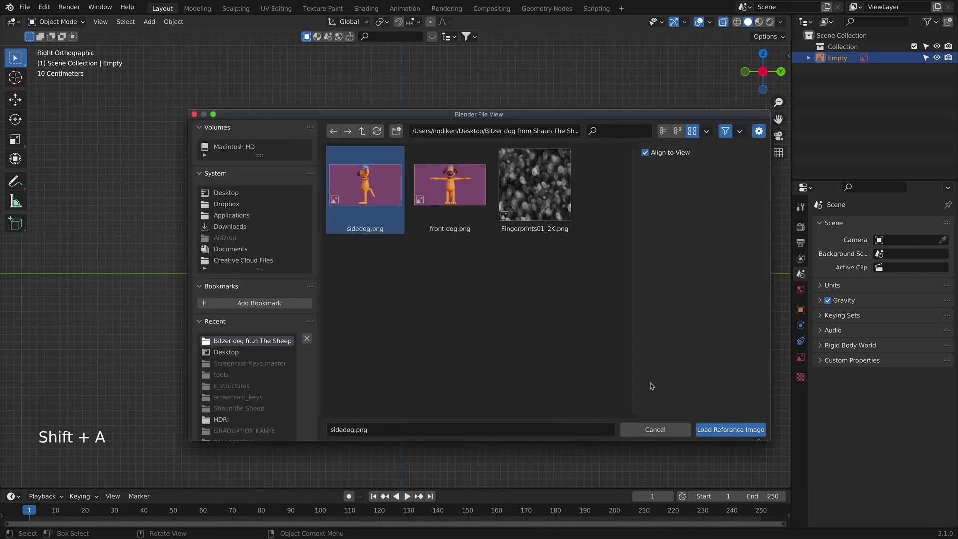
click(730, 429)
Step: Compare the dog's alignment between the front and right side reference images
key(KP_1)
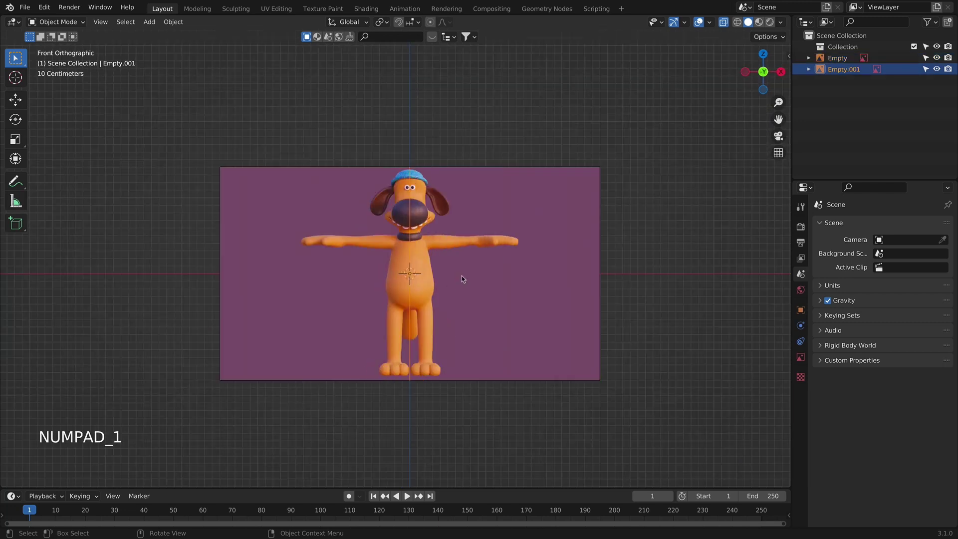
key(KP_3)
key(KP_1)
scroll(458, 265, up, 6)
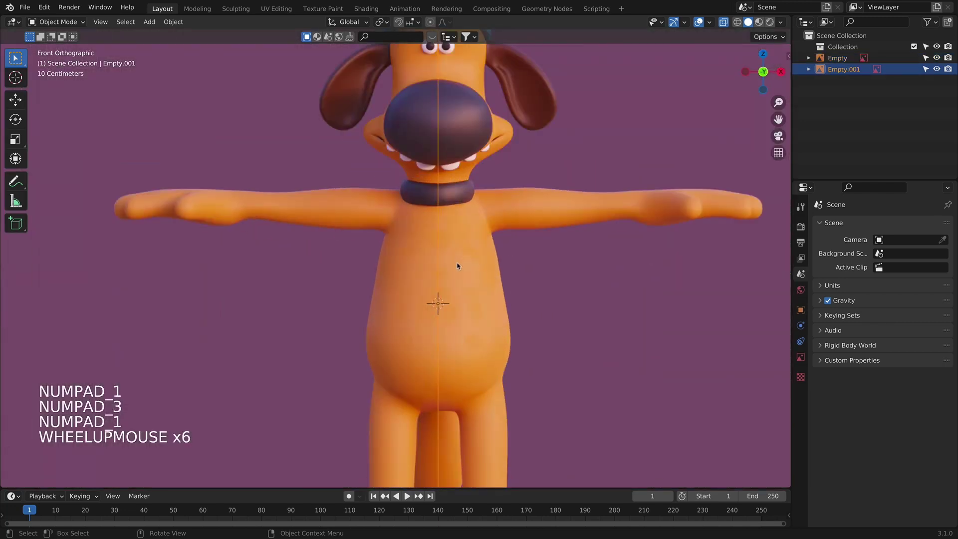
scroll(439, 269, down, 3)
key(KP_3)
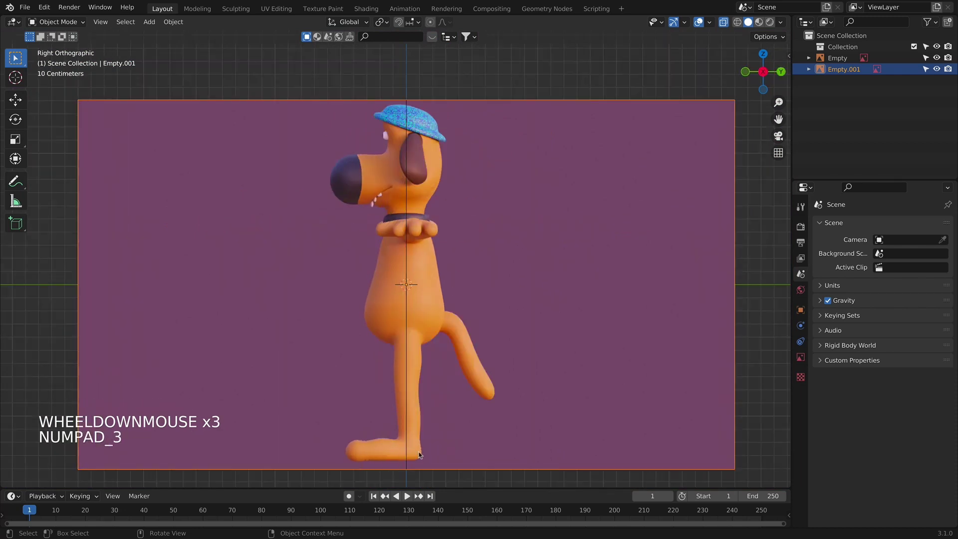
key(KP_1)
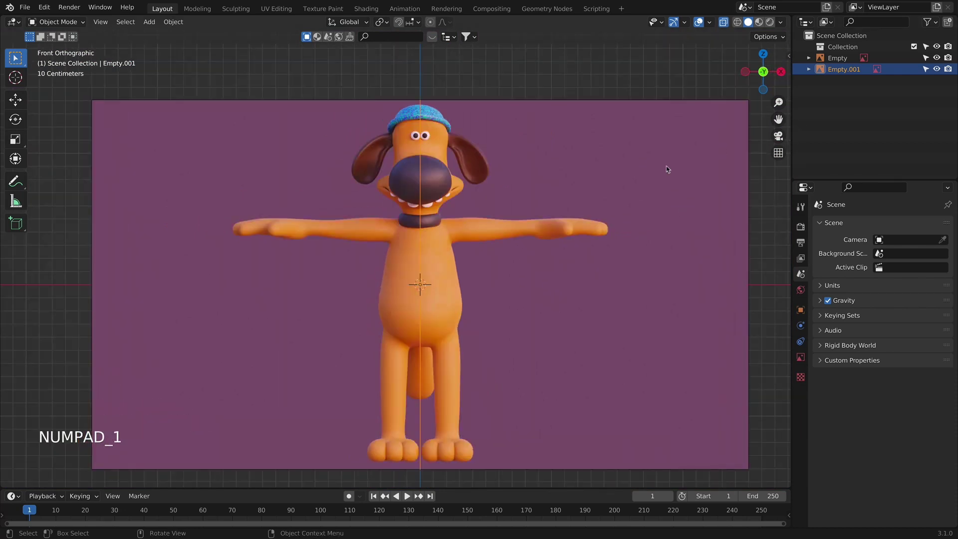
Step: Set the depth of the front dog reference image to Back
click(639, 226)
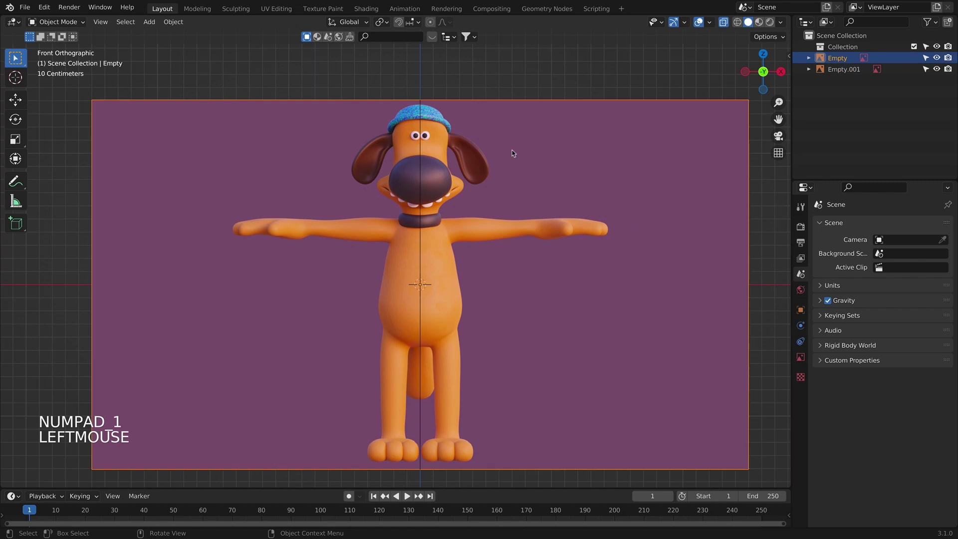
click(803, 359)
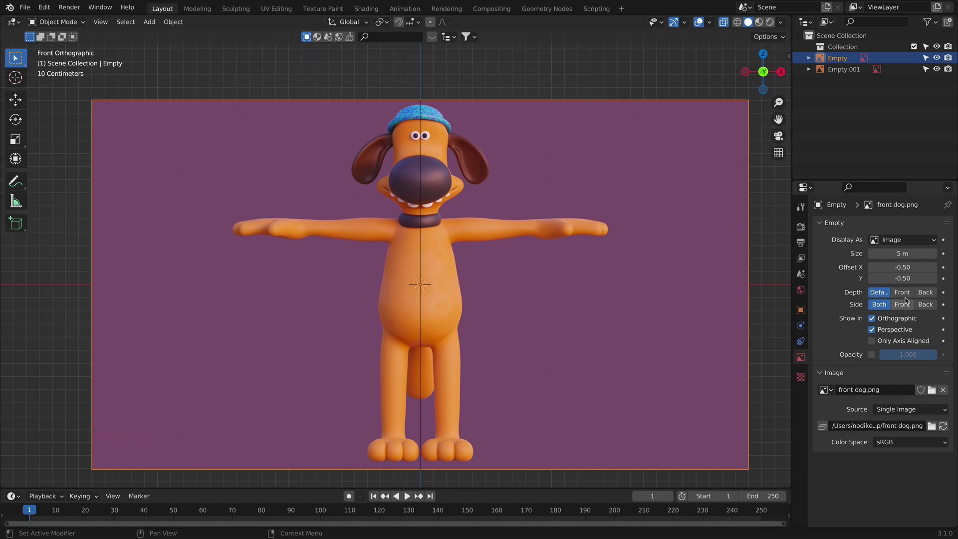
click(926, 293)
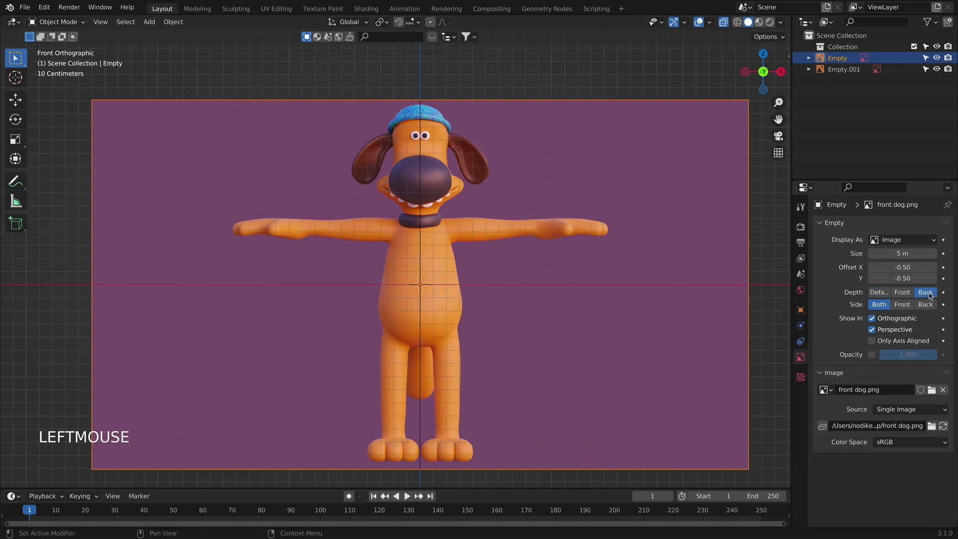
Step: Add a cube at the world origin and scale it down to slightly wider than the dog's torso in the front reference
key(shift+a)
mouse_move(434, 78)
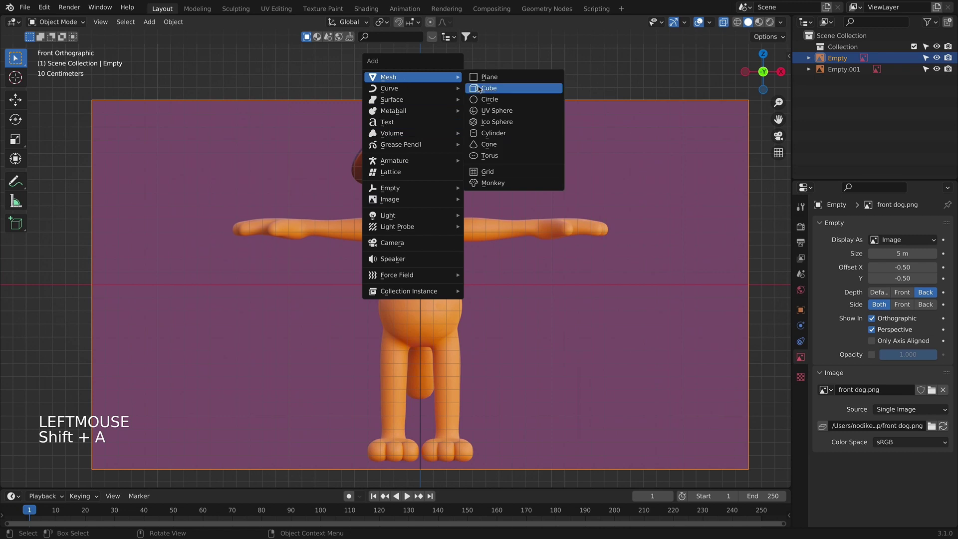
click(479, 88)
key(s)
click(449, 244)
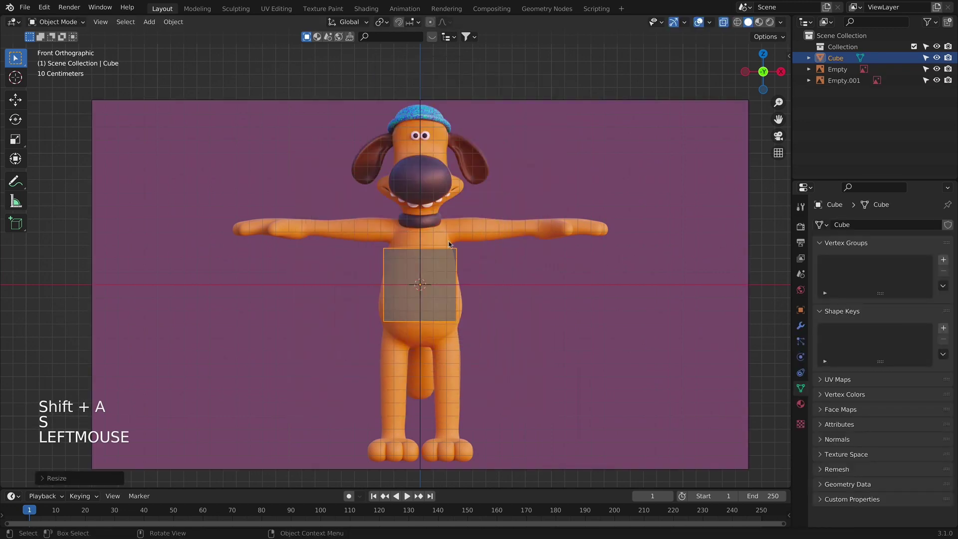
key(s)
click(222, 221)
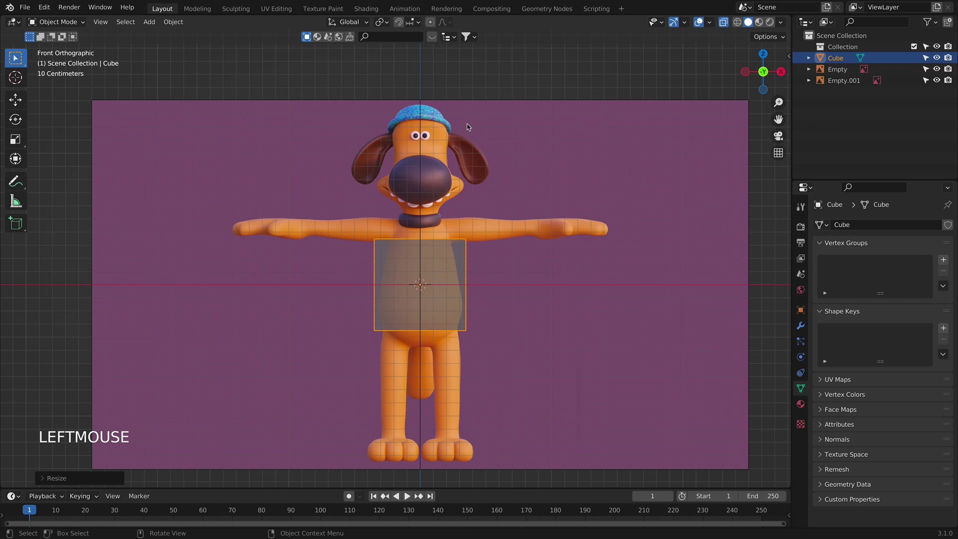
middle_drag(660, 331, 612, 372)
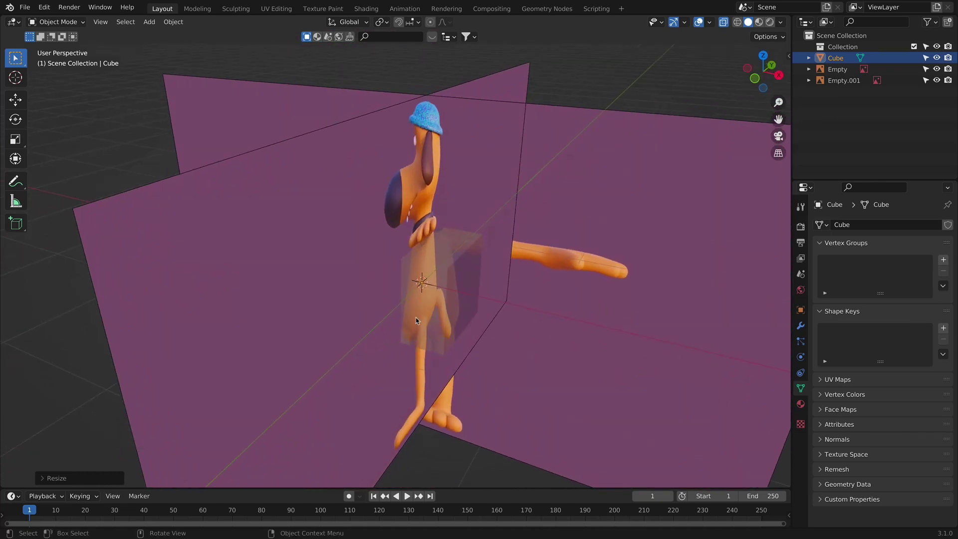
middle_drag(529, 229, 464, 150)
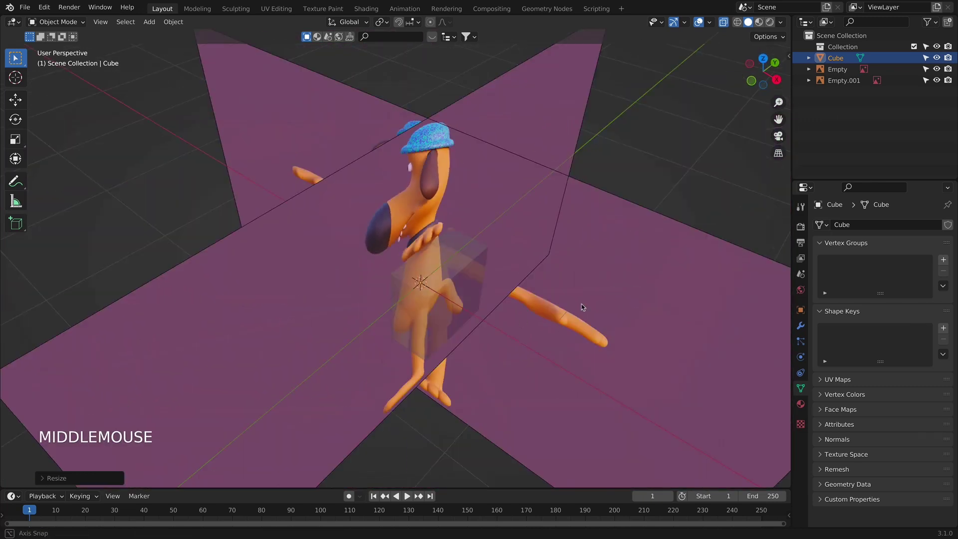
Step: Set the depth of the side dog reference image to Back, with its side visibility kept at Both
key(KP_1)
middle_drag(371, 149, 533, 139)
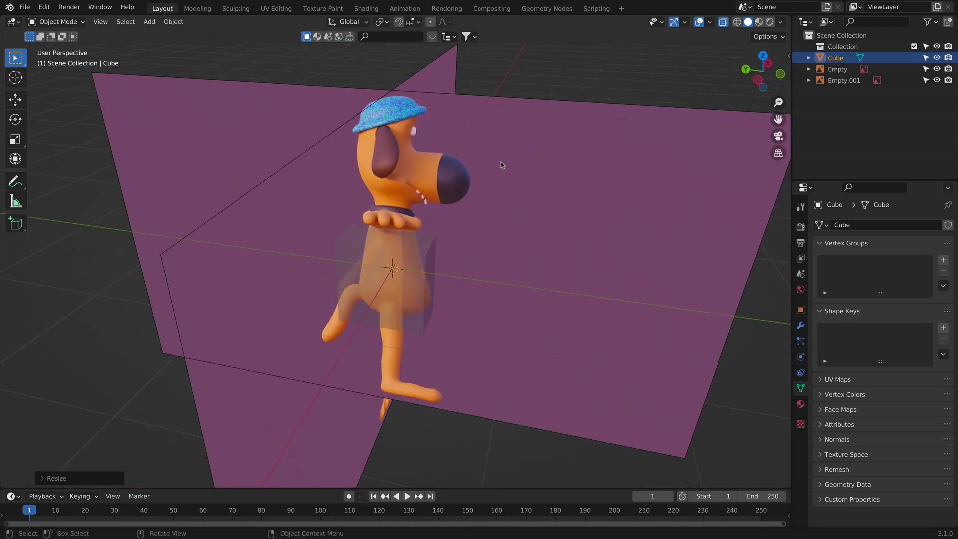
click(505, 145)
middle_drag(528, 242, 477, 235)
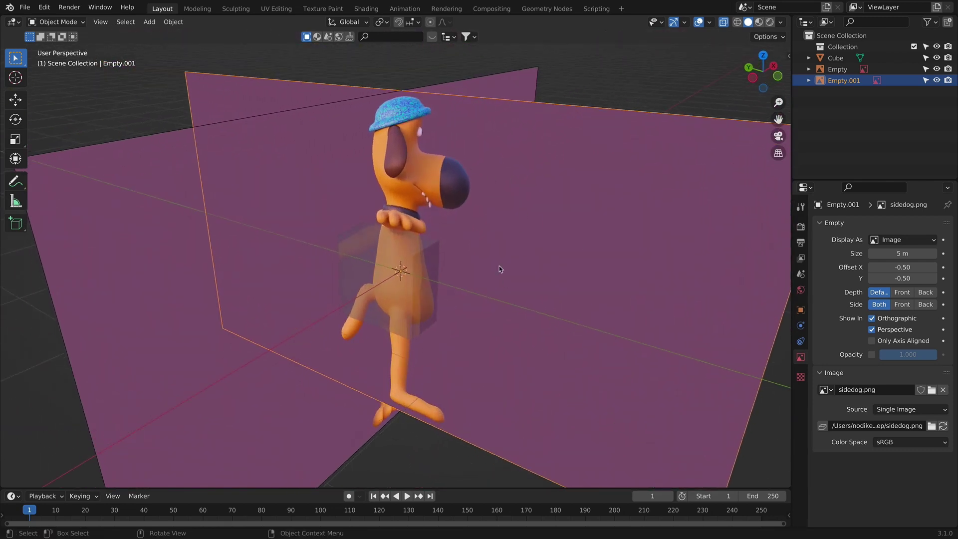
middle_drag(501, 269, 567, 240)
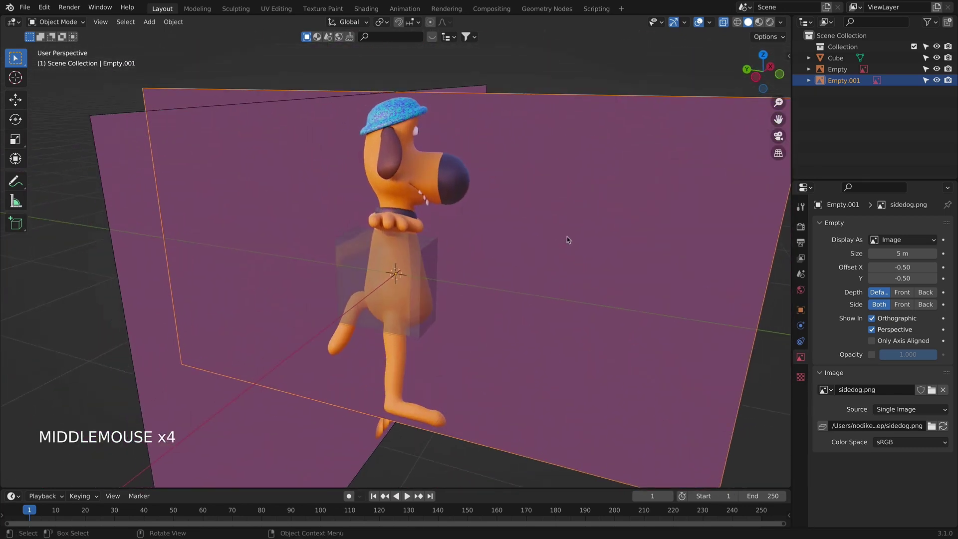
click(925, 292)
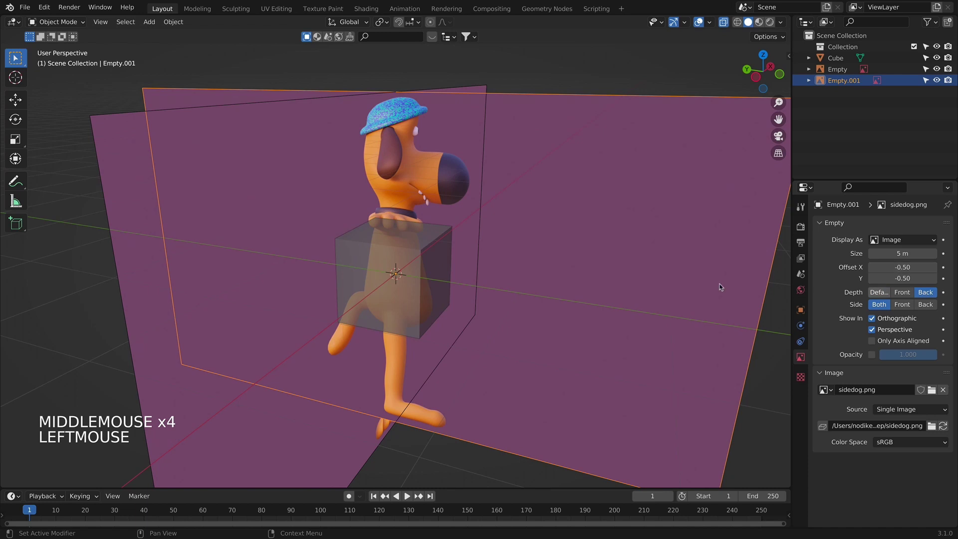
key(KP_1)
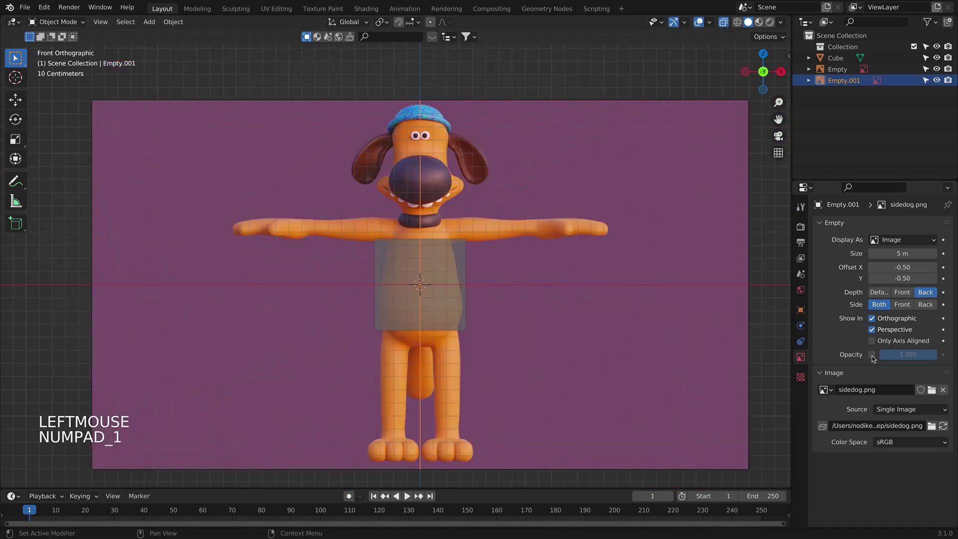
click(878, 304)
middle_drag(336, 214, 593, 258)
key(KP_1)
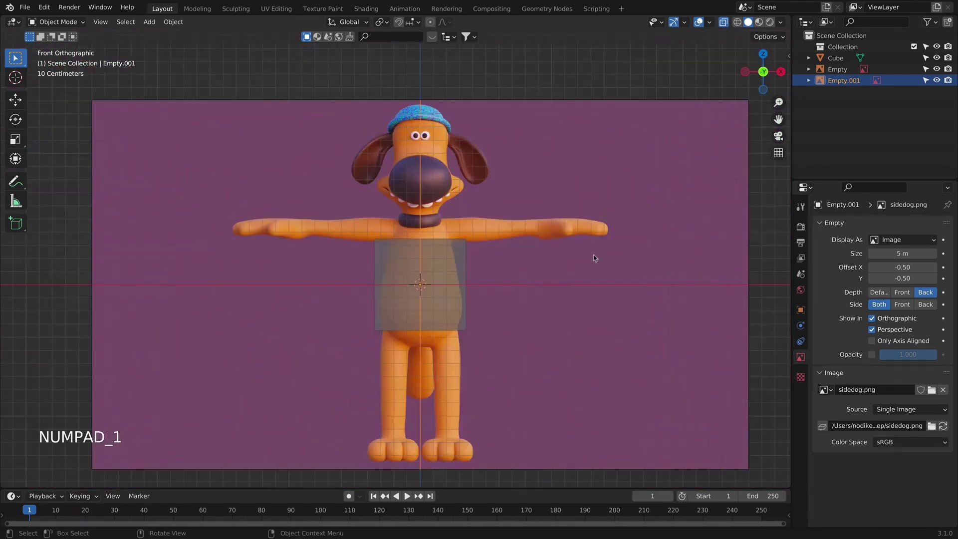
Step: Disable selection in the viewport for both the front and side dog reference images
click(447, 284)
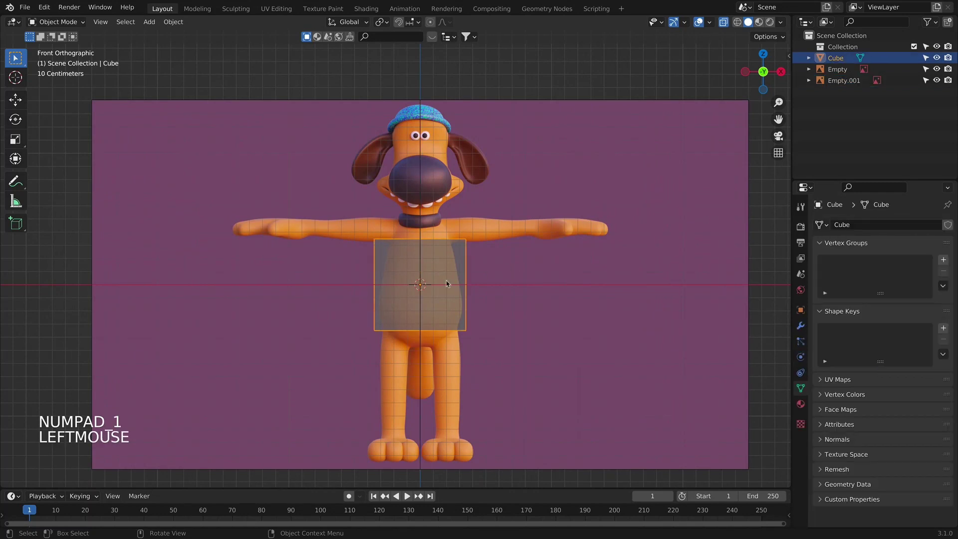
click(571, 231)
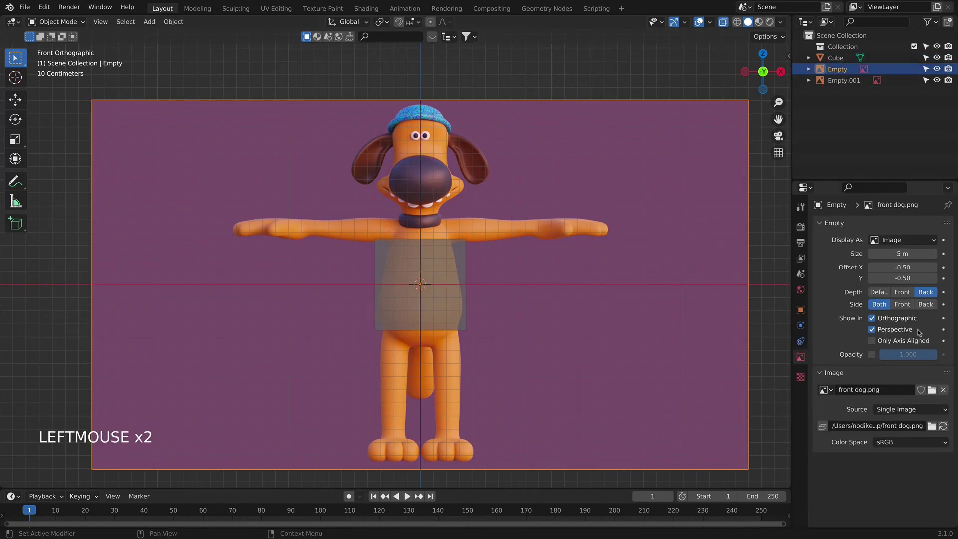
scroll(687, 250, down, 5)
middle_drag(686, 249, 744, 320)
key(KP_1)
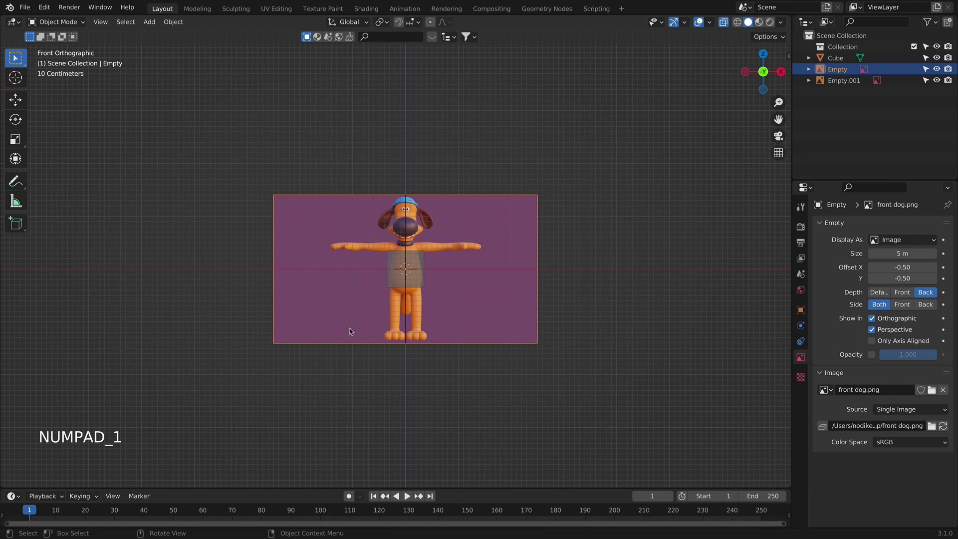
scroll(449, 305, up, 5)
shift+middle_drag(605, 255, 627, 245)
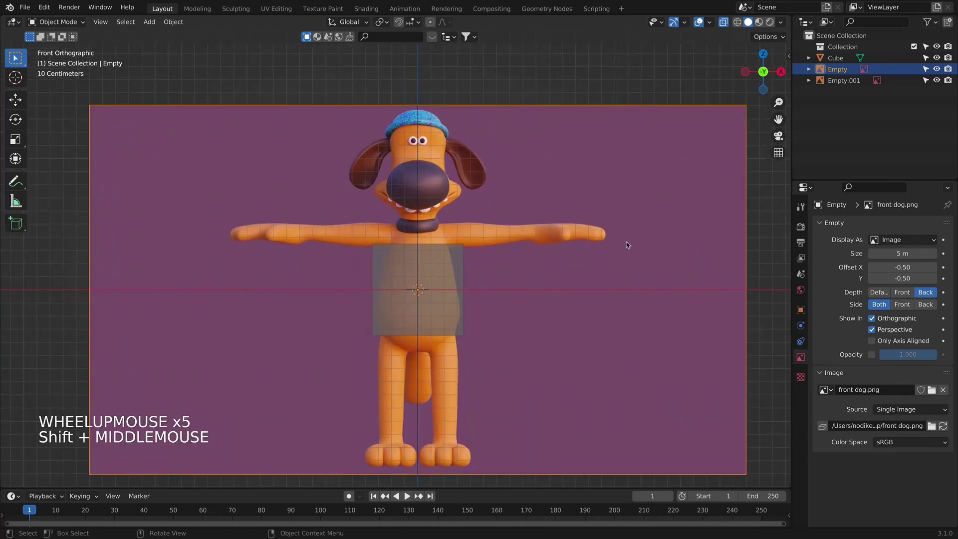
click(931, 23)
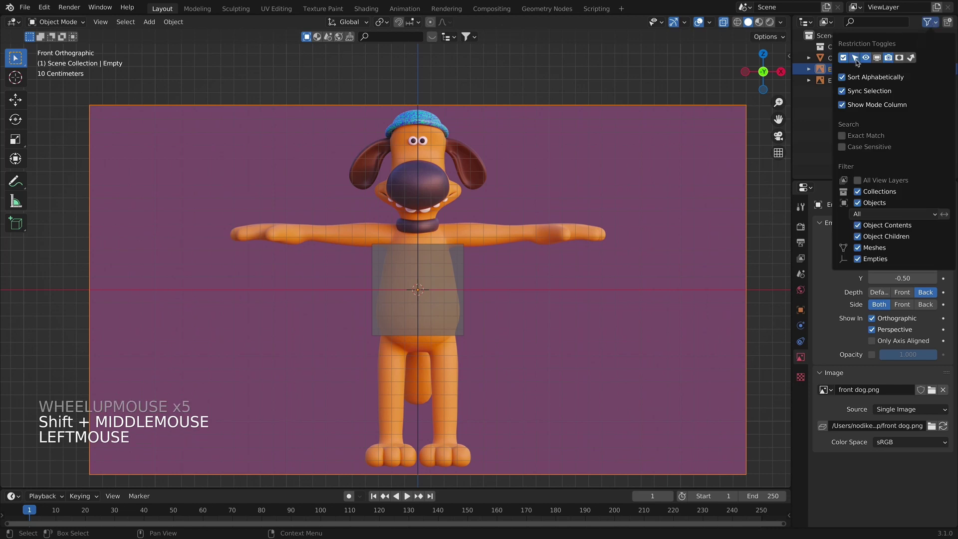
click(926, 68)
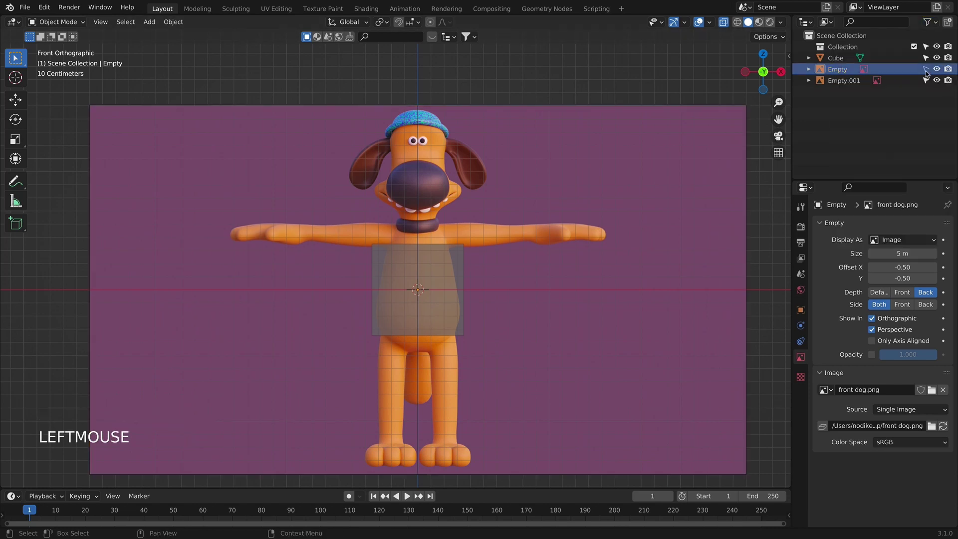
click(926, 81)
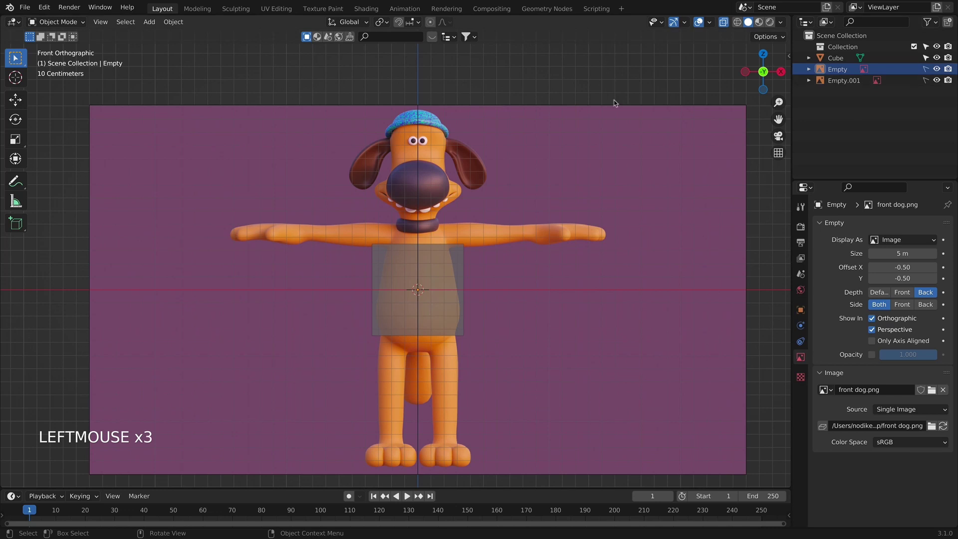
Step: Test whether the reference images can still be picked by making several selections over them from the front and side
click(448, 36)
drag(591, 58, 642, 196)
click(409, 130)
drag(323, 199, 477, 82)
drag(374, 124, 451, 83)
drag(518, 118, 438, 172)
shift+middle_drag(519, 172, 507, 115)
click(510, 342)
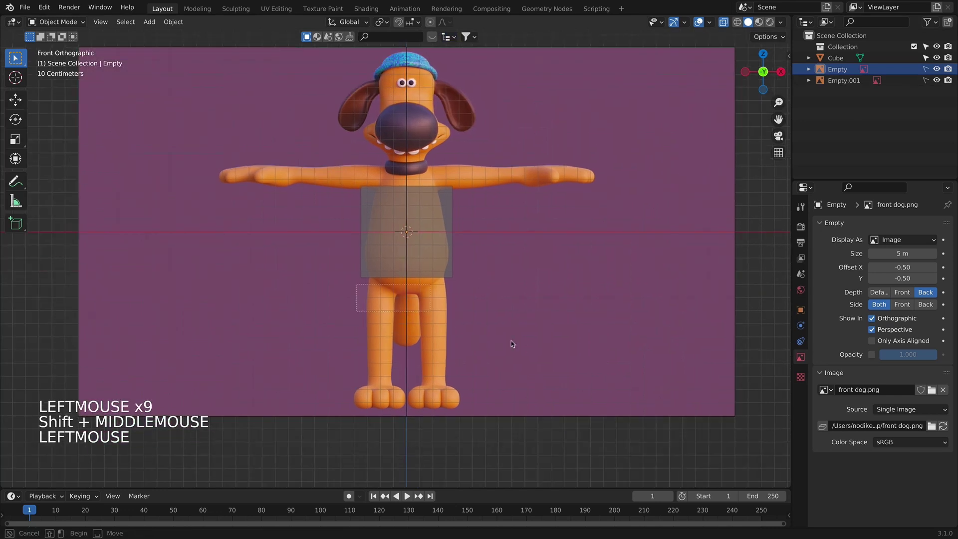
drag(334, 331, 530, 400)
shift+middle_drag(689, 359, 336, 231)
click(567, 314)
click(567, 314)
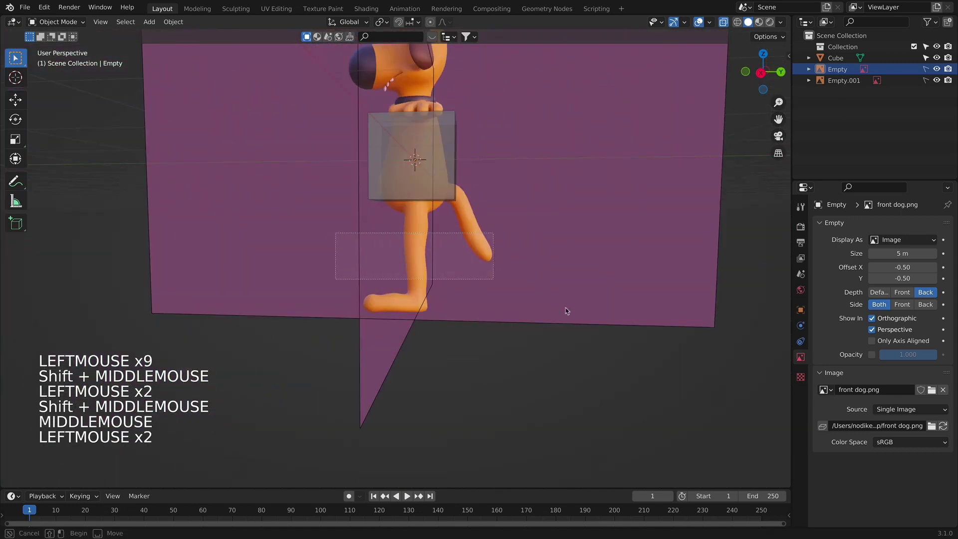
key(KP_1)
shift+middle_drag(325, 160, 403, 274)
shift+middle_drag(444, 344, 487, 361)
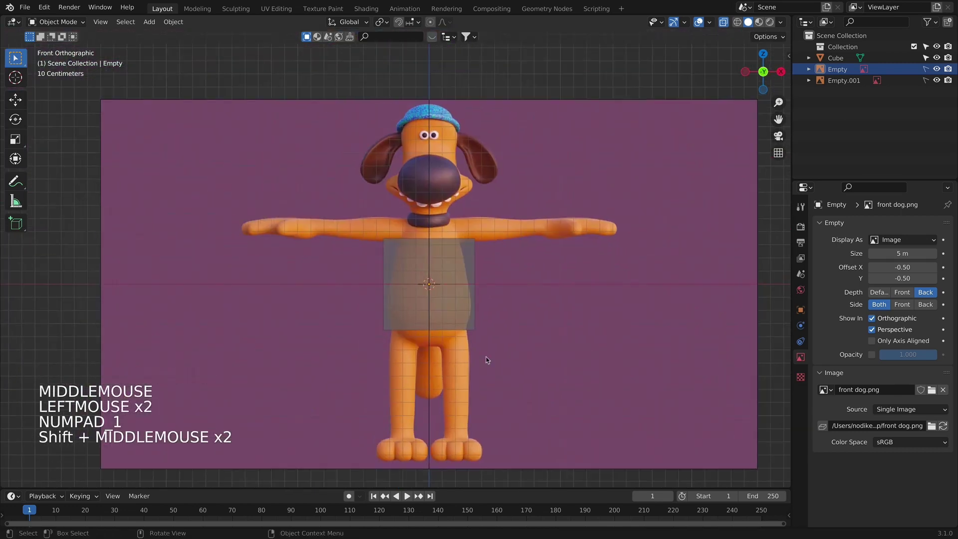
Step: Add a Subdivision Surface modifier to the cube and set its viewport levels to 2
click(468, 265)
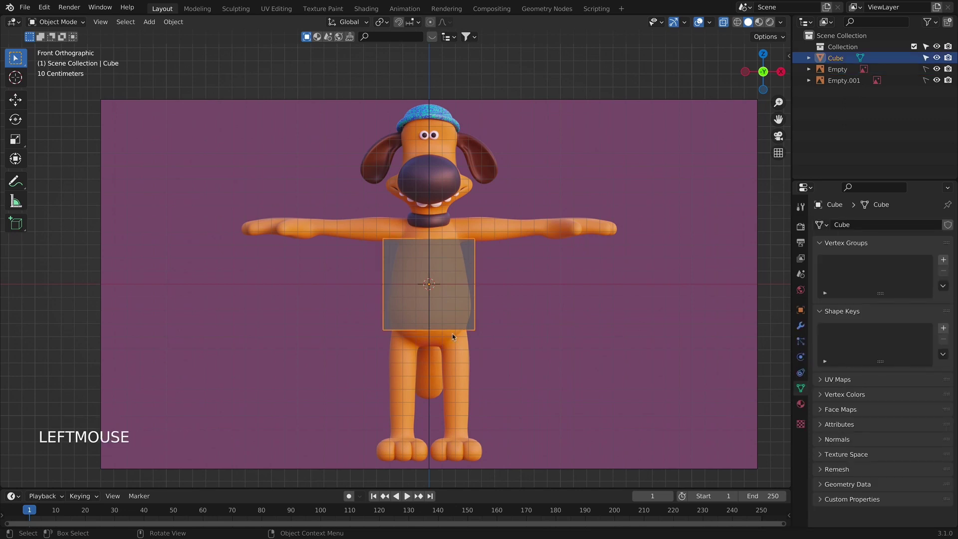
click(801, 326)
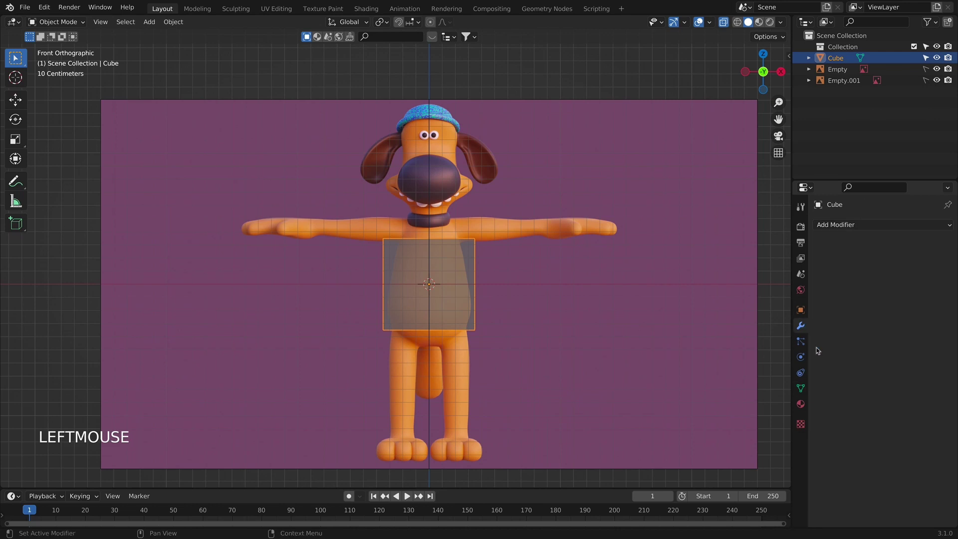
click(851, 224)
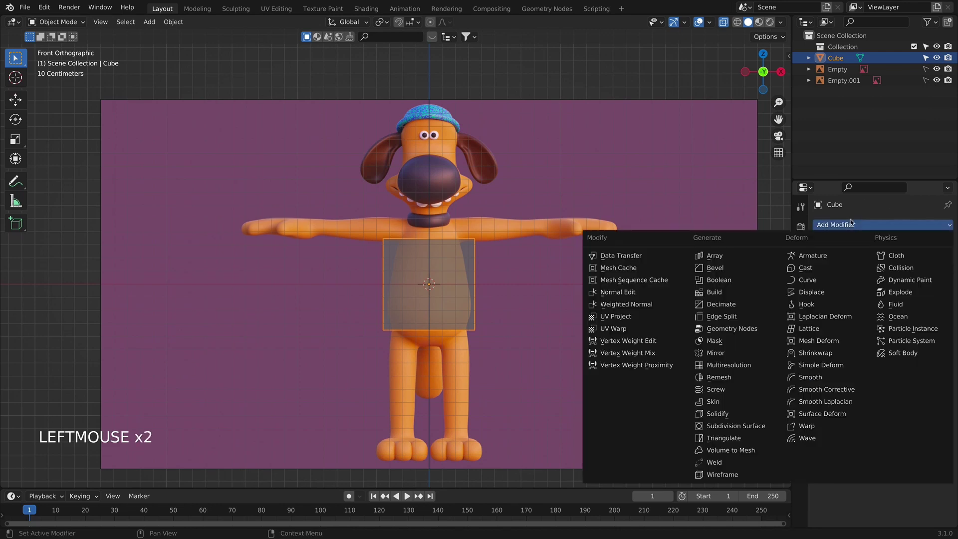
click(852, 224)
click(743, 426)
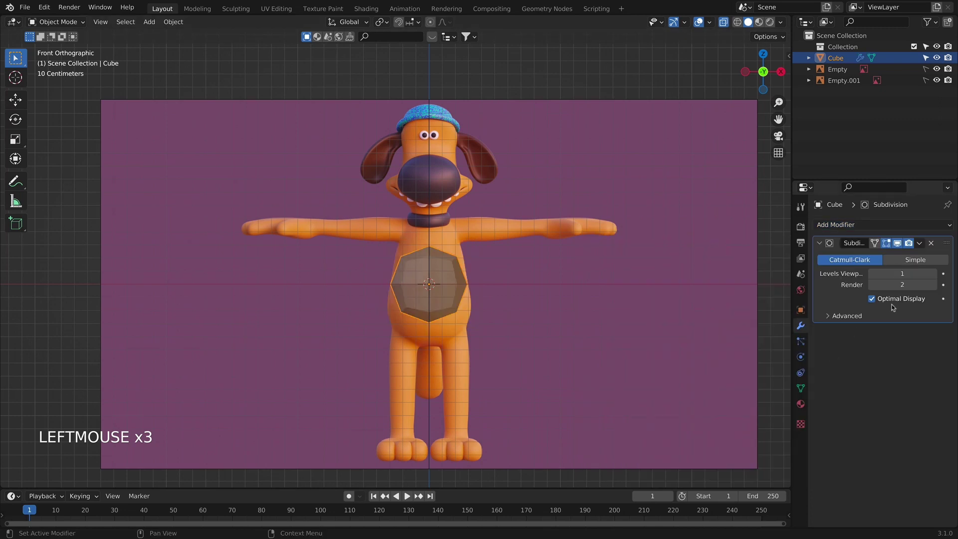
click(935, 273)
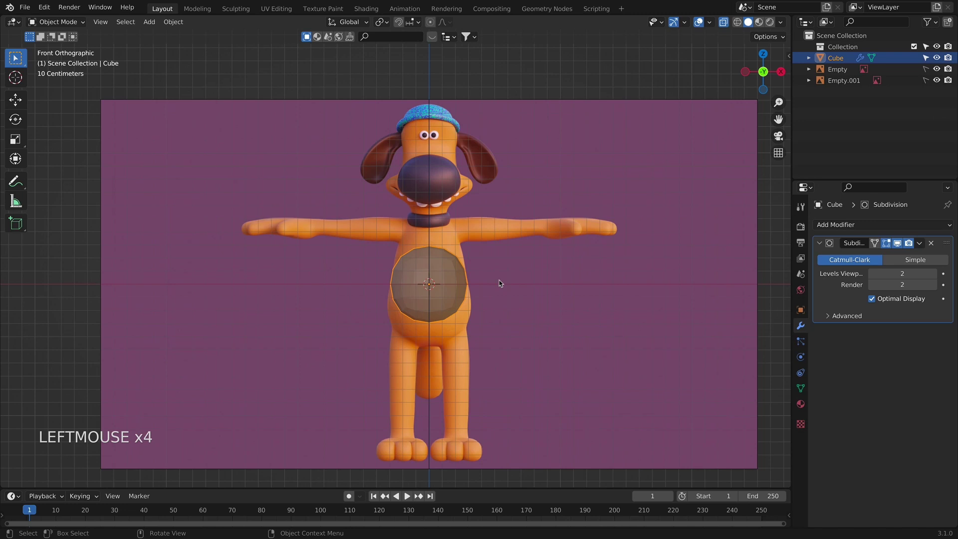
Step: Apply smooth shading to the cube and enter Edit Mode on its mesh
scroll(500, 283, up, 3)
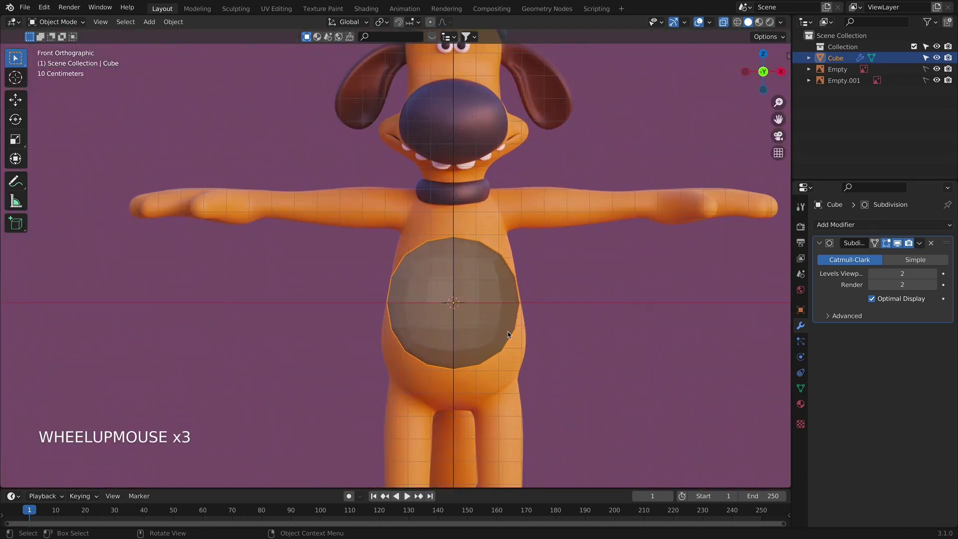
shift+middle_drag(508, 334, 480, 305)
right_click(418, 249)
click(418, 247)
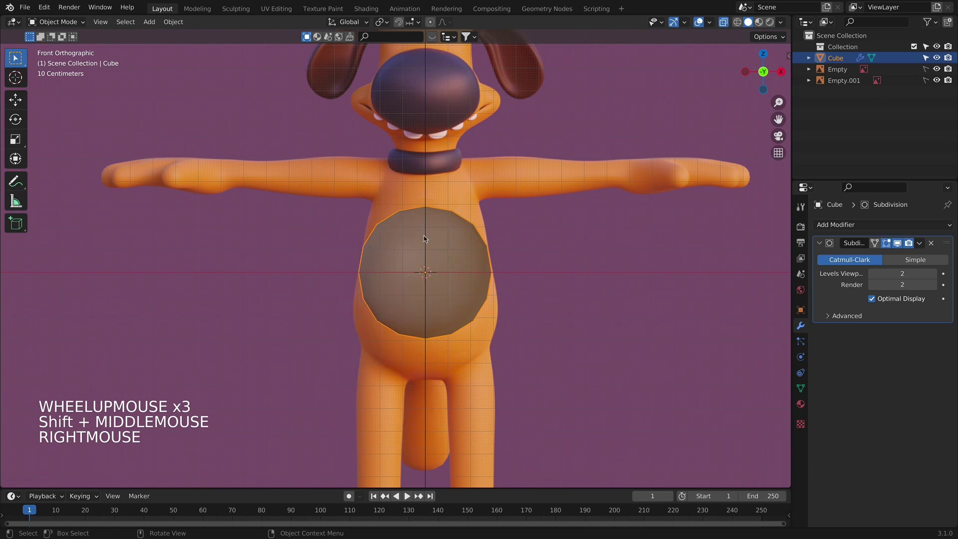
key(Tab)
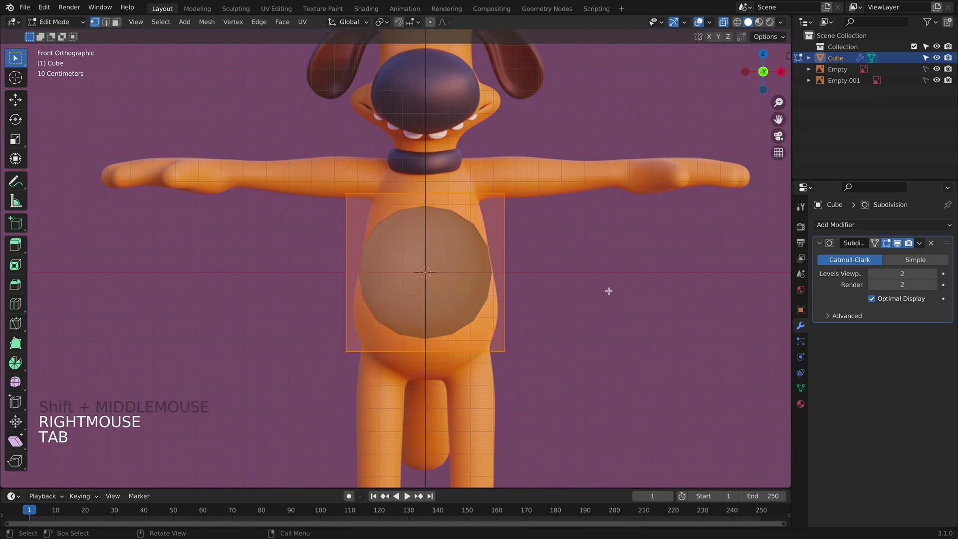
Step: Compare the cube against the front reference with X-ray display off and on
key(alt+z)
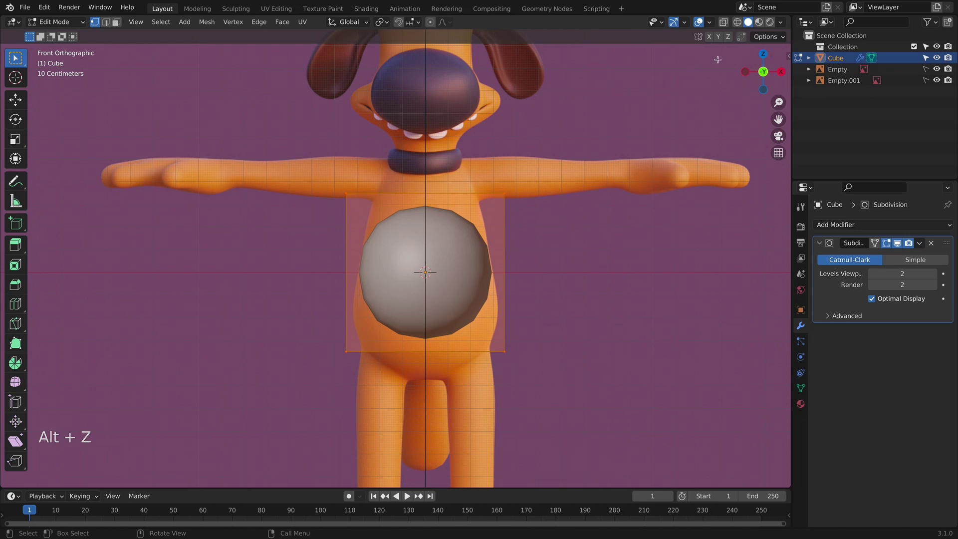
click(723, 23)
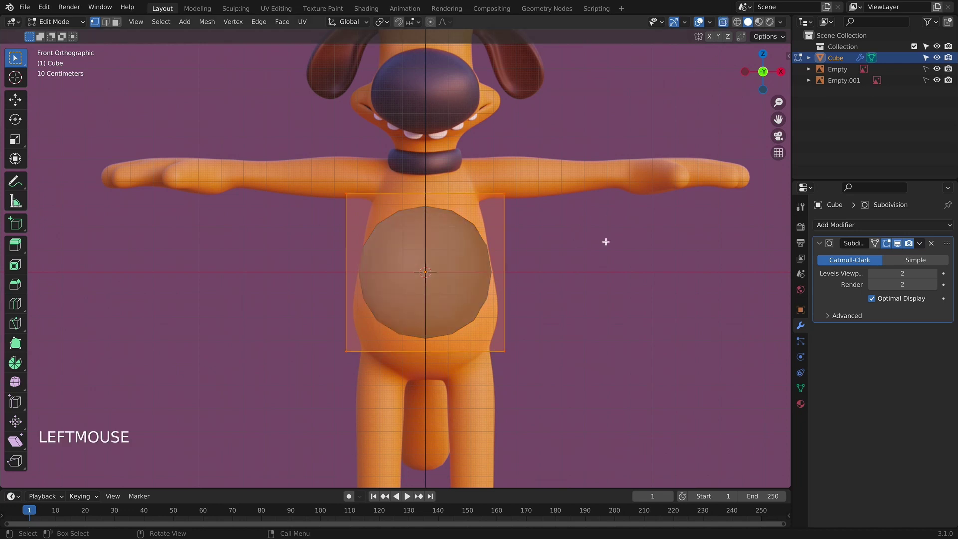
key(alt+z)
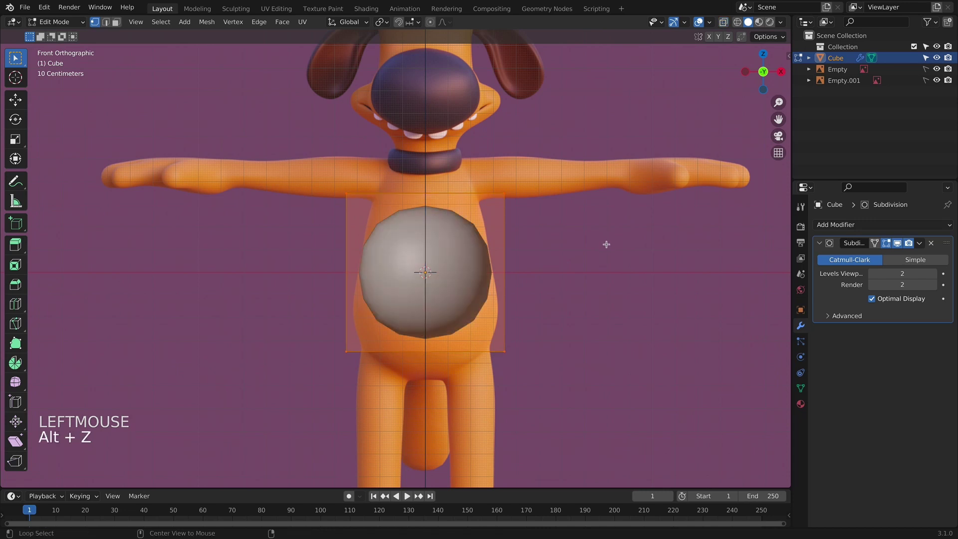
key(alt+z)
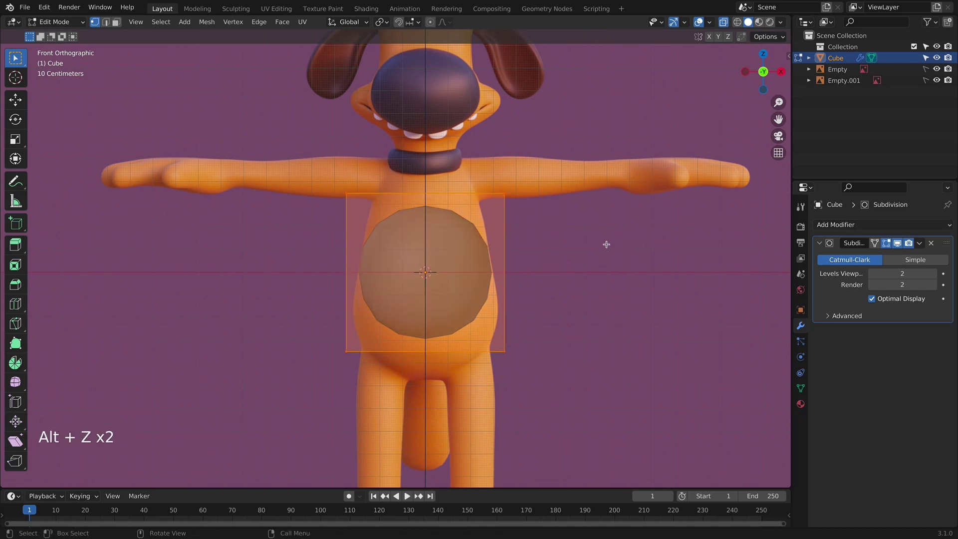
key(alt+z)
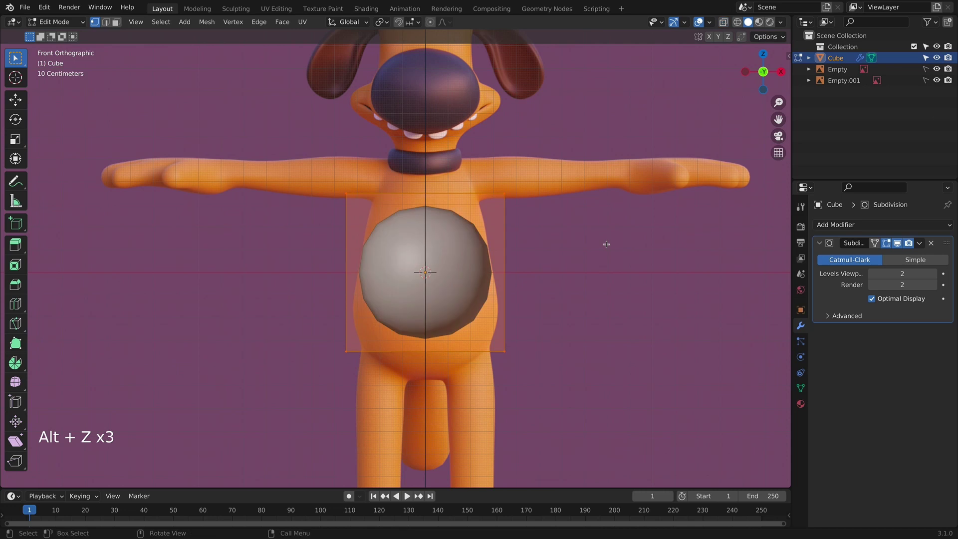
key(alt+z)
Step: Move the whole cube mesh down along the Z axis by about 0.17 m, over the dog's belly
shift+middle_drag(605, 242, 412, 189)
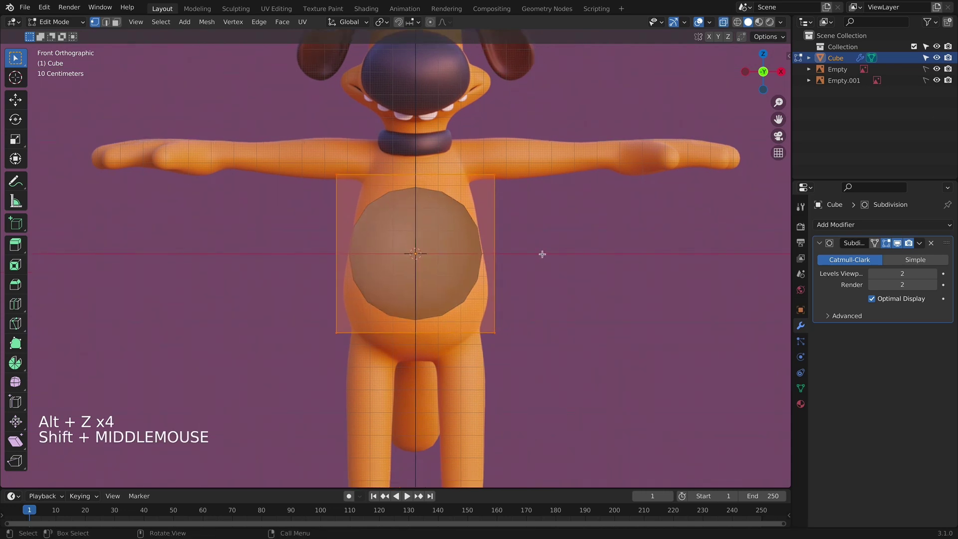
key(g)
key(z)
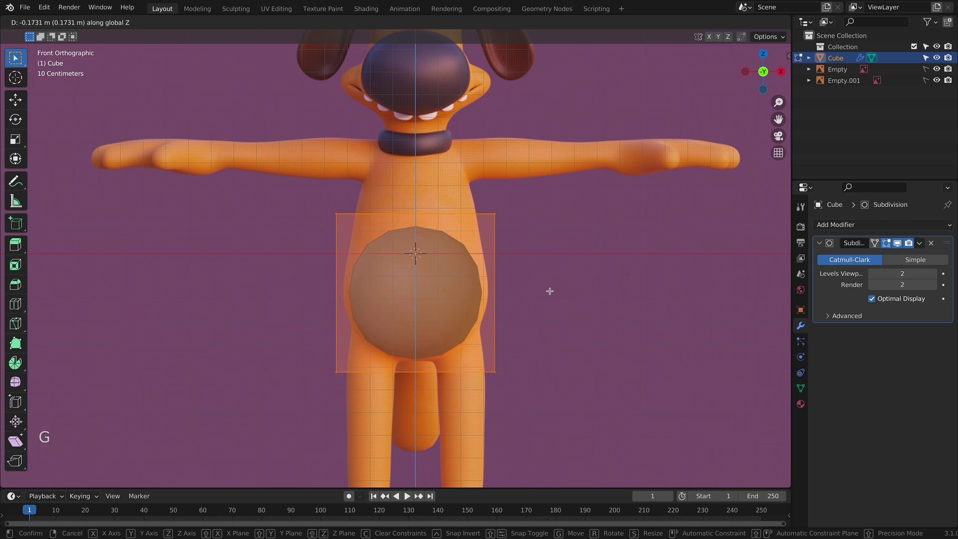
click(549, 286)
Step: Extrude the cube's top face upward twice to the dog's collar and scale the topmost face down to about the collar's width
key(e)
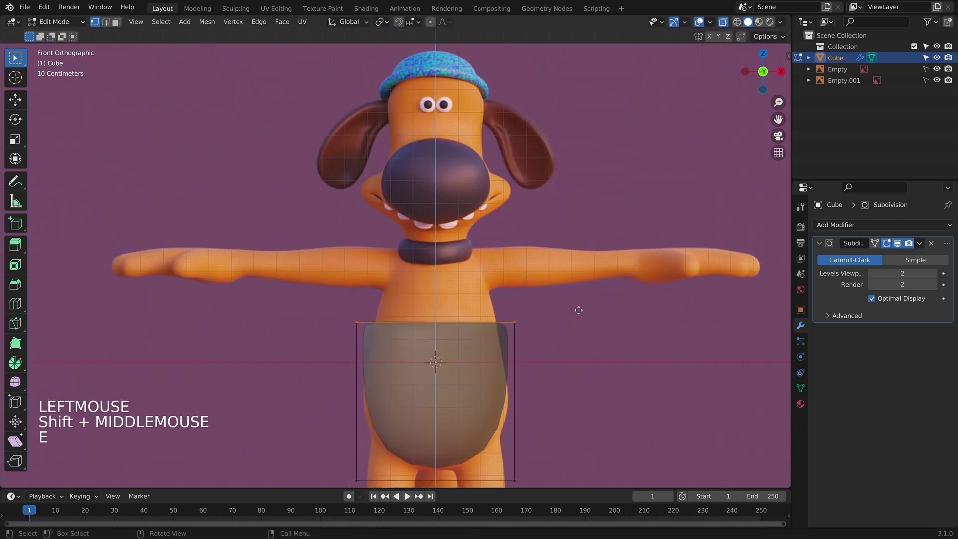
key(e)
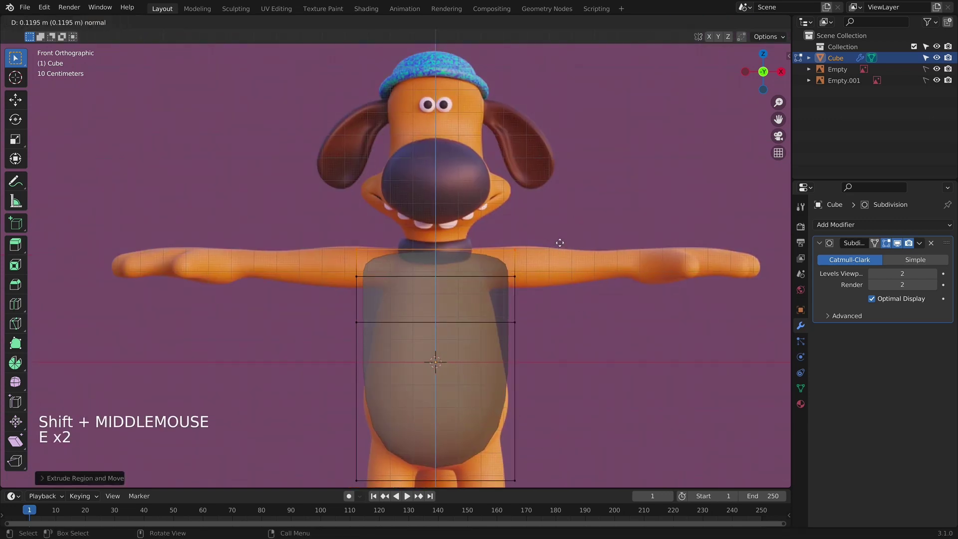
click(562, 245)
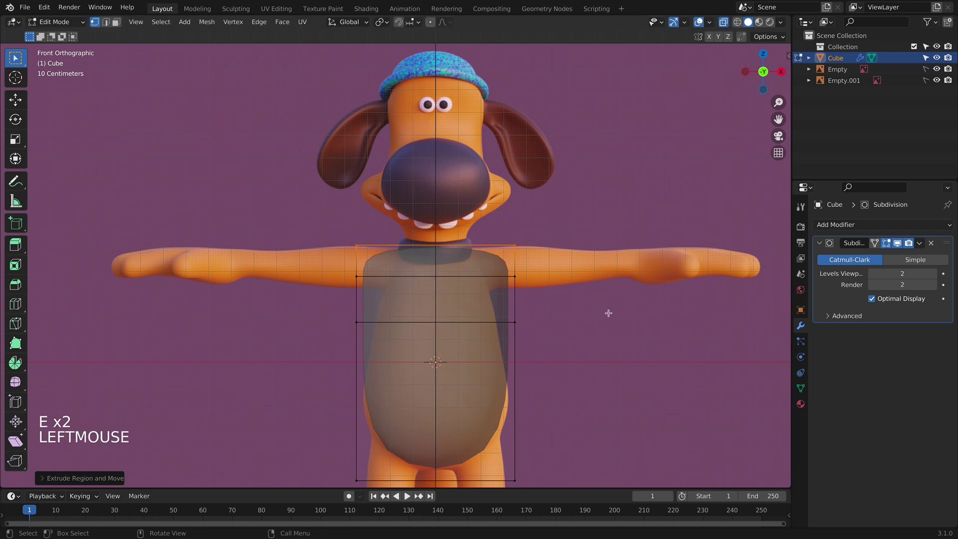
key(s)
key(s)
click(522, 248)
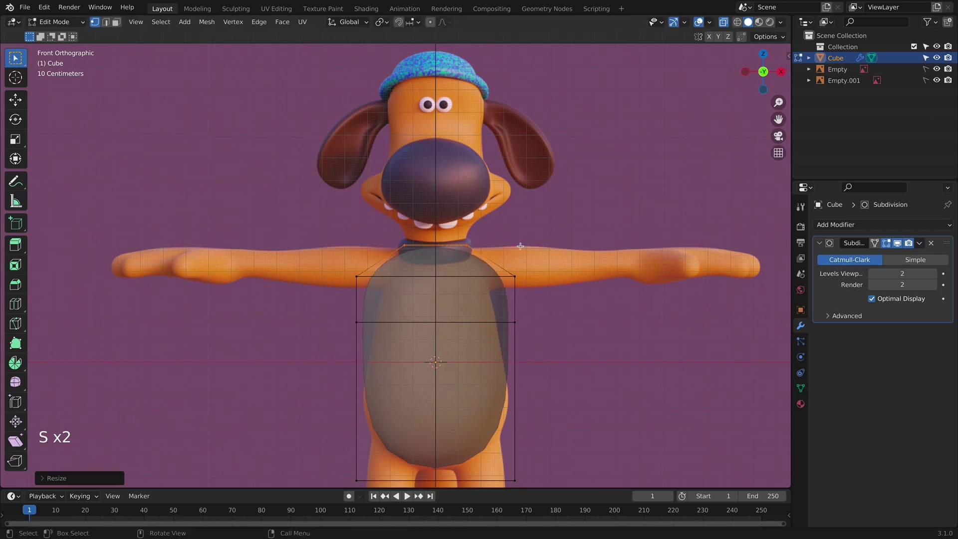
Step: Scale down the torso's edge loop at arm level to about the width of the dog's shoulders
drag(327, 274, 613, 286)
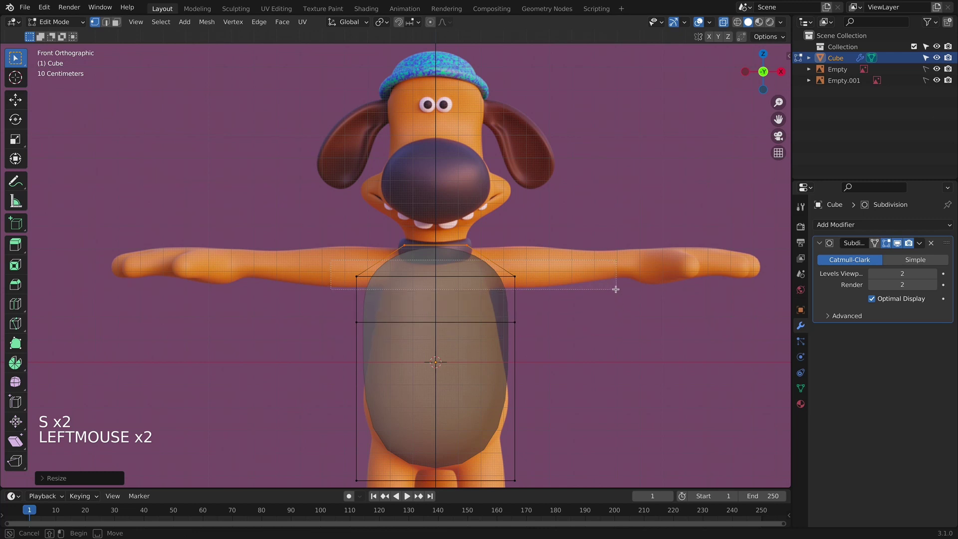
key(s)
click(551, 286)
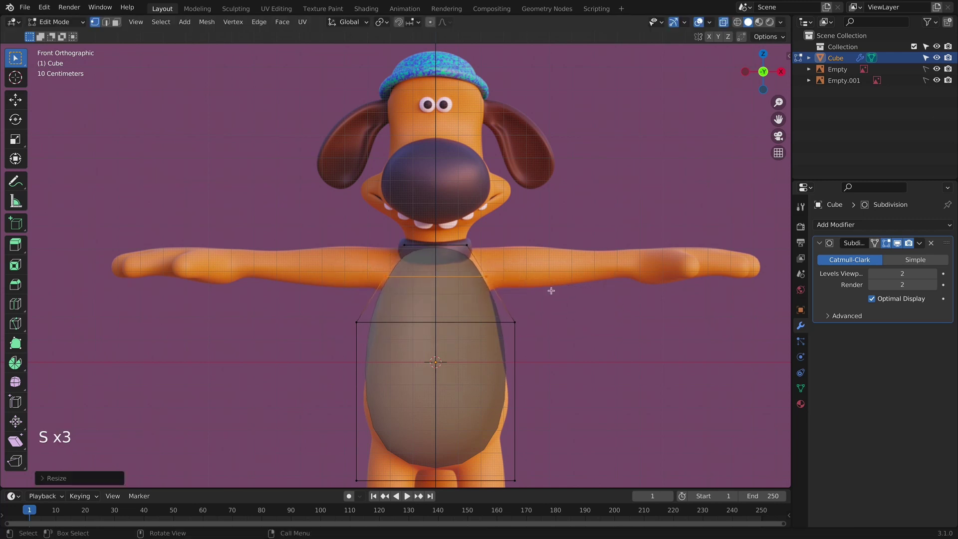
Step: Scale the chest edge loop below the arms along the X axis by about 0.9 to follow the dog's sides
shift+middle_drag(552, 286, 298, 249)
drag(298, 249, 526, 279)
key(s)
key(x)
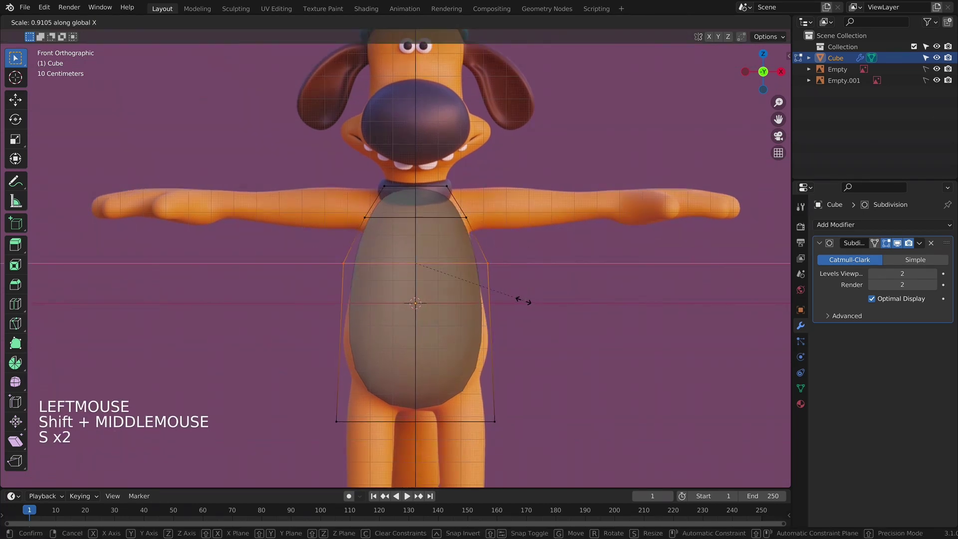
click(523, 298)
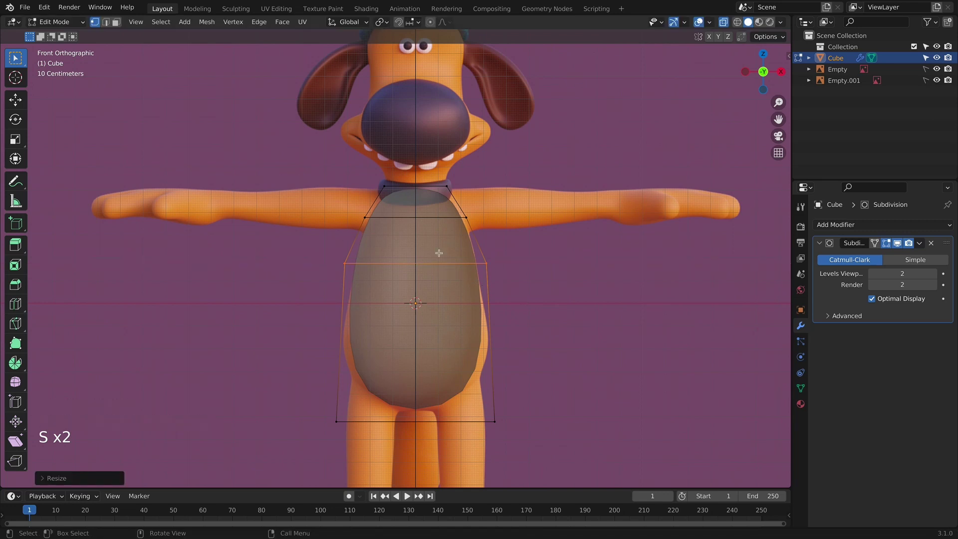
Step: Try scaling the chest edge loop separately along the X axis and the Z axis
key(s)
key(x)
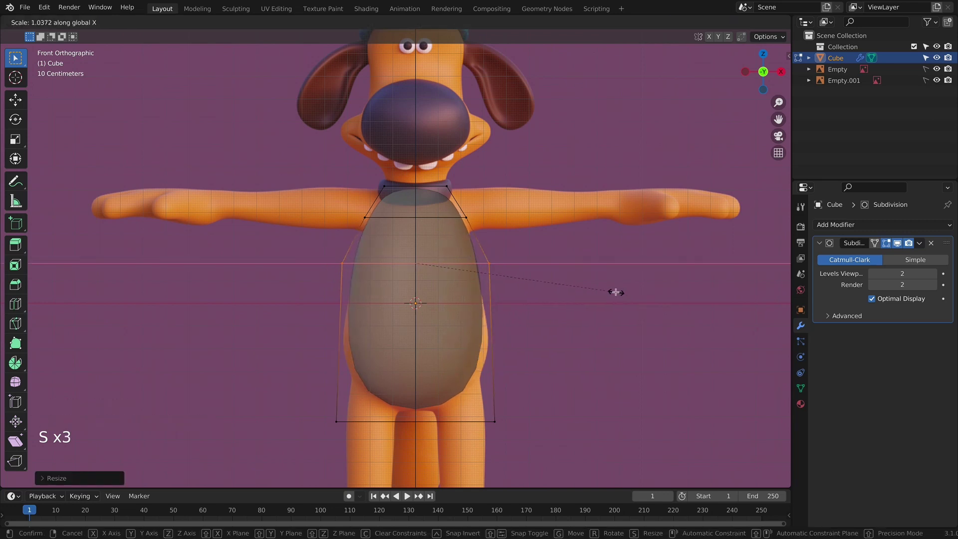
right_click(512, 289)
key(s)
key(x)
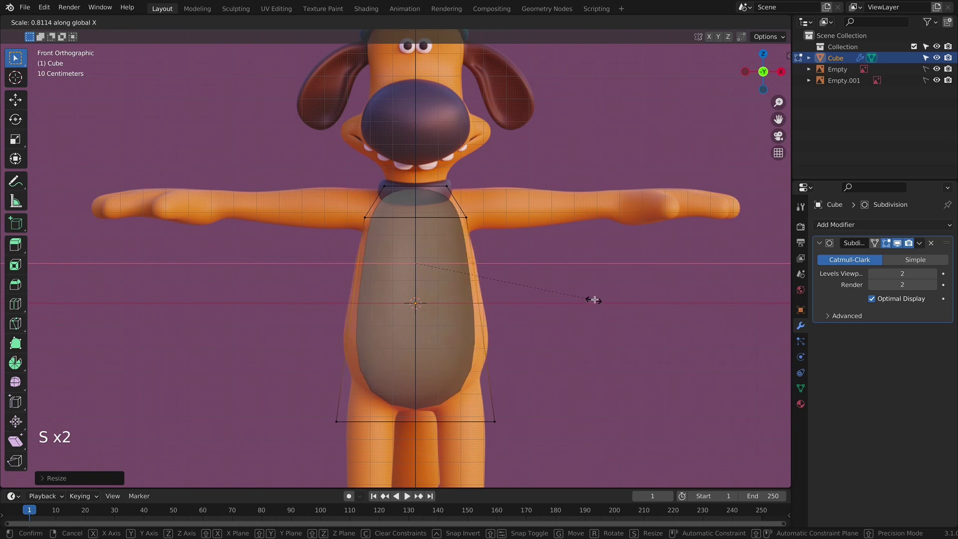
key(s)
key(z)
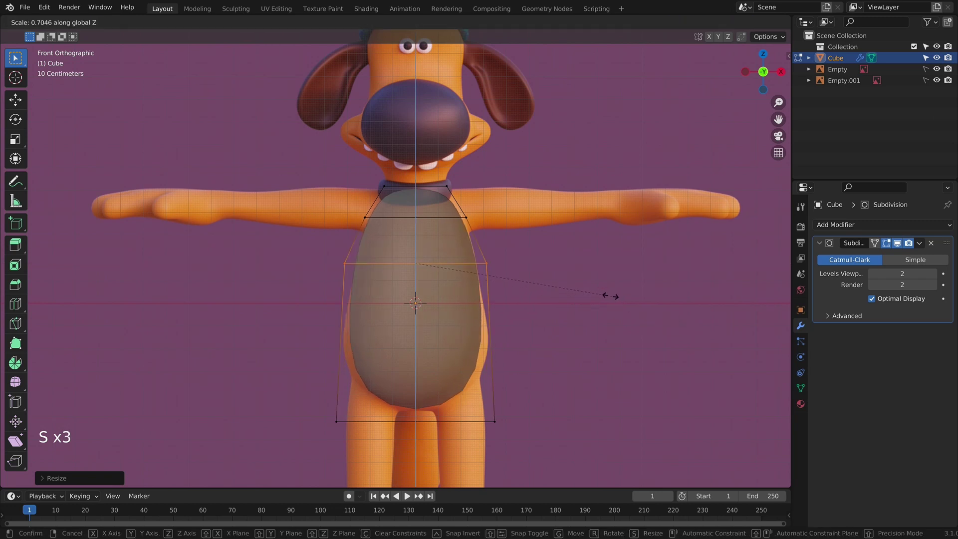
click(663, 293)
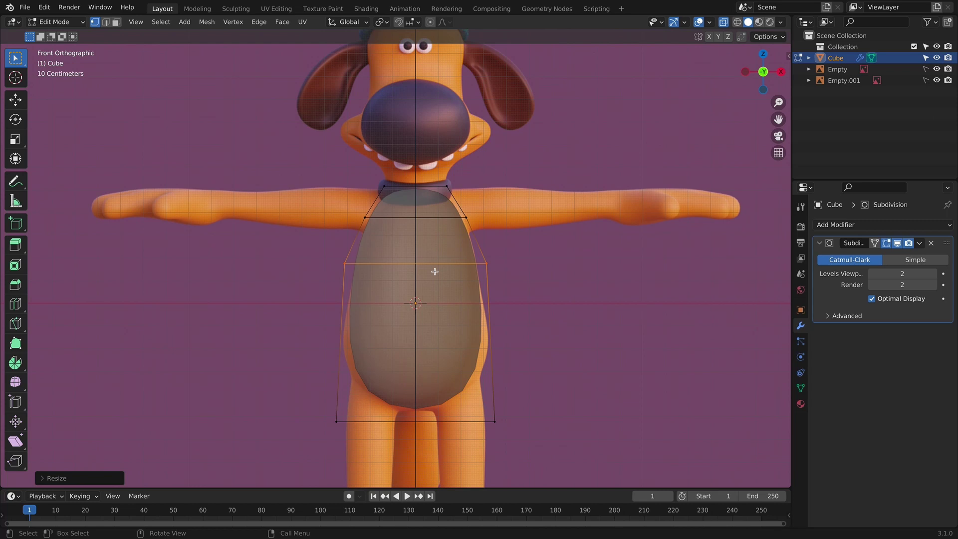
key(s)
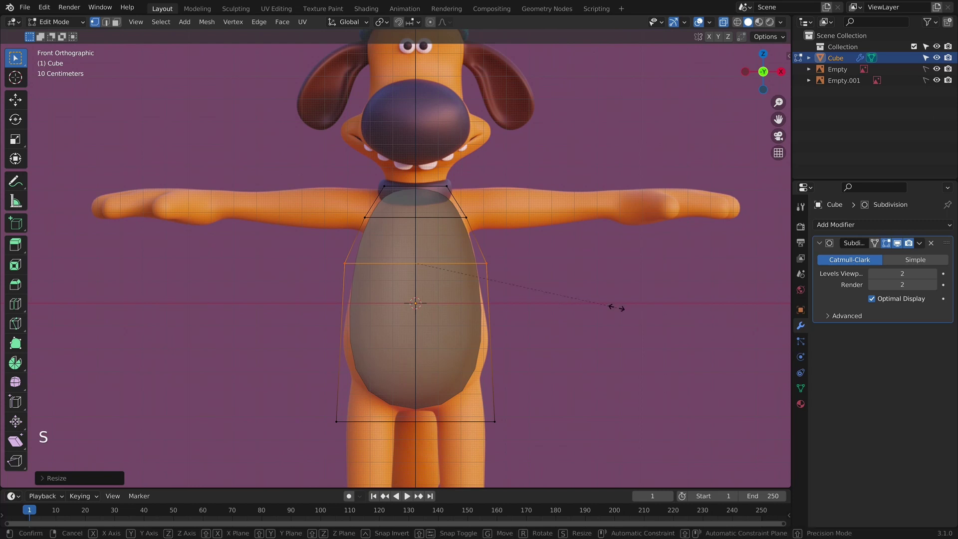
key(x)
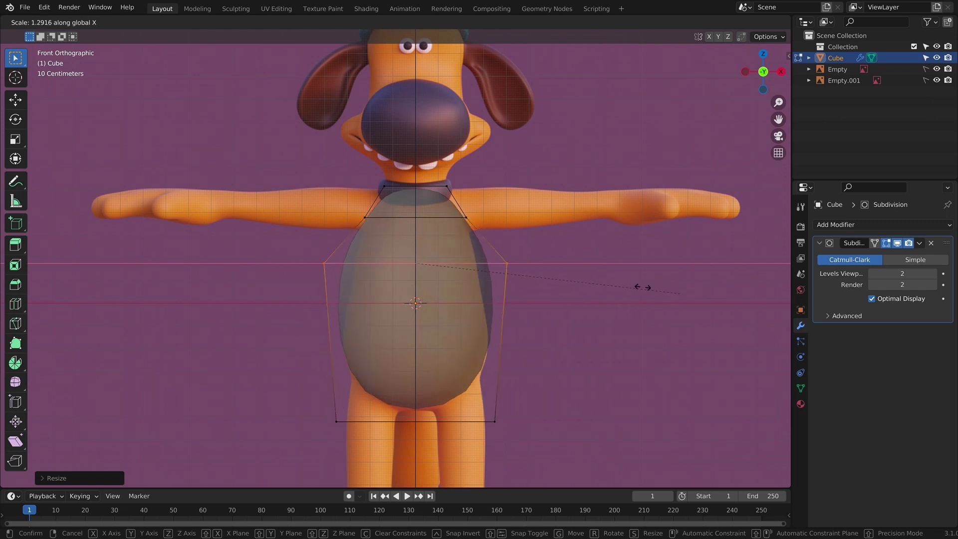
click(634, 289)
Step: Try scaling the chest edge loop uniformly on all axes while viewing the torso in perspective
scroll(633, 294, down, 2)
middle_drag(633, 295, 600, 321)
key(s)
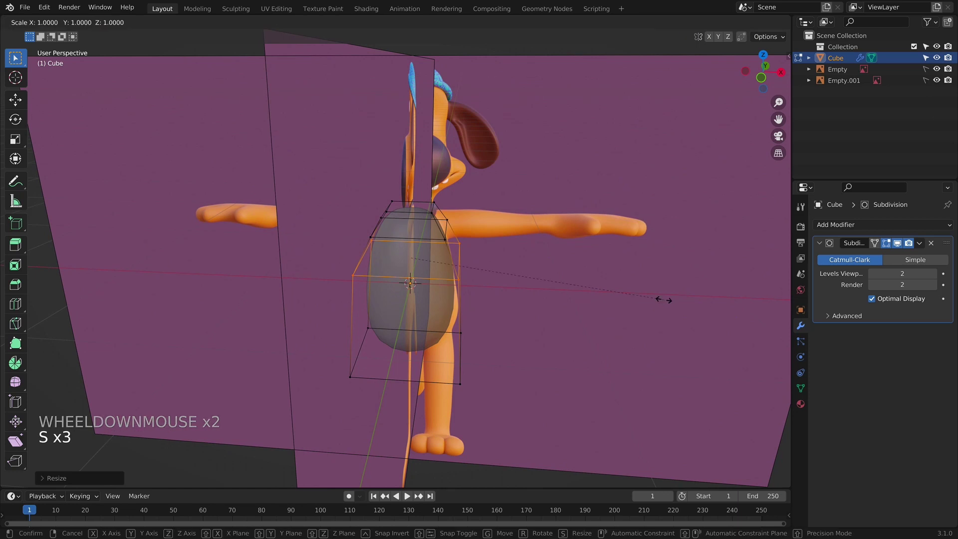
click(477, 274)
scroll(477, 274, down, 1)
middle_drag(477, 274, 446, 264)
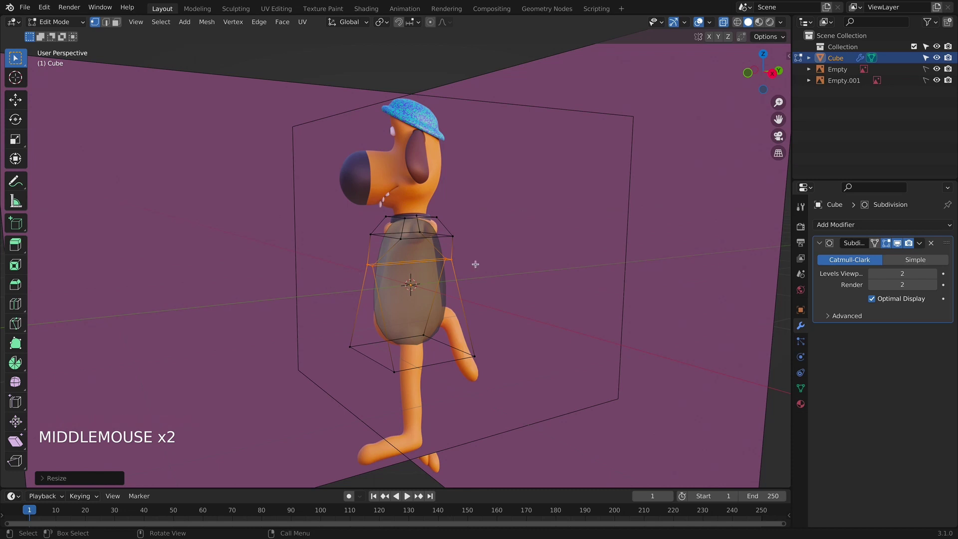
middle_drag(475, 264, 610, 272)
key(super+z)
scroll(525, 315, down, 1)
key(s)
key(s)
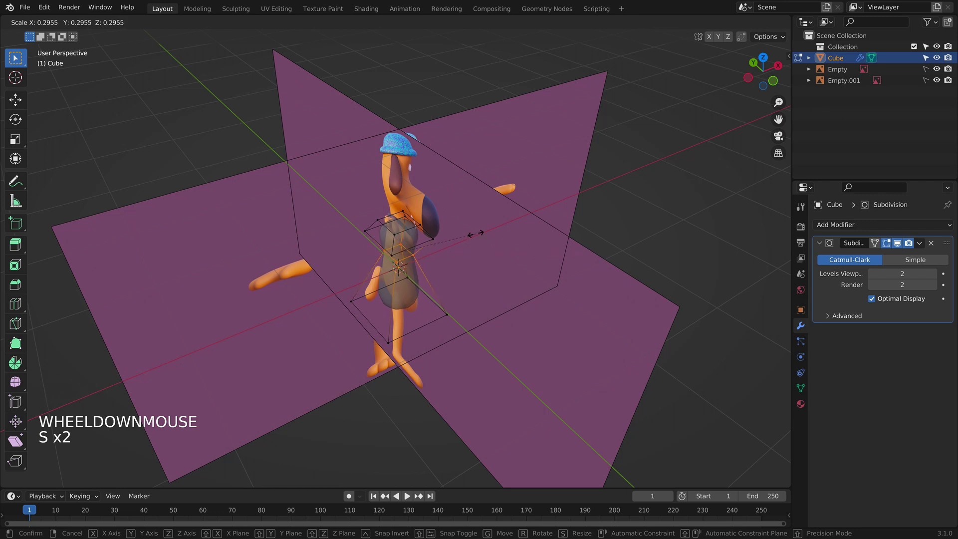
click(469, 238)
Step: Add a vertical loop cut through the centre of the torso mesh in front view
key(KP_1)
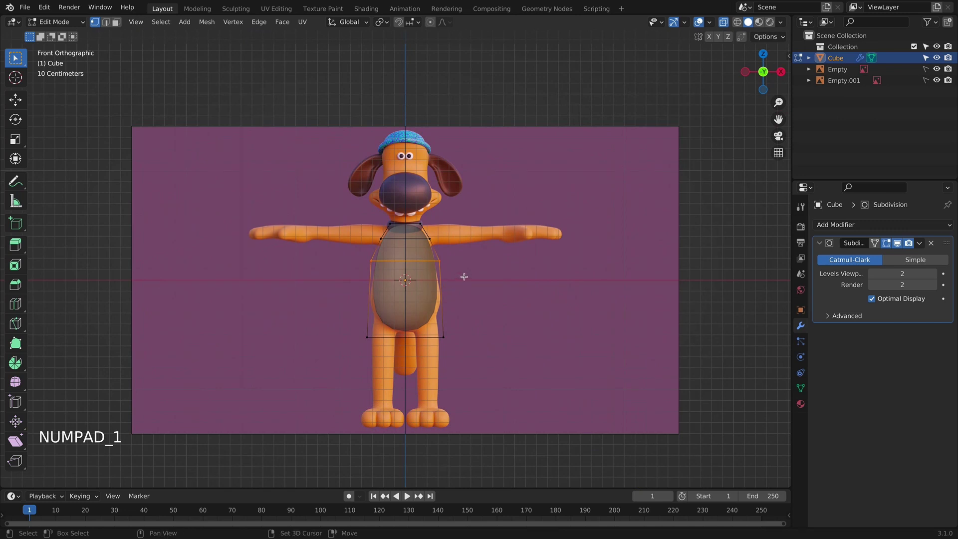
shift+middle_drag(462, 276, 456, 284)
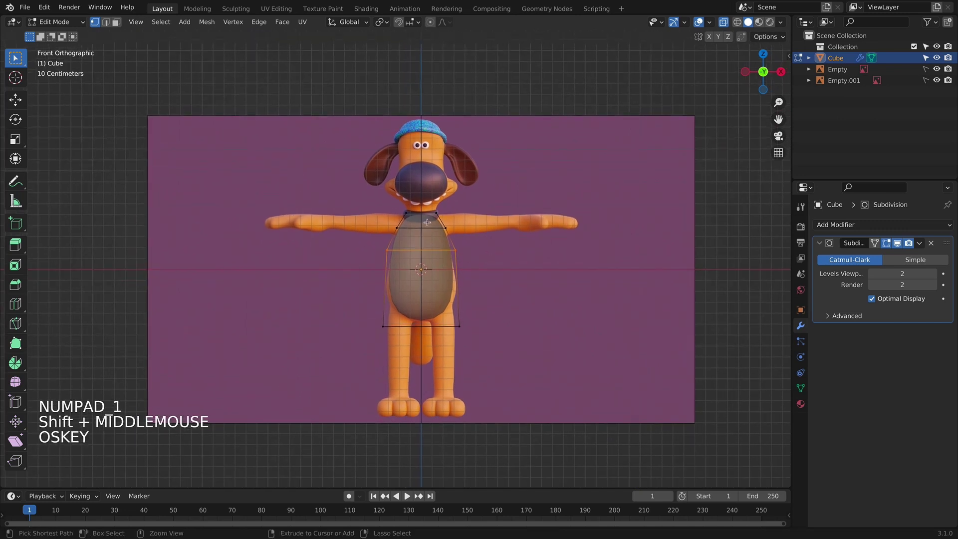
key(ctrl+r)
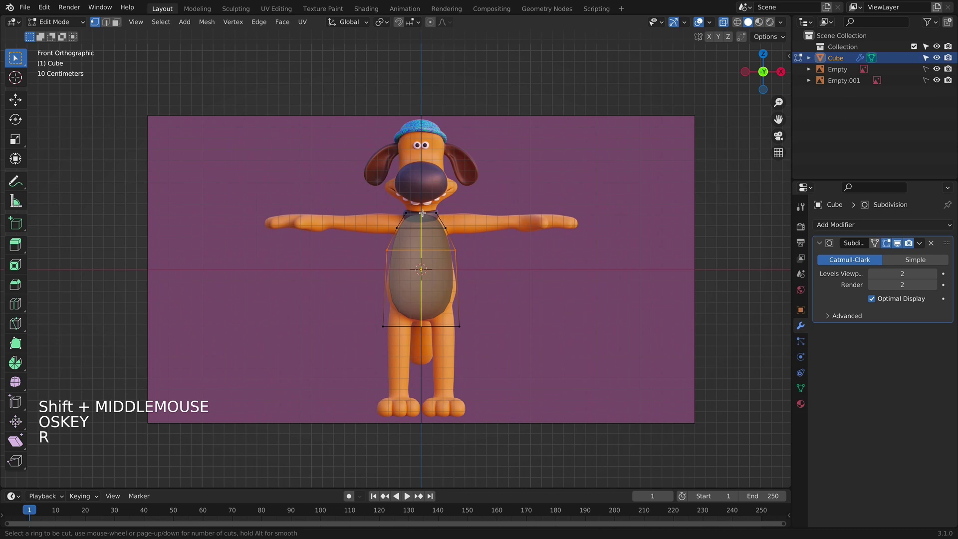
click(422, 213)
shift+middle_drag(481, 248, 478, 236)
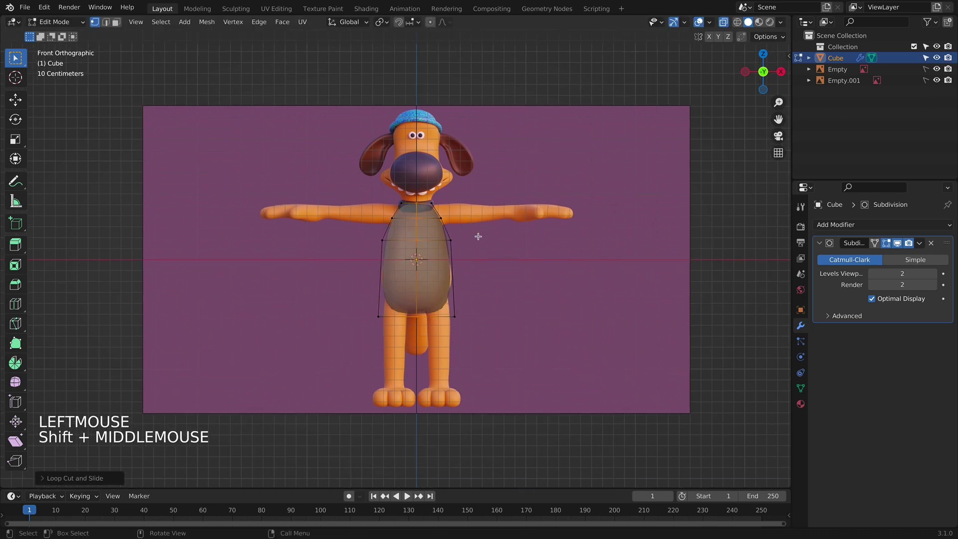
Step: Delete the vertices of the torso half on the negative X side and return to Object Mode
shift+middle_drag(517, 301, 519, 301)
drag(302, 134, 410, 333)
key(x)
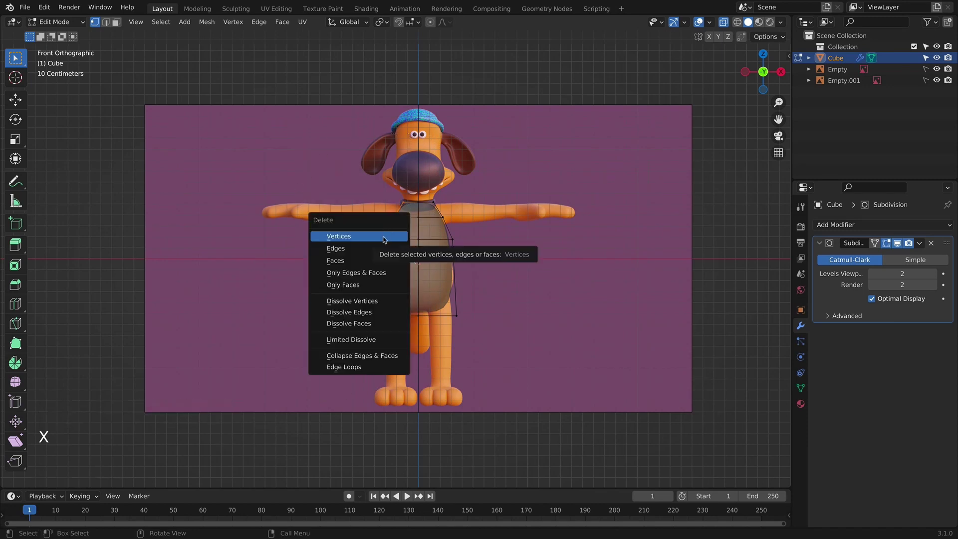
click(384, 239)
key(Tab)
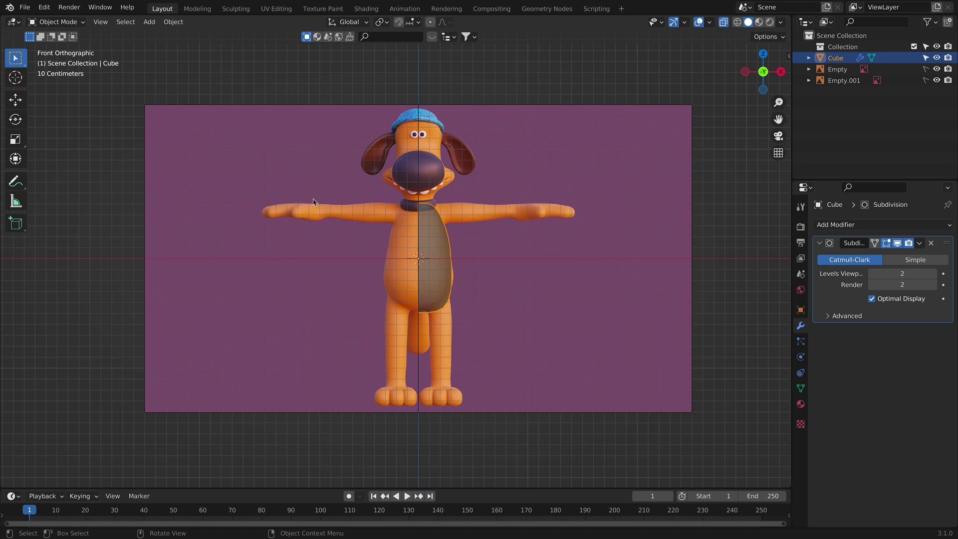
Step: Add an X-axis Mirror modifier to the torso, place it above the Subdivision modifier and enable Clipping
click(897, 225)
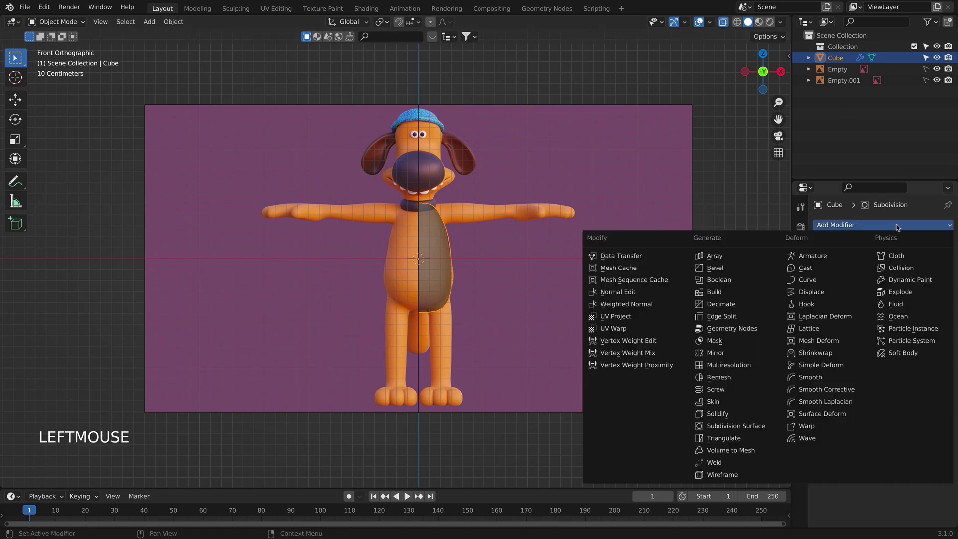
click(718, 353)
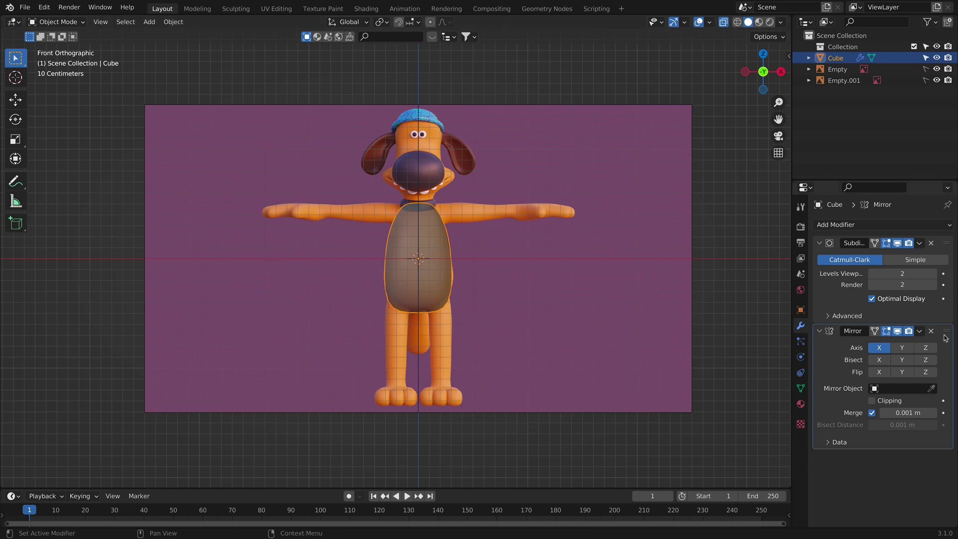
drag(945, 333, 945, 244)
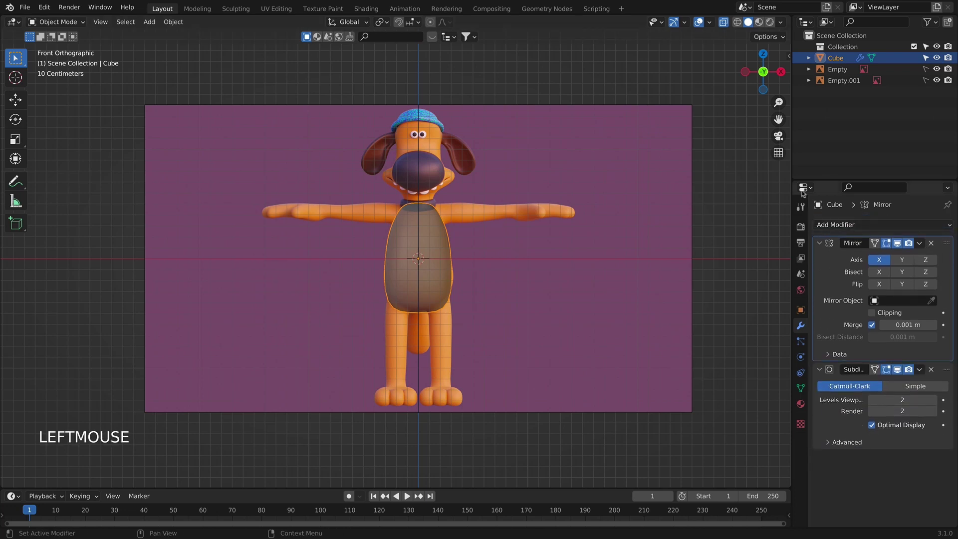
click(872, 312)
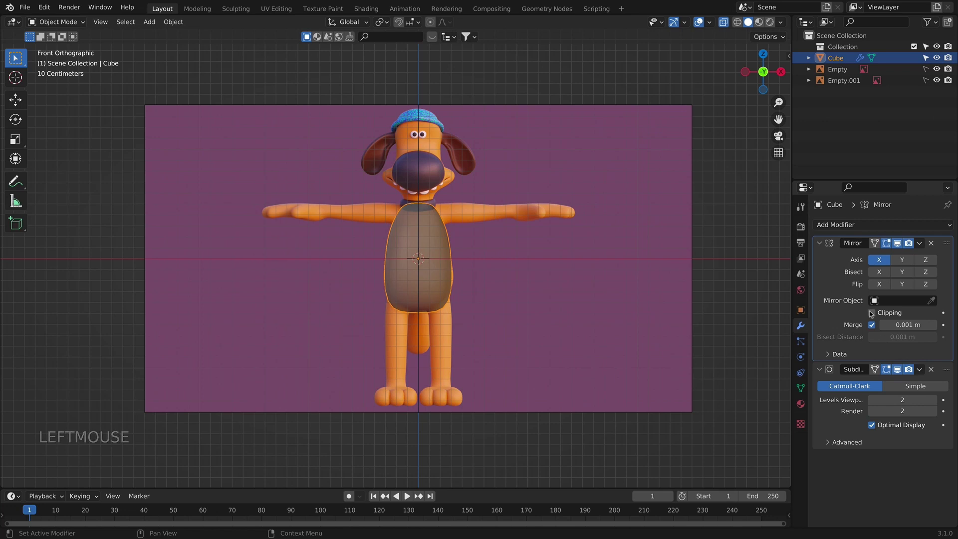
Step: Try moving the torso's upper centre-line vertices in Edit Mode with Mirror clipping enabled
scroll(451, 303, up, 3)
scroll(450, 303, up, 1)
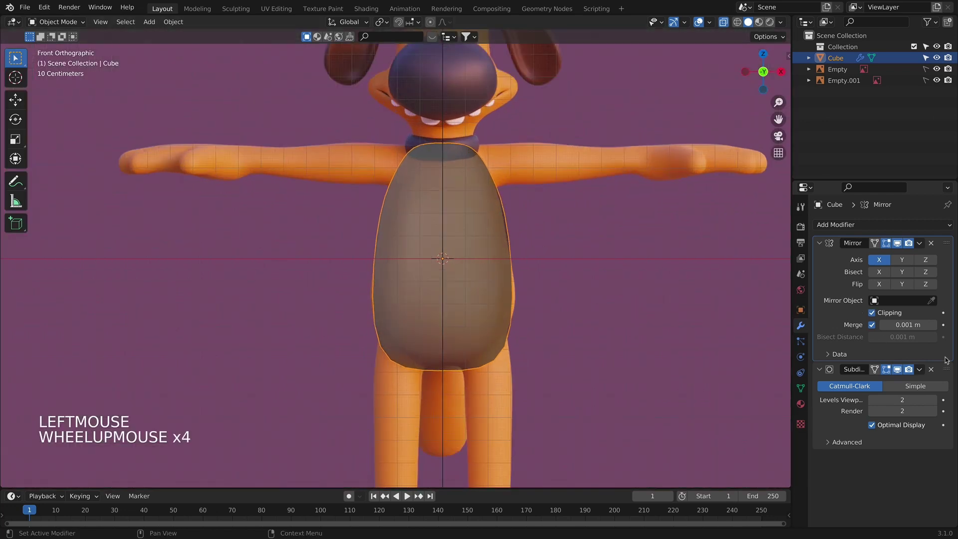
key(Tab)
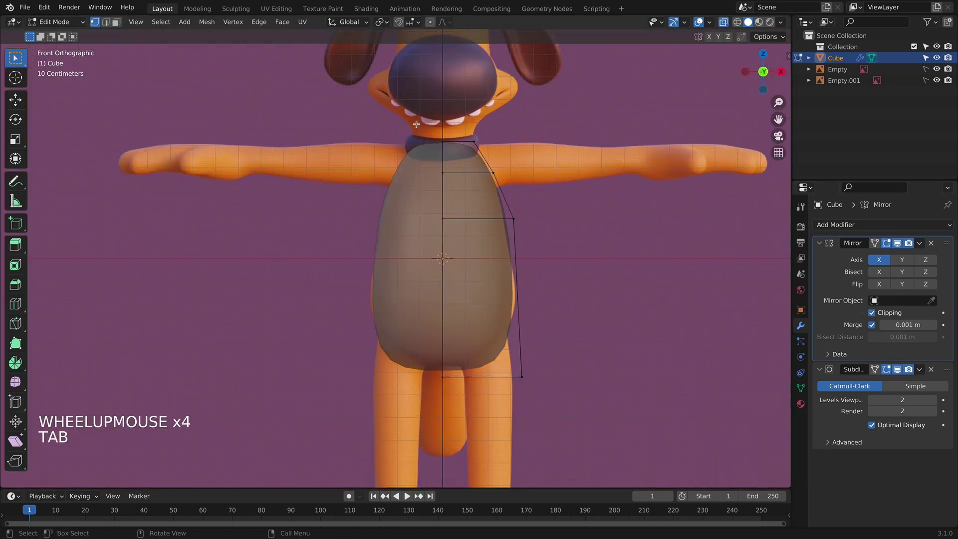
click(474, 247)
key(g)
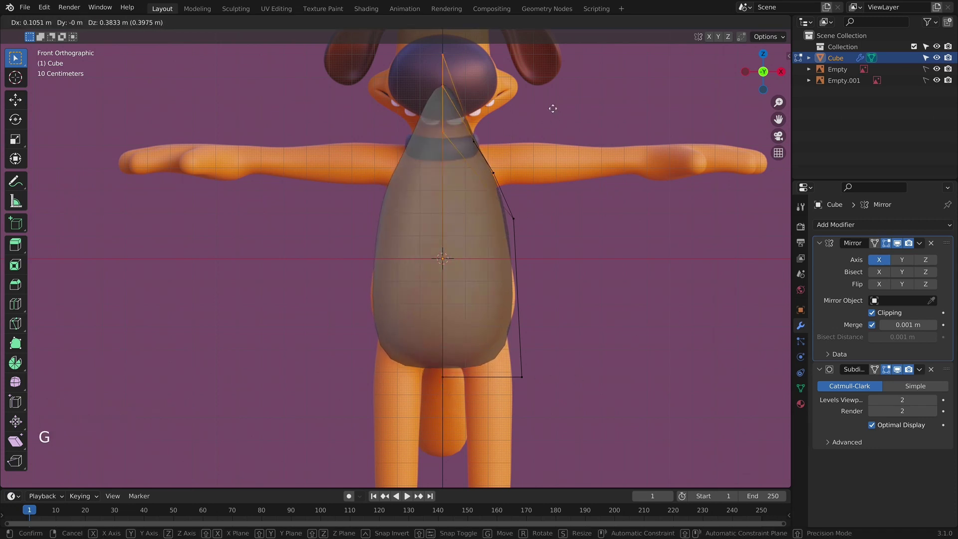
right_click(533, 195)
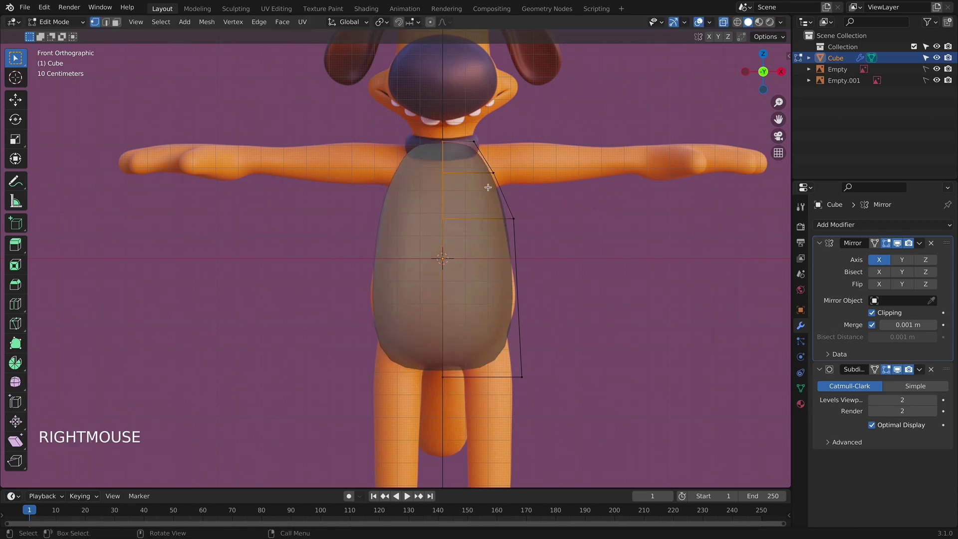
key(g)
key(g)
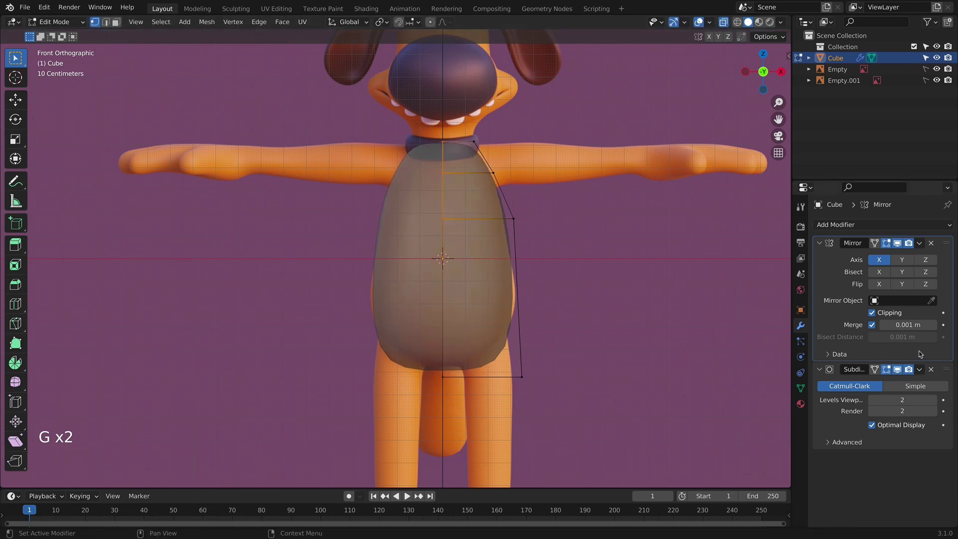
Step: Try moving the centre-line vertices with Mirror clipping disabled, then re-enable Clipping and test the same move
click(872, 313)
key(g)
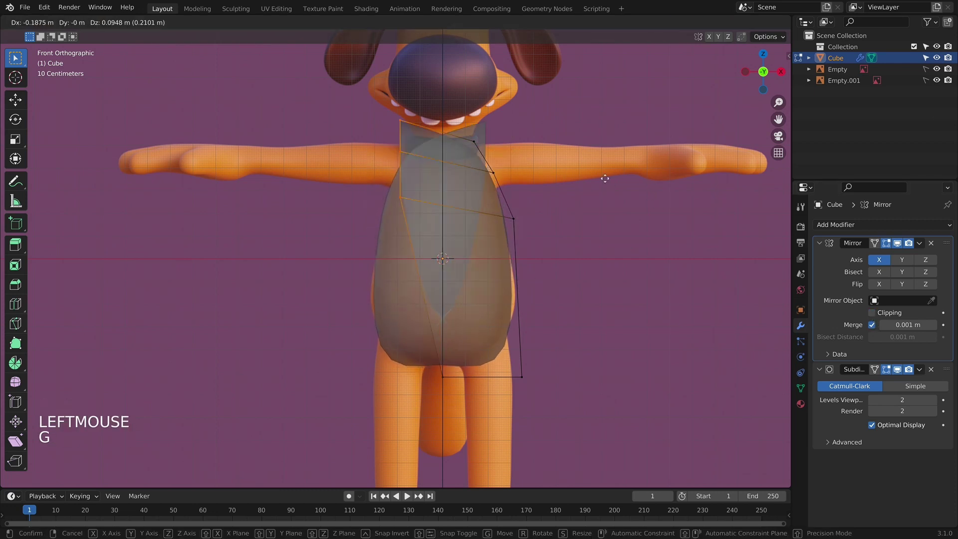
right_click(630, 190)
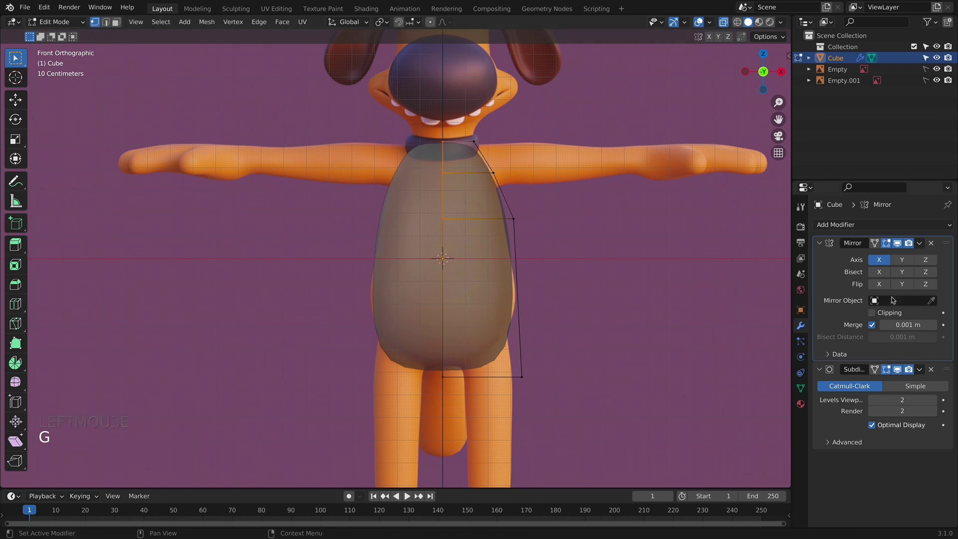
click(886, 313)
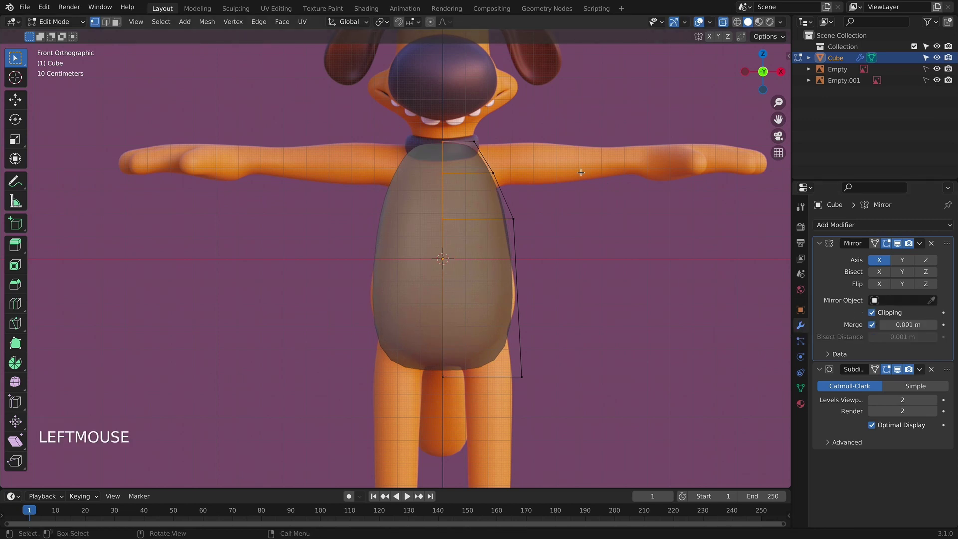
key(g)
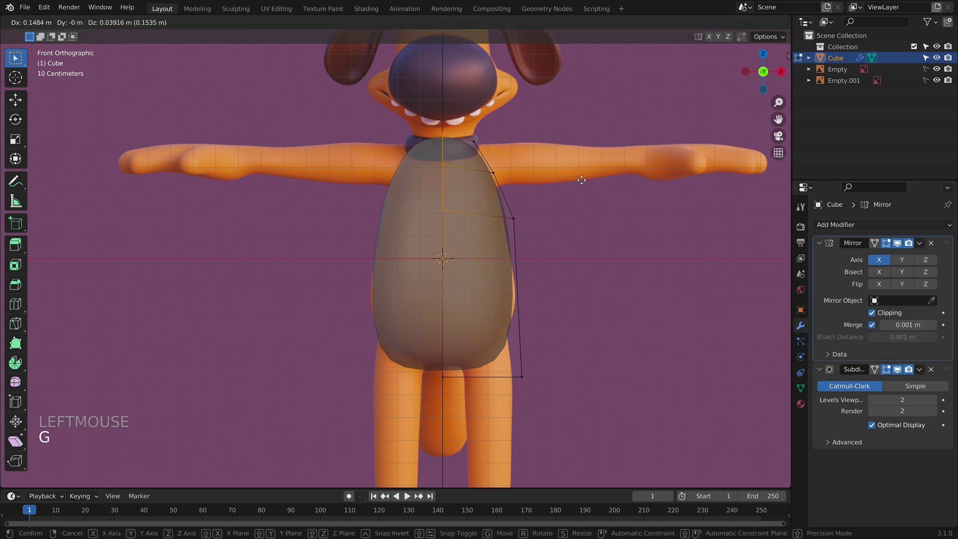
right_click(591, 204)
Step: Raise the torso's lower outer vertices in the front view and lower the bottom centre-line vertices by about 0.04 m
scroll(545, 197, up, 1)
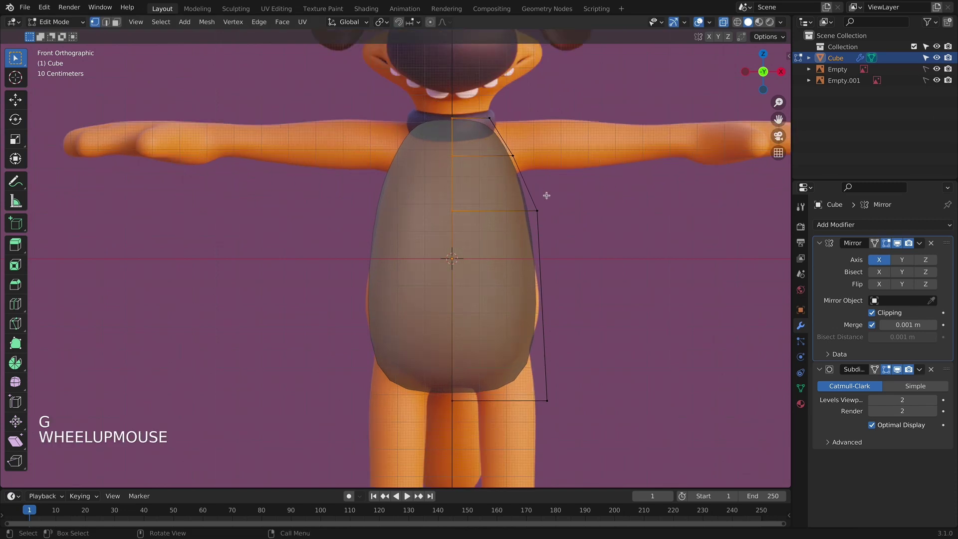
shift+middle_drag(546, 196, 517, 165)
drag(439, 289, 560, 391)
key(g)
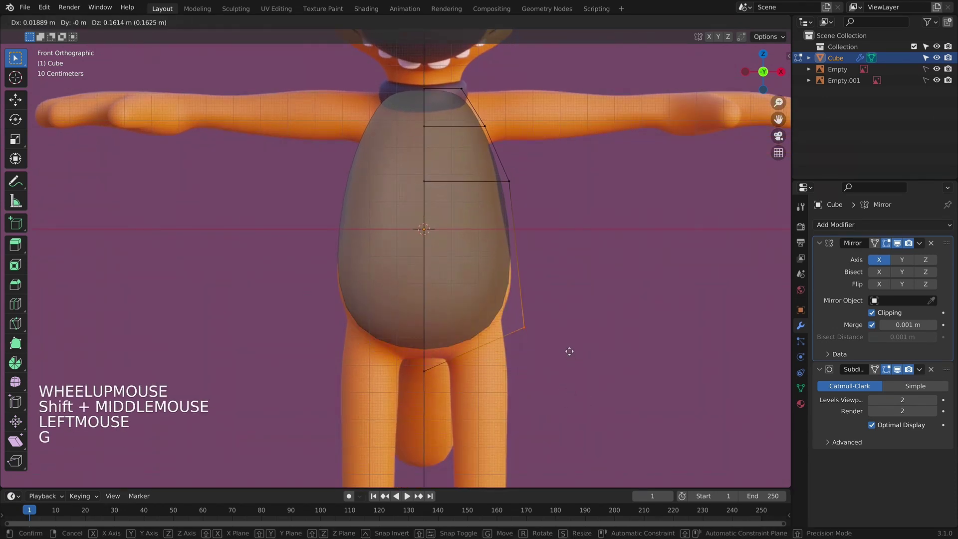
click(571, 362)
click(452, 396)
key(g)
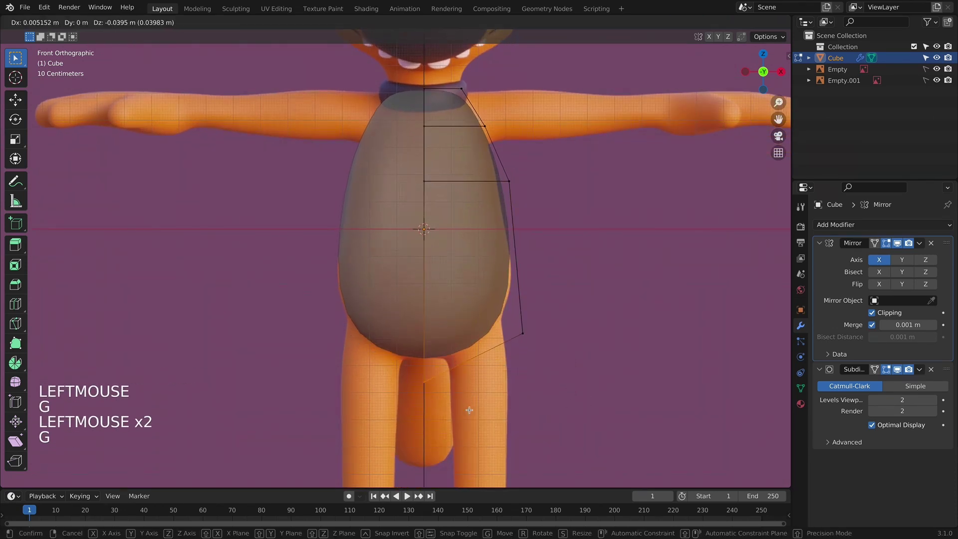
click(469, 410)
Step: Pull the torso's mid-height outer vertices inward and push the lower outer vertices up and outward to match the front reference
click(547, 206)
key(g)
click(546, 207)
click(573, 359)
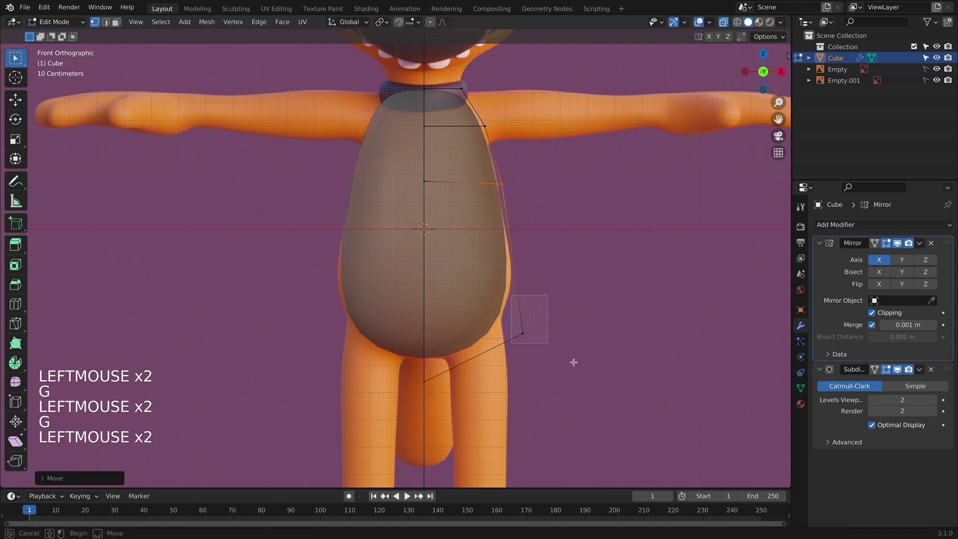
key(g)
click(584, 352)
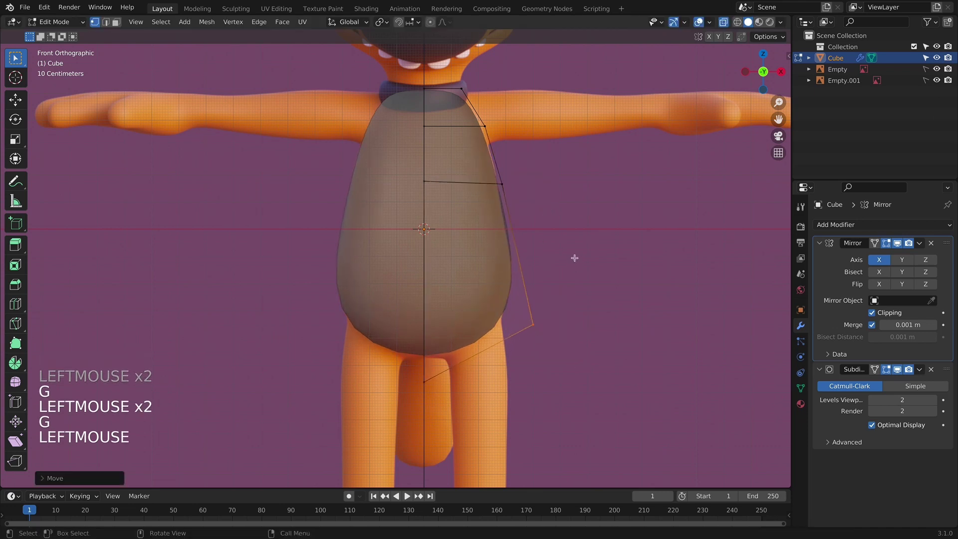
Step: Lower the chest-level row of torso vertices along Z by about 0.07 m to sit at armpit height
shift+middle_drag(573, 259, 475, 294)
shift+scroll(475, 294, down, 4)
click(534, 272)
key(g)
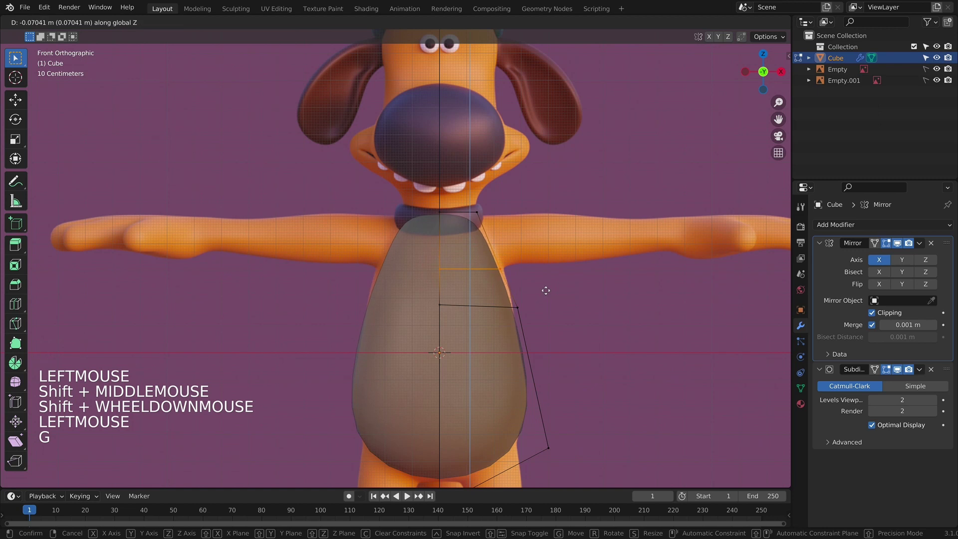
click(460, 205)
Step: Reshape the torso's top edge at the collar, spreading the outer vertices, raising the centre ones and lowering the outer ones slightly
click(474, 212)
key(g)
click(463, 217)
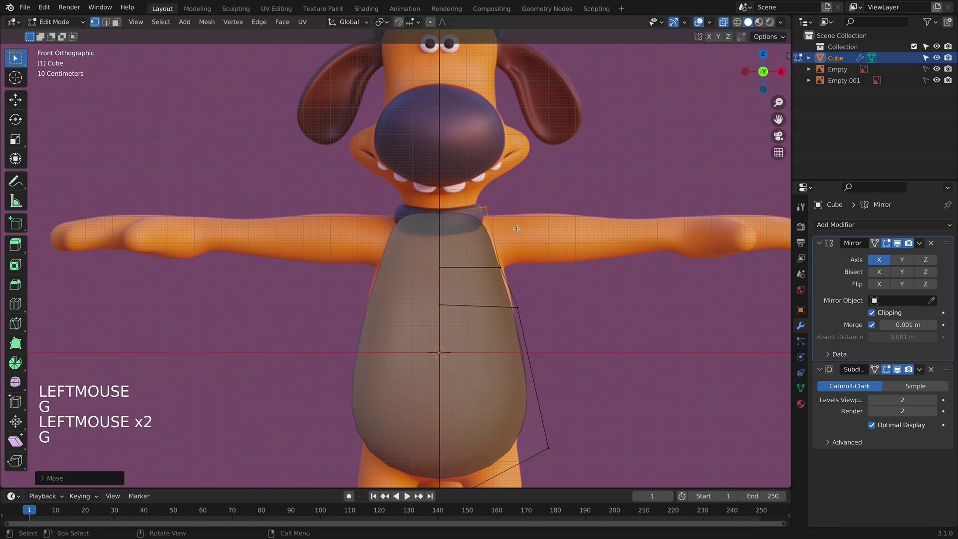
click(463, 218)
key(g)
click(454, 213)
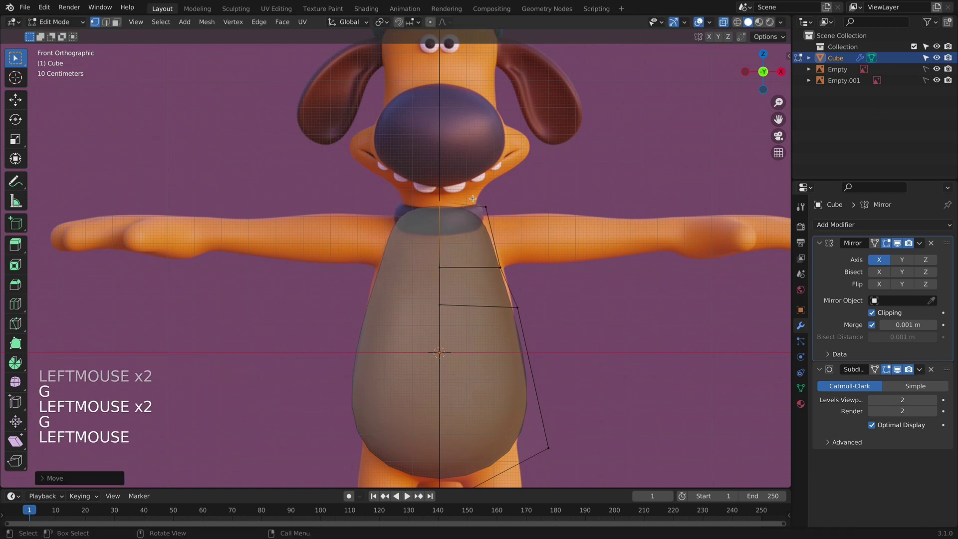
click(501, 212)
key(g)
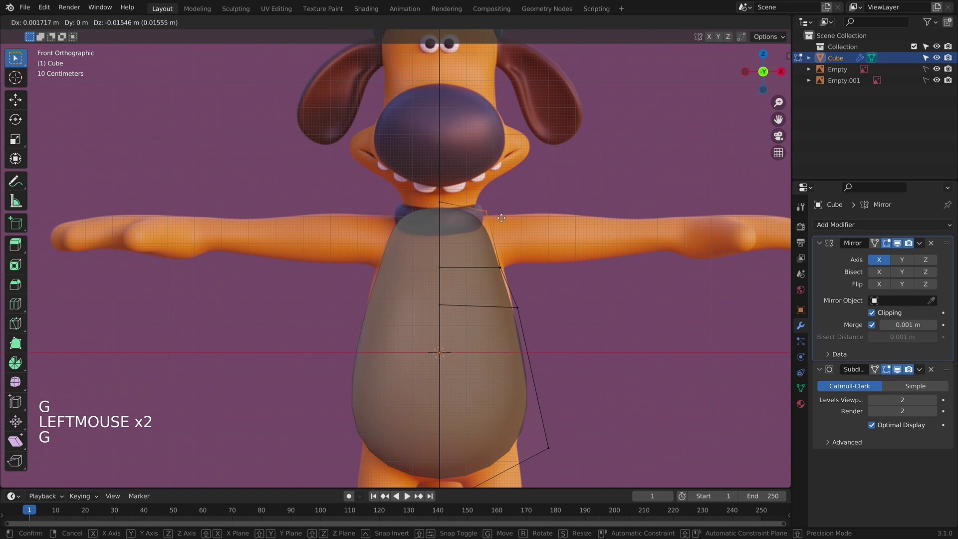
click(503, 242)
Step: Select the outer collar and armpit vertices and examine the side face where the arm attaches, in perspective and front views
click(500, 266)
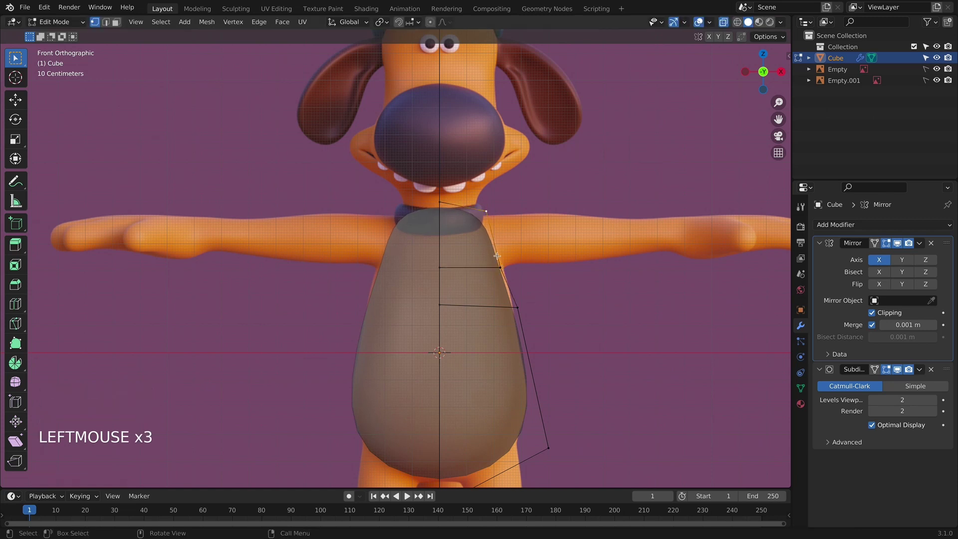
click(501, 268)
shift+click(487, 213)
middle_drag(561, 270, 524, 264)
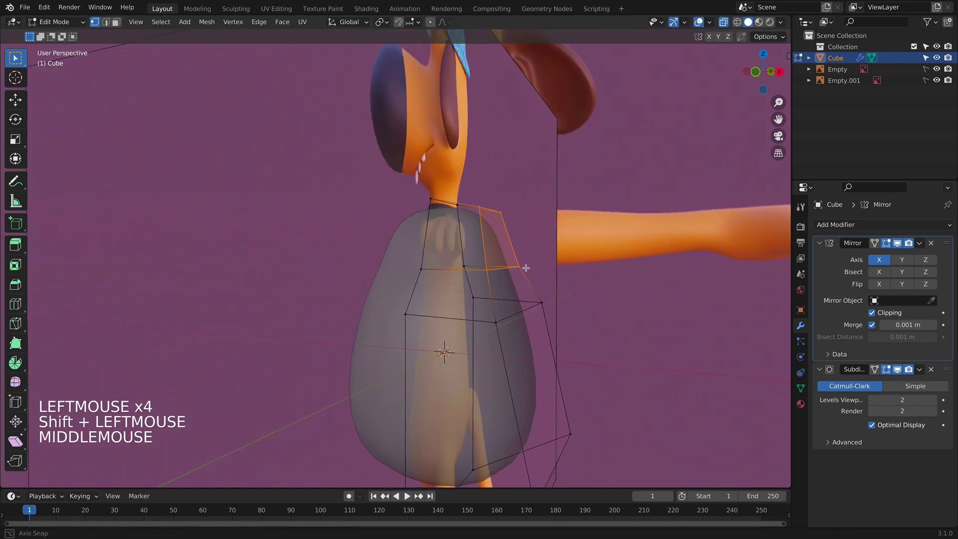
key(KP_1)
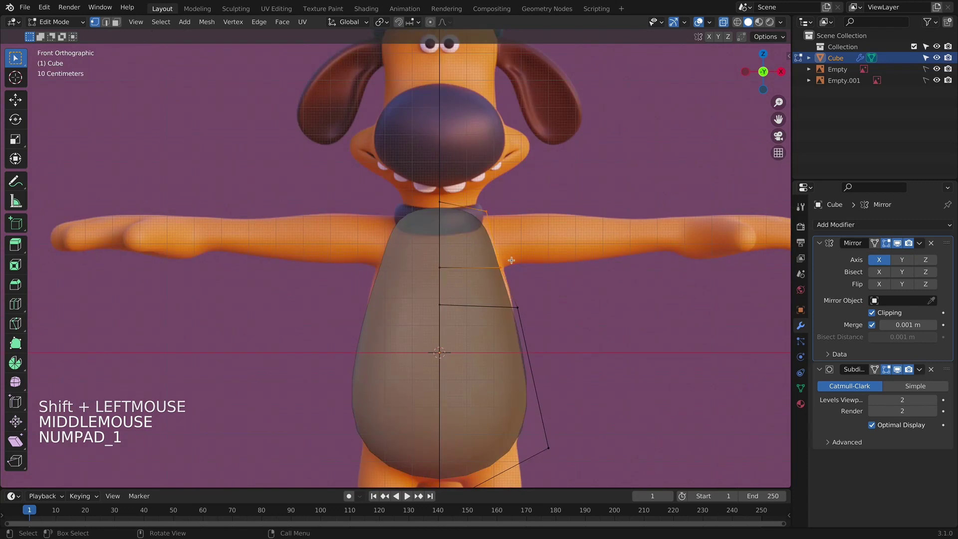
shift+middle_drag(547, 278, 466, 283)
scroll(462, 268, up, 2)
scroll(482, 301, up, 1)
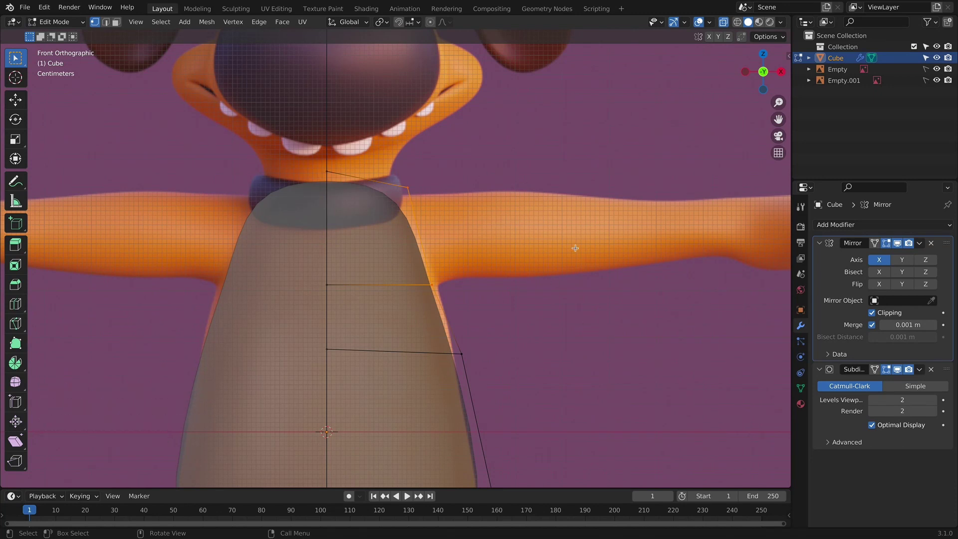
Step: Examine the torso's shape from the front and at an angle, switching between Object Mode and Edit Mode
key(Tab)
scroll(576, 280, down, 4)
key(Tab)
middle_drag(578, 298, 401, 304)
key(Tab)
scroll(441, 319, up, 1)
key(Tab)
key(Tab)
Step: Select the front and back vertical edge loops on the torso's outer side and scale them closer together along Y
alt+click(367, 262)
alt+click(387, 225)
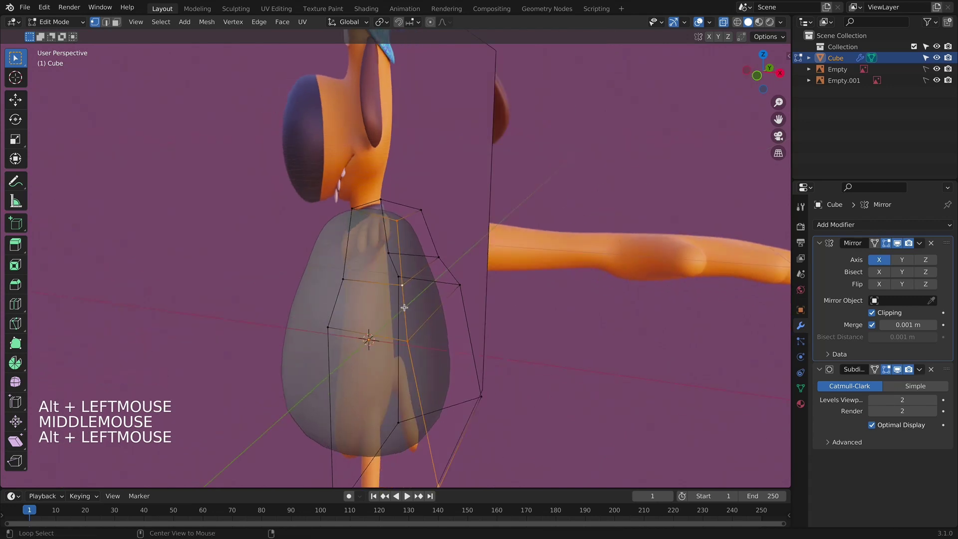
alt+shift+click(449, 270)
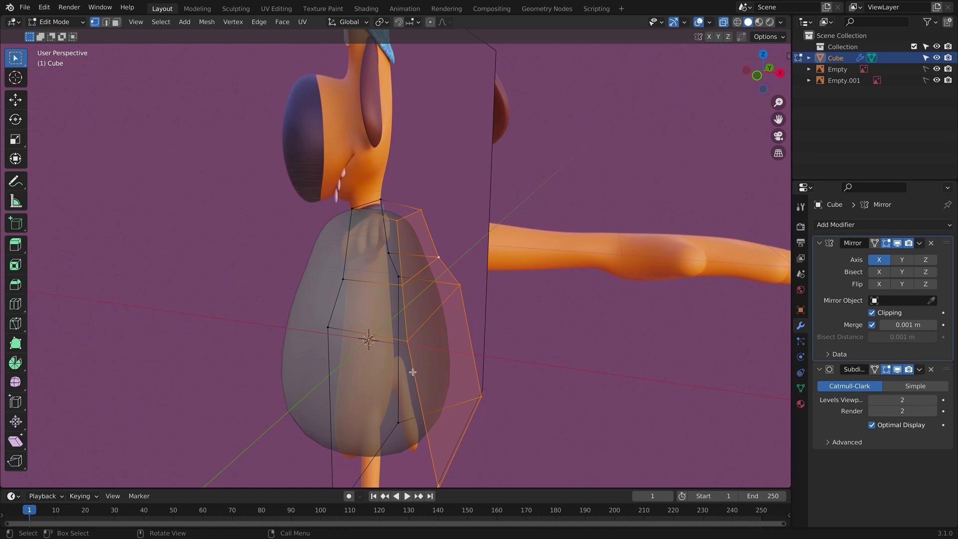
alt+click(403, 290)
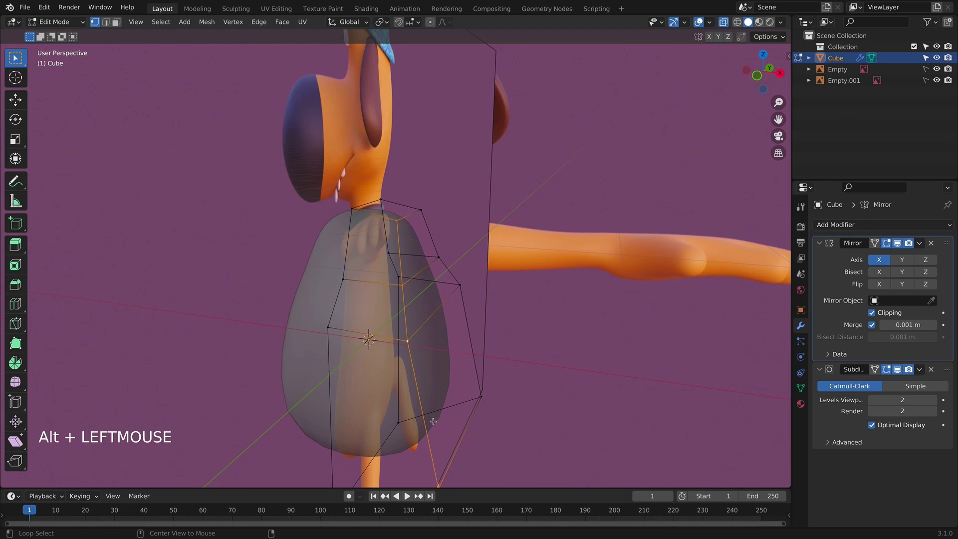
alt+shift+click(466, 329)
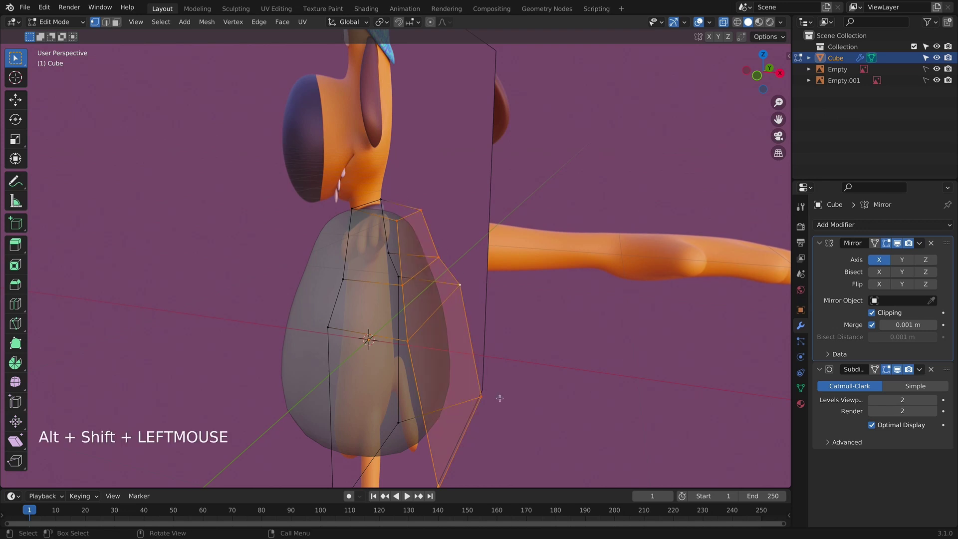
scroll(537, 306, down, 1)
middle_drag(538, 309, 546, 324)
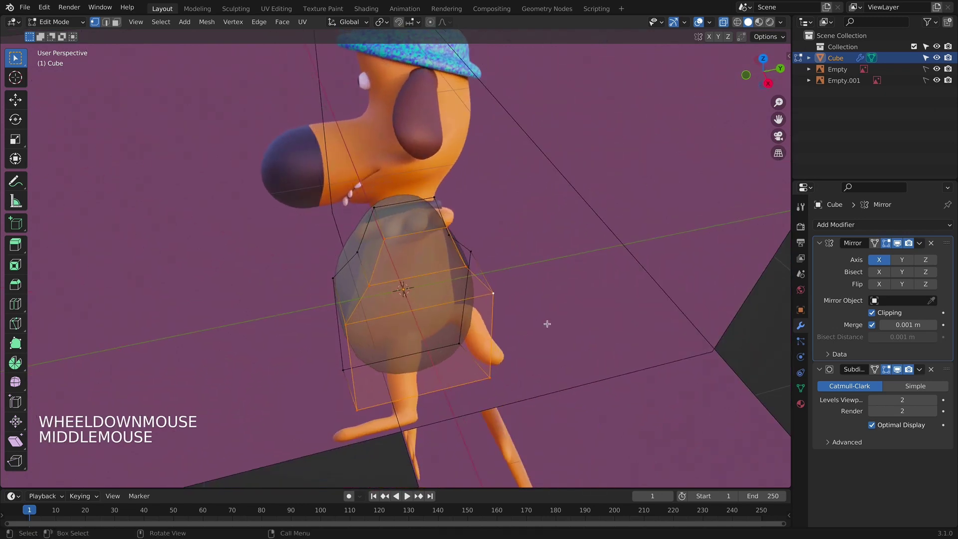
key(s)
key(s)
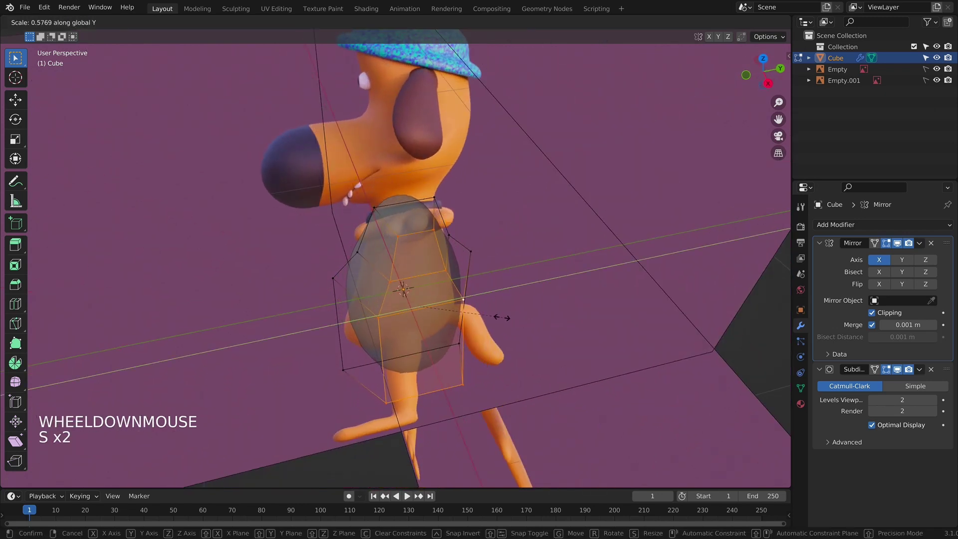
click(491, 318)
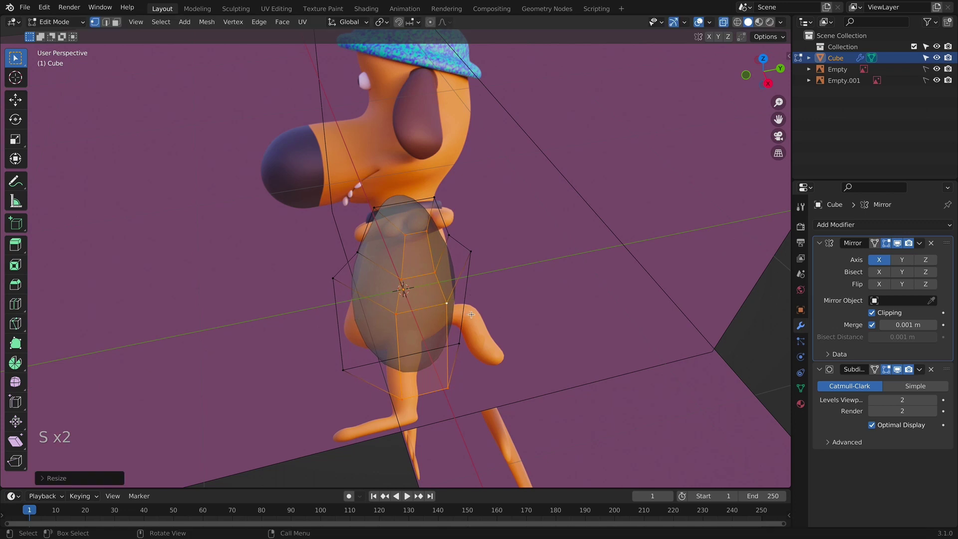
Step: Scale the selected outer side loops slightly wider along Y in the right view to fit the side reference
key(KP_1)
key(KP_3)
key(s)
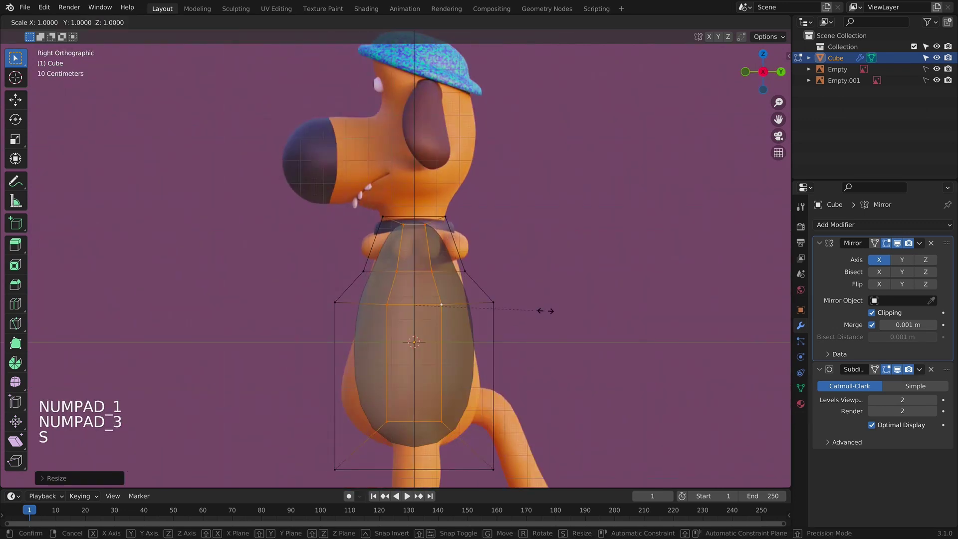
click(574, 327)
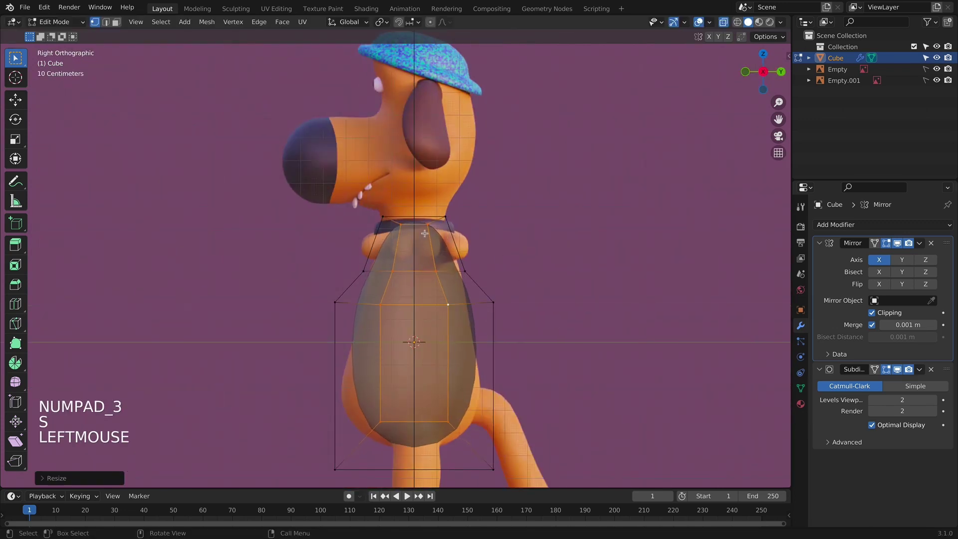
Step: Select the four shoulder vertices of the arm opening and move them along Y toward the dog's back
click(402, 229)
click(444, 269)
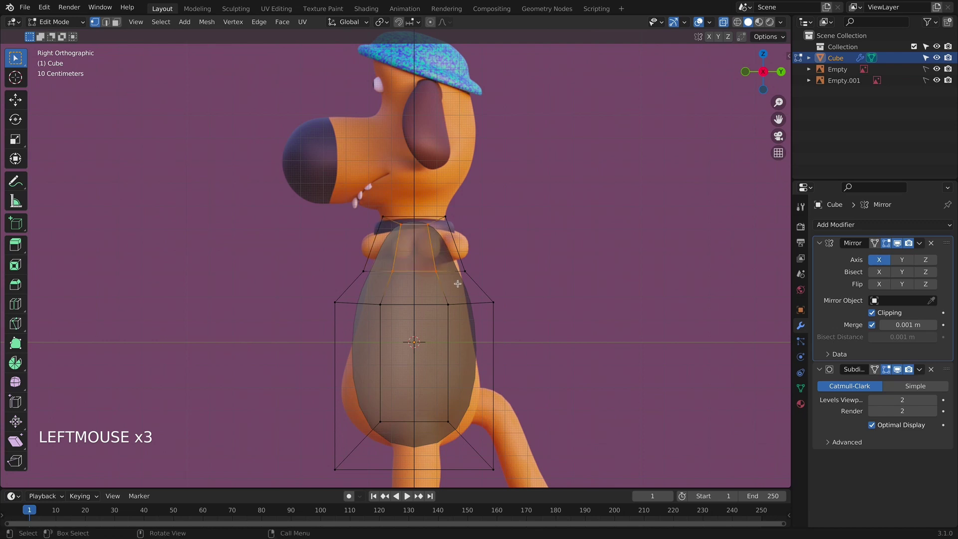
key(g)
key(y)
click(465, 282)
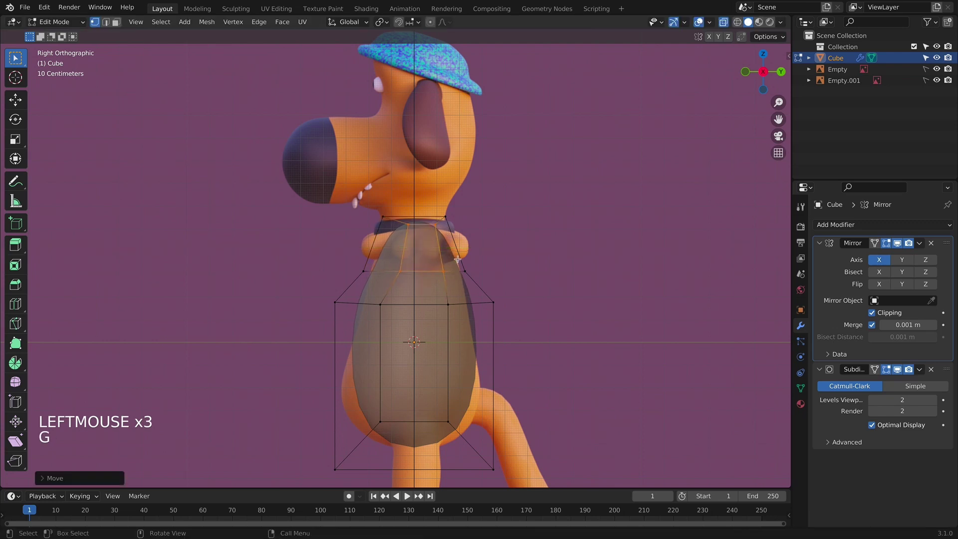
Step: Round the four shoulder vertices with LoopTools Circle, rotate them about 18.5 degrees to square them up, and return to front view
right_click(417, 230)
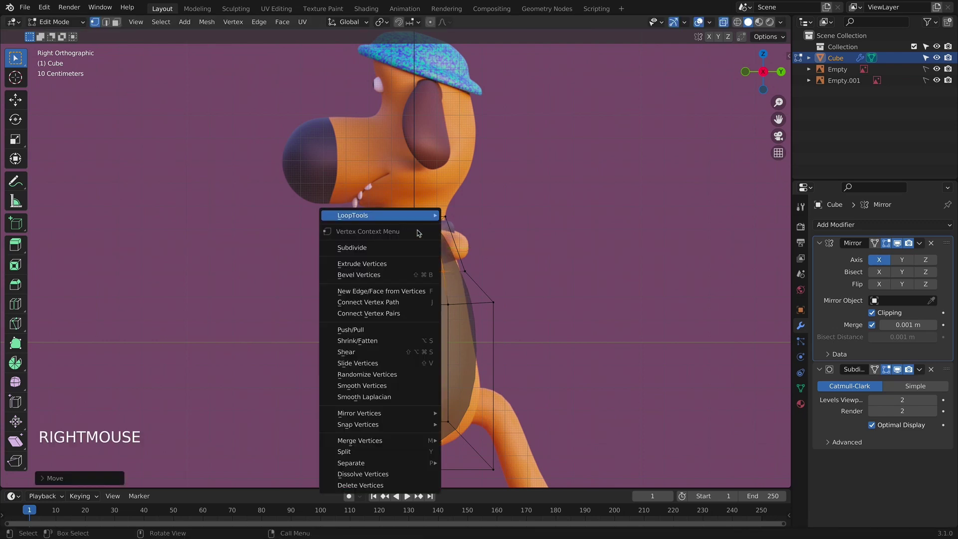
mouse_move(419, 220)
click(455, 229)
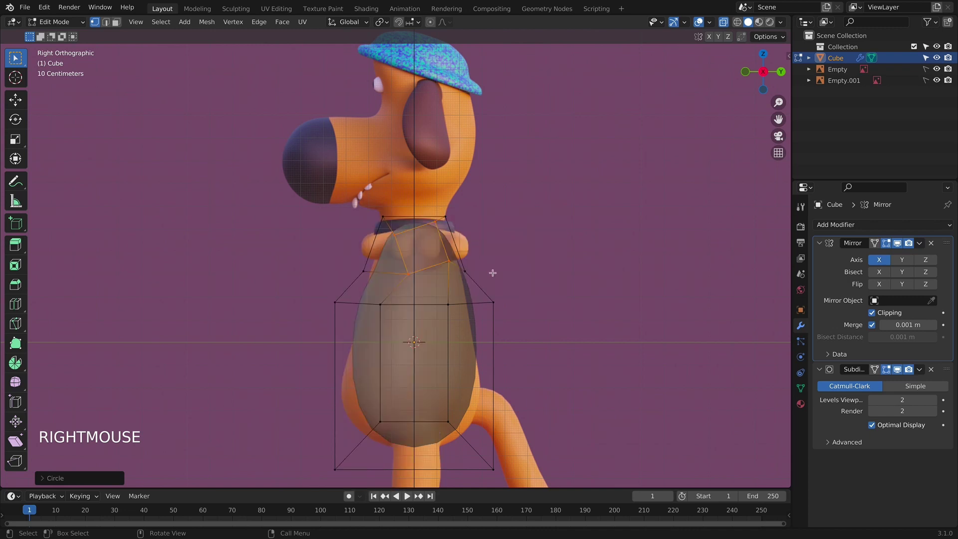
right_click(456, 251)
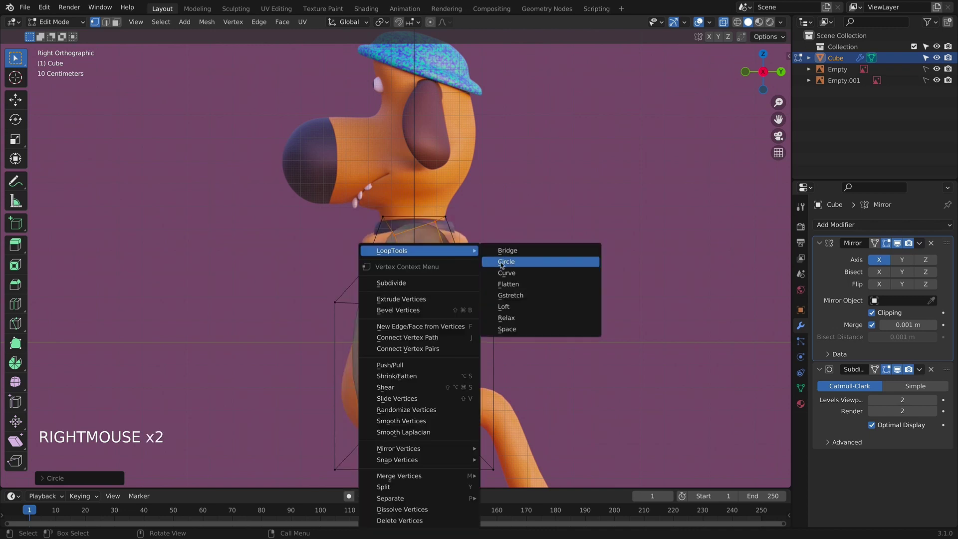
key(r)
key(r)
key(r)
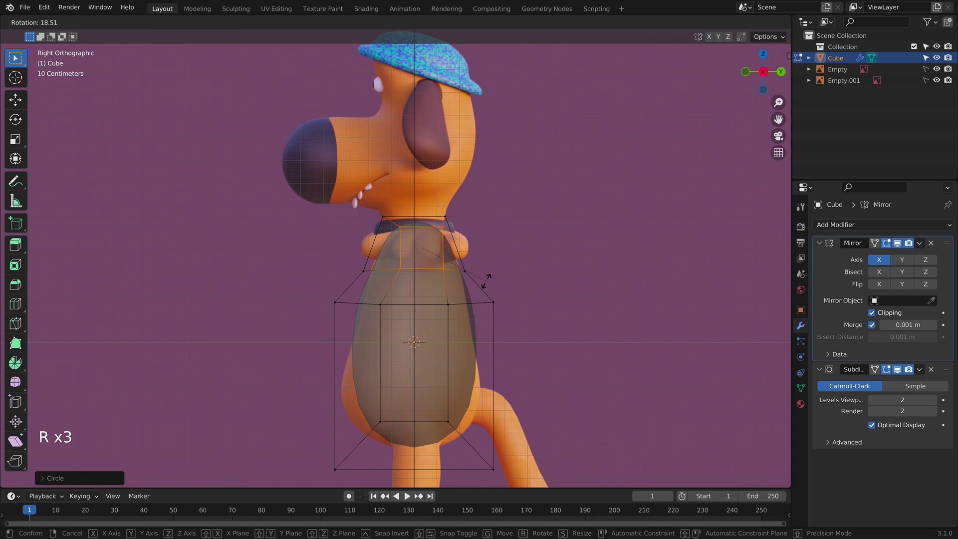
click(485, 281)
key(KP_1)
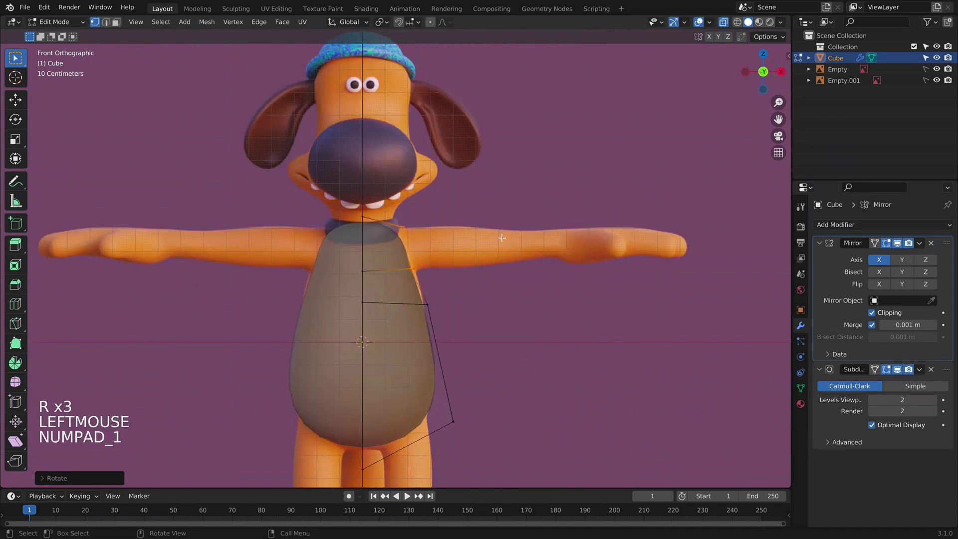
Step: Search the add-on preferences for "loop" to check LoopTools, view the preference-saving options and close Preferences
click(41, 8)
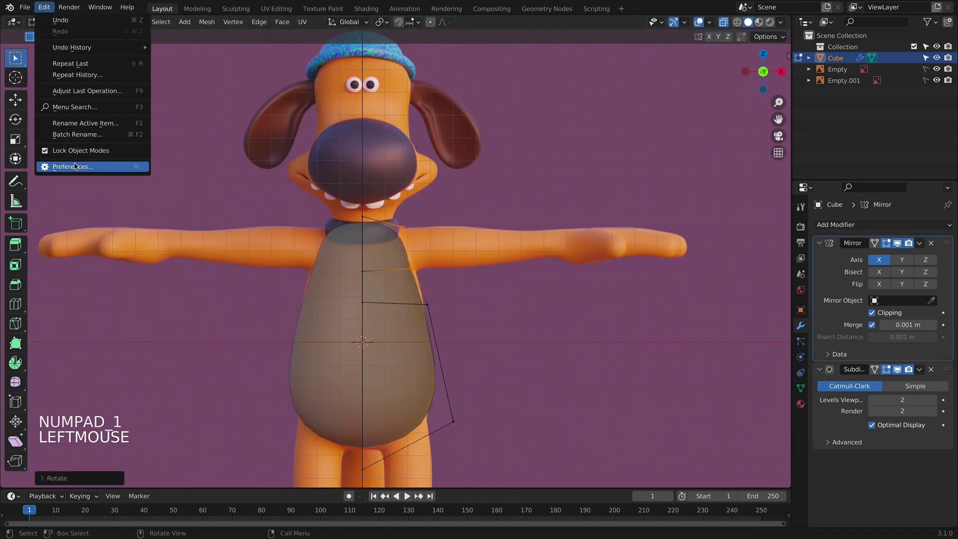
click(55, 166)
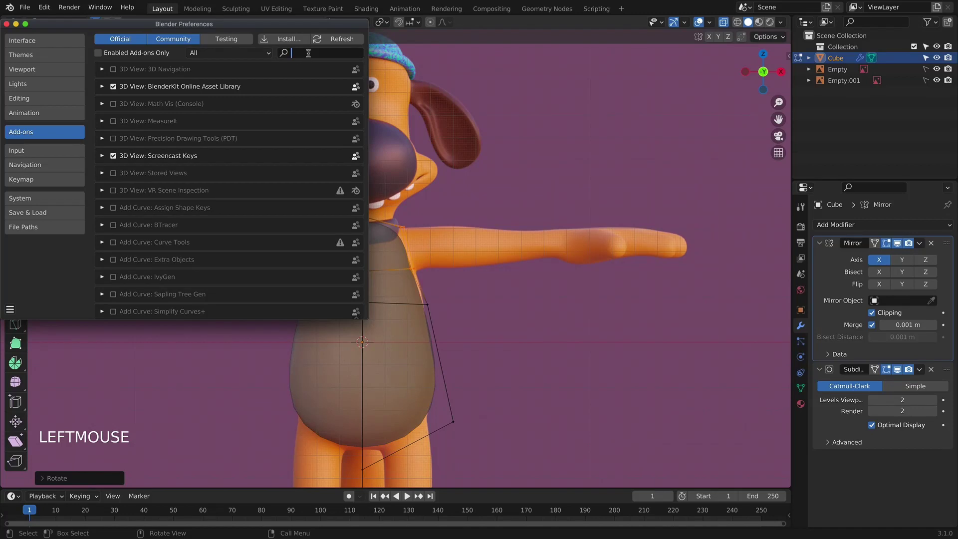
text(loop)
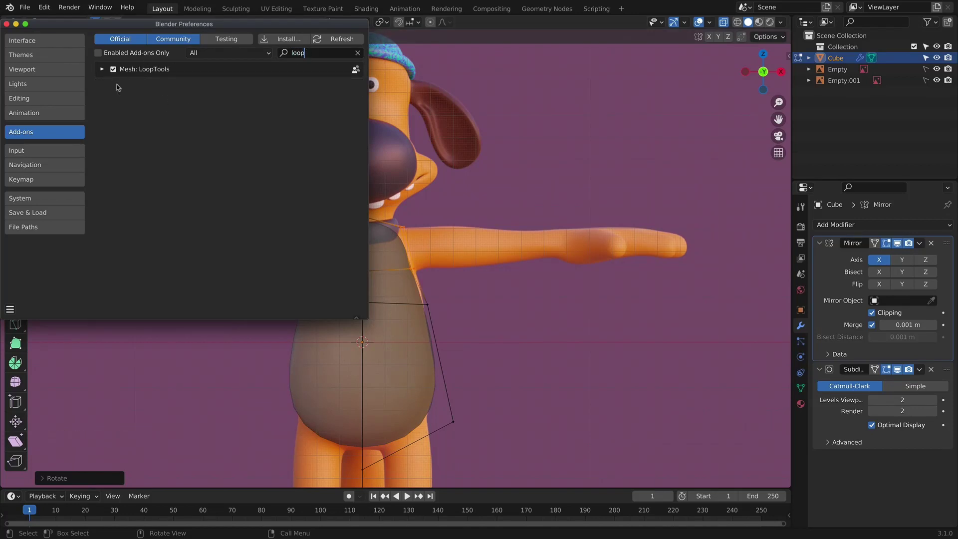
click(10, 309)
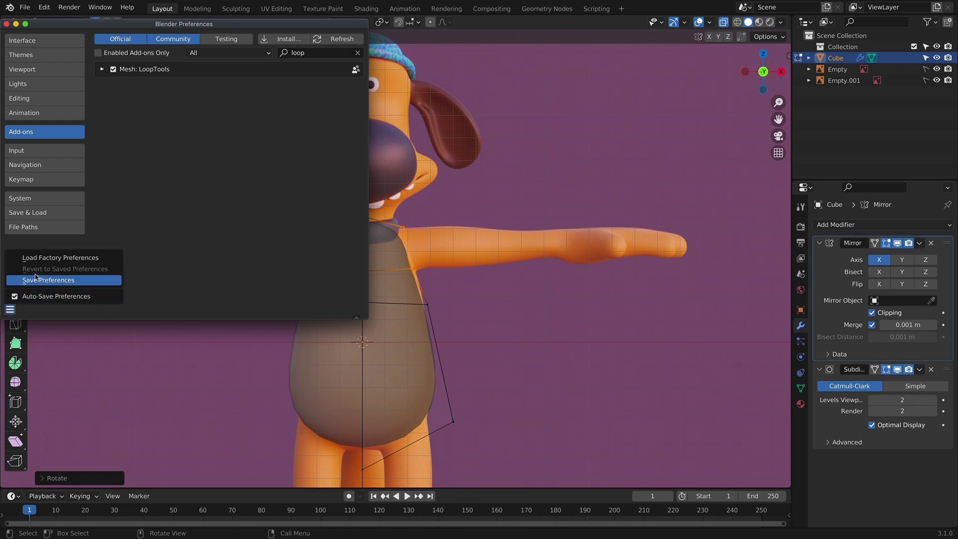
click(6, 24)
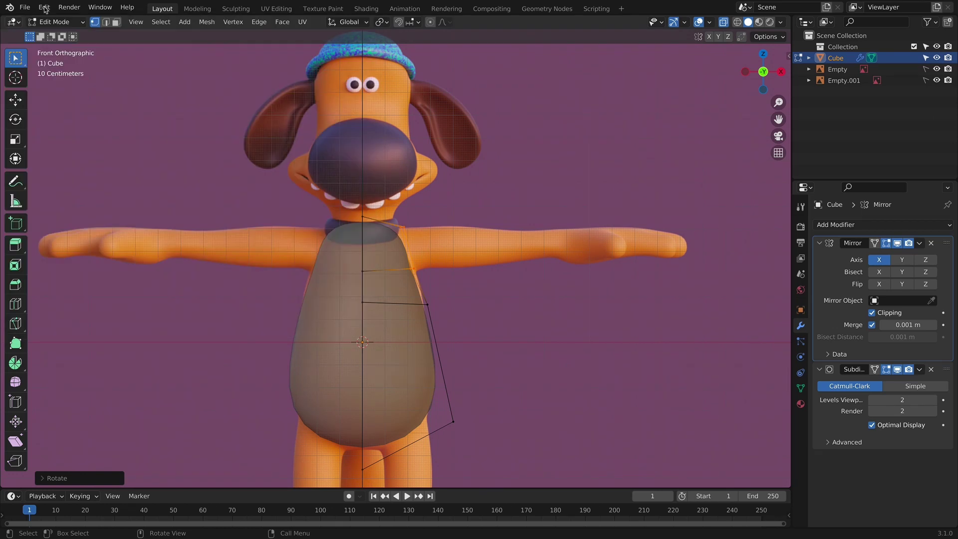
right_click(435, 231)
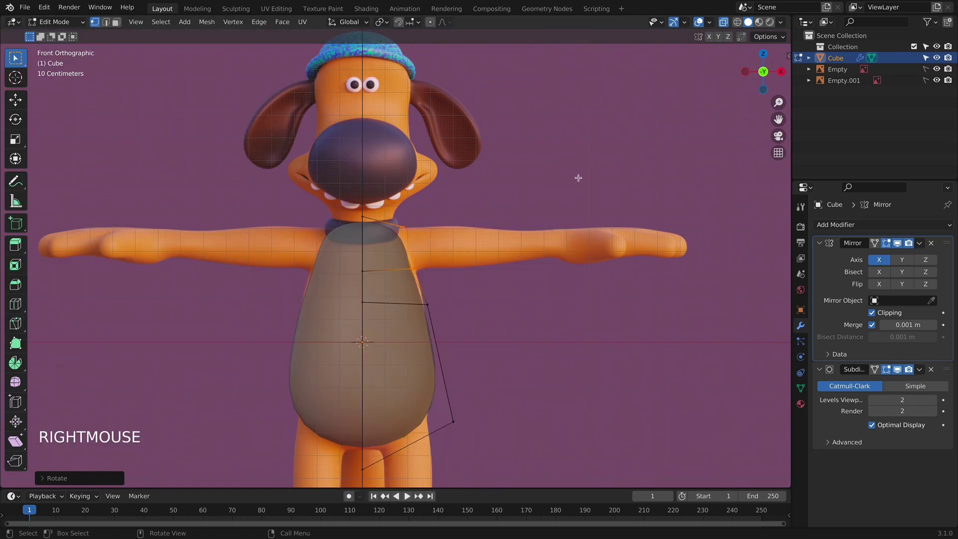
Step: Nudge the lower arm-opening vertices in the front view to follow the dog's underarm
shift+middle_drag(497, 312, 391, 219)
scroll(462, 259, down, 1)
scroll(462, 259, up, 2)
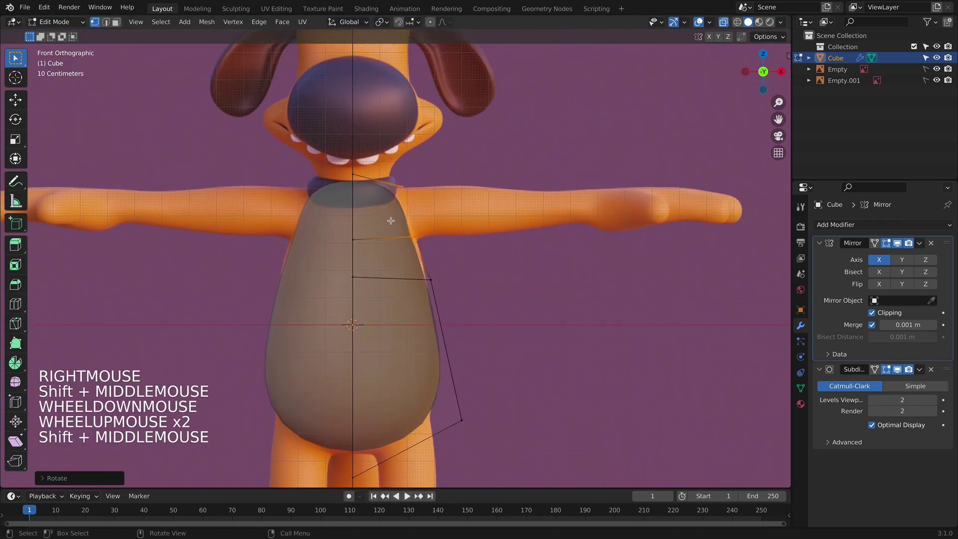
click(446, 246)
key(g)
click(450, 249)
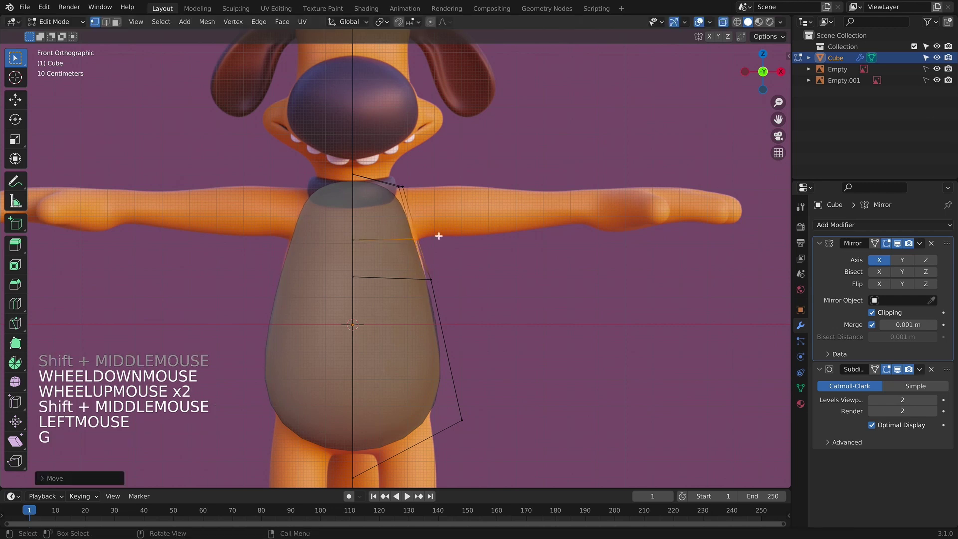
Step: Reposition the shoulder vertices at the top of the arm opening to fit the front reference
click(411, 195)
key(g)
click(405, 190)
click(401, 187)
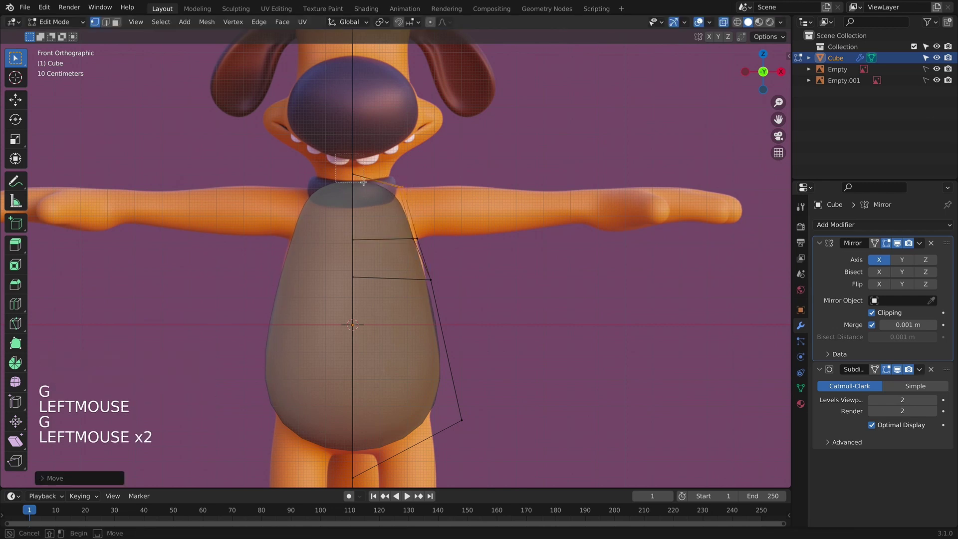
key(g)
click(399, 188)
Step: Inspect the lower torso against the front reference with X-ray off and on and from an angle
shift+middle_drag(522, 323, 524, 288)
key(alt+z)
scroll(516, 320, down, 3)
key(KP_1)
shift+scroll(509, 363, up, 1)
scroll(494, 305, up, 2)
scroll(554, 316, up, 2)
shift+middle_drag(553, 316, 555, 294)
shift+scroll(554, 295, down, 1)
scroll(555, 294, up, 1)
middle_drag(555, 294, 649, 306)
key(KP_1)
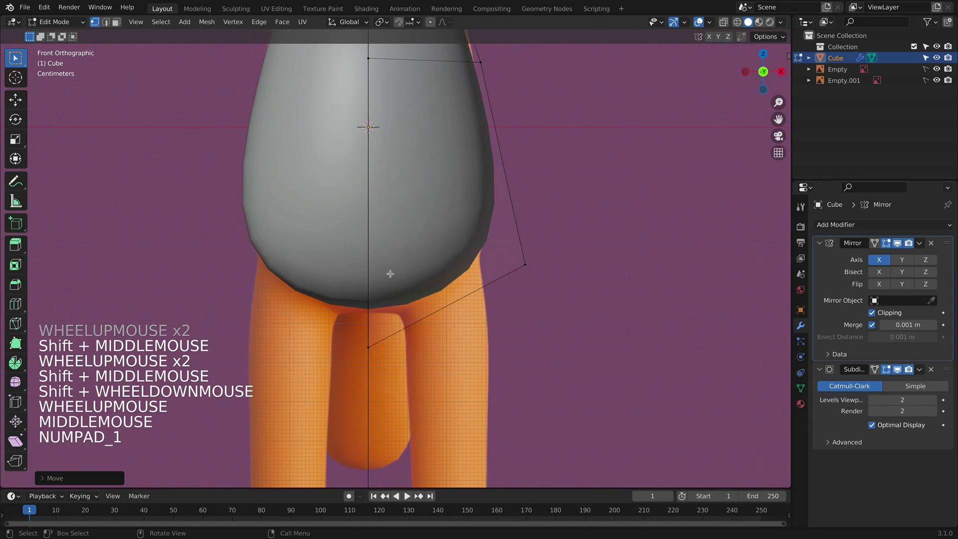
key(alt+z)
scroll(460, 164, down, 4)
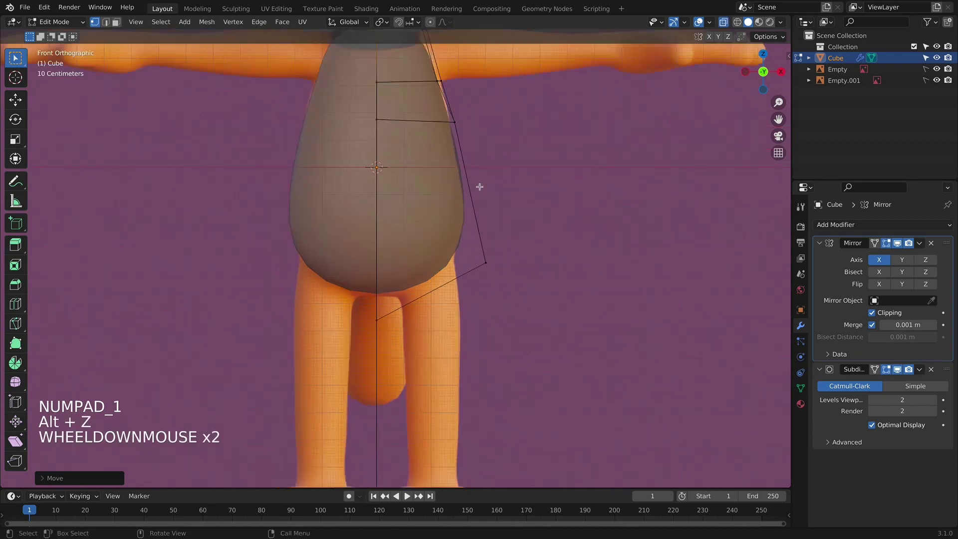
shift+middle_drag(477, 162, 502, 300)
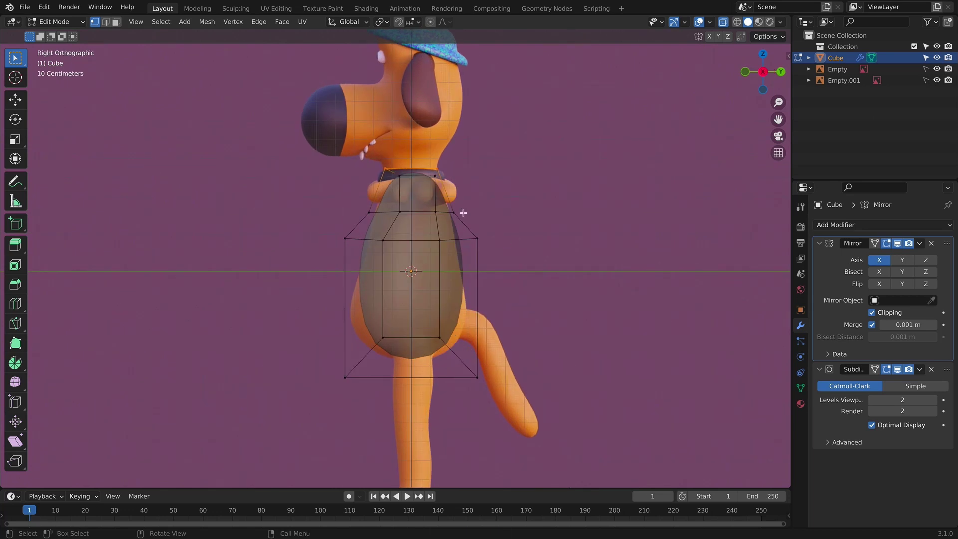
Step: In the right view, scale the bottom vertices of the torso wider along Y and move them slightly down
drag(289, 363, 524, 438)
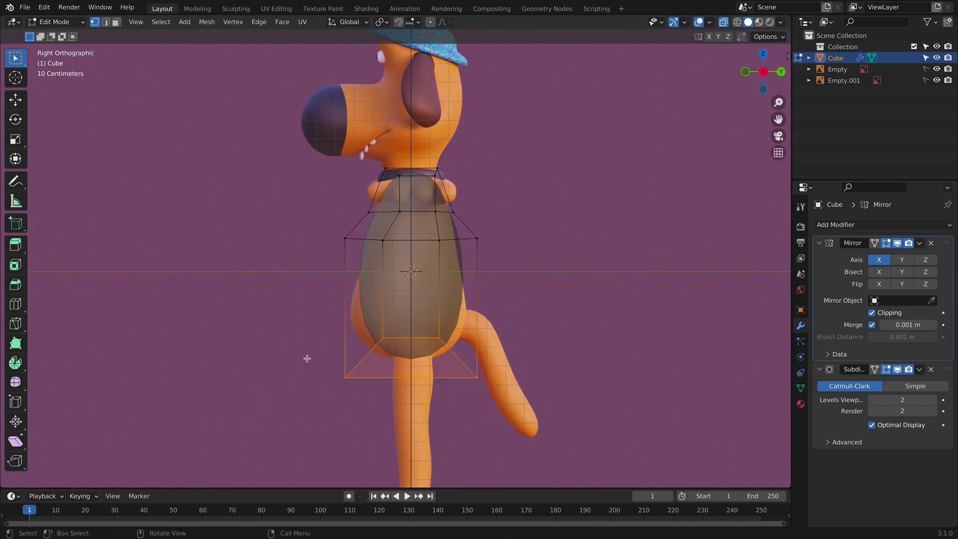
key(s)
key(y)
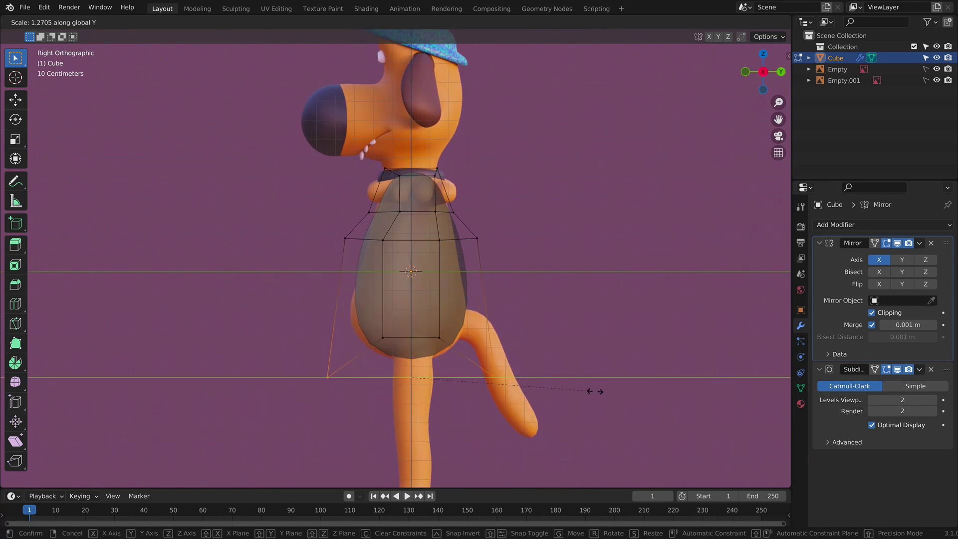
click(602, 387)
key(g)
key(y)
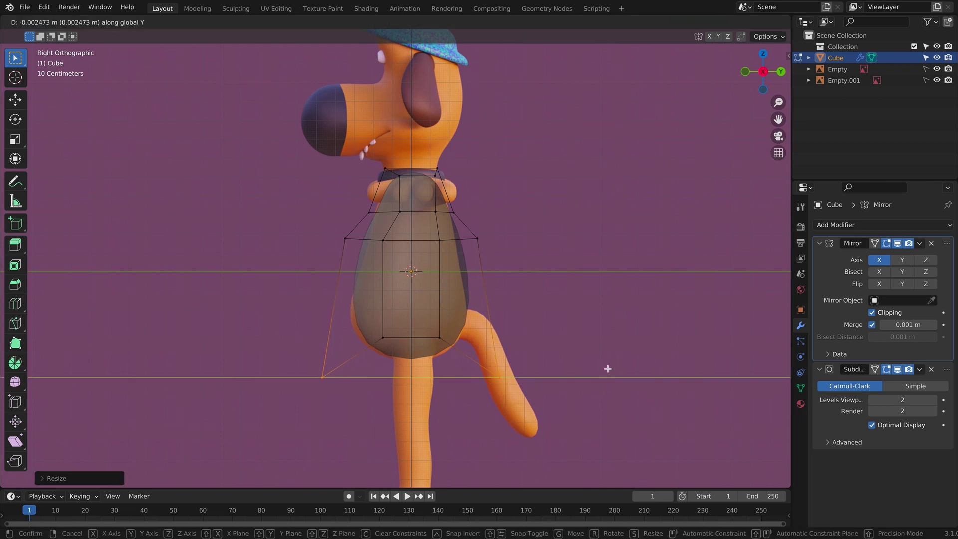
click(609, 373)
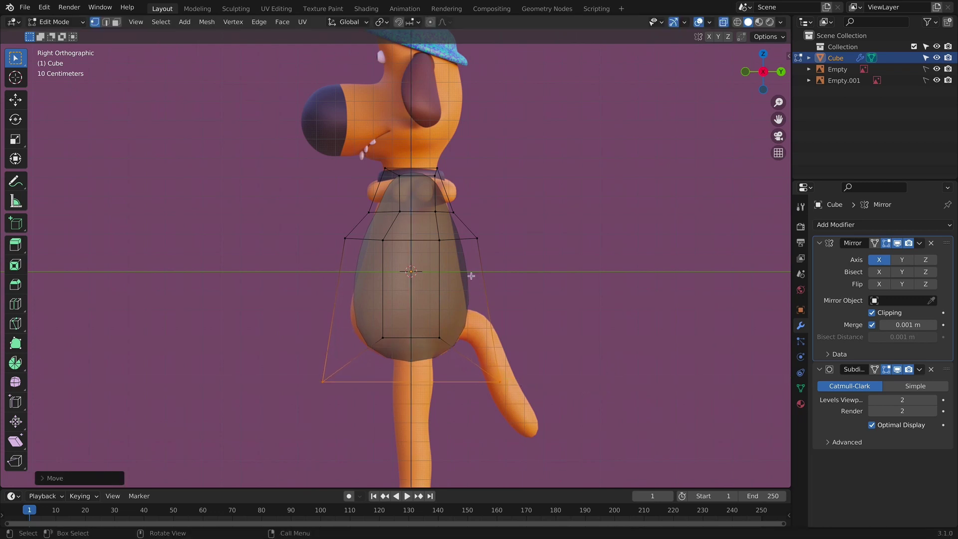
Step: Scale the edge loop just below the arm opening narrower along Y toward the side reference
alt+click(369, 242)
key(s)
key(y)
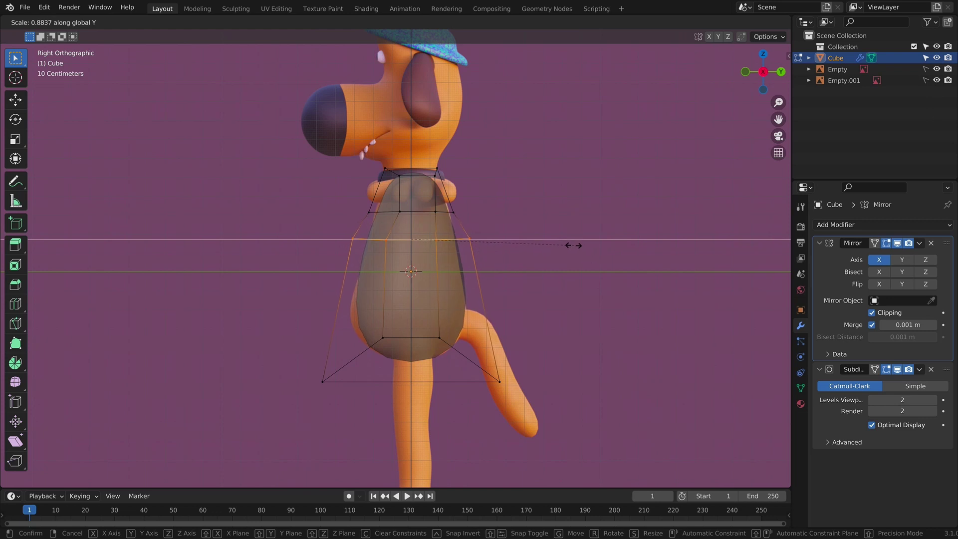
click(561, 236)
Step: Add a horizontal edge loop across the belly and scale it wider by about 1.14 along Y
key(ctrl+r)
click(487, 294)
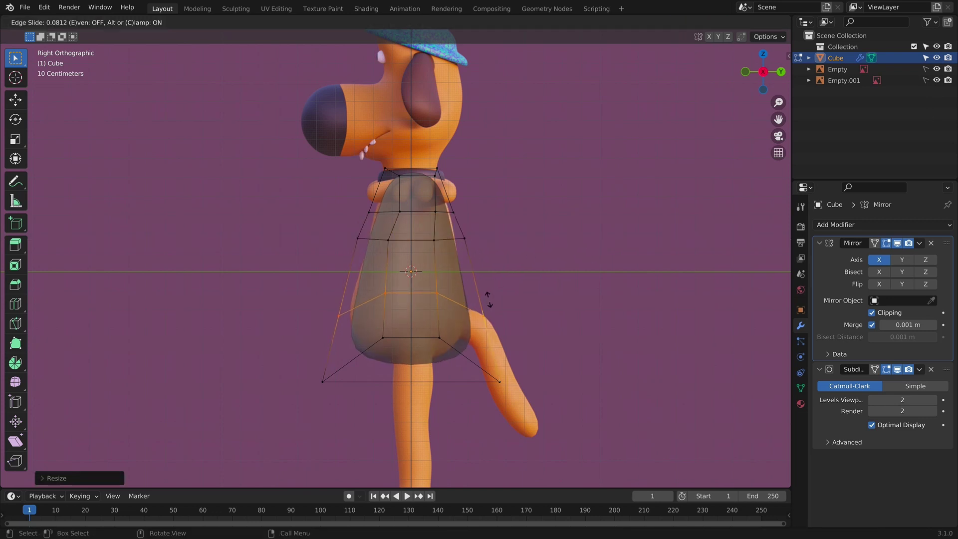
click(489, 294)
key(s)
key(y)
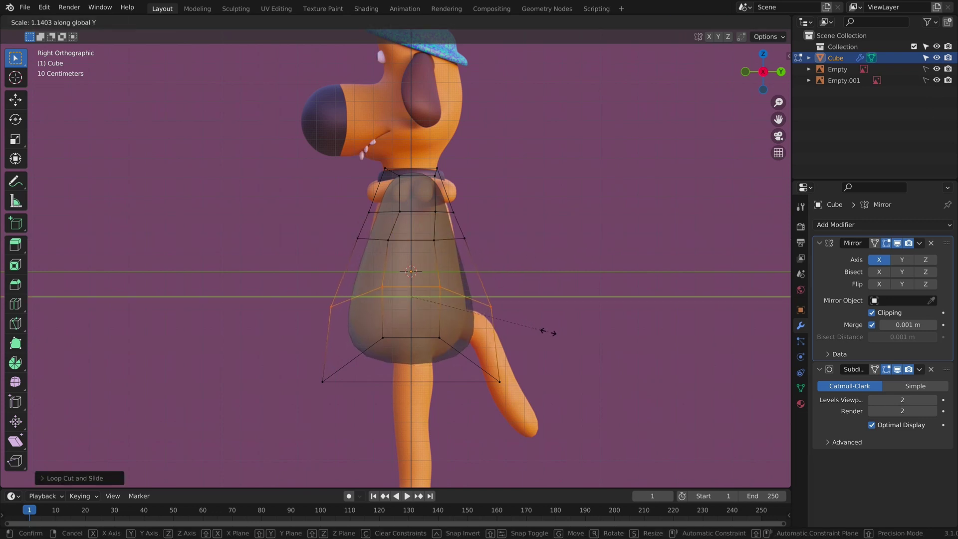
click(549, 332)
Step: Scale the bottom vertices of the torso narrower along Y and raise them slightly along Z
drag(299, 325, 601, 472)
key(s)
key(y)
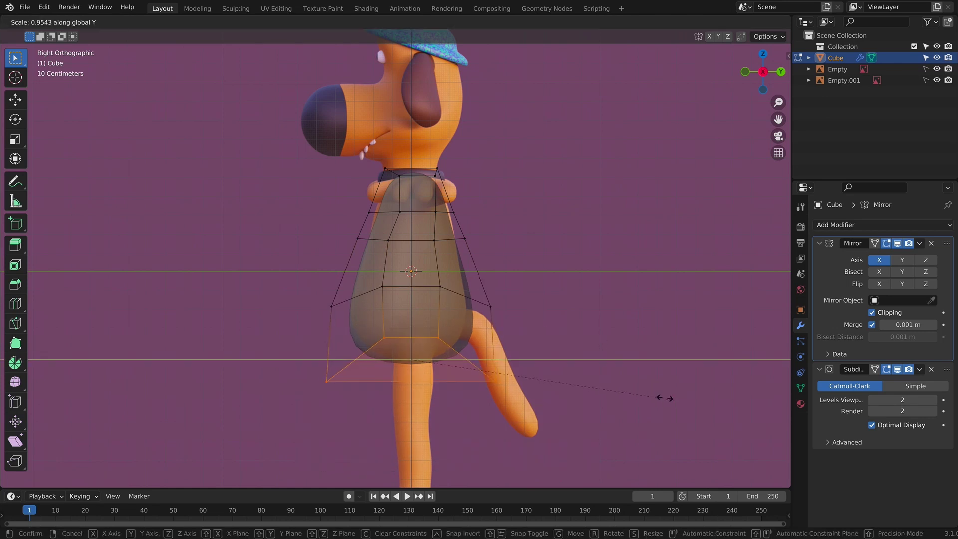
click(606, 376)
key(g)
key(z)
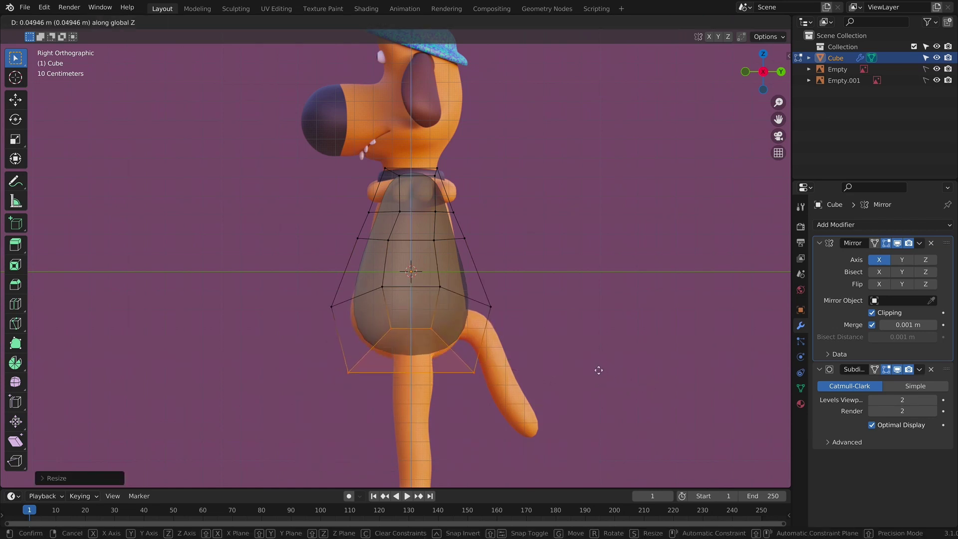
click(599, 372)
Step: Move the outer vertices along the dog's back, from the tail base to the upper back, to follow the side reference
click(492, 306)
key(g)
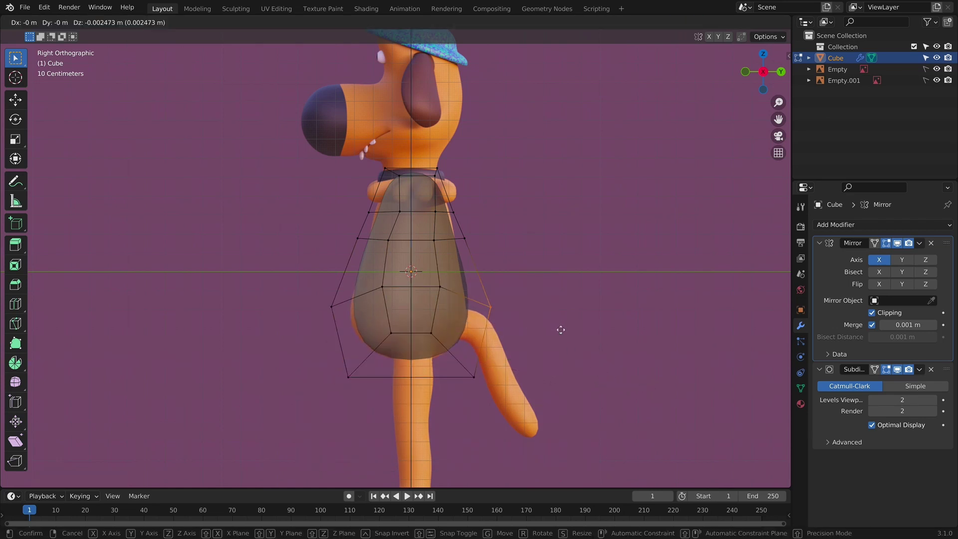
click(558, 337)
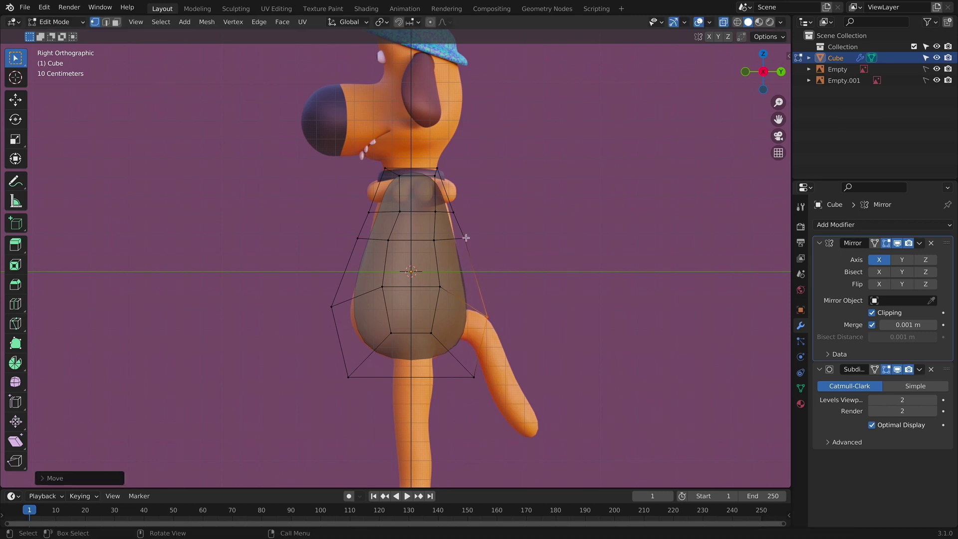
click(466, 238)
key(g)
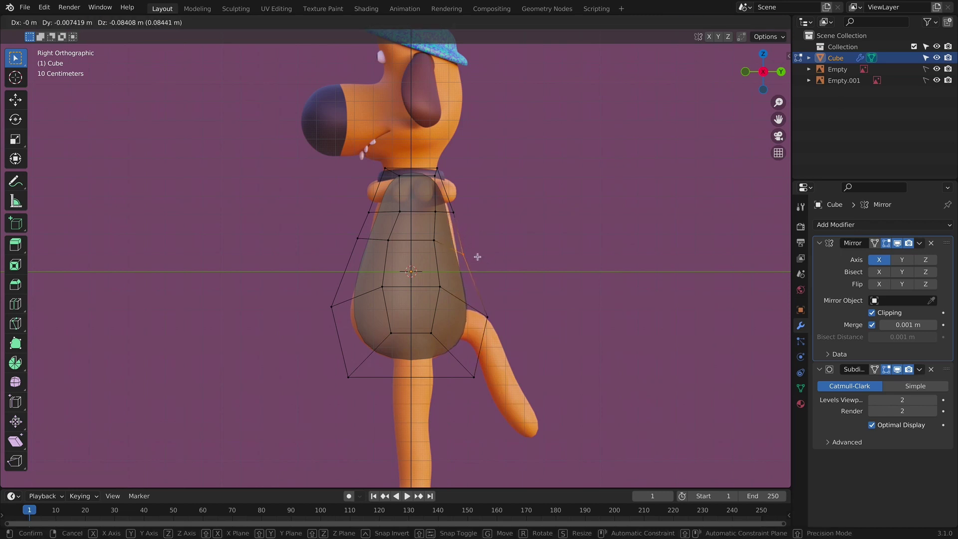
click(483, 237)
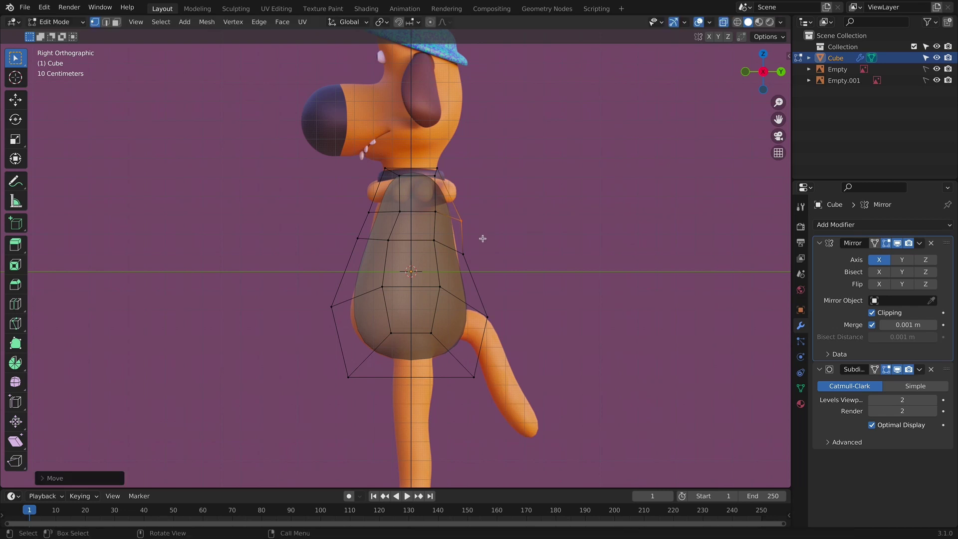
key(g)
click(481, 252)
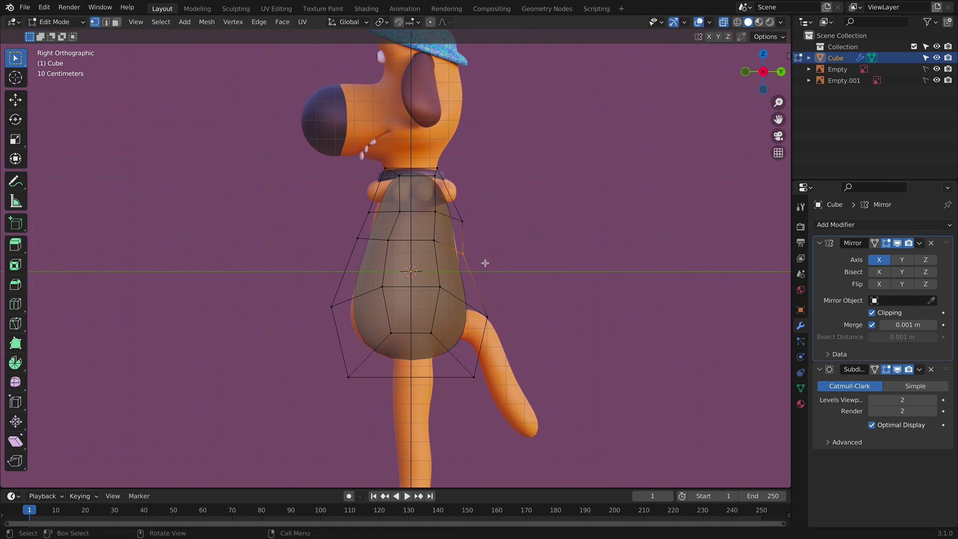
click(519, 336)
key(g)
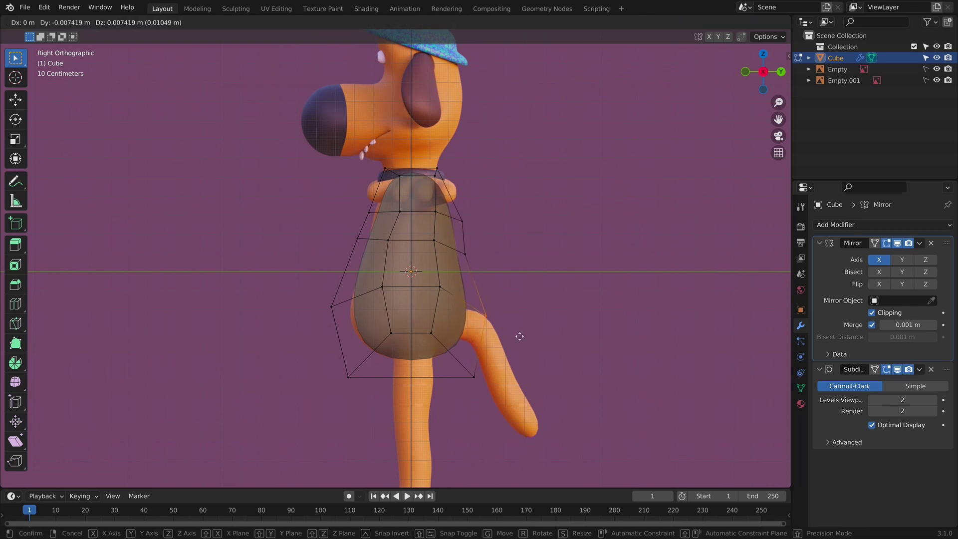
click(519, 336)
Step: Move the outer vertices along the dog's front, at belly, chest and shoulder height, to match the side reference
click(331, 307)
key(g)
click(343, 328)
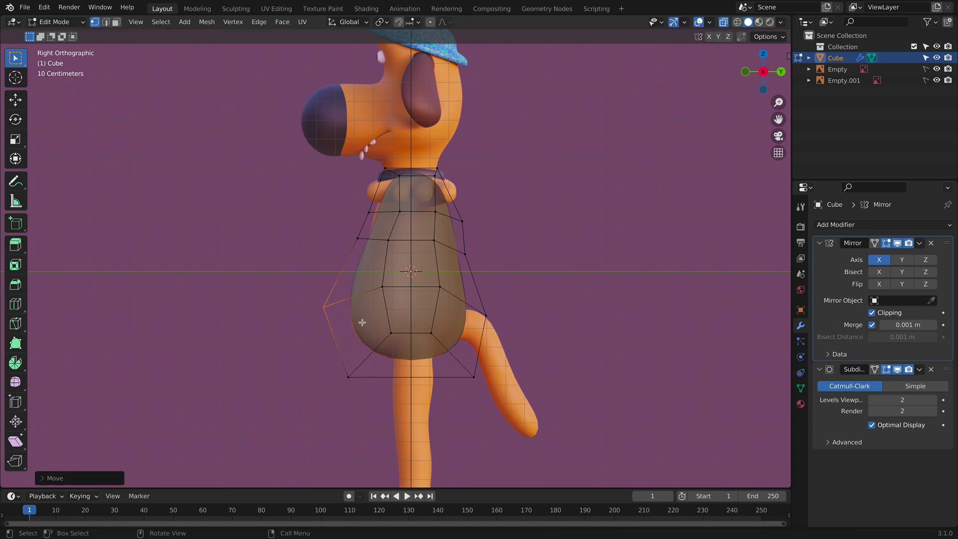
key(g)
click(362, 332)
click(358, 239)
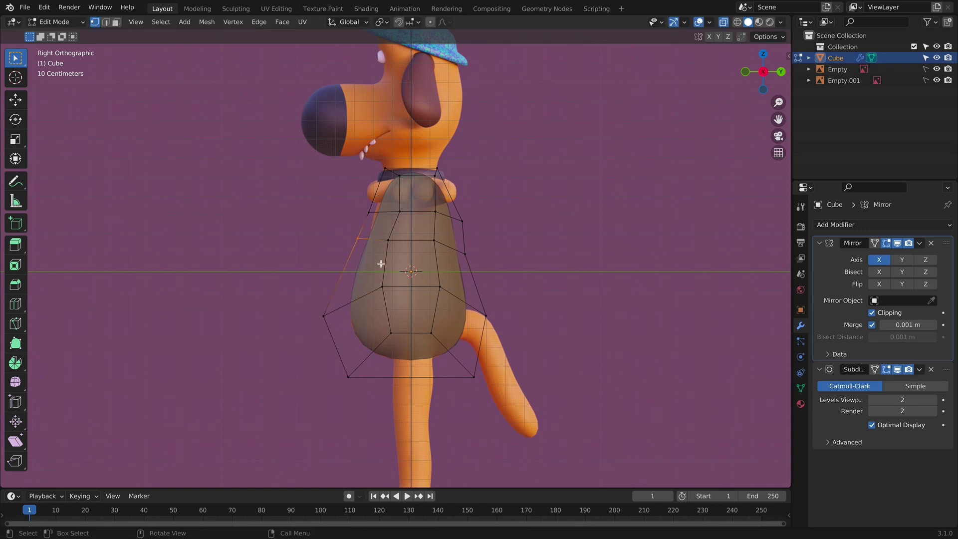
key(g)
click(368, 242)
click(365, 211)
key(g)
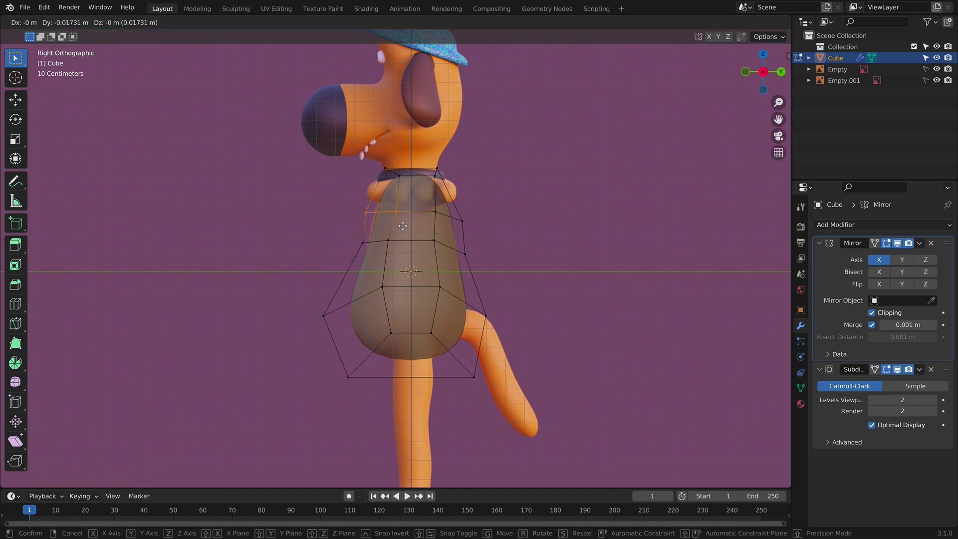
click(400, 226)
Step: Check the smoothed torso in Object Mode against the front reference, and return to Edit Mode
key(Tab)
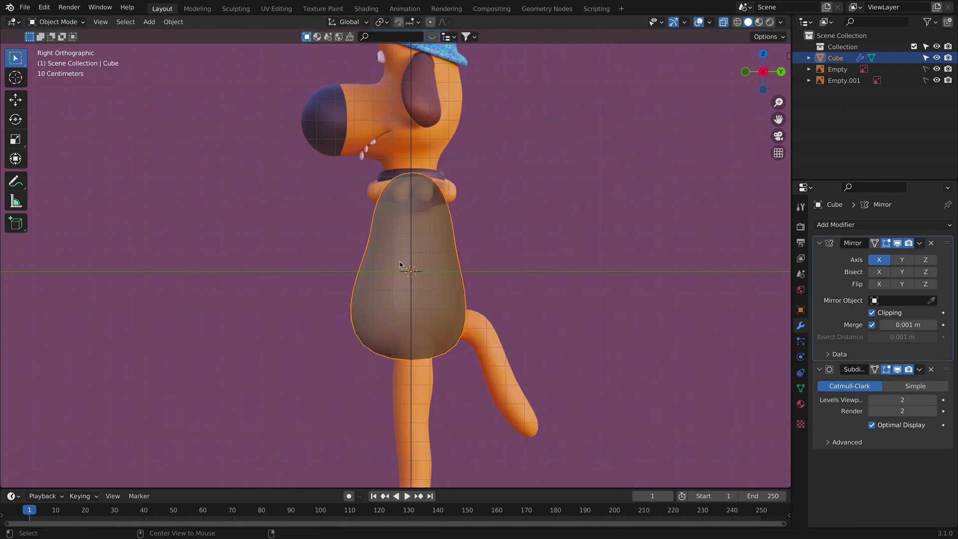
middle_drag(397, 259, 474, 309)
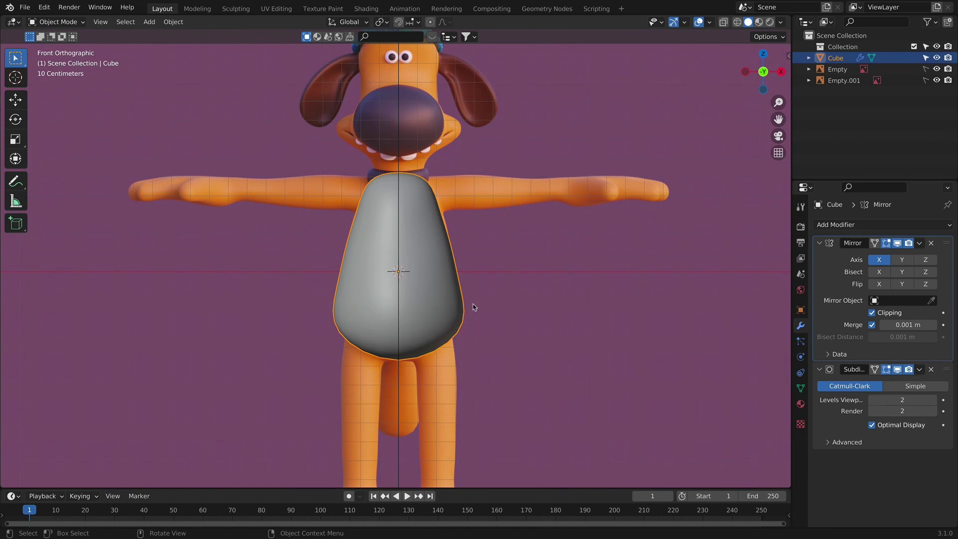
key(Tab)
scroll(475, 310, up, 3)
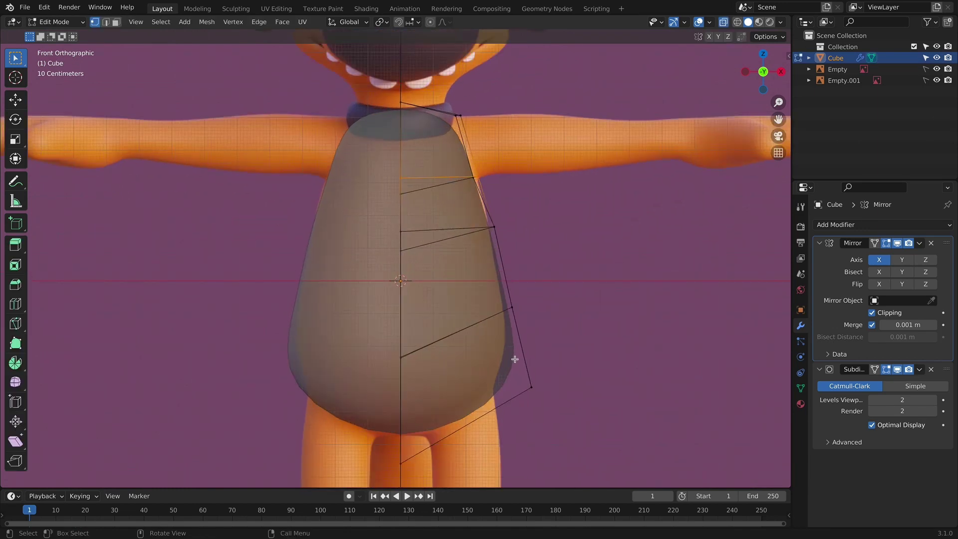
Step: Try to move the lower outer side vertices of the torso inward and down, and undo it
key(g)
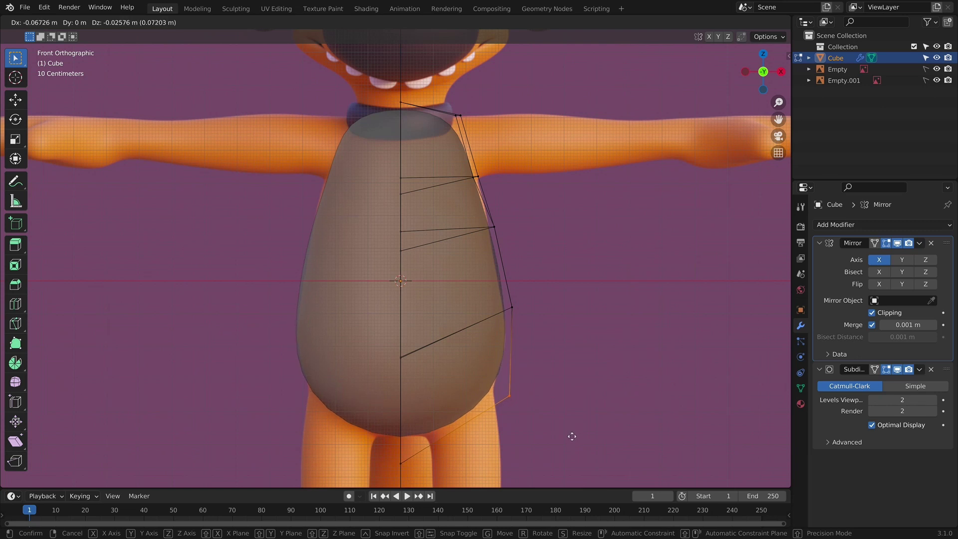
key(z)
click(586, 435)
key(ctrl+z)
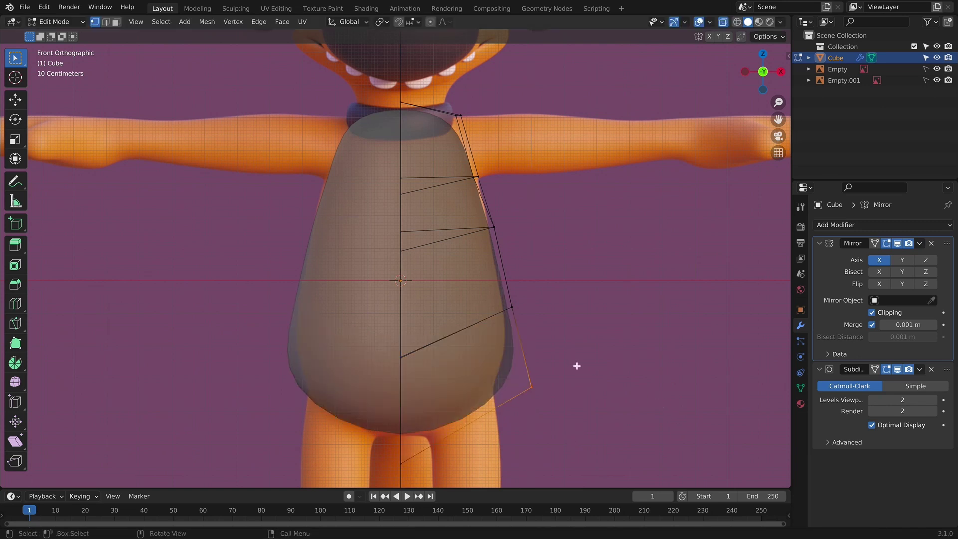
Step: Move the lower outer side vertices inward along X to fit the belly outline in the front reference
key(g)
key(x)
click(557, 366)
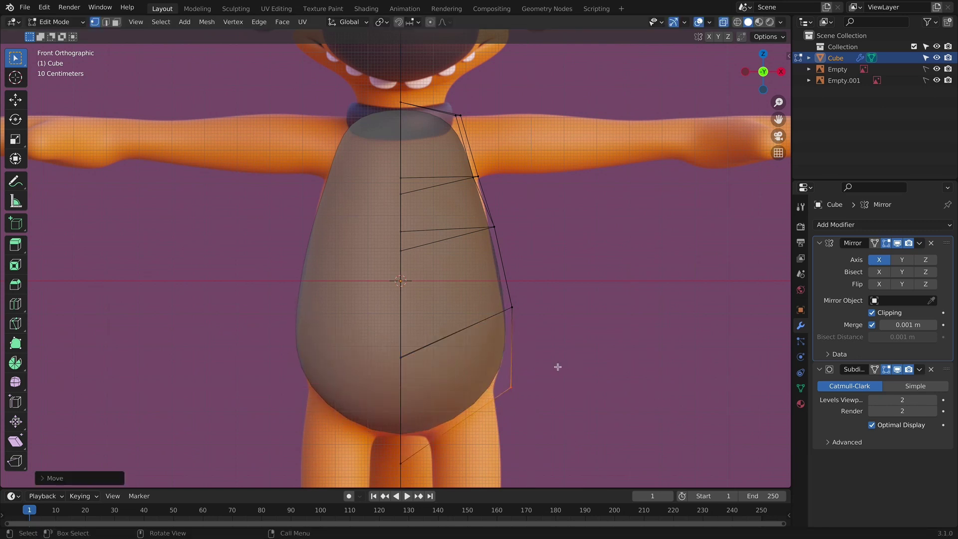
Step: Start the Screencast Keys display and hide the sidebar again
key(n)
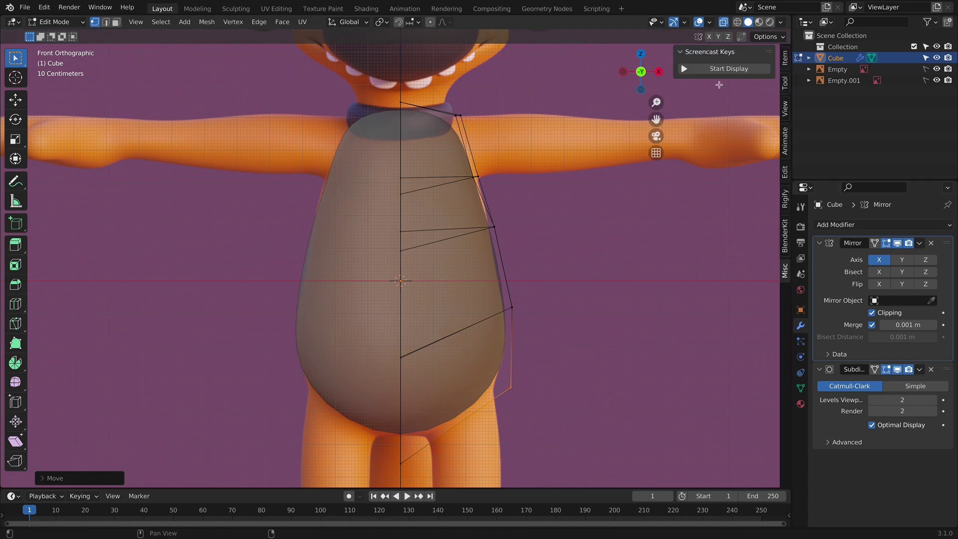
click(720, 67)
key(n)
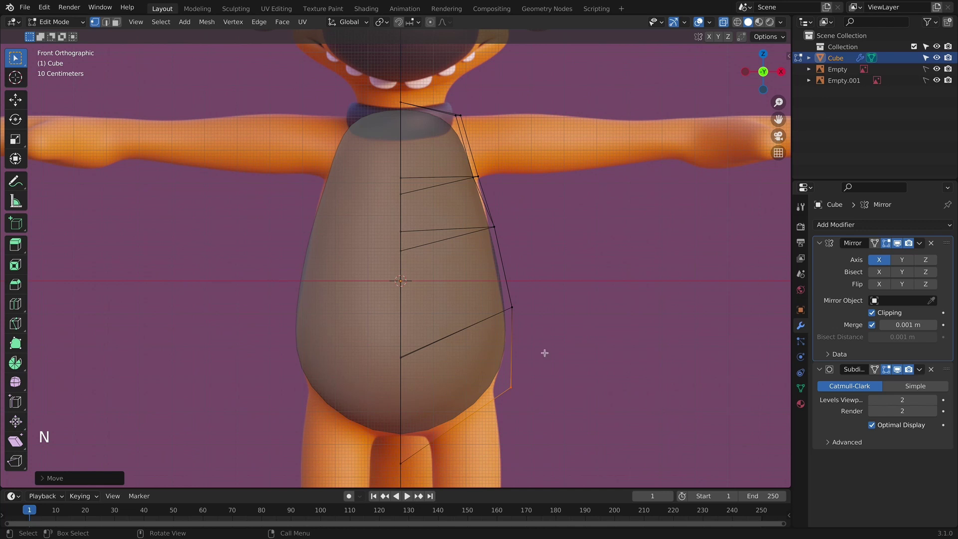
Step: Nudge the outer side vertices at the waist and under the arm to fit the front outline
click(517, 306)
click(509, 240)
key(g)
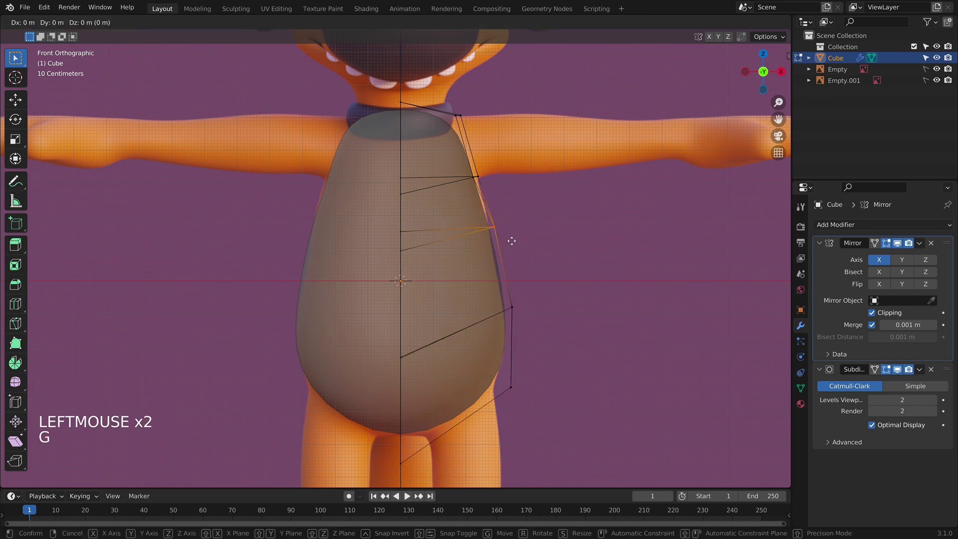
click(507, 242)
click(475, 178)
key(g)
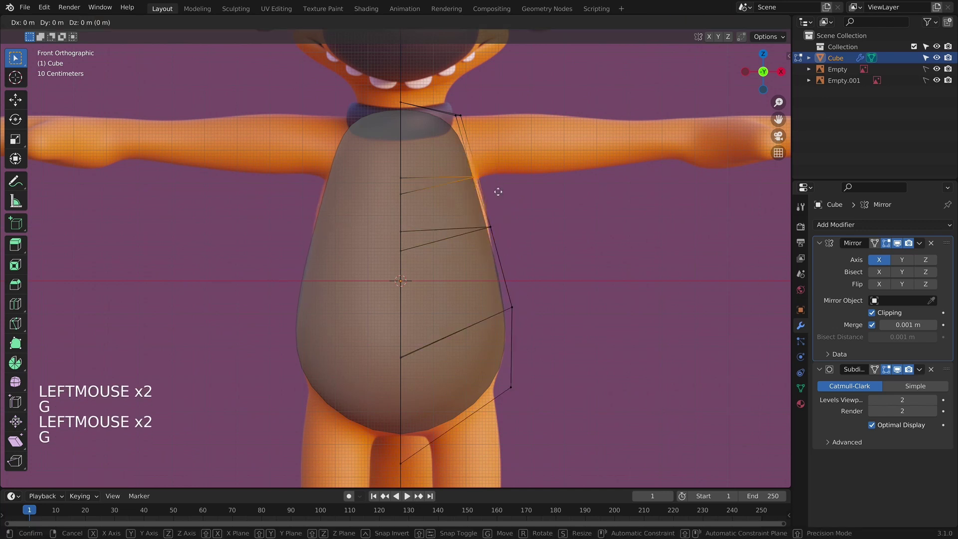
click(504, 196)
Step: Adjust the shoulder vertices along X to match the front reference and leave Edit Mode
drag(434, 92, 523, 150)
key(g)
key(x)
click(523, 146)
key(Tab)
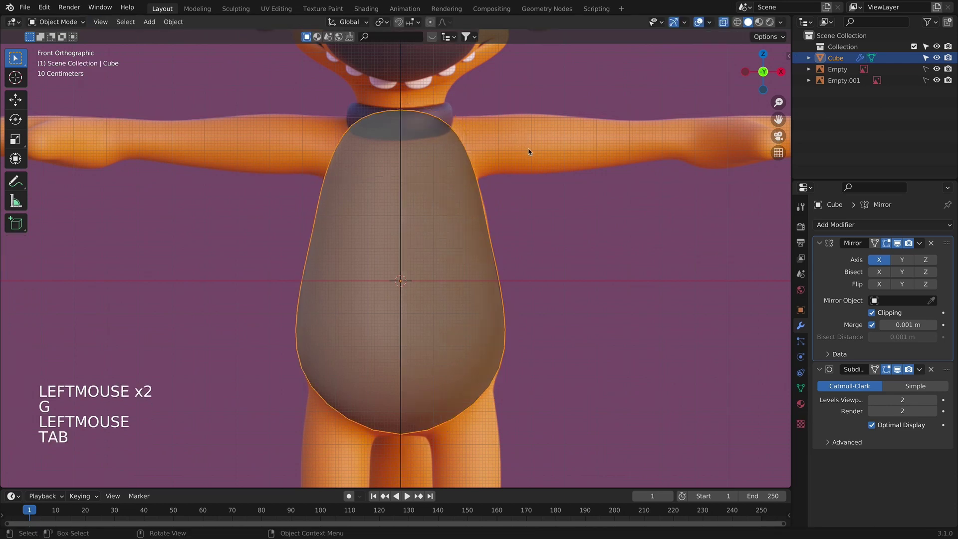
Step: Turn off X-ray and apply the Mirror modifier to the body in Object Mode
key(alt+z)
scroll(527, 150, down, 7)
middle_drag(528, 150, 551, 292)
scroll(445, 262, up, 4)
key(Tab)
key(KP_1)
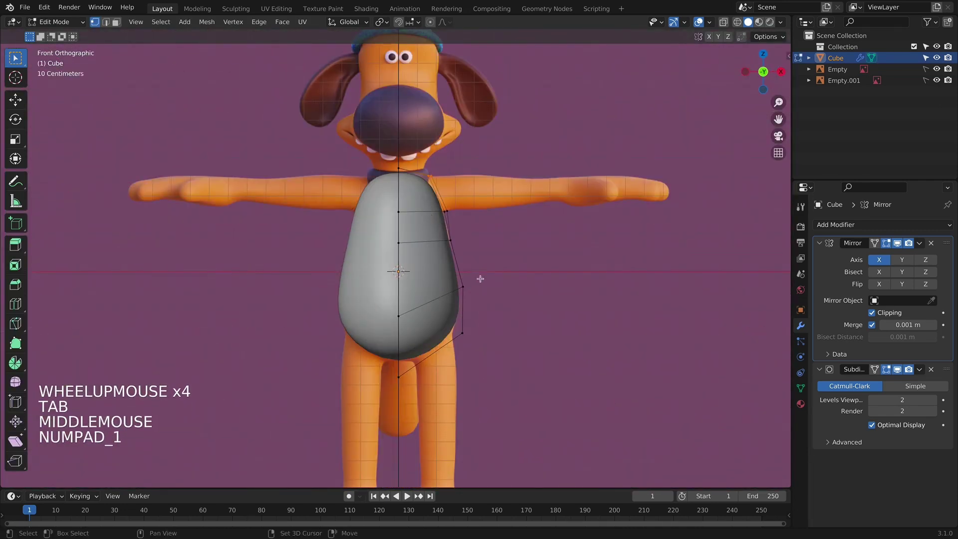
shift+scroll(480, 279, up, 1)
shift+middle_drag(480, 278, 512, 293)
click(836, 286)
key(super+a)
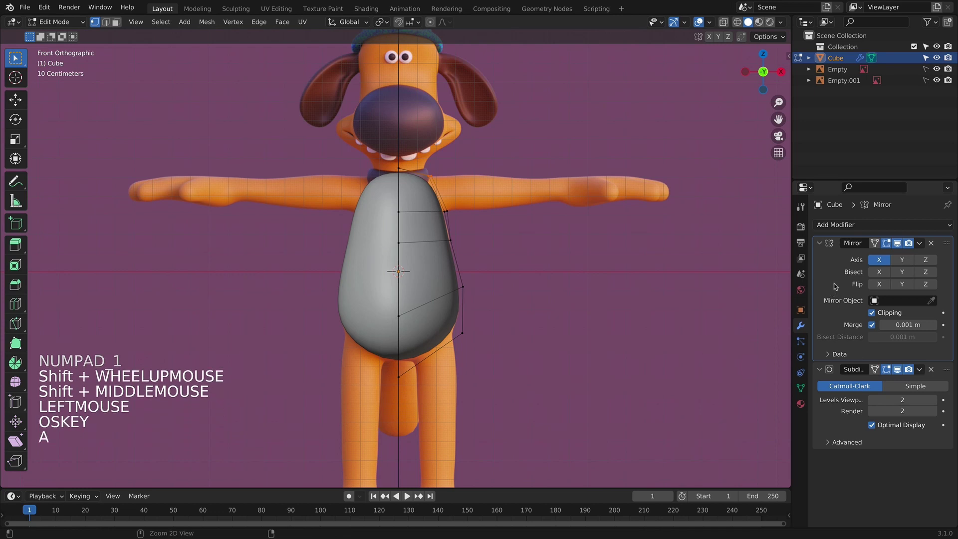
key(Tab)
key(super+a)
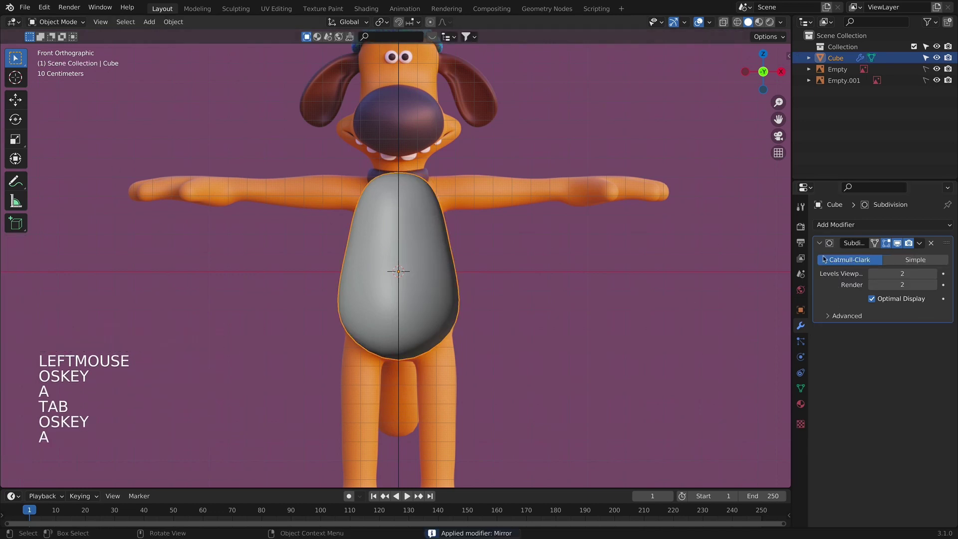
Step: Set the Subdivision modifier's viewport and render levels to 1 and apply it
click(872, 273)
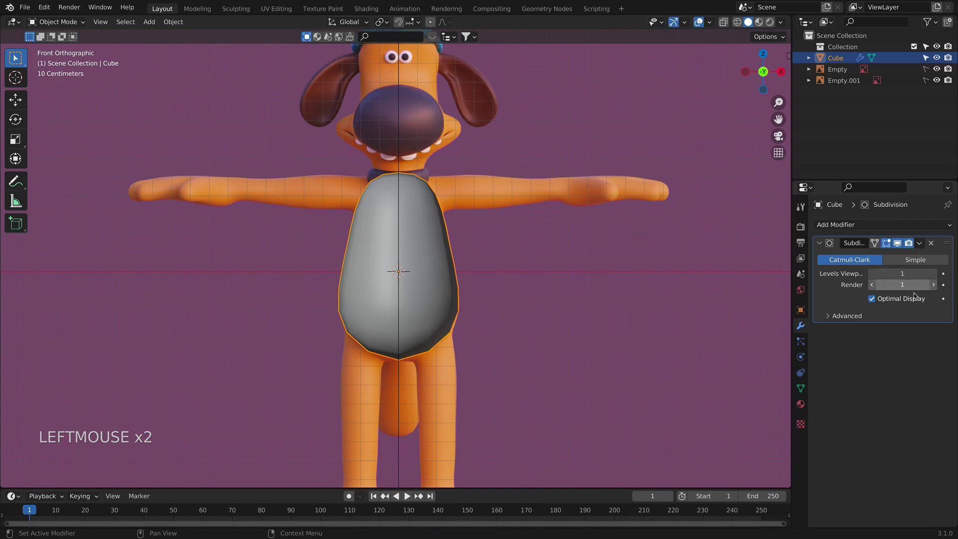
key(super+a)
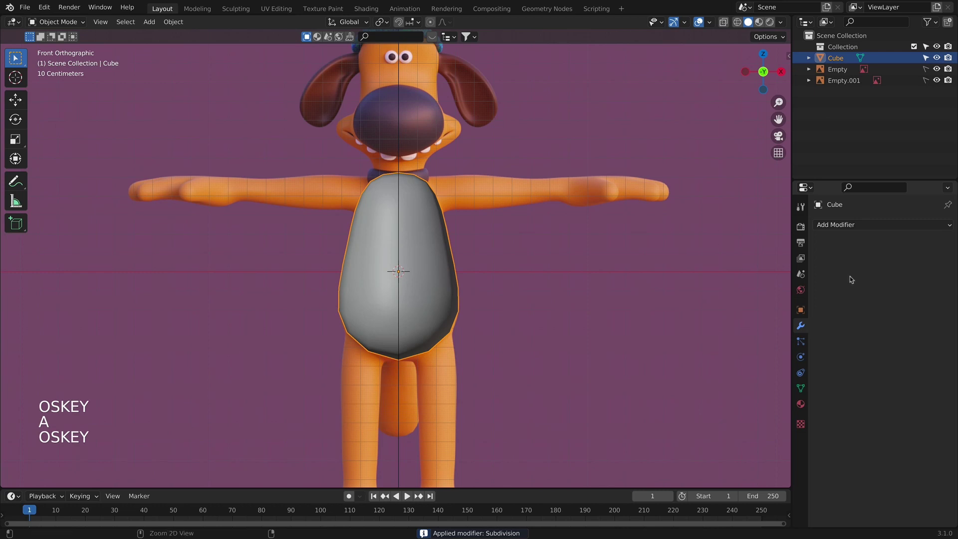
key(super+z)
click(920, 243)
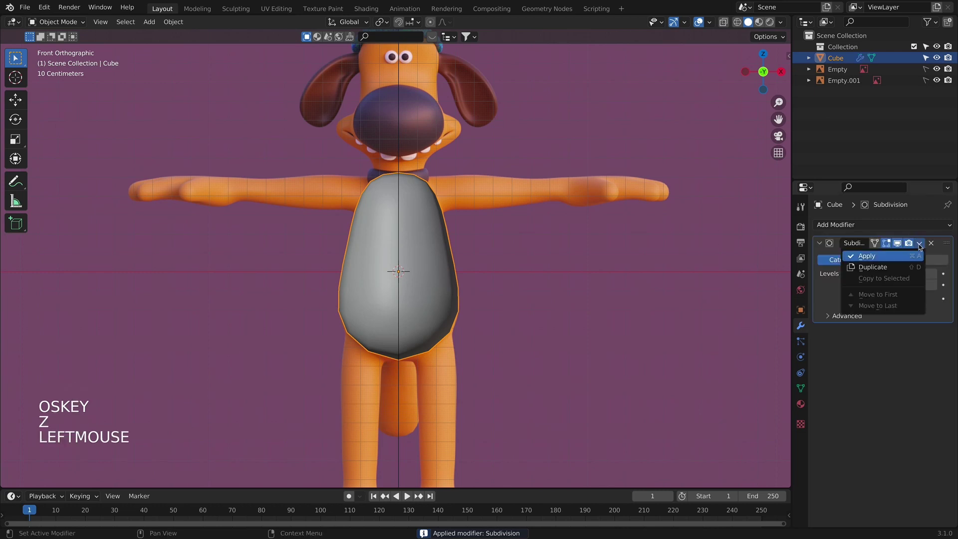
click(900, 258)
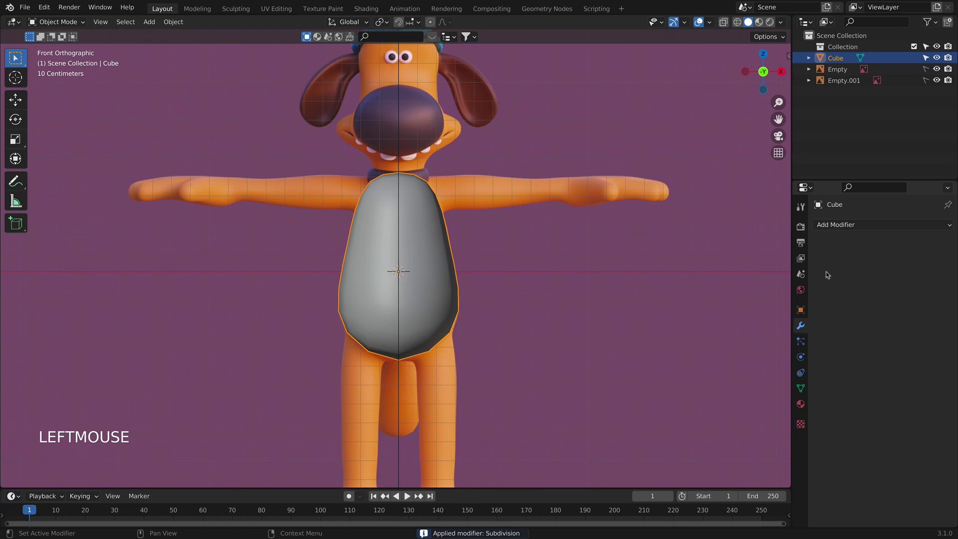
Step: Add a new Subdivision Surface modifier to the body in Edit Mode with its viewport level at 2
key(Tab)
scroll(531, 243, down, 1)
middle_drag(531, 243, 459, 336)
key(KP_1)
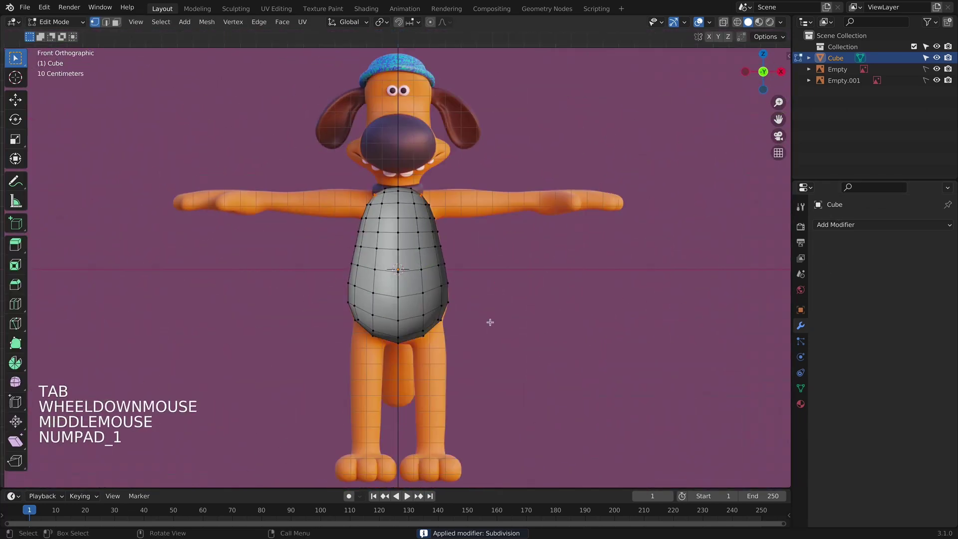
click(858, 224)
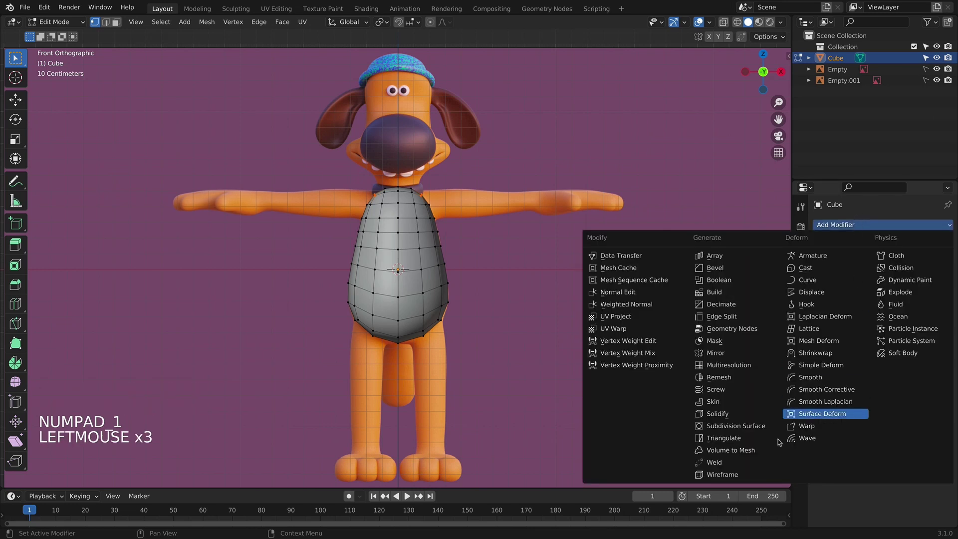
click(719, 424)
click(933, 276)
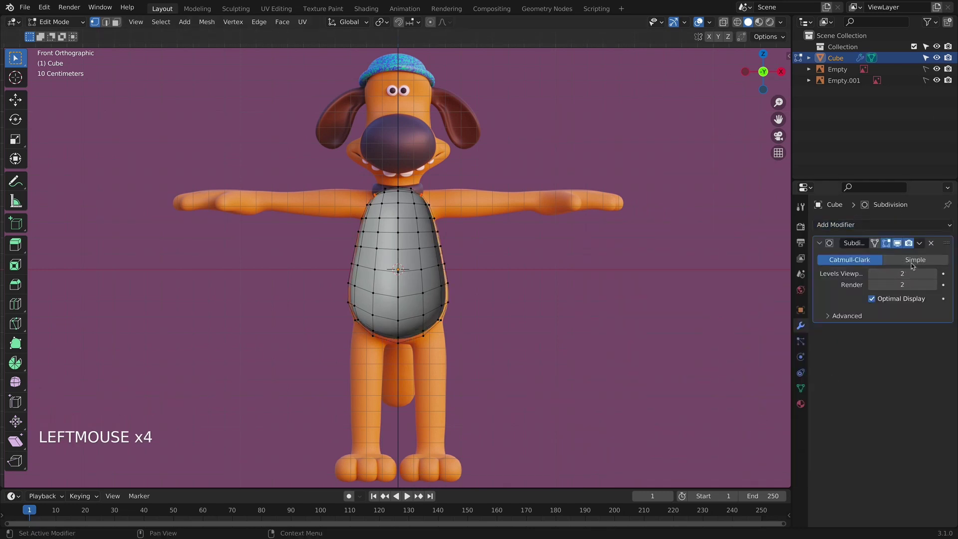
Step: Select the whole body mesh and scale it up slightly to fill the front reference outline, with X-ray on
key(a)
key(s)
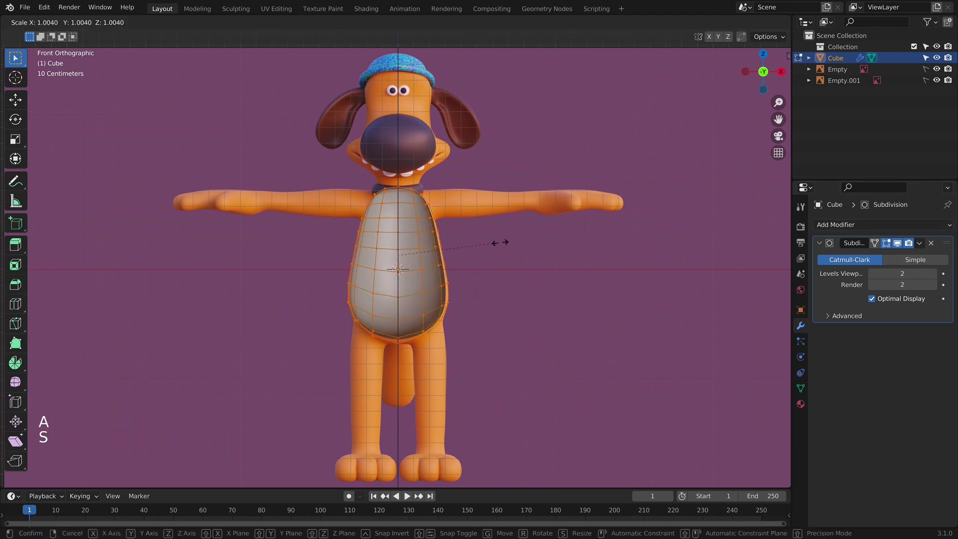
click(504, 243)
key(alt+z)
scroll(504, 241, up, 4)
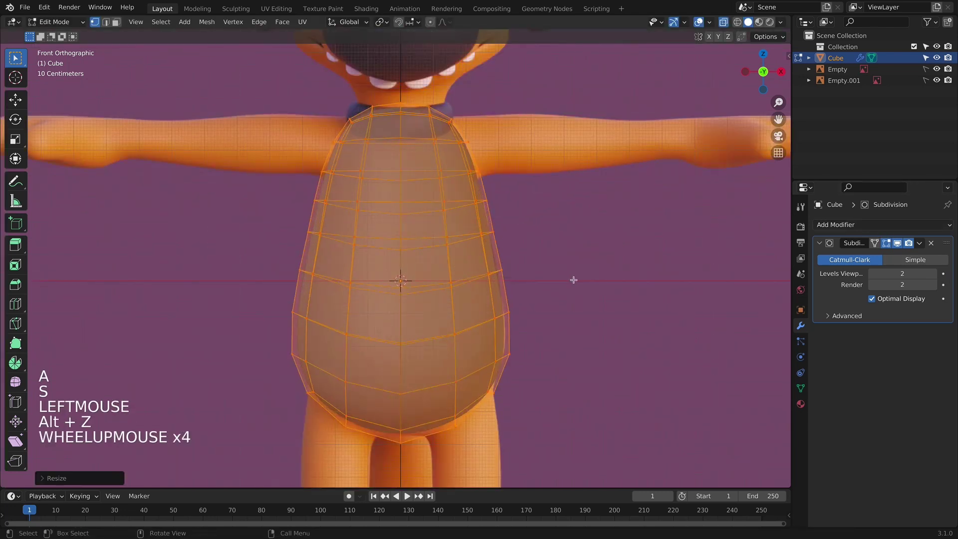
key(s)
key(s)
key(s)
key(s)
key(s)
click(572, 279)
Step: Select the lower belly vertices in the side view and scale them along Y by about 1.03
key(KP_3)
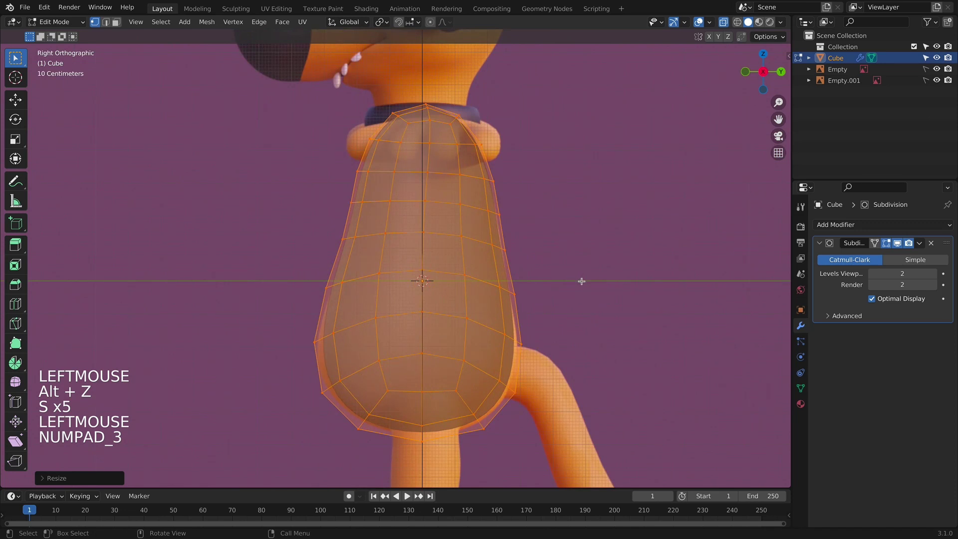
key(Tab)
key(Tab)
click(393, 376)
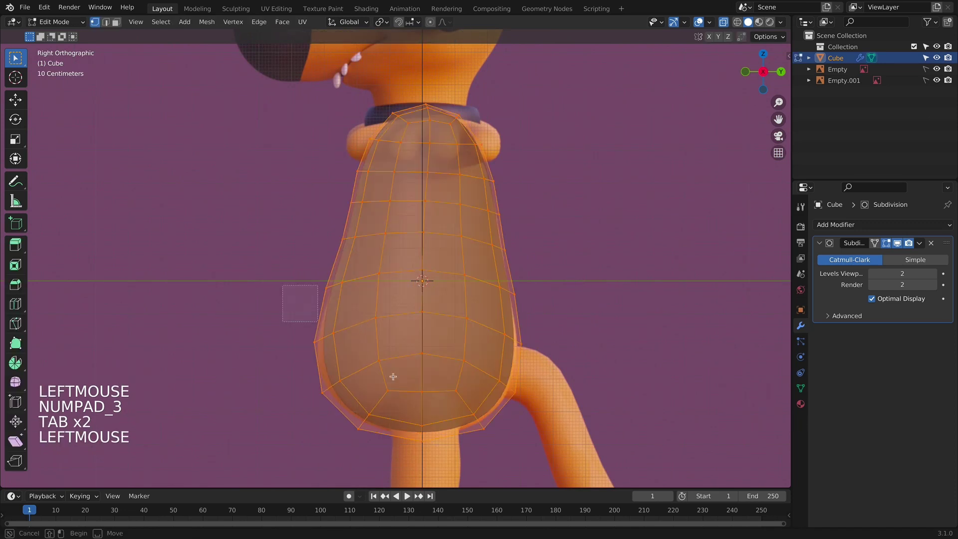
drag(545, 436, 546, 438)
drag(280, 312, 544, 444)
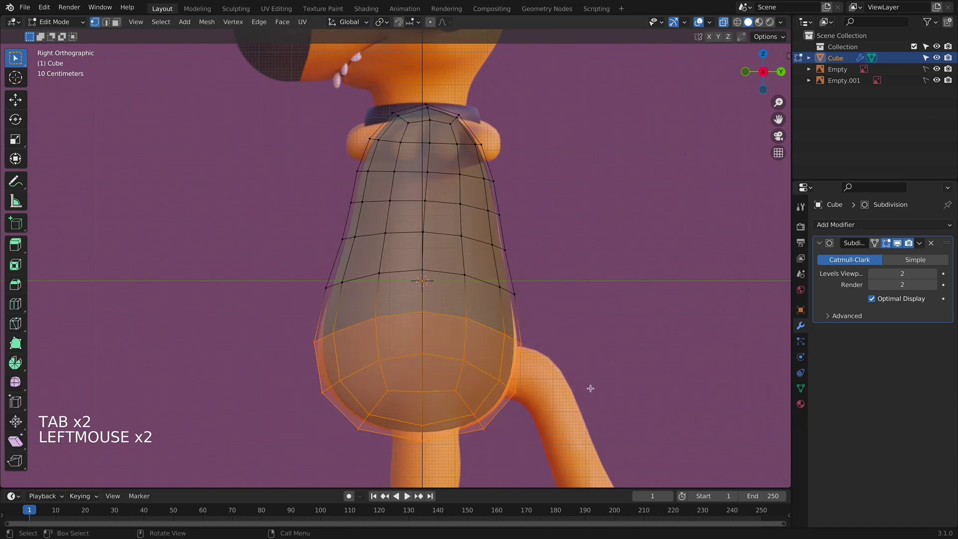
key(s)
key(s)
key(s)
key(y)
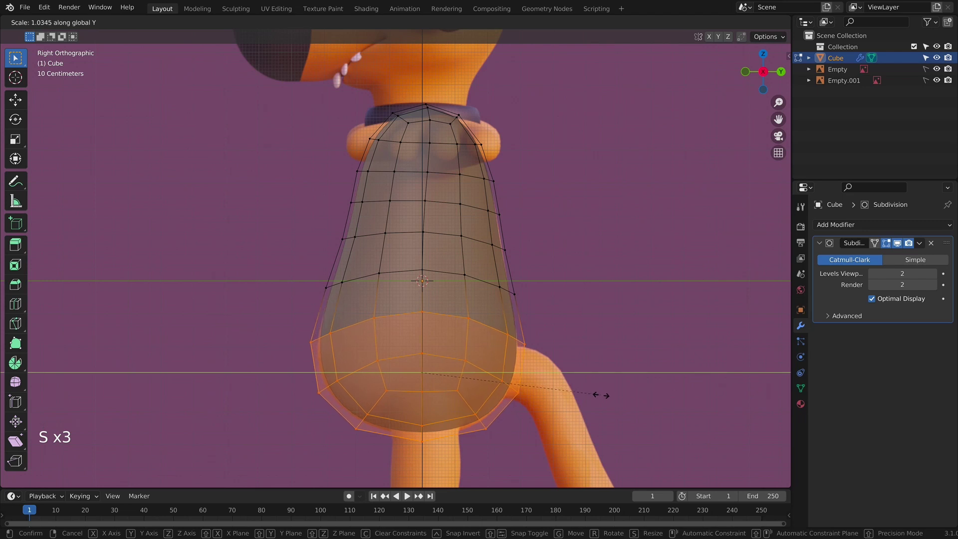
click(602, 396)
Step: Lower the belly vertices slightly along Z and rescale them to fit the side reference
key(g)
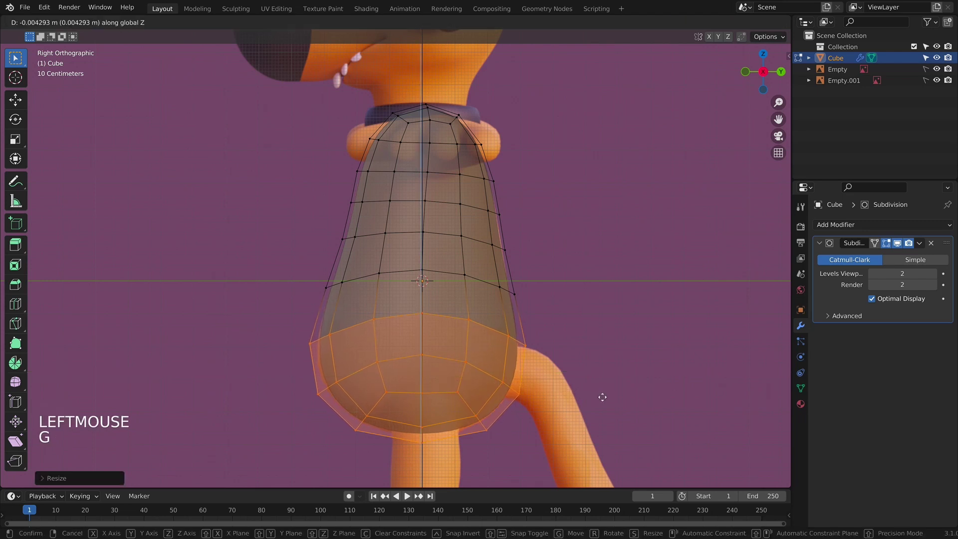
click(602, 396)
key(s)
key(s)
click(603, 397)
Step: Check the body against the front reference and scale the lower belly along X by about 1.007
key(KP_1)
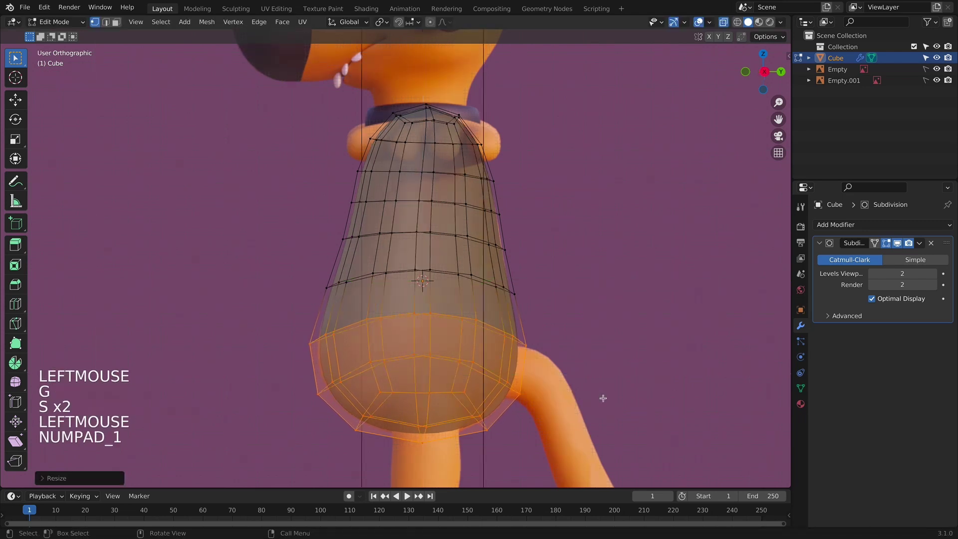
key(Tab)
key(alt+z)
key(alt+z)
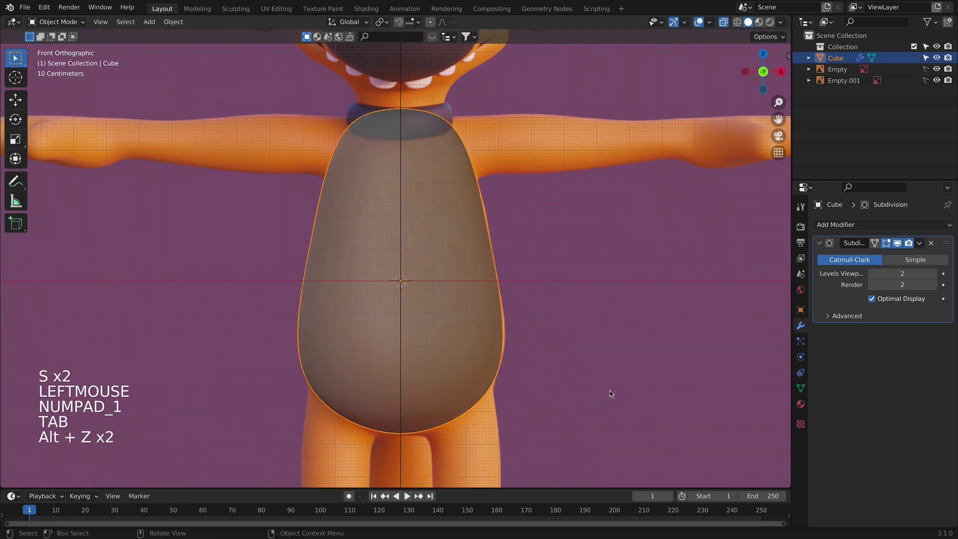
key(Tab)
key(s)
key(x)
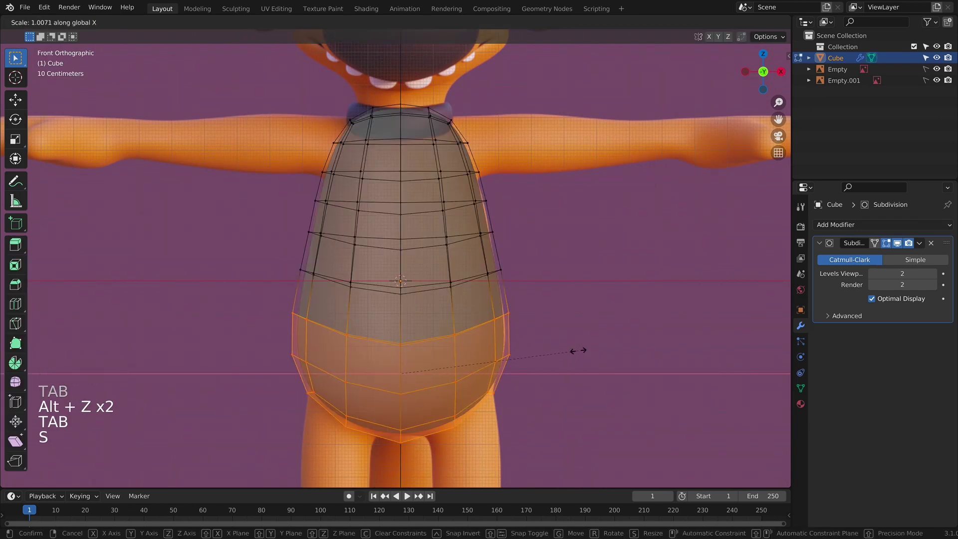
alt+click(579, 351)
Step: Delete all body vertices on the negative X side of the centre line and return to Object Mode
key(alt+z)
scroll(574, 350, down, 3)
mouse_move(573, 349)
middle_down()
mouse_move(469, 312)
mouse_move(588, 338)
middle_up()
key(Tab)
key(Tab)
key(KP_1)
key(alt+z)
drag(289, 112, 390, 373)
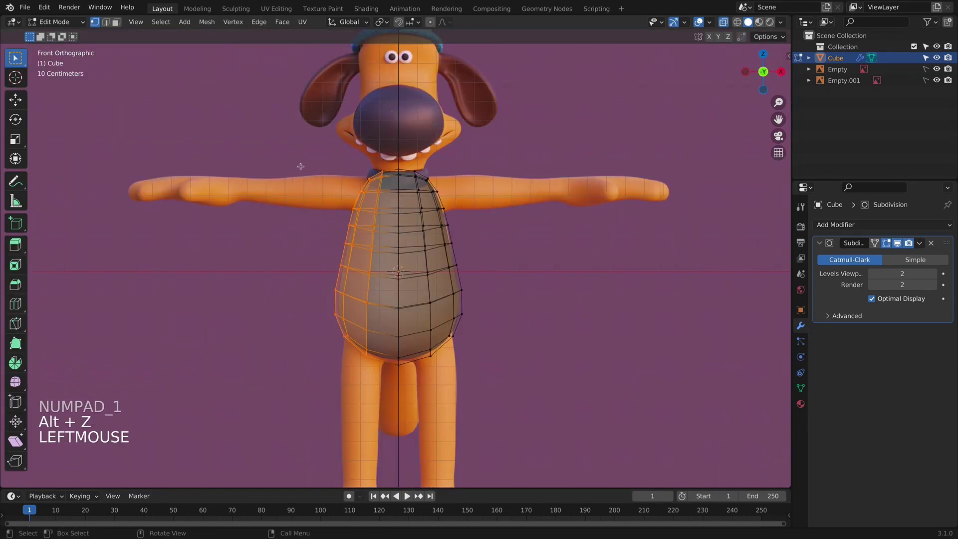
key(x)
click(263, 213)
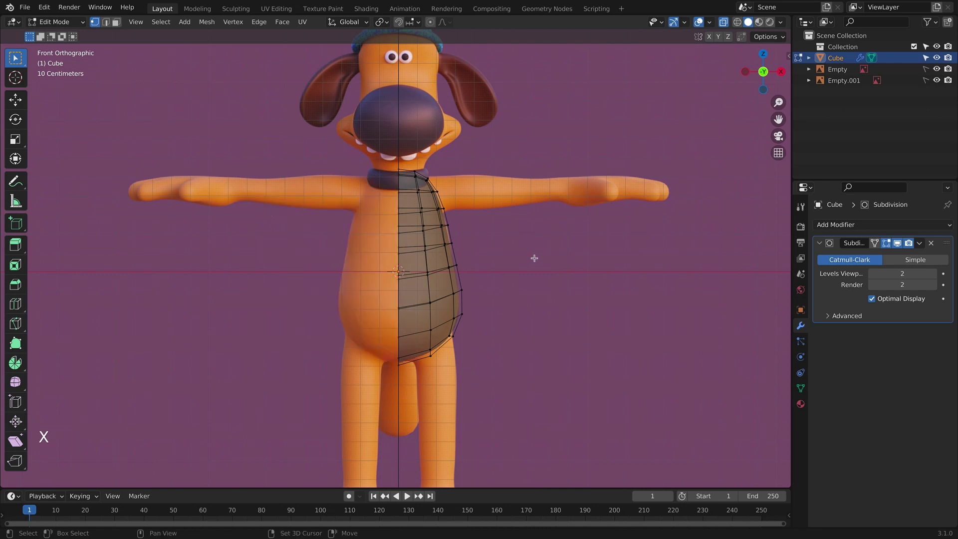
shift+middle_drag(532, 256, 558, 265)
key(Tab)
click(843, 230)
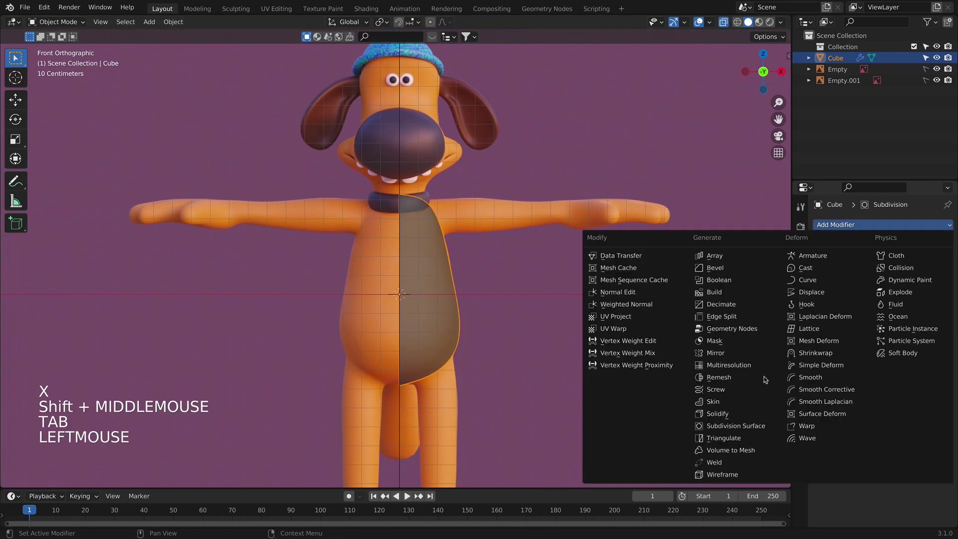
click(713, 337)
click(931, 331)
Step: Add a Mirror modifier on the X axis, place it above the Subdivision modifier and enable Clipping
click(848, 224)
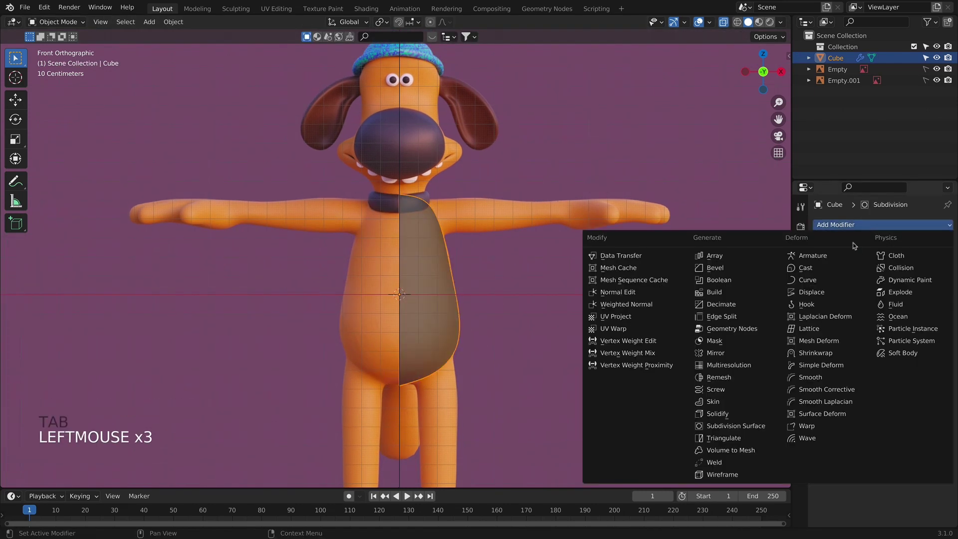
click(746, 354)
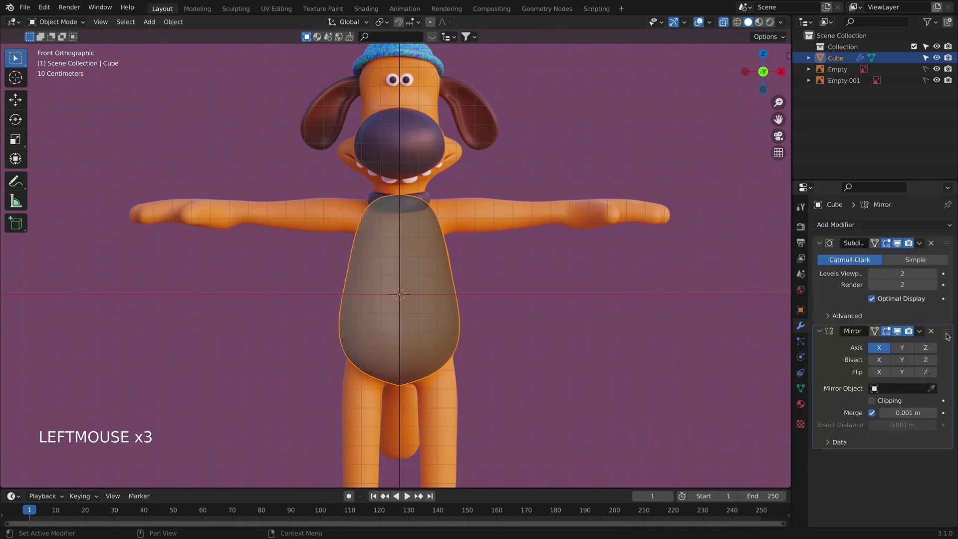
drag(947, 332, 947, 245)
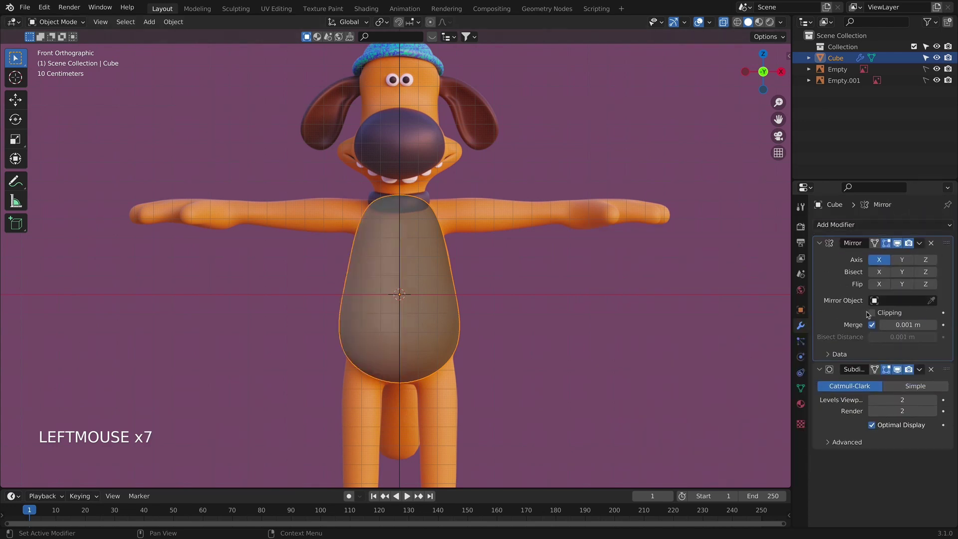
Step: Move the lower belly vertices about 0.08 m inward and 0.03 m down, and reposition the outer hip vertices at the leg joint
key(Tab)
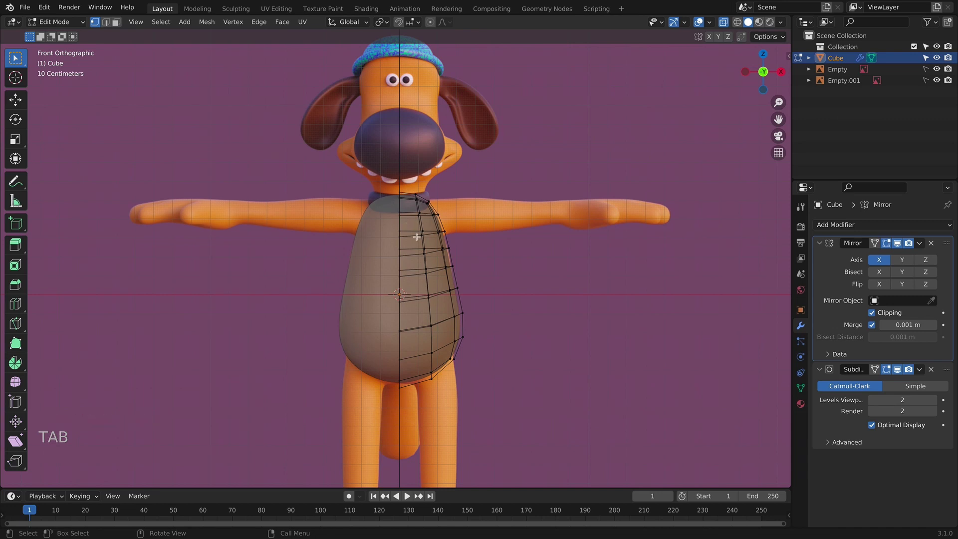
key(KP_3)
key(KP_1)
shift+middle_drag(570, 382, 406, 314)
scroll(502, 280, up, 3)
click(433, 341)
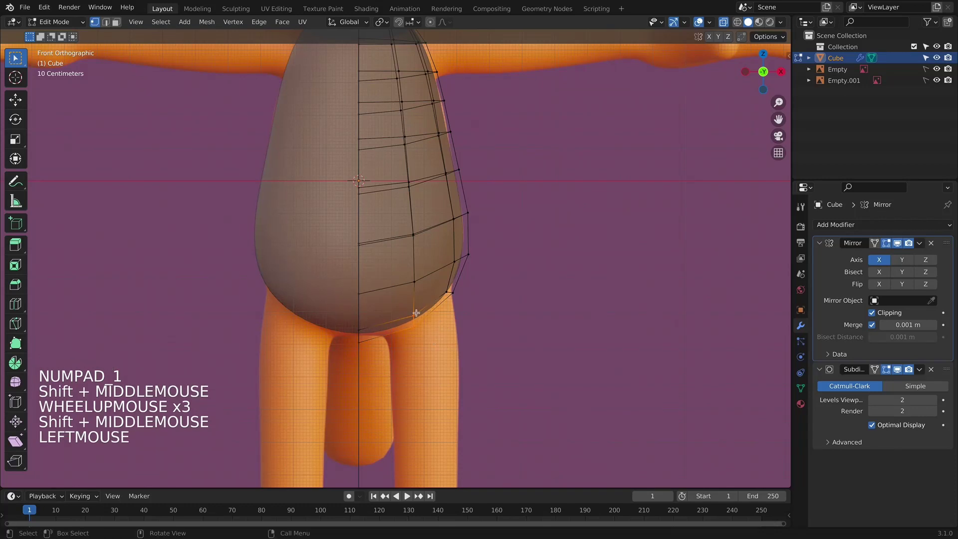
key(g)
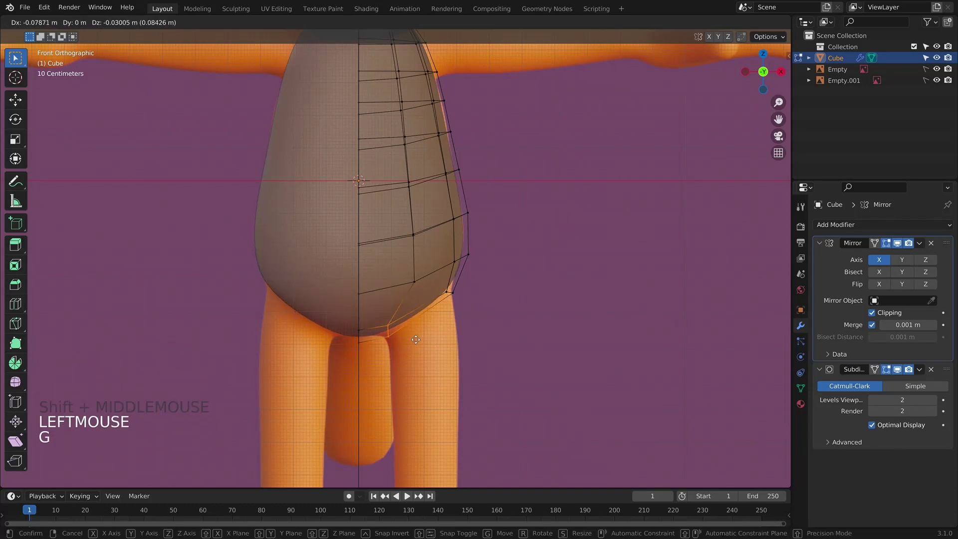
click(415, 339)
click(452, 289)
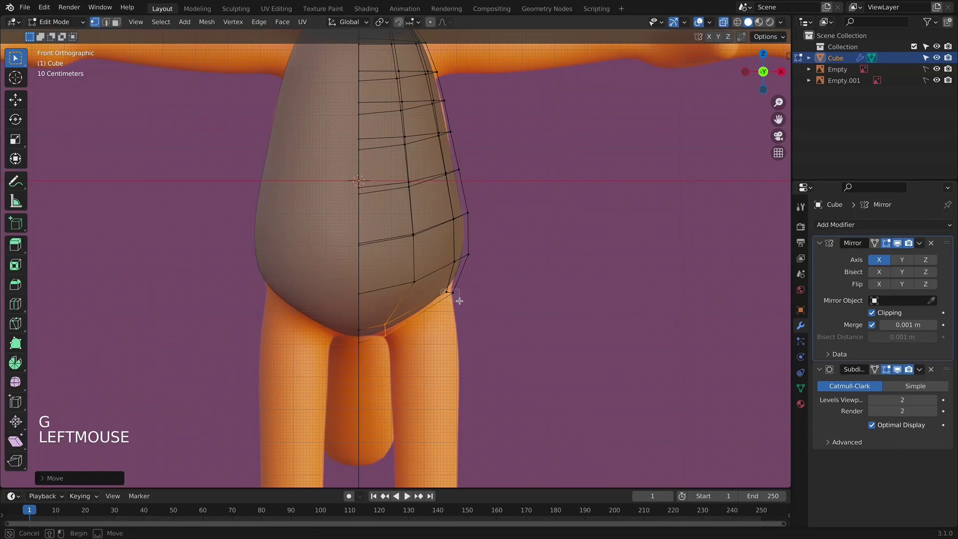
key(g)
Step: Select the faces where the leg joins the body and shape their outline into a circle with LoopTools
scroll(462, 297, down, 1)
middle_drag(462, 297, 402, 310)
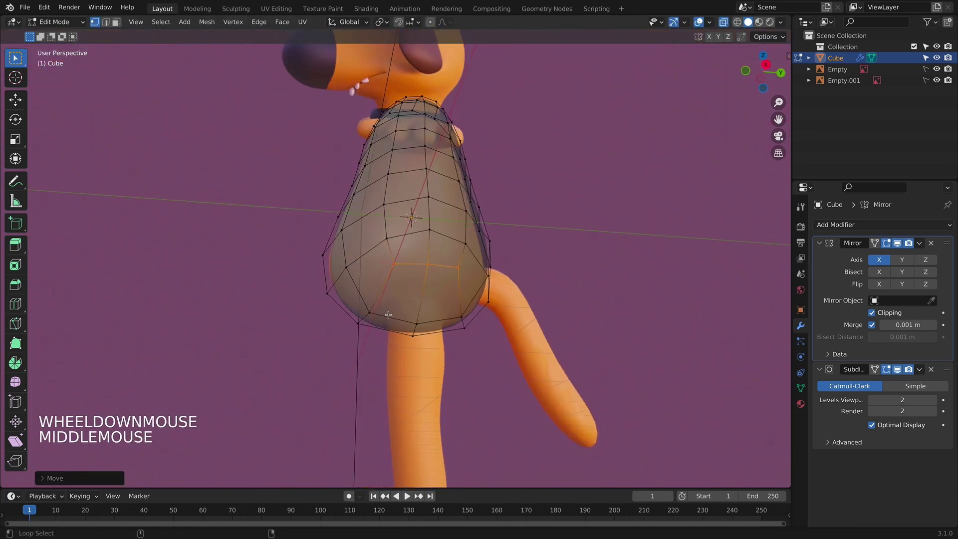
shift+click(411, 319)
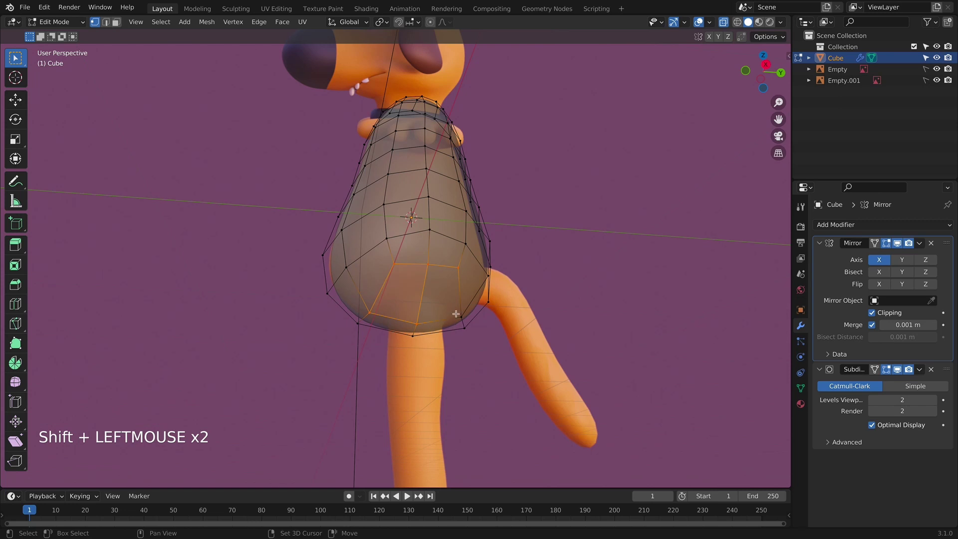
shift+click(466, 277)
right_click(446, 243)
click(495, 247)
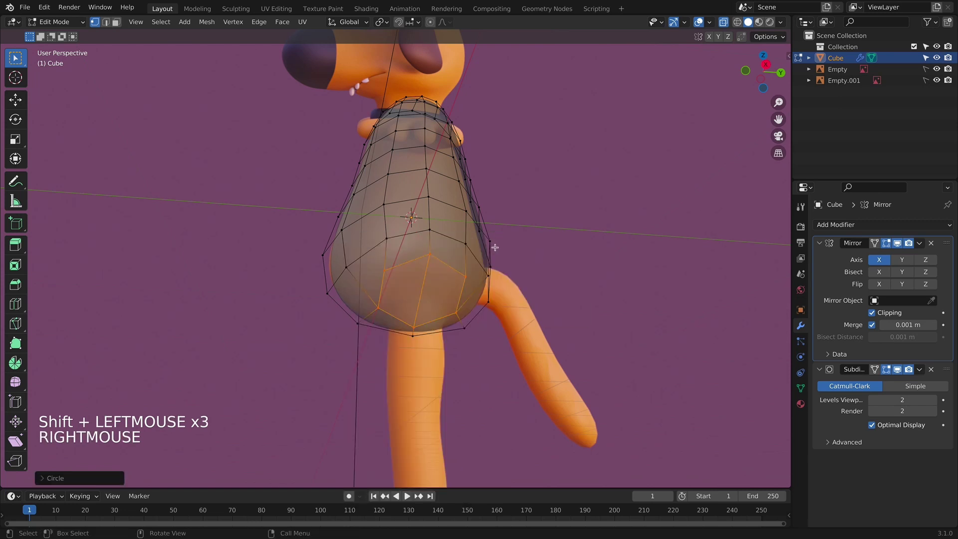
Step: Rotate the circular leg opening by about 9° and return to the front view
middle_drag(494, 247, 507, 190)
key(r)
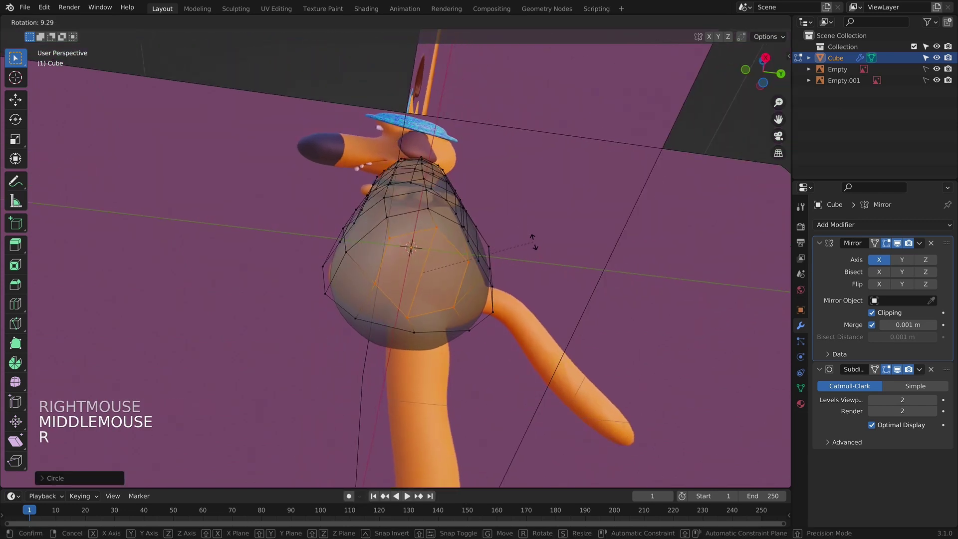
click(533, 243)
key(KP_1)
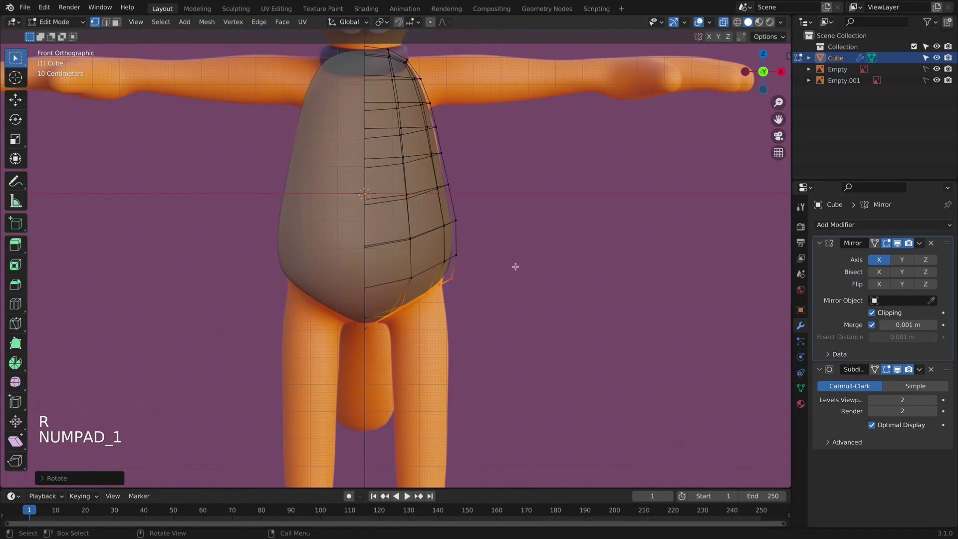
Step: Resize the leg opening, then extrude it about 0.2 m out of the body and shift its end over the reference leg
key(s)
click(506, 264)
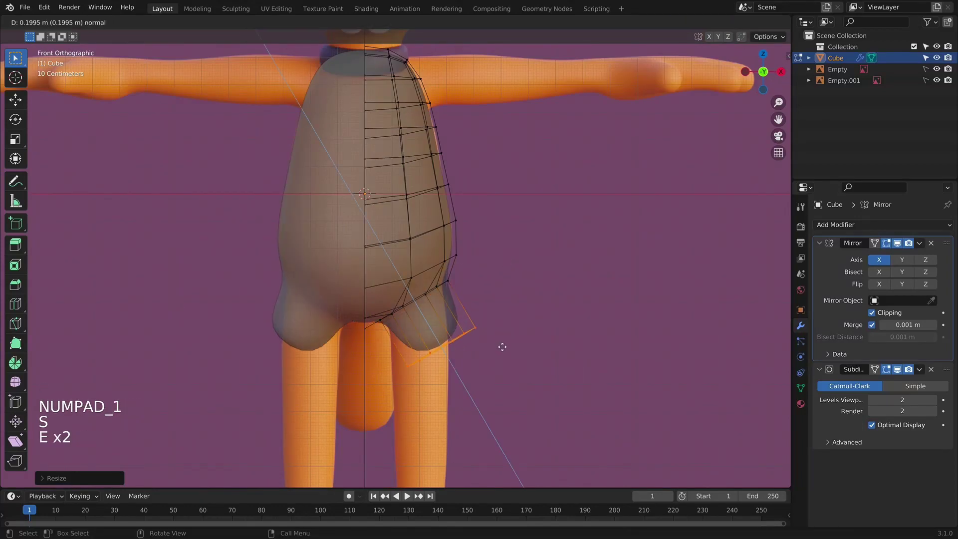
click(547, 340)
shift+middle_drag(548, 340, 605, 314)
key(g)
click(590, 317)
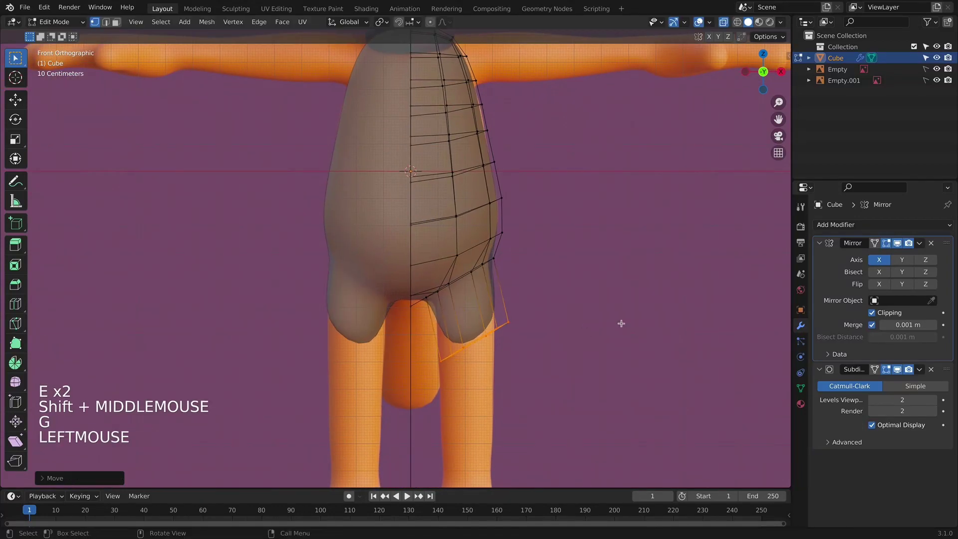
Step: Flatten the extruded leg end by scaling it to 0 along Z, and reposition it over the reference leg
key(s)
key(s)
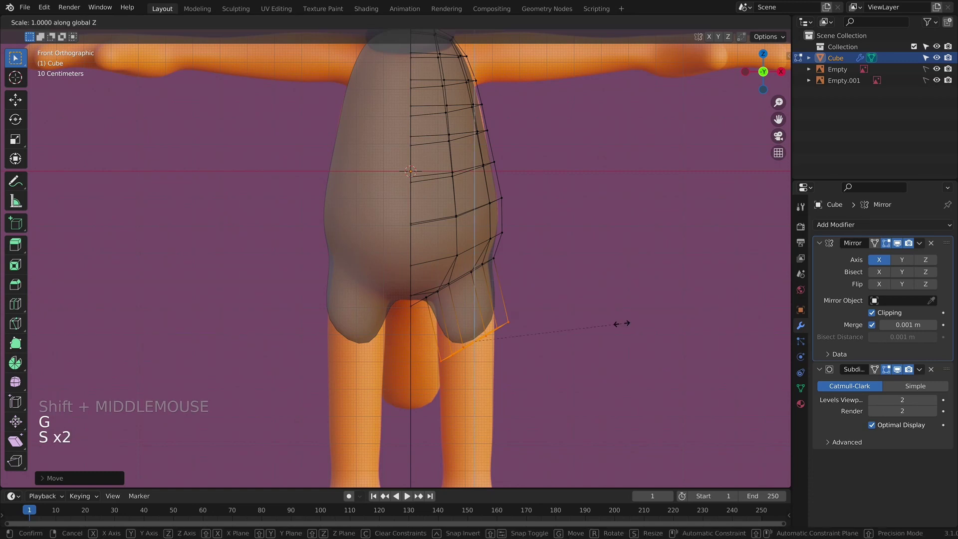
text(0)
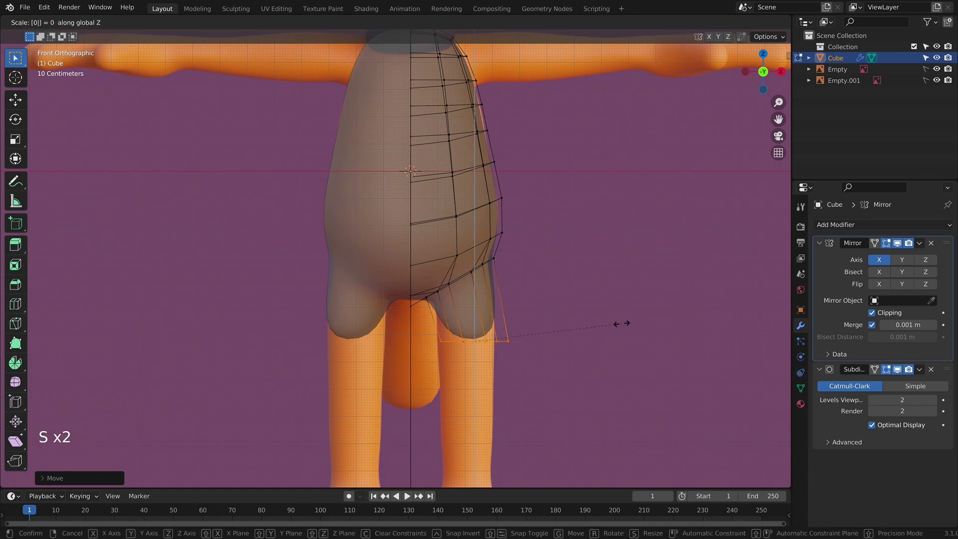
key(Return)
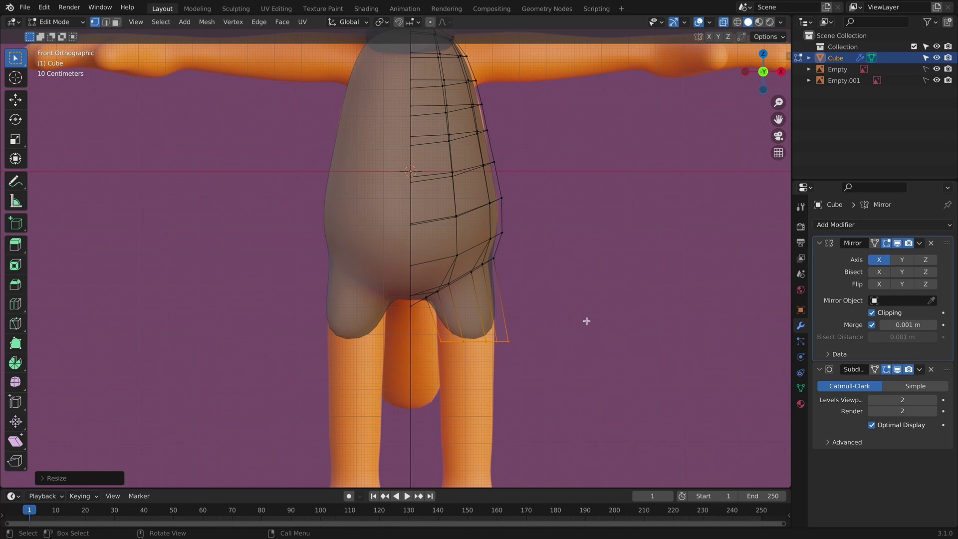
key(g)
click(580, 319)
Step: Add a loop cut around the leg stub and slide it up close to the joint with the body
key(ctrl+r)
click(494, 299)
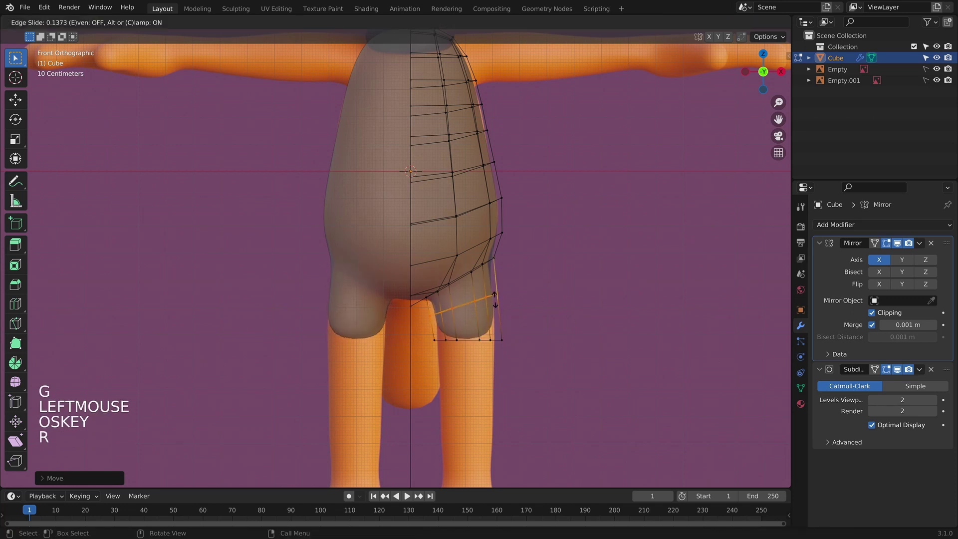
click(497, 274)
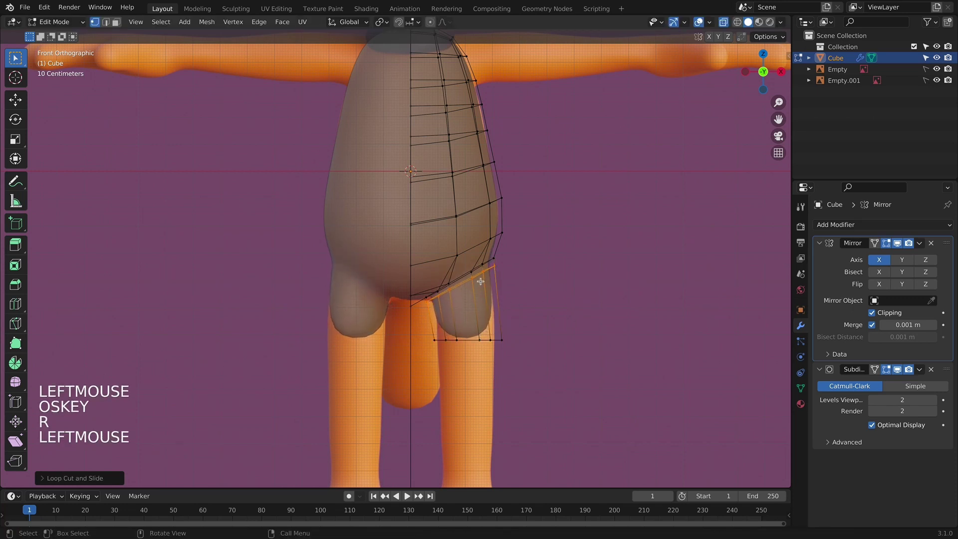
Step: Move the inner vertices at the top of the leg about 0.013 m outward and 0.022 m down
scroll(428, 317, up, 4)
drag(465, 341, 487, 360)
key(g)
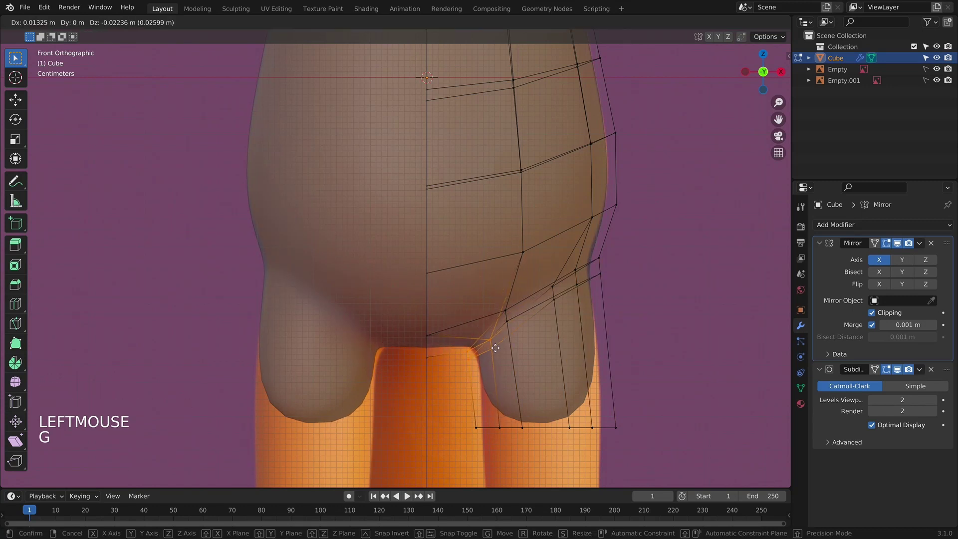
click(495, 348)
Step: Inspect the shape of the new leg stub without X-ray from the front and the right side
key(alt+z)
scroll(494, 344, down, 4)
middle_drag(494, 344, 454, 280)
key(KP_1)
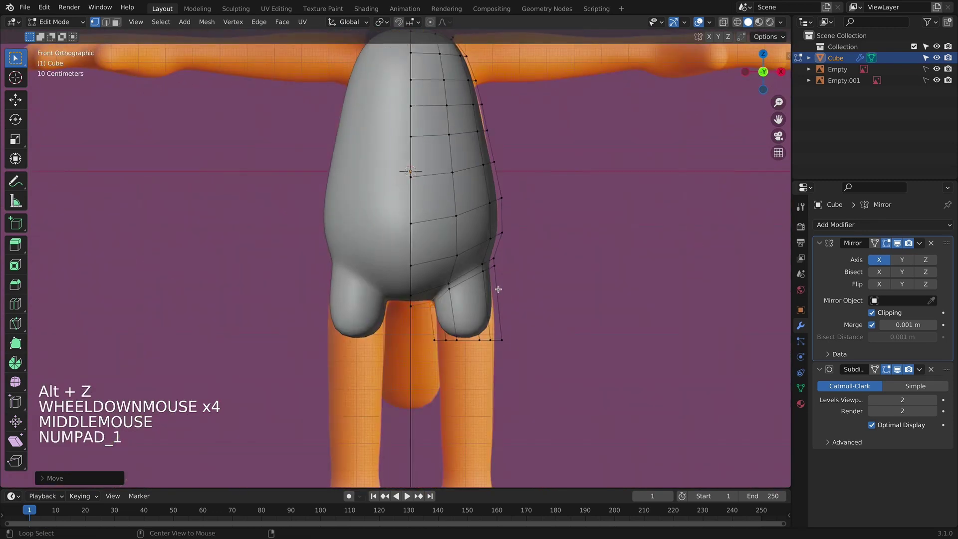
key(alt+z)
key(KP_3)
key(alt+z)
alt+scroll(484, 334, up, 2)
scroll(460, 346, up, 3)
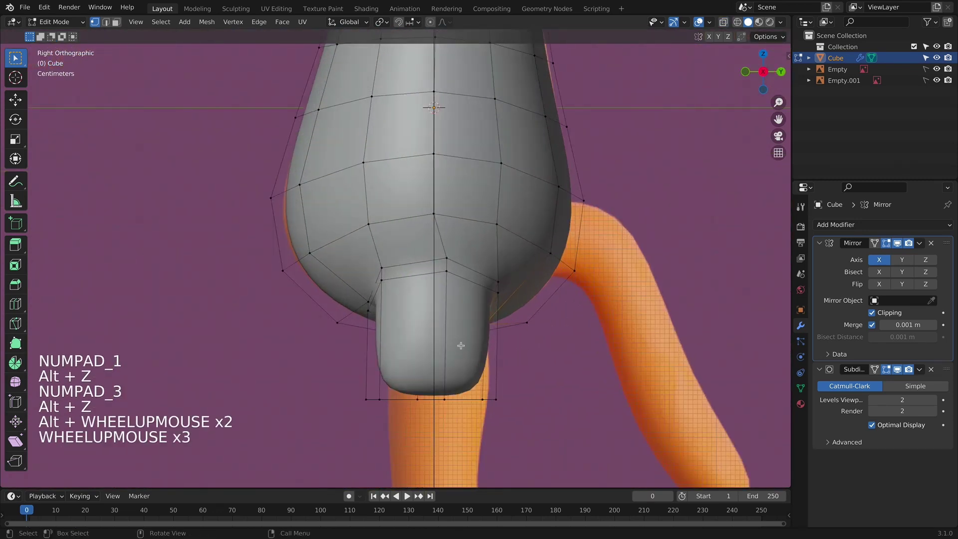
Step: Select the faces capping the lower end of the leg stub and delete them
shift+middle_drag(460, 346, 553, 312)
alt+click(553, 312)
alt+shift+click(519, 294)
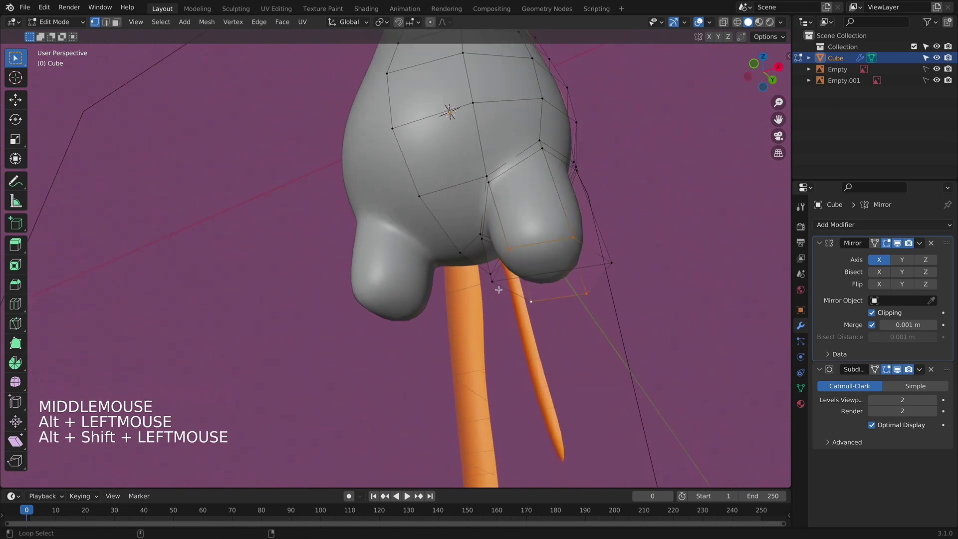
alt+shift+click(598, 288)
key(x)
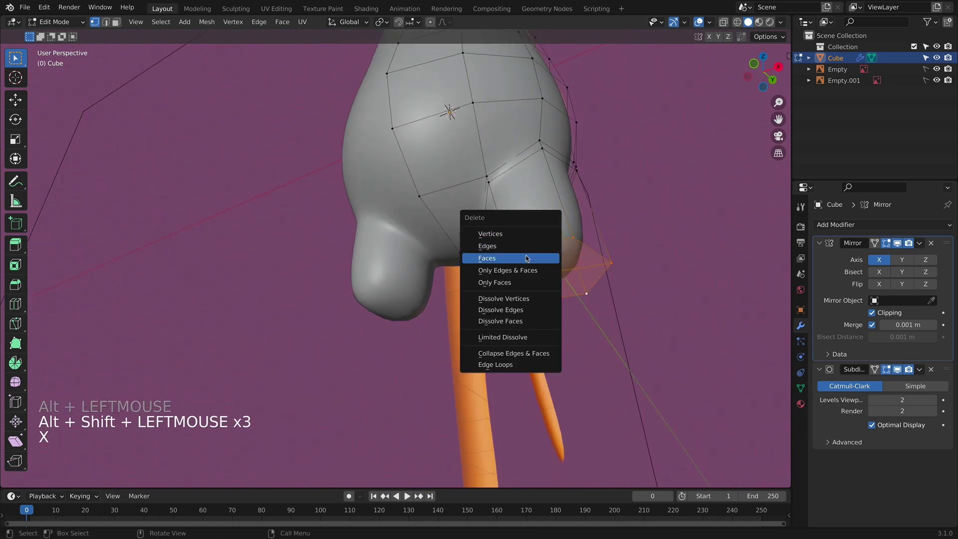
click(534, 256)
Step: Select the leg's edge loops from the opening up to the joint and move them about 0.02 m along Y
alt+click(560, 249)
key(KP_3)
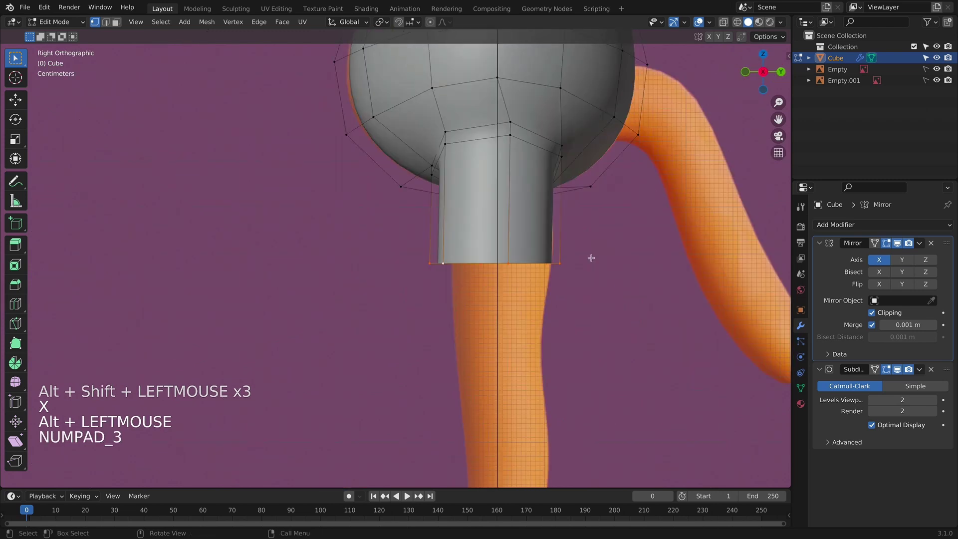
key(s)
right_click(593, 259)
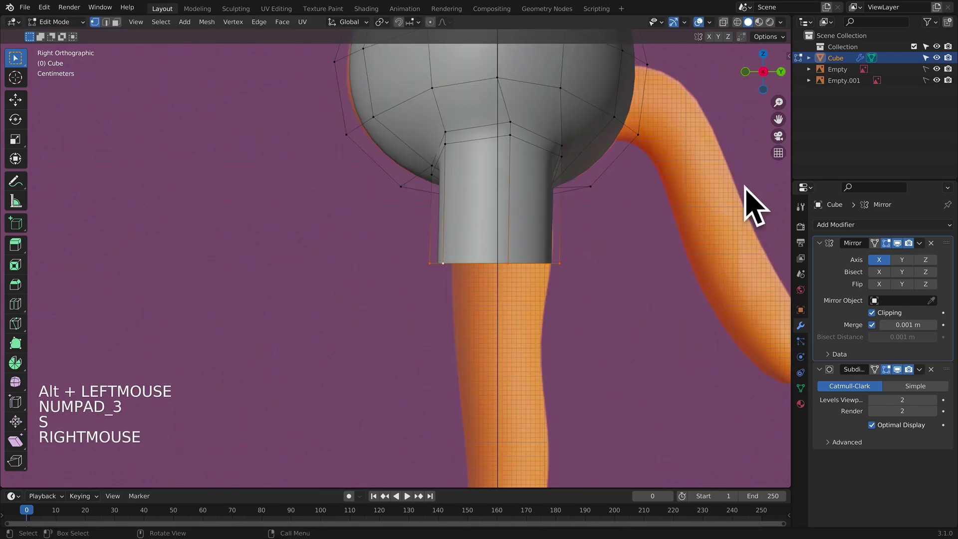
key(alt+z)
shift+middle_drag(493, 186, 466, 212)
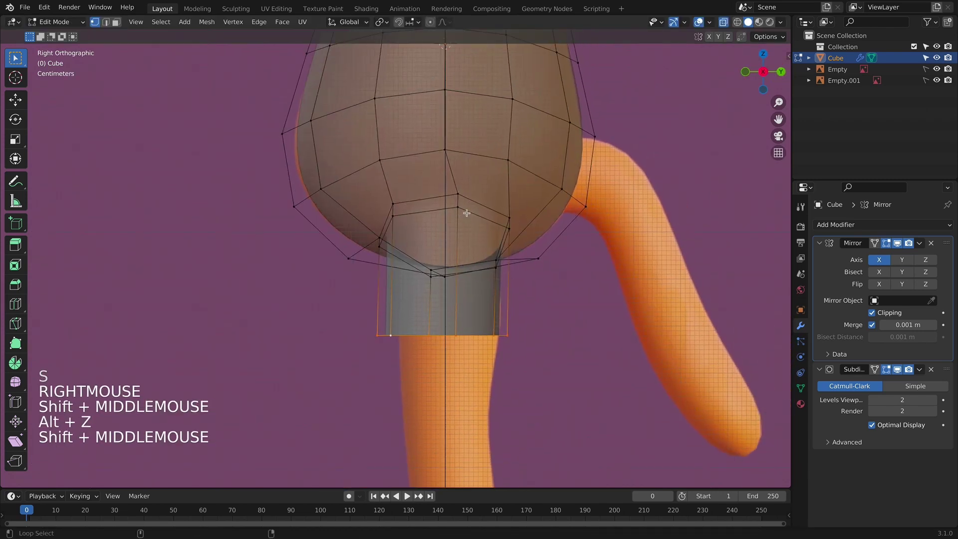
alt+shift+click(474, 203)
key(g)
key(y)
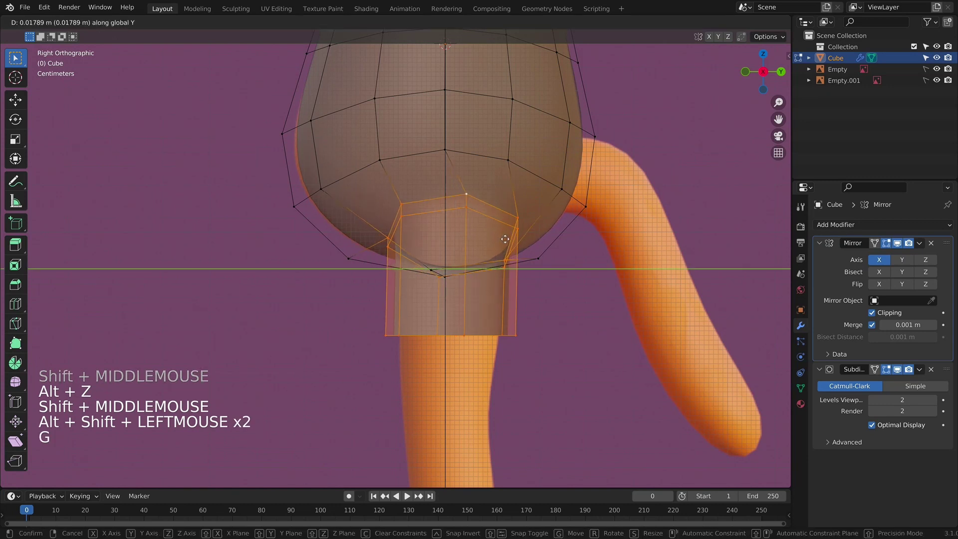
click(503, 238)
Step: Scale the leg's open lower edge loop to about 0.93 along Y
alt+click(470, 342)
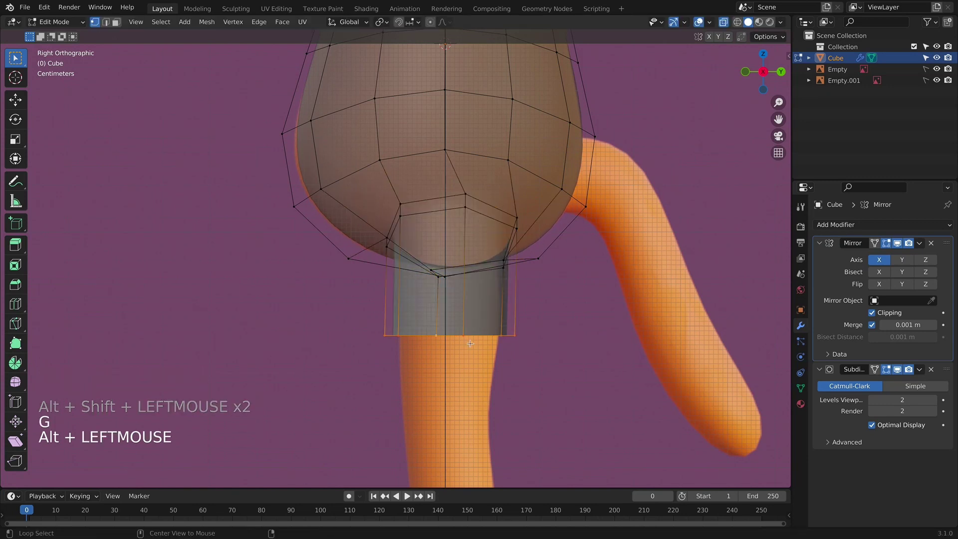
key(s)
key(y)
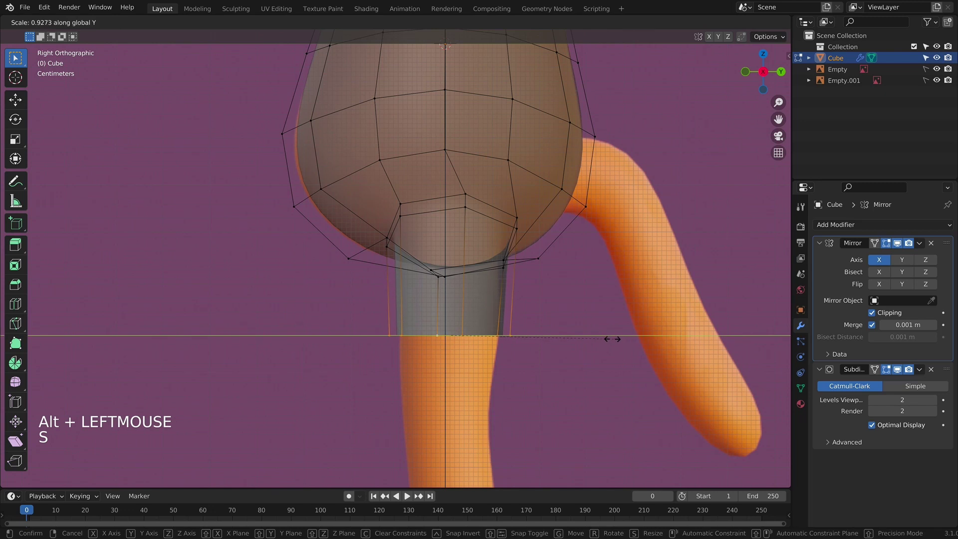
click(607, 337)
Step: Shift the leg's open lower edge loop slightly inward along X to line up with the front reference leg
key(KP_1)
key(alt+z)
key(alt+z)
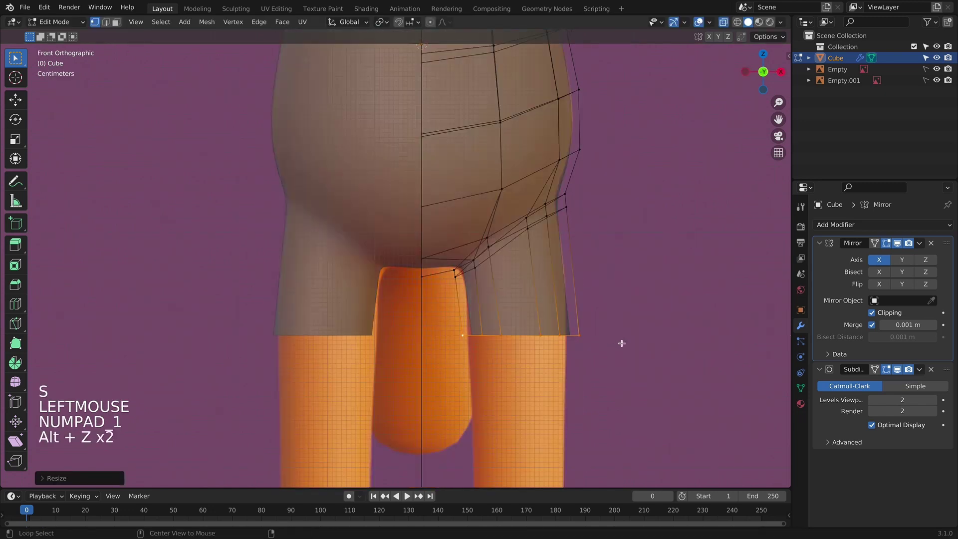
key(g)
key(x)
click(619, 343)
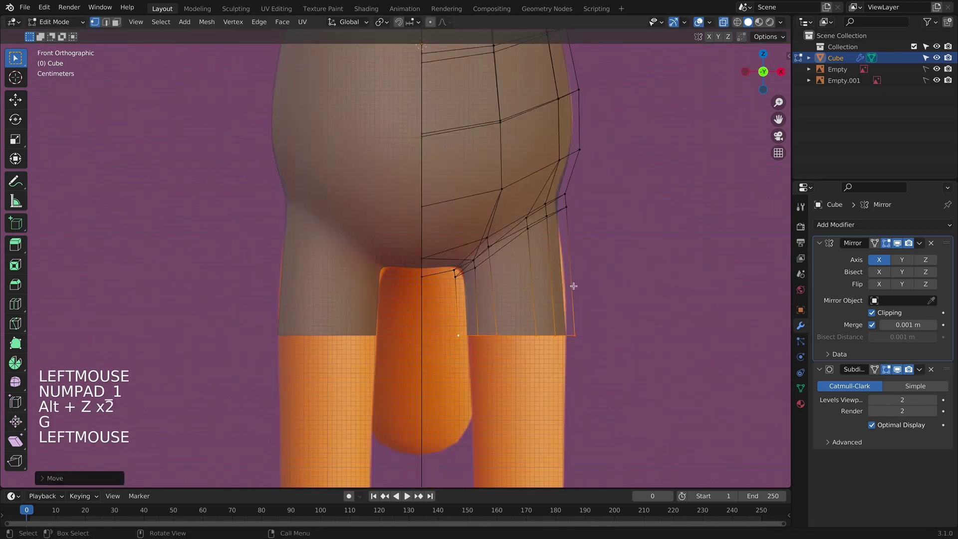
Step: Add a loop cut around the middle of the leg stub and flatten it by scaling to 0 along Z
key(ctrl+r)
click(575, 278)
click(579, 270)
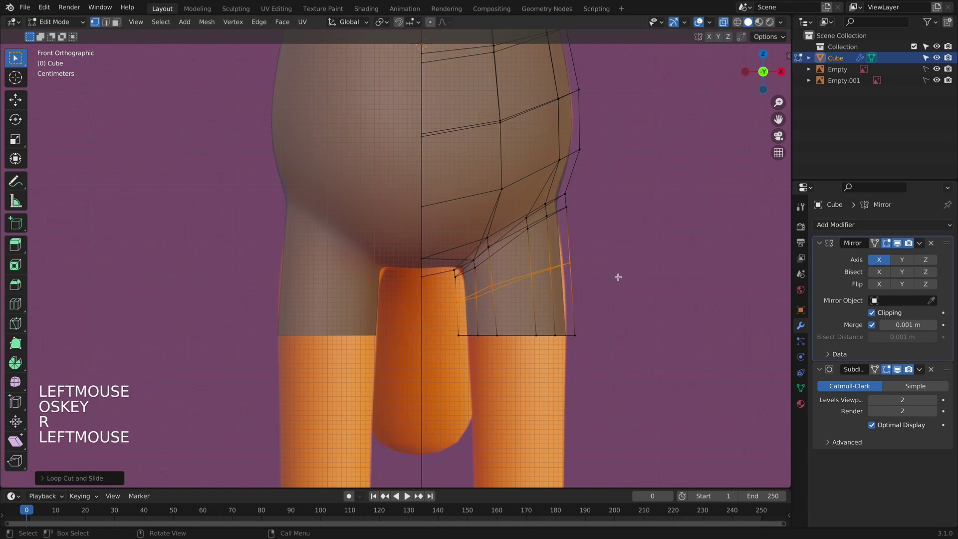
key(s)
key(z)
key(0)
key(Return)
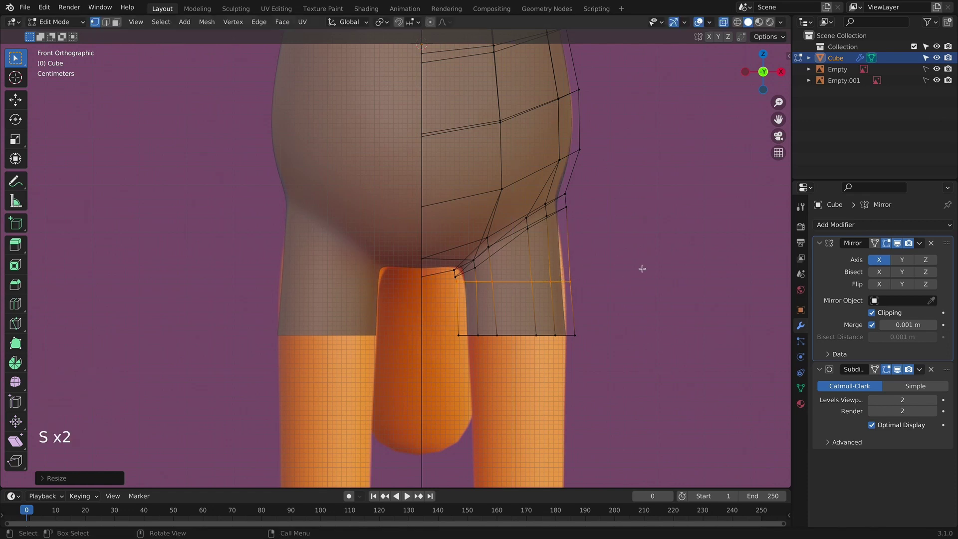
Step: Widen the middle leg loop slightly along X to fit the reference leg
key(s)
key(x)
key(Return)
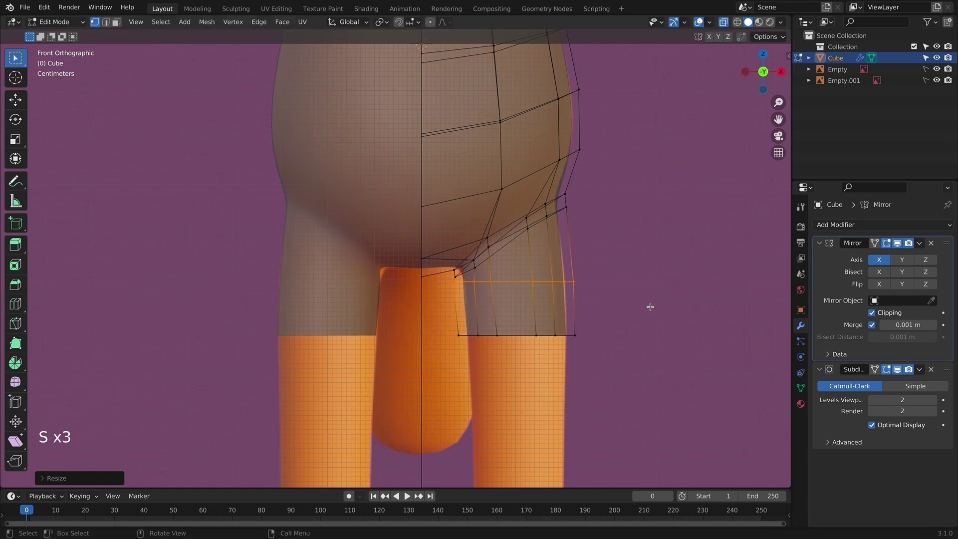
Step: Adjust the inner vertices of the middle leg loop and the crotch, pulling them about 0.01 m toward the centerline
drag(498, 298, 498, 298)
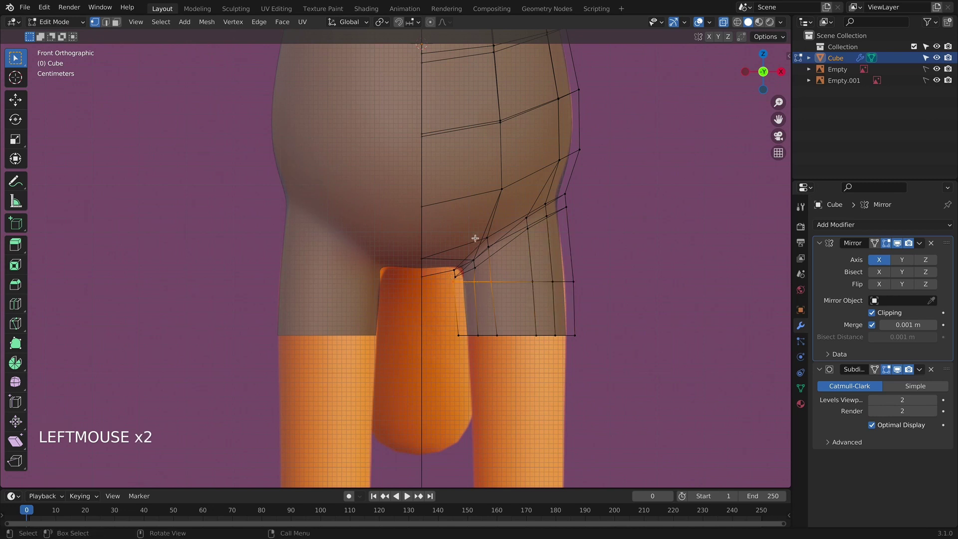
key(g)
click(491, 285)
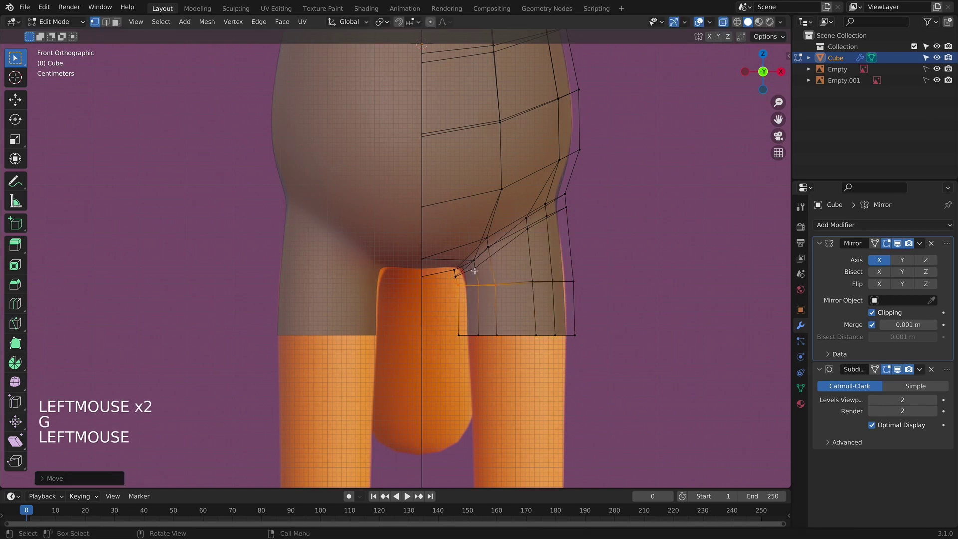
click(471, 285)
key(g)
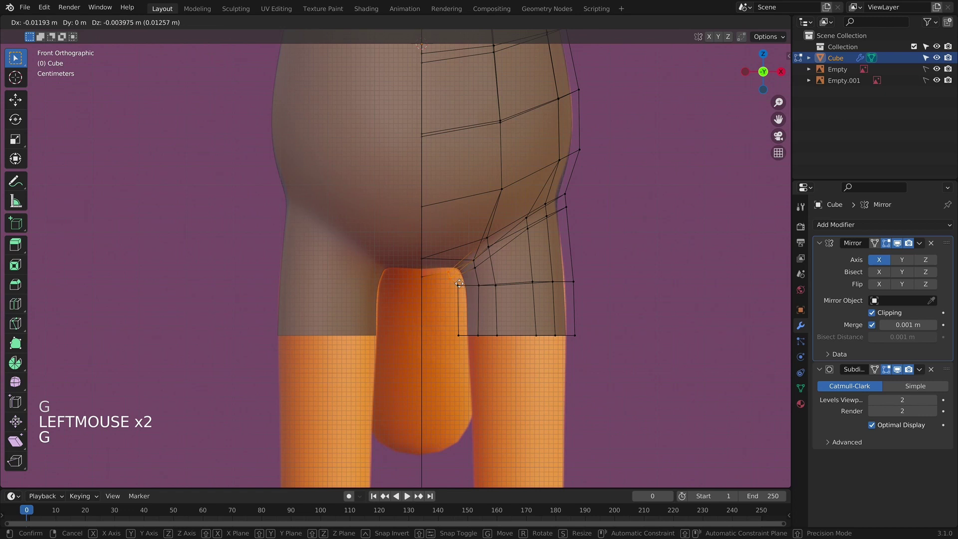
click(458, 283)
key(g)
click(464, 282)
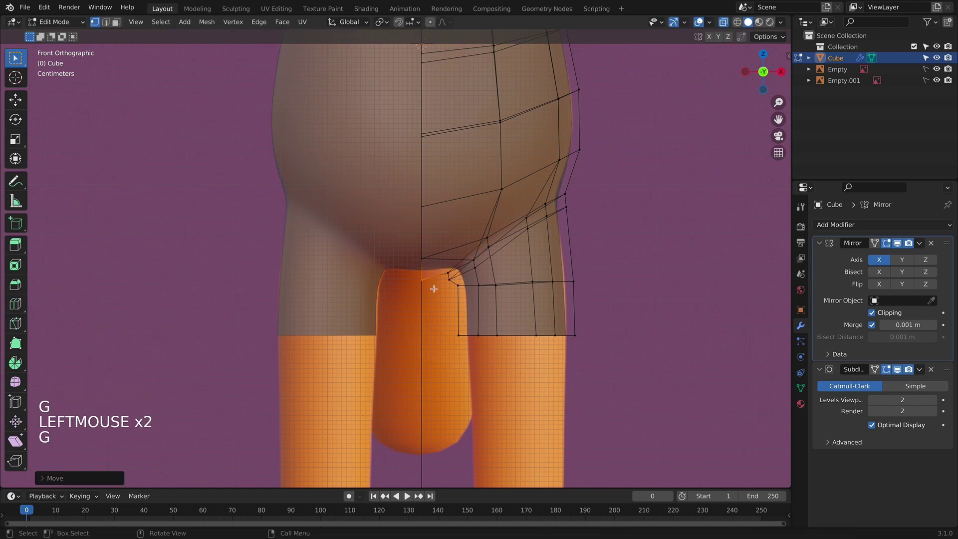
Step: Check the silhouette in Object Mode, and reposition the outer vertices of the middle leg loop in Edit Mode
key(Tab)
key(KP_1)
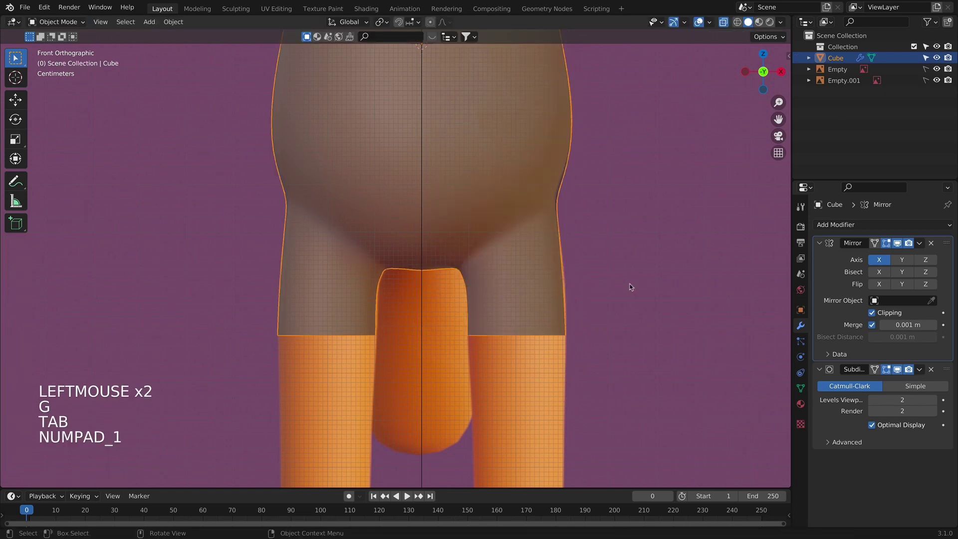
key(Tab)
click(565, 277)
click(587, 304)
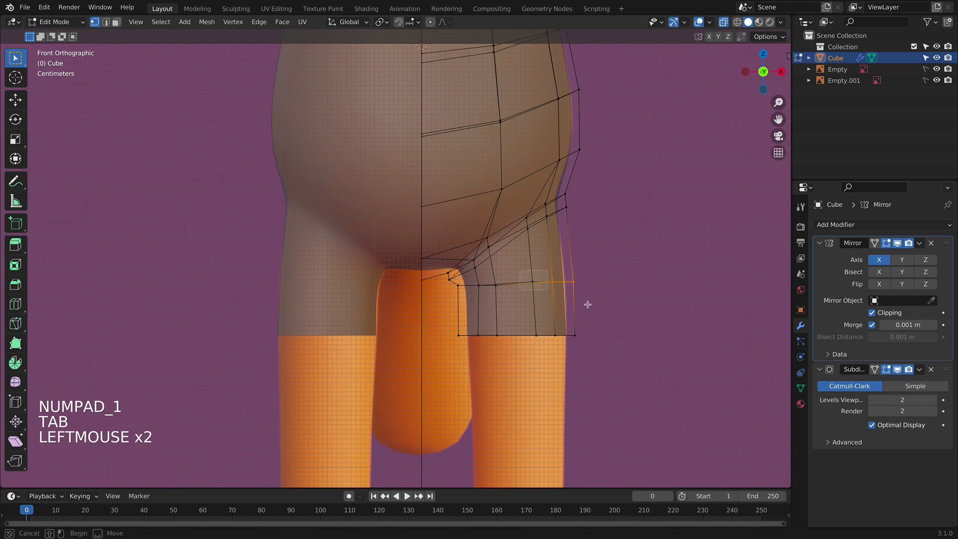
key(g)
click(607, 297)
Step: Select the leg's middle and bottom loops in the right view and scale them to about 0.98 along Y
key(KP_3)
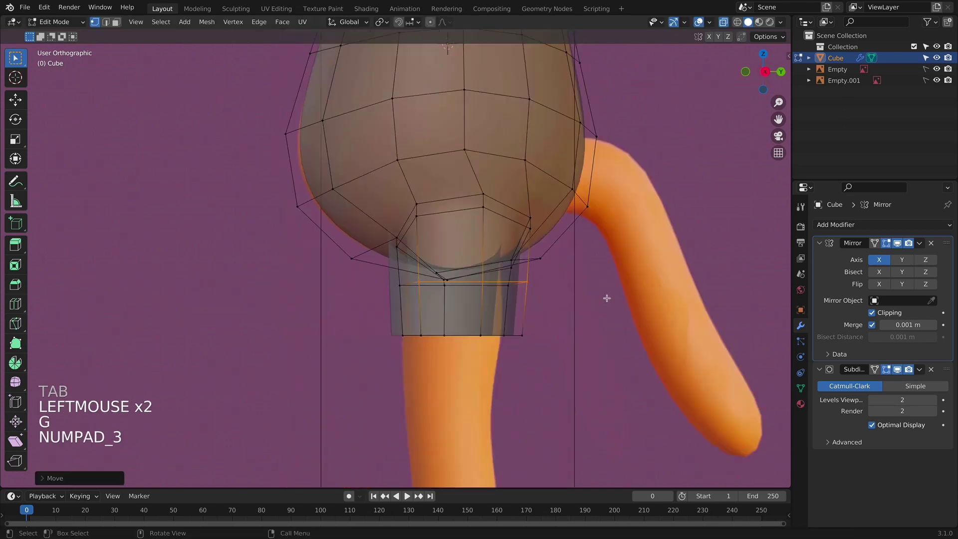
scroll(560, 309, up, 3)
mouse_move(577, 324)
shift+middle_down()
mouse_move(560, 310)
mouse_move(613, 319)
mouse_move(586, 309)
shift+middle_up()
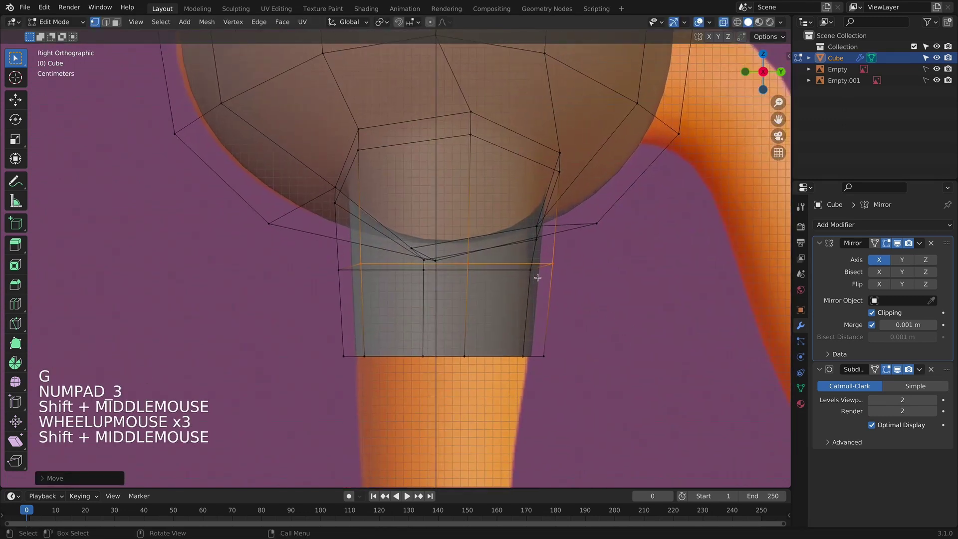
alt+shift+click(495, 271)
alt+shift+click(516, 360)
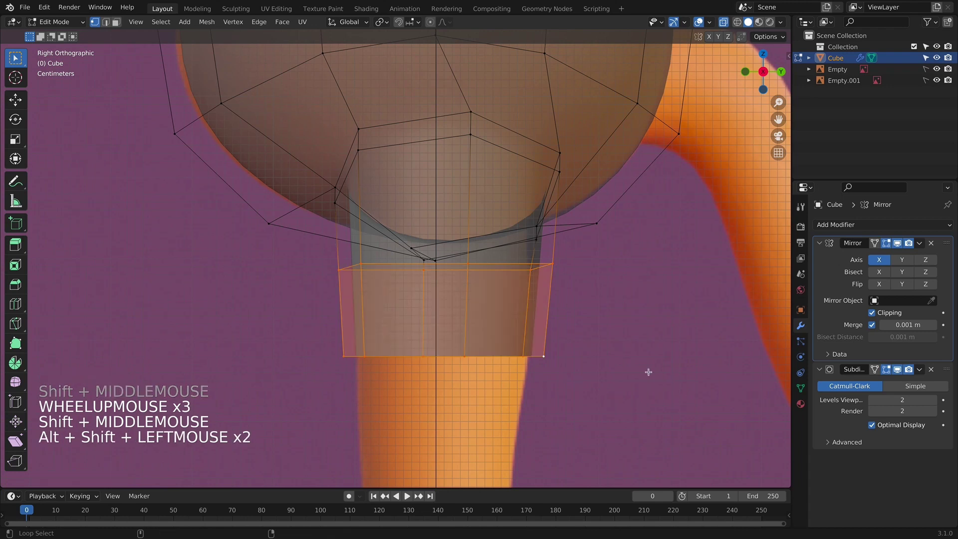
key(s)
key(y)
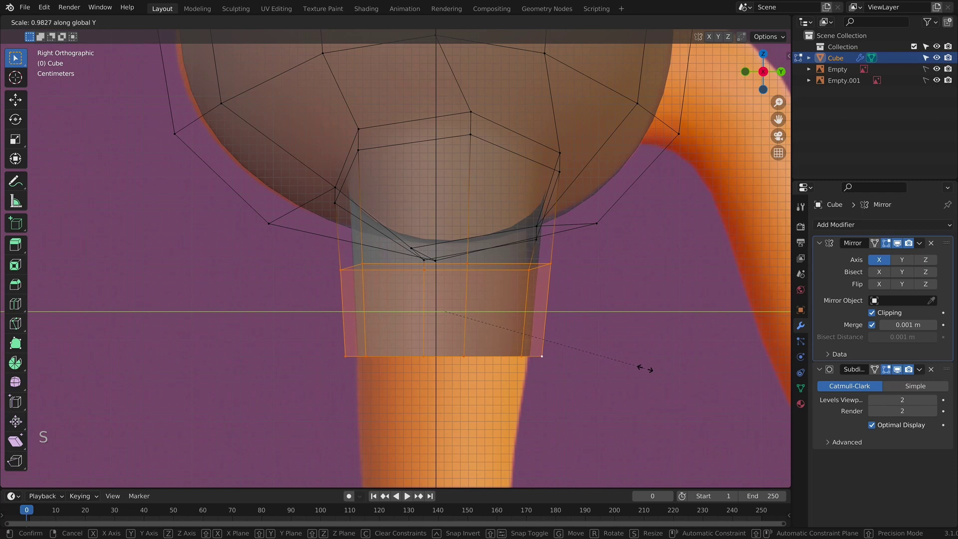
right_click(640, 368)
Step: Scale only the middle leg loop to about 0.89 along Y to match the side reference
alt+click(490, 265)
key(s)
key(y)
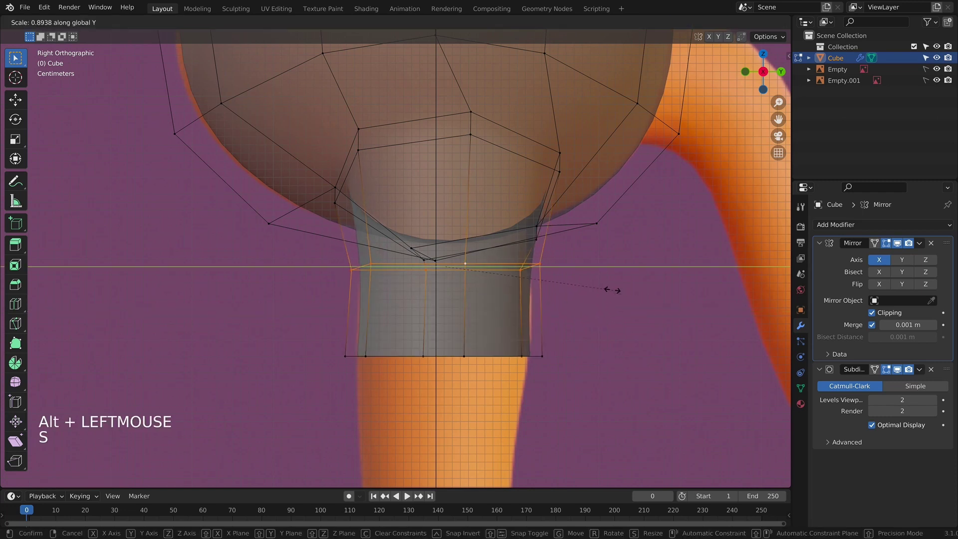
click(611, 280)
Step: Scale the loop at the top of the leg to about 0.89 along Y and shift it slightly forward
shift+middle_drag(611, 280, 545, 214)
alt+click(546, 216)
key(s)
key(y)
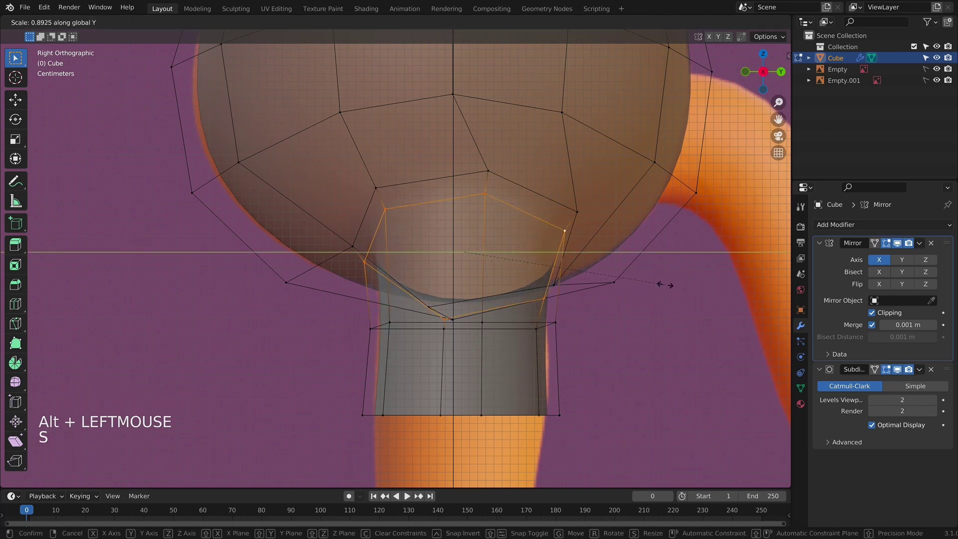
click(665, 283)
key(g)
click(664, 283)
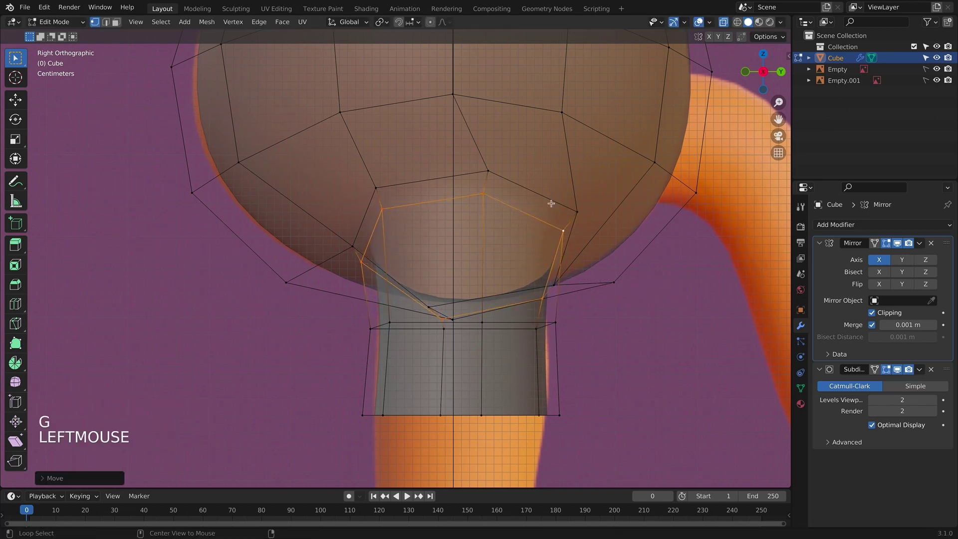
Step: Try shifting the body loop around the base of the leg slightly forward, and undo the move
alt+click(669, 252)
key(g)
click(664, 252)
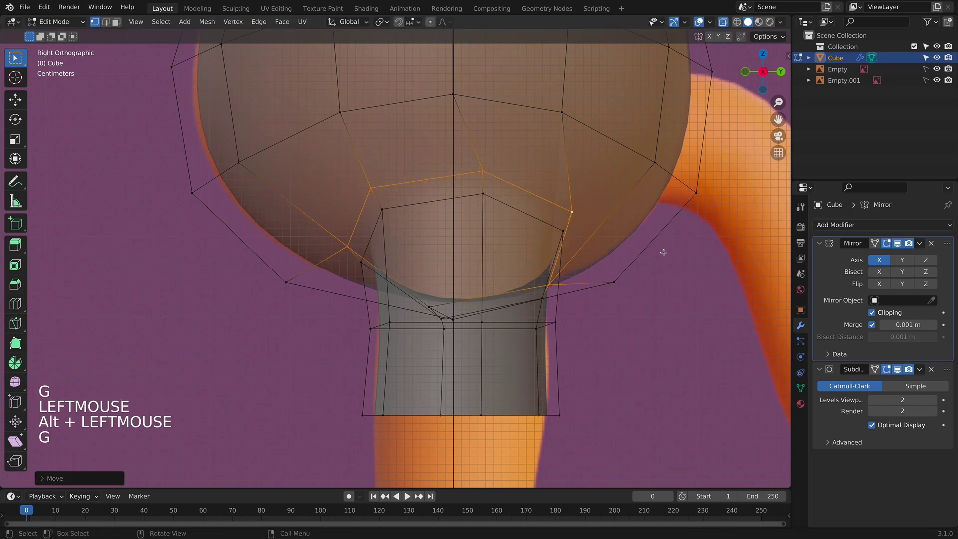
key(alt+z)
key(super)
key(z)
Step: Check the leg silhouette in Object Mode, and edge-slide the middle leg loop down toward the leg's bottom edge
key(Tab)
key(alt+z)
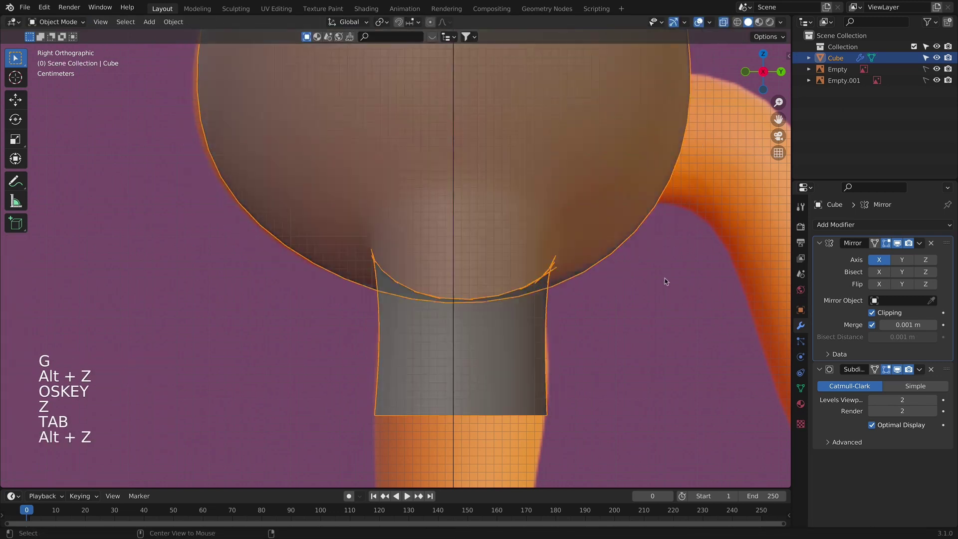
key(alt+z)
key(Tab)
alt+click(505, 328)
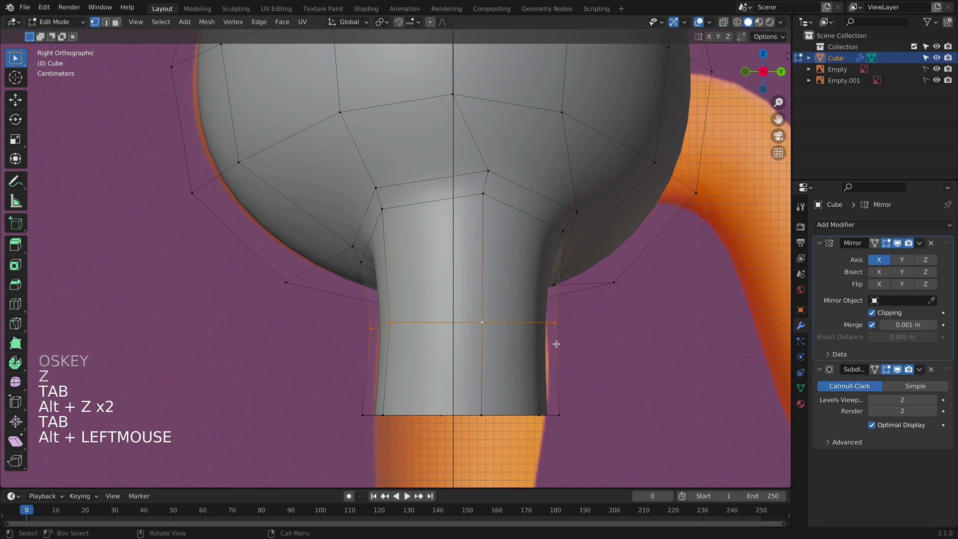
key(g)
key(super)
click(554, 349)
Step: Add a loop cut on the upper leg between the top loop and the middle loop, and scale it slightly inward
key(r)
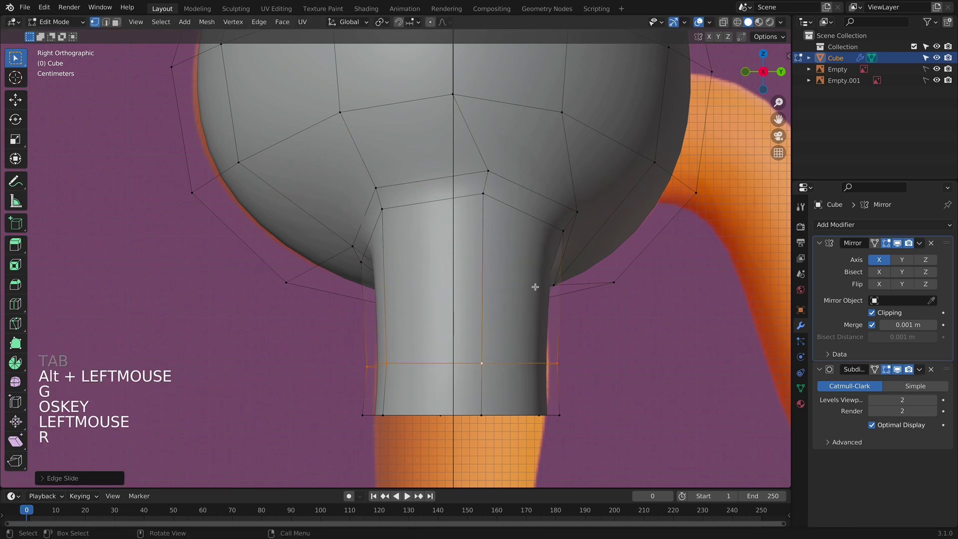
key(super)
key(ctrl+r)
click(555, 288)
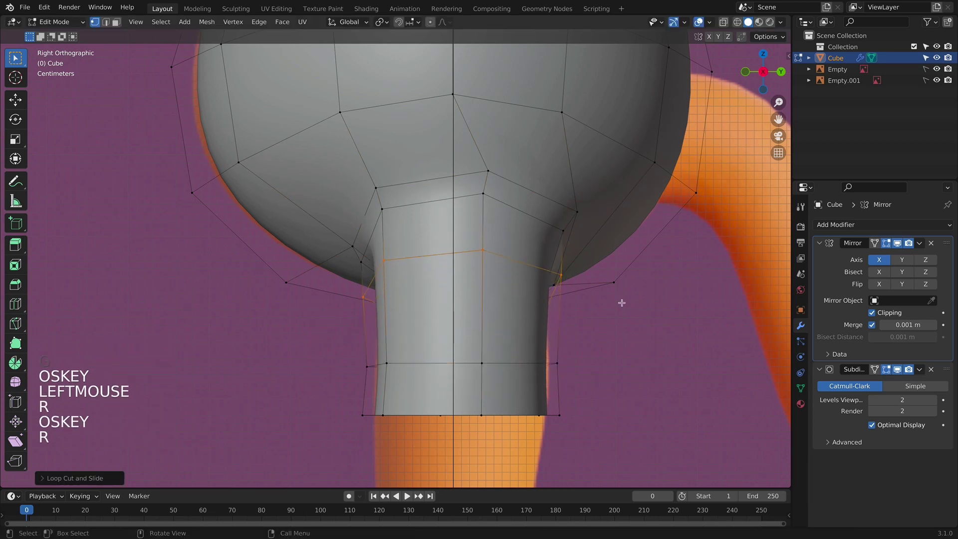
key(s)
click(555, 292)
Step: Widen the middle leg loop along Y, raise it about 0.016 m along Z, and check the shape in Object Mode
key(alt+z)
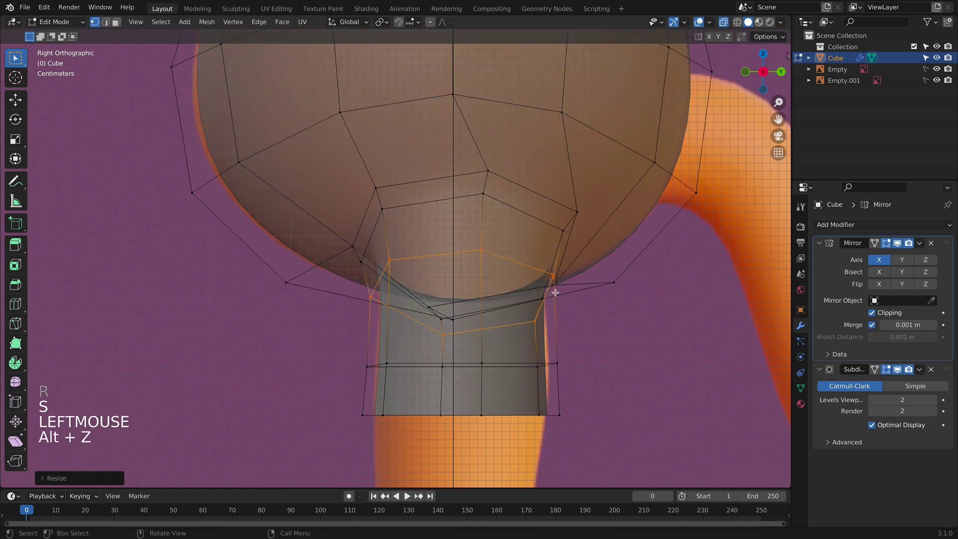
alt+click(555, 366)
key(s)
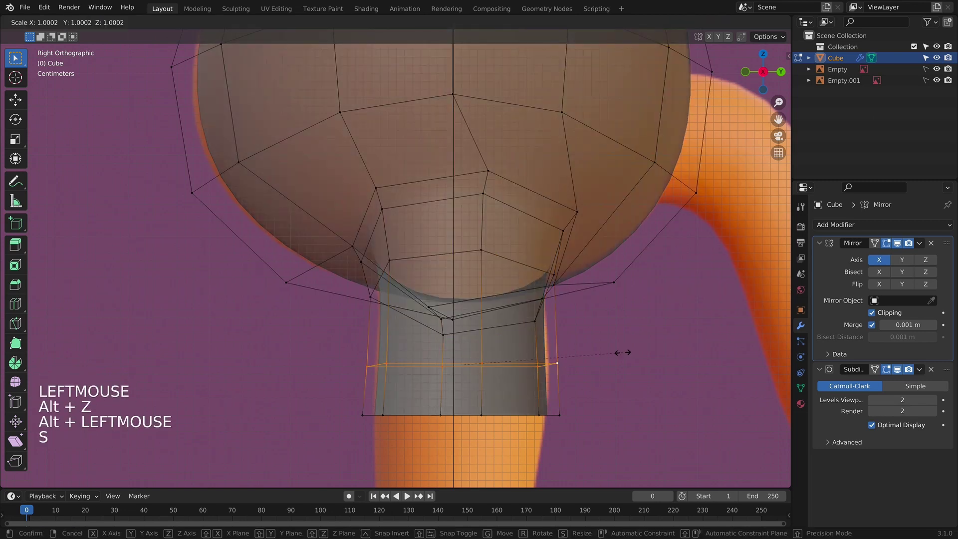
key(y)
click(633, 358)
key(g)
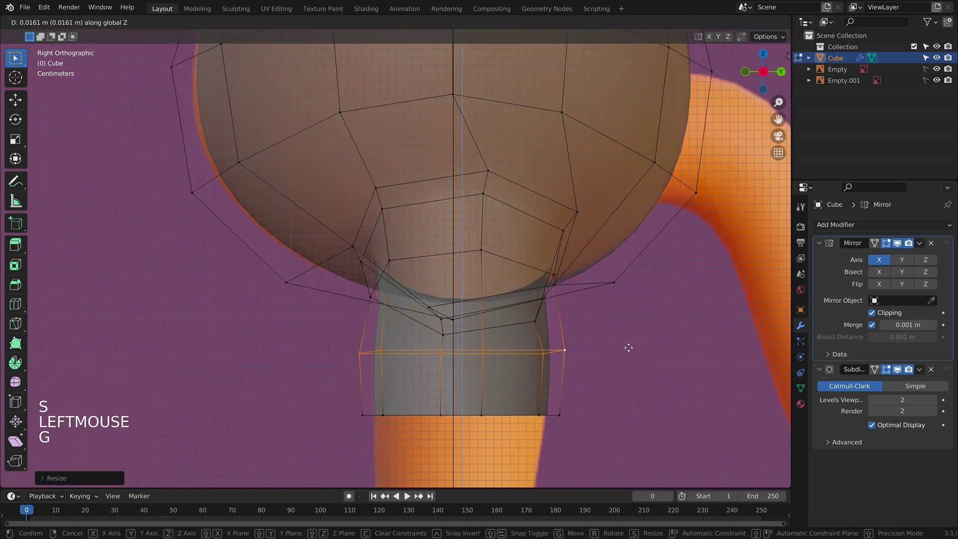
click(628, 347)
key(Tab)
key(alt+z)
Step: Extrude the leg's bottom loop about 0.19 m downward along Z over the side reference
scroll(578, 352, down, 3)
shift+middle_drag(464, 391, 442, 191)
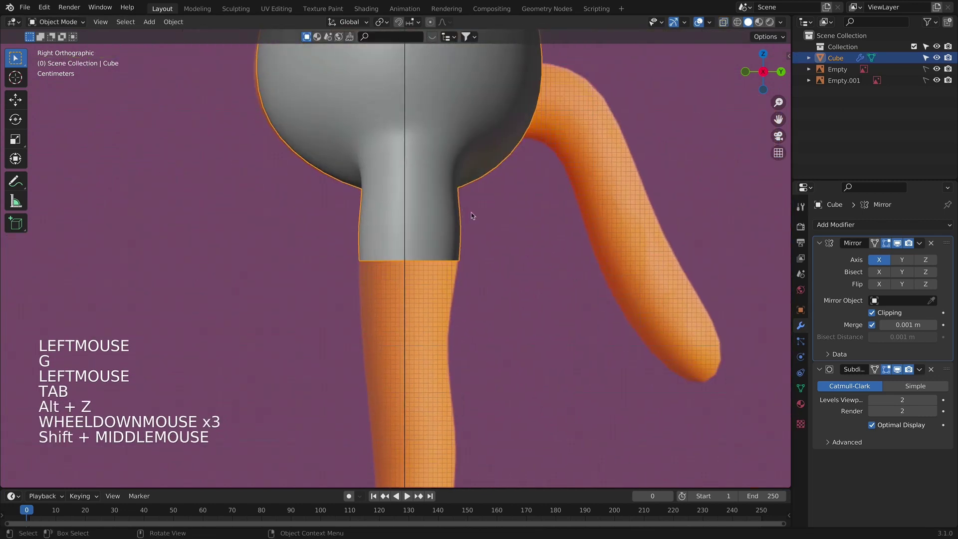
key(Tab)
key(alt+z)
scroll(426, 259, up, 2)
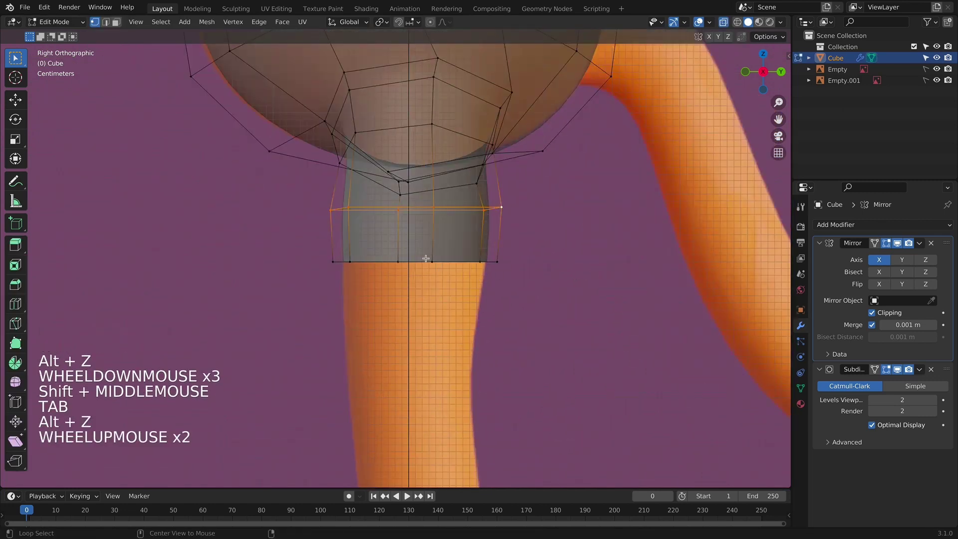
alt+click(426, 260)
key(e)
key(z)
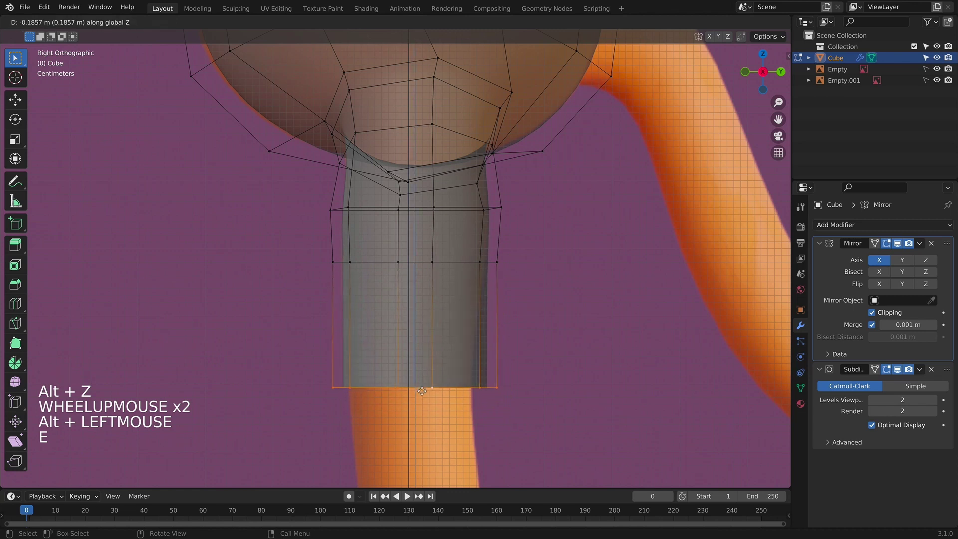
click(422, 394)
Step: Scale the extruded bottom loop slightly inward along Y and move it a little toward the dog's front
key(s)
key(s)
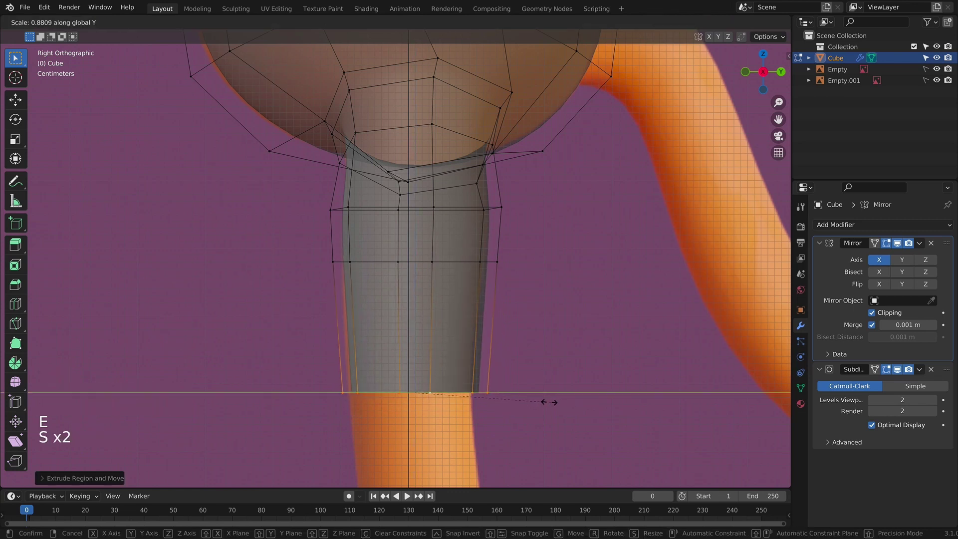
click(558, 400)
key(g)
click(549, 394)
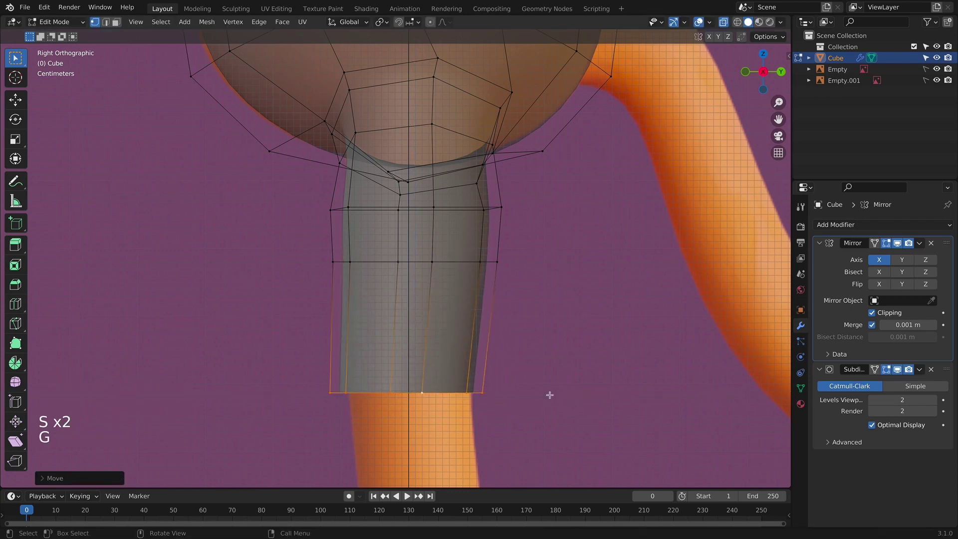
Step: In the front view, narrow the bottom leg loop slightly along X and shift it outward to match the reference
key(KP_1)
shift+middle_drag(644, 391, 626, 384)
key(s)
key(x)
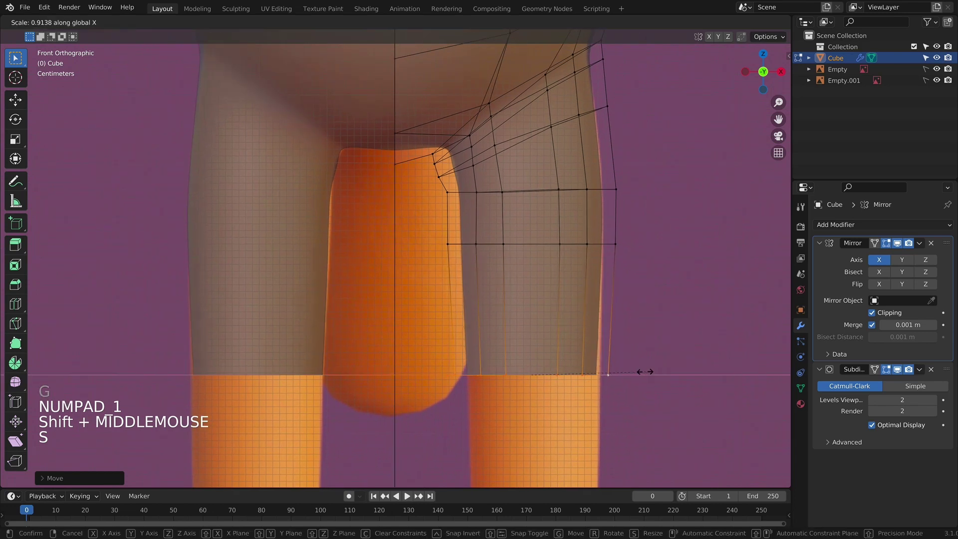
click(649, 375)
key(g)
key(x)
click(648, 373)
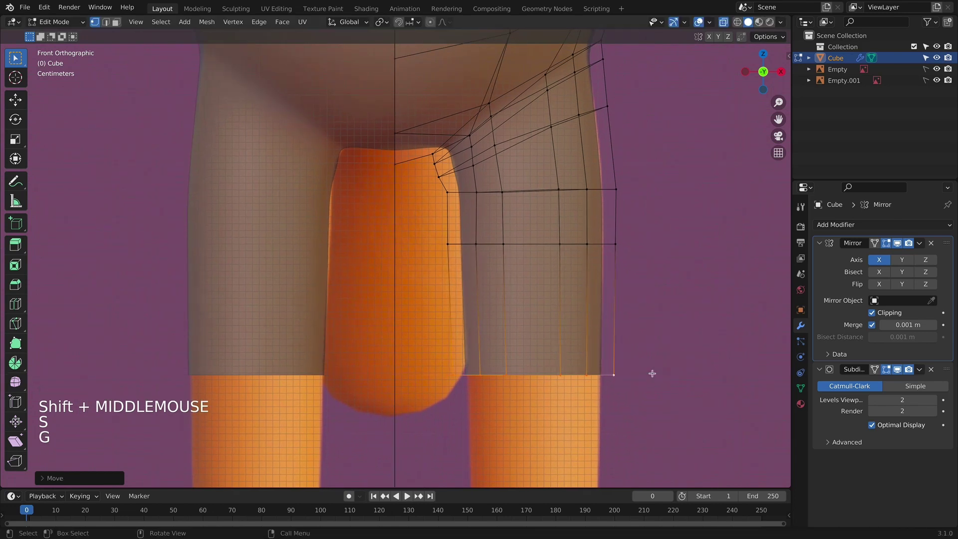
Step: Nudge the two leg loops above the bottom edge slightly toward the centerline along X
alt+click(475, 244)
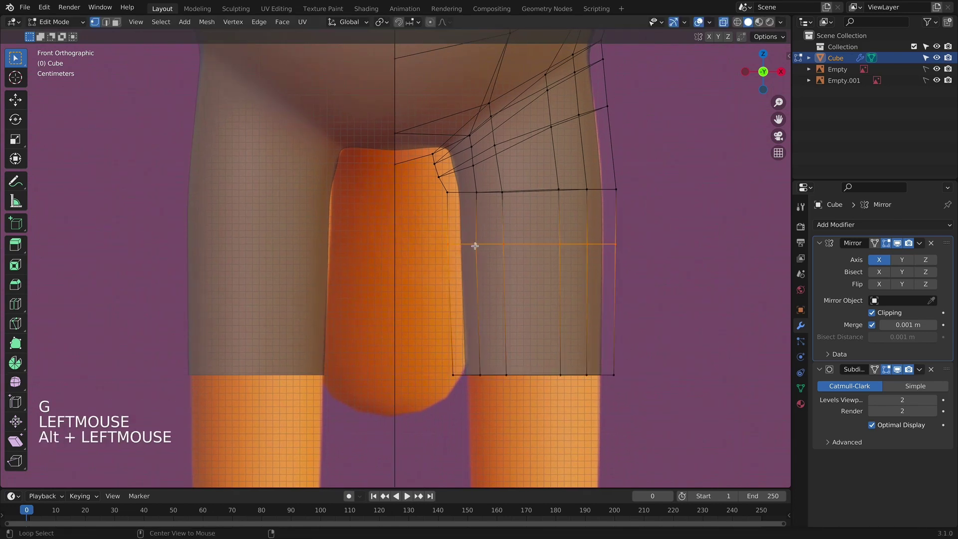
key(g)
key(x)
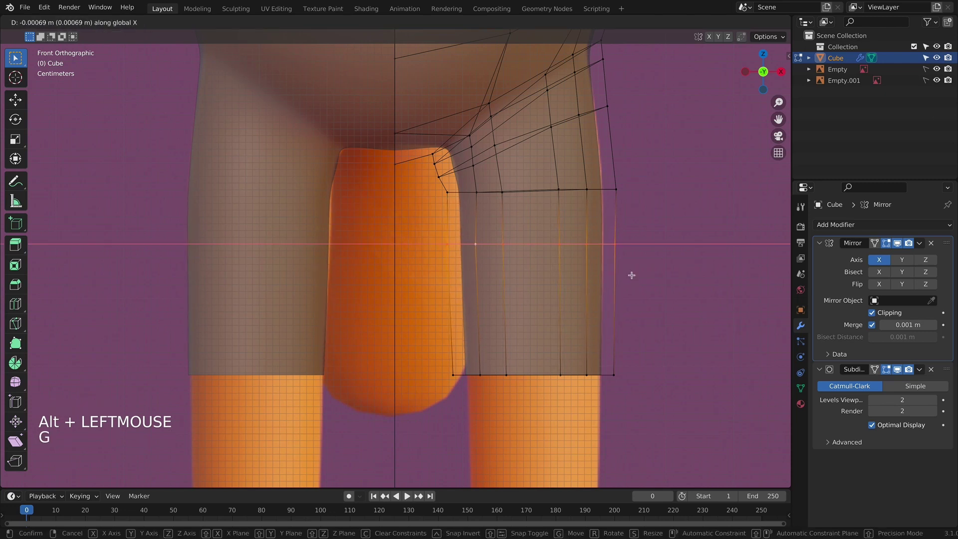
key(Return)
alt+click(514, 188)
key(g)
key(x)
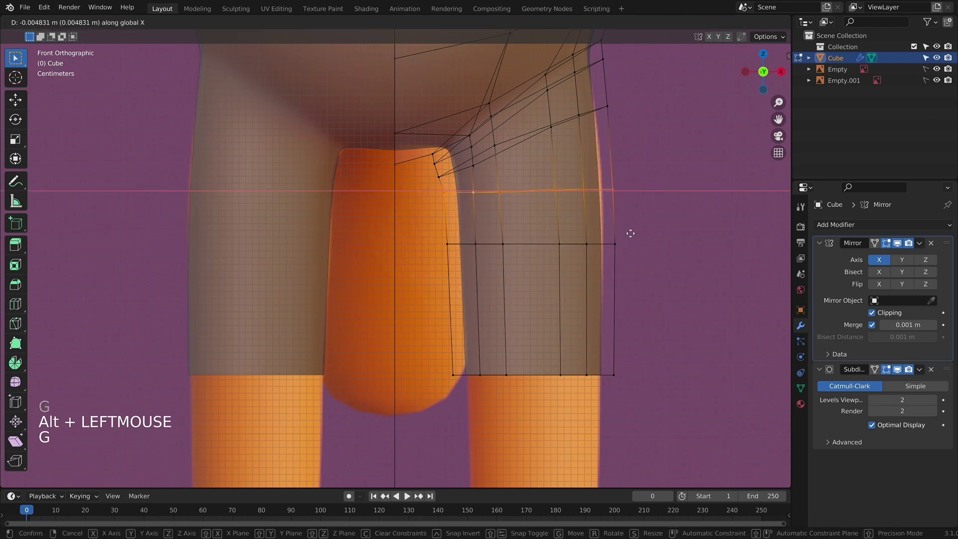
click(631, 232)
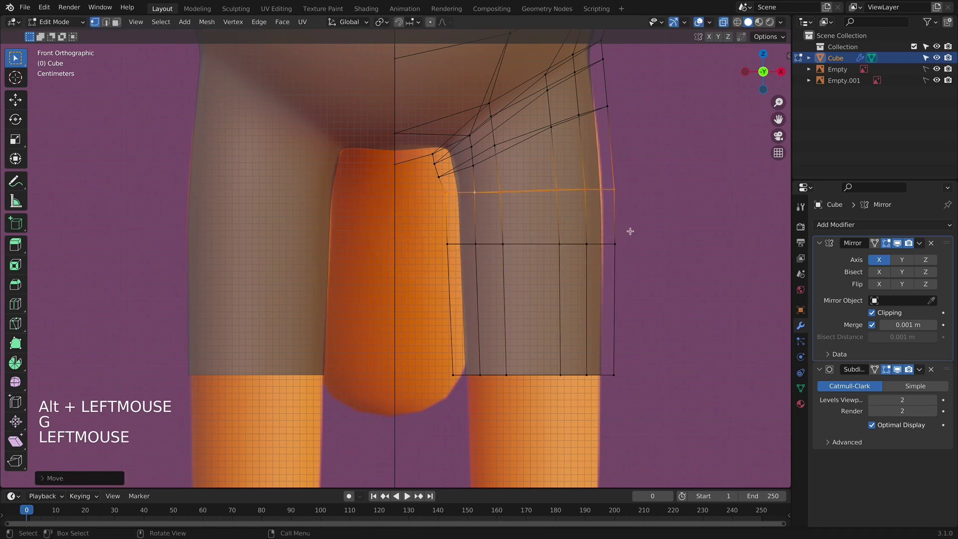
Step: Adjust the inner vertex beside the crotch, and check the leg silhouette in Object Mode from the front and right views
click(439, 175)
key(g)
key(Tab)
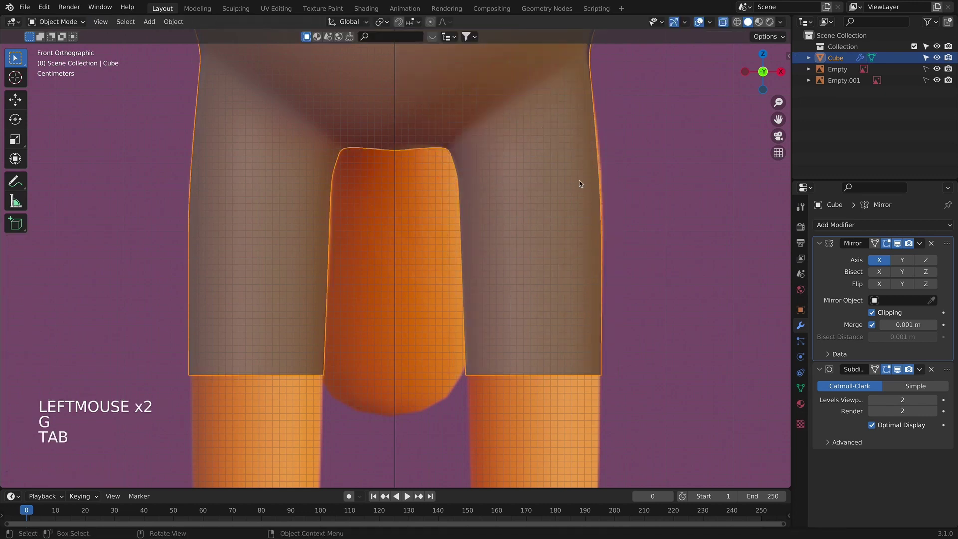
scroll(644, 256, down, 6)
key(KP_3)
scroll(434, 250, up, 5)
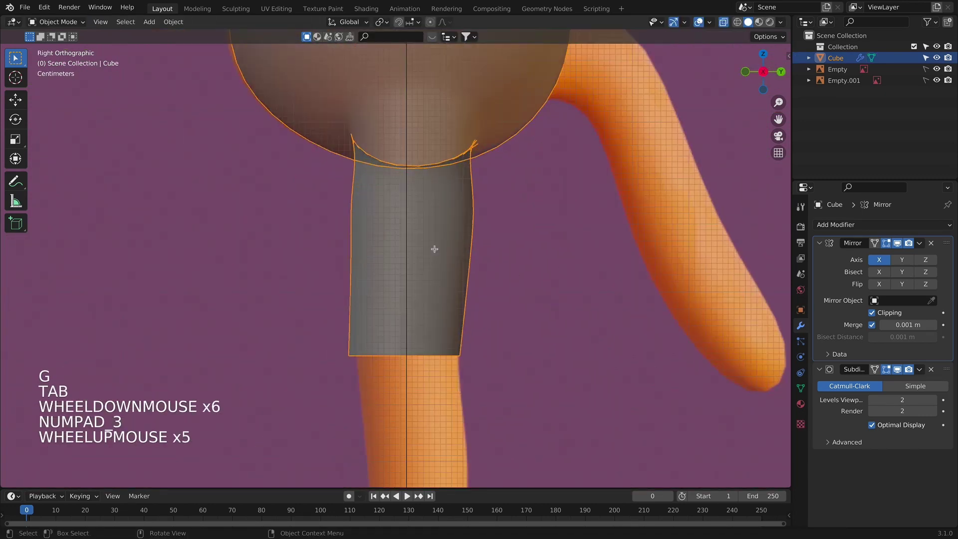
Step: In the right view, pull the front vertices of the two leg loops above the bottom edge slightly backward
key(Tab)
shift+middle_drag(423, 257, 415, 258)
key(alt+z)
key(alt+z)
click(374, 267)
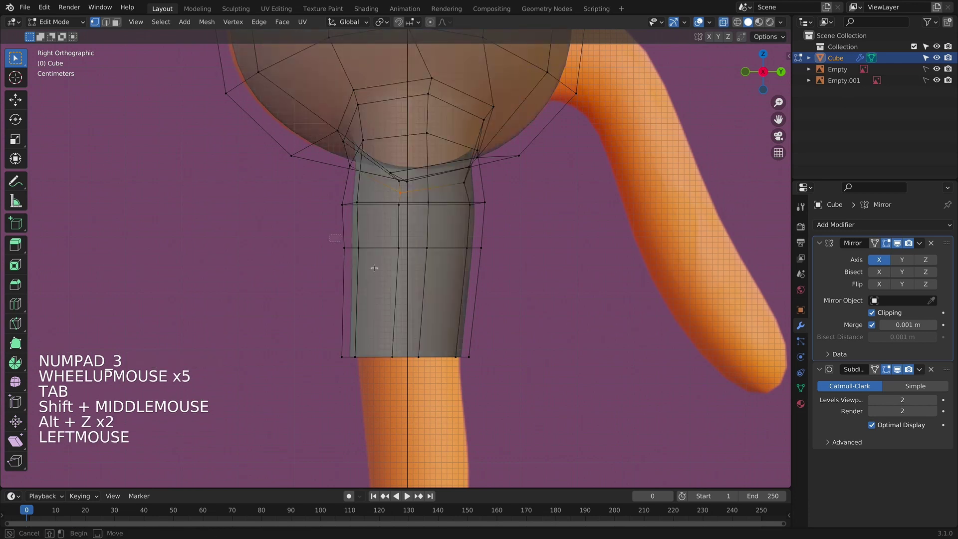
key(g)
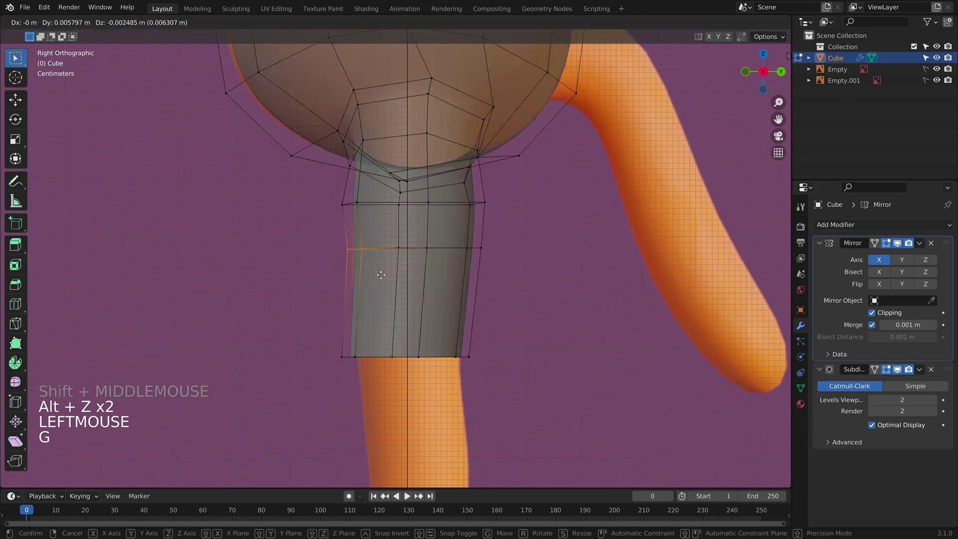
click(375, 274)
drag(356, 203, 357, 204)
key(g)
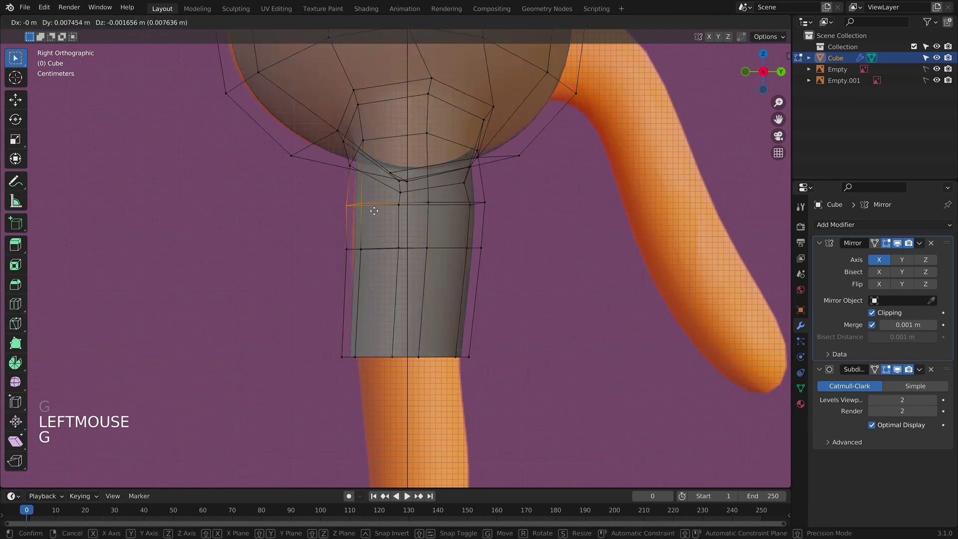
click(374, 210)
Step: Pull the bottom loop's front vertices backward onto the side reference, and readjust the front vertices of the loop above
drag(369, 368, 369, 367)
key(g)
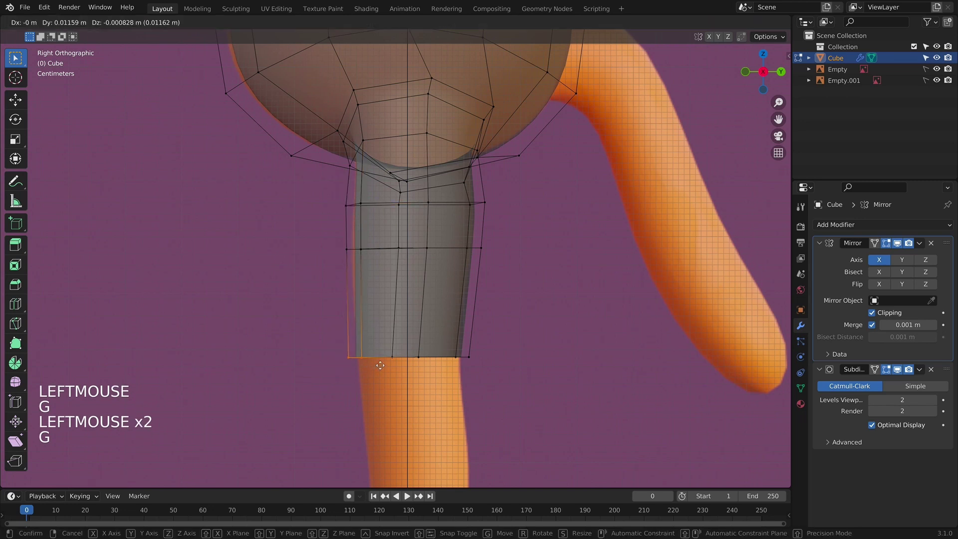
click(377, 367)
drag(329, 248, 373, 266)
key(f)
key(f)
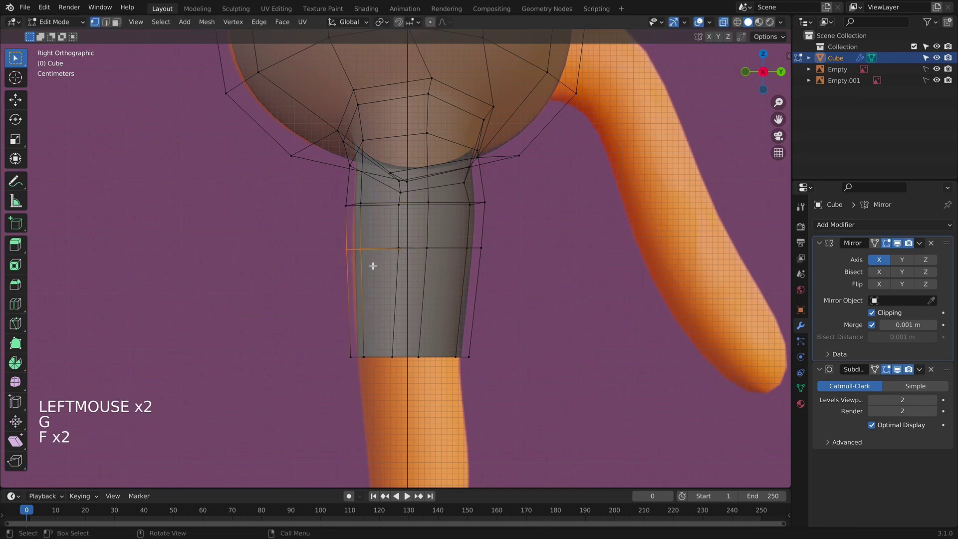
key(g)
click(369, 265)
key(Tab)
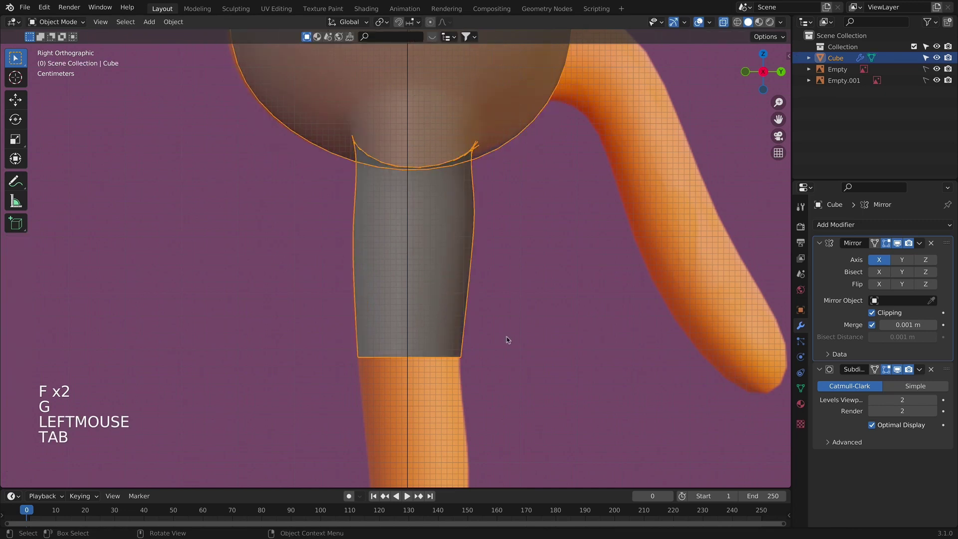
Step: Extrude the leg's bottom loop downward three times, following the side reference to the top of the foot
key(Tab)
shift+middle_drag(493, 344, 474, 276)
shift+scroll(474, 276, up, 2)
drag(300, 261, 598, 354)
shift+middle_drag(492, 338, 492, 278)
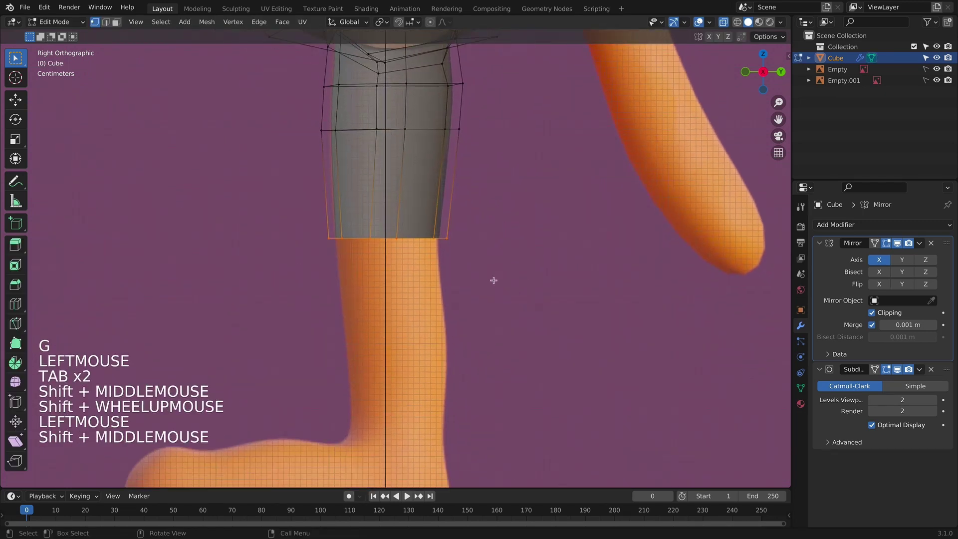
key(e)
click(502, 370)
key(e)
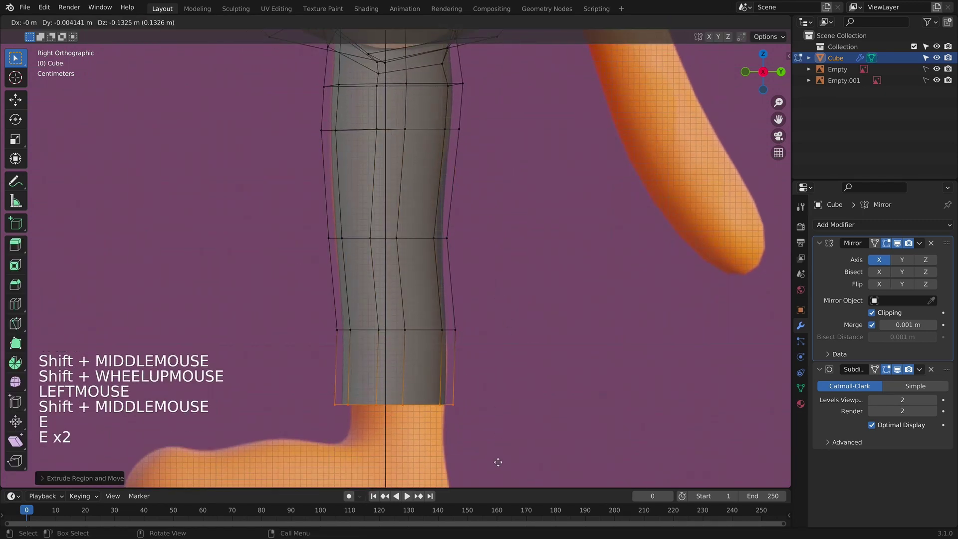
click(500, 442)
key(e)
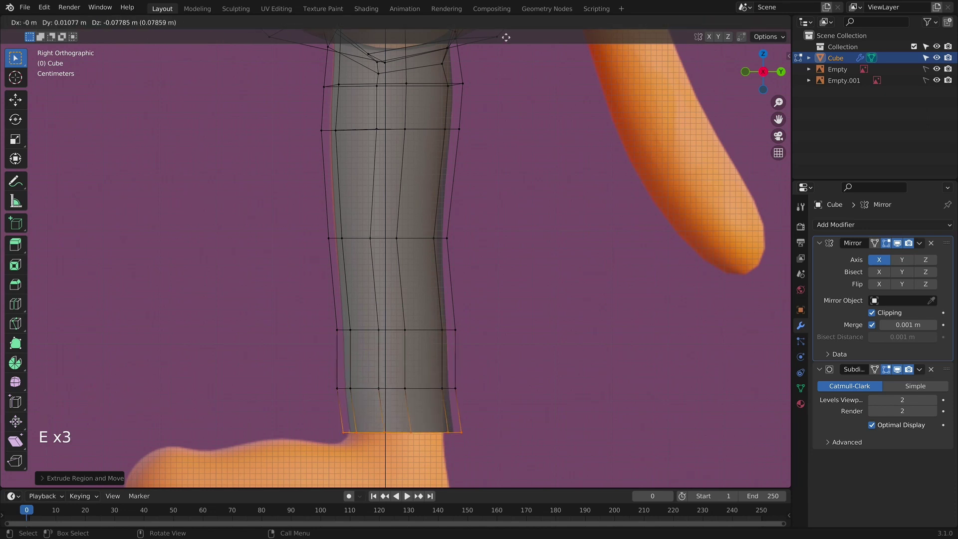
click(500, 47)
Step: Scale the ankle loop above the leg's bottom edge to about 0.90 along Y and move it slightly backward
shift+middle_drag(569, 274, 546, 205)
drag(265, 305, 529, 332)
key(s)
key(y)
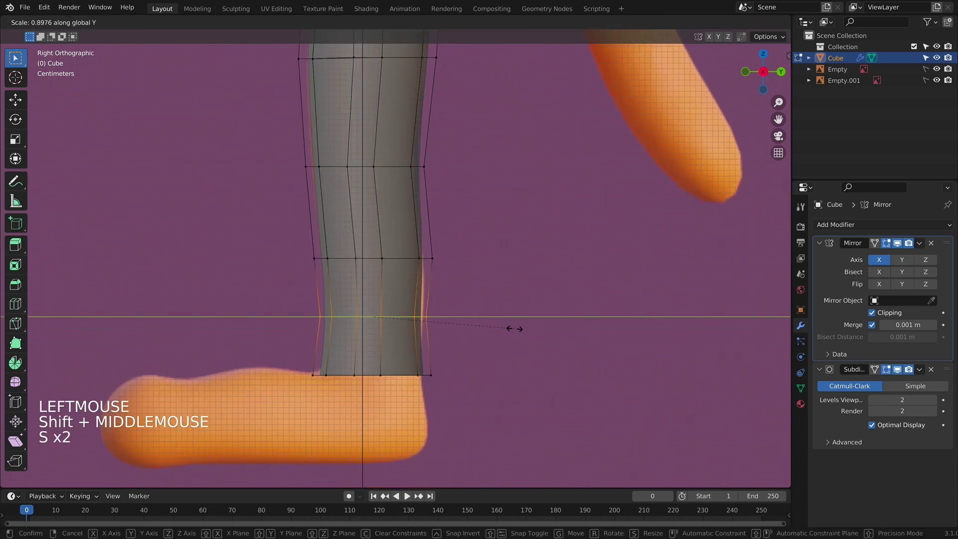
key(g)
shift+middle_drag(519, 327, 522, 316)
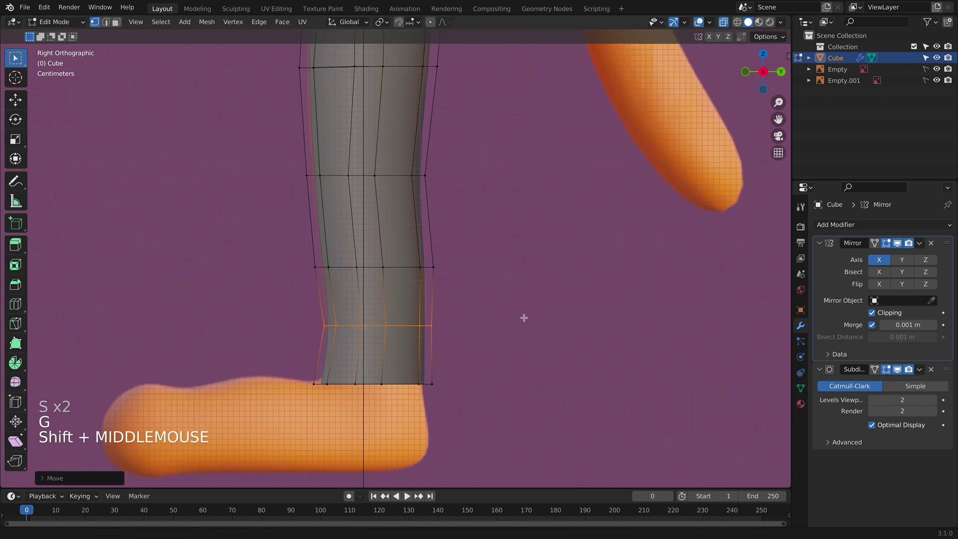
Step: In the right view, move the rear vertices of the third leg loop above the bottom edge forward about 0.015 m along Y
click(363, 274)
shift+middle_drag(445, 205, 437, 189)
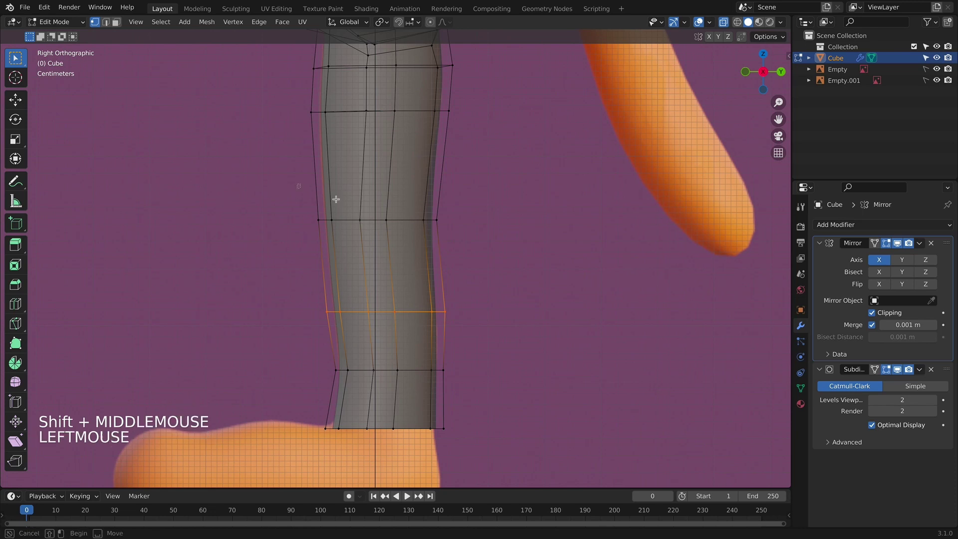
click(413, 196)
drag(464, 224, 465, 224)
key(g)
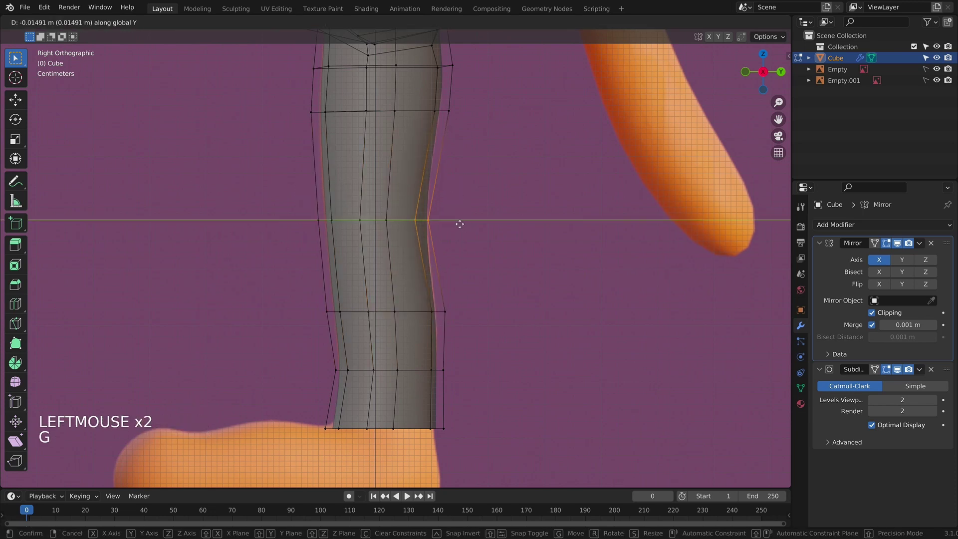
click(460, 224)
key(Tab)
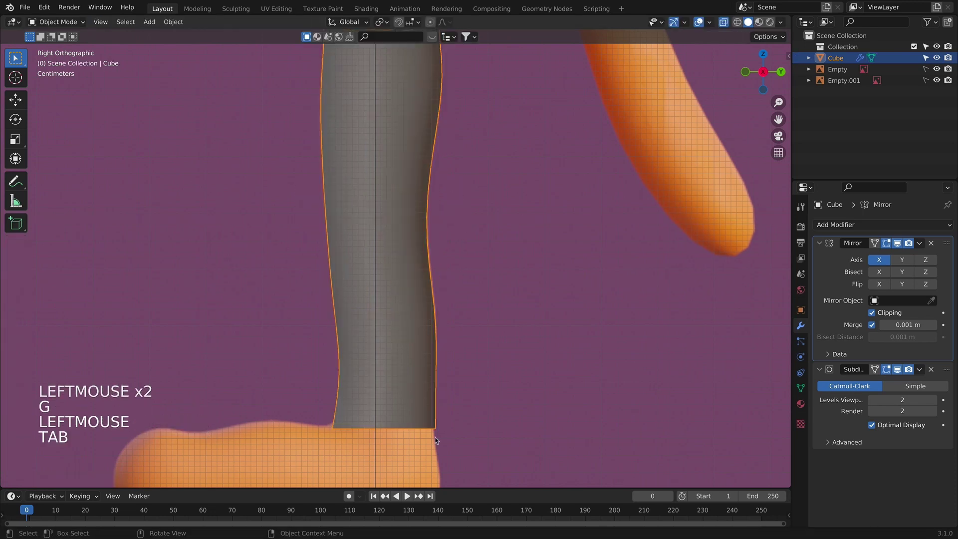
Step: Nudge the rear vertices of the leg's bottom loop slightly forward along Y to follow the side reference
key(Tab)
click(463, 437)
key(g)
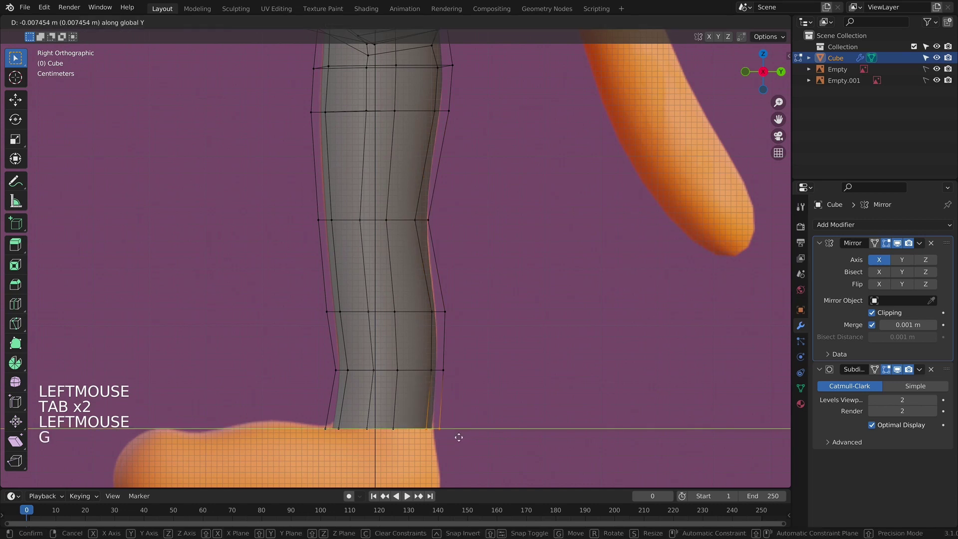
click(460, 438)
key(g)
click(469, 439)
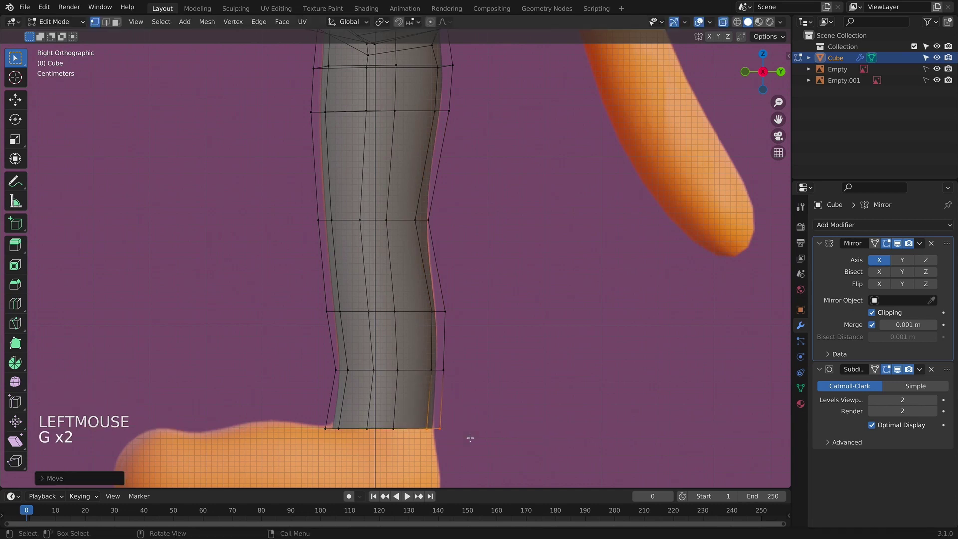
Step: Move the front vertices of the leg's bottom loop backward about 0.015 m along Y
click(326, 428)
key(g)
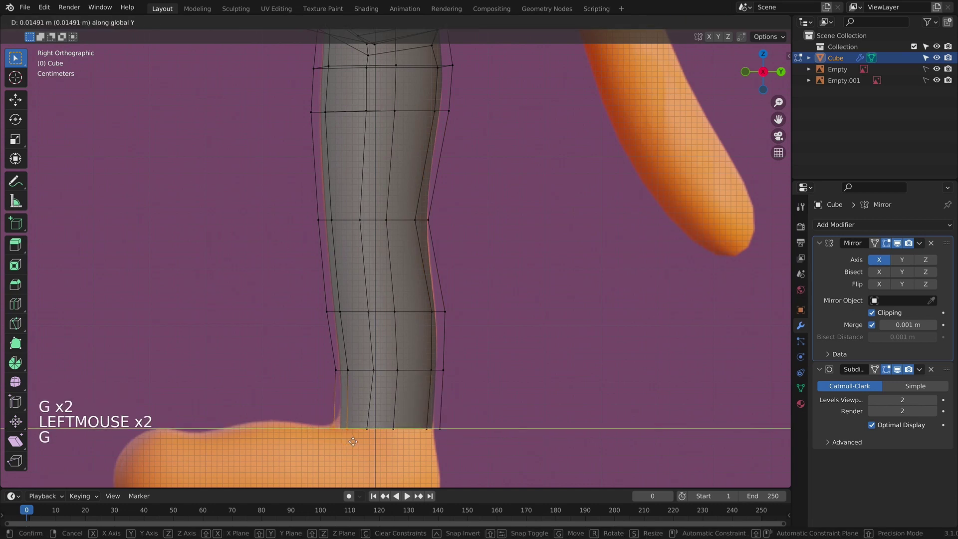
key(Tab)
shift+middle_drag(436, 287, 455, 208)
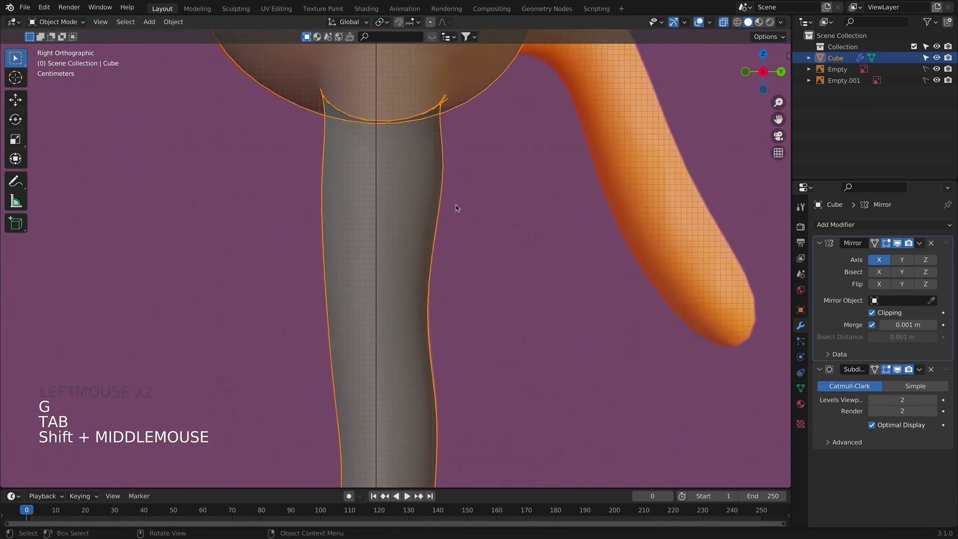
key(alt+z)
key(alt+z)
Step: In the front view, narrow the ankle loop just above the leg's bottom edge by scaling it along X
key(KP_1)
key(alt+z)
alt+scroll(492, 416, down, 1)
shift+middle_drag(491, 417, 507, 205)
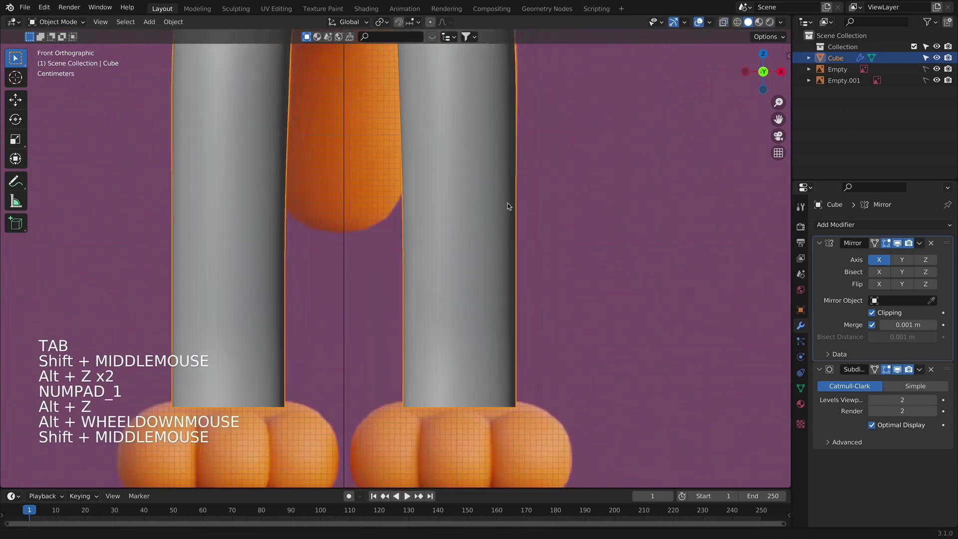
key(alt+z)
key(Tab)
drag(339, 283, 554, 343)
key(s)
key(s)
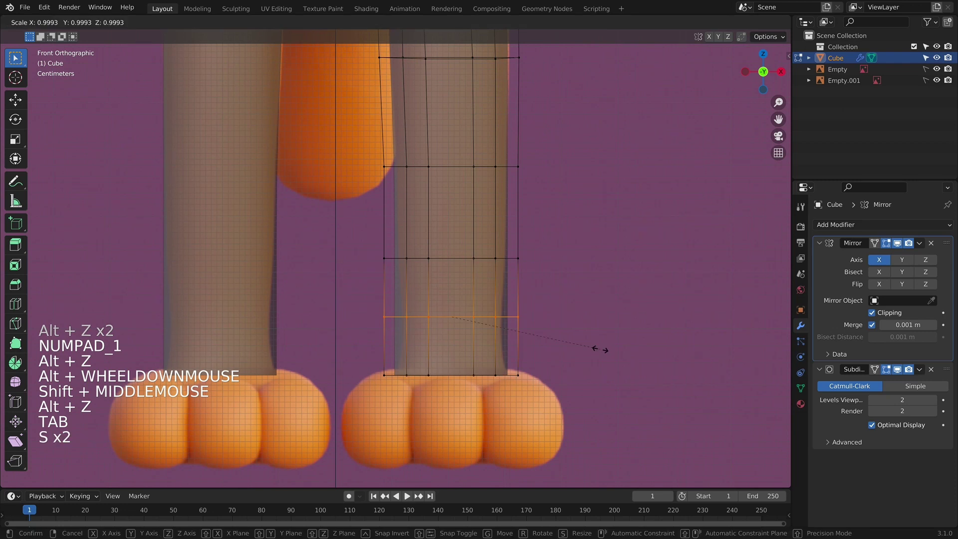
key(x)
click(573, 335)
Step: Narrow the two leg loops above the ankle very slightly along X, scaling the upper one by about 0.996
drag(309, 214, 544, 272)
key(s)
key(s)
key(x)
click(543, 274)
shift+middle_drag(442, 192, 436, 226)
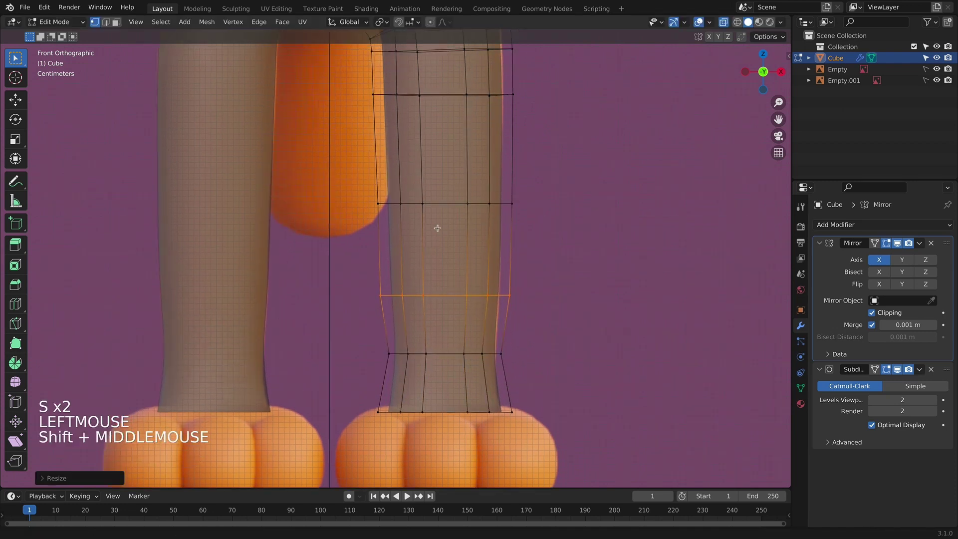
drag(384, 181, 579, 228)
key(s)
key(s)
key(x)
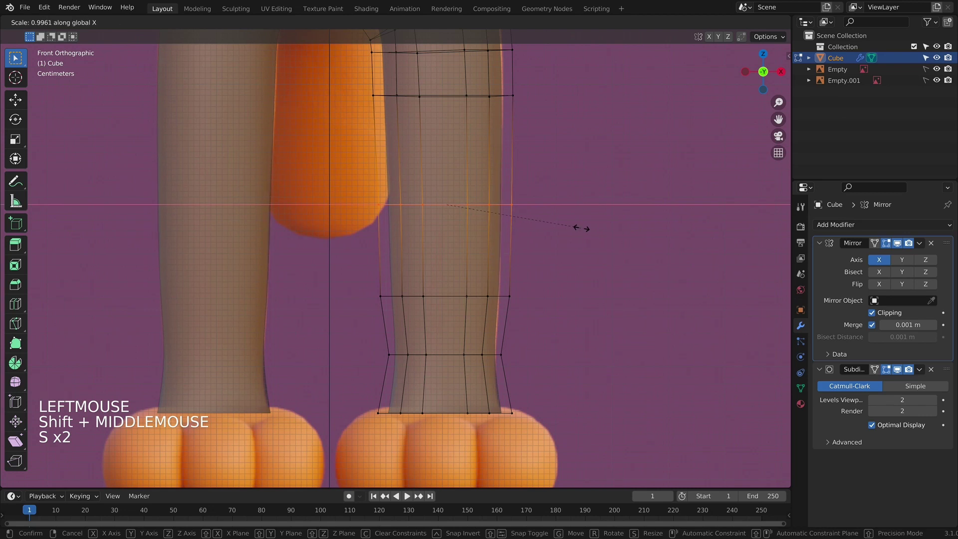
click(581, 228)
Step: Scale the leg's bottom loop to about 0.93 along X and raise it slightly to meet the top of the foot reference
shift+middle_drag(572, 193, 559, 82)
drag(338, 274, 598, 333)
key(s)
key(s)
key(x)
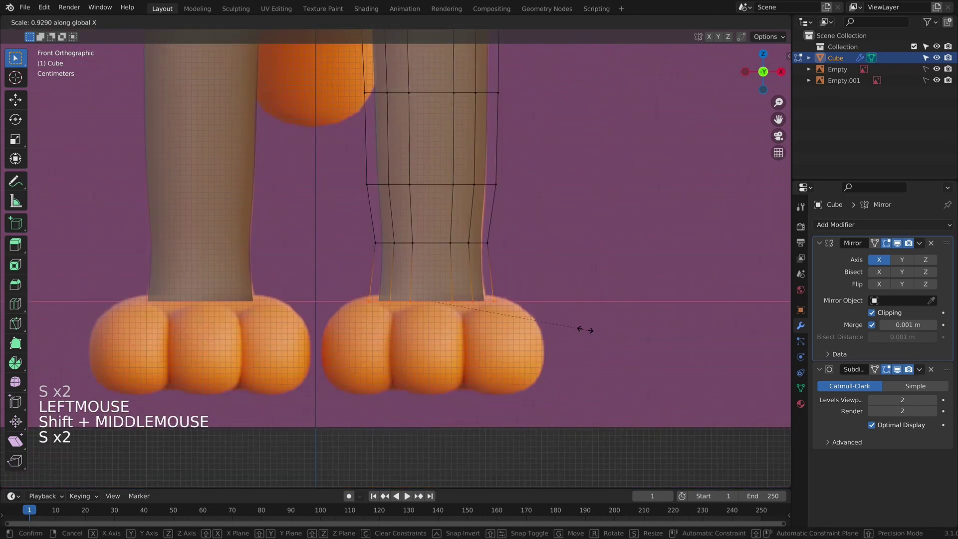
click(592, 329)
key(g)
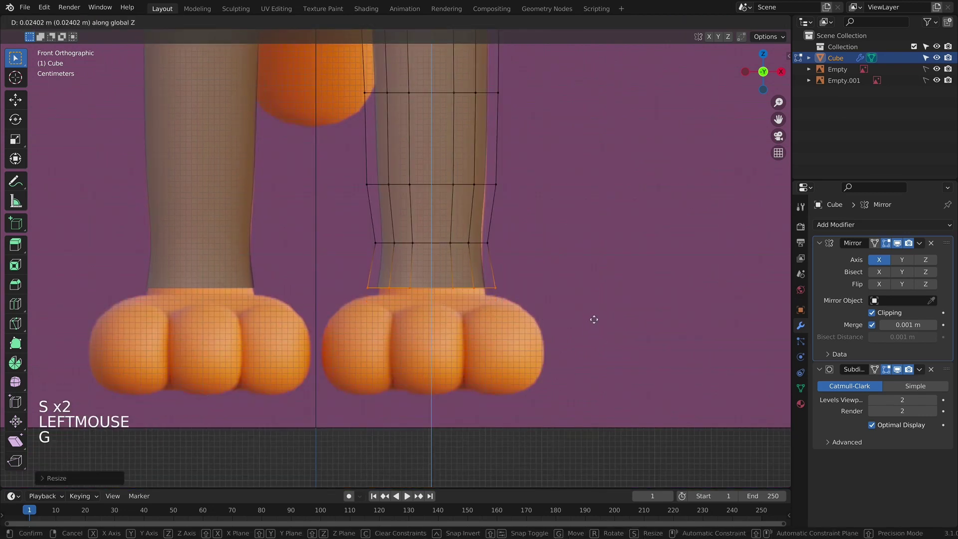
key(s)
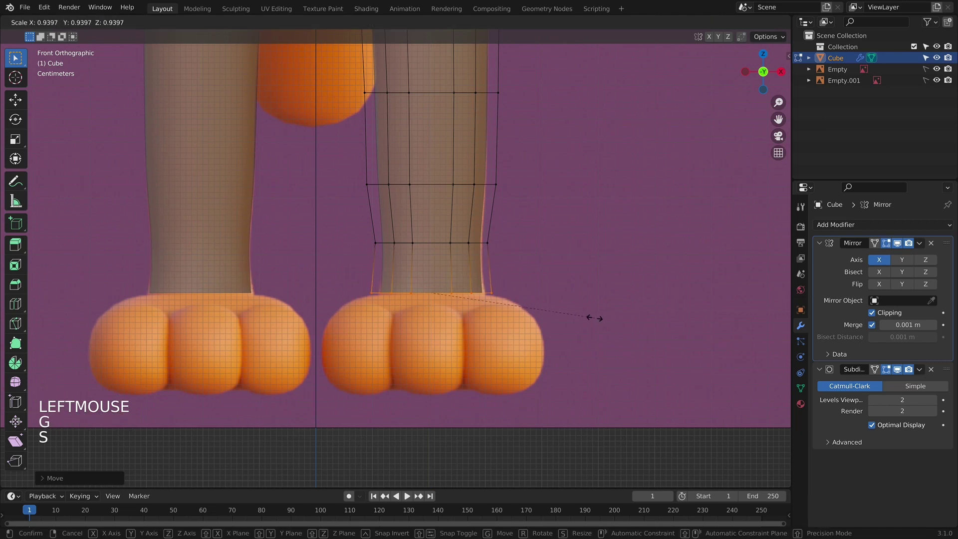
key(x)
key(g)
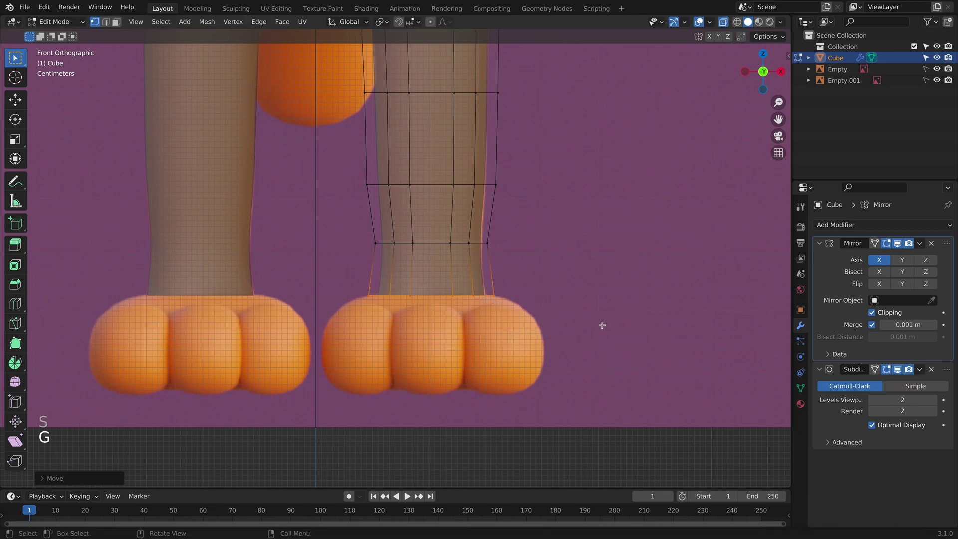
click(614, 318)
Step: Examine the smooth body and legs against the references from the front, the side and an oblique angle
key(Tab)
click(615, 316)
scroll(542, 222, down, 7)
shift+scroll(542, 222, up, 1)
key(alt+super)
shift+middle_drag(542, 222, 454, 347)
key(alt+z)
key(alt+z)
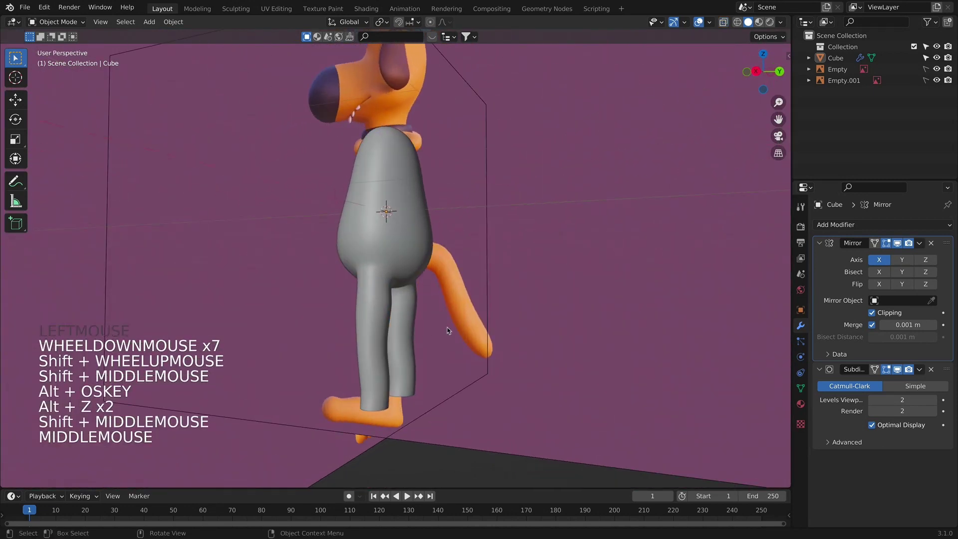
key(KP_3)
key(KP_1)
scroll(454, 348, up, 3)
shift+middle_drag(502, 330, 519, 299)
middle_drag(519, 299, 413, 301)
key(KP_1)
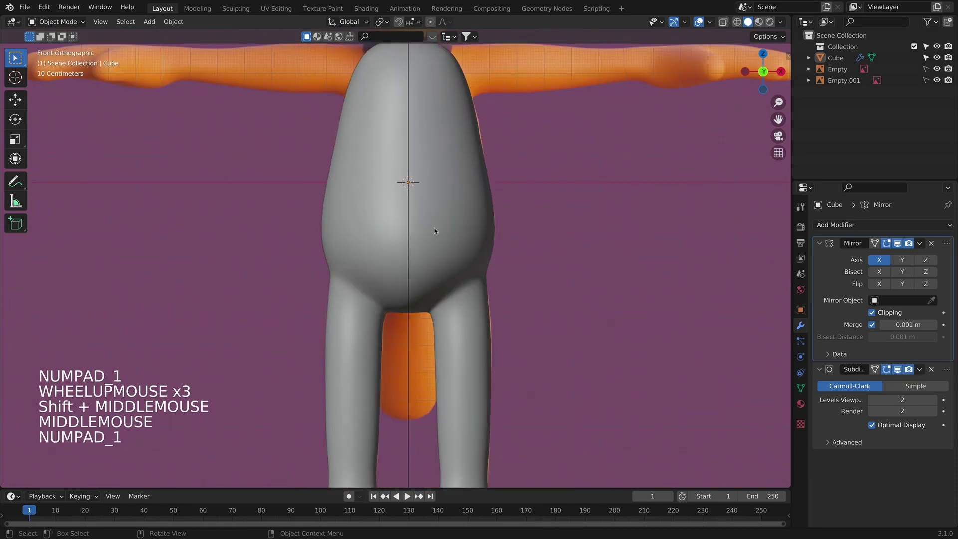
Step: Move the front-side vertex of the lower belly above the leg forward about 0.02 m along Y
click(435, 231)
middle_drag(435, 231, 413, 309)
key(Tab)
click(453, 254)
key(g)
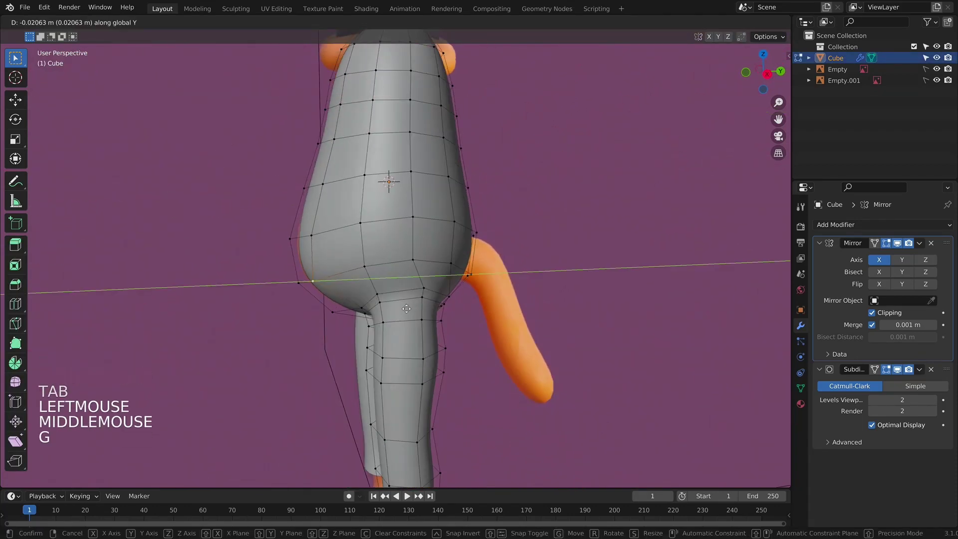
click(424, 308)
Step: Slide the same lower-belly vertex along its edge toward the hip by about 0.125 and check the shape in Object Mode
key(KP_1)
key(KP_3)
key(alt+z)
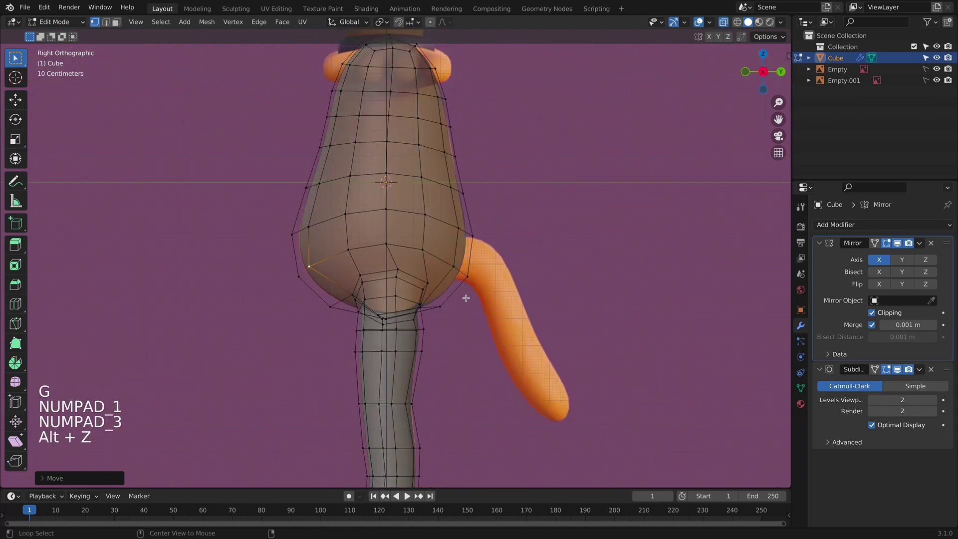
key(alt+z)
key(g)
key(g)
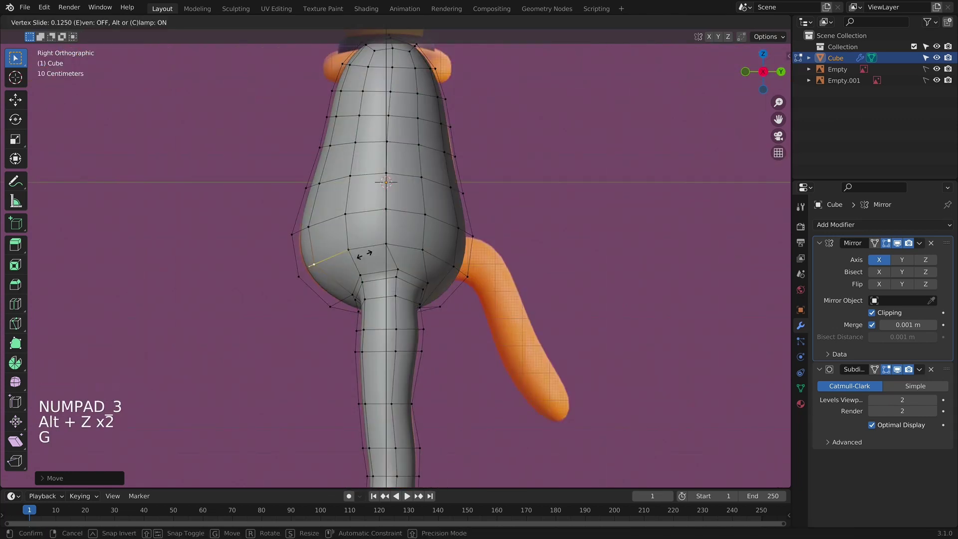
click(363, 255)
key(Tab)
middle_drag(434, 272, 454, 279)
middle_drag(557, 268, 270, 267)
key(KP_1)
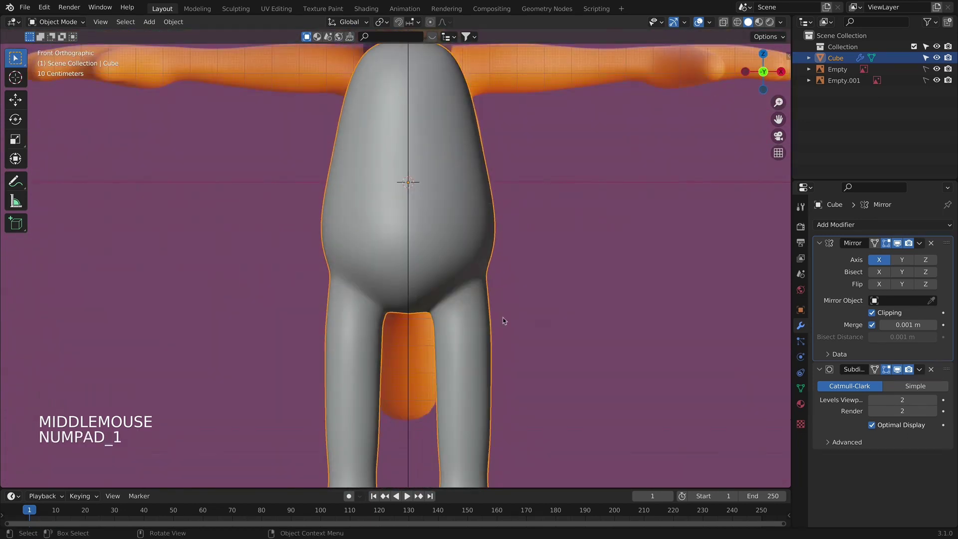
key(KP_3)
key(Tab)
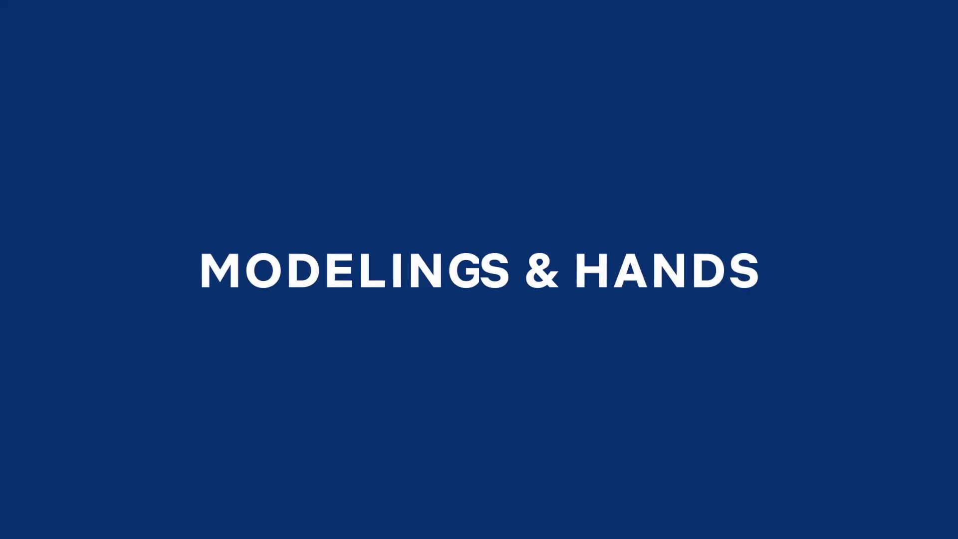
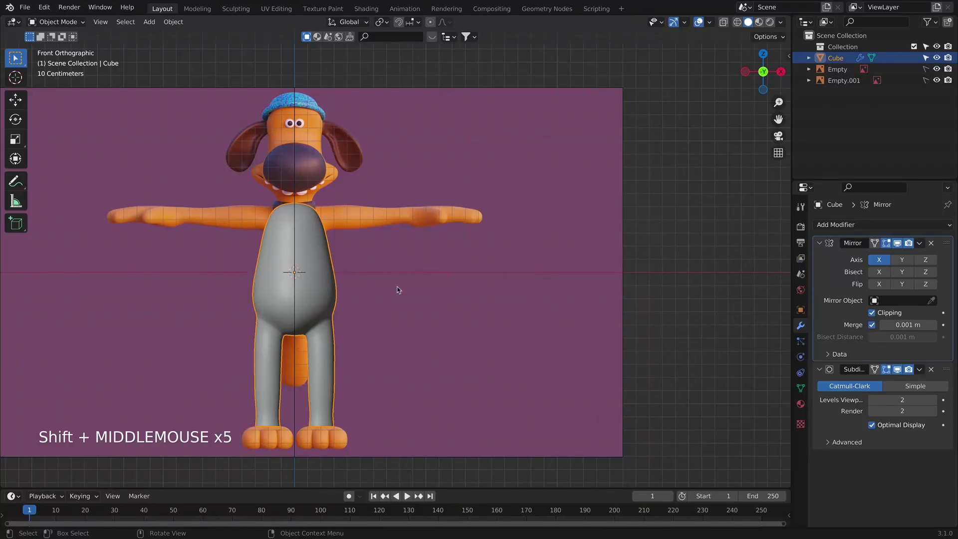
Step: In the front view, add a new cube at the body's centre and scale it down to a small block
key(shift+a)
mouse_move(398, 285)
click(443, 297)
key(s)
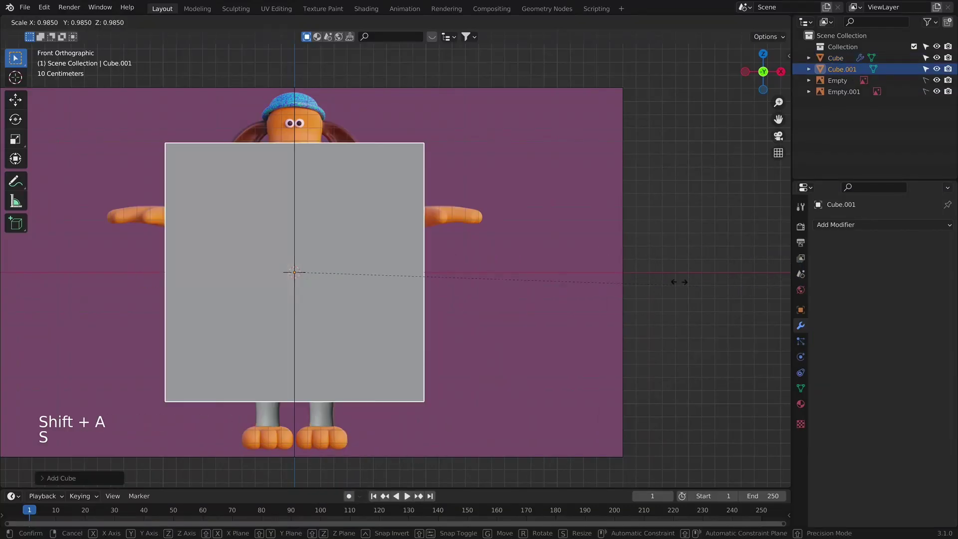
click(330, 259)
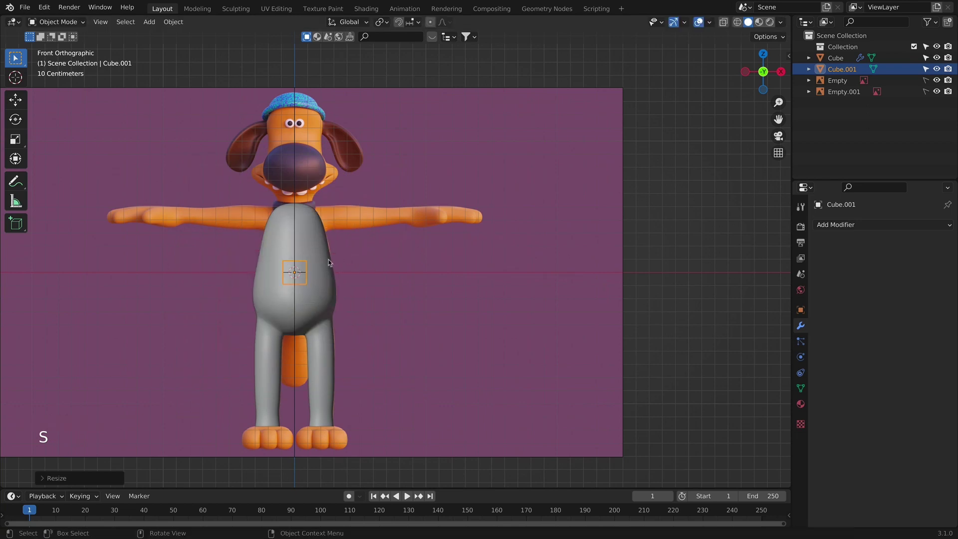
Step: Move the small cube along X well clear of the character's hand and scale it to about 0.54
key(g)
click(644, 272)
key(s)
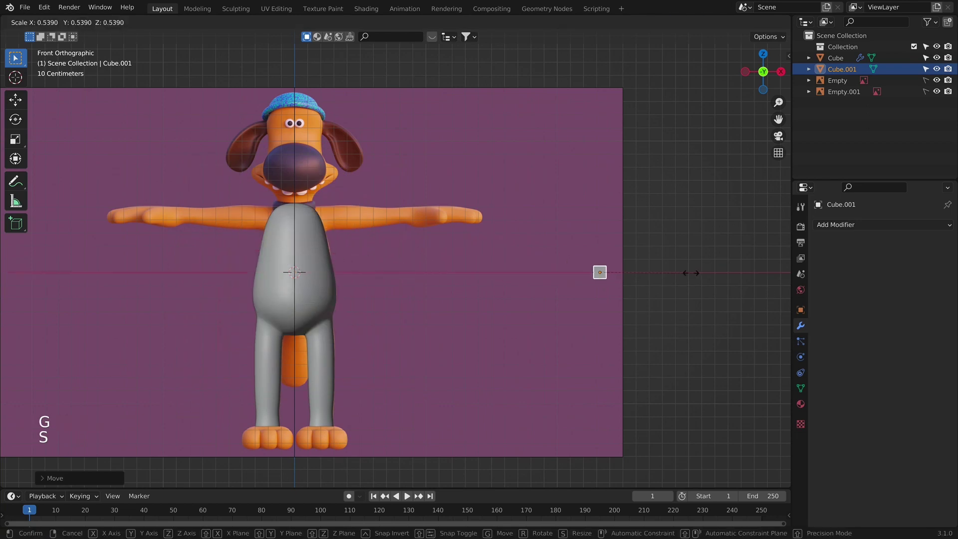
click(691, 278)
Step: Edit the small cube in the top view with X-ray on, and select the vertices of its rear (+Y) face
shift+middle_drag(690, 277, 511, 258)
key(KP_7)
scroll(511, 258, up, 3)
key(Tab)
scroll(562, 280, up, 5)
shift+middle_drag(562, 279, 423, 261)
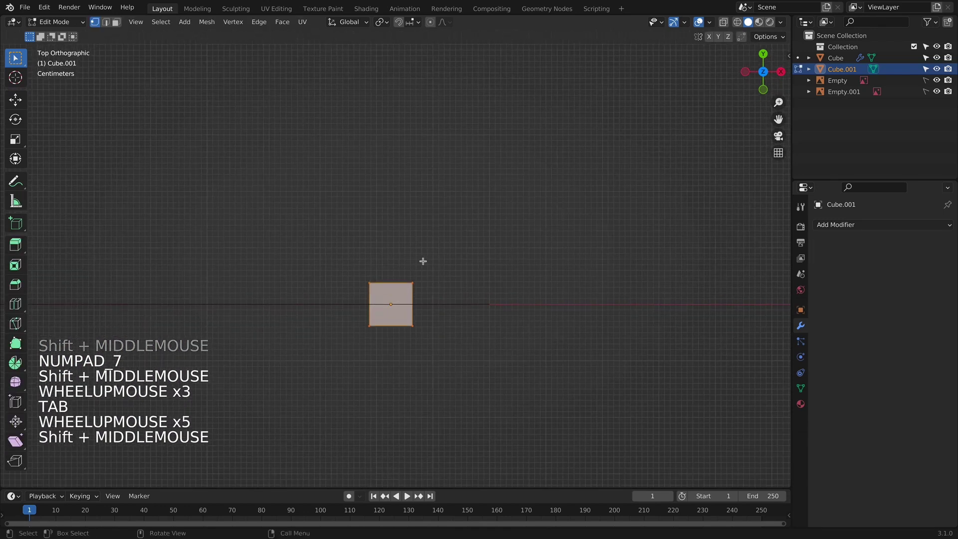
key(alt+z)
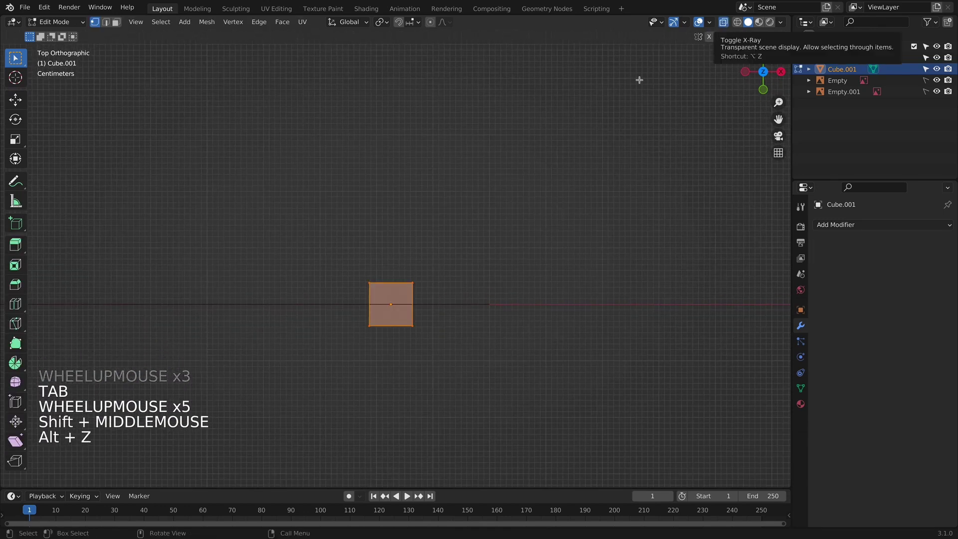
scroll(424, 280, up, 2)
shift+middle_drag(449, 292, 402, 267)
click(609, 298)
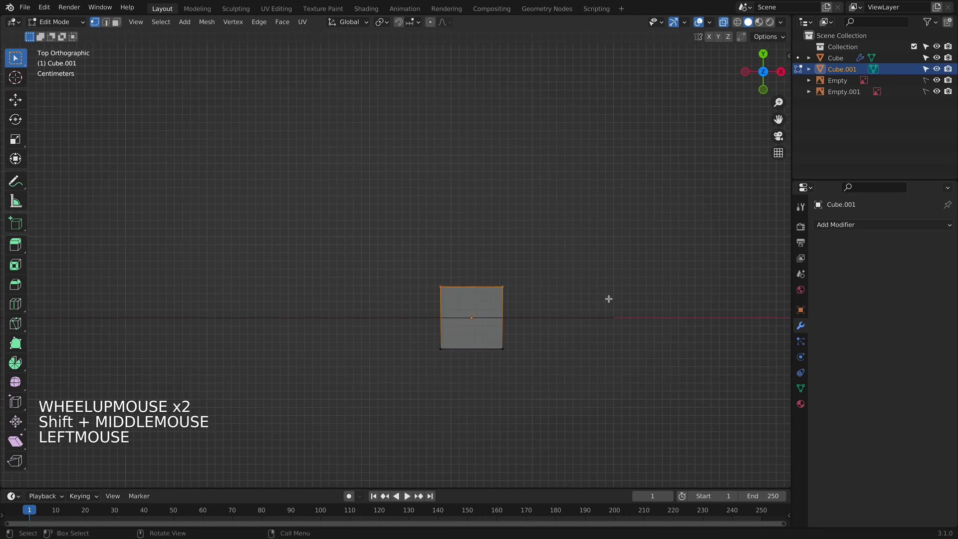
shift+middle_drag(528, 264, 507, 351)
key(e)
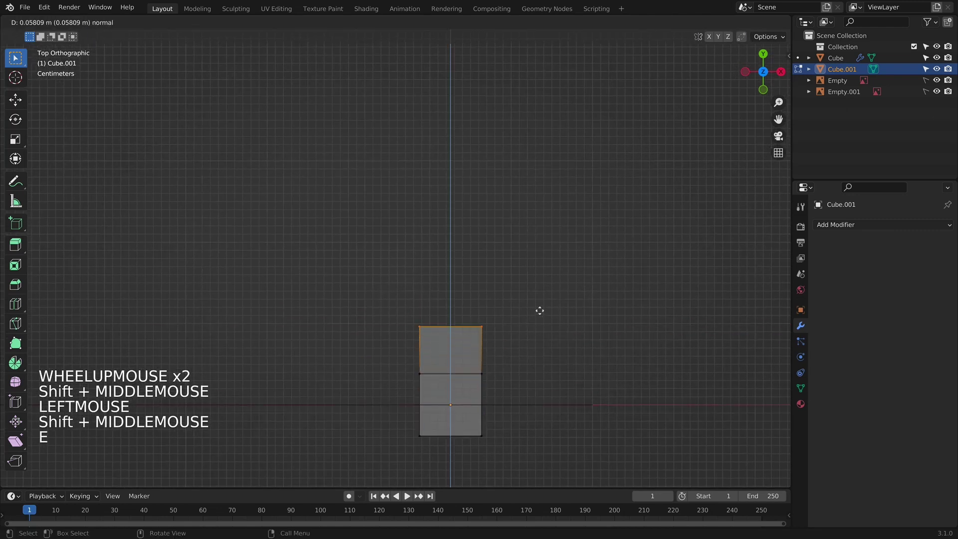
click(539, 310)
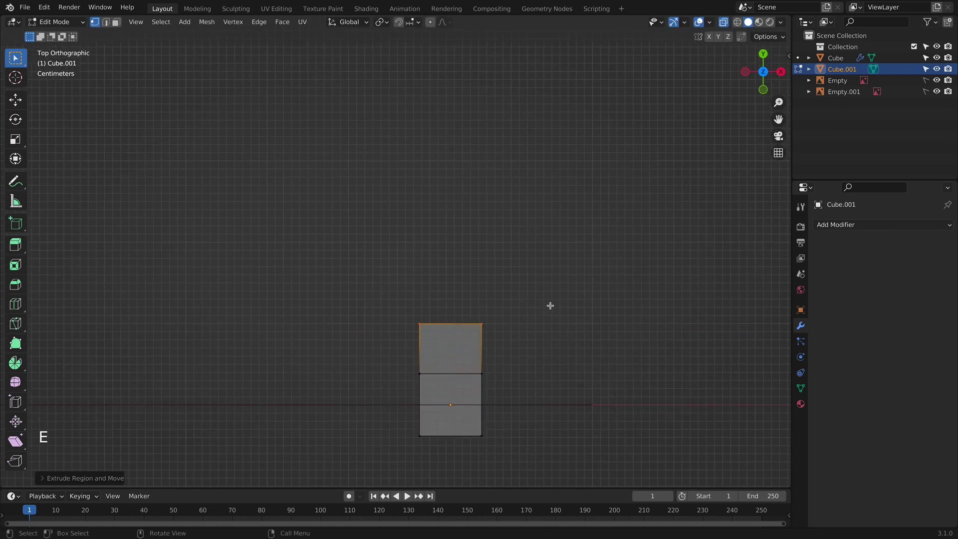
key(g)
click(551, 302)
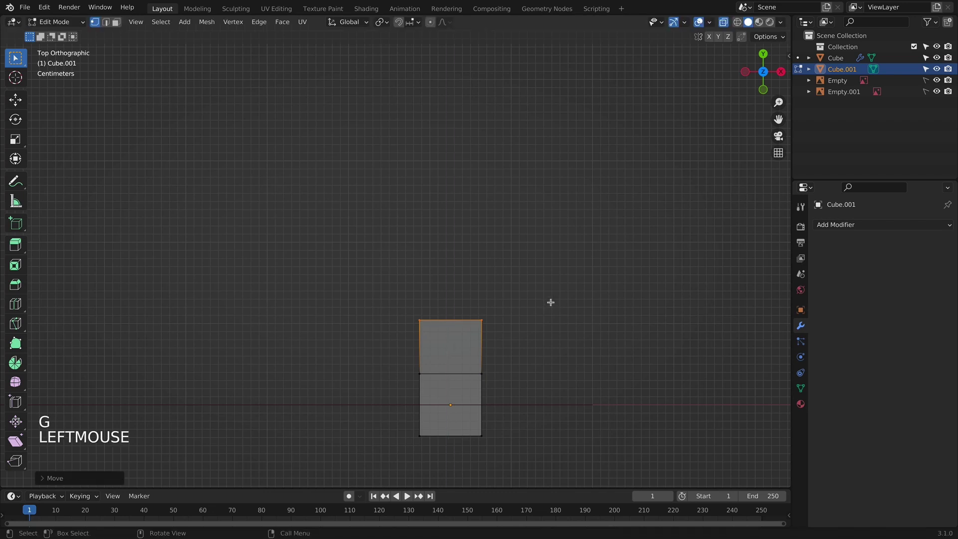
key(shift+r)
key(super+z)
key(super+z)
key(super+z)
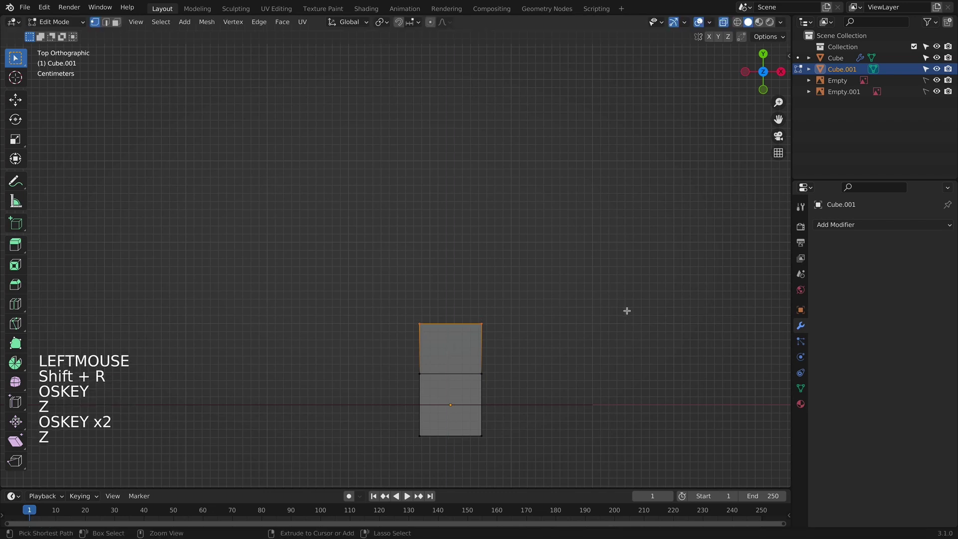
Step: Extrude the small cube's rear face backward along Y by slightly less than the cube's own width
key(e)
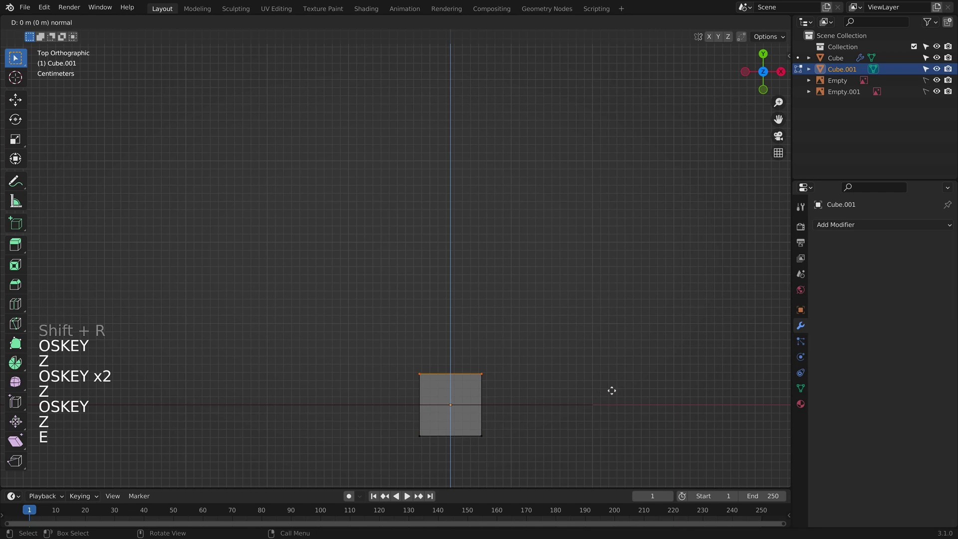
click(602, 336)
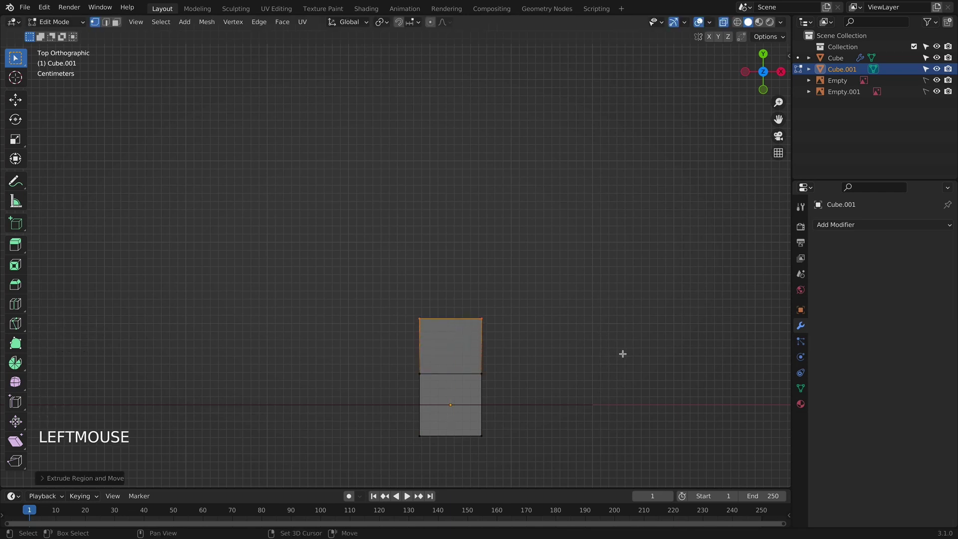
Step: Repeat the rear extrusion to add a third block, and extrude the rearmost block's +X side twice to form a finger
key(shift+r)
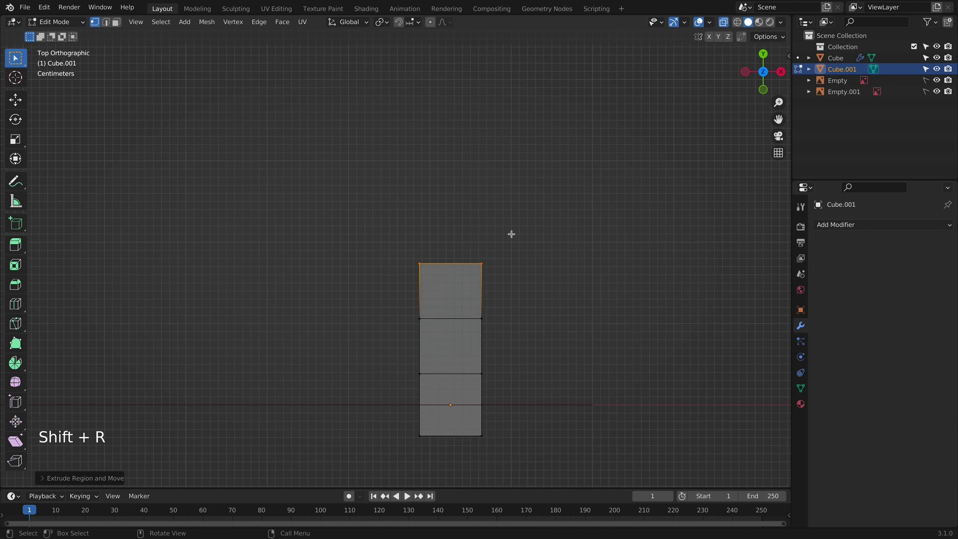
shift+middle_drag(606, 321, 423, 238)
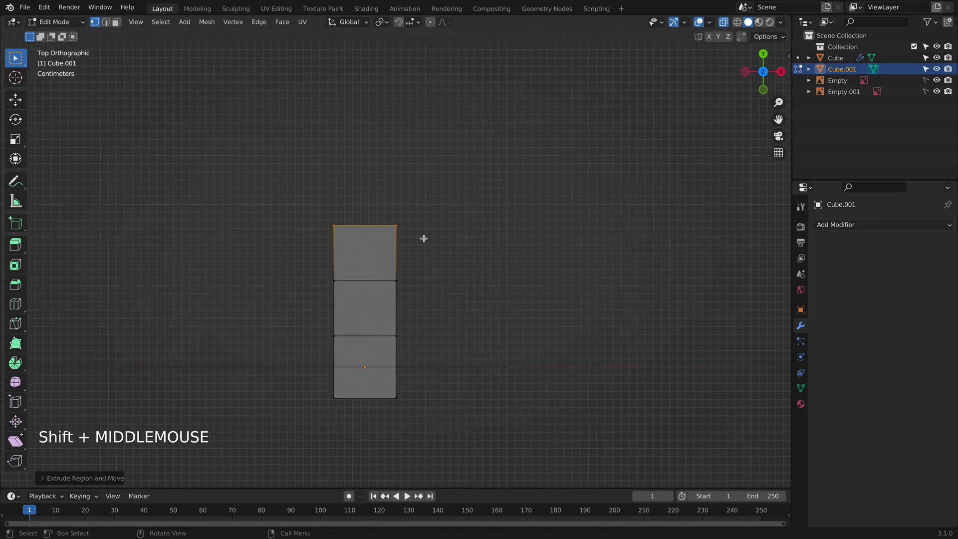
drag(379, 218, 444, 286)
key(e)
key(e)
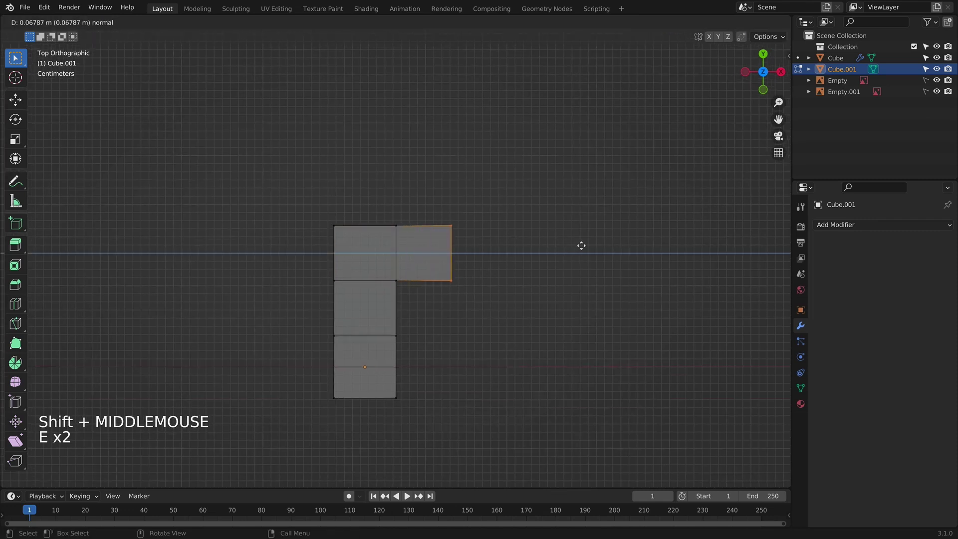
click(594, 243)
key(e)
click(666, 247)
Step: Extrude the middle block's +X side twice to form the middle finger, slightly longer than the rear one
drag(367, 267, 442, 420)
key(e)
key(e)
click(504, 346)
key(e)
click(564, 359)
Step: Extrude the front block's +X side twice to form the third finger, about as long as the rear one
key(e)
key(e)
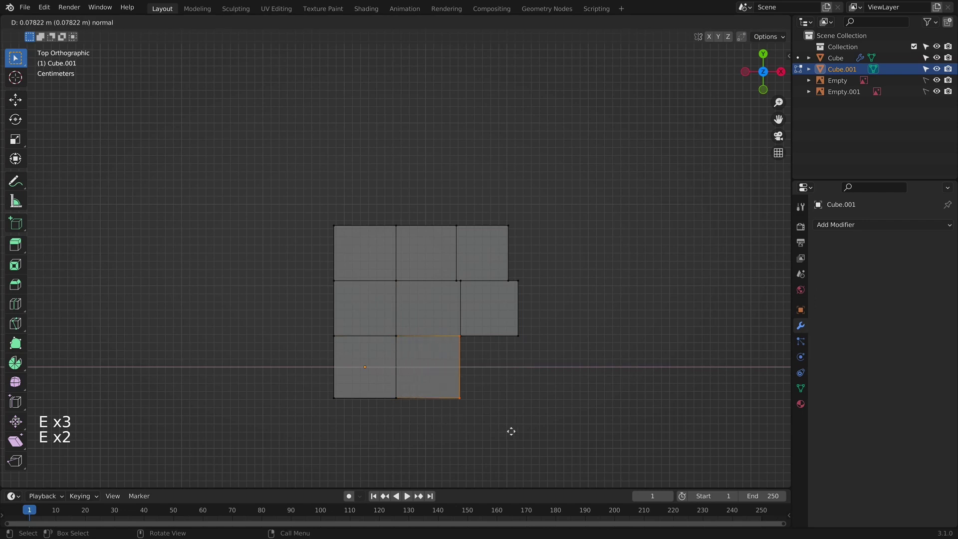
click(506, 432)
key(e)
click(562, 436)
Step: Move the hand's front (-Y) row of vertices about 0.016 m along +Y to narrow the front finger
drag(289, 367, 540, 422)
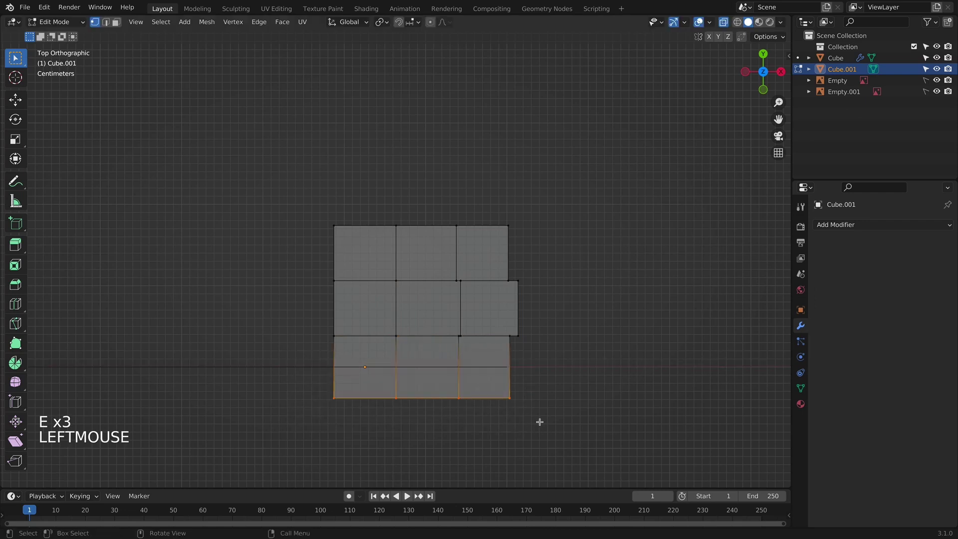
key(g)
key(y)
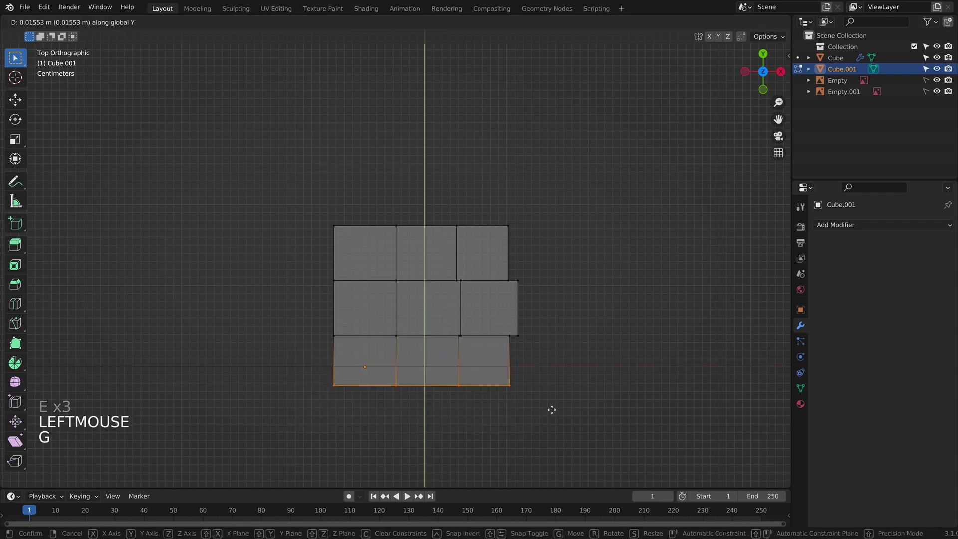
key(Tab)
key(Tab)
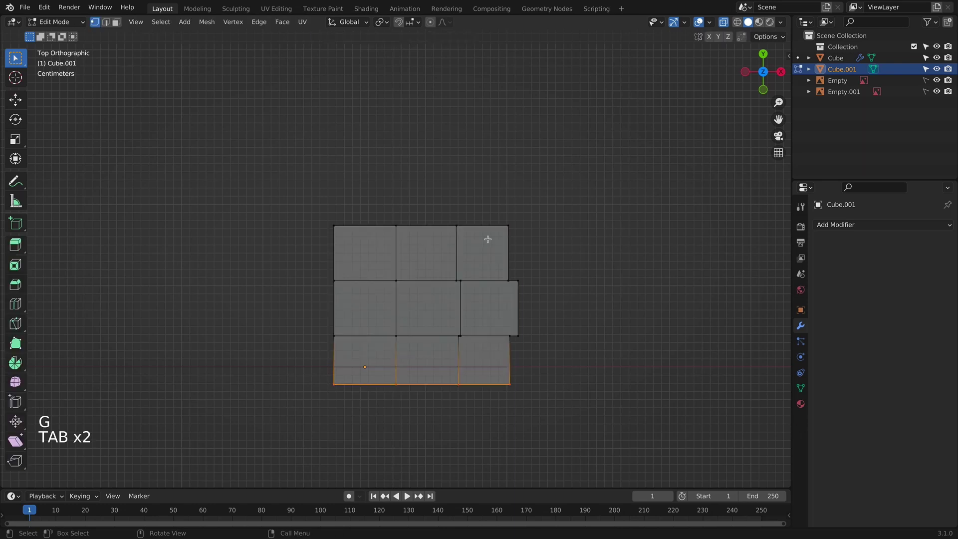
Step: Add a Subdivision Surface modifier to the hand mesh and set its viewport level to 2
click(830, 226)
click(738, 426)
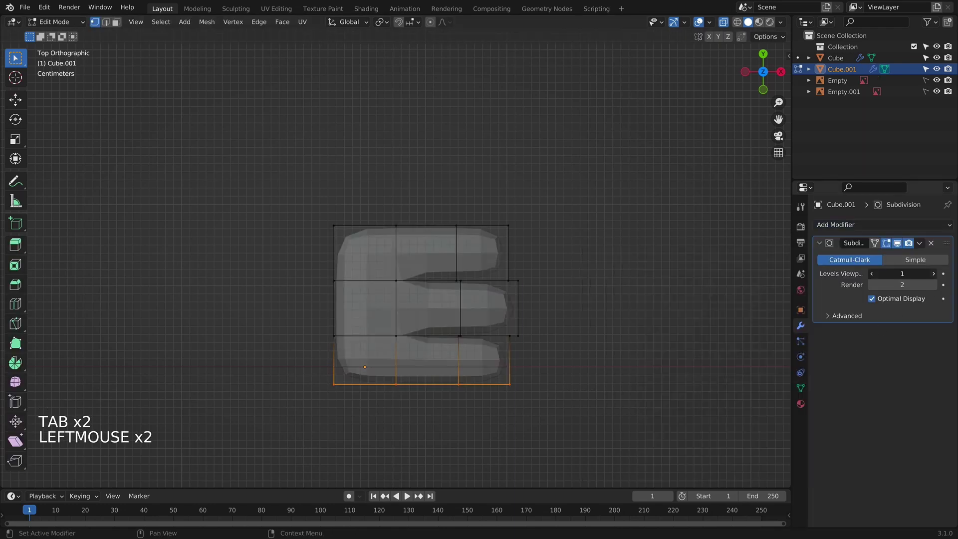
click(934, 273)
shift+middle_drag(531, 327, 552, 269)
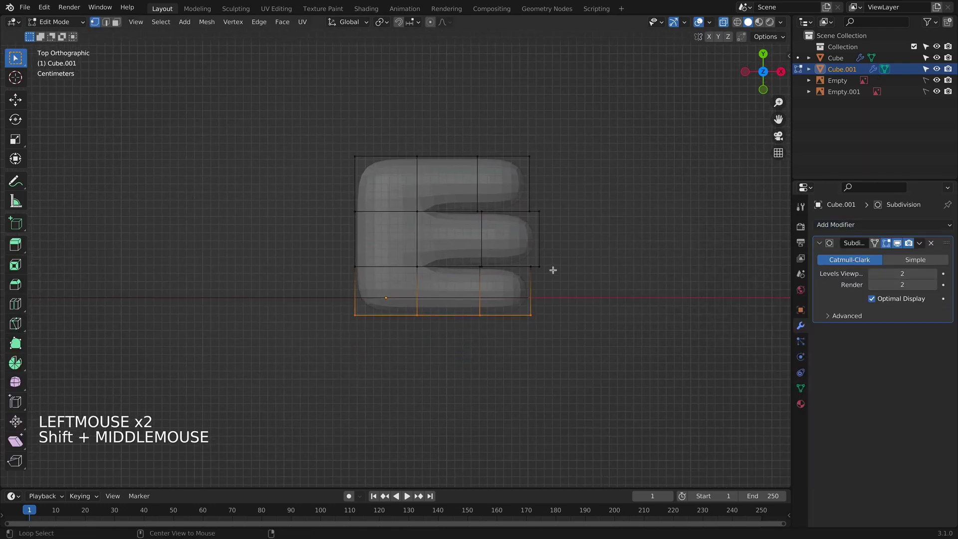
key(alt+z)
key(alt+z)
Step: Slide the wrist-side (-X) vertices of the palm toward the fingers, and extrude them outward along -X by about one block
drag(293, 128, 399, 360)
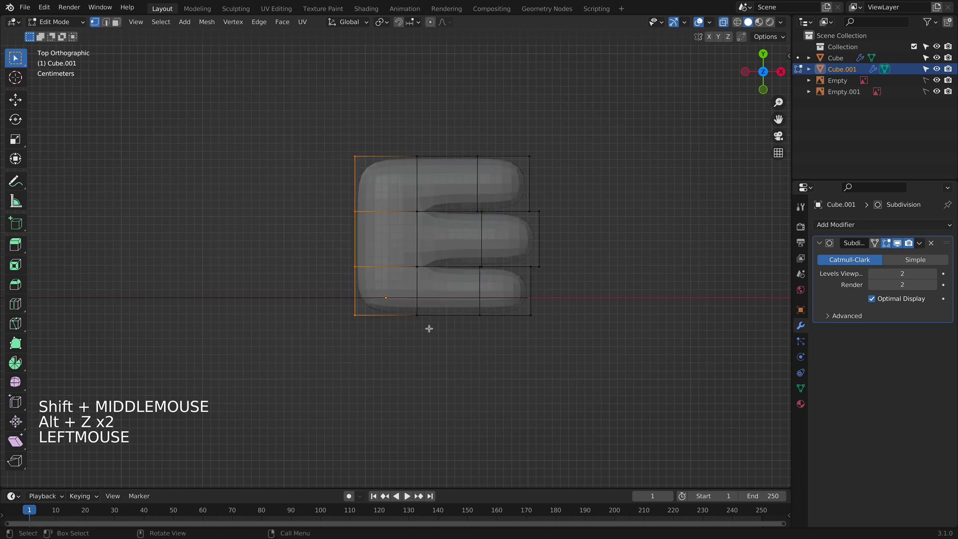
key(g)
key(g)
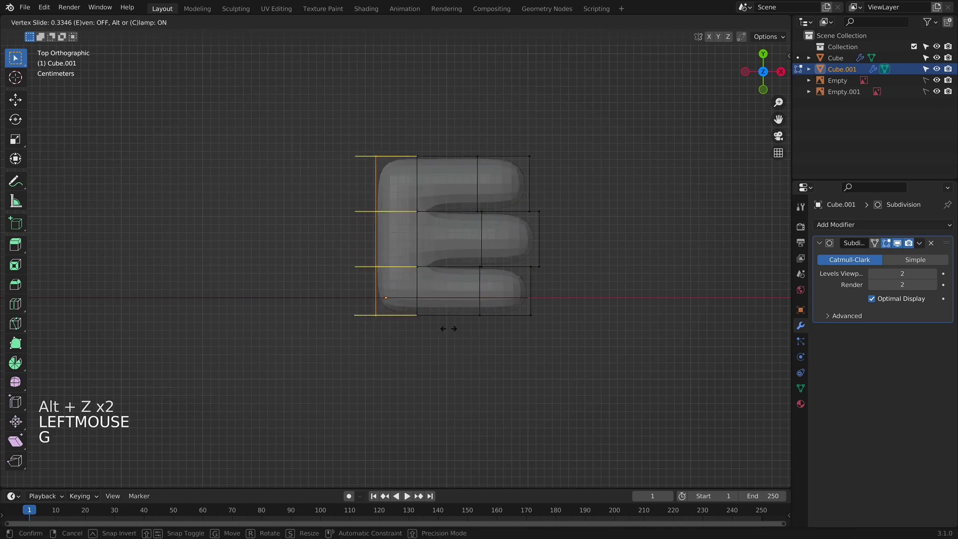
click(448, 328)
key(e)
click(297, 212)
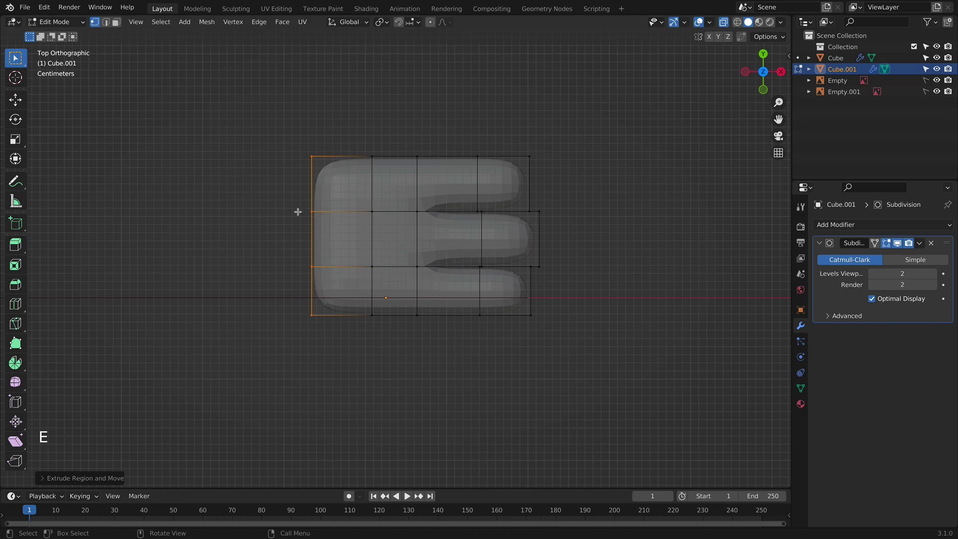
Step: Pull the palm's front wrist-side corner vertices out toward -Y and slightly toward +X to make a slanted thumb base
drag(260, 286, 385, 349)
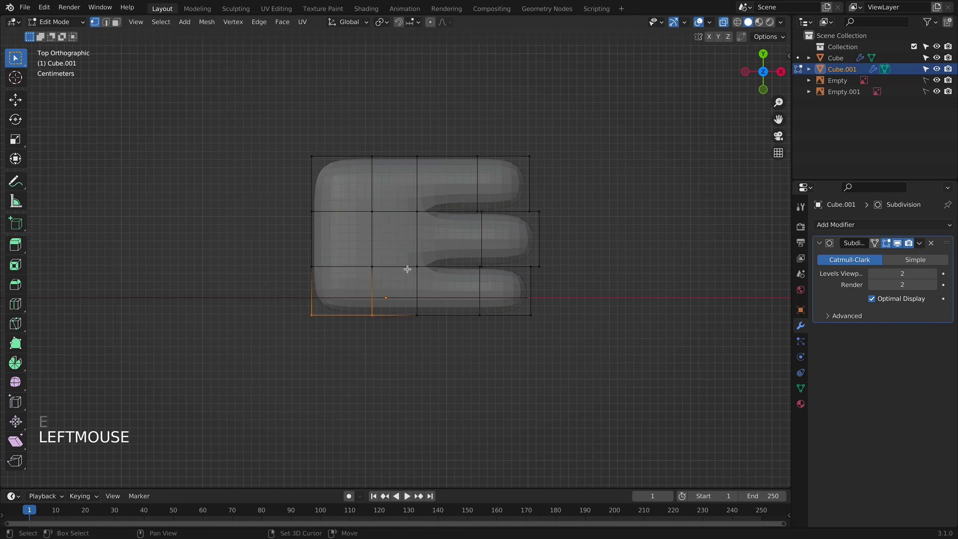
shift+middle_drag(299, 311, 303, 306)
key(g)
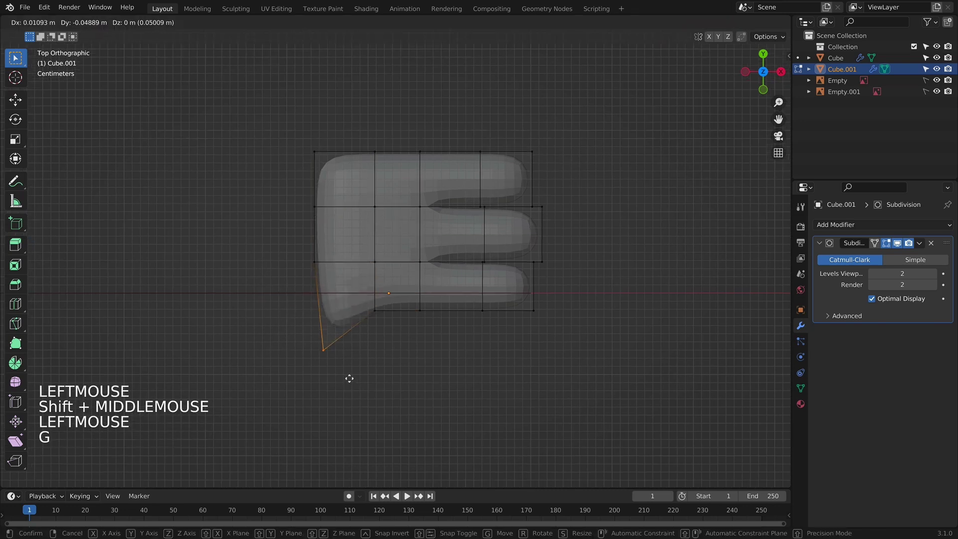
click(351, 371)
shift+drag(313, 301, 375, 365)
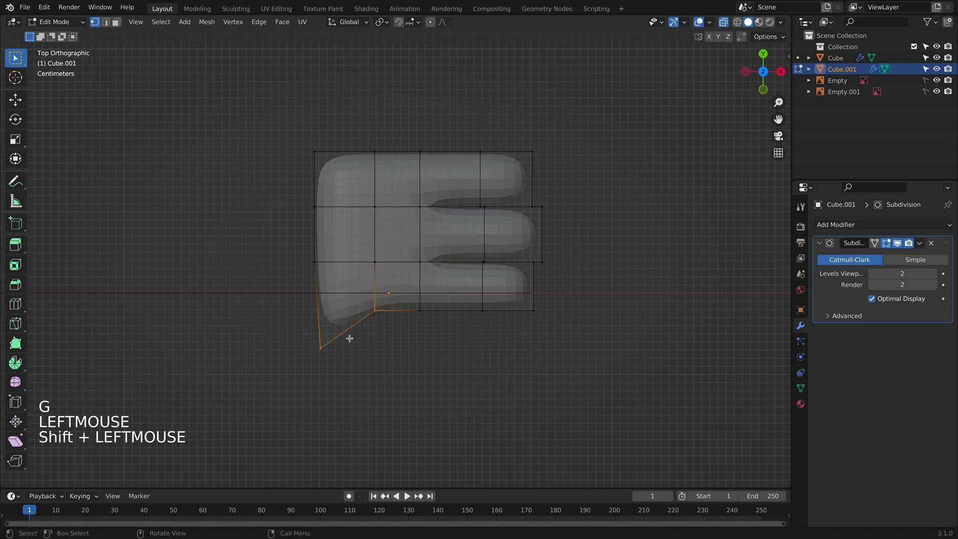
click(352, 370)
key(g)
click(375, 361)
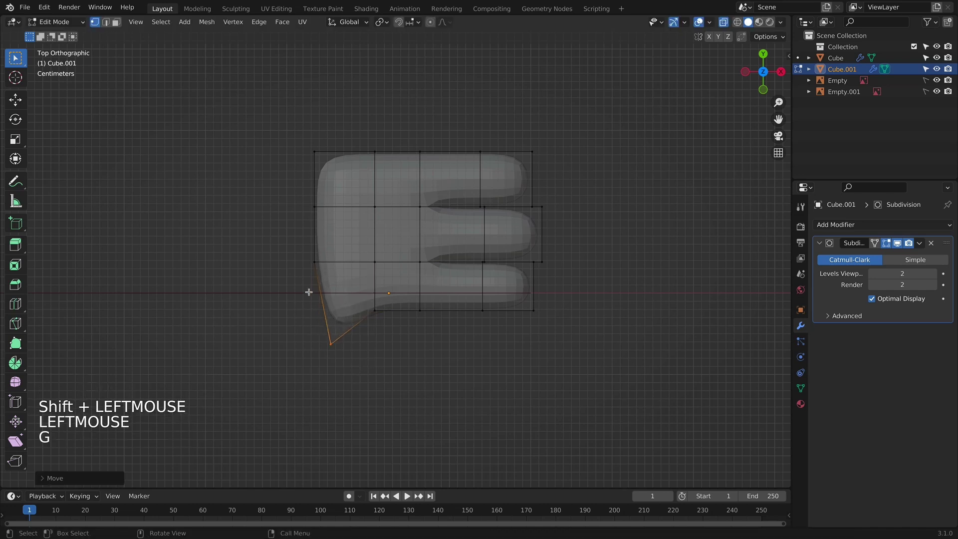
Step: Extrude the slanted face at the palm's front corner by about 0.1 m as a thumb, and shift its end toward the fingers
shift+click(374, 310)
key(e)
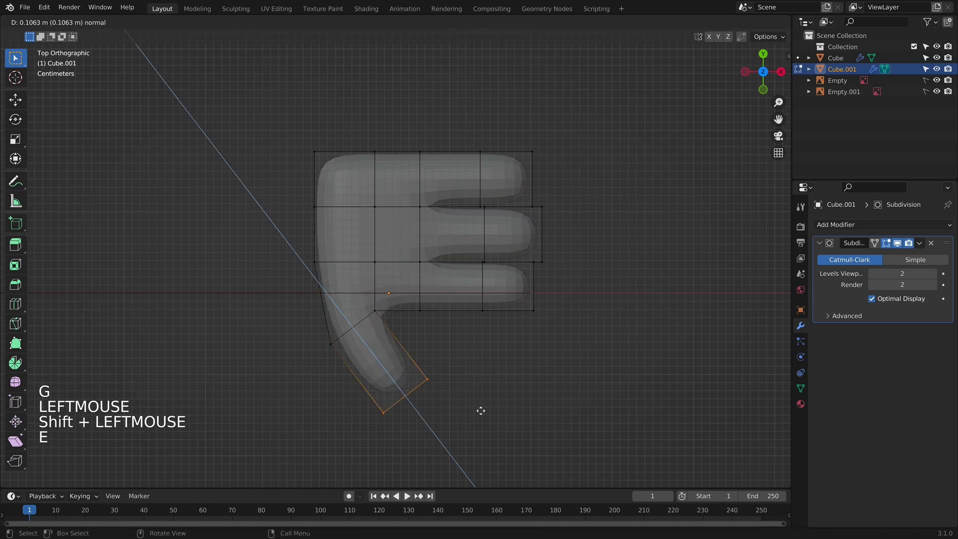
click(469, 400)
key(g)
click(477, 385)
Step: Add a loop cut across the thumb near its base, and move the thumb tip slightly outward
key(ctrl+r)
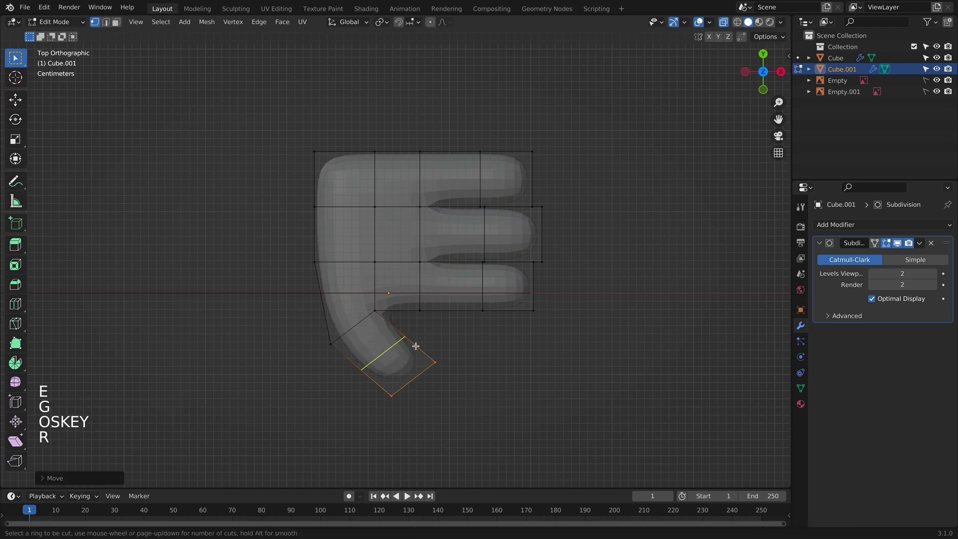
click(413, 342)
click(460, 387)
click(392, 376)
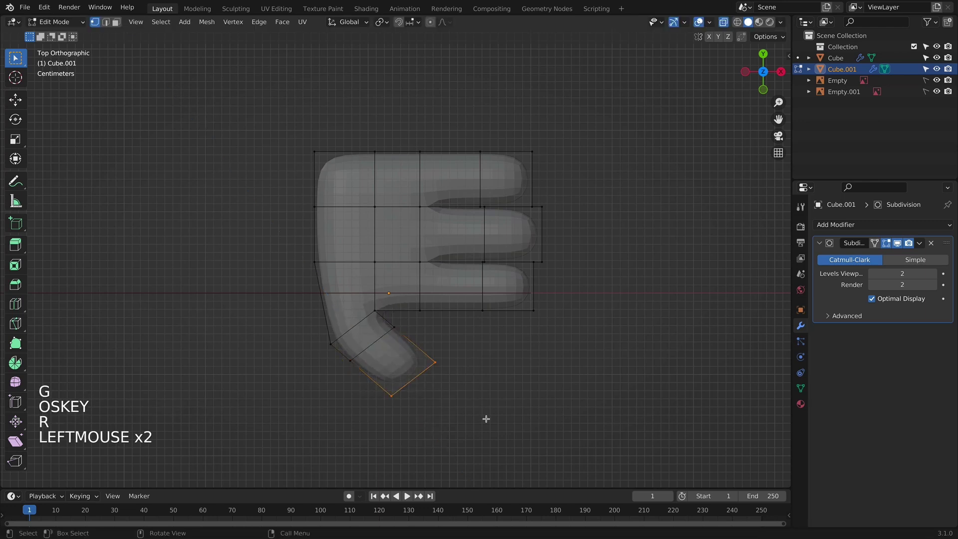
key(g)
click(493, 427)
Step: Round the palm's wrist side by moving its lower edge vertices outward and drawing its rear corner vertices inward
drag(307, 251, 341, 280)
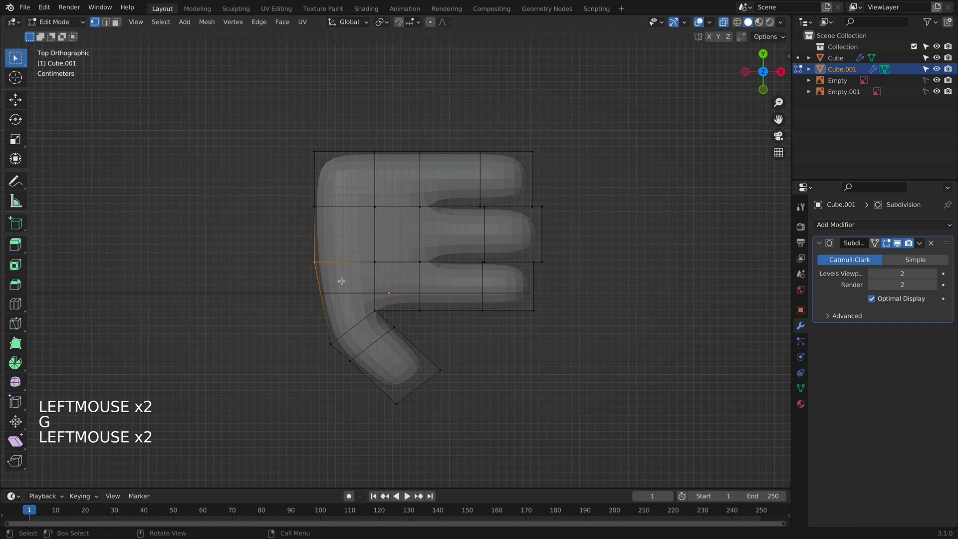
key(g)
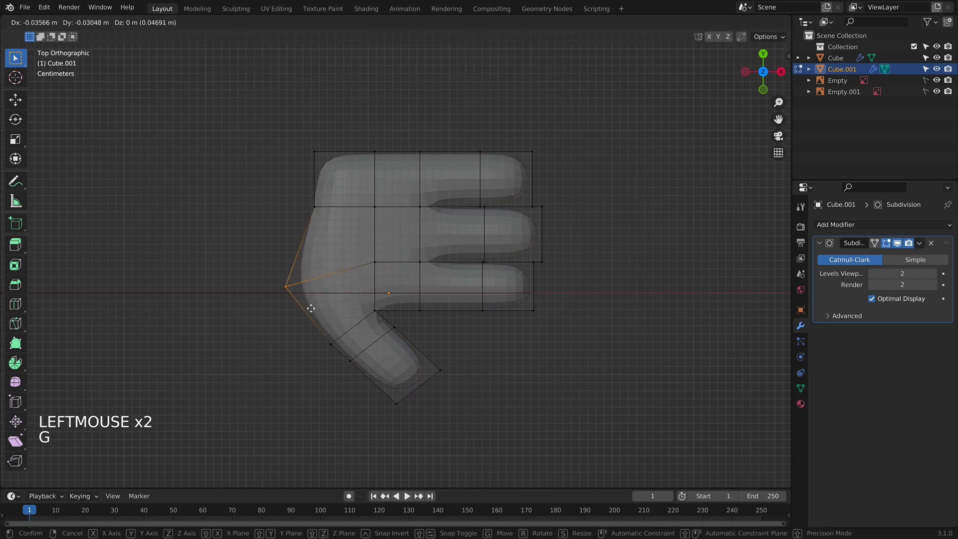
click(311, 308)
key(g)
click(318, 145)
drag(284, 139, 333, 160)
key(g)
click(313, 175)
Step: Select the vertices of the palm's wrist end and arrange them into a circle with the Circle operation
drag(241, 122, 325, 310)
scroll(324, 310, down, 1)
middle_drag(325, 310, 466, 170)
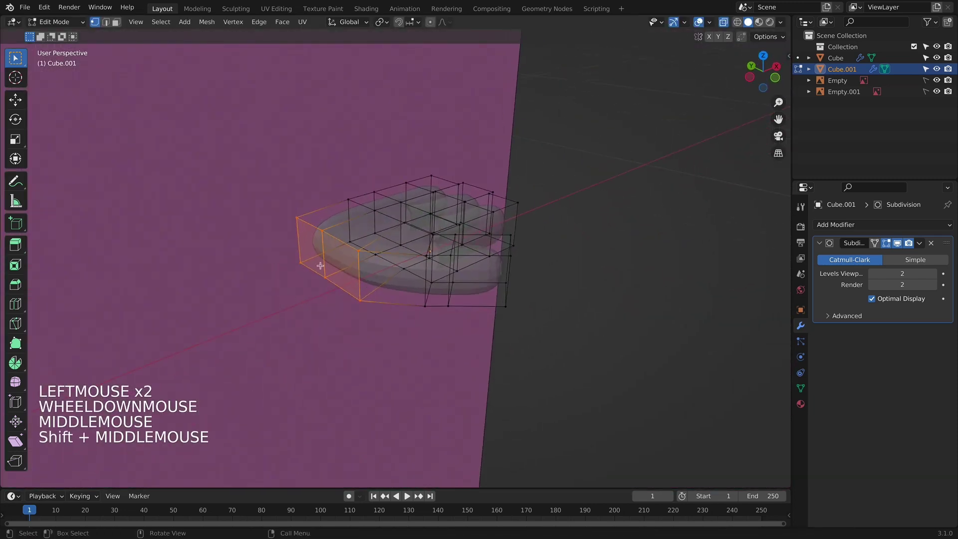
right_click(269, 236)
mouse_move(270, 235)
click(344, 247)
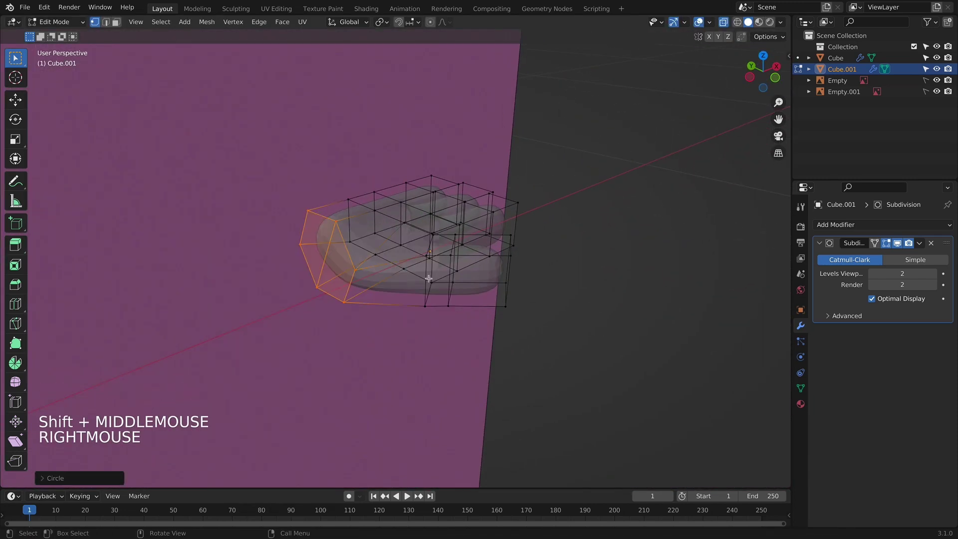
Step: Rotate the circular wrist end to align it with the palm, and adjust its tilt in the front view
middle_drag(428, 274, 521, 245)
key(r)
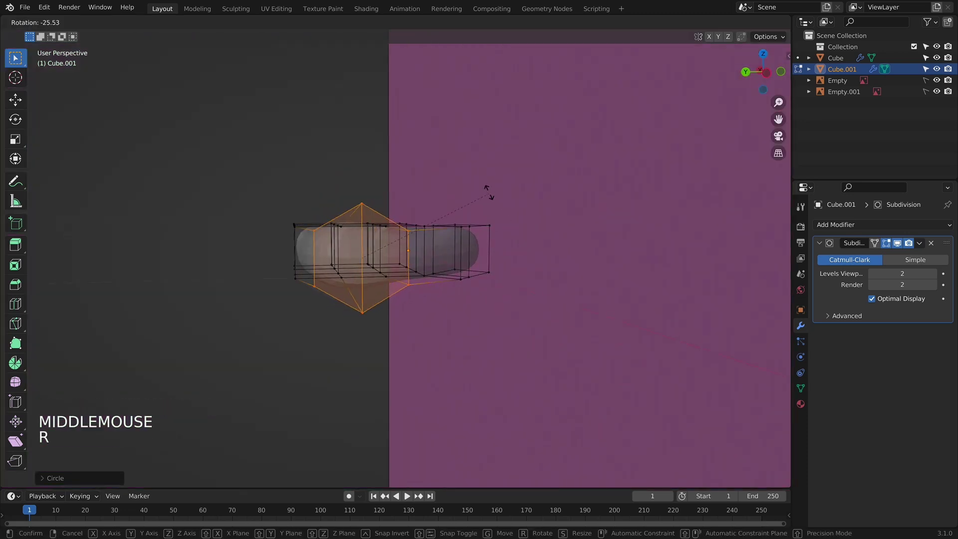
click(488, 217)
key(KP_1)
key(r)
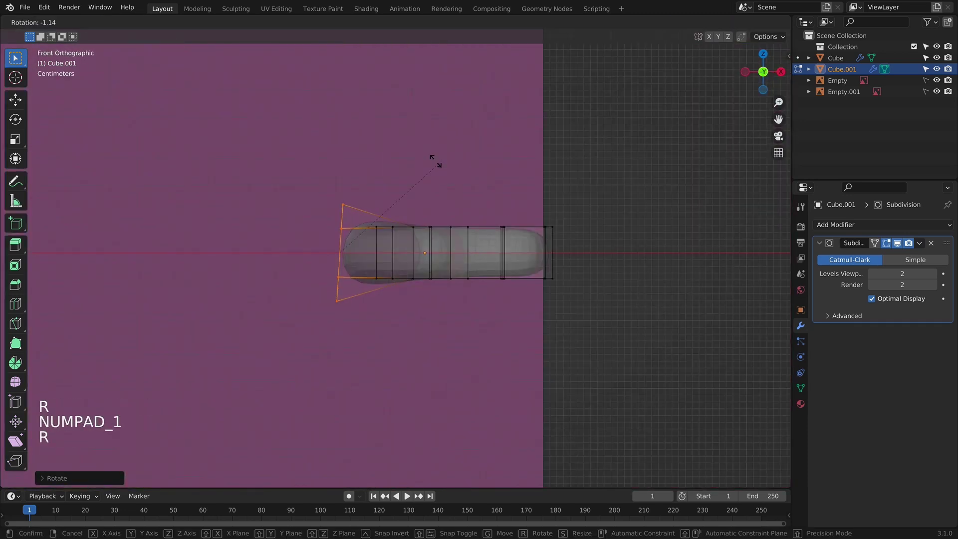
click(430, 161)
Step: Delete the faces closing the wrist end of the hand
middle_drag(430, 162, 414, 273)
key(KP_1)
key(x)
click(410, 262)
Step: Select the open wrist edge loop, extrude it twice along -X to form the forearm, and turn off X-ray
alt+click(368, 229)
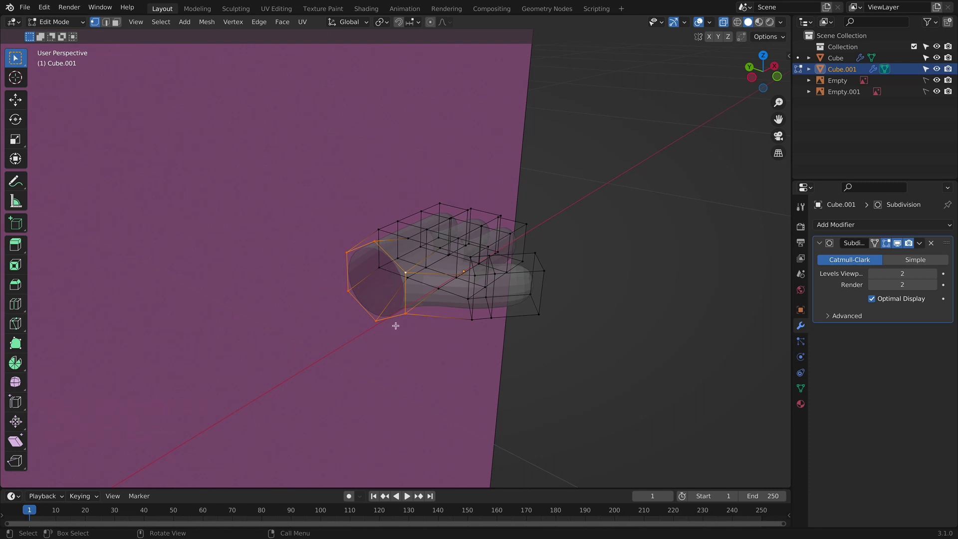
key(KP_1)
scroll(424, 332, down, 2)
key(e)
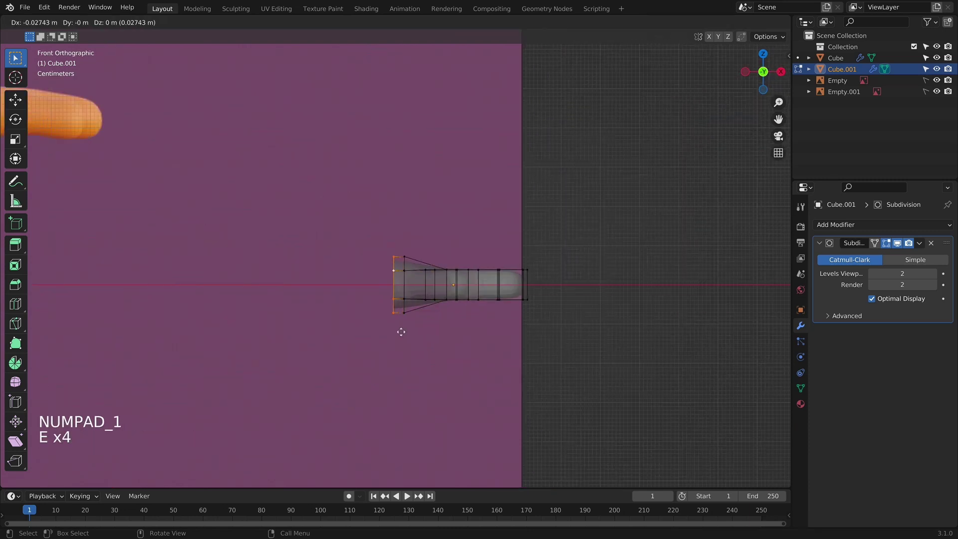
key(x)
click(313, 336)
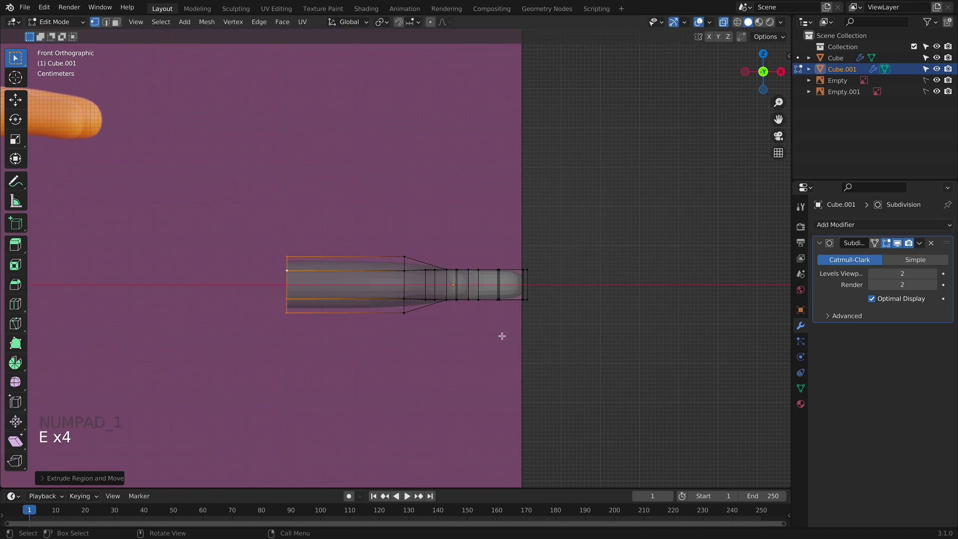
key(e)
key(x)
click(410, 286)
shift+scroll(409, 287, down, 1)
shift+middle_drag(410, 286, 390, 338)
key(alt+z)
Step: Select the upper palm and finger-base vertices on the back of the hand, and raise them to form knuckles
scroll(449, 346, down, 4)
scroll(454, 333, up, 2)
shift+middle_drag(454, 333, 400, 225)
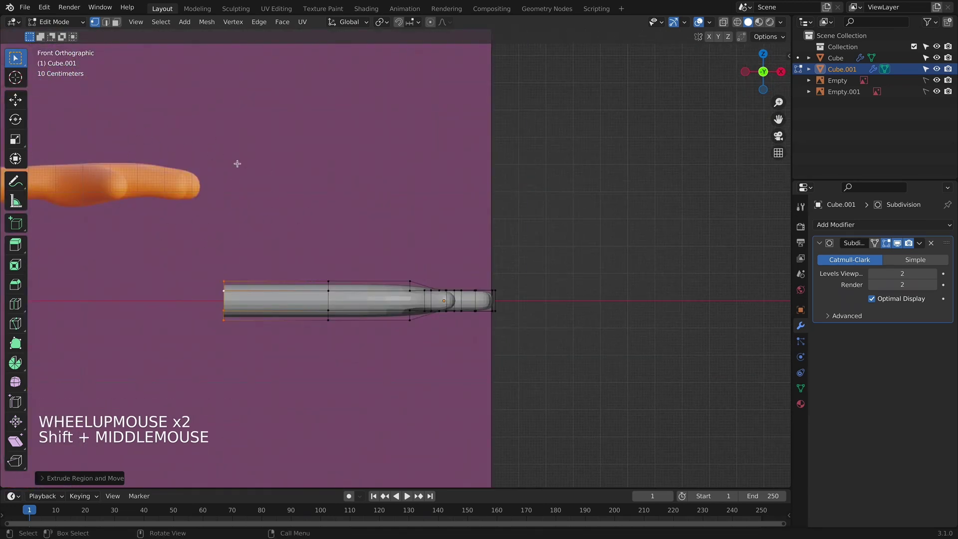
scroll(466, 253, up, 3)
shift+middle_drag(466, 252, 429, 250)
middle_drag(429, 250, 351, 261)
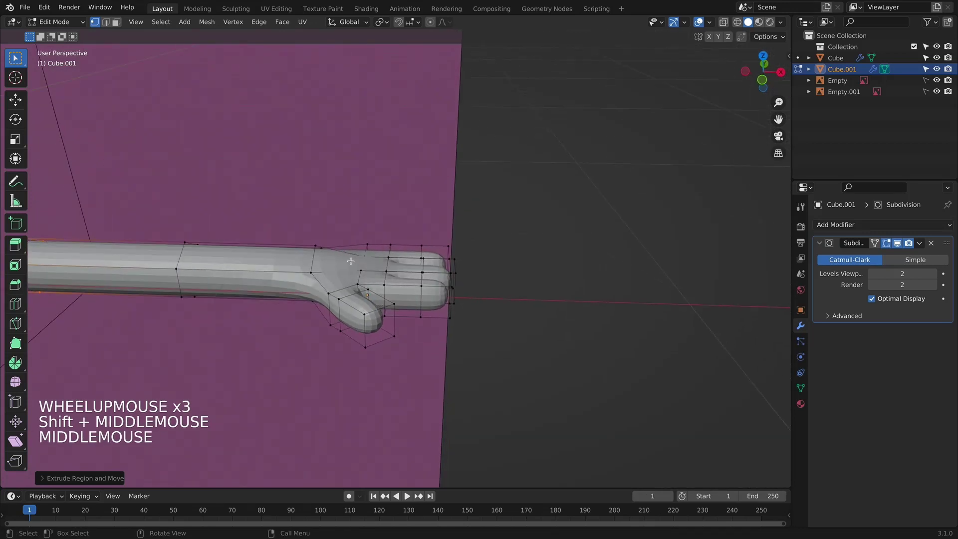
drag(344, 237, 383, 284)
shift+click(390, 246)
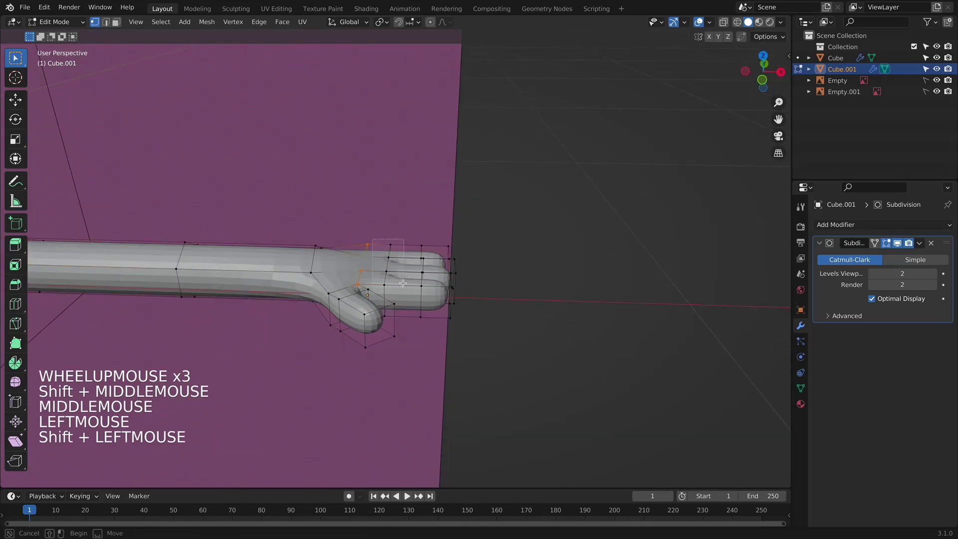
shift+click(387, 272)
middle_drag(412, 251, 414, 228)
key(g)
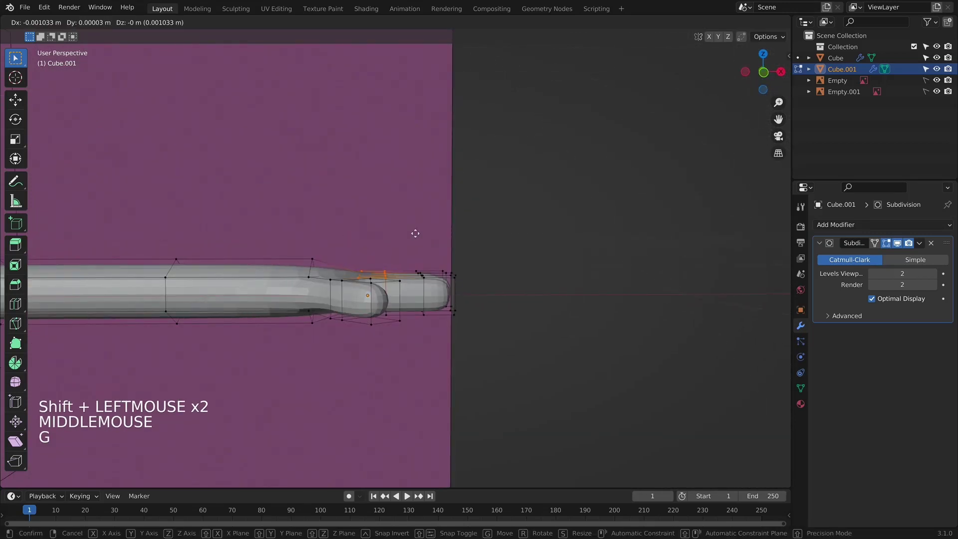
click(392, 244)
Step: Select a single vertex in the raised palm row near the thumb and reposition it slightly
click(366, 272)
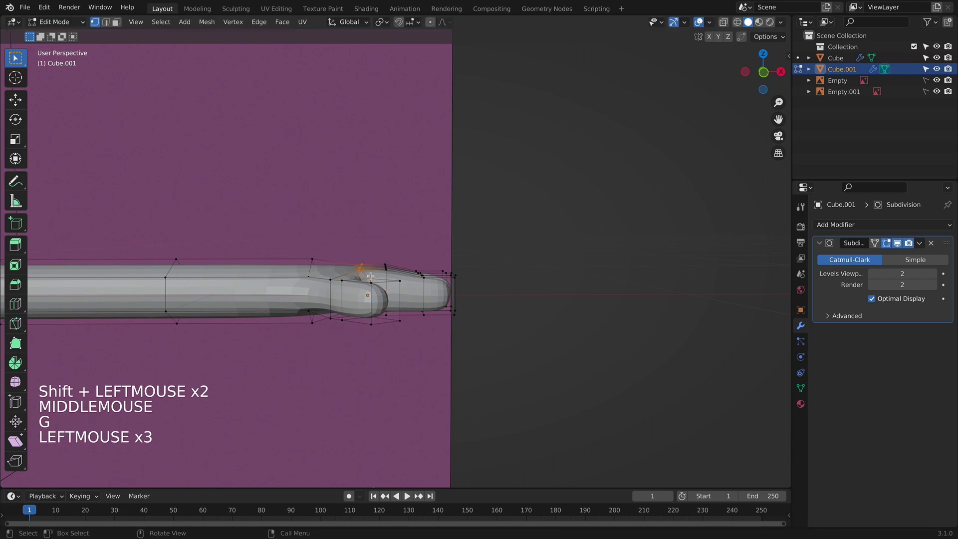
click(364, 269)
key(g)
click(375, 274)
Step: Select the upper vertices at the fingers' middle joints and move them slightly to shape the finger tops
scroll(375, 274, down, 5)
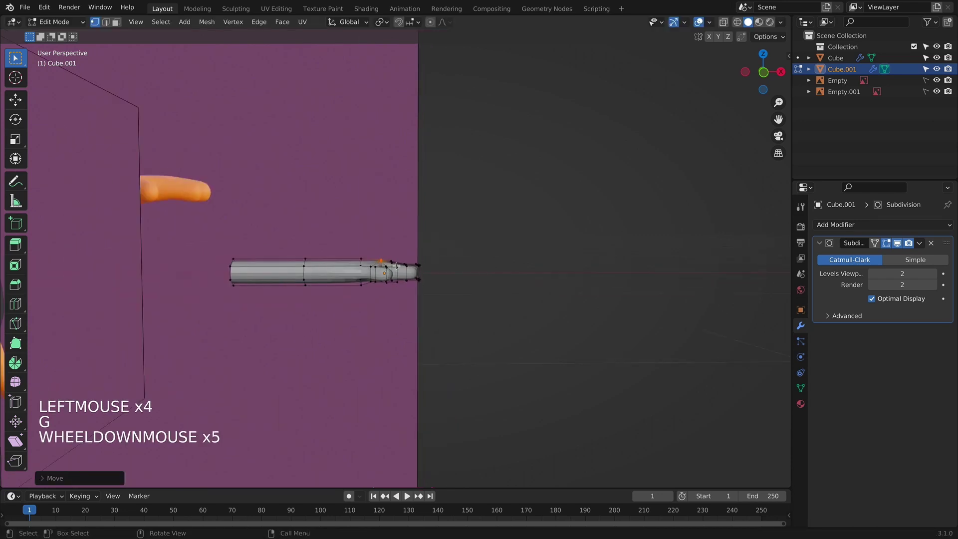
scroll(415, 262, up, 4)
middle_drag(415, 262, 405, 258)
drag(404, 258, 432, 282)
middle_drag(432, 283, 442, 265)
key(g)
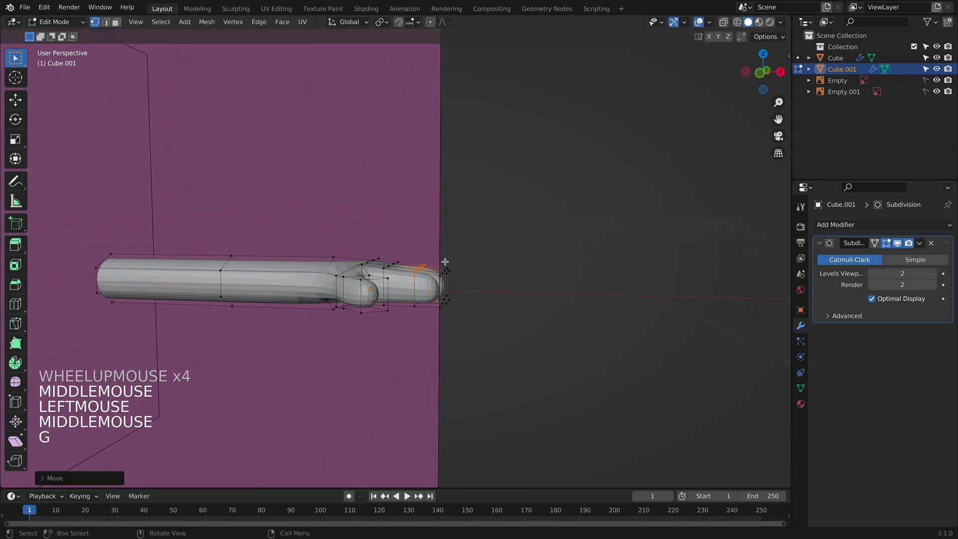
Step: Select the underside vertices at the finger bases using X-ray in front view, raise them to shape the palm side, and turn off X-ray
click(439, 266)
key(KP_1)
scroll(439, 321, up, 1)
key(alt+z)
scroll(402, 321, up, 2)
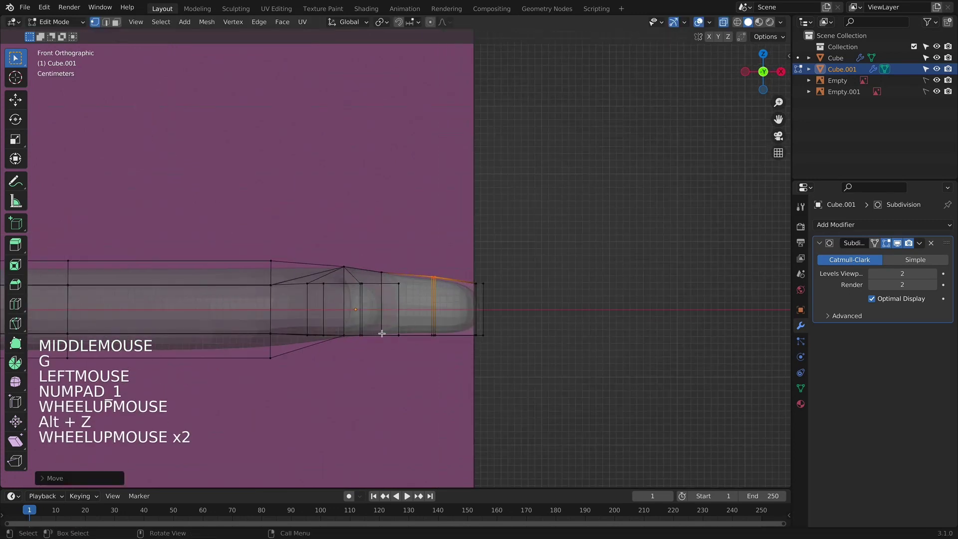
drag(376, 333, 392, 349)
middle_drag(392, 349, 468, 336)
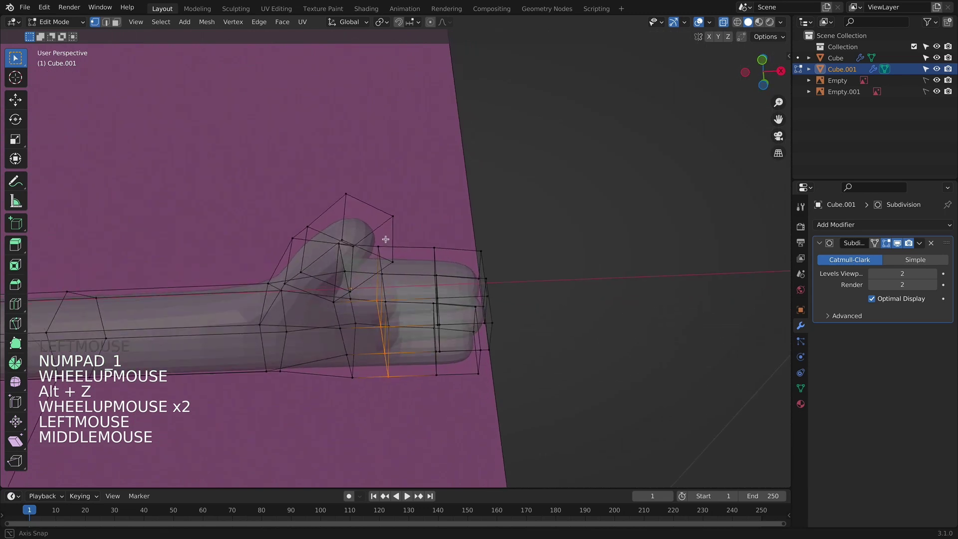
key(g)
click(470, 323)
key(KP_1)
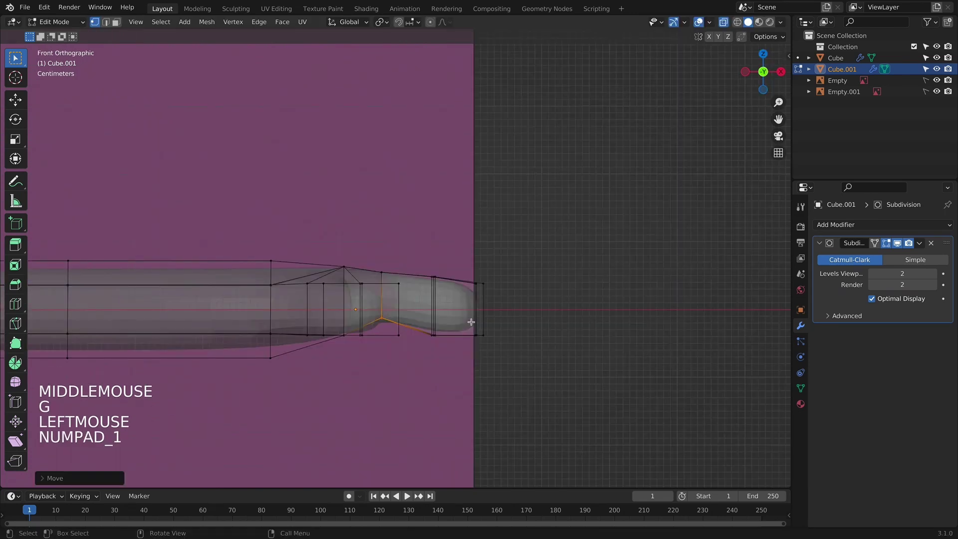
key(alt+z)
Step: Leave Edit Mode and compare the modelled hand and forearm with the reference dog's arm in front view
key(Tab)
scroll(470, 329, down, 10)
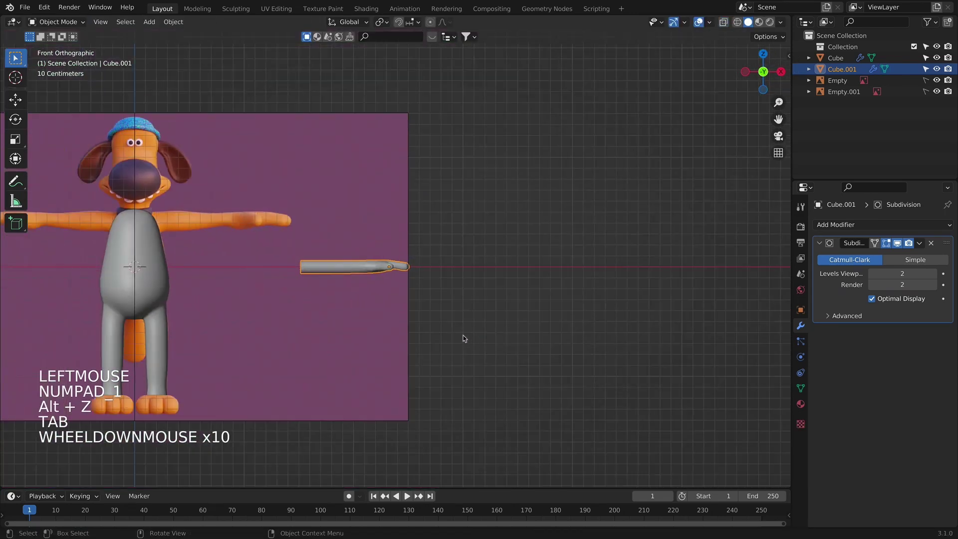
scroll(449, 306, up, 5)
scroll(385, 257, down, 3)
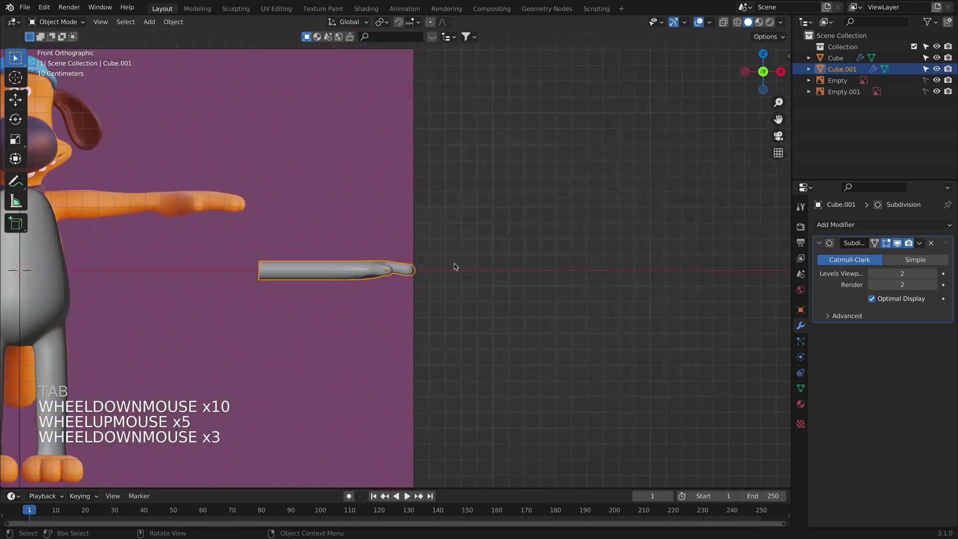
Step: Return to editing the arm mesh, add an edge loop on the forearm close to the wrist, and scale it down
key(Tab)
scroll(316, 316, up, 4)
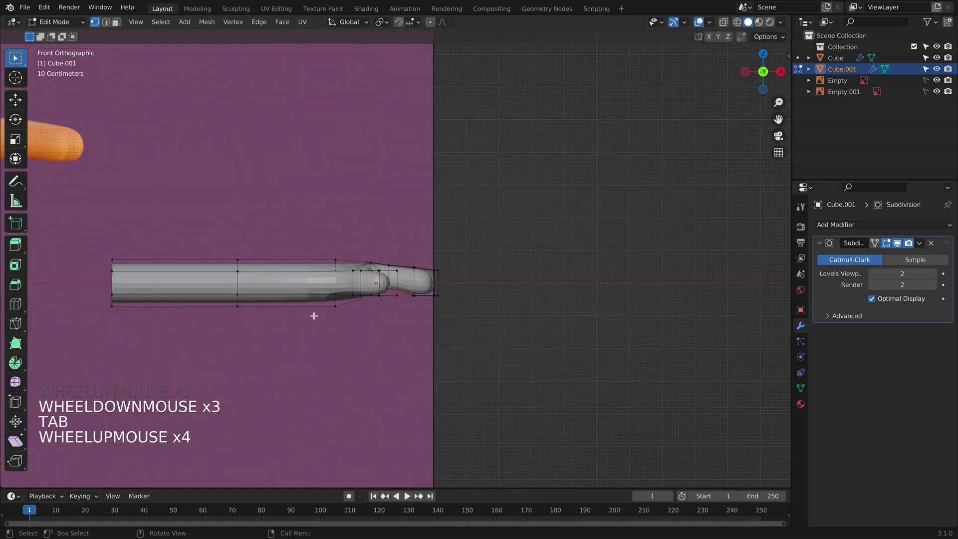
middle_drag(316, 316, 340, 344)
key(ctrl+r)
click(317, 281)
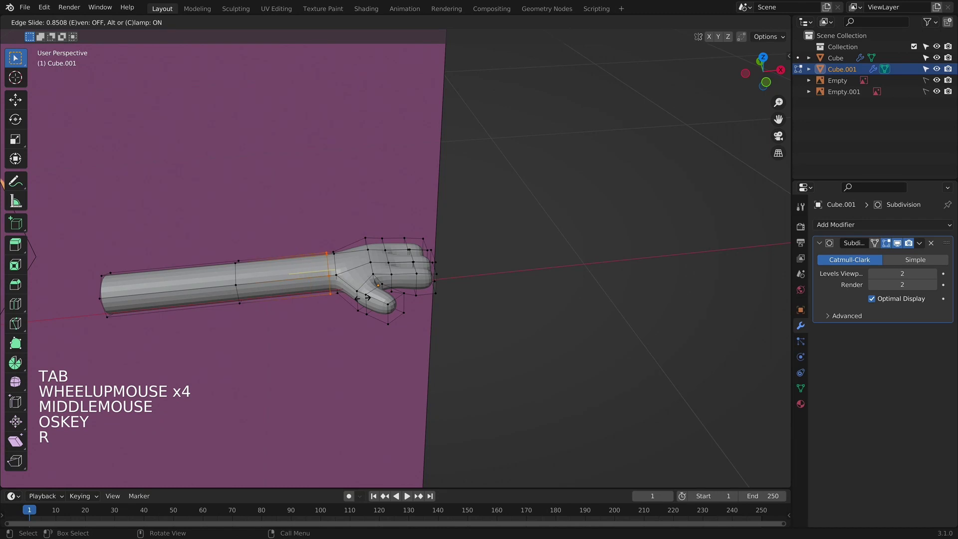
click(362, 298)
key(s)
click(372, 293)
key(KP_1)
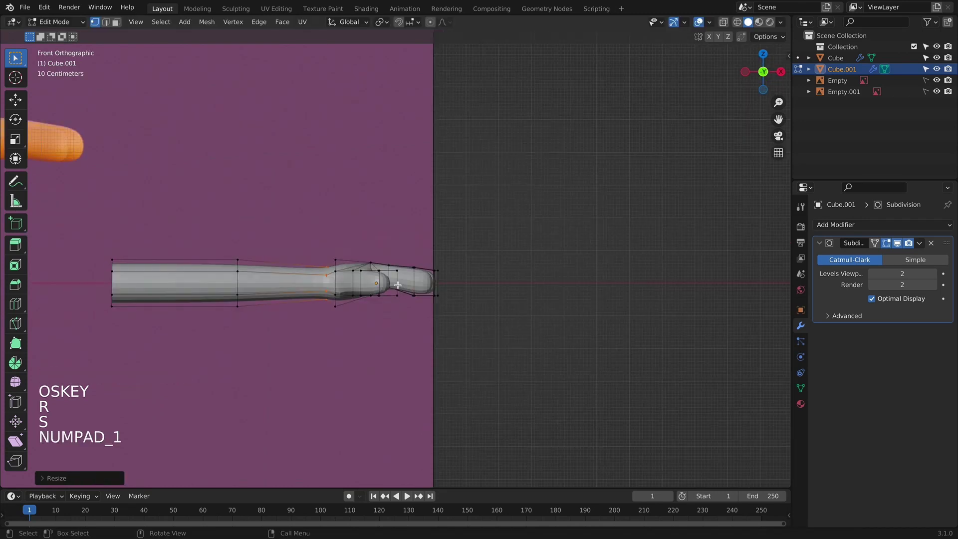
Step: Scale the new wrist edge loop down further to about 0.85 in front view
scroll(384, 334, up, 3)
key(g)
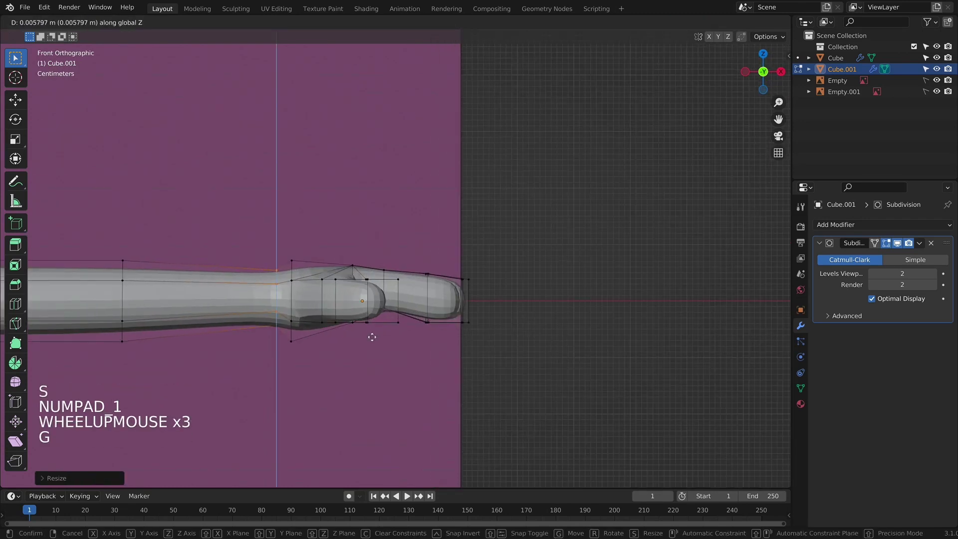
right_click(394, 336)
key(s)
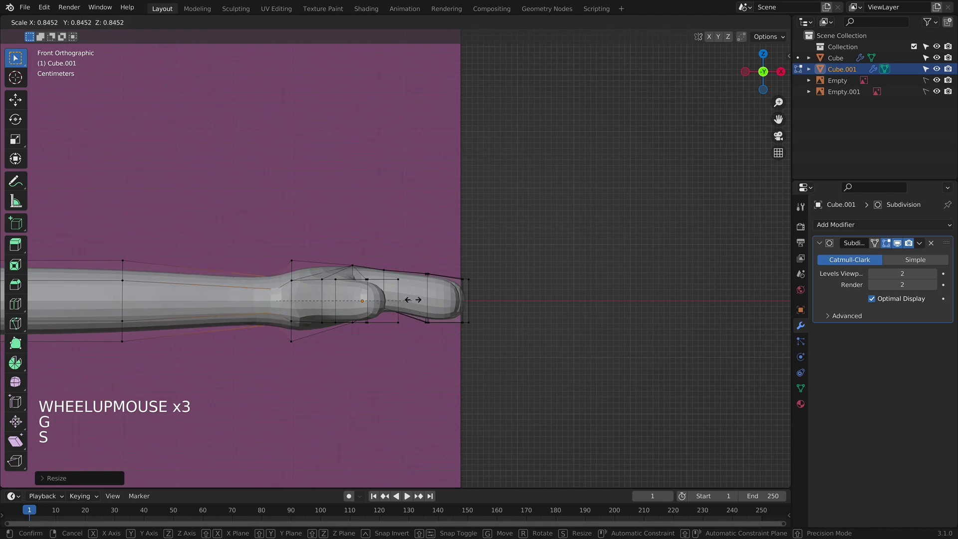
click(413, 300)
Step: Examine the shape of the wrist, hand and forearm from several angles and in front view
scroll(364, 315, down, 1)
scroll(364, 314, down, 3)
middle_drag(364, 314, 374, 384)
scroll(374, 385, down, 1)
middle_drag(349, 345, 412, 272)
key(KP_1)
scroll(359, 327, down, 4)
scroll(382, 291, up, 4)
shift+scroll(382, 291, up, 1)
scroll(379, 279, up, 1)
scroll(369, 260, up, 3)
Step: In Object Mode, set the arm's Subdivision level to 1, apply the modifier, and add a new Subdivision Surface modifier
key(Tab)
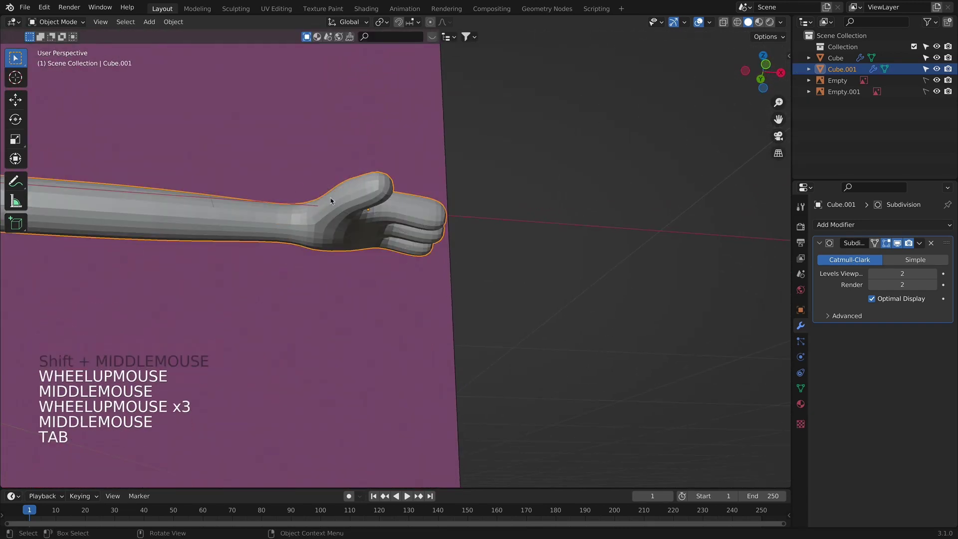
shift+middle_drag(311, 233, 405, 290)
click(874, 274)
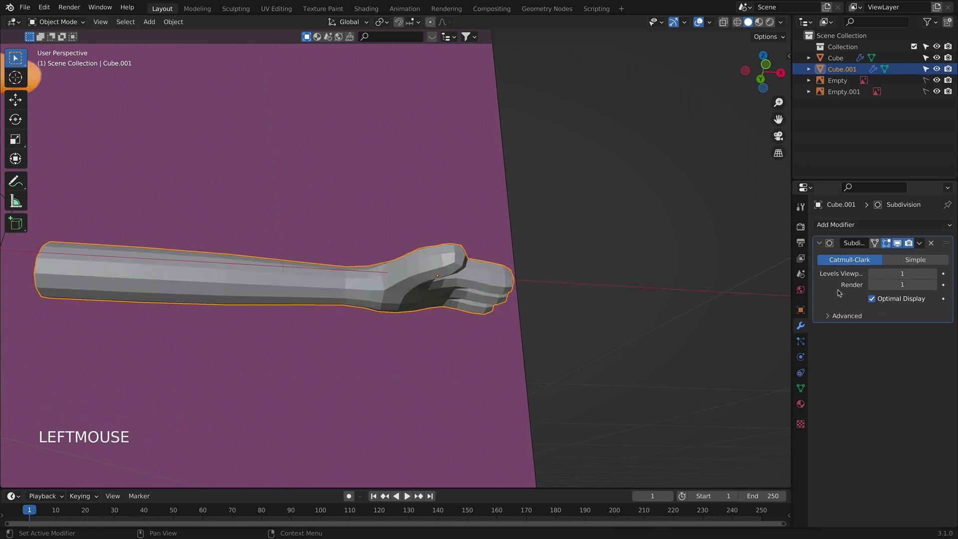
key(super+a)
click(853, 227)
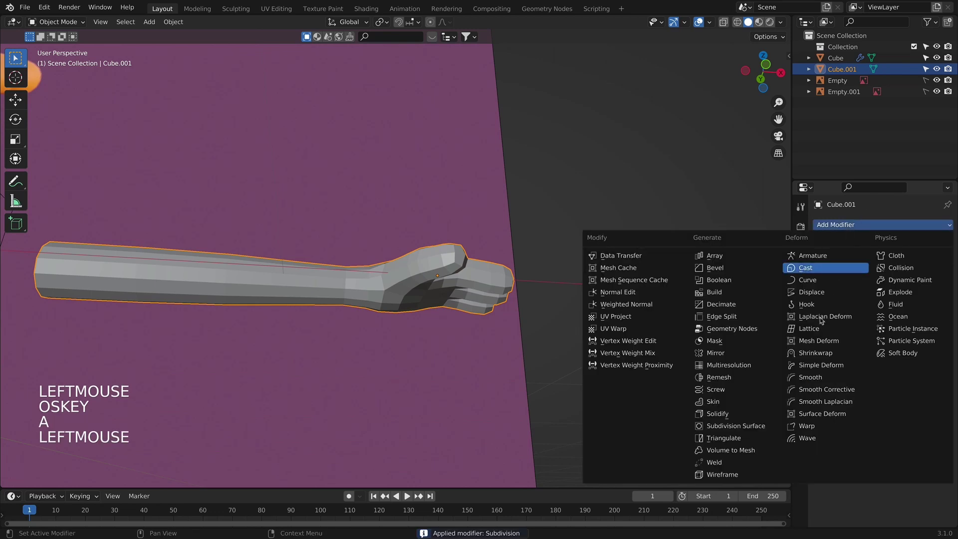
click(752, 428)
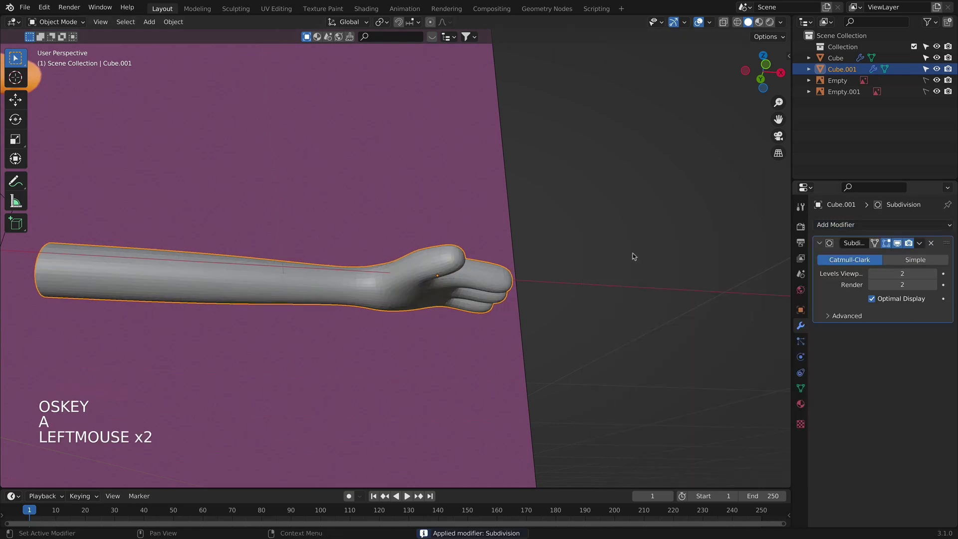
scroll(505, 225, up, 2)
key(s)
key(s)
Step: Enter Edit Mode and examine the denser topology of the hand and forearm from several angles
key(Tab)
scroll(581, 255, down, 3)
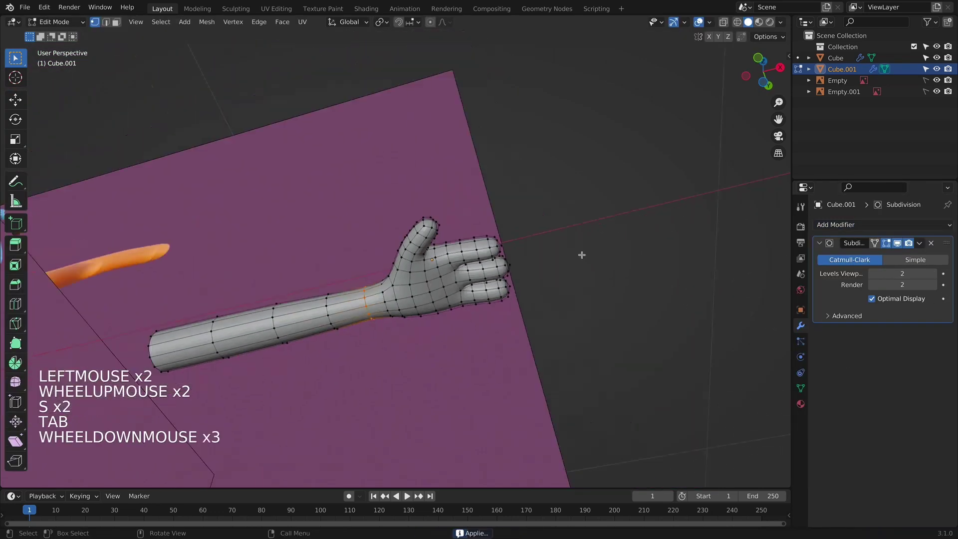
scroll(582, 255, down, 1)
middle_drag(582, 255, 488, 378)
scroll(486, 365, up, 4)
alt+middle_click(512, 421)
scroll(502, 428, down, 1)
mouse_move(501, 428)
middle_down()
mouse_move(489, 436)
mouse_move(509, 441)
middle_up()
Step: Step back and forth through the undo history to revert the applied subdivision and restore the low-poly cage with its original modifier
key(super+z)
key(super+z)
key(super+z)
key(super+z)
key(super+shift+z)
key(super+shift+z)
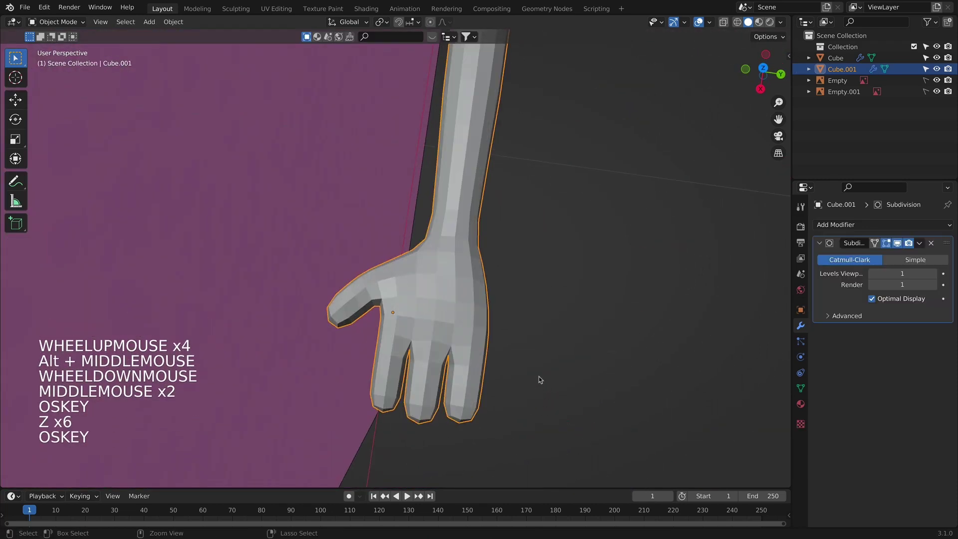
key(super+shift+z)
key(super+shift+z)
key(super+shift+z)
key(super+shift+z)
key(super+z)
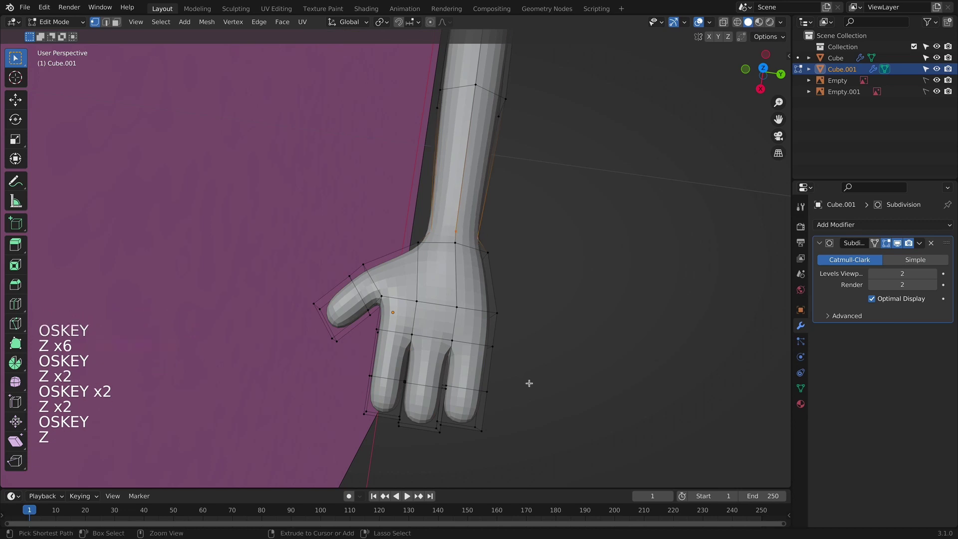
key(super+z)
shift+middle_drag(522, 387, 528, 203)
key(super+shift+z)
key(super+shift+z)
key(super+shift+z)
Step: Rescale the selected wrist edge loop, refining the wrist thickness in front view
key(s)
key(s)
click(551, 206)
key(KP_1)
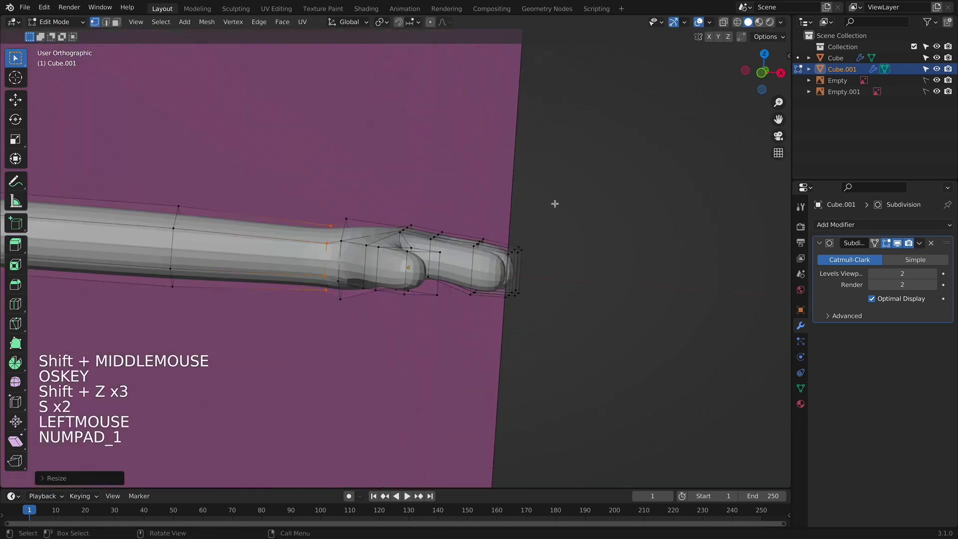
shift+middle_drag(410, 263, 450, 247)
key(s)
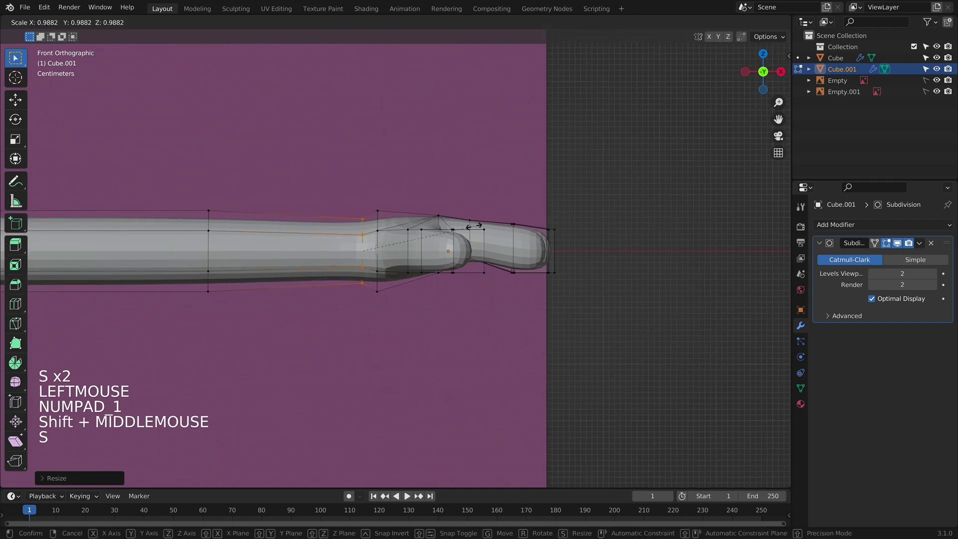
click(461, 234)
Step: Select the edge loops around the tips of the three fingers together
alt+click(486, 248)
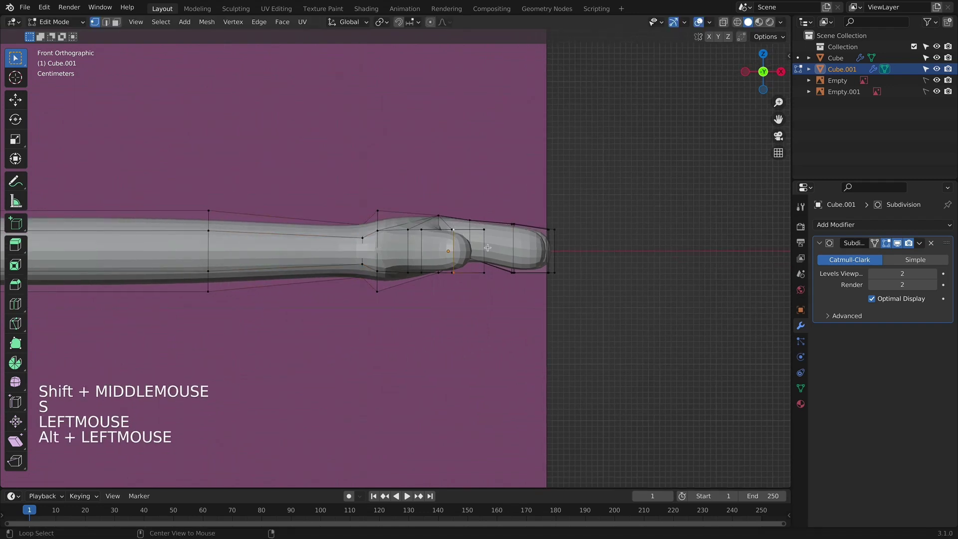
alt+shift+click(455, 250)
middle_drag(455, 249, 438, 375)
key(s)
key(s)
alt+click(439, 374)
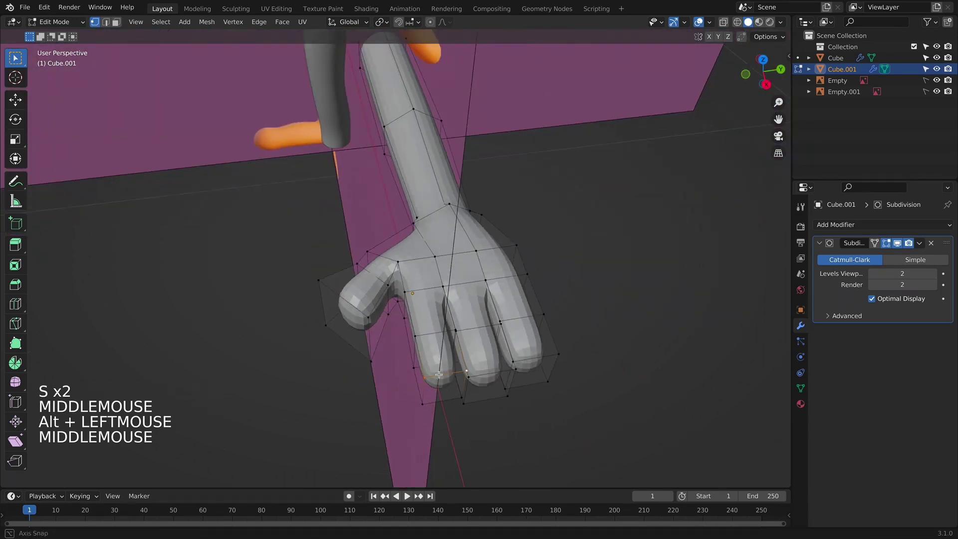
alt+shift+click(474, 404)
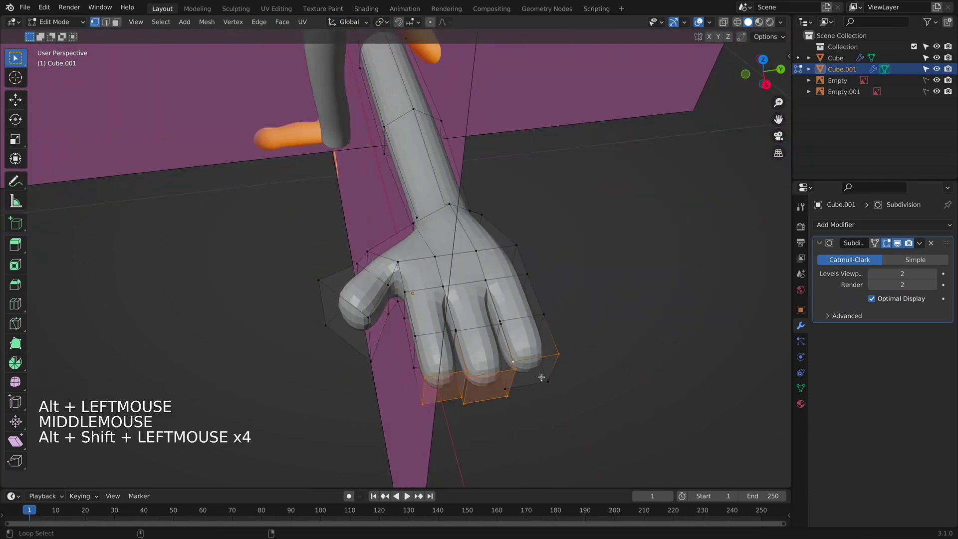
Step: Shorten the three fingers by moving their fingertip loops and then their middle loops toward the palm
middle_drag(529, 379, 630, 383)
key(g)
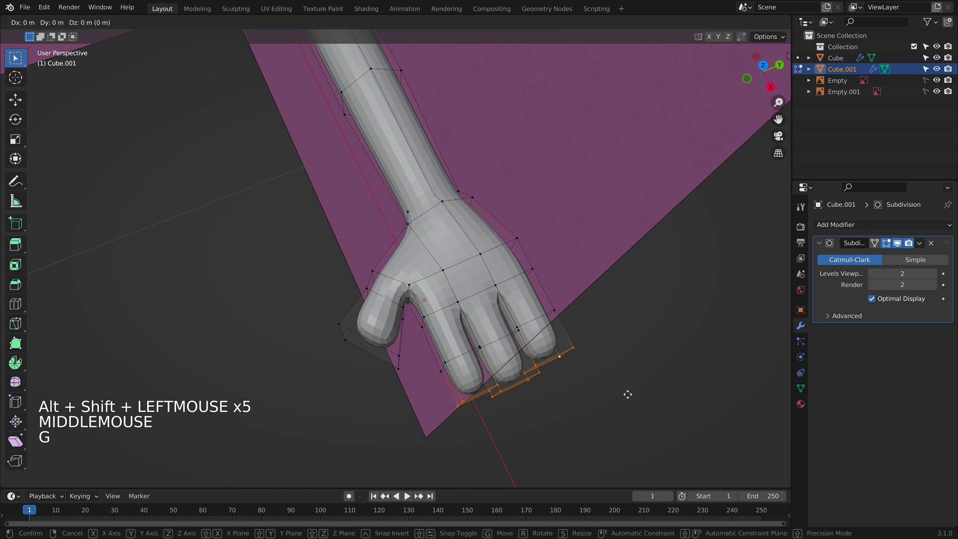
click(619, 386)
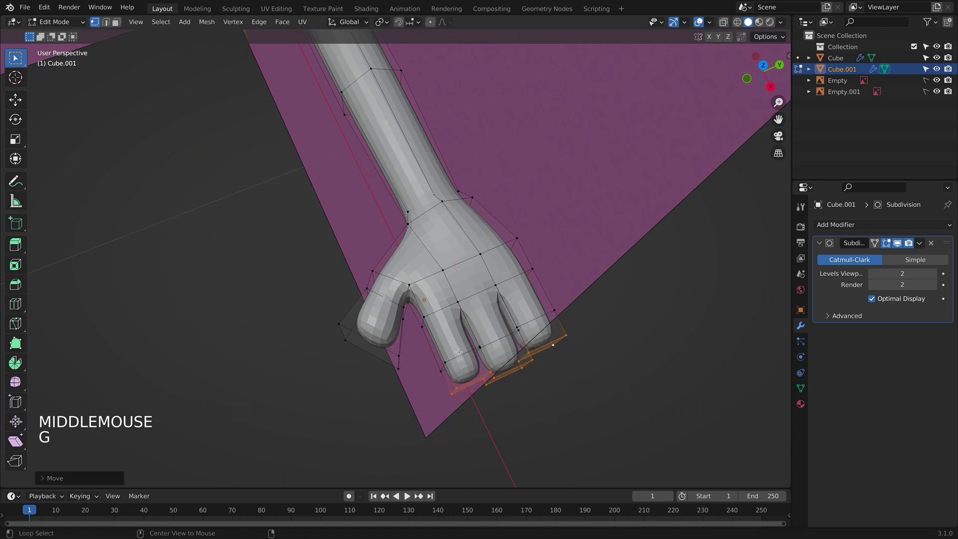
alt+click(479, 345)
alt+shift+click(538, 303)
key(g)
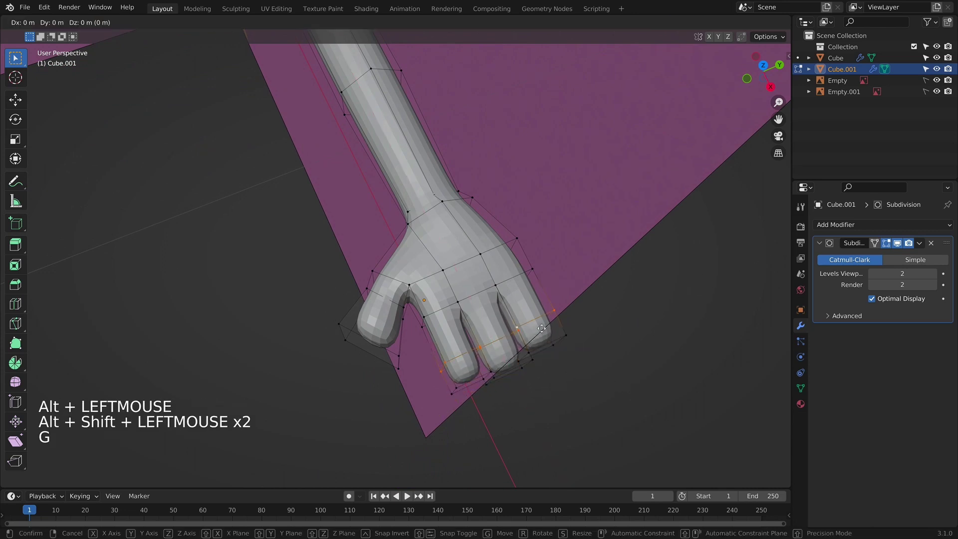
click(536, 315)
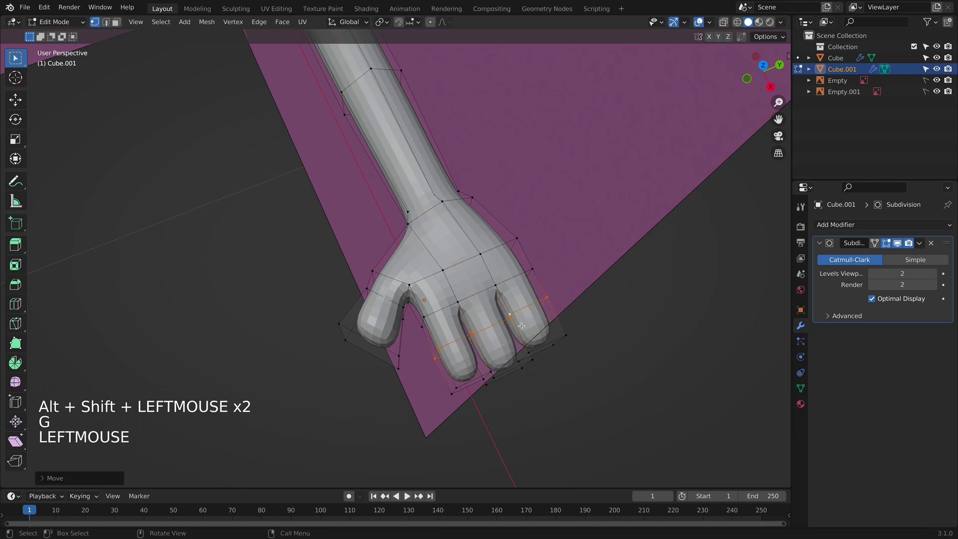
Step: Select the end edge loops of all three fingers
alt+click(507, 374)
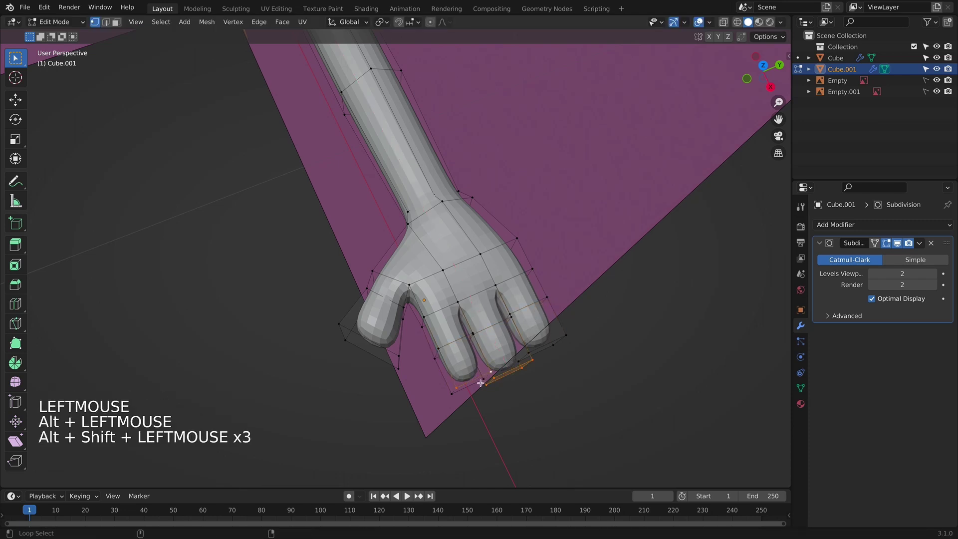
key(s)
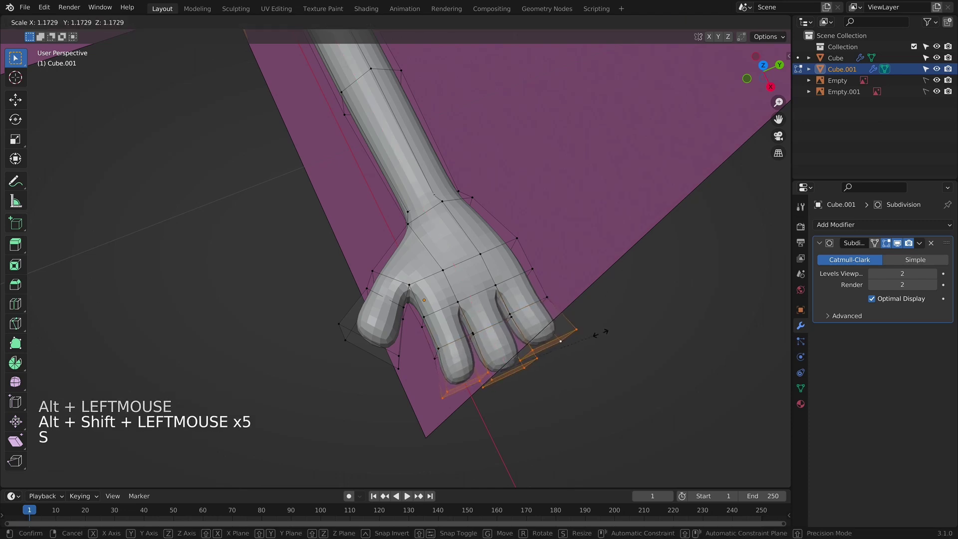
click(581, 324)
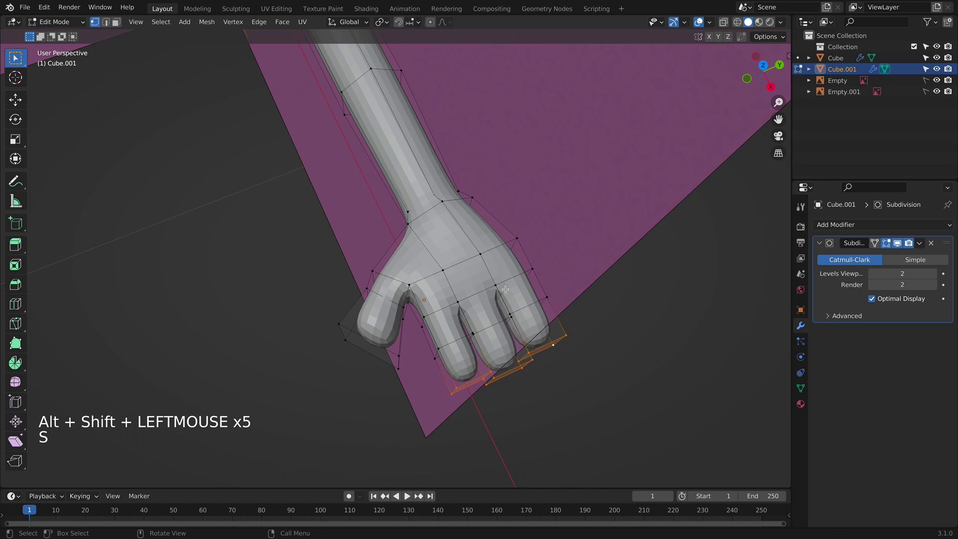
key(s)
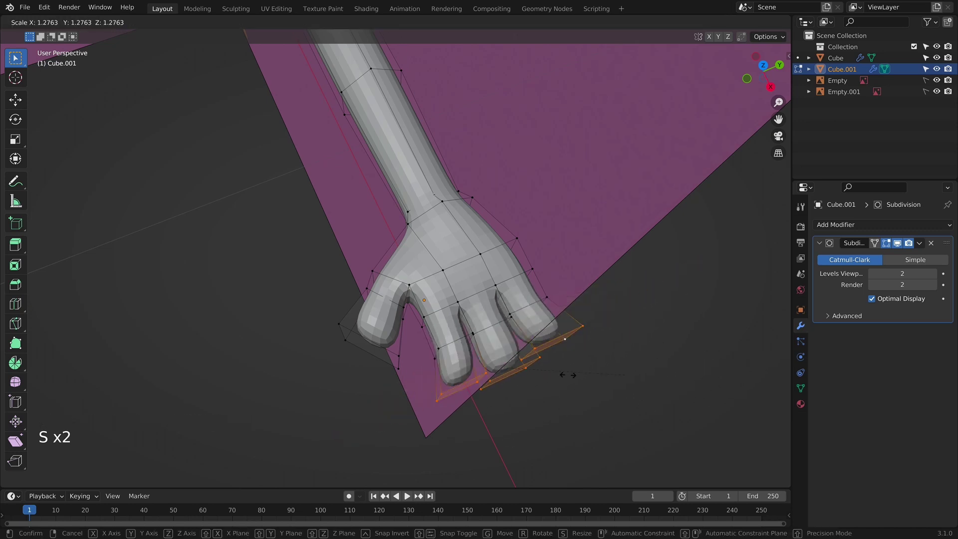
right_click(587, 285)
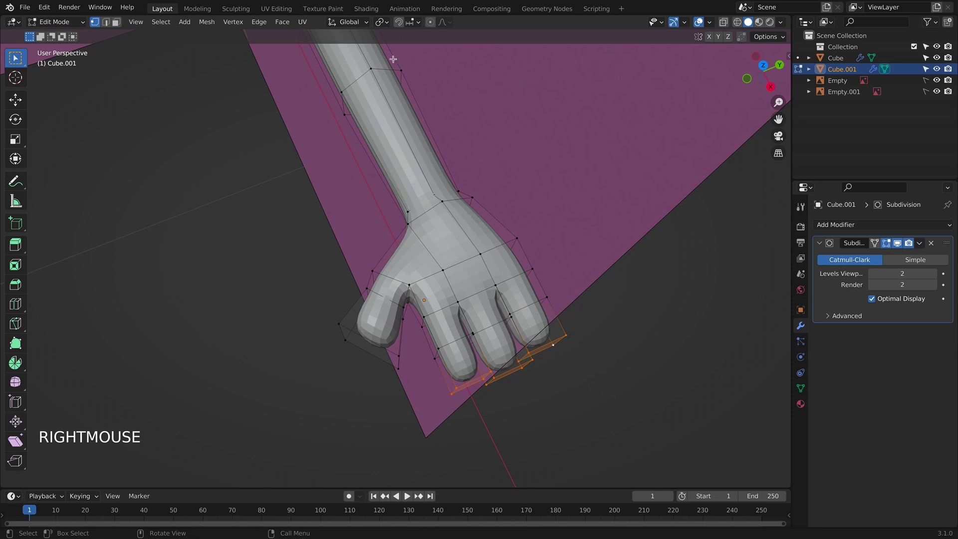
Step: Set the transform pivot point to Individual Origins and scale the three fingertip loops up by about 1.53
click(388, 22)
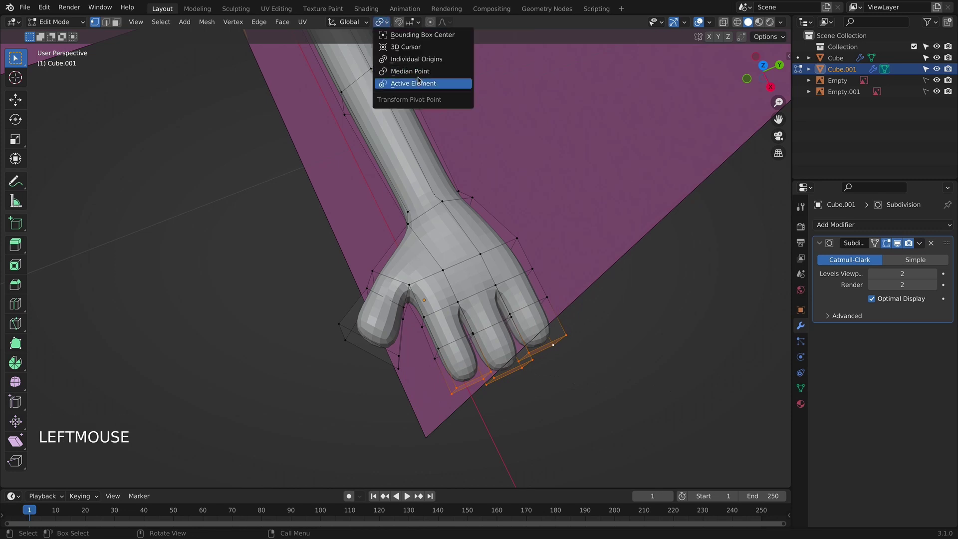
click(423, 59)
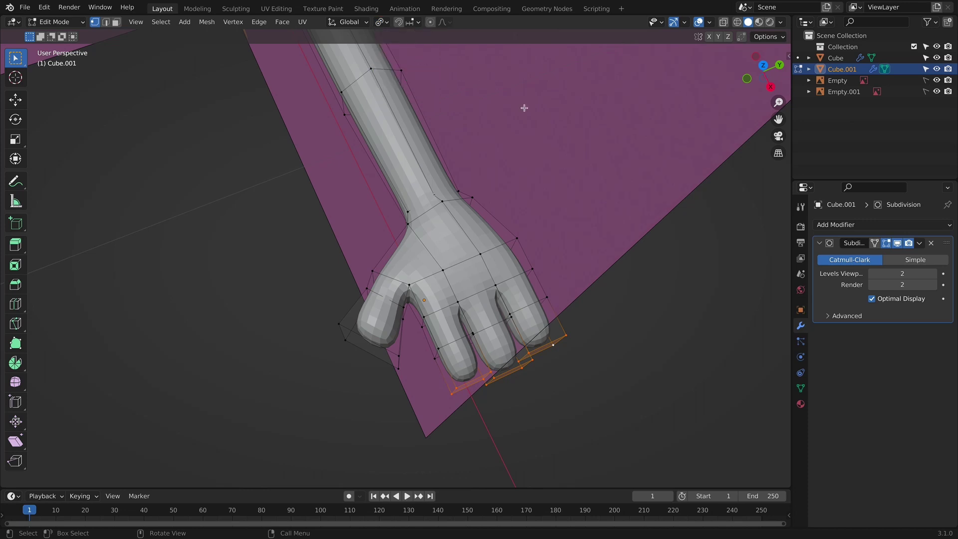
scroll(545, 242, down, 3)
middle_drag(545, 241, 539, 195)
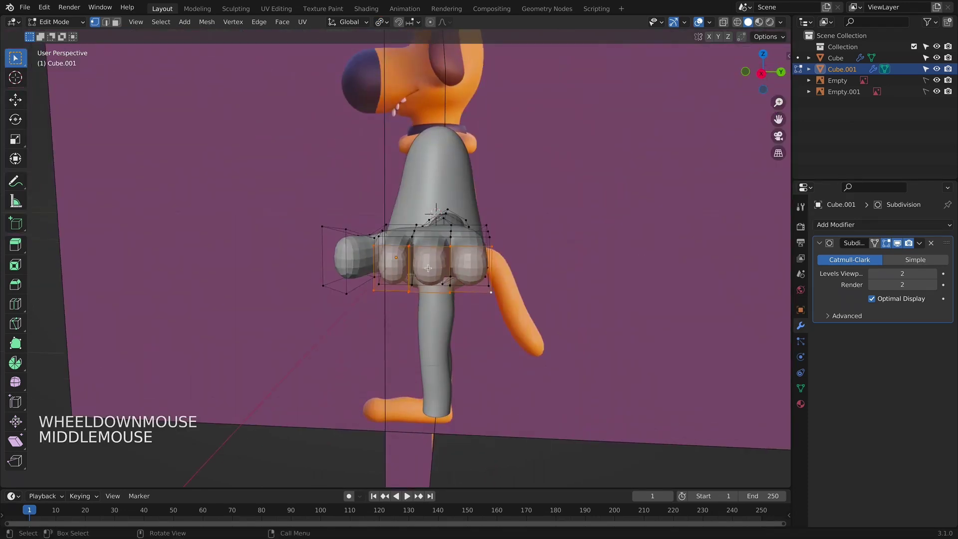
middle_drag(428, 268, 490, 250)
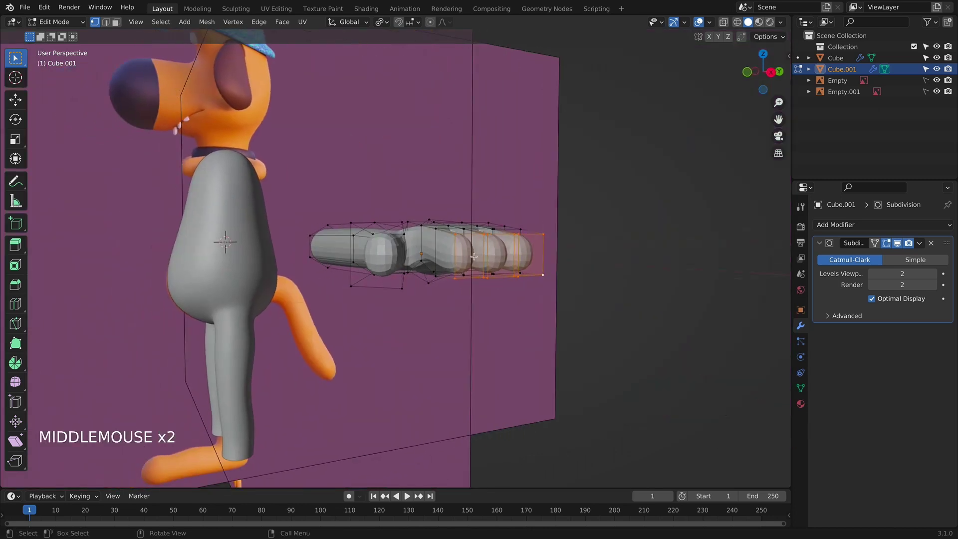
key(s)
key(s)
key(s)
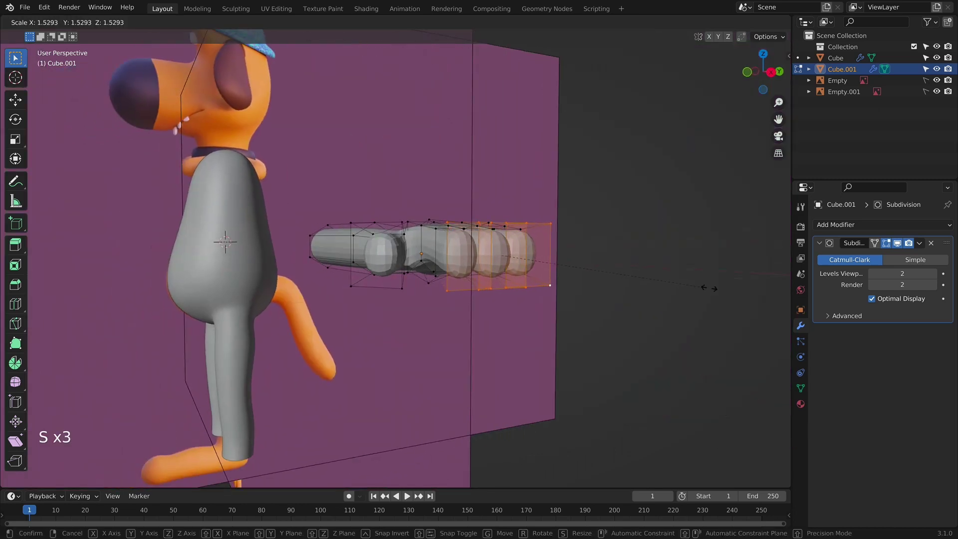
click(709, 288)
Step: Check the hand's profile in front view and scale the three fingertip loops down slightly
middle_drag(709, 288, 515, 280)
key(Tab)
key(KP_1)
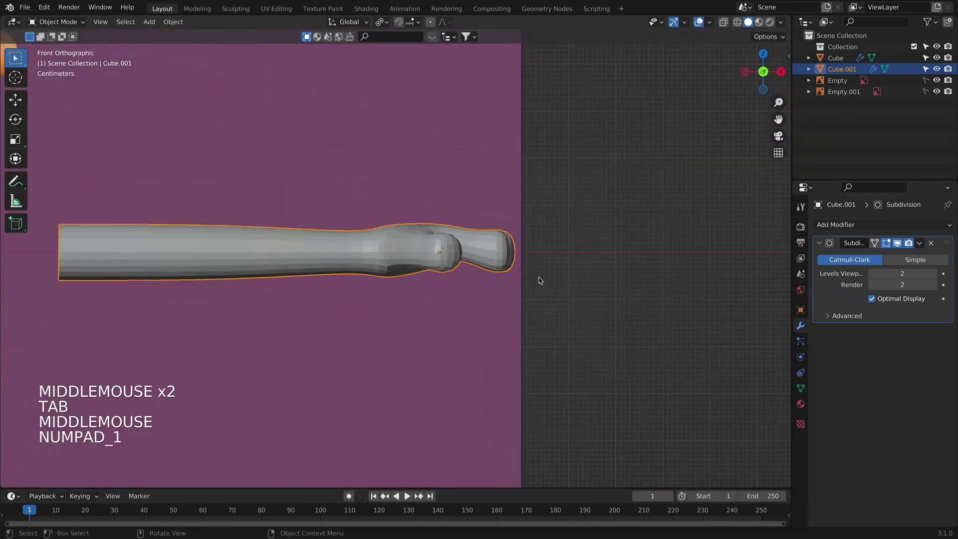
scroll(541, 277, down, 5)
scroll(462, 294, up, 6)
shift+middle_drag(462, 294, 499, 260)
scroll(498, 260, up, 4)
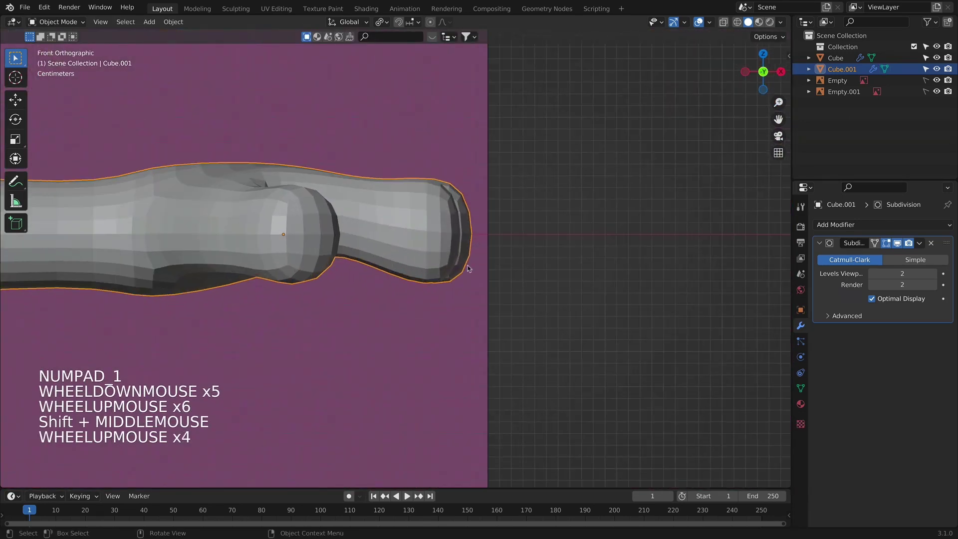
key(Tab)
key(s)
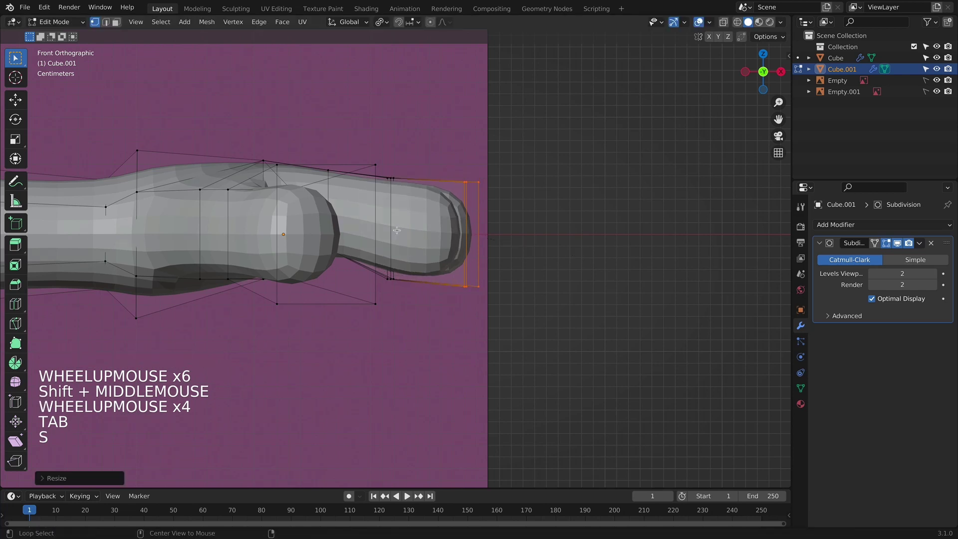
Step: Select the middle loops of all three fingers and scale them up slightly around their individual origins
alt+click(393, 249)
middle_drag(392, 250, 398, 276)
alt+shift+click(420, 157)
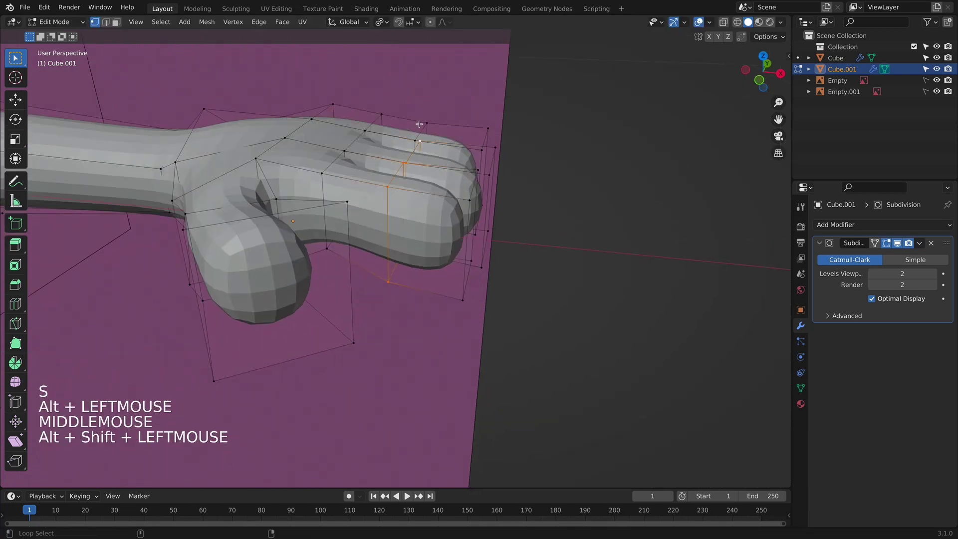
key(super)
key(z)
alt+shift+click(424, 131)
middle_drag(424, 131, 544, 204)
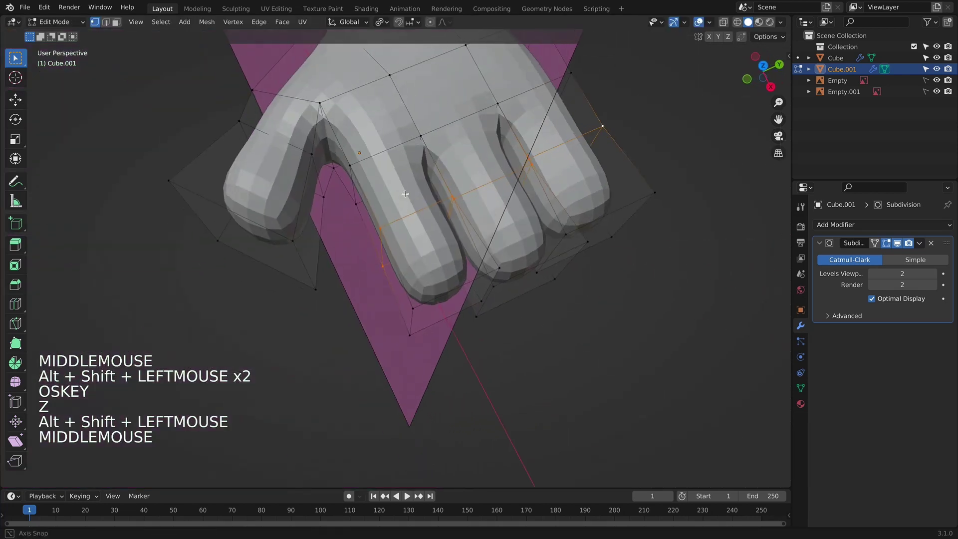
key(s)
key(s)
Step: Compare the proportions of the modelled arm and hand with the reference character's arm in front view
key(Tab)
scroll(558, 207, down, 5)
scroll(377, 282, up, 1)
middle_drag(377, 282, 377, 284)
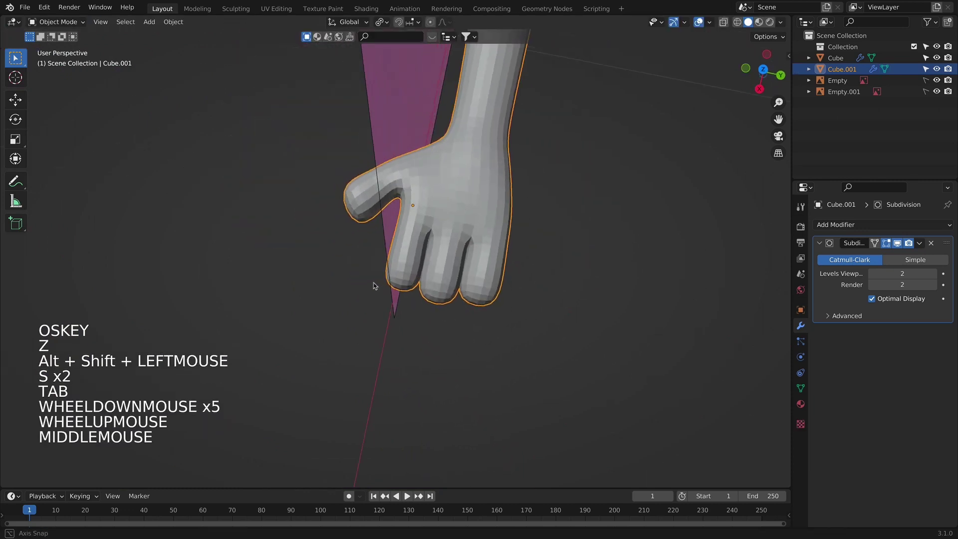
key(KP_1)
shift+middle_drag(358, 242, 441, 271)
key(Tab)
scroll(443, 272, down, 6)
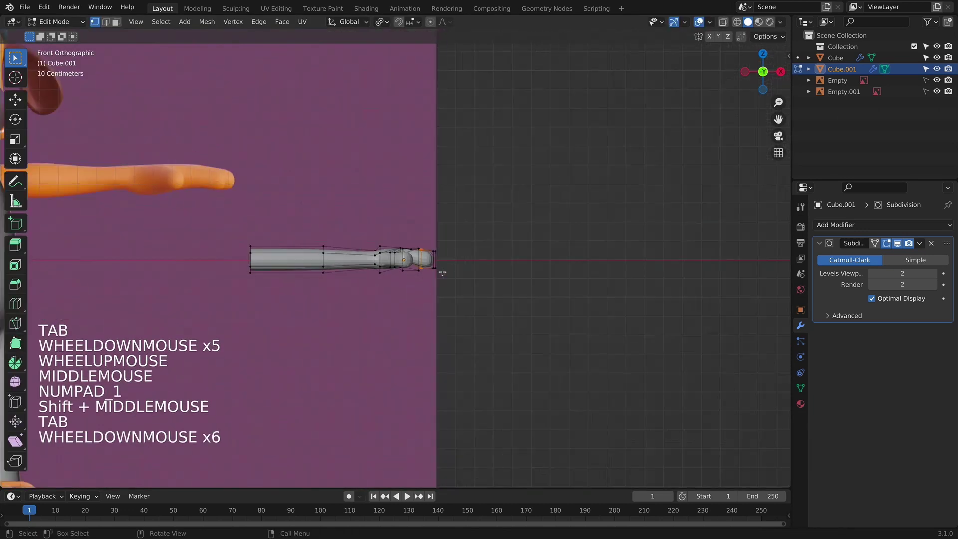
key(Tab)
scroll(125, 130, up, 2)
scroll(125, 130, down, 4)
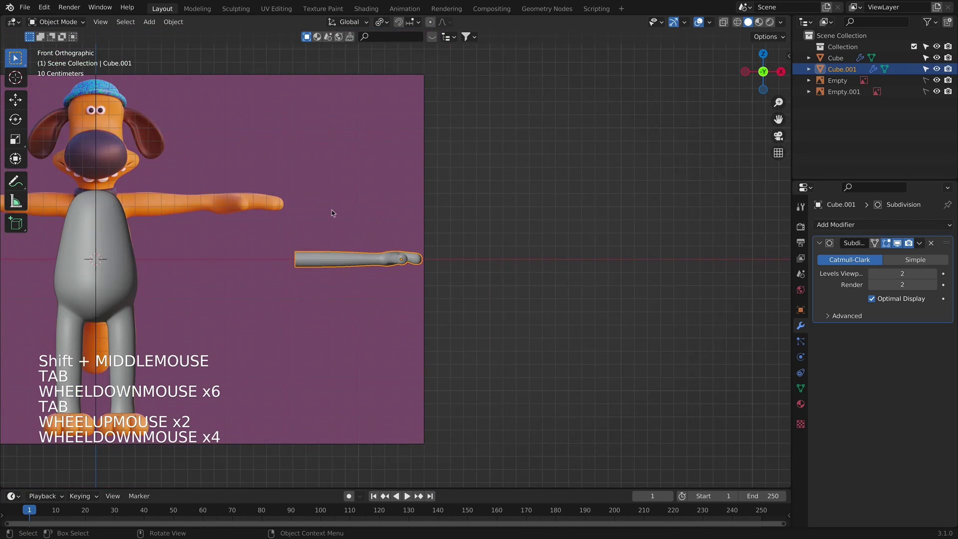
scroll(284, 165, up, 1)
scroll(302, 177, up, 4)
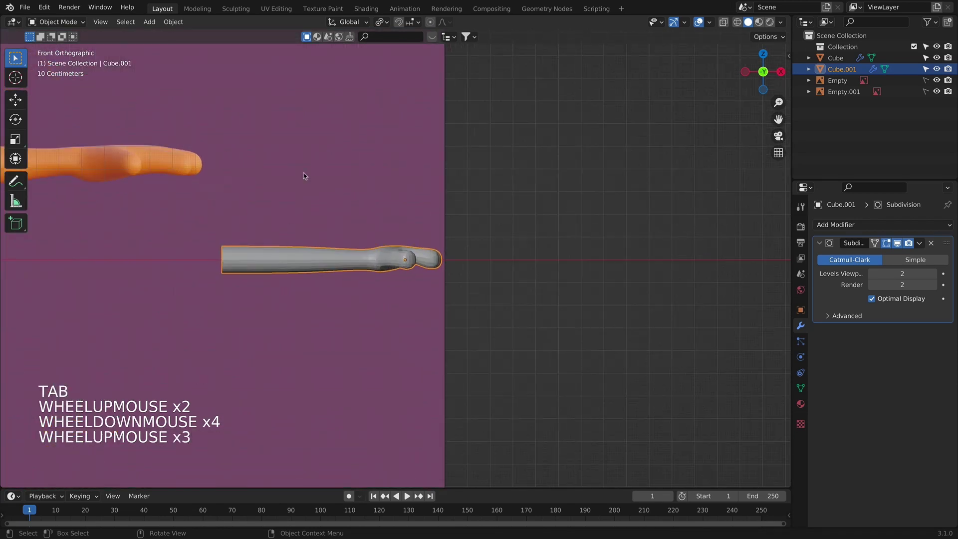
Step: Lengthen the fingers in front view by moving the middle and fingertip vertices outward, using X-ray to select through the mesh
shift+middle_drag(349, 225, 469, 312)
key(Tab)
scroll(470, 313, up, 3)
key(alt+z)
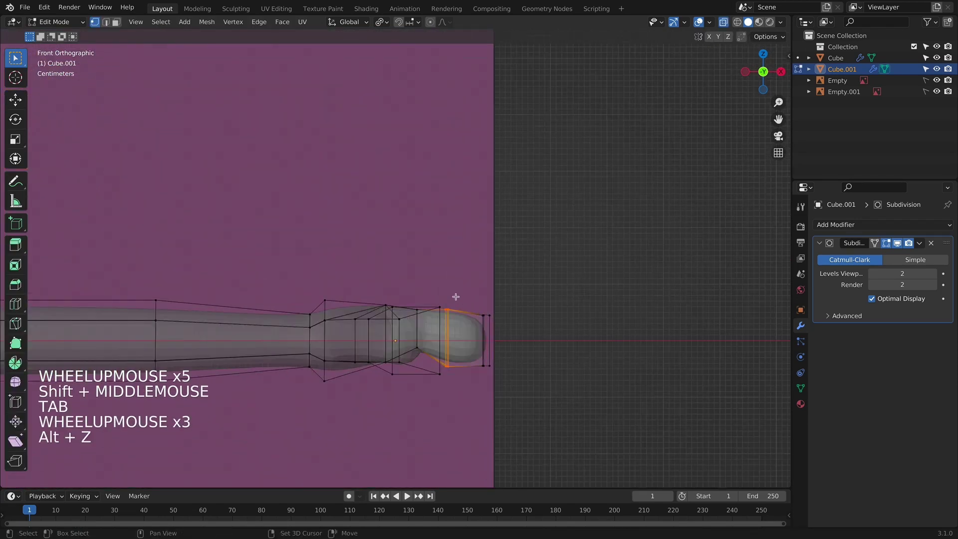
shift+drag(454, 298, 552, 384)
key(g)
click(570, 389)
key(Tab)
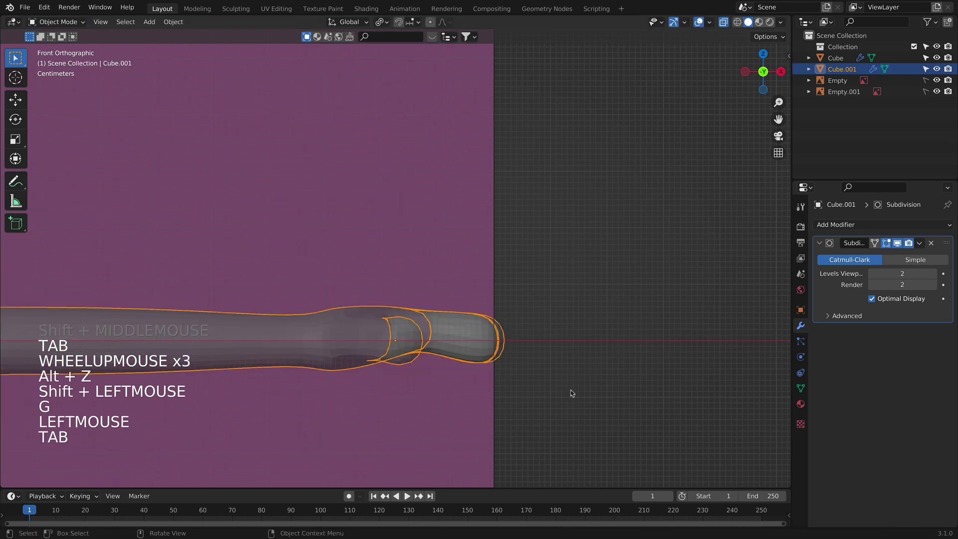
key(alt+z)
Step: Flatten the thumb by scaling its outer loops down along Z in front view
click(560, 374)
scroll(487, 343, down, 2)
middle_drag(487, 342, 509, 422)
click(413, 320)
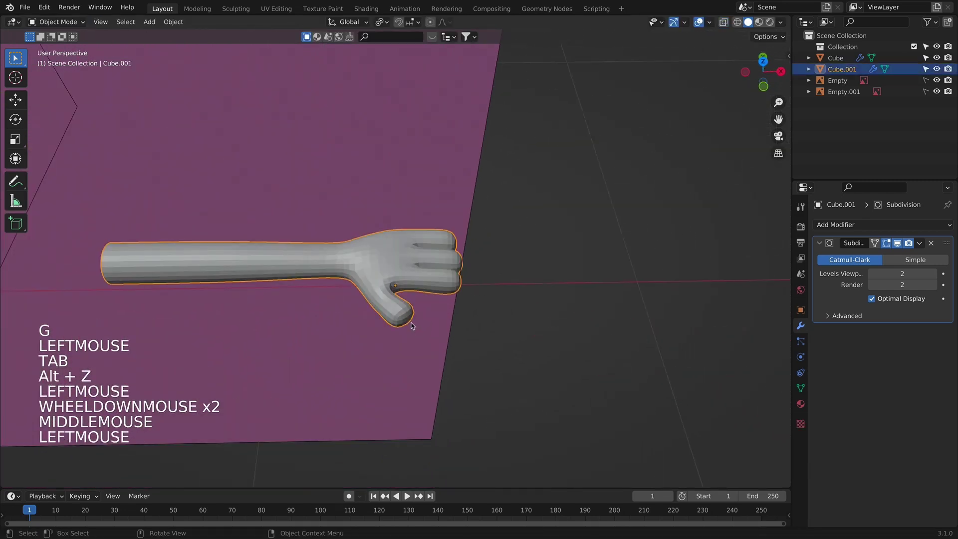
key(KP_1)
key(Tab)
scroll(411, 331, up, 4)
alt+click(390, 369)
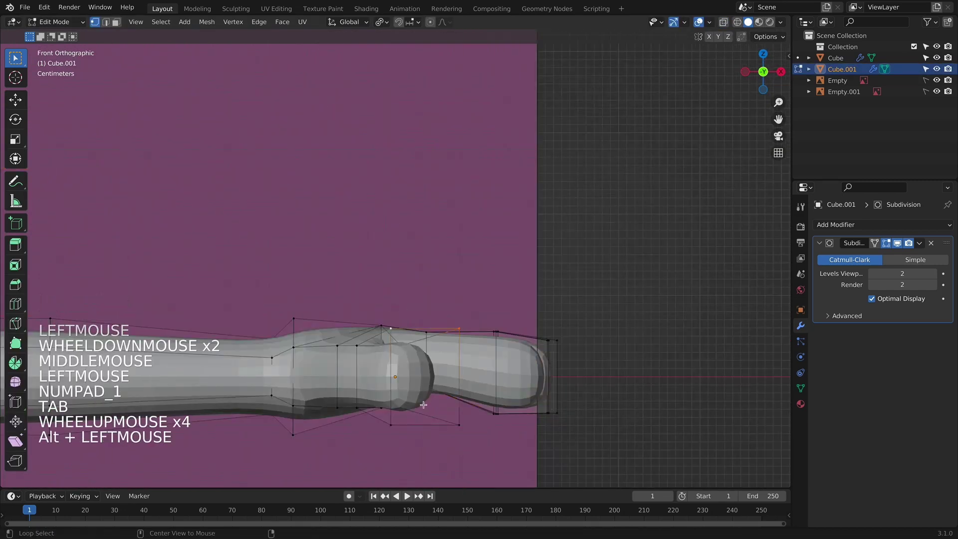
alt+shift+click(459, 369)
key(s)
key(z)
click(469, 388)
key(Tab)
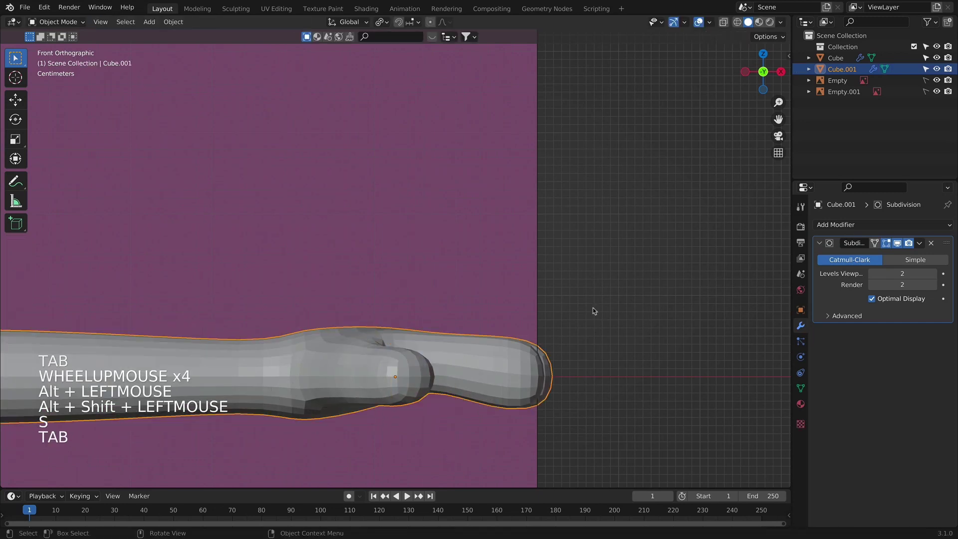
Step: In top view with X-ray on, move the vertices in the notch between thumb and index finger slightly into the palm
scroll(462, 363, down, 5)
middle_drag(462, 363, 487, 451)
scroll(466, 317, up, 4)
key(KP_7)
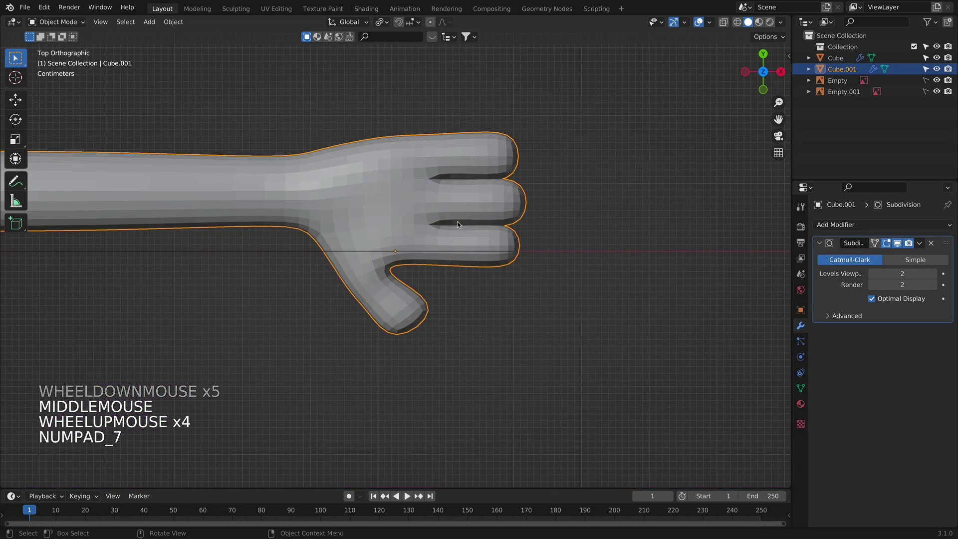
shift+middle_drag(466, 319, 434, 347)
key(Tab)
key(alt+z)
drag(419, 342, 438, 352)
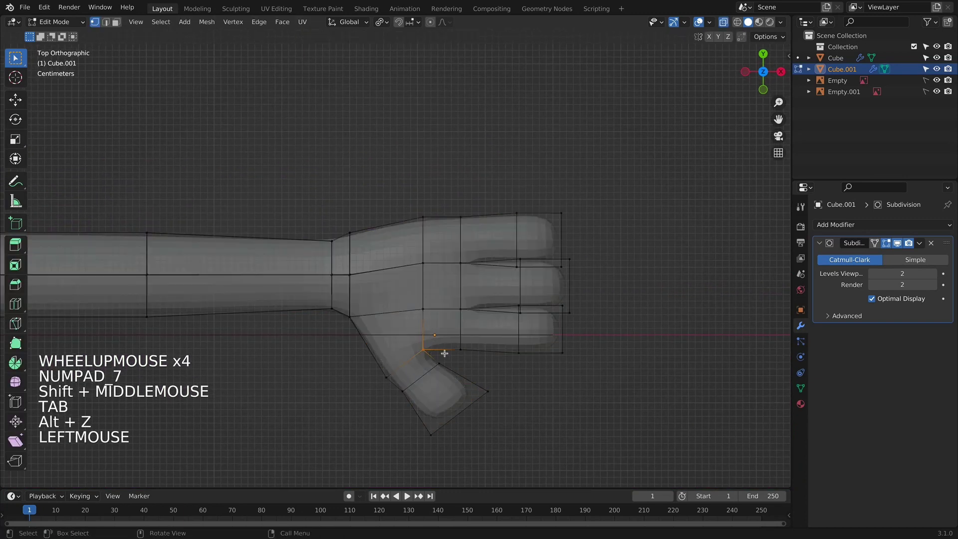
key(g)
click(447, 345)
key(g)
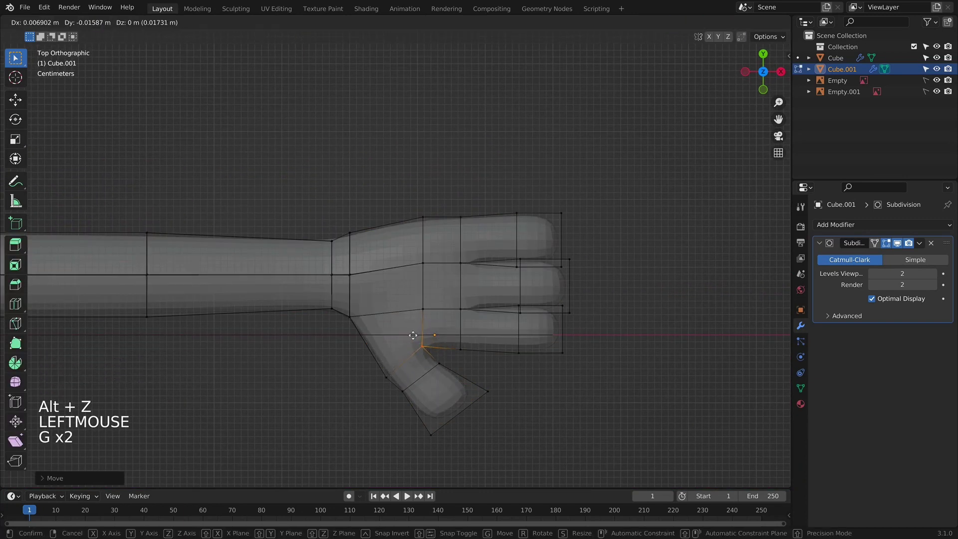
click(408, 333)
Step: Move the vertices at the index finger's base slightly inward and readjust the thumb notch vertices to match
key(g)
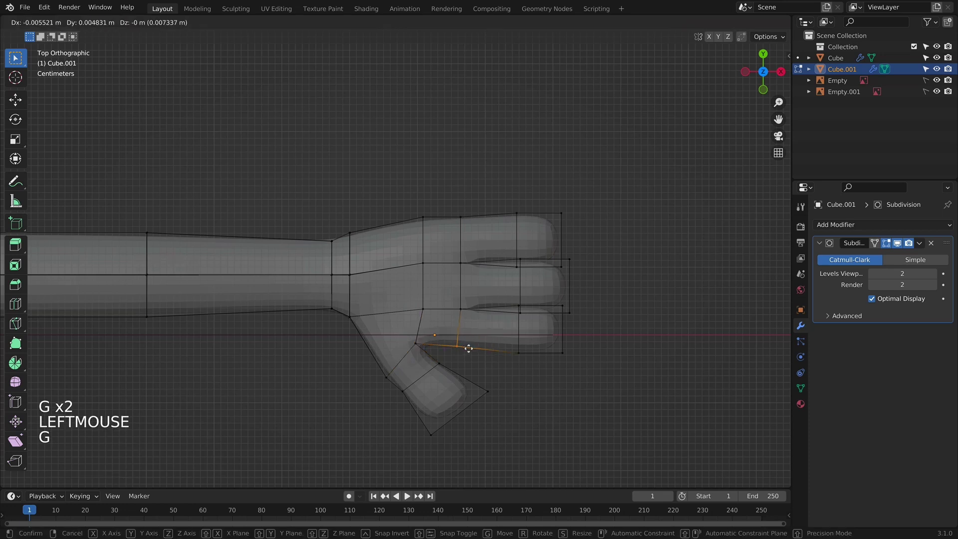
click(443, 348)
key(g)
click(456, 243)
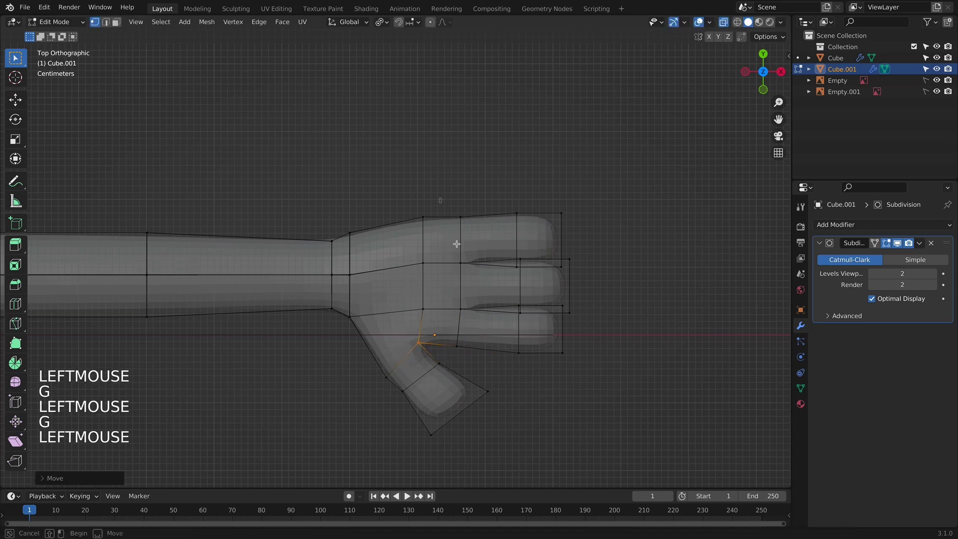
Step: Shorten the three fingers slightly by moving all their fingertip vertices inward along X in top view
drag(495, 361, 496, 362)
drag(477, 182, 635, 339)
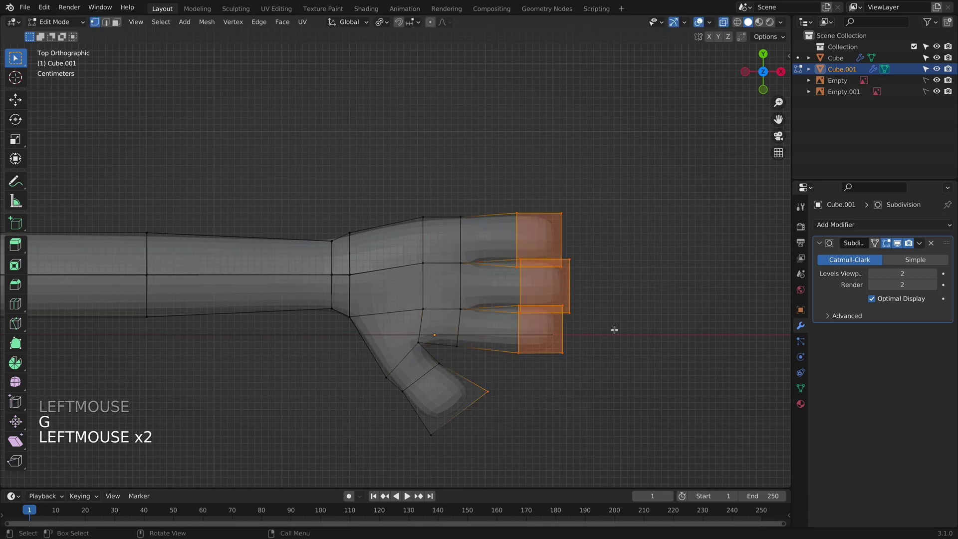
click(539, 225)
drag(514, 181, 703, 406)
key(g)
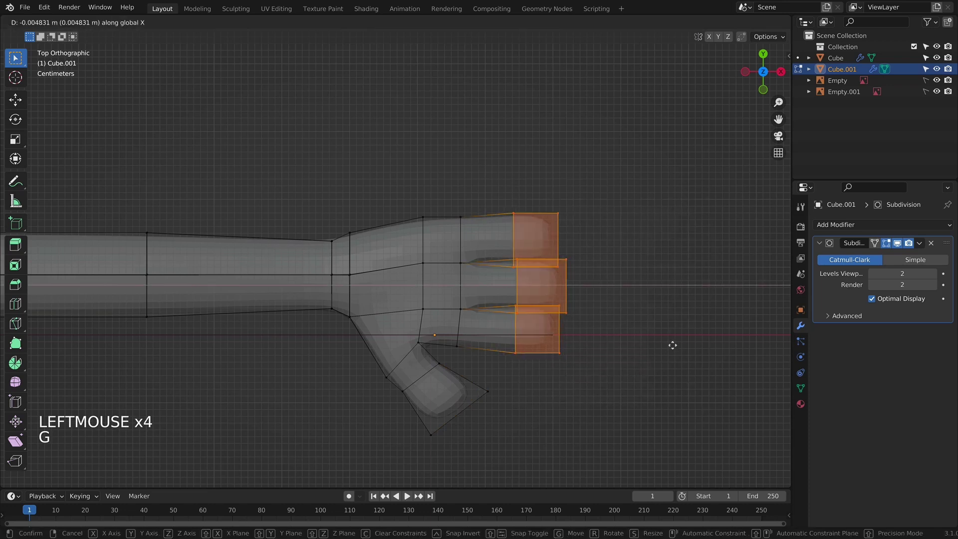
click(669, 345)
Step: Move the vertex column at the finger bases outward along X, and shift the neighbouring palm column outward to match
drag(503, 349, 499, 348)
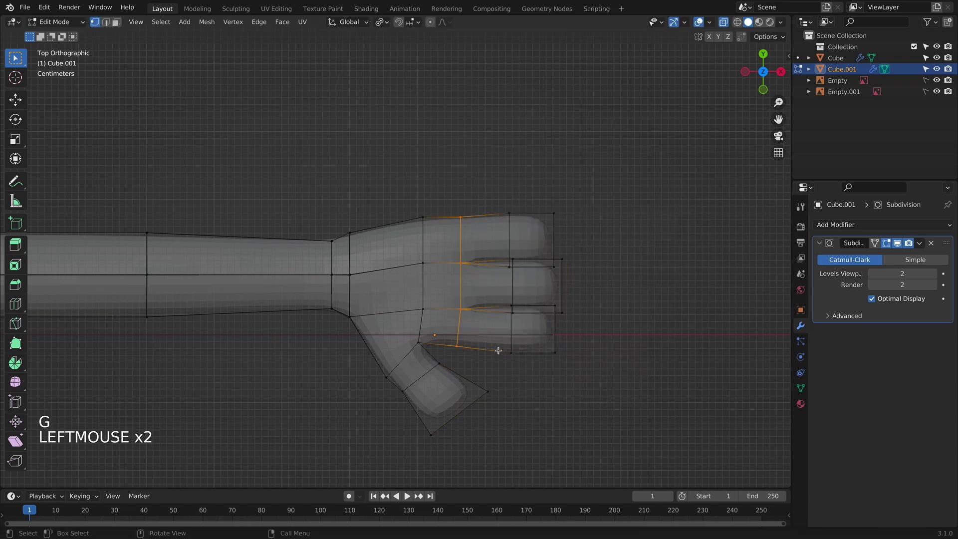
key(g)
key(x)
click(503, 349)
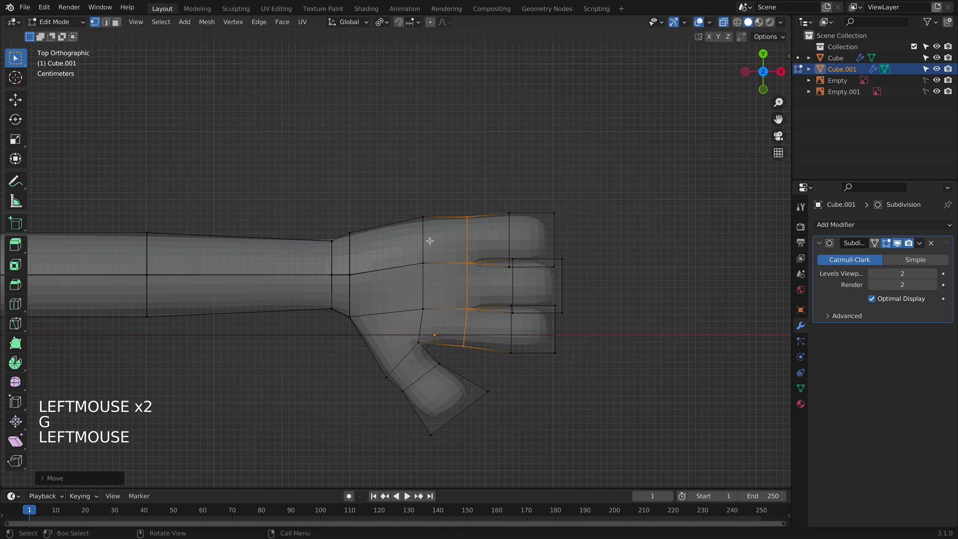
drag(393, 198, 445, 316)
key(g)
key(x)
click(459, 316)
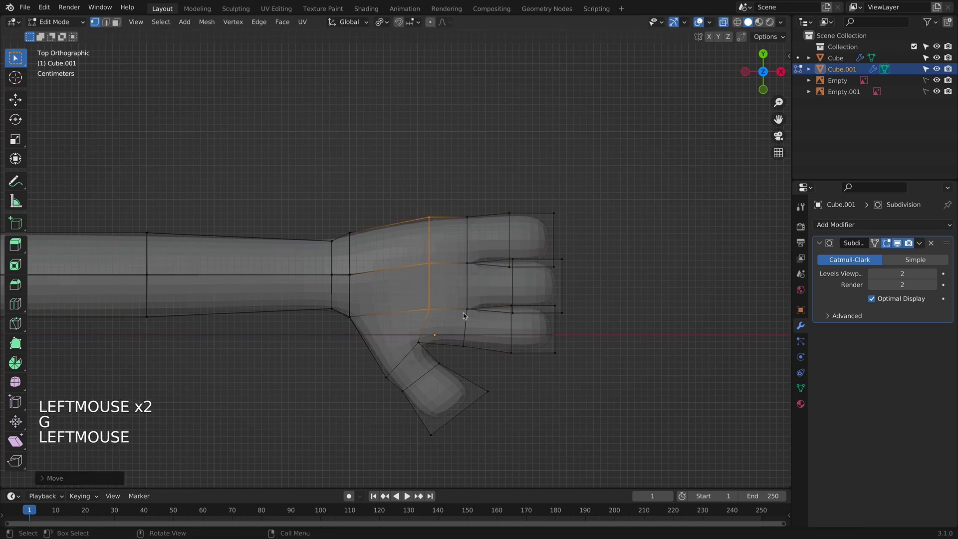
Step: Turn off X-ray and examine the smoothed arm and hand from front, perspective and palm-side views
key(Tab)
click(611, 280)
key(alt+z)
alt+scroll(605, 286, down, 2)
scroll(606, 287, down, 5)
middle_drag(488, 311, 601, 280)
click(341, 283)
right_click(341, 283)
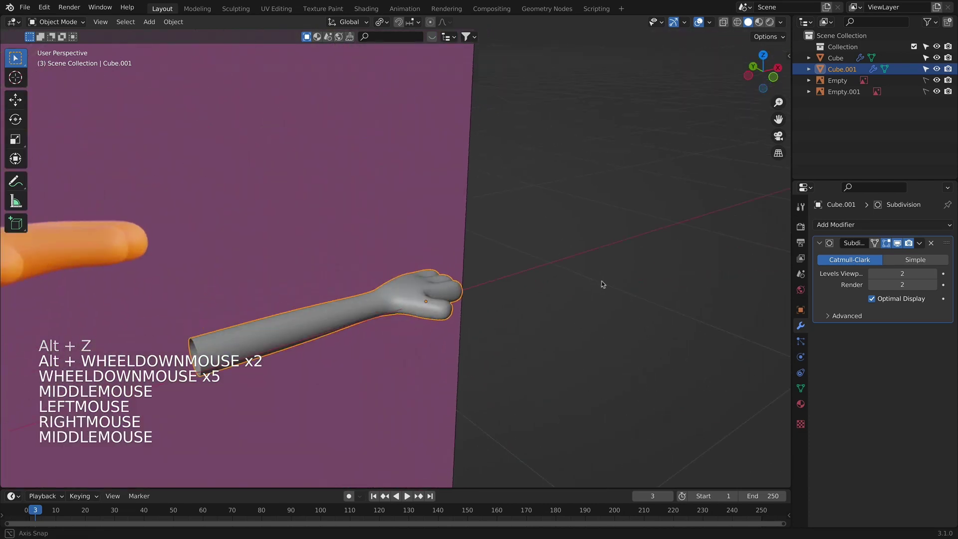
key(KP_1)
scroll(601, 280, up, 3)
shift+middle_drag(439, 324, 379, 235)
key(Tab)
scroll(441, 250, up, 4)
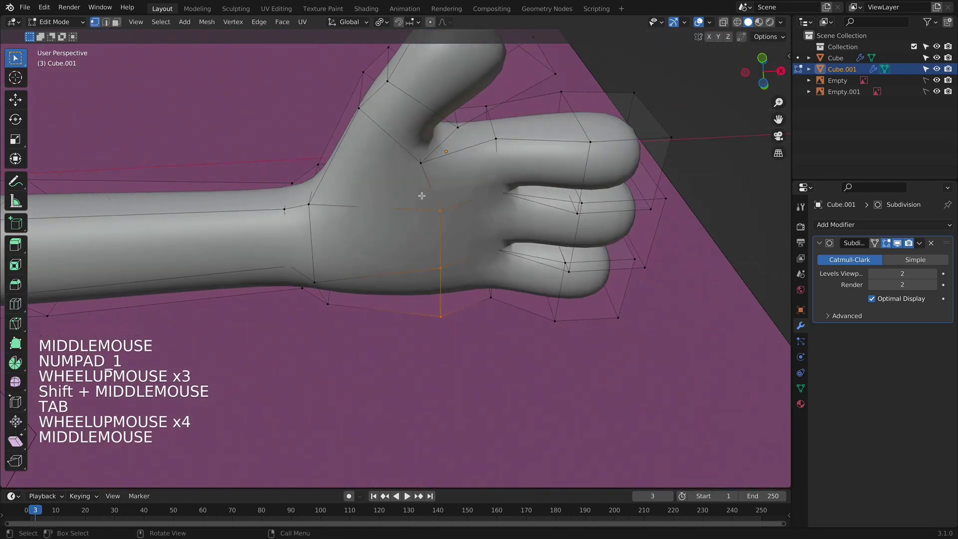
Step: Apply the arm's Subdivision modifier with viewport and render levels at 1, undoing the application made at level 2
key(Tab)
key(super+a)
key(super+z)
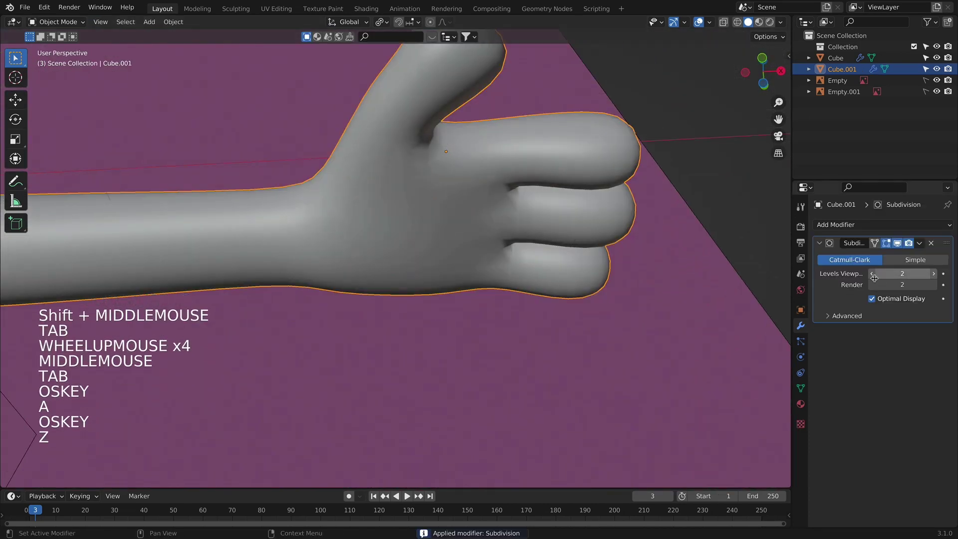
click(872, 274)
click(872, 284)
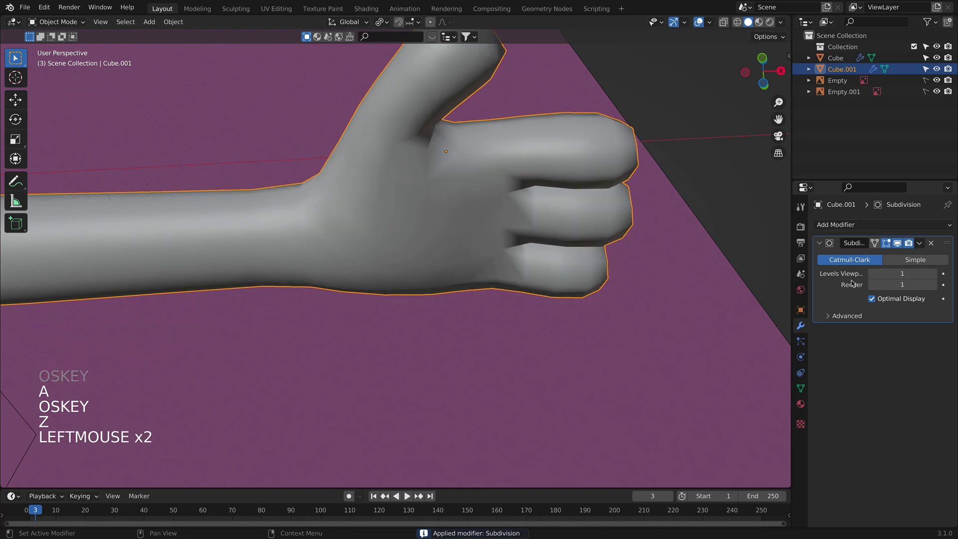
key(super+a)
Step: Add a new Subdivision Surface modifier to the arm at viewport level 2 and check the smoothed hand
shift+middle_drag(383, 177, 423, 228)
key(Tab)
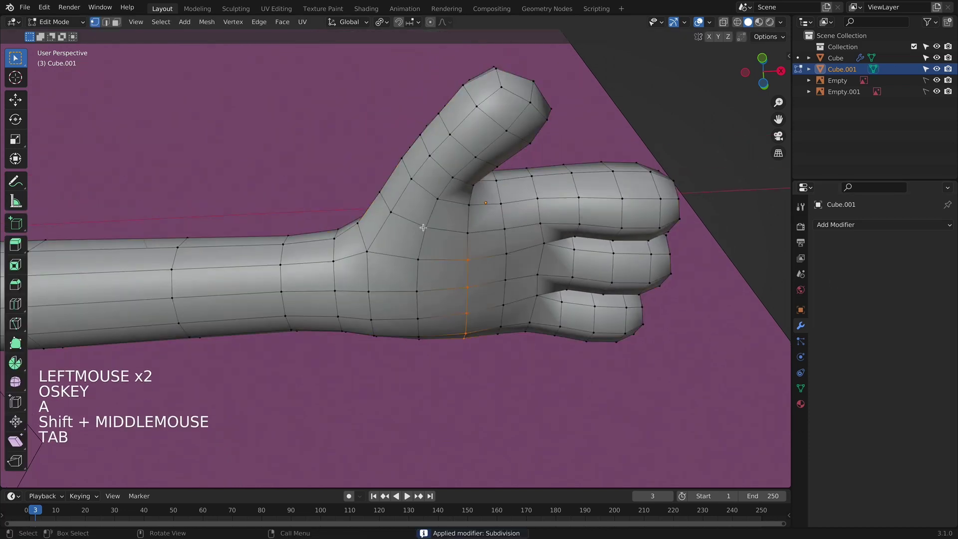
click(840, 224)
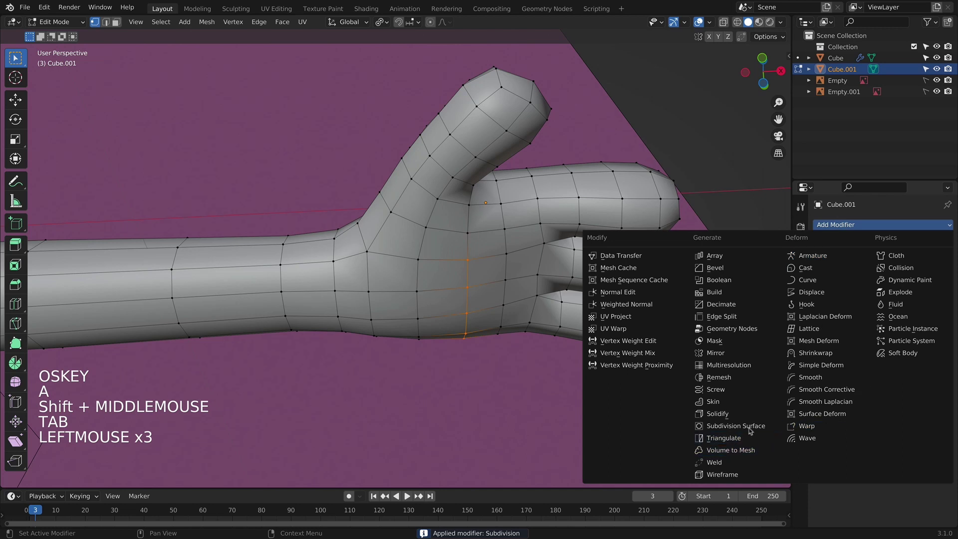
click(736, 426)
scroll(549, 245, down, 5)
scroll(549, 244, up, 1)
middle_drag(549, 245, 596, 376)
click(549, 338)
key(Tab)
key(Tab)
key(KP_1)
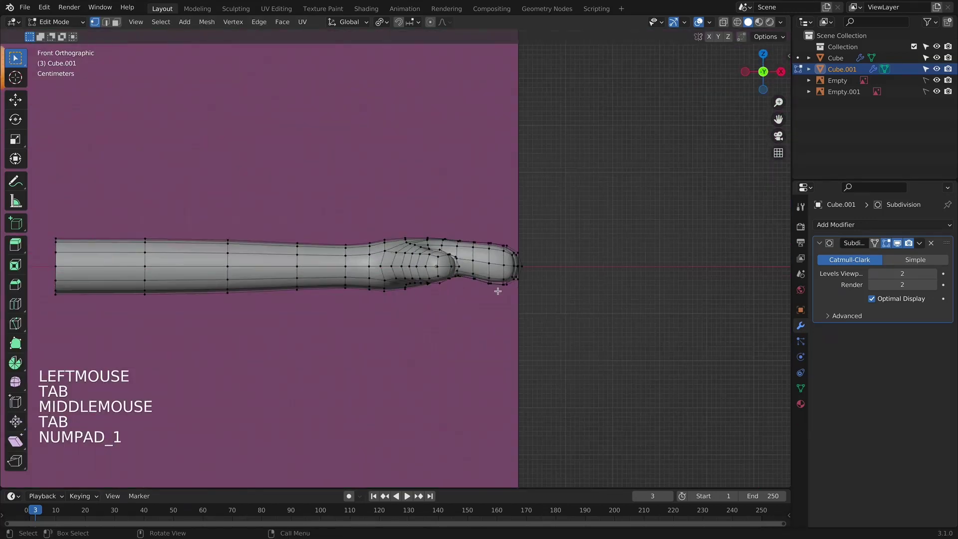
Step: Select the two palm-side vertices at the base of the thumb, turn on proportional editing and switch to front view
scroll(495, 295, up, 5)
middle_drag(495, 294, 420, 242)
drag(402, 184, 451, 226)
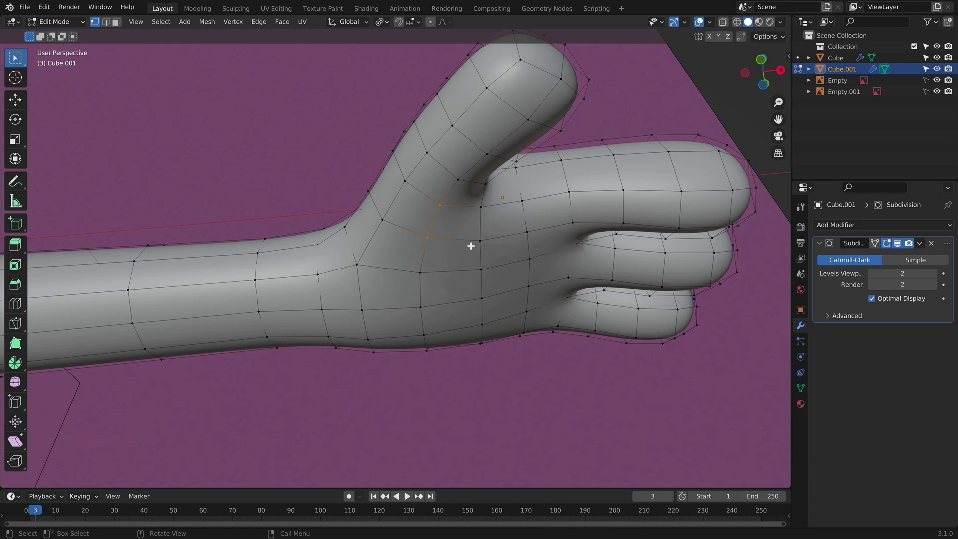
click(430, 22)
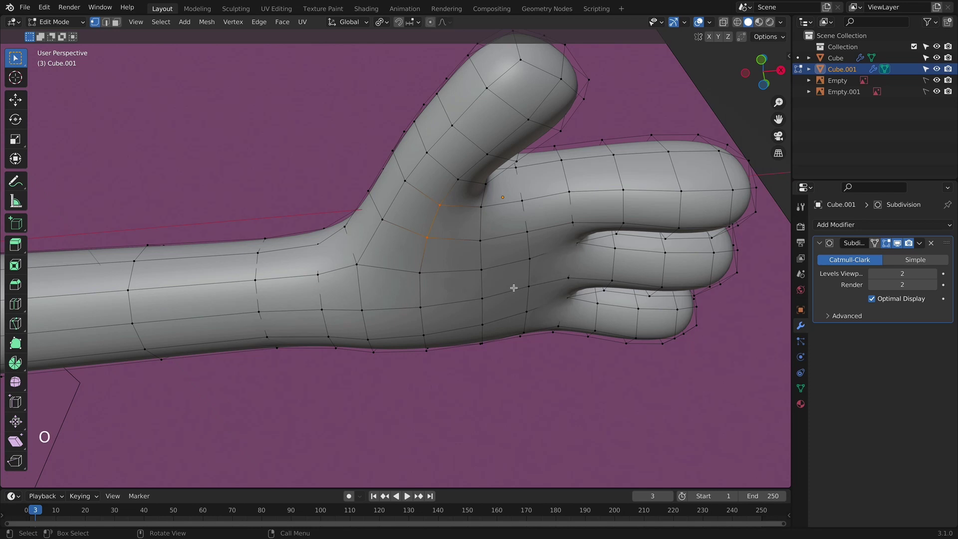
right_click(514, 288)
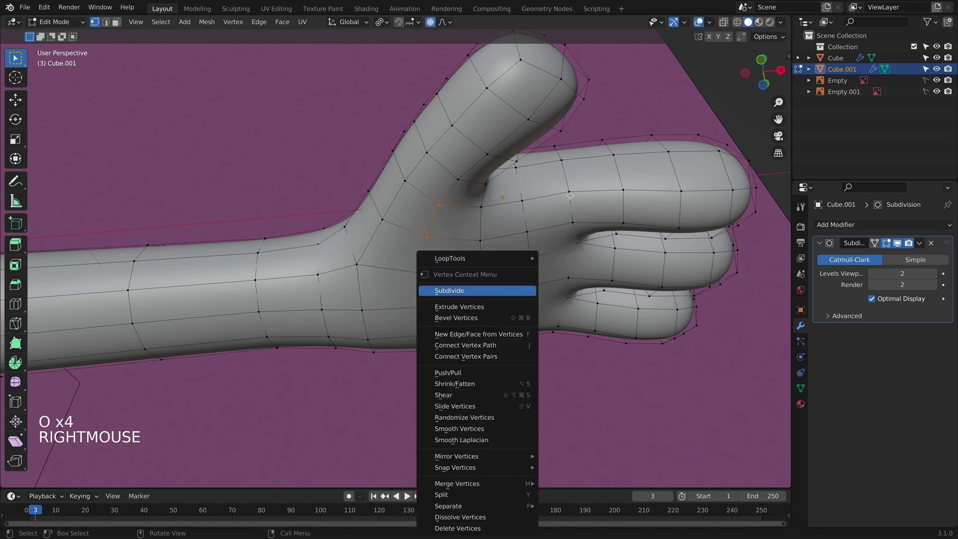
key(KP_1)
key(g)
key(z)
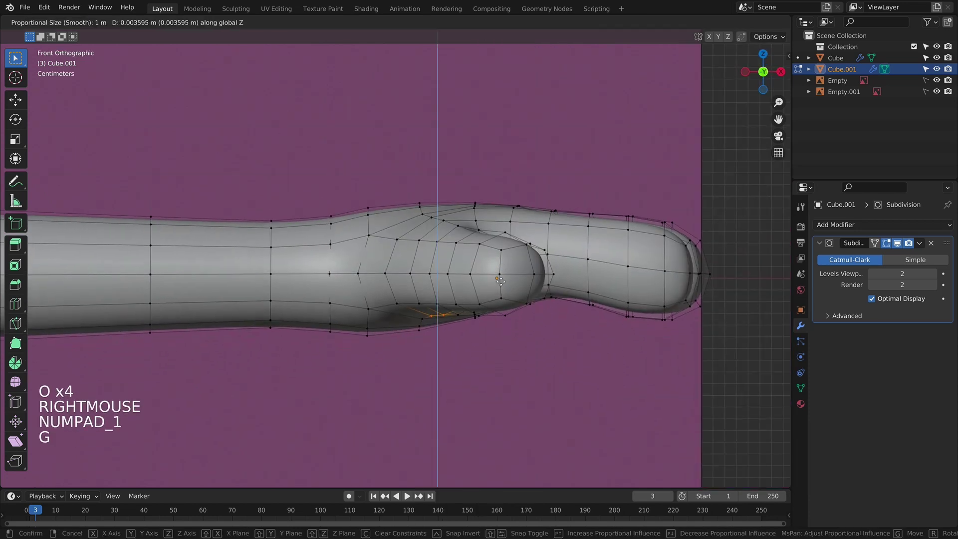
right_click(511, 300)
Step: Move the selected thumb-base vertices slightly down along Z with a smooth proportional size of about 0.076 m
key(g)
key(z)
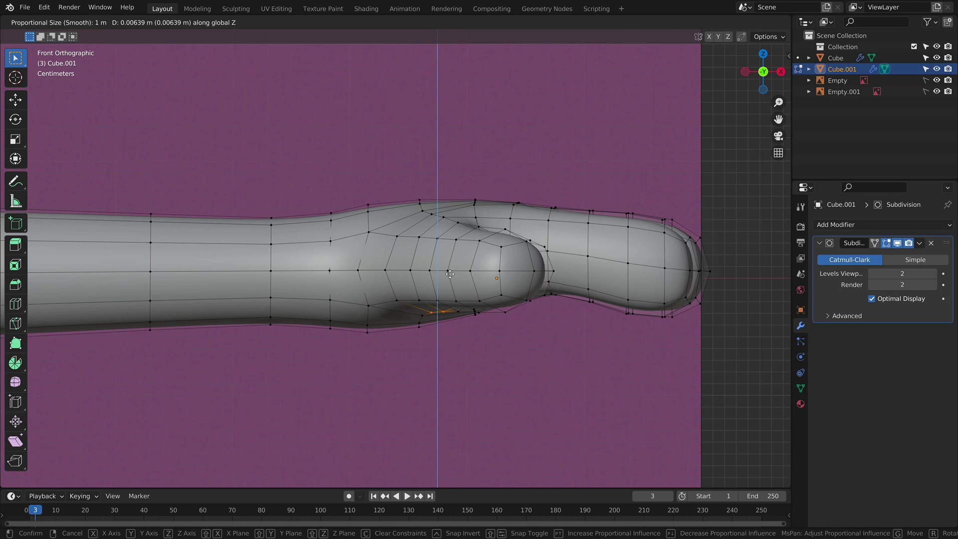
scroll(450, 273, up, 20)
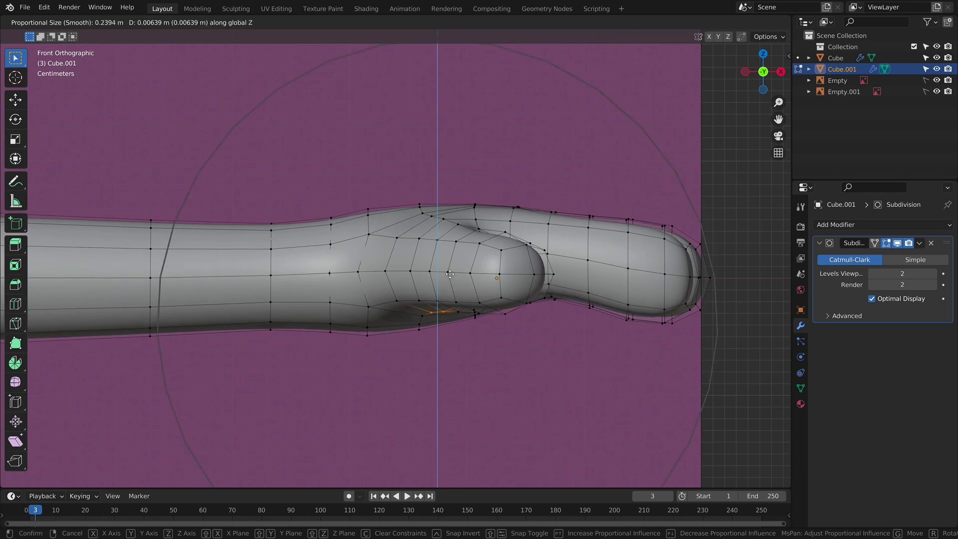
scroll(450, 274, up, 3)
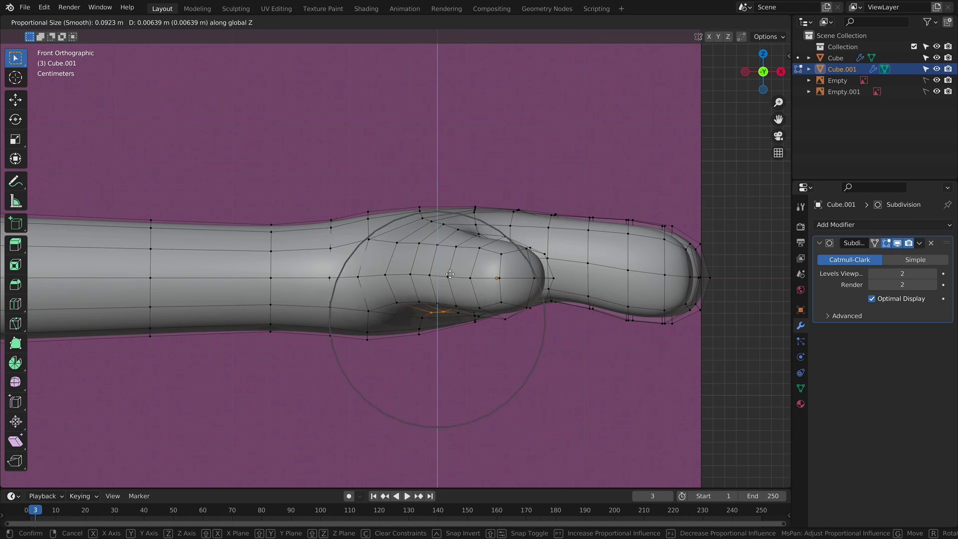
scroll(446, 290, up, 2)
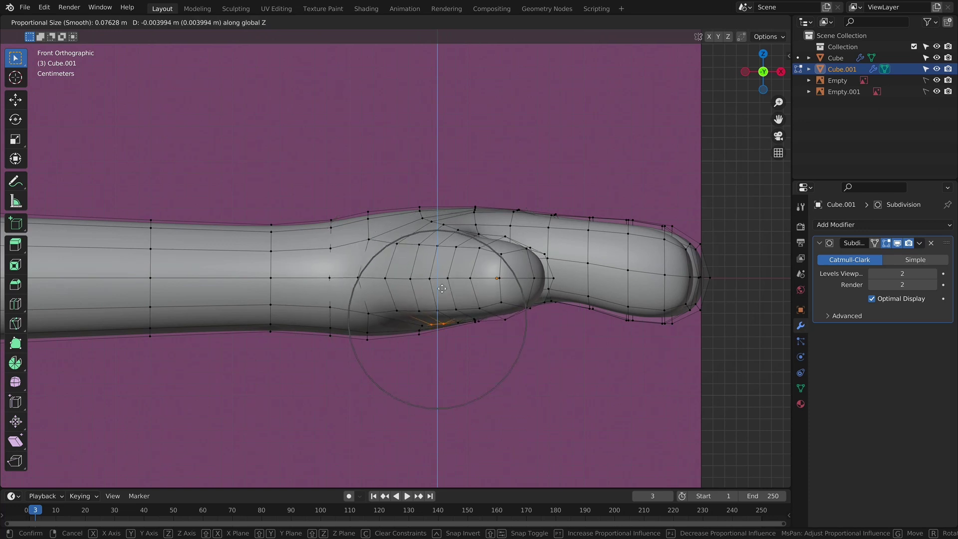
click(443, 294)
Step: Raise the palm-side vertex at the thumb's base about 0.019 m along Z, using a proportional size of about 0.043 m
scroll(488, 305, down, 4)
middle_drag(488, 306, 373, 234)
click(371, 239)
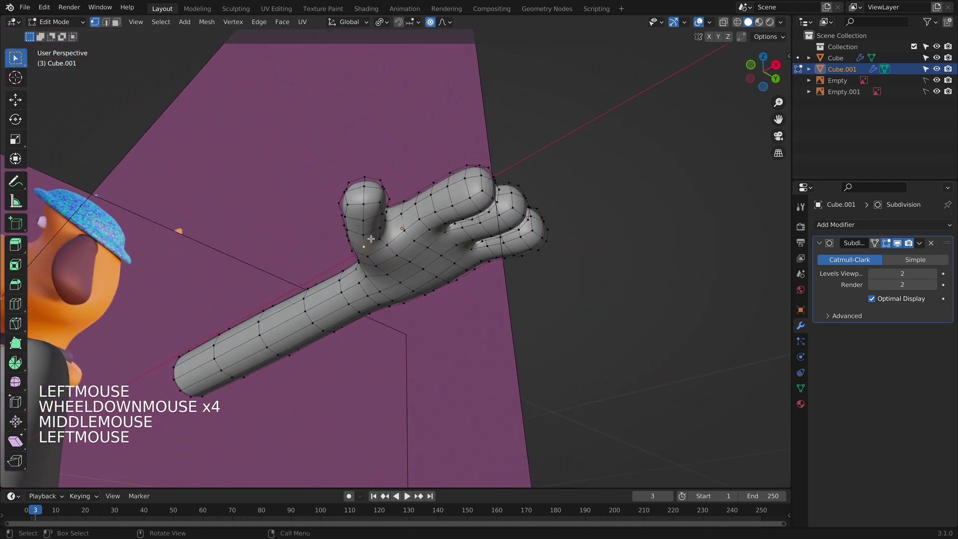
key(o)
key(o)
key(g)
key(z)
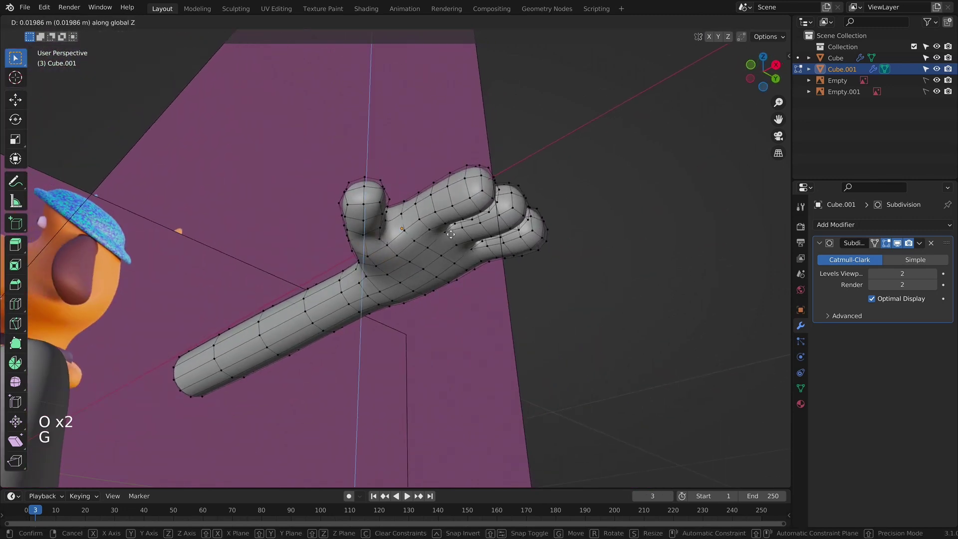
right_click(451, 237)
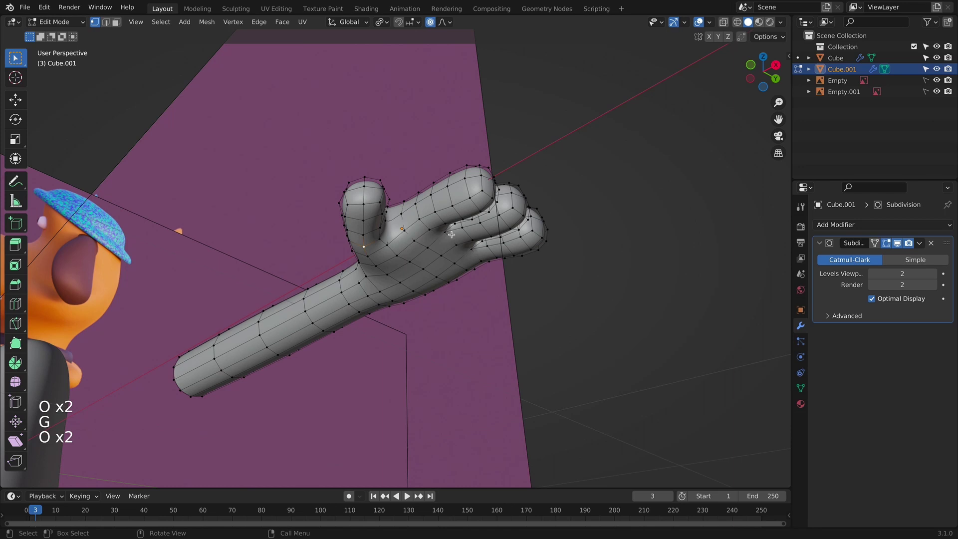
key(g)
key(z)
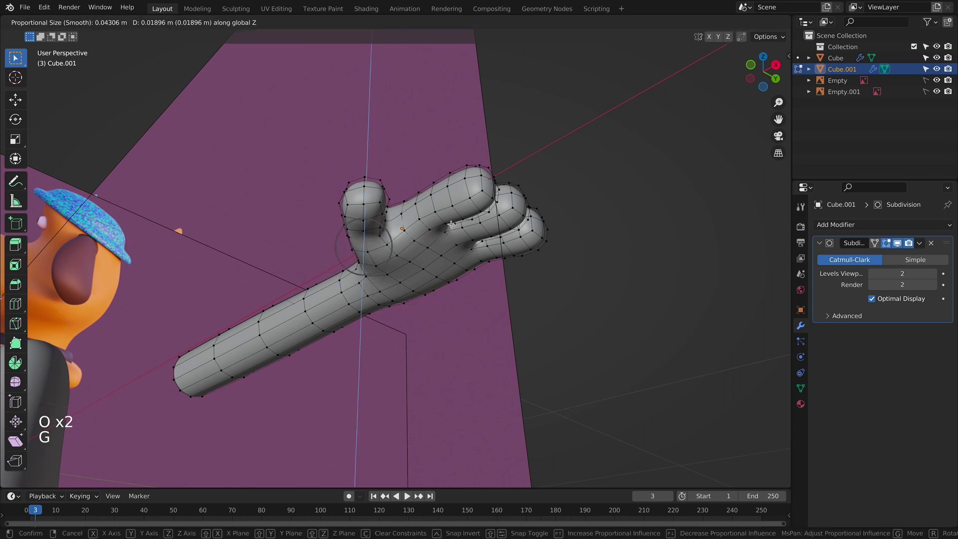
click(451, 224)
Step: Hollow the palm by moving its centre about 0.04 m up along Z with a proportional size of about 0.069 m
key(KP_1)
scroll(474, 264, up, 3)
key(Tab)
scroll(517, 316, down, 4)
middle_drag(517, 316, 419, 263)
key(Tab)
click(414, 248)
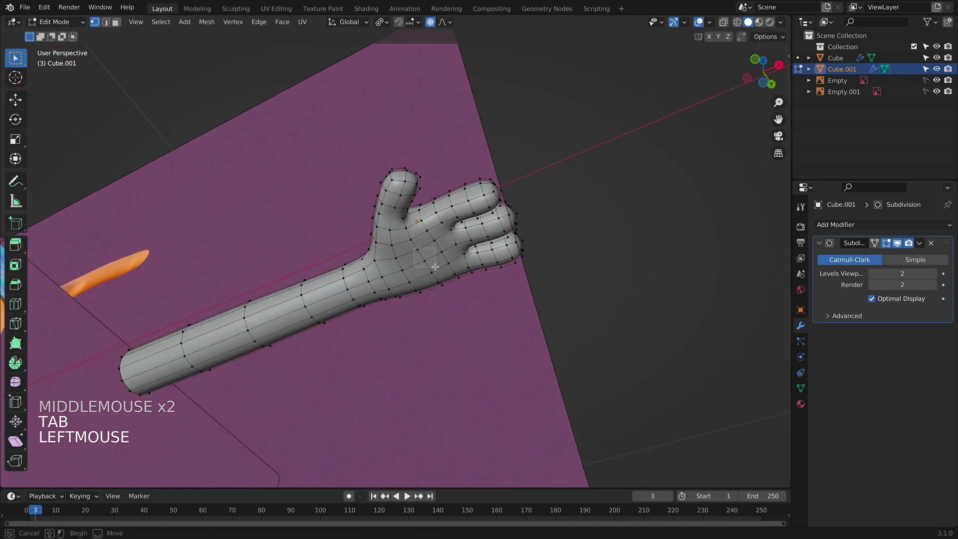
key(g)
key(z)
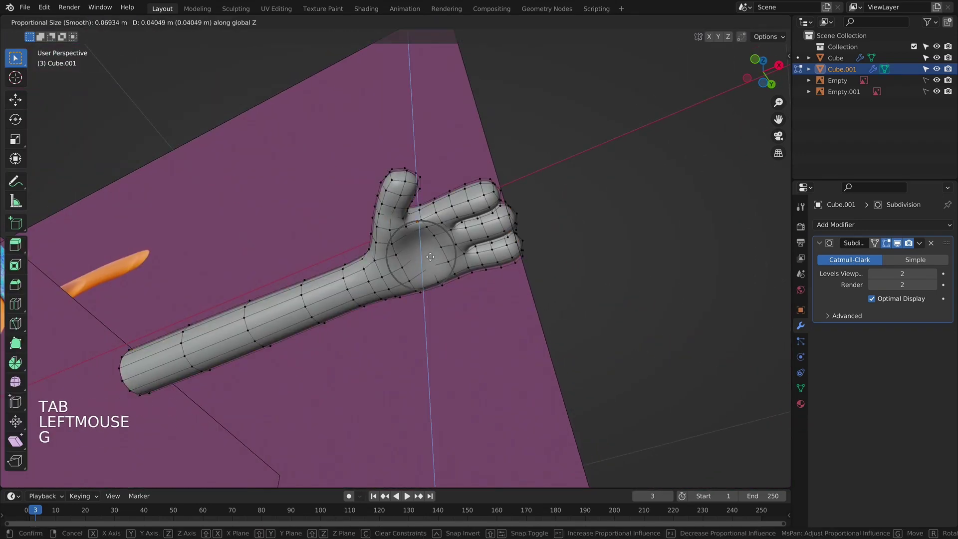
click(430, 256)
Step: Move the palm vertex below the thumb's base down about 0.009 m along Z and check the hand in front view
scroll(430, 256, down, 3)
middle_drag(430, 256, 475, 277)
key(Tab)
scroll(422, 305, up, 5)
key(KP_1)
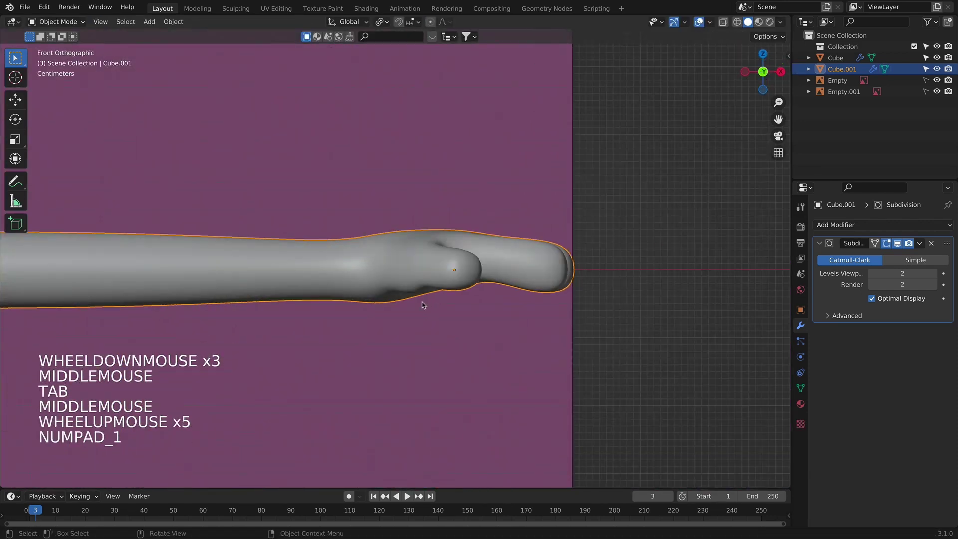
key(Tab)
middle_drag(422, 306, 411, 285)
click(410, 282)
key(g)
key(z)
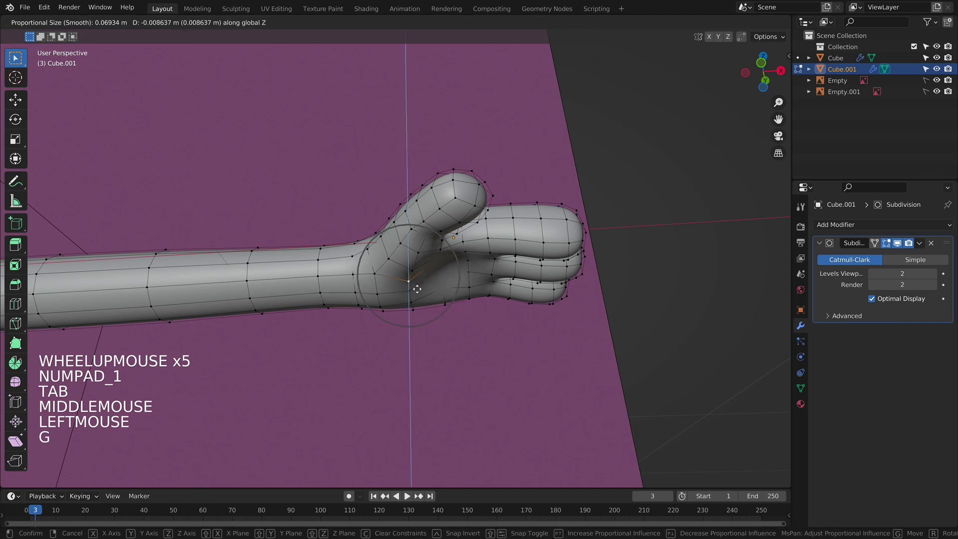
click(417, 289)
key(Tab)
key(KP_1)
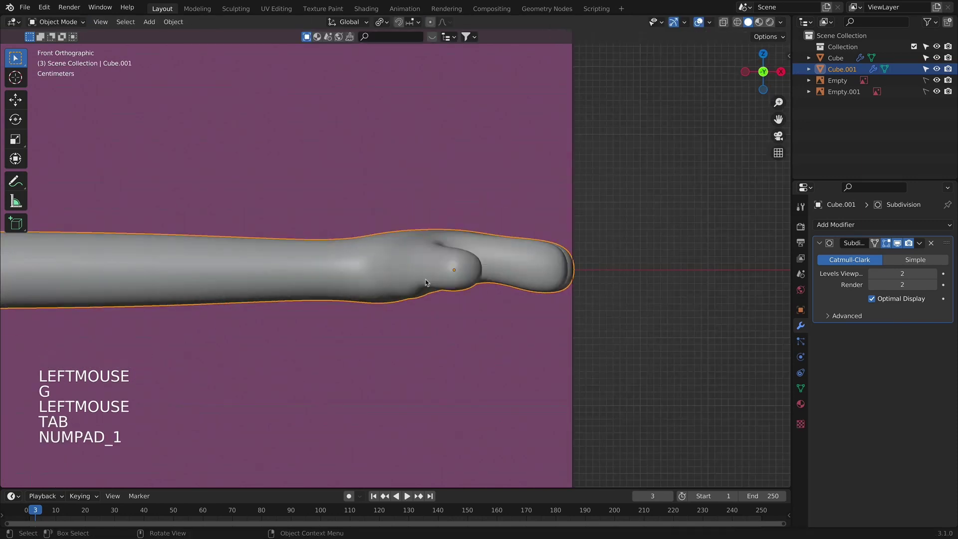
Step: Add an edge loop around the wrist and scale it down to about 0.81 with proportional editing
key(Tab)
shift+middle_drag(348, 286, 401, 252)
key(alt+z)
key(alt+z)
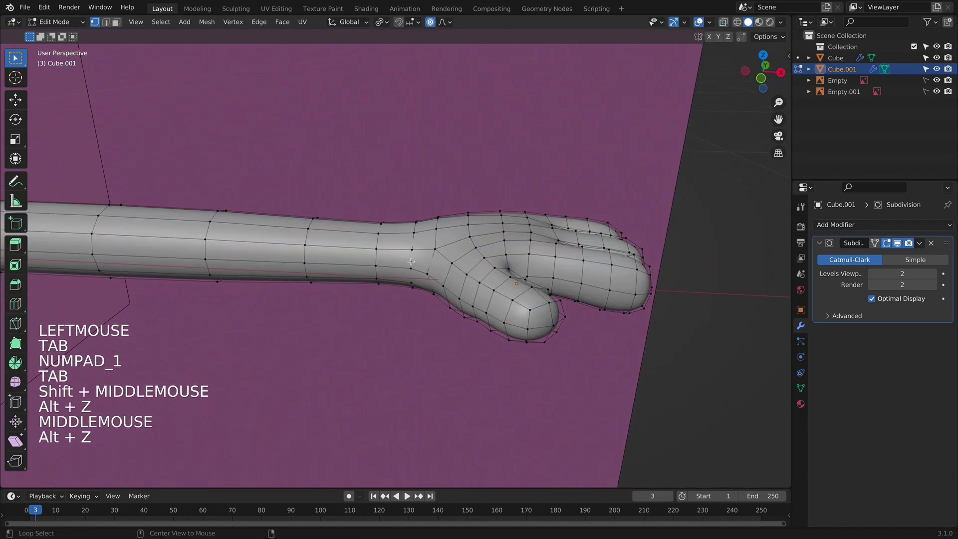
key(super+r)
click(402, 251)
key(s)
key(s)
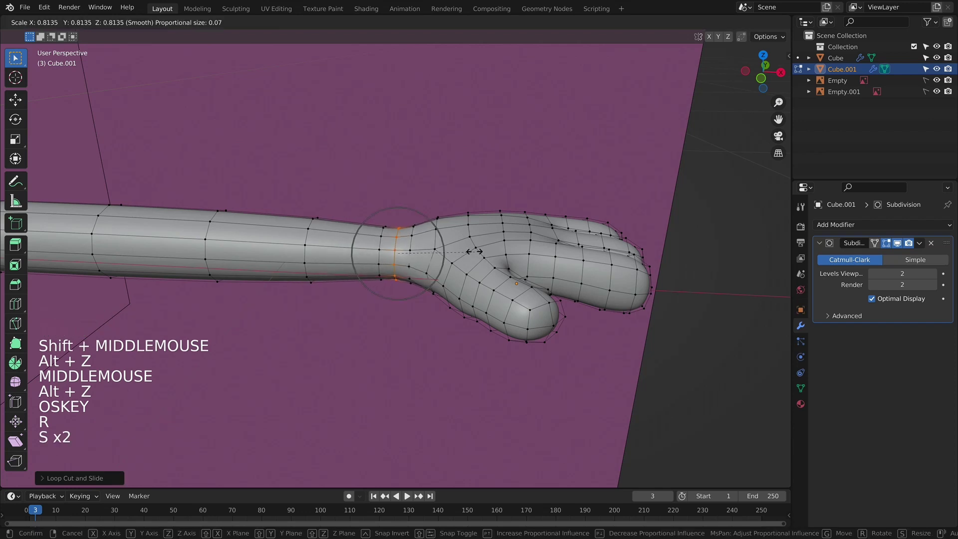
click(474, 251)
Step: In front view with X-ray on, raise the wrist's upper vertices about 0.012 m along Z with proportional editing
key(KP_1)
key(Tab)
scroll(466, 289, down, 5)
shift+middle_drag(466, 289, 494, 297)
scroll(492, 294, down, 4)
scroll(494, 297, up, 3)
key(Tab)
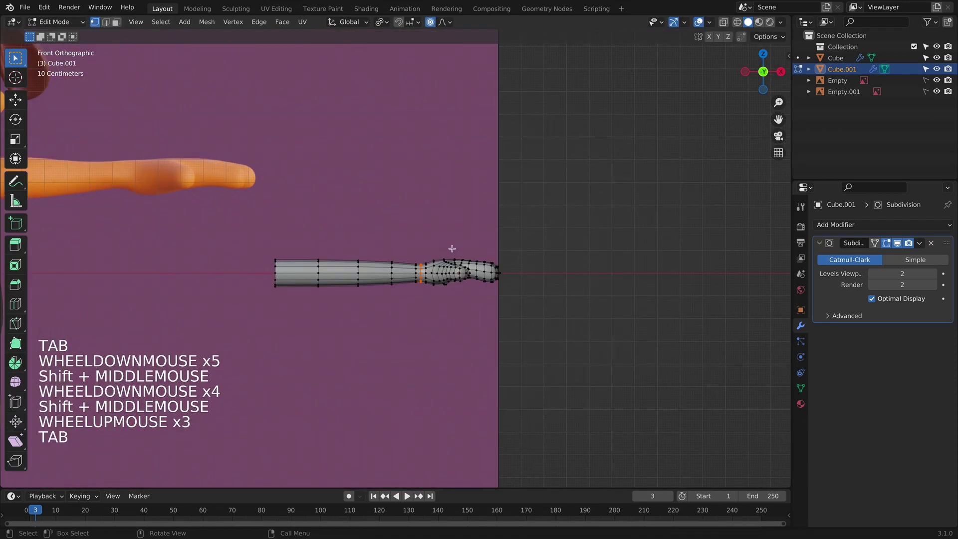
scroll(452, 248, up, 5)
drag(429, 257, 478, 286)
key(alt+z)
key(g)
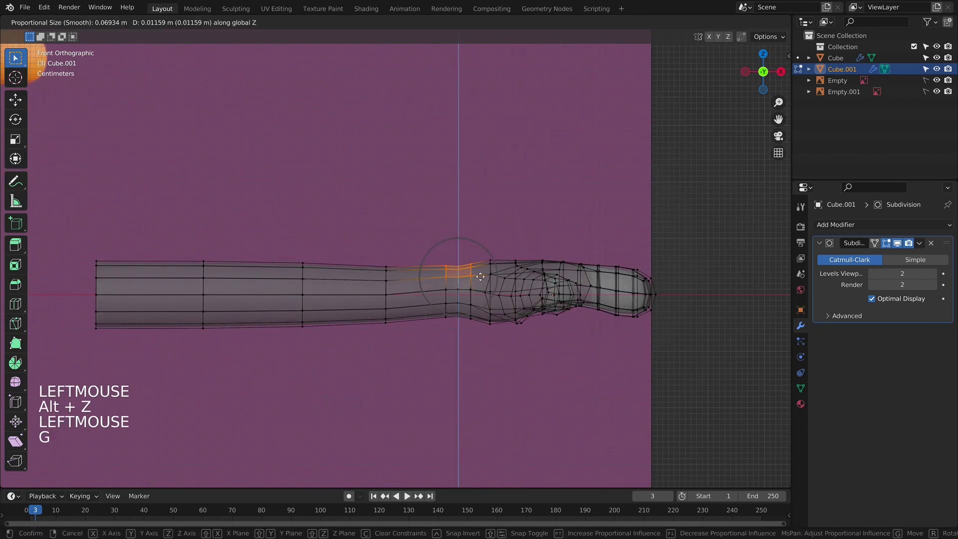
click(447, 274)
Step: Raise the top vertices of the middle wrist loop about 0.004 m along Z, then return to Object Mode with X-ray off
key(g)
key(z)
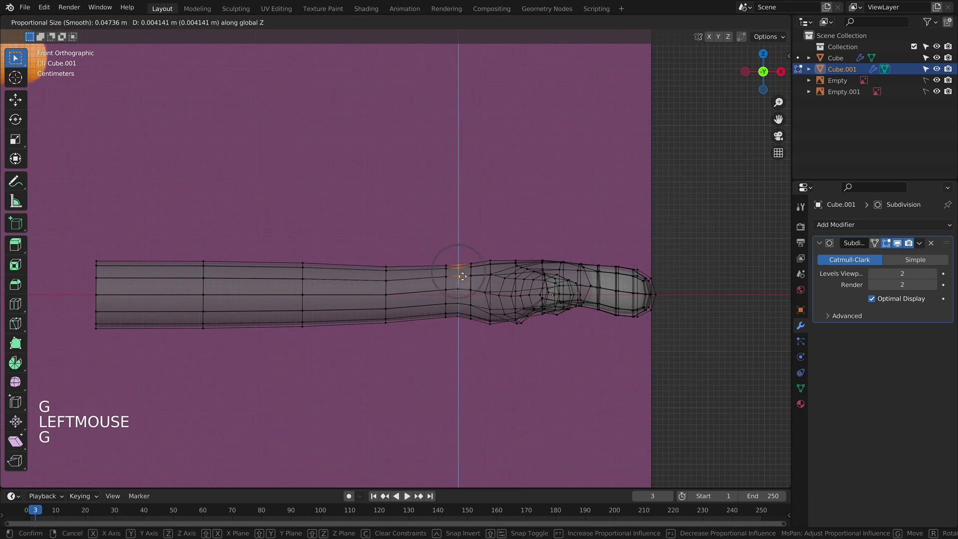
click(461, 275)
key(Tab)
key(alt+z)
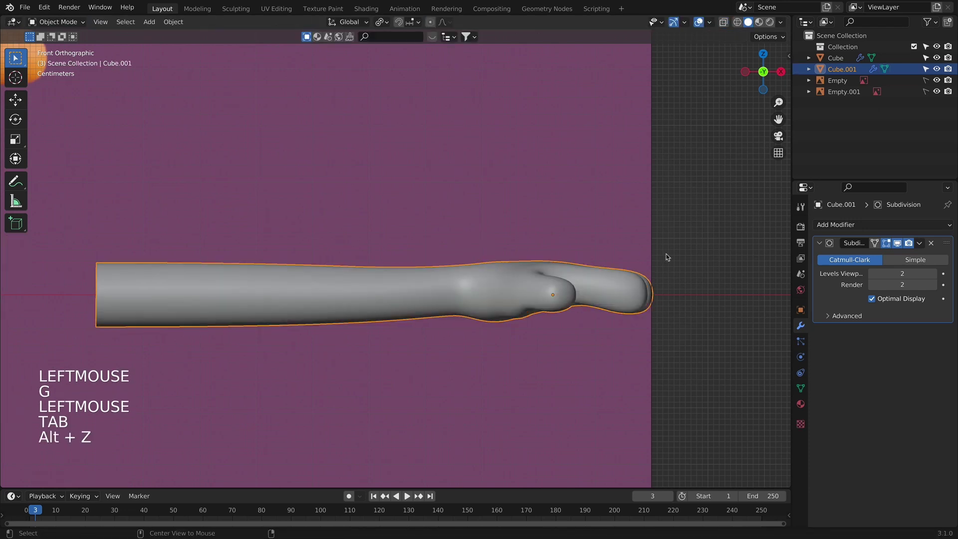
Step: In top view with X-ray on, reposition the vertices at the thumb's inner base, then return to Object Mode with X-ray off
scroll(571, 276, down, 5)
shift+middle_drag(571, 276, 506, 391)
scroll(590, 338, up, 1)
scroll(506, 391, up, 2)
key(KP_7)
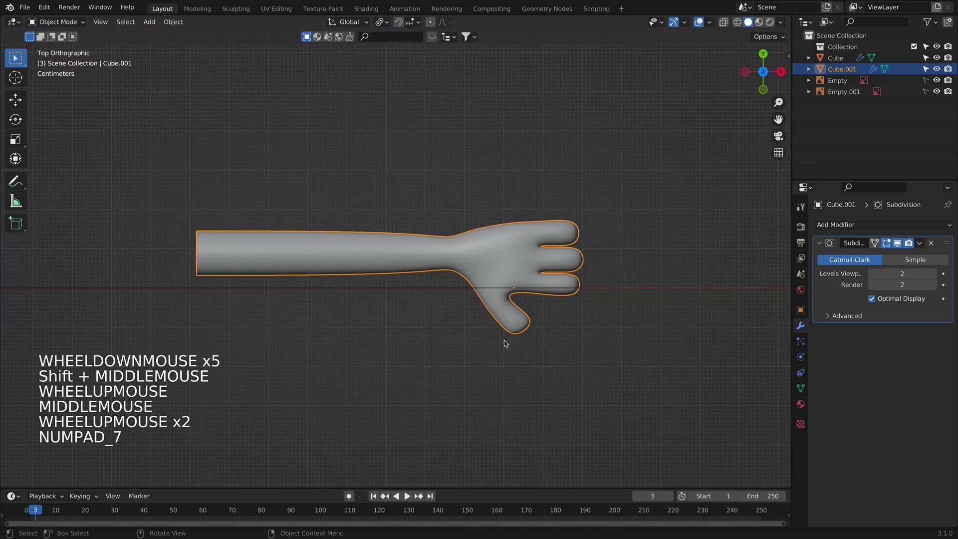
scroll(631, 317, up, 4)
key(Tab)
shift+scroll(631, 317, up, 1)
shift+middle_drag(631, 316, 494, 303)
scroll(494, 303, down, 1)
key(alt+z)
click(493, 303)
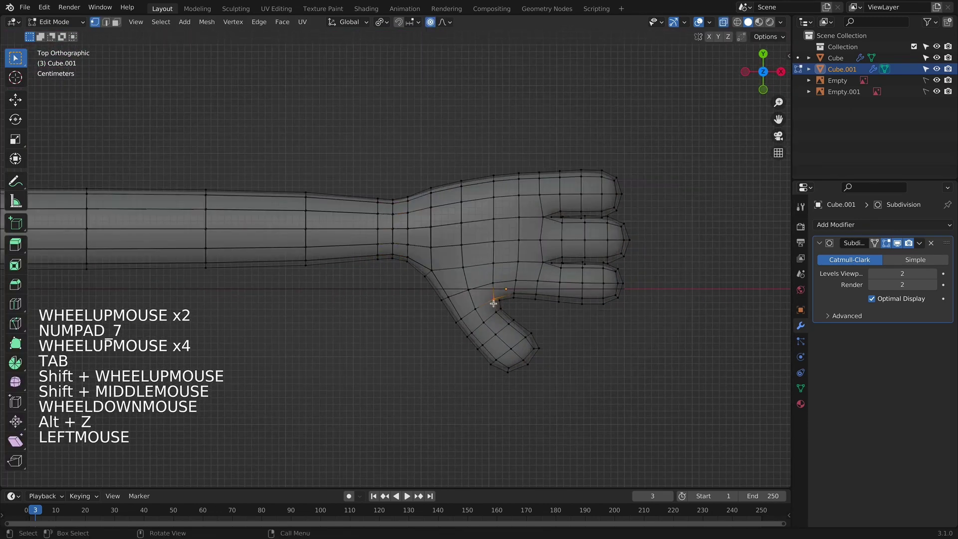
key(g)
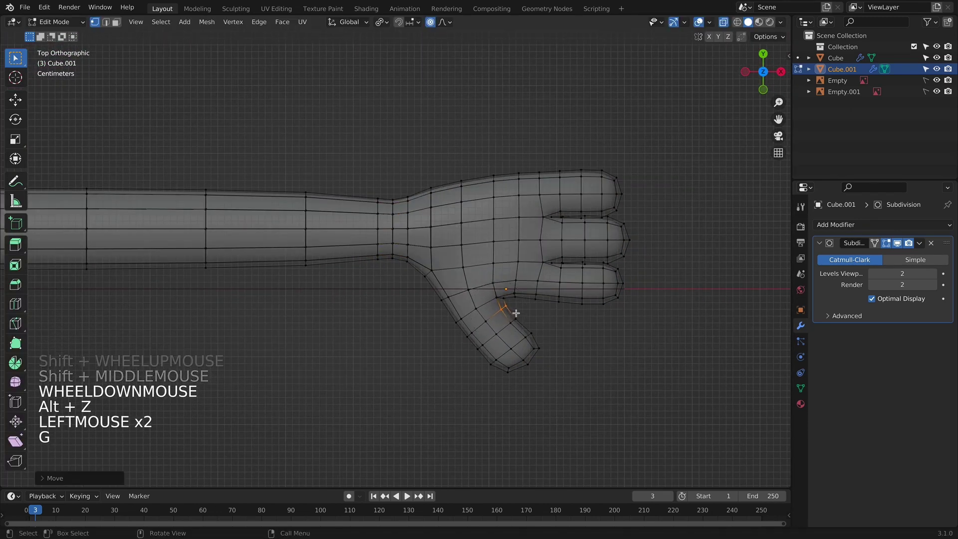
key(Tab)
scroll(642, 355, down, 2)
key(alt+z)
Step: In front view, move the arm onto the reference arm beside the body and scale it up to a matching size
shift+middle_drag(454, 332, 482, 337)
key(KP_1)
scroll(380, 312, down, 4)
shift+middle_drag(381, 313, 527, 316)
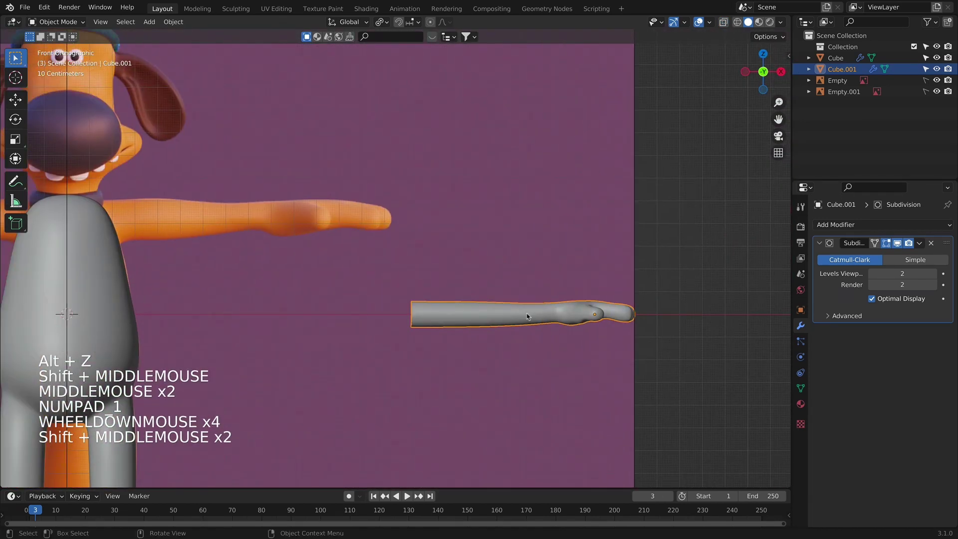
key(g)
click(432, 219)
key(s)
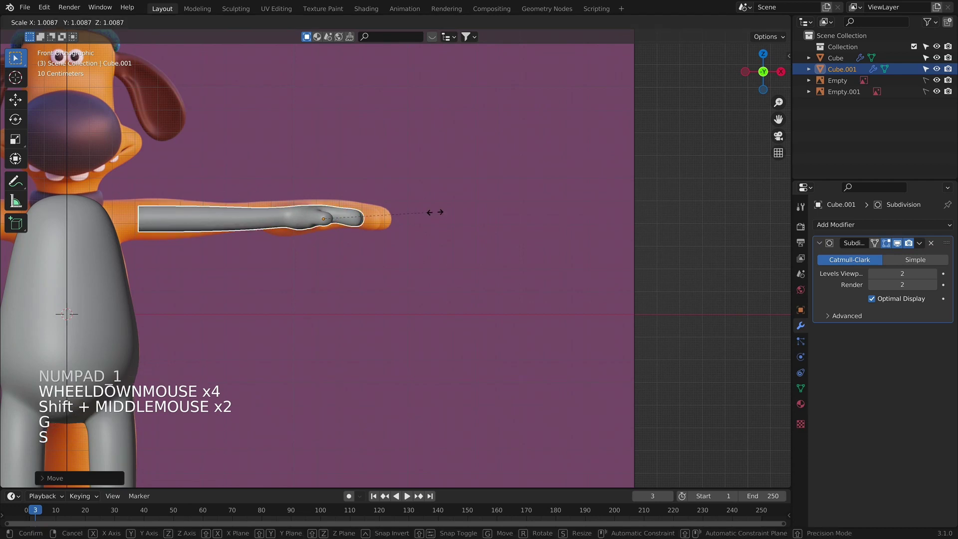
click(481, 210)
Step: Fine-tune the arm's position and enlarge it slightly so the fingertips reach the reference hand's tip in front view
shift+middle_drag(482, 210, 515, 240)
scroll(579, 242, up, 2)
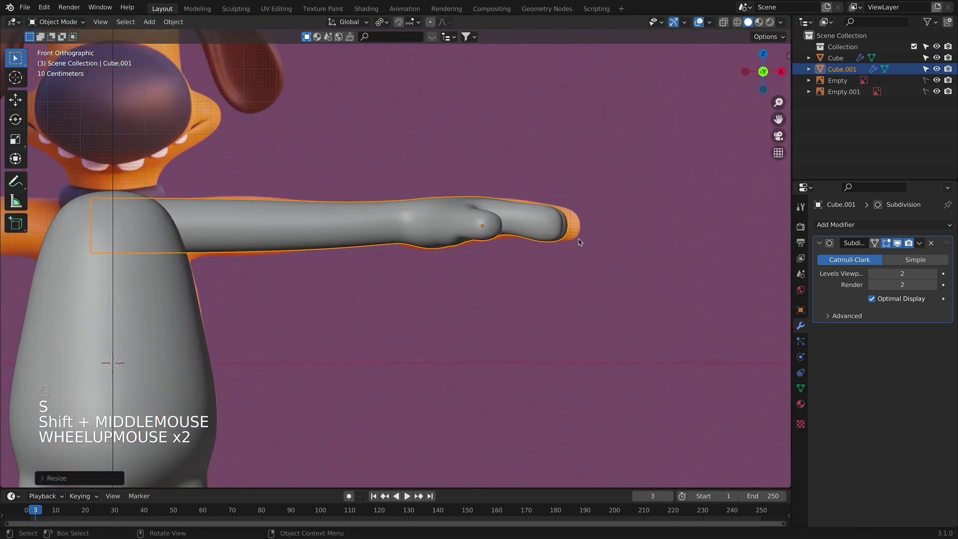
key(g)
key(s)
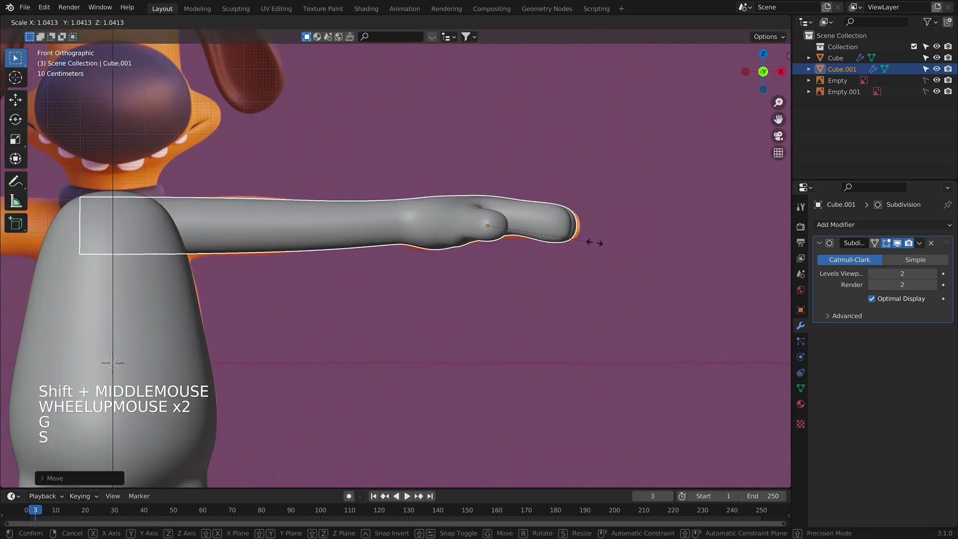
click(569, 274)
Step: Shift the arm toward the reference hand, adjusting it along Y in right side view
middle_drag(569, 274, 446, 350)
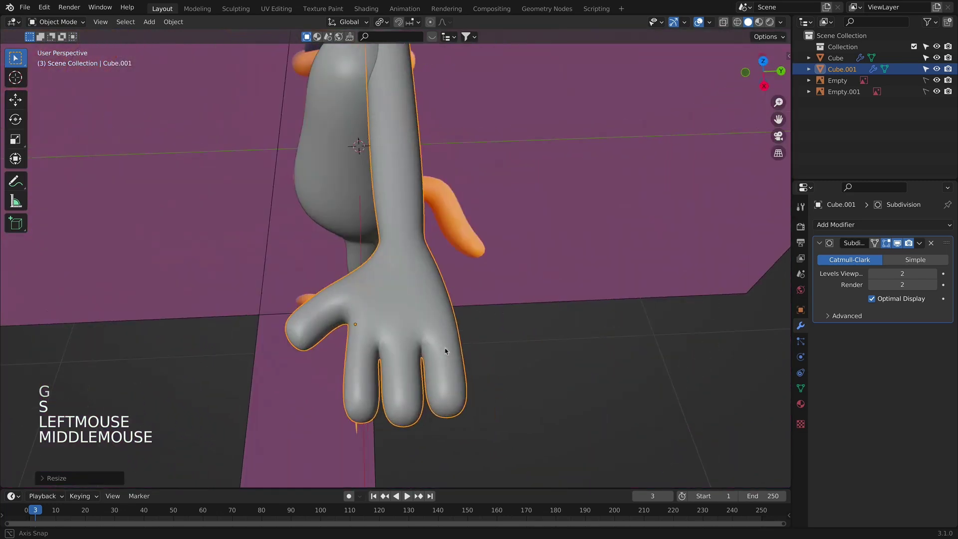
key(g)
key(KP_3)
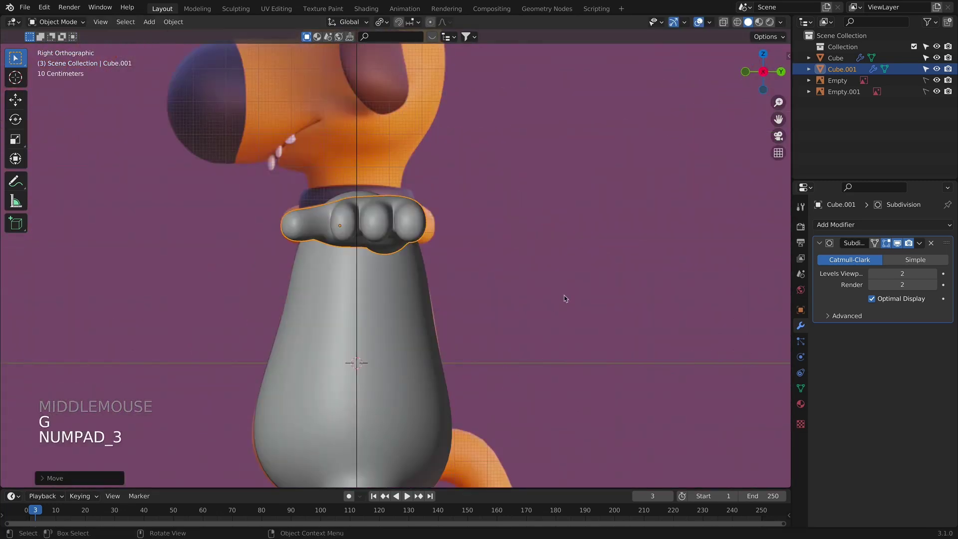
key(g)
key(y)
click(576, 291)
Step: With X-ray on, move the arm along Y until the thumb tip lines up with the reference, then turn X-ray off
key(alt+z)
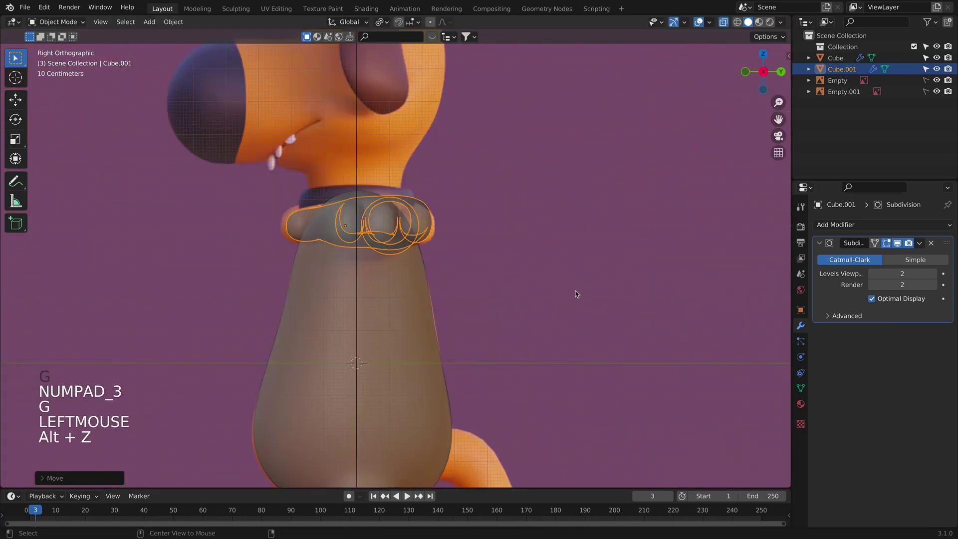
scroll(464, 280, up, 2)
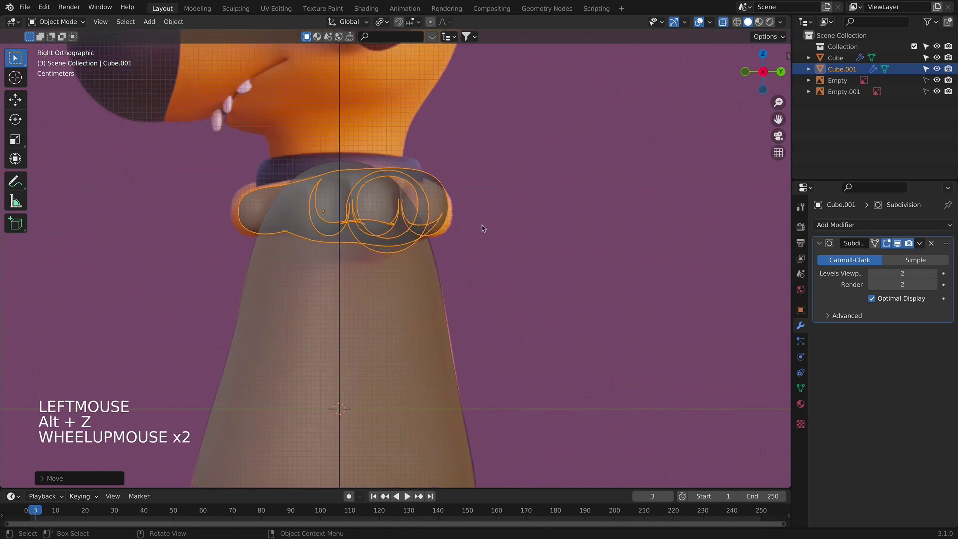
key(g)
key(y)
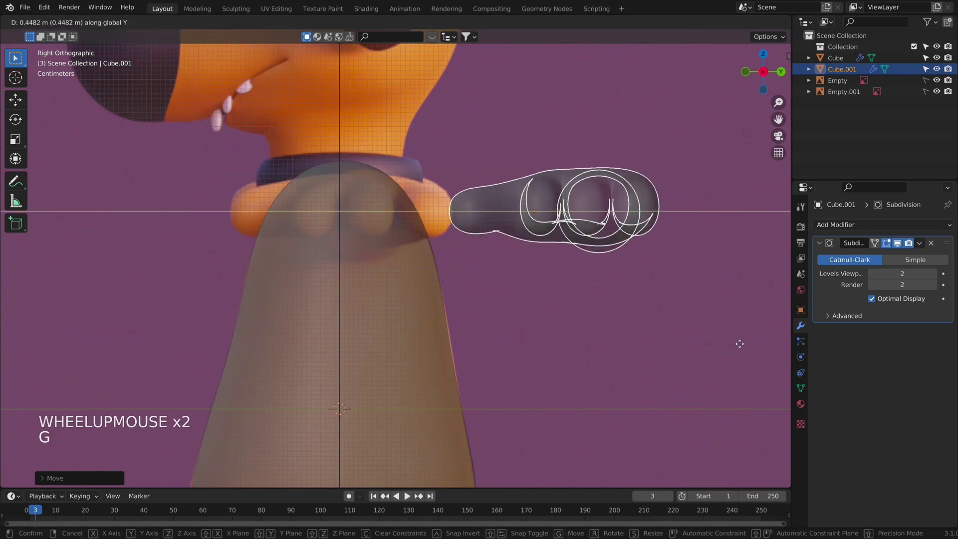
click(516, 289)
key(alt+z)
key(Tab)
key(Tab)
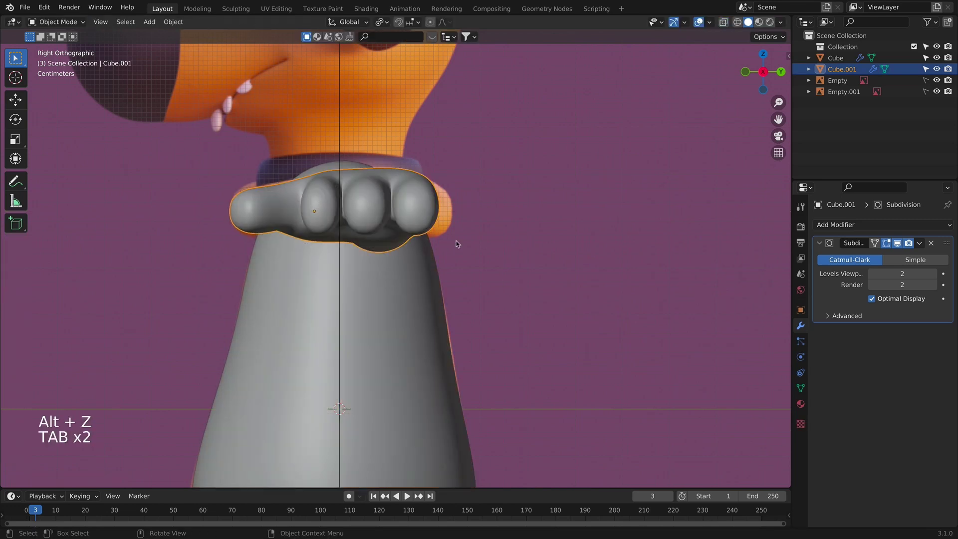
Step: Select the edge loops of the finger next to the thumb and widen them along Y with proportional editing
shift+middle_drag(448, 209, 499, 238)
scroll(500, 238, up, 4)
key(Tab)
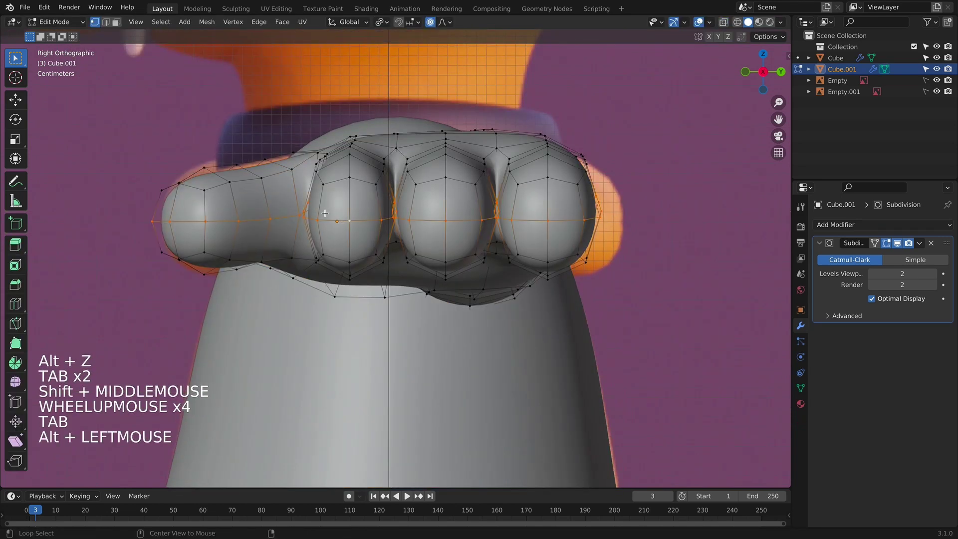
alt+shift+click(380, 206)
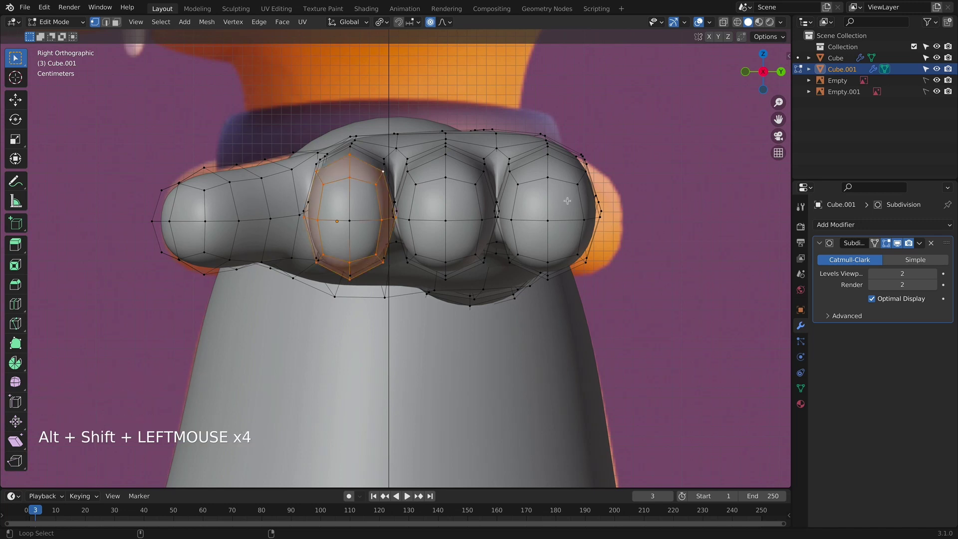
key(s)
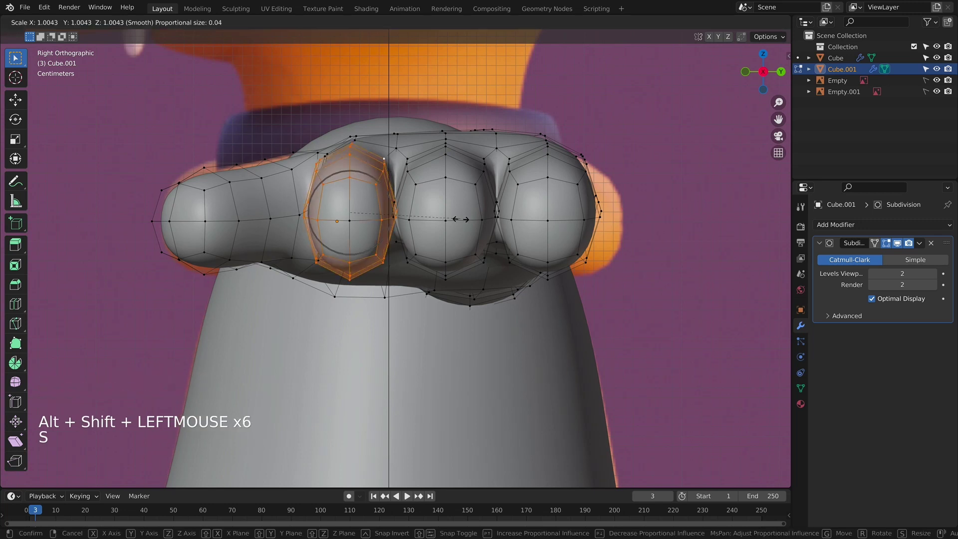
key(s)
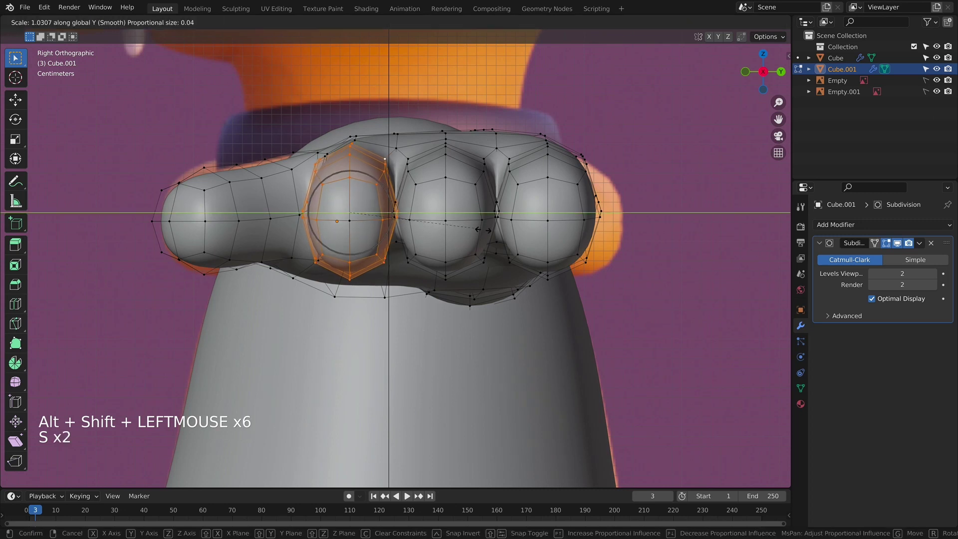
click(496, 234)
key(Tab)
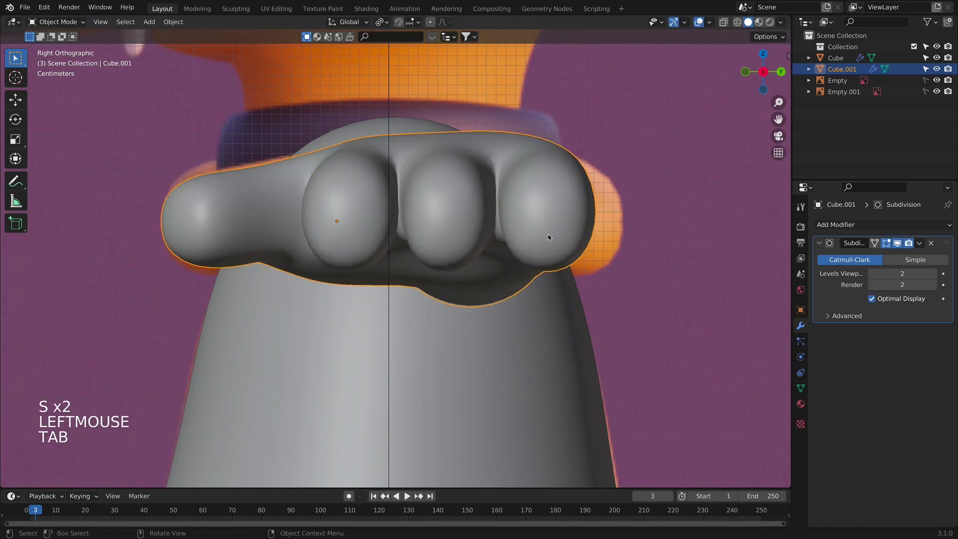
Step: In front view with X-ray on, delete the vertices of the arm's end loop inside the body
scroll(577, 281, down, 4)
key(Tab)
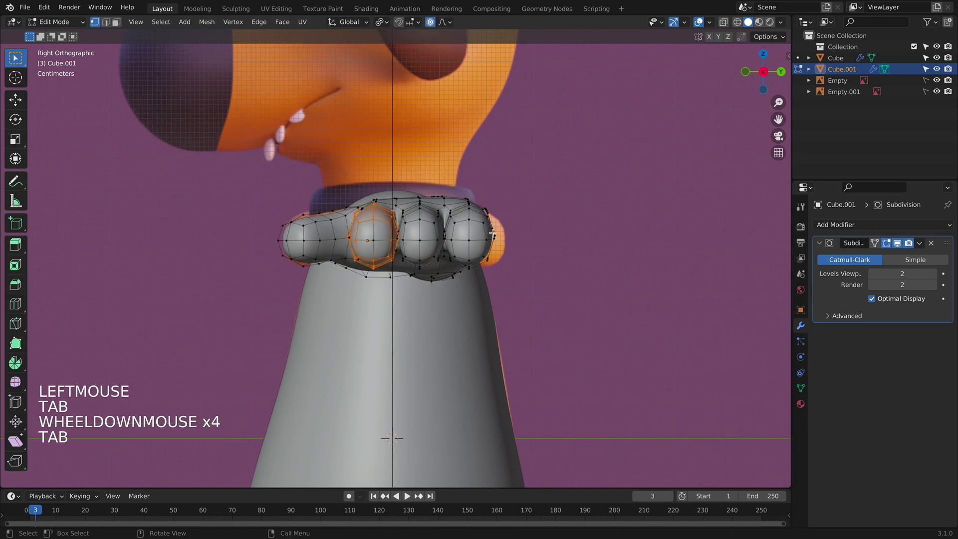
middle_drag(487, 241, 502, 330)
scroll(521, 346, down, 2)
key(Tab)
scroll(521, 345, down, 4)
key(KP_1)
key(Tab)
key(alt+z)
click(278, 241)
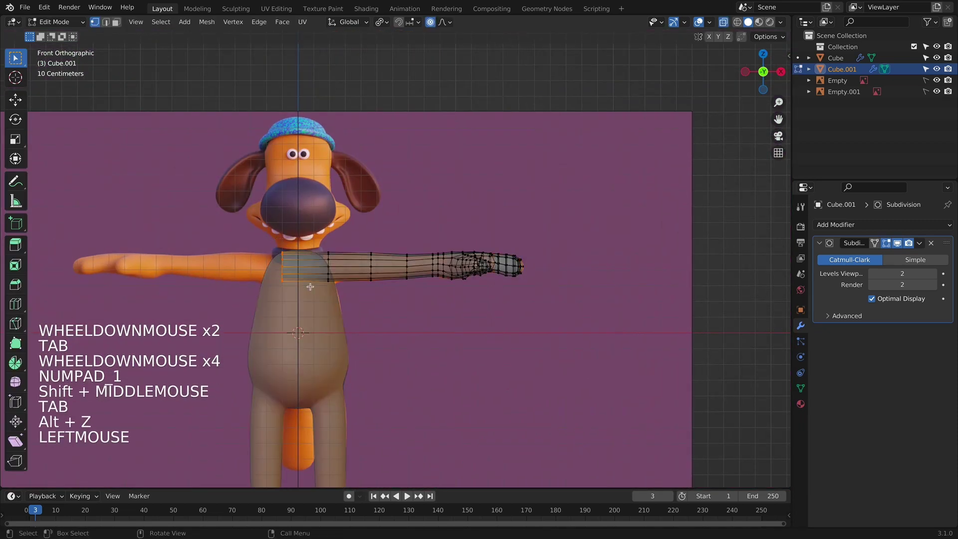
key(x)
key(x)
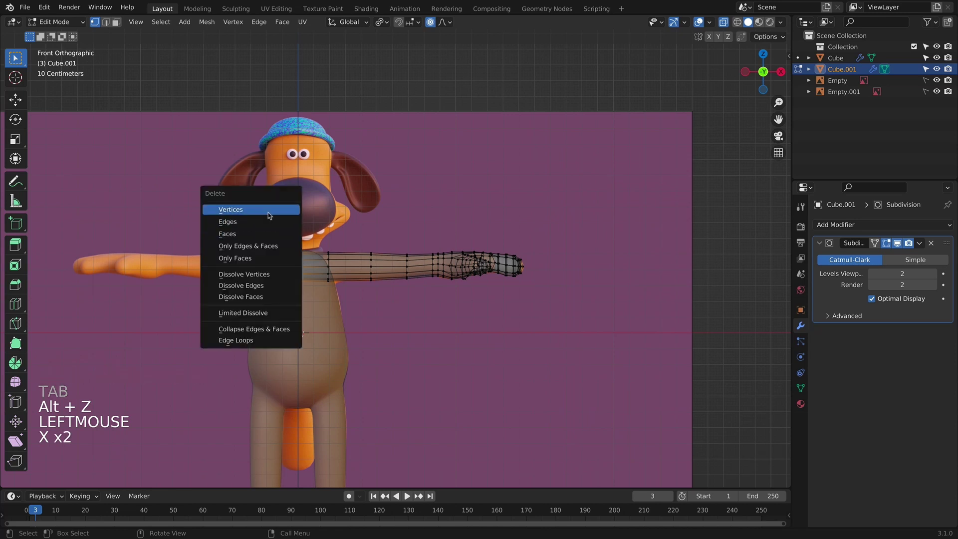
click(269, 212)
Step: Move the arm's open shoulder loop outward along X to the body's side, then return to Object Mode with X-ray off
key(g)
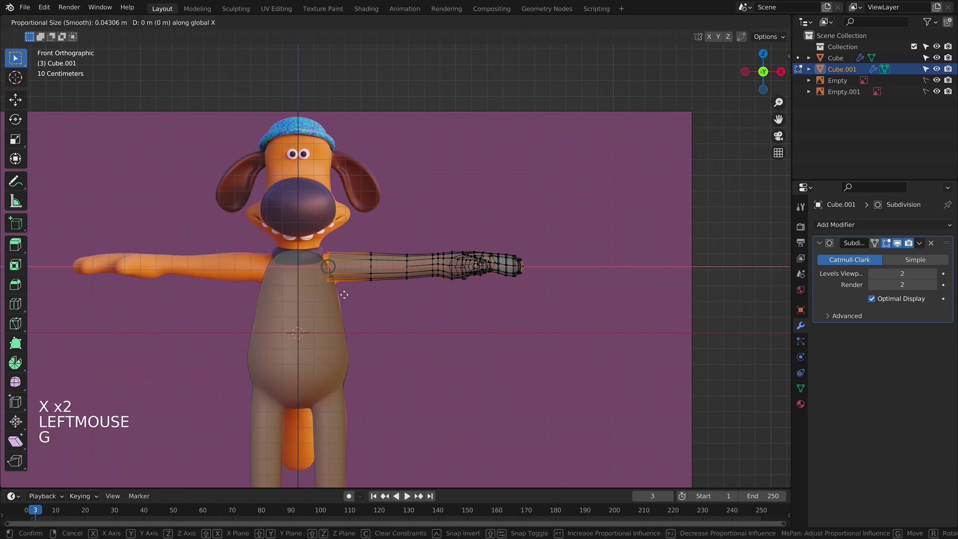
click(357, 299)
key(Tab)
key(alt+z)
scroll(379, 295, up, 6)
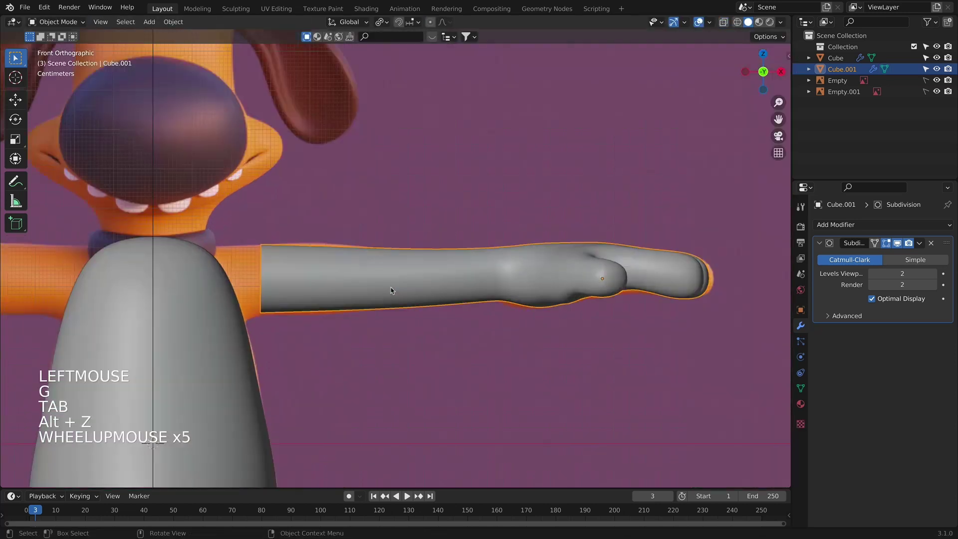
Step: Edge-slide the upper arm loop about 0.17 toward the shoulder and scale it up along Z to match the reference
shift+middle_drag(329, 327, 435, 309)
key(Tab)
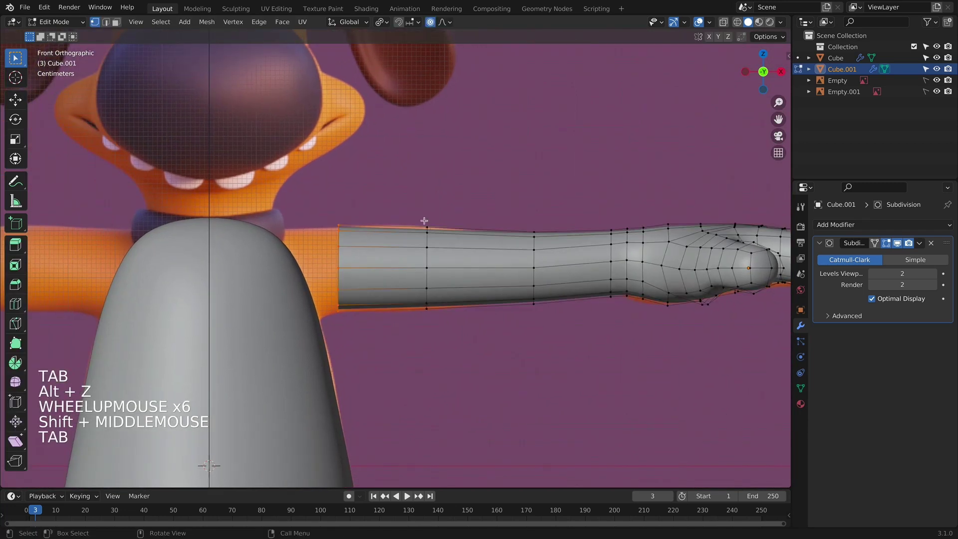
key(alt+z)
drag(400, 199, 450, 334)
key(g)
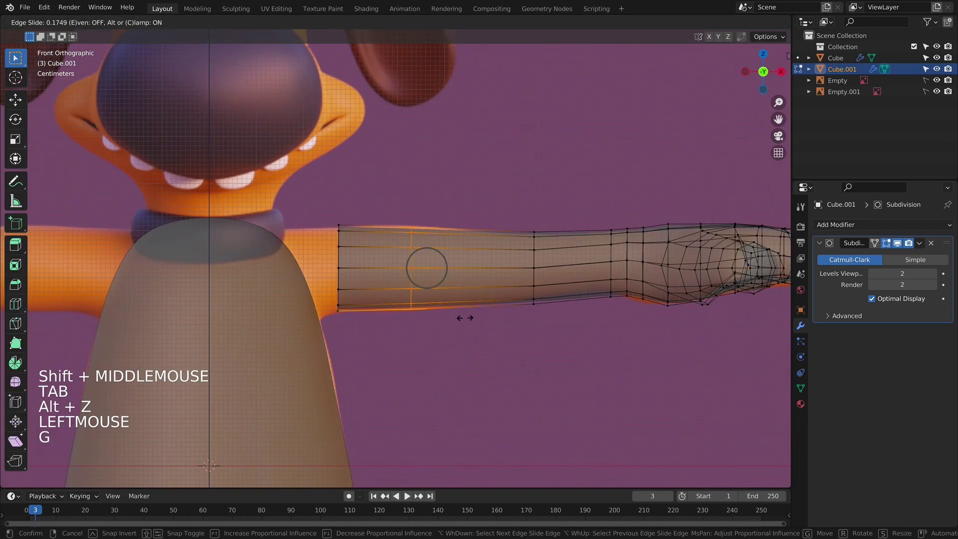
key(g)
click(464, 316)
key(s)
key(z)
click(474, 321)
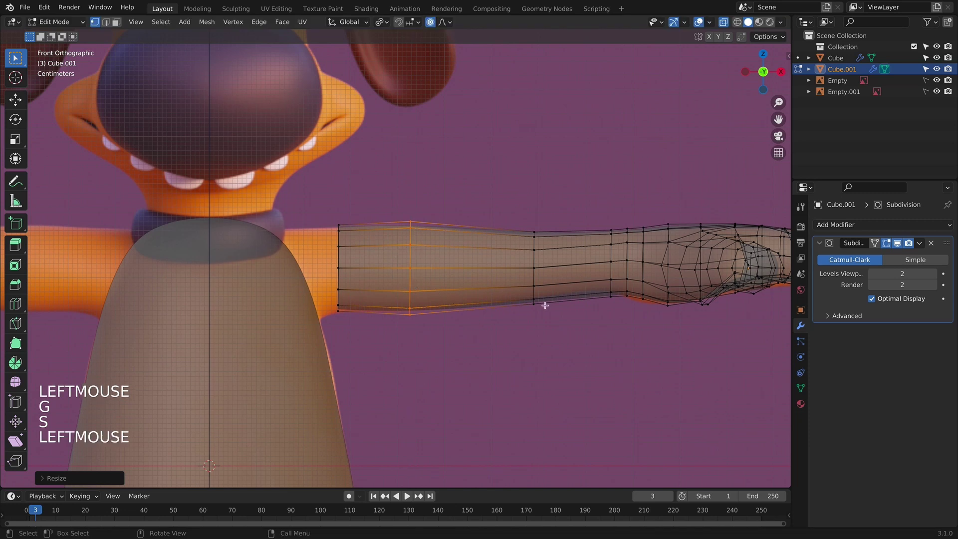
Step: Move the mid-arm loop about 0.029 m toward the shoulder and scale it down along Y and Z
shift+middle_drag(488, 203, 426, 200)
drag(493, 337, 492, 332)
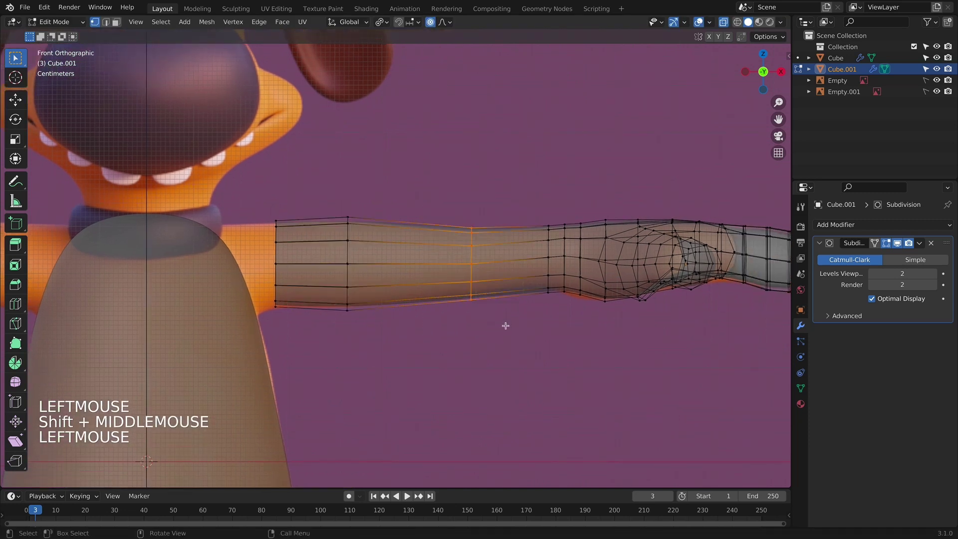
key(g)
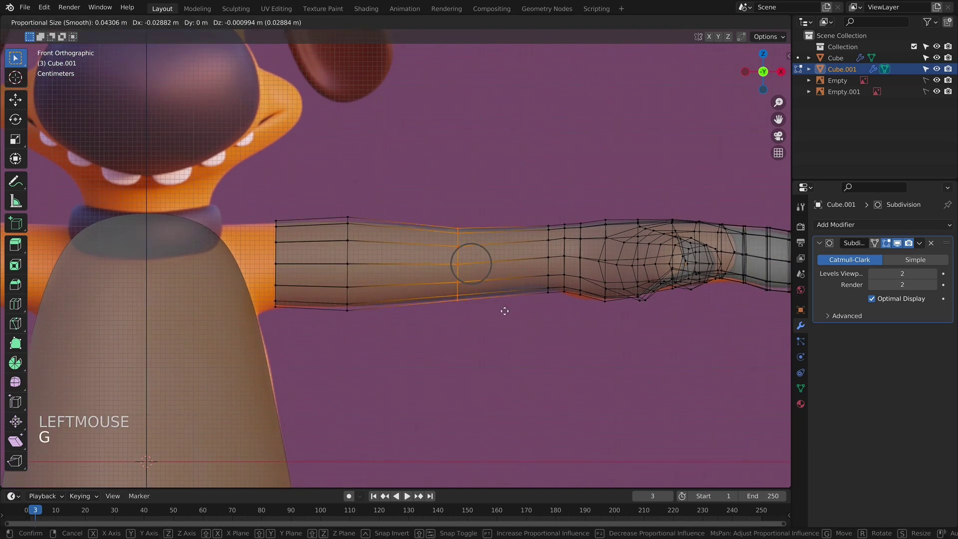
click(504, 311)
key(s)
key(s)
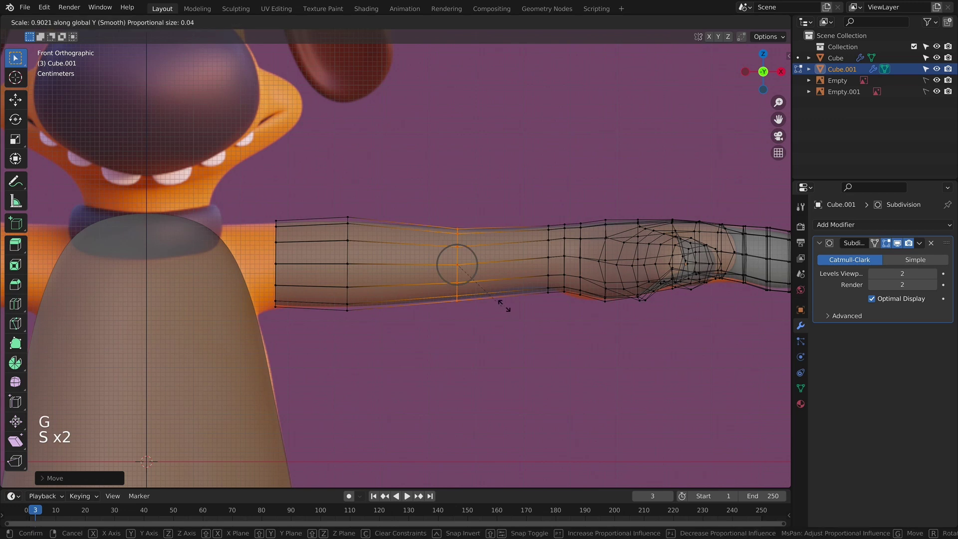
key(s)
click(587, 307)
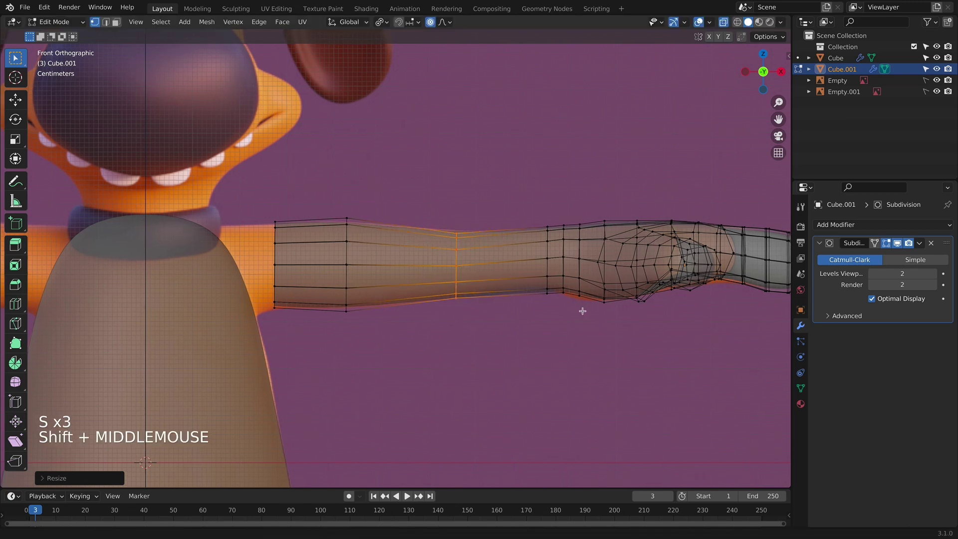
Step: Add an edge loop between the mid-arm loop and the wrist, and slide it slightly toward the wrist
shift+middle_drag(579, 310, 571, 315)
key(ctrl+r)
click(520, 291)
right_click(520, 290)
key(h)
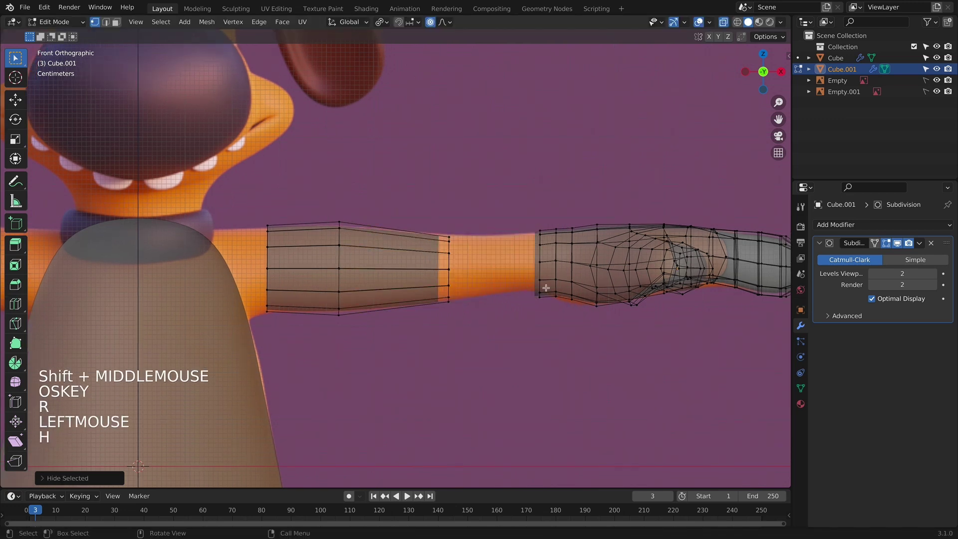
key(ctrl+z)
key(g)
key(g)
click(539, 291)
Step: Scale the new forearm loop to fit the reference and raise it about 0.007 m along Z with proportional editing
key(s)
key(s)
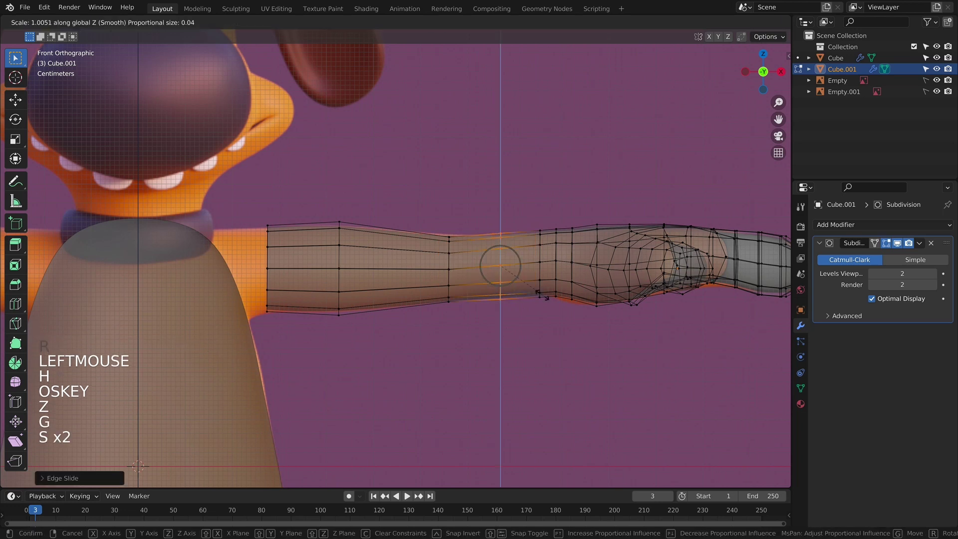
click(532, 288)
key(g)
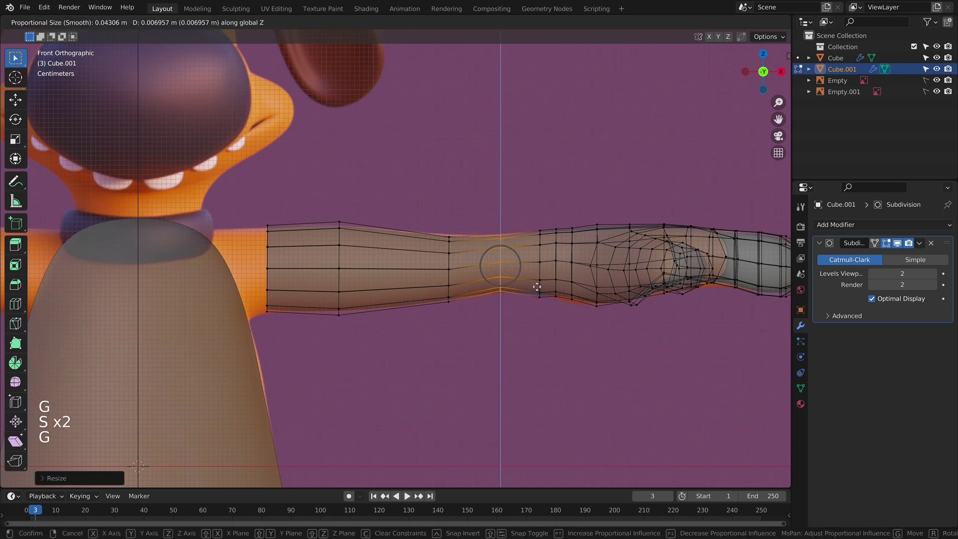
click(537, 287)
Step: Raise the mid-arm loop slightly along Z and rescale it, then return to Object Mode with X-ray off
key(g)
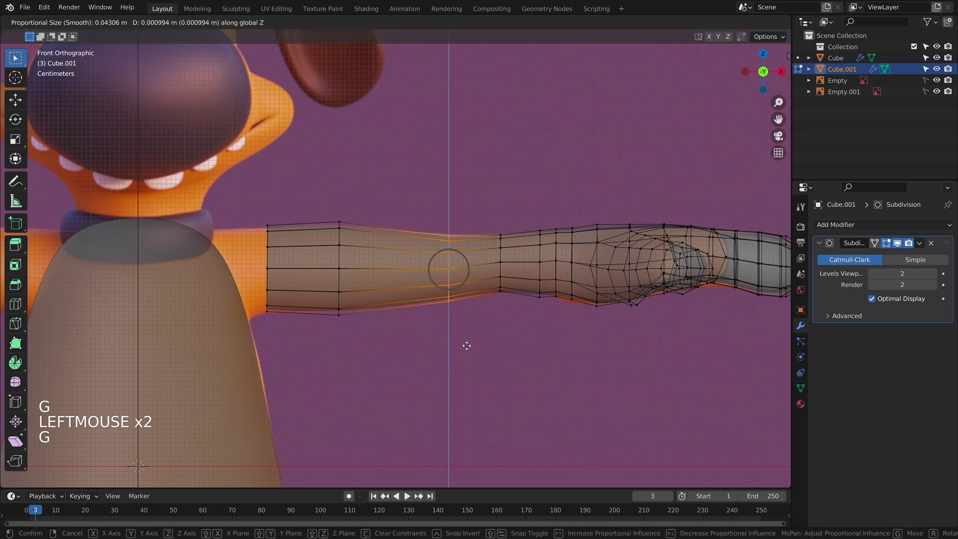
key(s)
click(472, 351)
key(Tab)
key(alt+z)
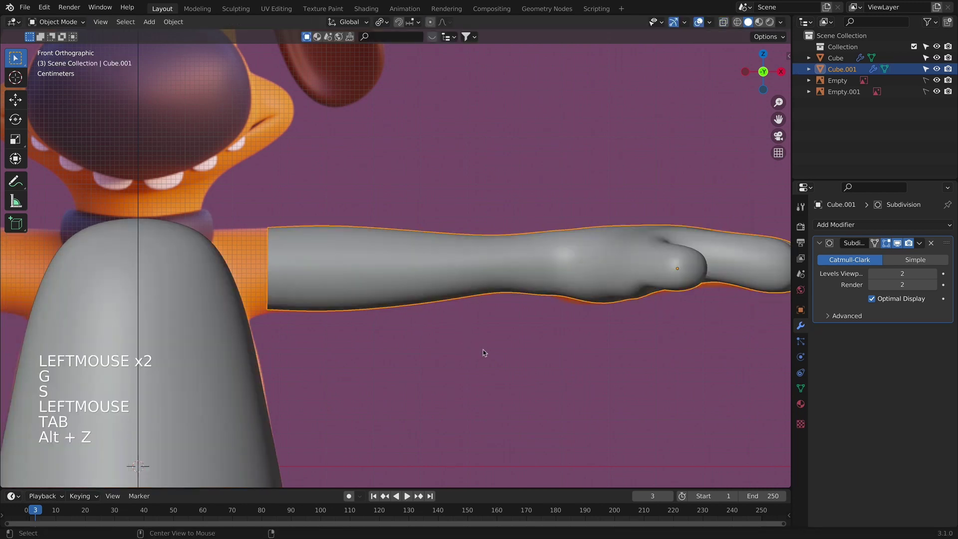
Step: Scale the wrist edge loop along Z to fit the front reference and shift it along Z, then return to Object Mode
key(alt+z)
key(alt+z)
shift+middle_drag(565, 338, 479, 290)
key(Tab)
scroll(439, 246, up, 1)
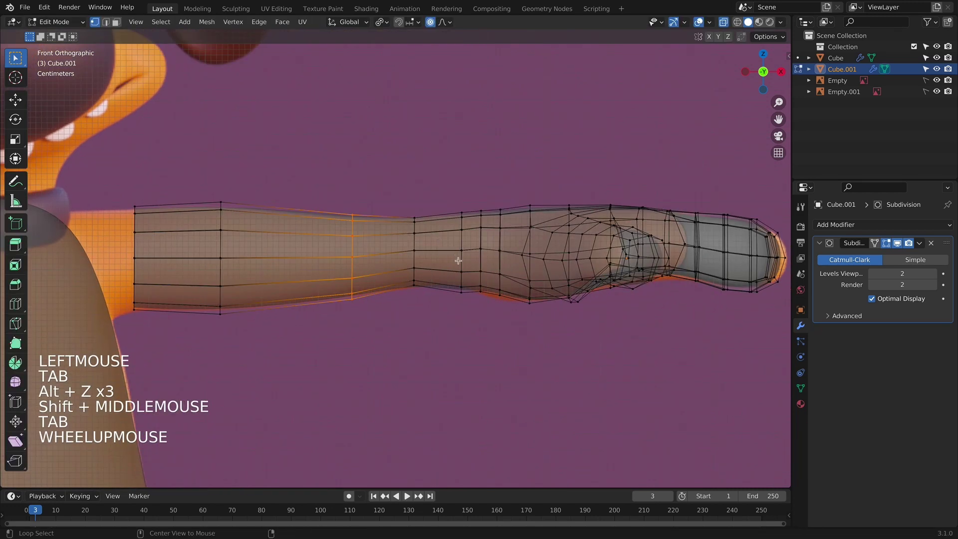
alt+click(459, 260)
key(s)
key(z)
click(505, 287)
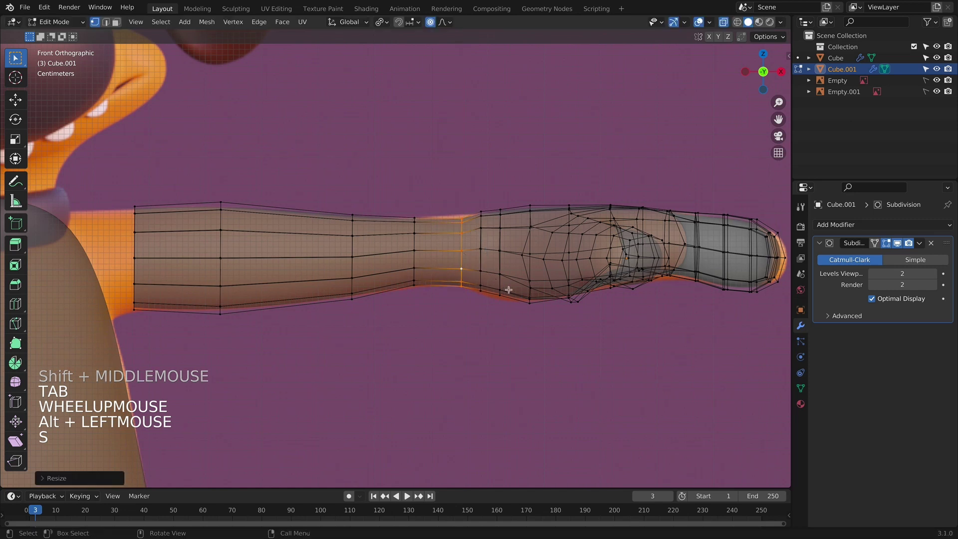
key(g)
key(z)
click(524, 295)
key(Tab)
click(496, 329)
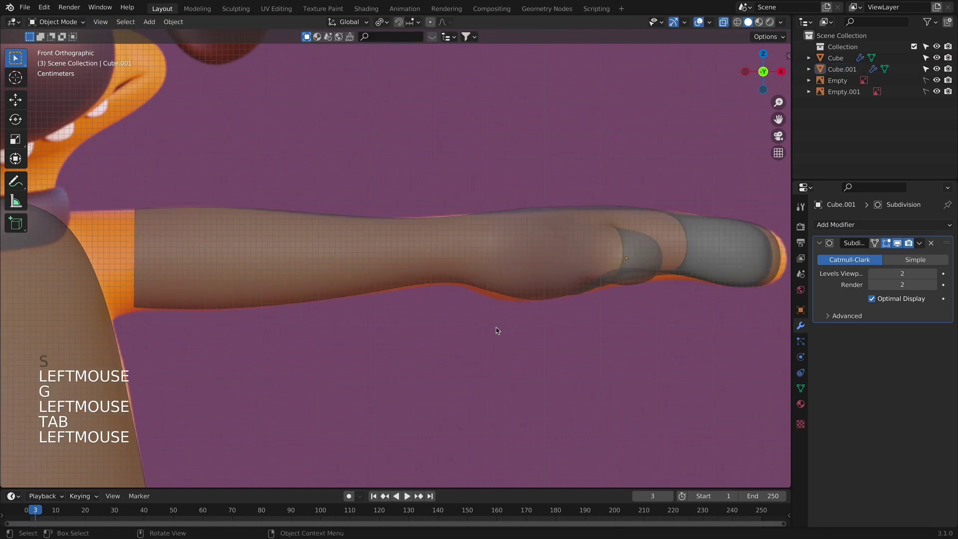
Step: Examine the arm beside the body from perspective and front views with X-ray off
scroll(496, 329, down, 6)
shift+middle_drag(496, 329, 410, 235)
key(alt+z)
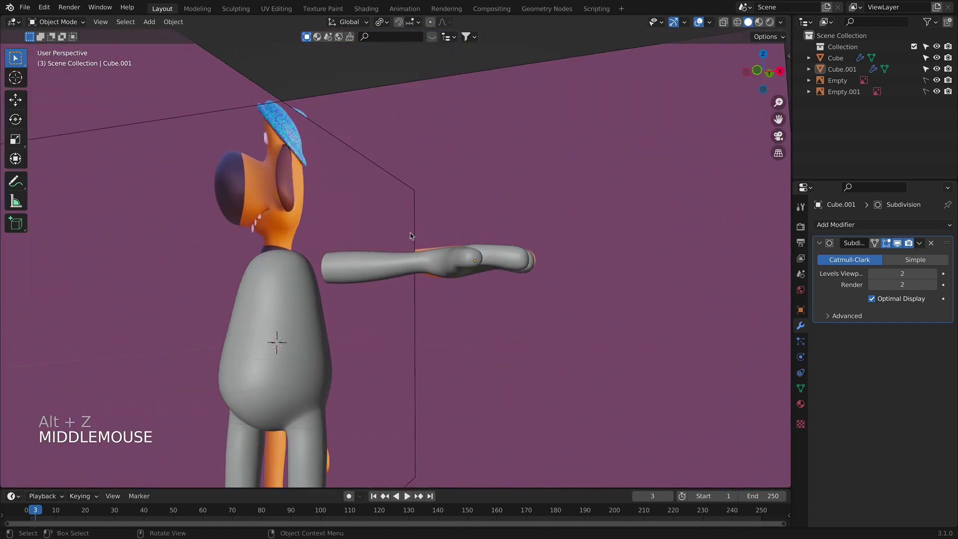
key(KP_1)
scroll(425, 277, down, 3)
shift+middle_drag(426, 277, 324, 261)
scroll(434, 285, up, 4)
scroll(409, 265, up, 1)
Step: Move a vertex on the side of the hand just past the wrist along Z with proportional editing, then return to Object Mode
click(389, 257)
scroll(389, 257, up, 4)
scroll(365, 203, down, 1)
key(Tab)
click(324, 261)
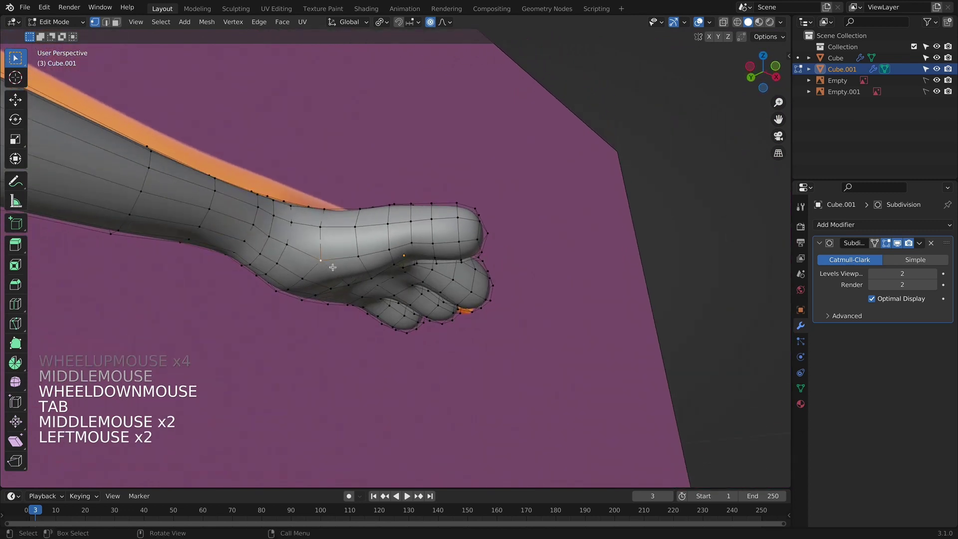
key(g)
key(z)
click(346, 277)
key(KP_1)
key(Tab)
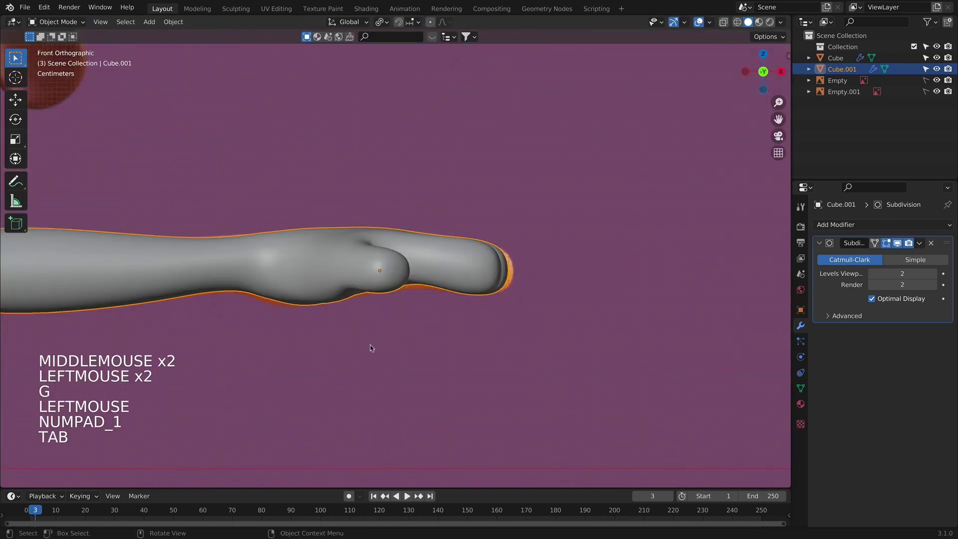
Step: Add the body to the selection with the arm and enter Edit Mode on both meshes
shift+middle_drag(370, 349, 515, 325)
key(Tab)
key(KP_1)
scroll(418, 328, down, 4)
key(Tab)
scroll(511, 366, up, 1)
scroll(515, 325, down, 3)
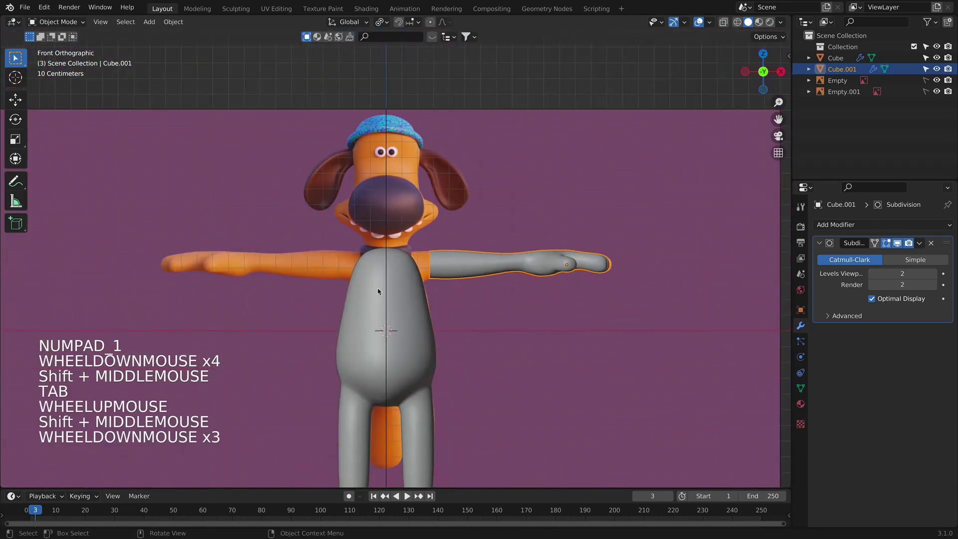
shift+click(498, 280)
middle_drag(498, 279, 307, 245)
key(Tab)
scroll(504, 364, up, 4)
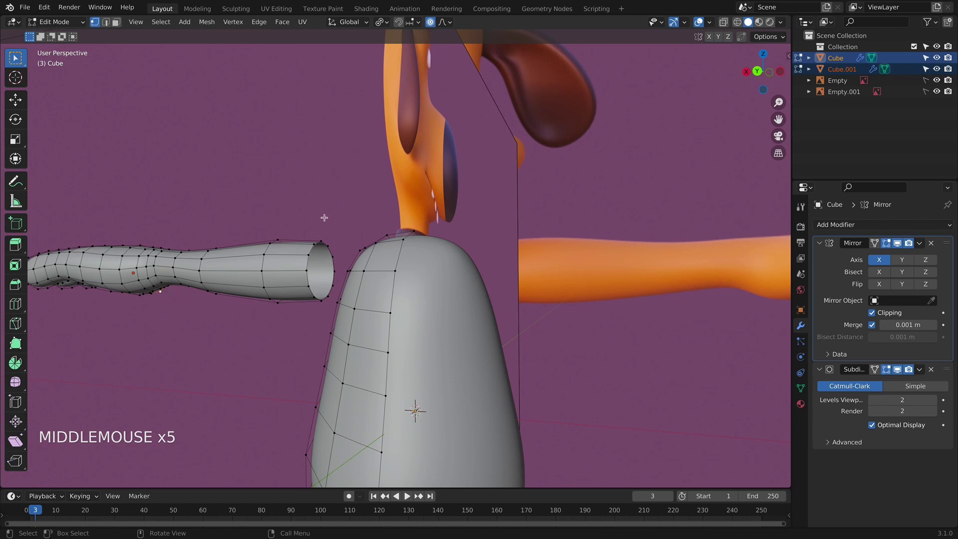
Step: Delete the mesh on the side of the upper torso facing the arm to open a shoulder hole
scroll(331, 313, down, 2)
middle_drag(327, 336, 553, 284)
scroll(475, 312, up, 2)
shift+middle_drag(474, 312, 472, 295)
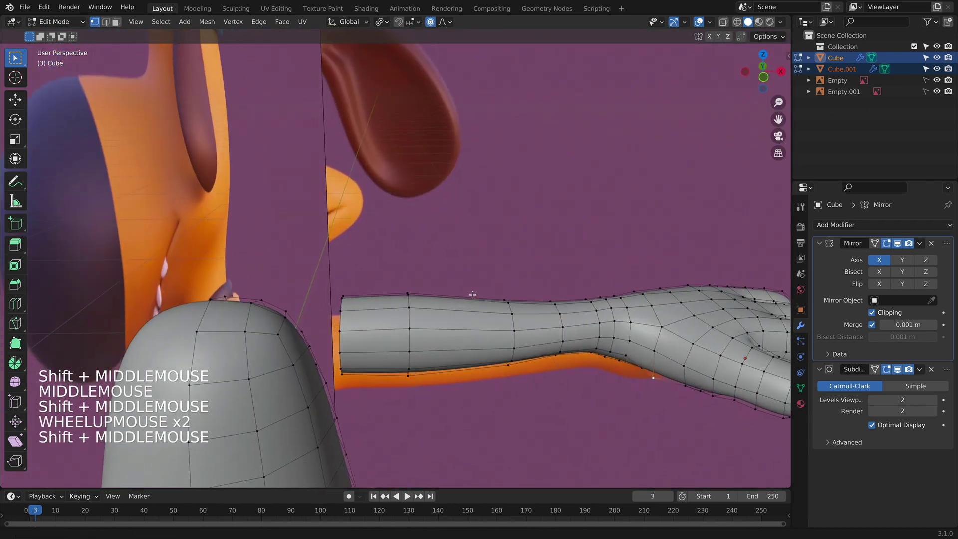
shift+middle_drag(491, 326, 502, 305)
click(304, 278)
key(x)
click(305, 281)
Step: Join the arm and body into one object and reopen it in Edit Mode from the front view
key(Tab)
key(super+j)
key(Tab)
scroll(343, 293, down, 3)
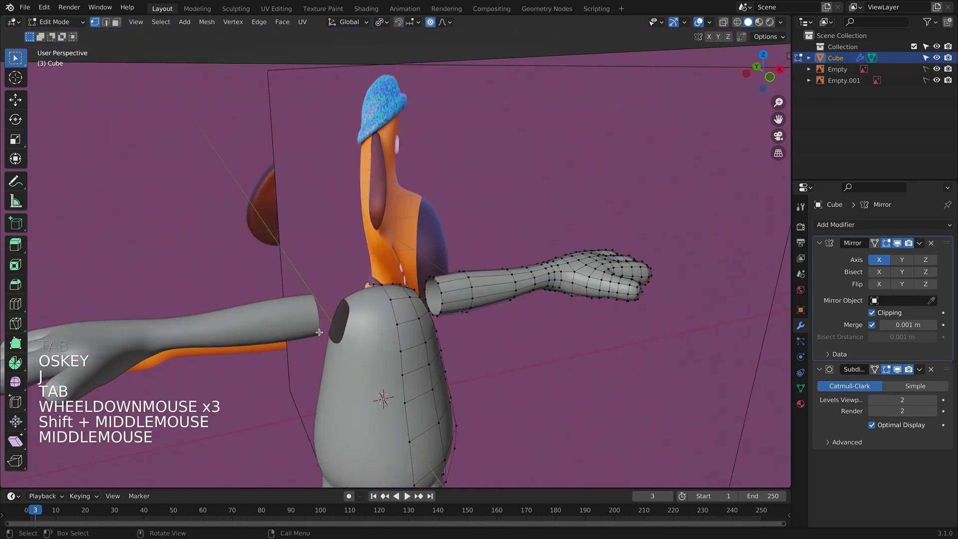
key(KP_1)
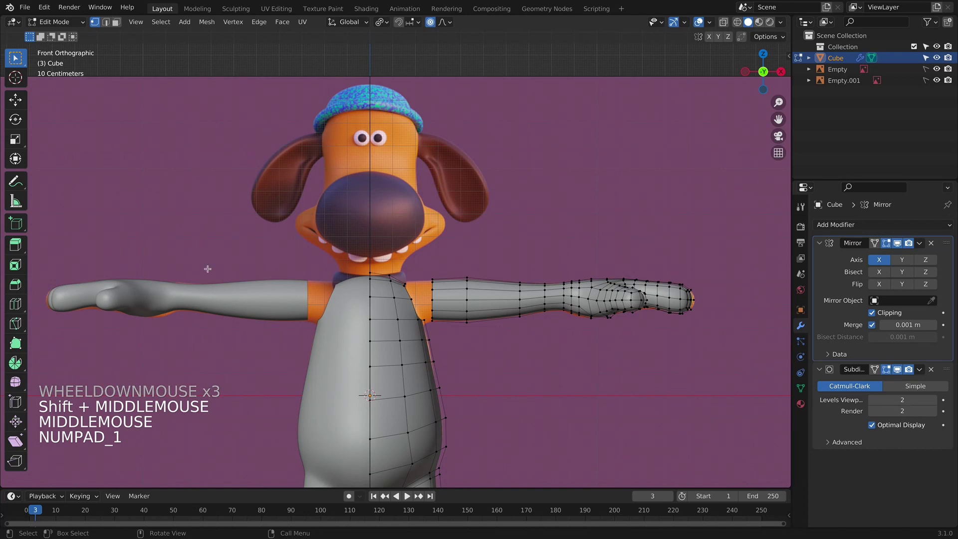
Step: Select the border loop of the torso's shoulder hole and round it with LoopTools Circle
scroll(388, 344, up, 3)
shift+middle_drag(388, 345, 409, 339)
middle_drag(409, 339, 319, 258)
click(388, 313)
alt+click(388, 313)
right_click(320, 258)
mouse_move(319, 259)
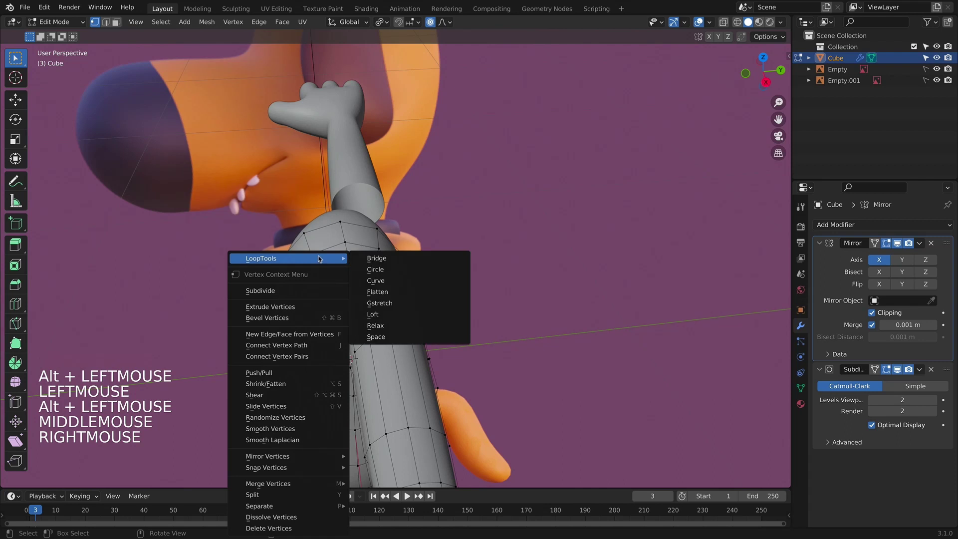
click(375, 270)
Step: Try to bridge the torso's shoulder hole to the arm opening with LoopTools Bridge
middle_drag(376, 270, 444, 305)
right_click(319, 258)
mouse_move(349, 258)
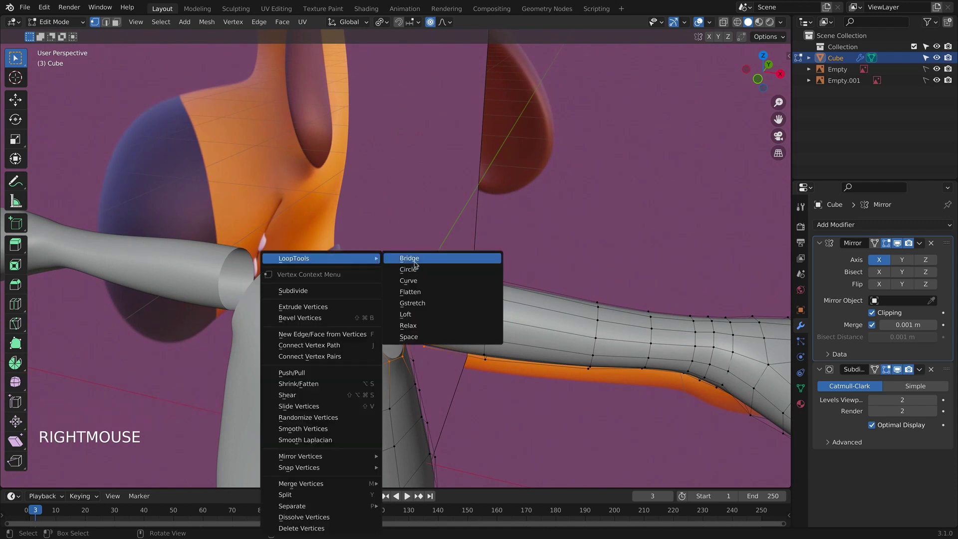
click(414, 264)
middle_drag(321, 438, 381, 277)
key(super+z)
Step: Add edge loops on the torso running into the shoulder hole to give its border more vertices
key(ctrl+r)
click(358, 348)
click(354, 322)
key(ctrl+r)
key(super+r)
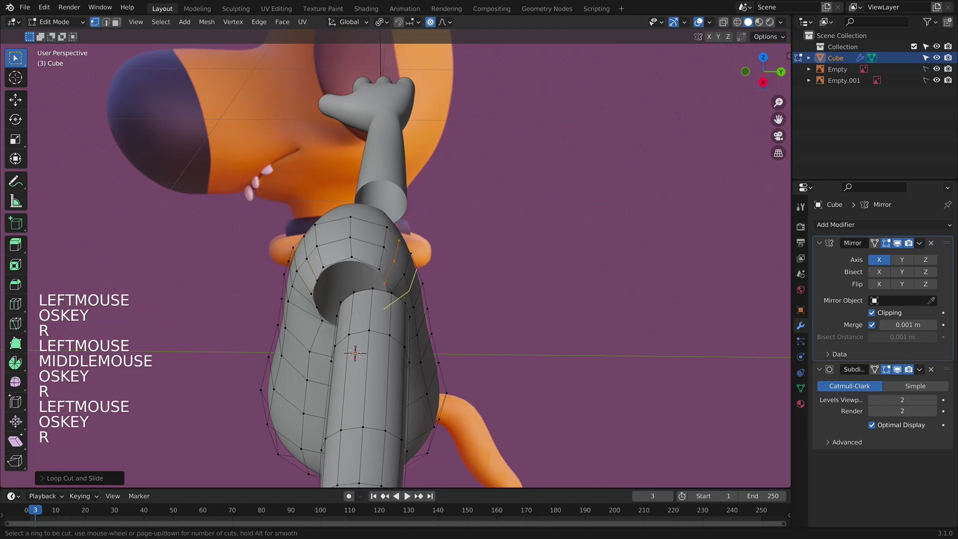
click(411, 289)
Step: Round the shoulder hole's refined border again with LoopTools Circle and check its shape in Object Mode
middle_drag(314, 293, 353, 280)
alt+click(339, 278)
right_click(345, 265)
mouse_move(345, 266)
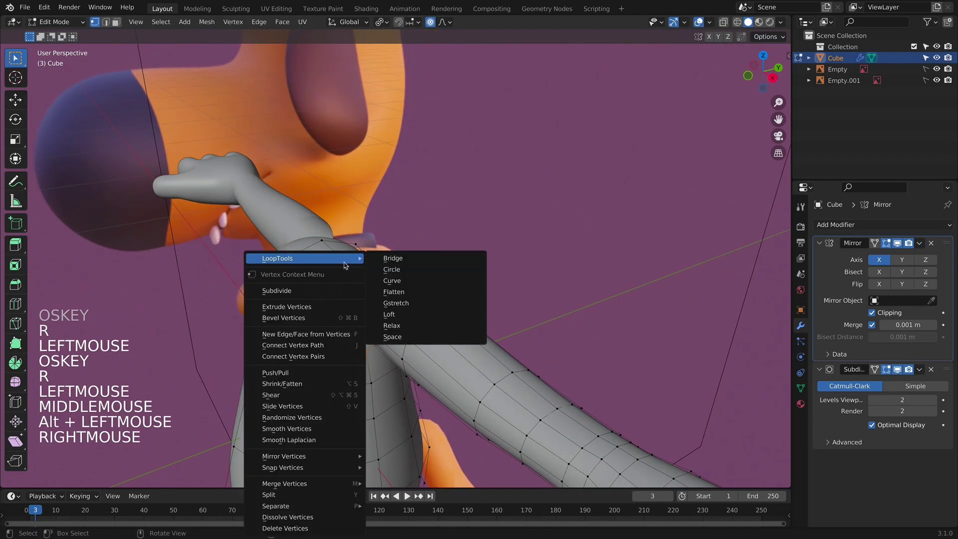
click(387, 272)
key(Tab)
middle_drag(388, 274, 412, 290)
key(KP_1)
middle_drag(450, 335, 253, 311)
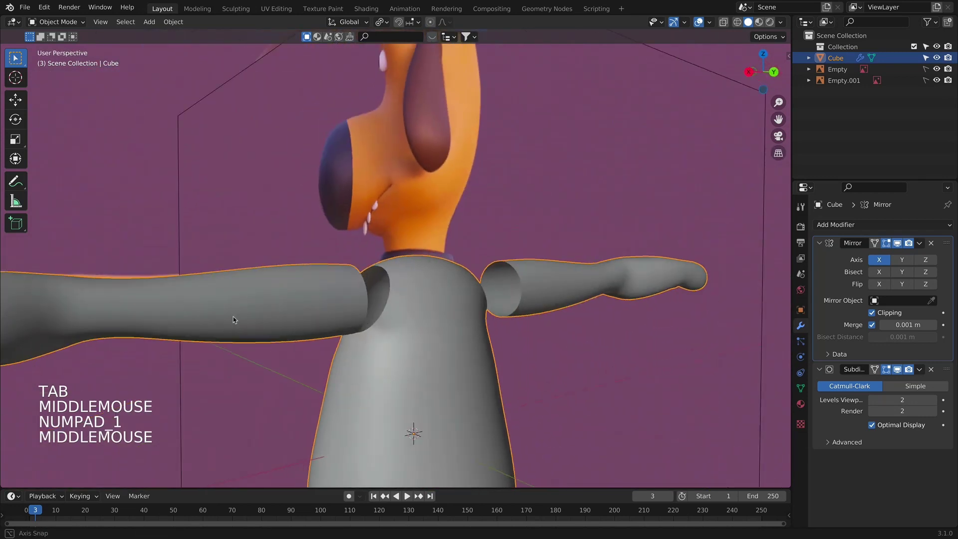
key(KP_1)
Step: Select the shoulder hole and arm opening loops, round them with LoopTools Circle, and connect them with LoopTools Bridge
key(Tab)
shift+middle_drag(451, 320, 434, 314)
middle_drag(434, 314, 414, 308)
alt+shift+click(414, 307)
right_click(415, 308)
mouse_move(398, 256)
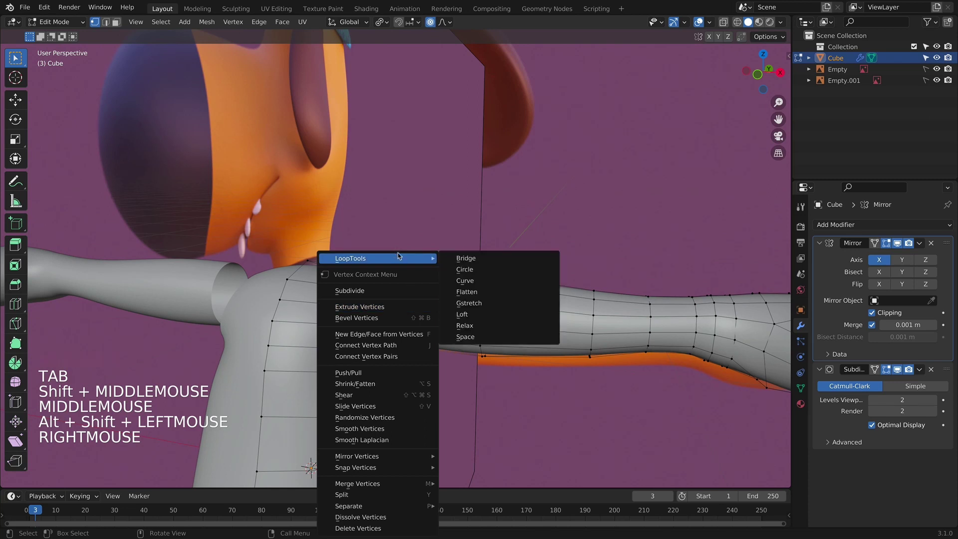
click(447, 269)
right_click(421, 247)
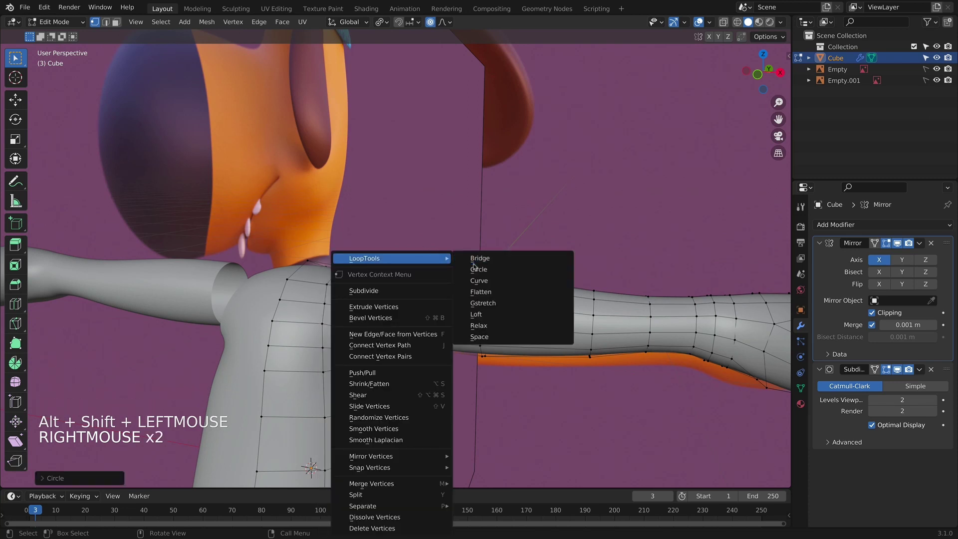
right_click(412, 258)
mouse_move(429, 258)
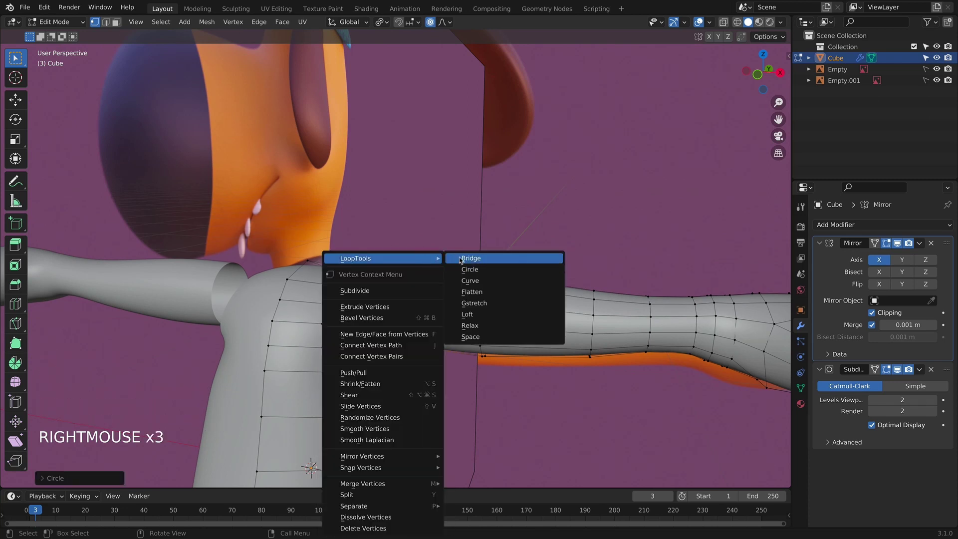
click(460, 259)
Step: Rotate the bridged shoulder loops about the X axis with proportional editing to reduce twisting
scroll(460, 259, down, 2)
middle_drag(460, 259, 520, 342)
scroll(401, 296, up, 3)
key(r)
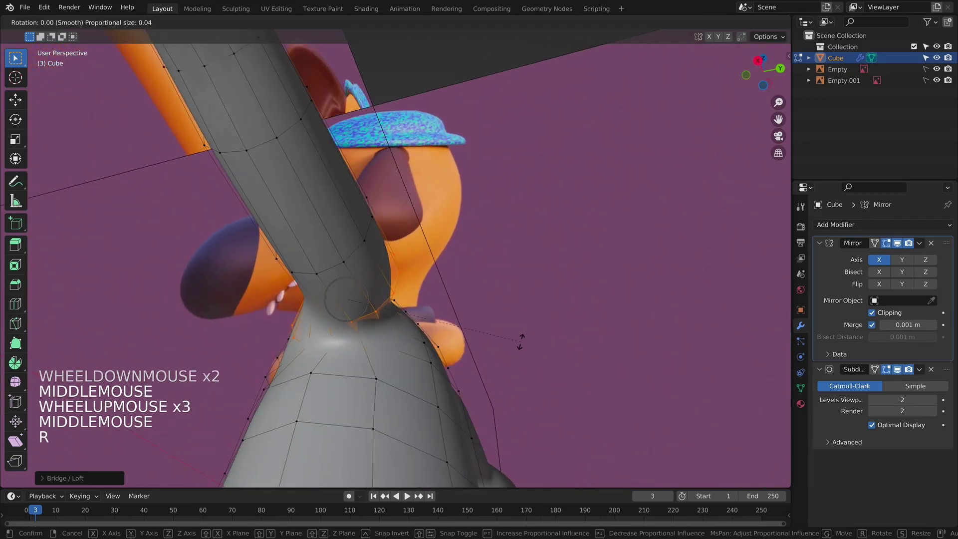
key(r)
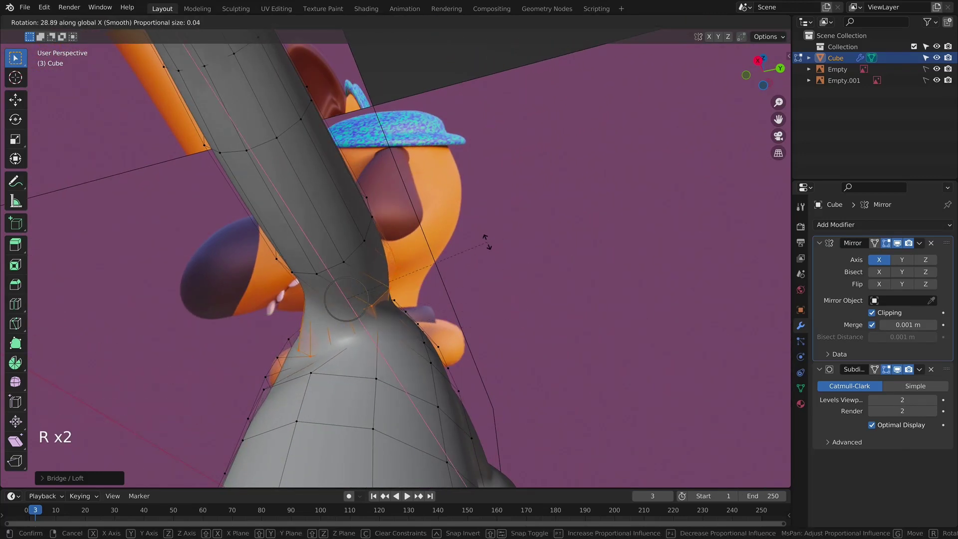
click(464, 301)
Step: Select the single loop at the arm's shoulder end, move it about 0.034 m, and rotate it about the X axis
scroll(465, 300, down, 1)
middle_drag(465, 300, 446, 308)
key(g)
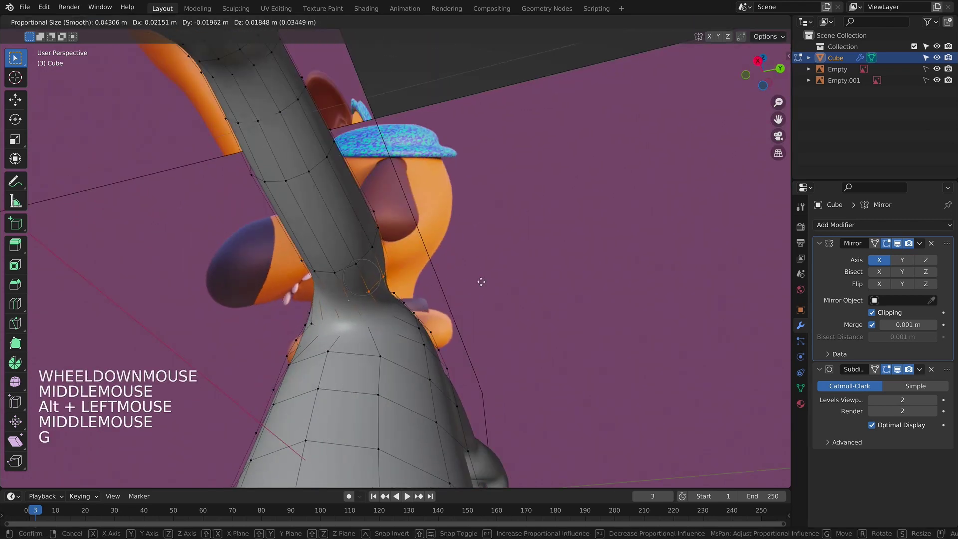
click(481, 281)
key(r)
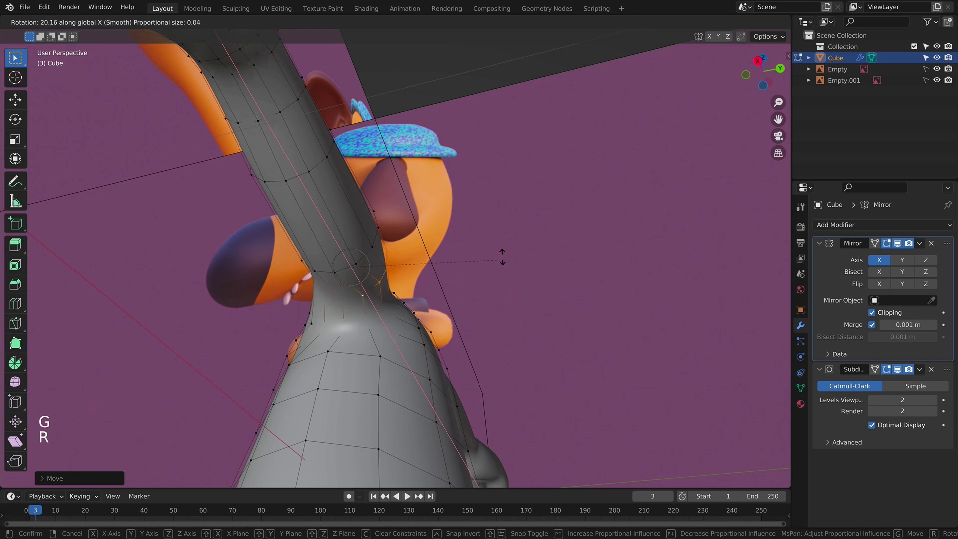
click(478, 287)
Step: With X-ray on, rotate the arm's shoulder-end loop about X again and reposition it, then turn X-ray off
middle_drag(478, 286, 413, 360)
key(alt+z)
key(r)
key(x)
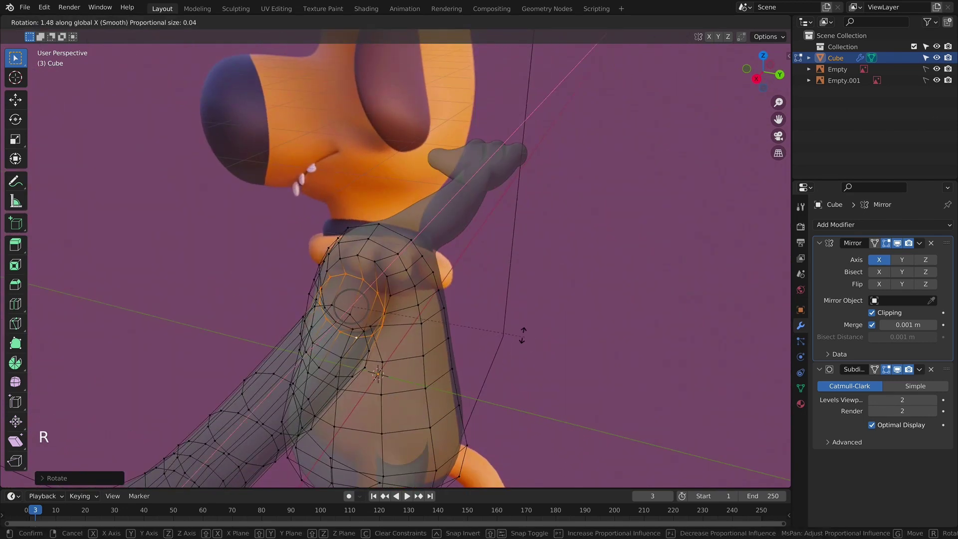
click(488, 280)
middle_drag(489, 290, 465, 296)
key(g)
click(497, 354)
key(alt+z)
scroll(498, 353, down, 3)
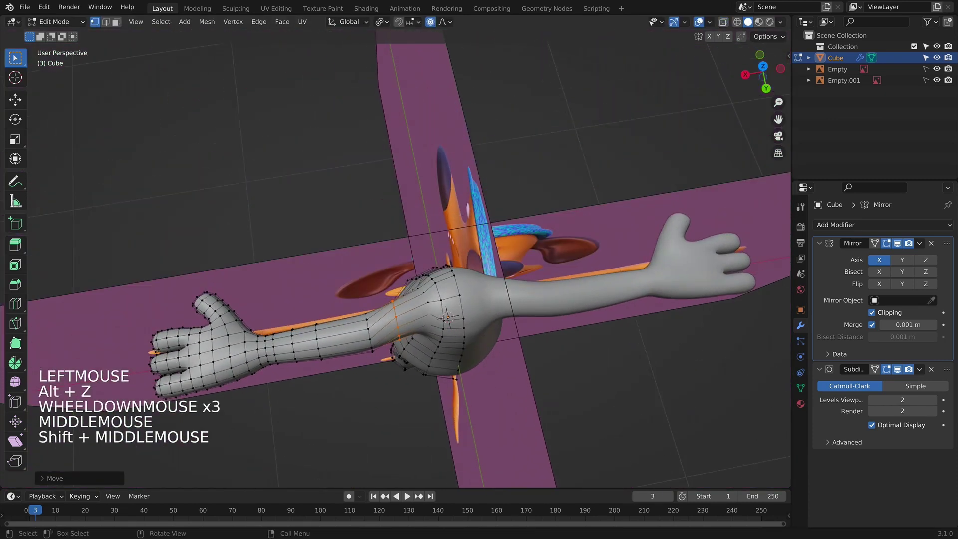
Step: Fine-tune the shoulder-end loop's rotation about the X axis and return to Object Mode
key(r)
key(x)
click(474, 332)
key(Tab)
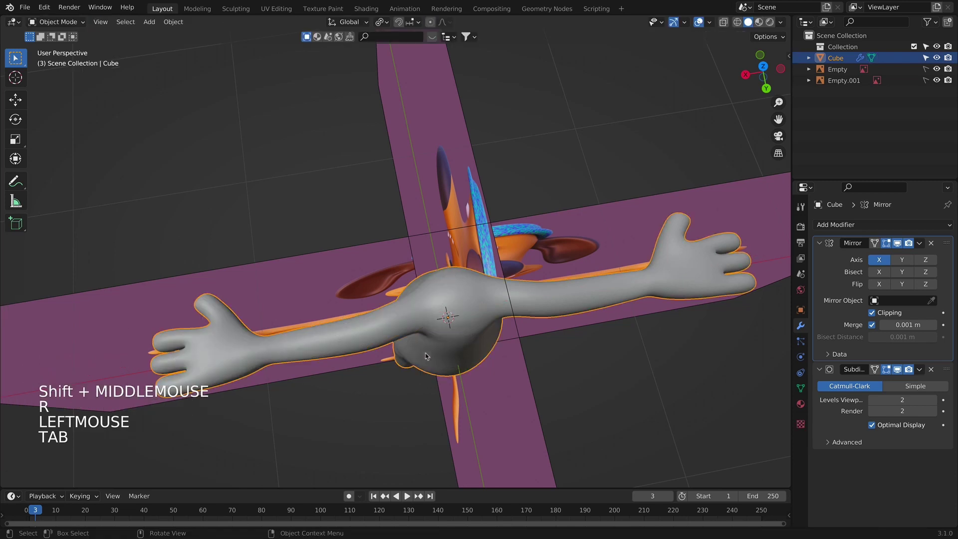
Step: Examine the joined shoulder's smoothness and outline from perspective and close-up front views
middle_drag(474, 333, 611, 259)
key(KP_1)
scroll(398, 311, up, 2)
shift+middle_drag(398, 311, 449, 272)
key(Tab)
scroll(524, 260, down, 2)
scroll(443, 274, up, 2)
key(KP_1)
scroll(443, 275, up, 4)
key(Tab)
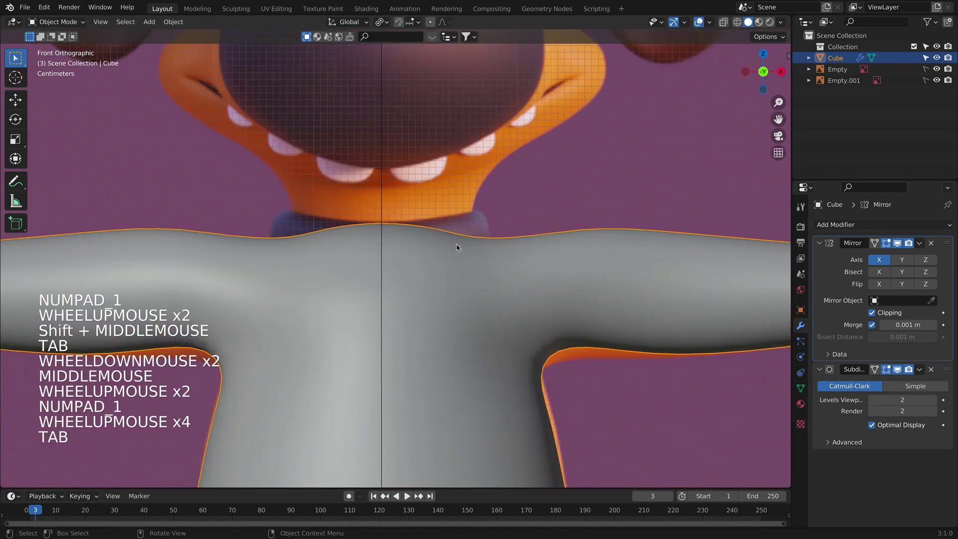
Step: With X-ray on, box-select the arm's shoulder-end loop and lower it about 0.01 m along Z
key(alt+z)
key(Tab)
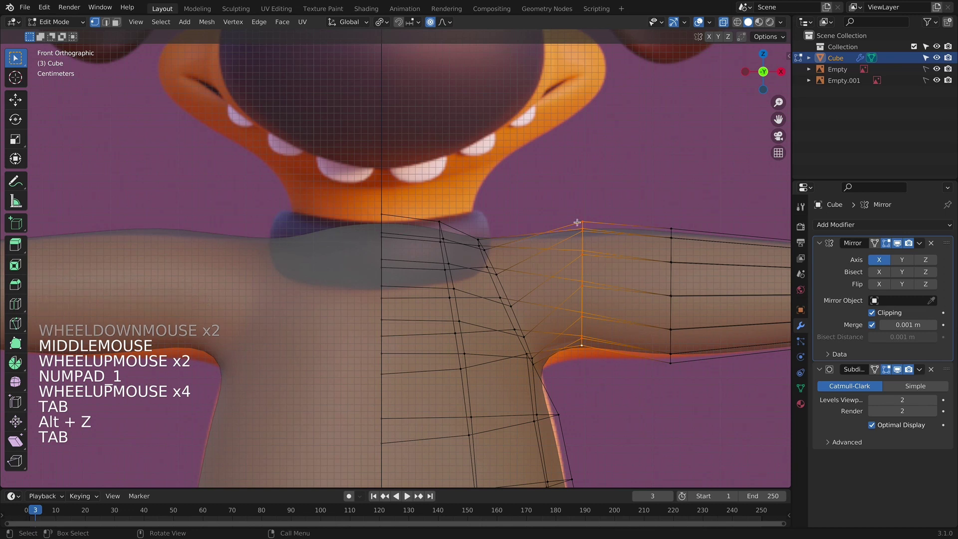
drag(563, 205, 631, 370)
key(g)
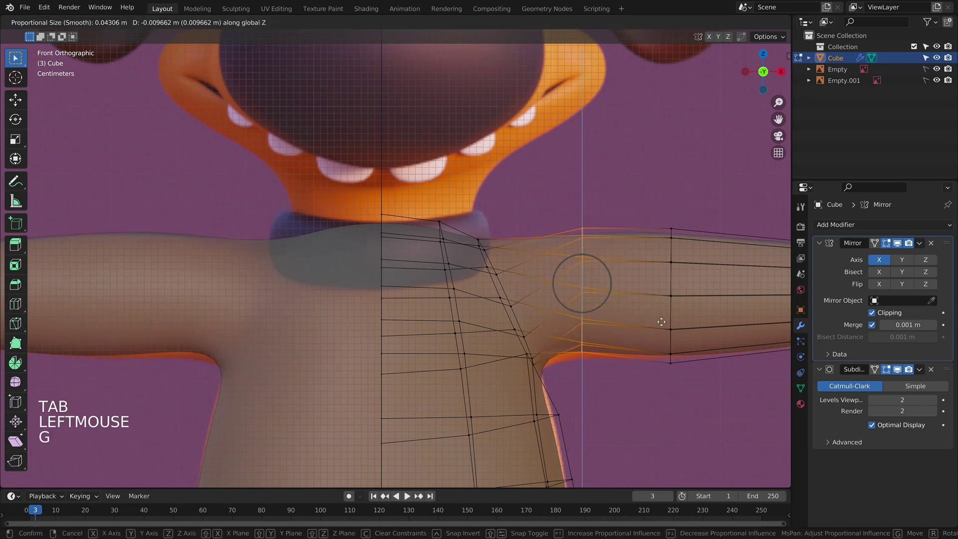
click(661, 323)
Step: Scale the shoulder-end loop along Z and nudge it to match the reference arm's outline
key(s)
key(s)
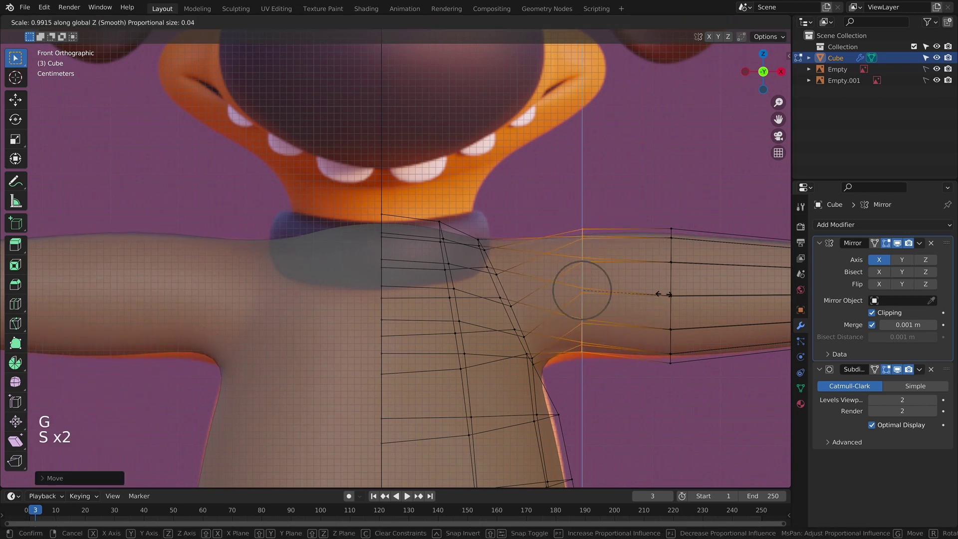
click(671, 290)
key(g)
click(673, 295)
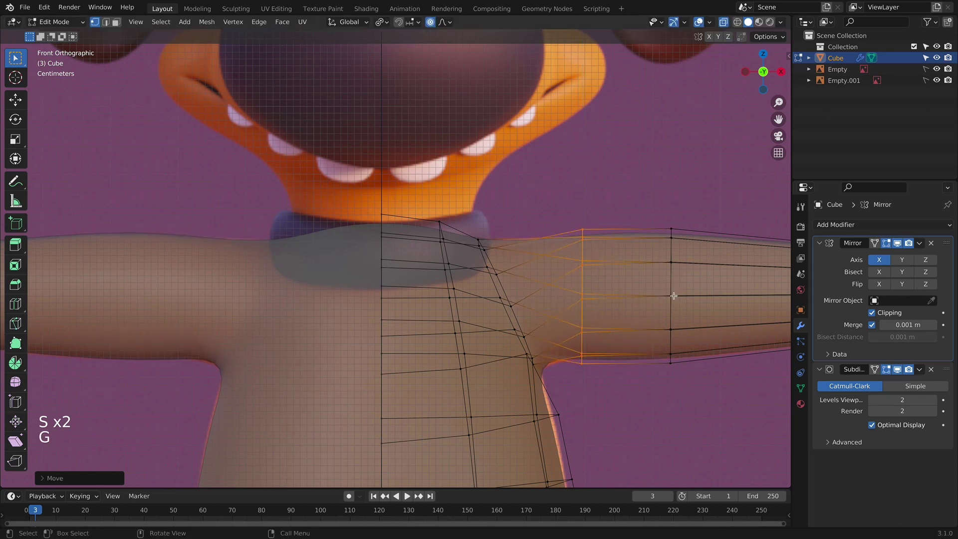
Step: In face select mode, select the ring of faces joining the arm to the shoulder and delete those faces
scroll(648, 294, down, 2)
shift+middle_drag(635, 292, 599, 280)
middle_drag(599, 279, 505, 239)
key(KP_1)
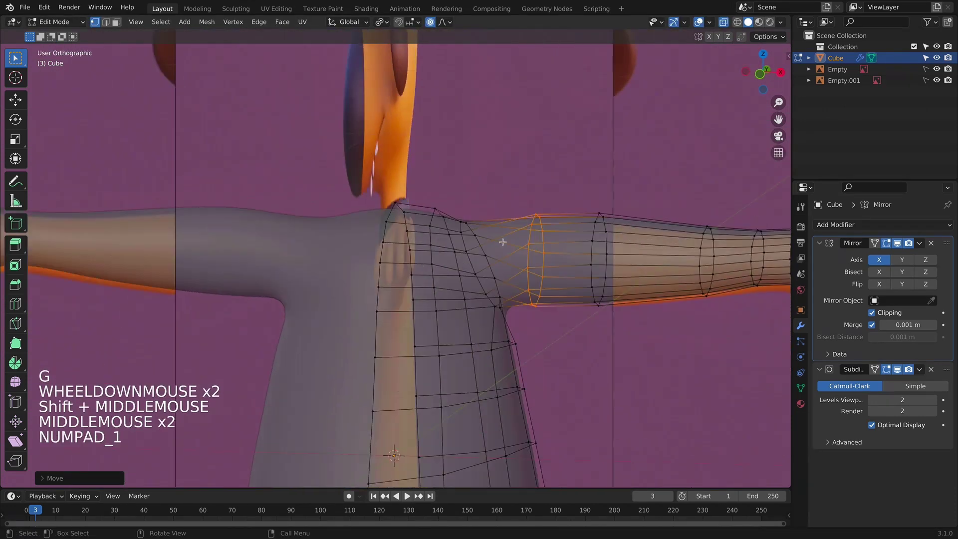
click(136, 22)
click(117, 22)
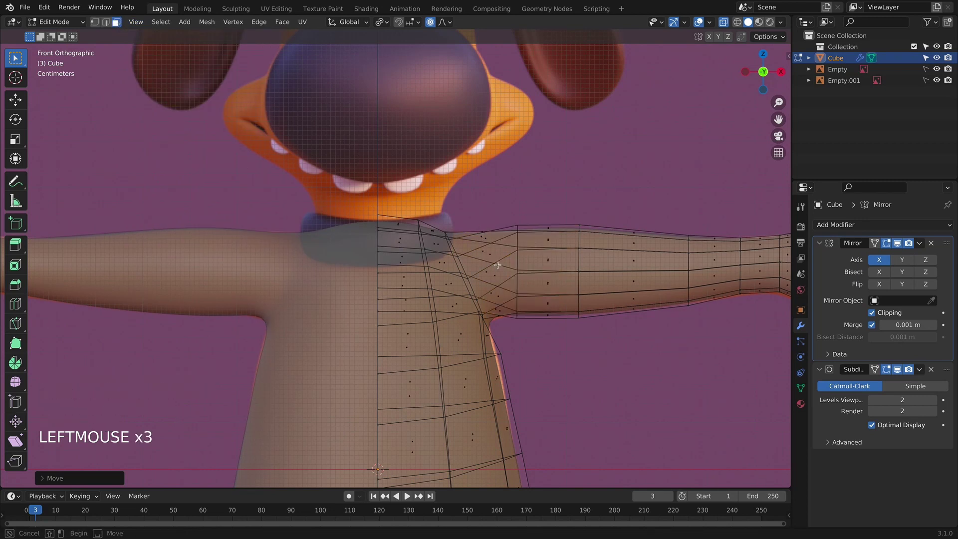
drag(500, 293, 498, 292)
shift+click(493, 291)
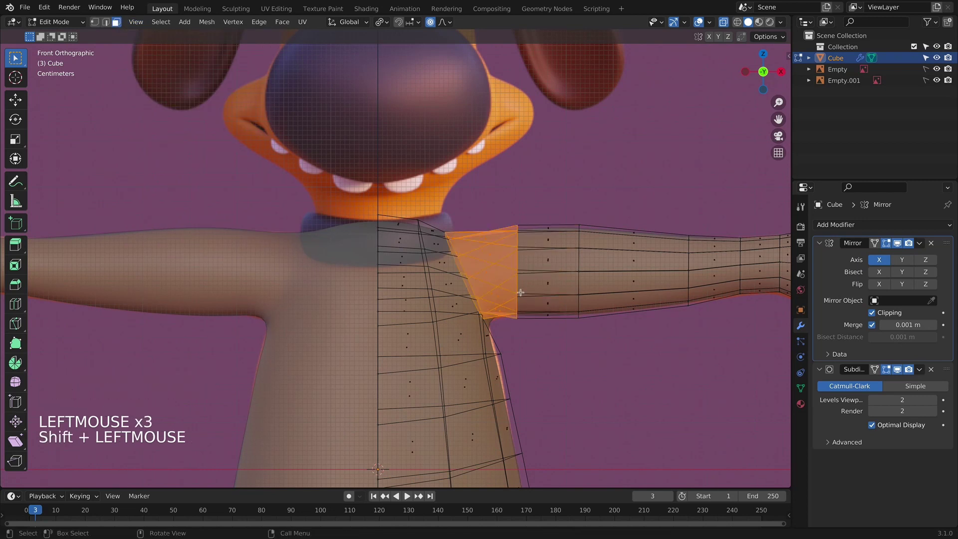
key(x)
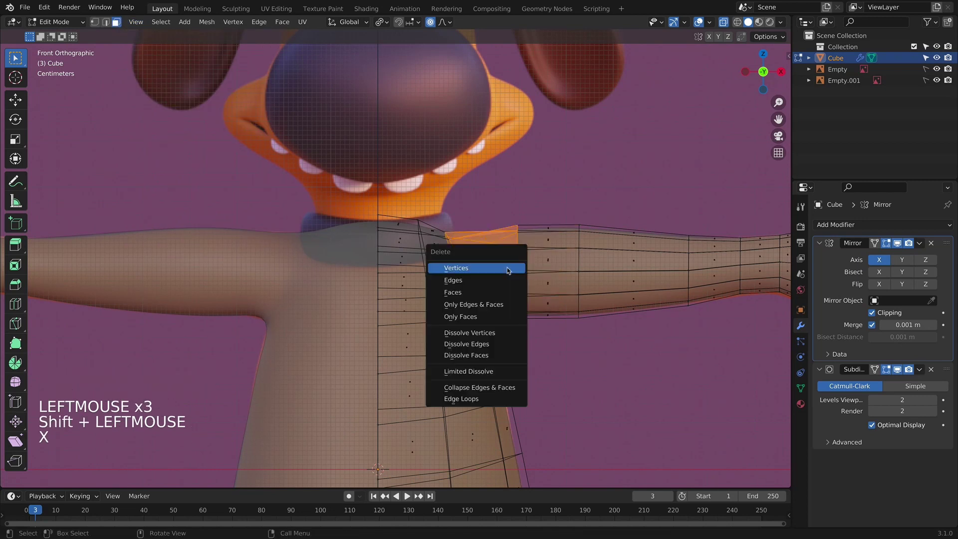
click(475, 293)
Step: Select neighbouring vertices on the body's shoulder opening and the arm's open end, and fill a first face between them
middle_drag(480, 231, 555, 284)
key(KP_1)
scroll(555, 284, up, 3)
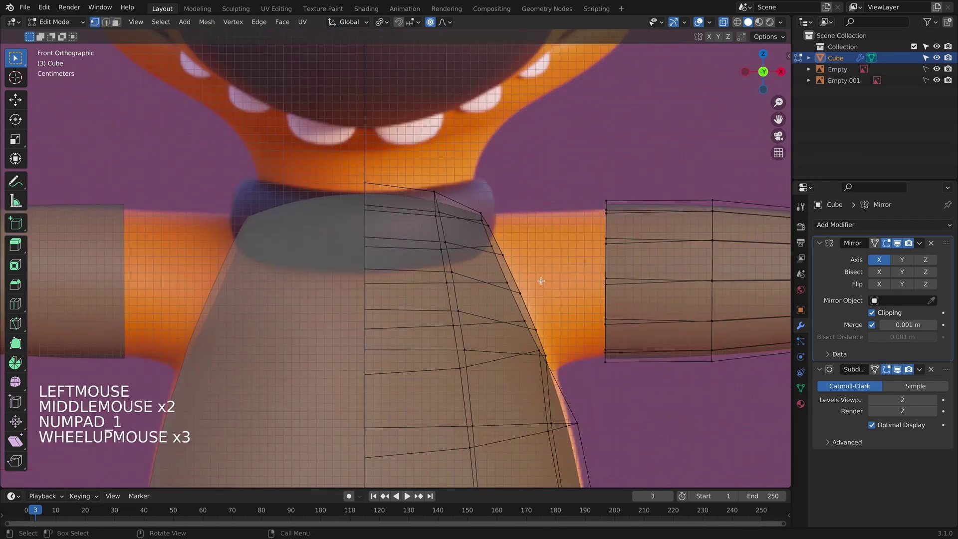
click(540, 281)
shift+click(565, 279)
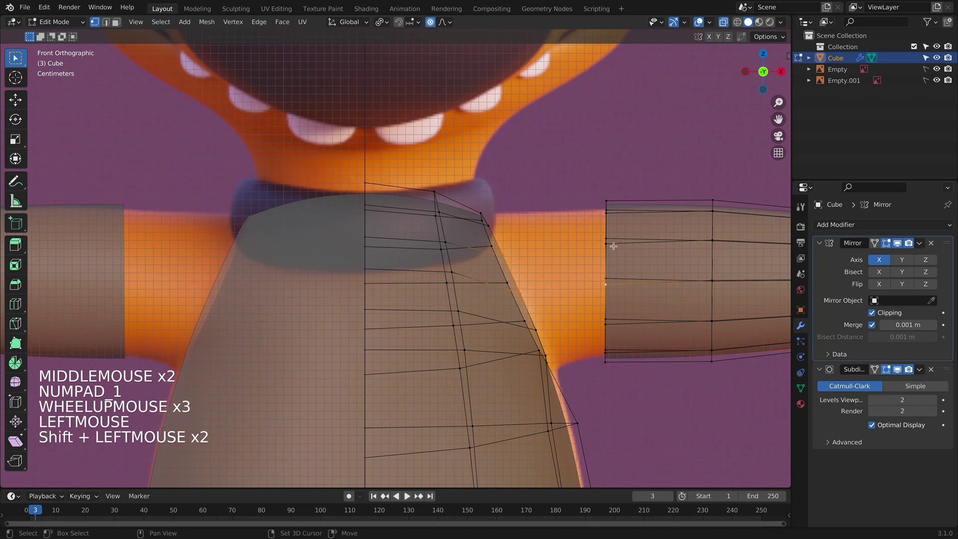
mouse_move(623, 257)
middle_down()
mouse_move(567, 263)
mouse_move(609, 271)
middle_up()
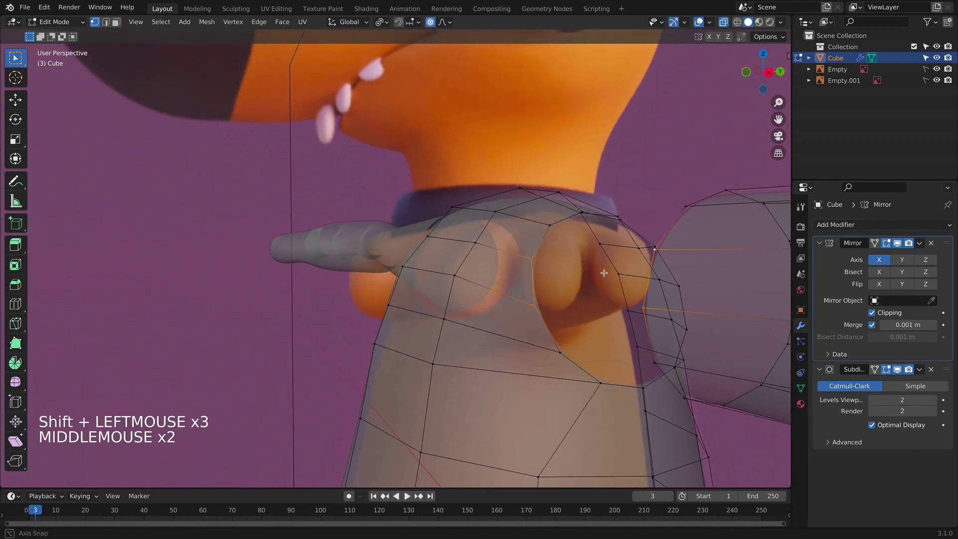
scroll(616, 278, down, 1)
key(f)
Step: Fill the remaining gap between the shoulder opening and the arm with faces all the way around
click(595, 255)
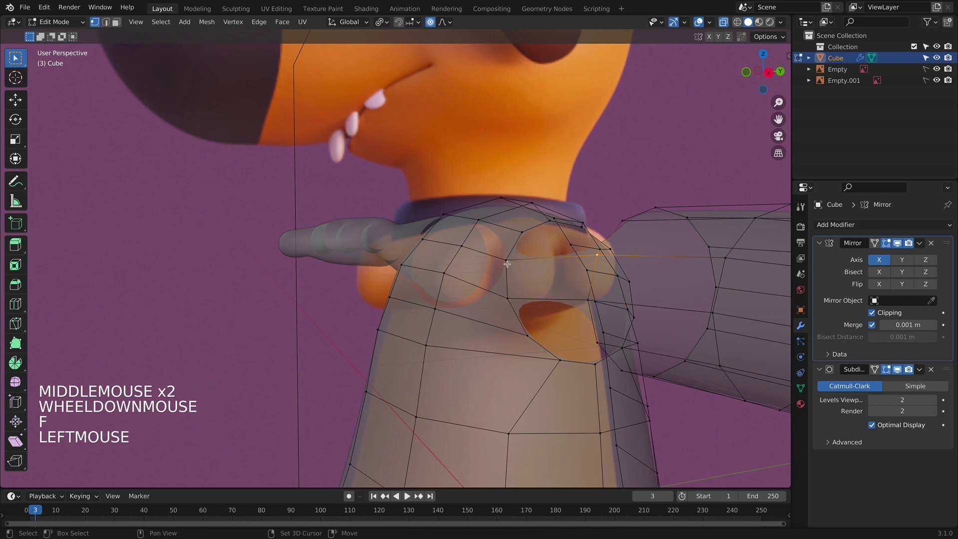
shift+click(506, 259)
middle_drag(506, 260, 586, 319)
key(f)
key(f)
key(f)
key(f)
key(f)
key(f)
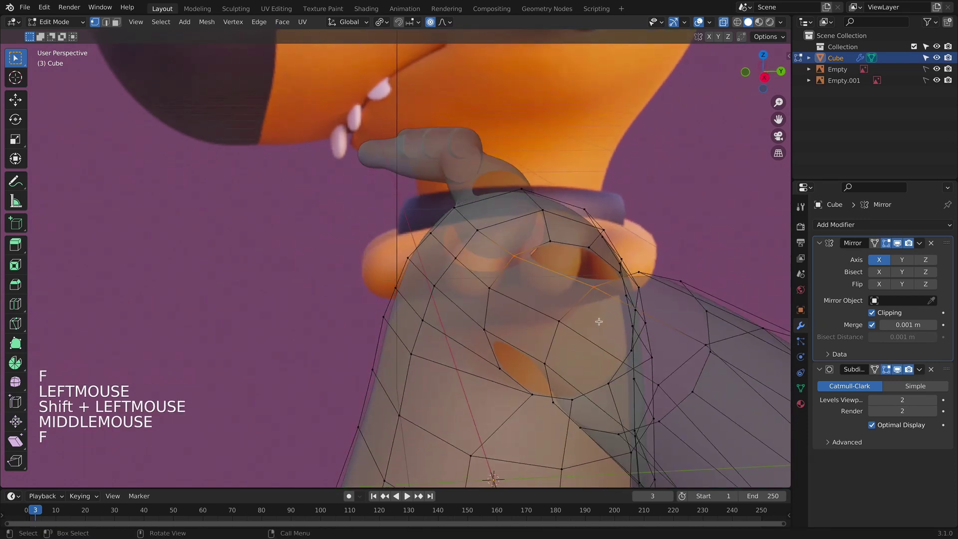
key(f)
key(f)
key(f)
key(f)
key(f)
key(f)
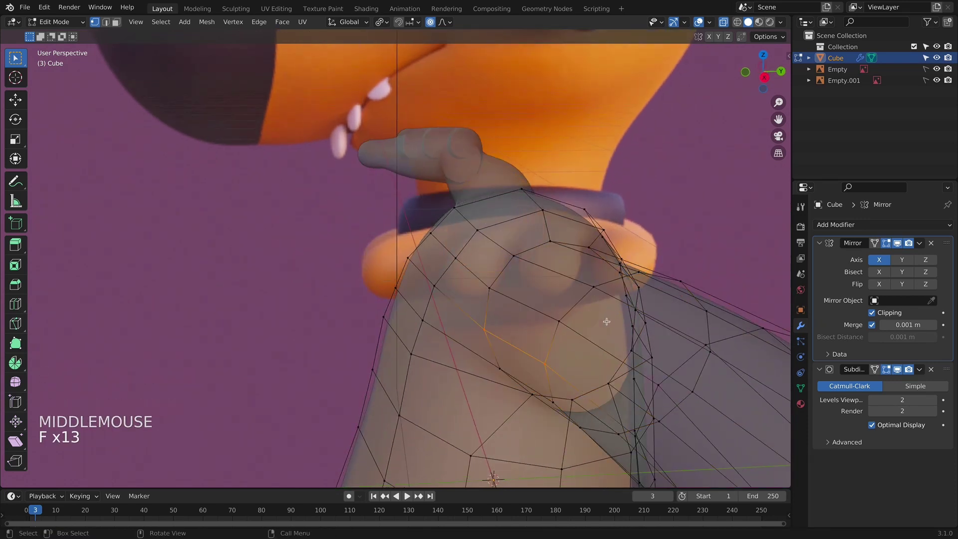
Step: With X-ray off, cut an edge loop around the new shoulder faces and slide it toward the body
scroll(573, 329, down, 1)
key(Tab)
scroll(536, 342, down, 5)
key(KP_1)
key(alt+z)
key(Tab)
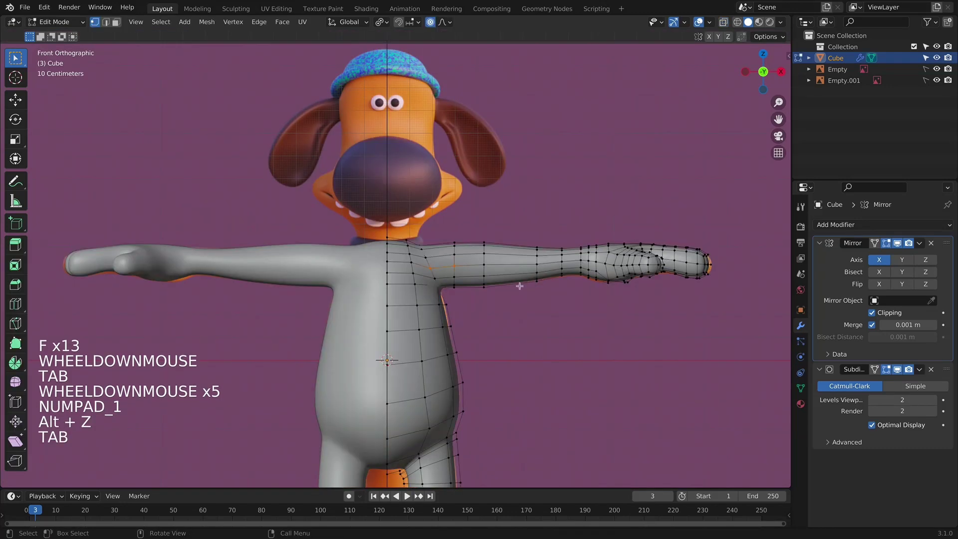
middle_drag(521, 280, 308, 271)
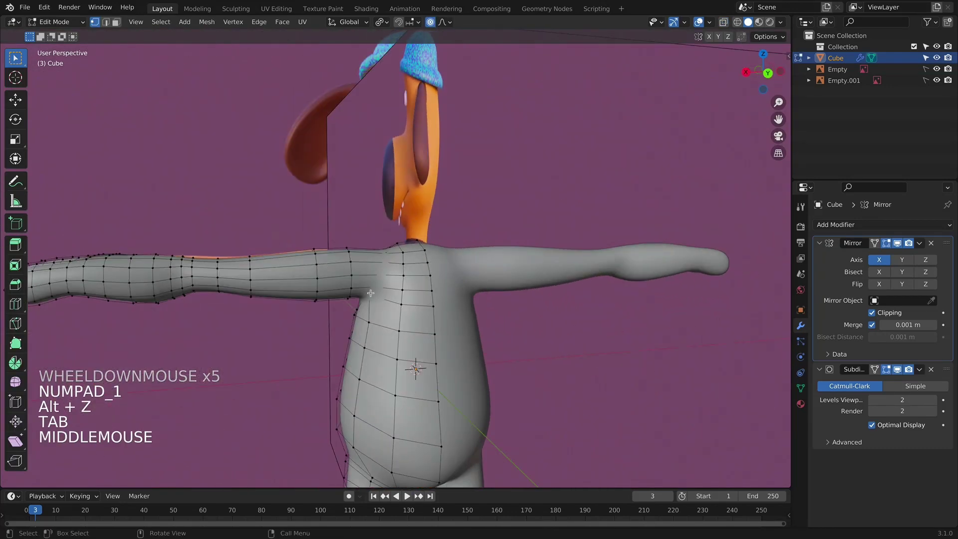
key(KP_1)
scroll(370, 293, up, 3)
key(super)
key(r)
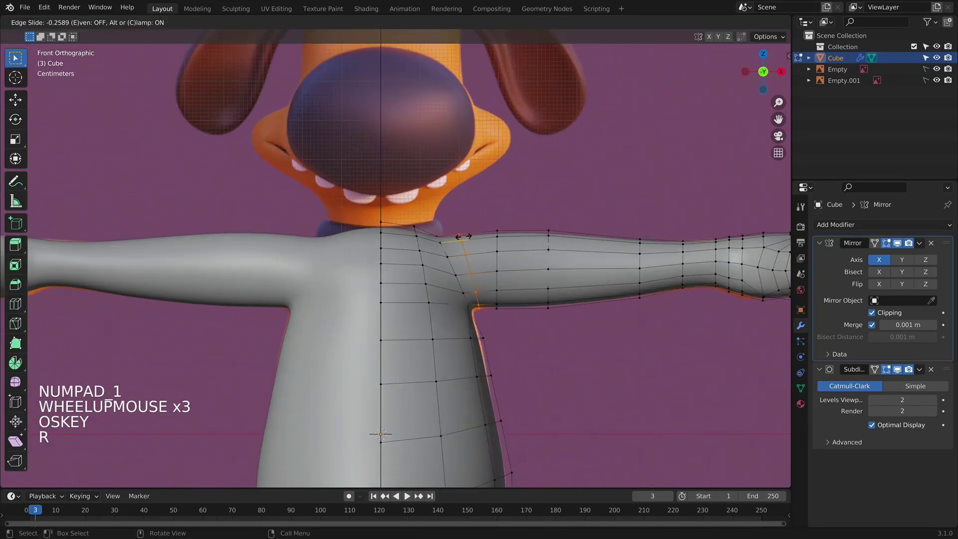
Step: With X-ray on, move the armpit vertices slightly outward to match the reference outline, and return to Object Mode
key(Tab)
scroll(498, 299, up, 2)
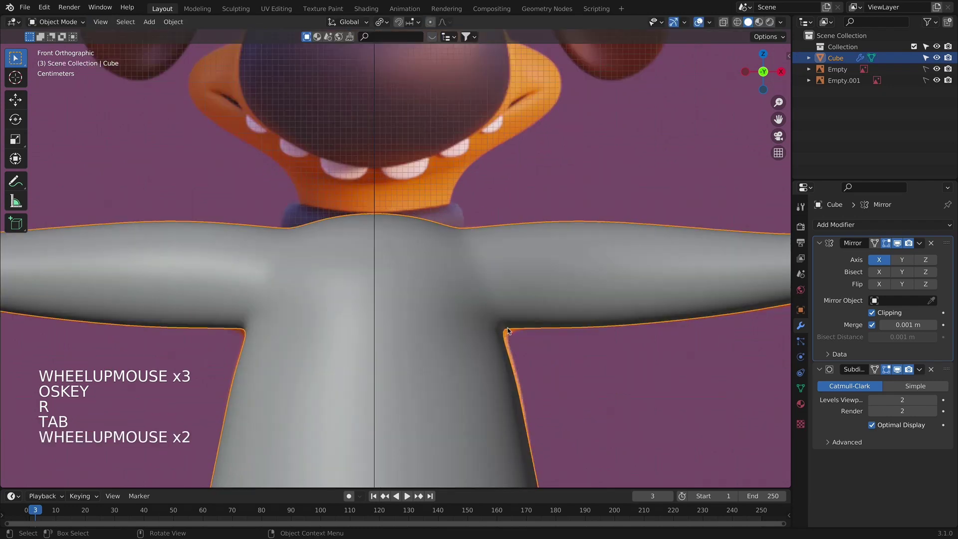
key(alt+z)
key(Tab)
click(502, 325)
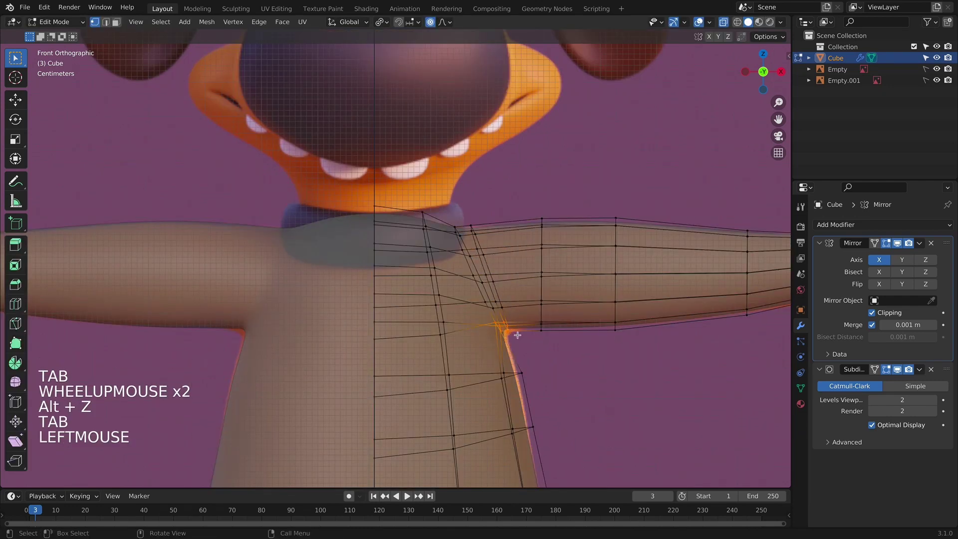
key(g)
click(524, 332)
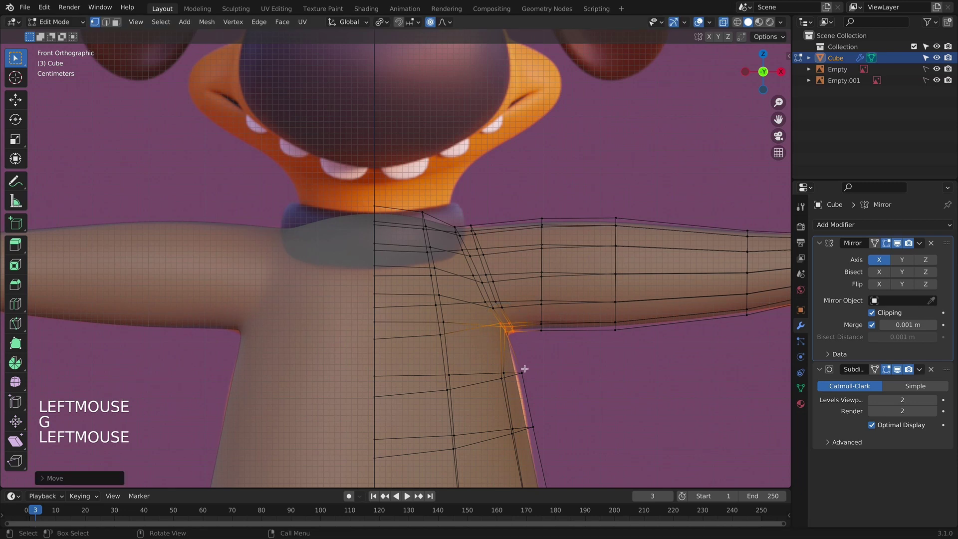
drag(548, 396, 549, 395)
key(g)
key(Tab)
Step: With X-ray off, examine the whole body and both arms against the reference image
scroll(574, 414, down, 7)
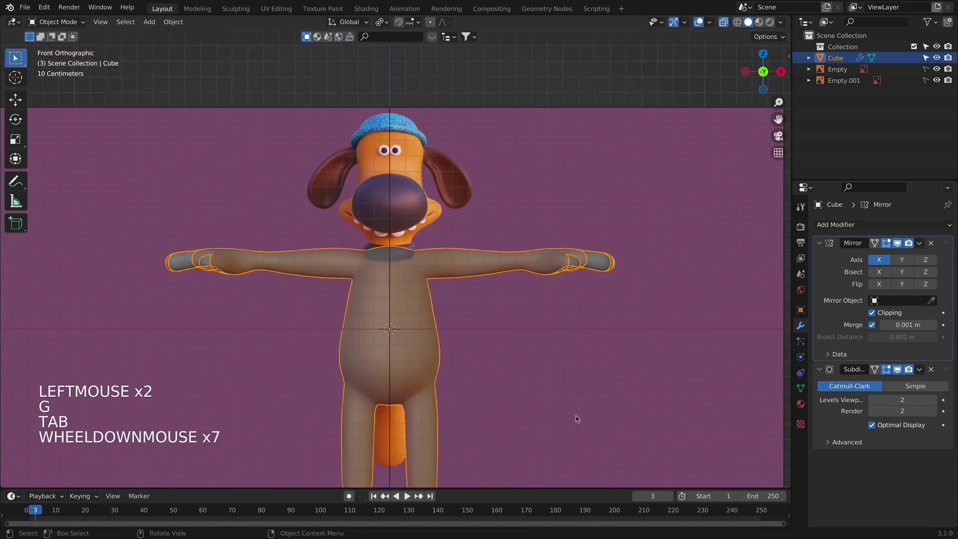
shift+middle_drag(576, 415, 568, 377)
click(567, 377)
key(alt+z)
scroll(573, 317, down, 3)
middle_drag(573, 316, 454, 272)
scroll(470, 282, down, 1)
scroll(470, 282, up, 4)
key(KP_1)
click(454, 268)
key(Tab)
scroll(454, 269, up, 6)
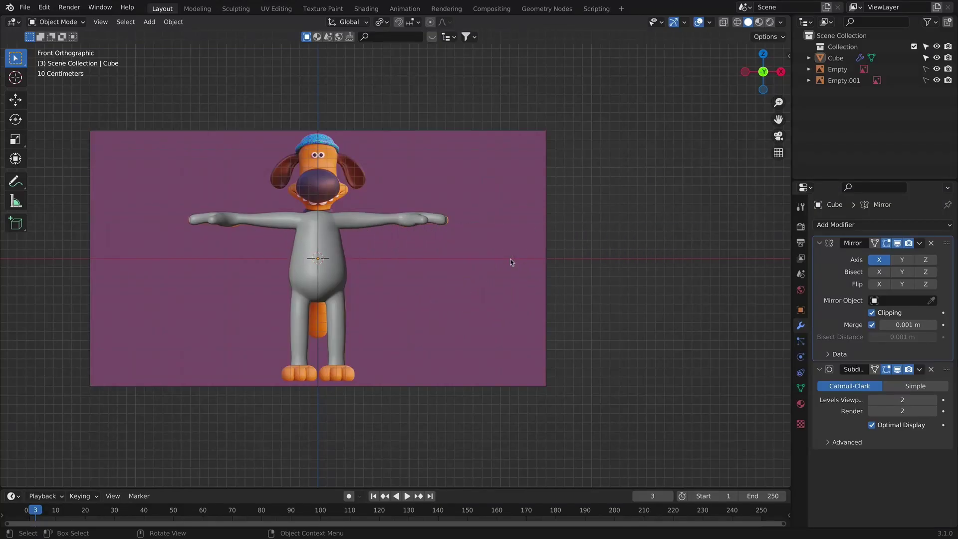
Step: Add a new cube mesh and scale it down to a small block
shift+middle_drag(408, 214, 371, 206)
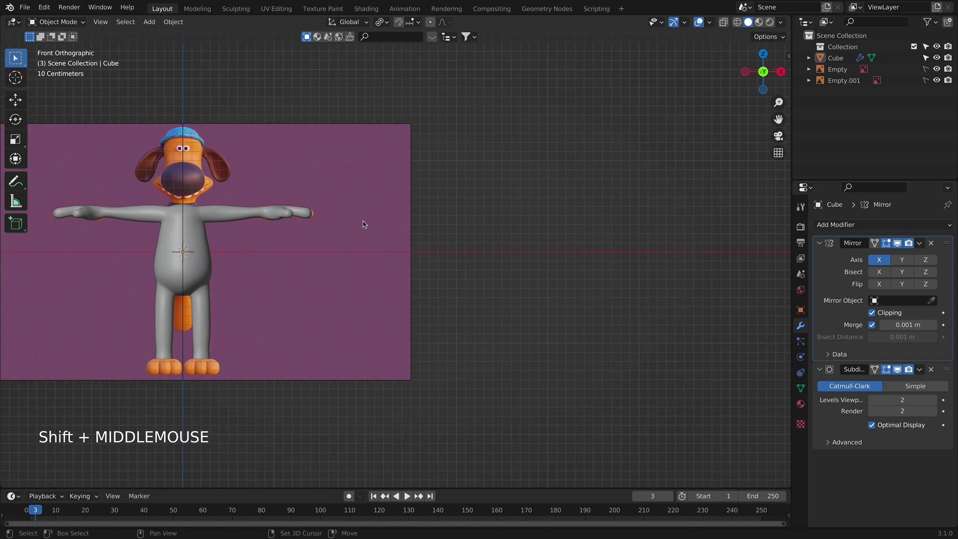
key(shift+a)
click(400, 233)
key(s)
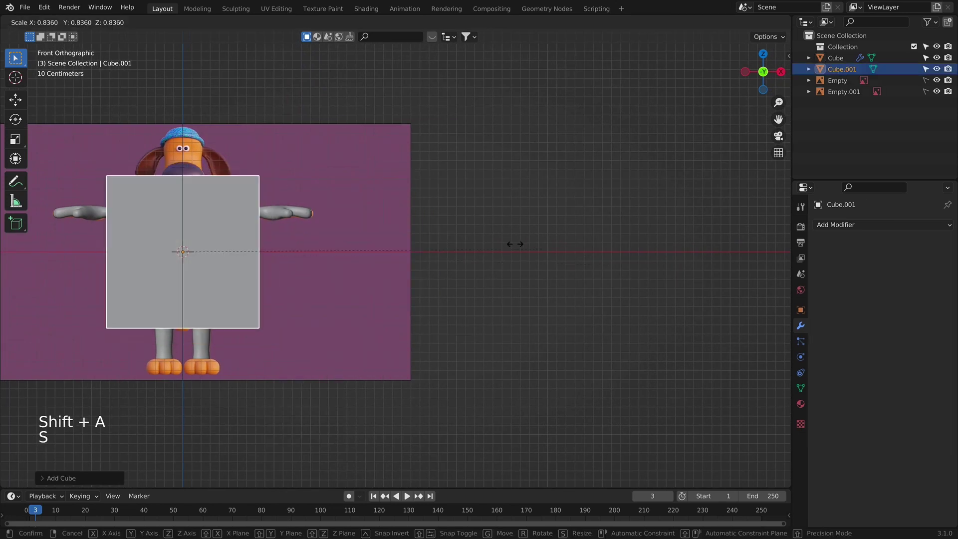
click(265, 231)
Step: Move the small cube along X clear of the reference image and shrink it further
key(g)
key(x)
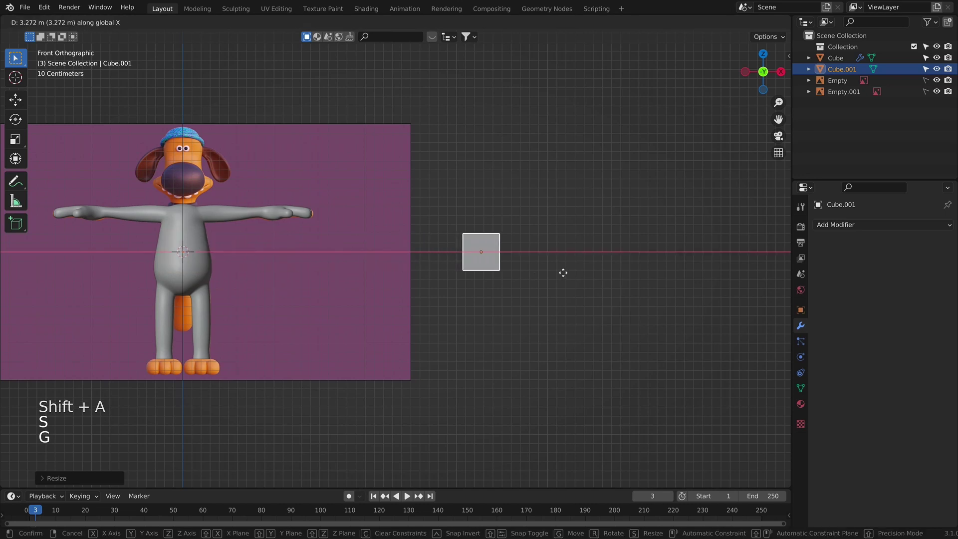
click(548, 271)
key(KP_7)
key(s)
click(541, 246)
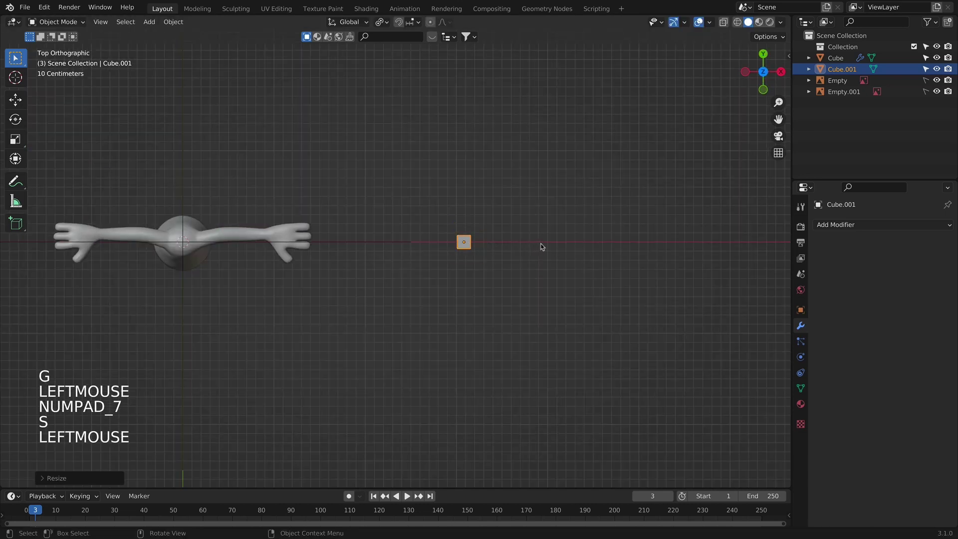
Step: With X-ray on and proportional editing off, extrude the small cube's +Y side about 0.13 m and repeat the extrusion once
scroll(541, 246, up, 6)
shift+middle_drag(379, 264, 490, 331)
scroll(424, 271, up, 4)
key(Tab)
drag(331, 273, 524, 345)
key(alt+z)
click(390, 297)
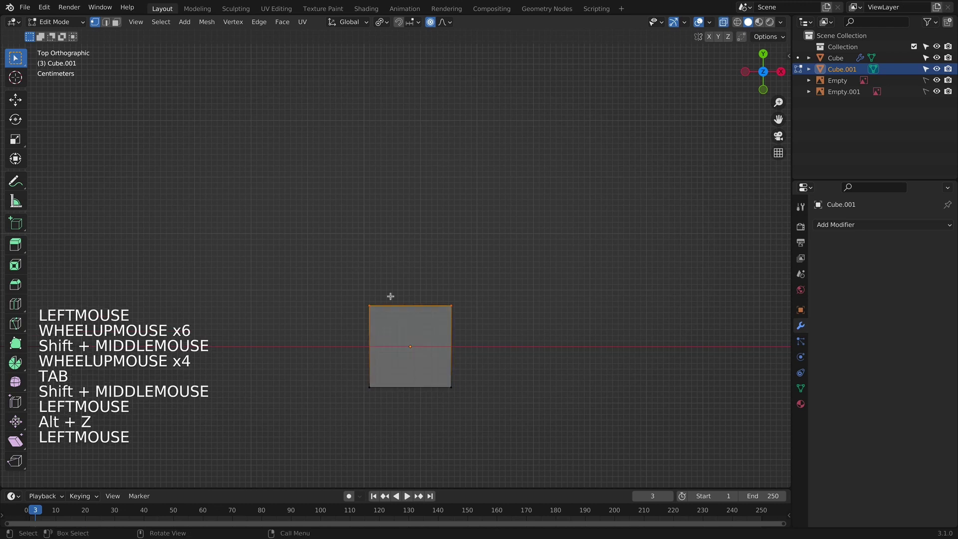
click(431, 23)
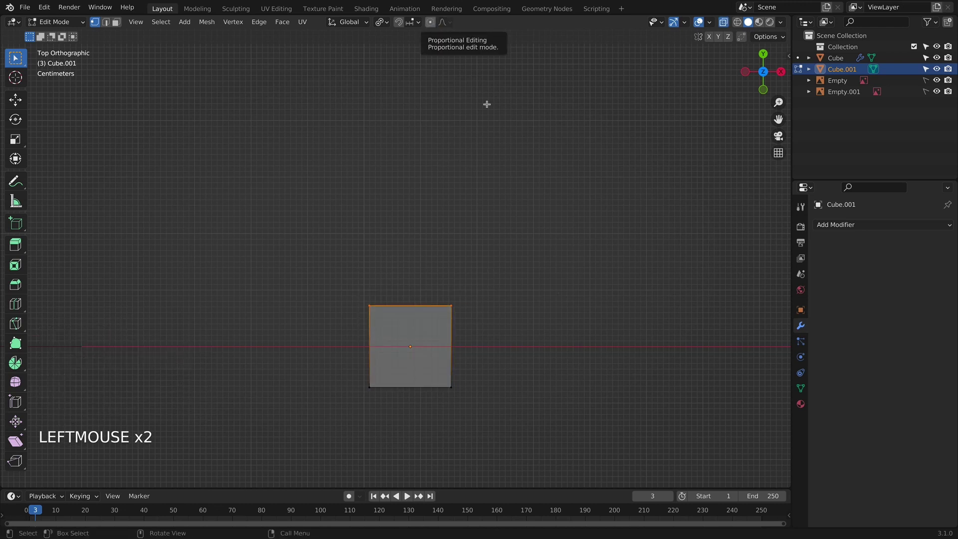
shift+middle_drag(504, 248, 518, 315)
key(e)
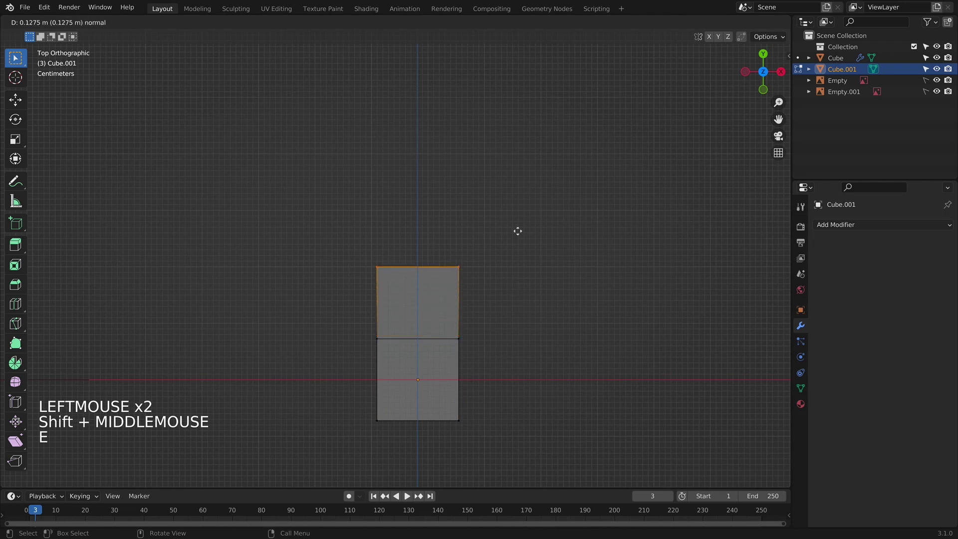
click(520, 240)
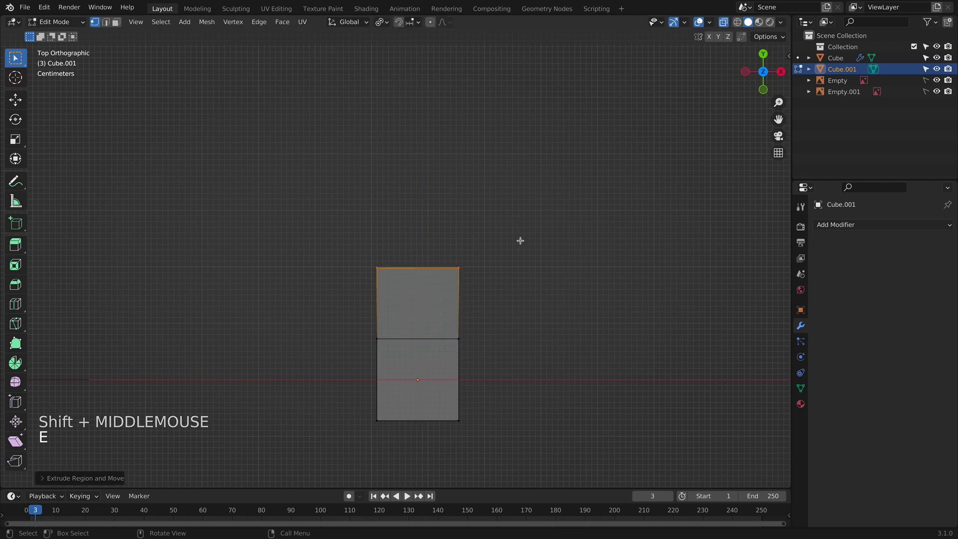
key(shift+r)
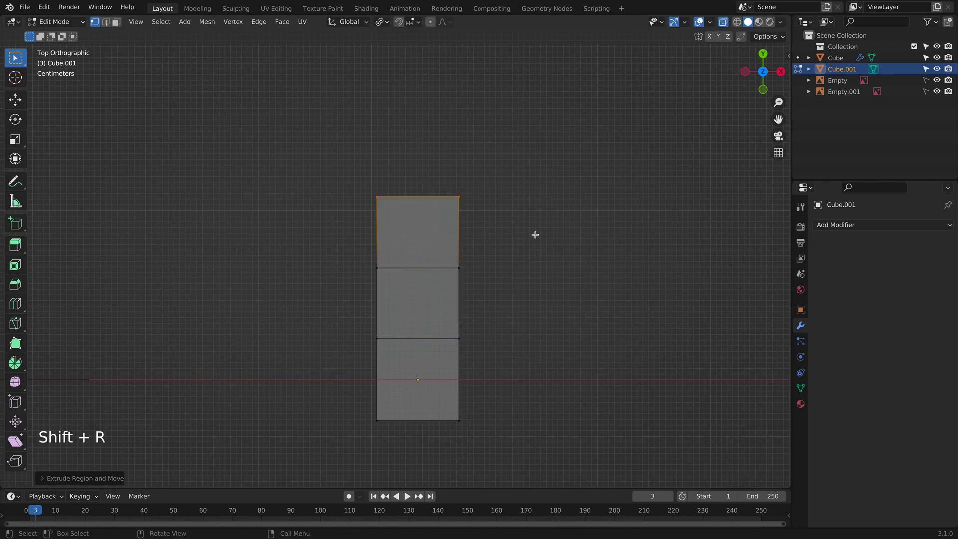
Step: Select the vertices at the block's -Y end and move them slightly inward to even out the segments
shift+middle_drag(365, 183, 363, 194)
drag(327, 398, 588, 444)
key(g)
click(590, 436)
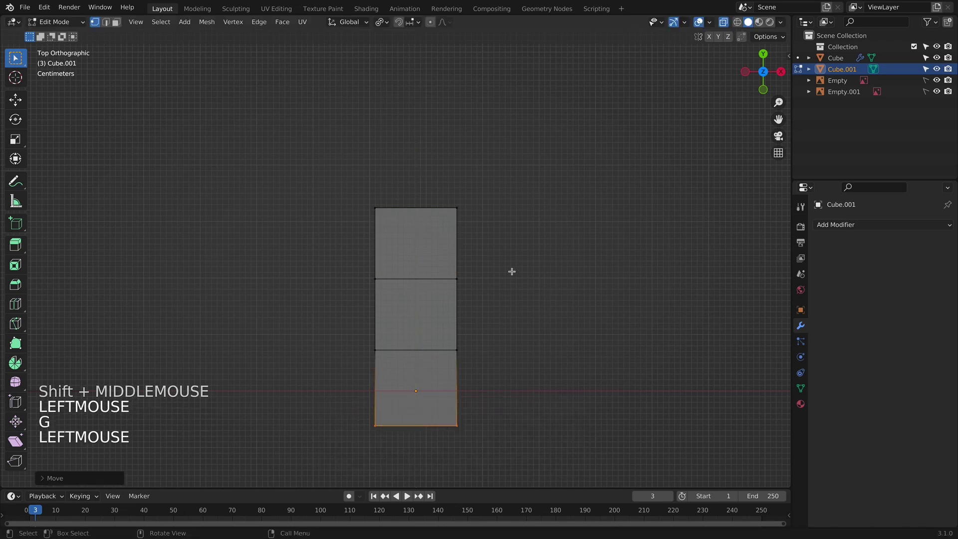
Step: Extrude the +X side of the block's +Y end segment by about 0.13 m
shift+middle_drag(465, 239, 462, 242)
drag(428, 205, 517, 321)
key(e)
key(e)
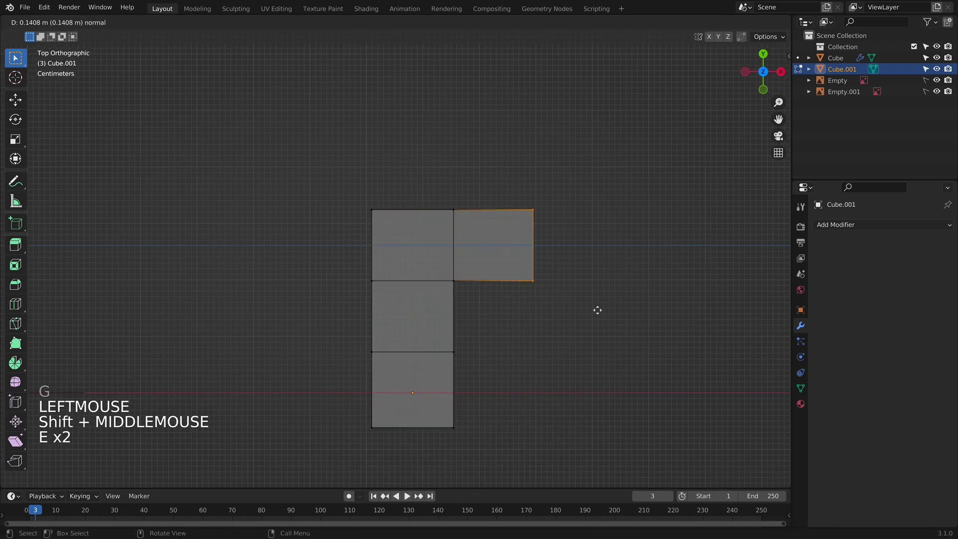
click(588, 300)
Step: Extrude the +X side of the block's middle segment by about 0.14 m
drag(428, 277, 516, 369)
key(e)
key(e)
click(592, 391)
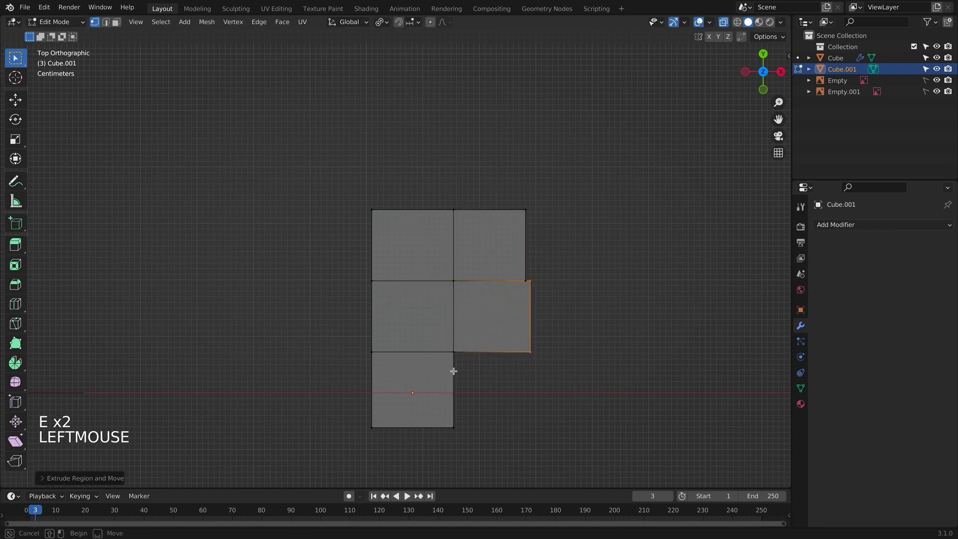
drag(429, 347, 539, 454)
key(e)
key(e)
key(Escape)
key(super+z)
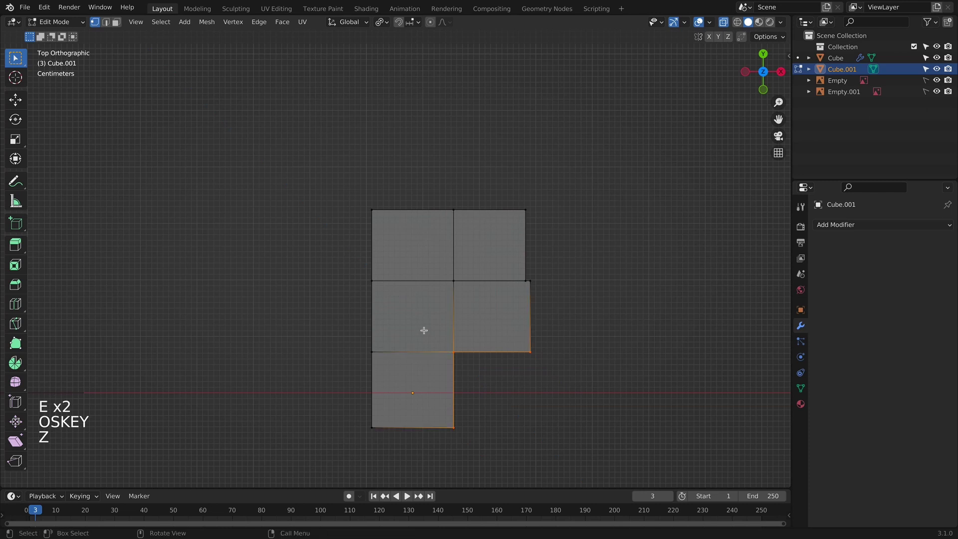
Step: Extrude the +X side of the block's -Y end segment by about 0.13 m
click(476, 418)
drag(496, 459, 498, 461)
key(e)
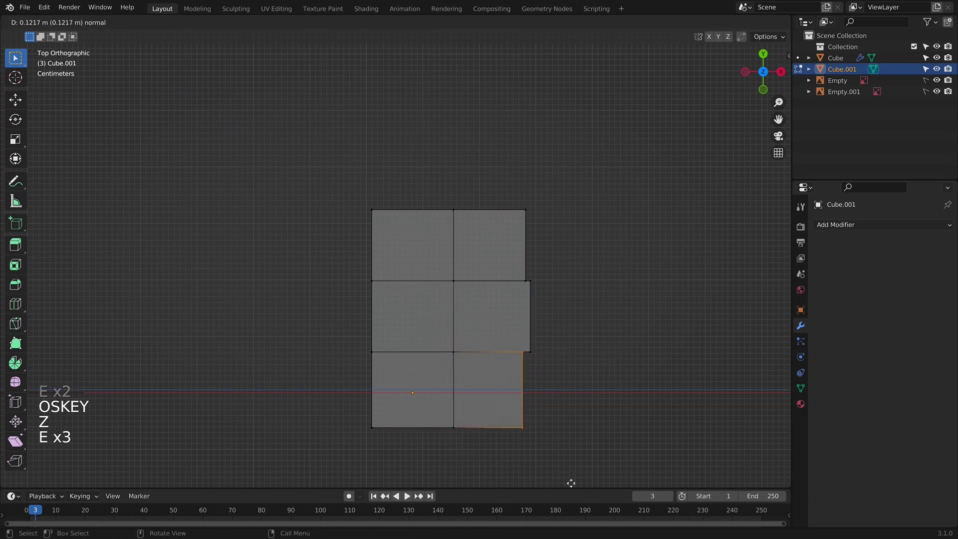
click(573, 485)
Step: Select the tip of the middle extruded segment and move it back slightly, closer to the neighbouring tips
drag(548, 326, 571, 375)
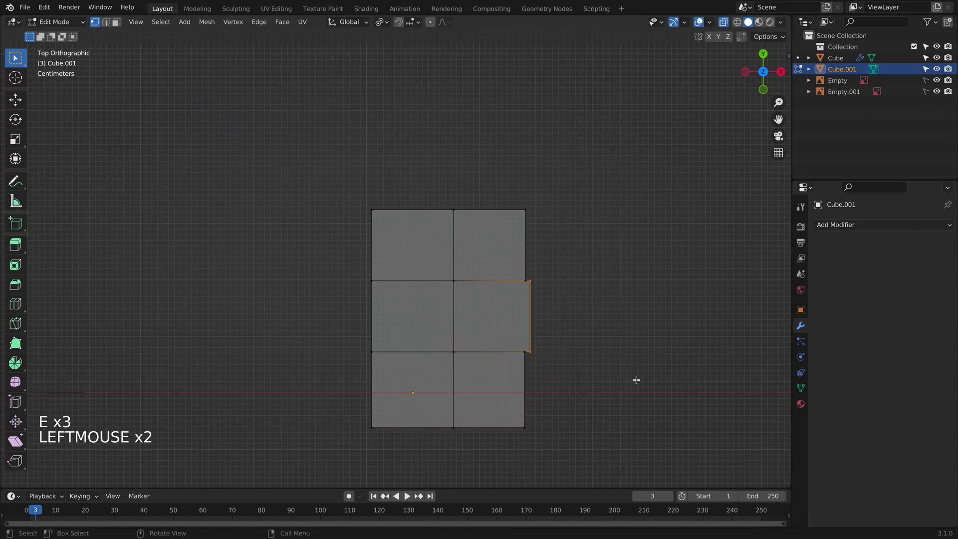
key(g)
click(608, 366)
Step: Add a Subdivision Surface modifier with 2 viewport levels to the foot block and return to editing its mesh
key(Tab)
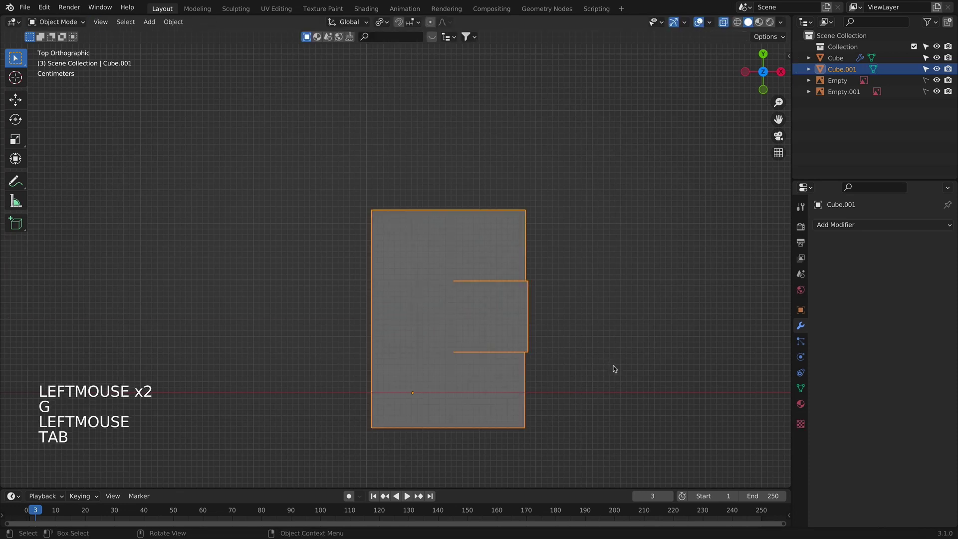
click(836, 226)
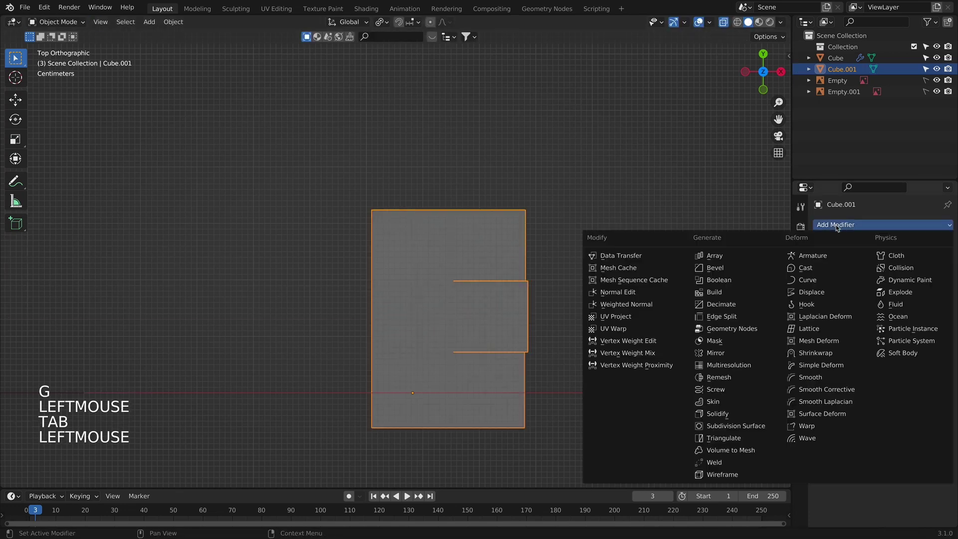
click(747, 426)
click(934, 274)
key(Tab)
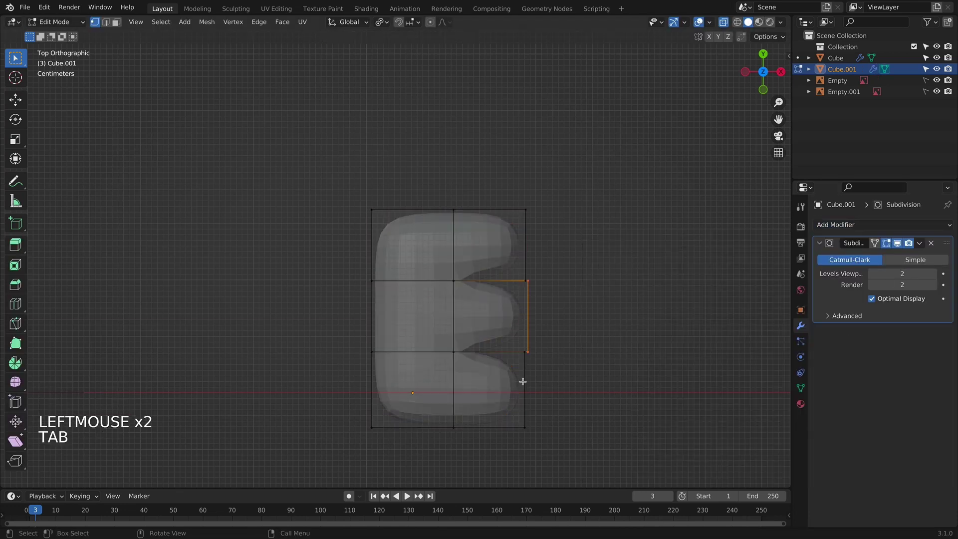
Step: Add a loop cut about halfway along the -Y toe and another about halfway along the middle toe
key(ctrl+r)
click(492, 338)
click(493, 337)
key(super+r)
click(492, 330)
click(492, 330)
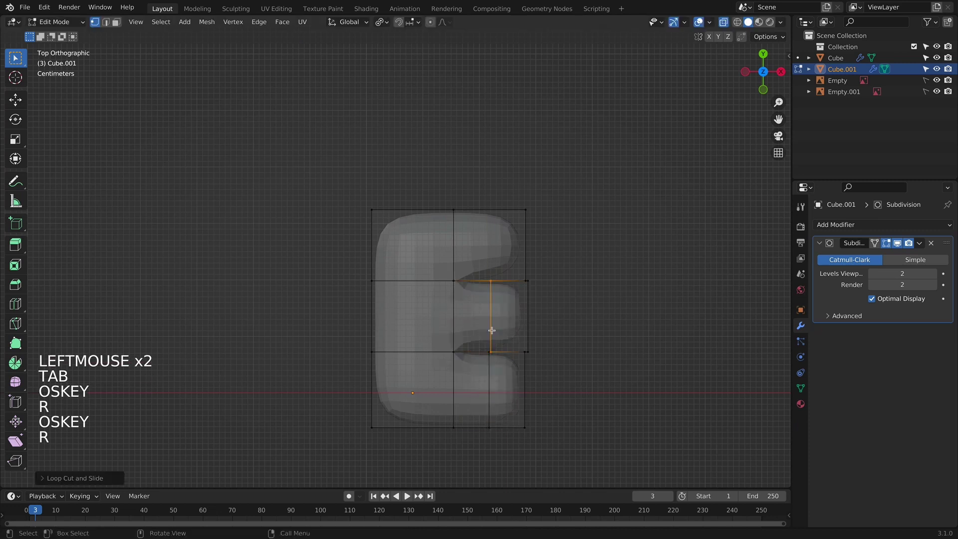
click(491, 328)
Step: Add a loop cut about halfway along the +Y toe, undoing the misplaced cut first
key(super+r)
click(489, 248)
right_click(489, 247)
key(super+z)
key(super+r)
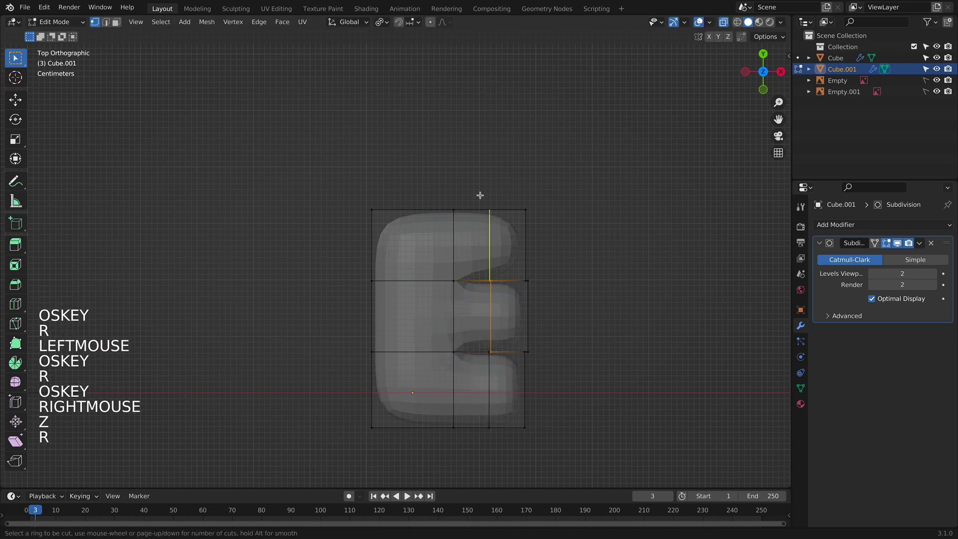
click(494, 202)
Step: Select the foot's -X end and extrude it away from the toes to lengthen the foot
key(Tab)
scroll(574, 280, down, 4)
scroll(573, 280, up, 1)
middle_drag(574, 280, 519, 216)
key(KP_1)
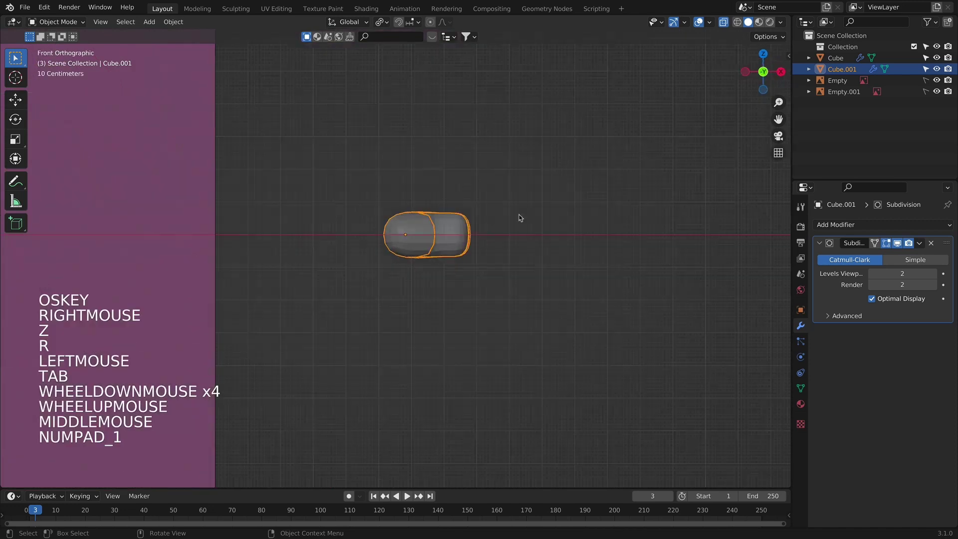
key(Tab)
mouse_move(434, 248)
shift+middle_down()
mouse_move(537, 316)
mouse_move(543, 417)
mouse_move(449, 248)
shift+middle_up()
drag(415, 216, 504, 408)
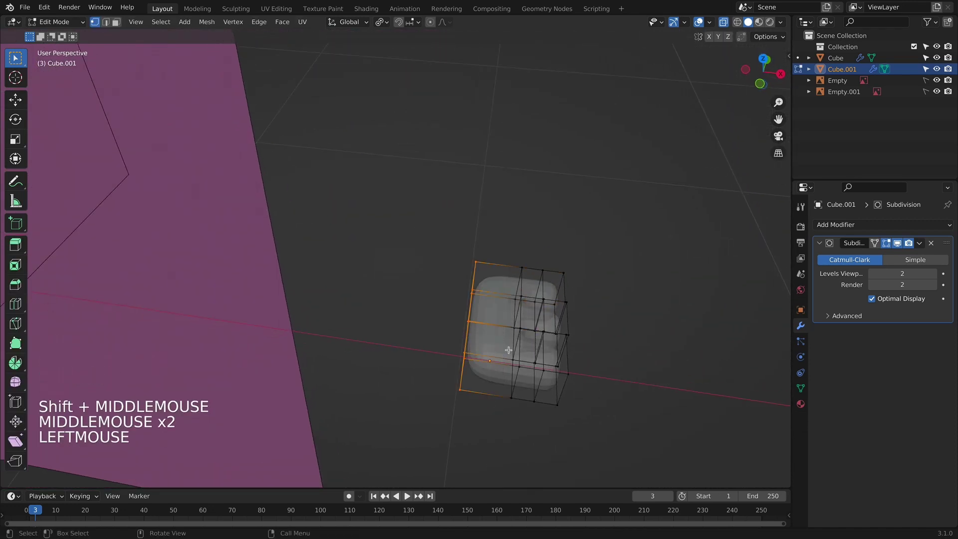
key(KP_7)
key(e)
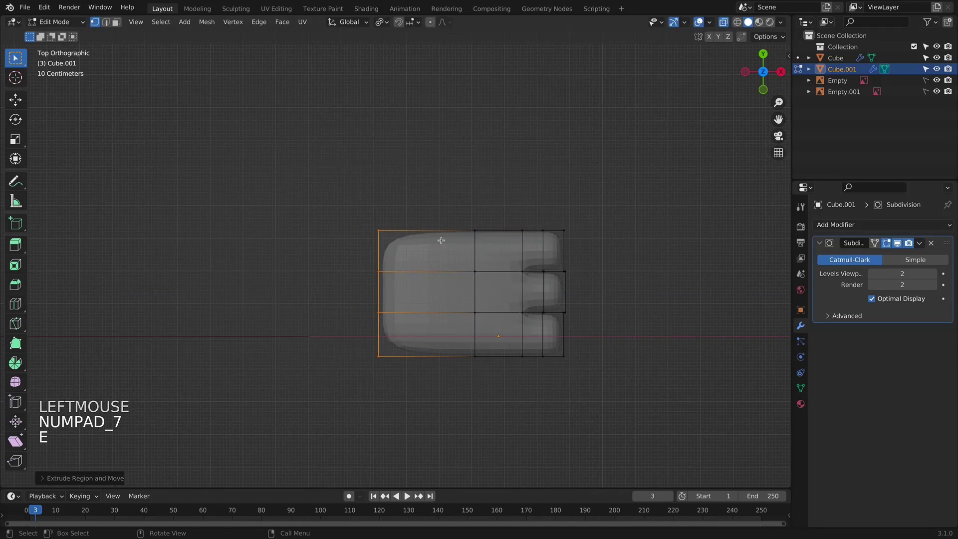
Step: Scale the loop across the middle of the foot up slightly along Y to widen it
drag(438, 215, 495, 394)
key(s)
key(s)
middle_click(494, 394)
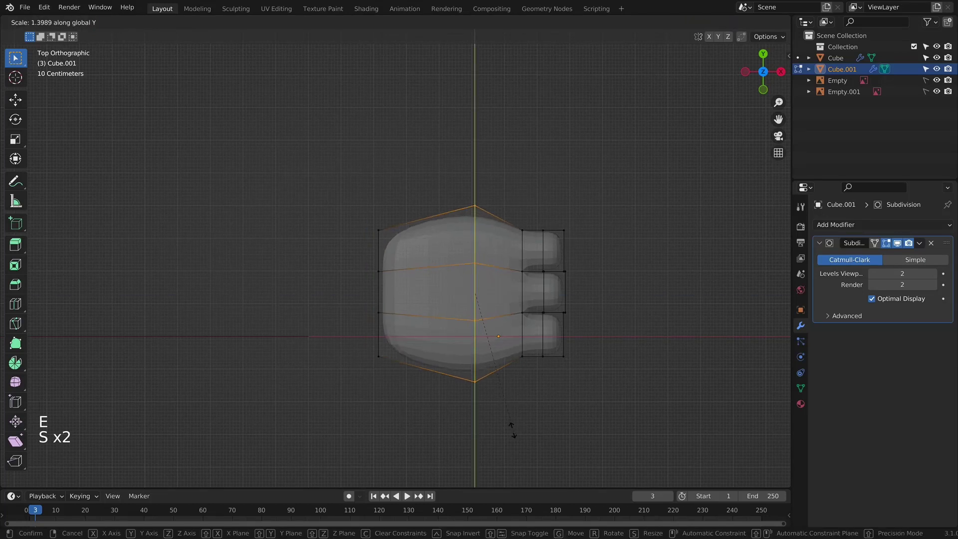
click(505, 410)
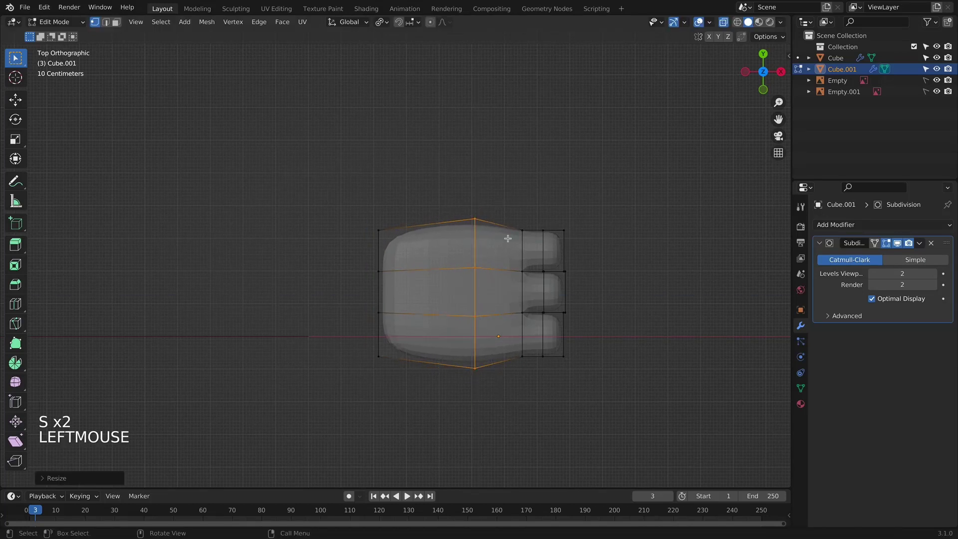
Step: Widen the loop at the base of the toes along Y and select the loops halfway along the toes
key(s)
key(s)
middle_click(531, 380)
drag(530, 379, 553, 389)
click(538, 393)
key(z)
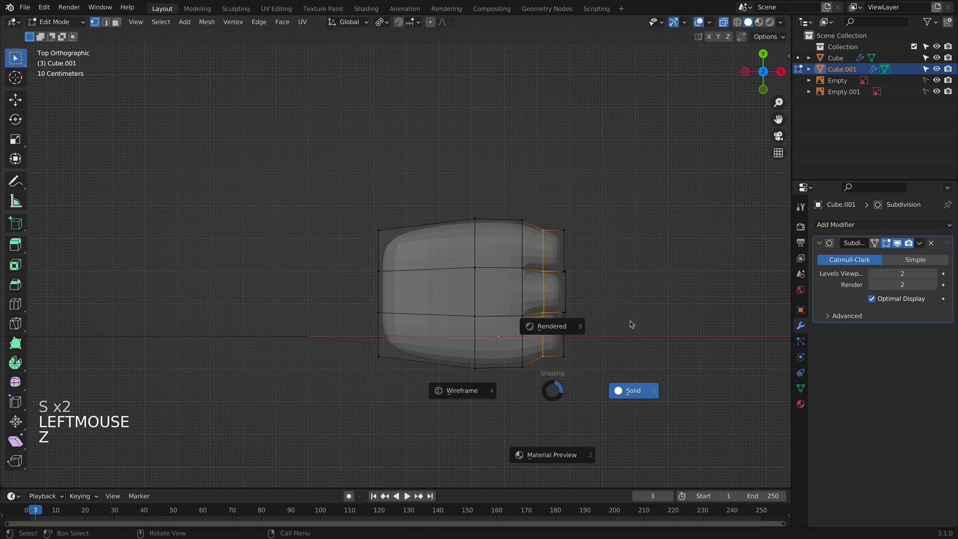
key(s)
key(y)
right_click(575, 331)
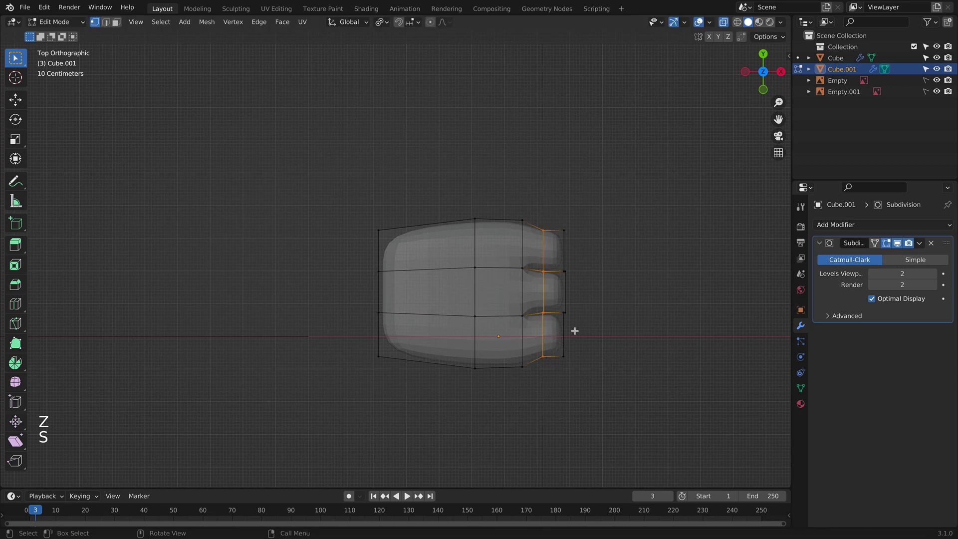
click(382, 22)
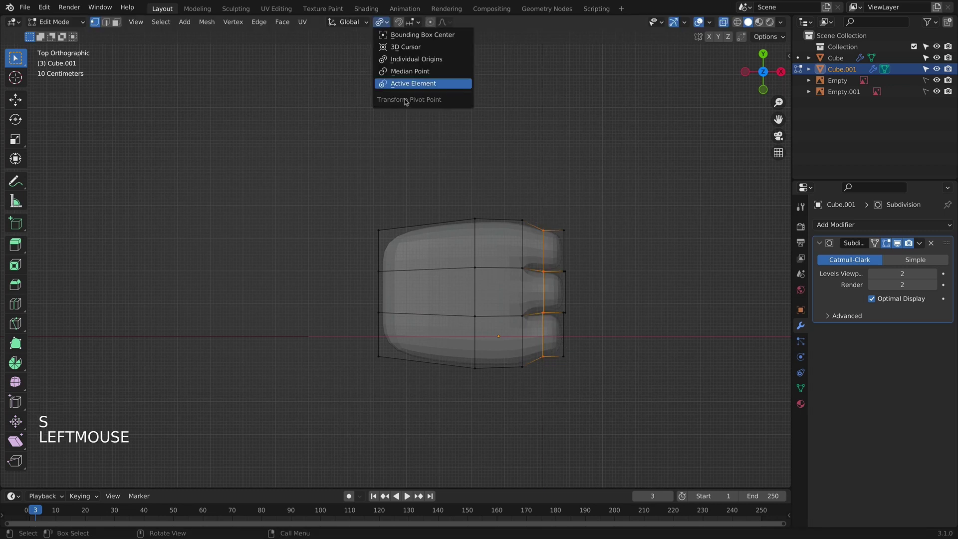
click(399, 61)
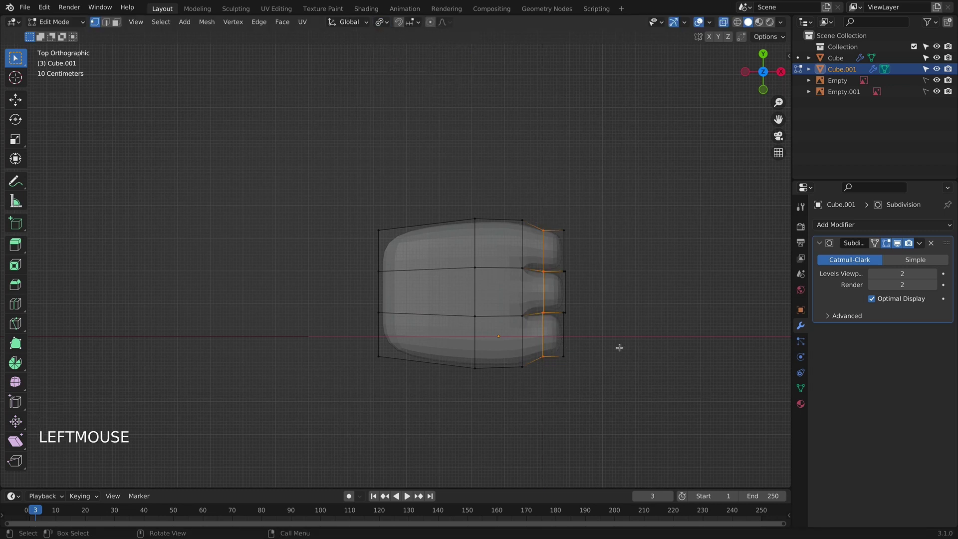
key(s)
key(s)
key(y)
right_click(631, 363)
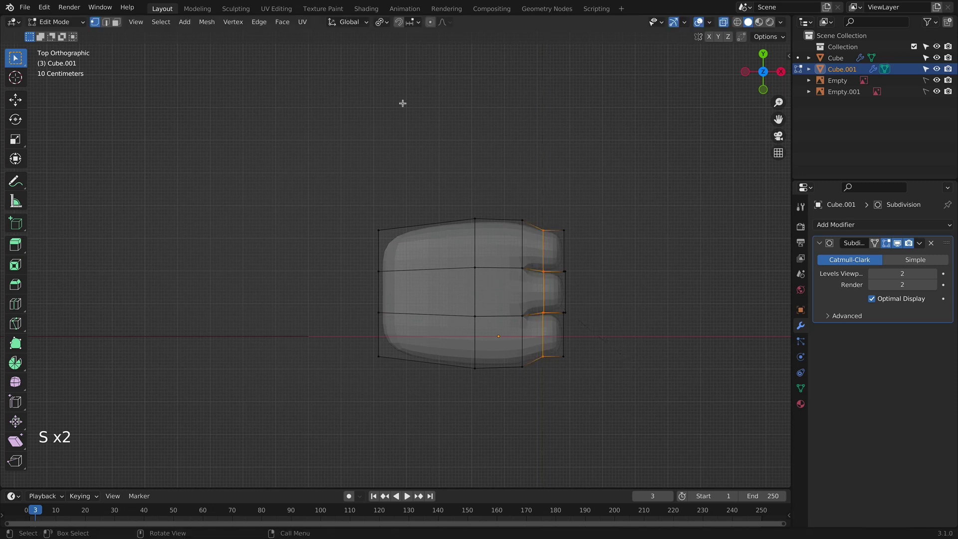
click(383, 23)
click(423, 85)
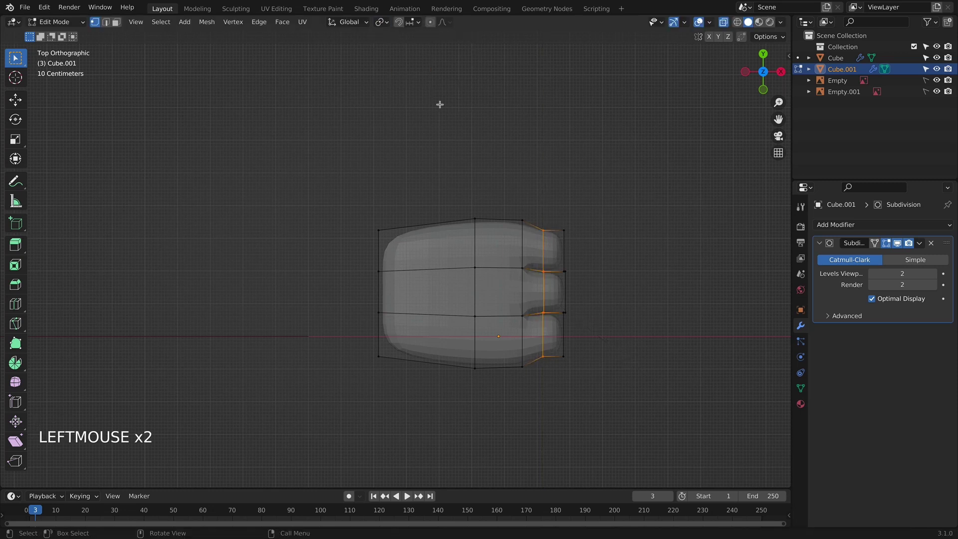
Step: Scale the mid-toe loops together along Y until they line up with the loop at the toe base
key(s)
key(s)
key(s)
key(y)
click(569, 302)
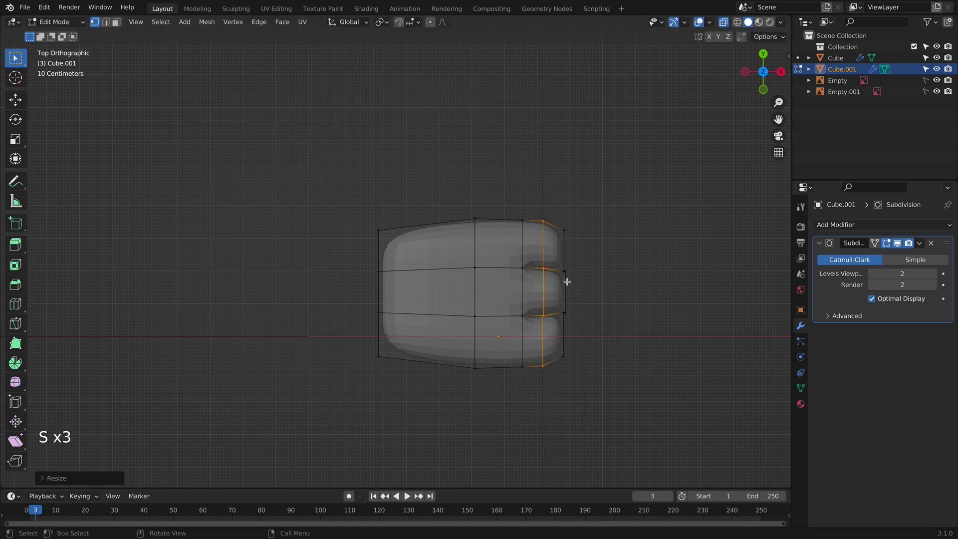
Step: Select all three toe tips and widen them together slightly along Y
drag(555, 223, 641, 394)
key(s)
key(s)
key(y)
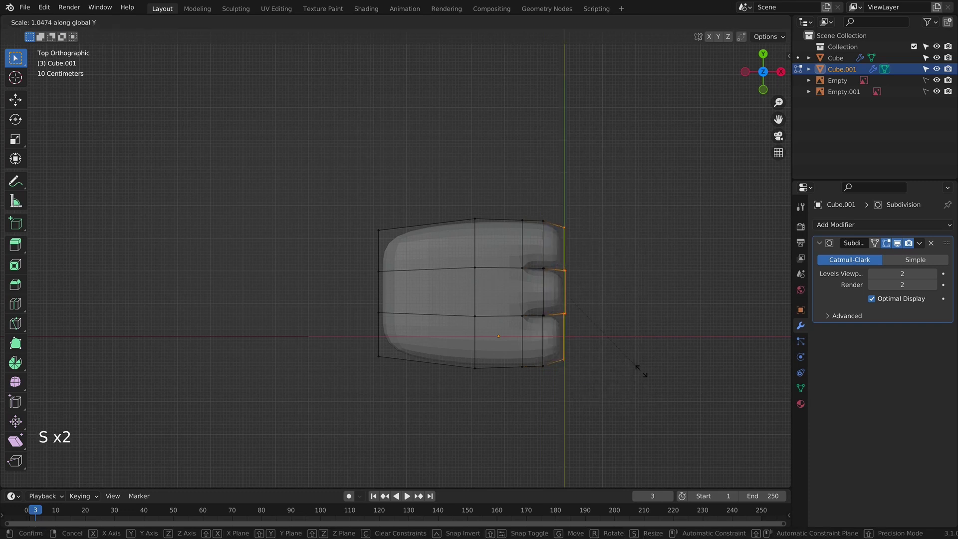
key(Tab)
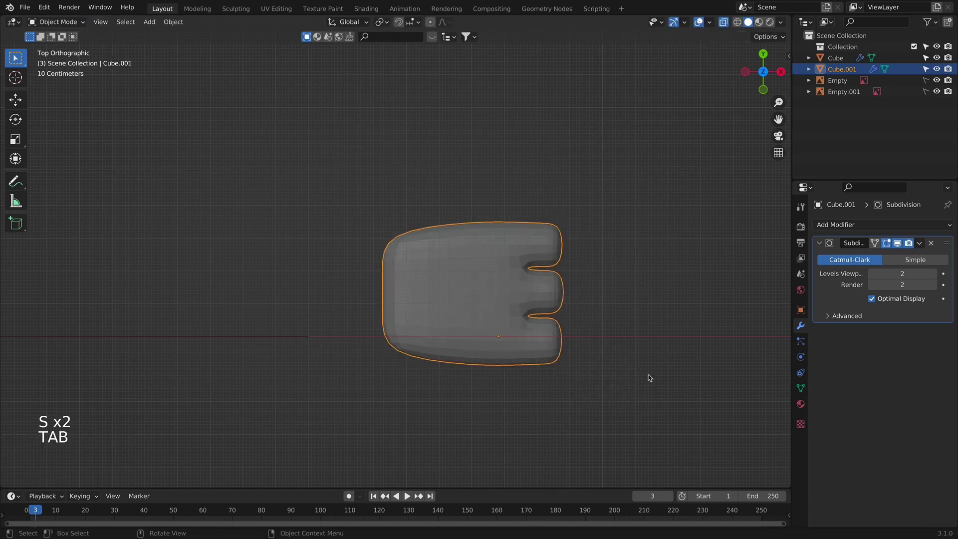
Step: With X-ray off and the pivot point set to Individual Origins, scale each toe-tip face down about its own centre
middle_drag(620, 353, 529, 342)
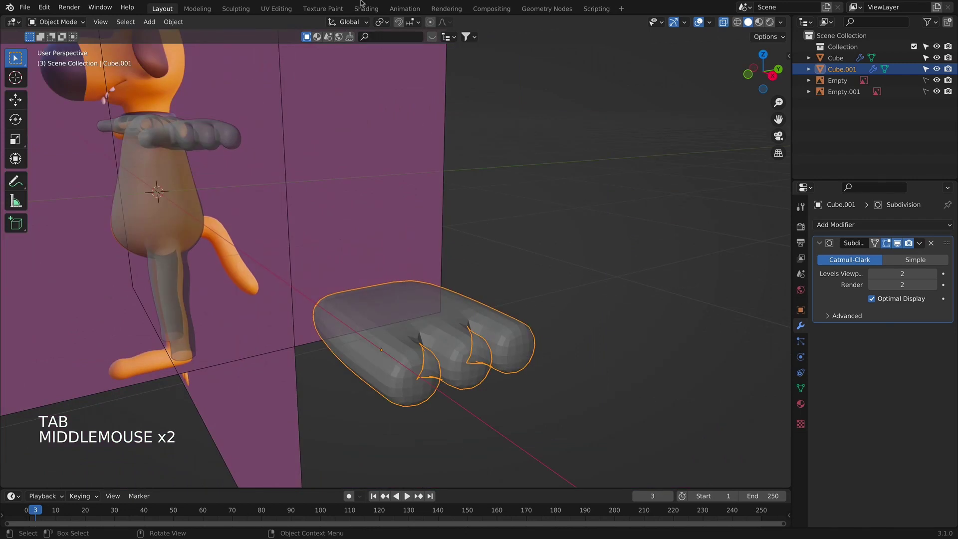
click(379, 22)
key(alt+z)
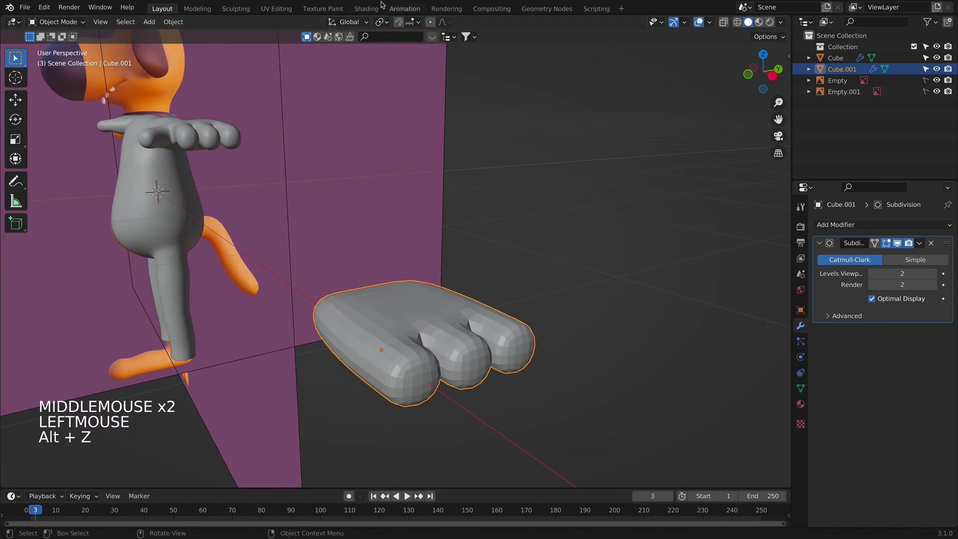
click(379, 22)
key(Tab)
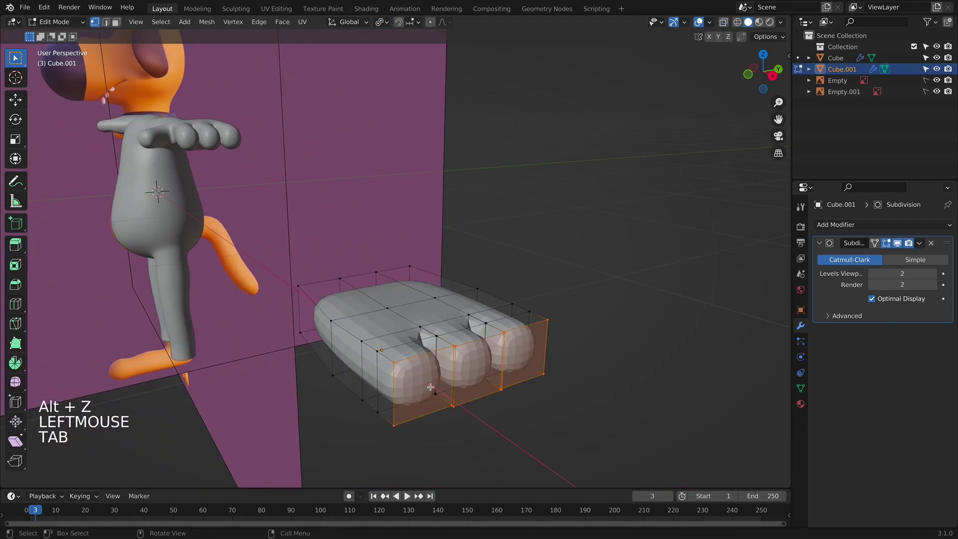
key(s)
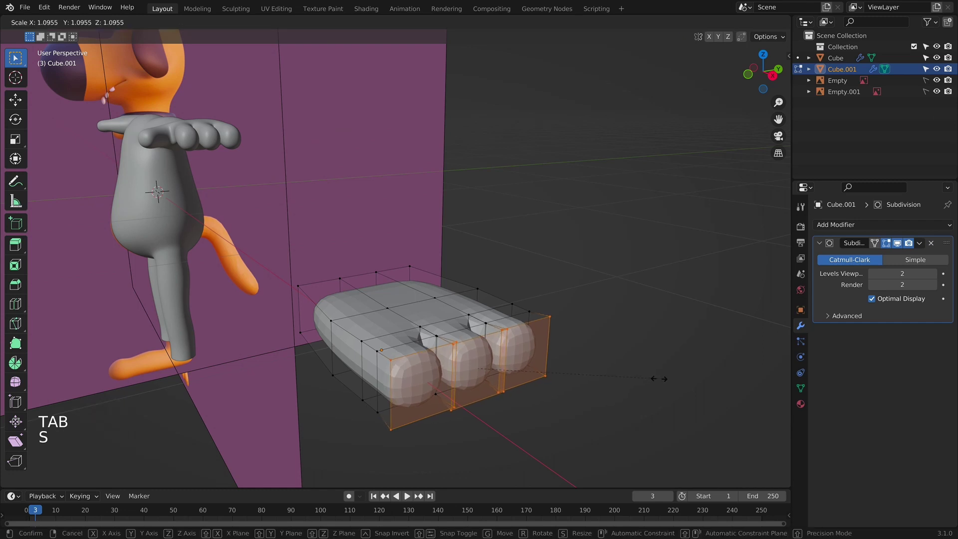
click(577, 364)
Step: Select the mid-toe loops of all three toes and scale each one up to make the toes bulge
alt+click(433, 336)
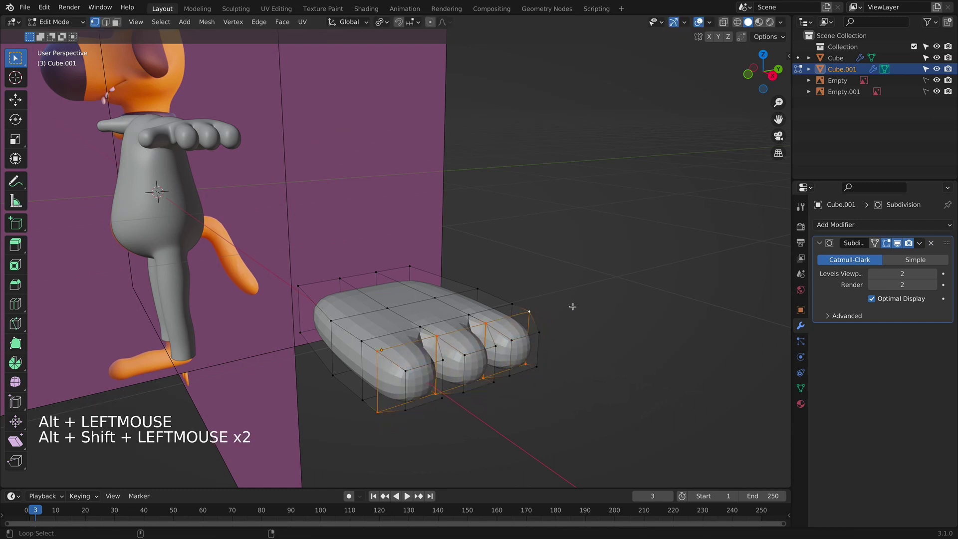
key(s)
key(Tab)
Step: Shade the foot smooth and compare it with the dog in the front view
middle_drag(574, 319, 469, 304)
key(KP_1)
right_click(530, 318)
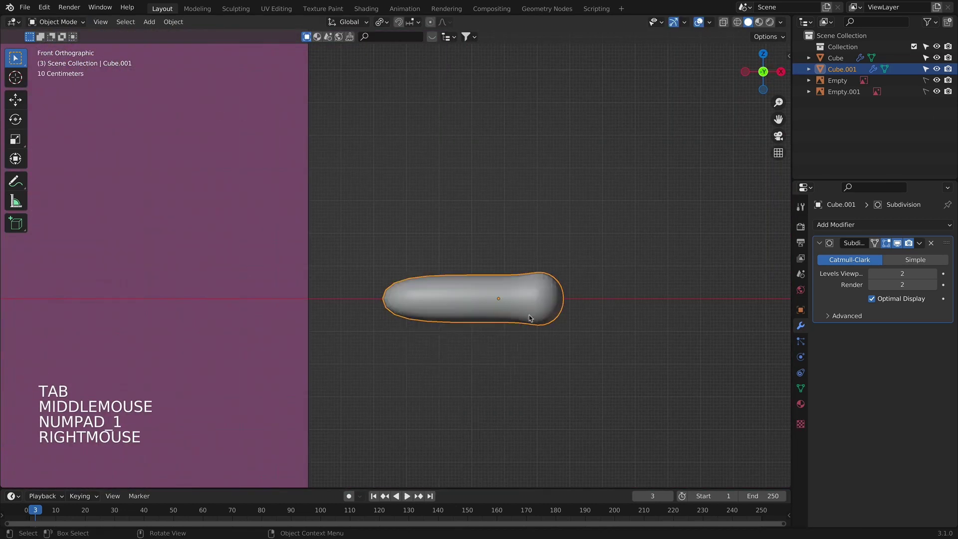
scroll(530, 317, down, 1)
middle_drag(530, 318, 474, 336)
key(KP_1)
scroll(623, 333, down, 8)
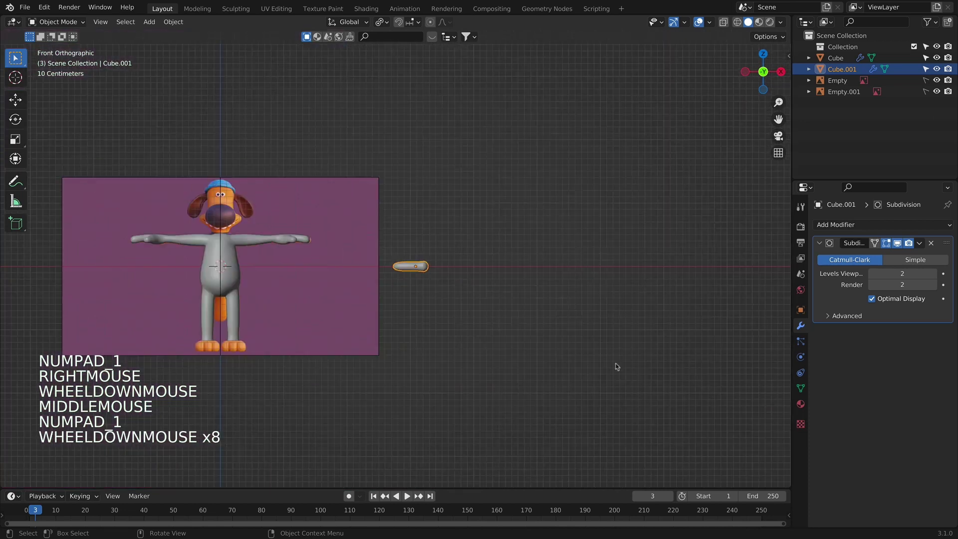
Step: Move the upper vertices of the loop across the middle of the foot to adjust its top surface
scroll(518, 315, up, 6)
middle_drag(517, 314, 499, 319)
scroll(499, 319, up, 2)
key(Tab)
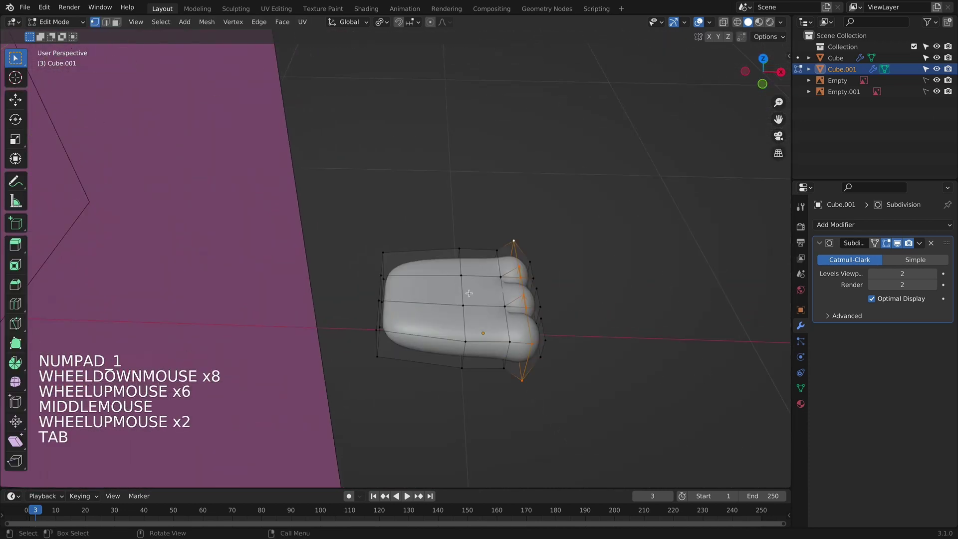
drag(438, 205, 480, 326)
key(g)
middle_drag(477, 298, 520, 371)
key(Tab)
Step: Select the foot's -X heel edge from the top view and turn on X-ray
key(KP_7)
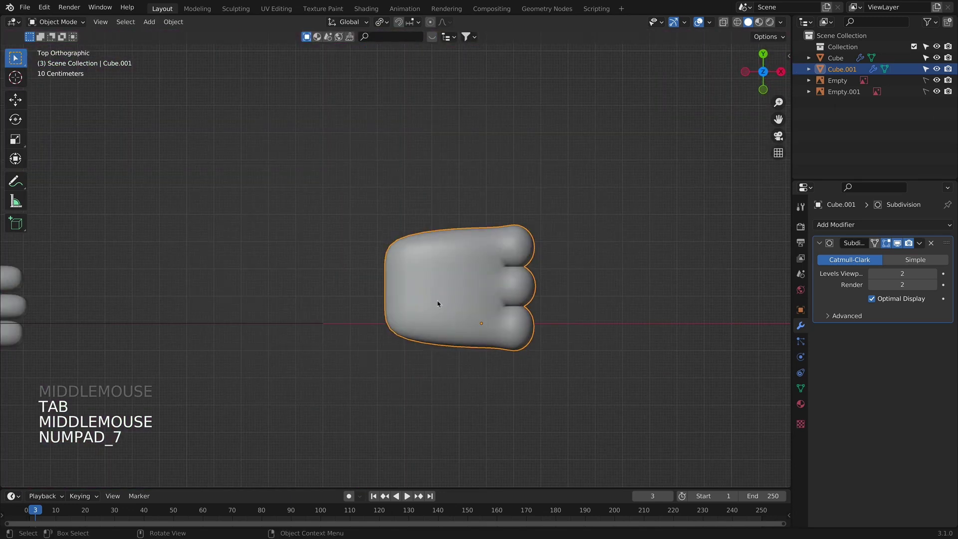
key(Tab)
drag(368, 212, 422, 373)
scroll(423, 374, up, 4)
shift+middle_drag(401, 208, 431, 278)
key(alt+z)
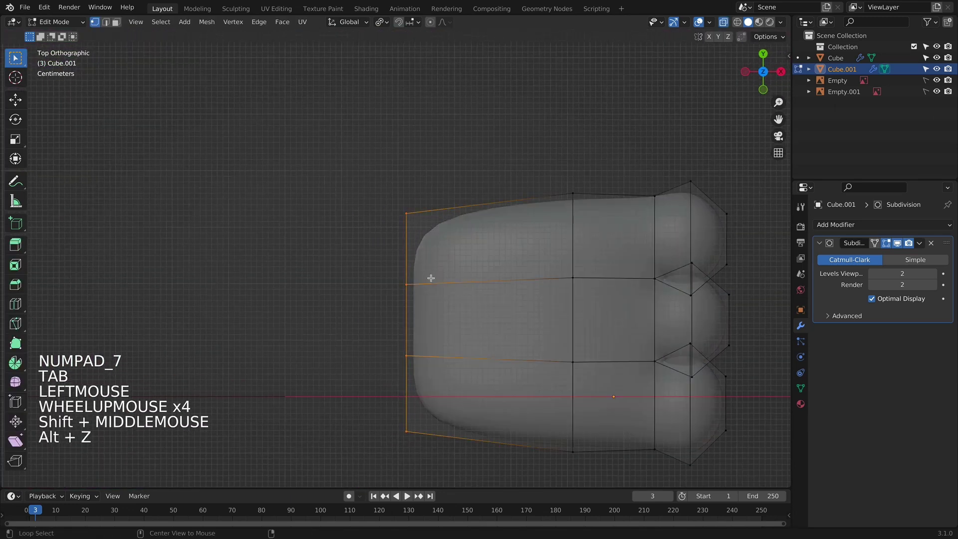
key(e)
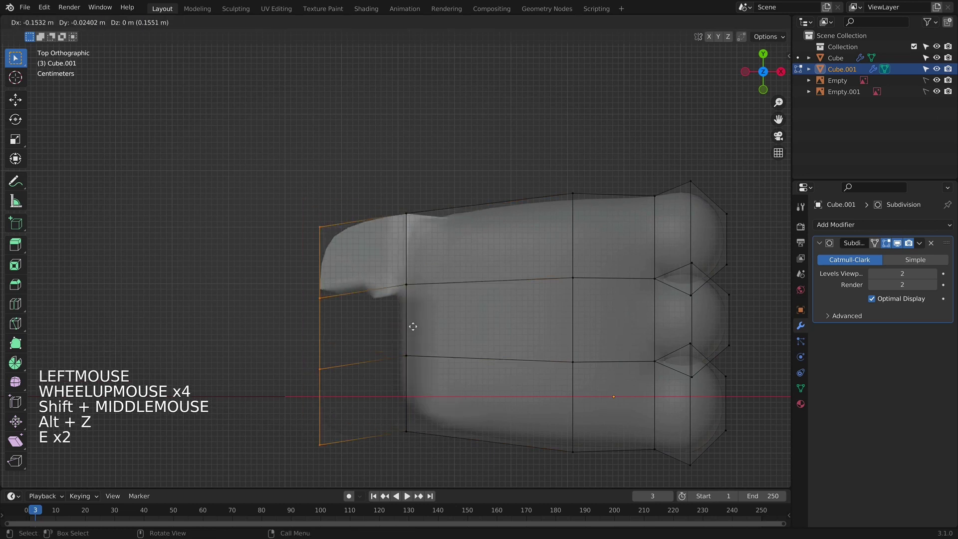
right_click(418, 296)
key(z)
Step: Reselect the whole heel end and extrude it away from the toes
click(428, 438)
key(e)
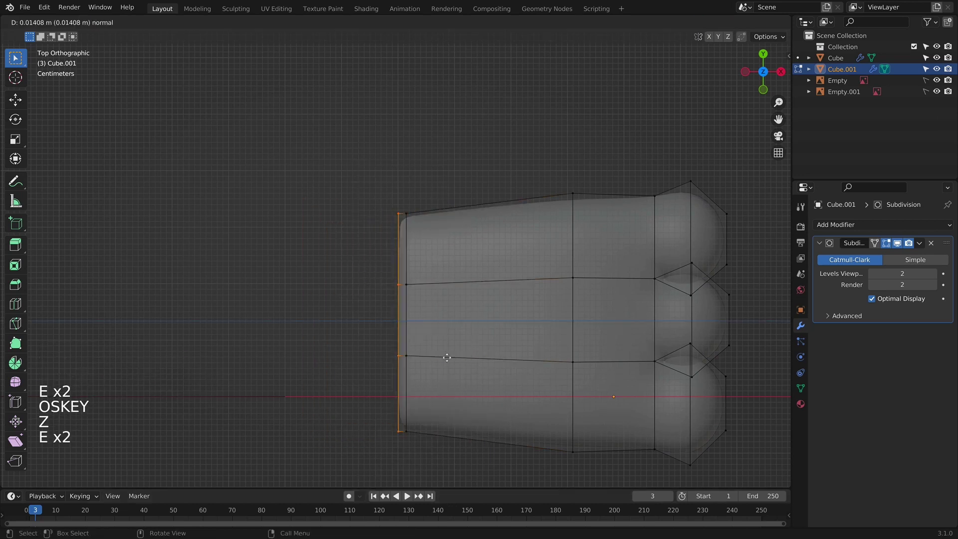
click(447, 389)
Step: Select the outer corners on both sides of the heel and move them toward the toes to round the heel
shift+scroll(481, 322, down, 1)
shift+middle_drag(447, 389, 476, 398)
drag(402, 362, 486, 444)
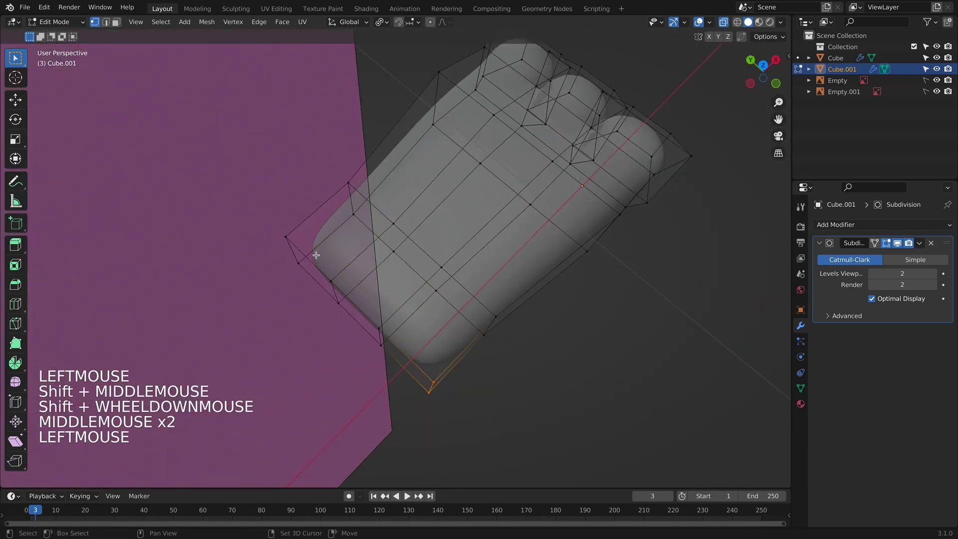
shift+drag(263, 215, 343, 292)
key(g)
middle_drag(342, 292, 574, 326)
click(497, 411)
key(s)
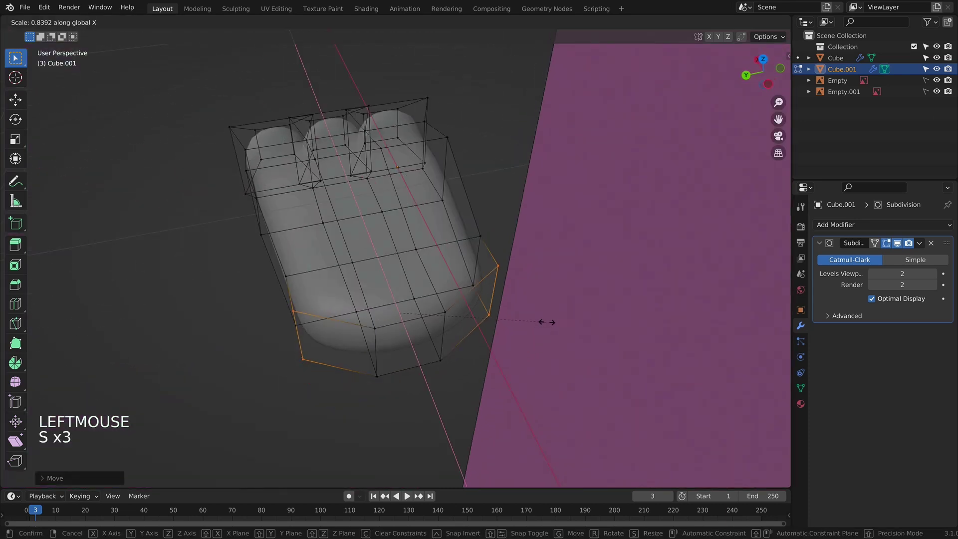
key(s)
key(s)
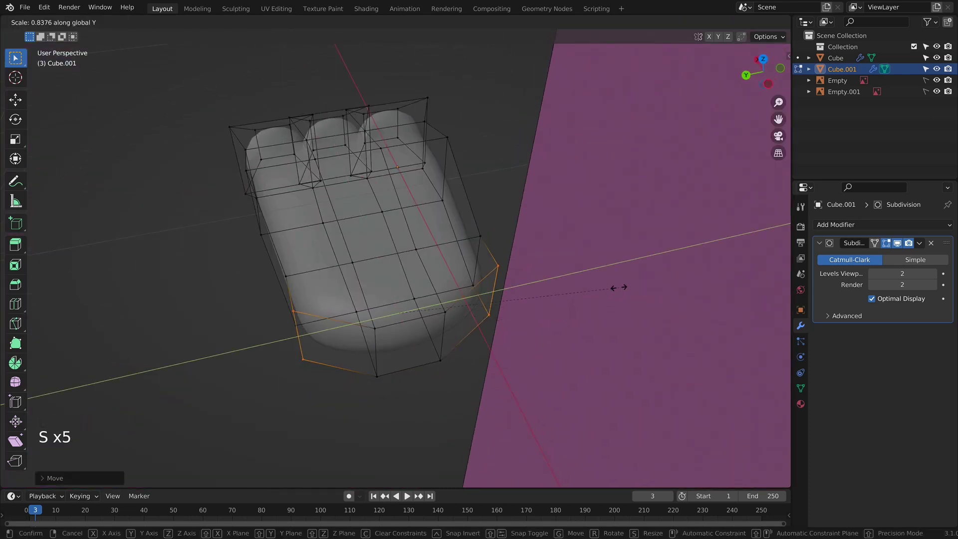
right_click(454, 110)
Step: Scale the heel's outer corner vertices inward along the Y axis to narrow the heel, and turn off X-ray
click(385, 17)
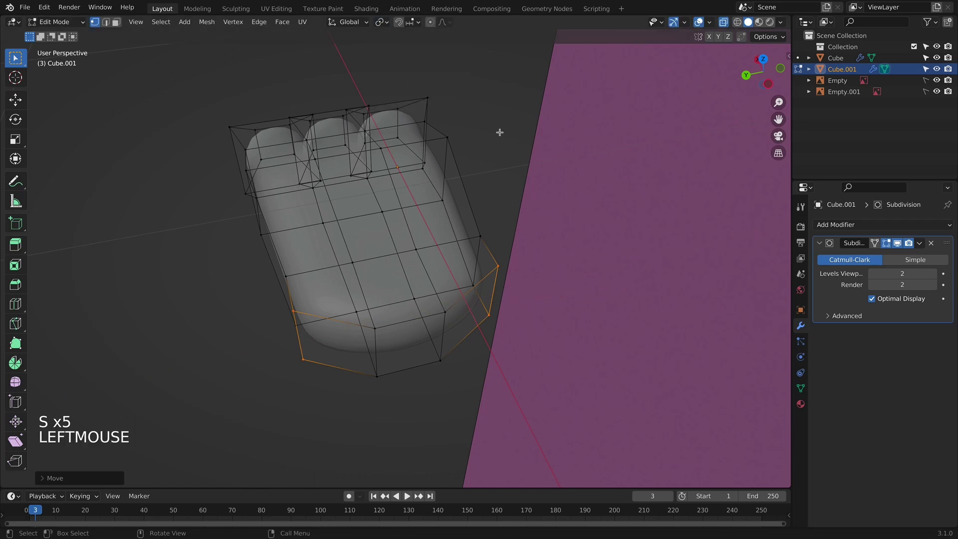
key(s)
key(s)
key(x)
key(s)
key(s)
key(y)
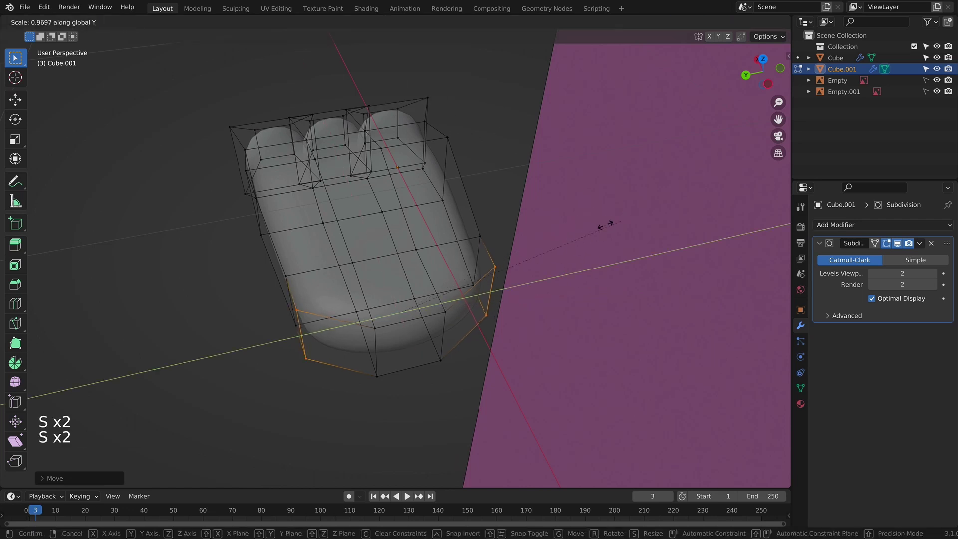
click(595, 228)
key(alt+z)
alt+scroll(582, 245, down, 3)
scroll(549, 280, down, 1)
scroll(524, 300, up, 1)
middle_drag(509, 305, 524, 184)
scroll(493, 318, down, 6)
scroll(515, 194, up, 2)
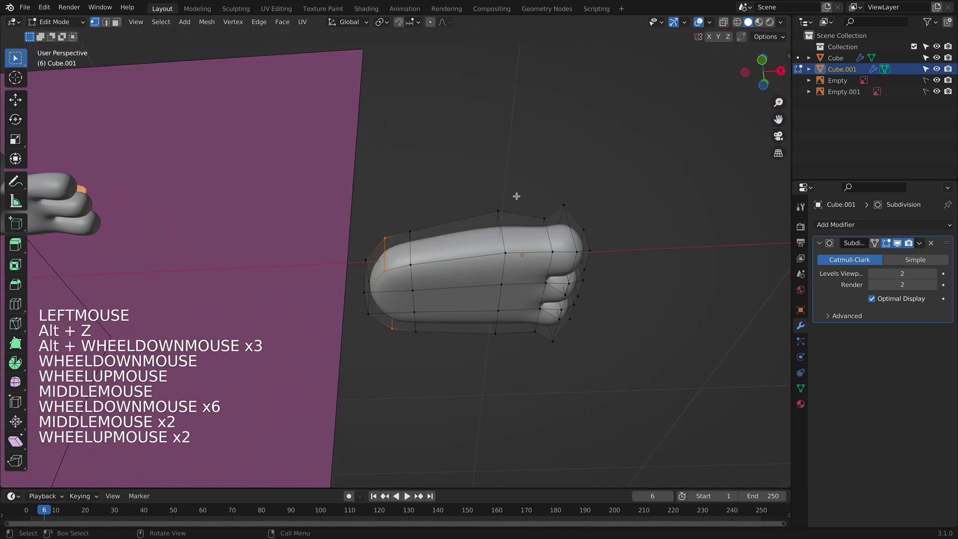
Step: Edge-slide the upper vertices of the loop just ahead of the heel toward the toes
key(KP_1)
scroll(497, 221, up, 2)
middle_drag(470, 252, 429, 281)
click(429, 280)
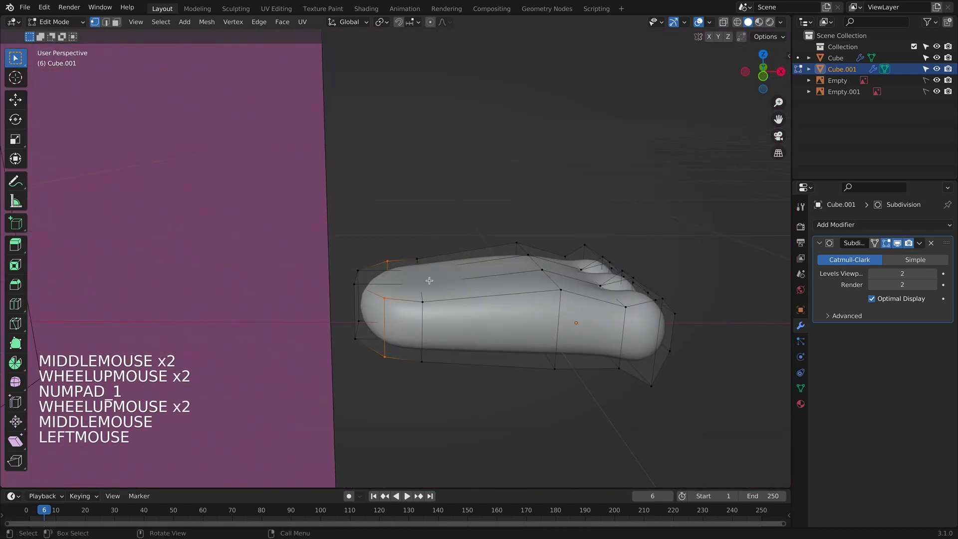
key(f)
key(f)
key(super+z)
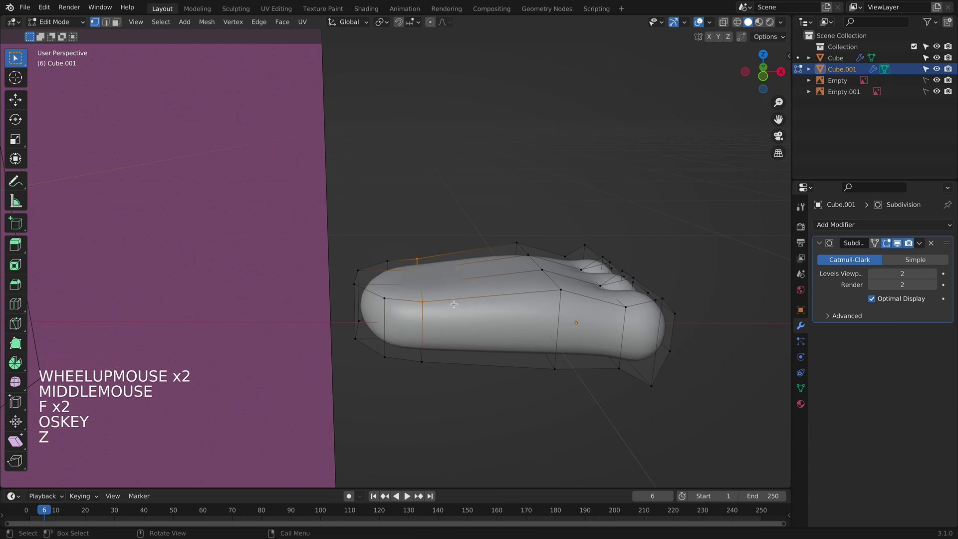
key(g)
key(g)
click(452, 323)
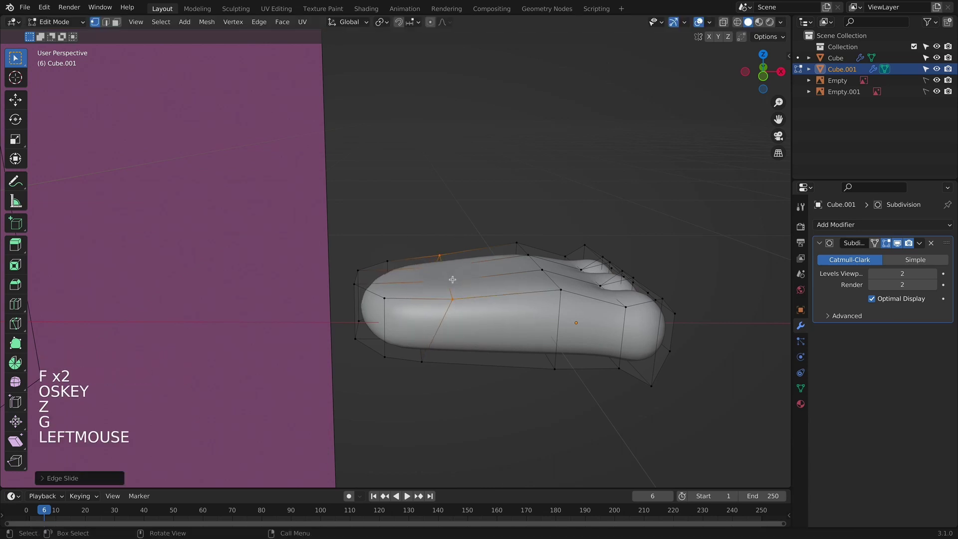
Step: Add the rest of the heel's top outline to the selection and shape it into a circle with LoopTools
alt+shift+click(379, 295)
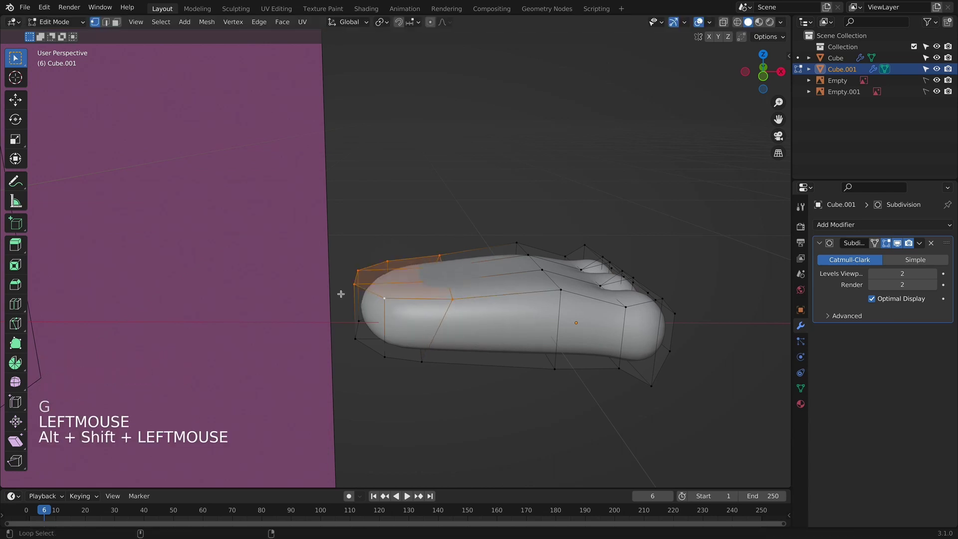
right_click(435, 294)
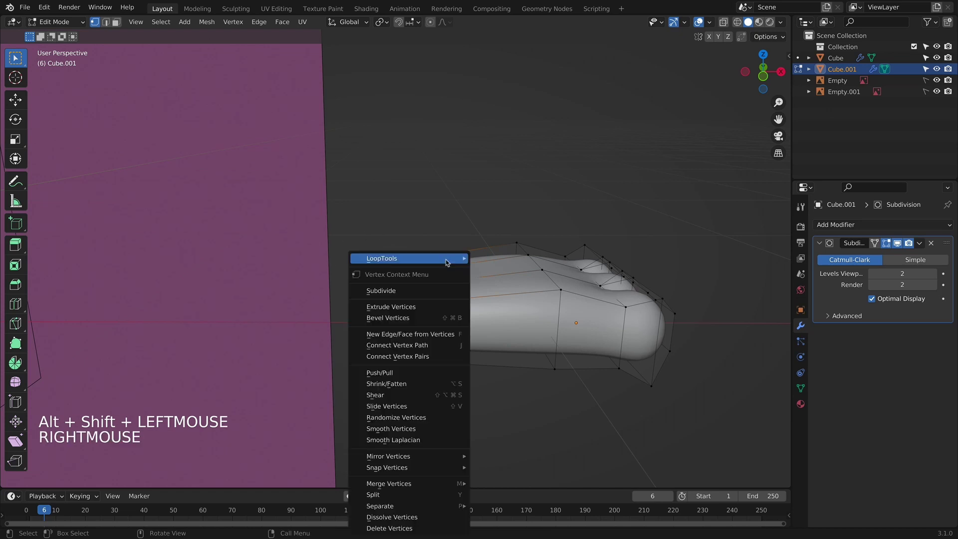
mouse_move(434, 258)
click(497, 270)
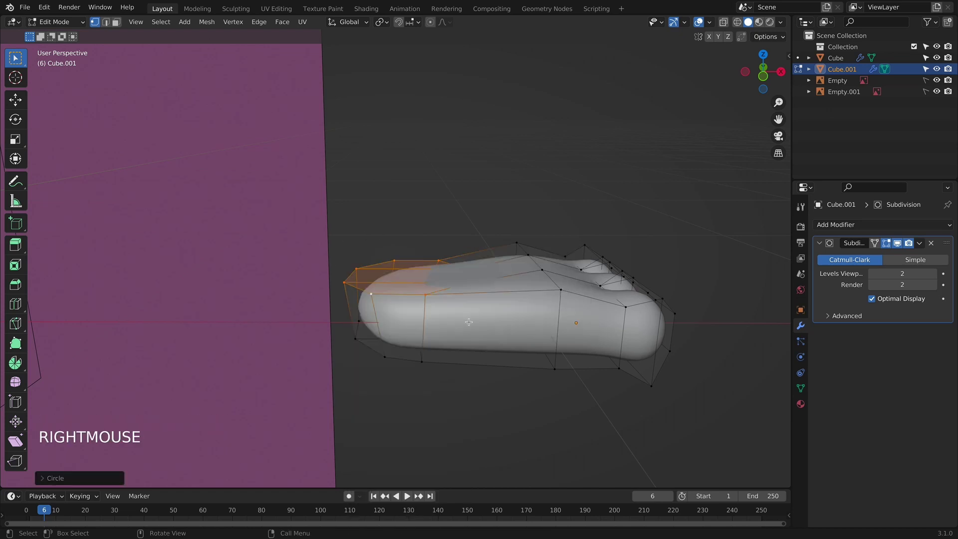
Step: Delete the circular faces on top of the heel to open a hole for the ankle
middle_drag(497, 270, 499, 225)
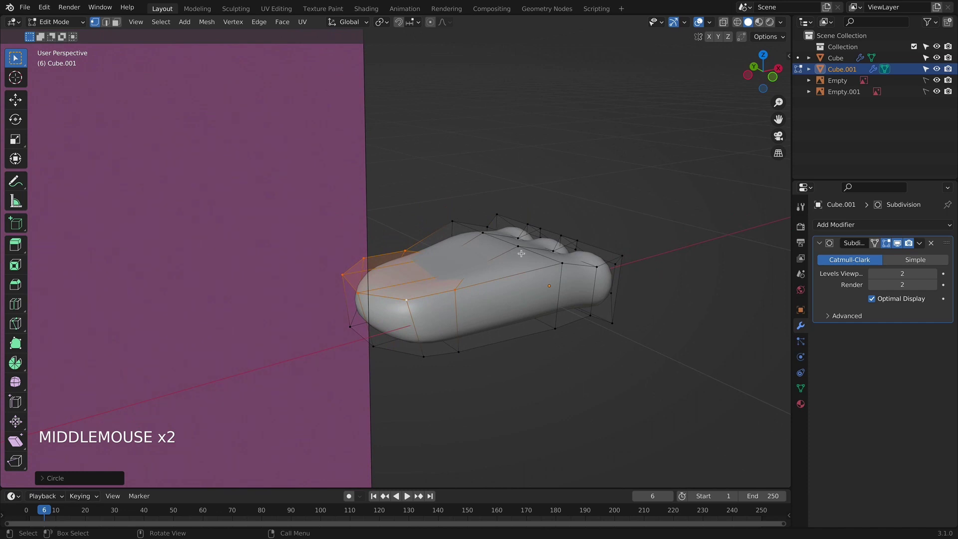
key(x)
click(499, 248)
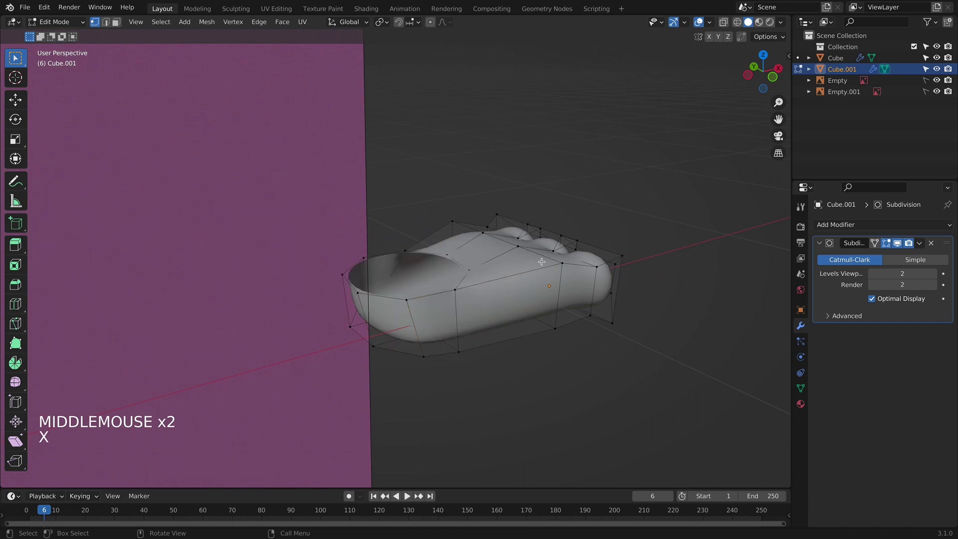
key(Tab)
middle_drag(499, 251, 647, 359)
key(KP_1)
key(KP_3)
key(Tab)
key(super+r)
click(447, 313)
click(448, 313)
scroll(503, 383, down, 3)
key(super+z)
Step: Select the lower vertices around the heel's end and move them away from the toes along the X axis
scroll(542, 342, up, 4)
middle_drag(518, 328, 449, 309)
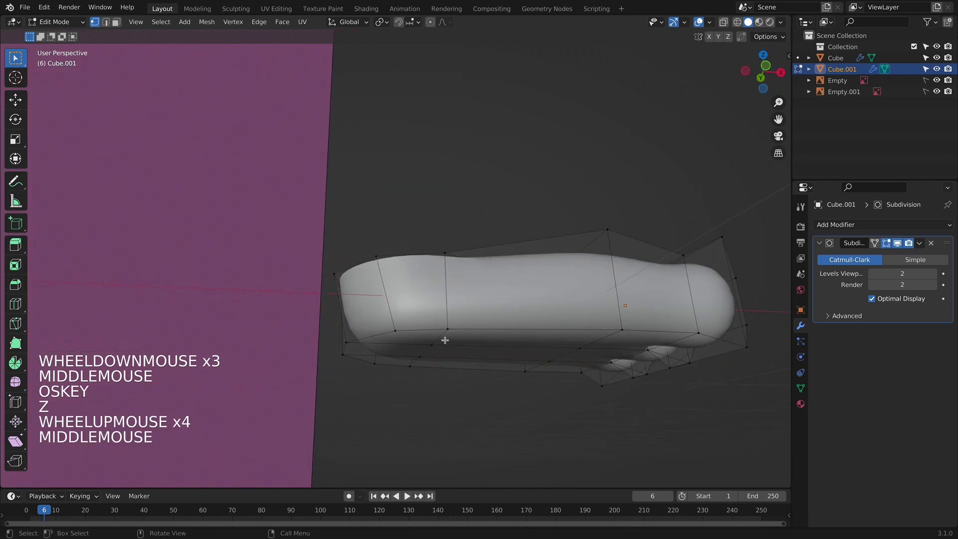
drag(329, 303, 407, 391)
key(g)
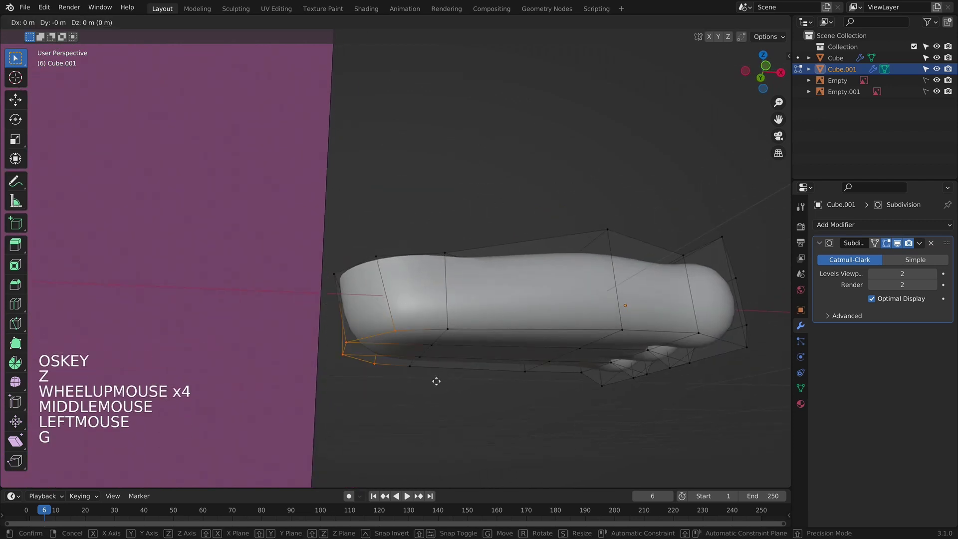
key(x)
key(Tab)
scroll(464, 378, down, 5)
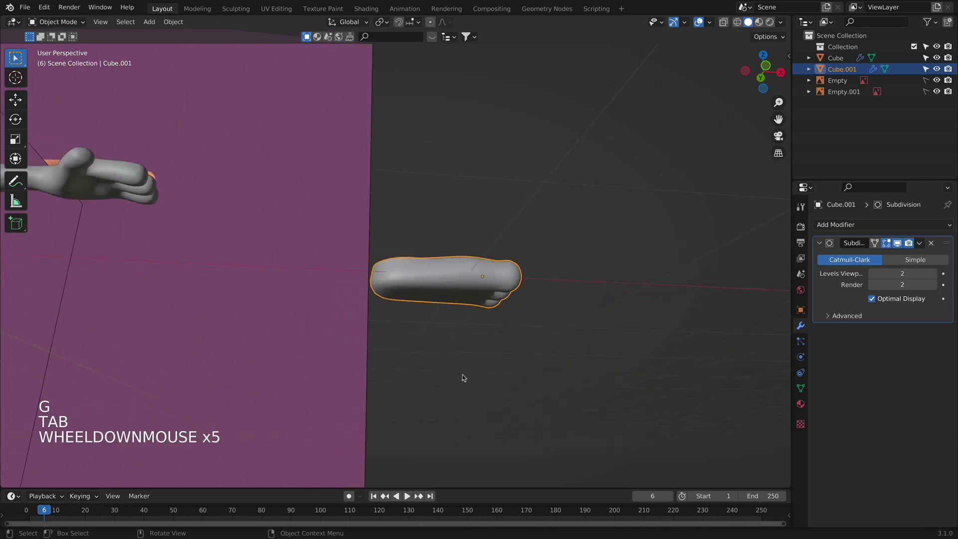
middle_drag(464, 378, 318, 269)
Step: Select the central vertices on the underside of the foot and move them slightly along the Z axis
key(Tab)
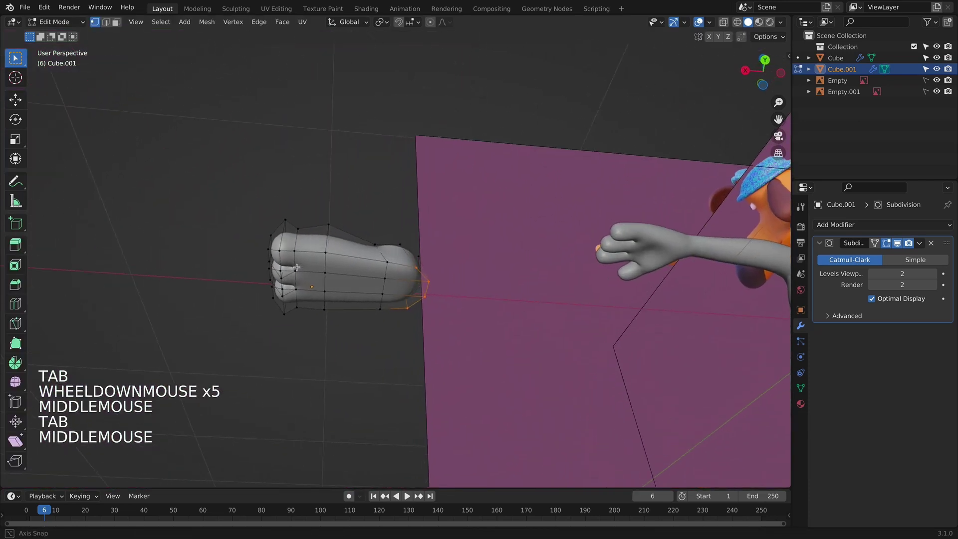
click(318, 270)
drag(379, 298, 379, 298)
key(g)
key(z)
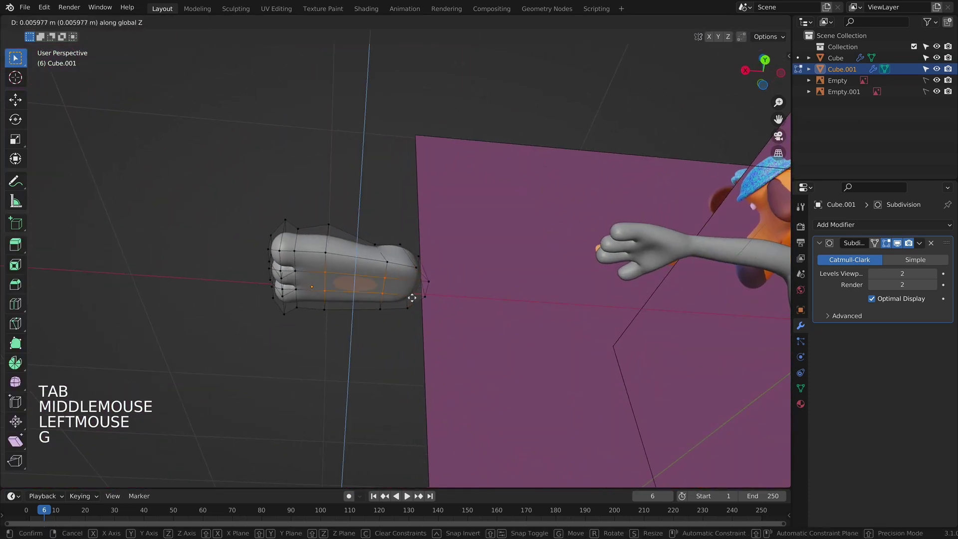
click(413, 298)
Step: Select only the foot in Object Mode and scale it to approximate the reference foot's size
key(KP_1)
scroll(444, 313, down, 2)
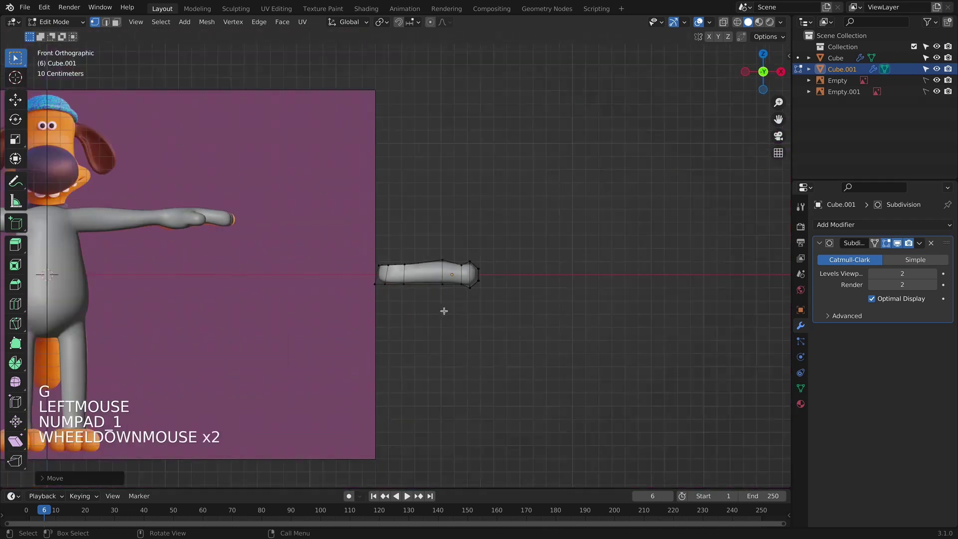
key(Tab)
key(Tab)
key(Tab)
key(a)
key(a)
key(a)
key(a)
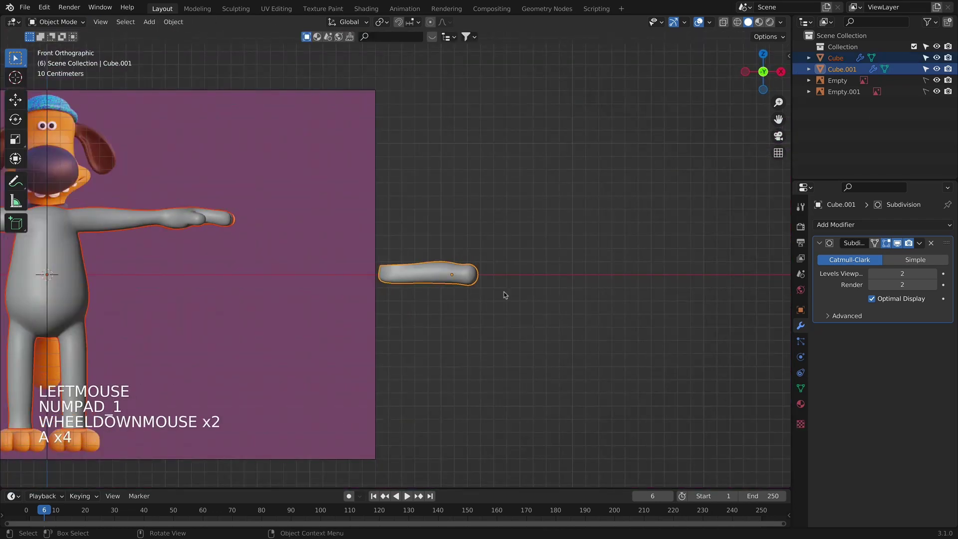
click(465, 280)
key(s)
key(s)
click(513, 296)
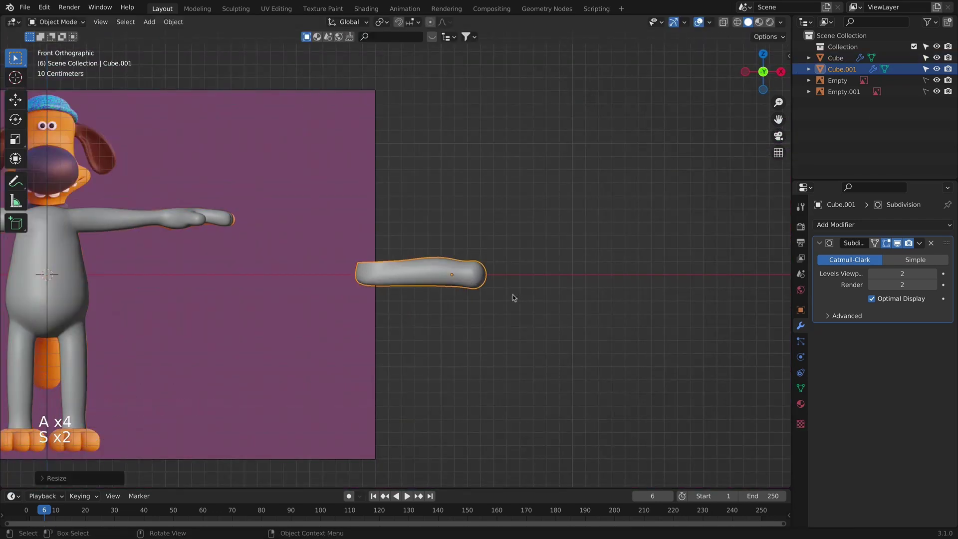
key(KP_3)
key(s)
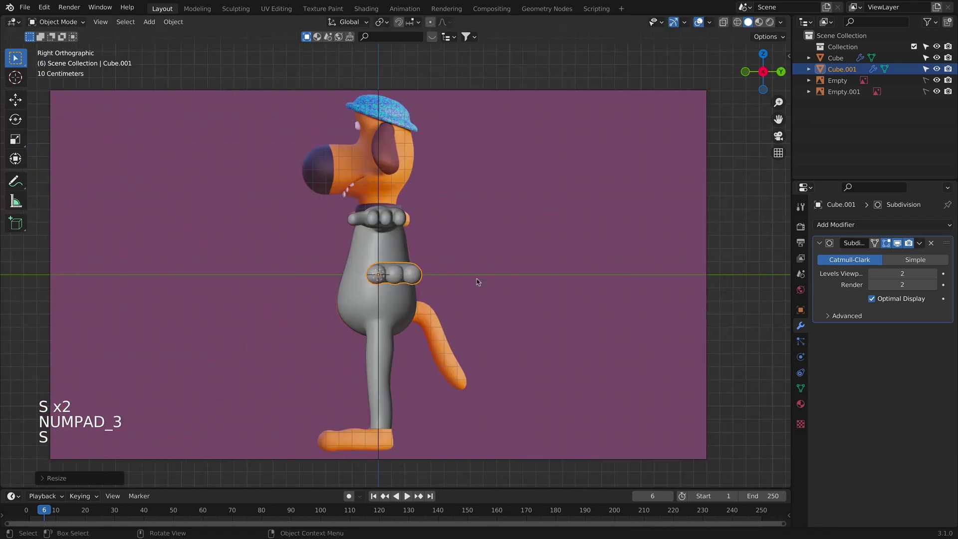
click(480, 277)
Step: Rotate the foot -90° about the global Z axis so its toes point forward
text(rz90)
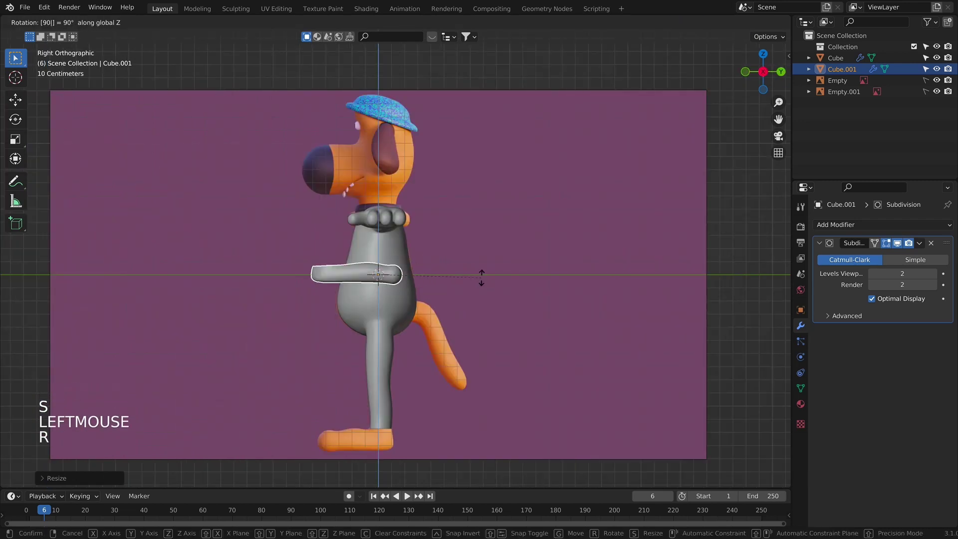
key(BackSpace)
key(BackSpace)
text(r-9)
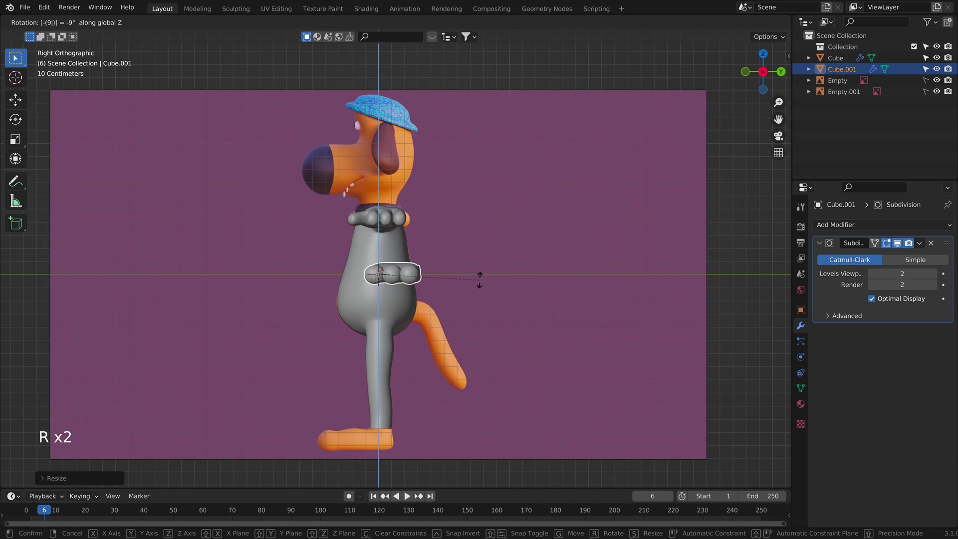
text(0)
click(479, 278)
Step: Move the foot below the leg in the side view, enlarge it and align it with the reference foot
key(g)
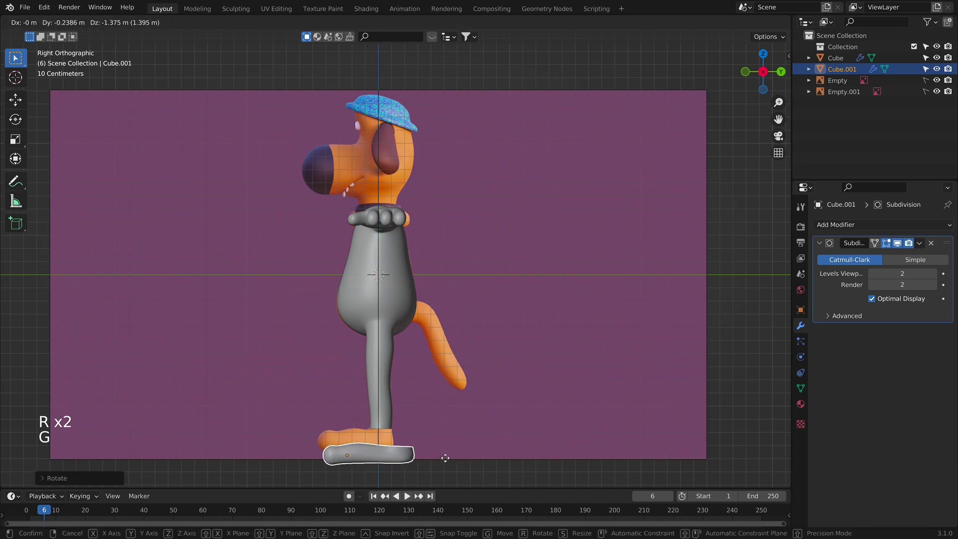
click(434, 449)
scroll(434, 449, up, 4)
shift+middle_drag(469, 379, 549, 295)
key(s)
click(507, 358)
key(g)
click(551, 310)
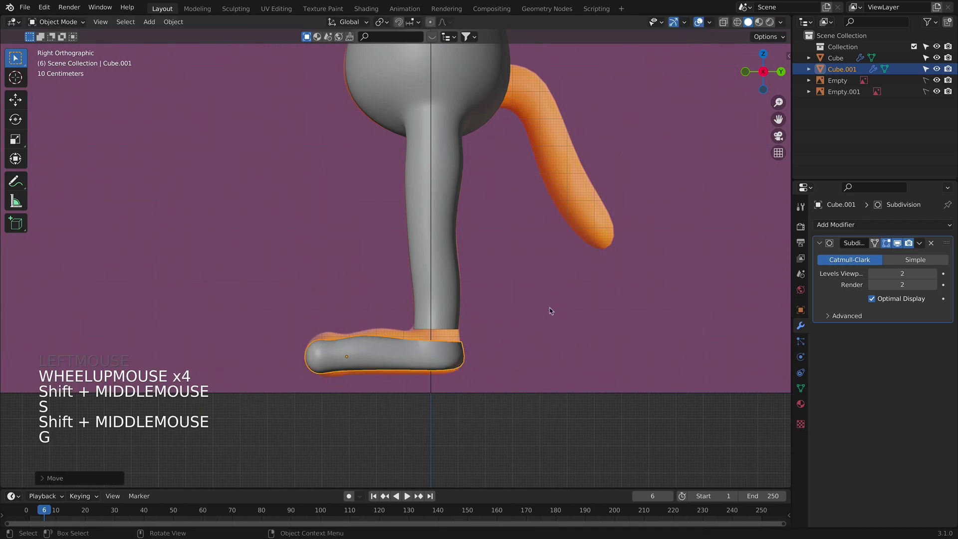
Step: Edit the foot with X-ray on and move the lower vertices just behind the toes down toward the reference sole
key(Tab)
scroll(551, 311, up, 3)
shift+middle_drag(315, 392, 364, 356)
key(alt+z)
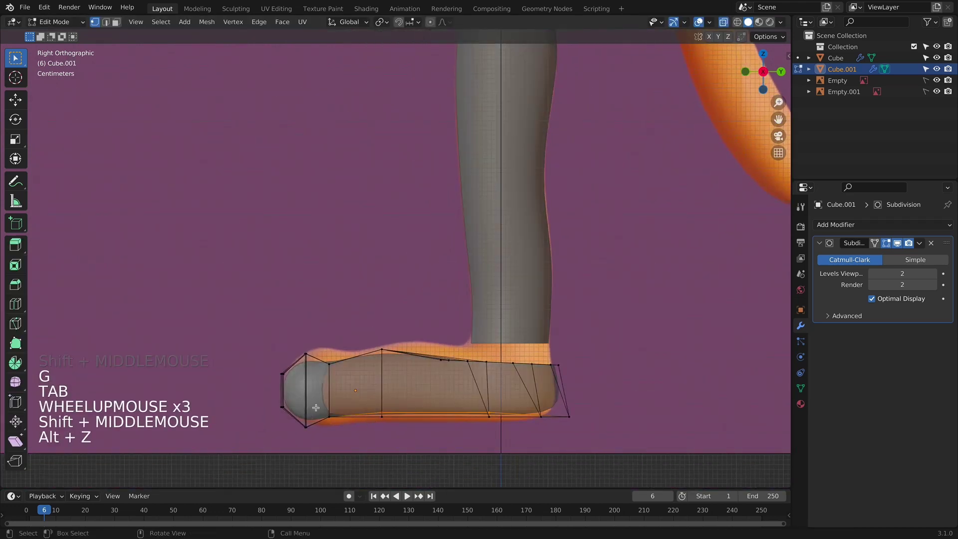
click(329, 415)
key(g)
click(359, 430)
click(358, 391)
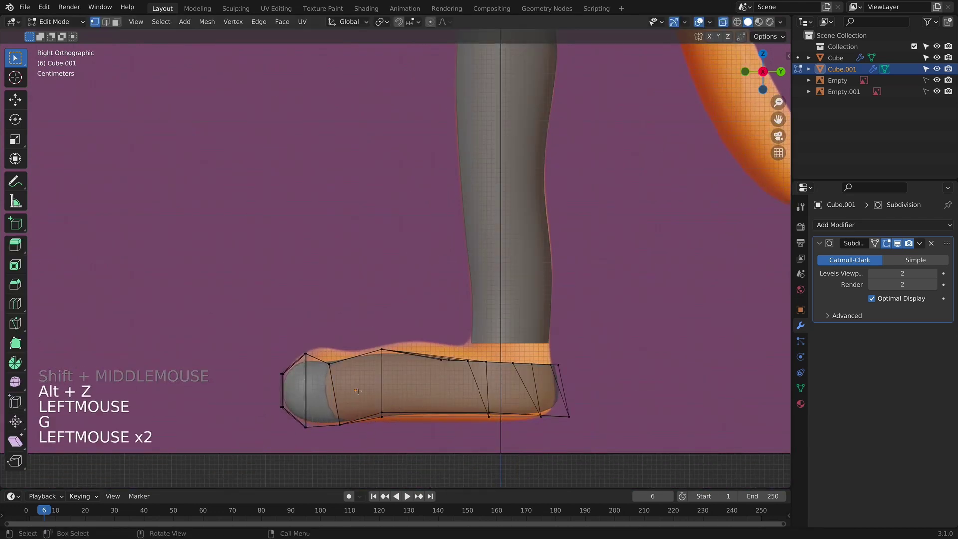
Step: Lower the sole vertices from mid-foot to the front of the heel to follow the reference's bottom outline
drag(358, 391, 415, 453)
key(g)
click(417, 460)
drag(461, 399, 518, 443)
key(g)
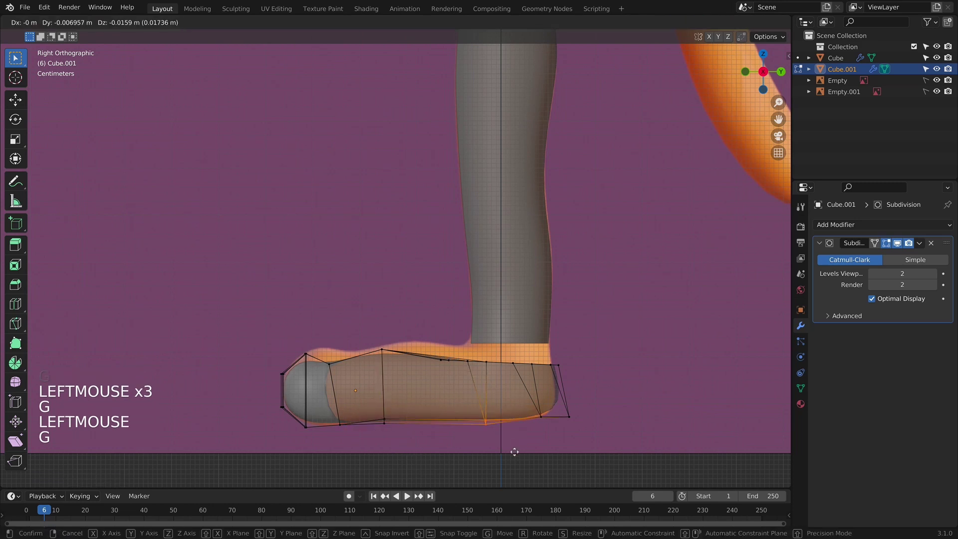
click(519, 397)
drag(519, 396, 556, 436)
key(g)
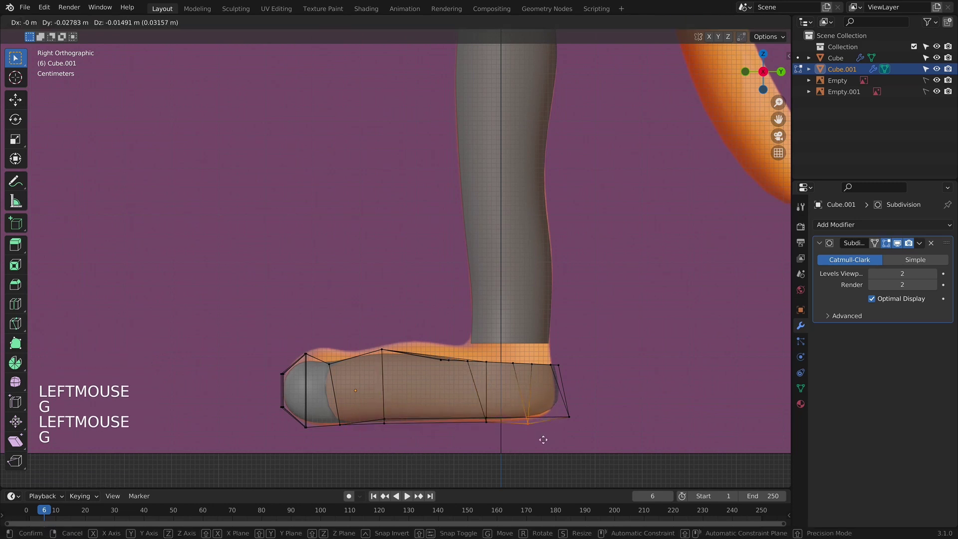
click(541, 438)
Step: Select the lower vertices around the heel and move them down and slightly toward the toes in the side view
scroll(541, 438, up, 1)
middle_drag(540, 438, 480, 243)
scroll(480, 242, down, 5)
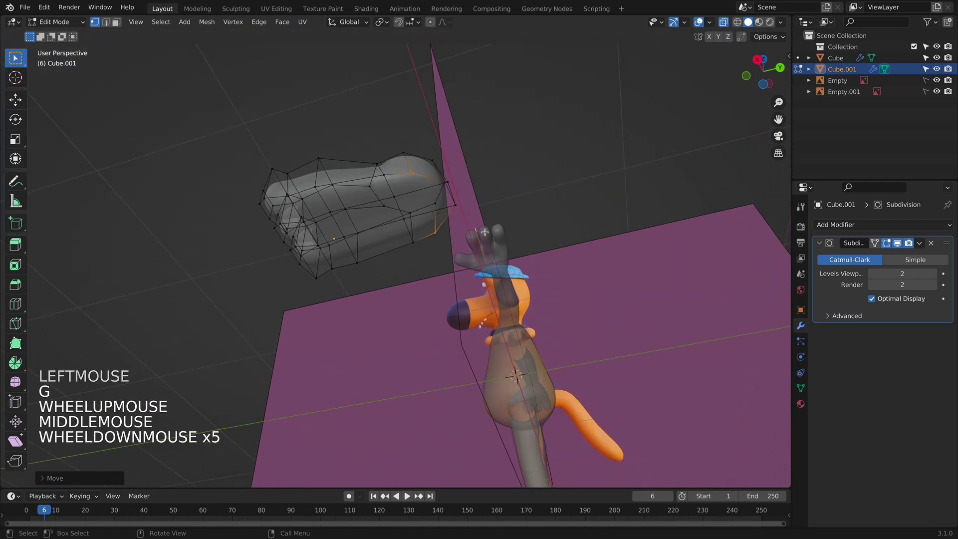
key(KP_1)
scroll(607, 366, up, 1)
key(KP_3)
scroll(594, 360, up, 5)
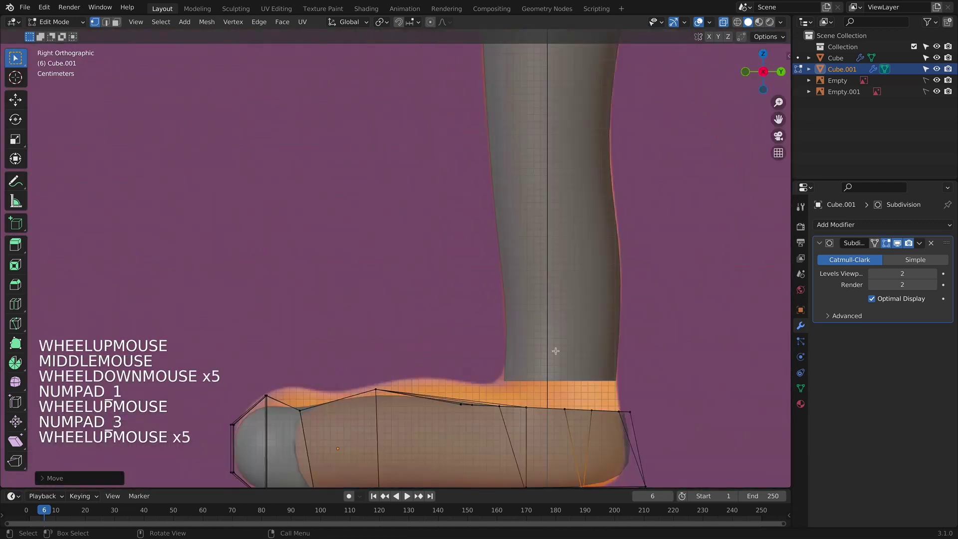
shift+middle_drag(556, 348, 412, 188)
click(543, 358)
scroll(543, 358, down, 1)
scroll(479, 279, down, 2)
shift+click(451, 150)
click(312, 225)
shift+click(361, 250)
shift+click(315, 256)
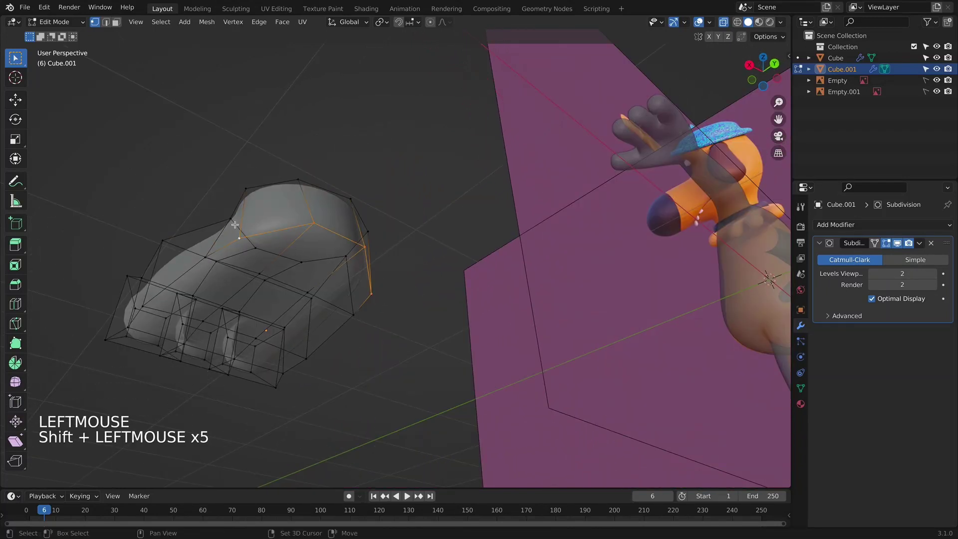
key(KP_1)
scroll(674, 387, up, 2)
shift+scroll(674, 387, up, 1)
shift+middle_drag(673, 387, 561, 274)
key(KP_3)
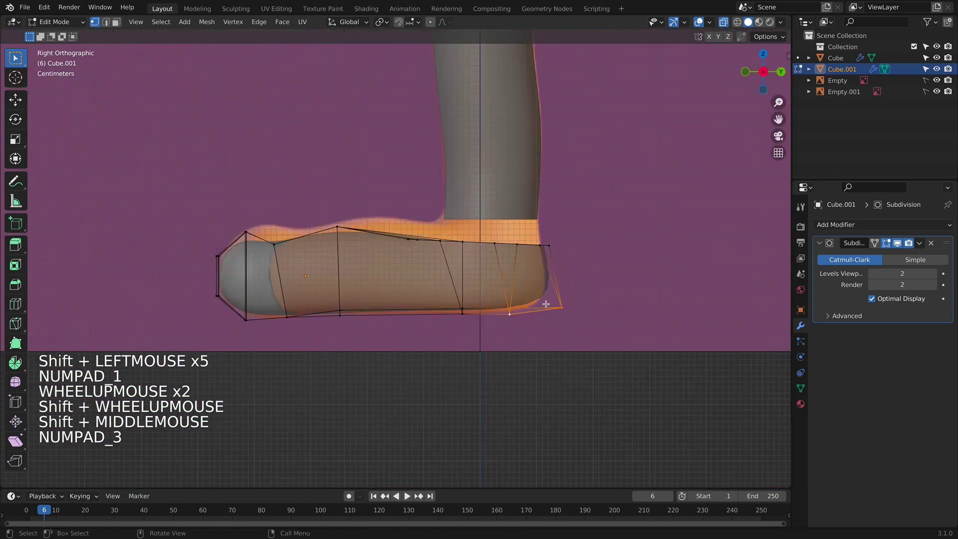
key(g)
key(g)
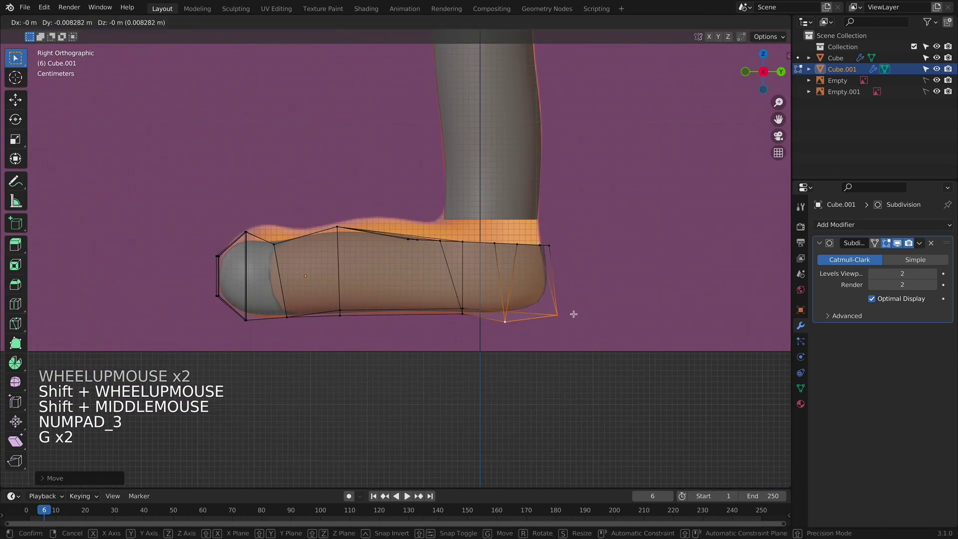
click(574, 313)
Step: Move the sole vertices ahead of the heel toward the toes and slightly lower the bottom vertices of the toes
key(g)
click(463, 330)
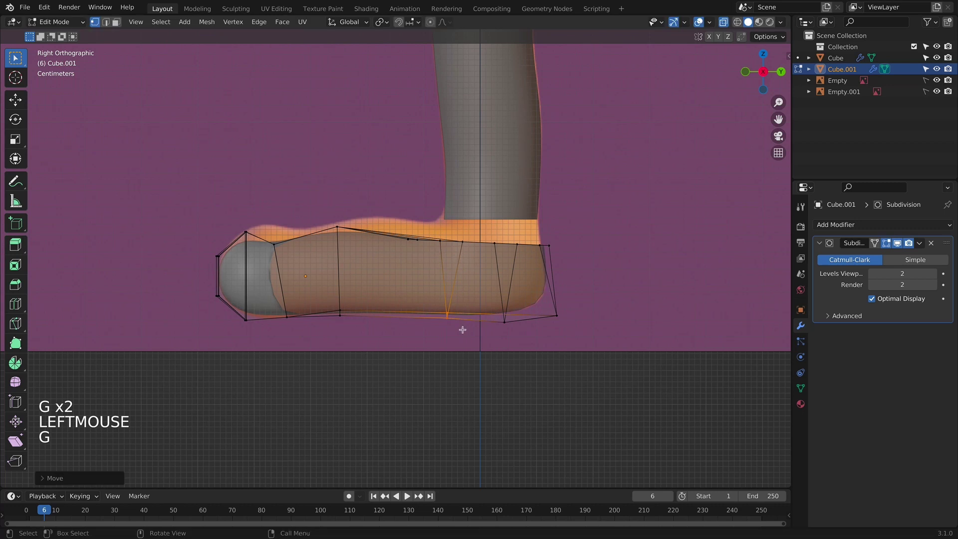
drag(301, 325, 304, 327)
key(g)
click(308, 332)
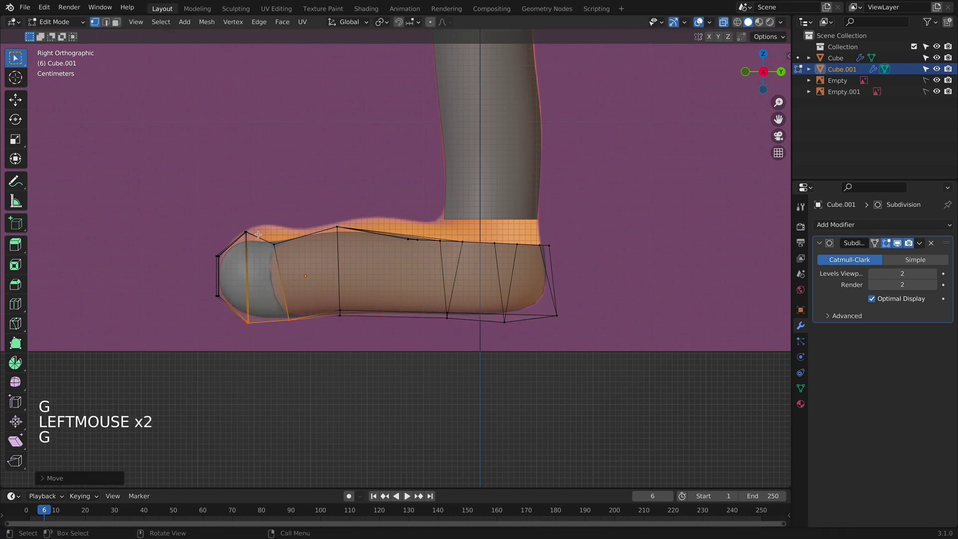
Step: Raise the top toe vertices and move the vertices just behind them up and toward the heel to follow the reference outline
drag(236, 220, 296, 252)
key(g)
click(307, 240)
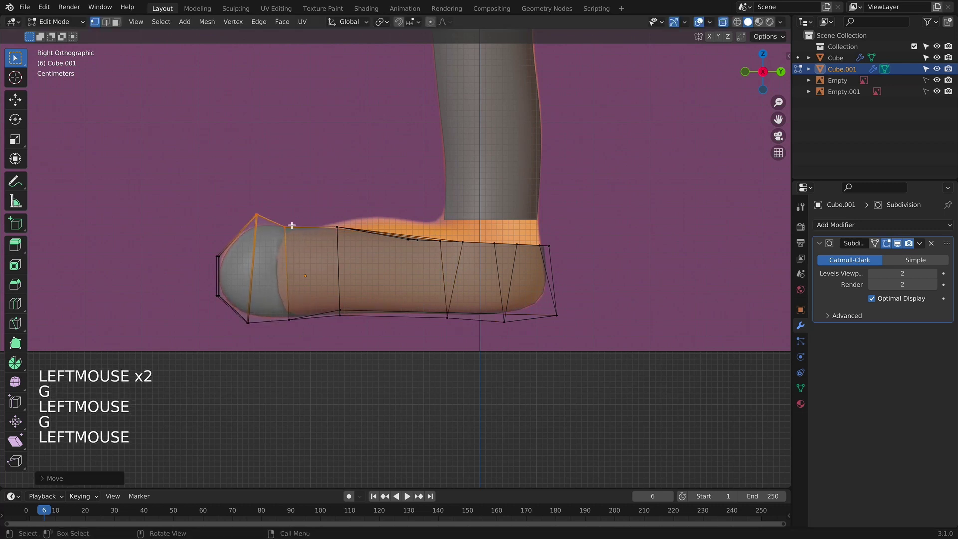
triple_click(319, 247)
click(283, 226)
key(g)
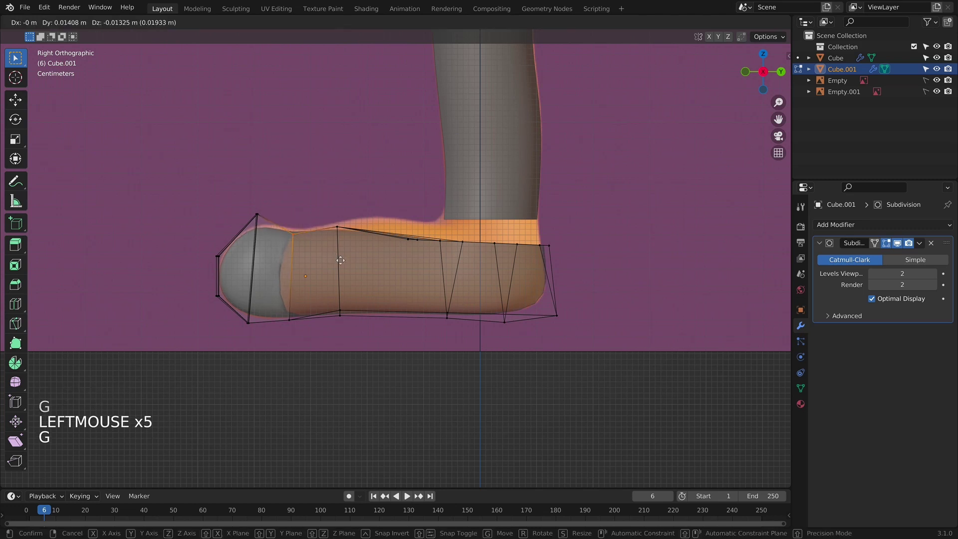
click(295, 229)
Step: Adjust the upper and lower toe-tip vertices outward and raise the top mid-foot vertices slightly toward the reference
drag(198, 245, 248, 276)
key(g)
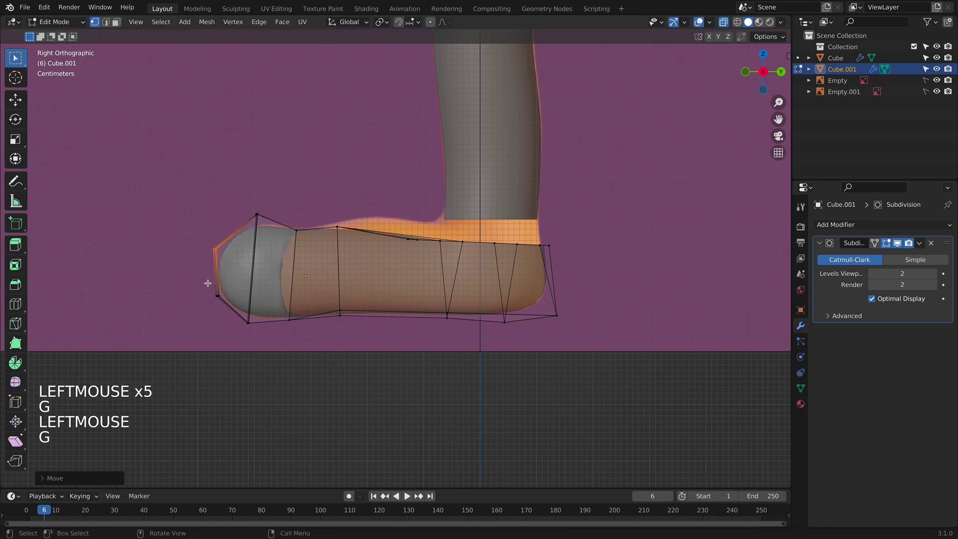
click(244, 270)
key(g)
click(243, 268)
click(337, 227)
key(g)
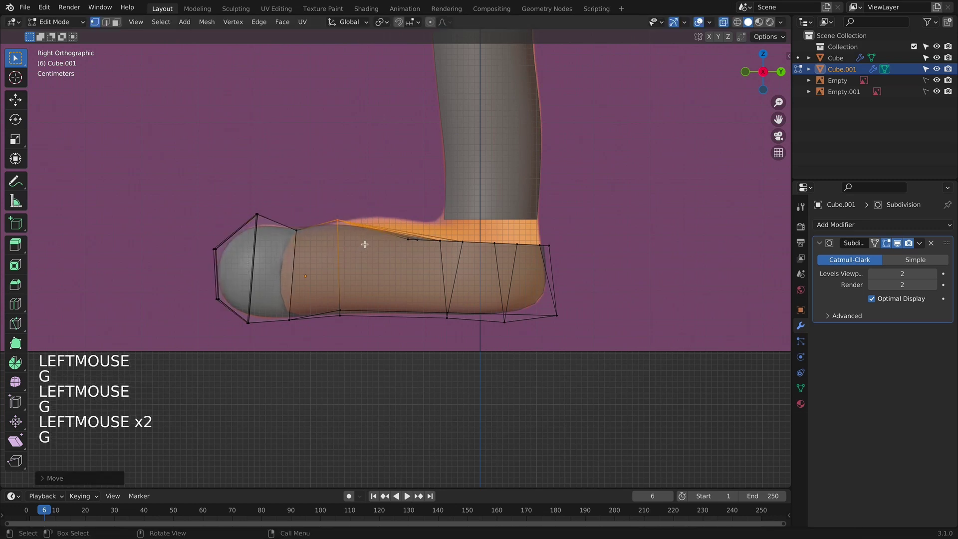
click(379, 234)
Step: Add a loop cut across the foot between mid-foot and ankle opening, and raise its top vertices along Z
drag(390, 228, 440, 258)
middle_drag(440, 258, 443, 272)
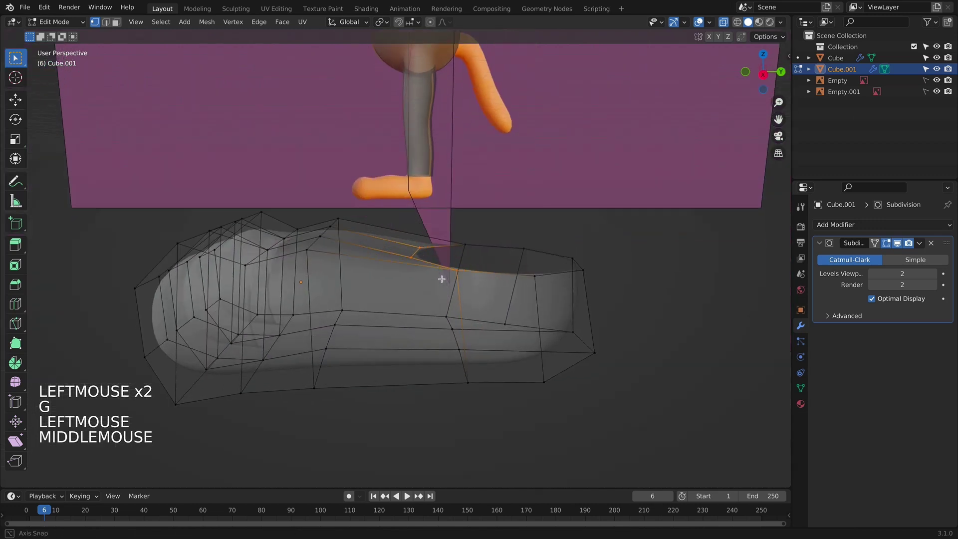
key(KP_1)
key(KP_3)
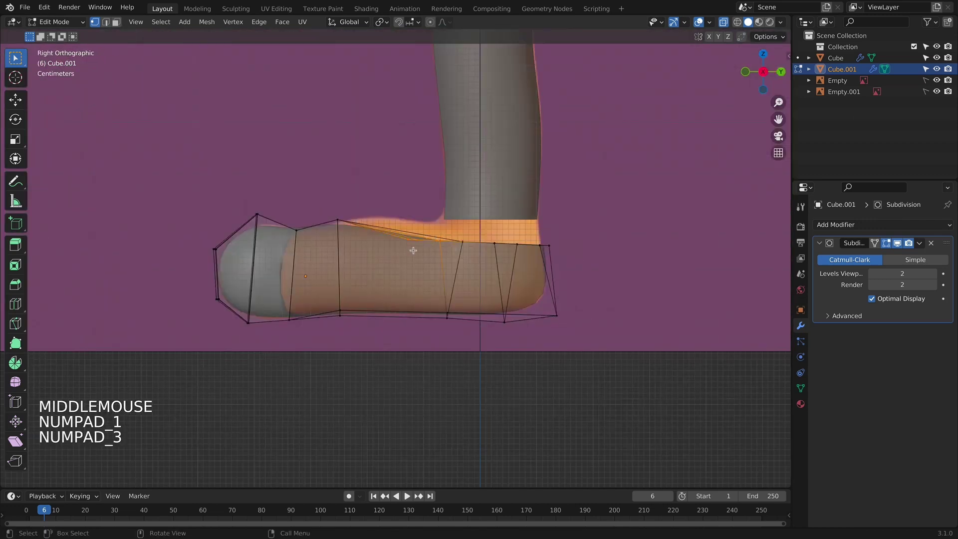
key(ctrl+r)
click(435, 227)
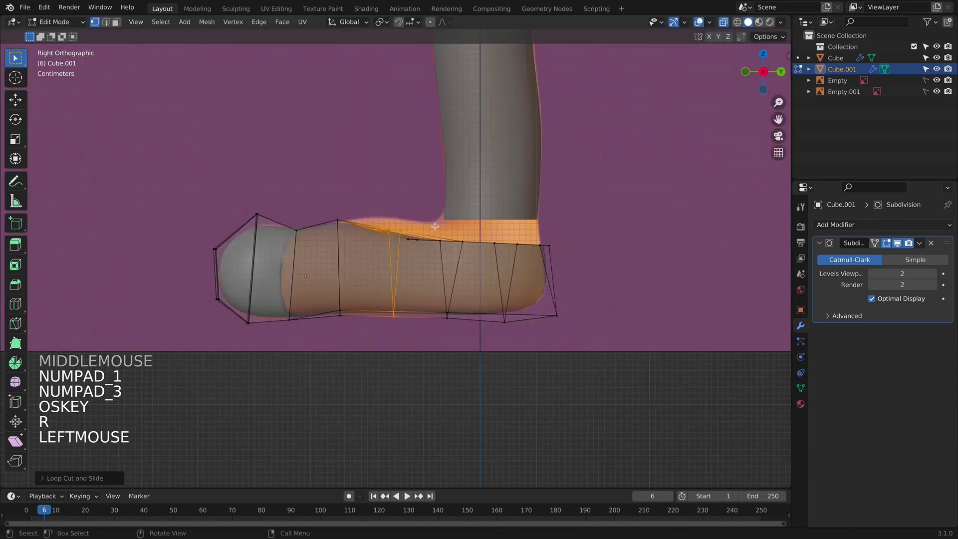
click(403, 235)
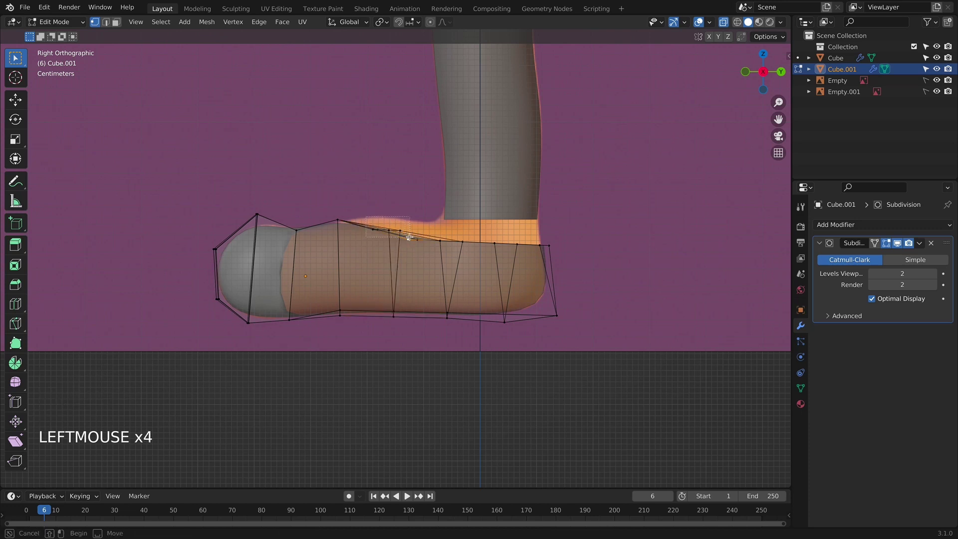
key(g)
key(z)
click(469, 286)
key(Tab)
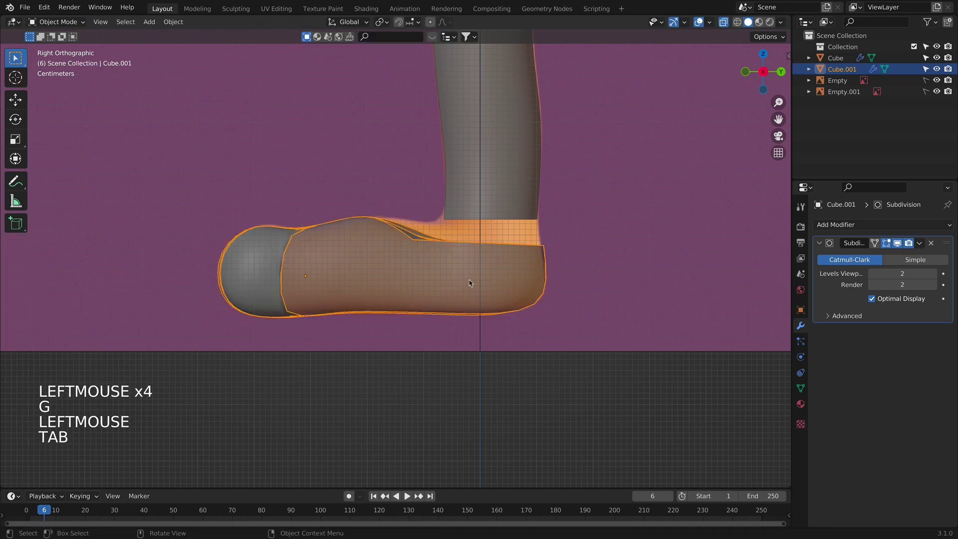
Step: Shrink the ankle-opening loop and move it up toward the leg's lower end, then leave Edit Mode and turn X-ray off
key(Tab)
click(506, 257)
key(s)
key(s)
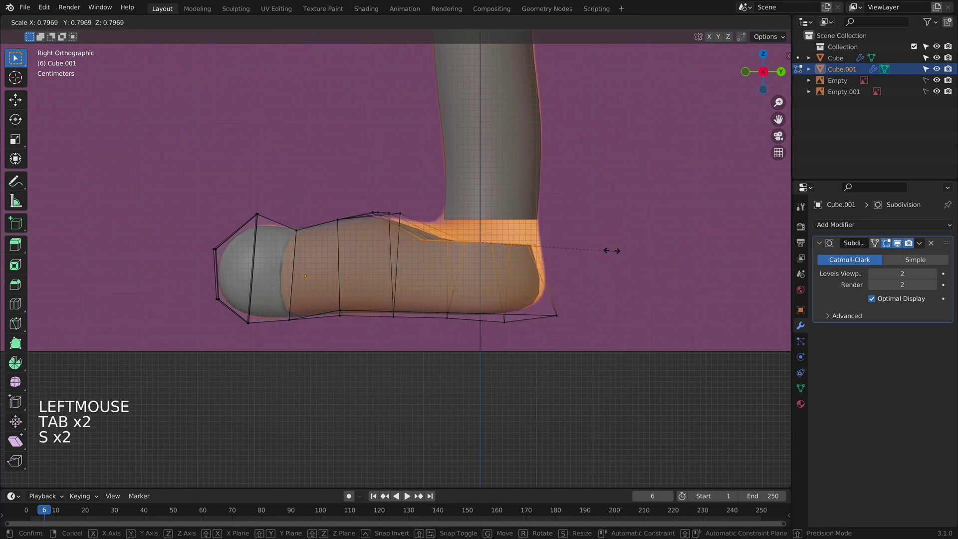
click(624, 245)
key(g)
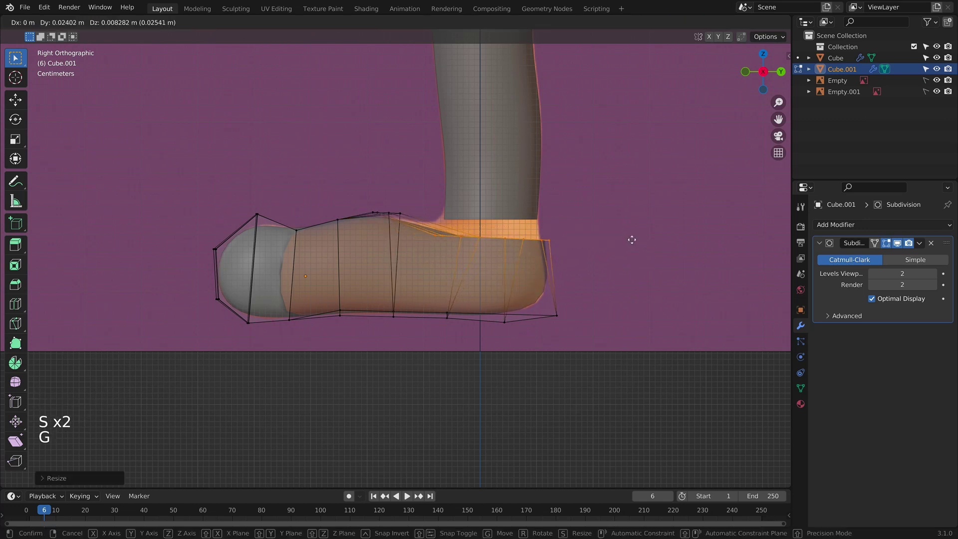
click(626, 238)
key(s)
click(635, 233)
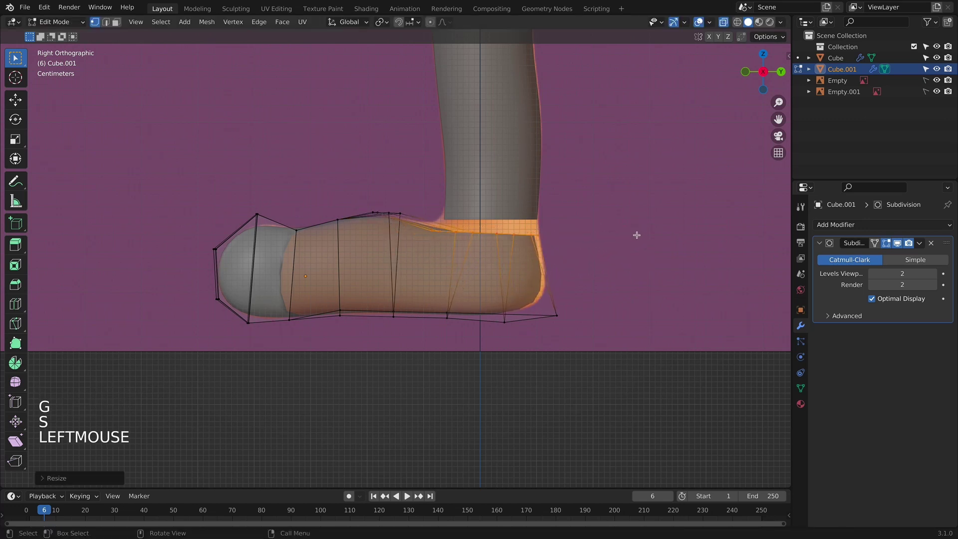
key(g)
click(642, 231)
key(Tab)
key(alt+z)
scroll(547, 302, down, 3)
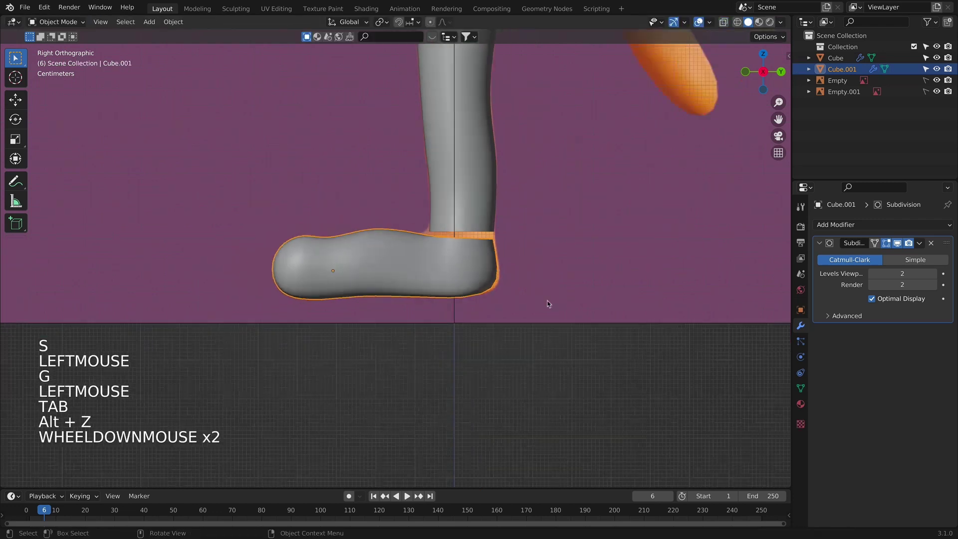
Step: Move the foot object along X to sit beneath the character's leg in the front view
middle_drag(547, 301, 522, 271)
scroll(519, 289, down, 7)
key(g)
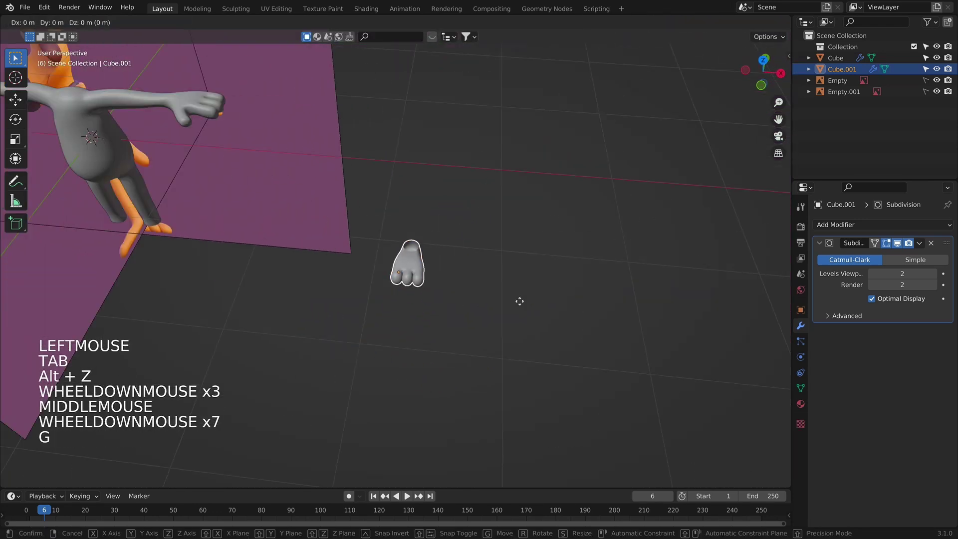
key(x)
right_click(257, 275)
key(KP_1)
shift+middle_drag(289, 257, 568, 287)
scroll(511, 297, up, 5)
scroll(579, 289, up, 2)
Step: Widen the foot along X and shift it sideways to align with the reference foot
key(s)
key(s)
key(s)
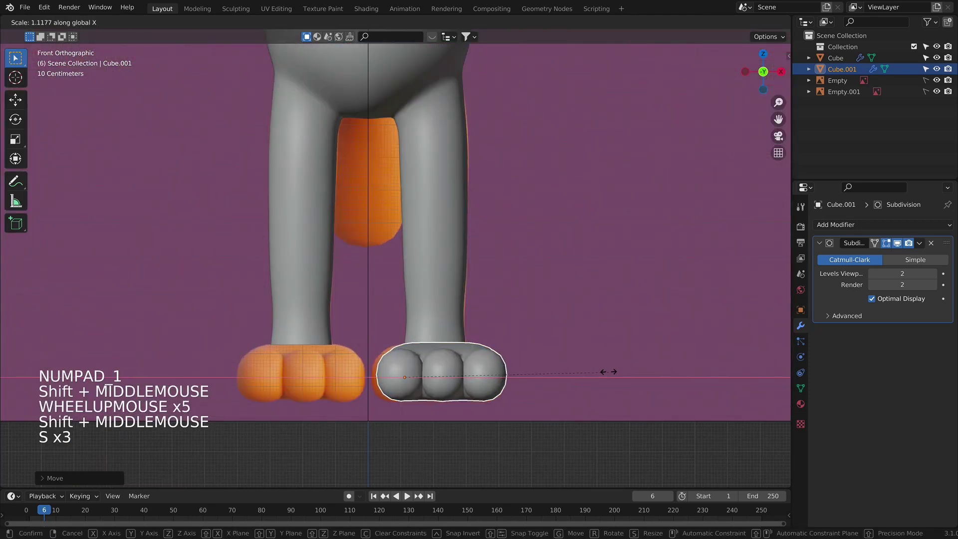
click(604, 372)
key(g)
key(x)
Step: Fine-tune the foot's overall scale and position in the front view until it covers the reference foot
key(s)
key(s)
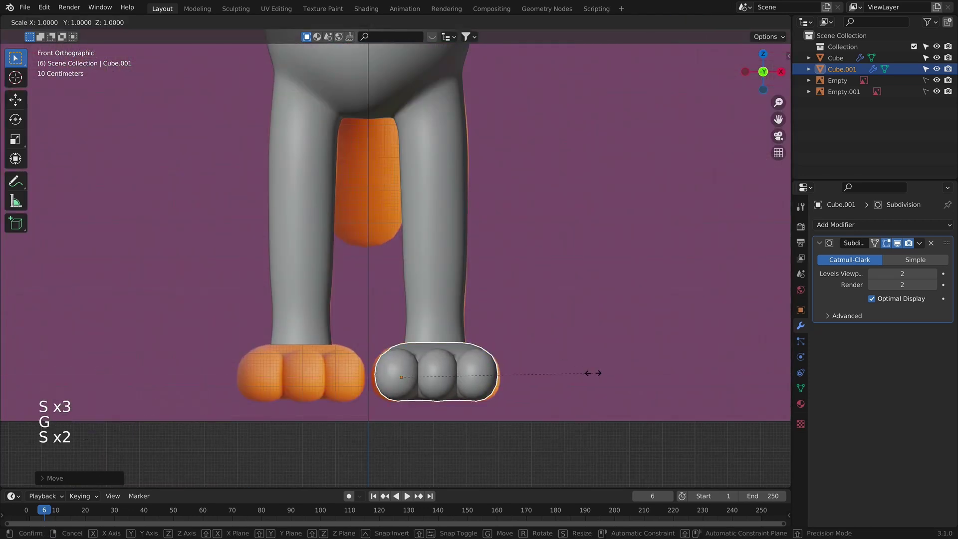
click(601, 378)
key(g)
click(602, 378)
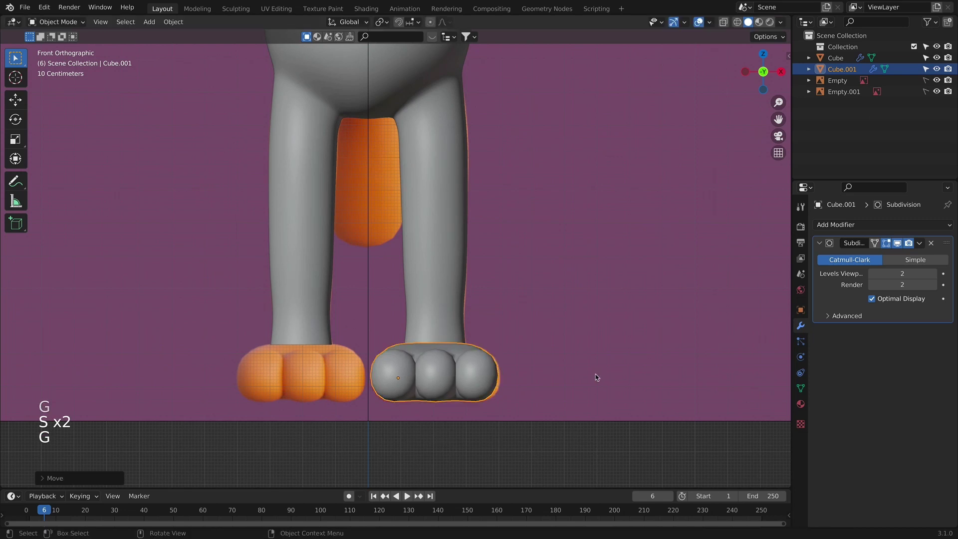
key(s)
click(601, 379)
key(g)
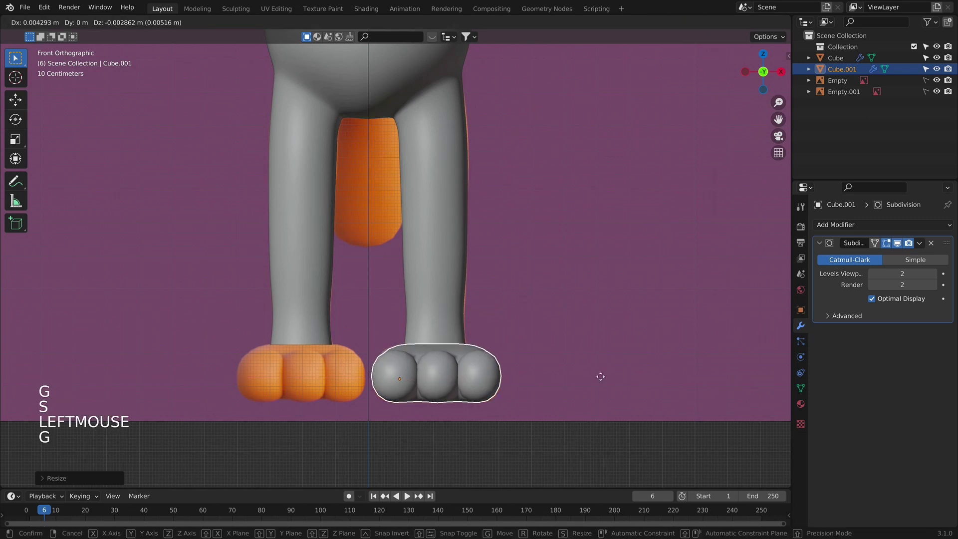
click(601, 377)
Step: Enlarge the foot's ankle-opening loop slightly in the side view and shift it along Y toward the toes
key(KP_3)
key(Tab)
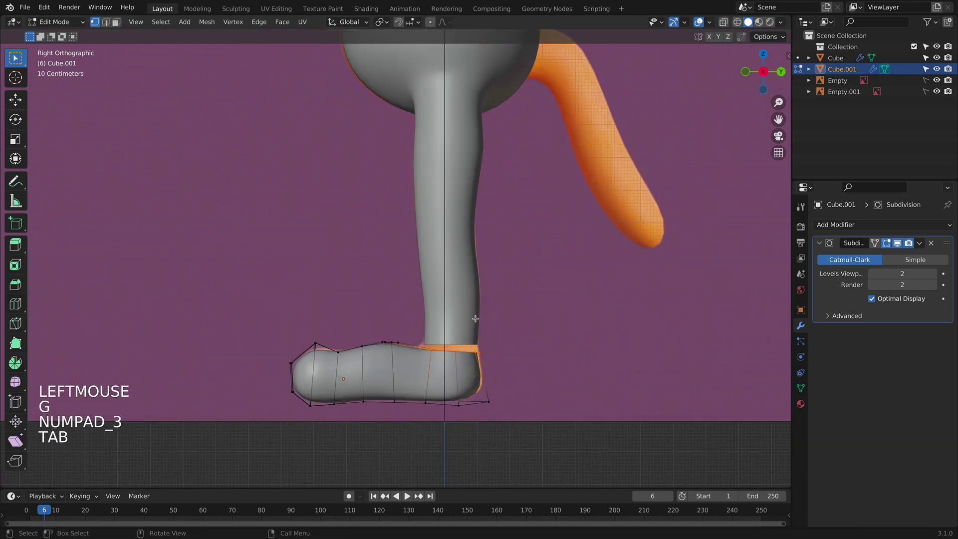
scroll(475, 318, up, 4)
shift+middle_drag(475, 319, 418, 265)
key(Tab)
key(Tab)
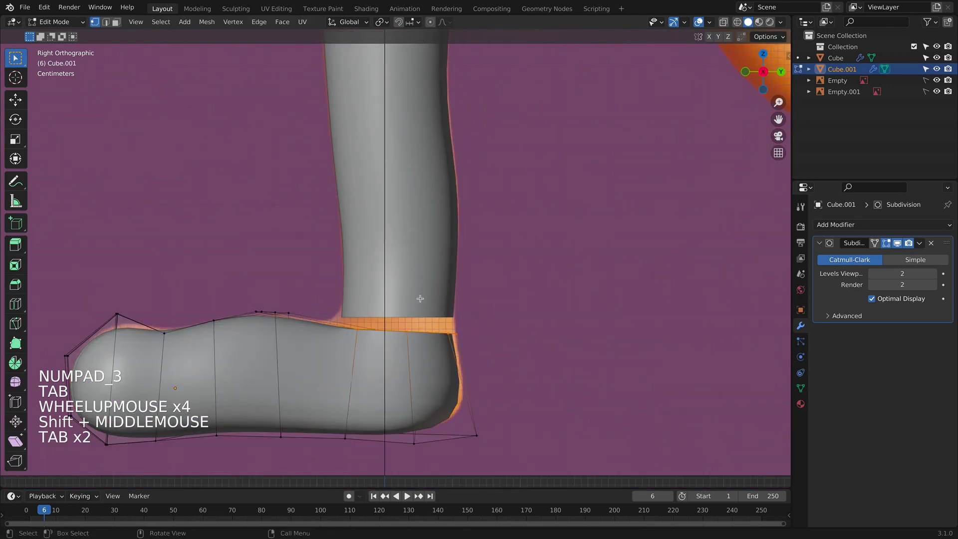
key(s)
click(497, 364)
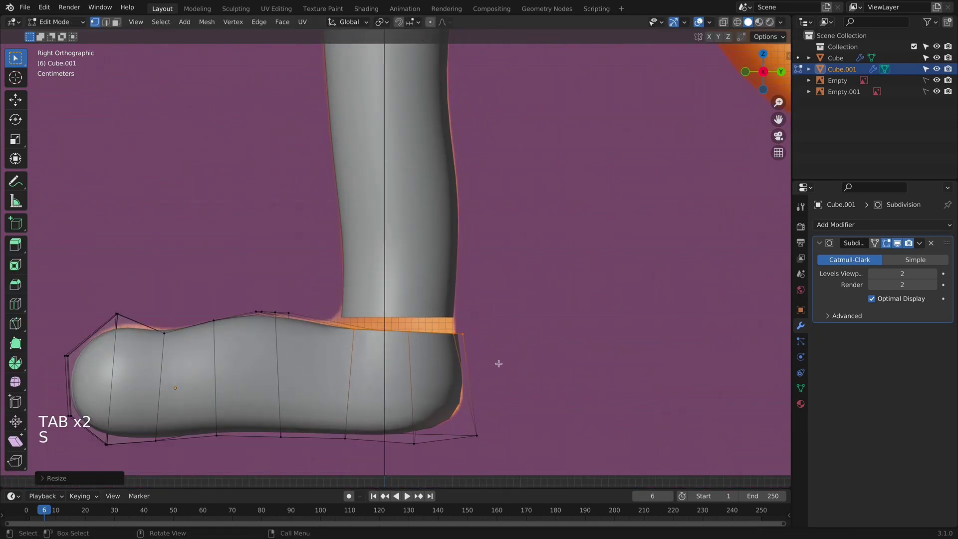
key(g)
key(y)
click(494, 359)
key(Tab)
key(Tab)
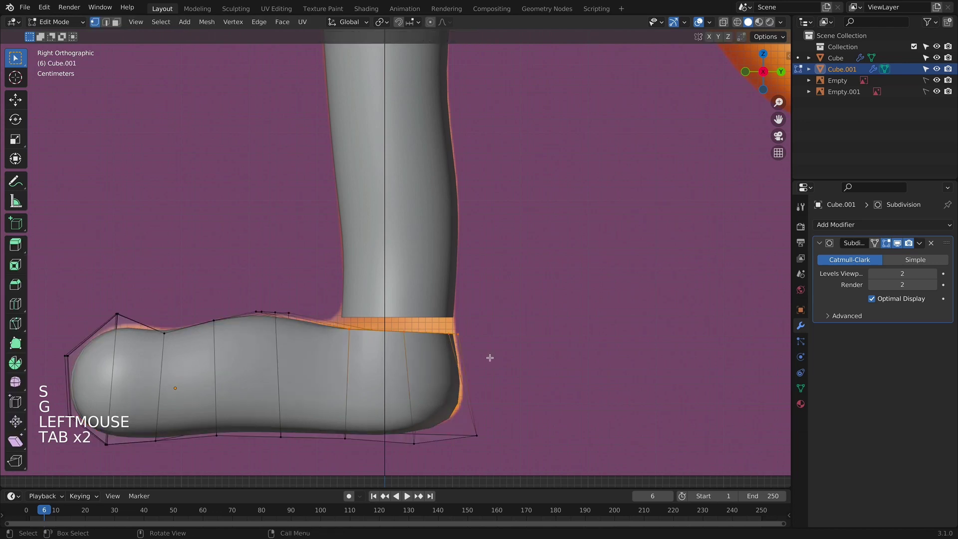
Step: Rescale the ankle-opening loop and move it along Y to center it around the leg's lower end, then leave Edit Mode
middle_drag(493, 359, 493, 373)
key(s)
key(s)
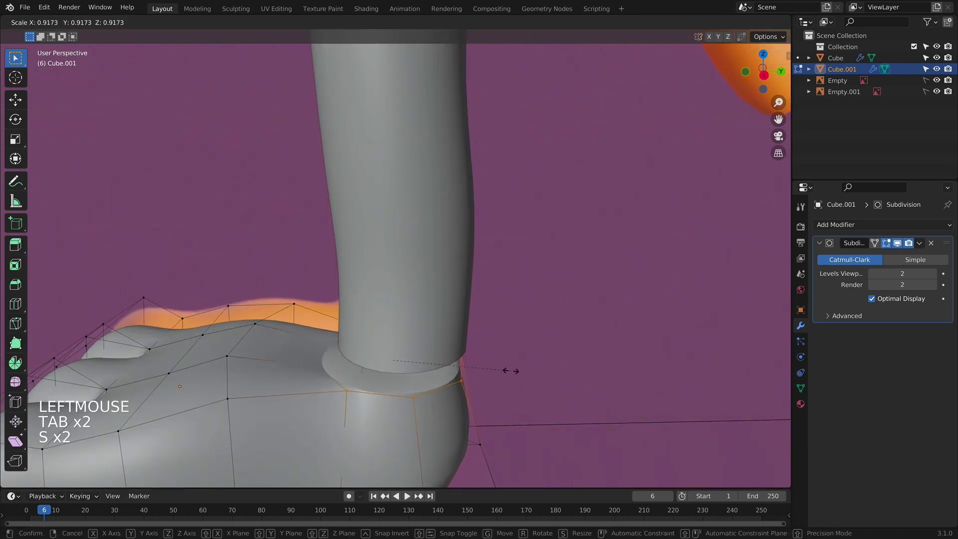
click(511, 370)
key(g)
key(y)
click(519, 375)
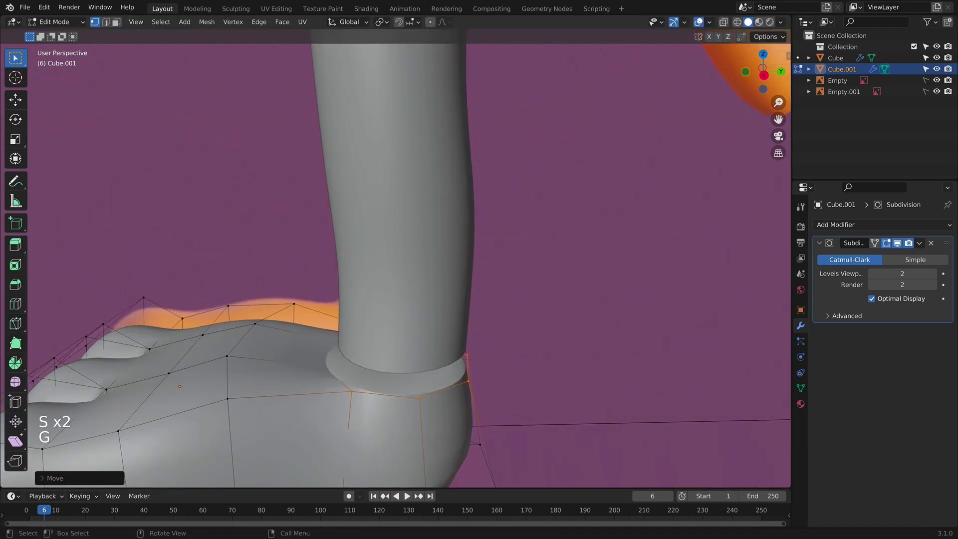
key(s)
click(531, 372)
key(g)
key(y)
click(538, 375)
key(KP_1)
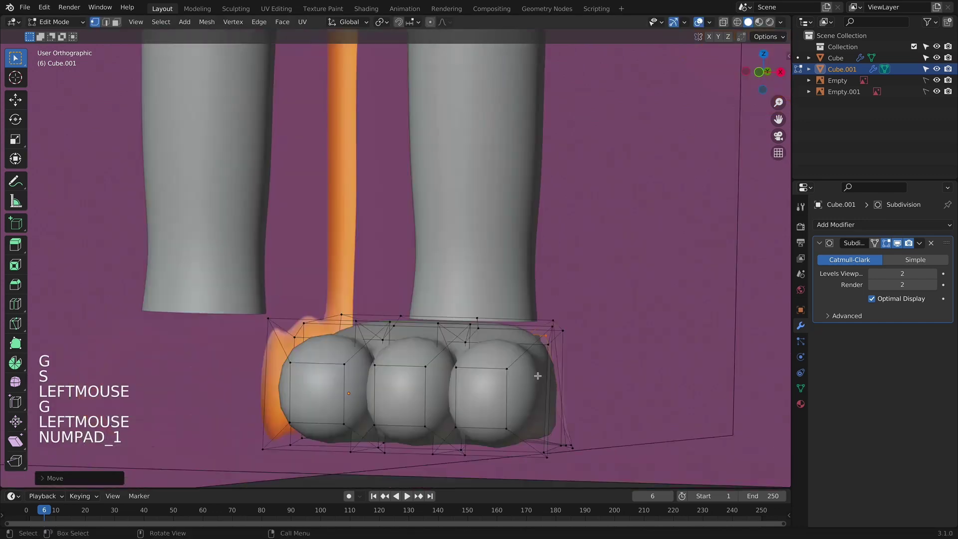
scroll(569, 302, up, 2)
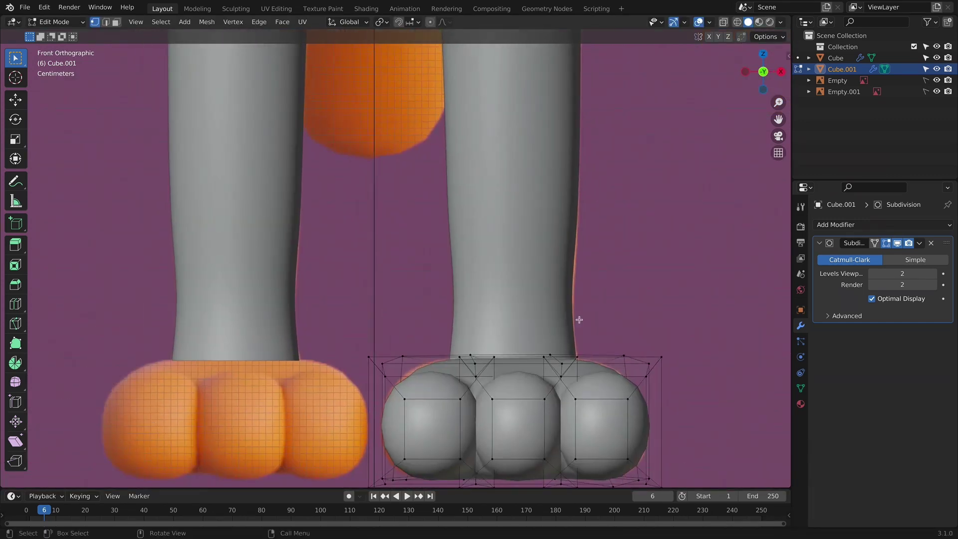
key(Tab)
Step: Select the foot together with the body as the active object and join them into one mirrored mesh
scroll(578, 319, down, 2)
middle_drag(579, 319, 457, 282)
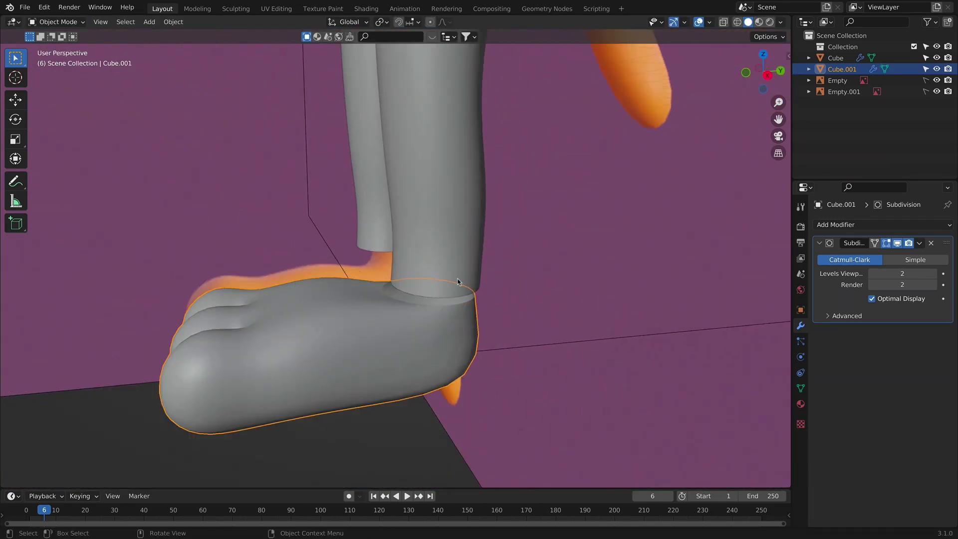
shift+click(433, 281)
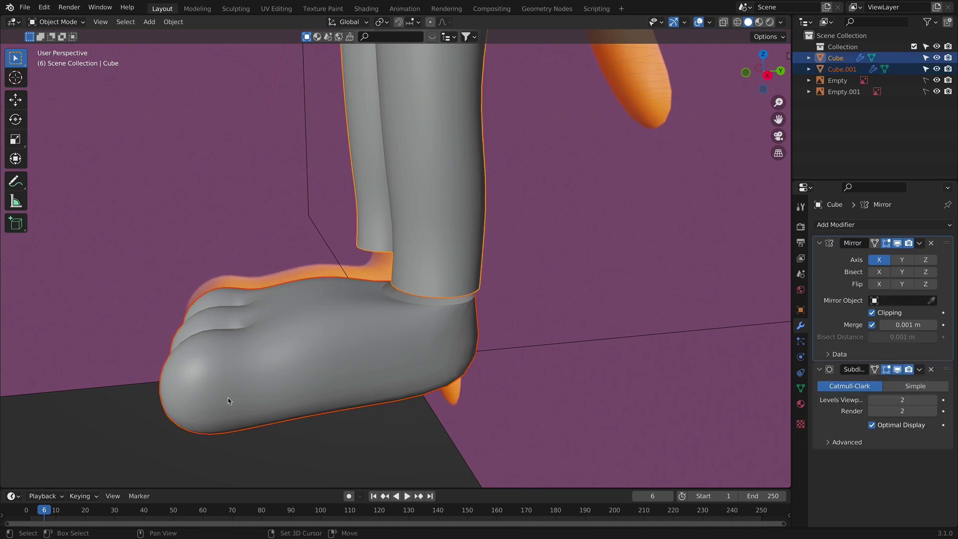
shift+click(267, 334)
middle_drag(223, 369, 418, 286)
shift+click(456, 252)
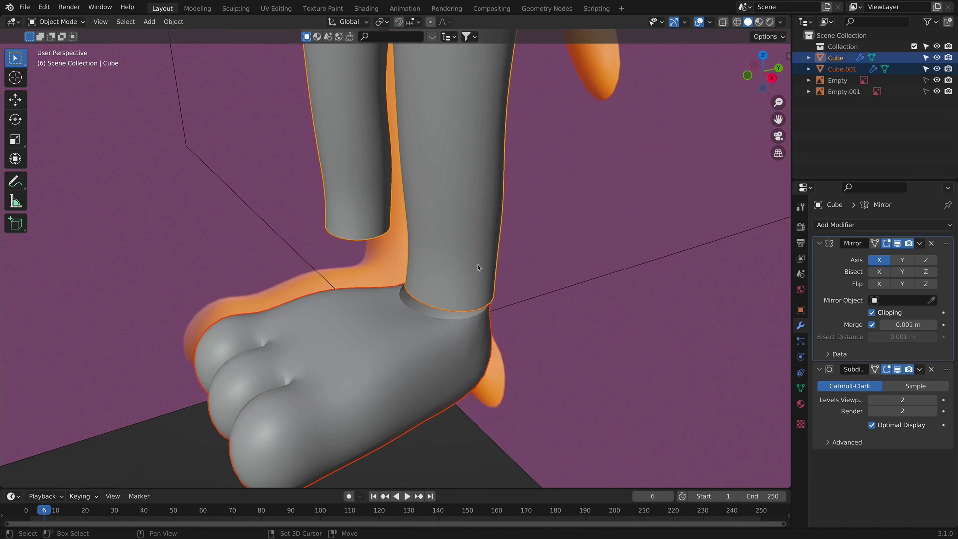
scroll(400, 224, down, 5)
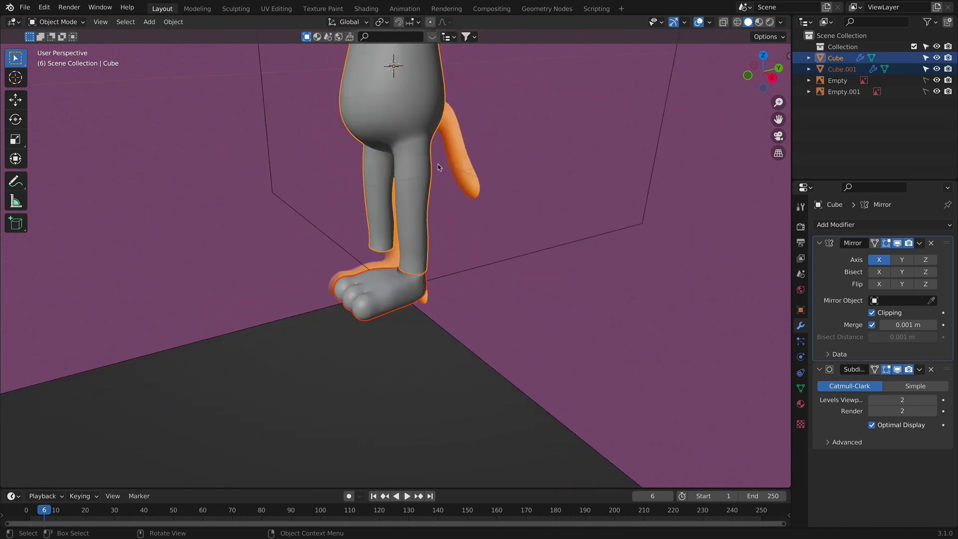
key(ctrl+j)
middle_drag(513, 243, 526, 344)
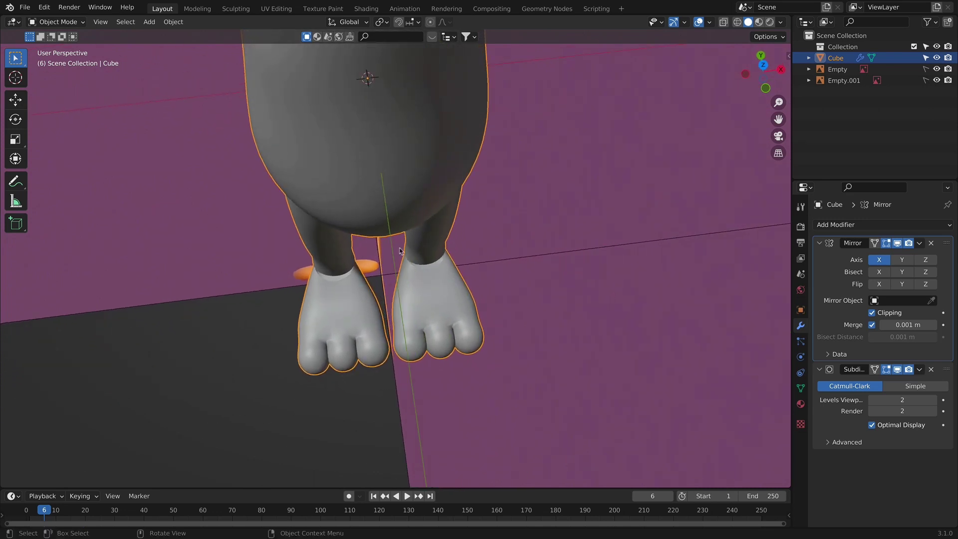
middle_drag(399, 251, 337, 262)
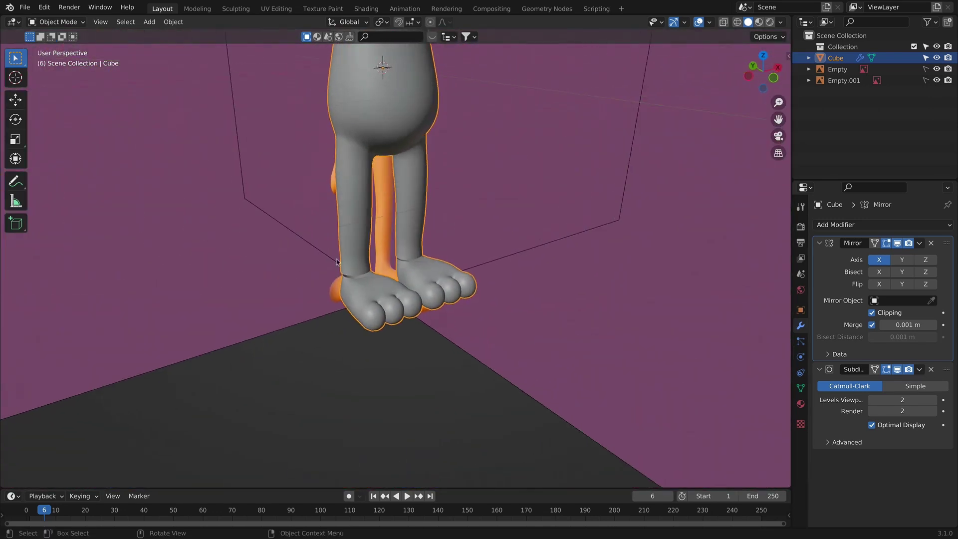
Step: Enter Edit Mode and examine the gap between the leg's lower end and the foot's ankle opening in X-ray
key(KP_1)
scroll(486, 196, up, 6)
key(Tab)
middle_drag(491, 279, 394, 315)
scroll(454, 323, up, 2)
middle_drag(454, 323, 442, 349)
key(alt+z)
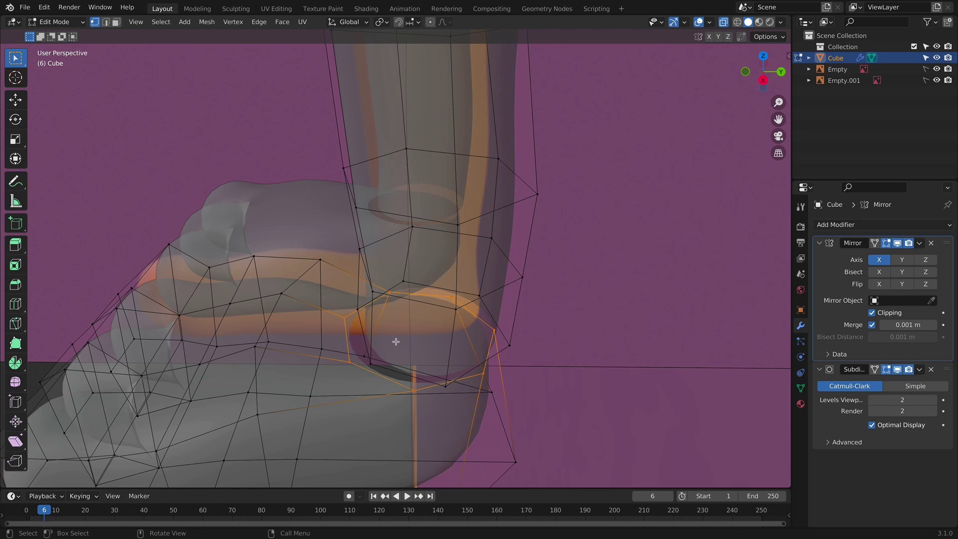
middle_drag(503, 336, 349, 264)
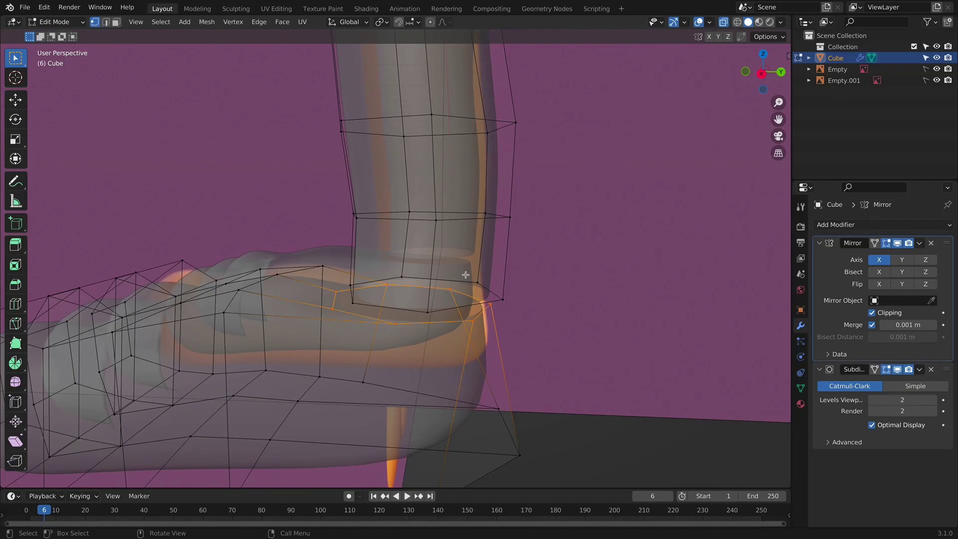
scroll(469, 296, up, 4)
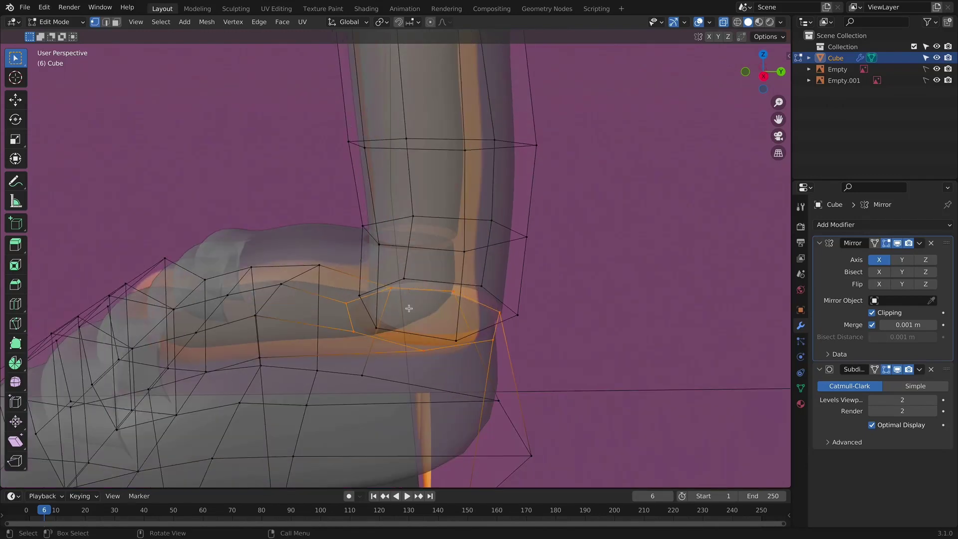
middle_drag(408, 309, 499, 333)
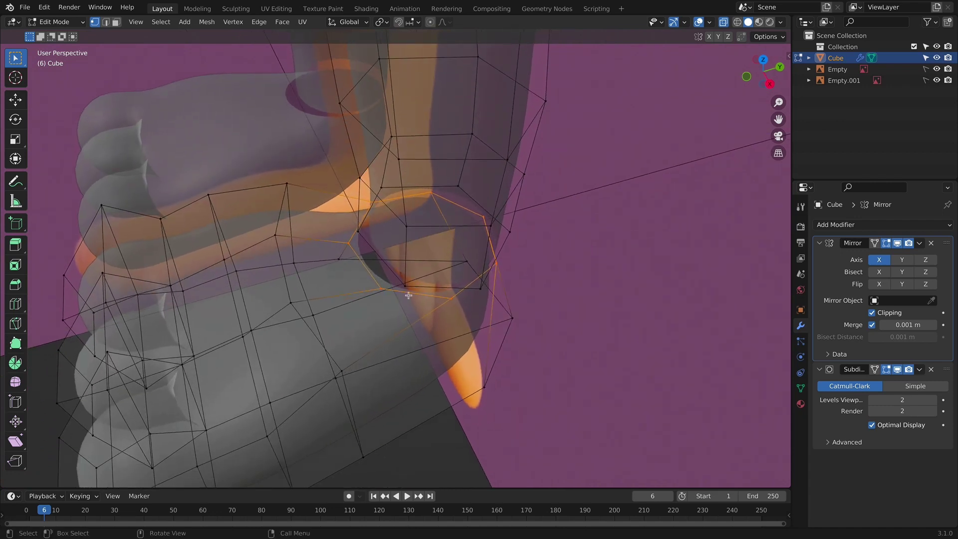
middle_drag(408, 296, 457, 292)
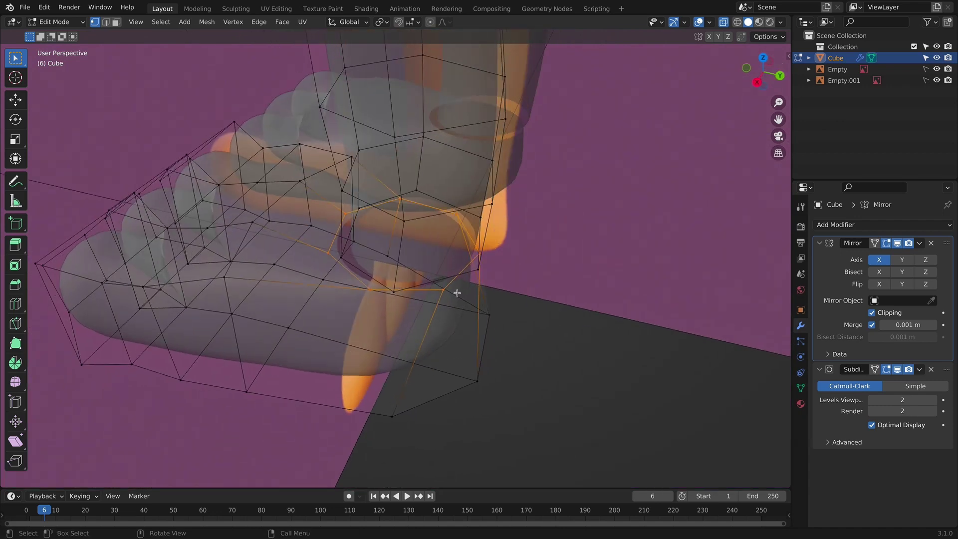
Step: Slide the outer vertex of the foot's ankle opening toward its neighbour and merge the two at their center
key(shift+v)
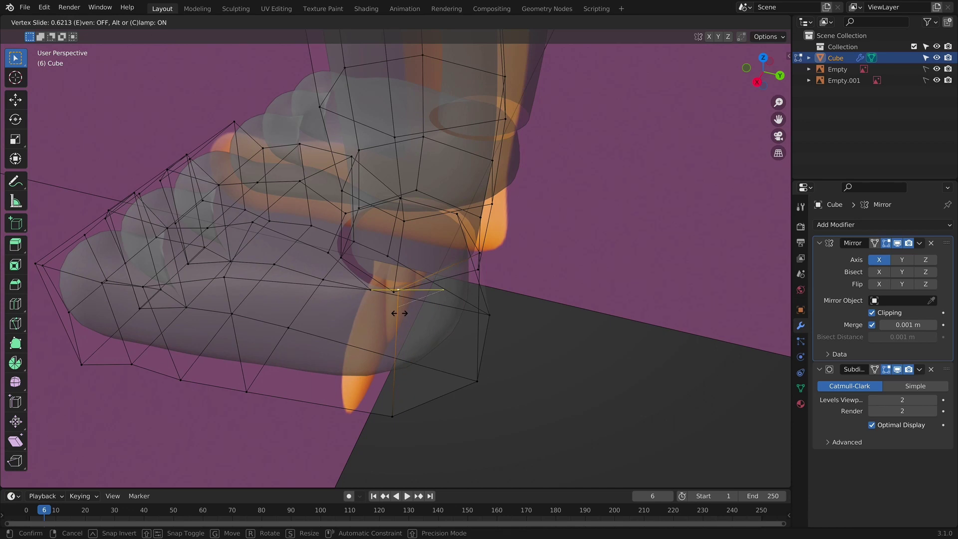
click(398, 313)
key(alt+z)
middle_drag(399, 313, 437, 238)
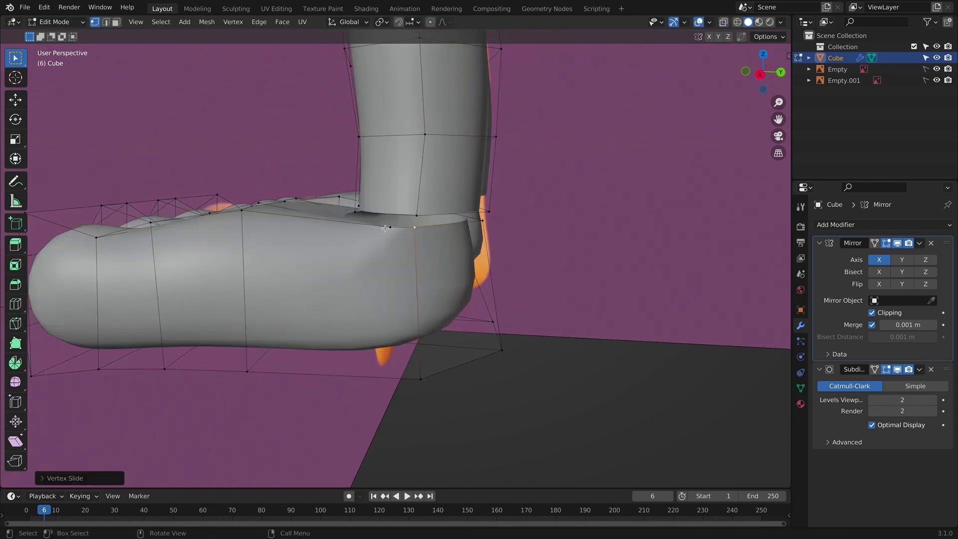
drag(423, 236, 431, 241)
click(432, 243)
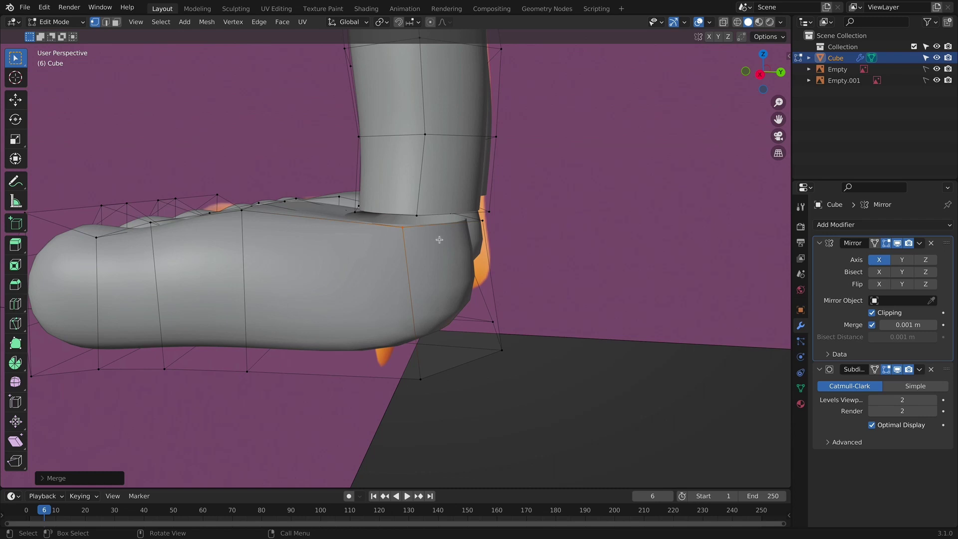
Step: Round the foot's ankle-opening loop with LoopTools Circle
middle_drag(439, 240, 342, 216)
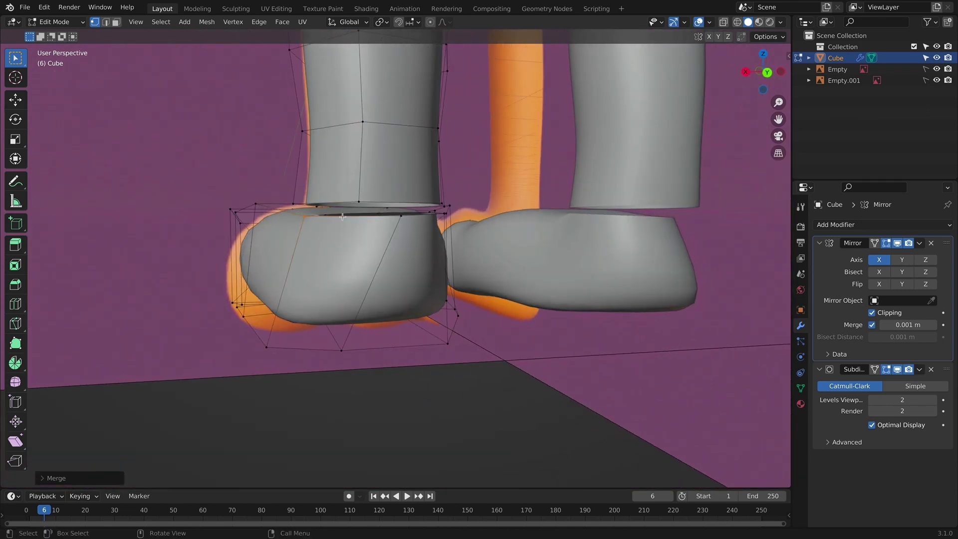
right_click(384, 217)
mouse_move(384, 218)
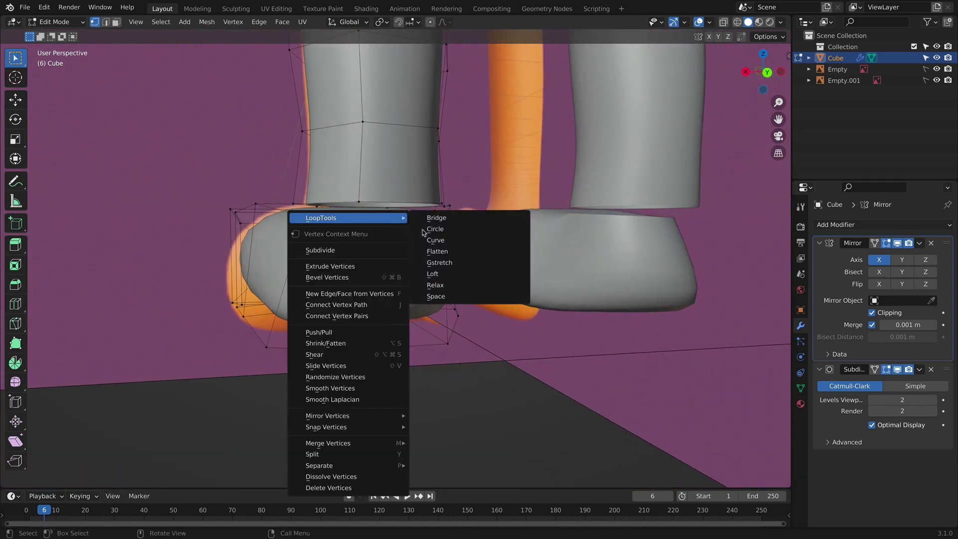
click(441, 230)
Step: Move the two heel vertices of the sole toward the body's center line and shift the adjacent outer vertex inward along X
middle_drag(441, 231, 403, 159)
drag(403, 259, 401, 257)
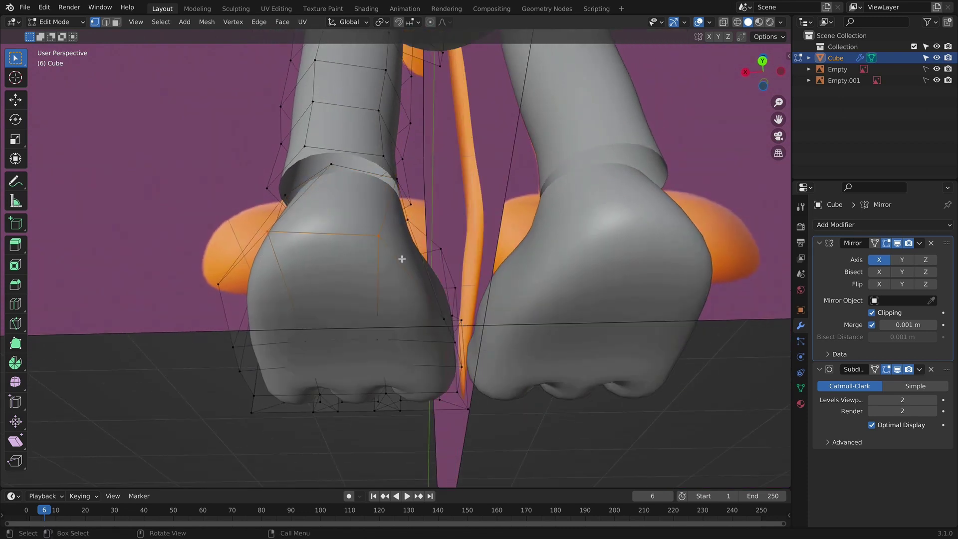
key(g)
click(271, 288)
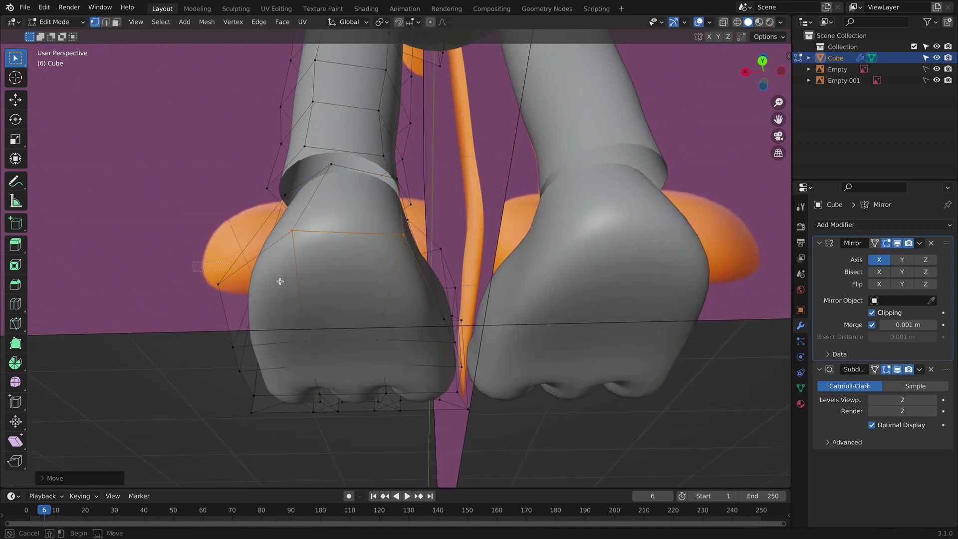
click(280, 281)
drag(280, 304, 280, 305)
key(g)
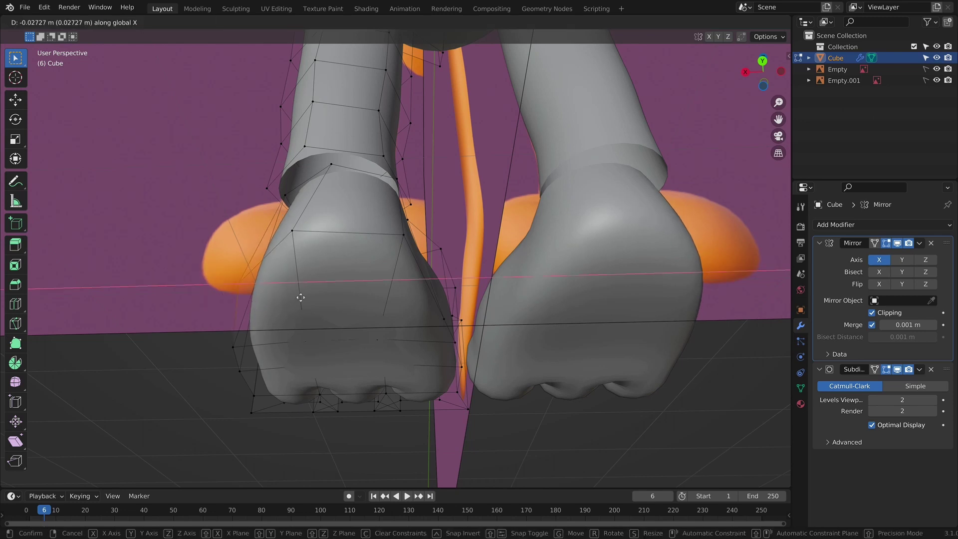
click(338, 284)
Step: Connect the leg's lower loop to the foot's ankle-opening loop with faces around the whole gap, using X-ray
middle_drag(338, 284, 448, 256)
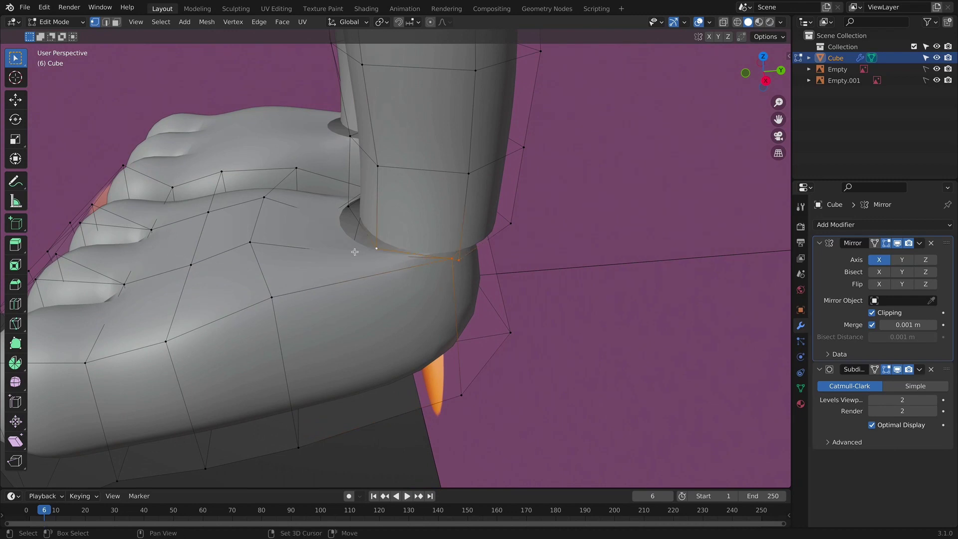
key(alt+z)
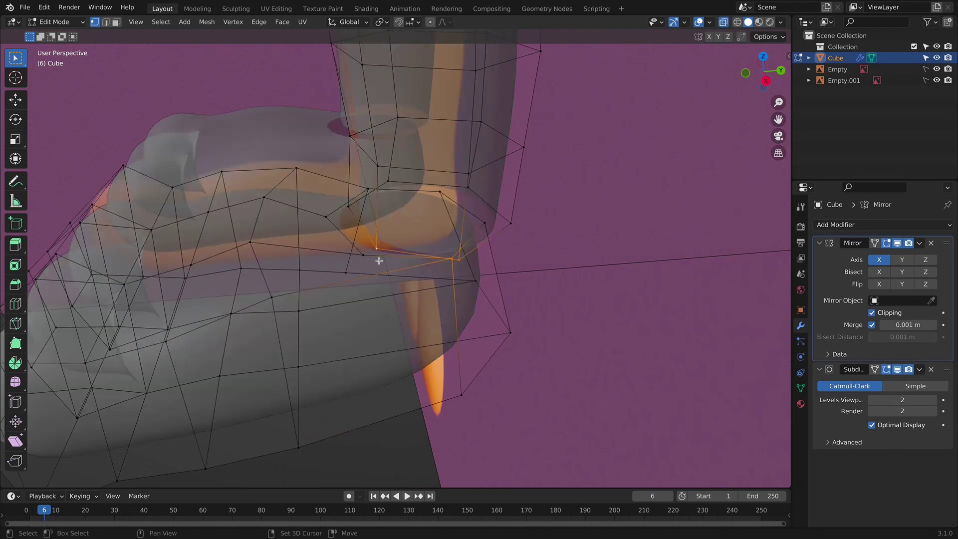
key(m)
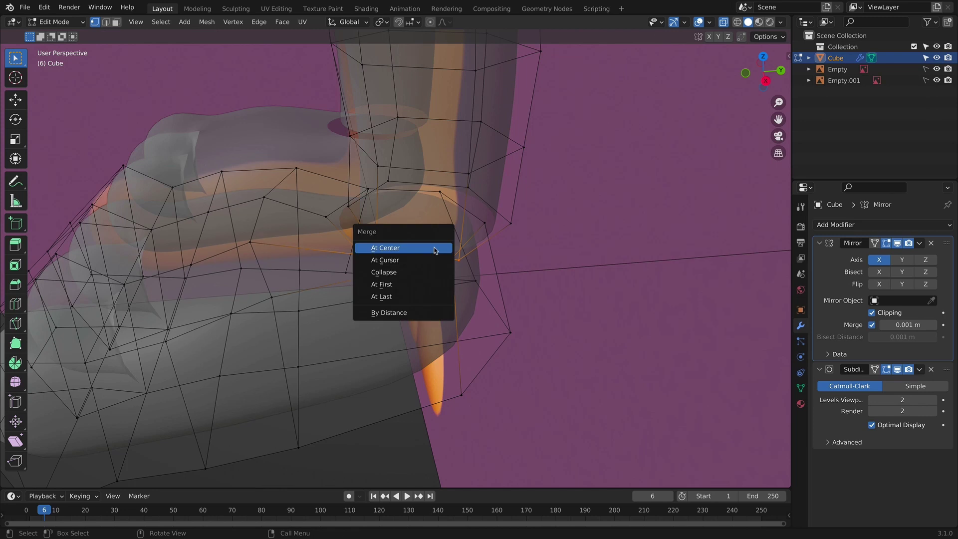
key(Escape)
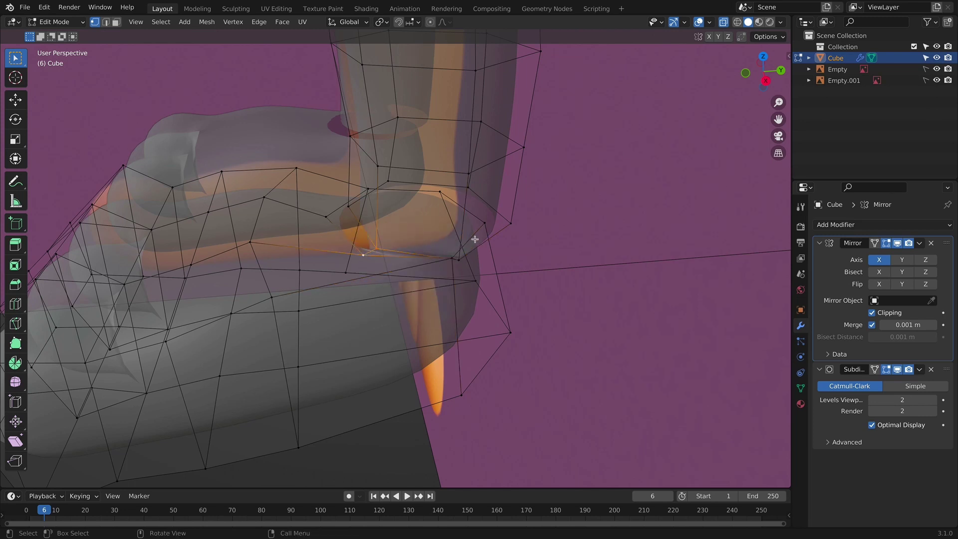
key(ctrl+z)
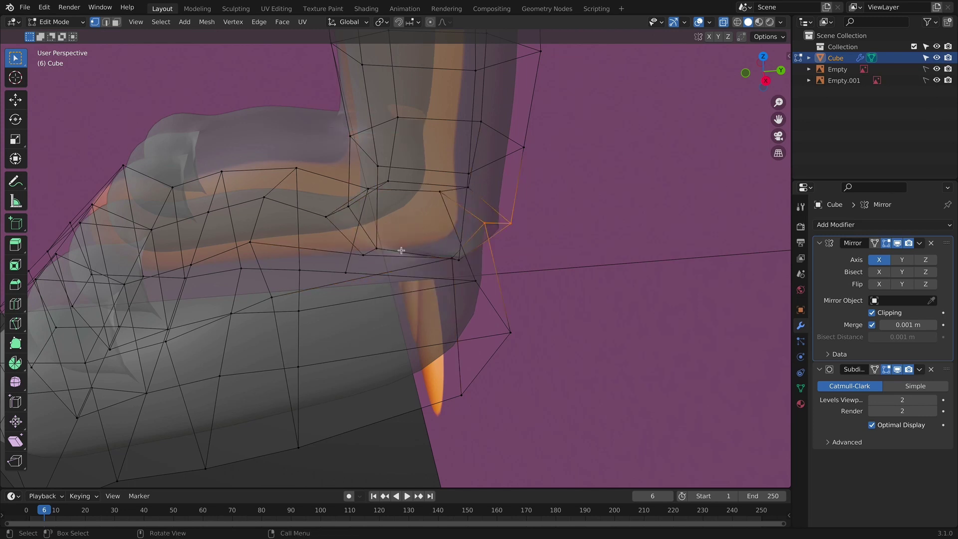
Step: Dissolve the edge loop at the leg's lower end, just above the foot's ankle loop, to smooth the joint
scroll(401, 250, down, 5)
key(alt+z)
mouse_move(401, 250)
middle_down()
mouse_move(503, 185)
mouse_move(342, 145)
mouse_move(389, 170)
middle_up()
scroll(503, 185, up, 5)
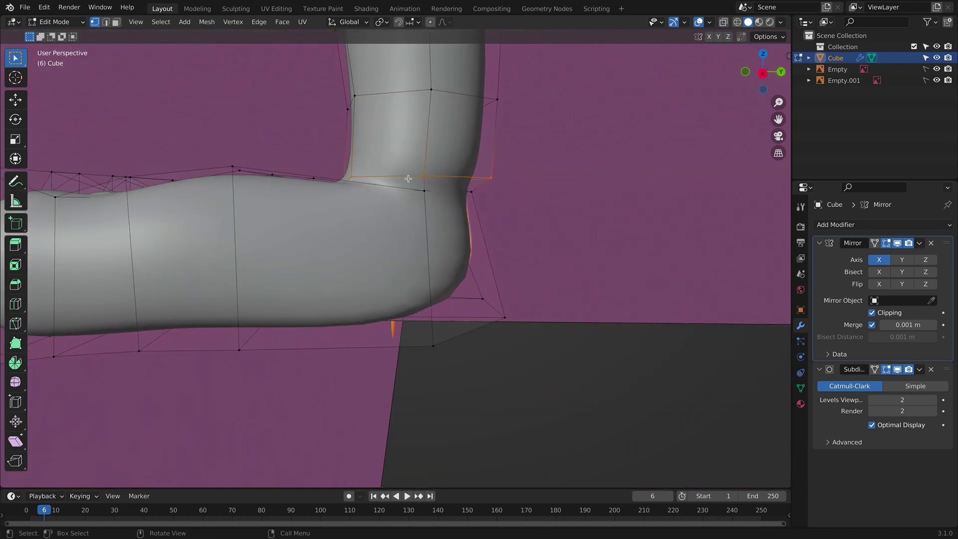
key(x)
click(409, 179)
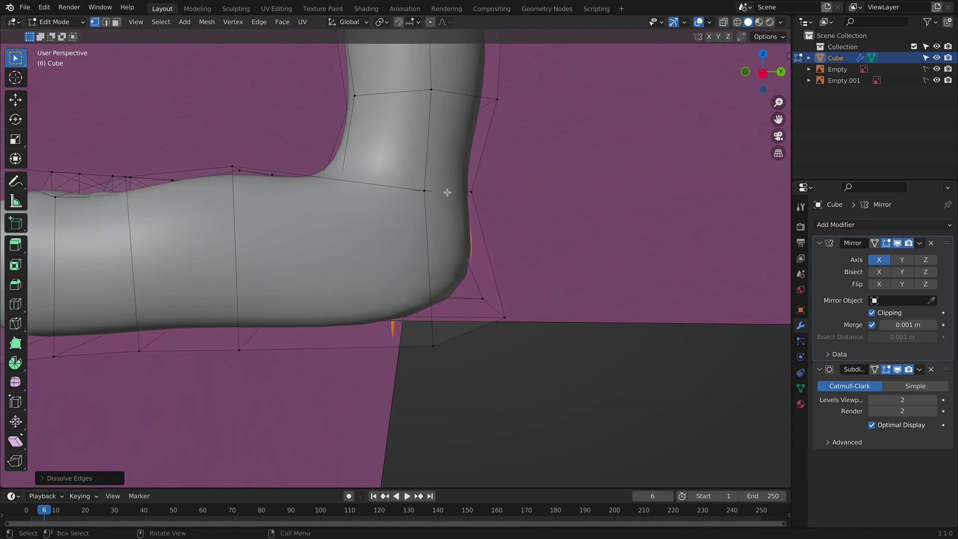
Step: Compare the joined leg and foot with the front-view reference, with and without X-ray
key(KP_1)
scroll(514, 199, down, 2)
scroll(534, 316, up, 3)
key(alt+z)
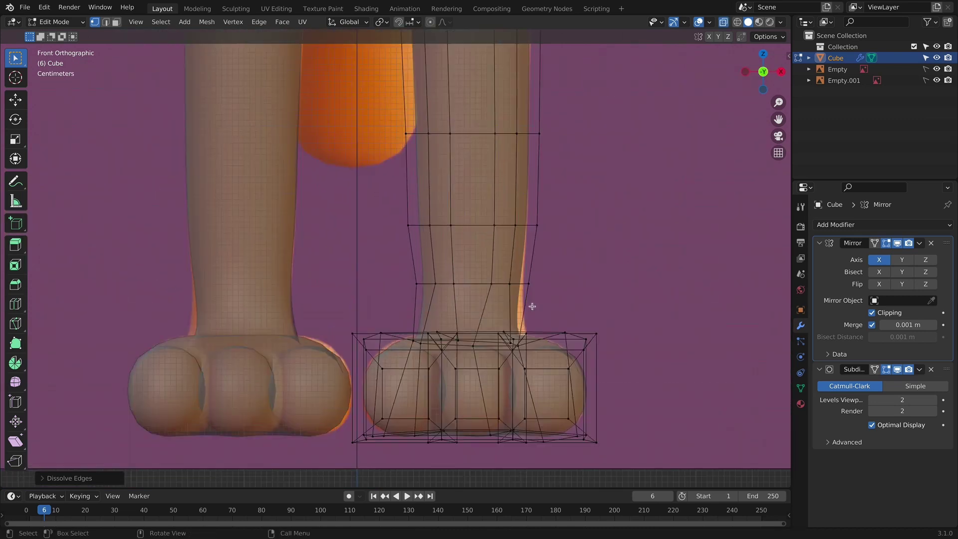
scroll(532, 305, down, 2)
scroll(520, 281, up, 2)
scroll(521, 289, down, 2)
scroll(547, 334, up, 1)
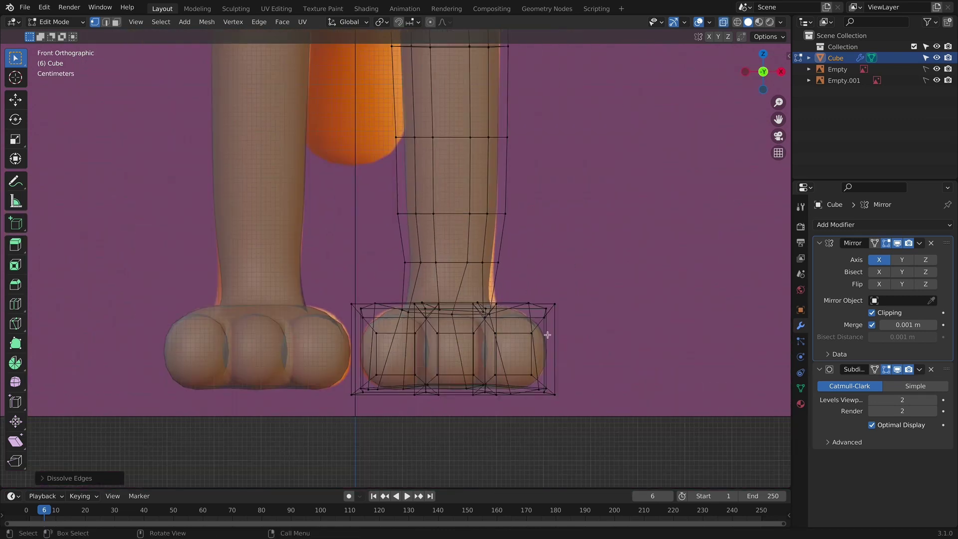
scroll(495, 270, up, 1)
key(alt+z)
key(alt+z)
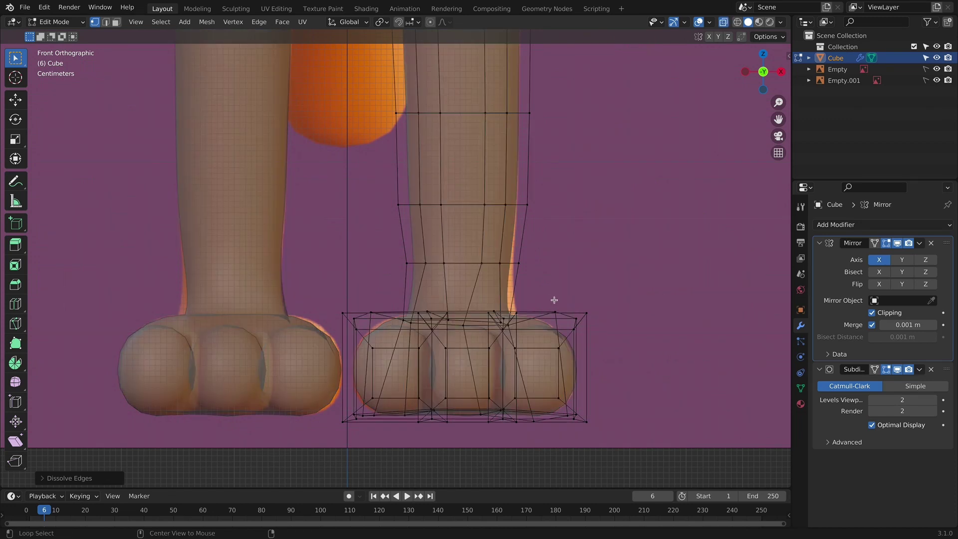
Step: Select the ankle loop in the side view and move it along Y toward the heel to match the reference
middle_drag(553, 301, 479, 331)
key(KP_3)
key(alt+z)
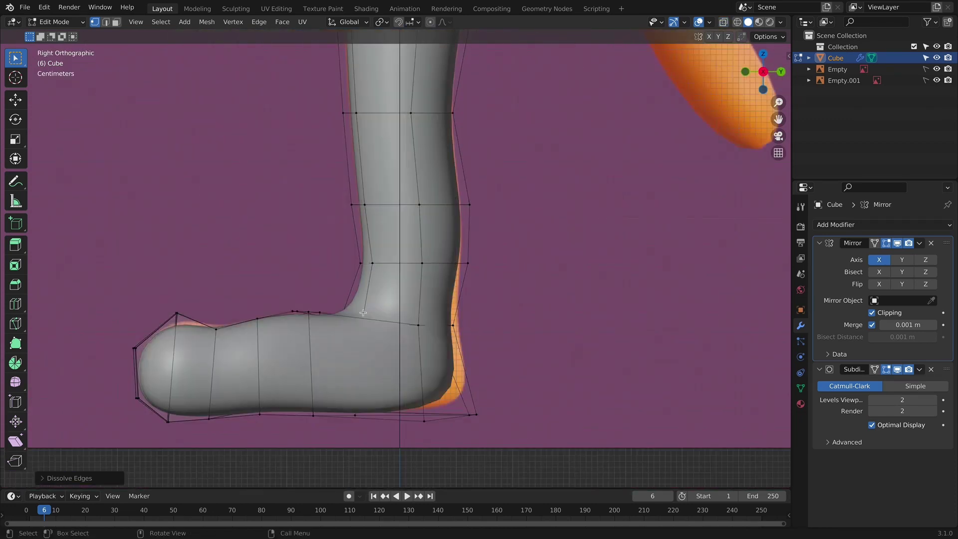
key(alt+z)
alt+click(461, 326)
key(g)
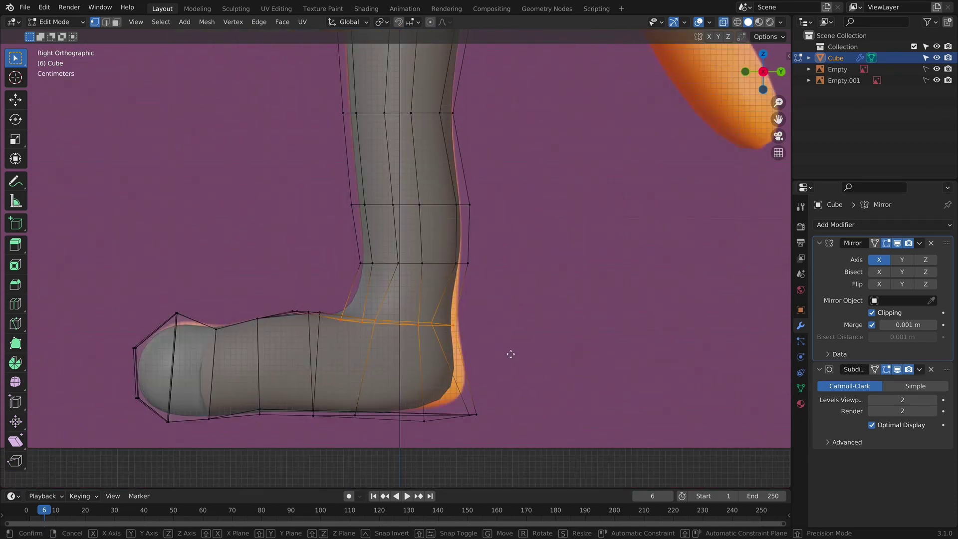
key(y)
click(523, 359)
Step: Move the heel's bottom vertices back and down, shift the front ankle vertex toward the heel, and leave Edit Mode
alt+click(542, 435)
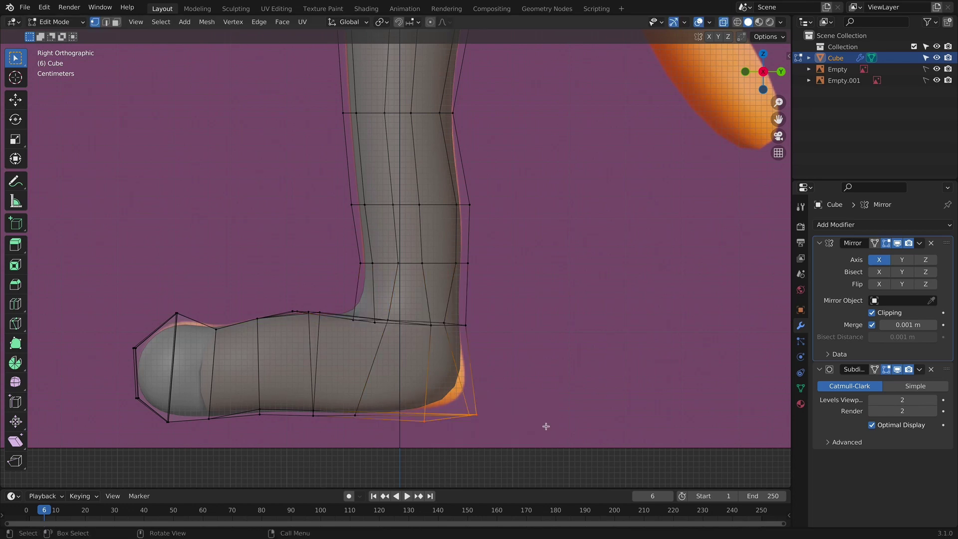
key(g)
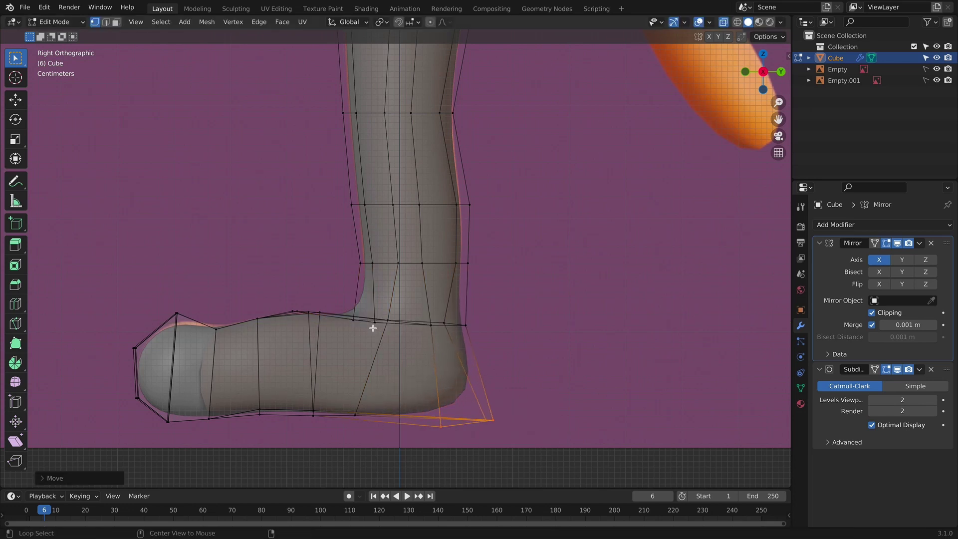
click(367, 328)
key(g)
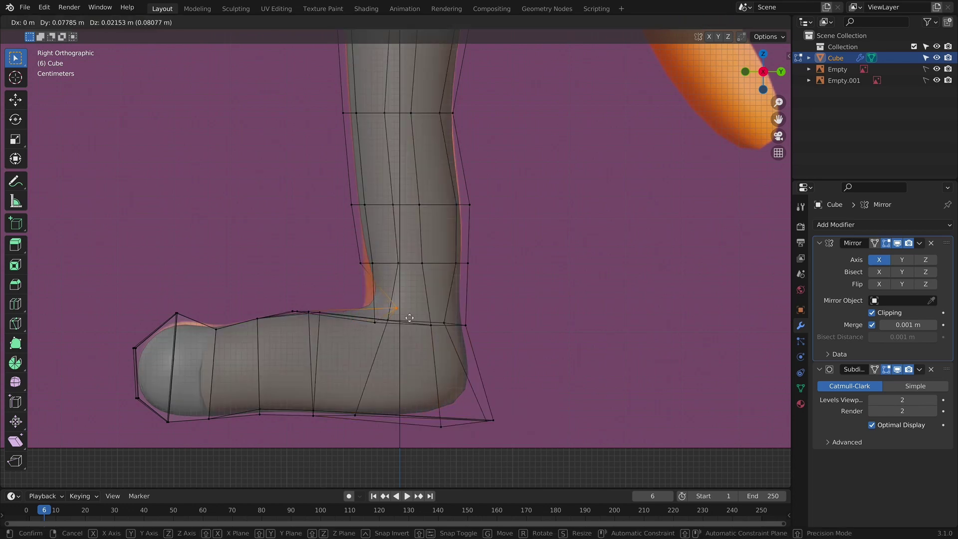
click(378, 336)
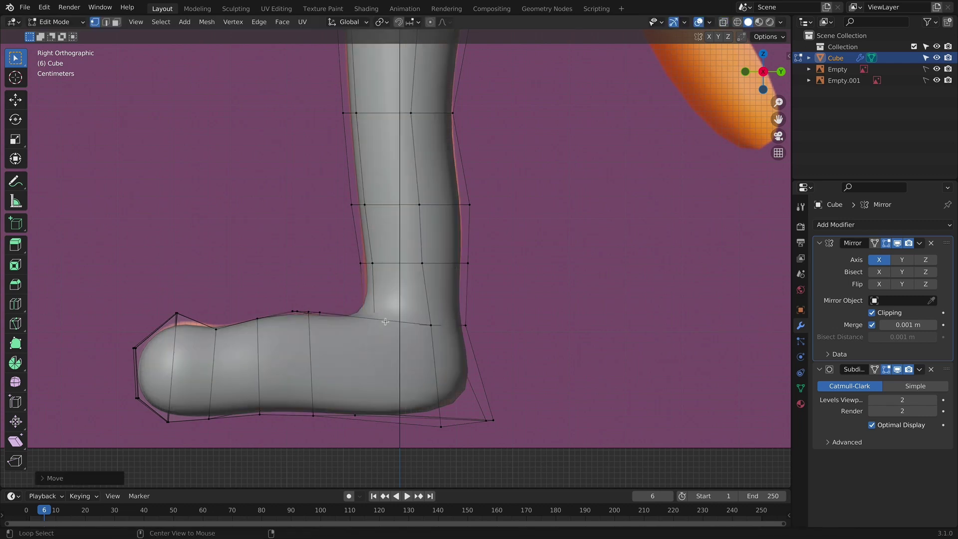
key(Tab)
Step: Compare the legs and feet with the reference in the front view and return to Edit Mode with X-ray on
middle_drag(377, 336, 605, 349)
key(KP_1)
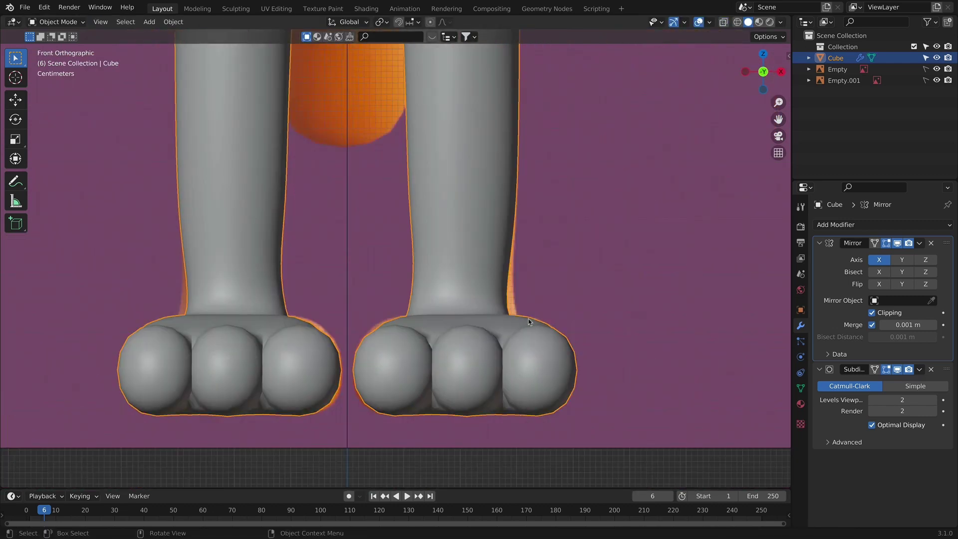
scroll(529, 321, down, 10)
middle_drag(529, 322, 449, 288)
scroll(462, 286, up, 2)
key(Tab)
scroll(466, 273, up, 6)
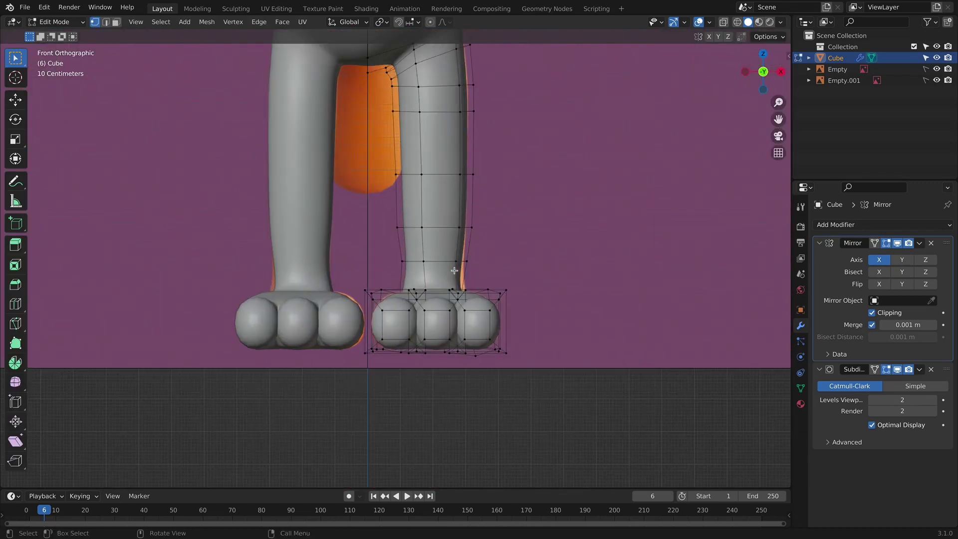
scroll(454, 270, up, 1)
key(alt+z)
scroll(462, 271, up, 1)
Step: Move the ankle loop outward along X by about 0.02 m in the front view
key(ctrl+r)
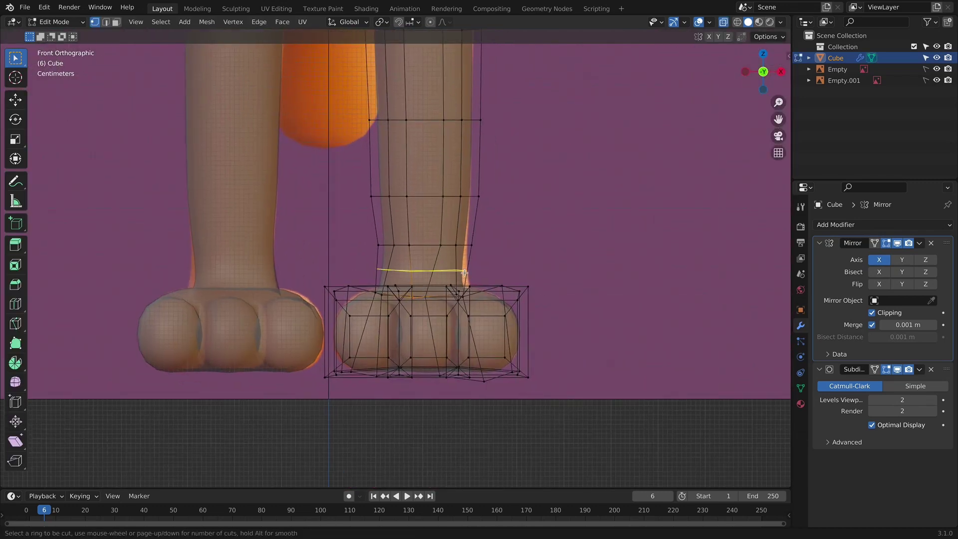
key(Escape)
middle_drag(419, 297, 465, 289)
key(g)
key(x)
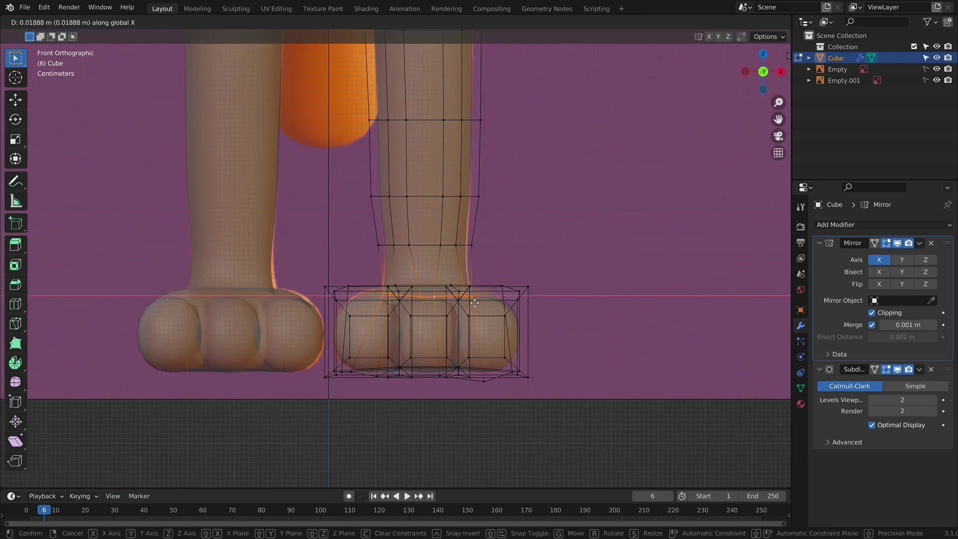
click(472, 302)
Step: Select the outer vertices of the leg loop just above the ankle and move them slightly outward along X in the front view
key(Tab)
scroll(477, 299, down, 4)
middle_drag(479, 299, 501, 307)
scroll(408, 299, up, 4)
scroll(501, 306, up, 2)
key(Tab)
scroll(433, 275, up, 2)
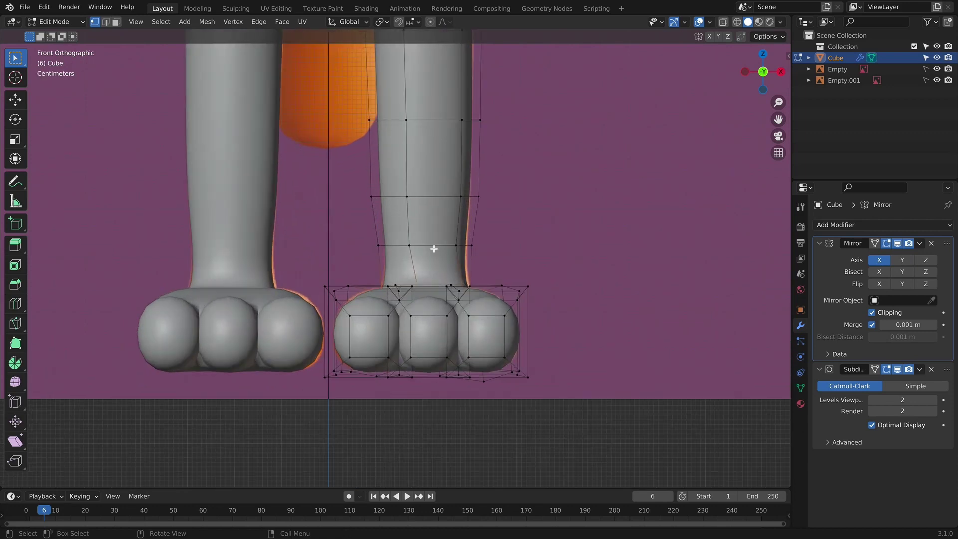
key(alt+z)
drag(433, 230, 514, 259)
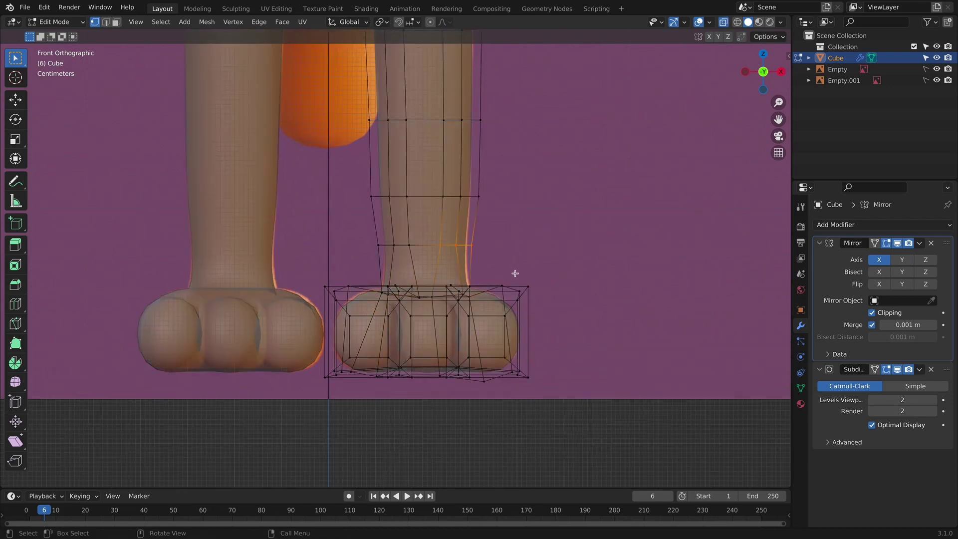
key(g)
key(x)
click(517, 274)
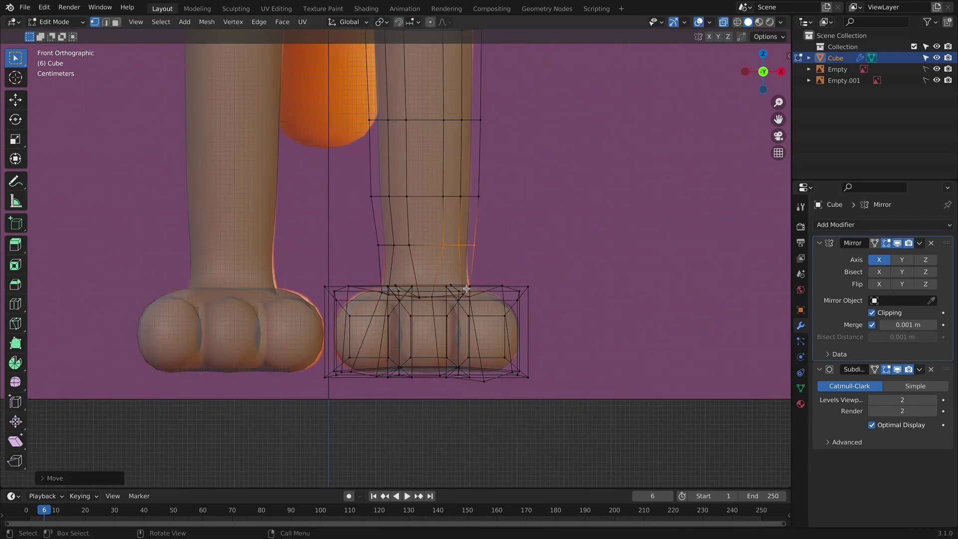
Step: Select the outer ankle vertices where the leg meets the foot and nudge them along X in the front view
middle_drag(466, 289, 455, 300)
drag(490, 315, 490, 315)
key(KP_1)
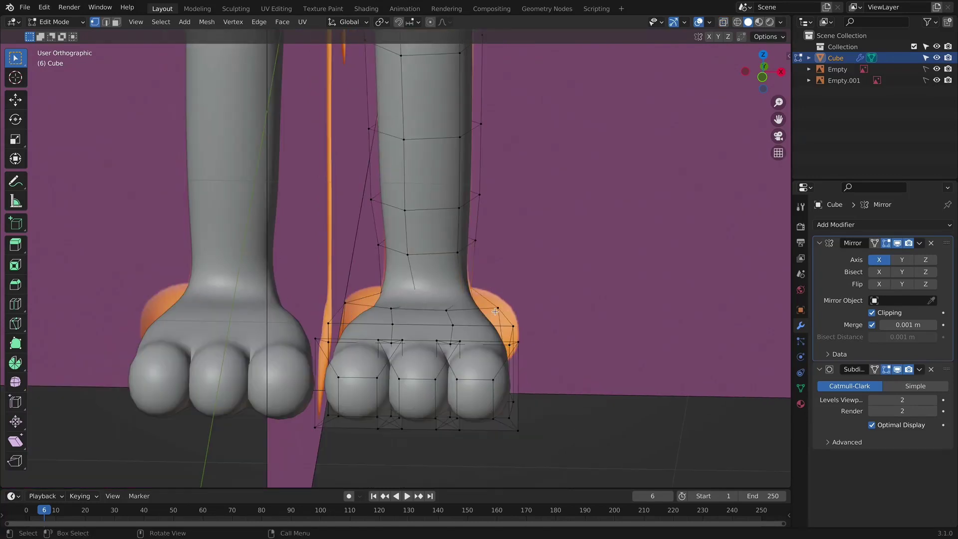
key(g)
key(x)
click(498, 303)
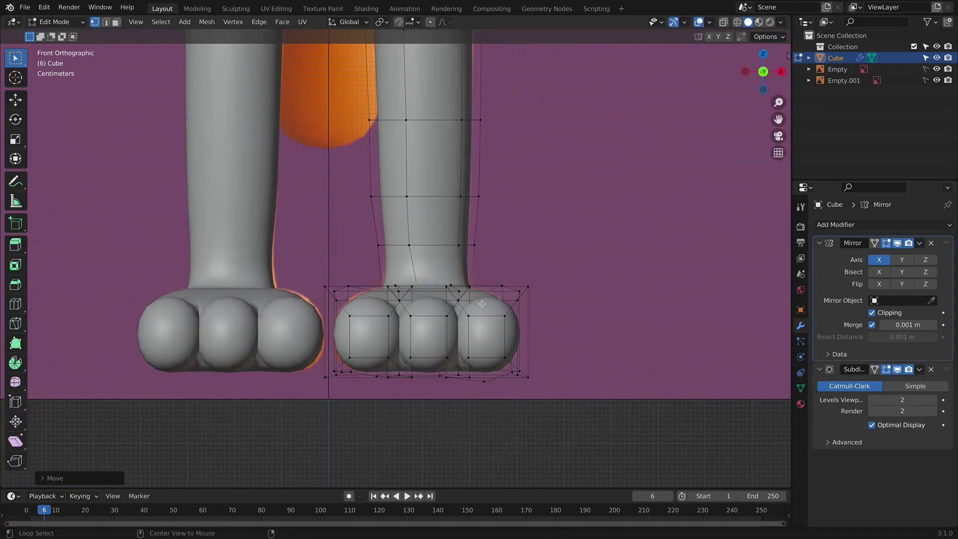
Step: Move the inner ankle vertex toward the body's centre by about 0.005 m along X
key(alt+z)
click(386, 296)
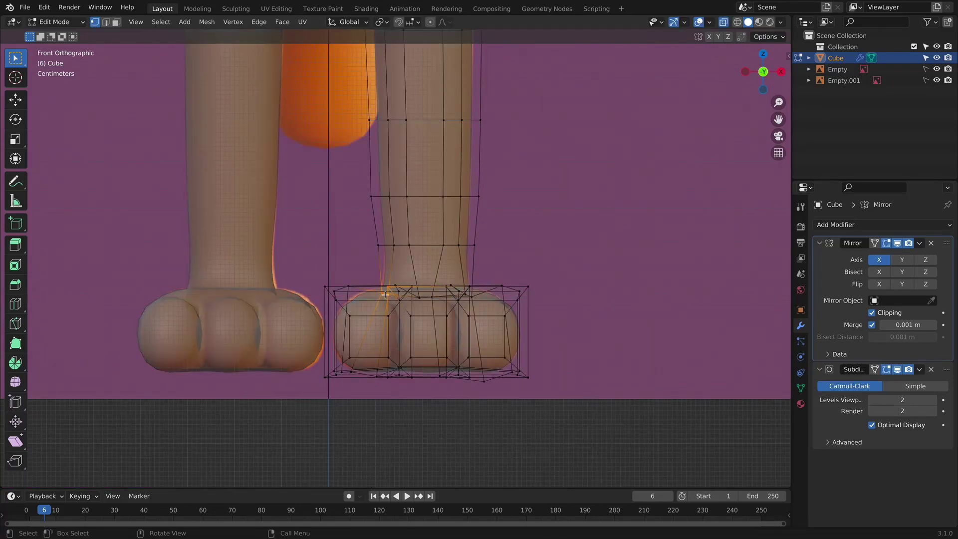
key(g)
key(x)
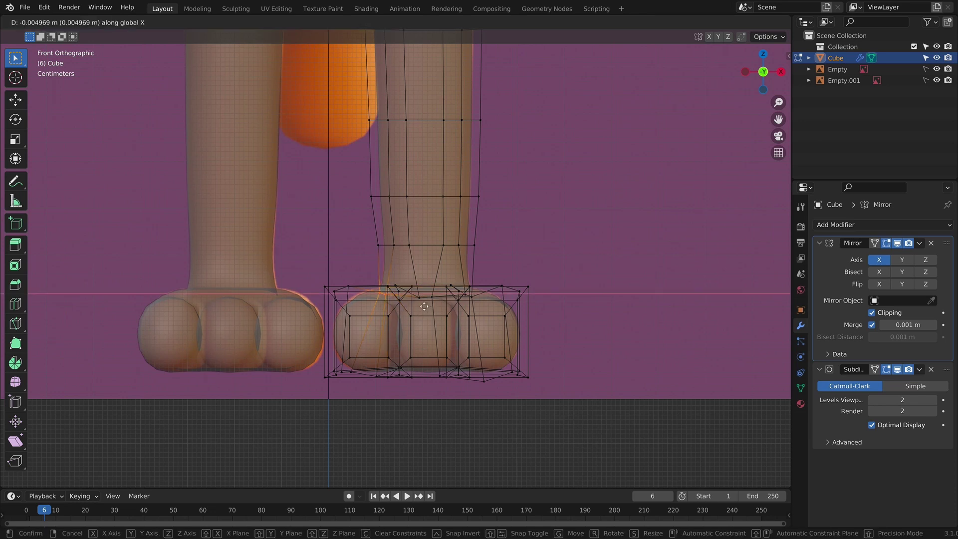
click(422, 306)
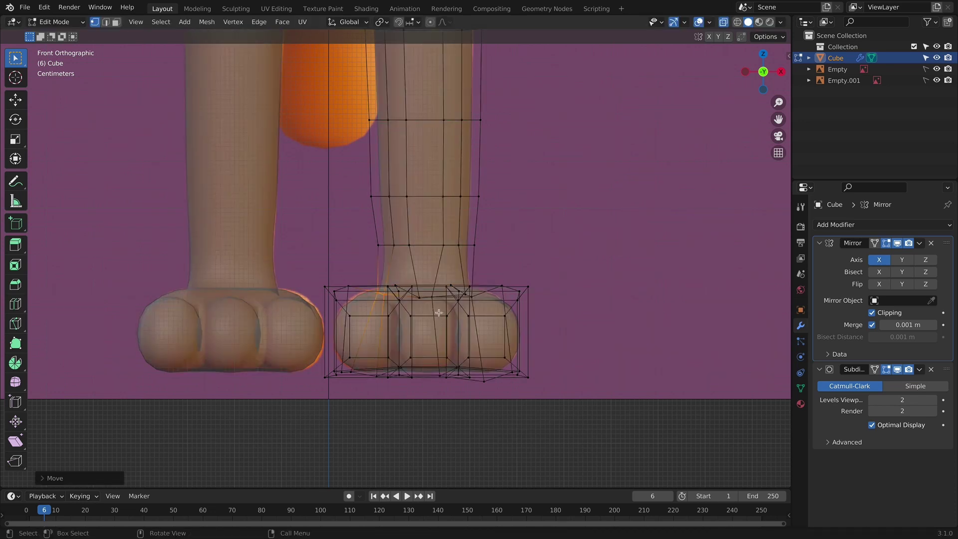
Step: Select the faces on top of the foot in front of the ankle and raise them about 0.017 m along Z
key(alt+z)
middle_drag(439, 313, 536, 305)
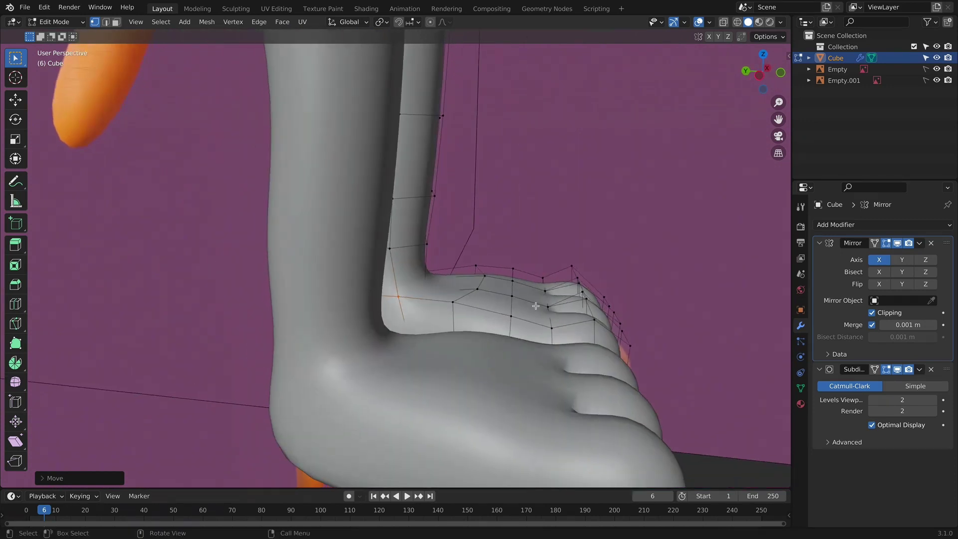
drag(520, 321, 521, 321)
key(g)
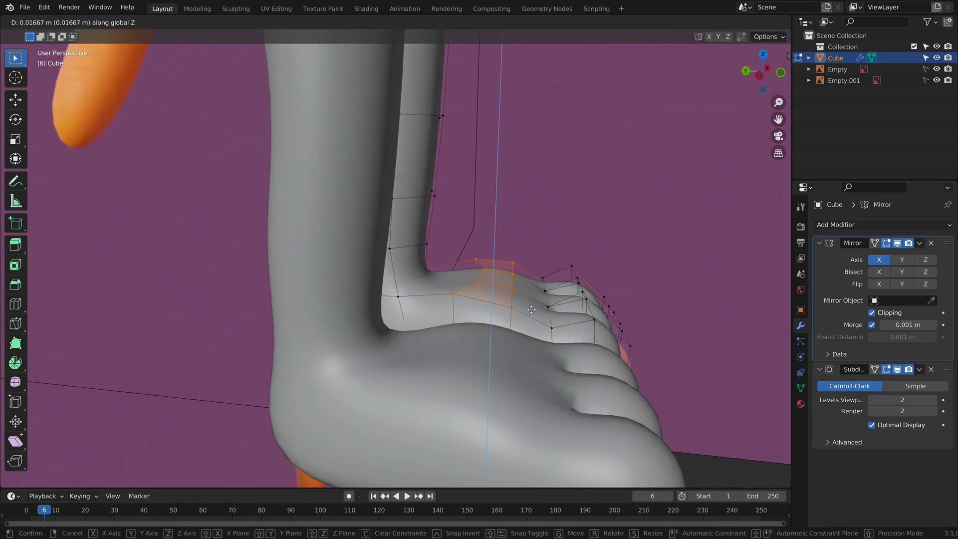
click(532, 312)
key(KP_1)
Step: Select the edge loop around the foot's upper rim and edge-slide it downward by a factor of about 0.21
middle_drag(531, 312, 443, 313)
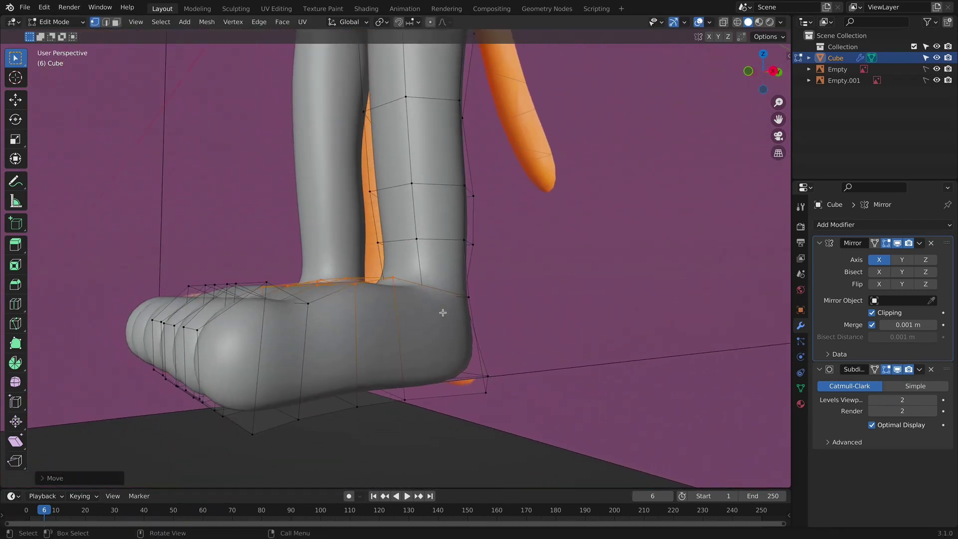
middle_drag(366, 283, 408, 321)
alt+click(480, 341)
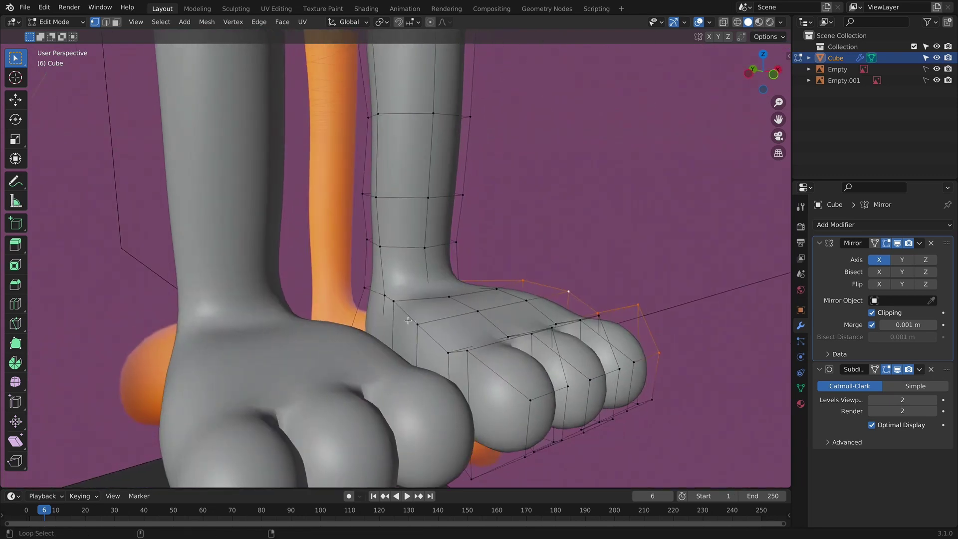
key(g)
key(g)
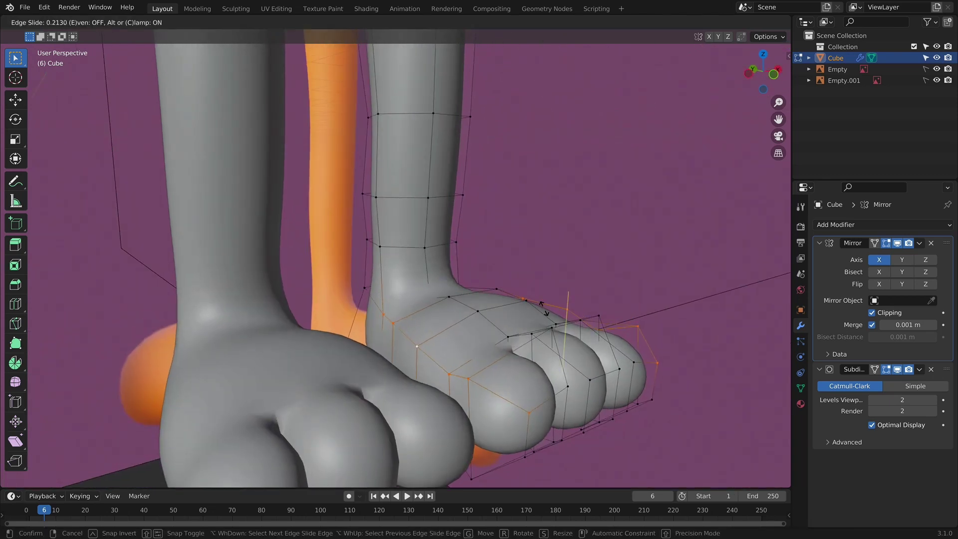
click(556, 303)
Step: Raise the foot's upper rim loop about 0.03 m along Z in the front view
key(KP_1)
key(Tab)
key(Tab)
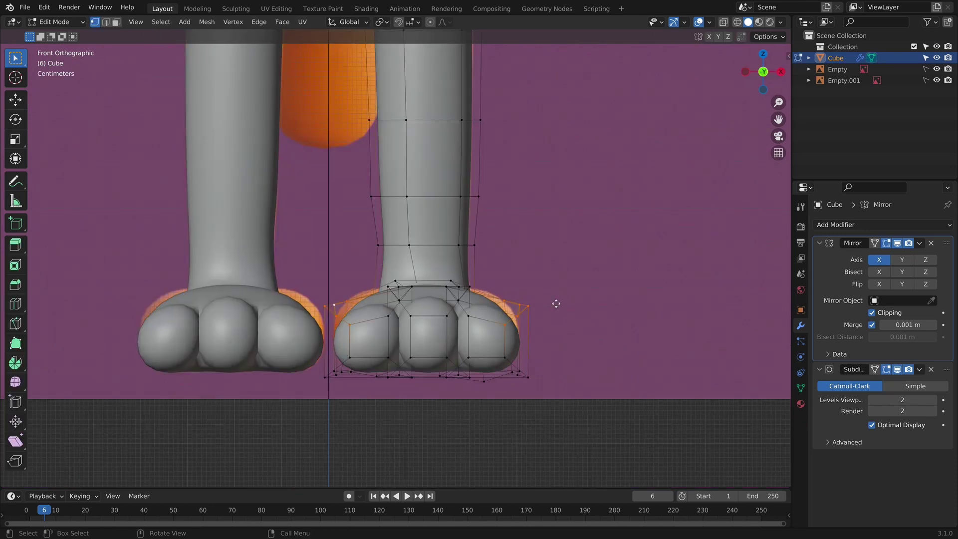
key(g)
key(z)
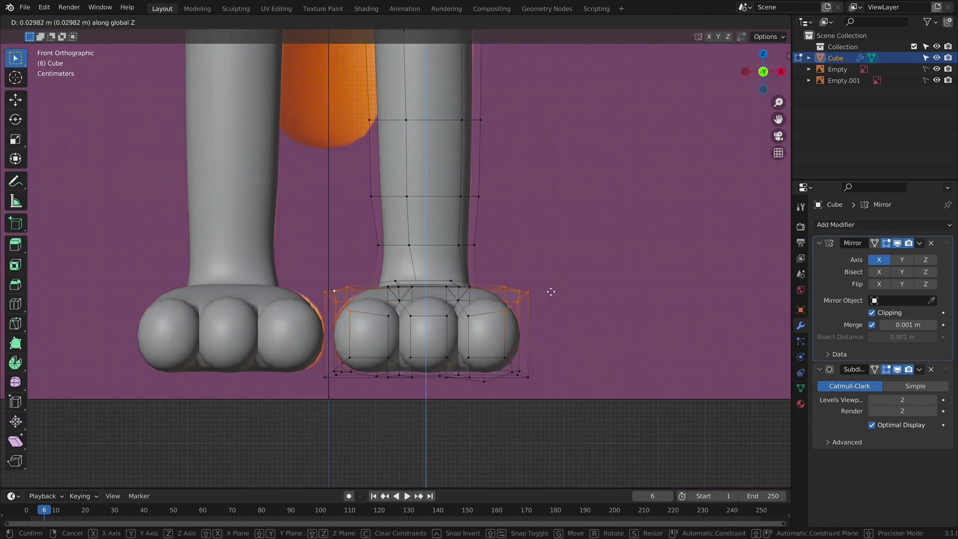
click(551, 291)
Step: Scale the foot's upper rim loop slightly wider along X to match the reference, then leave Edit Mode with X-ray off
key(alt+z)
key(Tab)
key(Tab)
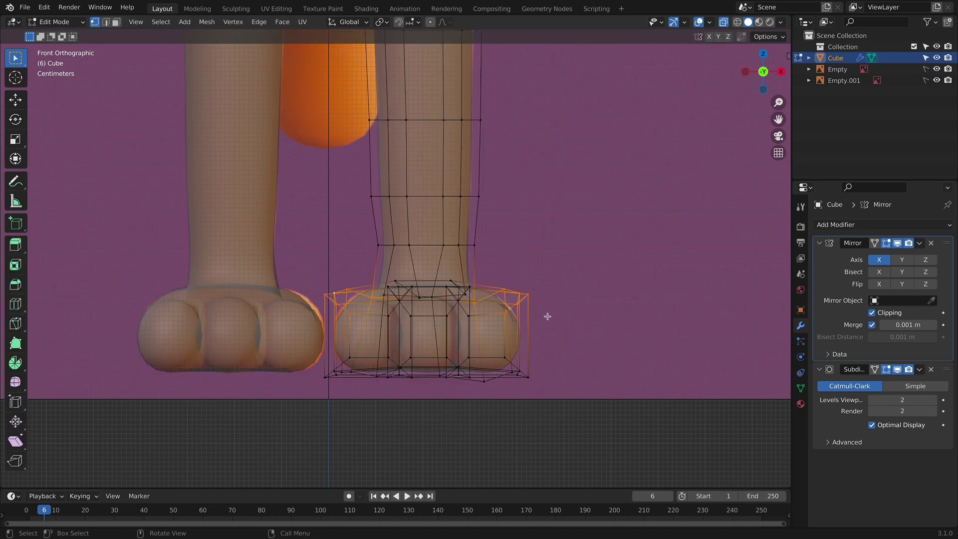
key(s)
key(x)
click(551, 318)
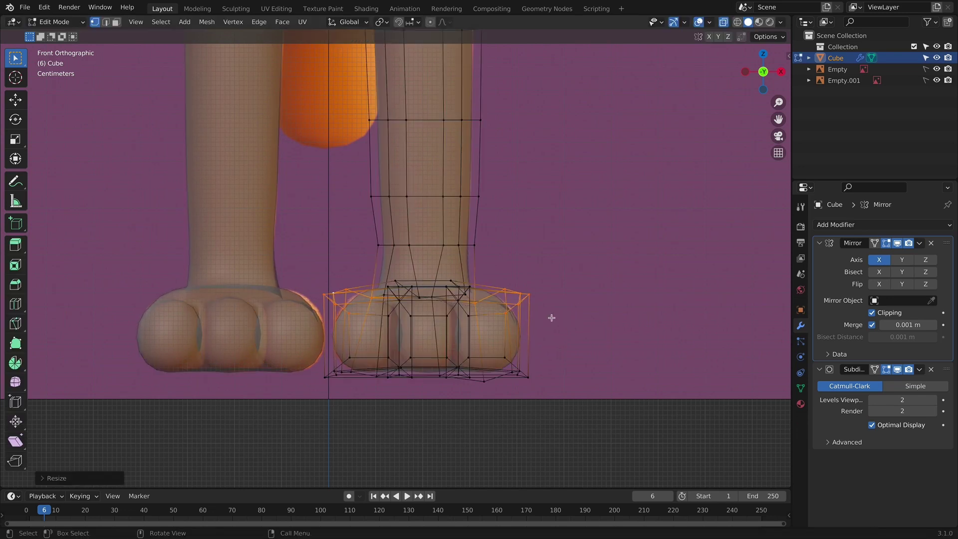
key(Tab)
key(alt+z)
Step: Select the top vertices of the toes in the side view with X-ray on and raise them about 0.016 m along Z
middle_drag(488, 312, 400, 308)
key(Tab)
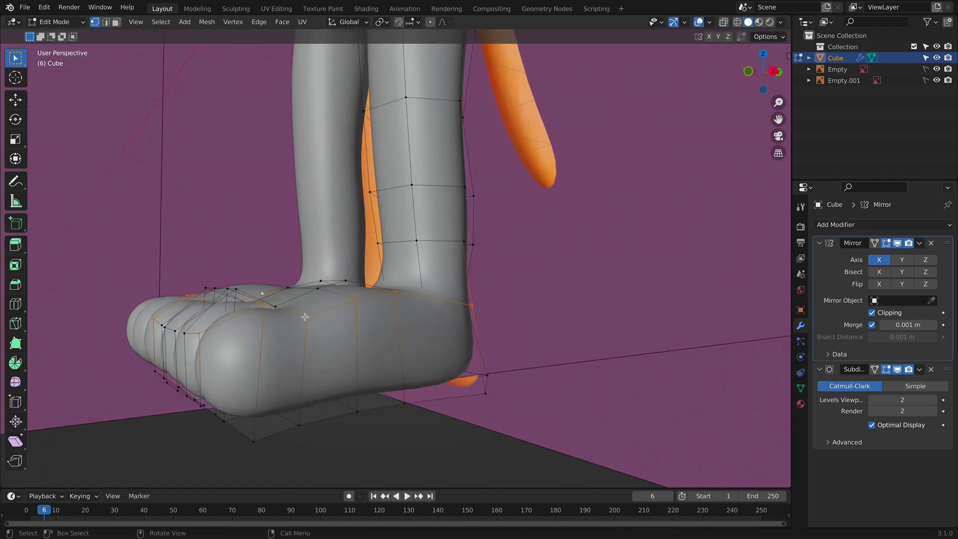
middle_drag(305, 317, 269, 332)
drag(250, 353, 251, 353)
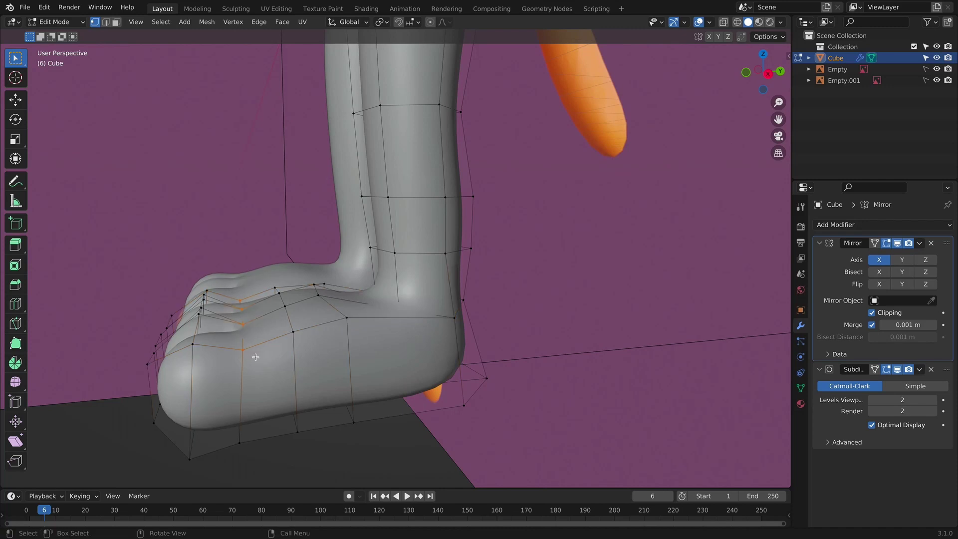
key(KP_3)
key(alt+z)
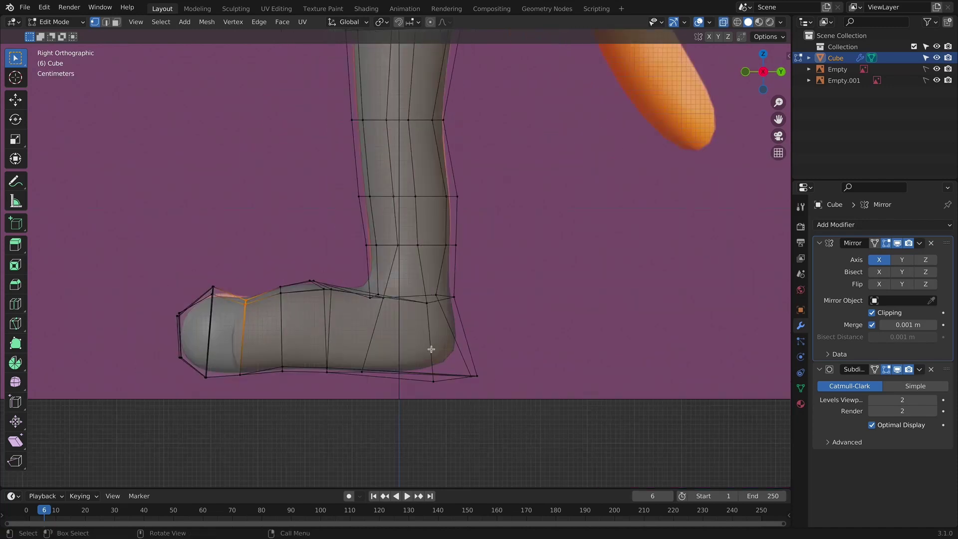
drag(218, 291, 219, 291)
key(g)
key(y)
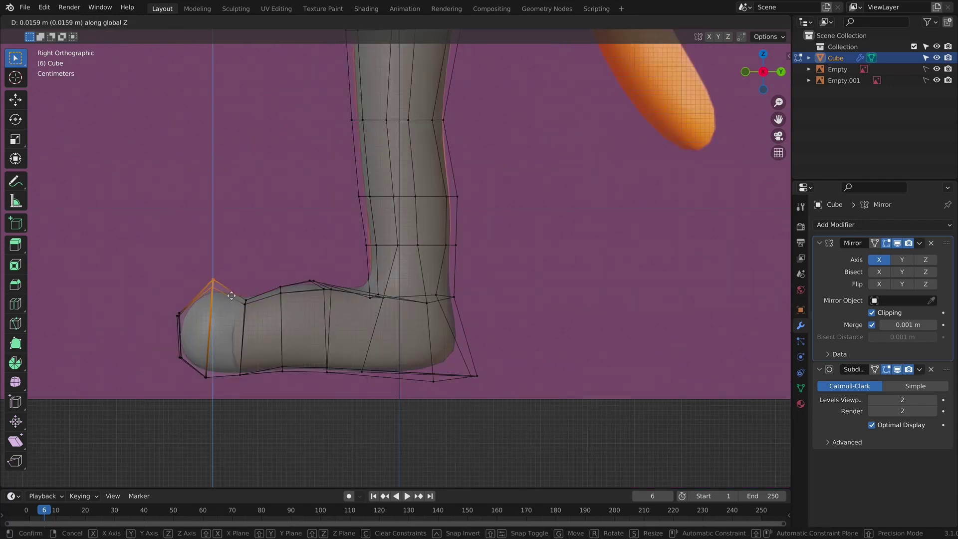
key(Return)
Step: Select the front faces of all three toes and scale them along X by a factor of about 1.1 in the front view
key(KP_1)
key(alt+z)
key(Tab)
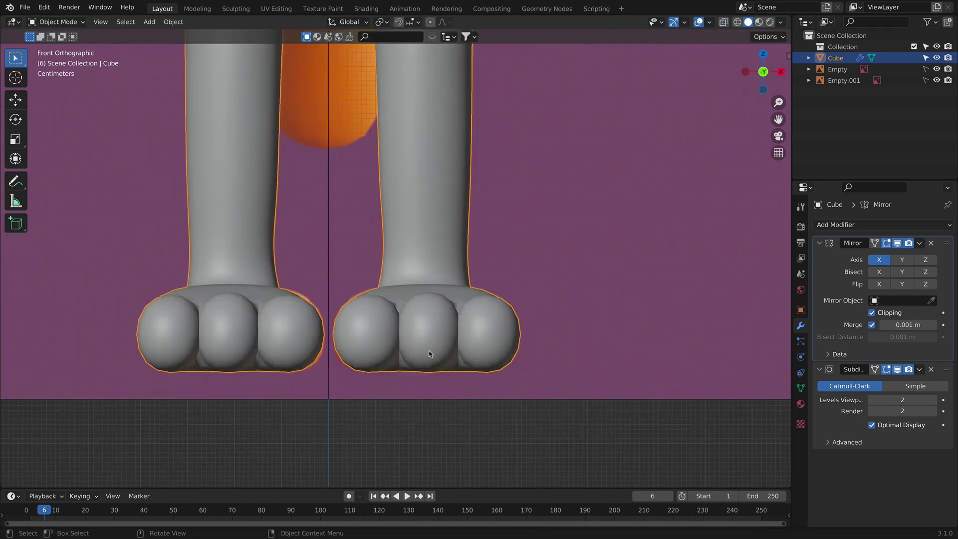
key(Tab)
key(alt+z)
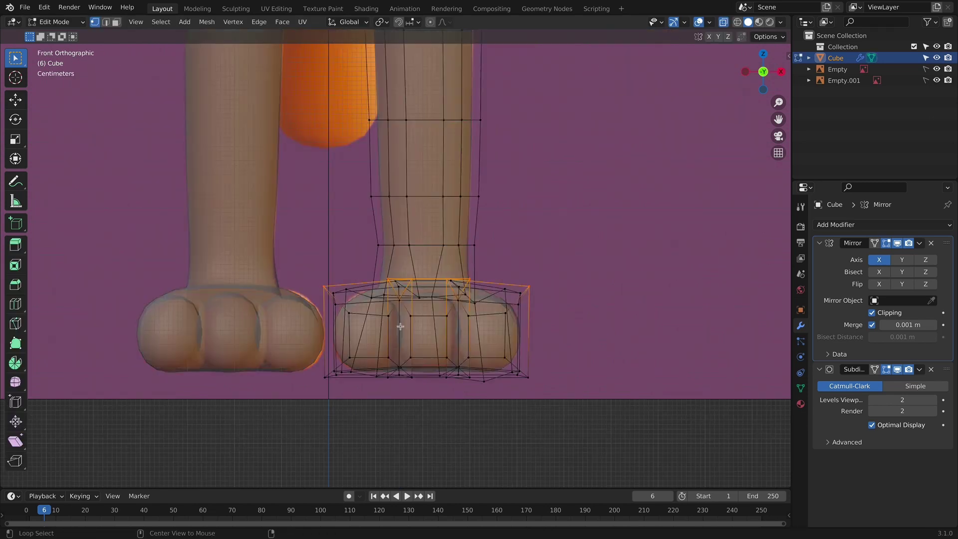
key(alt+z)
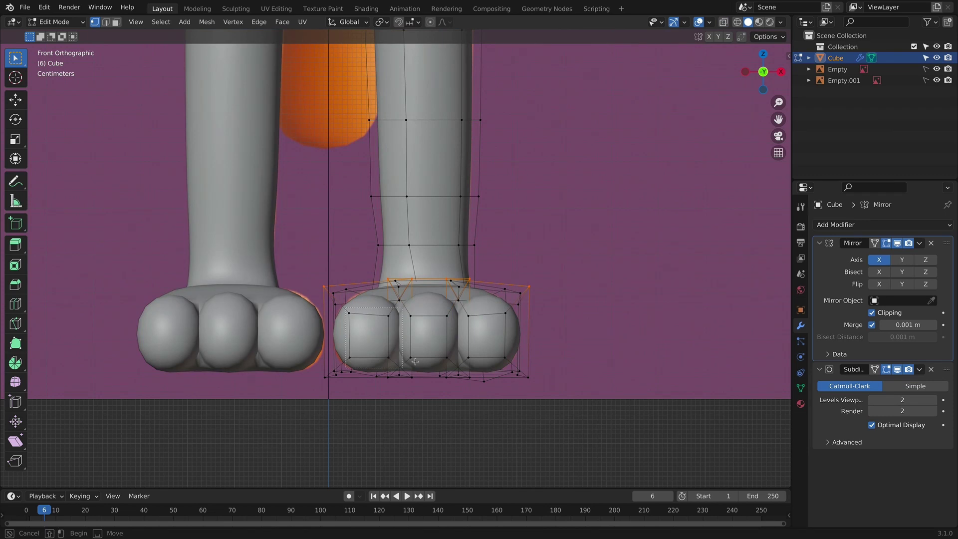
drag(502, 367, 501, 368)
key(s)
key(x)
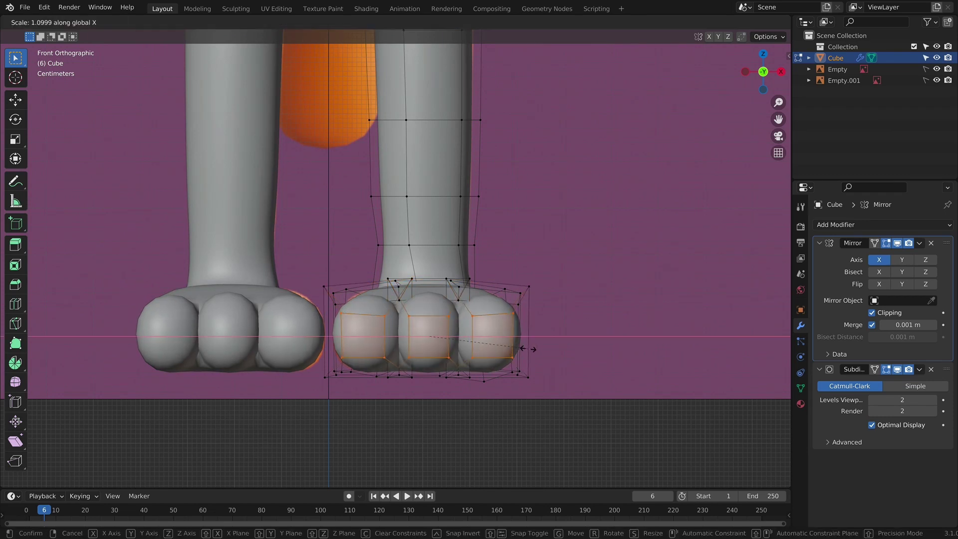
key(x)
click(548, 353)
key(Tab)
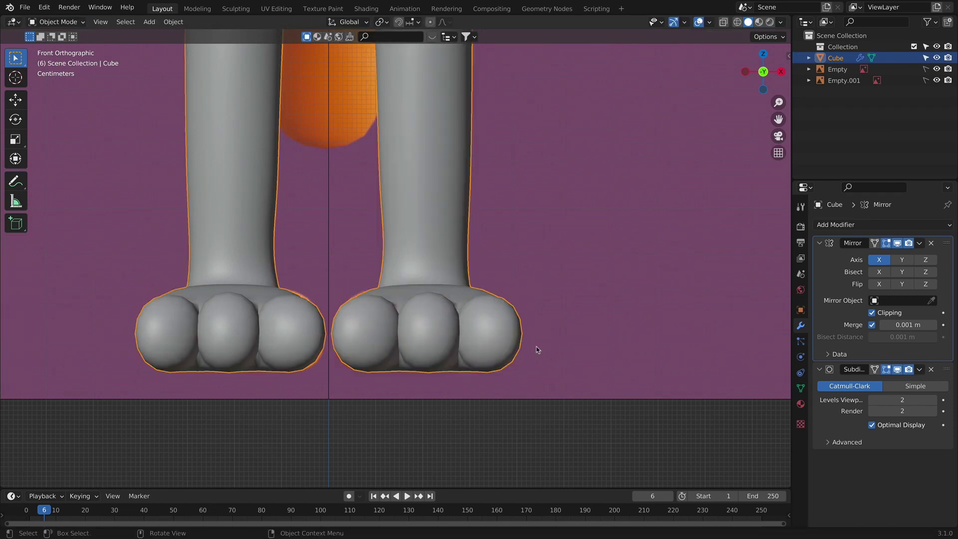
Step: Select the front vertices of the two outer toes with X-ray on and scale them along X, then leave Edit Mode
middle_drag(534, 350, 461, 358)
key(Tab)
alt+click(466, 363)
click(454, 366)
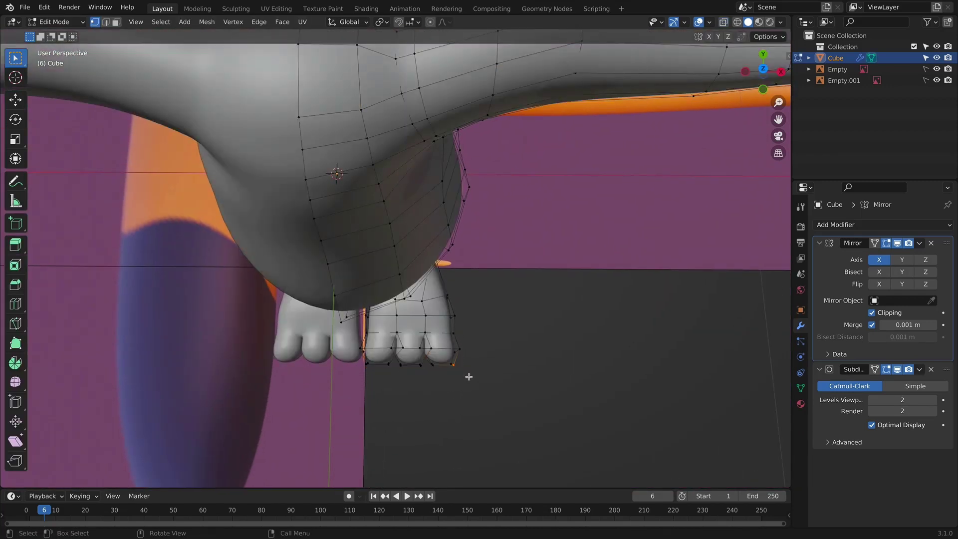
key(alt+z)
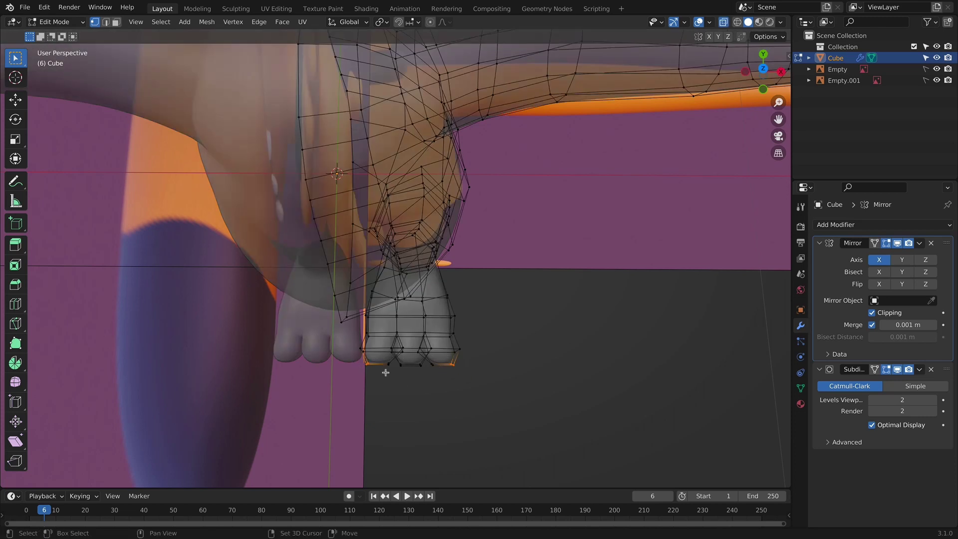
key(s)
key(x)
click(489, 392)
key(Tab)
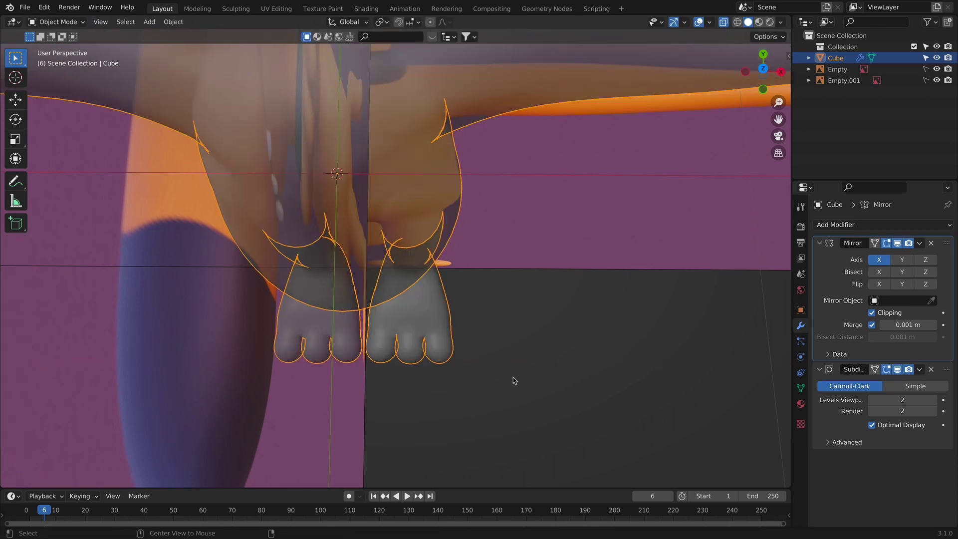
Step: Select the back ankle vertices in the side view and move them about 0.01 m forward and down toward the reference outline
key(alt+z)
key(KP_1)
middle_drag(482, 250, 439, 272)
scroll(172, 282, up, 2)
scroll(312, 331, up, 2)
key(KP_3)
key(Tab)
scroll(452, 283, up, 3)
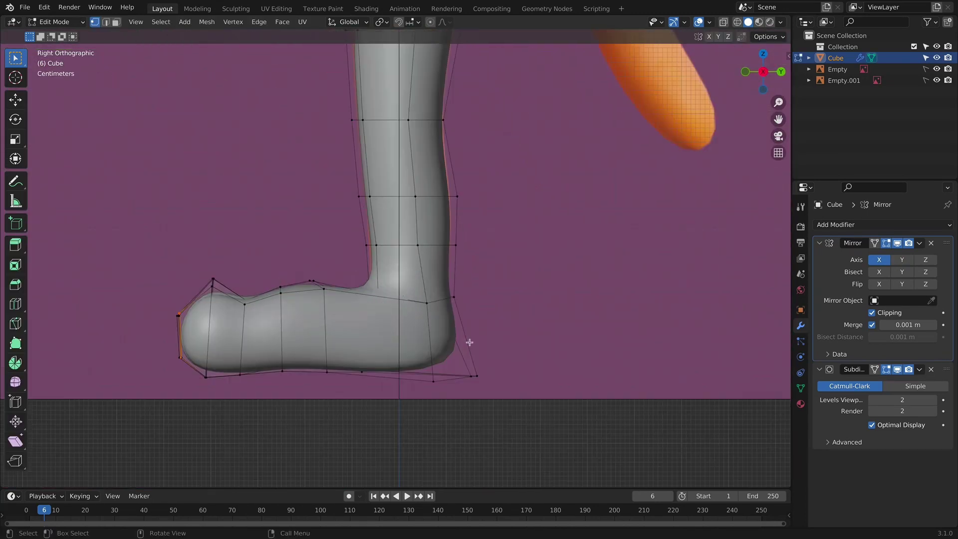
key(alt+z)
key(alt+z)
key(alt+z)
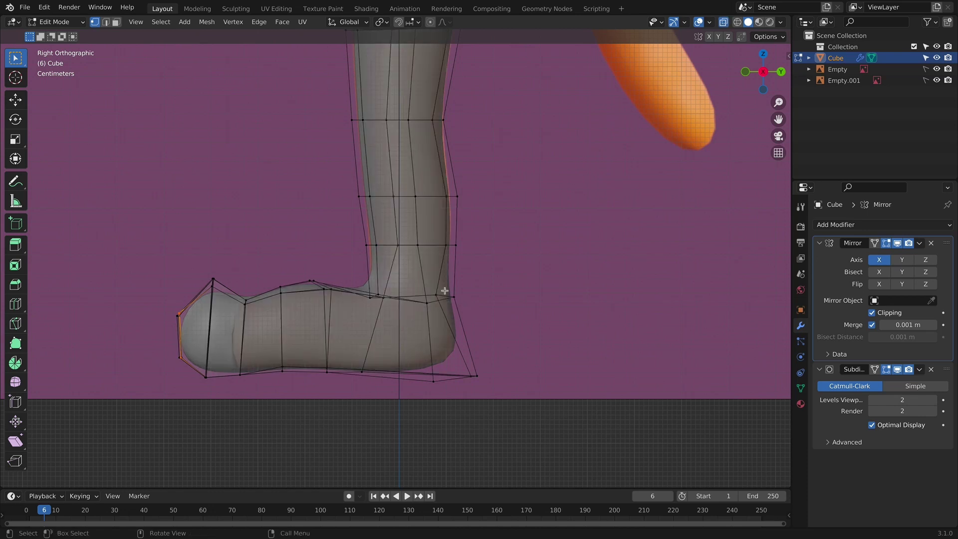
drag(481, 306, 480, 304)
key(g)
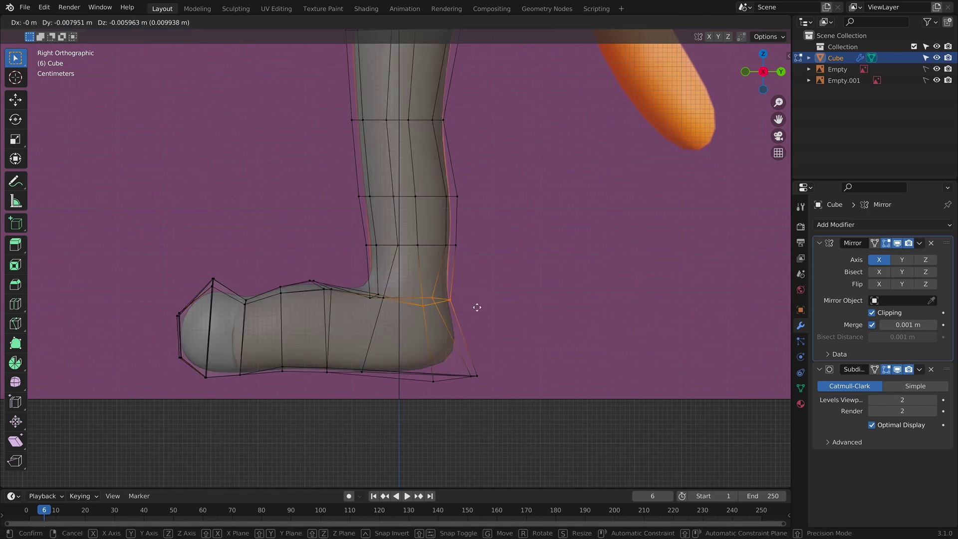
click(475, 306)
Step: Nudge the back vertices of the loop above the ankle forward by about 0.001 m and leave Edit Mode
drag(433, 240, 478, 264)
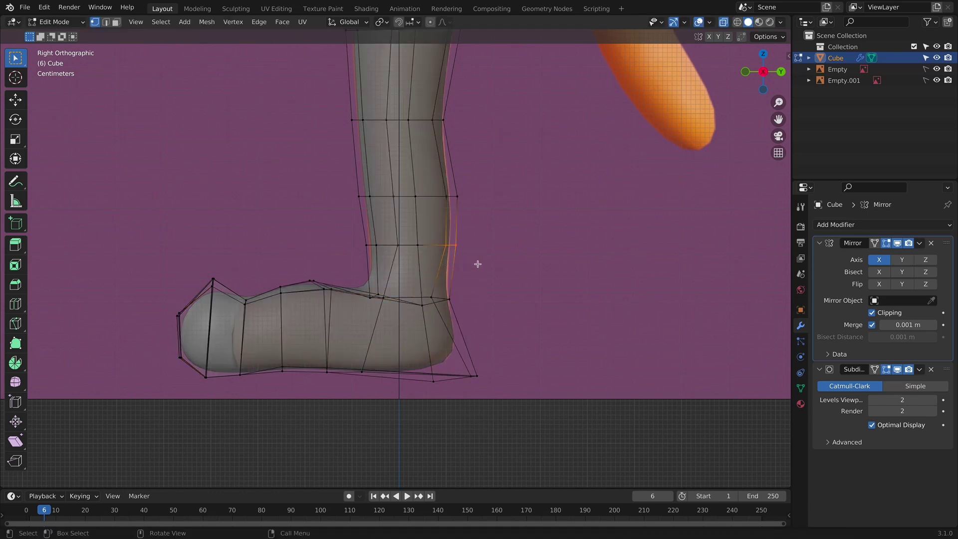
key(g)
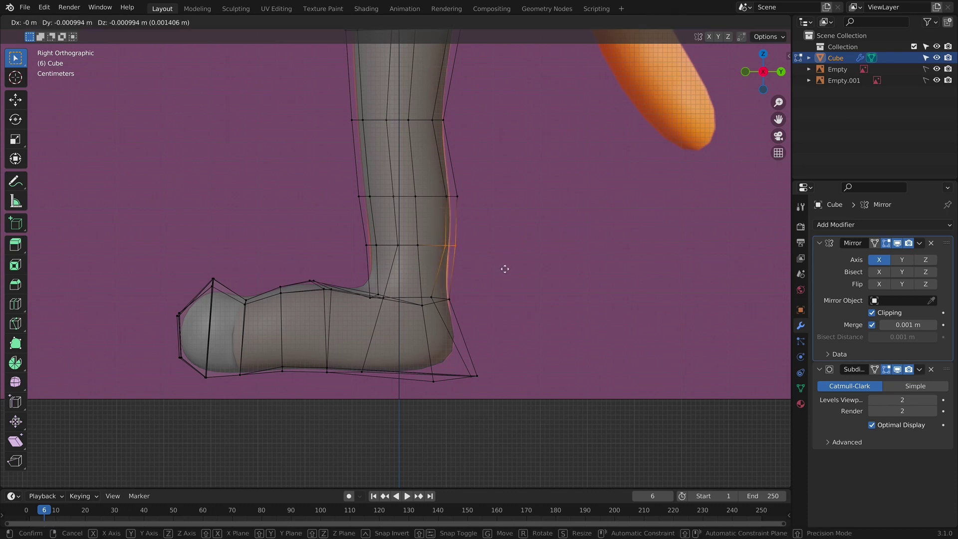
click(505, 268)
key(Tab)
scroll(509, 281, down, 4)
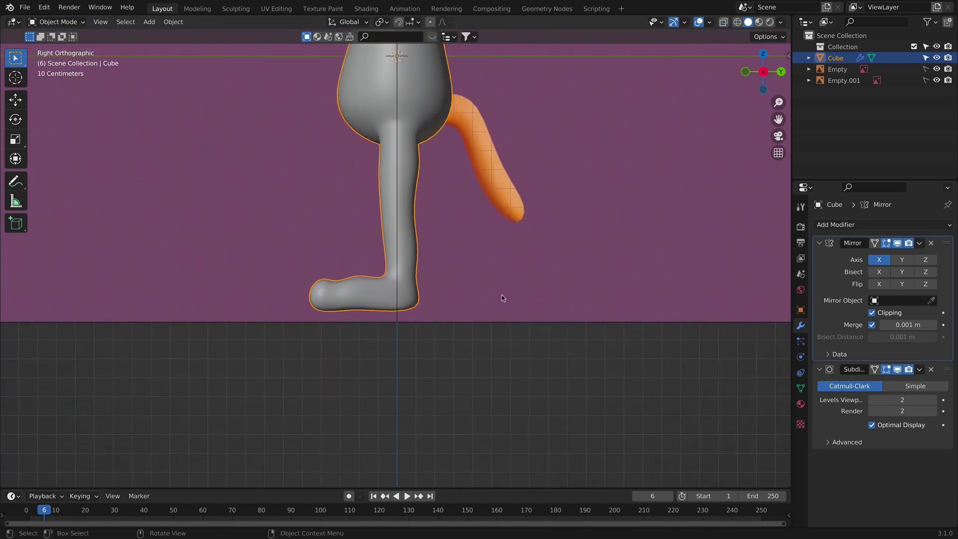
Step: Select the back vertices of the loop above the ankle with X-ray on, move them slightly forward along Y, and leave Edit Mode
middle_drag(504, 297, 438, 252)
scroll(440, 249, up, 3)
key(Tab)
key(alt+z)
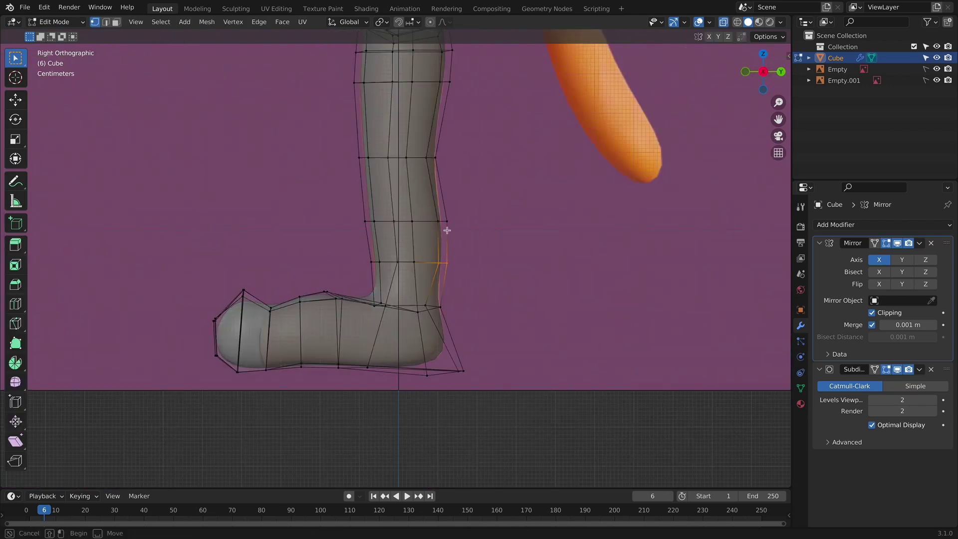
alt+click(447, 230)
key(g)
key(y)
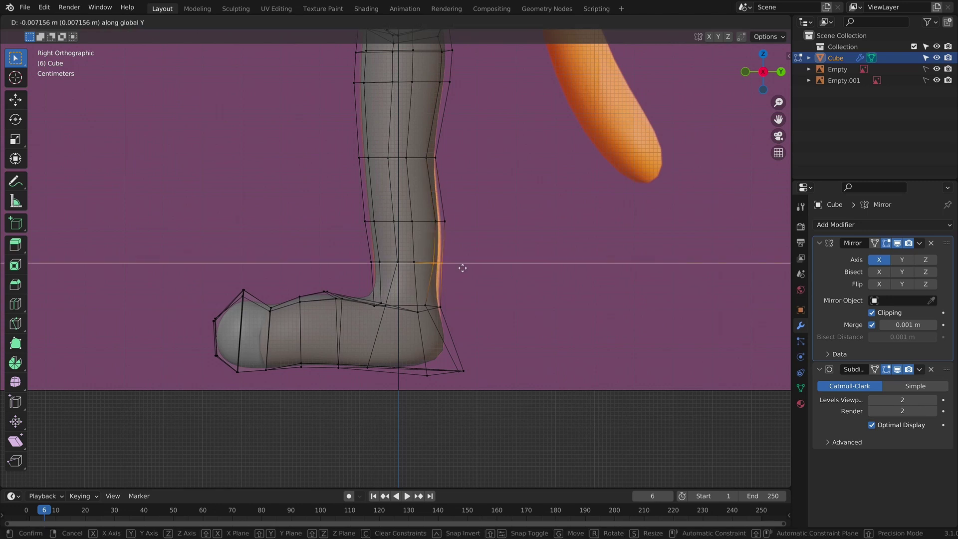
click(524, 266)
key(Tab)
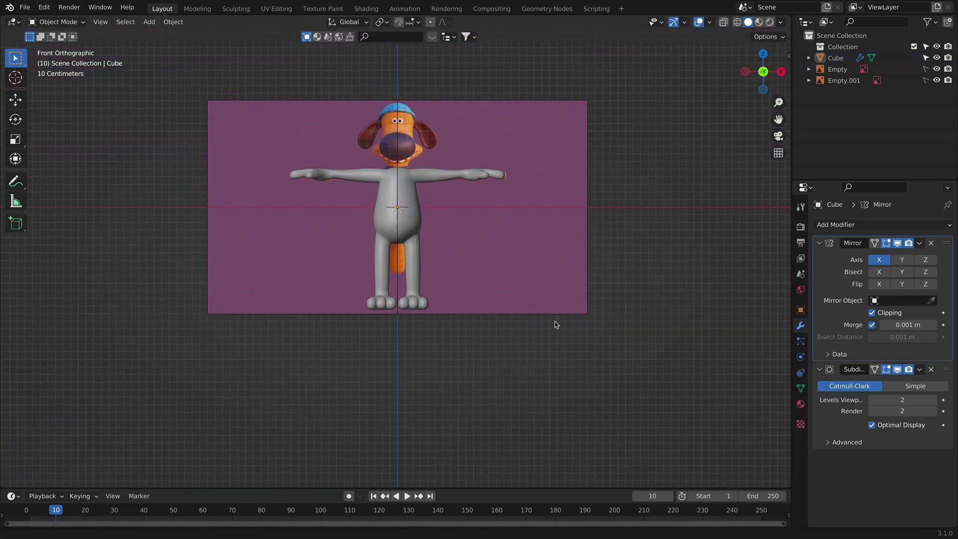
Step: Examine the whole body and the tail area against the references in perspective, front and side views, with X-ray on
middle_drag(555, 325, 474, 319)
click(370, 225)
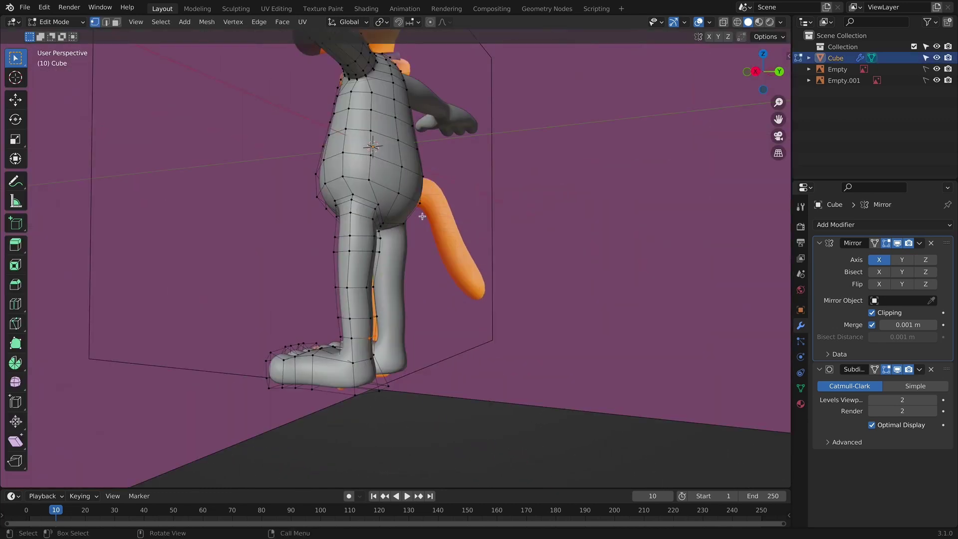
middle_drag(378, 213, 439, 205)
scroll(370, 201, down, 3)
key(KP_1)
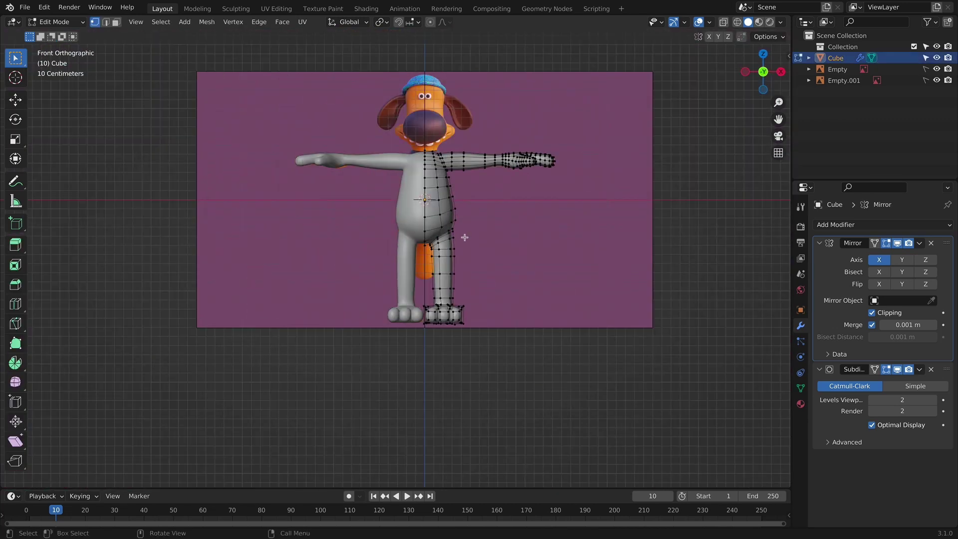
key(KP_3)
key(alt+z)
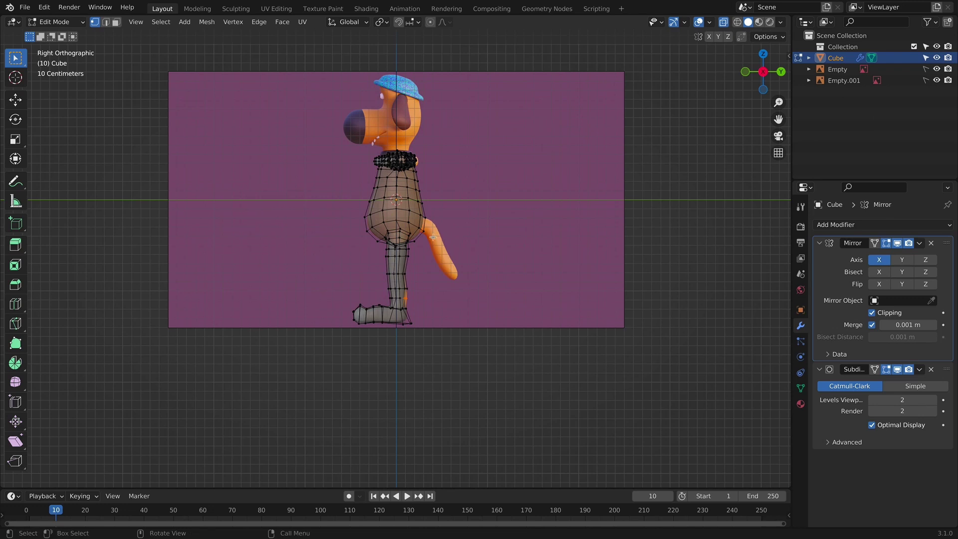
key(Tab)
scroll(492, 292, up, 1)
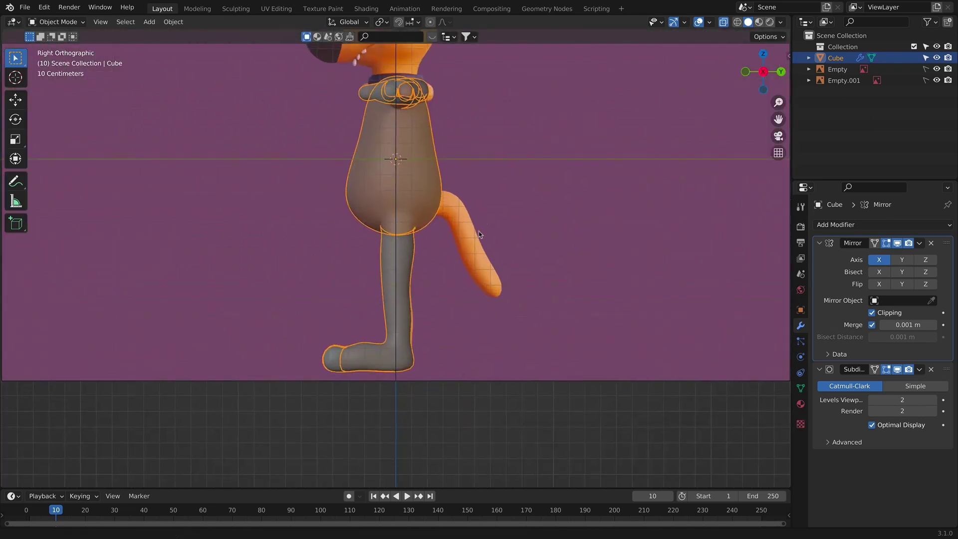
scroll(457, 257, up, 1)
key(KP_1)
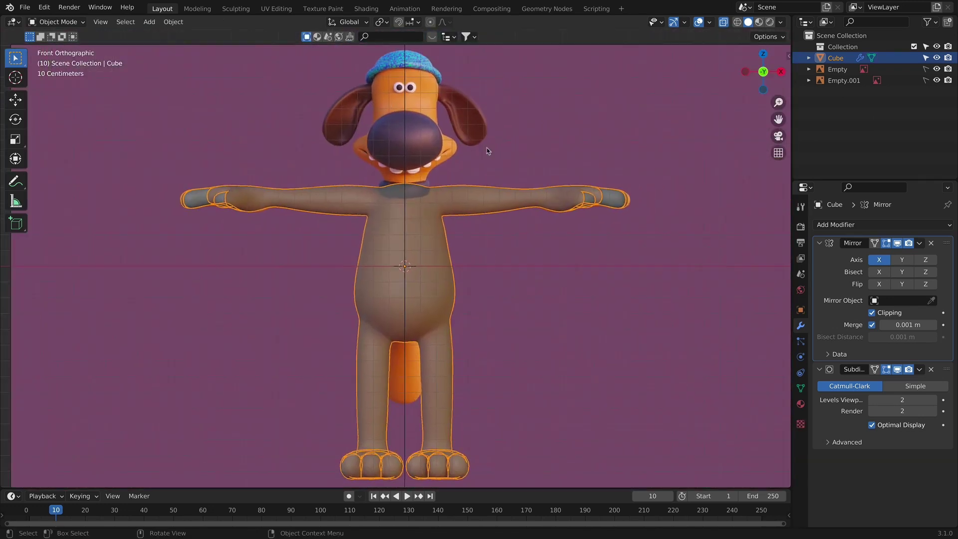
middle_drag(488, 150, 453, 140)
key(KP_3)
Step: Select the lower back torso face beside the centre line and inset it about 0.117 m with Boundary off for the tail base
key(Tab)
middle_drag(443, 271, 395, 310)
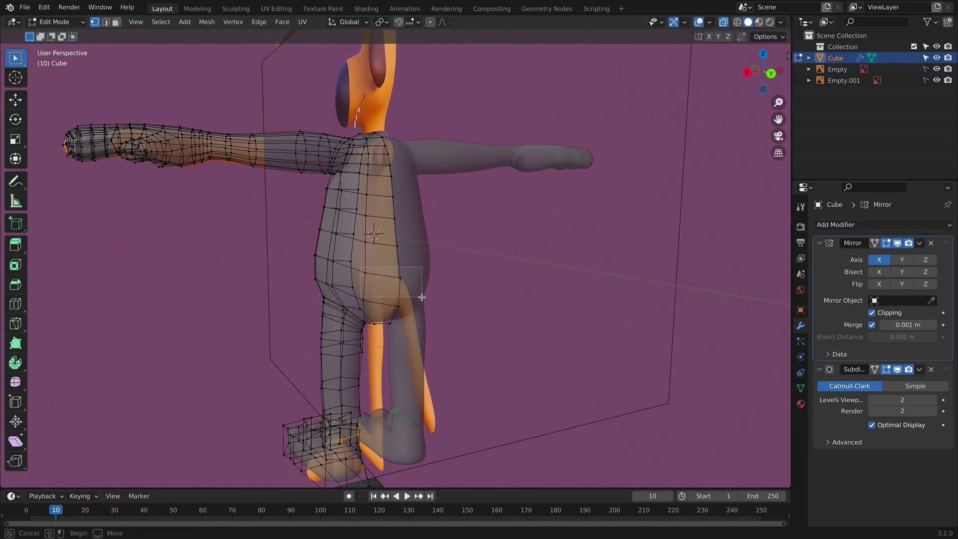
drag(421, 298, 431, 307)
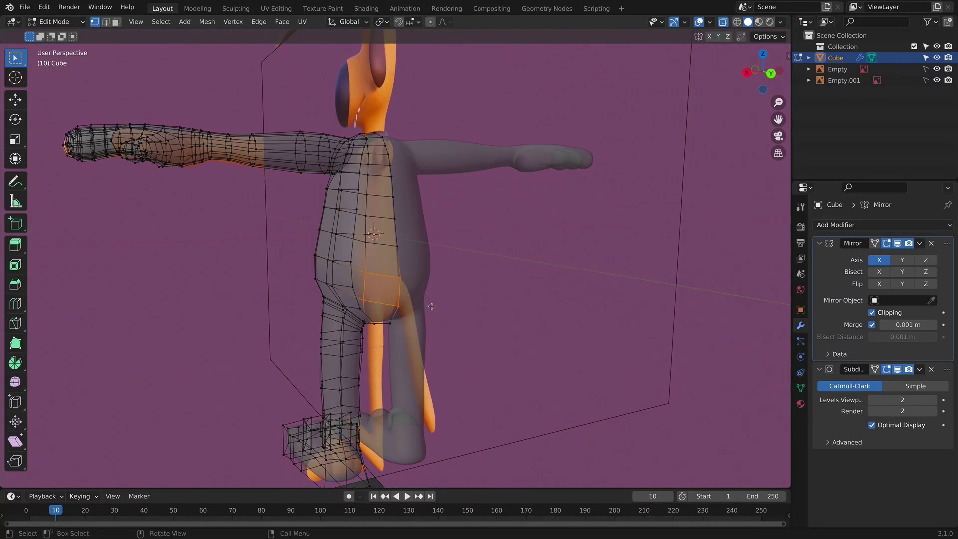
key(i)
click(513, 314)
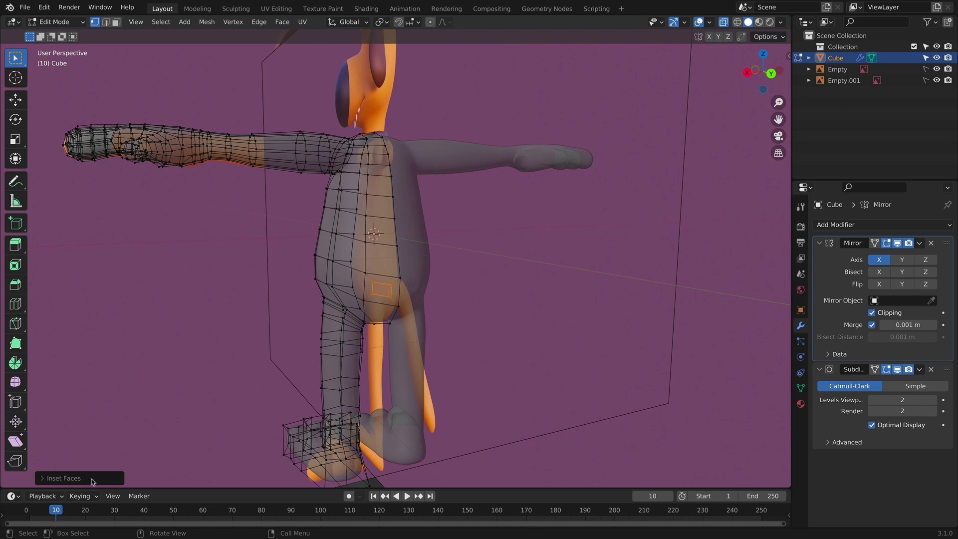
click(48, 478)
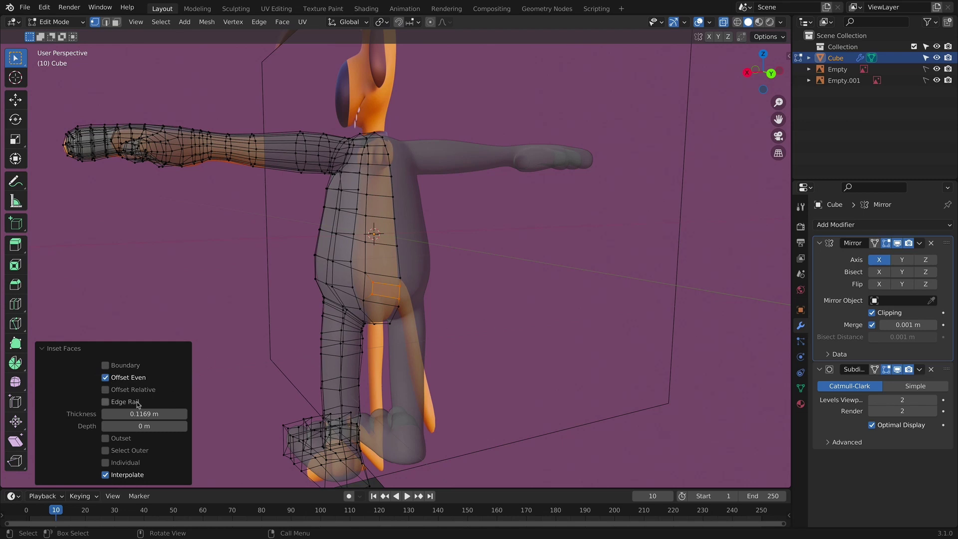
Step: Move the inset tail-base face about -0.054 m in X, 0.028 m in Y and -0.012 m in Z
key(g)
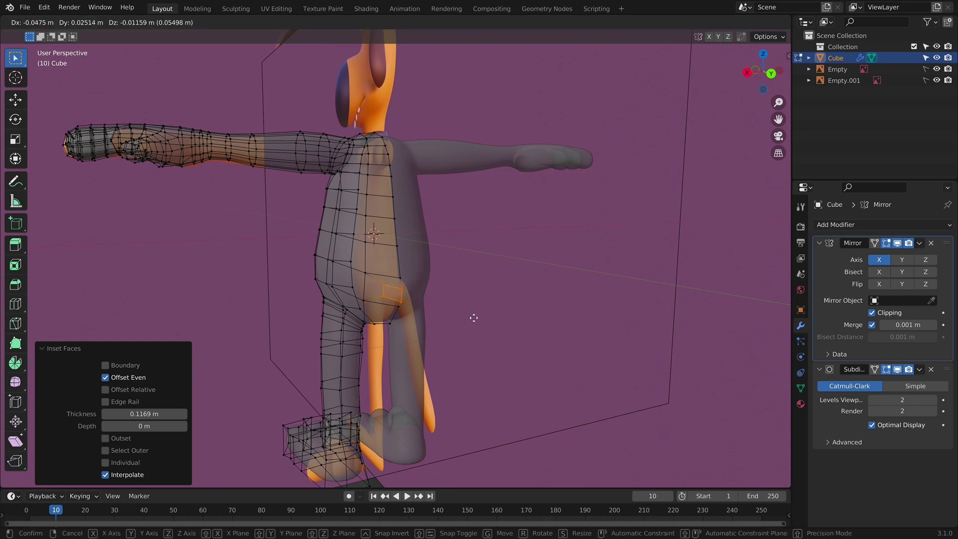
click(474, 317)
middle_drag(494, 314, 556, 303)
key(KP_1)
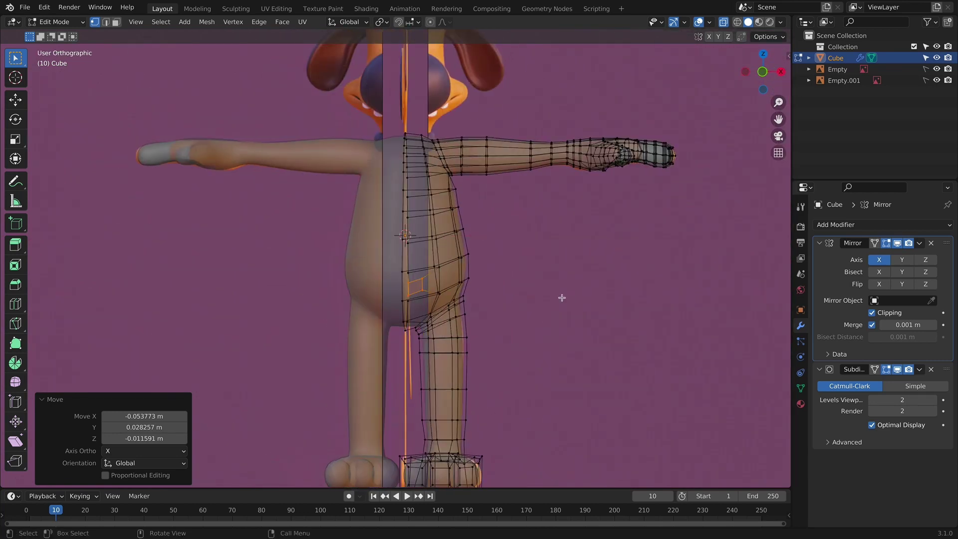
Step: Scale the tail-base face along Z by about 1.97 in the side view and rotate it about 11 degrees
key(KP_3)
scroll(547, 302, up, 3)
key(s)
key(z)
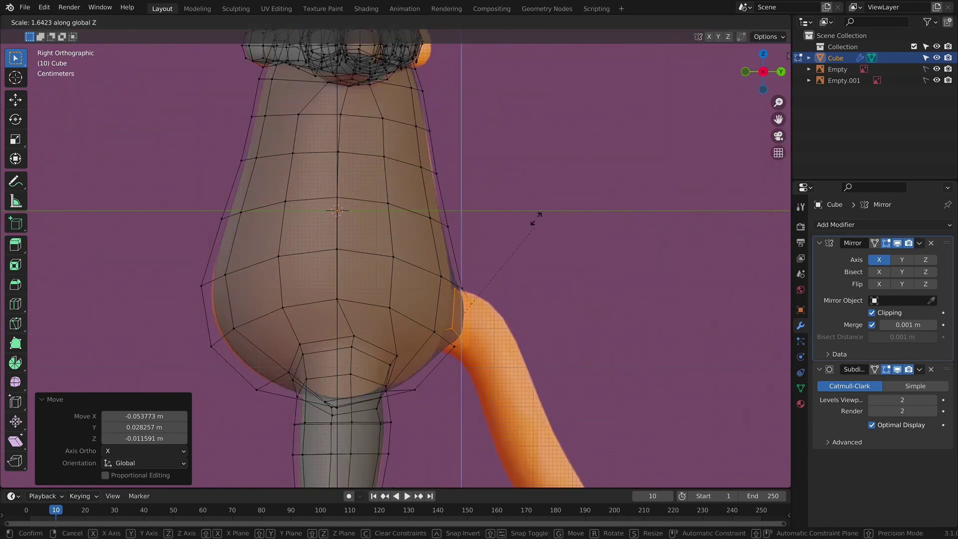
click(537, 202)
key(r)
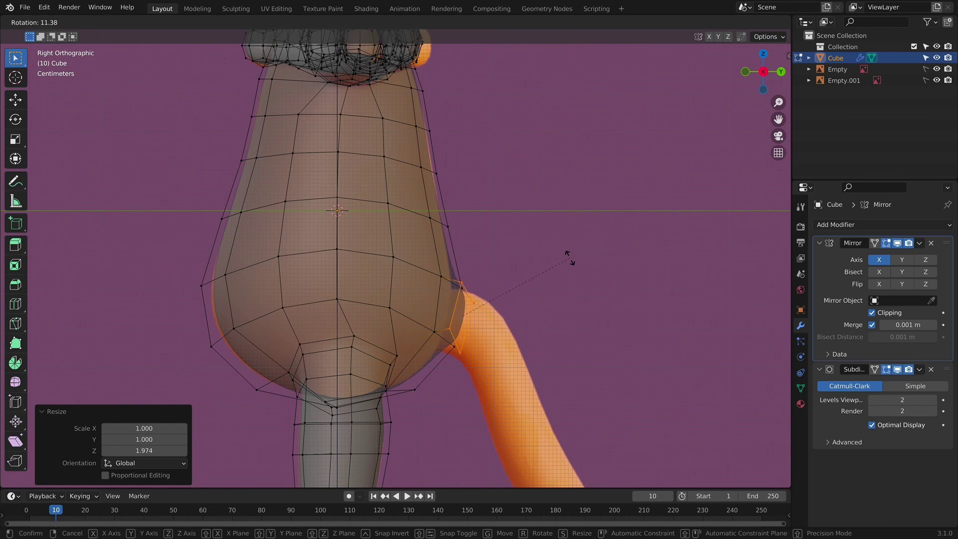
click(563, 251)
key(ctrl+z)
Step: Extrude the tail-base face about 0.34 m outward and move its end down and forward onto the reference tail
key(e)
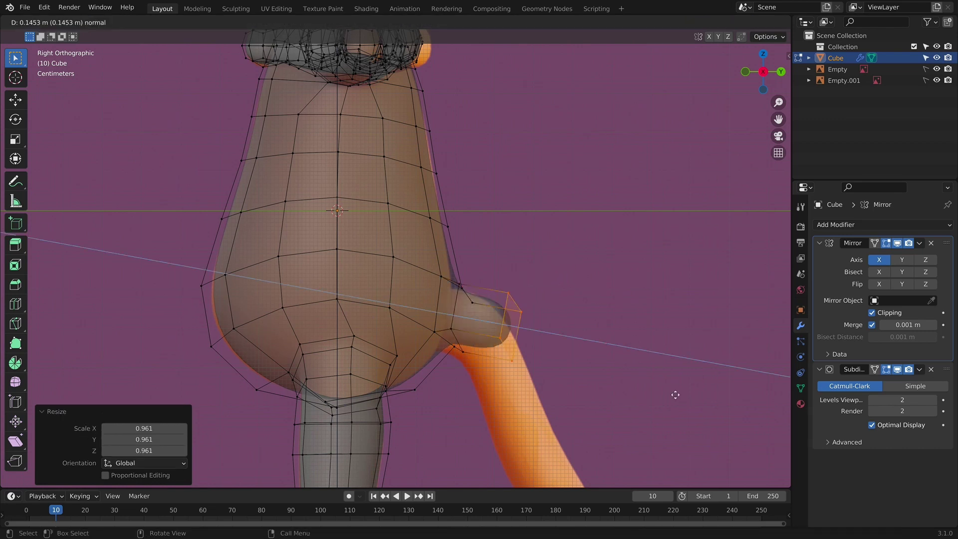
click(667, 394)
shift+middle_drag(667, 395, 601, 263)
key(g)
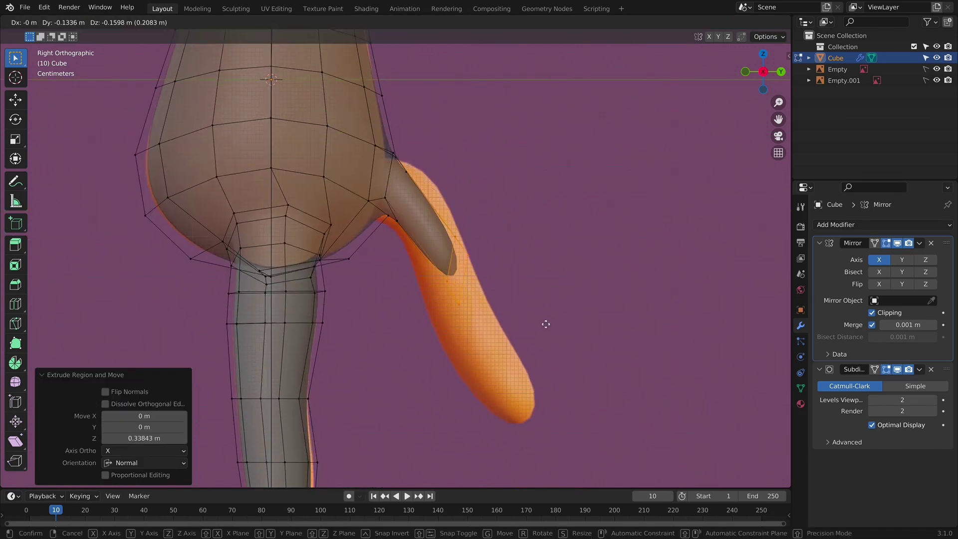
click(548, 325)
Step: Add one loop cut to the new tail segment and move it up to follow the upper bend of the reference tail
key(ctrl+r)
click(433, 186)
click(432, 181)
key(g)
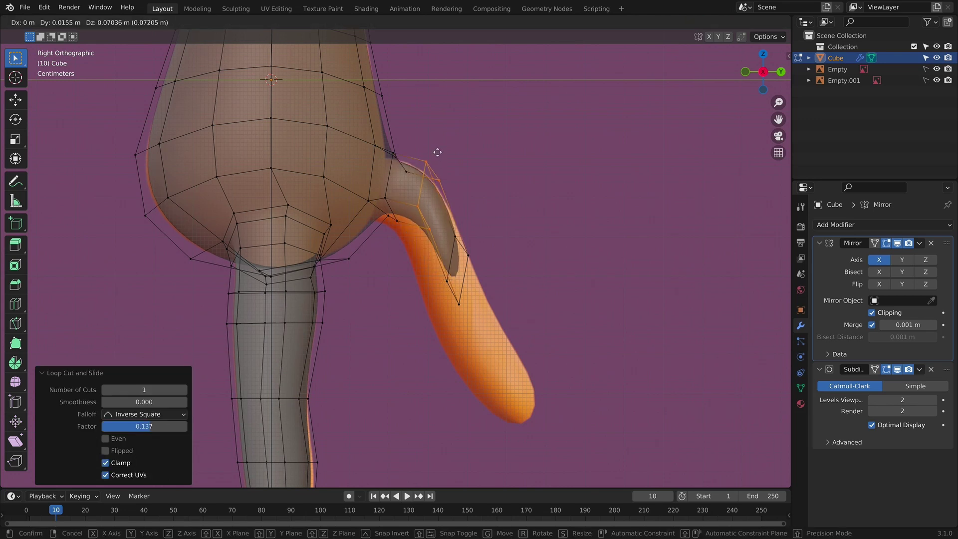
click(444, 151)
Step: Scale the new tail loop along Z by about 1.8 and move it -0.012 m in Y and -0.027 m in Z
key(s)
key(z)
click(466, 141)
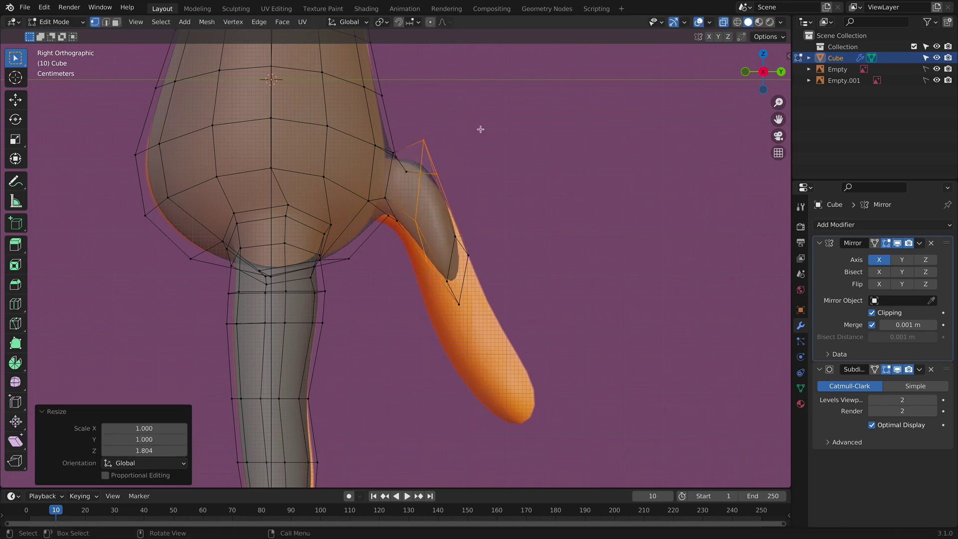
key(g)
click(474, 147)
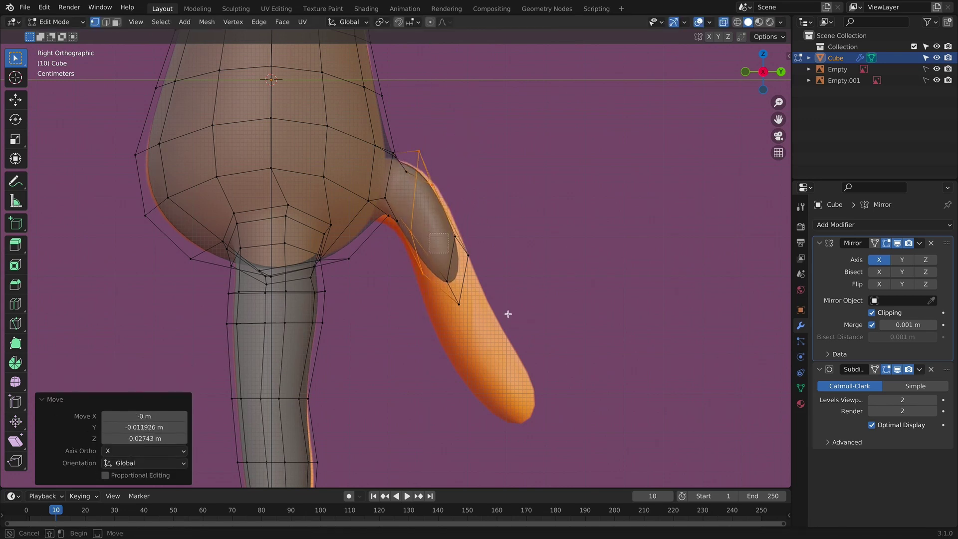
Step: Scale the tail's end face along Z by about 1.46, lower it about 0.037 m, and rotate it to follow the reference tail
key(s)
key(z)
key(Escape)
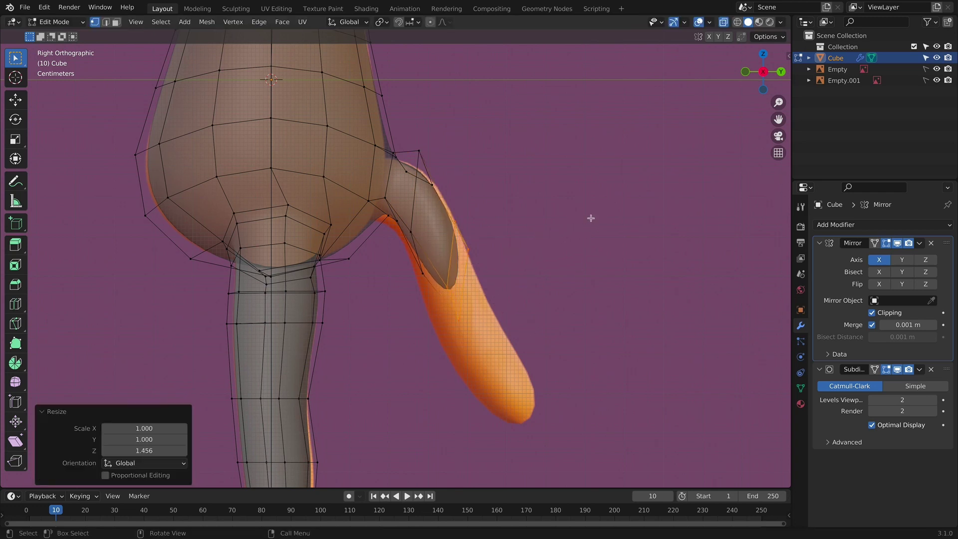
key(g)
key(z)
click(584, 244)
key(r)
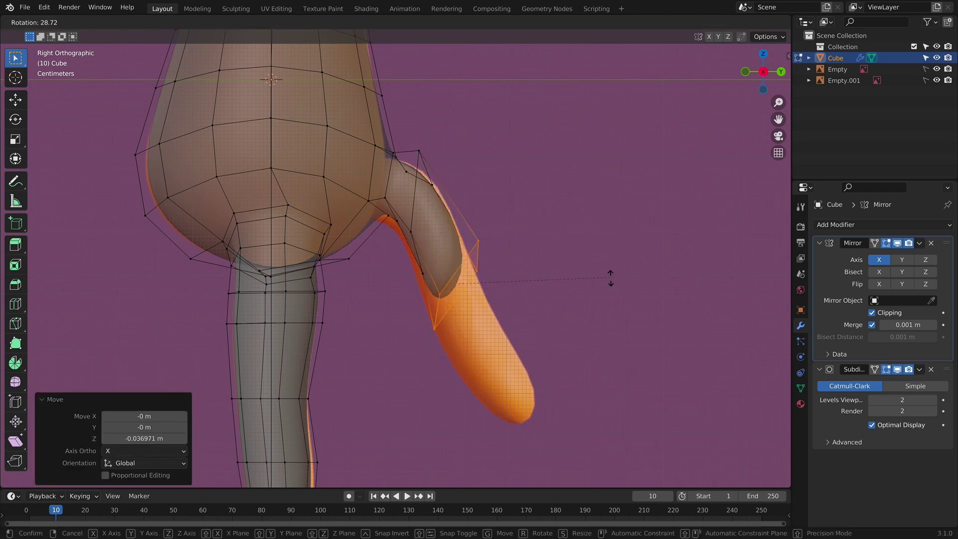
click(599, 263)
Step: Extrude the tail's end face about 0.21 m and move it -0.074 m in Y and -0.123 m in Z
key(e)
click(625, 337)
key(g)
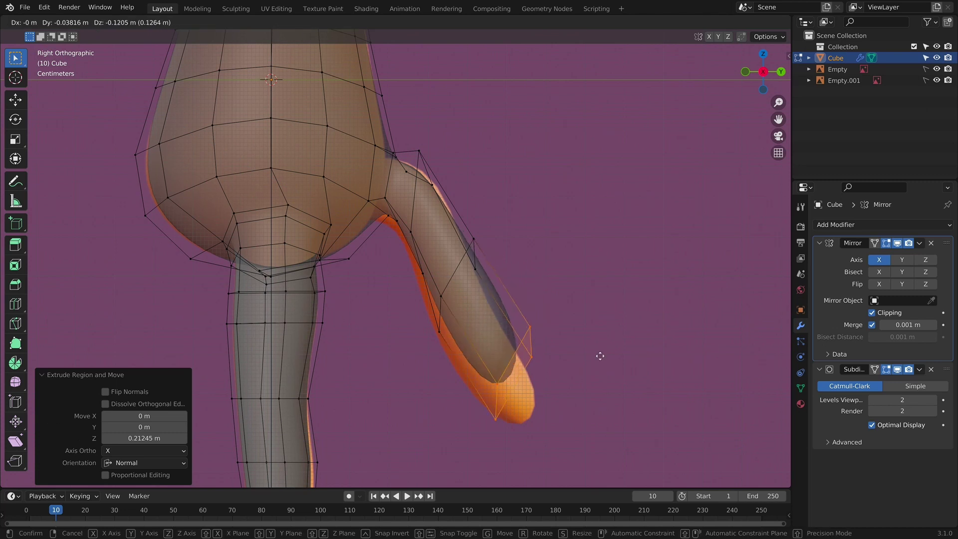
click(587, 348)
Step: Extrude a short tip segment at the tail's end, scale it to about 0.45, and fit it to the tip of the reference tail
key(g)
key(z)
key(z)
key(Escape)
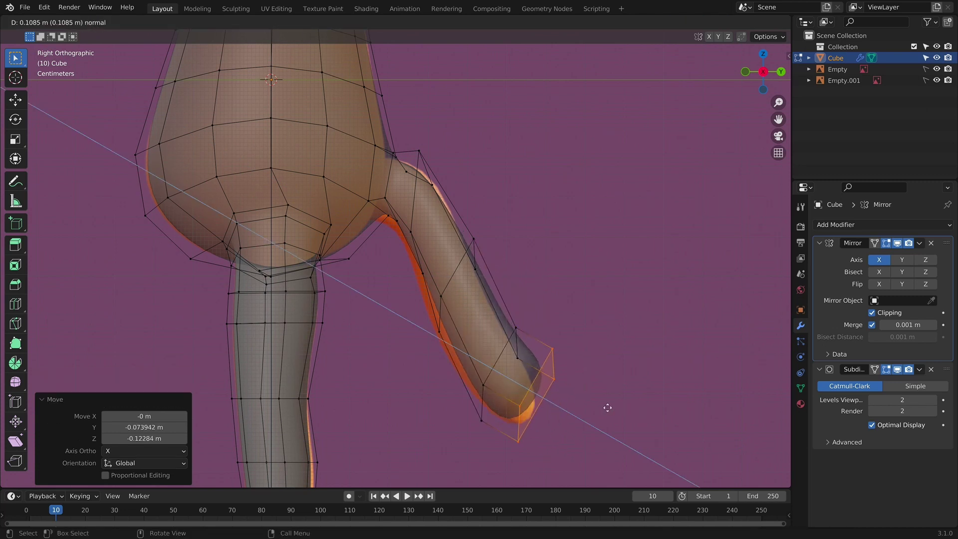
key(ctrl+z)
key(s)
click(599, 370)
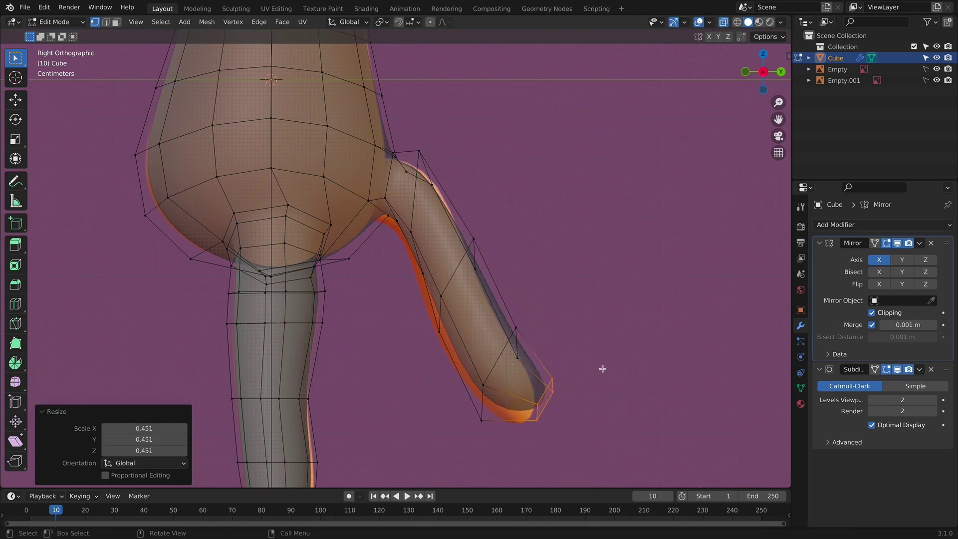
key(s)
click(595, 377)
Step: Move the loop nearest the tail tip -0.044 m in Y and 0.036 m in Z, and scale it up by about 1.17
click(526, 352)
key(g)
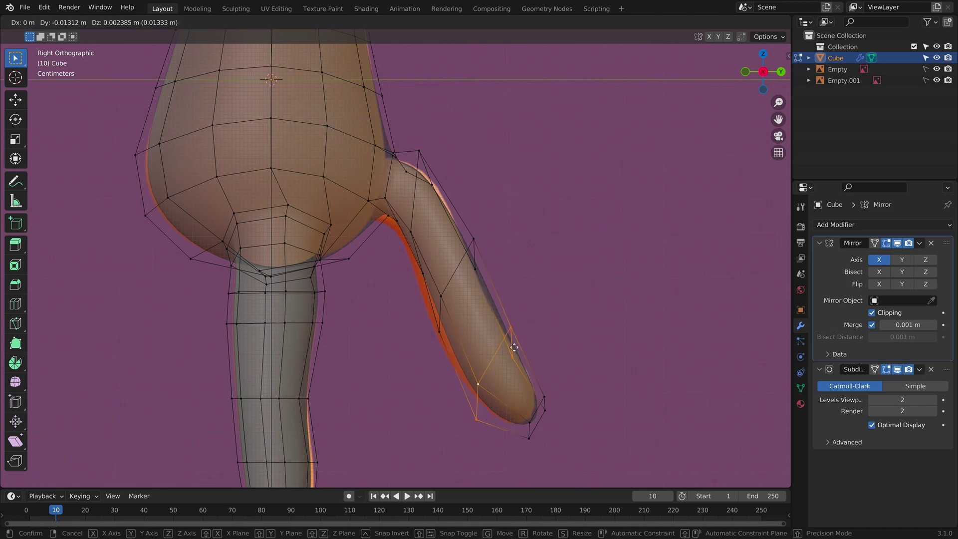
click(508, 338)
key(s)
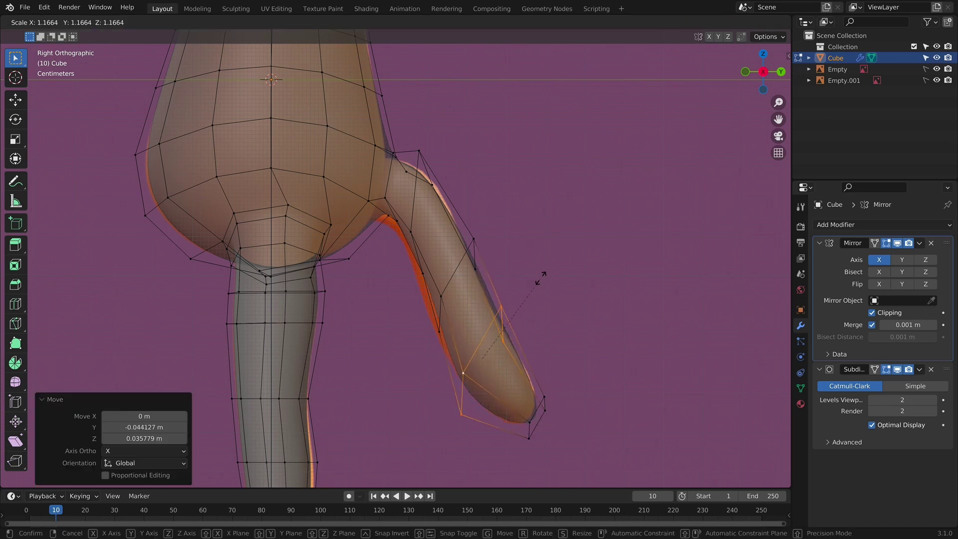
click(534, 277)
Step: Scale the middle tail loop to the reference thickness and move it slightly forward and up
click(461, 287)
key(s)
click(512, 259)
ctrl+scroll(508, 261, up, 5)
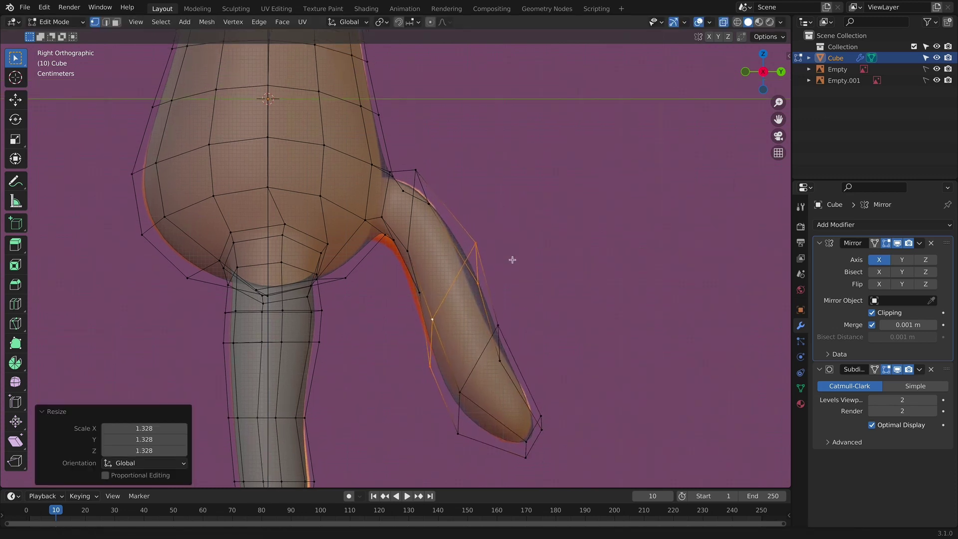
key(g)
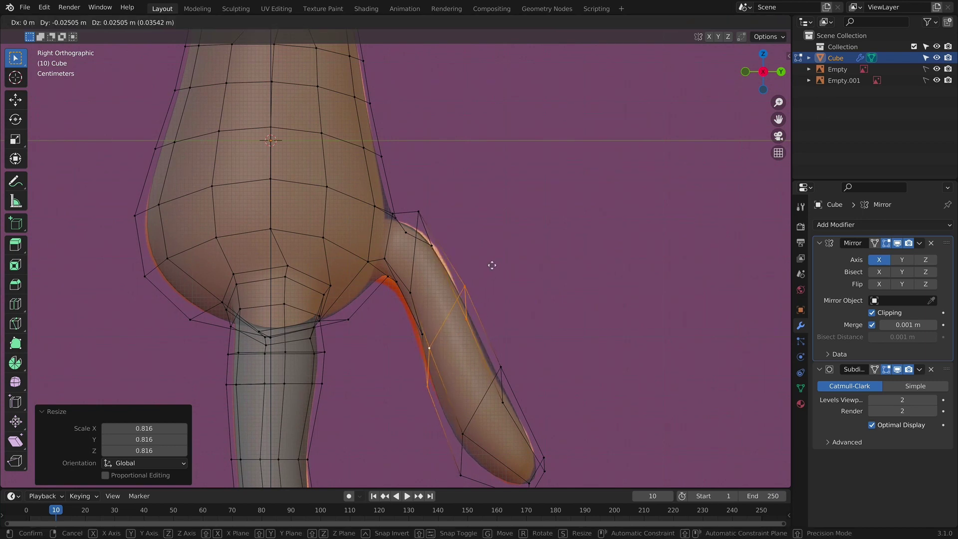
click(487, 265)
Step: Select the upper tail loop near the torso and rotate it to follow the reference tail's bend
click(437, 204)
key(r)
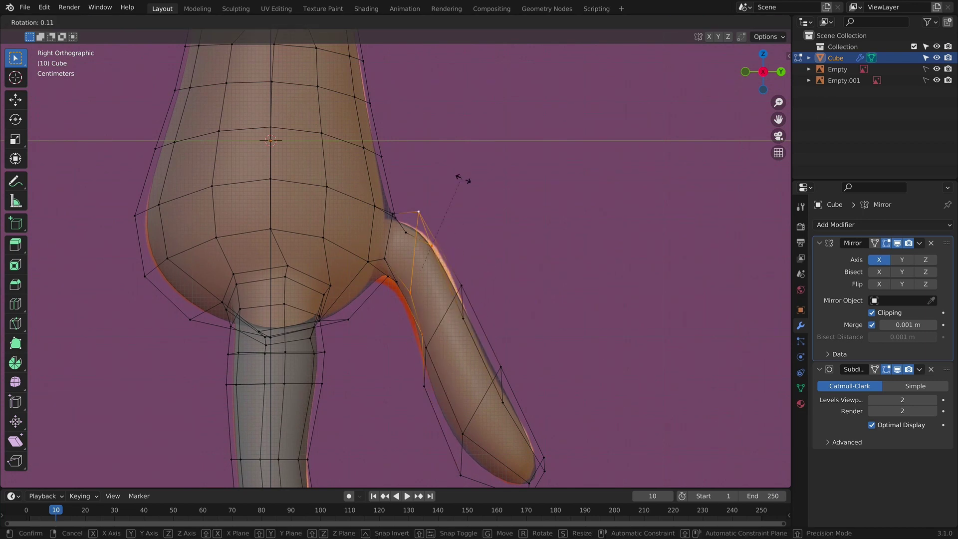
Step: Rotate the edge loop near the tail's base about 22° and scale it to about 0.84
click(496, 209)
key(s)
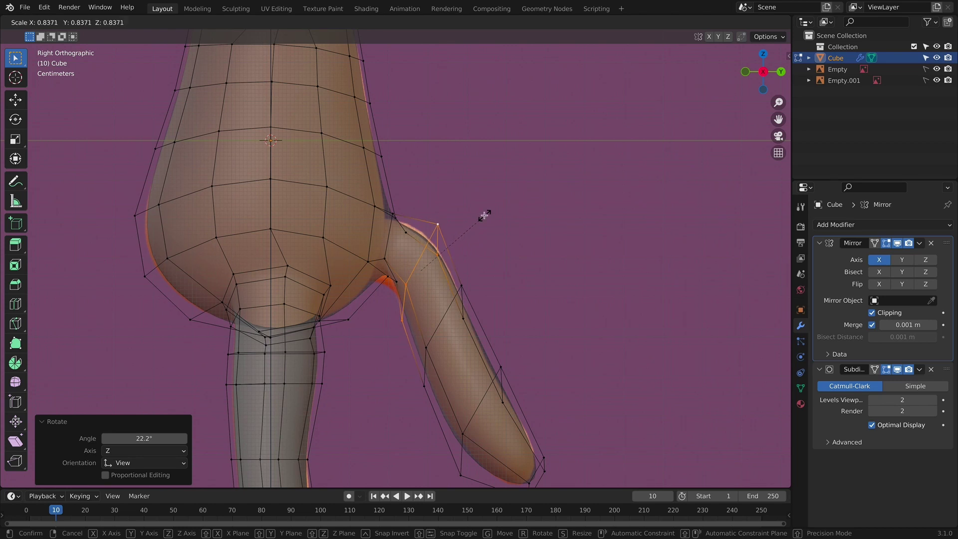
click(484, 216)
Step: Reposition the lower vertices where the tail meets the body to follow the reference outline
click(405, 288)
key(g)
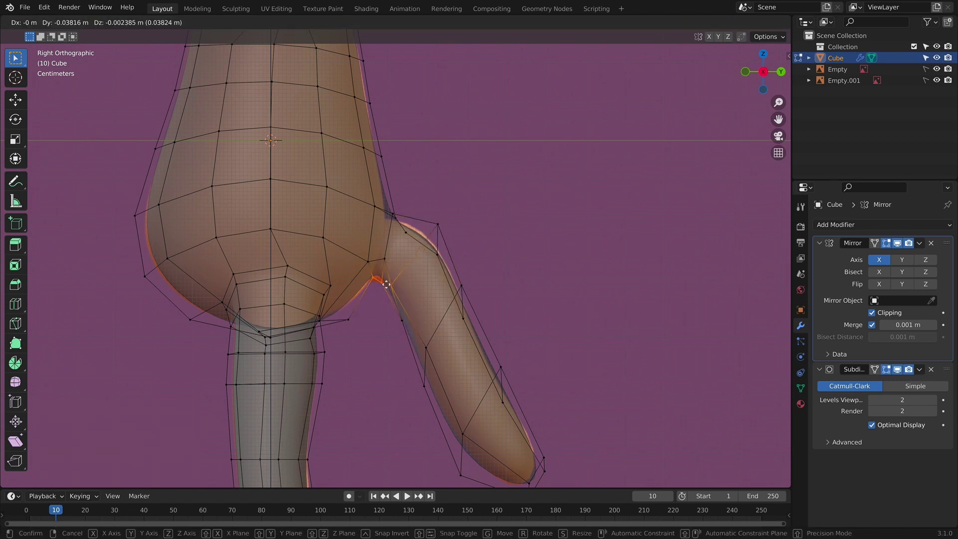
click(388, 289)
click(371, 271)
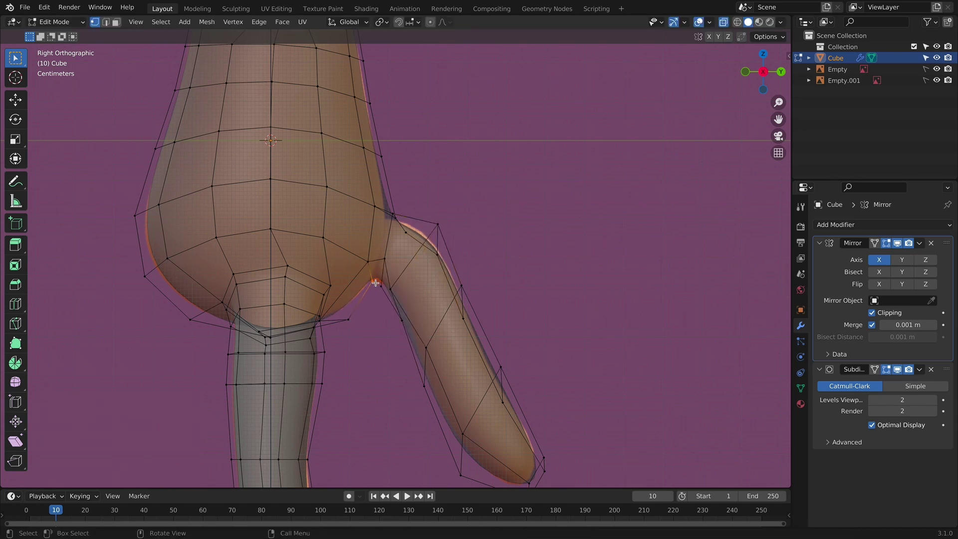
key(g)
click(366, 290)
Step: Move the vertex on the body's lower rear about 0.038 m along Y and 0.024 m along Z
click(344, 315)
key(g)
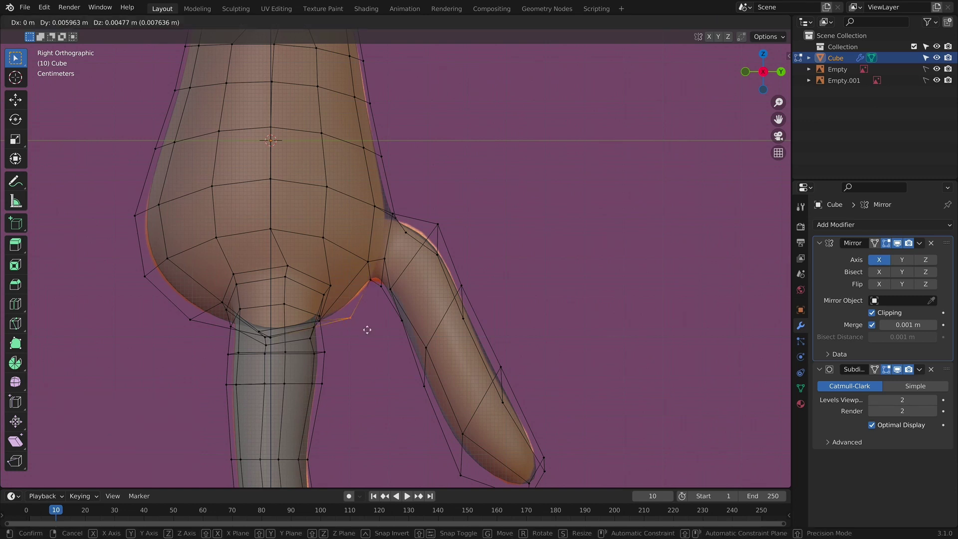
click(377, 324)
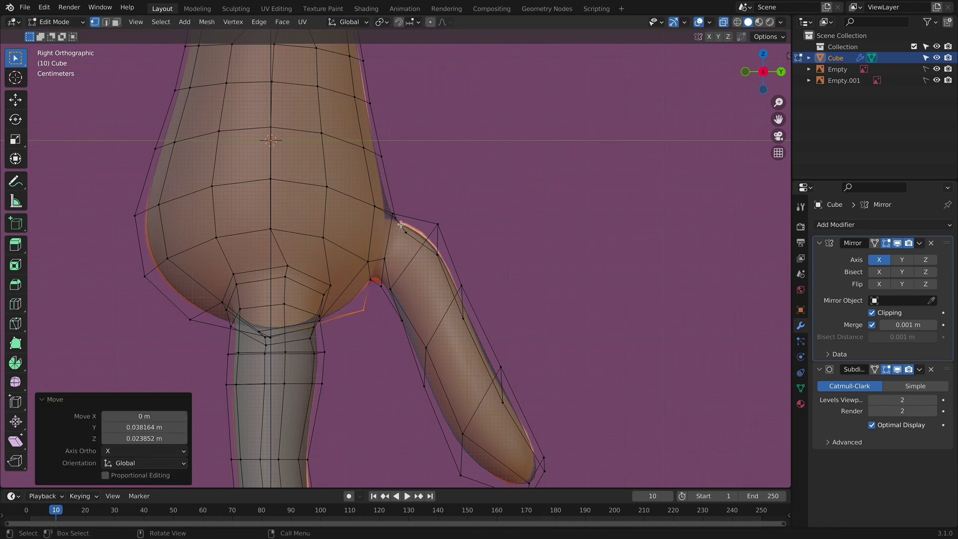
Step: Add an edge loop around the tail close to its base and review the result from behind
key(ctrl+r)
click(388, 260)
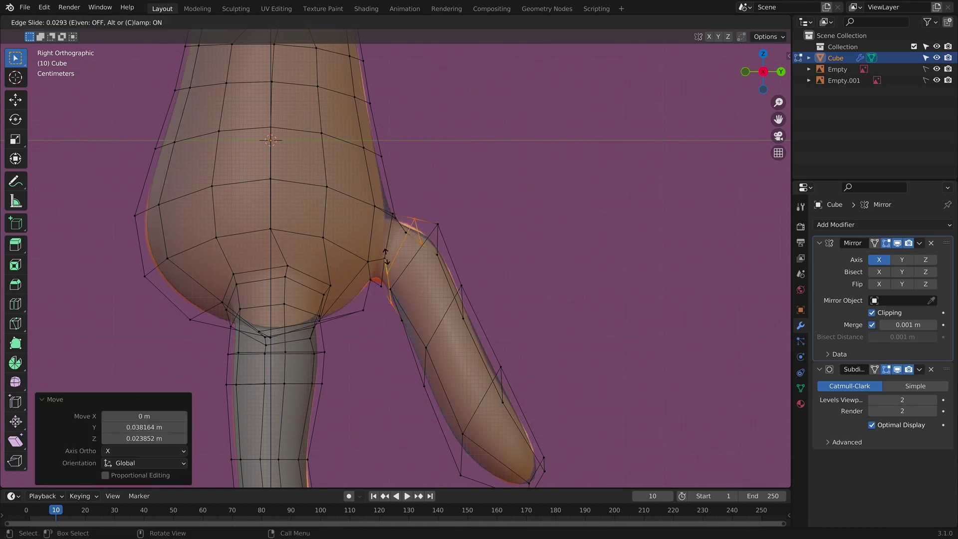
click(378, 251)
key(Tab)
middle_drag(474, 259, 422, 320)
key(Tab)
scroll(348, 294, down, 4)
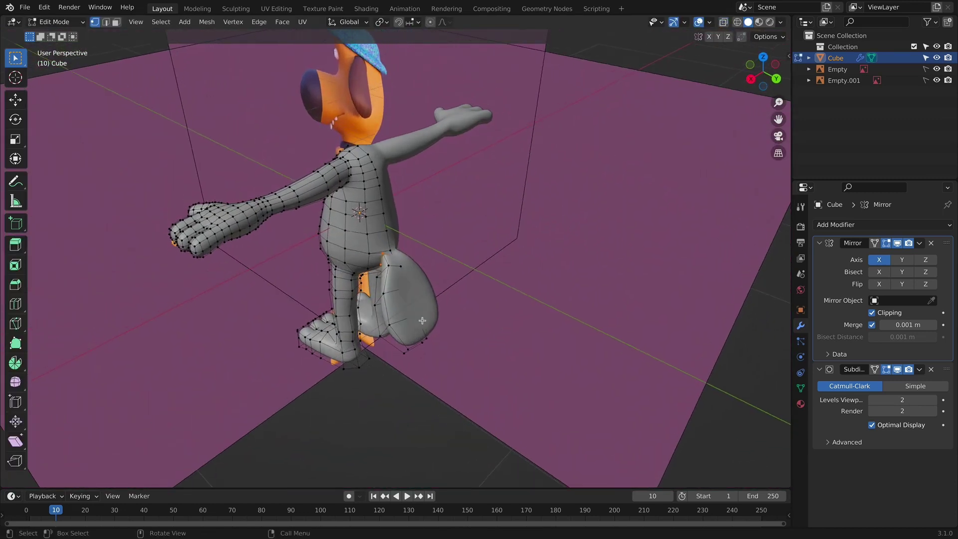
Step: Move the lengthwise edge loop on the tail's side about -0.082 m along X to narrow the tail
shift+click(400, 347)
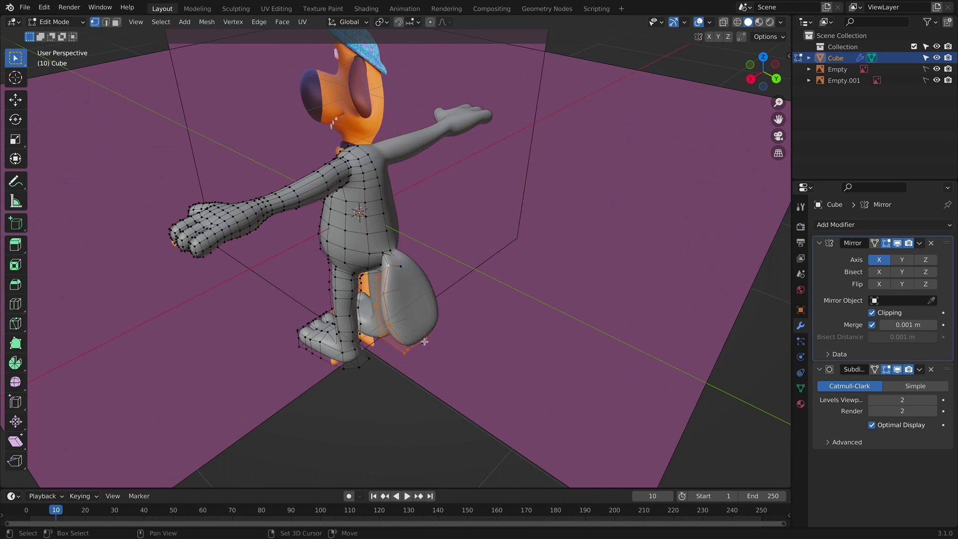
middle_drag(429, 332, 416, 288)
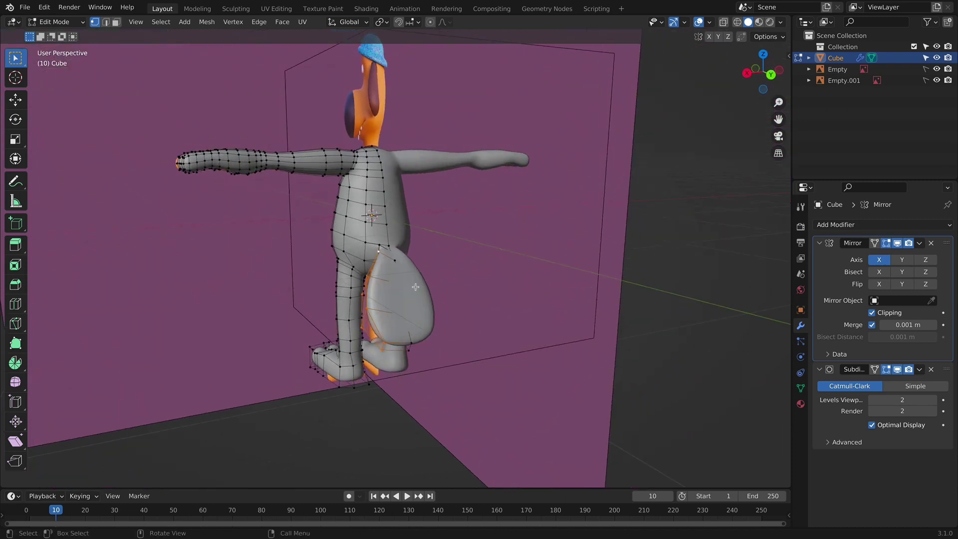
key(g)
key(x)
click(424, 292)
scroll(490, 298, up, 4)
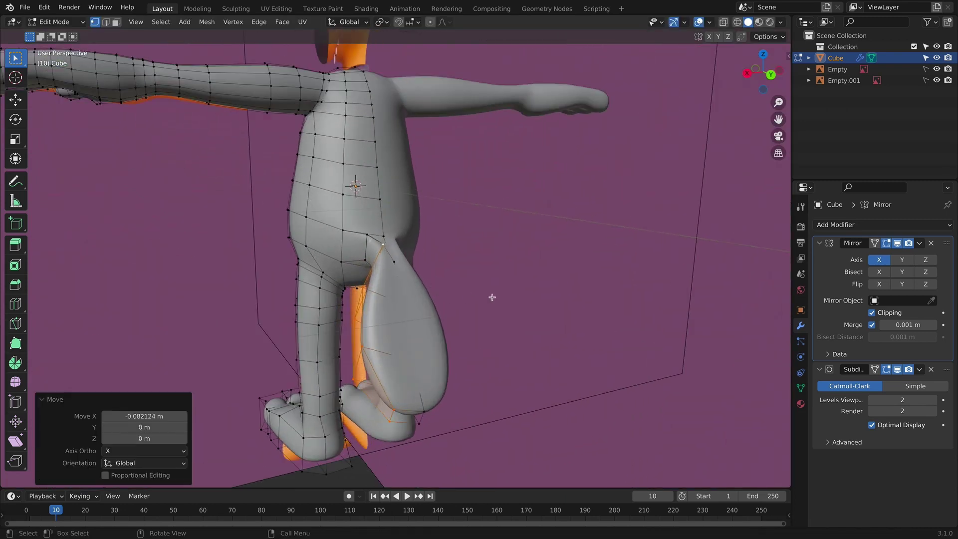
Step: Edge-slide the tail's lengthwise side loop with a factor of about -0.431
middle_drag(490, 298, 404, 271)
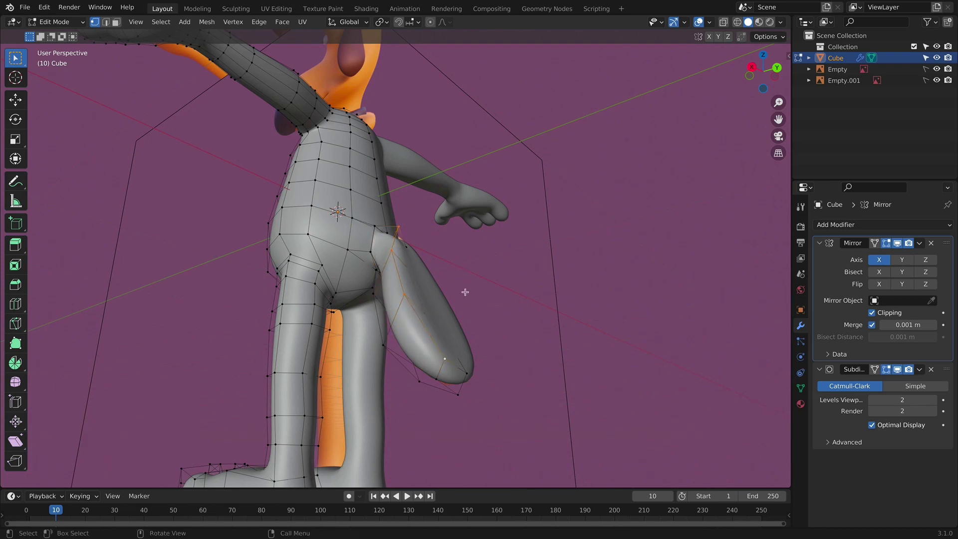
key(g)
key(g)
click(451, 305)
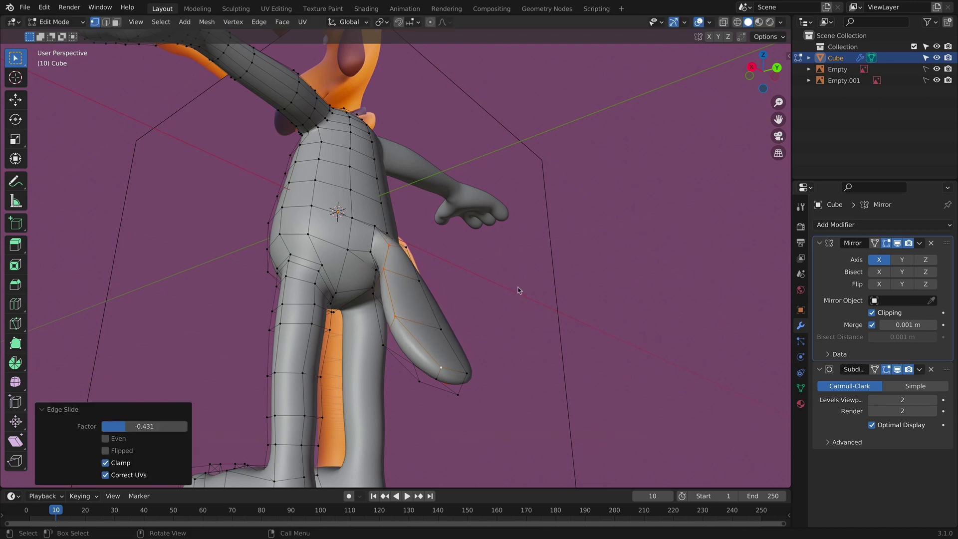
key(Tab)
middle_drag(451, 305, 556, 331)
Step: In the right view, move the vertices along the tail's upper bend outward to match the reference outline
key(KP_1)
key(KP_3)
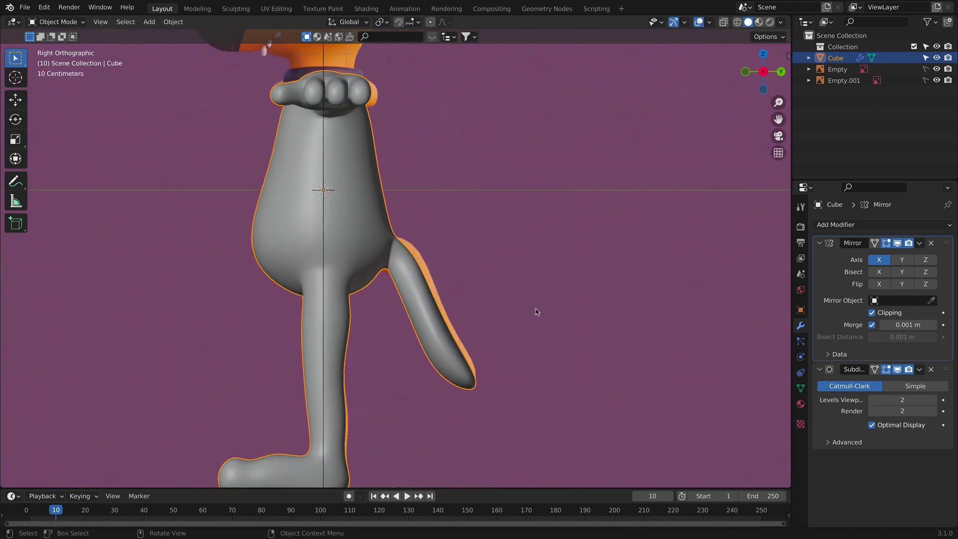
key(Tab)
scroll(430, 256, up, 5)
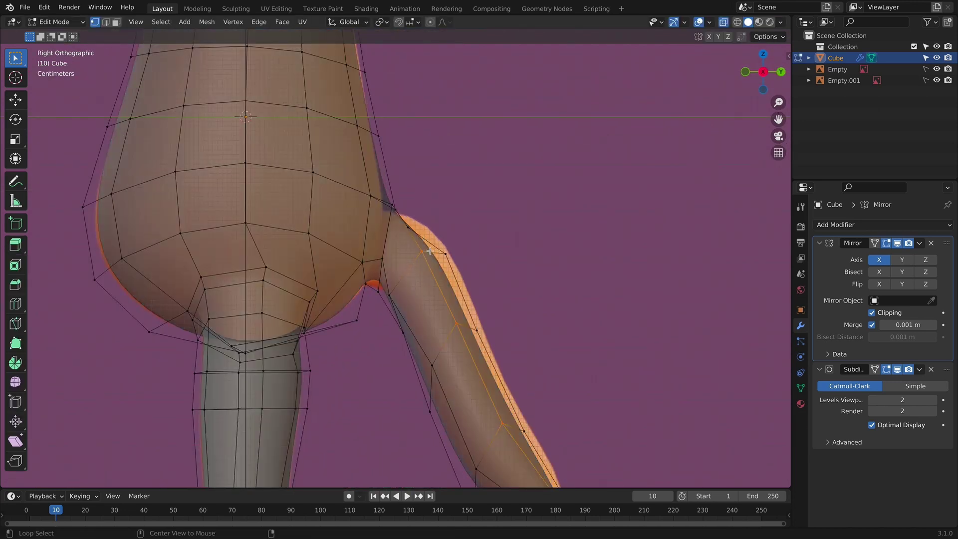
key(g)
click(480, 254)
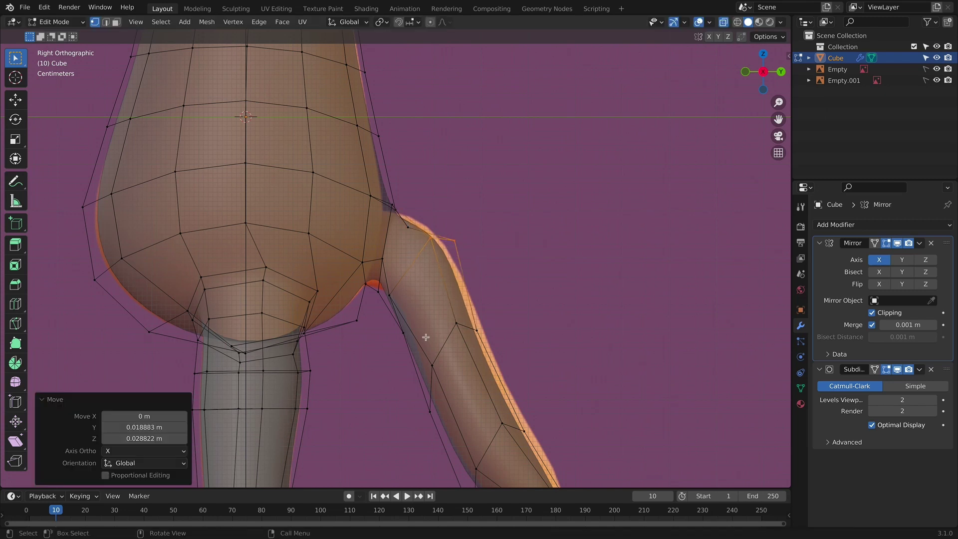
key(g)
click(493, 337)
Step: Slide the vertex where the tail joins the body, and shape the tail's base loop into a circle with LoopTools
scroll(534, 364, down, 5)
middle_drag(535, 364, 421, 394)
shift+middle_drag(423, 324, 459, 295)
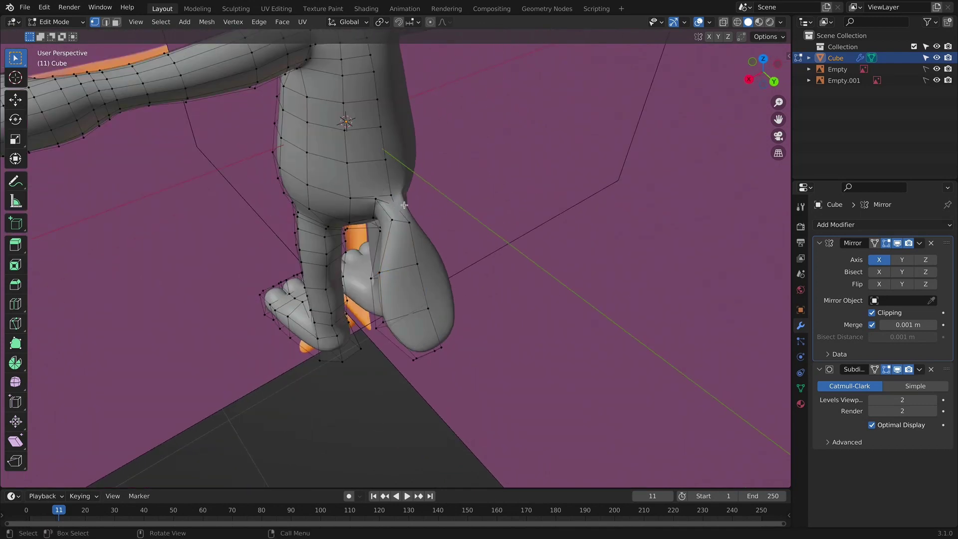
key(shift+v)
click(394, 191)
middle_drag(393, 192, 429, 189)
scroll(384, 187, down, 3)
scroll(381, 184, up, 6)
right_click(429, 188)
mouse_move(429, 189)
click(470, 200)
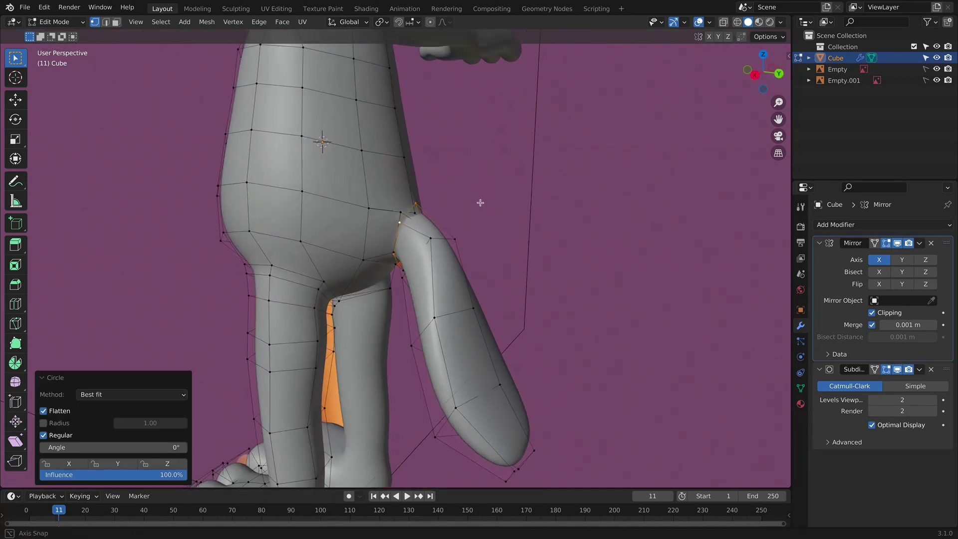
Step: Edge-slide the circular base loop along the tail with a factor of about -0.379
middle_drag(481, 203, 524, 235)
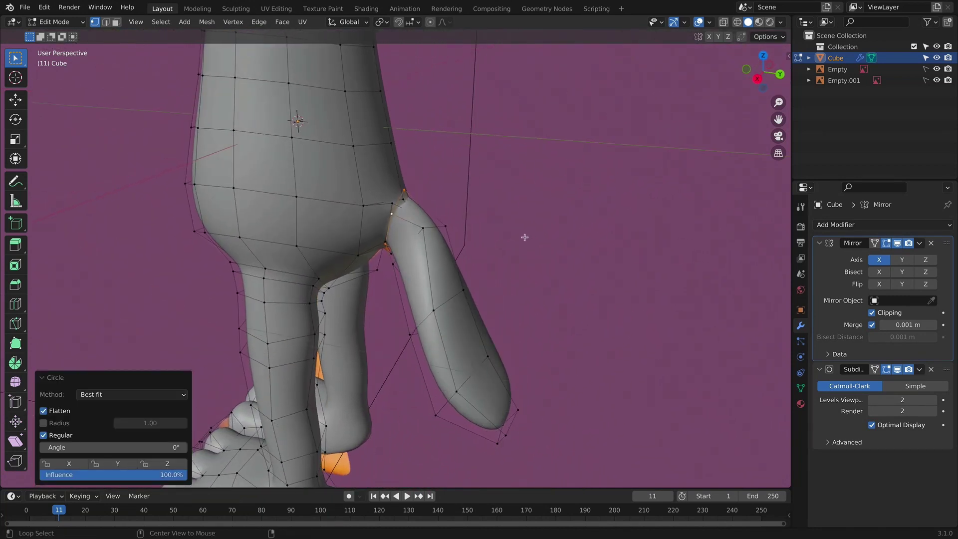
key(g)
key(g)
click(453, 222)
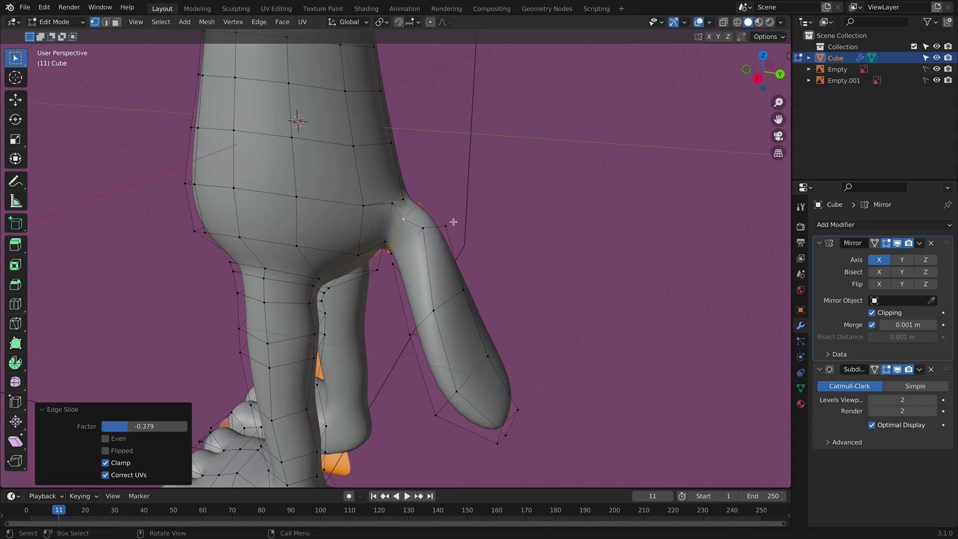
Step: Shape the next two edge loops down the tail into circles with LoopTools
alt+click(443, 227)
right_click(451, 222)
mouse_move(454, 224)
click(494, 233)
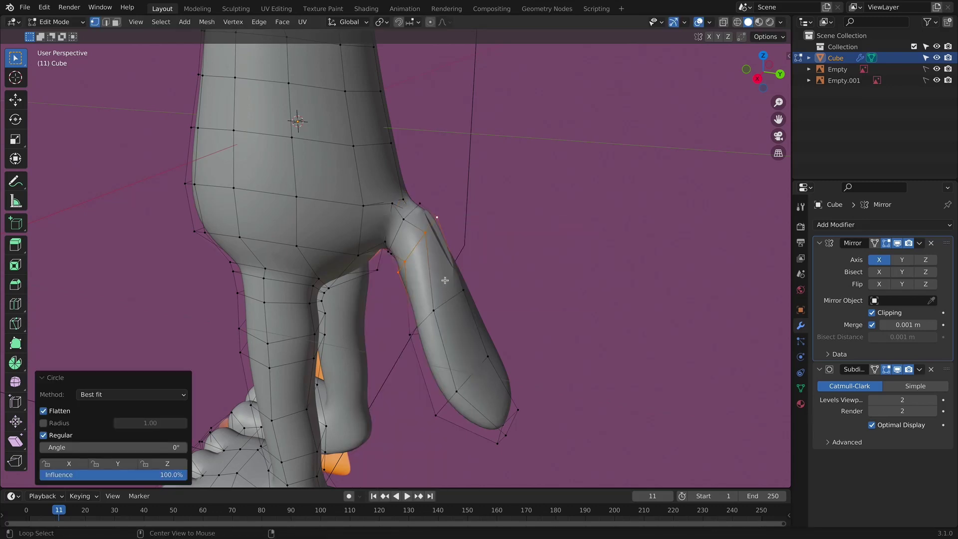
alt+click(458, 299)
right_click(446, 298)
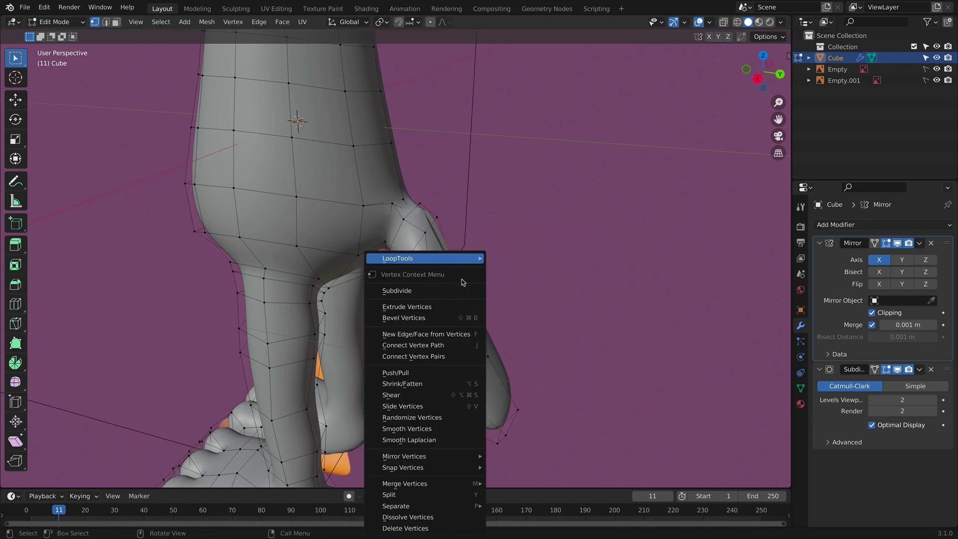
click(505, 270)
Step: Rotate the selected edge loop on the upper tail about -39° in the rear view
middle_drag(517, 295, 558, 227)
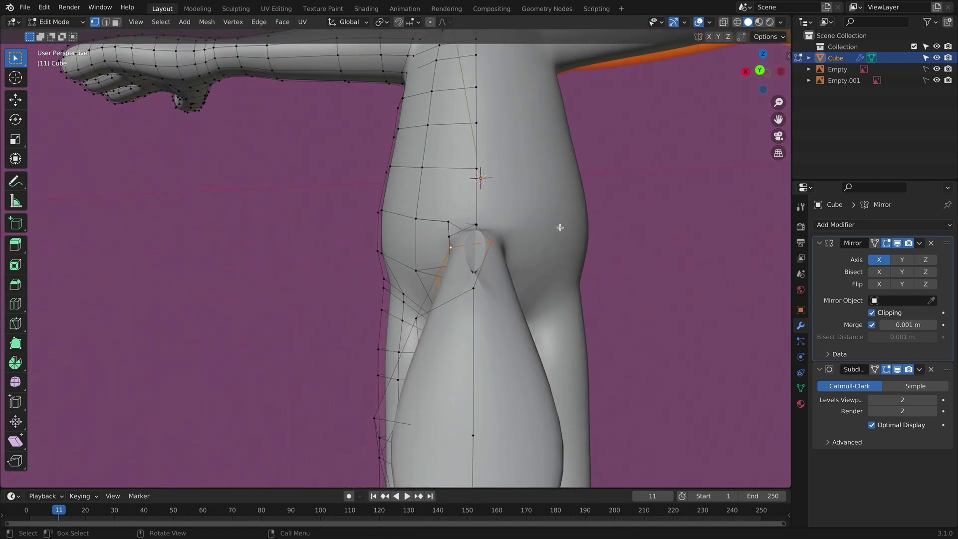
key(r)
click(498, 192)
Step: Select the edge loop near the tail's tip and move it along the X axis
middle_drag(498, 192, 399, 285)
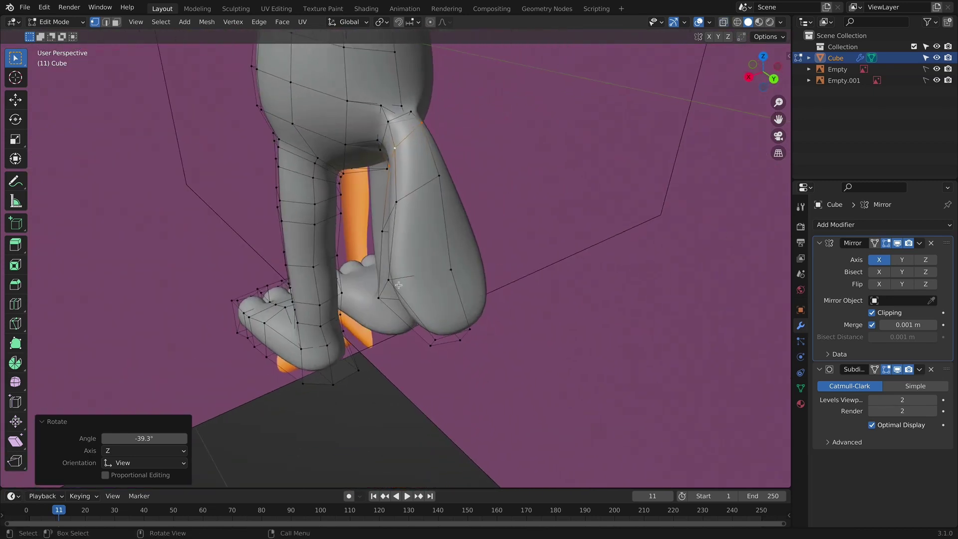
drag(418, 316, 418, 316)
key(g)
key(x)
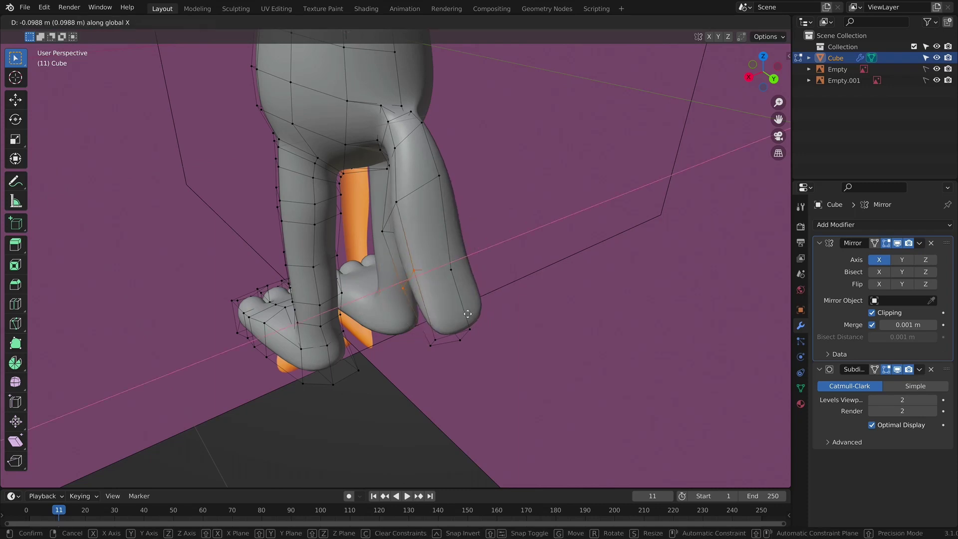
click(456, 294)
Step: Make the edge loop near the tail's tip circular using the LoopTools Circle operation
right_click(449, 260)
mouse_move(449, 260)
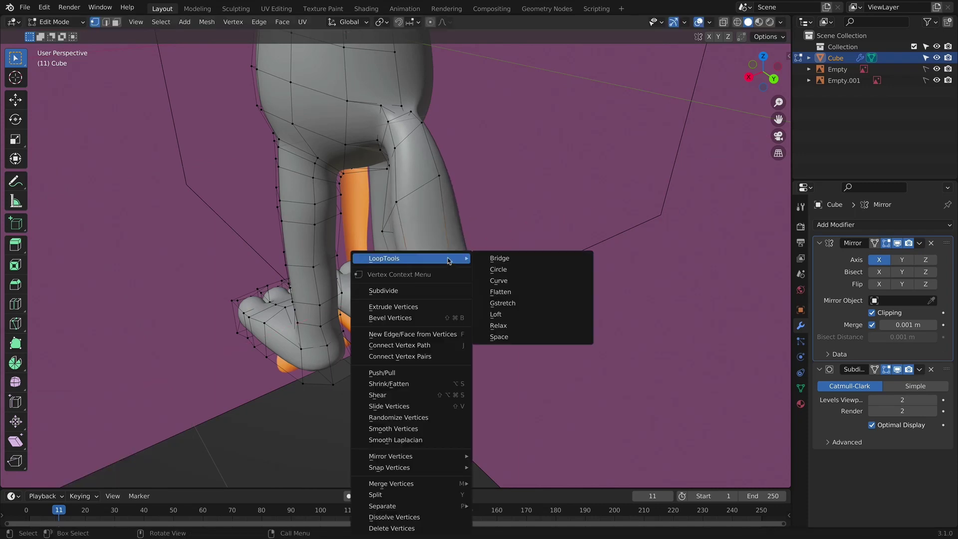
click(489, 274)
middle_drag(489, 274, 598, 279)
right_click(475, 271)
mouse_move(474, 258)
click(513, 270)
Step: In the front view, move the tail tip's lower side vertices about 0.045 m along X and 0.068 m along Z
key(Tab)
scroll(638, 256, up, 3)
key(KP_1)
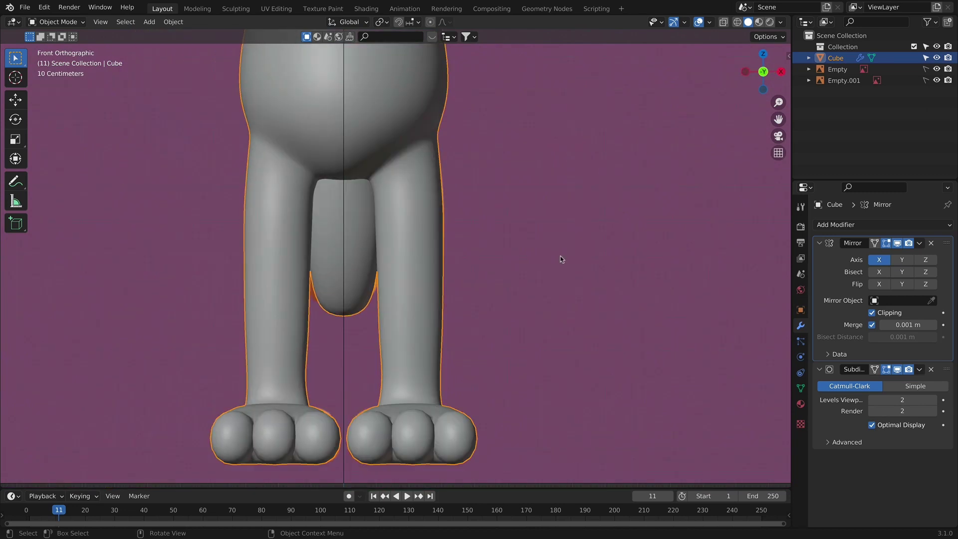
scroll(561, 259, up, 2)
key(Tab)
key(alt+z)
scroll(409, 328, up, 3)
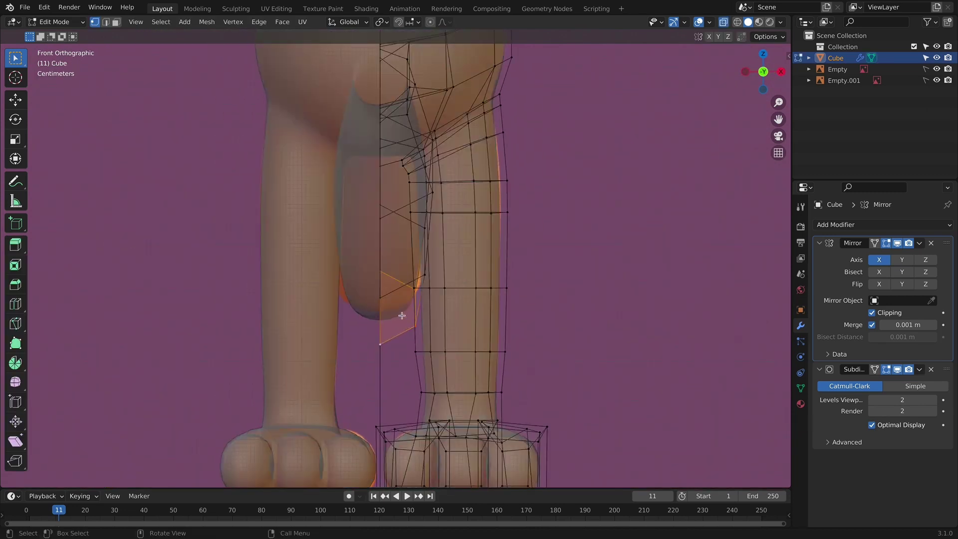
drag(435, 331, 413, 305)
key(g)
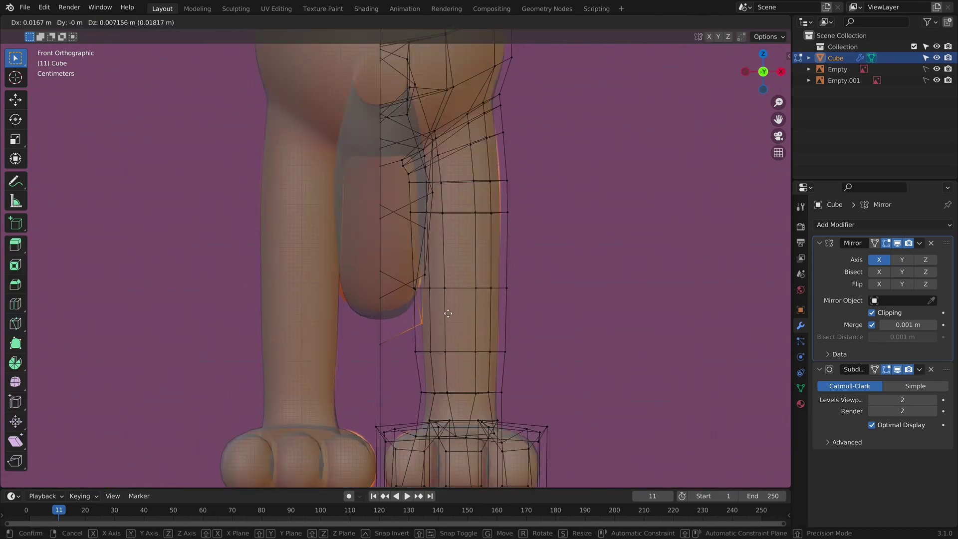
click(453, 288)
Step: Move the side vertex above the tail's tip about 0.020 m along X and 0.033 m along Z
key(alt+z)
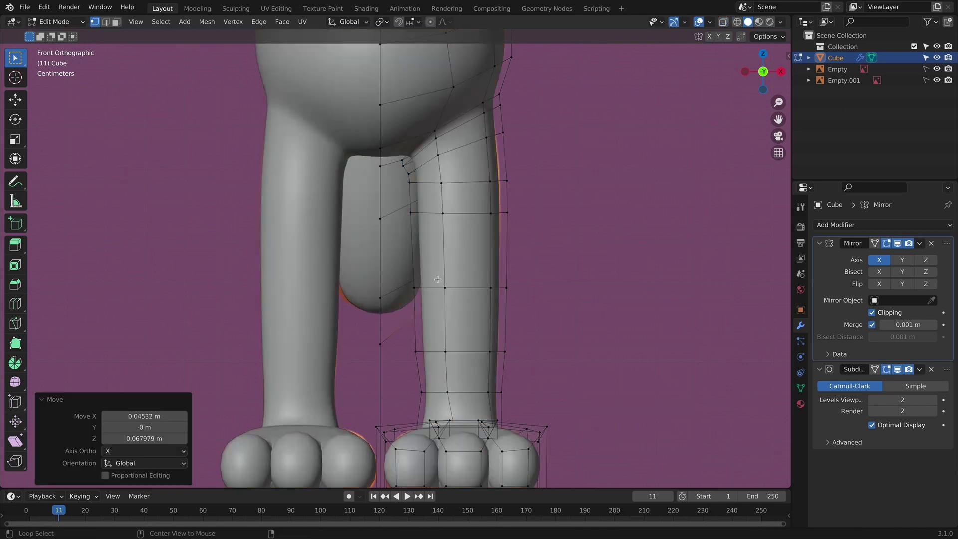
key(alt+z)
drag(435, 278, 436, 278)
key(g)
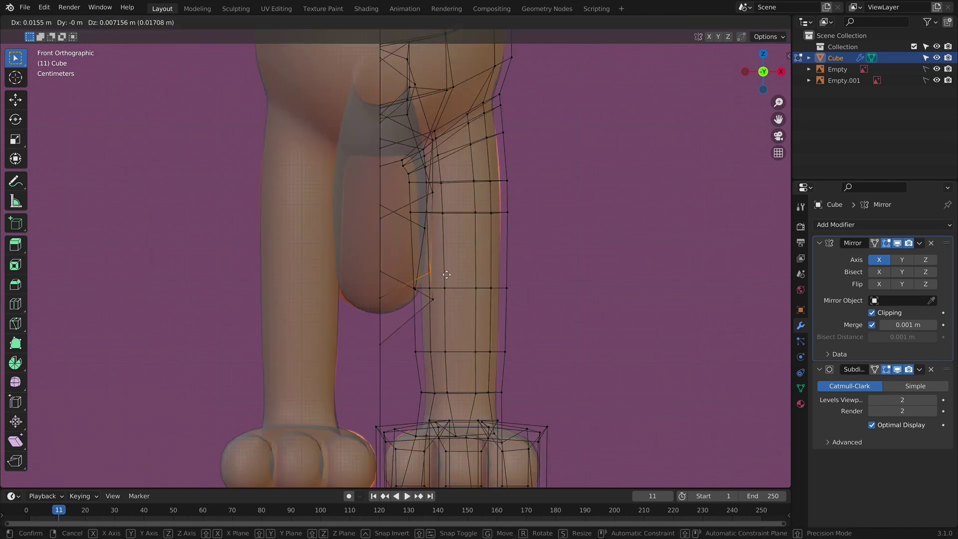
click(448, 265)
key(alt+z)
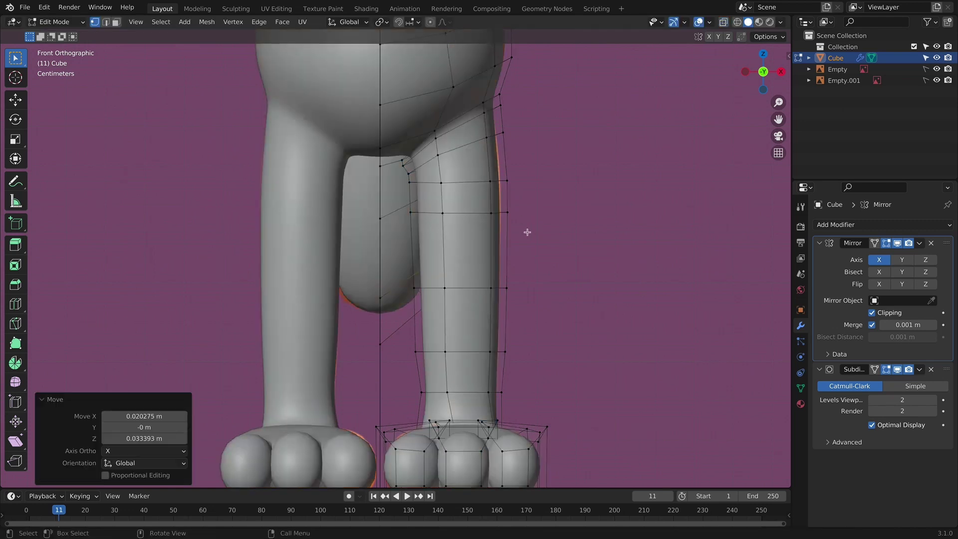
Step: Move the vertex on the tail's lower side along X to round out its silhouette
middle_drag(527, 232, 366, 246)
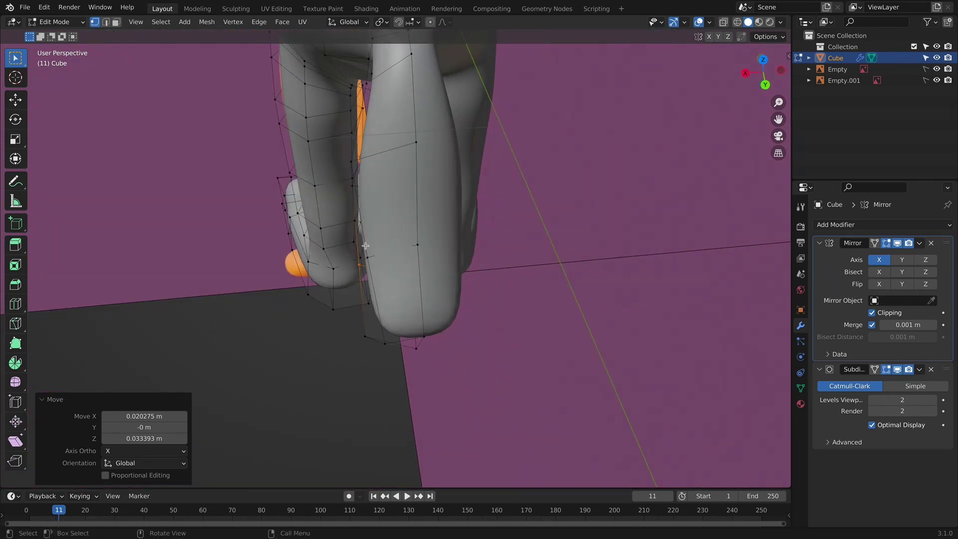
click(368, 260)
key(g)
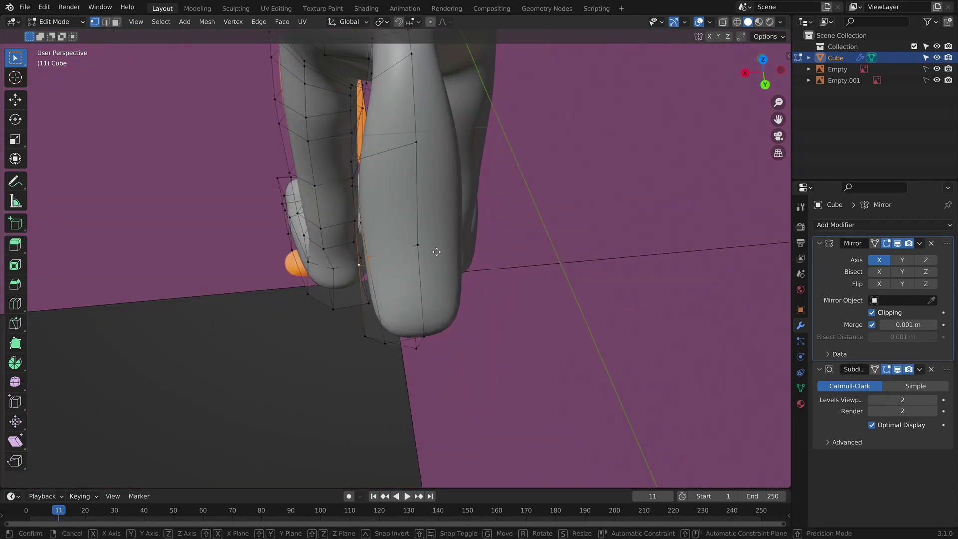
key(x)
click(427, 251)
Step: Move the vertex at the tail tip's underside about -0.022 m along X and return to the front view
click(396, 353)
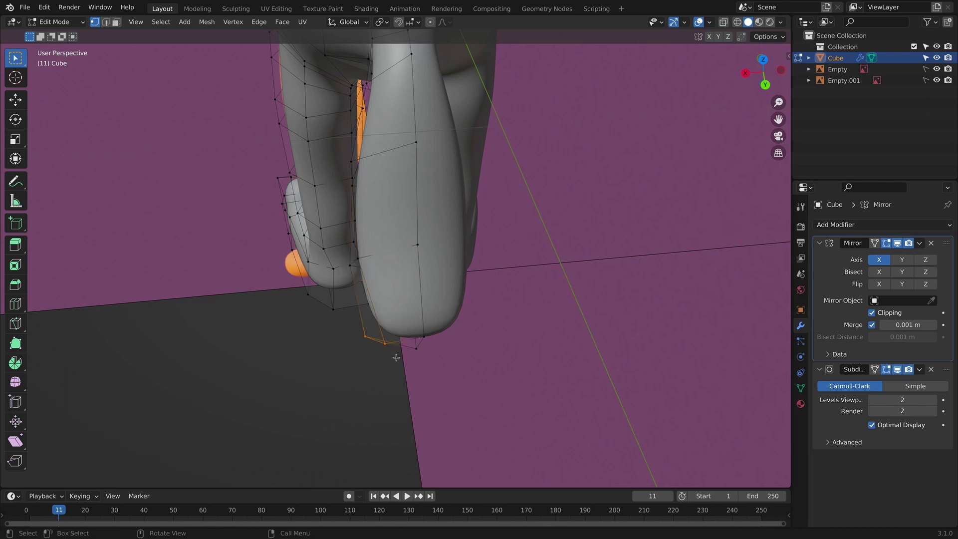
key(g)
key(x)
click(405, 354)
key(KP_1)
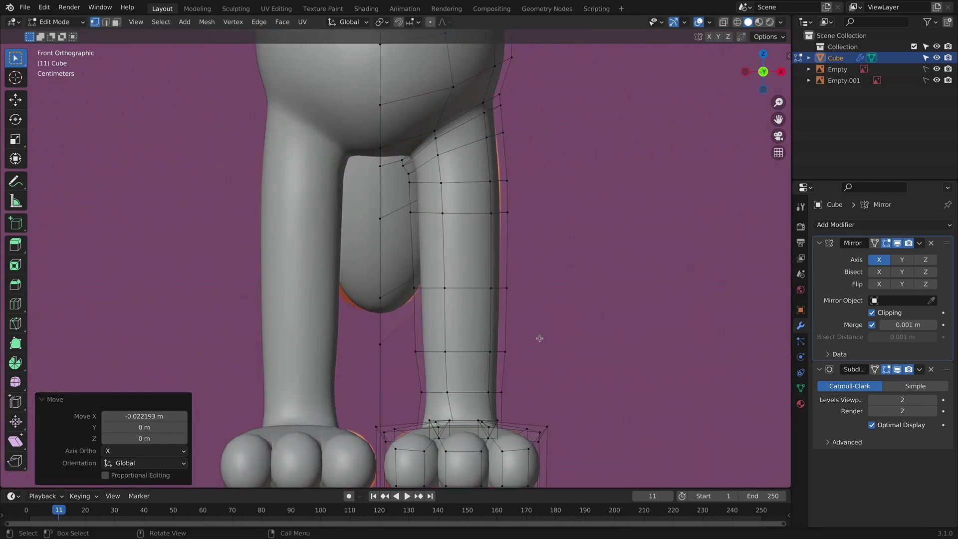
Step: Move the tail tip's side vertex about 0.016 m along X and -0.019 m along Z
key(alt+z)
key(alt+z)
key(Tab)
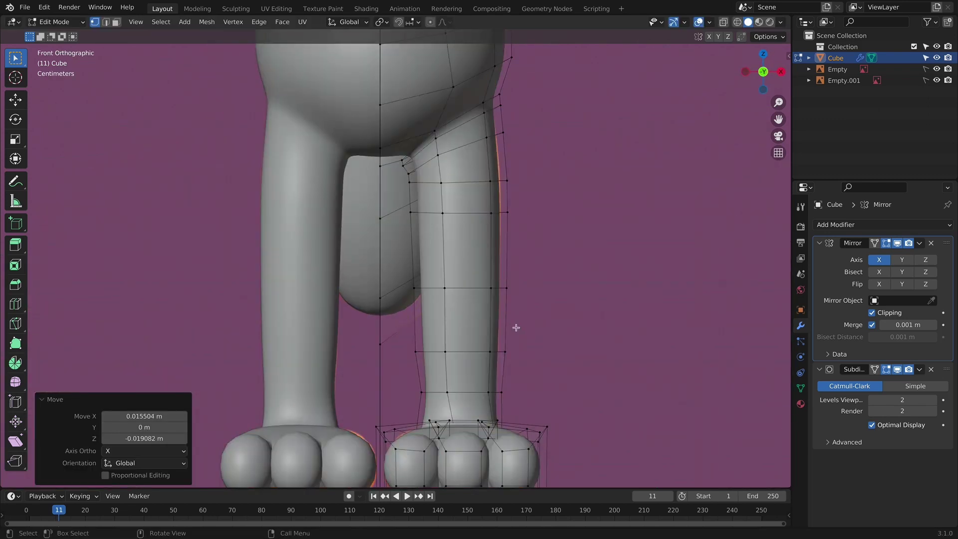
Step: Slide the edge loop above the tail base up the body with a factor of about -0.437
key(alt+z)
scroll(520, 327, down, 2)
middle_drag(549, 293, 472, 342)
key(alt+z)
scroll(421, 210, up, 3)
middle_drag(422, 209, 344, 215)
key(Tab)
middle_drag(337, 453, 409, 191)
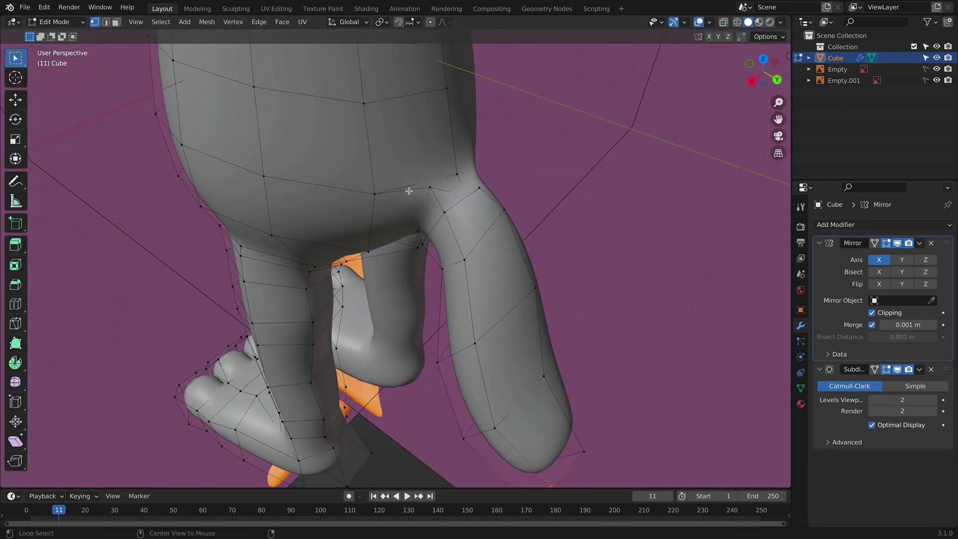
key(g)
key(g)
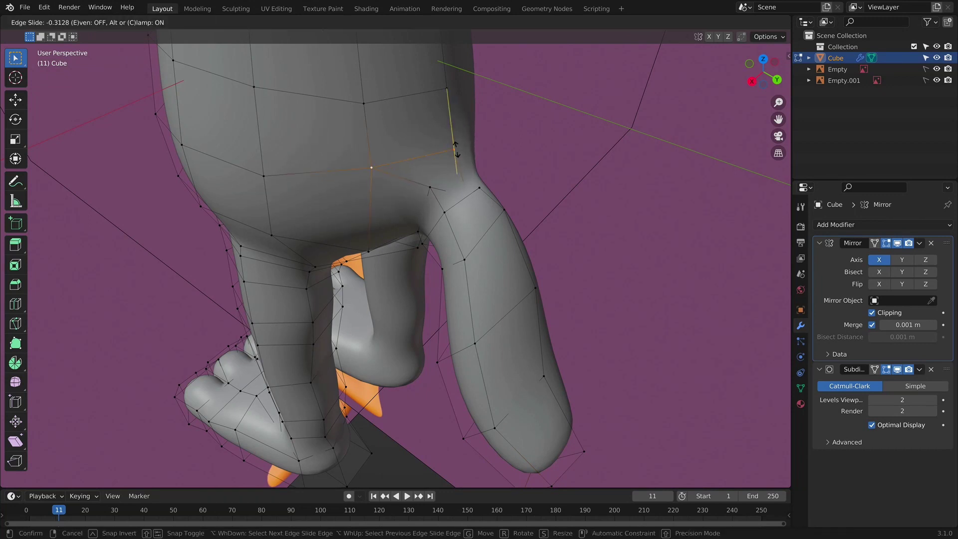
click(454, 142)
Step: Add one edge loop around the tail base with a slide factor of 0.209 and round it with LoopTools Circle
middle_drag(454, 142, 443, 161)
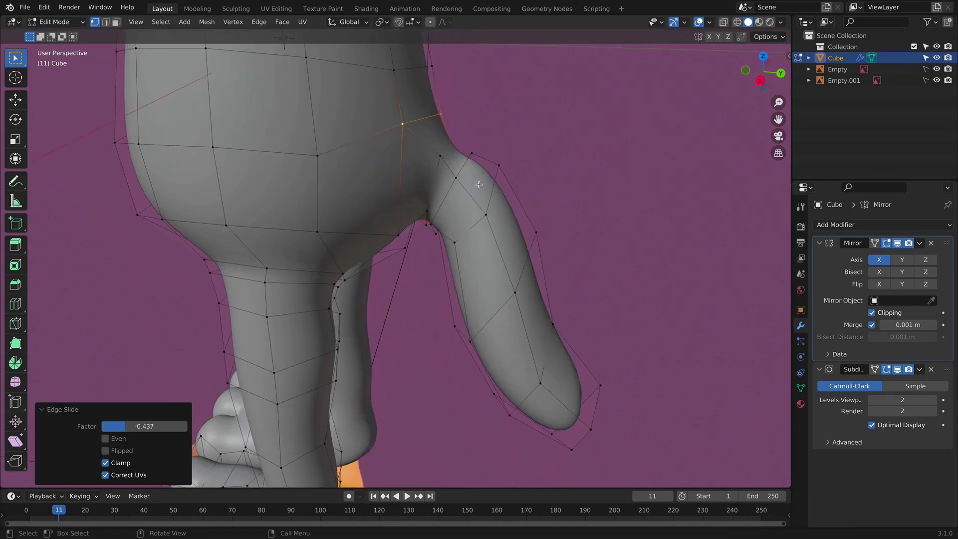
key(g)
key(g)
click(446, 162)
right_click(445, 162)
mouse_move(449, 162)
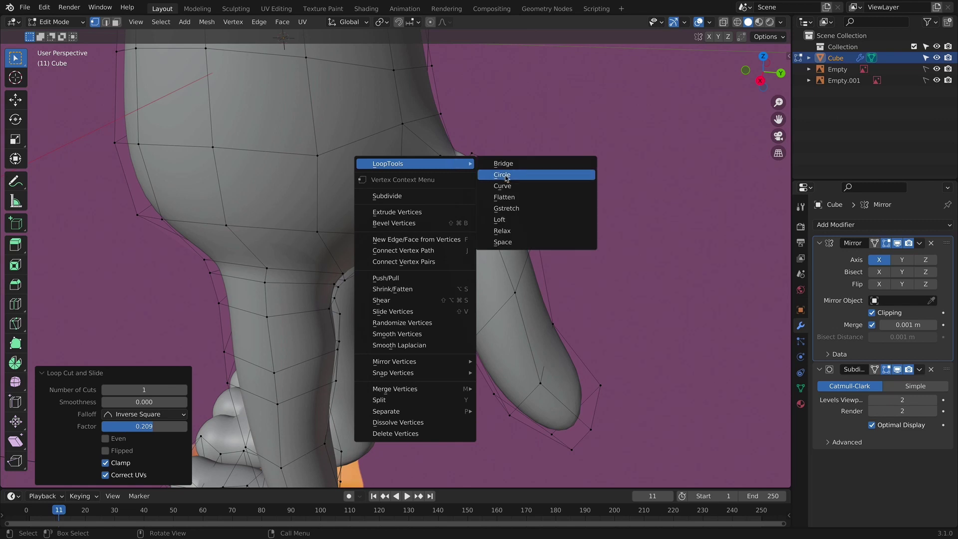
click(504, 178)
Step: Select the neighbouring edge loop at the tail base and round it with LoopTools Circle
alt+click(443, 154)
right_click(443, 155)
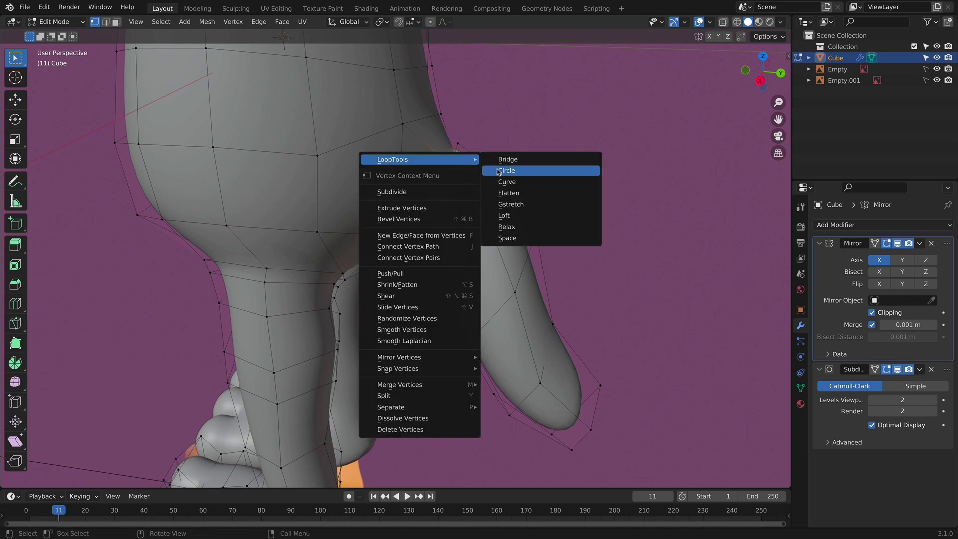
click(505, 169)
Step: Dissolve the selected edges near the tail base and return to Object Mode
middle_drag(504, 163, 461, 260)
key(Tab)
key(Tab)
key(x)
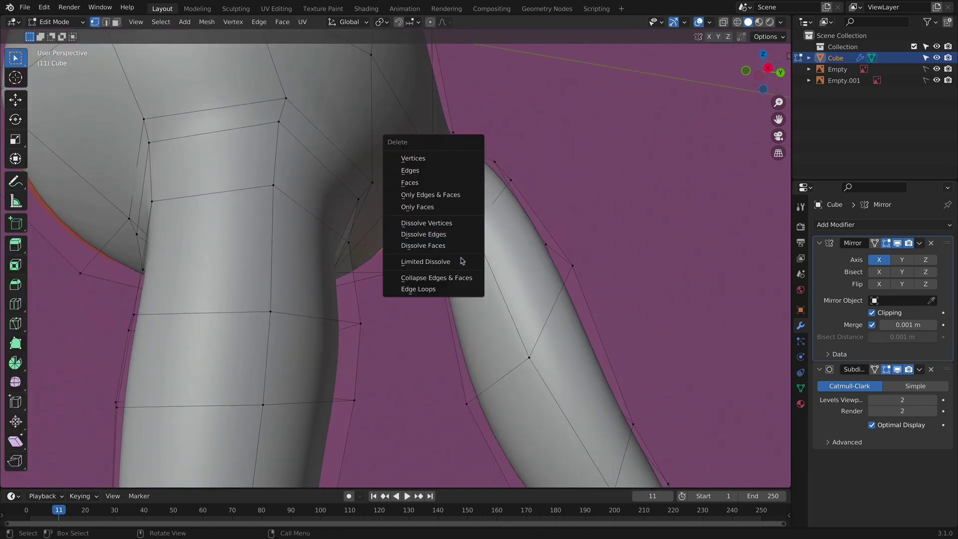
click(450, 239)
key(Tab)
Step: In the right view, edit the body mesh and move the vertices under the tail base about -0.017 m along Y and -0.019 m along Z
key(KP_1)
key(KP_3)
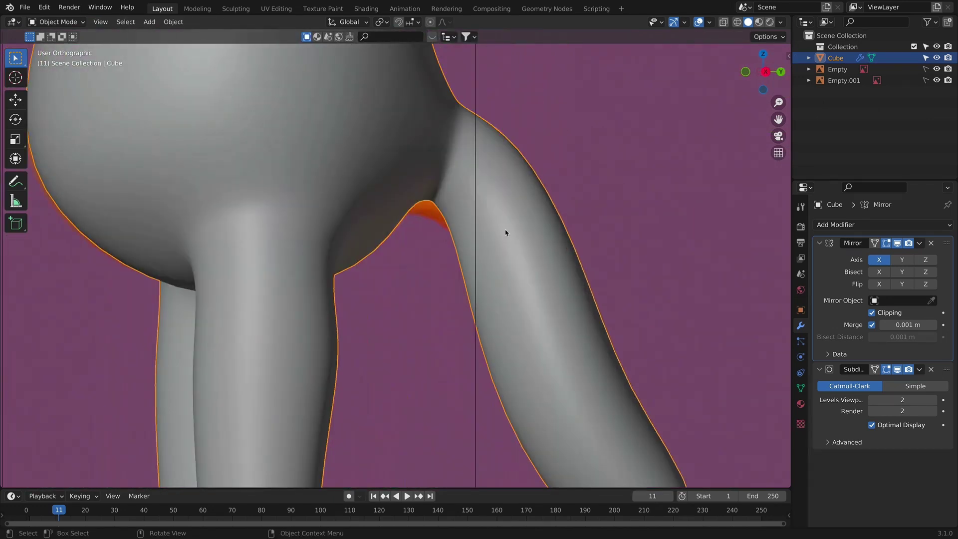
key(Tab)
scroll(432, 210, up, 3)
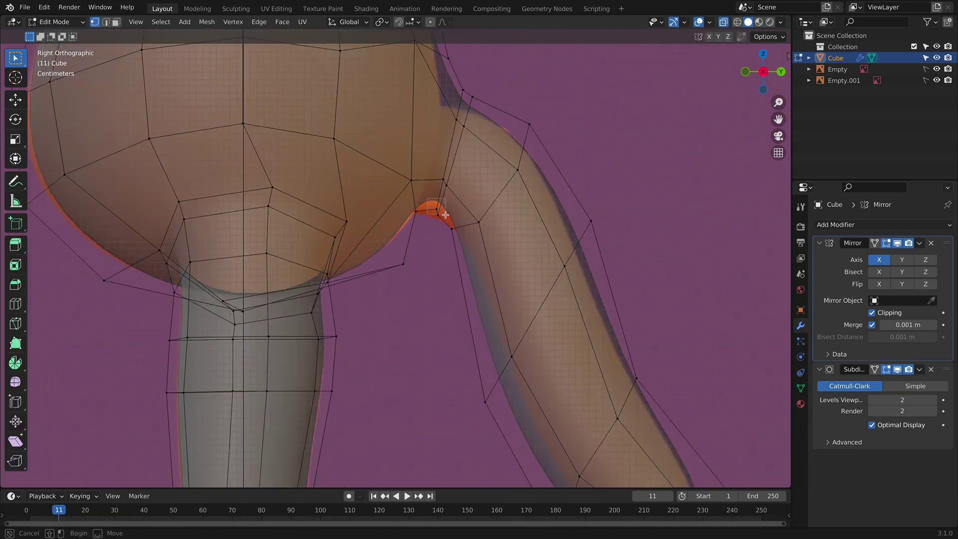
key(g)
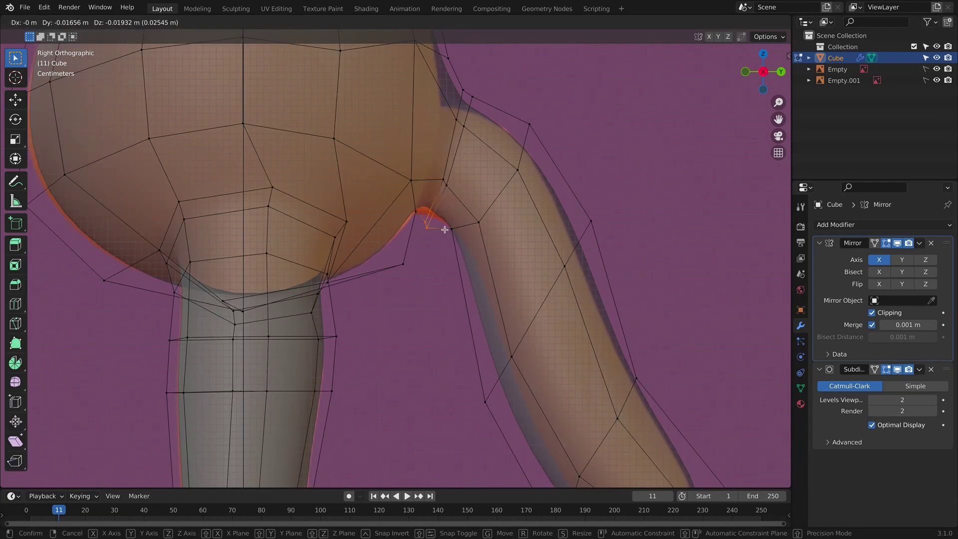
click(479, 282)
Step: Move the vertices in the crease between body and tail underside about -0.004 m along Y and -0.015 m along Z
drag(436, 231, 436, 231)
key(g)
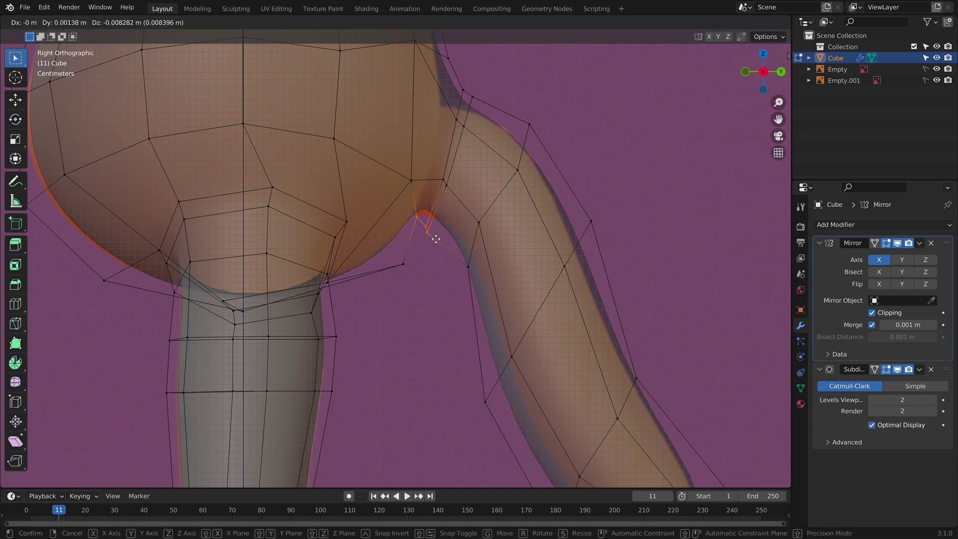
click(432, 240)
Step: Move the upper vertices where the tail meets the back about -0.031 m along Y and -0.012 m along Z
shift+middle_drag(476, 136, 465, 209)
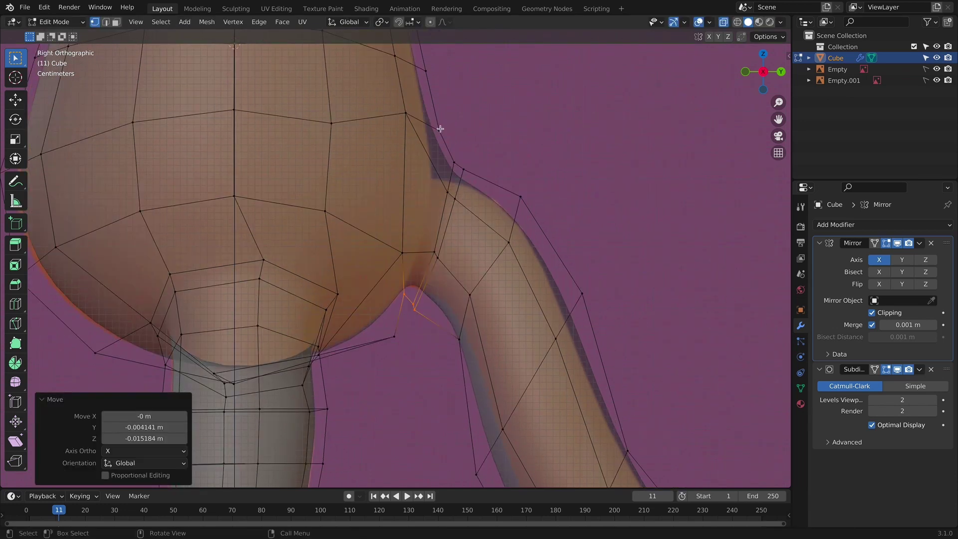
drag(465, 174, 466, 174)
key(g)
click(458, 183)
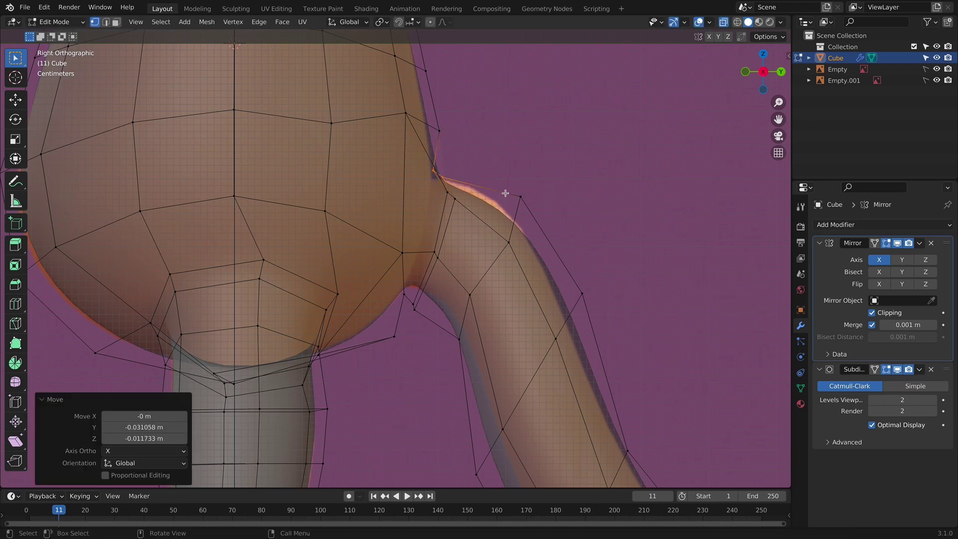
Step: Move the vertex on top of the tail's upper bend about -0.022 m along Y and 0.037 m along Z
click(521, 196)
key(g)
click(535, 191)
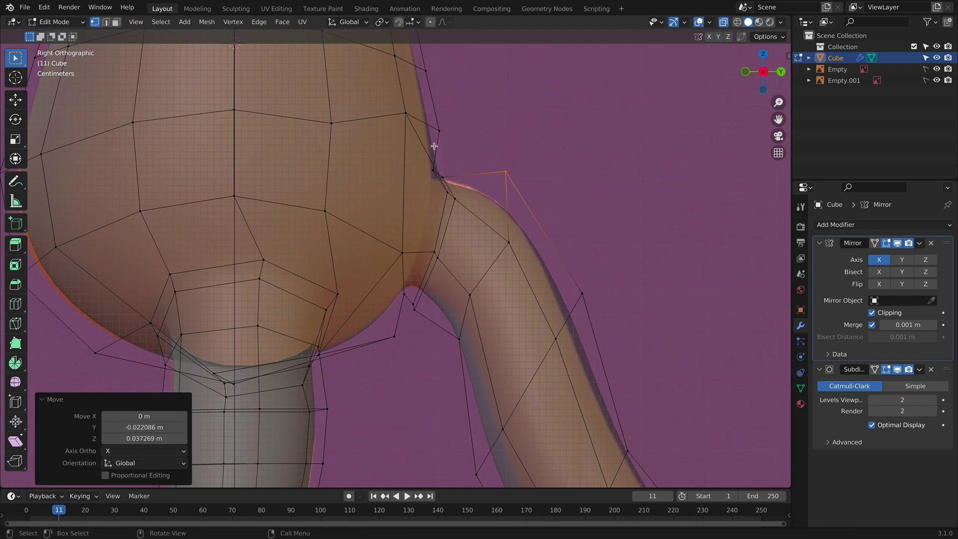
Step: Move the side vertices of the tail base toward the body and slightly down
drag(454, 187, 475, 226)
key(g)
click(459, 208)
key(g)
click(464, 230)
Step: Move the top vertices of the tail base about 0.001 m along Y and 0.014 m along Z
drag(426, 167, 458, 184)
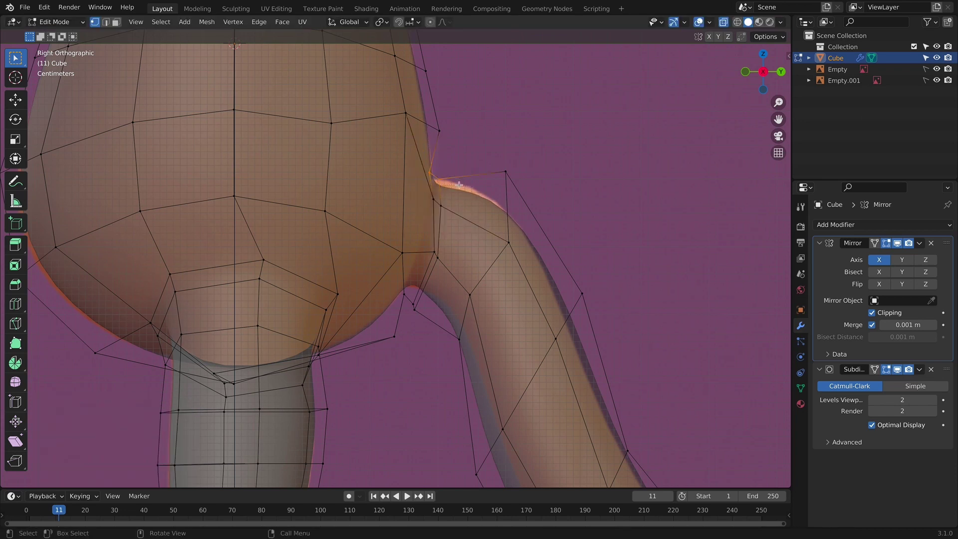
key(g)
click(459, 175)
scroll(515, 248, down, 3)
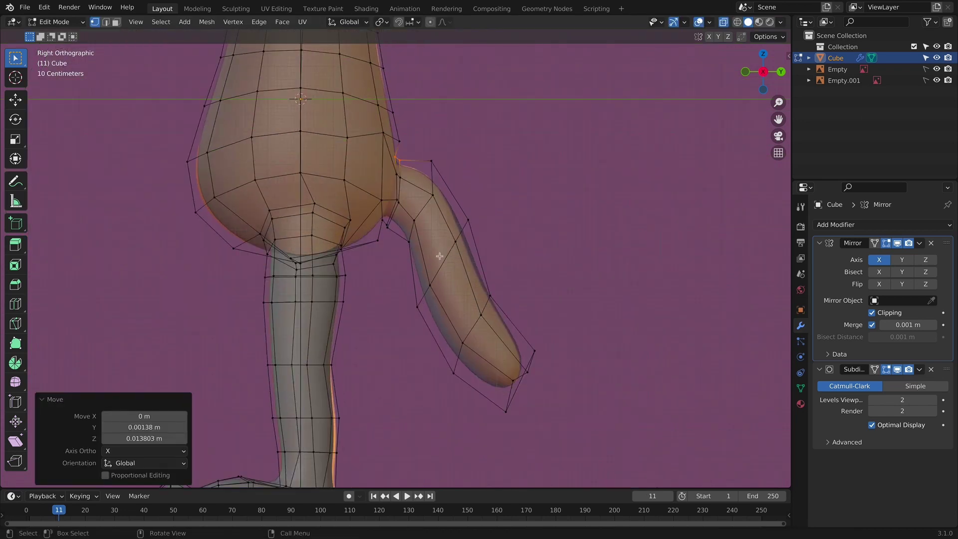
Step: Raise the vertices along the tail's inner curve to match the reference, moving the lowest pair about 0.007 m along Y and 0.016 m along Z
drag(406, 232, 499, 398)
key(g)
click(449, 299)
key(g)
click(500, 394)
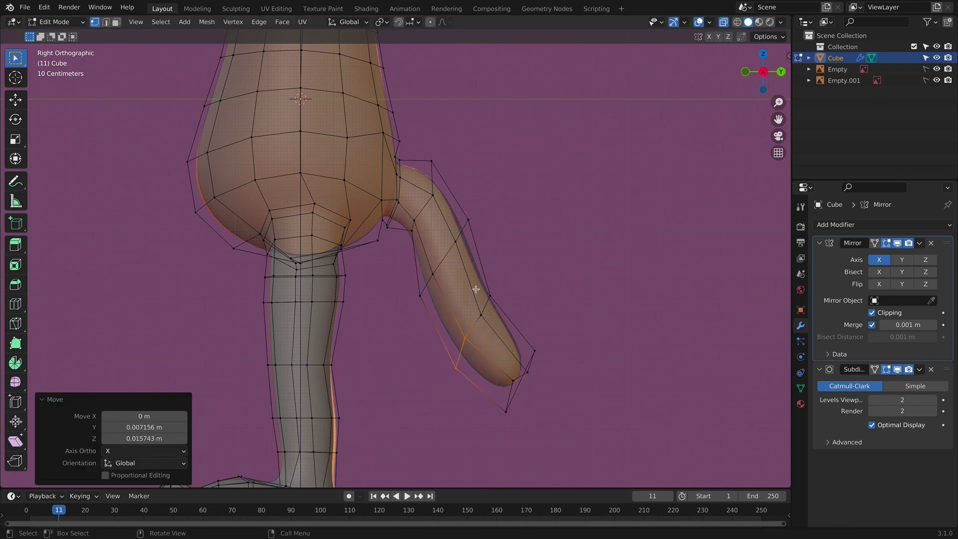
Step: Move the lower vertex pair on the tail's outer curve about -0.010 m along Y and the pair above it about -0.016 m along Y
drag(475, 289, 514, 329)
key(g)
click(511, 330)
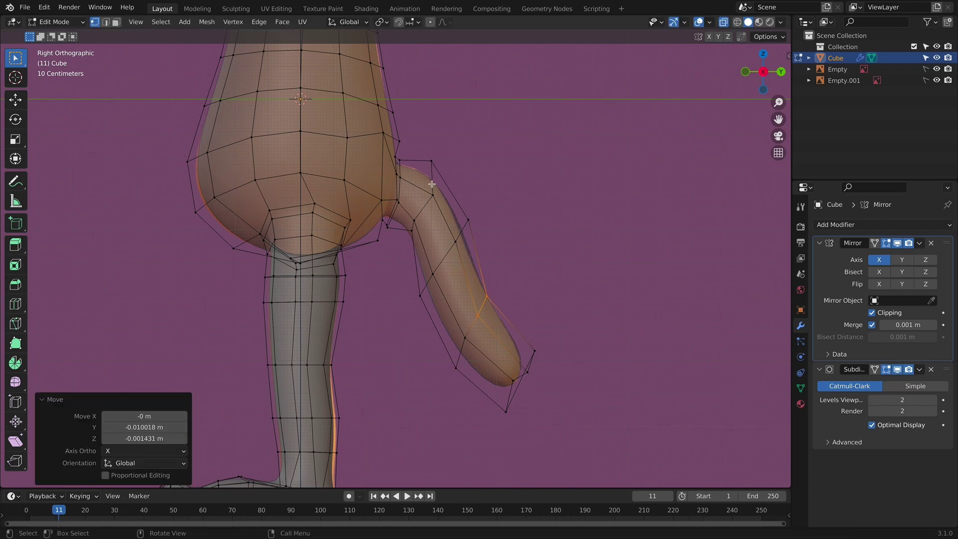
drag(429, 179, 492, 269)
key(g)
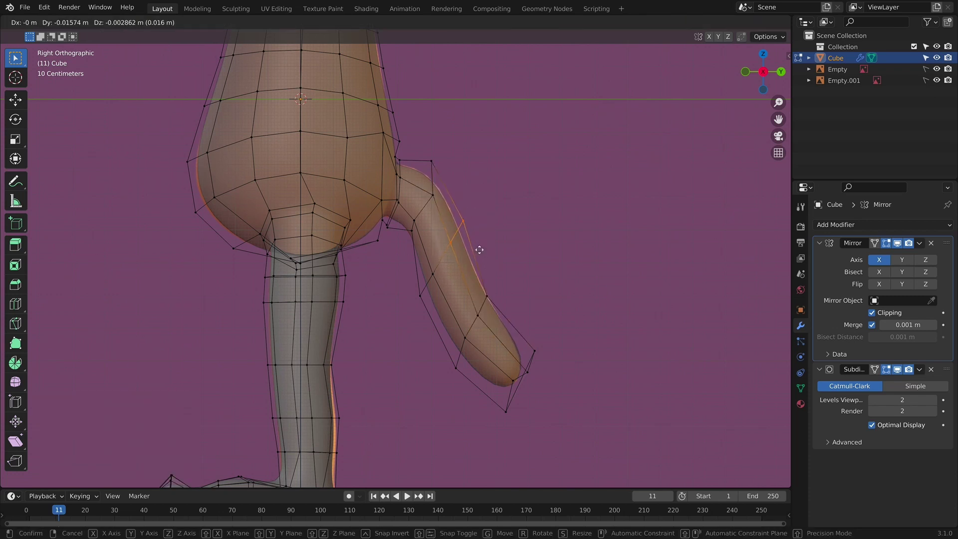
click(506, 315)
Step: Move the tail tip's end vertices about -0.006 m along Y and -0.003 m along Z, then return to Object Mode
click(533, 351)
key(g)
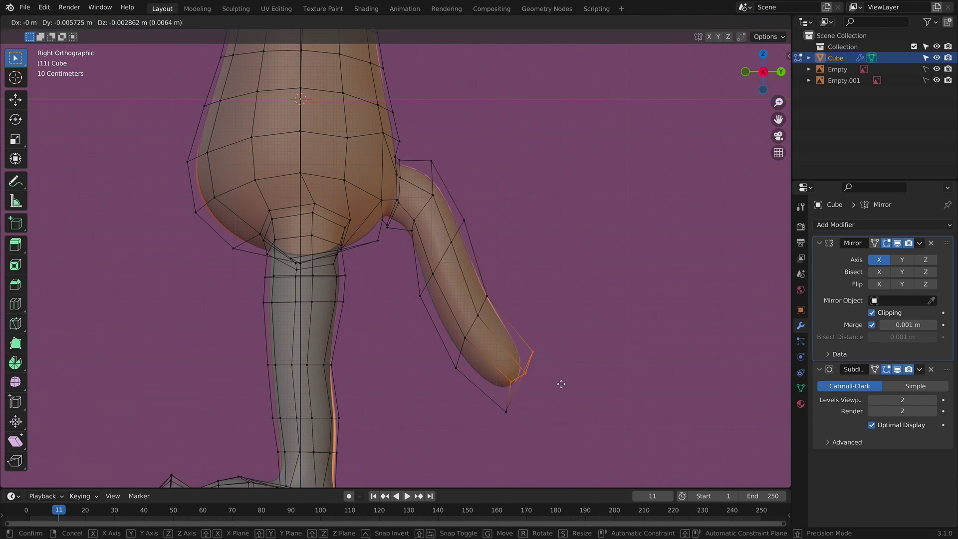
click(560, 383)
key(Tab)
Step: Check the whole body against the reference images from several sides and save the BITZER.blend file
scroll(616, 381, down, 4)
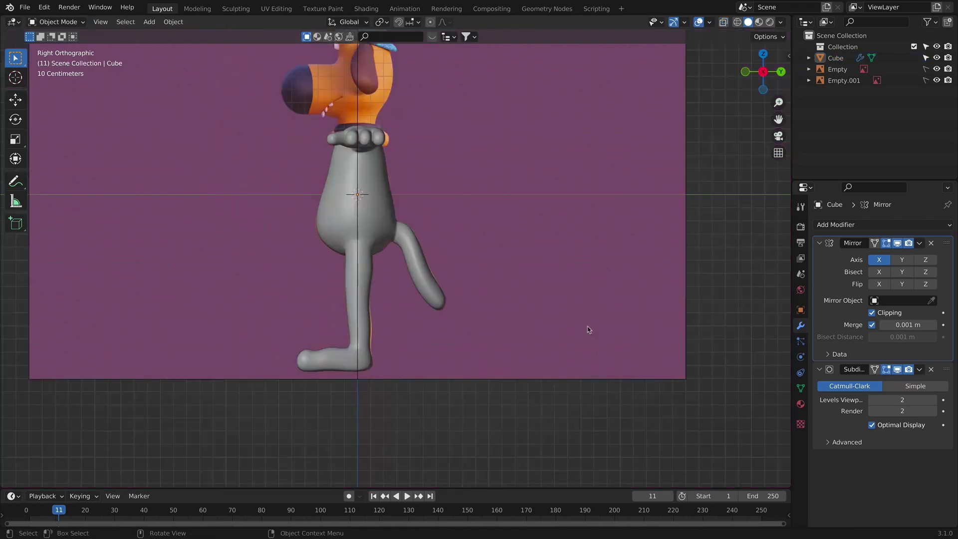
middle_drag(589, 387, 469, 233)
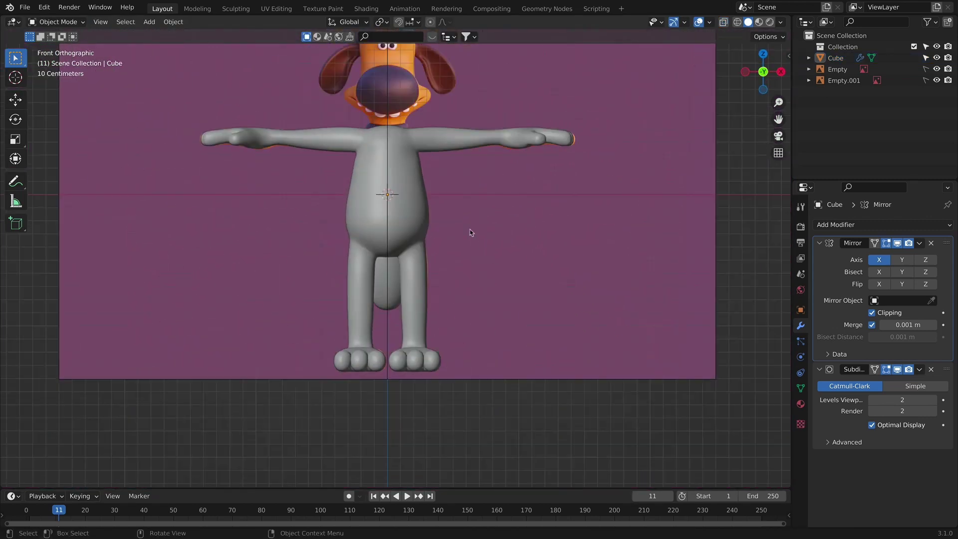
scroll(496, 295, down, 3)
middle_drag(494, 263, 503, 328)
scroll(502, 328, up, 3)
scroll(502, 328, down, 2)
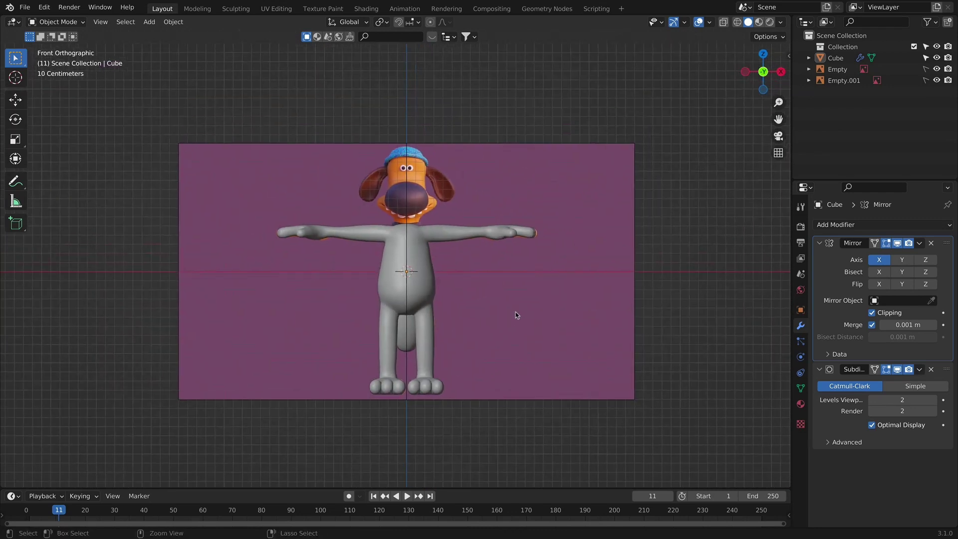
scroll(468, 256, up, 2)
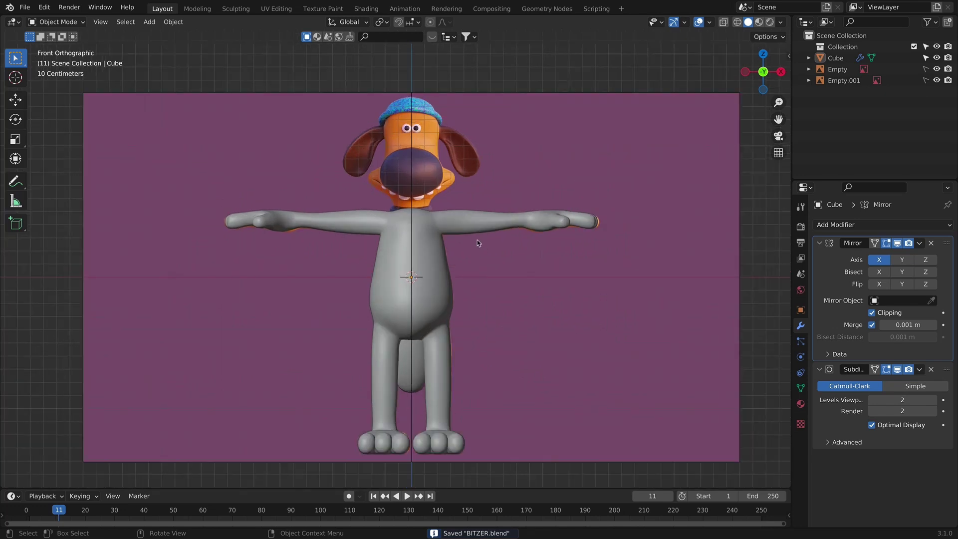
shift+scroll(474, 264, up, 2)
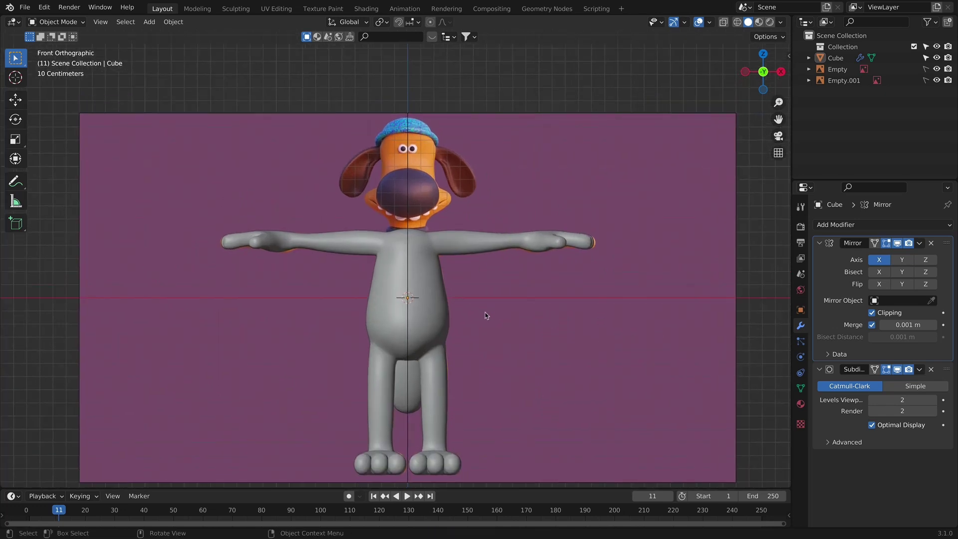
middle_drag(487, 315, 453, 292)
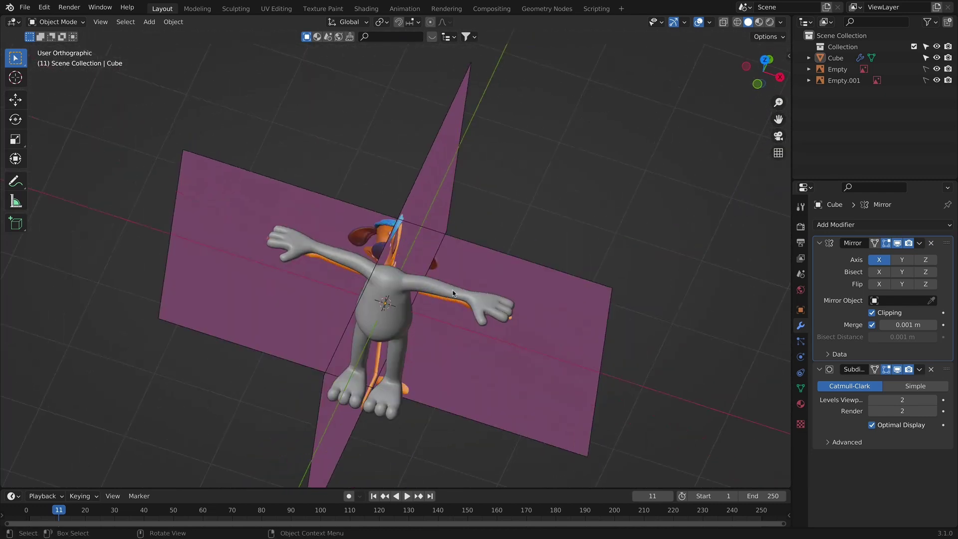
key(KP_1)
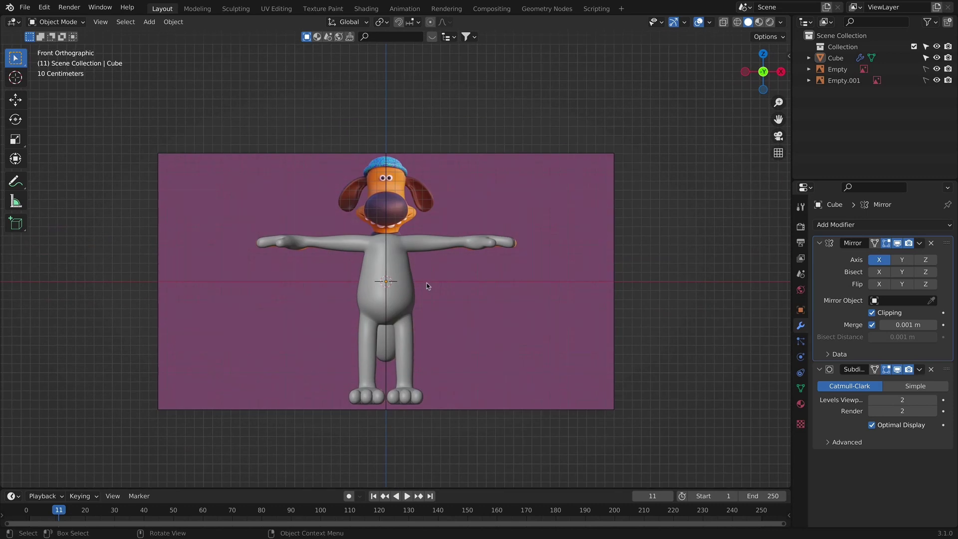
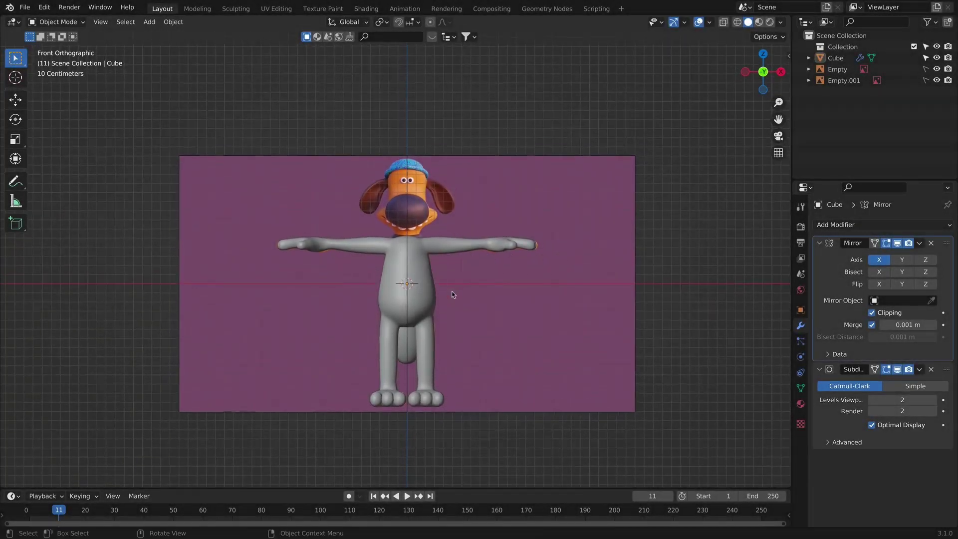
Step: Add a cube mesh in the front view and scale it down to slightly wider than the dog's head
middle_drag(451, 297, 372, 367)
key(KP_1)
scroll(419, 136, up, 1)
scroll(415, 125, up, 3)
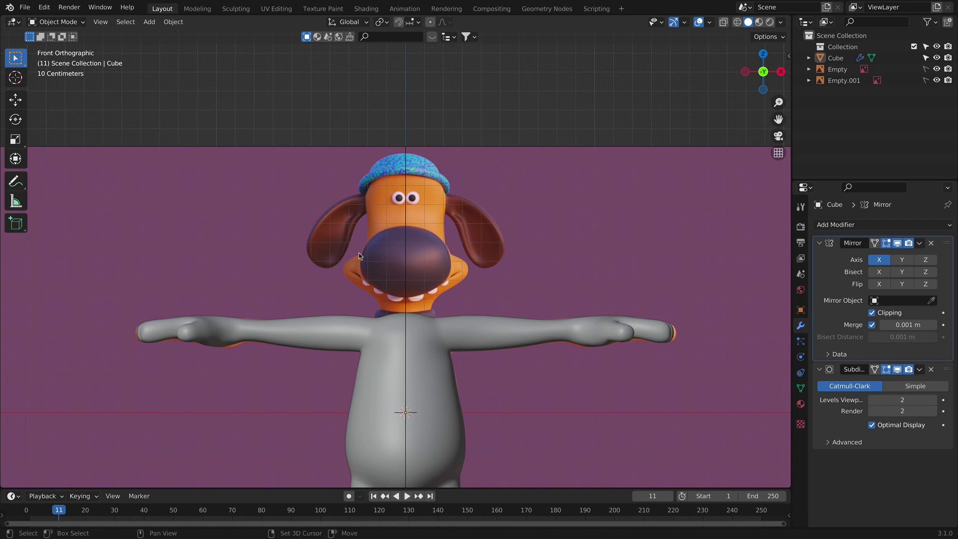
key(shift+a)
click(476, 261)
key(s)
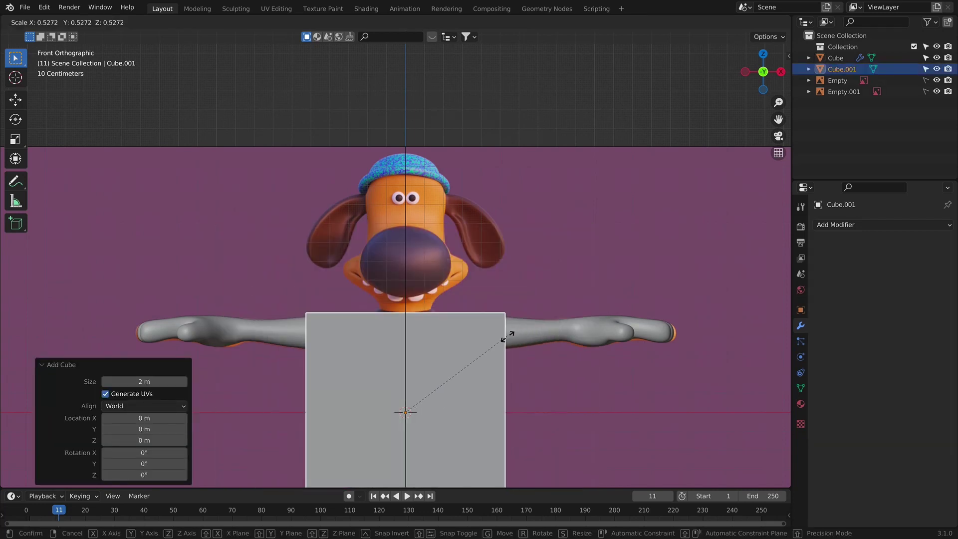
click(477, 372)
Step: Move the new cube about 0.712 m along Z, over the dog's head
key(g)
key(z)
click(475, 221)
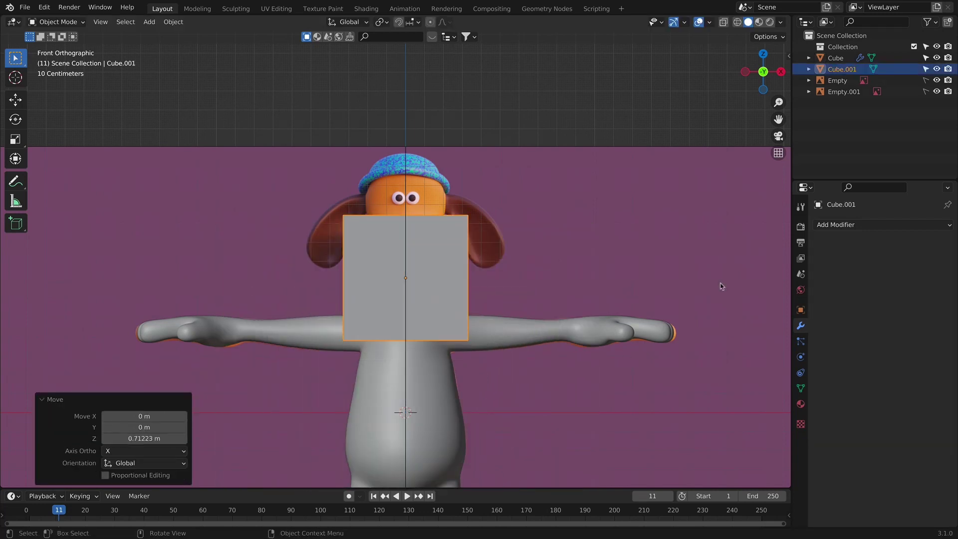
Step: Add a Subdivision Surface modifier to the new cube with 2 viewport levels
click(842, 225)
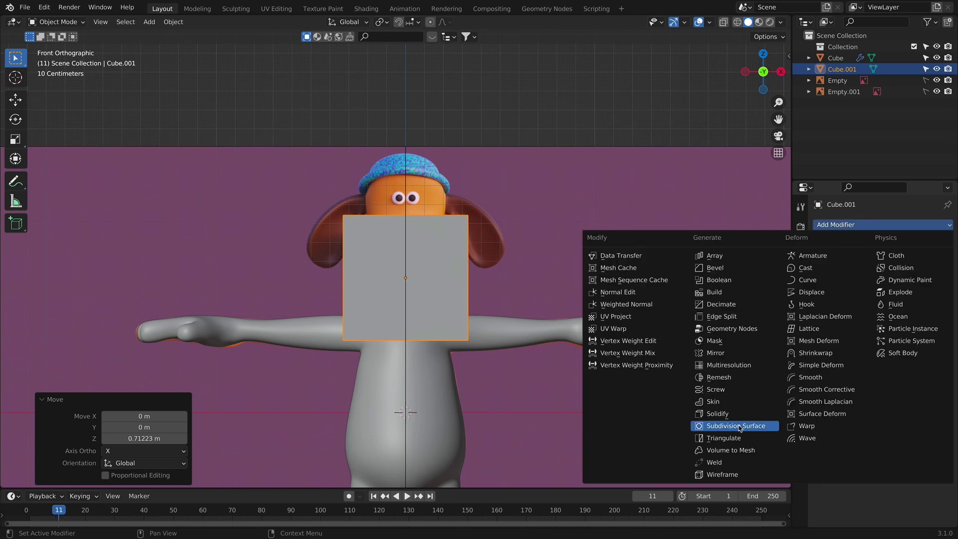
click(739, 426)
click(932, 274)
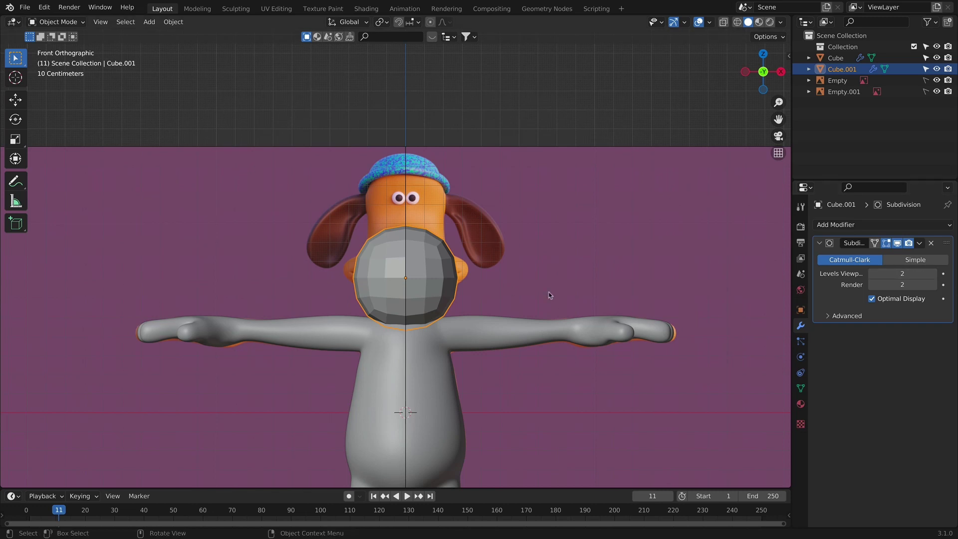
Step: Scale the subdivided cube to about 0.63 and move it down along Z to the neck
key(s)
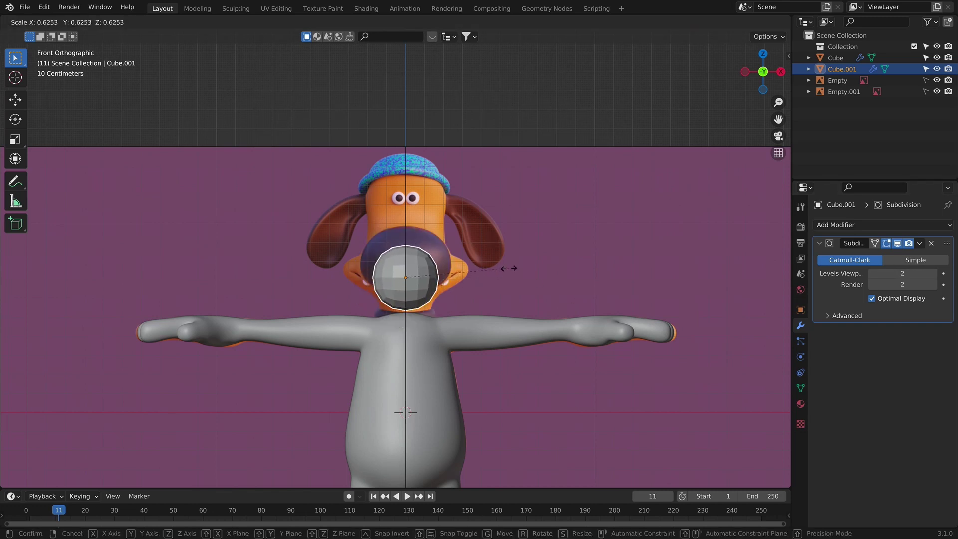
click(511, 274)
key(g)
key(z)
click(522, 299)
Step: In Edit Mode, scale the neck cube's mesh to about 0.76 and again to 0.794, with X-ray display on
key(Tab)
key(s)
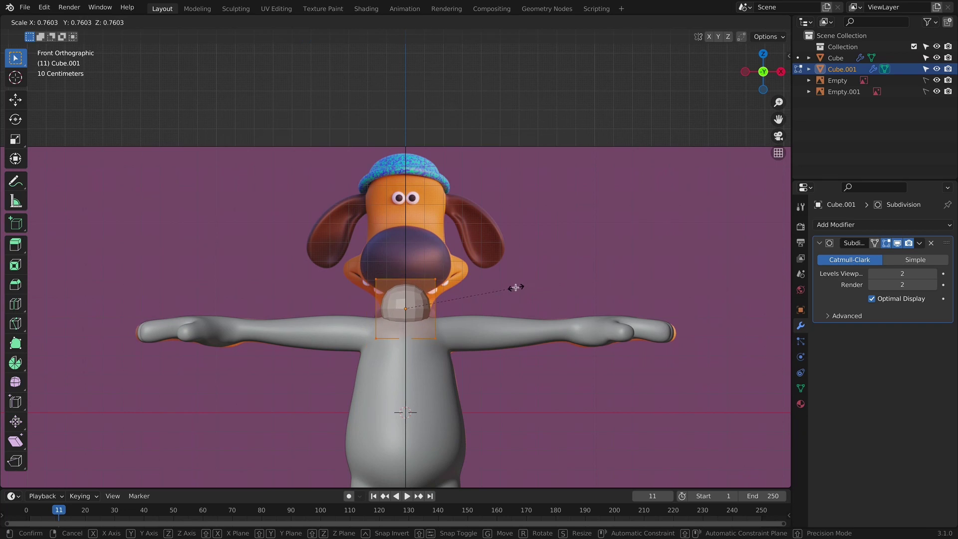
click(515, 287)
scroll(514, 289, up, 5)
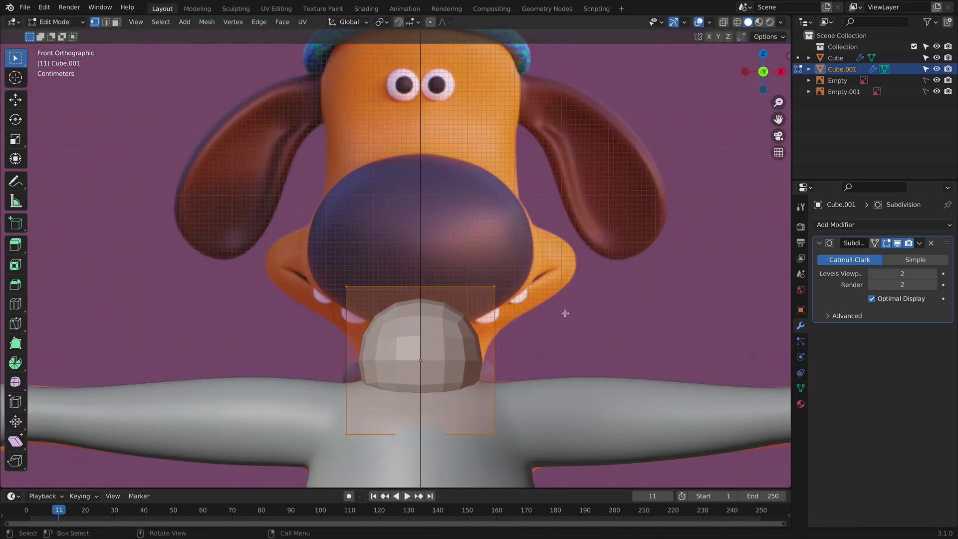
key(alt+z)
key(s)
click(615, 385)
Step: In the side view, scale the mesh by 1.221 along Y and move it about -0.005 m along Y to match the neck
key(KP_3)
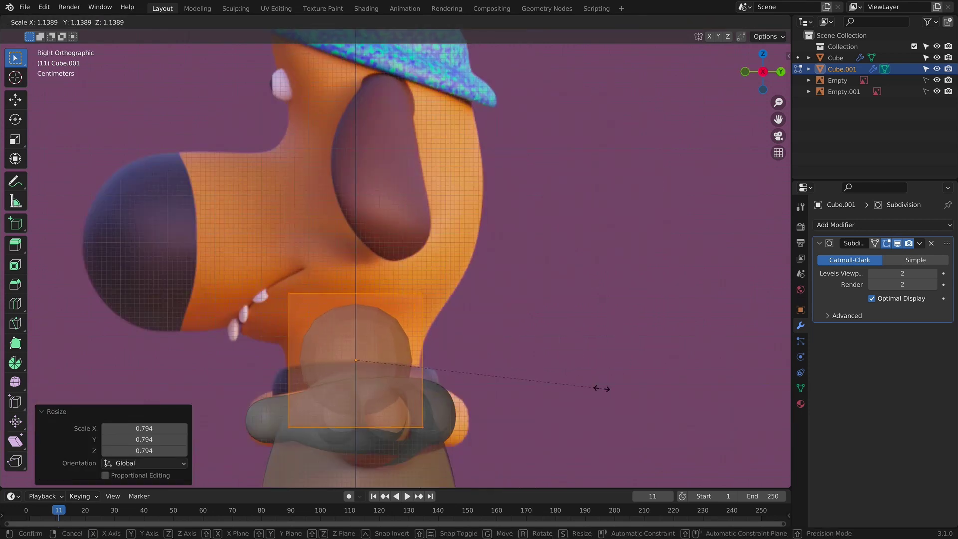
key(y)
click(644, 407)
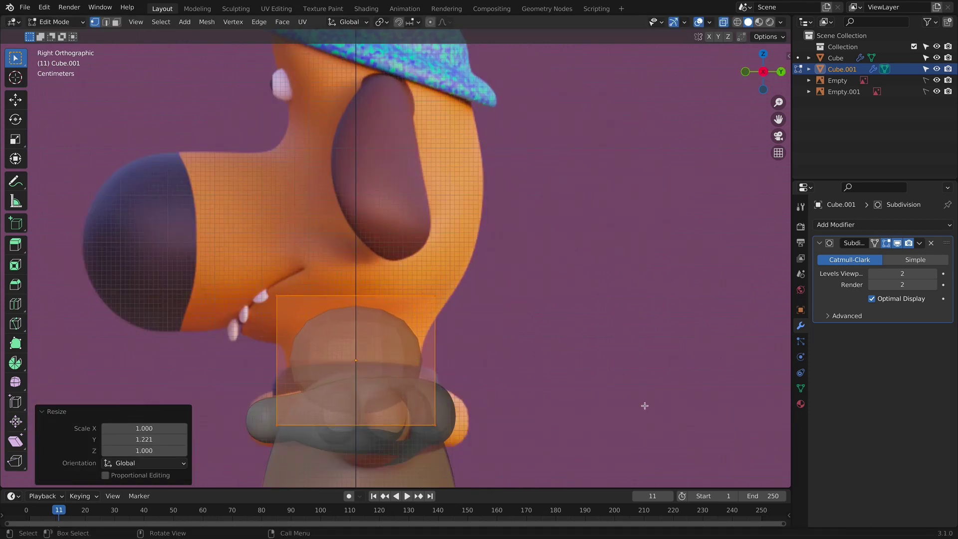
key(g)
key(y)
click(643, 404)
middle_drag(643, 405, 643, 404)
Step: In the front view, scale the mesh along X by 1.149 and by 0.928 to fit the neck's width
key(KP_1)
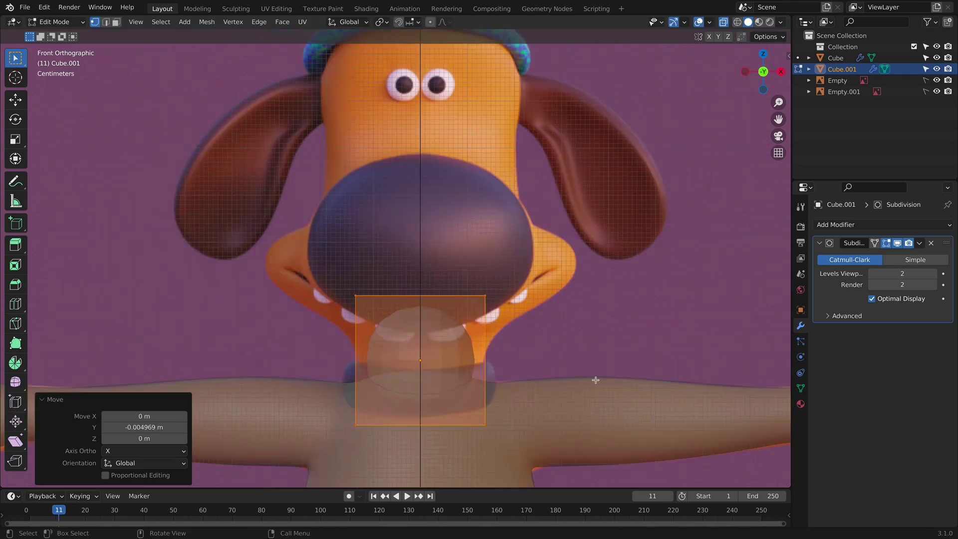
key(s)
key(x)
click(620, 395)
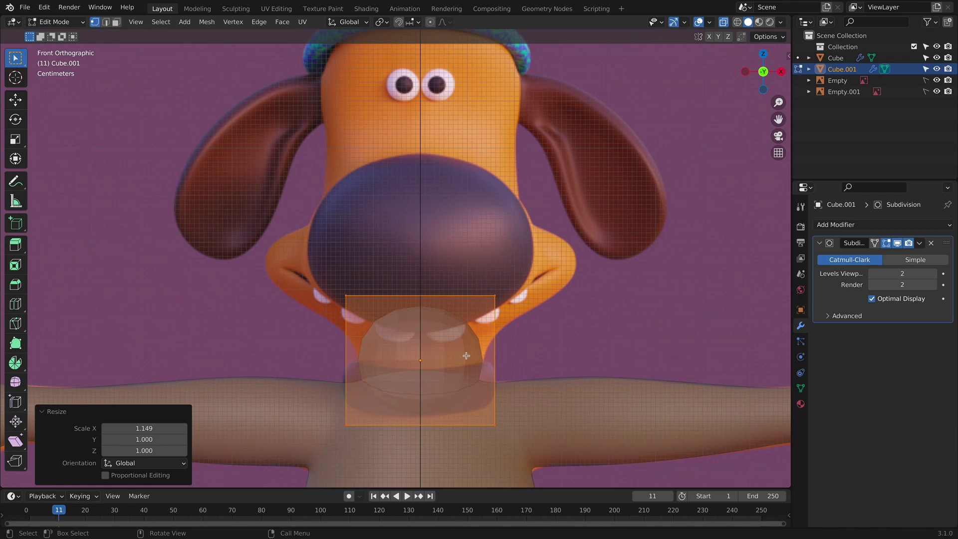
key(s)
key(x)
click(576, 354)
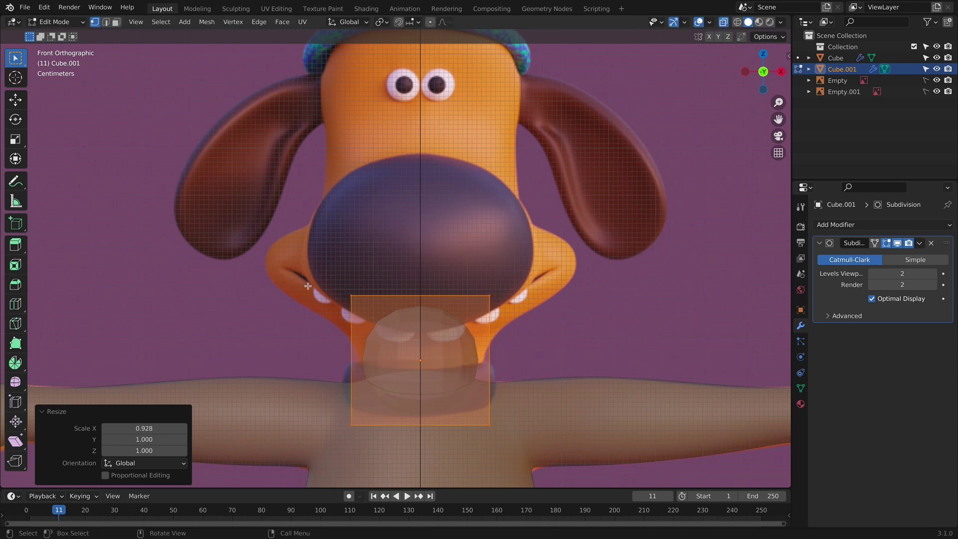
Step: Extrude the mesh's top face up about 0.1 m and move the loop below it about 0.046 m down along Z
alt+click(420, 295)
key(e)
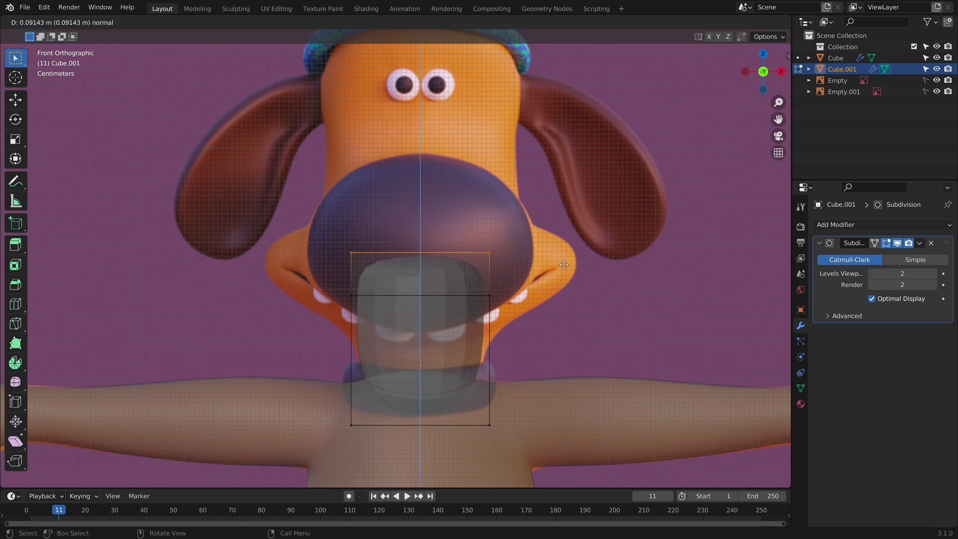
click(548, 257)
alt+click(503, 313)
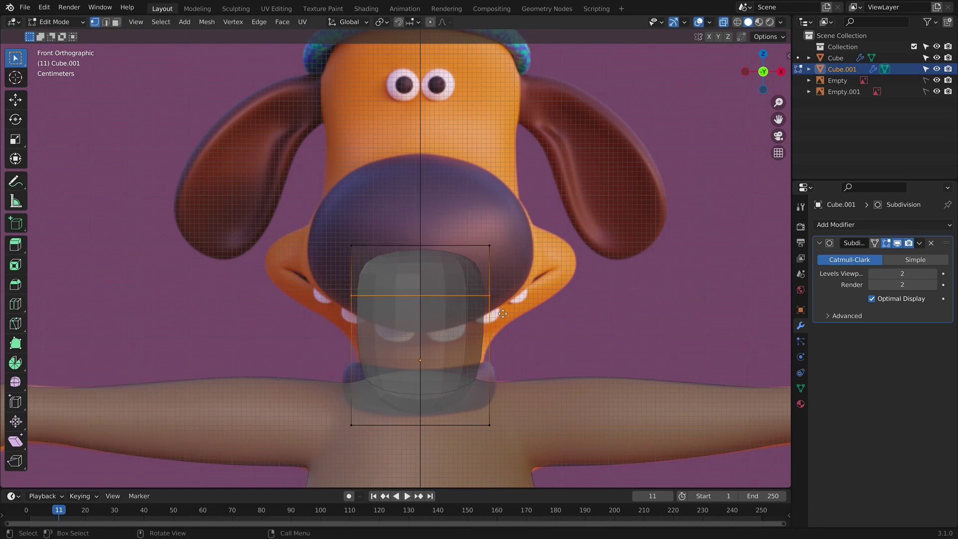
key(g)
key(z)
click(501, 335)
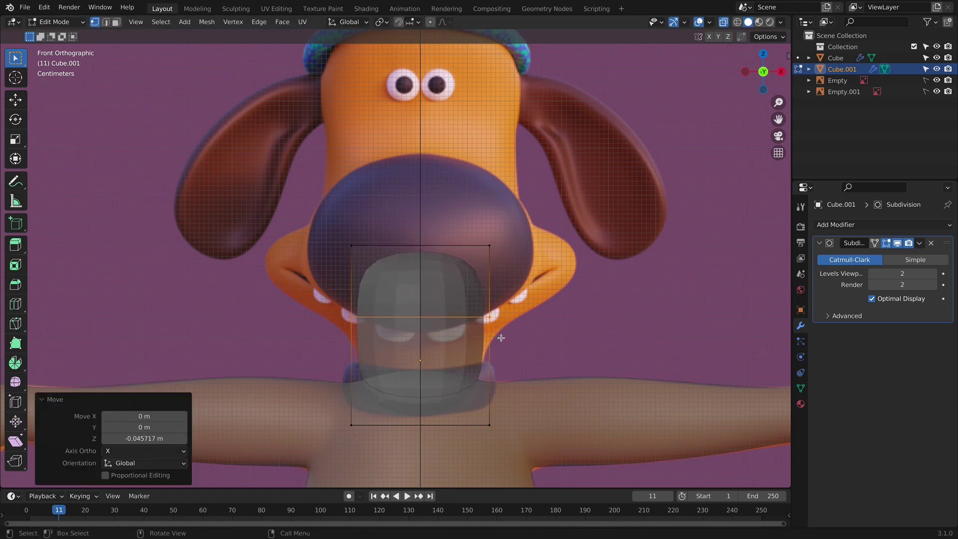
Step: Add a loop cut under the middle loop at factor -0.797, and edge-slide the loop above it up with factor 0.203
key(g)
key(g)
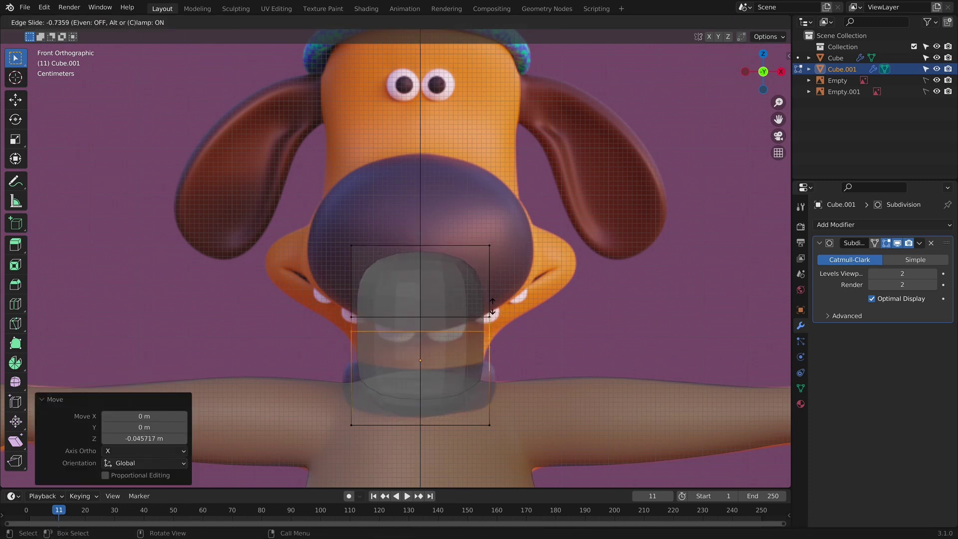
click(492, 306)
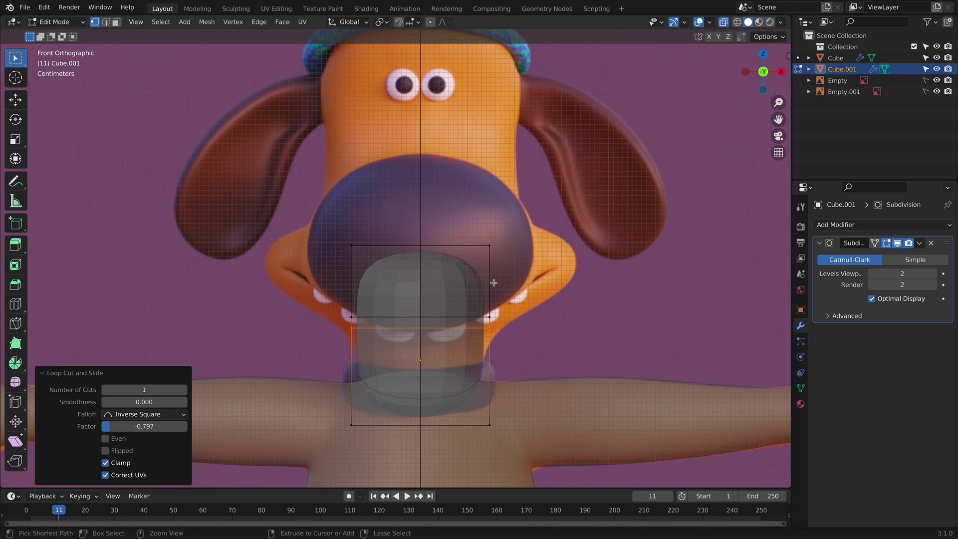
key(KP_3)
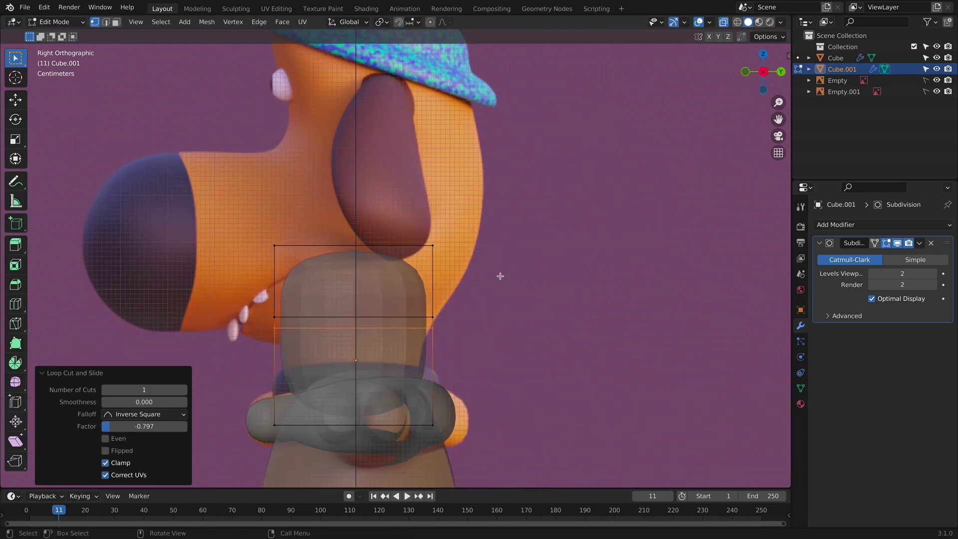
click(466, 318)
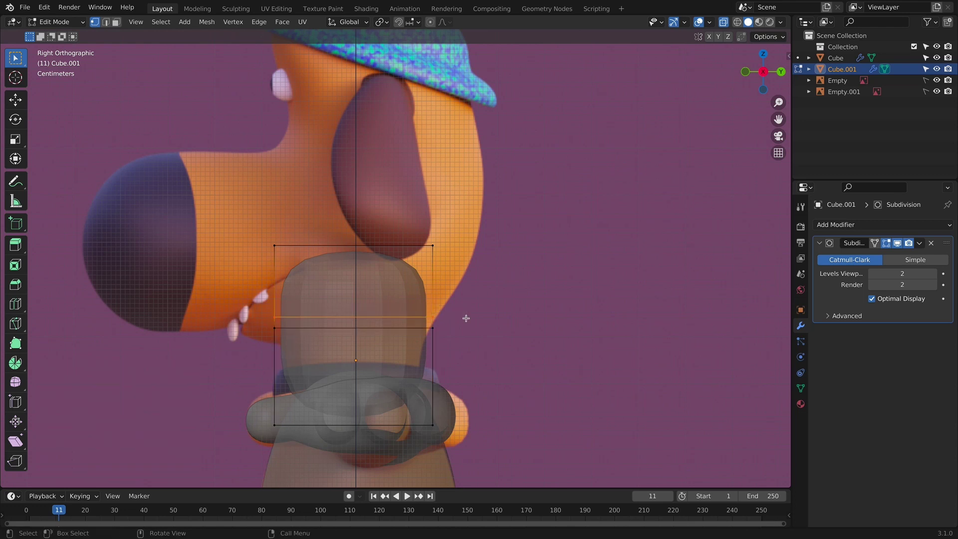
key(g)
key(g)
click(466, 316)
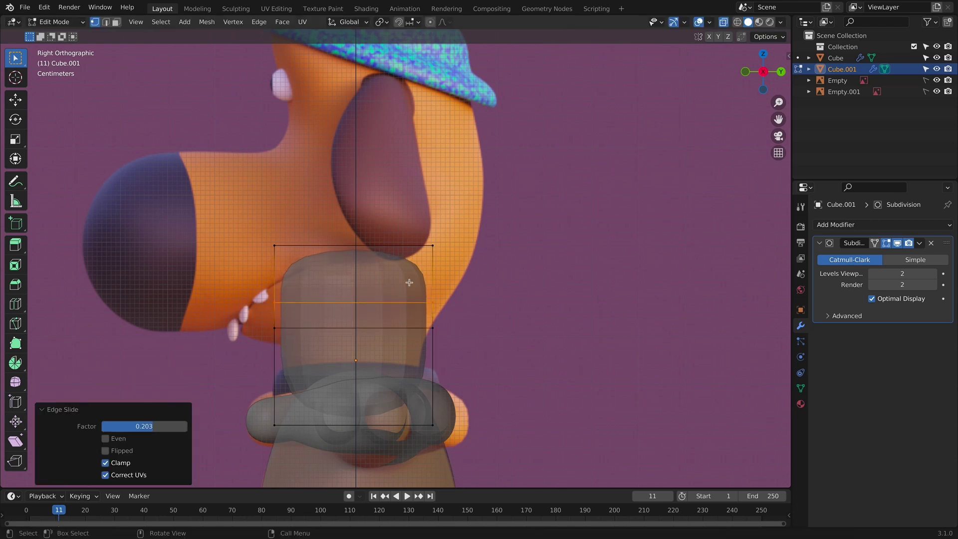
Step: Lower the mesh's top loop about 0.085 m along Z and select the top two loops
drag(444, 269, 445, 270)
key(g)
key(z)
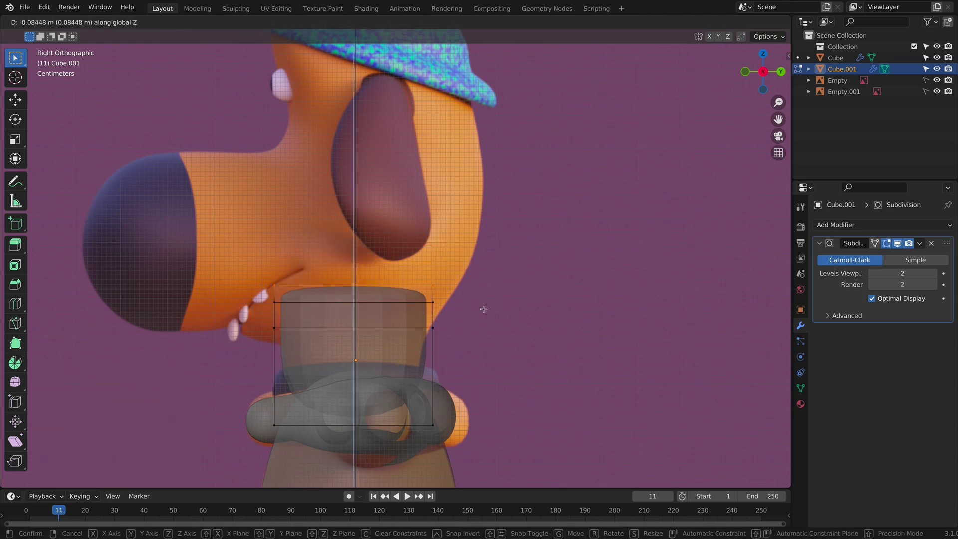
click(484, 312)
drag(404, 313, 368, 293)
Step: Try lowering the top two loops about 0.029 m and extruding them up about 0.281 m, and undo both operations
key(g)
key(z)
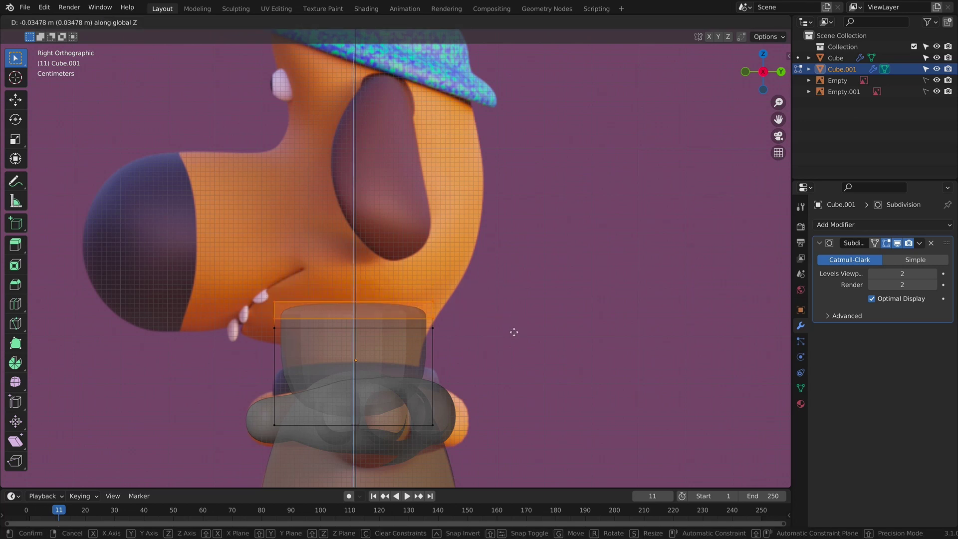
click(498, 331)
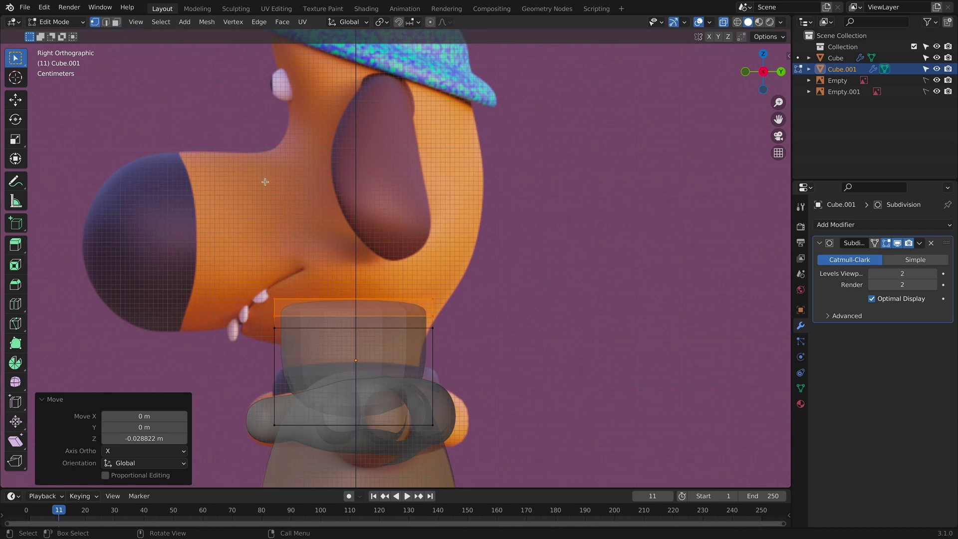
key(e)
click(470, 166)
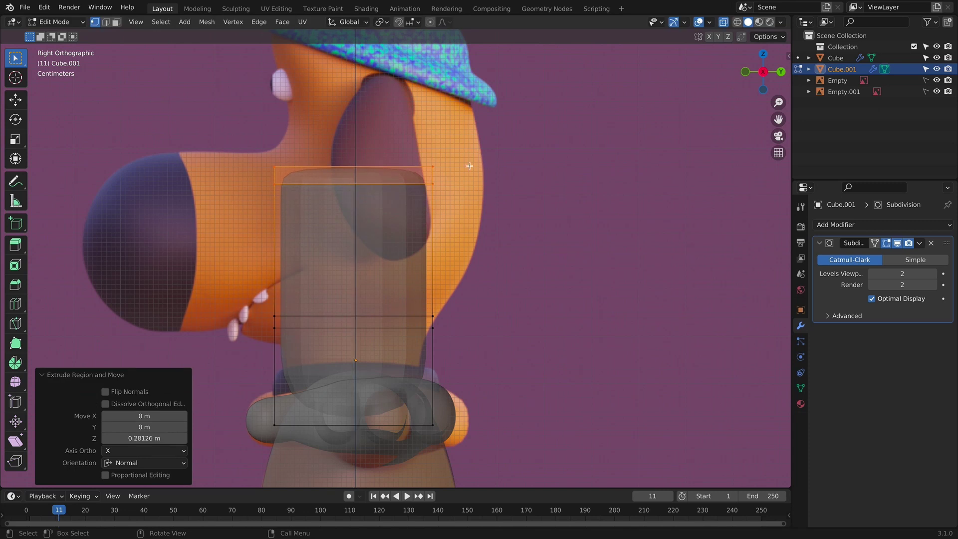
key(ctrl+z)
key(ctrl+z)
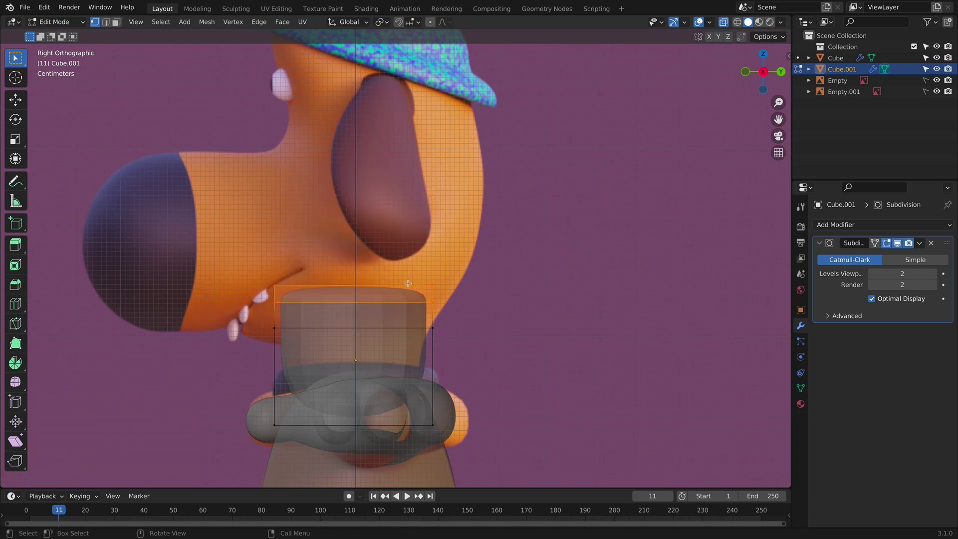
Step: Move the top two loops down about 0.024 m along Z
key(g)
key(z)
click(473, 314)
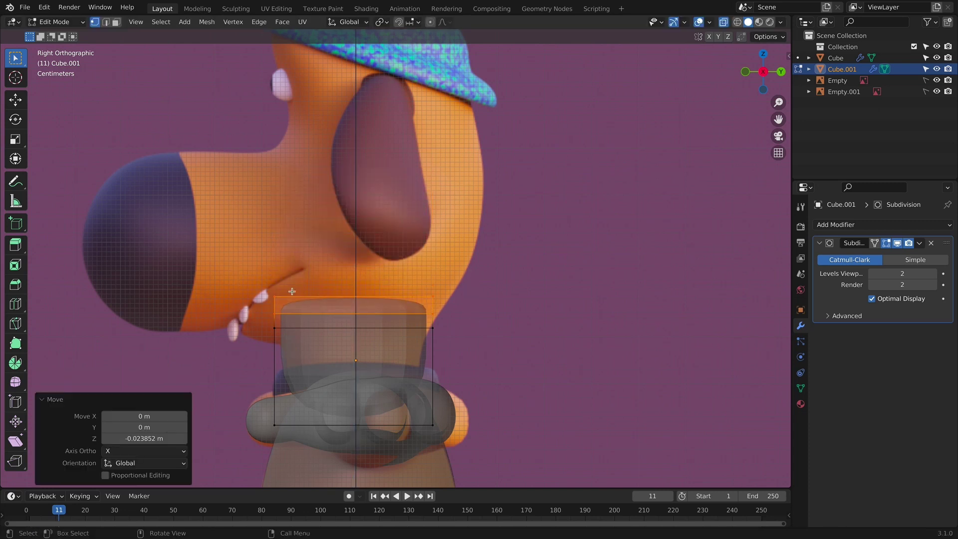
Step: Extrude the top loop up by about 0.209 m and again by about 0.153 m, over the dog's nose
drag(499, 301, 499, 302)
key(KP_1)
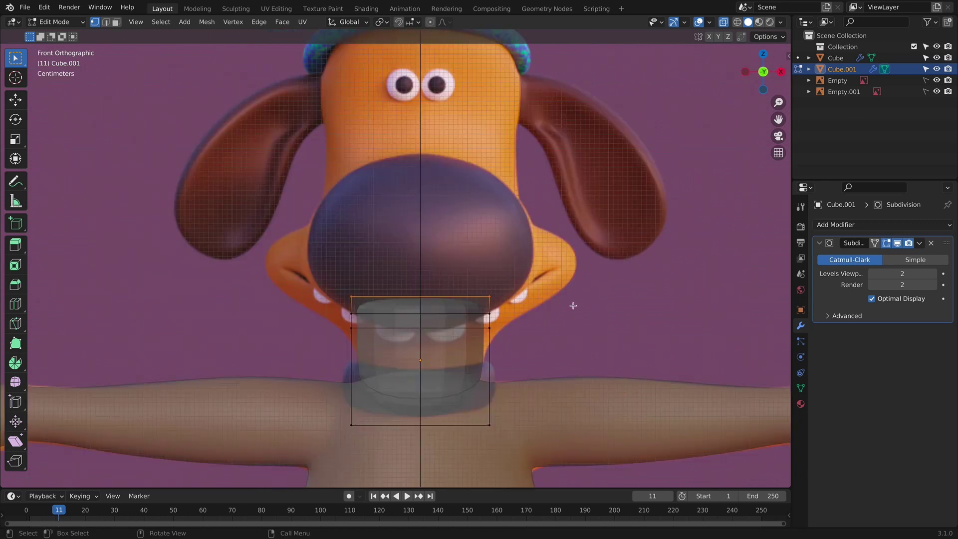
key(e)
click(556, 207)
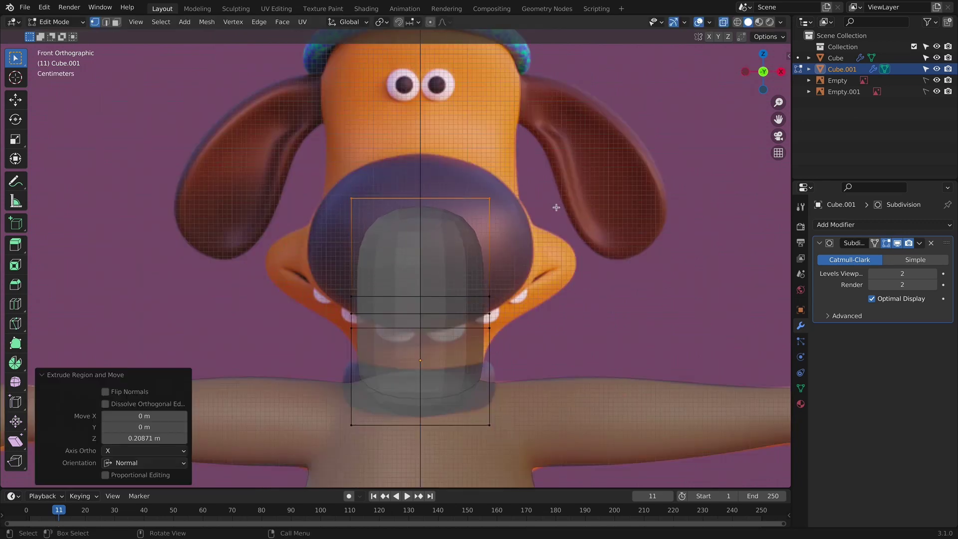
key(e)
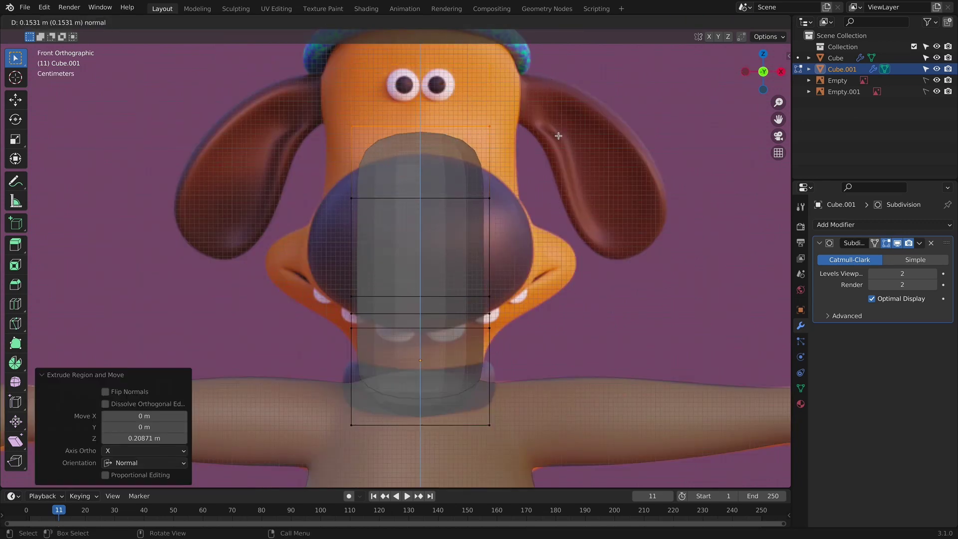
click(559, 136)
Step: Raise the loop below the top along Z by about 0.029 m and a further 0.075 m, close under the top
key(g)
key(z)
click(520, 229)
key(KP_3)
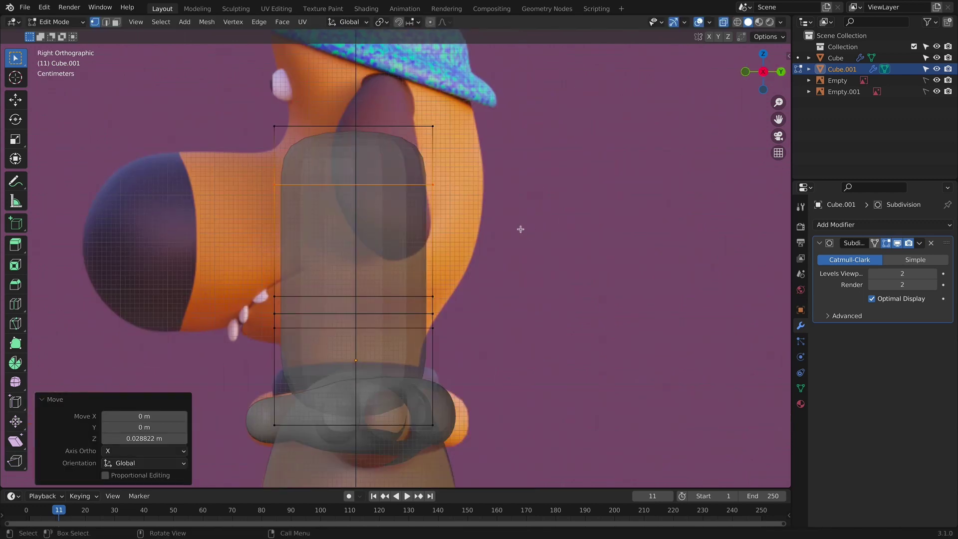
key(g)
key(z)
click(516, 175)
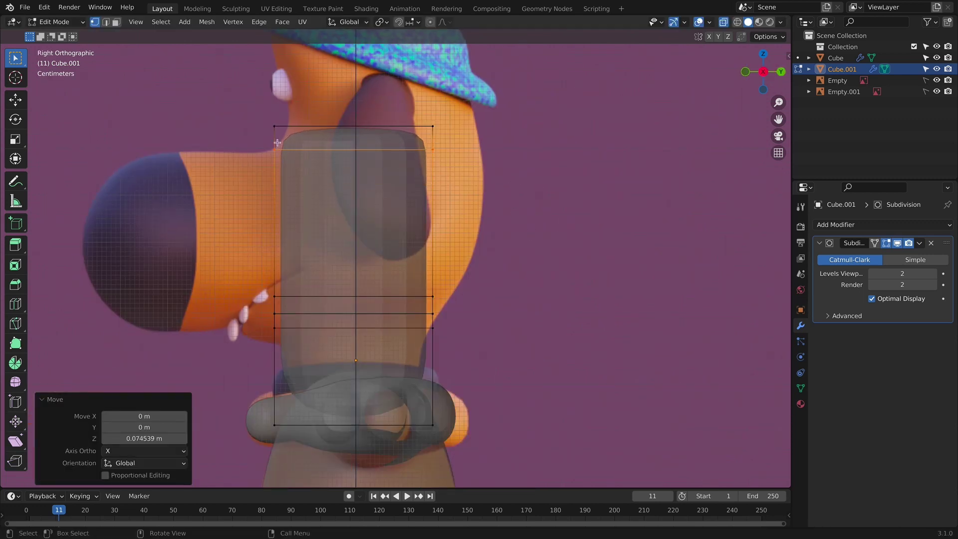
Step: Select the mesh's top loop and extrude it up about 0.263 m into the hat
shift+middle_drag(307, 158, 324, 233)
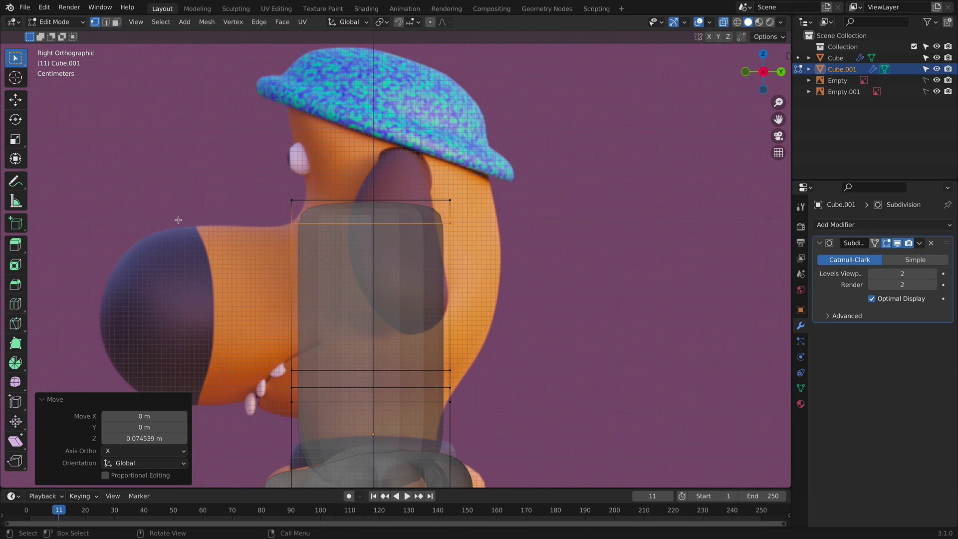
drag(251, 192, 561, 214)
drag(226, 166, 452, 219)
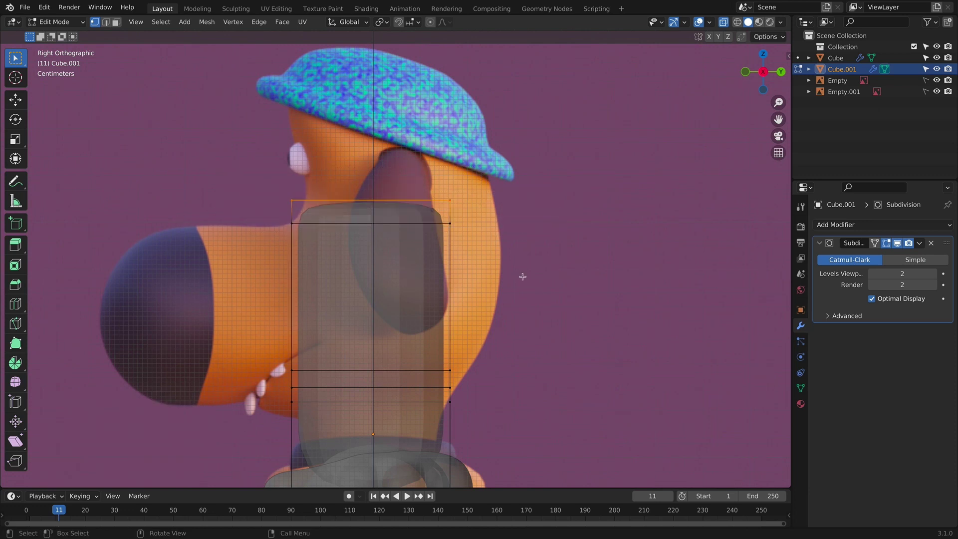
key(e)
click(510, 151)
Step: In the front view, widen the top loop along X to about 2.1 times its width
key(KP_1)
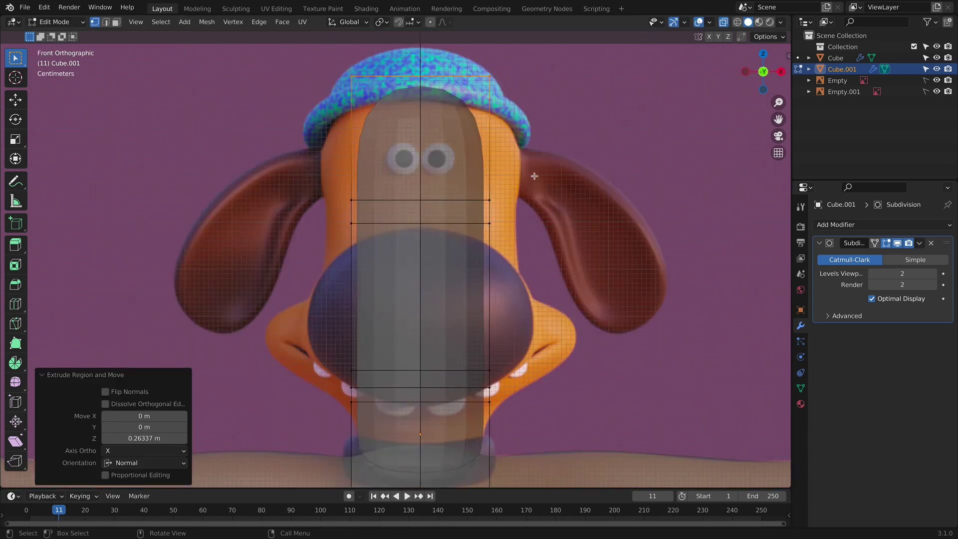
key(s)
key(x)
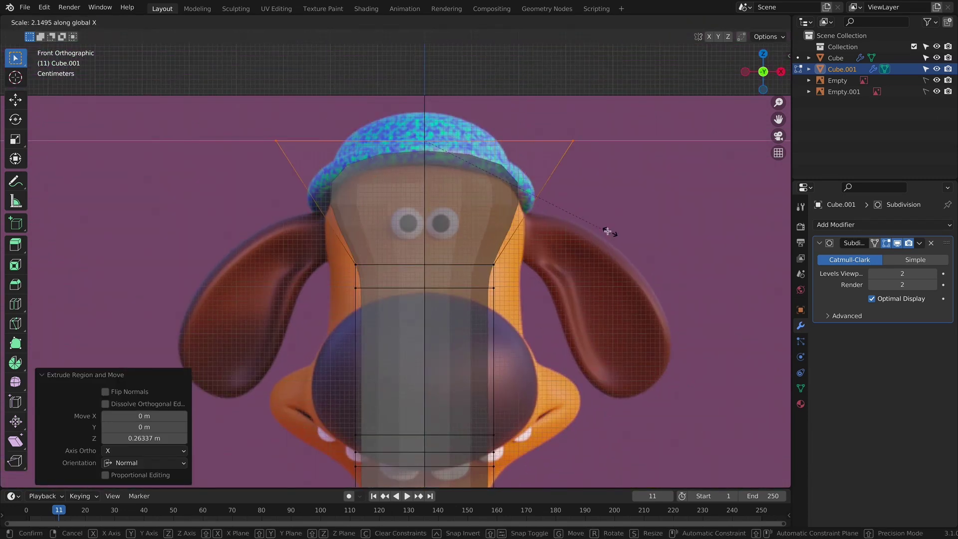
click(610, 230)
Step: Add a horizontal loop cut across the widened top section at factor 0.221 and slide it down to eye level with factor 0.196
key(g)
key(g)
click(519, 253)
key(KP_3)
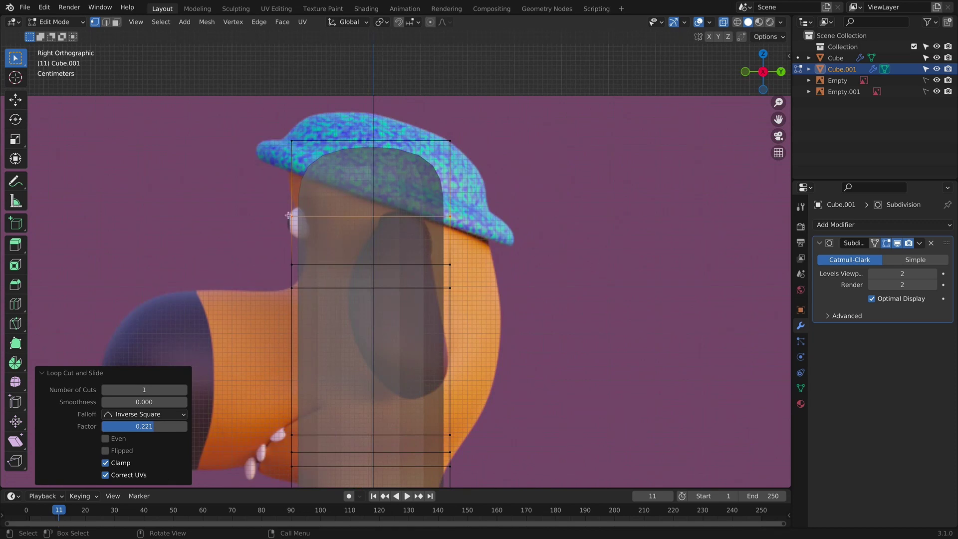
key(g)
key(g)
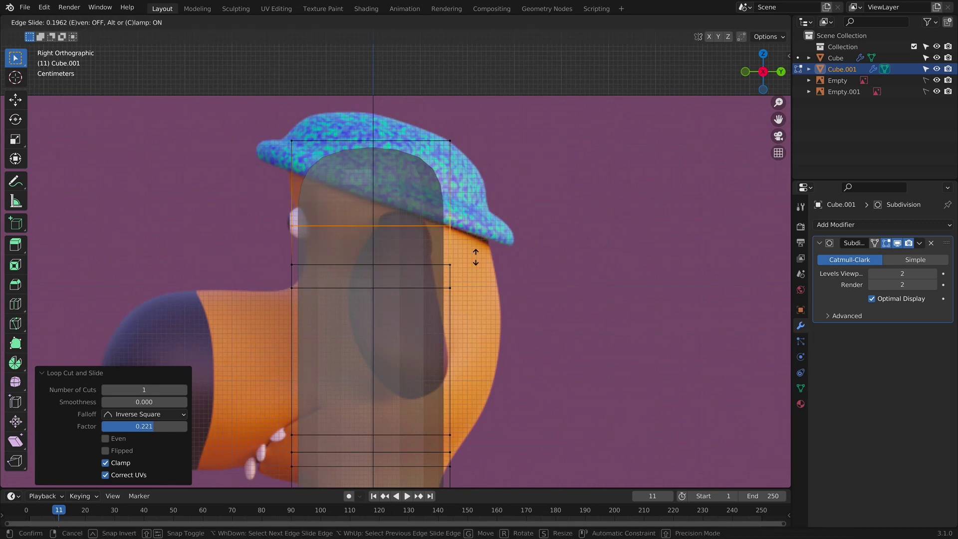
click(474, 252)
Step: Scale the top loop down to about the width of the eye-level loop, and view the head in Object Mode
key(KP_1)
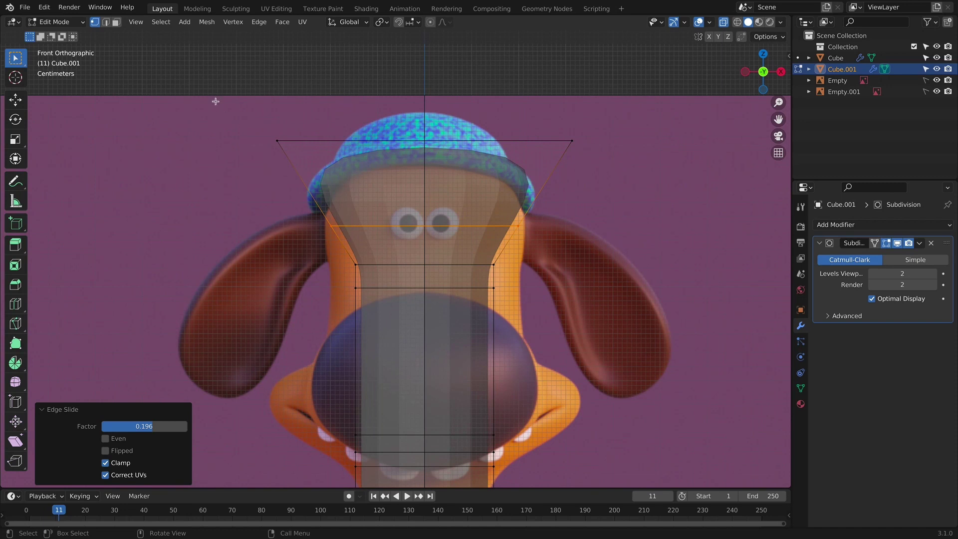
drag(215, 102, 638, 168)
key(s)
click(563, 146)
key(Tab)
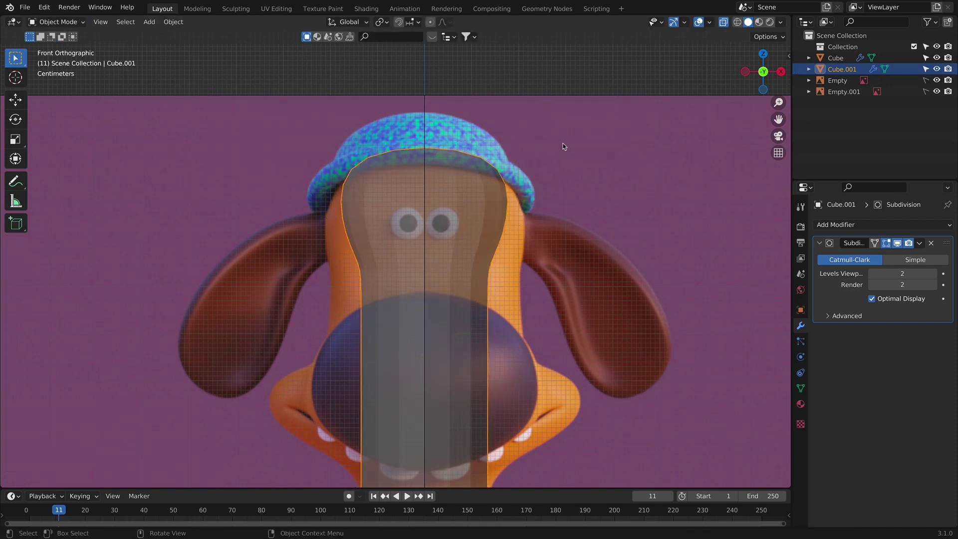
Step: Add a vertical loop cut through the exact middle of the head mesh at factor 0, and return to the Select Box tool
key(Tab)
key(ctrl+r)
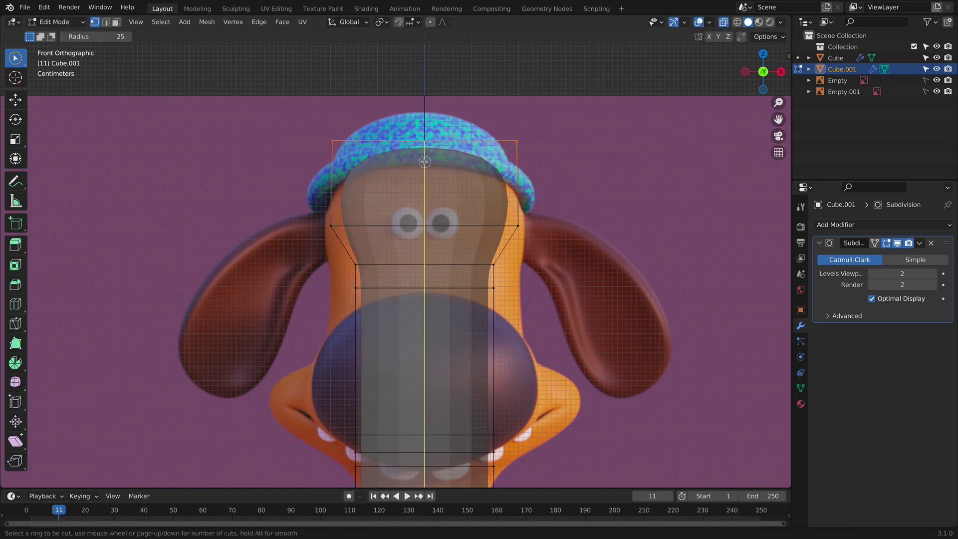
click(426, 158)
right_click(426, 158)
key(w)
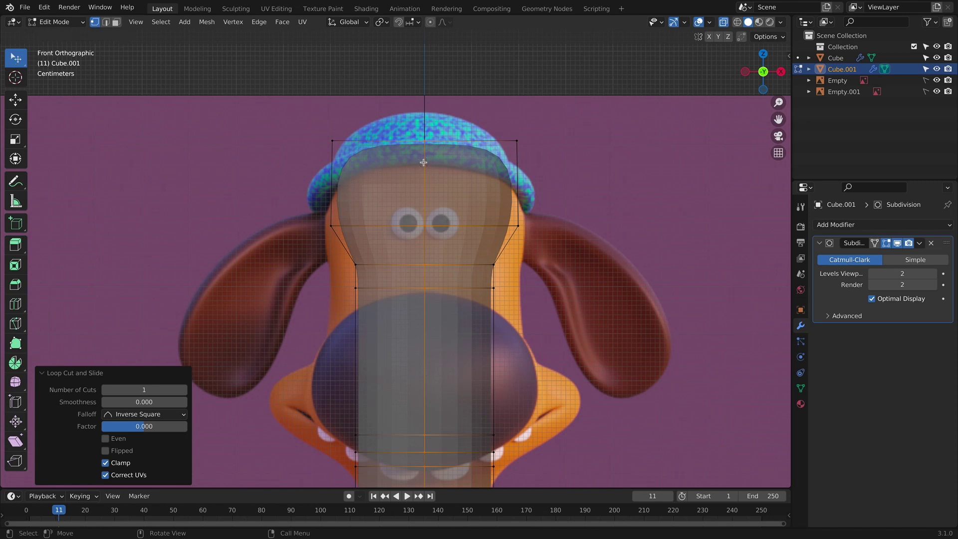
key(w)
key(w)
key(shift+space)
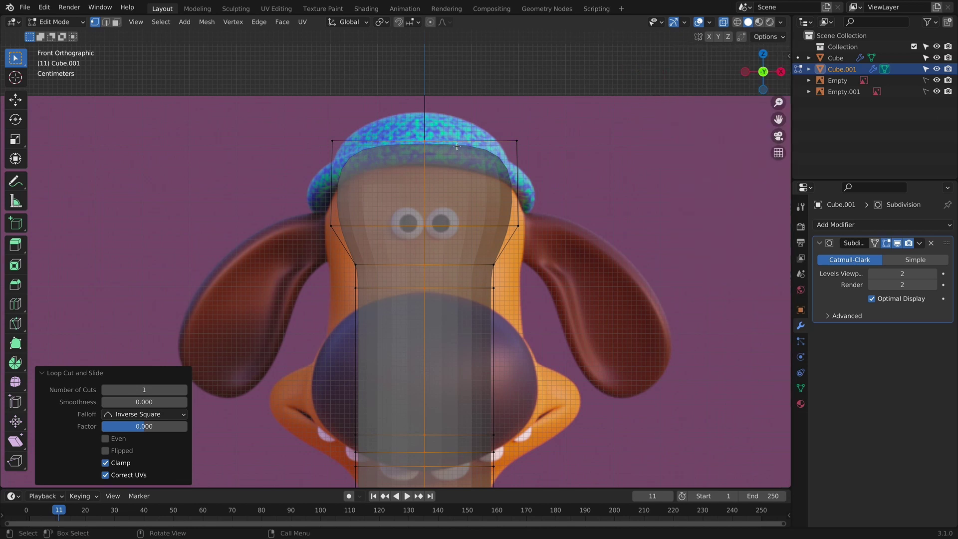
Step: Select all vertices on the negative X side of the head mesh, delete them, and go back to Object Mode
scroll(457, 146, down, 3)
shift+middle_drag(457, 146, 465, 114)
click(316, 316)
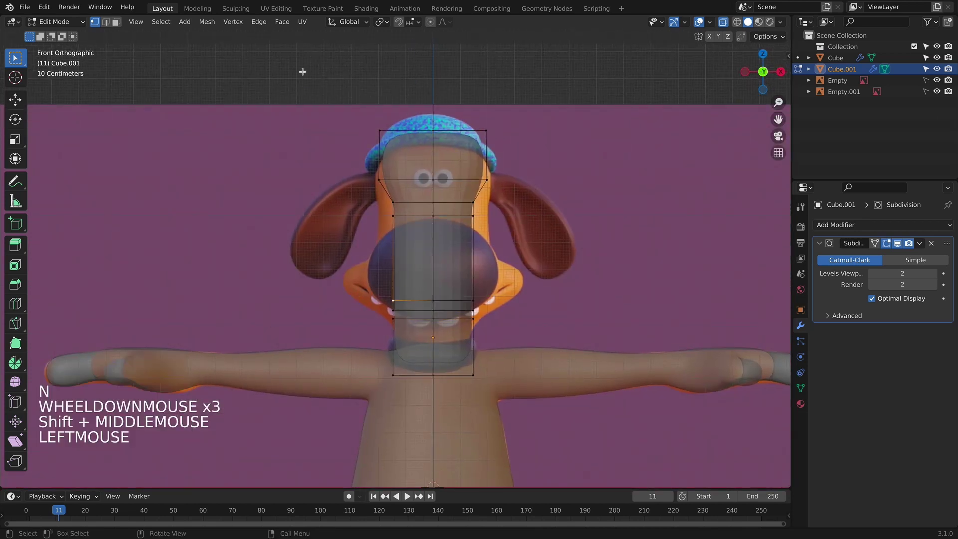
drag(302, 72, 402, 413)
key(x)
click(405, 248)
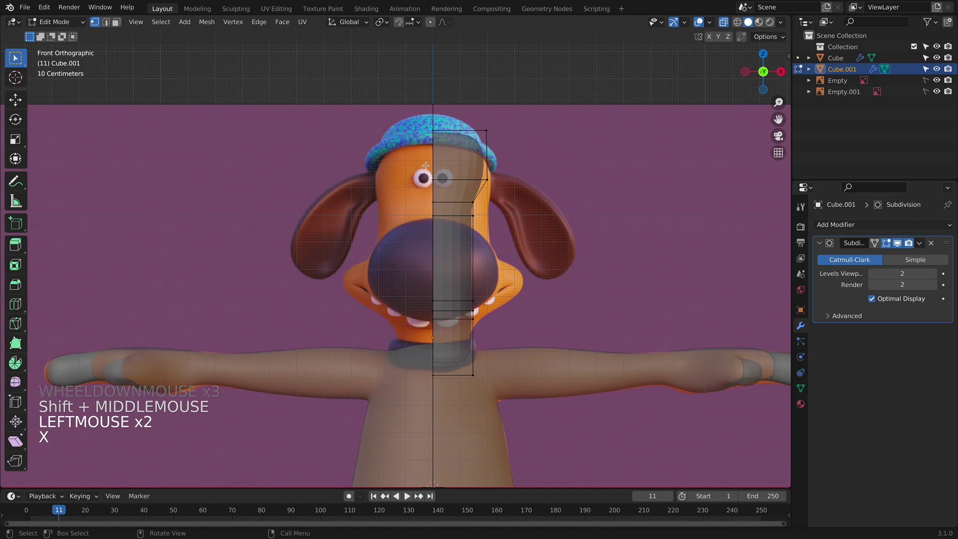
key(Tab)
Step: Add a Mirror modifier on the X axis with Clipping enabled and place it above the Subdivision modifier
click(839, 221)
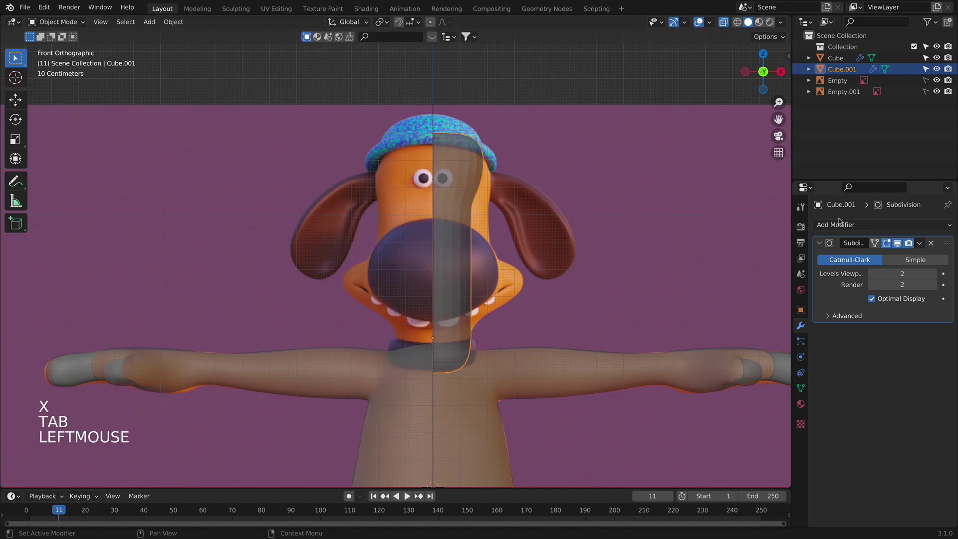
click(842, 226)
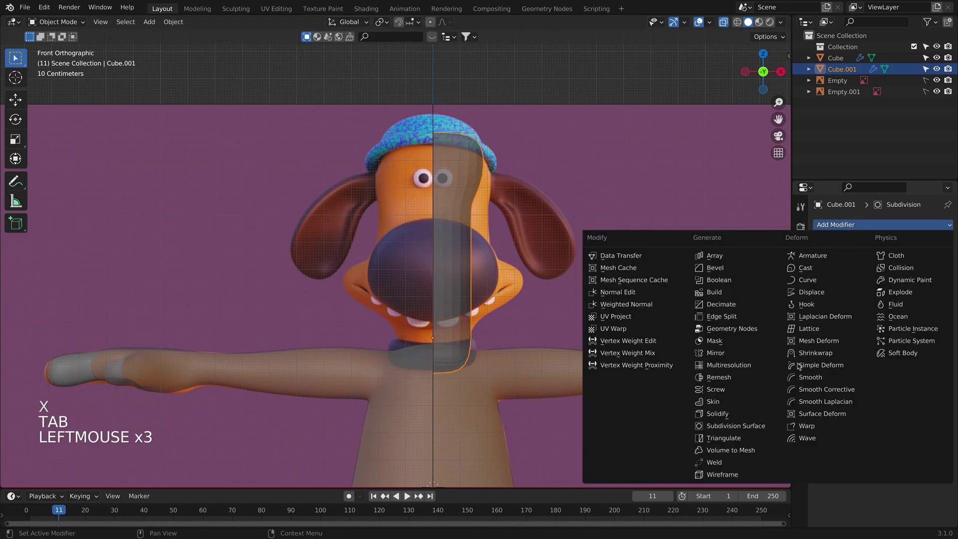
click(716, 356)
drag(947, 331, 937, 216)
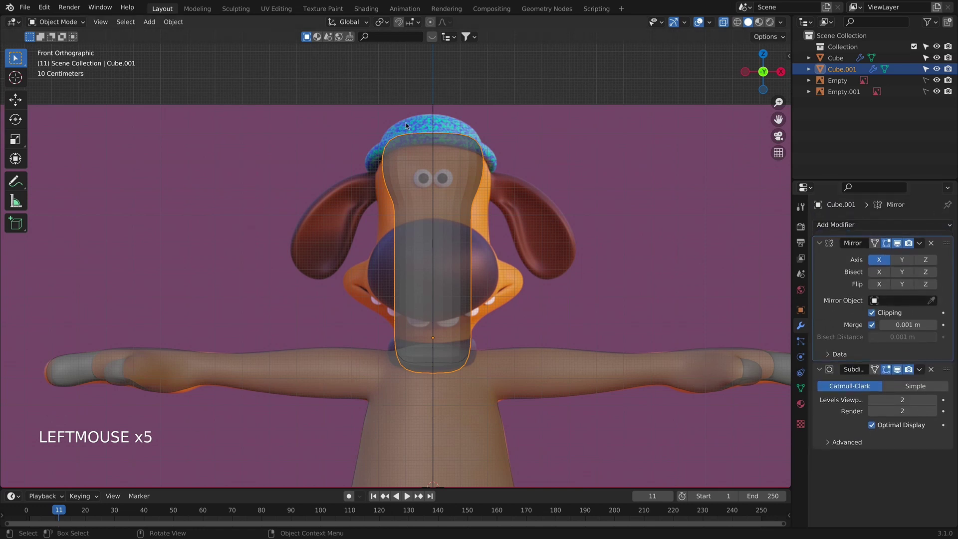
Step: Select the vertical edge loops on the side of the head mesh and scale them along Y to about 0.584
key(Tab)
scroll(406, 126, up, 3)
shift+middle_drag(406, 126, 408, 254)
key(alt+z)
scroll(399, 165, down, 5)
alt+click(408, 254)
alt+shift+click(435, 218)
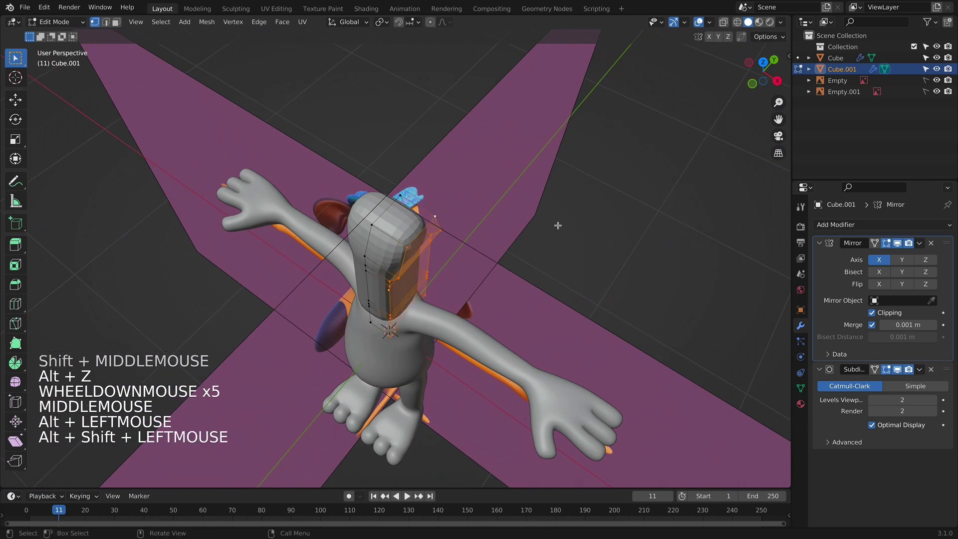
key(s)
key(y)
click(482, 221)
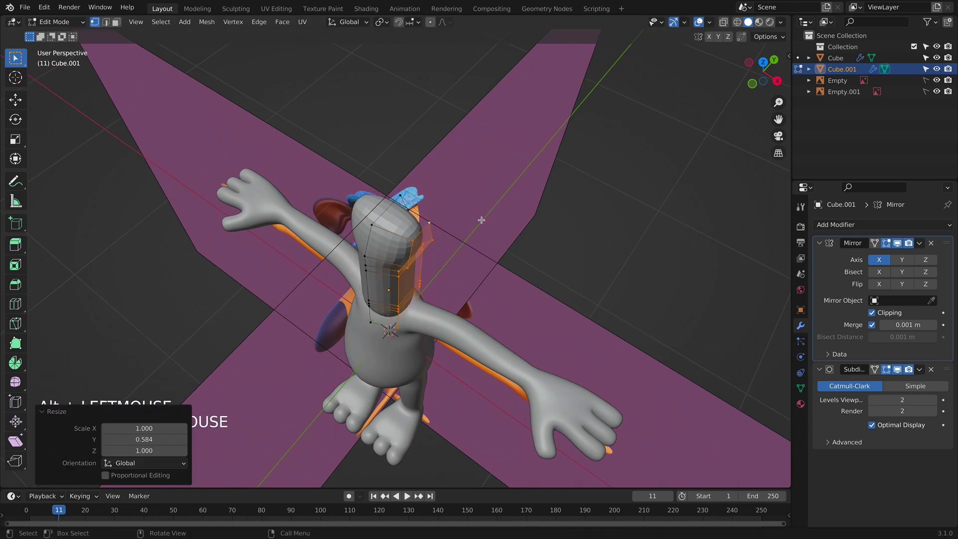
Step: In the right view with X-ray on, move the eye-level loops and those just below about 0.02 m back along Y
middle_drag(482, 221, 419, 242)
key(KP_1)
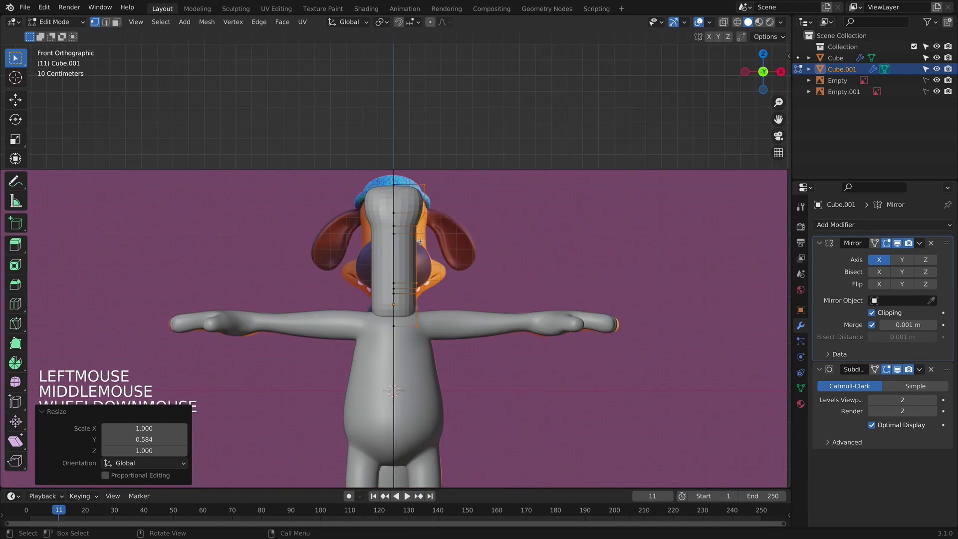
scroll(420, 240, up, 2)
key(KP_3)
scroll(423, 215, up, 2)
key(alt+z)
shift+middle_drag(430, 175, 430, 198)
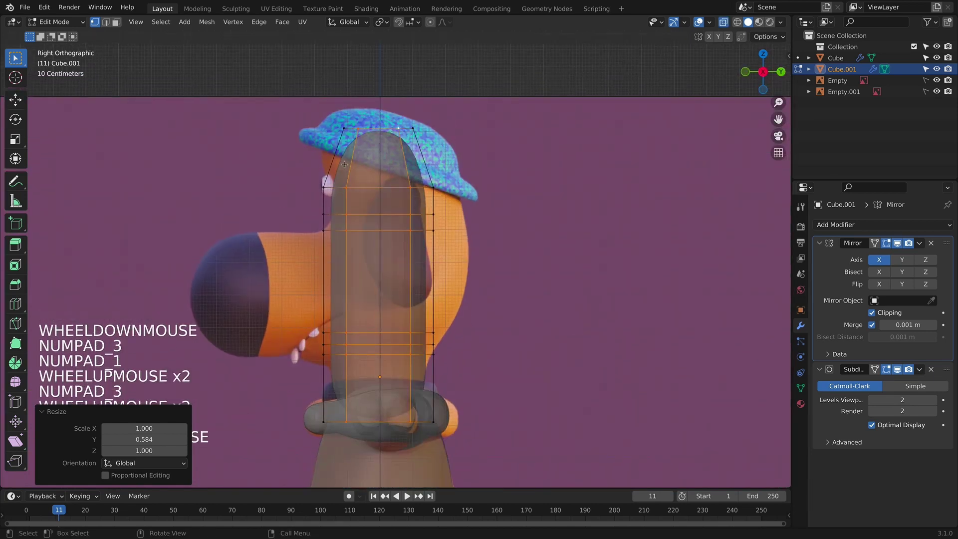
click(501, 250)
key(g)
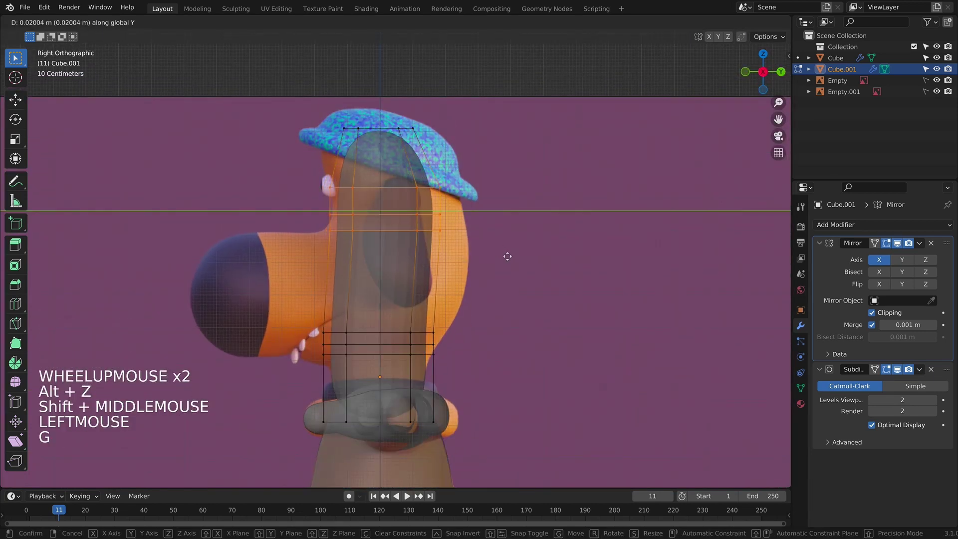
click(507, 256)
Step: Move the top front vertices forward and up to the hat brim, and nudge the front vertices around eye level forward to the face outline
click(385, 140)
key(g)
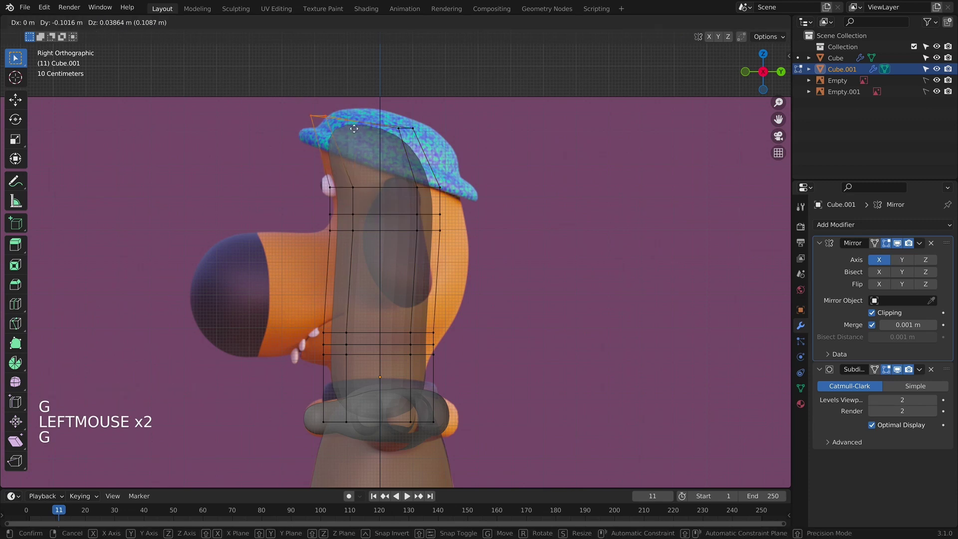
click(340, 124)
drag(300, 168, 349, 194)
key(g)
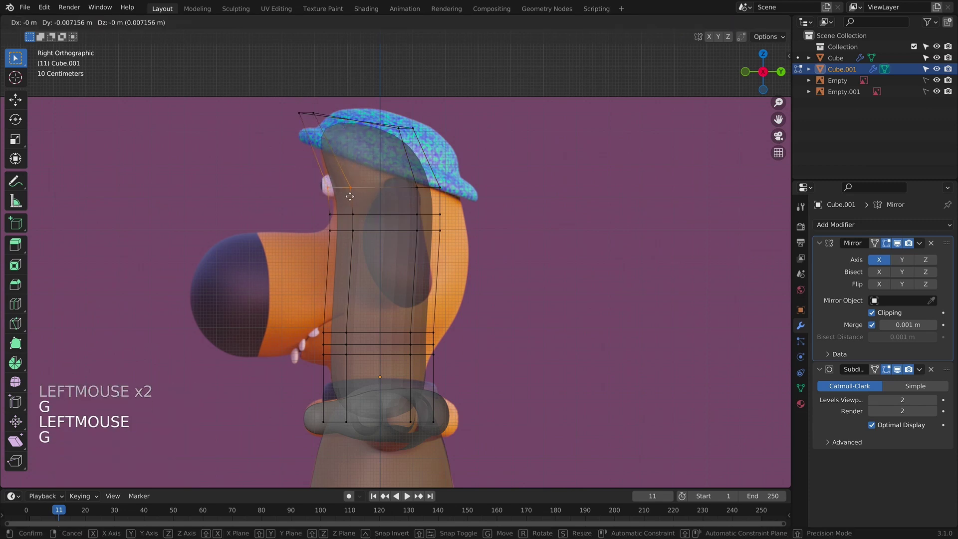
click(352, 216)
key(g)
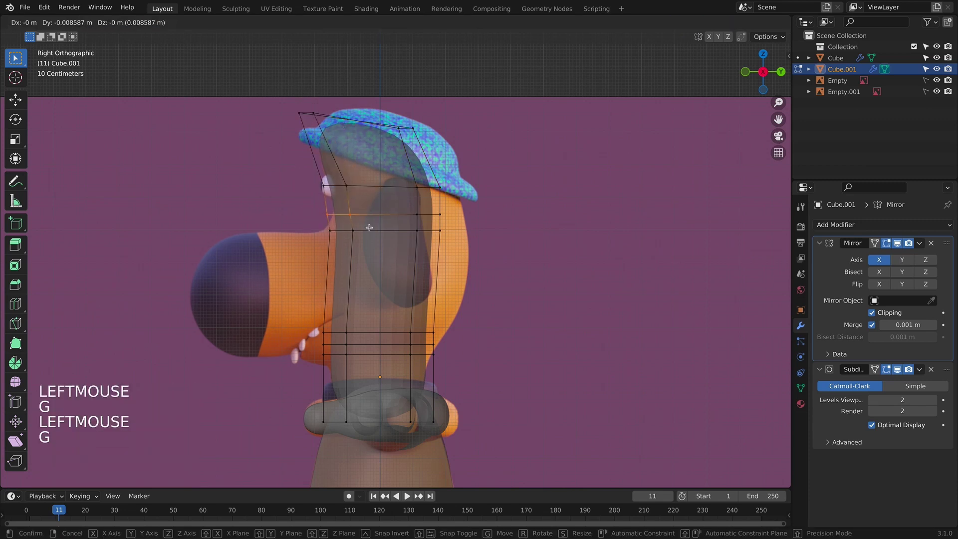
click(364, 223)
Step: Move the rear vertices at the top, at eye level and just below back and down to the reference's back-of-head outline
click(440, 187)
key(g)
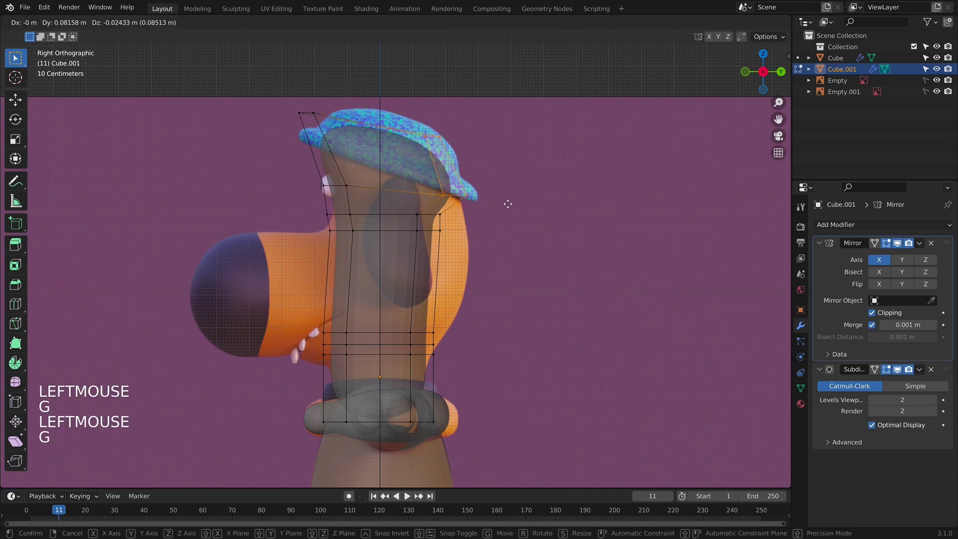
click(504, 203)
click(440, 216)
key(g)
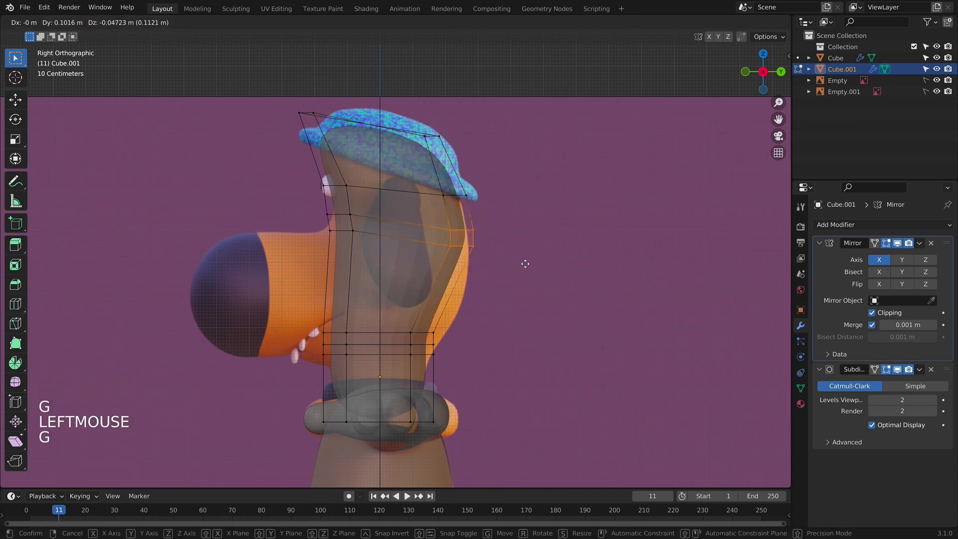
click(459, 255)
Step: Add a horizontal loop cut across the long middle section of the head and move its rear vertices back and down to the outline
click(431, 333)
key(g)
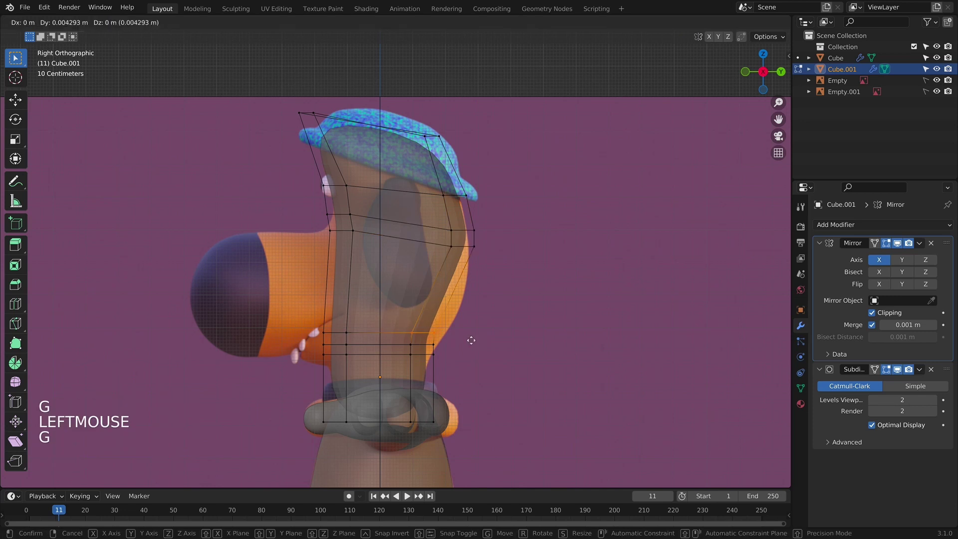
key(super)
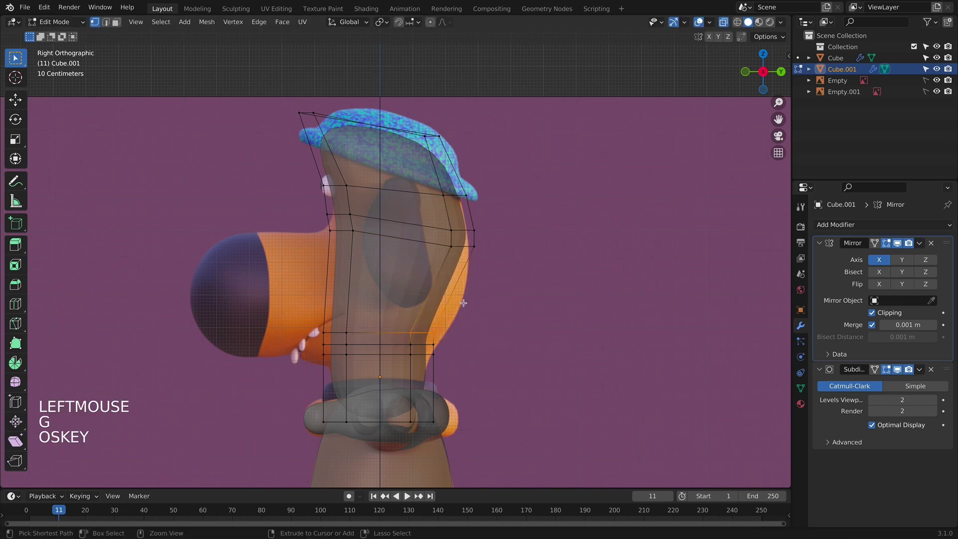
key(r)
click(490, 319)
click(487, 308)
key(g)
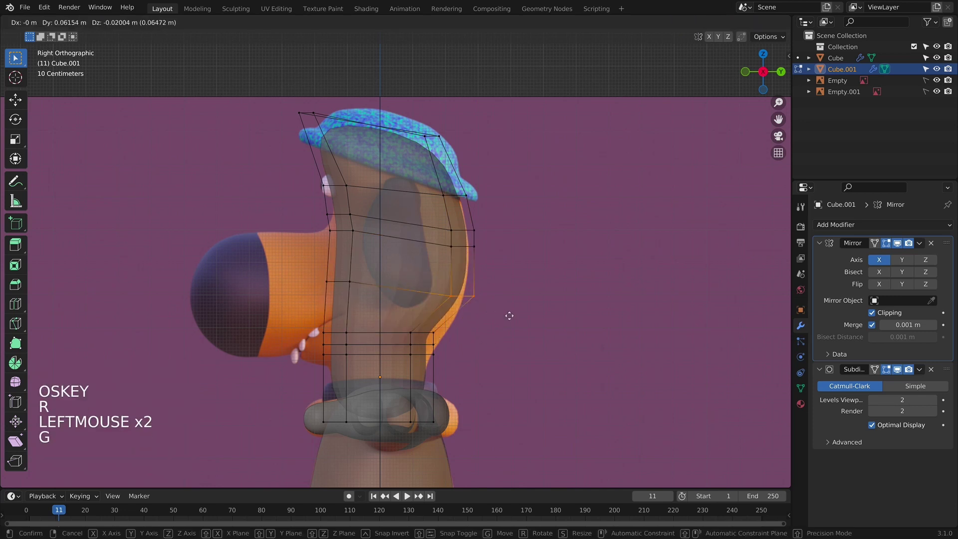
click(510, 318)
Step: Move the rear vertices at the nape back, then lower, rotate and shift the two rear neck rows below to follow the outline
key(g)
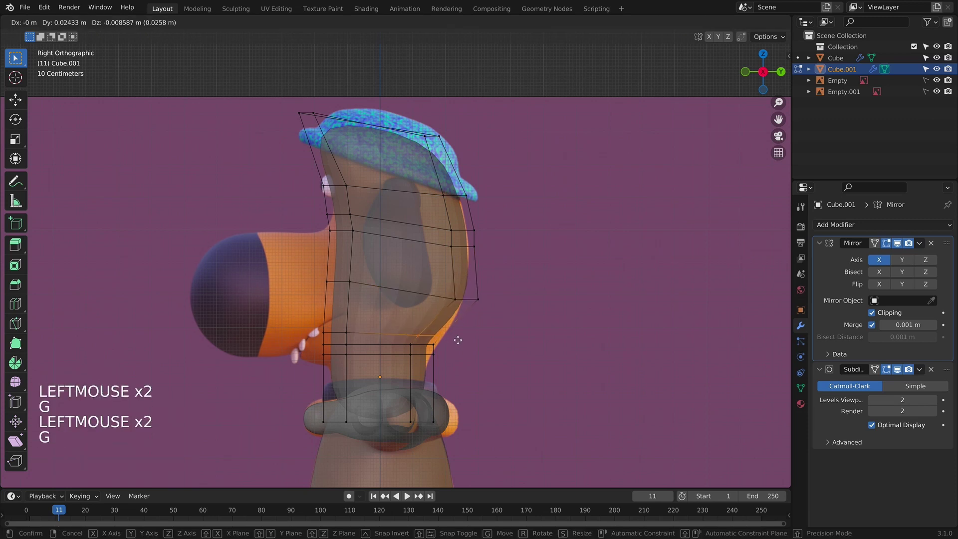
click(460, 340)
key(g)
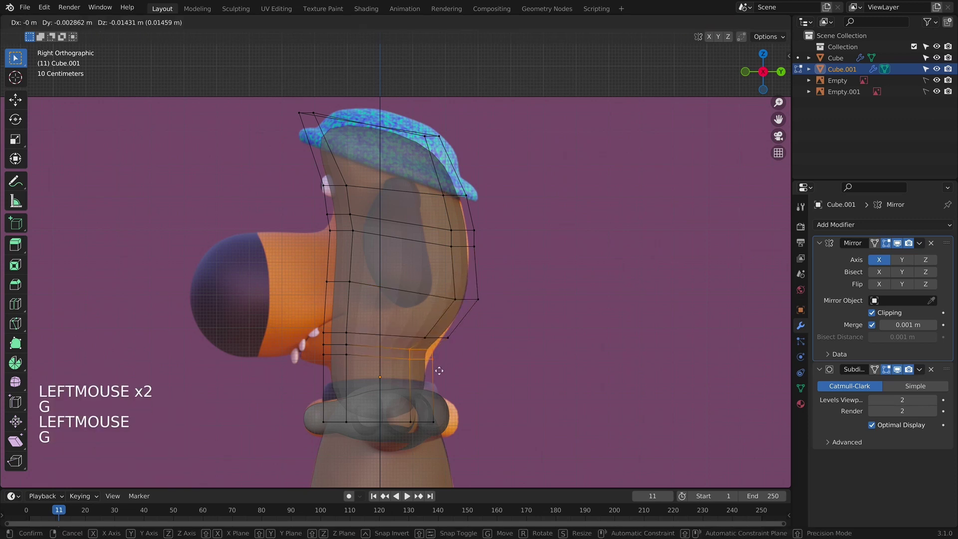
click(441, 382)
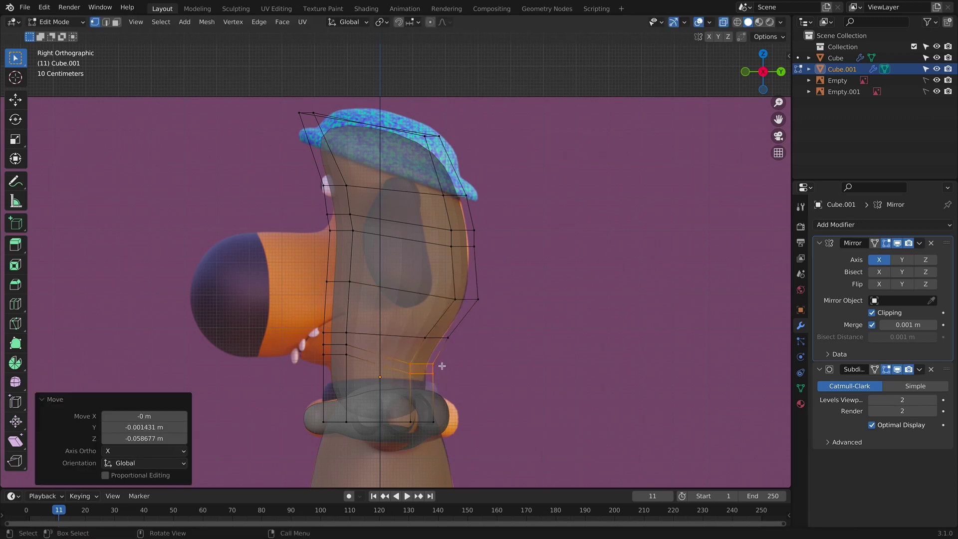
key(r)
click(468, 363)
key(g)
click(470, 360)
key(Tab)
key(Tab)
Step: Fine-tune the three middle rows of rear vertices so they follow the back-of-head curve evenly
click(450, 242)
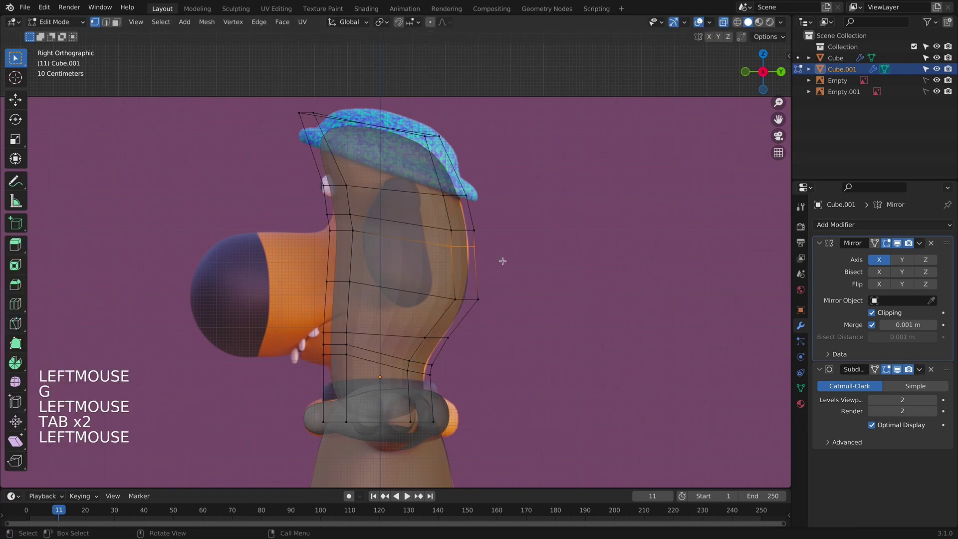
key(g)
click(498, 315)
key(g)
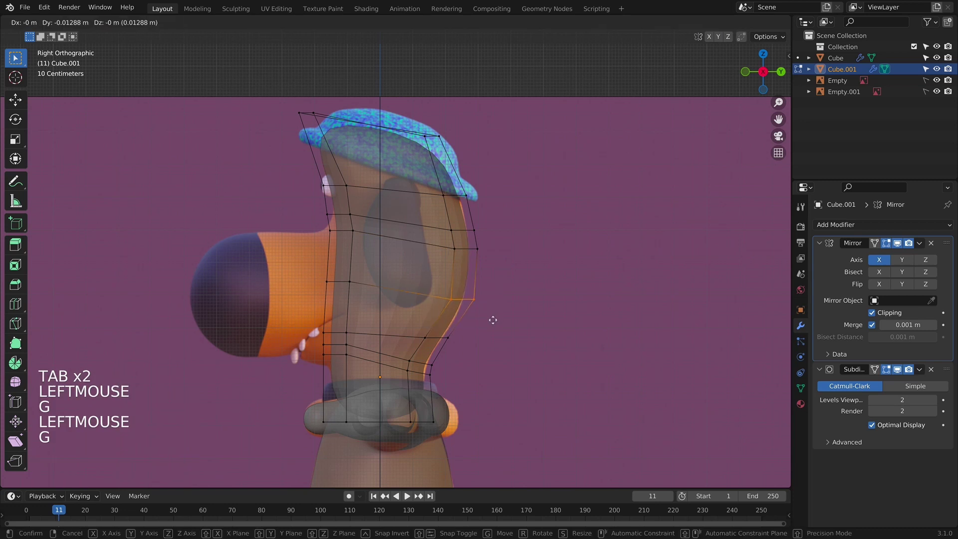
click(491, 314)
drag(433, 224, 489, 245)
key(g)
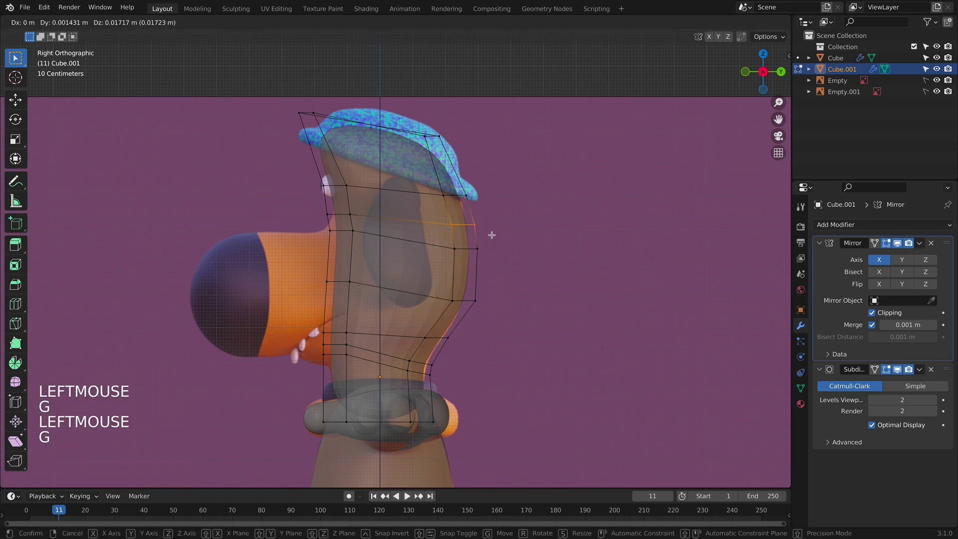
click(491, 235)
Step: In the front view, move the side vertices below eye level and at eye level outward along X to match the reference head width
key(Tab)
key(alt+z)
key(KP_1)
key(Tab)
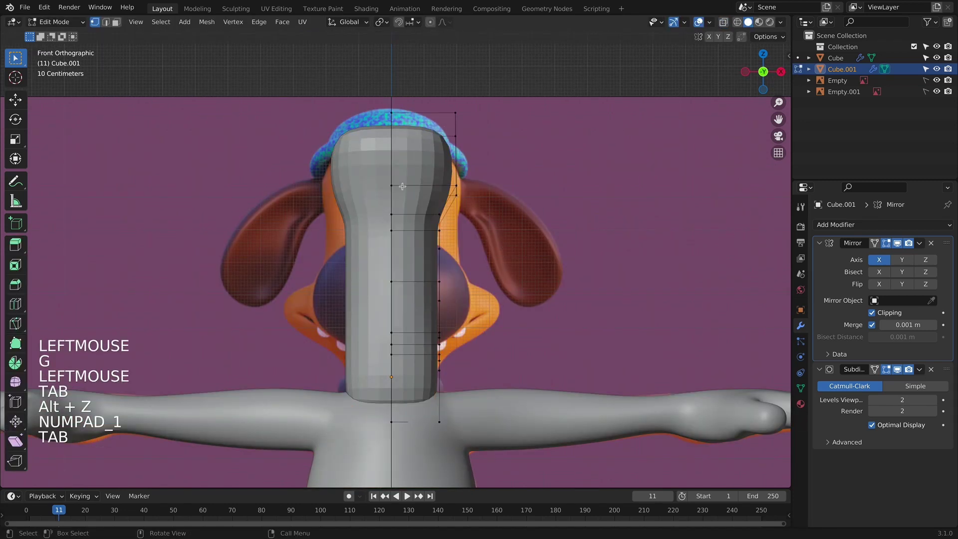
key(alt+z)
scroll(402, 186, up, 2)
shift+middle_drag(402, 186, 430, 215)
drag(430, 215, 476, 237)
key(g)
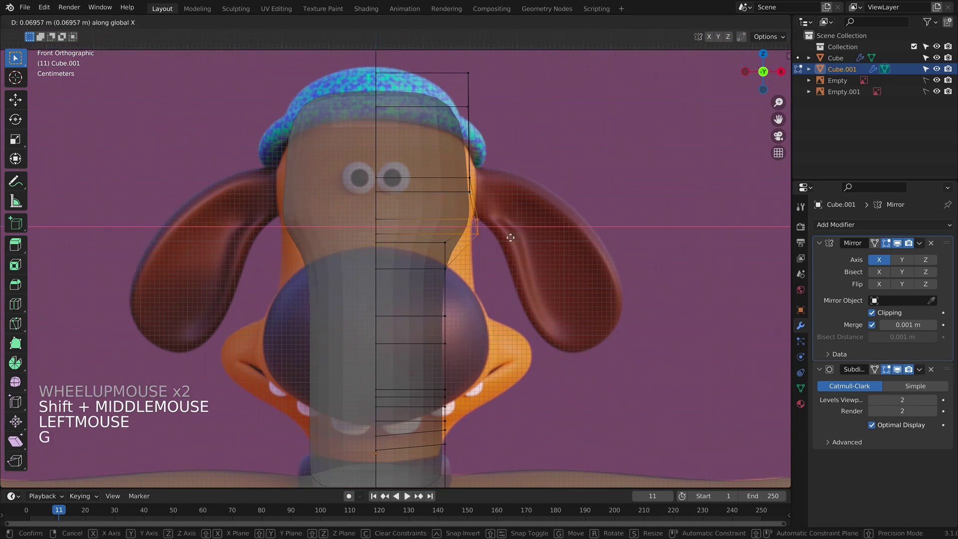
click(498, 203)
click(498, 204)
key(g)
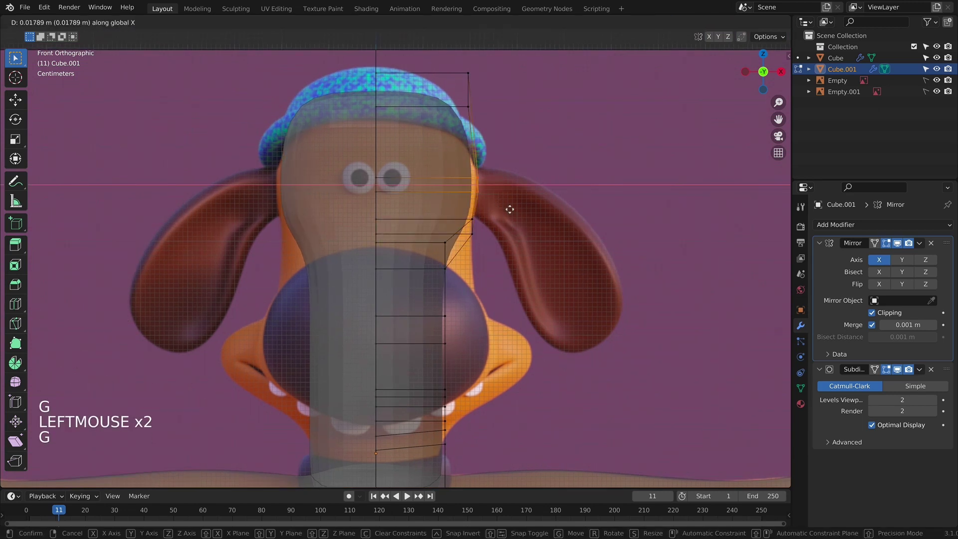
click(513, 210)
Step: Move the side vertices from the top of the nose down to mouth level outward along X, widening the lower head
double_click(426, 245)
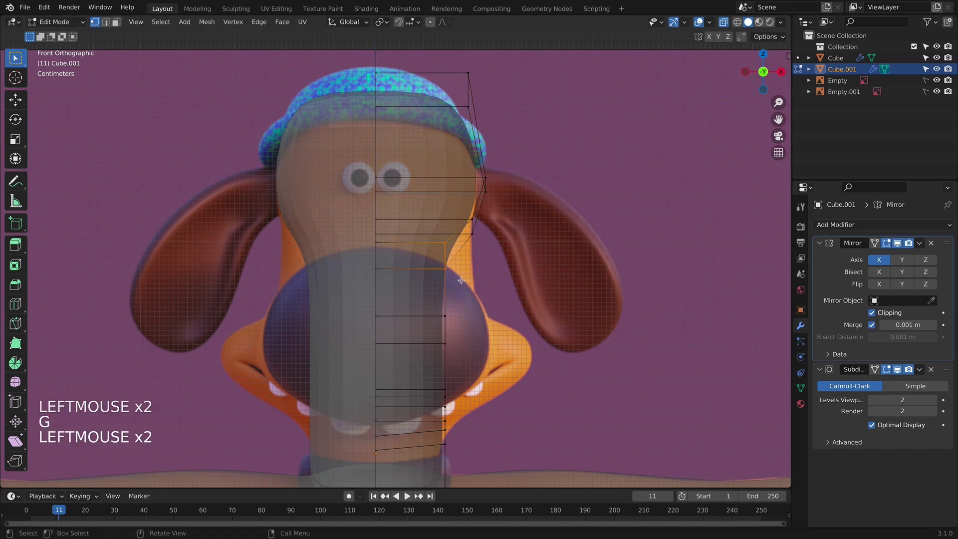
key(g)
click(492, 293)
double_click(460, 339)
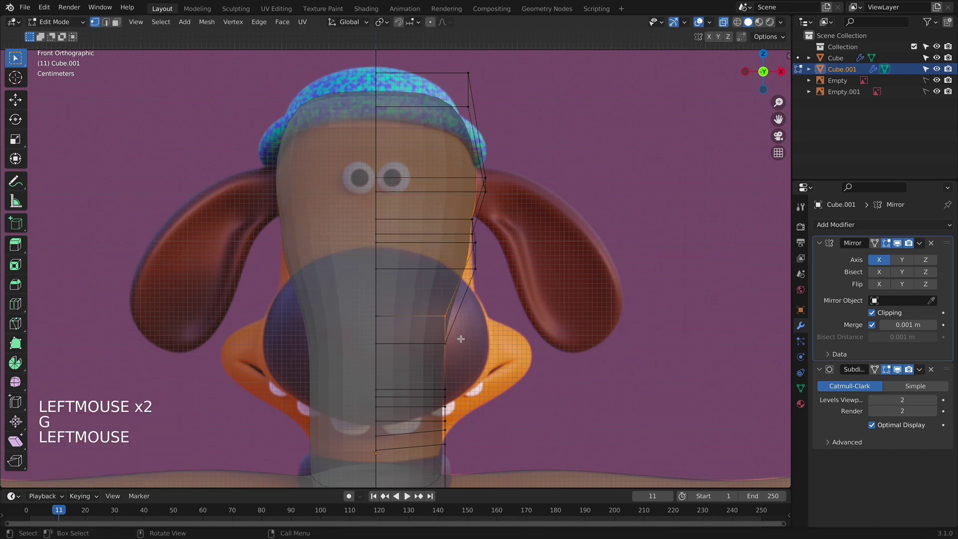
key(g)
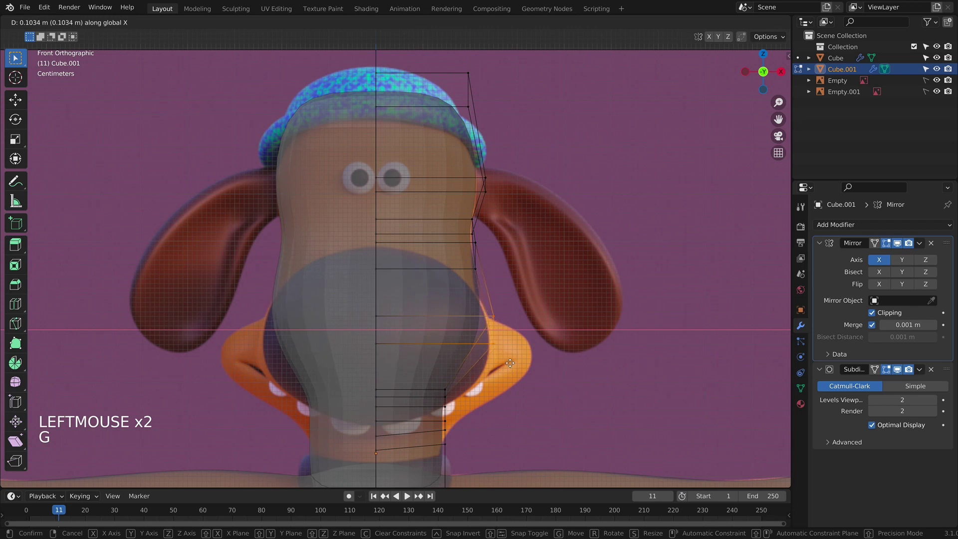
click(494, 363)
double_click(439, 389)
key(g)
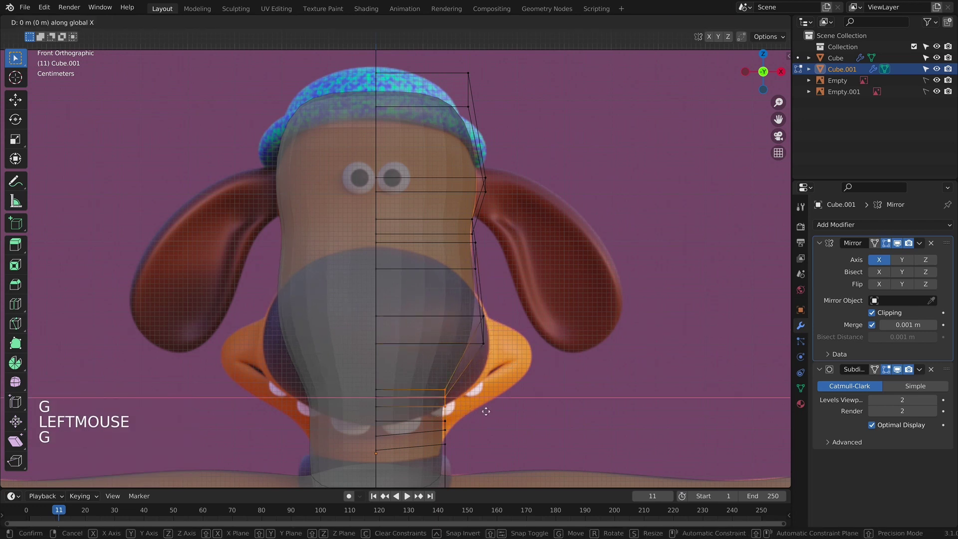
click(515, 411)
Step: Select the side vertices just above the collar and move them about 0.113 m outward along X
scroll(516, 409, down, 2)
scroll(515, 409, down, 1)
scroll(516, 409, up, 1)
middle_drag(516, 409, 420, 354)
click(408, 387)
key(g)
click(382, 346)
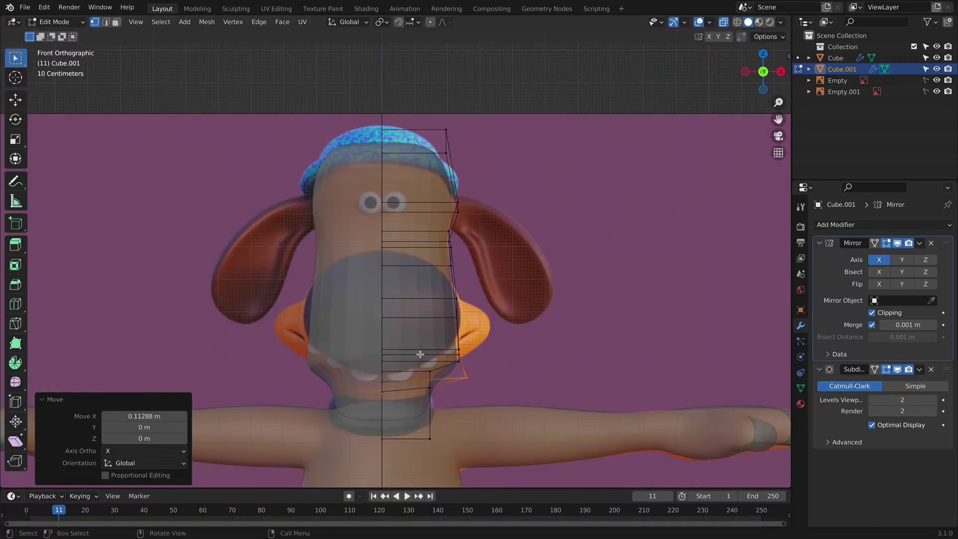
Step: Move the selected side vertices above the collar about 0.103 m back inward along X
key(g)
key(x)
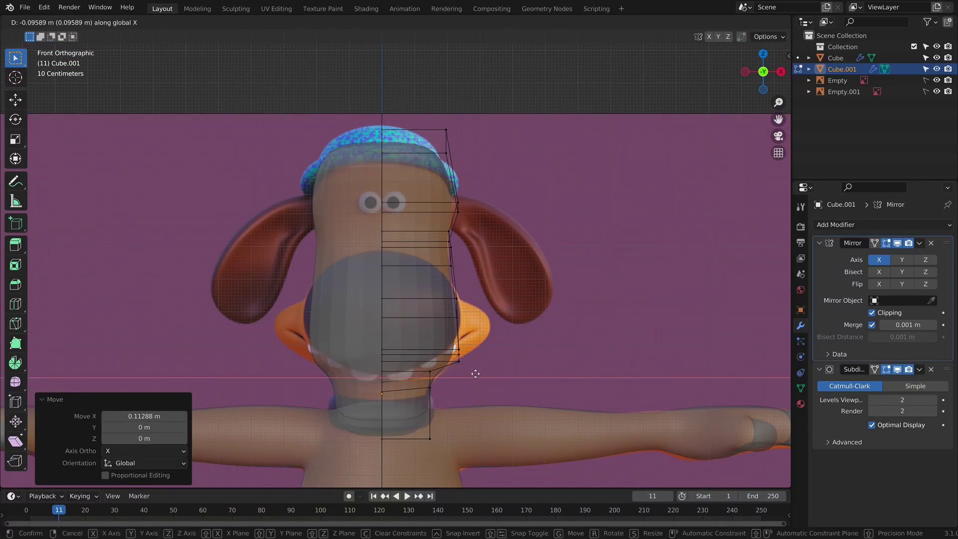
click(476, 373)
middle_drag(509, 349, 380, 336)
key(alt+z)
key(alt+z)
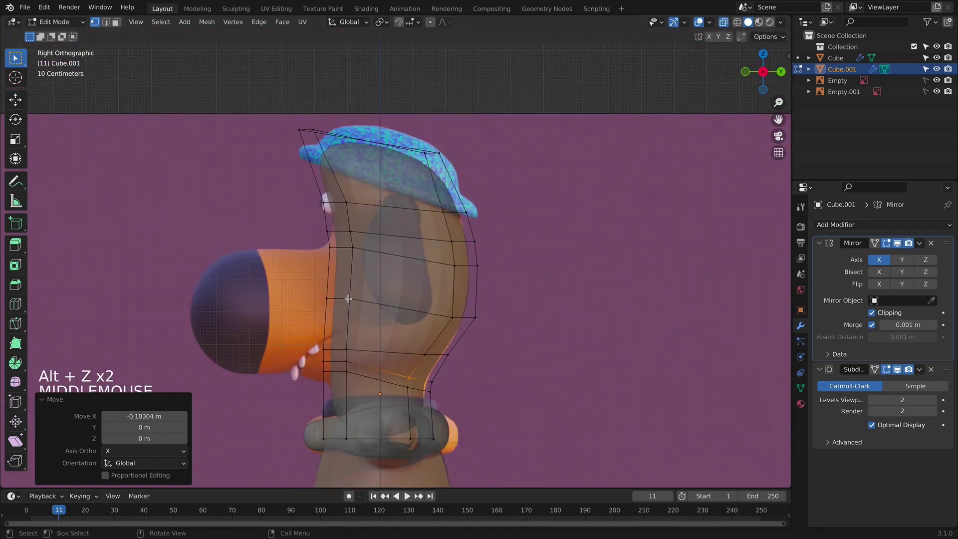
Step: Select the cheek side vertices from mid-nose down to mouth level and move them about 0.111 m outward along X
key(KP_1)
key(KP_3)
click(346, 349)
shift+click(346, 349)
shift+click(346, 350)
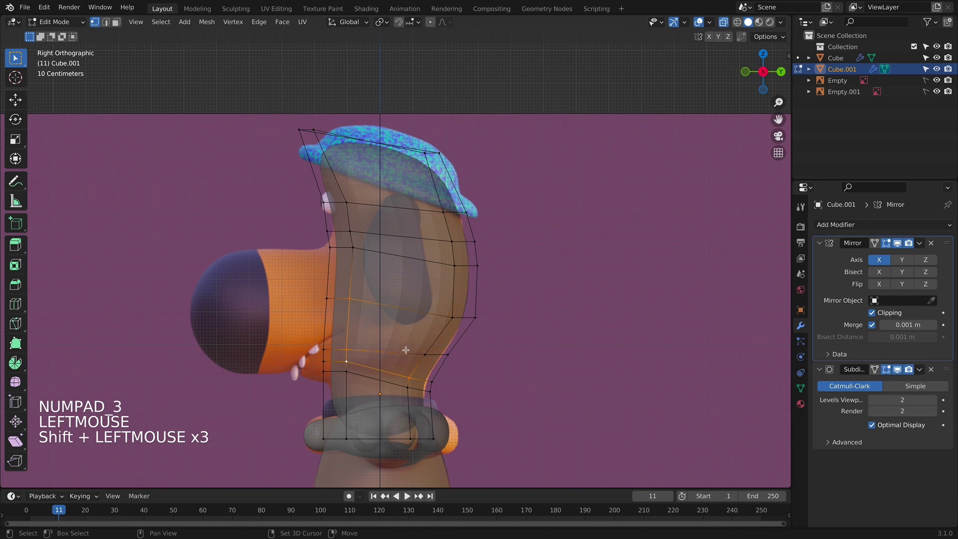
key(KP_1)
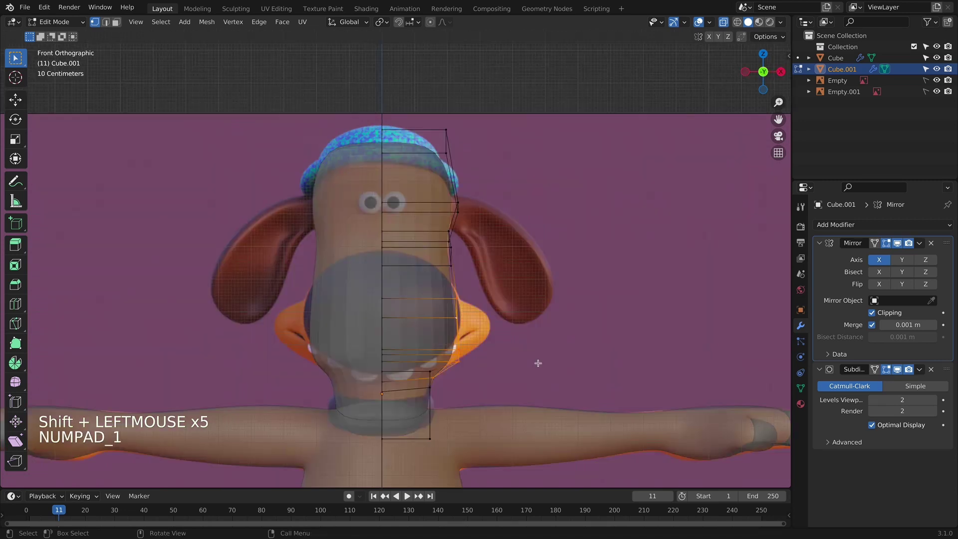
key(c)
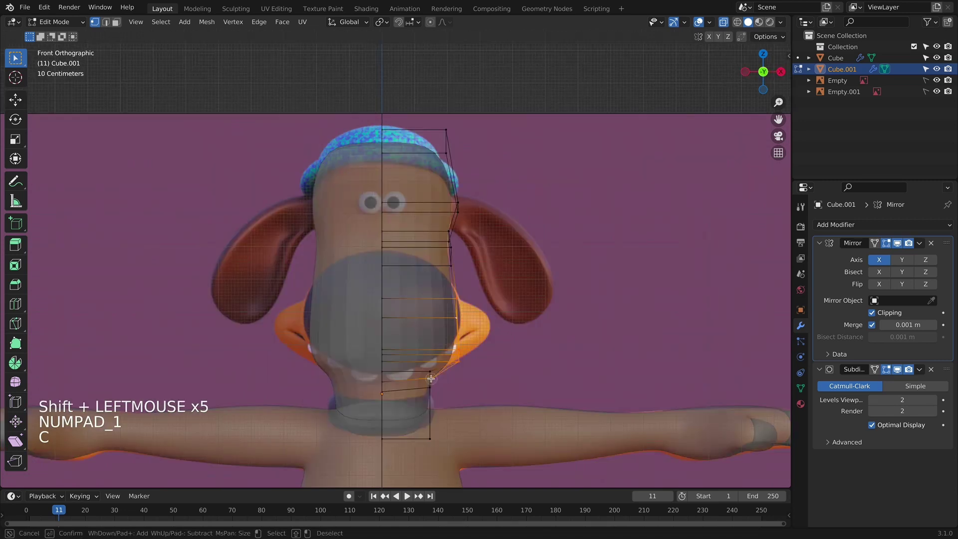
scroll(514, 387, up, 1)
middle_drag(513, 387, 386, 367)
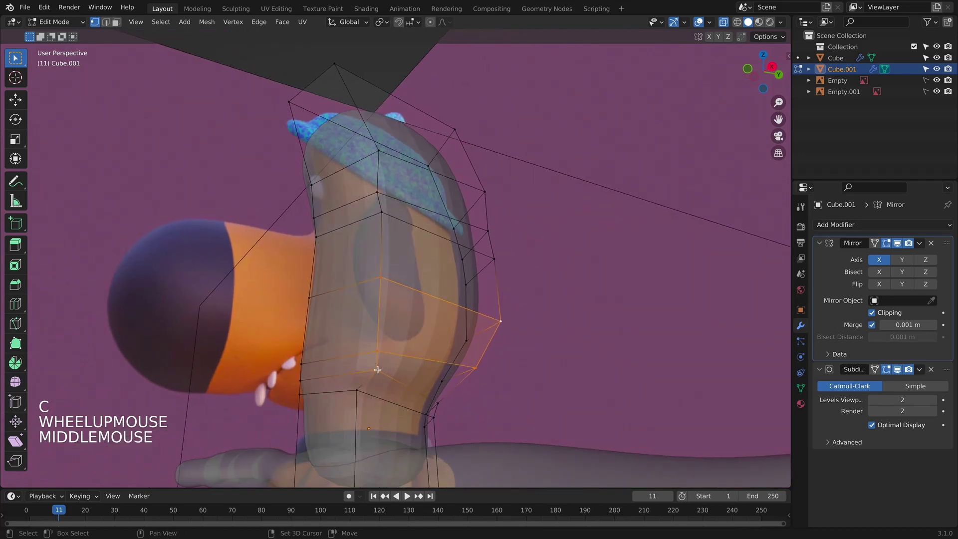
shift+click(377, 369)
key(KP_1)
key(g)
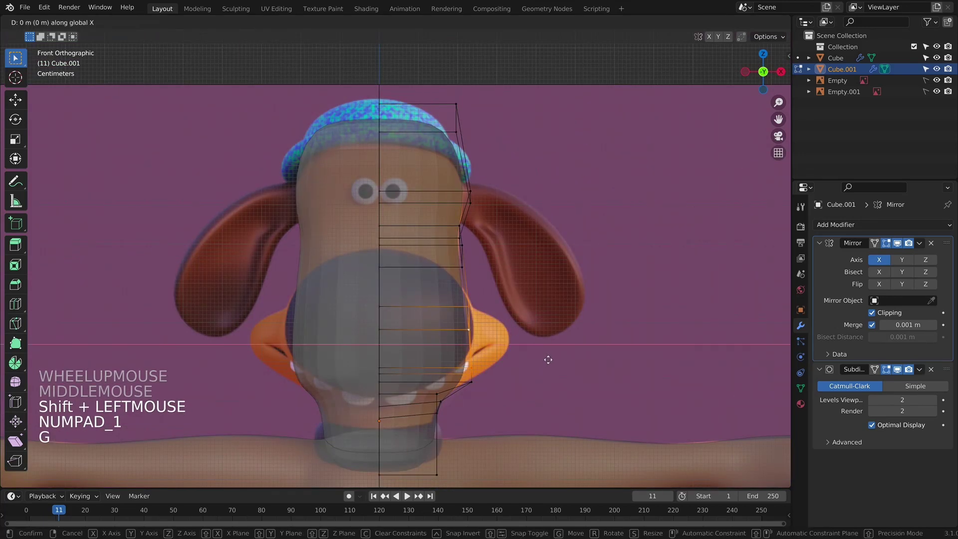
click(594, 360)
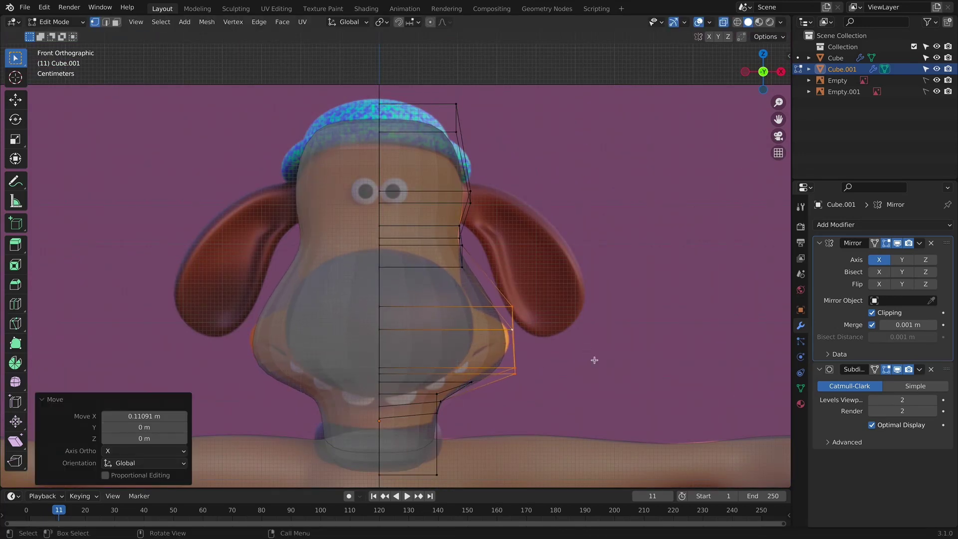
Step: Scale the cheek vertices to about 0.812 along Z and shift them slightly up and outward
key(alt+z)
key(alt+z)
key(alt+z)
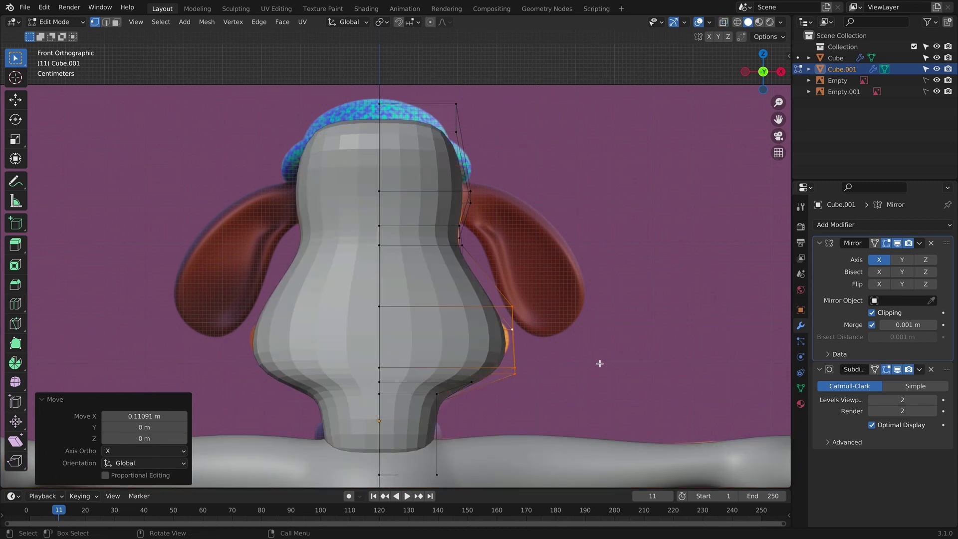
key(alt+z)
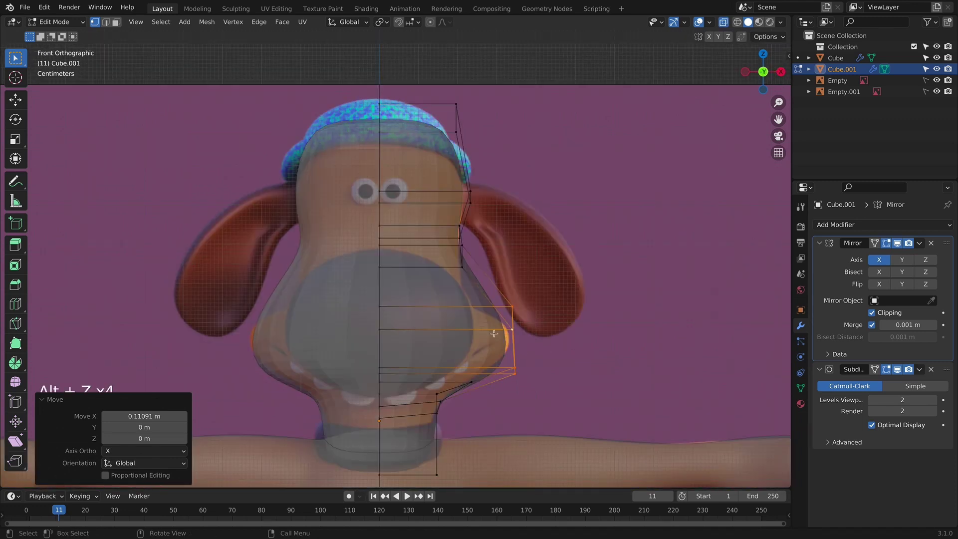
key(g)
click(584, 323)
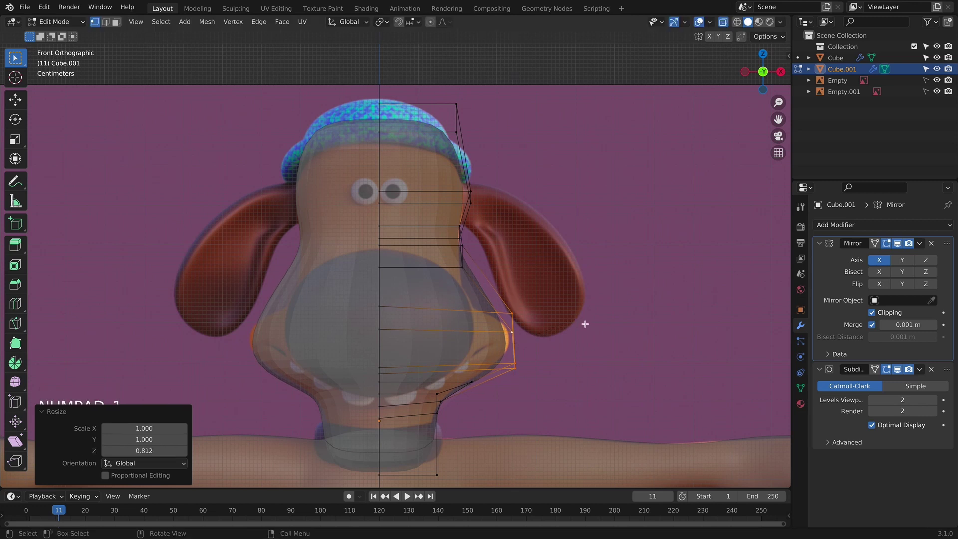
key(g)
click(591, 320)
click(539, 321)
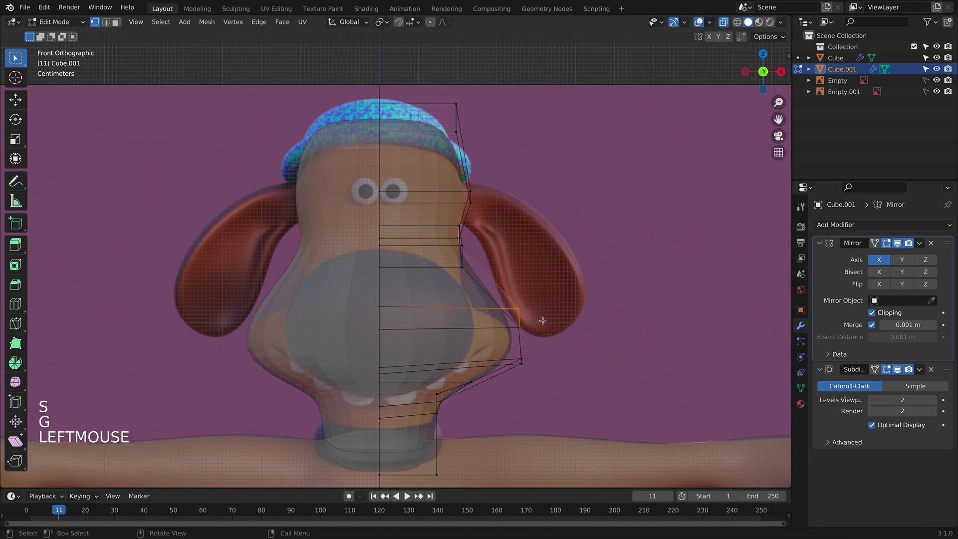
key(g)
right_click(534, 324)
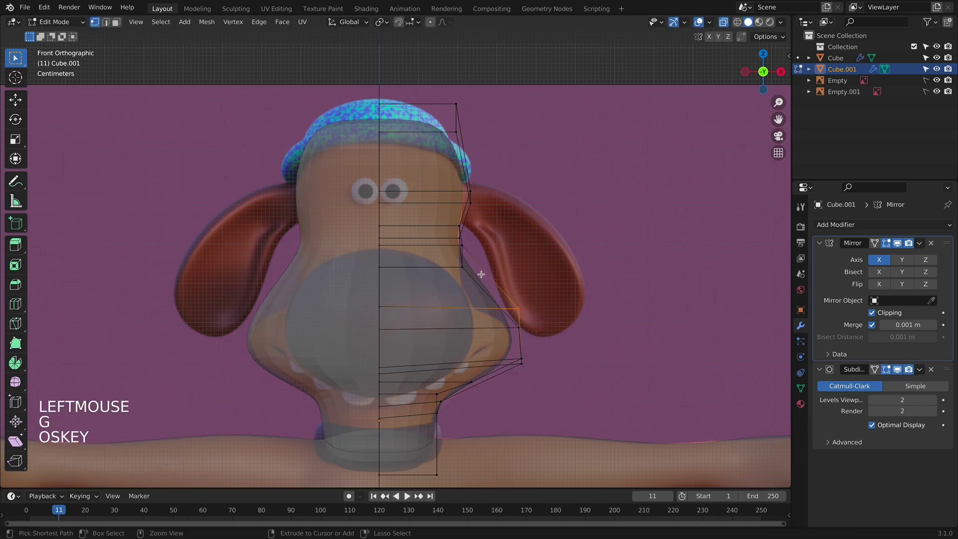
Step: Add an edge loop just above the cheeks with a slide factor of about 0.275 and scale it to about 0.464 along X
key(ctrl+r)
click(508, 295)
click(508, 306)
key(s)
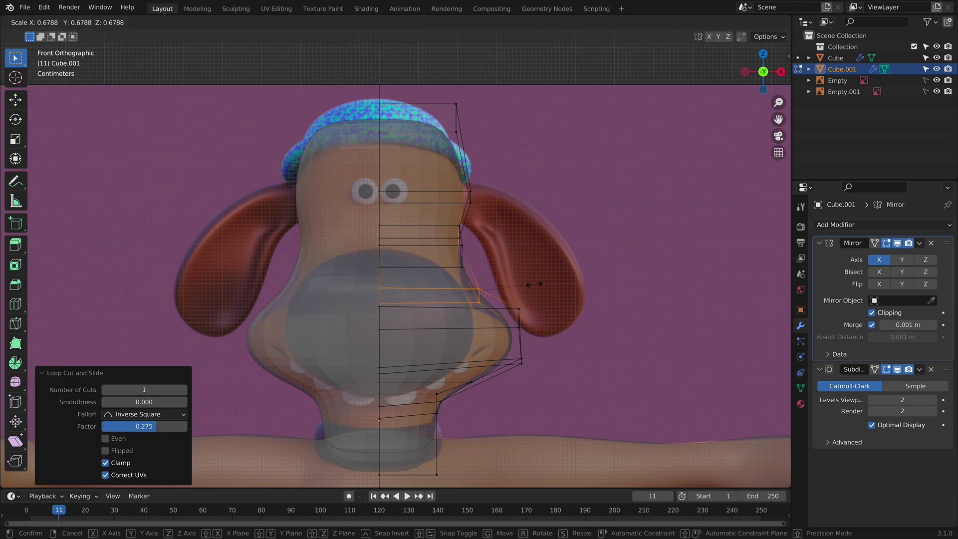
key(x)
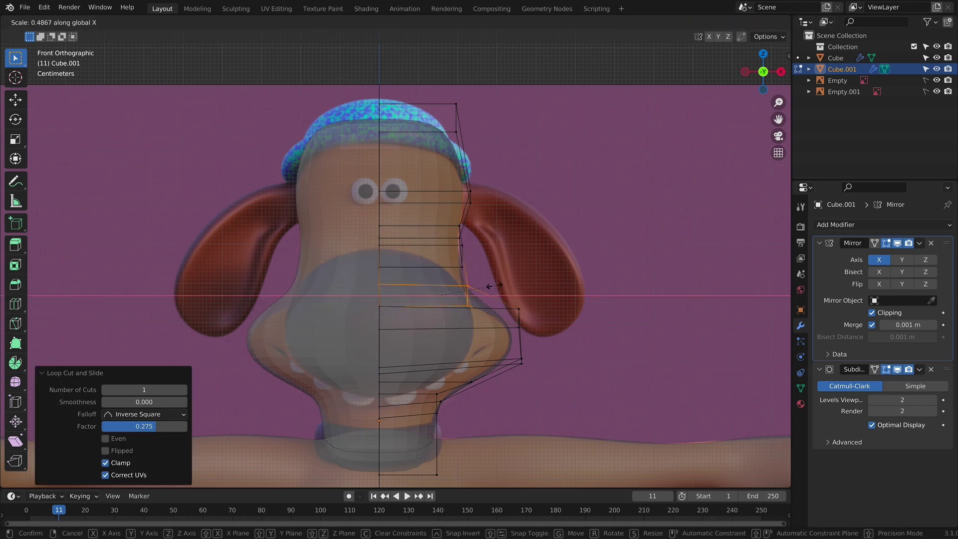
click(495, 285)
Step: Narrow the new loop above the cheeks further by scaling it to about 0.870 along X
key(KP_3)
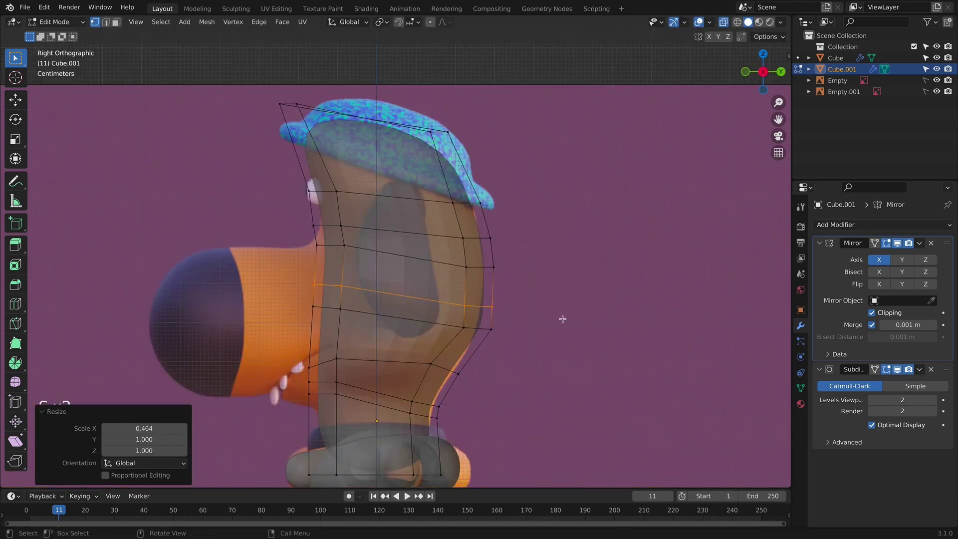
key(alt+z)
key(alt+z)
key(KP_1)
key(s)
key(x)
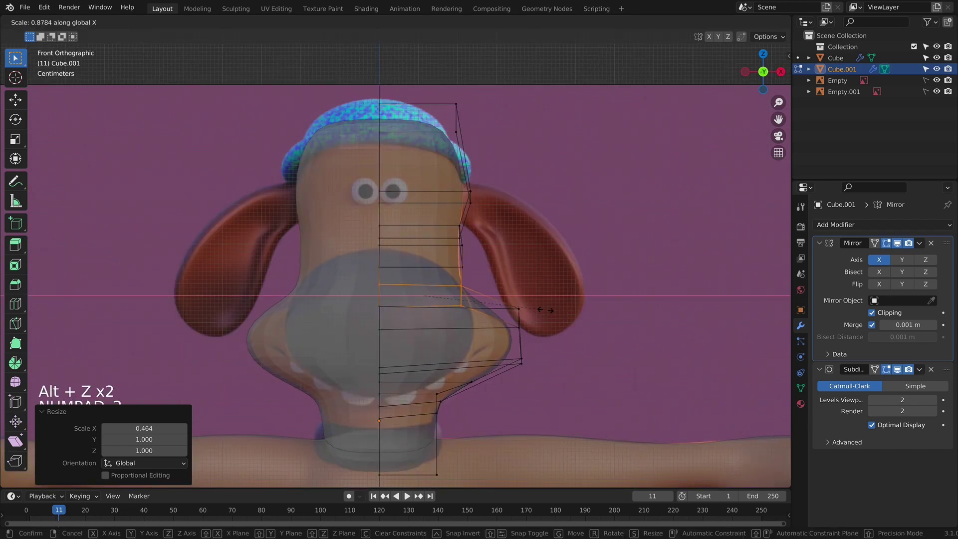
click(544, 308)
key(KP_3)
key(KP_1)
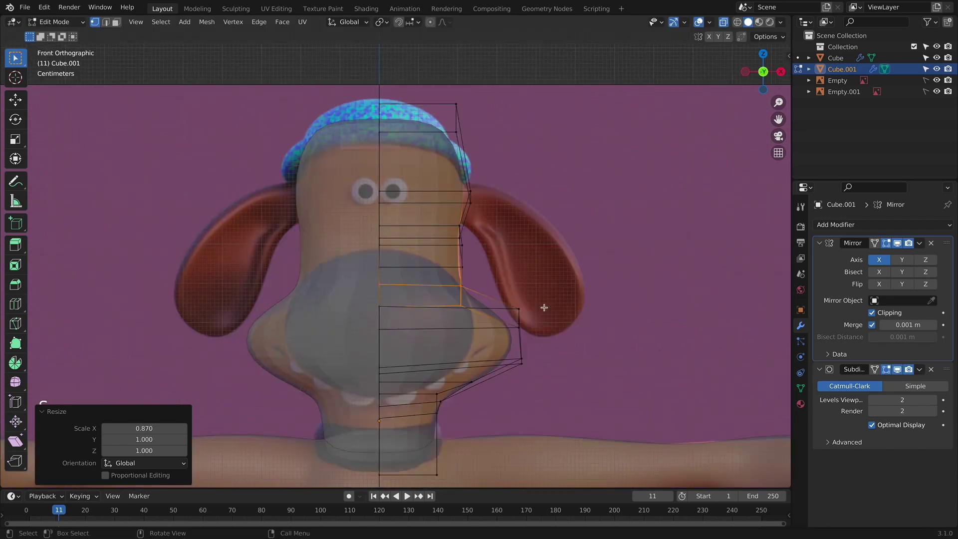
key(alt+z)
key(alt+z)
Step: In the side view, select the front-of-face vertices at nose height and extrude them forward into the nose to form the muzzle
middle_drag(530, 313, 285, 297)
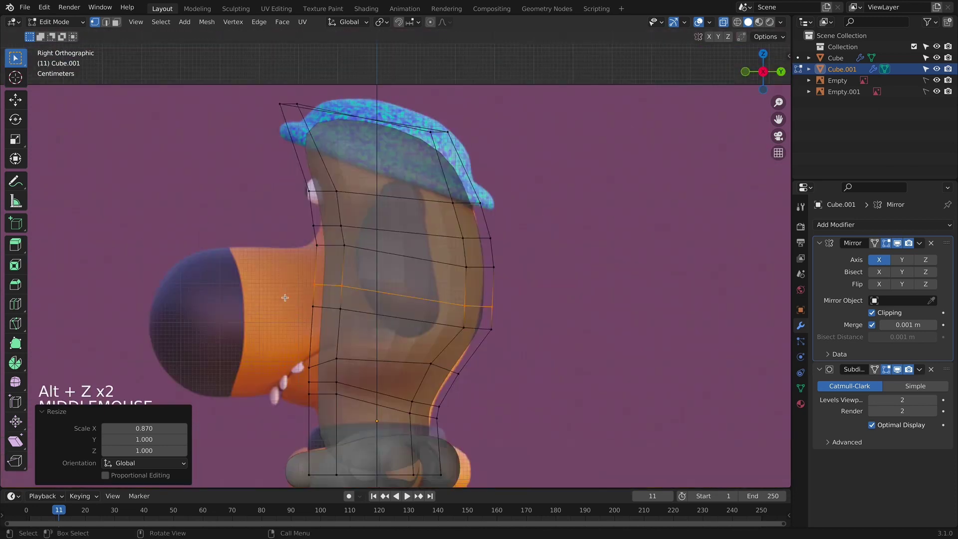
drag(284, 245, 372, 374)
key(e)
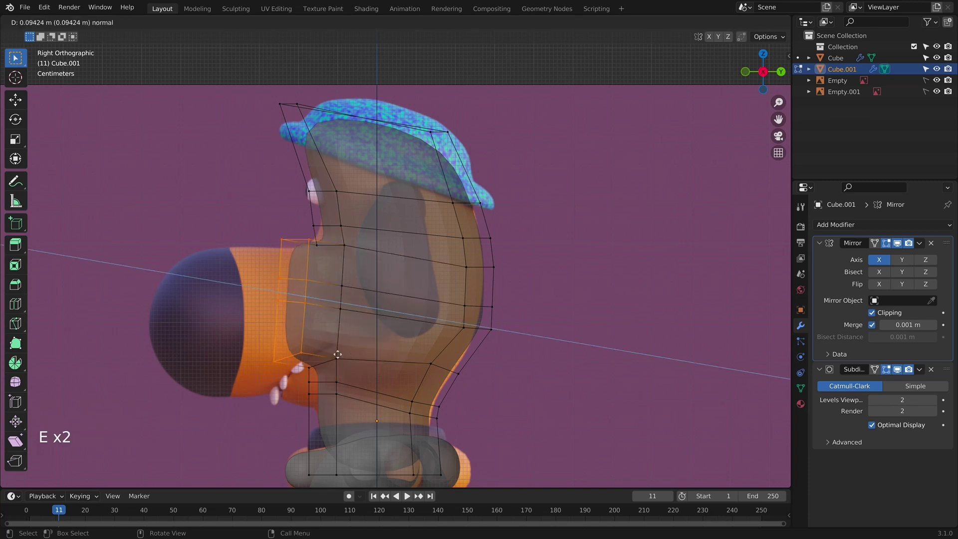
click(399, 342)
key(g)
click(399, 333)
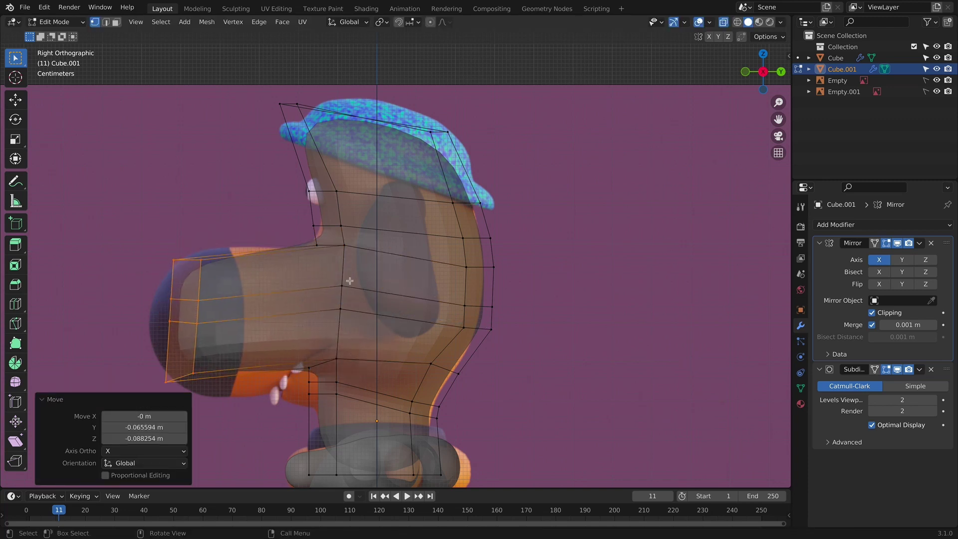
Step: Make the extruded muzzle's front end circular and scale it to about 0.553
right_click(324, 255)
mouse_move(324, 255)
click(359, 263)
middle_drag(314, 276, 547, 269)
key(s)
click(451, 242)
key(KP_3)
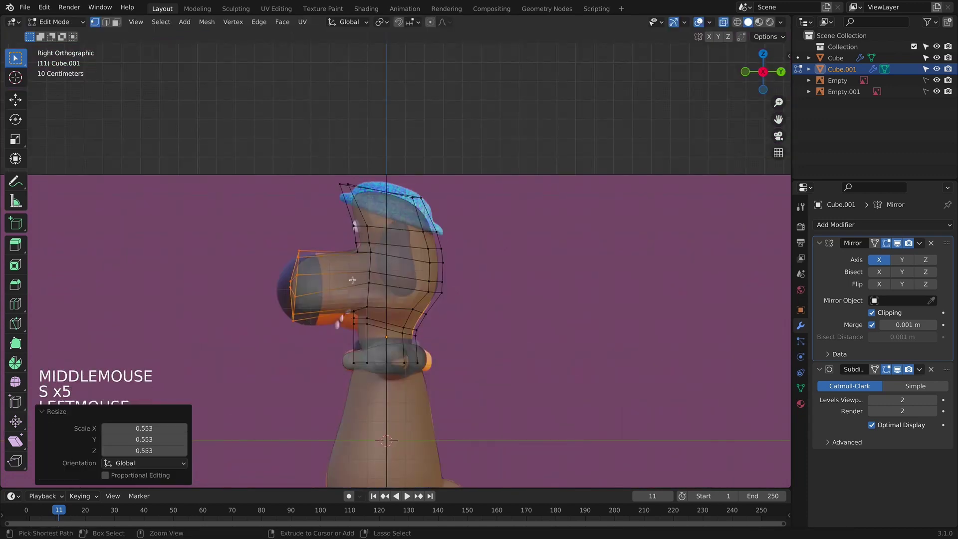
Step: Add two edge loops around the muzzle between its front end and the face
key(g)
key(g)
click(326, 290)
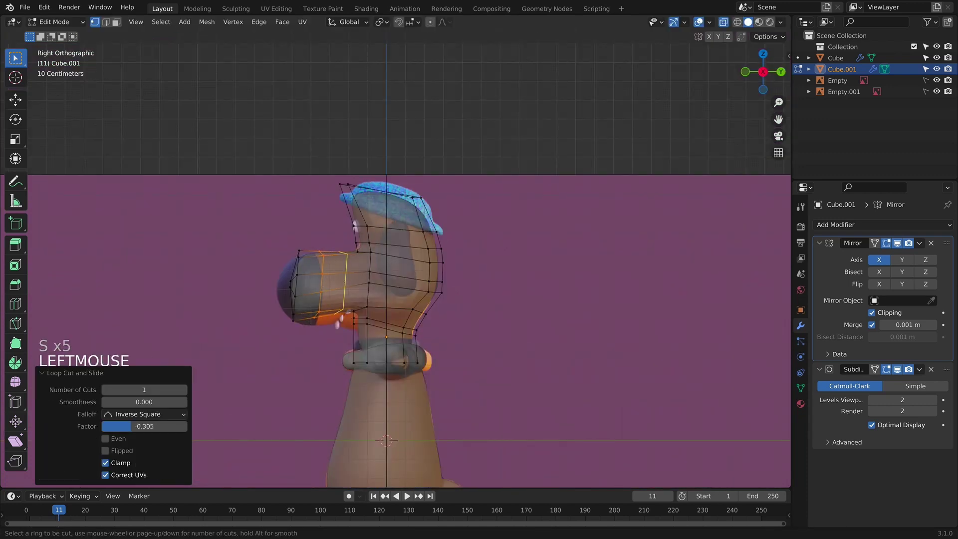
key(ctrl+r)
click(327, 275)
click(325, 270)
Step: Shape both muzzle loops into circles with LoopTools Circle and scale them to about 0.793
alt+shift+click(327, 269)
right_click(343, 260)
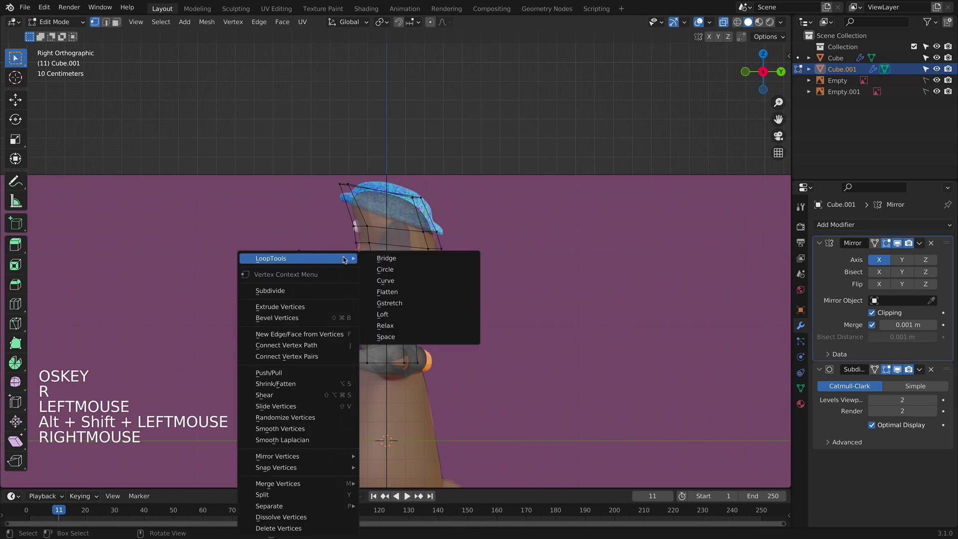
click(385, 270)
key(c)
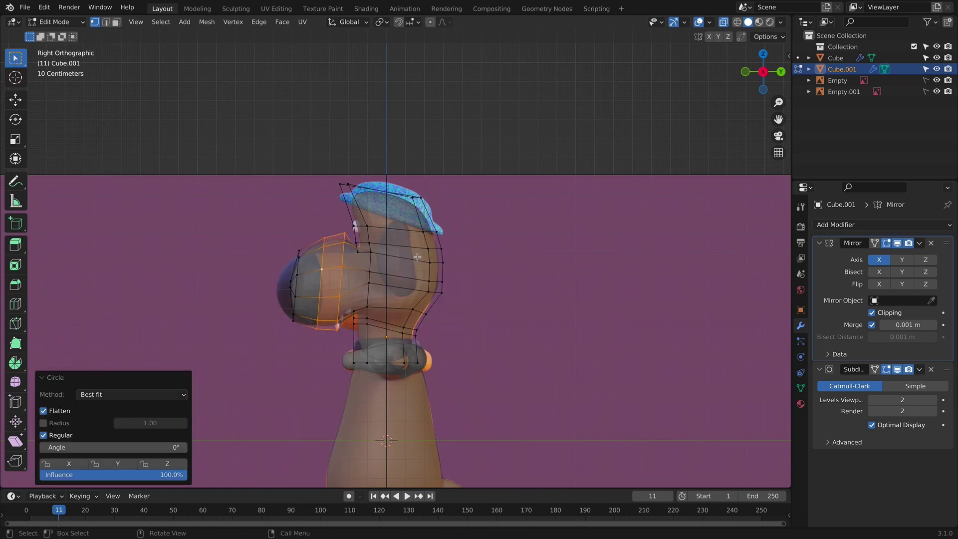
middle_drag(417, 257, 490, 271)
key(s)
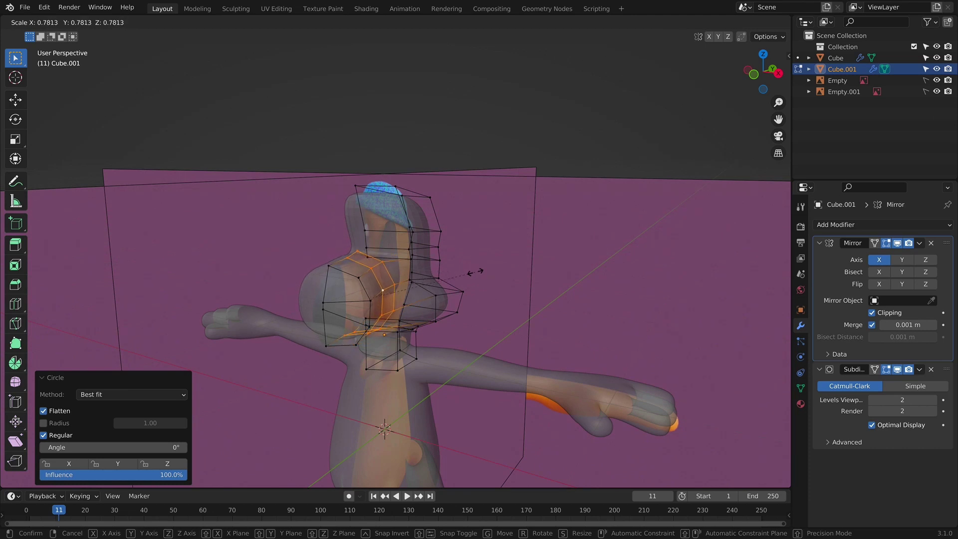
click(473, 272)
key(KP_1)
scroll(403, 274, up, 3)
middle_drag(399, 275, 403, 275)
key(KP_3)
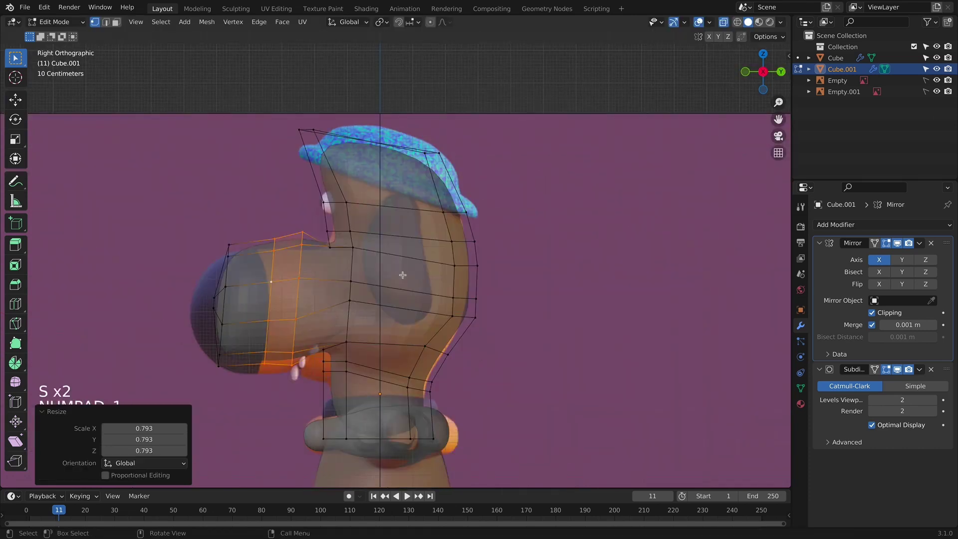
Step: Select the side vertex where the muzzle meets the upper cheek and move it about 0.065 m down along Z
scroll(527, 321, up, 2)
key(KP_1)
key(alt+z)
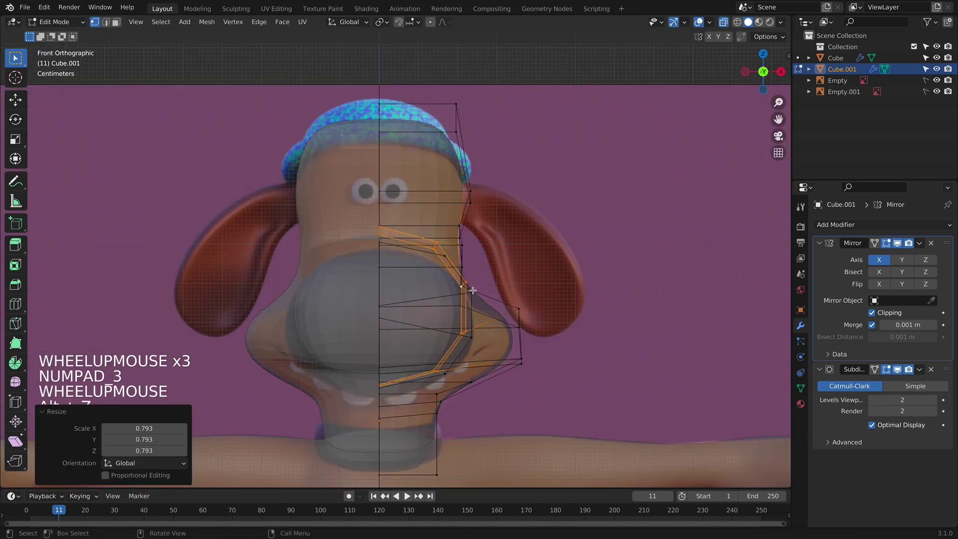
middle_drag(468, 281, 464, 285)
click(456, 290)
key(g)
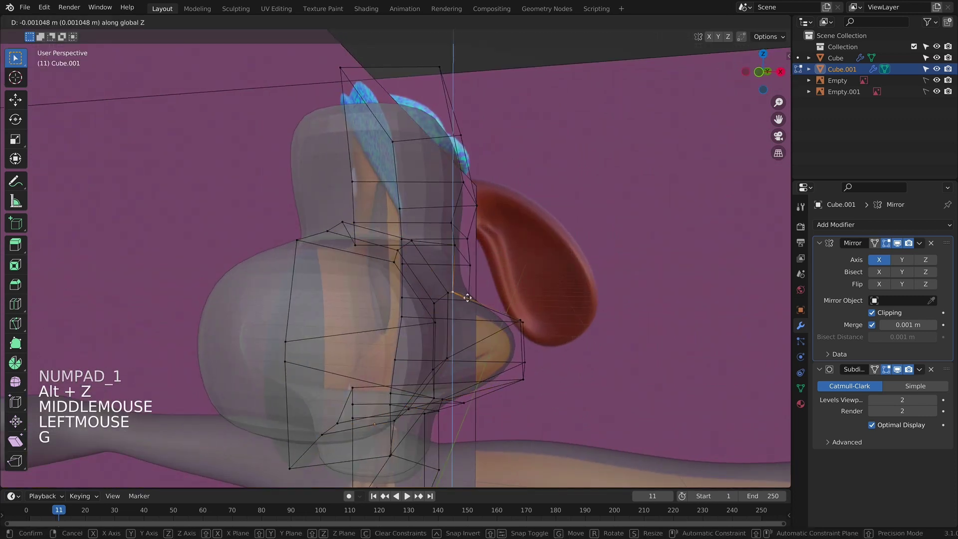
click(477, 320)
key(KP_1)
key(alt+z)
key(alt+z)
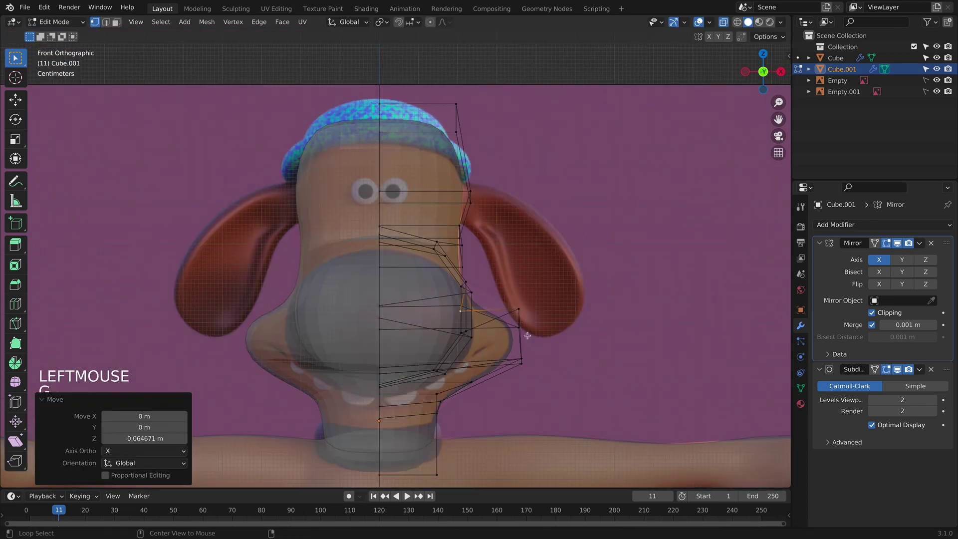
Step: Pull the lower cheek vertices slightly inward and up, and the upper cheek vertices slightly inward and down, to fit the reference cheeks
click(521, 358)
key(g)
click(502, 305)
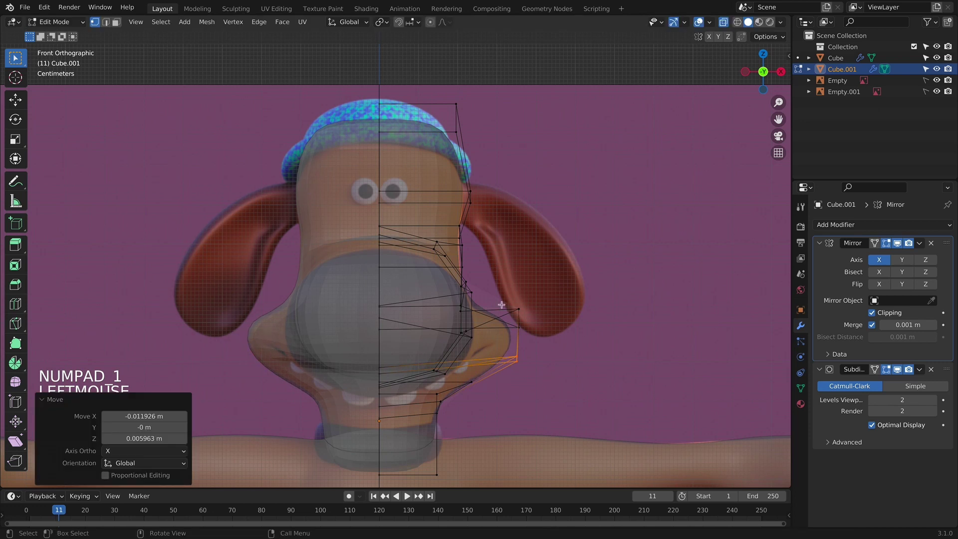
drag(533, 338, 531, 337)
key(g)
click(530, 339)
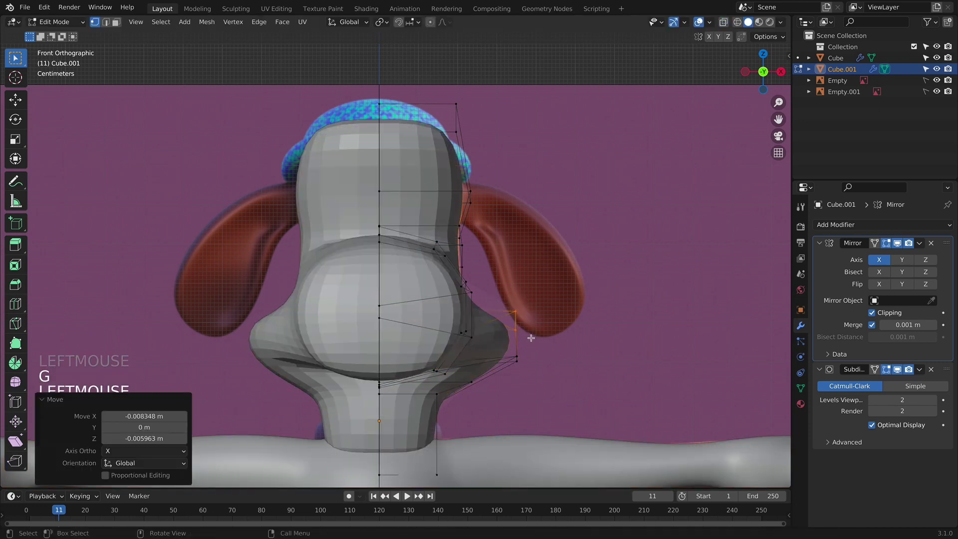
Step: In the side view, move the vertex under the muzzle, just behind the teeth, about 0.036 m forward and 0.028 m down
middle_drag(505, 346, 331, 324)
key(alt+z)
key(alt+z)
key(alt+z)
shift+scroll(373, 359, up, 1)
scroll(364, 322, up, 2)
click(326, 312)
key(g)
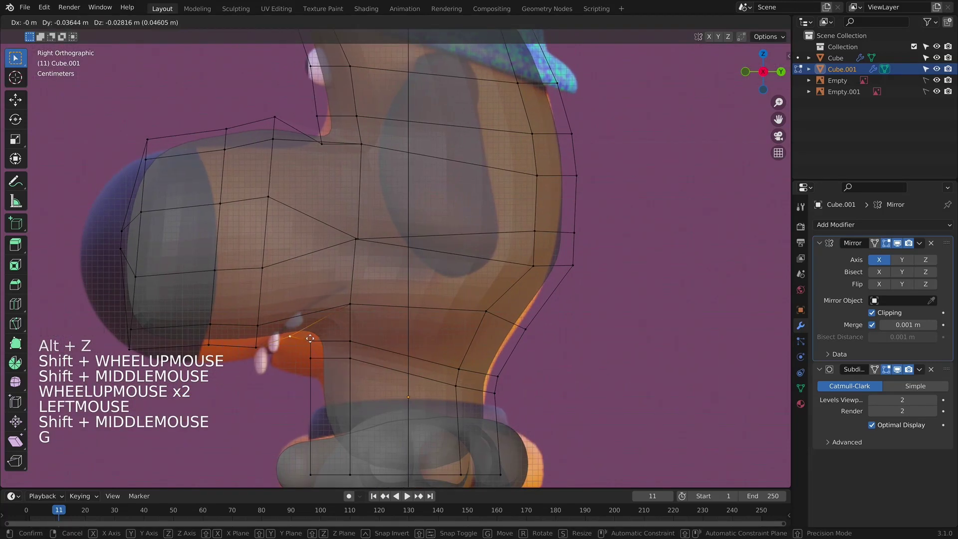
click(310, 338)
Step: In the side view, lower the front vertices of the two upper neck loops to nearly level them with the back of the neck
key(g)
click(342, 378)
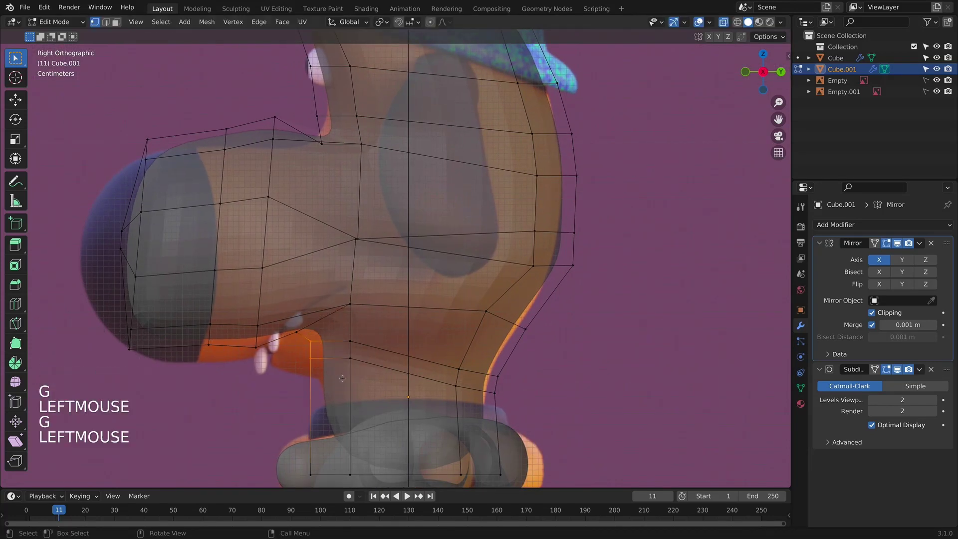
key(g)
click(385, 381)
key(g)
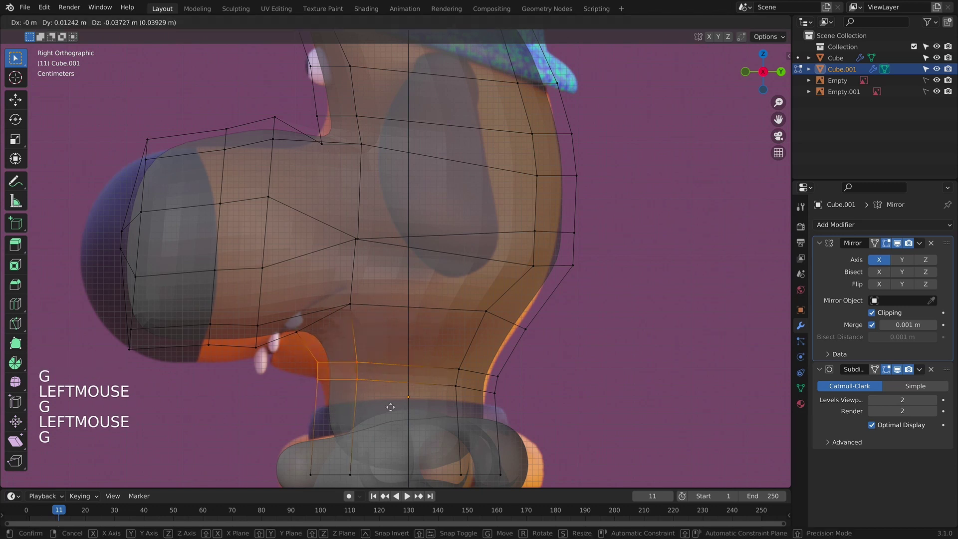
click(326, 345)
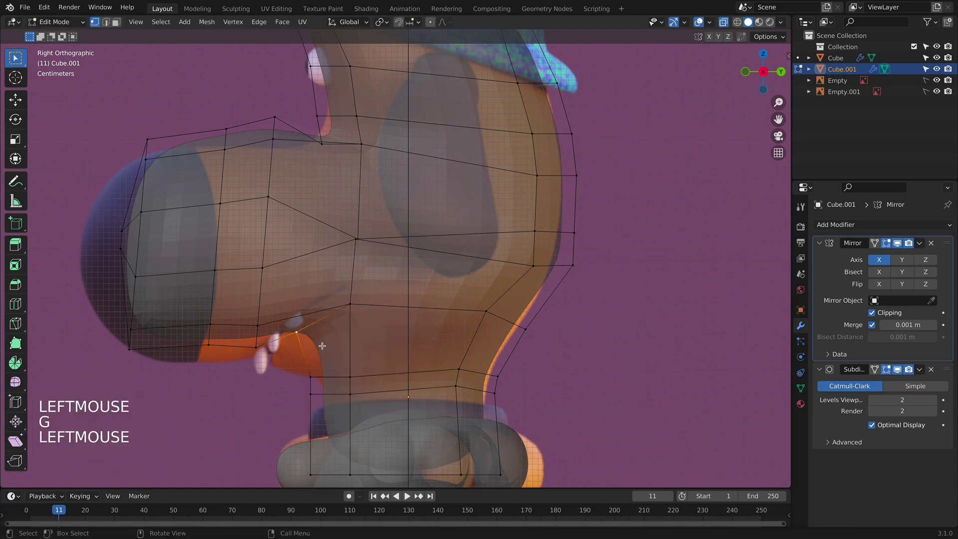
Step: Rip the vertex under the muzzle to open the mouth, offset the ripped vertex about 0.022 m down, and lower it another 0.016 m along Z
key(v)
click(325, 363)
middle_drag(325, 363, 413, 315)
key(g)
key(z)
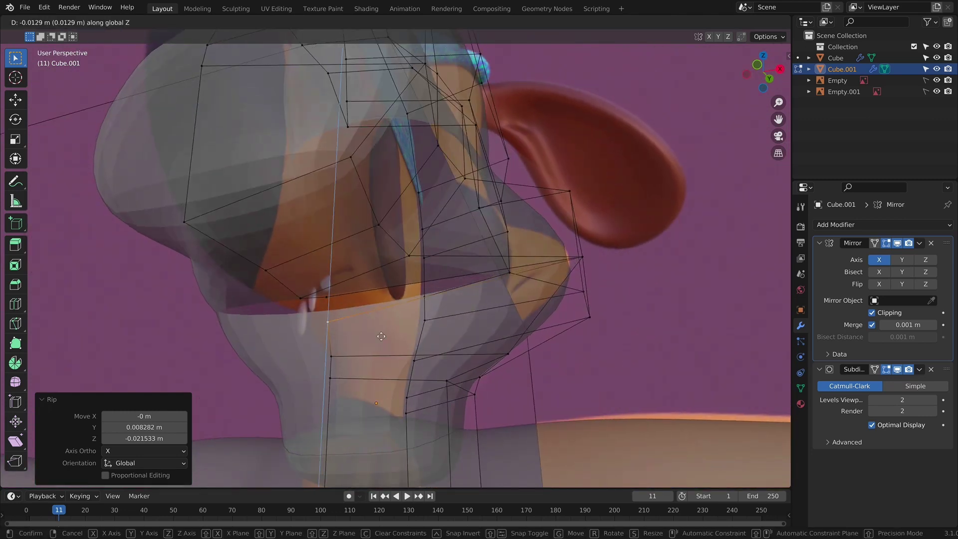
click(389, 325)
Step: Raise the middle outer cheek vertex, level with the mouth line, about 0.053 m along Z
key(KP_3)
key(KP_1)
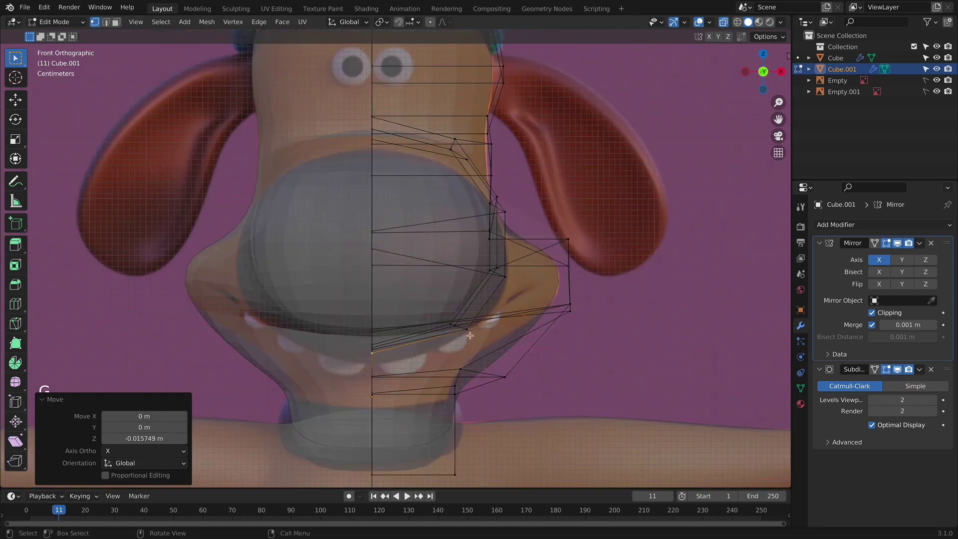
key(alt+z)
key(alt+z)
key(alt+z)
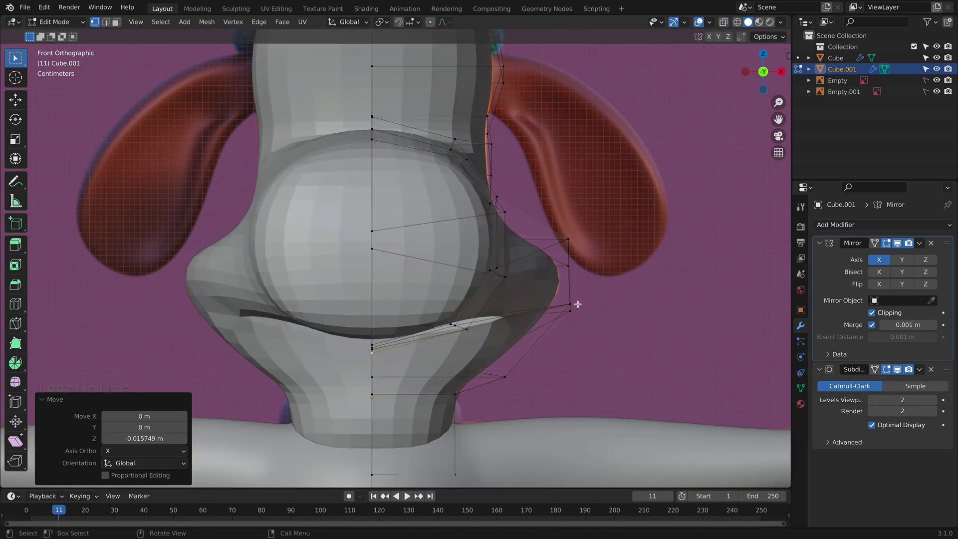
click(570, 304)
middle_drag(577, 304, 609, 274)
key(g)
key(z)
click(609, 237)
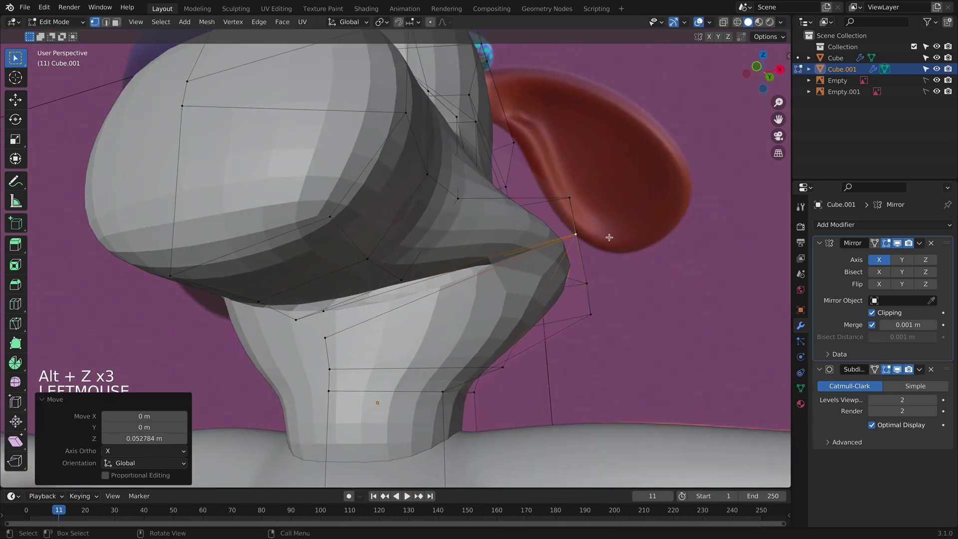
Step: Raise the side vertex where the neck meets the lower cheek along Z to fit the reference outline
key(KP_1)
key(alt+z)
click(507, 375)
key(g)
key(z)
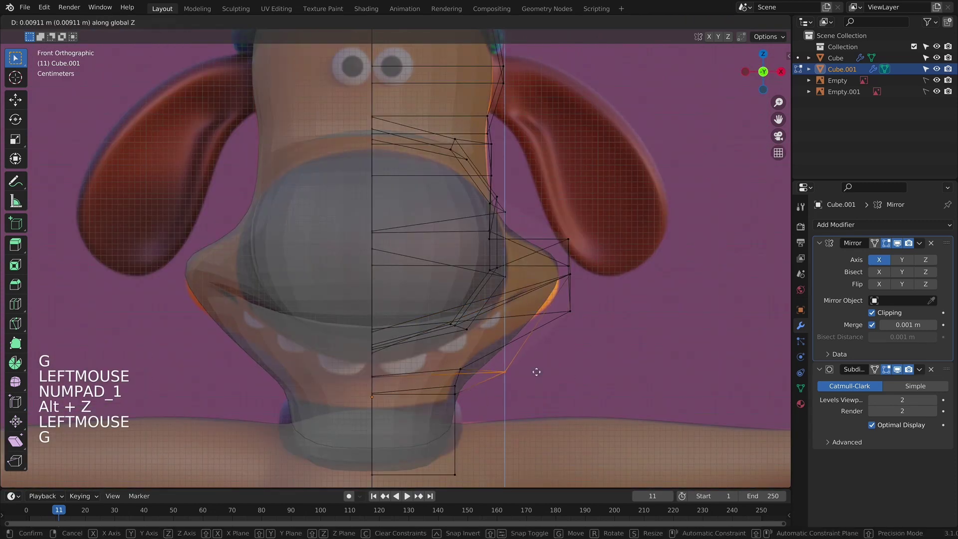
click(539, 340)
Step: Select the outer cheek vertices and move them about 0.017 m down along Z
click(619, 336)
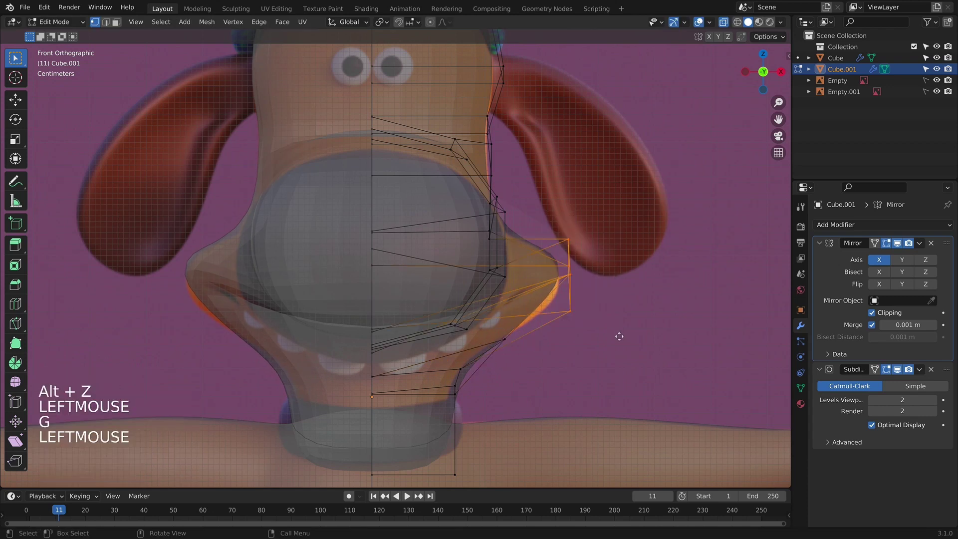
key(g)
key(z)
click(619, 341)
key(alt+z)
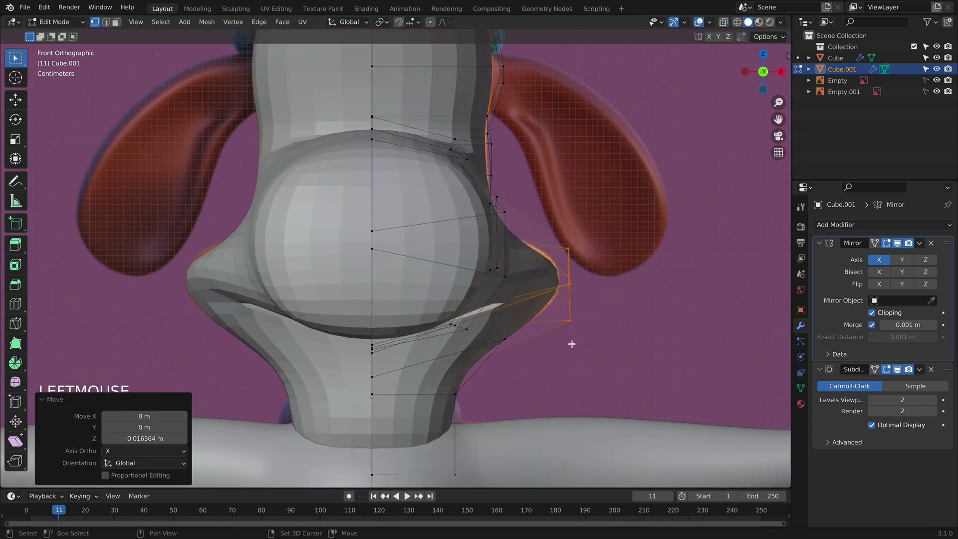
Step: In the side view, select the front end of the muzzle and move it forward to the reference nose outline
key(alt+z)
key(KP_3)
key(alt+z)
shift+middle_drag(297, 340, 307, 328)
key(alt+z)
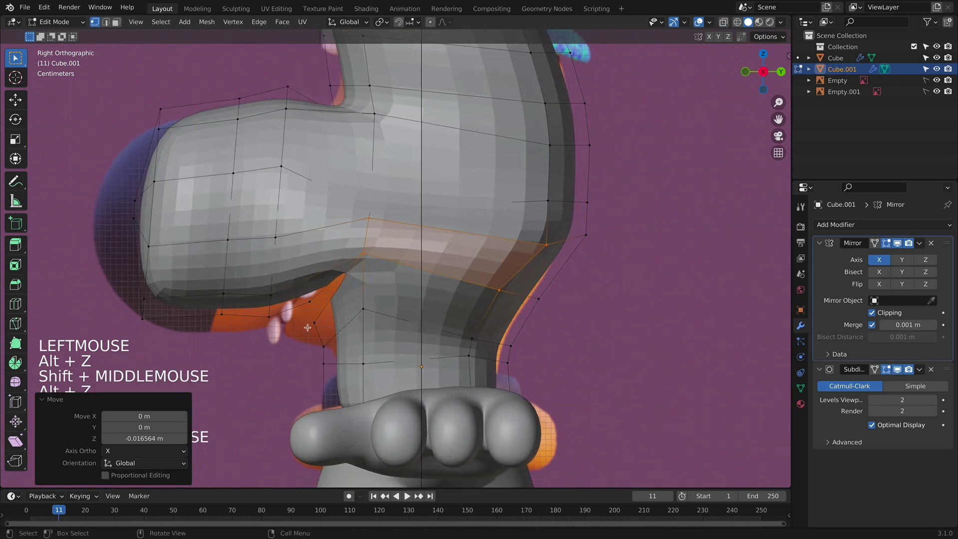
key(alt+z)
scroll(368, 306, up, 2)
shift+middle_drag(368, 306, 321, 280)
scroll(321, 279, down, 4)
shift+middle_drag(217, 179, 250, 197)
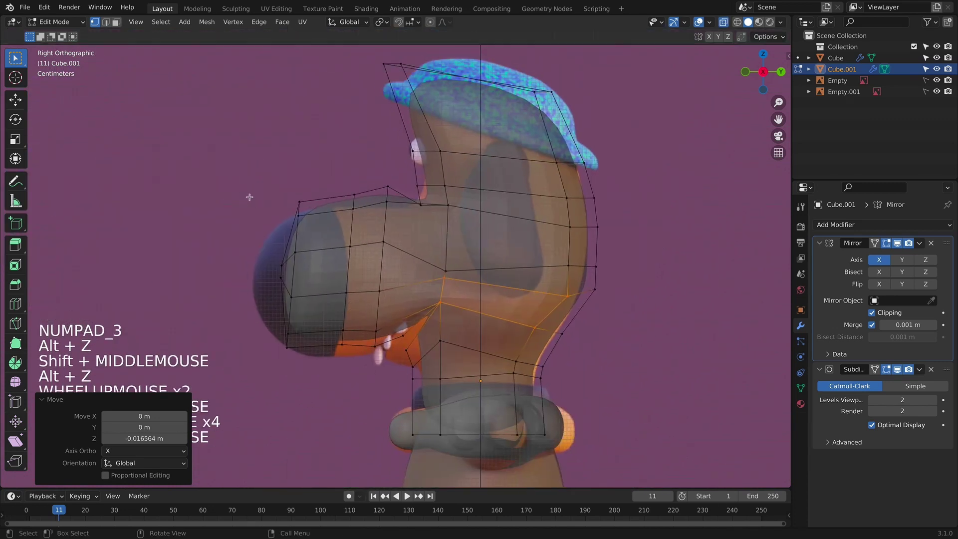
drag(249, 197, 313, 366)
key(g)
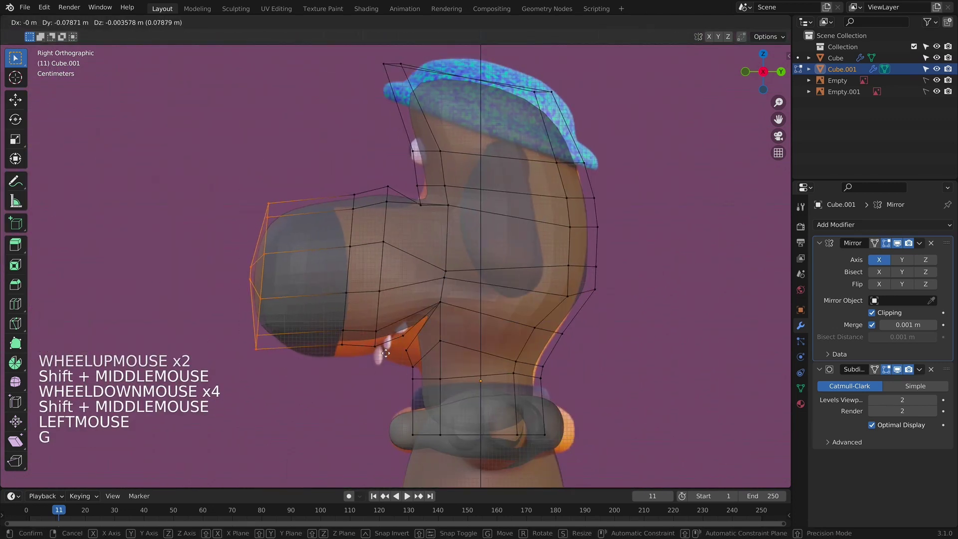
click(392, 355)
Step: Move the second muzzle loop forward and down, scale it up along Z, and shift it another 0.017 m forward and 0.007 m up
drag(288, 155, 376, 369)
key(g)
click(403, 251)
key(s)
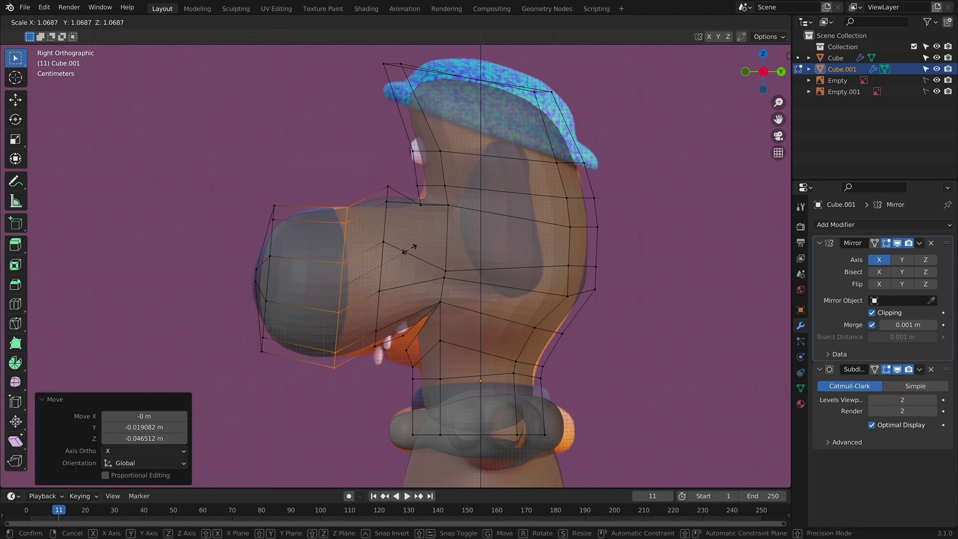
key(z)
click(409, 248)
key(g)
click(409, 250)
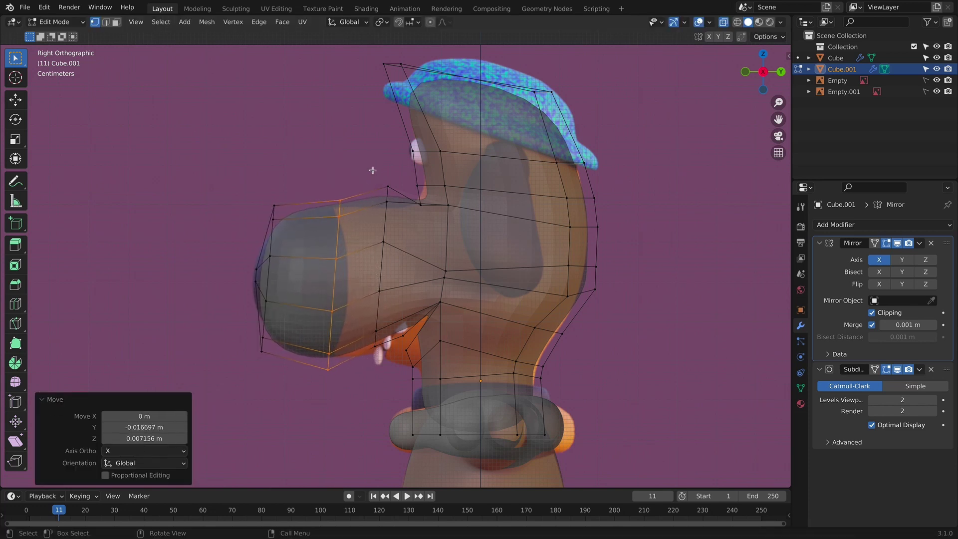
Step: Move the rear muzzle loop down and slightly forward, and pull the crease vertex between muzzle and forehead forward onto the reference outline
drag(403, 339, 403, 337)
key(g)
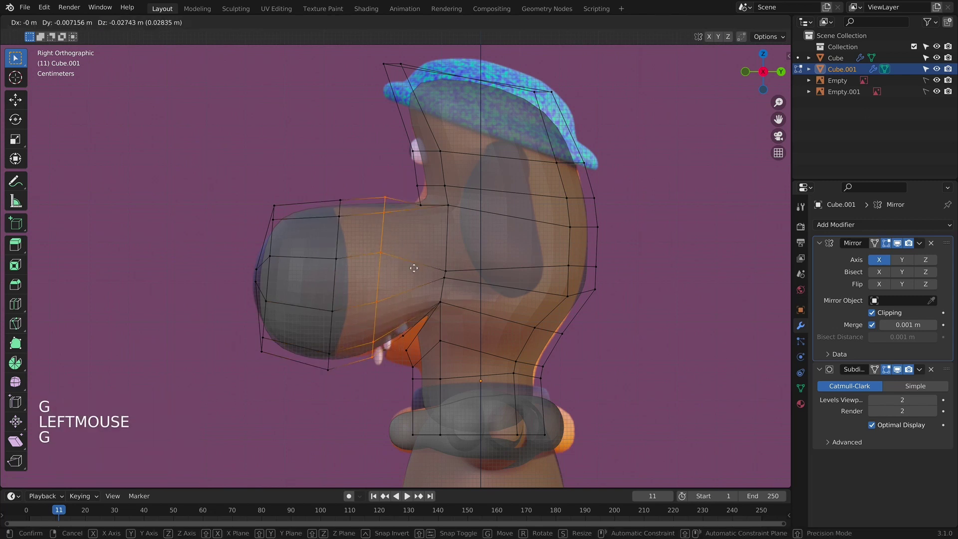
click(414, 269)
drag(425, 204, 436, 209)
key(g)
click(405, 210)
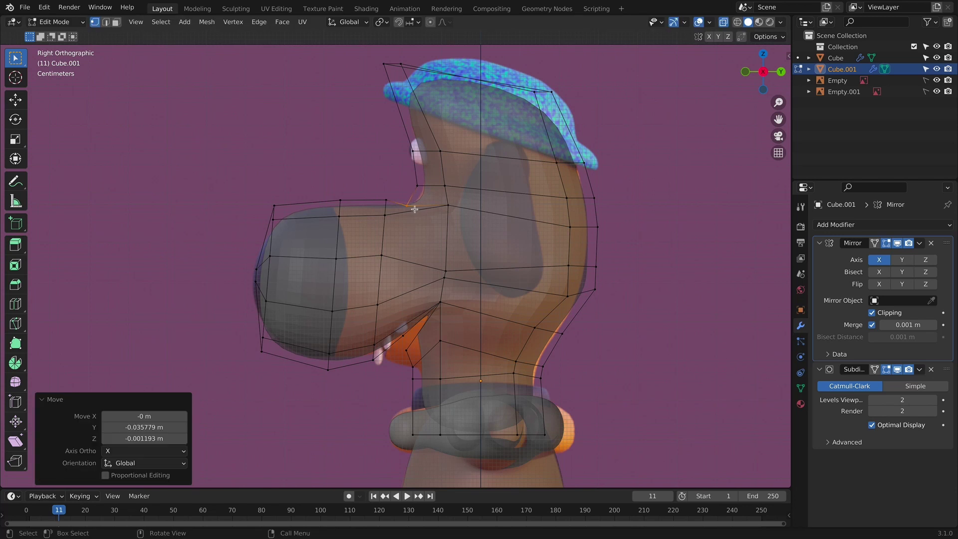
shift+middle_drag(477, 343, 449, 289)
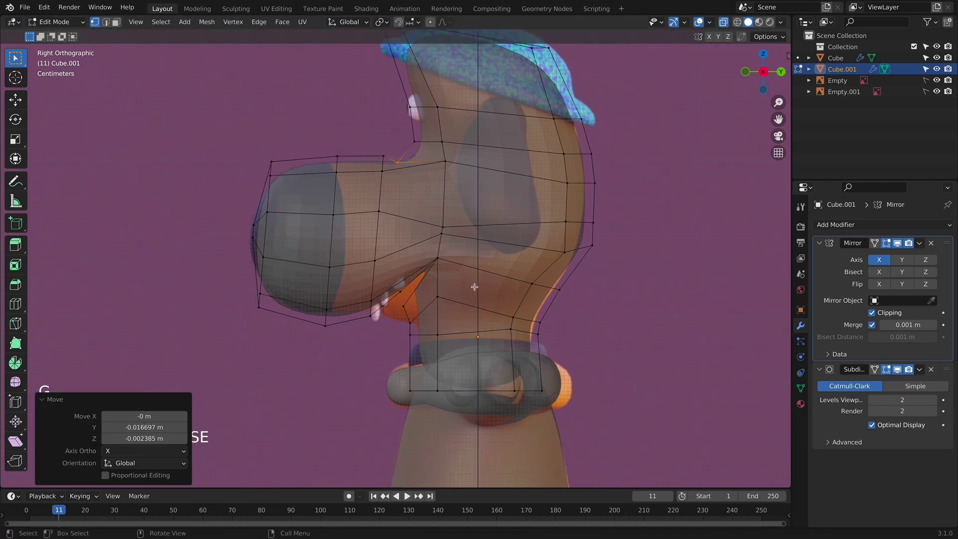
Step: Pull the lower lip's front vertex forward and down so the lower jaw extends beneath the teeth
scroll(434, 252, up, 1)
click(434, 252)
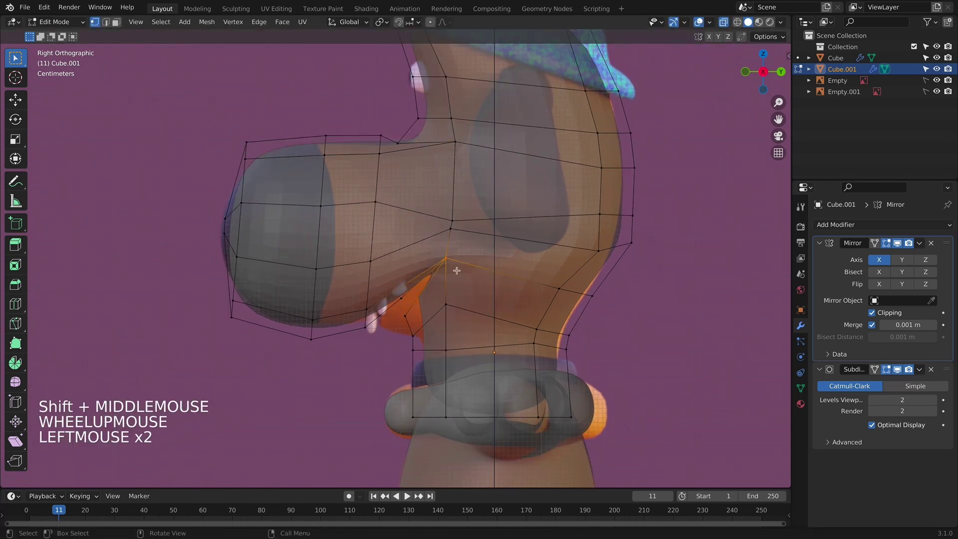
key(g)
click(413, 322)
key(g)
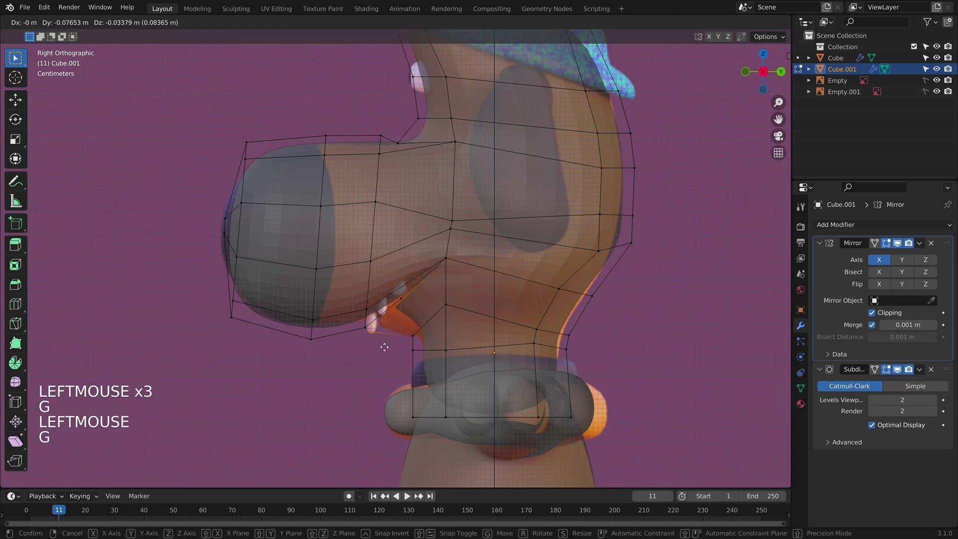
click(378, 358)
Step: Reposition the vertex where the chin meets the neck and nudge the lower lip's front vertex to follow the reference jaw
drag(434, 355, 432, 354)
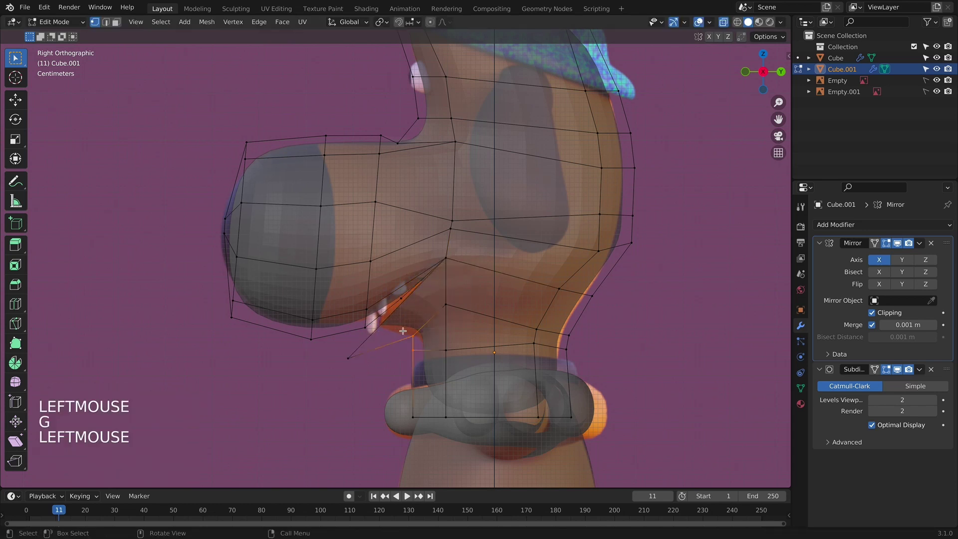
key(g)
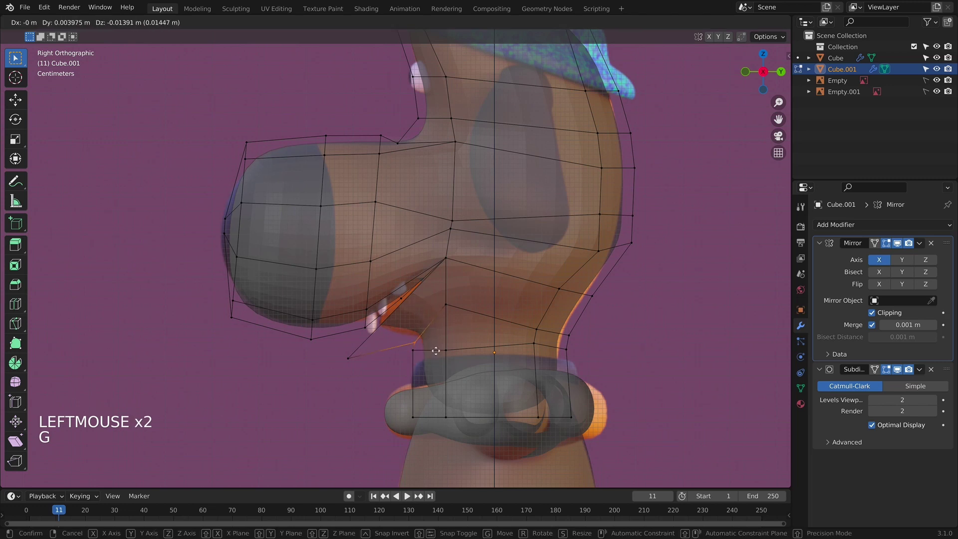
click(436, 354)
key(g)
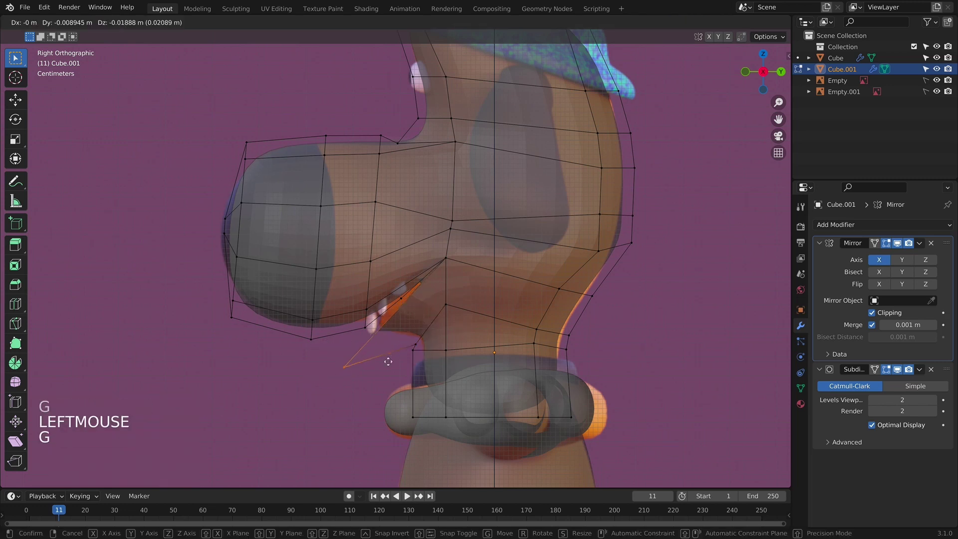
click(409, 352)
key(Tab)
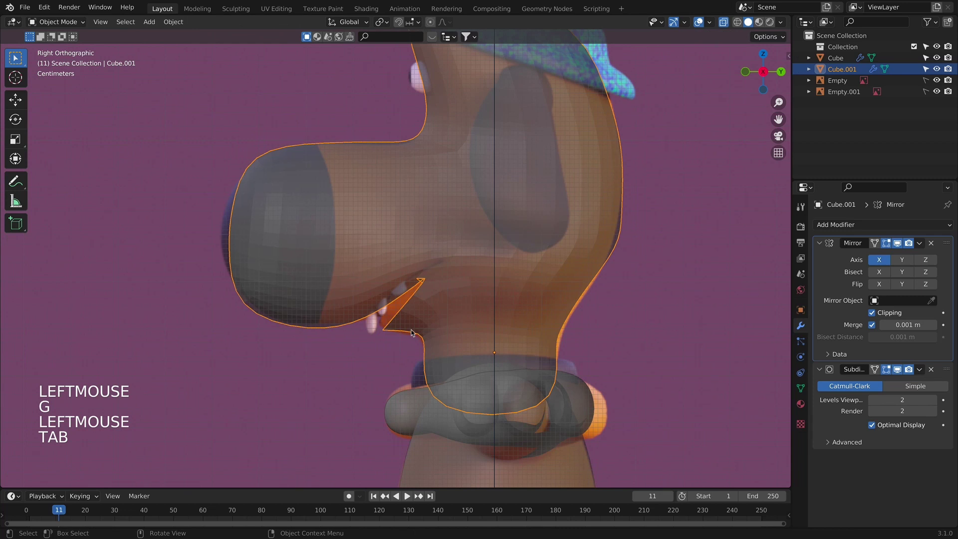
Step: Select the mouth opening's edge loop and extrude it inward, scaled to 0.344
key(Tab)
alt+click(414, 327)
middle_drag(415, 327, 530, 301)
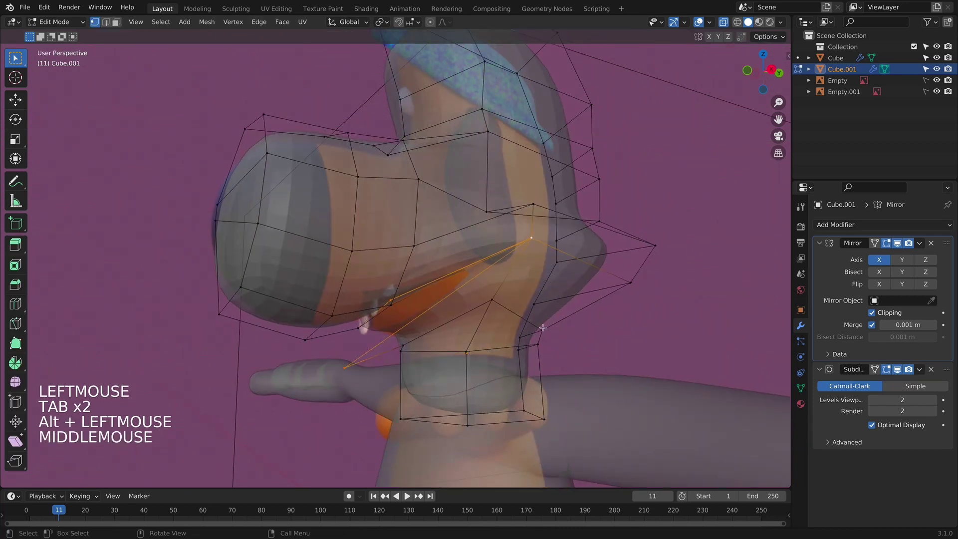
key(e)
key(s)
click(479, 288)
Step: In the side view, move the extruded inner mouth loop about 0.040 m back and 0.039 m up into the head
key(KP_3)
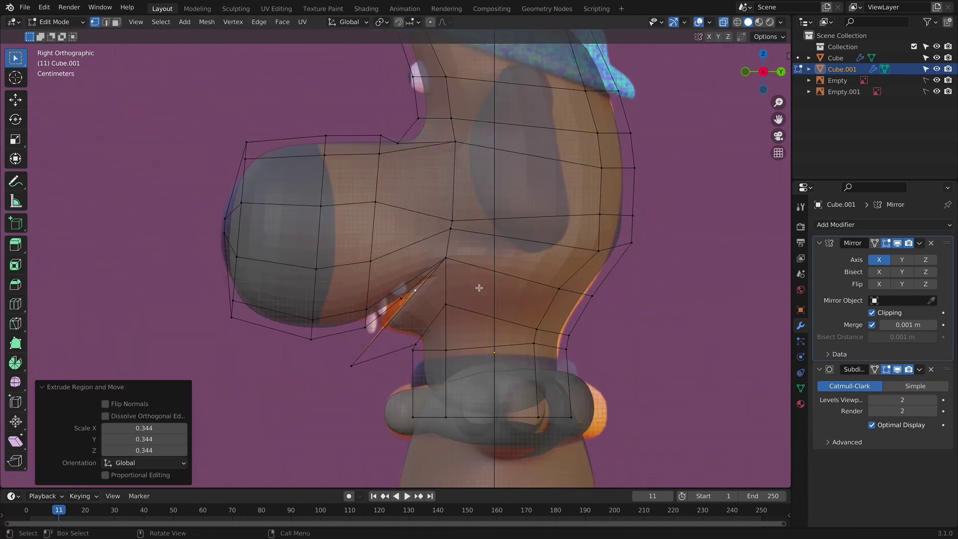
key(g)
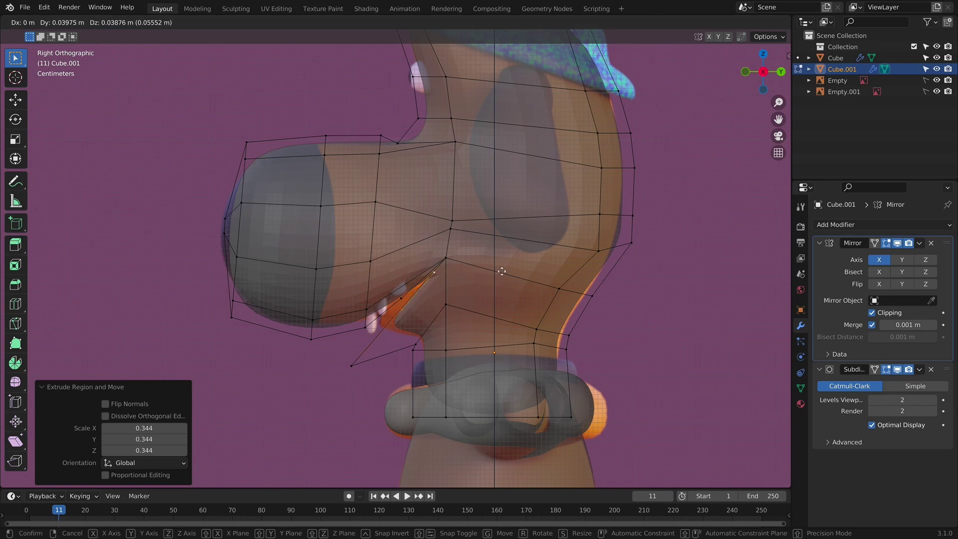
click(501, 271)
key(Tab)
key(Tab)
Step: Pull the lower lip's front vertex further forward and check the mouth shape in solid view from the front
click(389, 386)
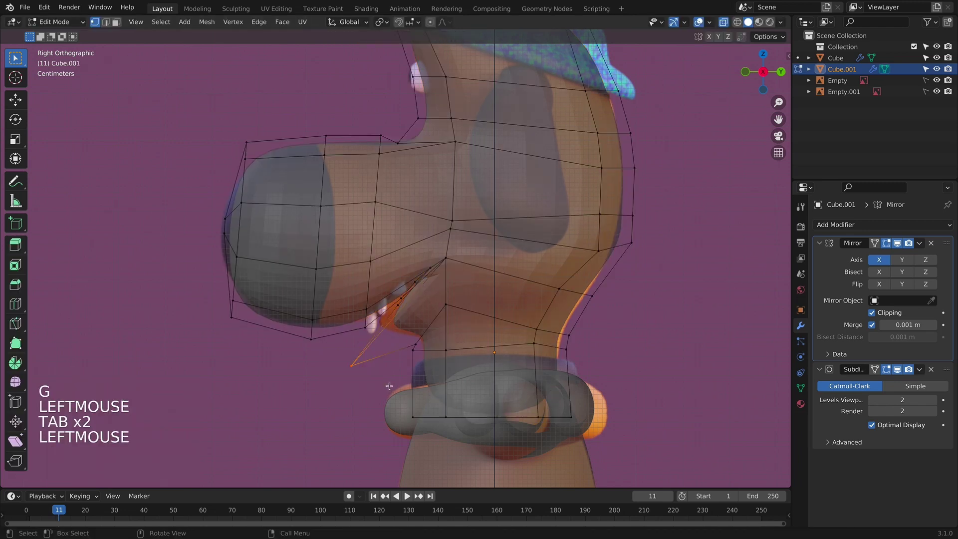
key(g)
click(369, 354)
key(Tab)
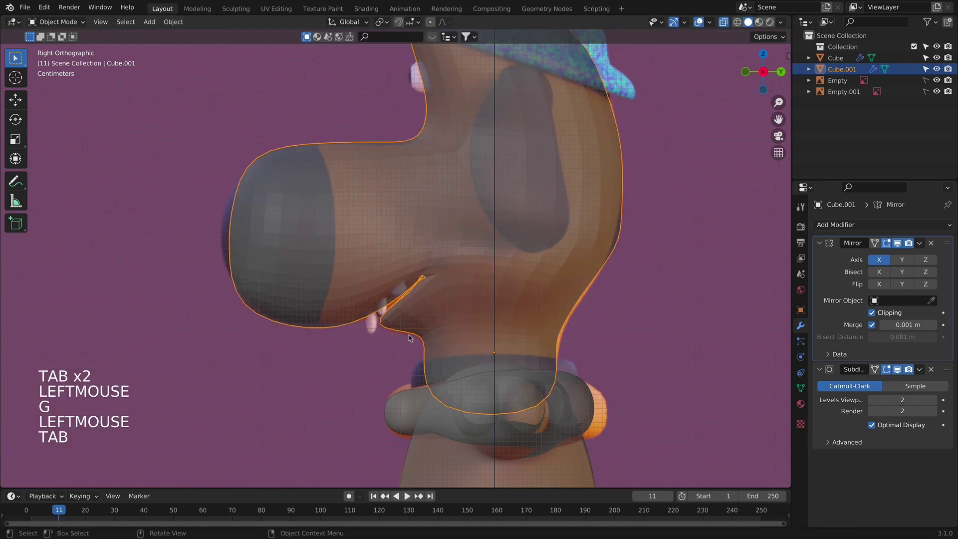
key(alt+z)
middle_drag(370, 355, 543, 285)
key(KP_1)
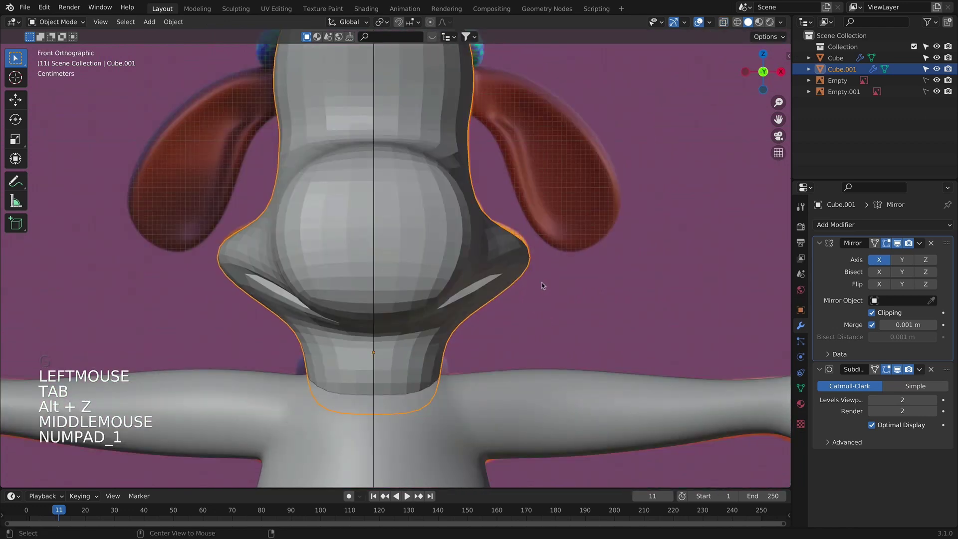
key(alt+z)
key(alt+z)
Step: In the side view, move the vertex between chin and neck about 0.001 m back and 0.006 m down
key(KP_3)
key(Tab)
scroll(426, 324, up, 2)
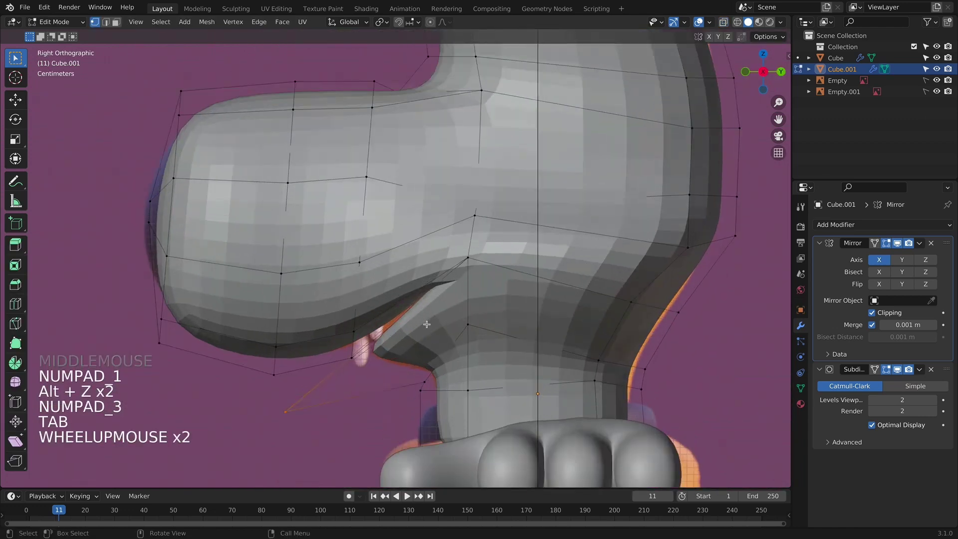
key(alt+z)
shift+middle_drag(426, 324, 414, 292)
click(412, 350)
key(g)
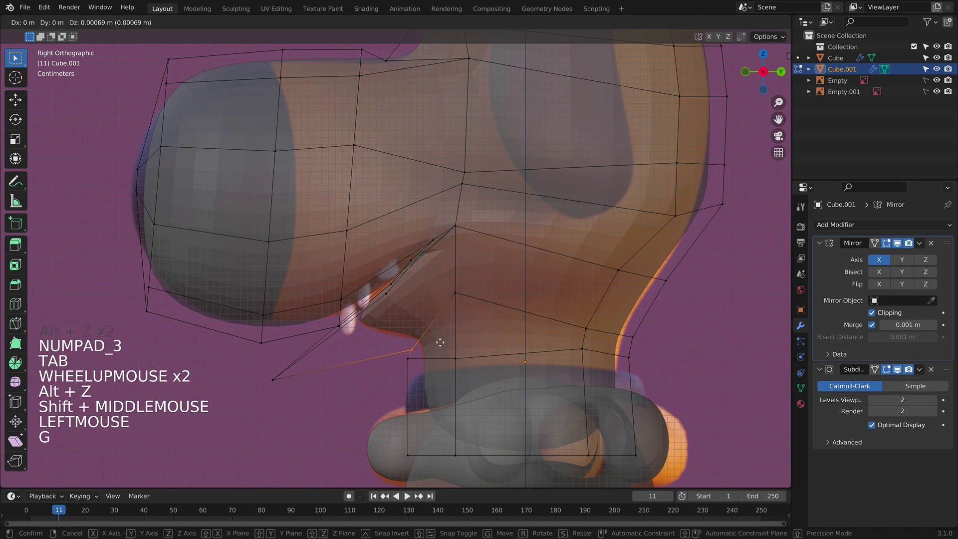
click(456, 347)
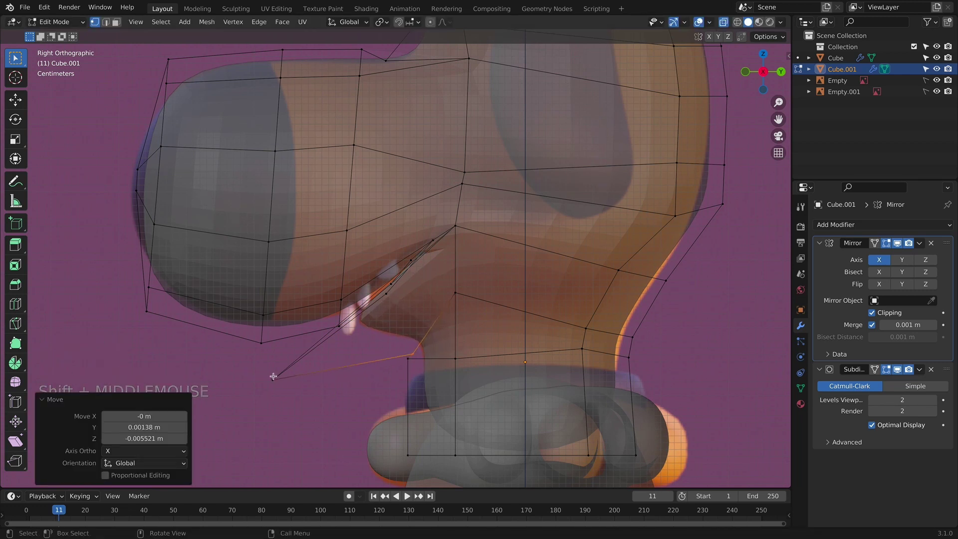
Step: Move the lower lip's front vertex about 0.019 m forward and 0.006 m down, and check the head from the front
click(273, 378)
key(g)
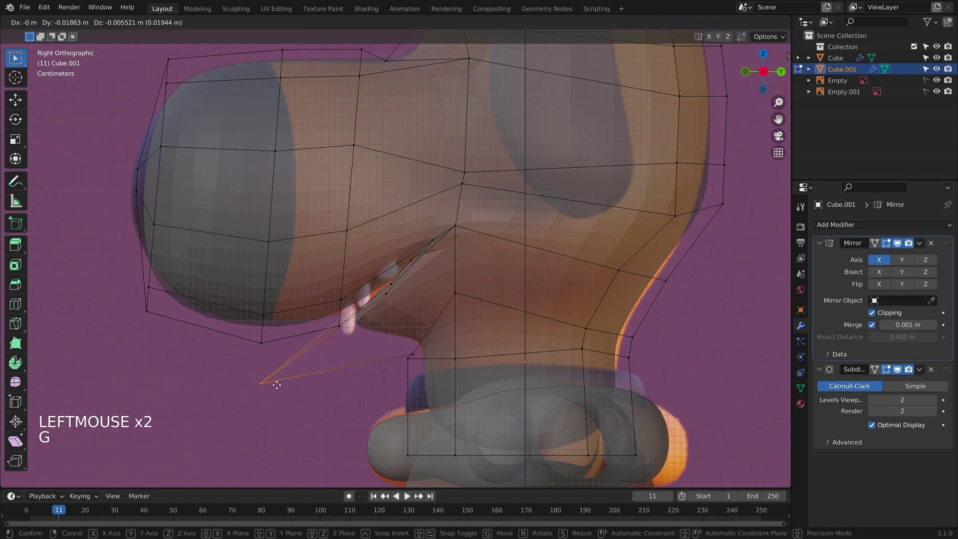
click(276, 384)
key(Tab)
key(alt+z)
key(KP_1)
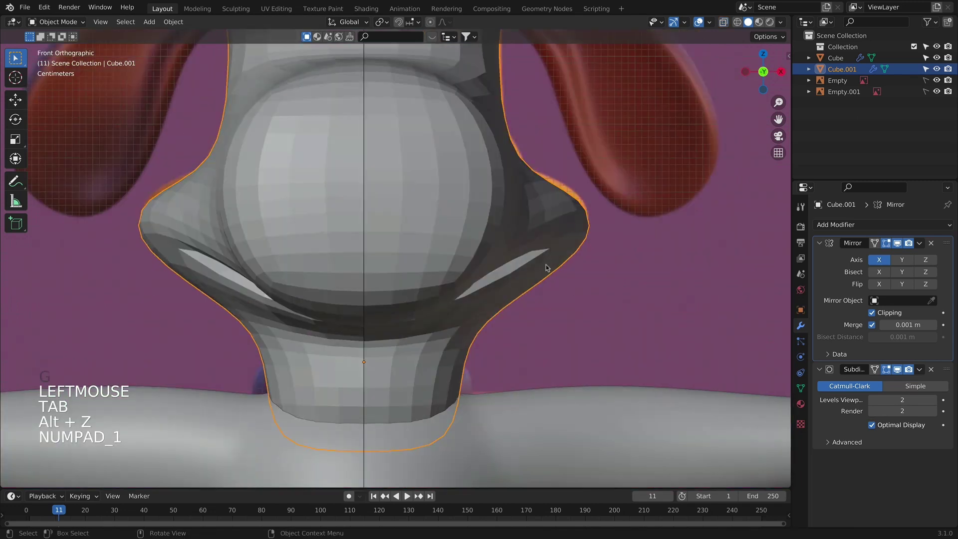
Step: Apply smooth shading to the head and check its shape from the front
key(Tab)
middle_drag(549, 220, 544, 299)
middle_drag(543, 300, 566, 301)
key(Tab)
scroll(567, 301, down, 4)
right_click(439, 224)
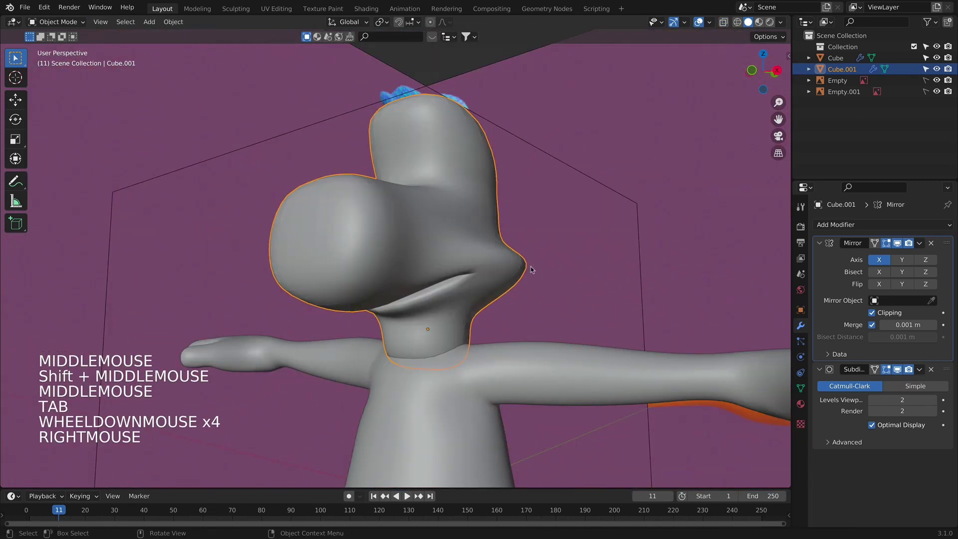
key(KP_1)
key(alt+z)
key(alt+z)
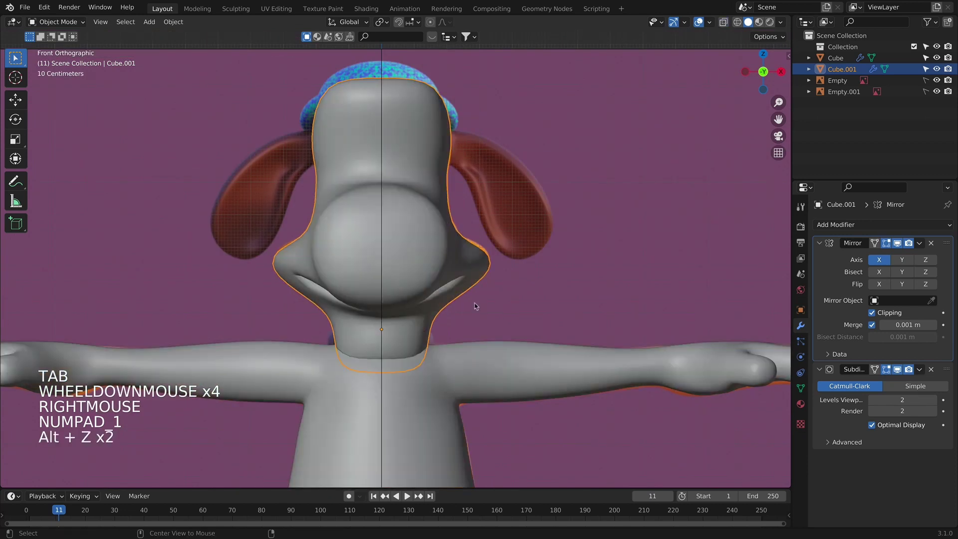
Step: In the front view, move the upper neck's side vertices about 0.022 m inward and 0.003 m down
key(alt+z)
scroll(474, 302, up, 3)
key(Tab)
click(460, 370)
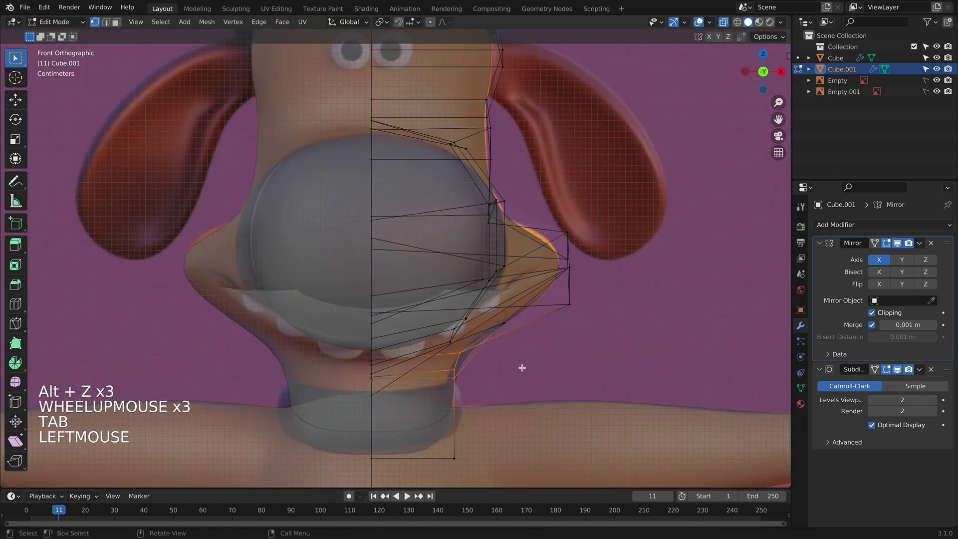
key(g)
click(507, 380)
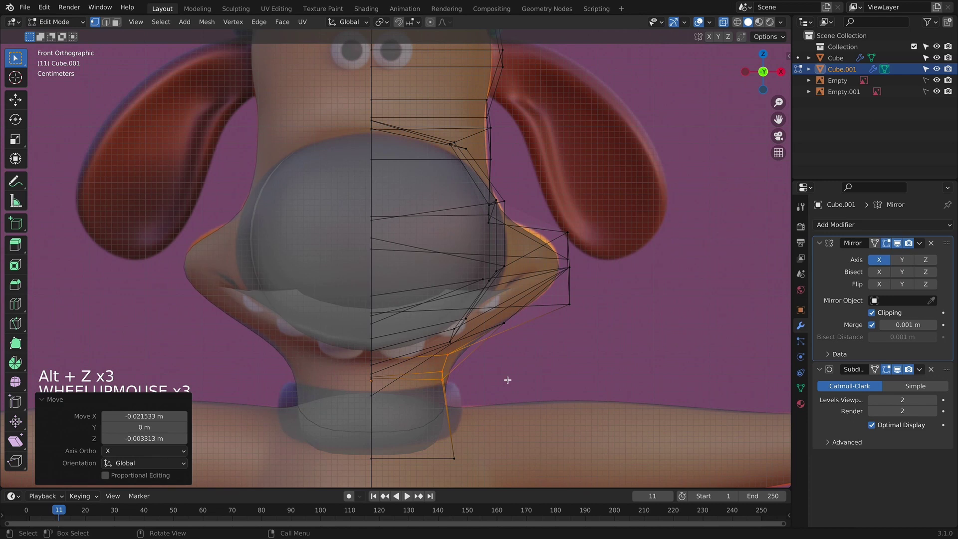
Step: Move the neck's bottom side vertices about 0.004 m outward and 0.002 m down, and nudge the jaw's side vertex slightly inward and up
click(477, 477)
key(g)
click(488, 481)
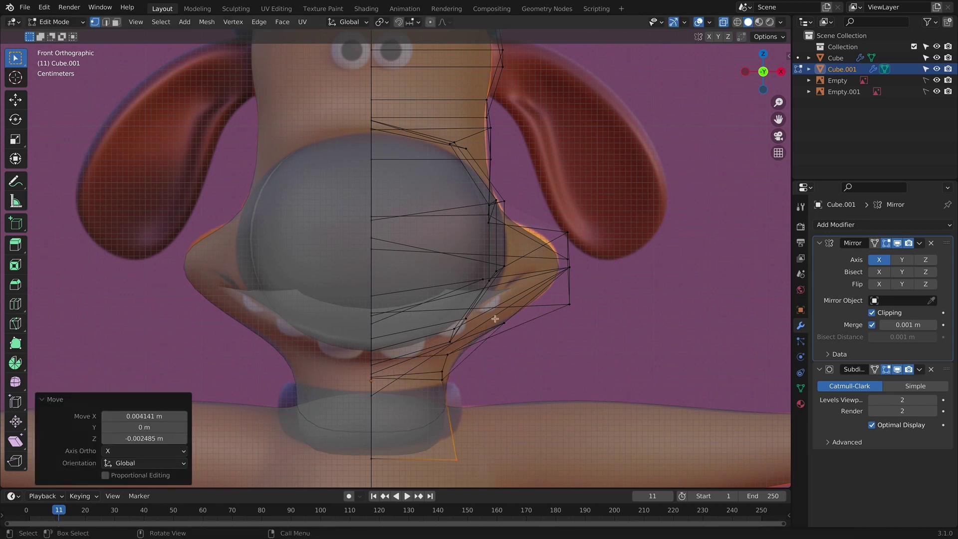
click(541, 353)
key(g)
click(541, 348)
key(Tab)
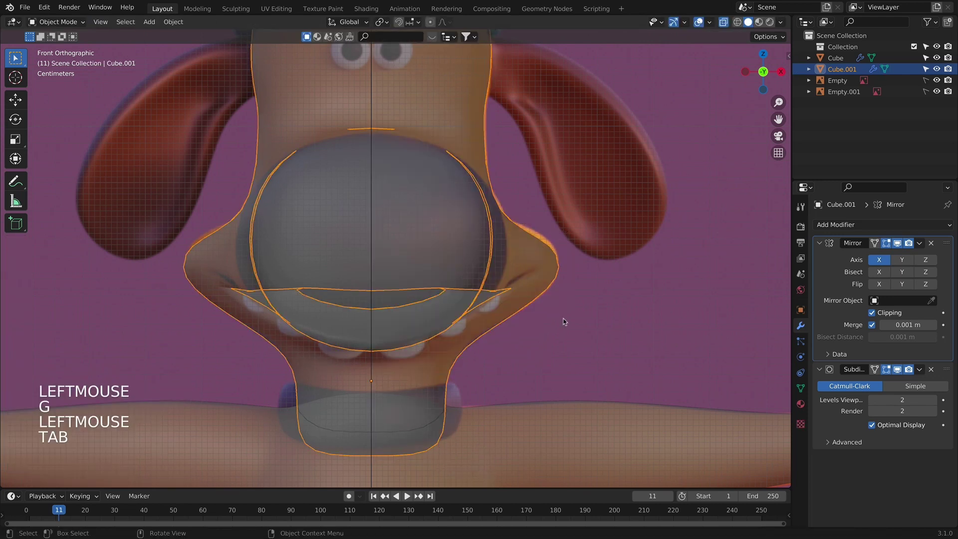
Step: Raise the upper cheek vertices about 0.007 m and check the head in solid view
key(Tab)
click(594, 258)
key(g)
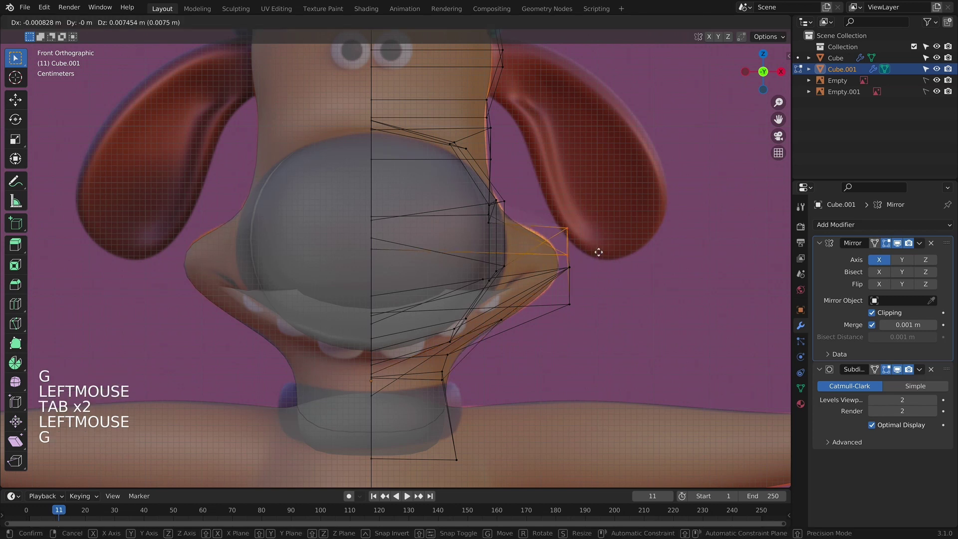
click(599, 252)
key(Tab)
key(alt+z)
alt+scroll(606, 262, down, 2)
scroll(611, 270, down, 2)
middle_drag(612, 270, 541, 253)
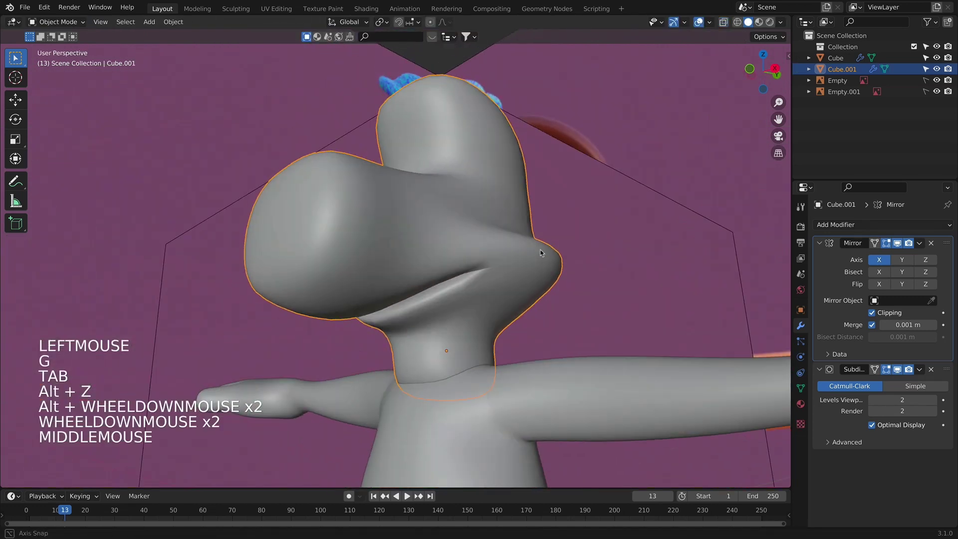
Step: In the front view, raise the vertex at the outer corner of the mouth along the Z axis
key(KP_1)
key(Tab)
key(alt+z)
key(alt+z)
key(alt+z)
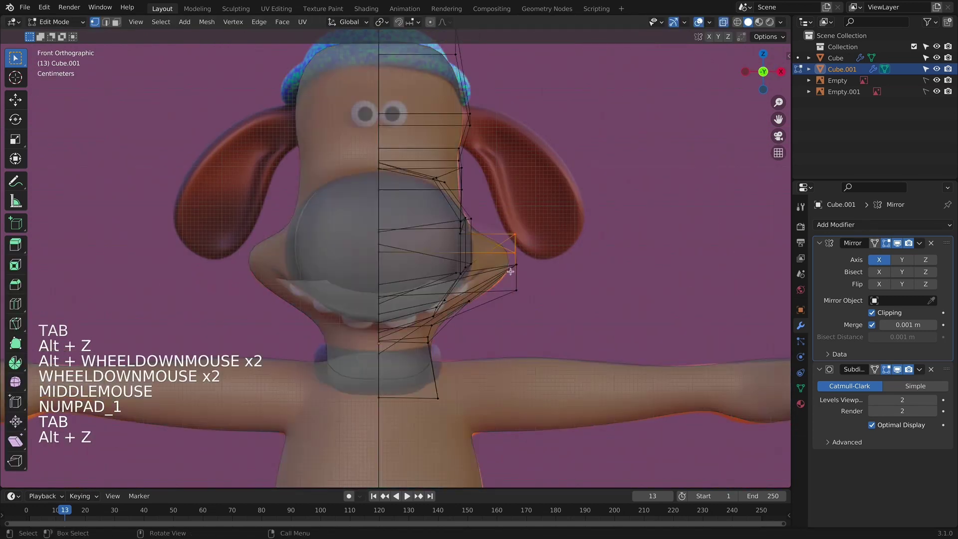
scroll(512, 267, up, 4)
shift+middle_drag(624, 303, 595, 265)
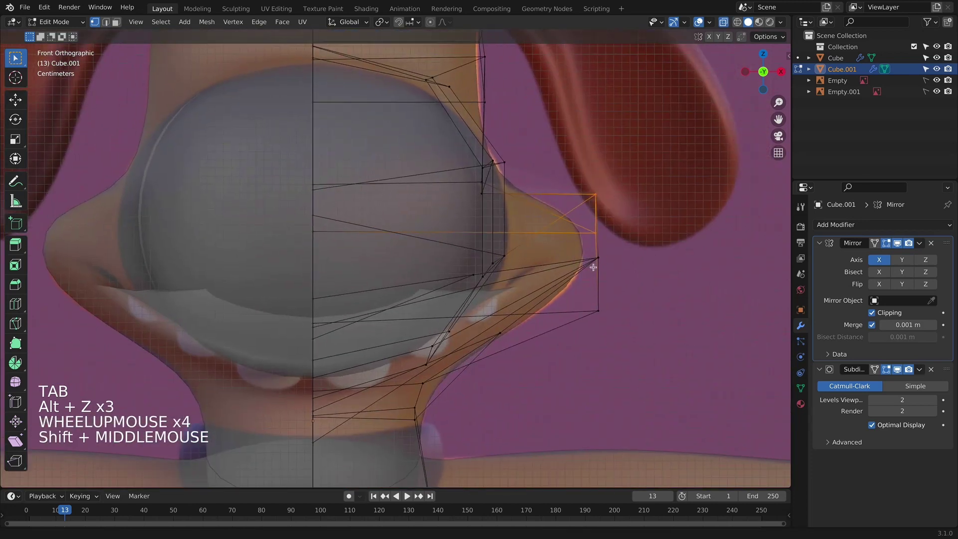
click(611, 255)
click(598, 258)
key(g)
key(z)
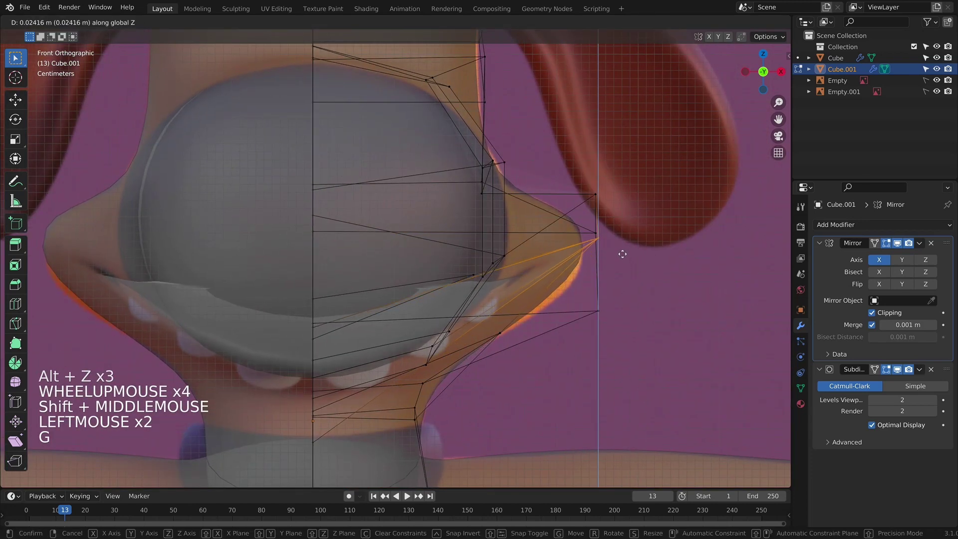
click(615, 260)
Step: Slide the lip vertex beneath the muzzle along its edge by a factor of about 0.19
key(alt+z)
scroll(516, 325, down, 2)
middle_drag(515, 314, 486, 309)
key(ctrl+r)
click(486, 311)
key(g)
key(g)
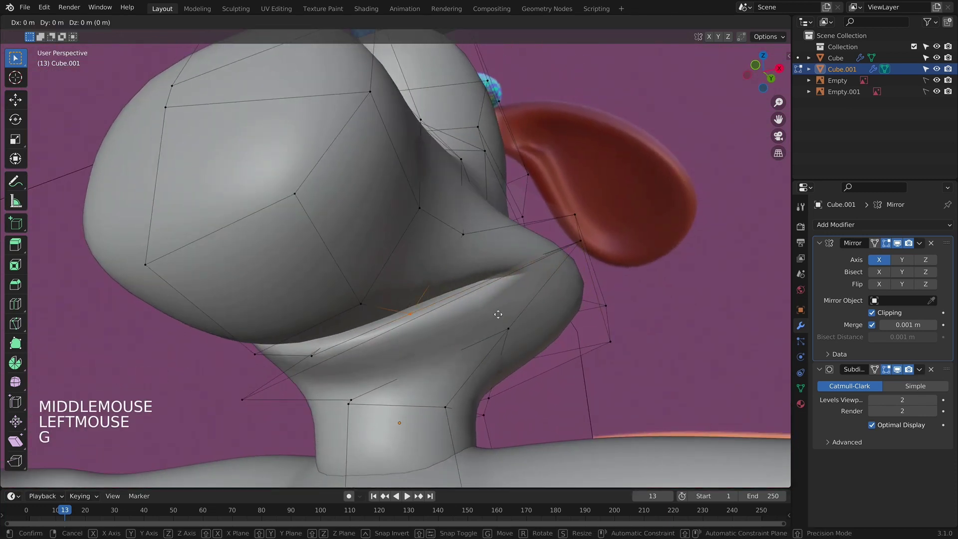
click(528, 311)
Step: Lower the same lip vertex about 0.023 m along the Z axis and check the mouth in solid view
key(KP_1)
key(alt+z)
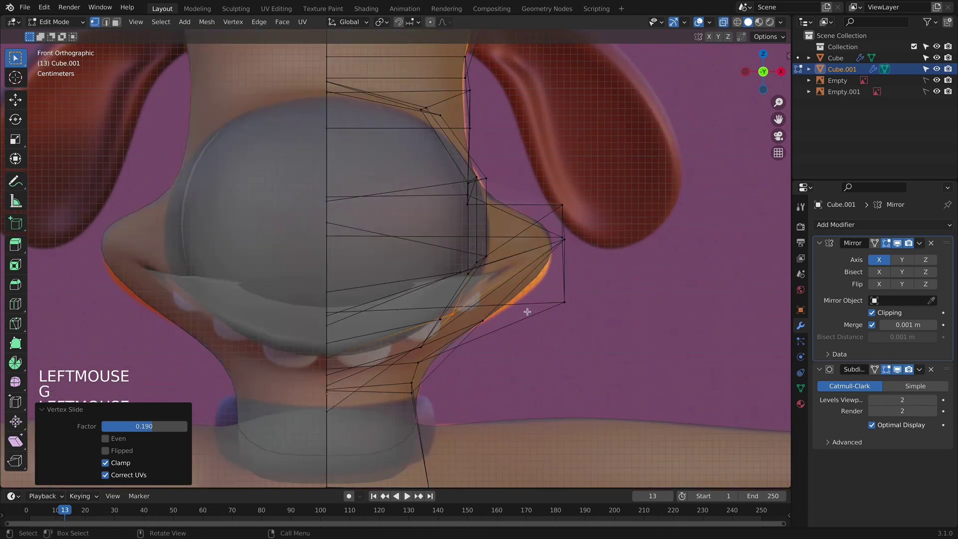
key(g)
key(z)
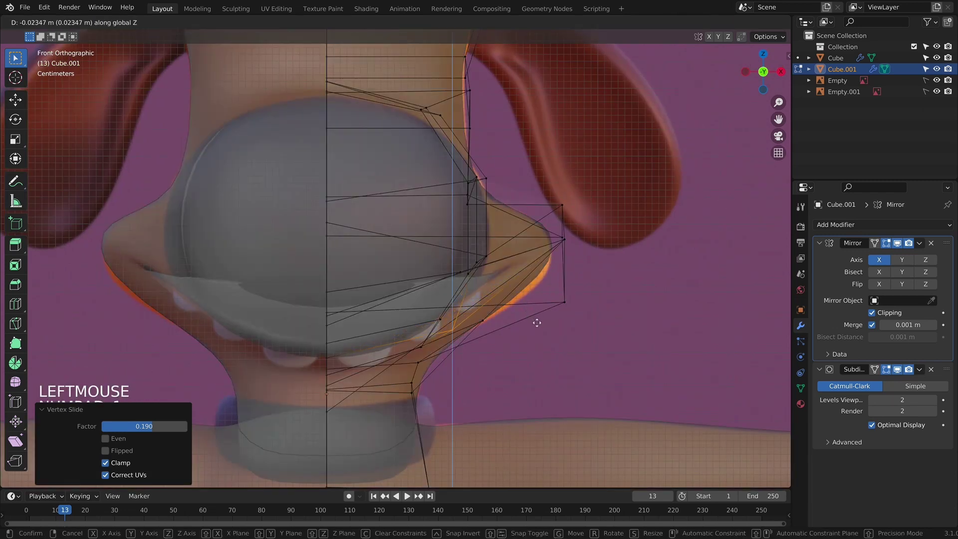
key(Tab)
key(alt+z)
key(alt+z)
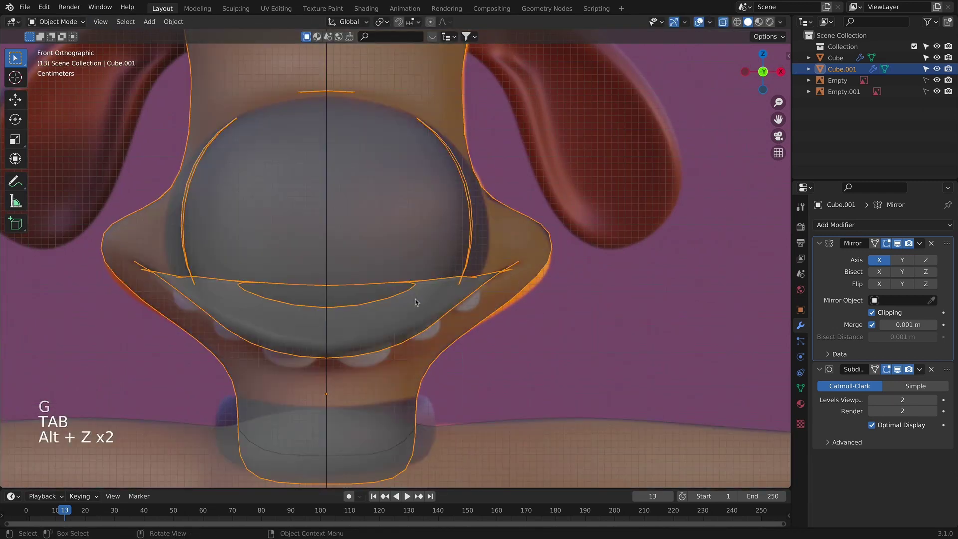
key(alt+z)
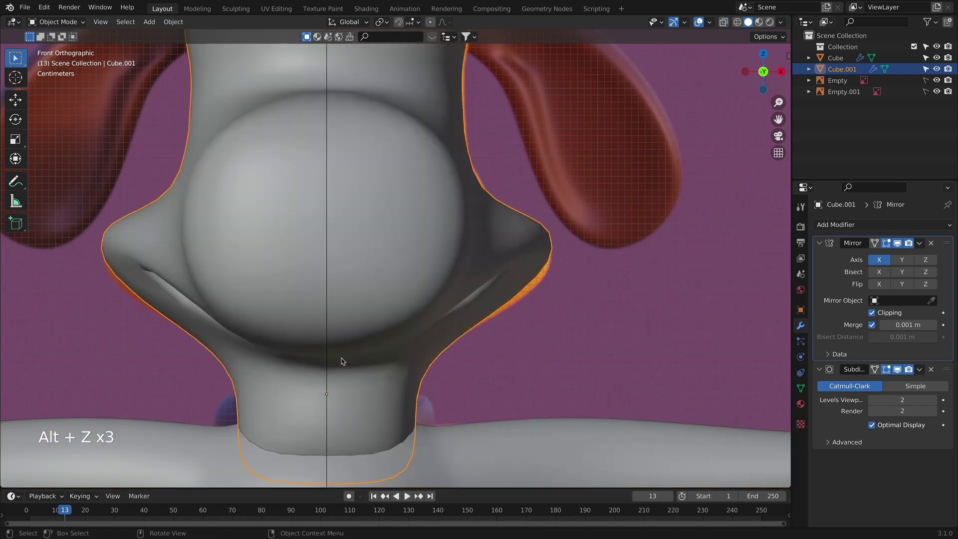
key(alt+z)
key(alt+z)
scroll(344, 353, down, 5)
middle_drag(344, 353, 380, 345)
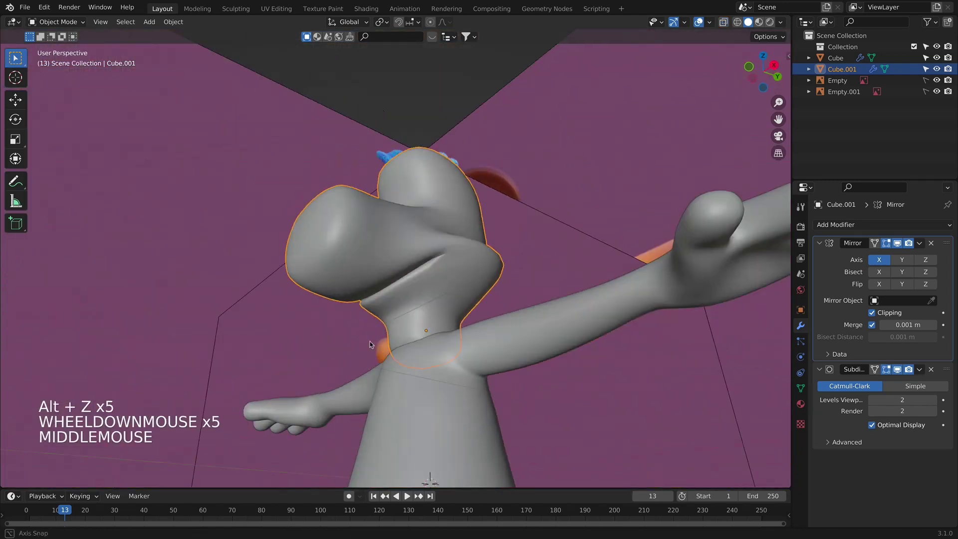
Step: In the side view, move the vertex between chin and neck about 0.030 m forward and 0.027 m up
key(KP_3)
key(Tab)
scroll(440, 317, up, 3)
key(alt+z)
key(alt+z)
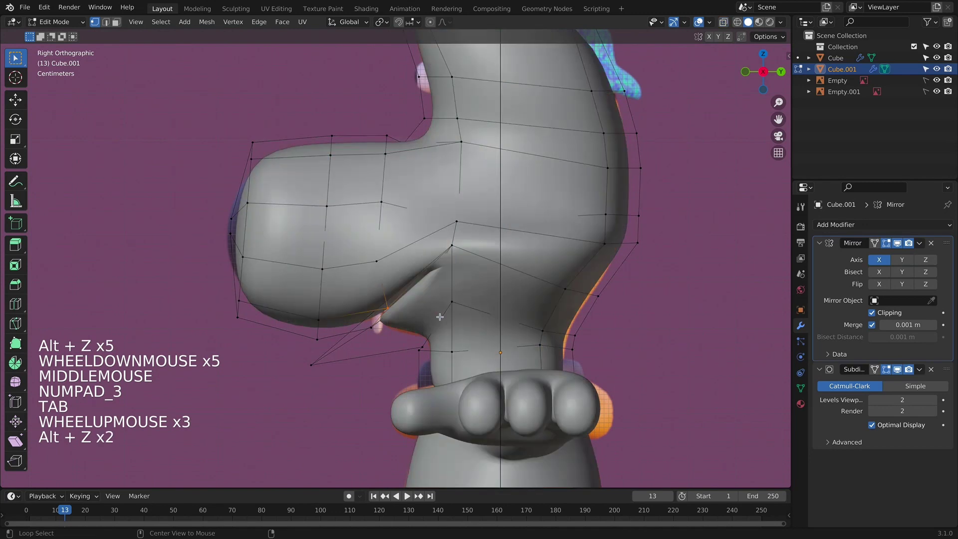
key(alt+z)
key(Tab)
scroll(444, 334, up, 1)
click(452, 360)
click(452, 360)
key(Tab)
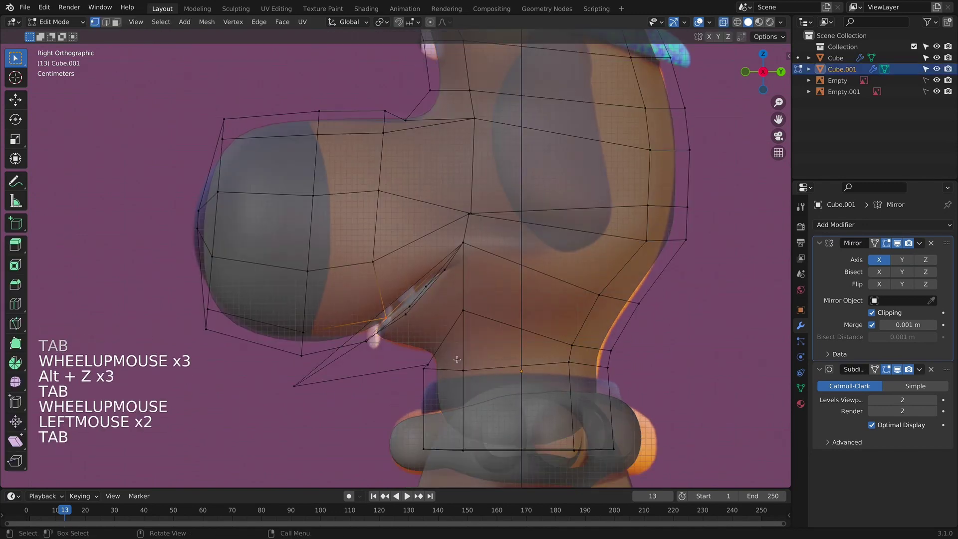
key(alt+z)
key(alt+z)
click(450, 361)
key(g)
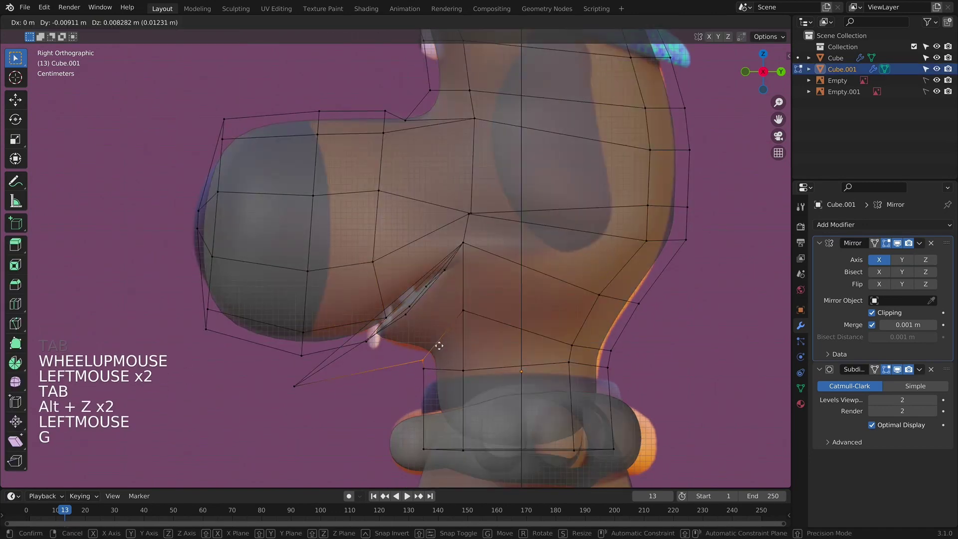
click(439, 348)
Step: Add an edge loop around the neck and place it just above the existing upper neck loop
key(g)
key(g)
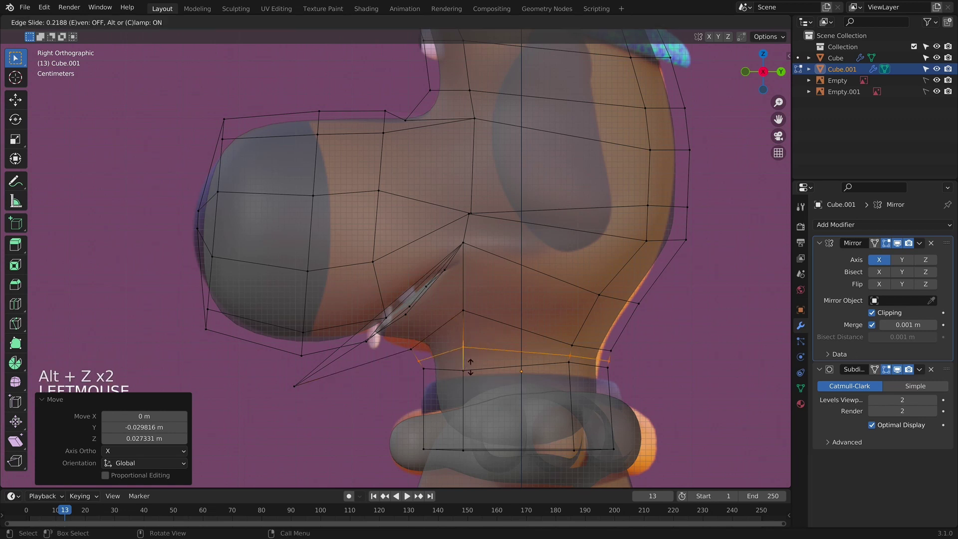
click(476, 371)
Step: Move the vertex between chin and neck about 0.004 m back and 0.037 m down
click(416, 349)
key(g)
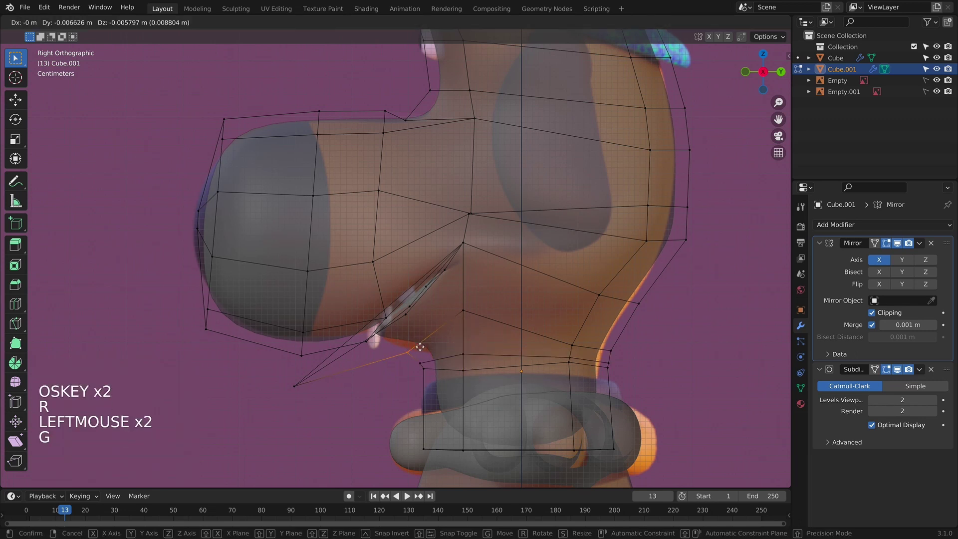
click(428, 361)
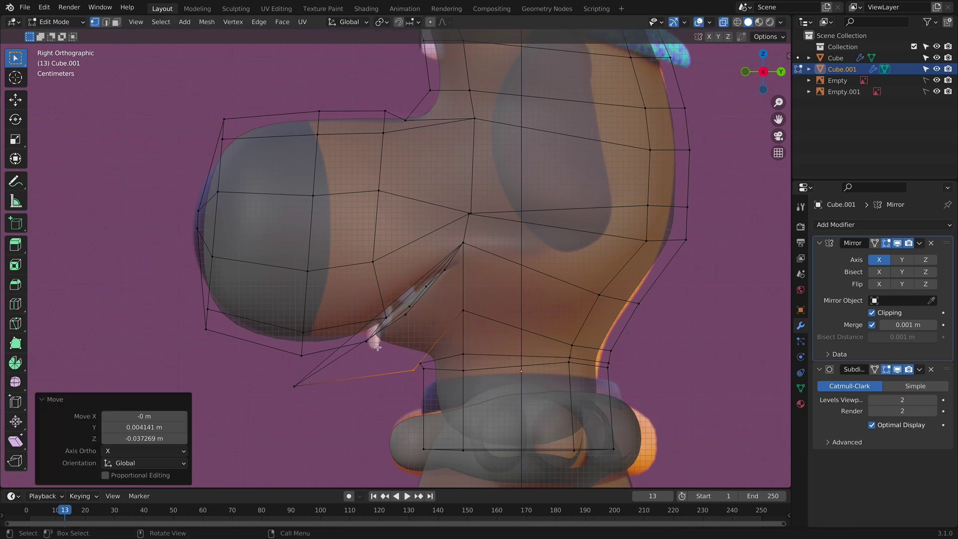
Step: Move the lower lip's front vertex slightly back and check the resulting outline against the side reference
click(306, 391)
key(g)
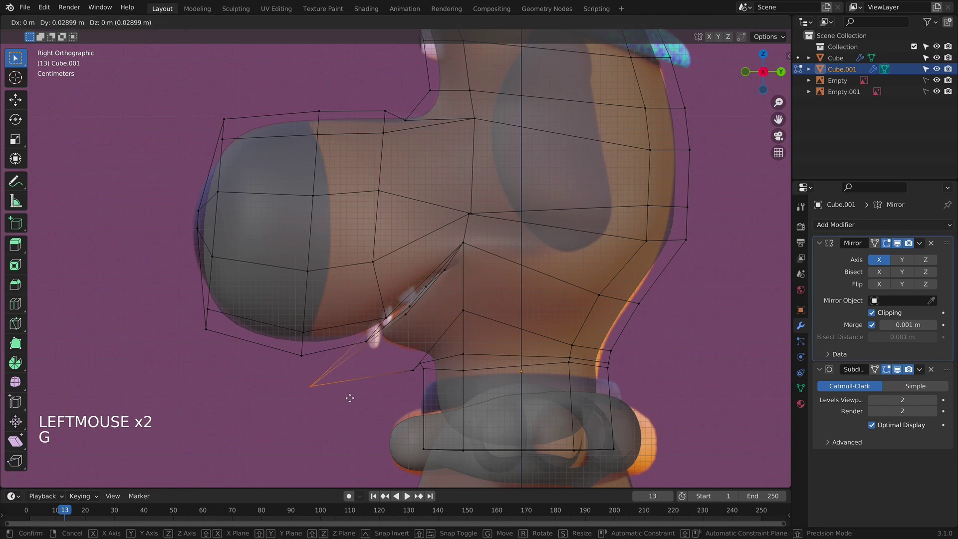
click(338, 397)
key(Tab)
key(Tab)
Step: Move the vertex between chin and neck about 0.016 m forward and 0.006 m up
click(419, 378)
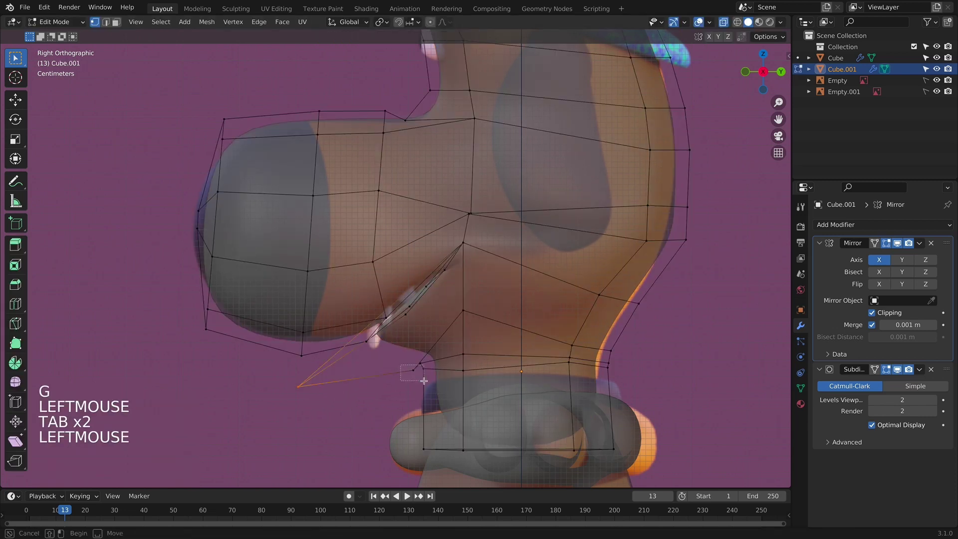
key(g)
click(407, 378)
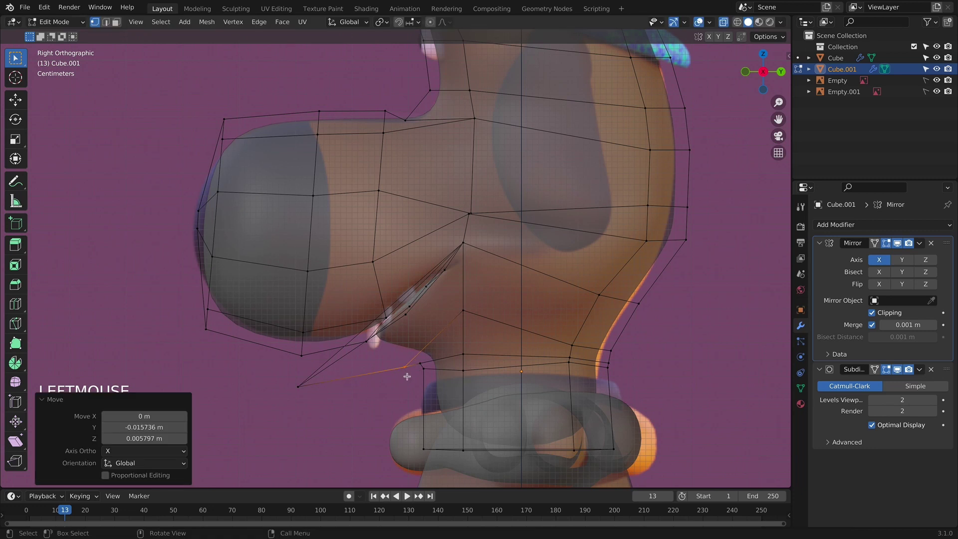
key(f)
key(f)
key(f)
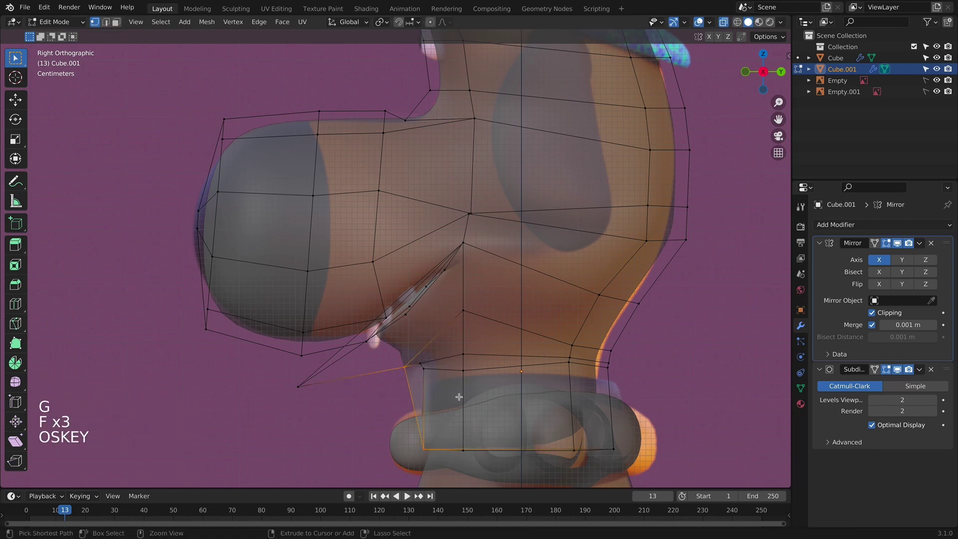
key(super+z)
Step: Move the front vertices of the two upper neck loops about 0.004 m back and 0.002 m up
key(g)
click(462, 394)
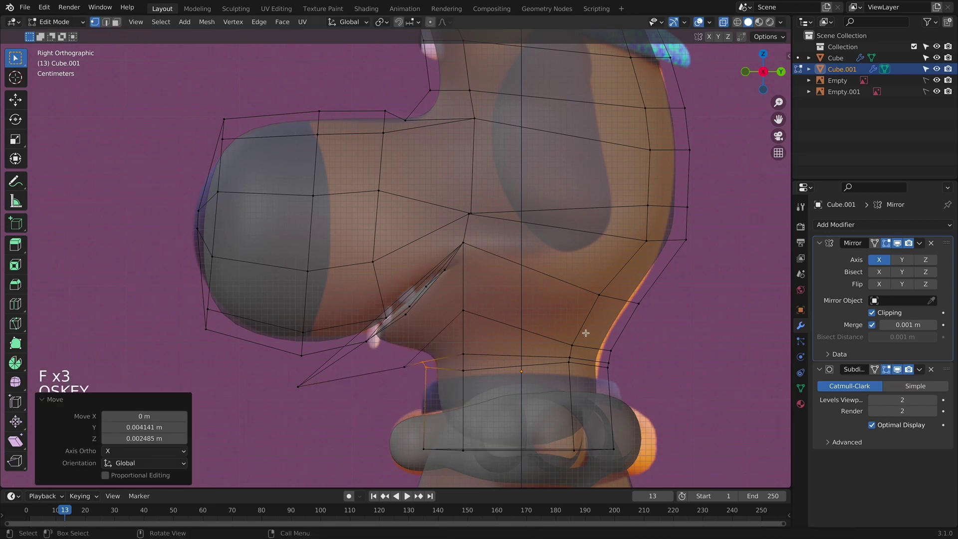
key(f)
key(f)
key(f)
key(super+z)
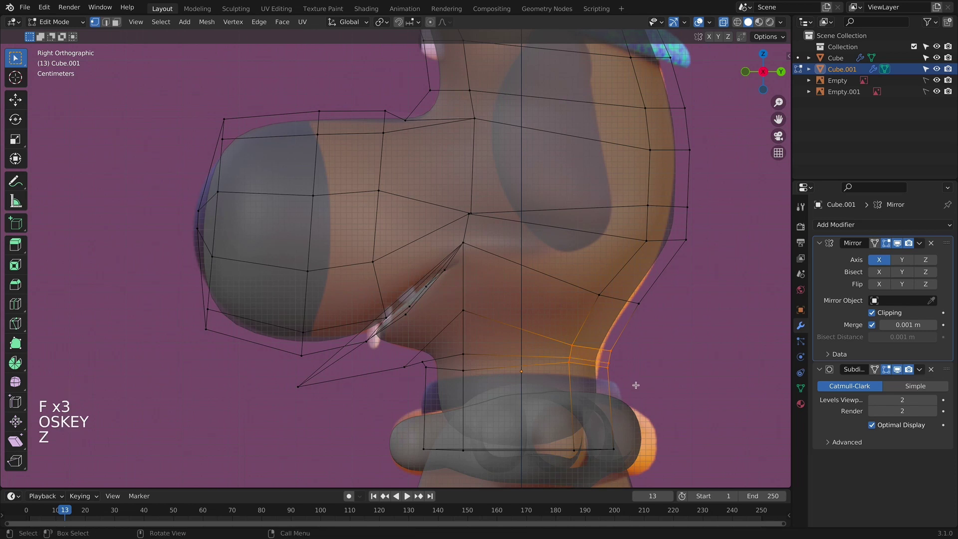
Step: Shift the rear vertices of the upper neck and the nape vertices above them slightly back and down
key(g)
click(603, 290)
drag(672, 340, 673, 342)
key(g)
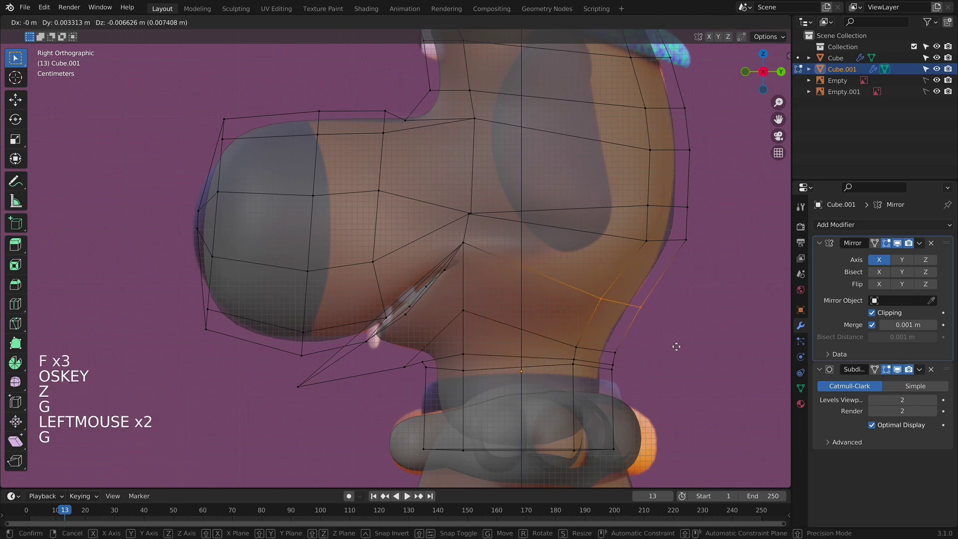
click(674, 344)
Step: Move the four lower vertices at the back of the head slightly up and check the head in solid view from several sides
drag(624, 191, 717, 265)
key(g)
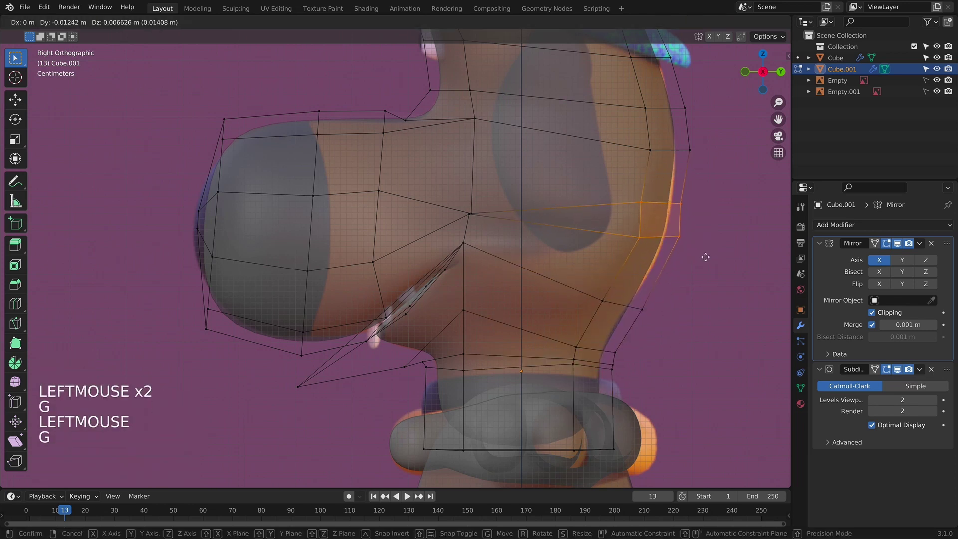
click(720, 247)
key(Tab)
key(alt+z)
scroll(721, 248, down, 5)
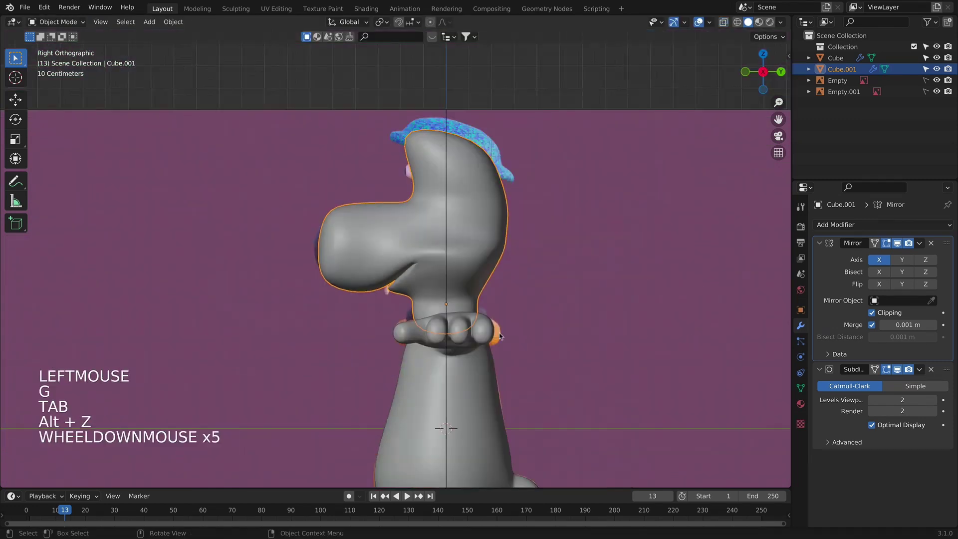
middle_drag(720, 248, 387, 214)
right_click(387, 214)
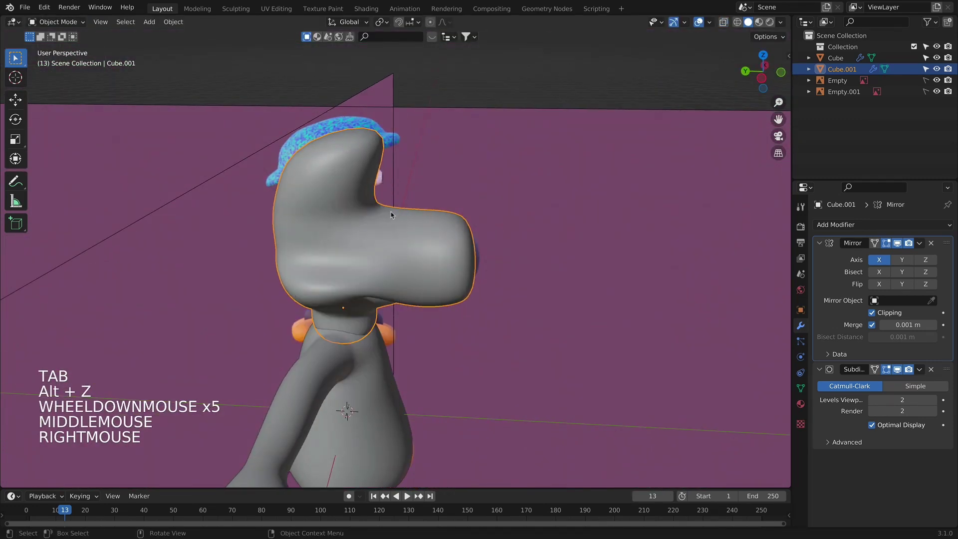
Step: In front view, move the side vertex just above muzzle level about 0.014 m inward and 0.018 m down
key(KP_1)
key(KP_3)
key(KP_1)
key(Tab)
scroll(462, 215, up, 4)
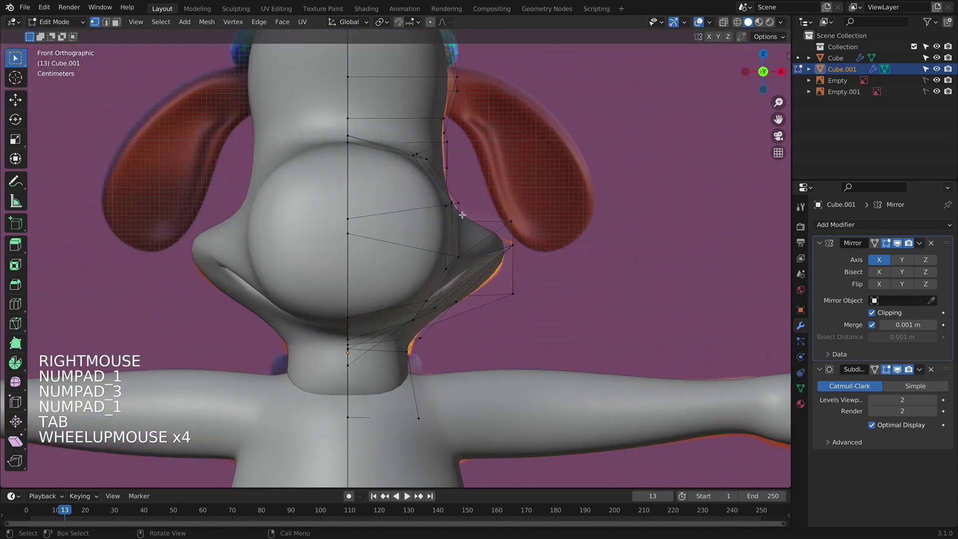
key(alt+z)
click(446, 142)
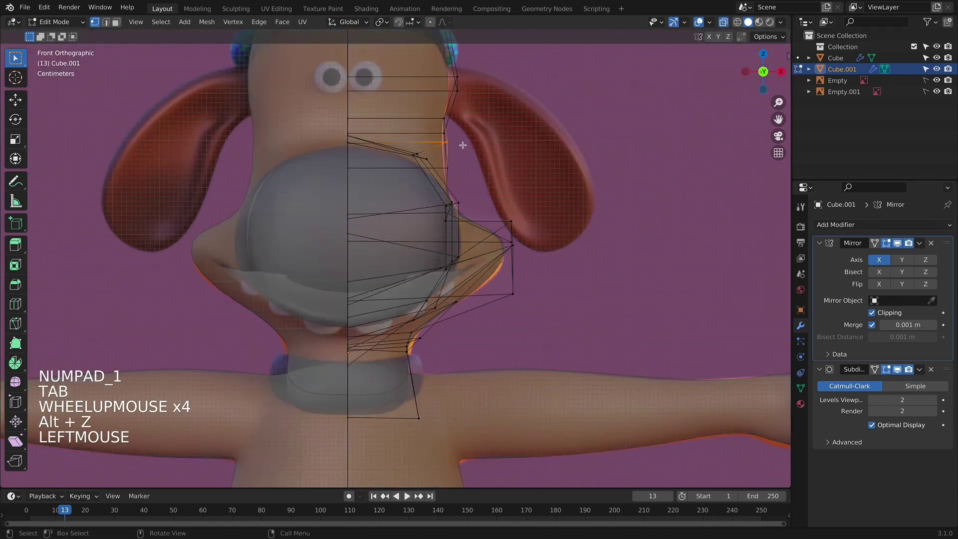
key(g)
click(461, 156)
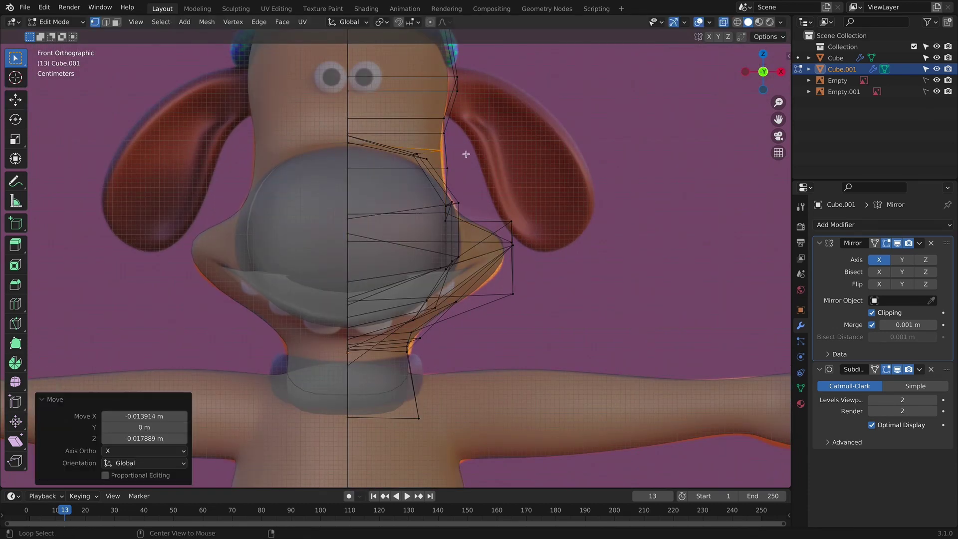
key(alt+z)
middle_drag(520, 242, 420, 214)
key(Tab)
scroll(489, 275, down, 3)
key(KP_1)
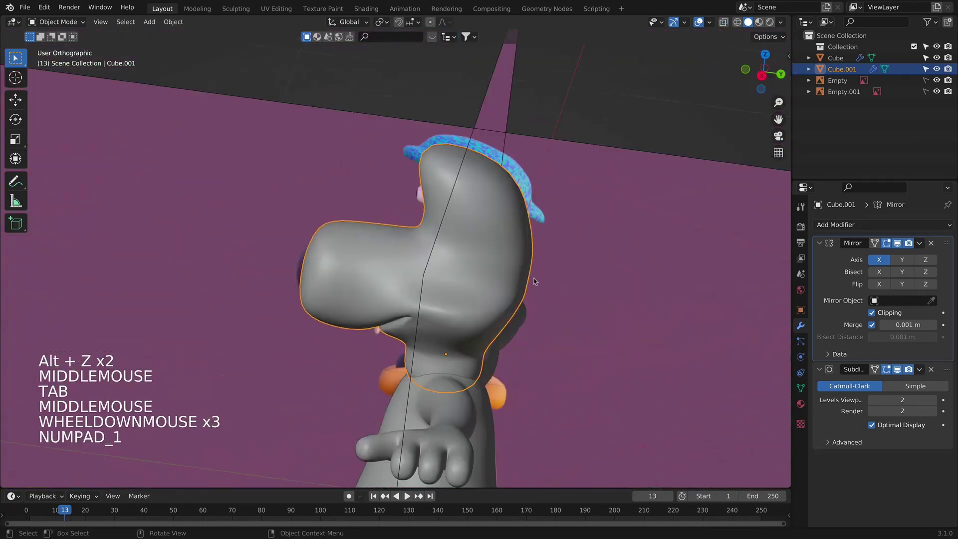
Step: Align the four side vertices between eye level and the muzzle by scaling them to 0 along X
key(Tab)
scroll(451, 195, up, 3)
key(alt+z)
drag(451, 189, 482, 242)
mouse_move(482, 242)
middle_down()
mouse_move(479, 219)
mouse_move(454, 220)
mouse_move(494, 232)
middle_up()
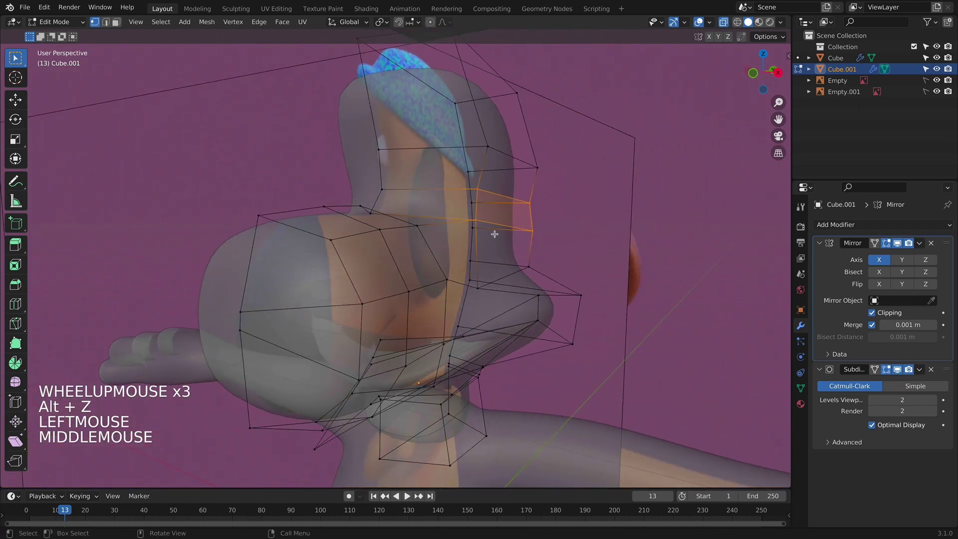
key(s)
key(s)
key(x)
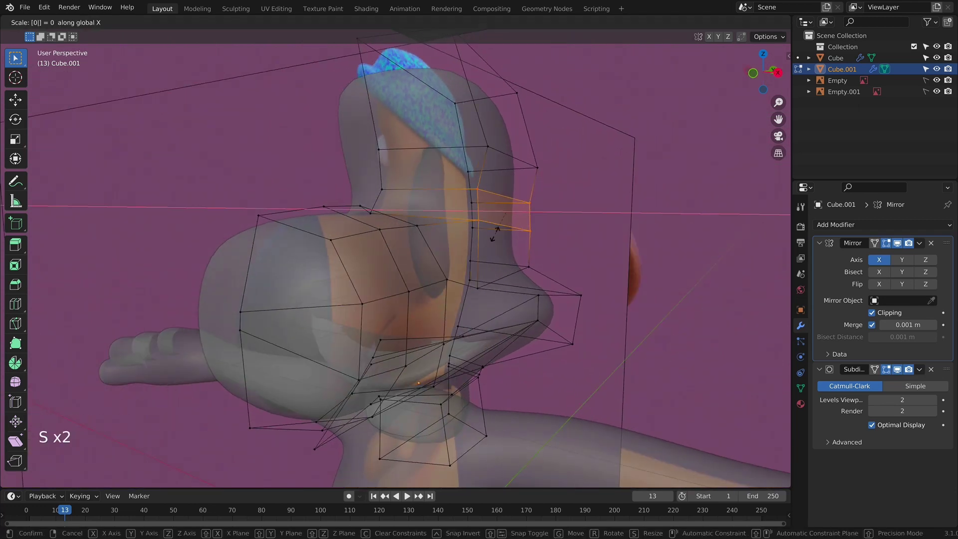
key(Return)
Step: Move the aligned side vertices about 0.007 m outward and the eye-level side vertices about 0.004 m inward
key(KP_1)
key(g)
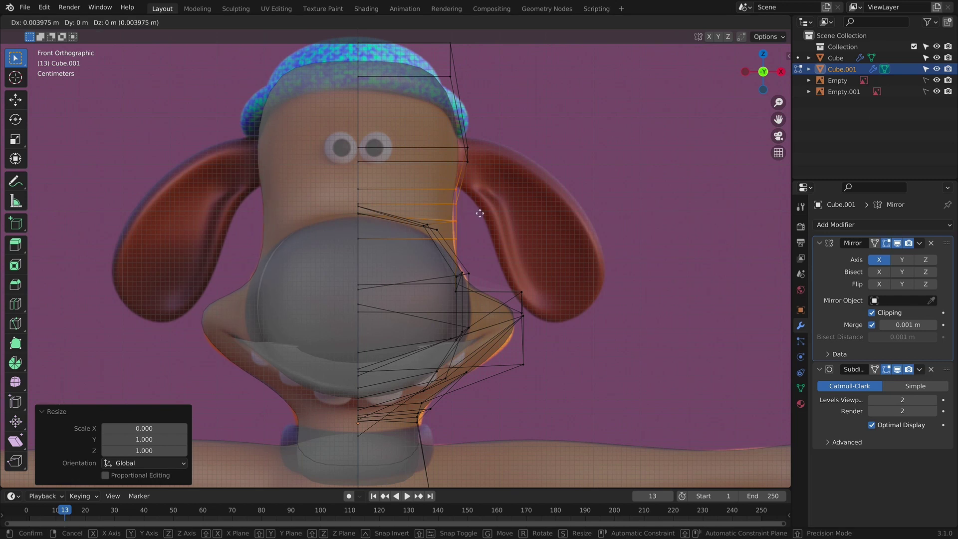
click(481, 213)
key(alt+z)
key(alt+z)
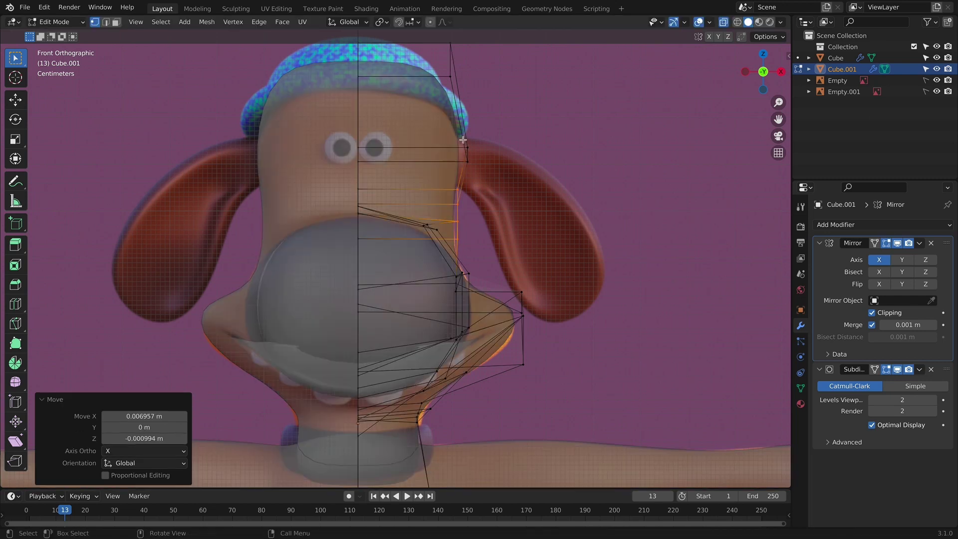
click(465, 150)
key(g)
click(494, 165)
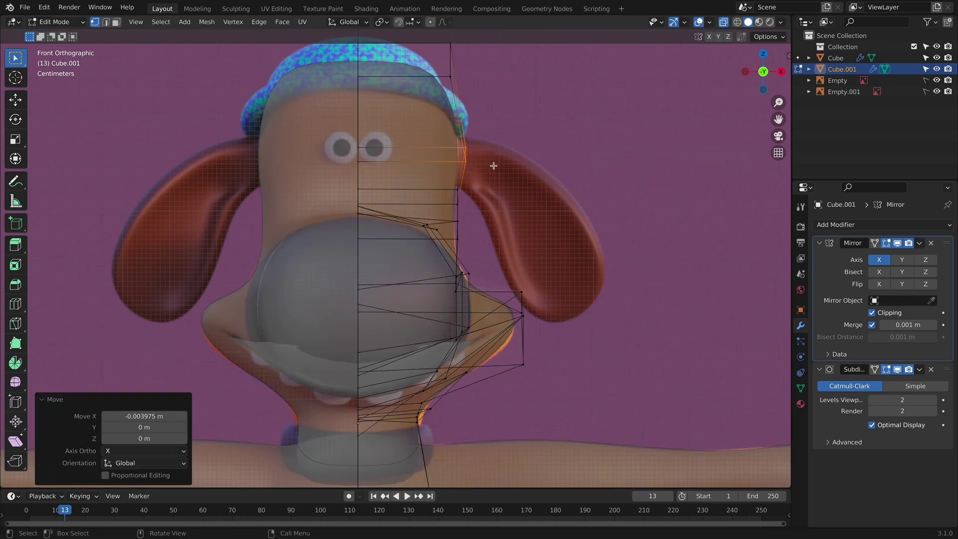
Step: Move the upper side vertices of the head slightly inward and the topmost one about 0.031 m further inward
shift+middle_drag(453, 82, 470, 149)
click(470, 148)
key(g)
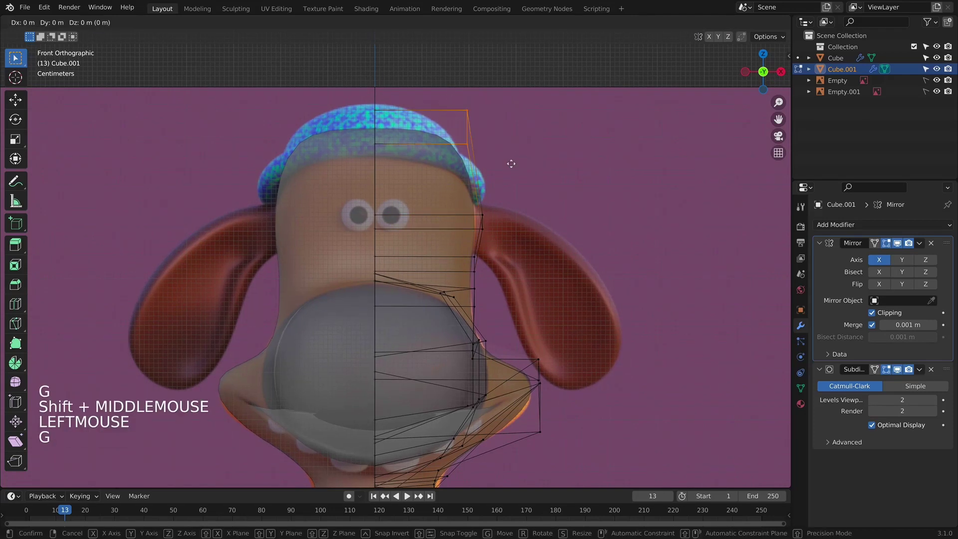
click(508, 163)
key(g)
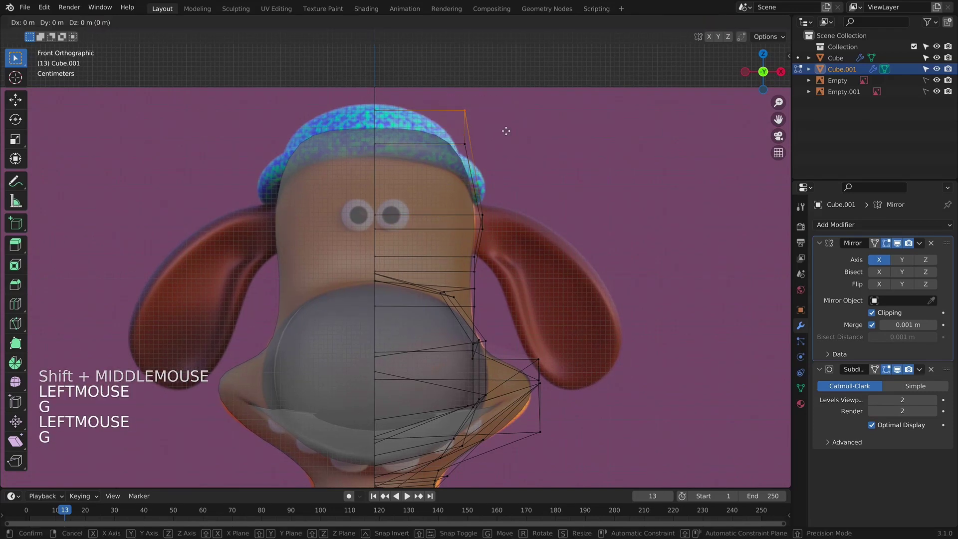
click(492, 126)
Step: Examine the head's side profile against the side reference image
key(KP_3)
scroll(472, 154, up, 2)
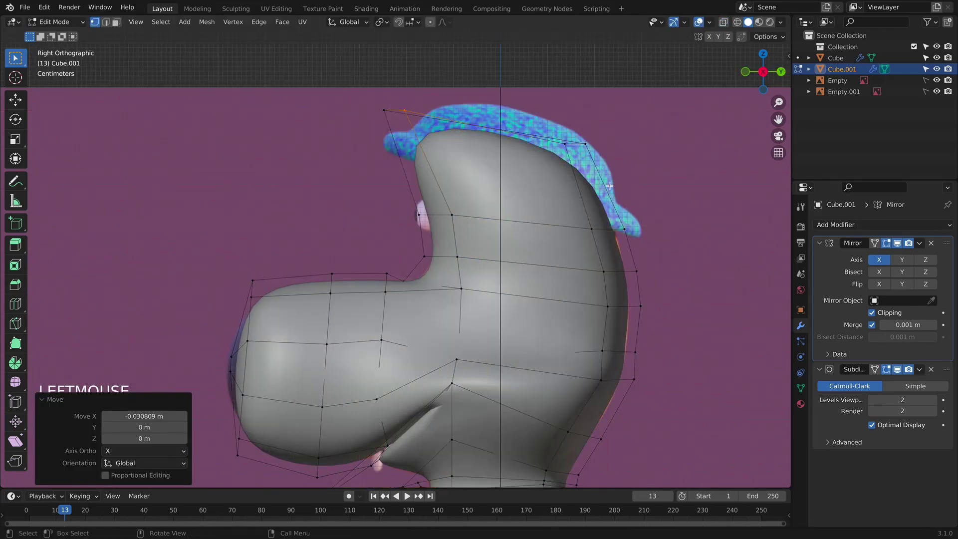
key(alt+z)
scroll(451, 152, down, 3)
shift+middle_drag(451, 152, 533, 172)
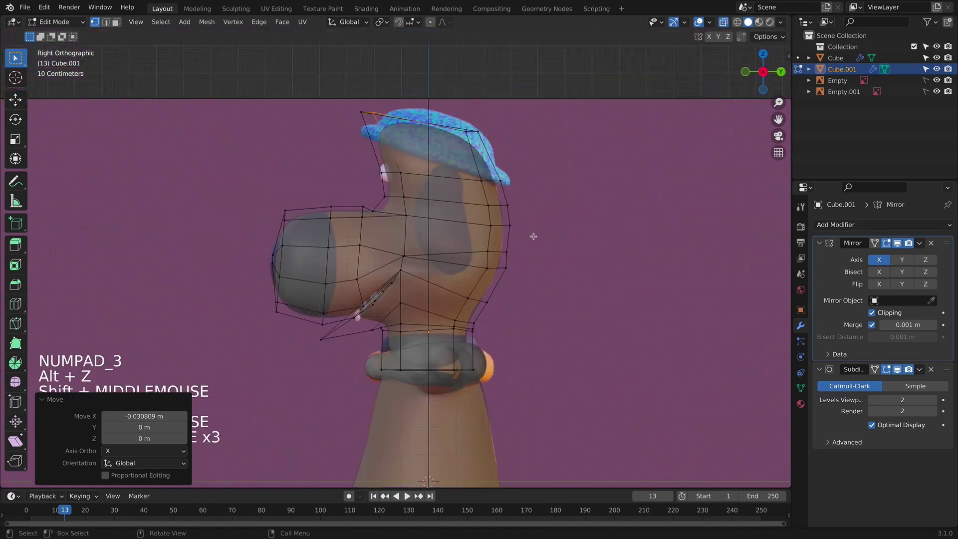
key(alt+z)
shift+middle_drag(466, 244, 466, 298)
scroll(466, 298, up, 2)
key(Tab)
key(Tab)
scroll(549, 265, up, 2)
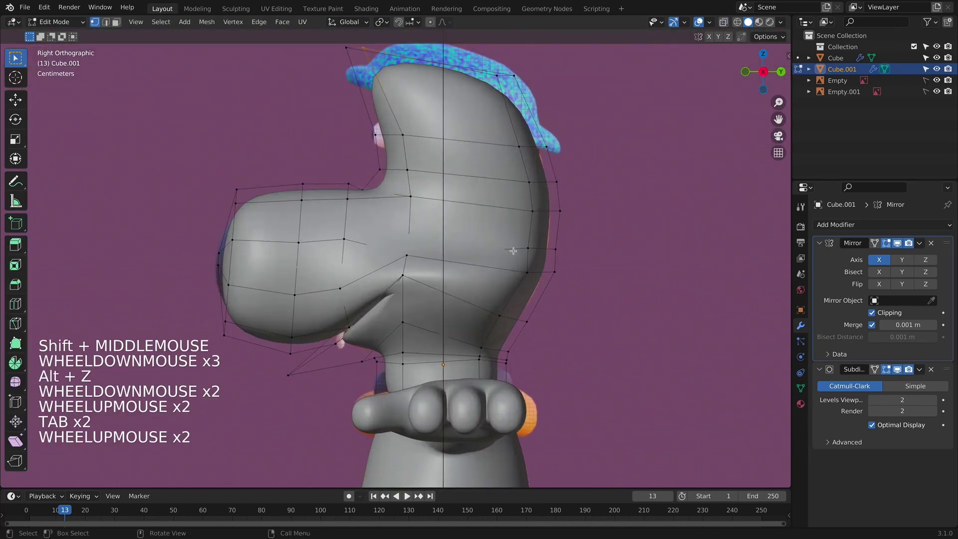
Step: Move the vertices at the back of the head, level with the mouth corner, slightly back and up
key(alt+z)
click(571, 256)
key(g)
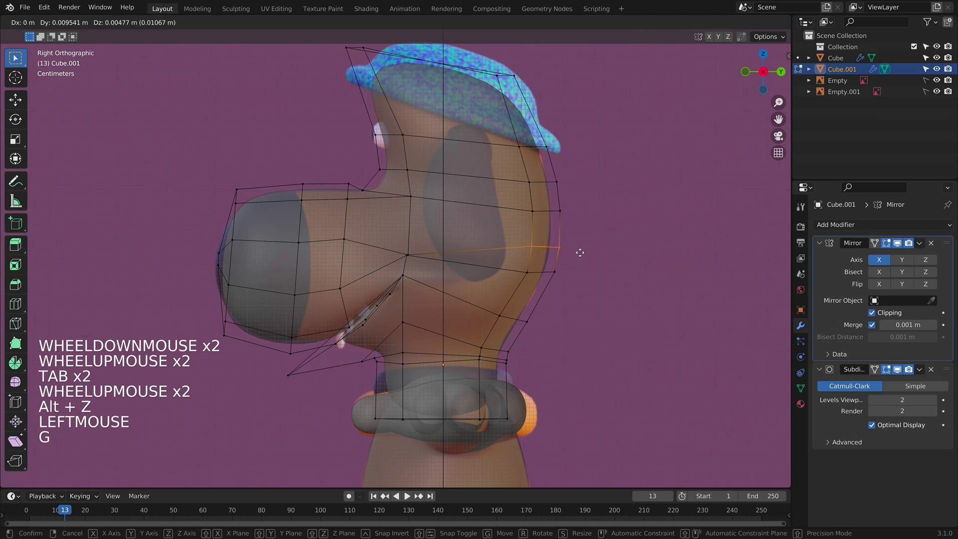
click(579, 251)
key(Tab)
key(alt+z)
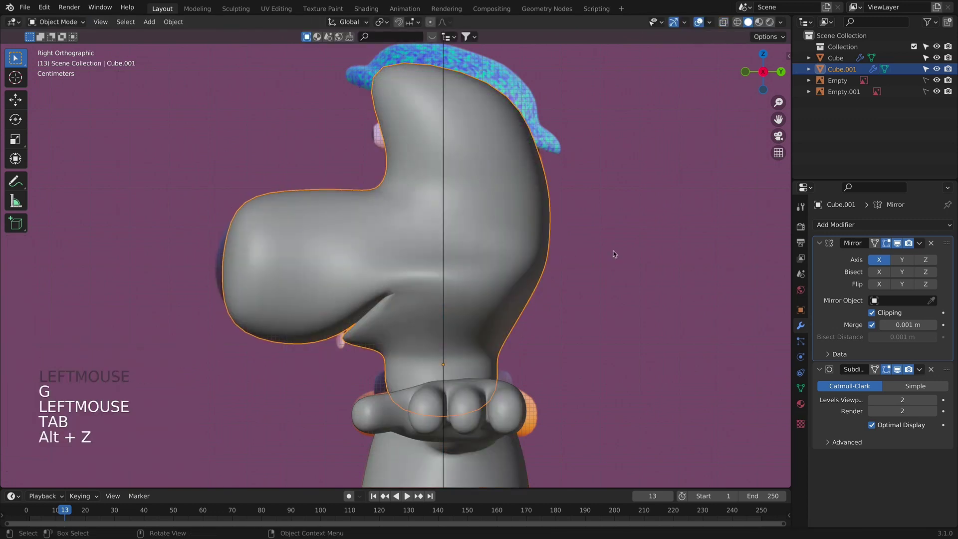
Step: Compare the head's outline at the back and neck with the side reference
scroll(578, 281, down, 4)
mouse_move(578, 280)
middle_down()
mouse_move(351, 276)
mouse_move(569, 284)
middle_up()
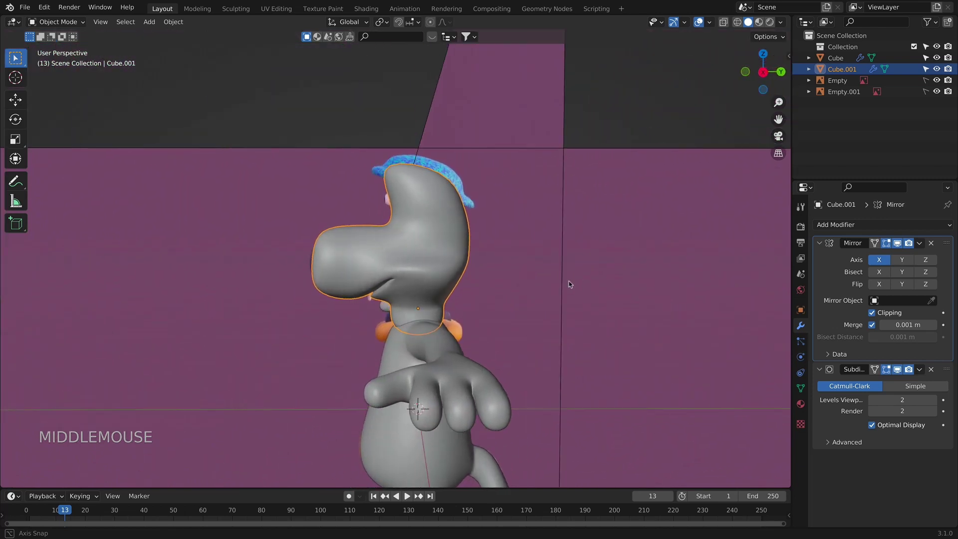
key(KP_3)
key(Tab)
scroll(561, 284, up, 5)
key(Tab)
key(alt+z)
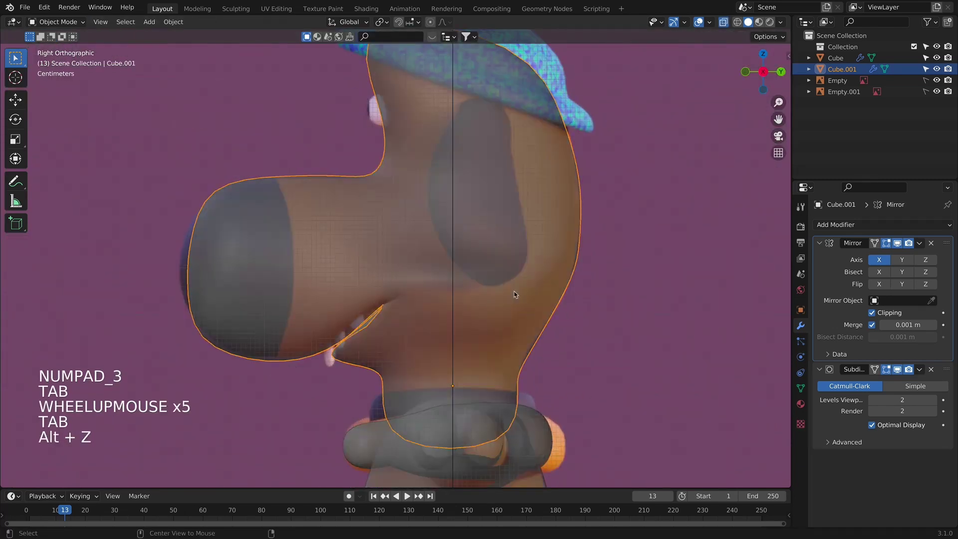
key(Tab)
key(alt+z)
scroll(553, 298, down, 3)
Step: Move the two side vertices above the neck, behind the cheek, about 0.09 m forward along Y
middle_drag(553, 298, 514, 285)
click(453, 329)
shift+click(449, 299)
key(g)
key(y)
click(507, 320)
key(alt+z)
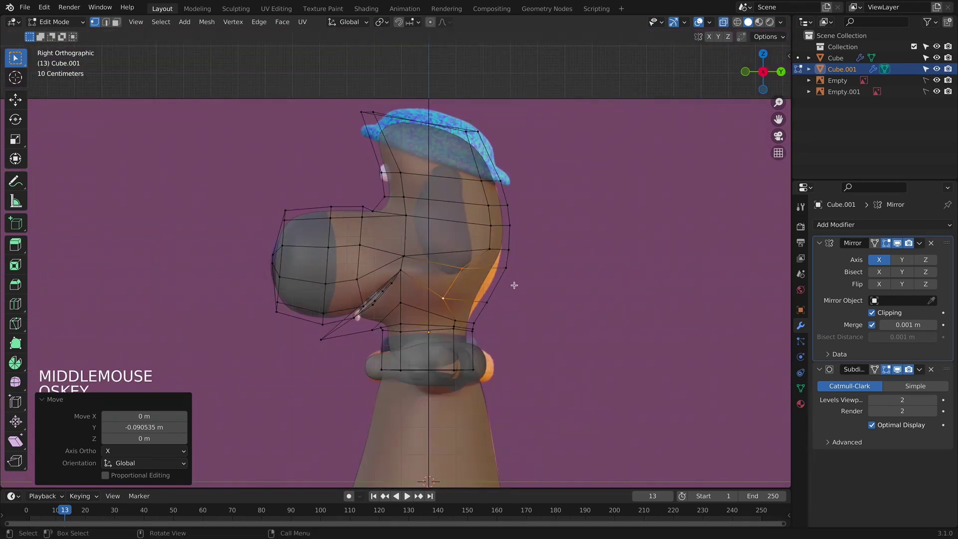
Step: Move the two rear centre vertices above the nape about 0.036 m back and 0.027 m down
click(506, 268)
shift+click(487, 302)
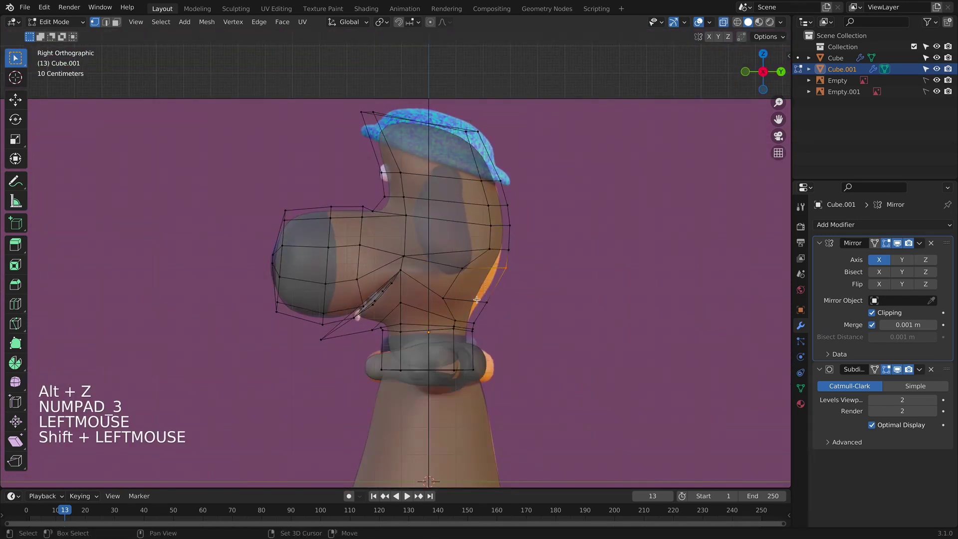
key(g)
click(521, 297)
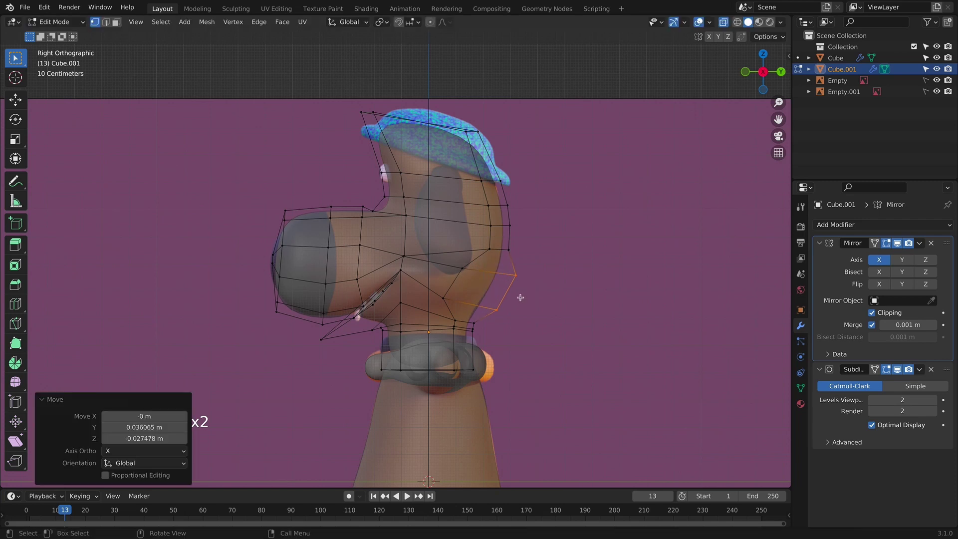
drag(522, 324, 523, 325)
key(f)
key(super+z)
Step: Move the lower rear centre vertex slightly forward and up, and check the head's shape from behind
drag(487, 298, 514, 317)
key(g)
click(511, 314)
key(alt+z)
scroll(509, 315, down, 3)
middle_drag(509, 314, 439, 279)
key(Tab)
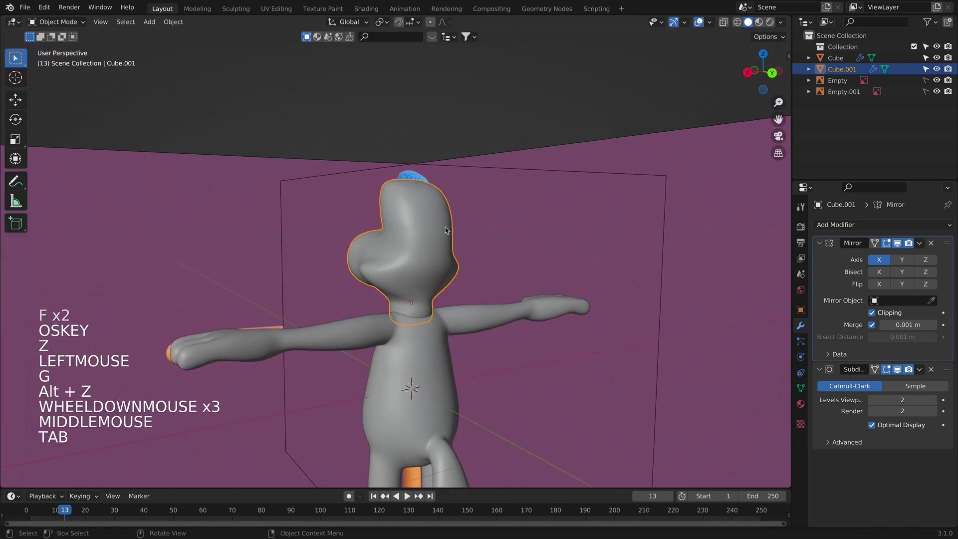
middle_drag(400, 240, 461, 217)
Step: Reposition the side vertex at the back of the head just above the cheek bulge
key(Tab)
scroll(454, 240, up, 2)
click(447, 268)
key(g)
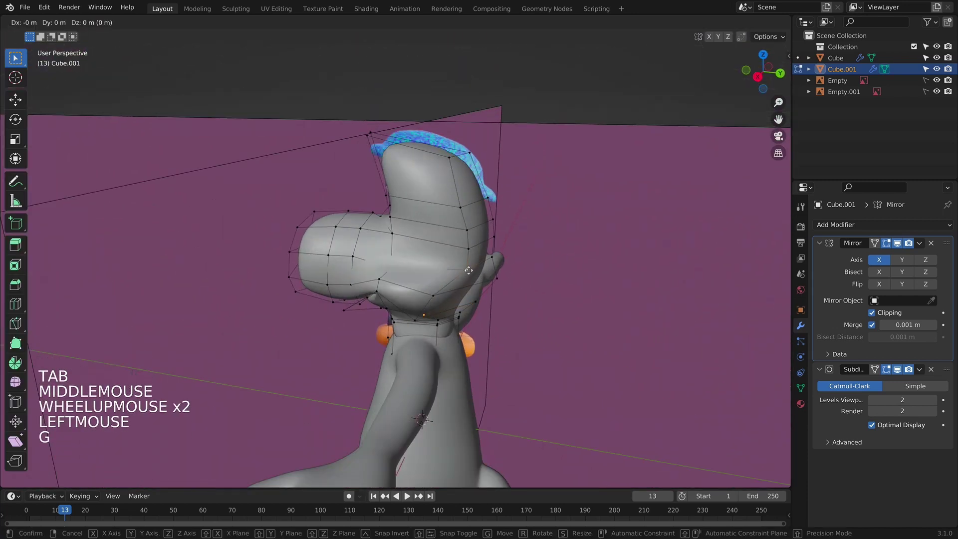
key(g)
middle_drag(458, 269, 519, 216)
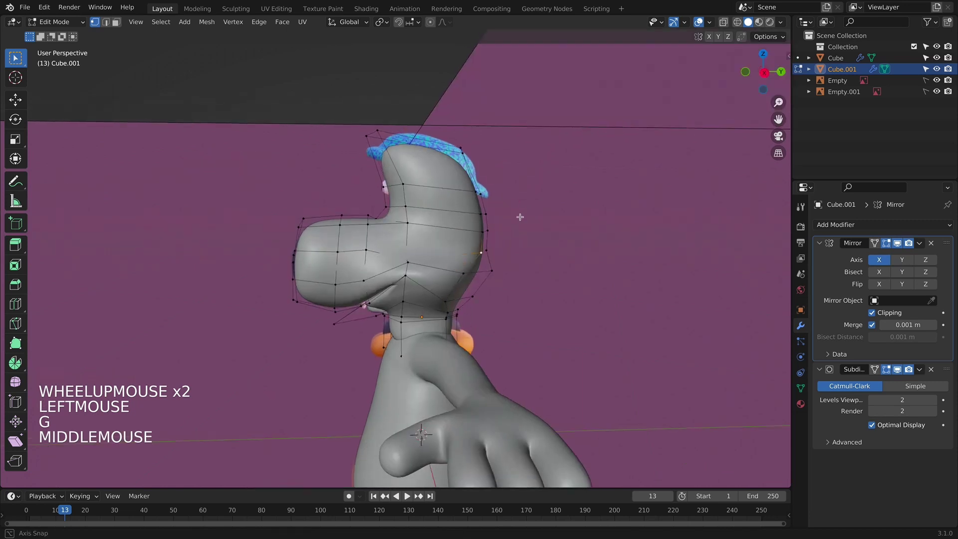
Step: Add one centred vertical loop cut through the side of the head from the crown down to the neck
key(ctrl+r)
click(449, 268)
middle_drag(449, 268, 429, 165)
key(alt+z)
key(KP_1)
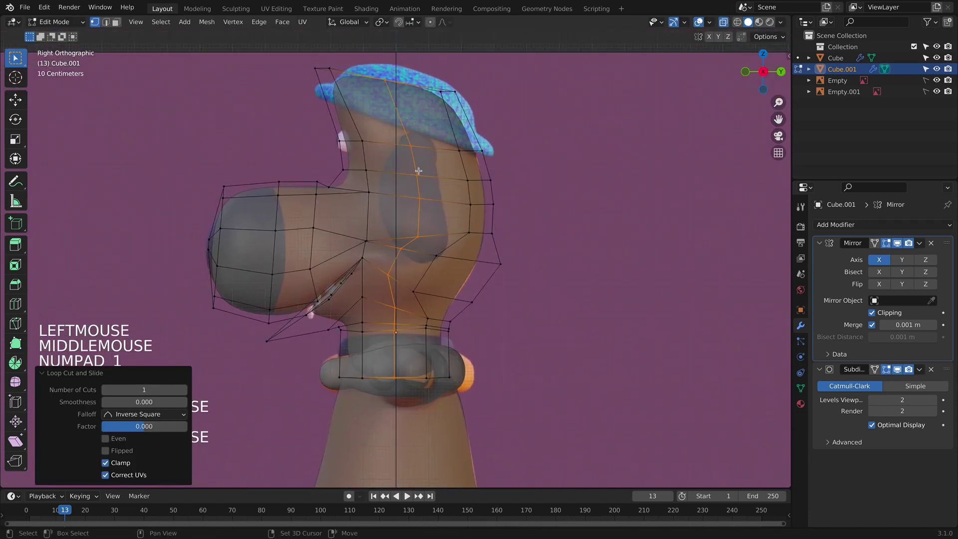
Step: Move the front vertices at the top of the head about 0.016 m back and 0.017 m down
click(314, 64)
key(g)
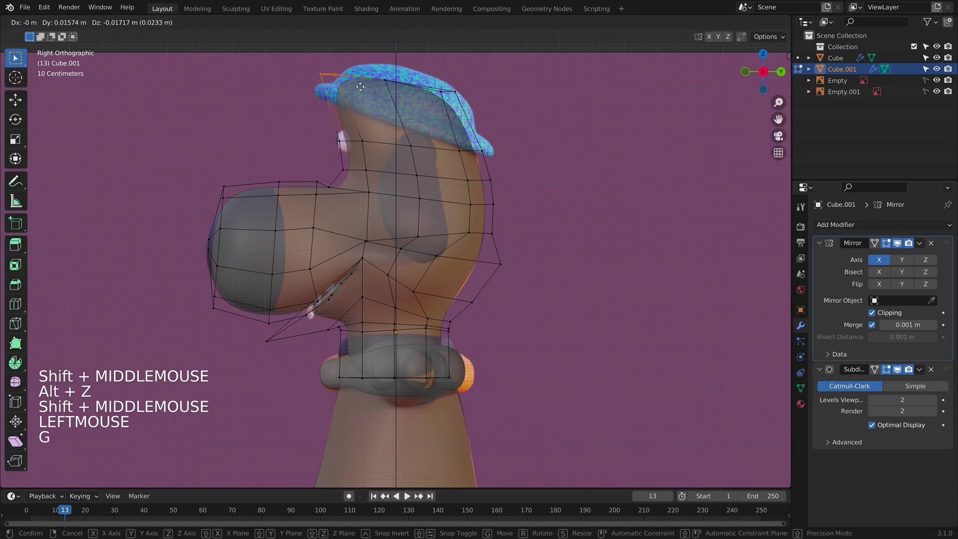
click(359, 87)
key(alt+z)
Step: Slide the two side vertices behind the cheek backward along their edges toward the nape
middle_drag(360, 87, 406, 285)
click(322, 293)
shift+click(310, 308)
key(g)
click(350, 309)
scroll(406, 285, down, 2)
key(KP_1)
key(alt+z)
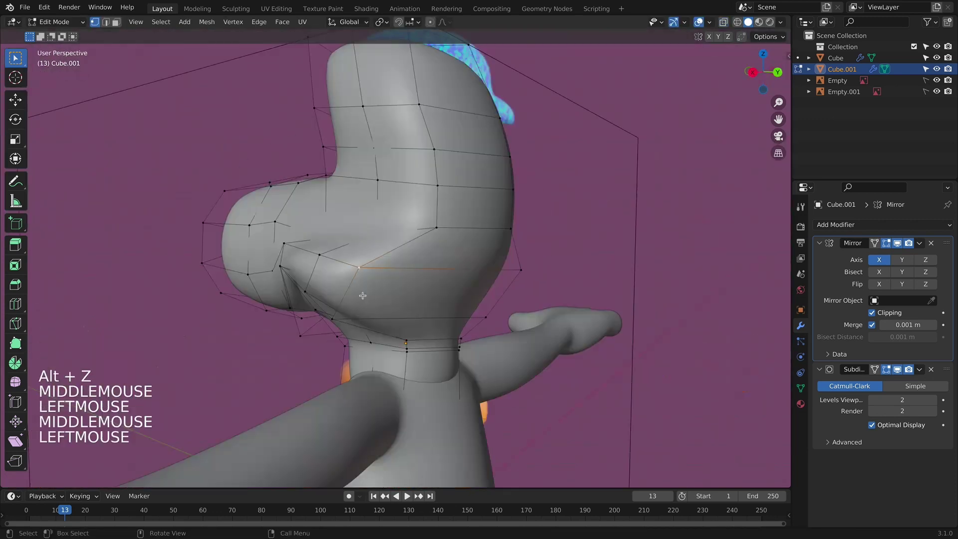
shift+click(342, 321)
key(g)
key(g)
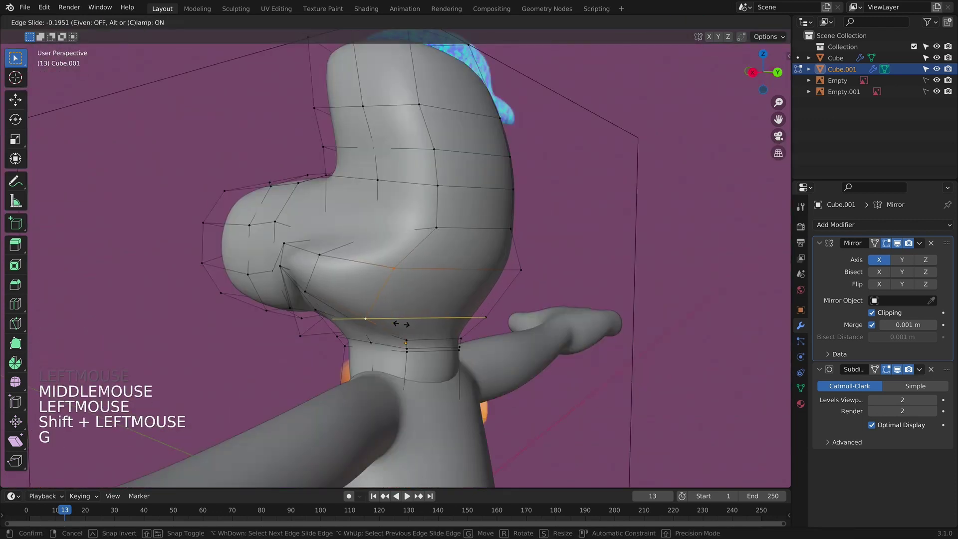
click(479, 249)
middle_drag(479, 250, 480, 231)
Step: Rotate the two vertices behind the cheek by about -11.1° and compare them with the side reference
key(r)
click(471, 223)
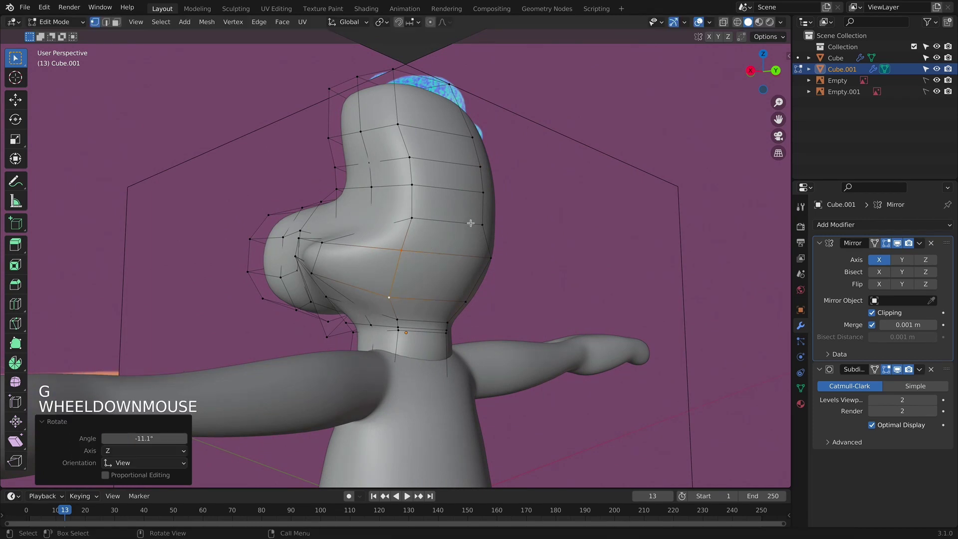
key(KP_1)
key(KP_3)
key(alt+z)
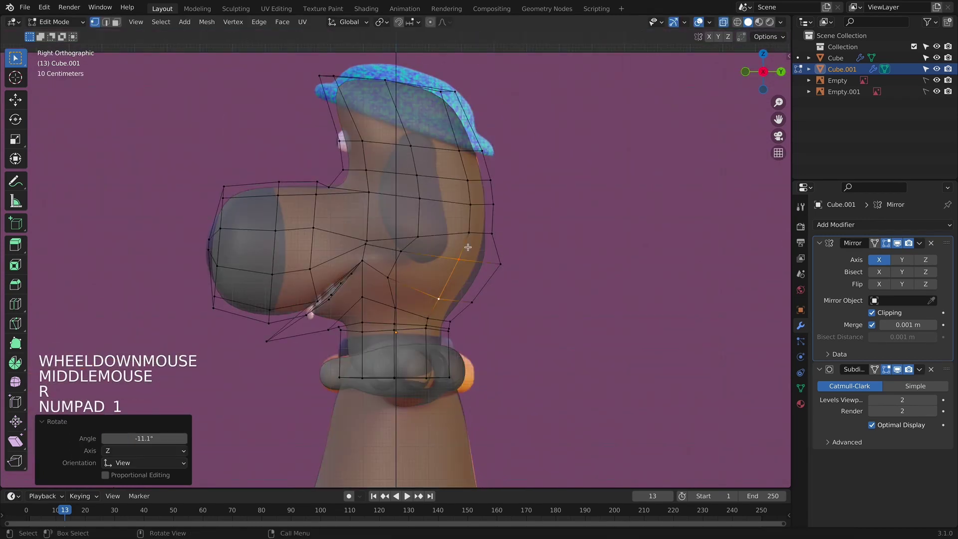
click(538, 288)
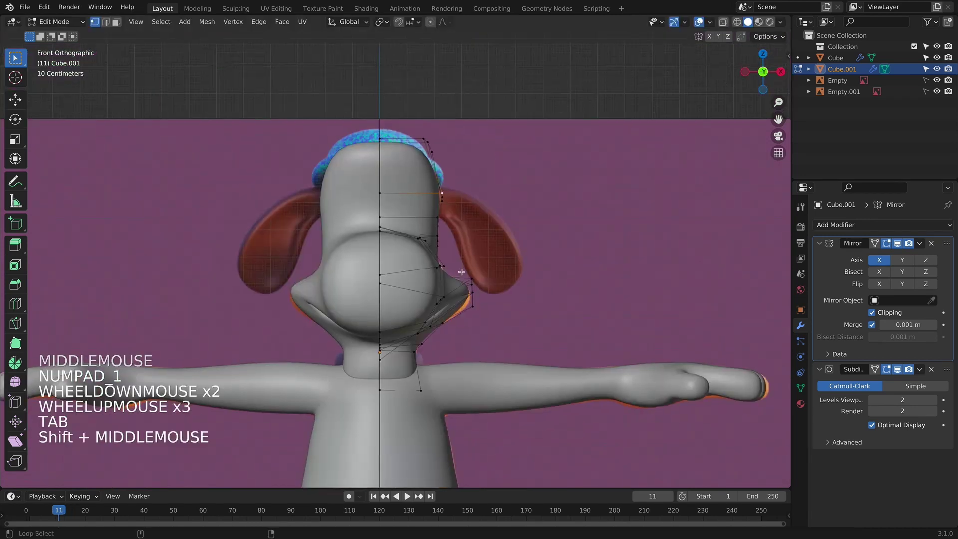
Step: Select the two edge loops around the muzzle and move them about 0.023 m outward along X
key(alt+z)
scroll(456, 270, up, 2)
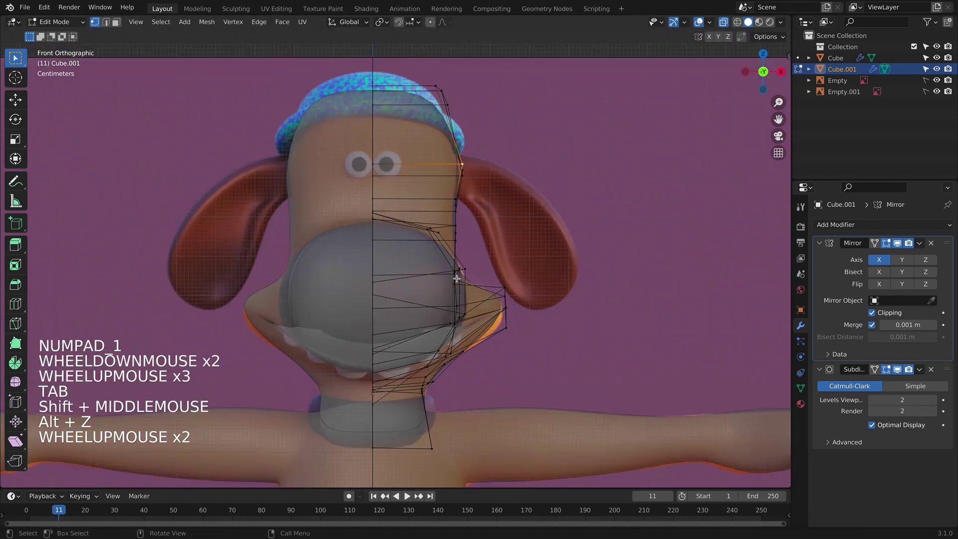
mouse_move(459, 279)
shift+middle_down()
mouse_move(463, 245)
mouse_move(442, 261)
mouse_move(432, 256)
mouse_move(449, 282)
shift+middle_up()
key(alt+z)
alt+click(464, 253)
alt+shift+click(439, 278)
key(KP_1)
key(alt+z)
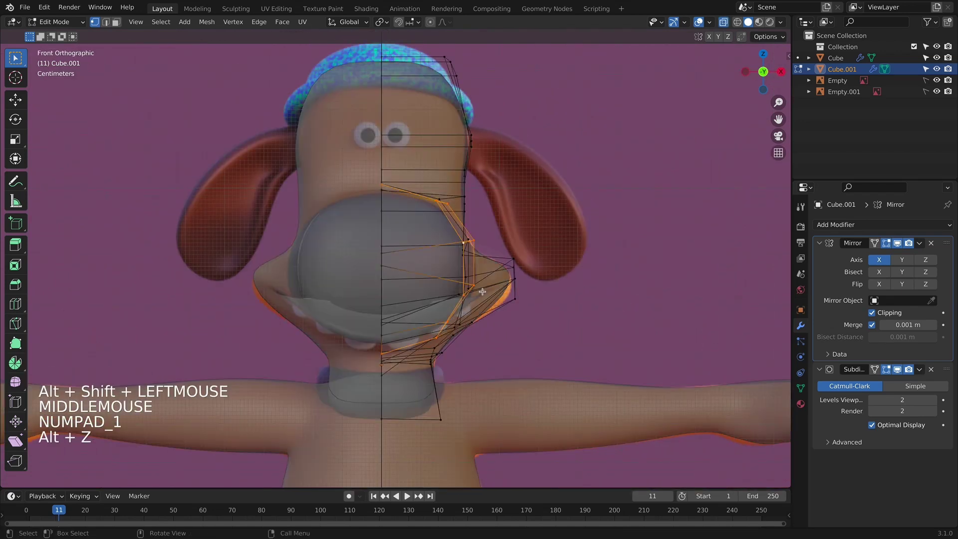
key(g)
key(x)
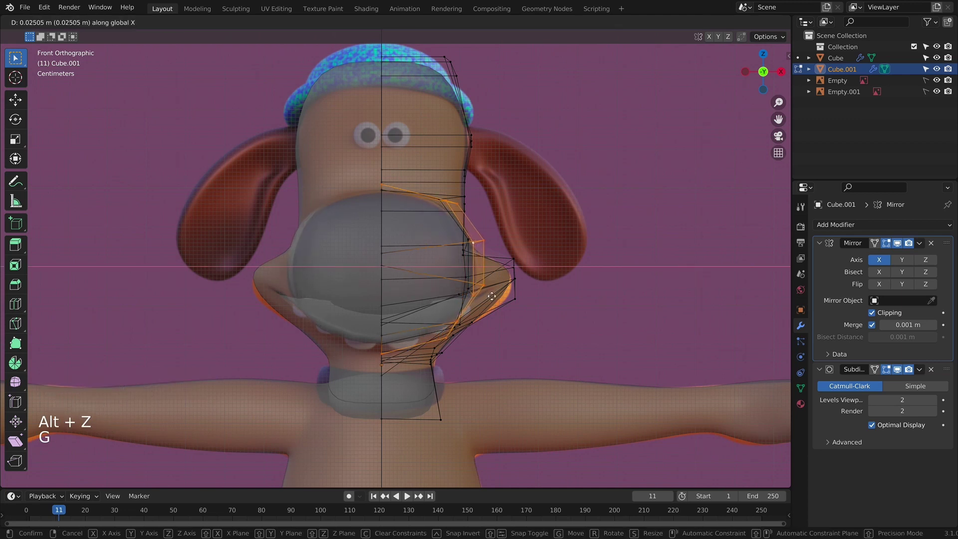
click(490, 296)
Step: Deselect the stray vertices near the neck and scale the muzzle loops to 0.947 along Z
key(s)
key(z)
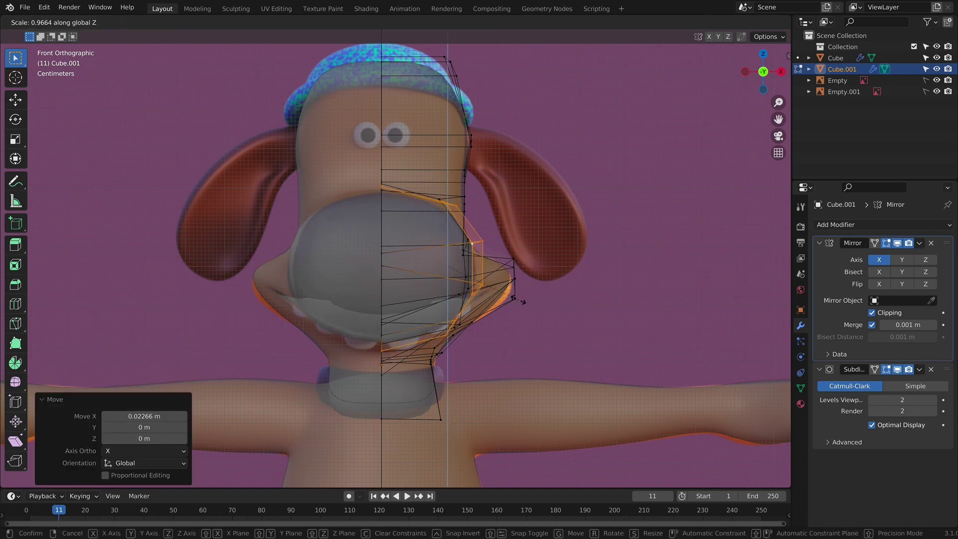
key(Escape)
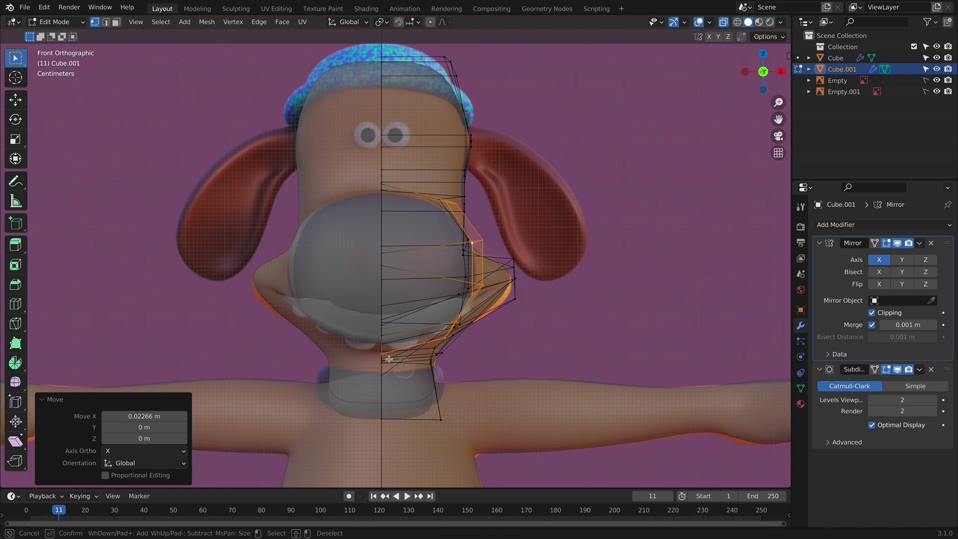
key(Escape)
key(s)
key(z)
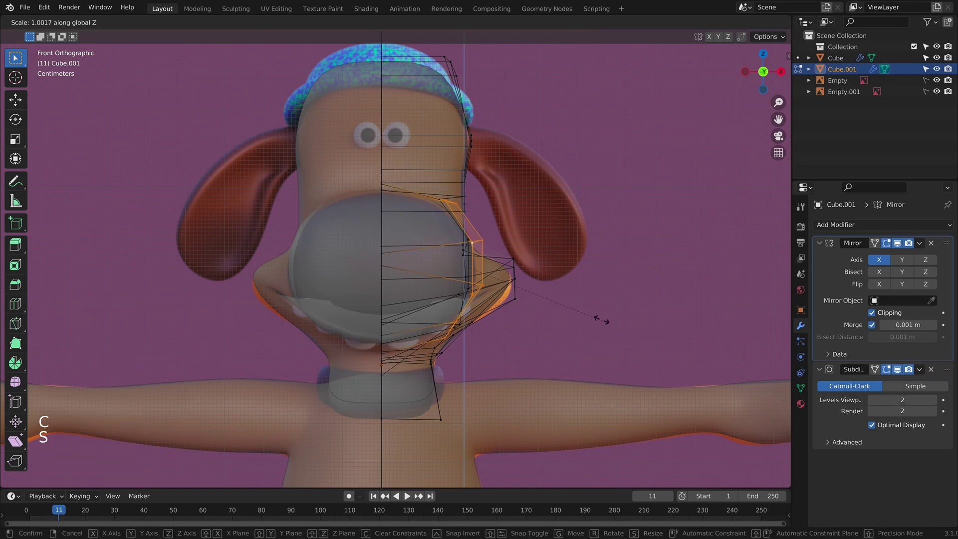
click(597, 313)
Step: Move the selected muzzle loops about 0.007 m outward along X and scale them to 0.971 along Z
key(s)
key(x)
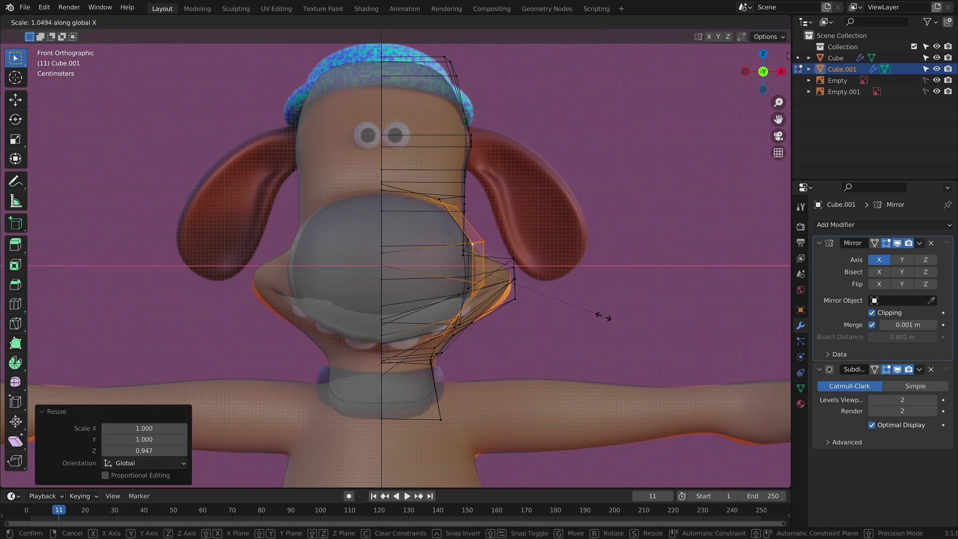
key(Escape)
key(g)
key(x)
click(612, 320)
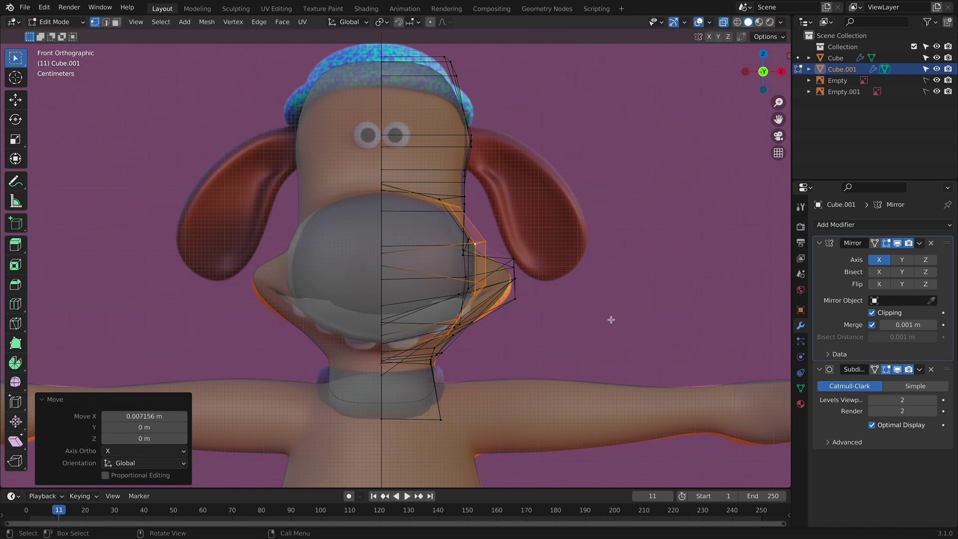
key(s)
key(s)
click(607, 319)
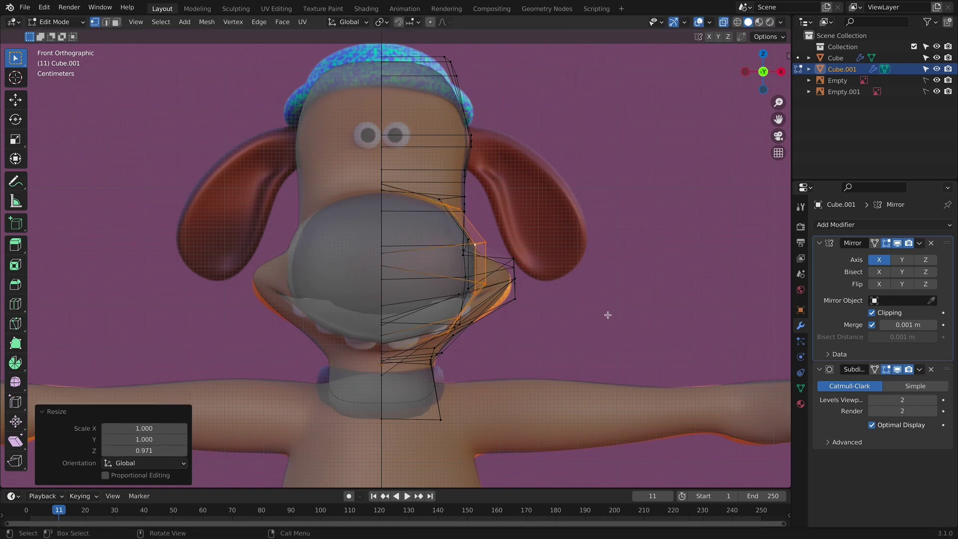
Step: Slide the edge loop just behind the muzzle tip by a factor of 0.314 and move it slightly backward in side view
key(alt+z)
scroll(602, 301, down, 4)
key(Tab)
middle_drag(603, 298, 440, 281)
key(Tab)
shift+scroll(474, 289, up, 1)
scroll(458, 275, up, 2)
alt+click(458, 275)
alt+middle_click(458, 275)
alt+click(439, 282)
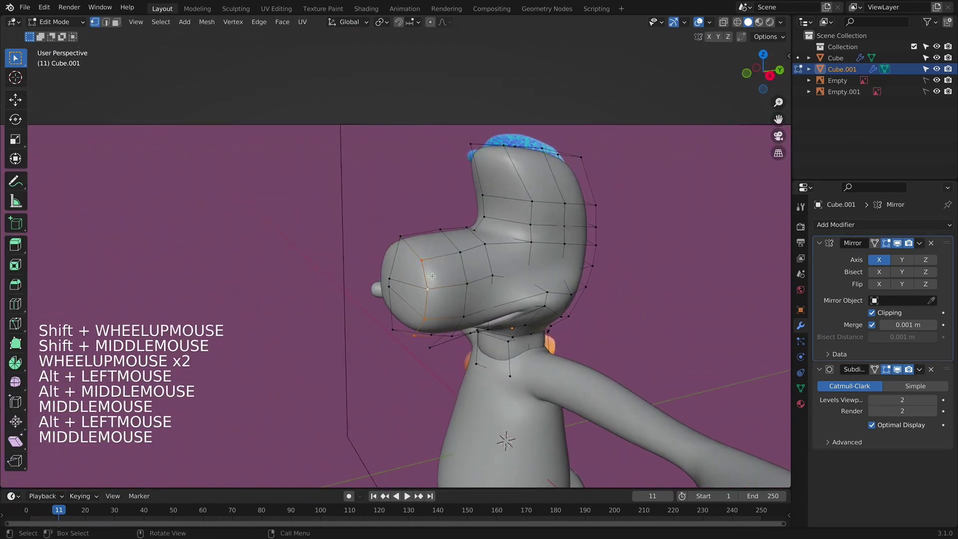
key(g)
key(g)
click(445, 279)
key(KP_3)
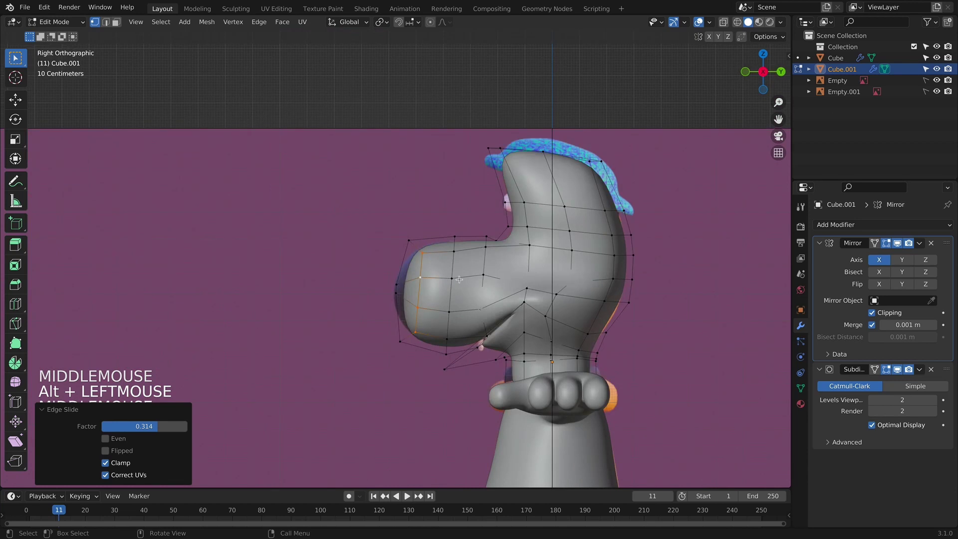
key(g)
click(462, 282)
Step: Select the muzzle's front-end vertices, move them about 0.043 m forward and scale them to 0.769 along Z
drag(355, 215, 415, 355)
key(g)
click(443, 268)
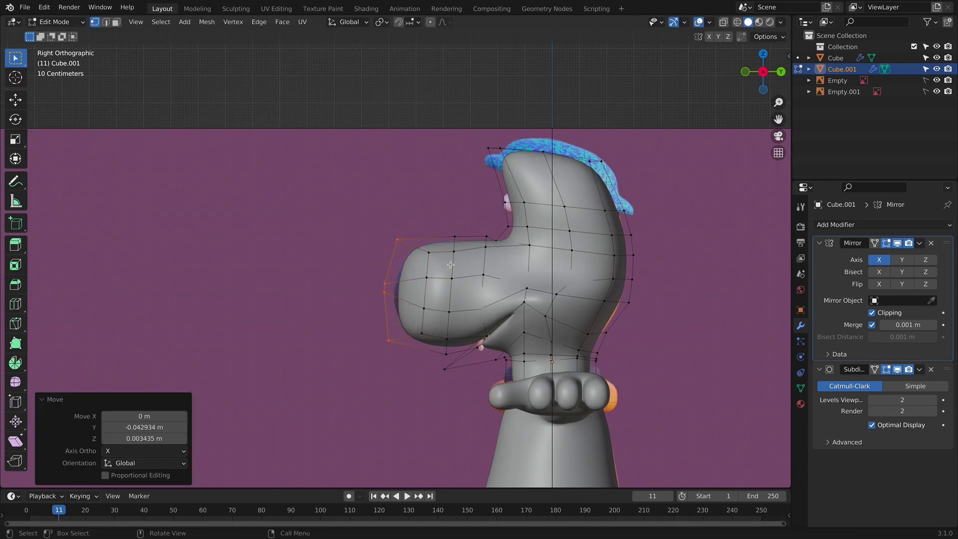
key(s)
key(z)
click(441, 202)
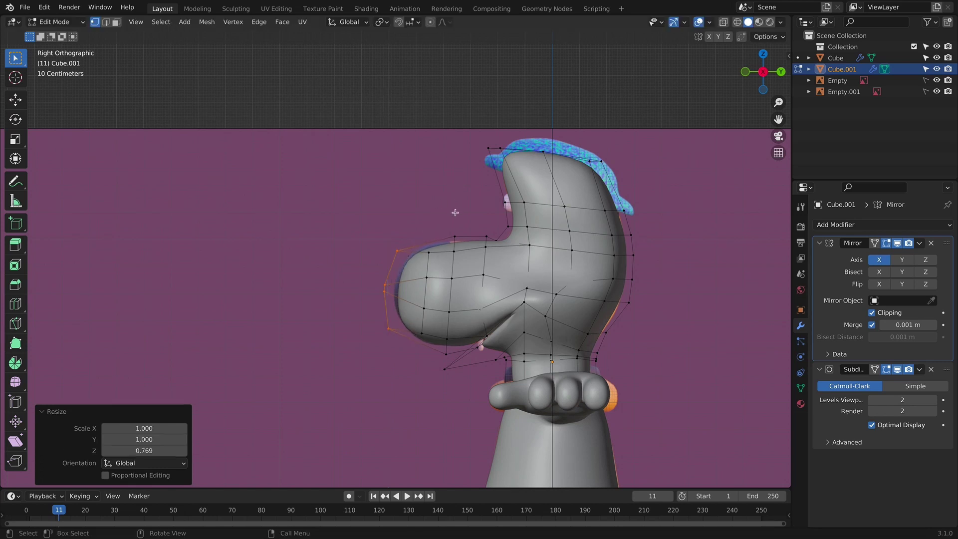
Step: Move the muzzle's front-end vertices about 0.009 m up and 0.014 m forward, and scale them to 0.866 along Z
key(g)
key(z)
click(452, 210)
key(g)
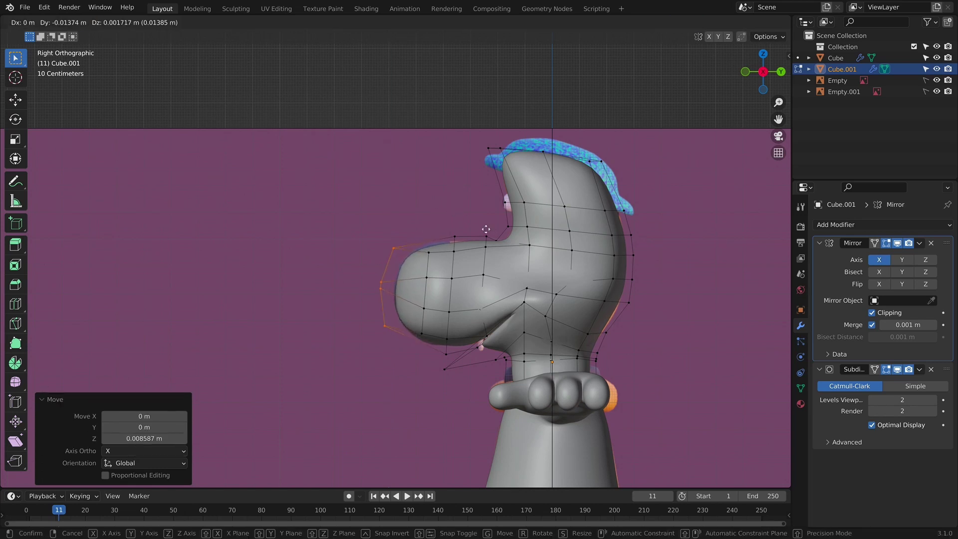
click(487, 229)
key(s)
key(z)
click(472, 235)
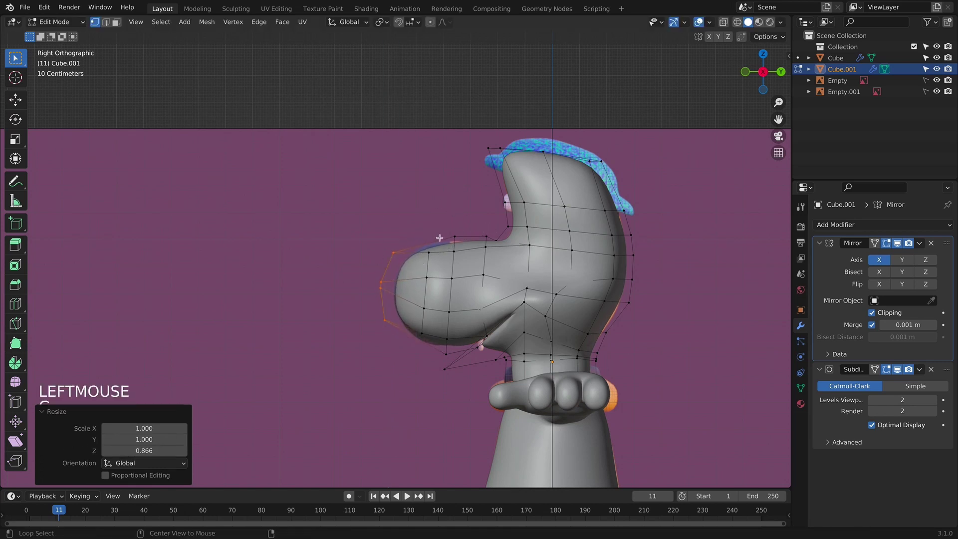
Step: Select the second edge loop behind the muzzle tip and scale it to 1.081 along Z
alt+click(452, 244)
key(s)
key(z)
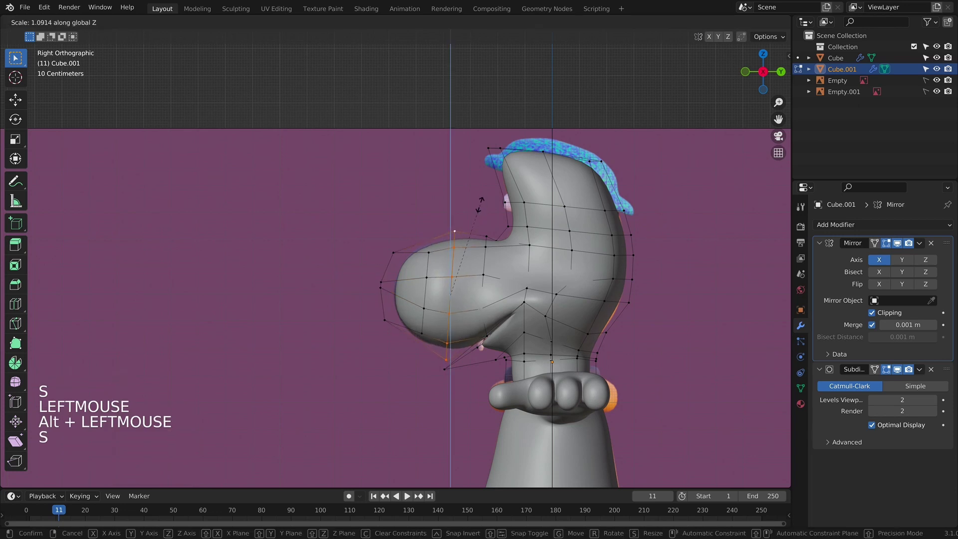
click(480, 204)
Step: Fit this loop to the side reference by reducing its height slightly and moving it about 0.008 m forward and 0.006 m up
key(alt+z)
scroll(489, 250, up, 2)
key(s)
key(z)
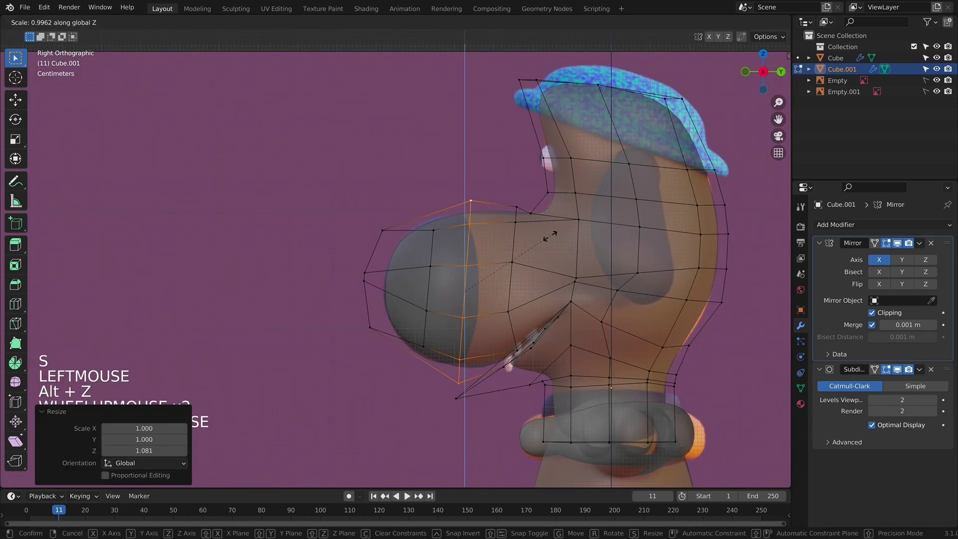
right_click(544, 234)
key(g)
click(431, 322)
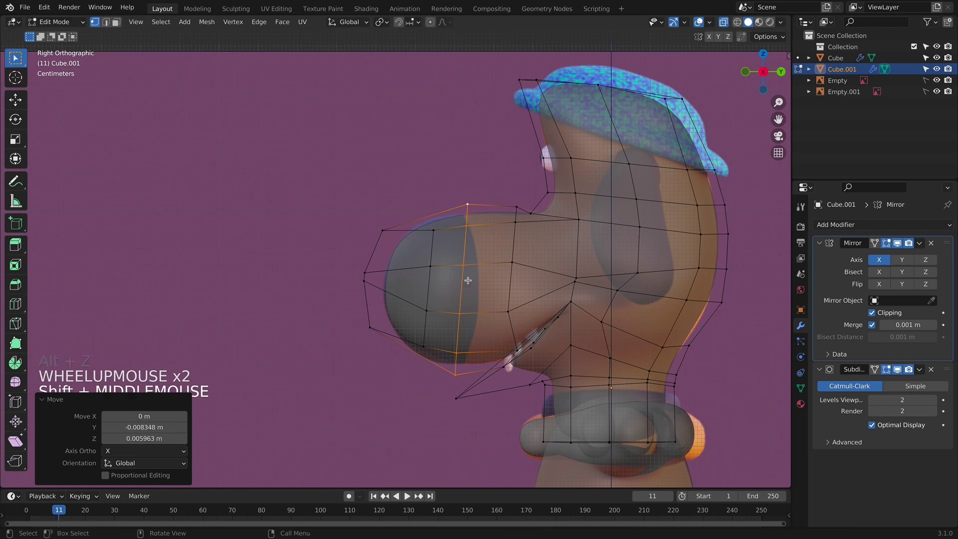
Step: Select the edge loop nearest the muzzle tip and scale it to about 1.21 along Z
alt+click(431, 322)
key(s)
key(z)
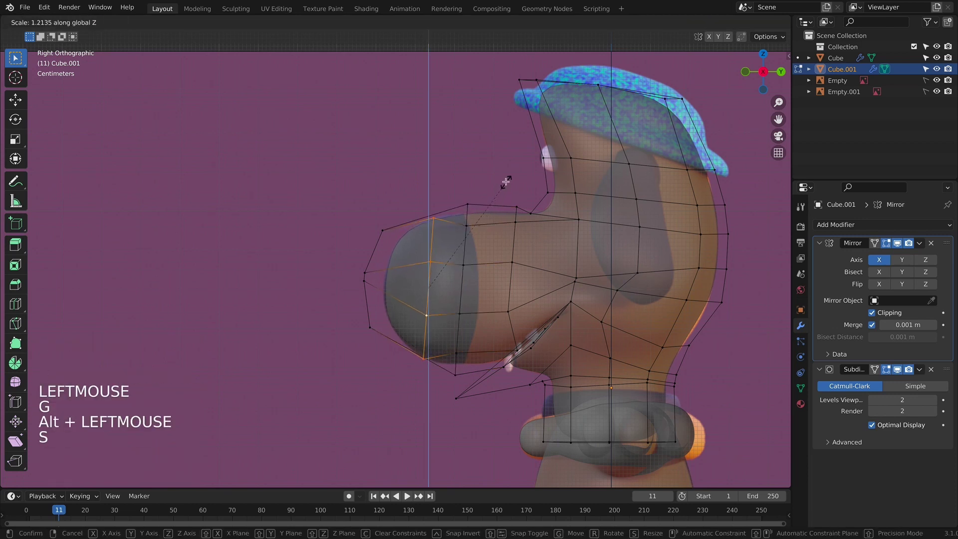
click(505, 182)
Step: In front view, move the lower centre vertex on the muzzle's front about 0.049 m down along Z
key(alt+z)
scroll(505, 182, down, 1)
key(Tab)
key(alt+z)
middle_drag(506, 182, 448, 307)
key(alt+z)
key(Tab)
key(KP_1)
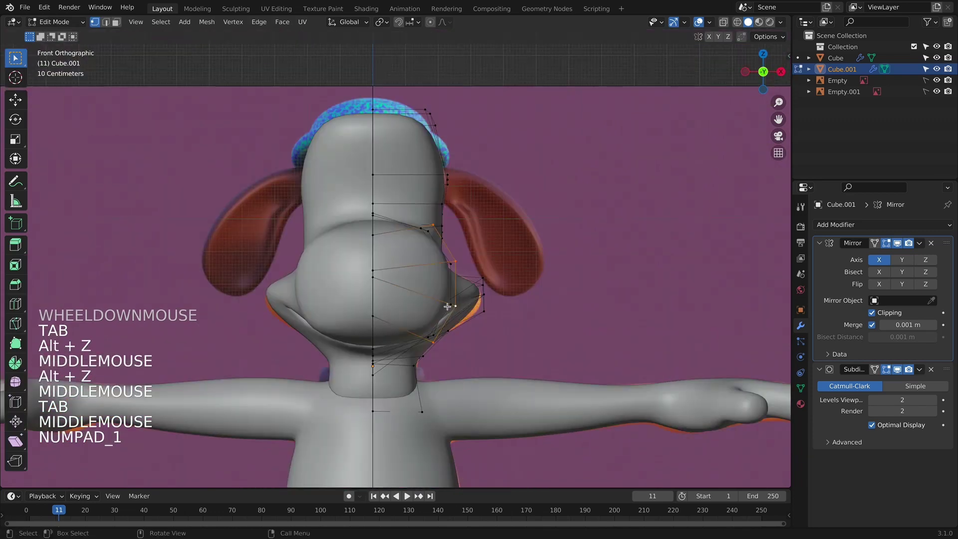
middle_drag(367, 264, 370, 315)
key(KP_1)
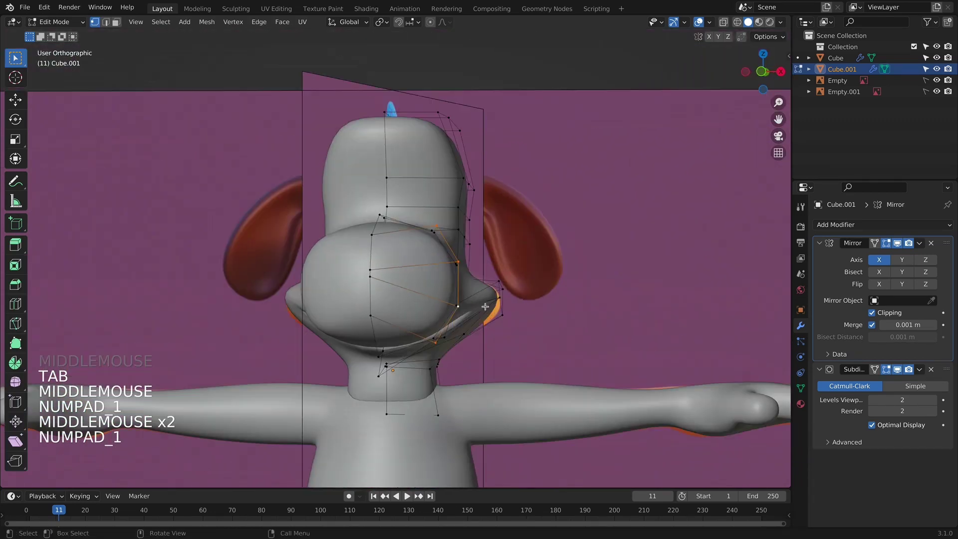
click(371, 315)
key(g)
key(z)
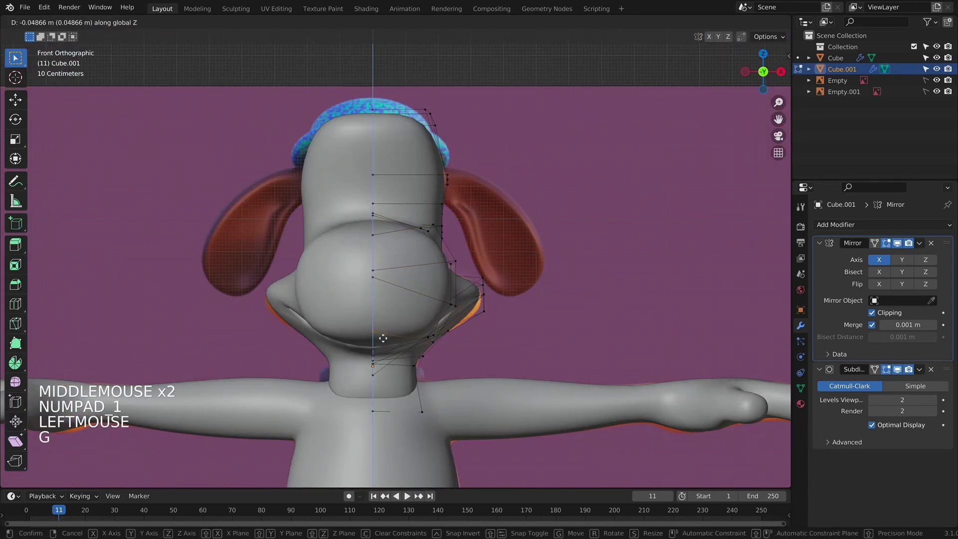
click(383, 339)
Step: Slide the lower side vertex of the muzzle's front toward the centre line by a factor of 0.321
click(434, 344)
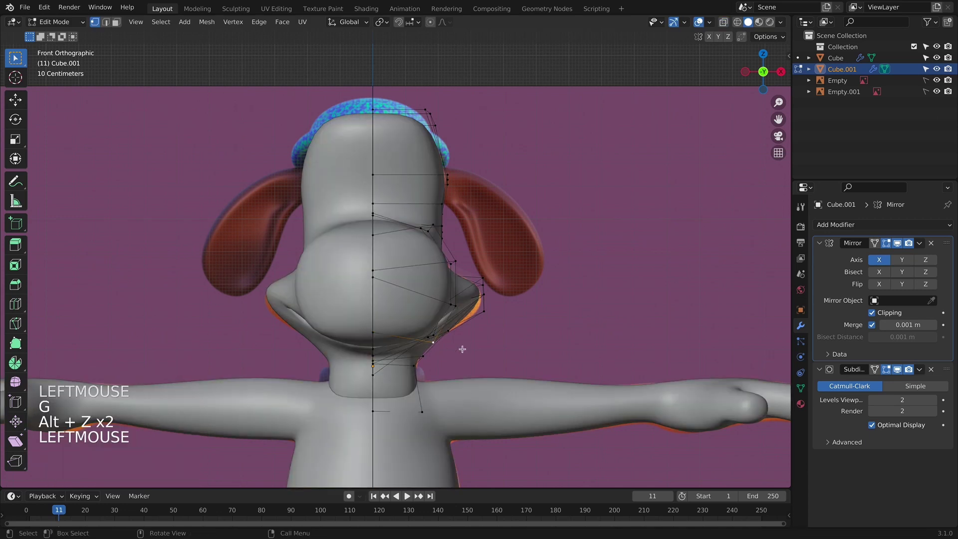
key(g)
key(g)
click(445, 348)
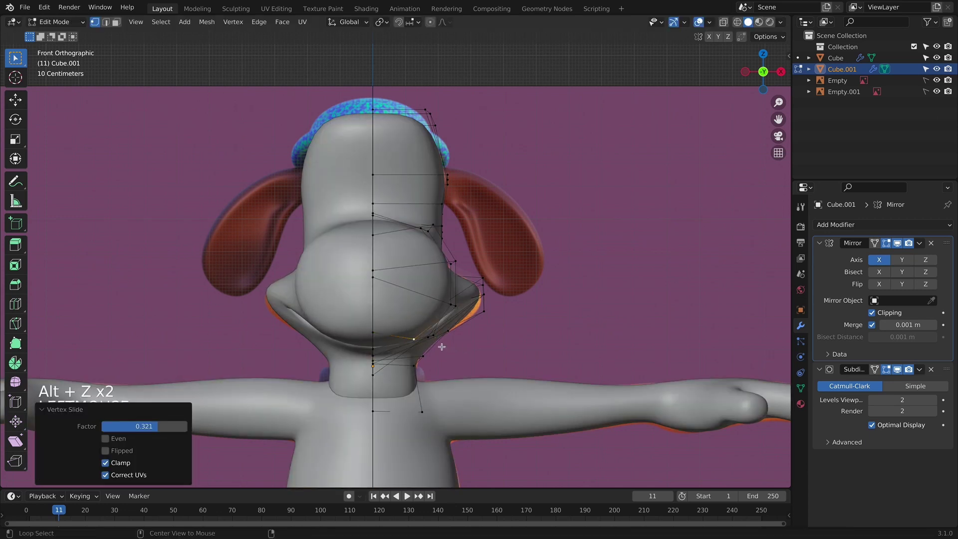
Step: Slide the upper side vertex of the muzzle's front toward the centre line by a factor of 0.324
key(alt+z)
key(alt+z)
key(alt+z)
key(alt+z)
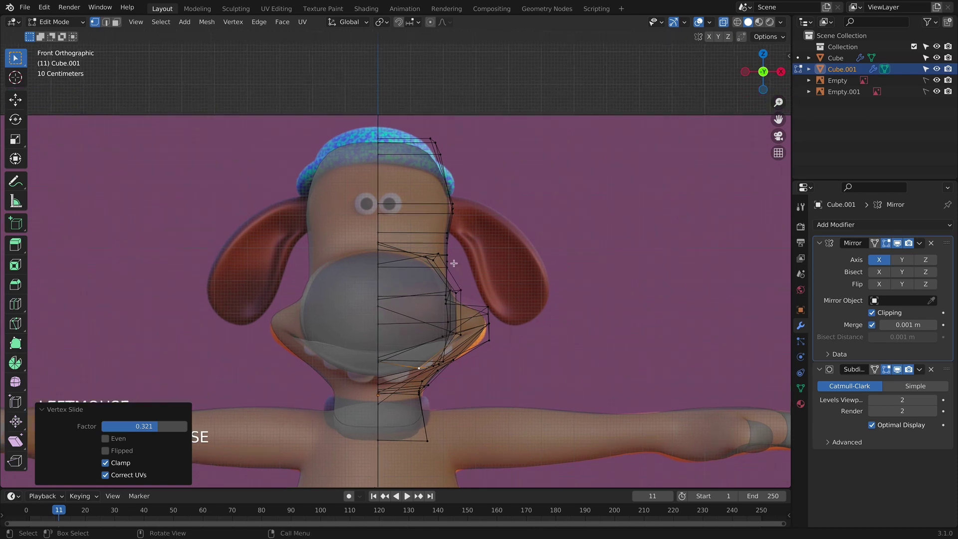
scroll(457, 261, up, 2)
middle_drag(433, 263, 469, 265)
key(g)
key(g)
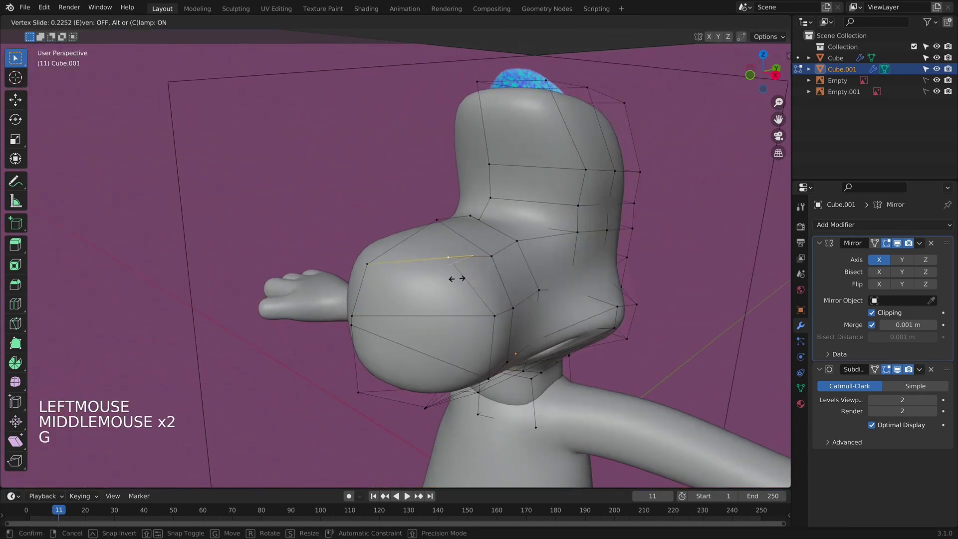
click(444, 281)
Step: In side view, move the slid vertex about 0.028 m back and 0.028 m down, and the upper front vertex about 0.035 m back and 0.038 m up
key(KP_3)
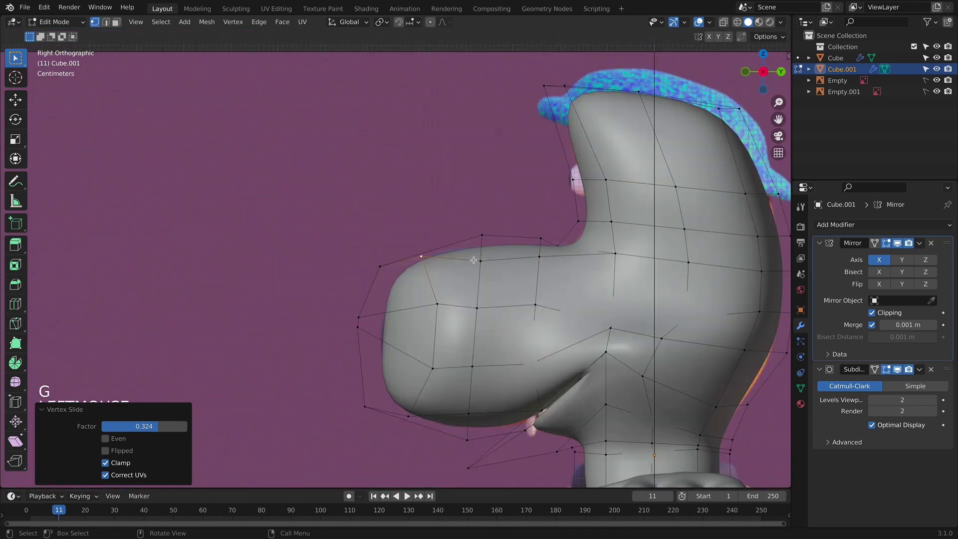
key(g)
click(454, 263)
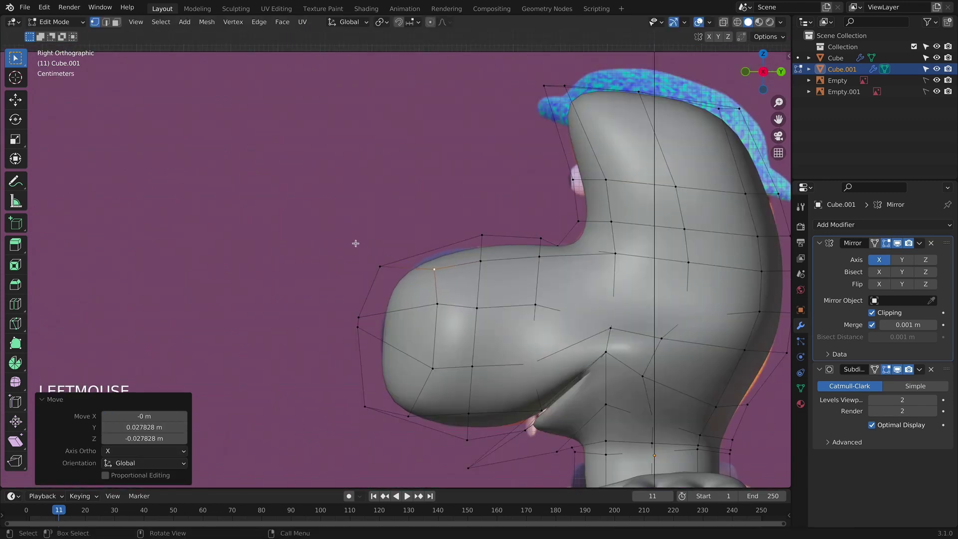
key(g)
click(390, 298)
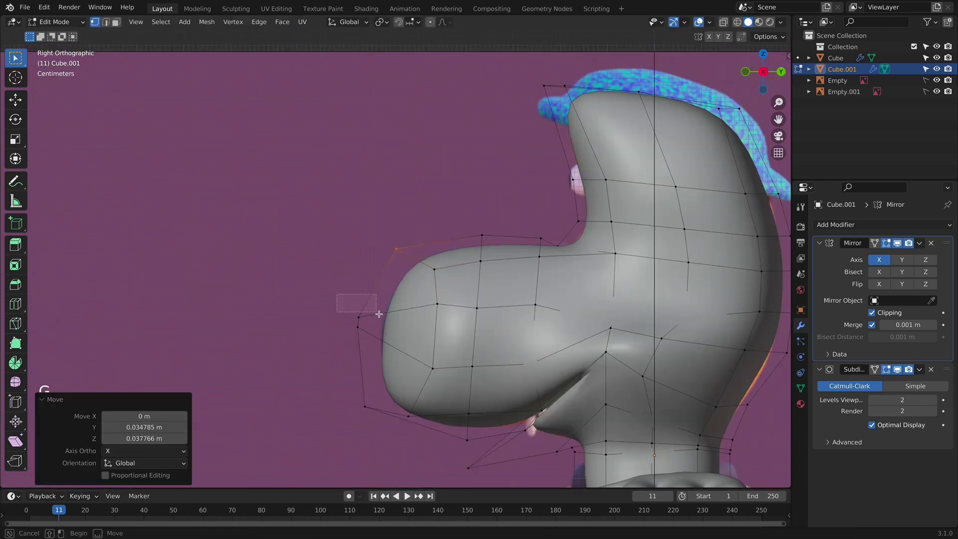
Step: Move the two middle vertices at the muzzle's front end slightly forward and apart to round the tip
drag(379, 313, 380, 315)
key(g)
click(342, 324)
key(g)
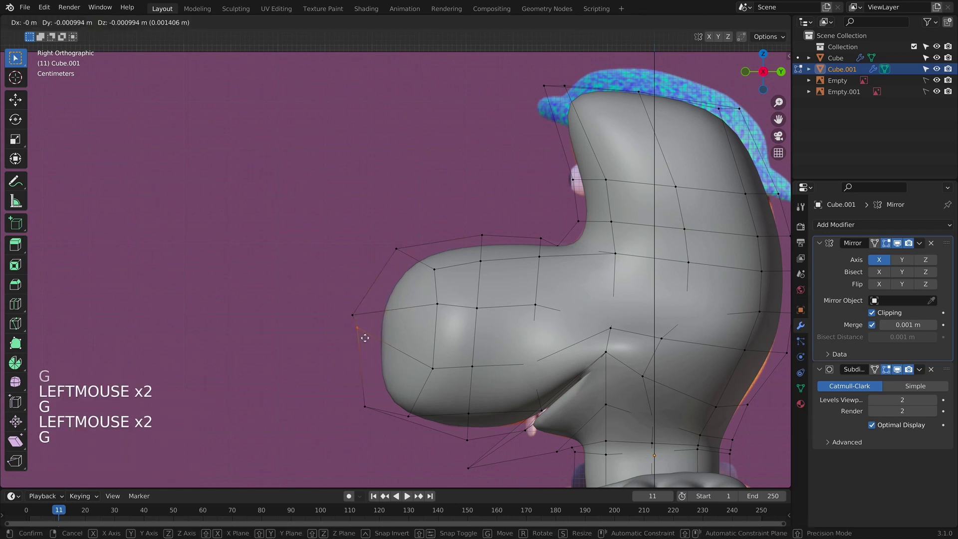
click(366, 337)
Step: Select the two lower front vertices of the muzzle and move them slightly backward to match the side reference
click(373, 415)
key(g)
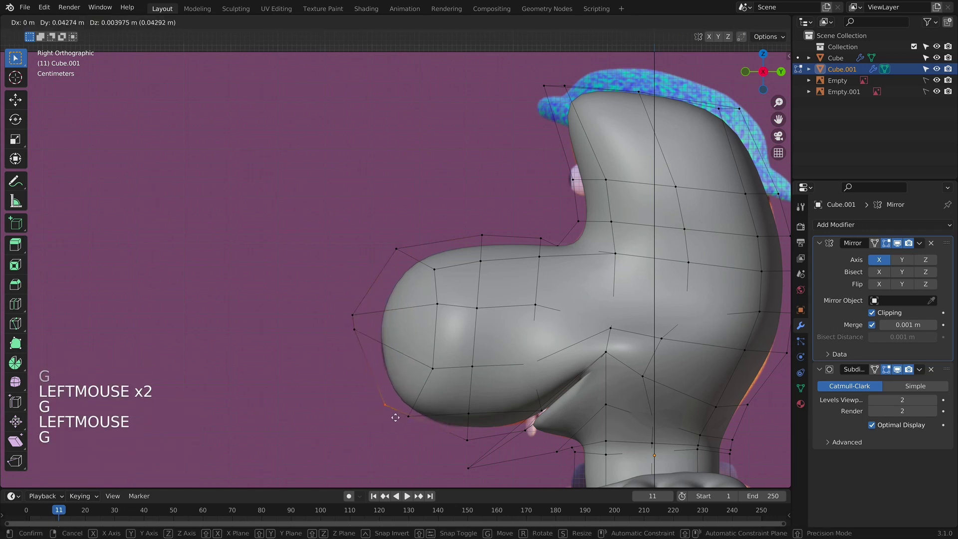
key(alt+z)
shift+click(421, 418)
key(g)
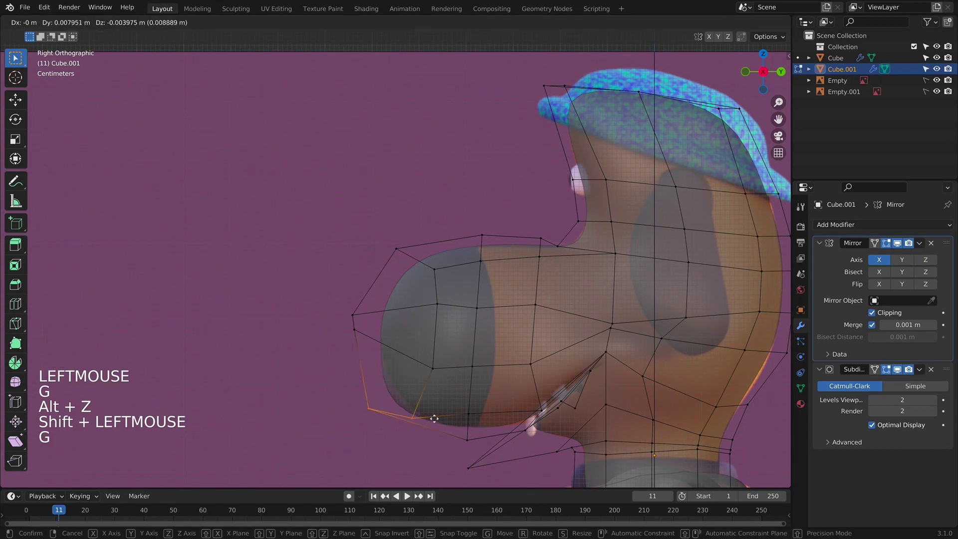
click(437, 412)
Step: Leave mesh editing and examine the reshaped head from several angles against the front reference
key(alt+z)
key(Tab)
scroll(468, 353, down, 5)
middle_drag(468, 353, 513, 349)
key(KP_1)
key(alt+z)
shift+middle_drag(525, 285, 610, 283)
alt+scroll(585, 227, up, 1)
scroll(585, 227, up, 3)
key(alt+z)
alt+scroll(556, 259, down, 1)
scroll(556, 259, down, 3)
click(510, 277)
key(KP_1)
scroll(452, 278, up, 1)
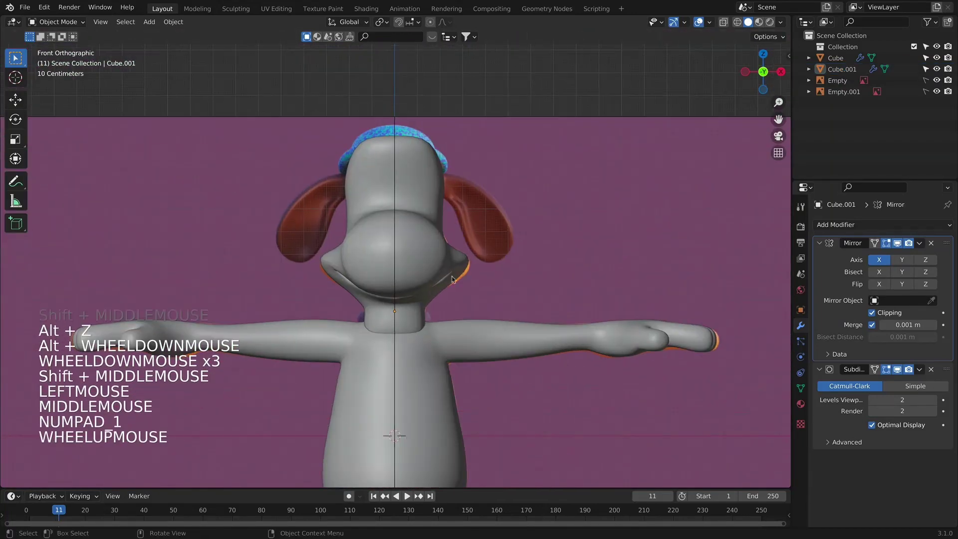
shift+middle_drag(454, 184, 469, 243)
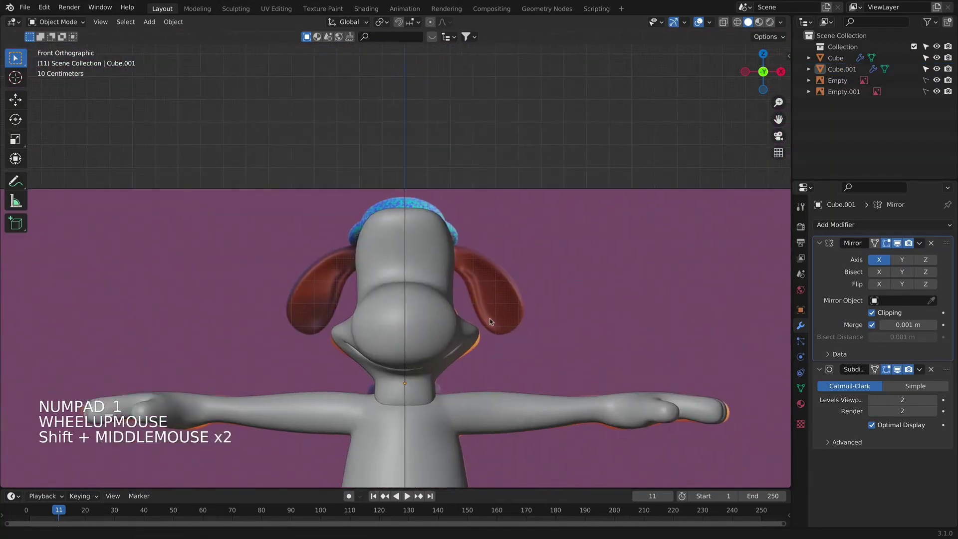
scroll(469, 243, up, 2)
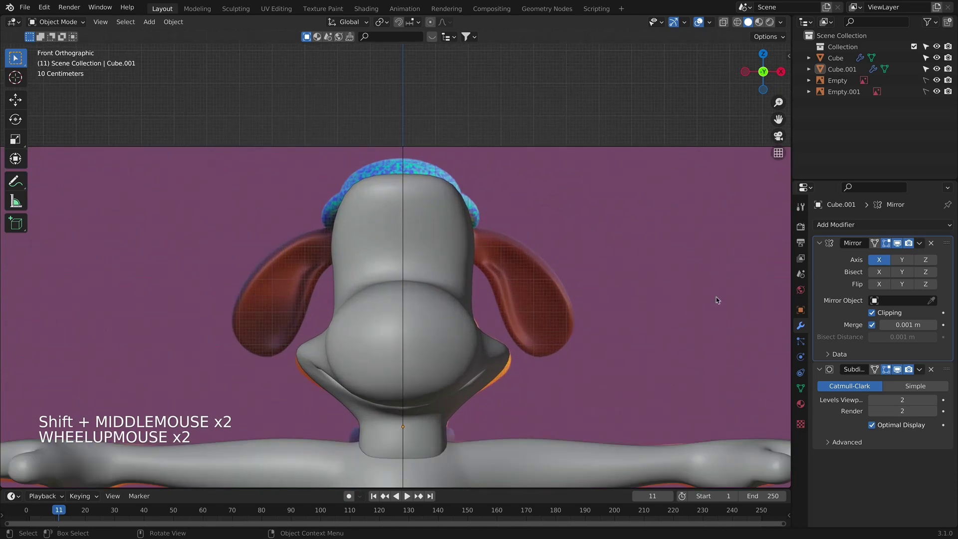
Step: Apply the head's Mirror modifier and set the Subdivision viewport and render levels to 1
click(852, 263)
key(super+a)
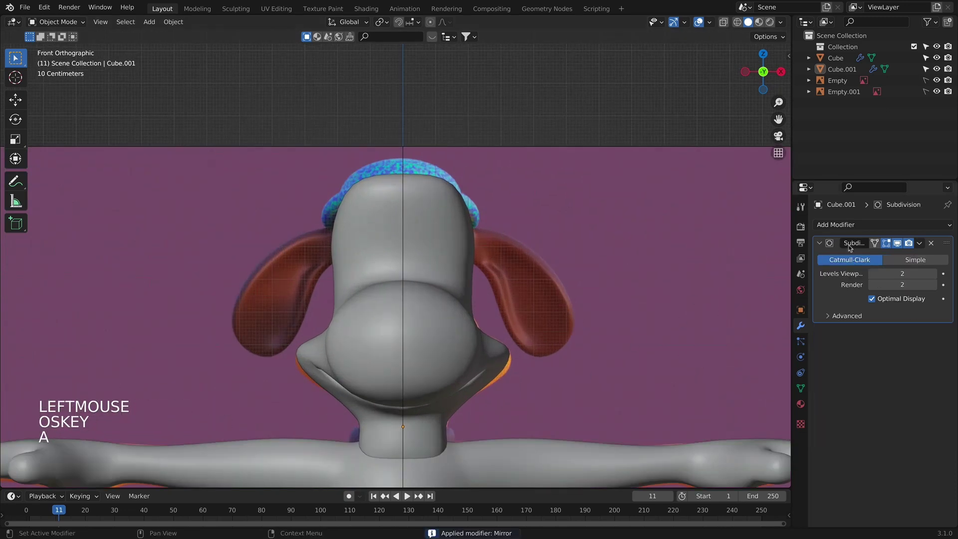
click(872, 274)
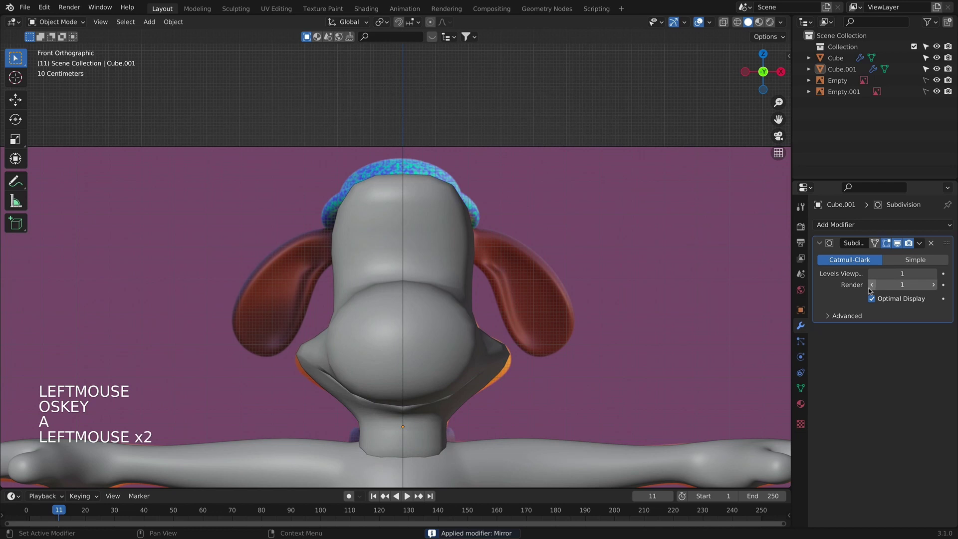
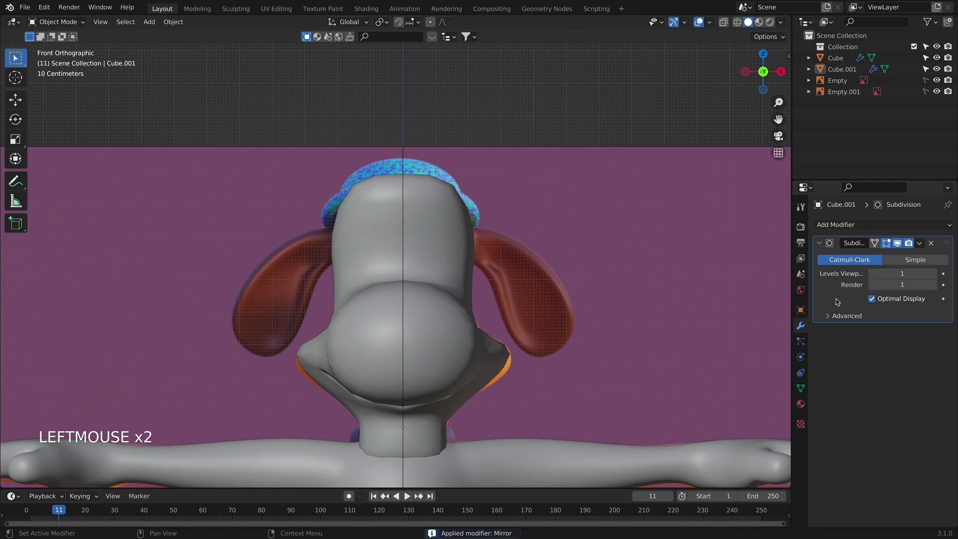
Step: Apply the head's Subdivision modifier and add a new Subdivision Surface modifier with viewport and render levels of 2
key(super+a)
click(843, 224)
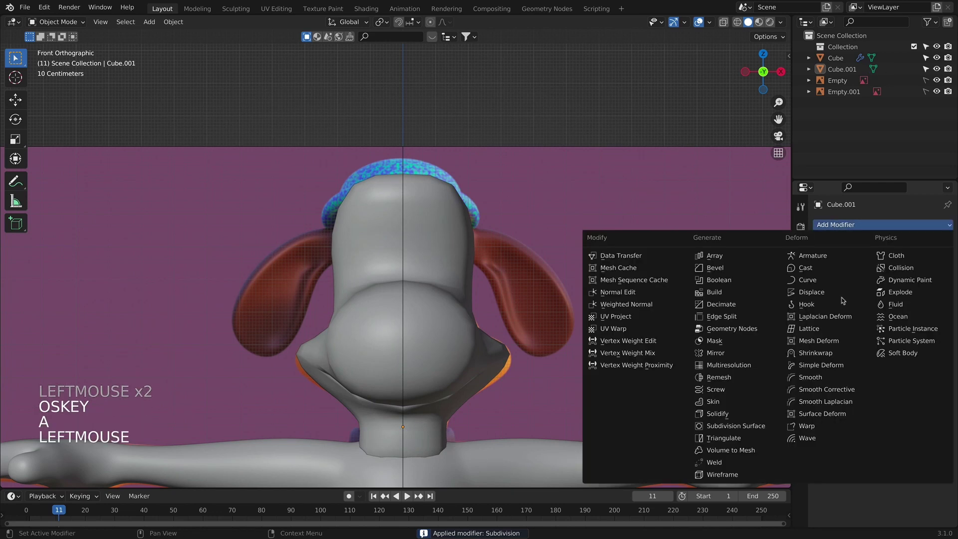
click(738, 425)
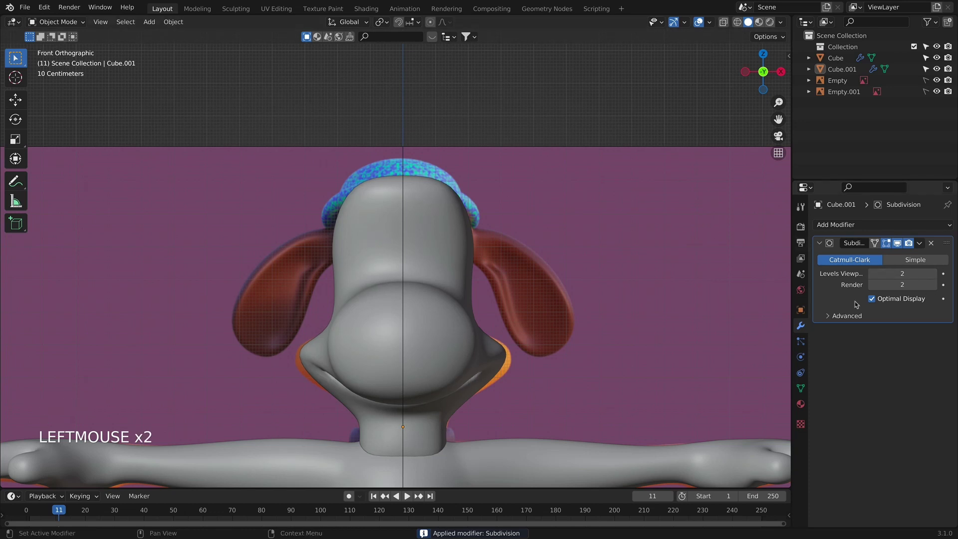
Step: Delete all head vertices on the negative X side of the centre line, leaving only half of the mesh
key(Tab)
shift+middle_drag(482, 313, 482, 281)
key(alt+z)
scroll(522, 348, up, 2)
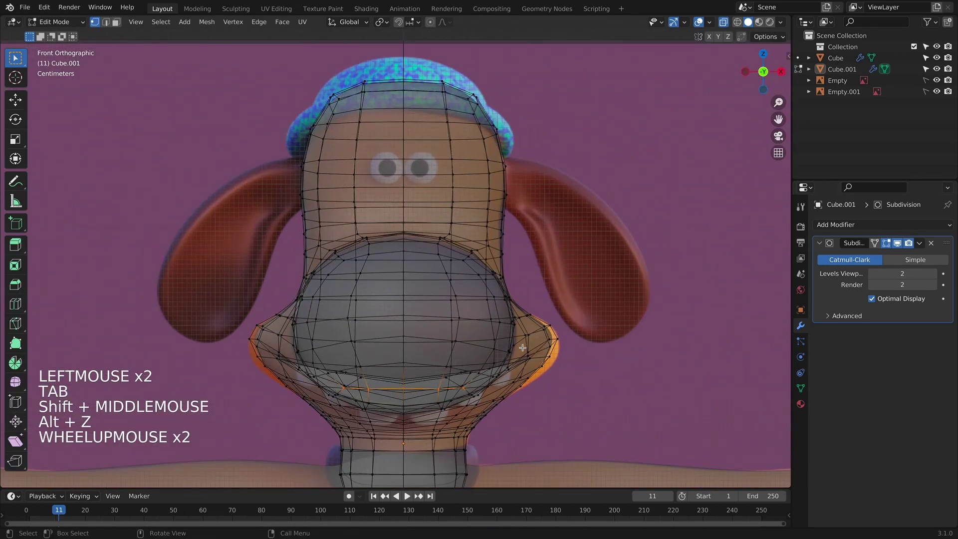
shift+middle_drag(523, 348, 560, 339)
key(alt+z)
key(alt+z)
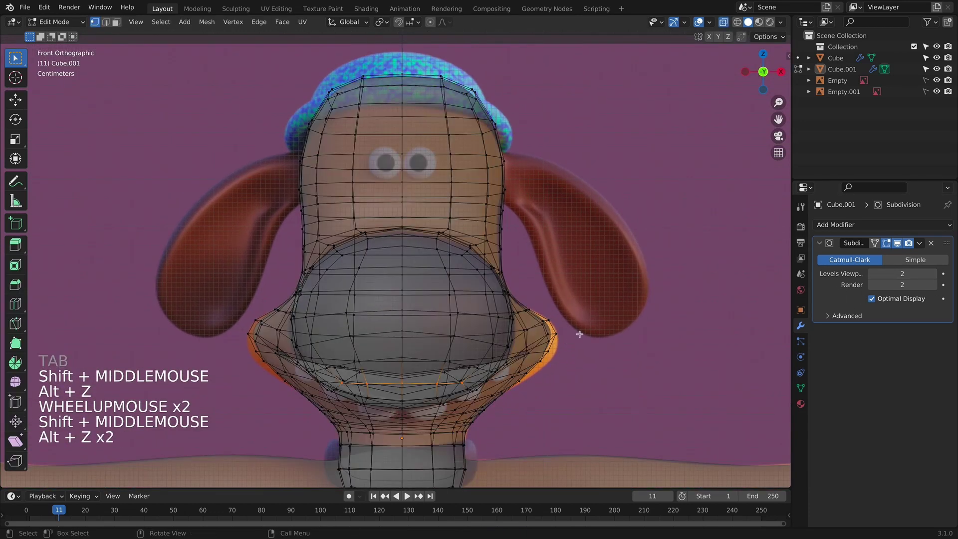
drag(218, 304, 276, 378)
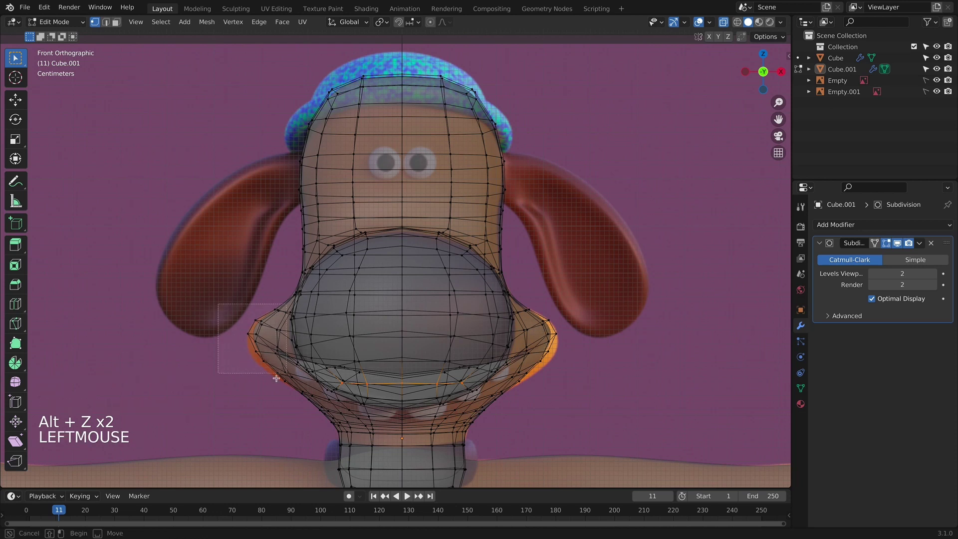
drag(292, 415, 291, 416)
scroll(366, 280, down, 4)
drag(238, 109, 388, 421)
key(x)
key(Tab)
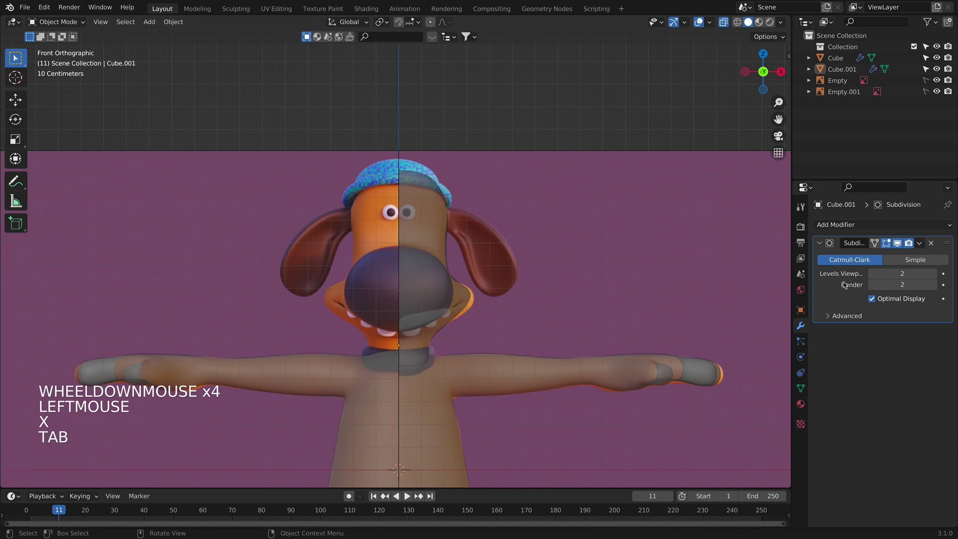
Step: Add an X-axis Mirror modifier with clipping to the head and place it above the Subdivision modifier
click(843, 226)
click(651, 344)
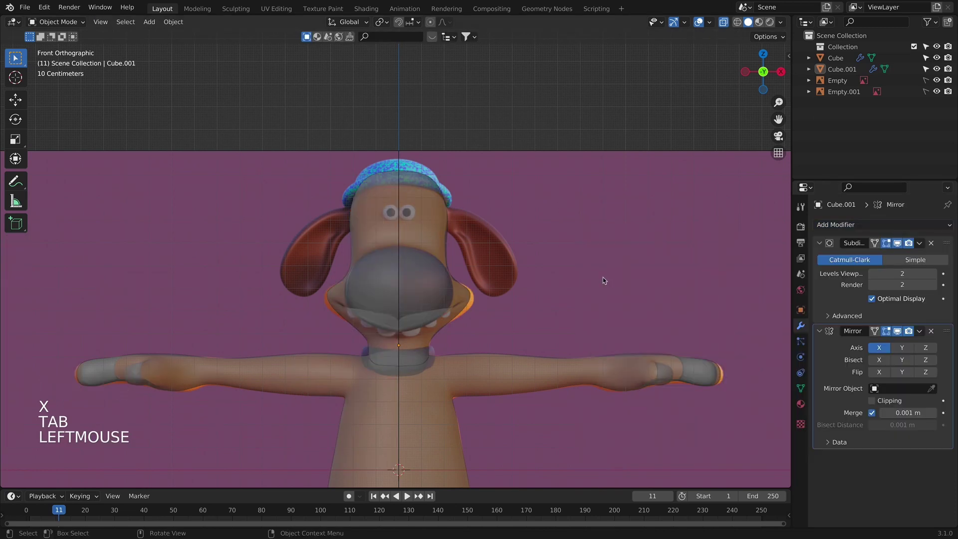
drag(947, 327, 947, 241)
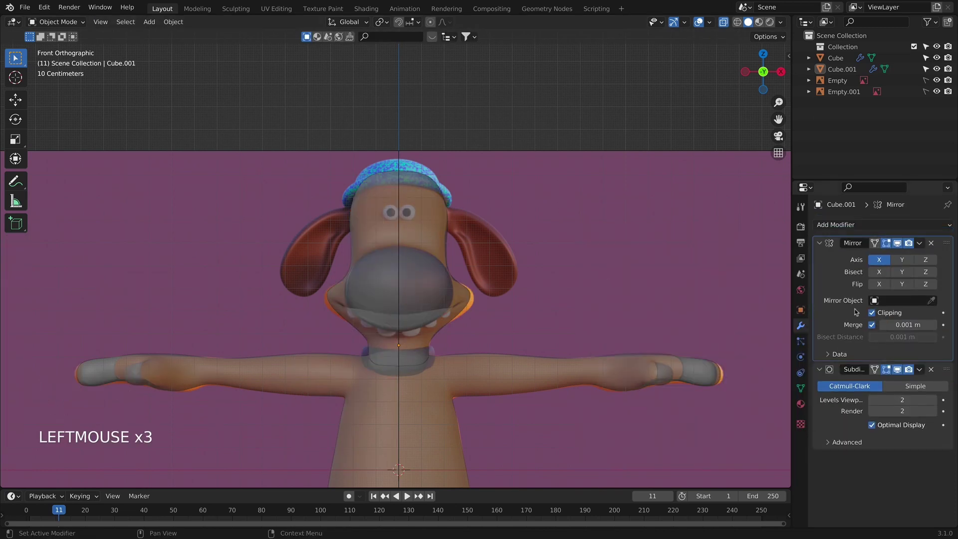
key(Tab)
key(Tab)
key(super+a)
click(472, 293)
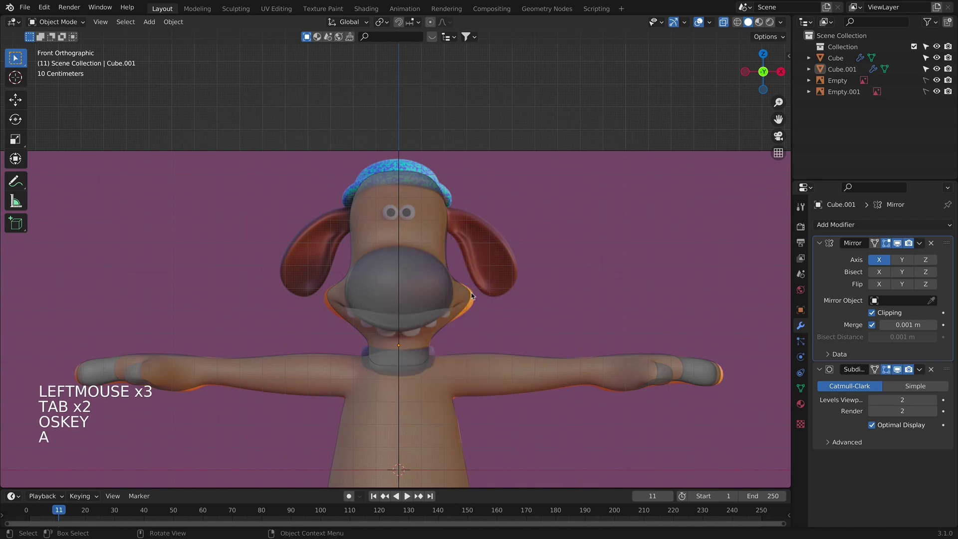
Step: Move the outer cheek vertices about 0.017 m outward and 0.009 m down using proportional editing with a size of about 0.1 m
key(Tab)
scroll(472, 294, up, 4)
shift+middle_drag(471, 294, 524, 345)
click(554, 334)
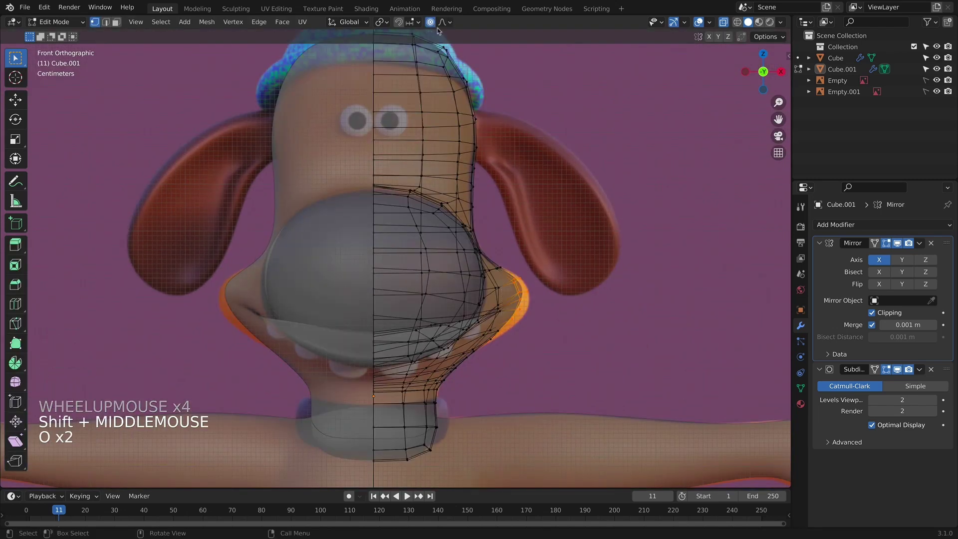
key(g)
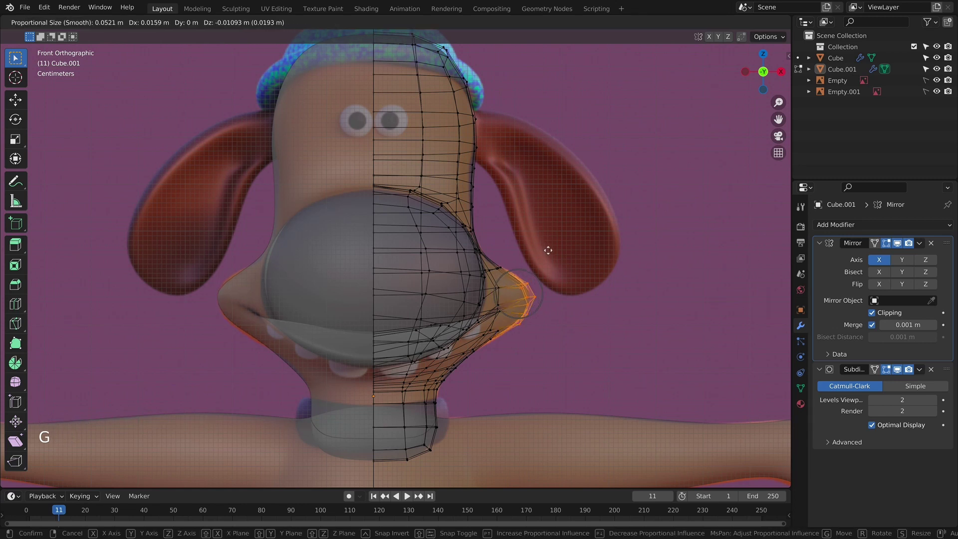
scroll(550, 250, down, 1)
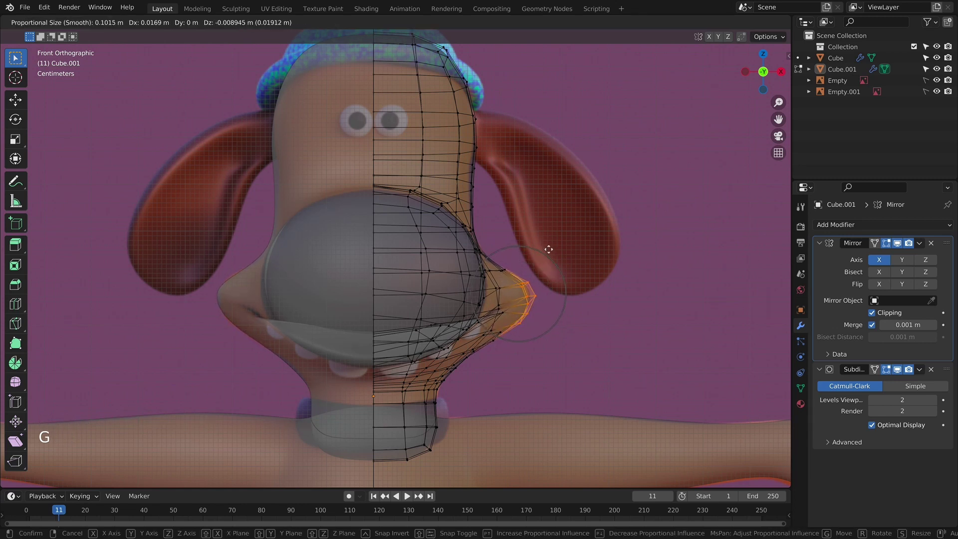
click(548, 249)
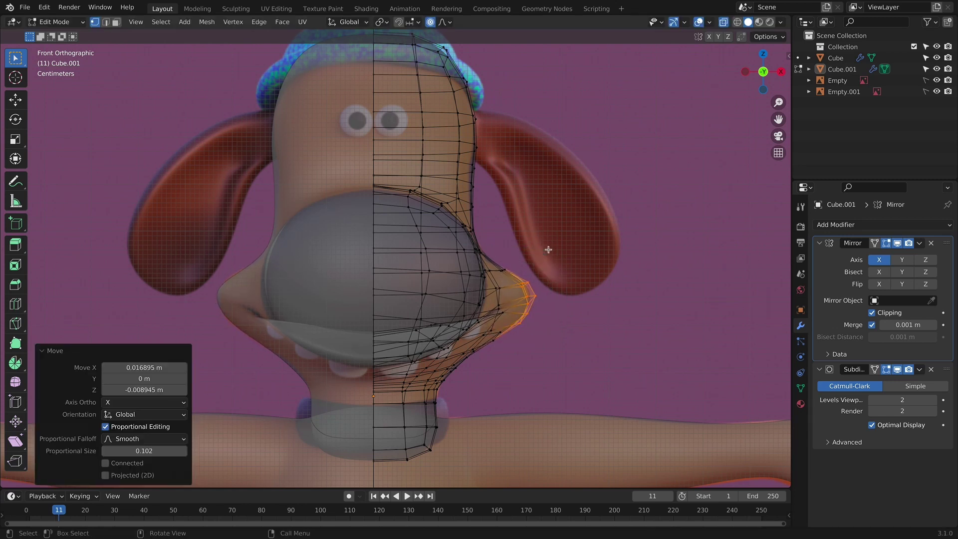
Step: Refine the cheek's tip and move its lower vertices about 0.002 m outward and 0.006 m down to match the front reference
key(g)
click(545, 276)
click(537, 327)
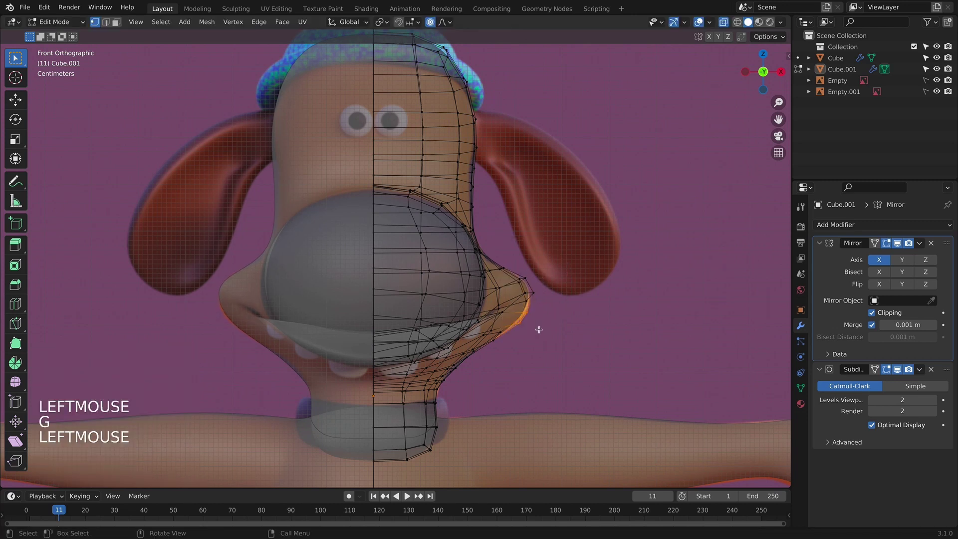
key(g)
click(540, 332)
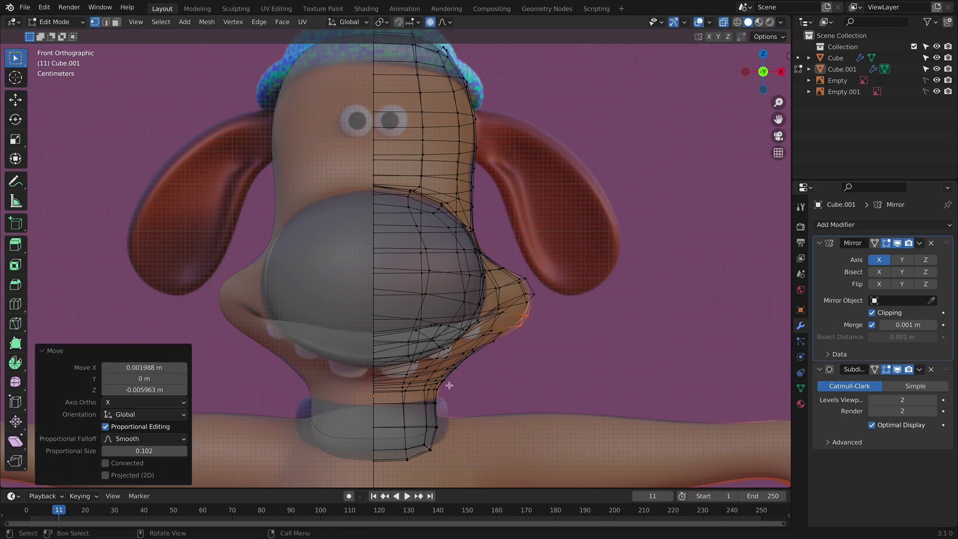
Step: Adjust the vertices between jaw and neck, moving the jaw vertex about 0.007 m inward and 0.005 m up
click(449, 386)
key(g)
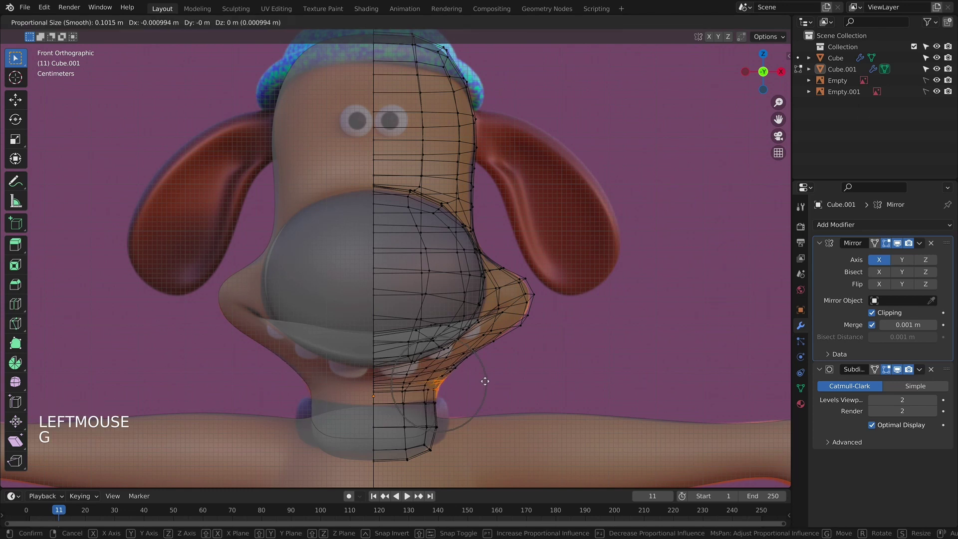
click(458, 366)
key(g)
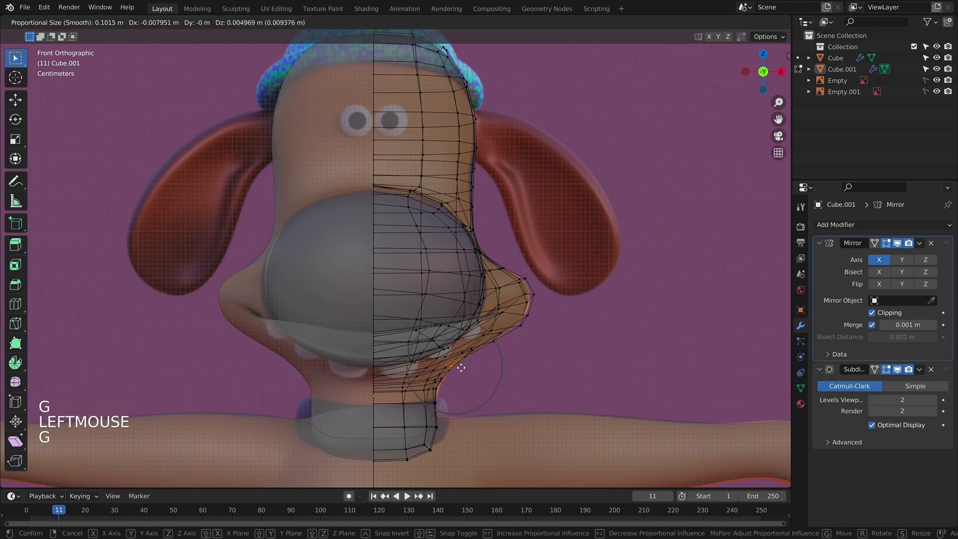
click(462, 367)
key(z)
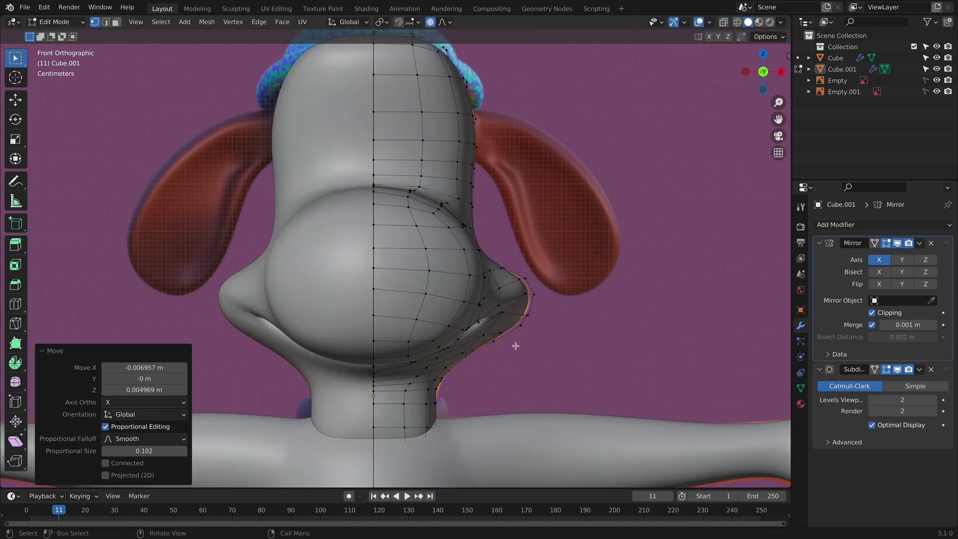
Step: In the side view, select the whole head mesh and scale it by 1.014 along the Y axis
scroll(515, 346, down, 4)
key(Tab)
middle_drag(516, 345, 460, 274)
key(KP_3)
key(alt+z)
scroll(566, 293, up, 2)
key(Tab)
key(a)
key(a)
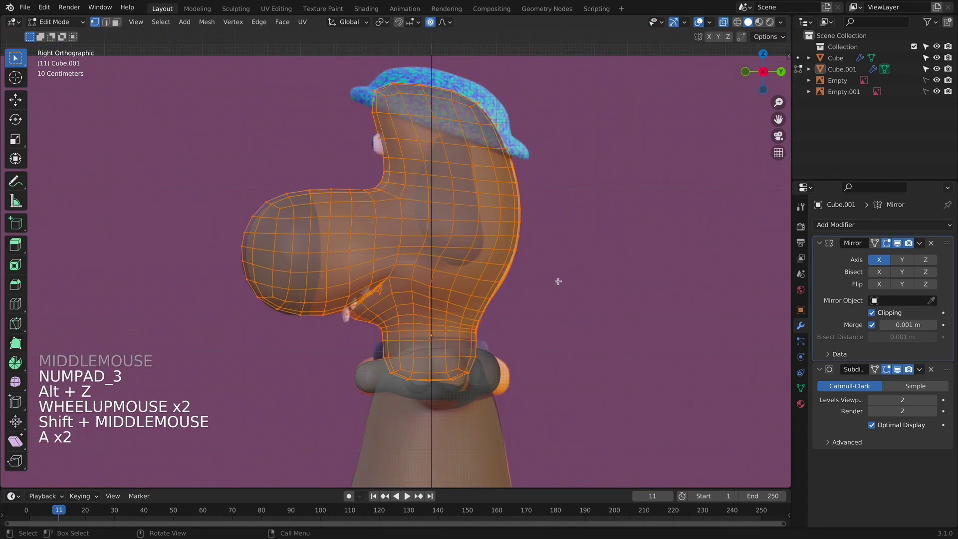
key(s)
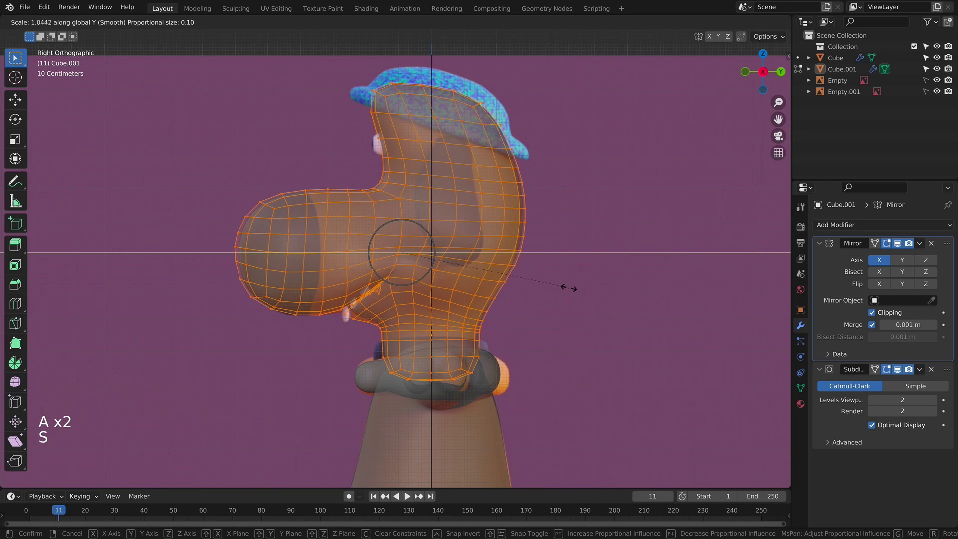
click(560, 284)
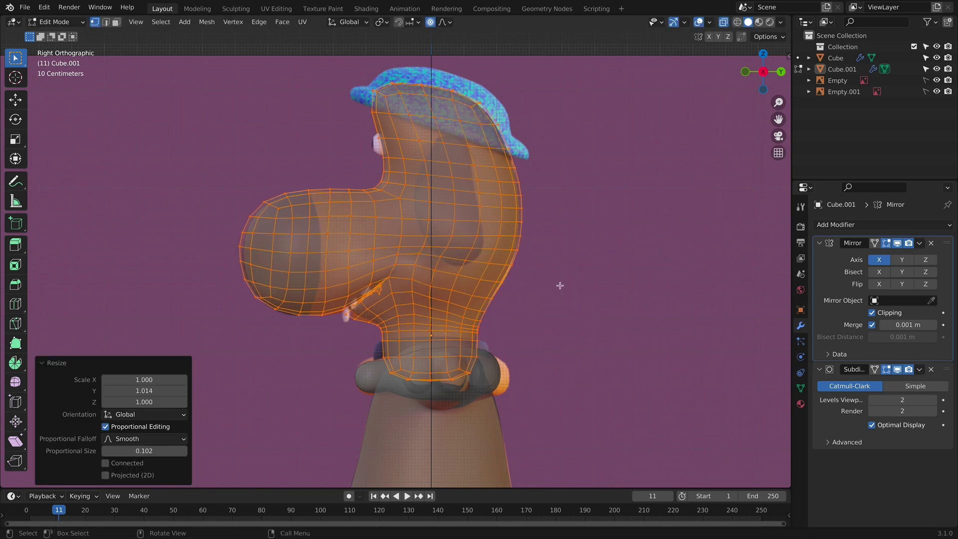
Step: Move the front tip of the lower lip about 0.006 m forward and 0.021 m down to match the side reference
key(Tab)
scroll(463, 308, up, 2)
key(Tab)
click(327, 339)
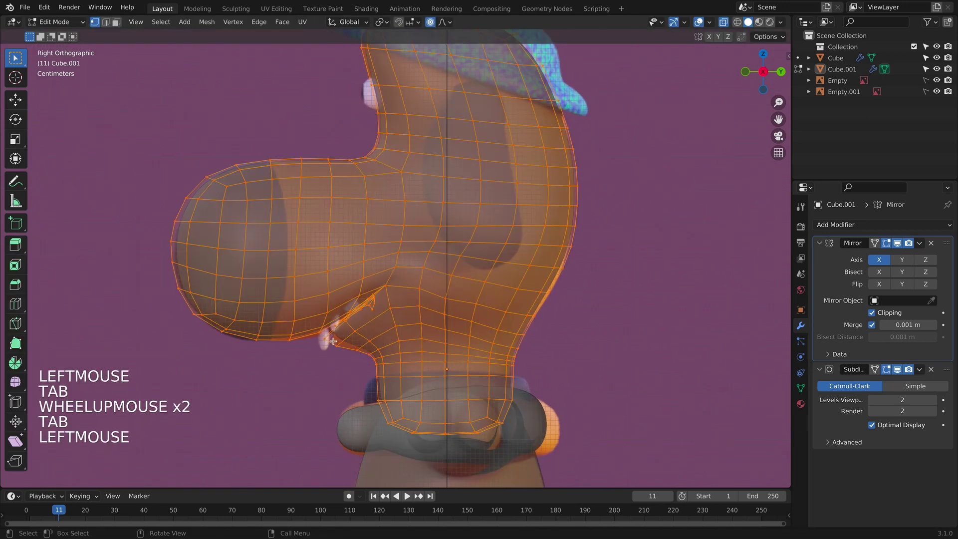
key(g)
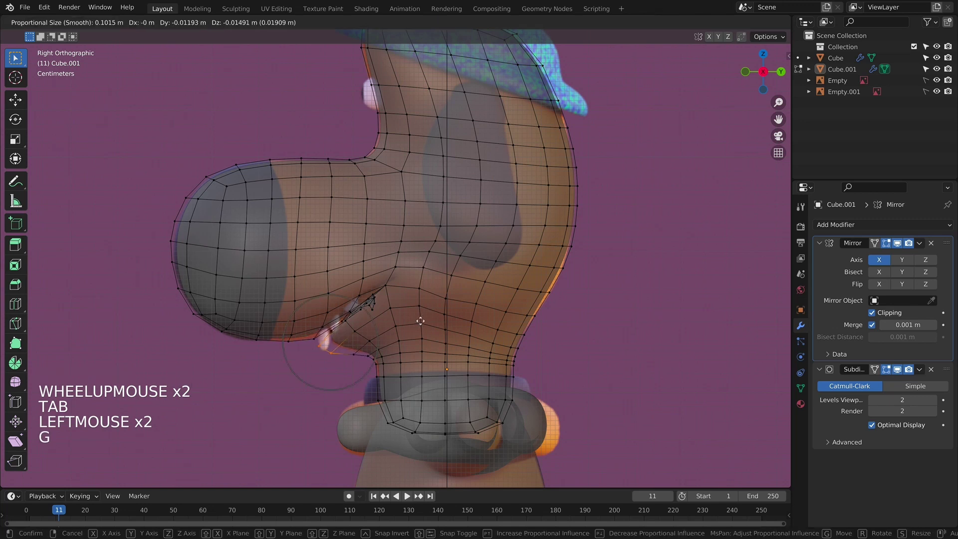
click(426, 325)
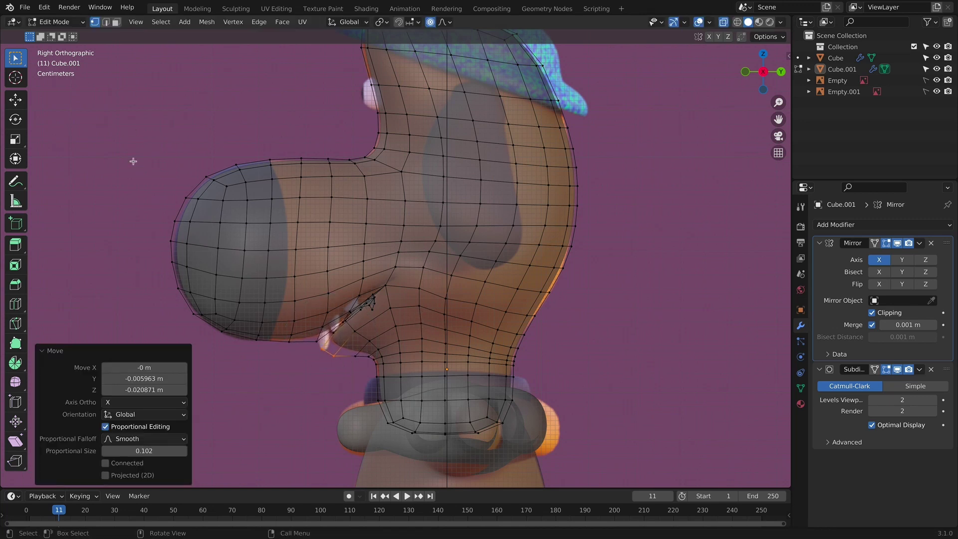
Step: Select the muzzle's front and upper outline vertices and shift them slightly to fit the nose in the side reference
drag(124, 122, 219, 327)
shift+drag(198, 131, 232, 187)
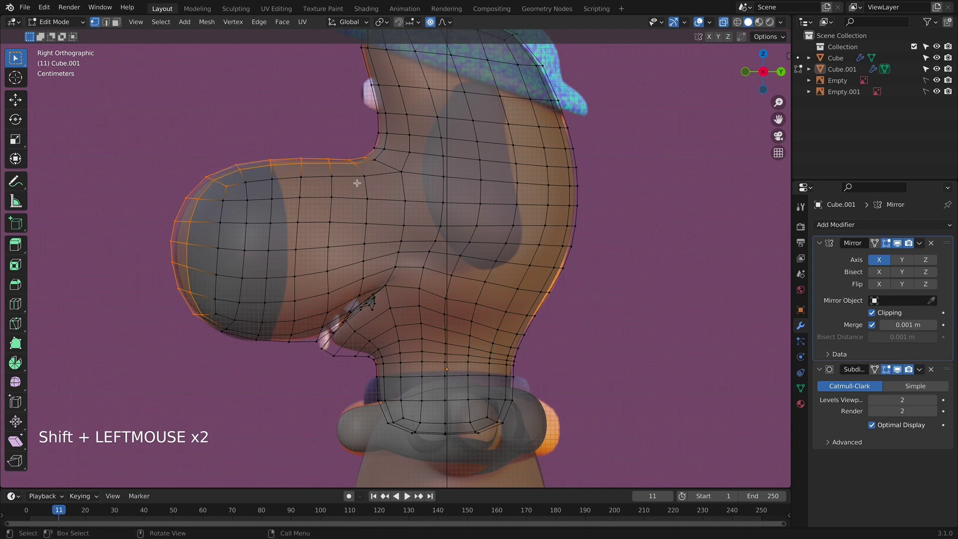
key(g)
click(353, 182)
key(Tab)
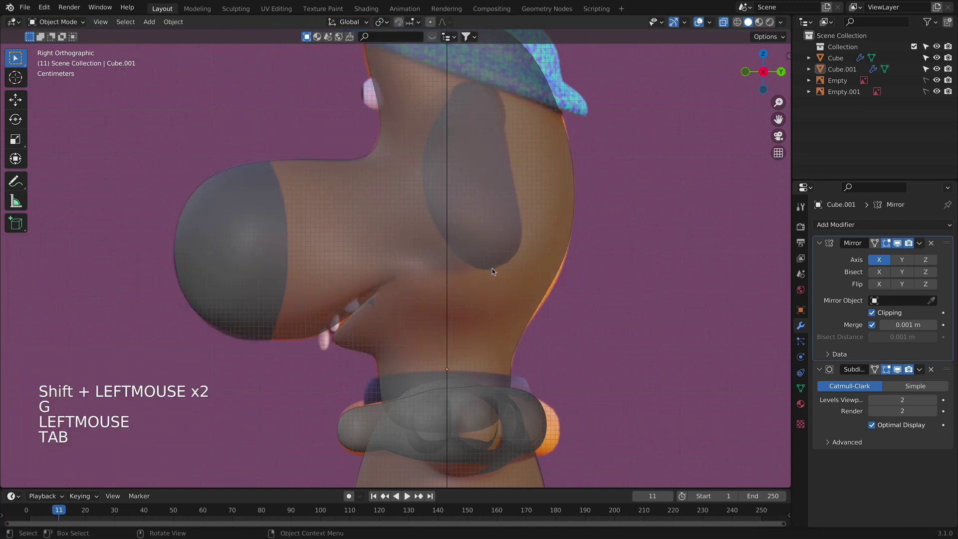
Step: Move the two groups of vertices along the nose's underside slightly so the contour follows the side reference
key(Tab)
drag(211, 319, 254, 338)
key(g)
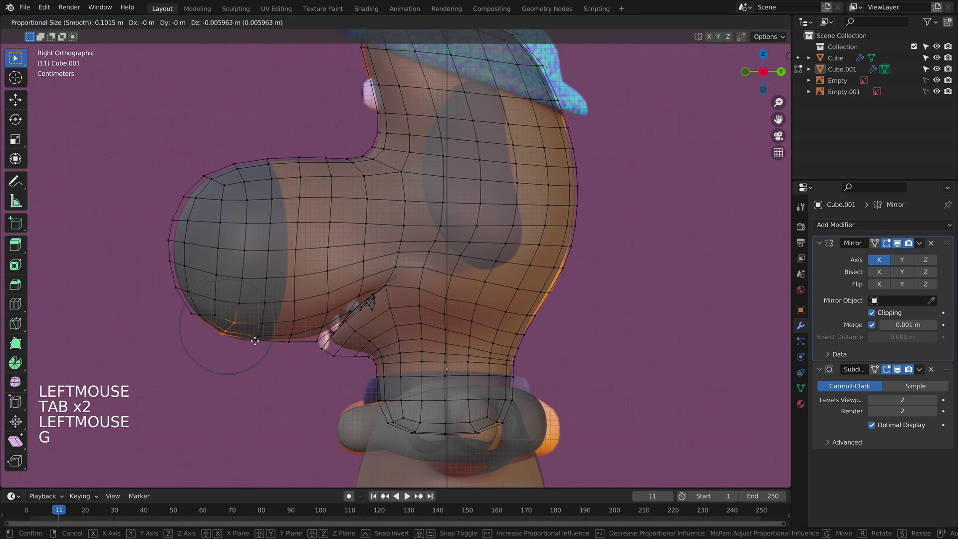
click(254, 342)
key(Tab)
key(Tab)
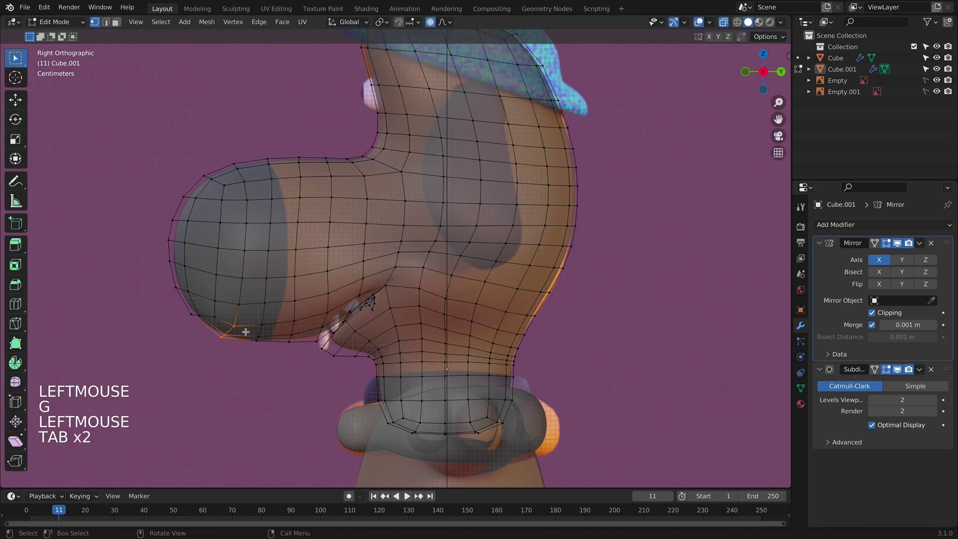
drag(244, 316, 273, 349)
key(g)
click(274, 349)
key(Tab)
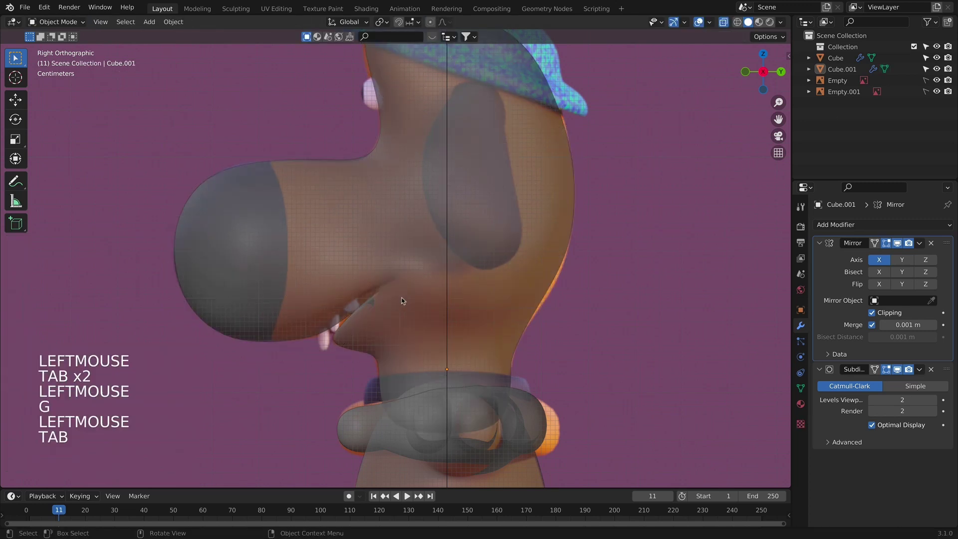
Step: Select the vertices at the lower back of the head and move them about 0.009 m backward and 0.010 m down
shift+middle_drag(399, 299, 386, 381)
key(Tab)
click(502, 388)
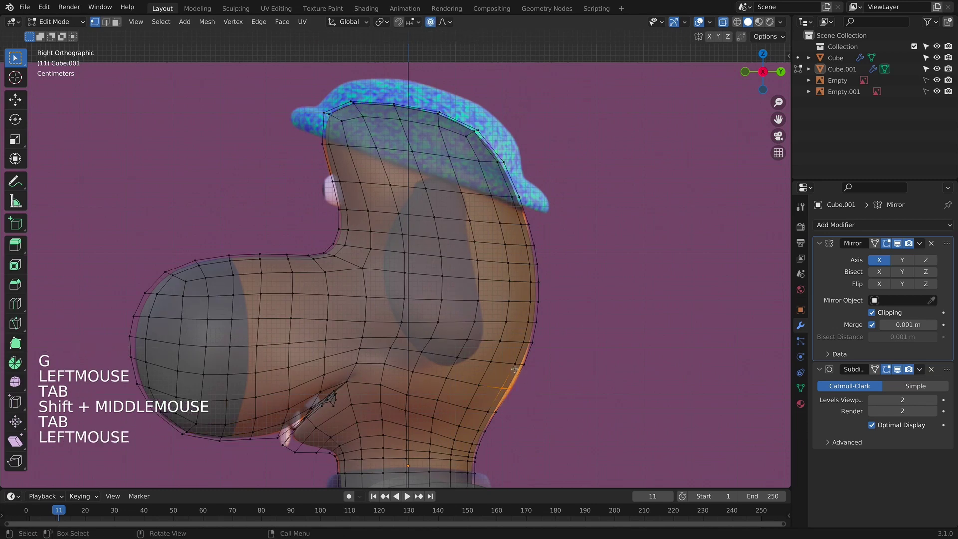
shift+click(509, 376)
shift+click(515, 364)
shift+click(522, 370)
shift+click(522, 369)
shift+click(519, 367)
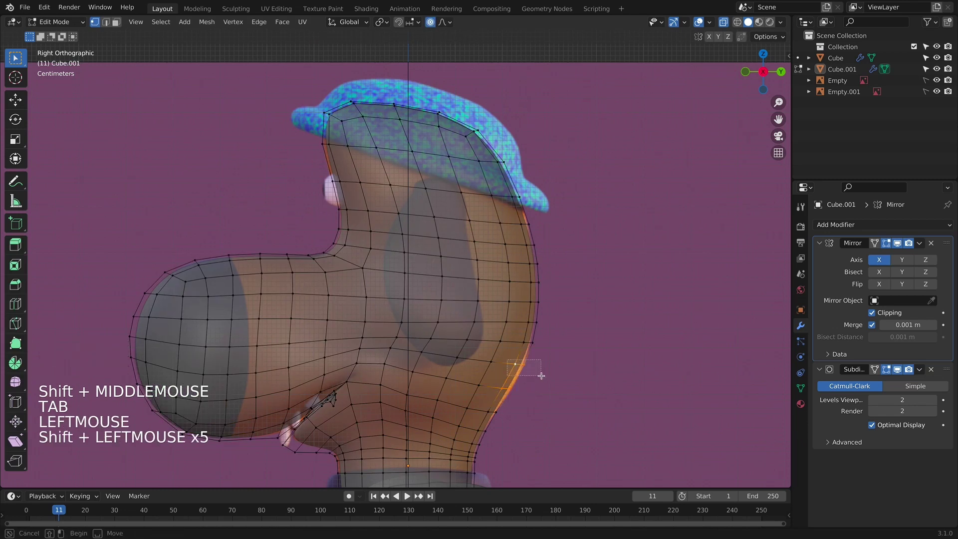
key(g)
click(569, 402)
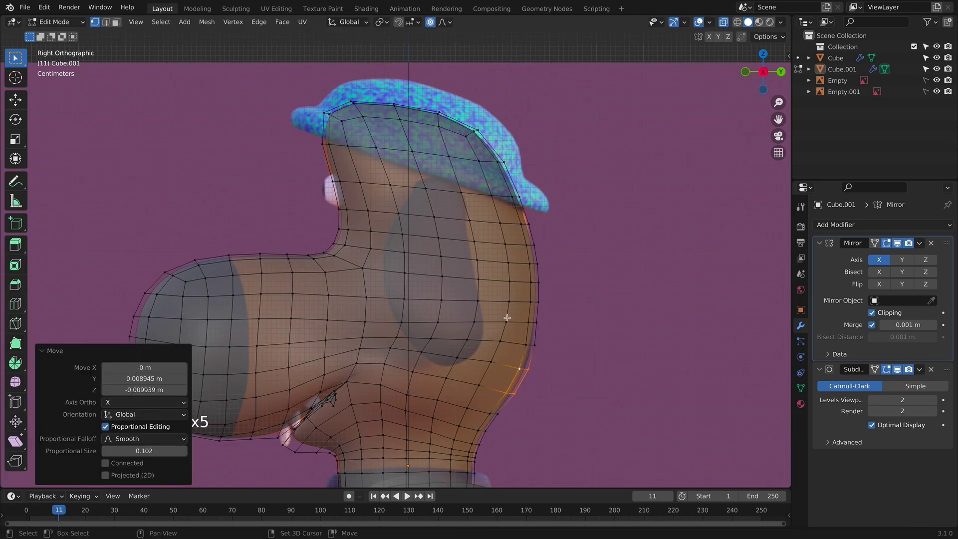
Step: Move the forehead vertices below the hat's brim slightly forward to match the side reference
shift+middle_drag(569, 403, 593, 467)
click(348, 210)
key(g)
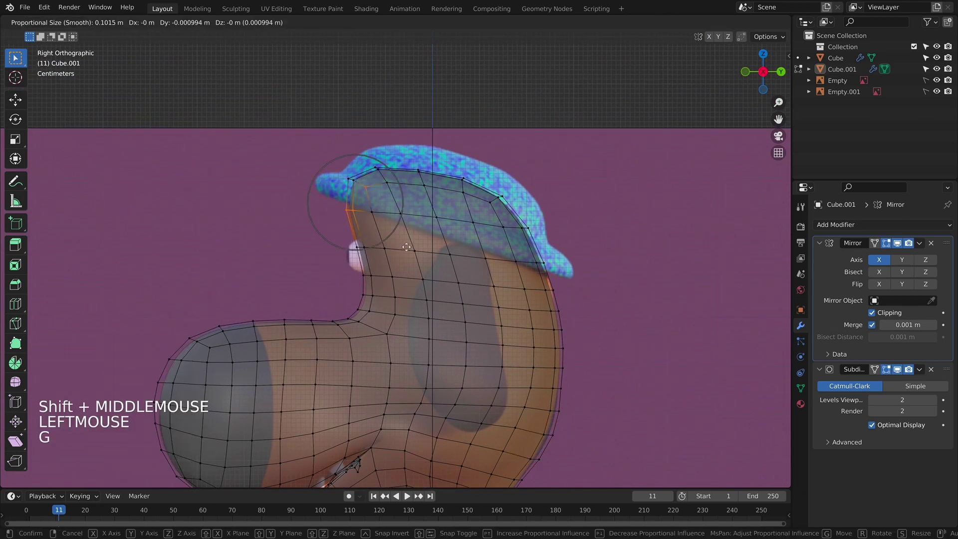
key(Tab)
Step: Examine the reshaped head against the front and side references
scroll(468, 278, down, 5)
shift+middle_drag(469, 278, 479, 372)
key(KP_1)
key(KP_3)
scroll(498, 330, up, 4)
shift+scroll(499, 331, up, 1)
key(alt+z)
key(alt+z)
Step: Select the upper edge loop around the head's neck and make it circular with the LoopTools Circle operation
click(483, 375)
scroll(483, 375, up, 1)
click(414, 389)
key(Tab)
alt+click(386, 377)
right_click(399, 372)
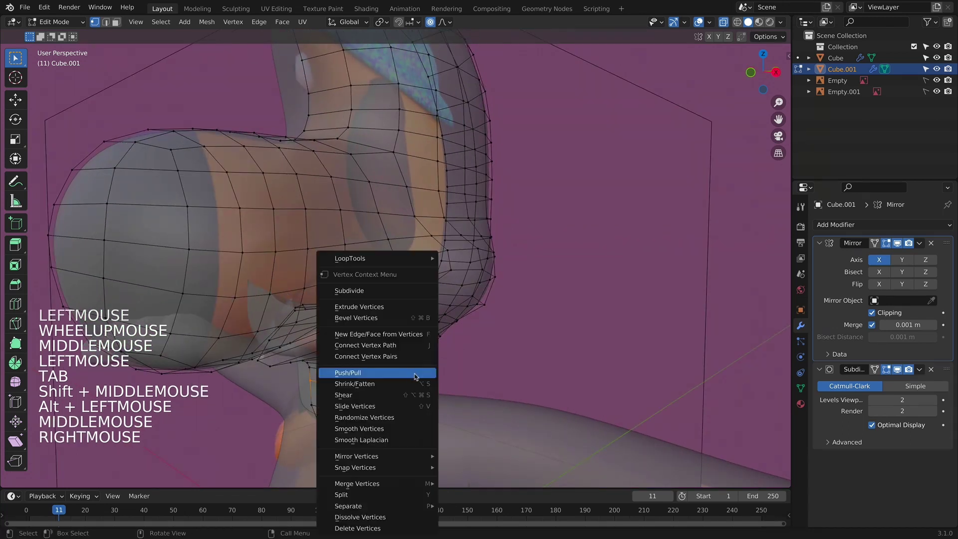
mouse_move(365, 260)
click(466, 271)
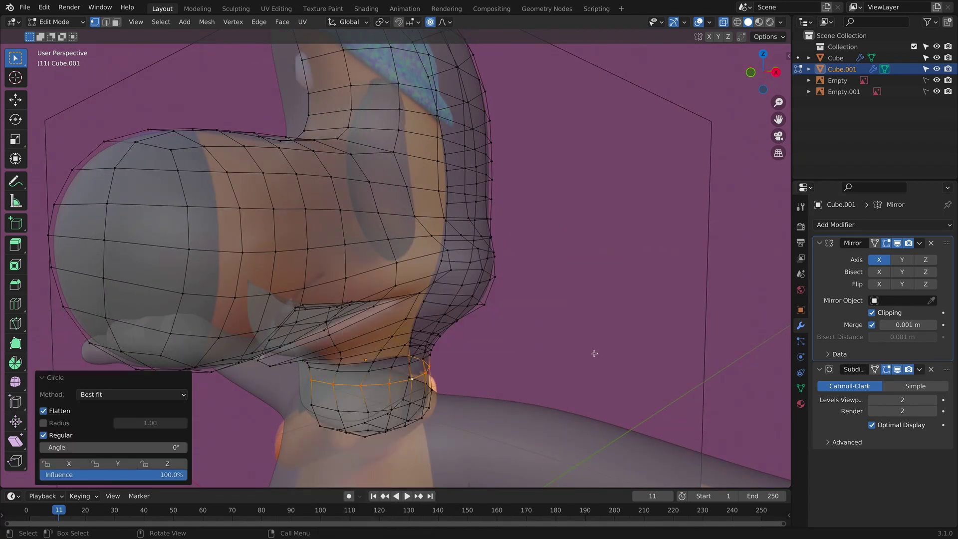
Step: Scale the neck's upper edge loop to 0.849 with proportional editing and move it about 0.004 m along X
key(s)
click(546, 343)
key(KP_1)
scroll(549, 345, up, 2)
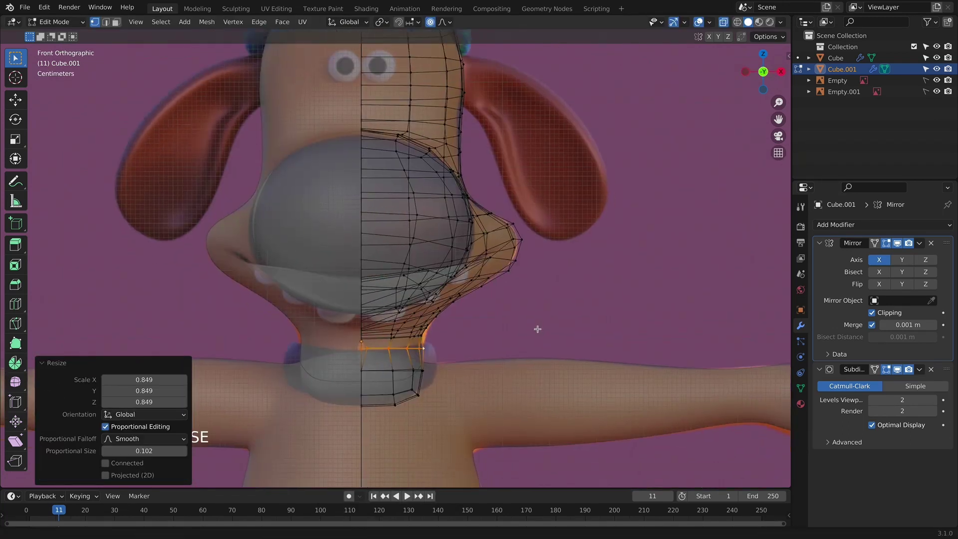
key(g)
key(x)
click(545, 373)
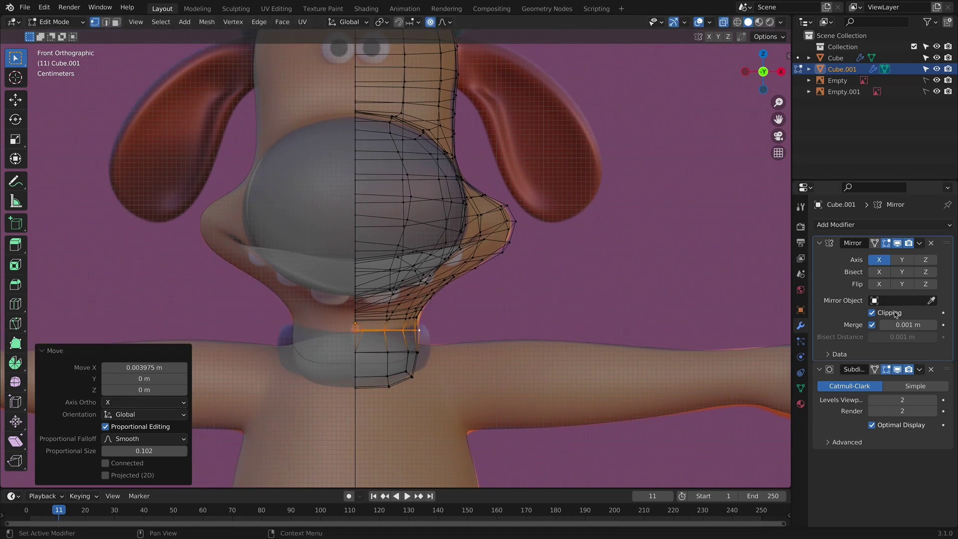
Step: Rotate the neck's upper edge loop 5.58° about the Z axis and return to solid display
key(r)
key(z)
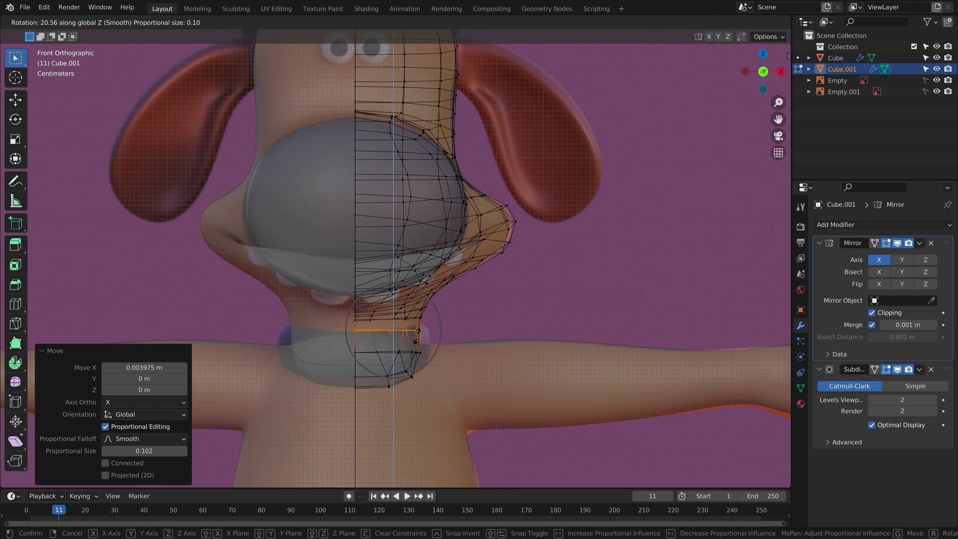
click(411, 359)
key(alt+z)
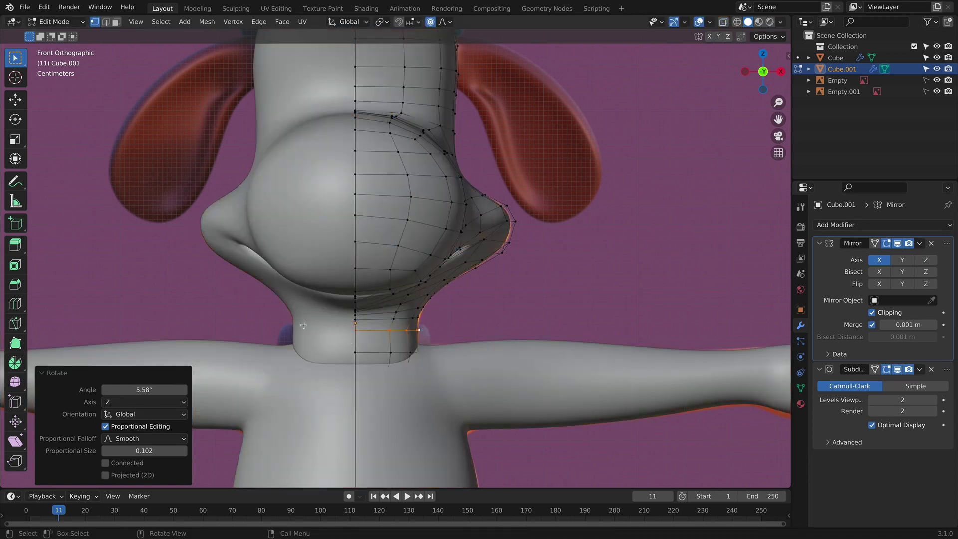
Step: Select the neck's lower edge loop, make it circular with LoopTools Circle, and scale it to 0.81
middle_drag(399, 365, 345, 368)
alt+click(344, 367)
alt+right_click(343, 365)
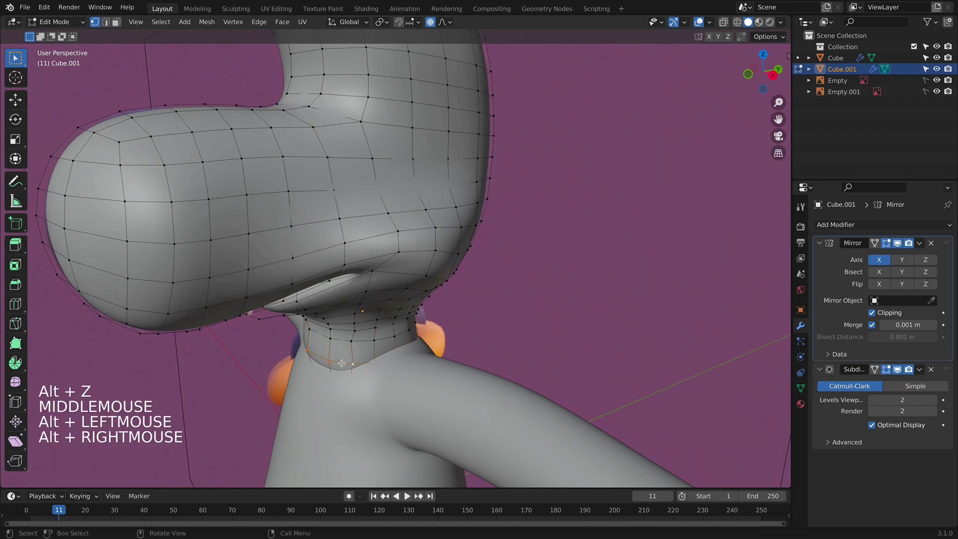
right_click(350, 353)
mouse_move(344, 258)
click(439, 269)
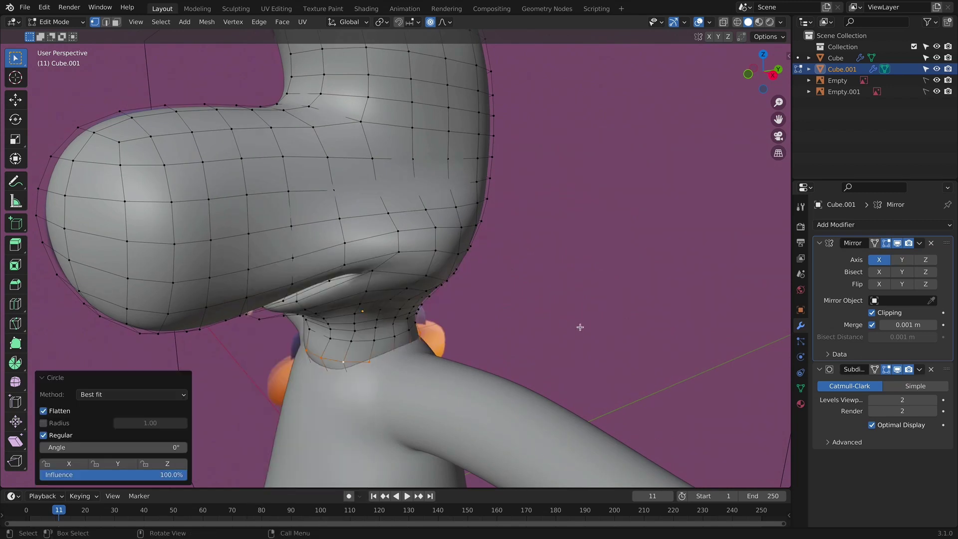
key(s)
click(546, 327)
Step: Stretch the neck's lower edge loop along Y by about 1.22 in the side view
key(KP_3)
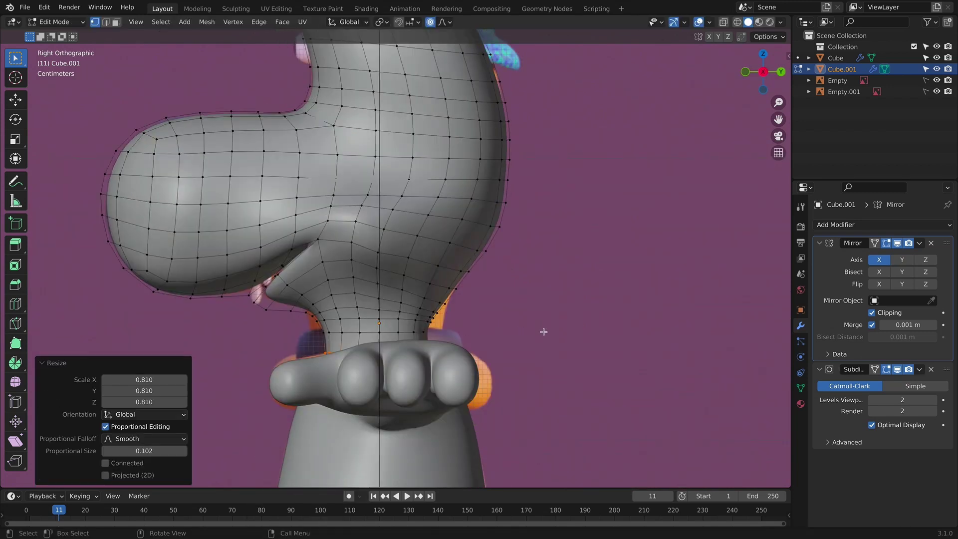
key(s)
key(y)
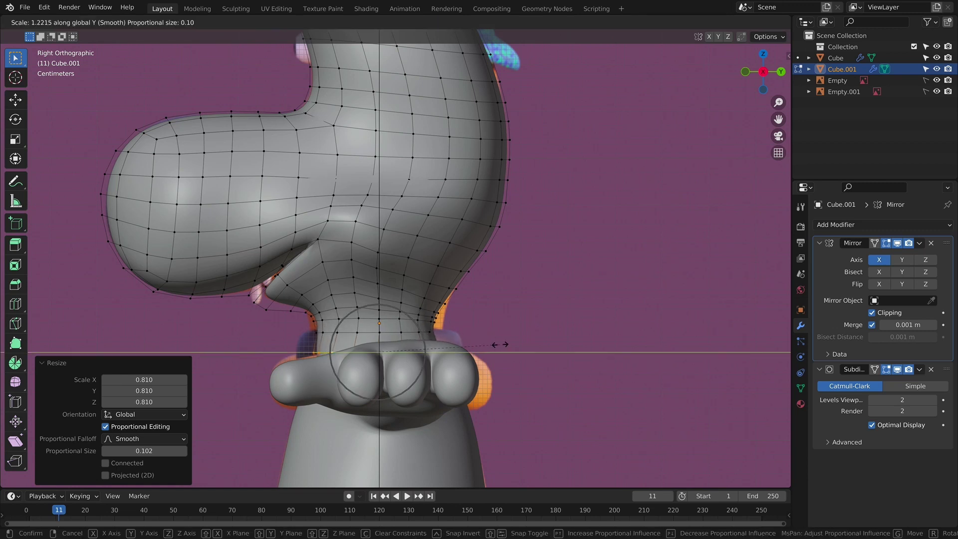
right_click(504, 346)
Step: Select the edge loop higher on the neck, scale it 1.115 along Y and move it 0.006 m along Y
alt+click(472, 319)
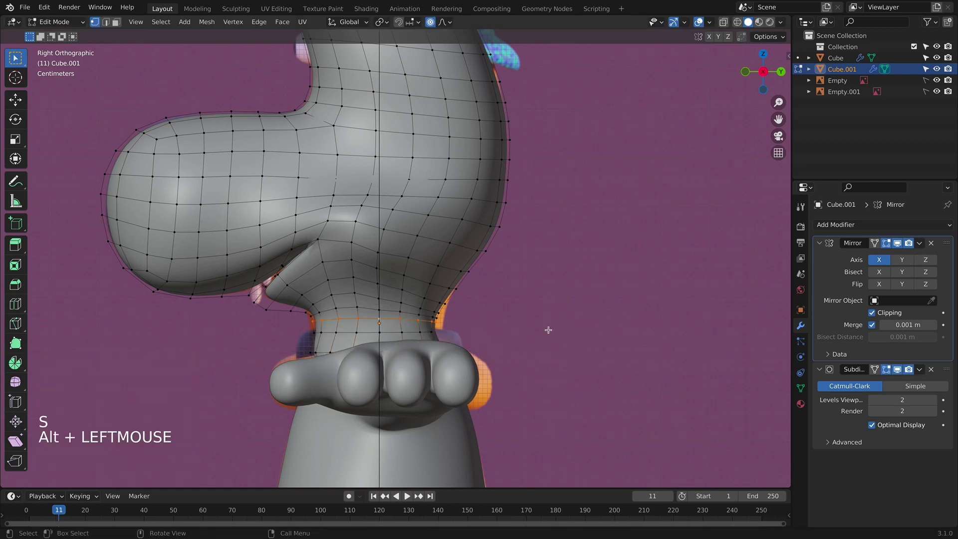
key(s)
key(y)
click(562, 339)
key(alt+z)
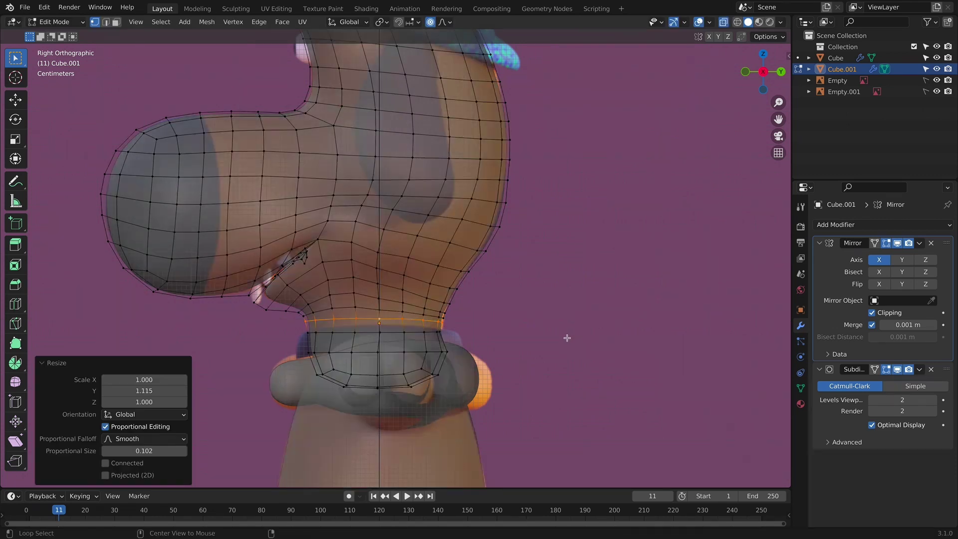
key(g)
key(y)
click(571, 339)
Step: Widen the selected neck loop along X by about 1.14 to match the front reference and leave Edit Mode
key(KP_1)
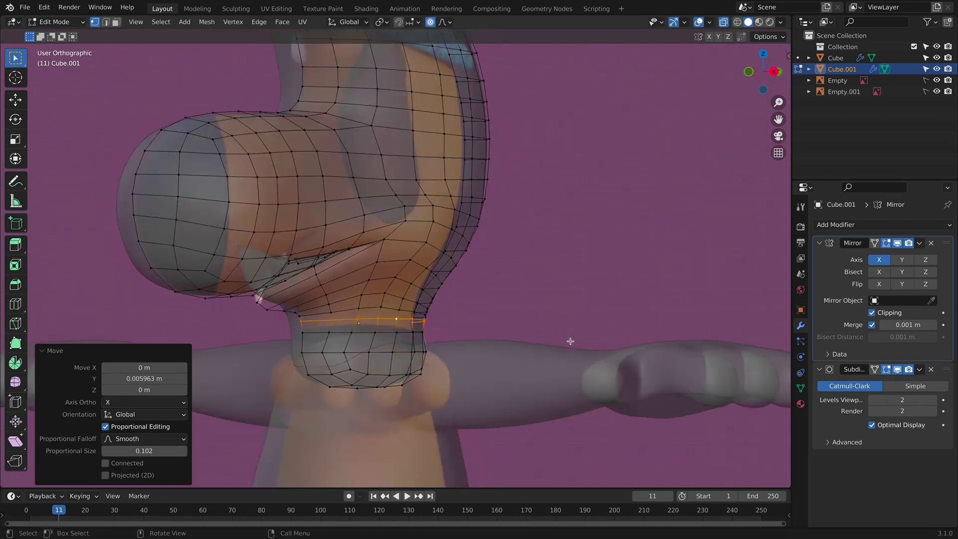
key(s)
key(x)
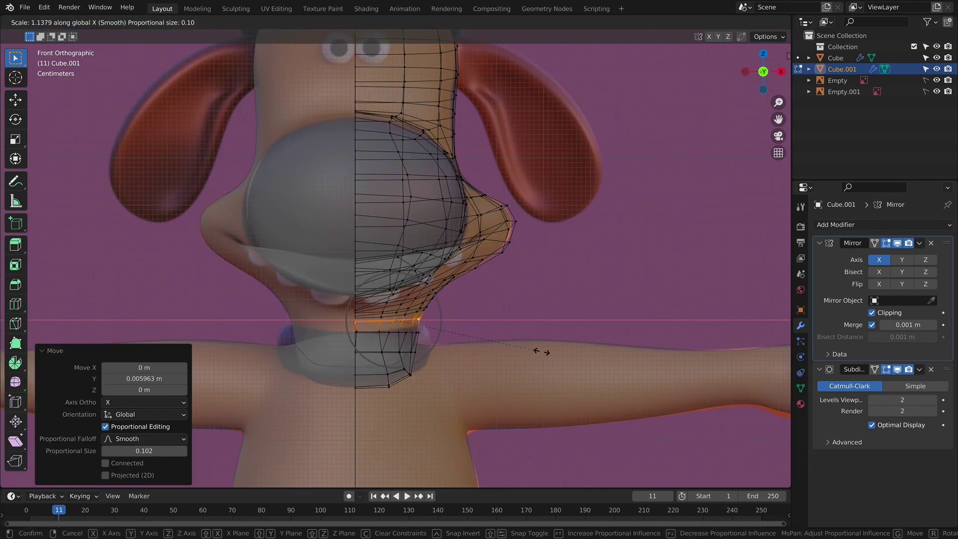
click(548, 352)
key(Tab)
key(alt+z)
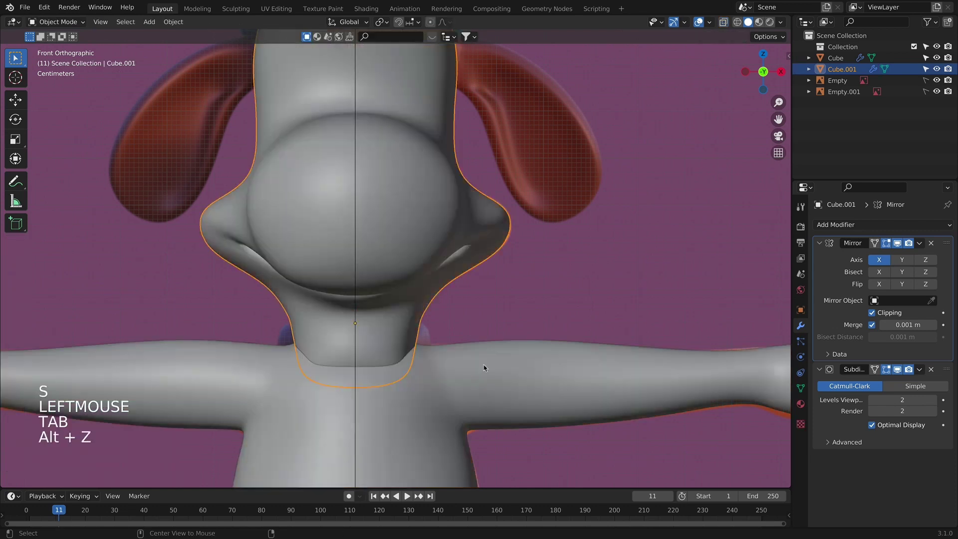
Step: Select the two lower edge loops of the neck and duplicate the band between them in place
key(KP_3)
scroll(522, 311, down, 1)
middle_drag(522, 311, 305, 312)
key(Tab)
alt+click(387, 315)
alt+shift+click(389, 322)
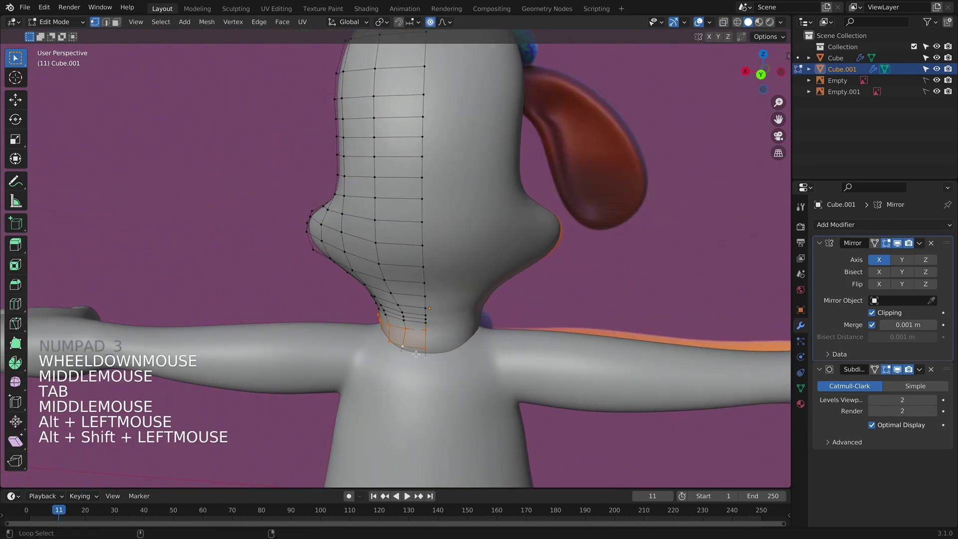
middle_drag(389, 322, 545, 343)
key(shift+d)
right_click(540, 342)
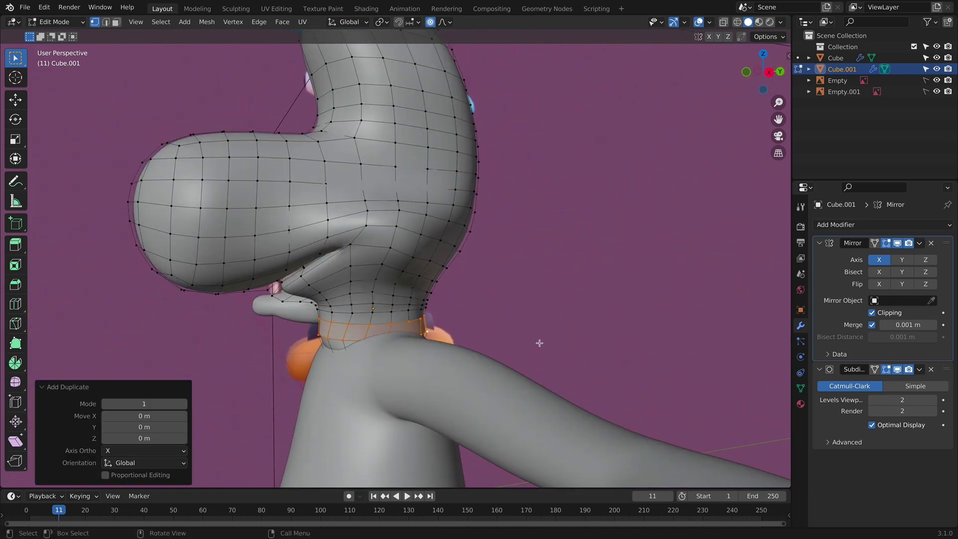
Step: Separate the duplicated neck band into its own object and return to Object Mode
key(p)
key(Escape)
key(p)
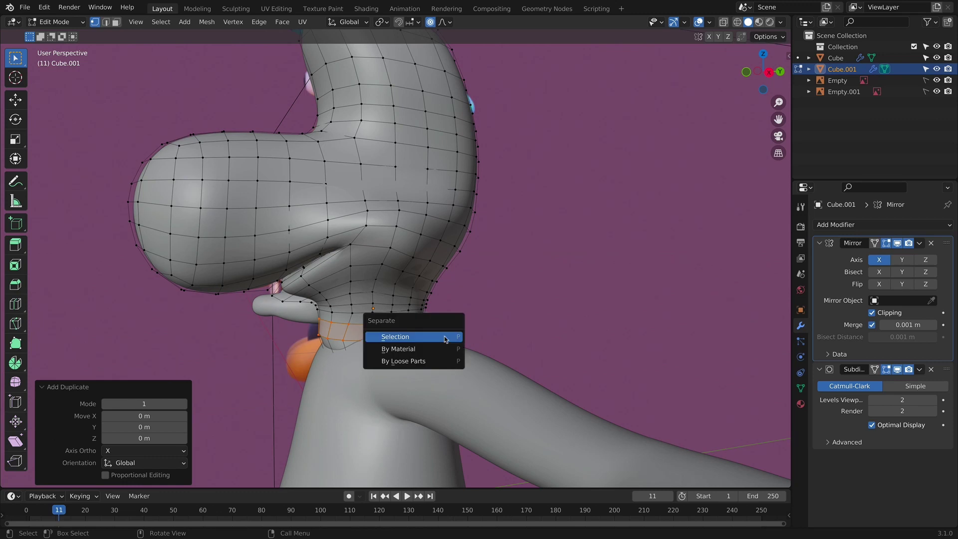
click(437, 336)
key(Tab)
Step: Select the separated collar band, enlarge it slightly overall, and scale it 1.649 along Z
click(373, 340)
key(s)
key(s)
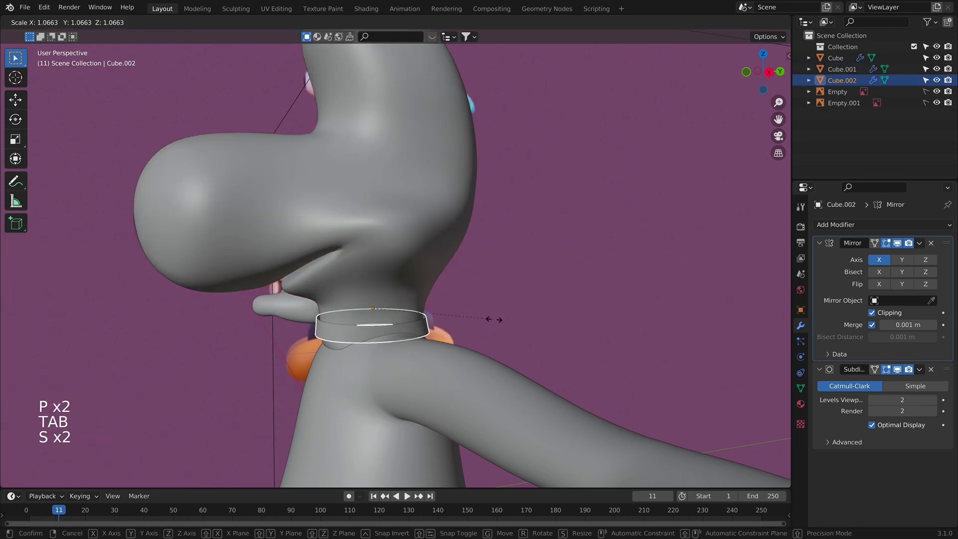
click(501, 309)
key(s)
key(z)
click(525, 160)
Step: Raise the collar band about 0.019 m along Z
key(g)
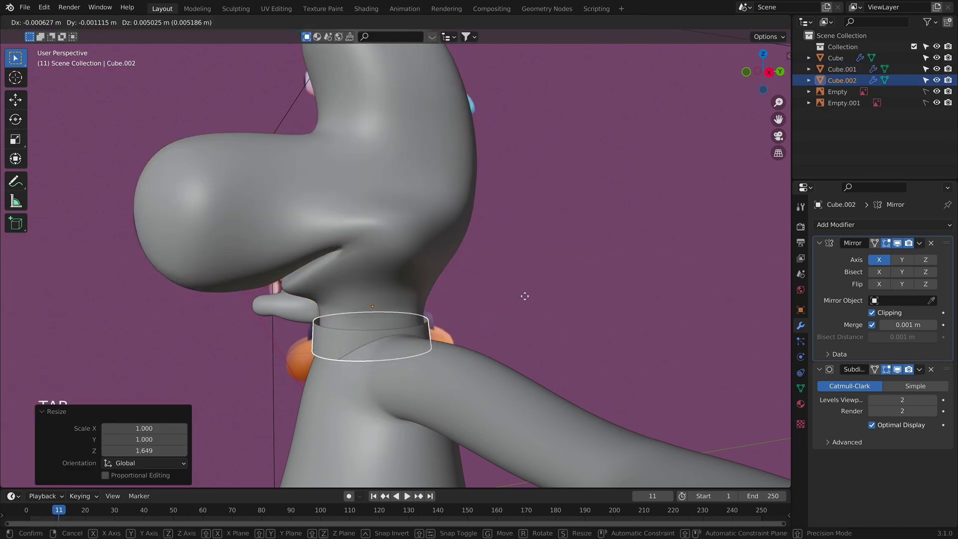
key(z)
click(526, 297)
middle_drag(563, 289, 617, 304)
Step: Scale the collar band 1.078 along X in the front view
key(KP_1)
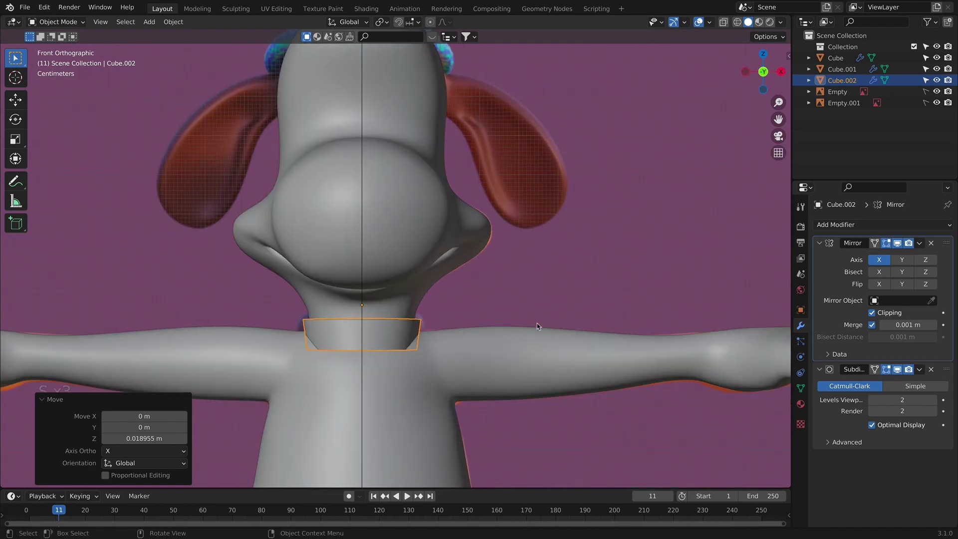
key(s)
middle_click(543, 330)
click(548, 334)
key(KP_1)
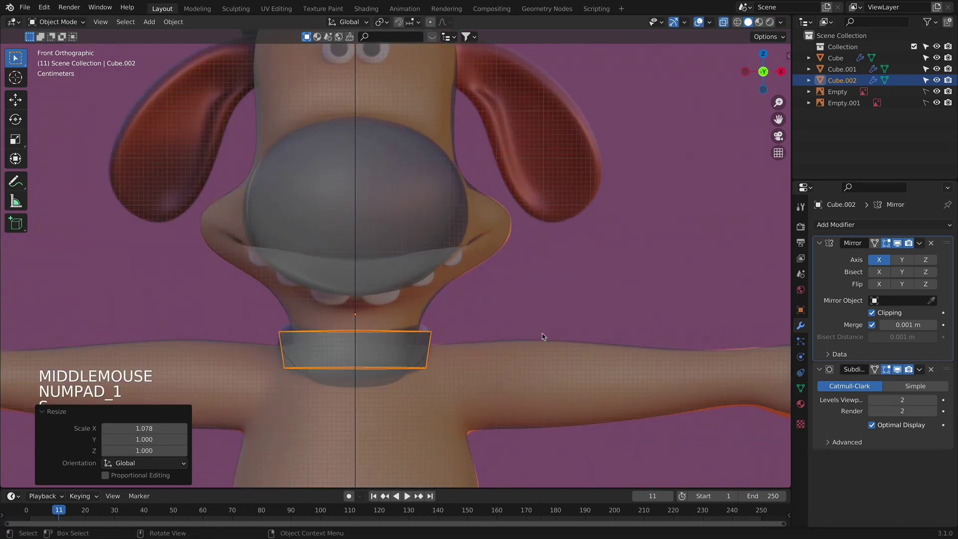
Step: Move the collar band up about 0.008 m along Z to match the collar in the front reference
scroll(558, 396, up, 5)
key(s)
key(g)
key(z)
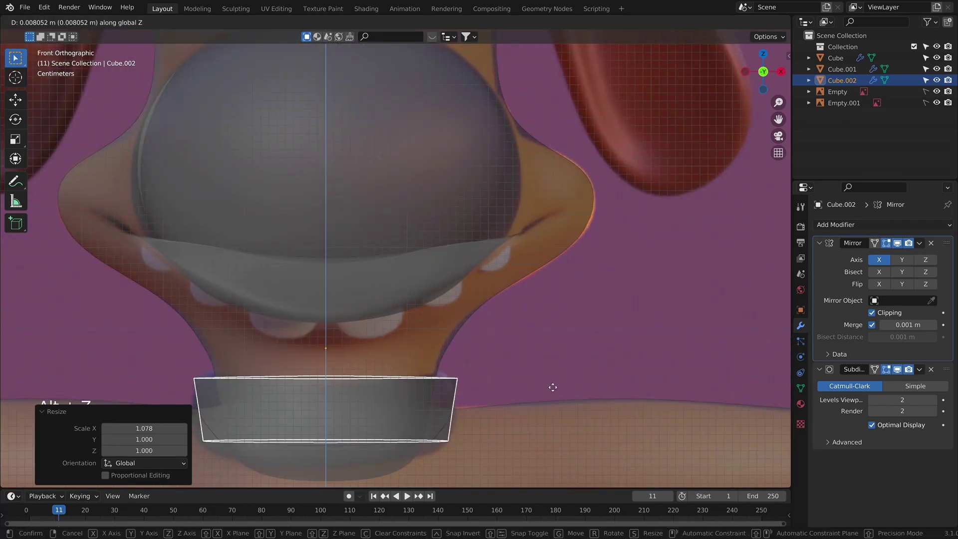
click(551, 387)
key(alt+z)
scroll(465, 372, down, 4)
Step: Enter Edit Mode on the collar band and select its lower edge vertices with X-ray enabled
key(Tab)
key(alt+z)
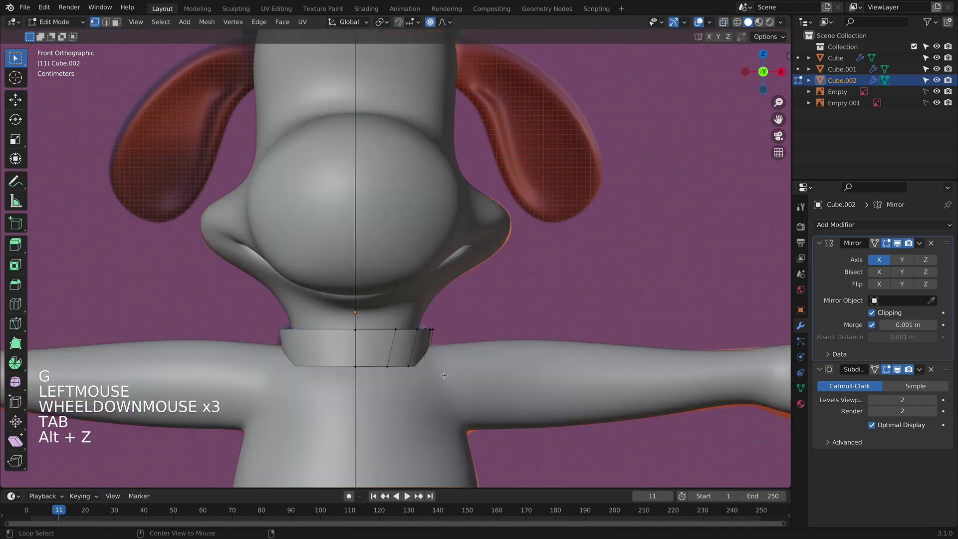
key(alt+z)
drag(299, 346, 496, 385)
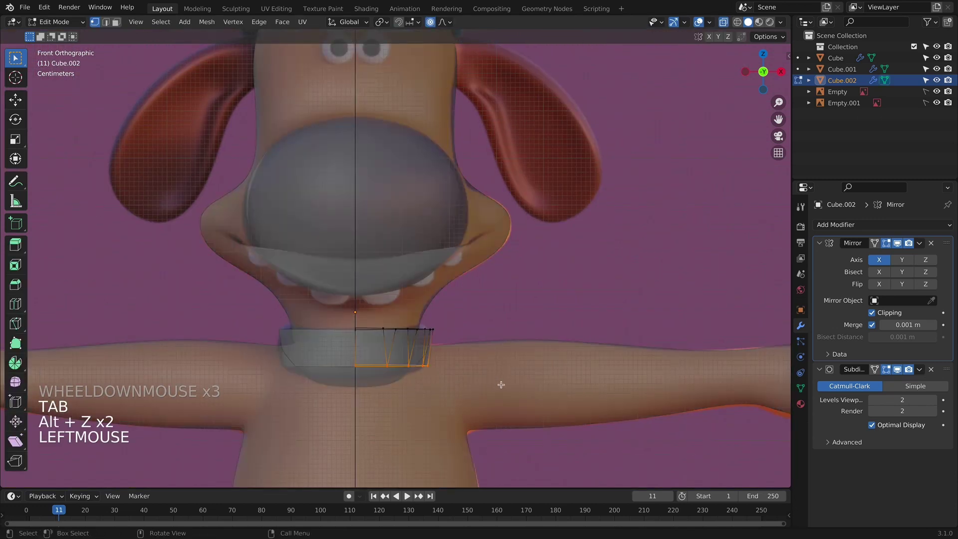
Step: Move the collar's lower edge vertices about 0.011 m along X with proportional editing
key(g)
click(505, 385)
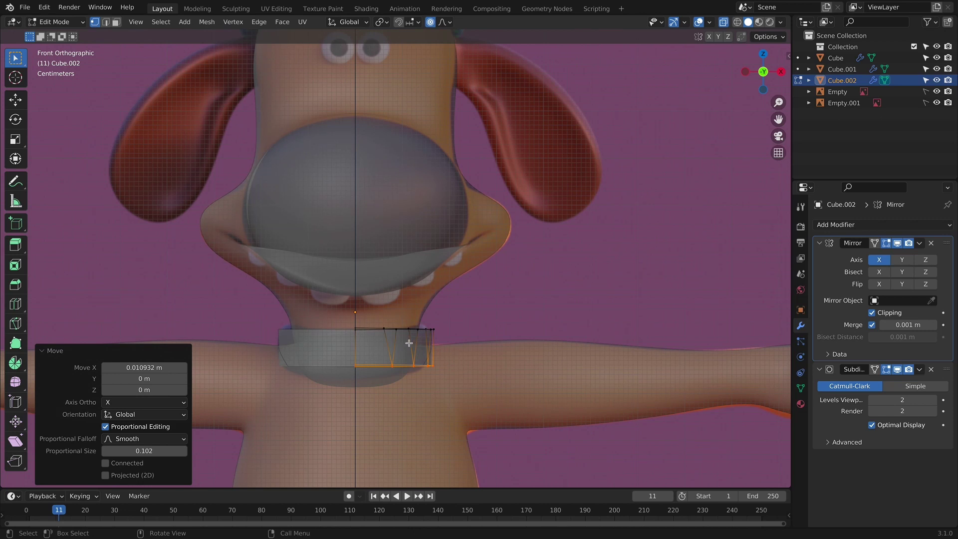
key(a)
key(a)
click(390, 327)
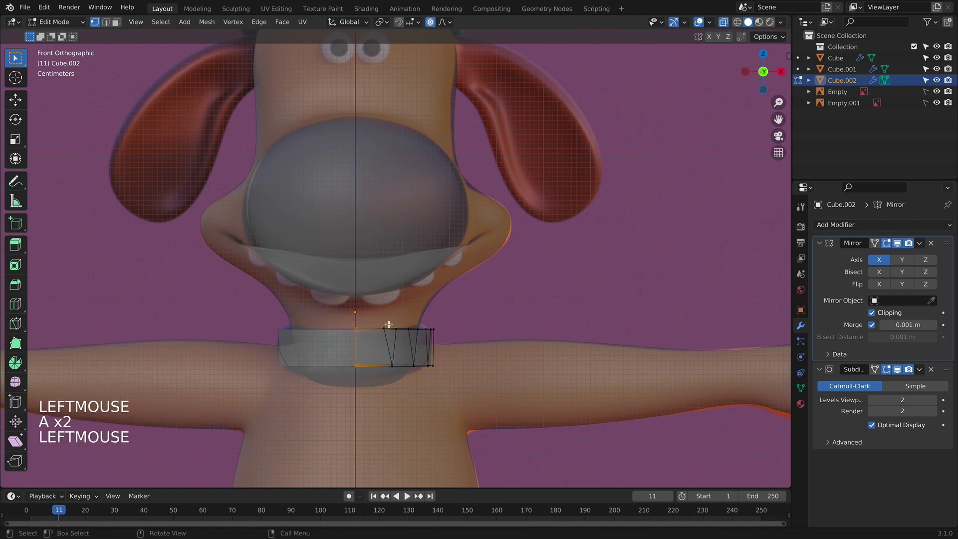
key(g)
key(z)
right_click(391, 348)
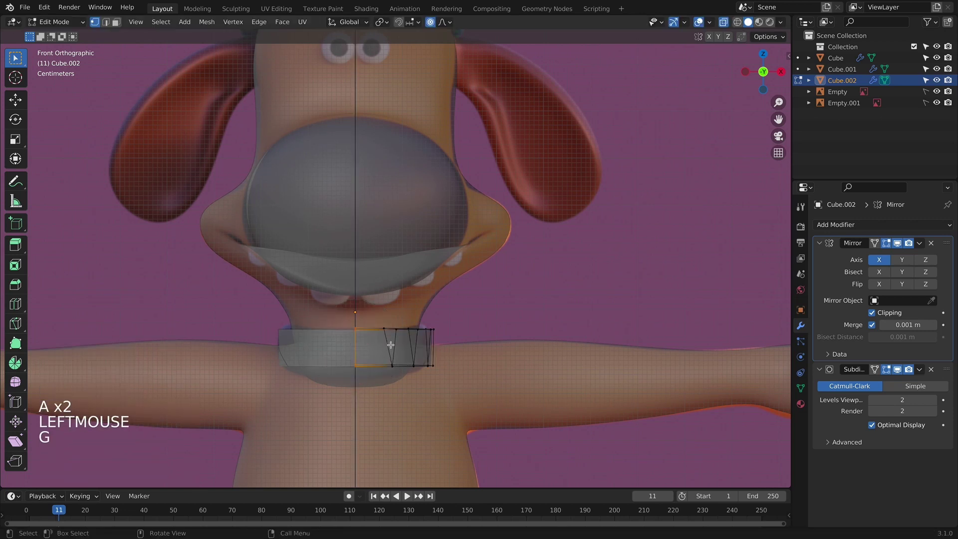
Step: In the right side view, raise the collar's middle section about 0.017 m with proportional size 0.198, and lower the collar about 0.015 m
scroll(394, 348, down, 3)
key(KP_3)
click(375, 294)
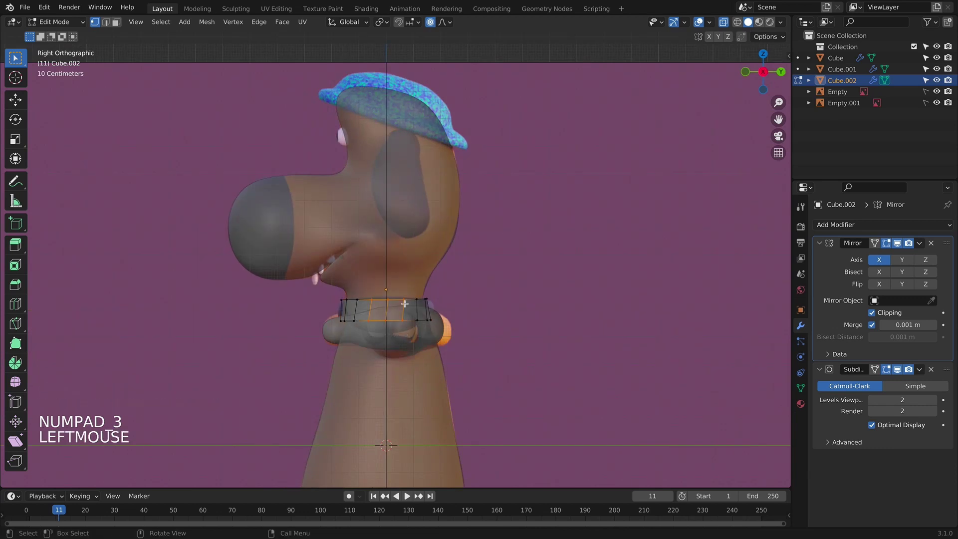
key(g)
scroll(405, 300, down, 6)
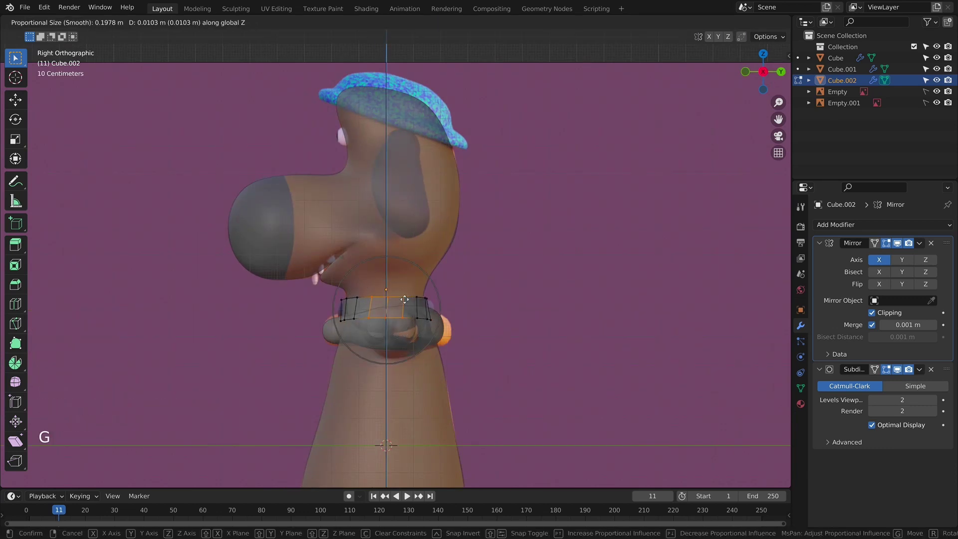
click(481, 301)
key(g)
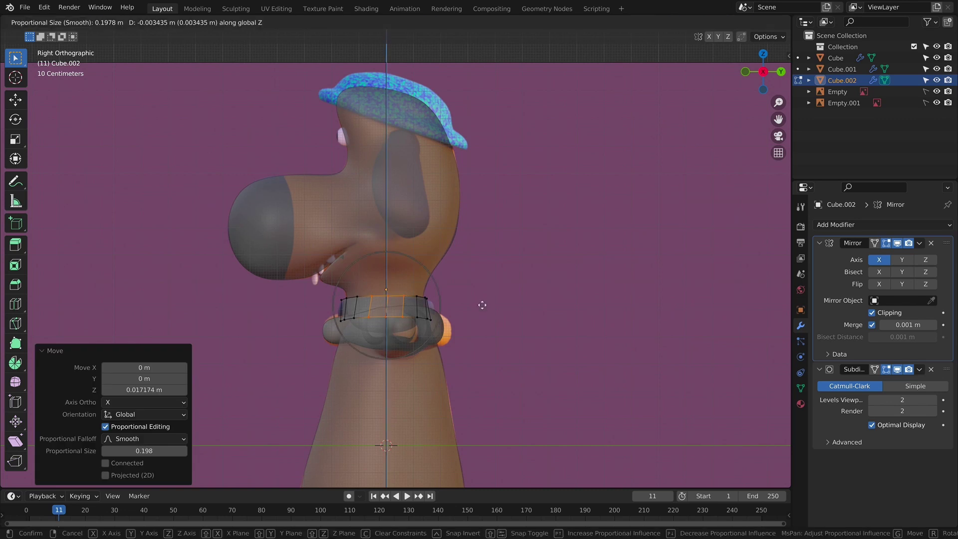
click(482, 304)
Step: Scale the whole collar mesh down to about 0.947 of its size with proportional editing
key(s)
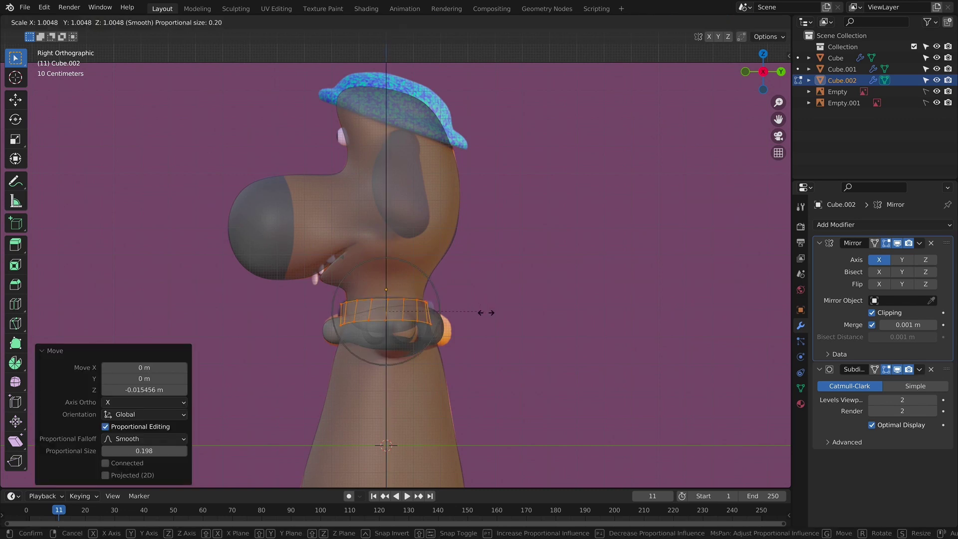
key(s)
key(s)
key(KP_1)
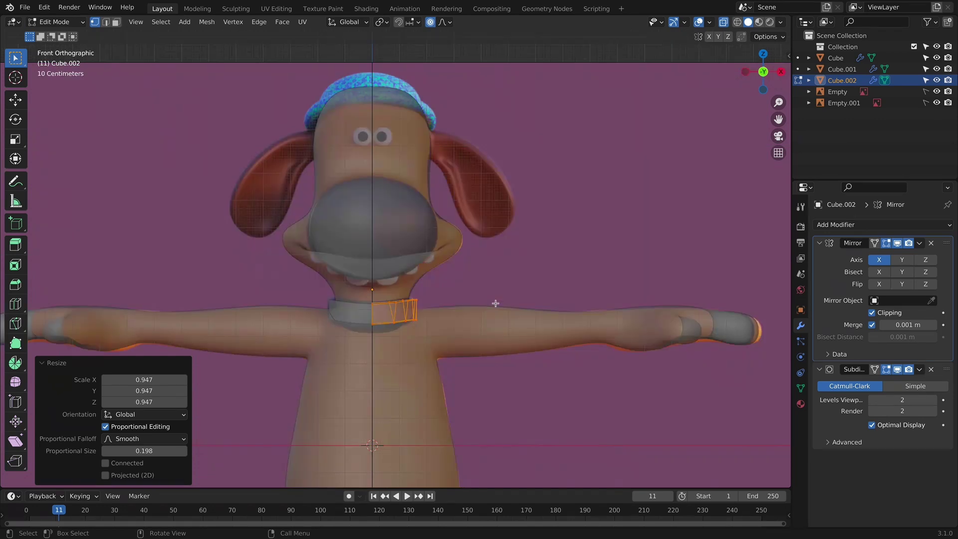
Step: Return to Object Mode with X-ray off and add a Solidify modifier to the collar
key(Tab)
key(alt+z)
scroll(496, 306, up, 4)
click(519, 320)
click(426, 356)
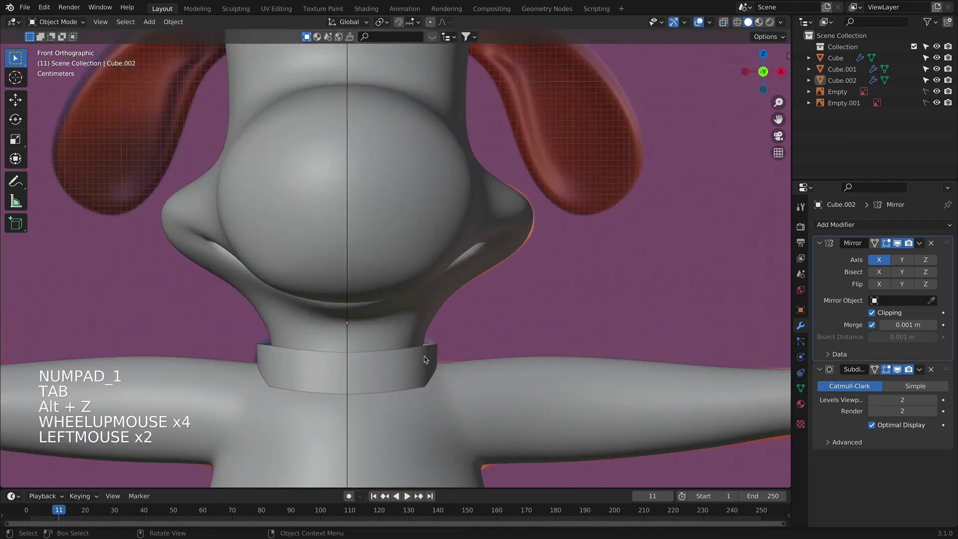
shift+middle_drag(468, 344, 464, 316)
click(848, 226)
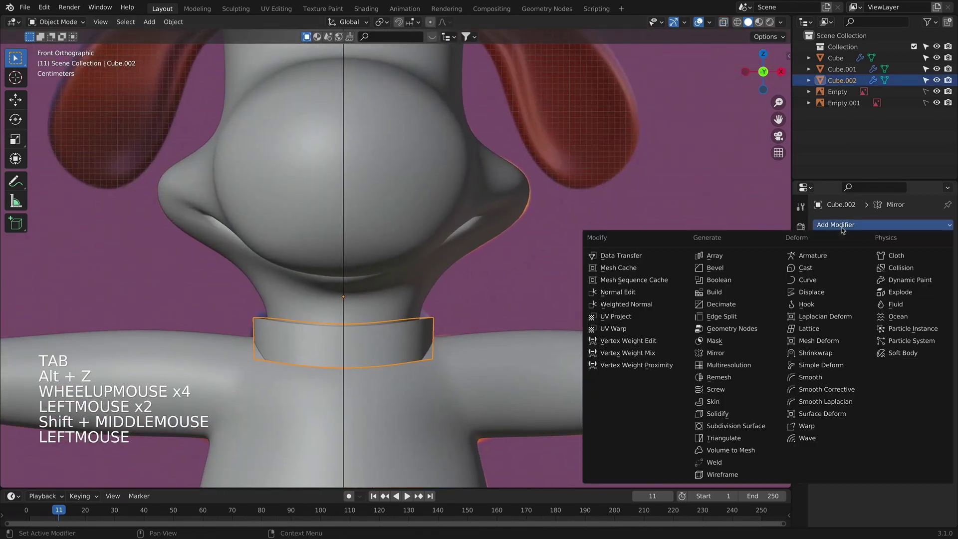
click(723, 410)
Step: Collapse the Subdivision modifier's settings and place the Solidify modifier above it in the stack
click(941, 443)
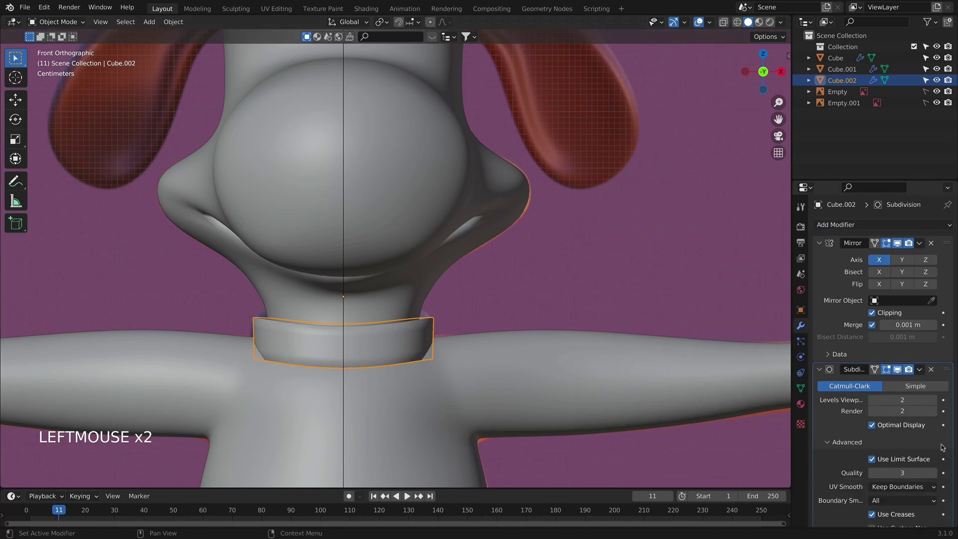
click(818, 368)
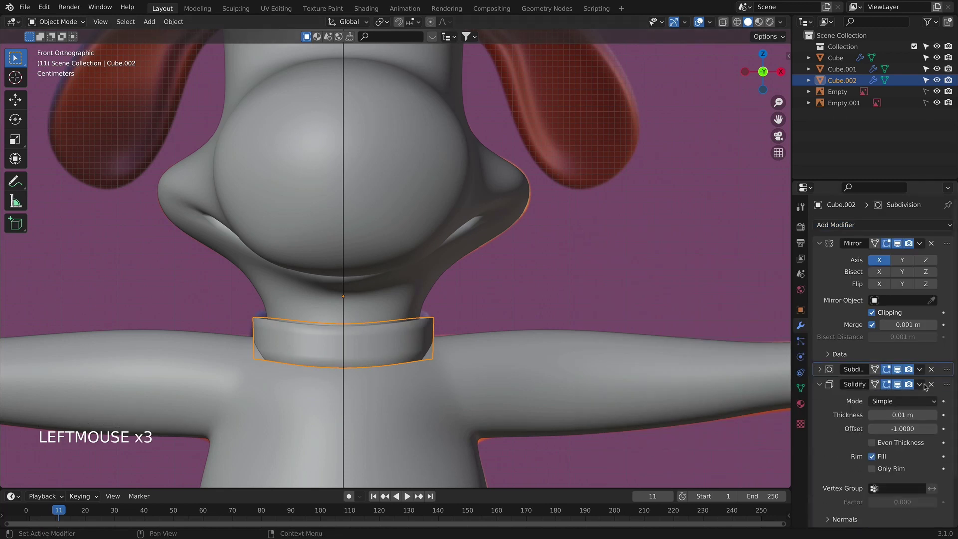
drag(918, 382, 918, 369)
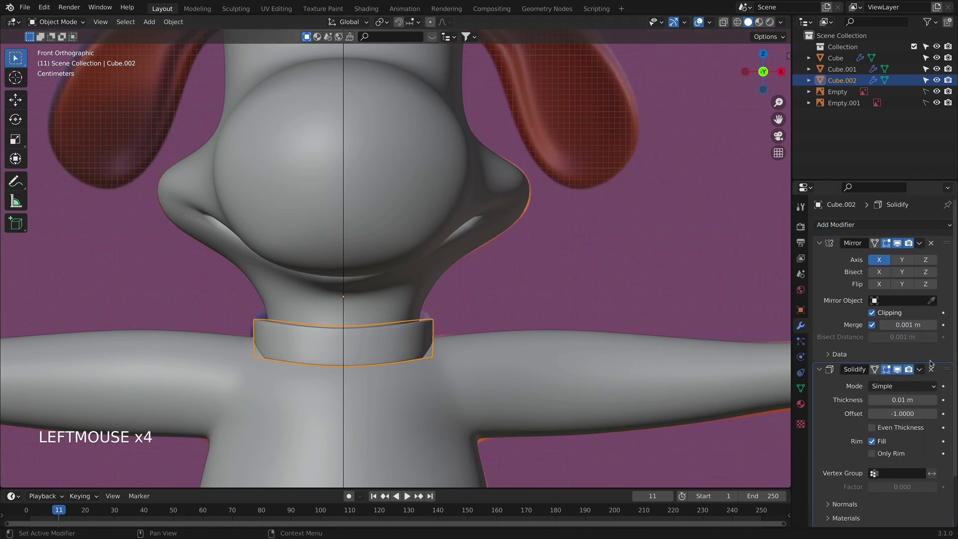
Step: Turn off Use Limit Surface in the collar's Subdivision modifier, and try viewport level 3 before setting it back to 2
scroll(872, 411, down, 6)
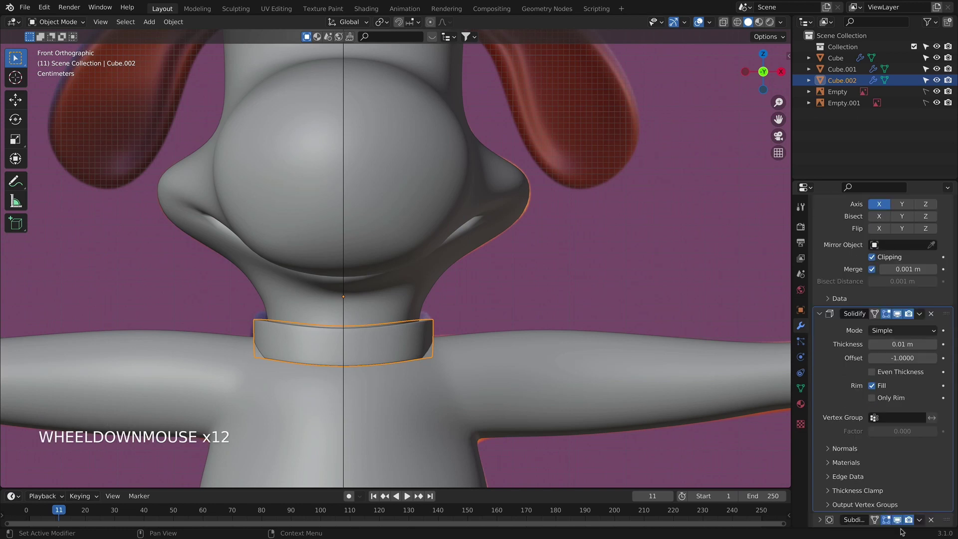
click(831, 519)
scroll(862, 509, down, 7)
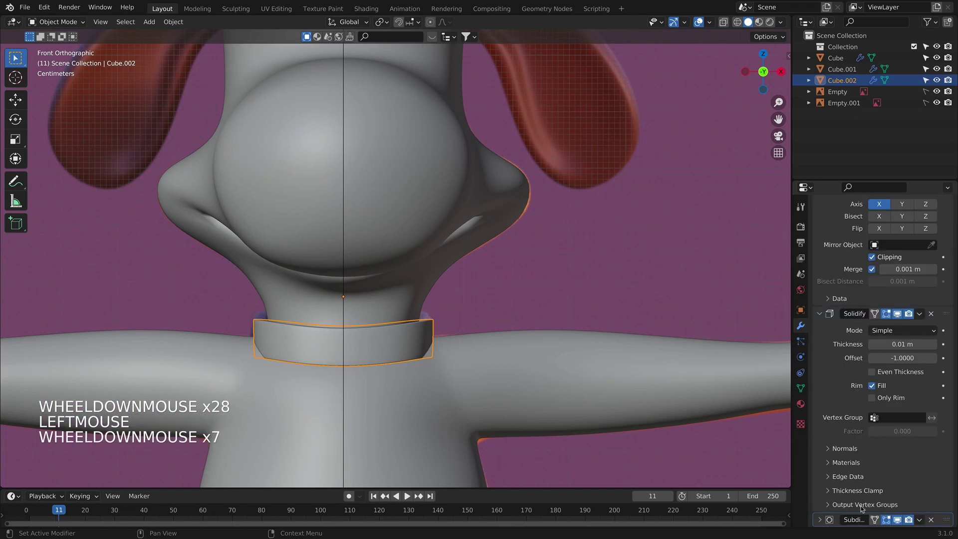
click(820, 520)
scroll(828, 519, down, 20)
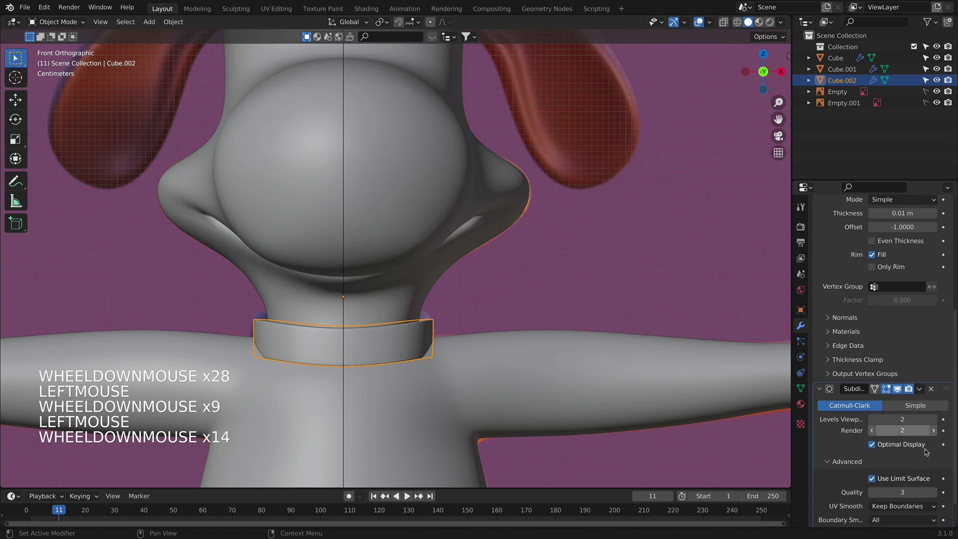
click(873, 448)
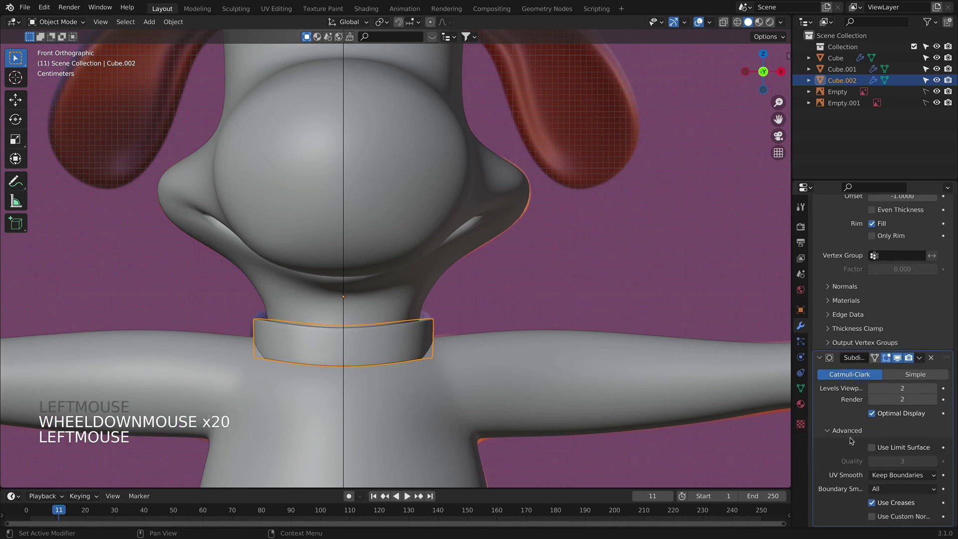
click(866, 431)
click(933, 477)
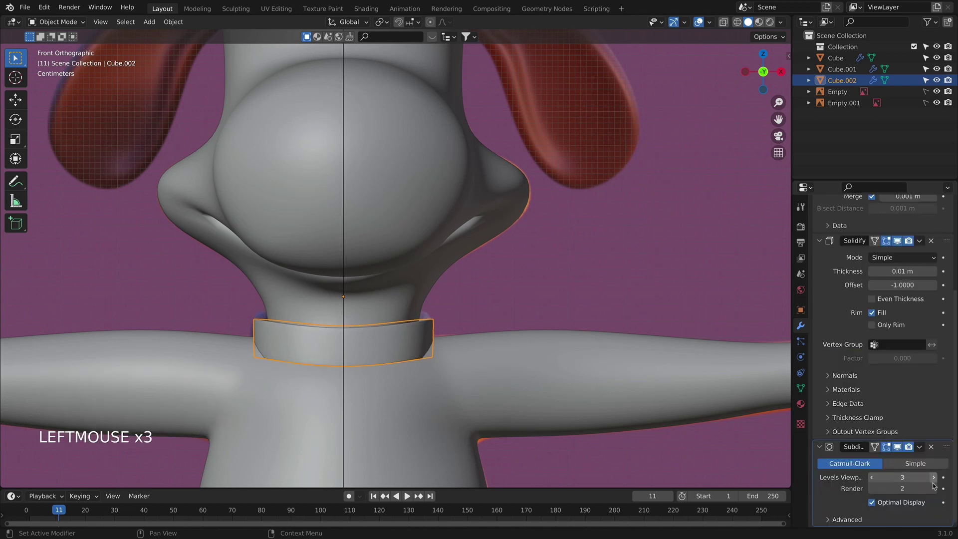
click(872, 477)
Step: Set the Solidify thickness of the collar to 0.15 m
shift+middle_drag(429, 284, 379, 269)
middle_drag(379, 270, 349, 292)
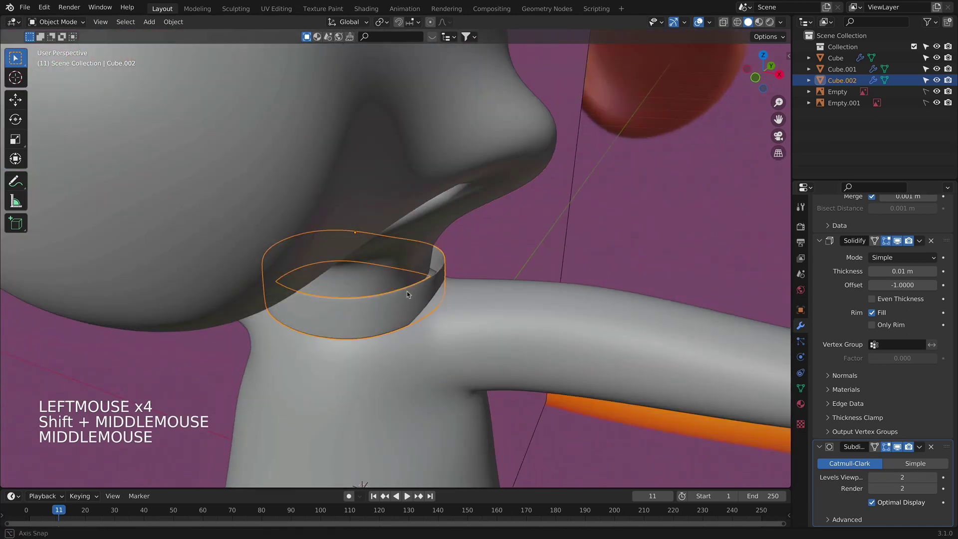
right_click(350, 292)
scroll(917, 323, up, 5)
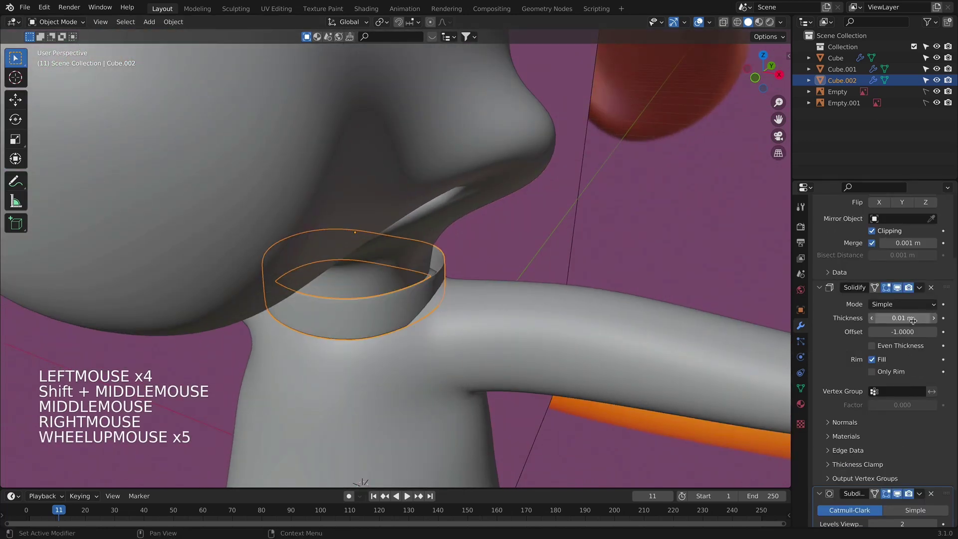
drag(917, 322, 943, 322)
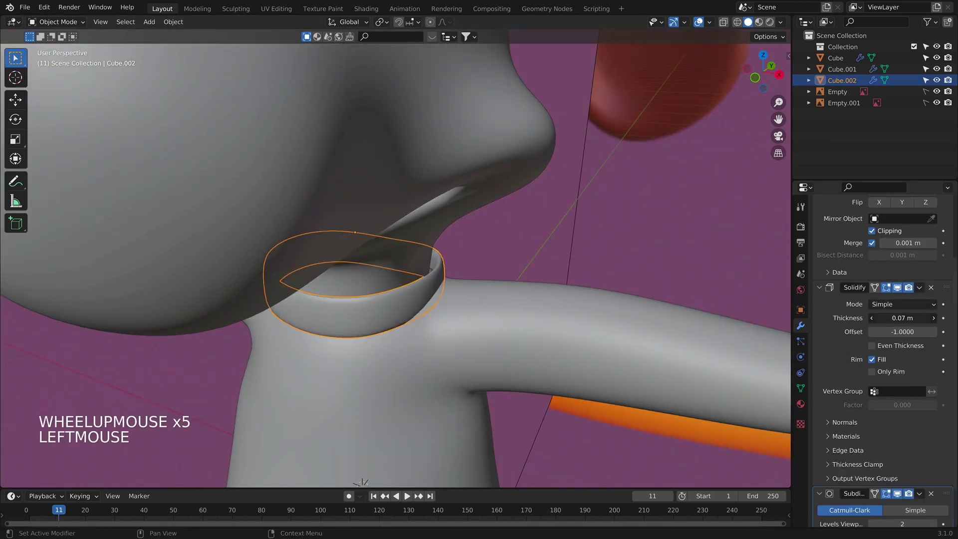
Step: Add two horizontal edge loops around the collar mesh, near its upper and lower borders, and return to Object Mode
key(KP_1)
key(Tab)
key(KP_1)
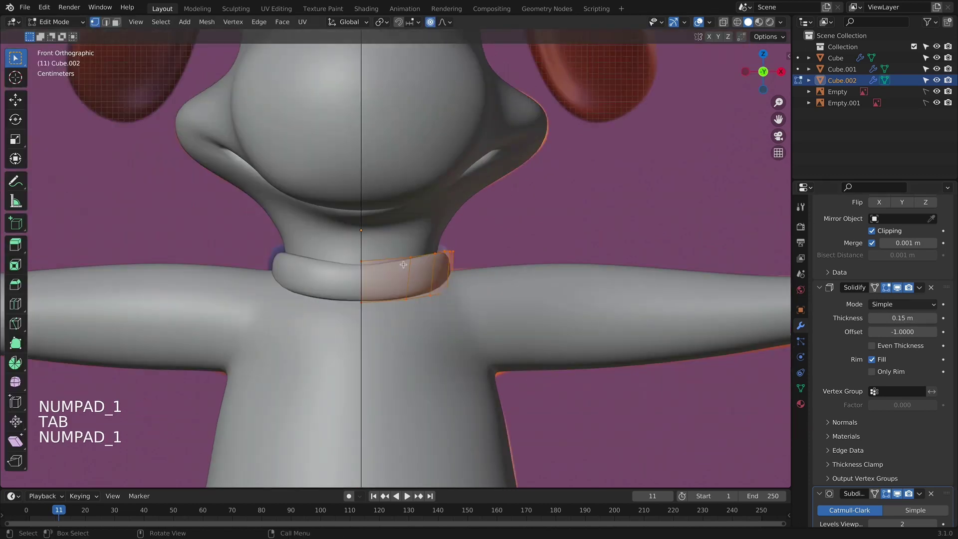
key(alt+r)
key(ctrl+r)
click(410, 270)
click(411, 270)
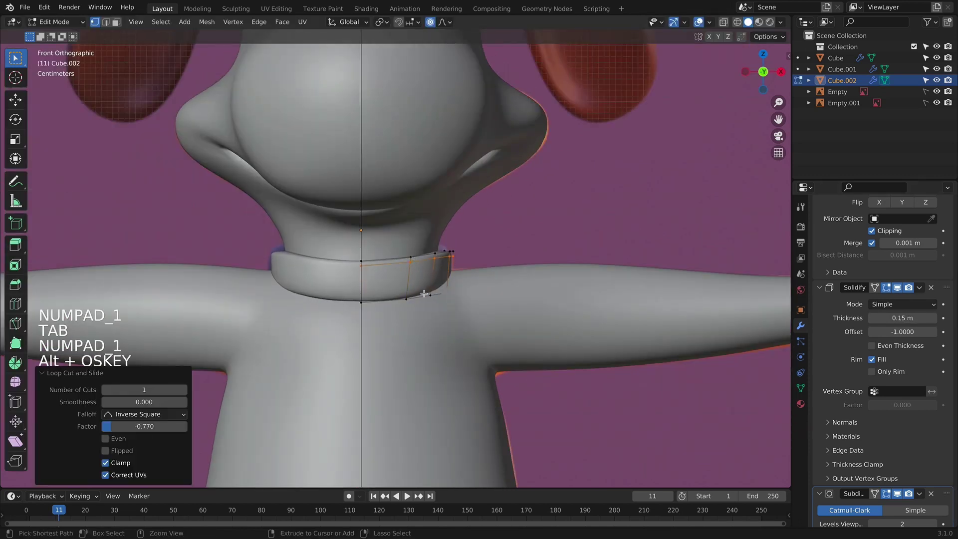
key(ctrl+r)
click(408, 273)
click(412, 280)
key(Tab)
Step: Compare the collar with the reference in the right side view and scale it up by about 1.088
key(alt+z)
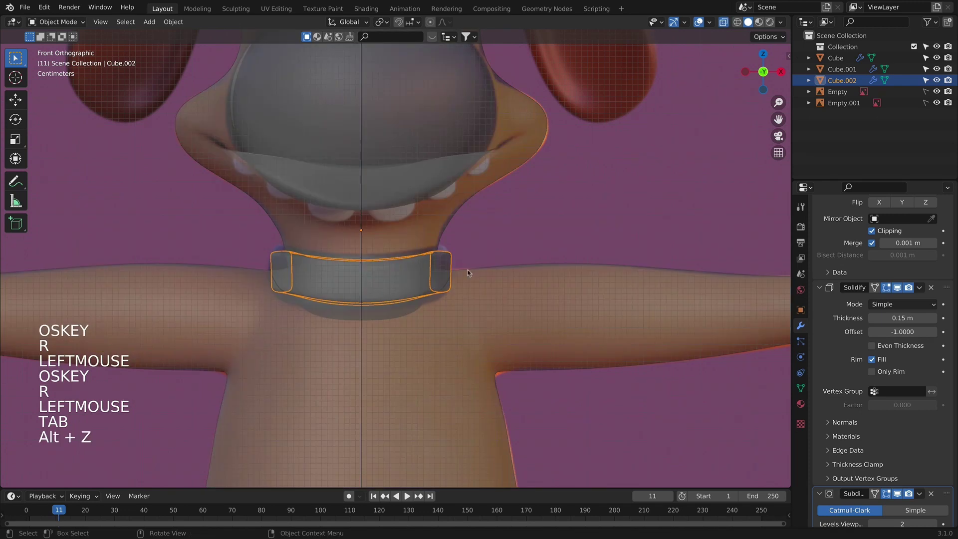
key(alt+z)
scroll(519, 245, up, 3)
key(alt+z)
key(KP_3)
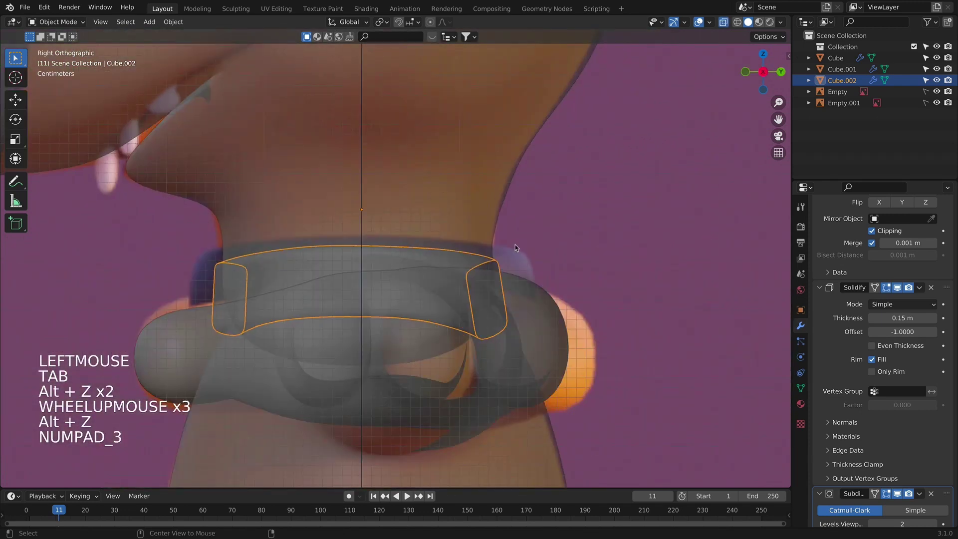
key(alt+z)
key(s)
click(550, 288)
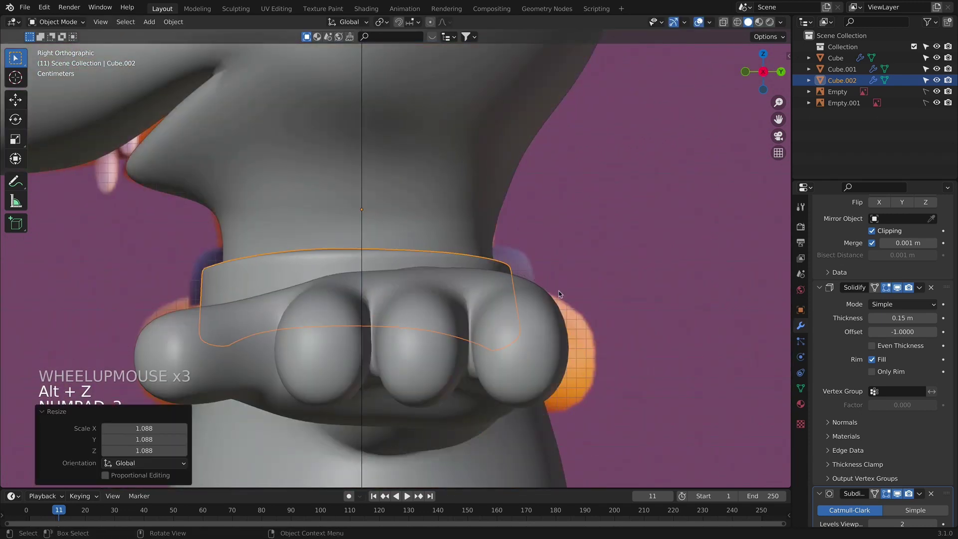
Step: Raise the collar about 0.013 m, scale it up by about 1.123, and raise it about 0.006 m more
key(g)
click(557, 280)
key(s)
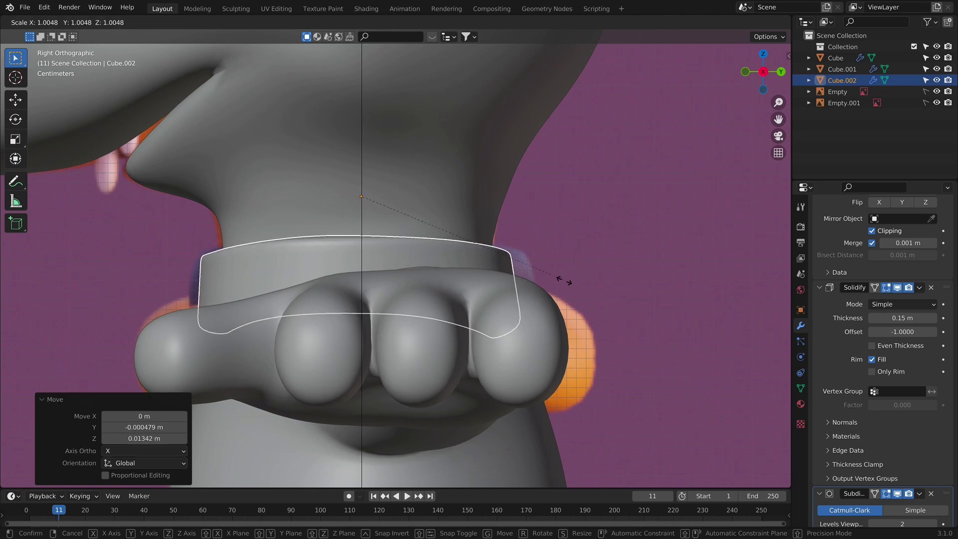
right_click(585, 288)
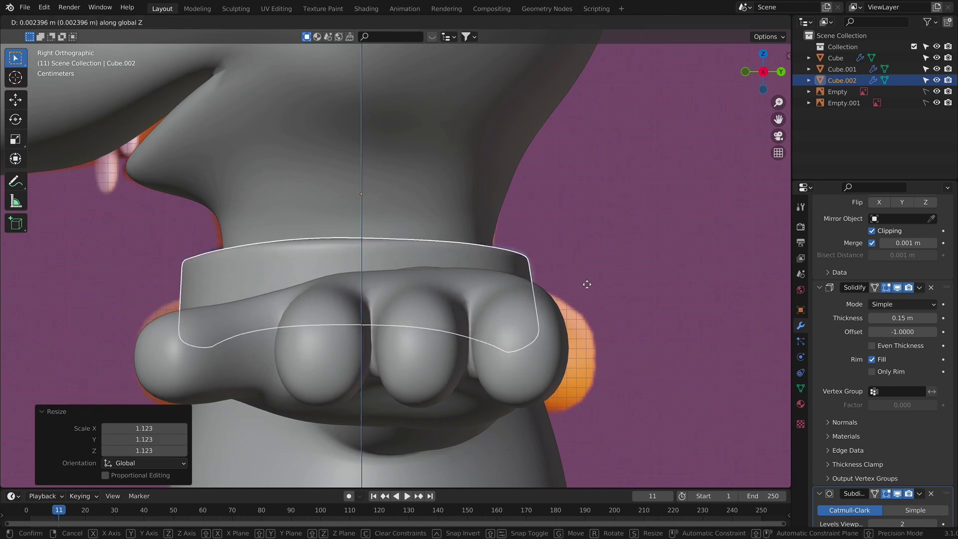
Step: In the front view, narrow the collar along X to about 0.829 of its width
key(KP_1)
key(alt+z)
key(s)
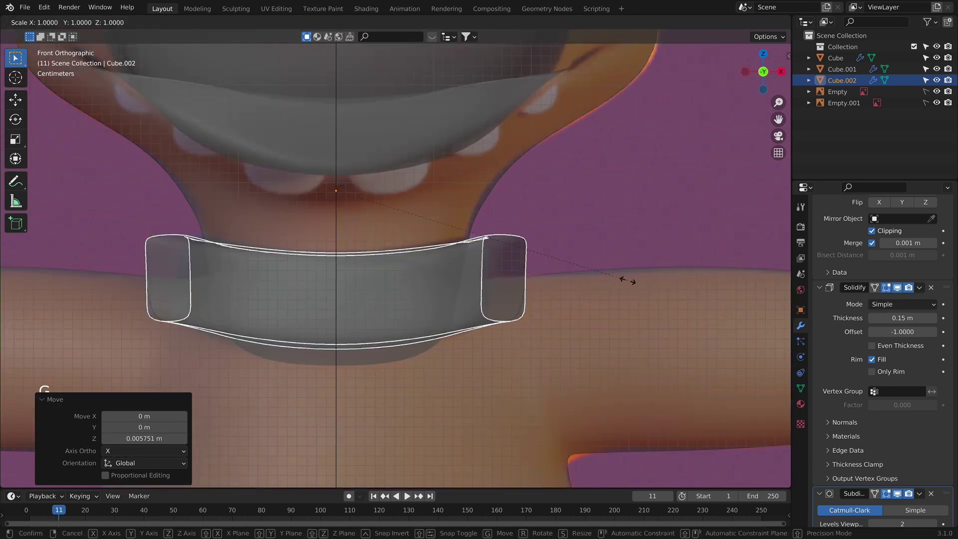
key(x)
key(alt+z)
click(570, 286)
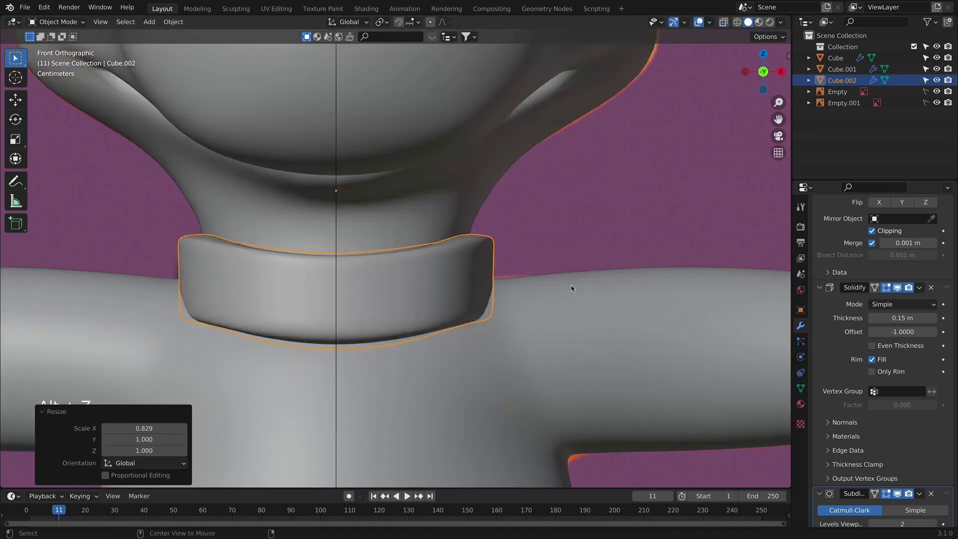
Step: Reduce the collar's Solidify thickness to 0.13 m and try adjusting its offset
scroll(584, 230, down, 6)
middle_drag(584, 230, 362, 234)
key(KP_1)
scroll(359, 232, up, 2)
click(372, 272)
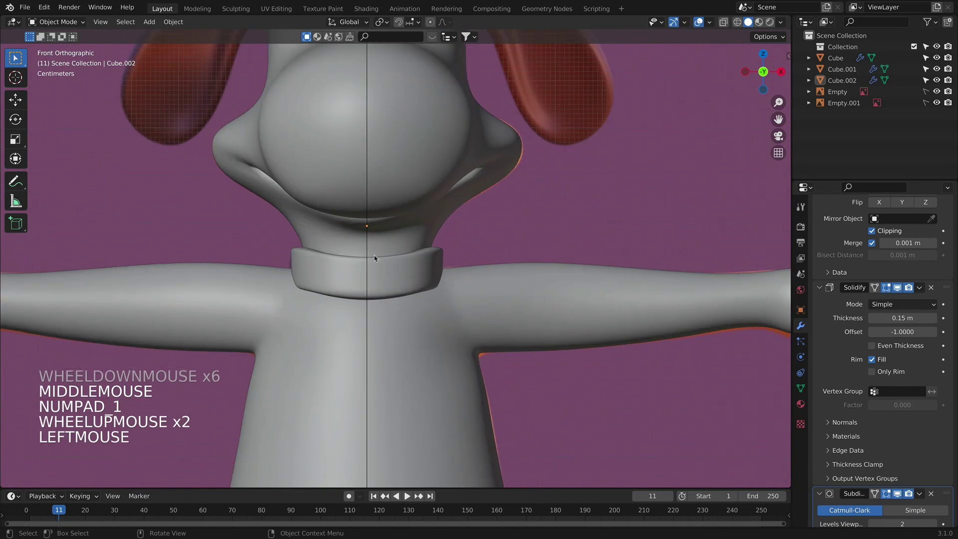
middle_drag(372, 272, 868, 285)
click(883, 314)
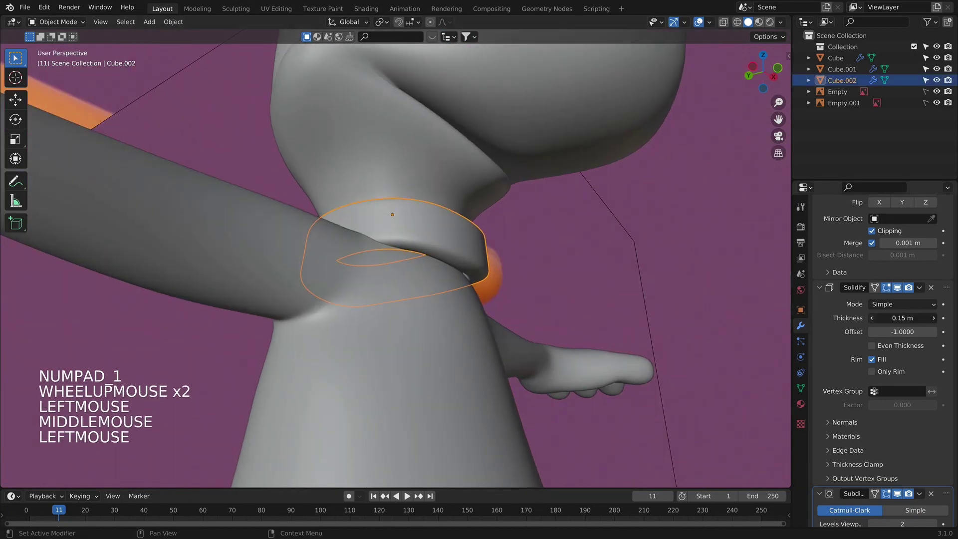
middle_drag(688, 265, 827, 324)
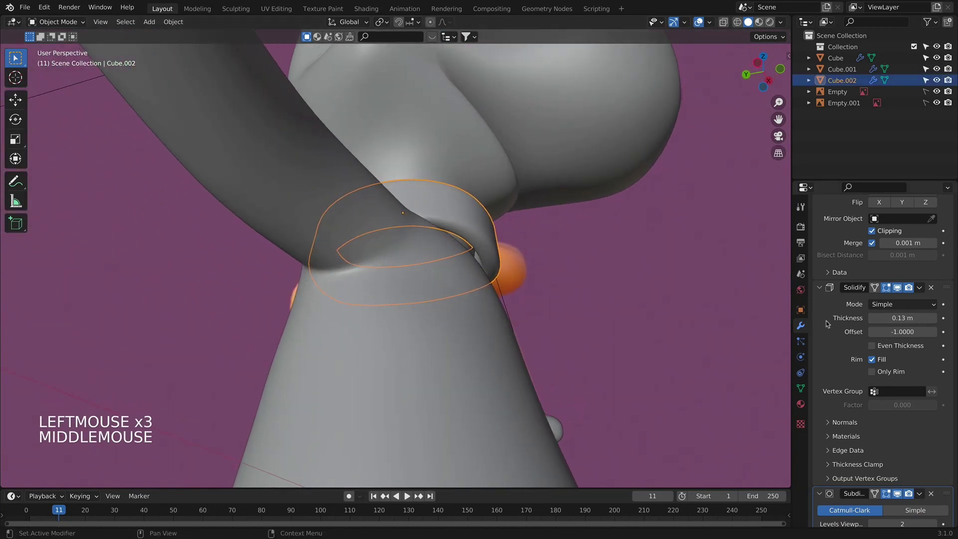
click(909, 333)
drag(902, 331, 922, 332)
Step: Scale the whole collar down uniformly to about 0.928 of its size
key(s)
key(s)
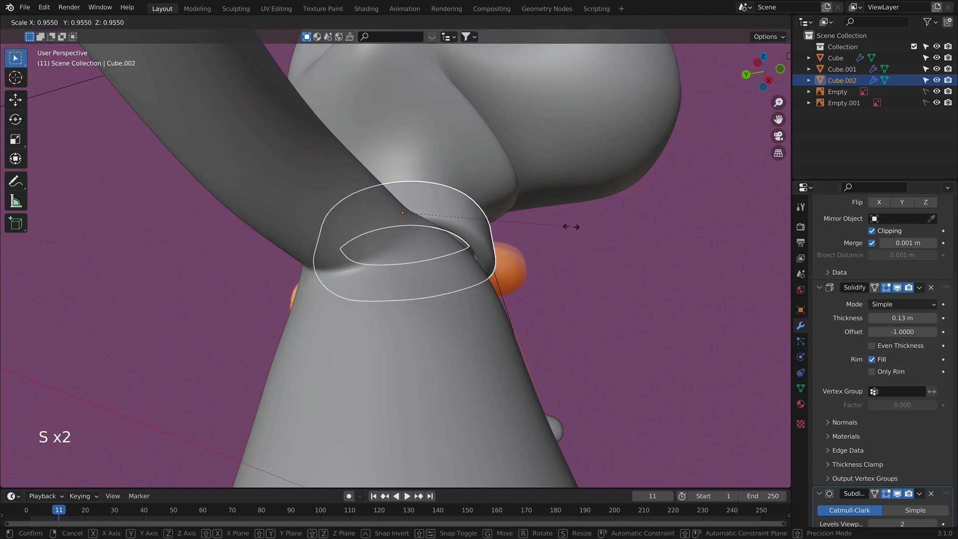
click(567, 226)
Step: In the front view, widen the collar along X by a factor of about 1.082
key(KP_1)
key(alt+z)
key(alt+z)
key(s)
key(x)
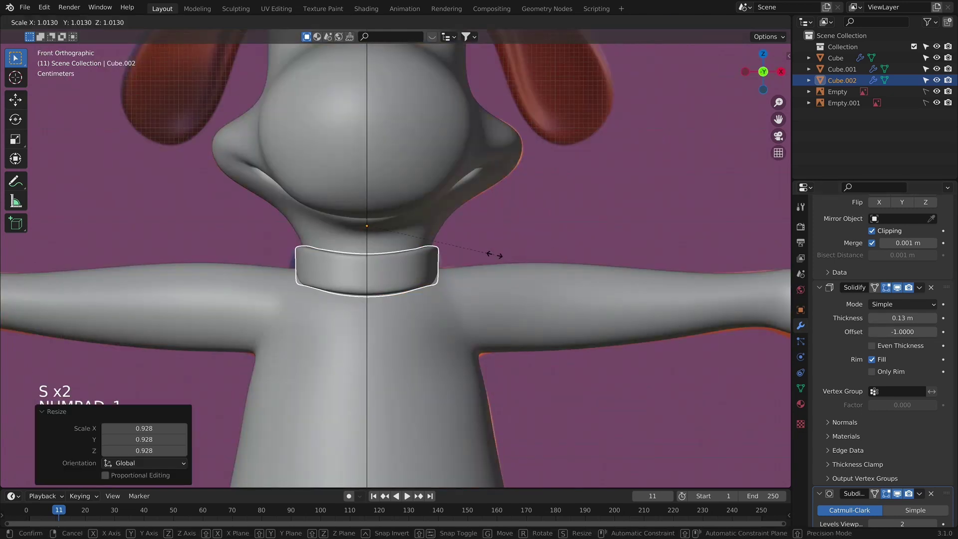
click(506, 267)
Step: In the side view, rotate the collar by about -1.27° and lengthen it along Y by a factor of about 1.05
key(KP_3)
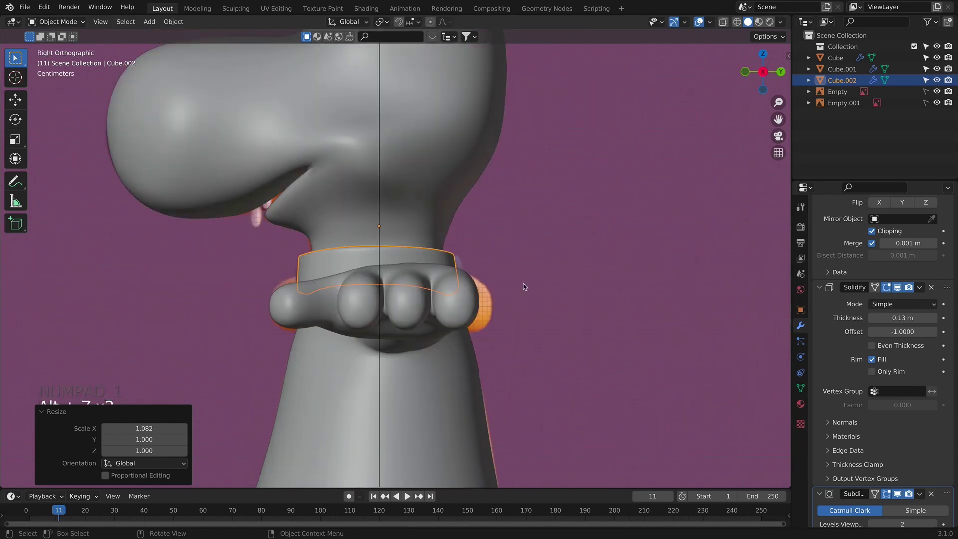
key(r)
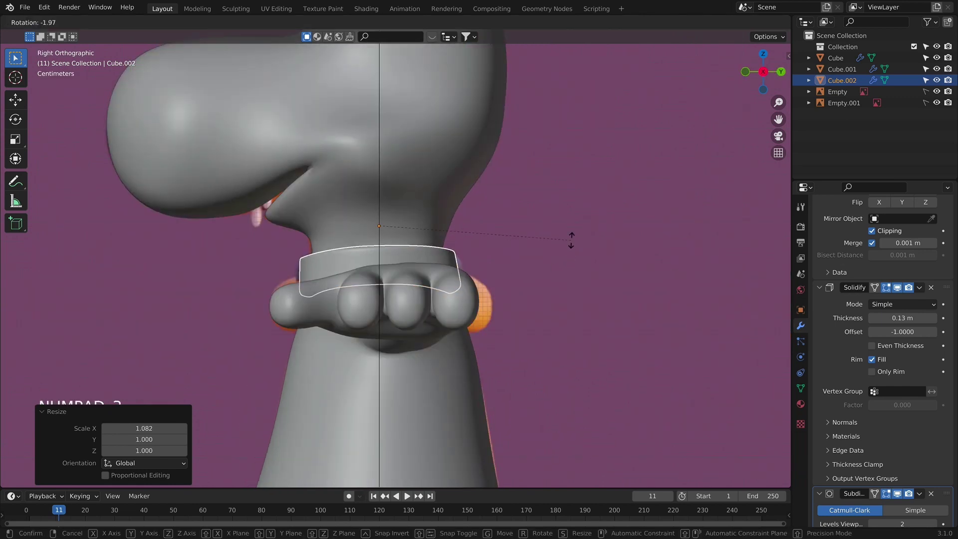
key(Escape)
key(s)
key(y)
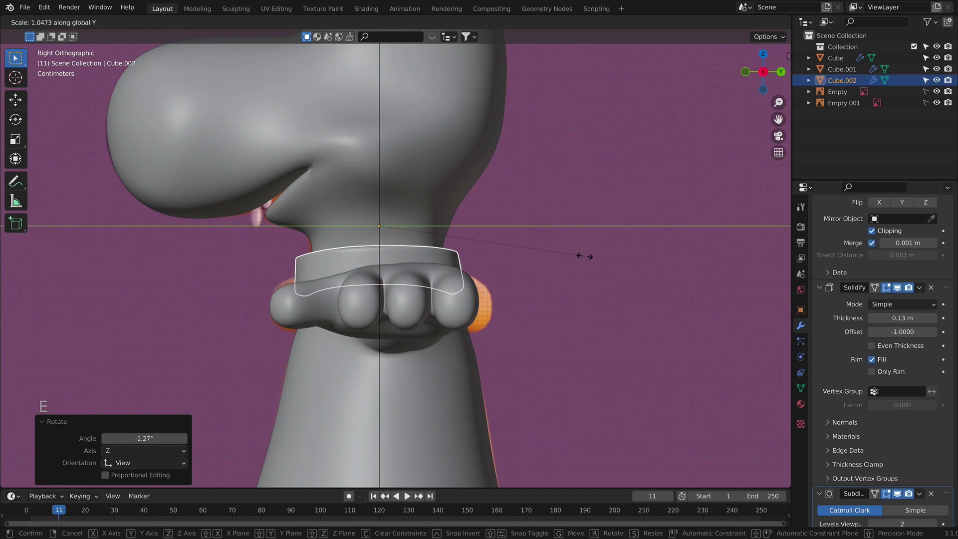
click(588, 263)
middle_drag(587, 264, 708, 287)
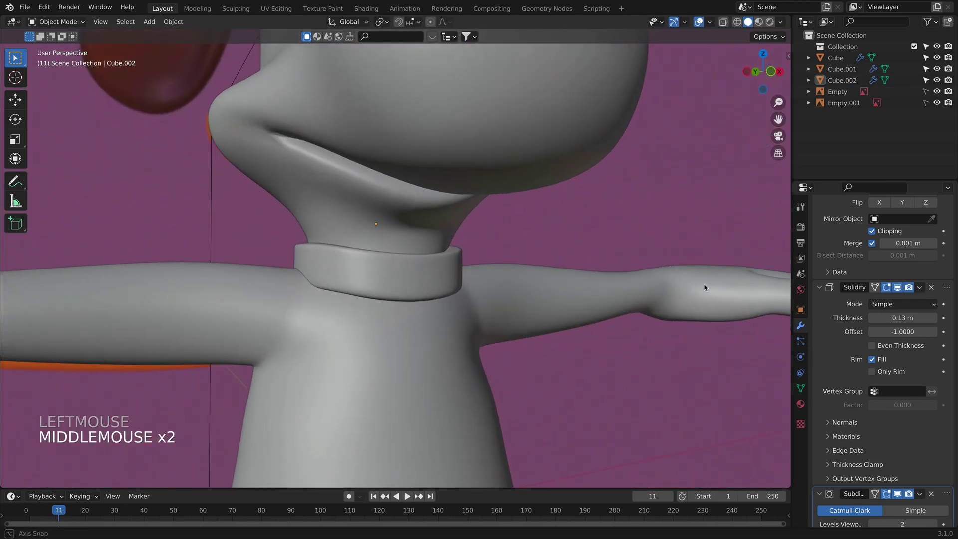
Step: In the front view, move the head mesh's neck vertices about 0.006 m inward along X with smooth proportional editing
key(KP_1)
click(636, 211)
key(alt+z)
click(424, 216)
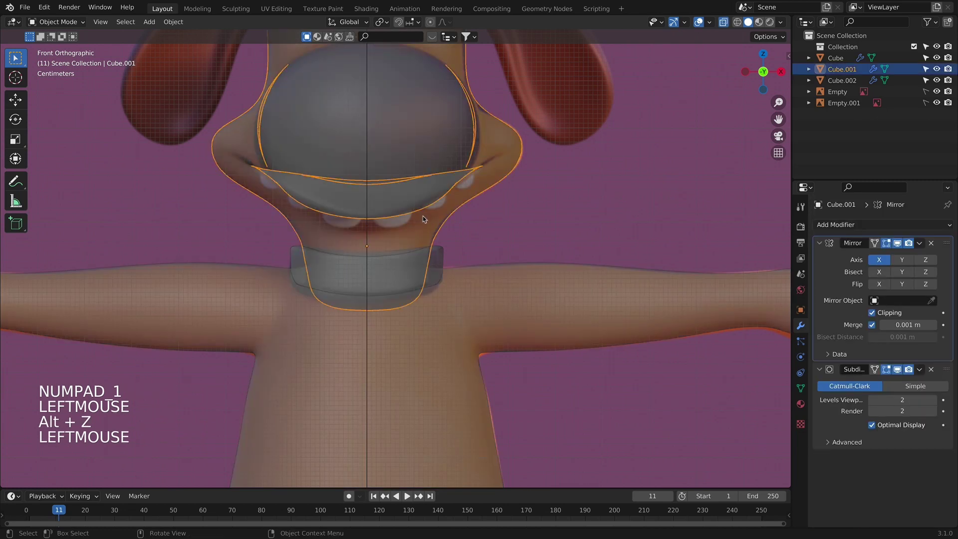
key(Tab)
click(434, 225)
key(g)
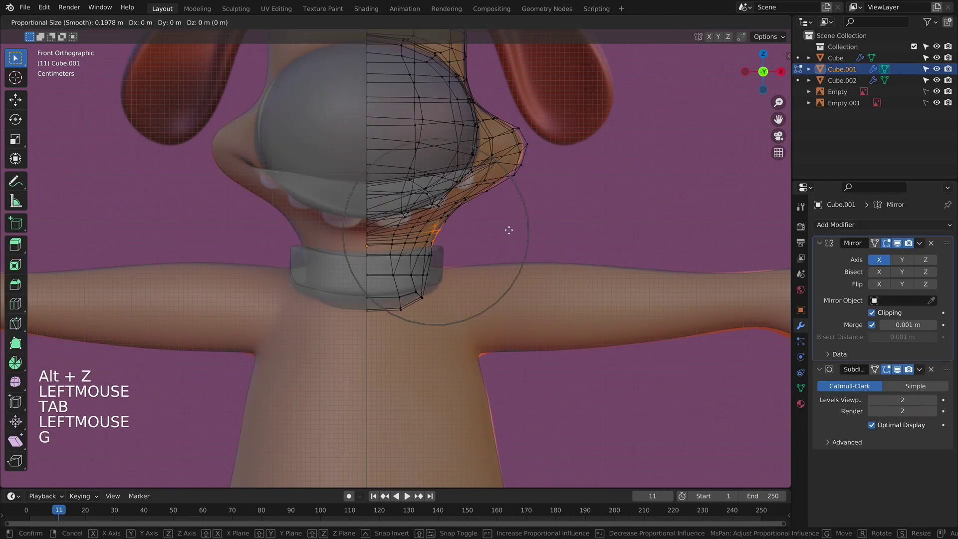
click(506, 230)
key(alt+z)
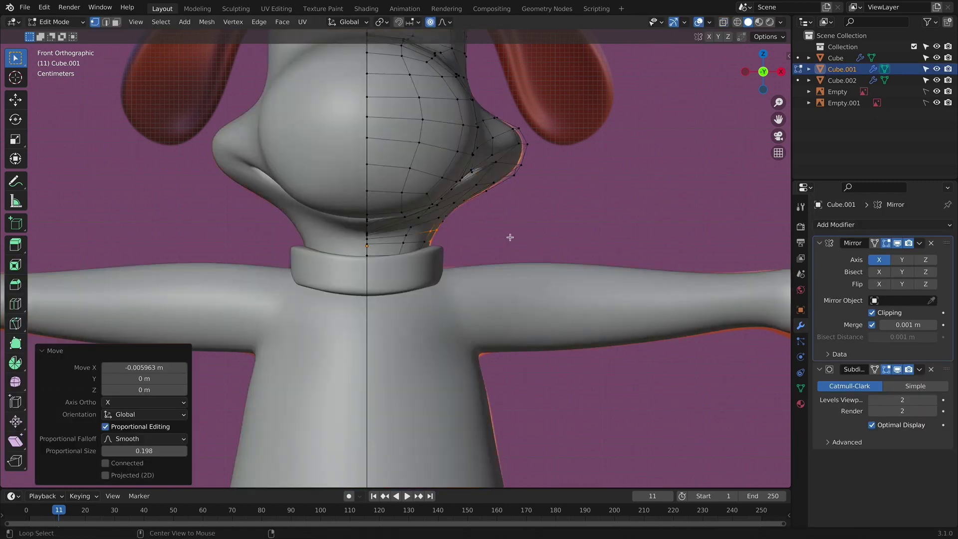
Step: In the side view, move the vertices at the front of the neck about 0.008 m outward with proportional editing, and leave mesh editing
key(KP_3)
key(alt+z)
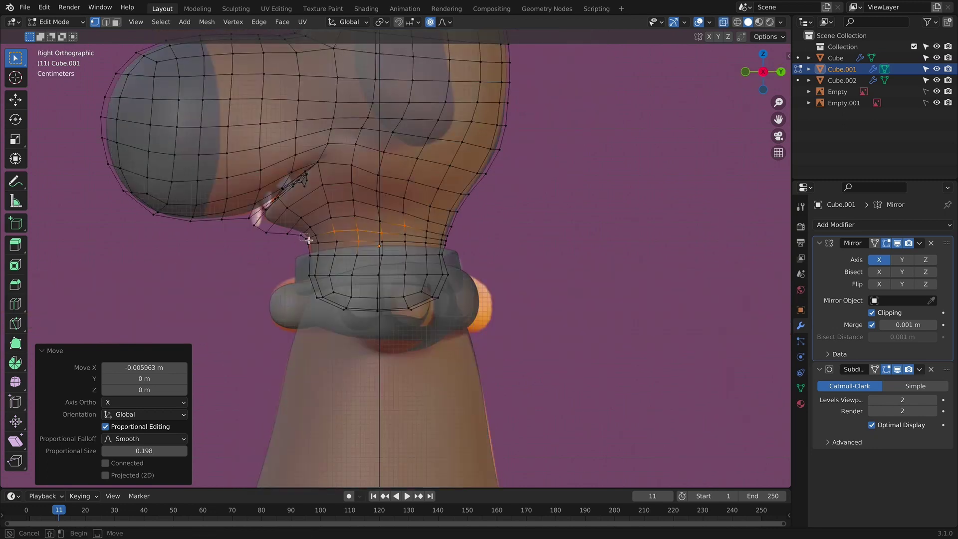
click(307, 239)
key(g)
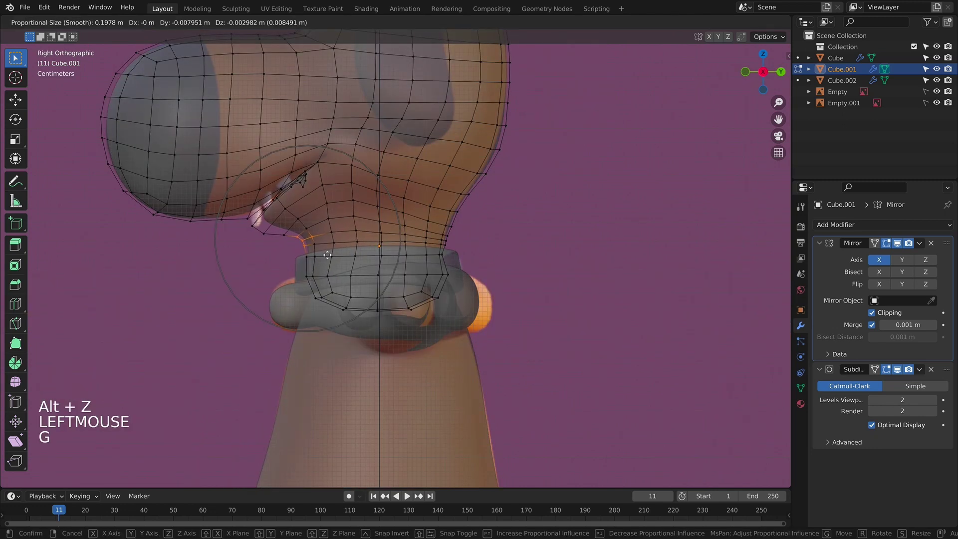
click(329, 254)
key(Tab)
Step: Examine the fit of the neck and collar and compare the head with the front reference image
key(KP_1)
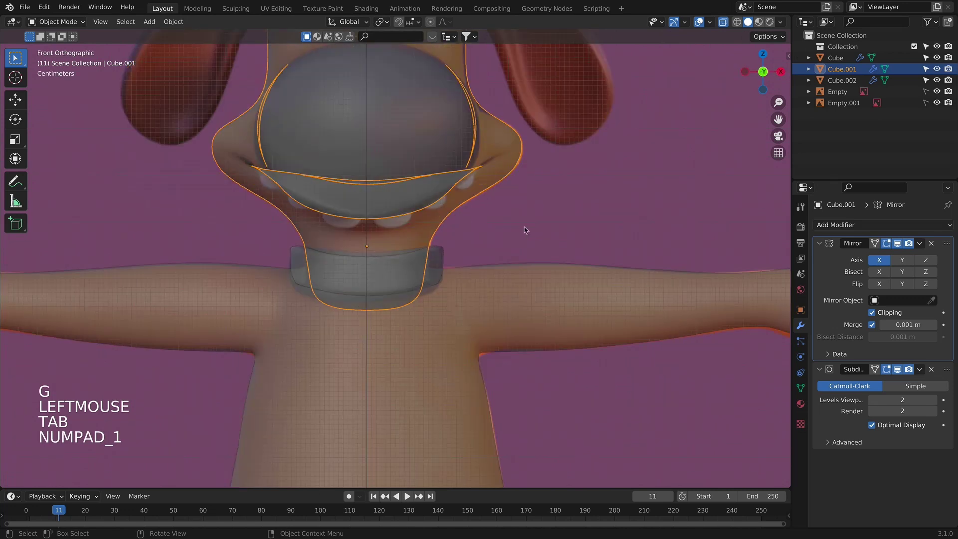
click(529, 228)
key(alt+z)
scroll(531, 228, down, 6)
shift+middle_drag(474, 250, 464, 260)
middle_drag(464, 259, 439, 284)
key(KP_1)
scroll(472, 279, up, 4)
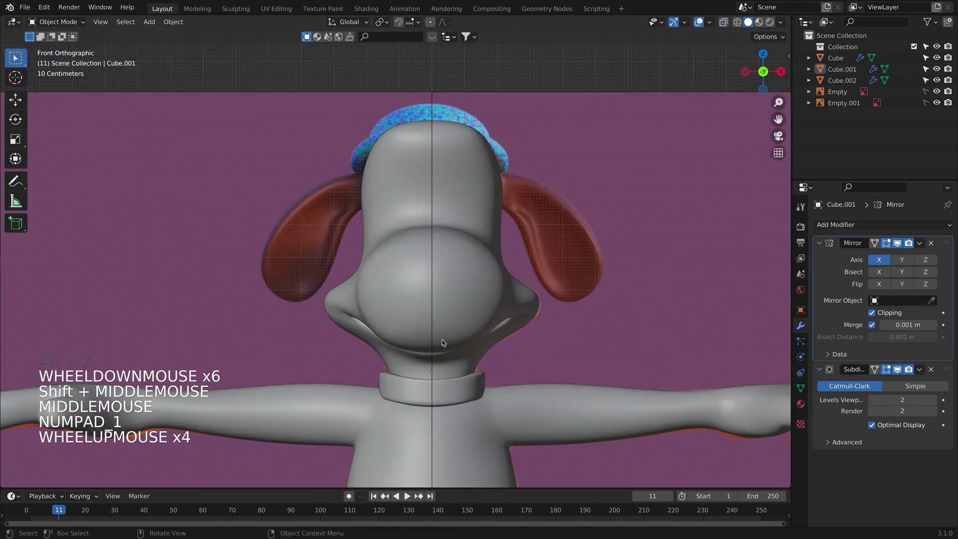
shift+middle_drag(472, 329, 456, 302)
key(alt+z)
key(alt+z)
Step: Try applying the head's Mirror modifier, undo that, and open the head mesh for editing
click(387, 188)
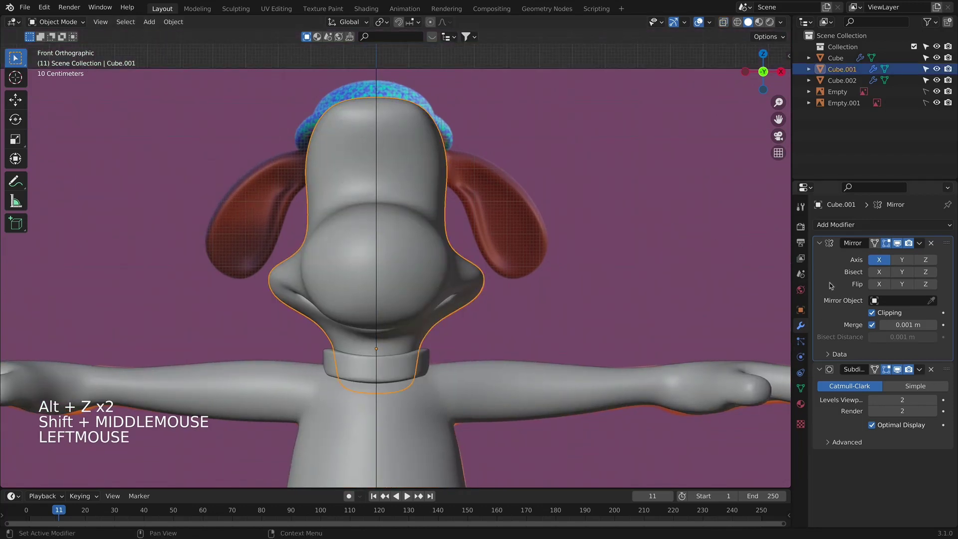
key(super+a)
key(super+z)
shift+middle_drag(459, 171, 340, 248)
key(Tab)
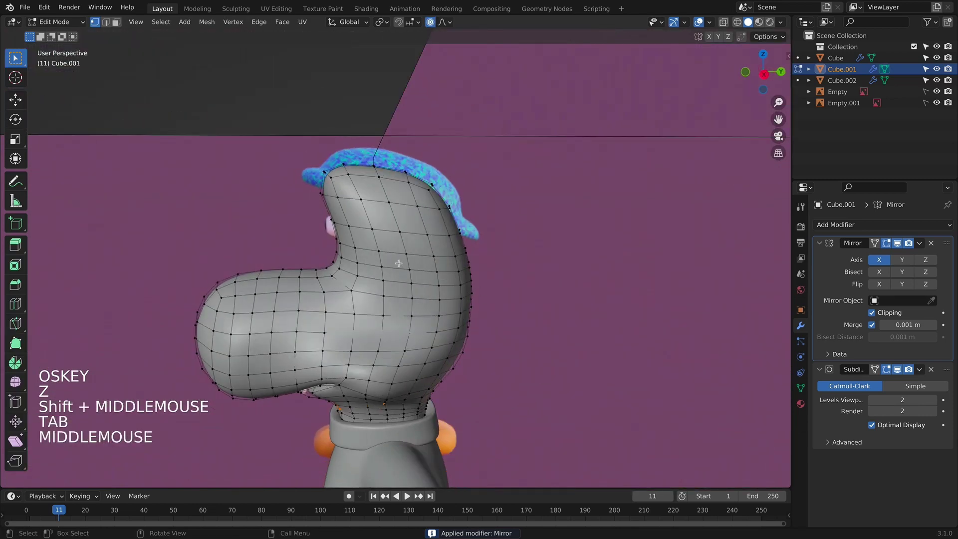
key(KP_1)
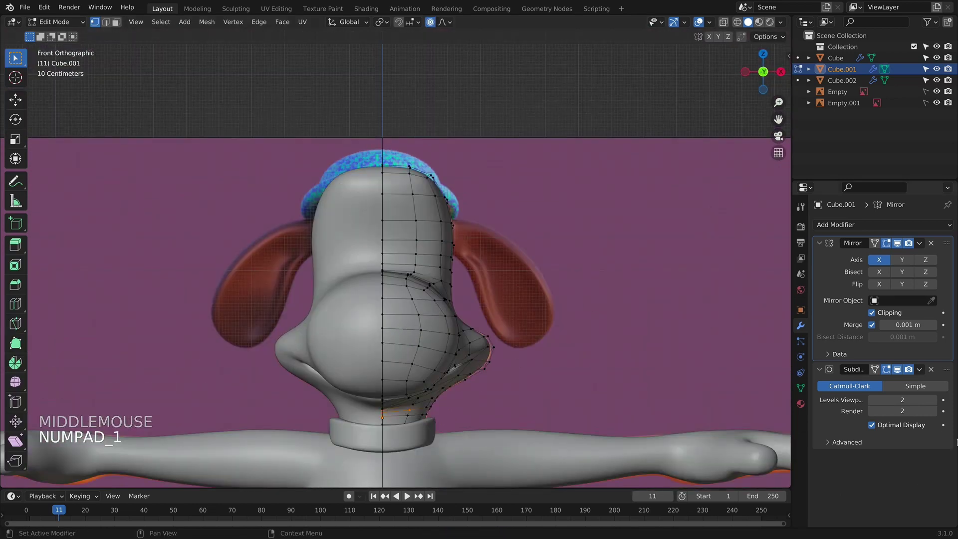
scroll(545, 271, up, 1)
shift+middle_drag(545, 272, 513, 279)
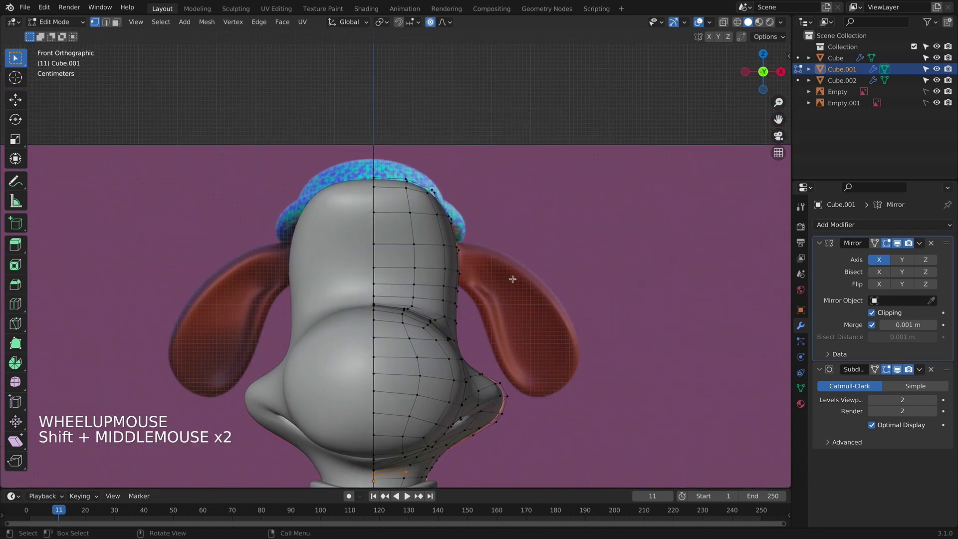
Step: Extrude the patch of faces on the side of the head at ear height outward by about 0.068 m as an ear stub
click(454, 250)
middle_drag(453, 250, 400, 243)
drag(403, 238, 457, 297)
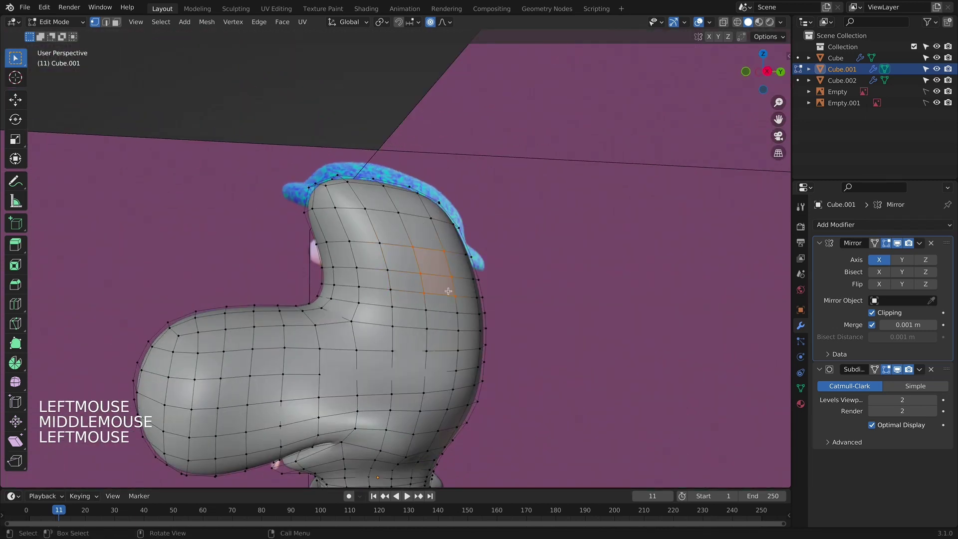
middle_drag(448, 291, 363, 232)
key(KP_1)
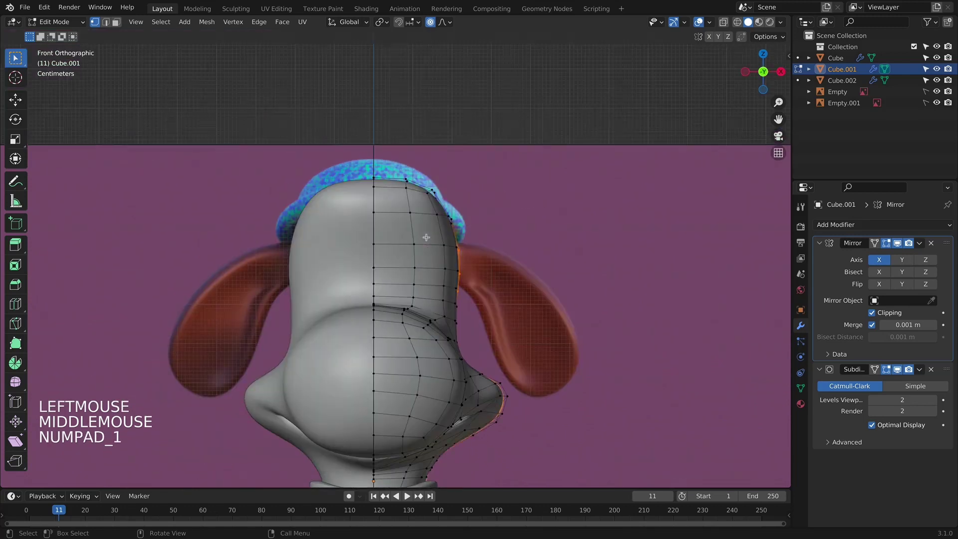
key(KP_3)
key(KP_1)
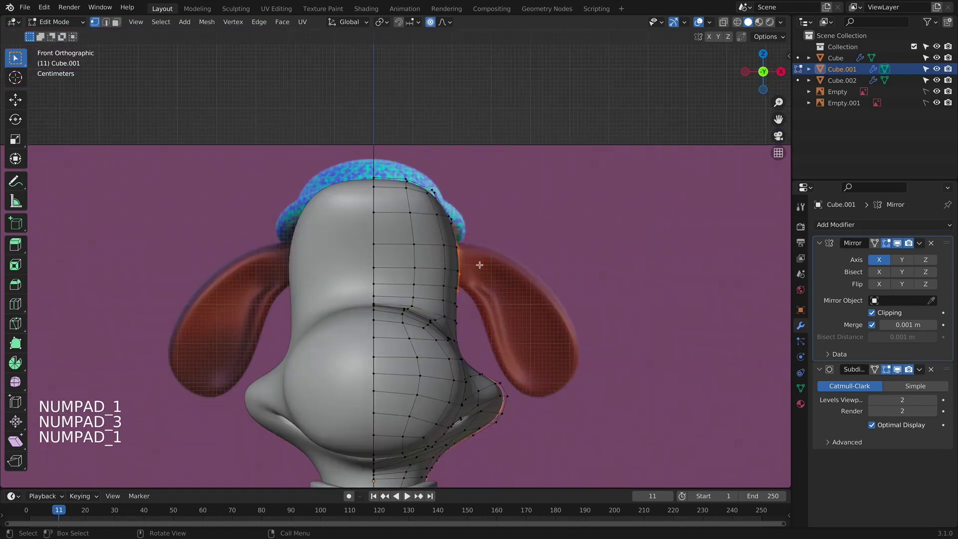
key(e)
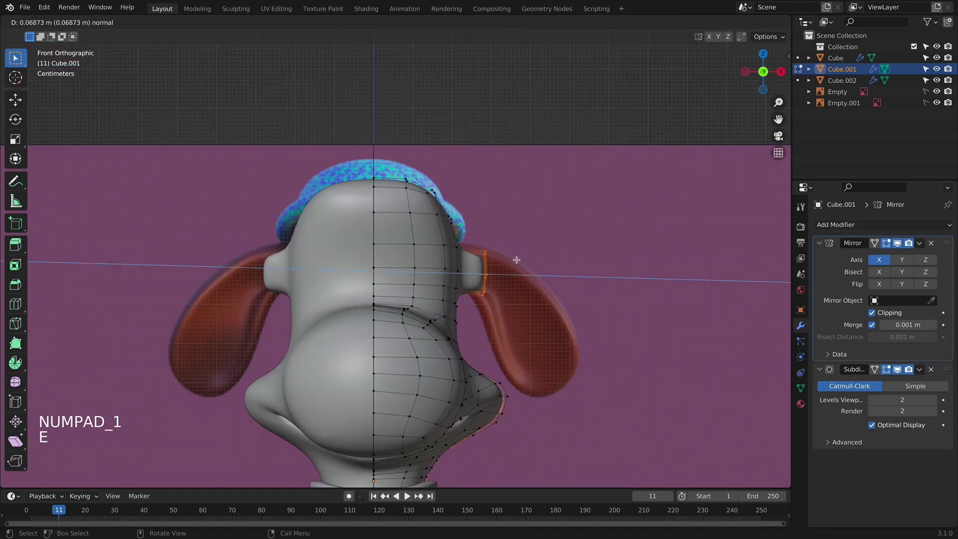
click(522, 256)
Step: Rotate the ear stub's outer end by about 23.6° in the front view
key(r)
right_click(539, 257)
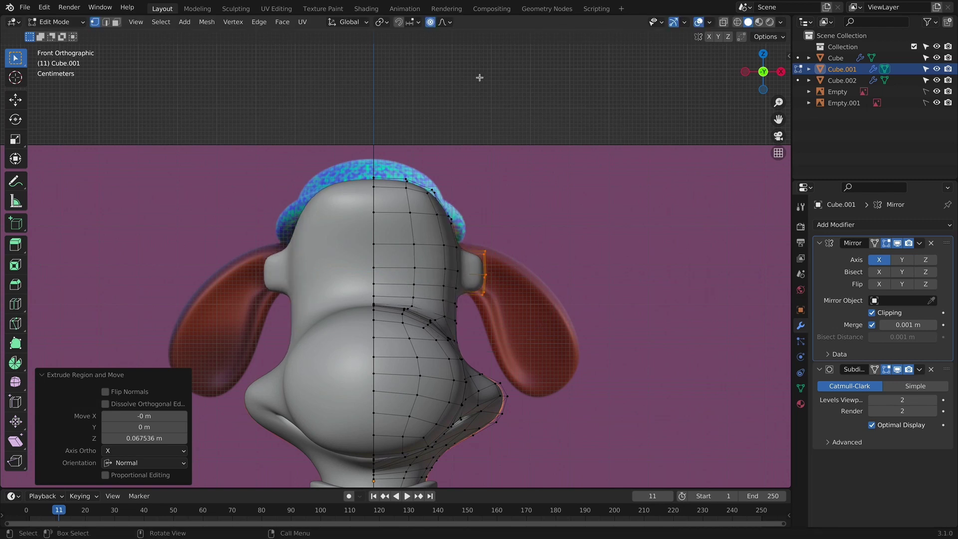
key(r)
click(614, 265)
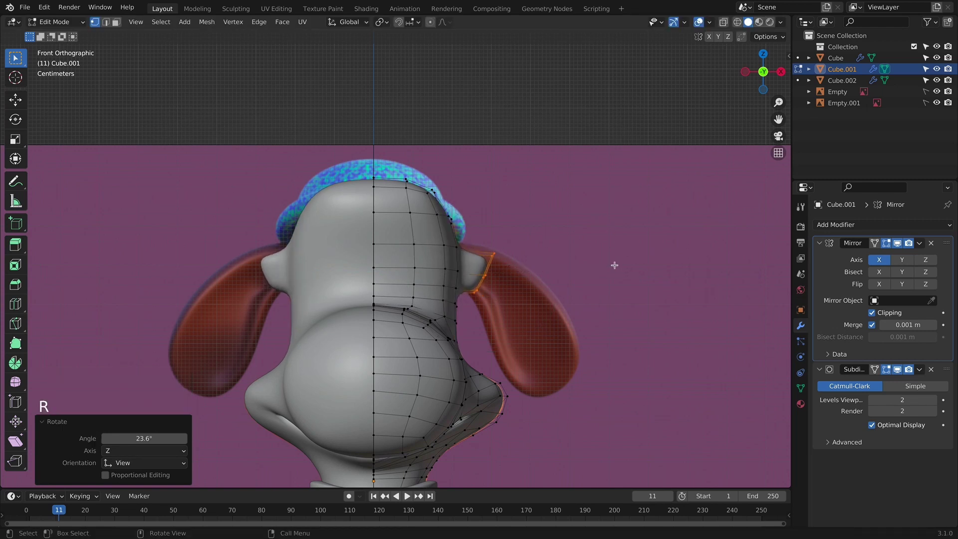
Step: Move the upper, middle and lower vertices of the ear stub's outer end inward, each about 0.02 to 0.03 m, to follow the reference ear
click(511, 263)
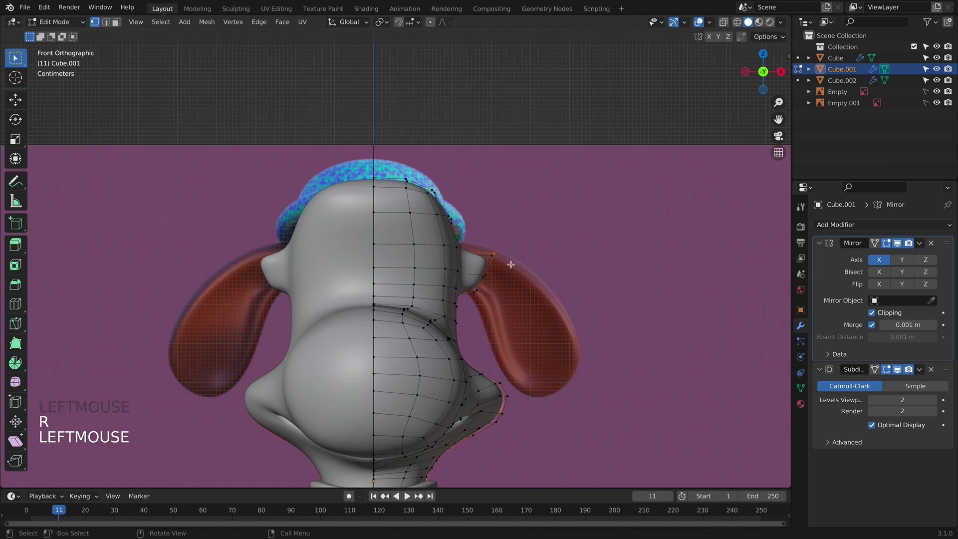
key(alt+z)
click(504, 260)
key(g)
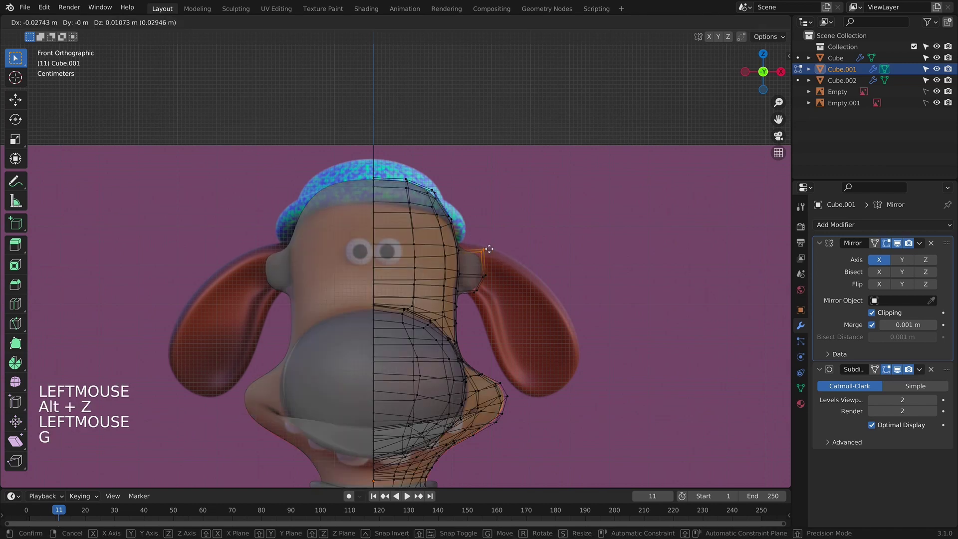
click(493, 246)
click(485, 275)
key(g)
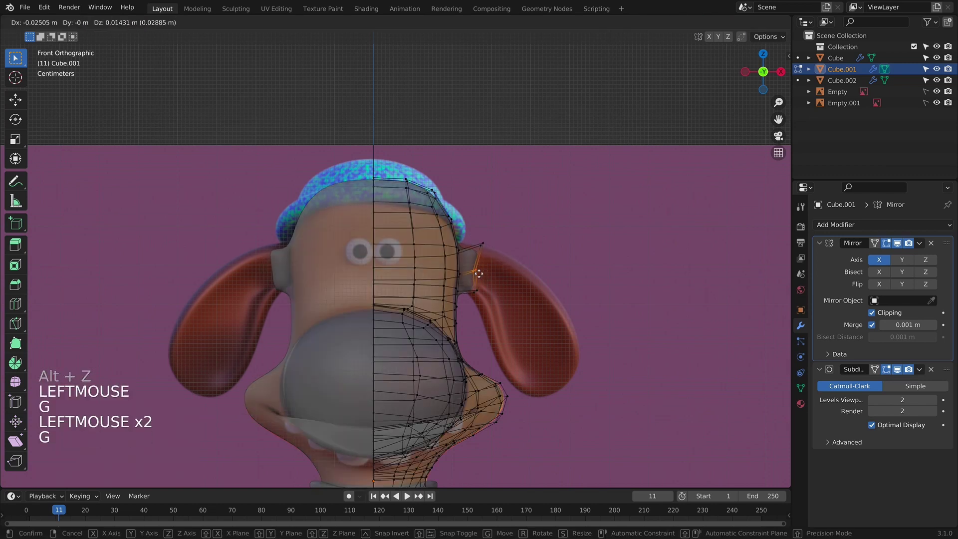
click(478, 273)
key(g)
click(460, 293)
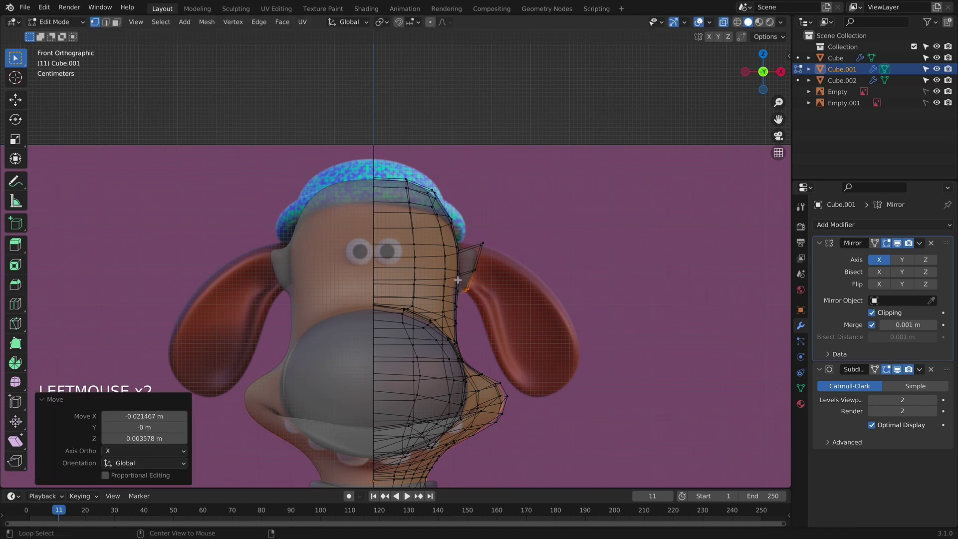
Step: Add one loop cut around the ear stub and slide it toward the head with a factor of about 0.723
key(alt+e)
key(g)
key(g)
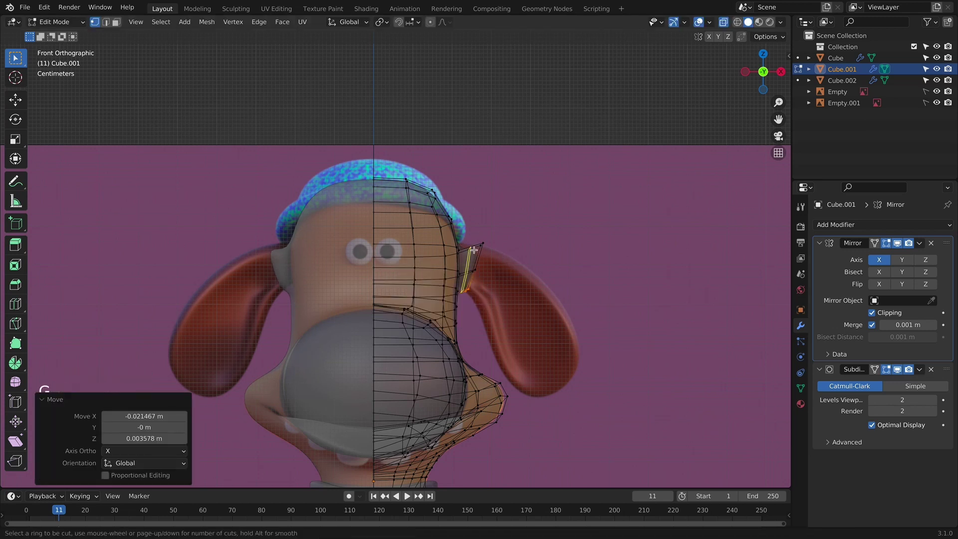
click(462, 243)
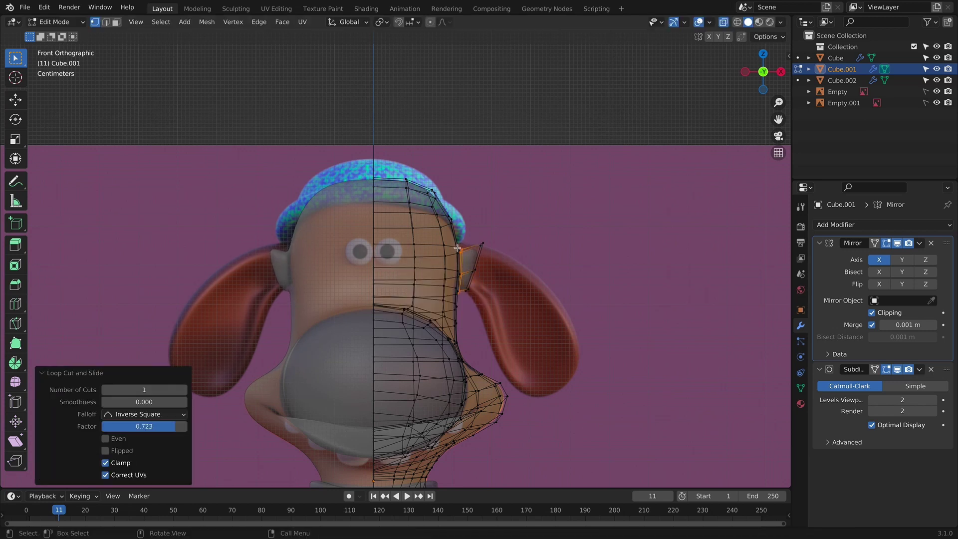
Step: Move the ear stub's upper base vertices about 0.024 m up and 0.008 m inward, and its lower base vertices about 0.008 m inward
click(459, 249)
key(g)
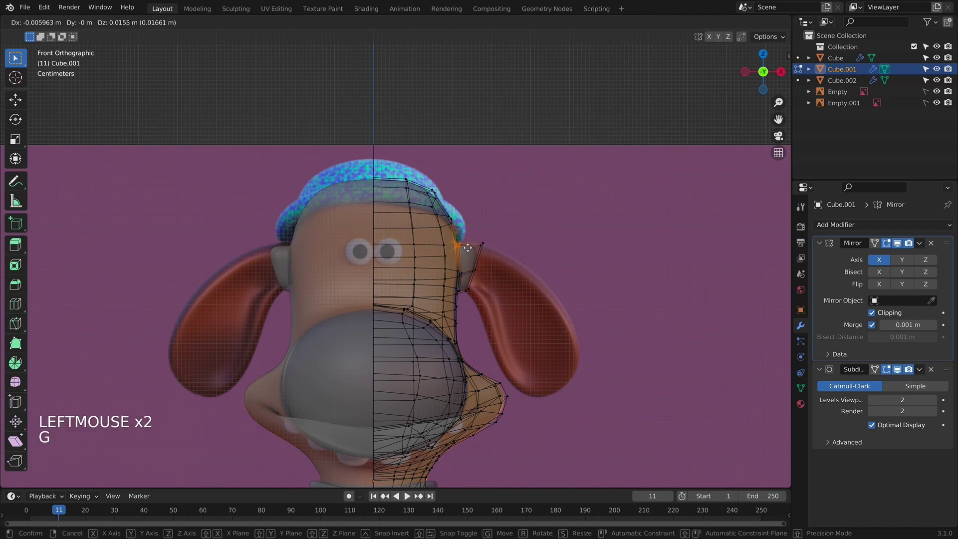
click(469, 251)
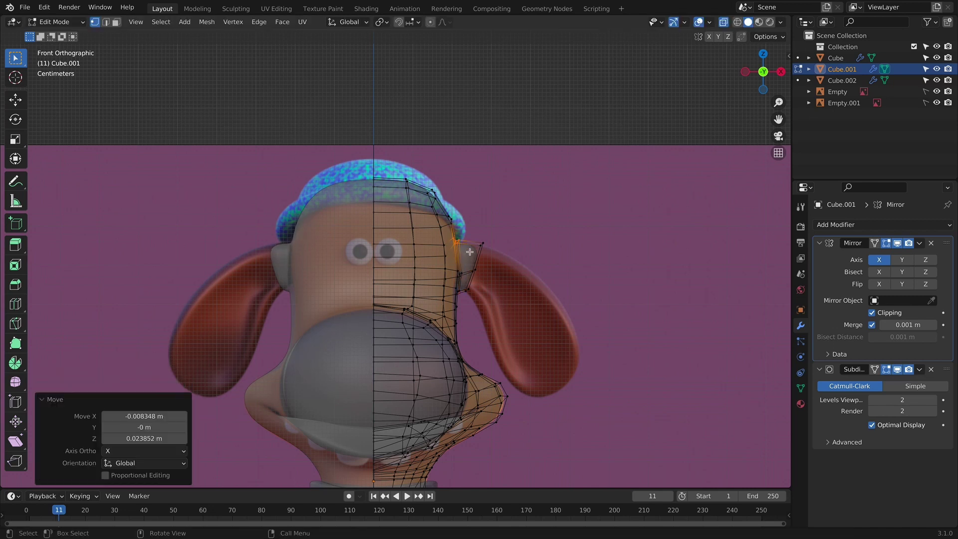
click(459, 290)
key(g)
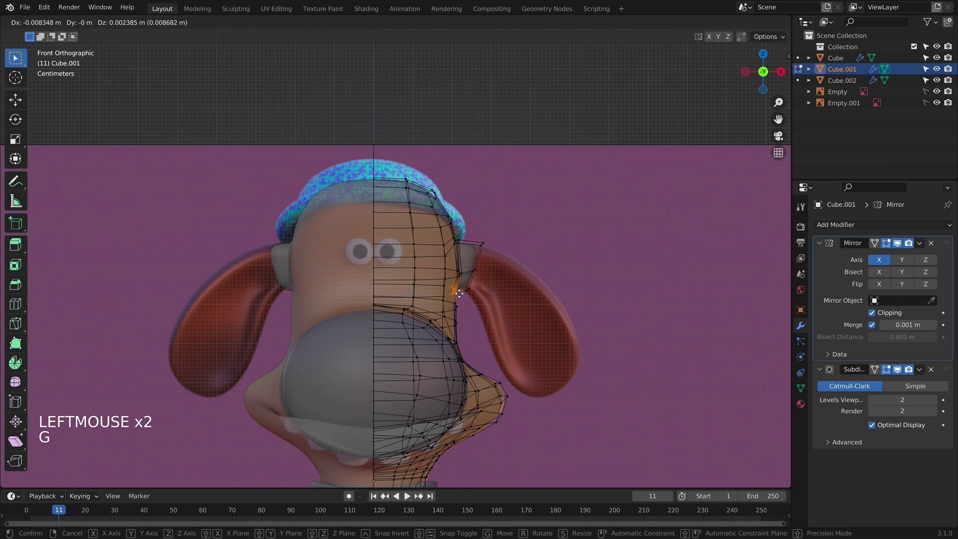
click(457, 290)
Step: Shift the two groups of vertices on the side of the head below the ear stub slightly to match the reference outline
key(g)
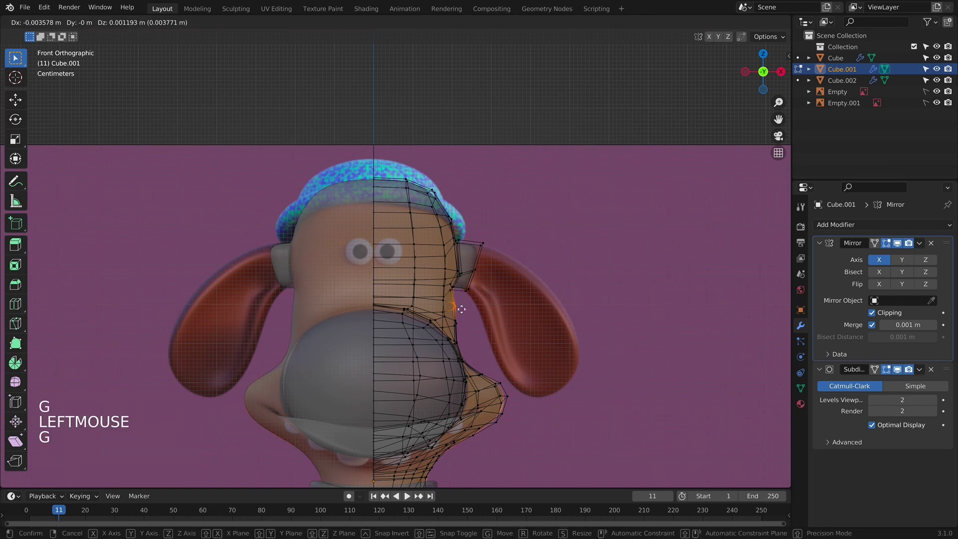
click(459, 310)
click(452, 318)
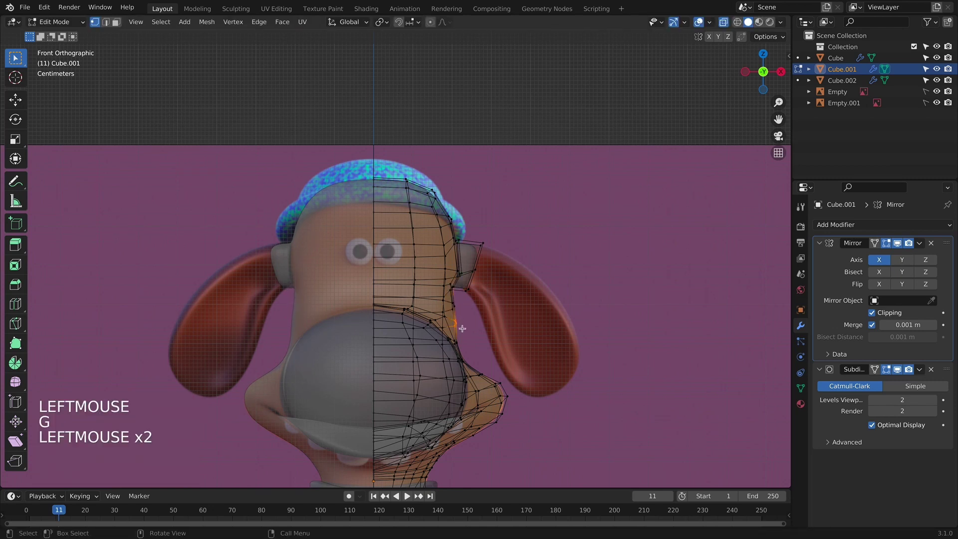
key(g)
click(460, 324)
Step: Select the vertices around the ear stub's outer end and delete the faces closing it
key(alt+z)
middle_drag(471, 320, 402, 280)
key(Tab)
key(KP_1)
key(Tab)
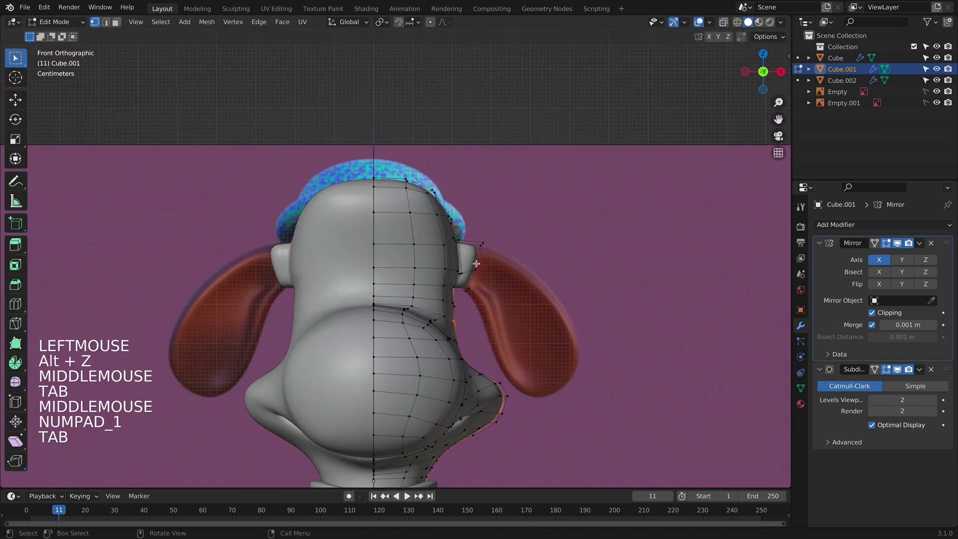
click(482, 243)
shift+click(468, 289)
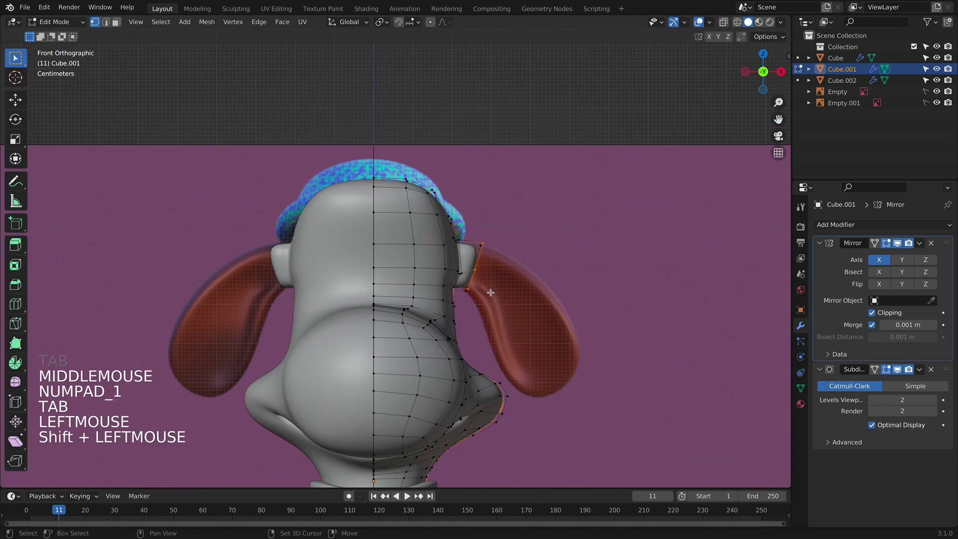
key(alt+z)
shift+click(453, 278)
shift+click(475, 271)
shift+click(482, 244)
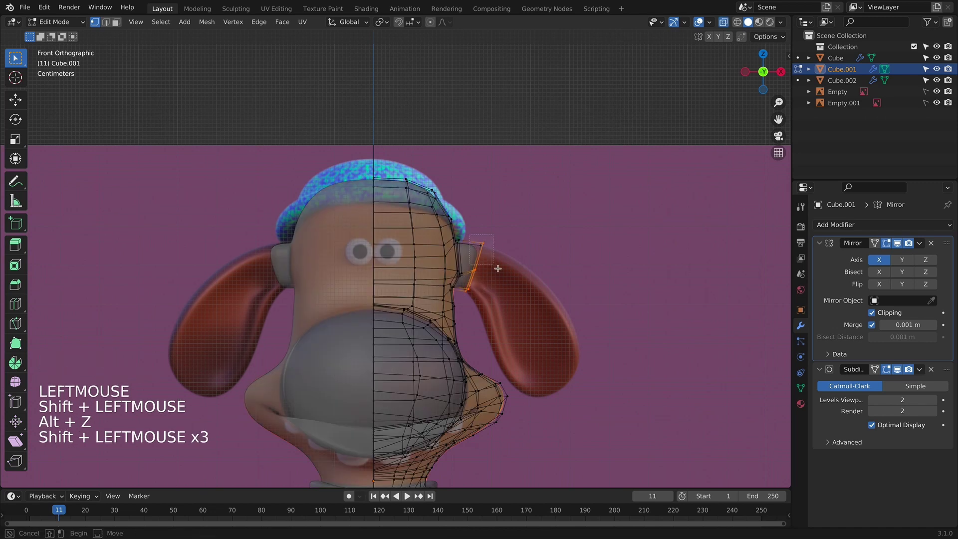
key(x)
click(449, 291)
Step: Extrude the ear stub's open edge loop outward and downward, rotate it about 20.3° and scale it by about 1.298
alt+click(475, 265)
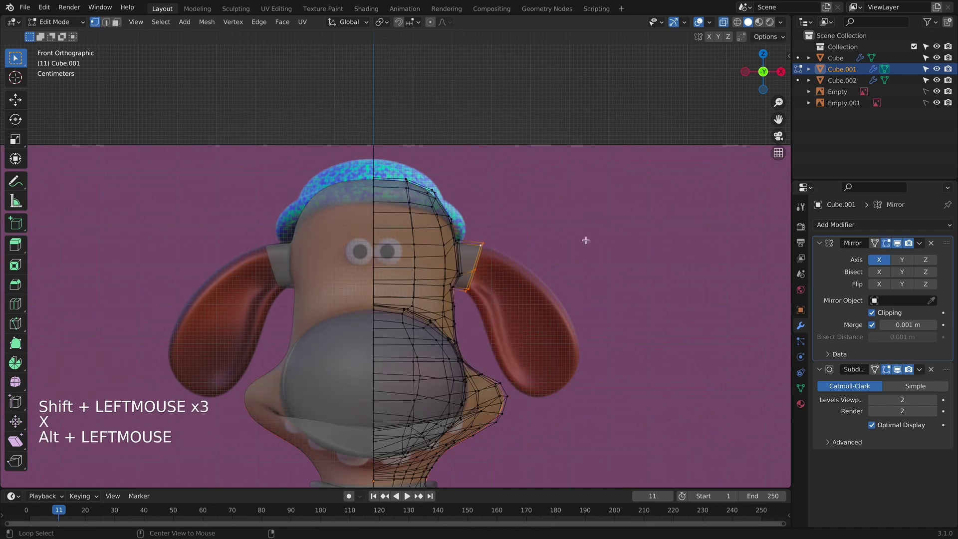
key(e)
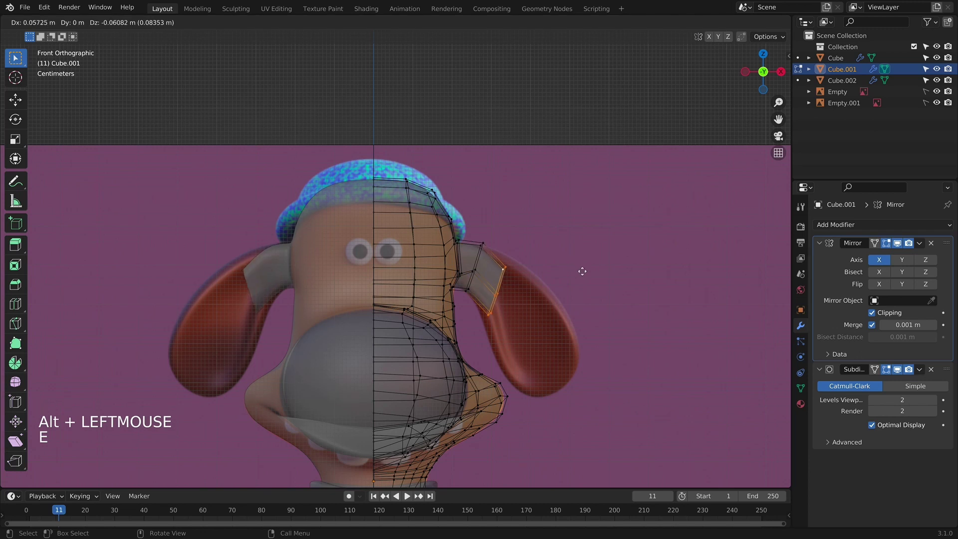
click(585, 266)
key(r)
click(601, 285)
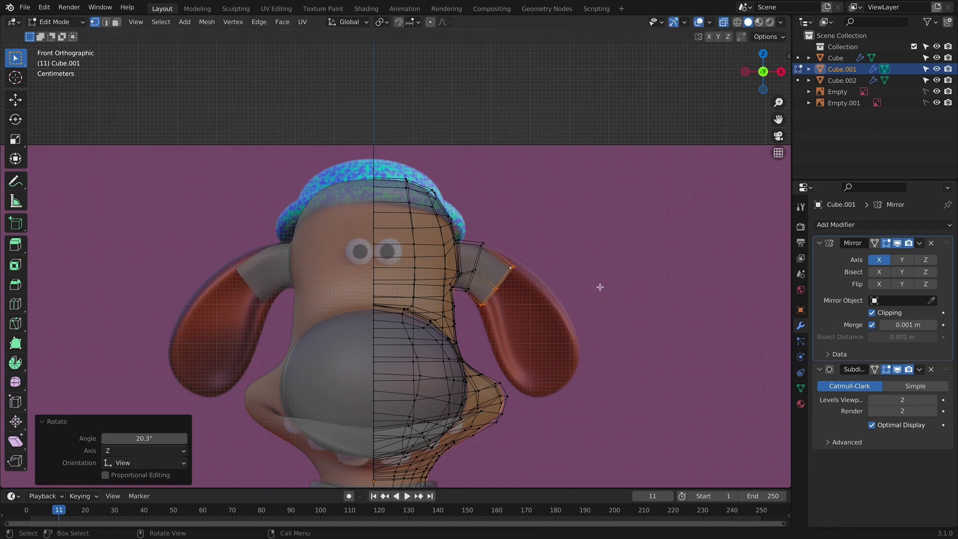
key(s)
click(621, 236)
Step: Extrude the ear end about 0.075 m outward and 0.091 m down, scale it by about 1.3 and rotate it 6.85° to fit the reference
key(g)
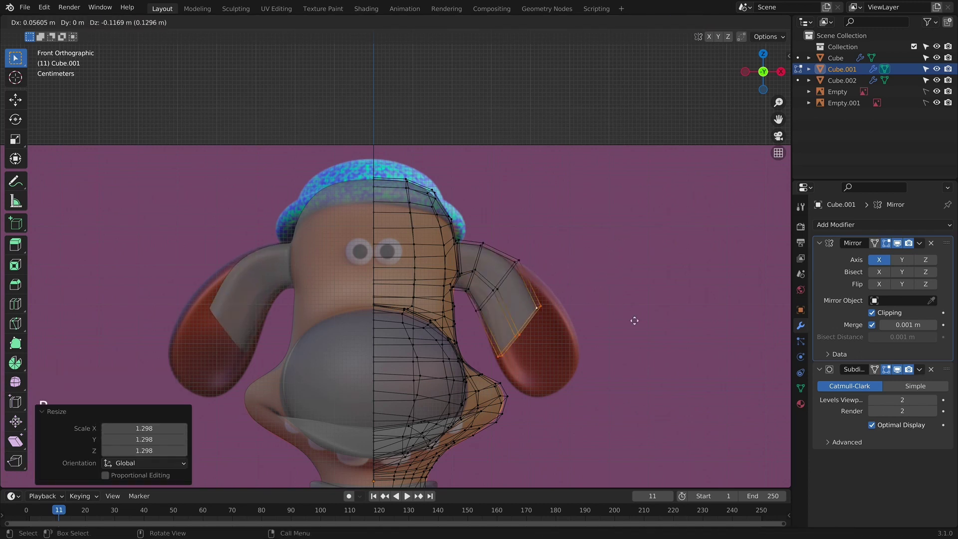
click(634, 295)
key(s)
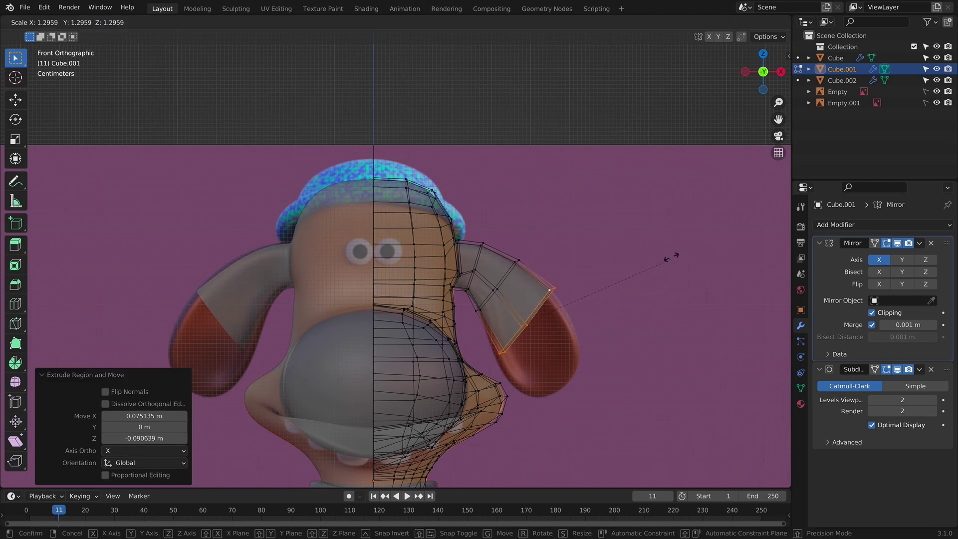
click(671, 257)
key(r)
click(678, 271)
key(g)
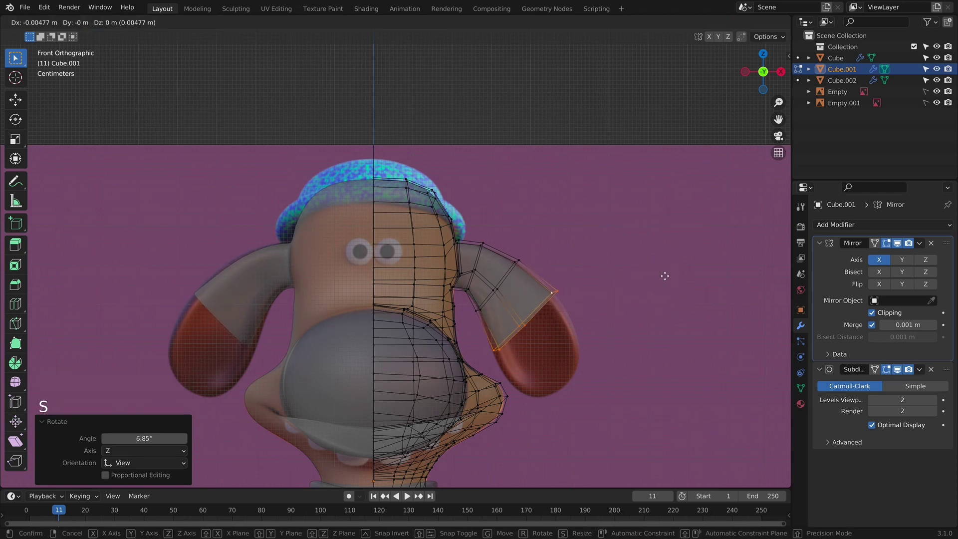
click(661, 279)
Step: Extrude the ear end about 0.052 m outward and 0.086 m down, rotate it 7.2° and nudge it about 0.01 m inward
key(e)
click(688, 313)
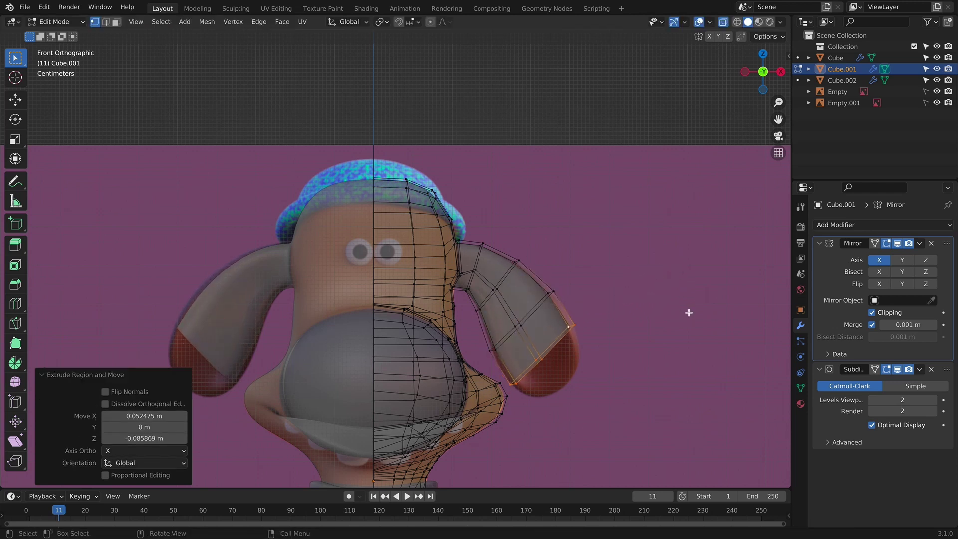
key(r)
click(688, 315)
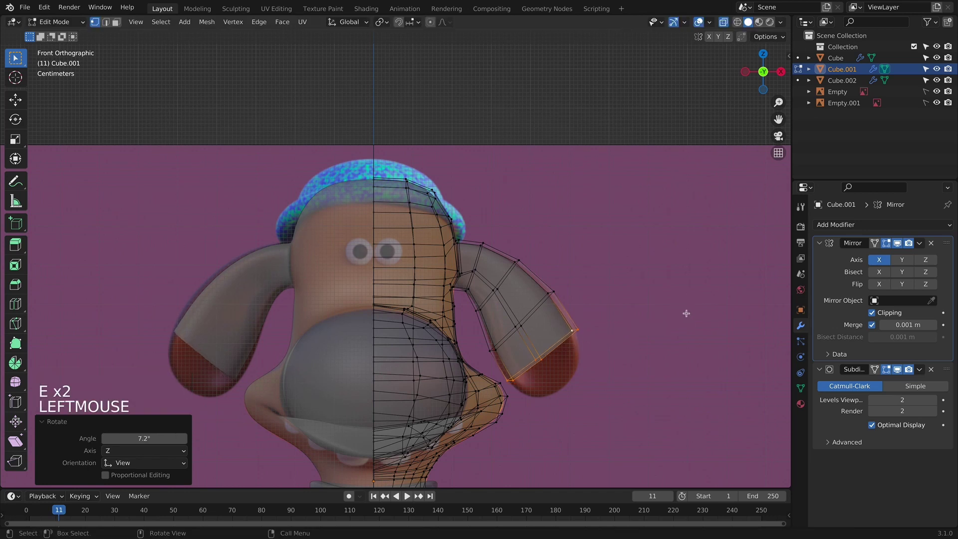
key(s)
click(689, 306)
key(g)
click(687, 305)
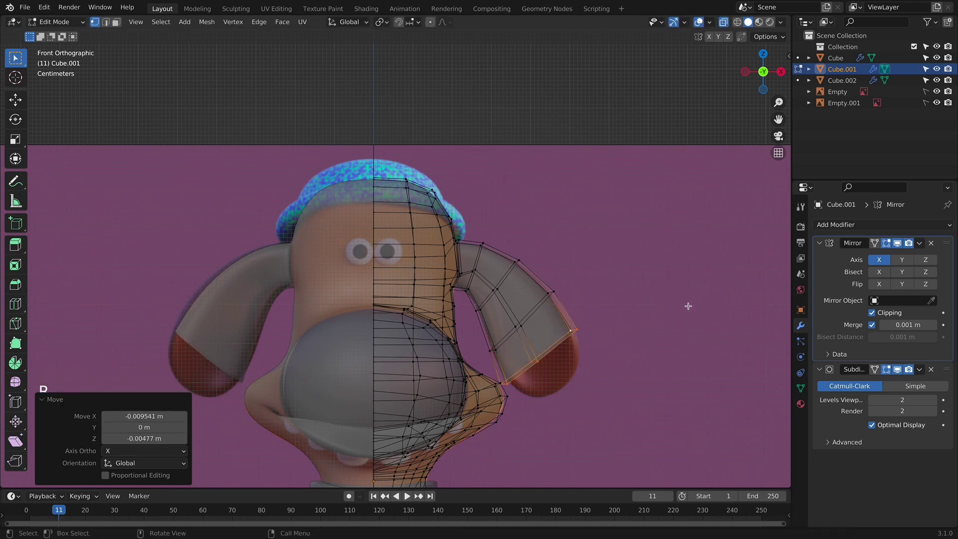
Step: Extrude the ear tip about 0.051 m outward and 0.082 m down, and scale it to about 0.488 to narrow the end
key(e)
click(699, 335)
key(s)
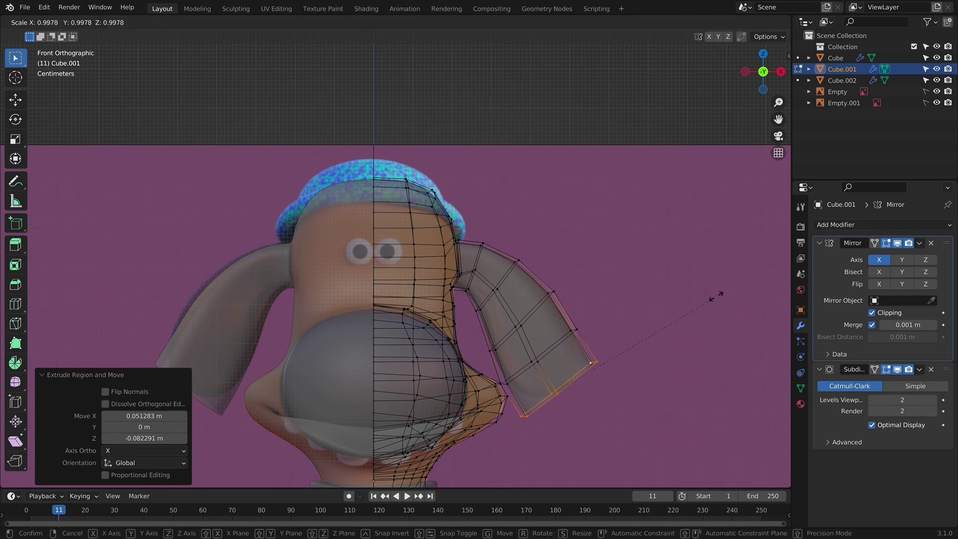
click(638, 351)
key(g)
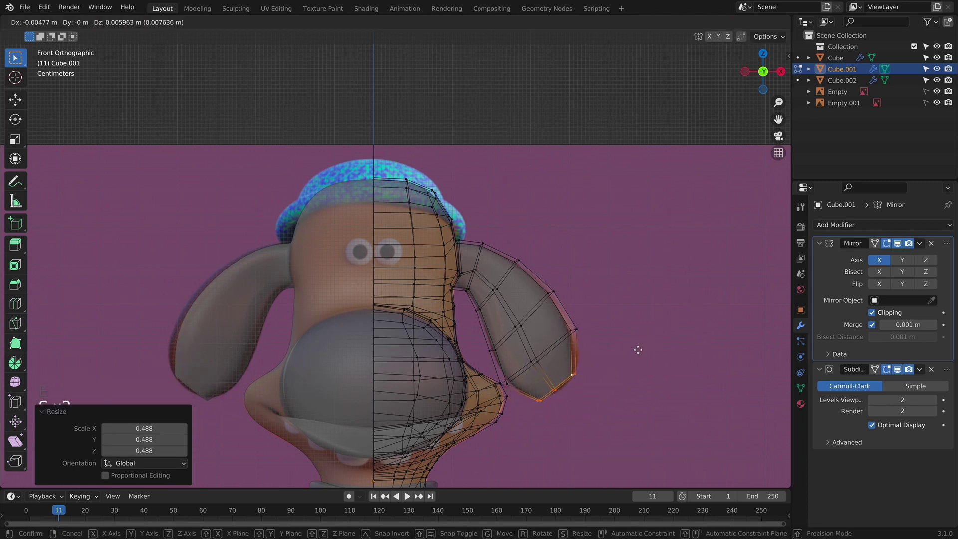
click(571, 368)
Step: Move the outer, inner and middle vertices of the ear tip slightly to round its end along the reference outline
click(581, 375)
key(g)
key(g)
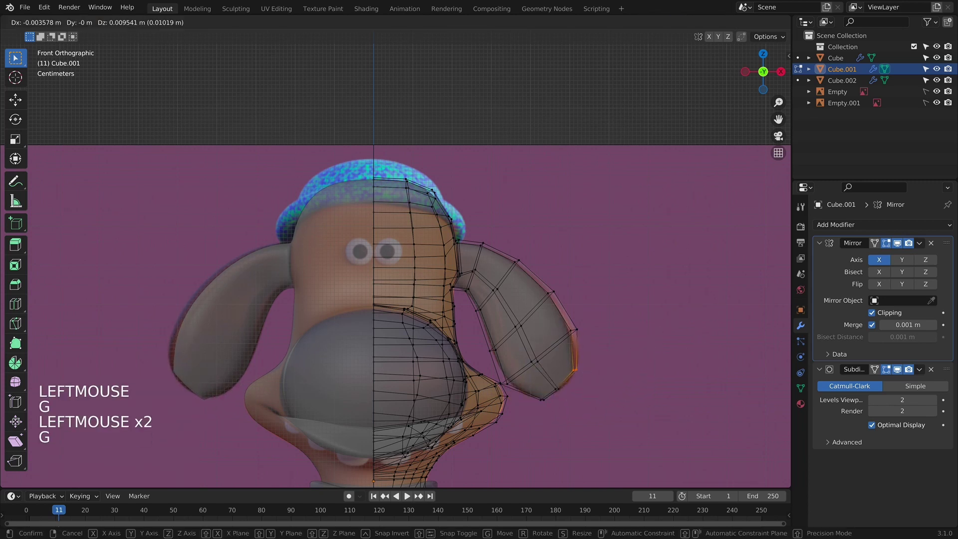
right_click(544, 402)
click(543, 402)
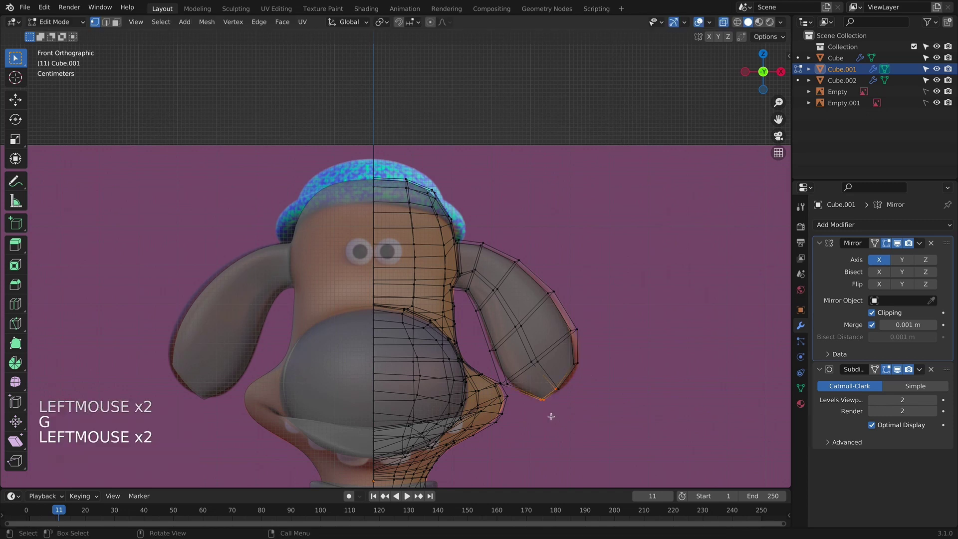
key(g)
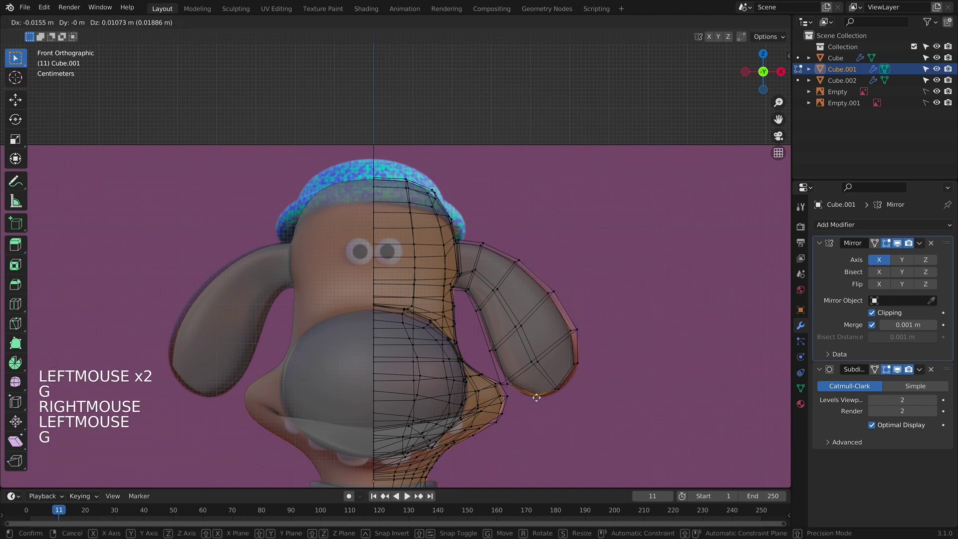
click(552, 381)
click(552, 381)
key(g)
click(575, 409)
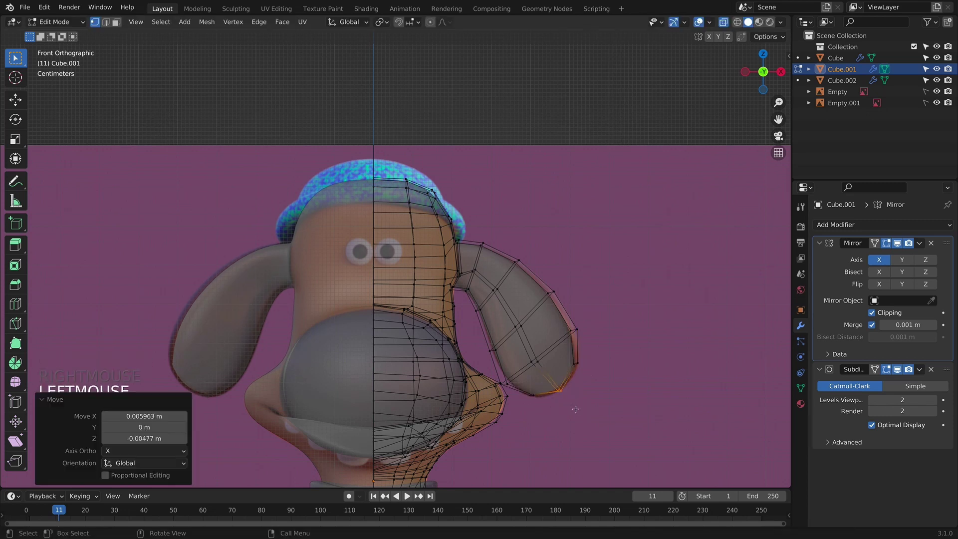
Step: Fill the open end of the ear tip with faces between its inner, middle and outer vertices
shift+click(525, 391)
key(f)
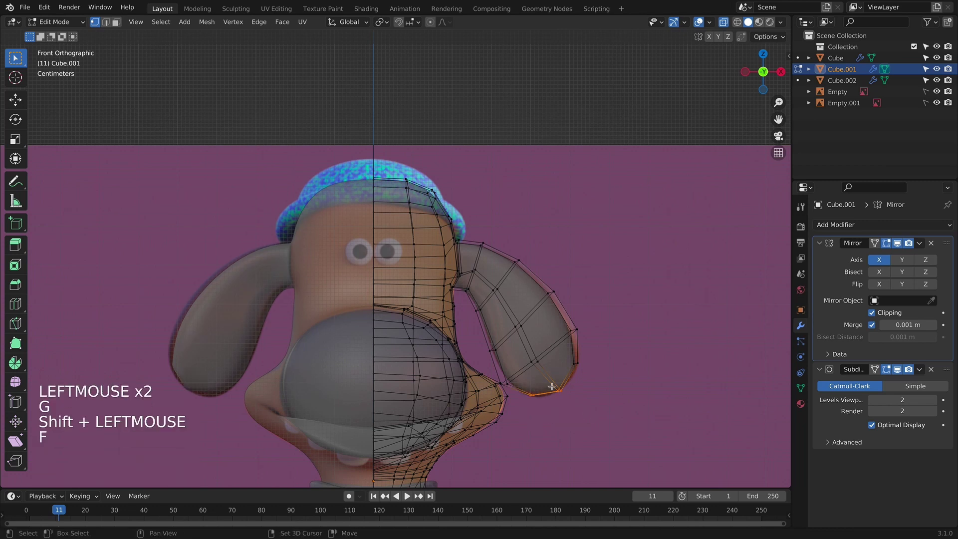
shift+click(556, 335)
shift+click(609, 379)
click(576, 363)
click(562, 392)
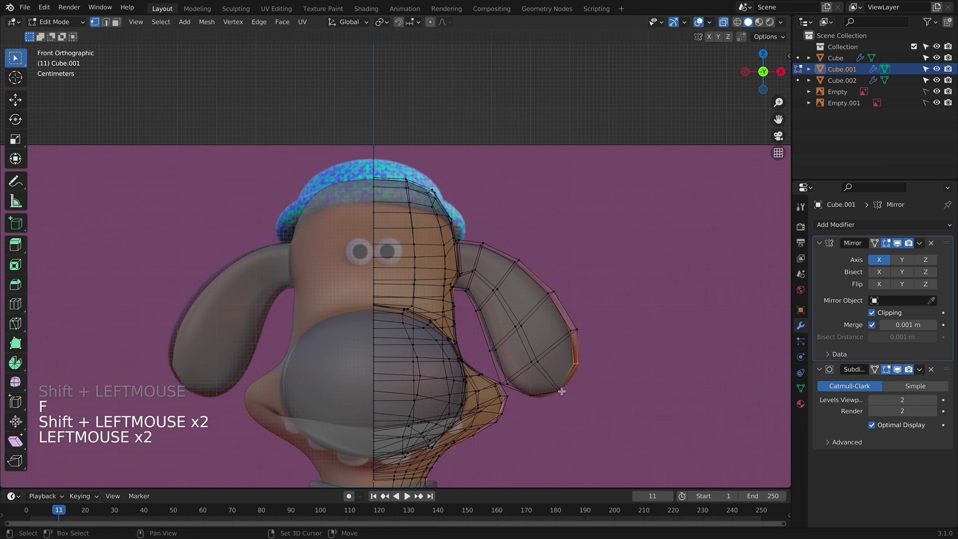
shift+click(562, 392)
key(f)
Step: Examine the ear's shape on the smoothed head and compare it with the side reference
middle_drag(610, 412, 534, 329)
key(alt+z)
key(Tab)
scroll(563, 368, down, 4)
middle_drag(564, 368, 524, 339)
key(KP_1)
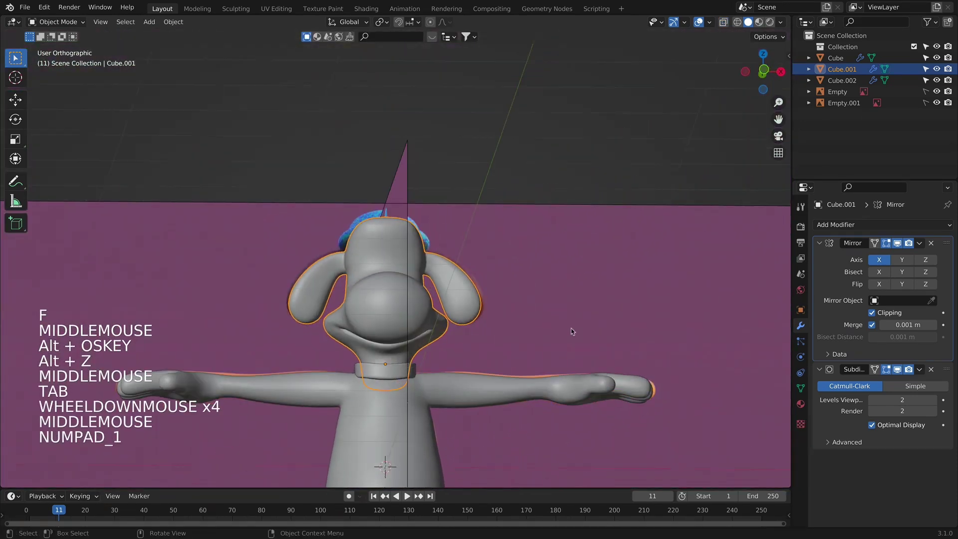
key(KP_3)
key(alt+z)
scroll(490, 301, up, 4)
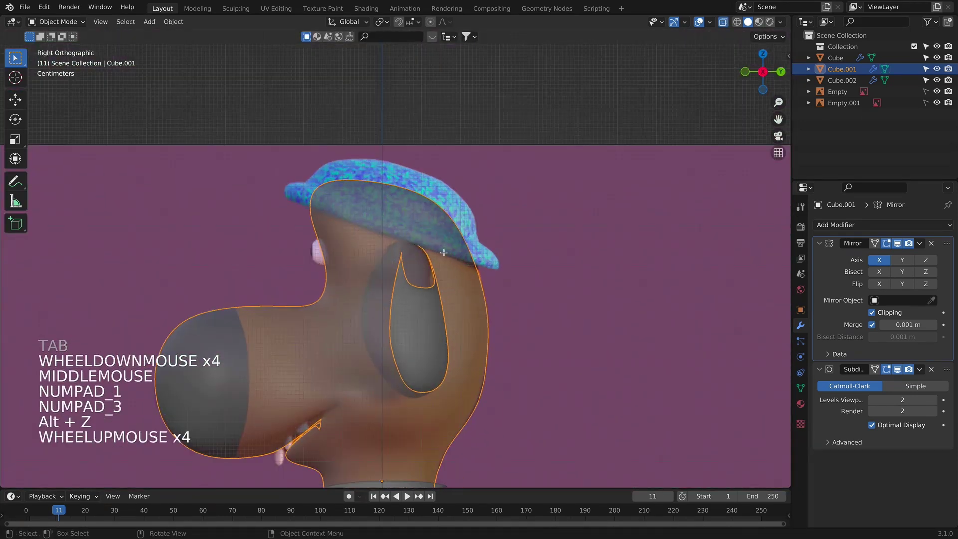
key(Tab)
key(Tab)
key(Tab)
scroll(442, 310, down, 4)
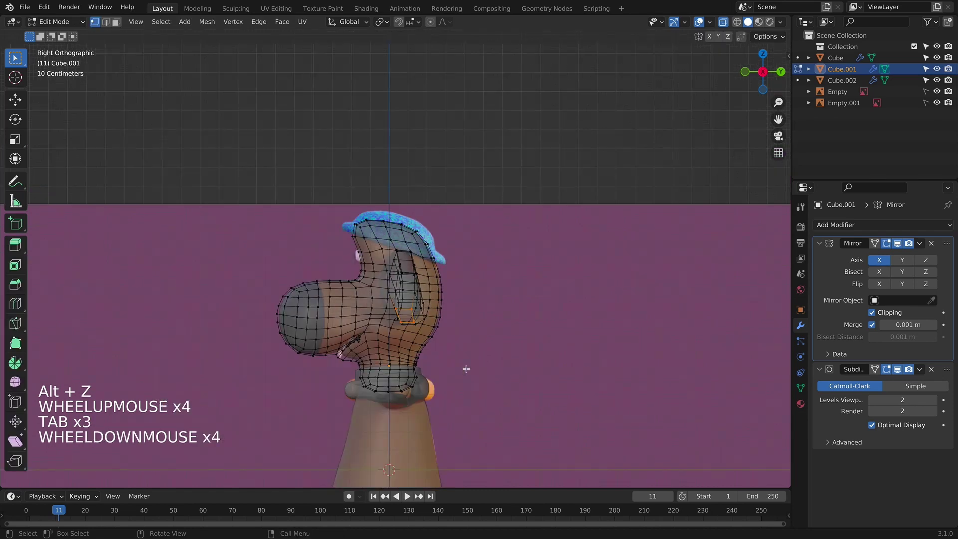
Step: Select the ear's tip from behind the head and grow the selection five times to cover the whole ear up to its stub
middle_drag(464, 367, 303, 269)
key(alt+z)
drag(293, 249, 345, 327)
key(alt+z)
click(327, 310)
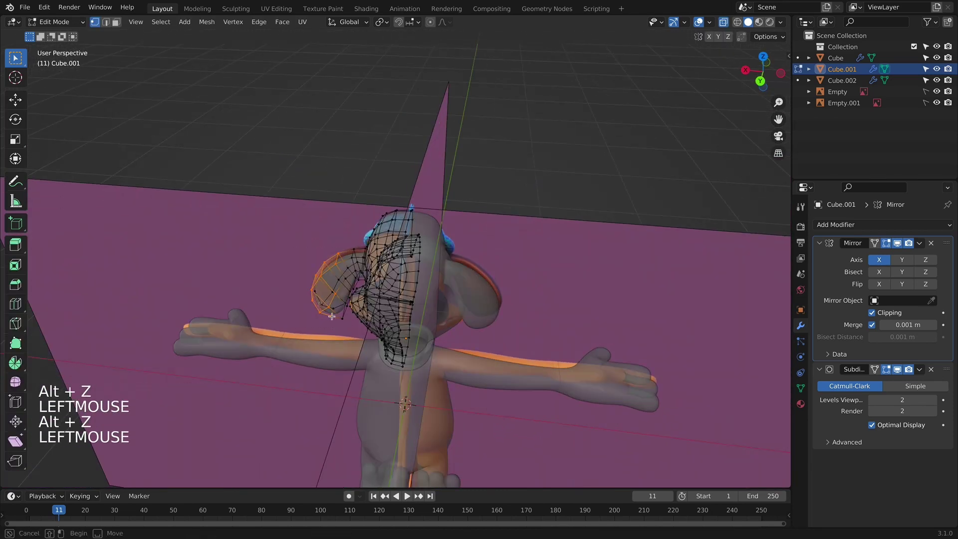
middle_drag(329, 309, 613, 272)
key(super+KP_Add)
key(KP_1)
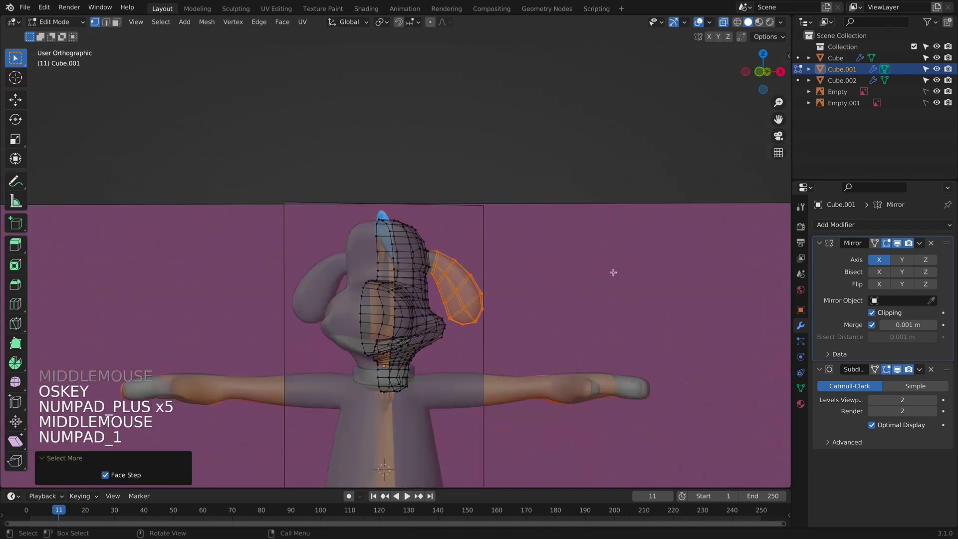
Step: Move the selected ear about -0.037 m along Y to match the side reference and rotate it -7.98° about the Z axis
scroll(611, 272, up, 3)
key(KP_3)
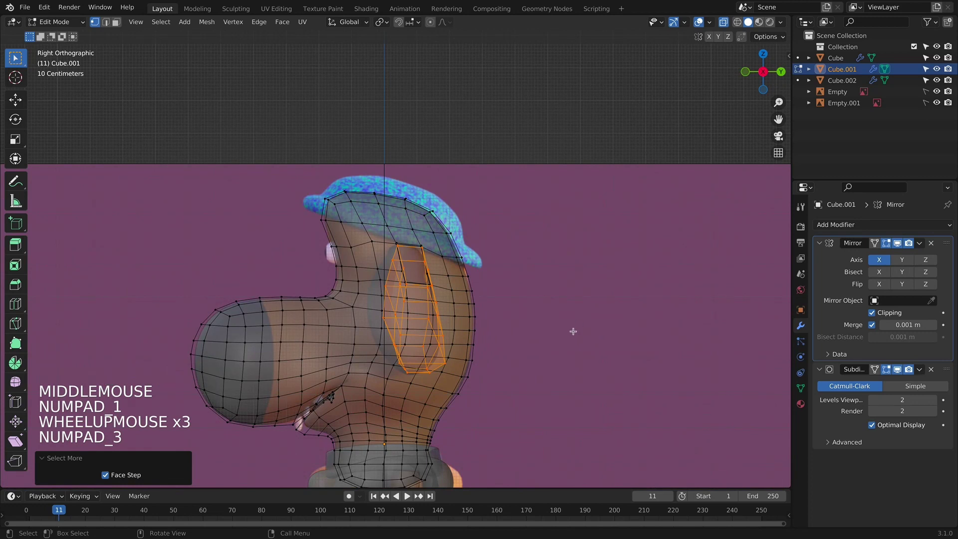
key(g)
click(558, 328)
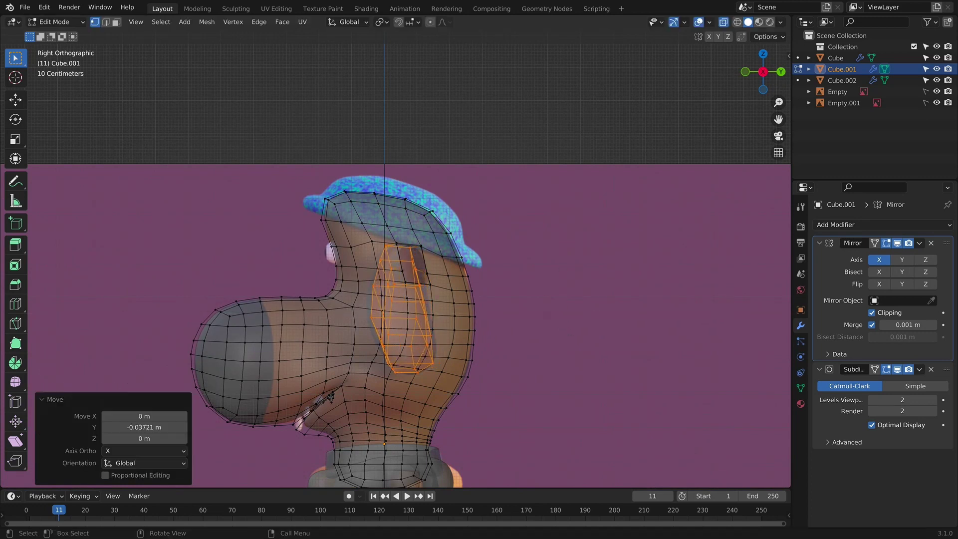
key(r)
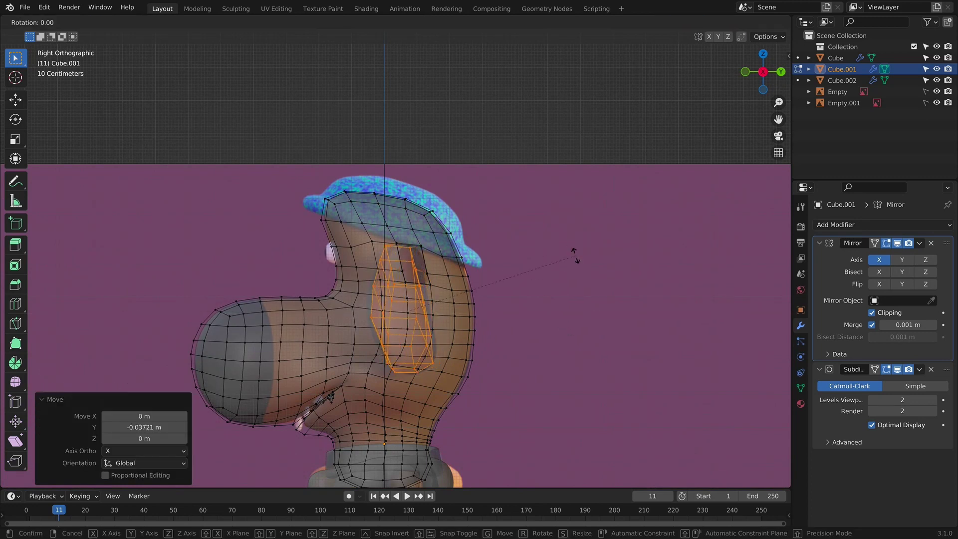
key(z)
click(582, 279)
Step: Scale the selected ear slightly and move it about 0.011 m outward and 0.011 m down in the front view
key(alt+z)
key(KP_1)
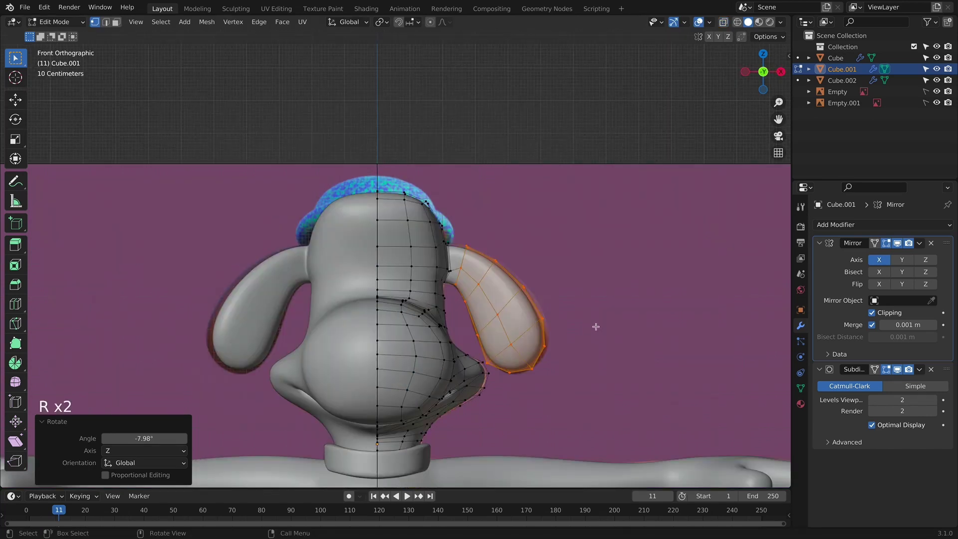
key(Tab)
key(Tab)
key(s)
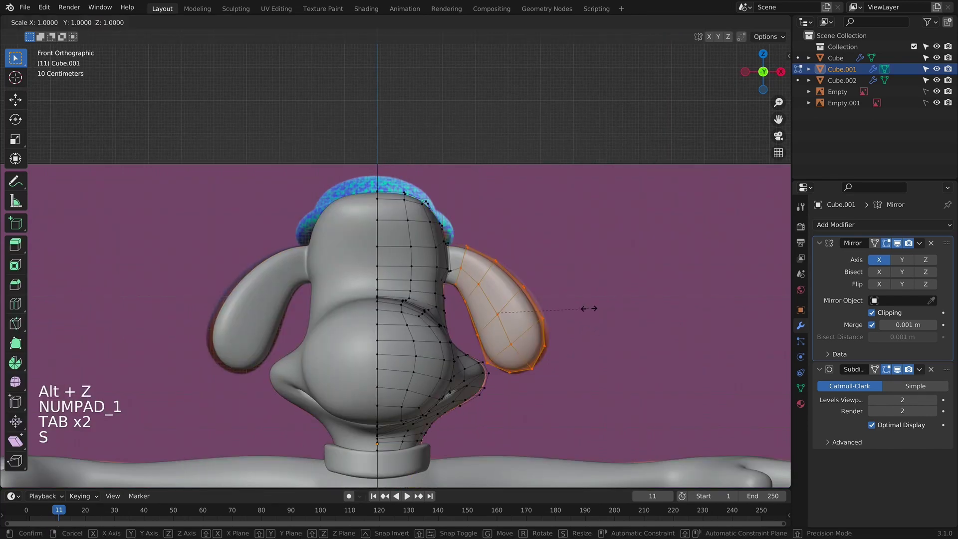
click(594, 310)
key(g)
click(597, 313)
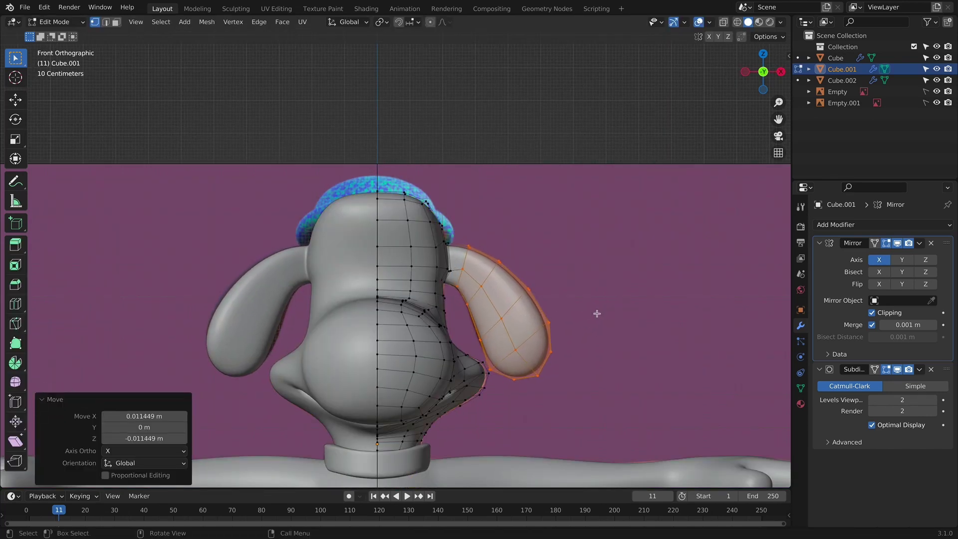
Step: Move the vertices on the ear's inner edge above the tip about 0.011 m inward and 0.006 m up
key(alt+z)
scroll(548, 311, up, 1)
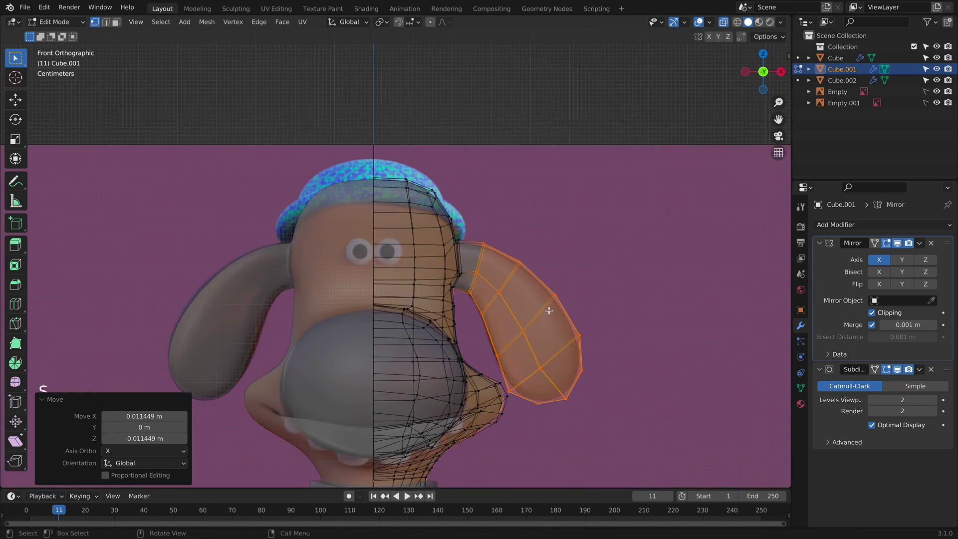
click(509, 359)
key(g)
click(507, 360)
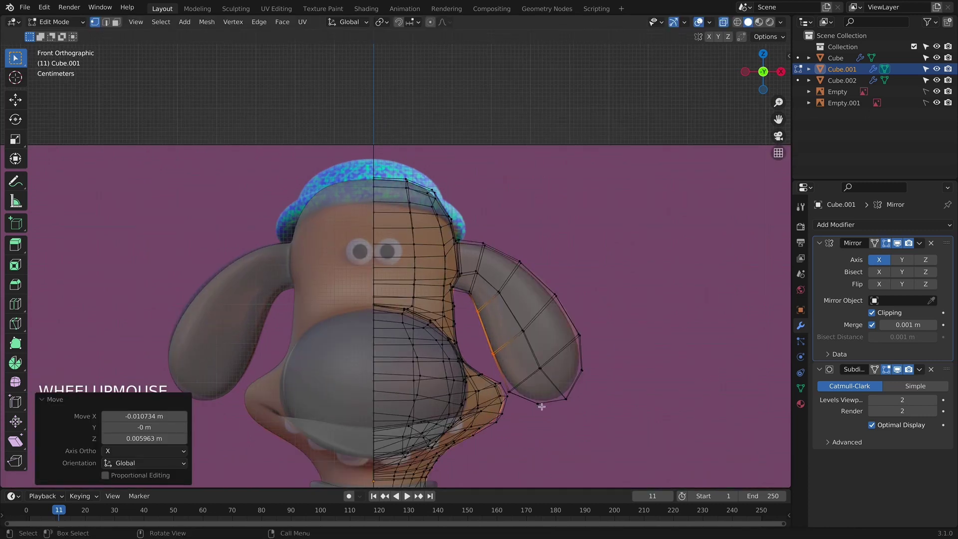
Step: Move the vertices at the ear's lower tip about 0.008 m inward and 0.011 m up in the front view
click(566, 397)
key(g)
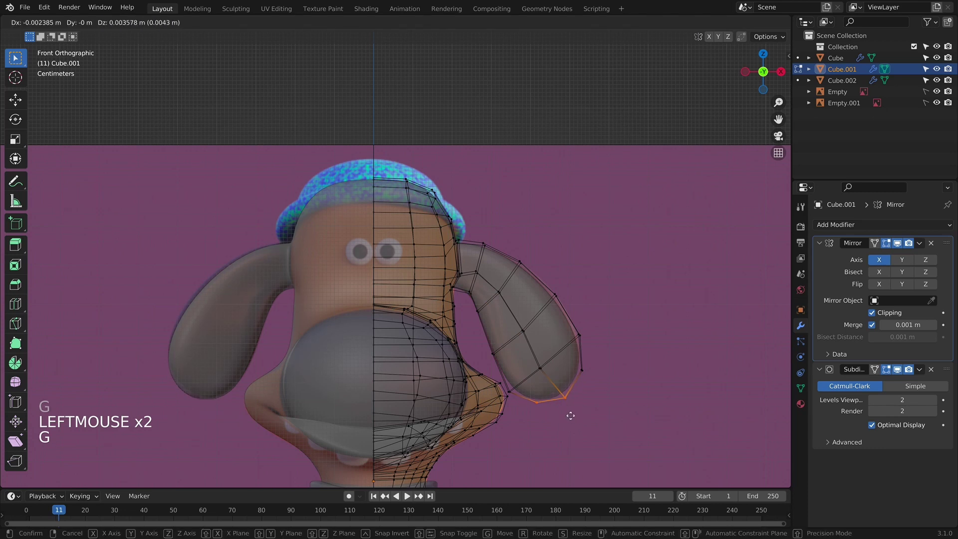
click(572, 413)
Step: Nudge the vertices along the ear's upper outer edge to match the front reference and turn off X-ray display
shift+click(519, 261)
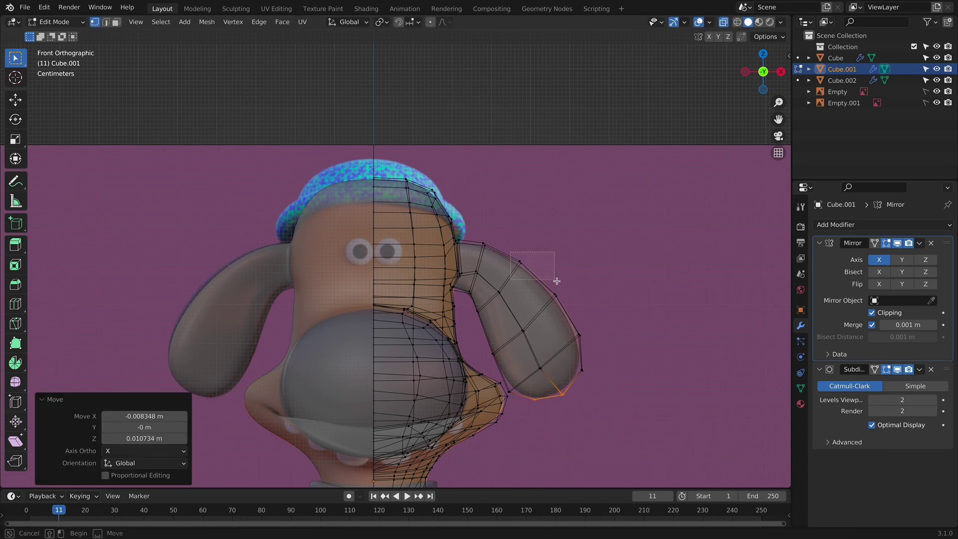
shift+click(581, 333)
key(g)
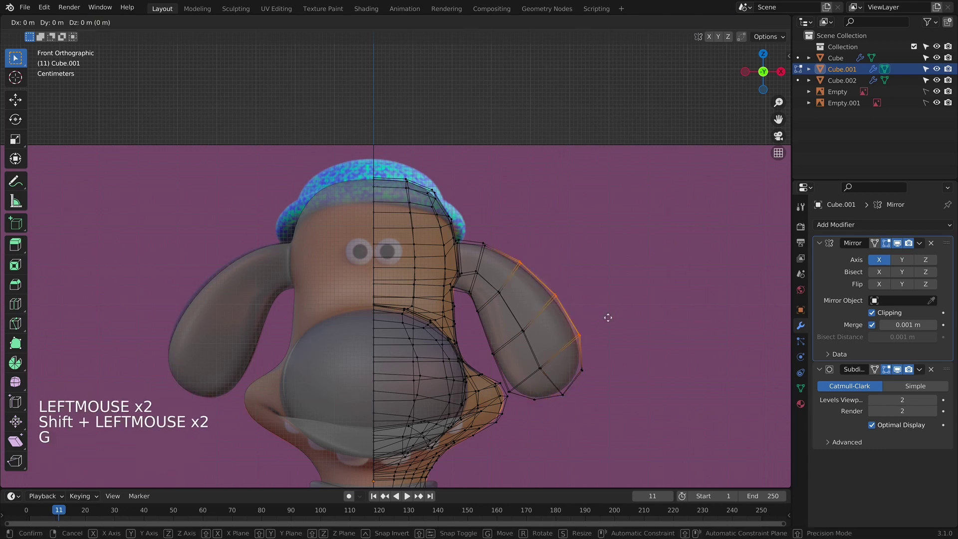
click(609, 317)
key(Tab)
key(alt+z)
key(Tab)
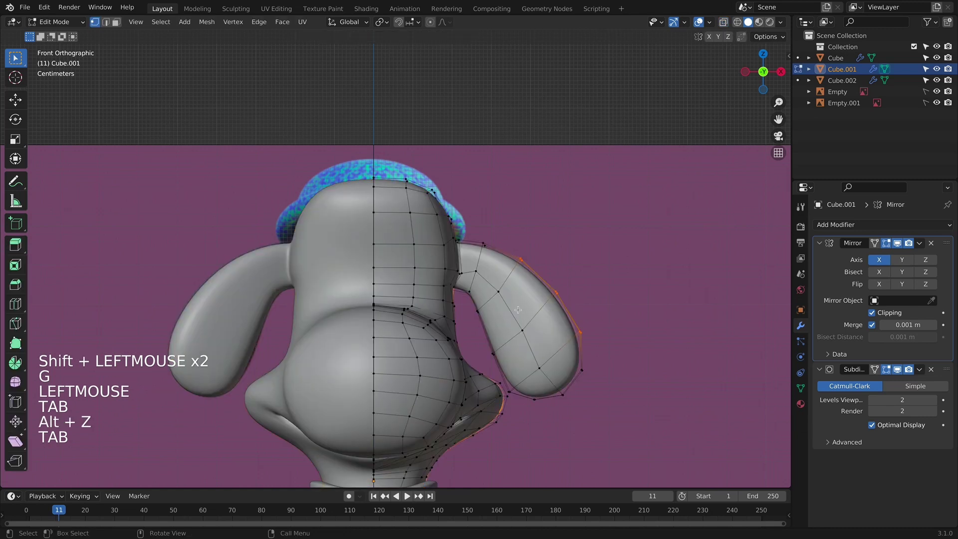
Step: Select all front faces of the ear, including those on its stub, and inset them by about 0.089 m
scroll(389, 202, up, 1)
click(117, 23)
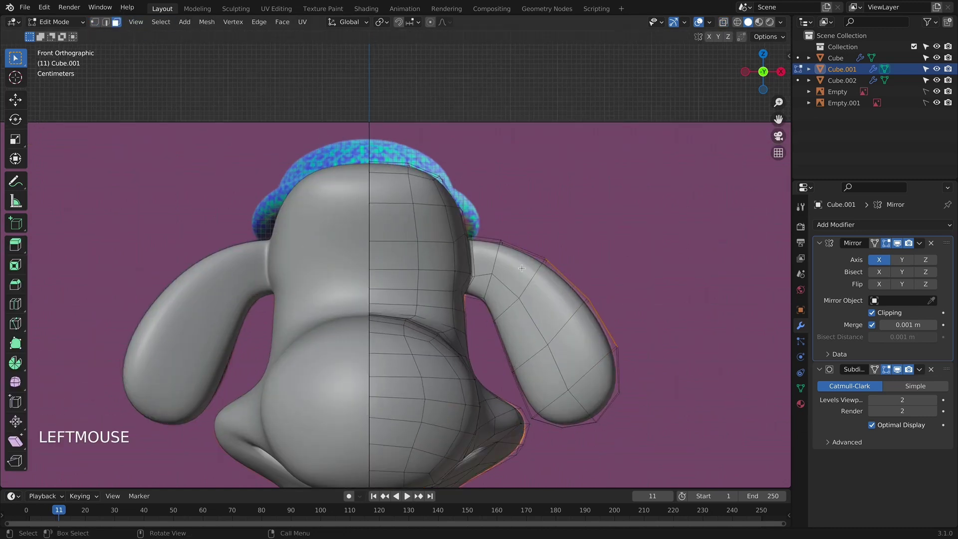
click(520, 287)
shift+click(549, 304)
shift+click(514, 284)
shift+click(519, 329)
shift+click(569, 359)
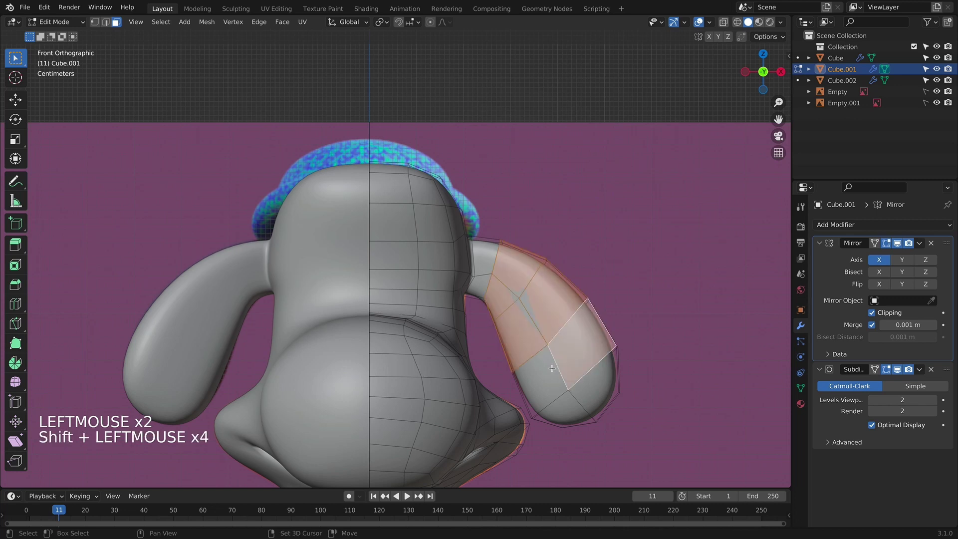
shift+click(552, 368)
key(alt+z)
key(alt+z)
shift+click(574, 403)
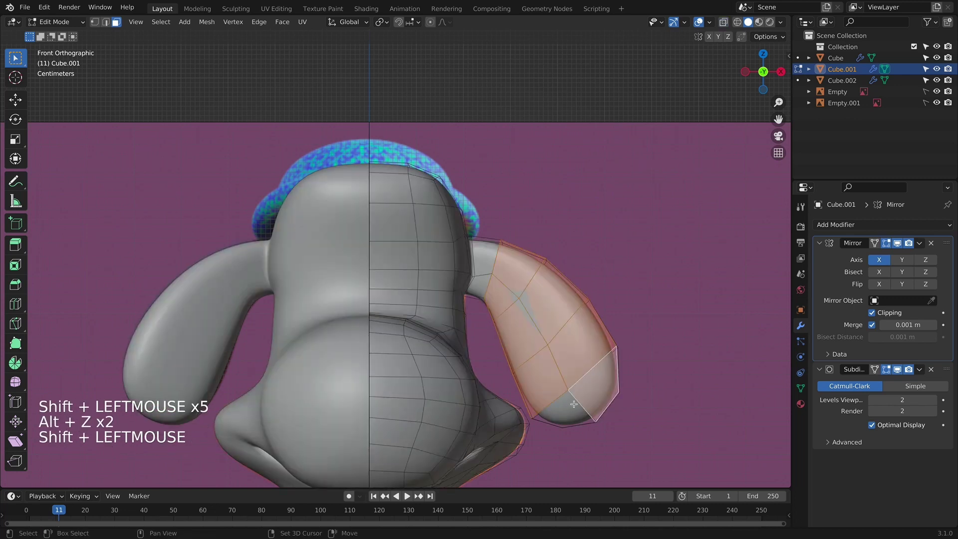
shift+click(574, 403)
shift+click(480, 258)
shift+click(478, 285)
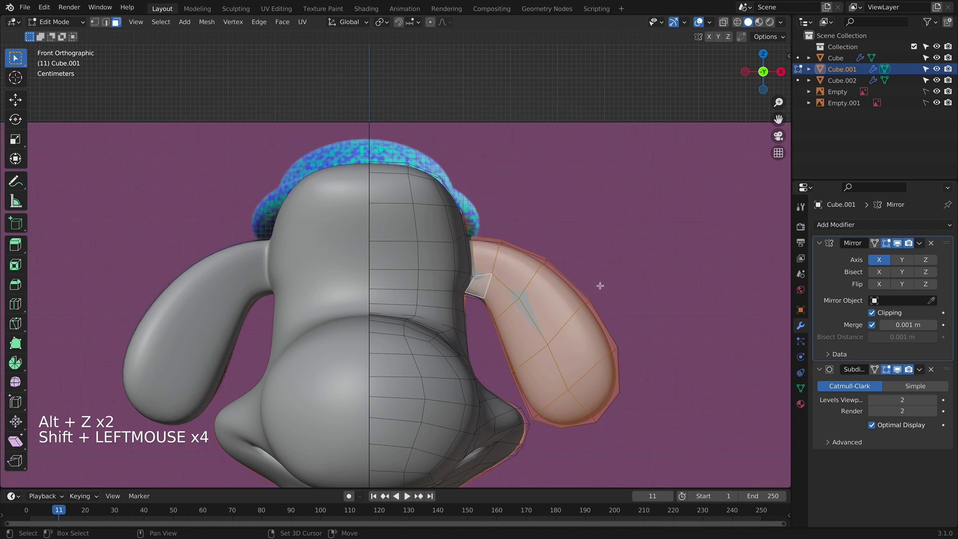
key(i)
click(634, 281)
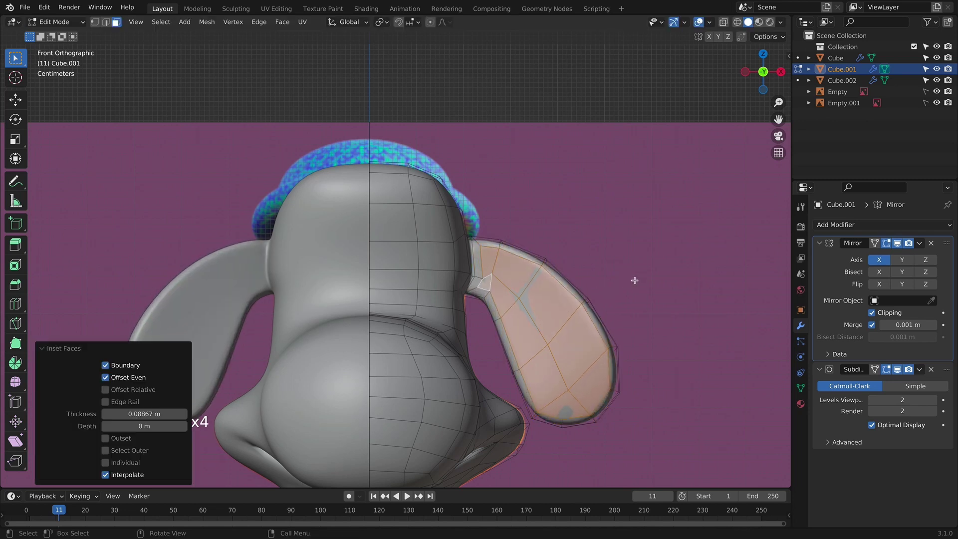
Step: Scale the inset ear faces to 0.861 and extrude them into the ear to form a recess
key(s)
click(649, 325)
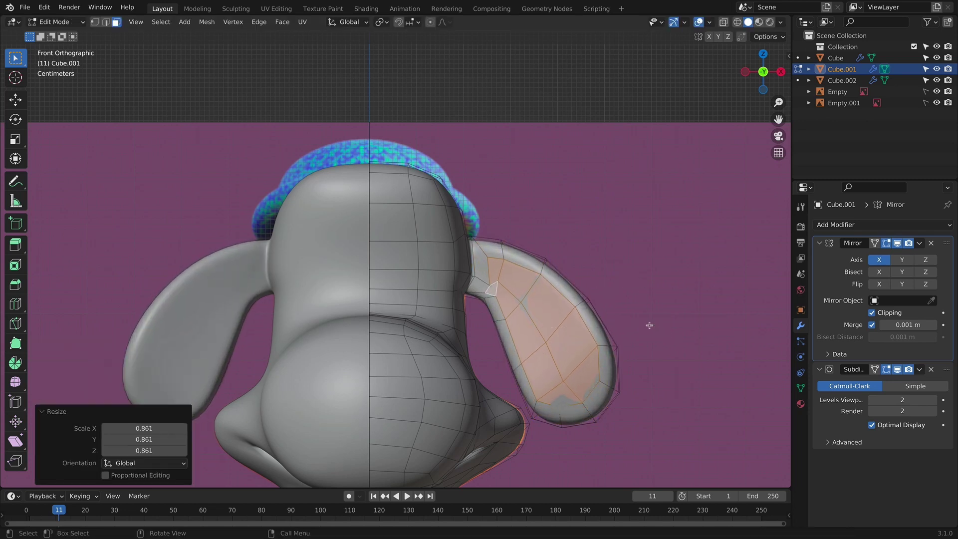
middle_drag(586, 288, 559, 292)
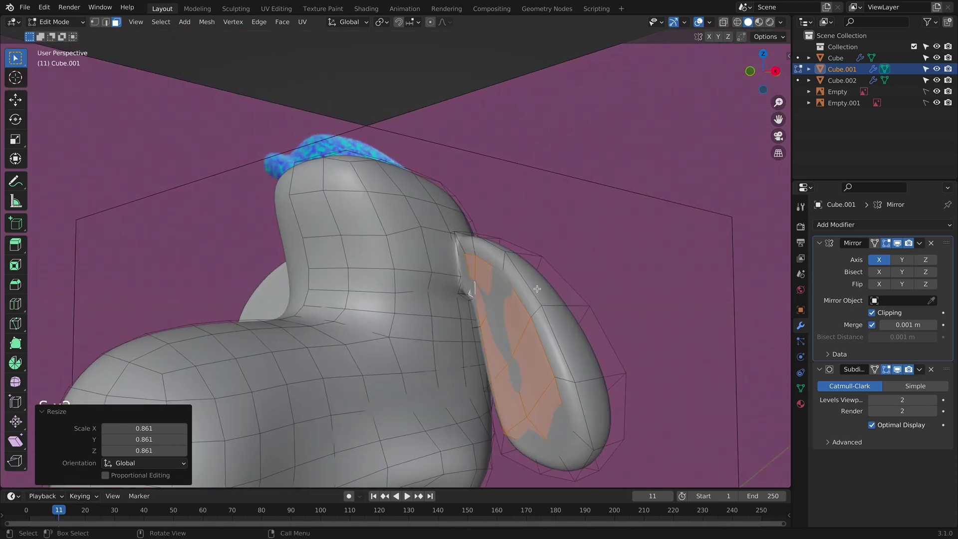
key(e)
click(544, 290)
key(Tab)
key(KP_1)
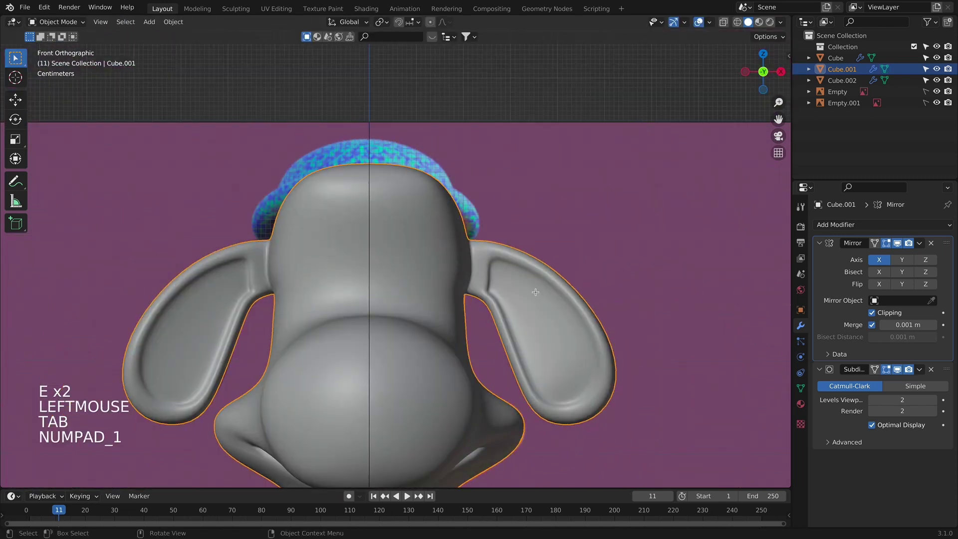
Step: Move the vertex at the recess's inner edge near the ear stub about 0.031 m inward and 0.026 m up
key(Tab)
scroll(535, 292, up, 2)
key(alt+z)
click(96, 23)
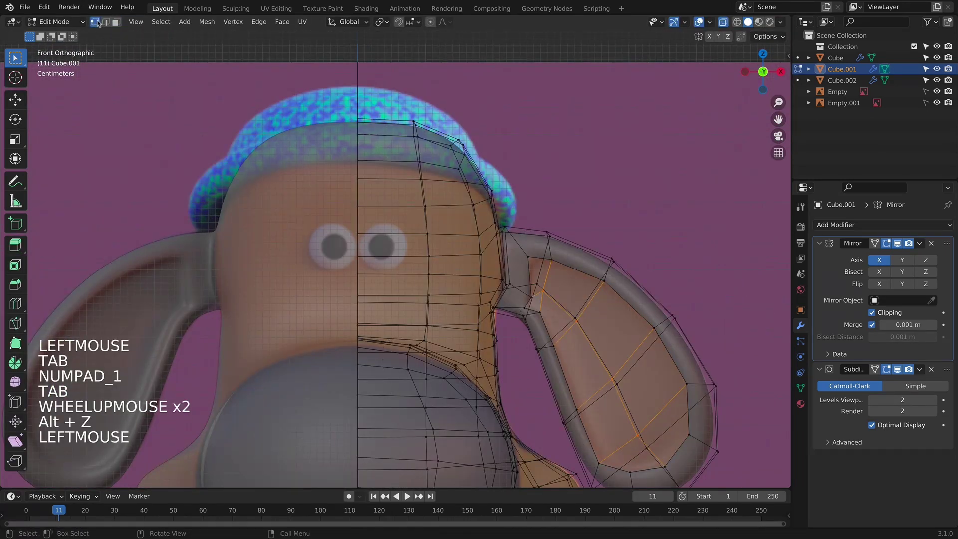
click(533, 298)
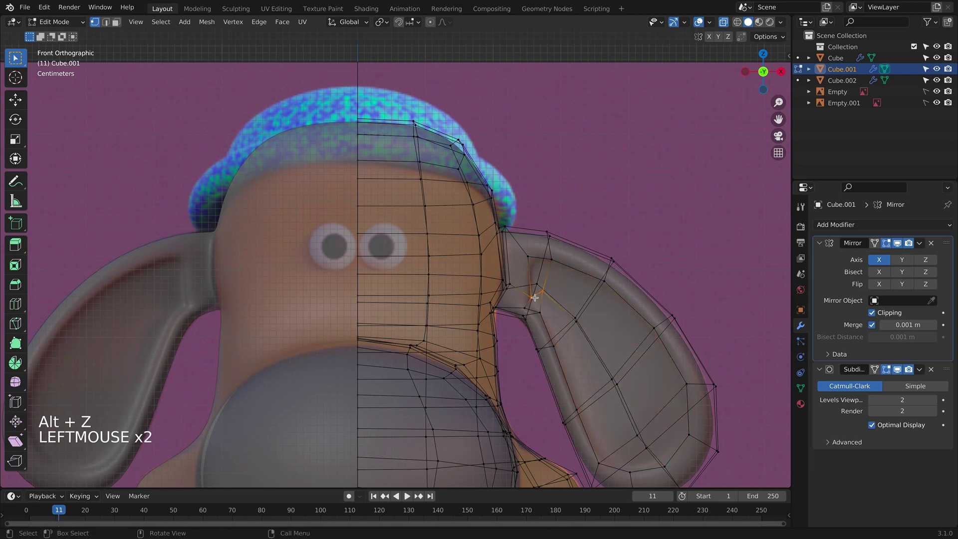
click(535, 301)
key(g)
click(517, 289)
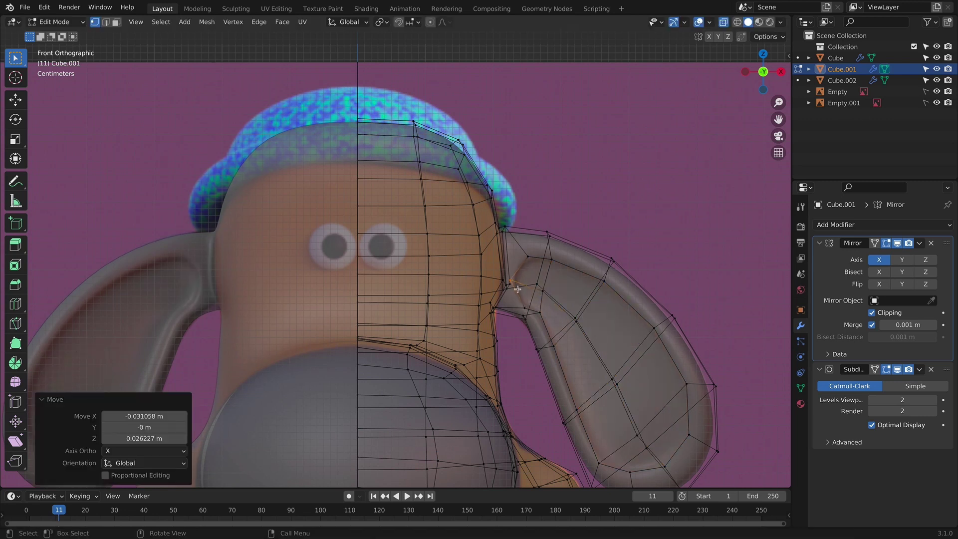
Step: Move the recess rim vertex at the lower edge of the ear stub about 0.008 m inward and 0.006 m up
click(530, 311)
key(g)
click(583, 304)
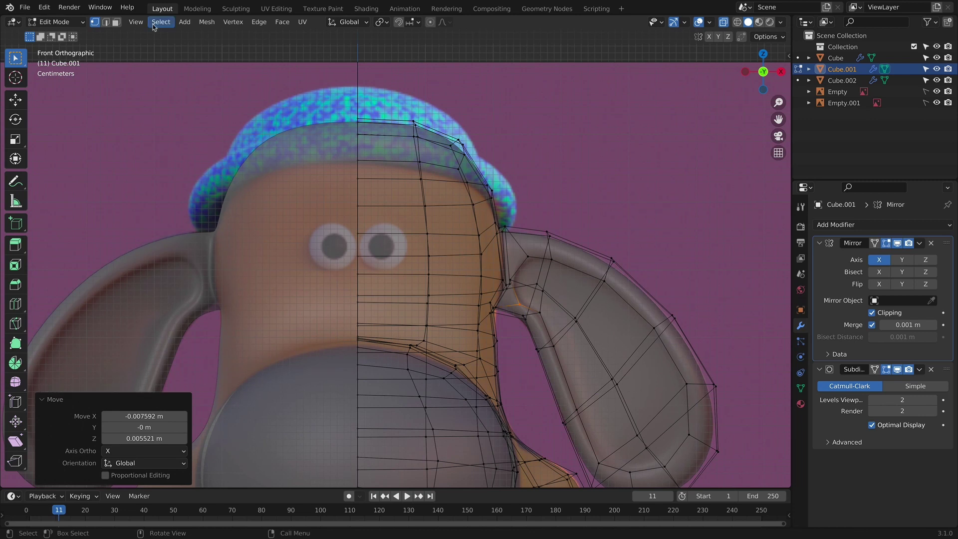
Step: Select the floor faces of the ear recess, scale them down slightly and compare the ear with the front reference
key(alt+z)
shift+click(562, 292)
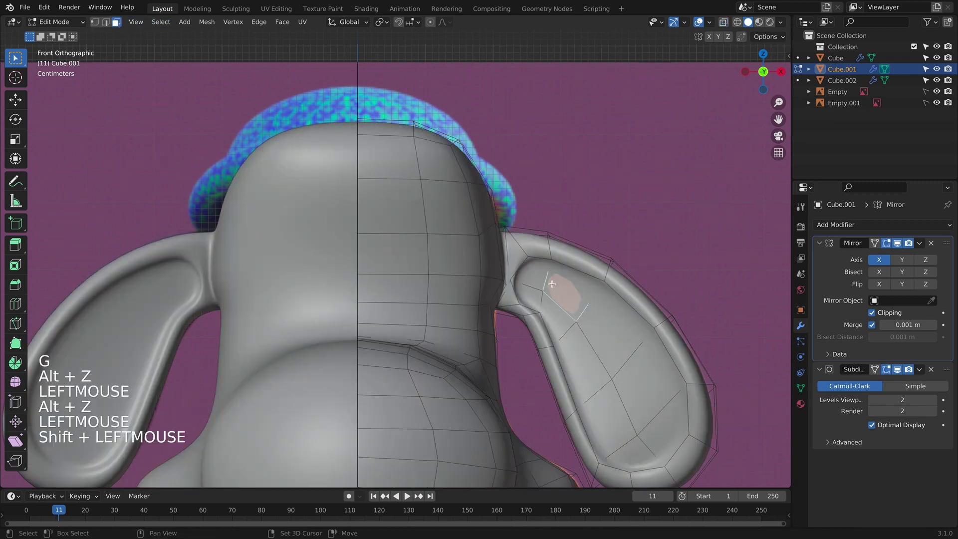
shift+click(538, 297)
shift+click(567, 288)
shift+click(556, 304)
shift+click(593, 339)
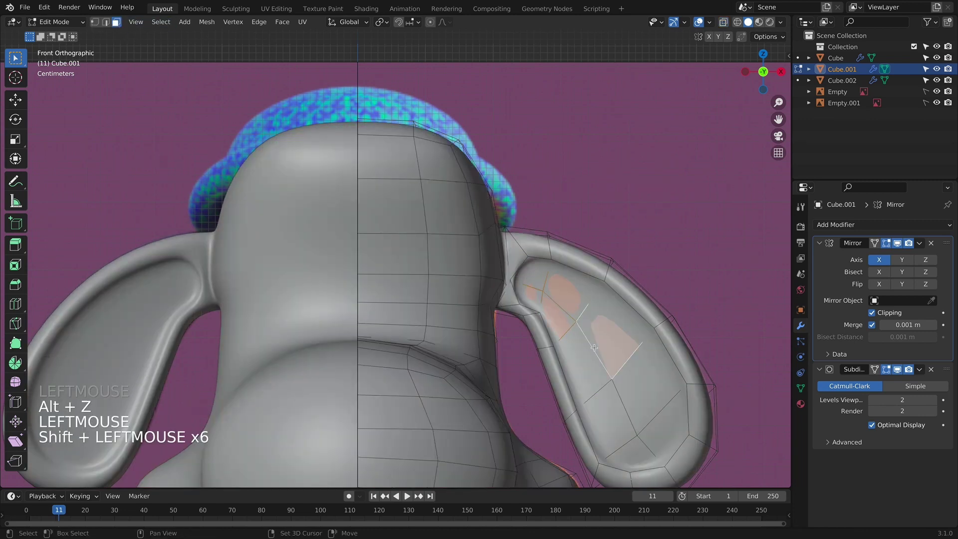
shift+click(597, 344)
shift+click(624, 386)
shift+click(602, 395)
shift+click(624, 429)
shift+click(591, 350)
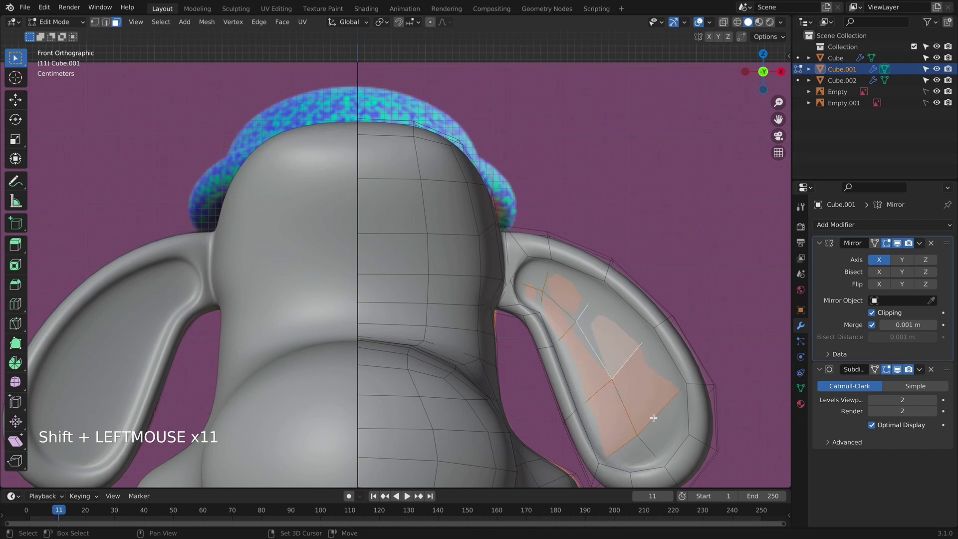
shift+click(651, 414)
shift+click(644, 434)
shift+click(640, 445)
shift+click(664, 412)
key(s)
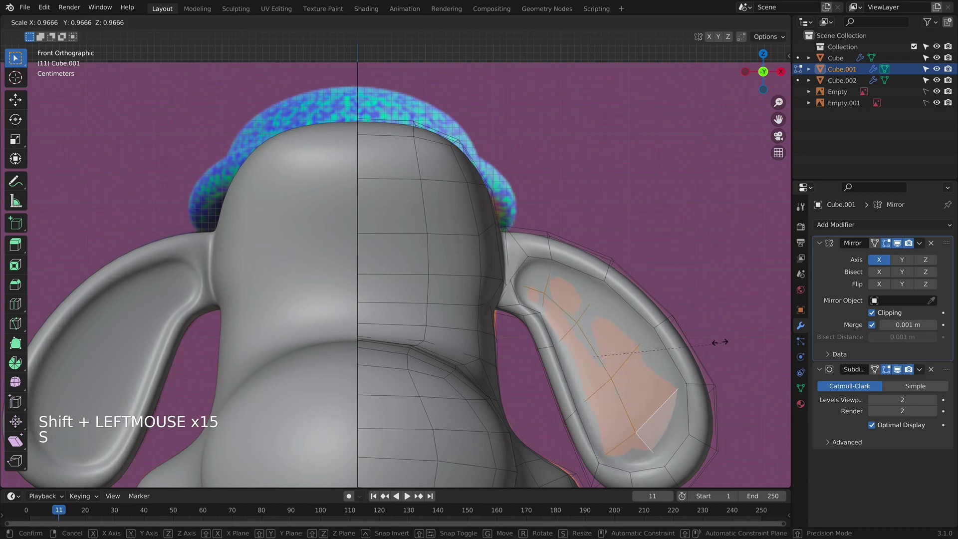
click(698, 317)
key(Tab)
scroll(657, 235, down, 5)
key(alt+z)
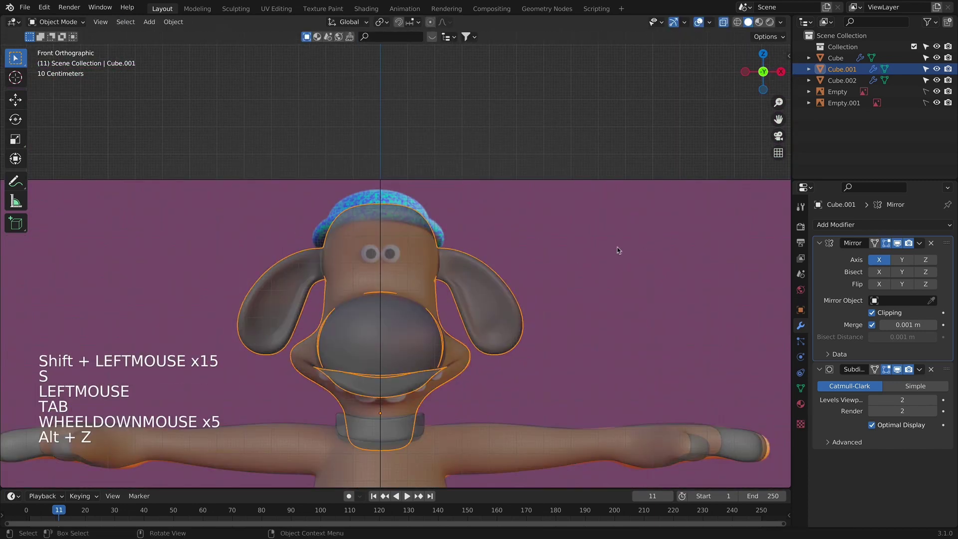
Step: Move the selected floor faces of the ear recess slightly upward in the front view
key(alt+z)
scroll(554, 268, up, 2)
key(Tab)
key(g)
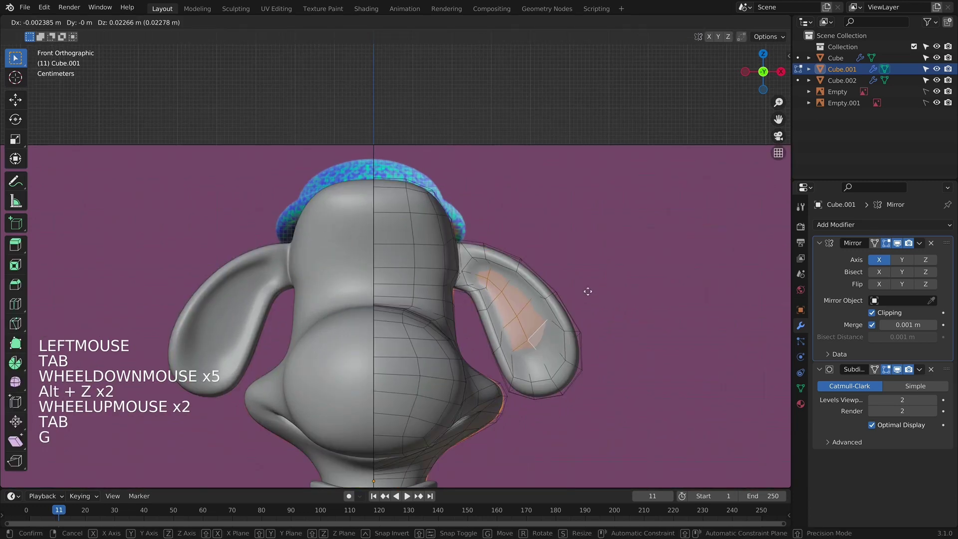
click(588, 288)
key(Tab)
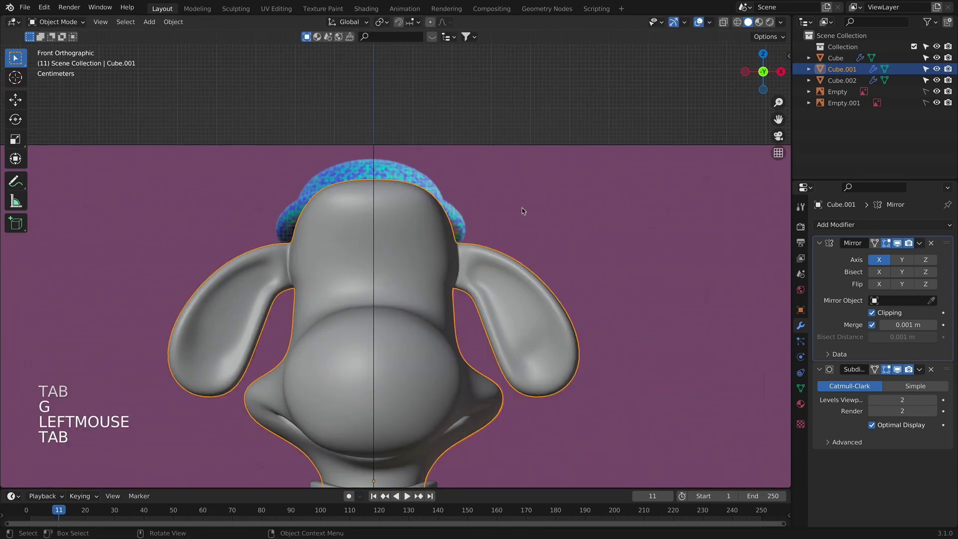
Step: Check the finished ears from around the model and compare the head and mouth with the front reference in X-ray display
scroll(568, 325, down, 5)
middle_drag(569, 325, 464, 284)
key(KP_1)
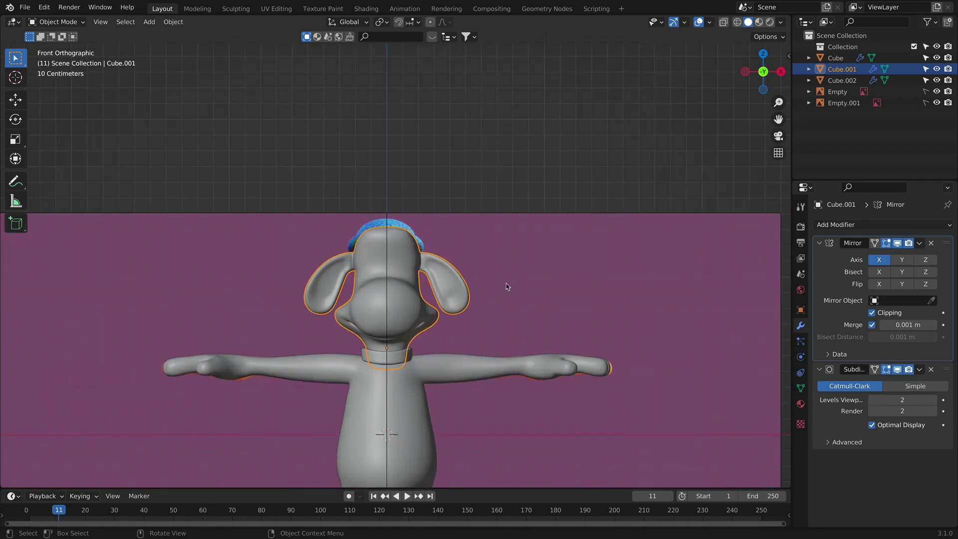
scroll(506, 286, up, 2)
shift+middle_drag(507, 235, 457, 252)
click(456, 252)
key(alt+z)
scroll(371, 274, up, 1)
shift+middle_drag(372, 274, 431, 218)
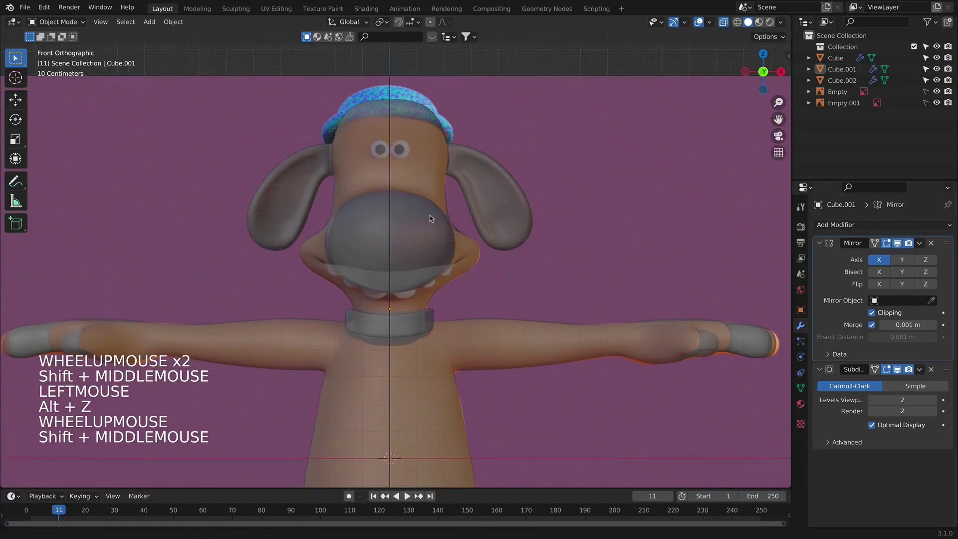
shift+middle_drag(402, 279, 410, 284)
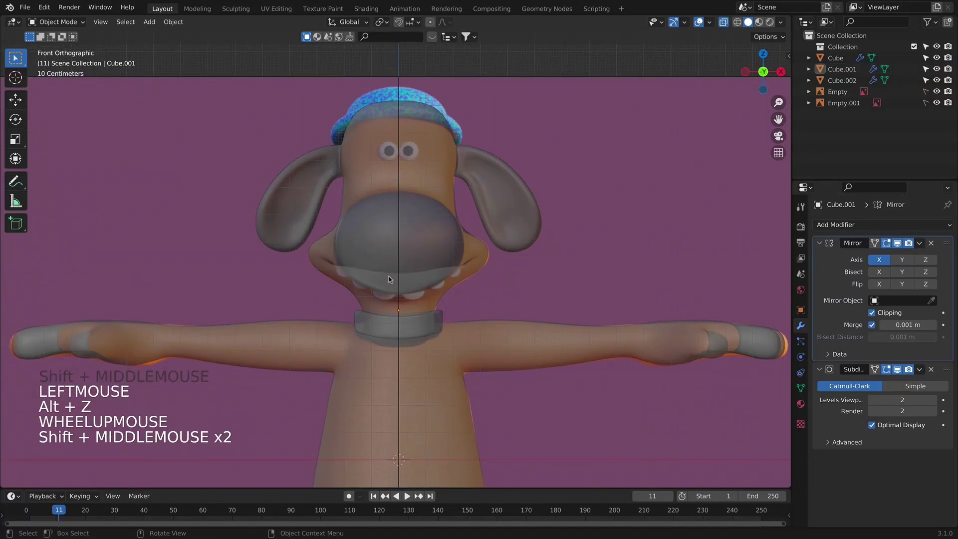
Step: Add a cube, scale it down to a small block and raise it along Z to the mouth area
key(shift+a)
click(504, 288)
key(s)
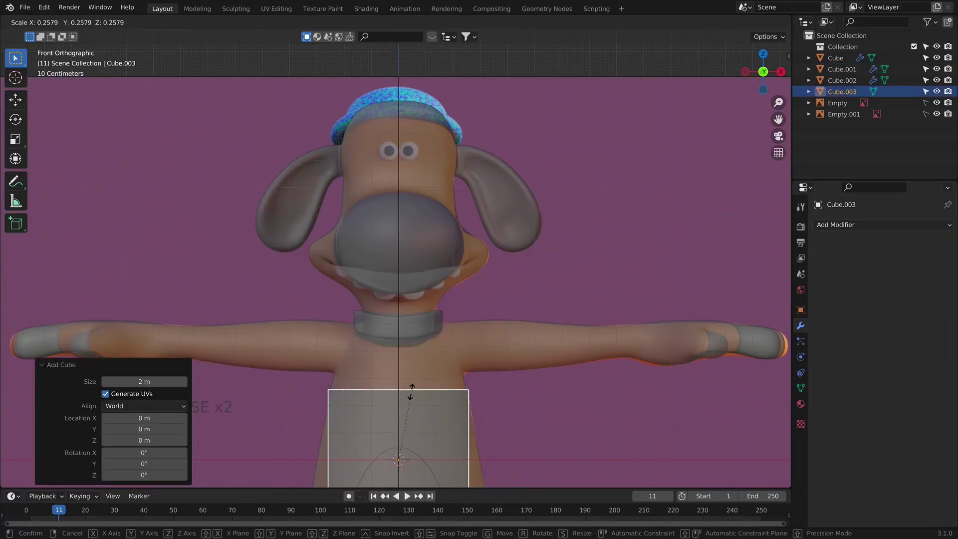
key(Return)
key(g)
key(z)
key(Return)
Step: Flatten the new cube along Y and move it about -0.266 m along Y toward the front of the muzzle
middle_drag(442, 271, 526, 338)
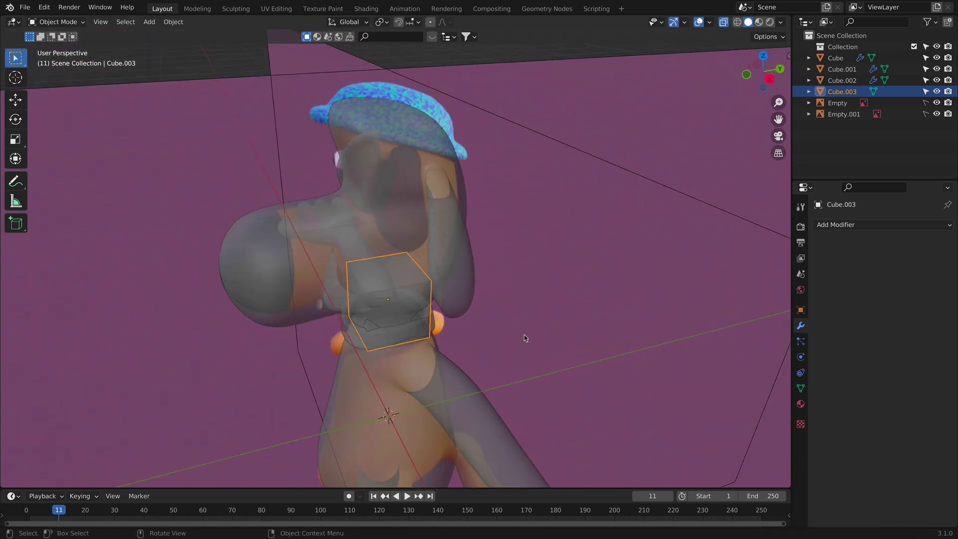
key(s)
key(y)
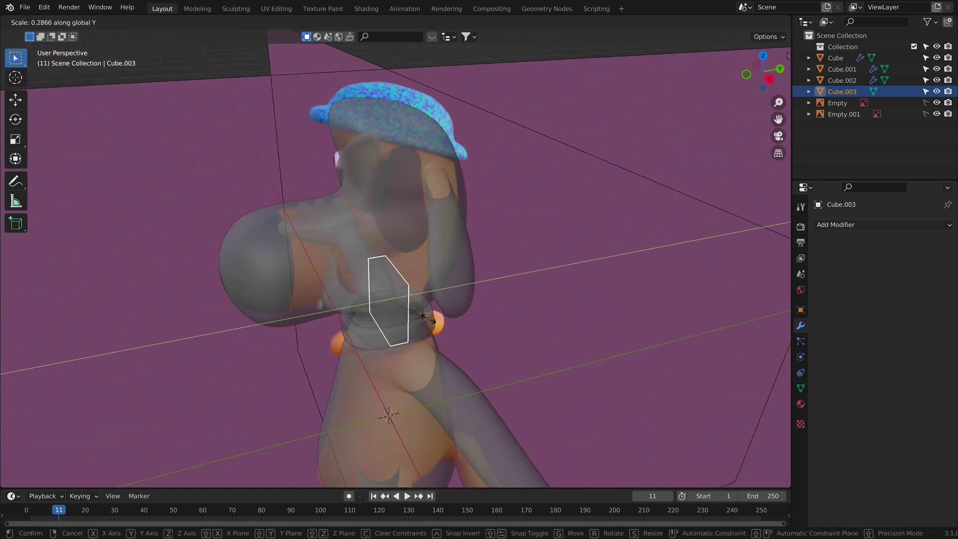
key(Return)
key(g)
key(y)
click(392, 330)
key(KP_1)
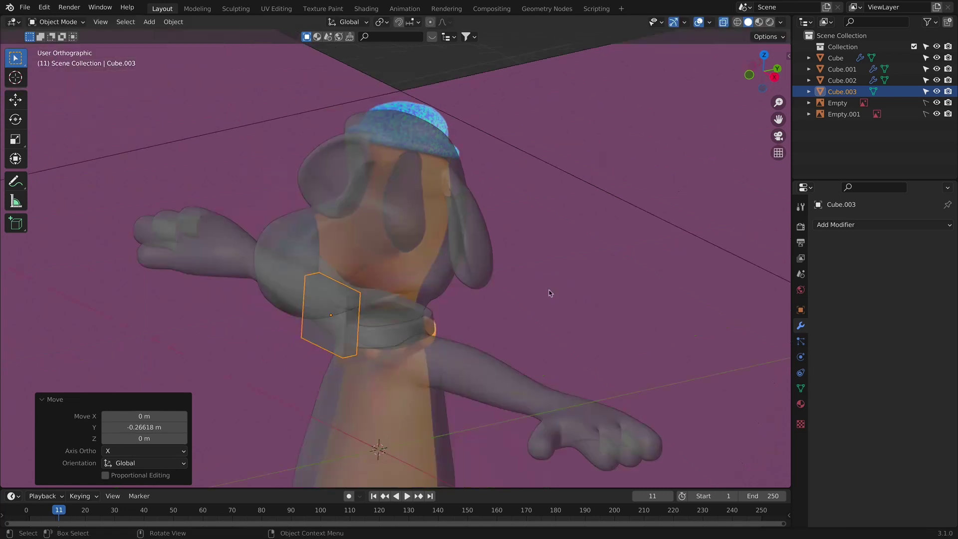
Step: Add a Subdivision Surface modifier to the new block and set its viewport level to 2
click(849, 225)
click(733, 426)
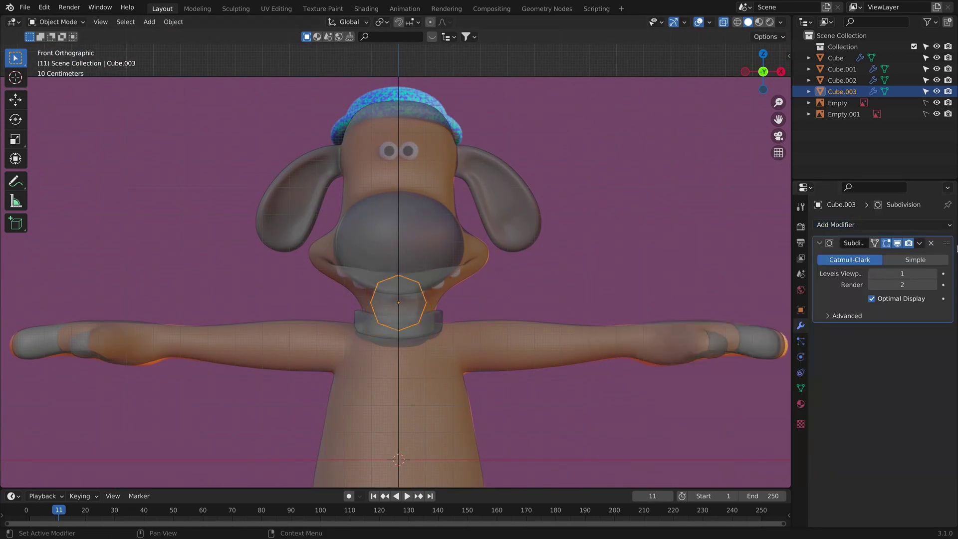
click(932, 274)
Step: Add a horizontal edge loop to the block, slid toward its top, and hide the block in the viewport
scroll(504, 300, up, 2)
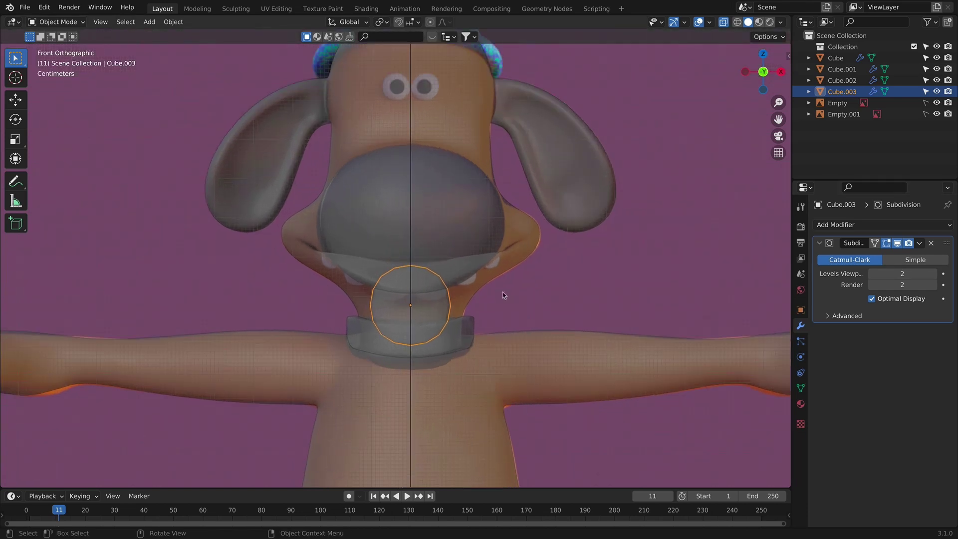
key(Tab)
key(ctrl+r)
click(457, 293)
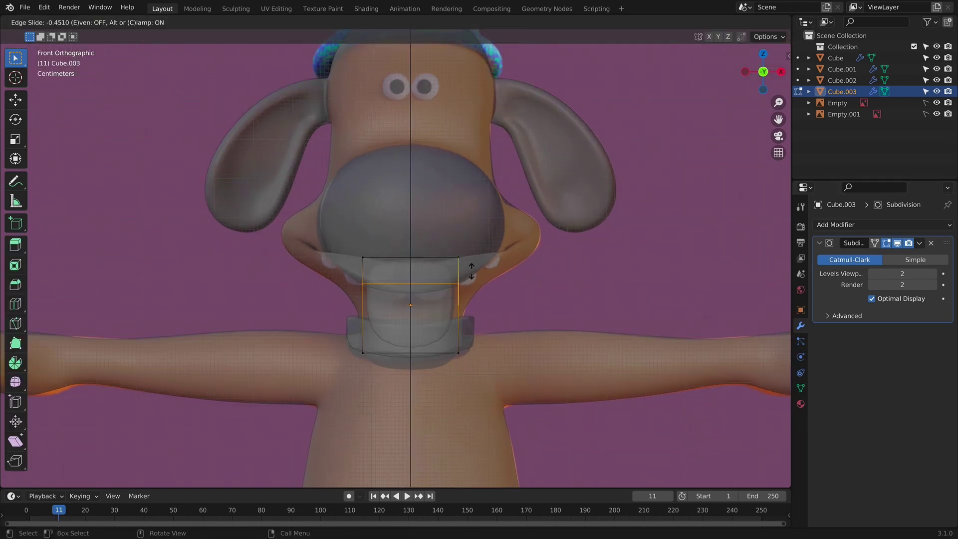
click(471, 269)
key(Tab)
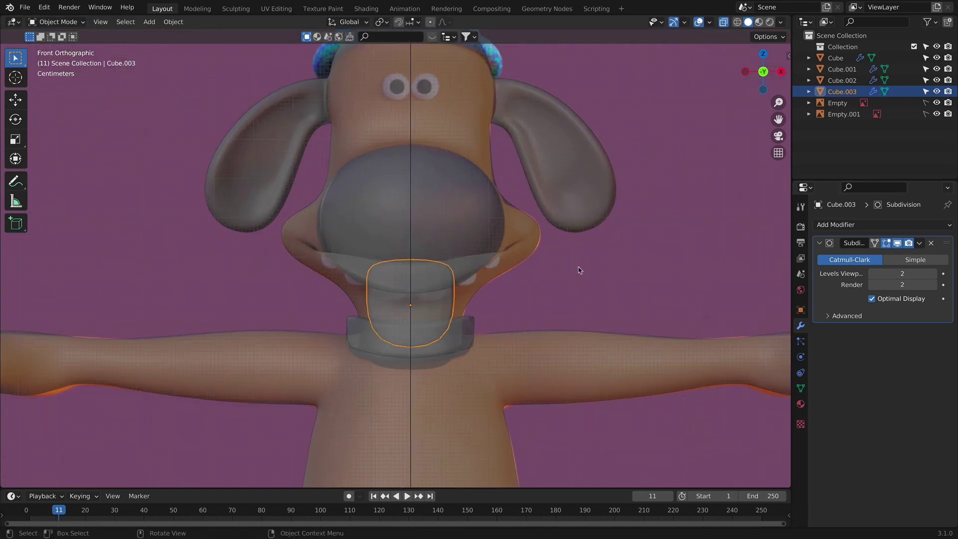
key(h)
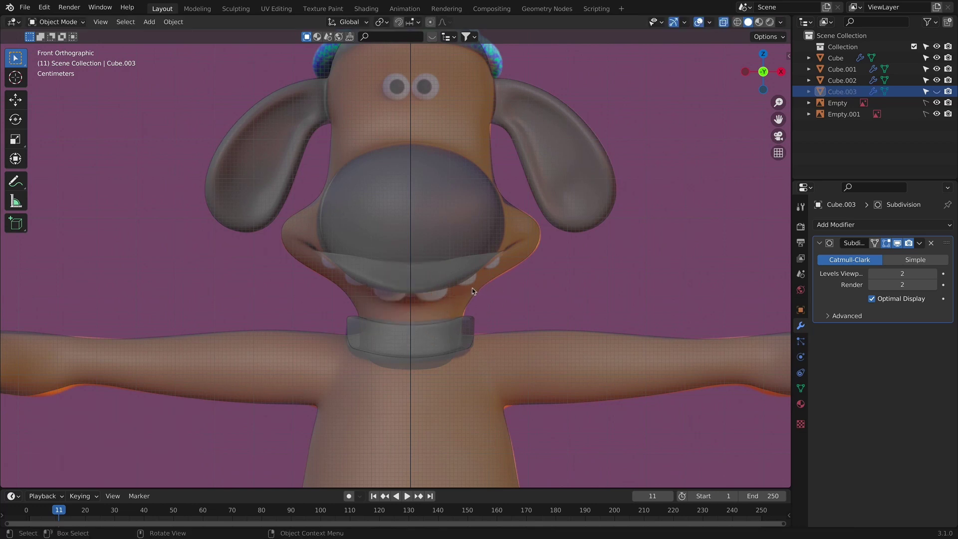
Step: Unhide the tooth block, move it over the reference's front tooth beside the centre line and scale it to about 0.745
key(alt+h)
key(g)
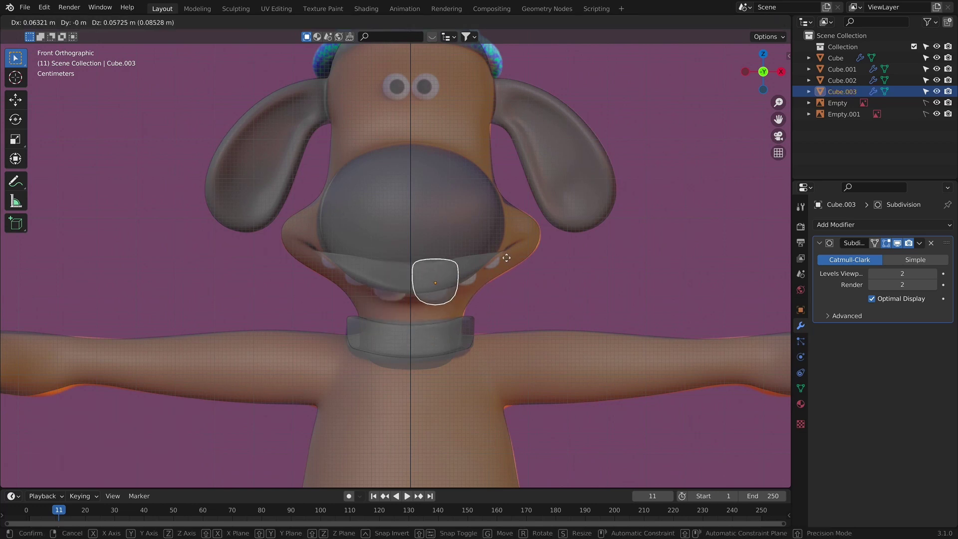
click(504, 257)
key(s)
click(512, 245)
scroll(512, 245, up, 4)
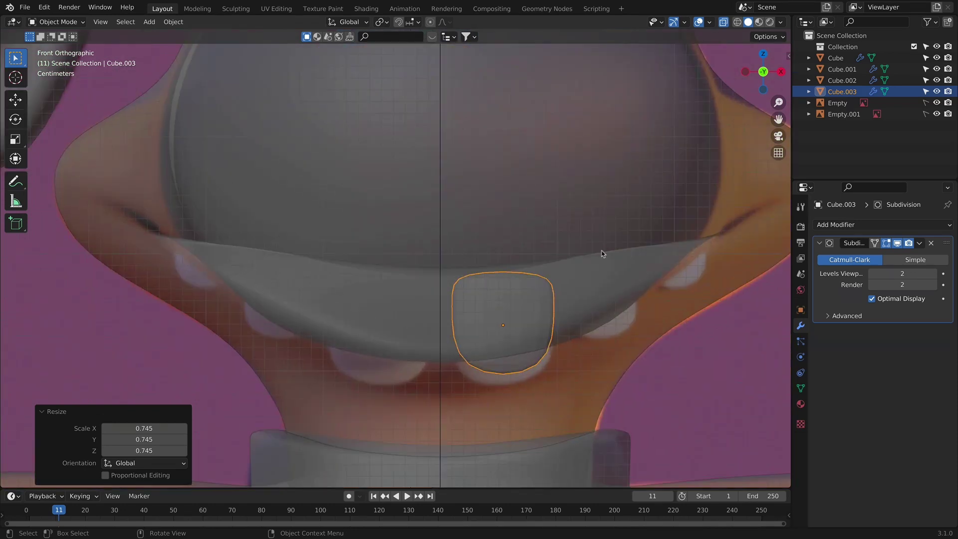
Step: Lower the front tooth about 0.012 m along Z and widen it along X by a factor of about 1.042
key(g)
key(z)
click(543, 235)
key(s)
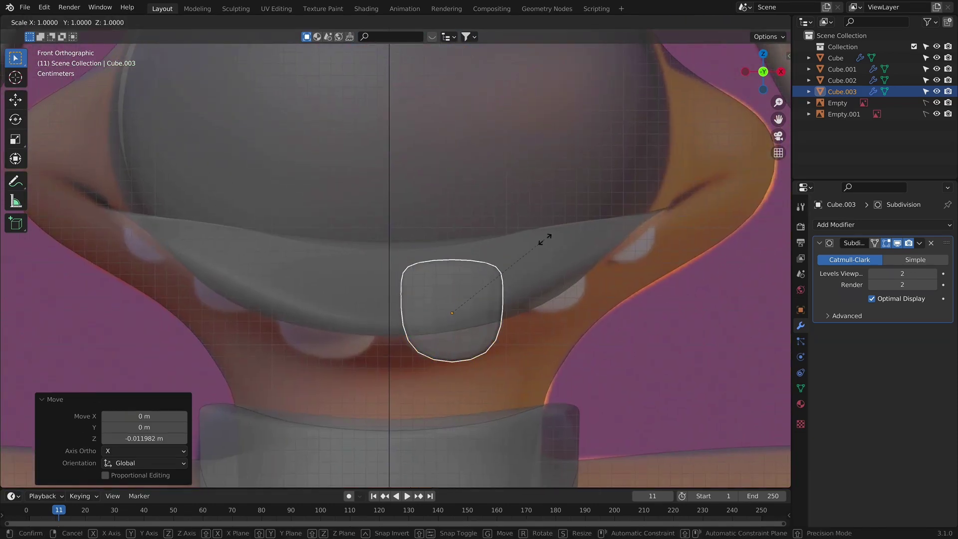
key(x)
click(554, 242)
Step: Examine the front tooth's placement under the muzzle in solid shading and against the side reference
key(alt+z)
scroll(563, 265, down, 6)
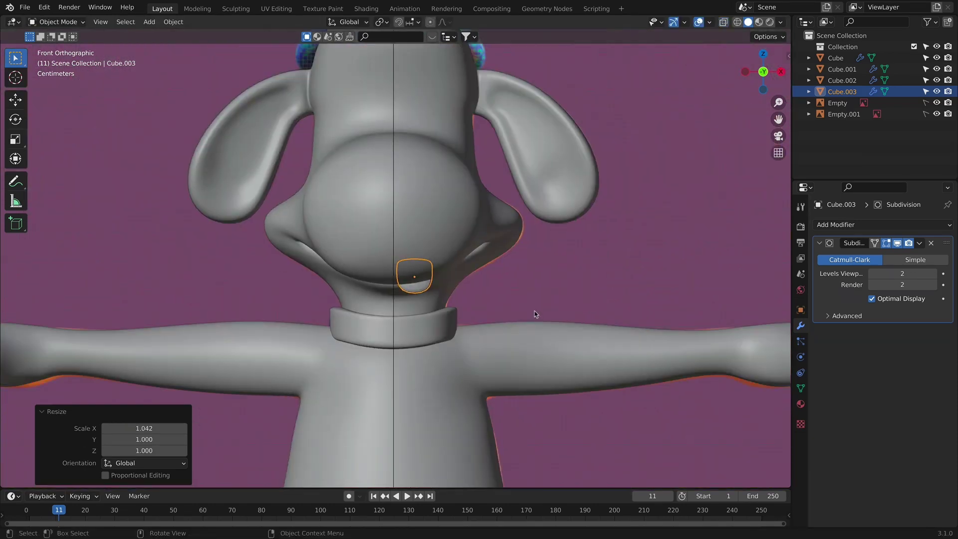
middle_drag(535, 310, 535, 252)
right_click(428, 205)
middle_drag(427, 205, 456, 195)
key(KP_3)
key(alt+z)
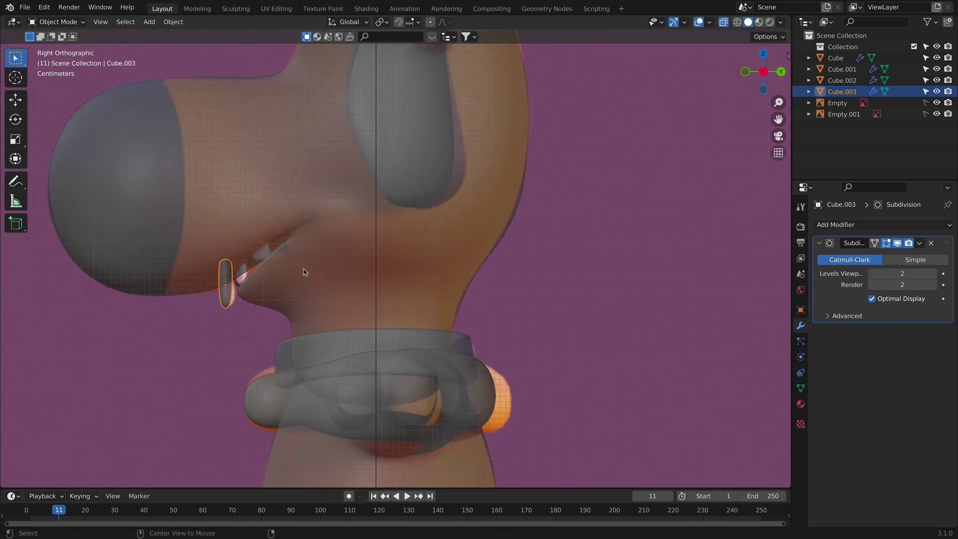
shift+middle_drag(304, 271, 488, 232)
scroll(353, 274, up, 1)
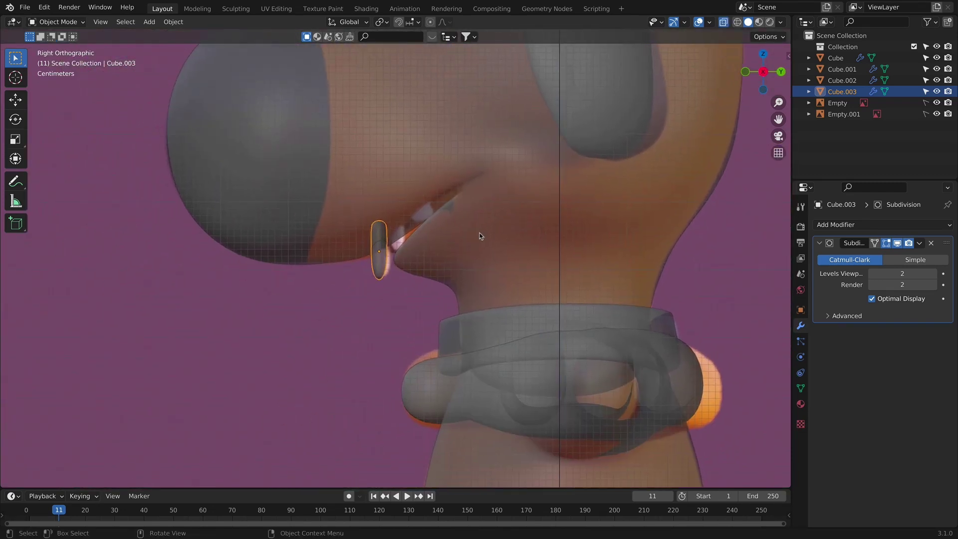
Step: Rotate the front tooth about 12.5° around Z so it follows the curve of the mouth
key(KP_1)
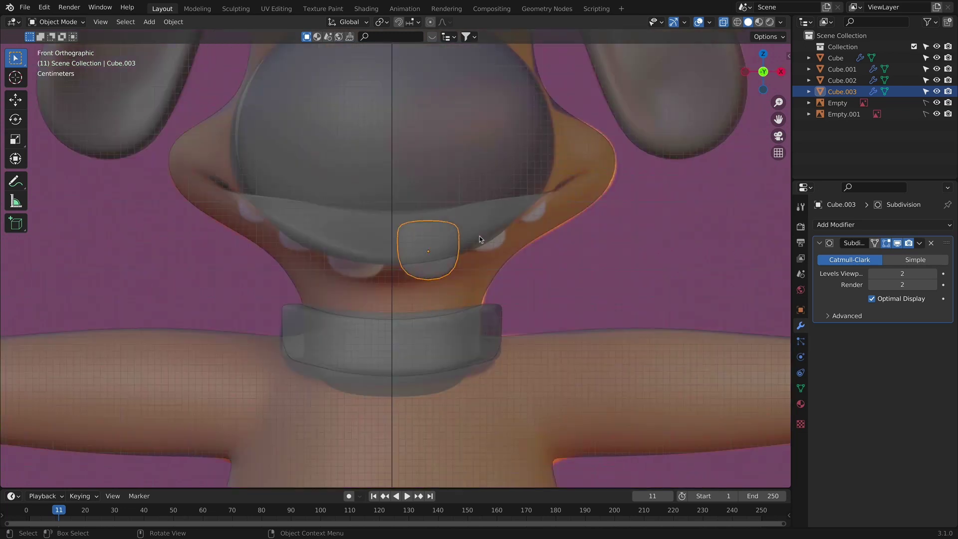
scroll(489, 250, up, 4)
key(r)
key(z)
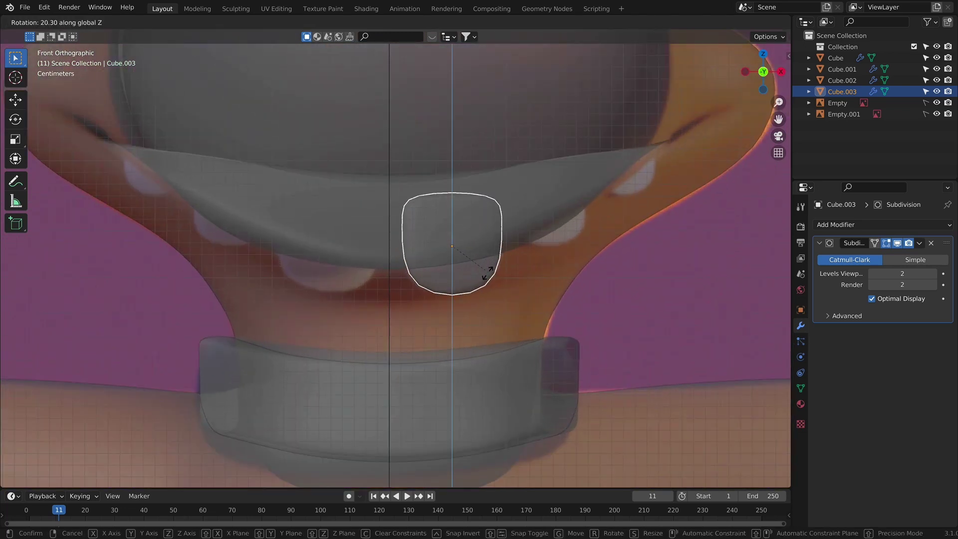
click(487, 264)
middle_drag(487, 264, 513, 160)
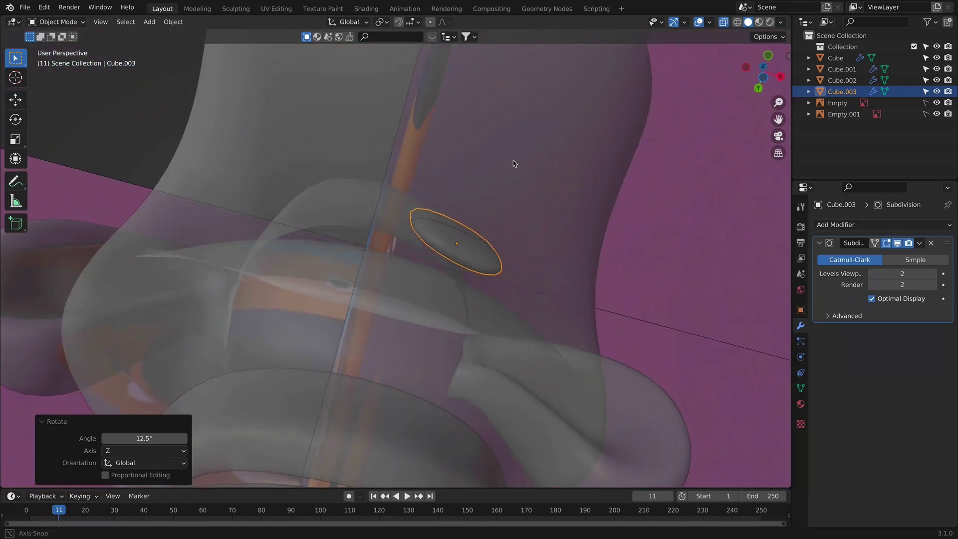
key(alt+z)
key(alt+z)
key(KP_1)
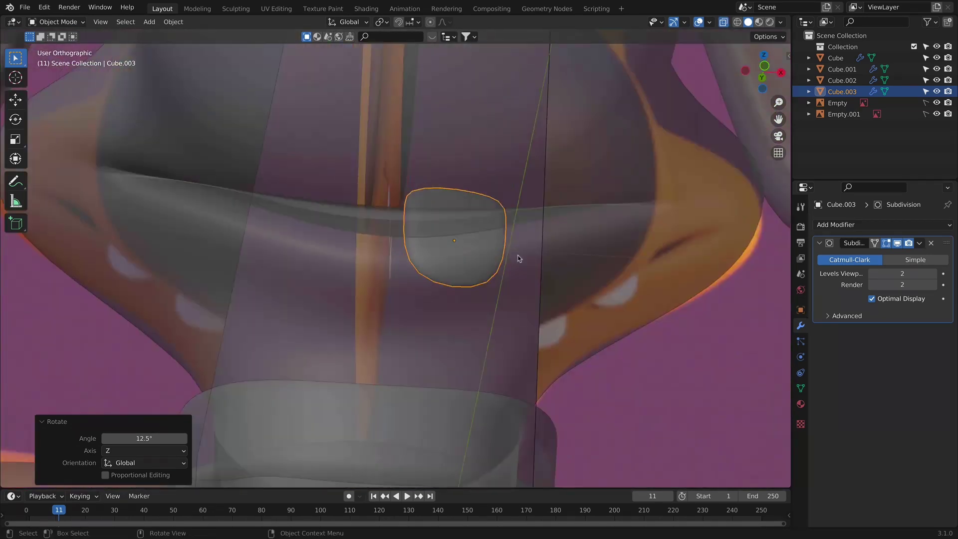
Step: Duplicate the front tooth onto the reference's second tooth, scale the copy to about 0.794 and adjust its position in the front view
key(shift+d)
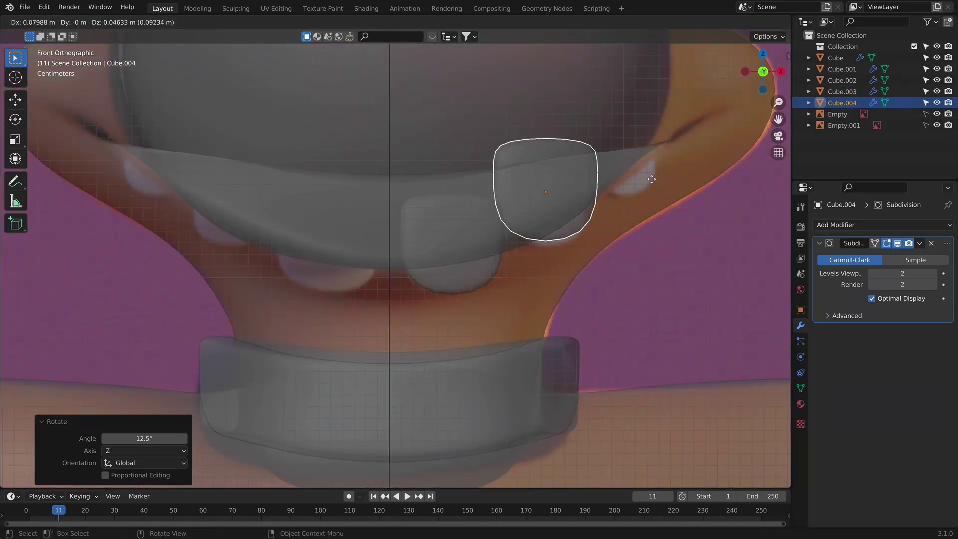
click(648, 188)
key(s)
click(680, 176)
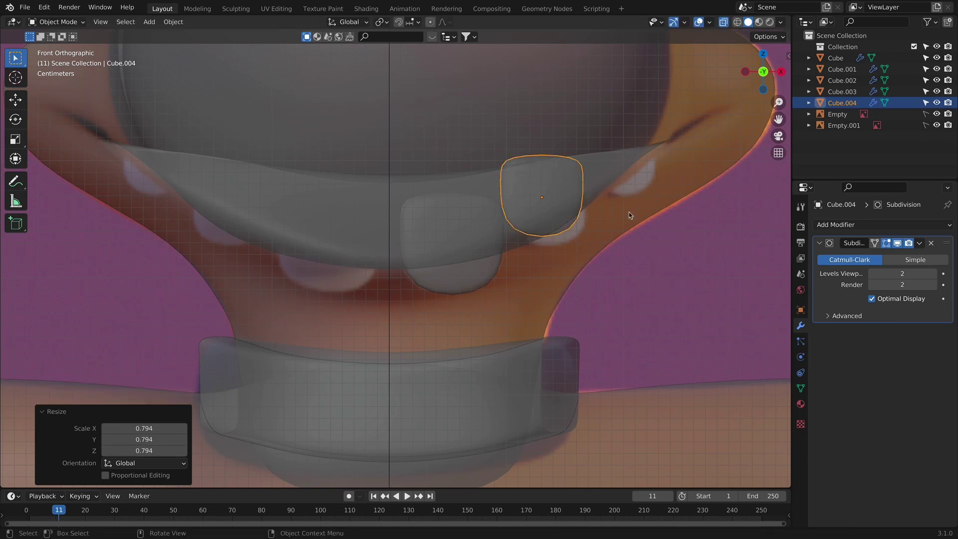
key(g)
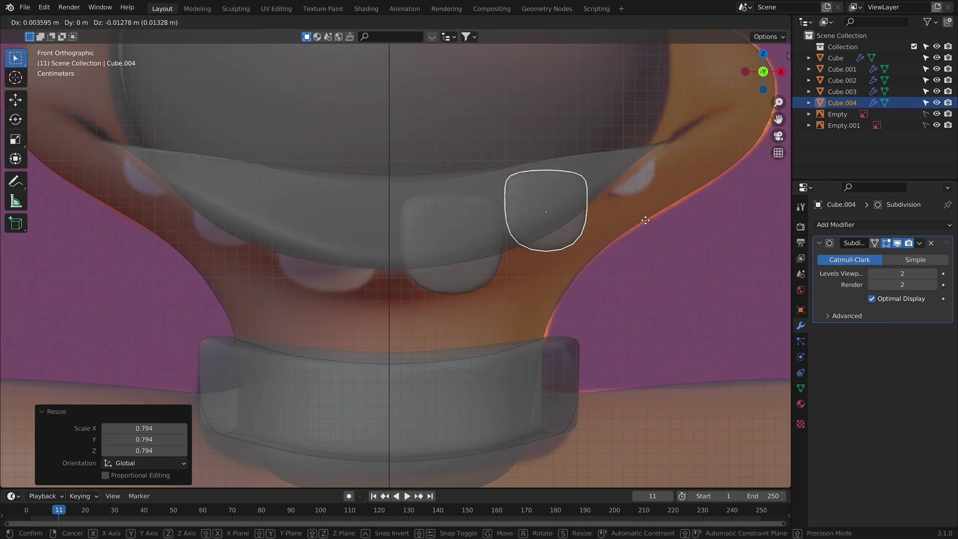
click(643, 221)
Step: Move the second tooth about 0.0256 m along Y toward the back of the mouth
key(KP_3)
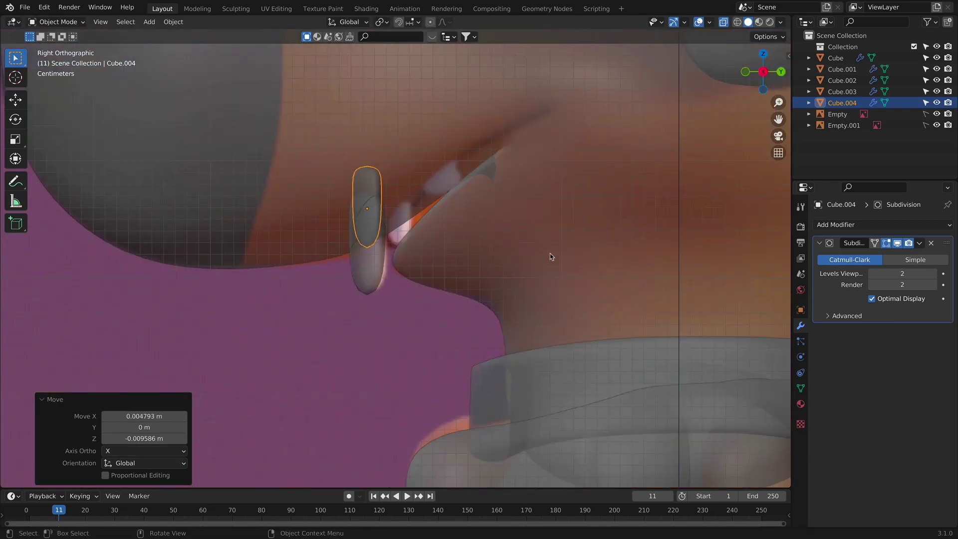
key(g)
key(y)
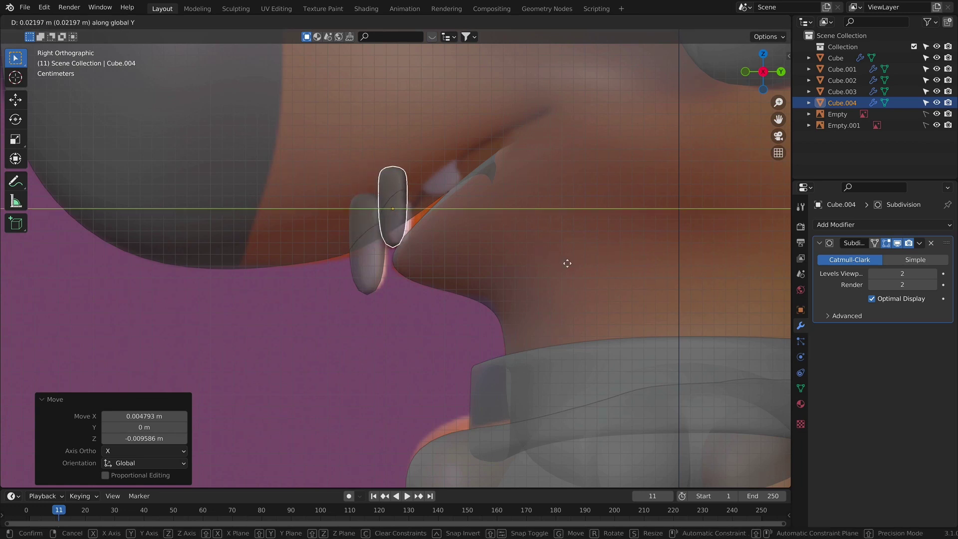
click(571, 266)
Step: Rotate the second tooth about 8.46° around Z to follow the lip's curve
key(KP_1)
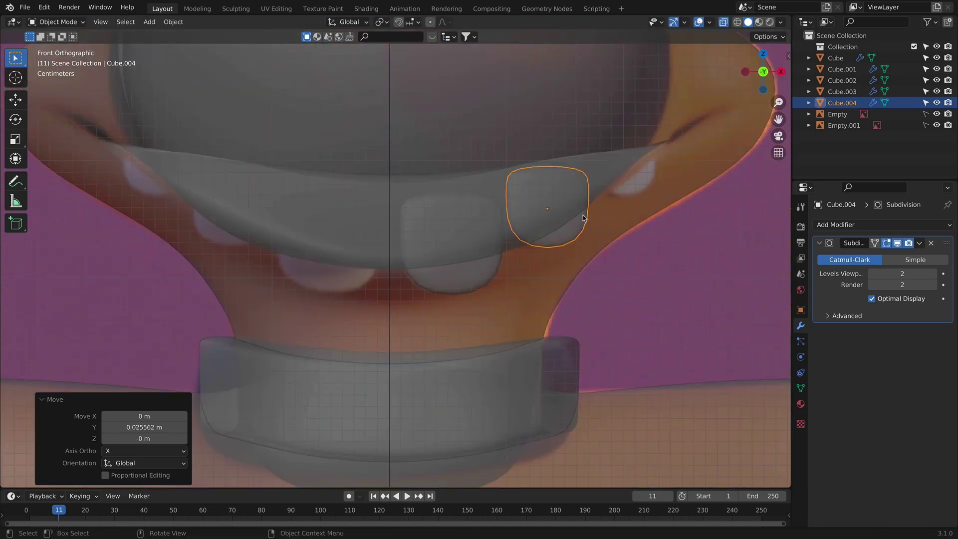
key(r)
key(z)
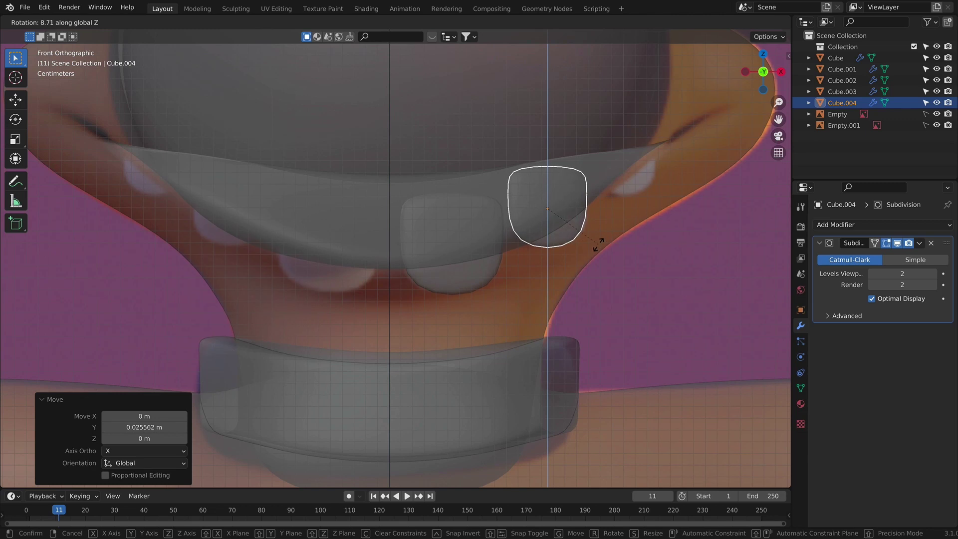
click(600, 246)
middle_drag(600, 246, 627, 128)
scroll(641, 154, down, 3)
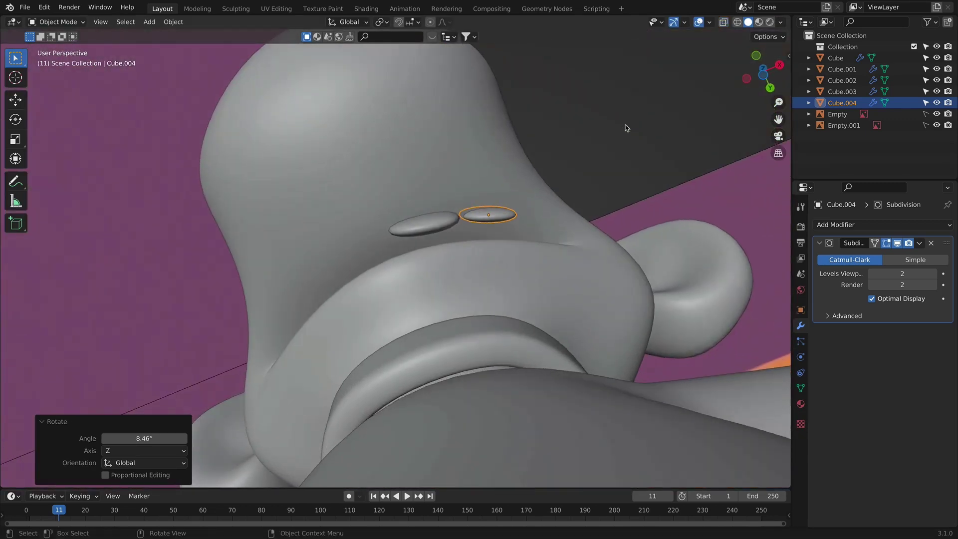
click(627, 128)
click(482, 221)
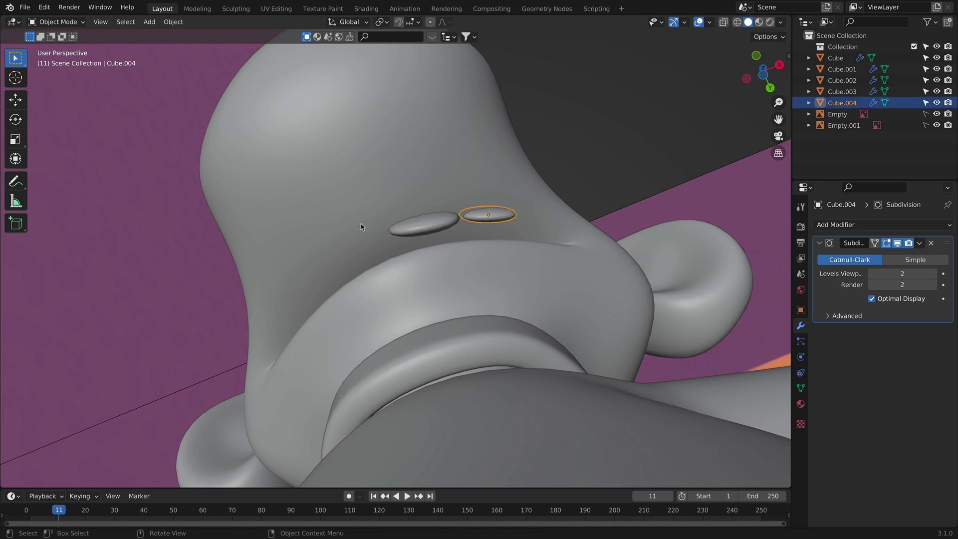
Step: Duplicate the second tooth onto the outer reference tooth, offset about 0.067 m in X and 0.042 m in Z
key(KP_1)
shift+middle_drag(582, 201, 507, 229)
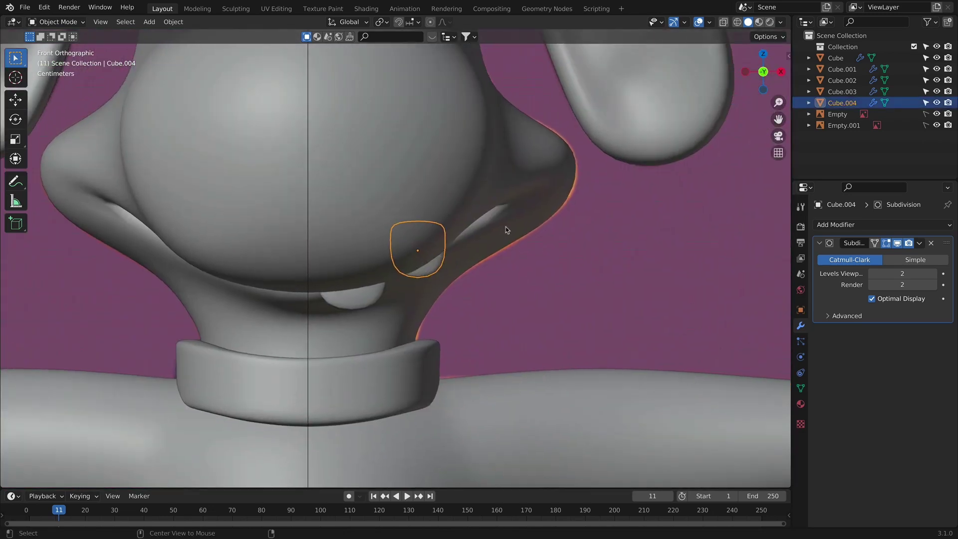
key(alt+z)
scroll(506, 227, up, 1)
key(shift+d)
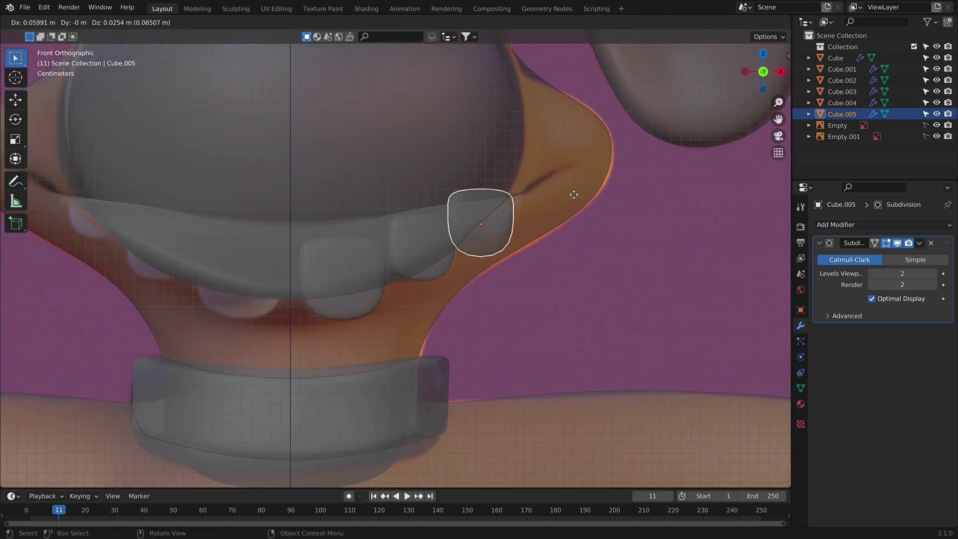
click(573, 185)
Step: Scale the outer tooth to about 0.831 and nudge it about -0.0024 m in X and -0.001 m in Z
key(s)
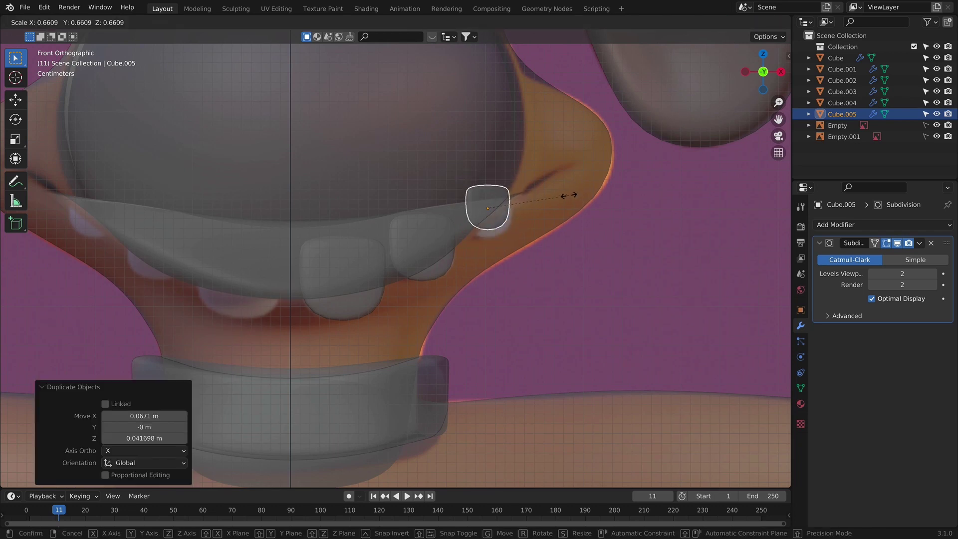
click(587, 186)
key(g)
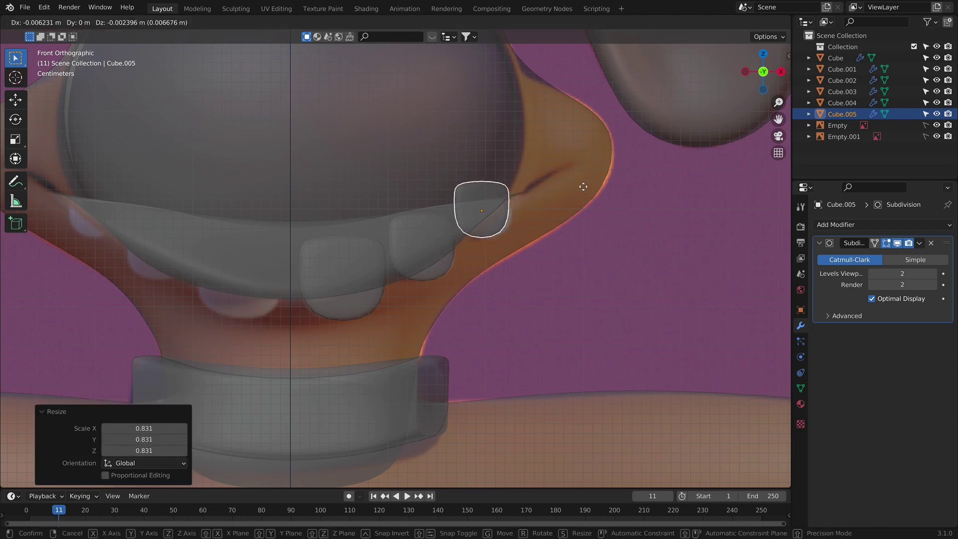
click(588, 186)
Step: In the head mesh, select the upper lip vertices near the mouth corner and lower them about 0.016 m along Z
key(alt+z)
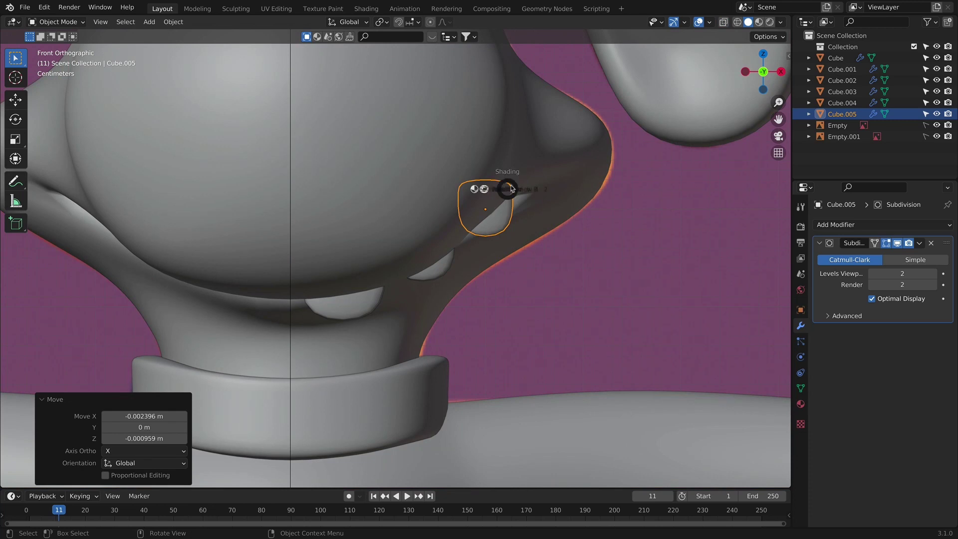
click(516, 185)
key(Tab)
key(alt+z)
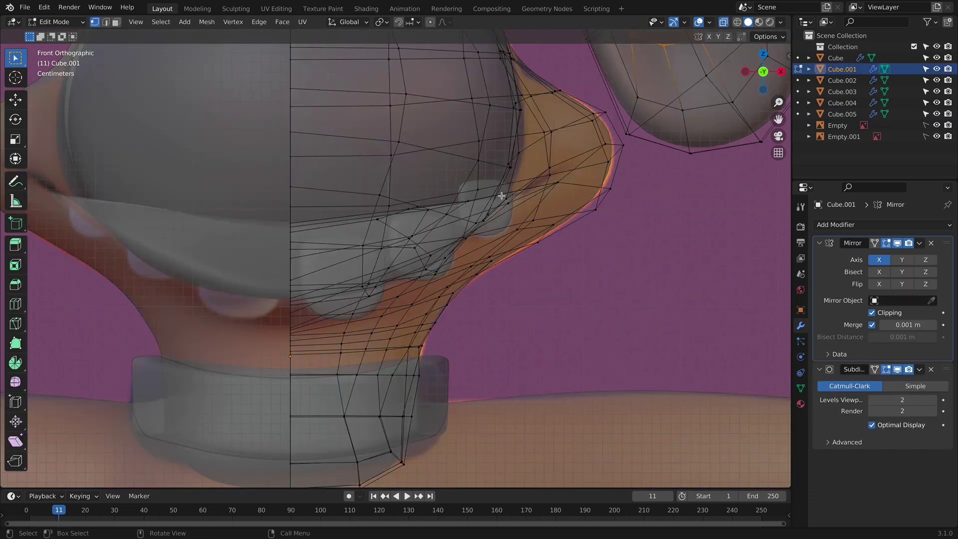
key(alt+z)
mouse_move(515, 195)
middle_down()
mouse_move(440, 210)
mouse_move(481, 189)
middle_up()
key(alt+z)
scroll(466, 199, down, 1)
key(alt+z)
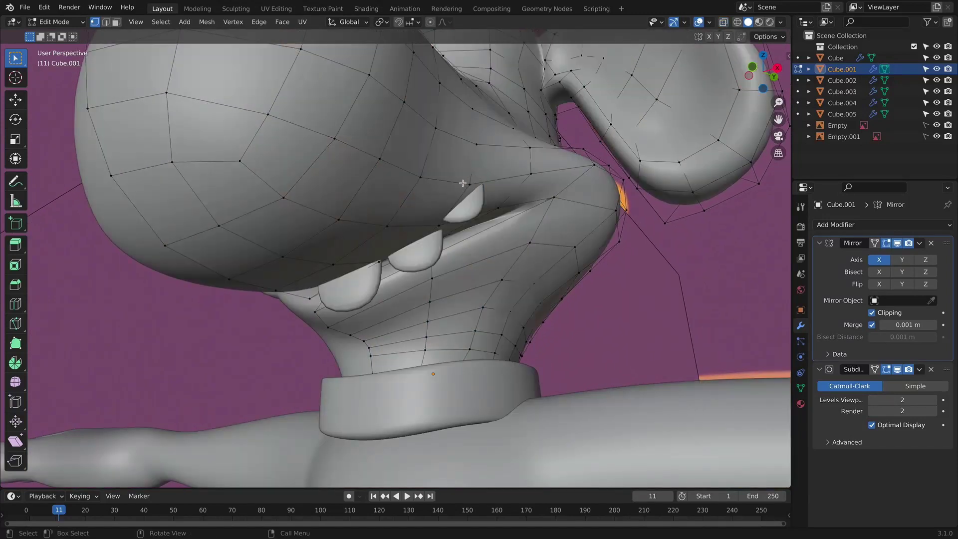
drag(463, 183, 508, 208)
key(KP_1)
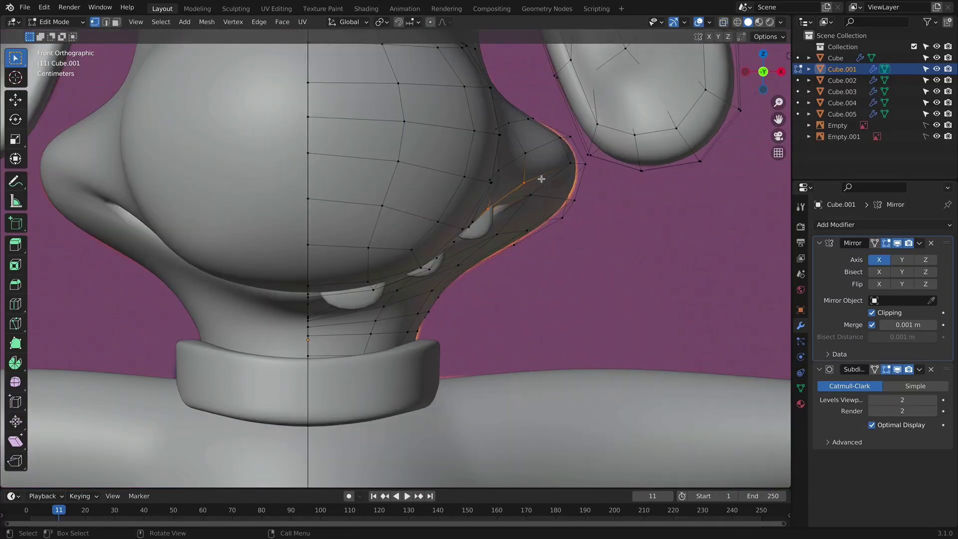
key(g)
key(z)
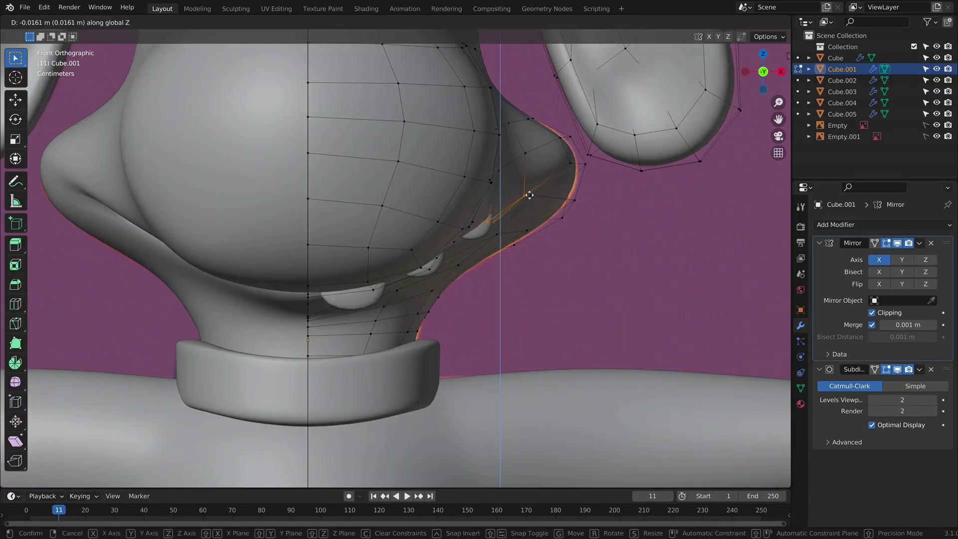
click(529, 194)
key(Tab)
Step: Move the outer tooth about 0.049 m along Y, back into the mouth
middle_drag(530, 194, 464, 197)
click(449, 195)
key(g)
key(y)
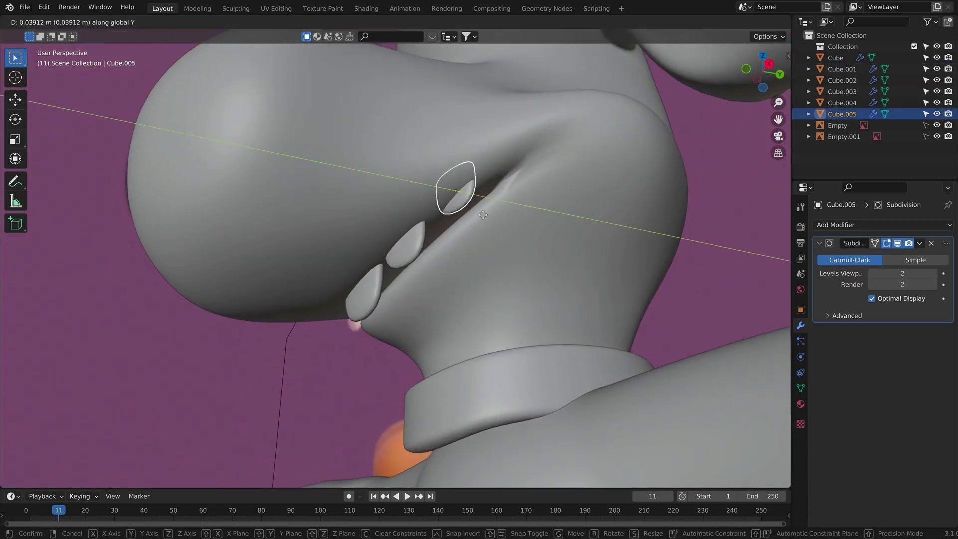
click(480, 210)
Step: Rotate the outer tooth about 5.89° around Z, then refine its Z rotation from below to match the lip's curve
key(KP_1)
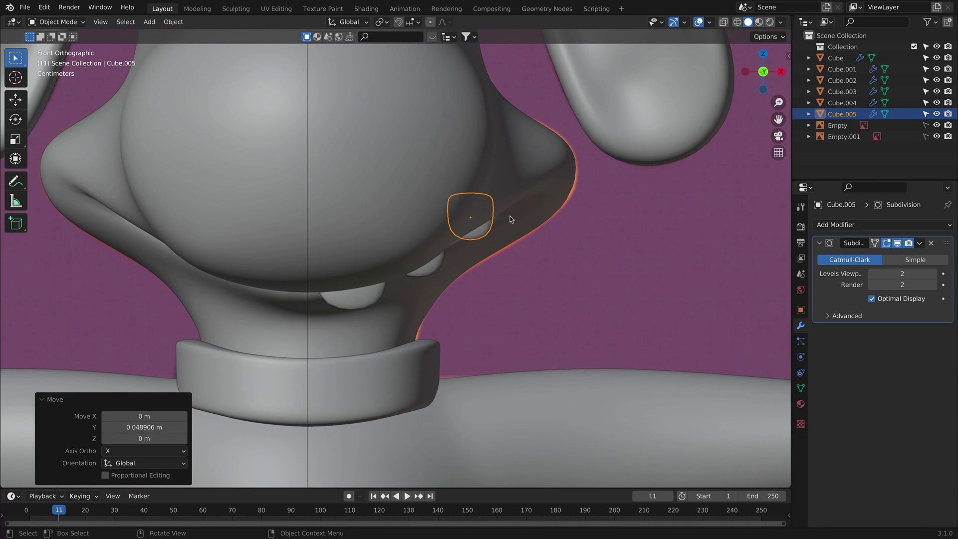
key(r)
key(z)
click(506, 214)
middle_drag(506, 214, 486, 267)
key(r)
key(z)
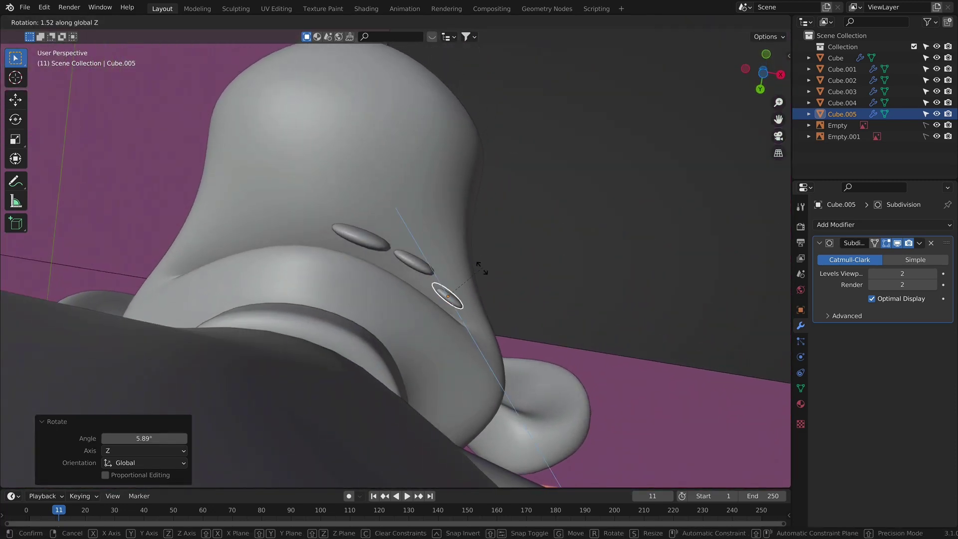
click(477, 279)
key(KP_1)
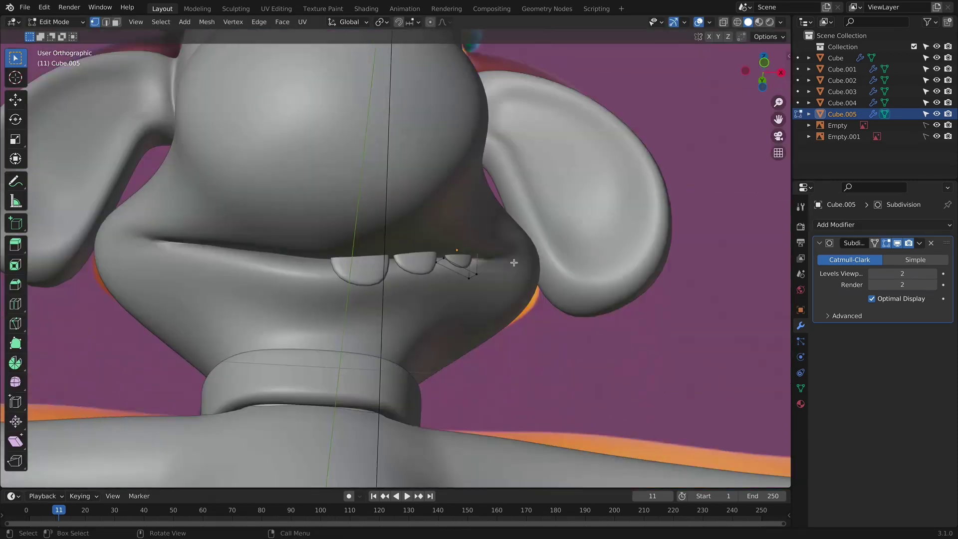
Step: In the side view, shift the outer tooth about -0.0145 m in Y and -0.002 m in Z toward the reference
key(KP_3)
key(alt+z)
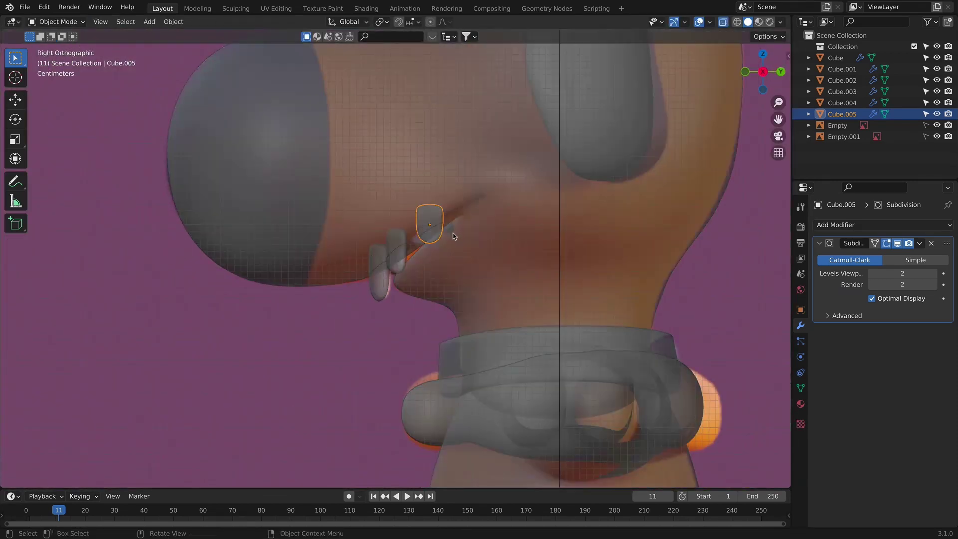
key(g)
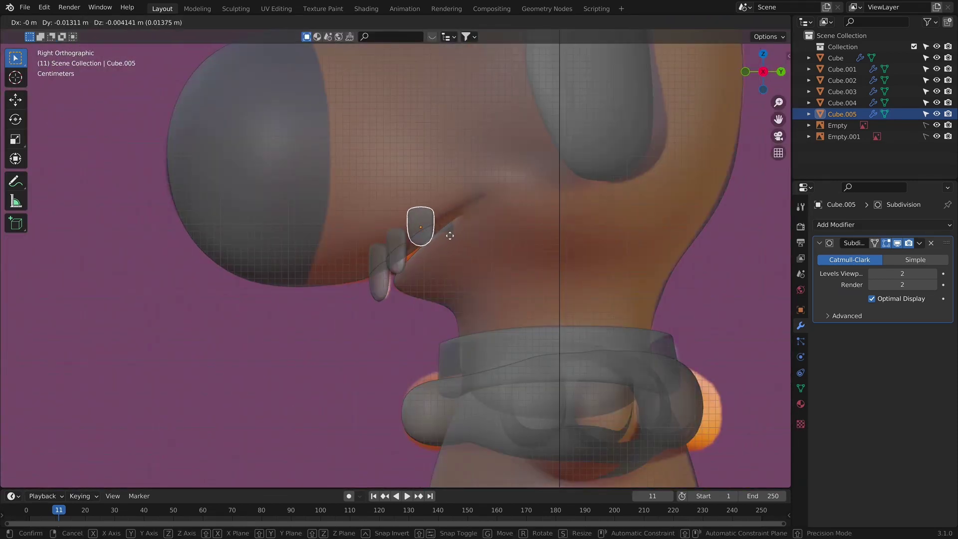
click(450, 234)
key(KP_1)
key(alt+z)
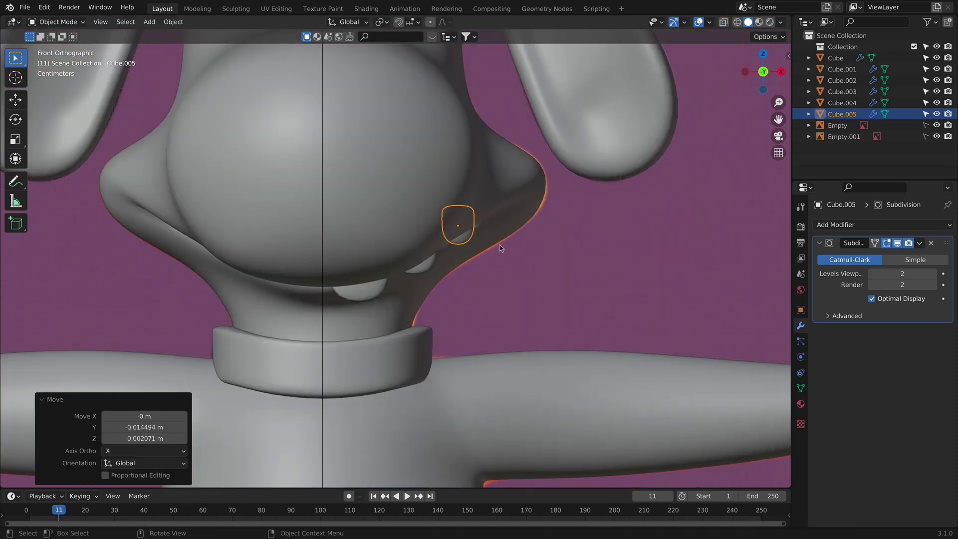
Step: Move the outer tooth about 0.0029 m along X to match the front reference
key(alt+z)
scroll(496, 247, up, 1)
key(g)
key(x)
click(500, 250)
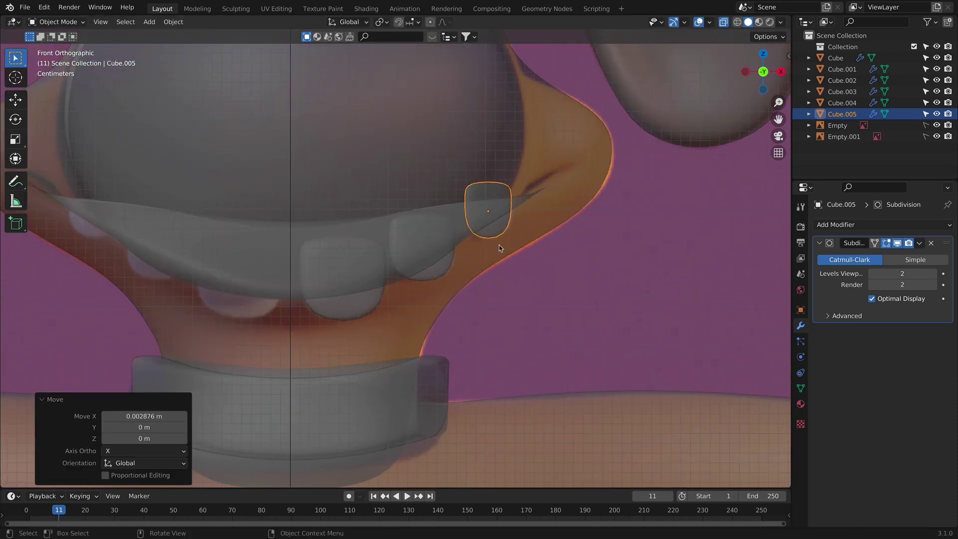
key(alt+z)
Step: From below, adjust the middle tooth's position along Y to line it up with the neighbouring teeth
middle_drag(558, 245, 542, 164)
click(419, 245)
key(g)
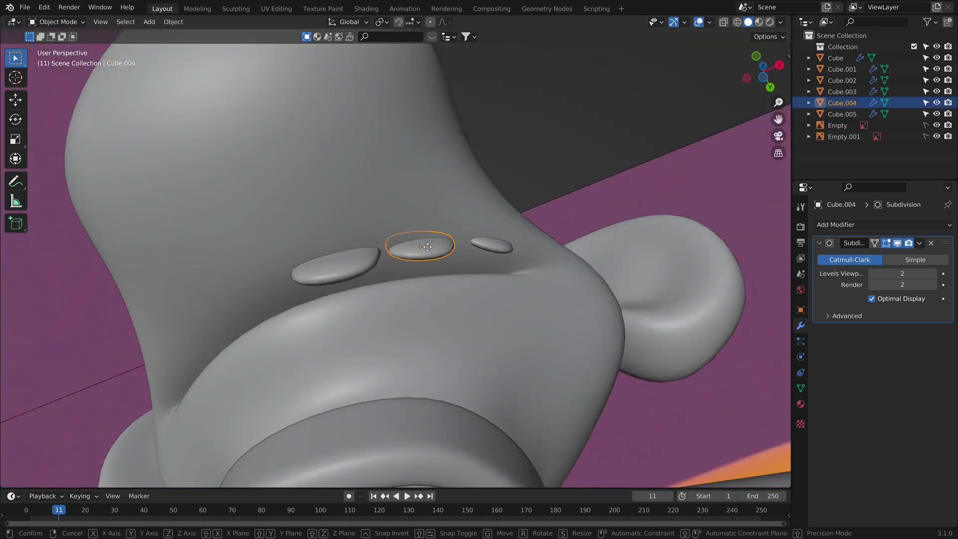
key(y)
click(427, 245)
middle_drag(427, 245, 538, 207)
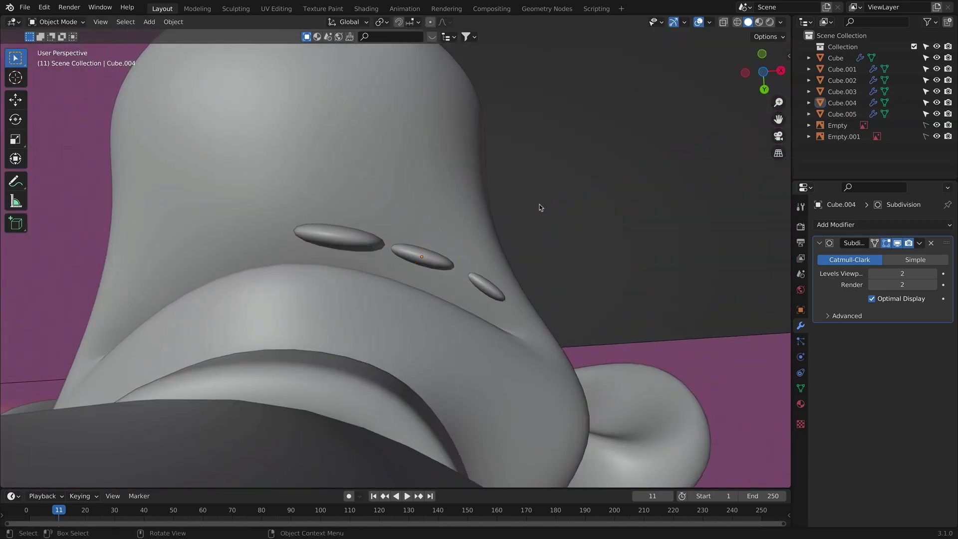
key(Tab)
key(KP_1)
key(Tab)
key(alt+z)
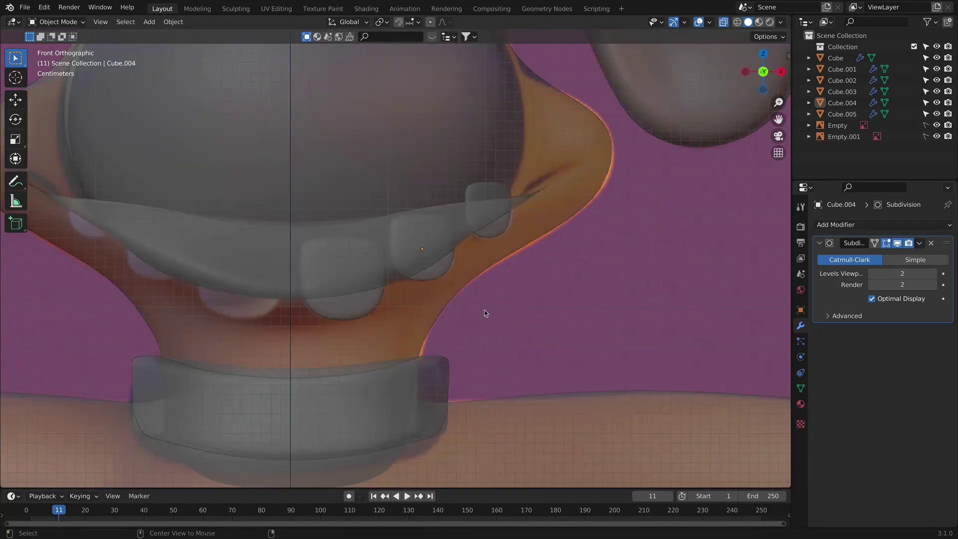
Step: Join the three teeth into one object, then undo the join
key(alt+z)
click(349, 300)
shift+click(449, 271)
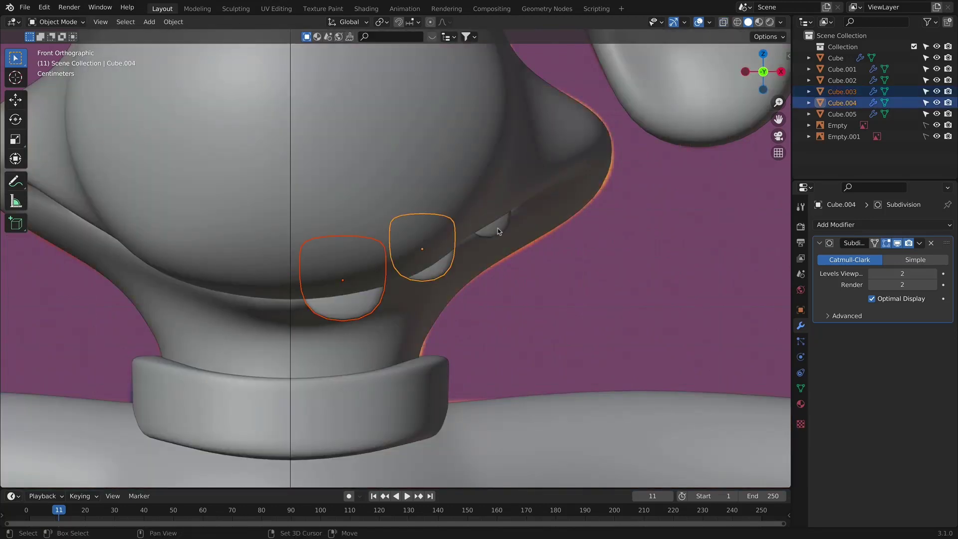
shift+click(501, 230)
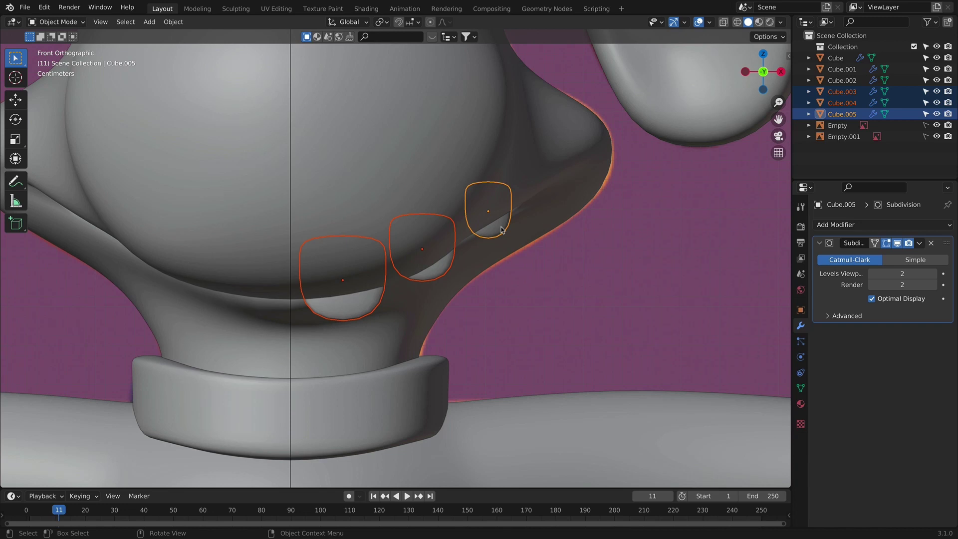
key(ctrl+j)
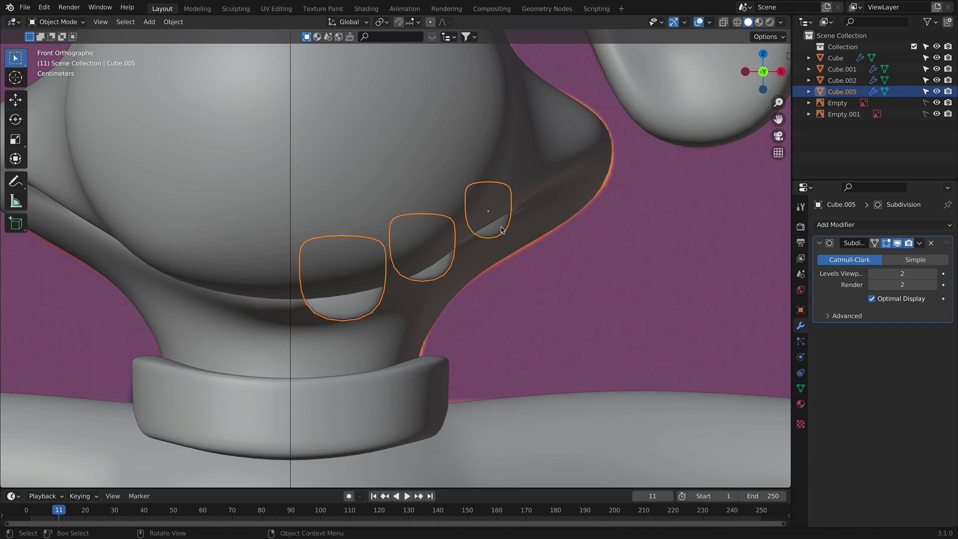
key(n)
key(n)
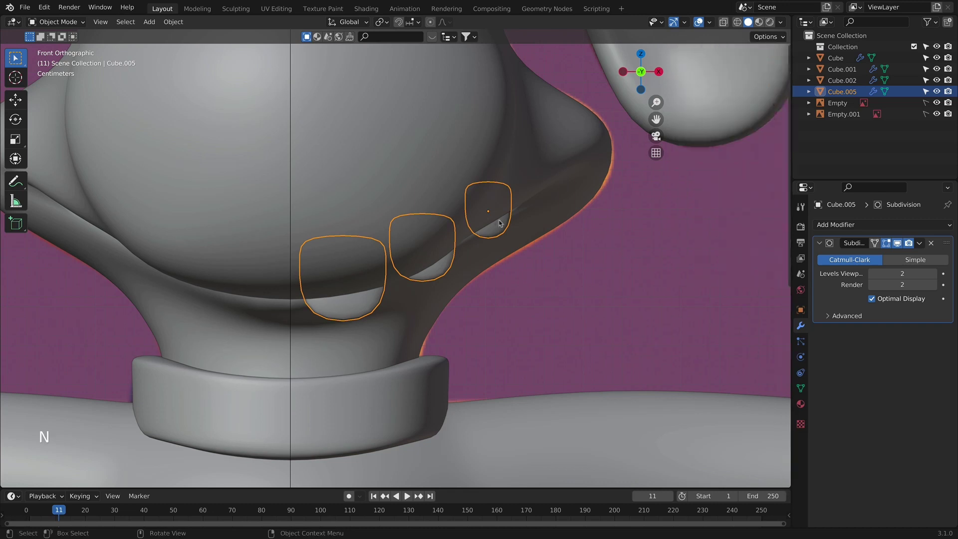
key(super+z)
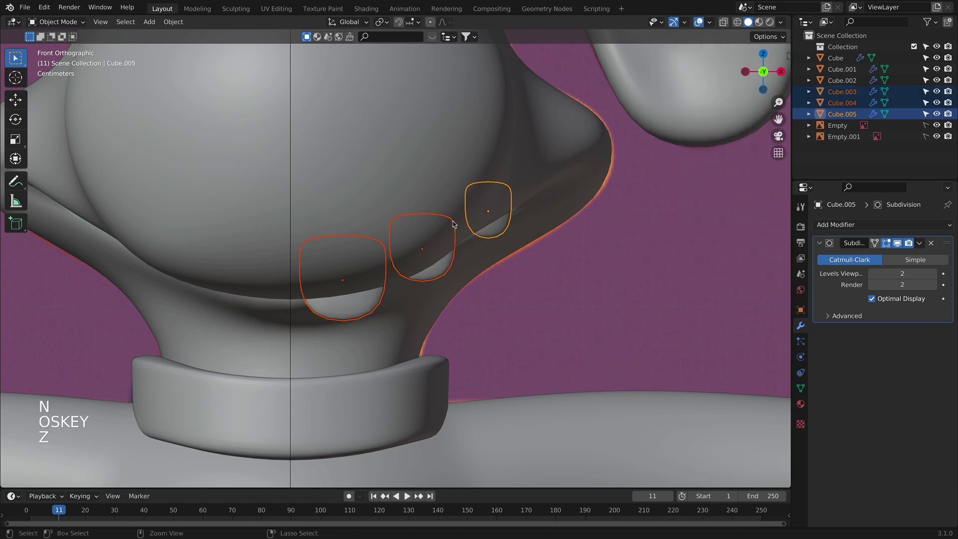
Step: Select the front, middle and outer teeth and join them into a single object with the outer tooth active
click(348, 299)
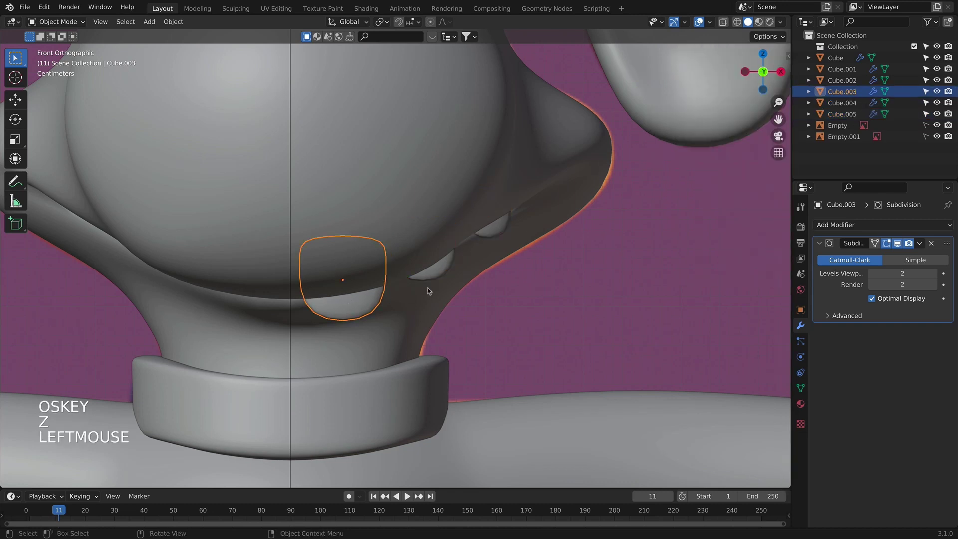
shift+click(432, 273)
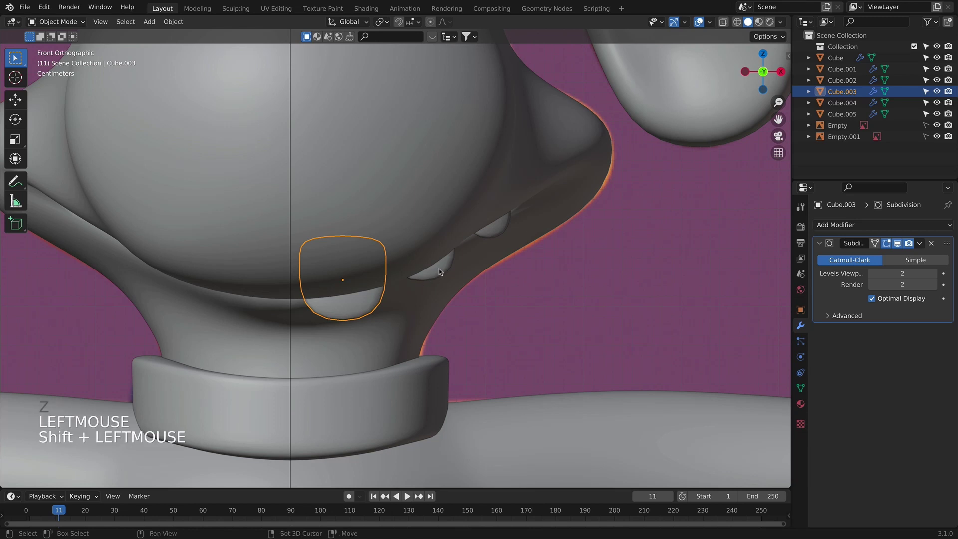
shift+click(493, 227)
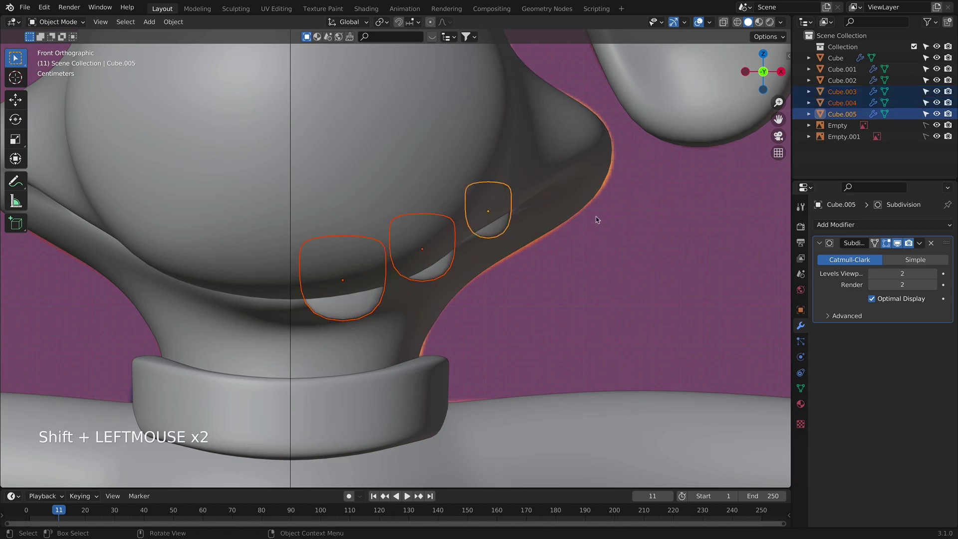
key(ctrl+j)
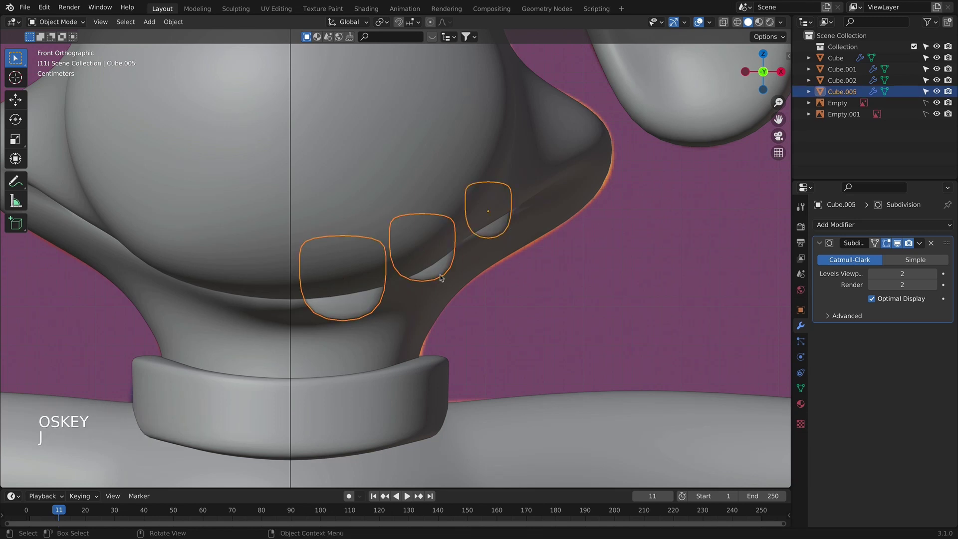
Step: Apply all transforms to the joined teeth and shade them smooth
key(ctrl+a)
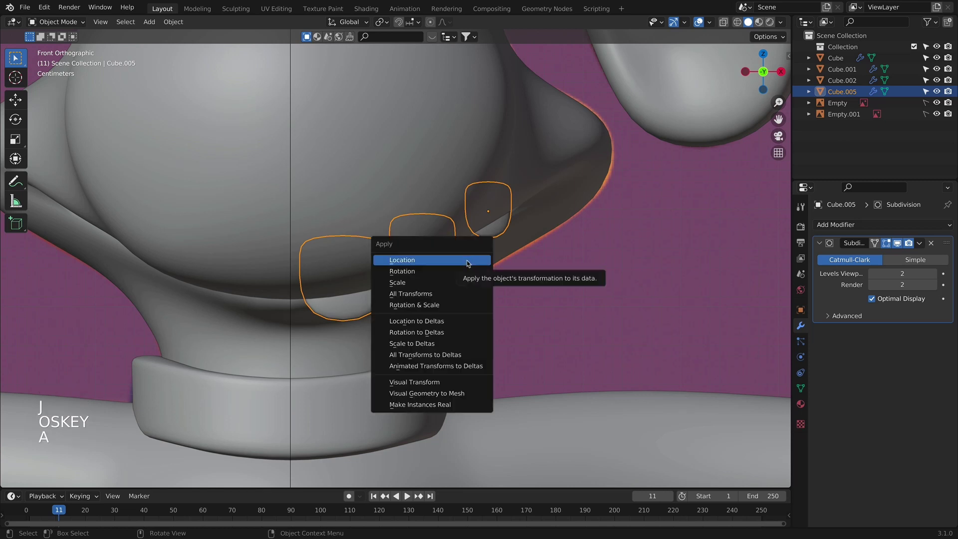
click(430, 294)
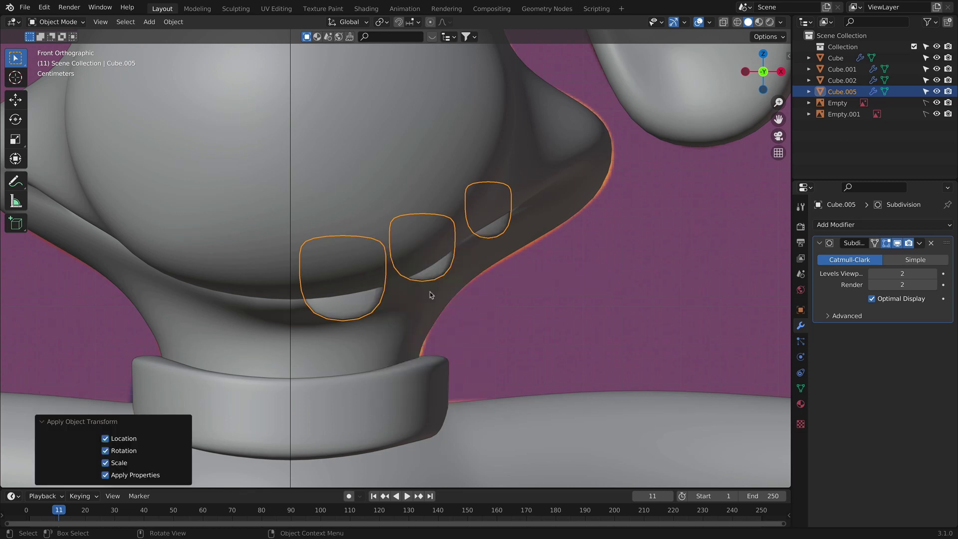
right_click(499, 270)
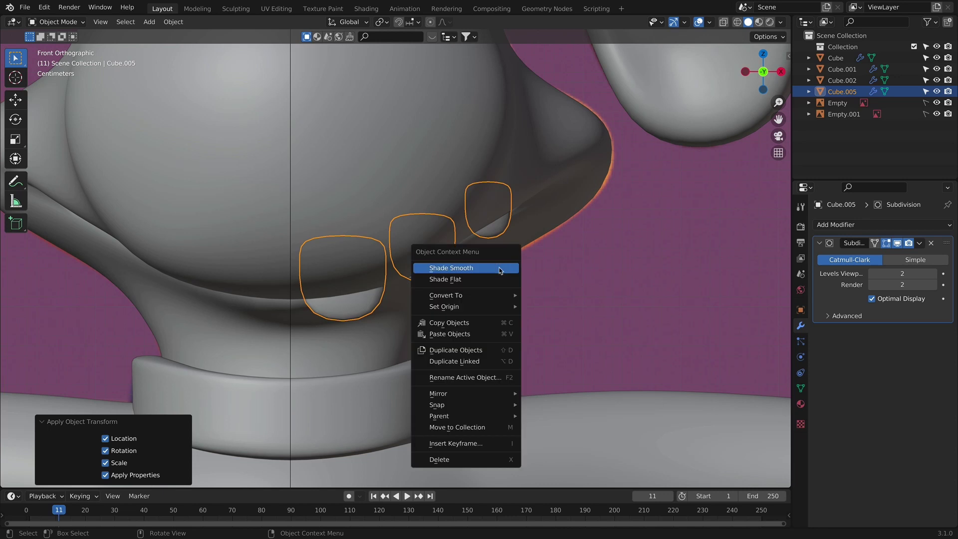
click(499, 270)
Step: Mirror the joined teeth across the X axis with a Mirror modifier and deselect them
click(823, 225)
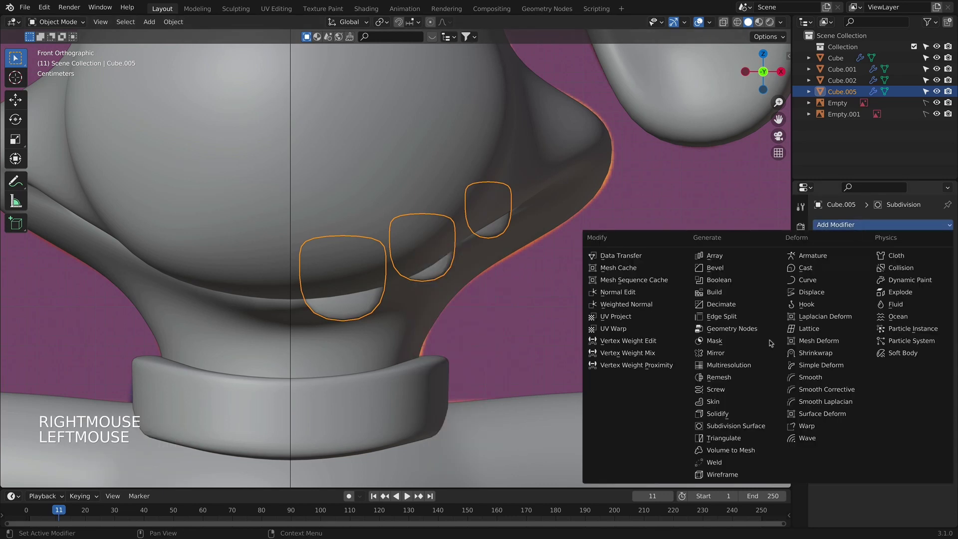
click(717, 355)
click(689, 353)
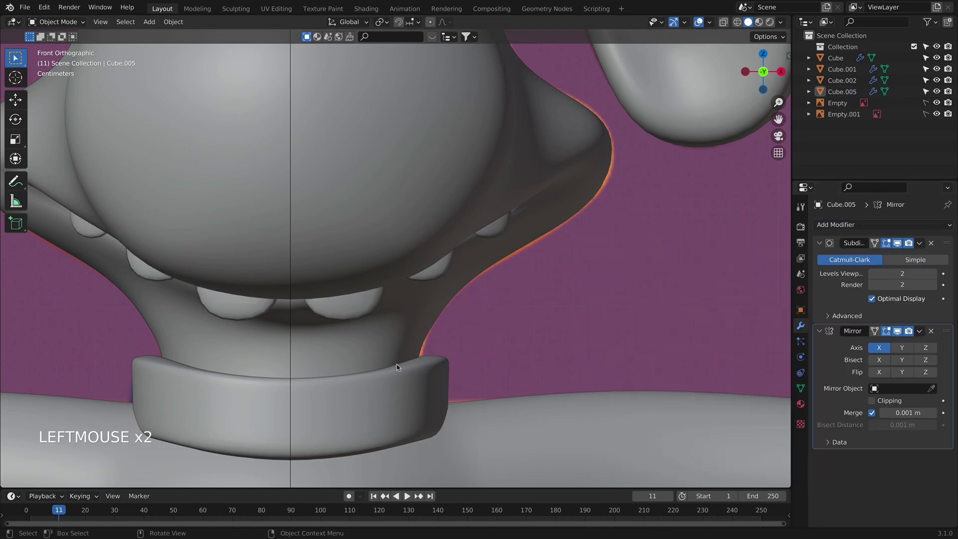
click(368, 319)
Step: Undo the teeth's mirror, smooth shading and applied transforms, going back to the freshly joined object
key(super+z)
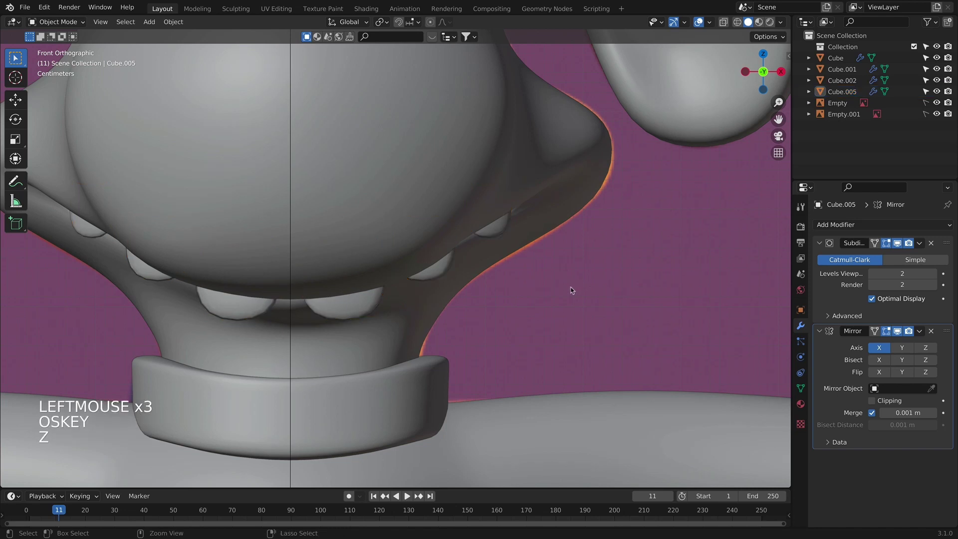
key(super+z)
key(super+z)
key(super+z)
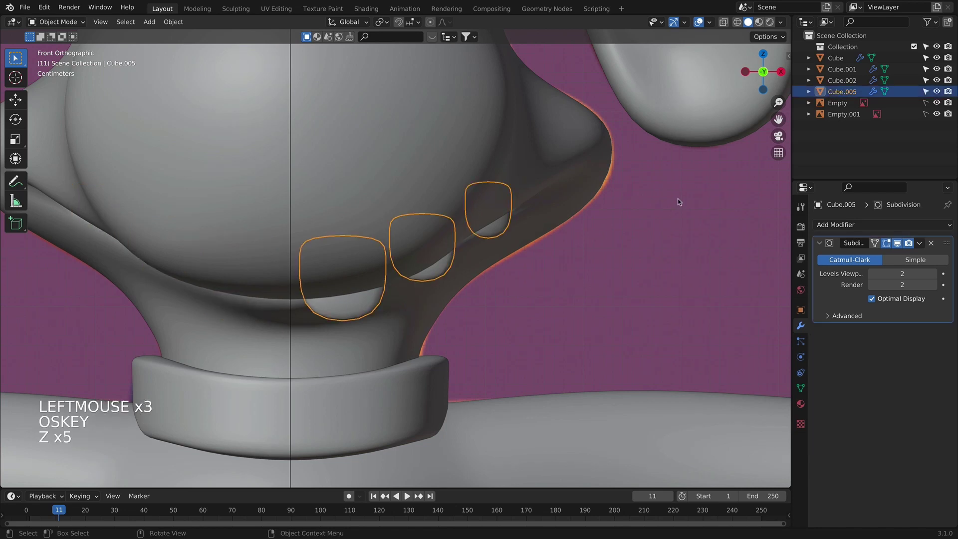
key(super+z)
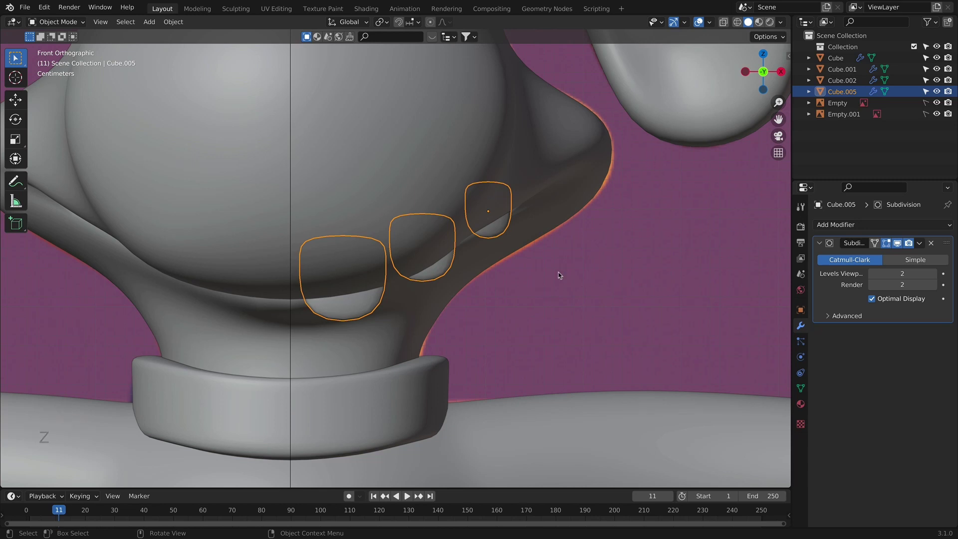
Step: Add a Mirror modifier on the X axis to the joined teeth and check it in the front view
click(852, 228)
click(706, 357)
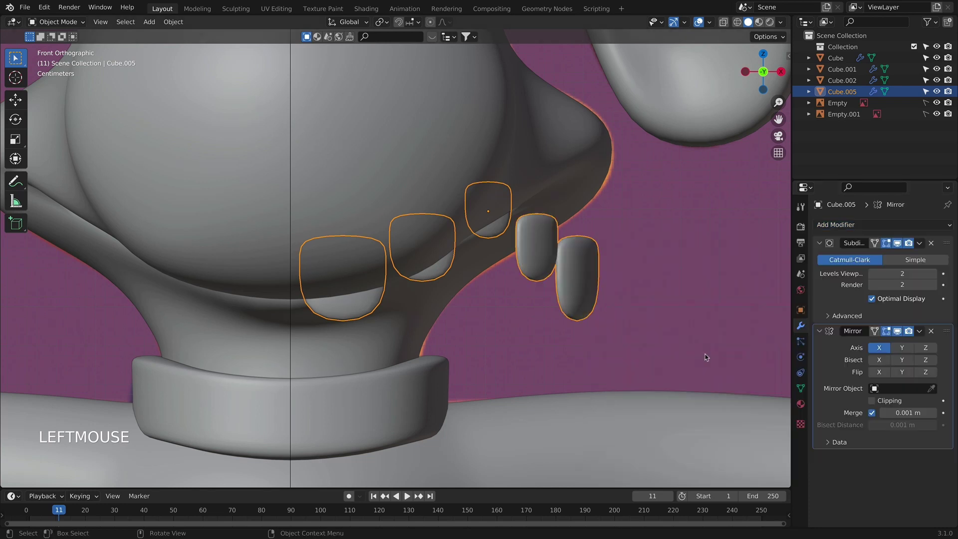
scroll(654, 316, down, 6)
scroll(573, 330, up, 4)
middle_drag(574, 329, 547, 333)
key(KP_1)
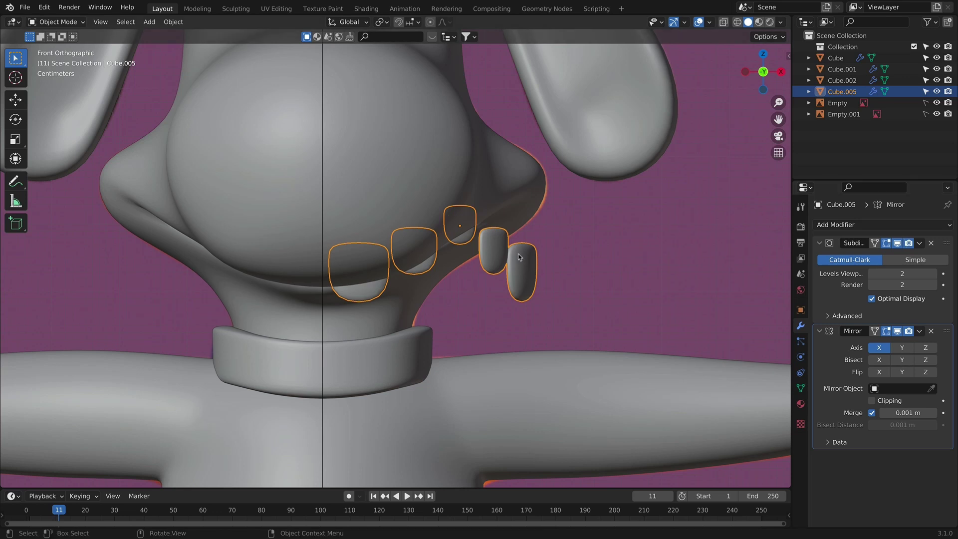
Step: Apply all transforms to the mirrored teeth, then undo it
key(super+a)
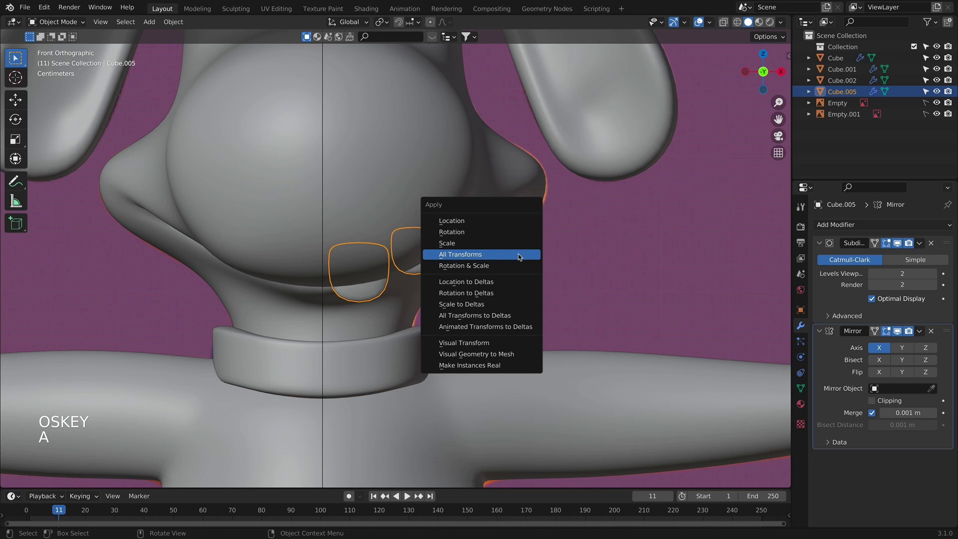
click(519, 257)
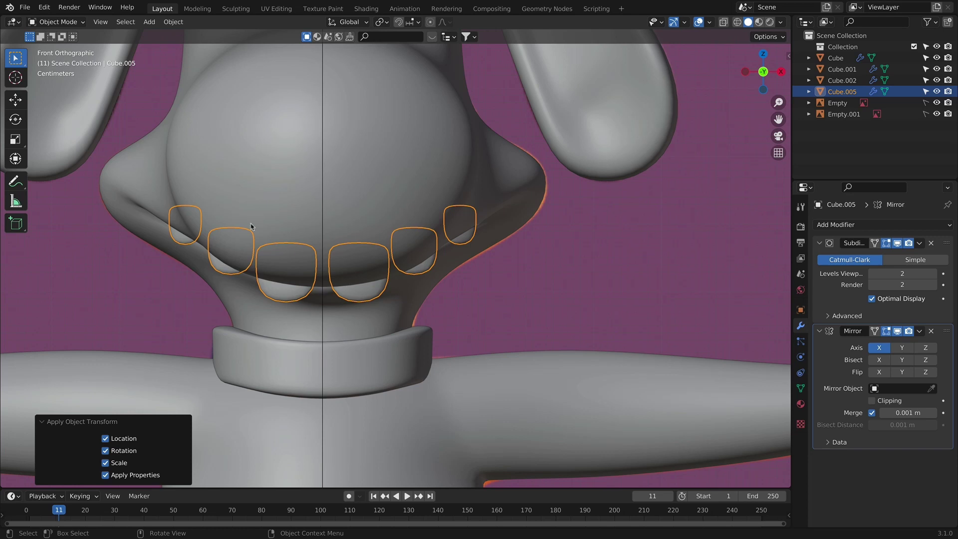
key(super+z)
Step: Show the teeth object's transform values and apply all of its transforms
key(n)
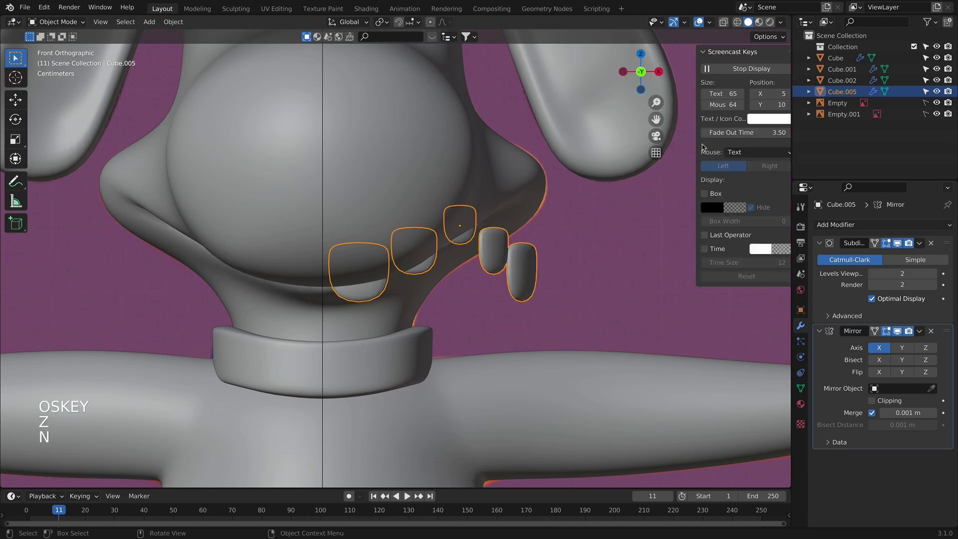
click(785, 59)
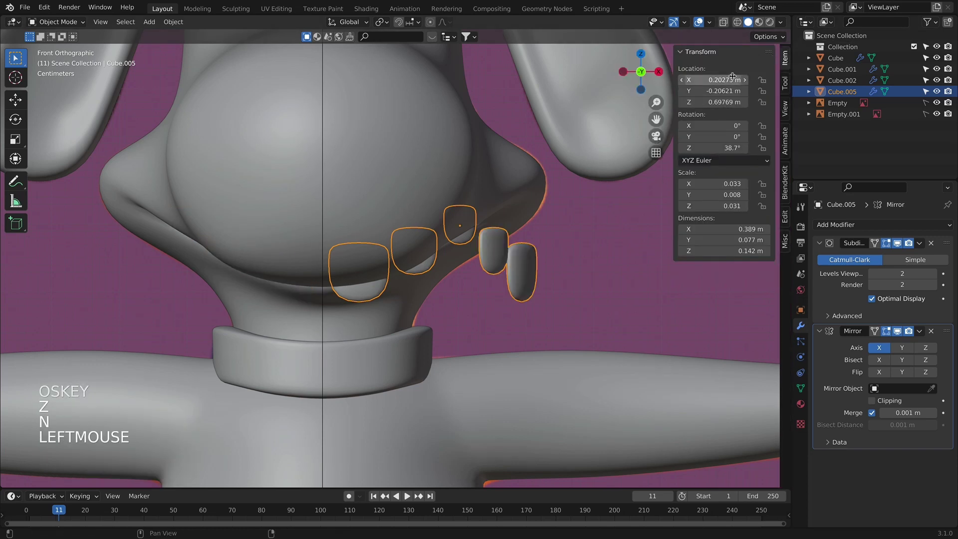
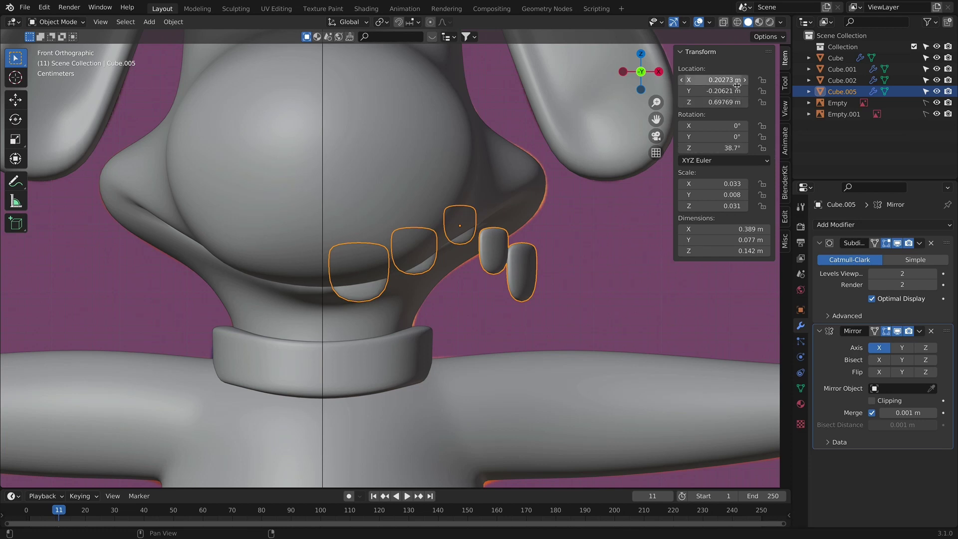
key(super+a)
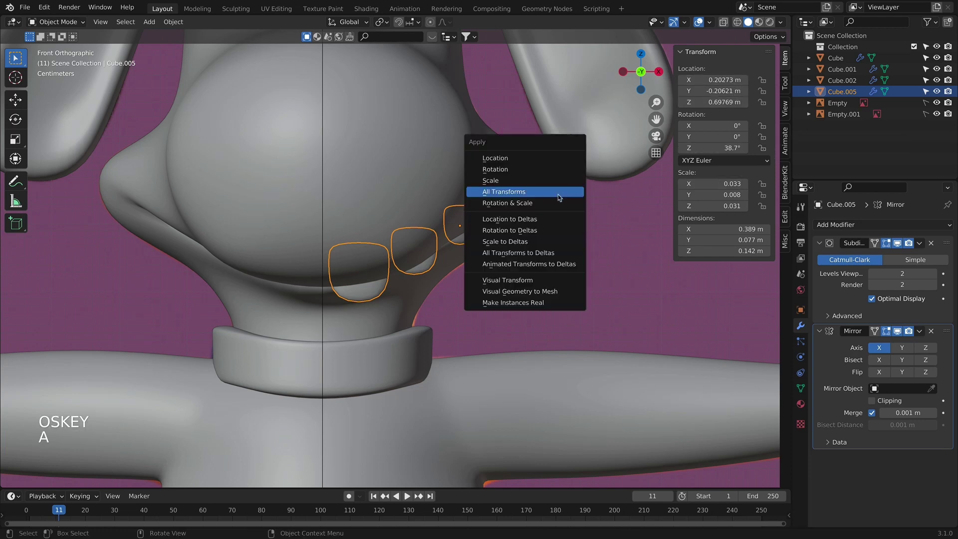
click(559, 197)
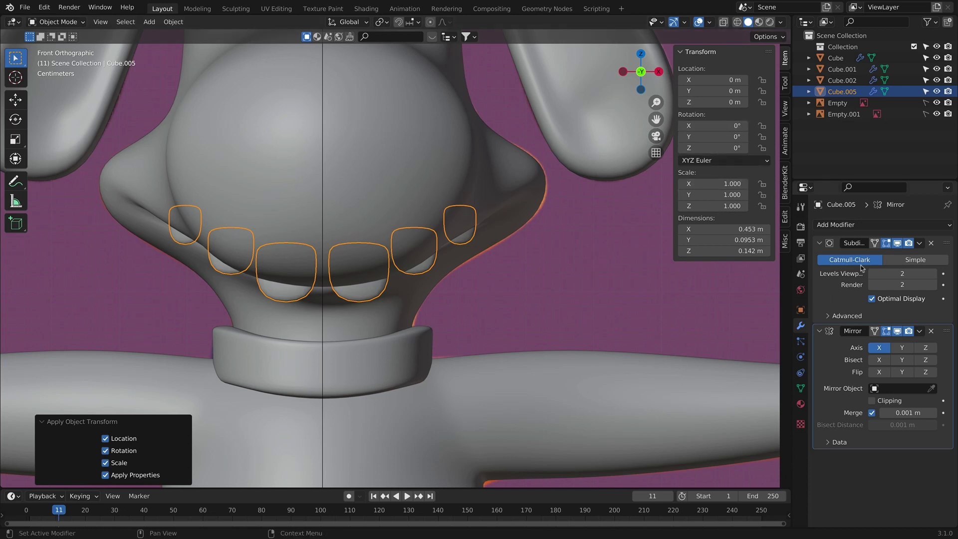
Step: Place the Mirror modifier above the Subdivision modifier on the teeth, then deselect them and hide the transform values
drag(946, 330, 946, 243)
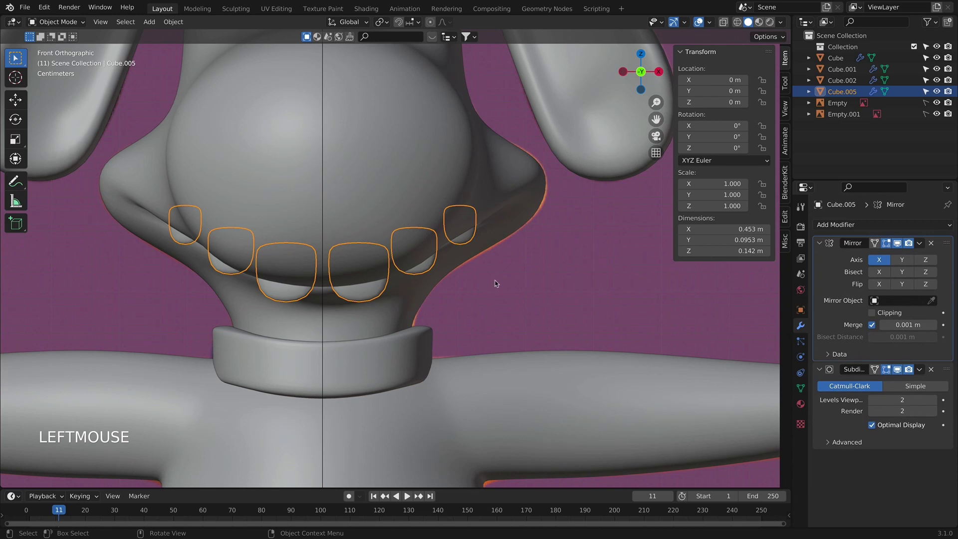
click(596, 244)
key(n)
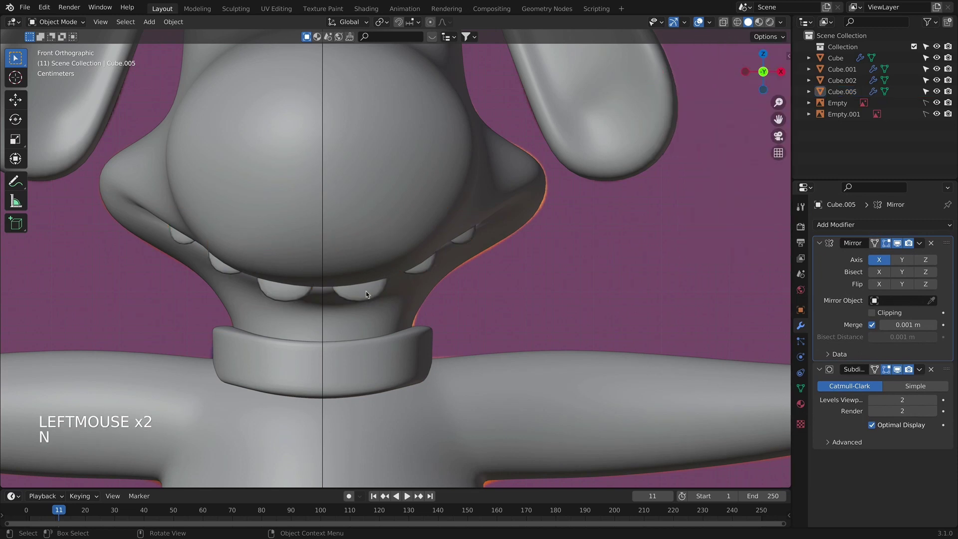
Step: Open the head mesh for editing in the right side view and turn on X-ray around the mouth
scroll(399, 293, down, 7)
key(KP_3)
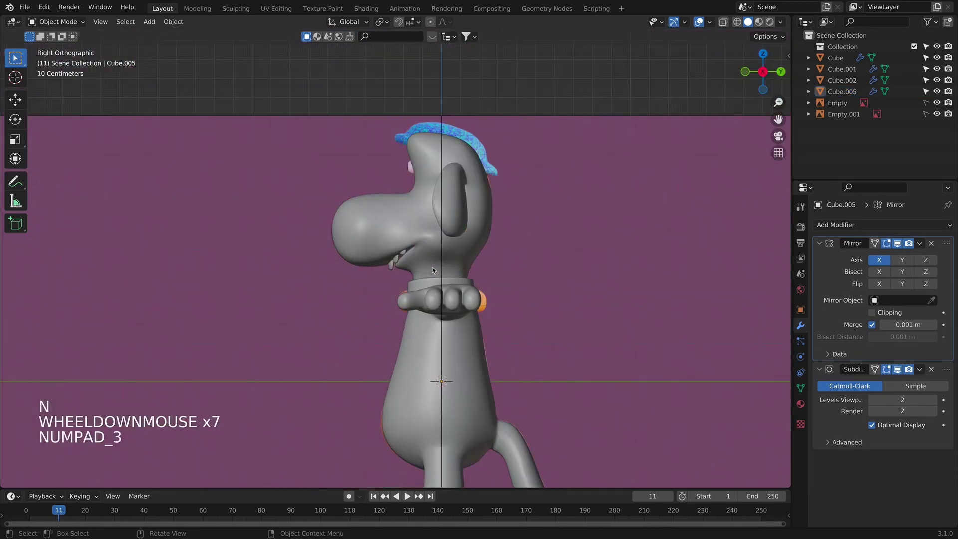
scroll(405, 272, up, 4)
click(406, 271)
key(Tab)
scroll(409, 269, up, 4)
key(alt+z)
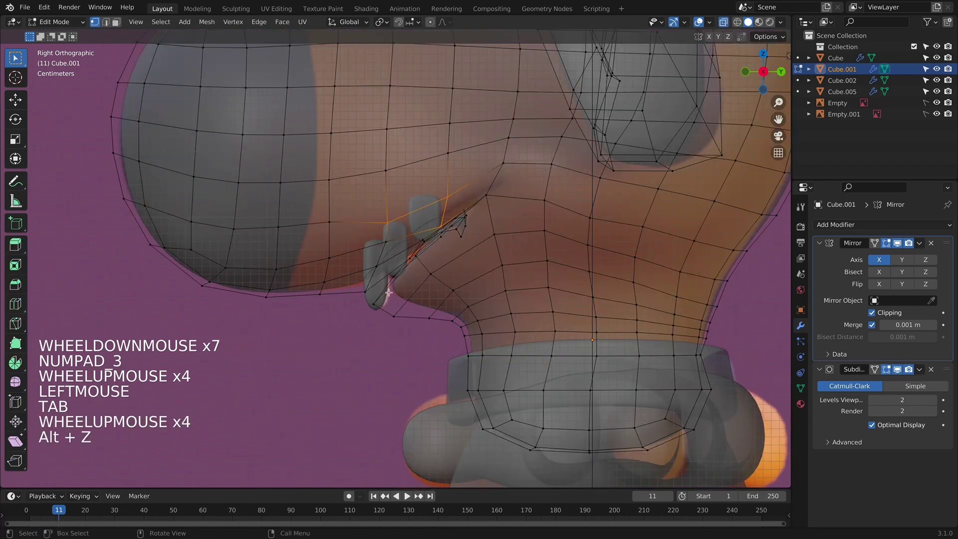
Step: Select the lower lip vertices beside the teeth and move them about -0.0048 m in Y and 0.0117 m in Z
click(416, 267)
shift+click(423, 260)
scroll(429, 258, down, 1)
middle_drag(429, 257, 360, 303)
key(alt+z)
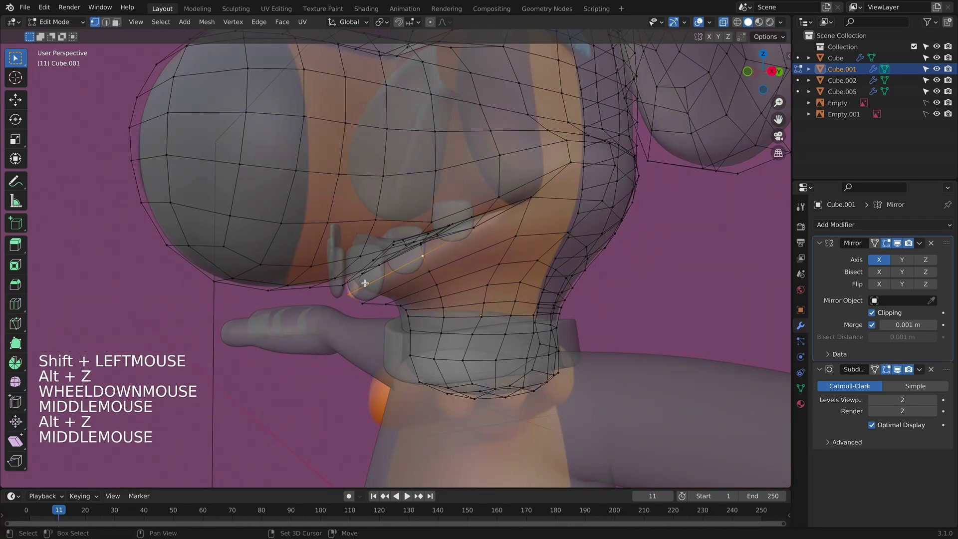
shift+click(365, 283)
key(alt+z)
key(KP_1)
key(KP_3)
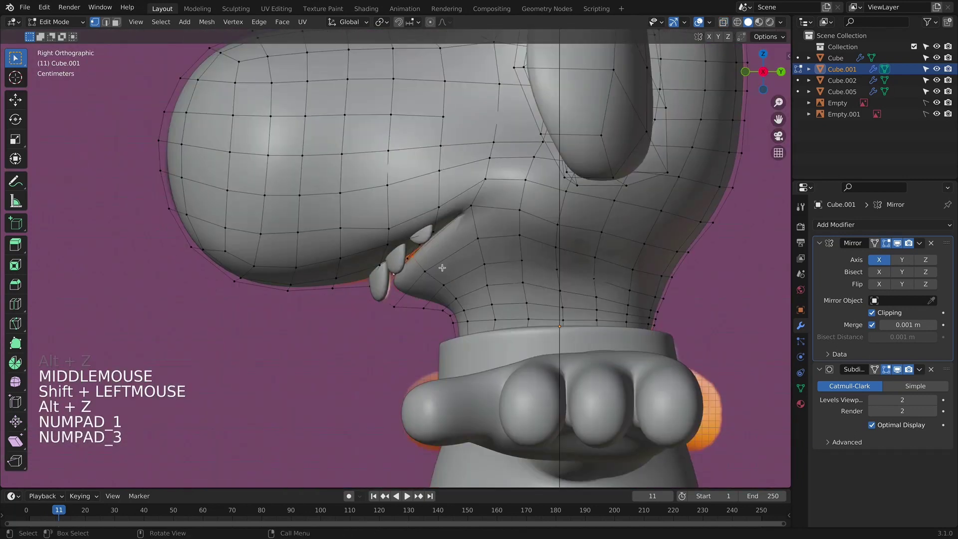
key(g)
click(439, 259)
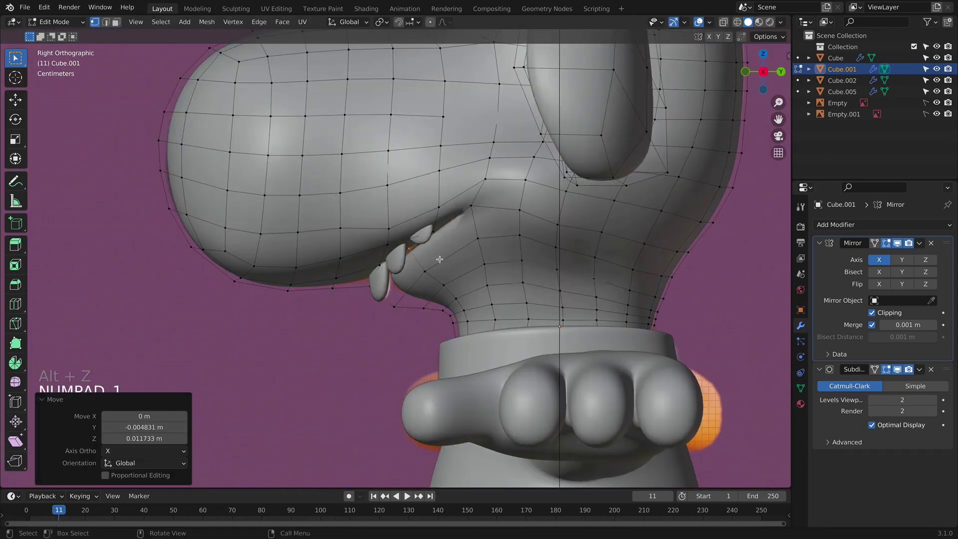
Step: Leave mesh editing and examine the lip and teeth from the side, at an angle and from the front
key(Tab)
key(alt+z)
key(alt+z)
click(365, 341)
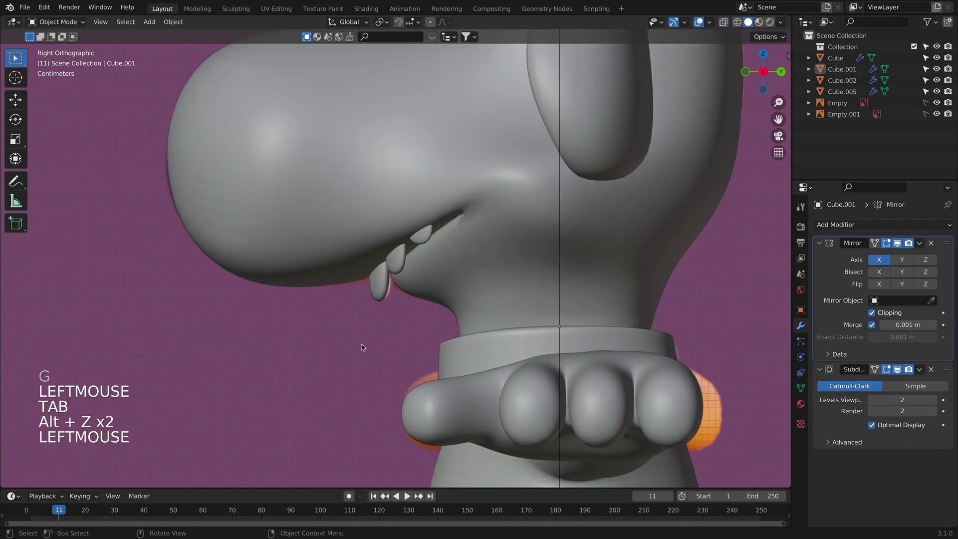
key(Tab)
key(Tab)
middle_drag(434, 279, 618, 246)
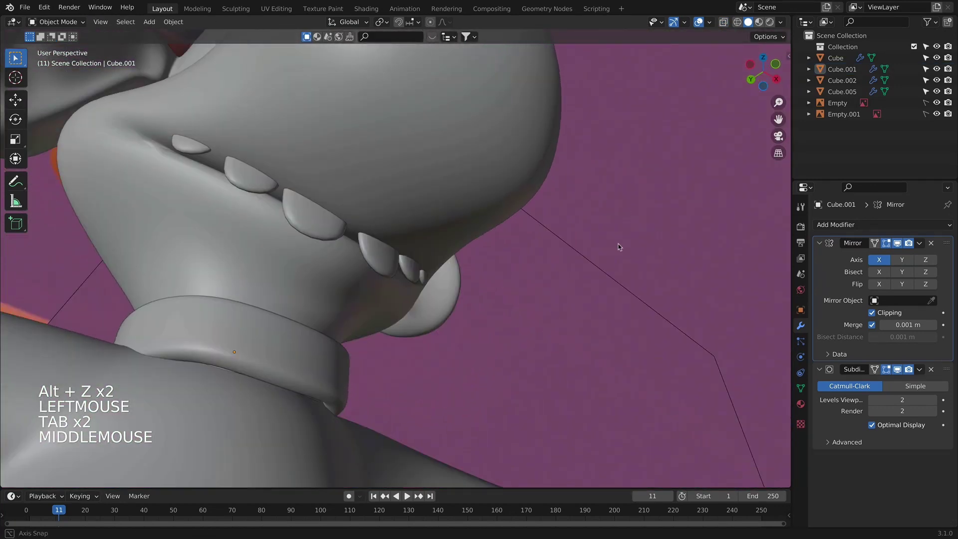
key(KP_1)
scroll(552, 248, down, 3)
key(KP_3)
click(334, 375)
scroll(375, 348, up, 1)
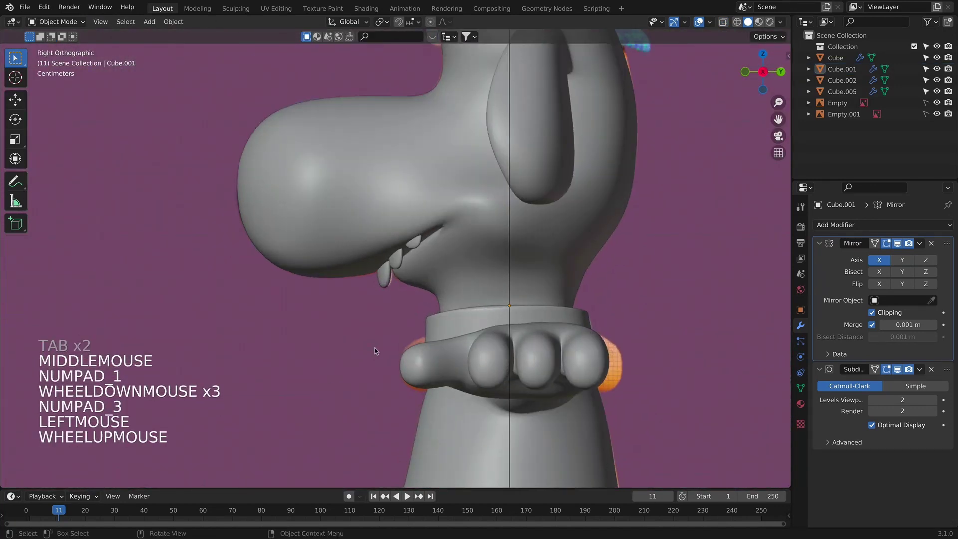
scroll(364, 338, down, 5)
key(KP_1)
click(537, 208)
scroll(538, 208, up, 1)
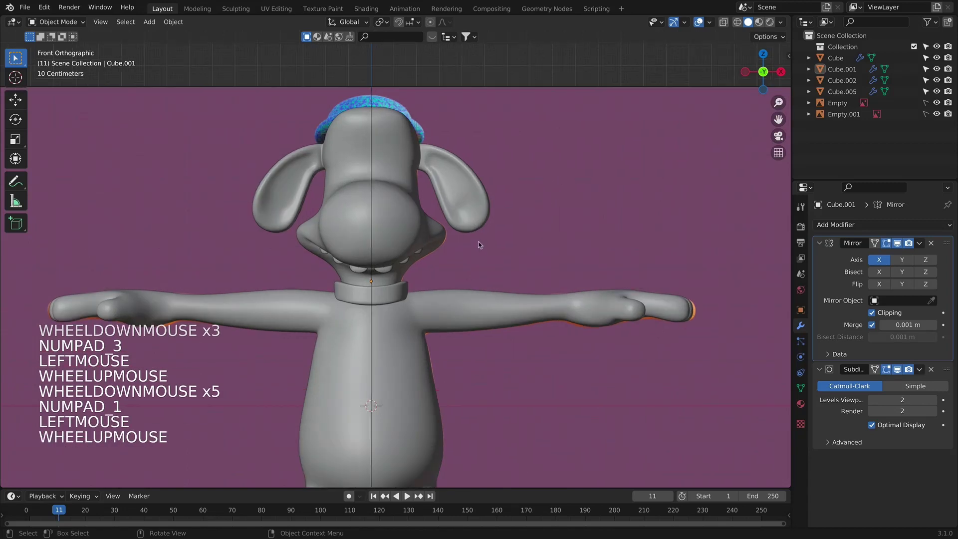
Step: Turn on X-ray and add a UV sphere with 16 segments and 8 rings for the eye
shift+middle_drag(408, 127, 440, 231)
key(alt+z)
scroll(380, 224, up, 1)
key(shift+a)
mouse_move(339, 239)
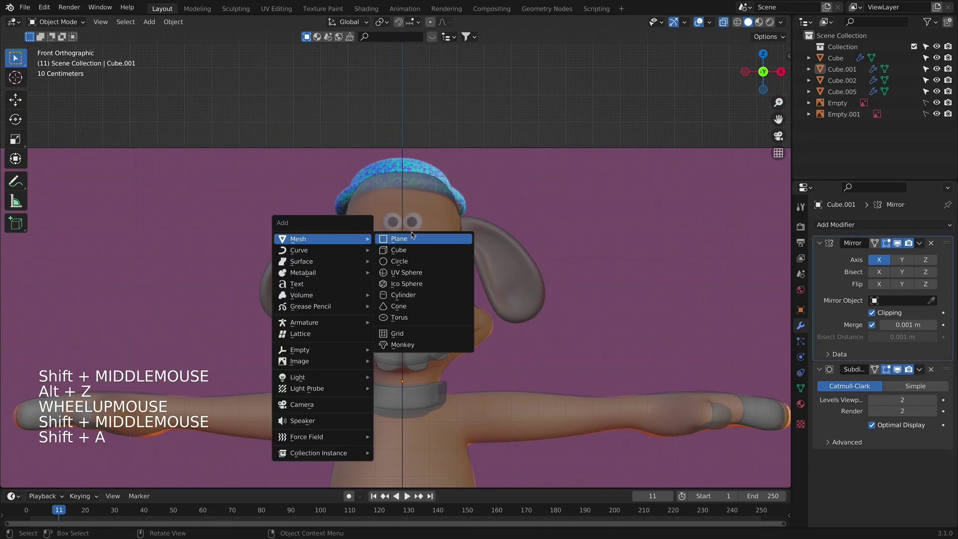
click(394, 273)
scroll(236, 366, down, 5)
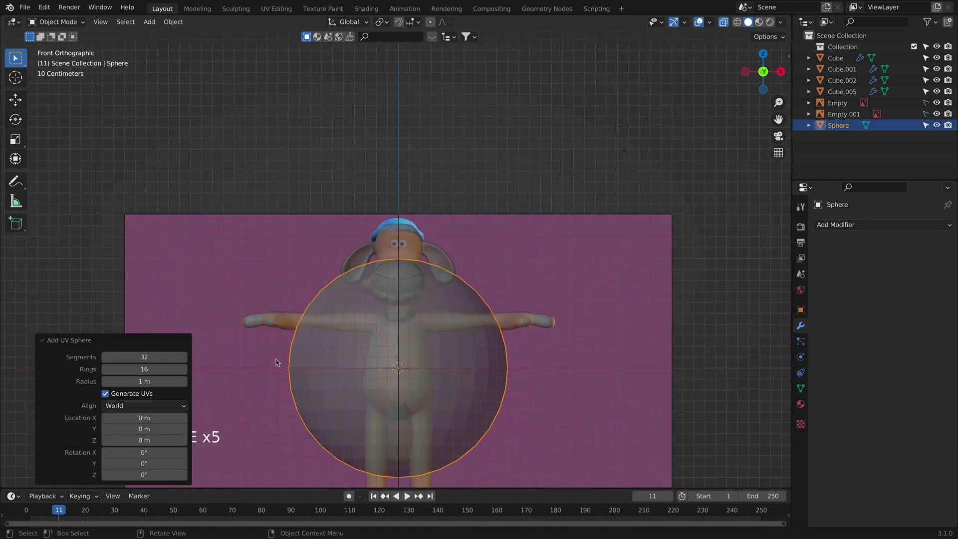
click(144, 357)
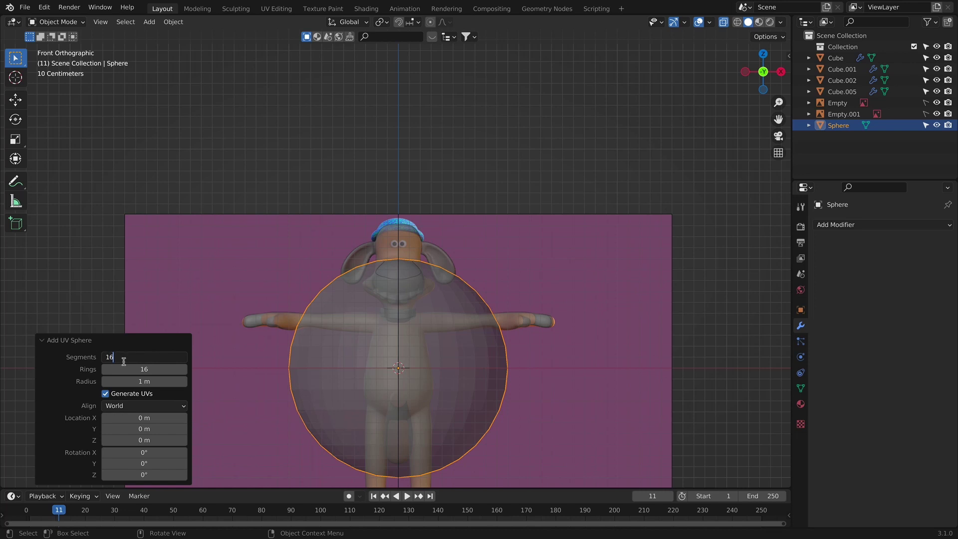
key(Return)
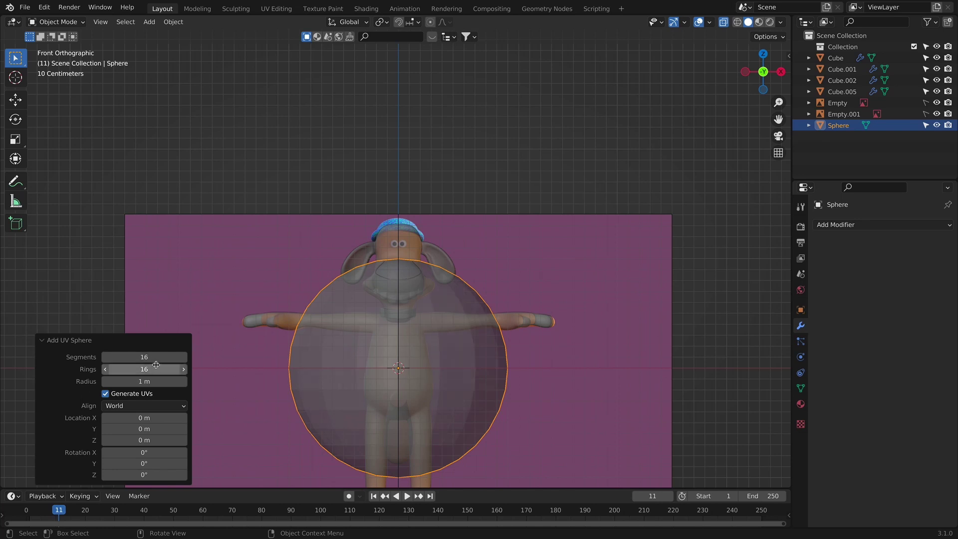
click(149, 369)
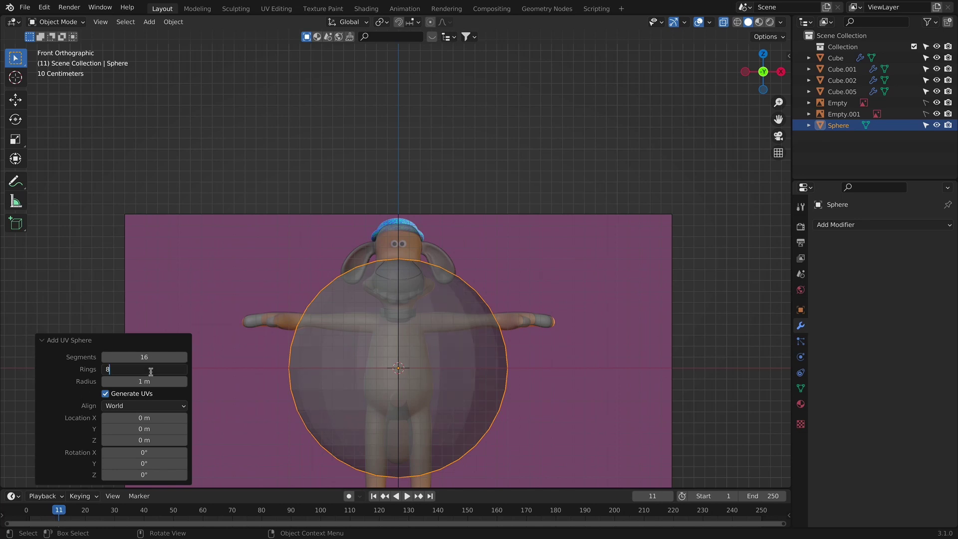
text(8)
key(Return)
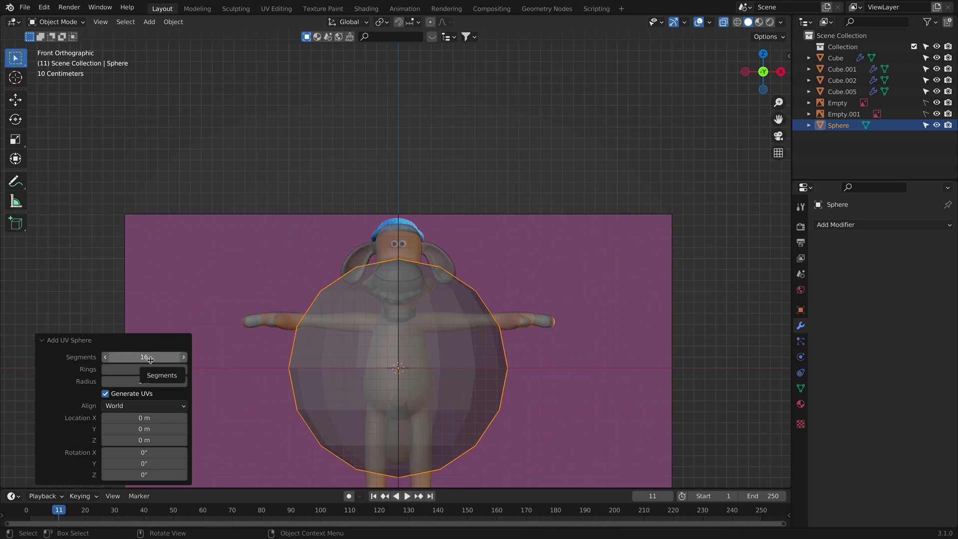
Step: Rotate the sphere 90° around the X axis and scale it by about 0.248
text(rx)
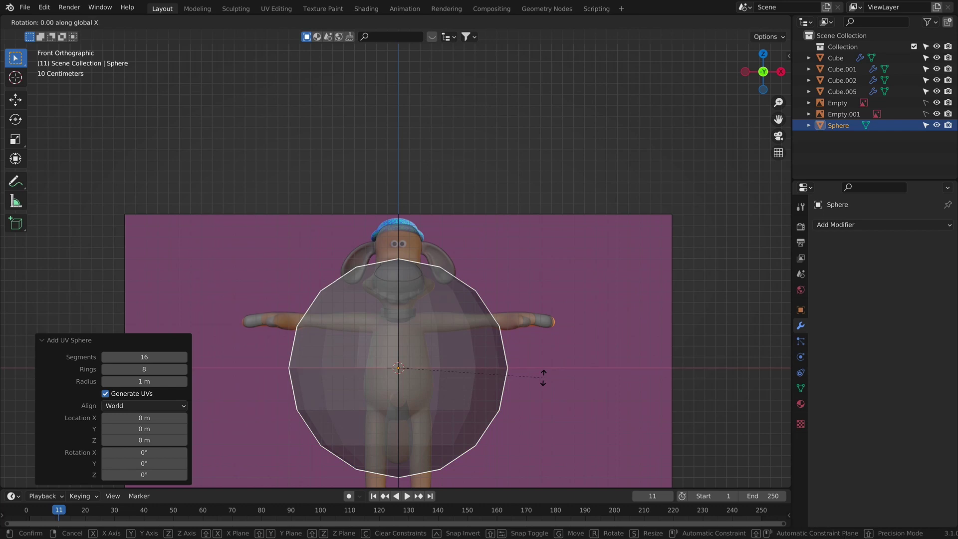
text(90)
key(Return)
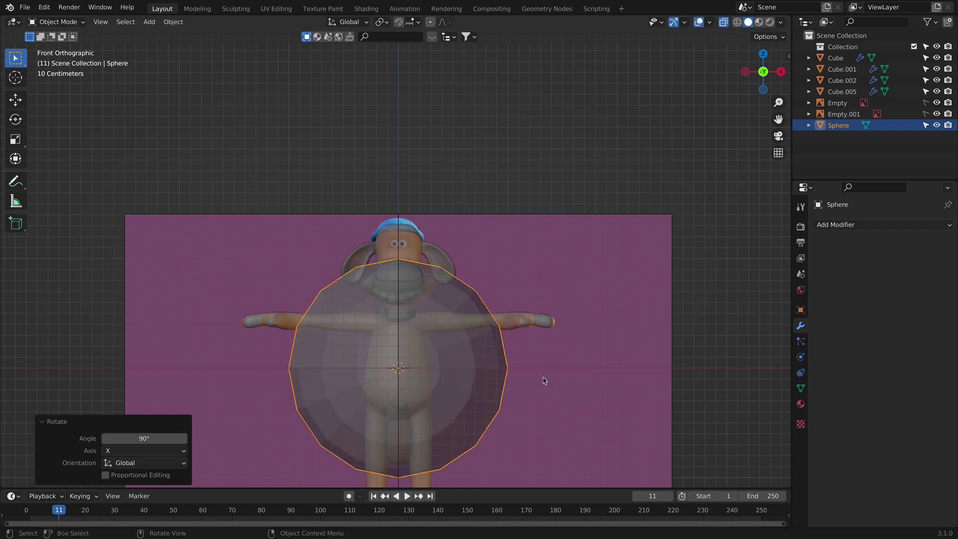
key(s)
click(462, 365)
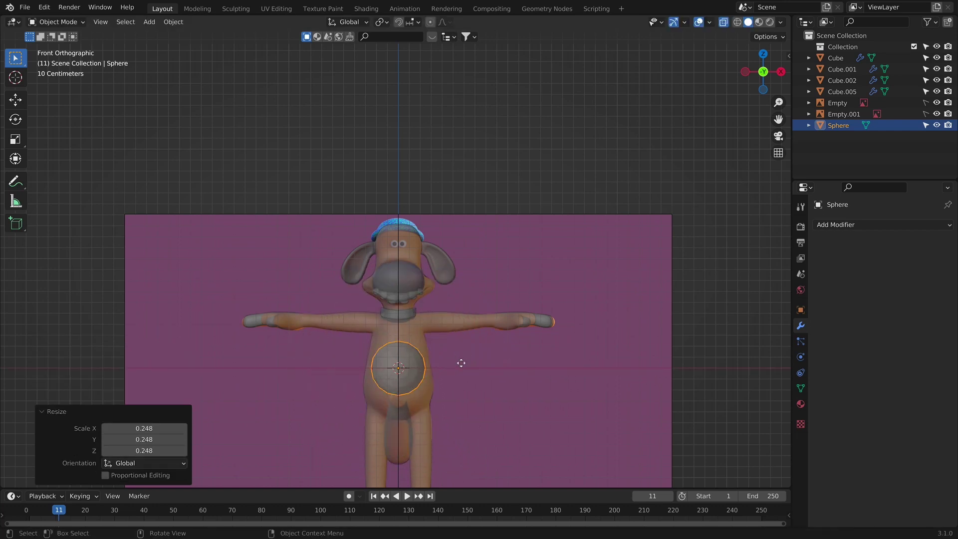
Step: Raise the sphere about 1.13 m along Z to eye height and scale it by about 0.21
key(g)
key(z)
click(503, 241)
scroll(503, 242, up, 2)
scroll(503, 242, up, 8)
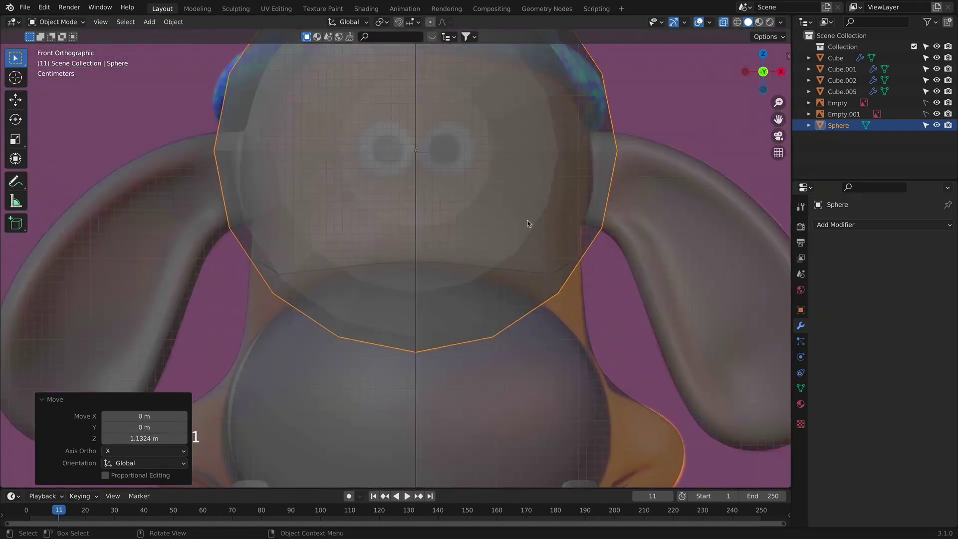
key(s)
click(373, 274)
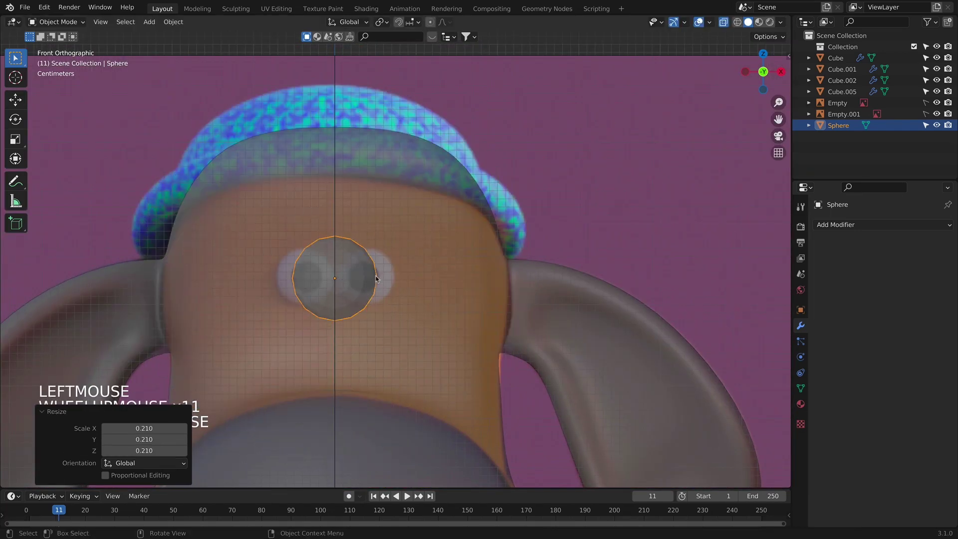
Step: Shift the sphere along X onto the reference eye on the positive X side and scale it by about 0.677
key(g)
key(x)
click(405, 282)
key(s)
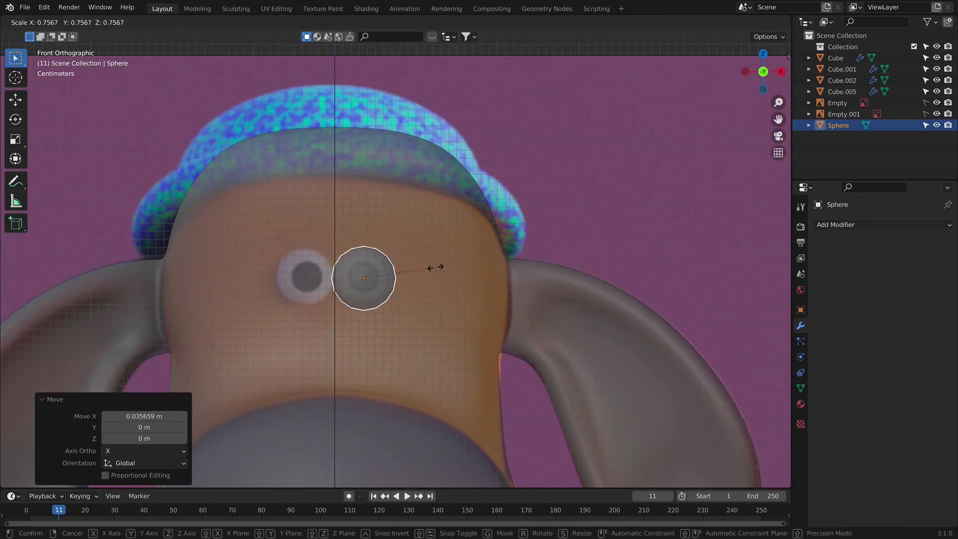
click(429, 267)
key(g)
key(x)
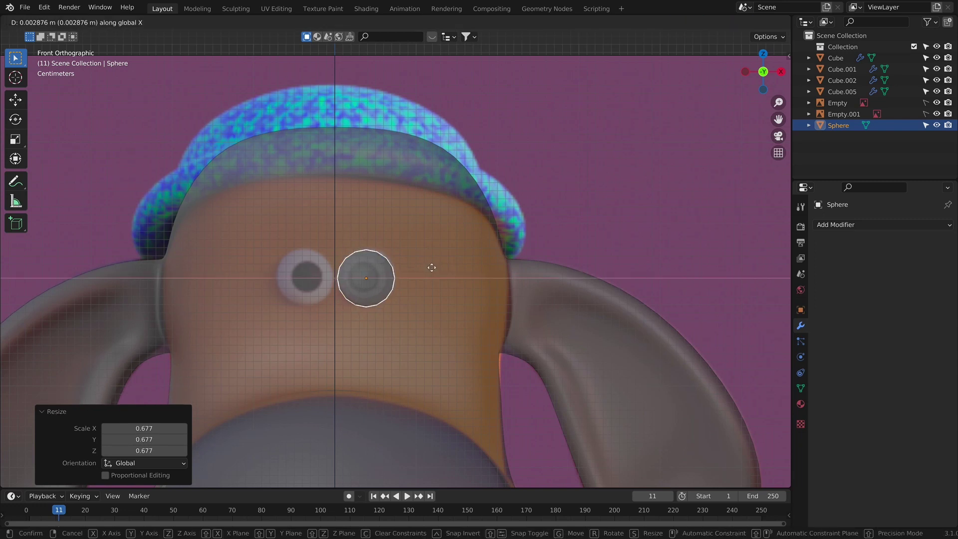
click(433, 267)
Step: Fine-tune the sphere's X and Z position over the reference eye and scale it by about 1.028
scroll(434, 267, up, 5)
key(g)
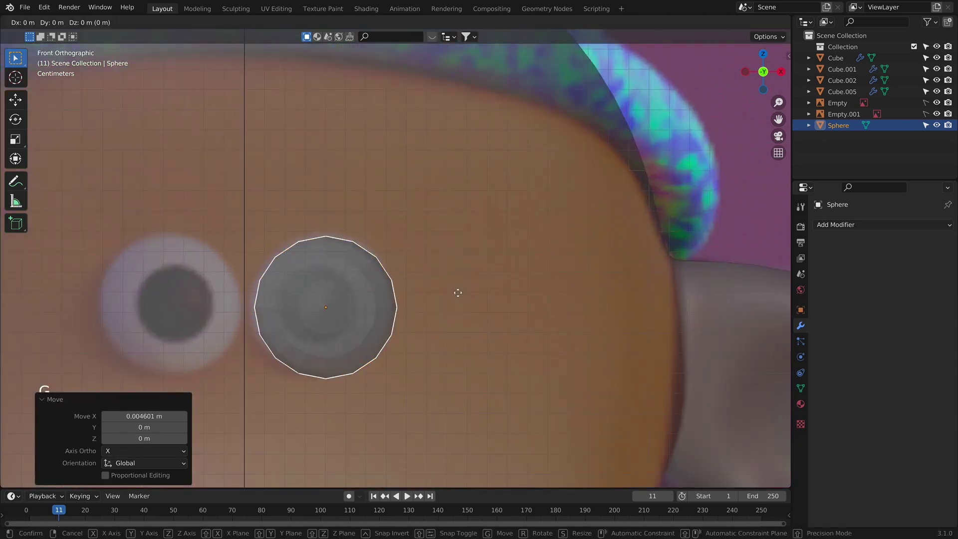
key(z)
key(x)
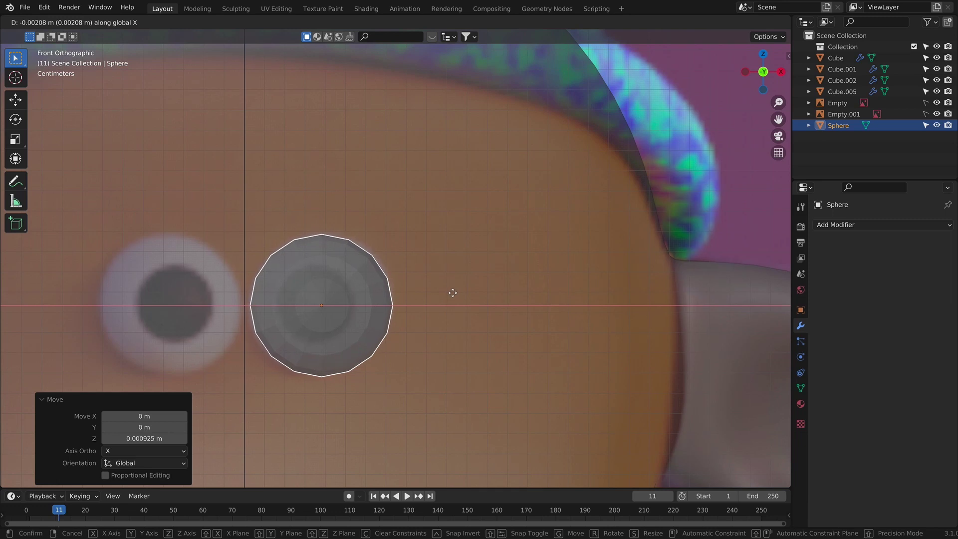
click(451, 293)
key(s)
click(453, 294)
key(g)
key(g)
key(z)
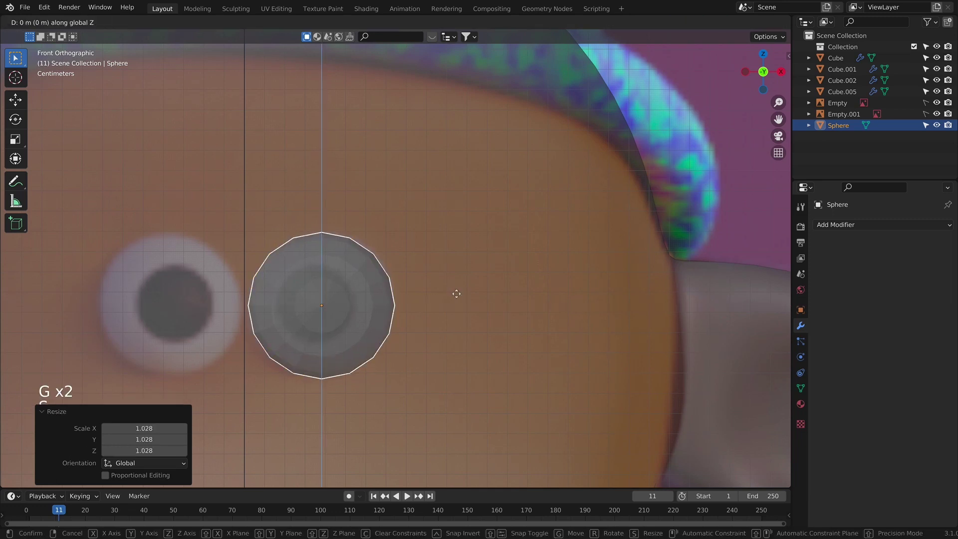
key(x)
click(455, 294)
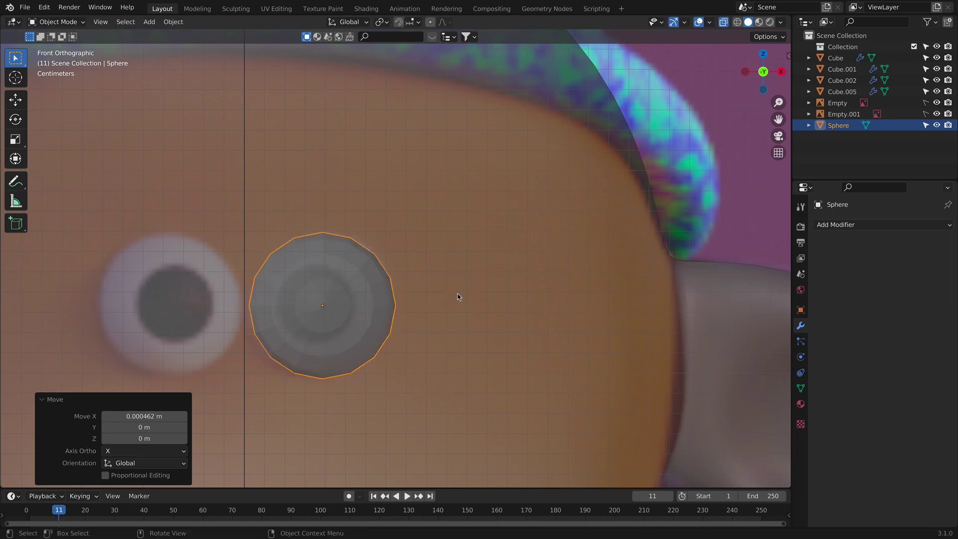
Step: Rotate the eye sphere's whole mesh by about -10° with trackball rotation so its pole turns toward the nose line
key(Tab)
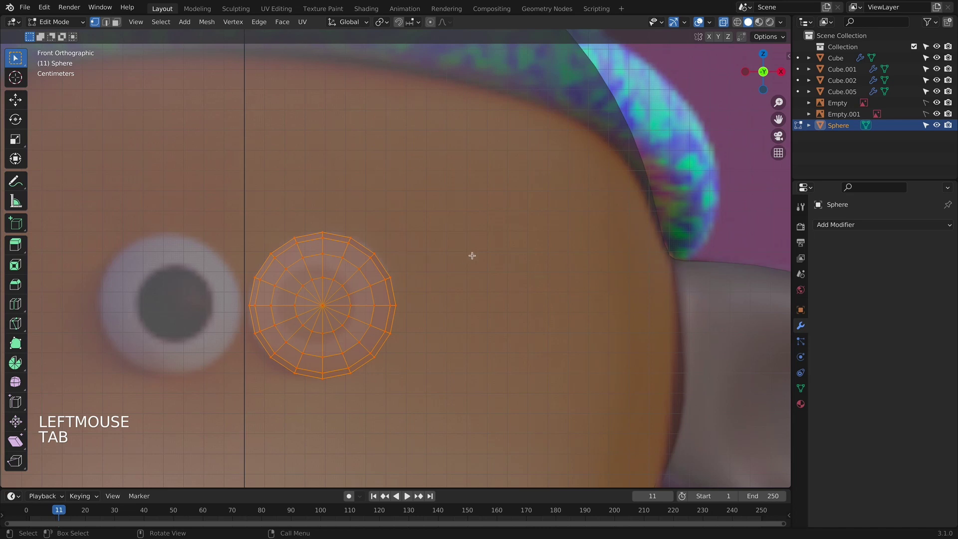
key(r)
key(r)
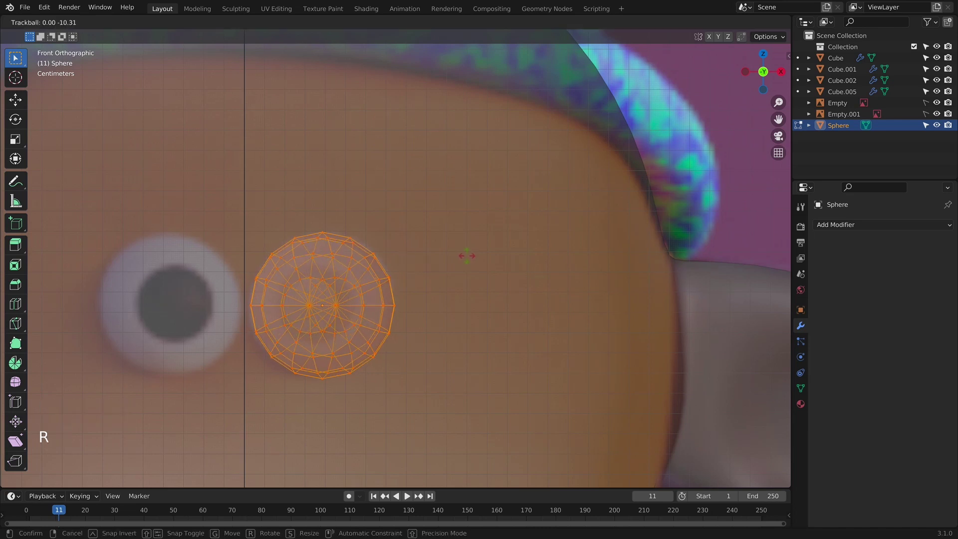
click(467, 256)
key(alt+z)
key(alt+z)
key(Tab)
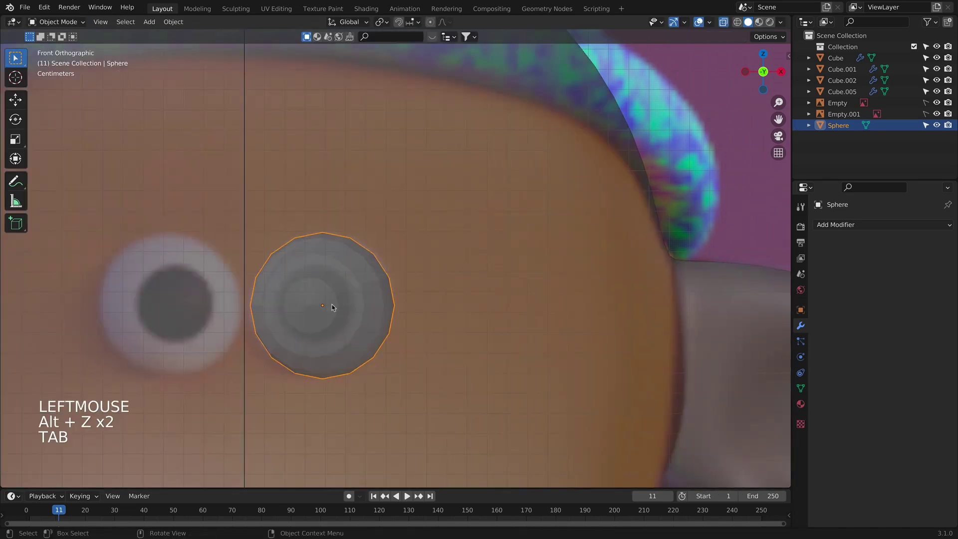
Step: Refine the eye mesh's direction with a trackball rotation of about -1.15° and 3.44°
key(Tab)
key(g)
key(g)
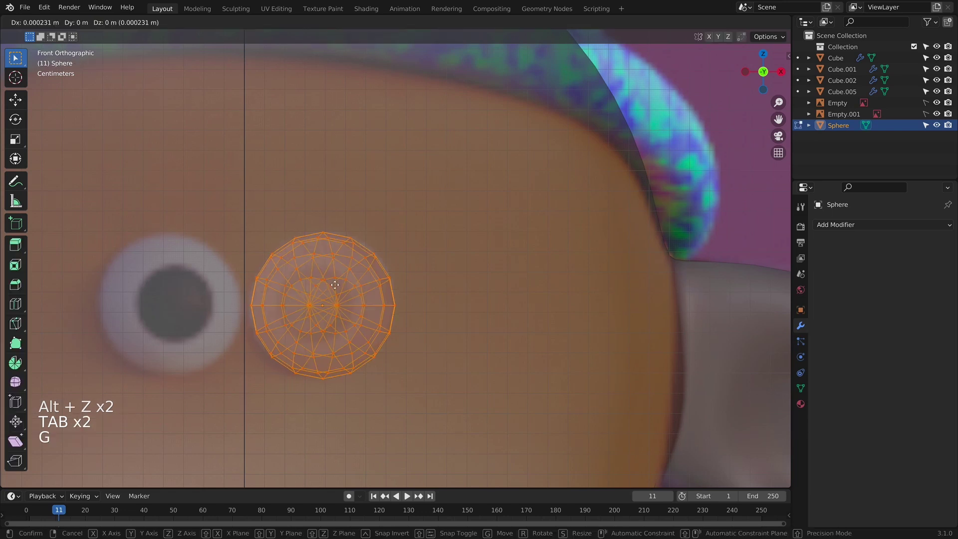
right_click(335, 284)
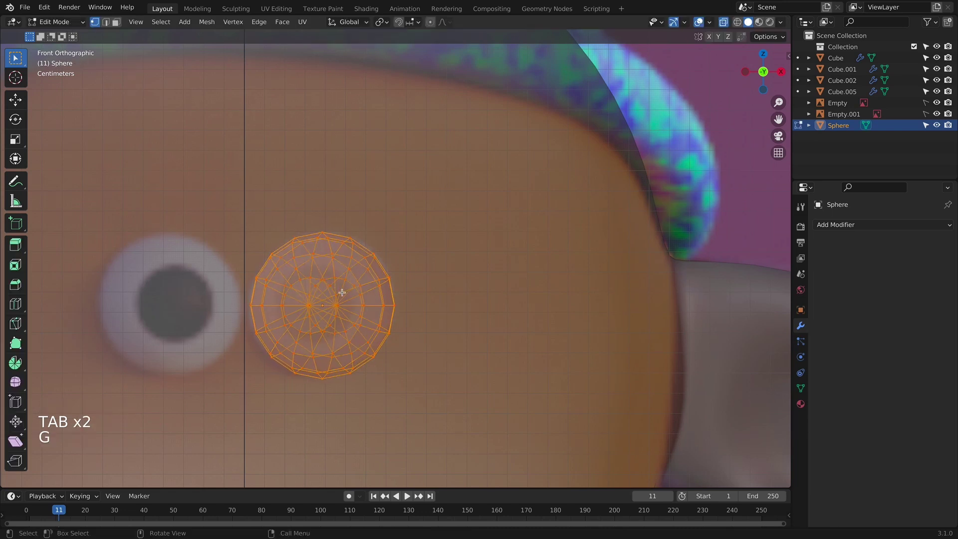
key(r)
key(r)
click(344, 292)
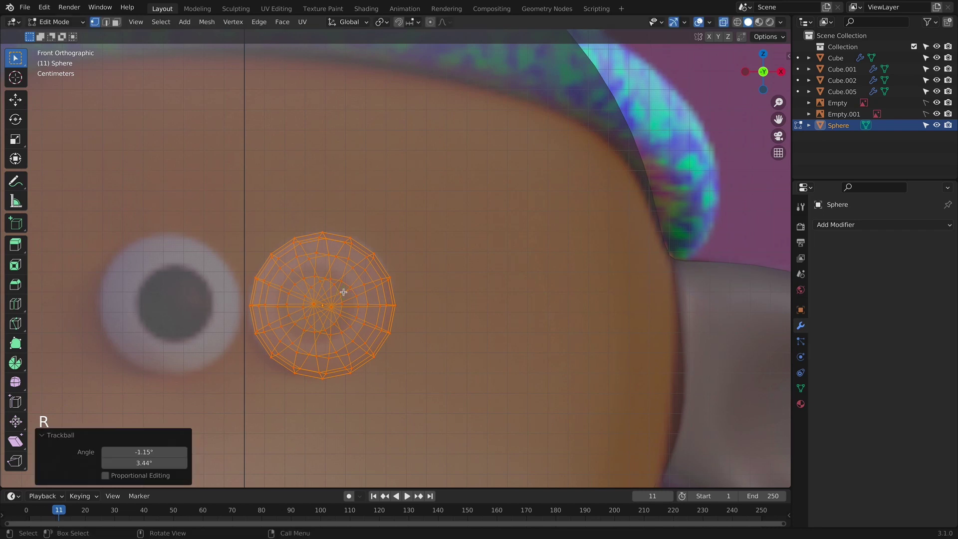
key(Tab)
key(Tab)
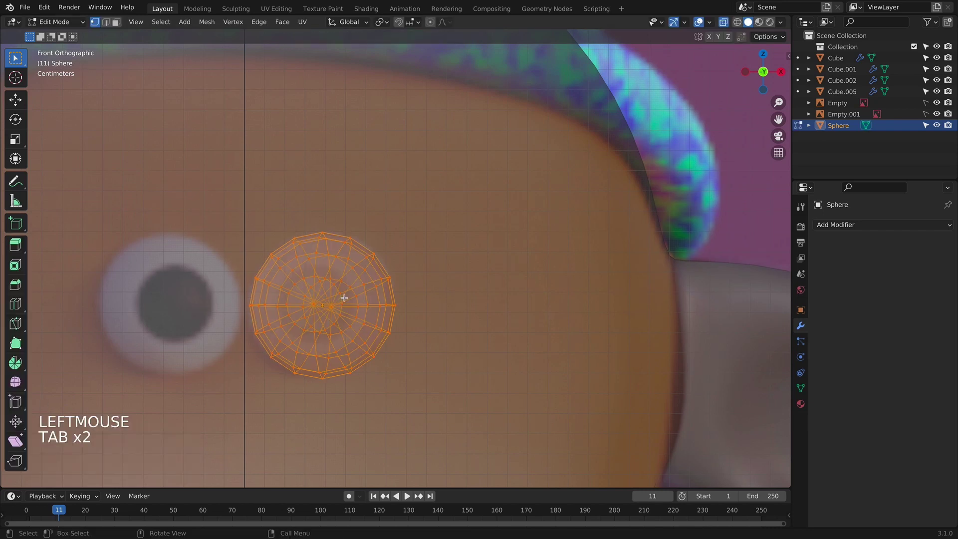
key(super)
key(r)
key(alt+z)
key(alt+z)
Step: Move the eye sphere's mesh forward along the Y axis, out of the head to the front of the face
scroll(340, 275, down, 5)
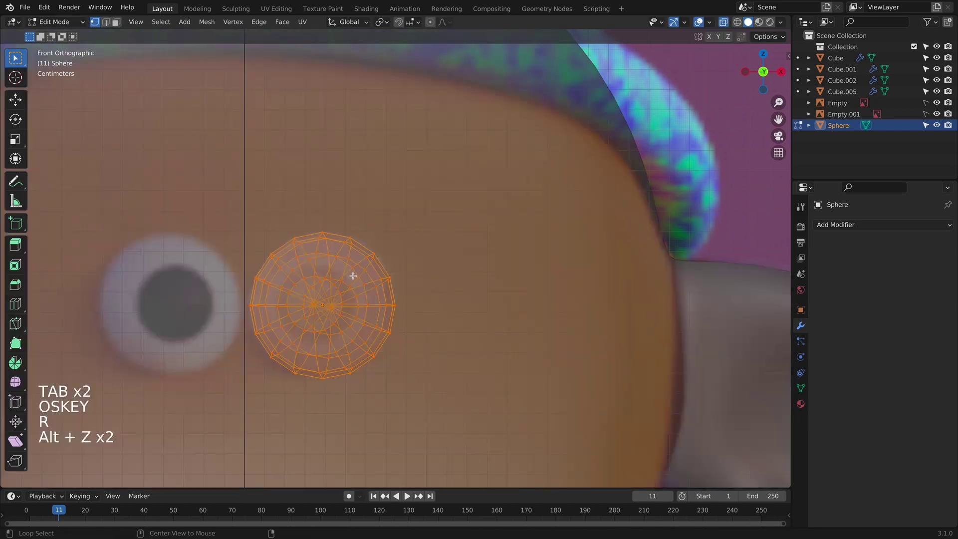
middle_drag(417, 306, 225, 379)
key(g)
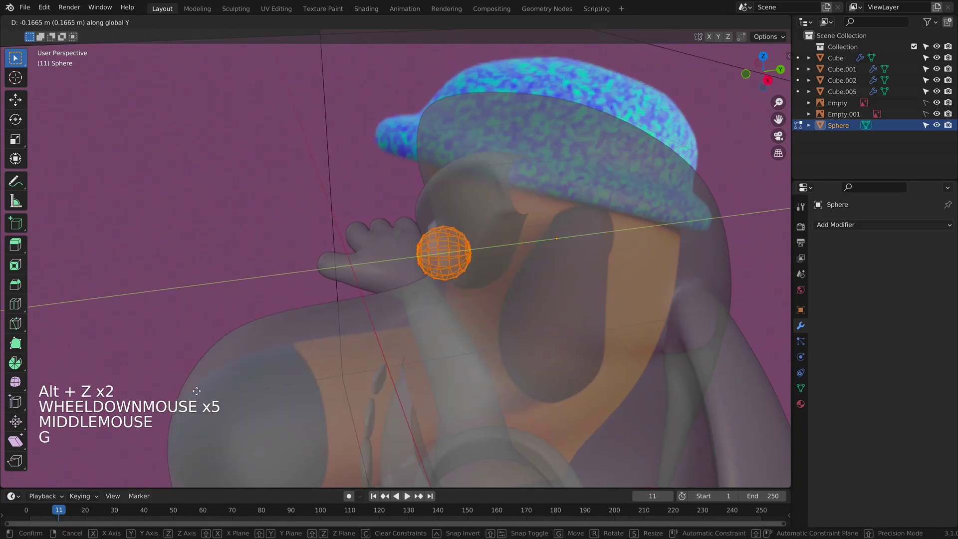
click(328, 317)
Step: Add one centred loop cut around the eye sphere's front pole, just outside the innermost ring
key(KP_1)
key(alt+z)
alt+scroll(402, 259, up, 1)
scroll(403, 259, up, 4)
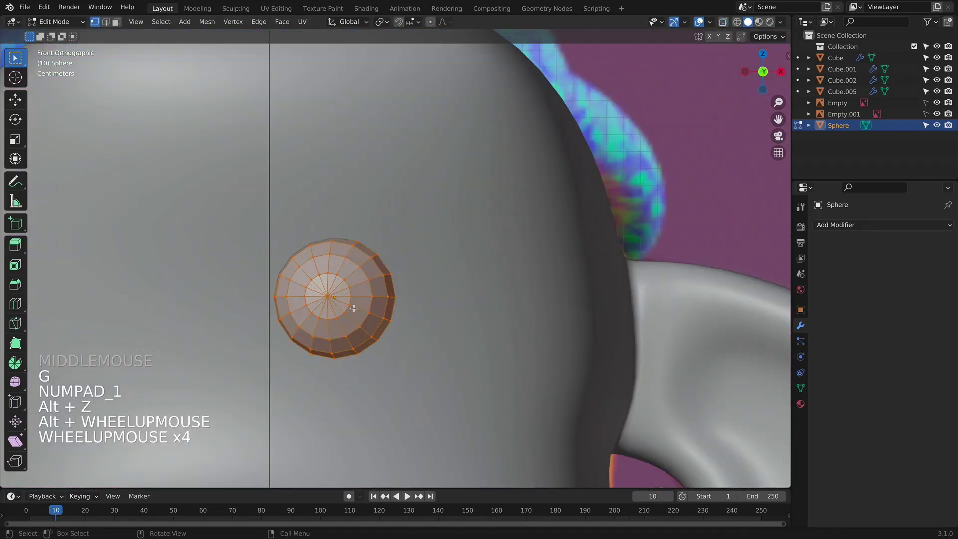
key(super+r)
click(357, 305)
right_click(357, 305)
key(alt+z)
key(alt+z)
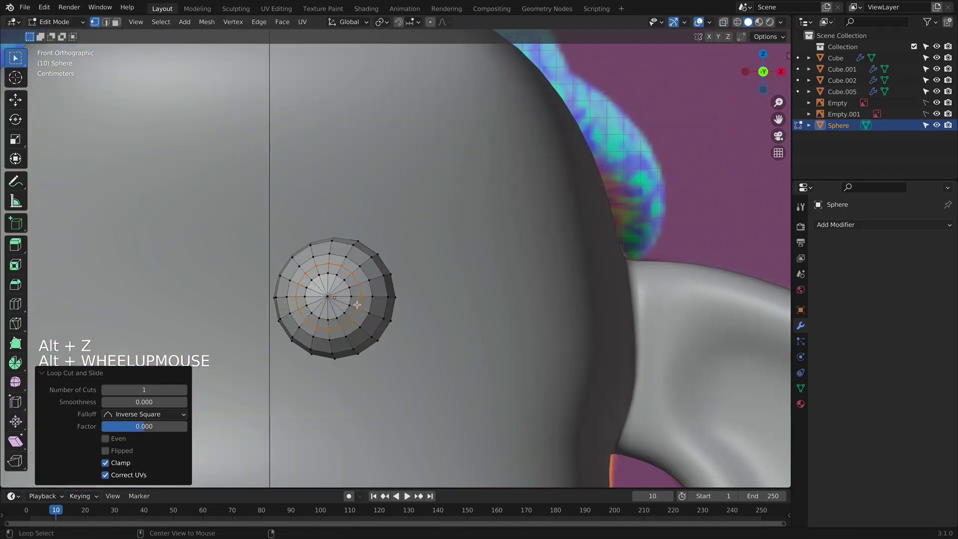
Step: Shift the new pupil edge loop slightly forward along the Y axis, by about -0.0014 m
key(alt+z)
key(Tab)
scroll(349, 306, up, 3)
key(Tab)
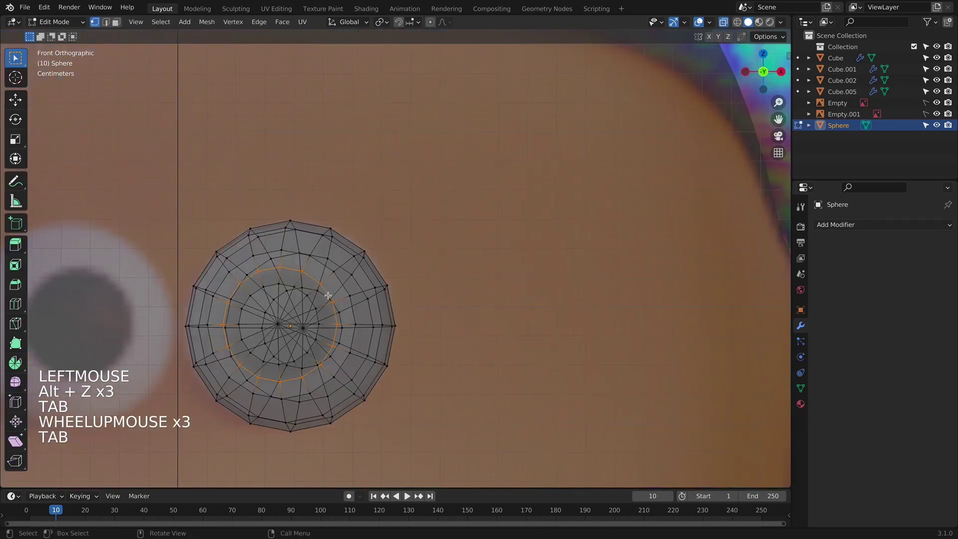
key(g)
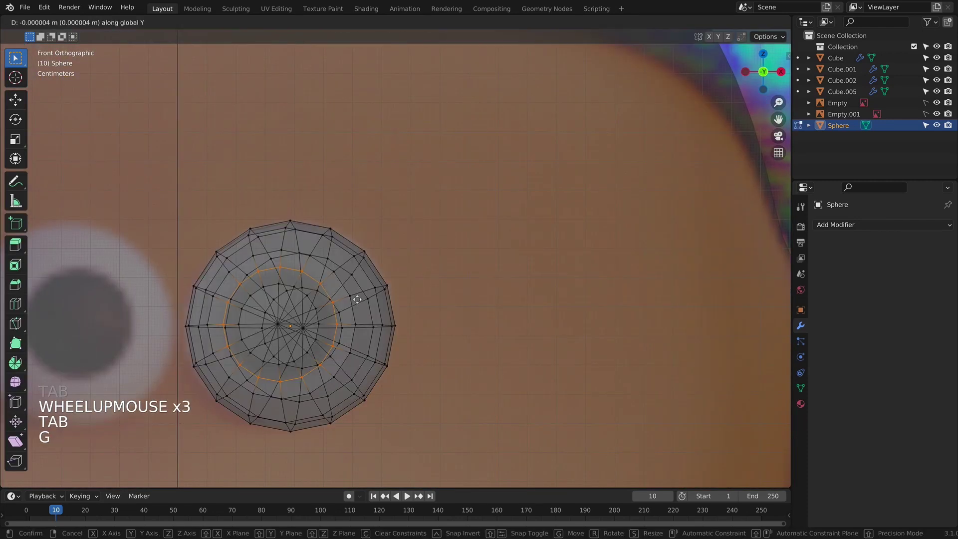
click(381, 295)
middle_drag(380, 295, 445, 286)
key(g)
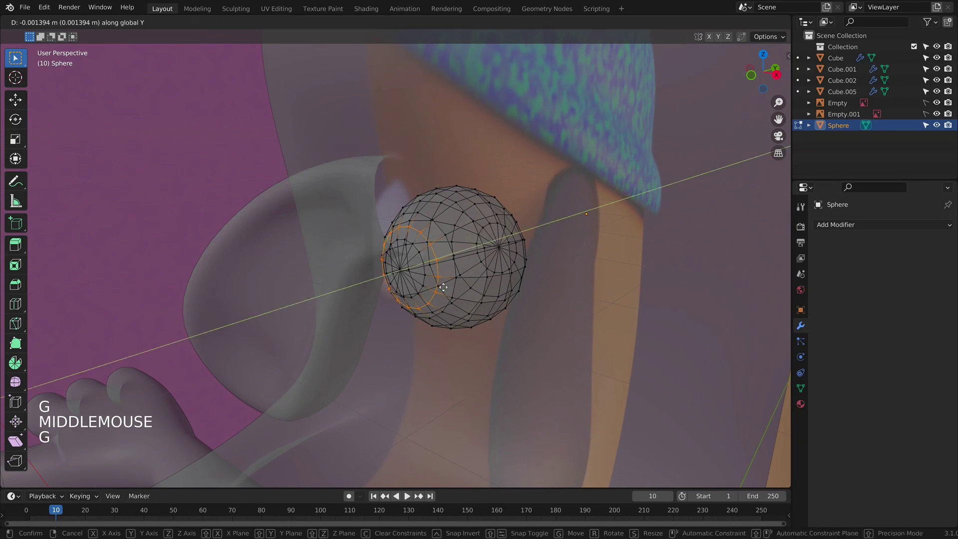
click(444, 287)
Step: Scale the pupil edge loop from the front to match the reference pupil and leave mesh editing
key(KP_1)
key(Tab)
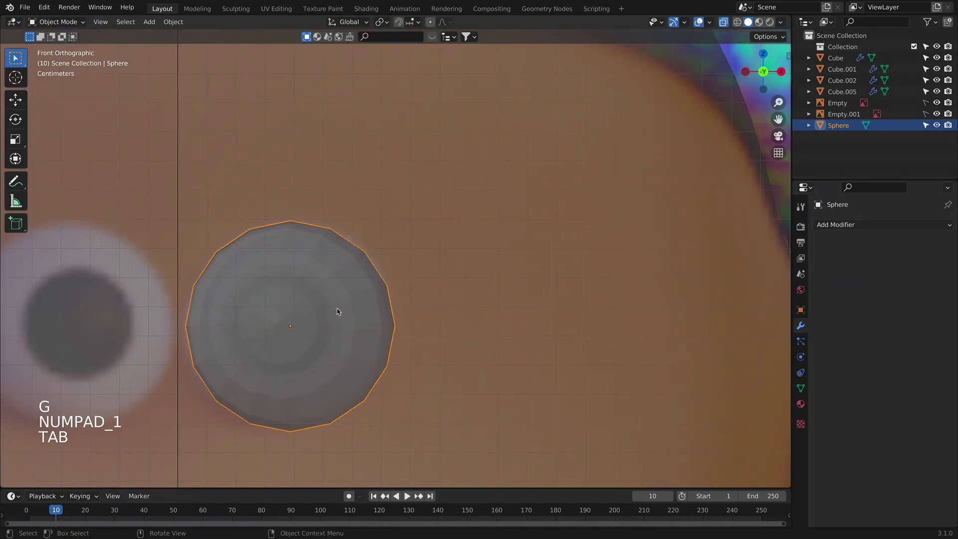
key(Tab)
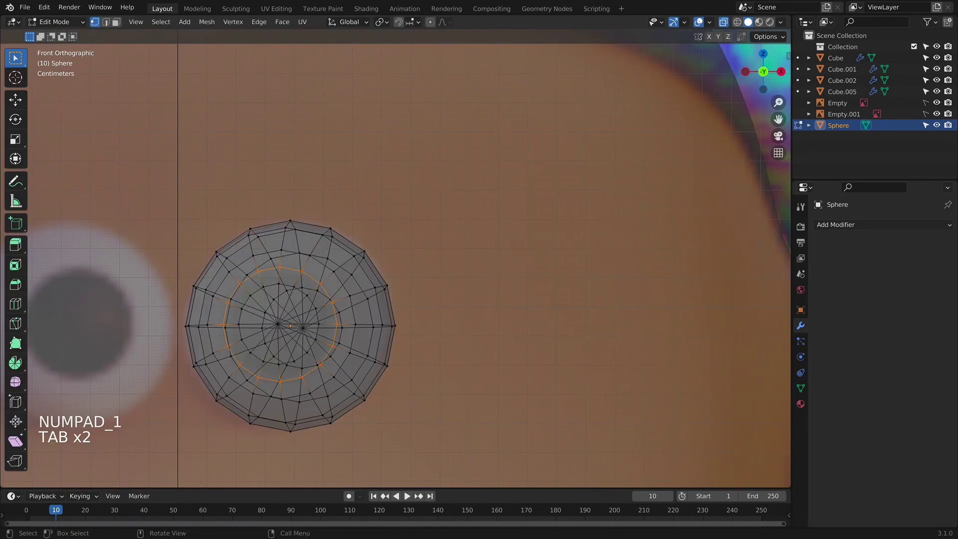
key(s)
click(444, 261)
key(Tab)
scroll(445, 274, down, 4)
key(alt+z)
scroll(447, 271, down, 3)
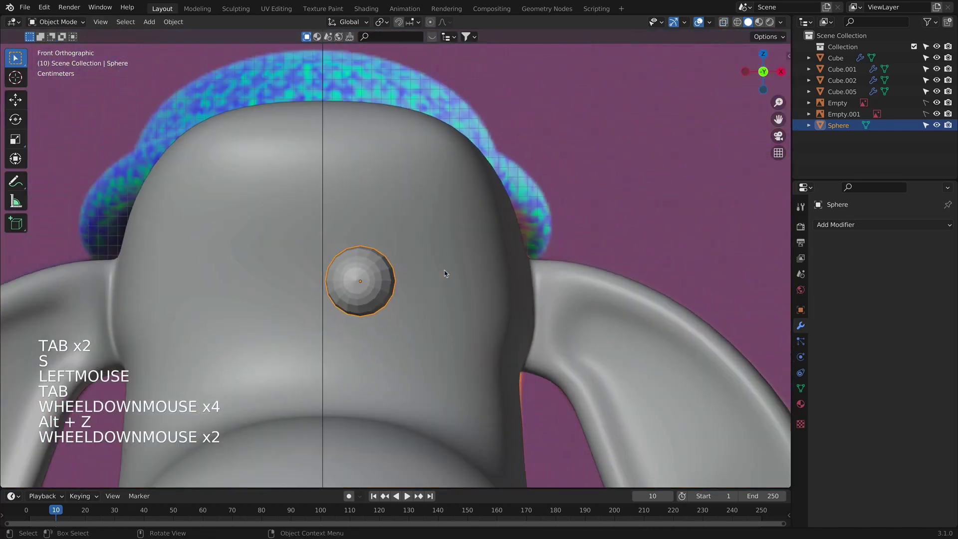
Step: Move the eye sphere 0.011183 m along Y into the head, matching the eye in the side reference
mouse_move(447, 272)
shift+middle_down()
mouse_move(454, 284)
mouse_move(432, 263)
shift+middle_up()
scroll(432, 263, up, 1)
right_click(432, 263)
key(KP_3)
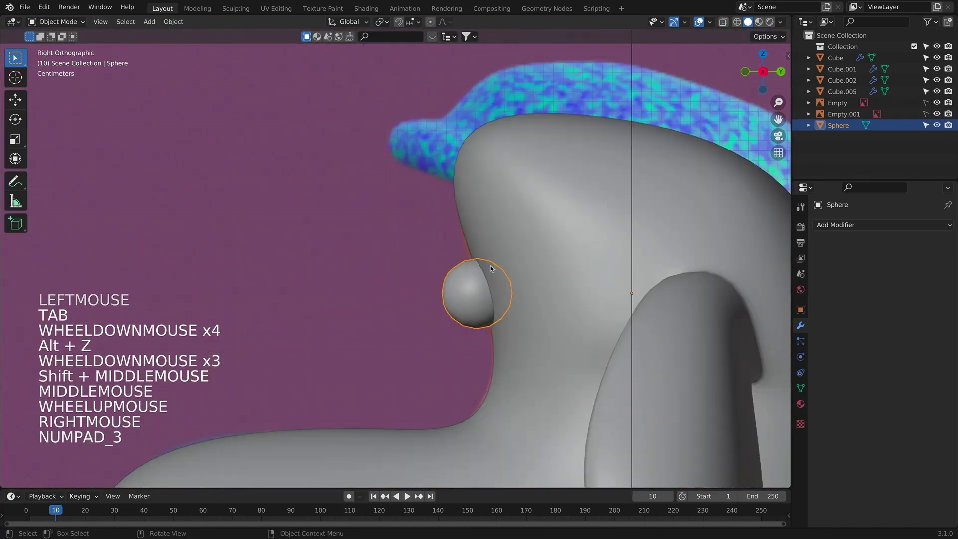
key(alt+z)
scroll(509, 266, up, 1)
shift+middle_drag(509, 266, 472, 267)
key(g)
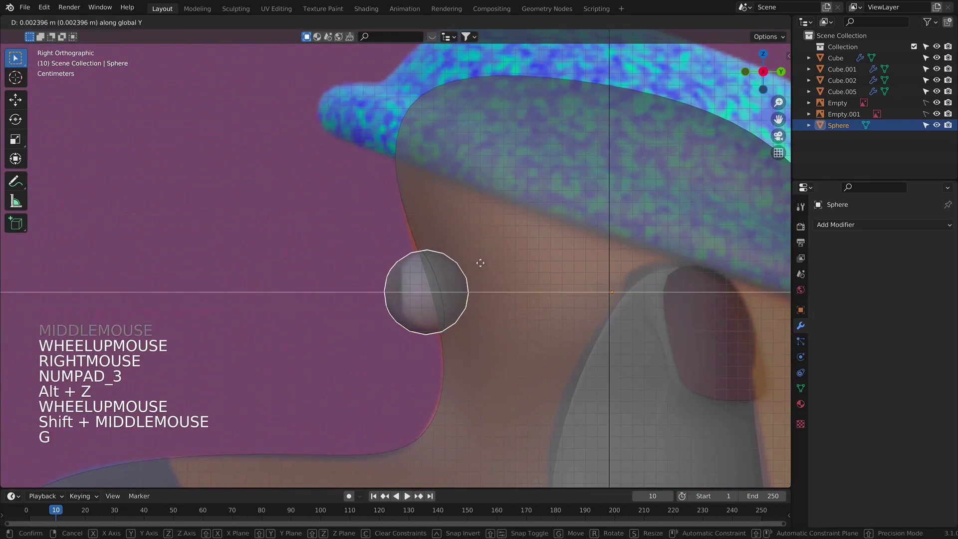
click(487, 263)
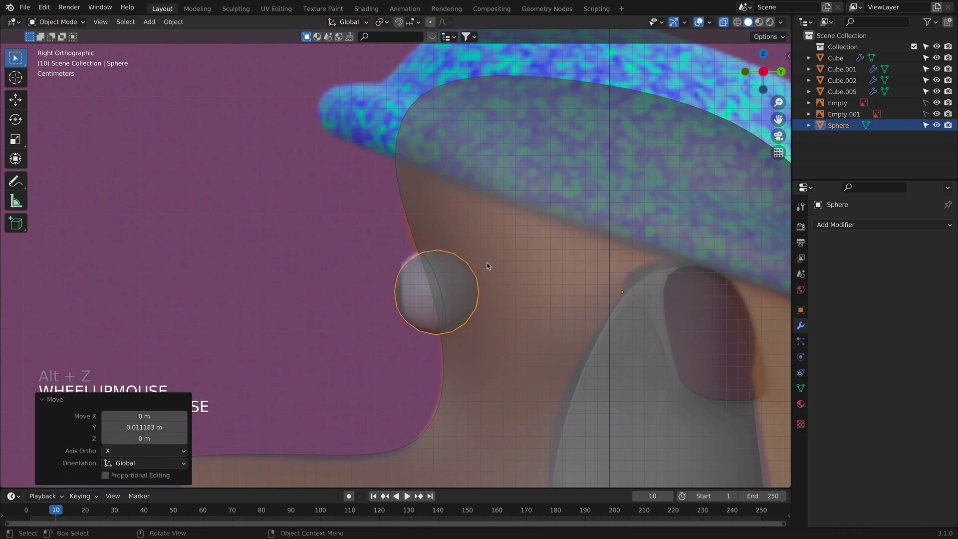
Step: Raise the eye sphere 0.001997 m along Z in side view and return to the front view
key(g)
key(y)
key(z)
click(483, 264)
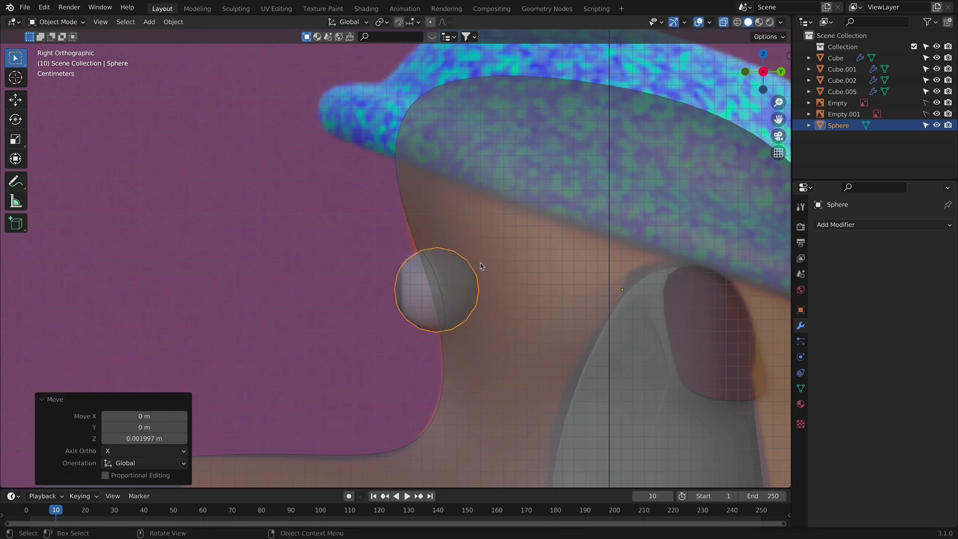
key(KP_1)
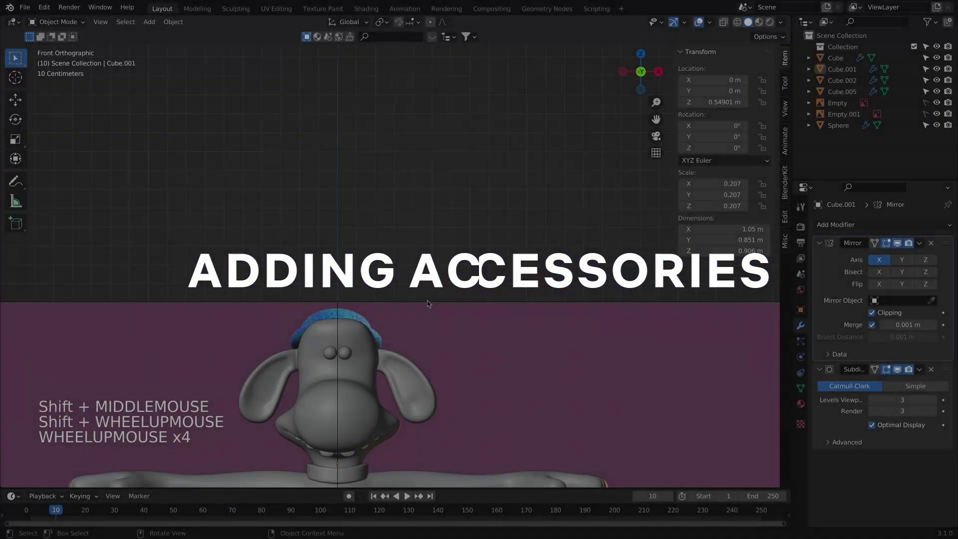
Step: Add a 32-vertex mesh circle for the hat and scale it down to about 0.37
shift+middle_drag(485, 369, 439, 291)
scroll(485, 251, up, 3)
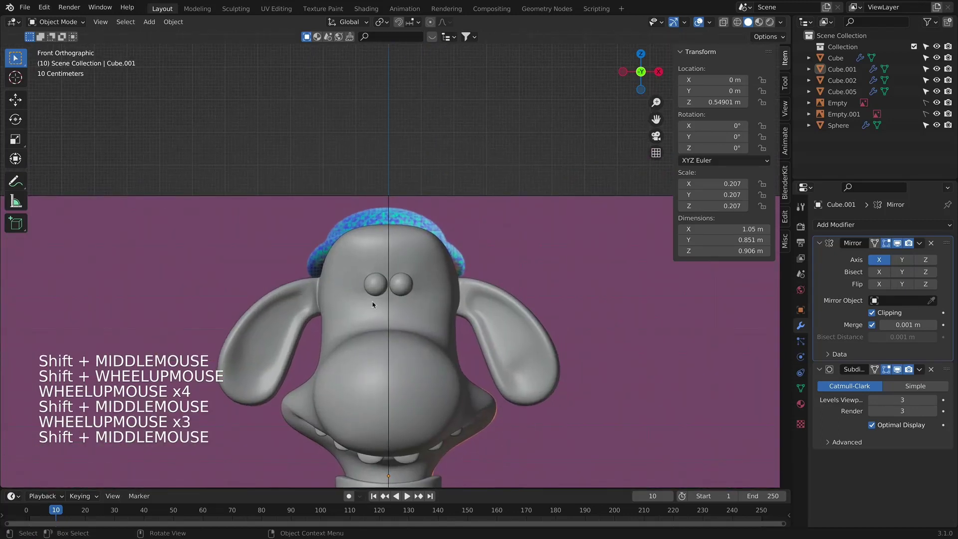
key(shift+a)
mouse_move(390, 218)
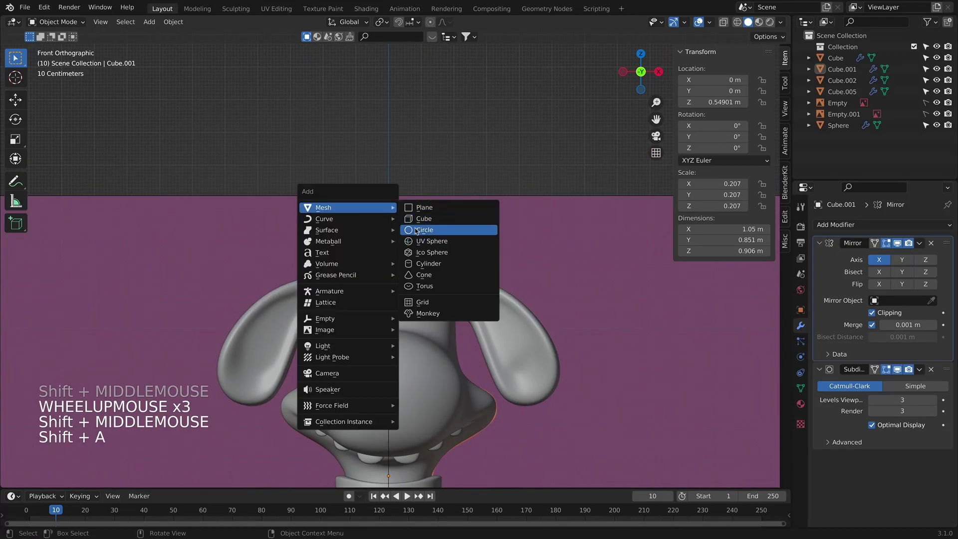
click(439, 230)
scroll(574, 346, down, 6)
key(s)
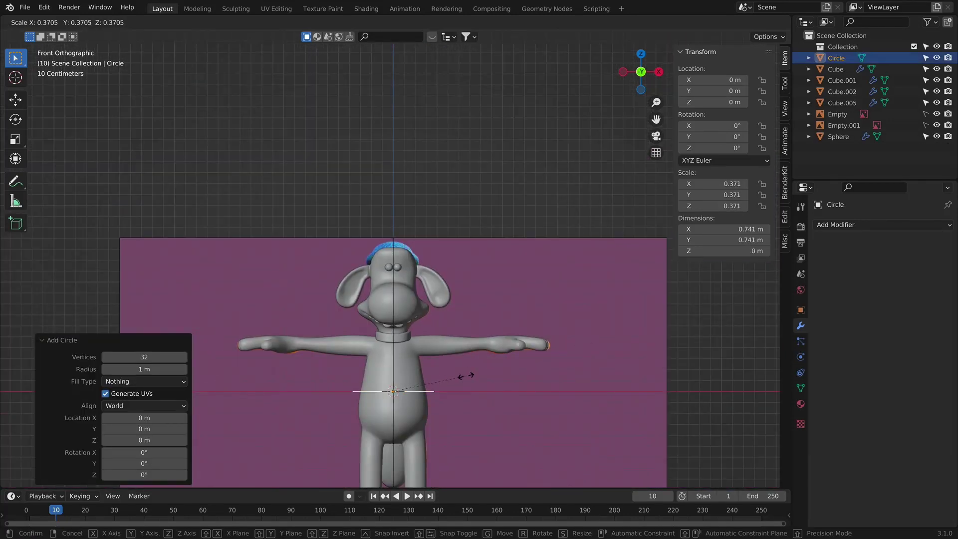
click(467, 375)
Step: Raise the circle 1.1453 m along Z to the level of the eyes
key(g)
key(z)
click(504, 252)
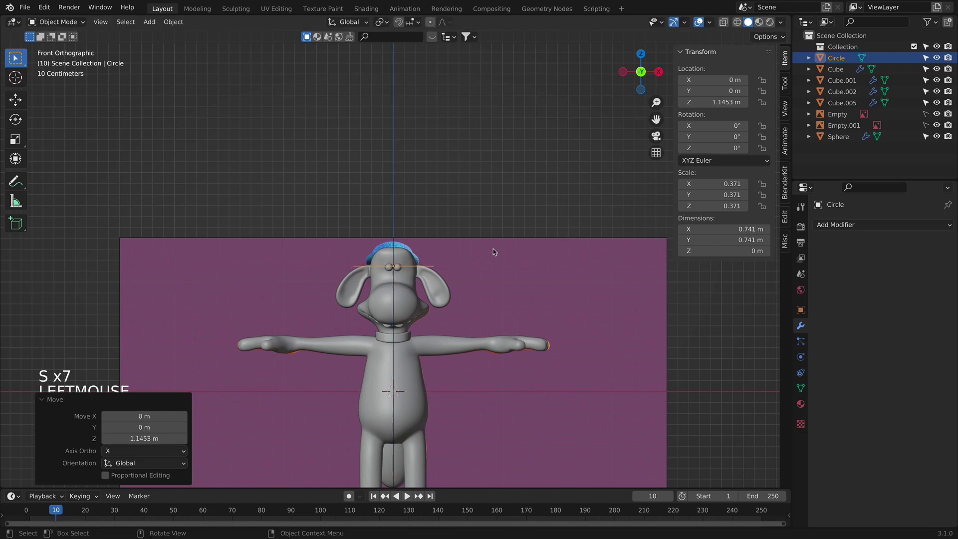
Step: Reduce the circle to a scale of about 0.220 and raise it another 0.021367 m along Z
key(s)
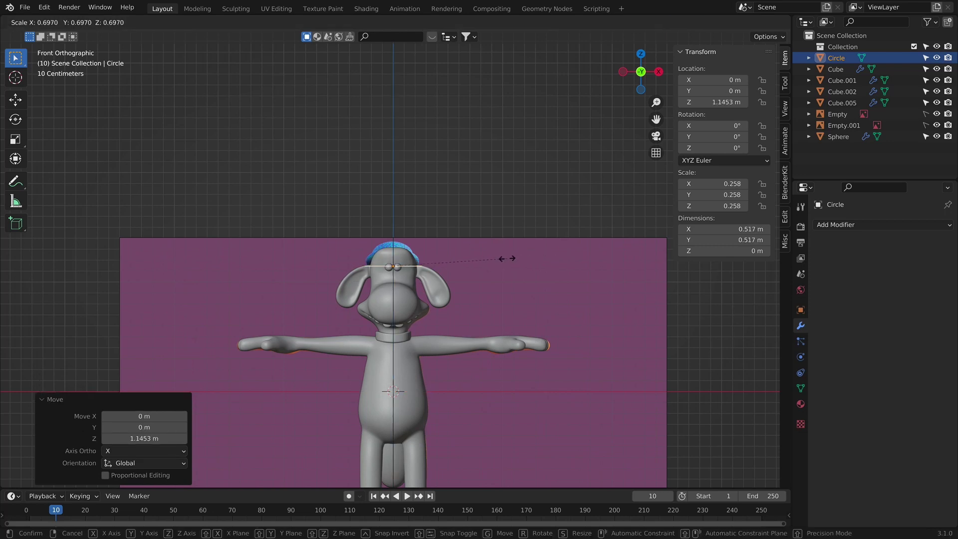
click(508, 258)
key(g)
key(z)
click(507, 259)
key(s)
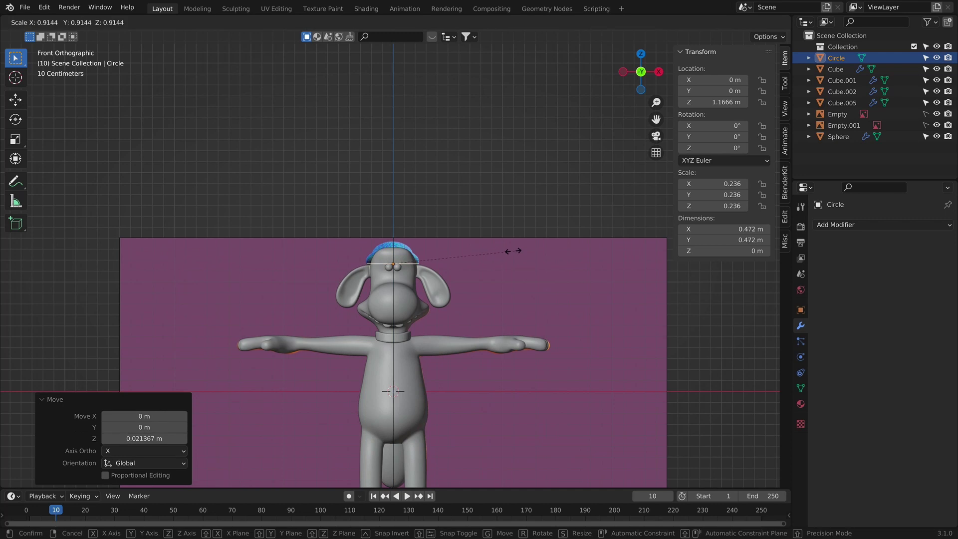
click(506, 253)
Step: Rotate the circle 18.1° in side view and move it 0.020609 m in Y and 0.037095 m in Z toward the hat's base
key(KP_3)
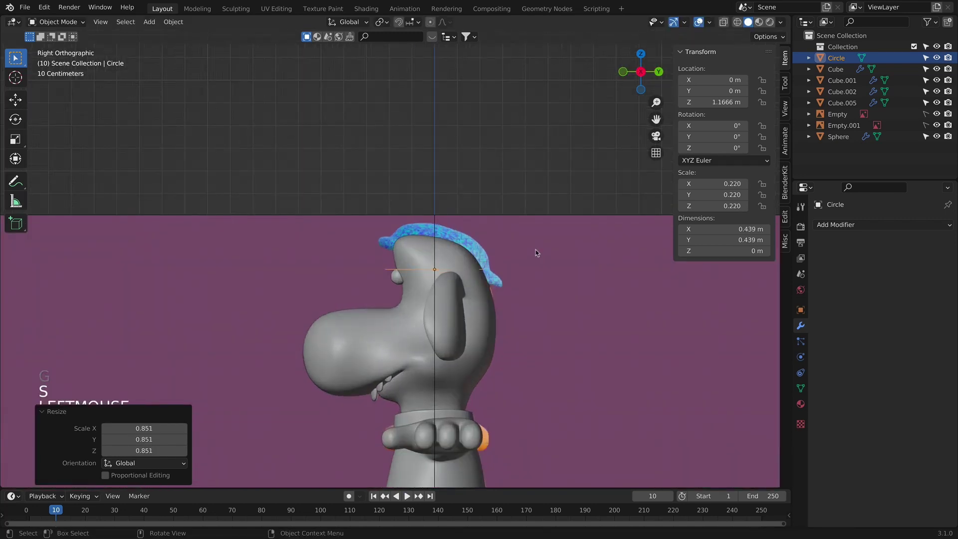
key(r)
click(536, 281)
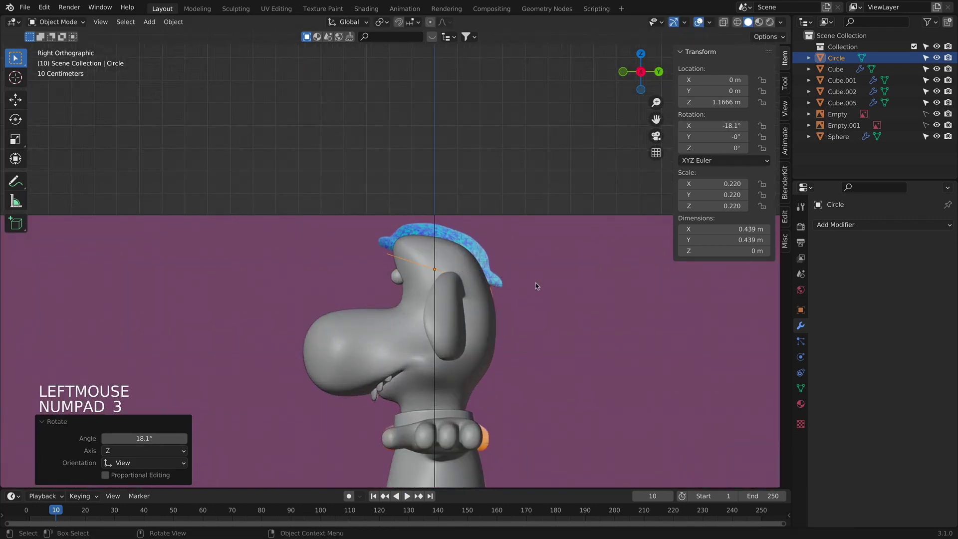
key(g)
scroll(540, 269, up, 4)
click(540, 274)
Step: Scale the circle by 1.051 and shift it about -0.008 m in Y and -0.012 m in Z
key(s)
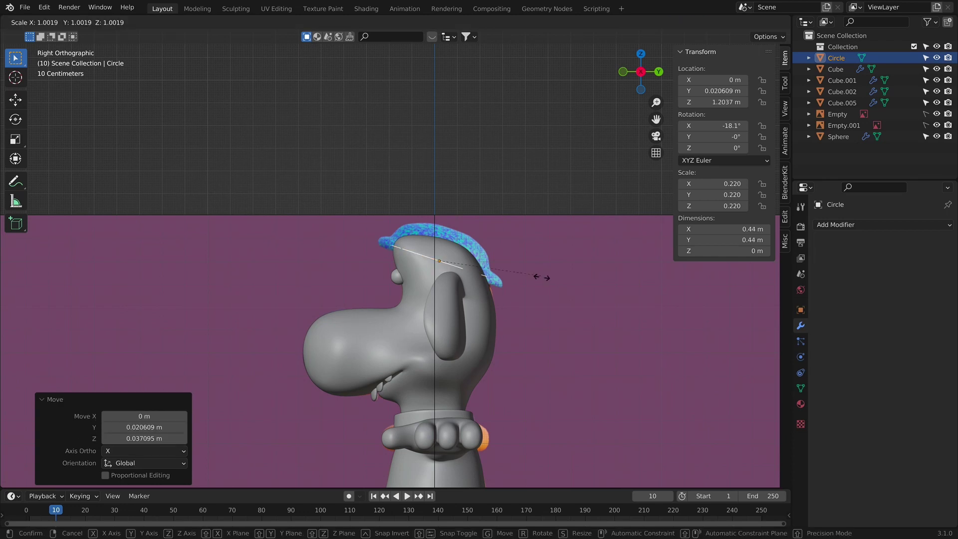
click(546, 275)
key(g)
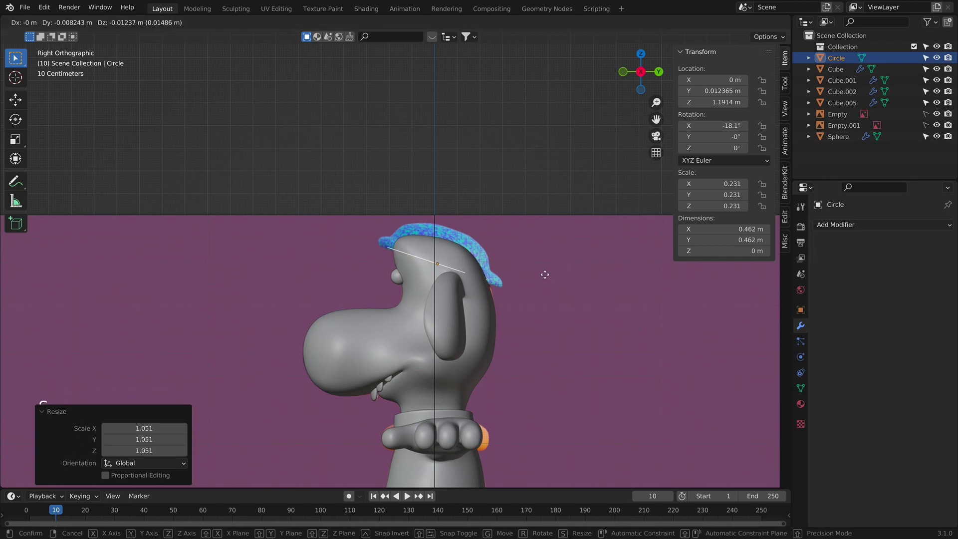
Step: Rotate the circle by -1.88° and move it 0.012365 m in Y and 0.002061 m in Z along the hat's base
key(r)
click(559, 279)
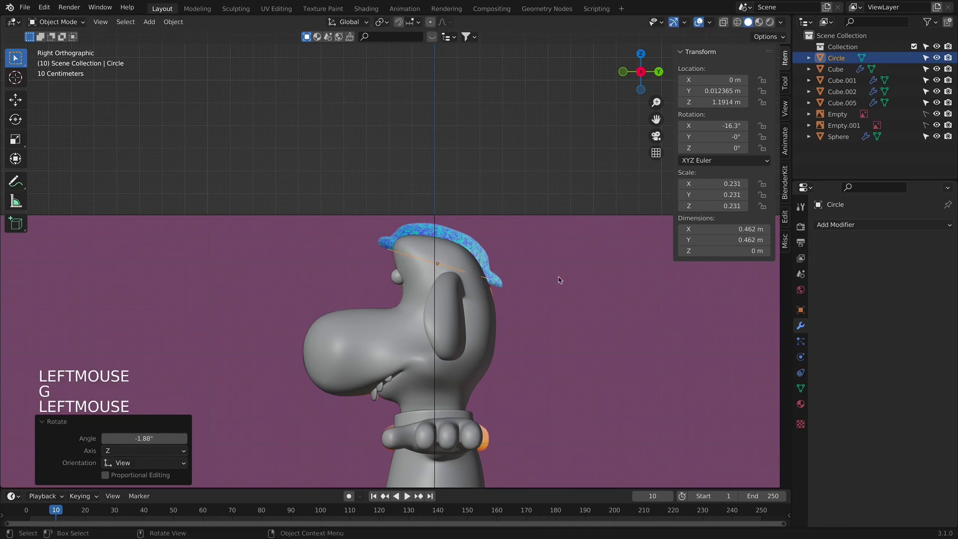
key(g)
click(559, 276)
key(KP_1)
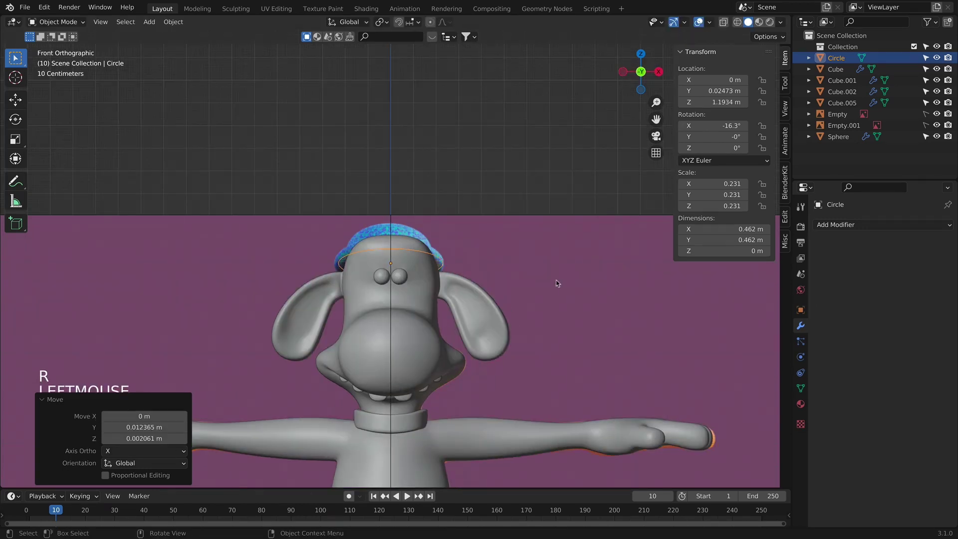
Step: Extrude the circle outward by a scale of about 1.22, and extrude that edge 0.002061 m in Y and 0.022669 m in Z
key(KP_3)
key(Tab)
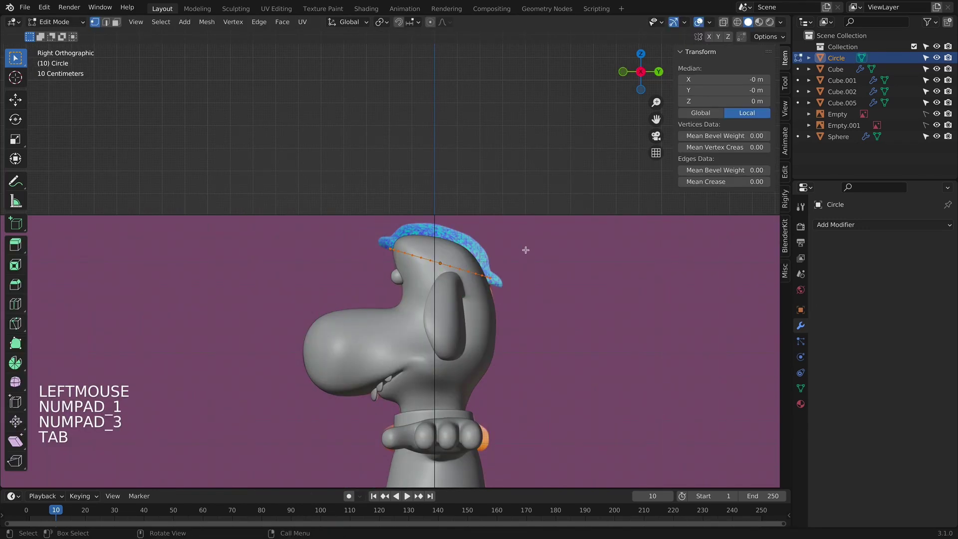
key(e)
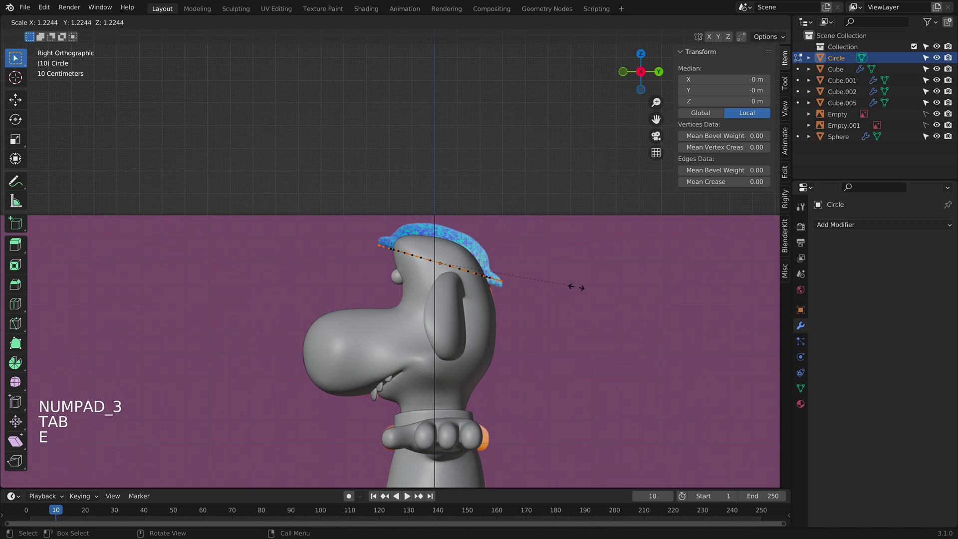
click(578, 289)
key(g)
click(579, 282)
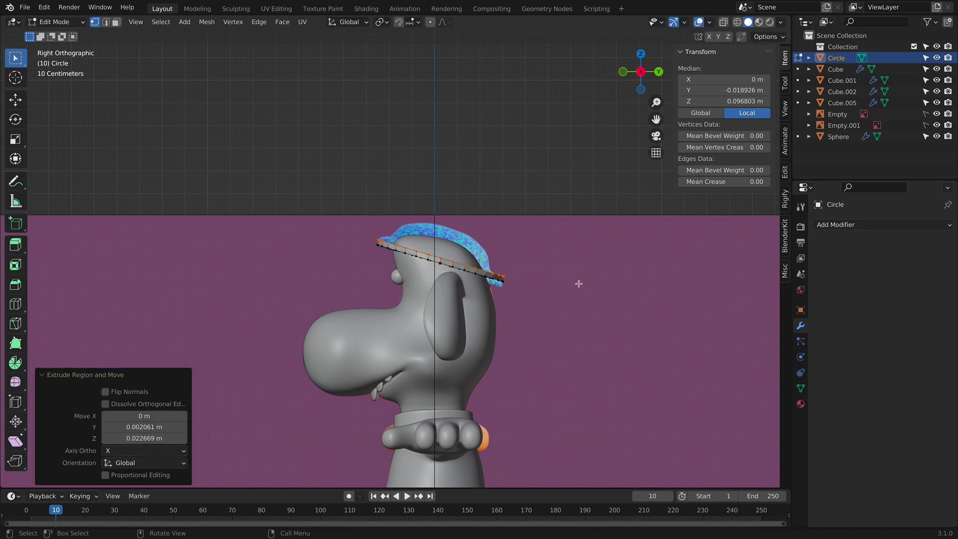
Step: Extrude the brim edge again by 0.008243 m in Y and 0.02473 m in Z, and scale it to about 0.94
key(s)
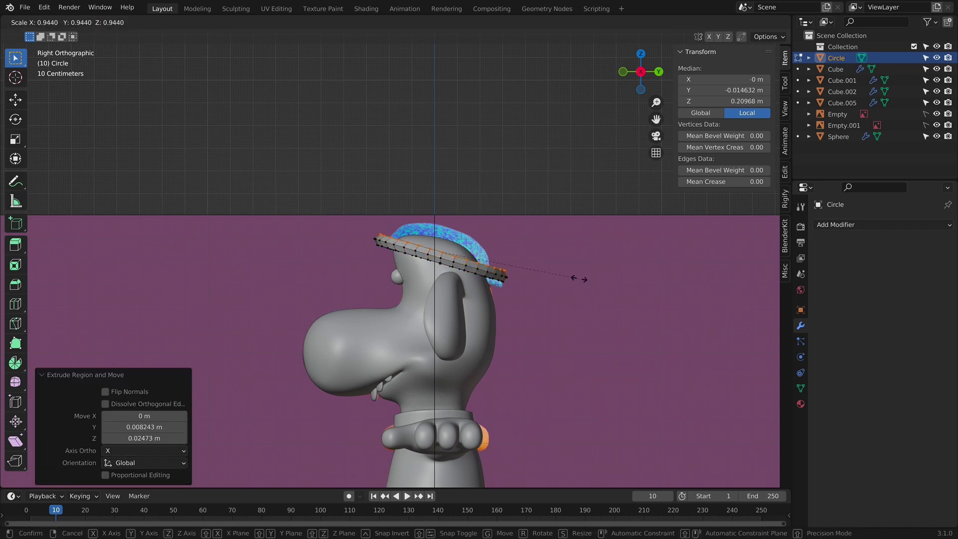
click(573, 275)
key(Tab)
middle_drag(571, 277, 618, 277)
key(KP_1)
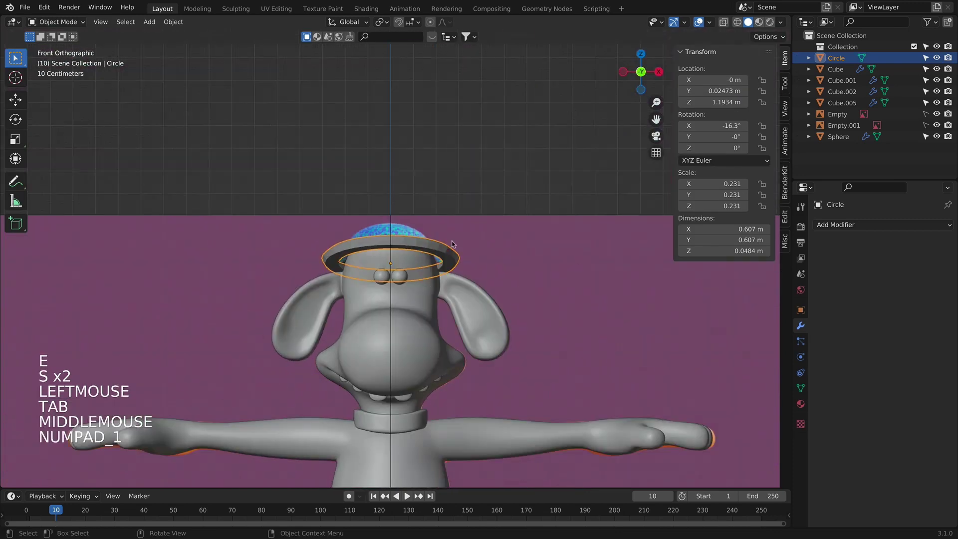
right_click(444, 247)
Step: Extrude the brim's upper edge inward at a scale of 0.833 and raise it 0.002061 m in Y and 0.010304 m in Z
key(KP_3)
key(Tab)
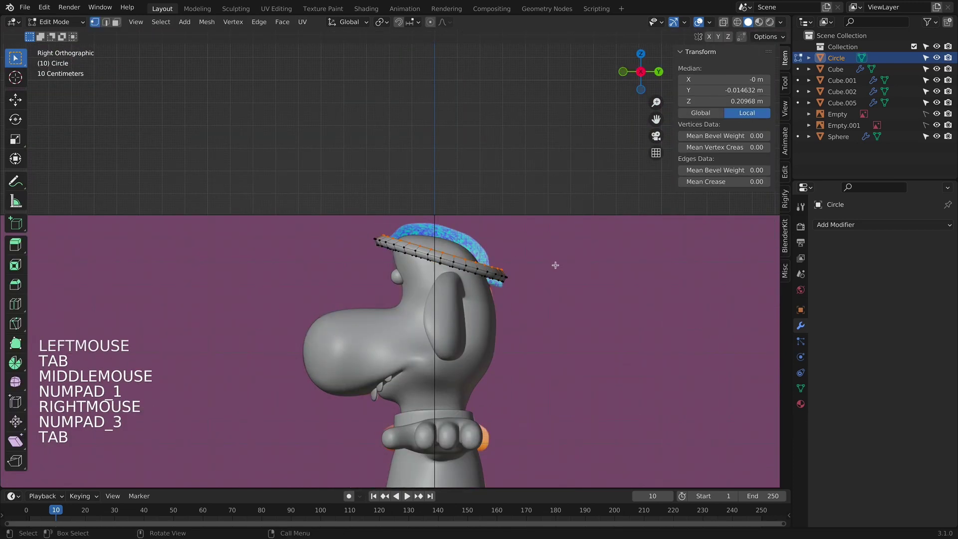
key(e)
click(535, 264)
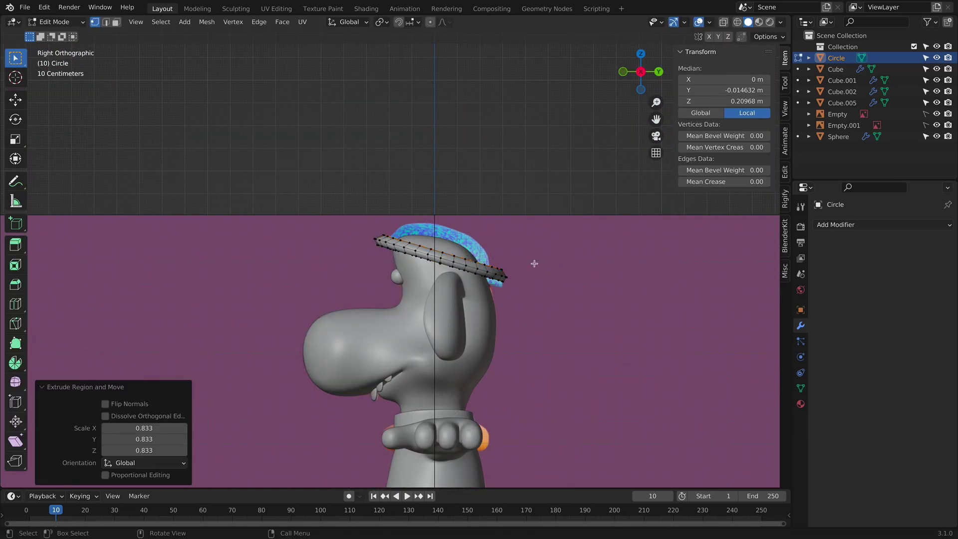
key(e)
click(535, 261)
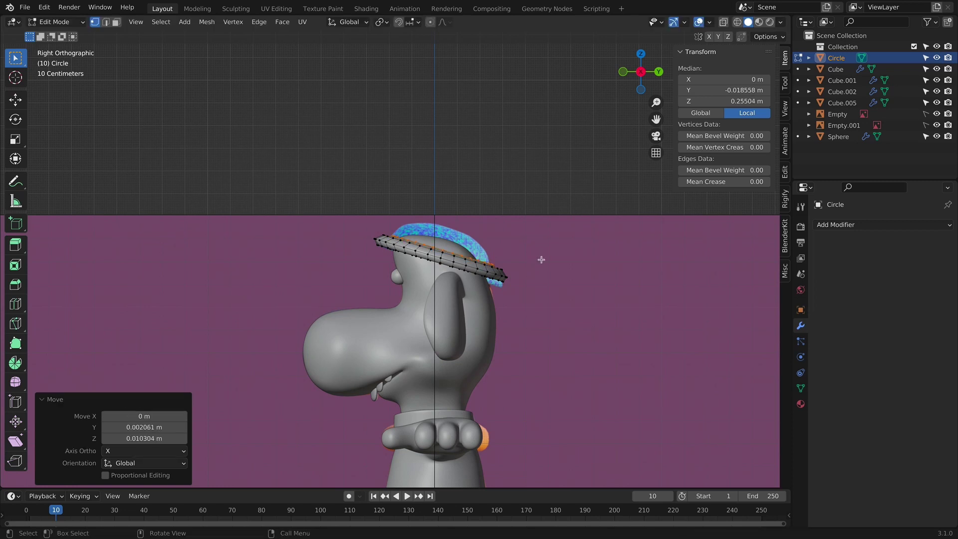
Step: Extrude the hat's inner top edge by 0.016487 m in Y and 0.0474 m in Z, and scale it to 0.813
key(e)
click(545, 248)
key(s)
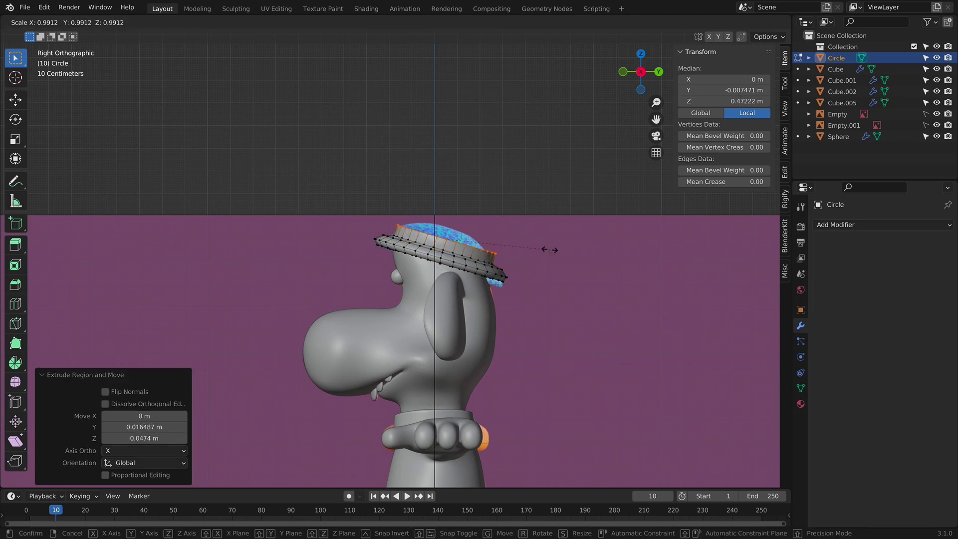
click(535, 240)
Step: Extrude the crown edge by 0.018548 m in Y and 0.041217 m in Z, scale it to about 0.52, and cap it with a face
key(e)
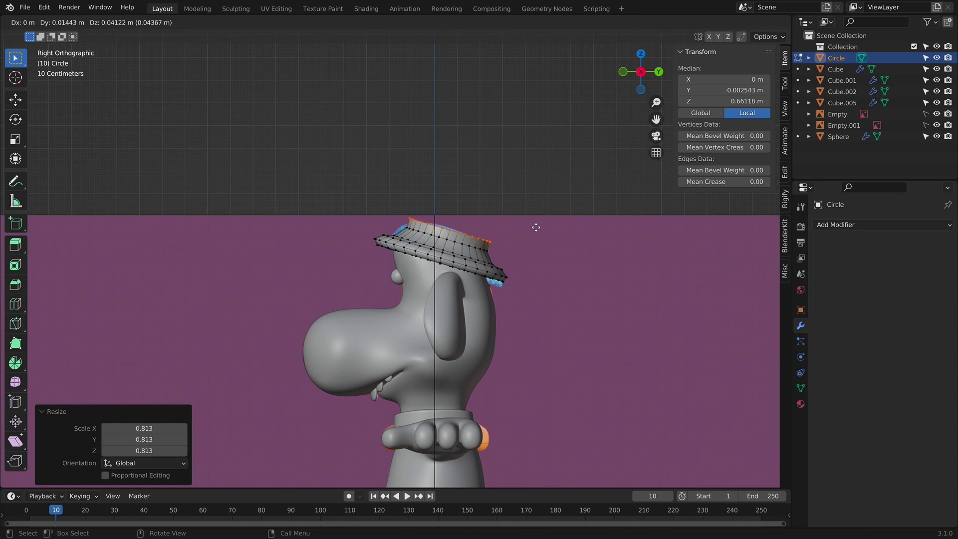
click(536, 227)
key(z)
key(Escape)
key(s)
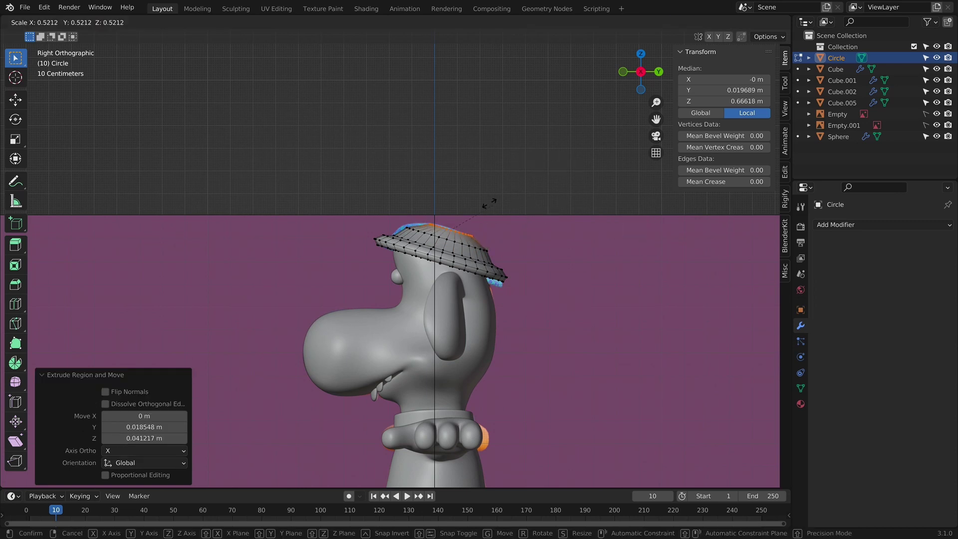
click(500, 220)
key(f)
key(Tab)
Step: Examine the capped hat mesh from above and compare its silhouette with the side reference
middle_drag(528, 231, 419, 298)
key(Tab)
scroll(419, 298, up, 2)
right_click(422, 298)
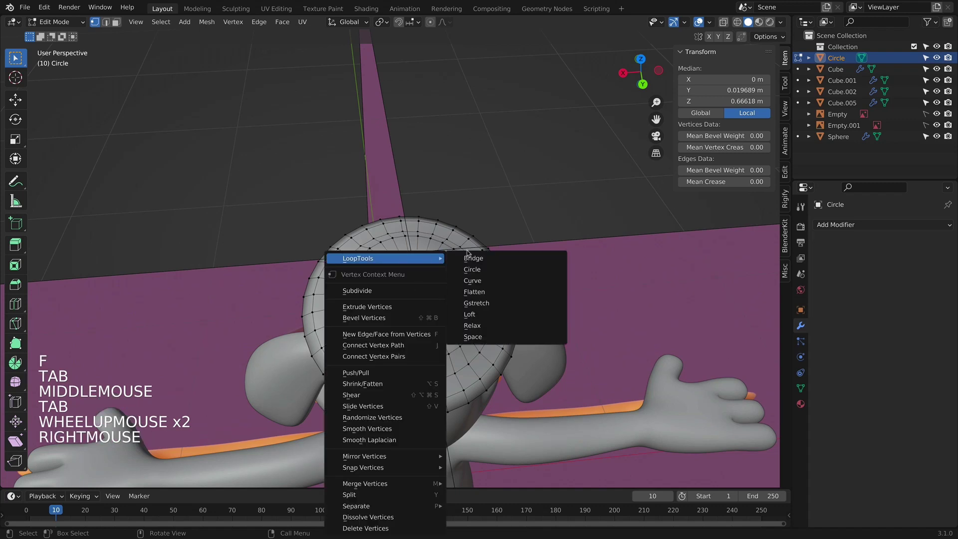
key(Tab)
key(KP_1)
key(KP_3)
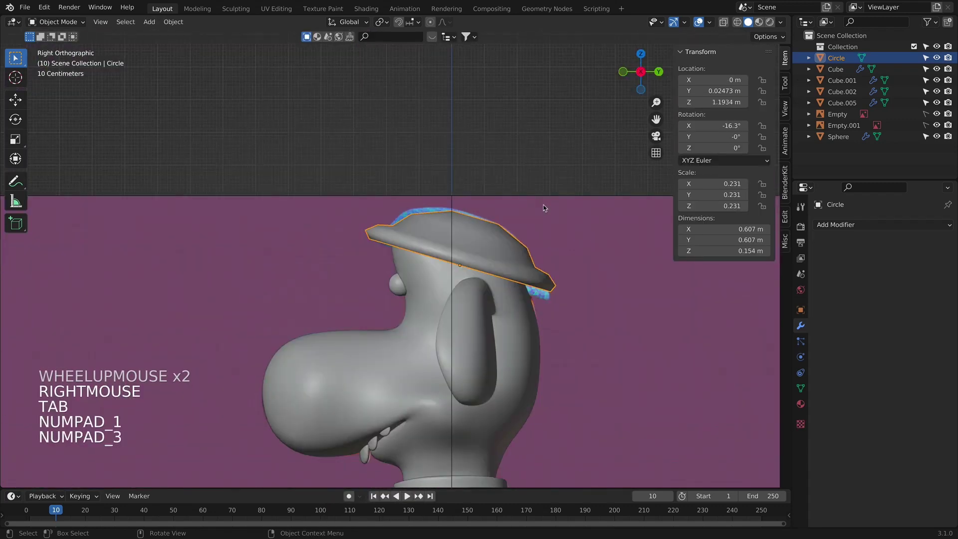
key(Tab)
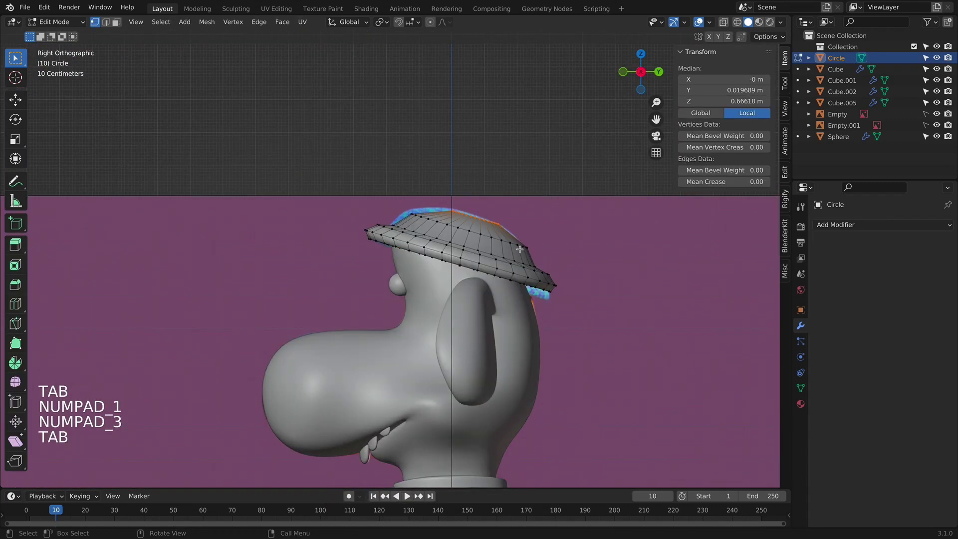
alt+shift+click(442, 231)
key(Tab)
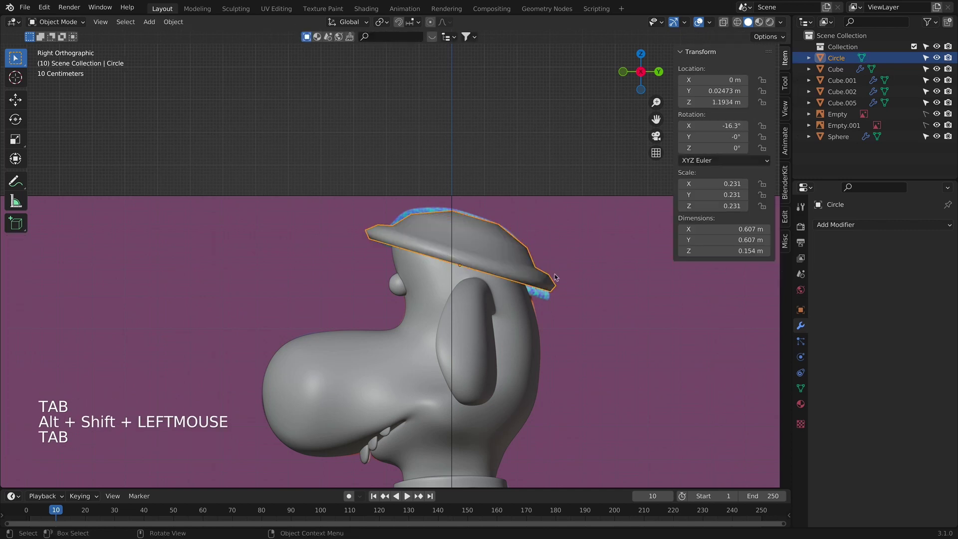
Step: Rotate the hat by 2.12° in the side view and move it -0.002862 m in Y and -0.011449 m in Z
key(r)
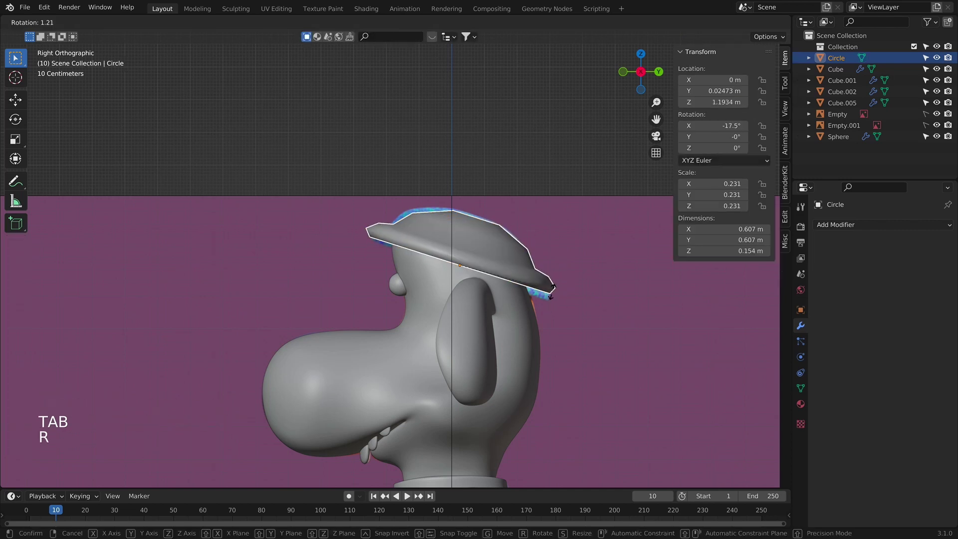
click(551, 290)
key(g)
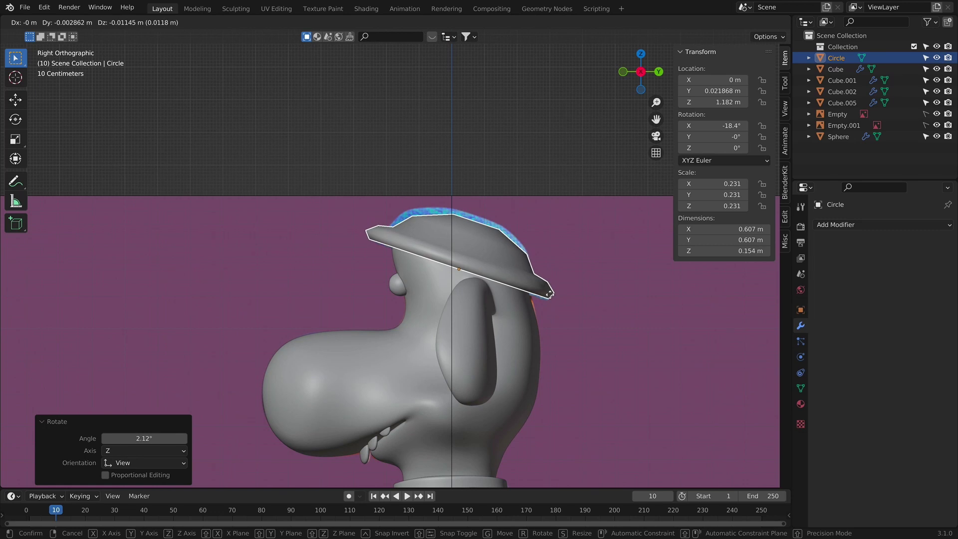
click(552, 291)
Step: Add a Subdivision Surface modifier to the hat and set its viewport level to 2
key(KP_1)
click(853, 224)
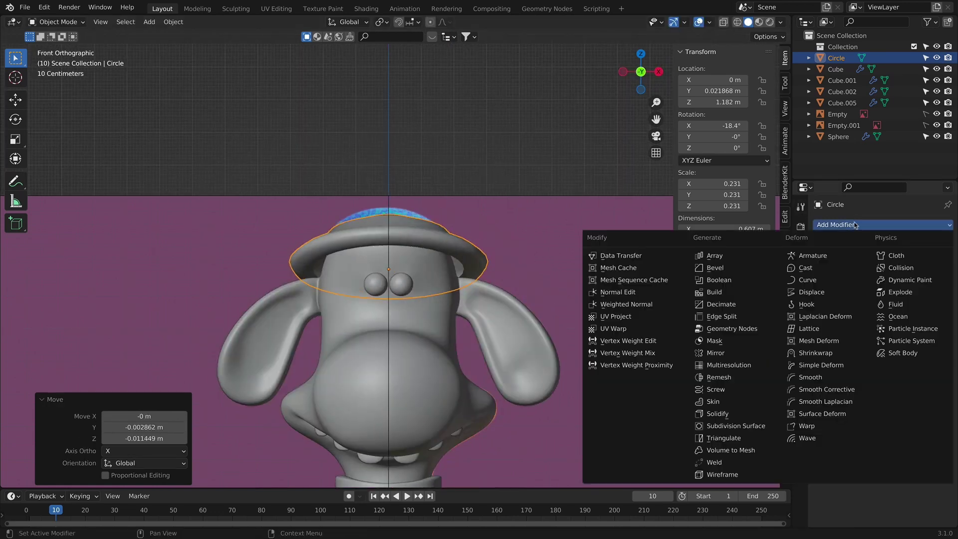
click(743, 427)
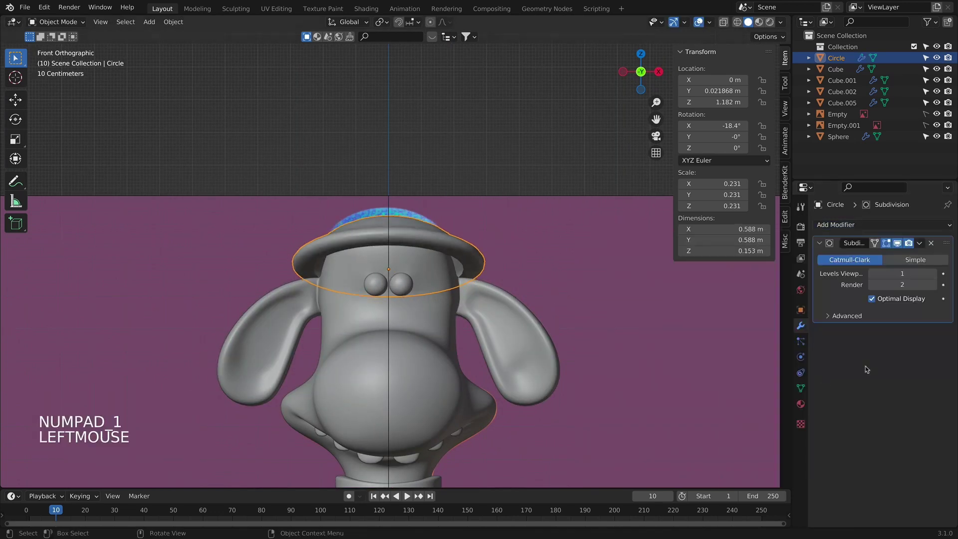
click(932, 273)
scroll(529, 266, up, 4)
Step: Scale the two edge loops on the underside of the hat's brim inward along X
key(Tab)
alt+click(529, 266)
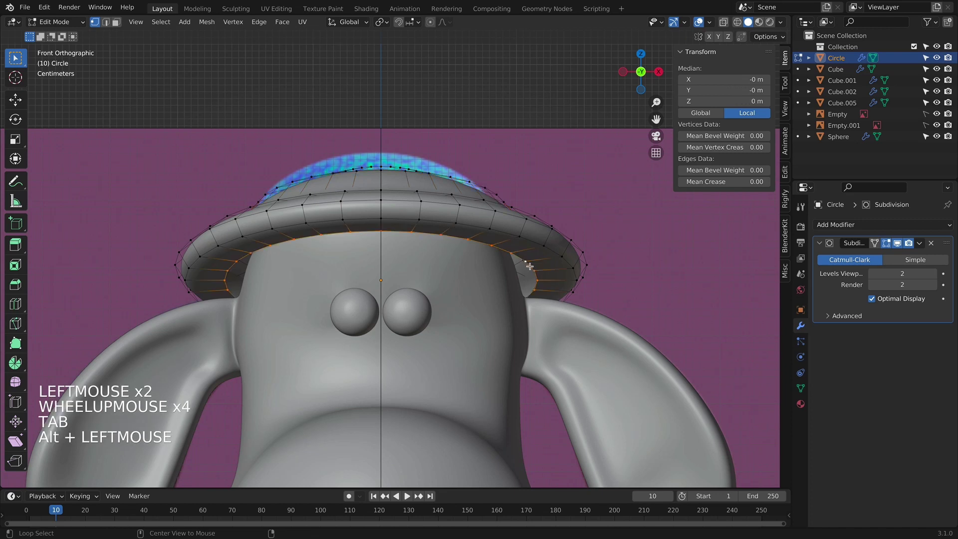
alt+shift+click(586, 257)
key(s)
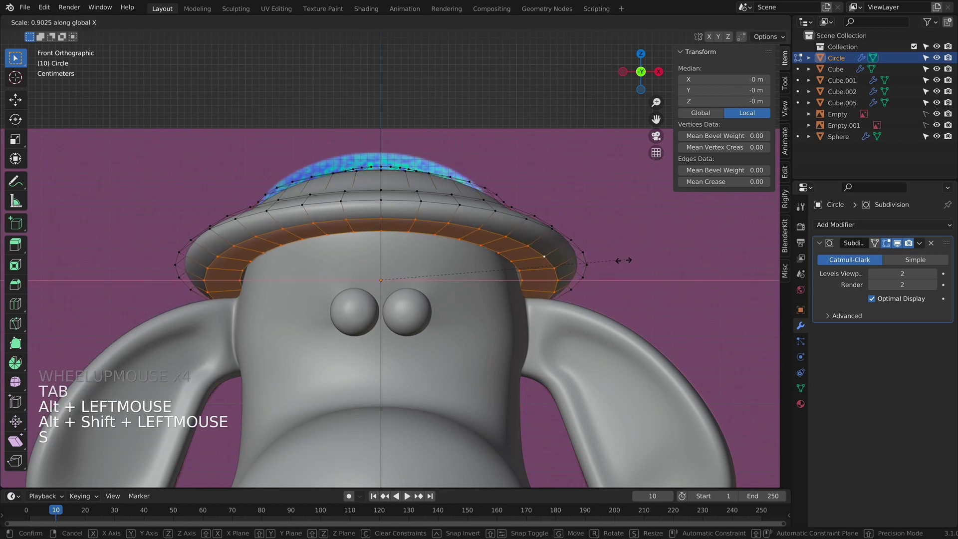
click(598, 238)
Step: Scale the outer edge loop of the hat's brim inward to match the front reference
alt+click(552, 226)
alt+click(549, 228)
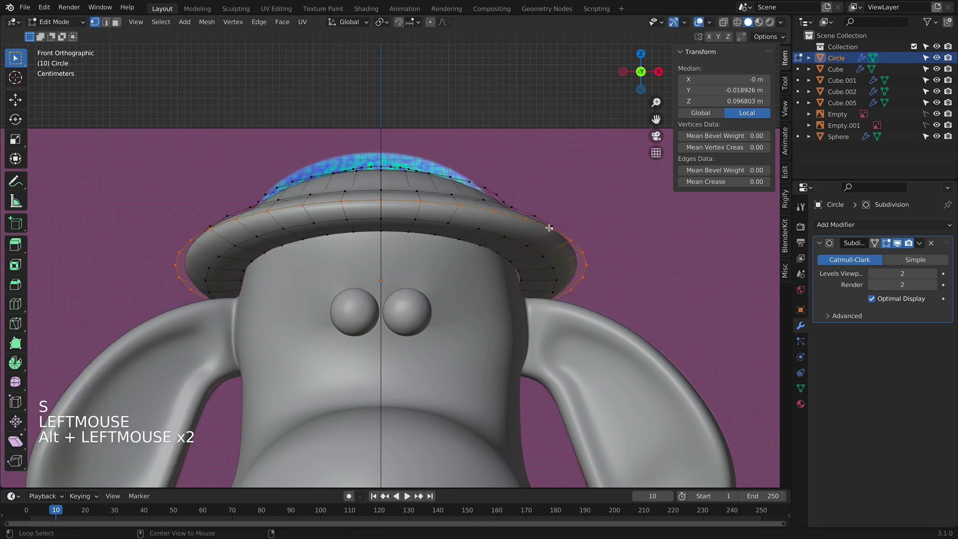
key(s)
click(616, 251)
key(Tab)
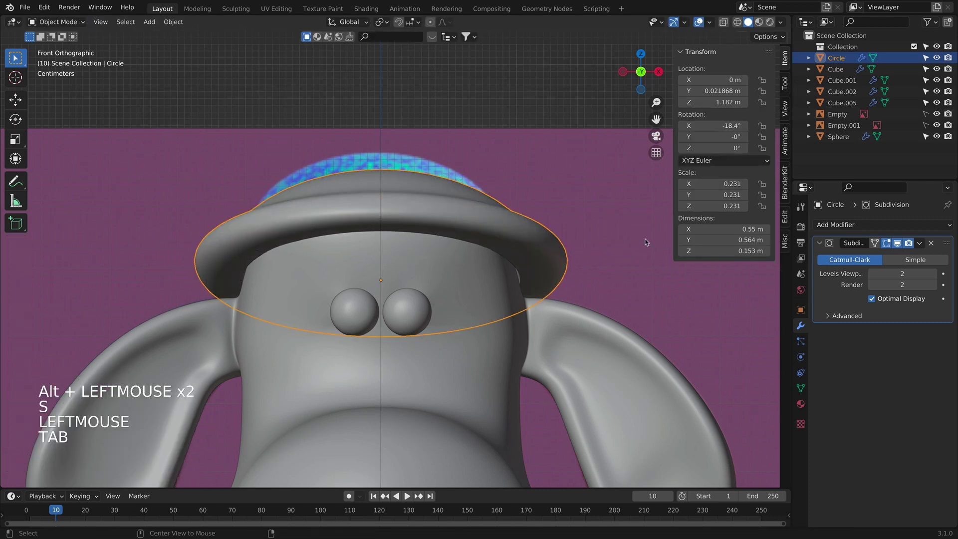
Step: Scale the whole hat to about 0.91 along X and move it -0.004831 m in Z
key(alt+z)
key(alt+z)
key(Tab)
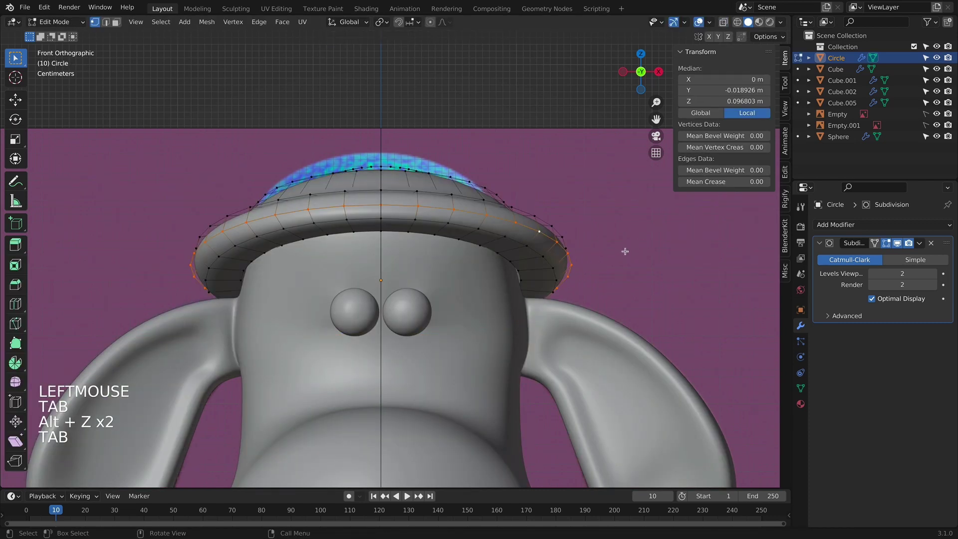
key(Tab)
key(s)
key(x)
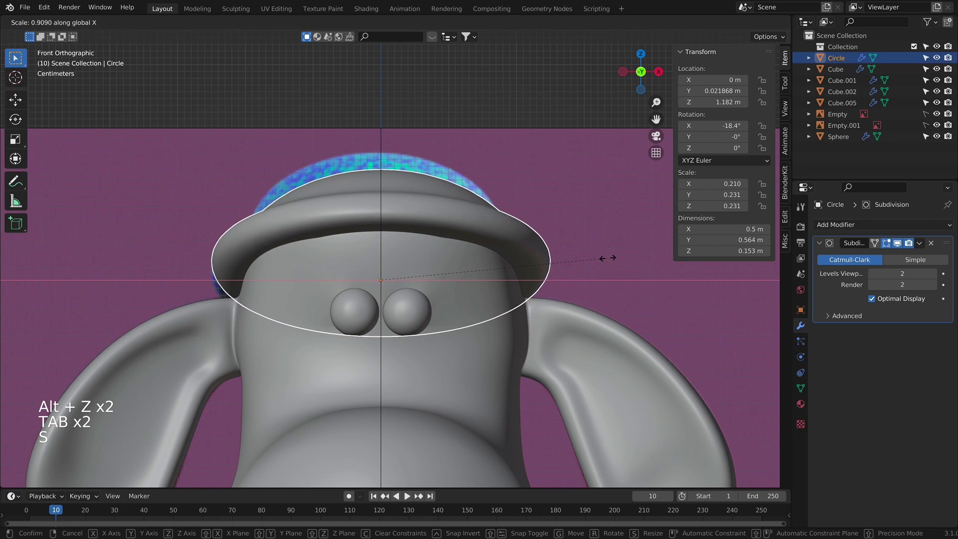
click(607, 258)
key(g)
key(z)
click(609, 263)
Step: Scale the whole hat uniformly to 0.957 against the front reference
key(alt+z)
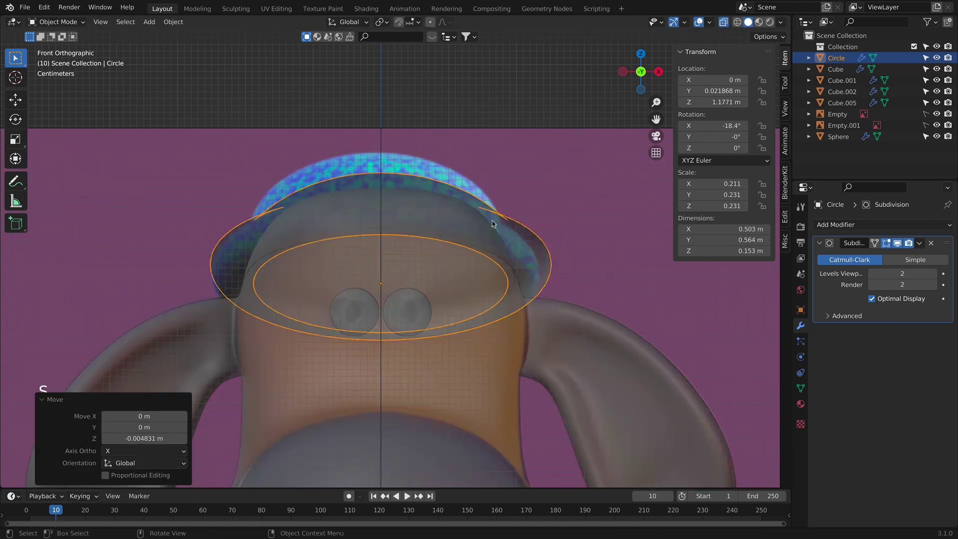
key(alt+z)
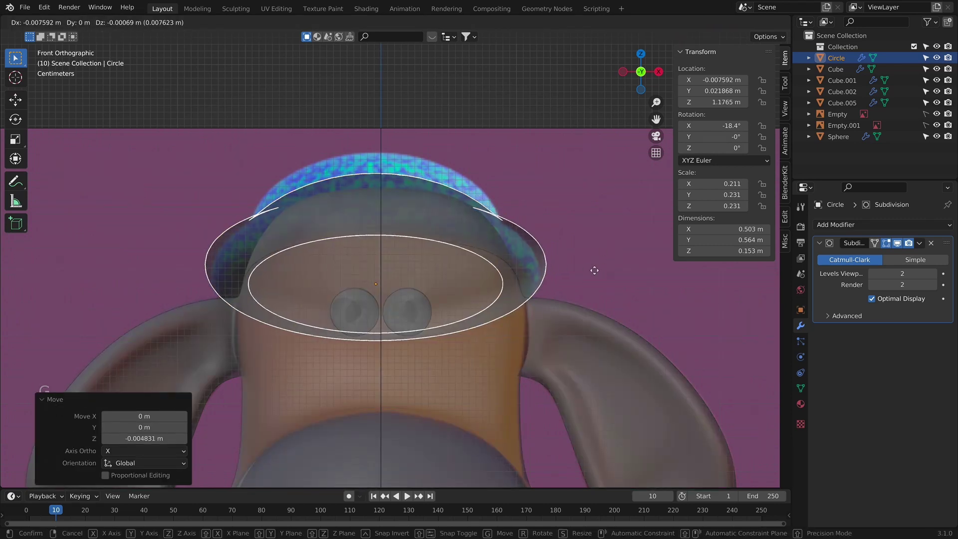
key(alt+z)
key(s)
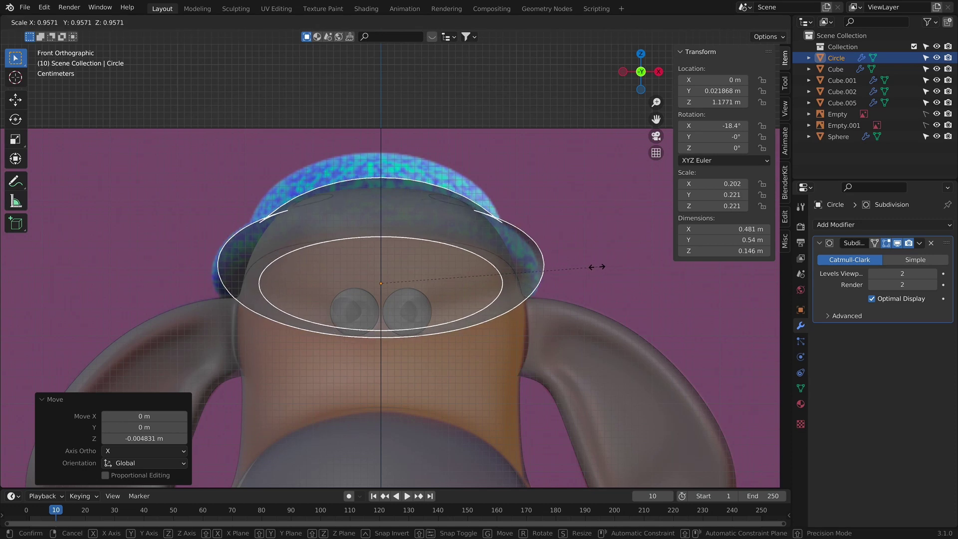
click(598, 266)
Step: Move the hat -0.008282 m in X and scale it up uniformly by about 1.03
key(g)
key(x)
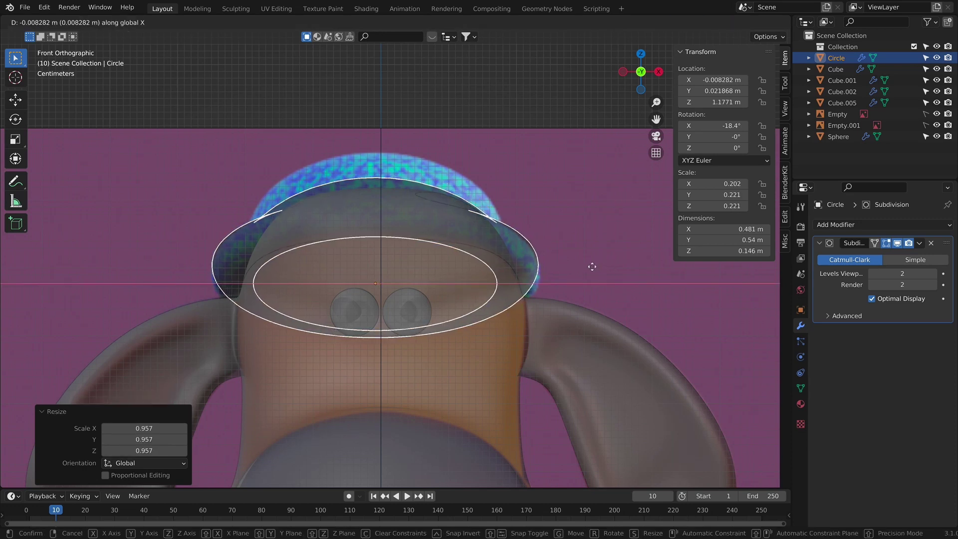
click(595, 268)
key(s)
click(601, 271)
Step: Move the crown's two upper edge loops about 0.008 m in Y and 0.024 m in Z toward the side reference's outline
key(KP_3)
key(Tab)
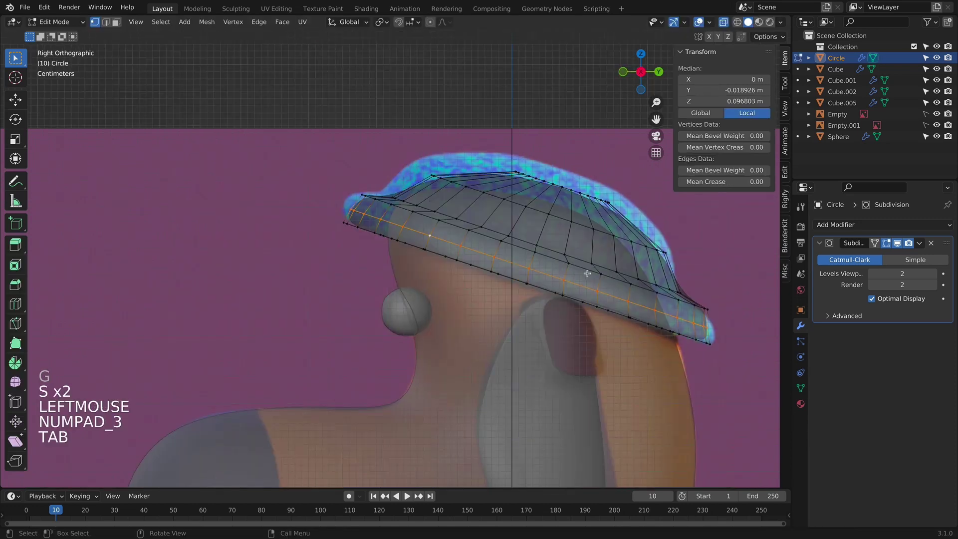
scroll(604, 261, down, 3)
key(Tab)
shift+scroll(604, 261, up, 1)
shift+middle_drag(604, 261, 539, 281)
key(alt+z)
scroll(397, 241, up, 3)
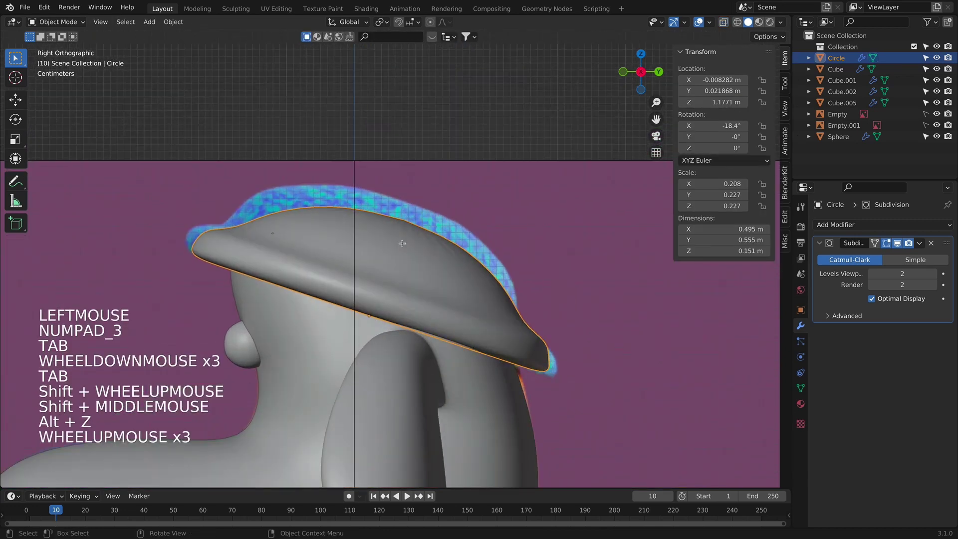
key(Tab)
key(alt+z)
alt+click(314, 223)
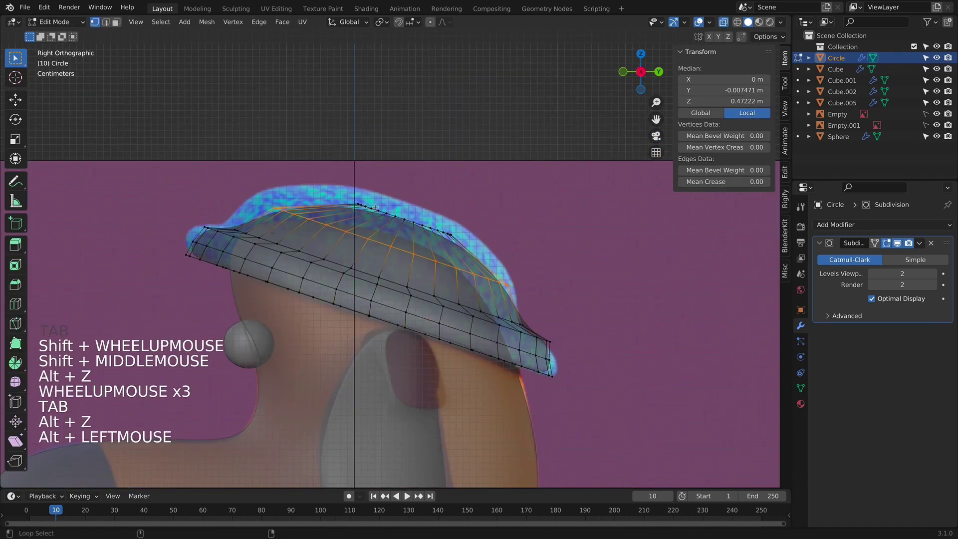
alt+shift+click(375, 207)
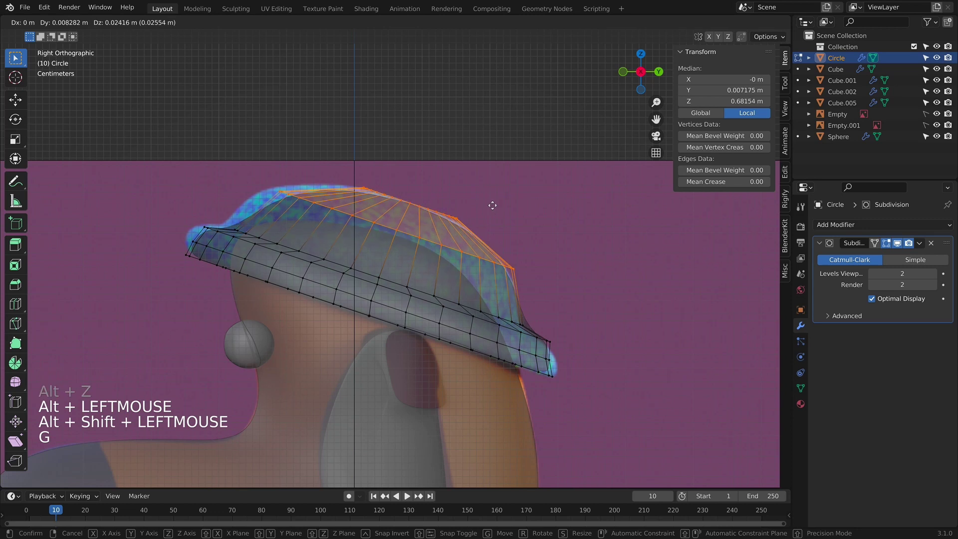
click(490, 204)
Step: Add one edge loop around the side of the hat's crown and scale it outward to about 1.02
key(ctrl+r)
double_click(532, 291)
key(s)
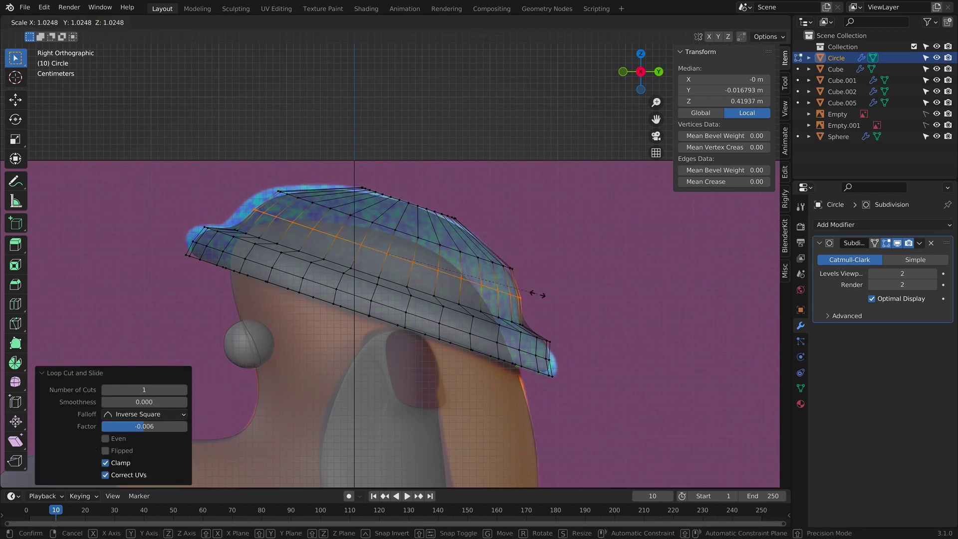
click(539, 296)
key(Tab)
key(alt+z)
Step: Delete the face that caps the top of the hat's crown
shift+middle_drag(546, 290, 391, 389)
key(Tab)
drag(377, 188, 466, 277)
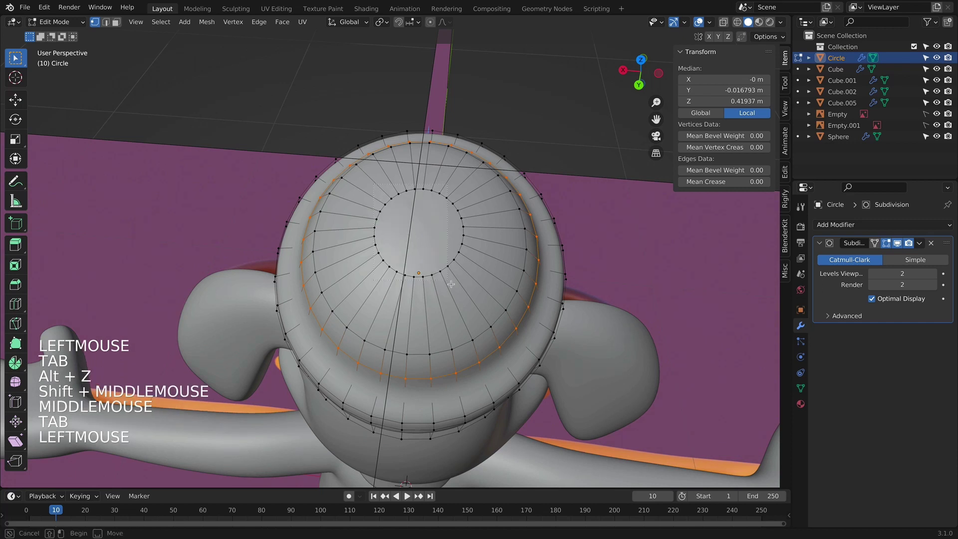
key(x)
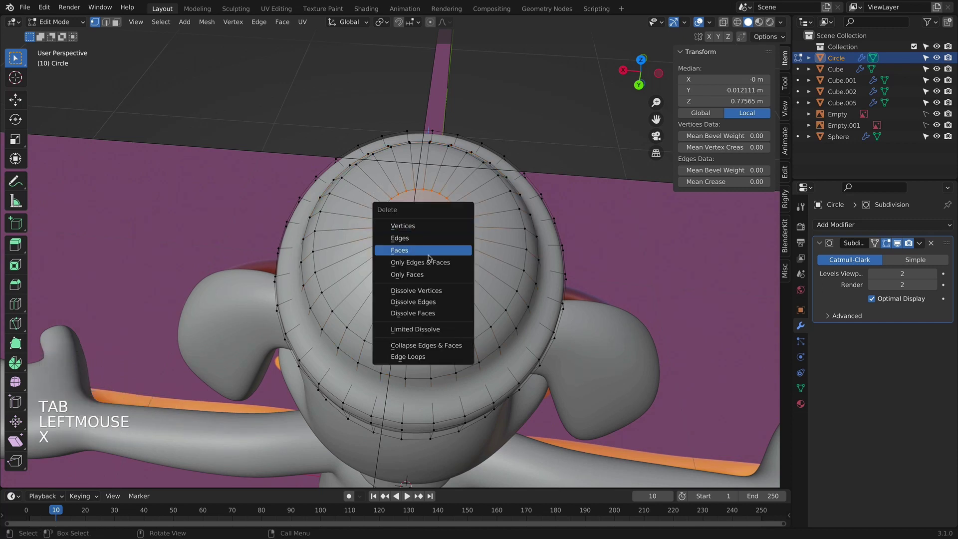
click(422, 249)
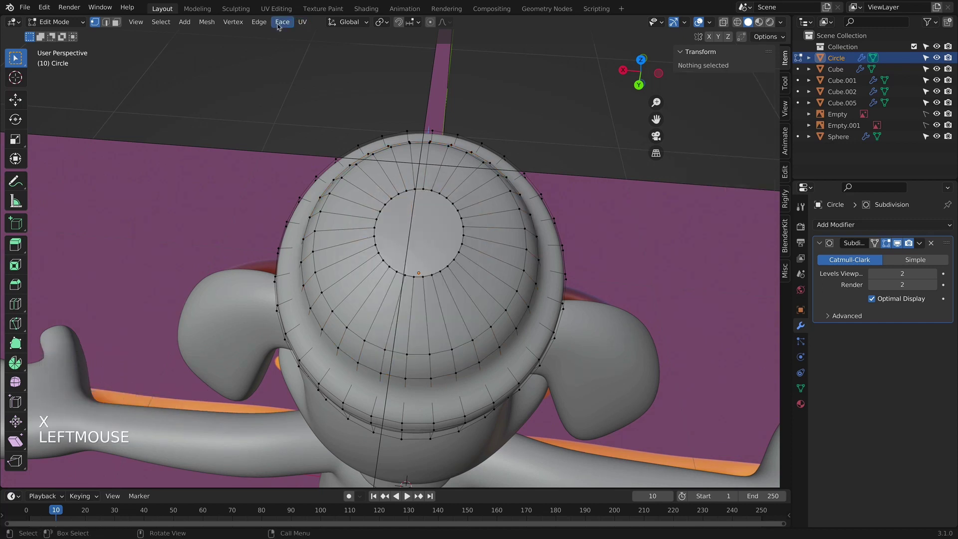
Step: Select the open edge loop at the top of the crown and close it with Grid Fill
click(281, 22)
click(292, 157)
middle_drag(197, 385, 388, 257)
alt+click(389, 257)
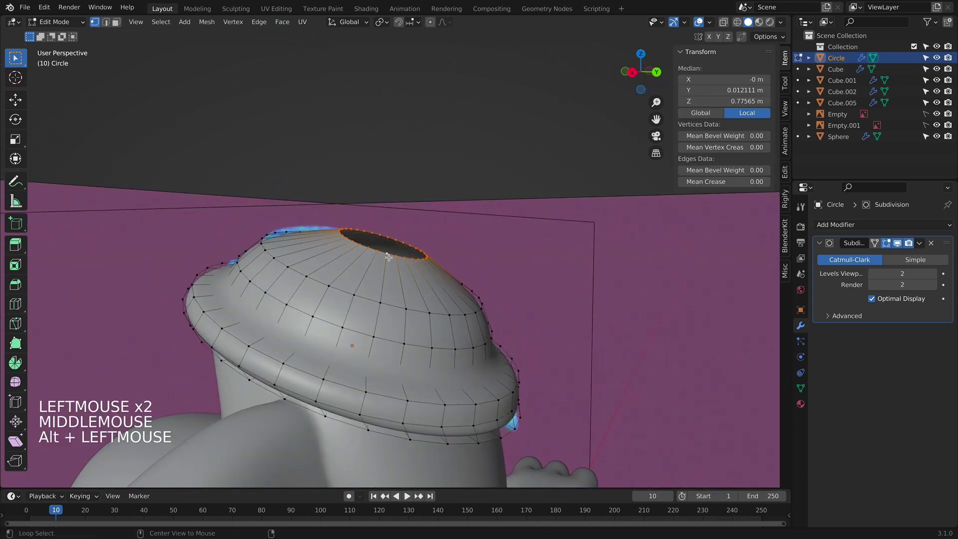
middle_drag(374, 192, 319, 159)
key(alt+z)
click(282, 21)
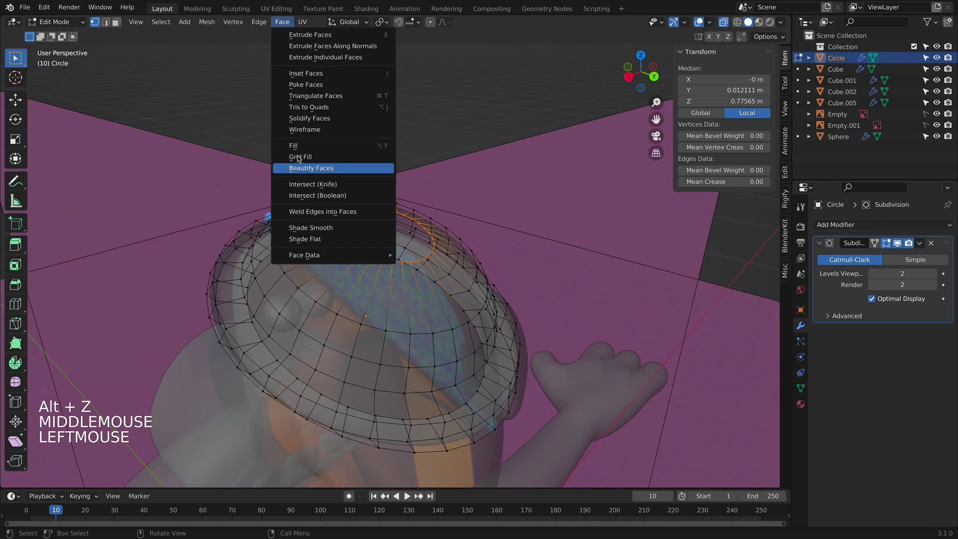
click(329, 156)
Step: Set the Grid Fill span to 6 and its offset to 1, checking the crown from above
click(640, 55)
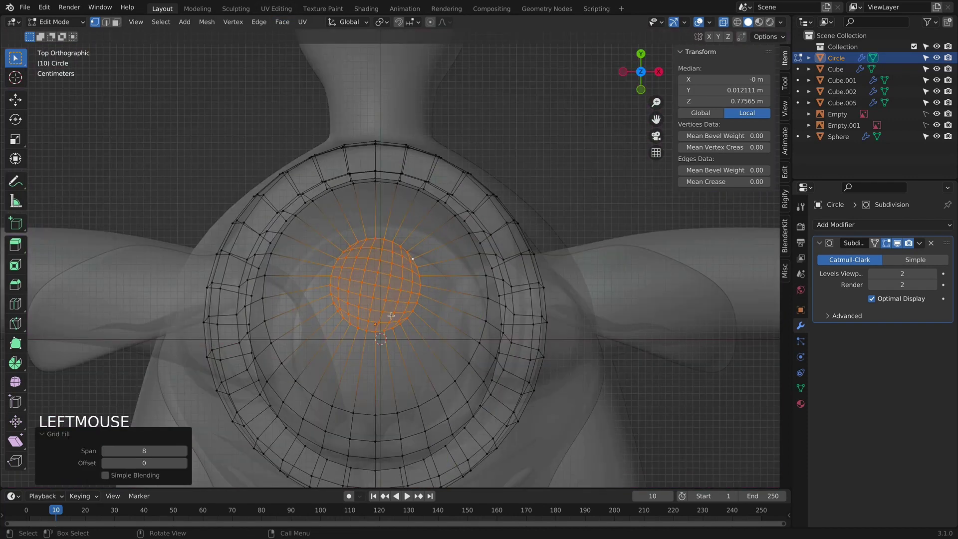
key(KP_7)
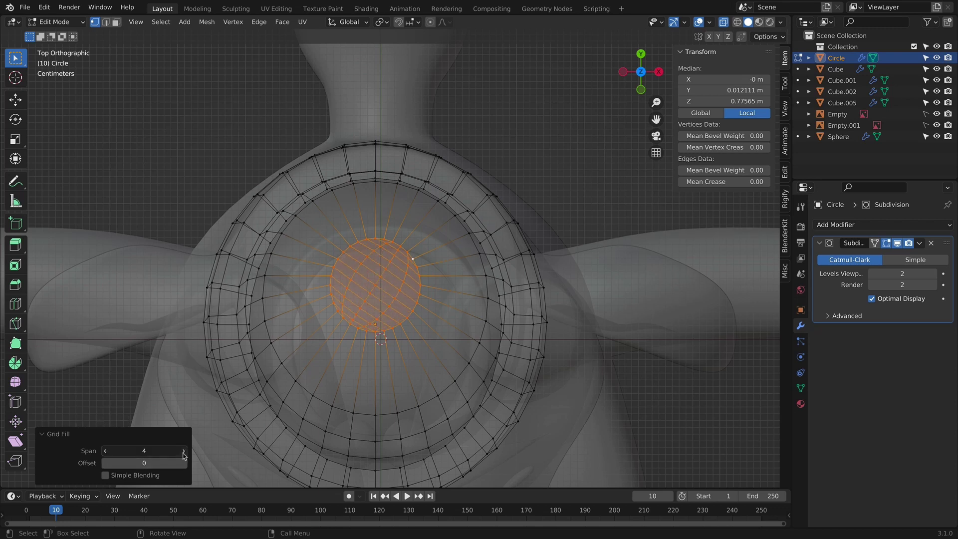
click(184, 452)
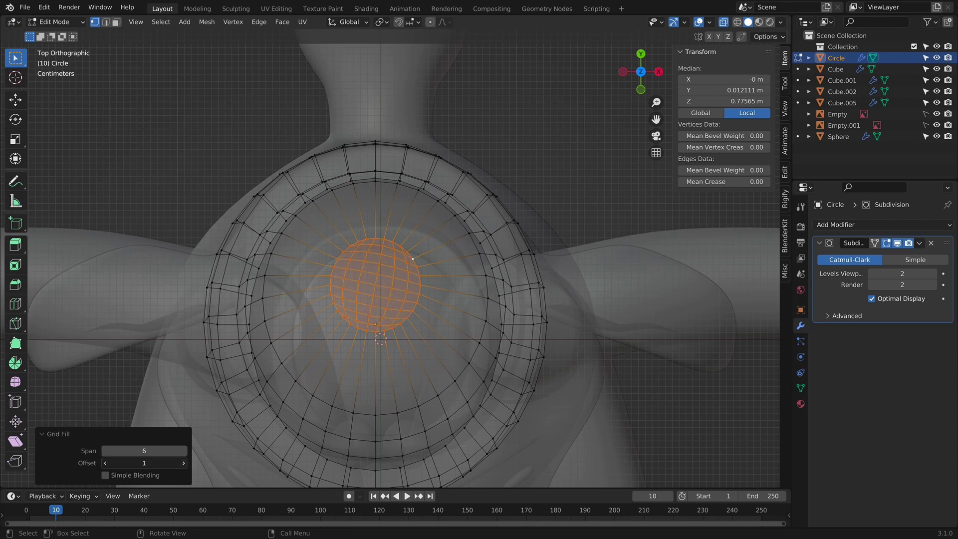
Step: Round the edge loop bordering the crown's top grid with LoopTools Circle and edge-slide it outward by a factor of about -0.568
scroll(651, 209, down, 2)
middle_drag(650, 209, 402, 328)
scroll(403, 328, up, 3)
alt+click(402, 328)
alt+click(331, 332)
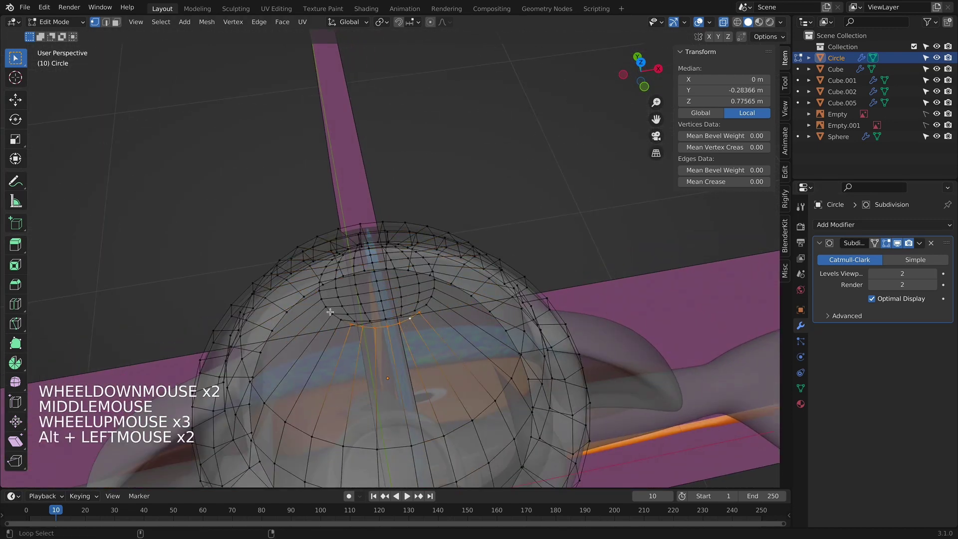
alt+shift+click(330, 312)
middle_drag(330, 312, 411, 359)
key(KP_7)
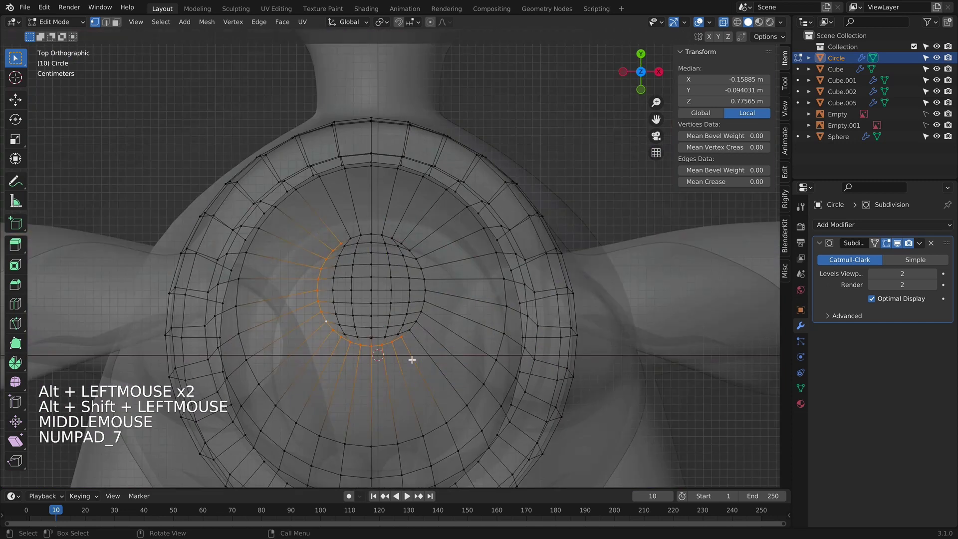
alt+shift+click(425, 263)
alt+shift+click(419, 265)
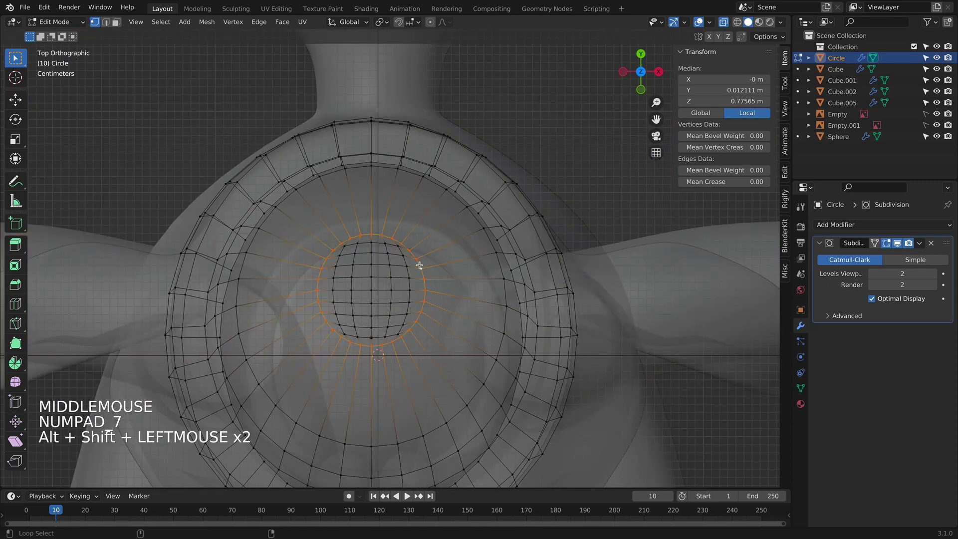
right_click(415, 273)
click(455, 271)
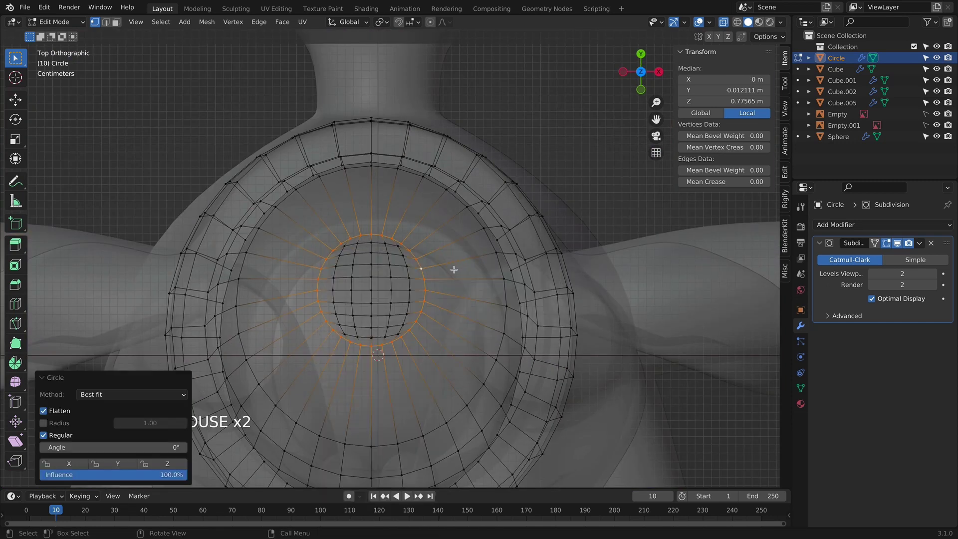
key(g)
key(g)
click(468, 291)
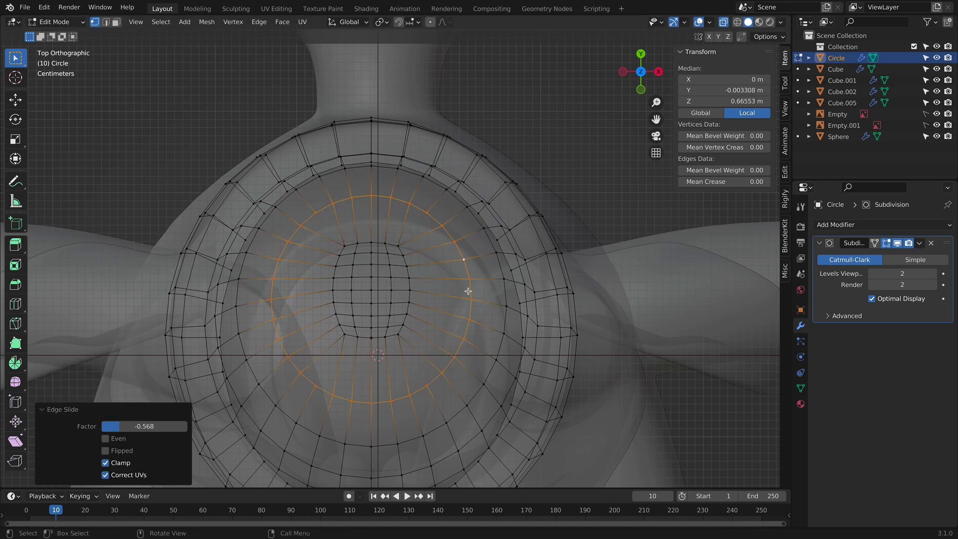
Step: Select the next inner ring of the crown's top grid, round it with LoopTools Circle and edge-slide it outward by about -0.492
alt+click(388, 245)
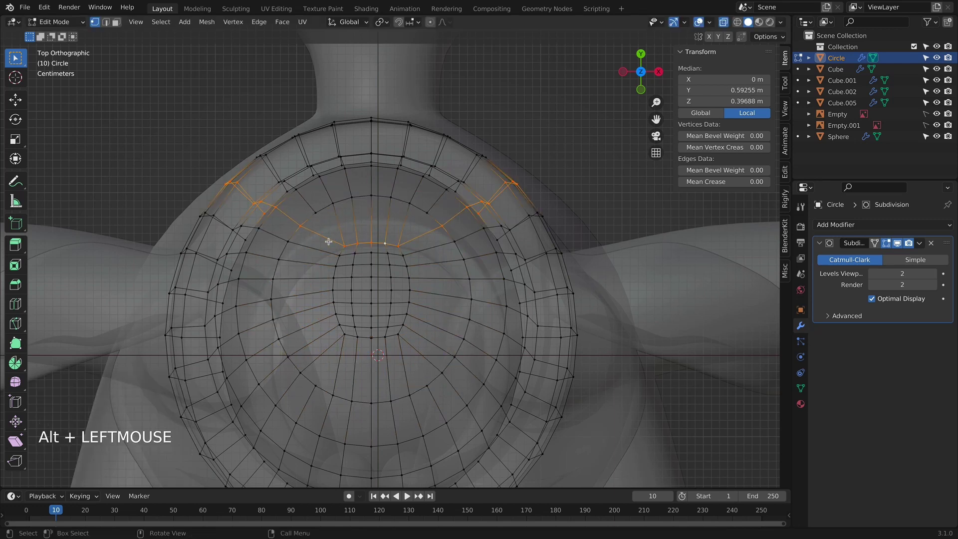
click(385, 244)
shift+click(404, 349)
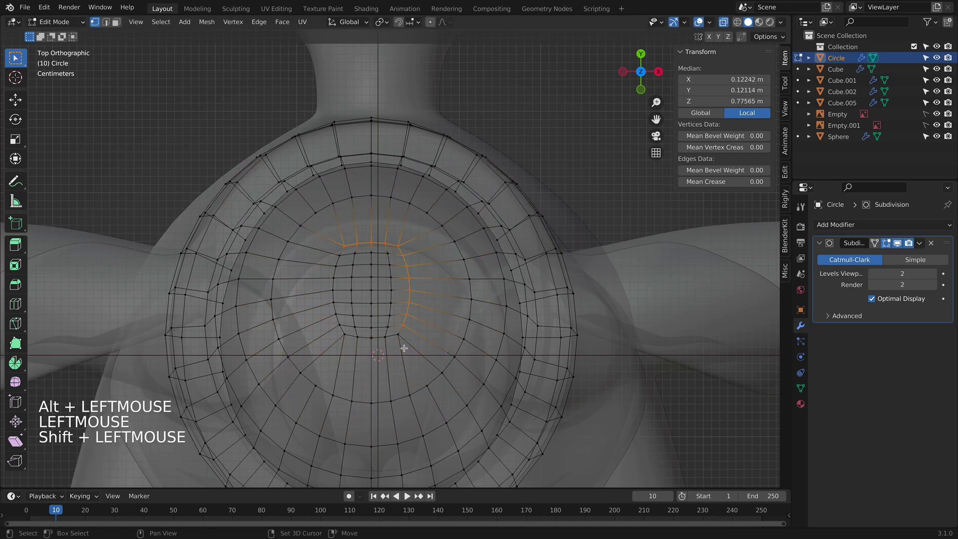
shift+click(396, 332)
shift+click(351, 334)
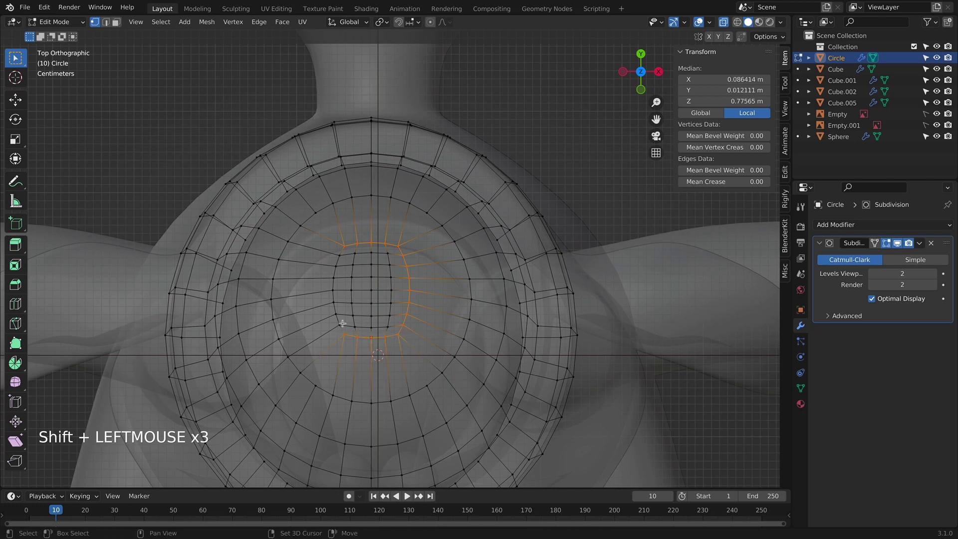
shift+drag(342, 366, 342, 366)
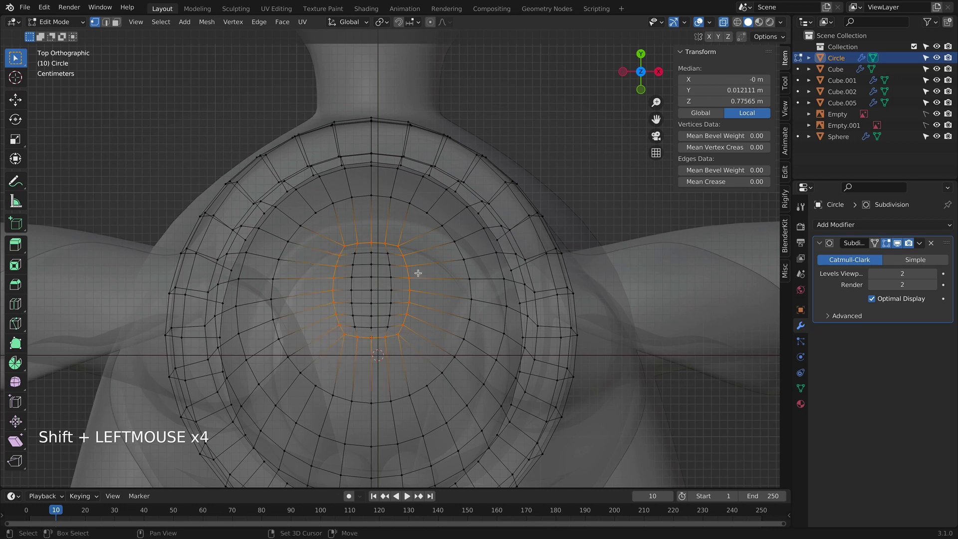
right_click(424, 260)
mouse_move(430, 260)
click(494, 269)
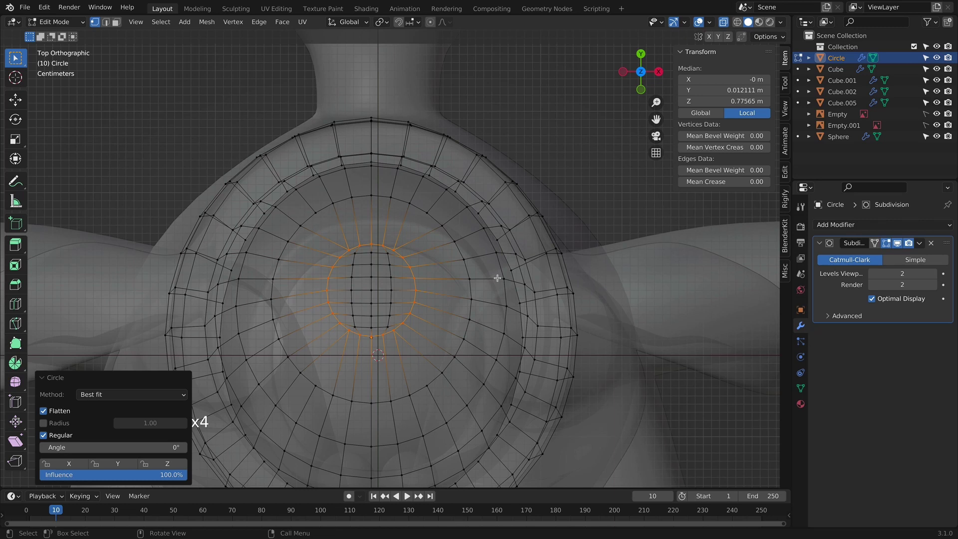
key(g)
key(g)
click(461, 276)
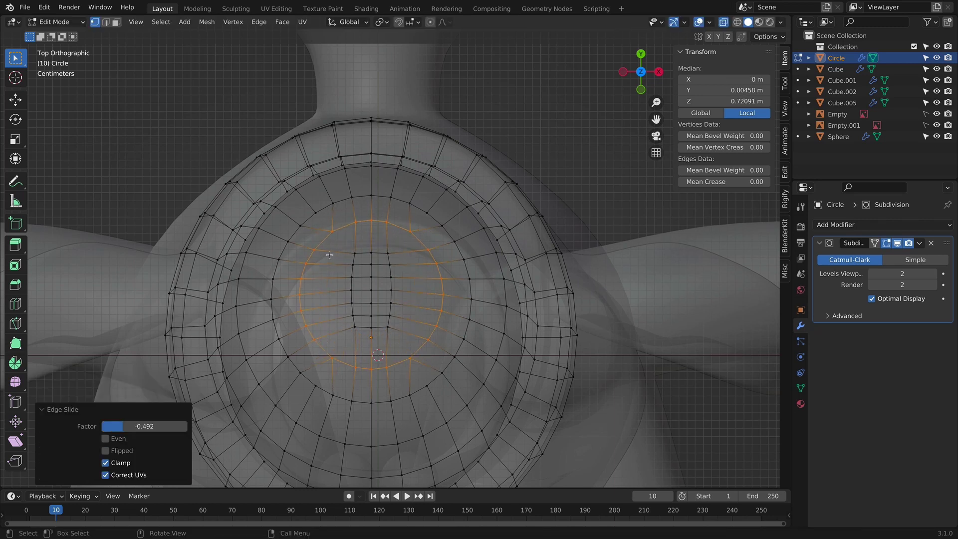
Step: Select all the innermost vertices of the crown's top grid, apply LoopTools Circle and try sliding them outward
drag(392, 335, 393, 335)
right_click(392, 335)
mouse_move(373, 253)
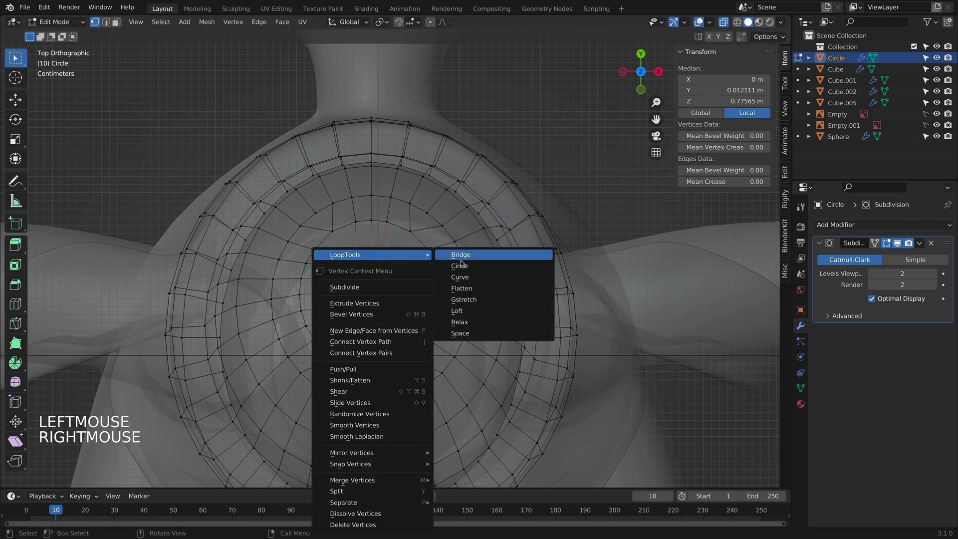
click(457, 265)
key(g)
key(g)
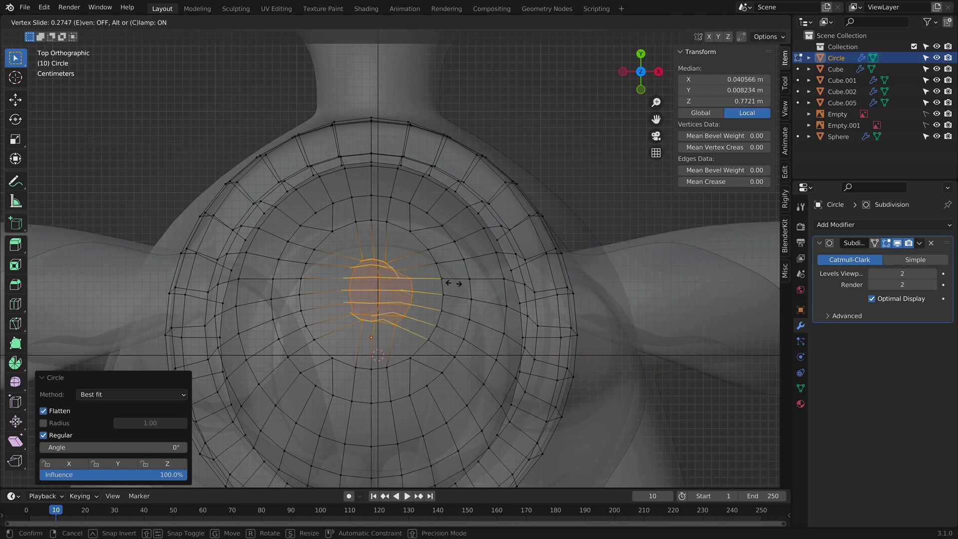
right_click(402, 278)
Step: Select only the innermost ring of the crown's top grid, round it with LoopTools Circle and edge-slide it slightly outward
alt+click(400, 280)
click(383, 261)
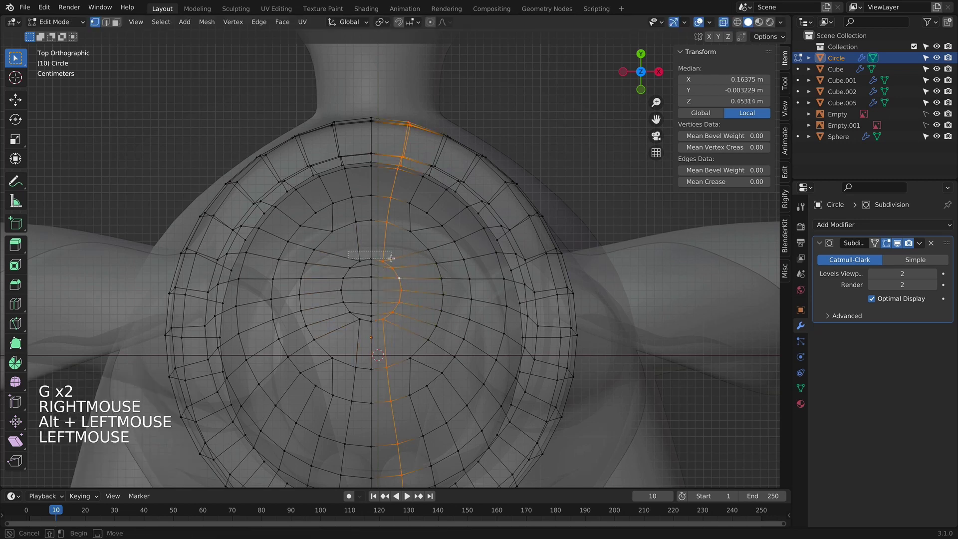
shift+click(393, 312)
shift+click(394, 324)
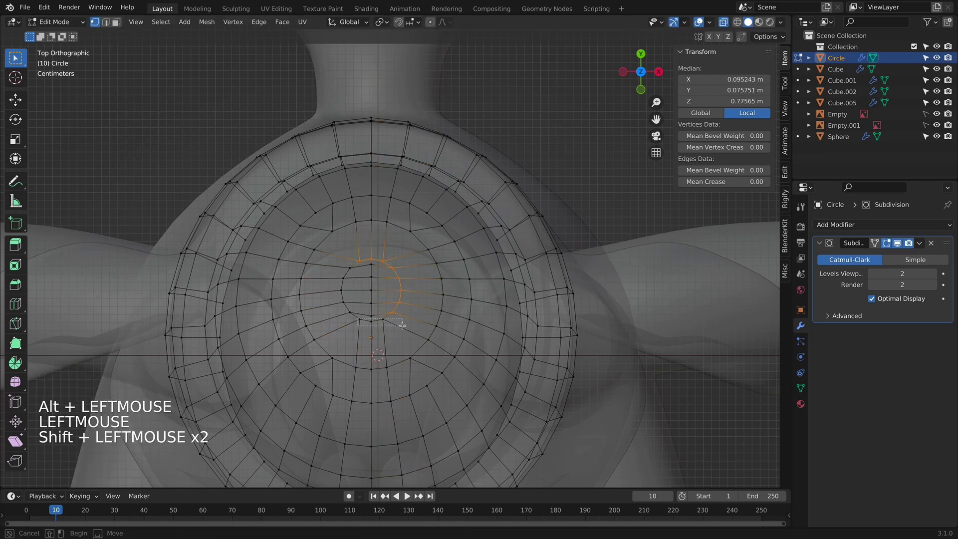
shift+click(350, 272)
right_click(444, 259)
mouse_move(447, 257)
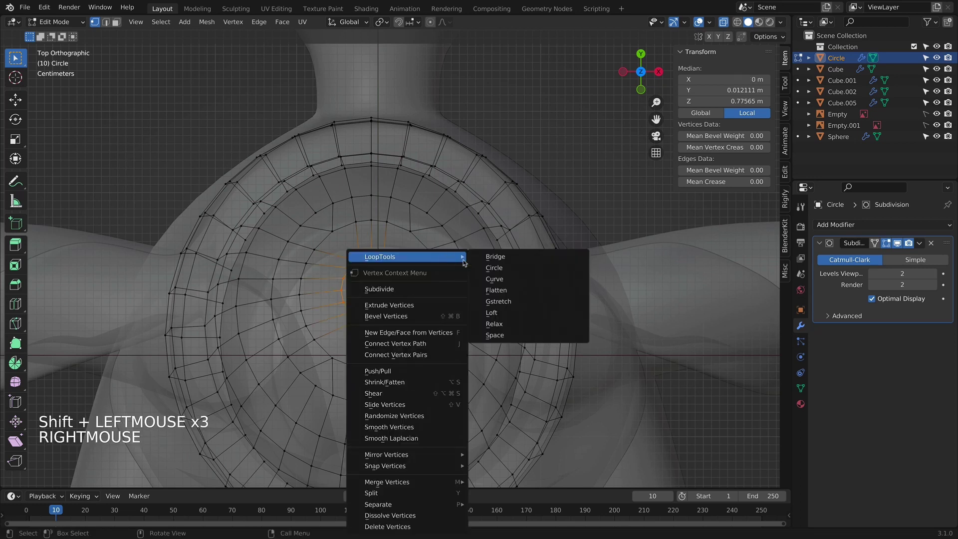
click(490, 266)
key(g)
key(g)
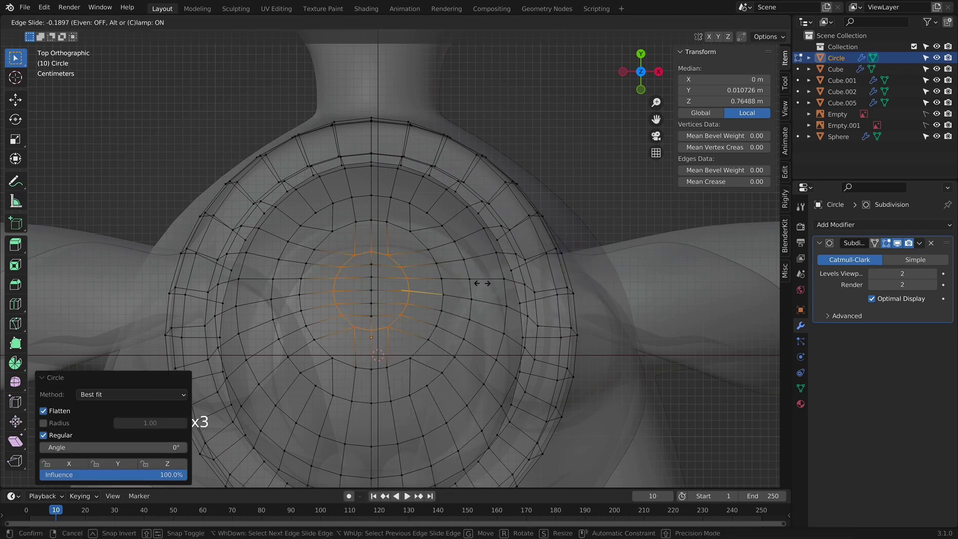
Step: Inspect the hat's smoothed crown in perspective with X-ray turned off
key(Tab)
key(Tab)
key(Tab)
middle_drag(410, 278, 668, 265)
key(Tab)
key(alt+z)
scroll(474, 205, down, 4)
scroll(475, 205, up, 1)
scroll(439, 260, down, 1)
Step: Slide the vertices along the crown's top centre line to even out their spacing within the innermost ring
key(Tab)
scroll(439, 260, up, 3)
click(439, 260)
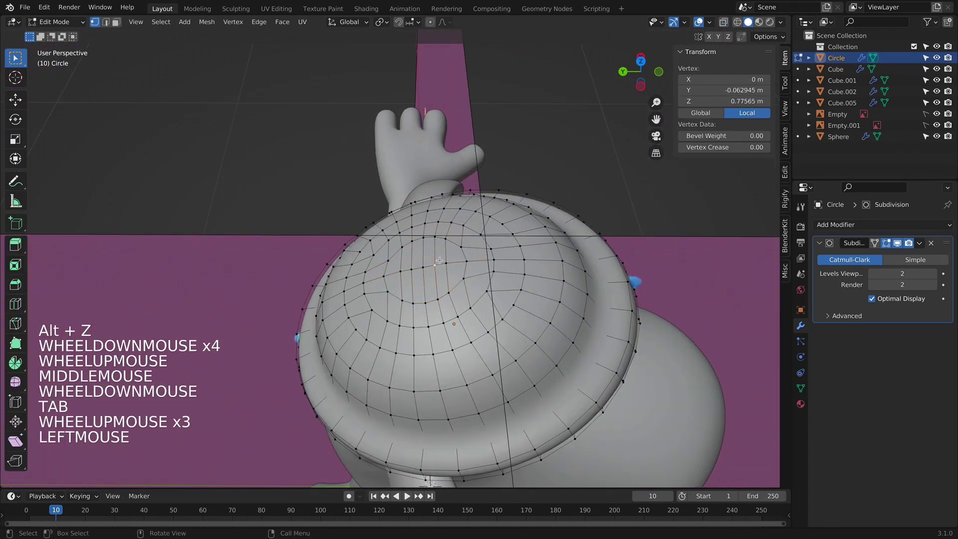
shift+click(400, 272)
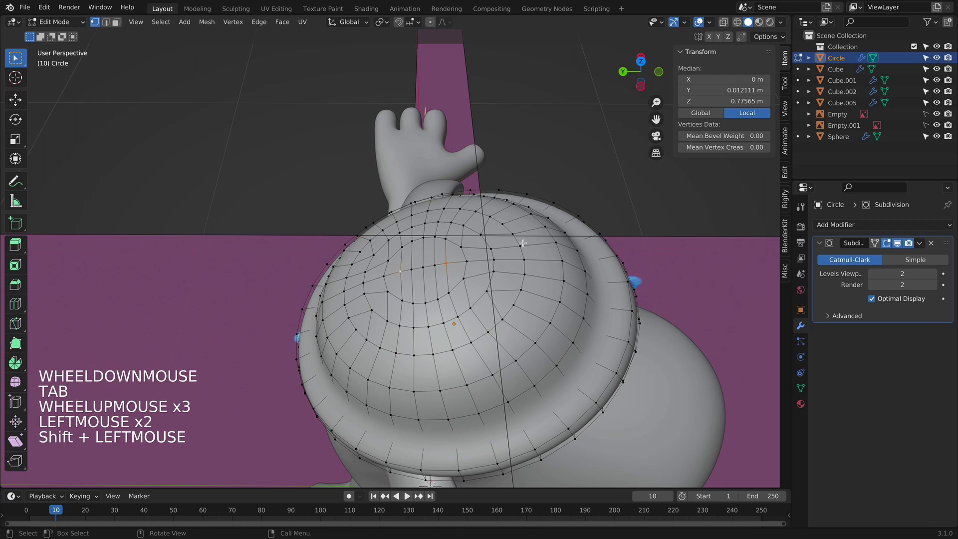
key(g)
click(453, 265)
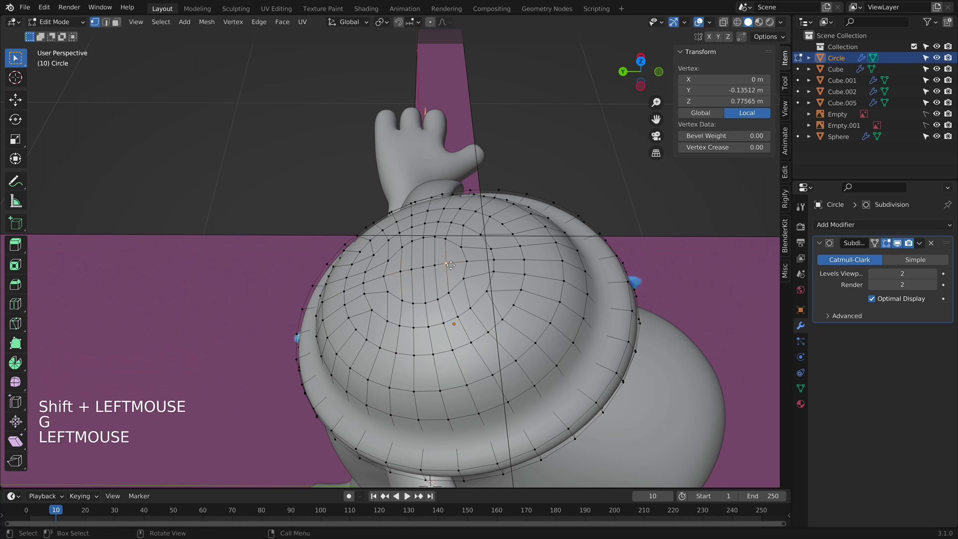
key(g)
click(397, 274)
click(398, 272)
key(g)
key(g)
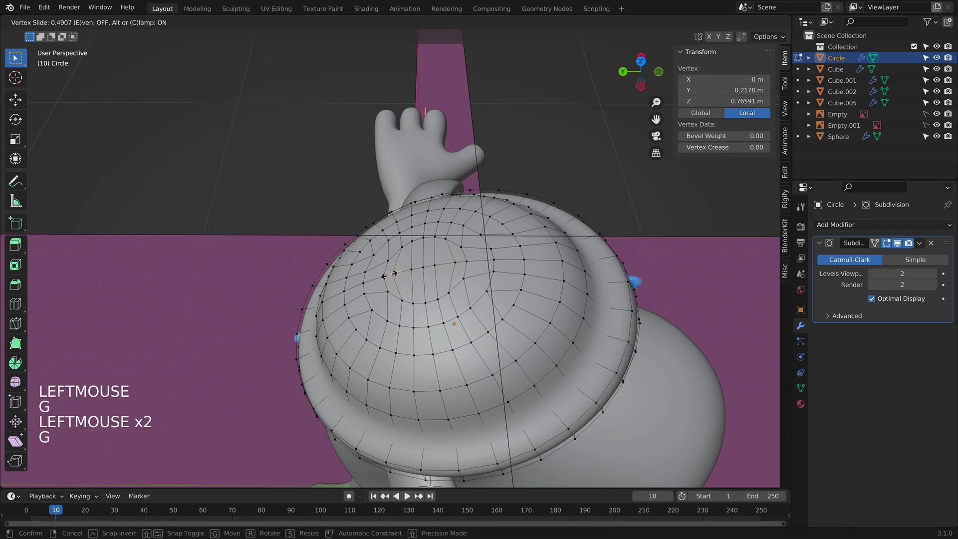
click(417, 268)
key(g)
key(g)
click(429, 265)
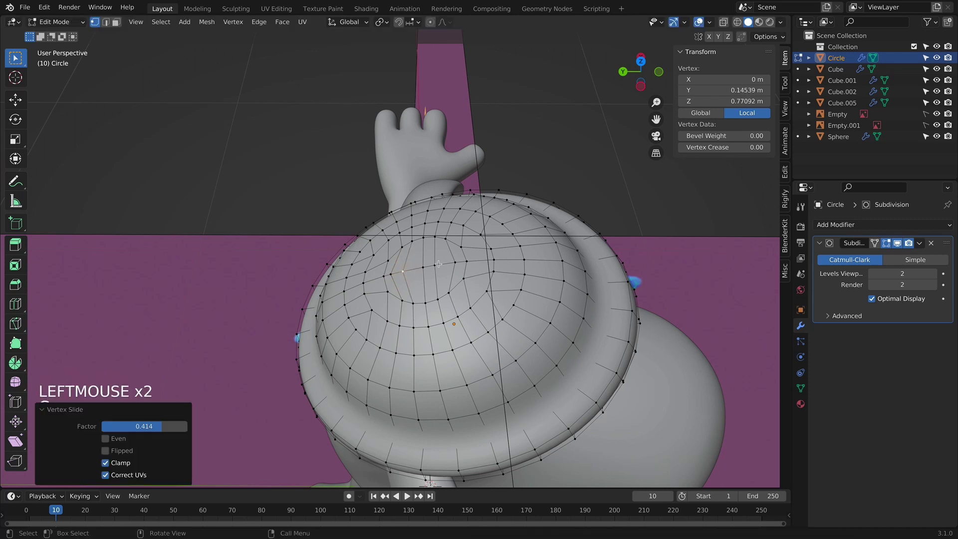
key(g)
key(g)
Step: Leave Edit Mode and examine the finished hat in perspective and the whole character from the front
key(Tab)
key(alt+z)
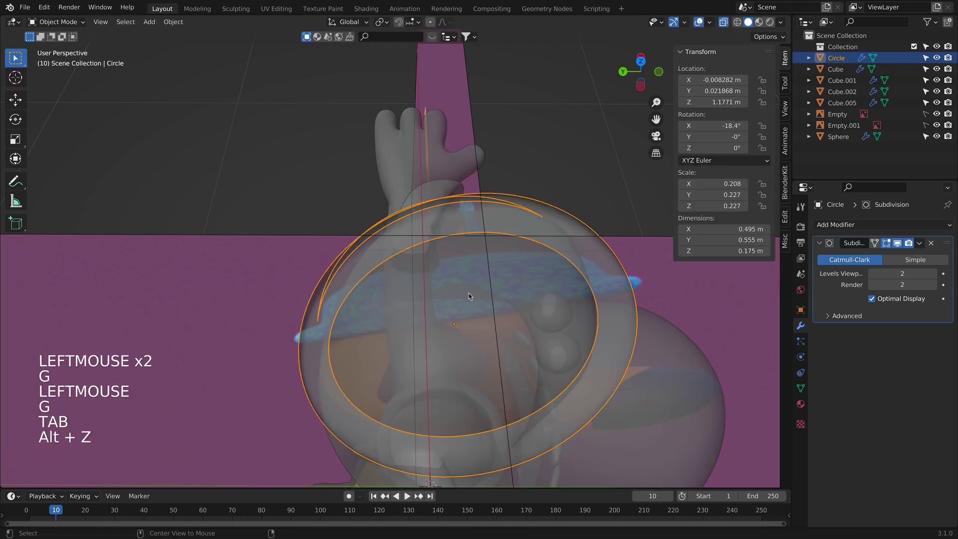
alt+scroll(456, 265, down, 1)
scroll(455, 265, down, 3)
key(alt+z)
middle_drag(455, 265, 558, 289)
key(KP_1)
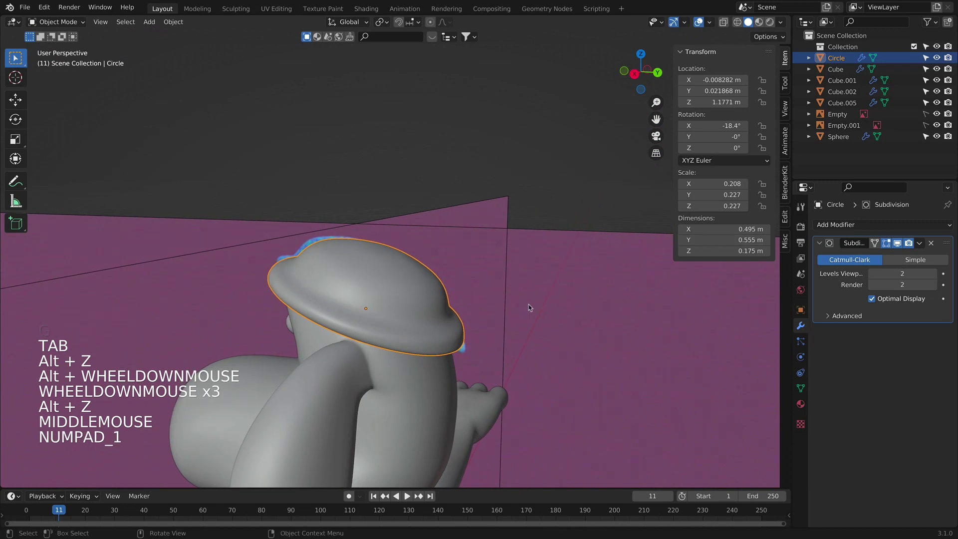
scroll(519, 310, down, 5)
key(KP_1)
scroll(418, 293, up, 1)
shift+middle_drag(418, 293, 415, 286)
click(507, 175)
scroll(518, 216, down, 5)
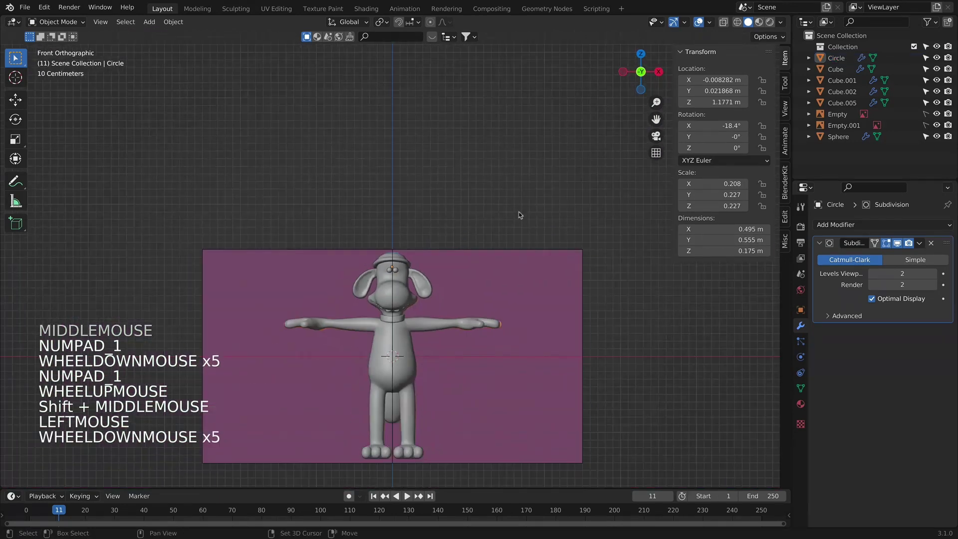
shift+middle_drag(518, 216, 524, 205)
shift+middle_drag(529, 290, 518, 245)
scroll(520, 256, up, 2)
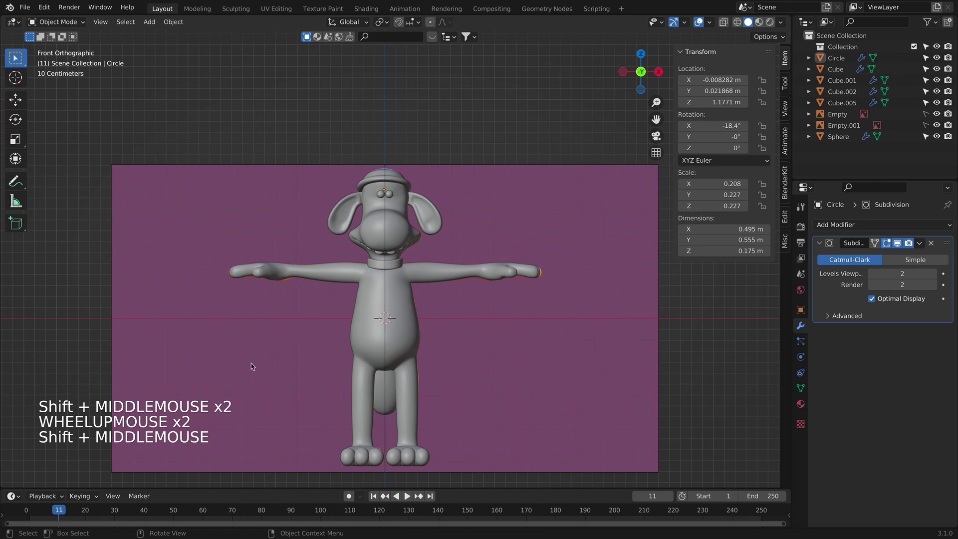
Step: Select the dog's body and open its mesh for editing
scroll(259, 362, up, 3)
shift+middle_drag(259, 363, 331, 230)
key(shift+a)
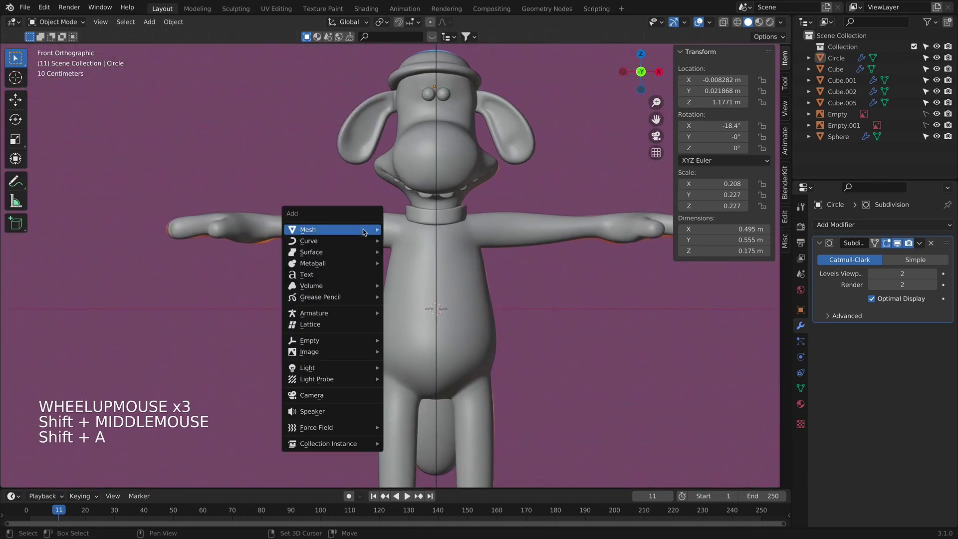
mouse_move(332, 230)
key(Tab)
click(325, 224)
key(Tab)
click(325, 224)
key(Tab)
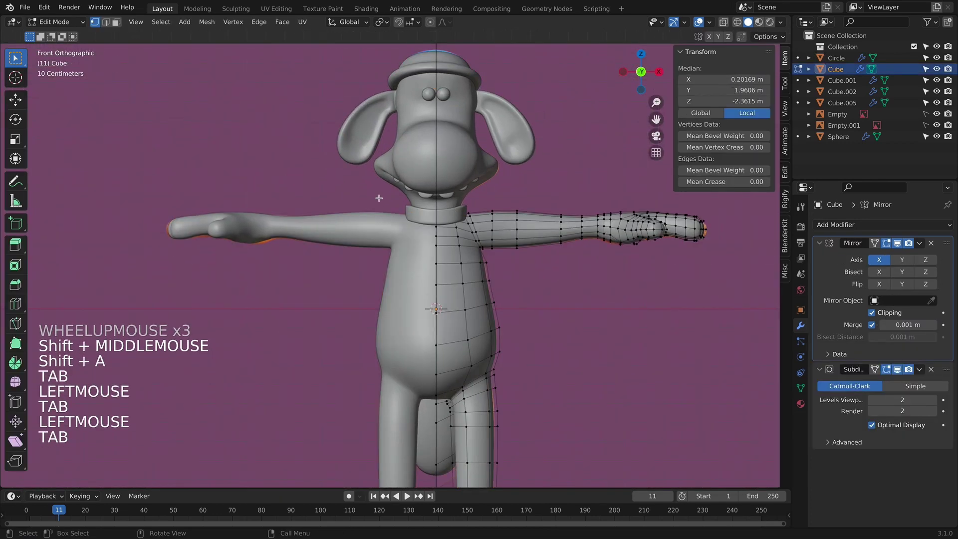
Step: Duplicate the ring of faces around the dog's wrist in place and separate the copy into its own object
shift+middle_drag(380, 199, 305, 203)
key(alt+z)
drag(442, 225, 467, 272)
key(shift+d)
right_click(467, 271)
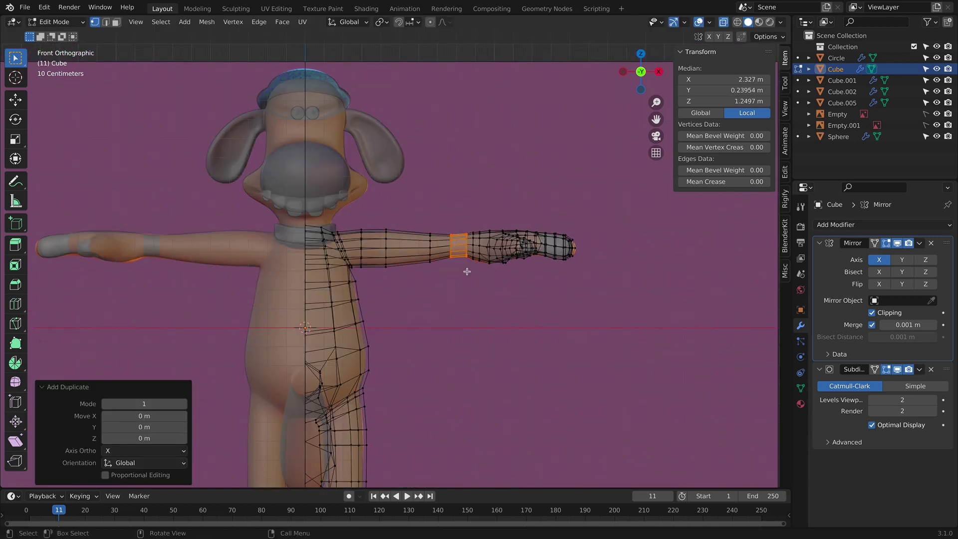
key(p)
click(467, 271)
key(Tab)
Step: Select the separated wrist band object and apply its Mirror modifier
click(462, 252)
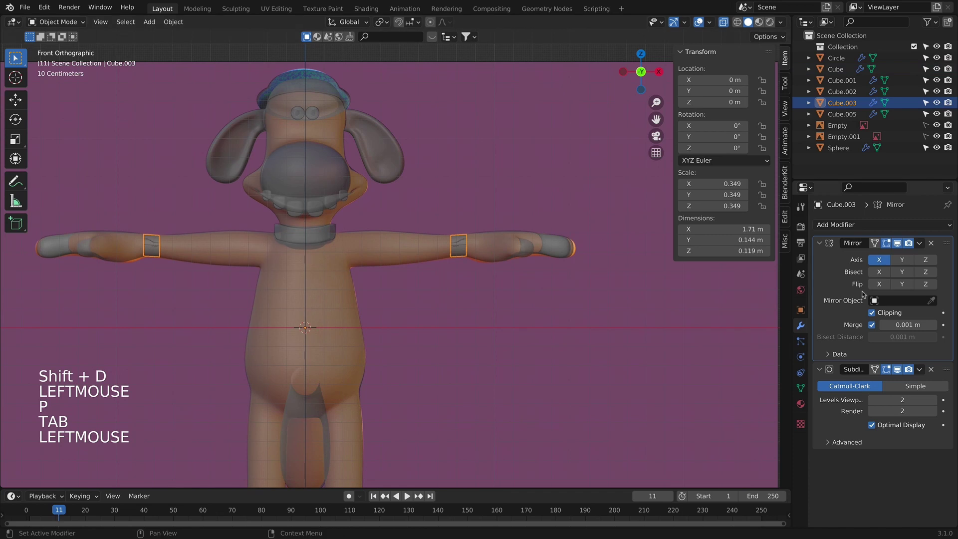
click(837, 282)
key(super+a)
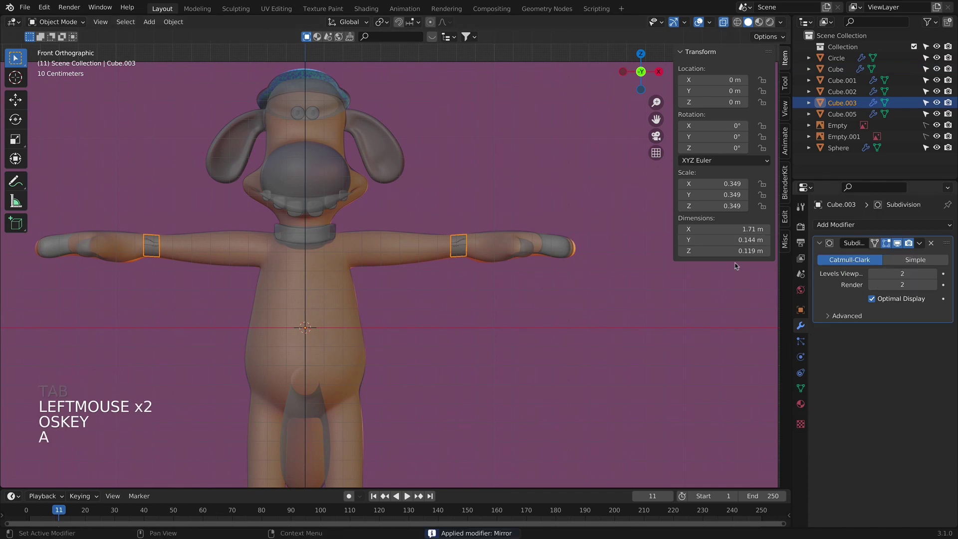
Step: Delete the linked band geometry on the character's left wrist, leaving only the band on the right wrist
key(Tab)
click(465, 245)
key(l)
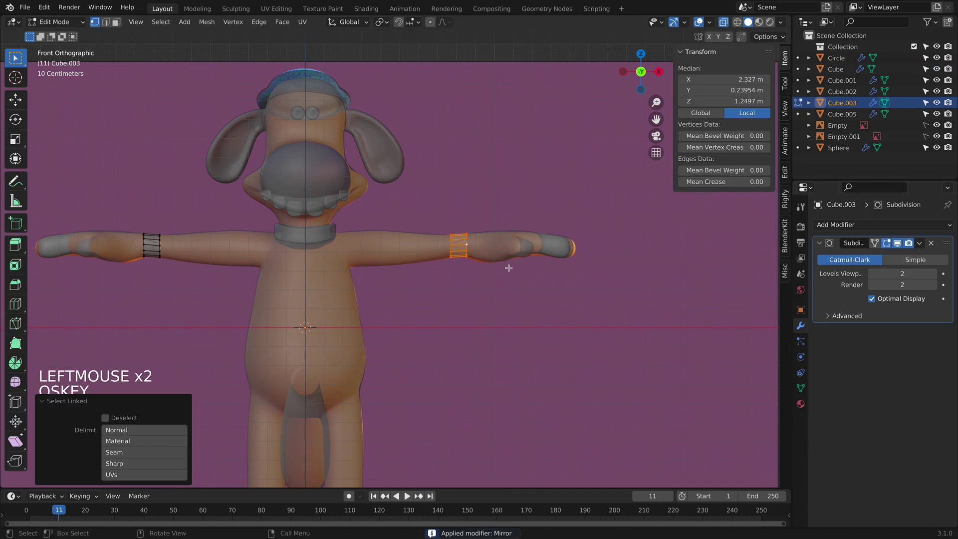
key(x)
click(470, 241)
key(x)
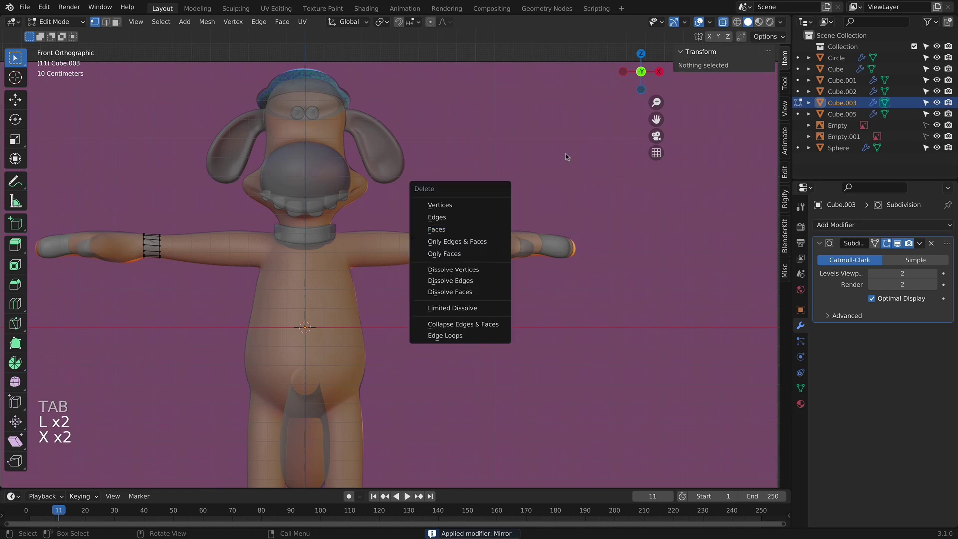
key(super+z)
key(x)
click(471, 150)
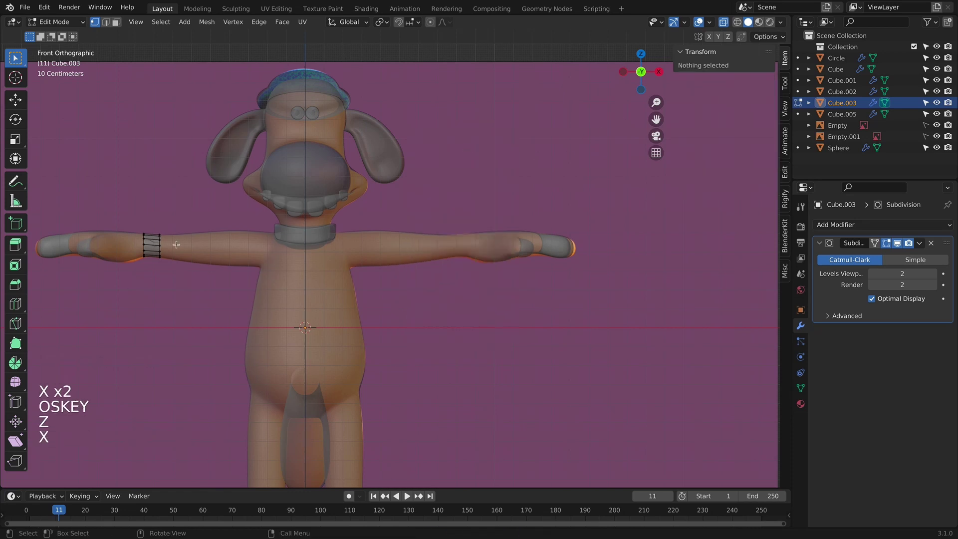
Step: Select the whole right wrist band mesh, scale it by about 1.129 and move it about 0.02 m along X toward the body
shift+middle_drag(176, 244, 318, 256)
drag(263, 215, 336, 278)
scroll(368, 267, up, 4)
shift+middle_drag(367, 267, 481, 306)
scroll(493, 257, up, 3)
key(s)
click(492, 303)
key(g)
key(x)
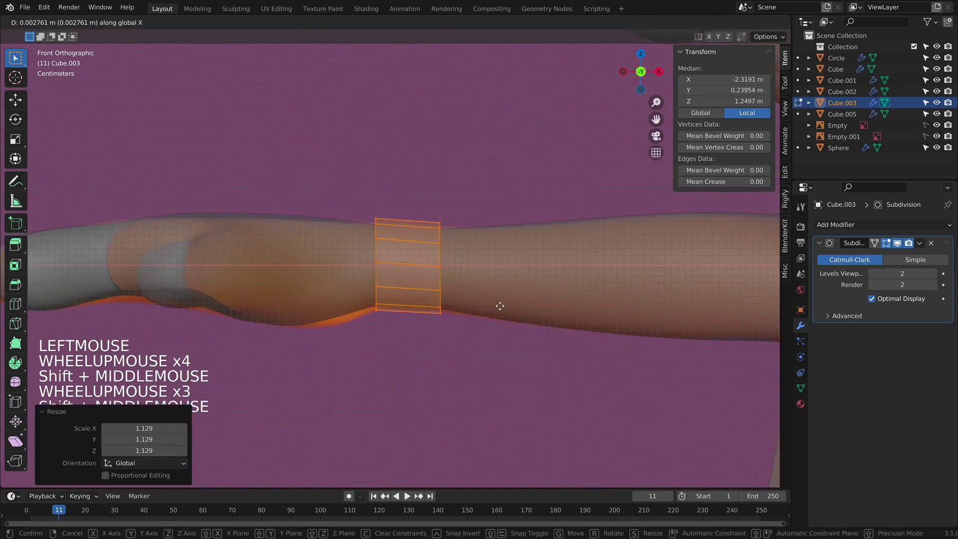
click(508, 305)
Step: Add a Solidify modifier to the wrist band above its Subdivision modifier and set the thickness to -0.09 m
click(853, 224)
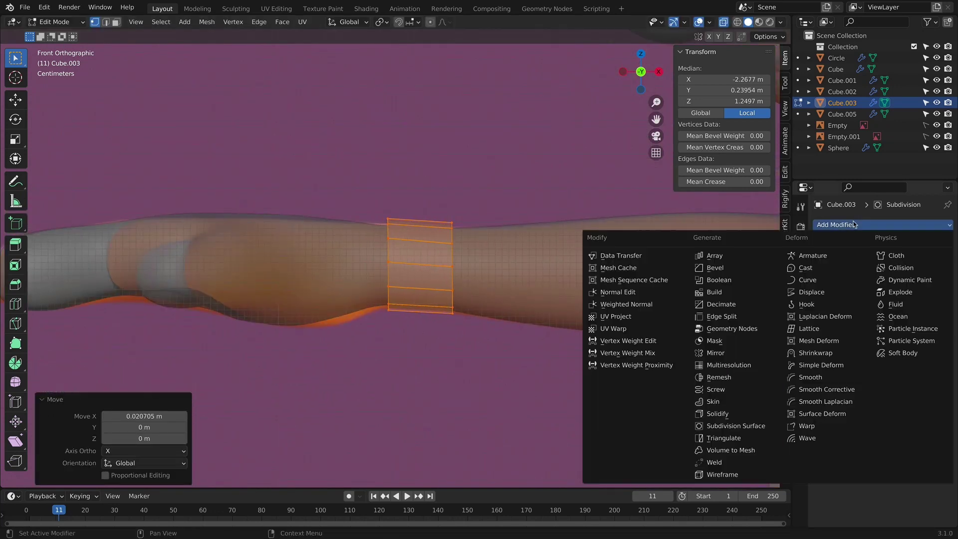
click(727, 417)
drag(949, 330, 941, 219)
drag(903, 274, 883, 273)
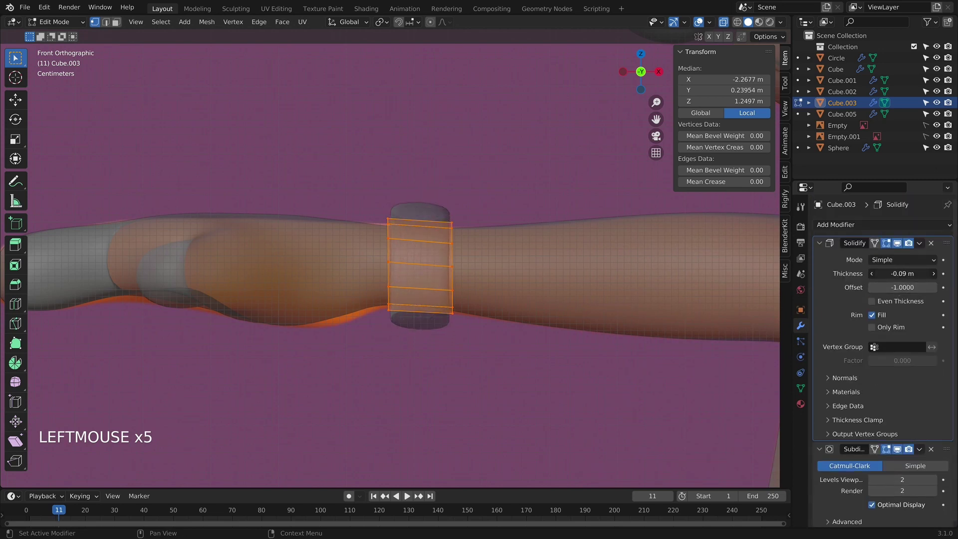
Step: Widen the wrist band along X by about 1.37 and again by about 1.044, and nudge it slightly along the arm
key(s)
key(x)
click(602, 276)
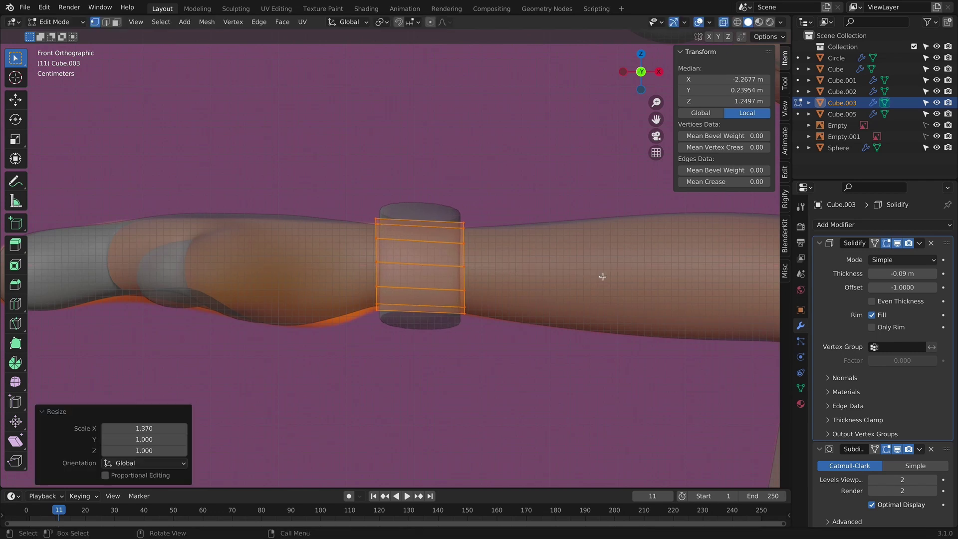
key(s)
key(x)
click(534, 292)
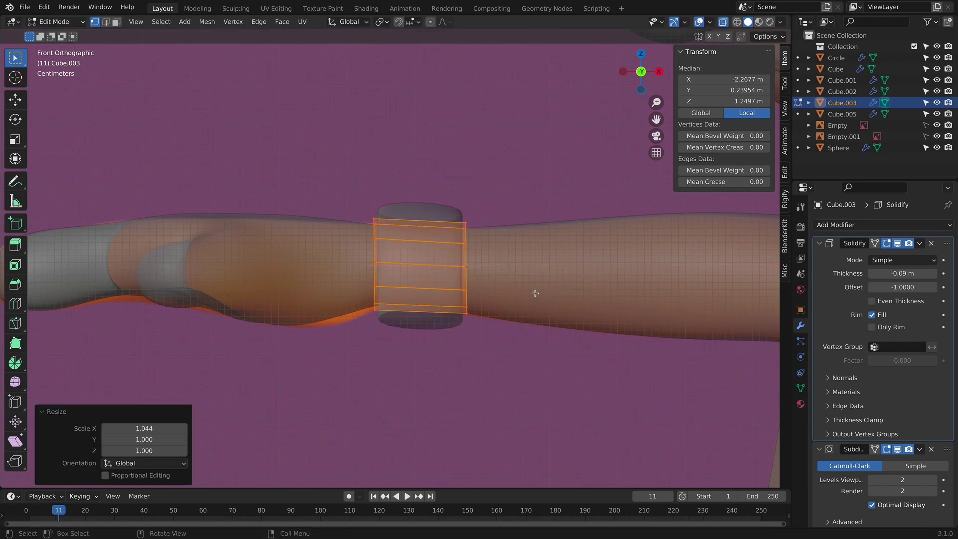
key(g)
key(alt+z)
click(467, 394)
Step: Set the wrist band's Solidify thickness to -0.13 m and offset to 0.0836, checking the shape around the arm
middle_drag(467, 394, 574, 379)
mouse_move(903, 273)
mouse_down()
mouse_move(895, 284)
mouse_move(913, 287)
mouse_up()
middle_drag(439, 260, 436, 232)
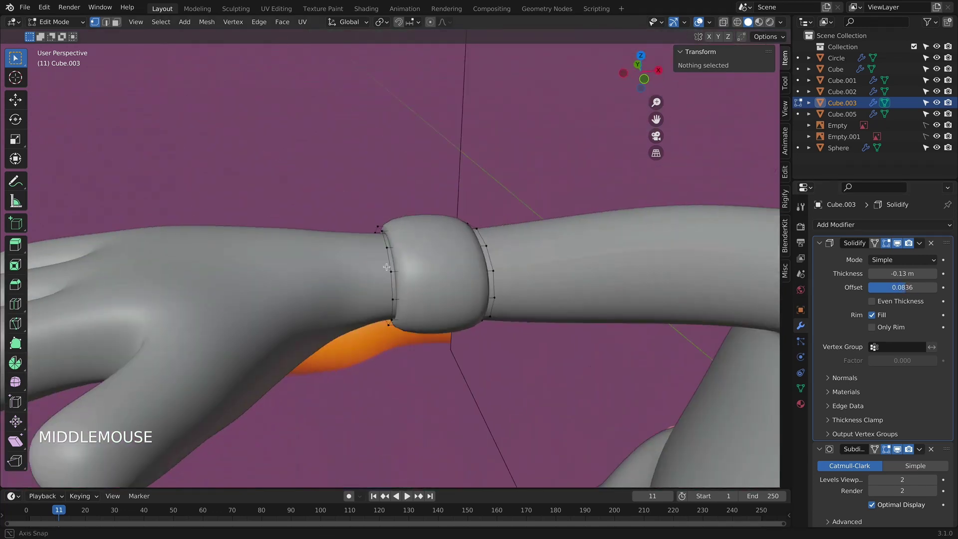
key(Tab)
key(KP_3)
key(Tab)
key(KP_1)
key(alt+z)
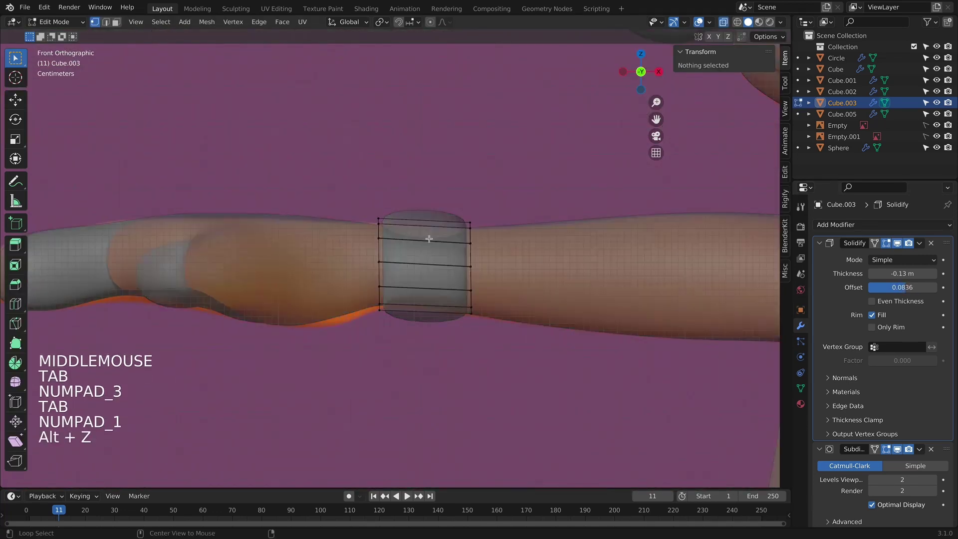
Step: Try to cut three edge loops around the wrist band and bevel them all together
scroll(434, 241, up, 2)
shift+middle_drag(439, 242, 400, 227)
scroll(401, 228, up, 1)
key(ctrl+r)
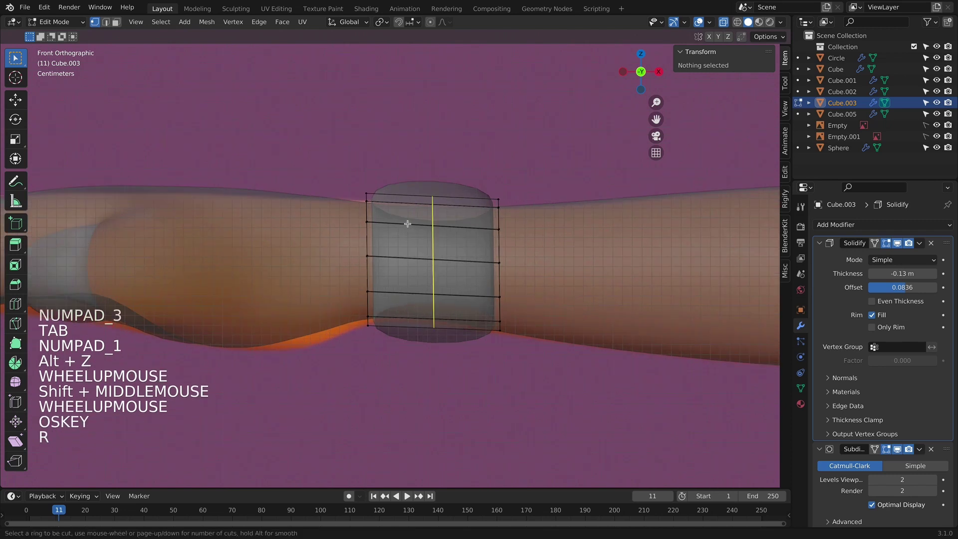
scroll(406, 213, up, 2)
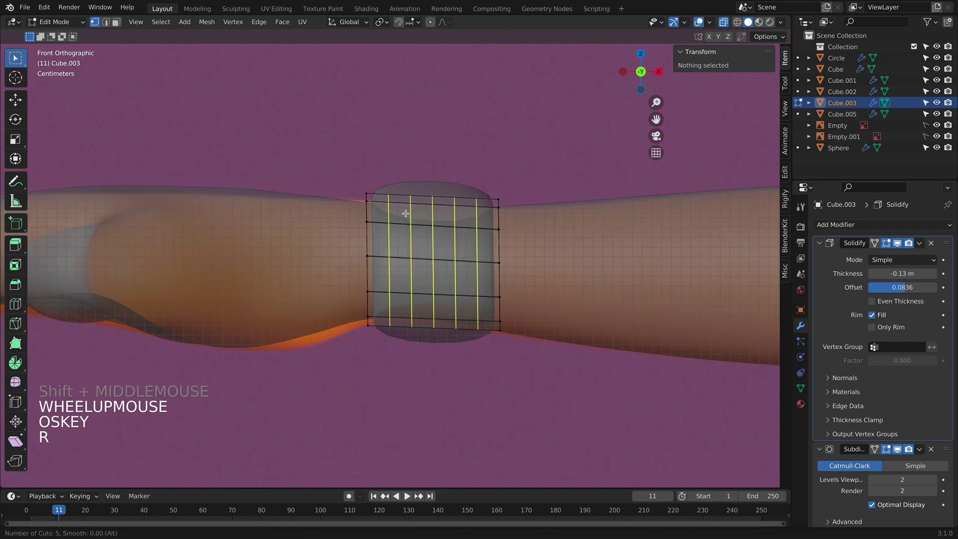
scroll(405, 214, down, 3)
click(405, 213)
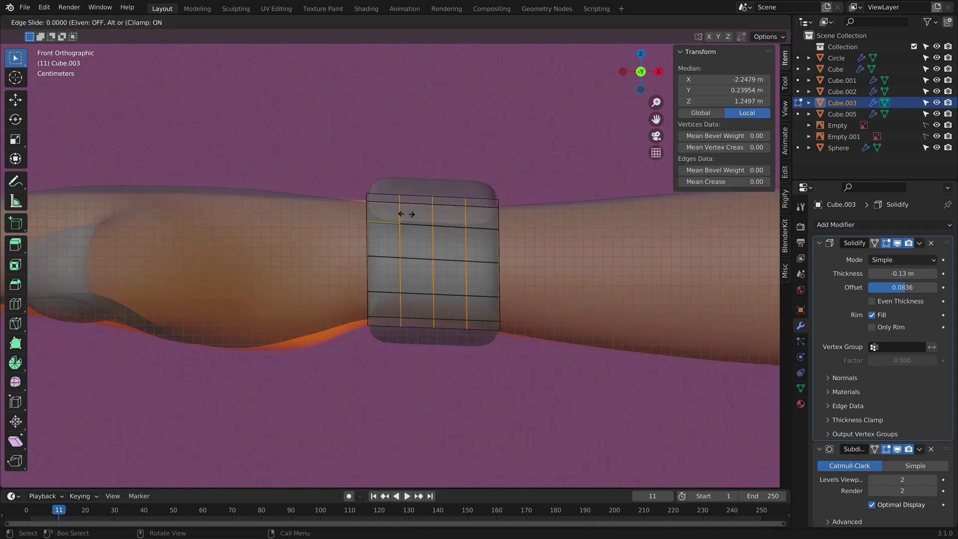
right_click(402, 219)
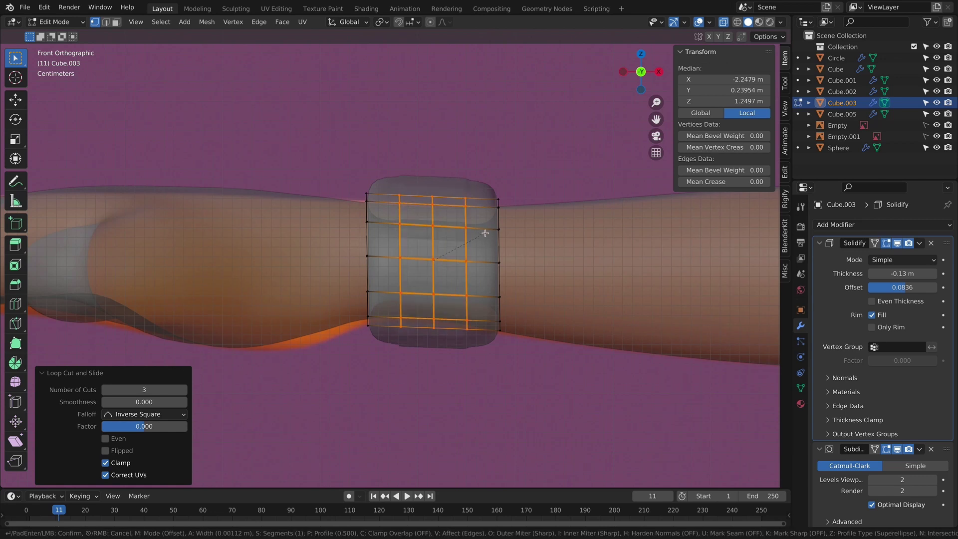
key(super+z)
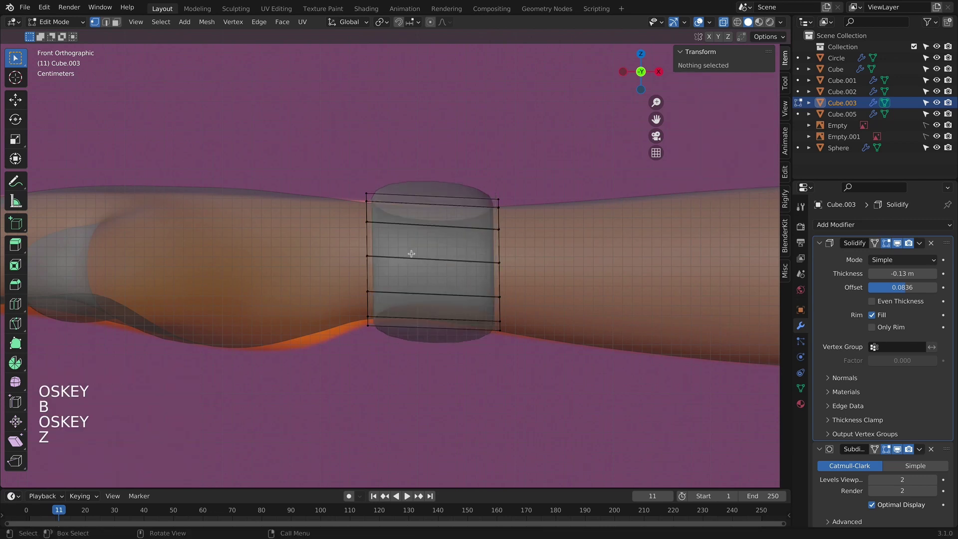
key(super+b)
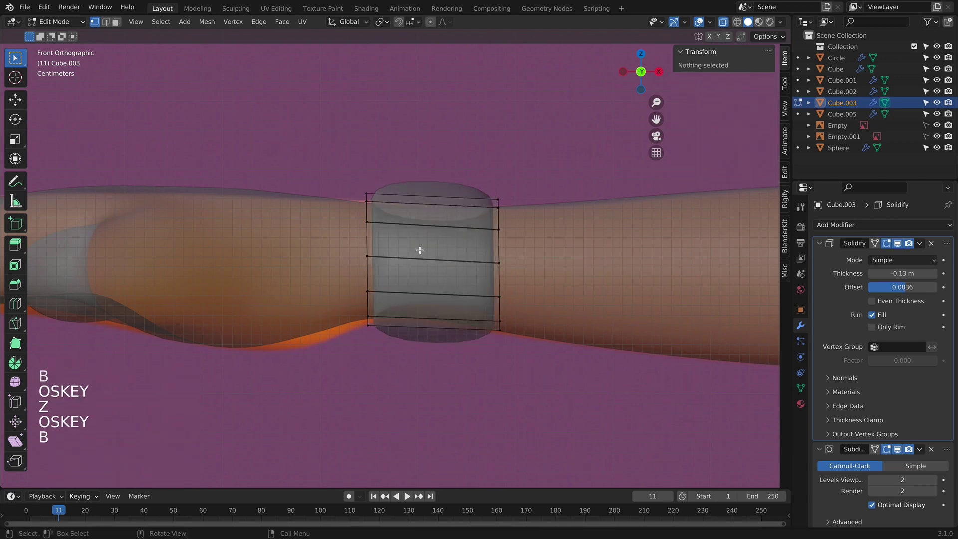
right_click(459, 188)
Step: Cut three evenly spaced edge loops around the right wrist band, leaving them unslid
key(super+r)
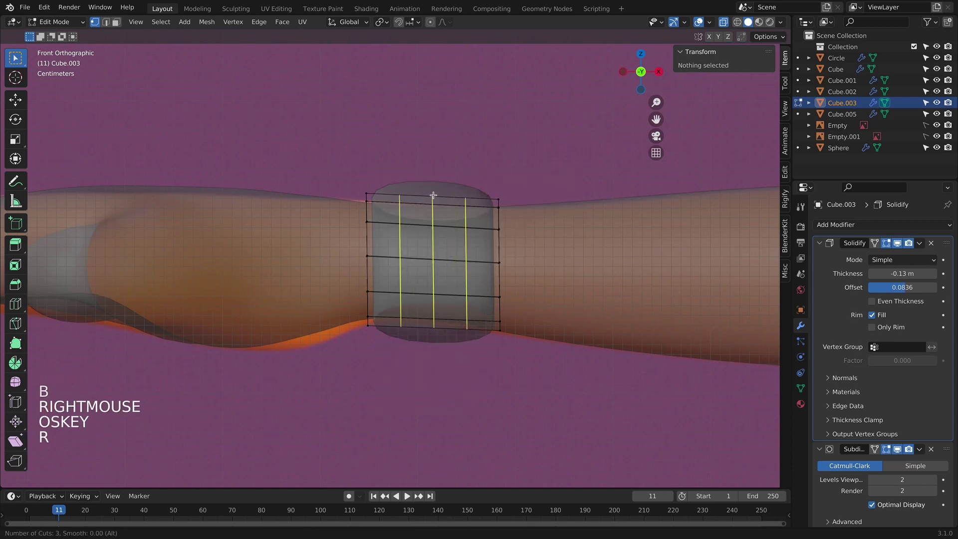
click(433, 195)
right_click(434, 195)
Step: Bevel each of the wrist band's three inner edge loops separately by about 0.017 m with one segment, and finish editing the band
alt+click(396, 246)
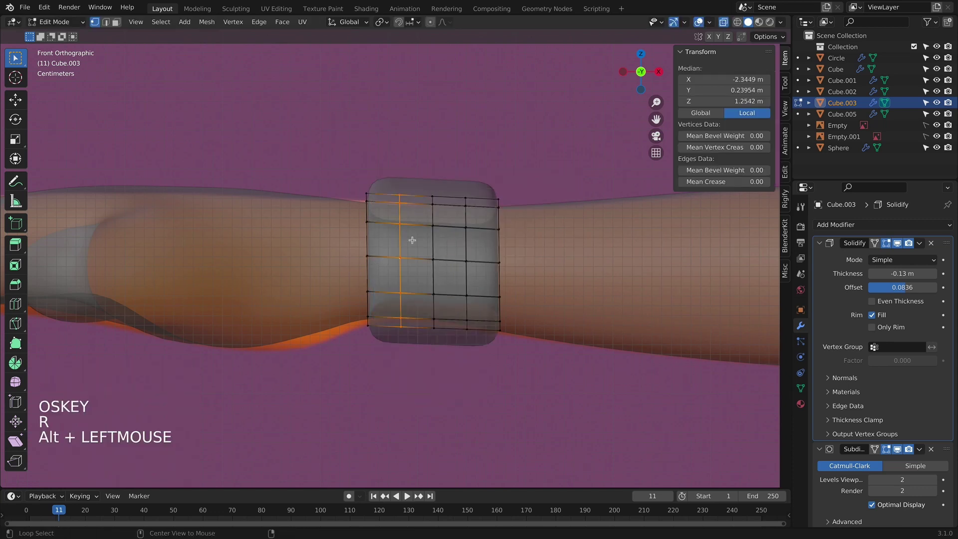
key(super+b)
click(428, 243)
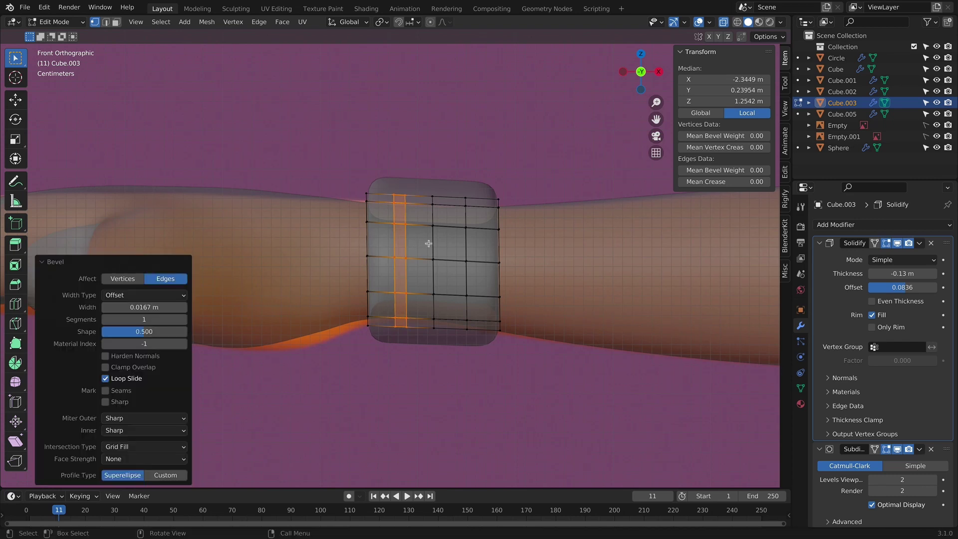
click(433, 245)
alt+click(434, 243)
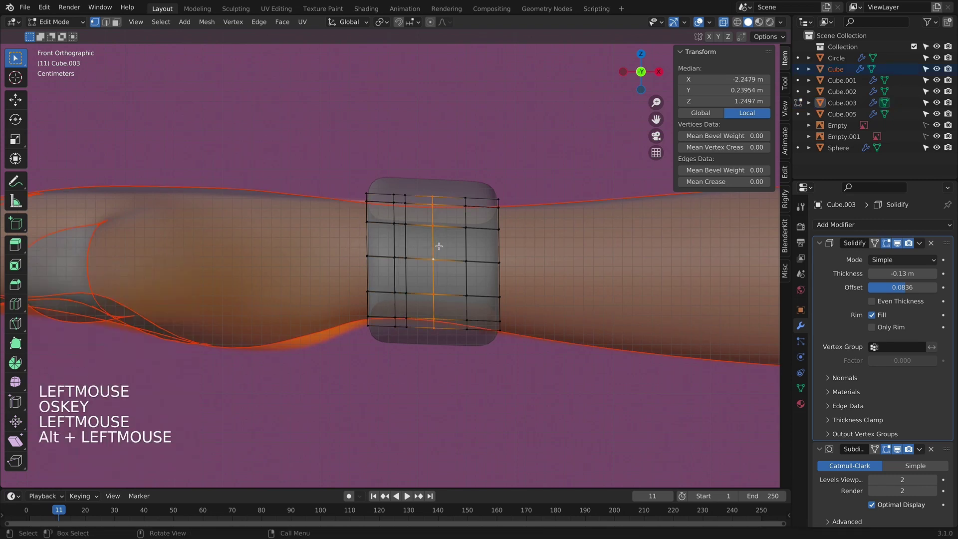
key(super+b)
click(447, 247)
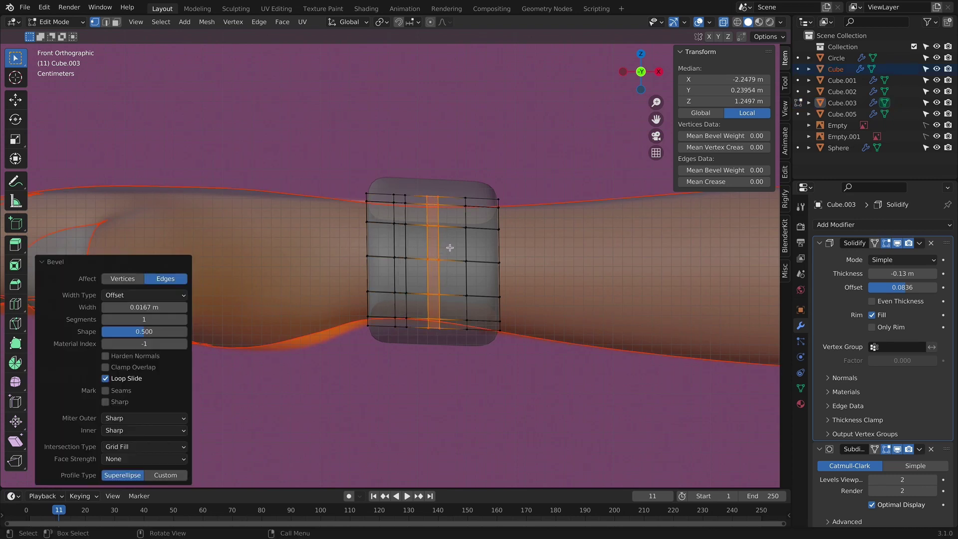
click(467, 248)
alt+click(466, 249)
key(super+b)
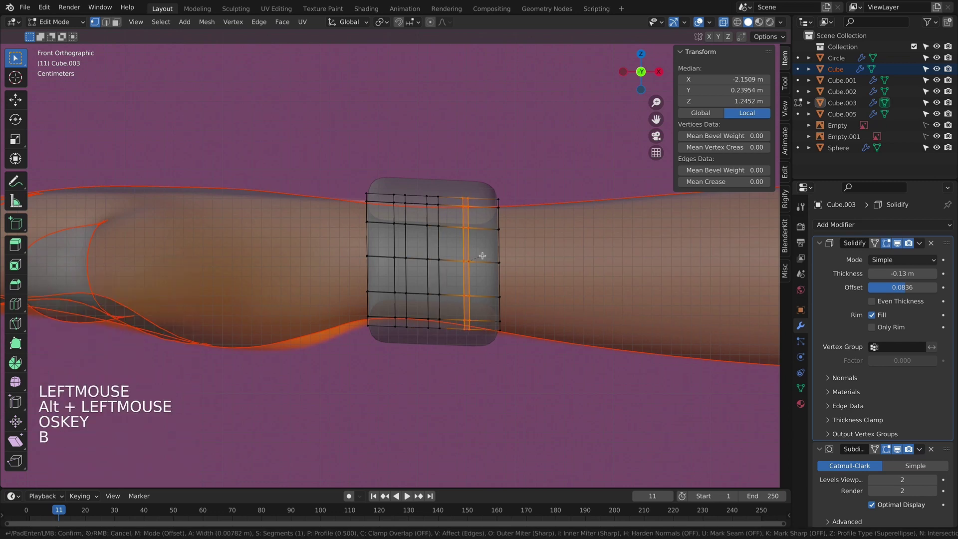
click(481, 256)
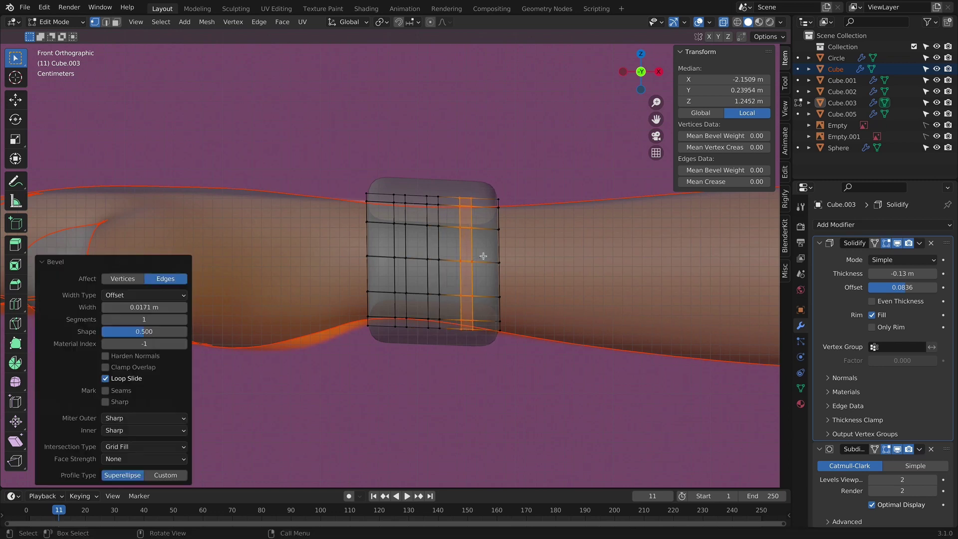
key(Tab)
Step: Select the dog's body in the front view and open its mesh for editing around the left arm
click(546, 169)
key(alt+z)
scroll(545, 169, down, 7)
scroll(536, 180, down, 3)
middle_drag(536, 180, 439, 277)
key(KP_1)
scroll(432, 326, down, 3)
scroll(457, 257, up, 4)
scroll(430, 272, up, 2)
click(431, 273)
key(Tab)
scroll(431, 273, up, 3)
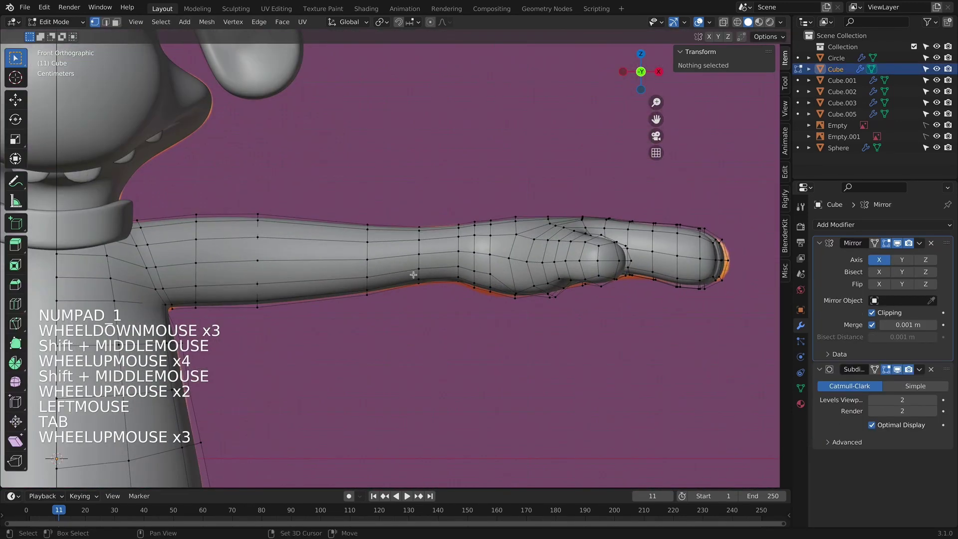
Step: Duplicate the ring of faces around the dog's left wrist in place and separate the copy into its own object
shift+middle_drag(649, 262, 734, 242)
key(alt+z)
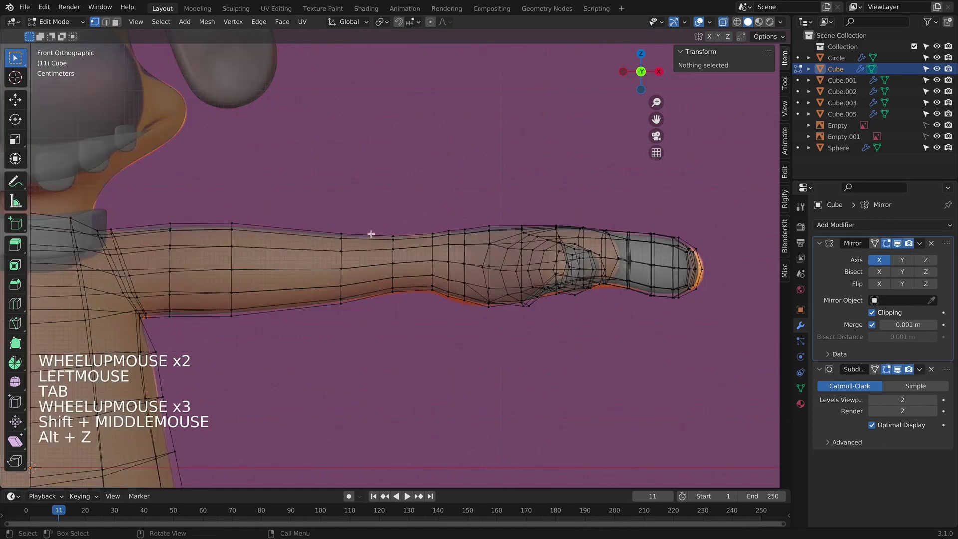
drag(369, 223, 437, 343)
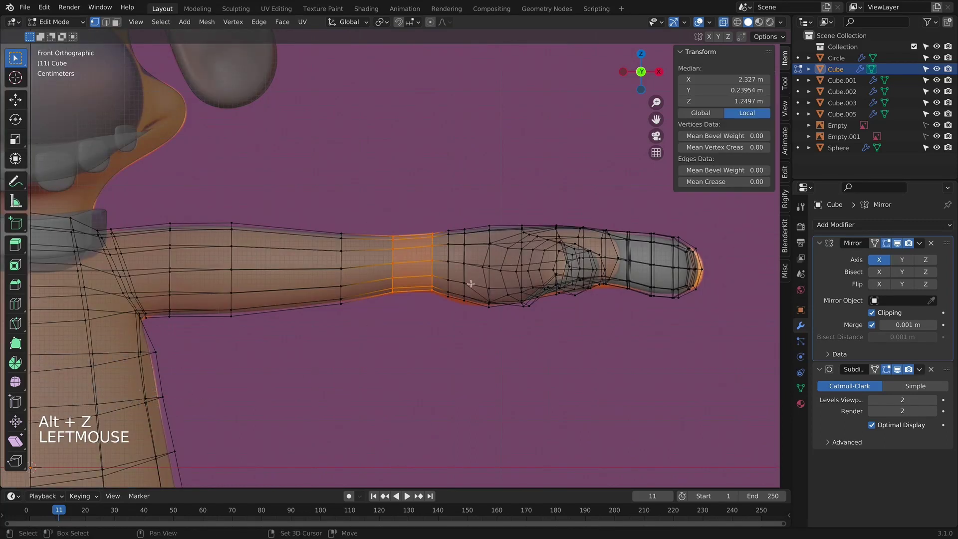
key(shift+d)
right_click(471, 283)
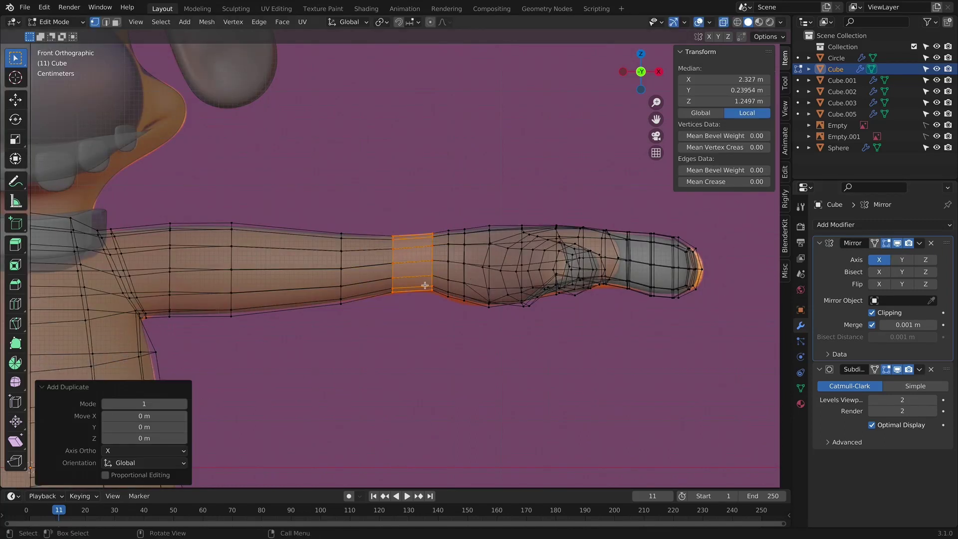
key(p)
click(429, 268)
Step: Select the newly separated wrist band object and apply its Mirror modifier
key(Tab)
click(425, 268)
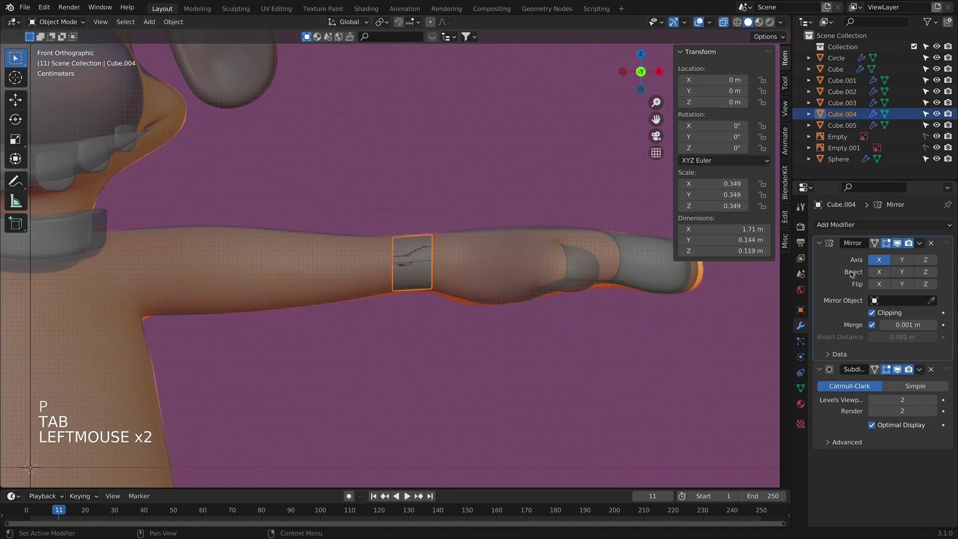
key(super+a)
Step: Delete the linked band geometry on the character's right wrist from the new object, keeping only the left wrist band
key(Tab)
scroll(372, 278, down, 5)
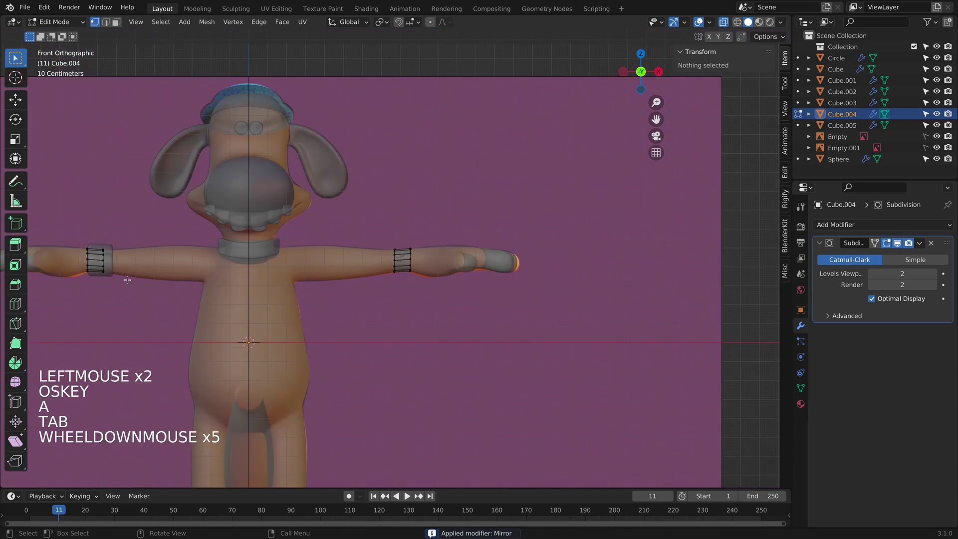
key(l)
key(x)
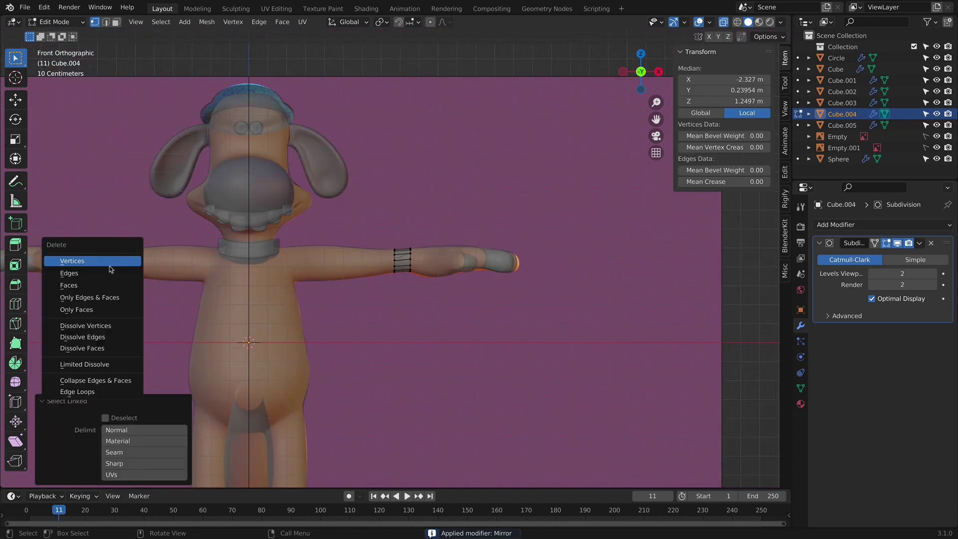
click(111, 270)
Step: Try to scale the left wrist band up slightly in Object Mode
key(Tab)
scroll(543, 229, up, 10)
key(s)
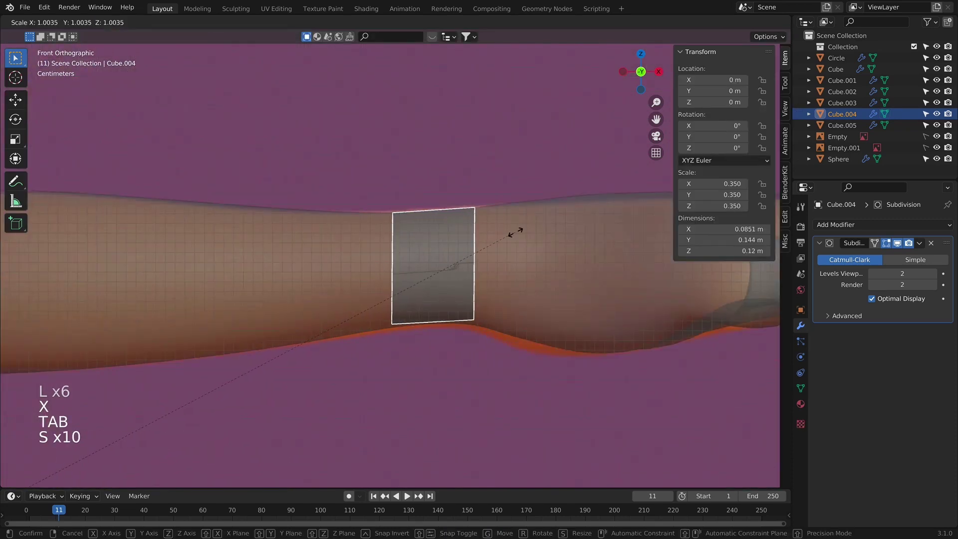
click(475, 244)
Step: Open the object commands for the left wrist band in Object Mode
key(Tab)
key(Tab)
right_click(382, 301)
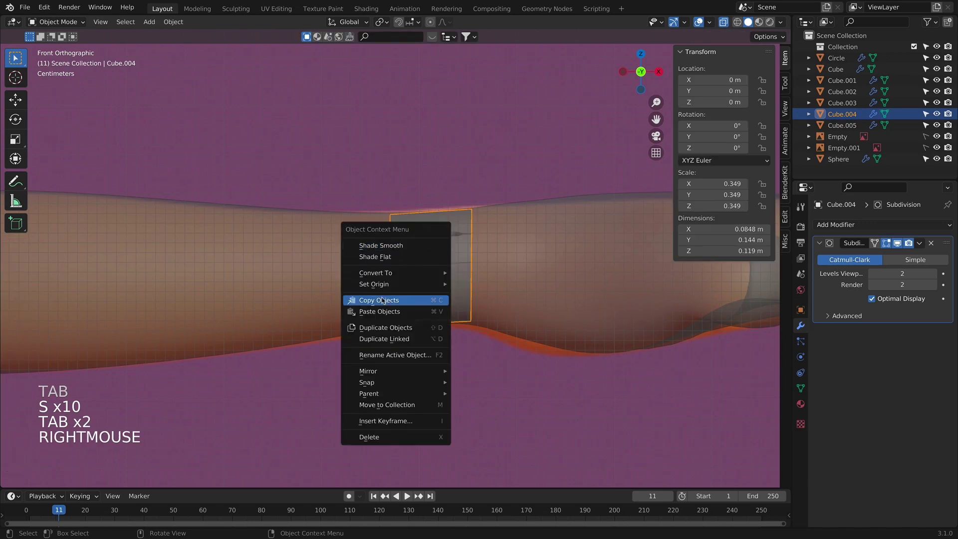
Step: Set the wrist band's origin to its center of mass (surface) and scale the band uniformly by 1.1
mouse_move(391, 284)
click(484, 325)
key(s)
key(s)
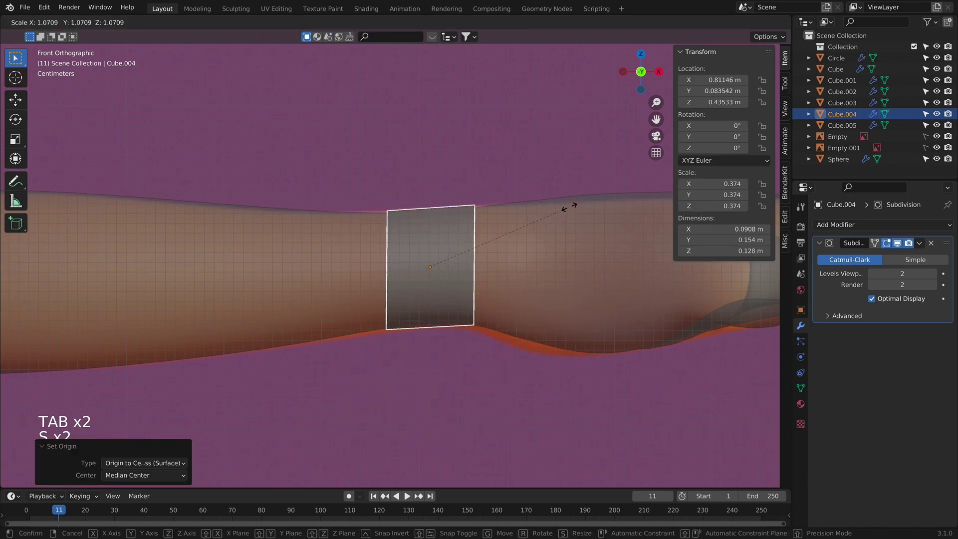
click(572, 210)
Step: Narrow the wrist band along the X axis to an X scale of about 0.257
key(s)
key(x)
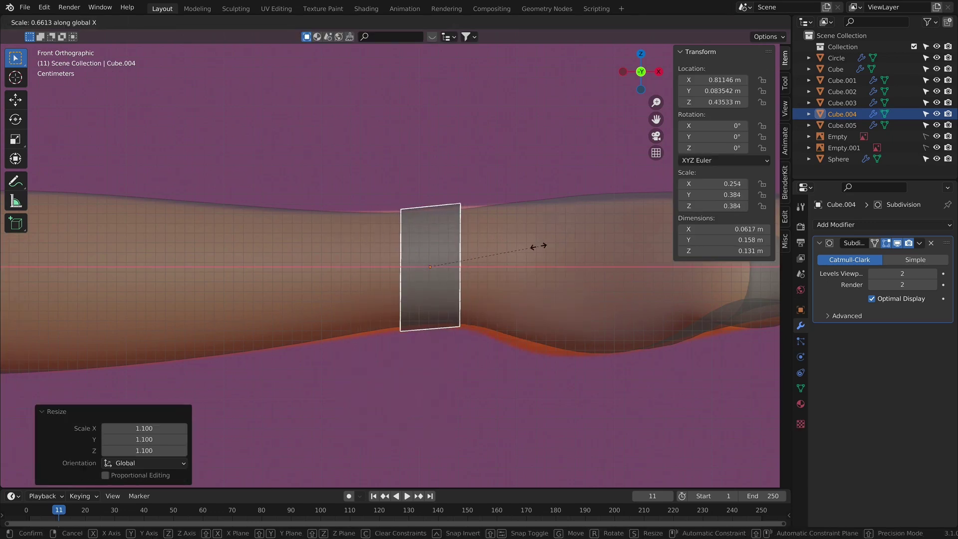
click(538, 245)
key(Tab)
key(Tab)
key(Tab)
key(Tab)
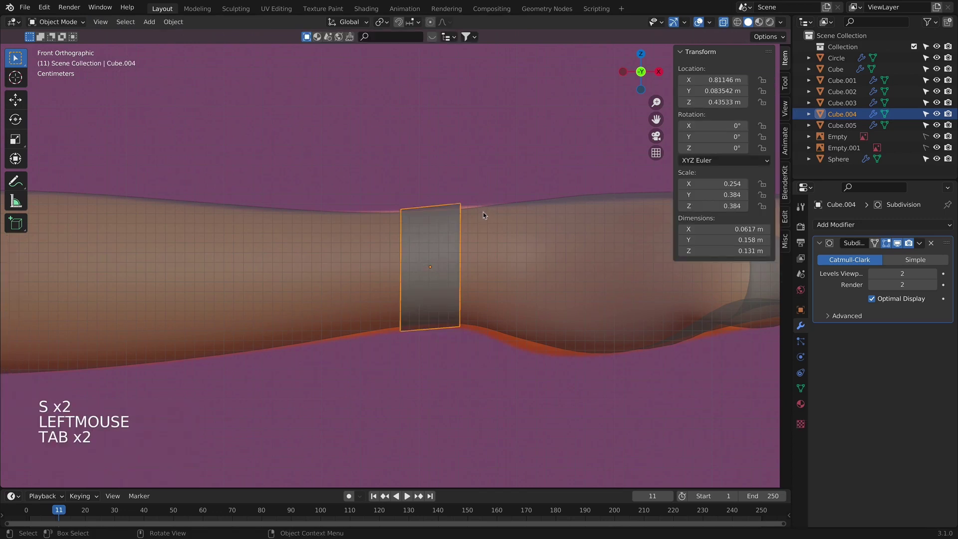
key(s)
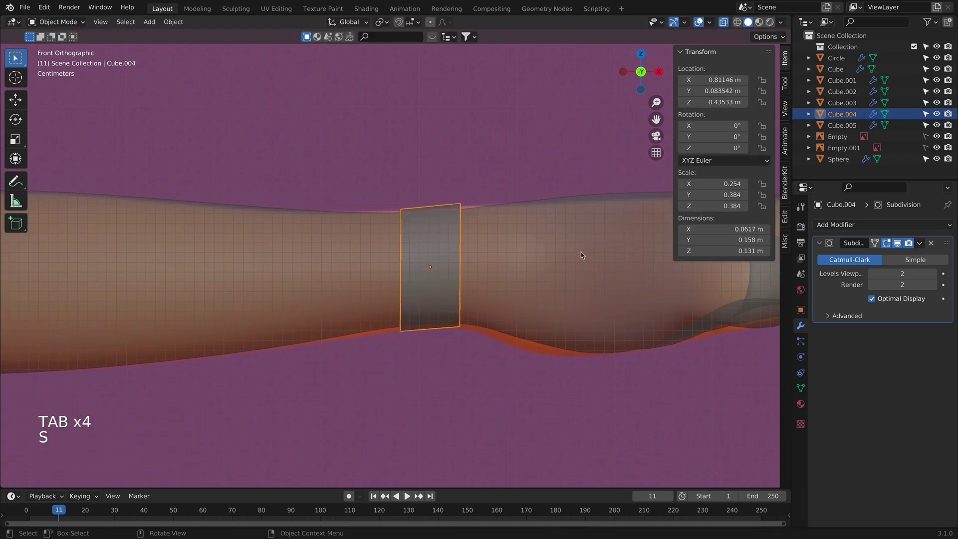
key(s)
key(x)
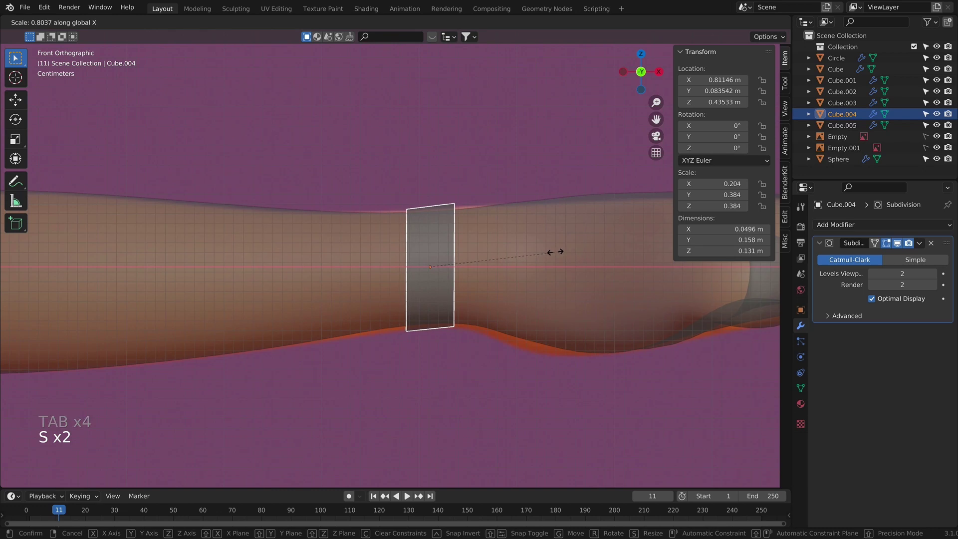
click(586, 250)
Step: Duplicate the front face of the wrist band in place and separate it into its own object
key(Tab)
scroll(396, 330, down, 4)
middle_drag(396, 329, 396, 280)
click(362, 284)
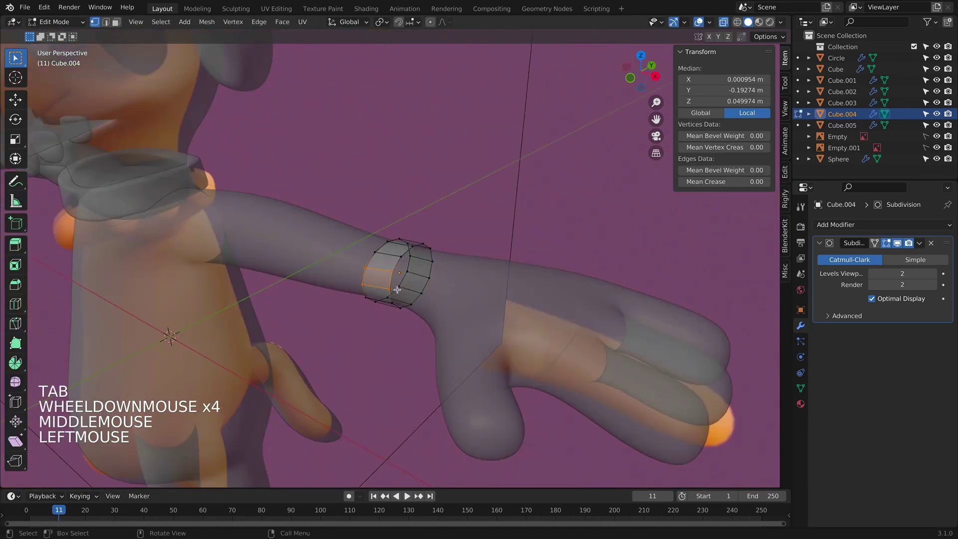
key(shift+d)
right_click(396, 289)
key(p)
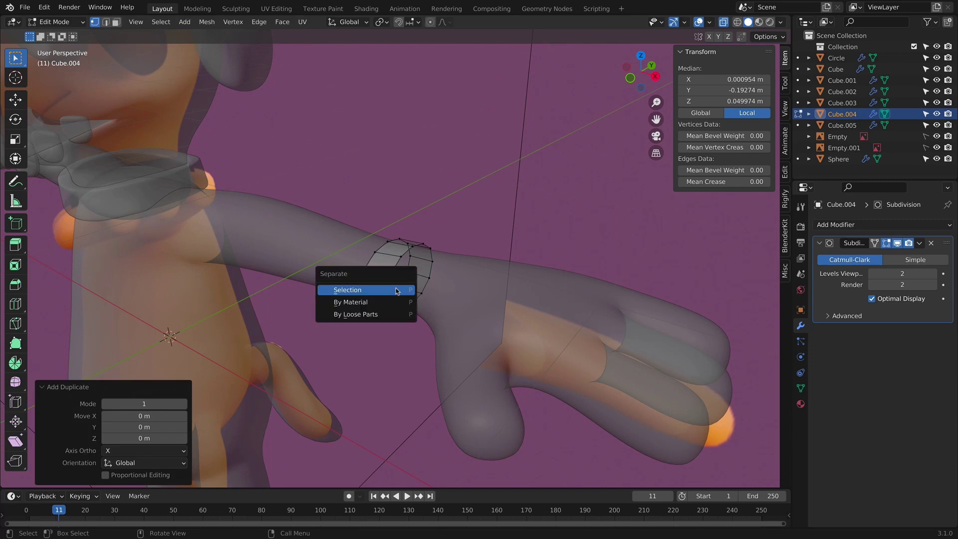
click(395, 288)
key(Tab)
click(389, 284)
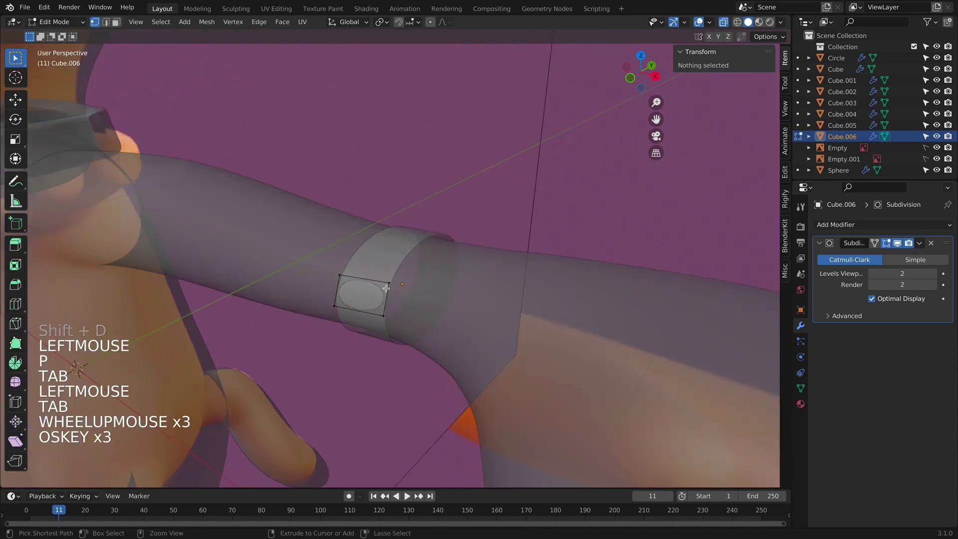
Step: Add two crosswise loop cuts to the separated strip, one near each end
key(ctrl+r)
click(394, 283)
click(396, 286)
key(super+r)
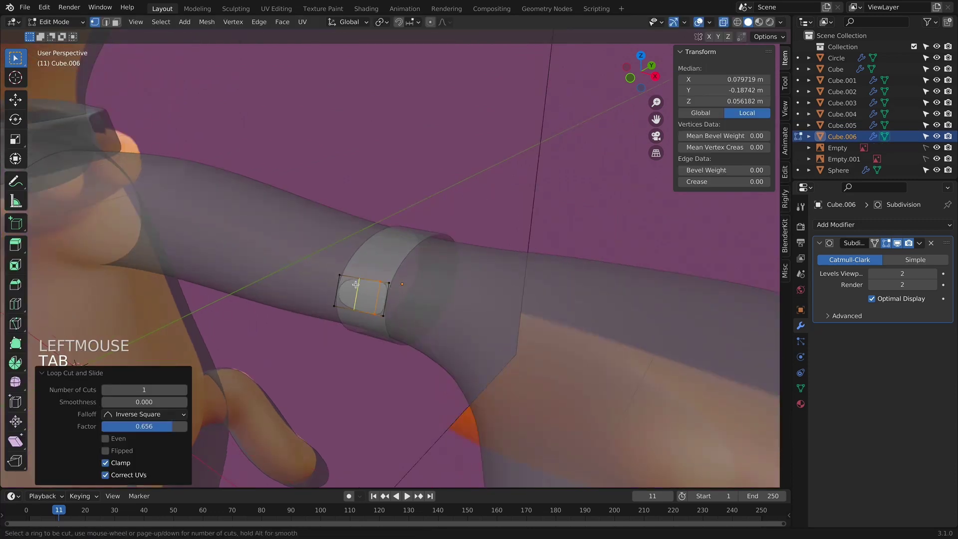
click(358, 282)
click(342, 279)
drag(316, 253, 483, 319)
key(s)
key(s)
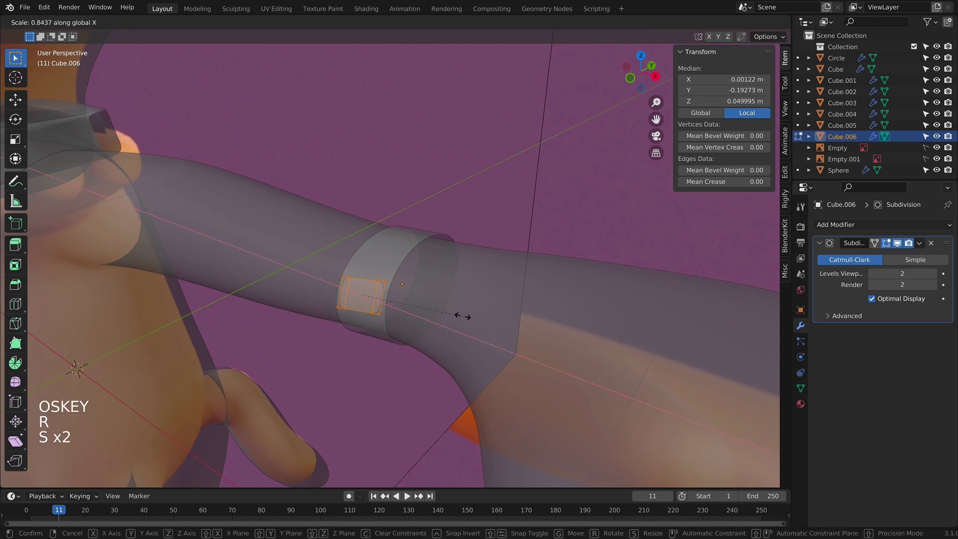
key(s)
Step: Lower the strip's upper row of vertices by about 0.017 m in front view to make it thinner
click(322, 289)
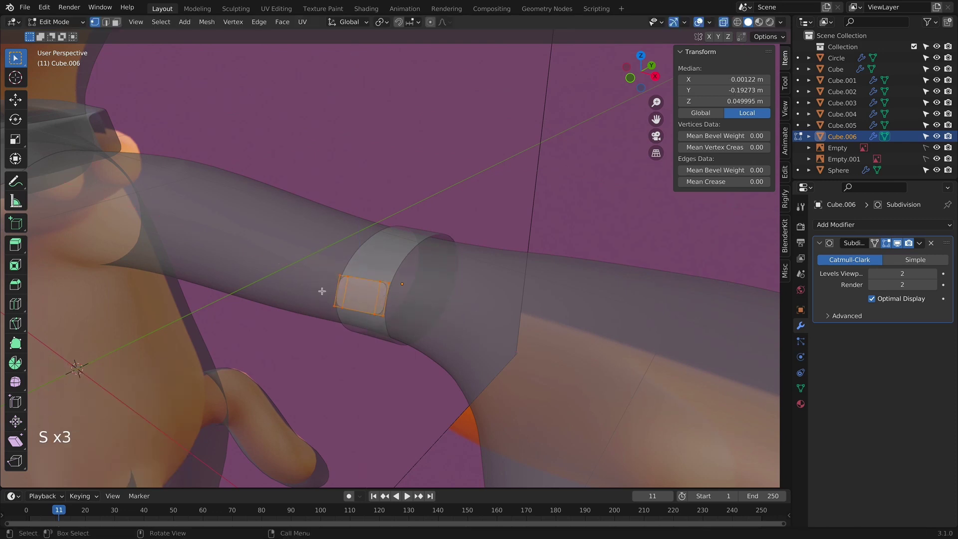
key(KP_1)
key(g)
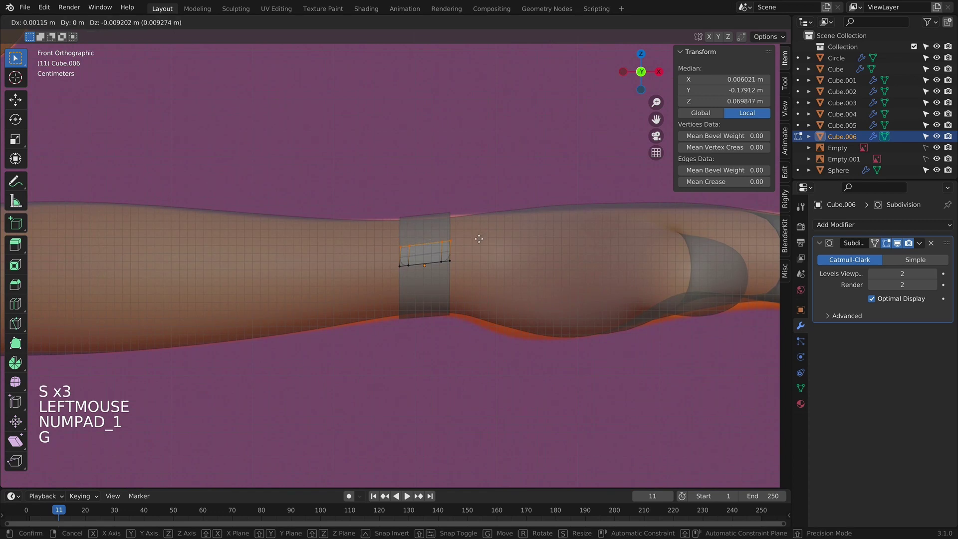
click(479, 241)
Step: Move the strip's upper vertices about -0.008 m along Y, away from the wrist band
middle_drag(477, 242, 362, 272)
key(g)
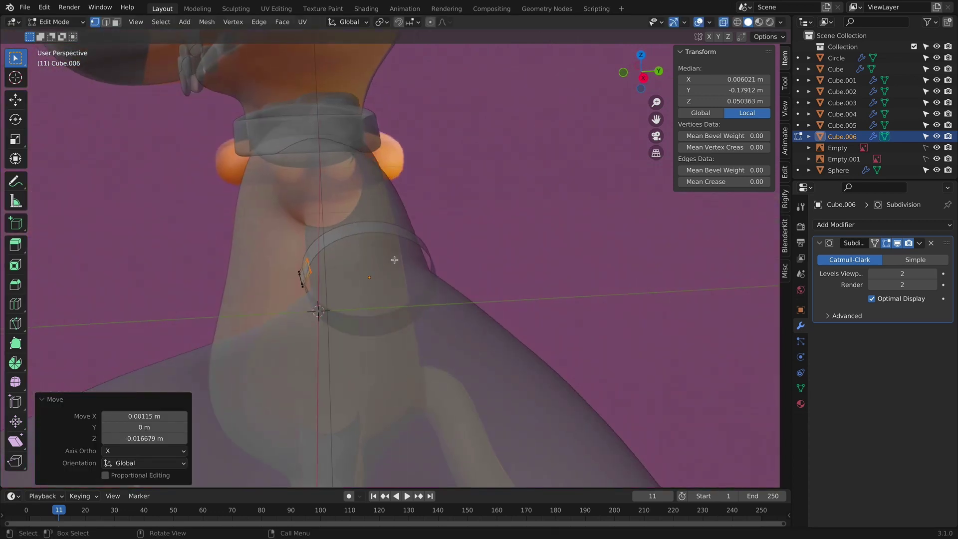
key(y)
click(387, 255)
Step: Move the strip's forearm-side end vertices outward along X so they extend past the wrist band's edge
key(KP_1)
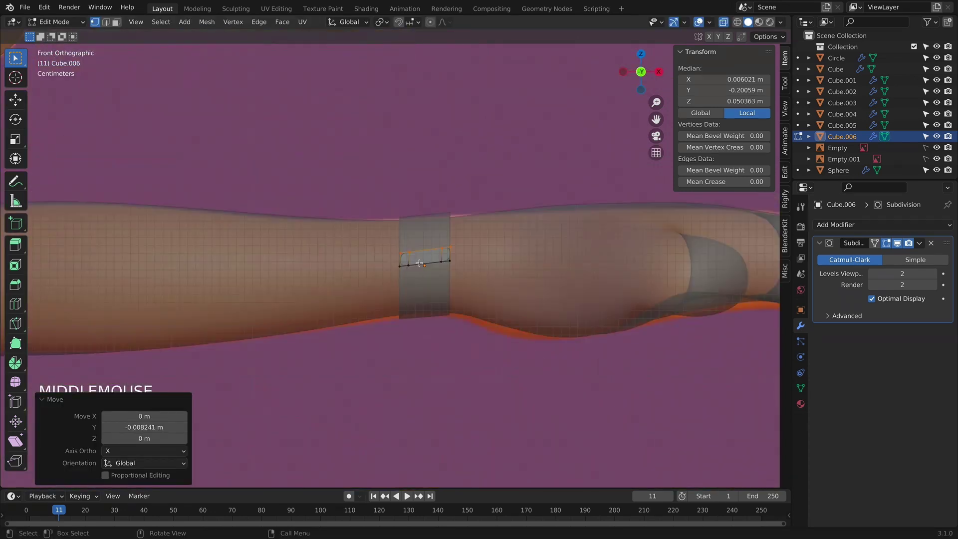
scroll(386, 252, up, 2)
key(Tab)
key(Tab)
click(387, 251)
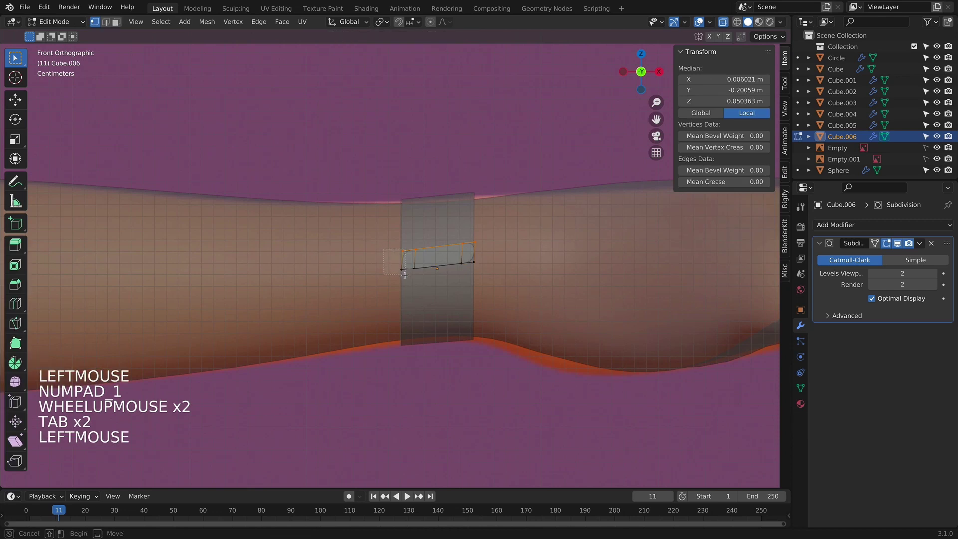
drag(404, 275, 405, 275)
key(g)
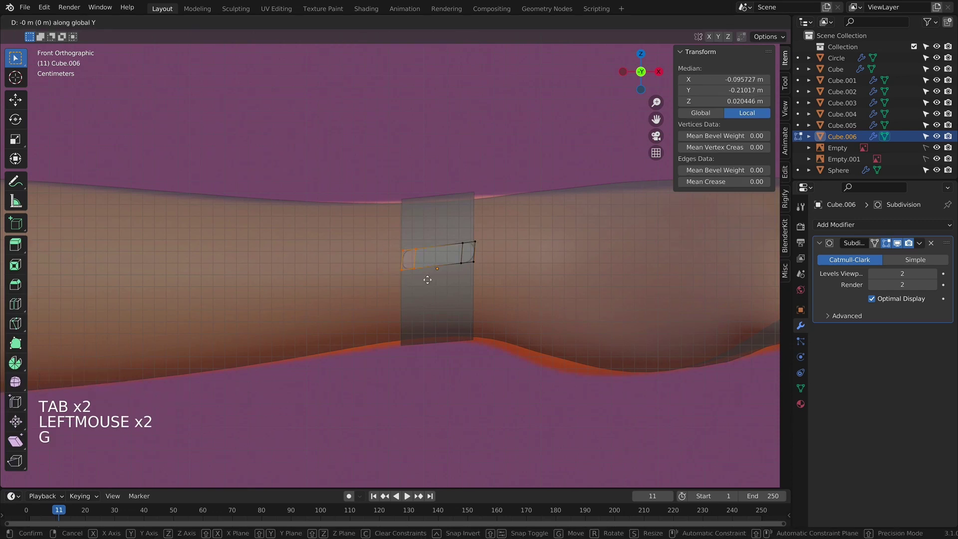
key(x)
click(415, 279)
Step: Move the strip's hand-side end vertices outward along X past the wrist band's edge
click(477, 281)
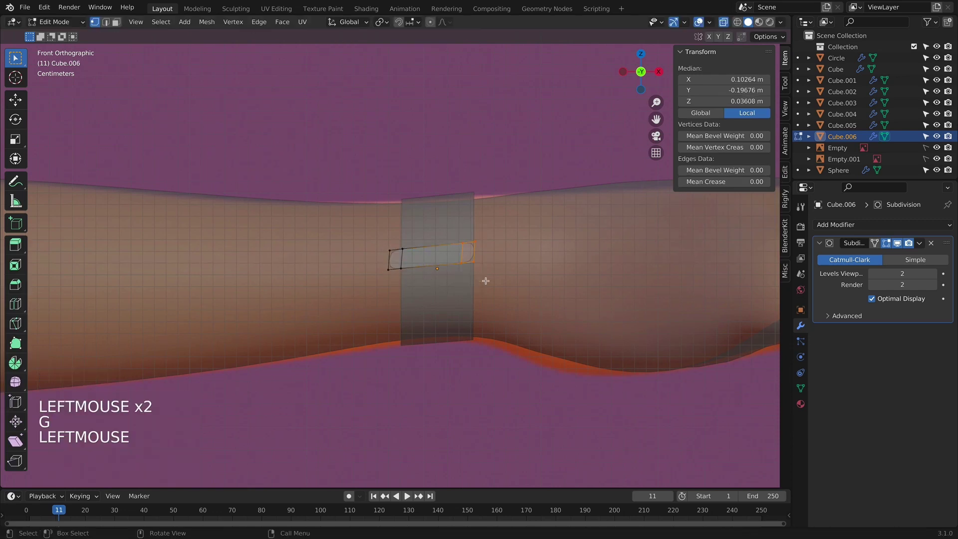
key(g)
key(x)
click(499, 287)
Step: Move the strip's outermost vertices at both ends about 0.013 m along Y, and scale them to 0.605 along X
middle_drag(499, 285, 290, 306)
drag(287, 299, 301, 334)
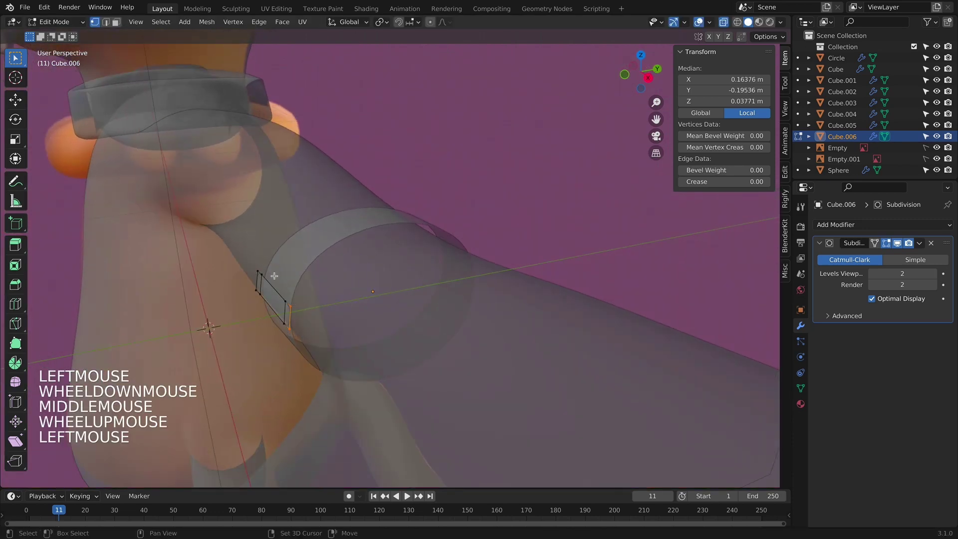
shift+drag(260, 242, 213, 311)
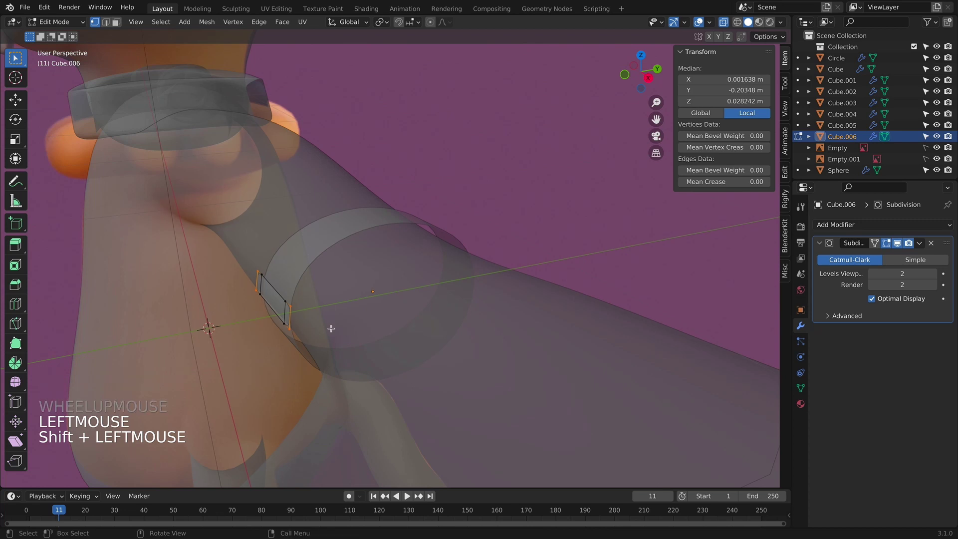
middle_drag(332, 327, 311, 349)
key(g)
key(y)
click(315, 348)
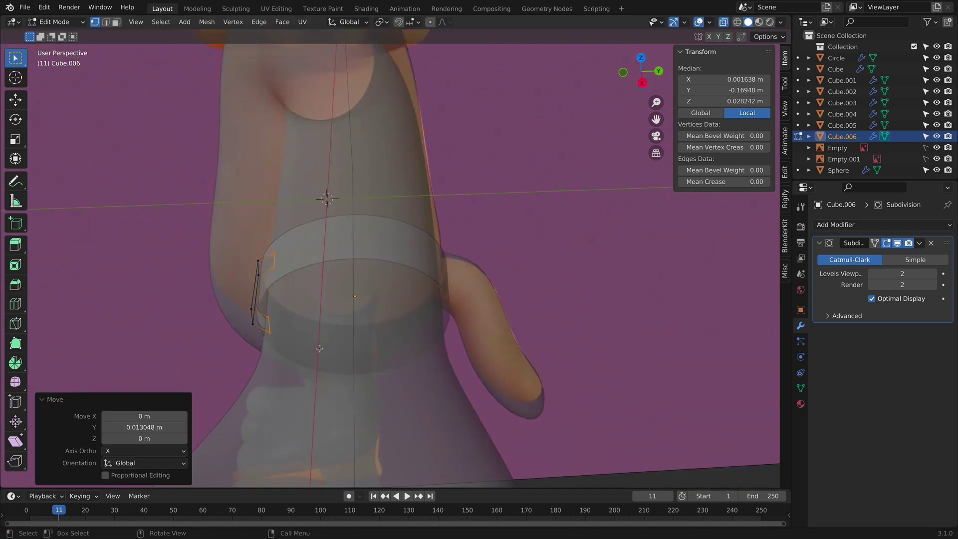
key(s)
key(x)
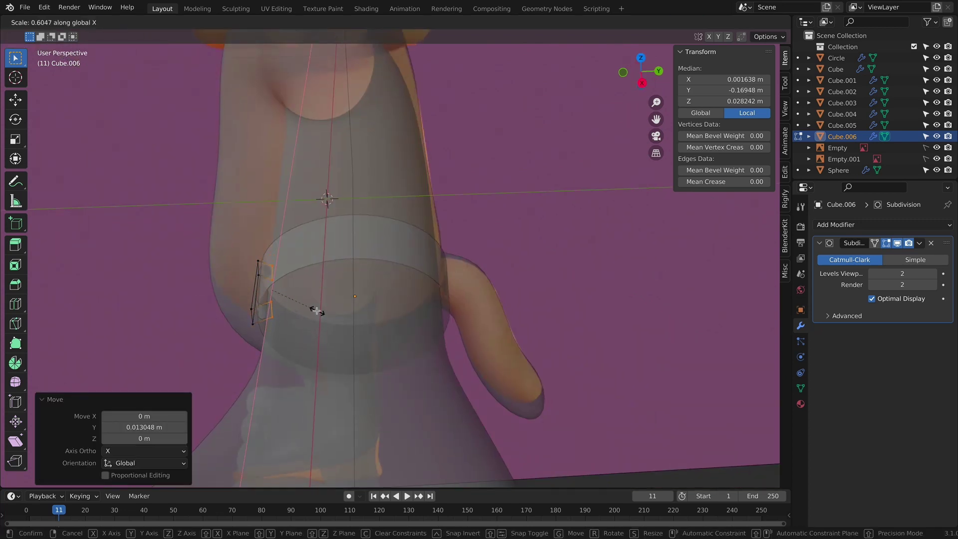
click(316, 310)
Step: Scale the four corner vertices of the strip's front face by 1.106 along X
middle_drag(316, 311, 394, 302)
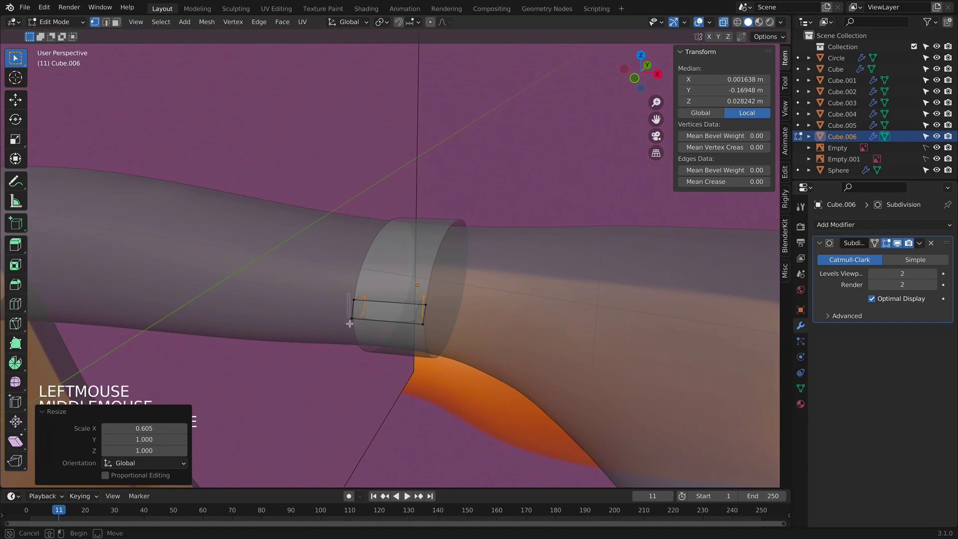
drag(349, 323, 356, 325)
shift+click(423, 324)
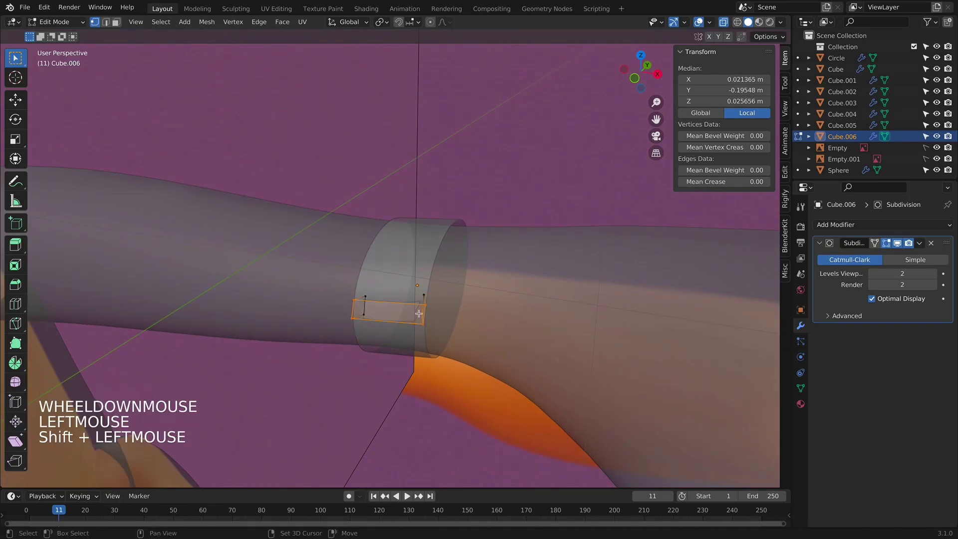
shift+click(424, 296)
key(s)
key(x)
click(475, 324)
Step: Widen the front face's corner vertices slightly further along X in front view
key(KP_1)
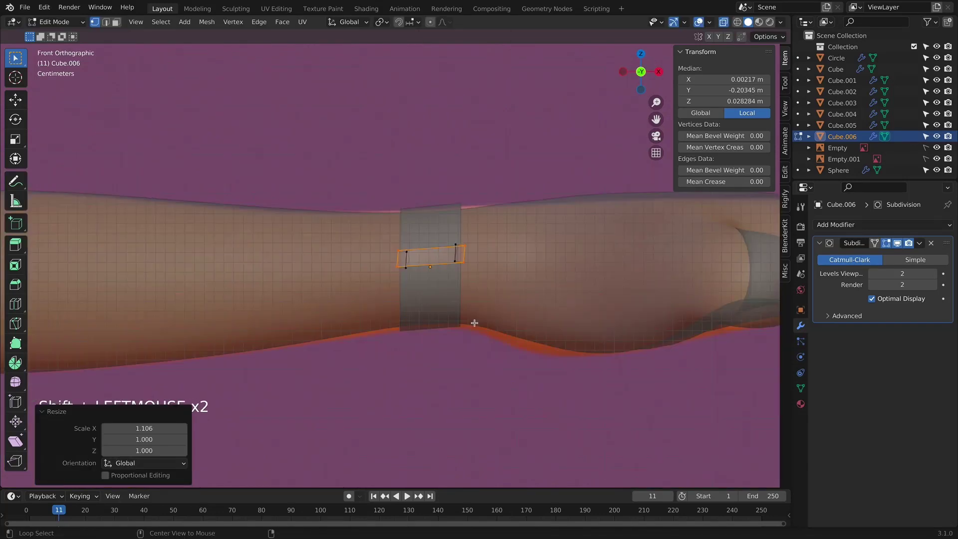
key(alt+z)
key(alt+z)
key(s)
key(x)
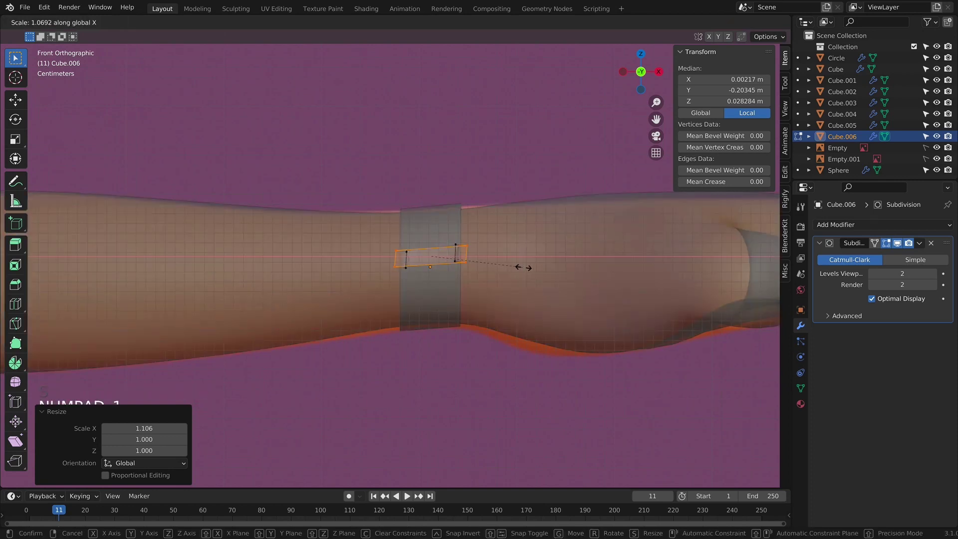
click(525, 269)
Step: Add one centered loop cut across the middle of the strip and turn off X-ray display
key(ctrl+r)
click(432, 261)
key(alt+z)
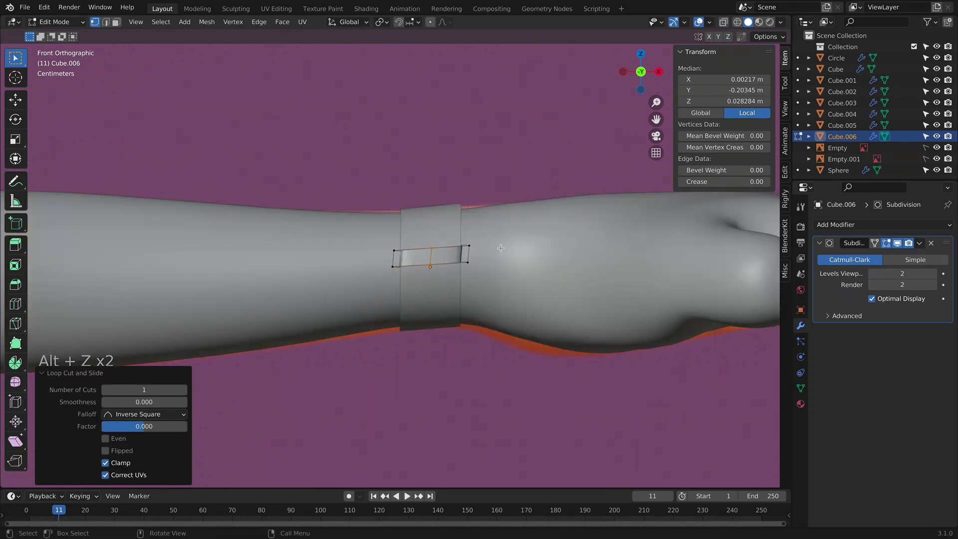
Step: Move the strip's forearm-side front corner vertices about -0.004 m along X
middle_drag(432, 262, 425, 334)
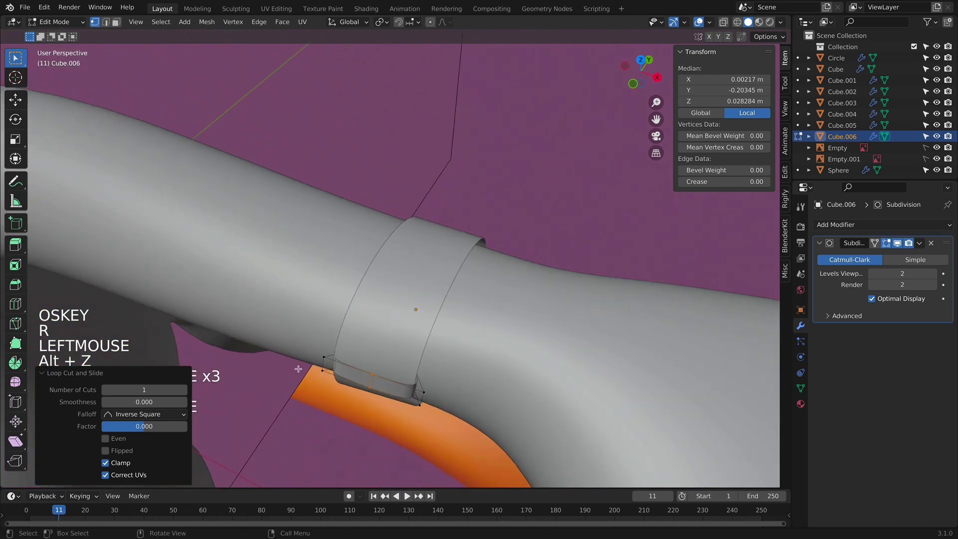
drag(300, 356, 327, 380)
key(g)
click(377, 373)
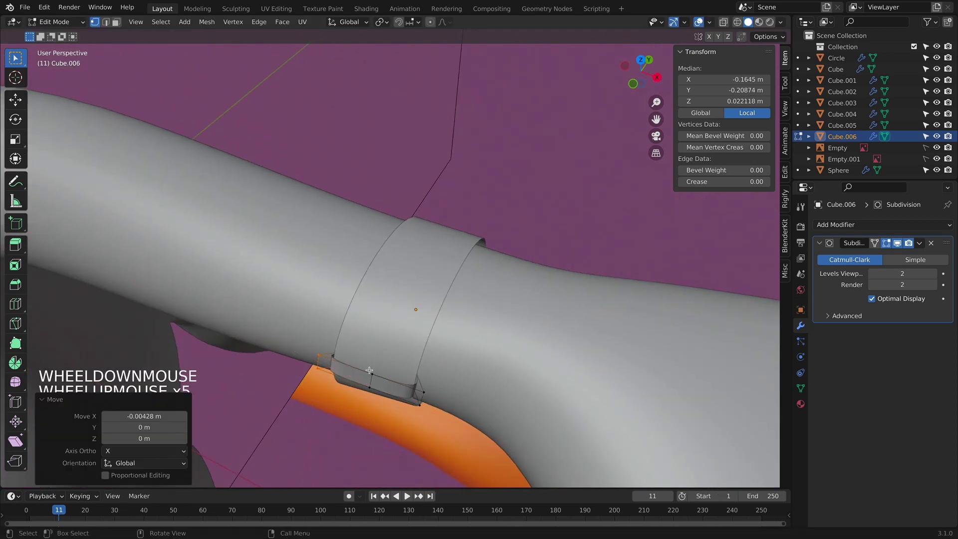
Step: Add a Solidify modifier to the strip, place it above Subdivision, and set its thickness to -0.03 m
key(Tab)
key(KP_1)
click(437, 255)
click(461, 256)
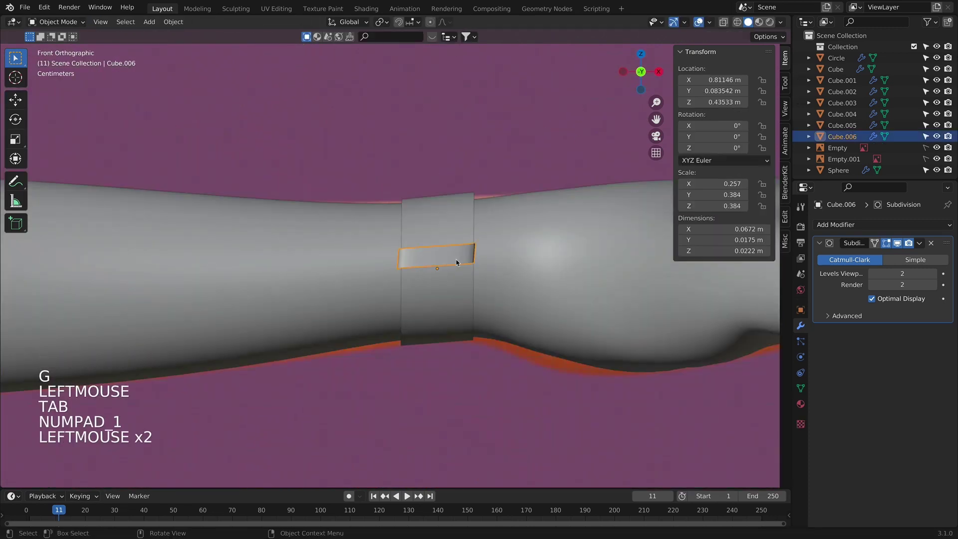
click(824, 224)
click(715, 413)
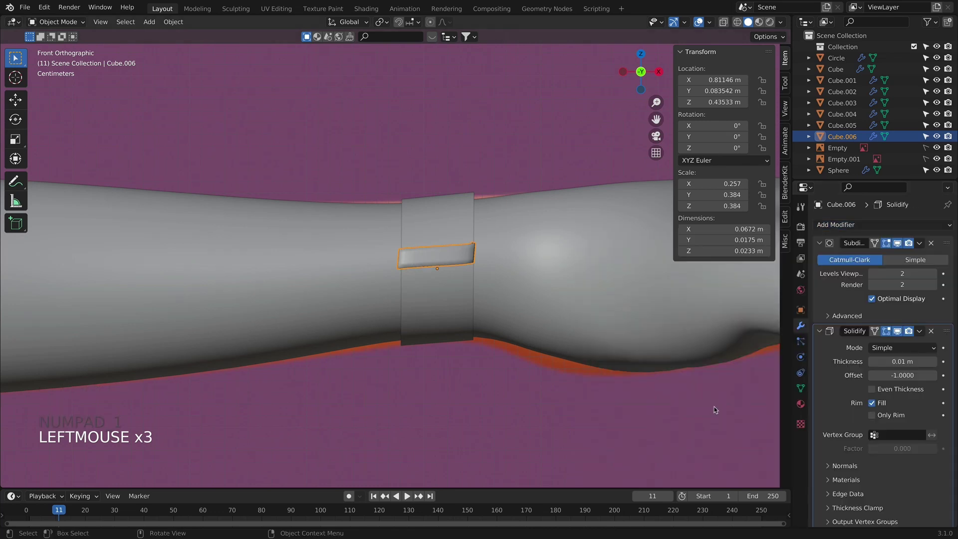
drag(947, 331, 947, 243)
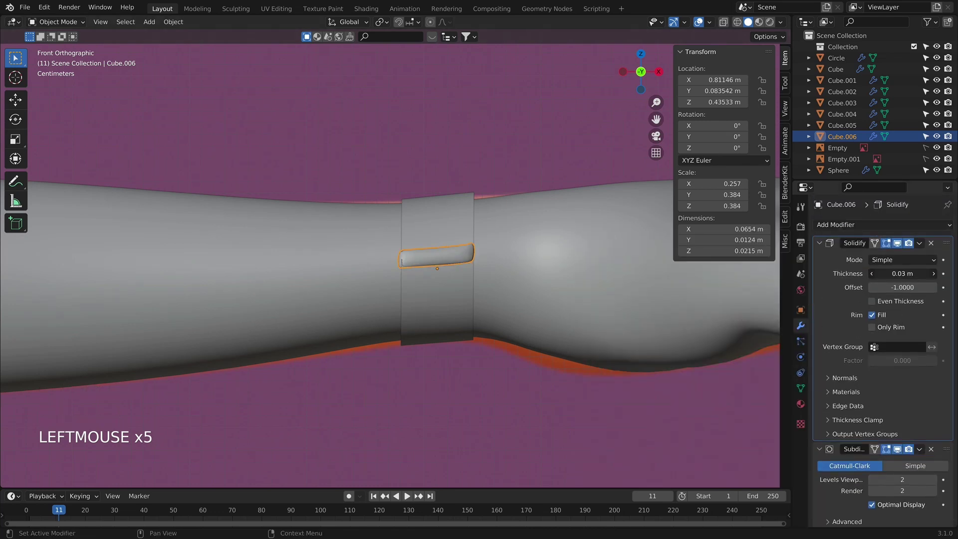
middle_drag(548, 259, 602, 148)
key(Tab)
key(Tab)
Step: Fill a face between the strip's folded-back end vertices on both sides of the wrist band
key(alt+z)
key(Tab)
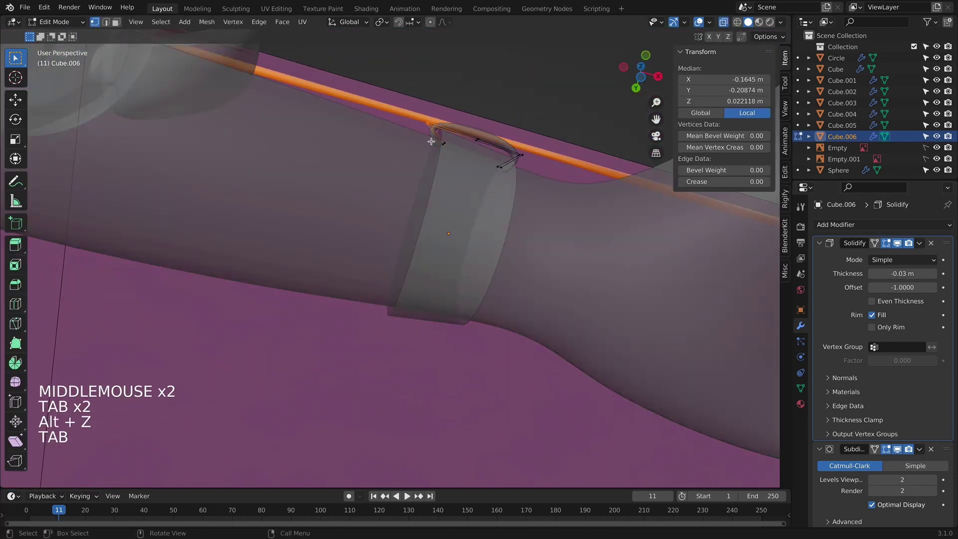
click(440, 143)
drag(498, 190, 498, 189)
shift+click(478, 137)
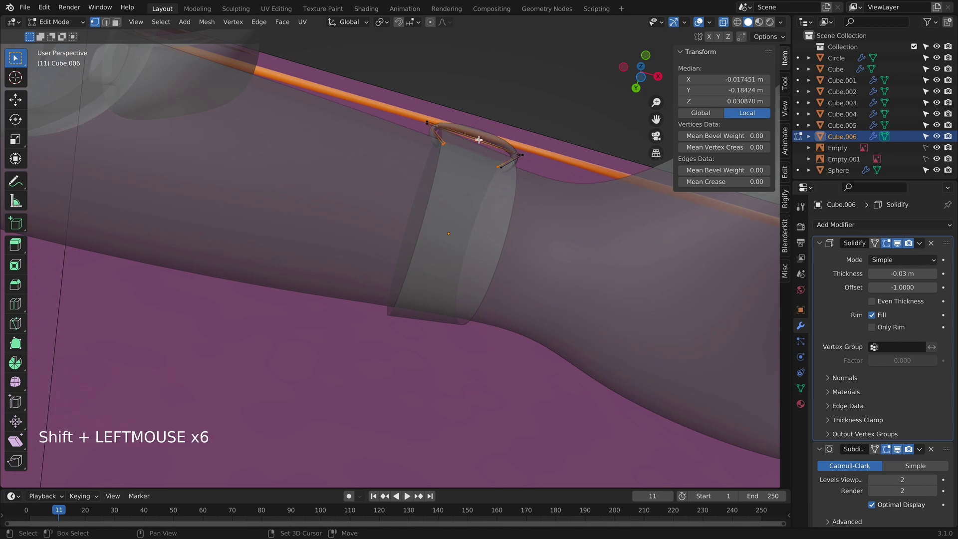
click(500, 161)
click(504, 166)
shift+click(441, 144)
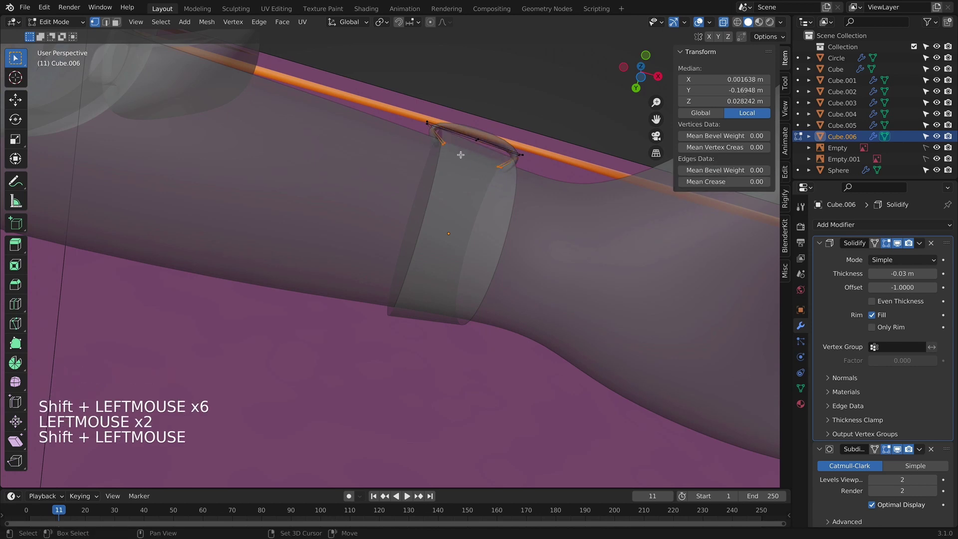
key(f)
key(Tab)
Step: Leave Edit Mode, turn off X-ray display, and scale the wrist band by about 0.988 along X
key(alt+z)
scroll(527, 164, down, 1)
middle_drag(527, 164, 458, 299)
key(KP_1)
scroll(458, 299, up, 3)
click(458, 299)
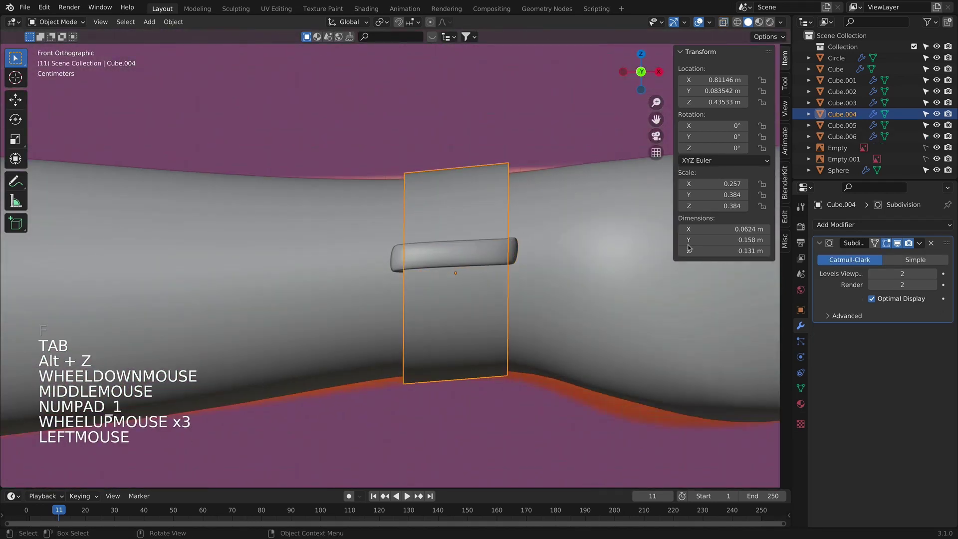
key(s)
key(x)
click(570, 266)
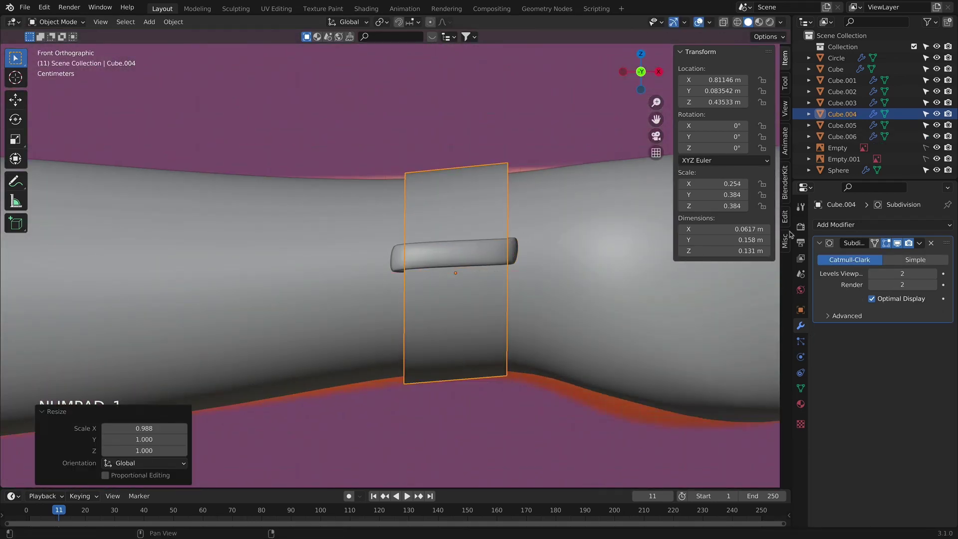
Step: Add a Solidify modifier to the wrist band and place it above Subdivision
click(853, 225)
click(718, 416)
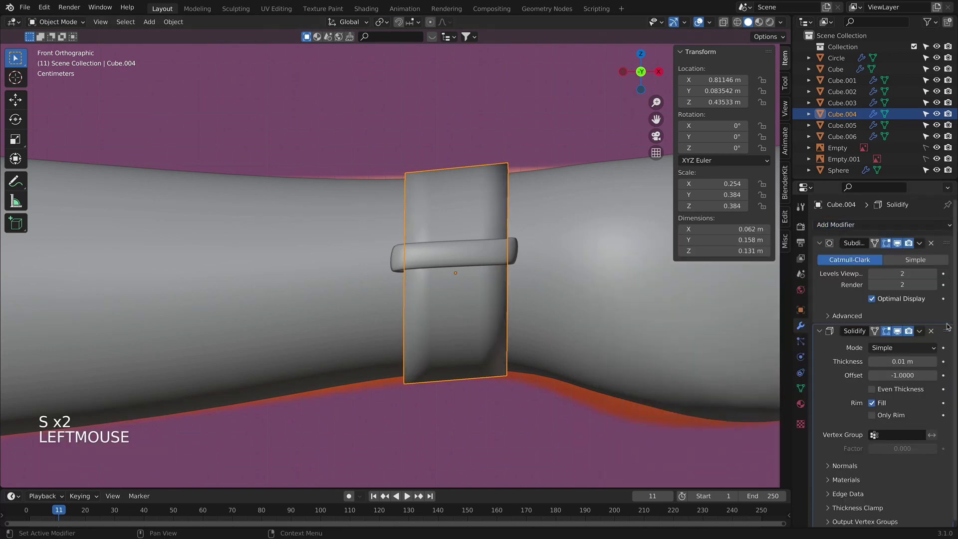
drag(947, 328, 955, 178)
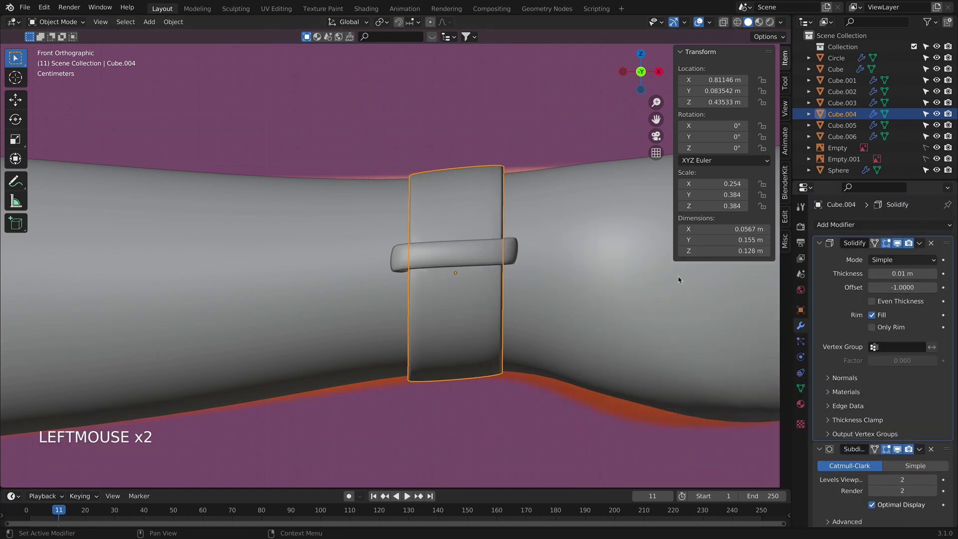
Step: Adjust the wrist band's Solidify thickness so the band stands out from the arm, and deselect it
scroll(616, 255, up, 2)
middle_drag(616, 256, 547, 267)
scroll(539, 271, down, 3)
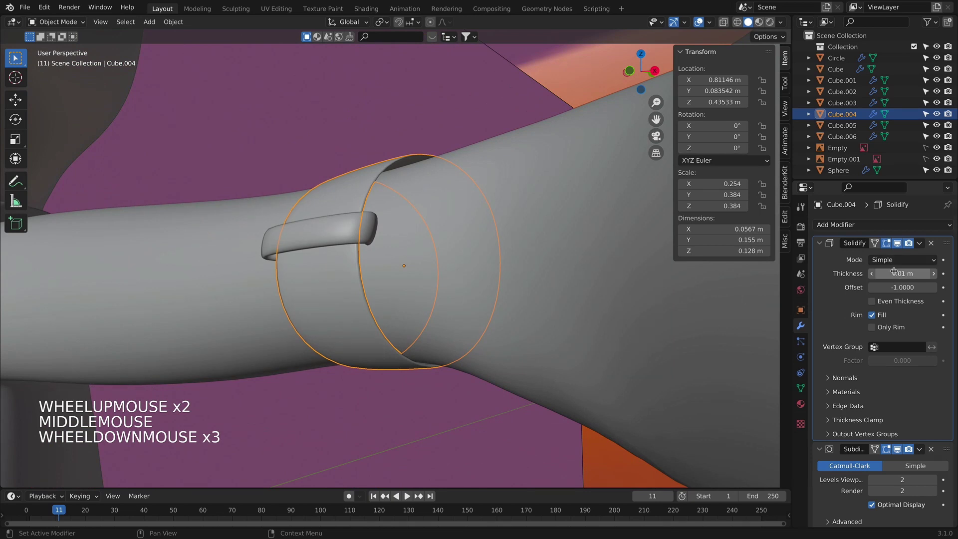
mouse_move(894, 271)
mouse_down()
mouse_move(913, 271)
mouse_move(896, 287)
mouse_up()
click(902, 287)
click(543, 124)
key(KP_1)
click(577, 107)
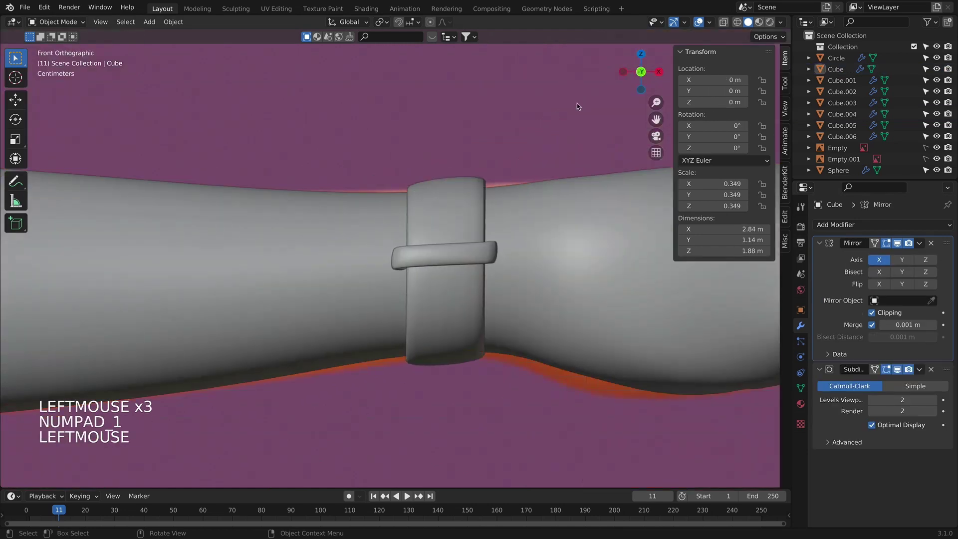
Step: Select the small loop strip on the wrist band, looking along the arm from the hand end
scroll(438, 175, down, 6)
shift+middle_drag(438, 175, 472, 171)
scroll(464, 199, down, 1)
scroll(453, 242, up, 4)
shift+scroll(453, 242, up, 1)
shift+middle_drag(453, 242, 329, 246)
click(429, 235)
Step: Try to apply all transforms to the loop strip
key(super)
key(ctrl+a)
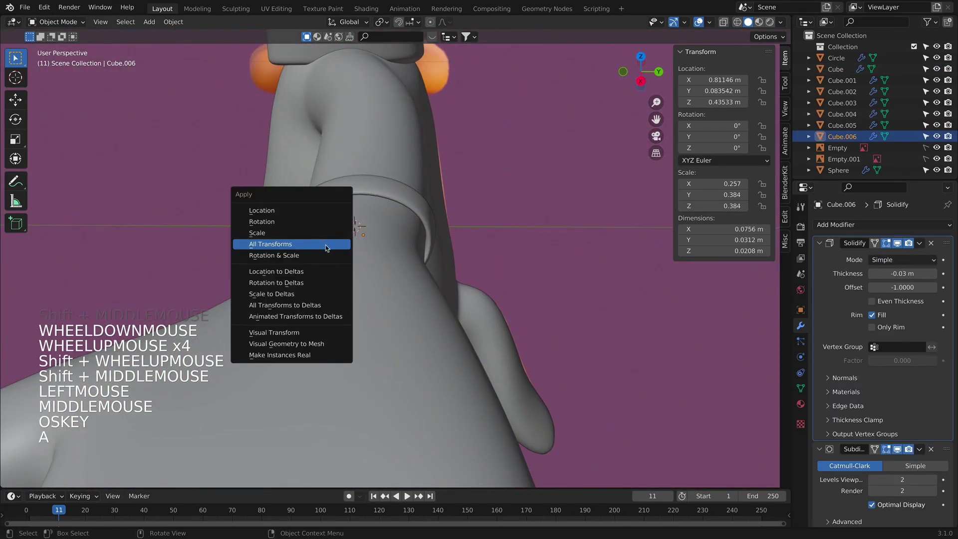
click(328, 245)
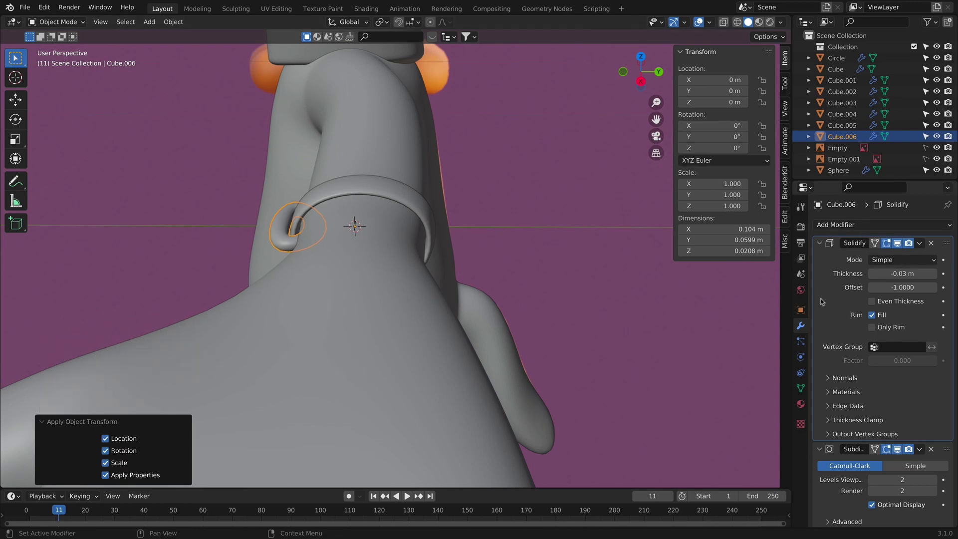
key(ctrl+z)
Step: Apply the loop strip's Solidify modifier and add a Mirror modifier placed above Subdivision
key(ctrl+a)
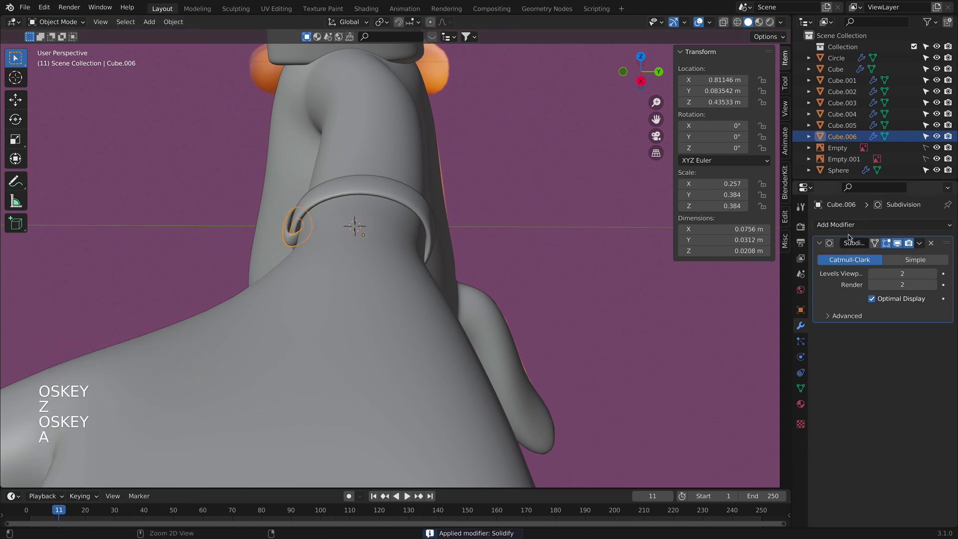
click(836, 226)
click(714, 353)
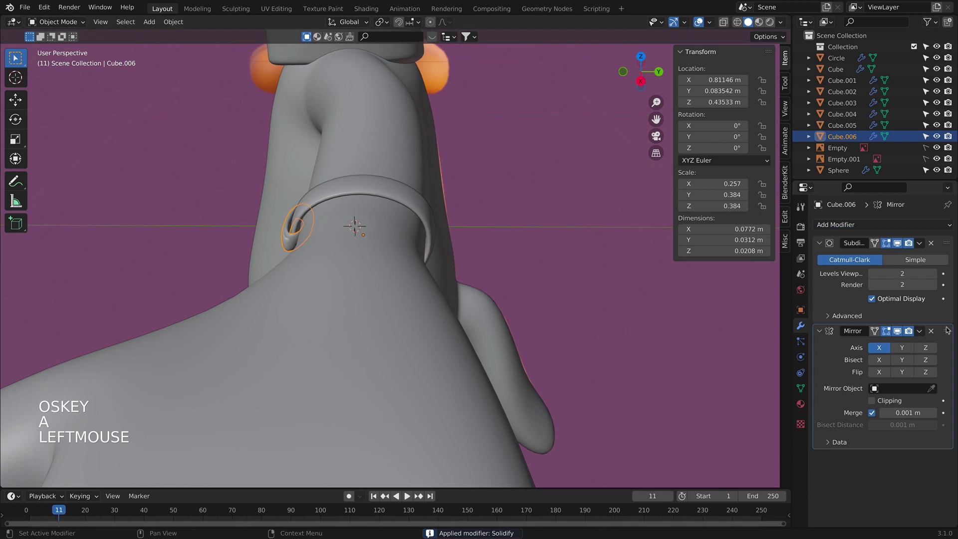
drag(946, 330, 947, 242)
Step: Apply all transforms to the loop strip and set its Mirror axis to Y only
key(ctrl+a)
click(459, 244)
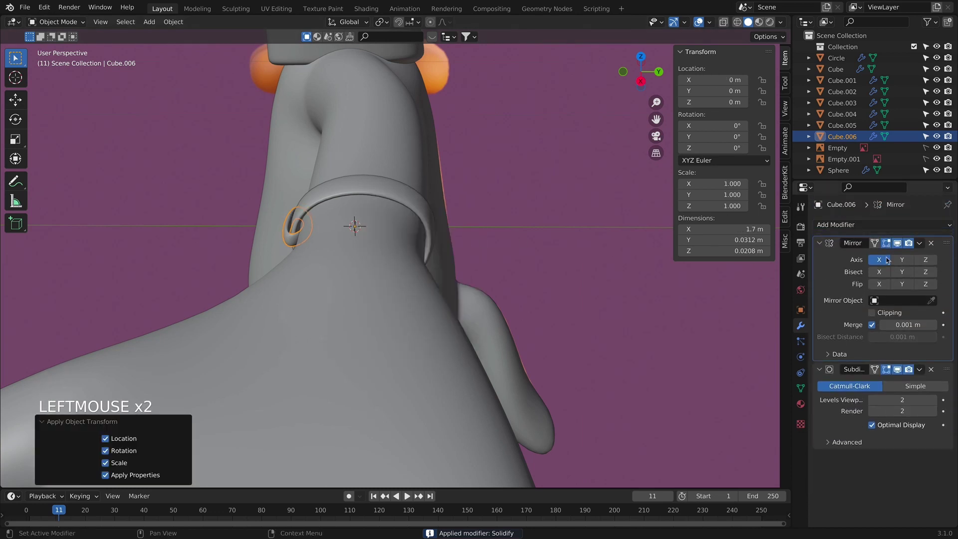
key(super)
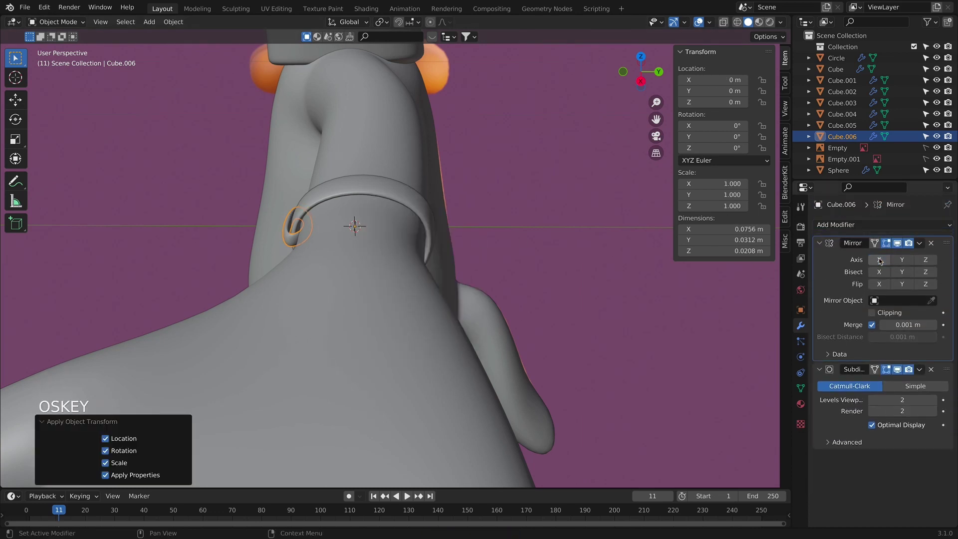
click(913, 259)
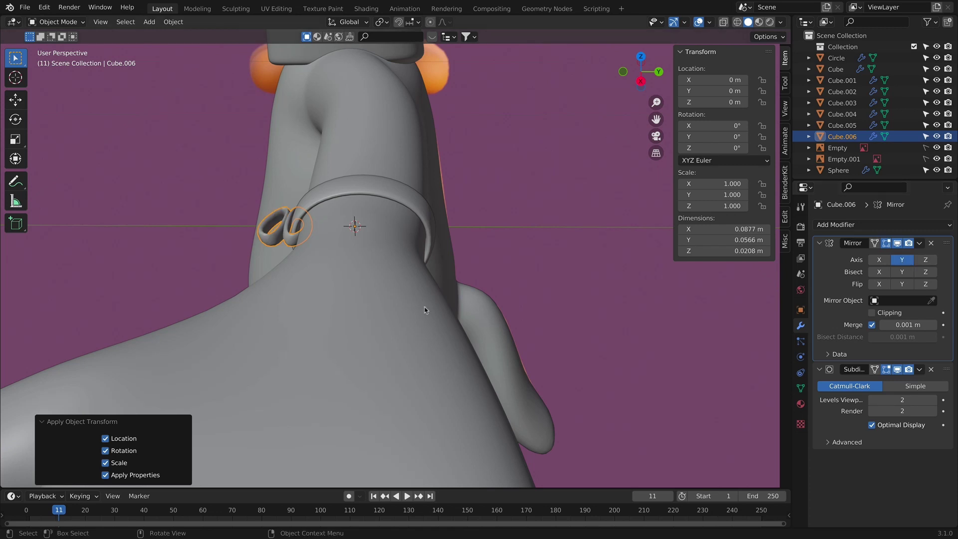
Step: Try to apply the Mirror modifier and select the mirrored copy of the strip on its own
key(ctrl+a)
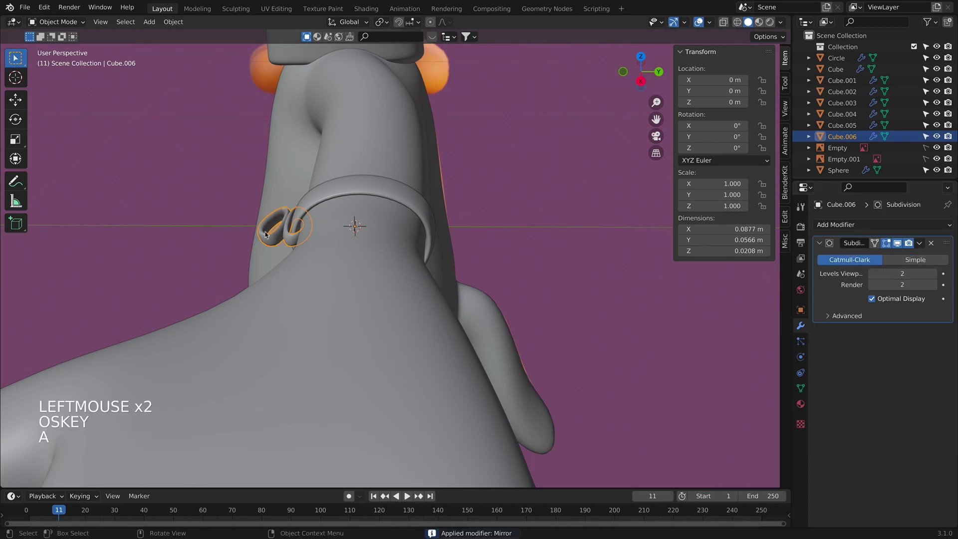
key(Tab)
click(262, 240)
key(l)
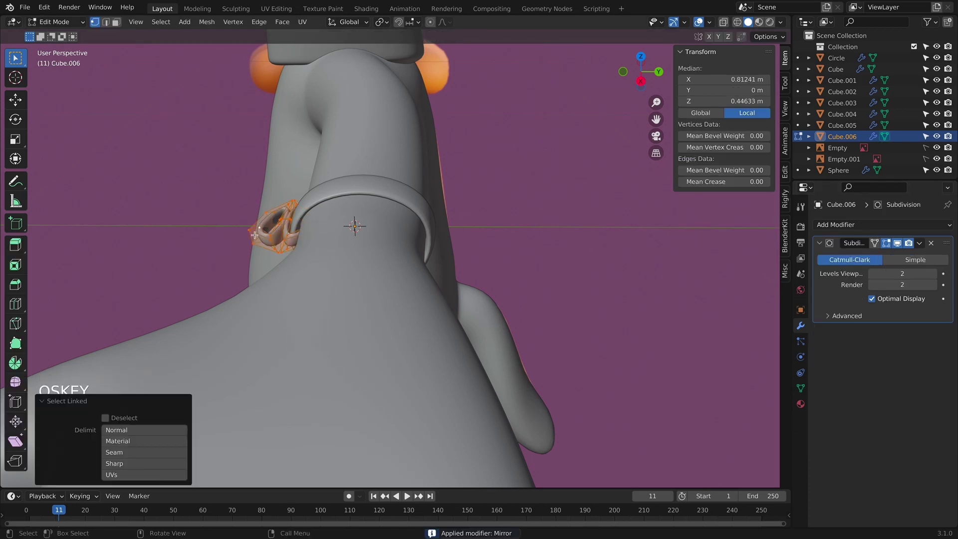
click(256, 234)
key(z)
key(z)
key(z)
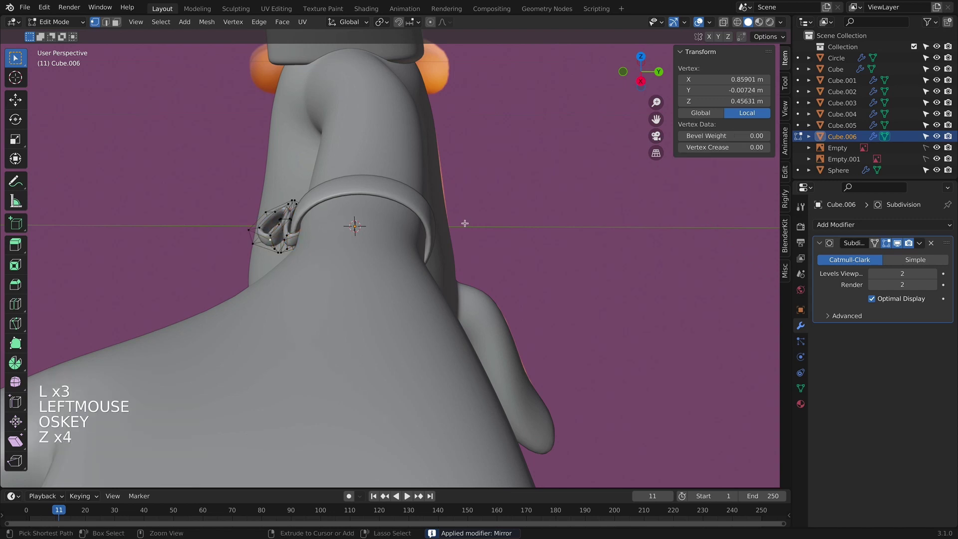
key(super+z)
key(super+z)
key(super+z)
key(super+z)
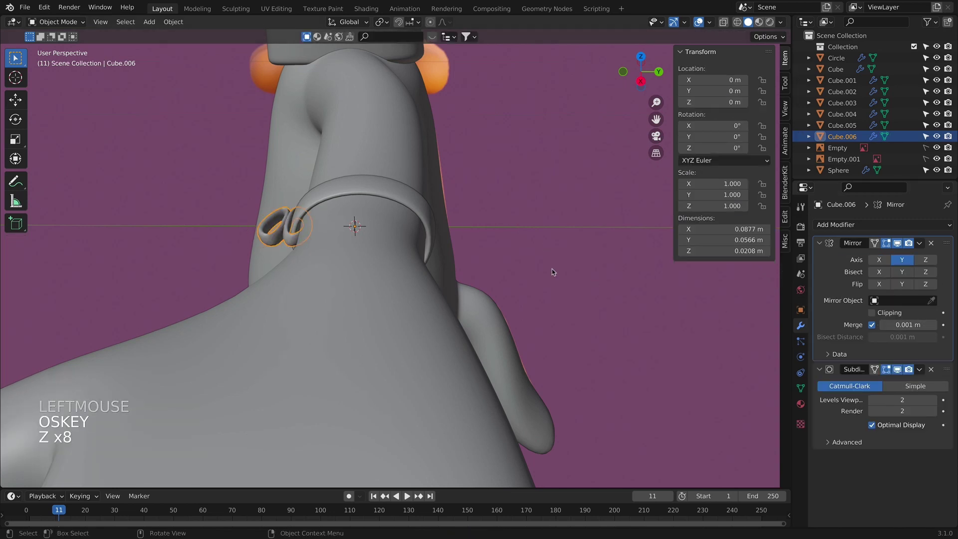
Step: Move the strip's entire mesh about 0.008 m along Y to separate it from its mirrored copy
key(Tab)
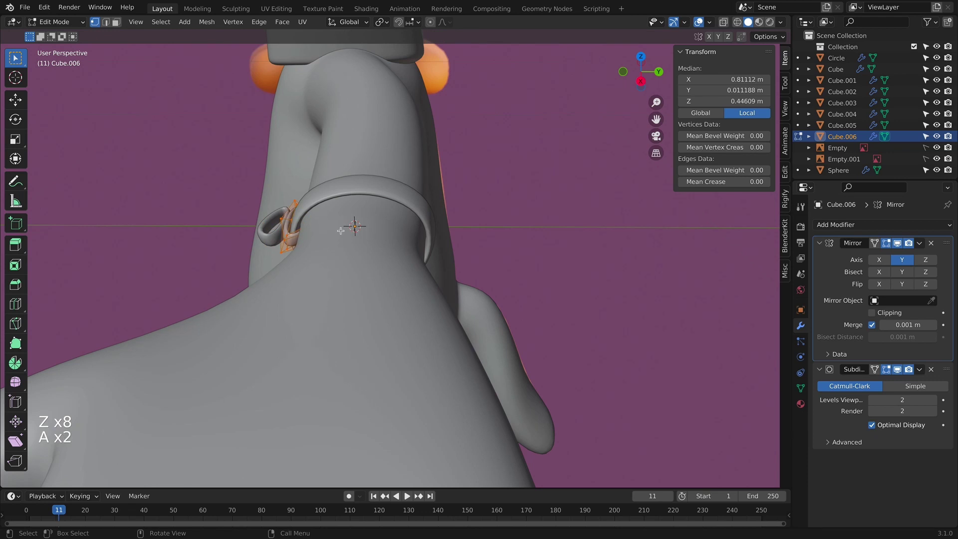
key(g)
key(y)
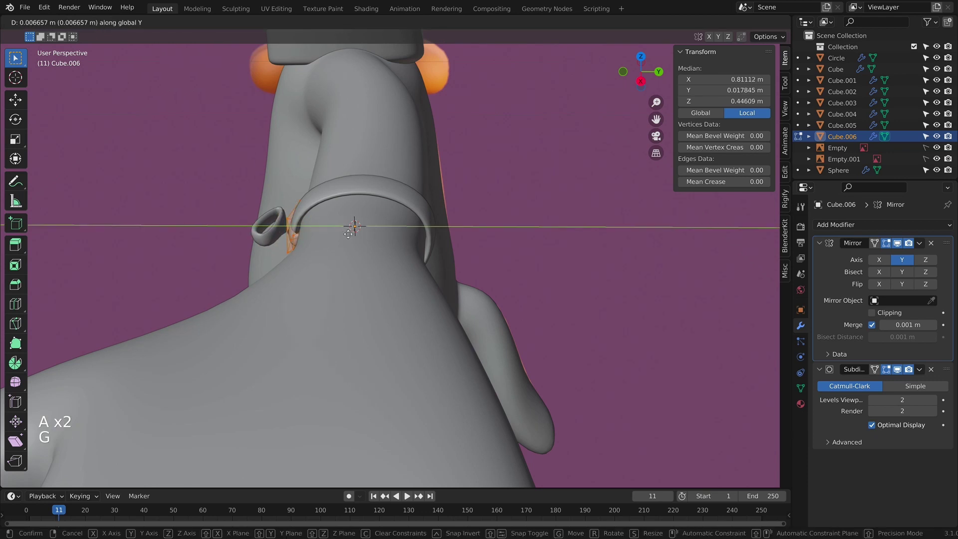
click(349, 232)
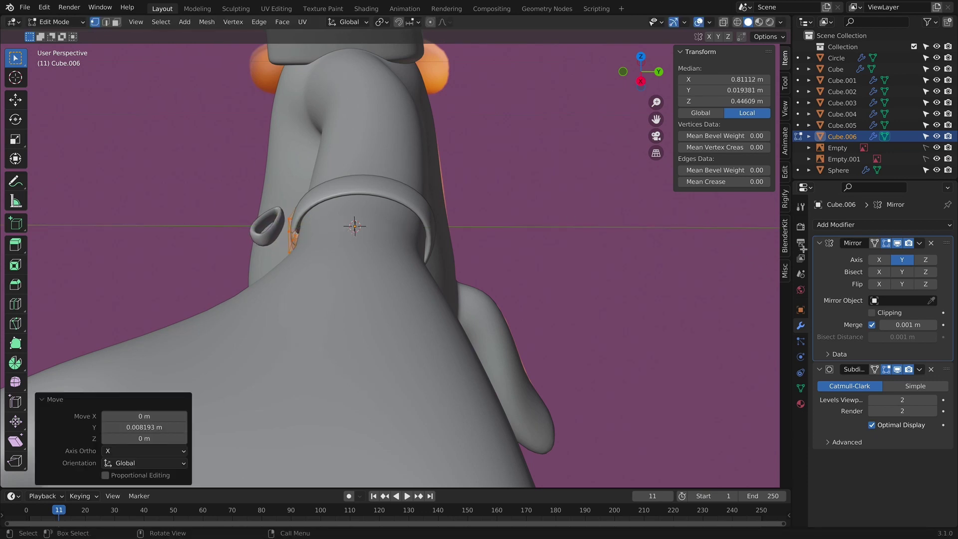
Step: Return to Object Mode and apply the strip's Mirror modifier
click(842, 293)
key(super+a)
key(Tab)
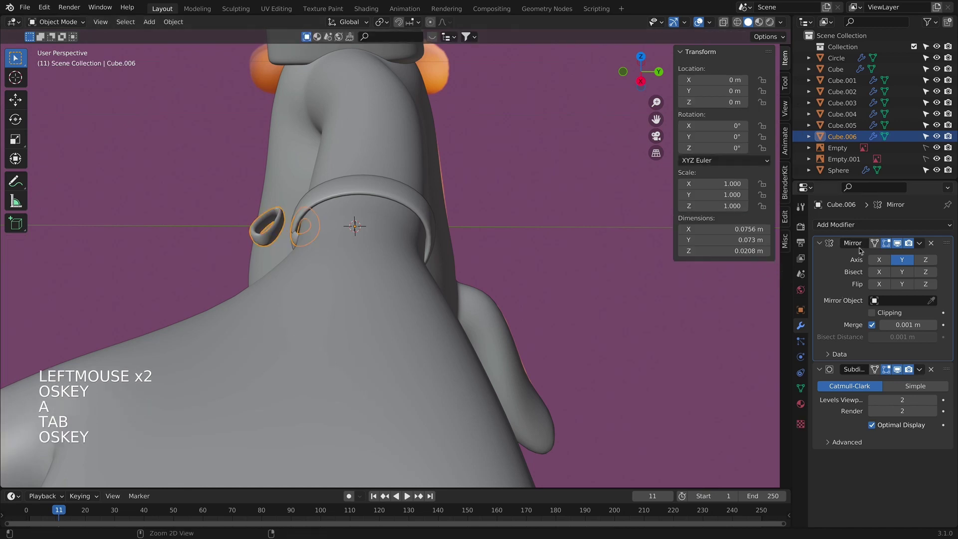
key(super+a)
Step: Select the mirrored strip's linked geometry and move it about 0.174 m along Y to the opposite side of the wrist band
key(Tab)
click(257, 228)
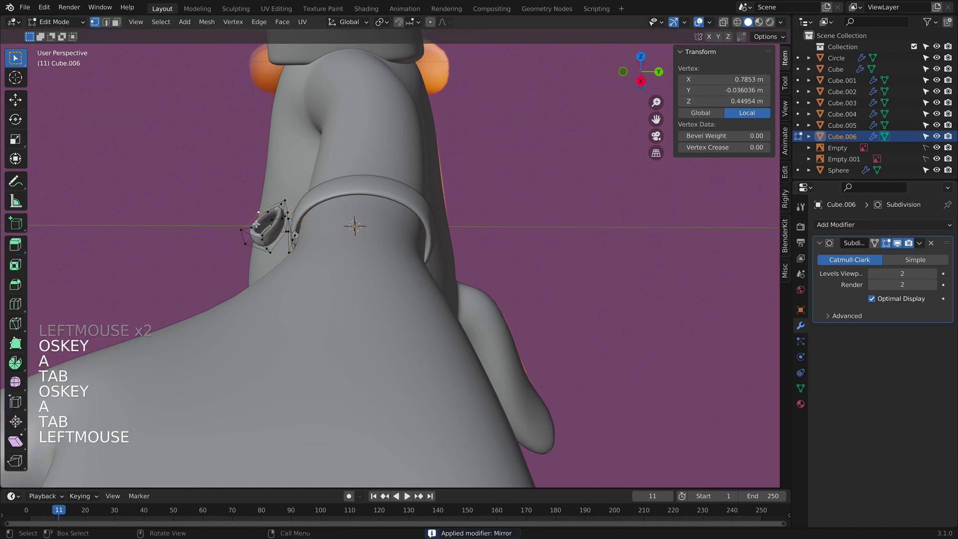
key(l)
key(l)
key(f)
key(super+z)
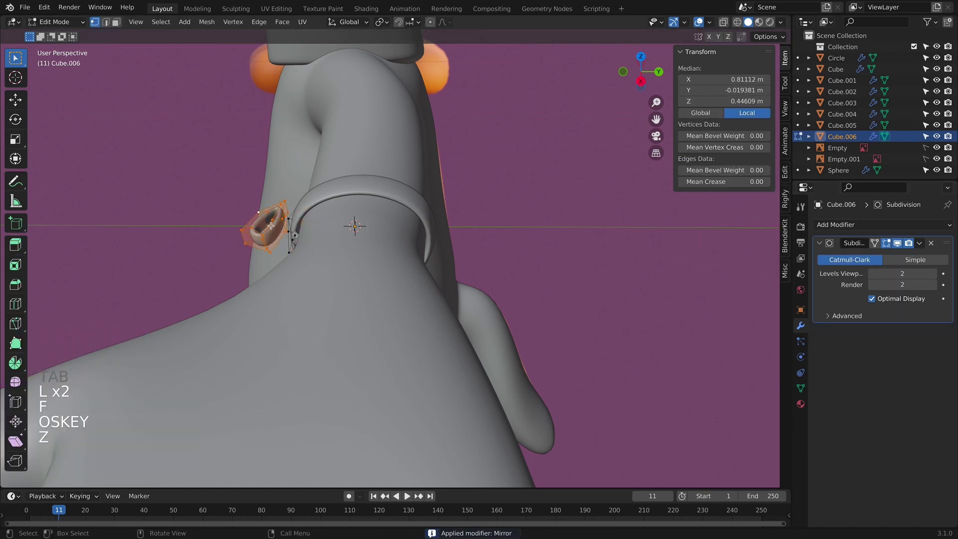
key(g)
key(y)
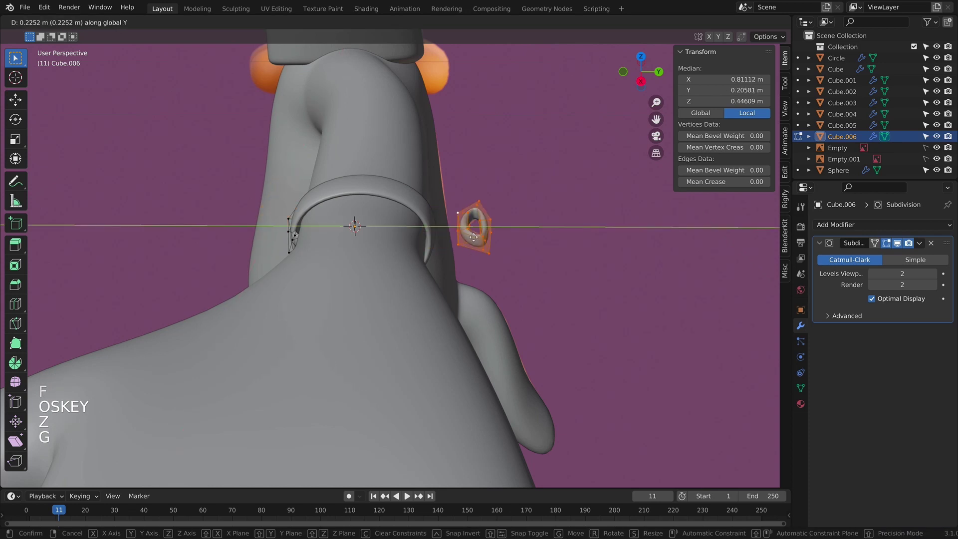
click(429, 232)
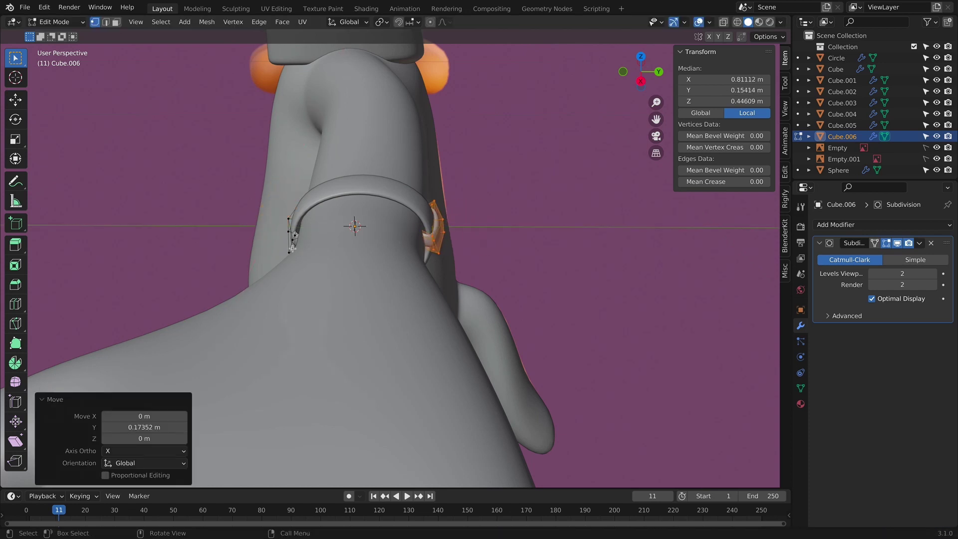
Step: Move the original strip's linked geometry about -0.006 m along Y in total and leave Edit Mode
click(291, 245)
key(l)
key(g)
key(y)
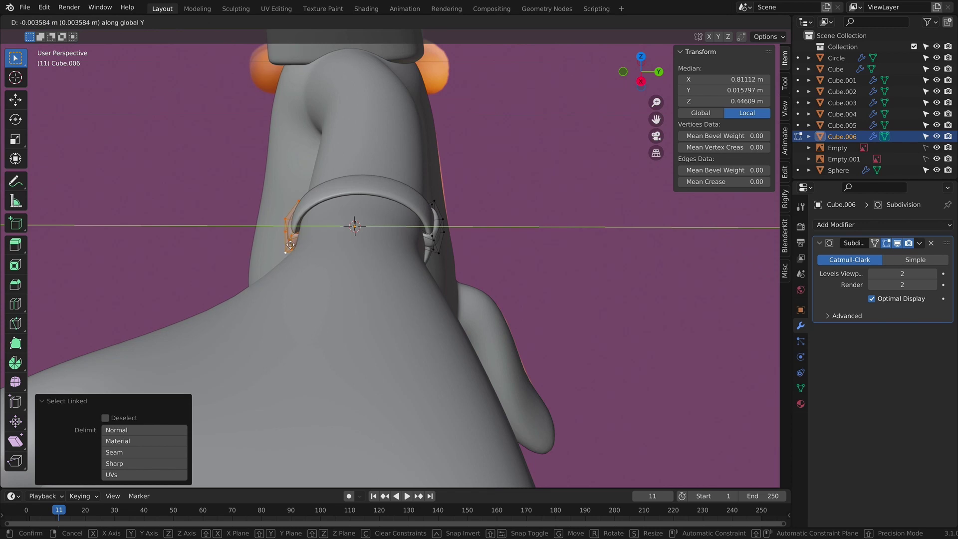
click(290, 245)
key(g)
key(y)
click(290, 245)
key(KP_1)
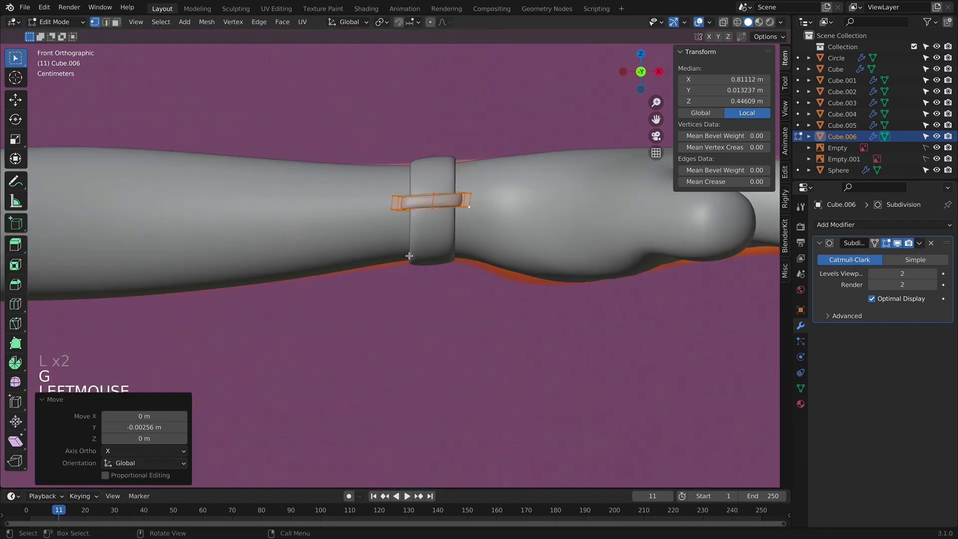
key(Tab)
Step: Deselect the strips and check how they sit around the wrist band
click(493, 295)
scroll(493, 294, down, 1)
mouse_move(493, 295)
middle_down()
mouse_move(330, 279)
mouse_move(390, 270)
mouse_move(422, 294)
mouse_move(487, 287)
middle_up()
scroll(422, 294, up, 1)
click(422, 296)
key(KP_1)
click(581, 101)
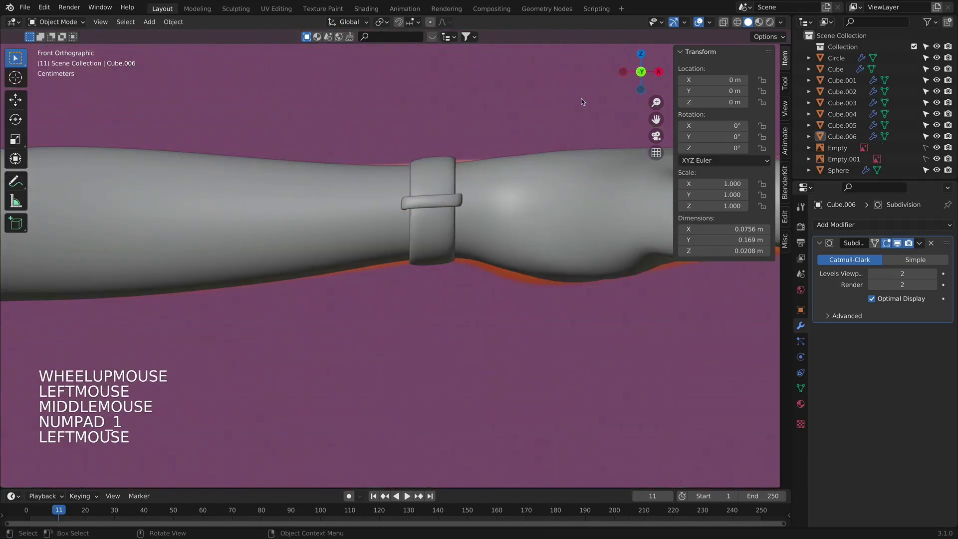
Step: Add a mesh circle with 16 vertices
key(shift+a)
mouse_move(371, 152)
click(450, 175)
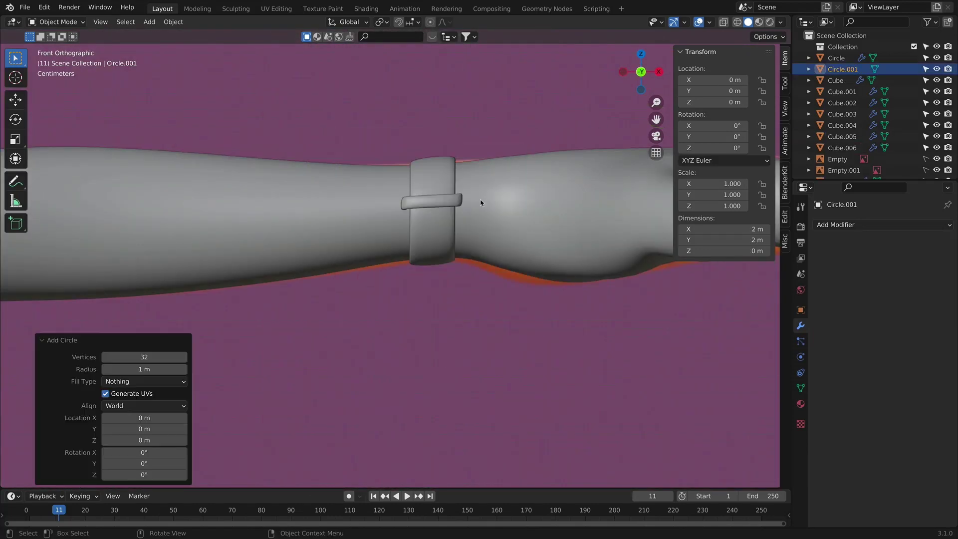
scroll(352, 289, down, 8)
scroll(353, 289, up, 3)
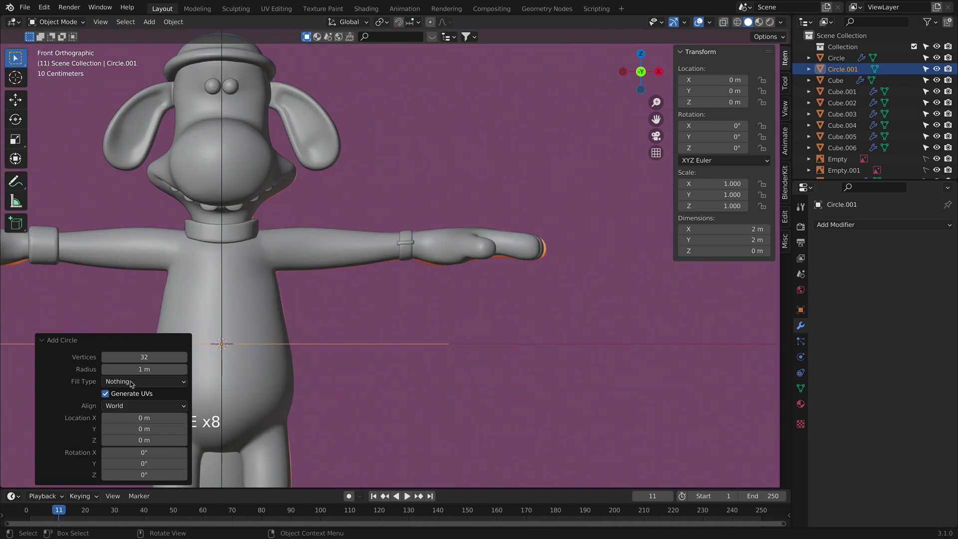
click(146, 356)
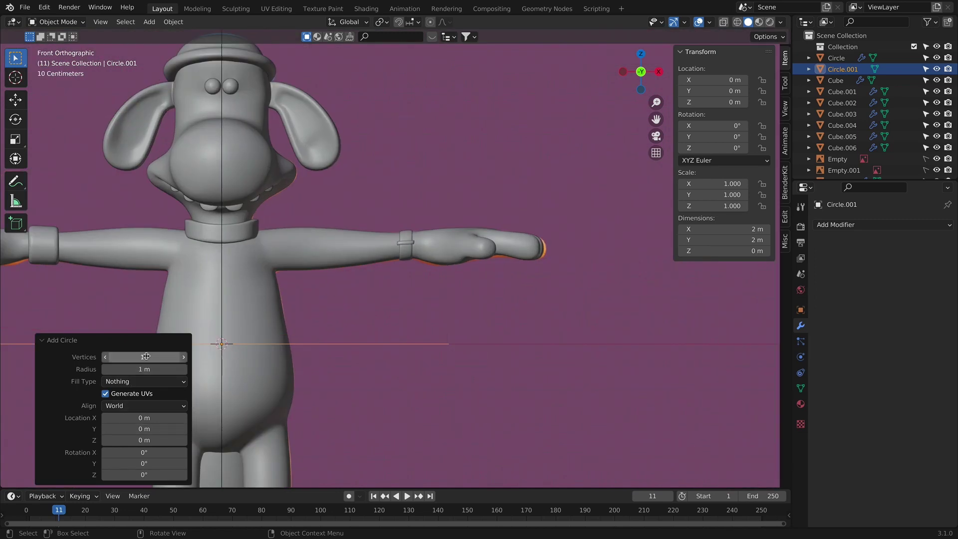
Step: Scale the circle to about 0.059 and place it above the wrist band at about X 0.81 m and Z 0.511 m
key(s)
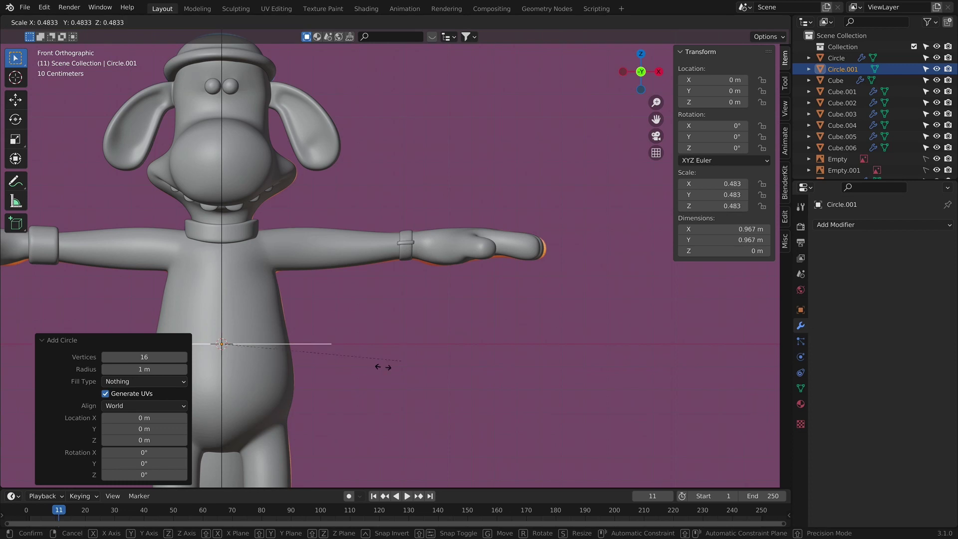
click(302, 384)
key(g)
click(505, 264)
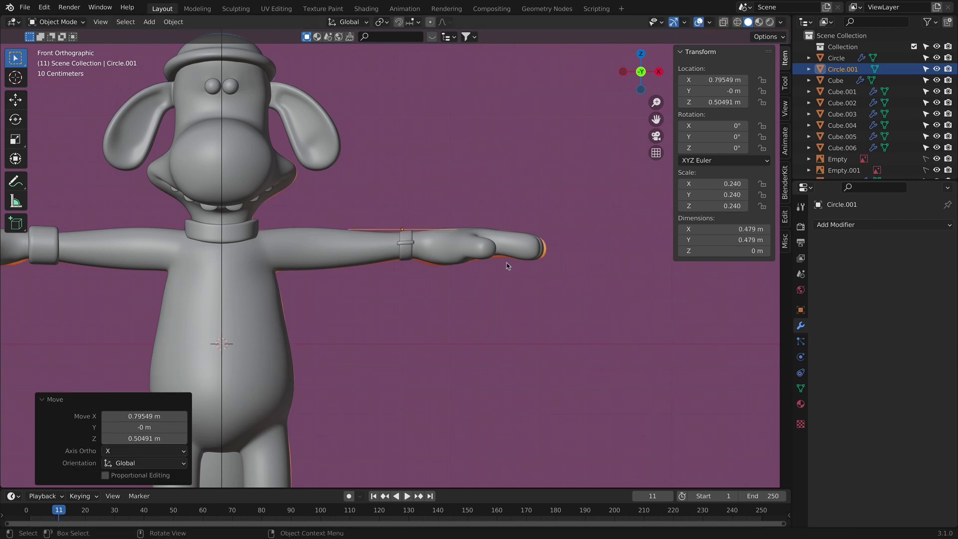
key(s)
click(443, 243)
key(g)
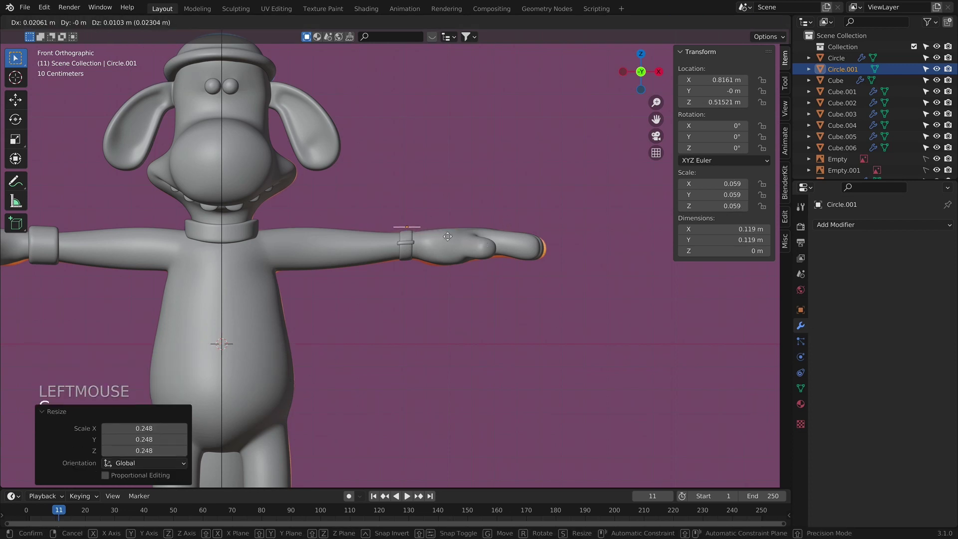
click(451, 240)
Step: Move the circle about 0.0876 m along Y to centre it over the wrist band
key(KP_3)
middle_drag(414, 253, 395, 353)
key(KP_7)
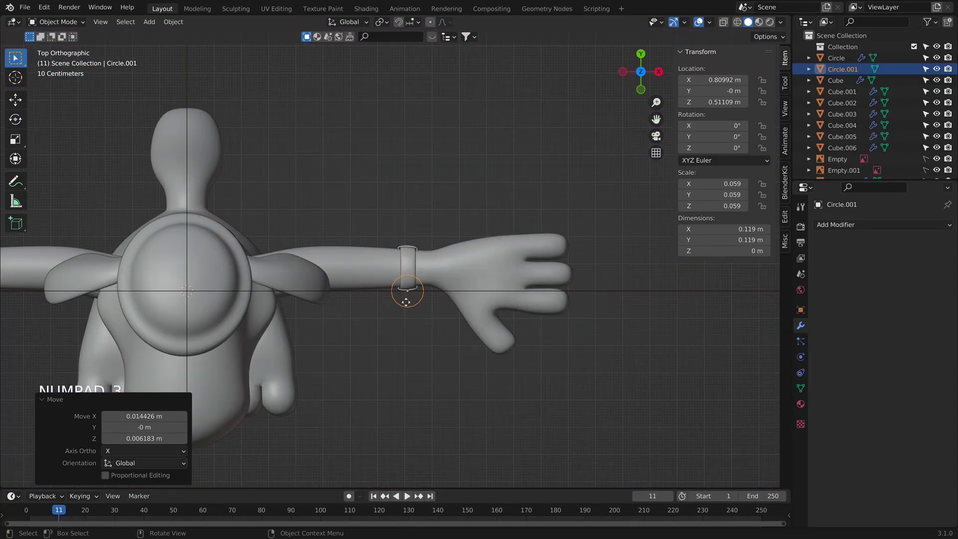
key(g)
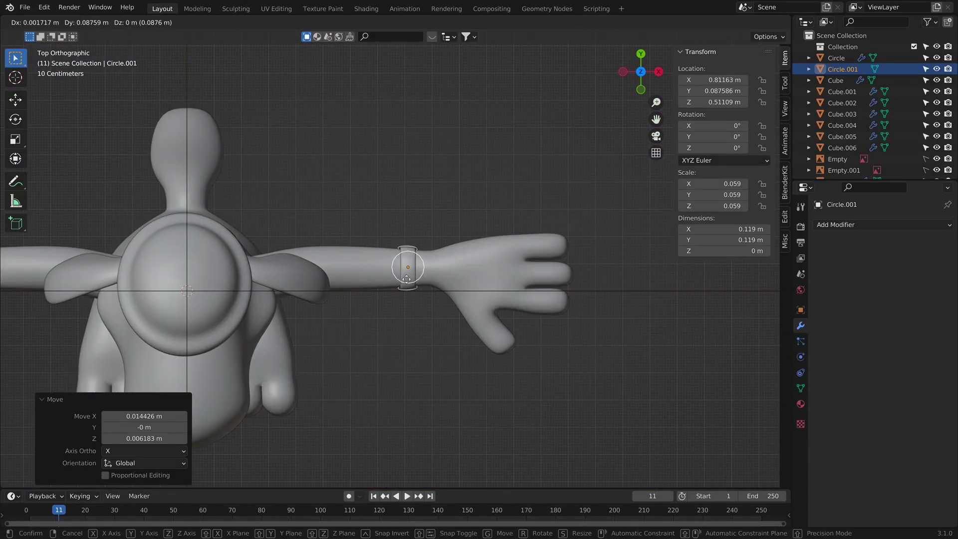
click(407, 282)
Step: Rotate the circle to about -3.54° around Y to match the slope of the arm
key(KP_1)
scroll(499, 210, up, 5)
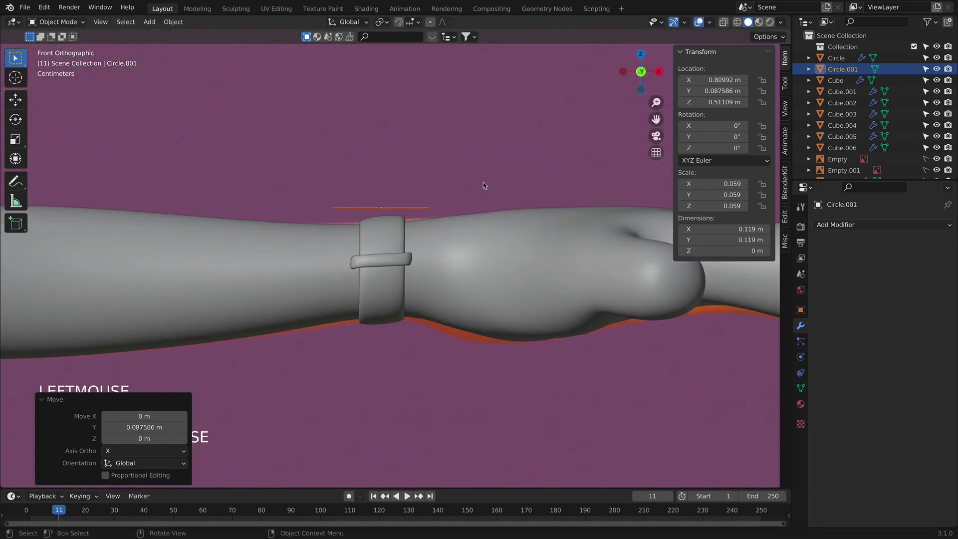
key(r)
click(469, 202)
Step: Extrude the circle about 0.016 m downward along global Z toward the wrist band
key(Tab)
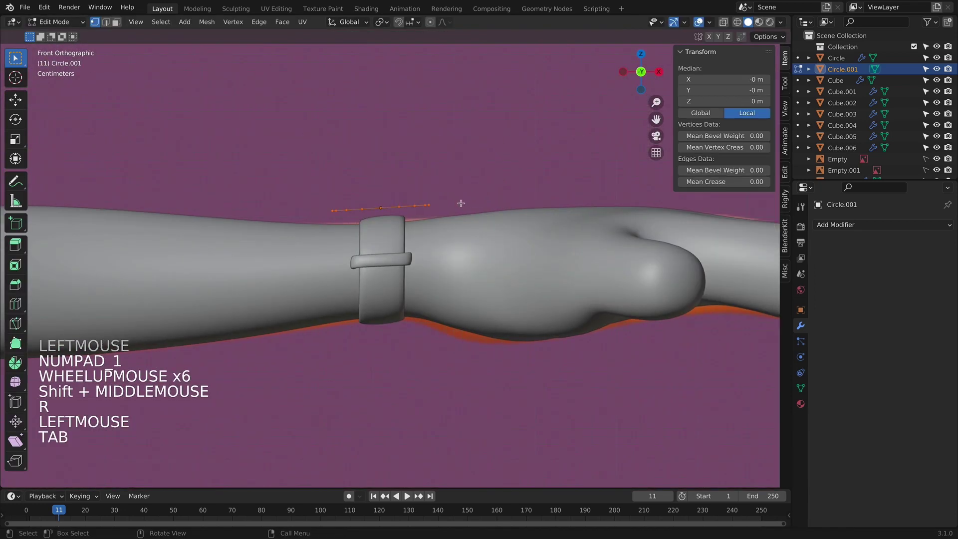
key(e)
key(z)
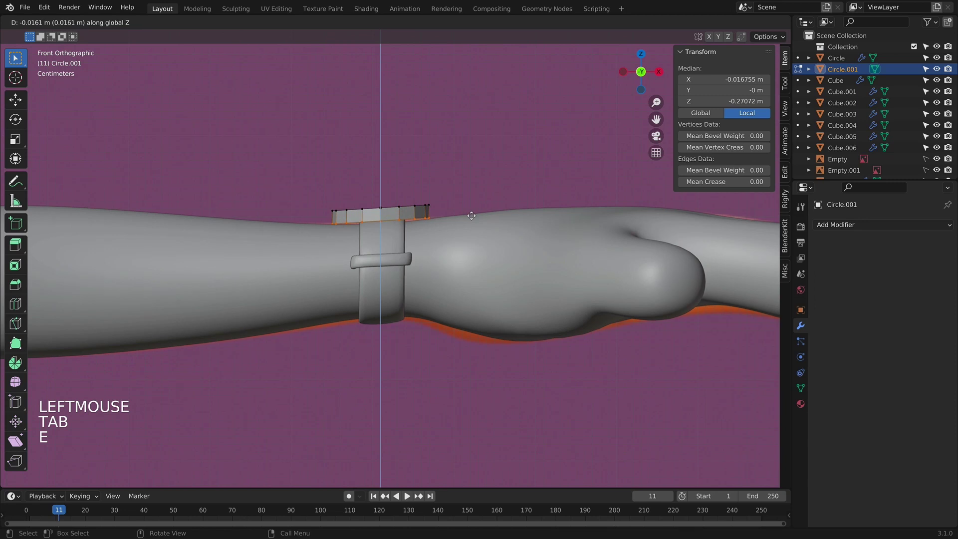
click(471, 215)
Step: Close the ring's upper opening by selecting its upper edge loop and applying Grid Fill
middle_drag(471, 216, 385, 248)
alt+click(387, 230)
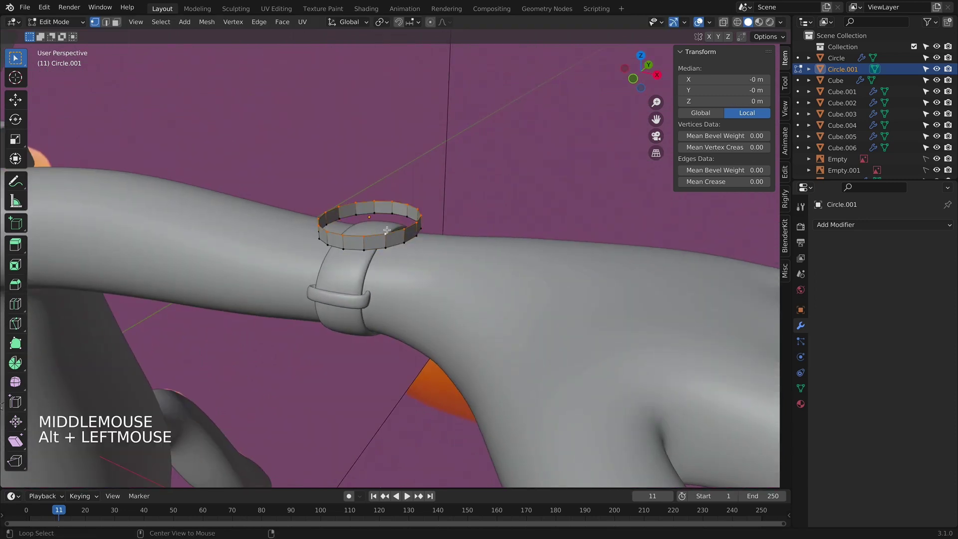
click(282, 22)
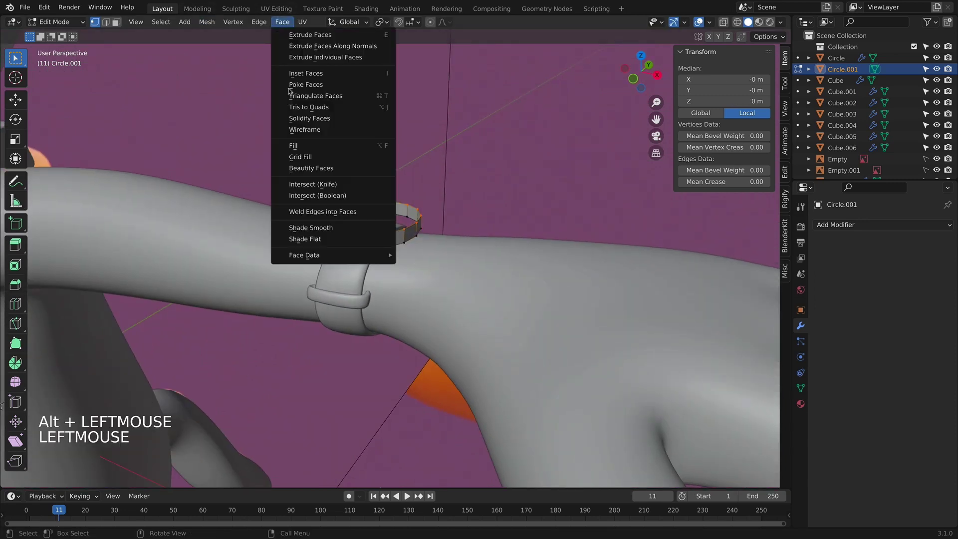
click(309, 167)
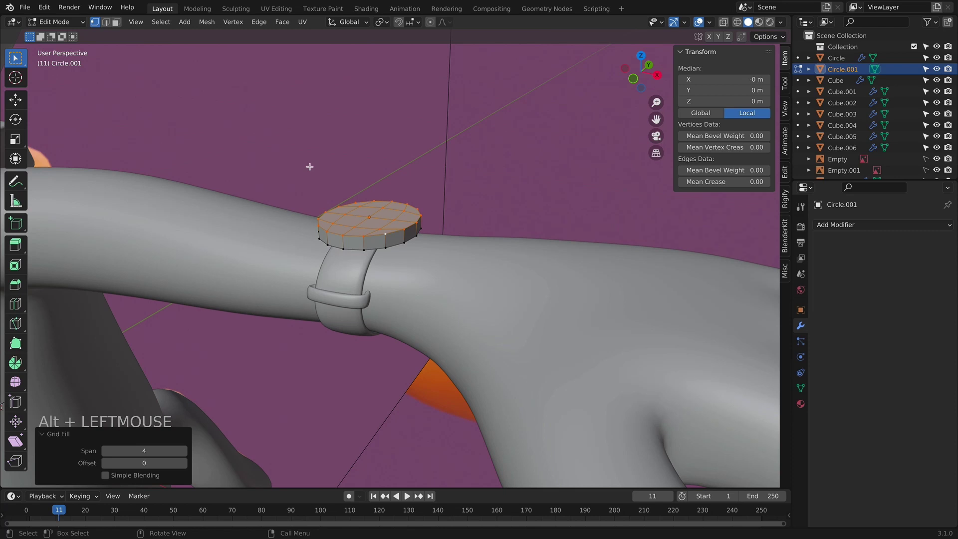
Step: Close the ring's lower opening with Grid Fill on its lower edge loop
click(409, 159)
middle_drag(409, 159, 394, 204)
alt+click(390, 207)
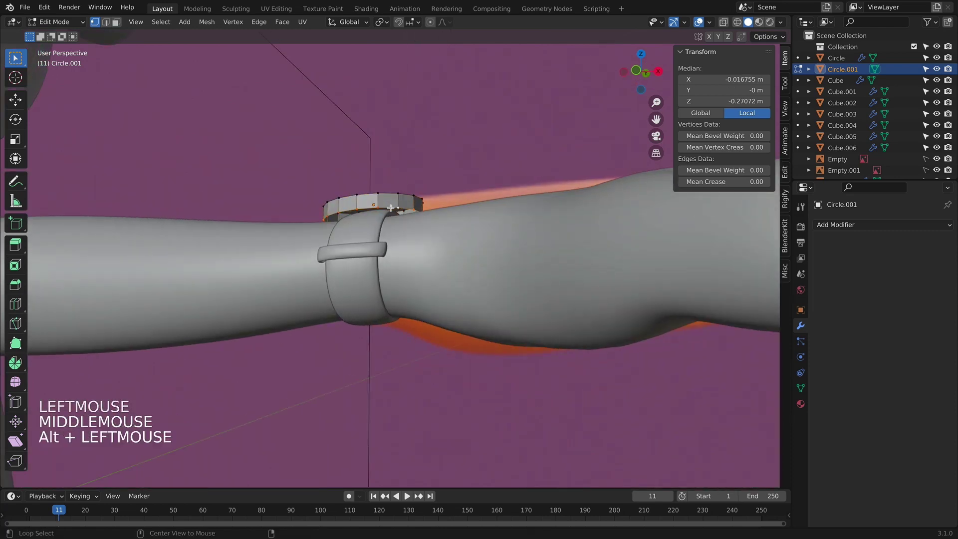
click(283, 21)
click(296, 158)
Step: Select all the disc's top faces in face mode and inset them with a thickness of about 0.163 m
middle_drag(296, 158, 214, 35)
click(116, 22)
middle_drag(318, 199, 369, 224)
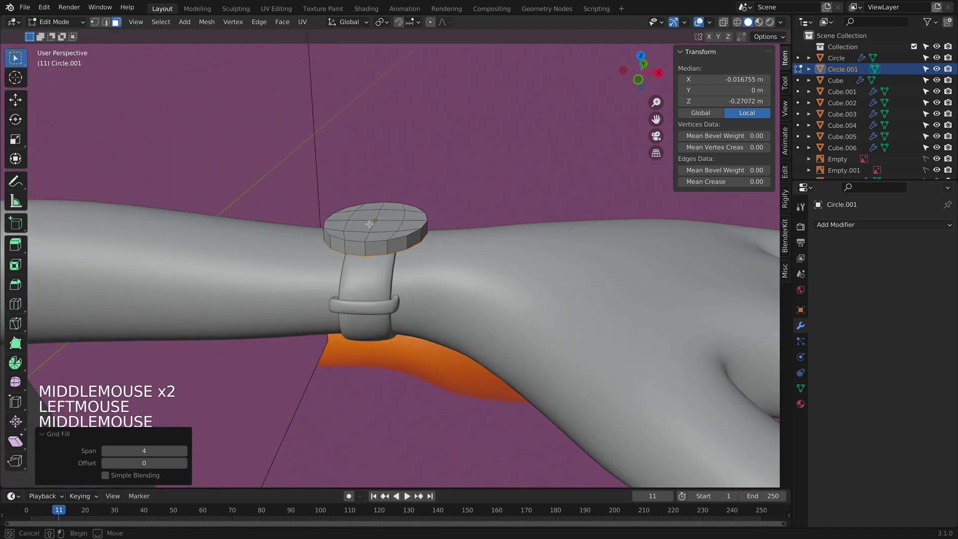
click(369, 224)
key(KP_1)
key(alt+z)
drag(324, 192, 449, 206)
shift+drag(318, 198, 394, 210)
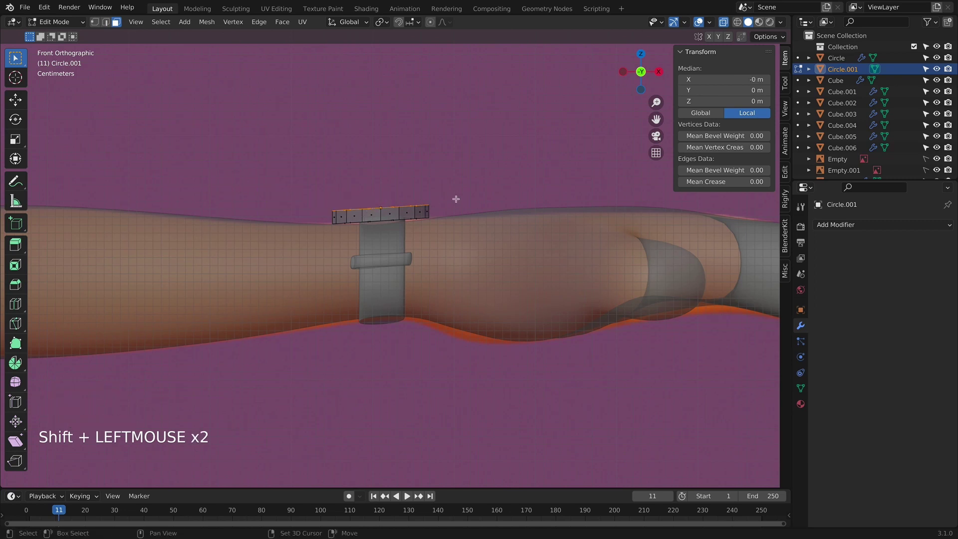
middle_drag(456, 199, 453, 253)
key(i)
key(i)
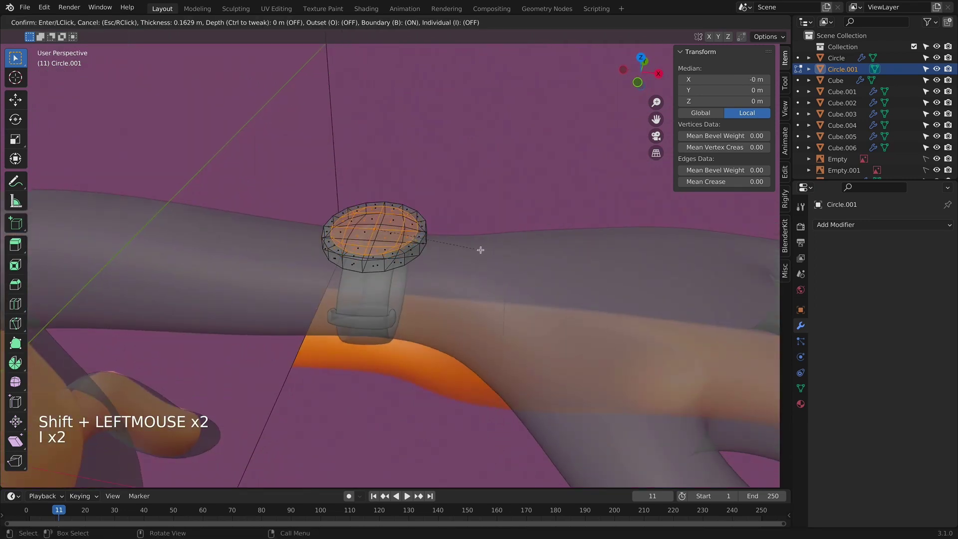
click(481, 251)
Step: Extrude the inset faces downward to recess the watch dial and leave Edit Mode
key(g)
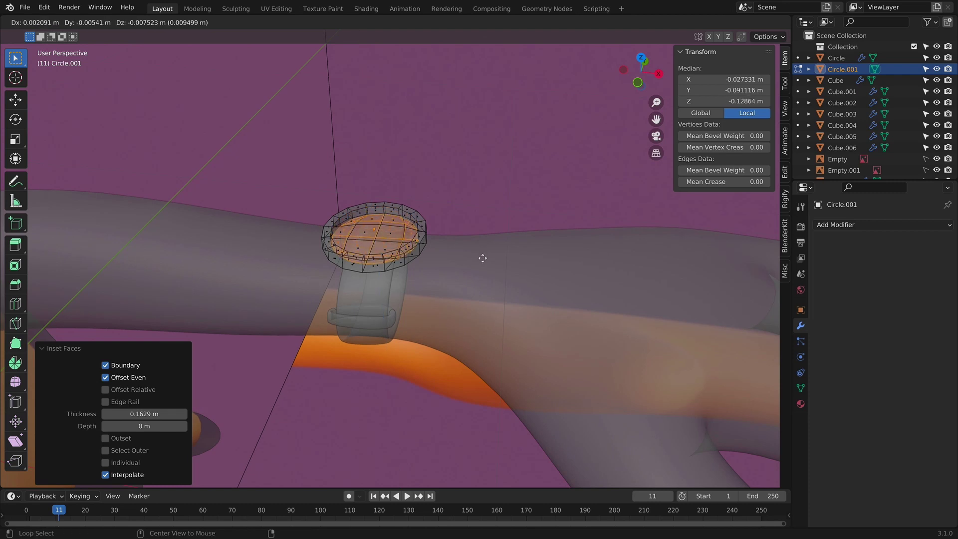
click(482, 258)
key(Tab)
key(alt+z)
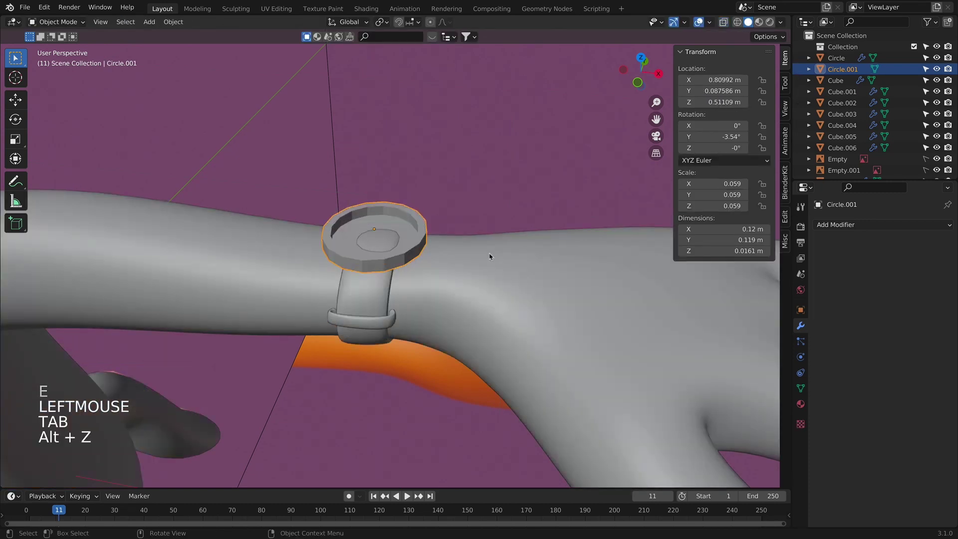
Step: Raise the recessed dial faces about 0.0058 m along Z so they cover the band, and leave Edit Mode
key(Tab)
key(g)
click(484, 242)
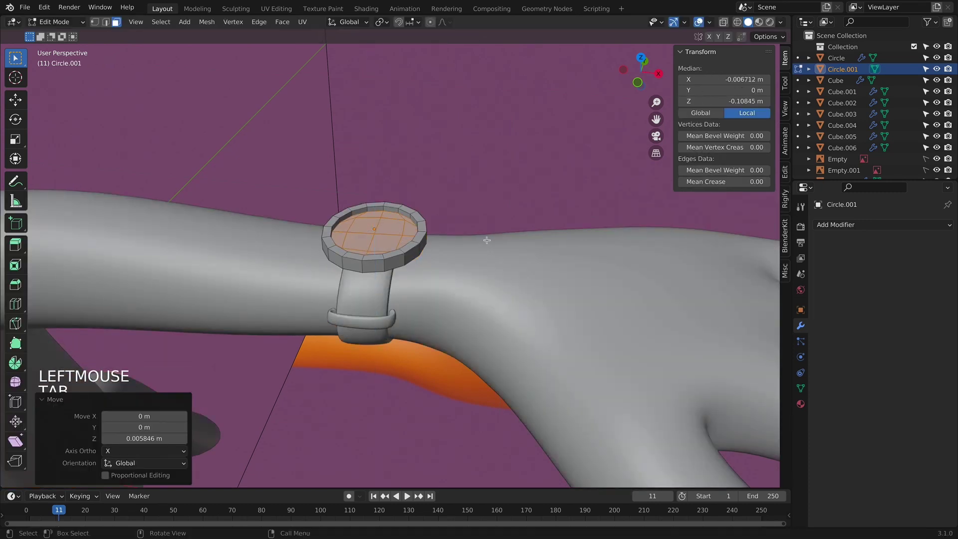
key(Tab)
click(478, 210)
scroll(479, 210, down, 1)
middle_drag(479, 210, 425, 276)
Step: Extrude the two rim side faces nearest the hand about 0.024 m outward to start the crown
key(Tab)
key(alt+z)
key(KP_7)
scroll(439, 229, up, 4)
key(alt+z)
scroll(385, 272, up, 1)
key(alt+z)
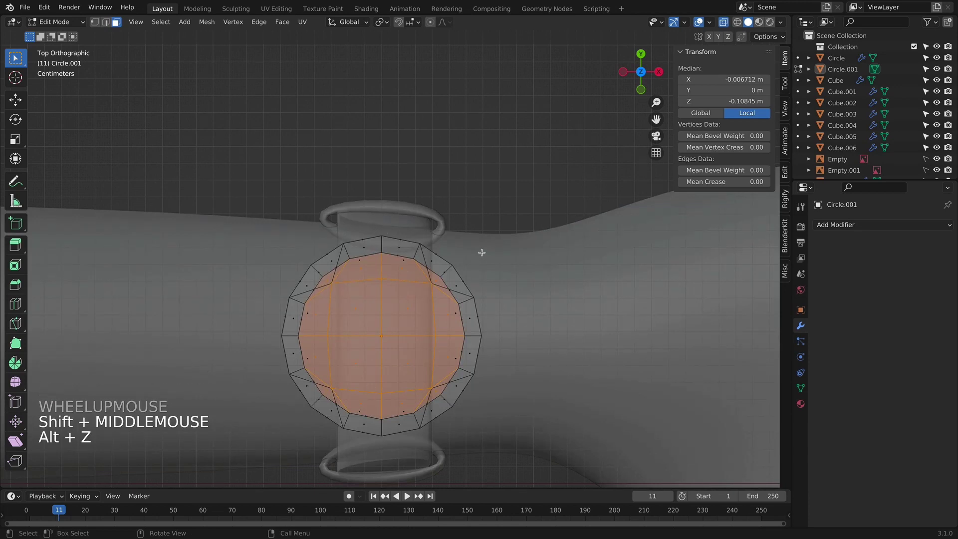
click(473, 349)
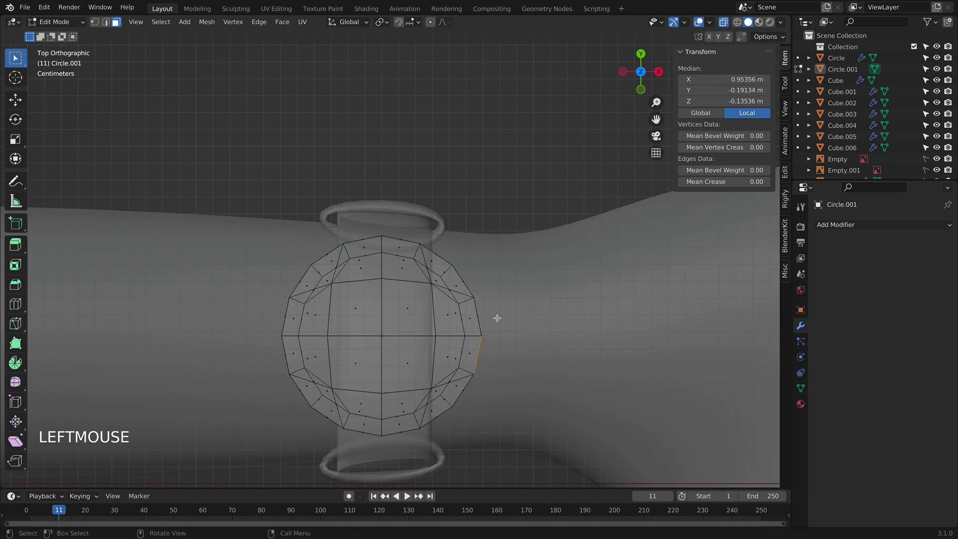
shift+drag(479, 305, 482, 326)
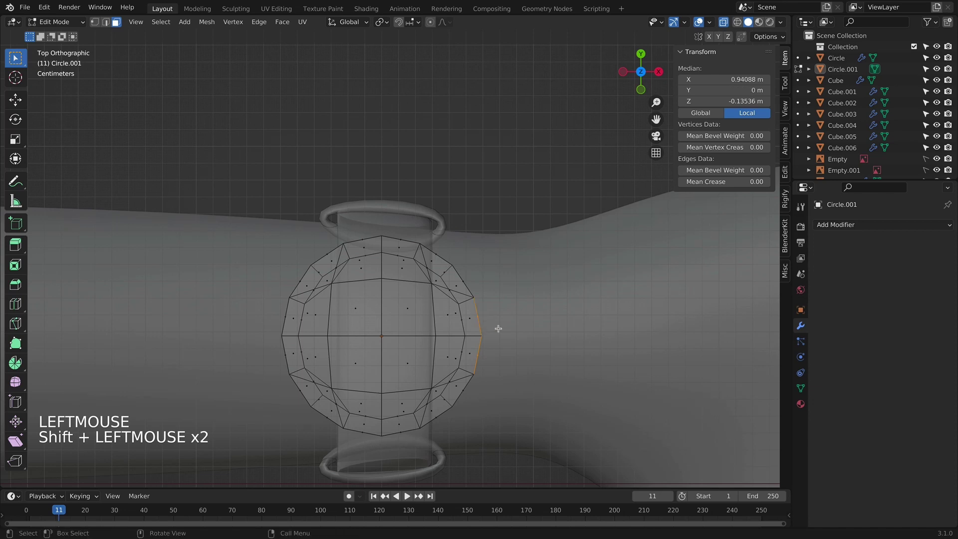
key(e)
click(569, 348)
Step: Scale the crown's end faces to 0.444 and move them about 0.009 m outward along X
key(s)
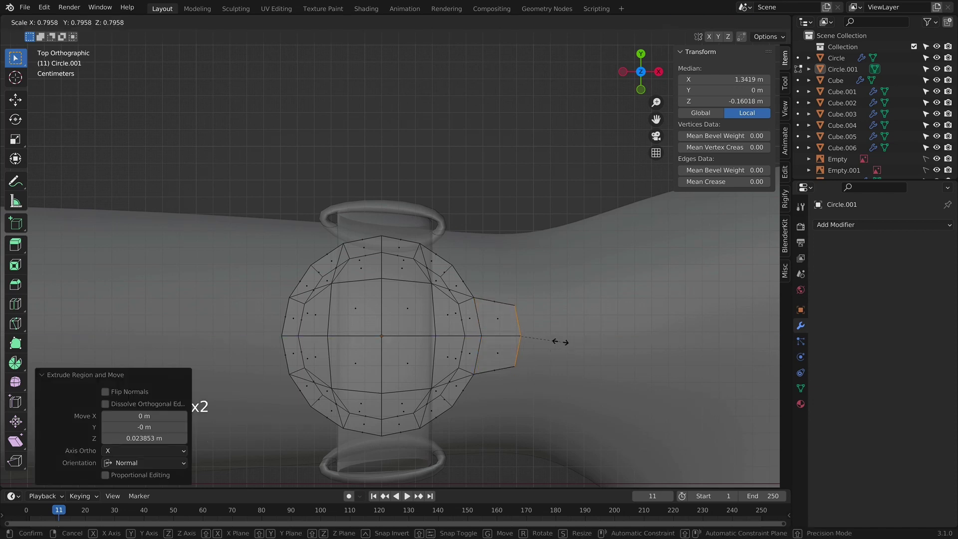
click(533, 318)
key(g)
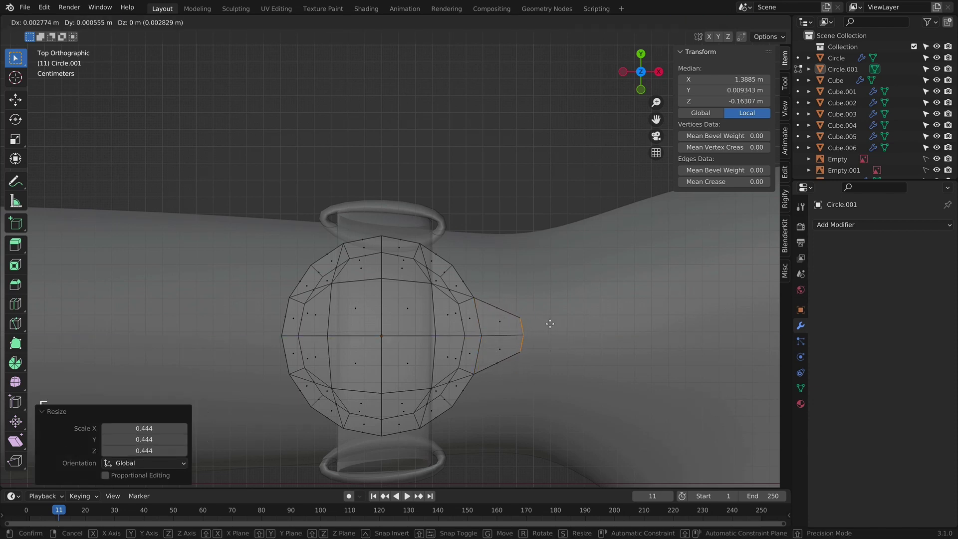
click(528, 324)
Step: Add an edge loop to the crown stub close to the disc and scale it down to straighten the stub
key(g)
key(g)
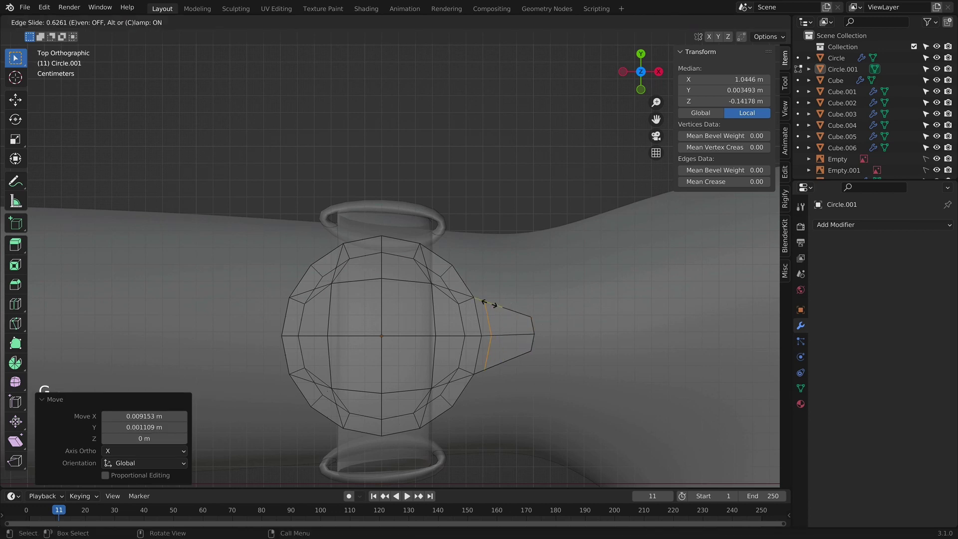
click(492, 304)
key(s)
click(488, 316)
key(s)
click(525, 302)
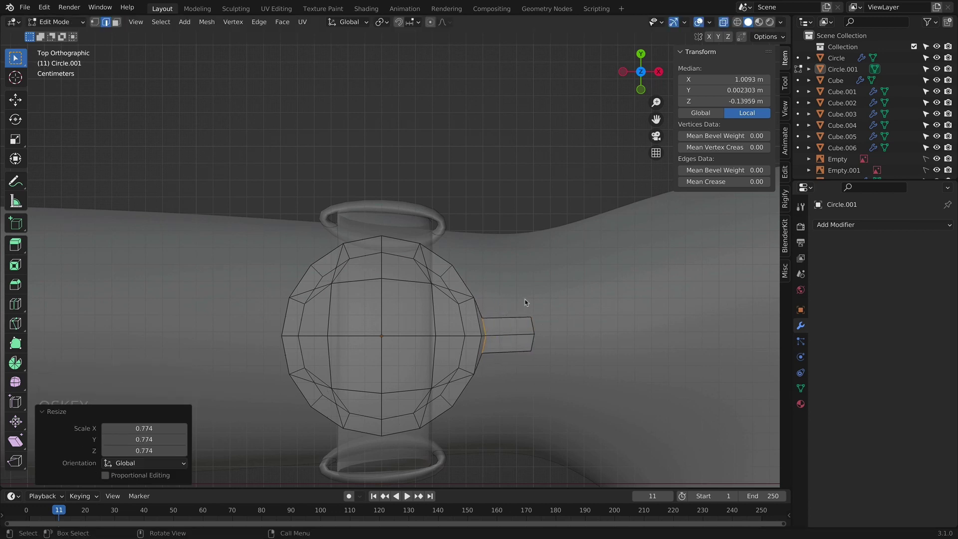
Step: Leave Edit Mode and add a Subdivision Surface modifier to the watch face with viewport level 2
key(Tab)
key(alt+z)
scroll(544, 306, down, 2)
middle_drag(505, 231, 499, 224)
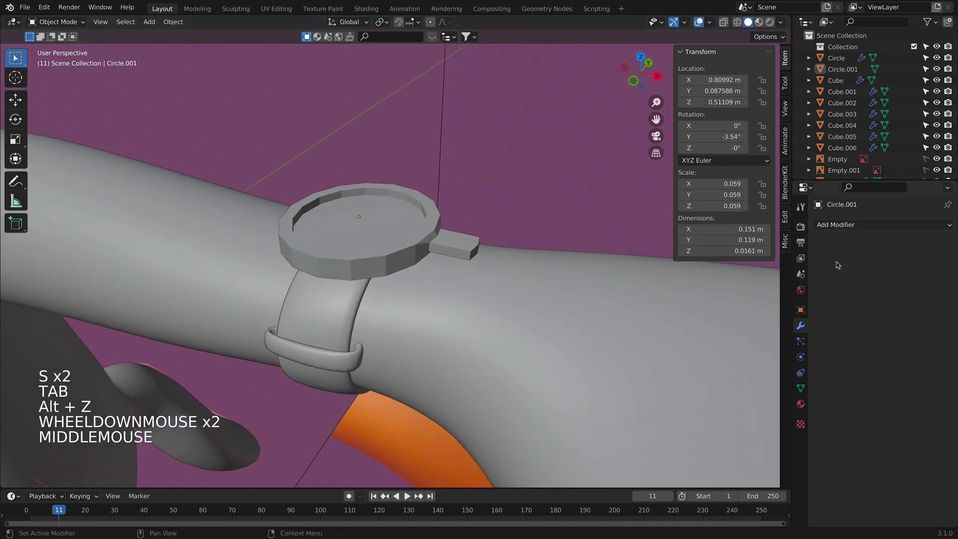
click(883, 225)
click(738, 427)
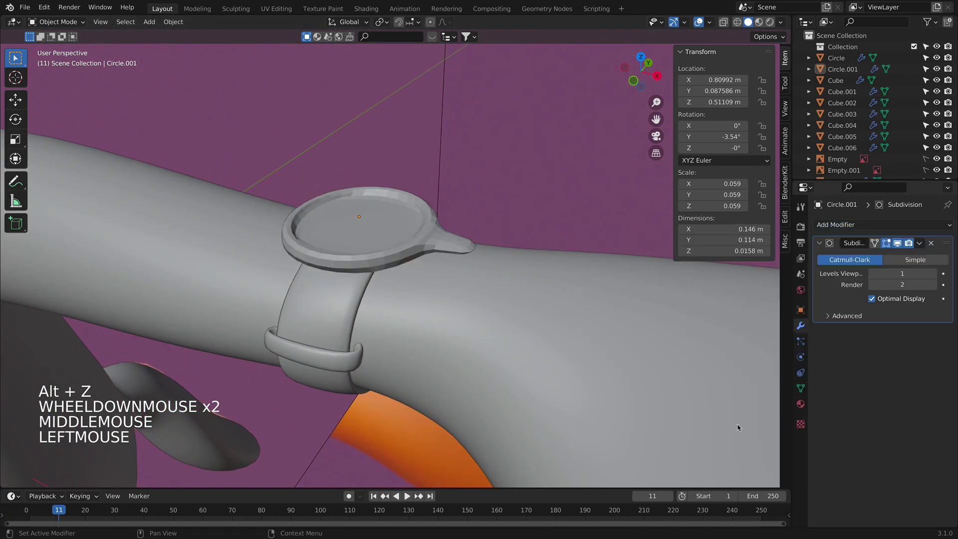
click(933, 273)
Step: Add a loop cut around the disc's side and crown, slid toward the lower edge with factor -0.335
key(Tab)
key(super+r)
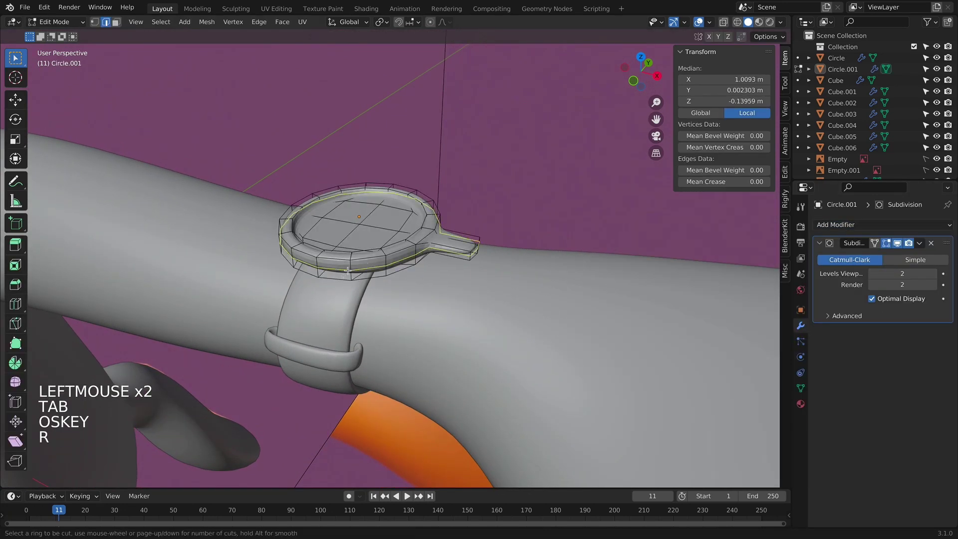
click(347, 270)
click(355, 268)
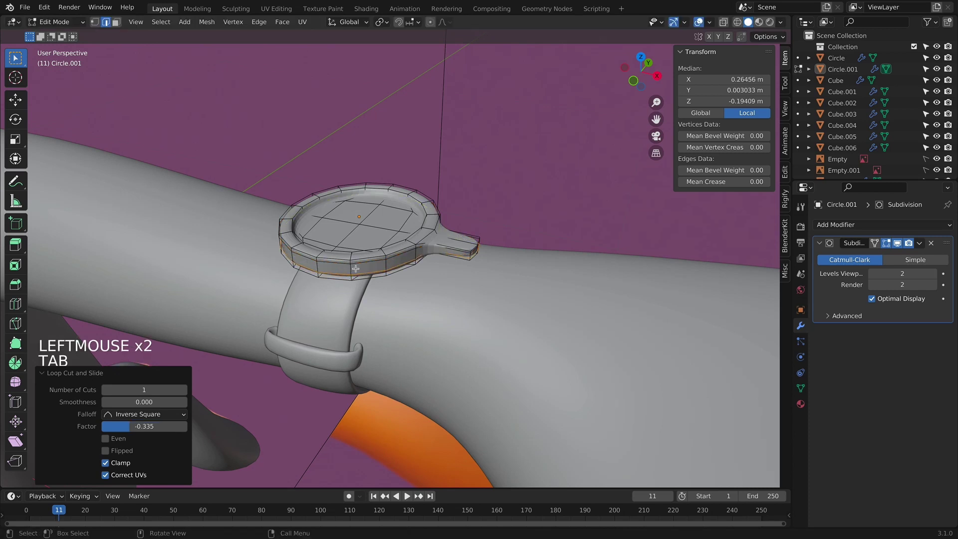
key(super+r)
click(418, 238)
key(super+z)
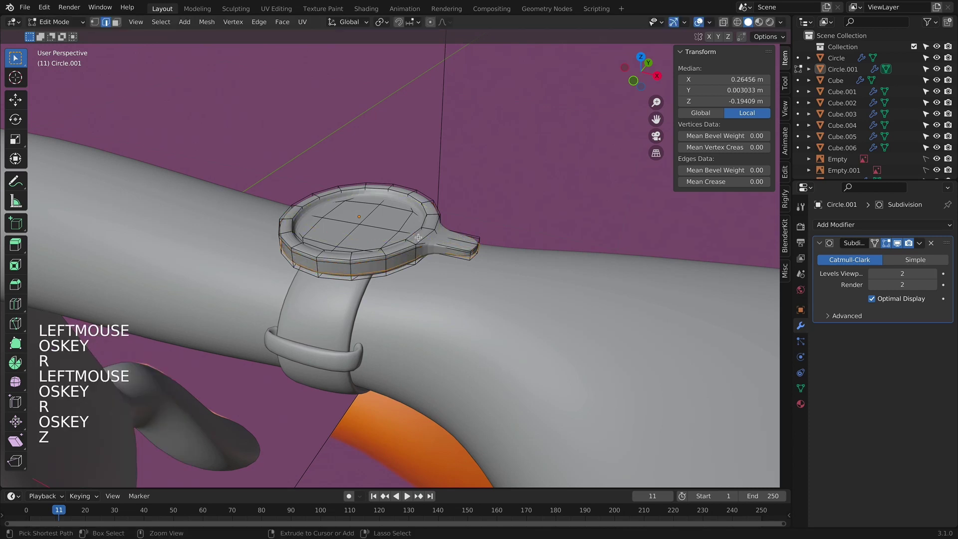
Step: Add another loop cut around the disc's side, closer to its upper edge
key(super+r)
key(Tab)
middle_drag(418, 237, 476, 283)
key(Tab)
key(super+r)
Step: Select the crown's end and round it with the LoopTools Circle operation
click(472, 294)
shift+click(478, 281)
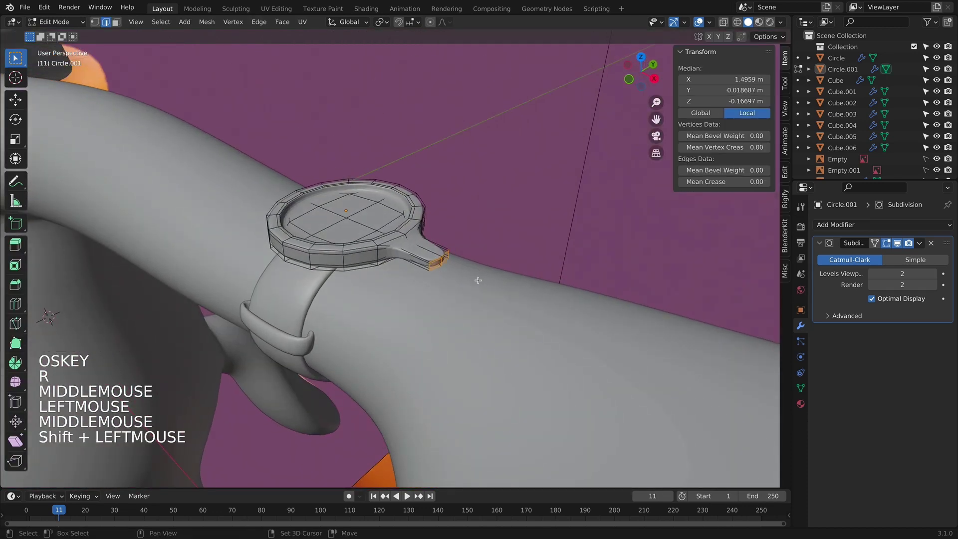
right_click(478, 281)
mouse_move(442, 171)
click(494, 182)
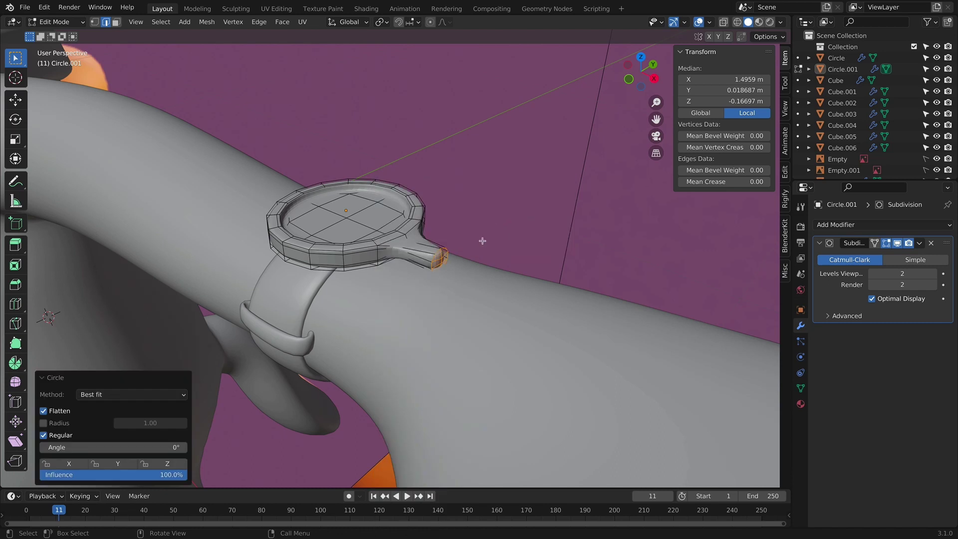
Step: Round the edge loop at the crown's base with LoopTools Circle and scale it to about 0.898
scroll(482, 241, up, 3)
key(alt+z)
alt+click(397, 232)
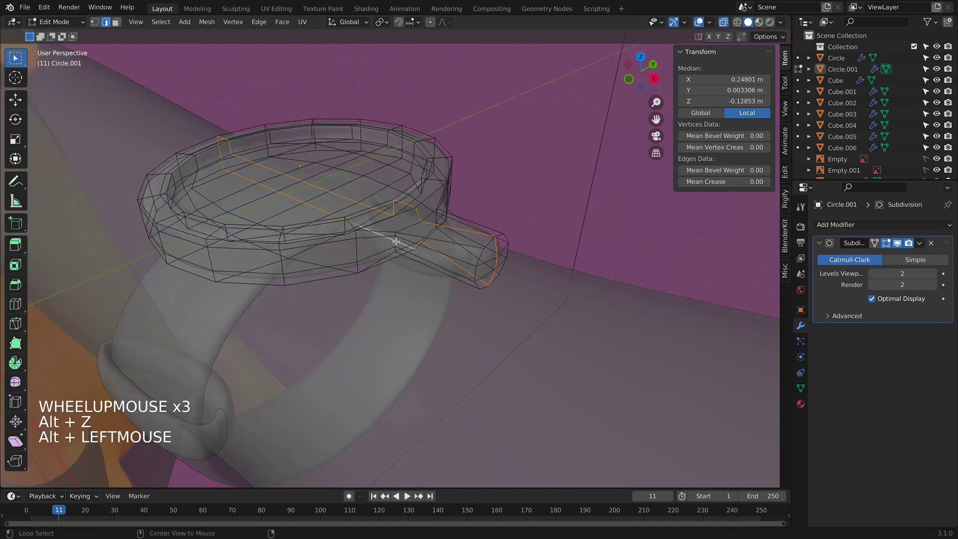
alt+click(401, 235)
right_click(439, 212)
mouse_move(464, 170)
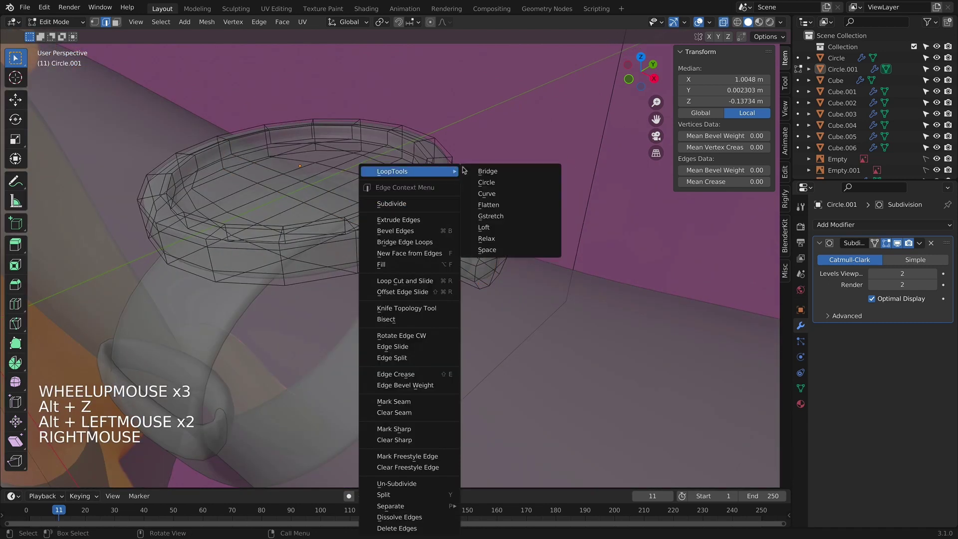
click(486, 183)
key(s)
click(545, 159)
Step: Add a loop cut around the middle of the crown stub
key(alt+z)
scroll(495, 272, down, 1)
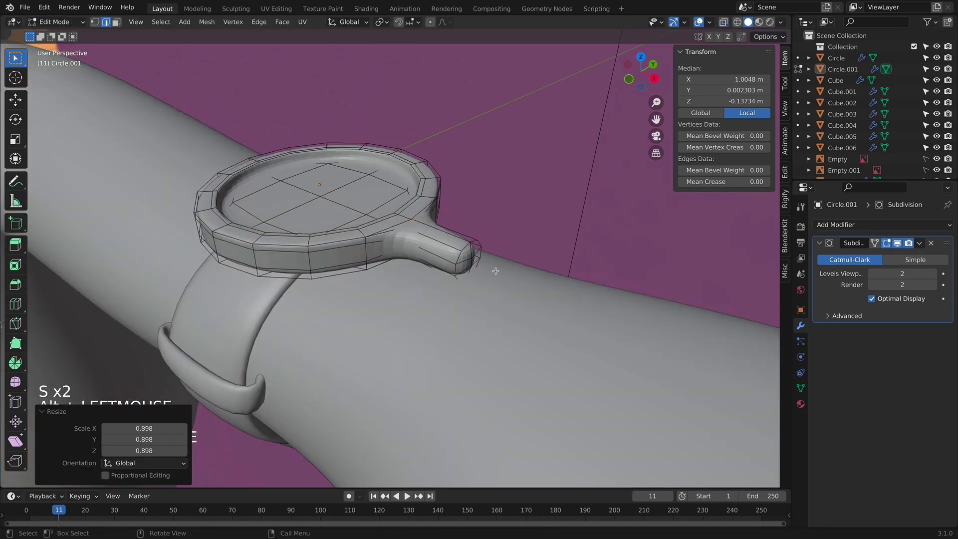
middle_drag(496, 271, 540, 311)
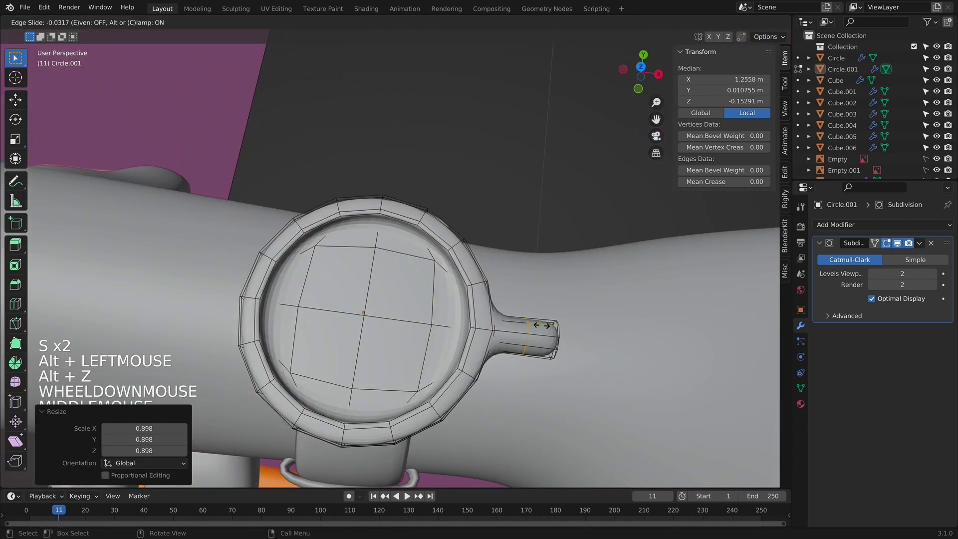
Step: Select the crown's end loop and scale it up to flare the tip
alt+click(553, 333)
key(alt+z)
key(s)
key(s)
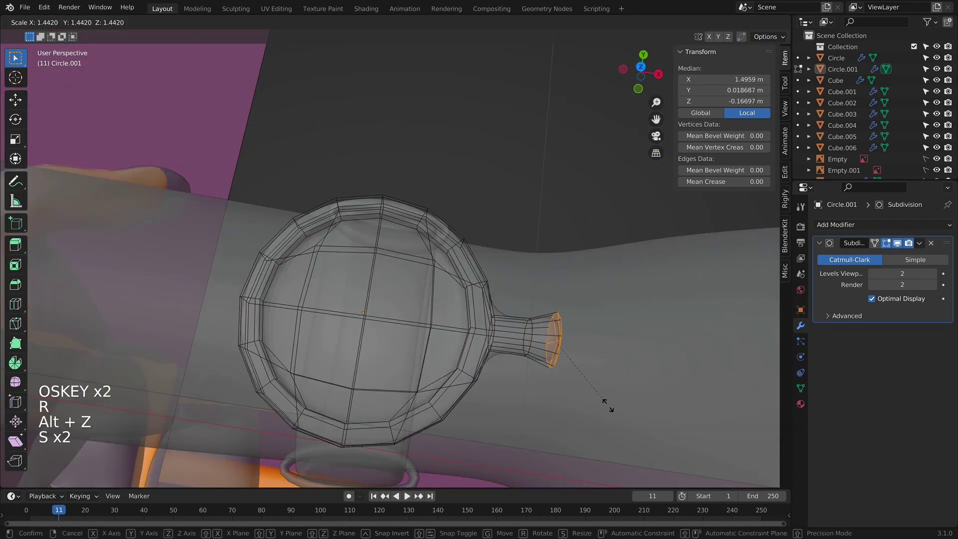
click(606, 394)
Step: Check the flared crown and watch face on the wrist in Object Mode and from the top view
key(alt+z)
scroll(606, 392, down, 5)
key(Tab)
middle_drag(567, 332, 502, 316)
key(KP_7)
scroll(450, 322, up, 4)
key(Tab)
shift+middle_drag(425, 327, 502, 324)
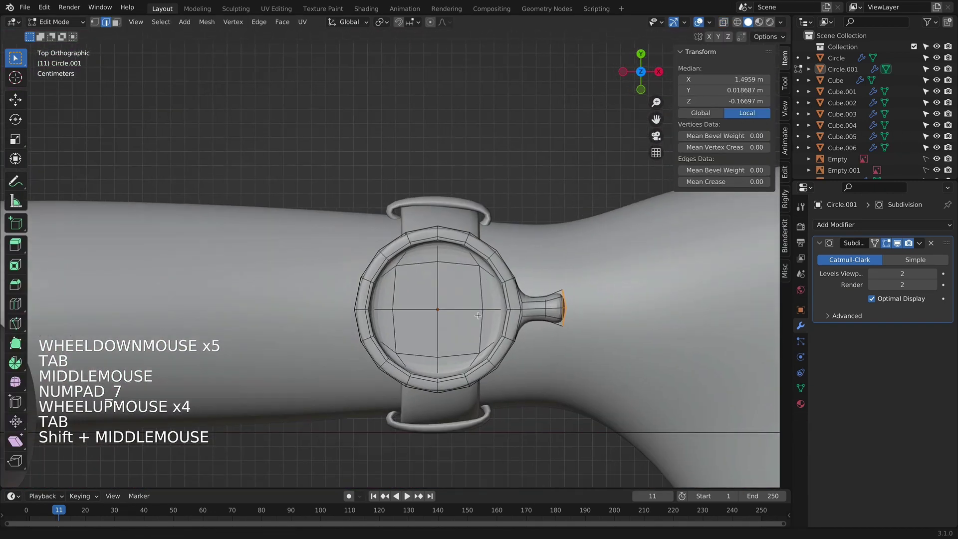
Step: Select the watch case in Object Mode and snap the 3D cursor to it with Cursor to Selected
key(alt+z)
scroll(417, 331, up, 2)
scroll(413, 323, down, 5)
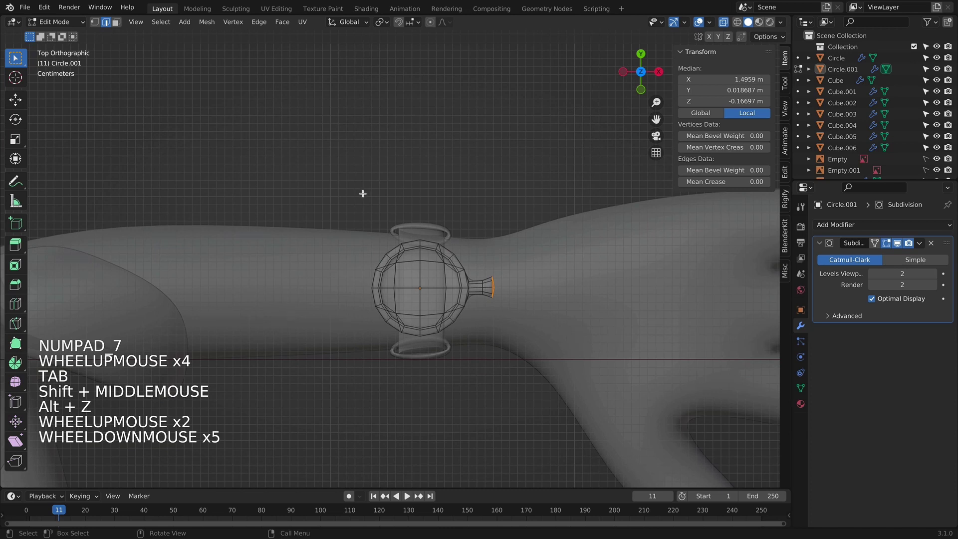
scroll(418, 296, up, 3)
key(Tab)
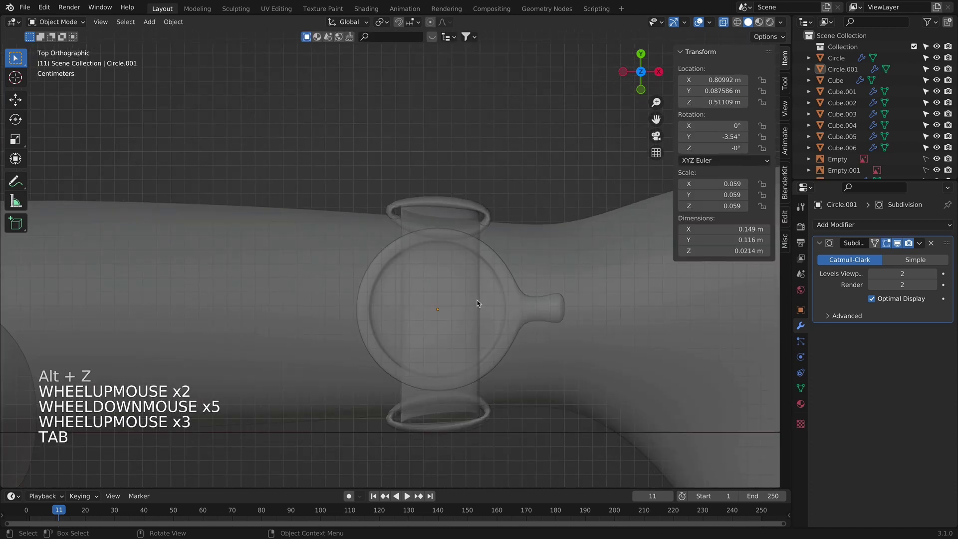
click(516, 295)
click(516, 295)
scroll(493, 369, down, 1)
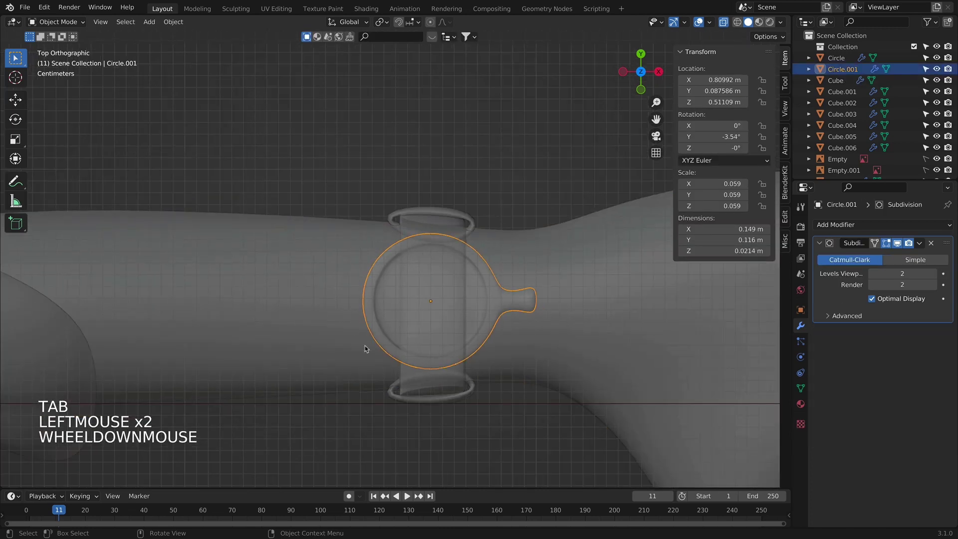
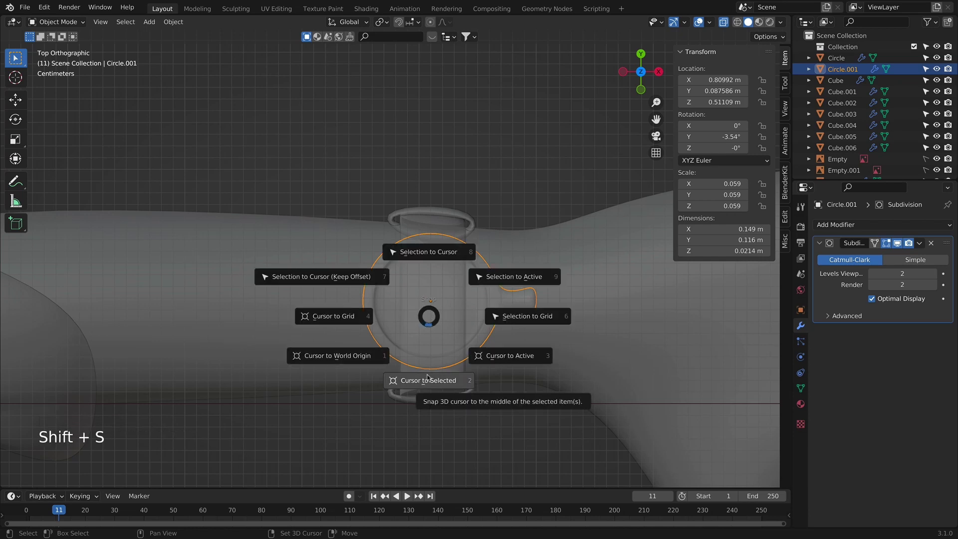
click(427, 378)
Step: Delete the half of the watch case opposite the crown, up to its centre line
shift+scroll(443, 288, up, 1)
shift+middle_drag(442, 288, 444, 290)
key(Tab)
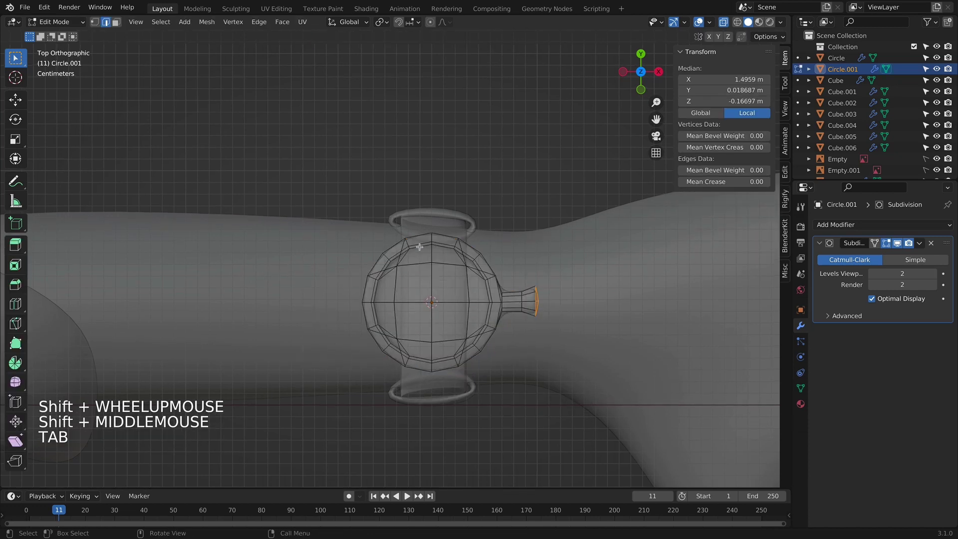
drag(292, 202, 417, 464)
key(x)
click(468, 244)
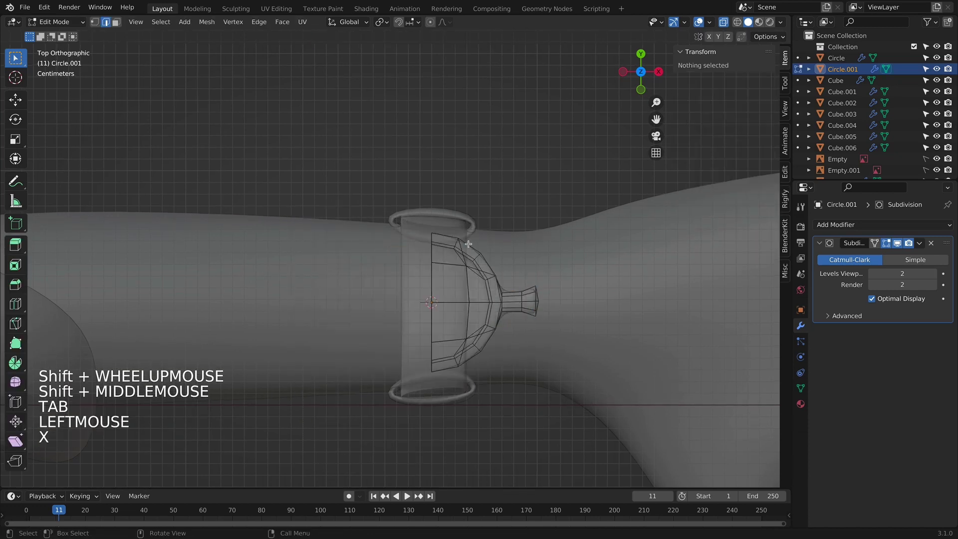
Step: Add a Mirror modifier on the X axis above the Subdivision modifier, with Clipping enabled
key(Tab)
click(847, 225)
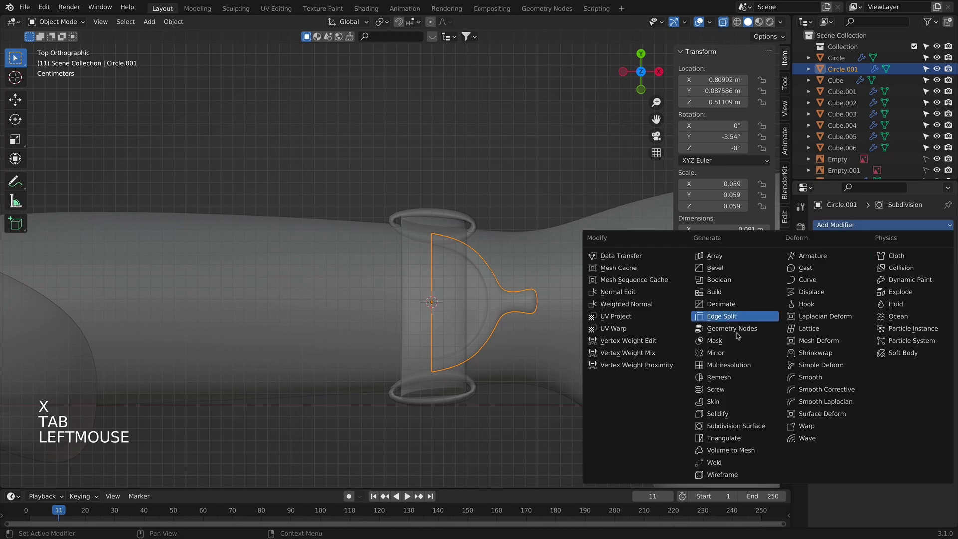
click(719, 357)
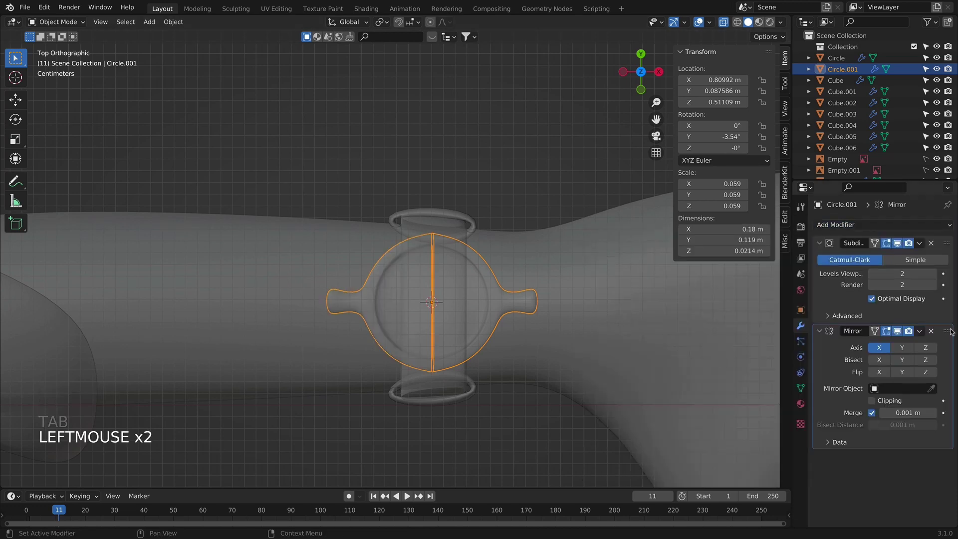
drag(951, 331, 948, 214)
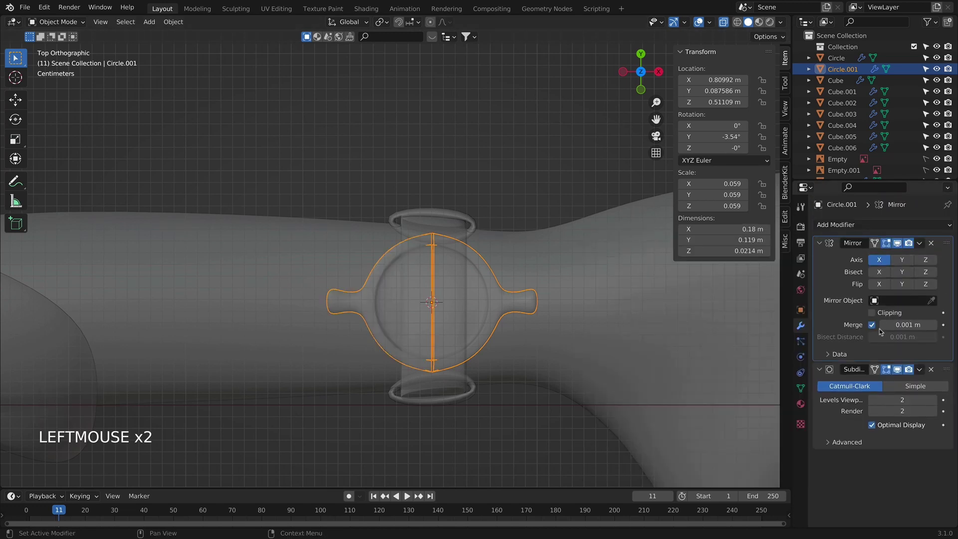
scroll(515, 280, up, 3)
Step: Select the open edge loop at the case's centre line and move it along X to merge at the mirror plane
key(Tab)
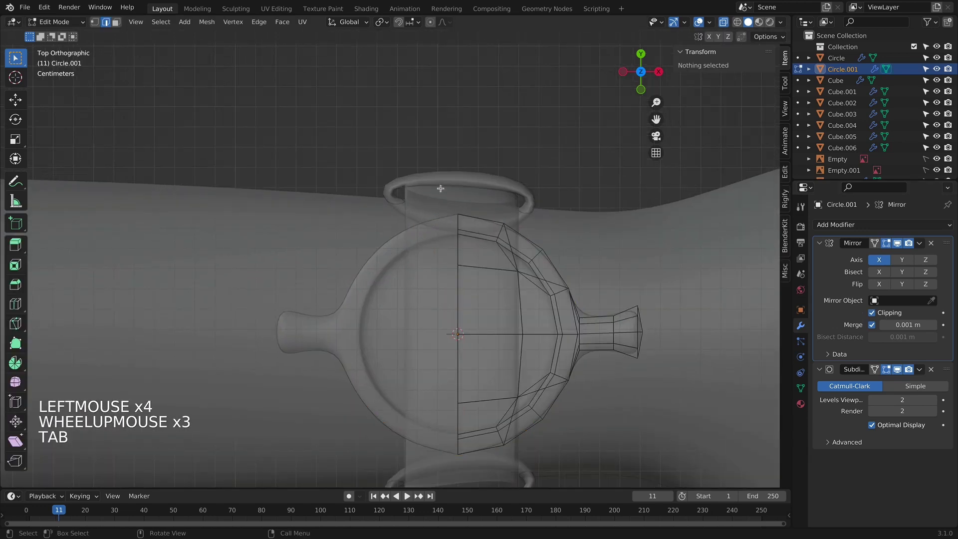
click(493, 450)
key(g)
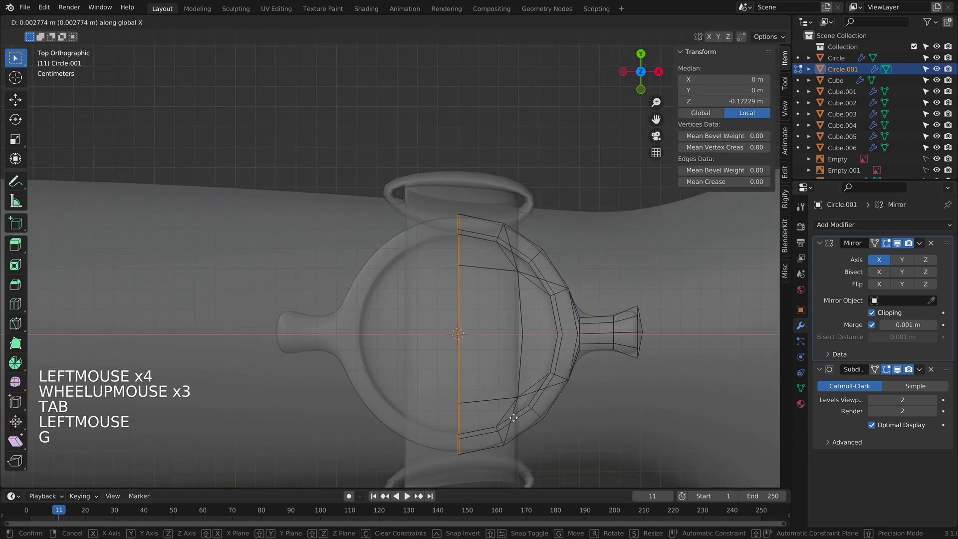
click(560, 395)
key(Tab)
key(Tab)
shift+middle_drag(560, 394, 519, 370)
key(Tab)
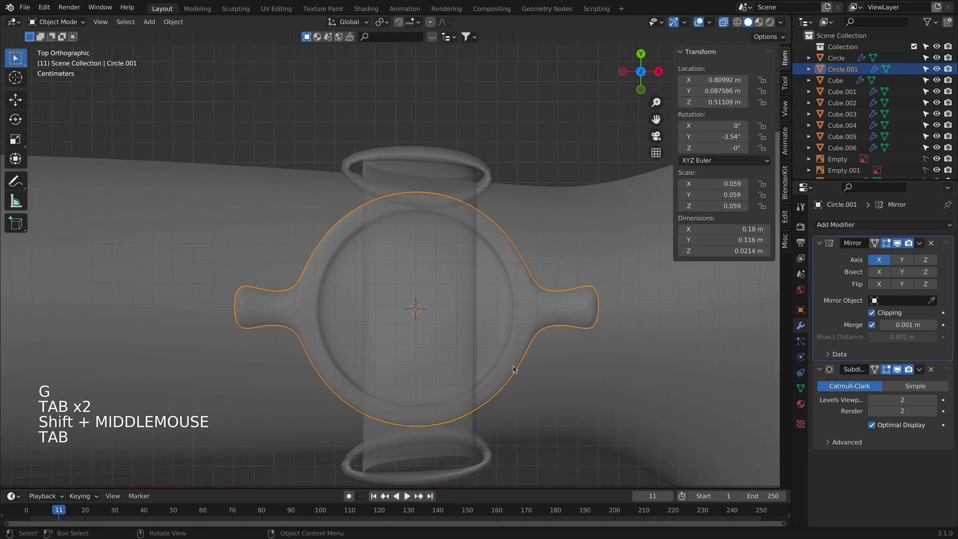
key(Tab)
key(g)
click(454, 359)
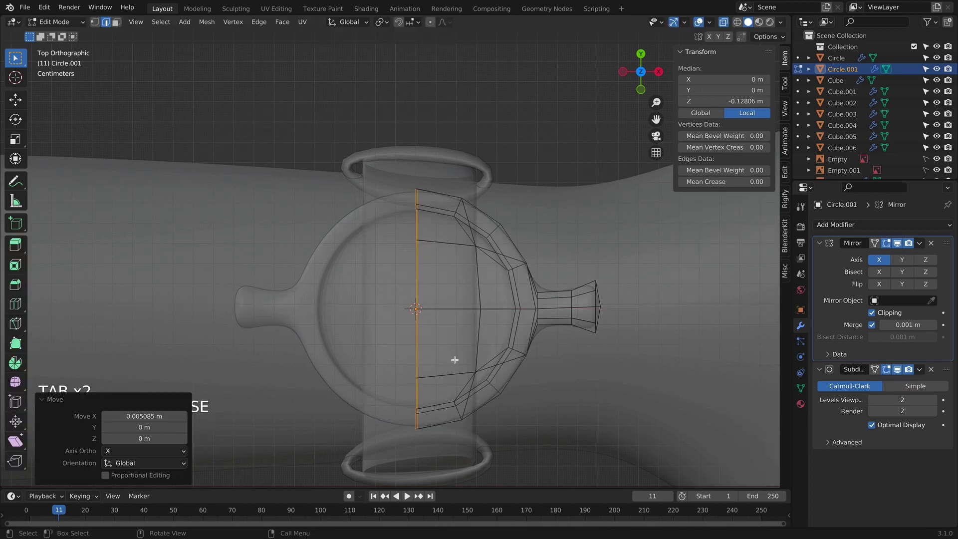
Step: Raise the mirrored watch case slightly above the band in the front view
key(Tab)
scroll(500, 364, down, 3)
scroll(500, 364, up, 1)
middle_drag(501, 364, 518, 279)
key(alt+z)
key(KP_1)
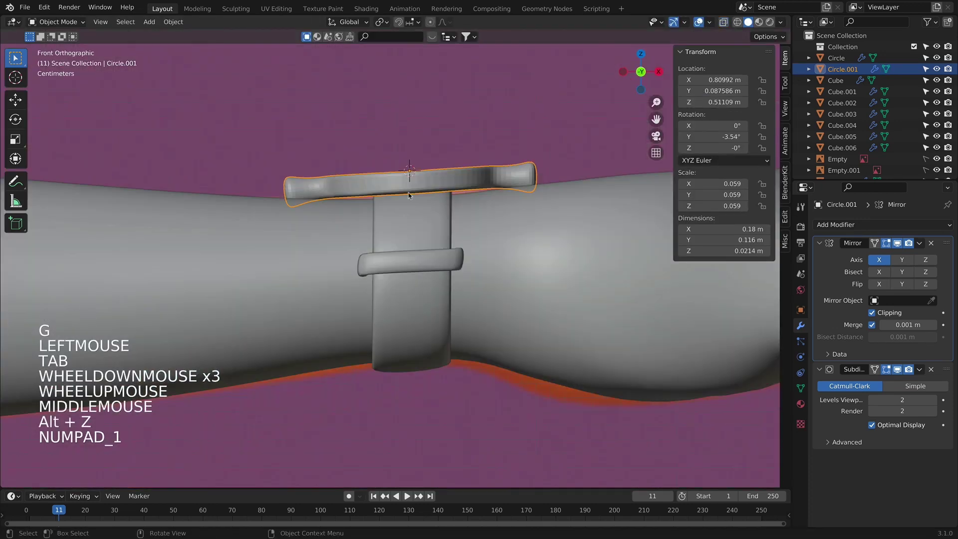
right_click(352, 160)
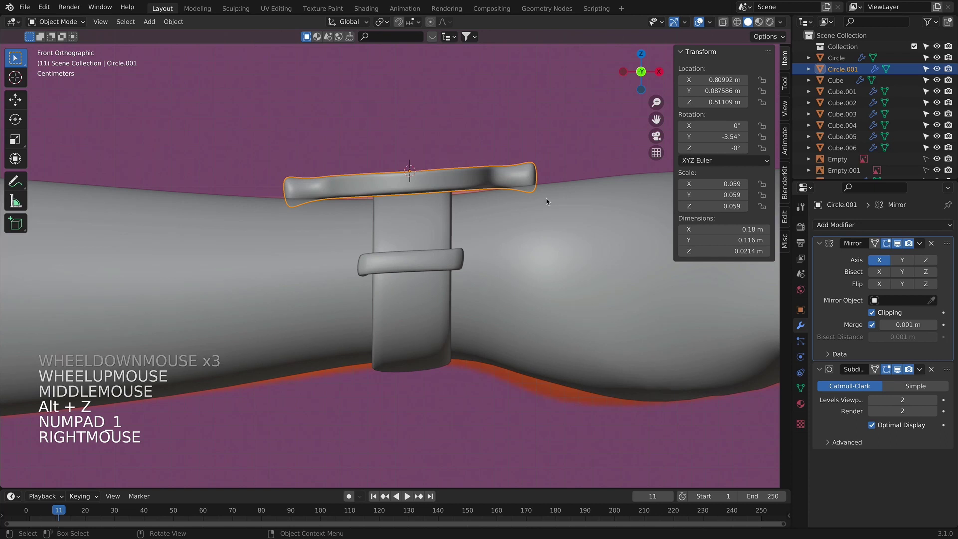
key(g)
key(g)
Step: Select the underside of the watch case and move it -0.00699 m along Z towards the band
key(Tab)
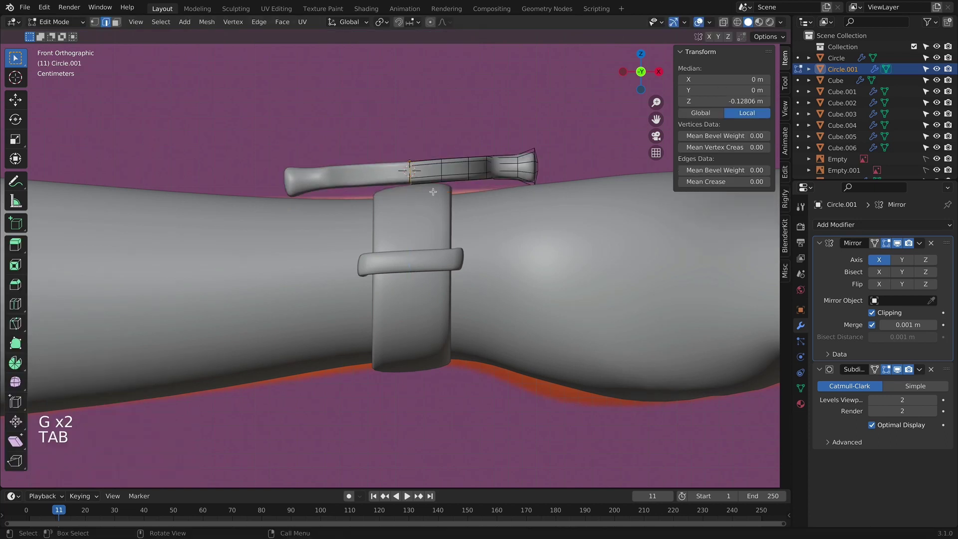
key(alt+z)
click(429, 188)
drag(497, 209, 488, 192)
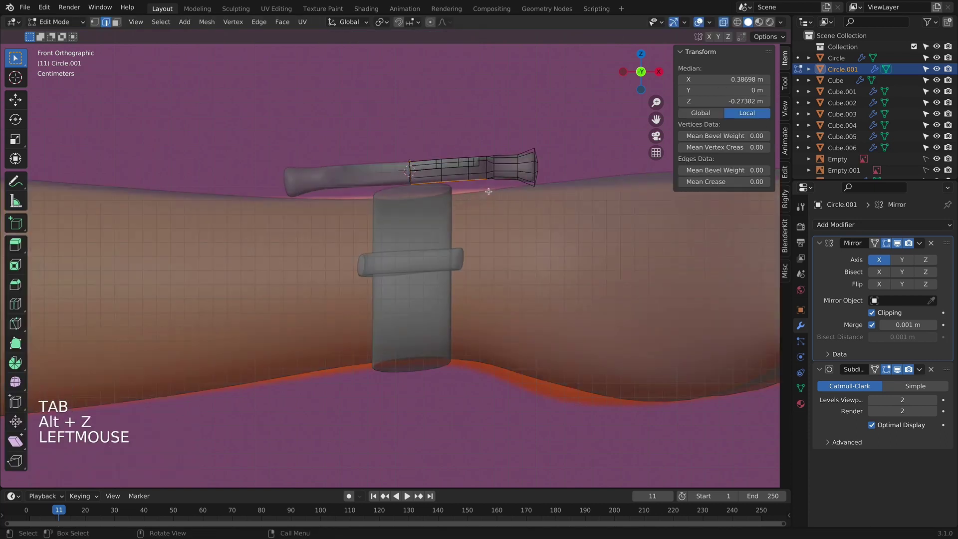
key(g)
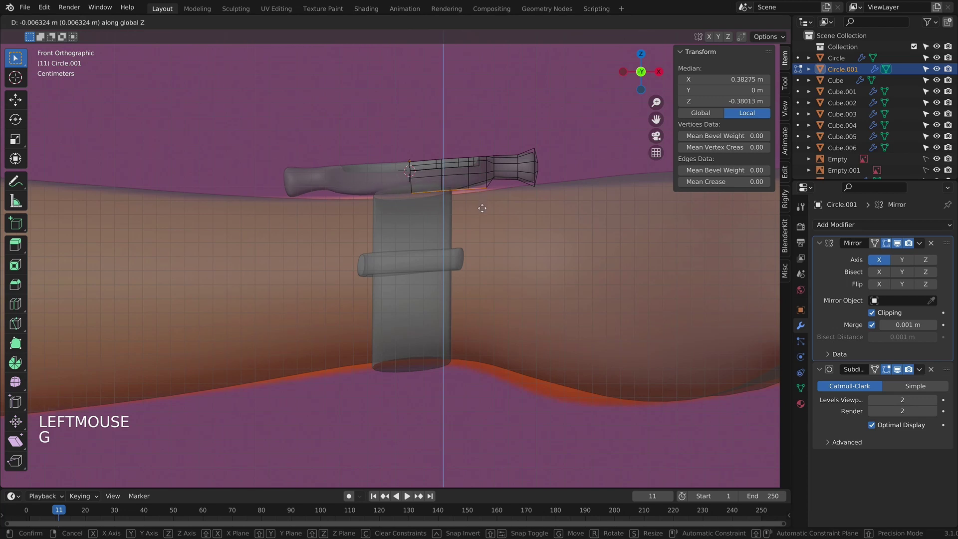
click(482, 208)
Step: Select the case's outer side faces beside the mirror line, on the band side, from the top view
middle_drag(482, 208, 428, 379)
key(KP_7)
key(alt+z)
scroll(428, 267, up, 3)
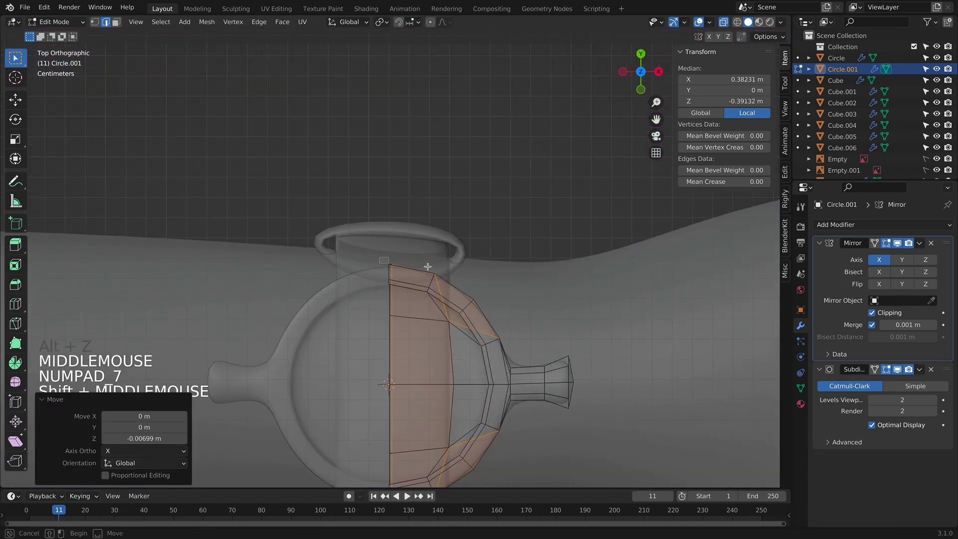
drag(443, 273, 442, 274)
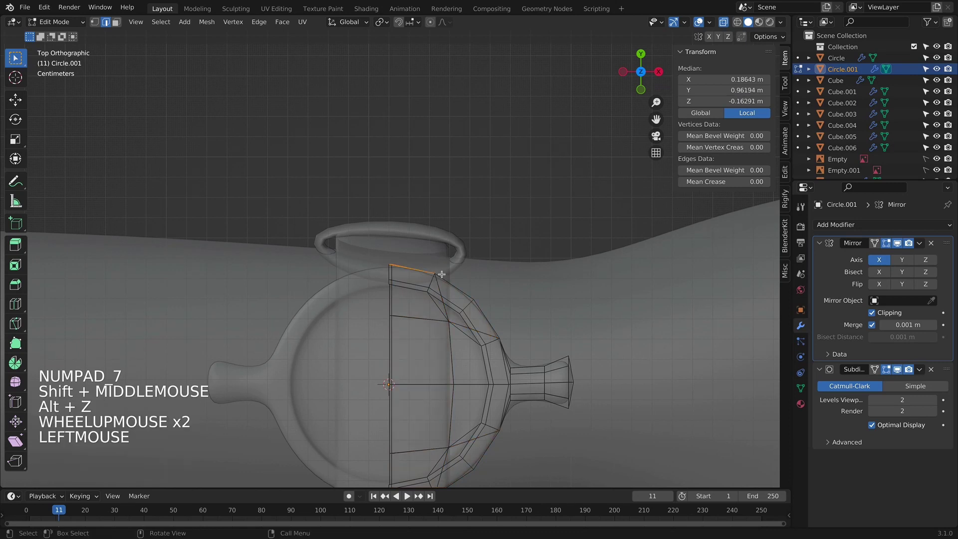
Step: Try to round the selected side faces with LoopTools Circle and scale them down to 0.675
right_click(422, 234)
mouse_move(415, 170)
click(469, 183)
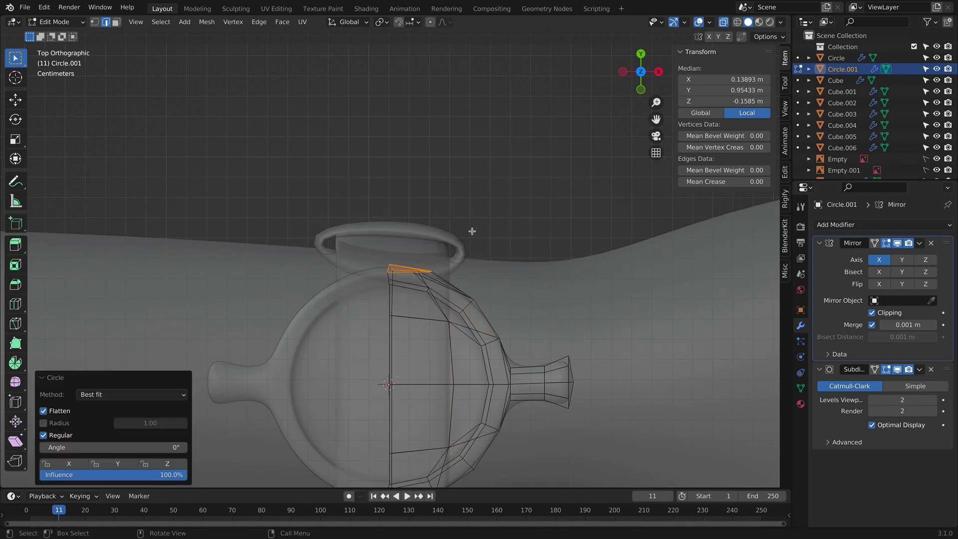
middle_drag(472, 231, 491, 223)
key(s)
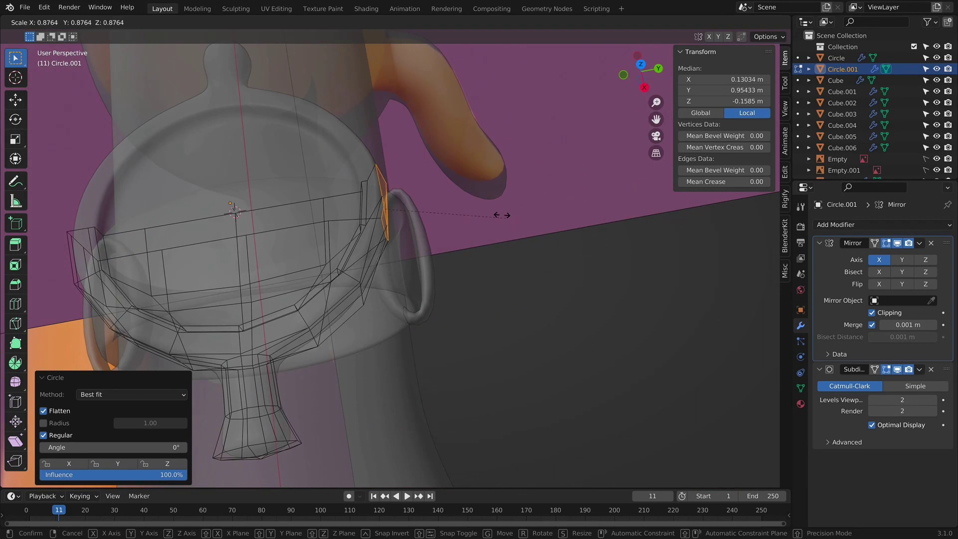
click(480, 197)
key(KP_7)
key(KP_3)
key(alt+z)
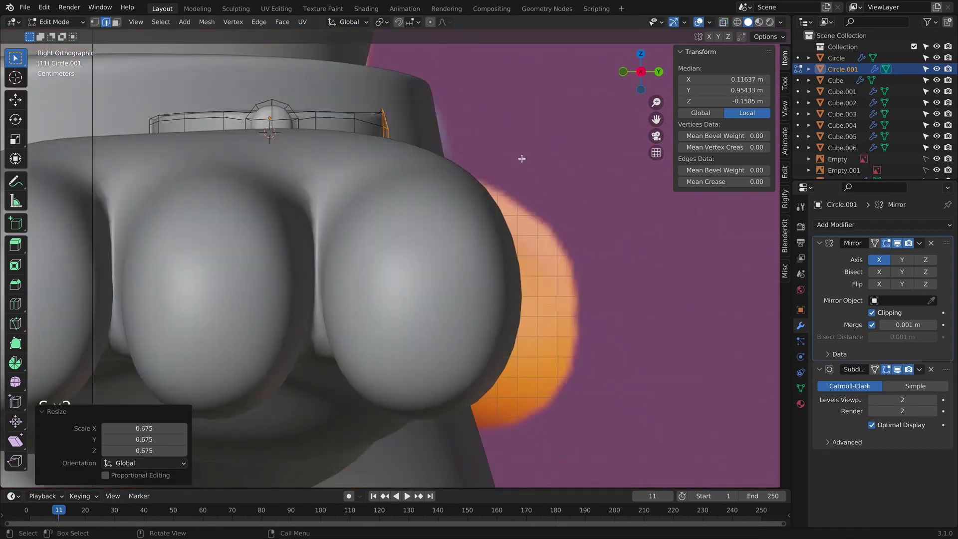
key(s)
click(483, 132)
Step: Undo the rounding and scaling of the case's side faces
scroll(447, 200, down, 3)
middle_drag(447, 199, 352, 242)
key(super+z)
key(super+z)
key(super+z)
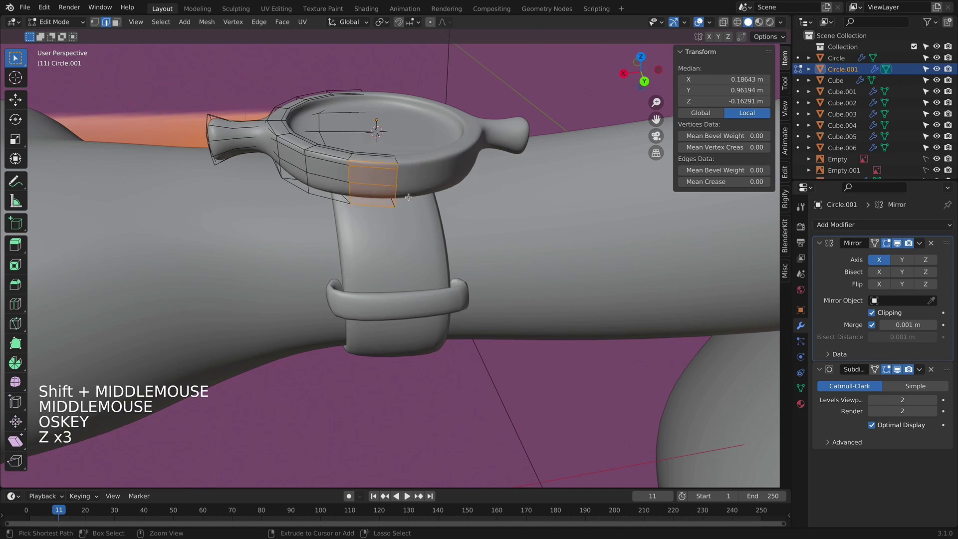
Step: Inset the selected side faces by 0.03625 m and apply LoopTools Circle to them
key(i)
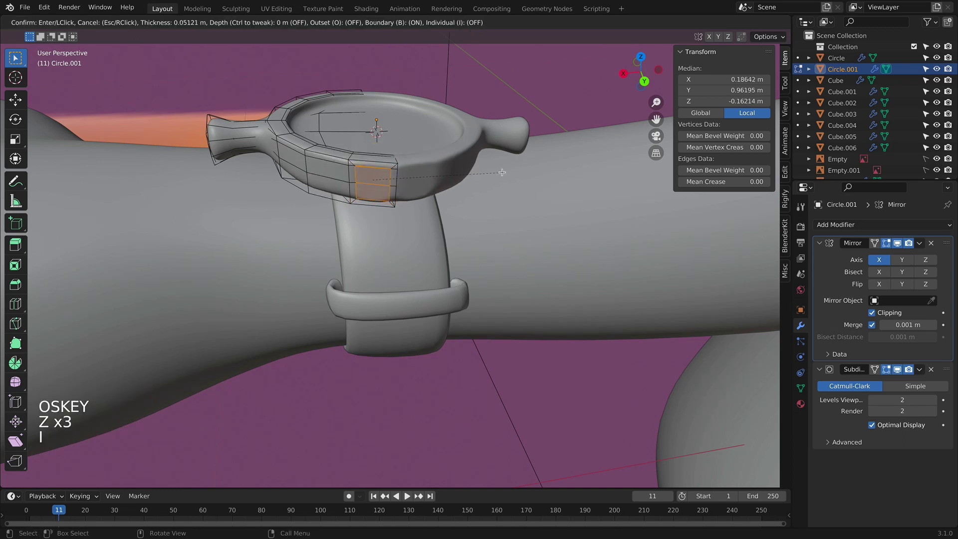
click(479, 164)
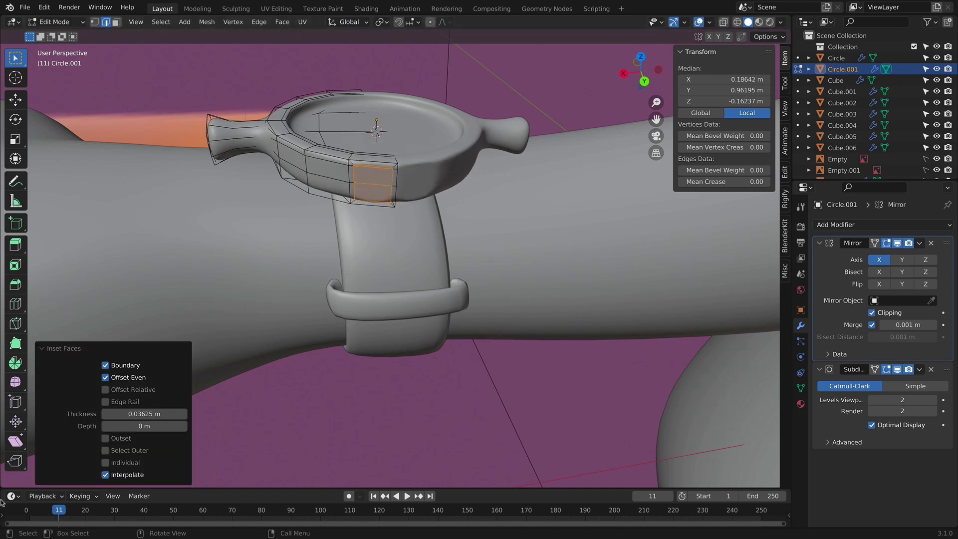
right_click(421, 162)
mouse_move(452, 139)
click(487, 149)
Step: Scale the rounded faces to 0.470 and rotate them 43.8° about the X axis
key(s)
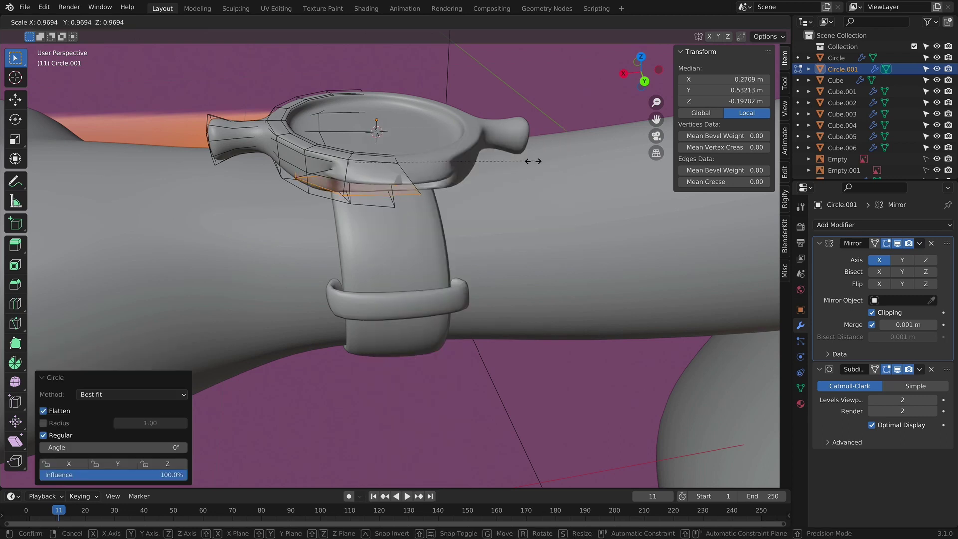
click(441, 167)
middle_drag(441, 168, 514, 140)
key(r)
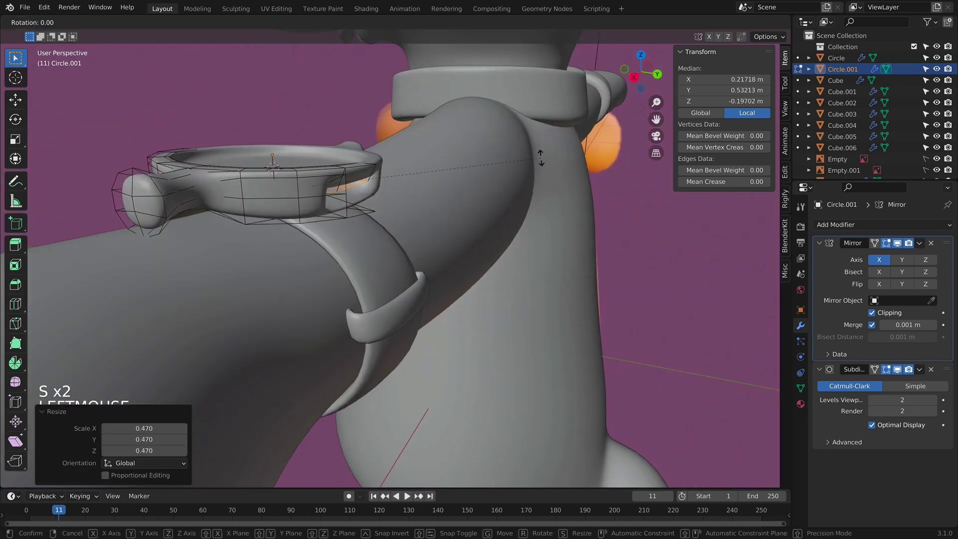
key(x)
click(404, 64)
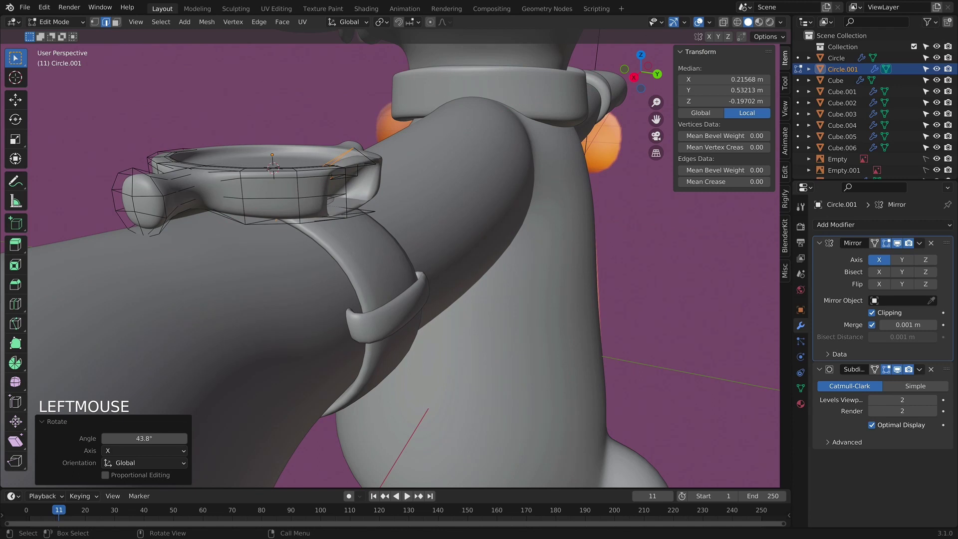
Step: Scale the rounded faces to 0.312 and move them 0.02695 m along Y to the case's side wall
key(s)
click(413, 198)
key(g)
key(y)
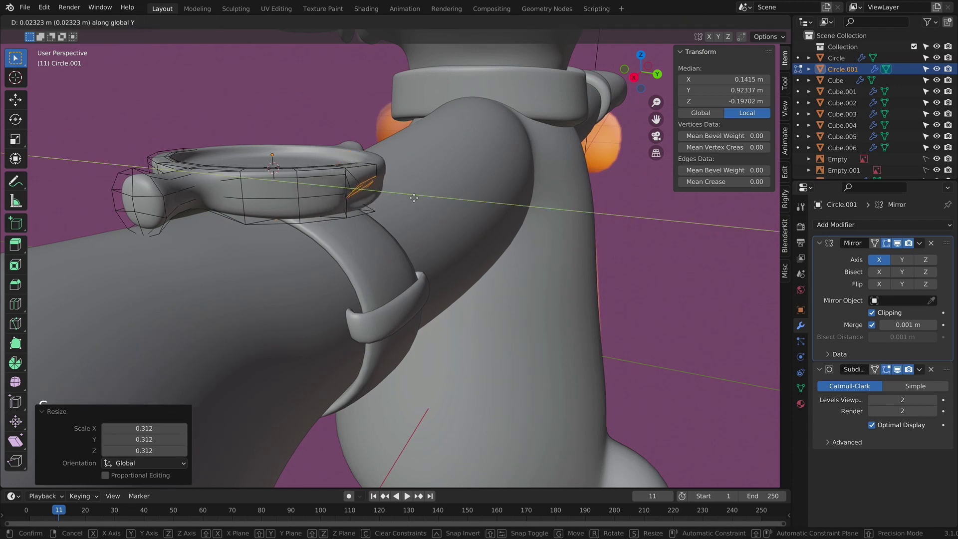
click(449, 182)
Step: Rotate the rounded faces 40.1° about the X axis to align them with the side wall
key(r)
key(x)
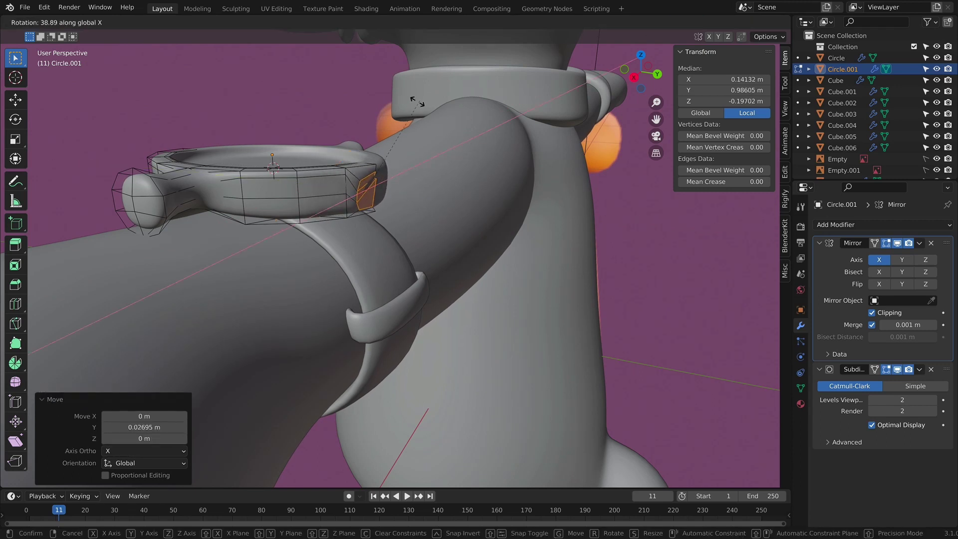
click(414, 106)
middle_drag(415, 106, 346, 195)
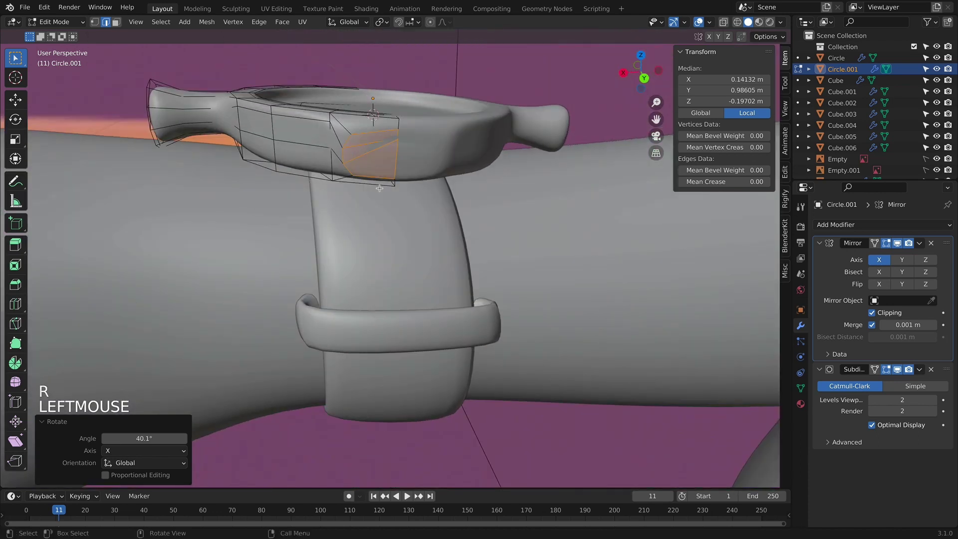
Step: Try LoopTools Circle on the aligned side faces again, and undo it
scroll(379, 188, up, 2)
middle_drag(444, 260, 393, 342)
key(KP_1)
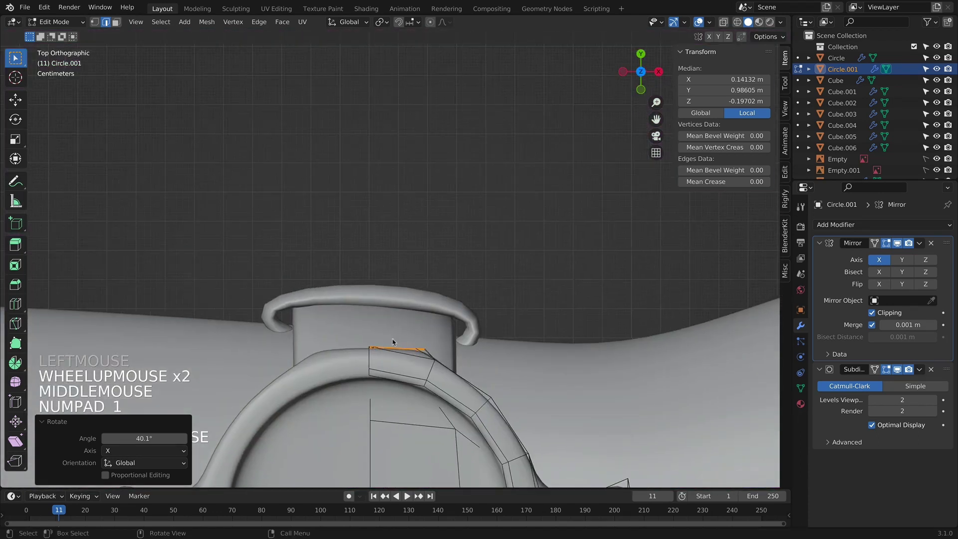
right_click(393, 342)
mouse_move(349, 169)
click(421, 184)
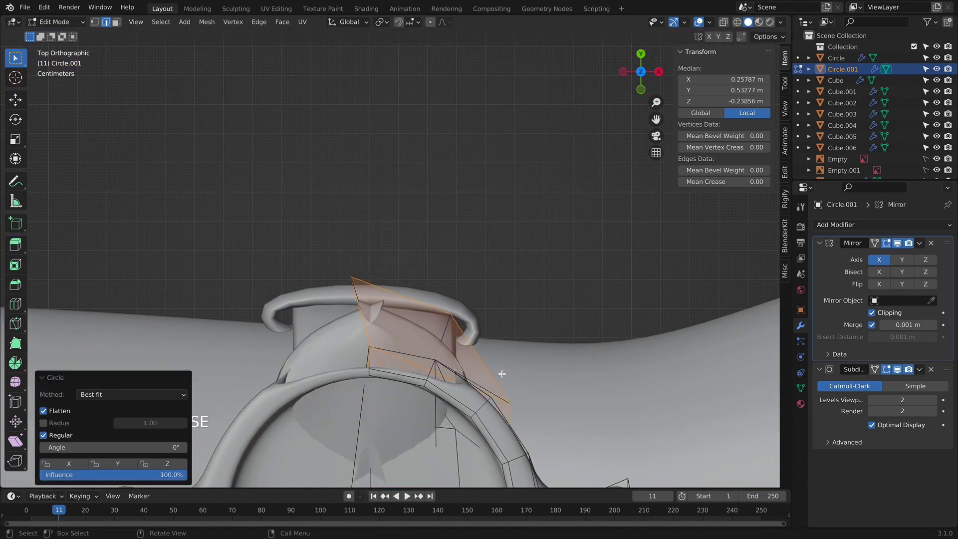
key(super+z)
Step: Extrude the case's band-side faces 0.024712 m along their normal and round the new end with LoopTools Circle
key(e)
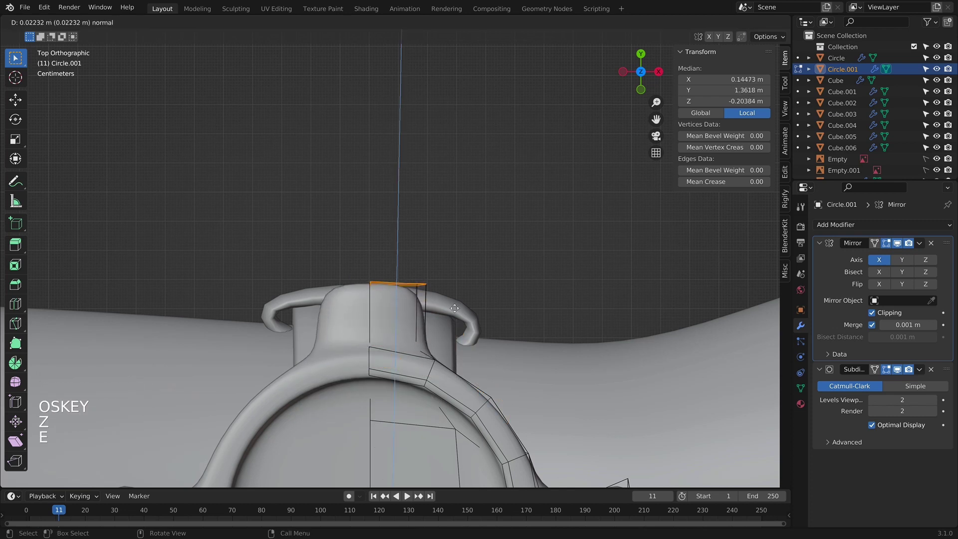
click(454, 305)
middle_drag(455, 305, 344, 159)
right_click(344, 159)
mouse_move(349, 160)
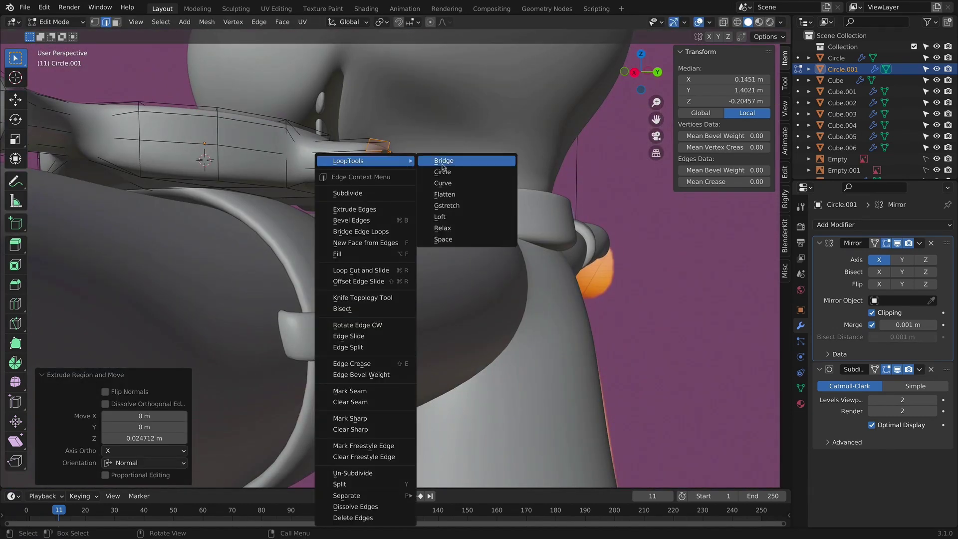
click(444, 172)
Step: Scale the rounded end of the band-side lug uniformly to 0.659
middle_drag(444, 186, 452, 150)
key(s)
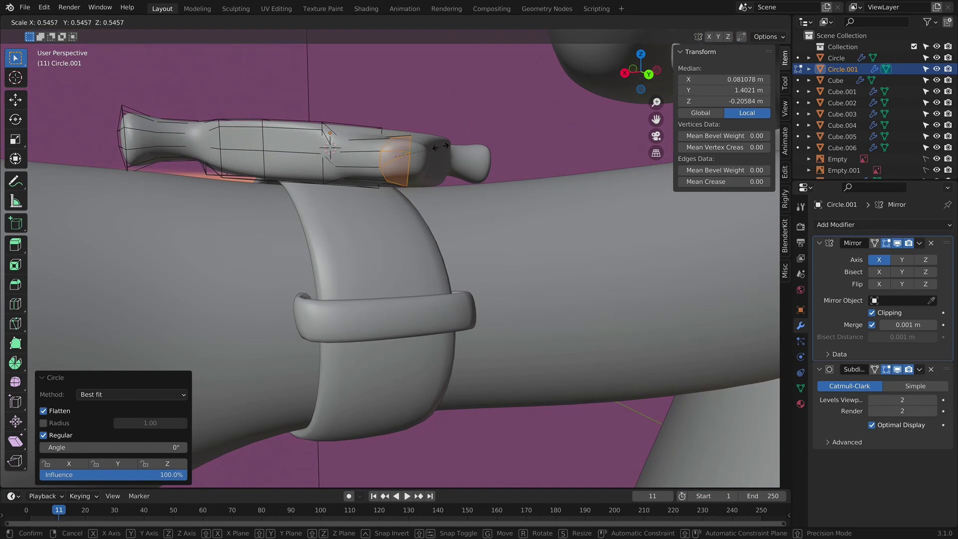
click(452, 150)
Step: Add one loop cut around the band-side lug, slid toward its base with a factor of 0.608
key(KP_7)
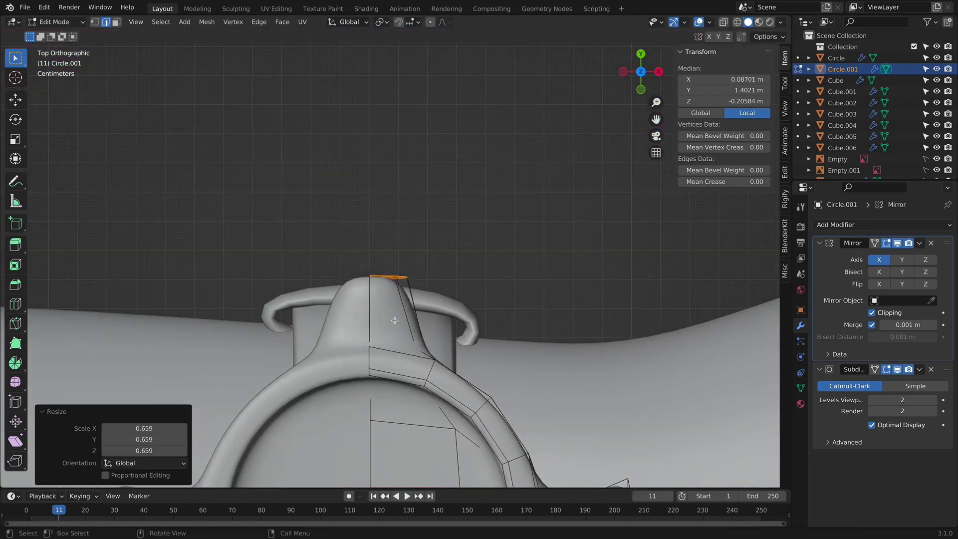
key(ctrl+r)
click(420, 314)
click(409, 348)
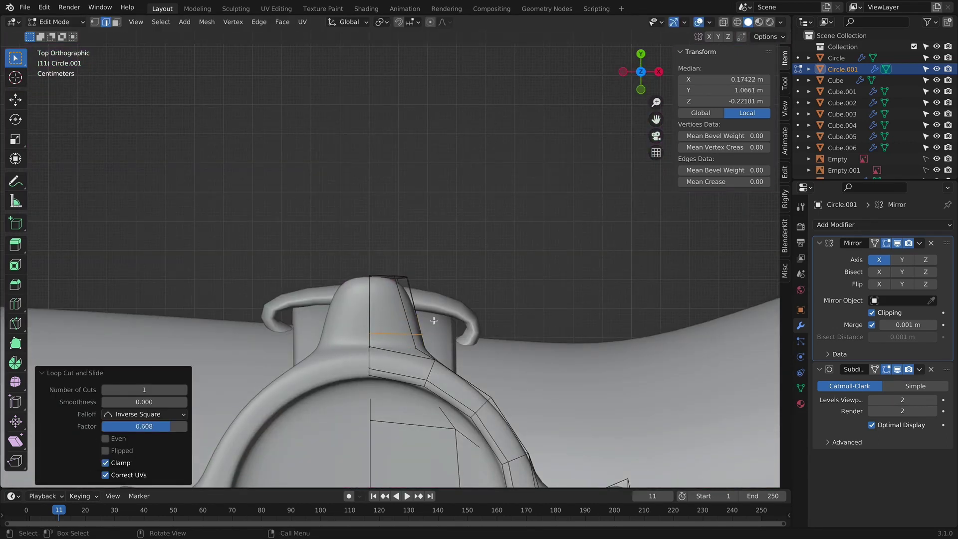
Step: Round the lug's base loop with LoopTools Circle and scale it to 0.179
right_click(394, 171)
mouse_move(429, 171)
click(484, 183)
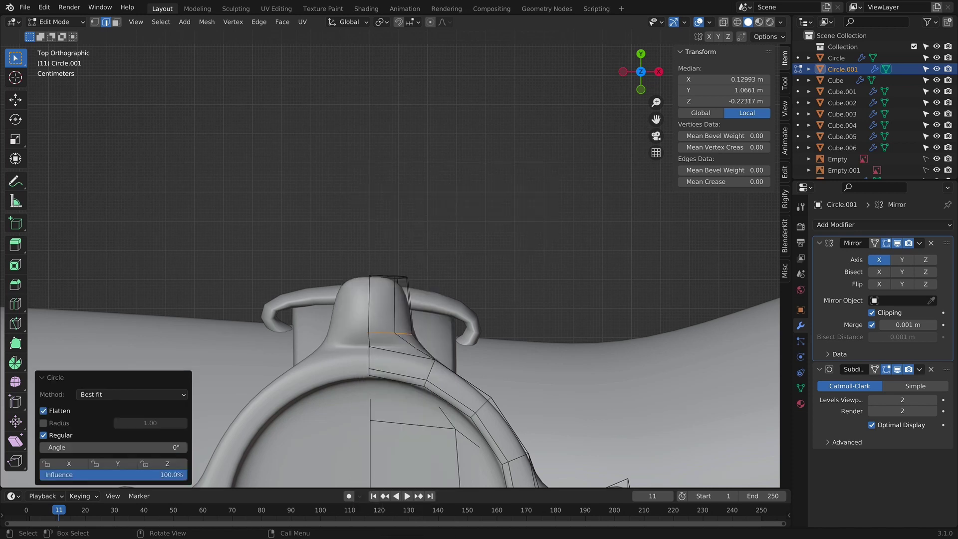
key(s)
click(360, 253)
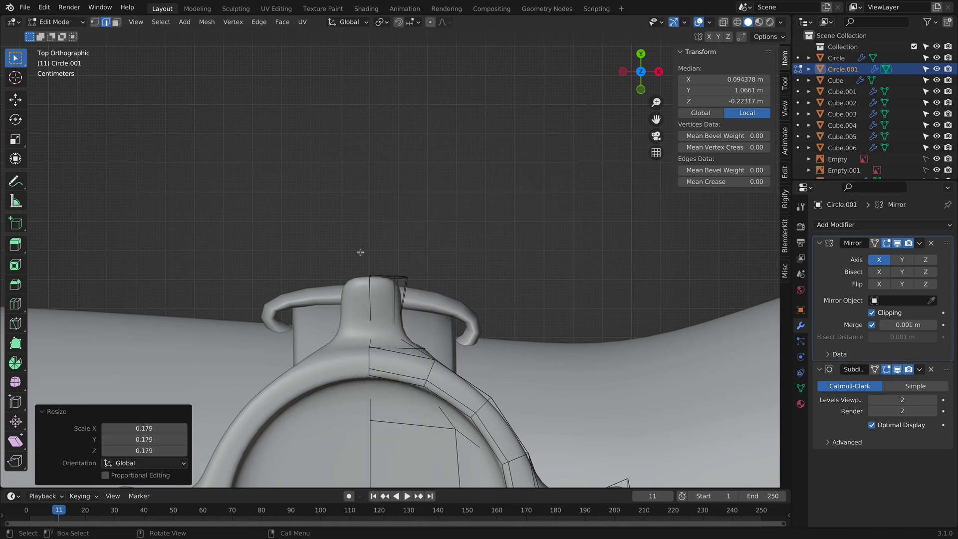
Step: Move the centre edge of the lug's tip outward 0.006581 m along Y
click(351, 263)
key(alt+z)
scroll(498, 267, down, 4)
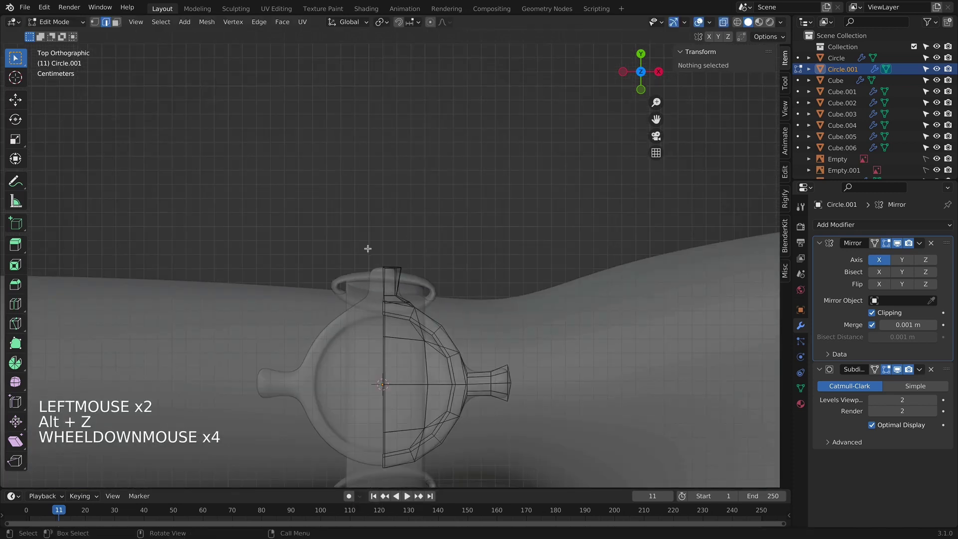
drag(367, 248, 429, 276)
scroll(429, 276, up, 4)
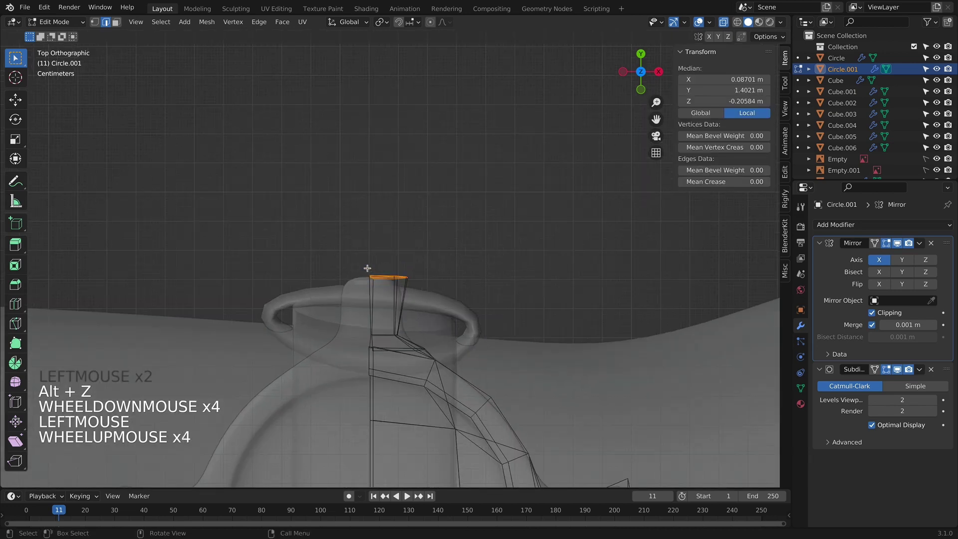
key(alt+z)
key(alt+z)
drag(359, 264, 379, 290)
key(g)
key(y)
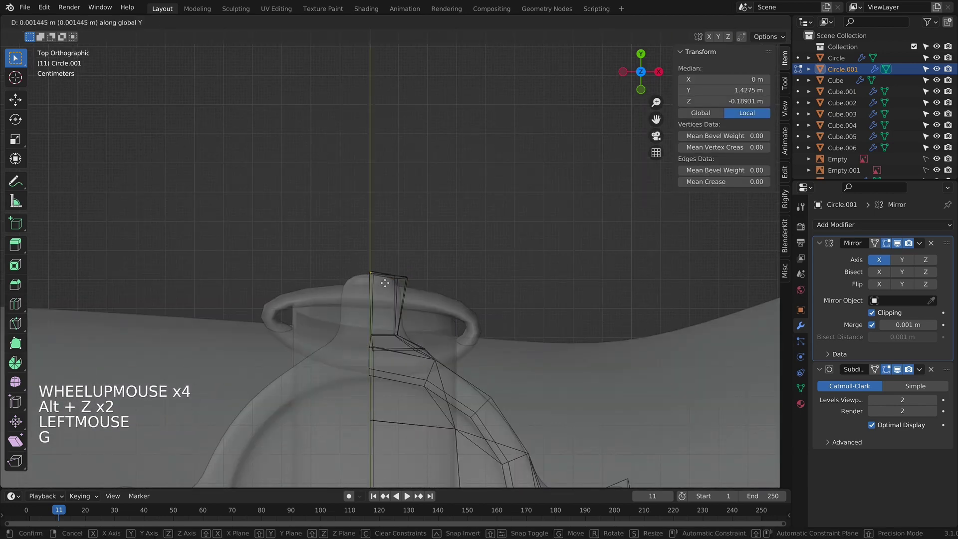
click(386, 270)
Step: Add a loop cut around the middle of the lug, slid by about 0.11, and scale it to 0.465
scroll(384, 291, down, 4)
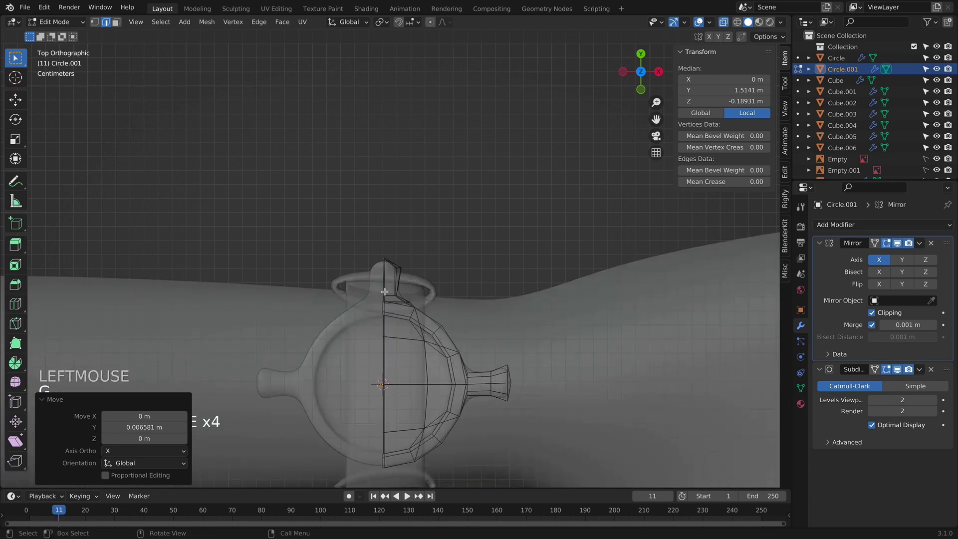
drag(408, 297, 411, 296)
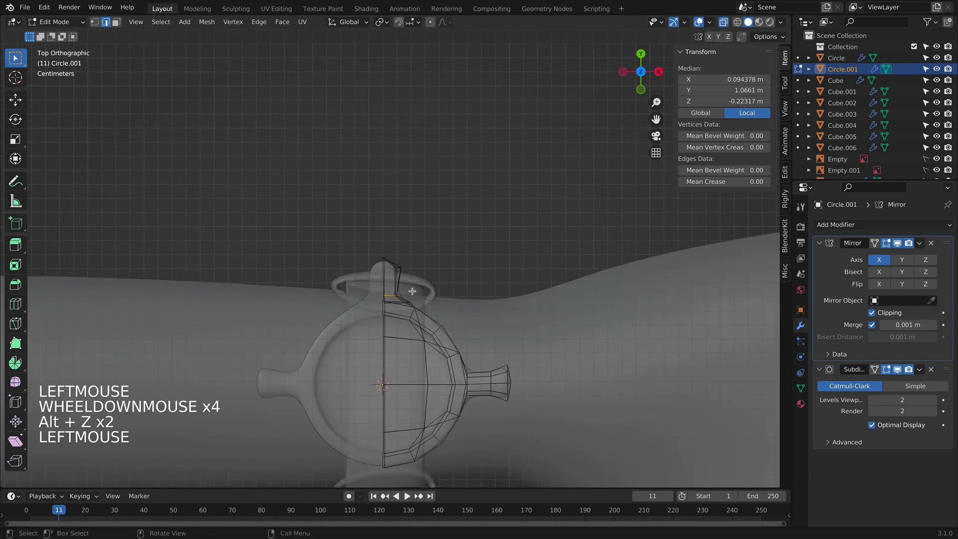
key(super+r)
click(398, 289)
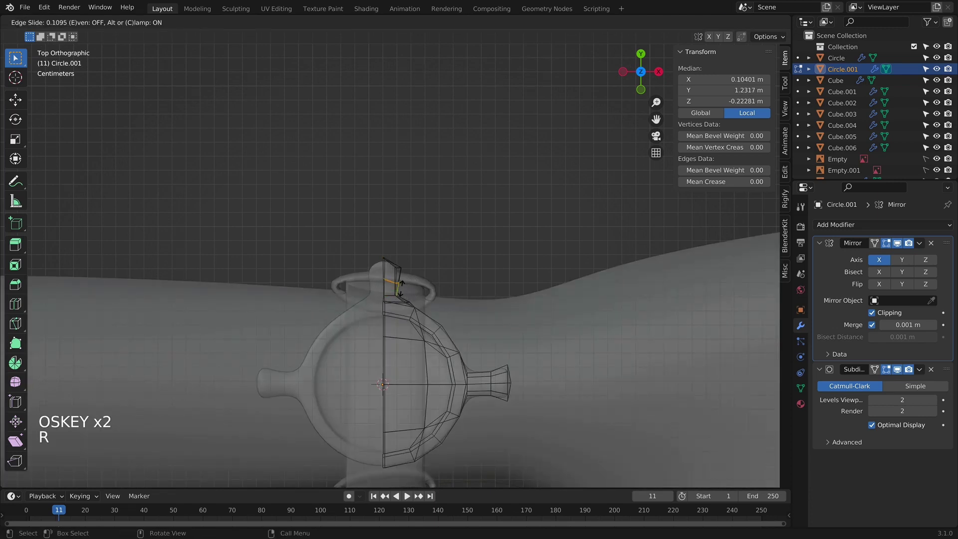
click(399, 288)
key(s)
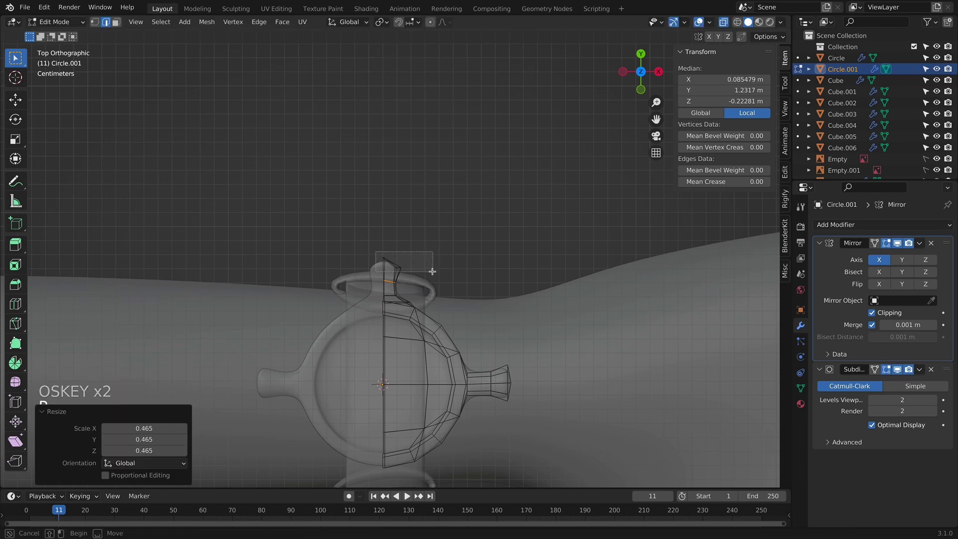
Step: Move the lug's whole tip outward along Y to lengthen the lug
click(429, 270)
key(g)
key(y)
click(435, 263)
key(Tab)
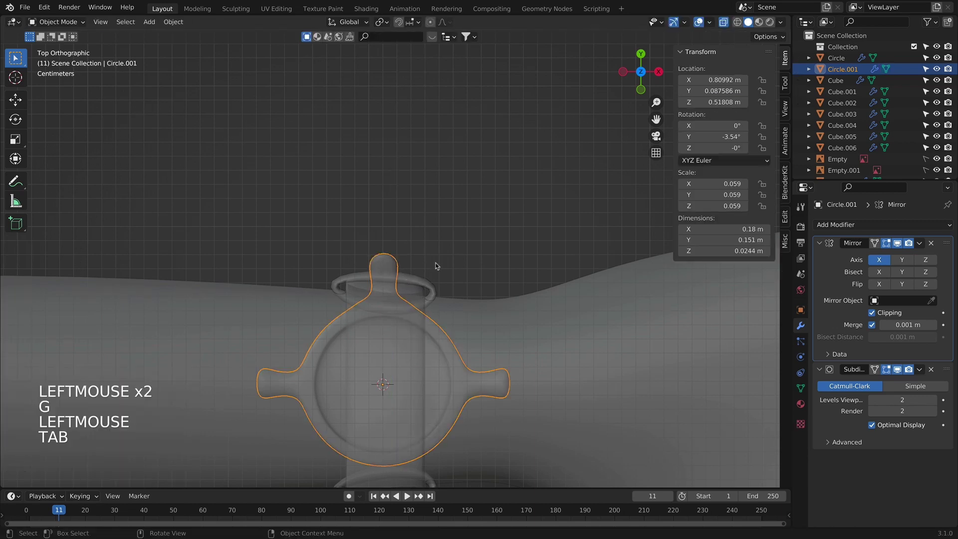
Step: Move the outer corner edge of the lug's tip 0.000277 m along X
key(Tab)
scroll(436, 258, up, 1)
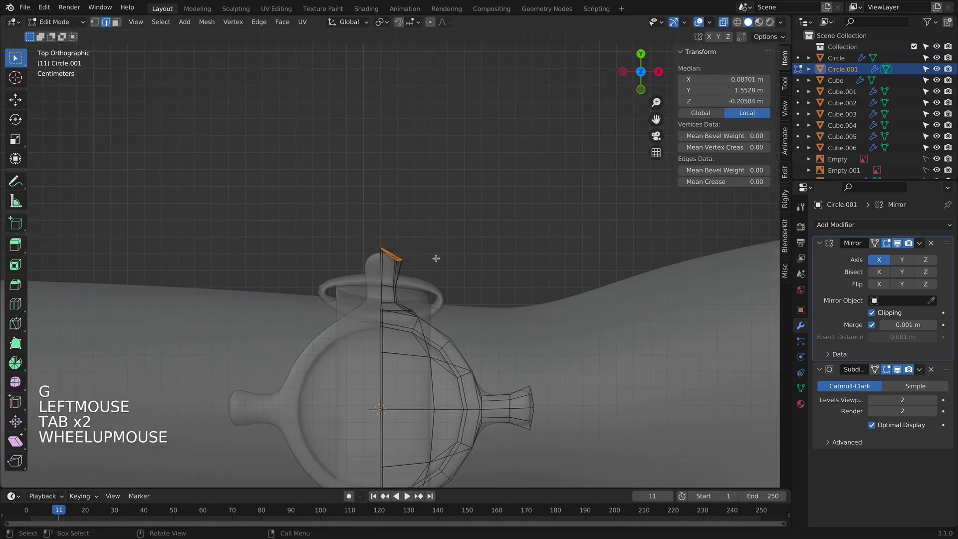
click(395, 255)
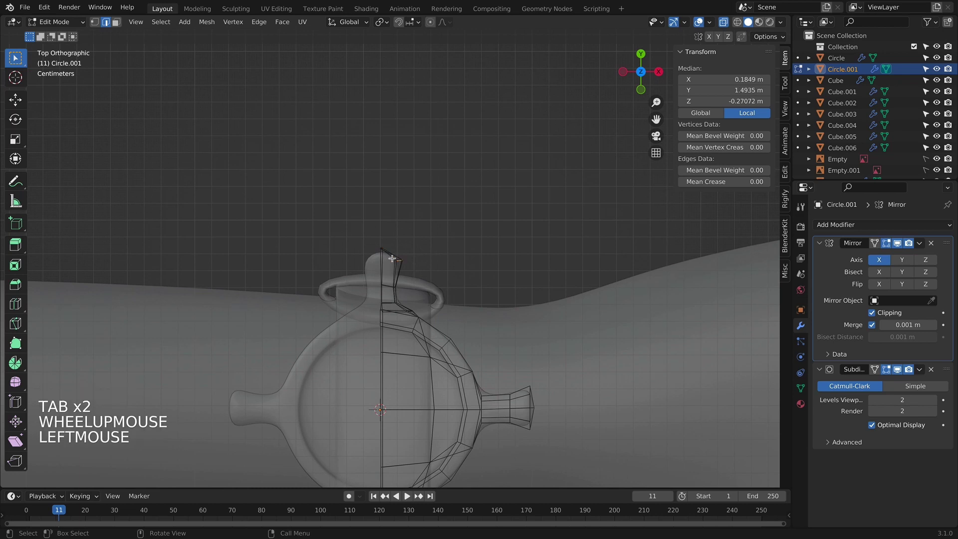
drag(392, 258, 407, 261)
key(g)
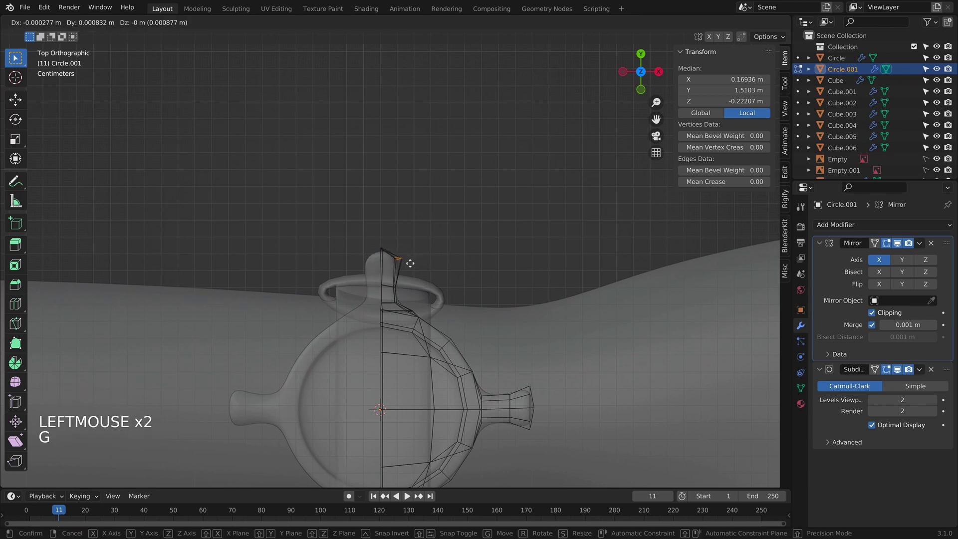
click(386, 252)
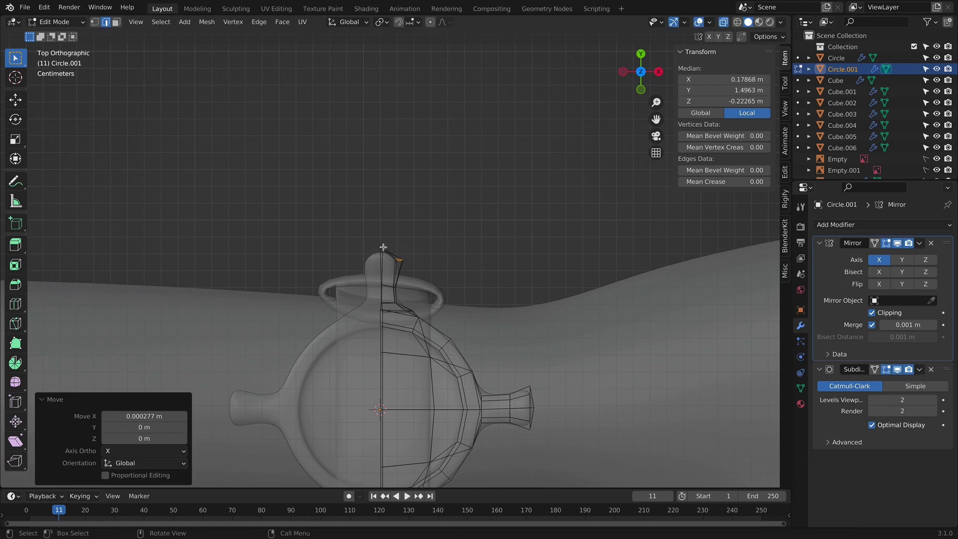
key(g)
key(Tab)
Step: Examine the watch case and its new band-side lug on the arm in solid view and from different angles
key(alt+z)
scroll(448, 299, down, 6)
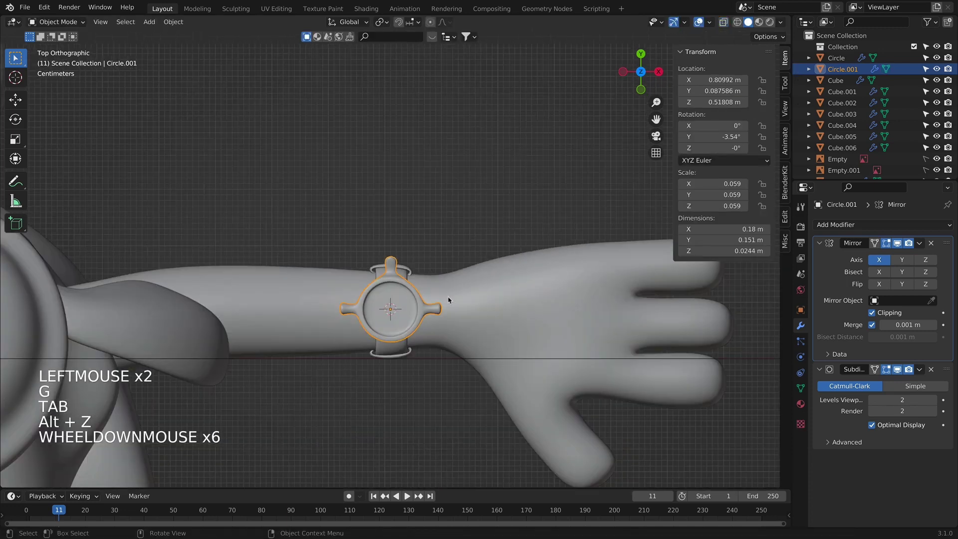
middle_drag(440, 291, 429, 359)
key(KP_7)
scroll(471, 272, up, 4)
key(Tab)
scroll(471, 299, up, 1)
key(Tab)
key(Tab)
Step: Try deleting the vertices of the case half that carries the new lug
key(alt+z)
drag(277, 152, 509, 297)
key(x)
click(504, 275)
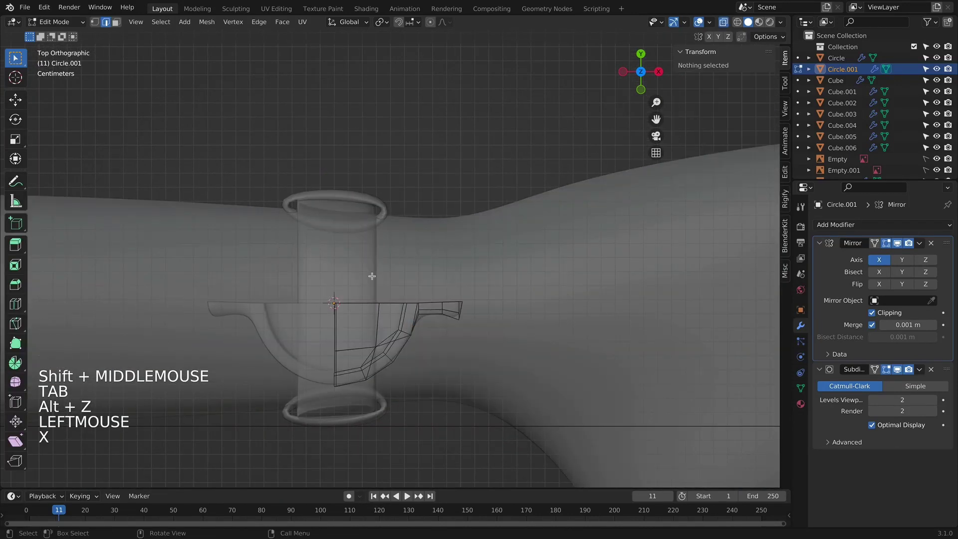
Step: Enable the Y axis in the Mirror modifier and undo the deletion of the lug-side half
click(907, 261)
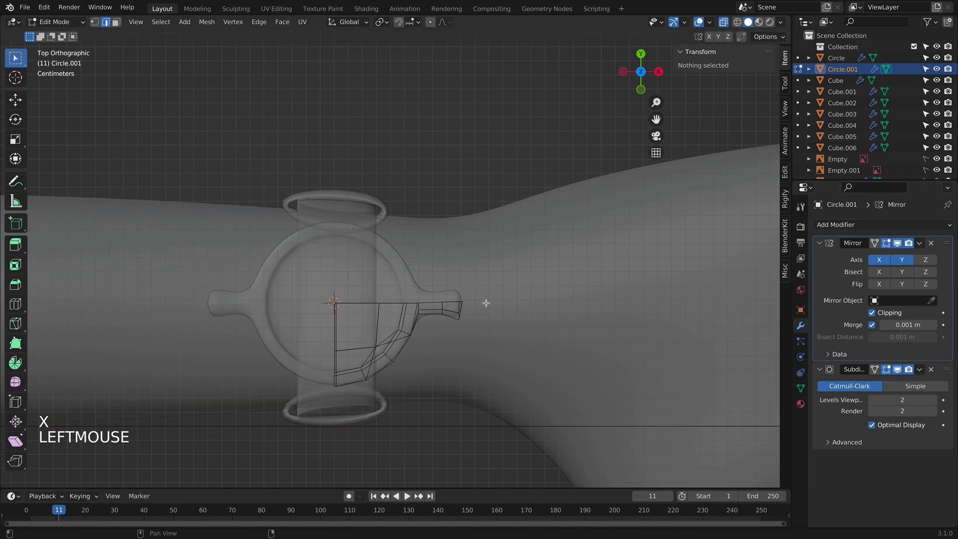
key(super+z)
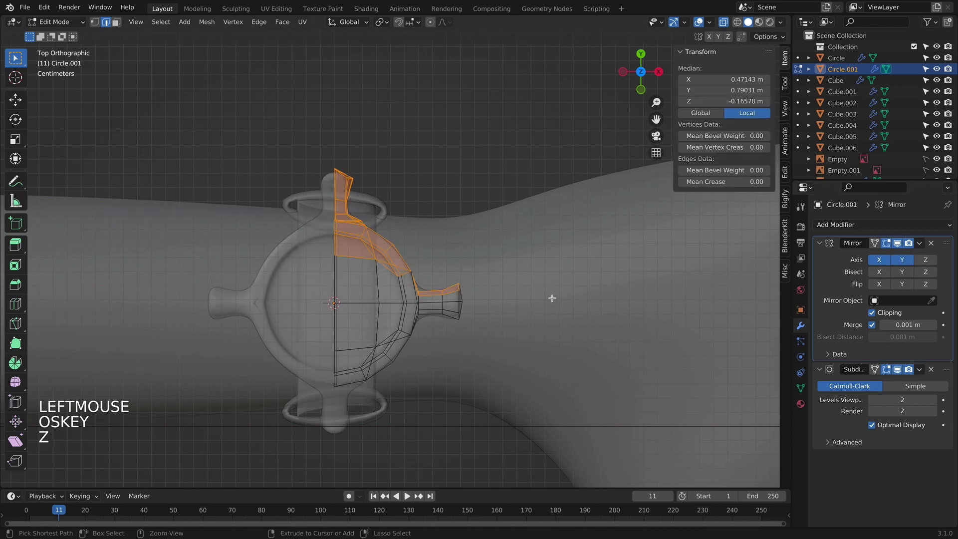
Step: Delete the vertices of the case half without the lug, below the horizontal centre line
drag(313, 322, 509, 436)
shift+click(426, 313)
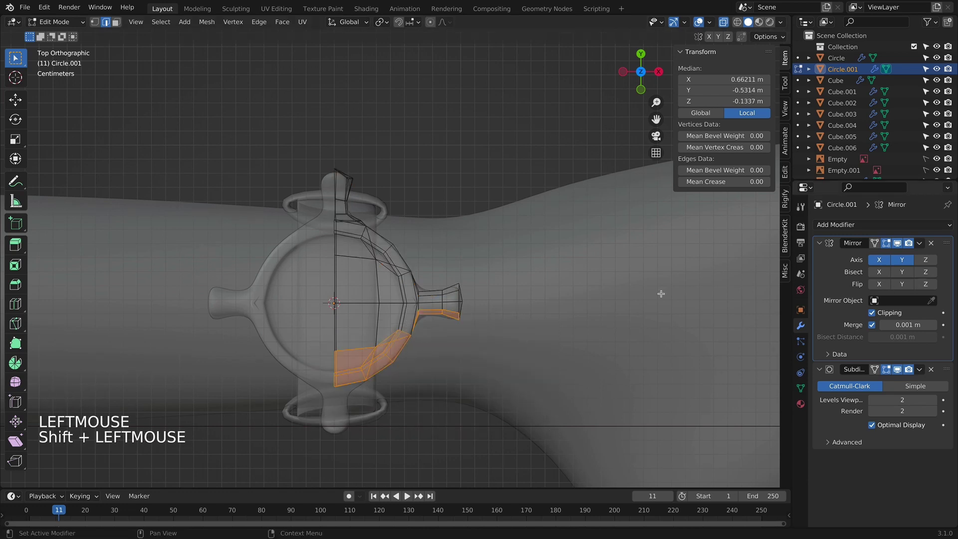
key(x)
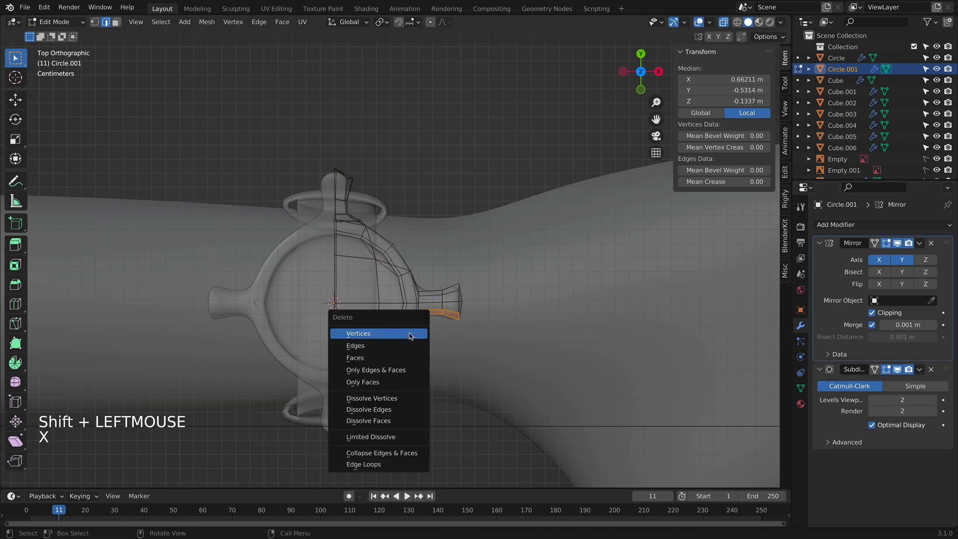
click(410, 334)
Step: Move the crown's centre edge -0.003005 m along Y and bring the whole centre row onto the Y mirror line
scroll(518, 298, up, 2)
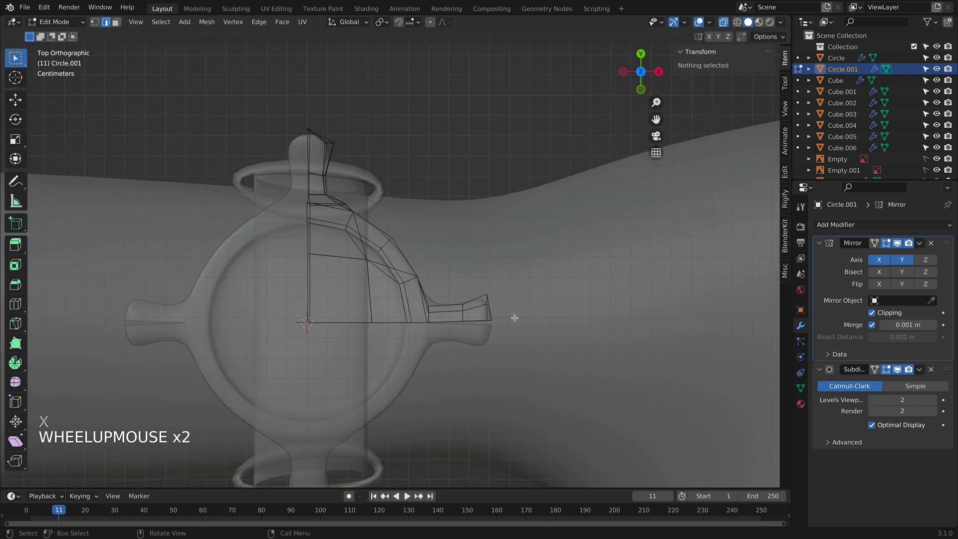
click(462, 324)
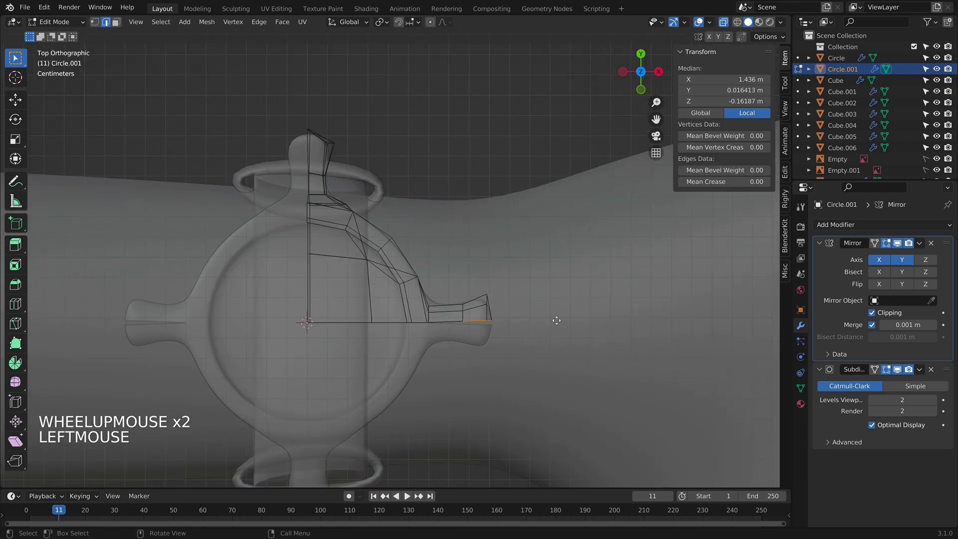
key(g)
click(557, 326)
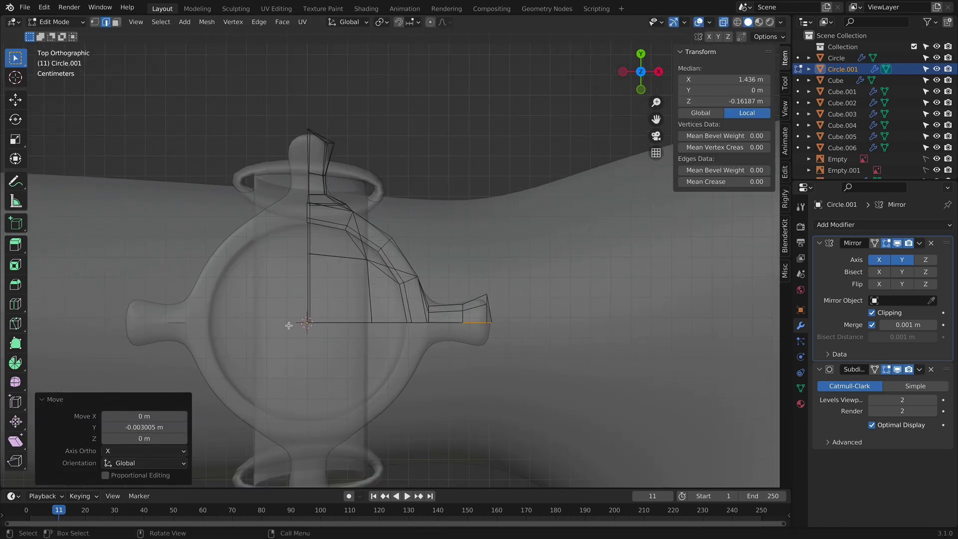
drag(423, 350, 608, 335)
key(g)
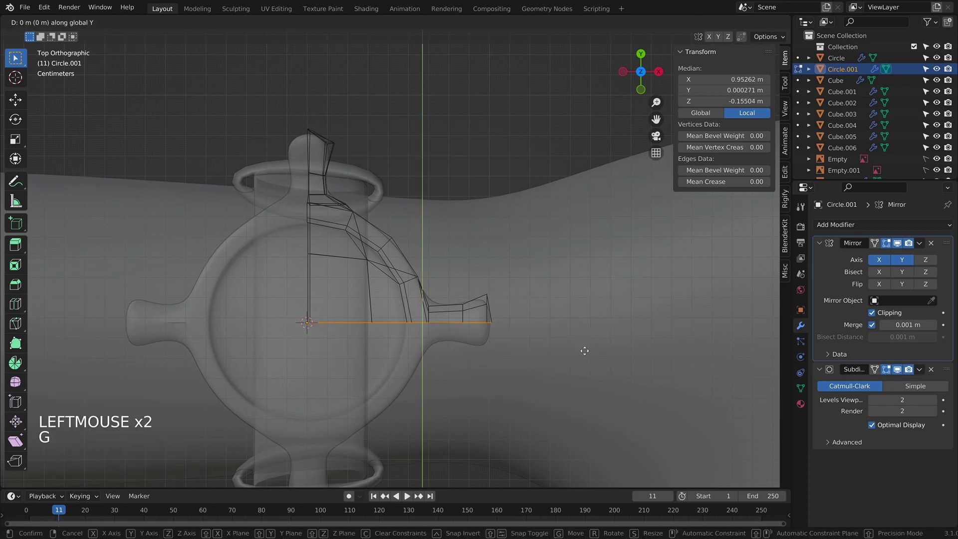
click(584, 356)
key(Tab)
scroll(432, 332, down, 2)
shift+middle_drag(432, 331, 445, 336)
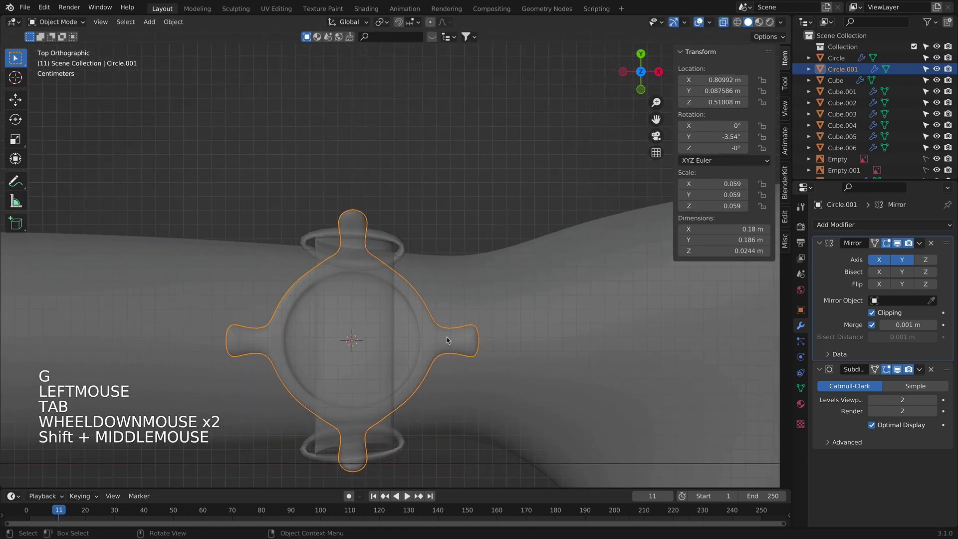
Step: Widen the lug's tip by moving its outer edge 0.00208 m in X and 0.000693 m in Y, and pull its centre edge inward
scroll(446, 332, up, 2)
key(Tab)
click(362, 193)
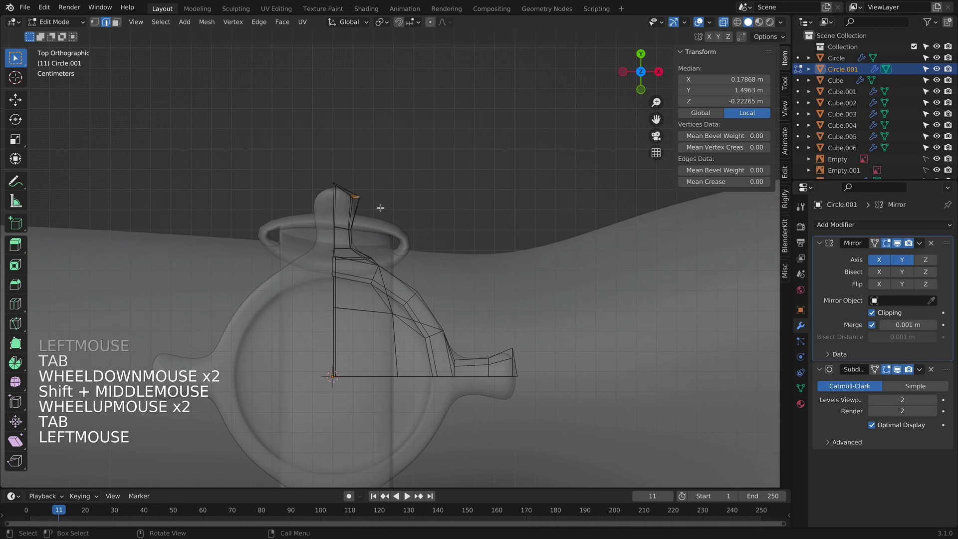
key(g)
click(386, 205)
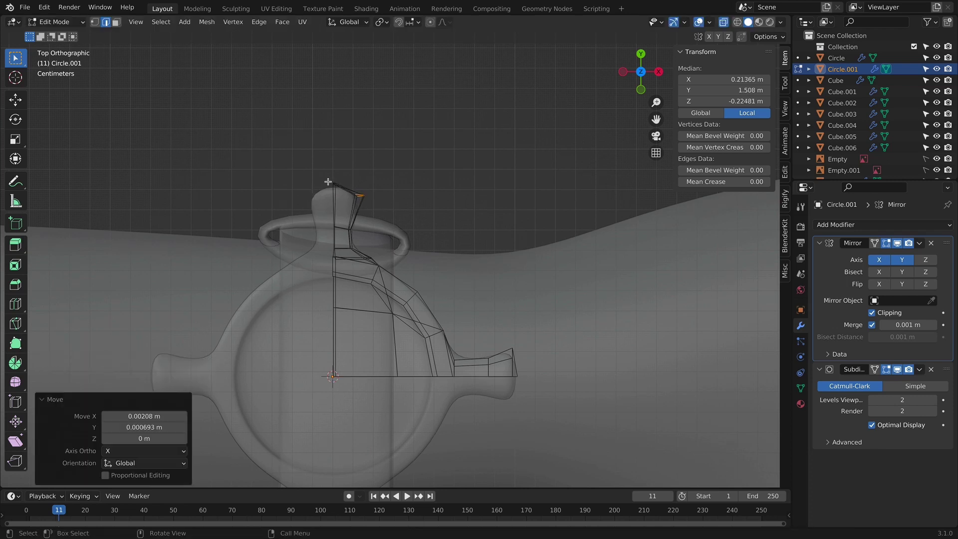
key(g)
click(338, 196)
key(Tab)
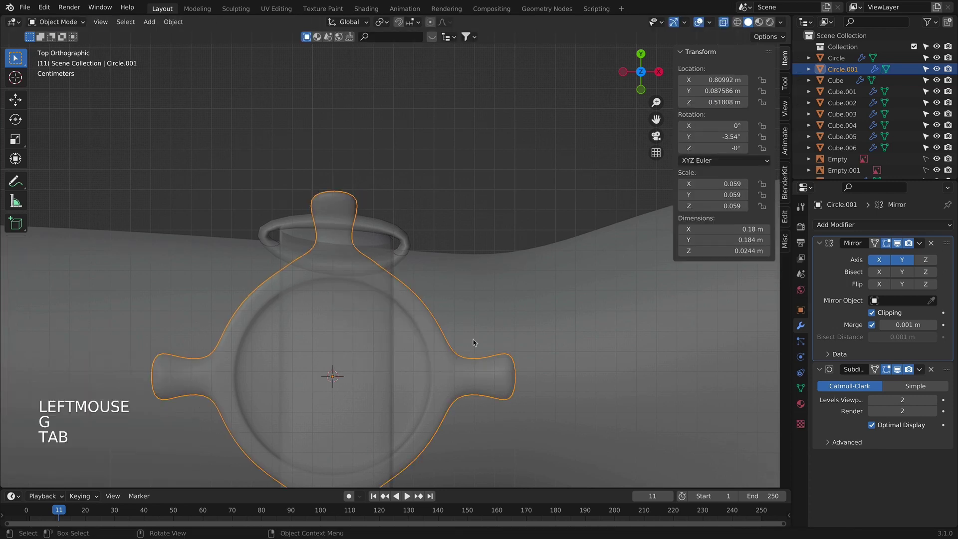
Step: Move the whole lug -0.001849 m along Y, closer to the watch case
scroll(460, 376, down, 3)
key(Tab)
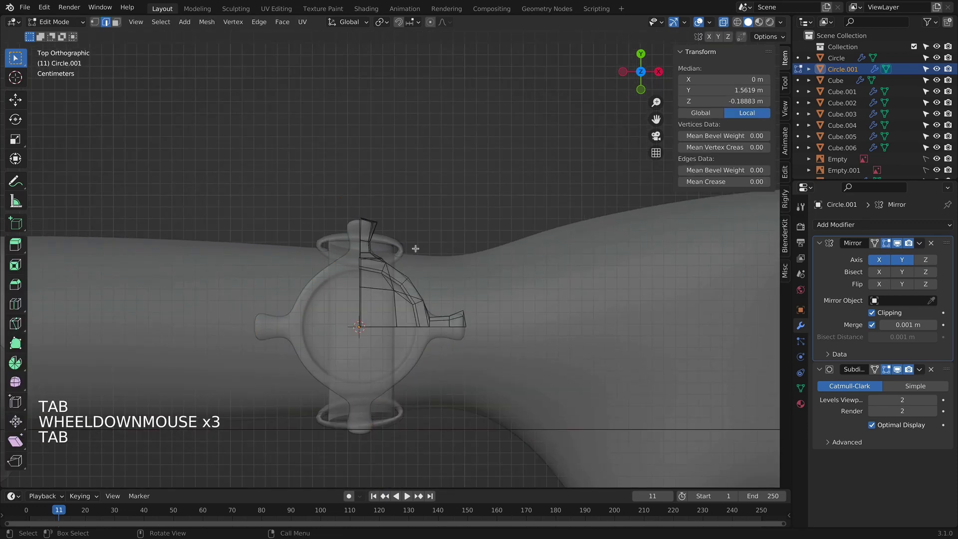
scroll(412, 241, up, 1)
drag(308, 197, 384, 254)
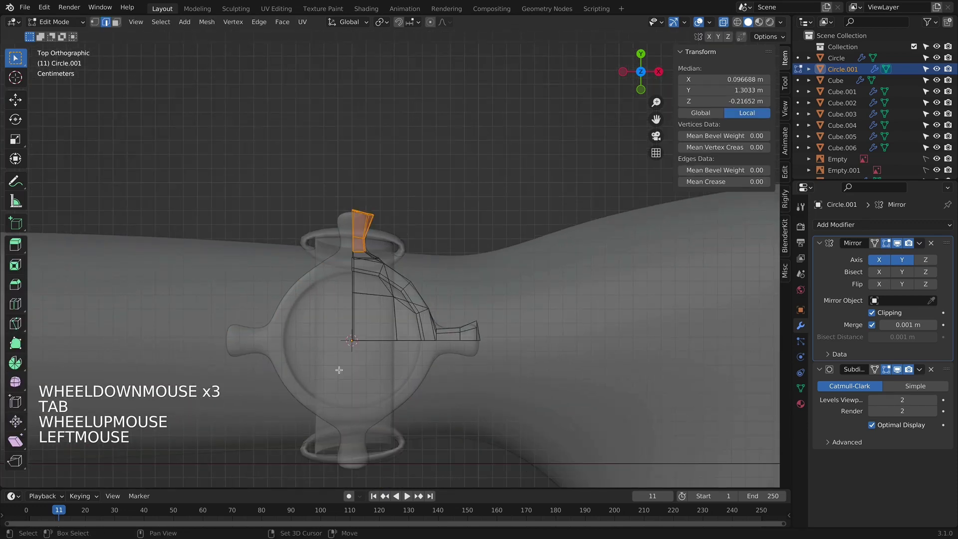
key(g)
key(y)
click(439, 255)
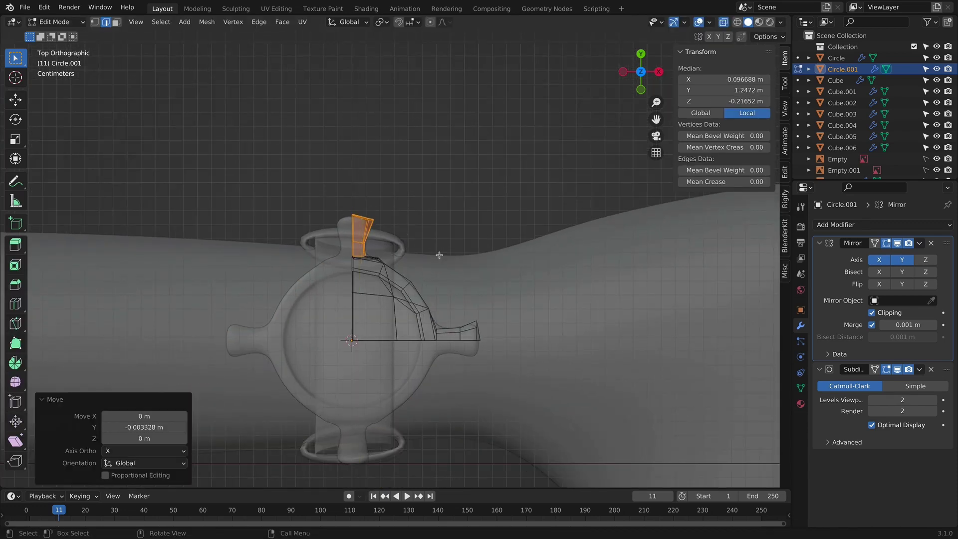
scroll(432, 244, up, 2)
key(super+z)
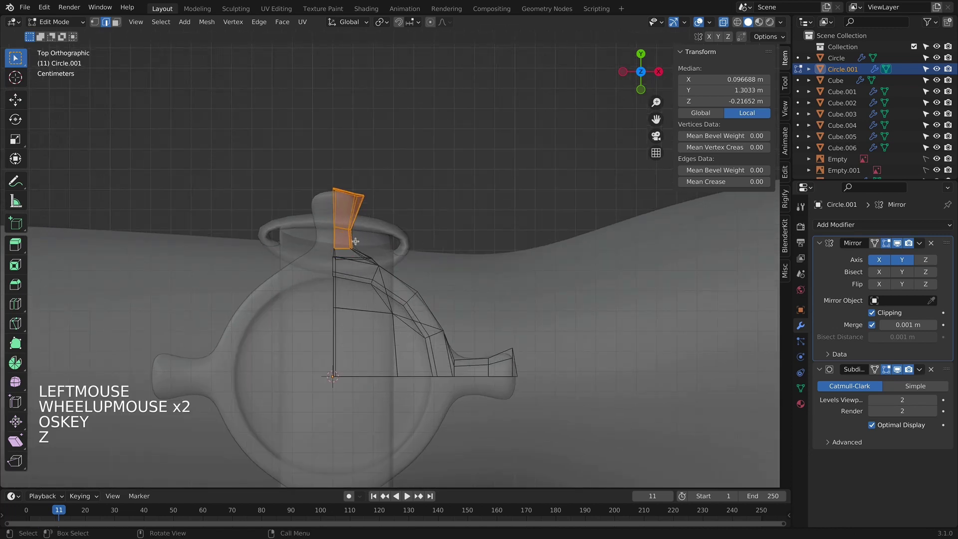
key(g)
key(f)
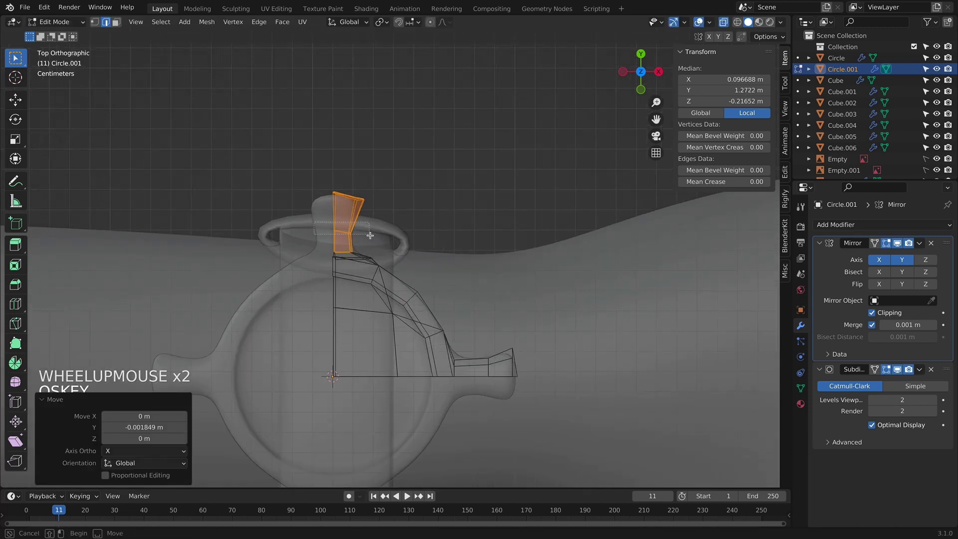
Step: Adjust the edge at the lug's narrow neck along Y and return to Object Mode
key(f)
key(t)
key(super+z)
key(g)
key(y)
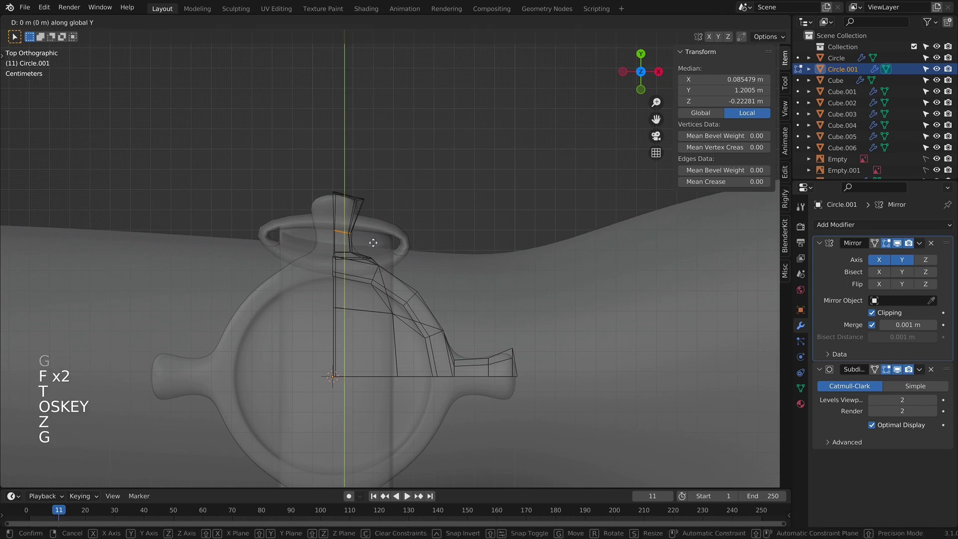
key(Tab)
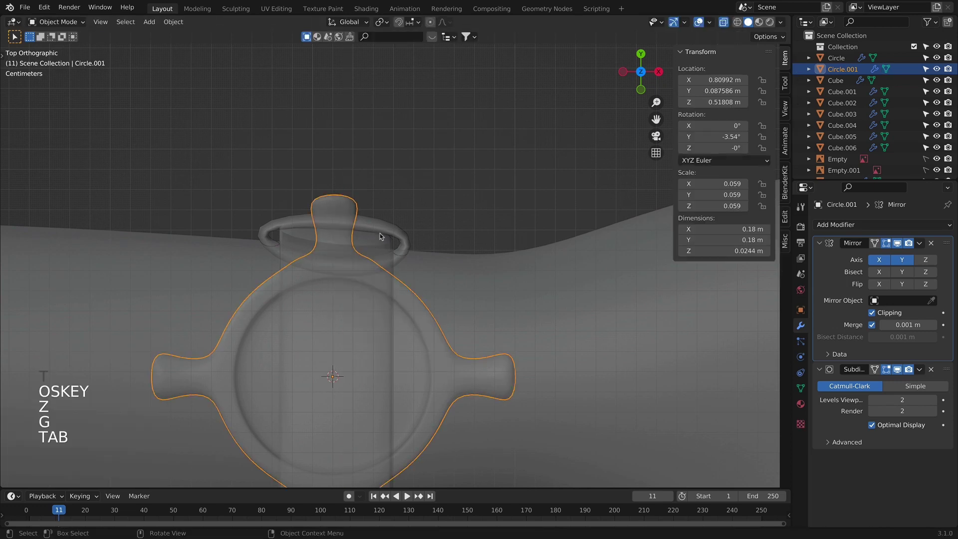
Step: Turn off X-ray display and move the watch case -0.002774 m along Z in front view
scroll(379, 233, down, 6)
click(490, 152)
scroll(442, 274, down, 4)
key(alt+z)
middle_drag(427, 331, 521, 177)
key(KP_1)
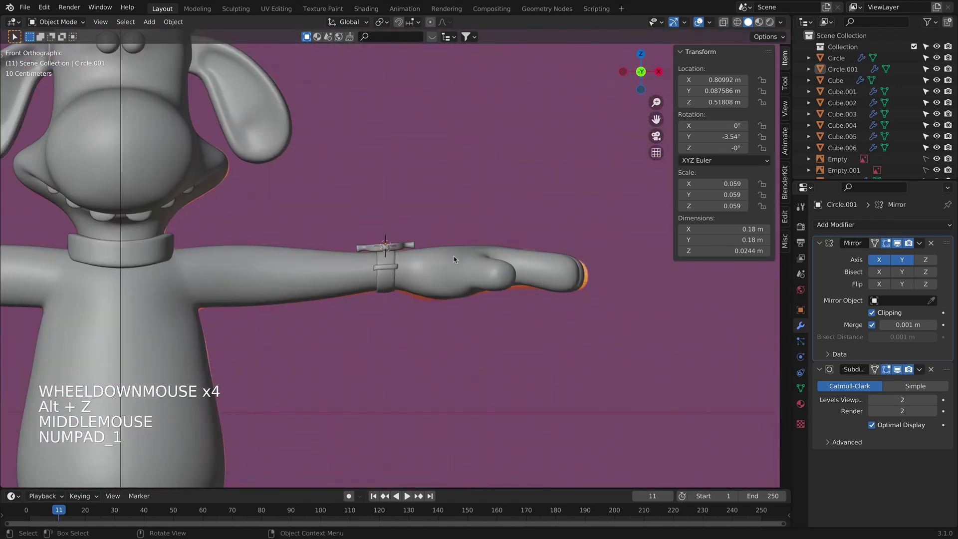
scroll(390, 233, up, 5)
click(390, 234)
key(g)
key(z)
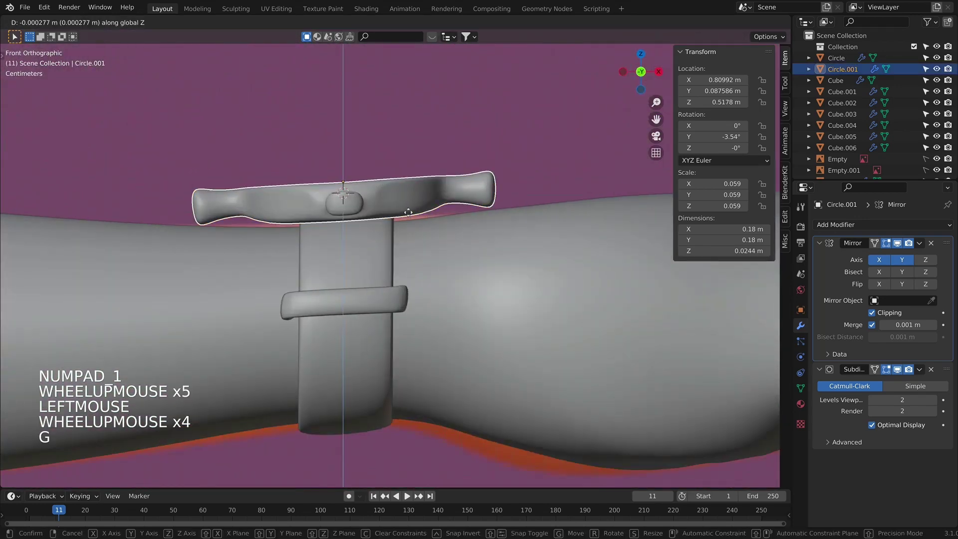
click(495, 190)
Step: Tilt the watch case to a Y rotation of -3.02° and scale it down uniformly to 0.049
key(r)
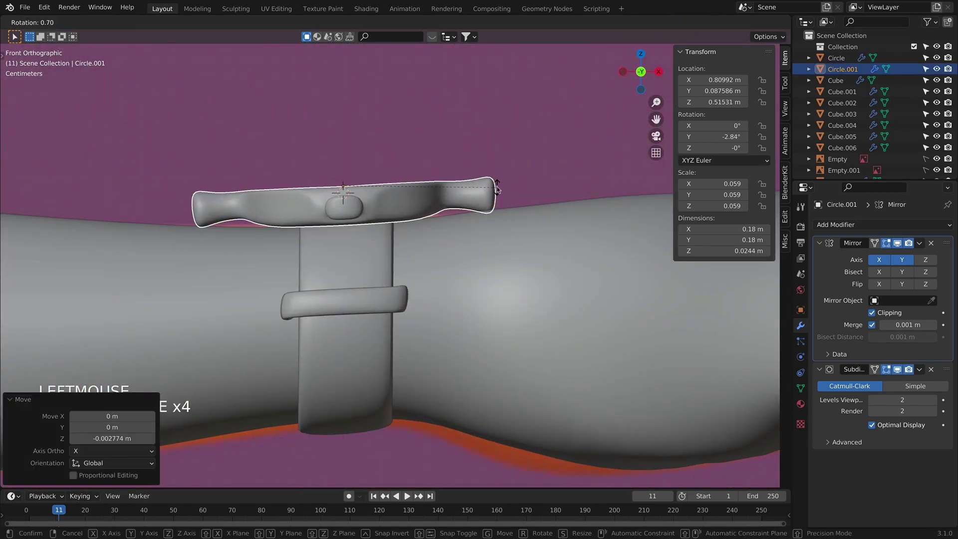
click(508, 180)
key(Tab)
key(Tab)
key(s)
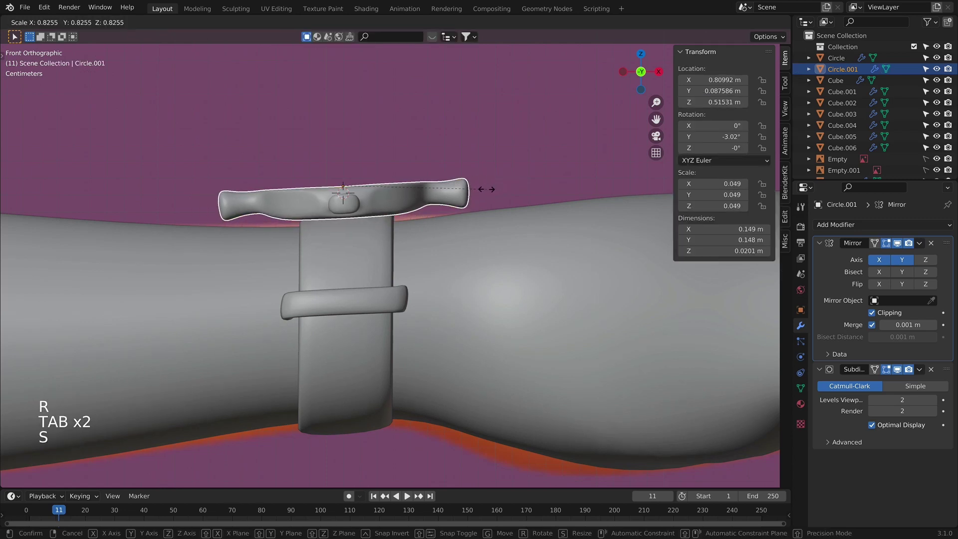
click(485, 187)
Step: Lower the watch case along Z to 0.51087 m and check its fit on the wrist
key(g)
key(z)
click(483, 196)
scroll(525, 145, down, 5)
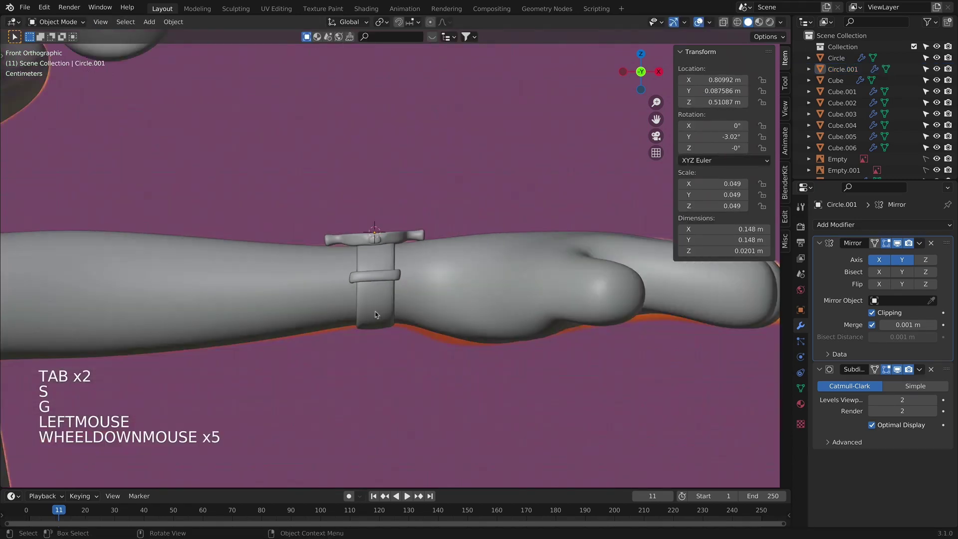
middle_drag(525, 145, 400, 270)
scroll(439, 280, down, 5)
key(KP_1)
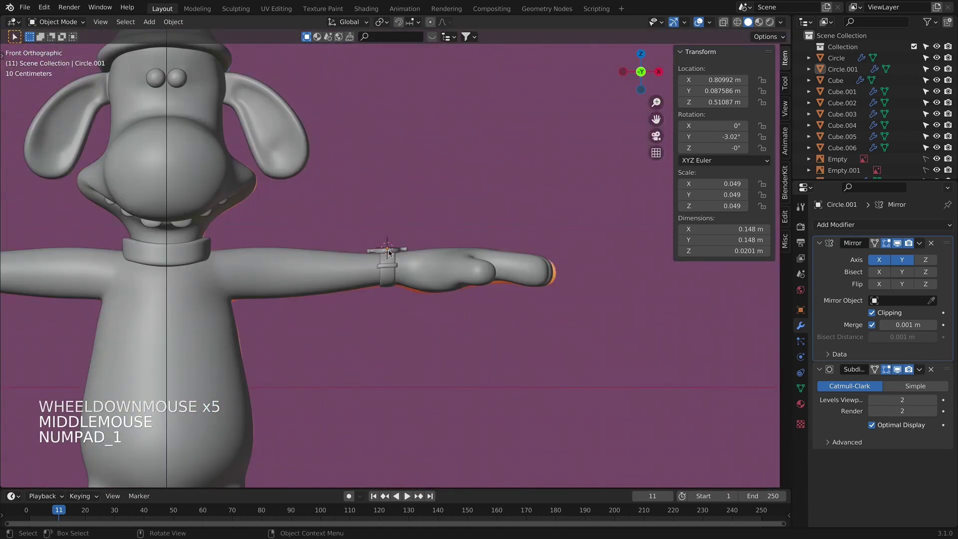
Step: Apply the watch case's Mirror modifier and save the file
click(389, 254)
key(super+q)
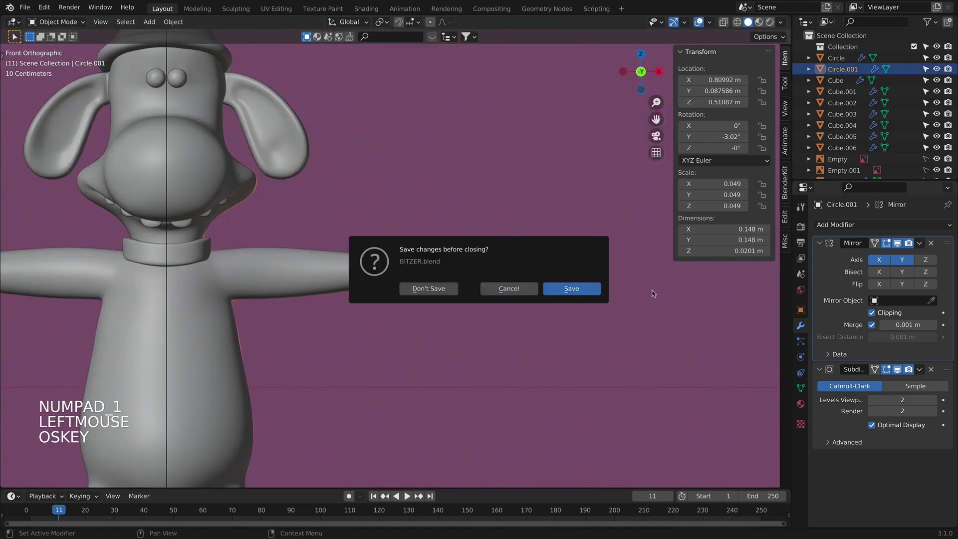
click(514, 289)
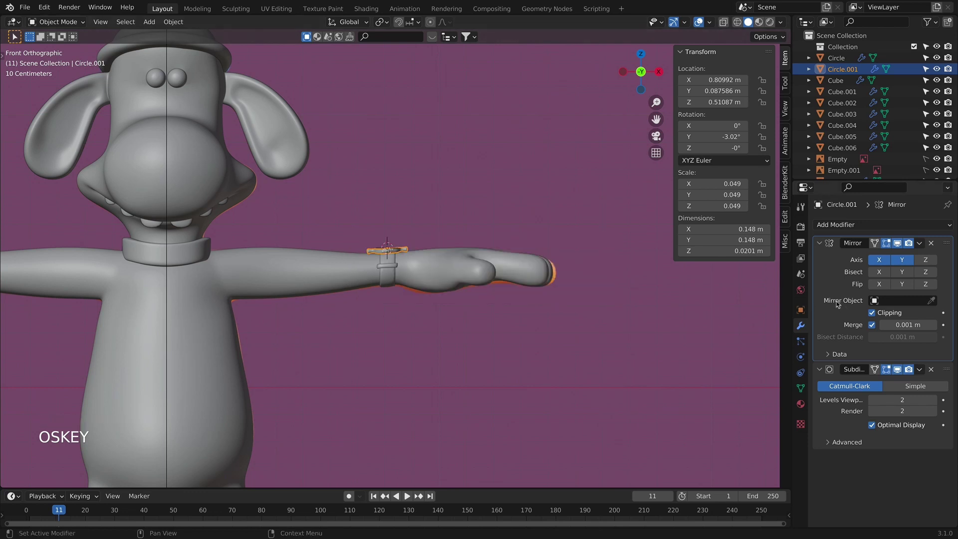
key(super+a)
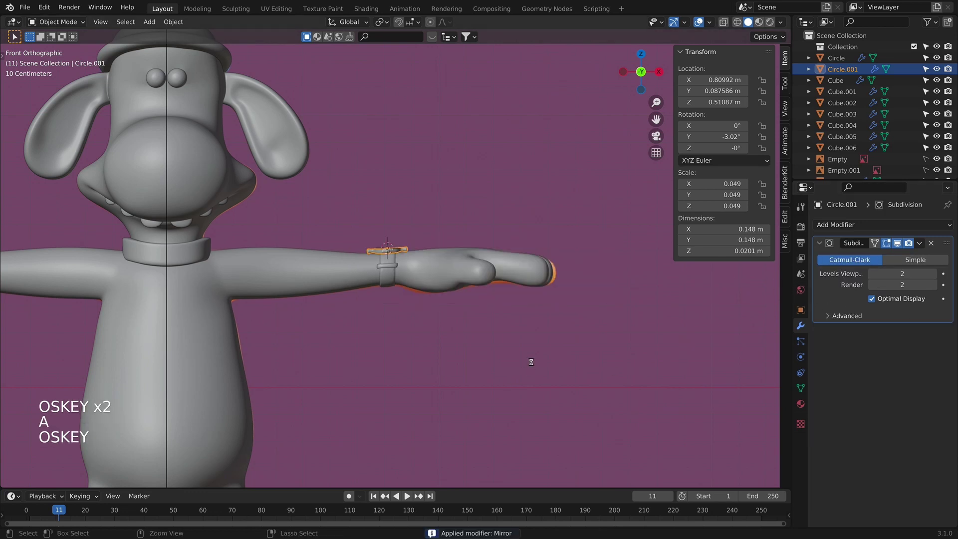
key(super+s)
Step: Switch the viewport to Material Preview shading with the whole character in front view
scroll(533, 361, down, 2)
shift+middle_drag(458, 299, 566, 339)
shift+scroll(462, 328, up, 1)
click(408, 370)
key(KP_1)
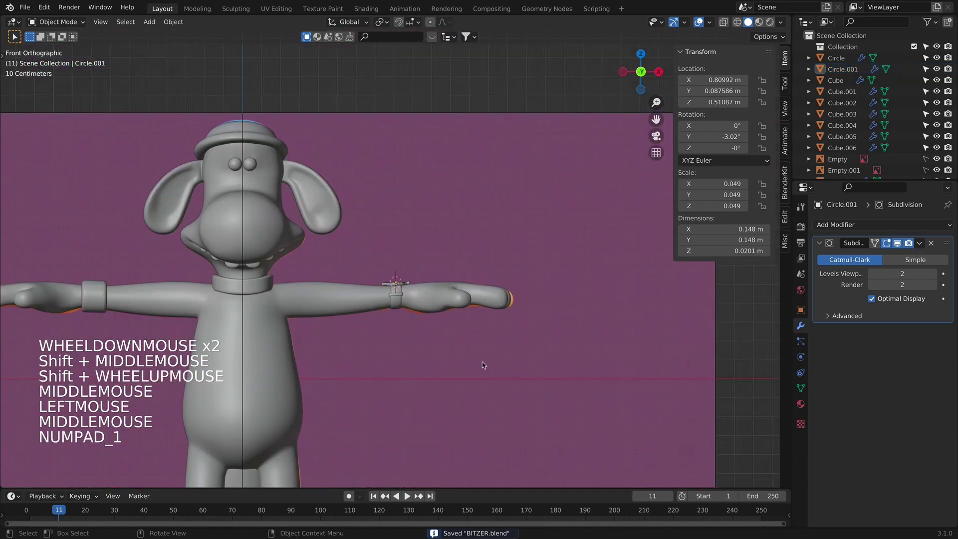
scroll(430, 385, down, 4)
shift+middle_drag(429, 385, 507, 314)
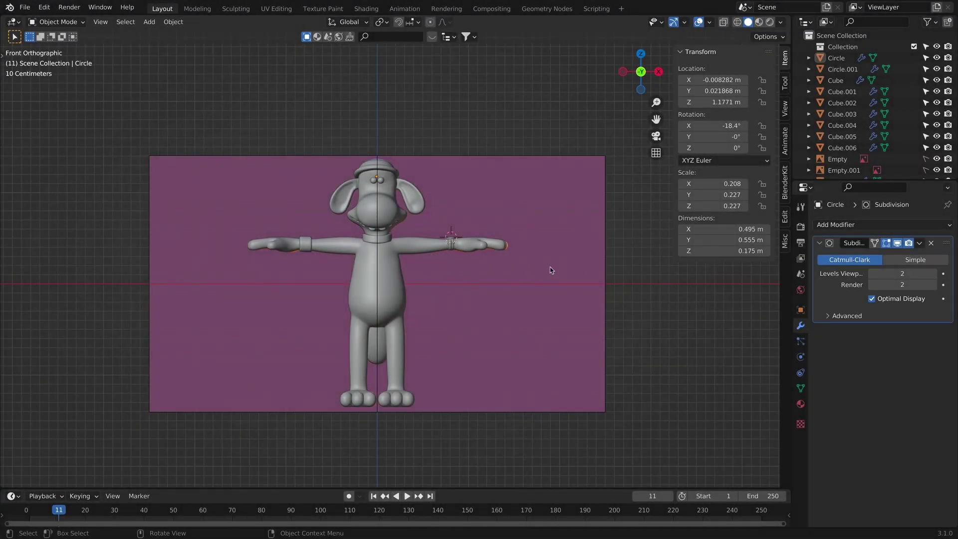
click(758, 22)
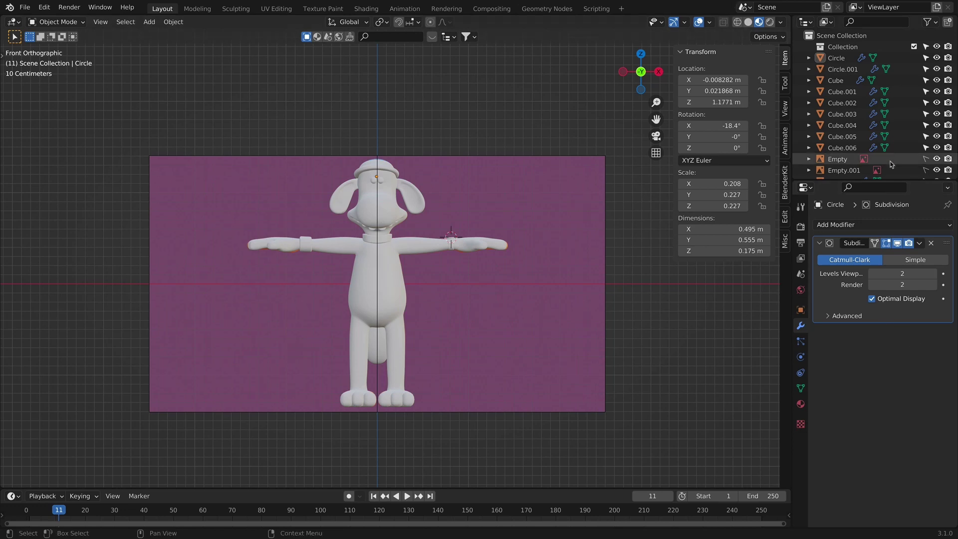
Step: Make the reference image Empty.001 selectable and delete it, and make the reference image Empty selectable
click(901, 170)
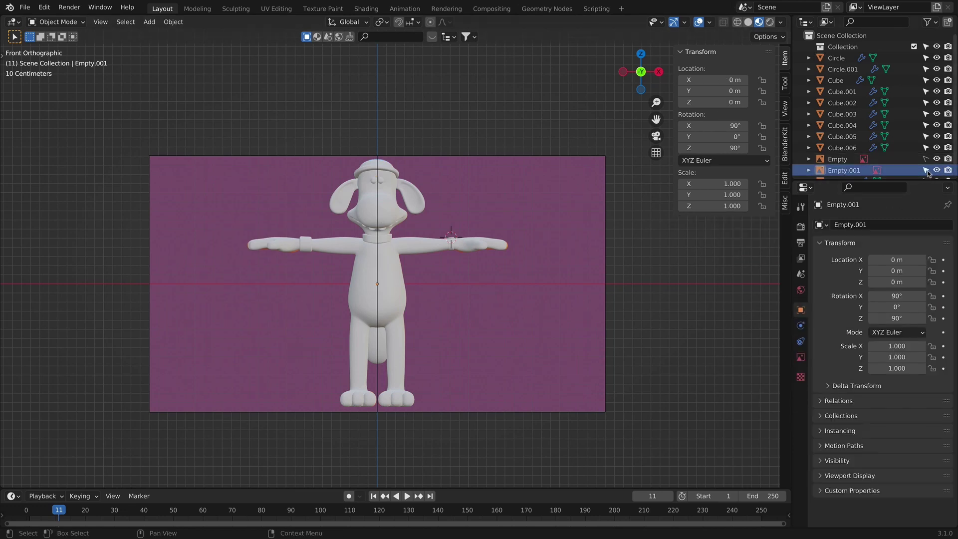
click(927, 170)
key(Delete)
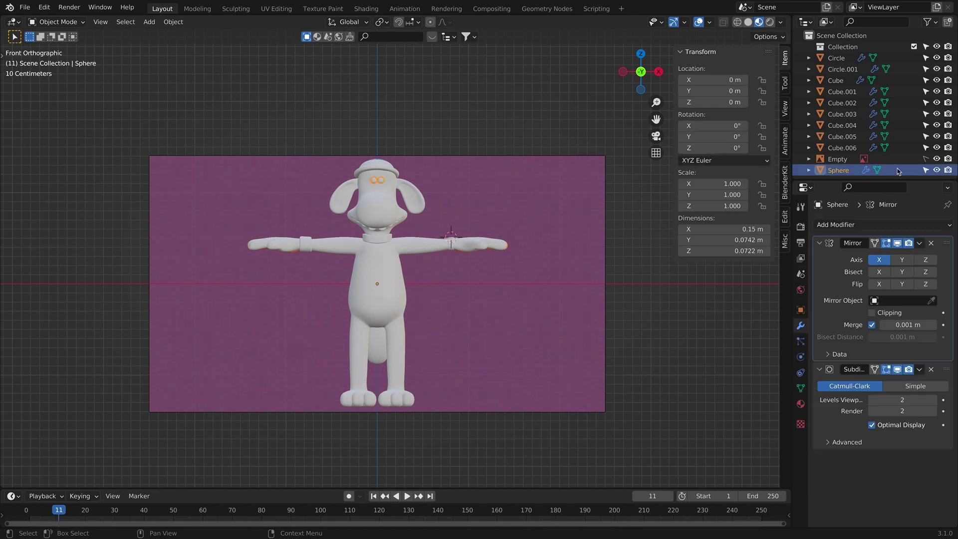
click(920, 159)
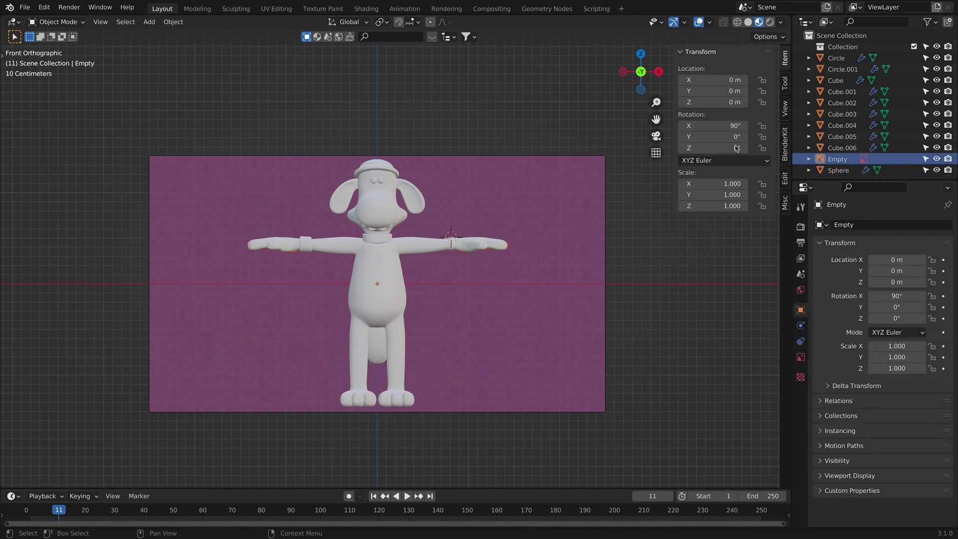
Step: Start the Screencast Keys display and hide the viewport sidebar
key(n)
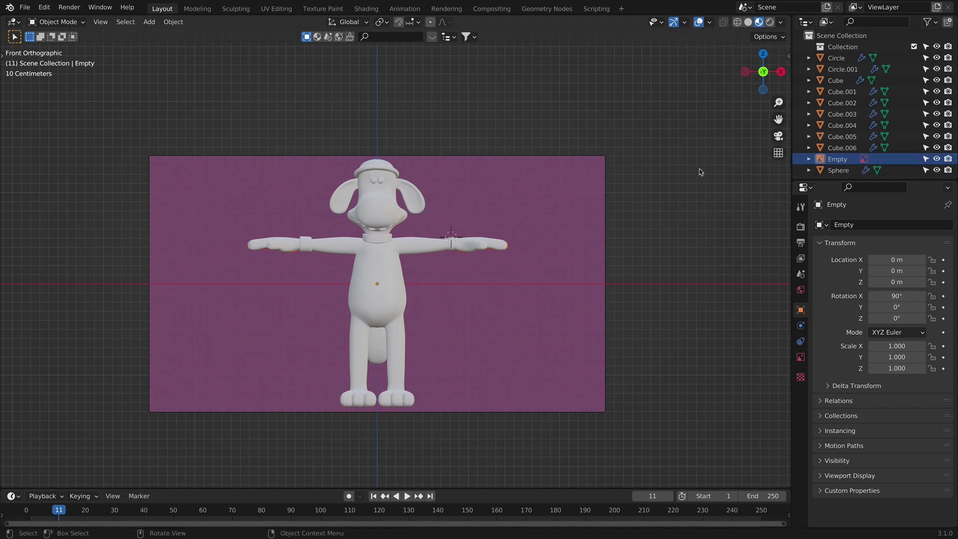
key(n)
click(785, 202)
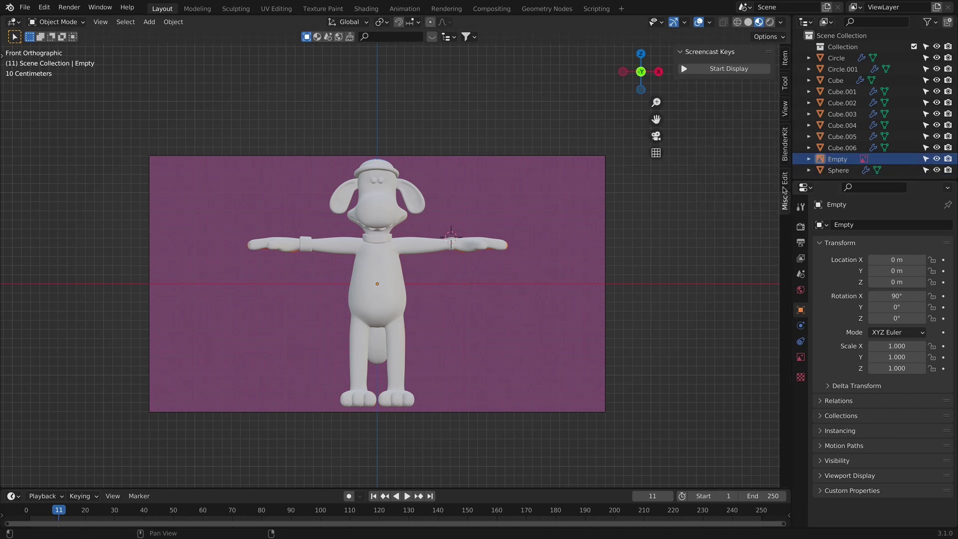
click(719, 69)
key(n)
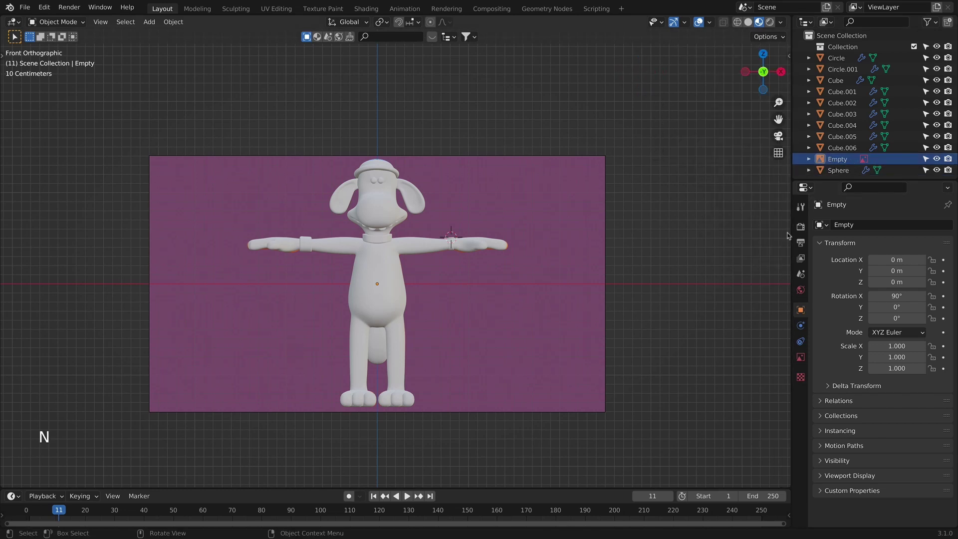
Step: Move the front reference image along X to -2.9333 m so it stands beside the character model
click(585, 226)
key(g)
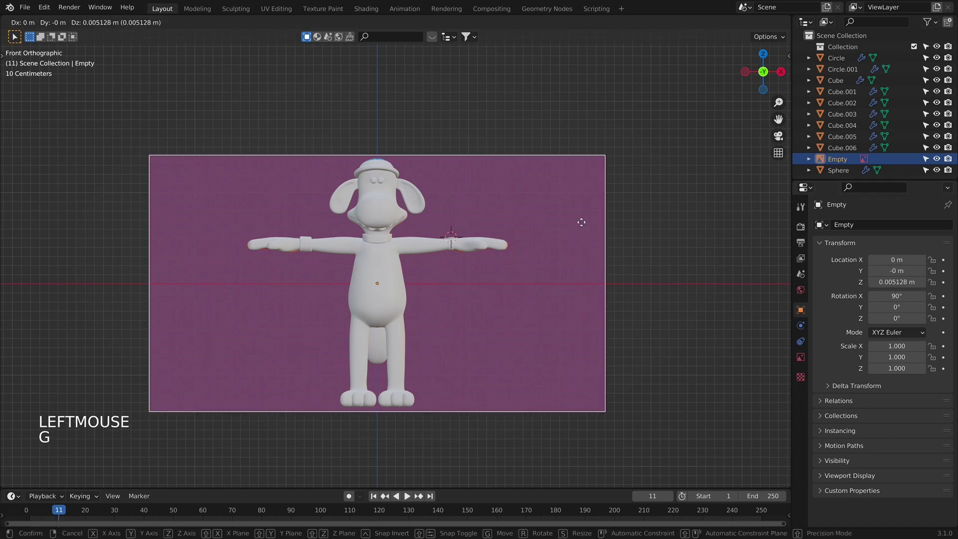
key(x)
click(265, 131)
scroll(349, 250, down, 3)
scroll(488, 267, up, 3)
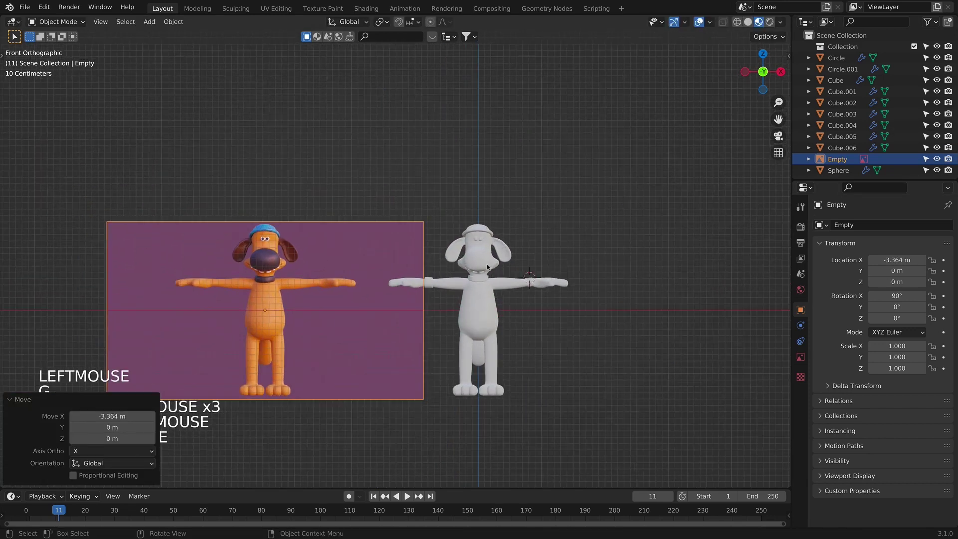
scroll(488, 267, up, 1)
key(g)
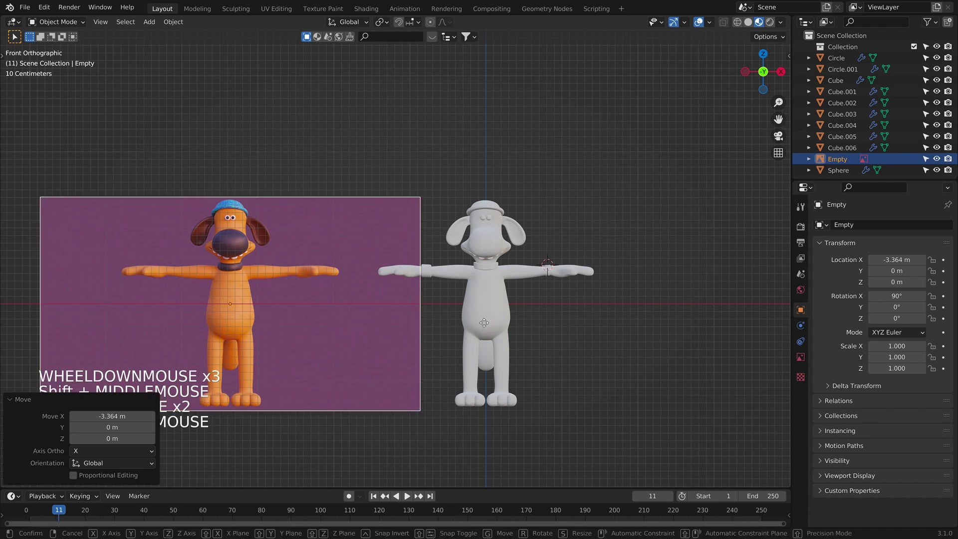
key(x)
click(476, 322)
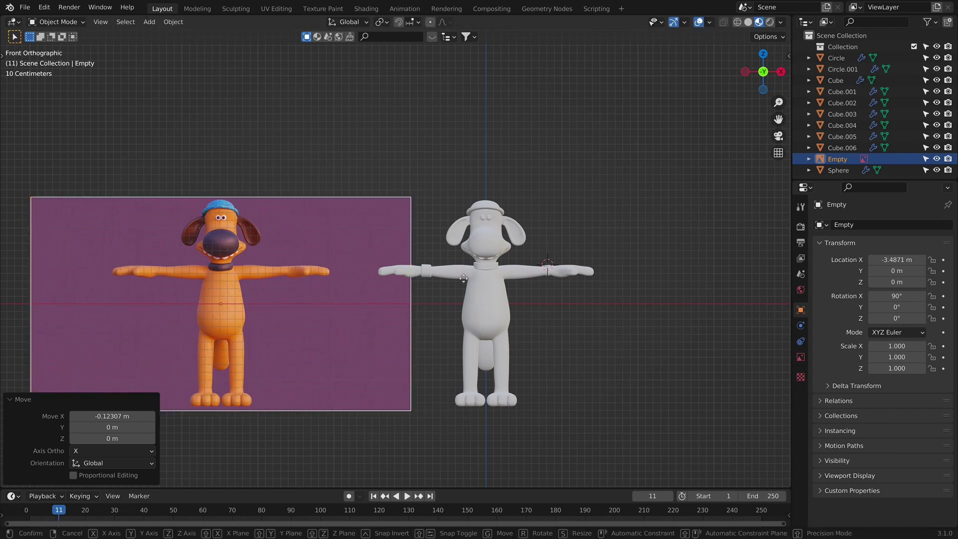
key(g)
key(x)
click(506, 308)
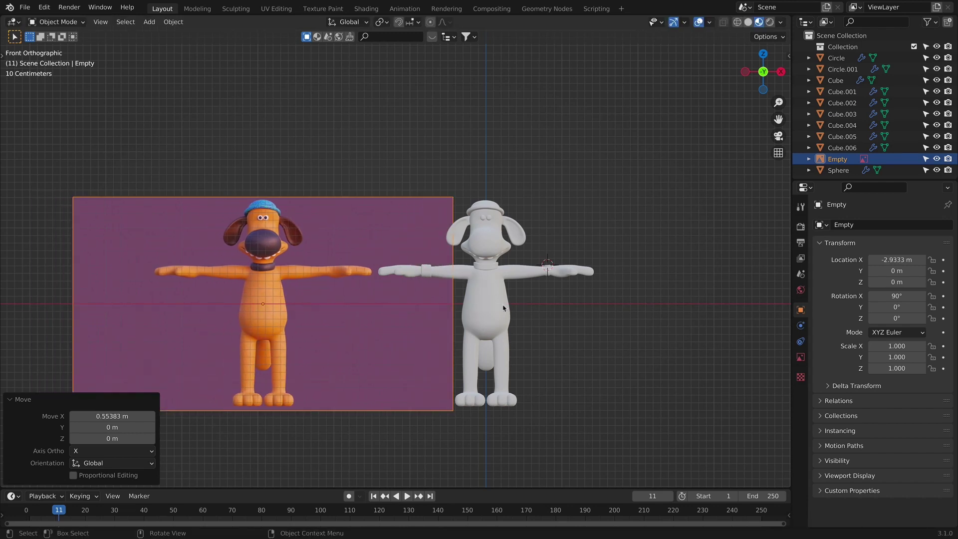
Step: Select the character's body and show its material properties
click(506, 309)
shift+middle_drag(506, 308, 453, 220)
scroll(494, 279, up, 3)
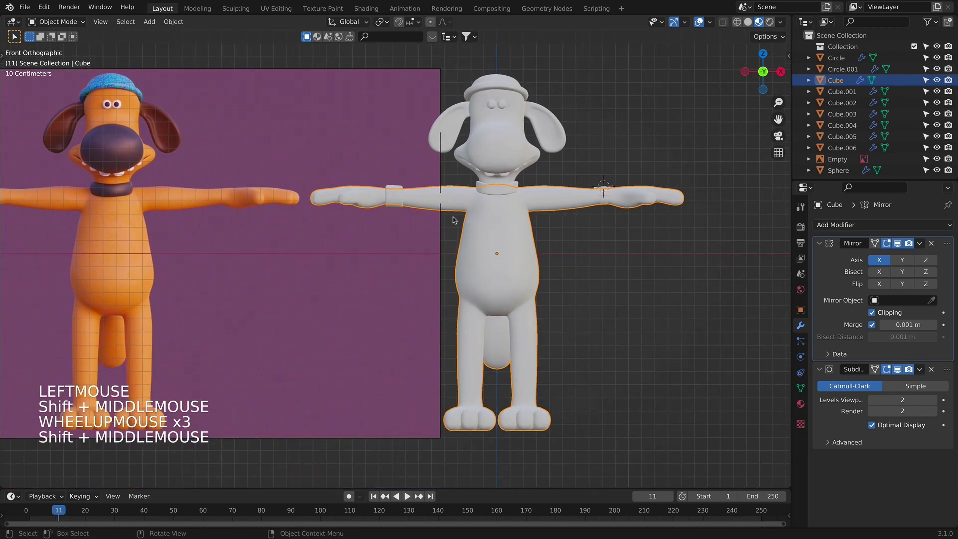
click(800, 405)
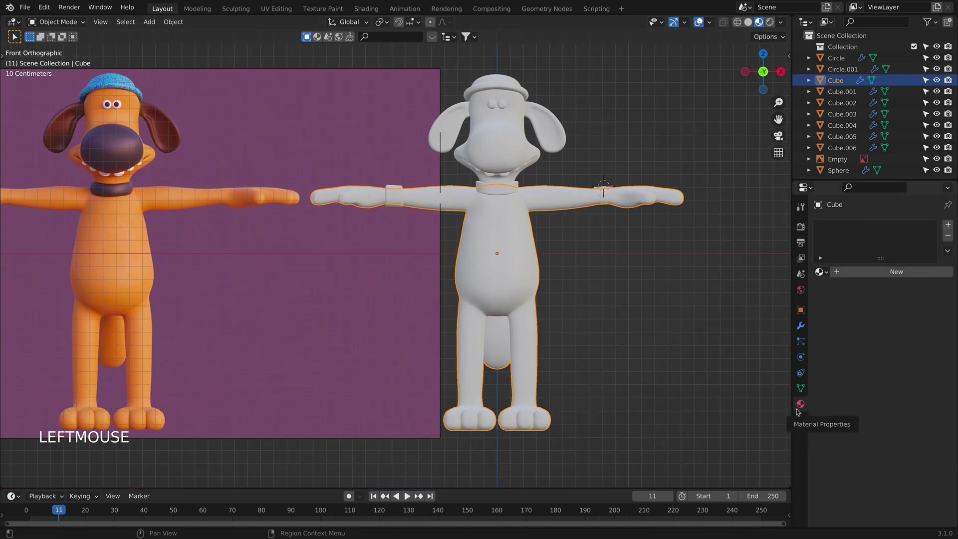
Step: Enlarge the timeline area, change it to a Shader Editor and add a new material to the body
drag(501, 486, 50, 268)
click(19, 275)
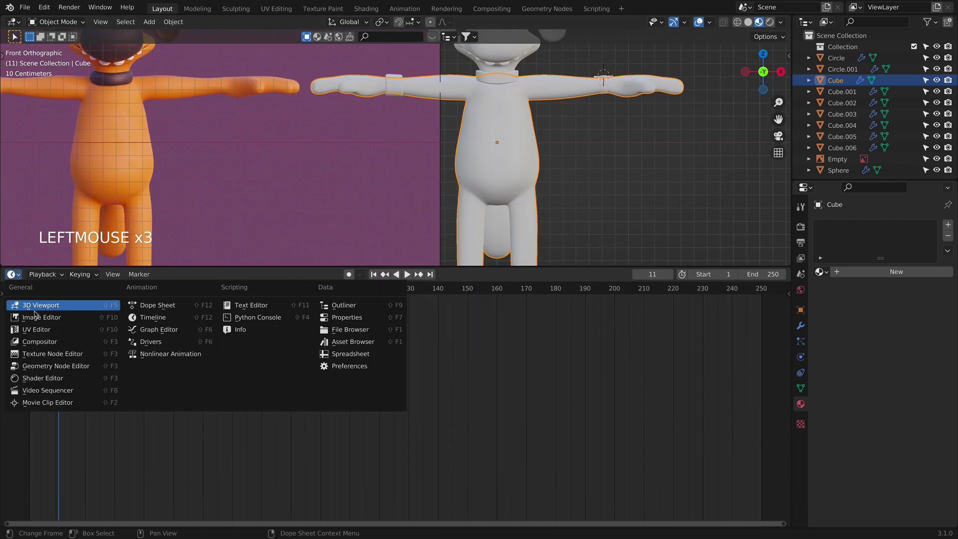
click(77, 378)
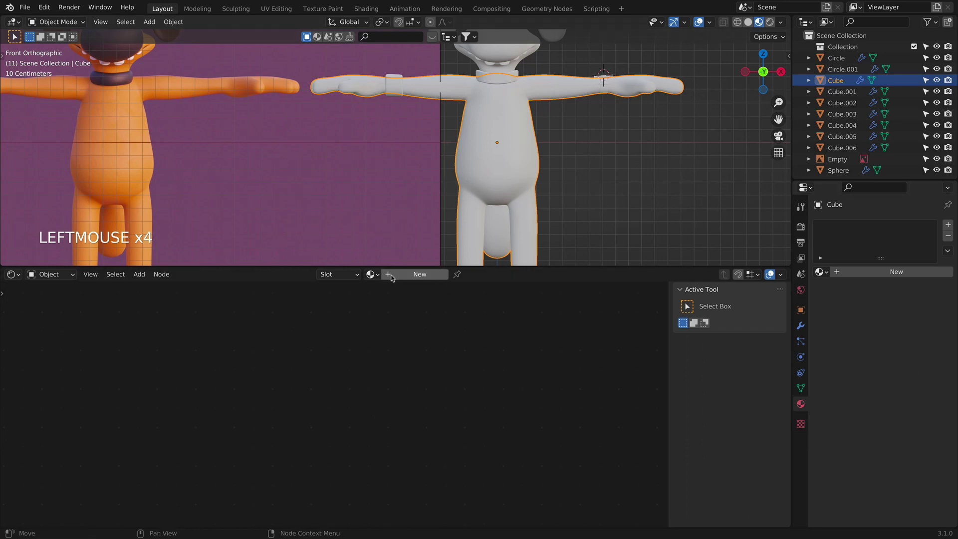
click(418, 274)
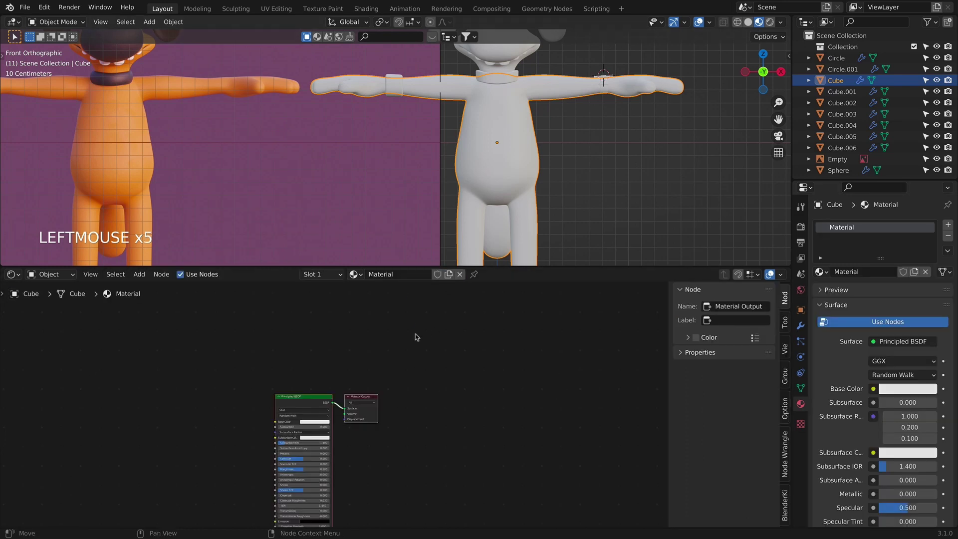
Step: Search the add-on preferences for "node" to check whether Node Wrangler is enabled, and close the preferences
middle_drag(415, 338, 385, 357)
scroll(419, 306, up, 3)
scroll(398, 347, up, 2)
click(385, 357)
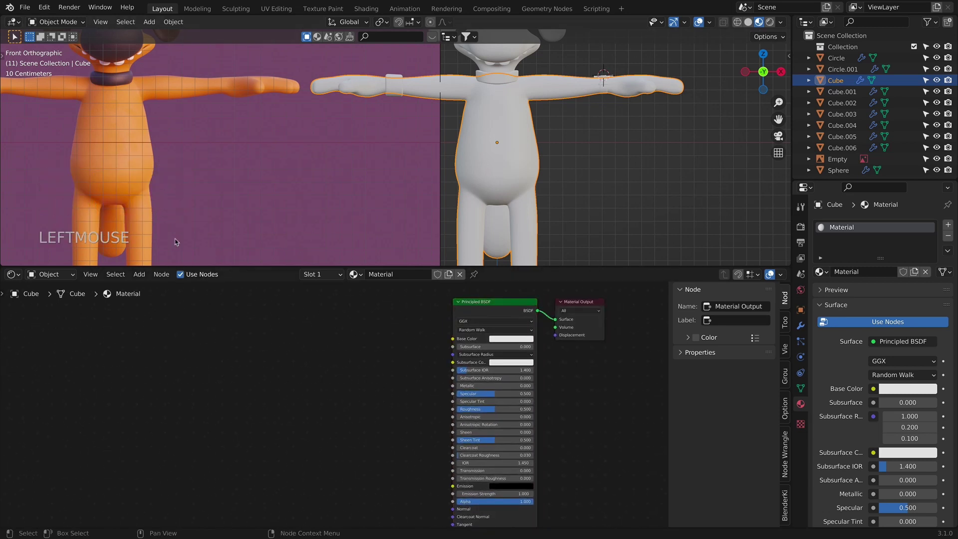
click(43, 7)
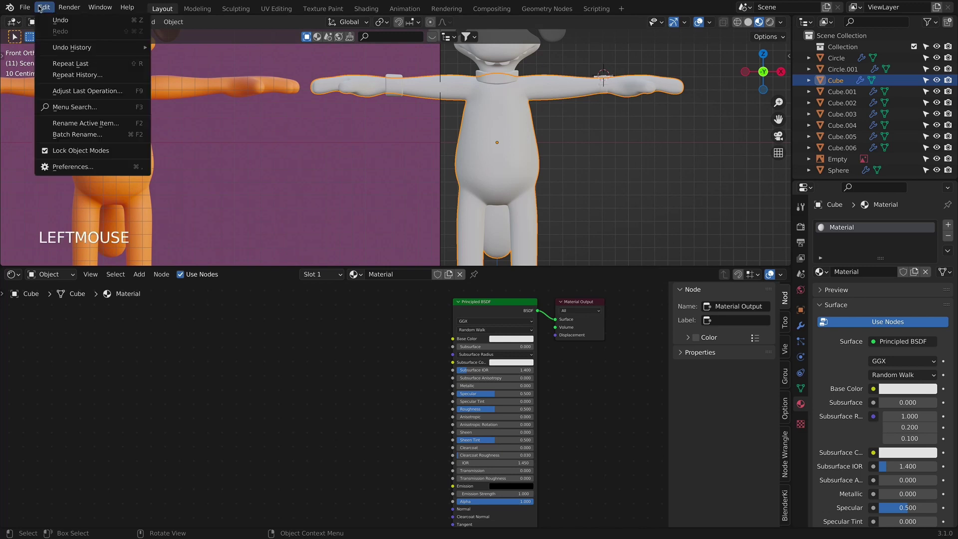
click(103, 166)
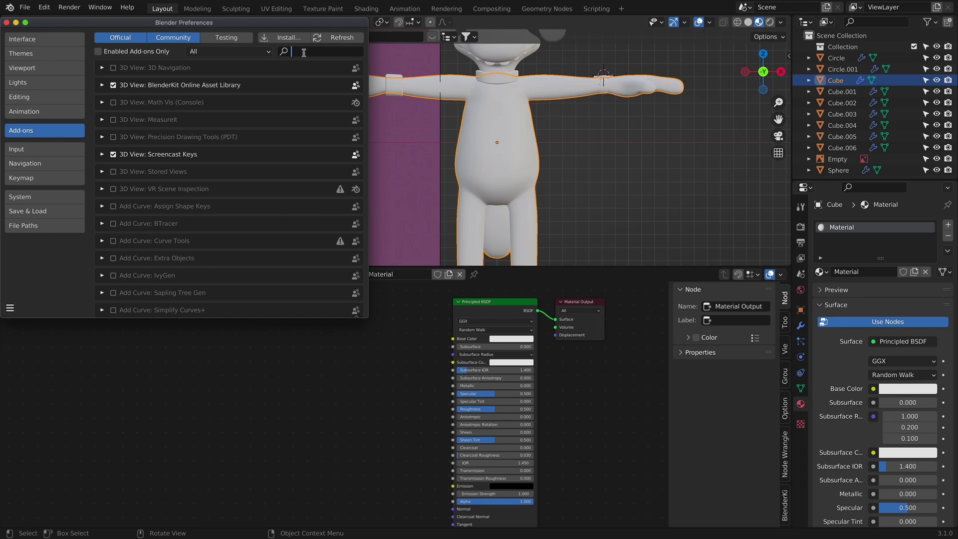
text(node)
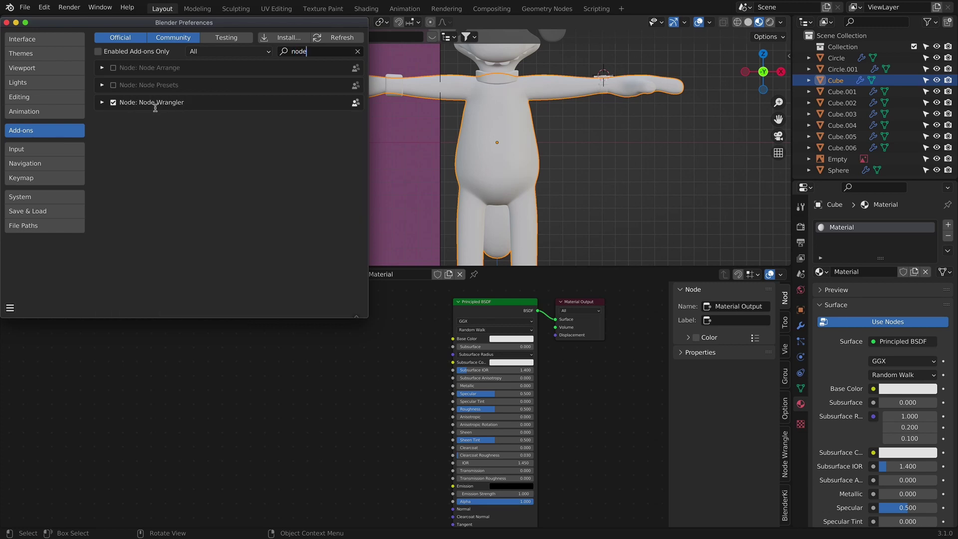
click(7, 22)
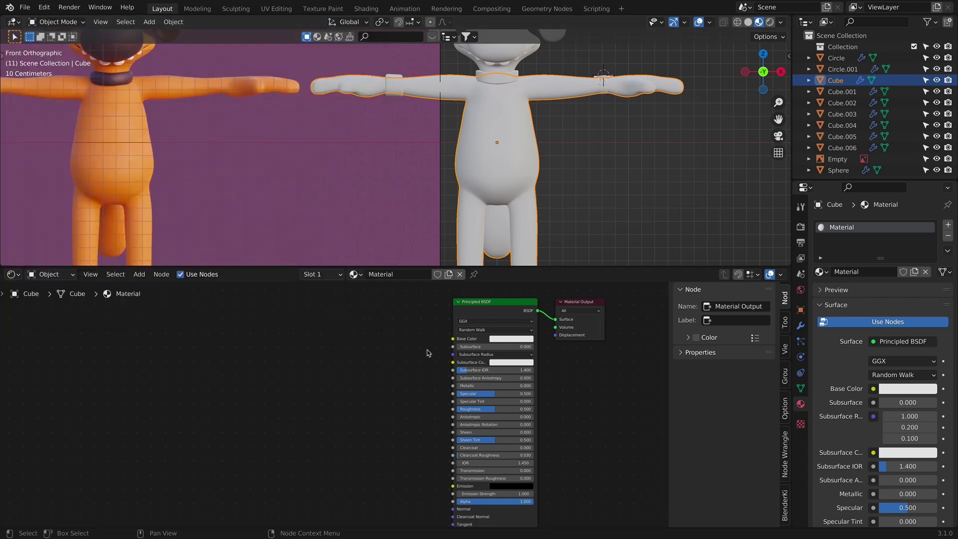
Step: Set the body material's Base Color to an orange matching the reference dog
click(526, 340)
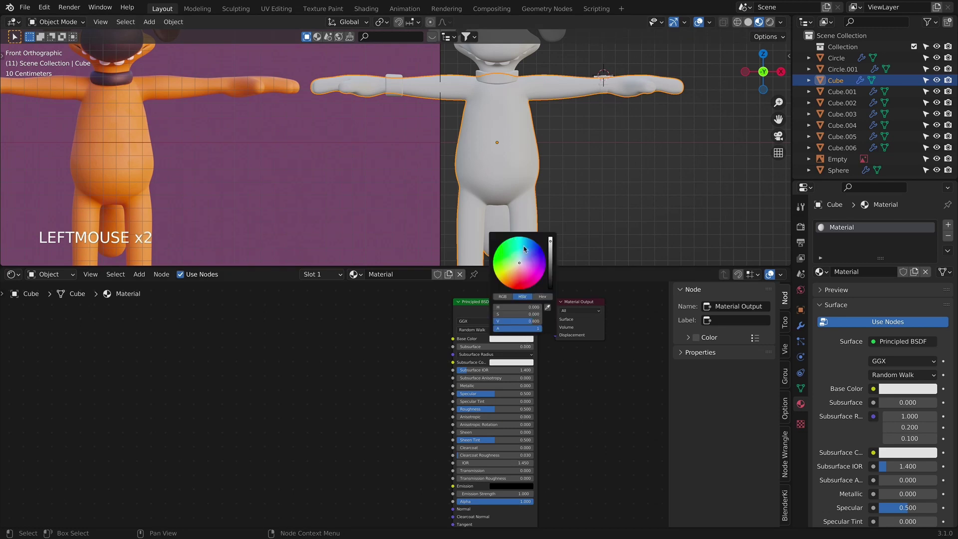
click(513, 279)
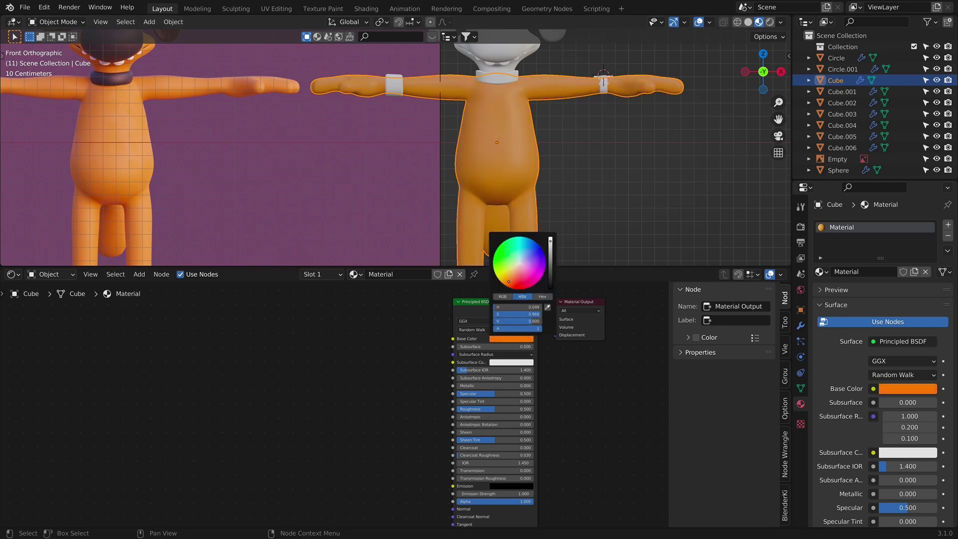
drag(507, 280, 509, 282)
click(525, 339)
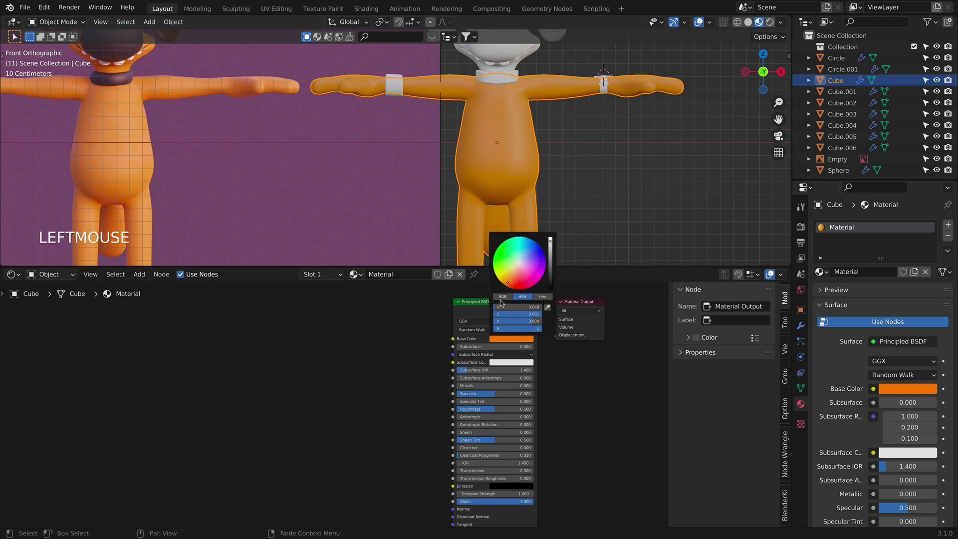
click(624, 230)
scroll(648, 225, down, 6)
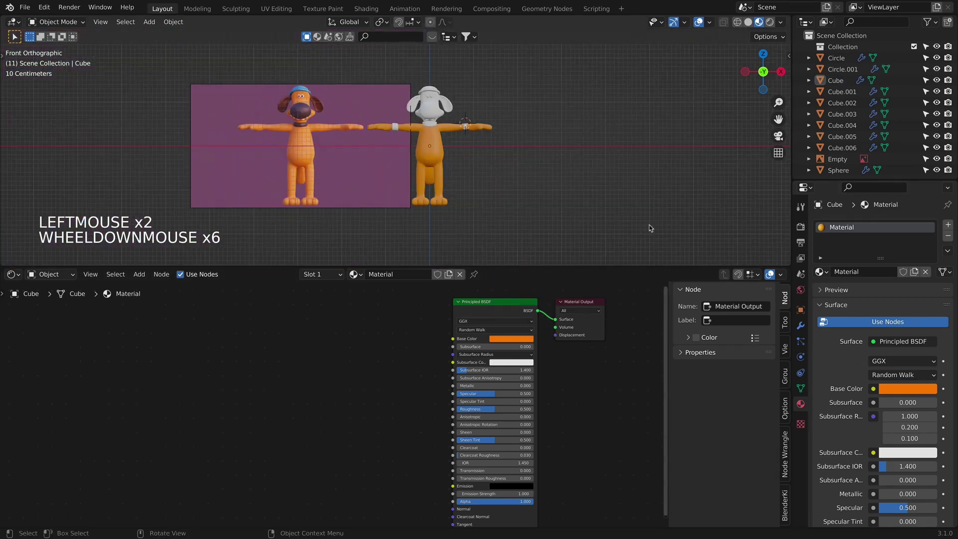
Step: Fine-tune the body's Base Color to a slightly deeper orange while comparing it with the reference image
scroll(494, 149, up, 4)
click(488, 176)
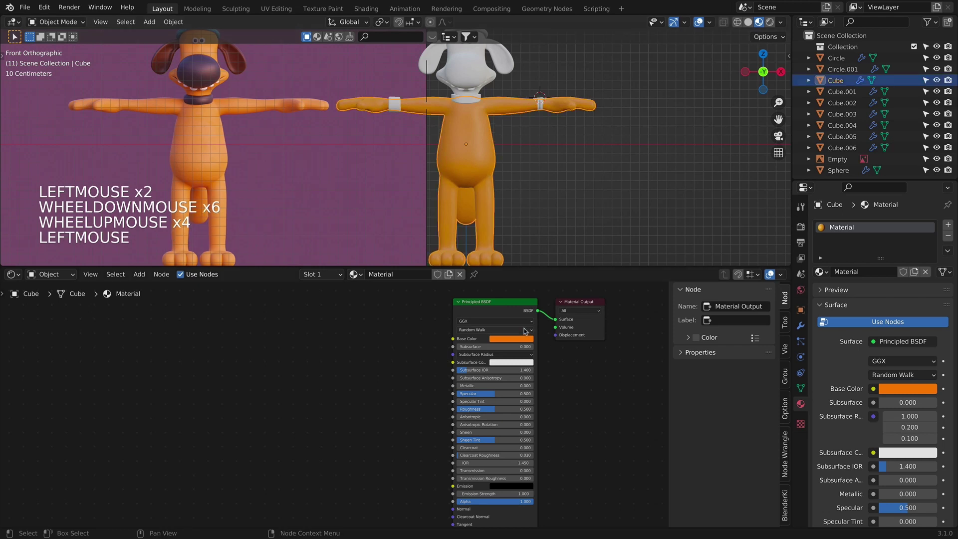
click(513, 338)
drag(505, 287, 506, 283)
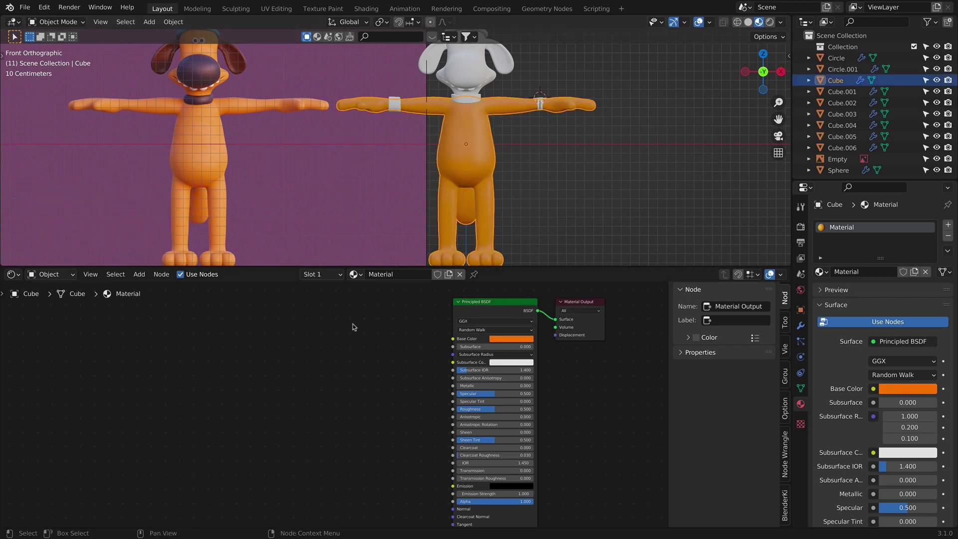
click(393, 367)
shift+middle_drag(393, 368, 402, 365)
scroll(359, 172, up, 1)
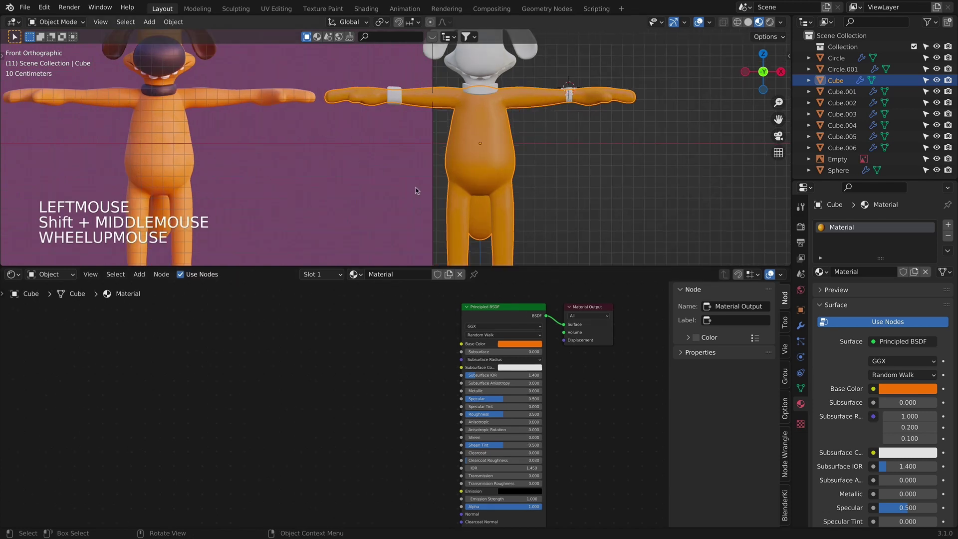
scroll(418, 160, down, 2)
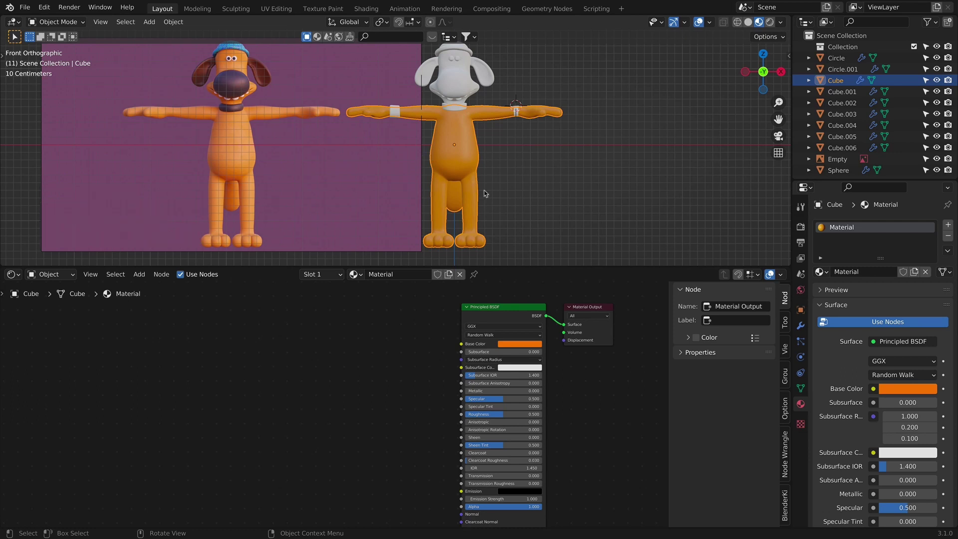
Step: Add an Image Texture node to the body material, placed before the Principled BSDF node
shift+middle_drag(484, 193, 480, 190)
shift+middle_drag(381, 359, 409, 388)
scroll(419, 376, up, 2)
shift+scroll(420, 376, up, 1)
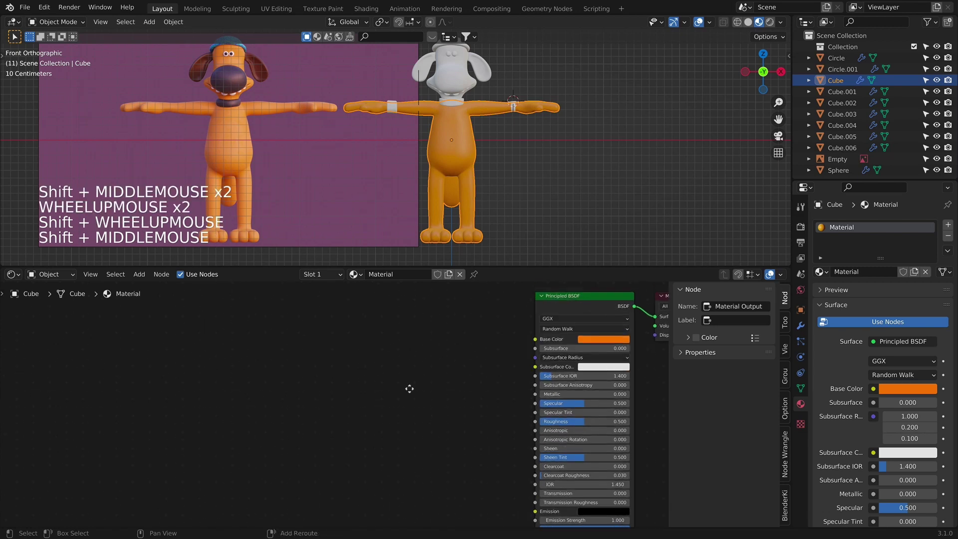
scroll(409, 388, down, 2)
click(295, 367)
key(shift+a)
click(297, 366)
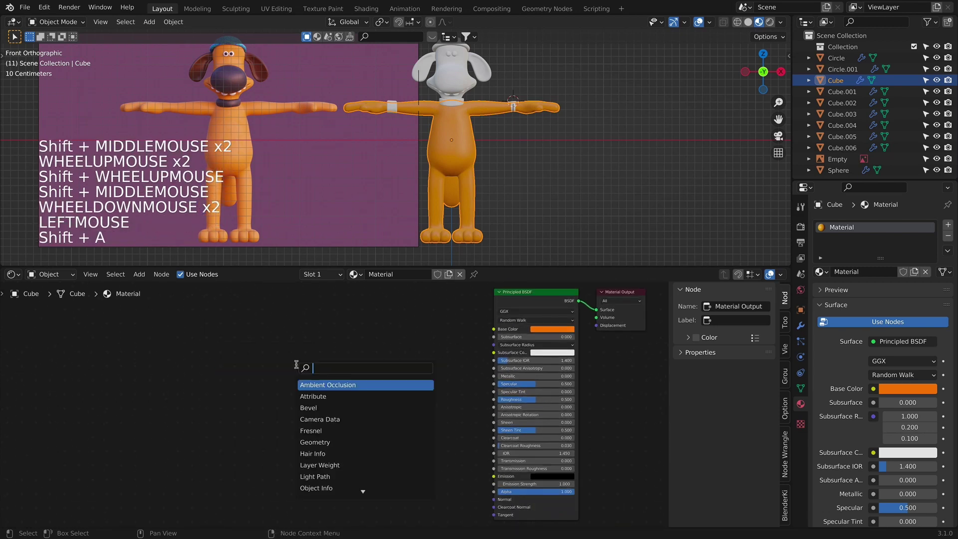
text(image)
key(Return)
click(287, 353)
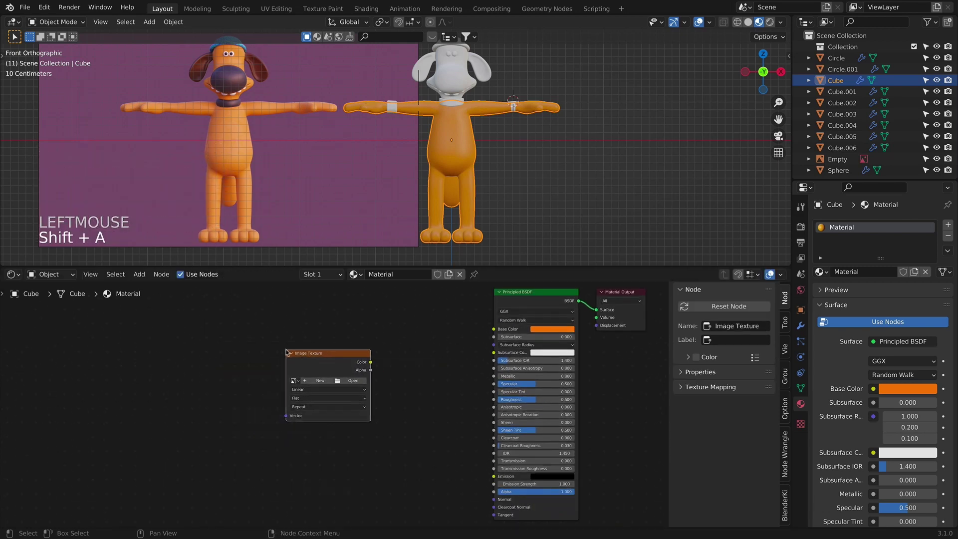
Step: Add connected Mapping and Texture Coordinate nodes to the Image Texture node with Node Wrangler and line them up beside it
click(309, 355)
key(super)
key(t)
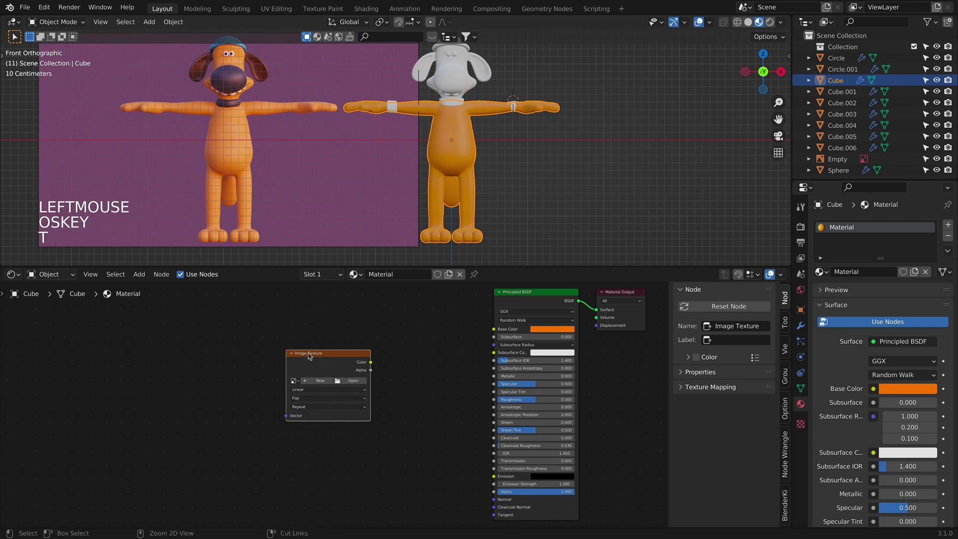
key(ctrl+t)
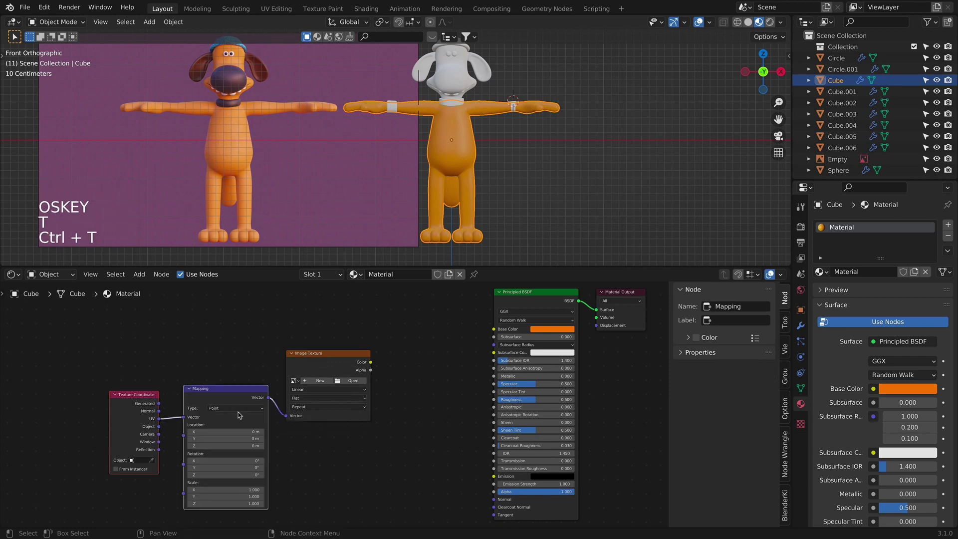
drag(222, 396, 206, 349)
click(313, 350)
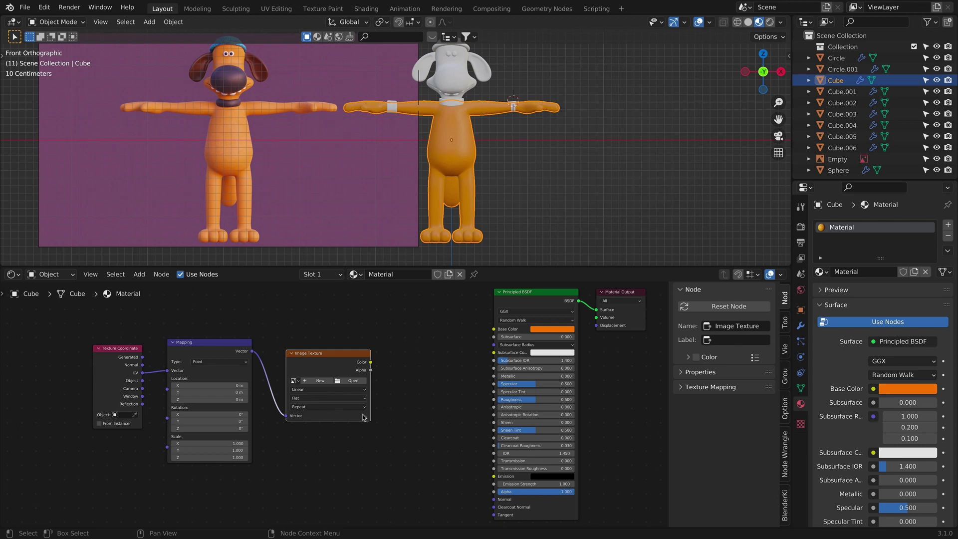
Step: Load Fingerprints01_2K.png into the Image Texture node
click(342, 383)
click(580, 201)
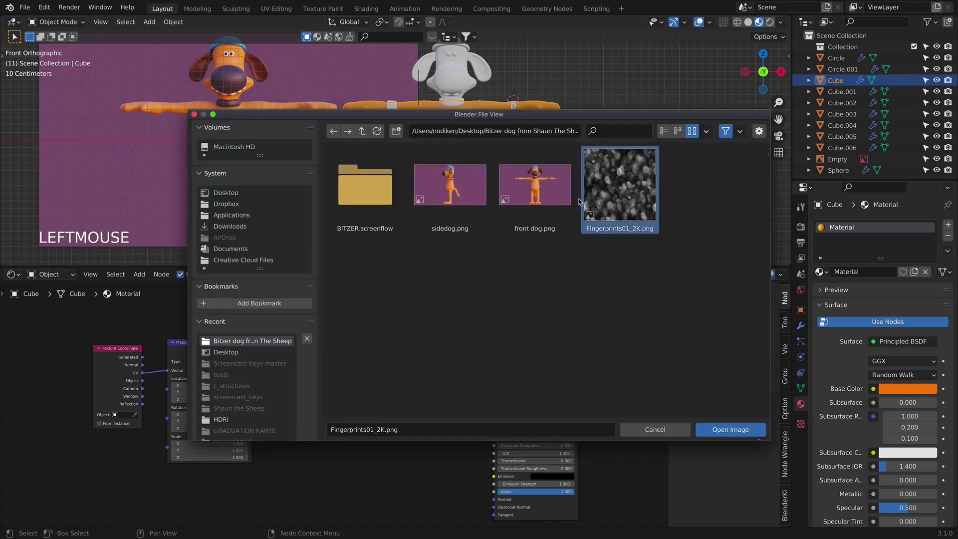
click(730, 429)
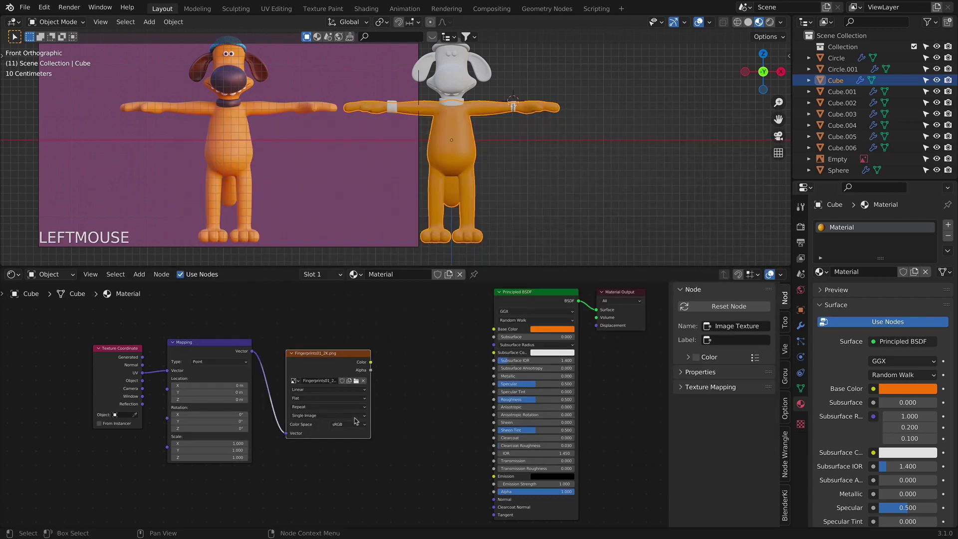
Step: Connect the fingerprint texture's Color output to the Roughness input of the Principled BSDF and inspect the body from the front
scroll(450, 162, up, 2)
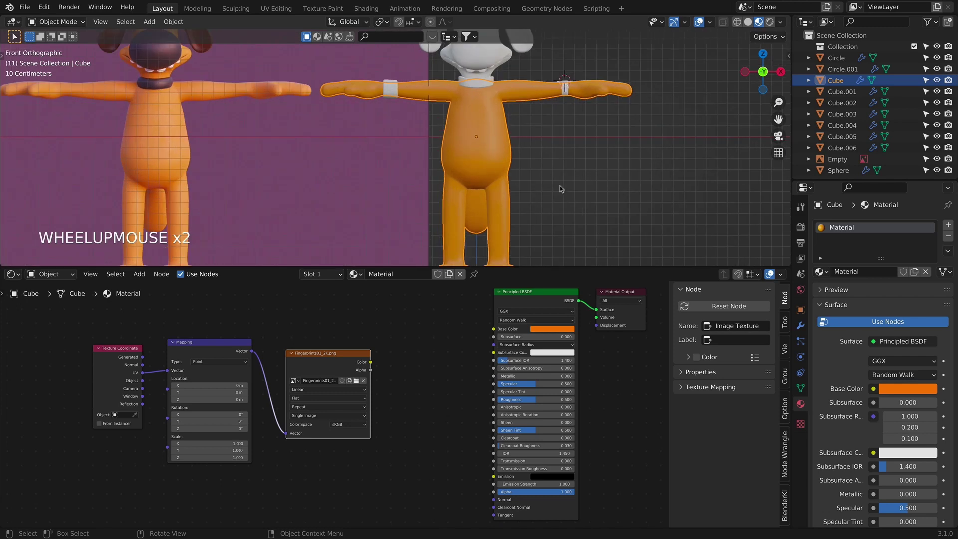
shift+middle_drag(451, 161, 449, 85)
scroll(452, 125, up, 2)
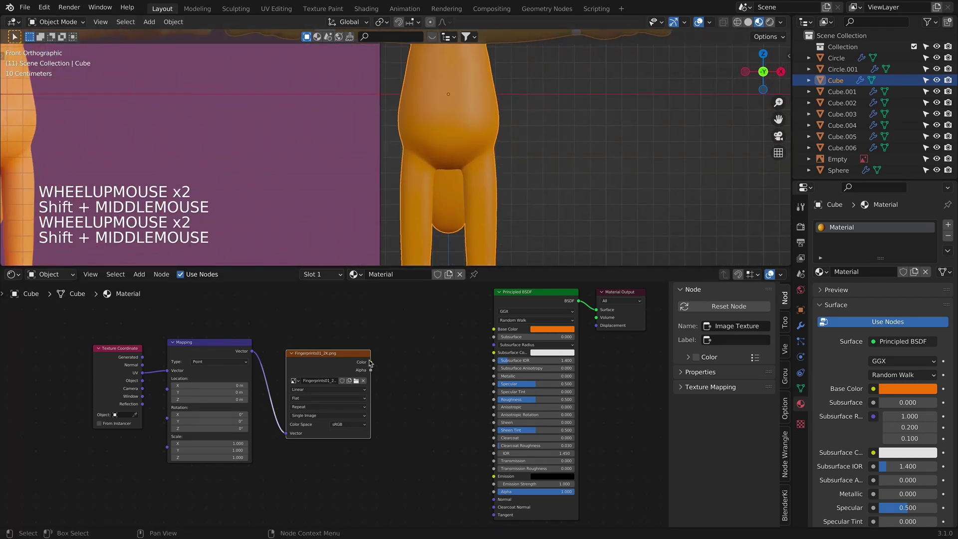
drag(371, 362, 493, 399)
mouse_move(509, 120)
shift+middle_down()
mouse_move(529, 190)
mouse_move(492, 160)
mouse_move(495, 150)
mouse_move(551, 207)
mouse_move(529, 209)
shift+middle_up()
scroll(530, 191, up, 1)
scroll(499, 165, down, 4)
key(KP_1)
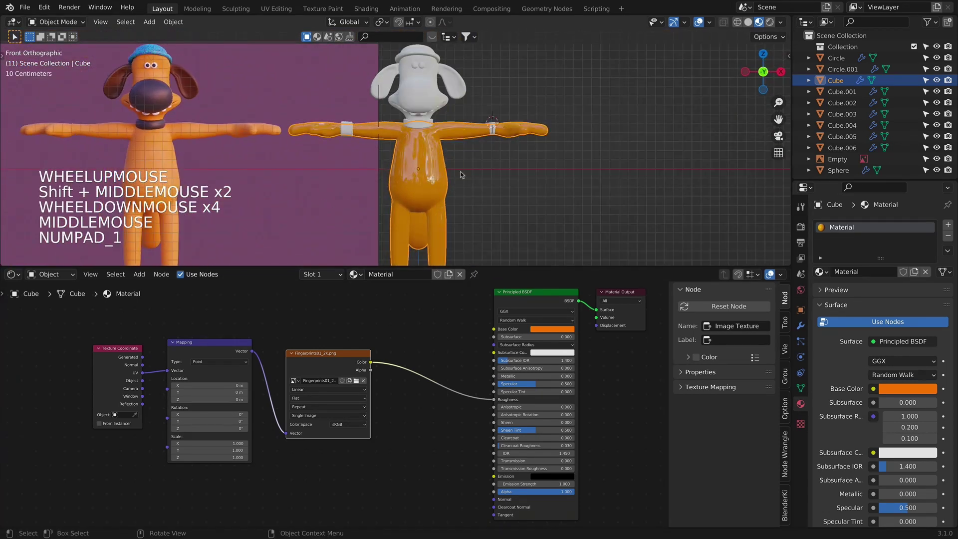
Step: Insert a ColorRamp node on the link between the fingerprint texture and the Roughness input
key(shift+a)
click(394, 367)
text(c)
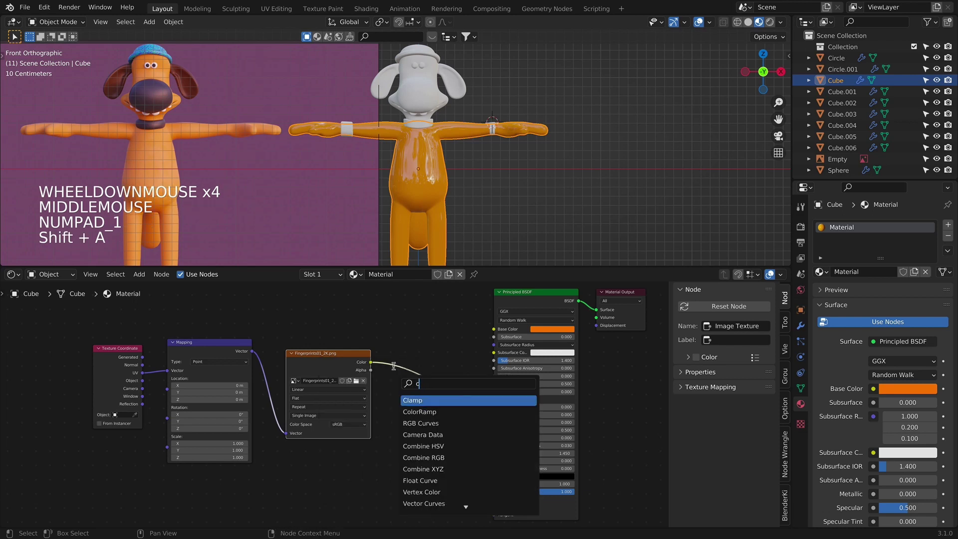
text(o)
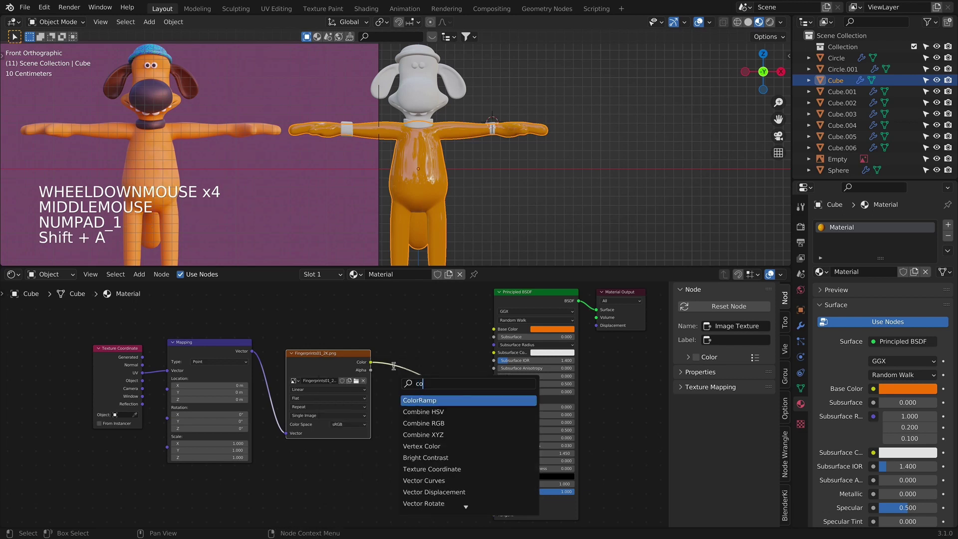
click(442, 404)
click(431, 378)
scroll(418, 210, up, 3)
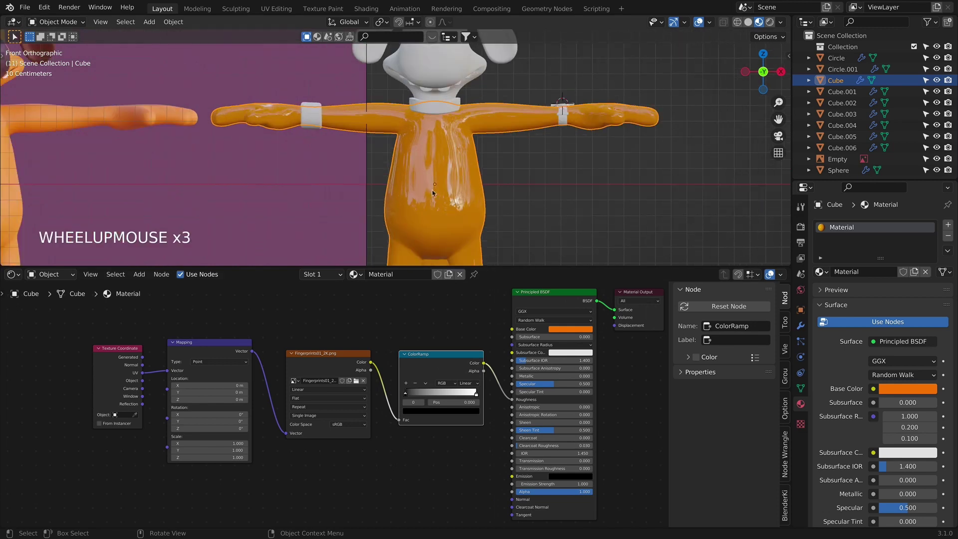
Step: Try moving the ColorRamp's white stop to about 0.536, and undo the move
click(408, 394)
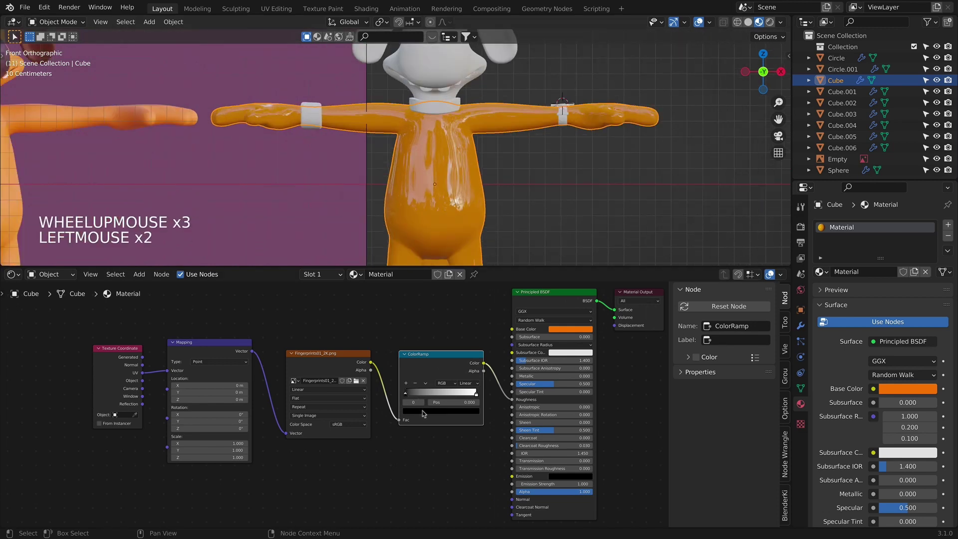
click(423, 411)
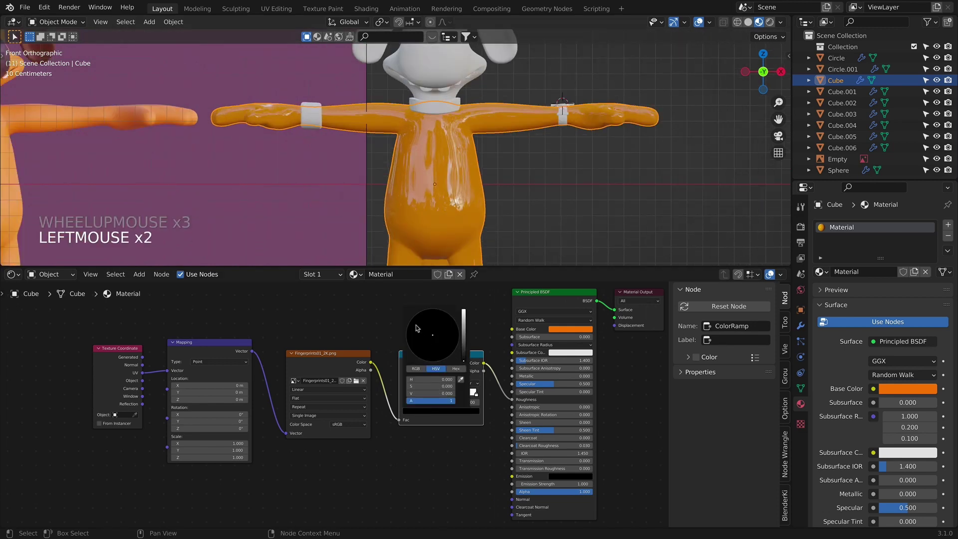
drag(417, 327, 438, 348)
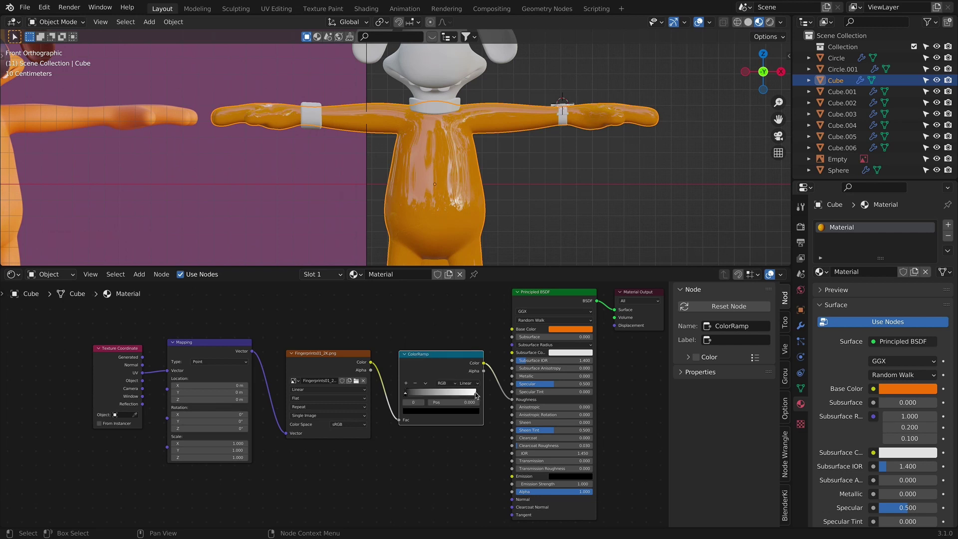
drag(475, 394, 443, 394)
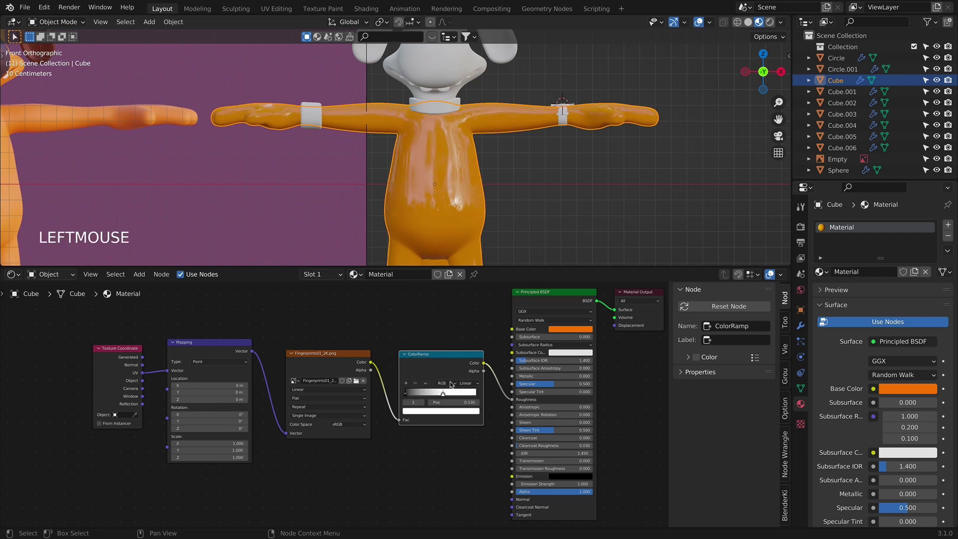
key(ctrl+z)
Step: Test both ColorRamp stops and move the white stop to about 0.566, keeping the black stop at the start
double_click(405, 401)
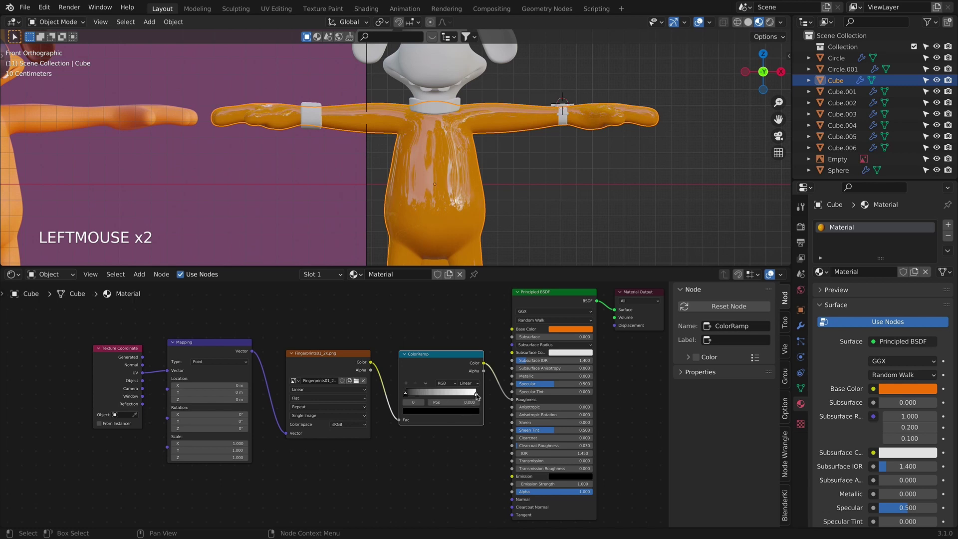
mouse_move(476, 393)
mouse_down()
mouse_move(403, 380)
mouse_move(478, 403)
mouse_up()
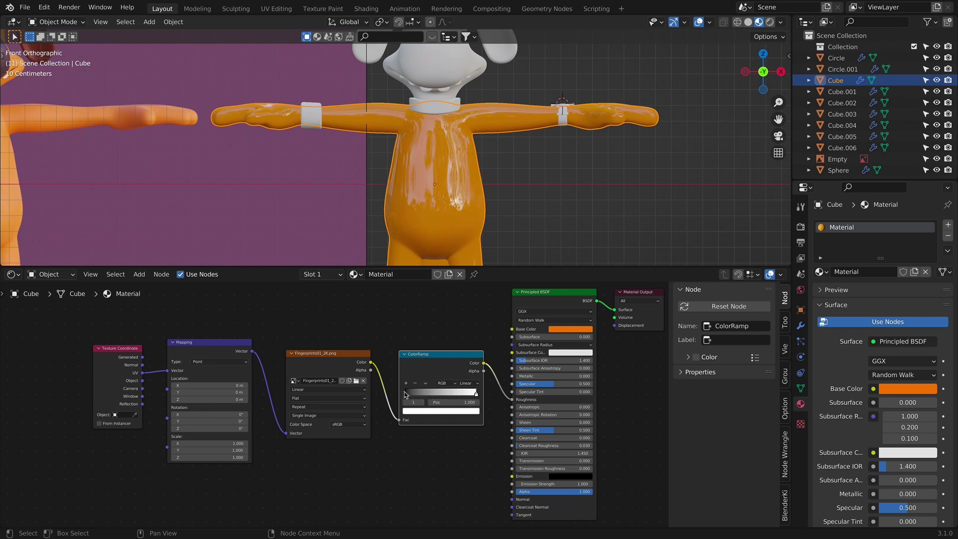
mouse_move(405, 396)
mouse_down()
mouse_move(446, 398)
mouse_move(404, 397)
mouse_up()
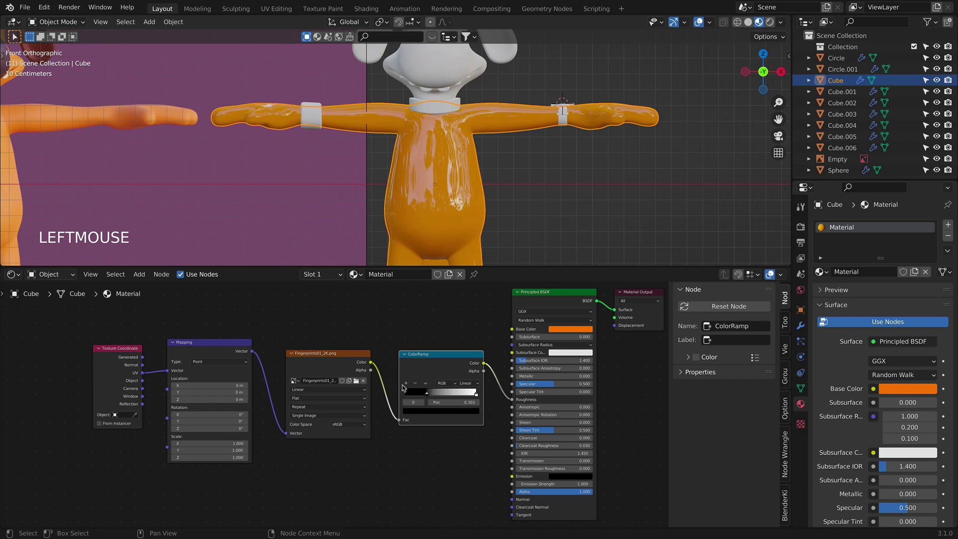
drag(476, 396, 443, 389)
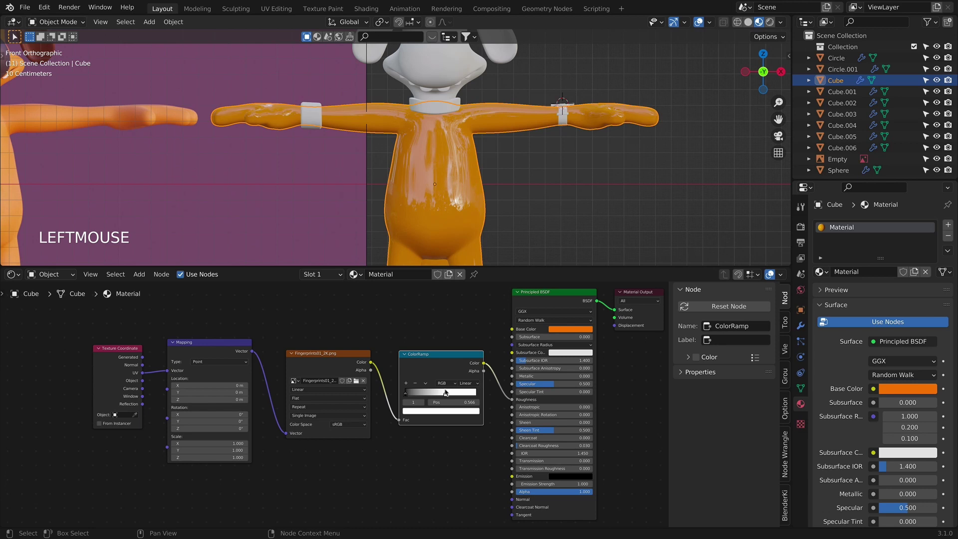
Step: Lighten the ColorRamp's black stop to a grey with a value of 0.279 and check the body's shine
click(407, 397)
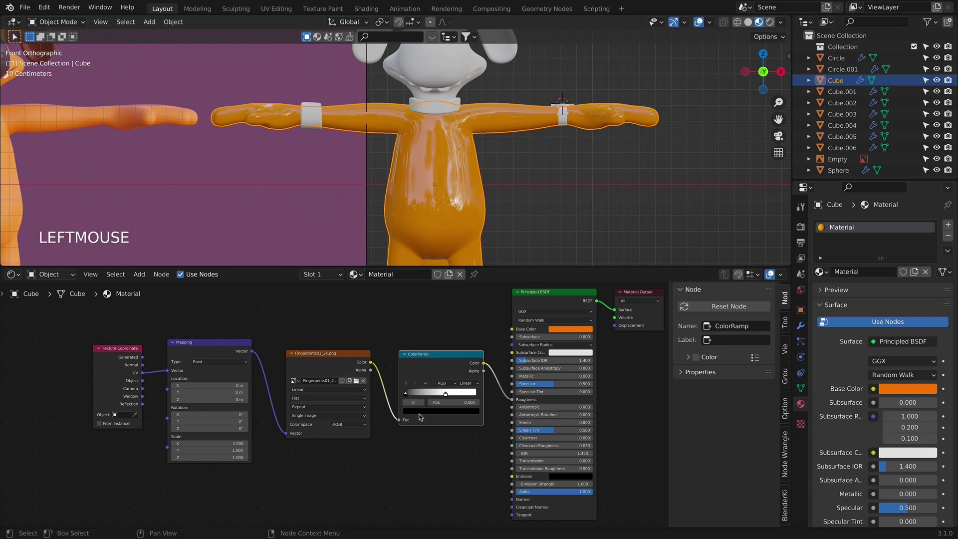
click(419, 412)
drag(464, 324, 463, 331)
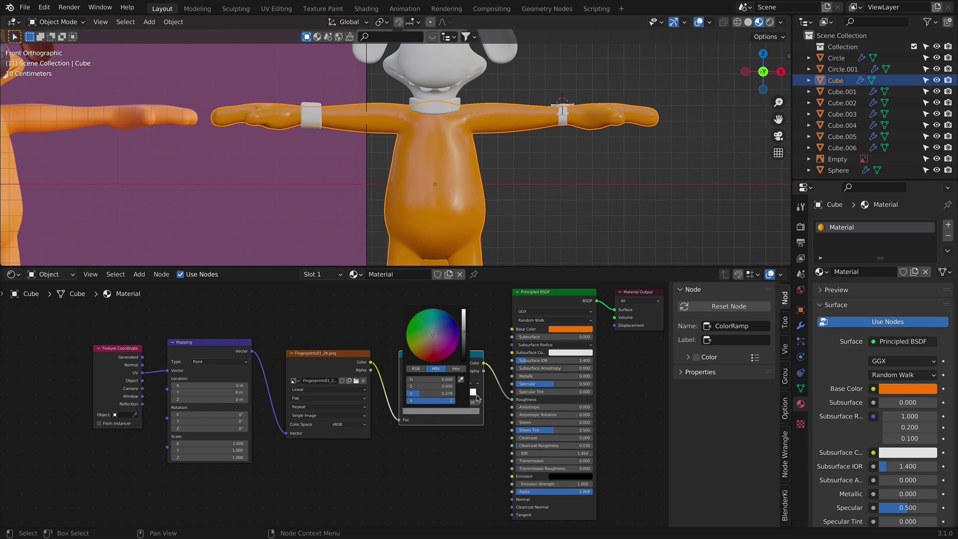
scroll(521, 251, up, 5)
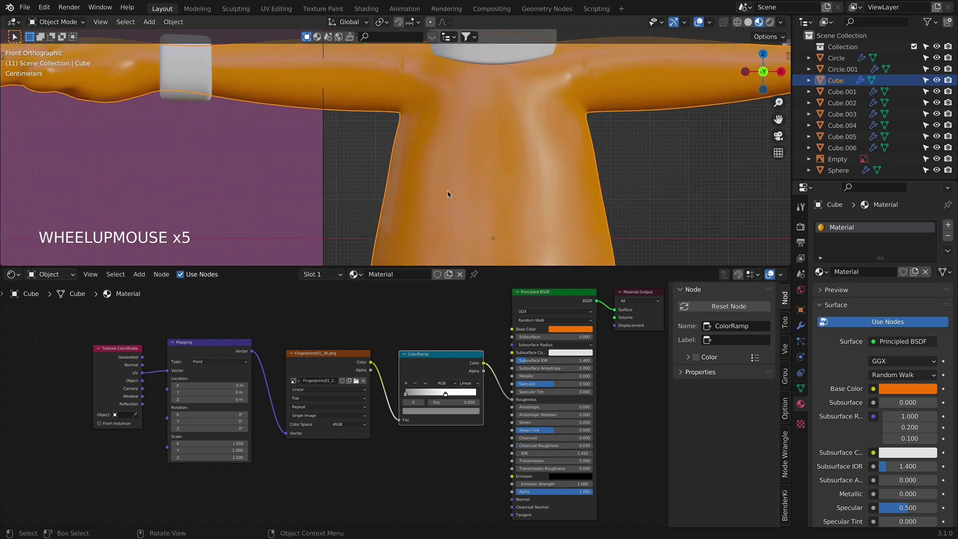
scroll(521, 251, down, 4)
scroll(493, 195, up, 1)
shift+middle_drag(492, 196, 479, 137)
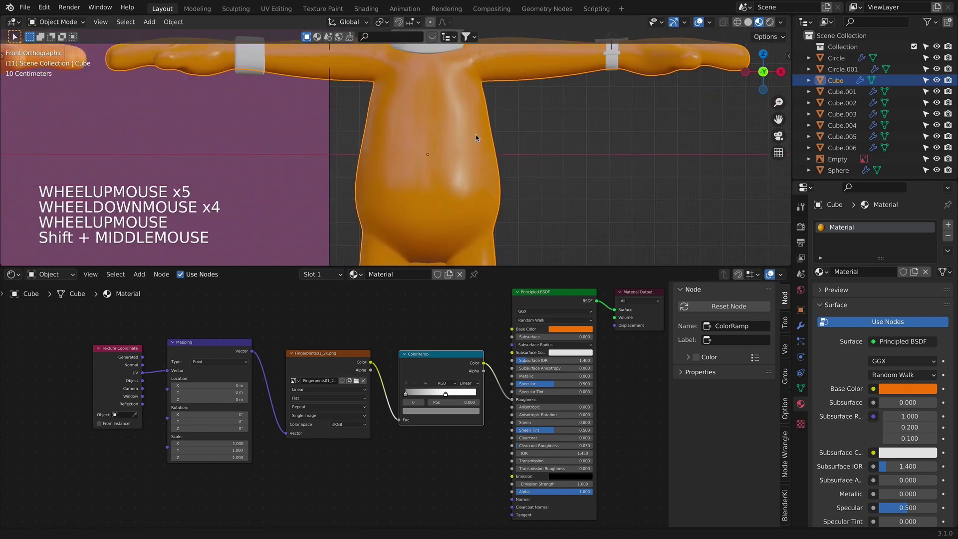
Step: Unwrap the UVs of the entire body mesh and return to Object Mode
key(Tab)
scroll(479, 137, down, 5)
key(a)
key(u)
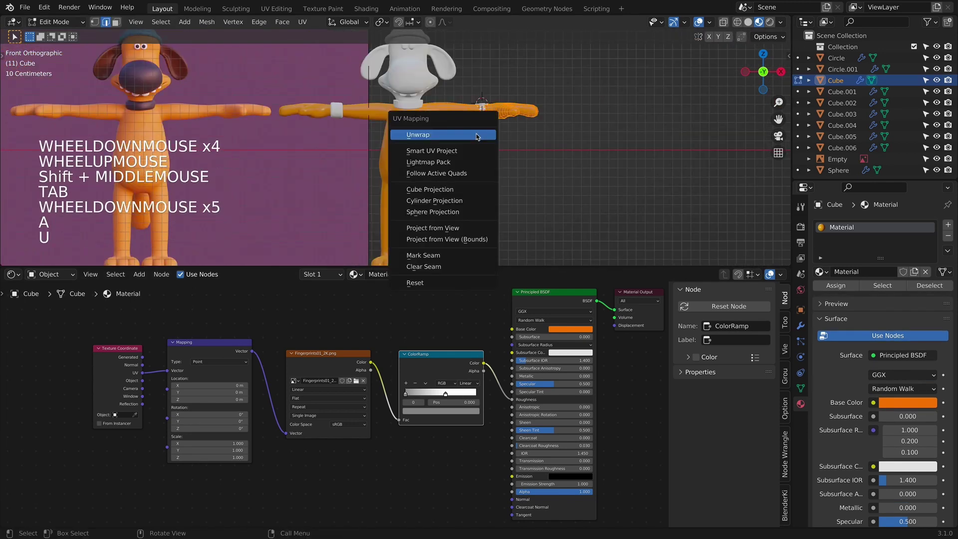
click(476, 134)
key(Tab)
Step: Examine the fingerprint roughness on the unwrapped body up close, from an angle and from the front
scroll(502, 186, up, 4)
scroll(502, 187, up, 1)
shift+middle_drag(503, 187, 498, 160)
shift+scroll(502, 158, down, 1)
scroll(502, 158, up, 4)
middle_drag(499, 160, 504, 219)
scroll(433, 168, down, 5)
key(KP_1)
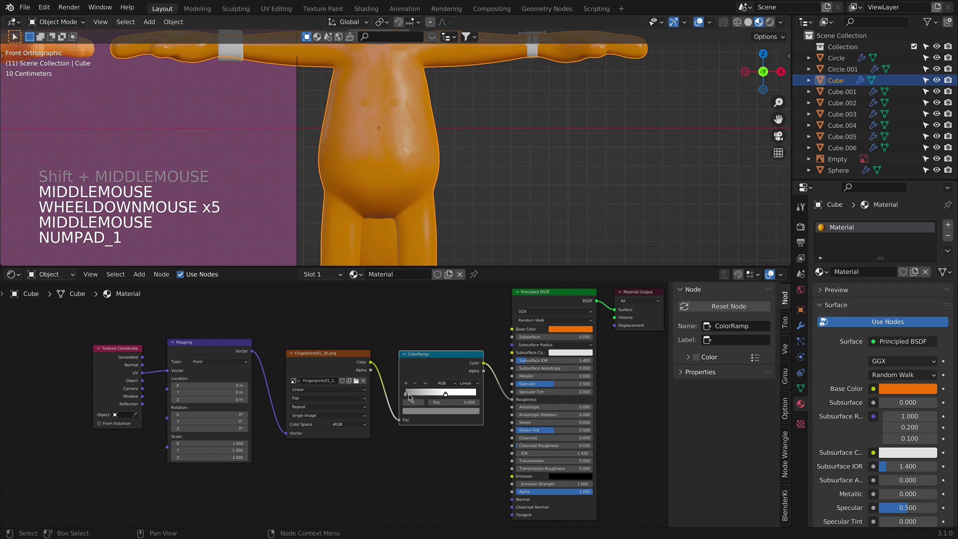
Step: Lighten the ColorRamp's start stop to a grey value of about 0.37 and inspect the body and legs
click(405, 370)
click(427, 418)
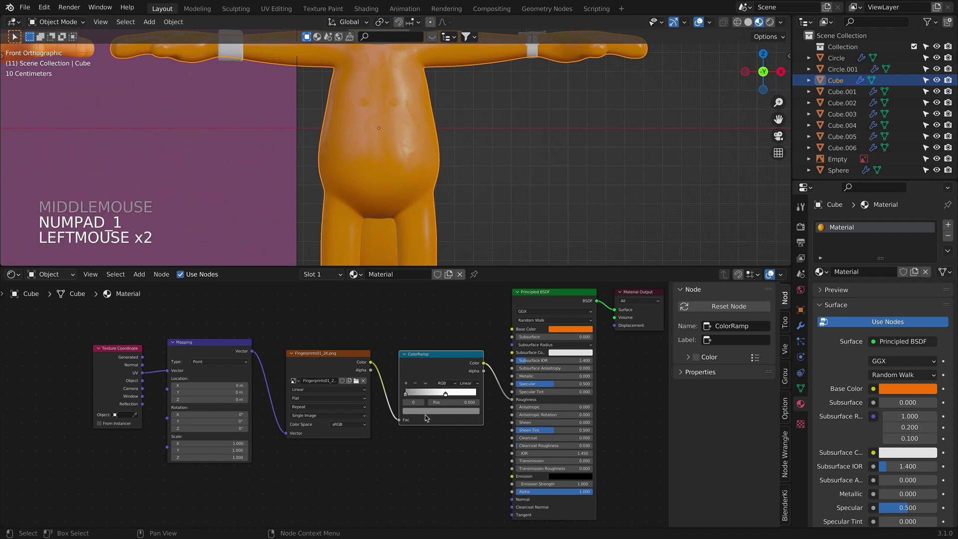
click(423, 412)
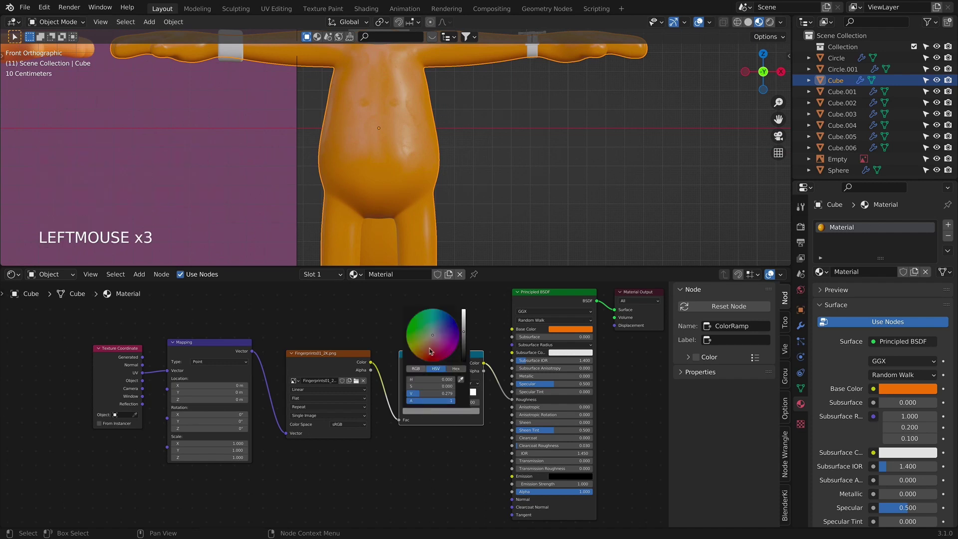
drag(463, 331, 463, 326)
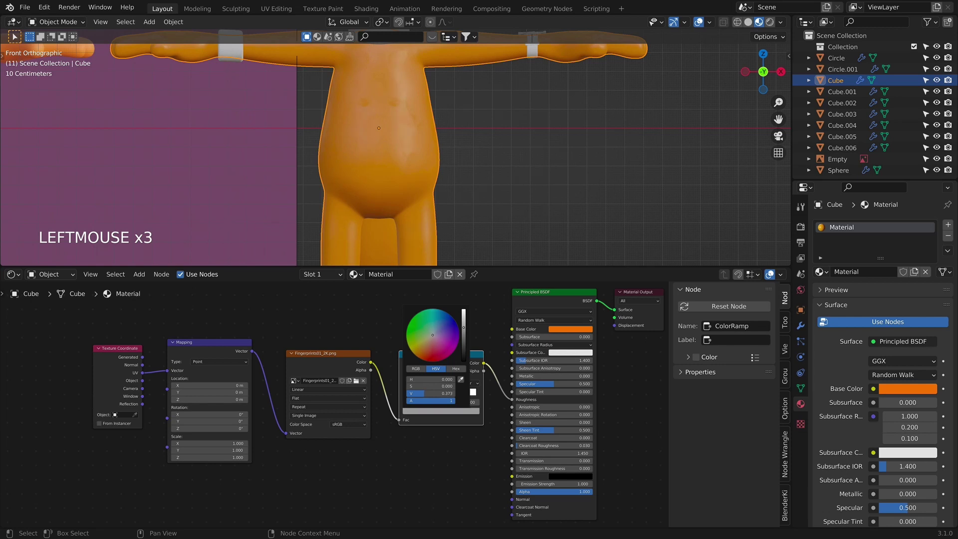
click(458, 210)
scroll(467, 195, down, 4)
shift+middle_drag(469, 156, 504, 150)
scroll(423, 178, up, 3)
shift+scroll(405, 70, up, 1)
scroll(406, 69, up, 3)
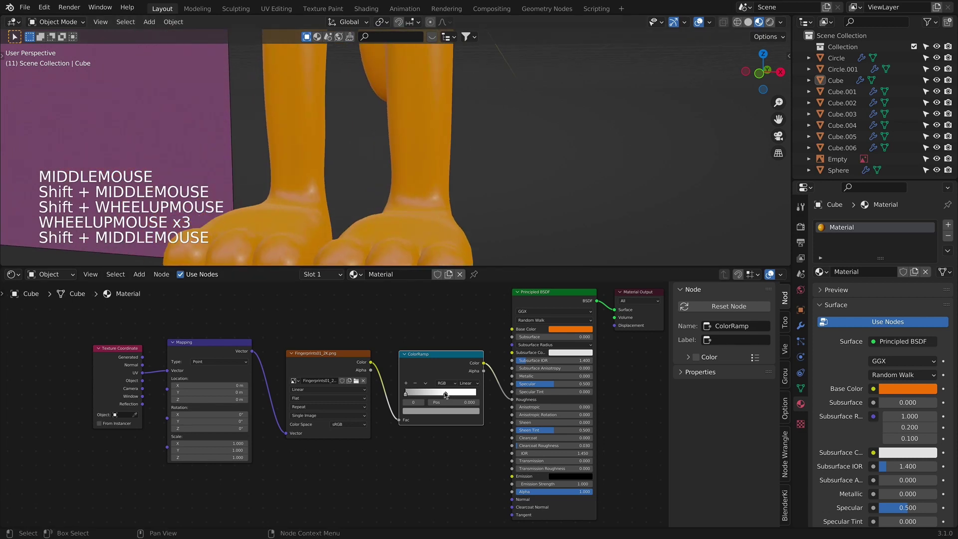
Step: Move the ColorRamp's white stop to position 1.000 and view the body from the front
click(446, 395)
scroll(406, 122, down, 5)
key(KP_1)
shift+middle_drag(449, 167, 467, 213)
scroll(479, 210, up, 4)
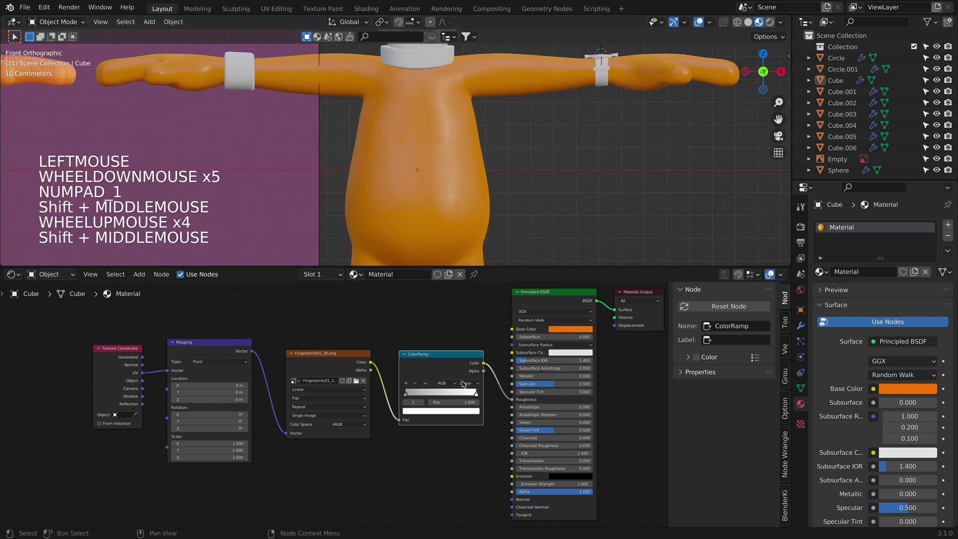
Step: Darken the grey of the ColorRamp's start stop to make the body glossier
click(405, 393)
click(405, 393)
click(418, 412)
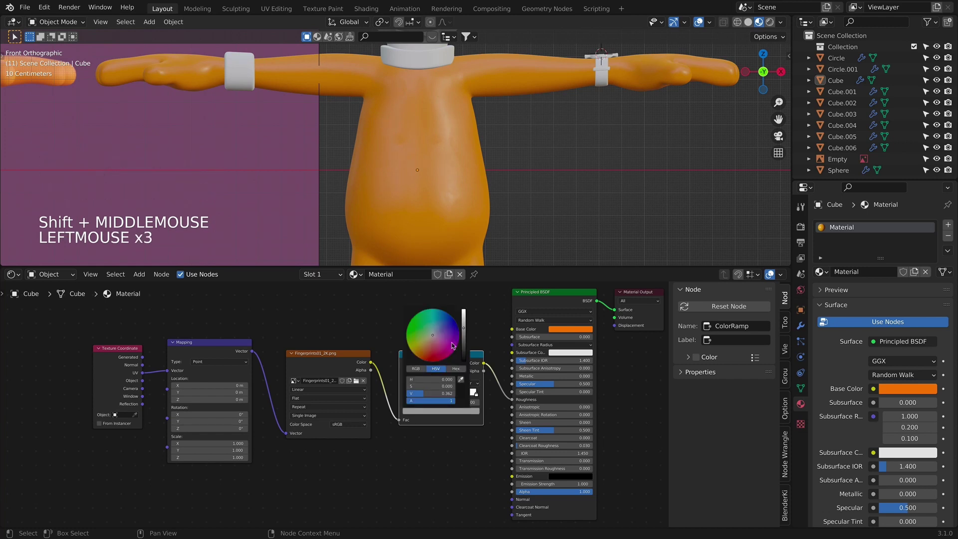
drag(463, 319, 463, 331)
click(494, 212)
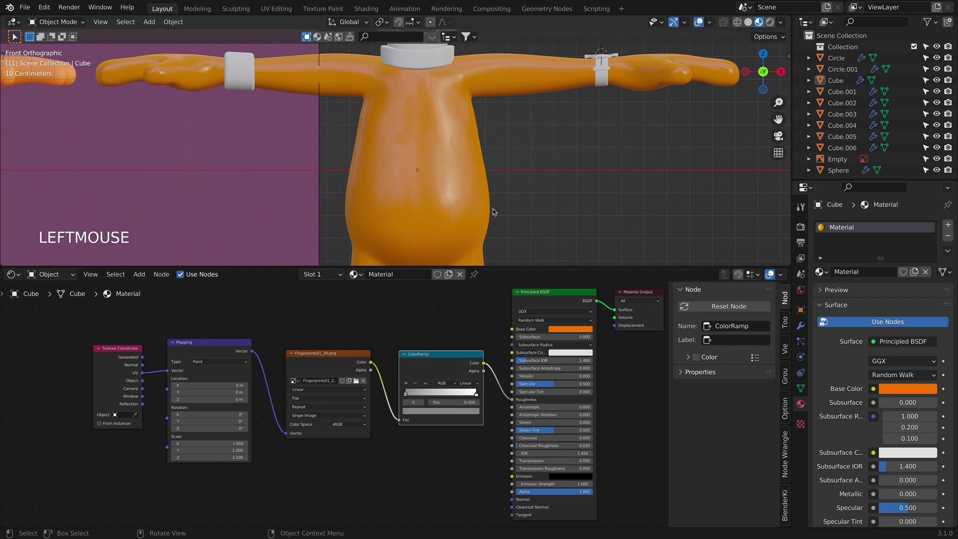
scroll(415, 150, down, 1)
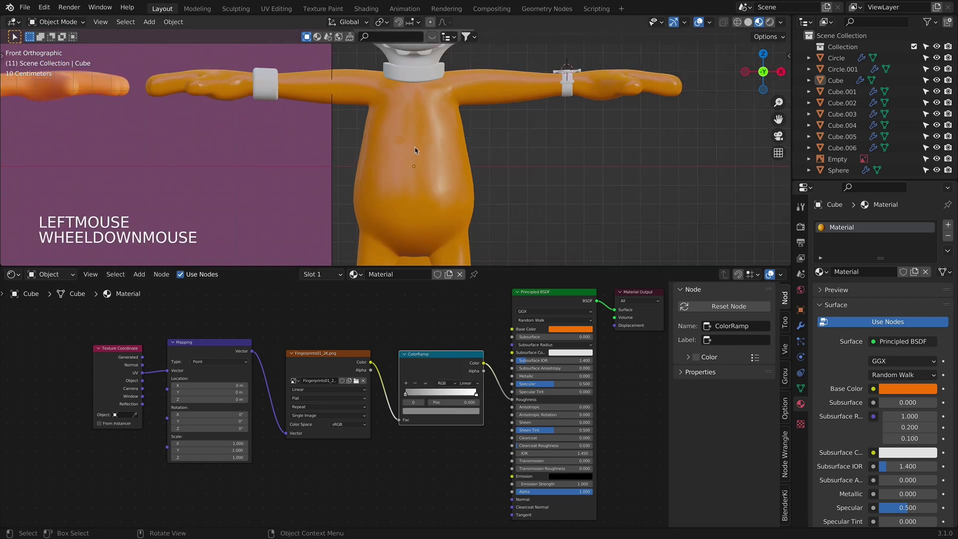
Step: Set the fingerprint texture's color space to Non-Color and inspect the body from chest to feet
click(339, 426)
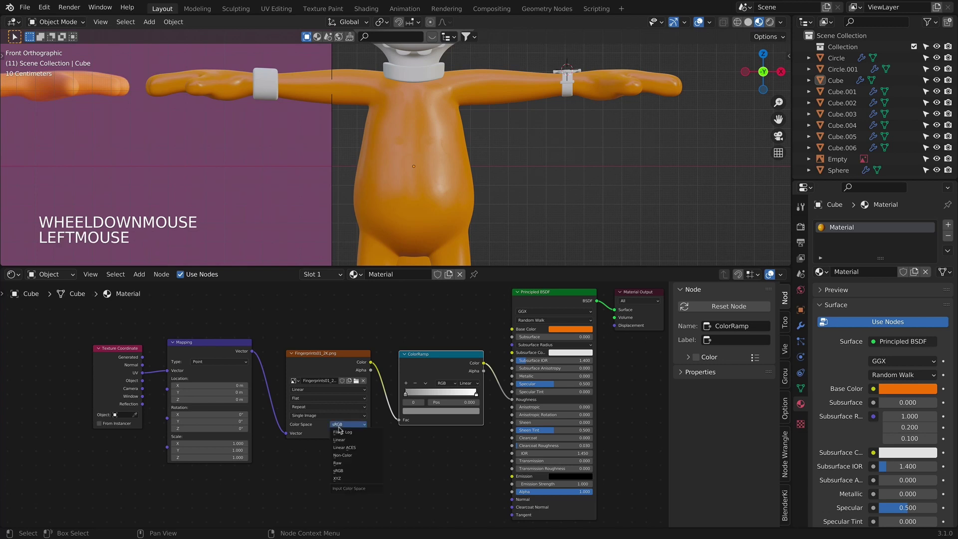
click(349, 455)
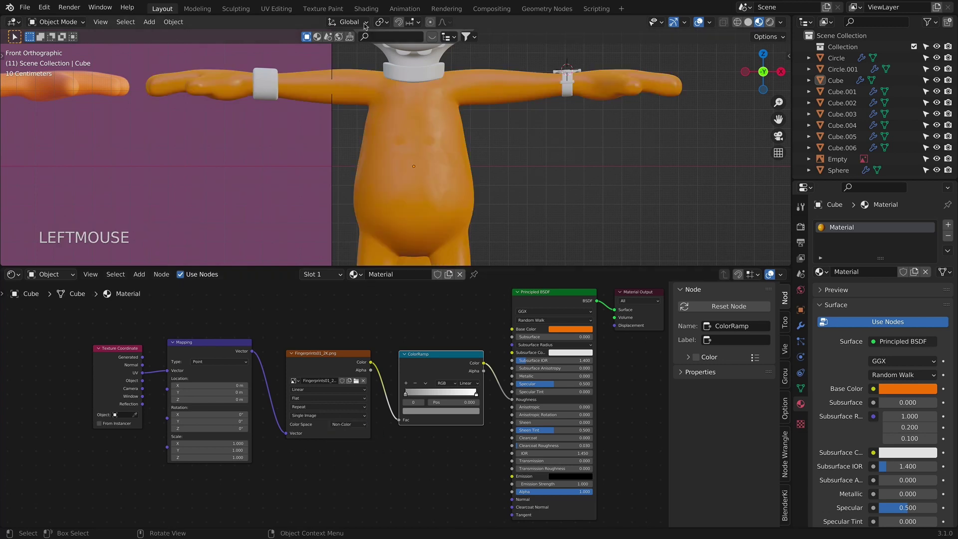
scroll(475, 171, up, 2)
shift+middle_drag(474, 171, 561, 130)
scroll(470, 89, down, 4)
key(KP_1)
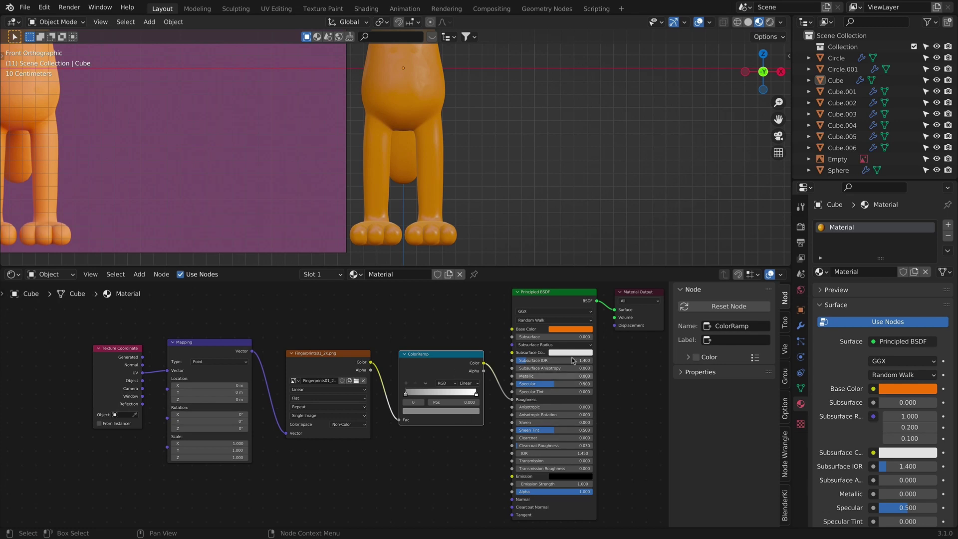
scroll(487, 154, down, 4)
mouse_move(488, 154)
shift+middle_down()
mouse_move(498, 143)
mouse_move(482, 163)
shift+middle_up()
scroll(498, 145, up, 4)
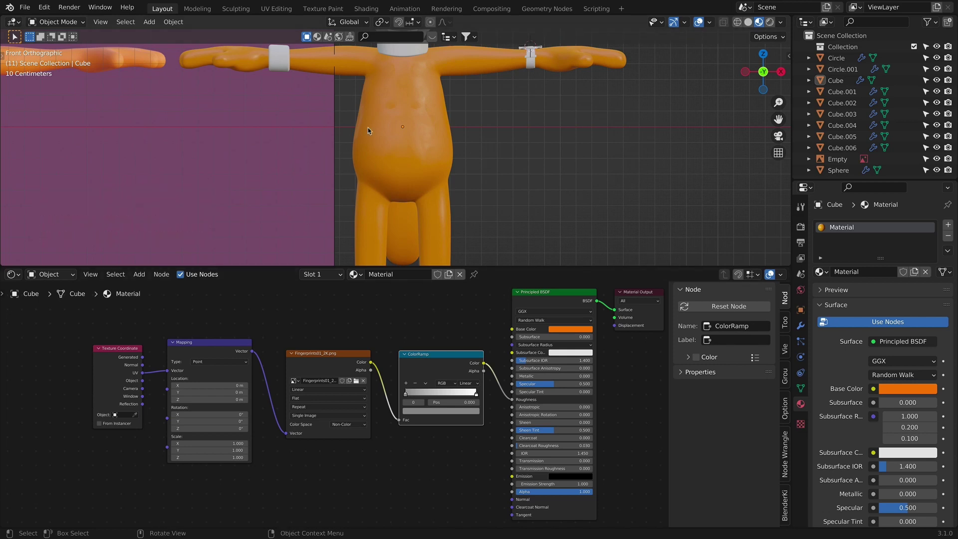
shift+middle_drag(459, 197, 421, 82)
Step: Add a Bump node and place it just below the ColorRamp
click(428, 453)
key(shift+a)
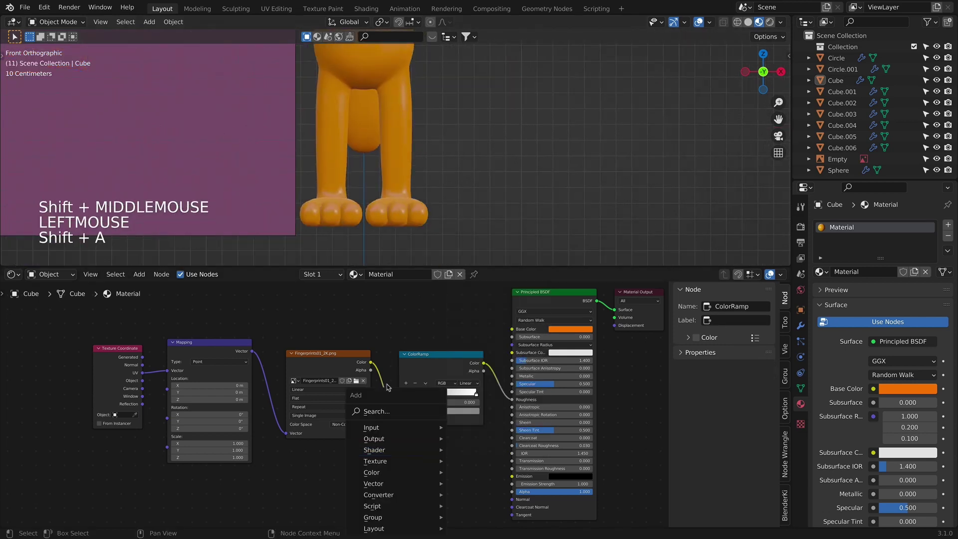
key(shift+a)
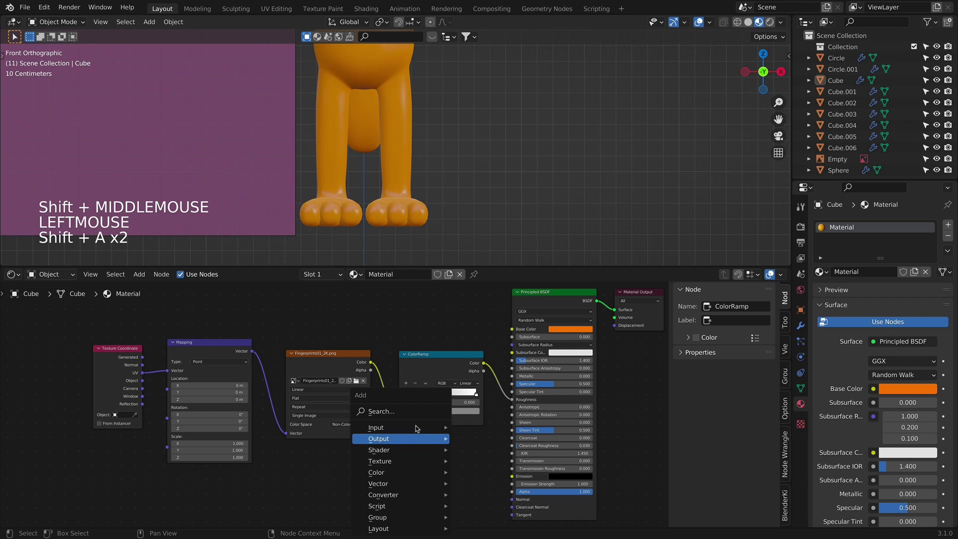
click(392, 413)
text(bump)
key(Return)
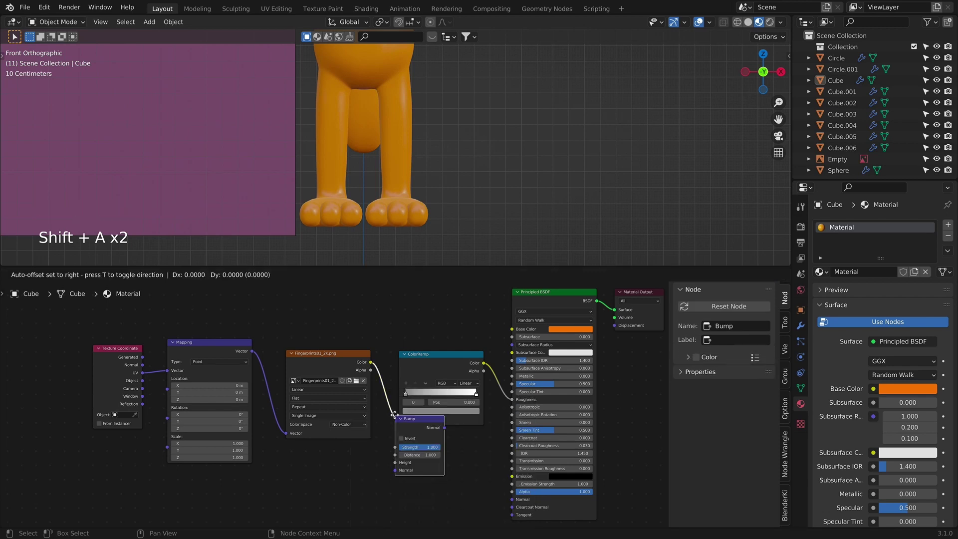
click(408, 421)
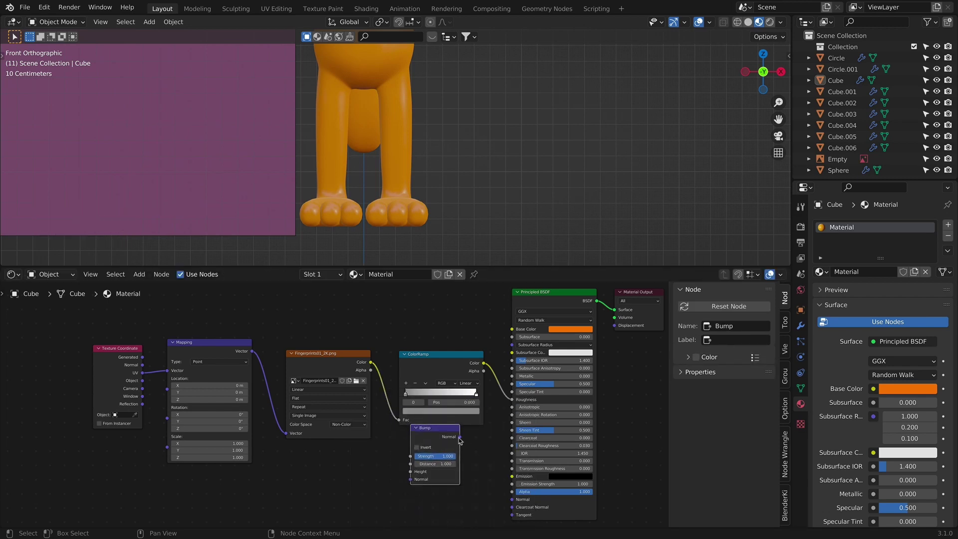
Step: Connect the Bump node's Normal output to the Normal input of the Principled BSDF
drag(460, 438, 516, 500)
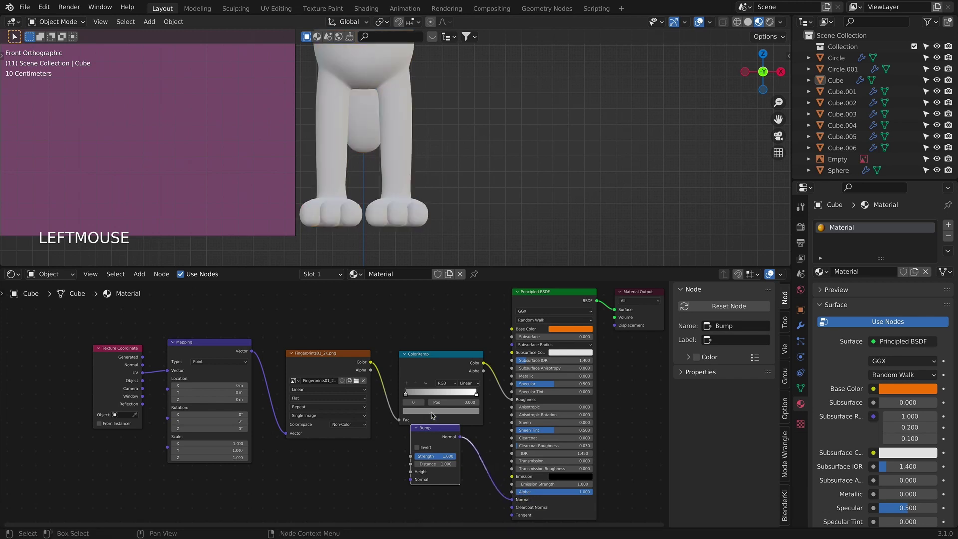
click(436, 433)
scroll(459, 188, down, 2)
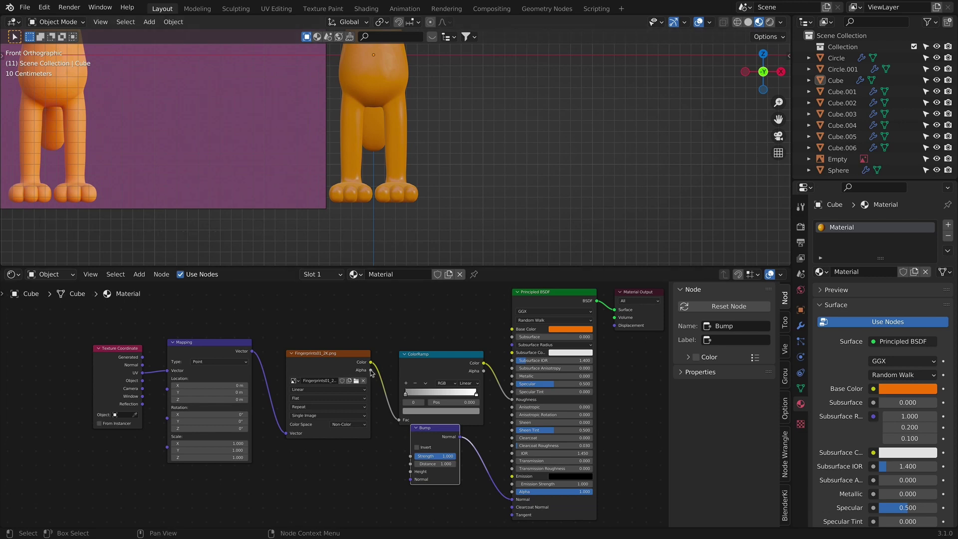
Step: Try linking the fingerprint texture's Color output to the Bump node's Normal input, and remove that link
drag(370, 363, 425, 455)
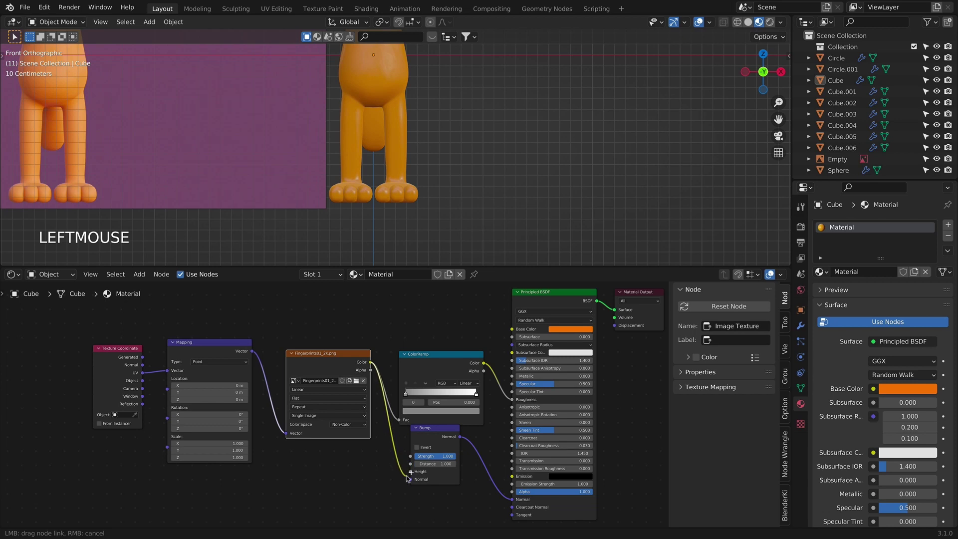
drag(410, 482, 410, 480)
shift+middle_drag(401, 449, 419, 468)
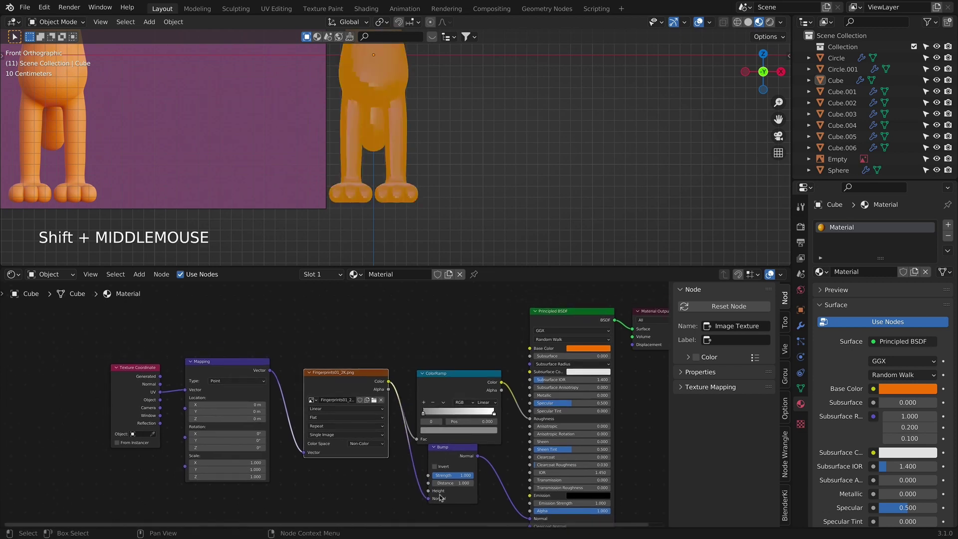
alt+right_click(412, 471)
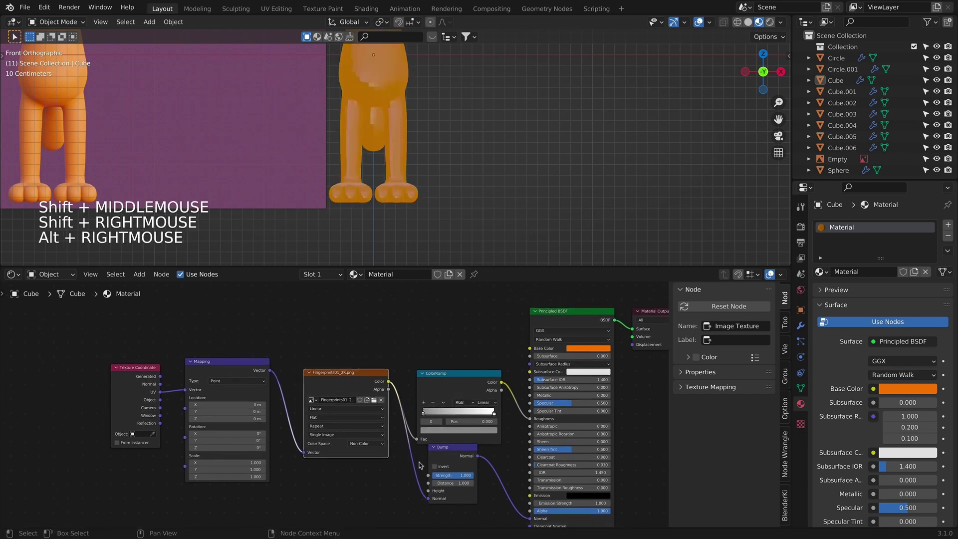
alt+right_click(417, 467)
key(super+z)
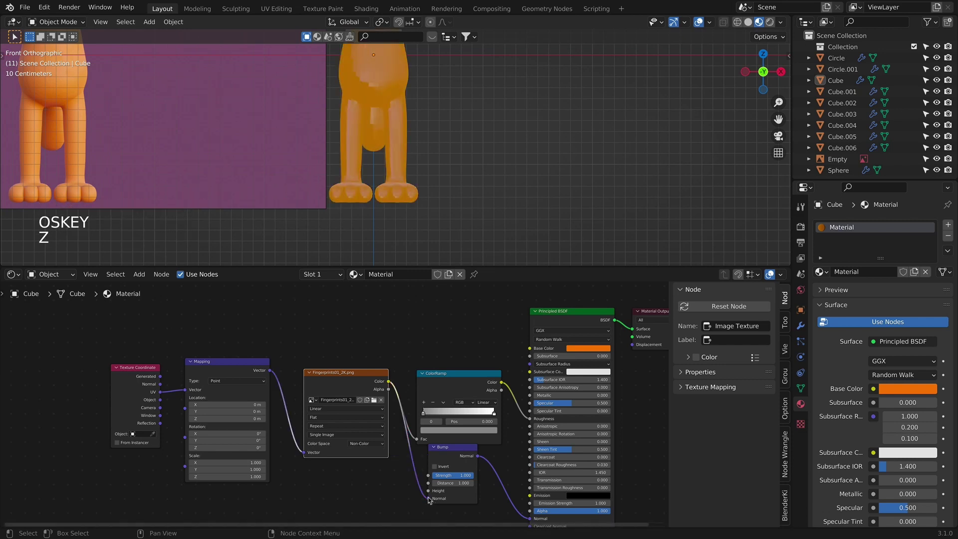
drag(428, 498, 384, 469)
Step: Add an Invert node beside the Bump node and arrange both below the ColorRamp
key(shift+a)
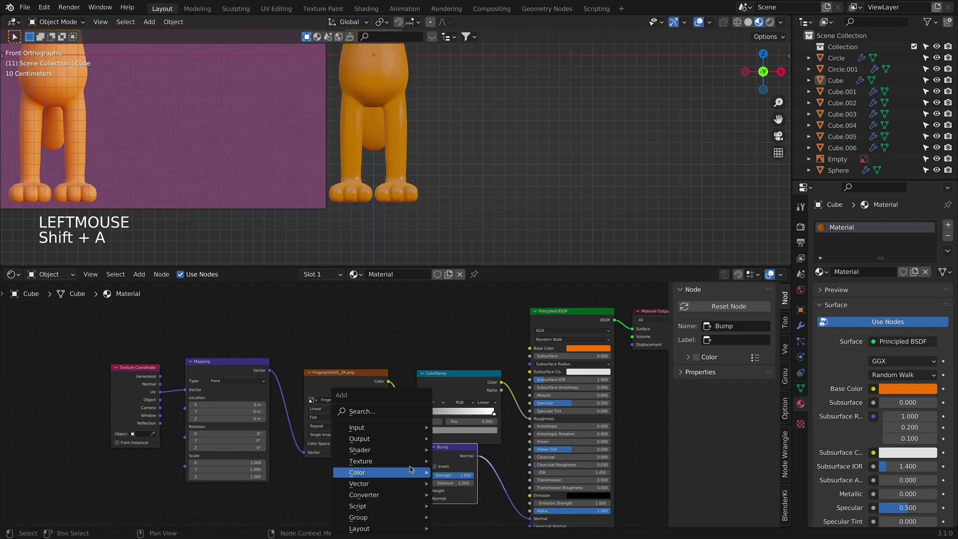
click(376, 413)
text(inver)
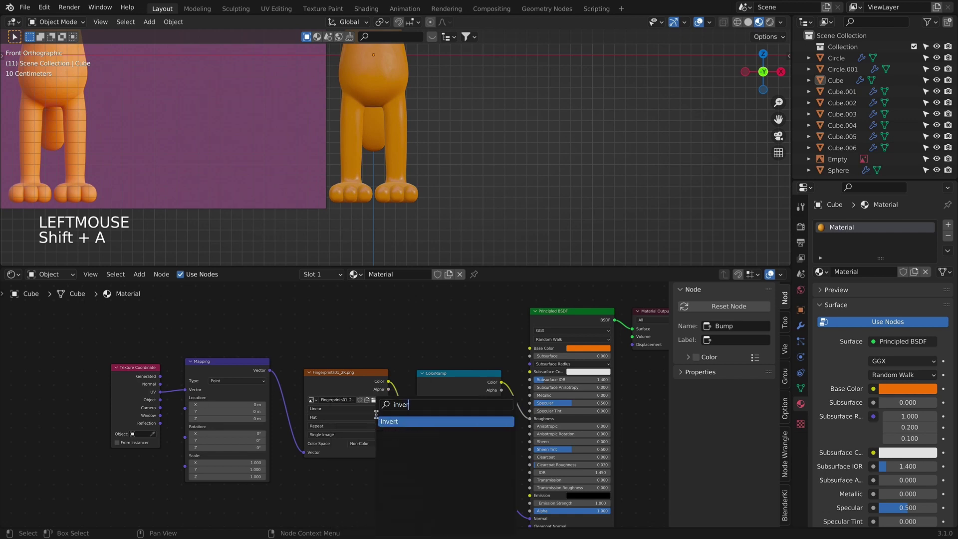
key(Return)
click(367, 457)
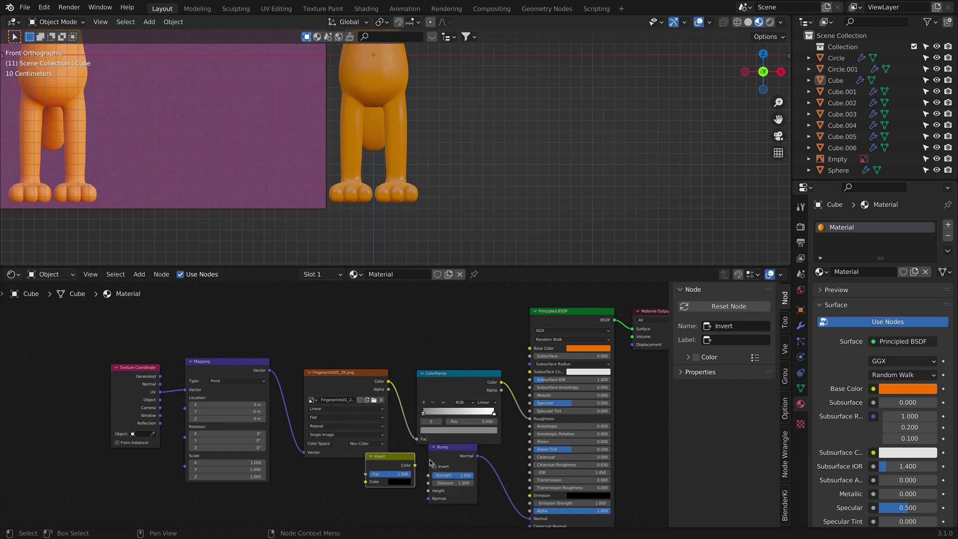
click(432, 462)
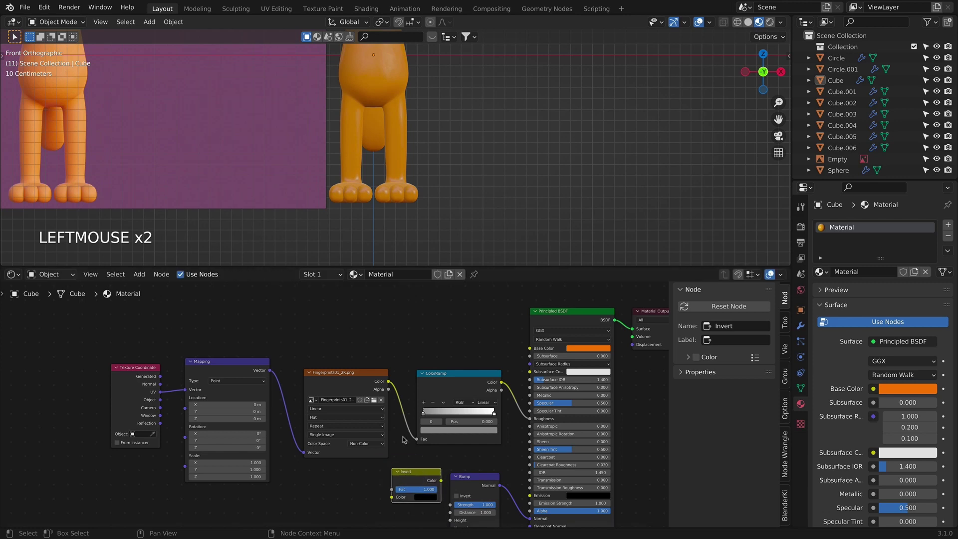
Step: Connect the fingerprint texture's Color through the Invert node to the Bump node's Height input and inspect the surface relief
drag(388, 382, 392, 490)
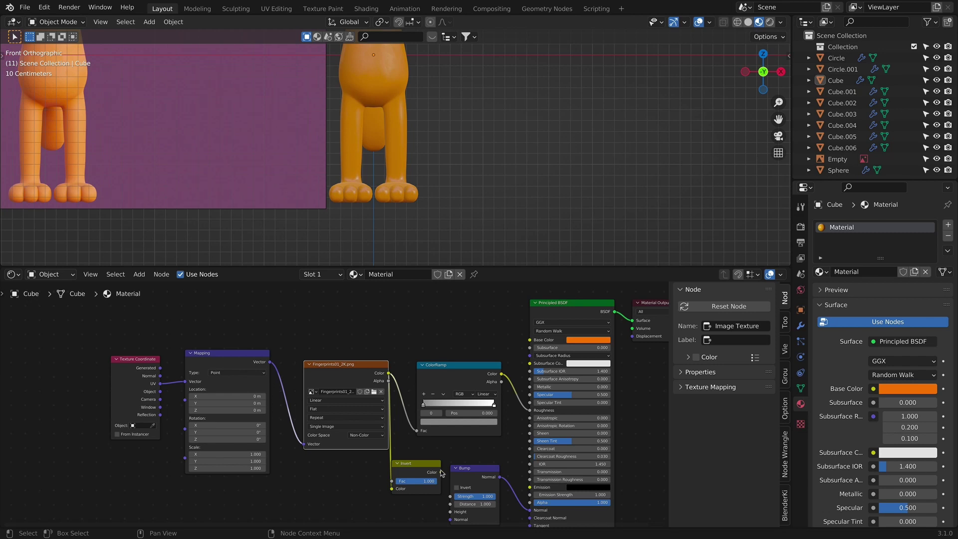
drag(441, 473, 451, 416)
scroll(396, 151, up, 5)
shift+scroll(395, 151, up, 1)
mouse_move(396, 151)
shift+middle_down()
mouse_move(447, 188)
mouse_move(508, 213)
mouse_move(505, 204)
shift+middle_up()
scroll(424, 174, down, 4)
scroll(447, 188, down, 1)
key(KP_1)
Step: Set the Invert node's Fac to 0.5
mouse_move(424, 386)
mouse_down()
mouse_move(393, 385)
mouse_move(415, 387)
mouse_up()
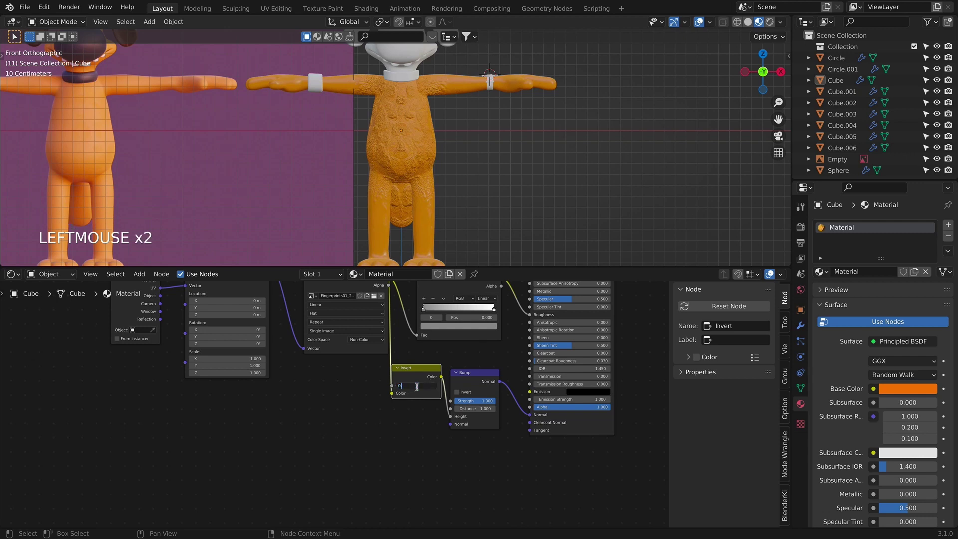
text(.5)
key(Return)
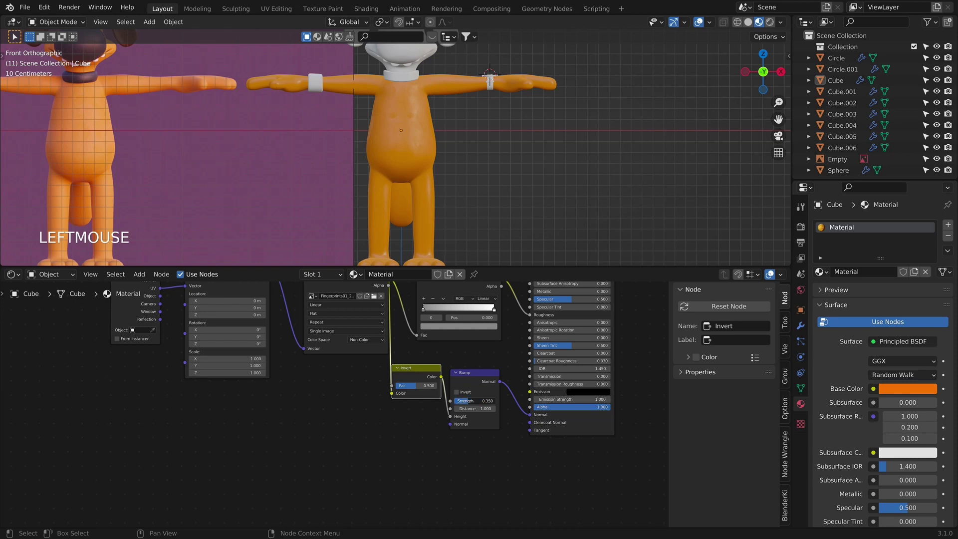
Step: Raise the Bump node's Strength to 1.000 and examine the relief on the dog's belly
scroll(430, 235, up, 7)
shift+scroll(430, 234, down, 1)
shift+middle_drag(430, 234, 449, 240)
scroll(439, 199, down, 3)
drag(473, 401, 485, 401)
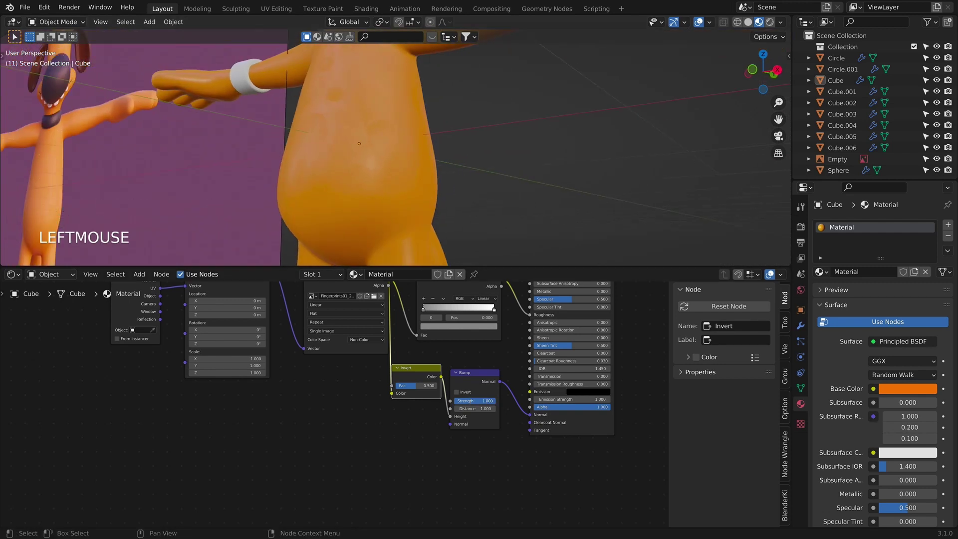
scroll(562, 218, down, 2)
middle_drag(539, 215, 562, 218)
key(KP_1)
scroll(507, 166, up, 2)
shift+middle_drag(507, 166, 481, 167)
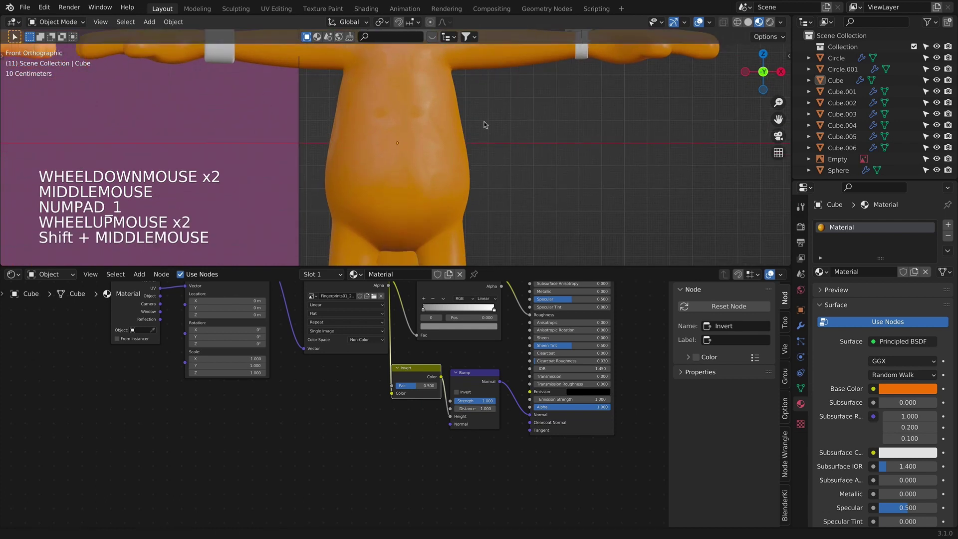
Step: Set the Bump node's Strength to 0.140 and check the surface of the body, legs and feet
drag(483, 403, 460, 404)
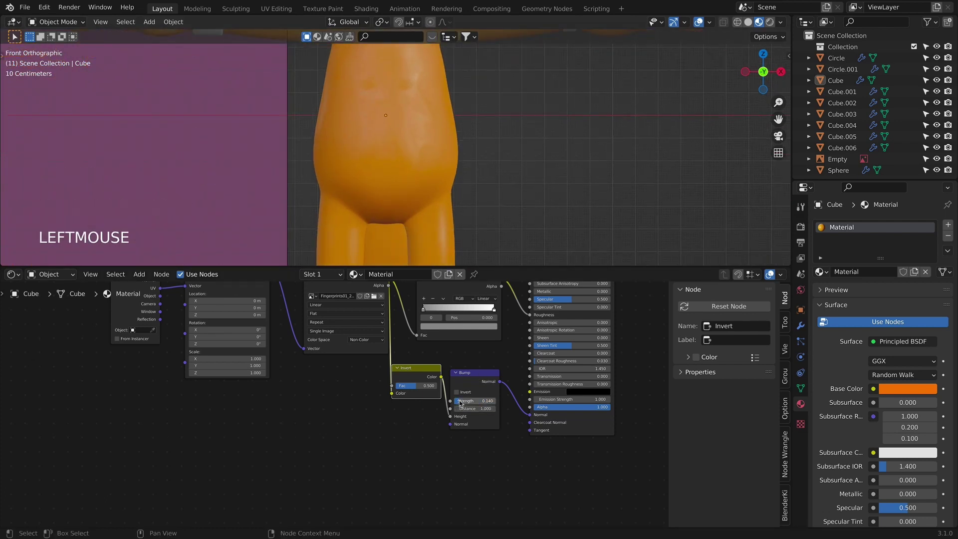
scroll(430, 147, down, 5)
scroll(444, 197, up, 2)
shift+middle_drag(430, 147, 464, 209)
scroll(502, 158, up, 4)
scroll(464, 139, down, 2)
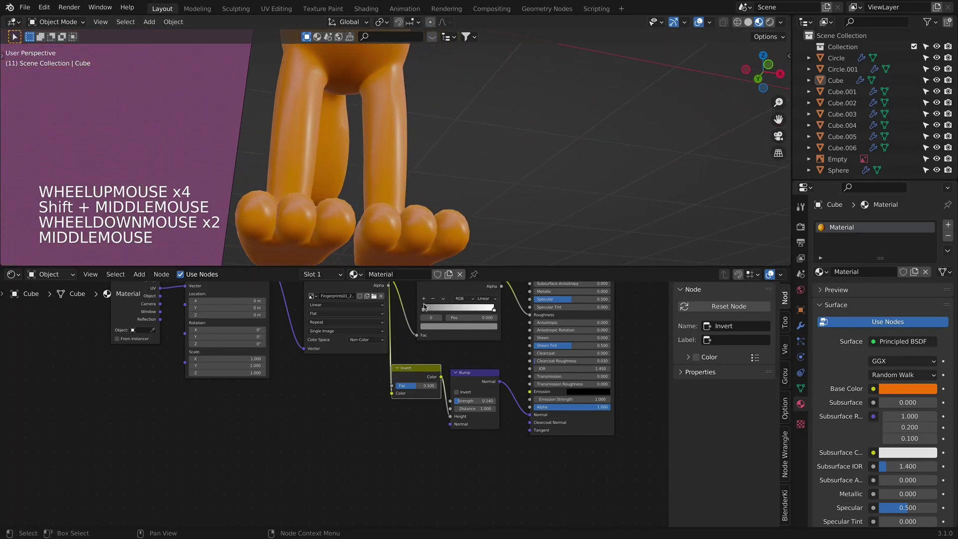
Step: Set the ColorRamp's first stop to position 0.008 and make its grey colour lighter
drag(424, 308, 430, 309)
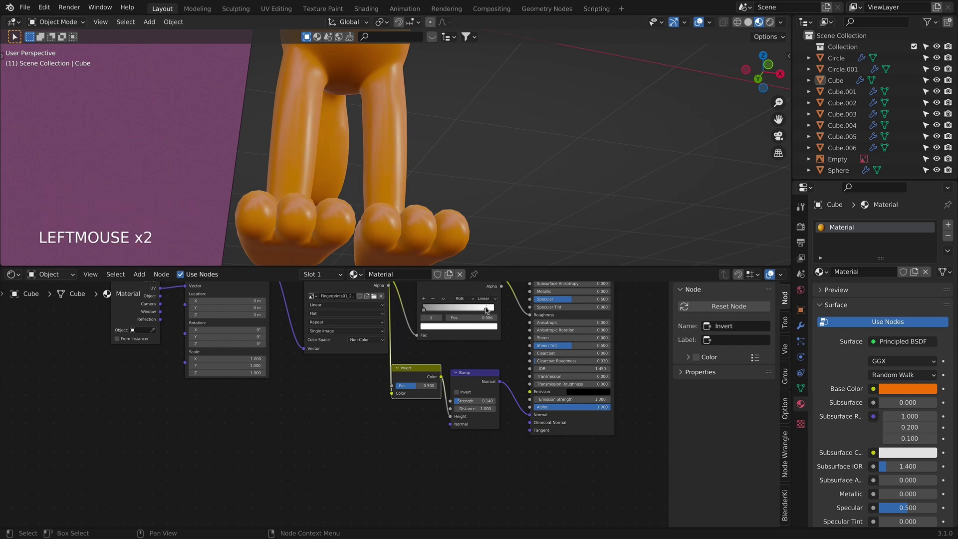
drag(423, 305, 429, 313)
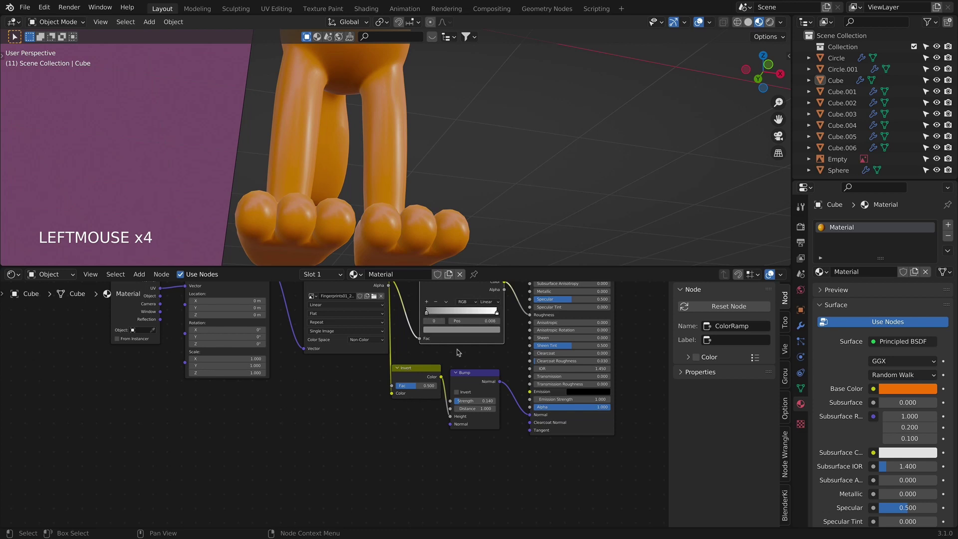
click(449, 330)
scroll(453, 253, up, 2)
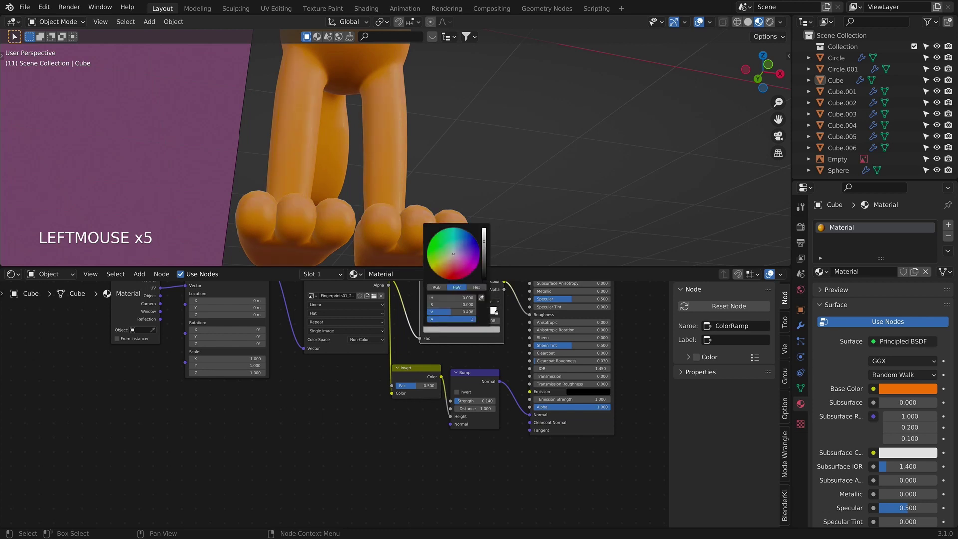
scroll(479, 158, down, 3)
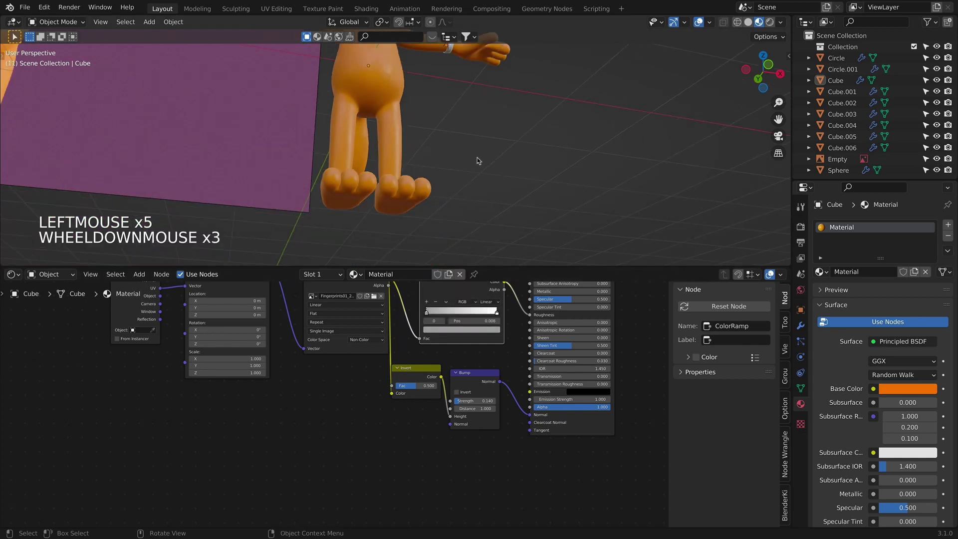
Step: Enlarge the 3D viewport over the shader editor and frame the whole dog from the front
middle_drag(474, 160, 339, 280)
scroll(405, 147, down, 3)
shift+middle_drag(405, 147, 418, 166)
key(KP_1)
scroll(418, 167, up, 4)
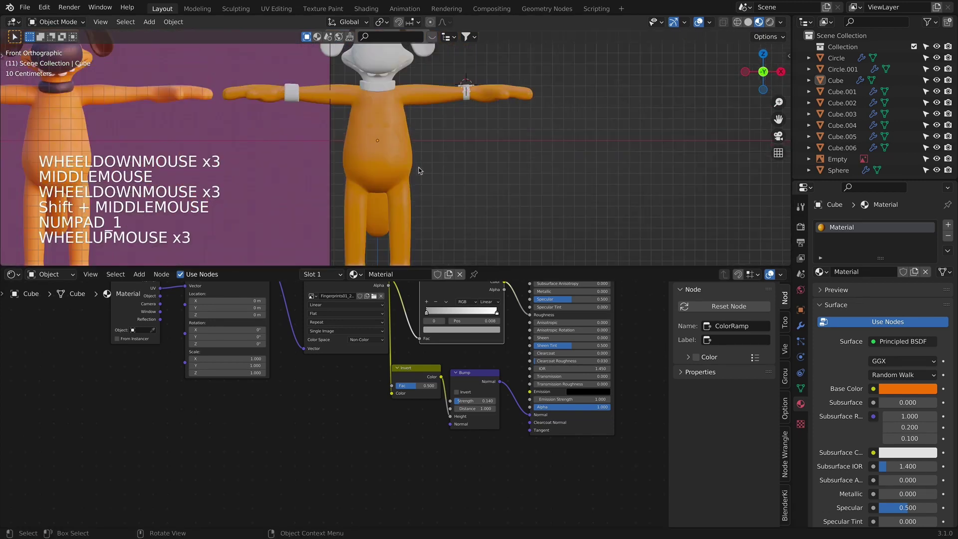
drag(459, 265, 460, 445)
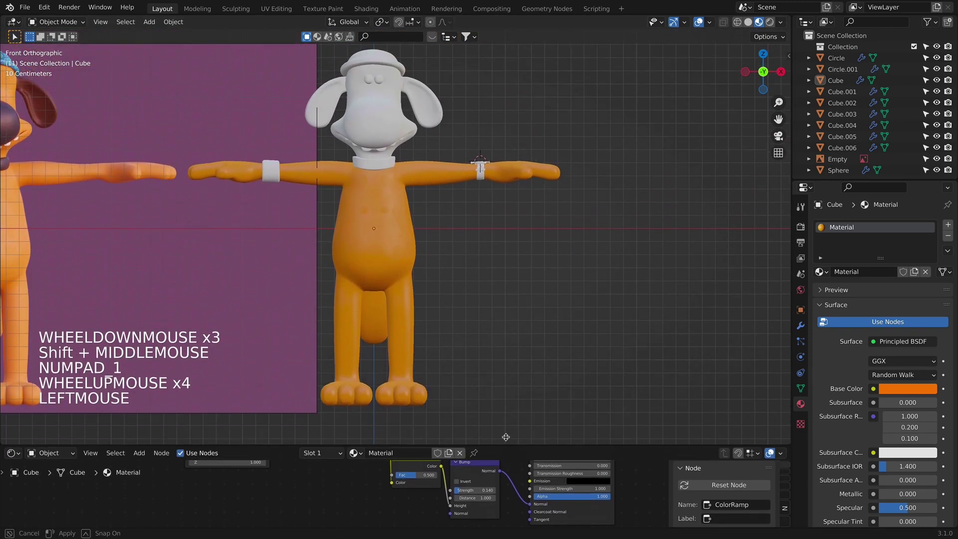
scroll(443, 224, up, 3)
scroll(473, 261, down, 2)
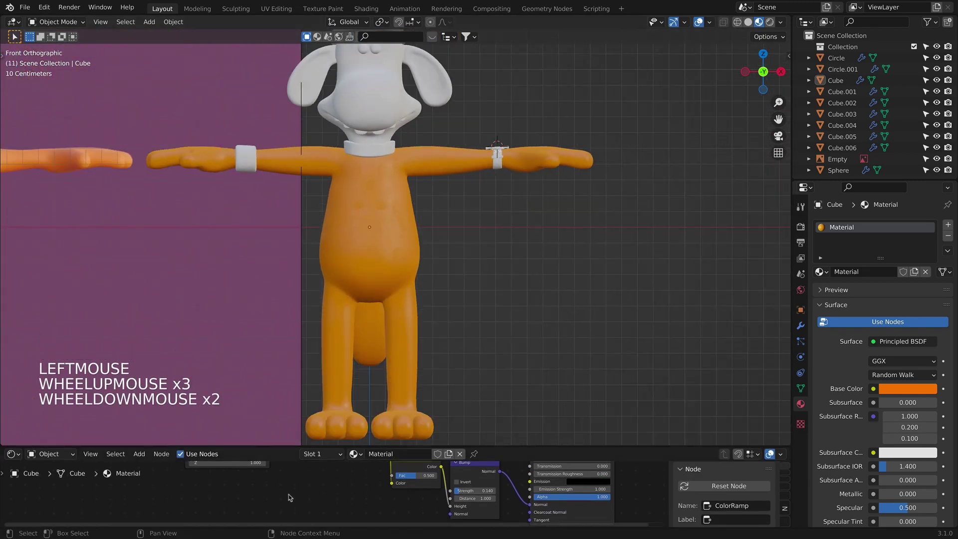
Step: Adjust the Mapping node's Location X to shift the fingerprint pattern across the dog's chest
scroll(329, 494, down, 6)
middle_drag(329, 494, 310, 508)
click(267, 484)
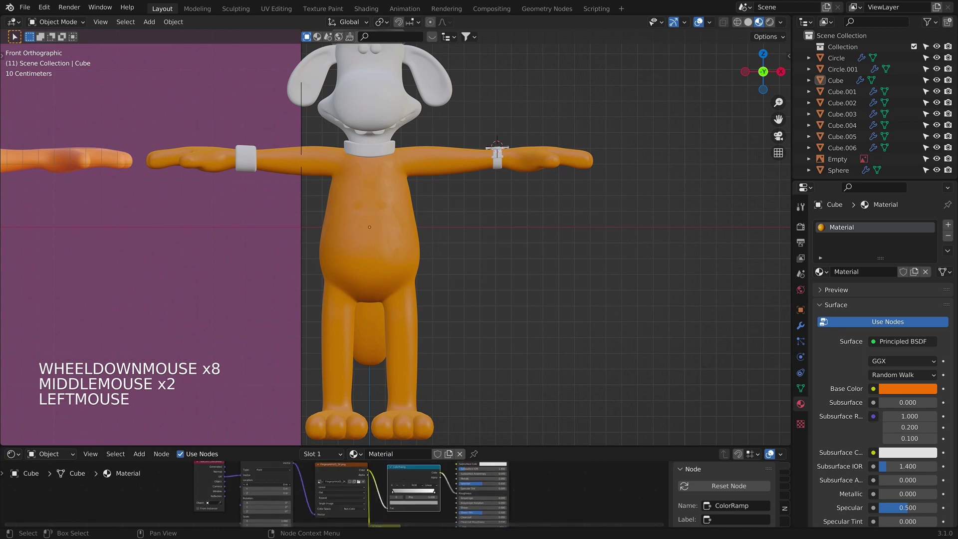
drag(267, 484, 297, 484)
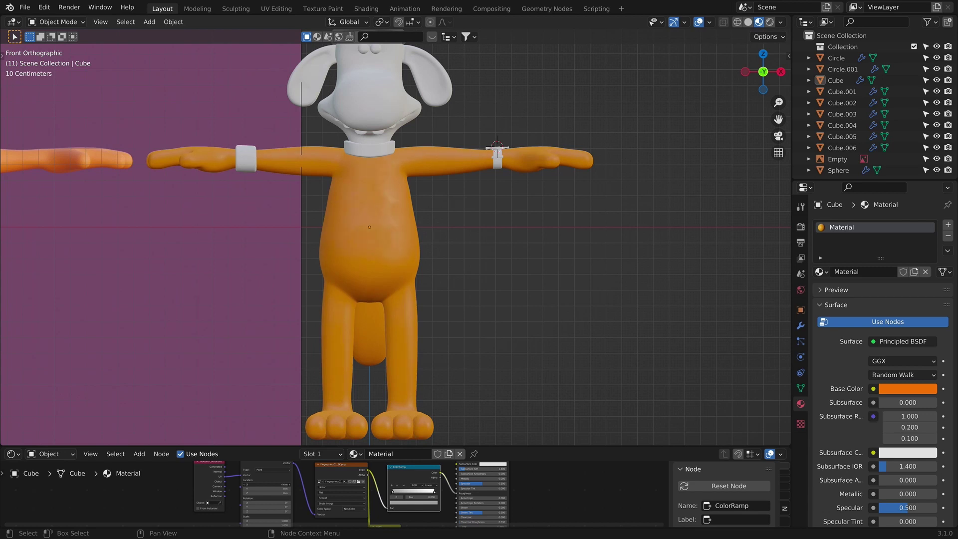
scroll(496, 297, up, 5)
shift+middle_drag(496, 297, 524, 299)
key(KP_1)
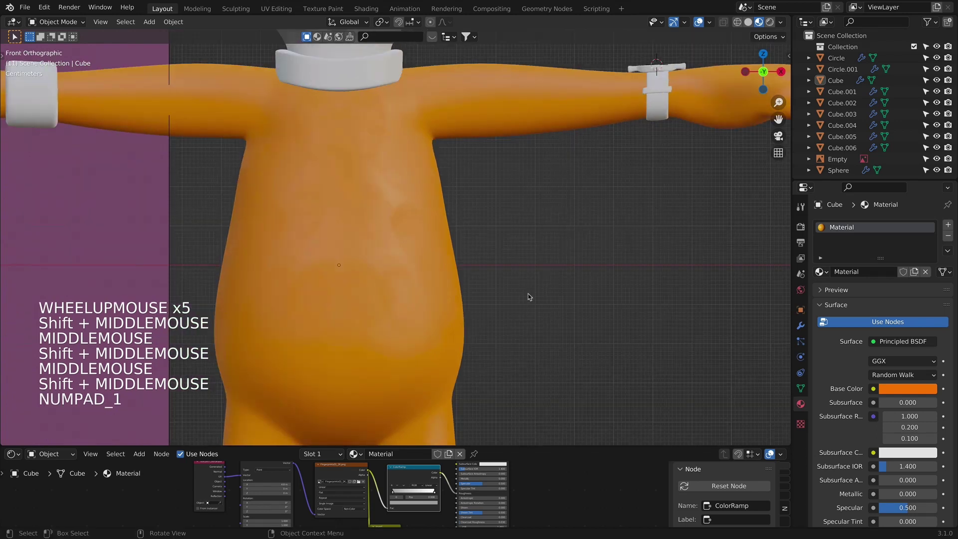
scroll(512, 297, down, 5)
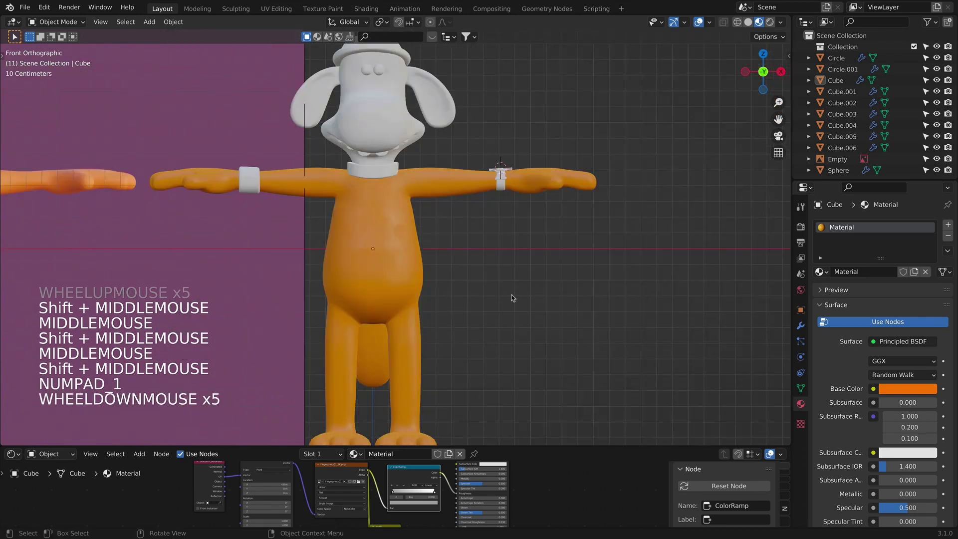
click(277, 484)
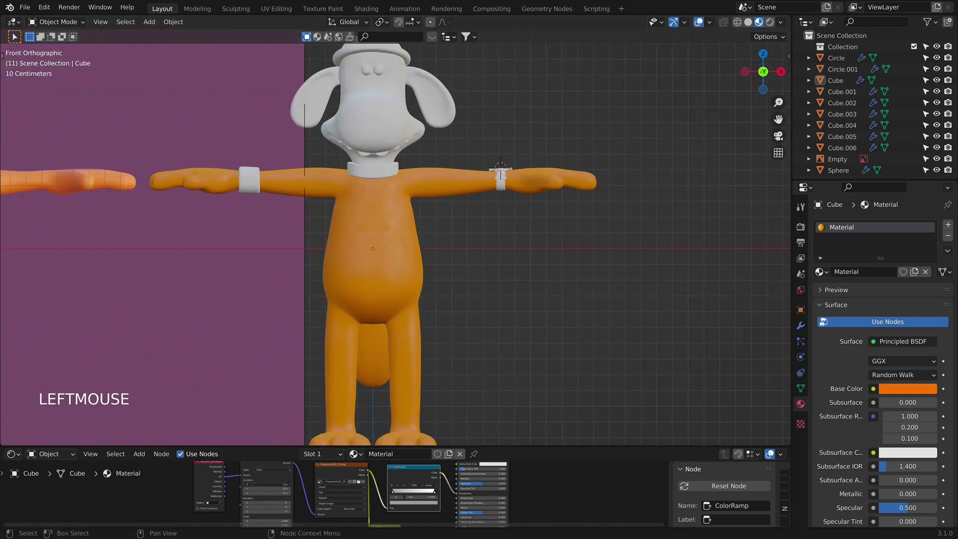
Step: Examine the shifted fingerprint relief on the body up close and from the front beside the reference image
click(464, 279)
shift+middle_drag(464, 279, 497, 234)
scroll(363, 235, up, 4)
scroll(360, 173, down, 1)
scroll(469, 225, up, 4)
middle_drag(496, 235, 453, 335)
scroll(515, 211, down, 5)
key(KP_1)
key(Tab)
key(Tab)
scroll(450, 199, down, 3)
scroll(450, 210, down, 1)
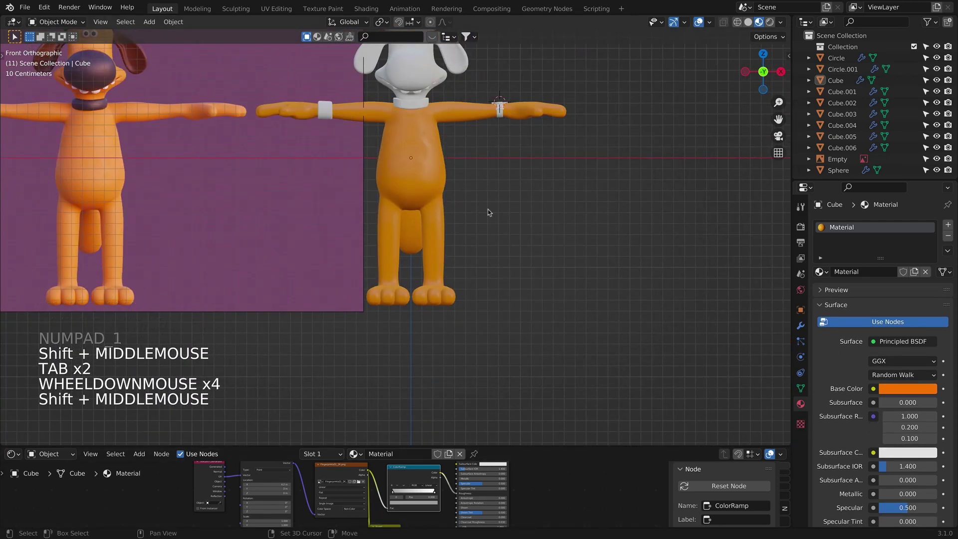
Step: Assign the existing orange Material to the dog's head, Cube.001
shift+scroll(489, 211, up, 1)
shift+middle_drag(489, 212, 518, 212)
click(446, 174)
click(818, 272)
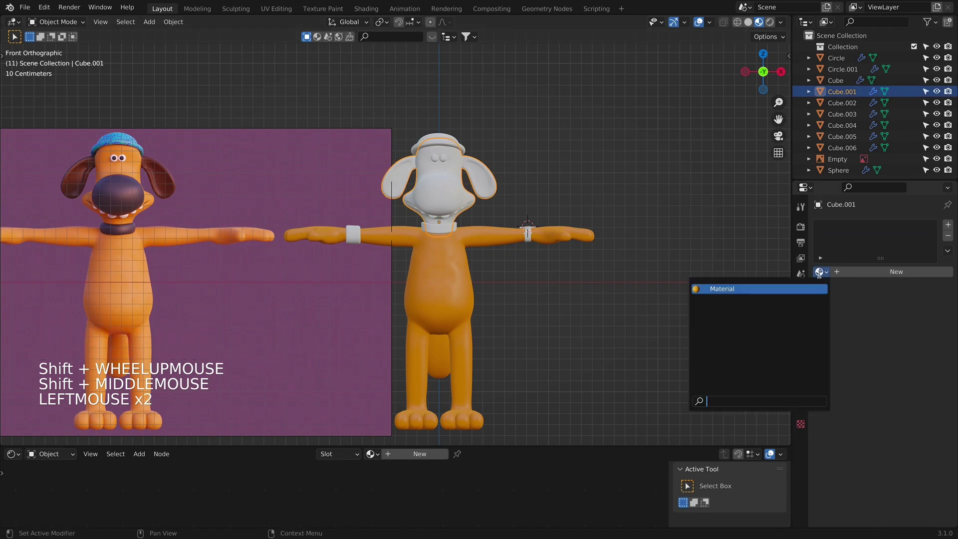
click(793, 288)
click(535, 145)
Step: Unwrap the UVs of the entire head mesh and check the fingerprint texture on it from several angles
scroll(535, 144, up, 6)
shift+middle_drag(534, 145, 573, 160)
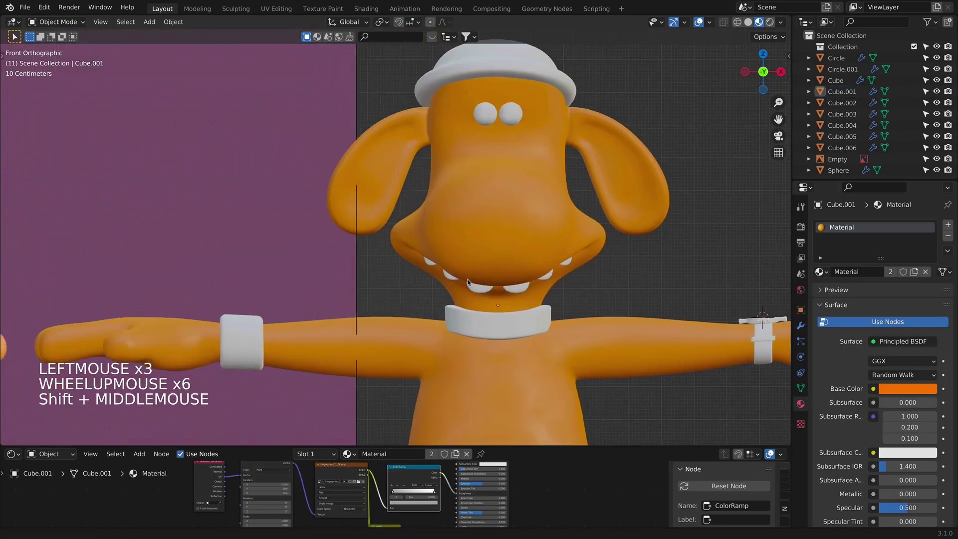
shift+middle_drag(594, 234, 508, 248)
key(Tab)
key(a)
key(a)
key(u)
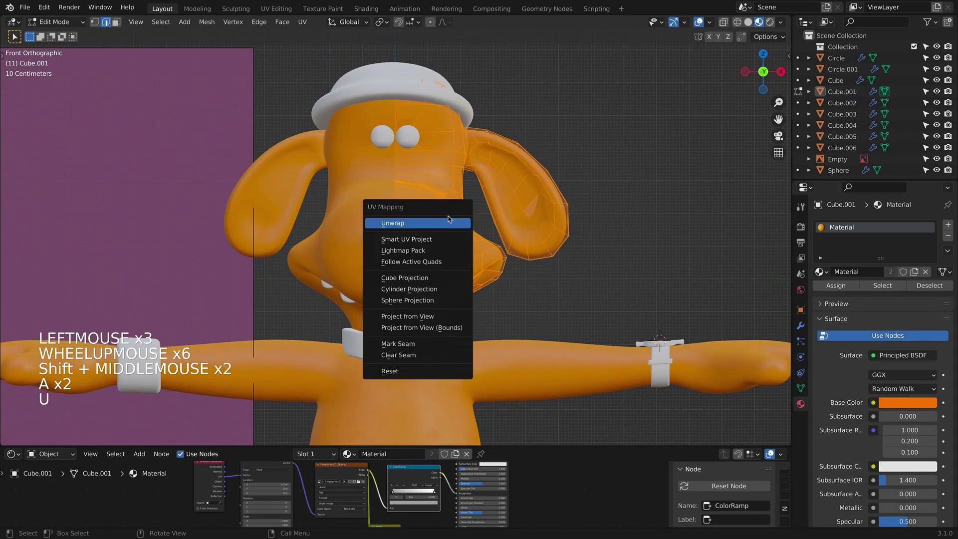
click(441, 224)
key(Tab)
scroll(502, 216, up, 3)
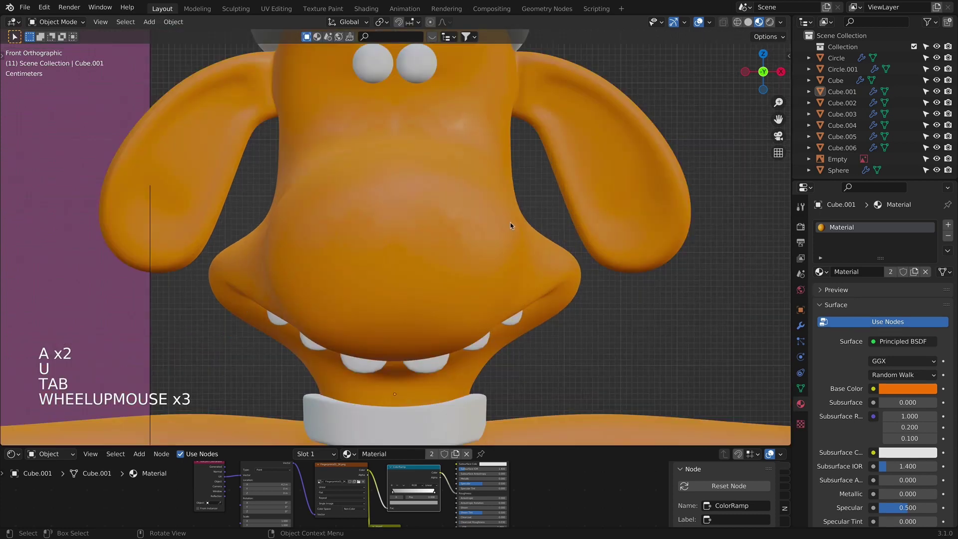
shift+middle_drag(509, 226, 383, 201)
scroll(442, 240, down, 3)
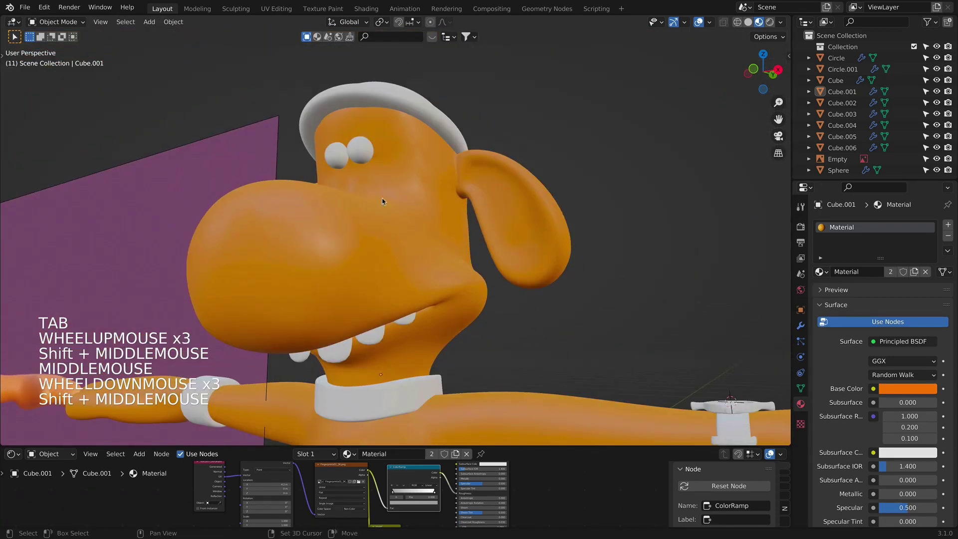
middle_drag(406, 254, 474, 254)
key(KP_1)
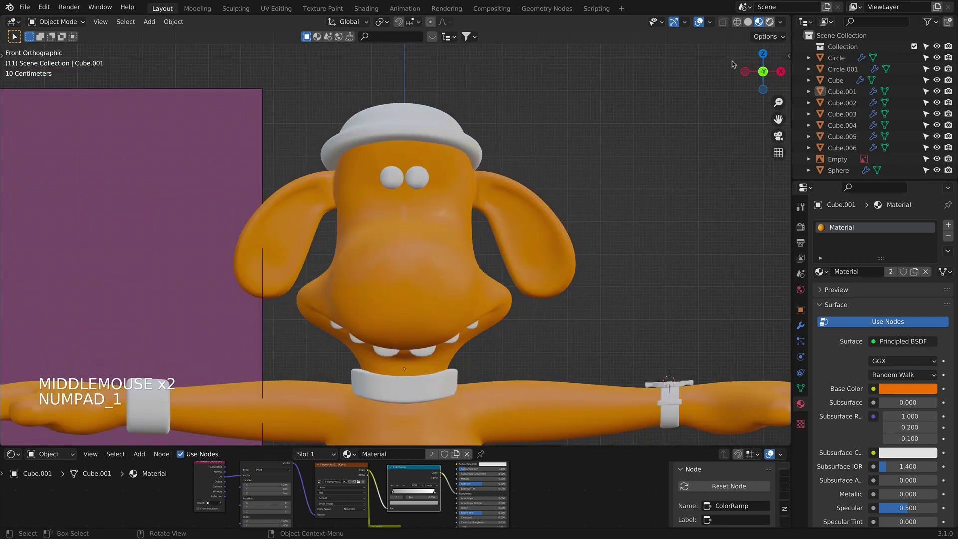
Step: Switch the viewport to Rendered shading and frame the dog beside the reference image
click(770, 22)
scroll(686, 129, down, 5)
shift+middle_drag(613, 142, 641, 57)
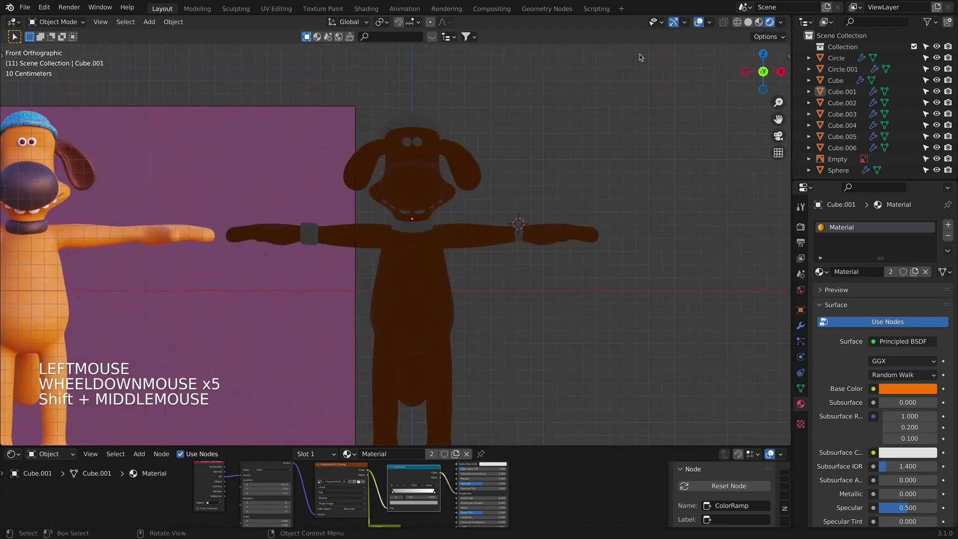
scroll(539, 242, down, 3)
shift+middle_drag(514, 309, 533, 287)
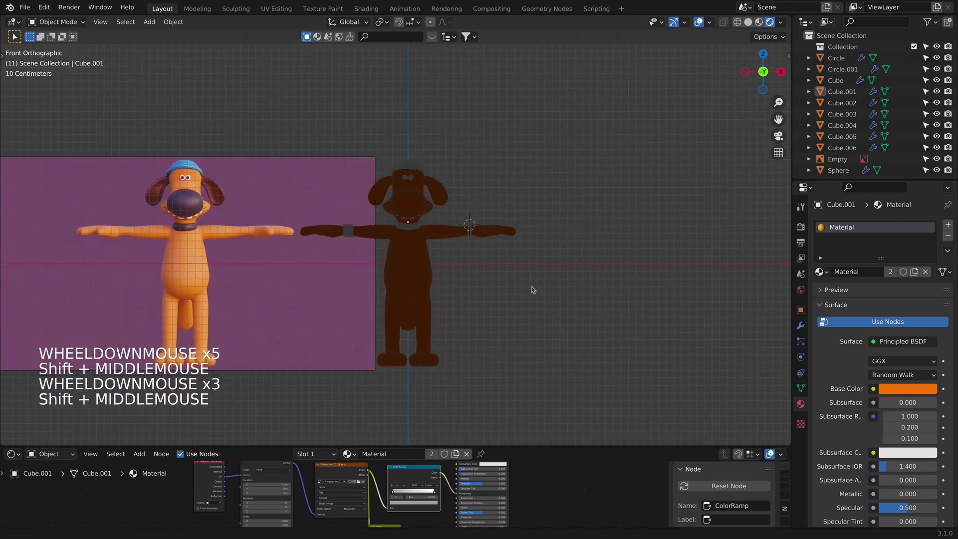
Step: Enlarge the shader editor and switch it to the World shader nodes
drag(148, 370, 70, 368)
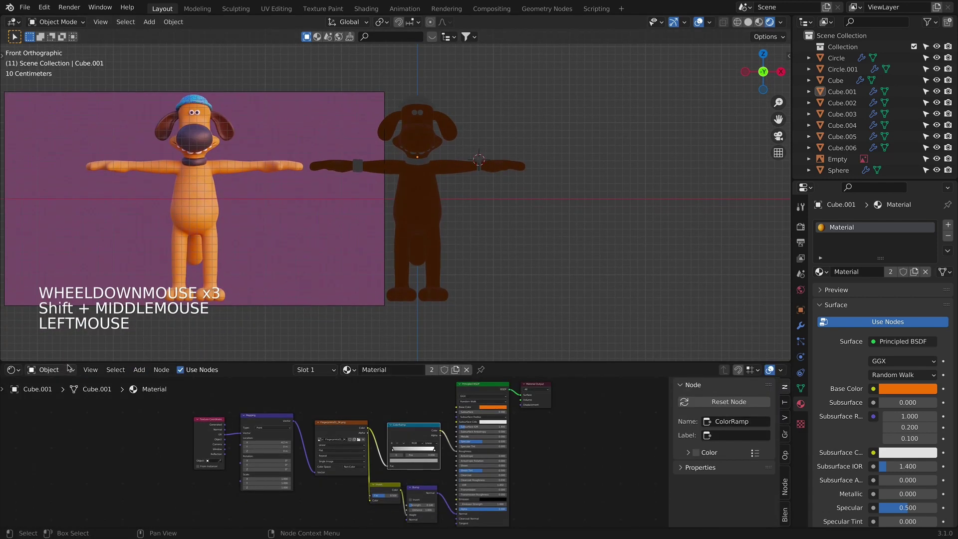
click(67, 369)
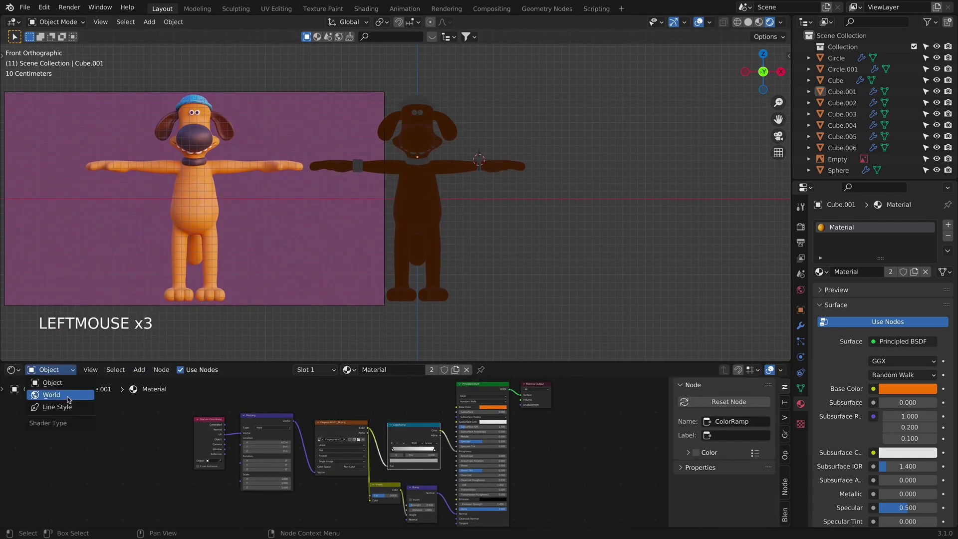
click(51, 395)
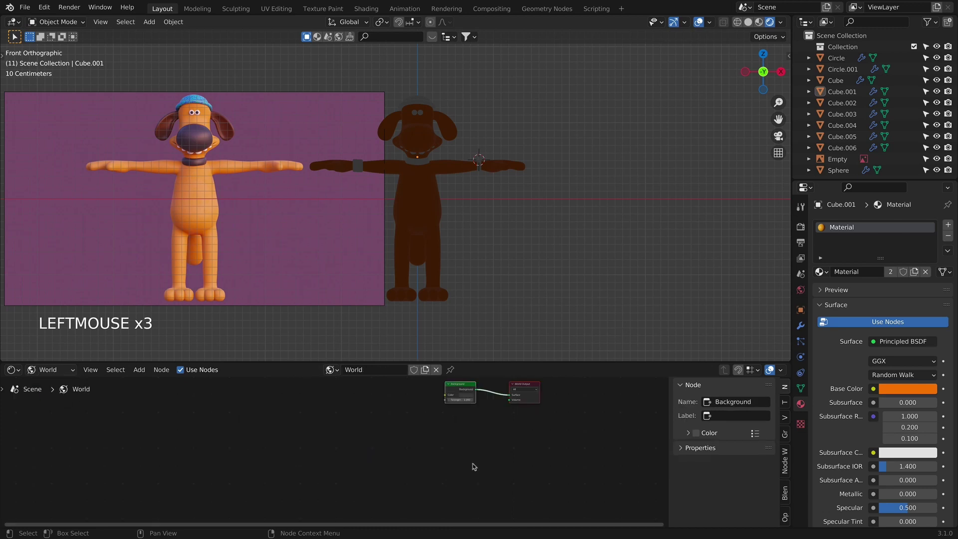
Step: Add an Environment Texture with mapping nodes to the World Background and load kiara_1_dawn_2k.hdr from the HDRI folder
click(460, 392)
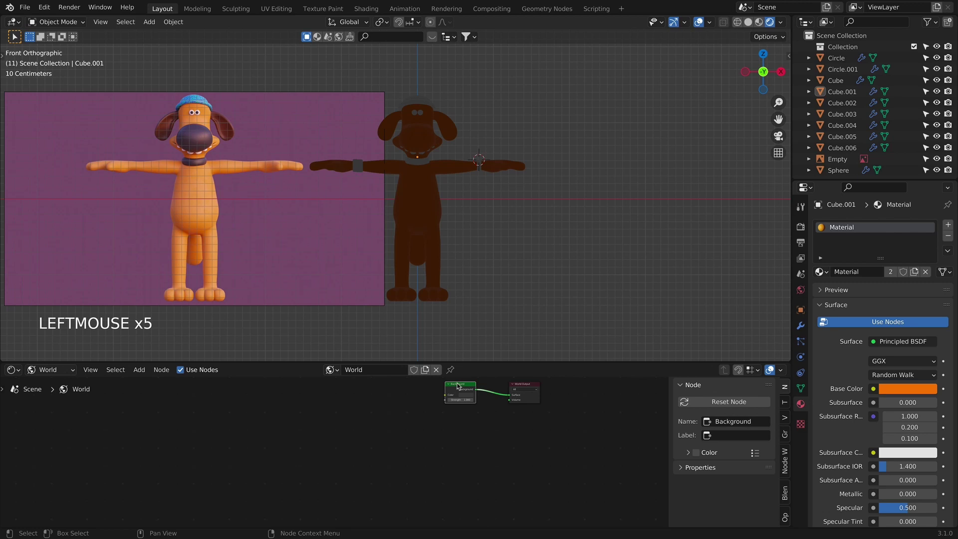
key(ctrl+t)
drag(419, 401, 386, 380)
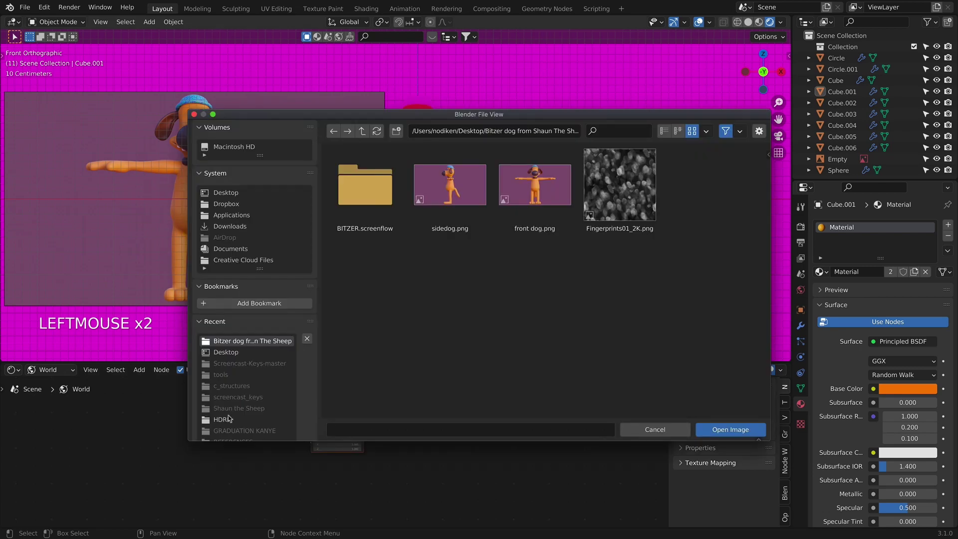
click(229, 418)
click(544, 295)
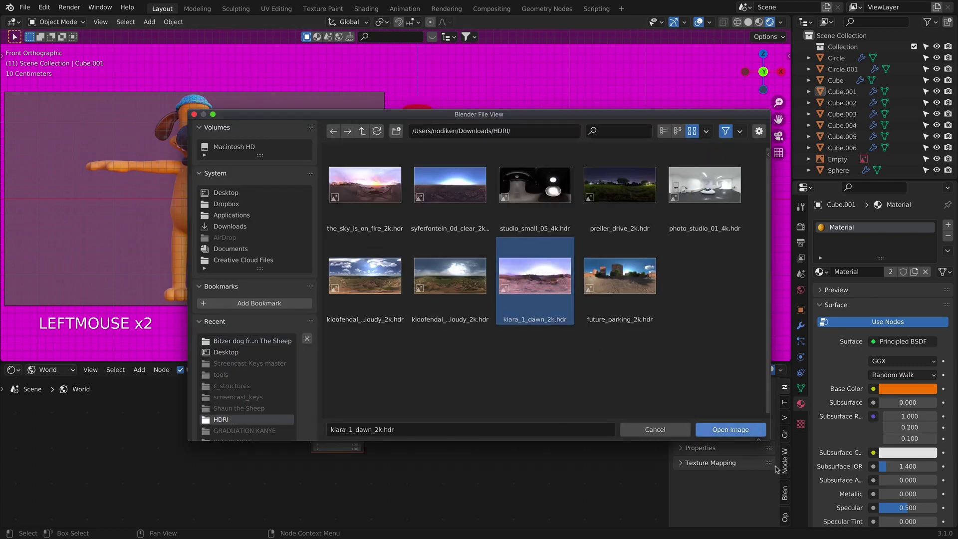
click(714, 431)
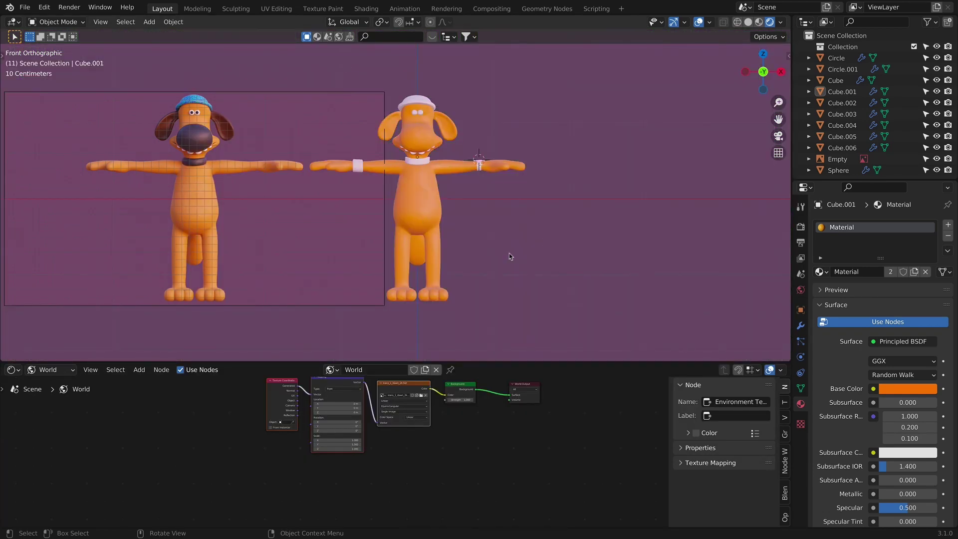
Step: Inspect the dog under the HDRI lighting and set the scene's render engine to Cycles
scroll(466, 203, up, 5)
shift+middle_drag(466, 203, 449, 215)
middle_drag(449, 214, 499, 219)
scroll(499, 220, down, 3)
key(KP_1)
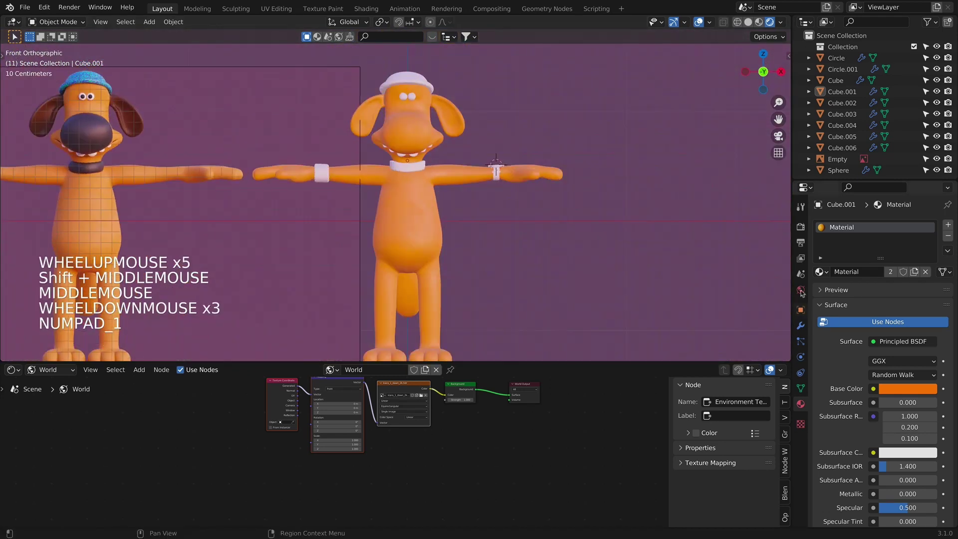
click(802, 227)
click(903, 224)
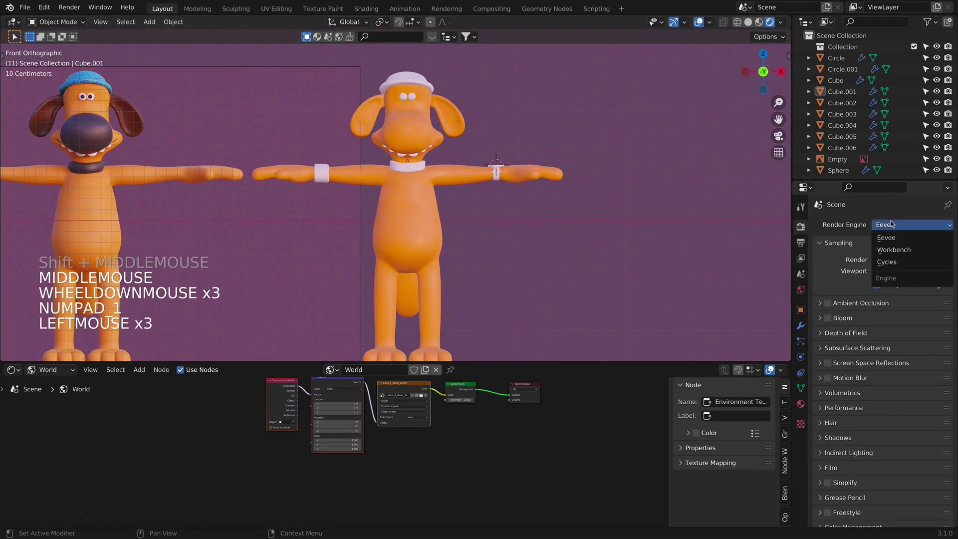
click(897, 261)
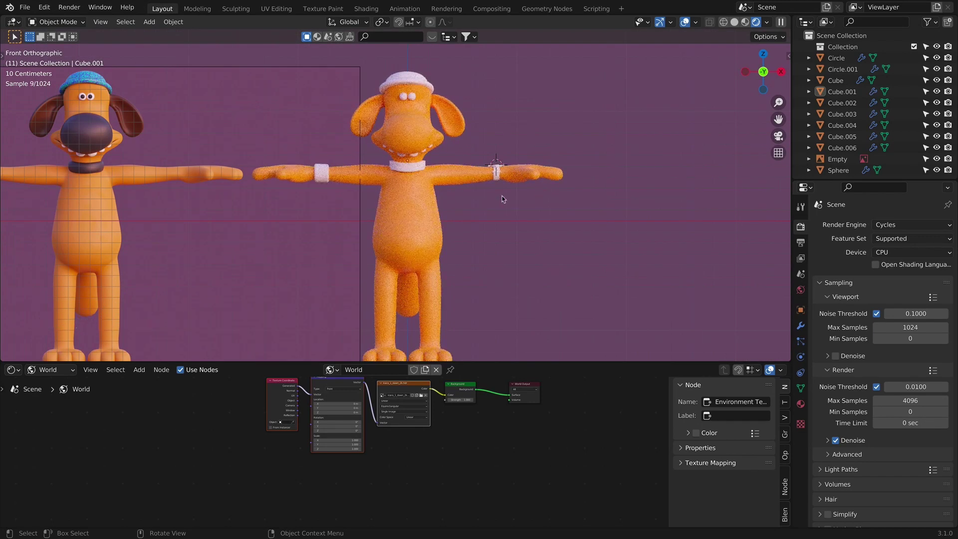
Step: Select the dog's body, show its object material nodes in the shader editor, and reposition the fingerprint Image Texture node
scroll(497, 199, up, 4)
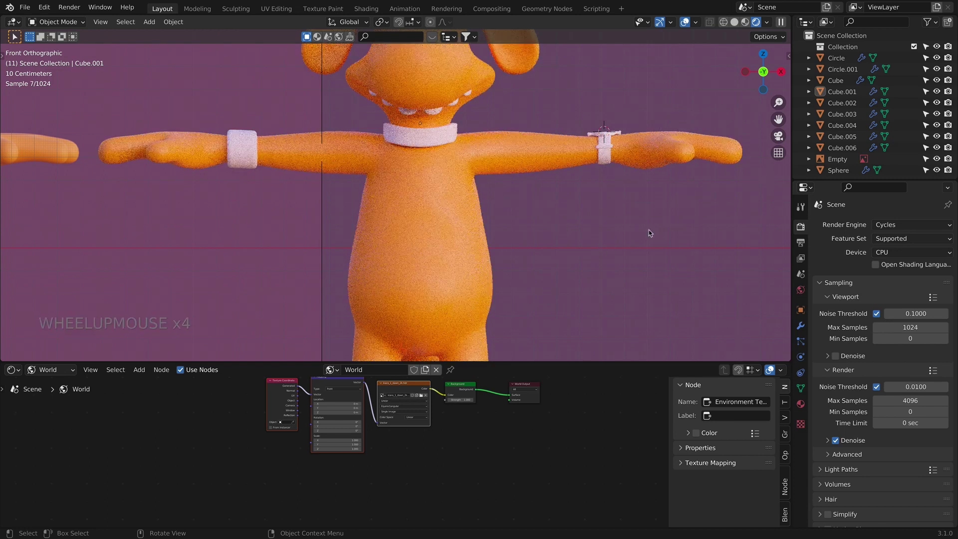
scroll(390, 428, down, 3)
click(389, 229)
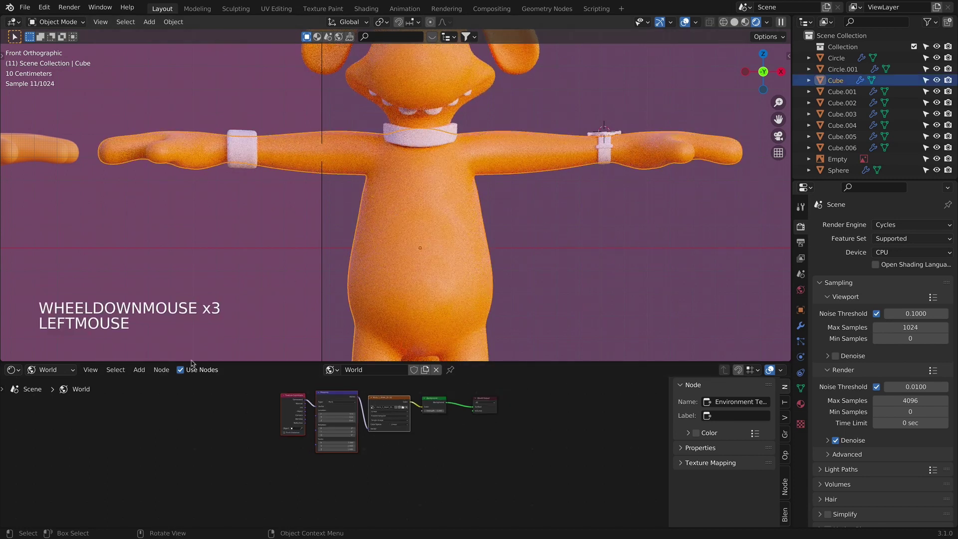
click(50, 370)
click(50, 383)
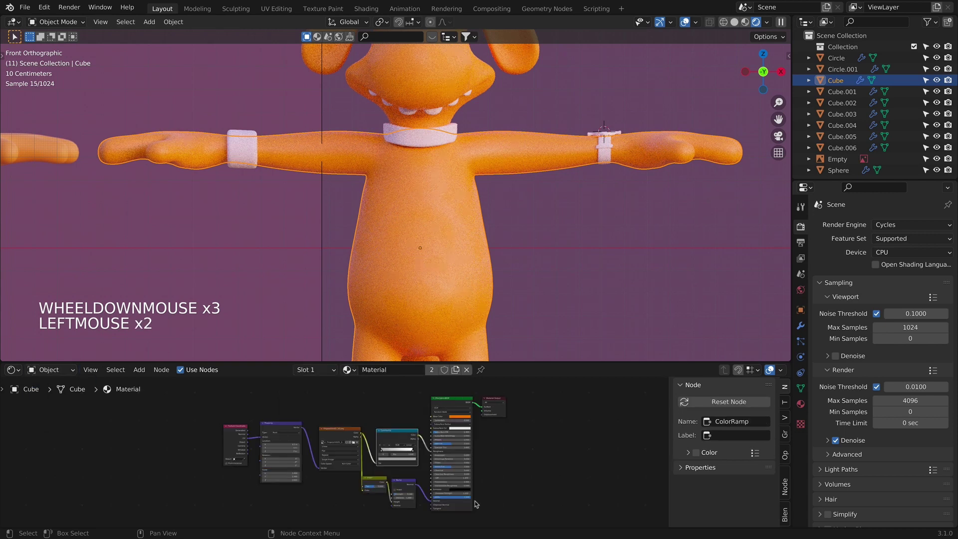
scroll(374, 434, up, 8)
drag(350, 419, 333, 397)
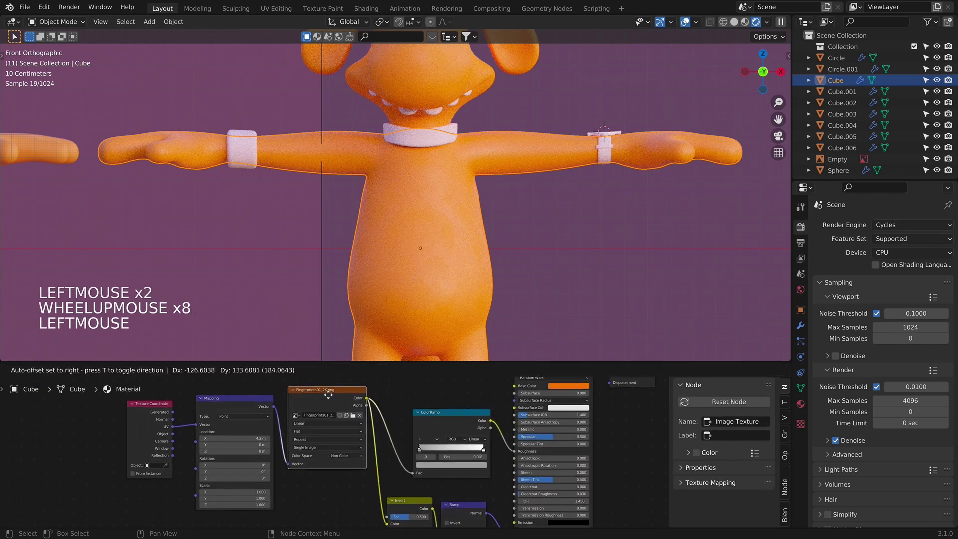
Step: Try the Invert option on the body material's Bump node and turn it back off
scroll(499, 469, down, 5)
middle_drag(499, 469, 484, 419)
scroll(437, 433, up, 7)
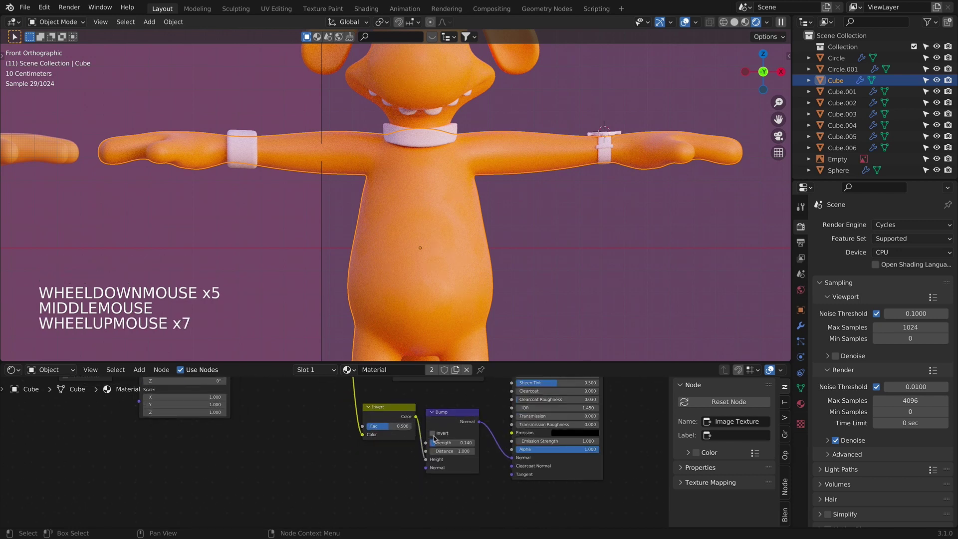
click(433, 434)
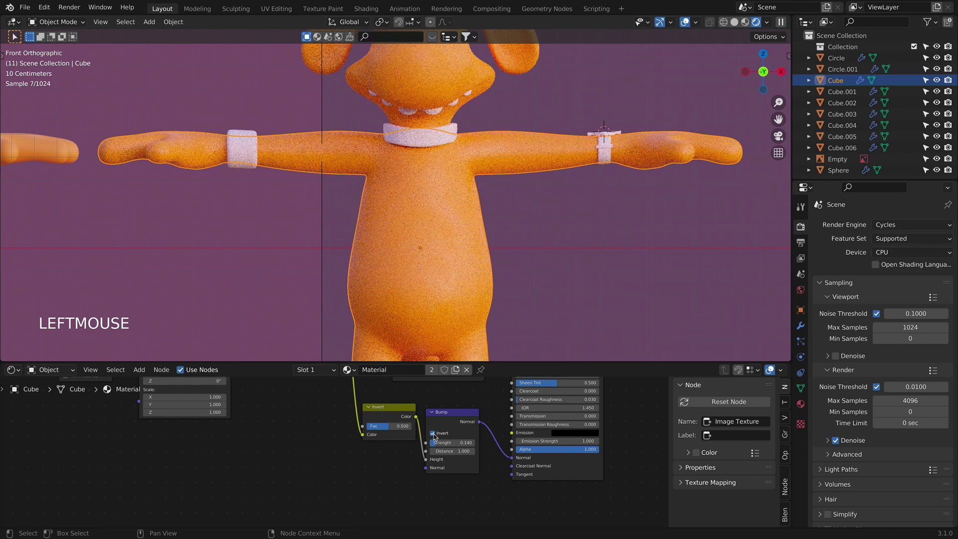
click(432, 434)
Step: Switch the viewport from Rendered to Material Preview shading and look at the dog from the front
scroll(495, 229, down, 1)
middle_drag(494, 230, 529, 224)
scroll(529, 225, down, 1)
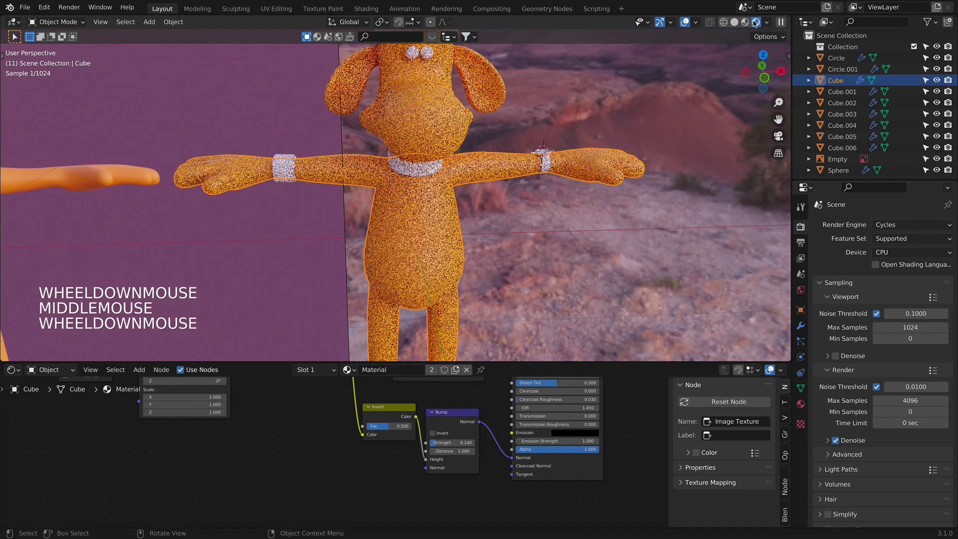
double_click(745, 23)
key(KP_1)
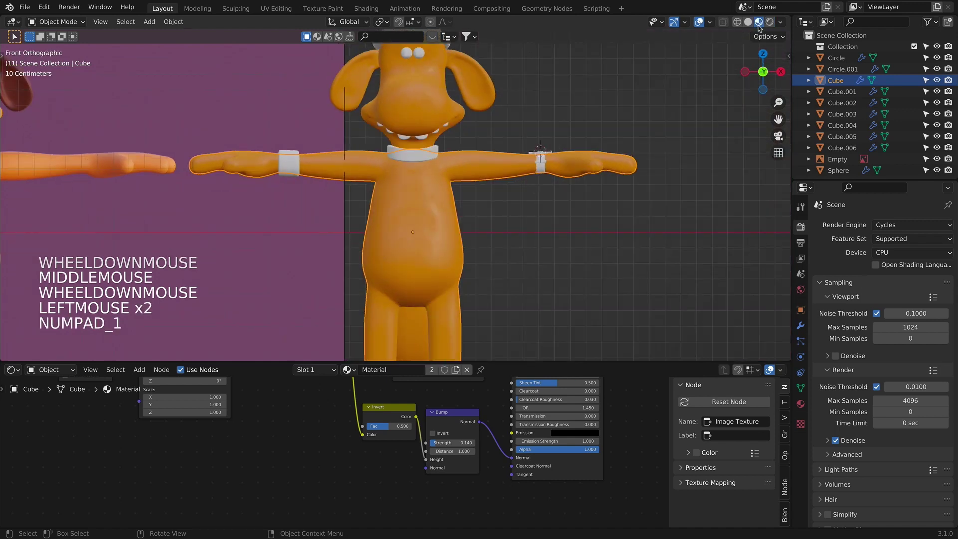
Step: Open the dog's head mesh in Edit Mode in the right side view
shift+middle_drag(519, 141, 499, 190)
key(KP_3)
key(Tab)
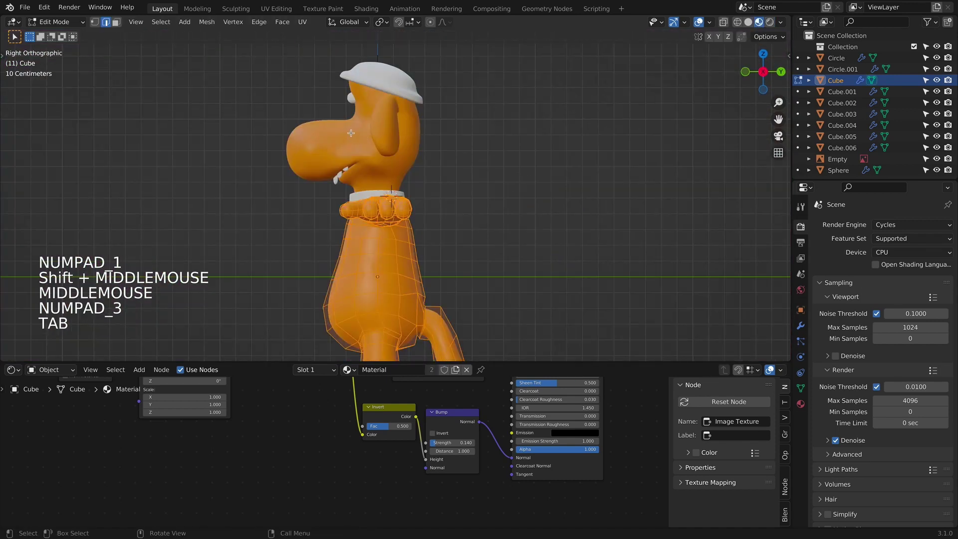
shift+middle_drag(410, 176, 492, 232)
key(Tab)
double_click(439, 219)
key(Tab)
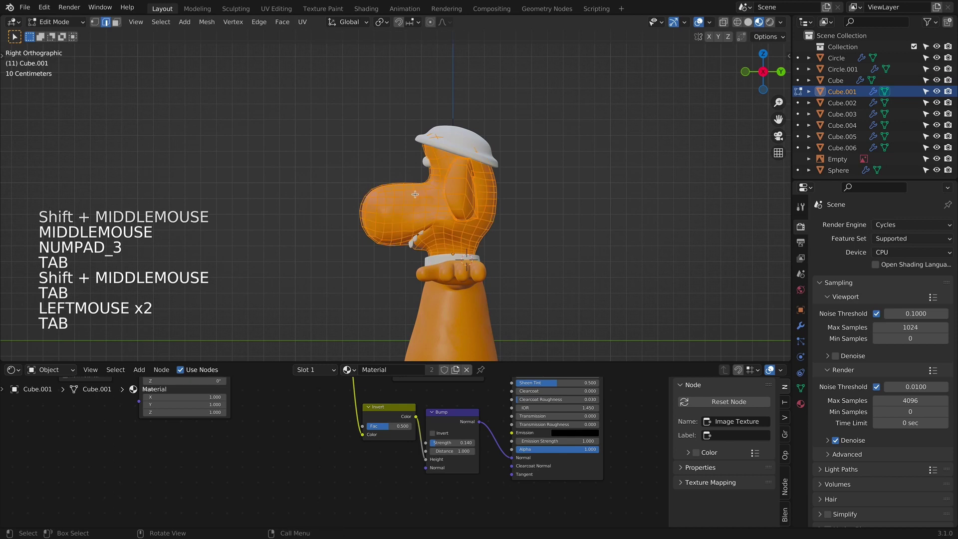
Step: Turn on X-ray and select the rounded front end of the snout through the mesh as the nose area
scroll(415, 210, up, 3)
key(alt+z)
key(alt+z)
key(alt+z)
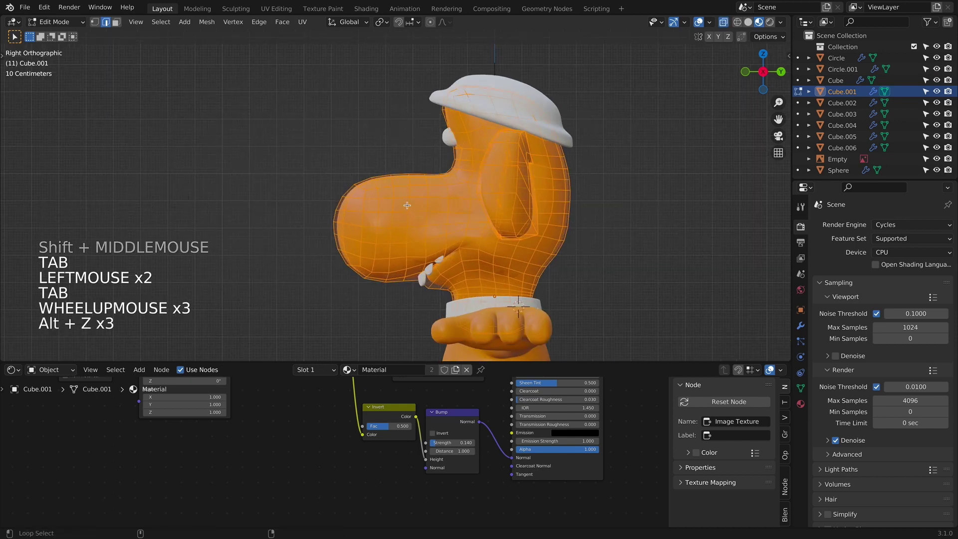
alt+shift+click(396, 208)
click(395, 207)
alt+click(395, 206)
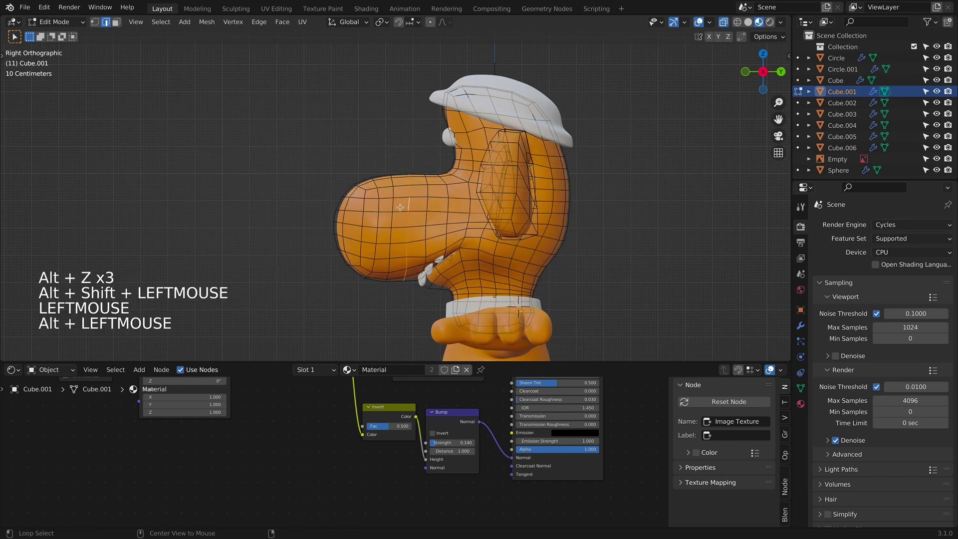
alt+shift+click(395, 205)
key(alt+z)
key(alt+z)
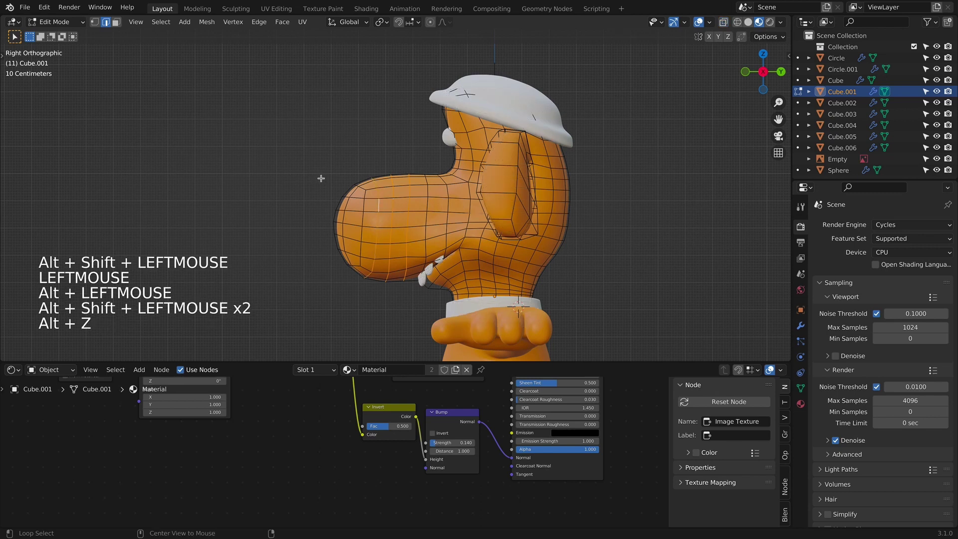
shift+drag(297, 142, 384, 285)
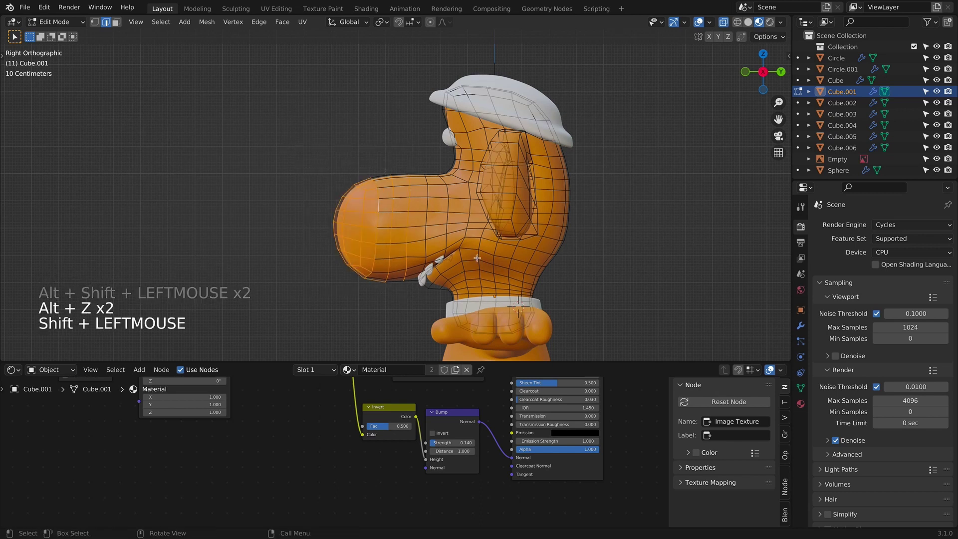
Step: Add a second material slot to the head and fill it with an independent copy of the orange Material
click(801, 404)
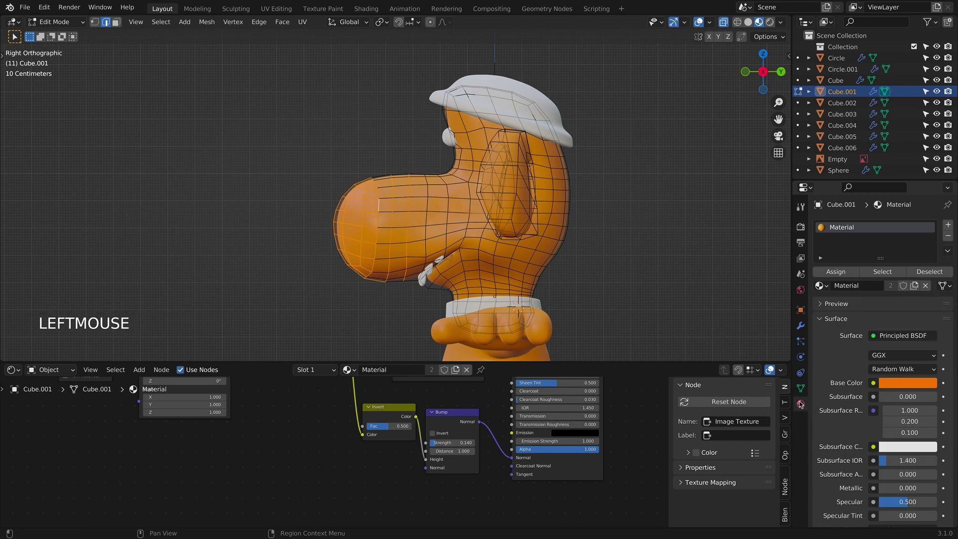
click(949, 226)
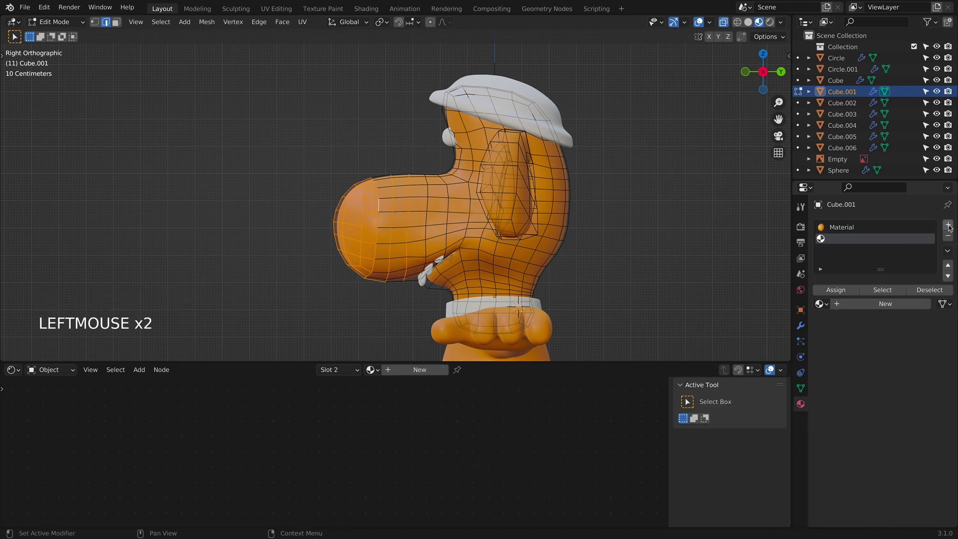
click(821, 304)
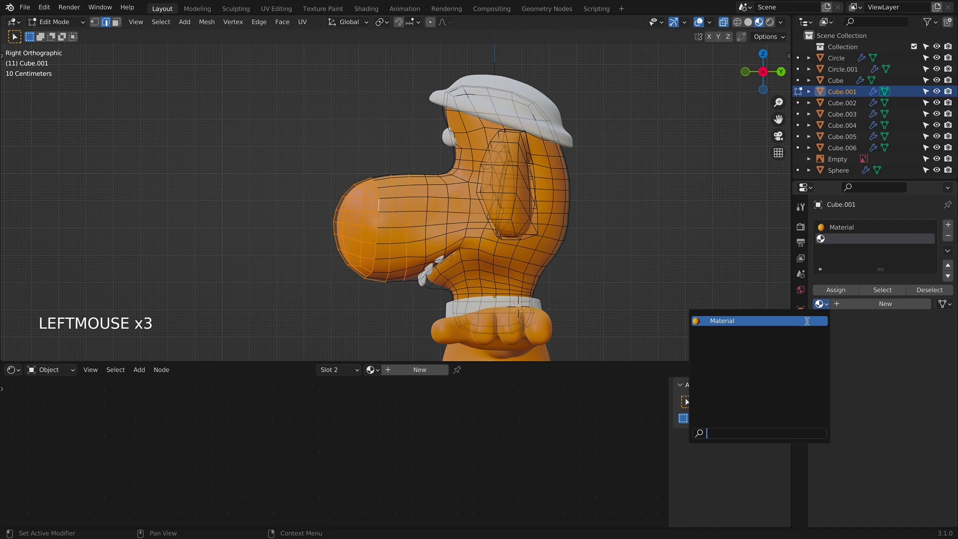
click(807, 320)
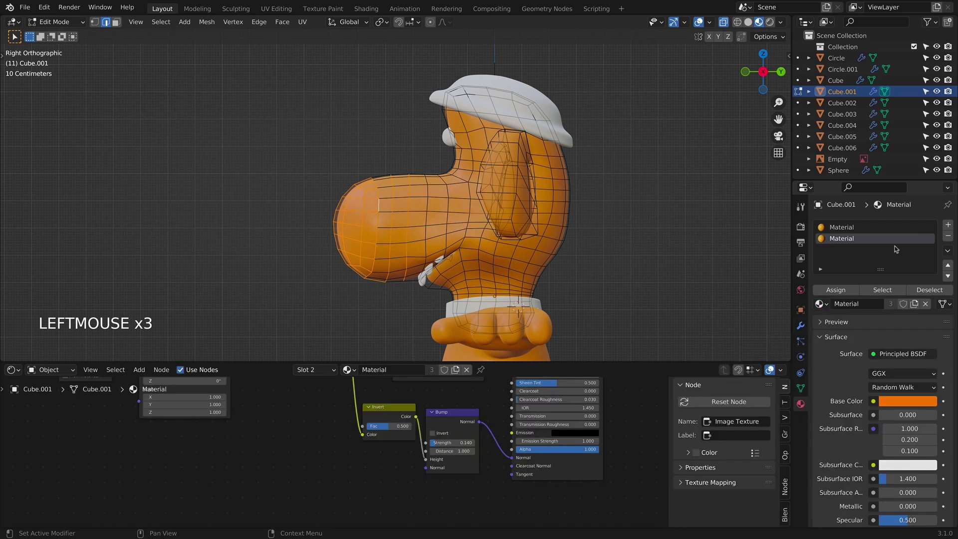
click(915, 303)
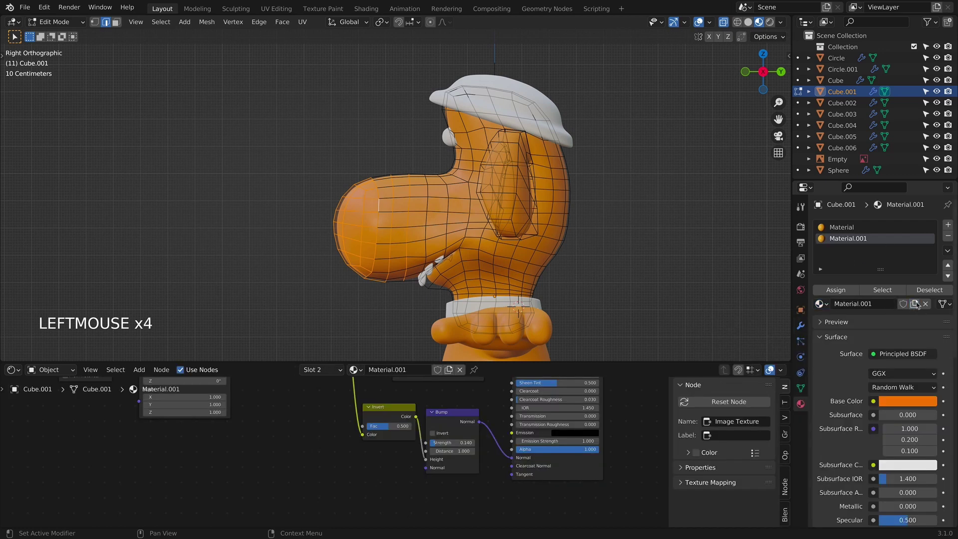
Step: Set the copied material's base color to black and assign it to the selected nose faces
click(911, 407)
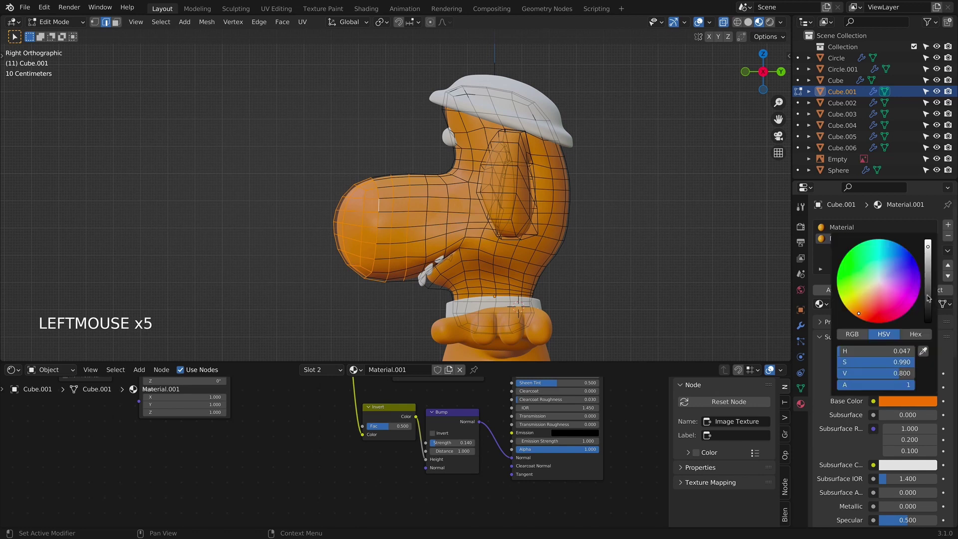
scroll(923, 295, down, 15)
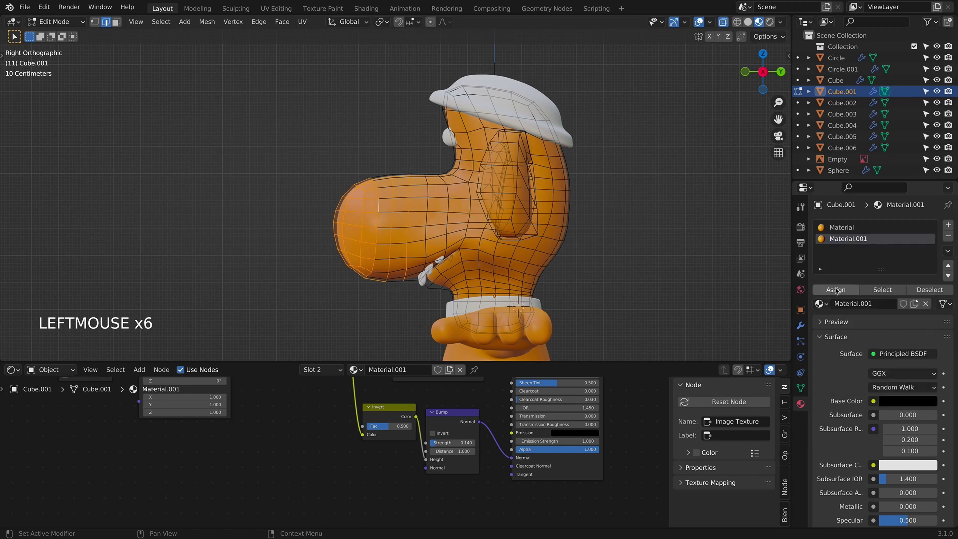
click(836, 291)
click(625, 212)
key(Tab)
key(Tab)
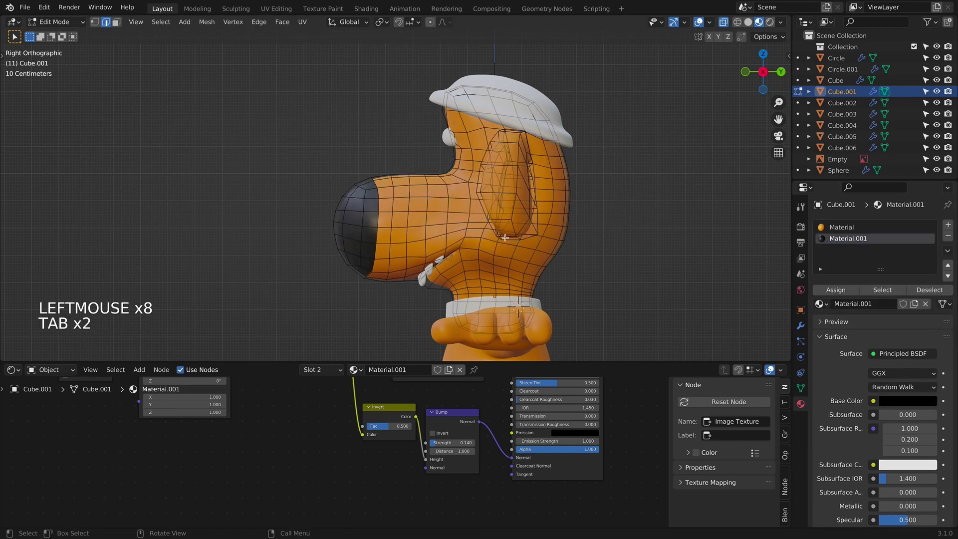
Step: Try to assign the black material to the edge loops just behind the nose and check the head from the front
alt+click(392, 224)
alt+shift+click(373, 224)
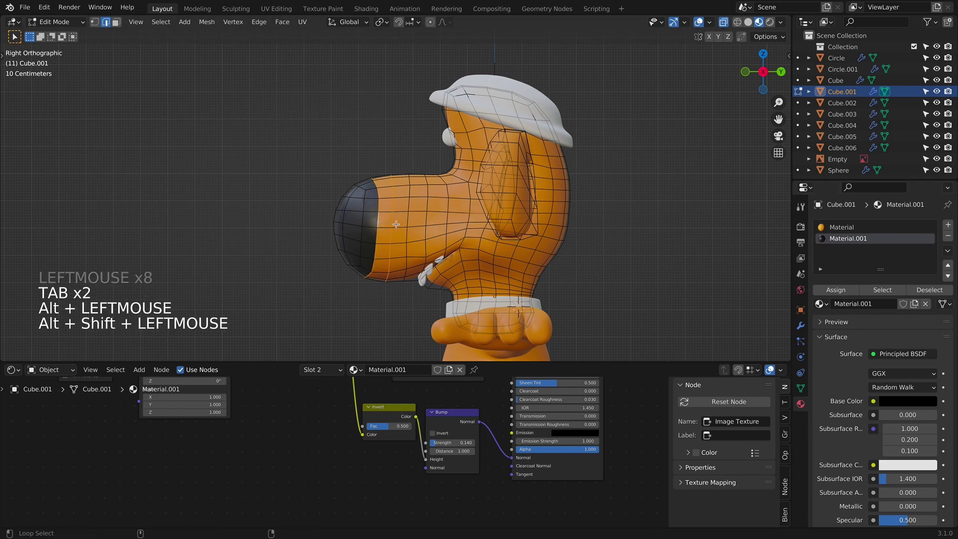
click(846, 291)
click(846, 290)
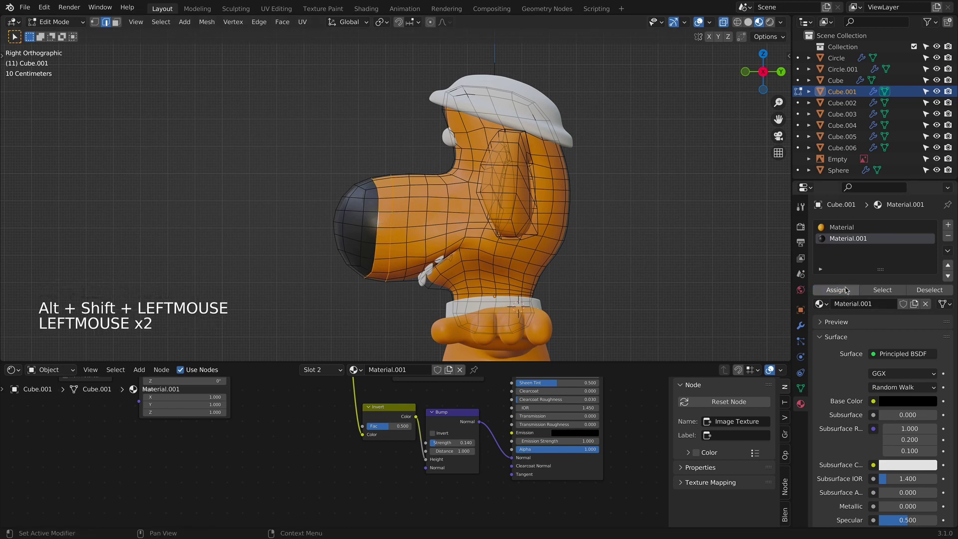
click(846, 290)
key(Tab)
middle_drag(524, 235, 454, 249)
key(KP_1)
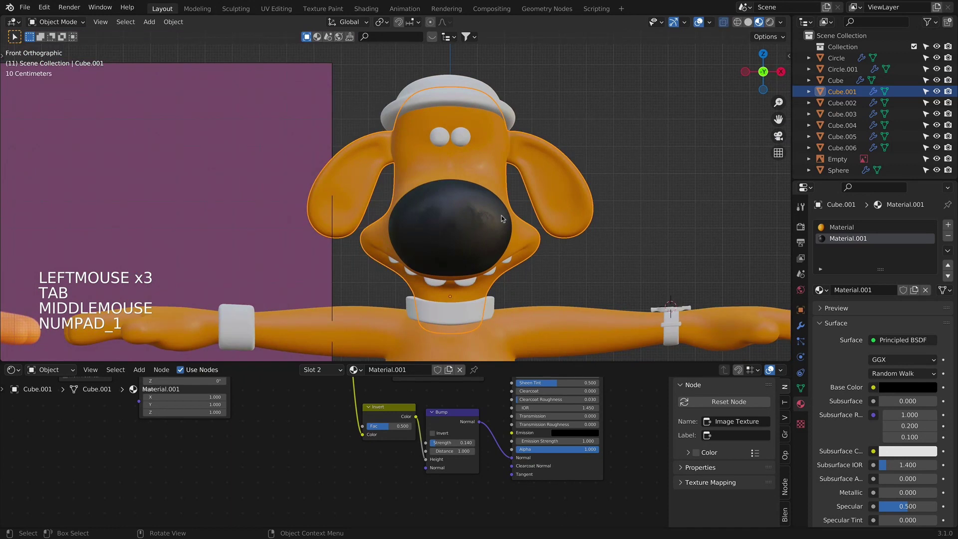
Step: Extend the black nose by one ring of faces, selecting its two bounding edge loops and converting them to a vertex selection
key(KP_3)
key(Tab)
middle_drag(582, 200, 349, 210)
alt+click(386, 231)
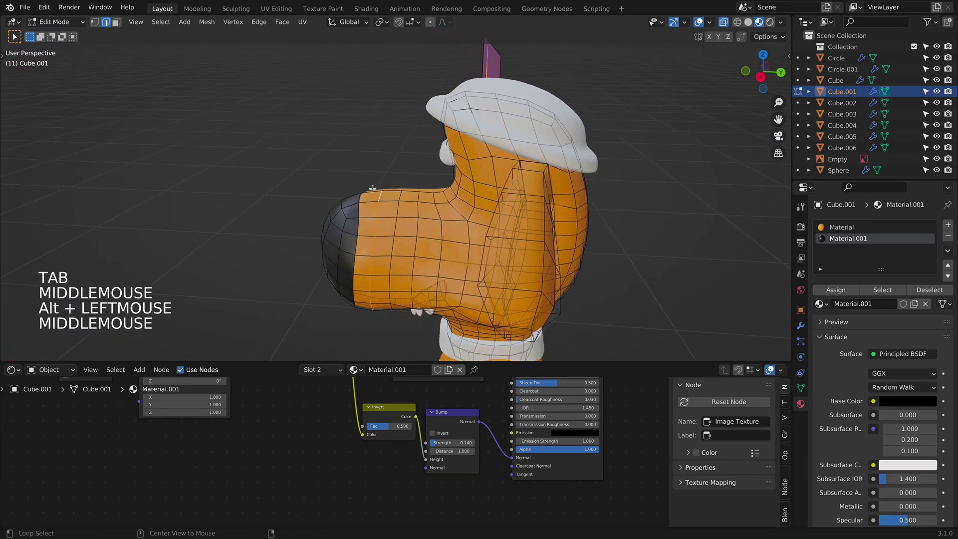
alt+shift+click(358, 250)
click(836, 290)
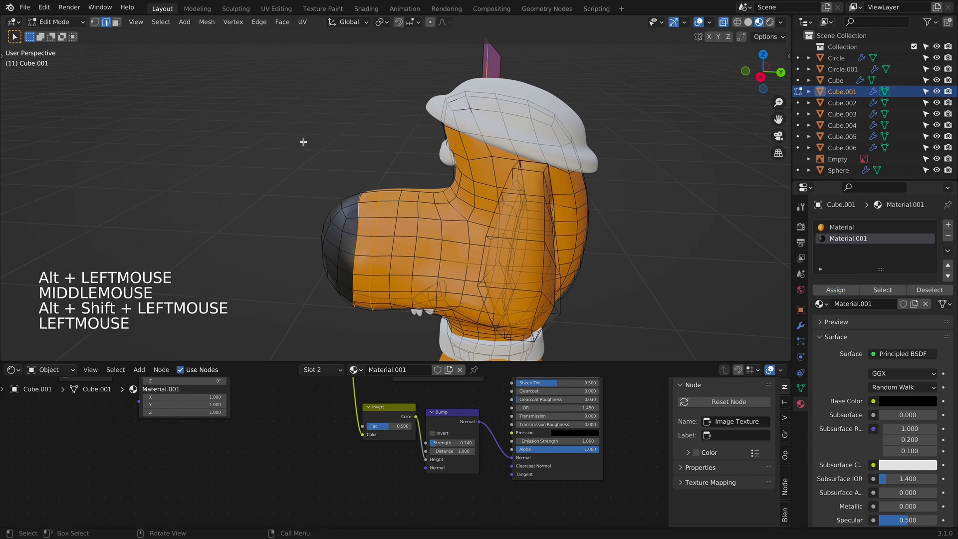
click(103, 23)
click(94, 22)
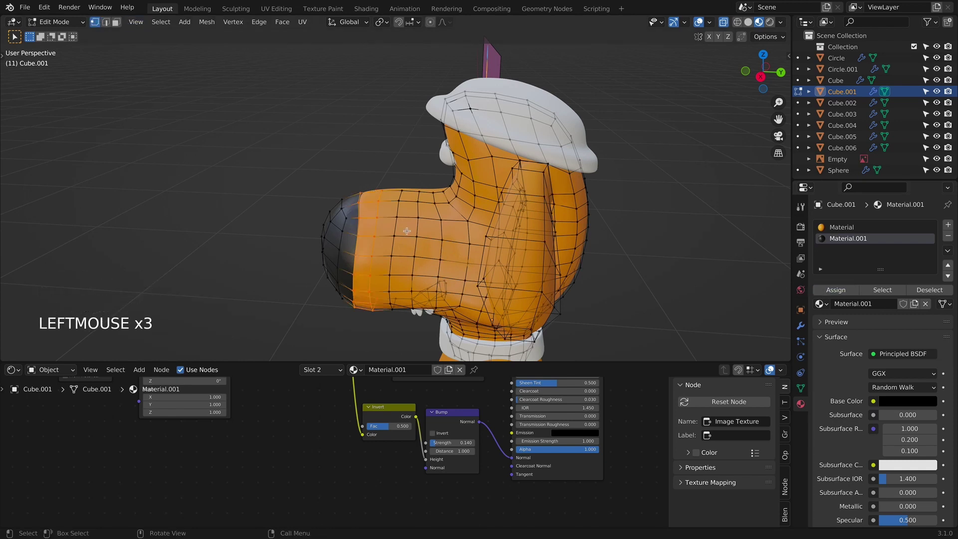
key(Tab)
middle_drag(379, 179, 398, 166)
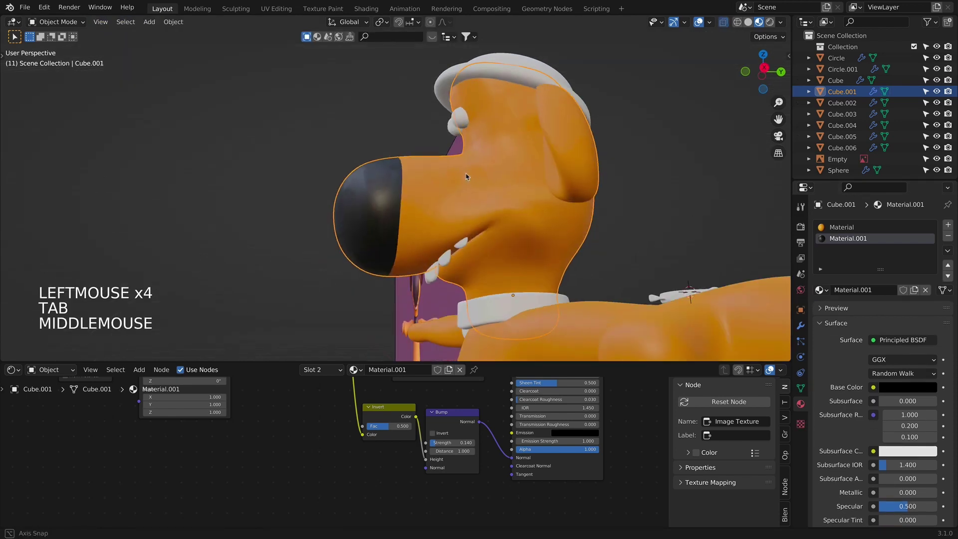
key(KP_3)
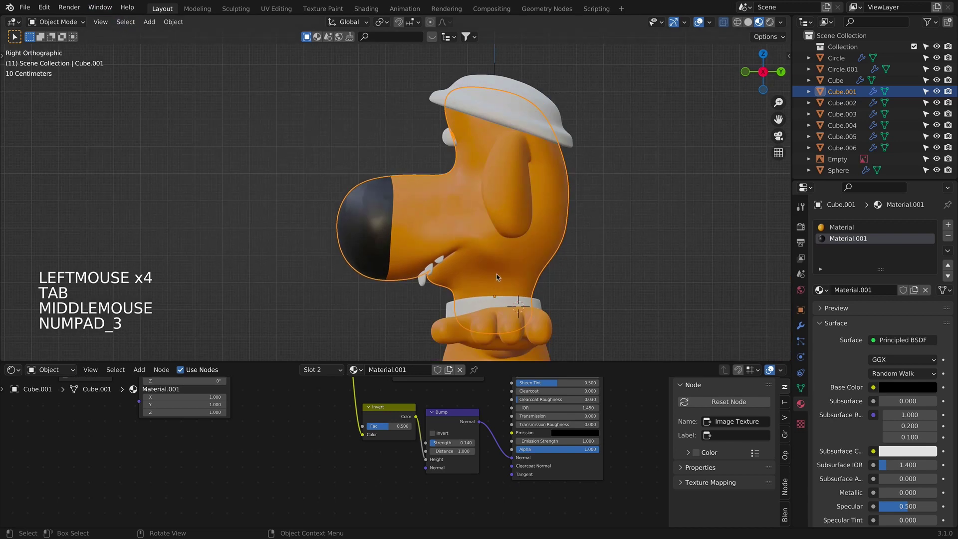
Step: Select the two edge loops bounding the next snout ring, convert them to a vertex selection, and assign the black material
key(Tab)
click(106, 23)
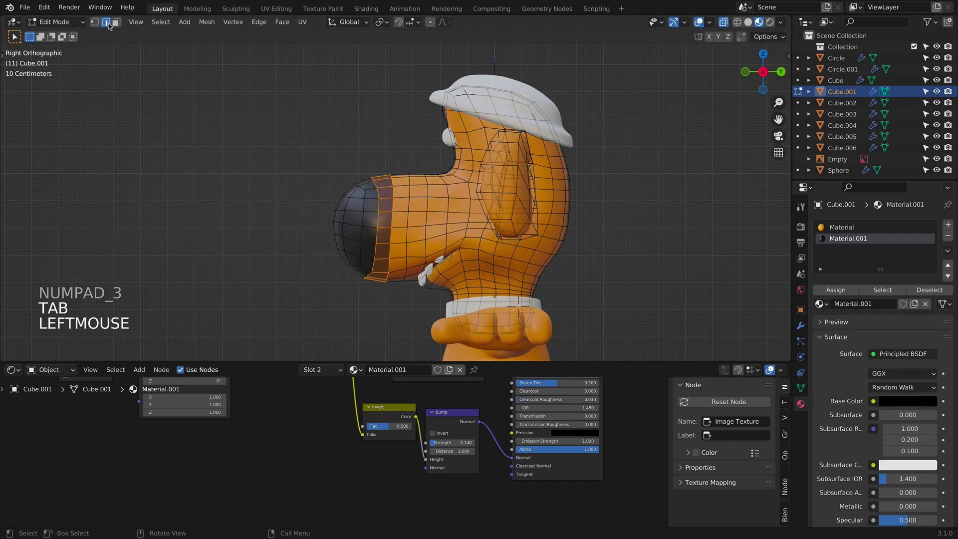
click(408, 221)
alt+click(394, 206)
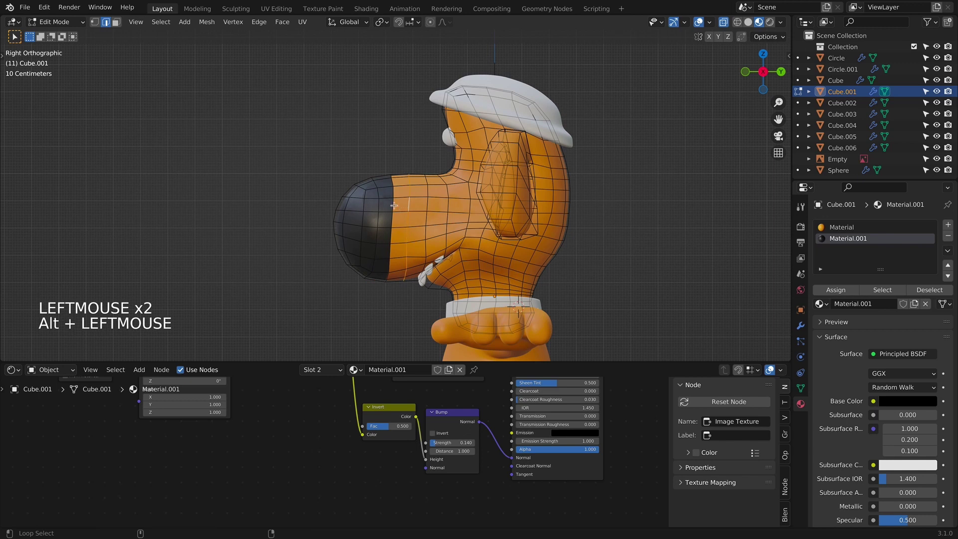
alt+shift+click(406, 185)
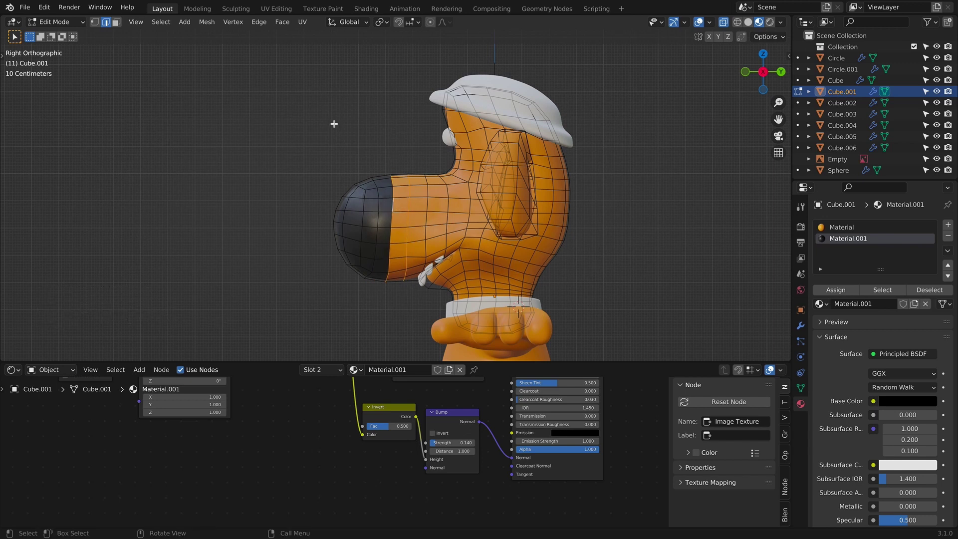
click(96, 23)
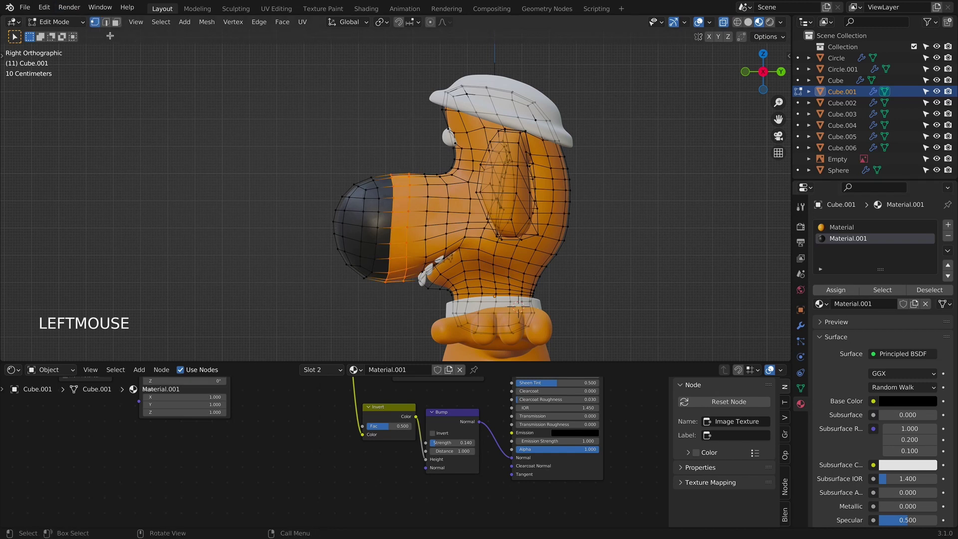
click(570, 220)
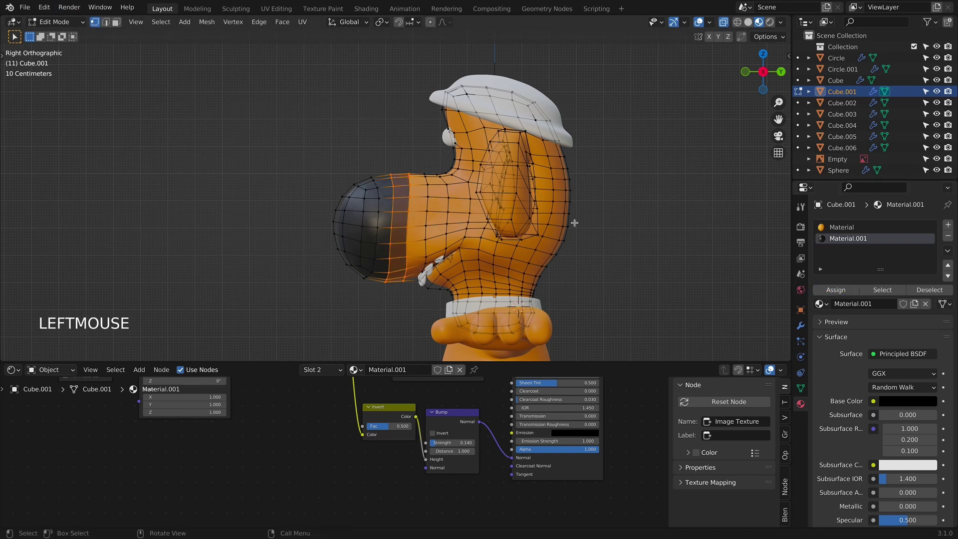
Step: Examine the finished black nose in object mode from the front and at an angle, comparing it with the reference image
key(Tab)
scroll(452, 171, down, 3)
middle_drag(452, 171, 626, 222)
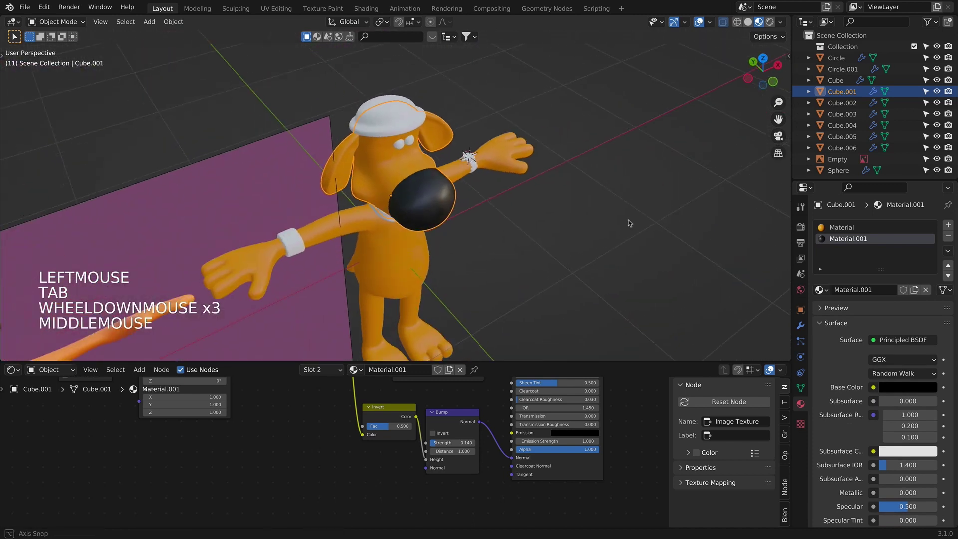
key(KP_1)
scroll(591, 261, up, 3)
shift+middle_drag(590, 262, 572, 240)
scroll(573, 240, up, 1)
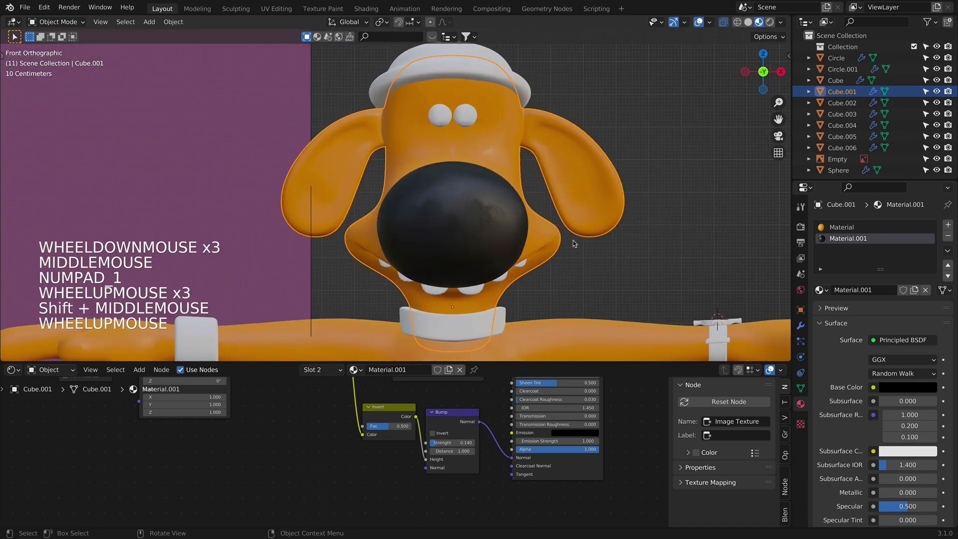
scroll(572, 240, down, 6)
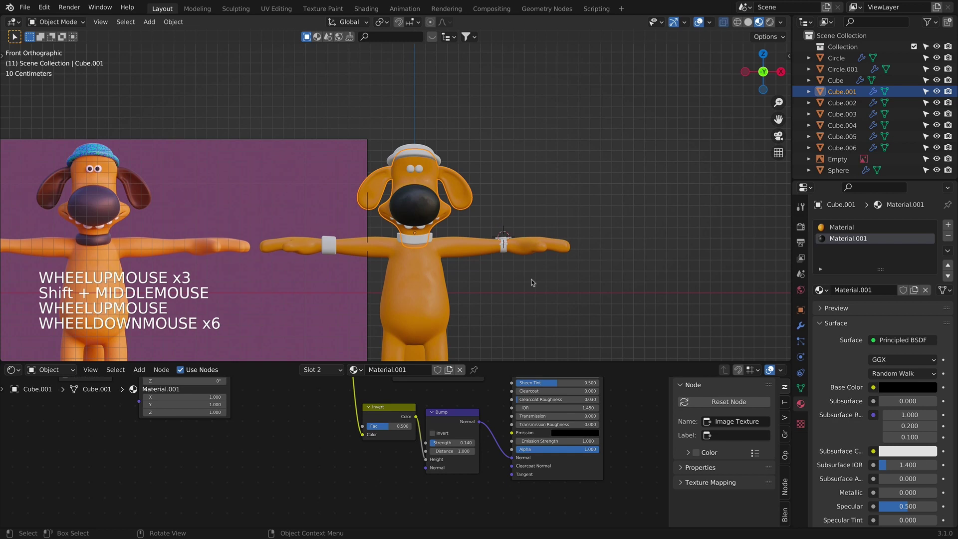
click(421, 213)
scroll(427, 214, up, 5)
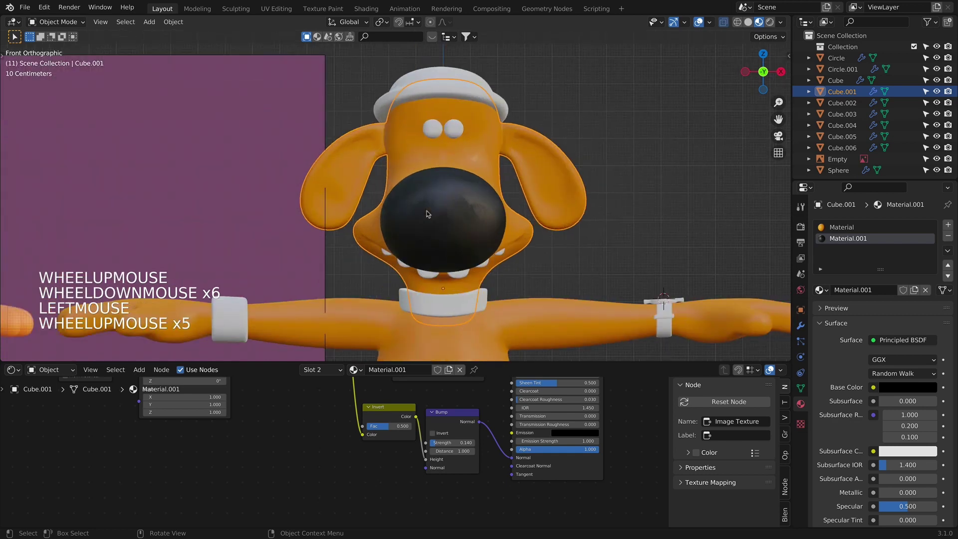
Step: Try a 4 m X location offset in the black material's fingerprint mapping, undo the Z offset and reset Y to 0
click(845, 246)
scroll(464, 279, down, 4)
scroll(317, 411, down, 2)
middle_drag(310, 405, 344, 480)
middle_drag(348, 418, 422, 484)
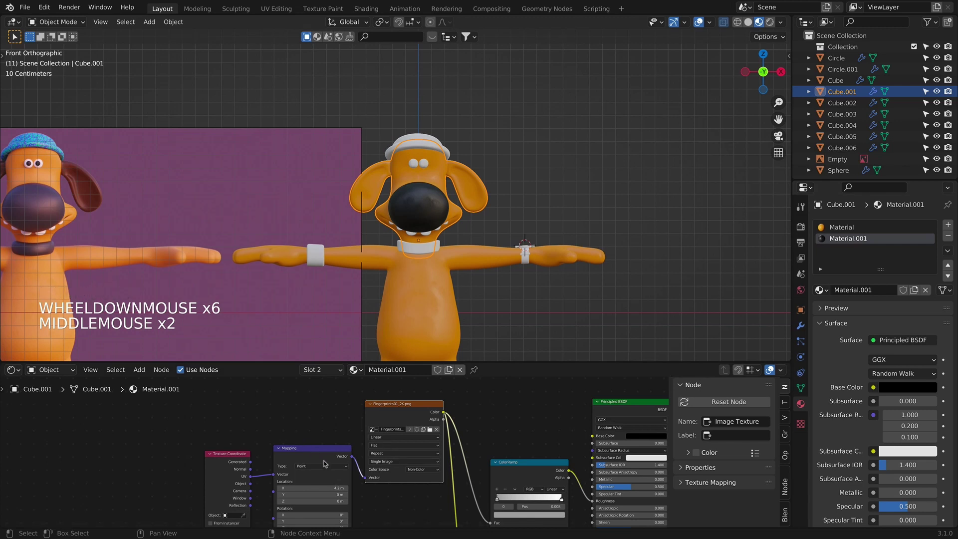
mouse_move(319, 488)
mouse_down()
mouse_move(299, 488)
mouse_move(332, 494)
mouse_up()
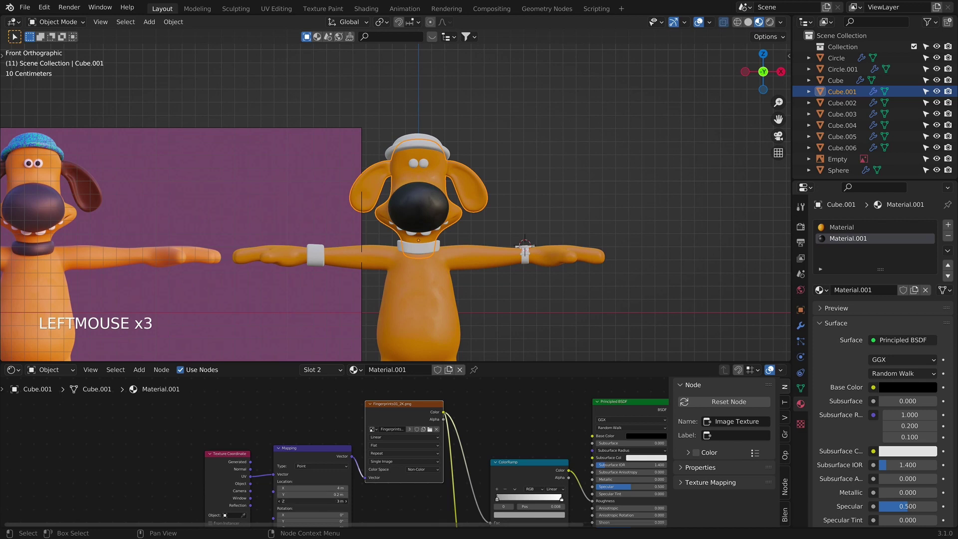
key(super+z)
click(331, 495)
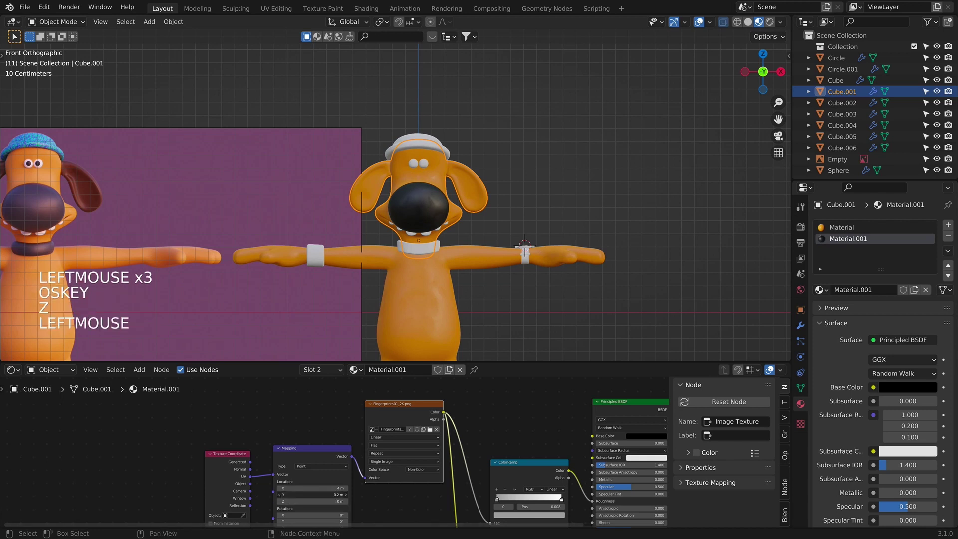
click(331, 493)
text(0)
key(Return)
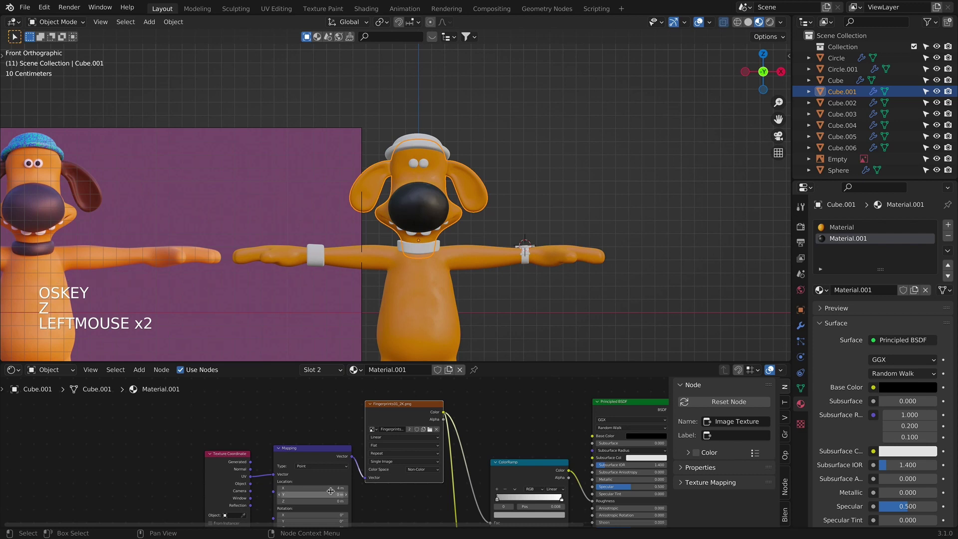
Step: Set the black material's fingerprint mapping X location to 4.1 m and check the nose from the front and at an angle
click(344, 488)
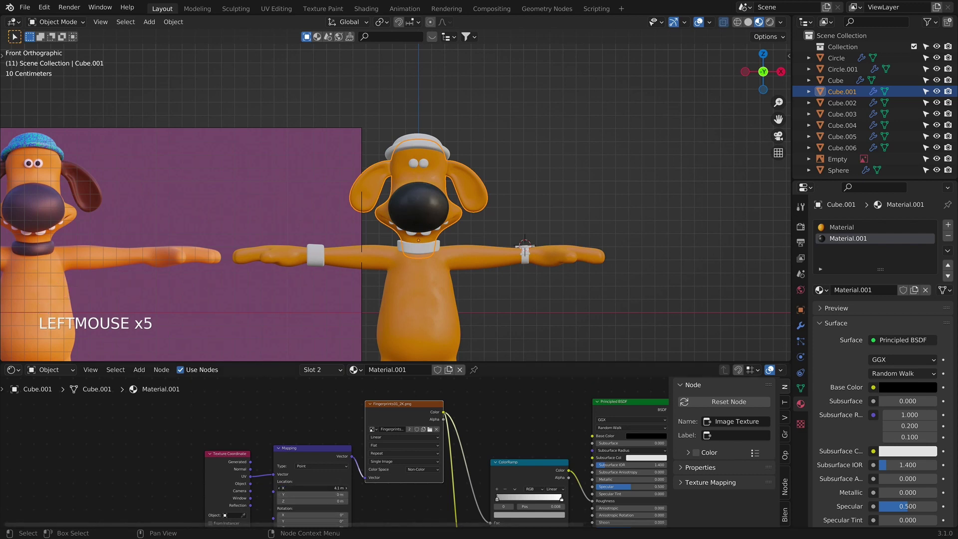
drag(291, 486, 295, 486)
click(281, 488)
scroll(508, 240, up, 5)
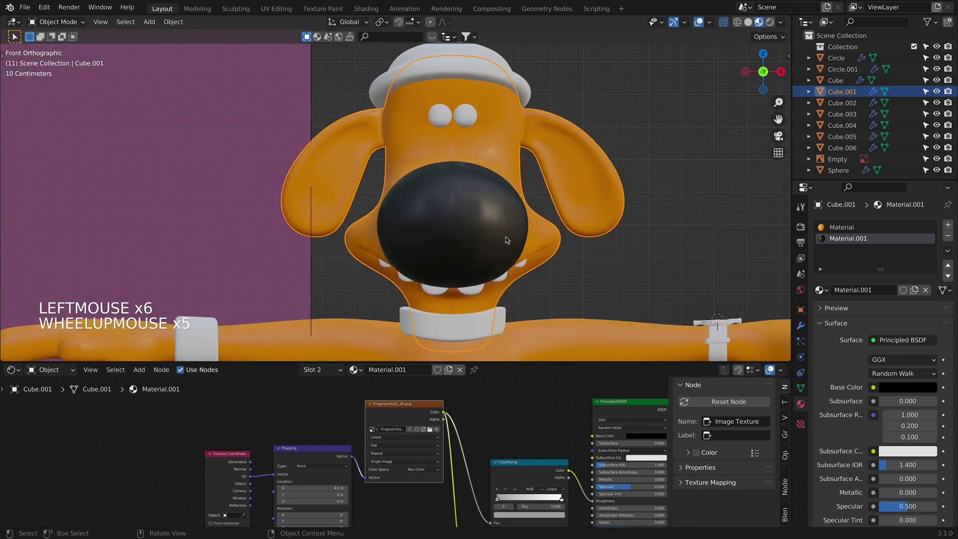
scroll(507, 239, down, 4)
scroll(507, 239, up, 1)
middle_drag(508, 240, 469, 160)
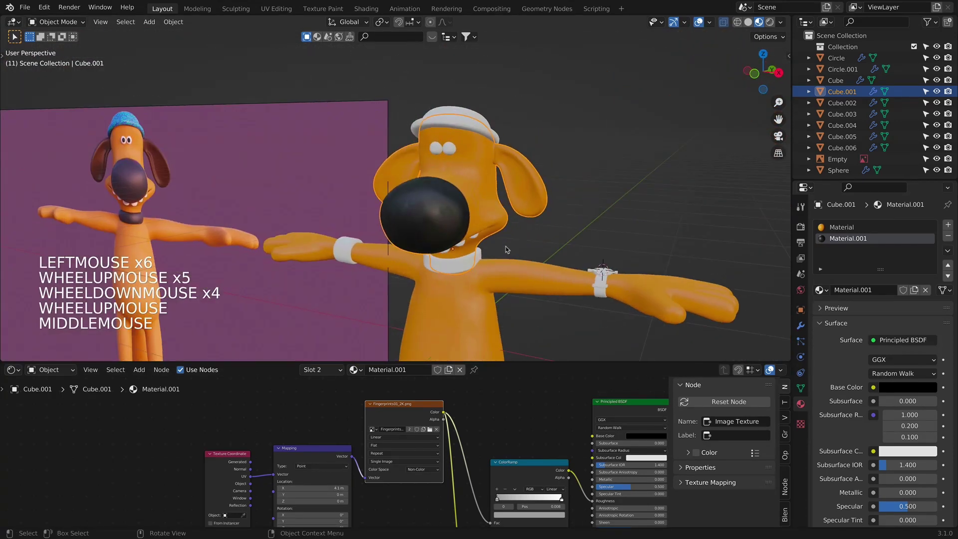
key(KP_1)
scroll(525, 498, down, 1)
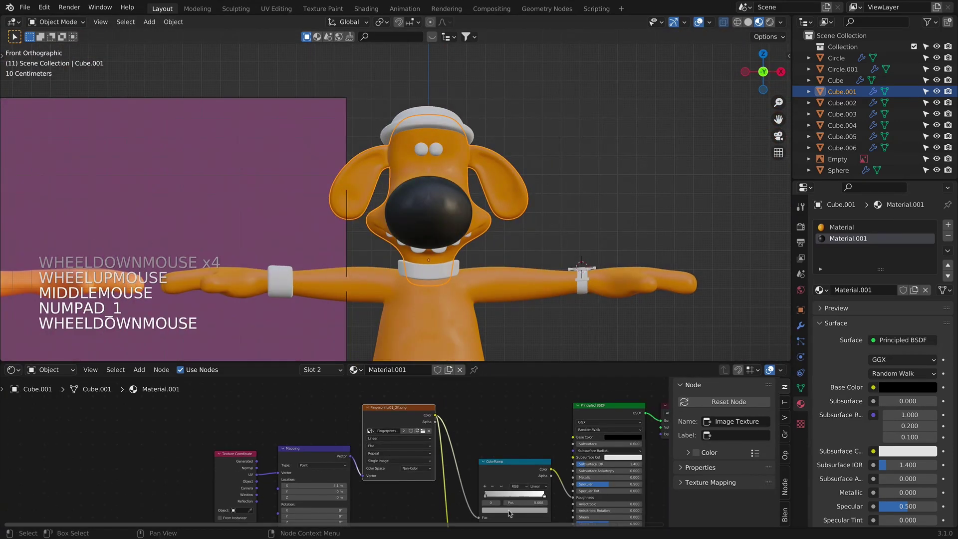
Step: Darken the selected stop of the black material's roughness ColorRamp to make the nose glossier, and check the head from the front
click(514, 510)
drag(534, 440, 534, 446)
click(549, 329)
middle_drag(528, 280, 509, 229)
scroll(509, 249, up, 3)
key(KP_1)
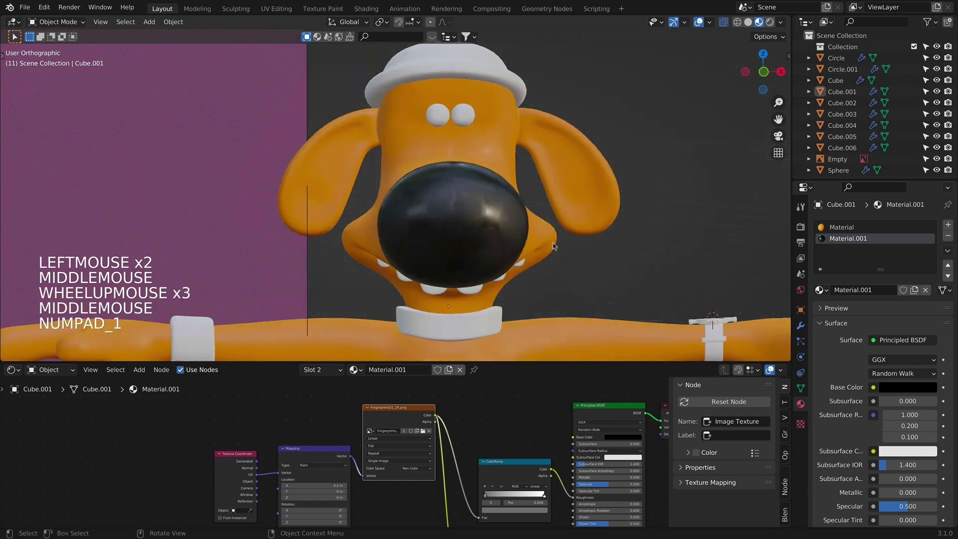
scroll(464, 181, down, 4)
Step: Select the eye spheres and assign the existing orange fingerprint material to them
click(432, 134)
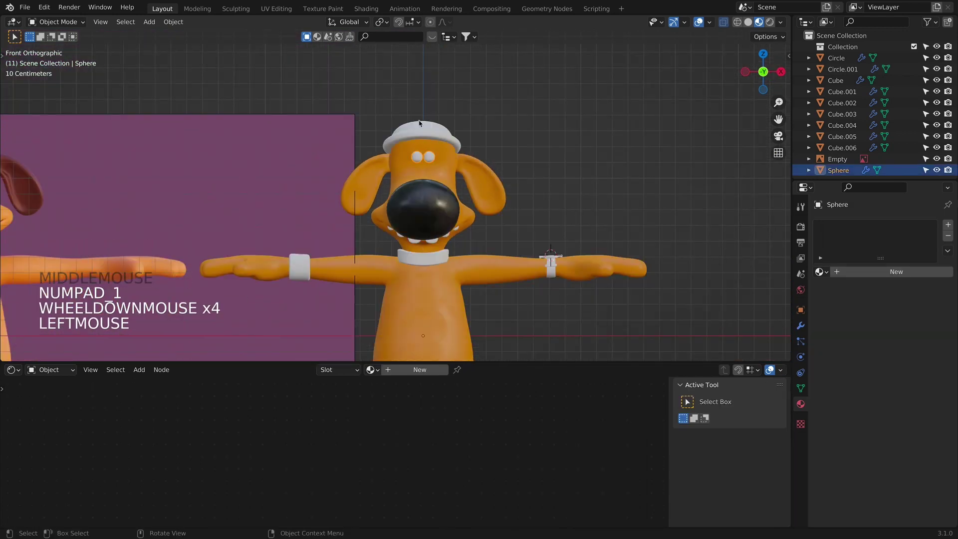
scroll(433, 134, up, 1)
shift+middle_drag(441, 122, 439, 170)
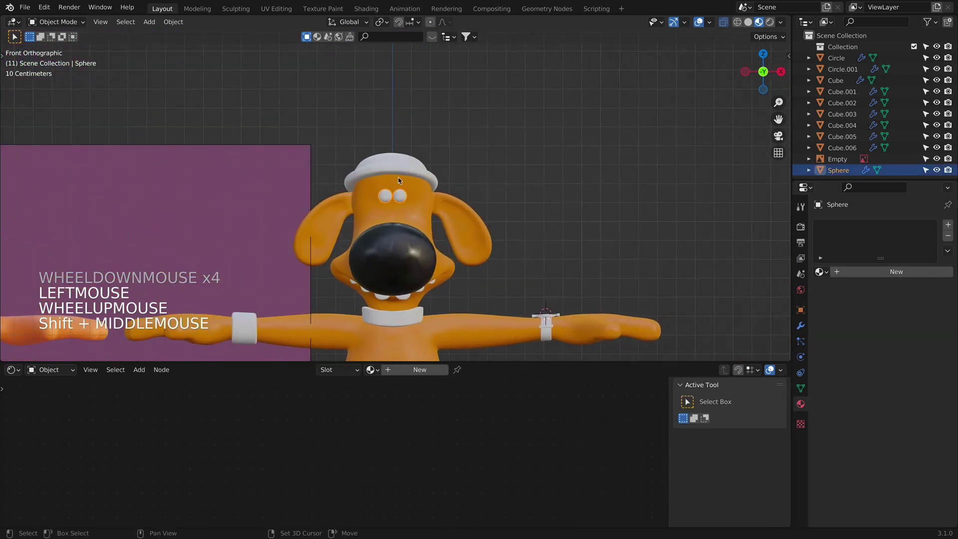
scroll(400, 199, up, 7)
shift+middle_drag(400, 199, 432, 270)
key(Tab)
shift+middle_drag(556, 291, 551, 274)
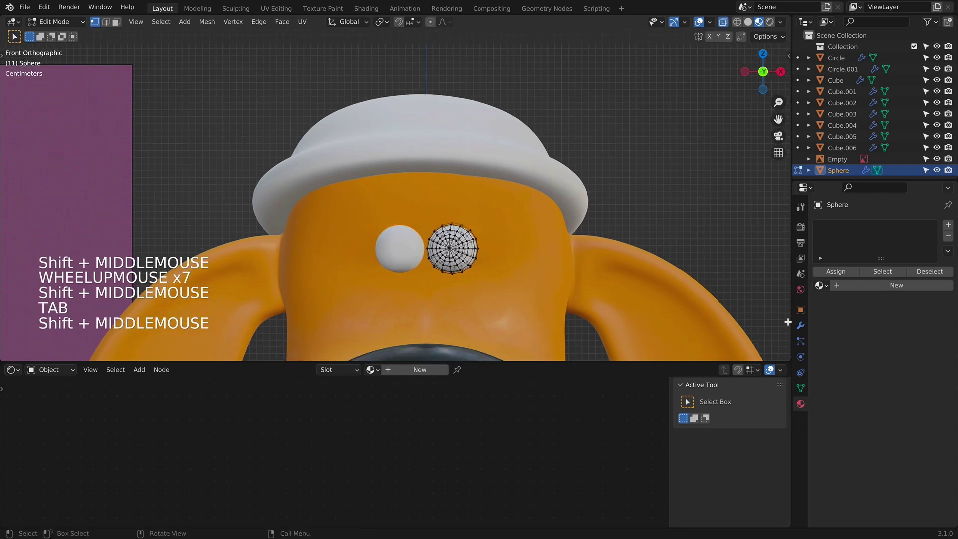
key(Tab)
click(820, 272)
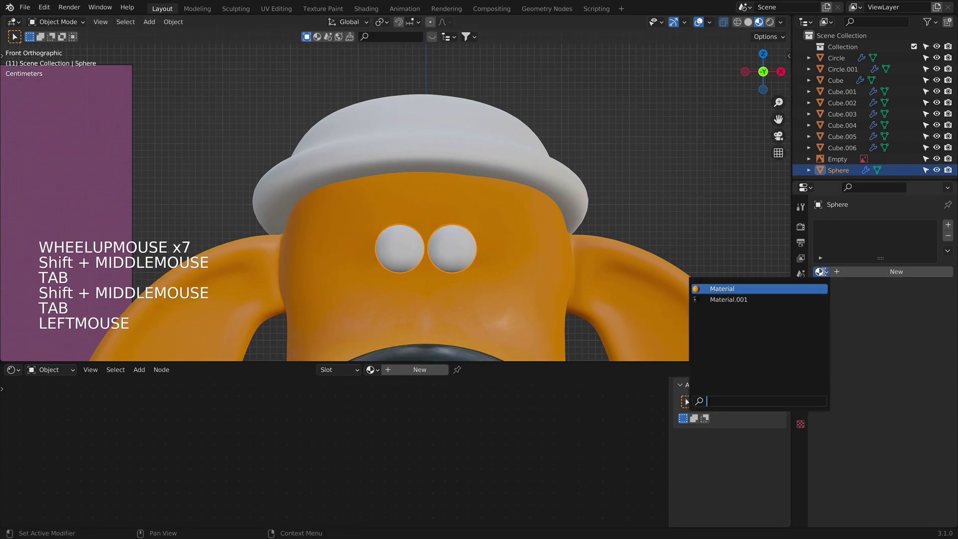
click(790, 287)
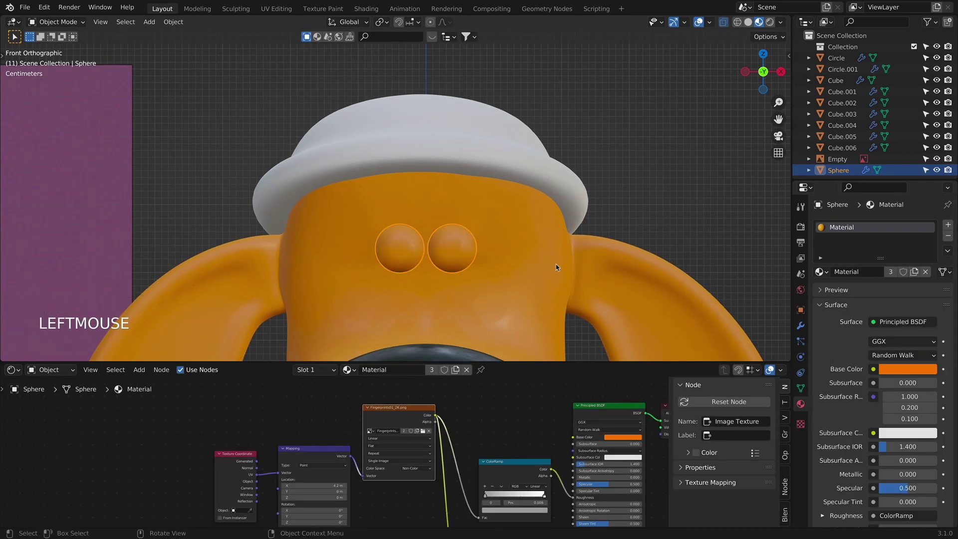
Step: Make the eyes' material an independent copy and change its base color to cyan, hex 18D3FF
click(914, 271)
click(922, 375)
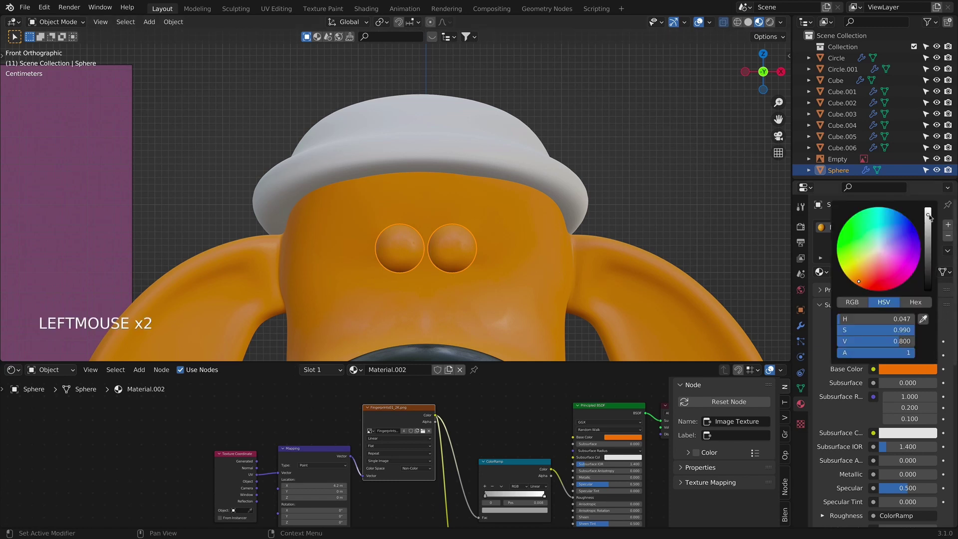
click(896, 355)
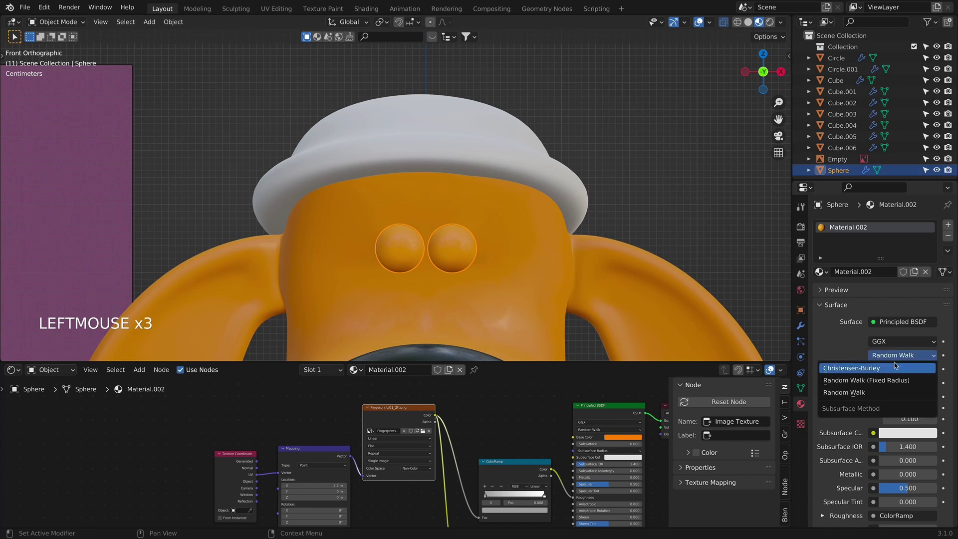
click(897, 355)
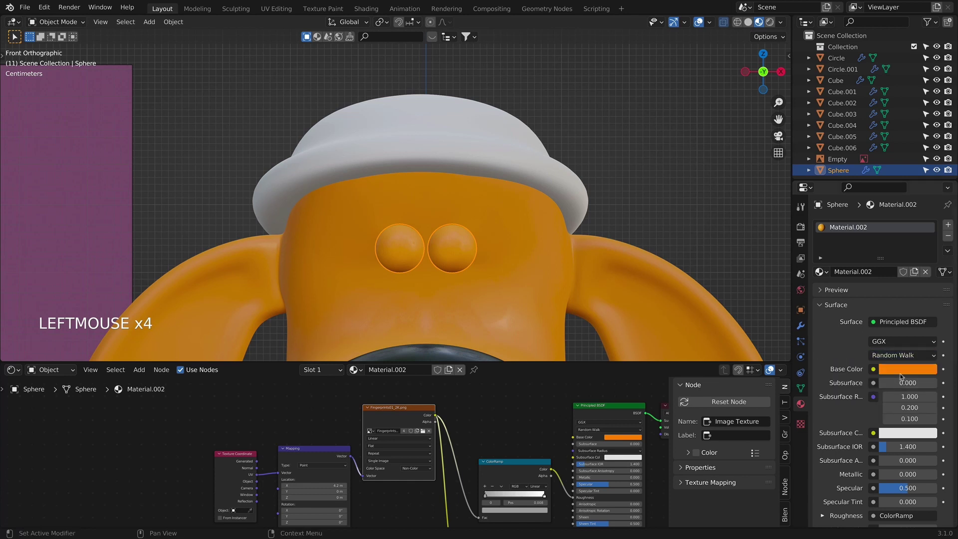
click(901, 375)
drag(836, 319, 913, 320)
click(887, 212)
click(915, 302)
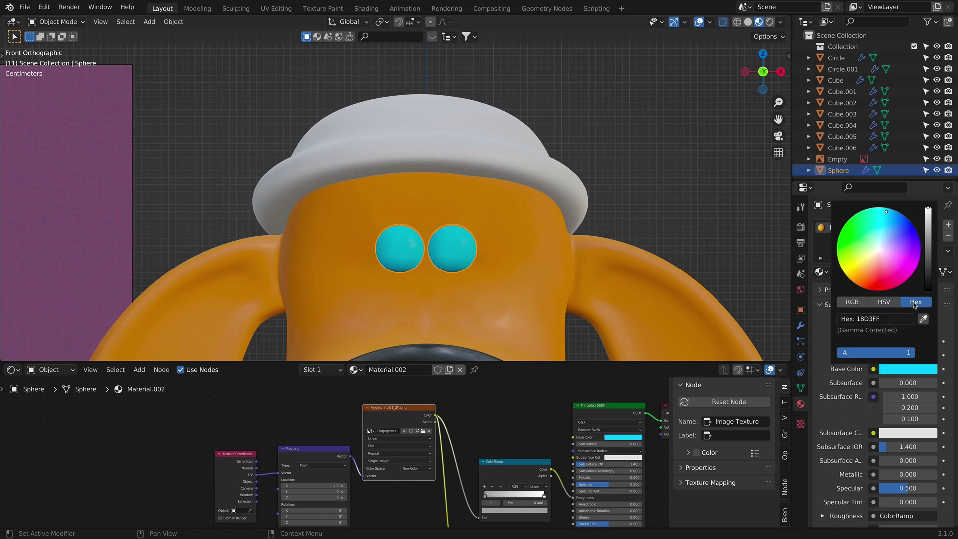
Step: Change the eye material's base color to pure white by raising its RGB values to 1
click(852, 302)
drag(869, 319, 911, 322)
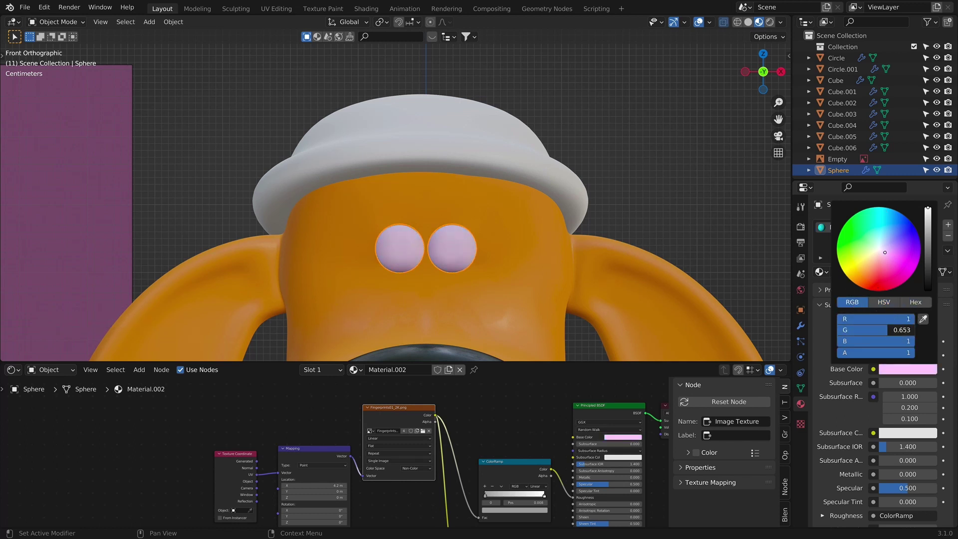
drag(901, 330, 913, 330)
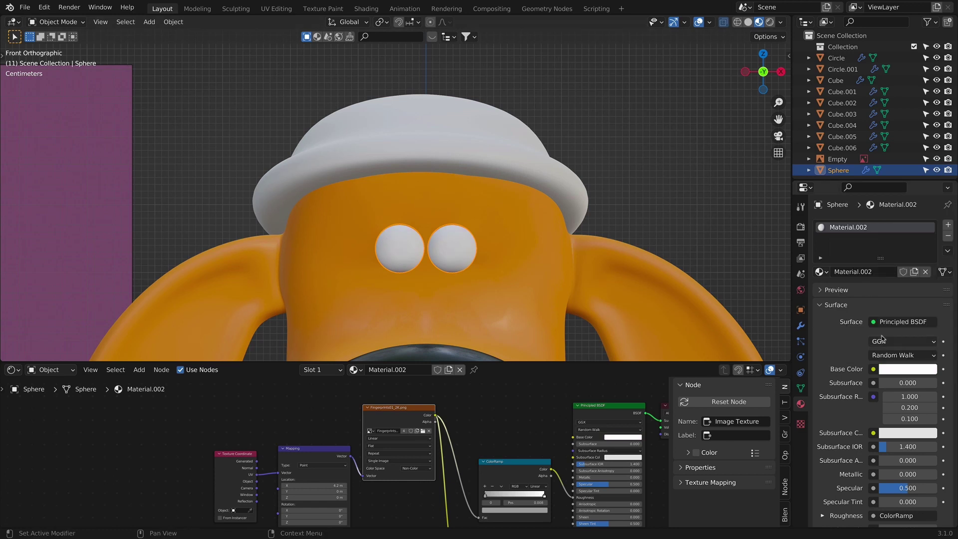
Step: Select the pupil faces by growing outward twice from the eye's front vertex and assign them Material.001 in a new slot
key(Tab)
scroll(387, 209, up, 4)
key(alt+z)
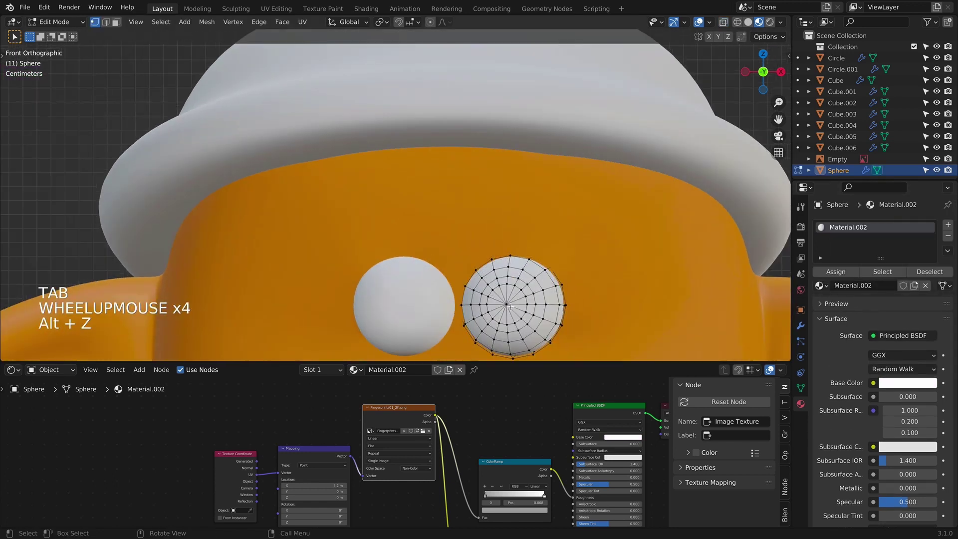
click(507, 303)
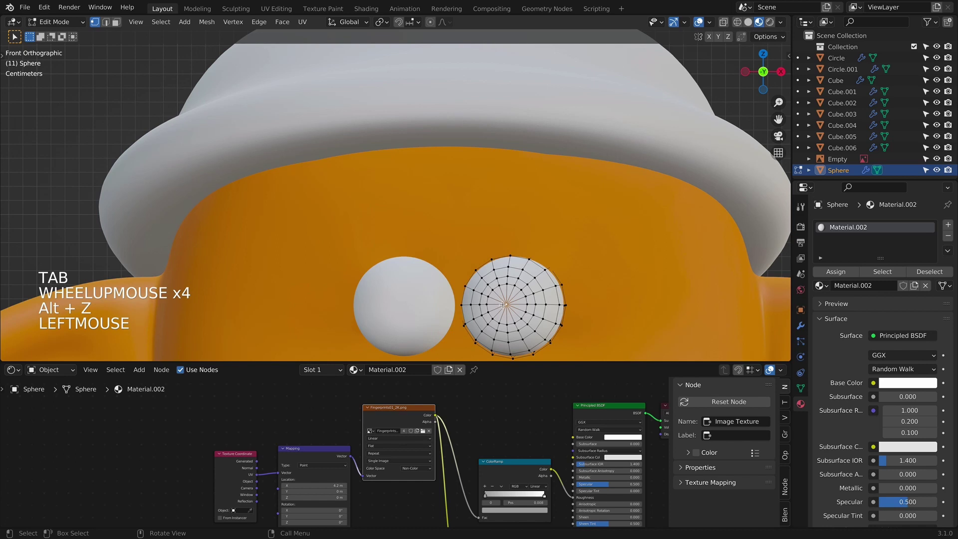
key(super+KP_Add)
key(super+KP_Add)
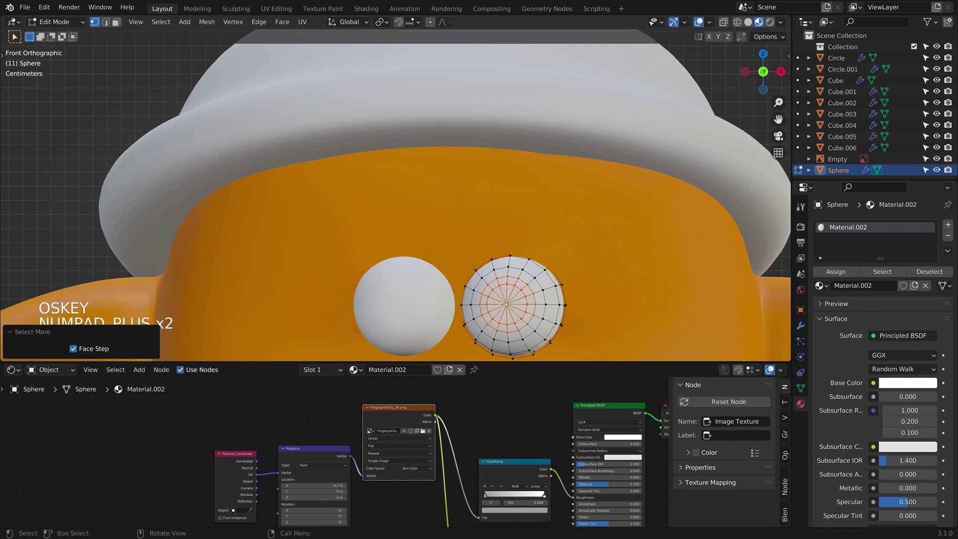
click(947, 225)
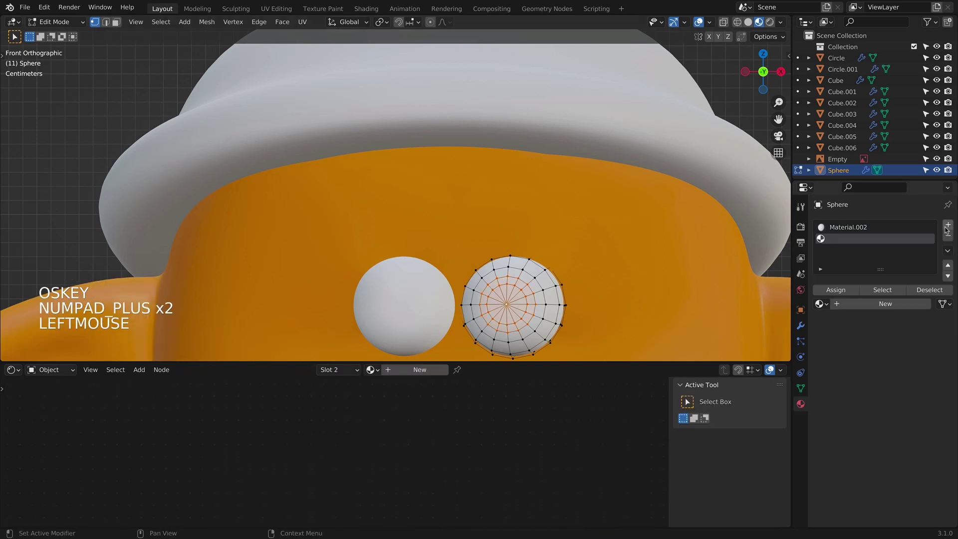
click(819, 304)
click(800, 334)
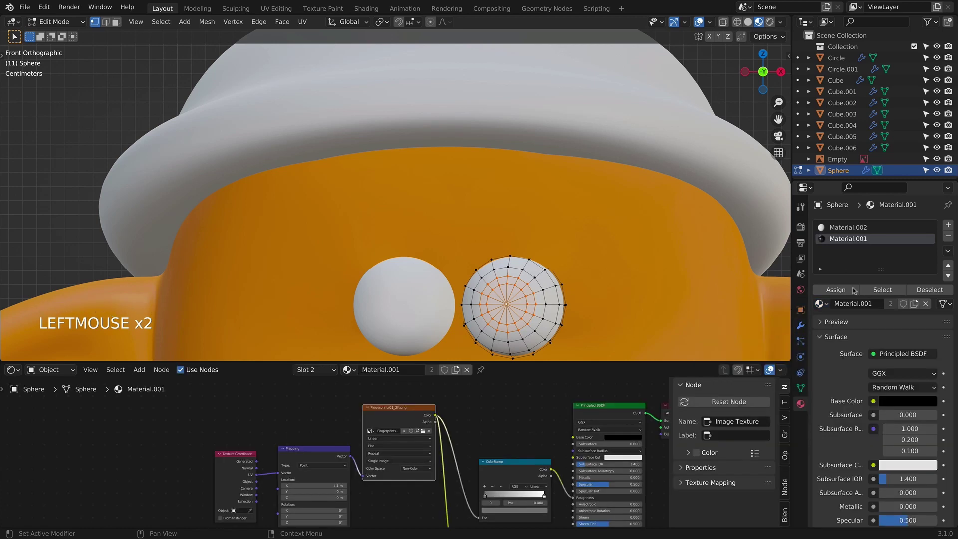
click(854, 291)
key(Tab)
scroll(613, 189, down, 7)
click(619, 233)
Step: On the head mesh Cube.001, select the whole ear by growing the selection from a vertex at its lower tip
scroll(619, 232, down, 5)
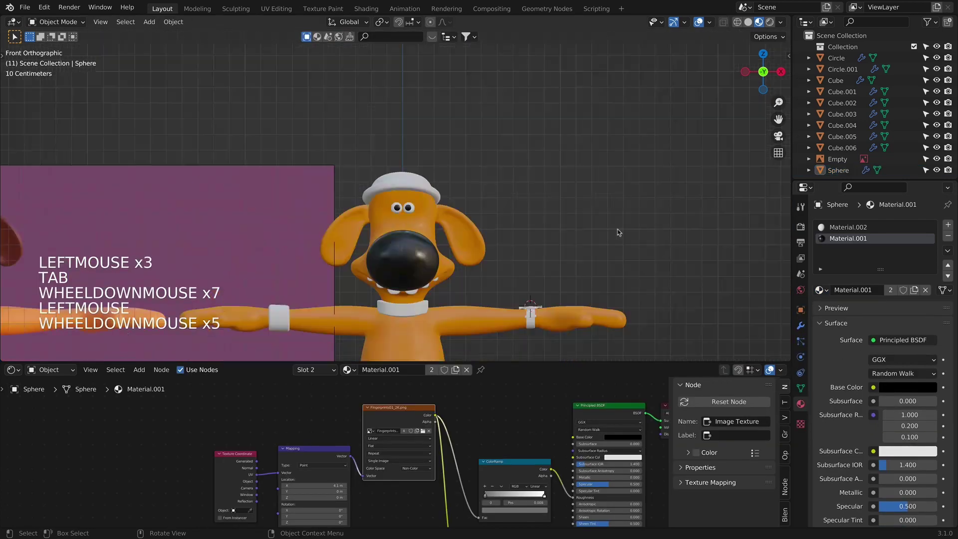
shift+middle_drag(619, 233, 565, 205)
scroll(660, 176, down, 4)
scroll(526, 206, up, 1)
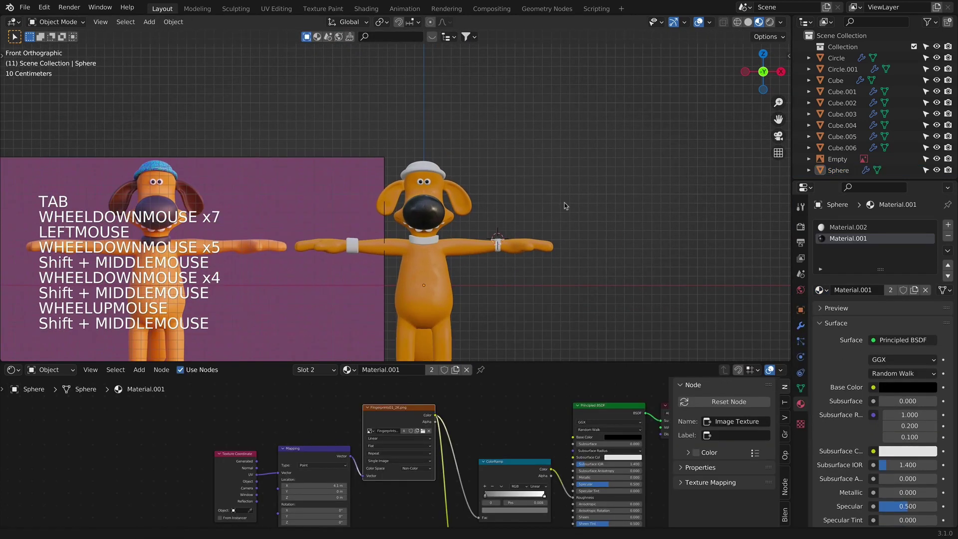
scroll(565, 205, up, 2)
click(482, 215)
scroll(482, 214, up, 6)
key(Tab)
shift+middle_drag(482, 214, 564, 210)
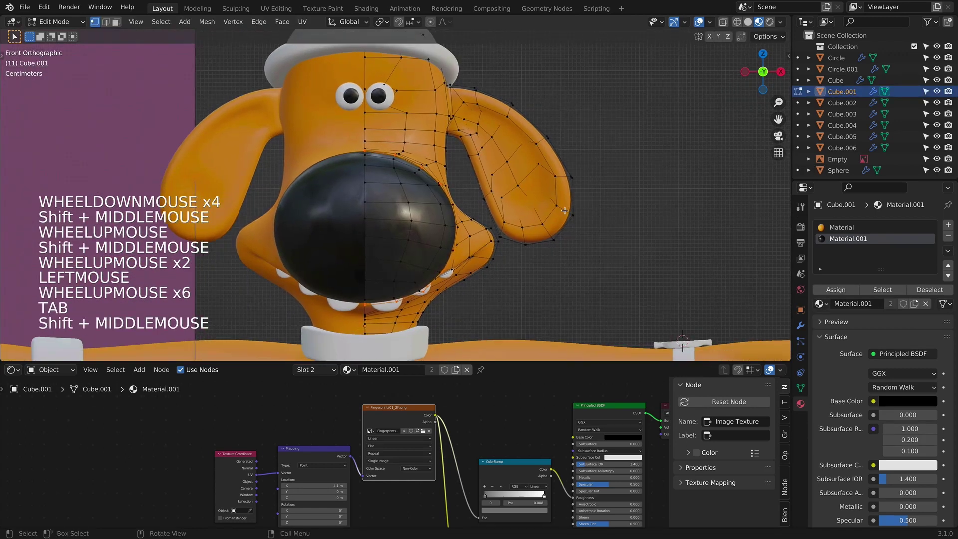
key(alt+z)
click(553, 239)
key(super)
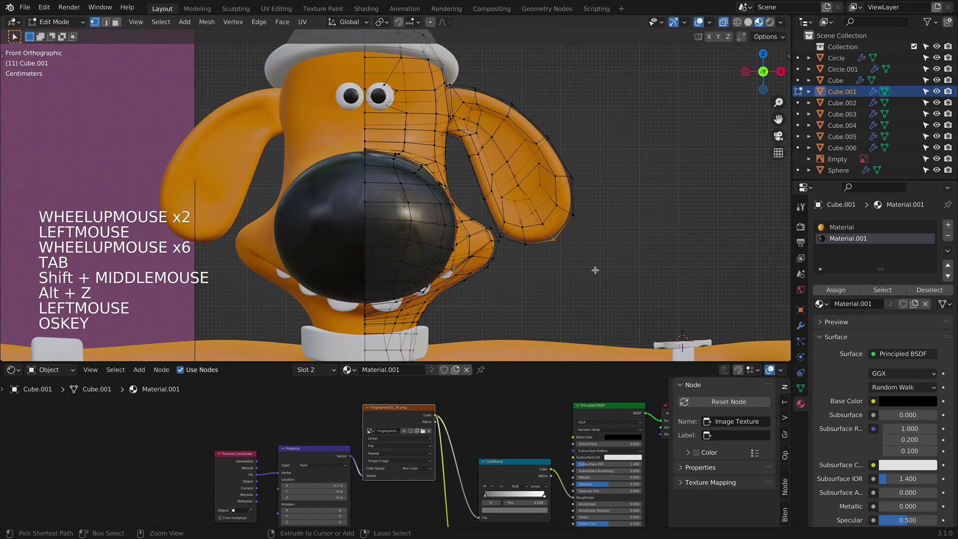
key(KP_Add)
key(KP_Add)
key(KP_Add)
key(KP_Add)
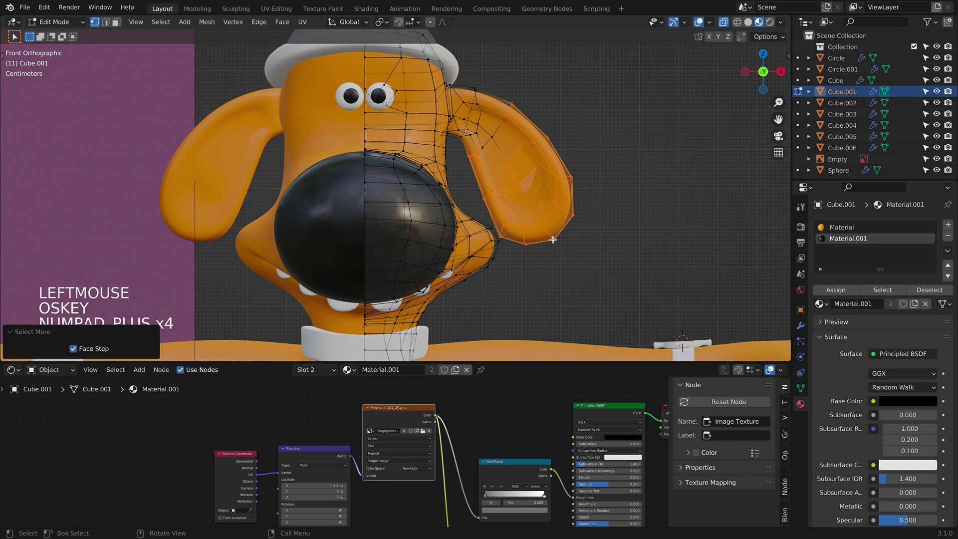
click(569, 257)
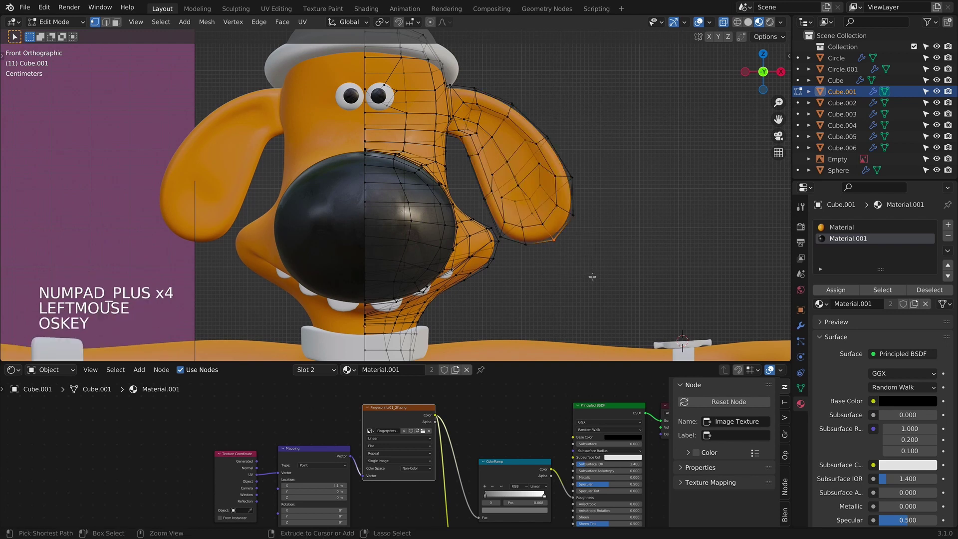
key(ctrl+KP_Add)
key(ctrl+KP_Add)
key(ctrl+KP_Add)
key(ctrl+KP_Add)
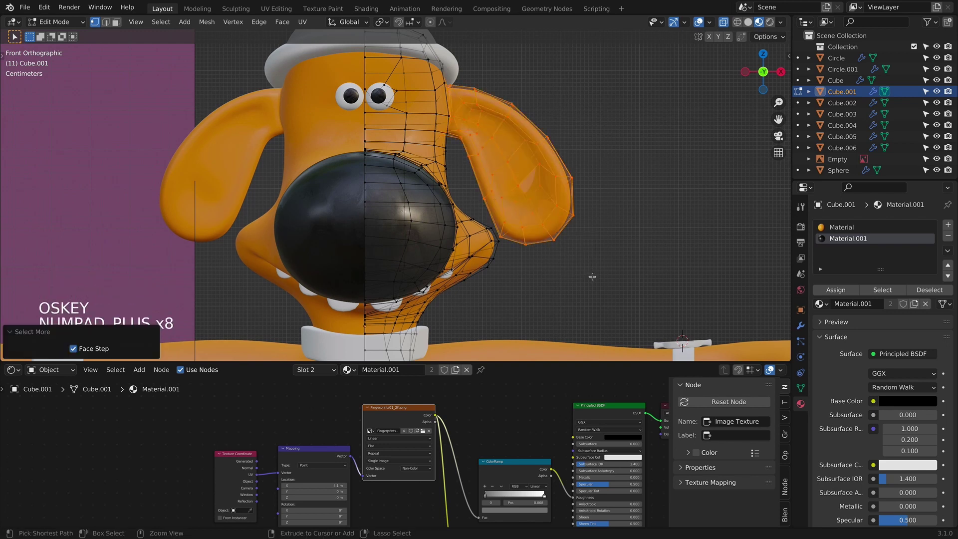
Step: Add a third material slot to the head holding an independent copy of the orange Material
click(948, 225)
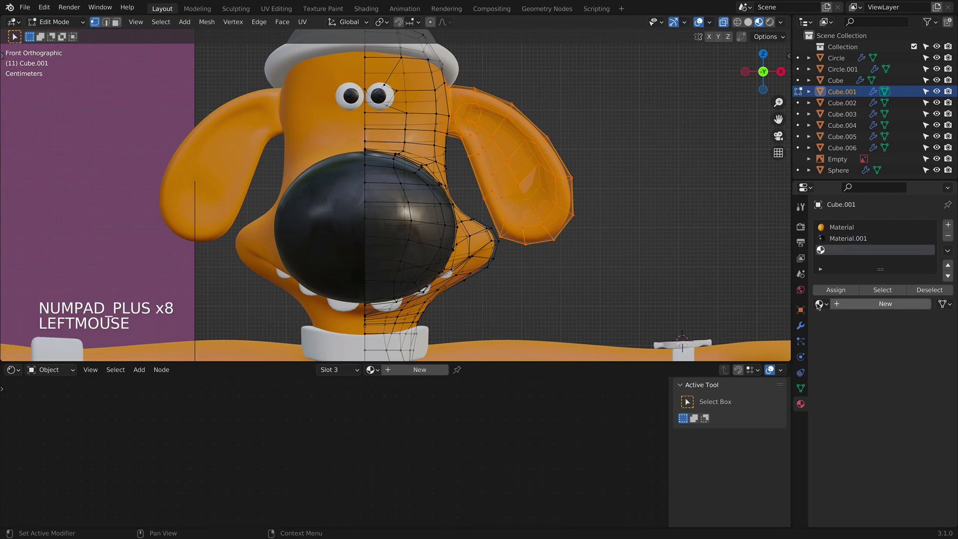
click(818, 304)
click(817, 322)
click(914, 304)
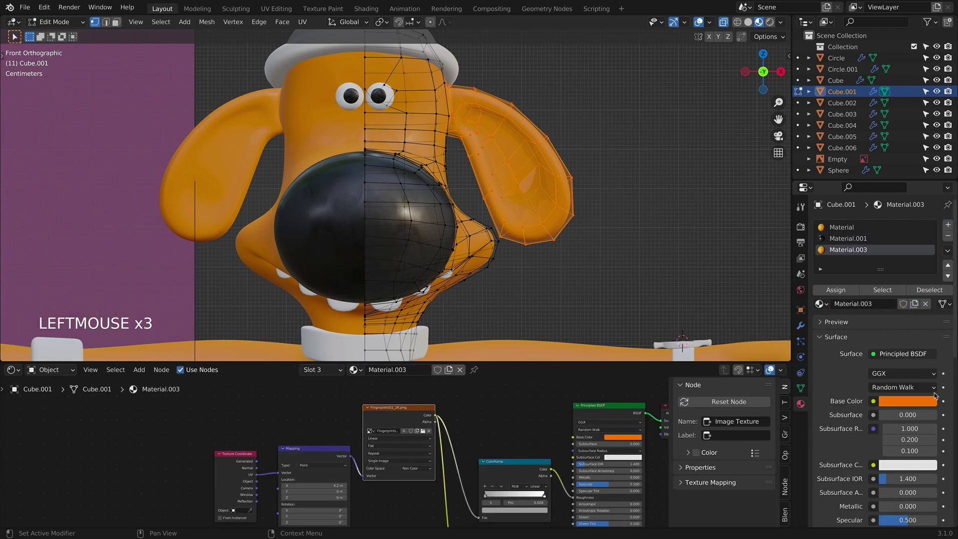
Step: Set Material.003's base color to brown with RGB 0.120, 0.054, 0.007 and assign it to the selected ear
click(929, 402)
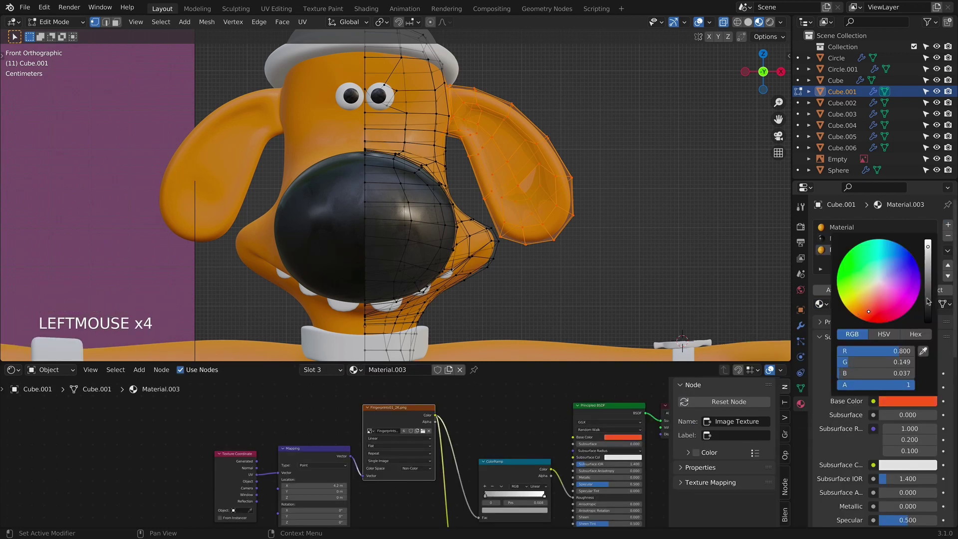
drag(928, 302, 890, 305)
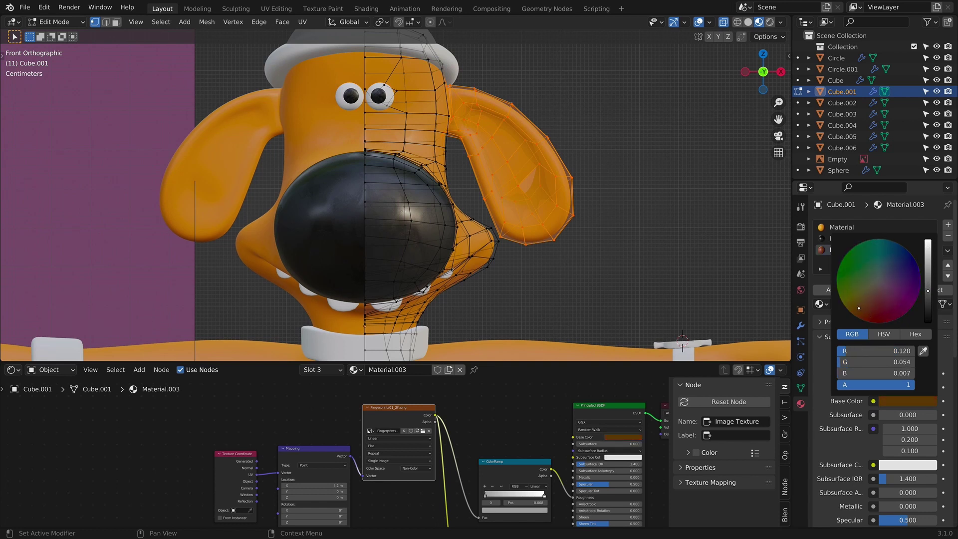
click(848, 289)
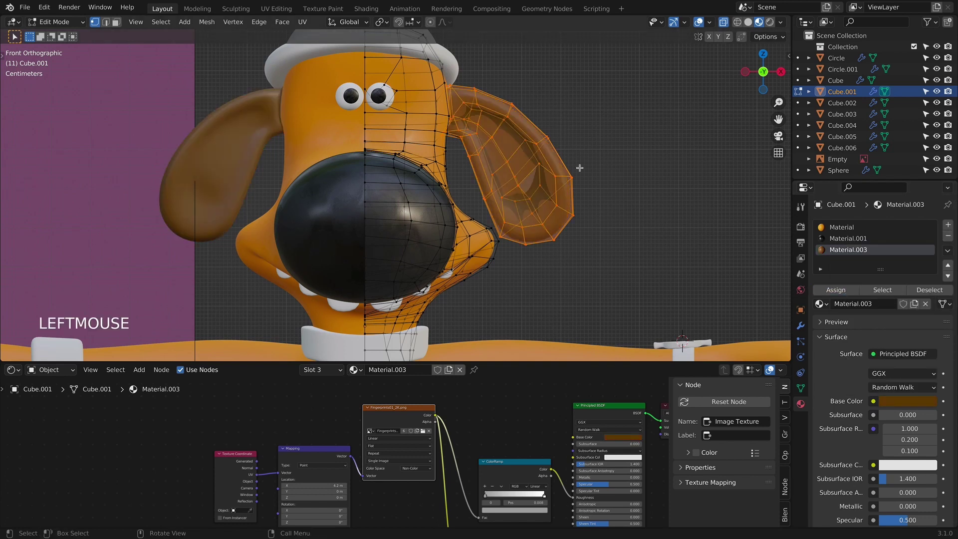
Step: Adjust the ear material's base color to a dark reddish brown with RGB 0.083, 0.013, 0.005 to match the reference image
scroll(578, 168, down, 2)
shift+middle_drag(578, 167, 562, 206)
scroll(594, 217, down, 5)
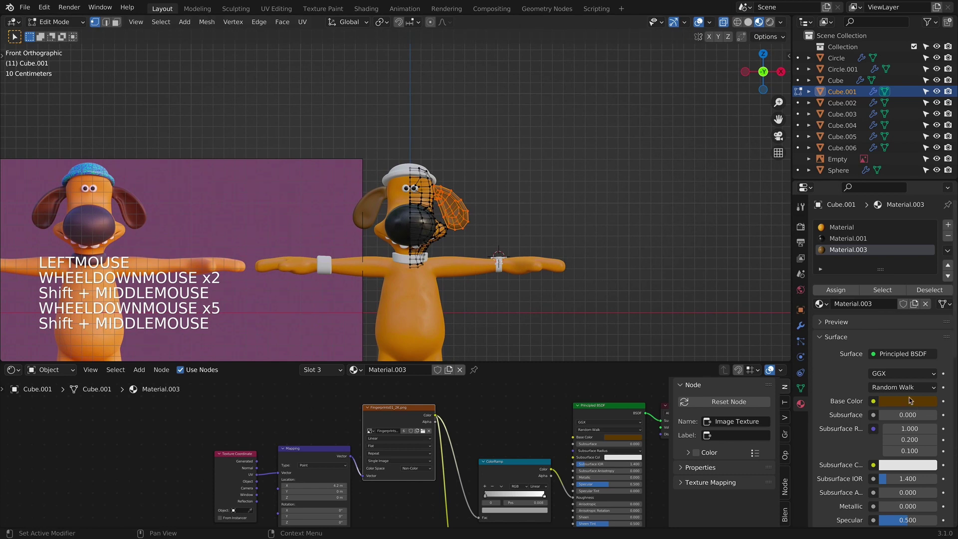
click(910, 400)
drag(868, 311, 874, 315)
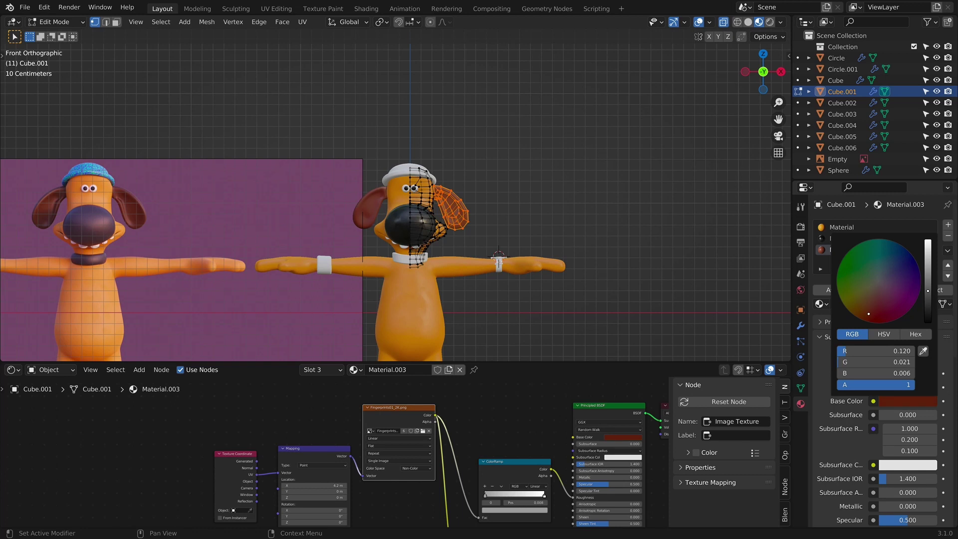
drag(929, 302, 927, 295)
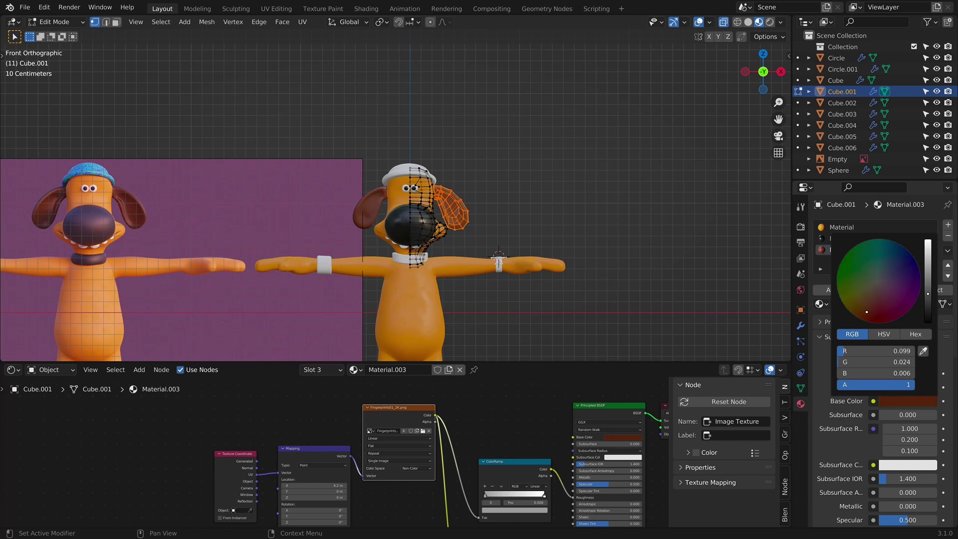
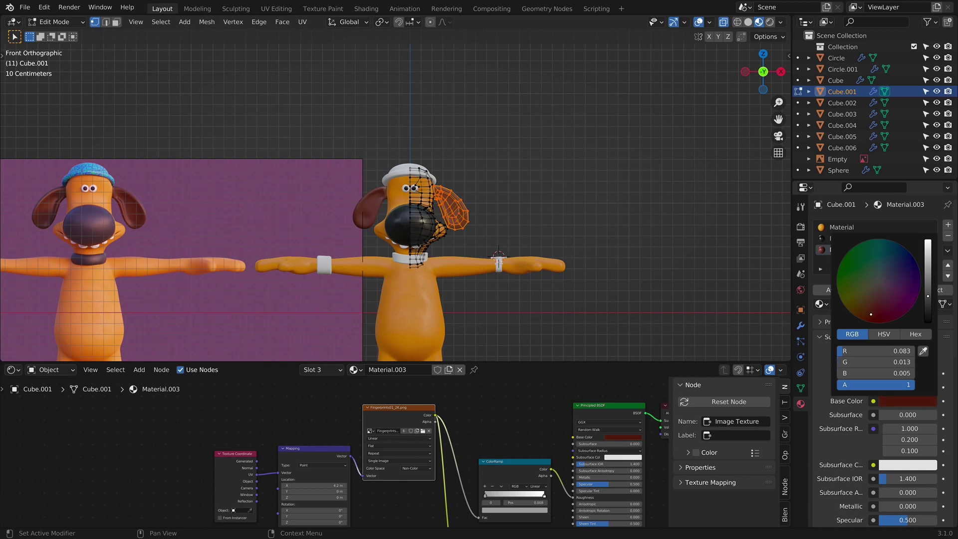
click(519, 210)
Step: Try to select the edge loop where the ear joins the head
scroll(519, 210, up, 4)
key(Tab)
middle_drag(519, 209, 618, 168)
scroll(532, 167, up, 4)
key(Tab)
scroll(618, 169, up, 1)
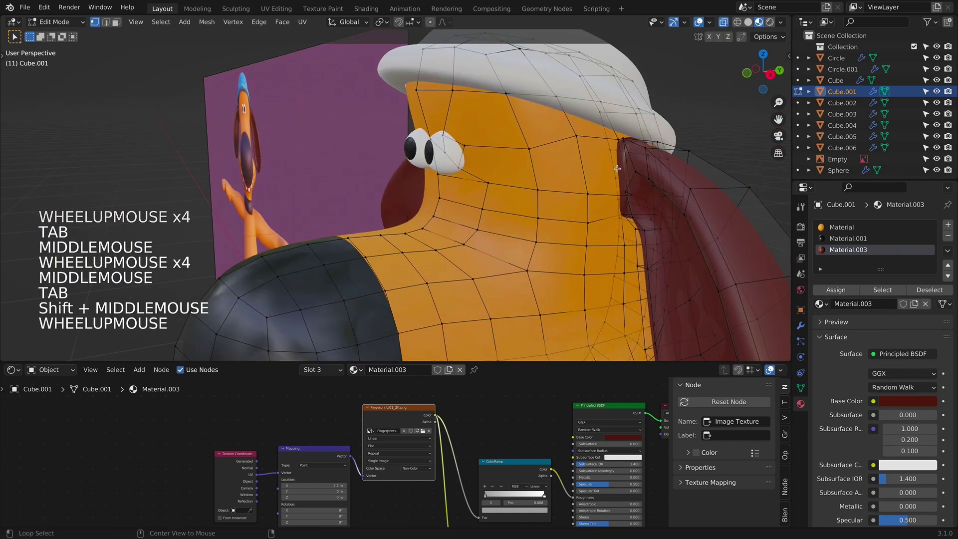
alt+click(618, 168)
key(alt+z)
alt+click(623, 167)
alt+shift+click(627, 163)
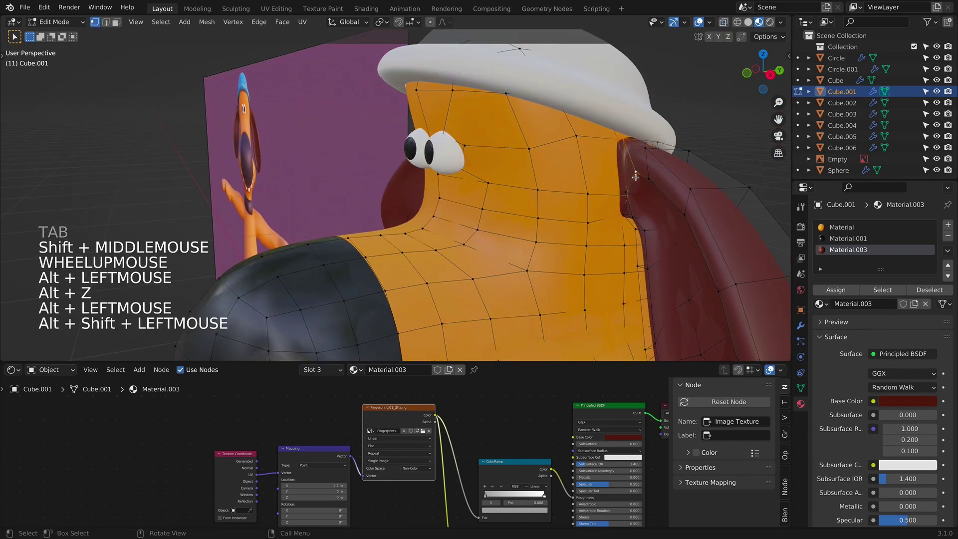
middle_drag(659, 202, 599, 149)
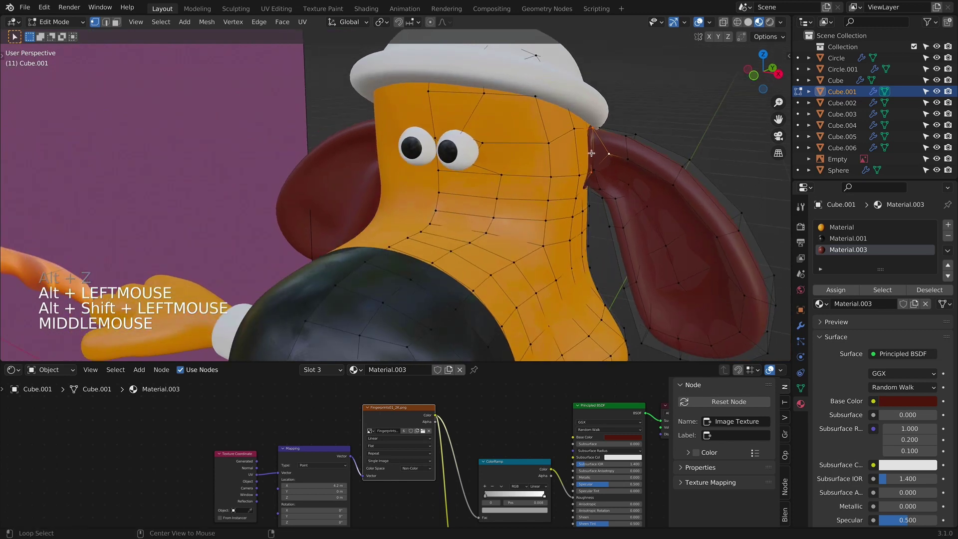
alt+click(591, 150)
alt+shift+click(588, 146)
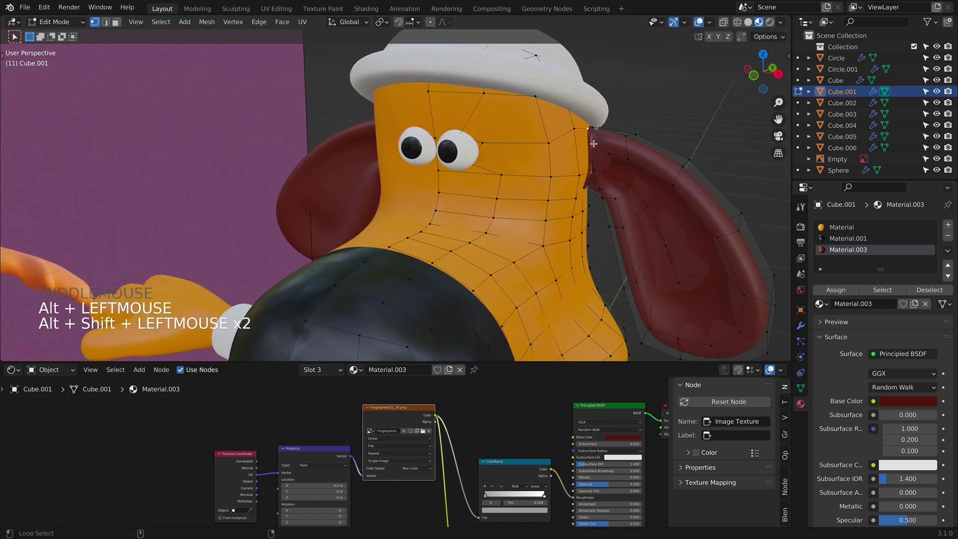
Step: Select the edge loop at the ear's base with X-ray on, grow it once and assign the orange Material to it
key(alt+z)
alt+click(593, 143)
key(super)
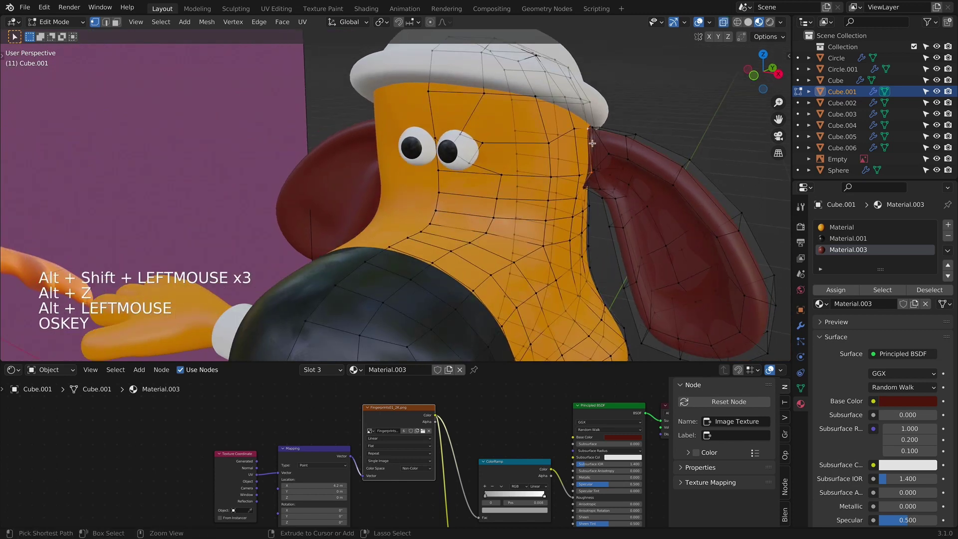
key(KP_Add)
click(849, 227)
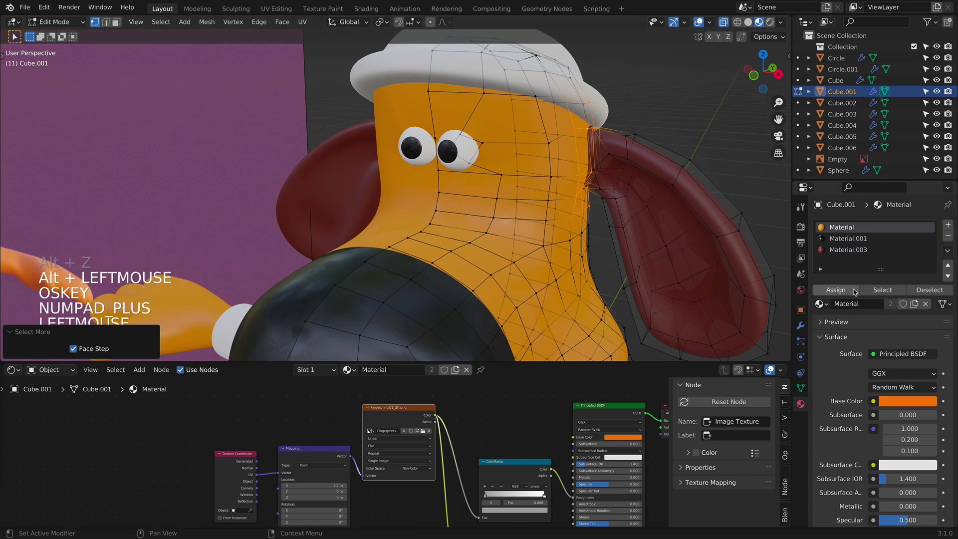
click(835, 290)
key(Tab)
click(668, 77)
Step: Add a single loop cut around the ear near where it joins the head and reposition it
key(Tab)
key(KP_1)
scroll(640, 128, up, 3)
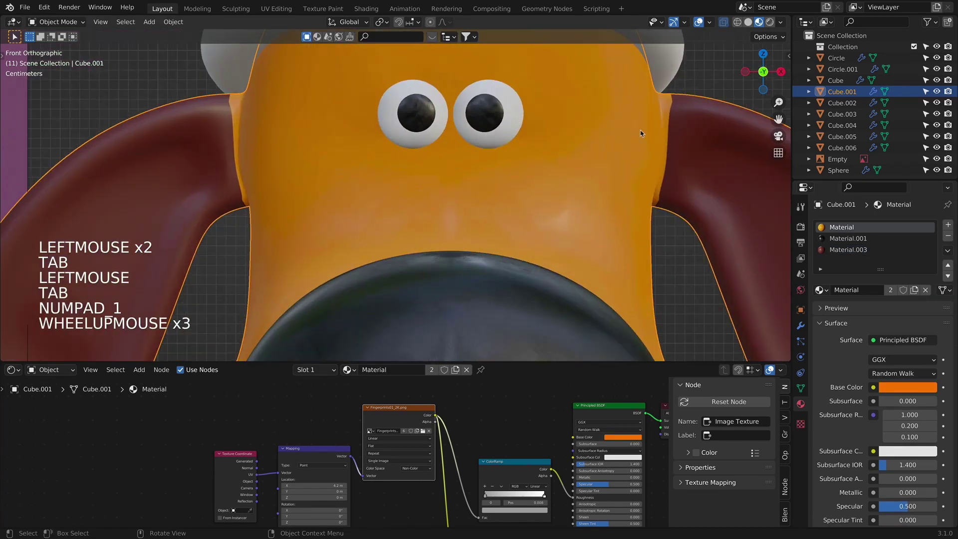
shift+middle_drag(639, 128, 472, 142)
key(Tab)
scroll(575, 110, up, 2)
key(super+r)
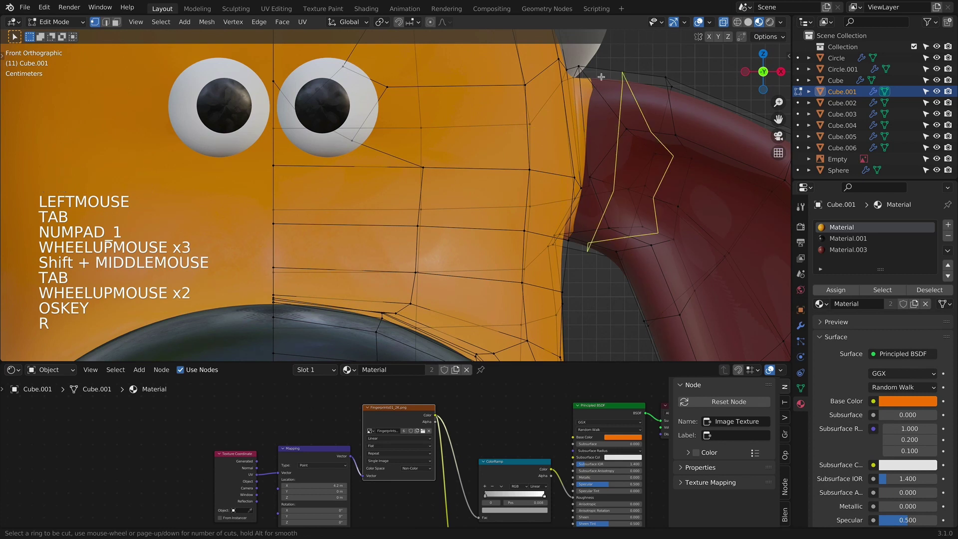
click(601, 78)
right_click(589, 78)
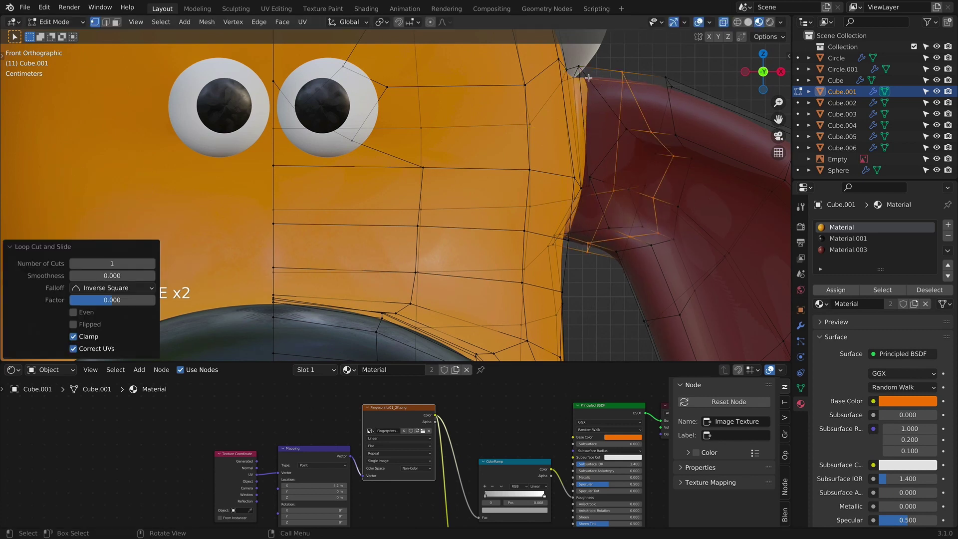
key(g)
key(Tab)
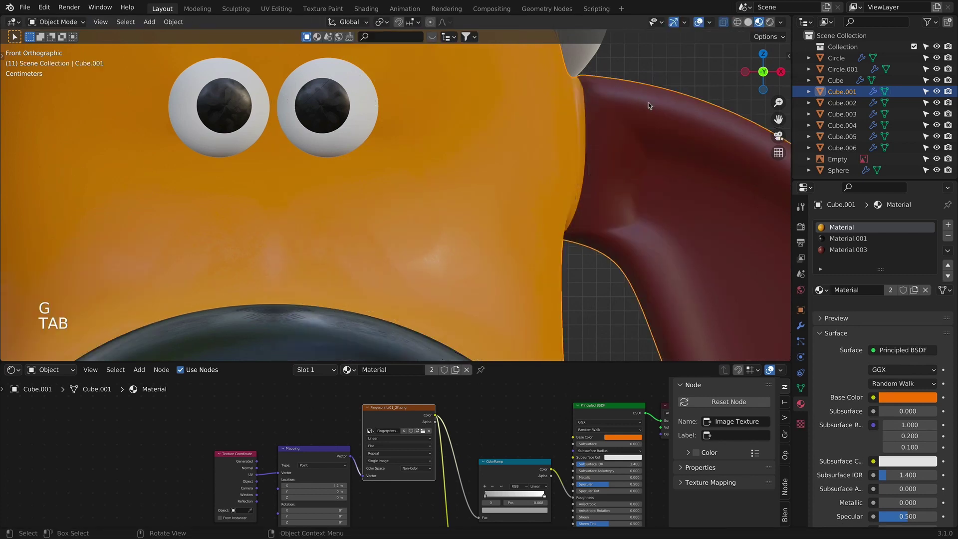
Step: Select the narrow loop at the ear's base from behind and assign the orange Material to it
scroll(658, 95, down, 7)
middle_drag(658, 95, 494, 187)
scroll(466, 207, up, 3)
key(Tab)
shift+scroll(502, 199, down, 1)
alt+click(489, 196)
alt+shift+click(489, 197)
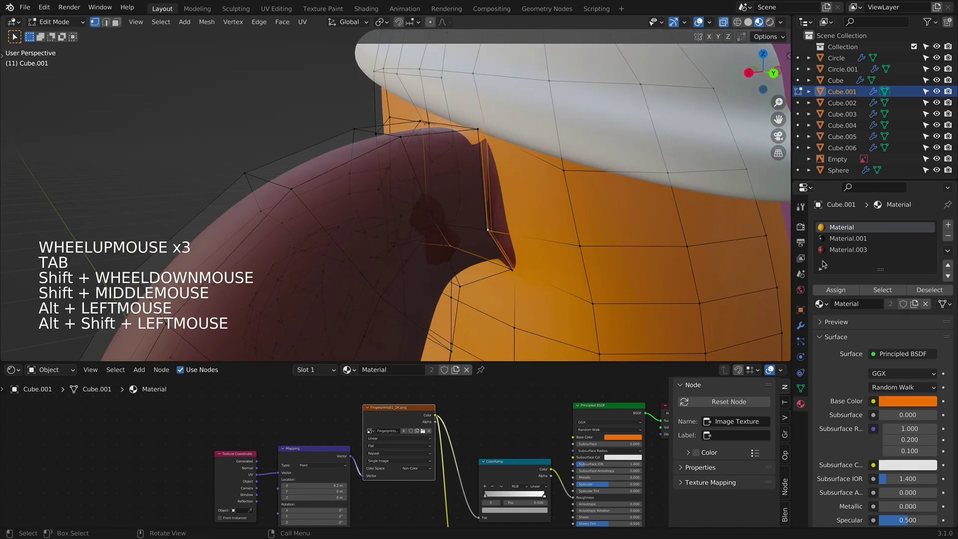
click(838, 289)
key(Tab)
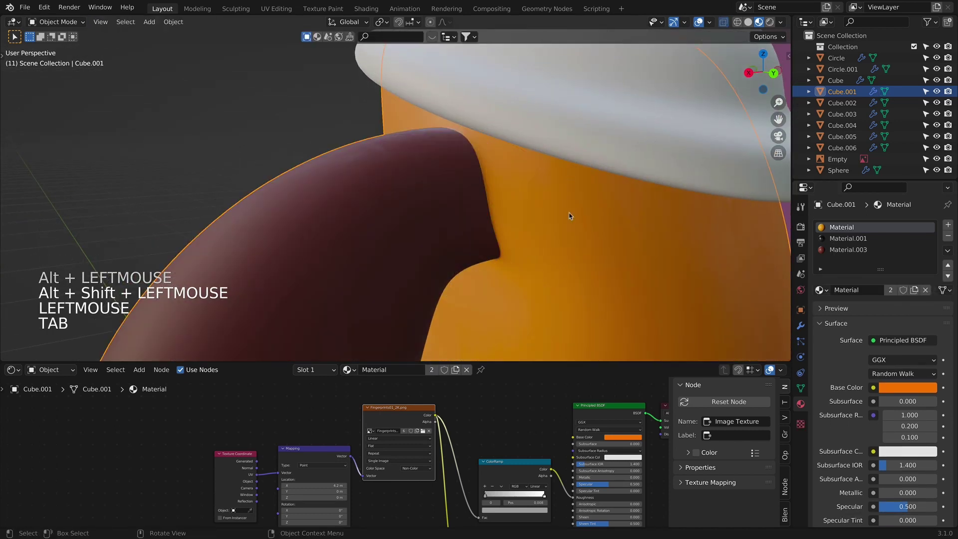
Step: Move the selected vertex on the seam between the ear and the head about -0.019 m along X
scroll(570, 214, down, 3)
middle_drag(571, 214, 650, 245)
key(KP_1)
scroll(569, 242, down, 2)
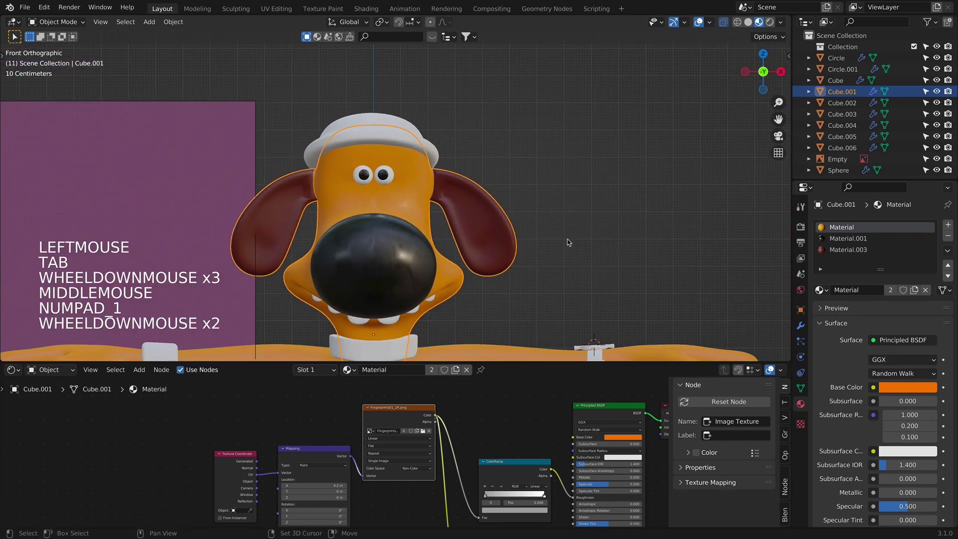
shift+middle_drag(568, 241, 554, 224)
scroll(554, 224, up, 6)
key(Tab)
scroll(486, 184, up, 3)
shift+middle_drag(516, 174, 526, 247)
key(alt+z)
click(521, 257)
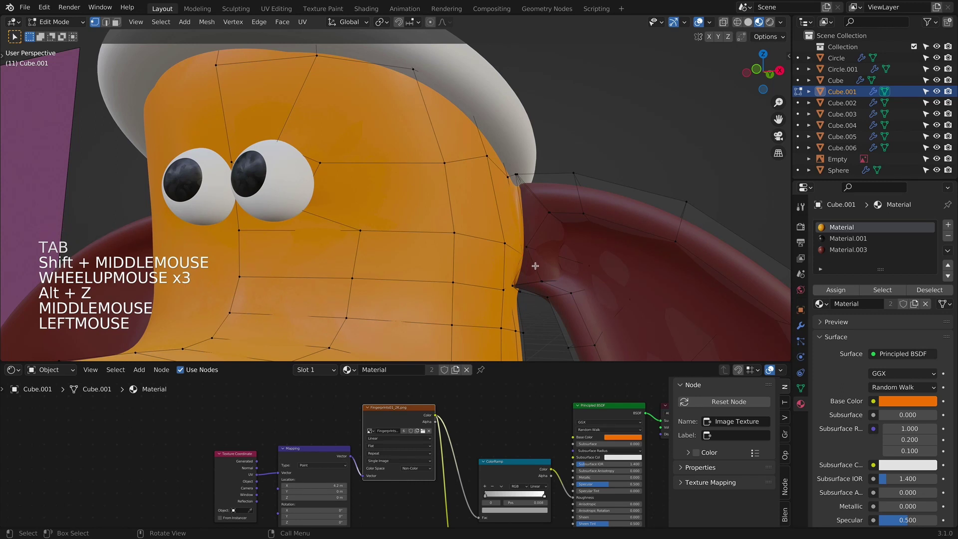
key(g)
click(518, 260)
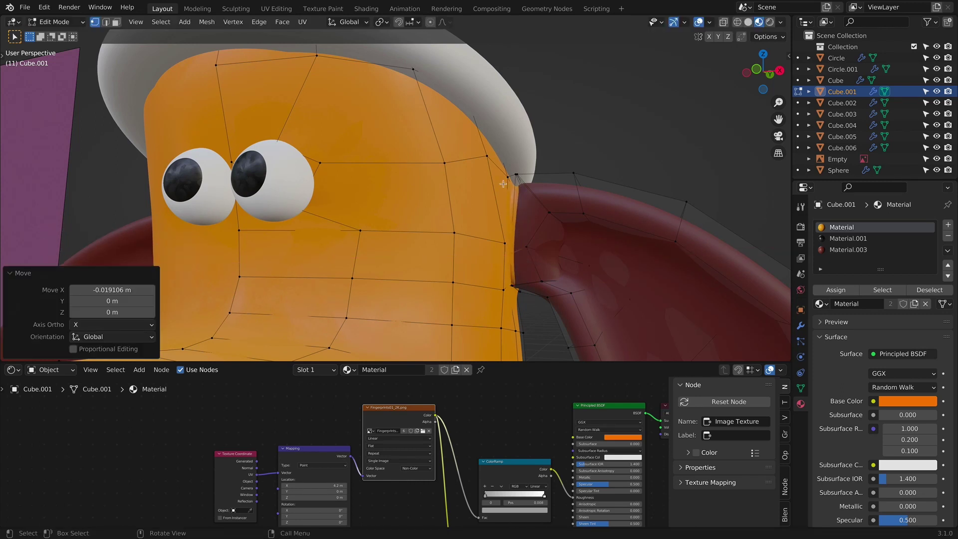
Step: Shift a second vertex at the upper part of the ear seam along X to straighten the color border
drag(540, 194, 542, 195)
key(g)
key(x)
click(541, 195)
scroll(540, 195, up, 2)
shift+middle_drag(540, 195, 582, 244)
scroll(529, 192, up, 3)
key(Tab)
scroll(539, 235, down, 9)
click(514, 113)
scroll(474, 169, up, 4)
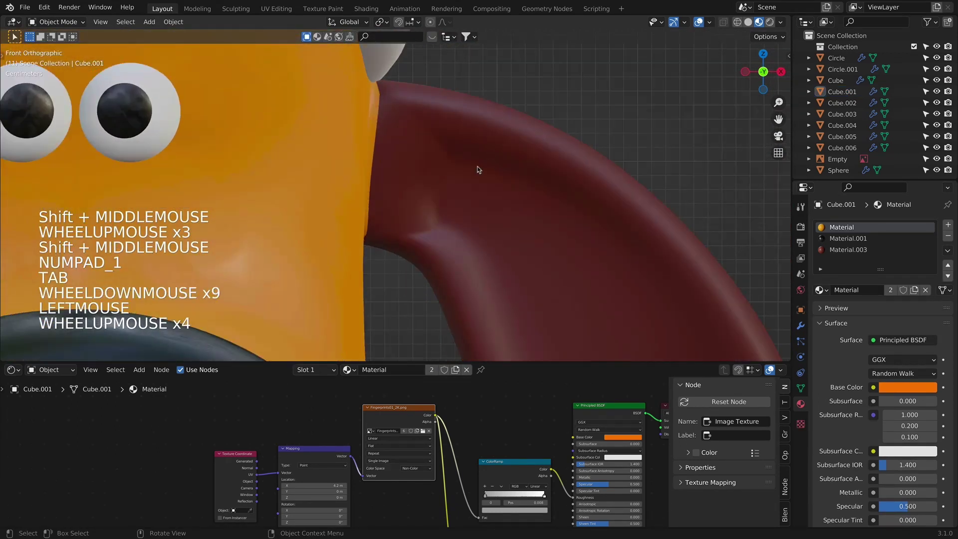
Step: Select the two faces at the ear's base beside the seam and assign the dark red Material.003 to them
middle_drag(474, 169, 509, 110)
click(507, 107)
key(Tab)
mouse_move(494, 220)
shift+middle_down()
mouse_move(478, 227)
mouse_move(489, 224)
shift+middle_up()
scroll(479, 227, up, 7)
click(117, 22)
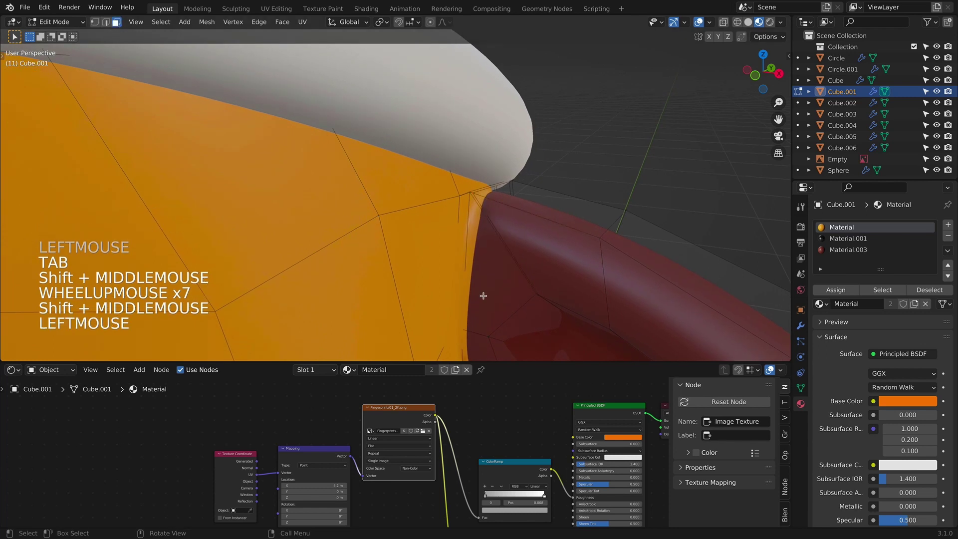
click(484, 295)
shift+click(477, 344)
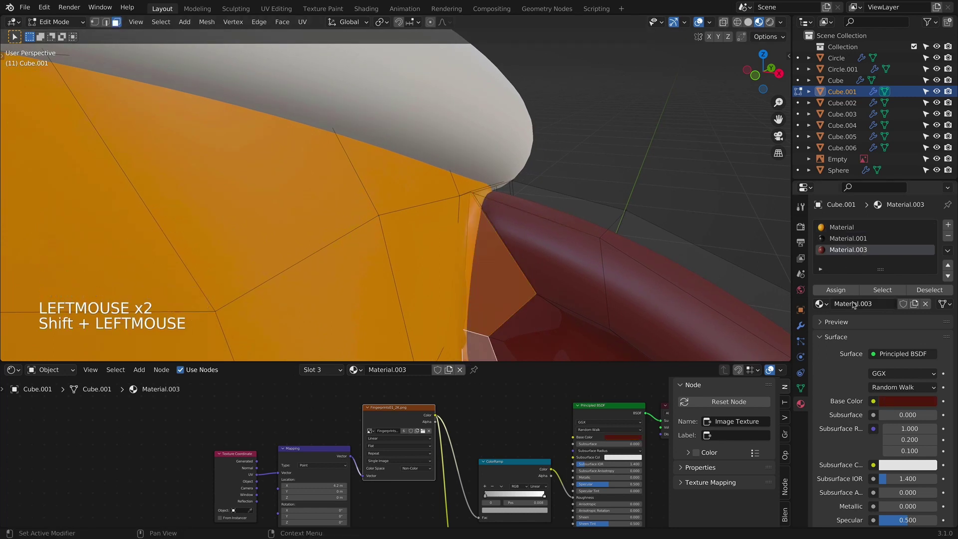
click(832, 289)
key(Tab)
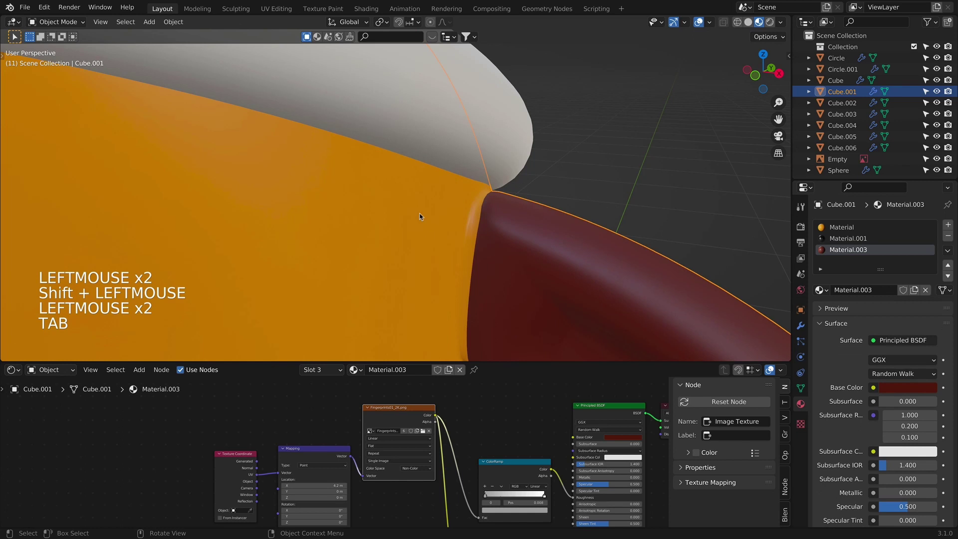
Step: Add a single loop cut along the ear's inner rim and slide it into place
key(Tab)
click(99, 21)
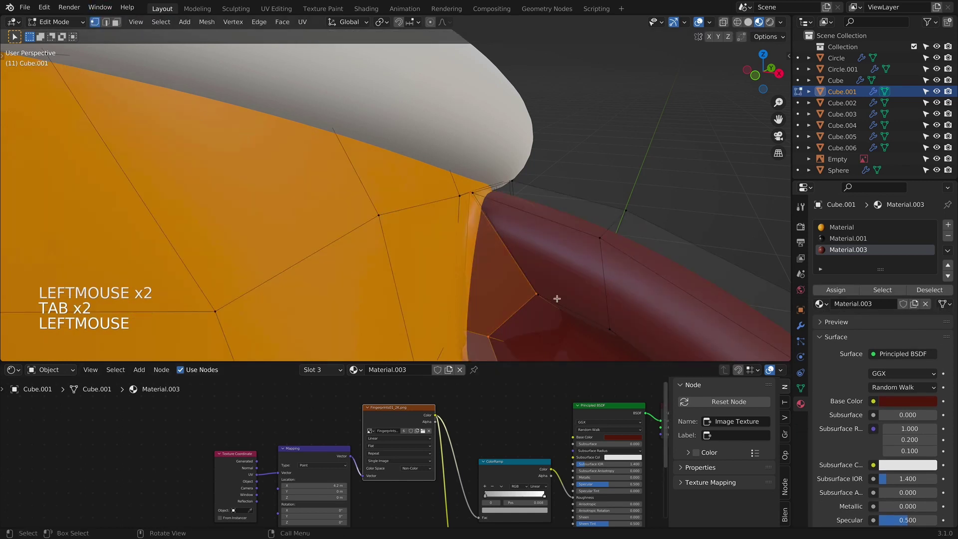
key(super+r)
click(503, 269)
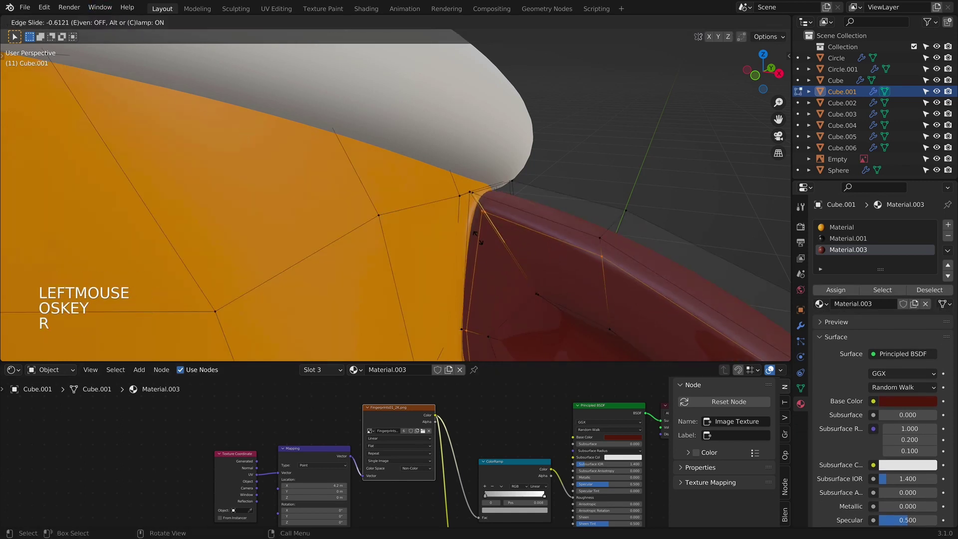
click(599, 268)
key(Tab)
scroll(613, 209, down, 6)
key(KP_1)
scroll(573, 229, down, 9)
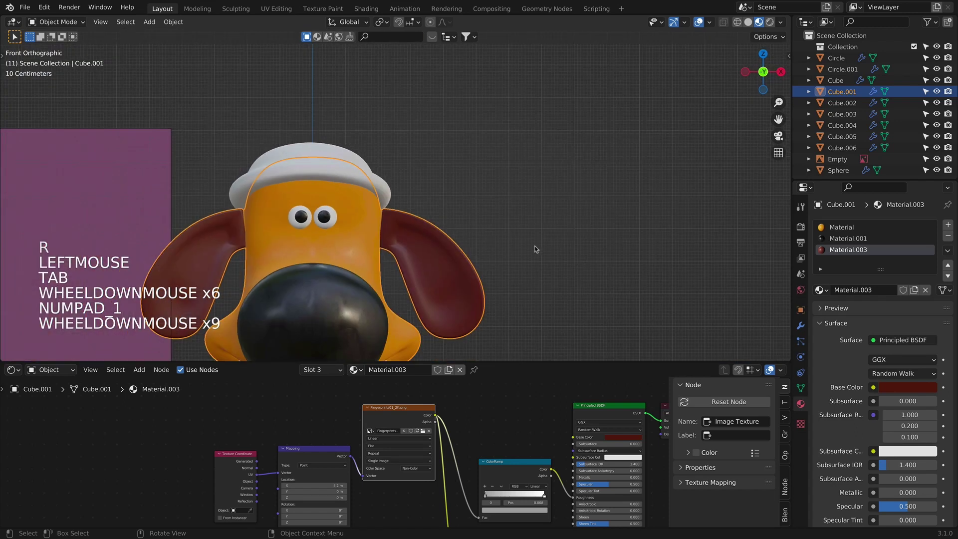
Step: Scale the new inner rim loop of the ear down to about 0.92
shift+middle_drag(536, 249, 496, 160)
scroll(624, 229, down, 2)
scroll(579, 219, up, 5)
key(Tab)
scroll(514, 169, up, 1)
key(s)
key(s)
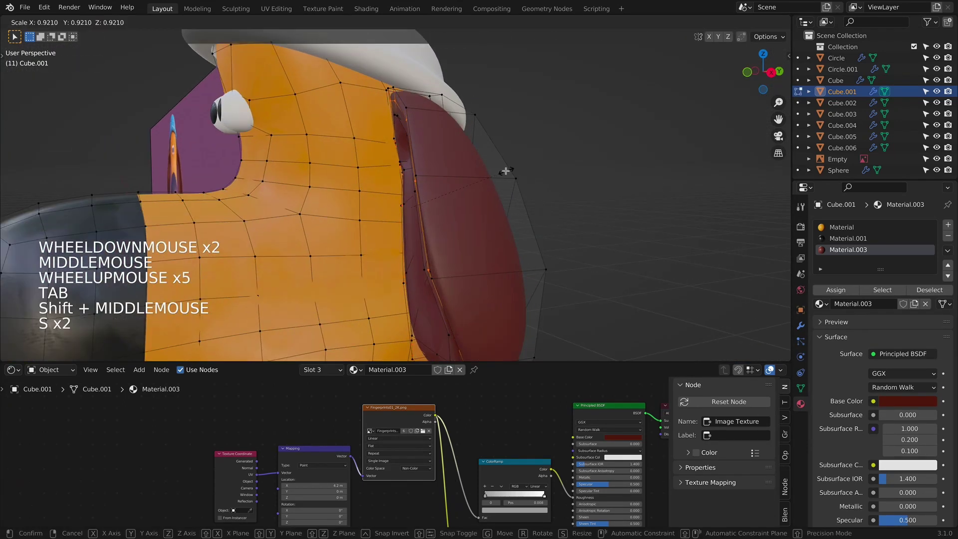
key(Tab)
key(KP_1)
key(Tab)
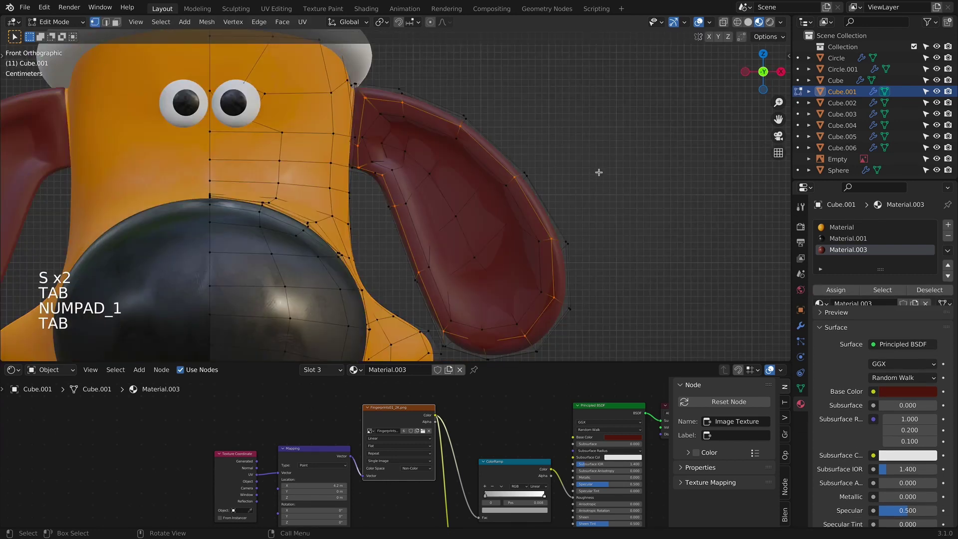
Step: Move the ear's rim loop about -0.0055 m in X and 0.0055 m in Z, and shift it along Y
key(g)
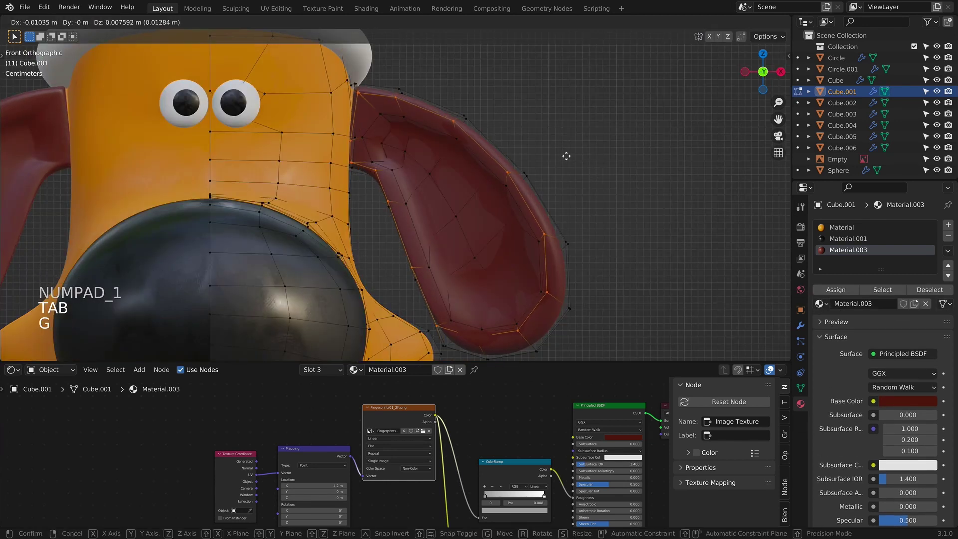
click(569, 156)
middle_drag(569, 157, 535, 179)
key(g)
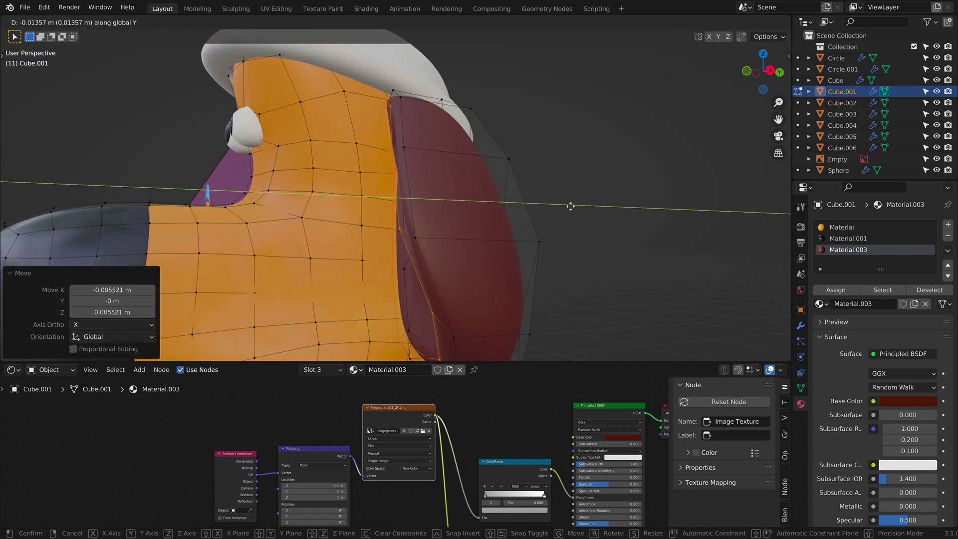
key(Tab)
key(KP_1)
click(613, 184)
scroll(552, 184, down, 6)
shift+middle_drag(552, 184, 489, 175)
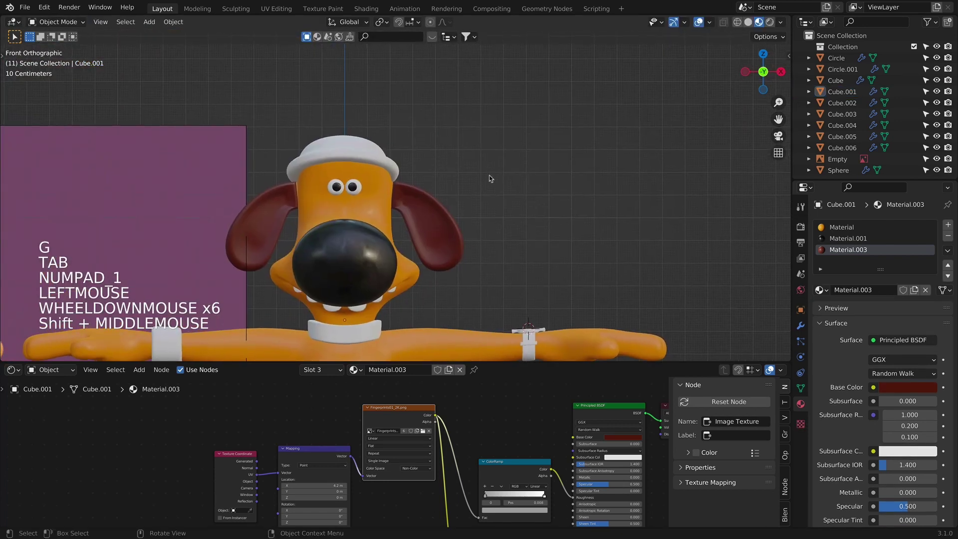
Step: With X-ray on, select the edge loop crossing the ear's inner side near its base and dissolve its edges
scroll(449, 200, up, 6)
click(464, 197)
key(Tab)
scroll(470, 193, up, 2)
scroll(466, 202, up, 2)
key(alt+z)
key(alt+z)
key(alt+z)
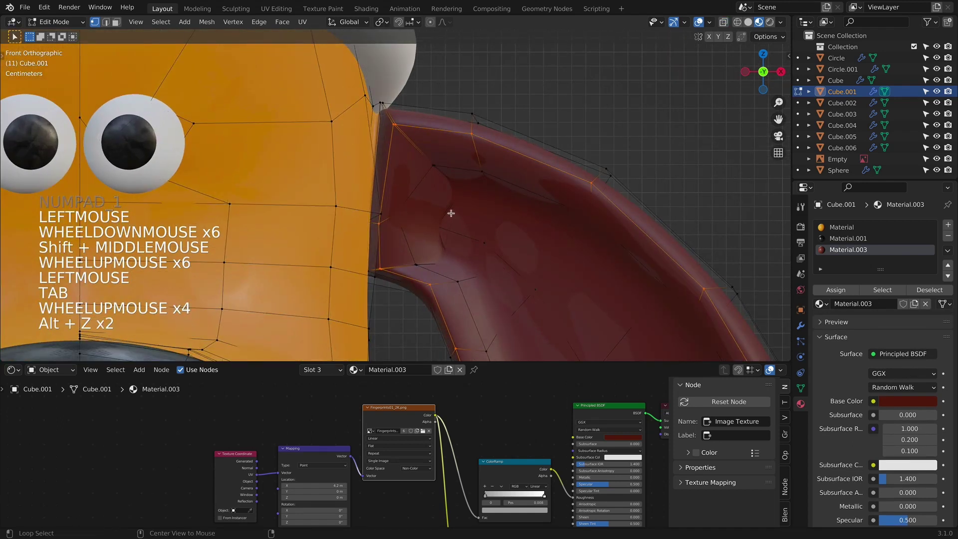
alt+click(444, 215)
key(x)
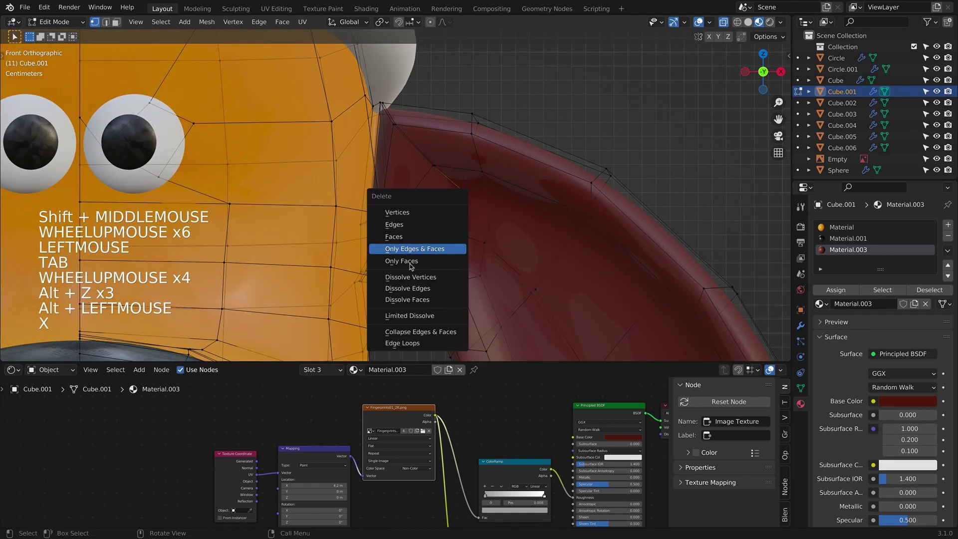
click(417, 291)
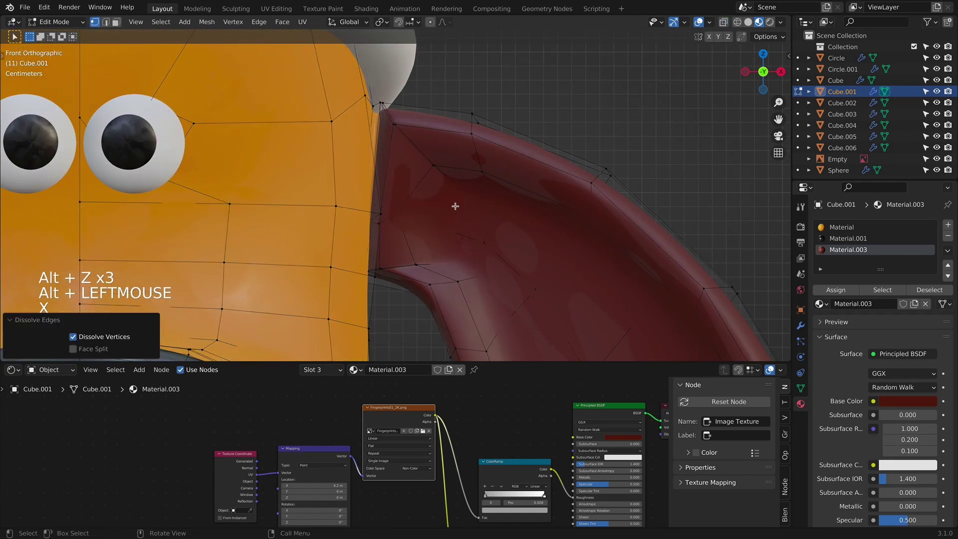
key(alt+z)
scroll(455, 206, down, 6)
key(Tab)
scroll(418, 194, down, 2)
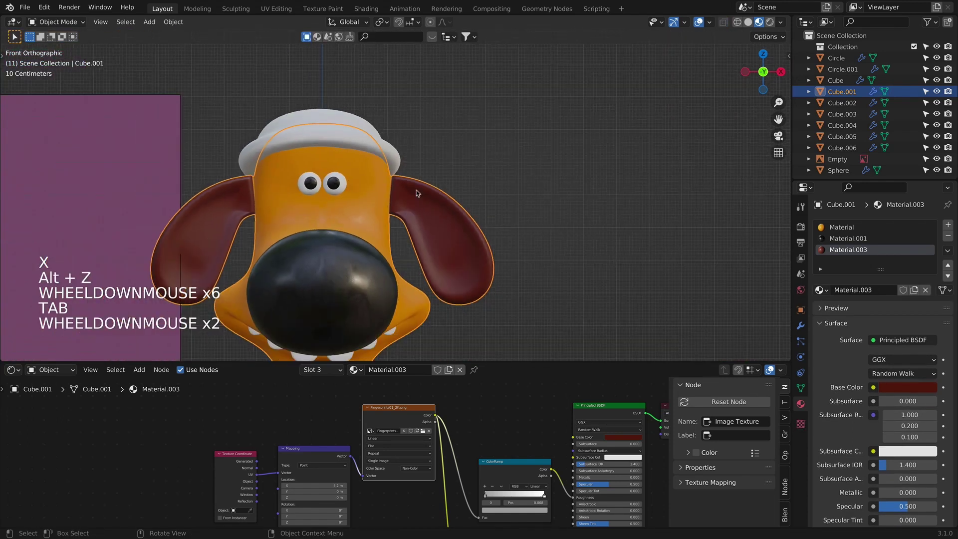
Step: Dissolve another edge loop on the ear's inner side, close to the seam with the head
scroll(379, 192, up, 3)
key(Tab)
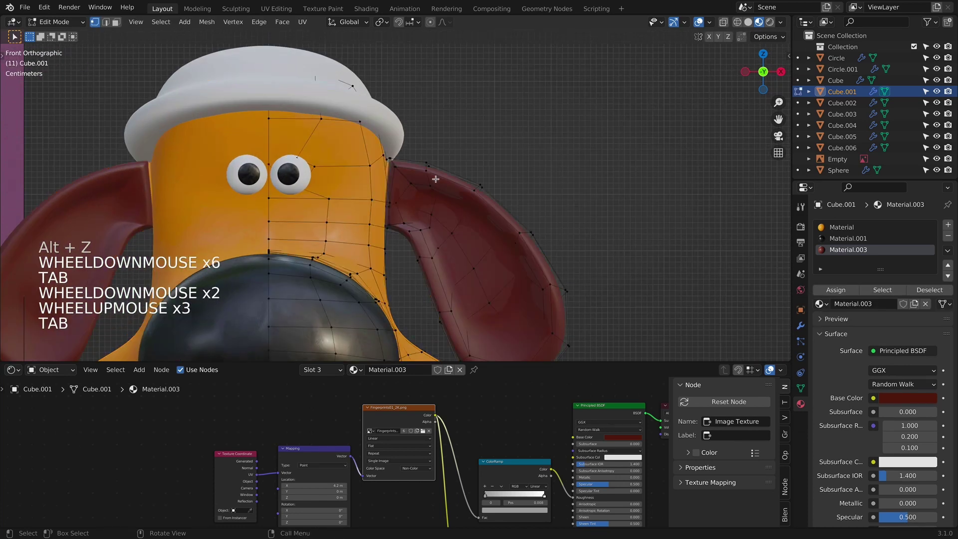
scroll(424, 243, up, 3)
alt+click(419, 241)
key(x)
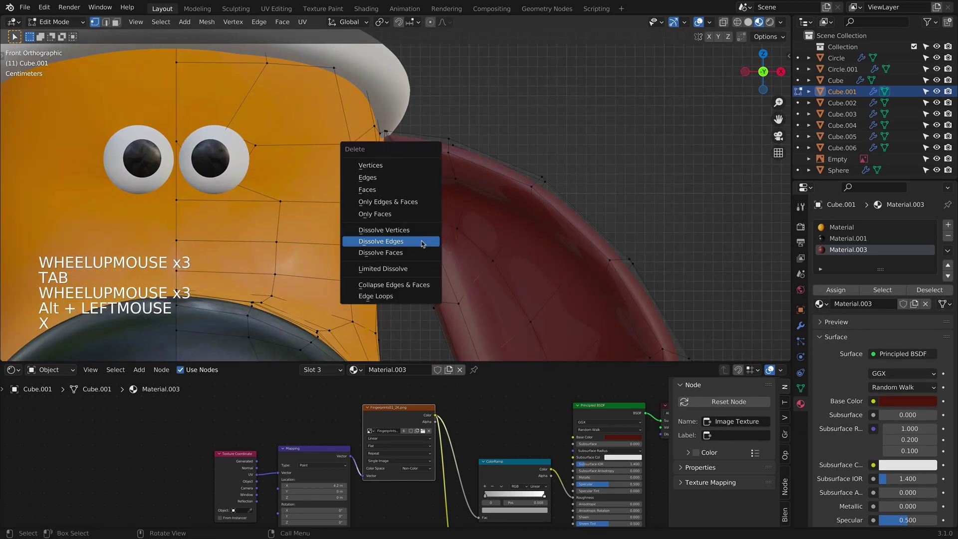
click(420, 242)
key(Tab)
scroll(610, 159, down, 7)
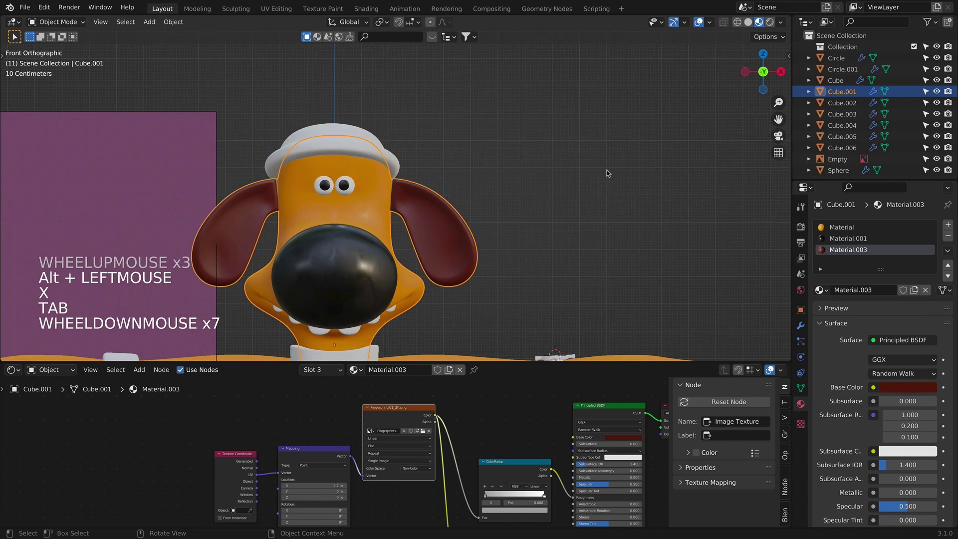
scroll(578, 203, down, 4)
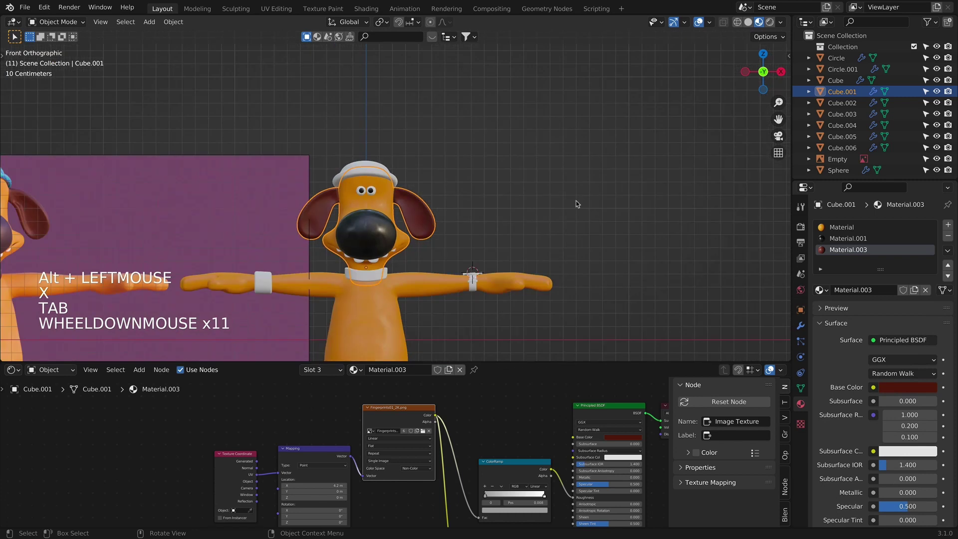
Step: Examine the ear's shape and material border from the side and the front
middle_drag(577, 204, 625, 204)
key(KP_1)
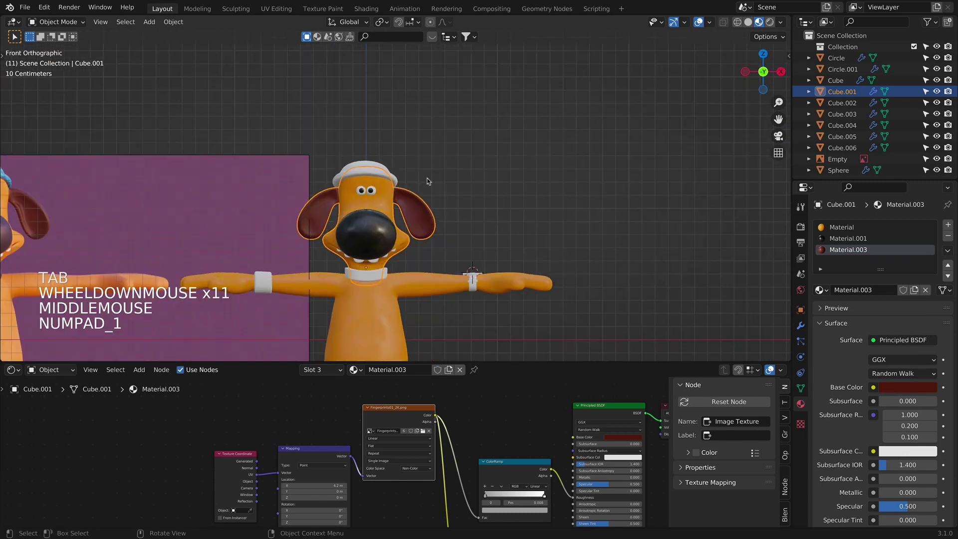
scroll(429, 186, down, 3)
scroll(429, 190, up, 6)
middle_drag(429, 189, 505, 178)
key(Tab)
key(KP_1)
click(459, 200)
key(Tab)
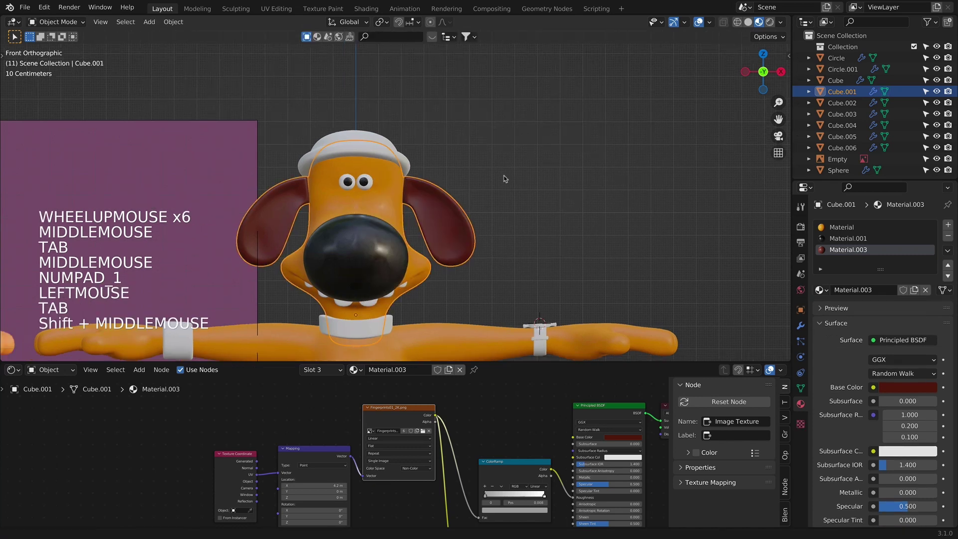
Step: Select the collar's upper edge loop in Edit Mode and slide it down toward the middle of the collar
scroll(379, 240, down, 4)
shift+middle_drag(379, 240, 354, 180)
click(373, 184)
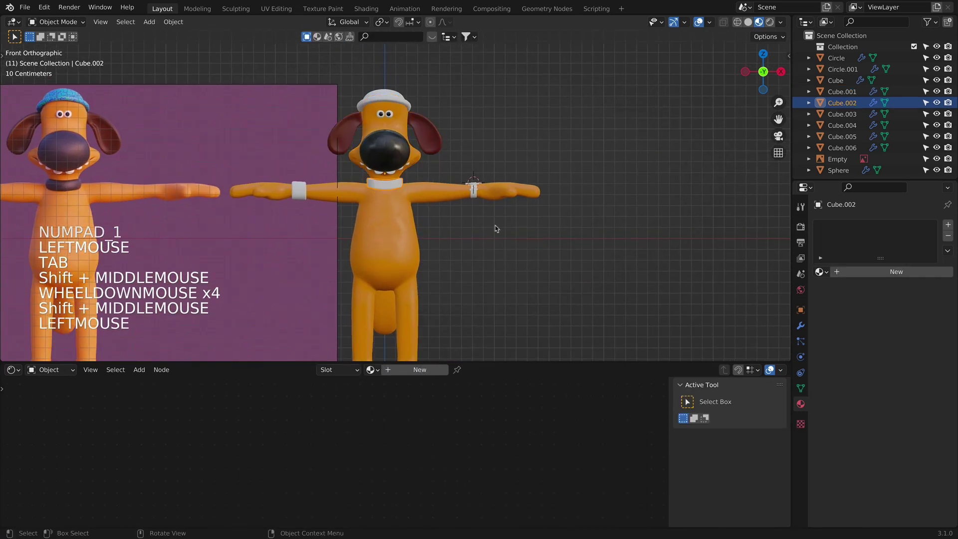
scroll(481, 192, up, 13)
key(Tab)
shift+middle_drag(469, 193, 438, 127)
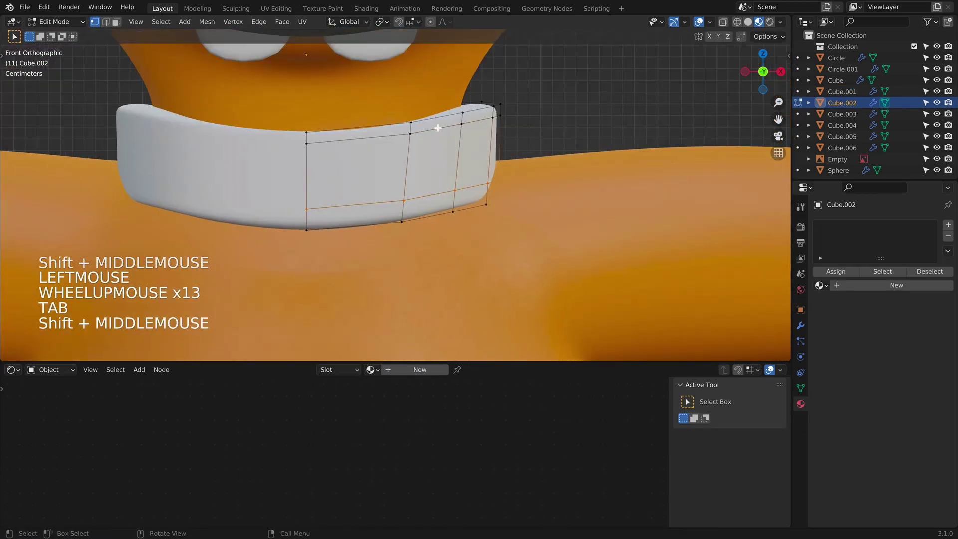
alt+click(435, 133)
key(g)
key(g)
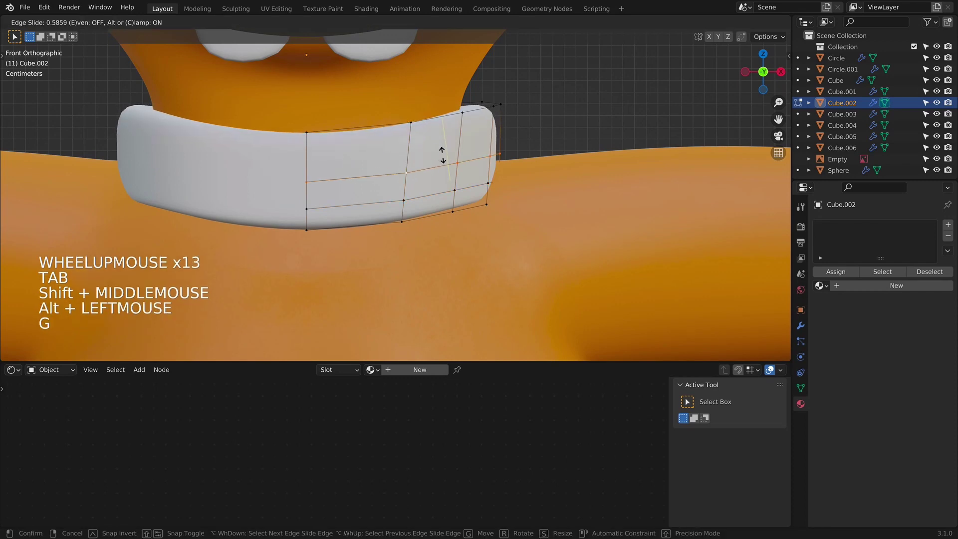
click(440, 153)
Step: Slide the collar's lower edge loop to adjust the rounding of its bottom edge
alt+click(452, 186)
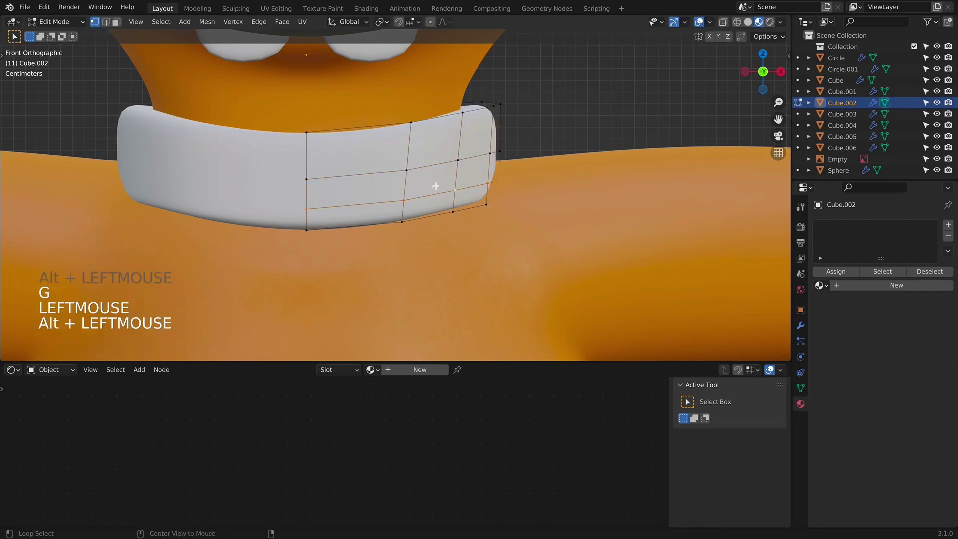
key(g)
key(g)
click(471, 187)
key(Tab)
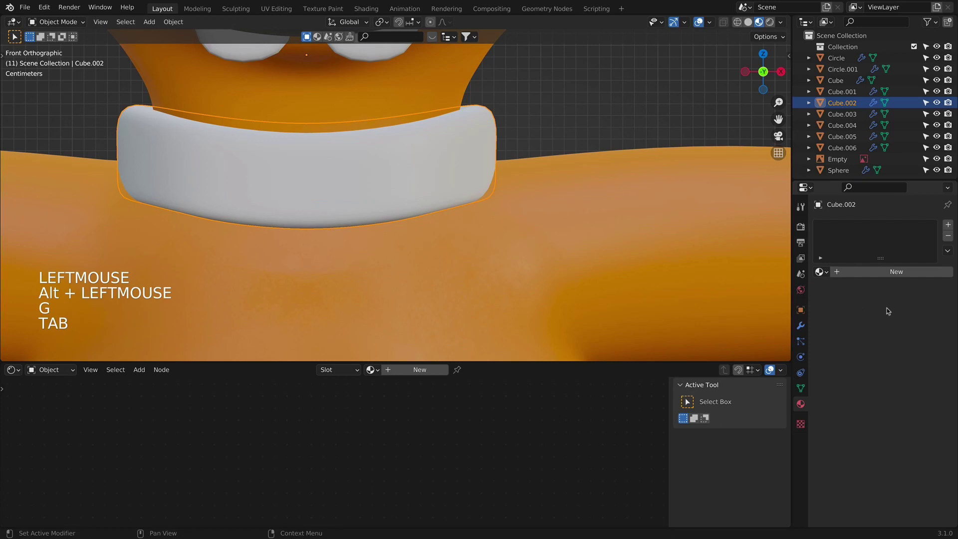
Step: Apply the existing black Material.001 to the collar and select the head object
click(819, 274)
click(740, 296)
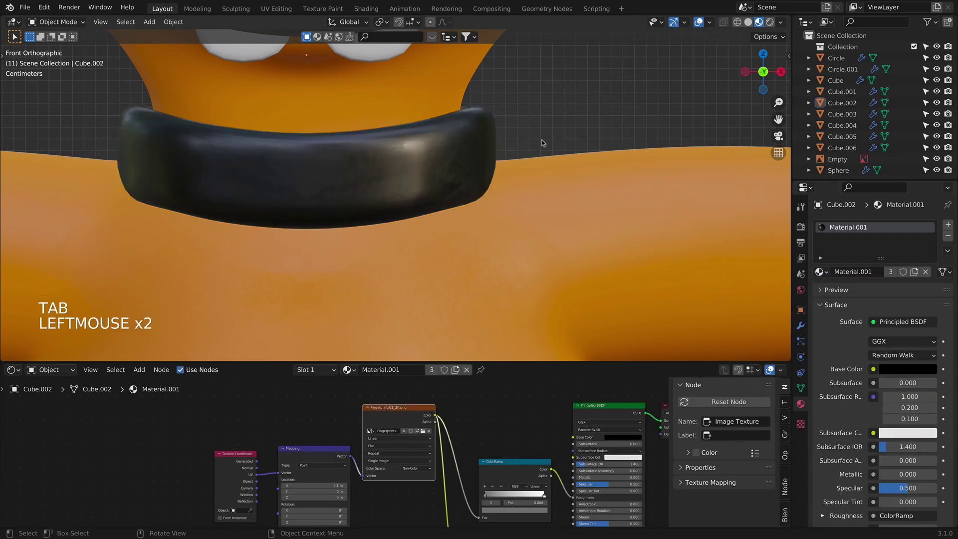
scroll(508, 159, down, 12)
scroll(461, 182, down, 3)
shift+middle_drag(461, 181, 383, 188)
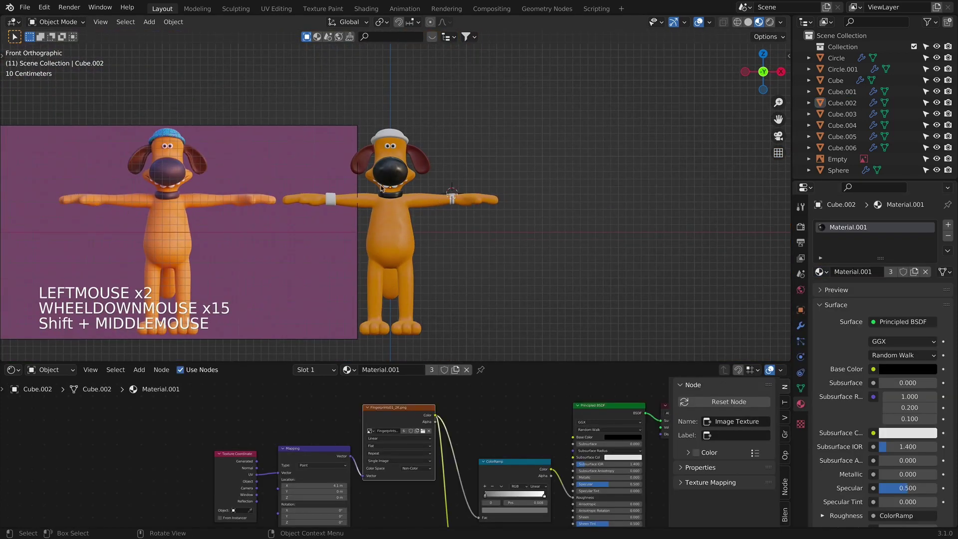
scroll(384, 189, up, 7)
click(399, 148)
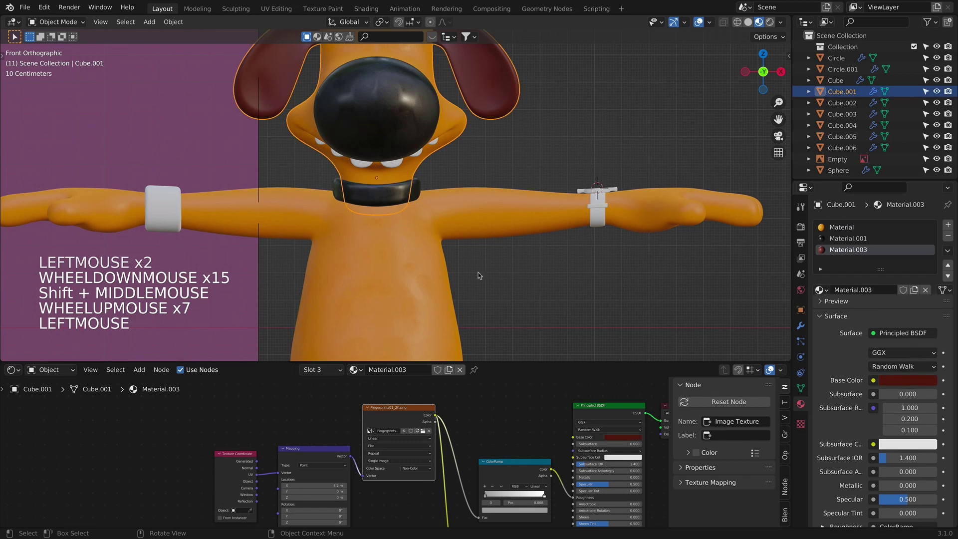
click(492, 511)
drag(535, 439, 534, 432)
key(super+z)
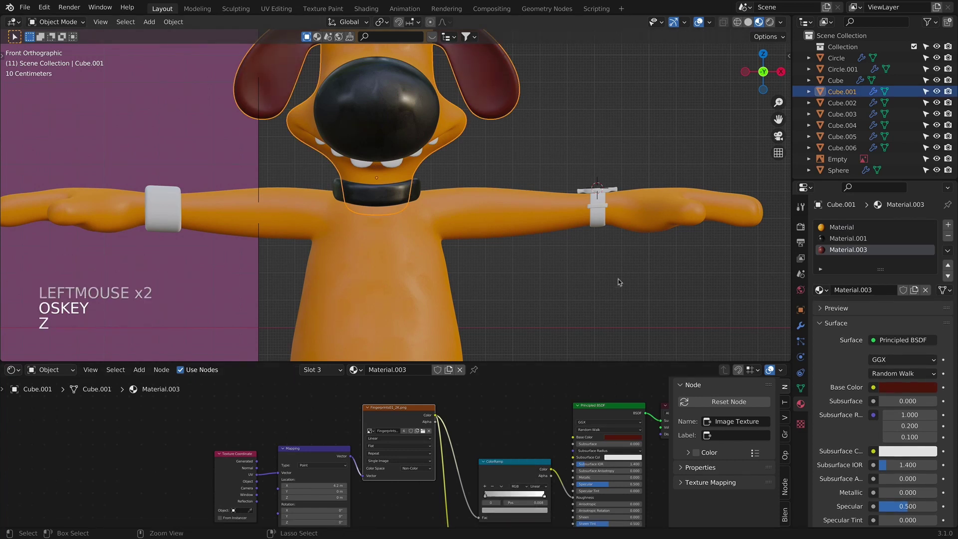
Step: Lighten the dark stop of Material.001's ColorRamp to a dark grey and compare the dog with the reference
click(846, 239)
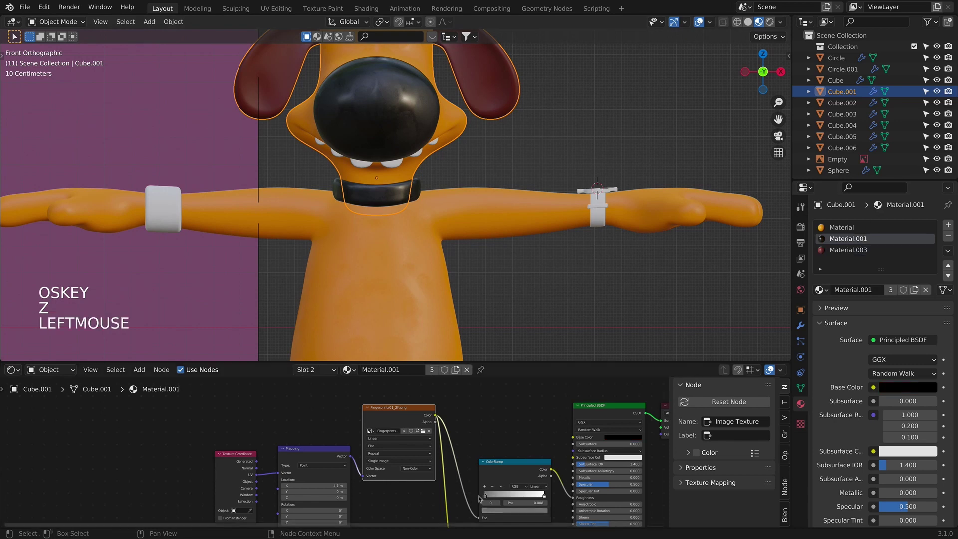
click(495, 511)
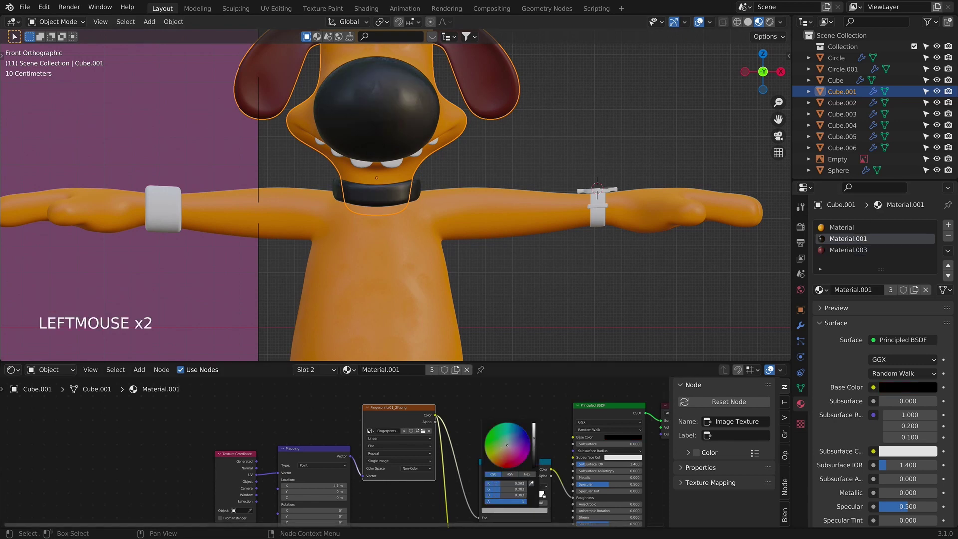
click(507, 280)
scroll(507, 280, down, 7)
shift+middle_drag(512, 210, 500, 188)
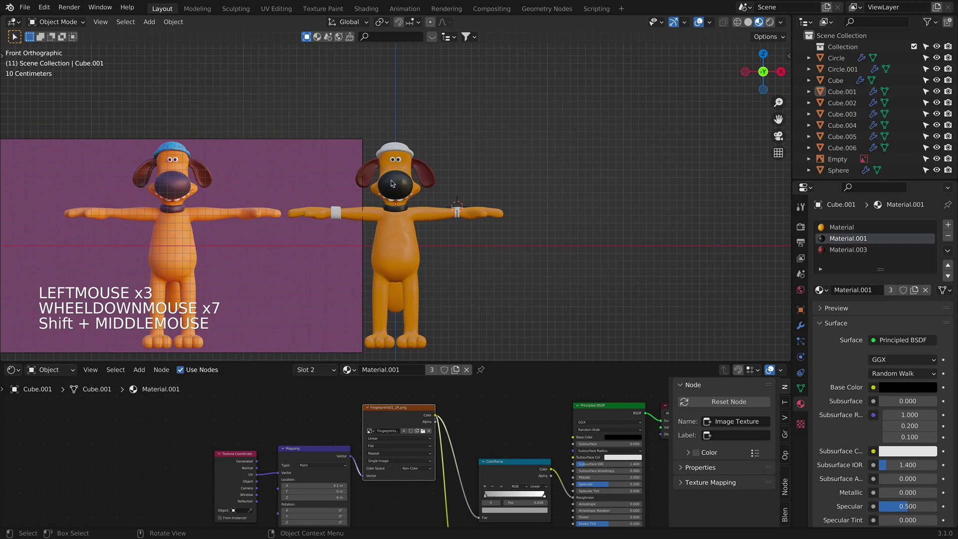
middle_drag(392, 184, 362, 187)
middle_drag(424, 190, 469, 193)
key(KP_1)
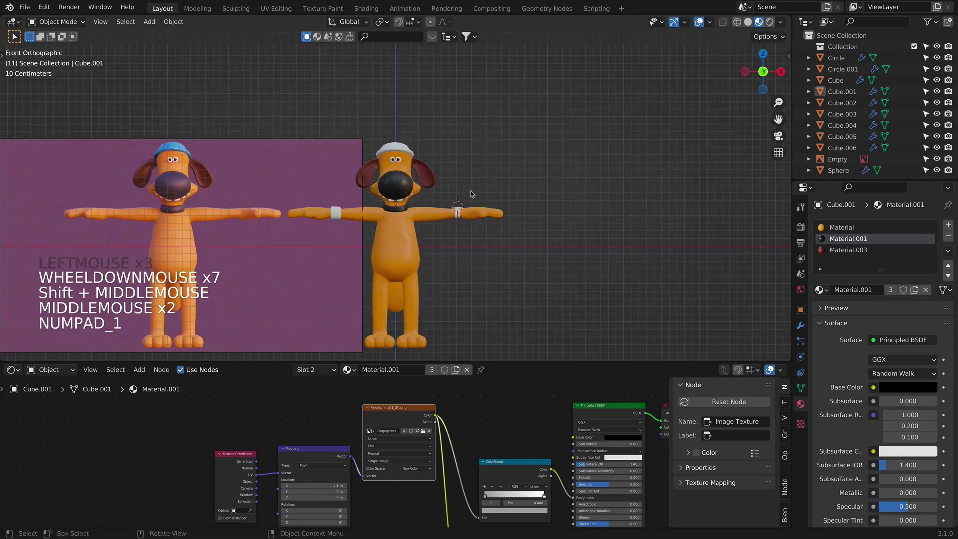
Step: Change the base color of Material.001 from the node editor to a very dark reddish brown
scroll(471, 193, up, 6)
click(621, 436)
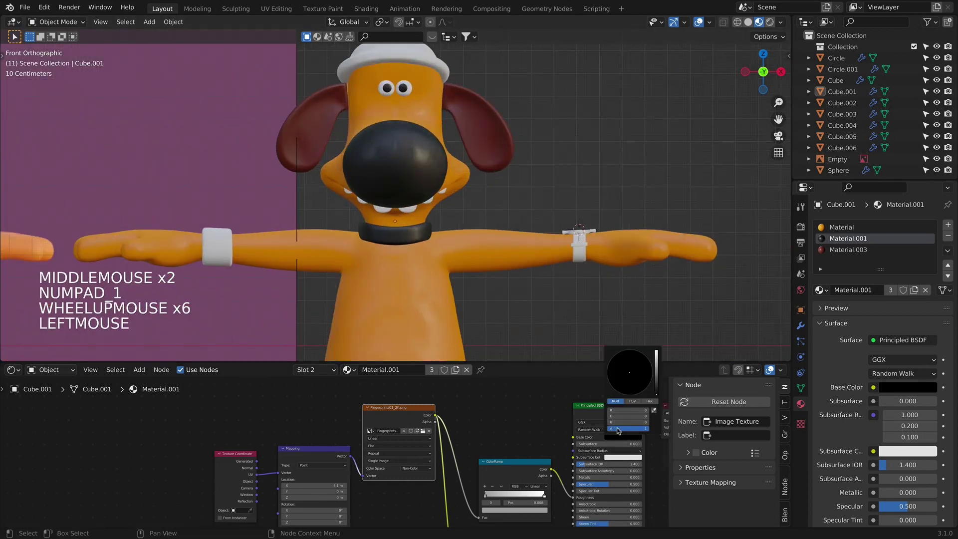
click(655, 390)
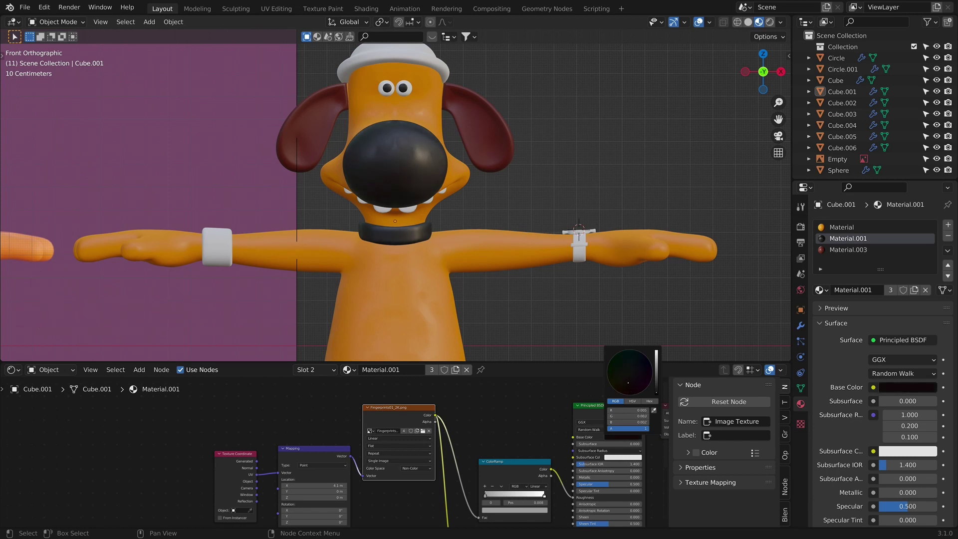
drag(661, 396, 657, 391)
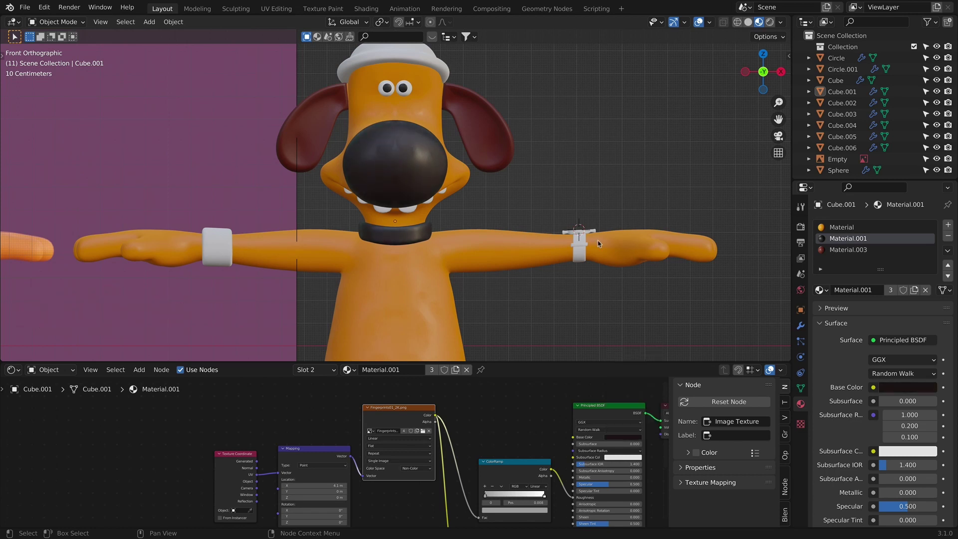
click(556, 150)
scroll(543, 189, down, 5)
scroll(405, 172, up, 1)
middle_drag(494, 261, 483, 264)
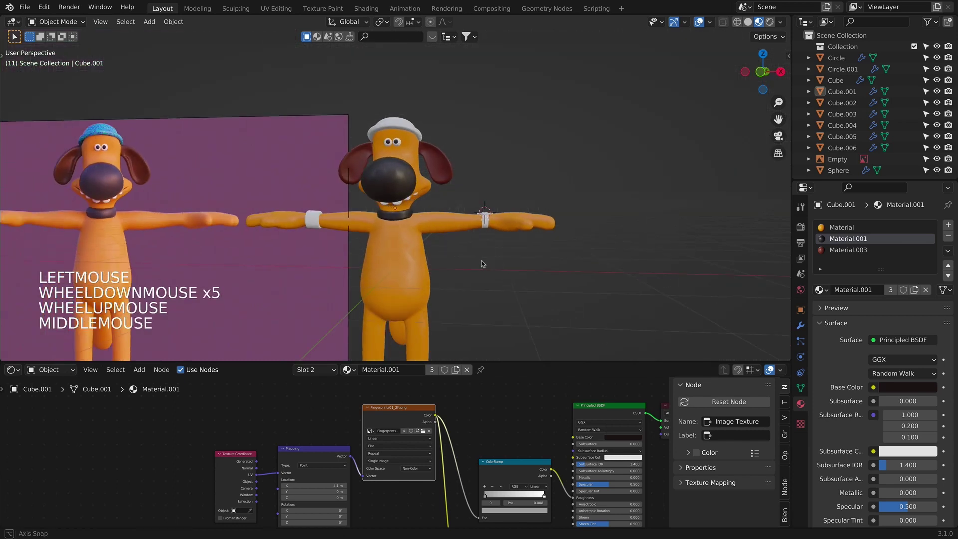
Step: Select the white wristband, Cube.003, and apply the existing Material.002 to it
click(487, 219)
key(KP_1)
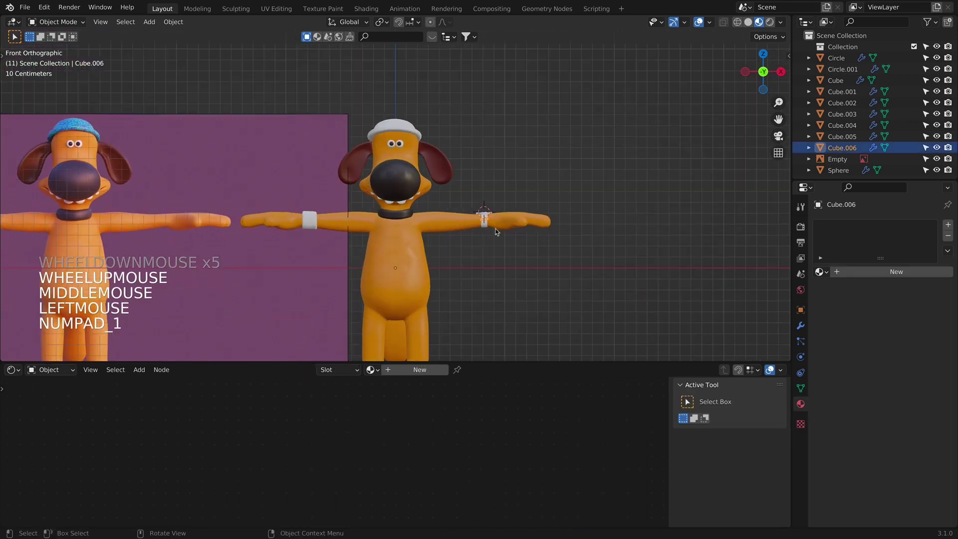
scroll(496, 223, up, 4)
shift+middle_drag(578, 235, 669, 229)
click(306, 243)
key(Tab)
shift+middle_drag(351, 248, 489, 250)
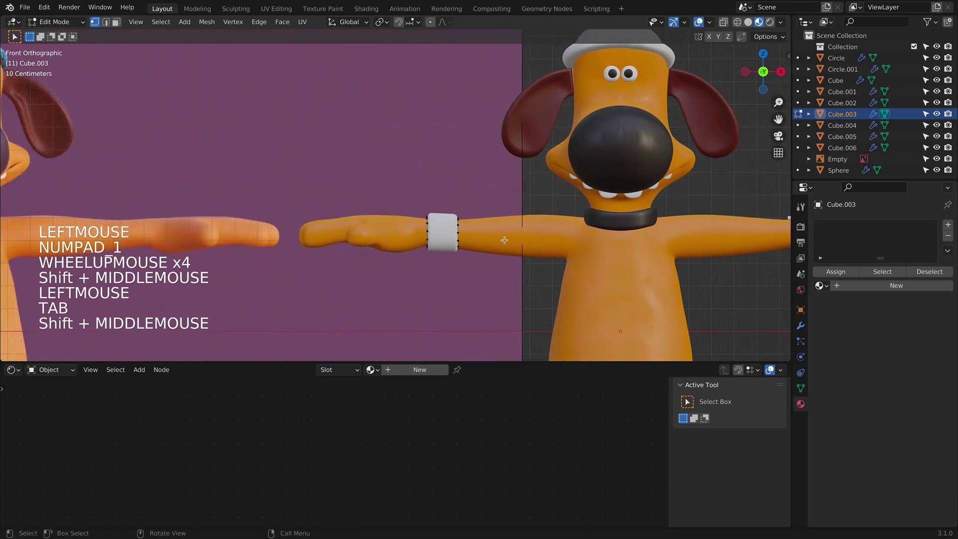
scroll(573, 277, up, 5)
key(Tab)
click(867, 269)
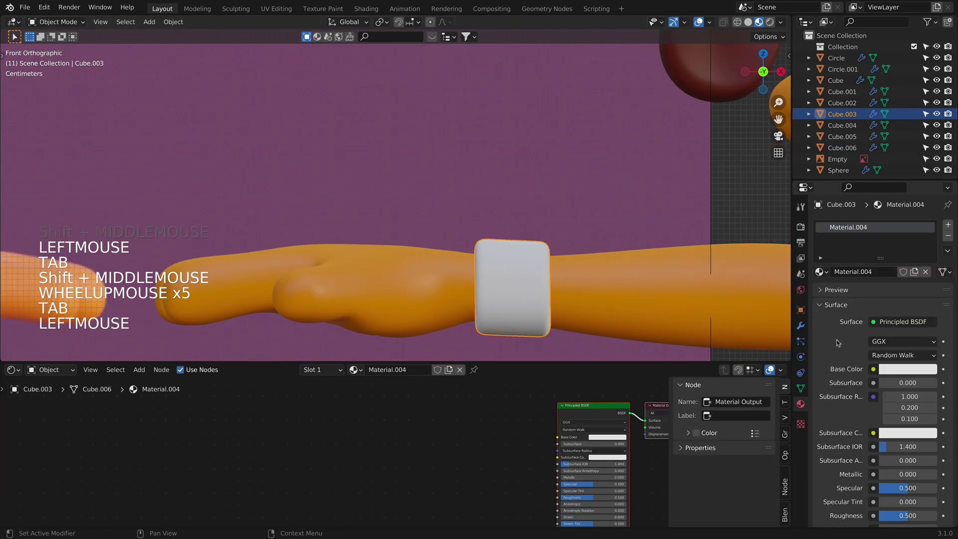
click(820, 271)
click(757, 311)
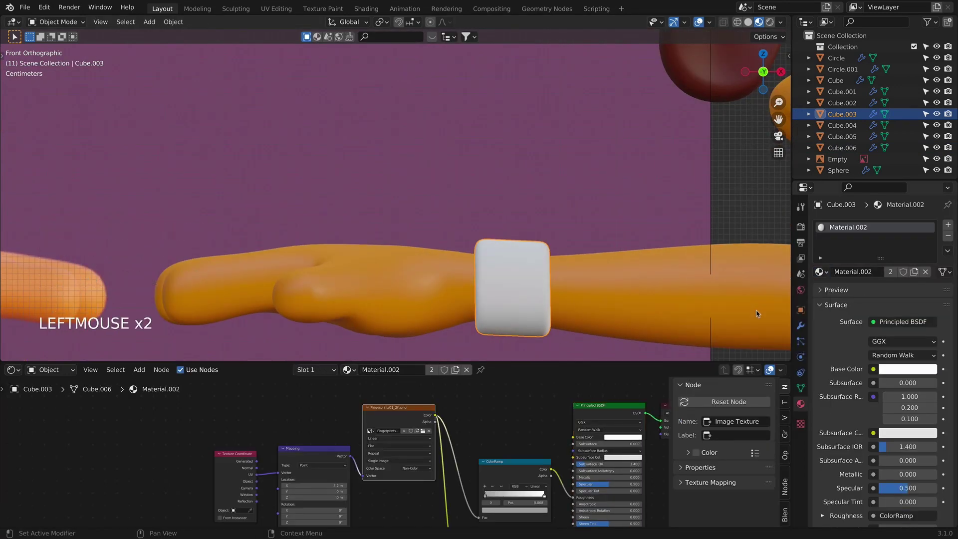
Step: Add a second material slot to the wristband in Edit Mode and fill it with a single-user copy of the orange Material
scroll(442, 382, up, 1)
shift+scroll(534, 224, up, 1)
shift+middle_drag(549, 232, 534, 224)
key(Tab)
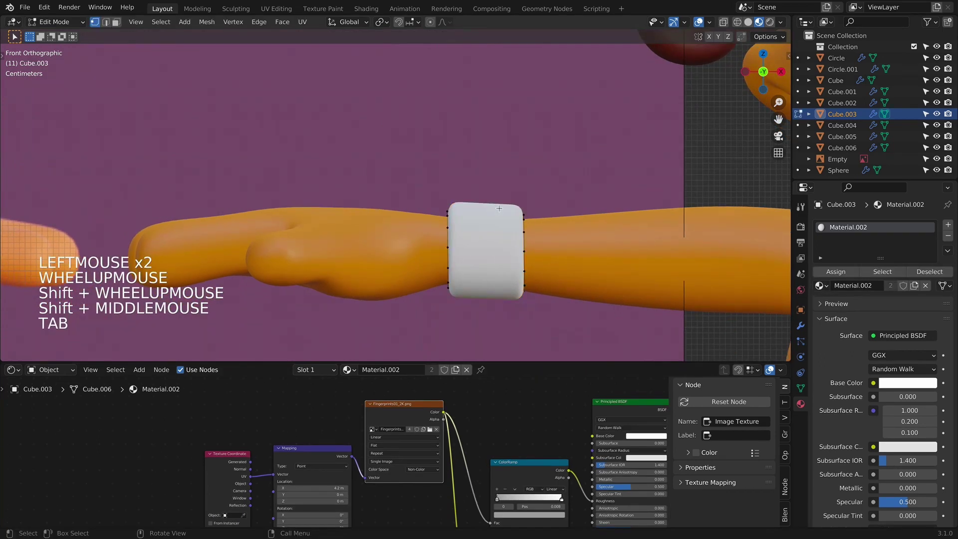
scroll(623, 298, up, 3)
shift+middle_drag(623, 298, 558, 188)
click(947, 225)
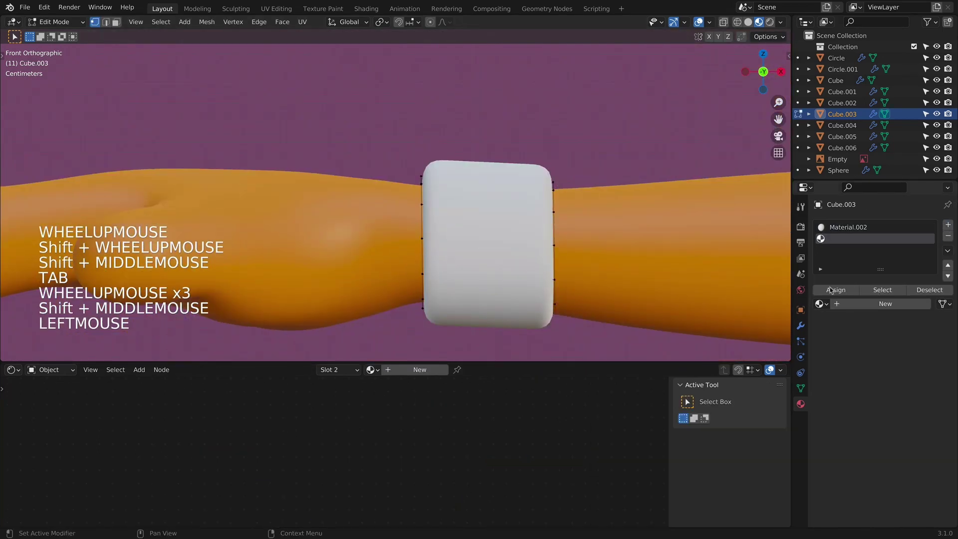
drag(819, 304, 807, 319)
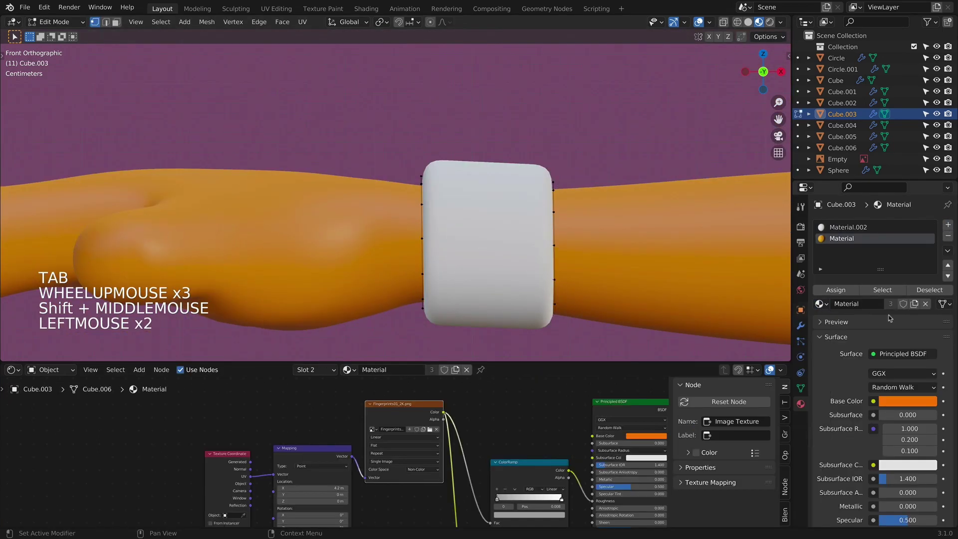
click(914, 303)
Step: Set the base color of the wristband's second material to a saturated deep blue
key(Tab)
key(alt+z)
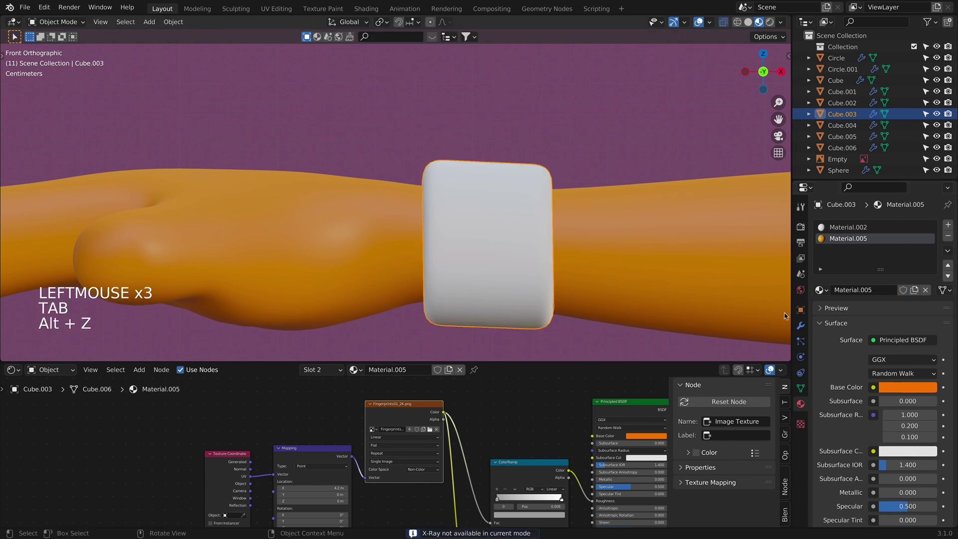
click(911, 392)
click(892, 238)
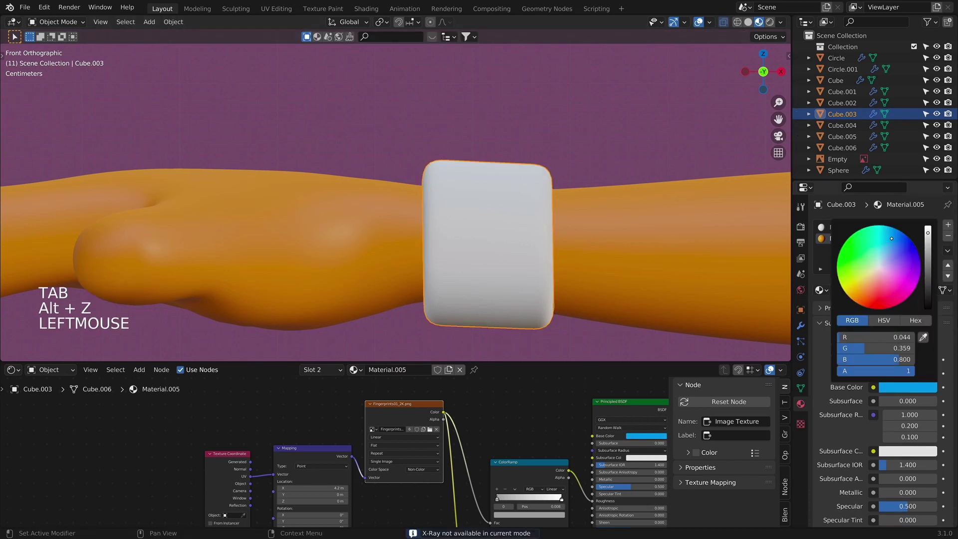
drag(899, 238, 912, 241)
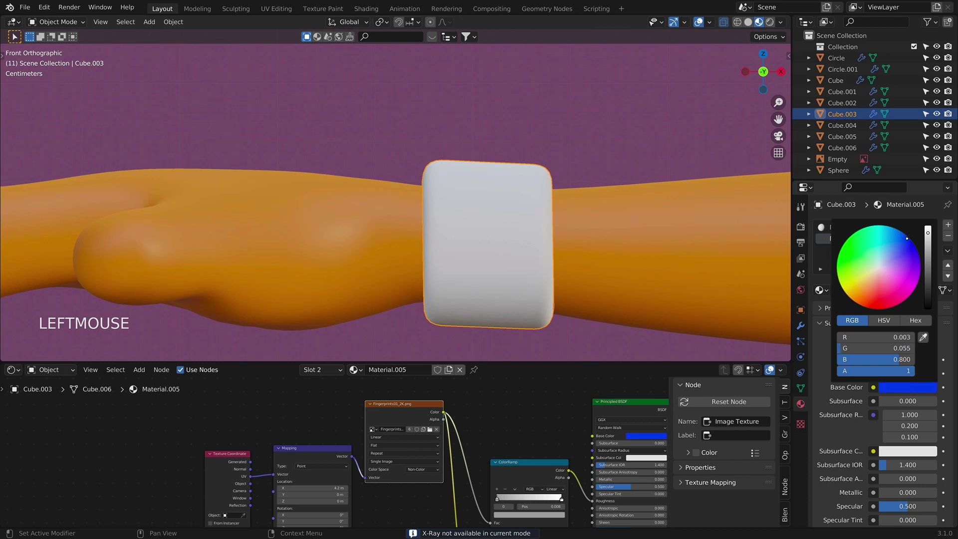
Step: Select three separate vertical face strips around the wristband with X-ray on and assign the blue Material.005 to them
key(Tab)
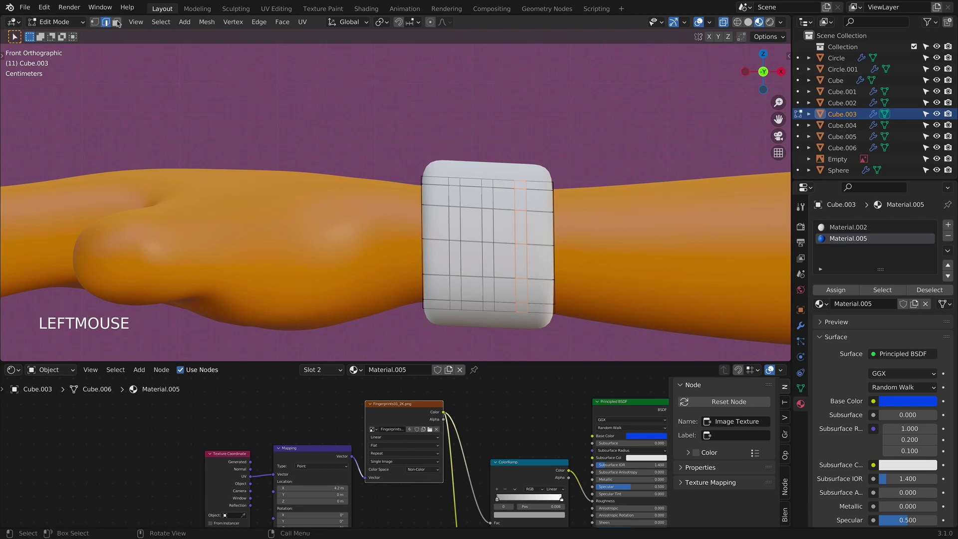
click(463, 321)
shift+click(497, 249)
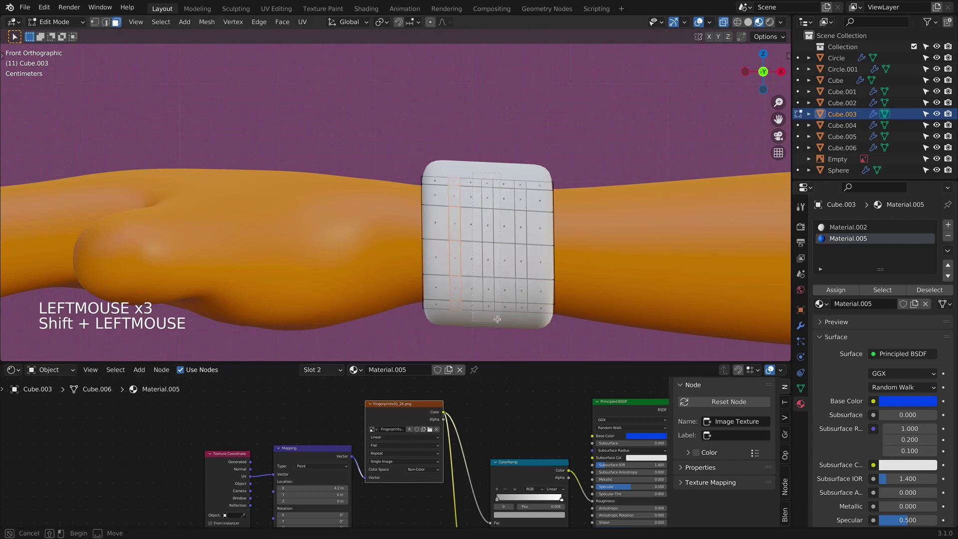
shift+drag(497, 319, 525, 338)
click(835, 290)
key(Tab)
key(alt+z)
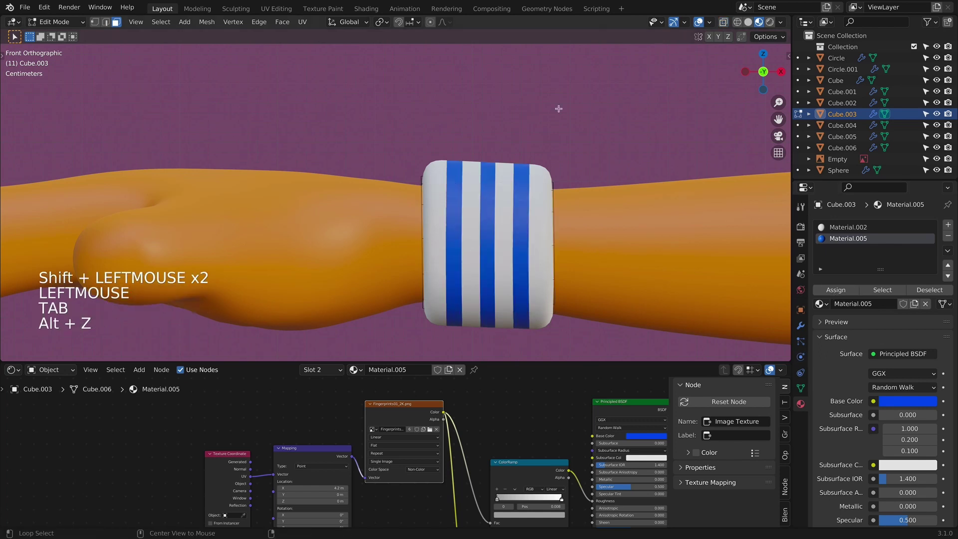
key(Tab)
click(575, 149)
Step: Select the watch's flat top piece, Circle.001, and give it a new material with a medium grey base color
scroll(574, 149, down, 7)
middle_drag(575, 148, 412, 159)
key(KP_1)
scroll(582, 240, down, 6)
scroll(541, 223, up, 2)
scroll(474, 199, up, 3)
scroll(421, 252, up, 5)
click(412, 155)
click(412, 156)
key(KP_1)
scroll(499, 193, up, 3)
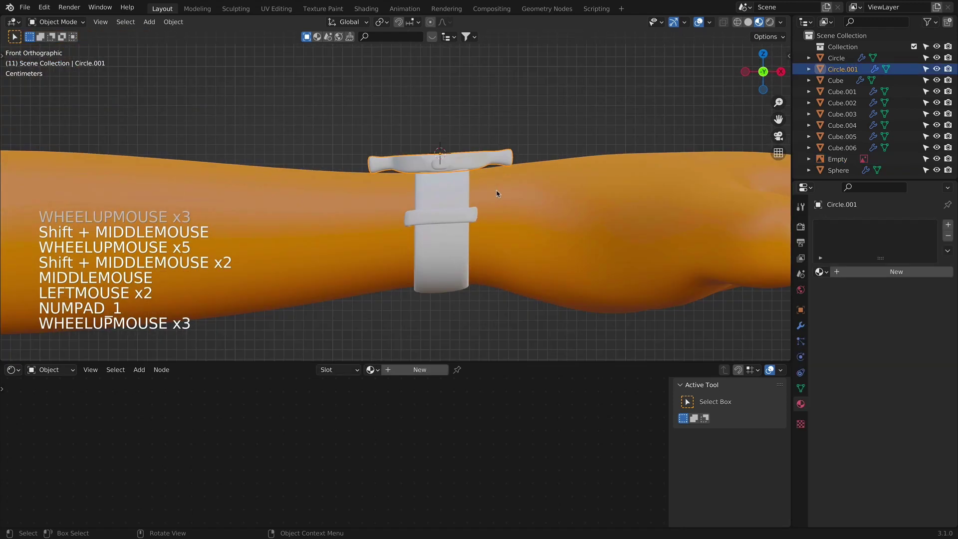
shift+middle_drag(498, 193, 499, 190)
click(841, 272)
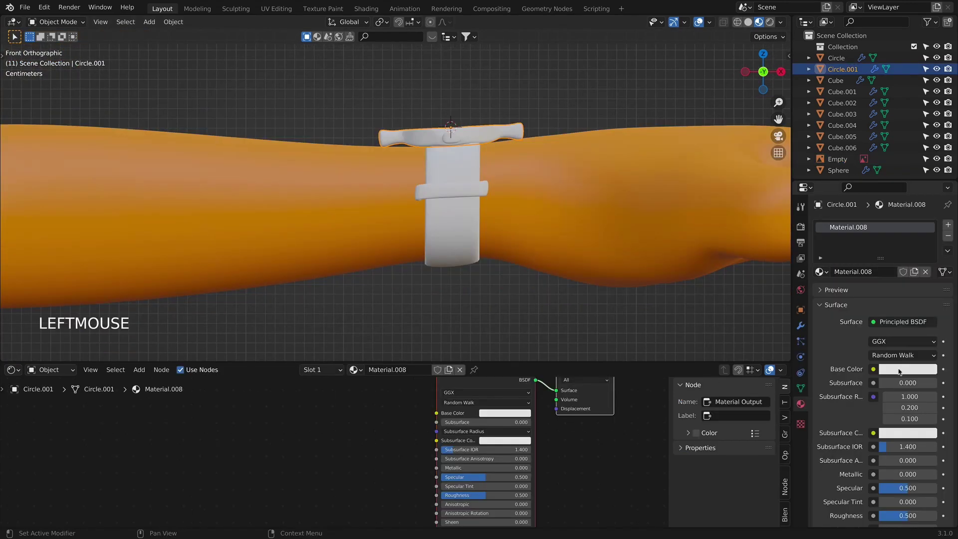
click(907, 370)
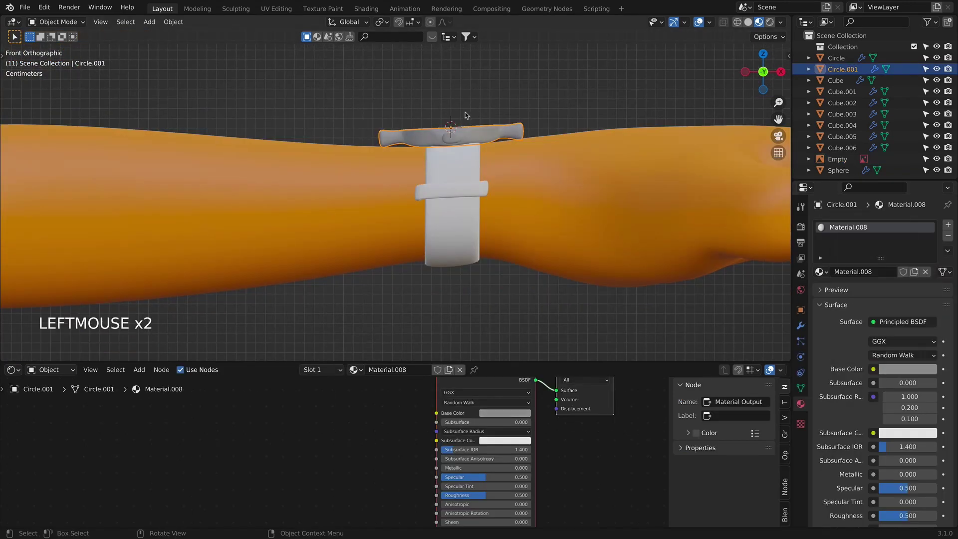
Step: Give the watch strap, Cube.004, a new material with a dark red base color
click(468, 241)
click(856, 272)
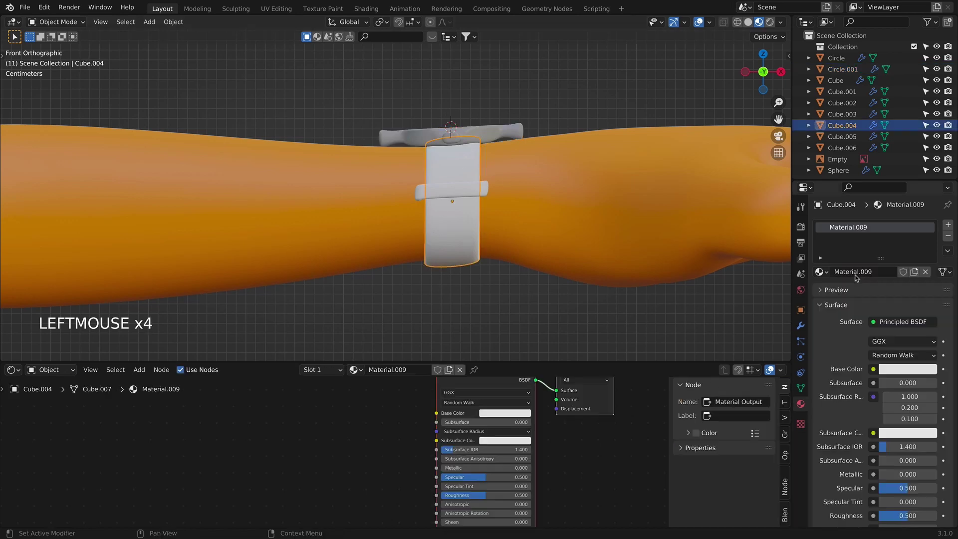
click(904, 369)
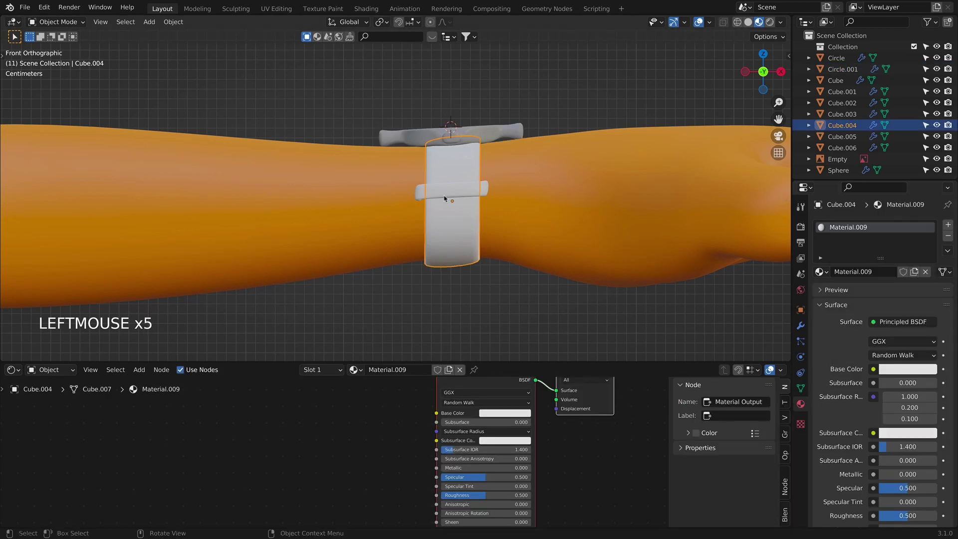
click(907, 369)
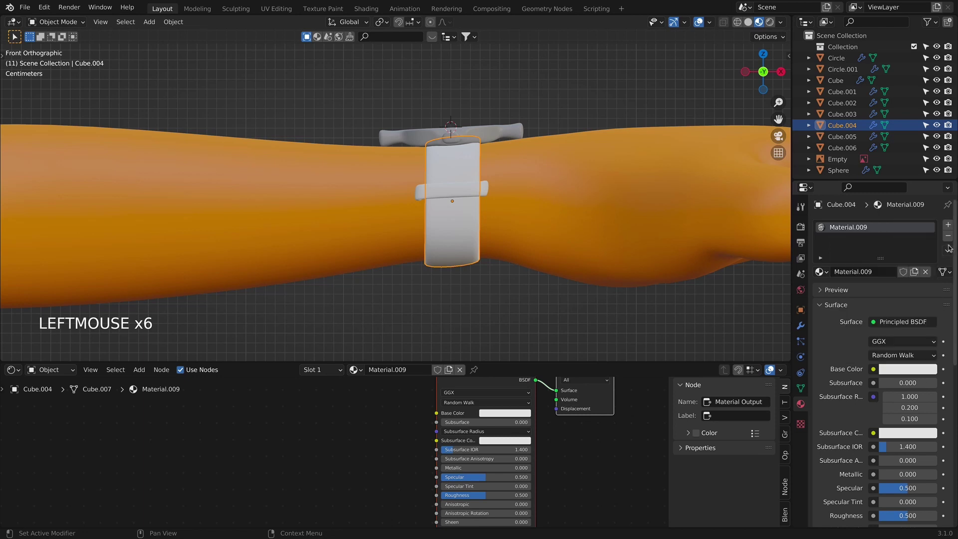
click(912, 364)
click(896, 374)
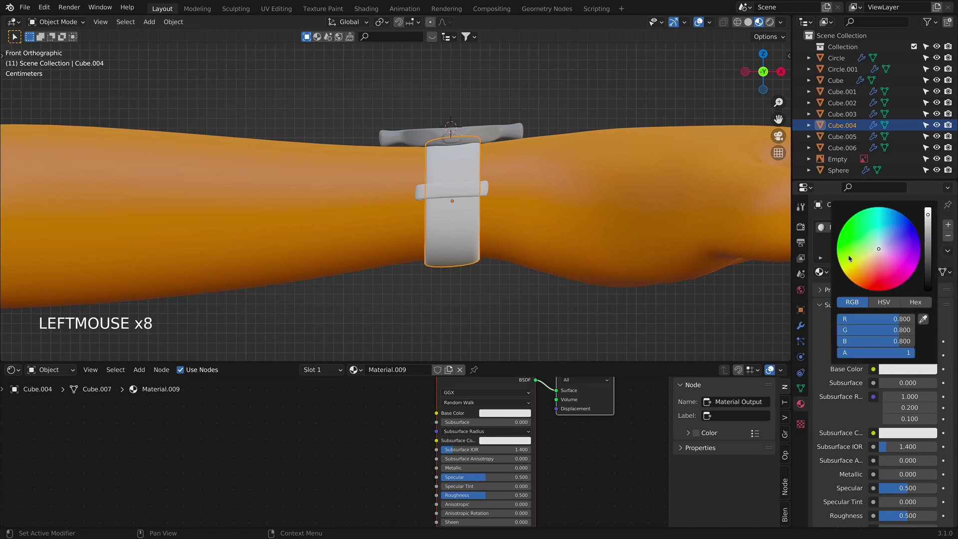
drag(854, 258, 871, 281)
drag(925, 224, 927, 252)
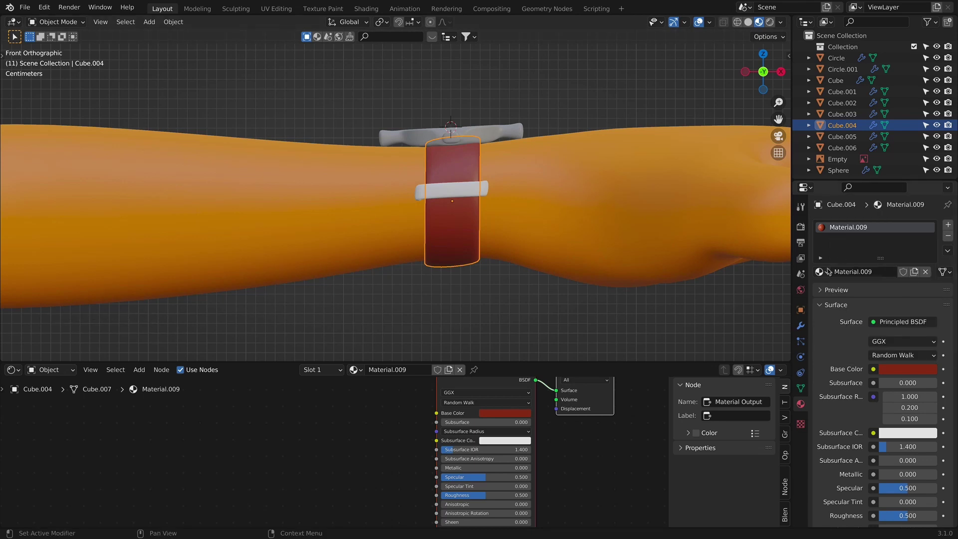
Step: Copy the hex code of the watch strap's dark red base color
click(911, 374)
click(908, 370)
click(916, 302)
click(882, 318)
key(ctrl+c)
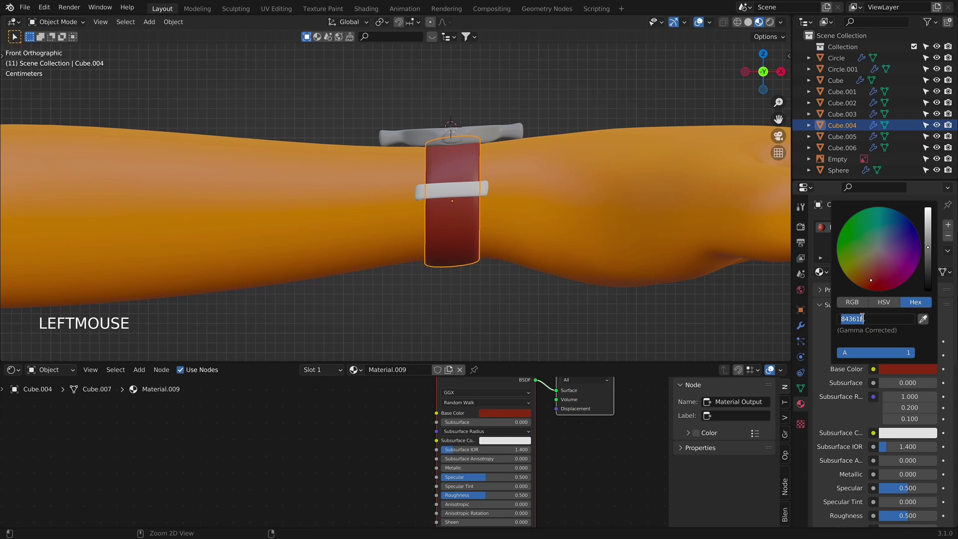
click(815, 328)
Step: Replace the strap's material with a single-user copy of the orange Material and set its base color to hex 84361F
click(820, 273)
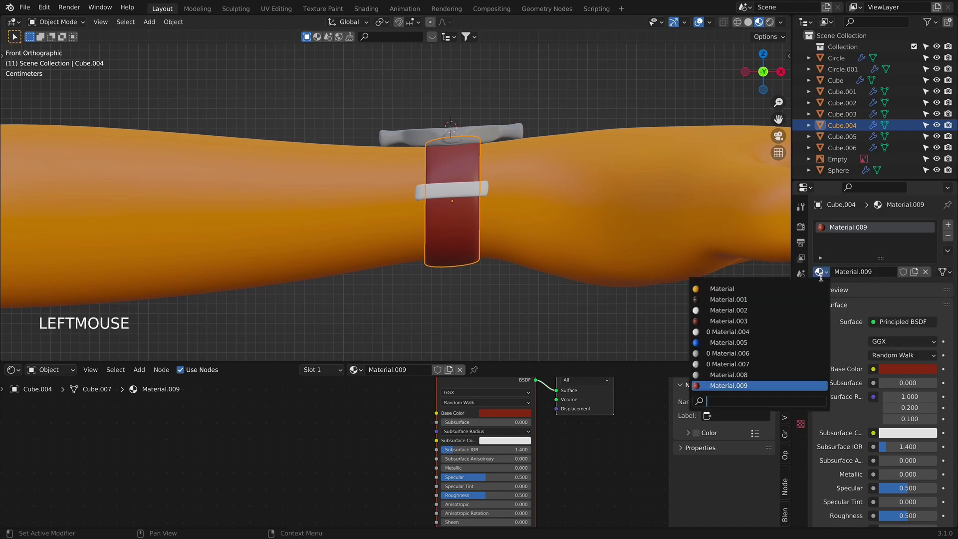
click(814, 284)
click(915, 272)
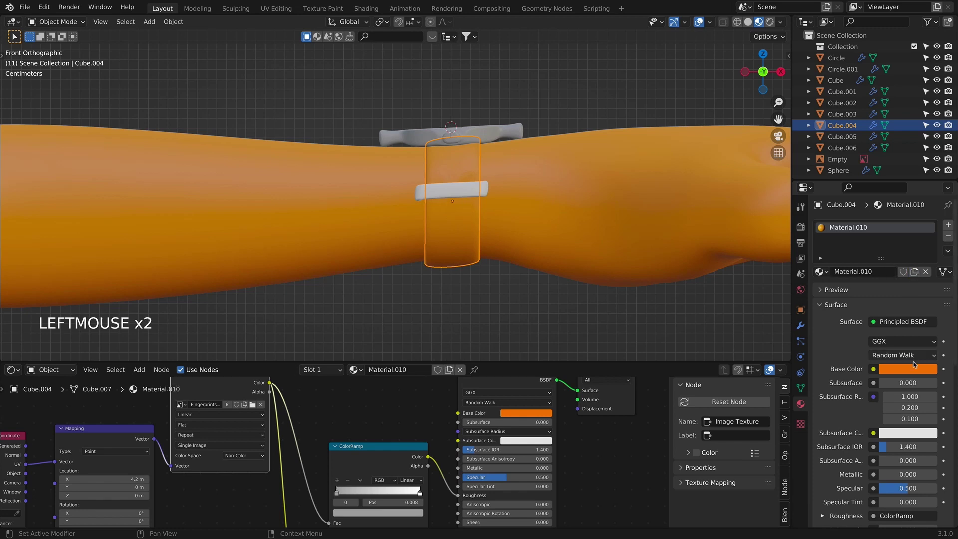
click(914, 370)
click(904, 317)
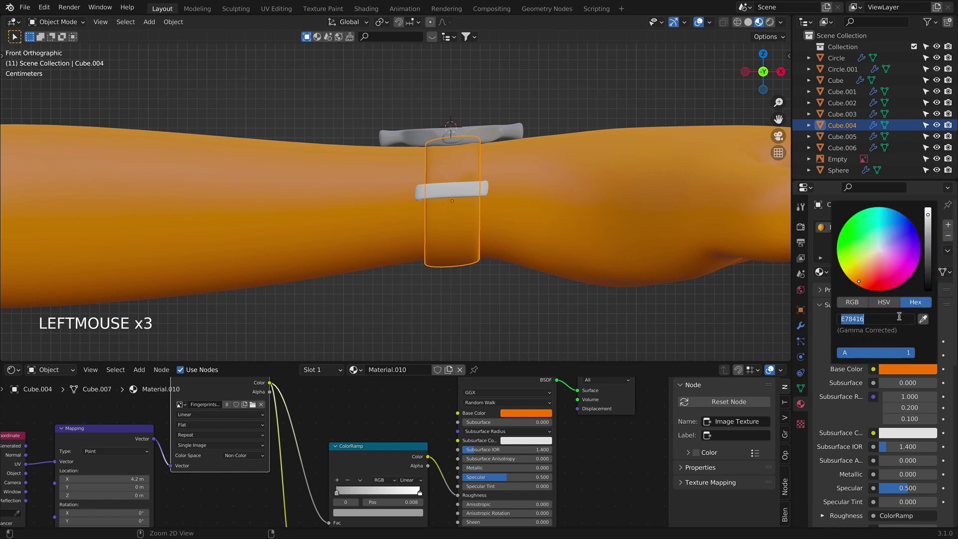
key(ctrl+v)
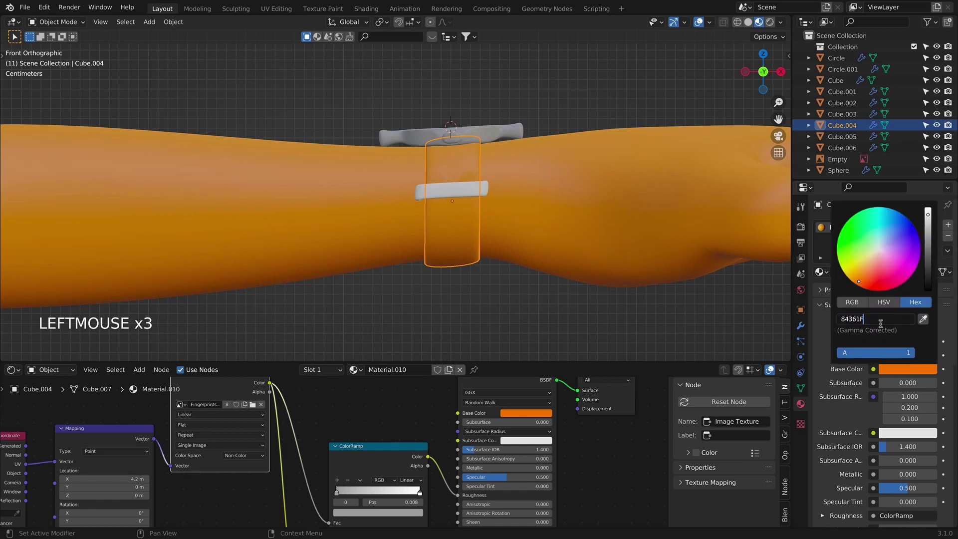
key(Return)
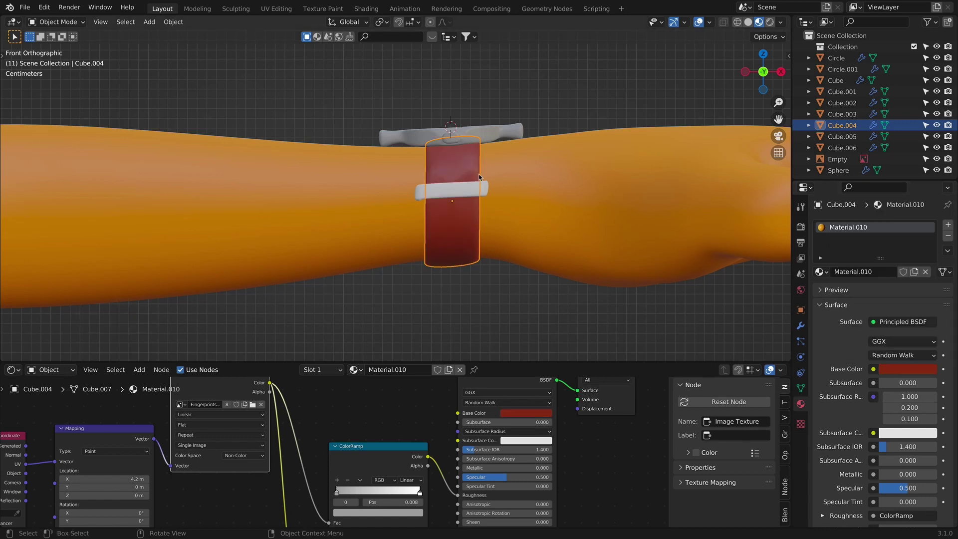
Step: Try the existing Material.003 on the watch strap's loop, Cube.006
scroll(479, 176, up, 3)
click(499, 188)
click(819, 271)
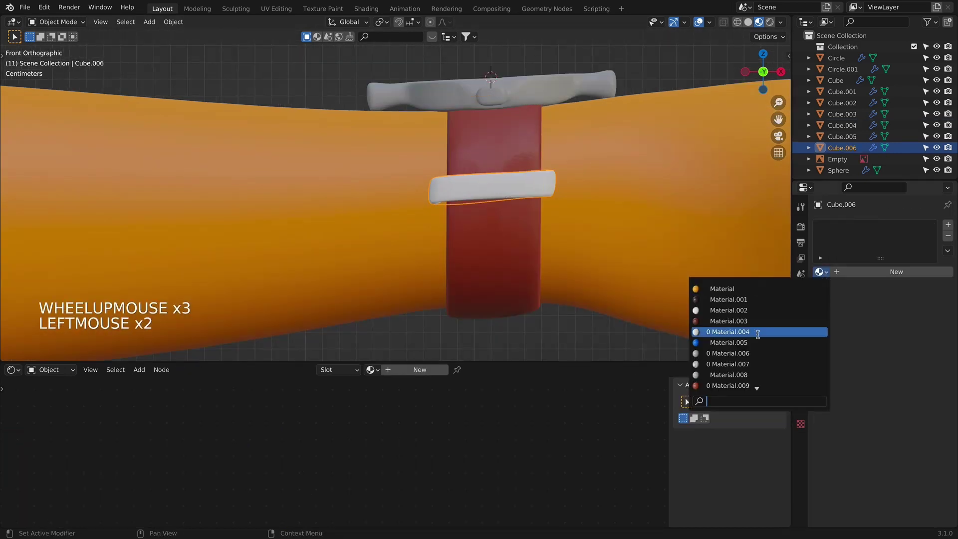
click(728, 321)
click(609, 67)
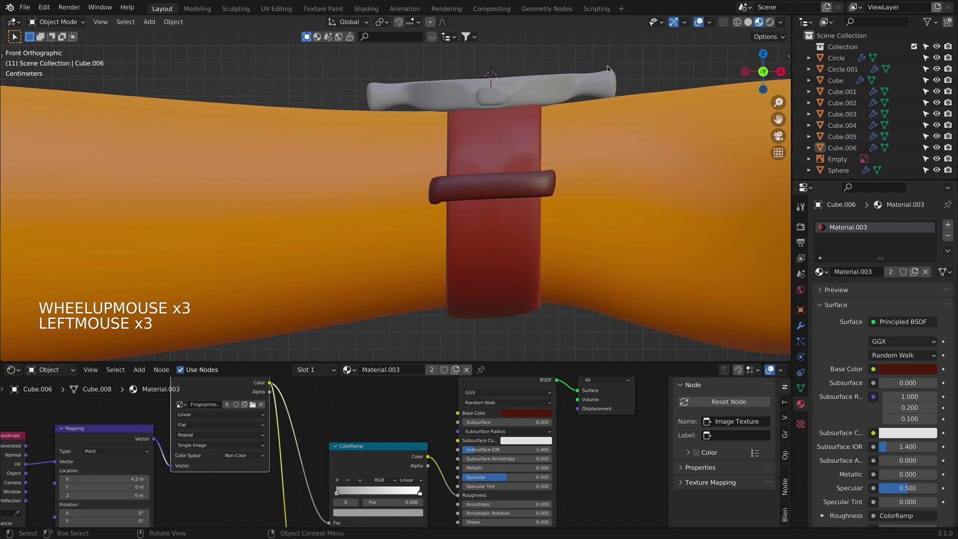
Step: Replace the strap loop's material with Material.010, the dark red material already used on the watch strap
click(514, 175)
click(820, 272)
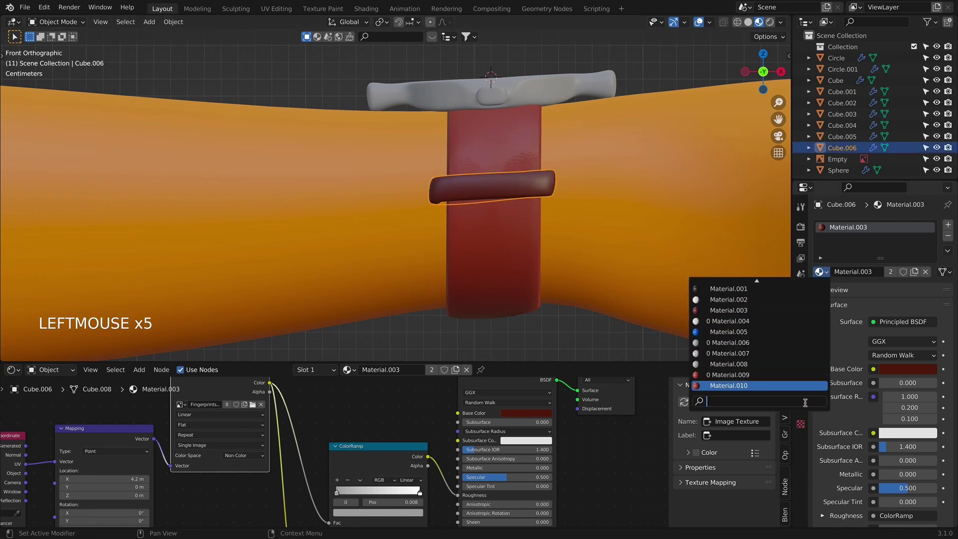
click(771, 373)
click(588, 127)
click(540, 186)
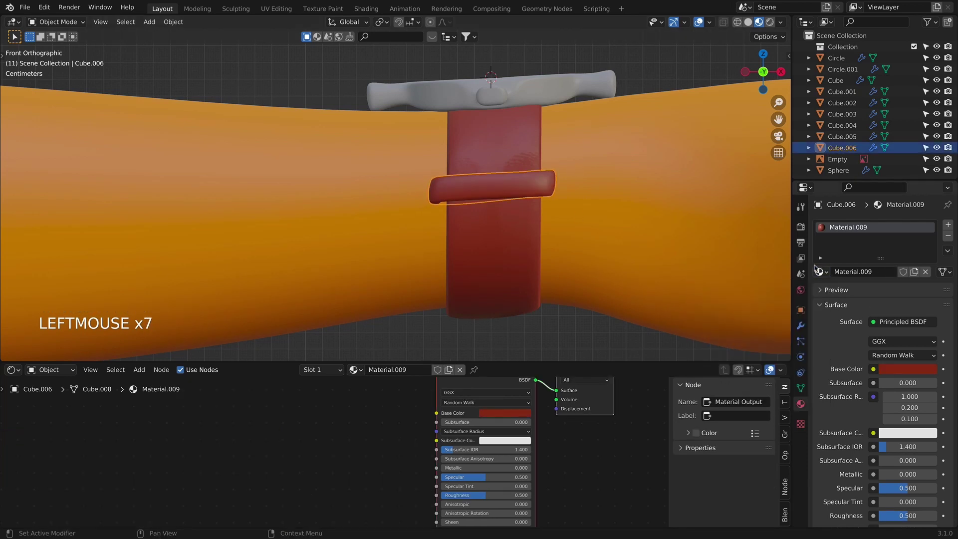
click(821, 271)
click(733, 386)
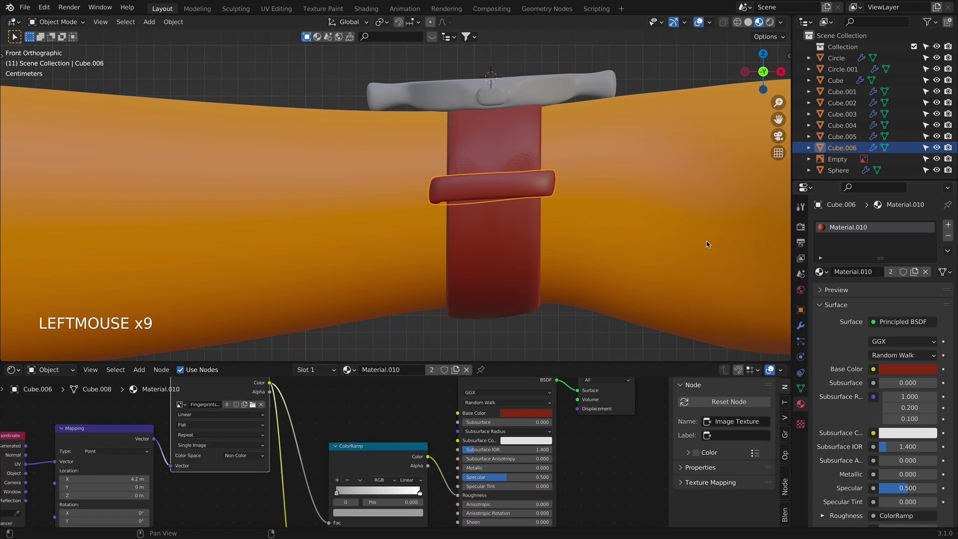
click(616, 65)
Step: Replace the material of the watch's flat top piece, Circle.001, with a single-user copy of the orange Material
click(578, 87)
shift+scroll(691, 129, up, 1)
shift+middle_drag(692, 129, 685, 205)
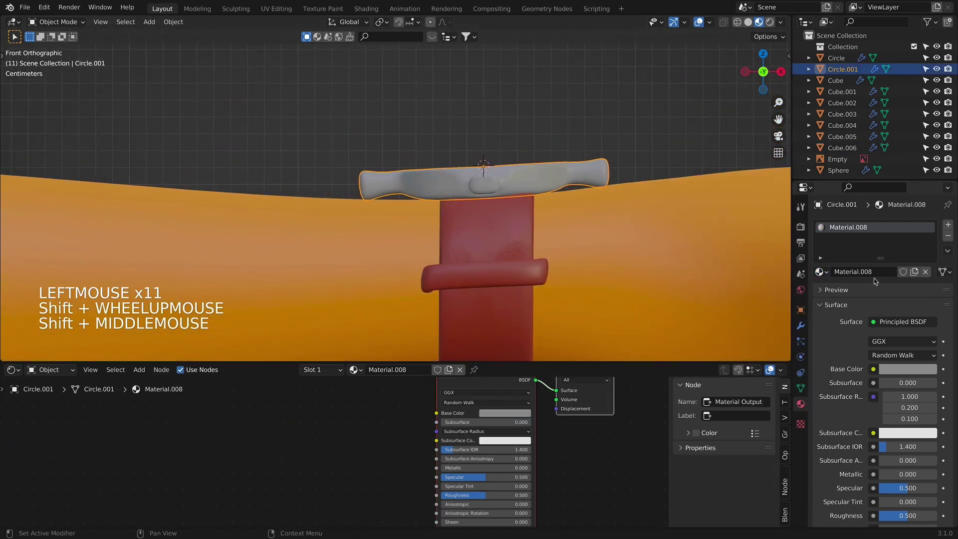
click(916, 370)
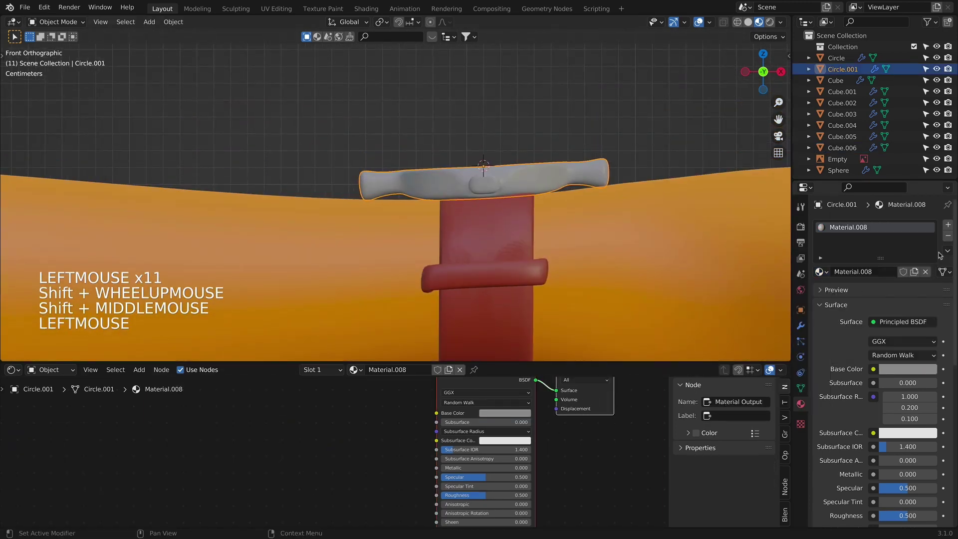
click(948, 235)
click(818, 272)
click(813, 288)
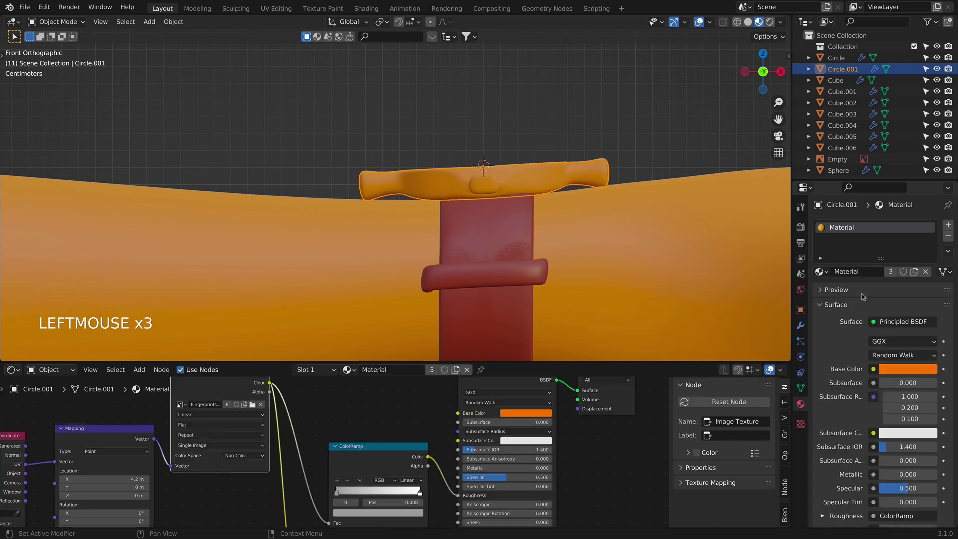
click(916, 276)
Step: Change the base color of the watch's top piece to a darker, slightly pinkish grey
click(921, 370)
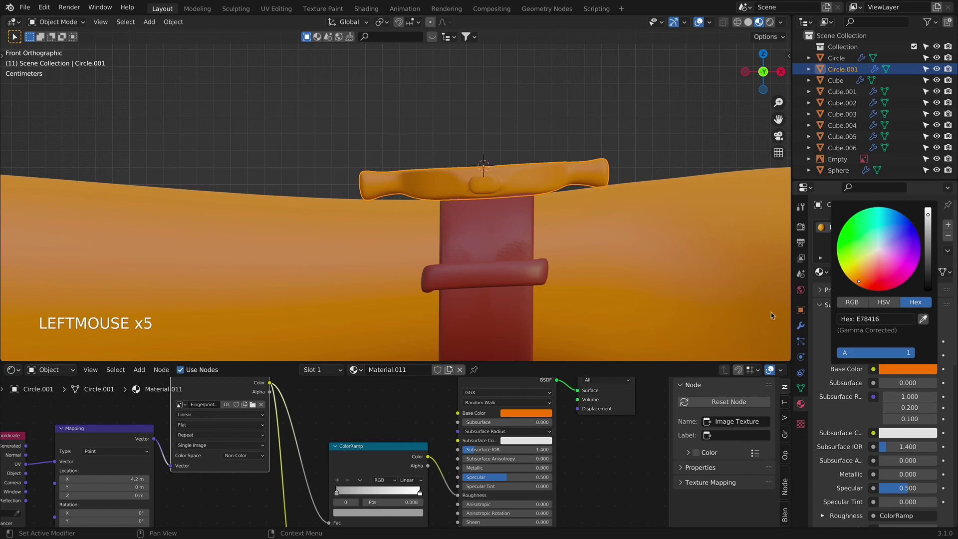
click(907, 370)
click(879, 251)
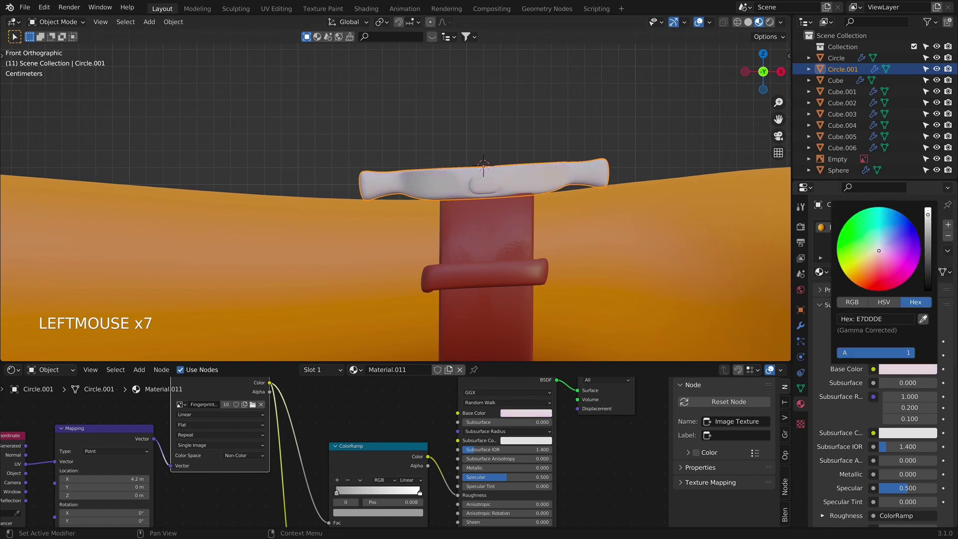
click(928, 248)
click(661, 180)
Step: Select the dog's hat, Circle, and give it a new material
scroll(660, 180, down, 8)
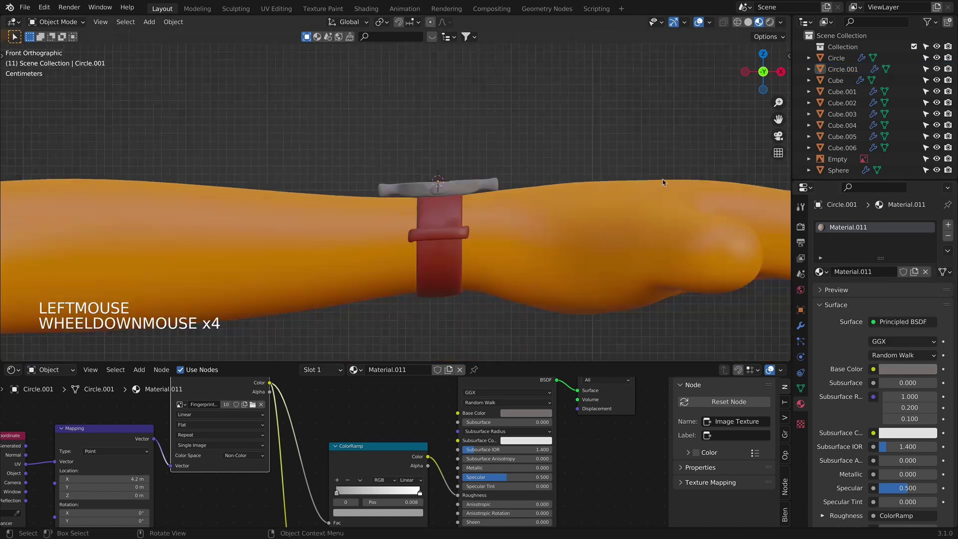
middle_drag(660, 179, 393, 102)
key(KP_1)
scroll(584, 203, down, 6)
key(KP_1)
click(413, 143)
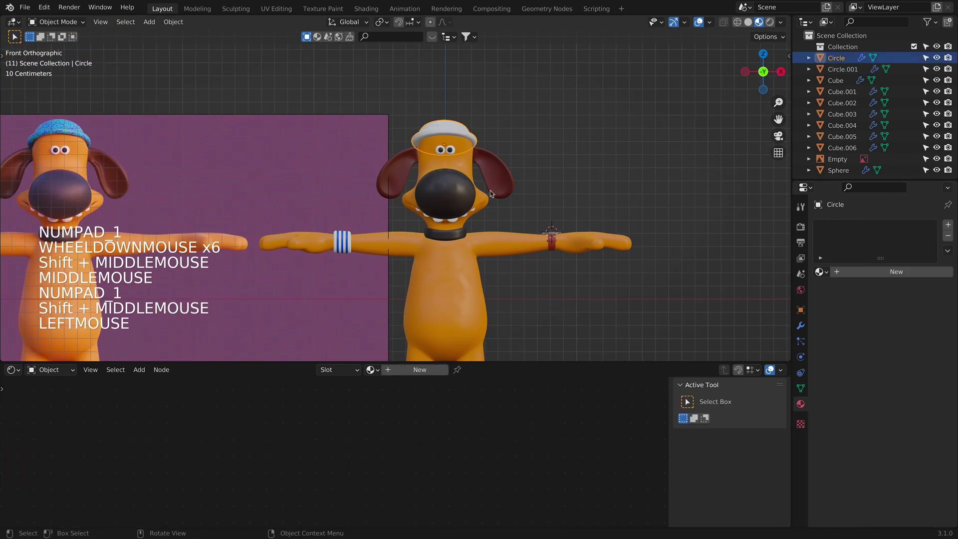
click(404, 369)
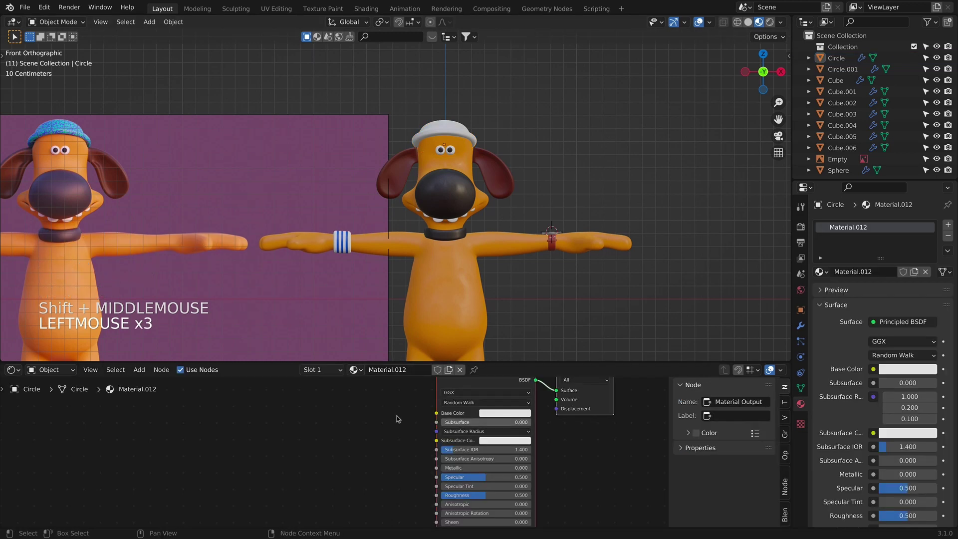
Step: Add a Voronoi Texture node to the hat's material and place it before the Principled BSDF
scroll(397, 415, down, 3)
shift+middle_drag(379, 415, 414, 413)
key(shift+a)
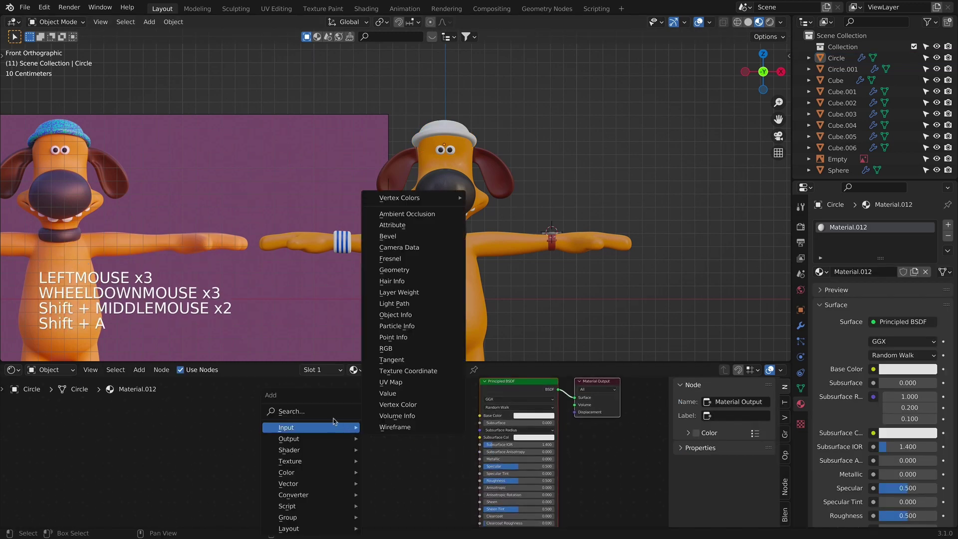
click(328, 410)
text(c)
key(BackSpace)
text(voro)
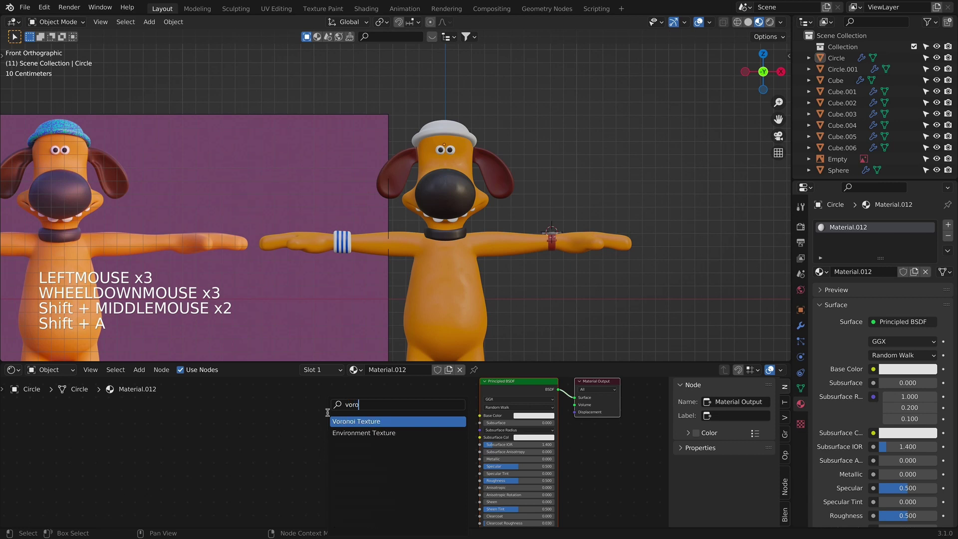
key(Return)
click(350, 419)
scroll(447, 442, down, 3)
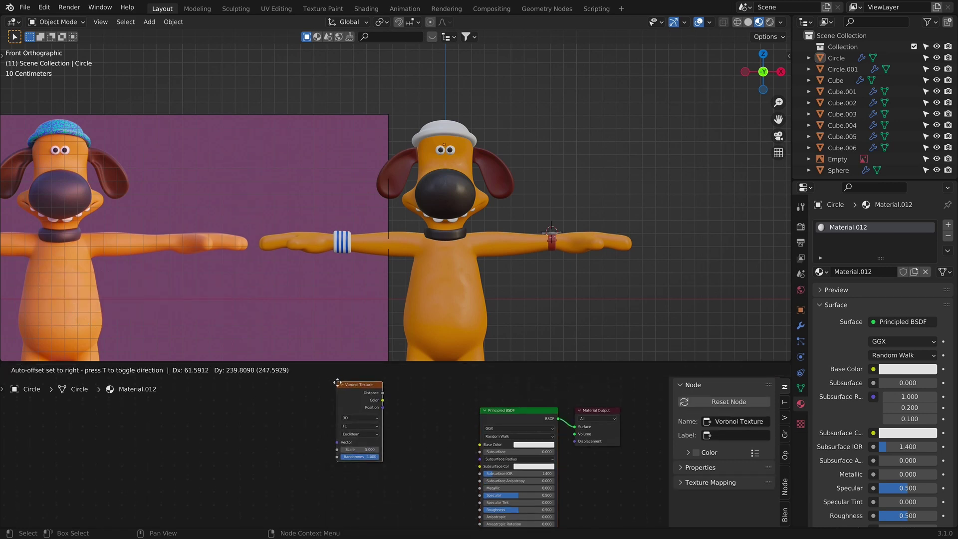
shift+middle_drag(446, 442, 439, 402)
scroll(439, 402, up, 1)
drag(355, 410, 348, 444)
Step: Add a ColorRamp node between the Voronoi Texture and the Principled BSDF
key(shift+a)
mouse_move(375, 449)
click(348, 410)
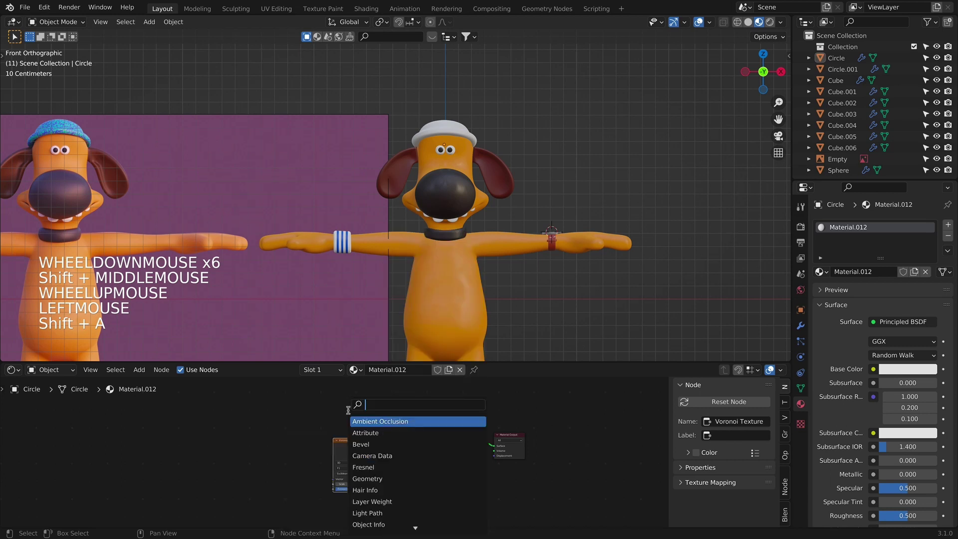
text(color)
key(Return)
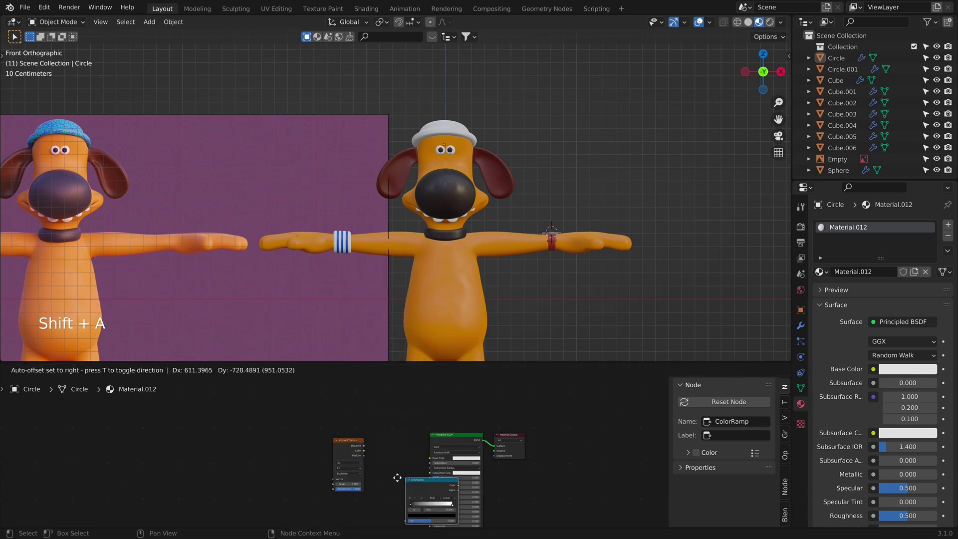
click(398, 475)
scroll(398, 474, up, 3)
shift+middle_drag(439, 499, 321, 406)
scroll(452, 504, up, 8)
scroll(389, 449, down, 4)
Step: Connect the Voronoi Distance output to the ColorRamp's Fac and the ramp's Color to the shader's Base Color
click(321, 406)
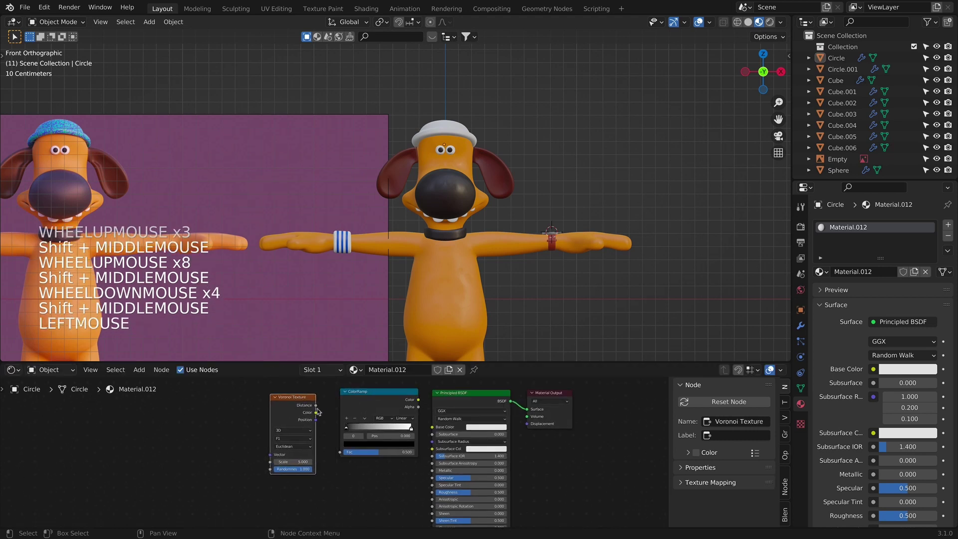
drag(321, 406, 339, 452)
drag(419, 401, 432, 427)
Step: Feed the ColorRamp's Fac from the Voronoi Texture's Color output instead of Distance
scroll(489, 129, up, 5)
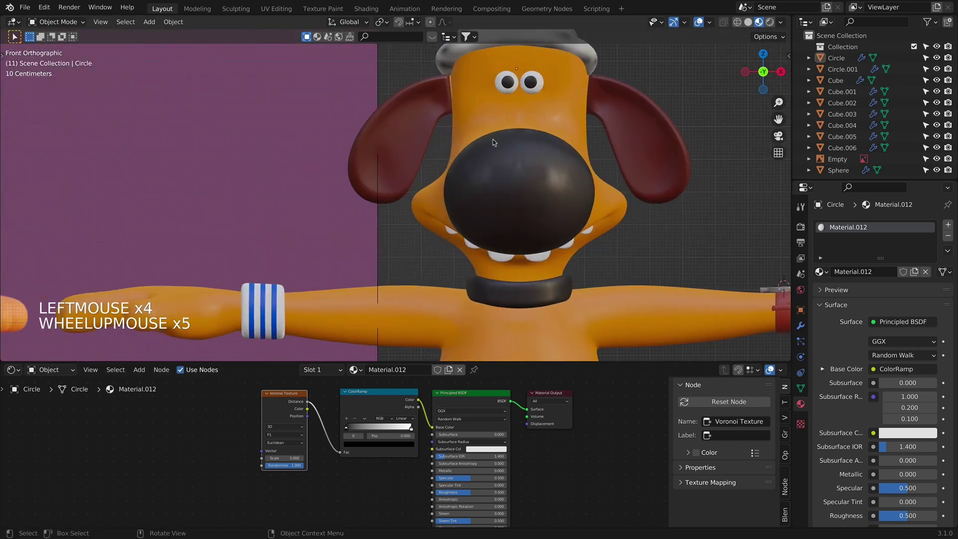
shift+middle_drag(534, 54, 448, 202)
scroll(438, 278, up, 2)
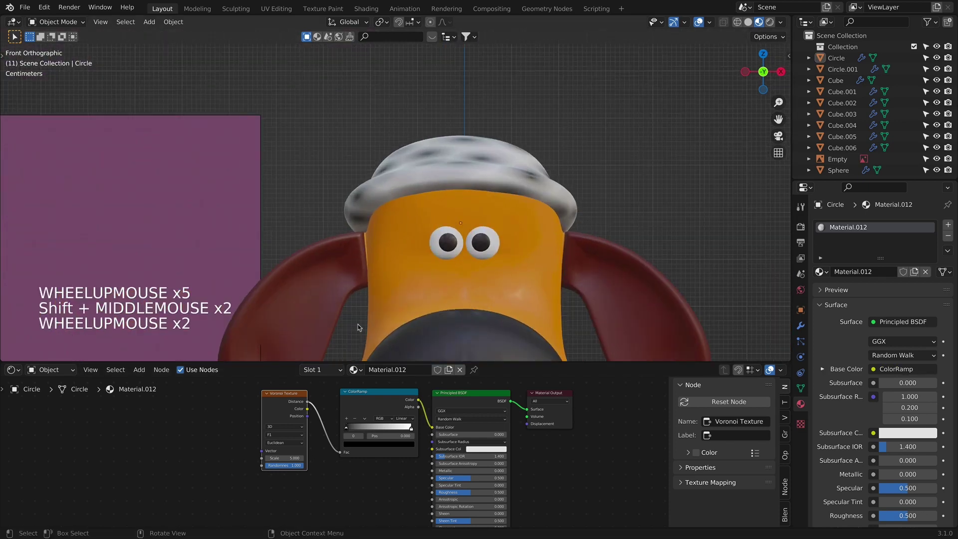
shift+middle_drag(438, 278, 386, 234)
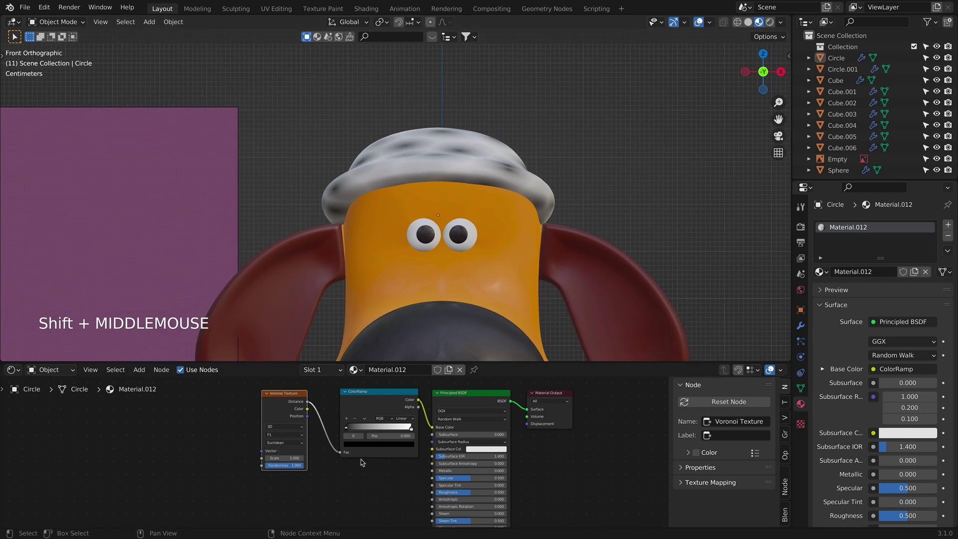
drag(346, 428, 339, 453)
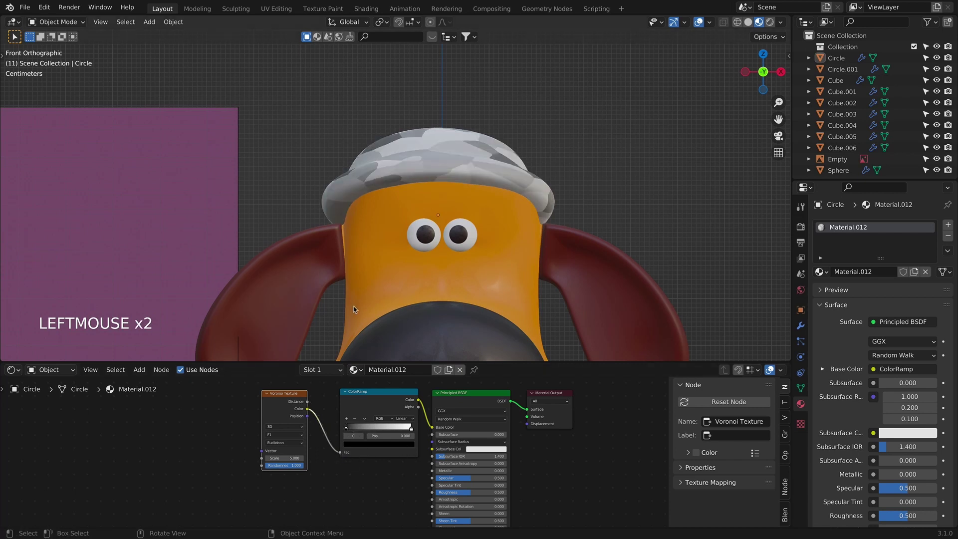
Step: Raise the Voronoi Texture's Scale to about 76 for a fine speckled pattern on the hat
scroll(432, 243, up, 3)
shift+scroll(432, 244, up, 1)
shift+middle_drag(432, 244, 424, 234)
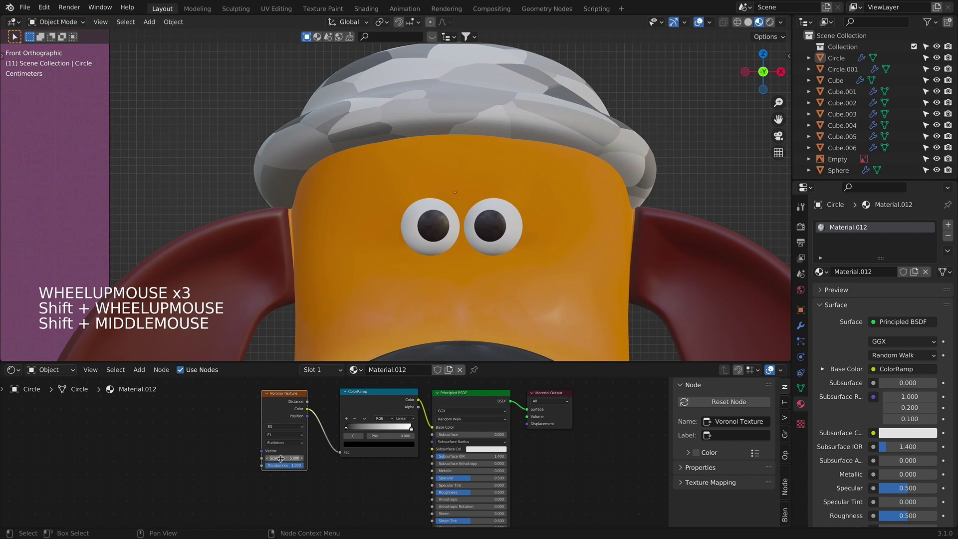
drag(281, 459, 322, 459)
scroll(369, 156, down, 6)
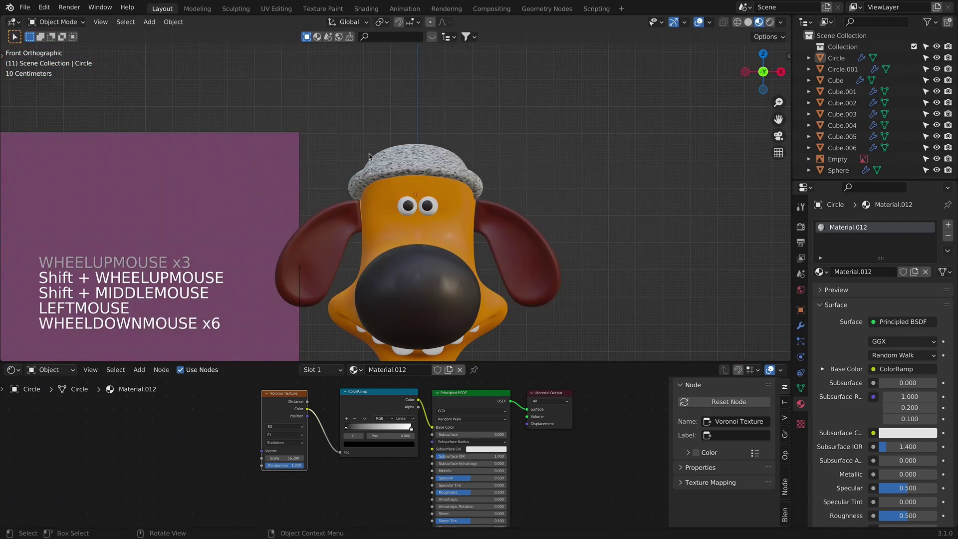
scroll(371, 162, down, 5)
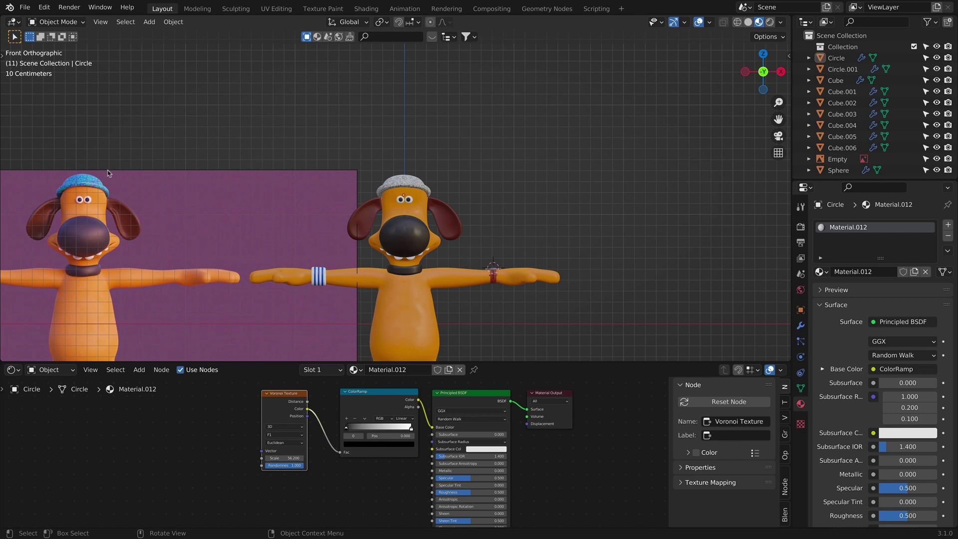
Step: Add a third color stop in the middle of the hat's ColorRamp
scroll(279, 187, up, 4)
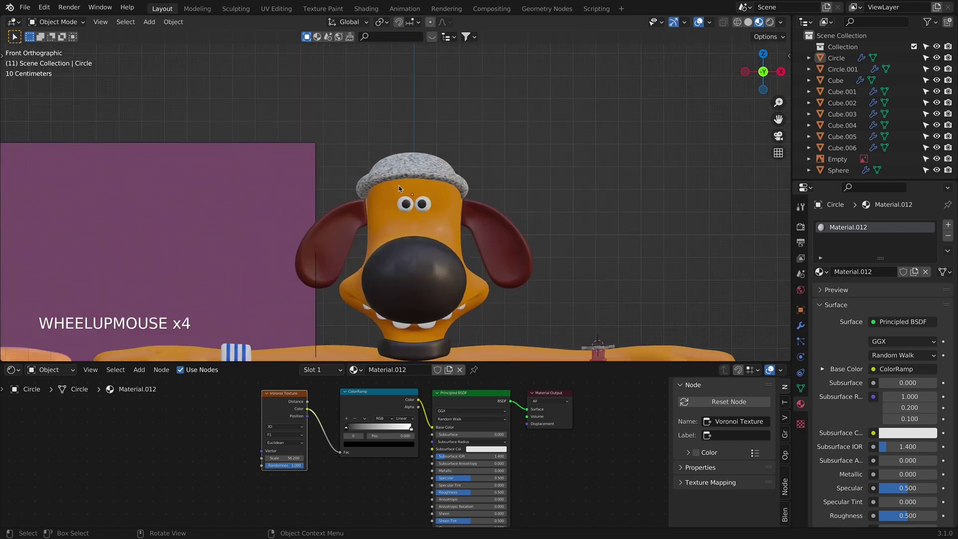
shift+scroll(279, 187, up, 1)
shift+middle_drag(279, 187, 300, 209)
shift+scroll(299, 210, up, 1)
scroll(299, 210, up, 2)
shift+middle_drag(391, 330, 331, 339)
scroll(331, 340, up, 4)
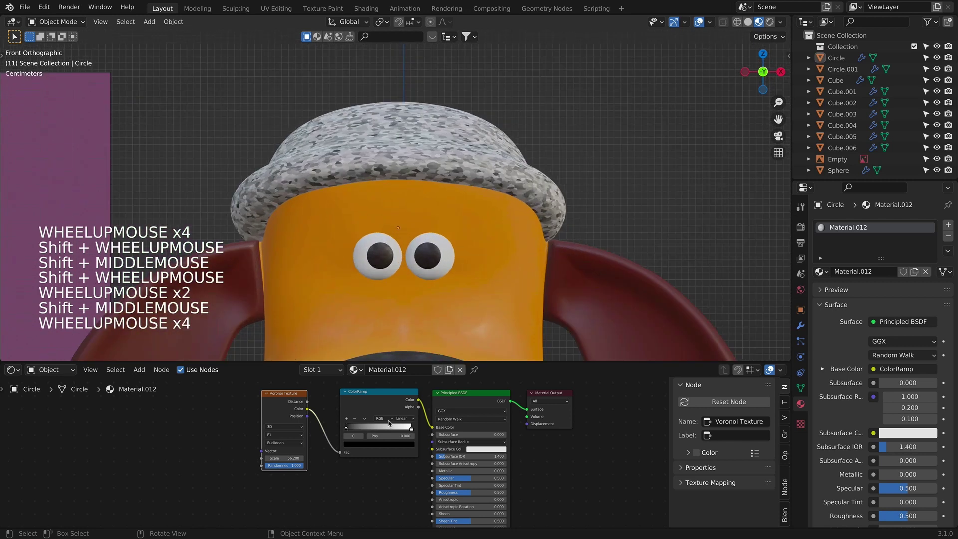
click(346, 419)
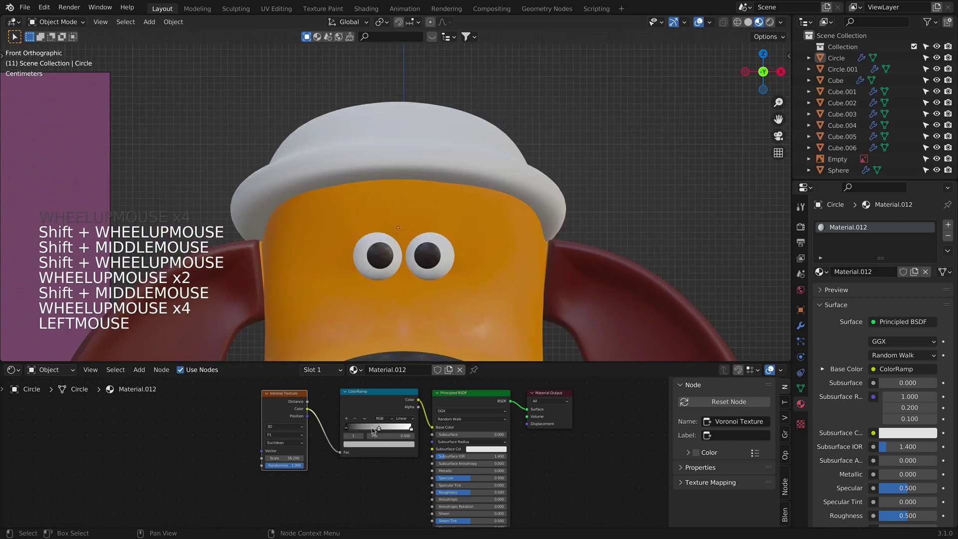
Step: Change the ColorRamp's first stop from black to bright green
click(347, 428)
click(372, 444)
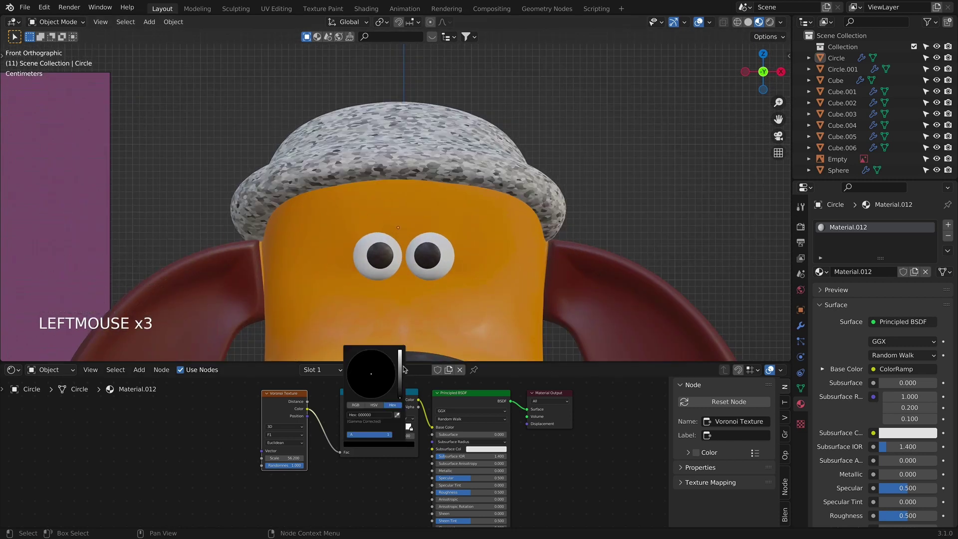
mouse_move(400, 369)
mouse_down()
mouse_move(400, 358)
mouse_move(394, 364)
mouse_up()
click(374, 450)
click(375, 445)
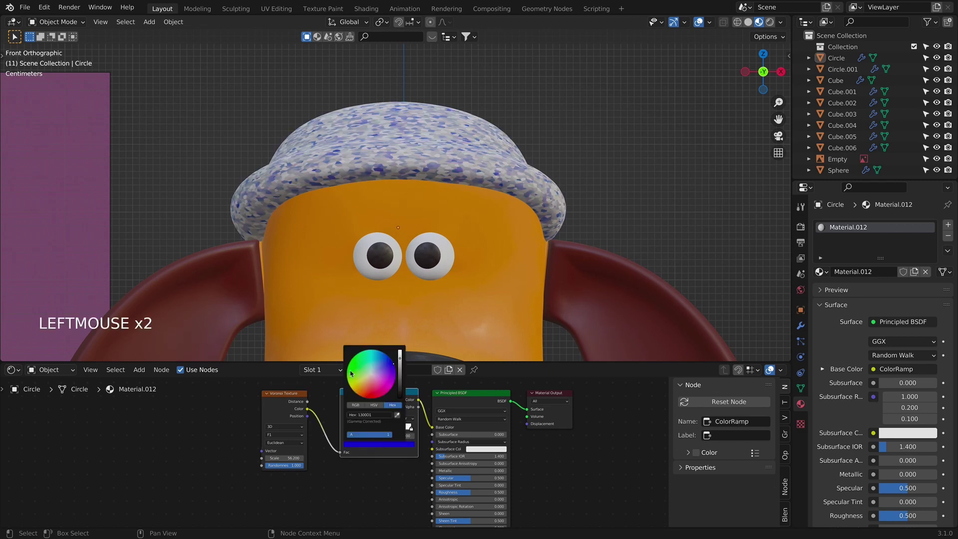
click(355, 363)
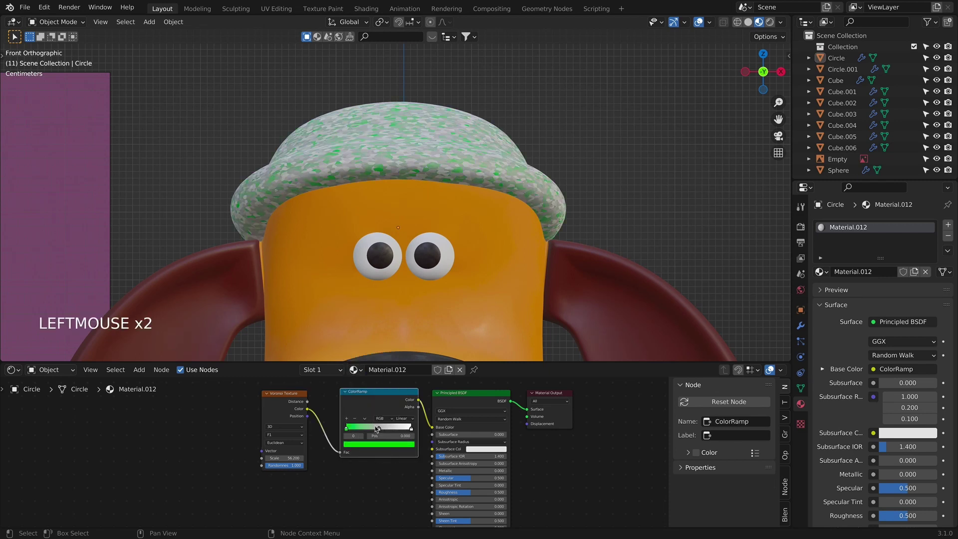
Step: Color the ColorRamp's middle stop medium blue and its last stop a brighter, saturated blue
click(376, 428)
click(385, 444)
drag(376, 371, 379, 359)
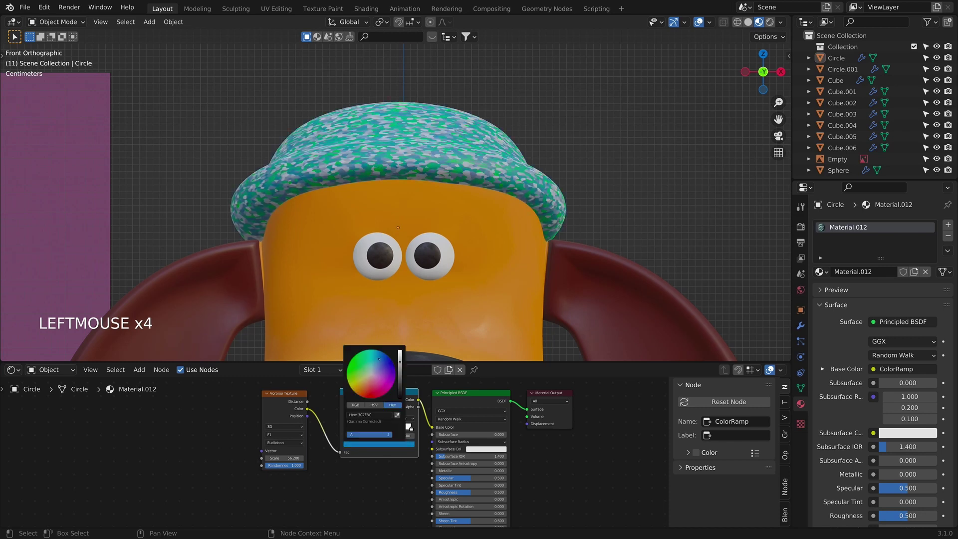
click(412, 429)
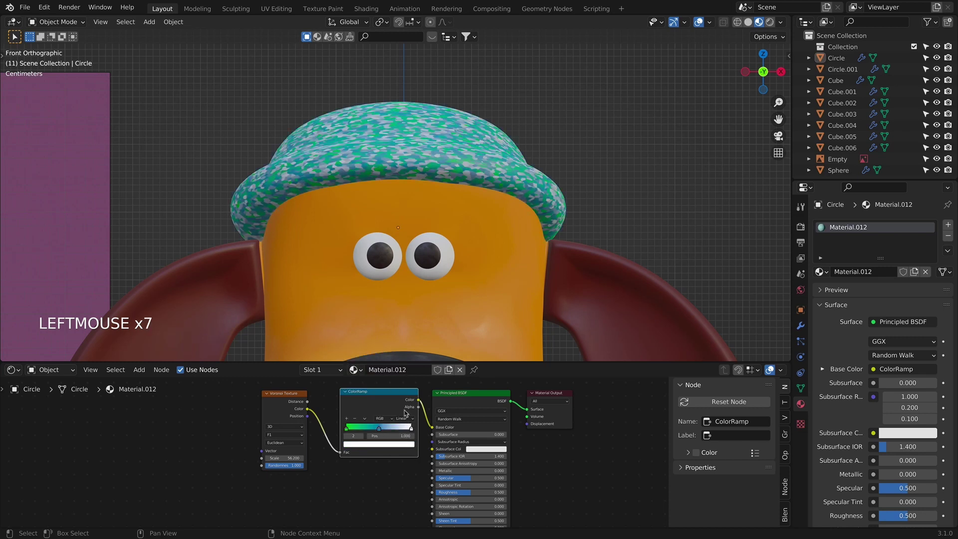
click(392, 445)
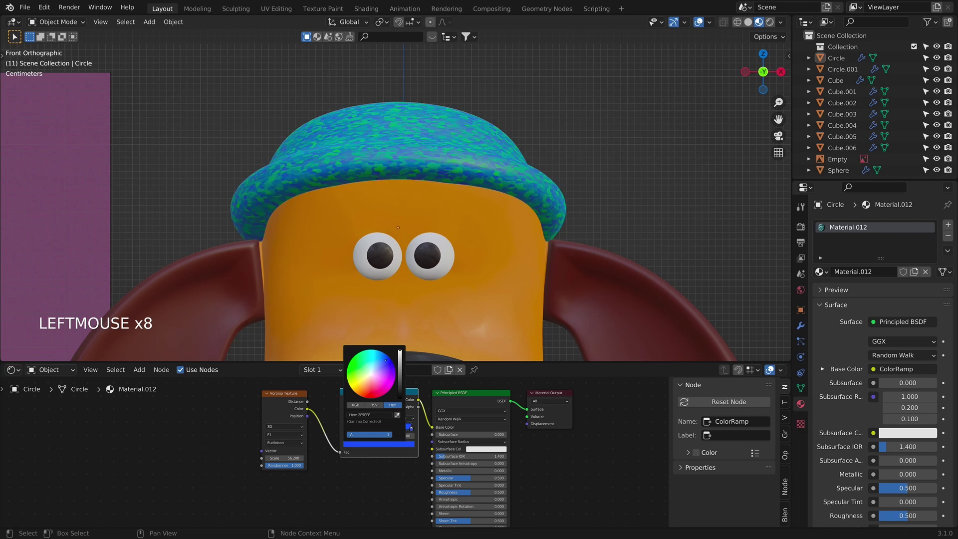
Step: Recolor the ColorRamp's last stop a lighter azure blue and compare the hat with the reference image
click(380, 359)
scroll(153, 168, down, 12)
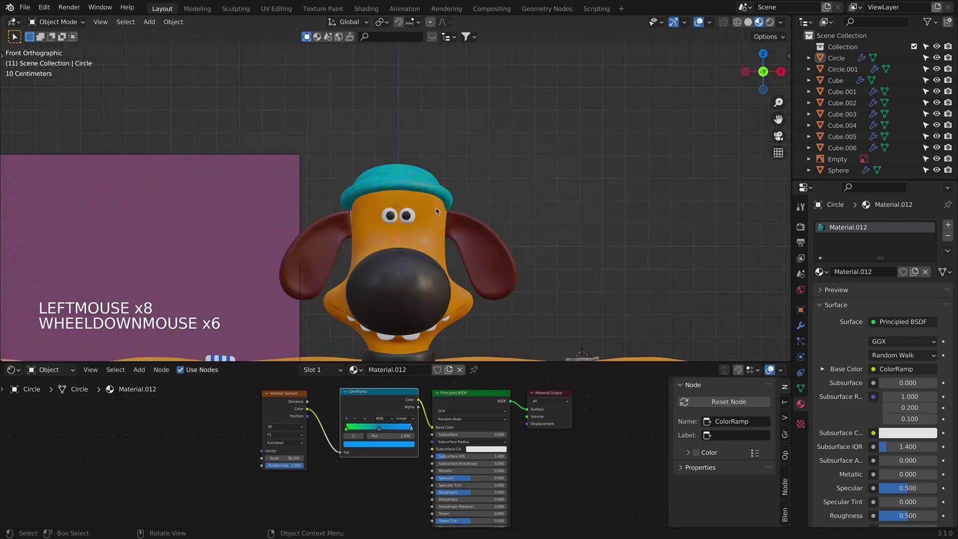
scroll(153, 168, up, 4)
scroll(133, 241, down, 3)
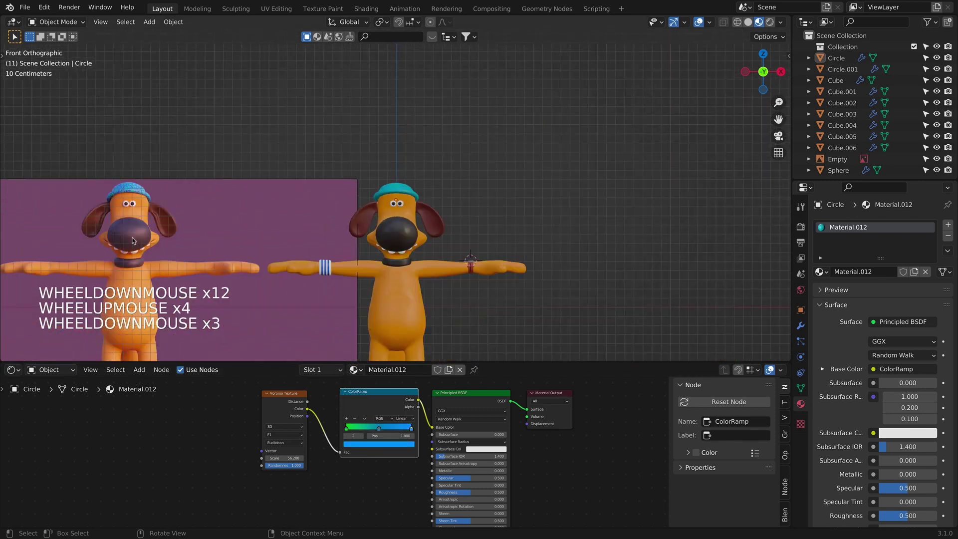
Step: Shift the ColorRamp's middle stop to about 0.44 and lower the Voronoi Texture's Scale to about 49
mouse_move(349, 429)
mouse_down()
mouse_move(360, 431)
mouse_move(348, 431)
mouse_up()
click(379, 429)
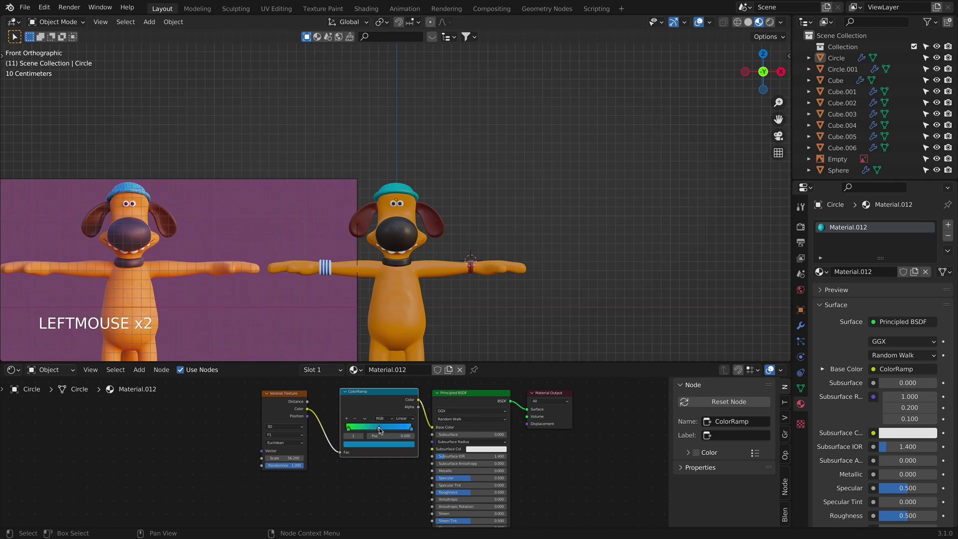
scroll(370, 129, up, 7)
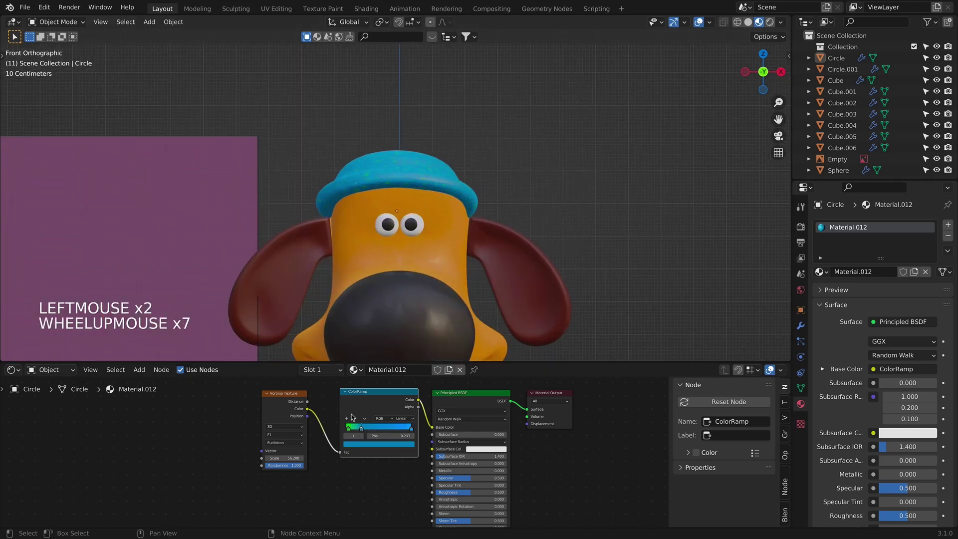
click(366, 429)
drag(366, 428, 377, 432)
drag(285, 458, 295, 458)
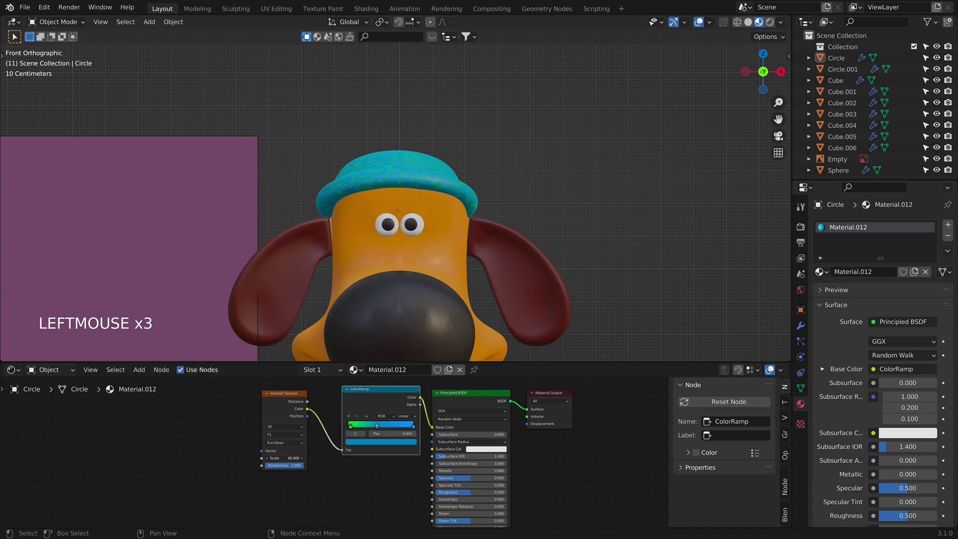
Step: Place the ColorRamp's green stop at about 0.15 and its middle blue stop at about 0.48
mouse_move(350, 426)
mouse_down()
mouse_move(389, 427)
mouse_move(350, 428)
mouse_up()
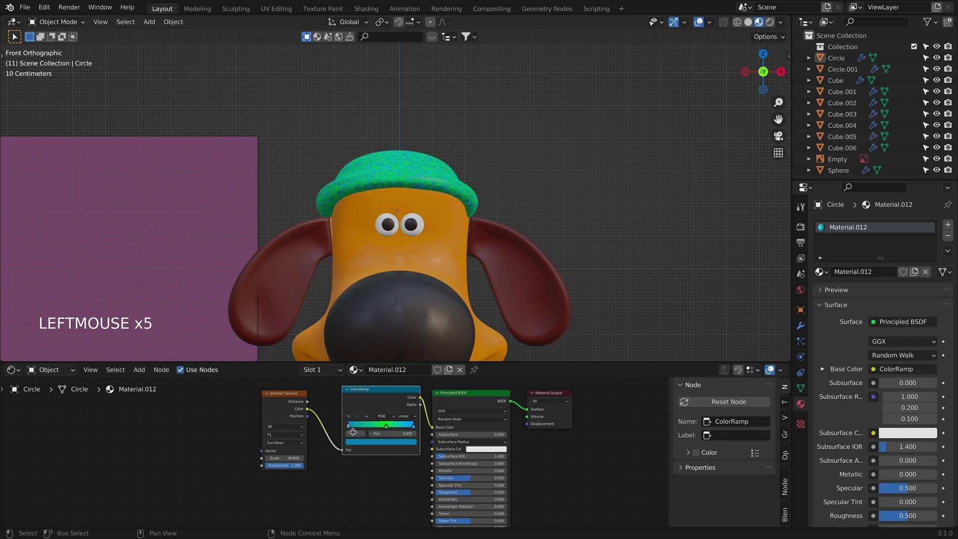
click(385, 427)
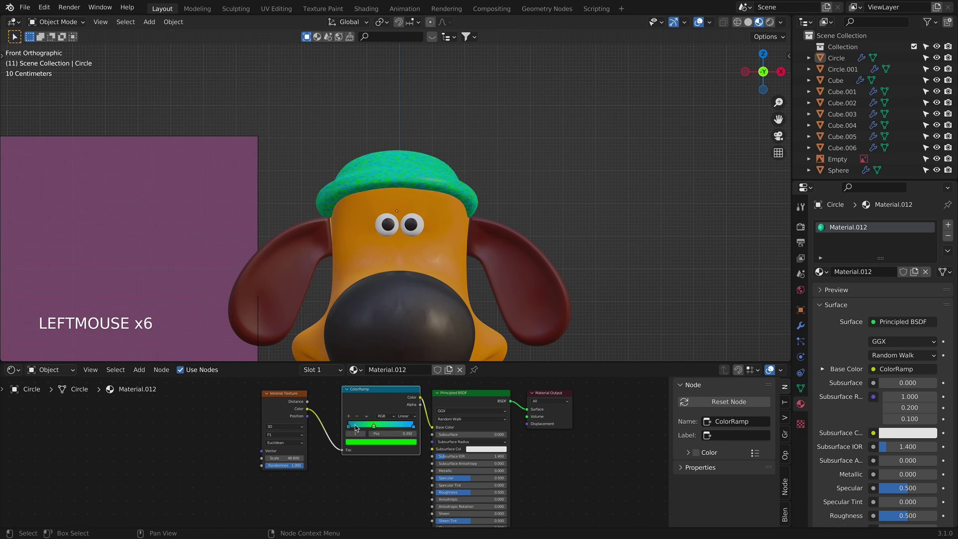
drag(348, 427, 378, 425)
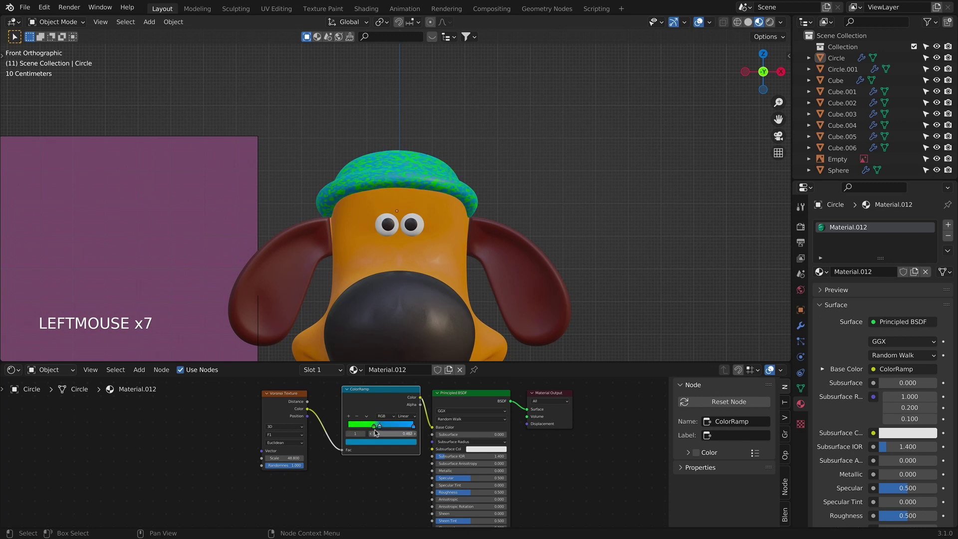
click(372, 427)
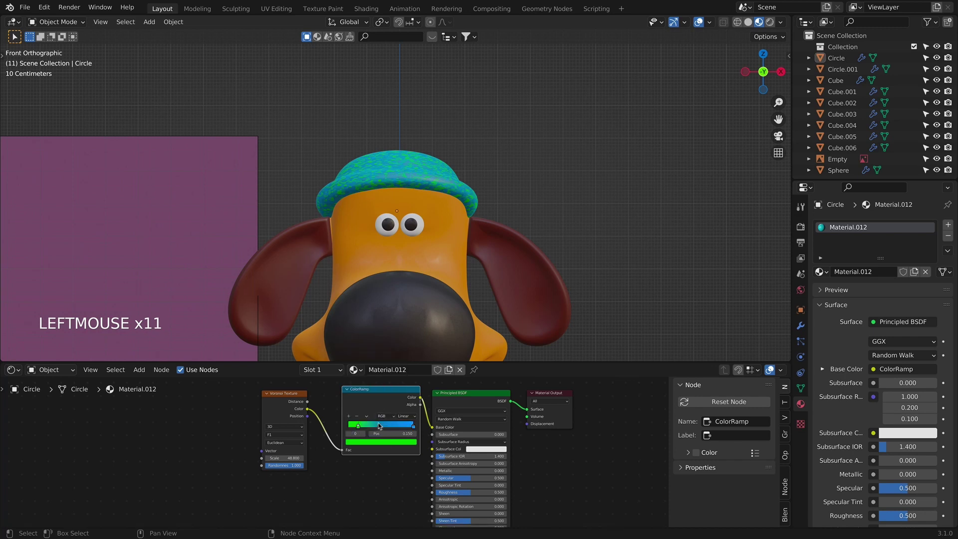
Step: Recolor the ColorRamp's last stop a deep saturated blue and its middle stop a medium blue
click(380, 425)
click(381, 441)
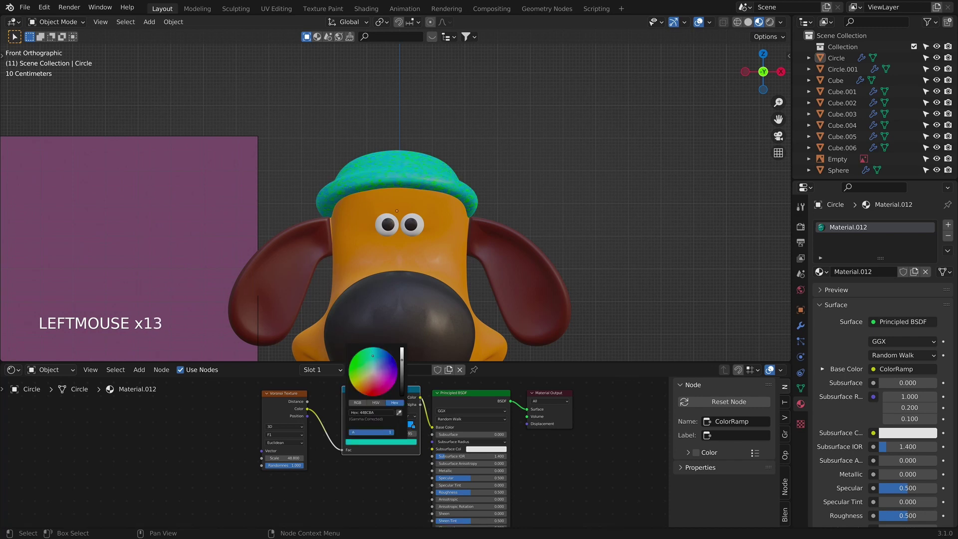
drag(373, 356, 374, 363)
click(413, 427)
click(414, 442)
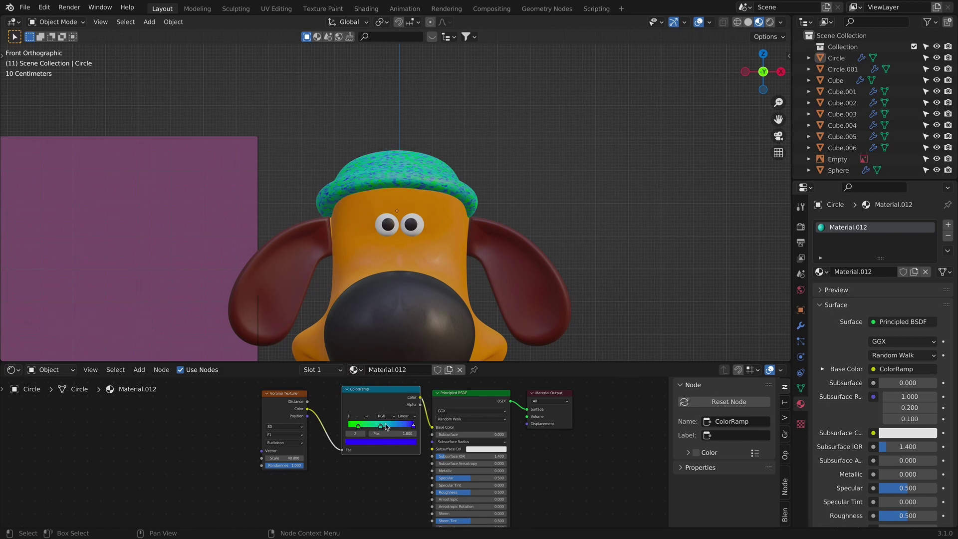
click(387, 426)
click(392, 442)
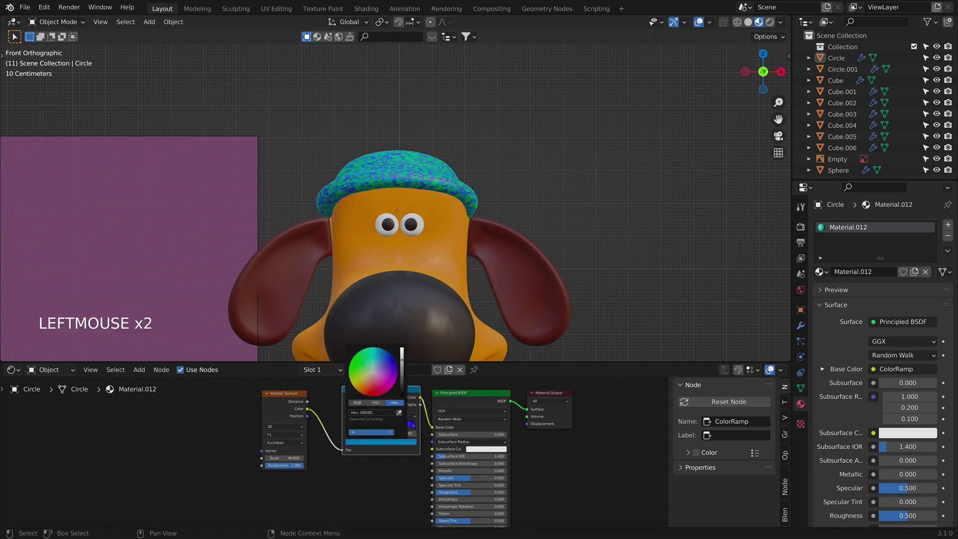
click(569, 198)
Step: Assign the existing white Material.002 to the dog's teeth
scroll(569, 199, down, 6)
scroll(553, 218, down, 2)
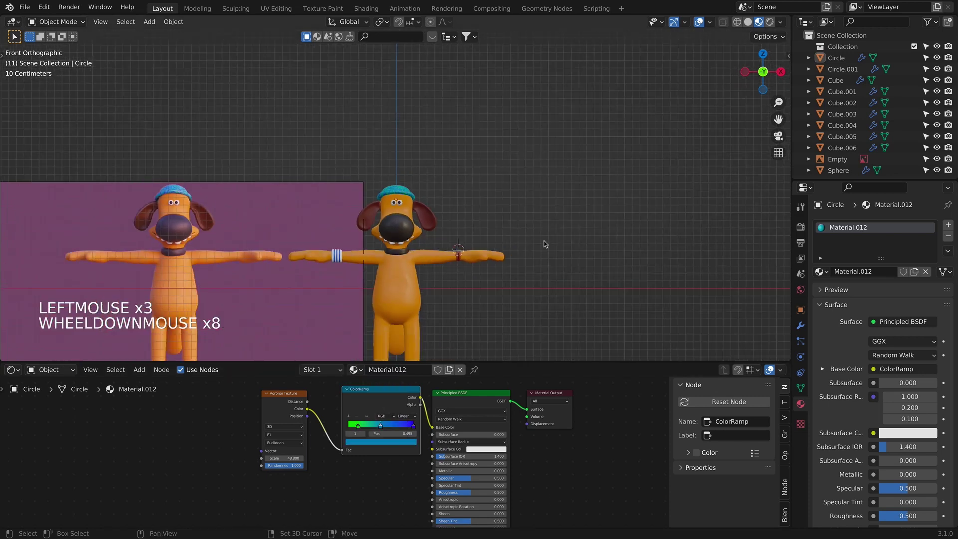
shift+middle_drag(543, 241, 280, 224)
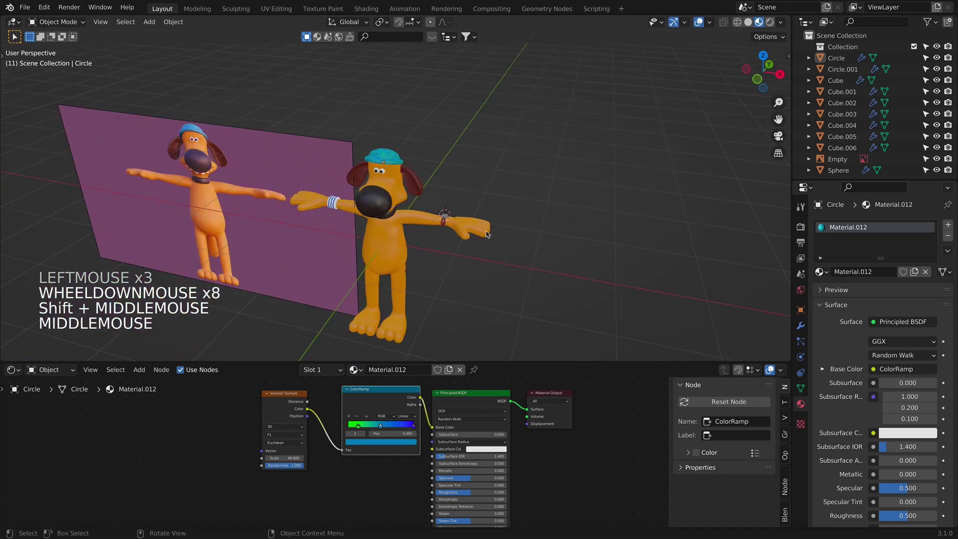
key(KP_1)
scroll(392, 233, up, 6)
click(378, 224)
right_click(411, 229)
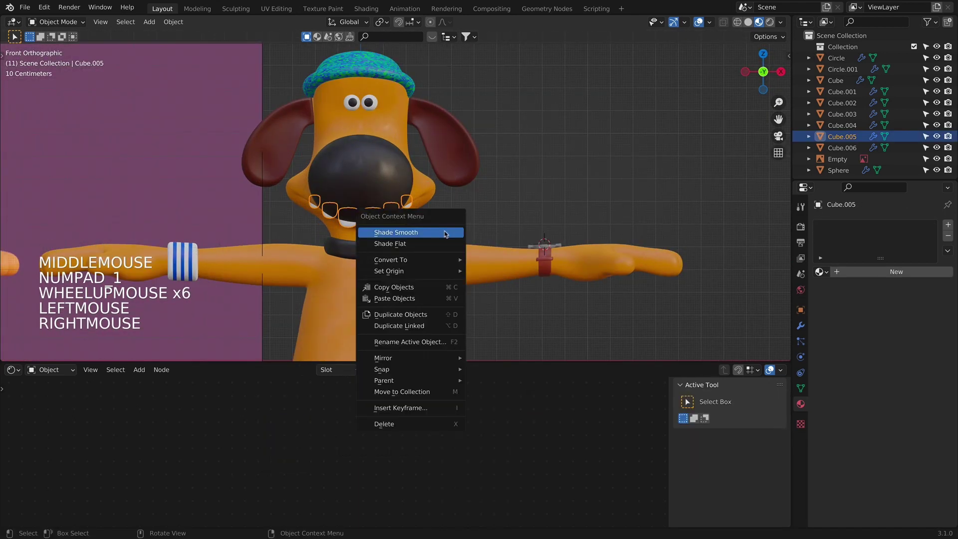
scroll(429, 250, up, 6)
shift+middle_drag(499, 240, 507, 210)
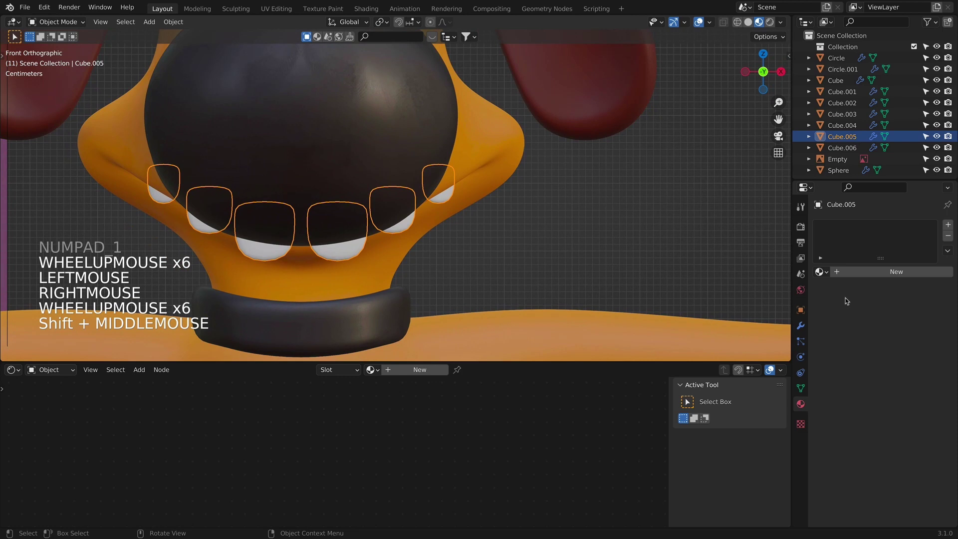
click(819, 271)
click(746, 310)
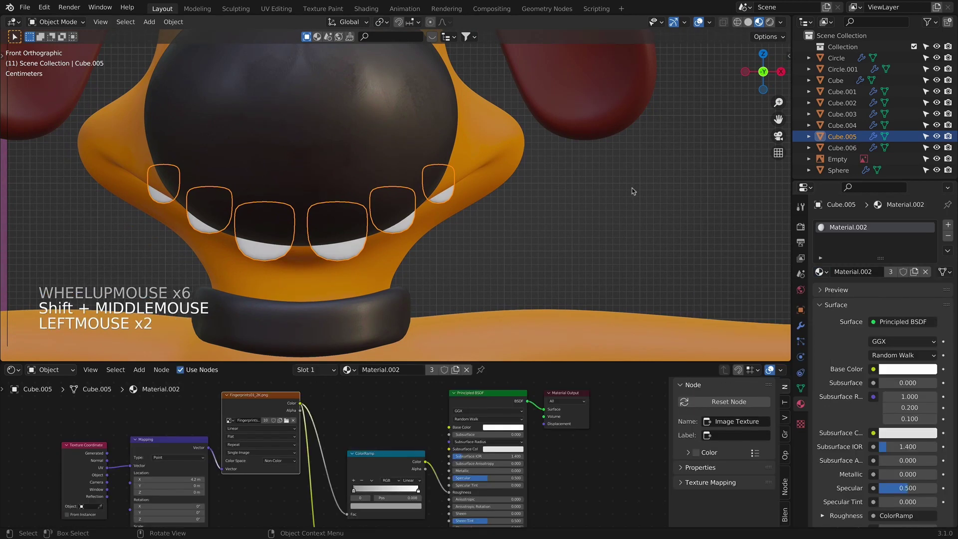
Step: Open the head mesh in Edit Mode at the upper ear joint, with X-ray display and vertex selection enabled
scroll(498, 180, down, 4)
shift+scroll(479, 145, up, 1)
shift+middle_drag(474, 125, 509, 220)
scroll(509, 220, up, 2)
click(514, 225)
key(Tab)
shift+scroll(428, 171, up, 1)
shift+middle_drag(428, 172, 429, 170)
scroll(437, 167, up, 6)
key(alt+z)
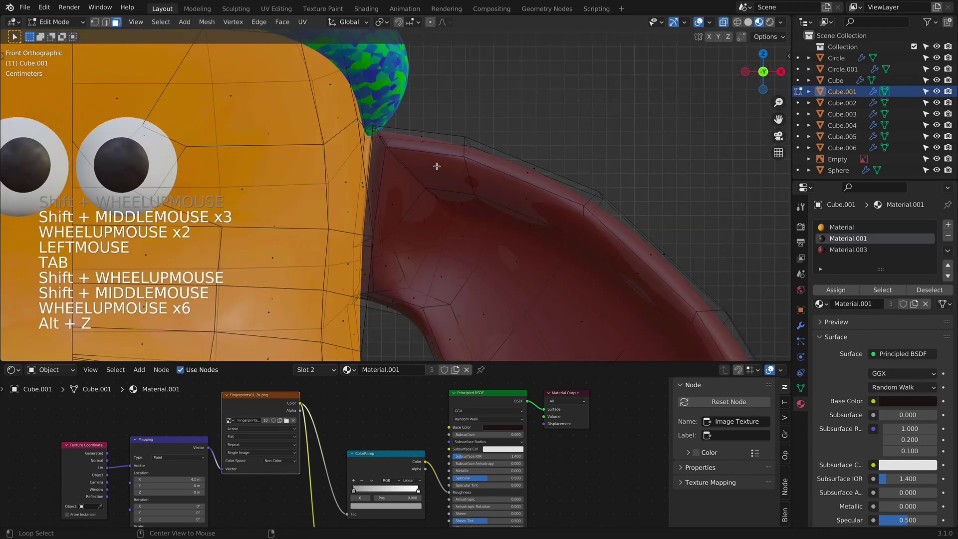
click(106, 21)
click(95, 22)
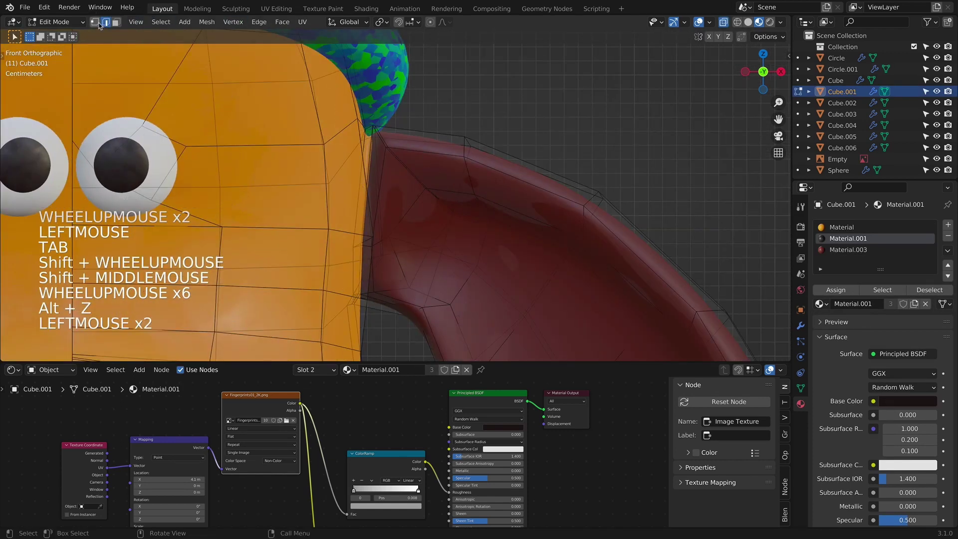
Step: Move the vertices where the ear's upper edge meets the head about 0.0077 m in negative X and leave Edit Mode
click(365, 129)
drag(363, 120, 383, 145)
key(g)
key(x)
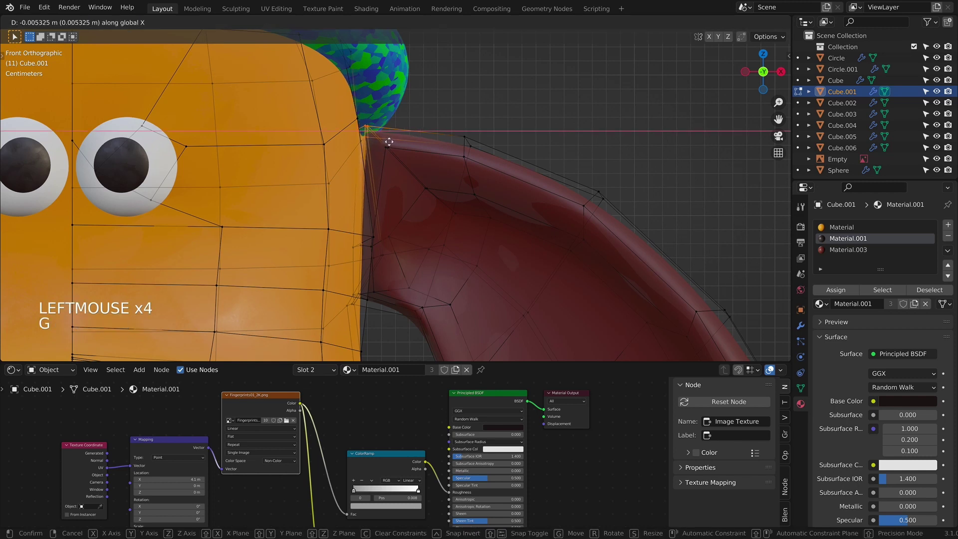
click(388, 142)
click(381, 139)
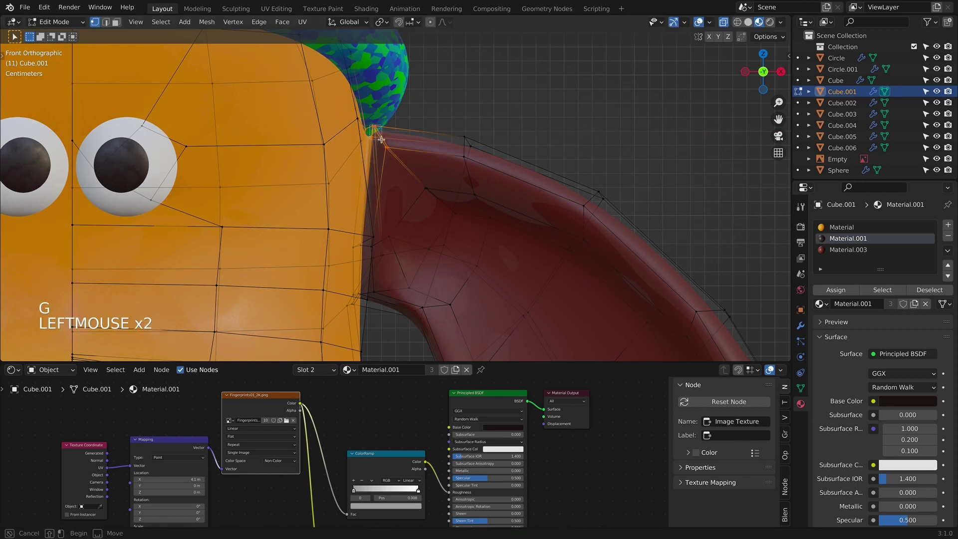
key(g)
click(393, 138)
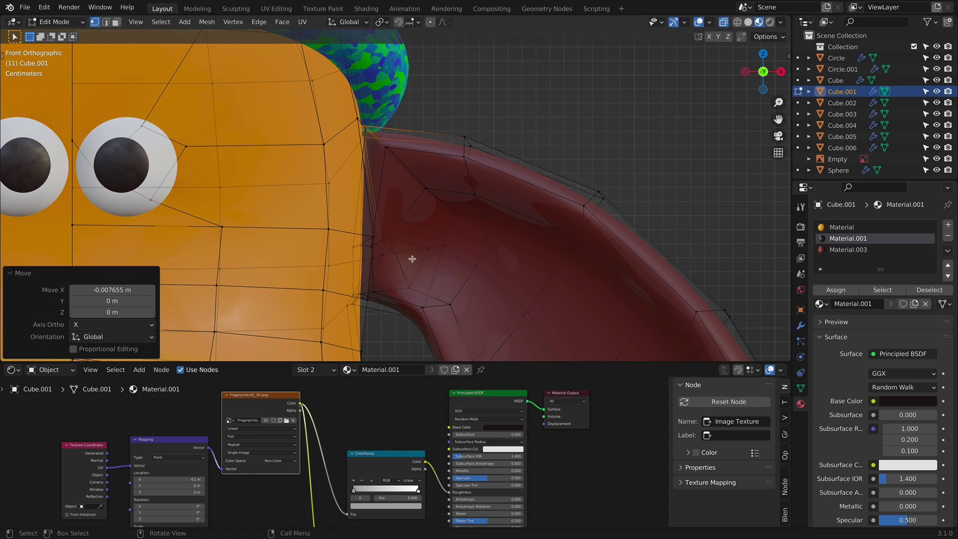
key(alt+z)
key(Tab)
click(374, 312)
scroll(373, 312, down, 4)
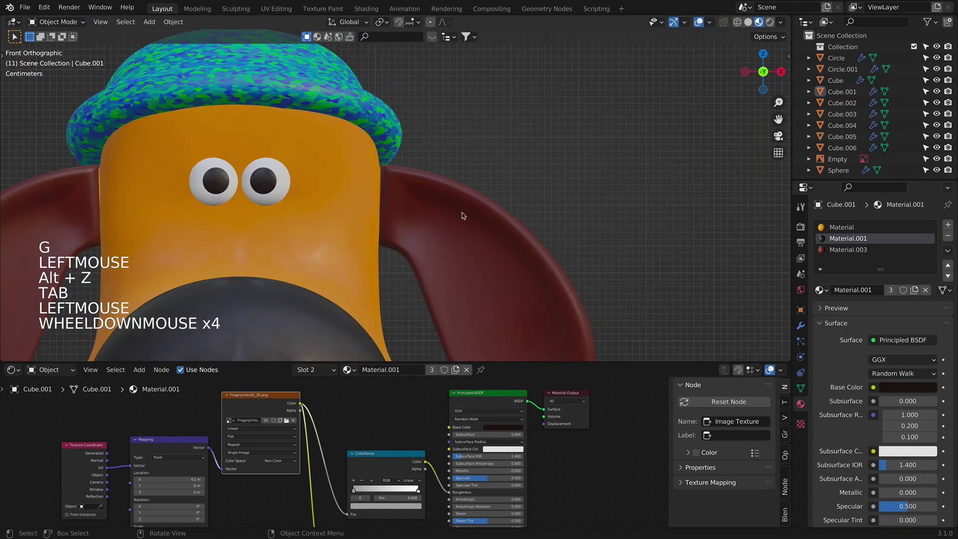
Step: Inspect the adjusted ear and the whole dog beside the reference image
middle_drag(374, 311, 261, 196)
key(KP_1)
scroll(261, 196, down, 5)
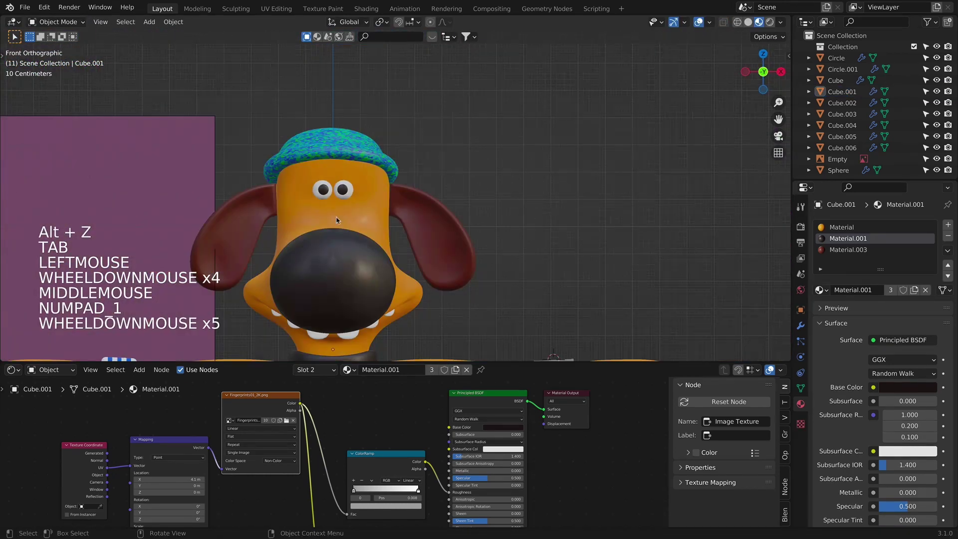
shift+scroll(394, 165, up, 1)
shift+middle_drag(394, 172, 394, 115)
scroll(516, 163, down, 5)
shift+middle_drag(517, 200, 518, 119)
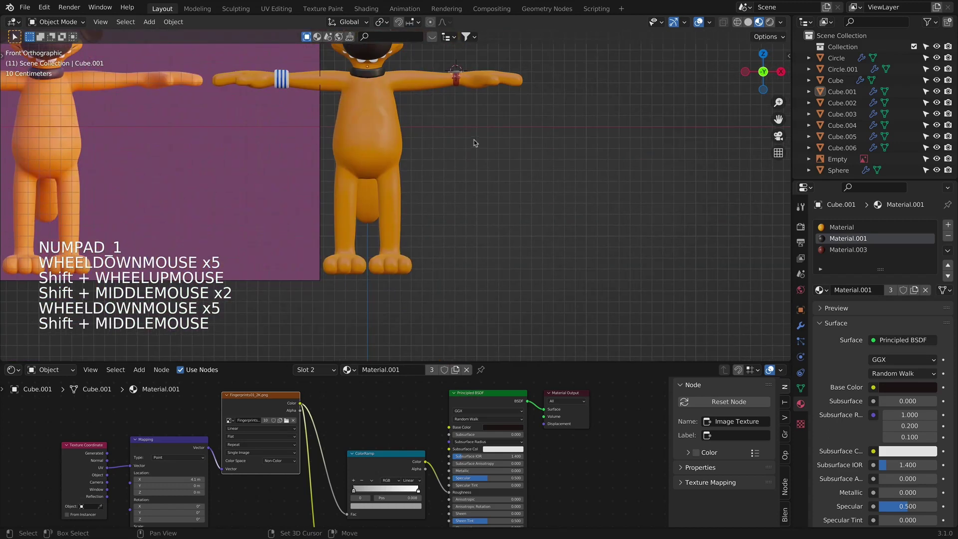
shift+middle_drag(519, 155, 520, 264)
scroll(449, 257, down, 1)
shift+middle_drag(341, 260, 342, 252)
Step: Delete the reference image empty and center the dog in the front view
click(341, 252)
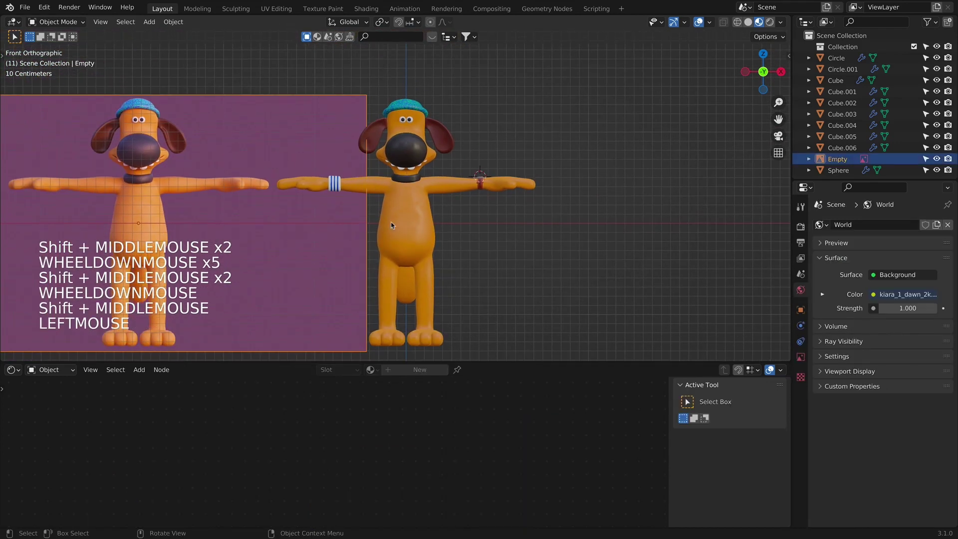
key(x)
key(KP_1)
shift+middle_drag(459, 252, 436, 227)
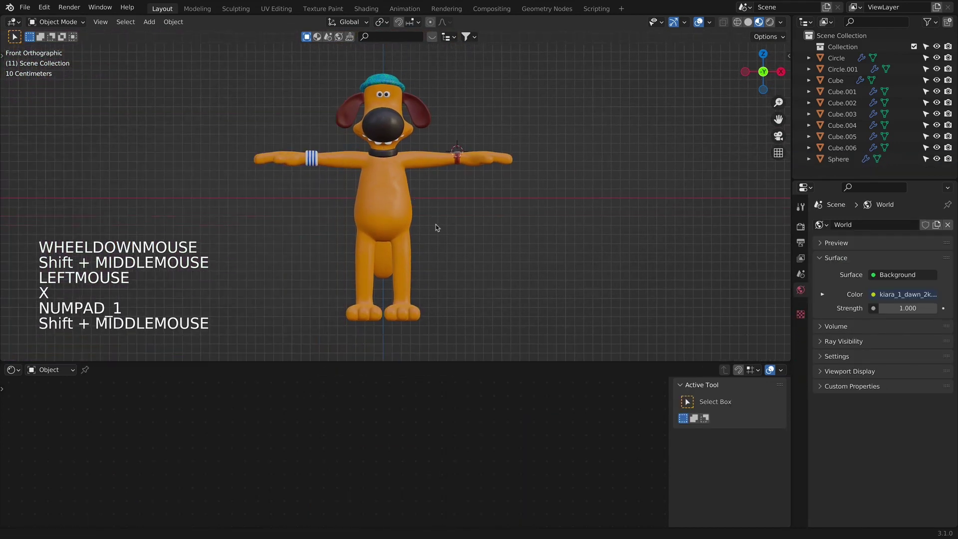
Step: Shrink the shader editor to enlarge the 3D viewport and display the dog in rendered shading
drag(462, 362, 462, 512)
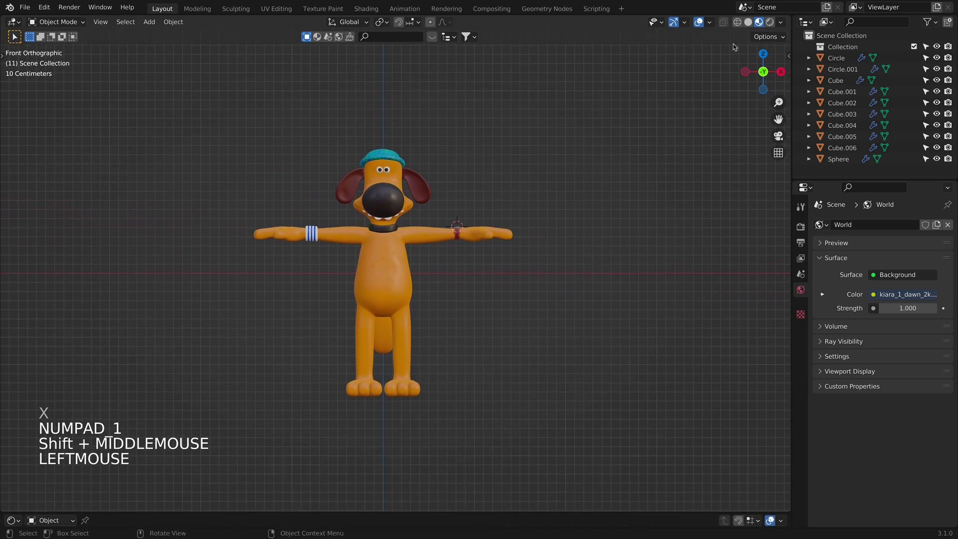
click(770, 24)
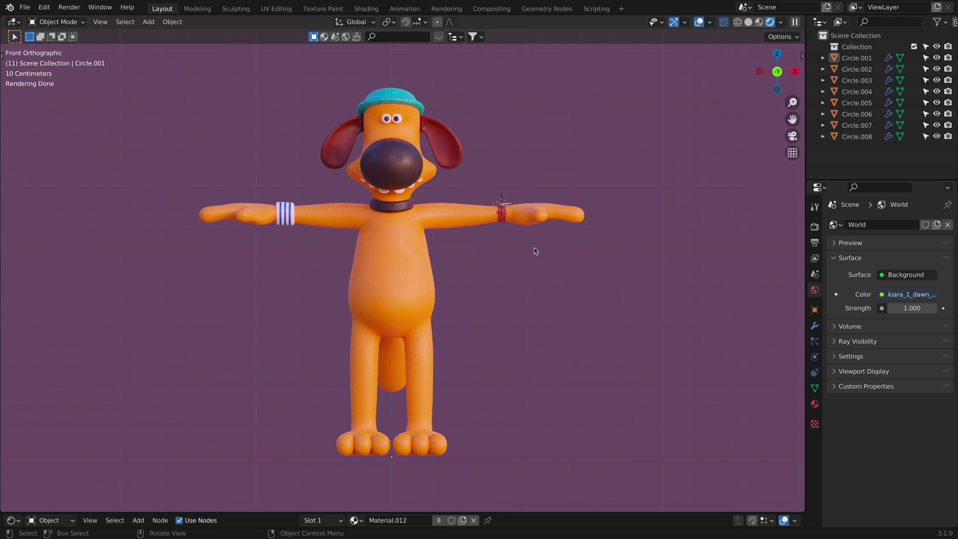
Step: Turn off X-ray in solid shading and switch the viewport to Material Preview
click(749, 23)
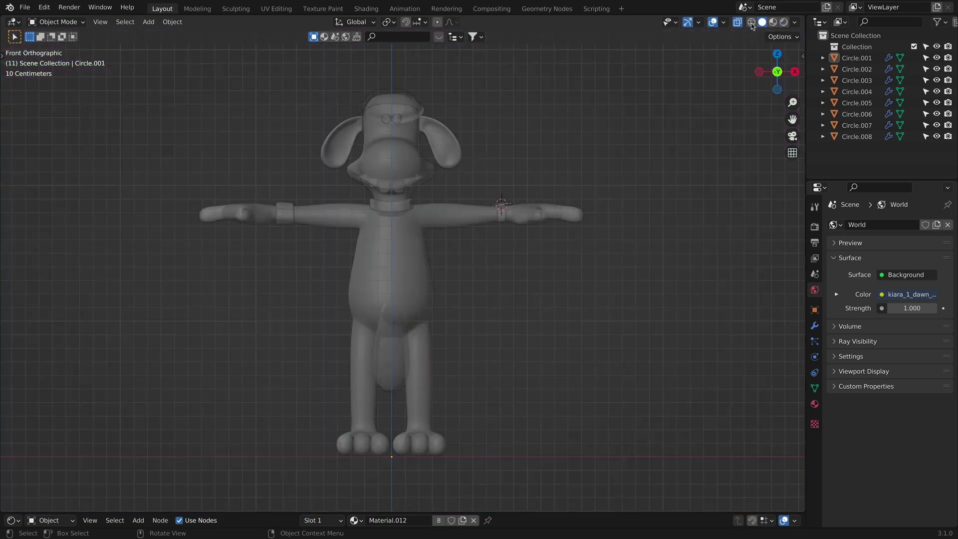
click(736, 23)
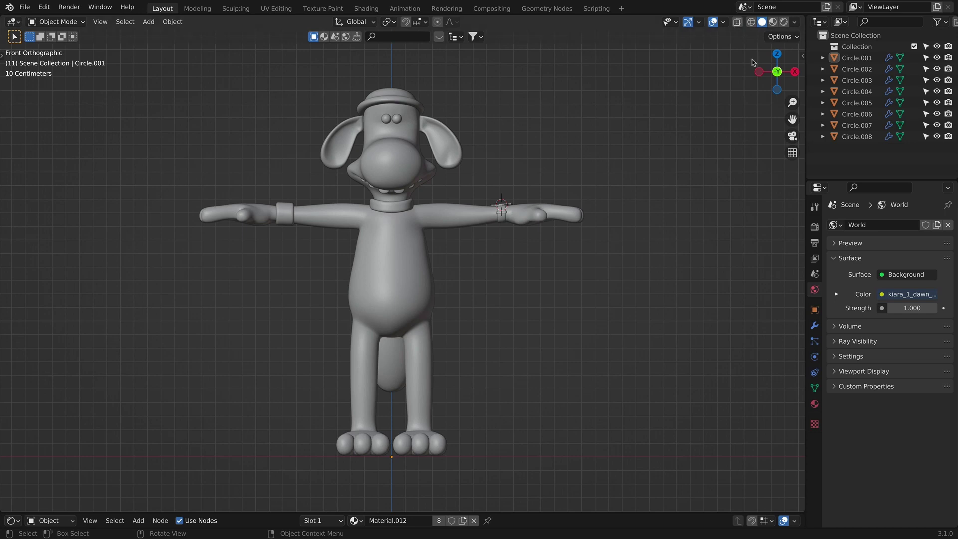
click(773, 22)
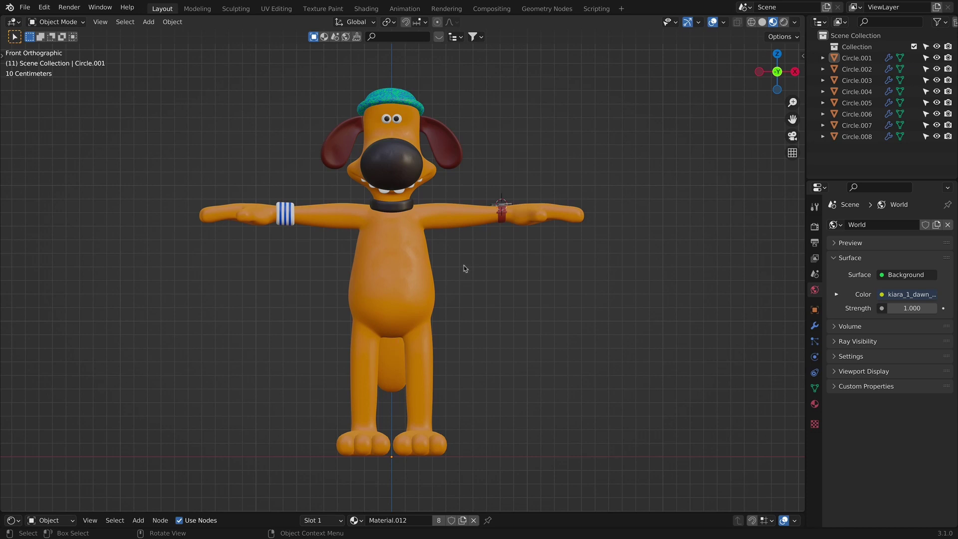
Step: Select the dog's body, the striped wristband and the watch, and open them together in Edit Mode
click(527, 211)
key(Tab)
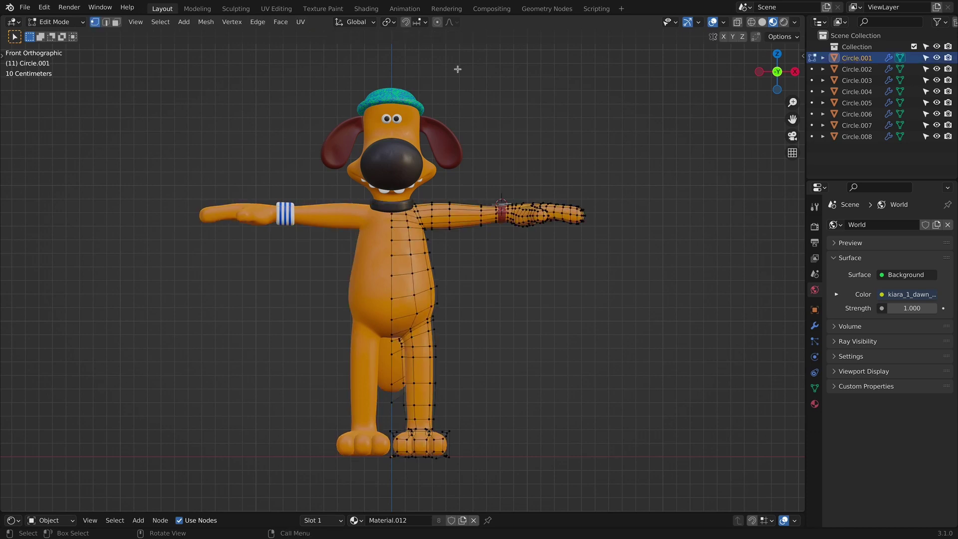
key(Tab)
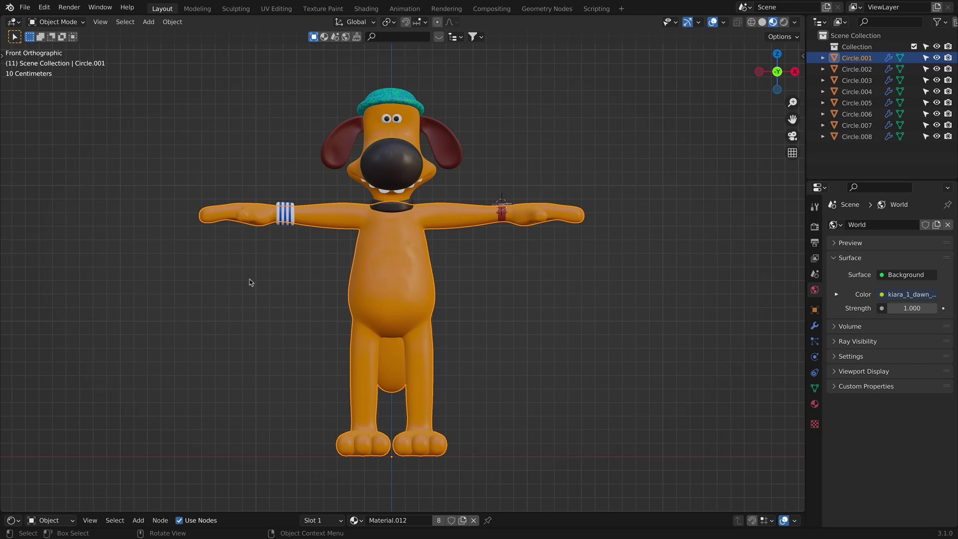
key(n)
key(n)
shift+click(286, 214)
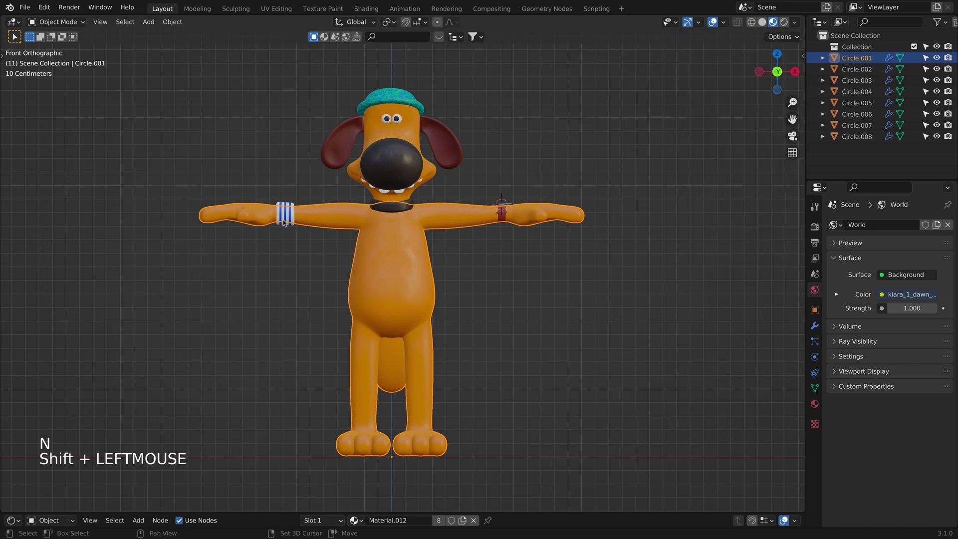
shift+click(502, 216)
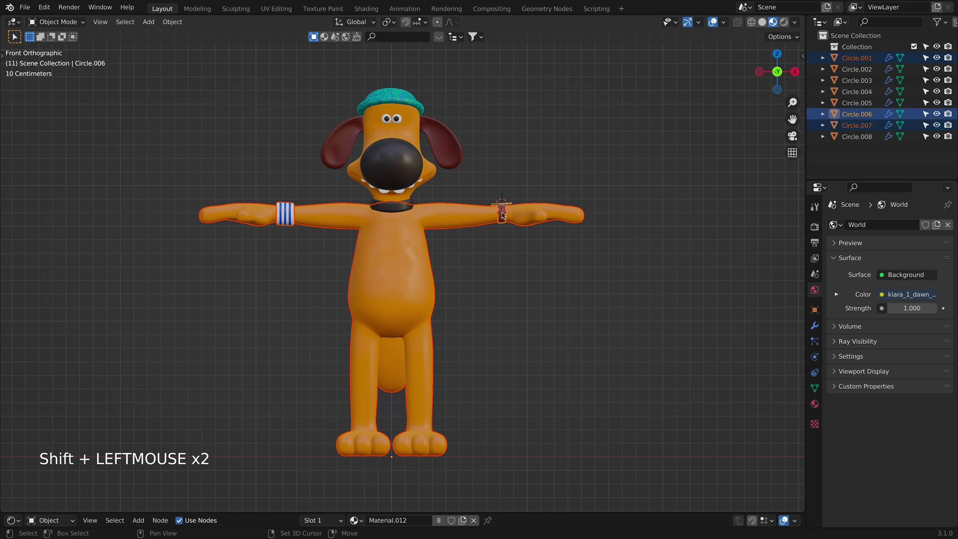
key(Tab)
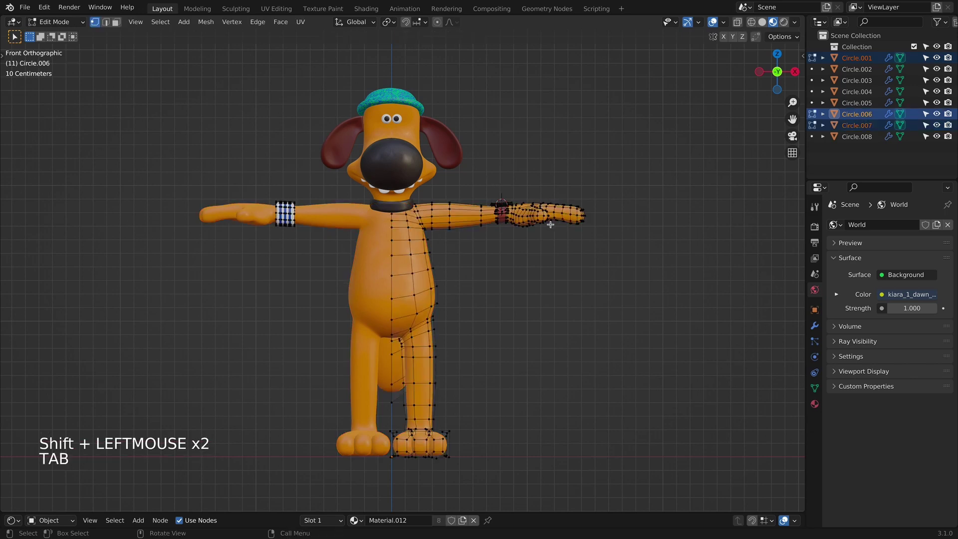
Step: With X-ray on, lower the watch-side forearm, hand and watch, rotate them about 89.3° to hang down, and set them beside the body
key(alt+z)
shift+middle_drag(546, 226, 529, 219)
scroll(520, 150, up, 4)
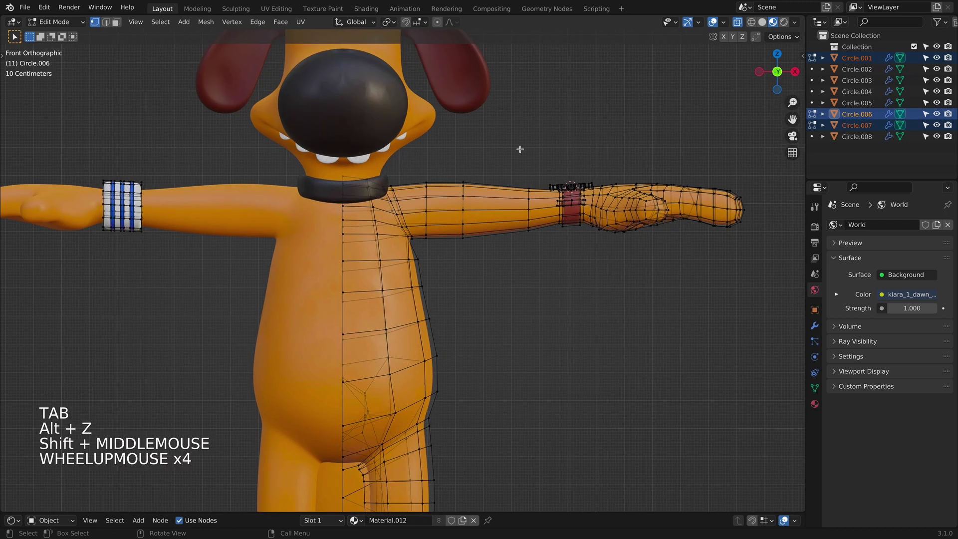
drag(521, 148, 729, 328)
shift+middle_drag(729, 328, 690, 276)
scroll(691, 276, down, 3)
key(g)
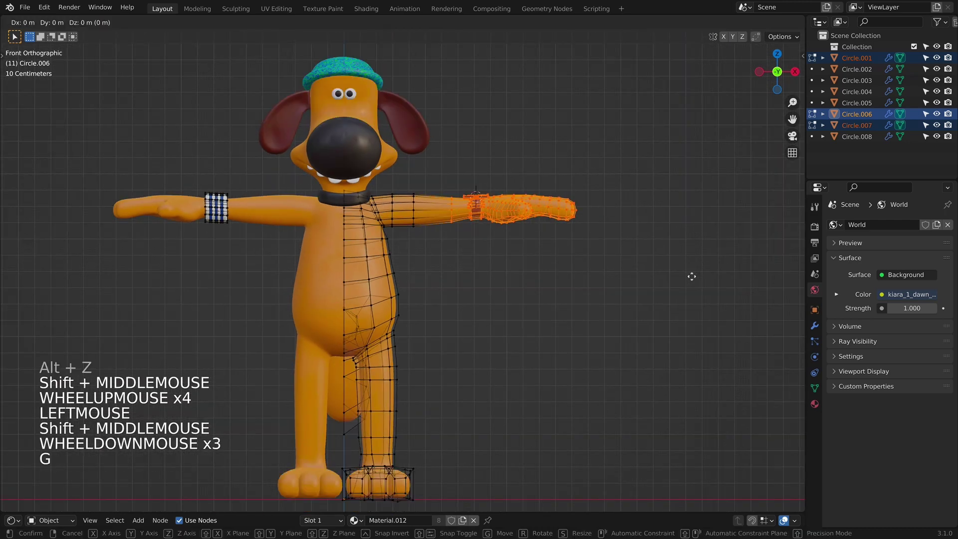
click(650, 359)
key(r)
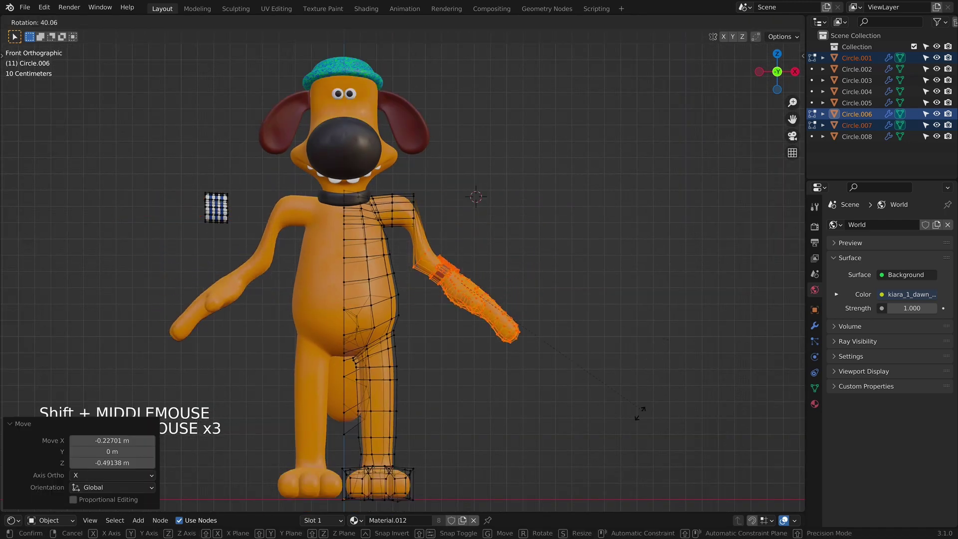
click(480, 453)
key(g)
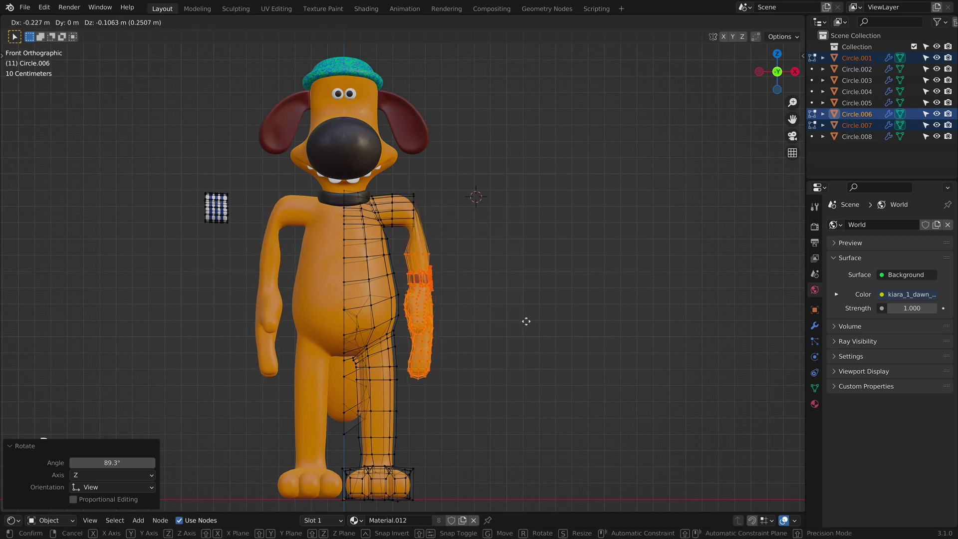
click(522, 344)
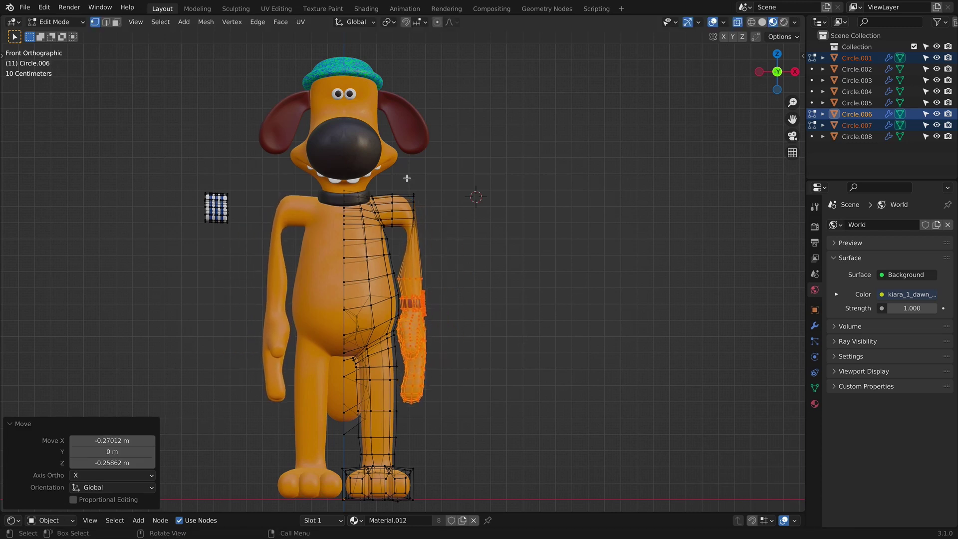
Step: Pull the upper-arm vertices down and in toward the body and rotate them about 43.6° to follow the hanging arm
click(432, 257)
key(g)
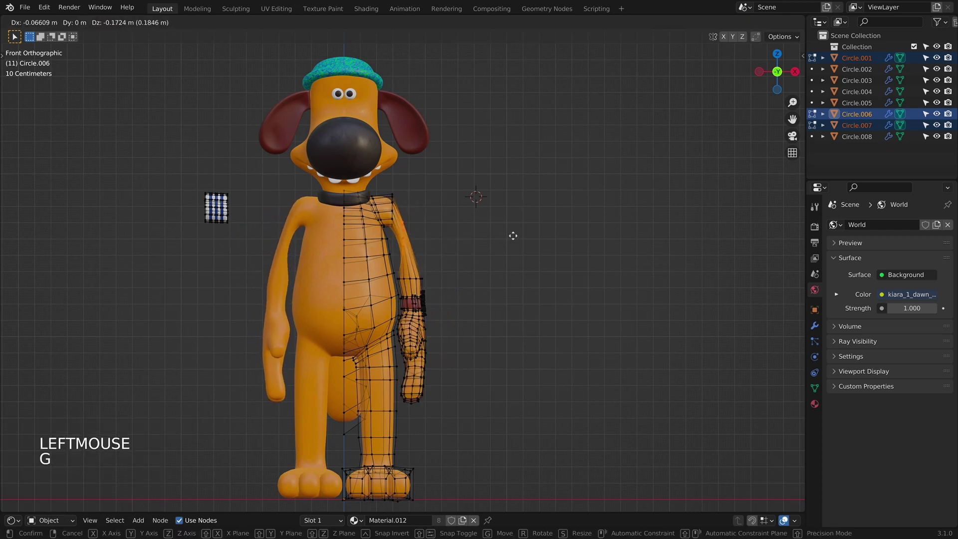
click(513, 234)
key(r)
click(528, 273)
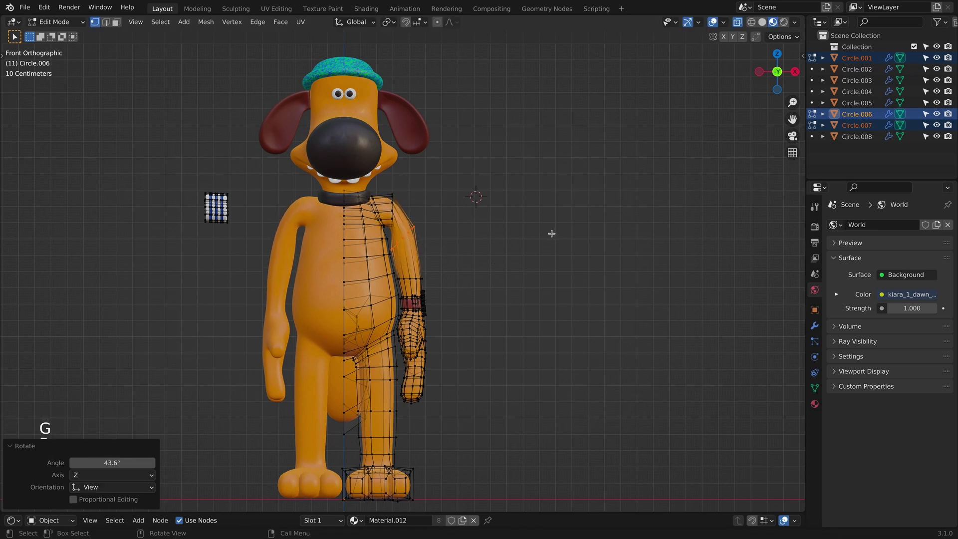
key(g)
click(553, 232)
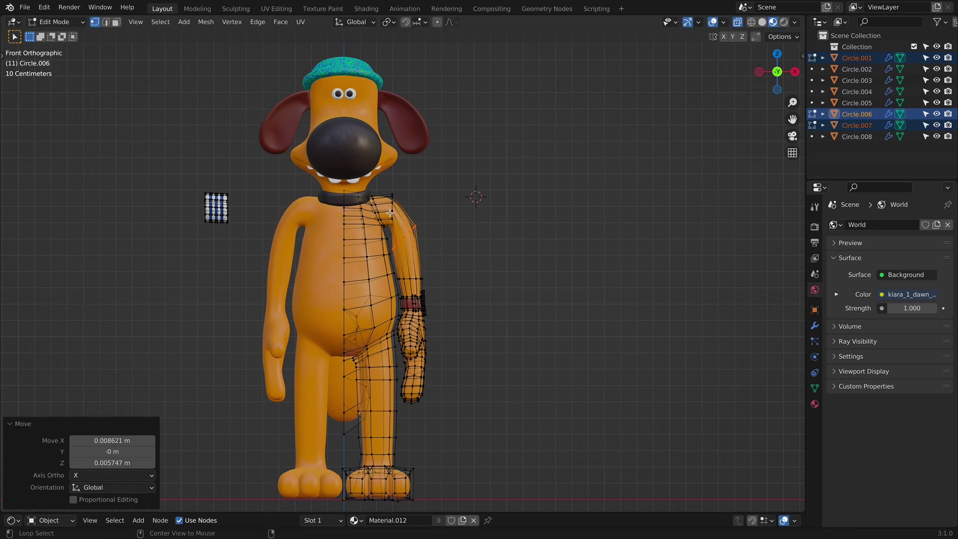
Step: Rotate the shoulder edge loop about 15.8°, scale it to about 0.691, and shift it about 0.034 m toward the body
alt+click(390, 213)
key(r)
click(454, 177)
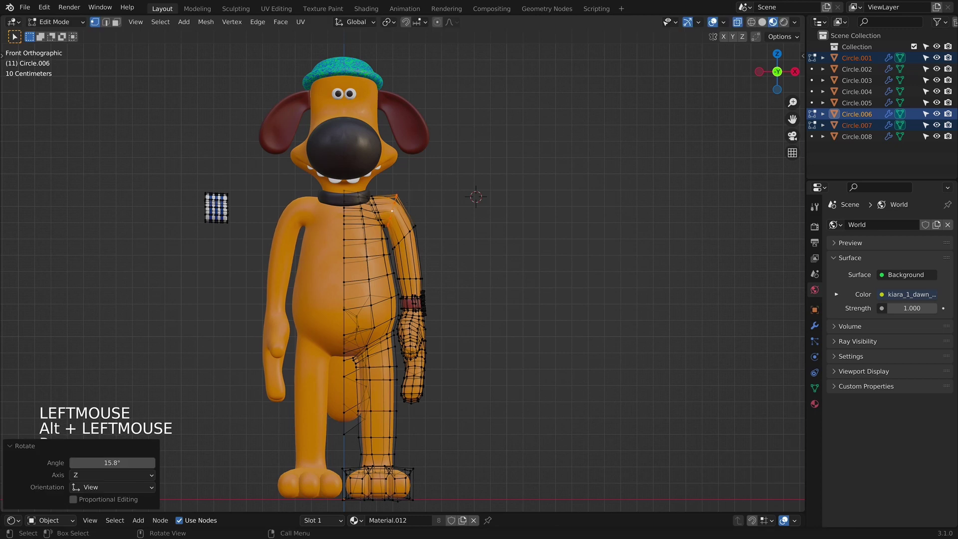
key(s)
click(455, 173)
key(g)
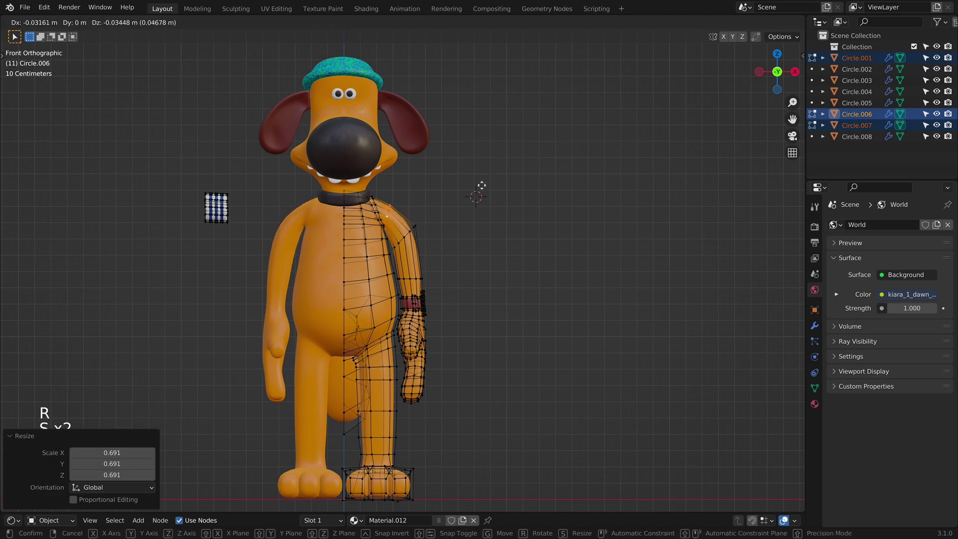
click(480, 182)
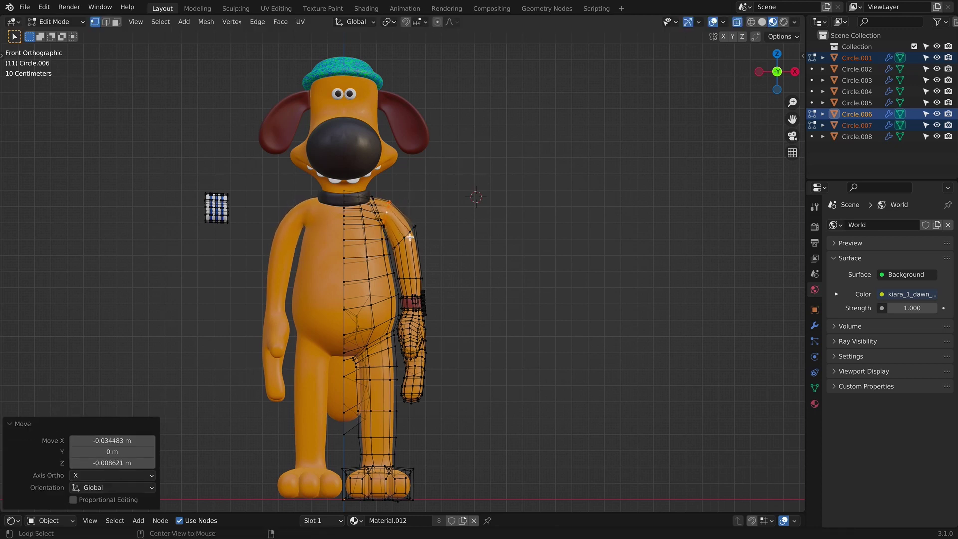
Step: Reposition the upper-arm edge loop below the shoulder, scaling it to about 0.838 and rotating it about 10.9°
alt+click(407, 237)
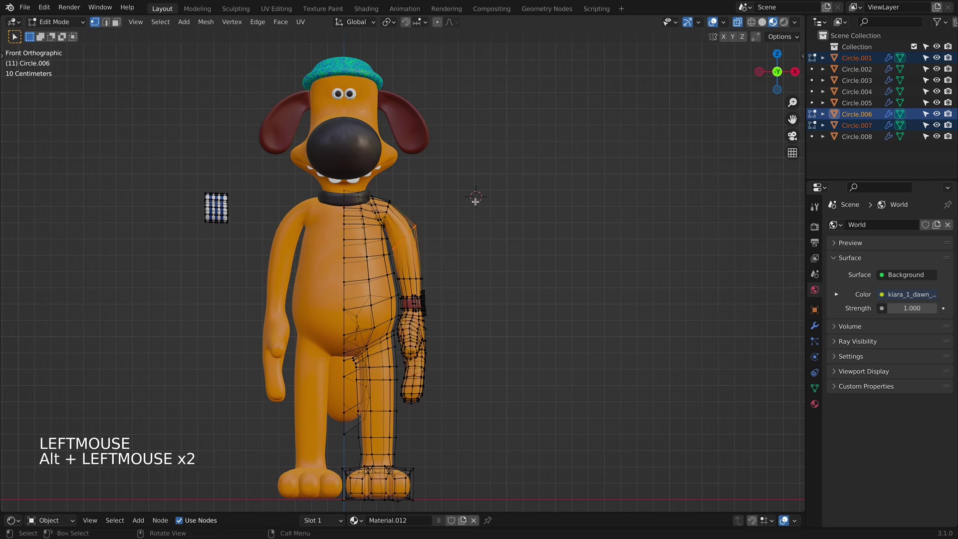
key(g)
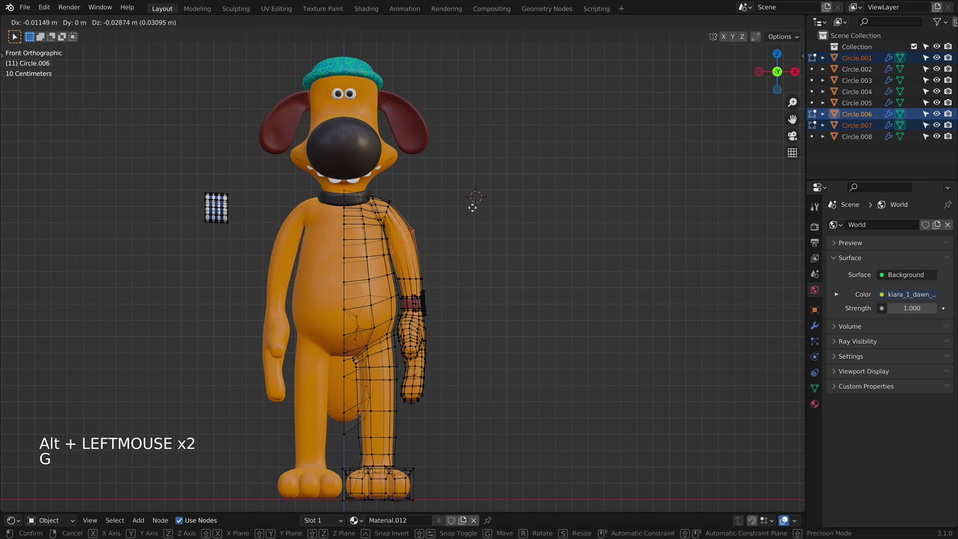
click(472, 207)
key(s)
click(462, 215)
key(r)
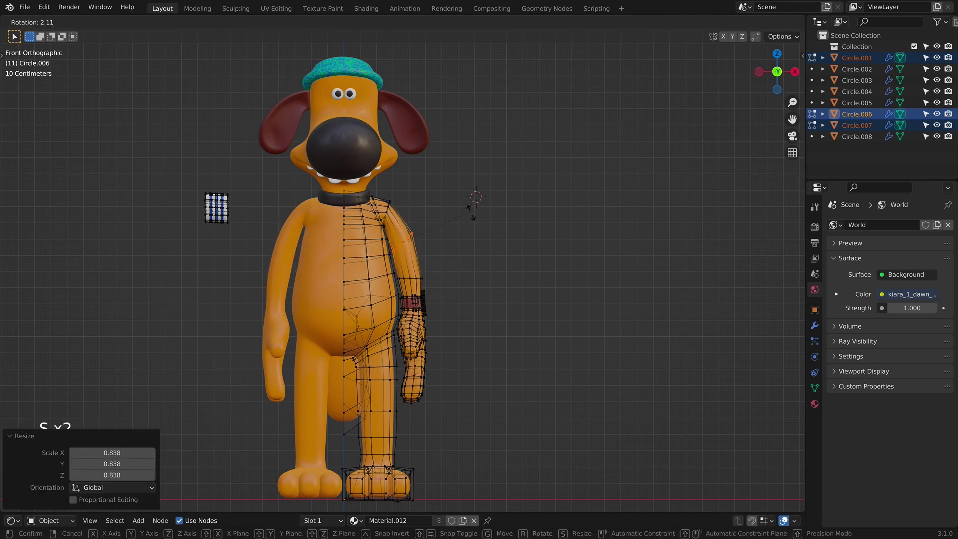
click(465, 223)
key(g)
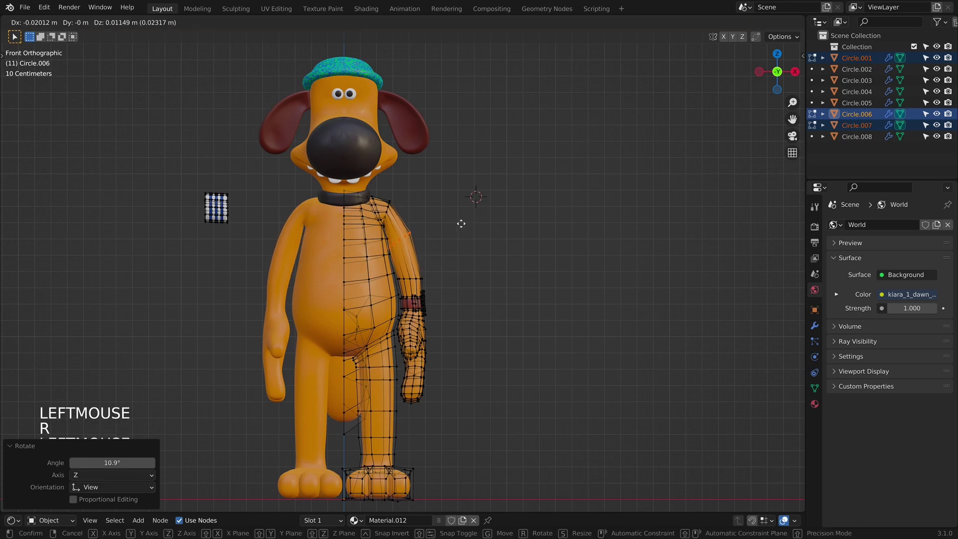
click(441, 216)
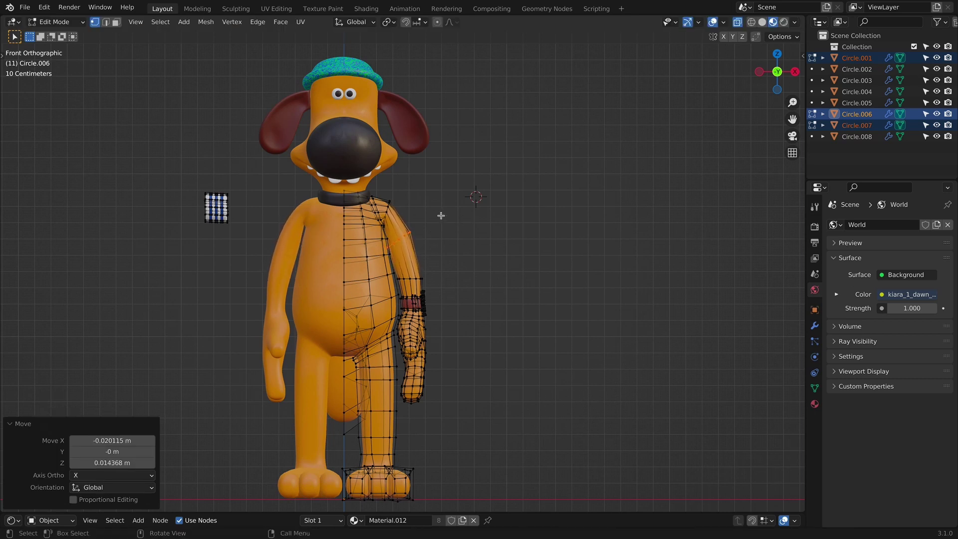
Step: Enlarge the shoulder edge loop to about 1.23 and move it about 0.02 m inward
alt+click(387, 214)
alt+click(386, 211)
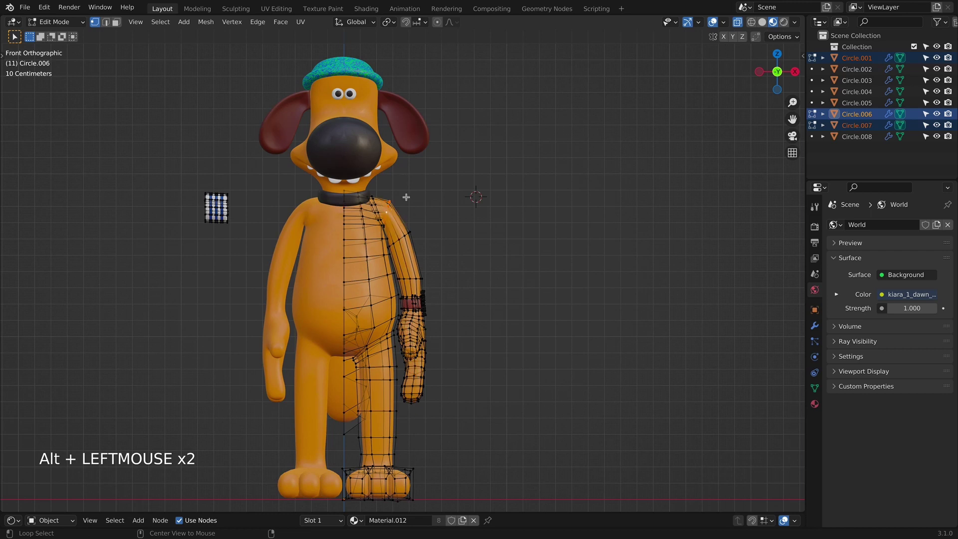
key(s)
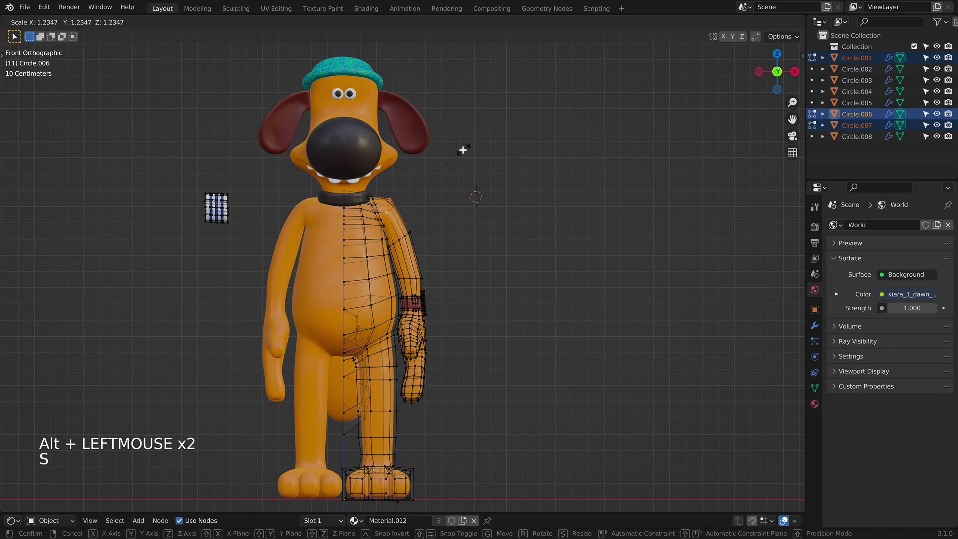
click(462, 150)
key(g)
click(457, 150)
Step: Scale the edge loop joining the arm to the torso to about 0.862 and check the shoulder from the side and front
middle_drag(457, 150, 295, 250)
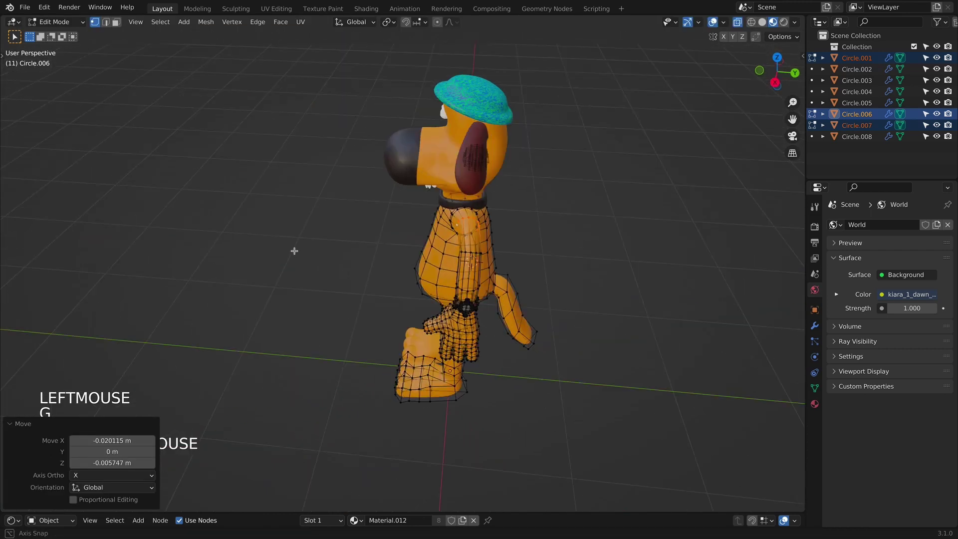
key(KP_3)
scroll(294, 250, up, 3)
shift+middle_drag(449, 240, 471, 256)
key(Tab)
scroll(471, 257, up, 2)
scroll(437, 290, down, 1)
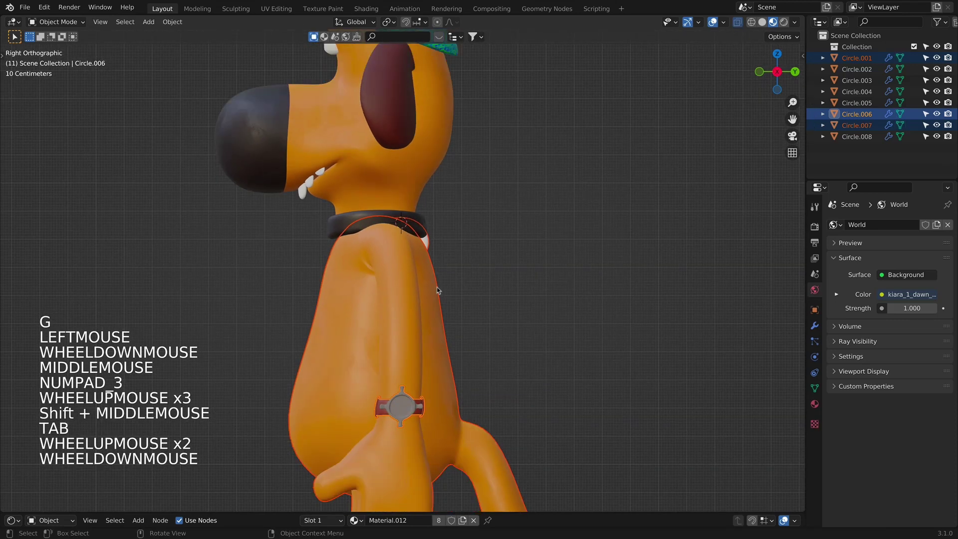
middle_drag(437, 290, 506, 267)
key(Tab)
alt+click(449, 237)
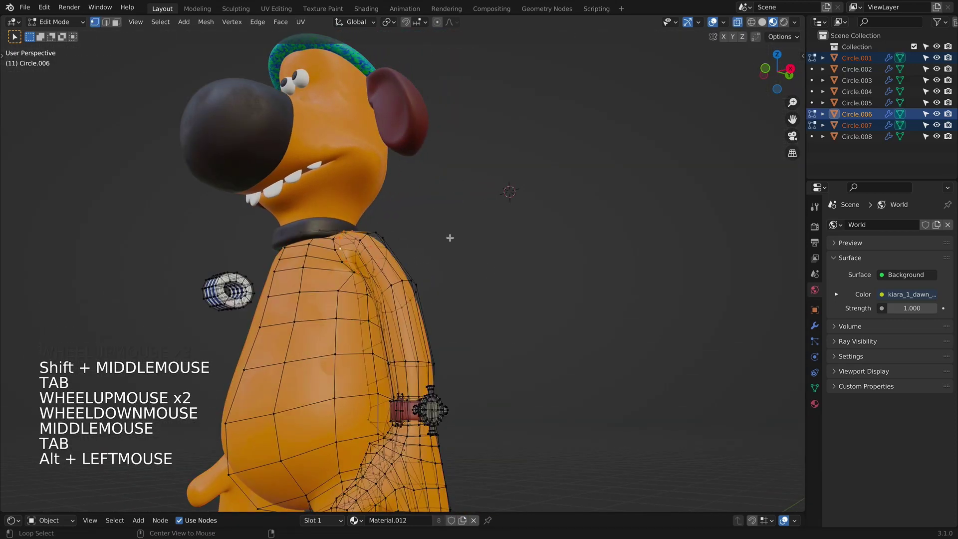
key(s)
alt+click(496, 231)
key(KP_1)
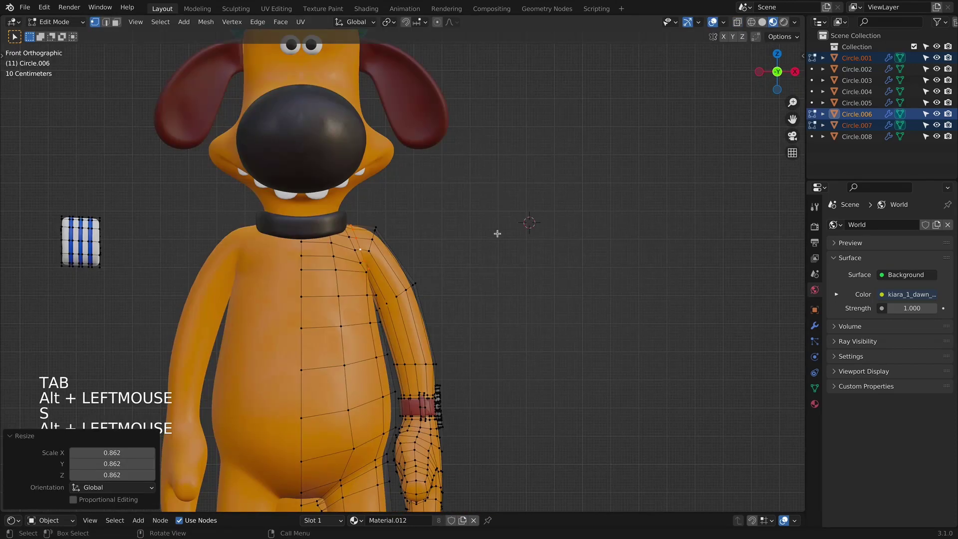
key(Tab)
key(KP_3)
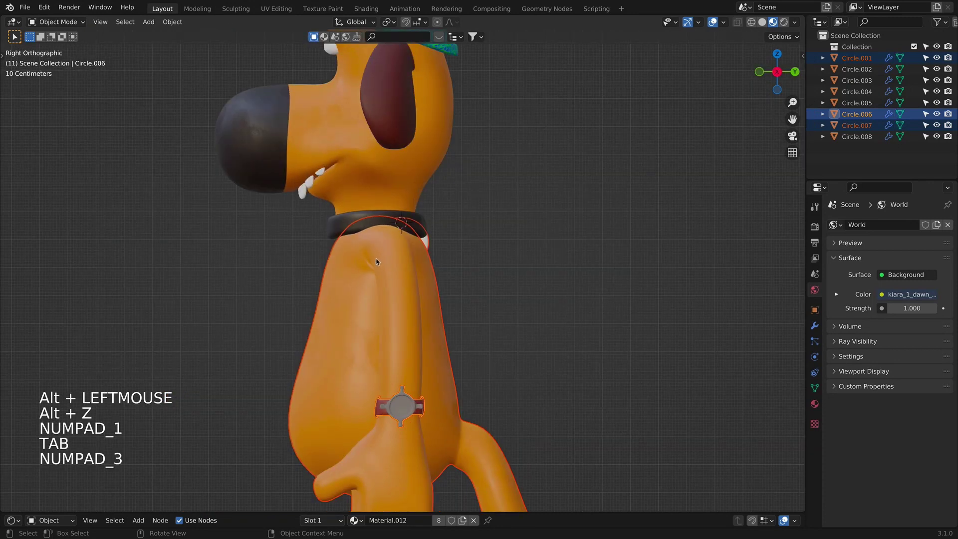
key(KP_1)
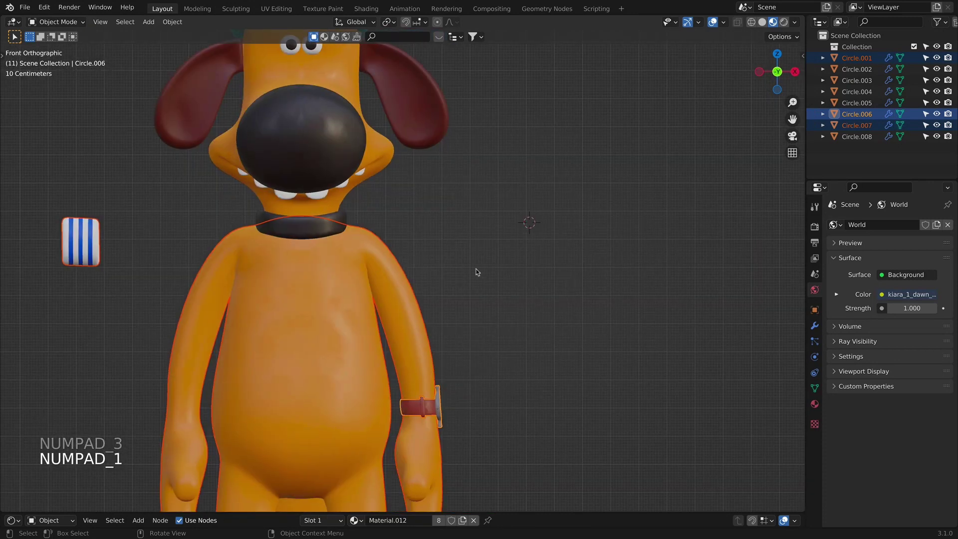
Step: Select the hand, watch and wristband vertices in see-through front view and move them about 0.035 m toward the body and 0.037 m down
scroll(478, 272, down, 2)
shift+middle_drag(477, 271, 438, 289)
key(Tab)
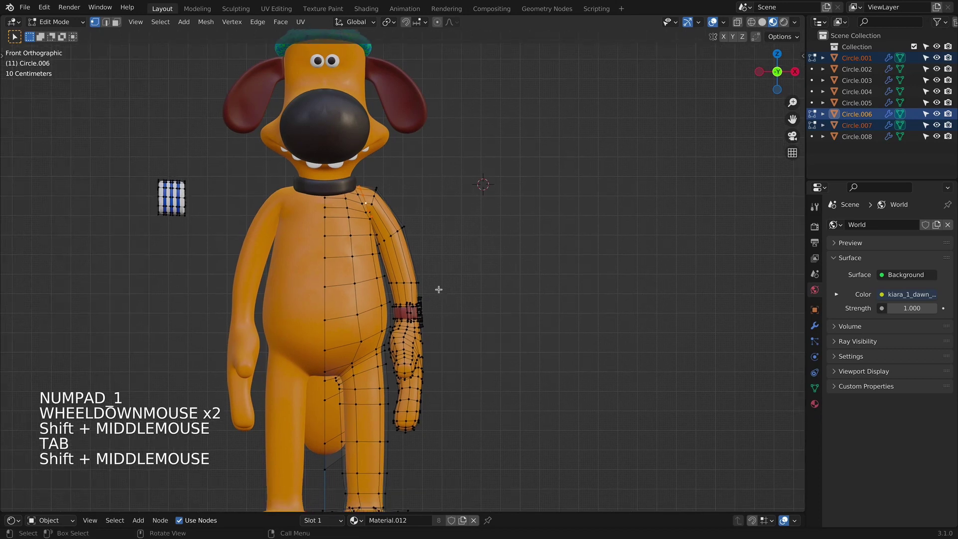
scroll(406, 330, up, 2)
shift+middle_drag(406, 330, 389, 288)
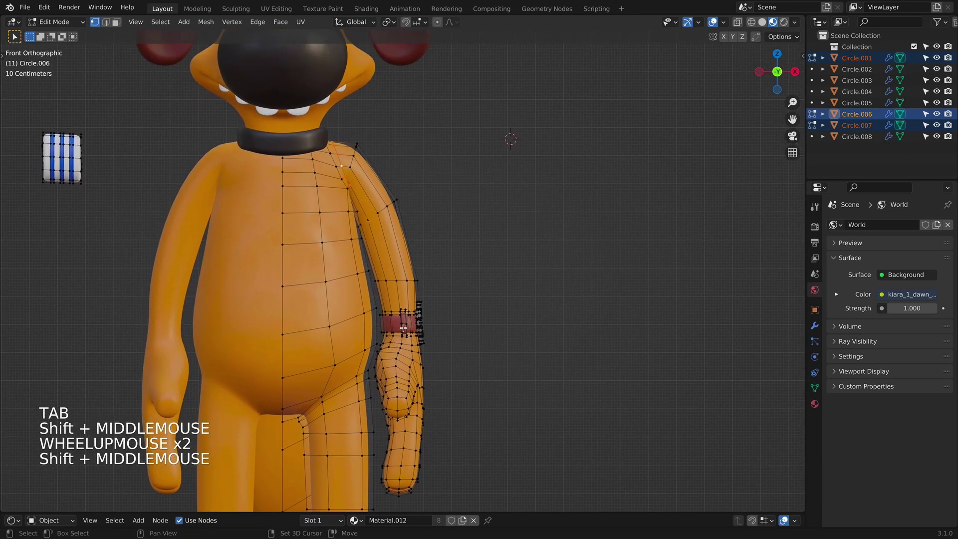
key(alt+z)
shift+drag(378, 305, 499, 476)
shift+click(400, 299)
shift+click(417, 298)
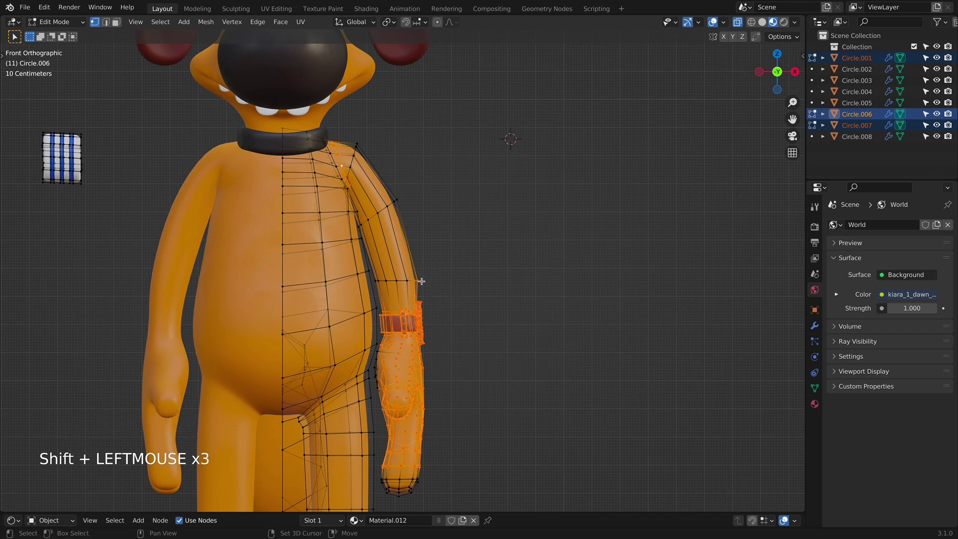
key(c)
key(Escape)
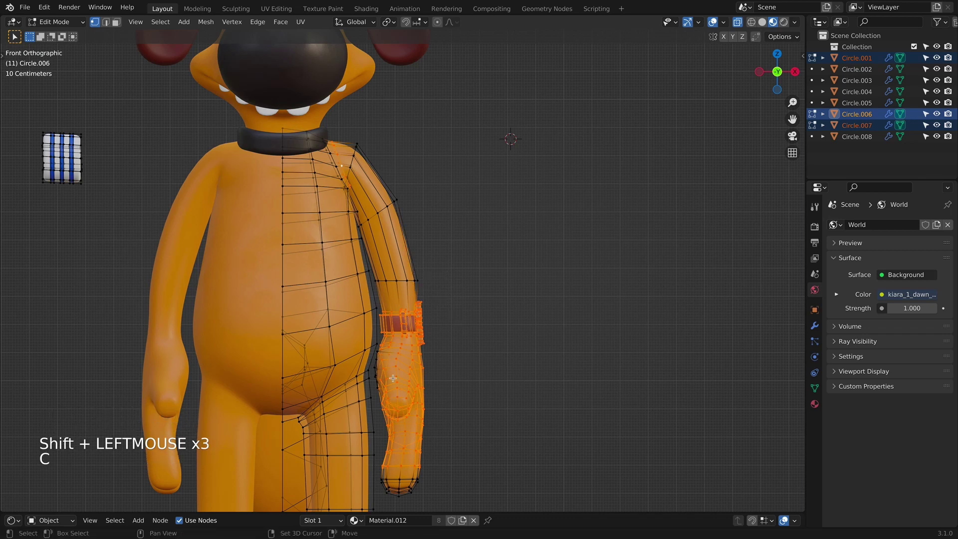
shift+drag(375, 348, 462, 425)
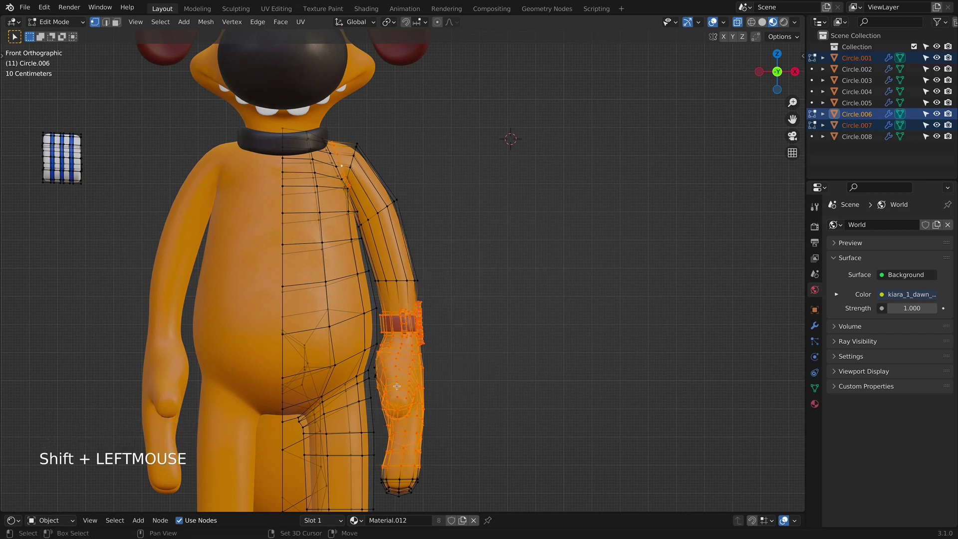
shift+middle_drag(372, 471, 376, 409)
shift+click(411, 415)
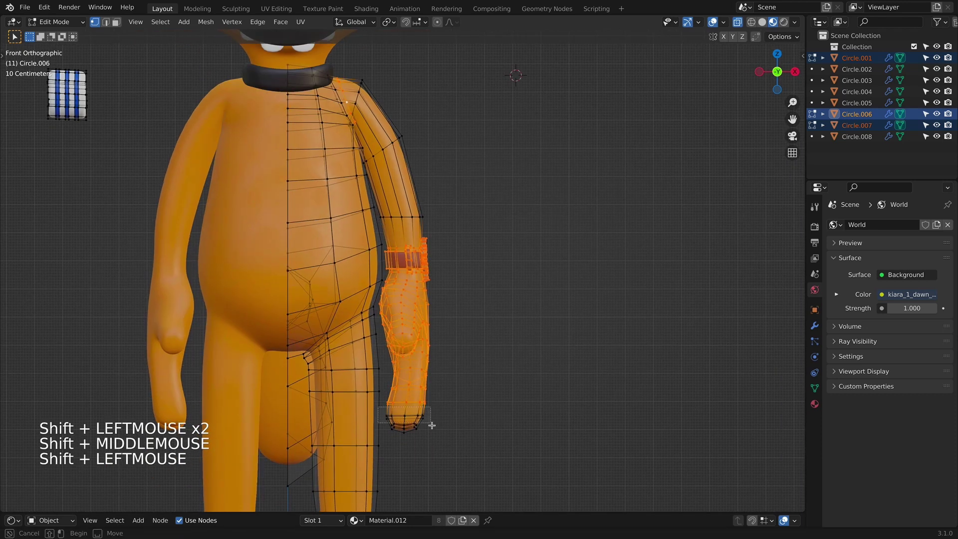
key(g)
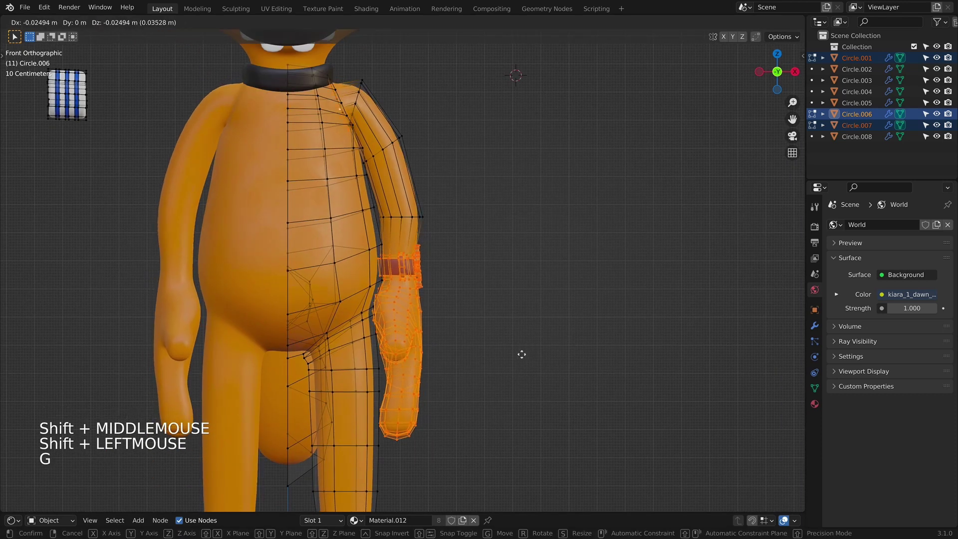
alt+shift+click(343, 92)
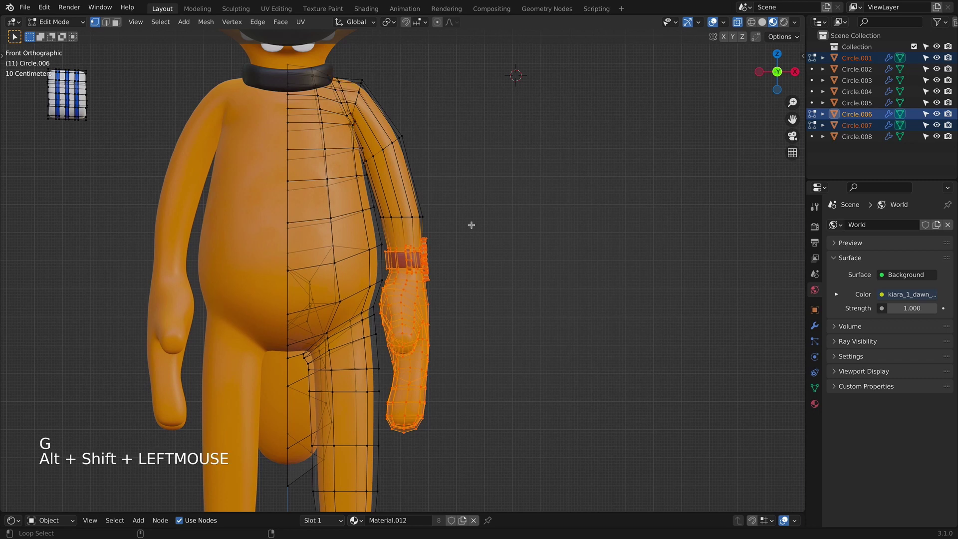
key(g)
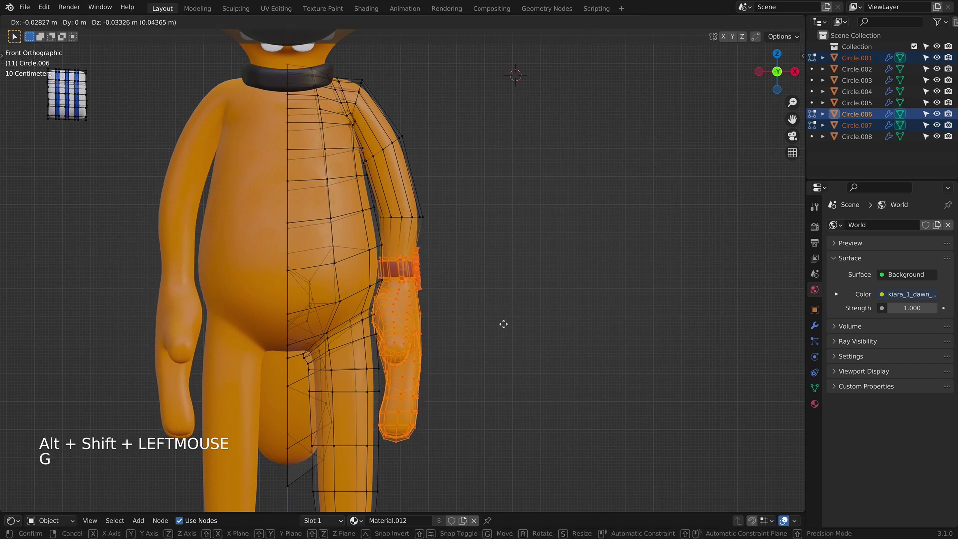
click(501, 325)
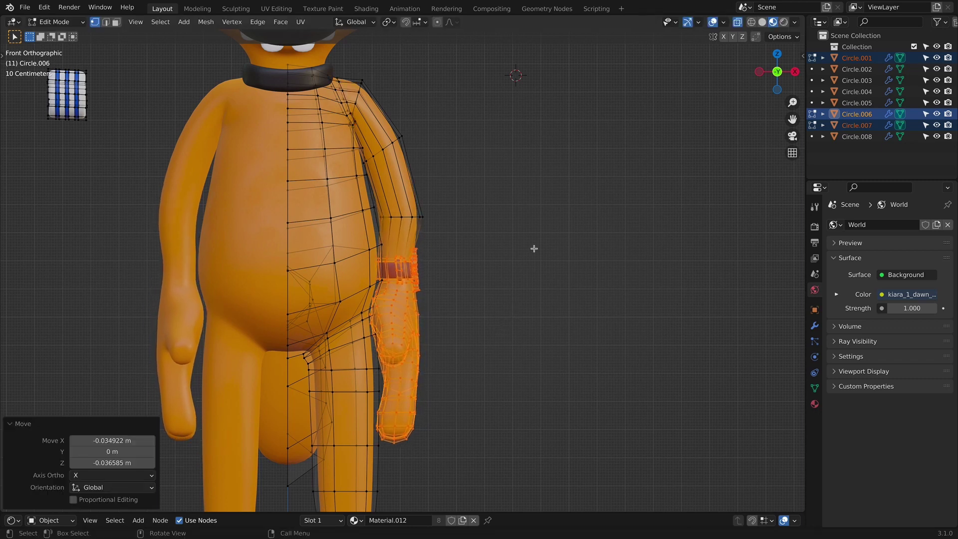
Step: Rotate the selected hand, watch and wristband so the fingertips tilt toward the leg, and nudge them about 0.005 m outward and up
key(r)
click(538, 260)
key(g)
click(538, 259)
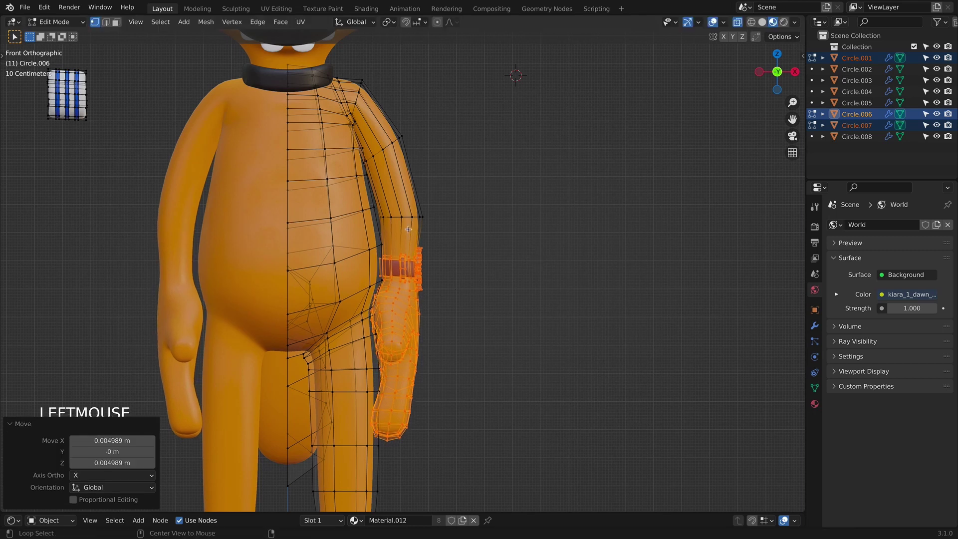
Step: Move the forearm edge loop above the wristband about 0.025 m toward the body and 0.012 m up
alt+click(394, 215)
key(g)
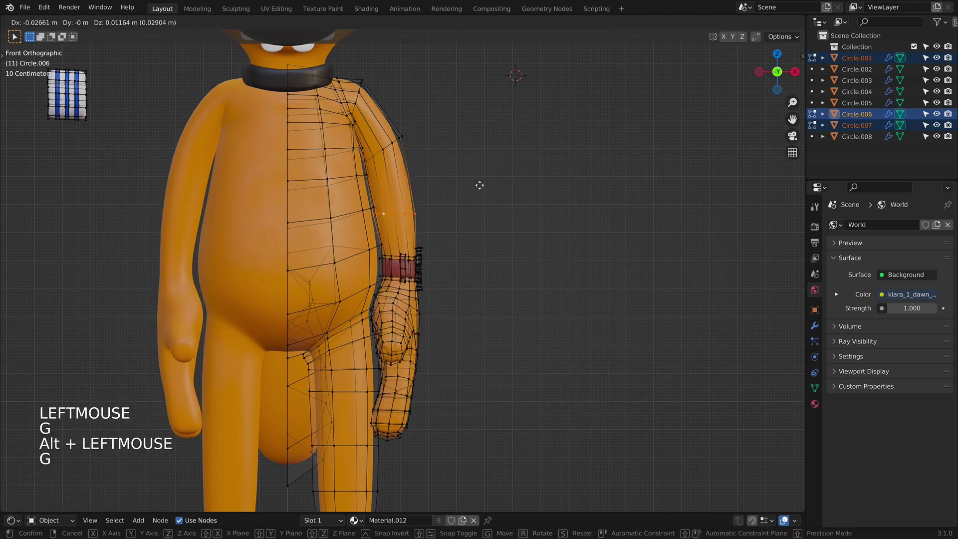
click(479, 186)
Step: Add one edge loop around the arm midway between the upper-arm and forearm loops, and shift it about 0.023 m backward along Y
alt+middle_drag(479, 186, 445, 255)
key(alt+z)
key(ctrl+r)
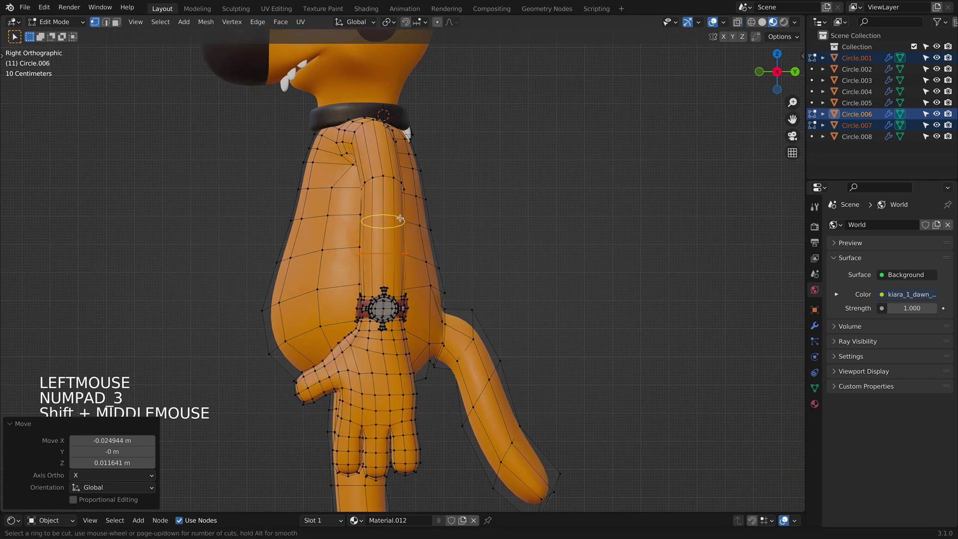
click(393, 222)
right_click(393, 222)
key(g)
key(y)
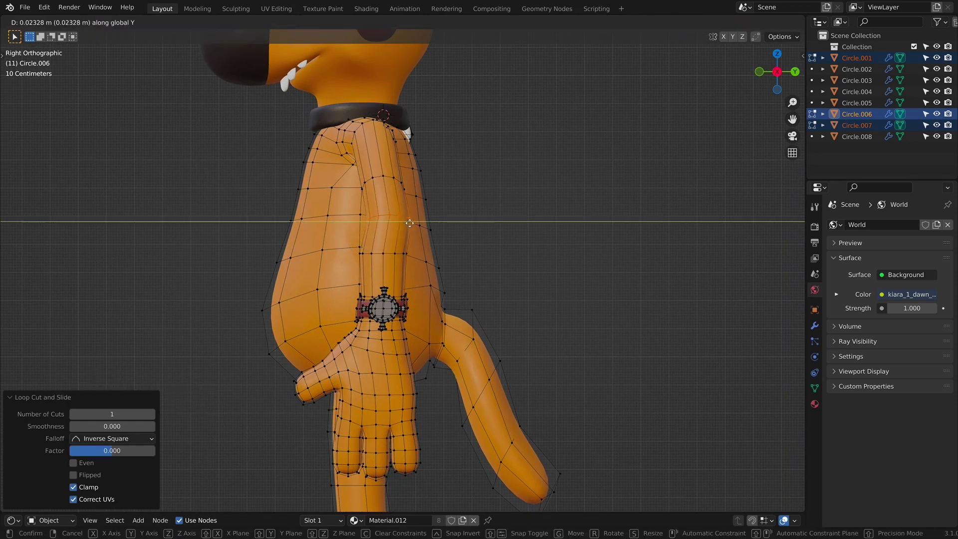
click(412, 223)
Step: Rotate the forearm edge loop above the watch about 15.6° in side view and reposition it along the arm's bend
alt+click(378, 254)
key(r)
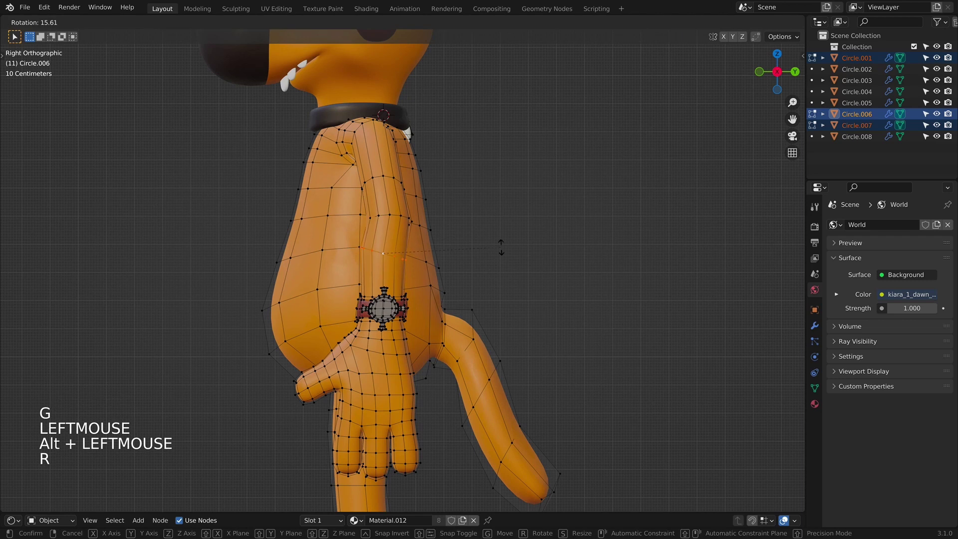
key(g)
click(509, 231)
Step: Examine the lowered arms without the mesh overlay from the front and the side
key(Tab)
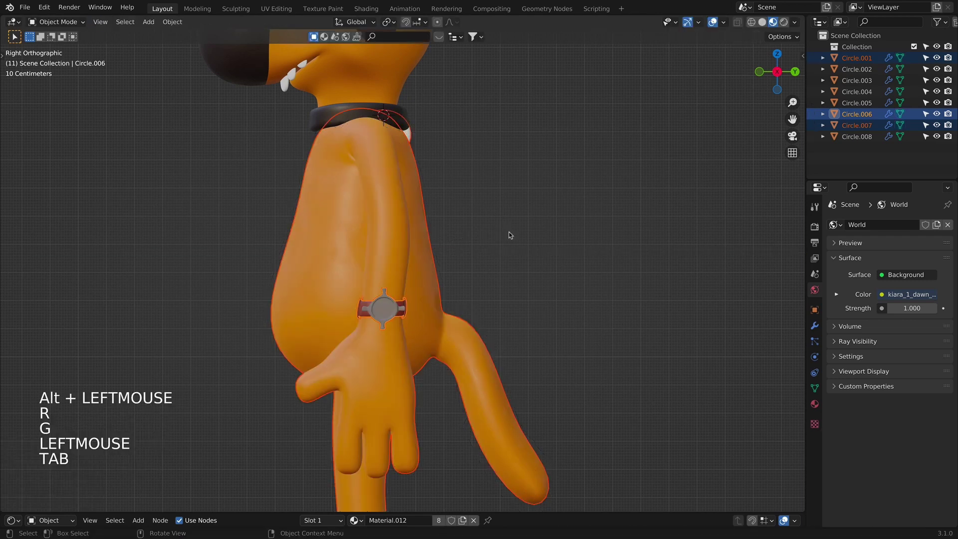
key(KP_1)
click(497, 264)
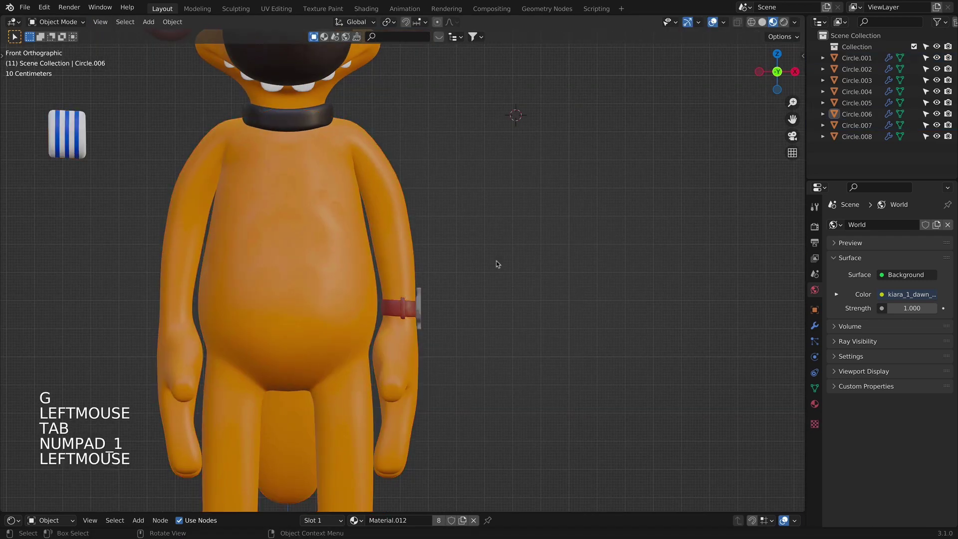
key(KP_3)
scroll(498, 264, up, 3)
shift+middle_drag(486, 288, 530, 214)
key(KP_1)
scroll(490, 280, down, 3)
scroll(530, 215, down, 1)
shift+middle_drag(440, 201, 400, 236)
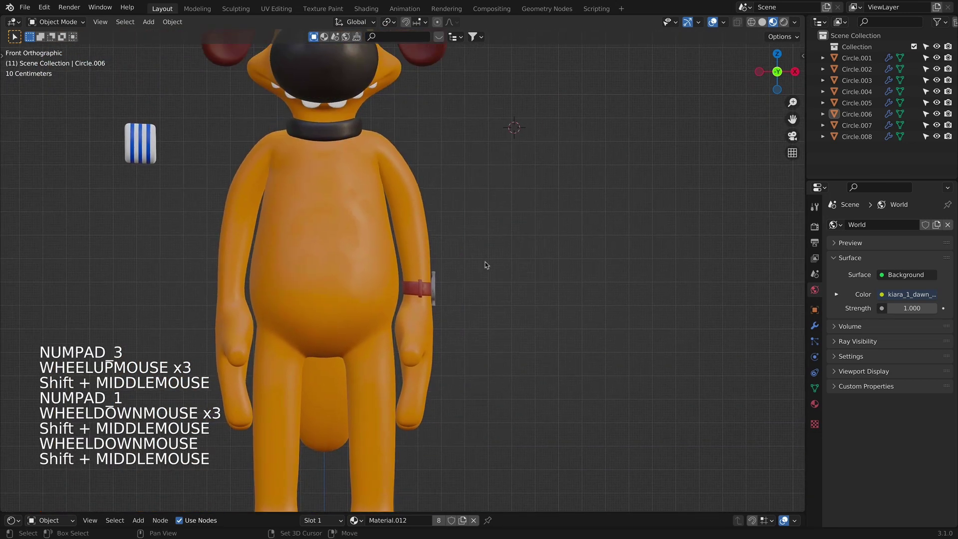
Step: Scale the body's upper-arm edge loop to about 0.89 along X and rotate it to follow the arm
click(400, 236)
key(Tab)
shift+middle_drag(464, 190, 436, 253)
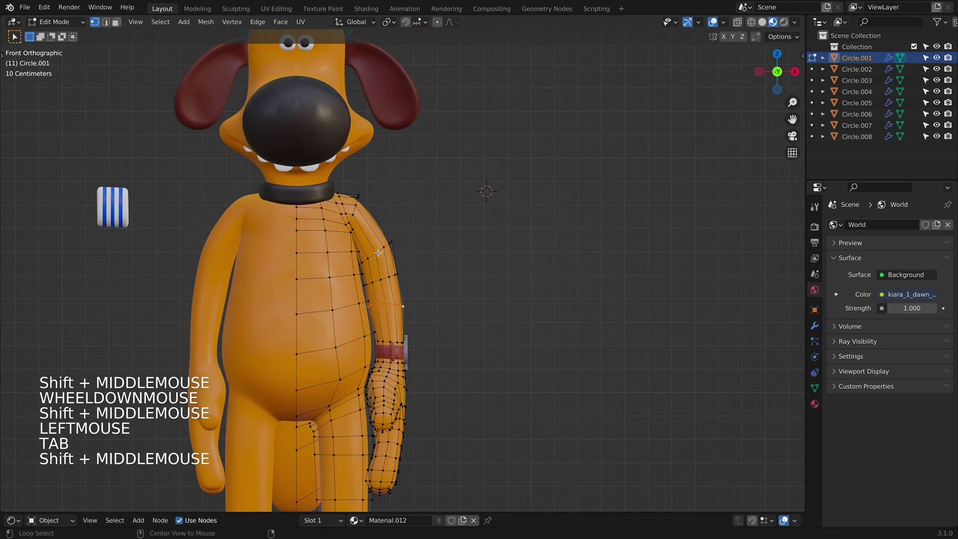
alt+click(384, 247)
key(s)
key(x)
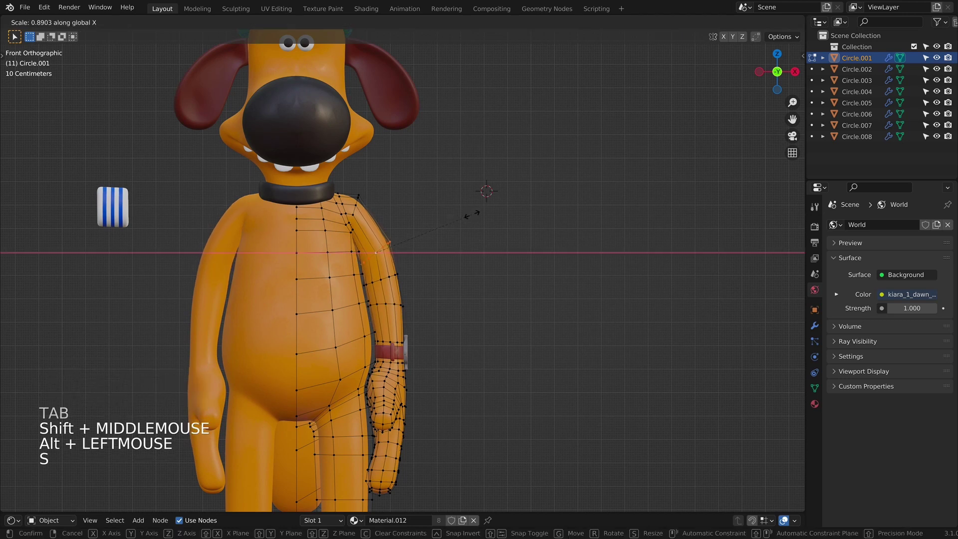
click(473, 216)
key(r)
click(494, 235)
key(Tab)
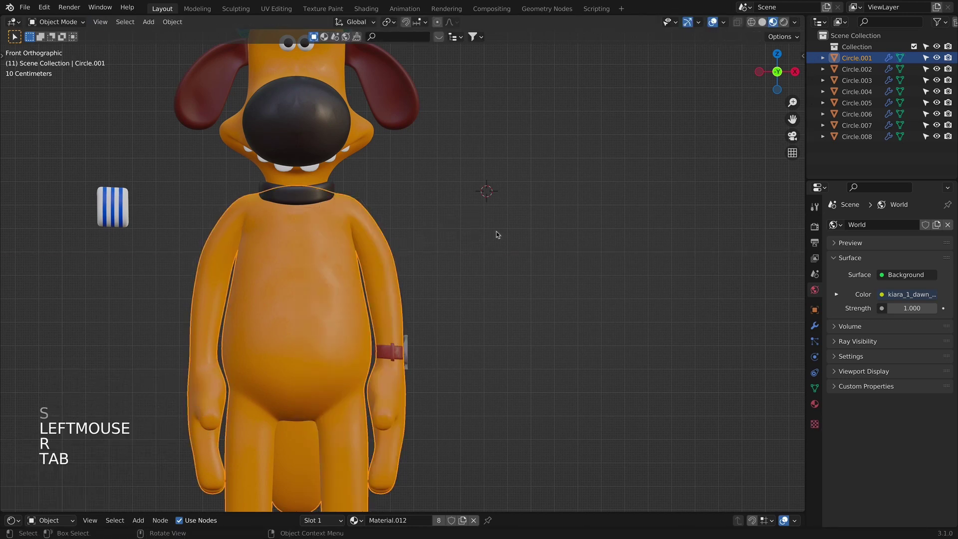
Step: Scale the upper-arm edge loop in side view and check the arm's smooth profile
key(KP_3)
click(496, 245)
scroll(484, 259, down, 2)
key(Tab)
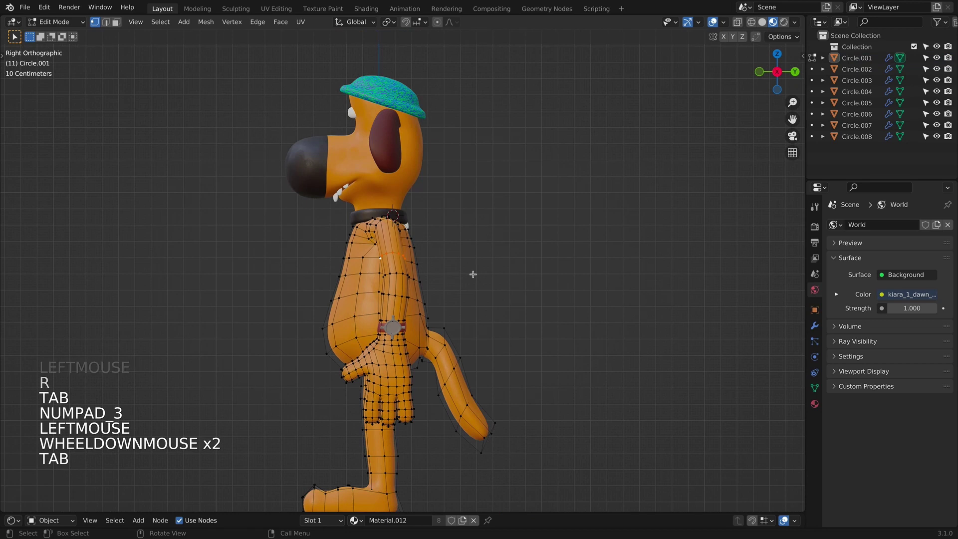
key(Tab)
key(Tab)
key(s)
key(Escape)
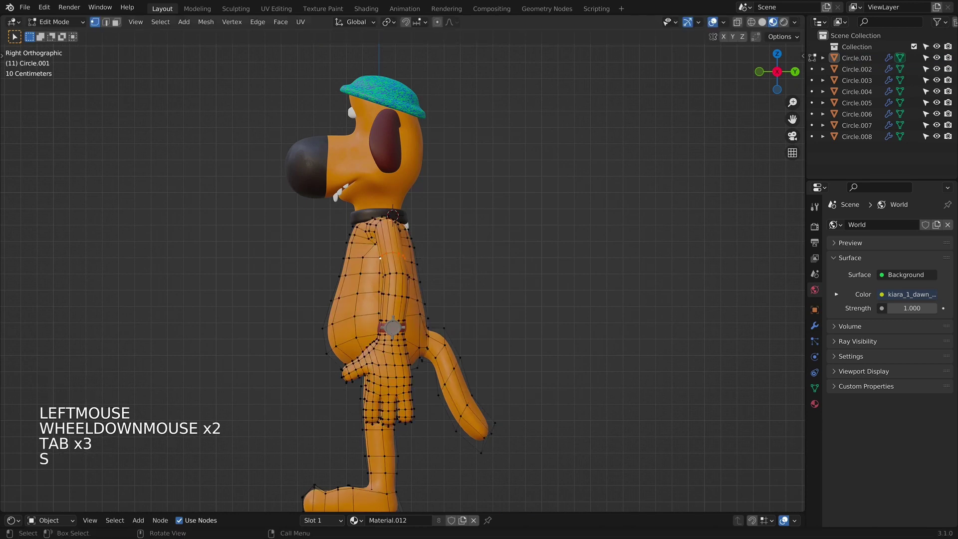
key(s)
key(Return)
key(Tab)
scroll(489, 264, down, 1)
scroll(489, 264, up, 3)
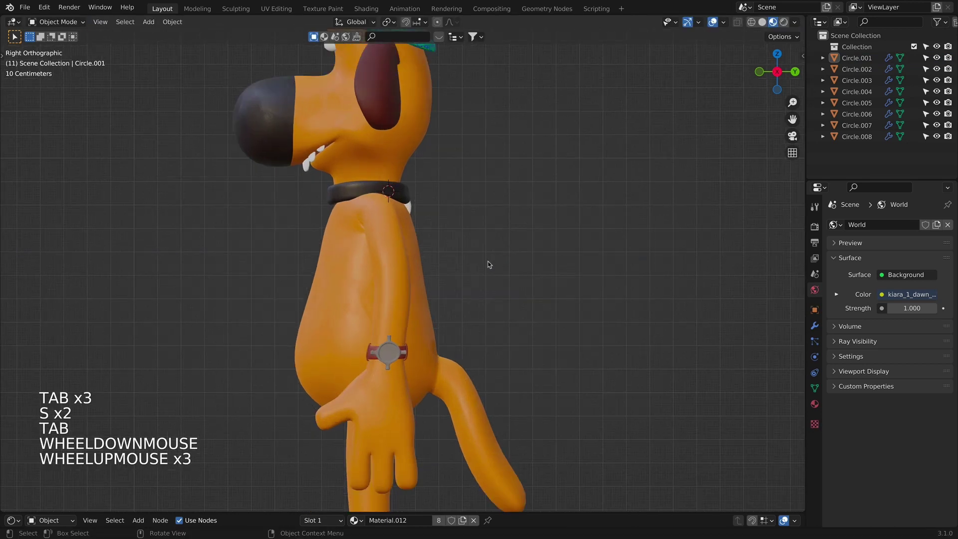
scroll(489, 264, up, 3)
Step: Scale the upper-arm edge loop to about 1.005 along the global Y axis
key(s)
key(s)
key(s)
key(s)
key(s)
key(s)
key(s)
key(Tab)
key(s)
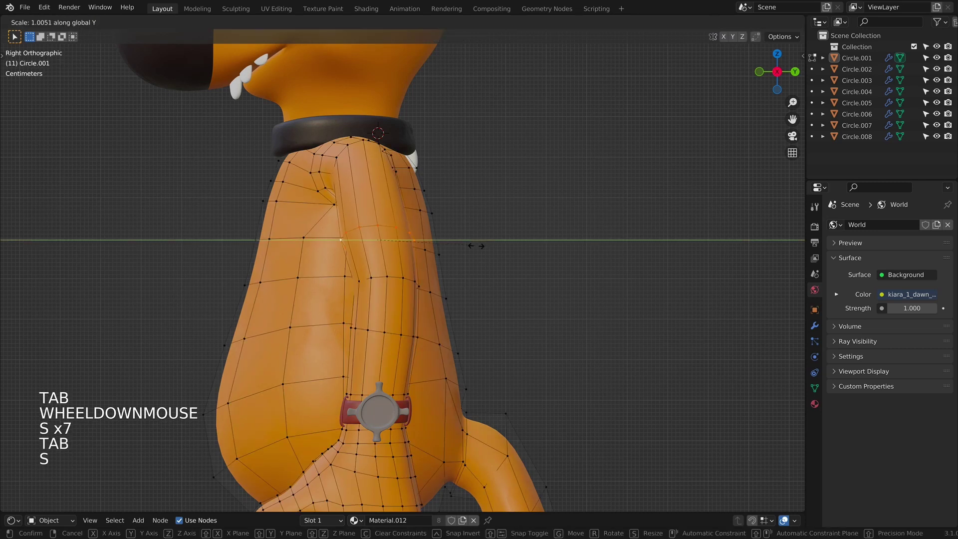
click(477, 246)
key(Tab)
key(Tab)
Step: Scale the forearm edge loop just above the watch in side view
alt+click(491, 326)
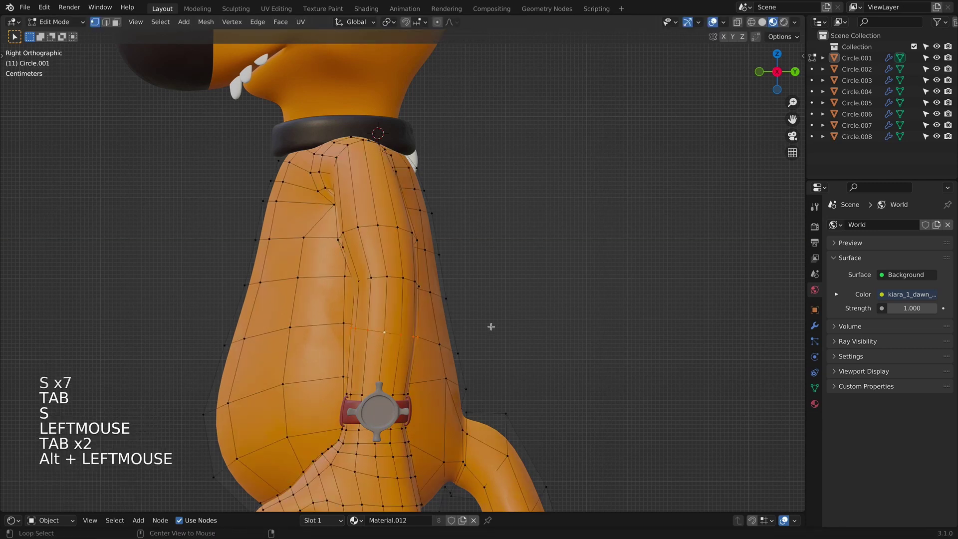
key(s)
key(Return)
key(Tab)
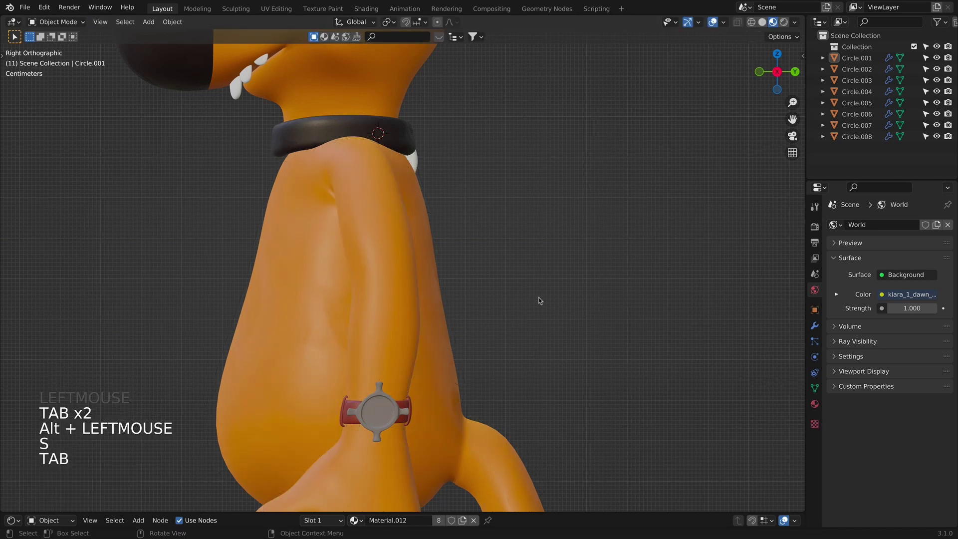
Step: Dissolve the edge loops around the middle of the three fingers on the body mesh's hand
scroll(451, 343, down, 3)
middle_drag(451, 342, 449, 261)
key(KP_1)
scroll(514, 246, down, 2)
shift+middle_drag(514, 246, 506, 243)
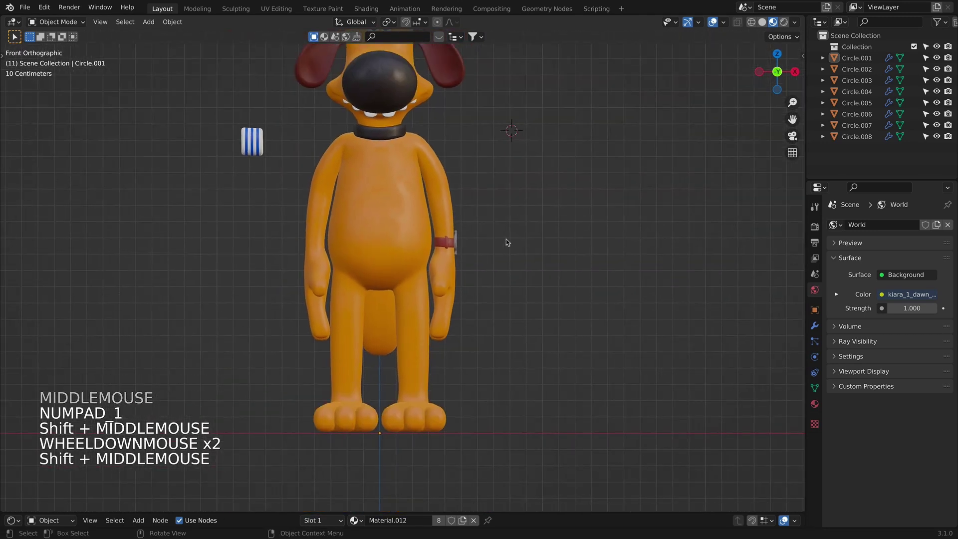
click(453, 305)
key(Tab)
scroll(454, 304, up, 4)
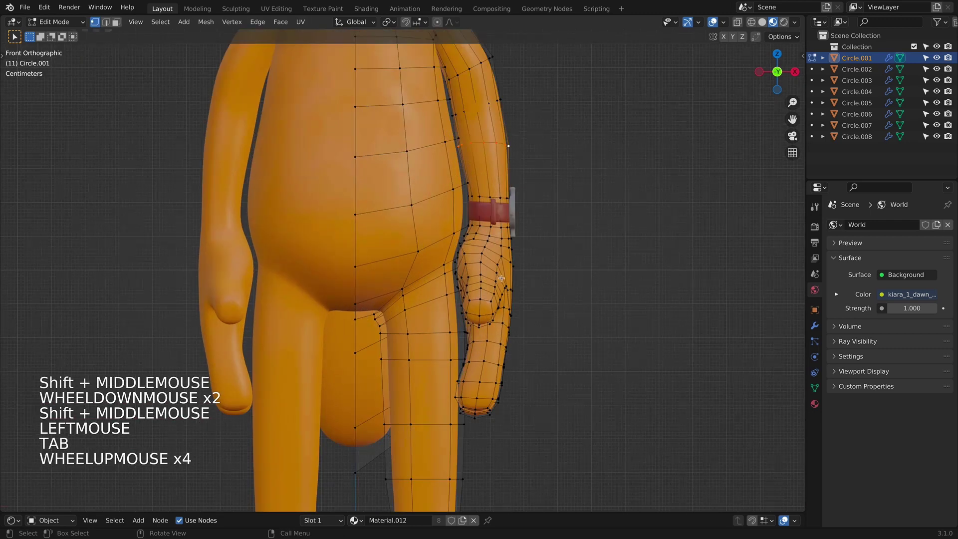
shift+middle_drag(452, 324, 368, 328)
alt+click(384, 319)
alt+click(384, 320)
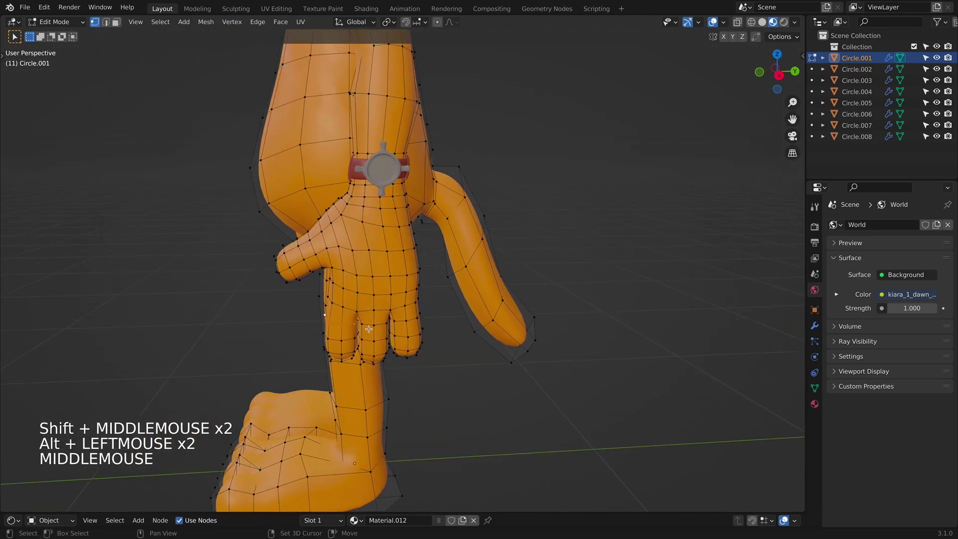
alt+shift+click(399, 319)
key(x)
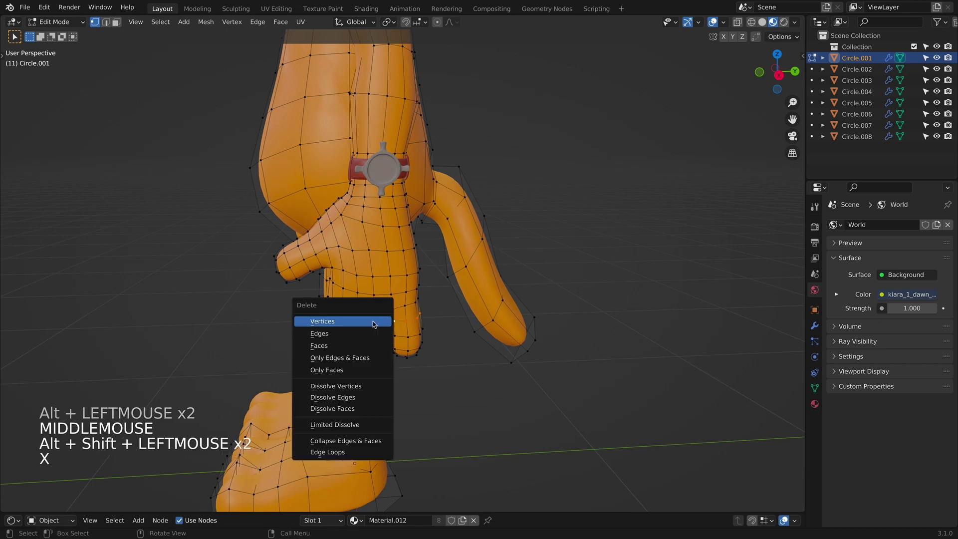
click(349, 399)
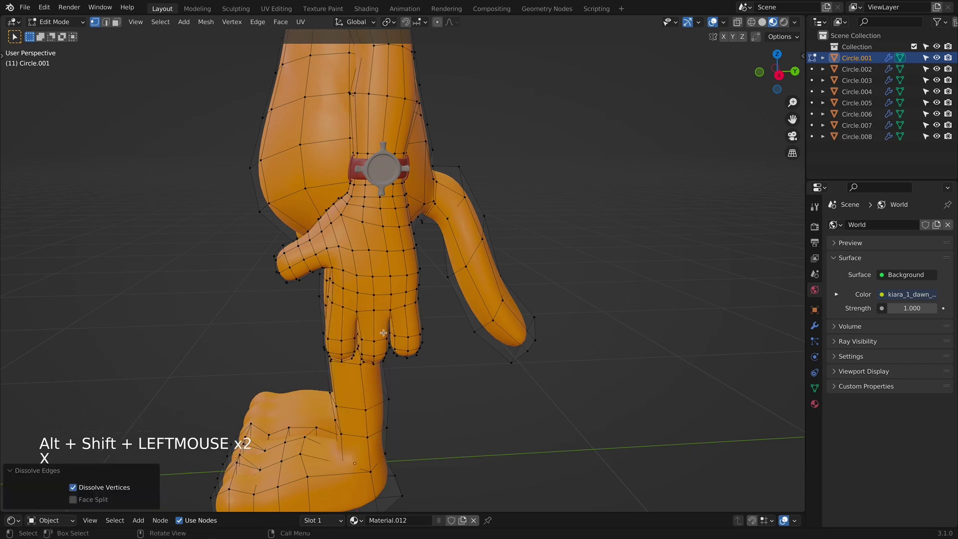
Step: Select the tips of the three fingers and move them about 0.065 m up along Z and 0.007 m along X
middle_drag(383, 333, 334, 278)
click(333, 278)
shift+click(361, 319)
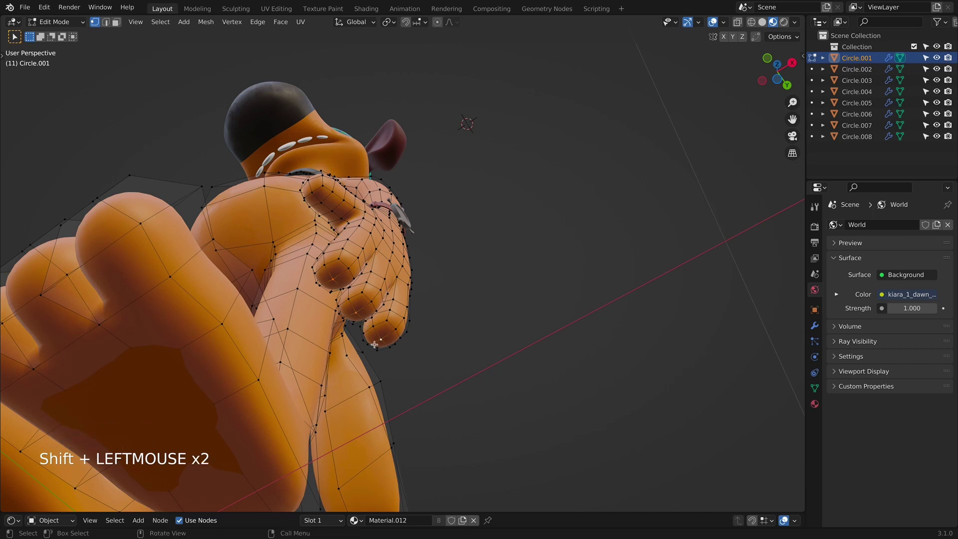
key(super)
key(super+KP_Add)
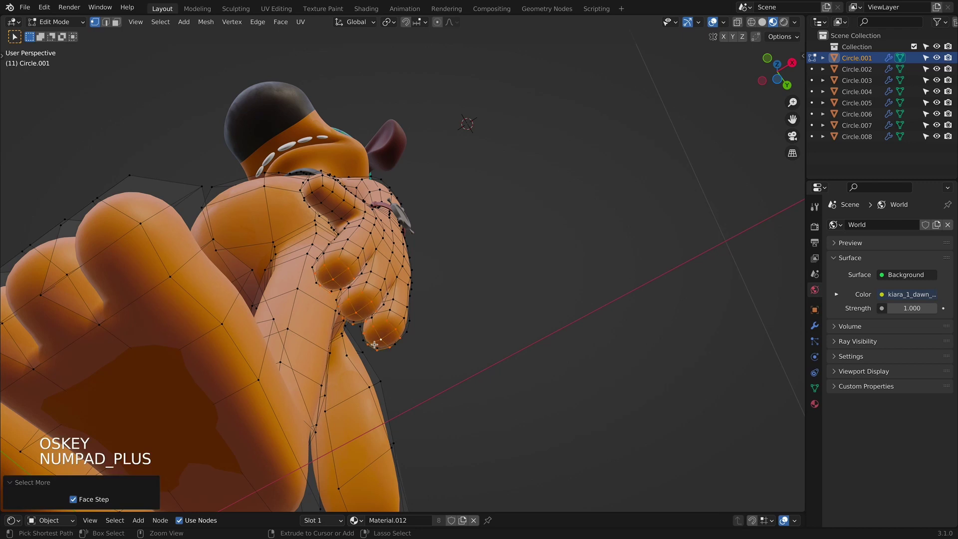
key(KP_1)
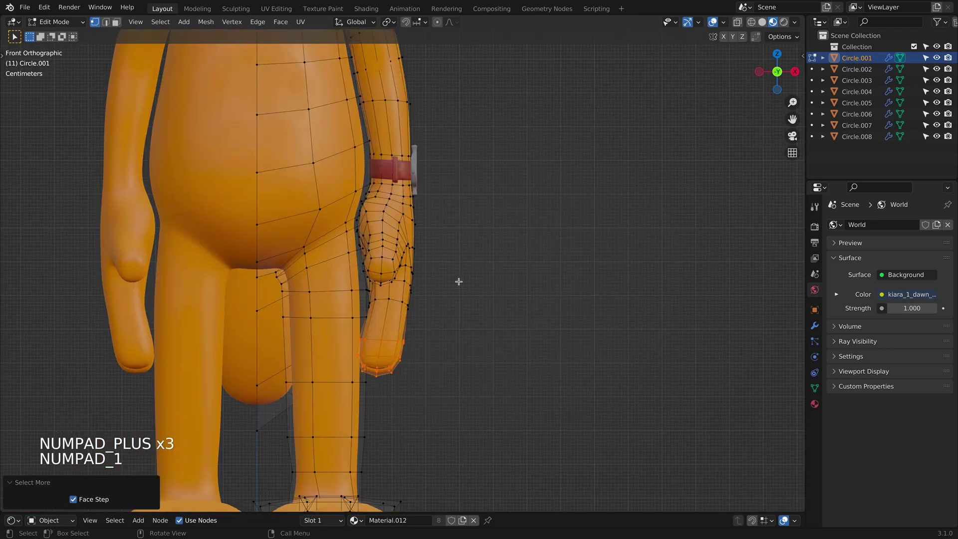
key(g)
key(z)
click(476, 260)
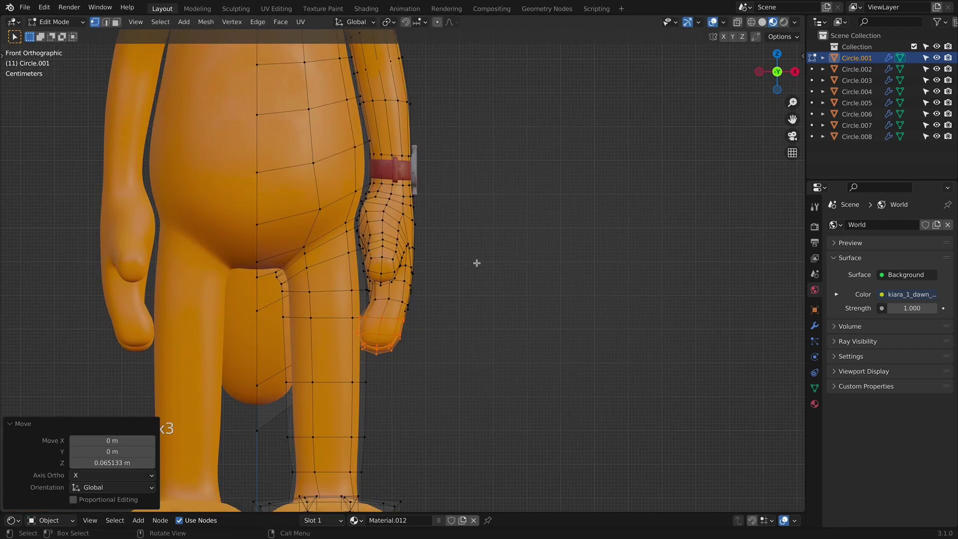
key(g)
key(x)
click(479, 263)
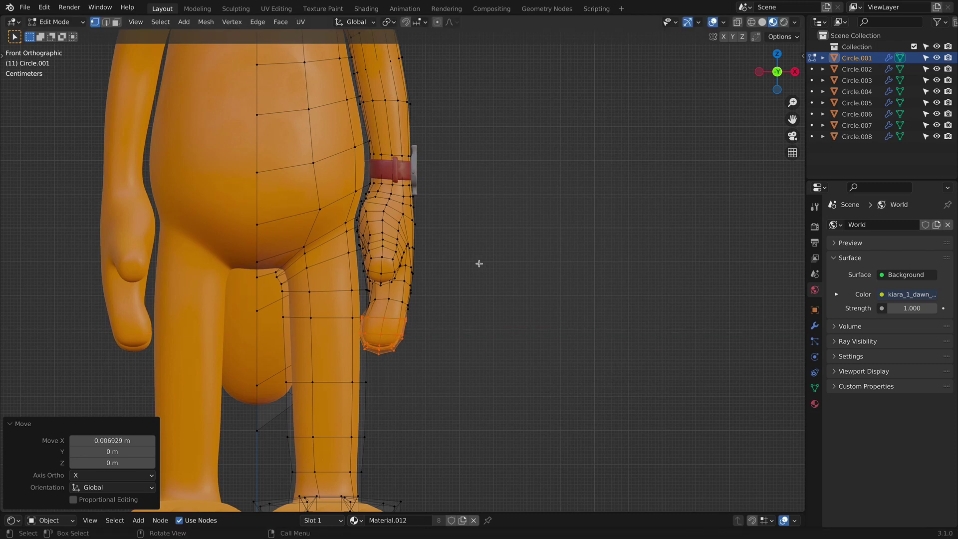
Step: Shift the selected fingertips slightly along Y in side view and check the shortened fingers in Object Mode
key(KP_3)
scroll(461, 312, up, 1)
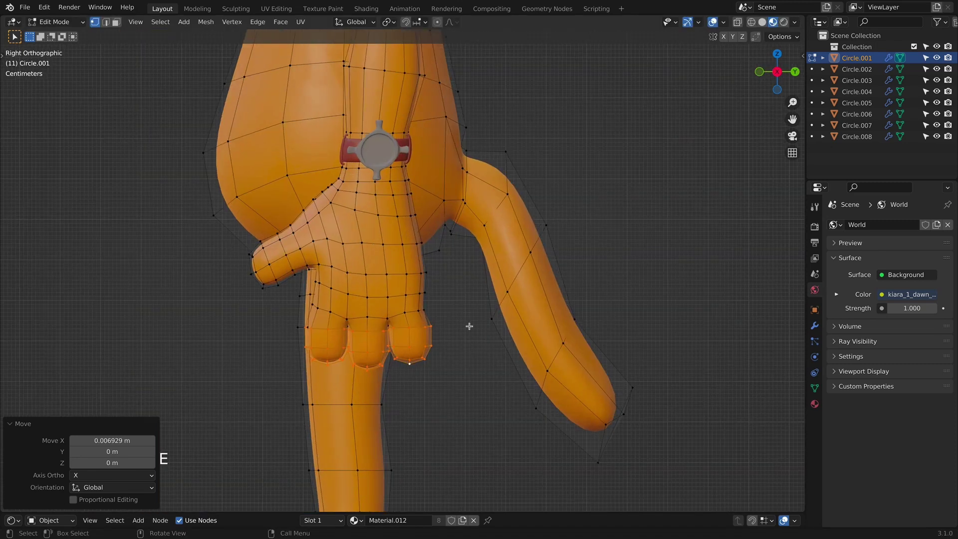
key(g)
key(y)
click(469, 326)
key(Tab)
middle_drag(466, 327, 507, 320)
key(KP_1)
shift+middle_drag(441, 350, 419, 344)
middle_drag(419, 345, 334, 325)
scroll(339, 291, down, 3)
middle_drag(335, 324, 332, 385)
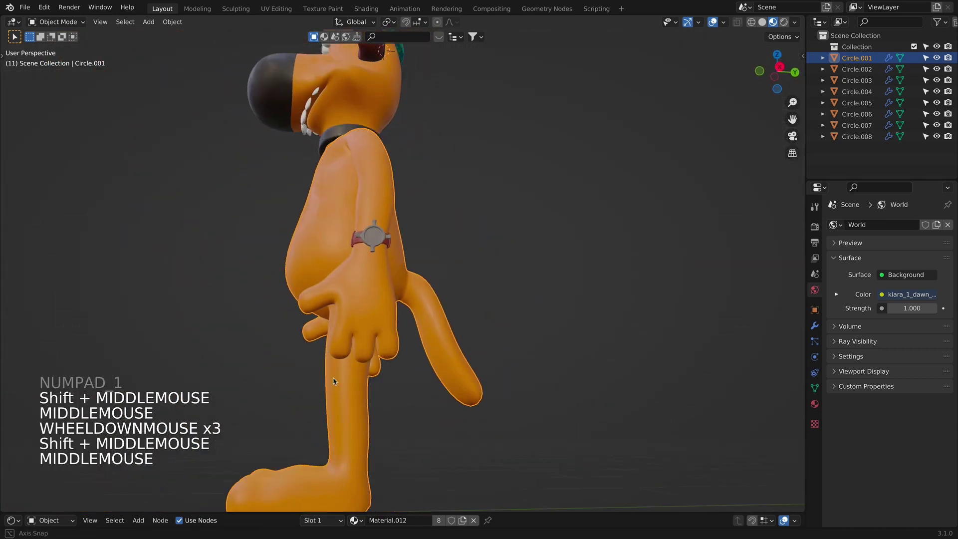
Step: Select the thumb on the body mesh by growing the selection from a vertex at its tip
key(KP_1)
scroll(373, 288, up, 2)
key(Tab)
click(367, 320)
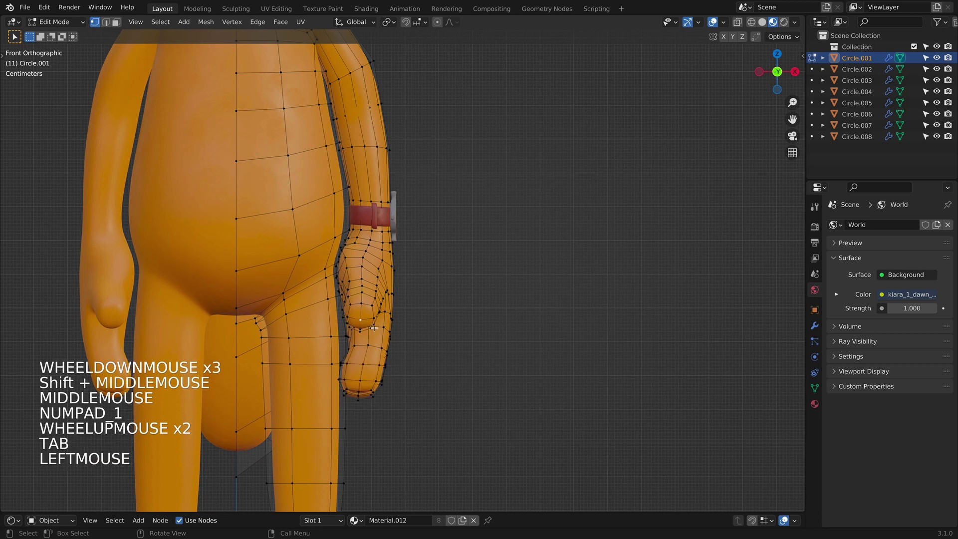
key(super)
key(KP_Add)
key(KP_Add)
key(KP_Add)
key(KP_Add)
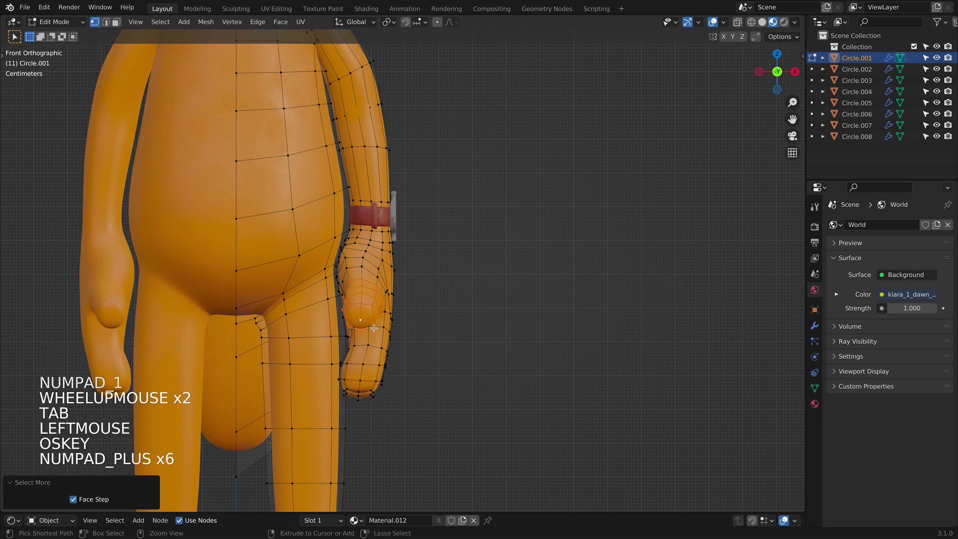
middle_drag(373, 328, 277, 289)
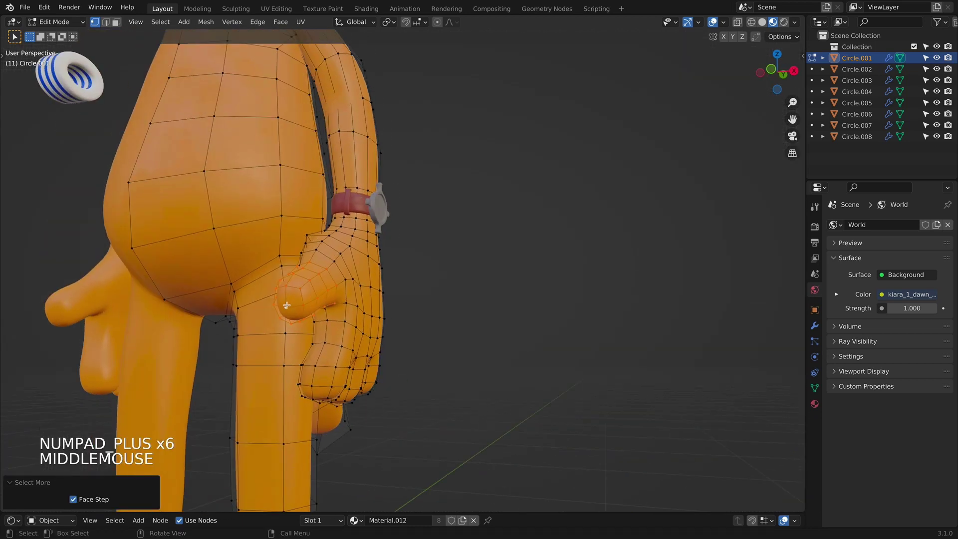
click(286, 305)
key(o)
key(KP_Add)
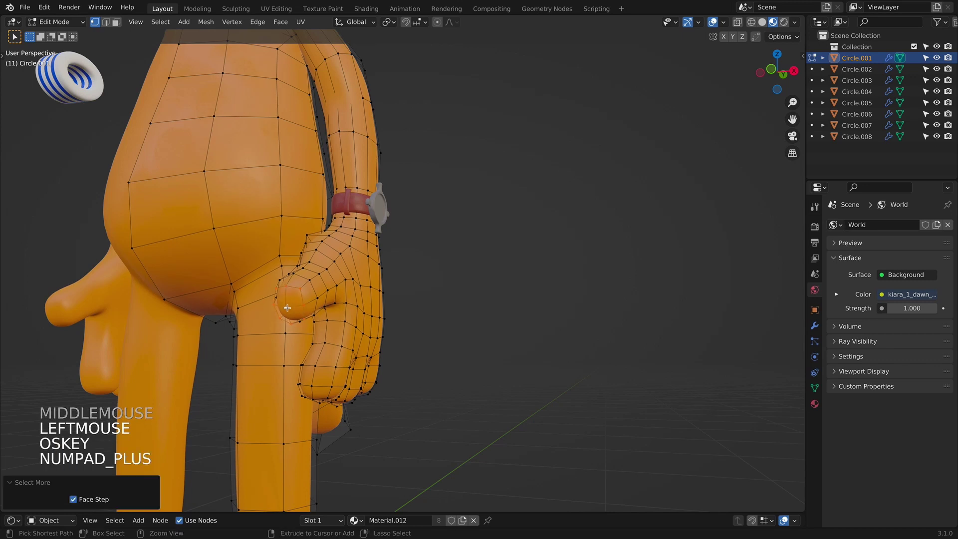
key(KP_Add)
Step: Rotate the thumb about -36.7° around the global Z axis and shift it inward along X
key(KP_1)
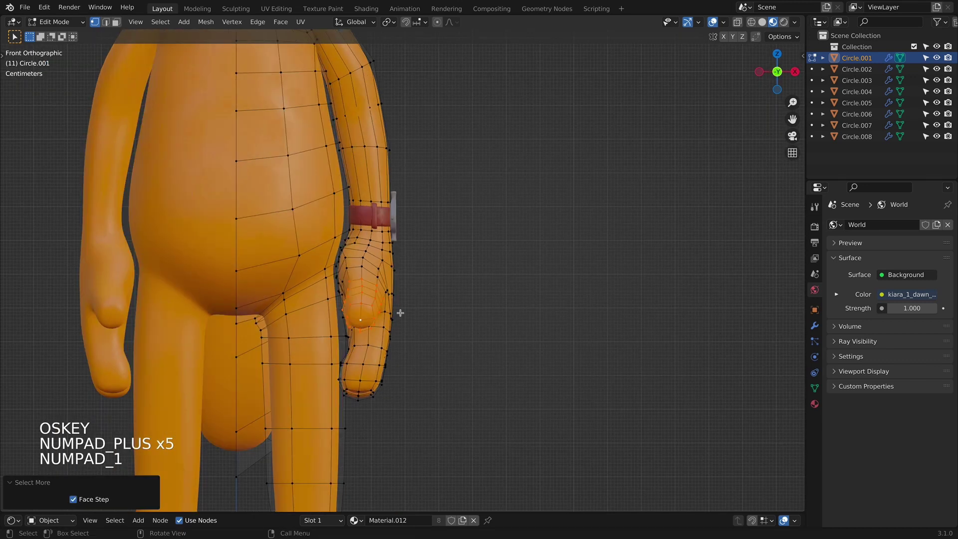
key(r)
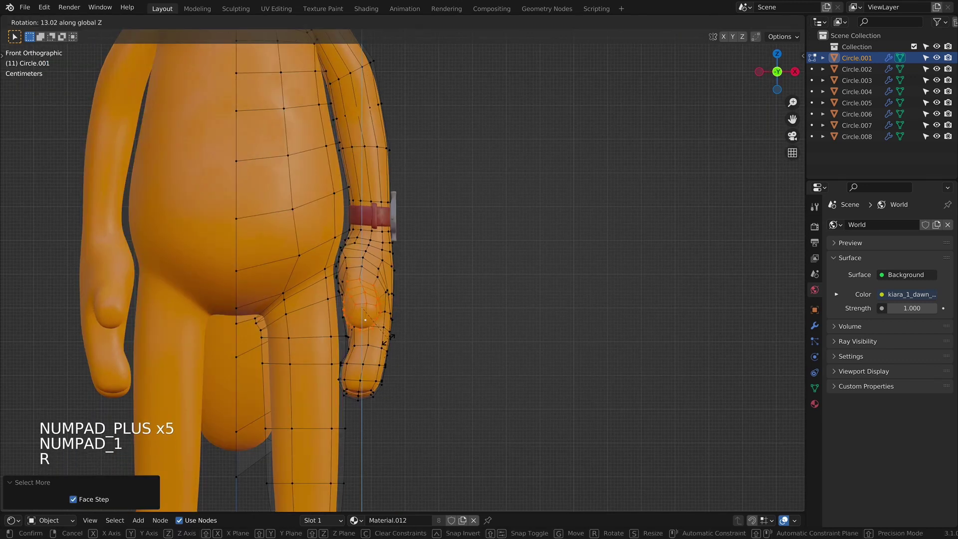
click(446, 311)
key(g)
key(x)
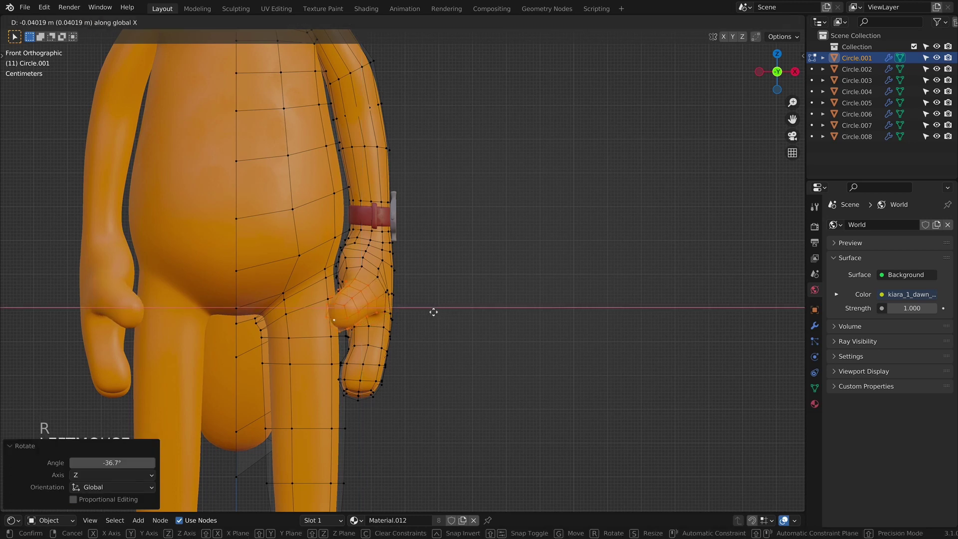
key(Tab)
middle_drag(435, 313, 384, 296)
Step: Select the front finger's tip by growing from its end vertex and rotate it about 15.3° in front view
key(KP_1)
scroll(412, 322, up, 2)
scroll(412, 322, up, 1)
key(Tab)
click(328, 229)
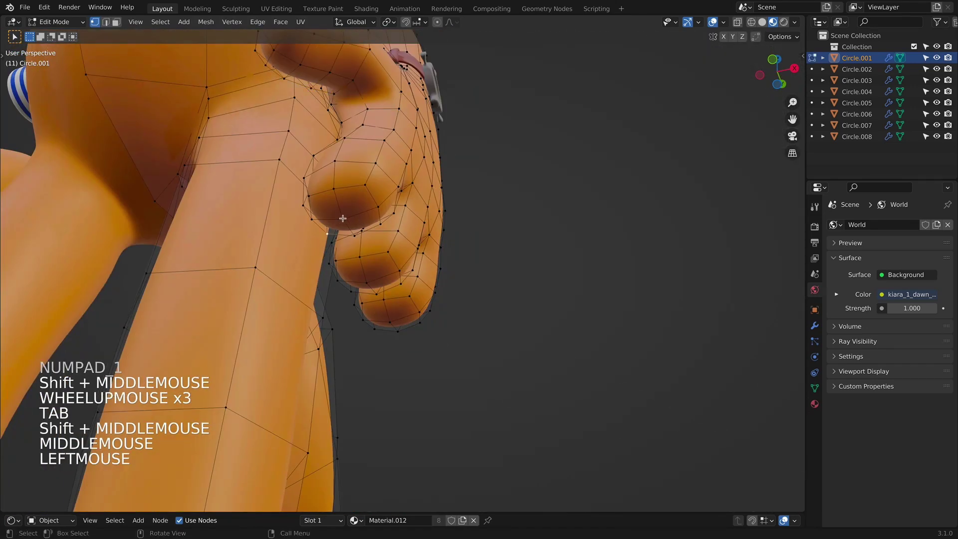
key(ctrl+KP_Add)
key(ctrl+KP_Add)
key(ctrl+KP_Add)
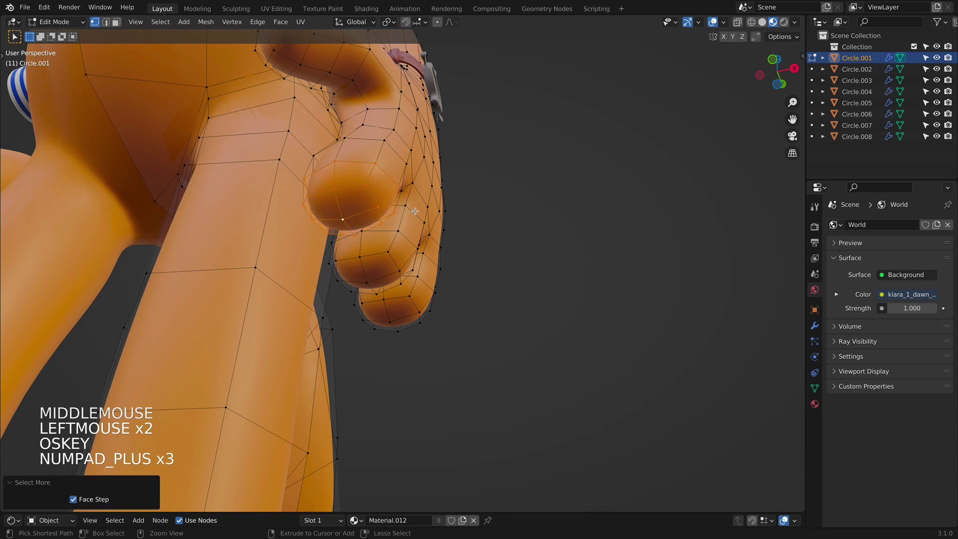
key(KP_1)
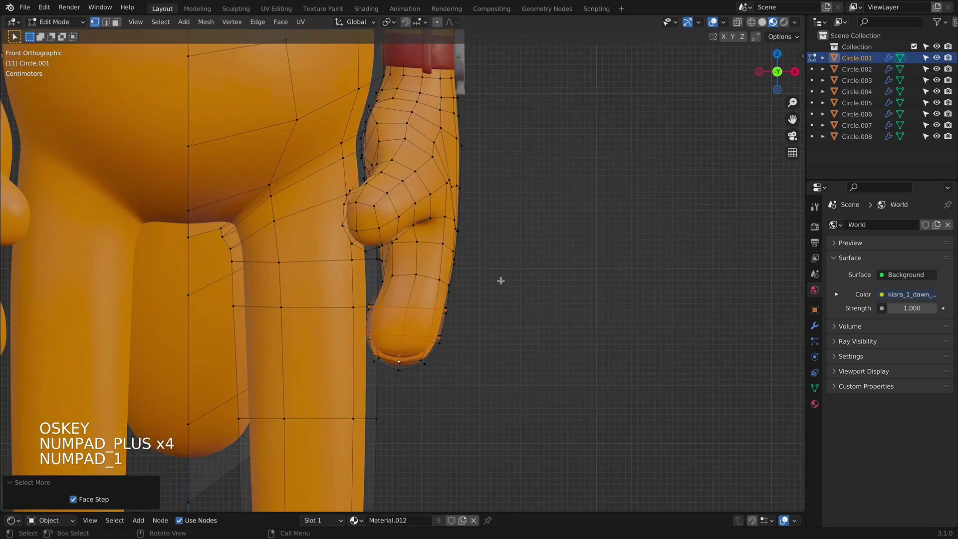
key(r)
click(496, 312)
Step: Move the front fingertip about -0.024 m along X, rotate it slightly further inward and check the hand
key(g)
key(x)
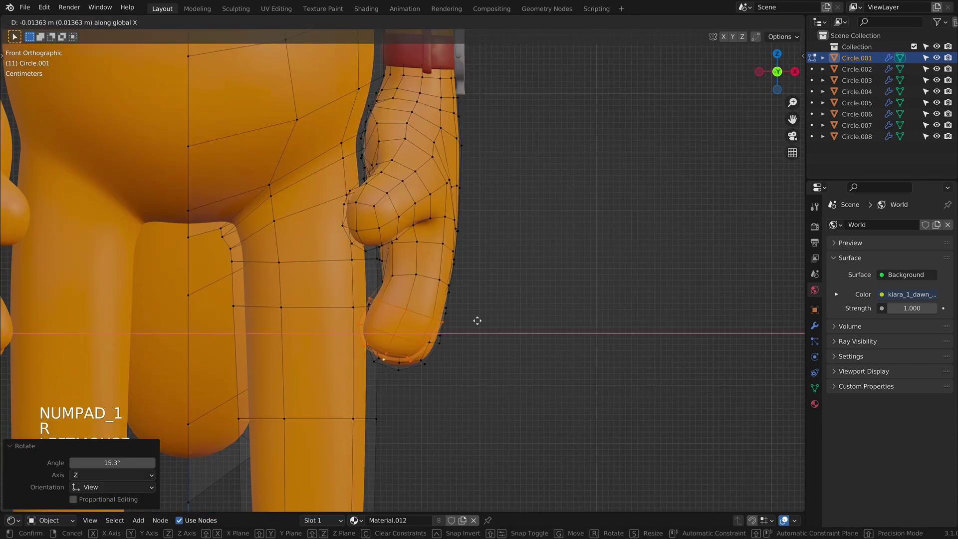
click(513, 305)
key(r)
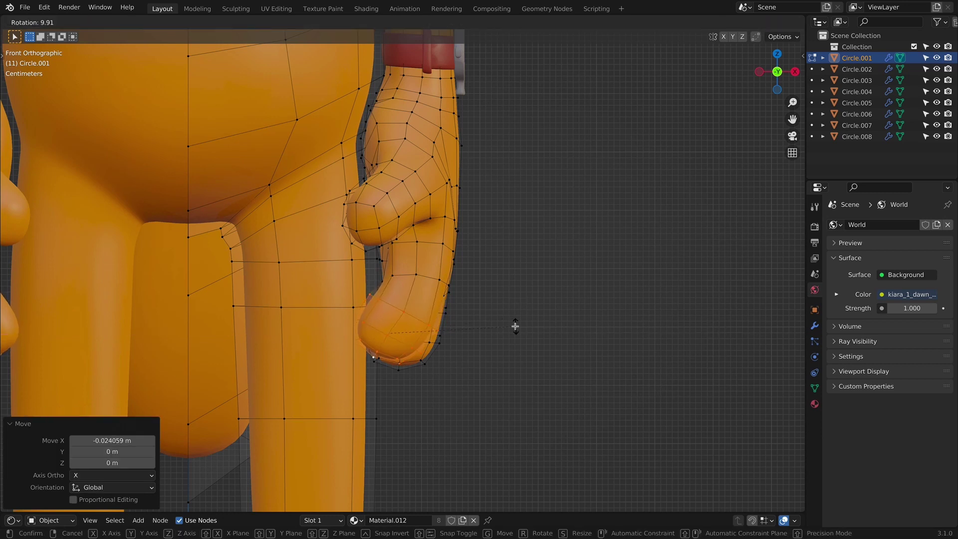
key(Tab)
click(522, 327)
scroll(458, 353, down, 5)
middle_drag(458, 353, 310, 327)
Step: Rotate the whole striped wristband mesh about -86.2° in front view and move it onto the bare wrist
key(KP_1)
shift+middle_drag(169, 75, 299, 209)
click(395, 144)
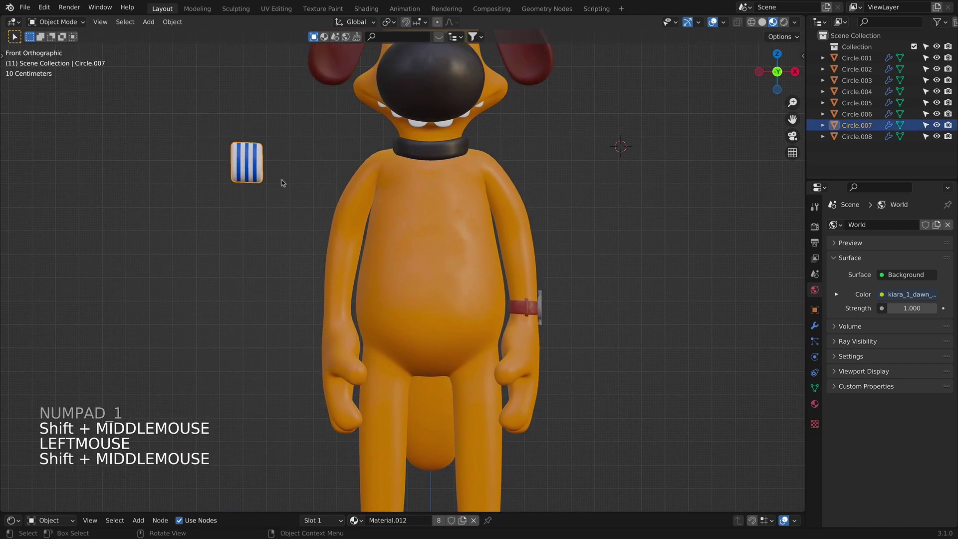
key(q)
key(Tab)
key(a)
key(a)
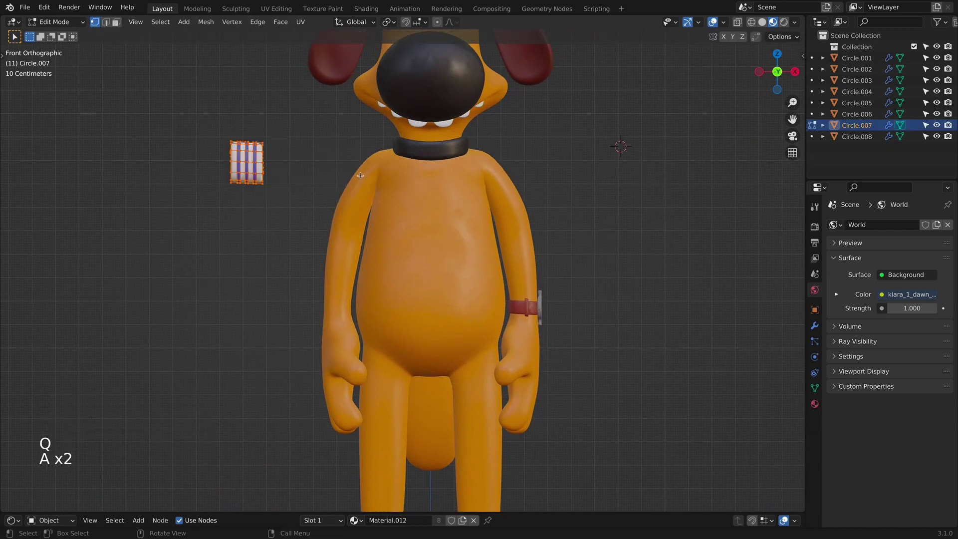
key(r)
click(296, 124)
key(g)
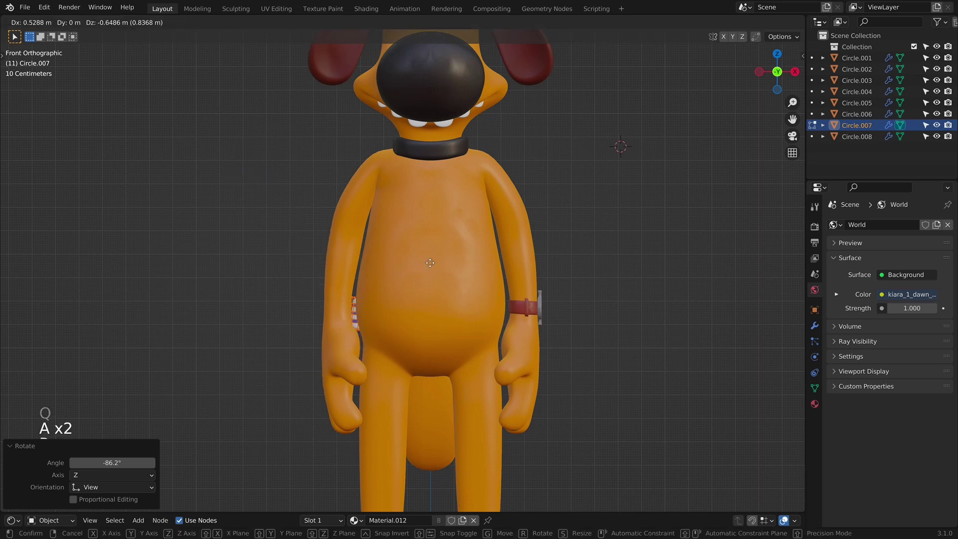
click(384, 274)
Step: Scale the wristband to about 0.968, tilt it to match the arm and raise it about 0.024 m along Z
key(s)
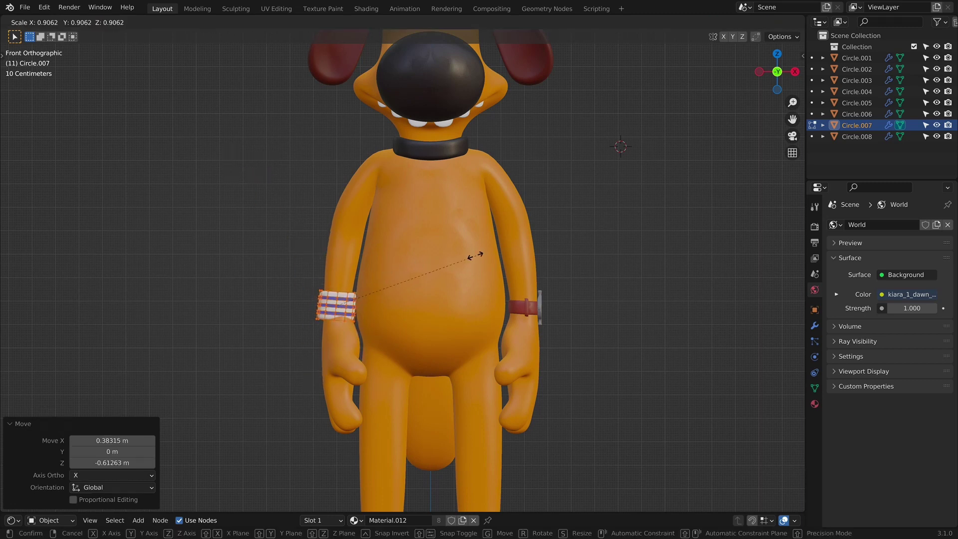
click(477, 249)
key(r)
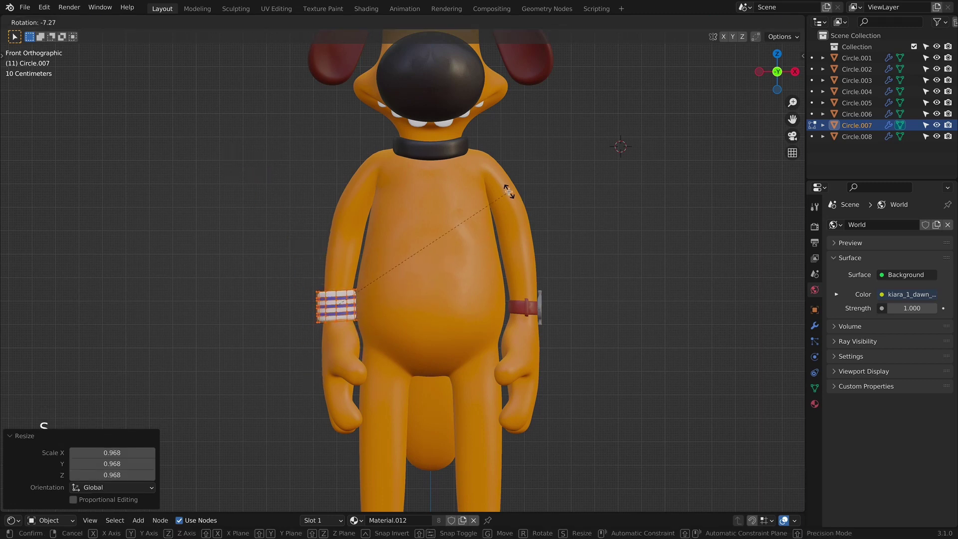
click(509, 192)
key(g)
key(z)
click(436, 282)
Step: Fit the wristband to the forearm in left side view by tilting it and lowering it about 0.035 m
middle_drag(438, 282, 539, 284)
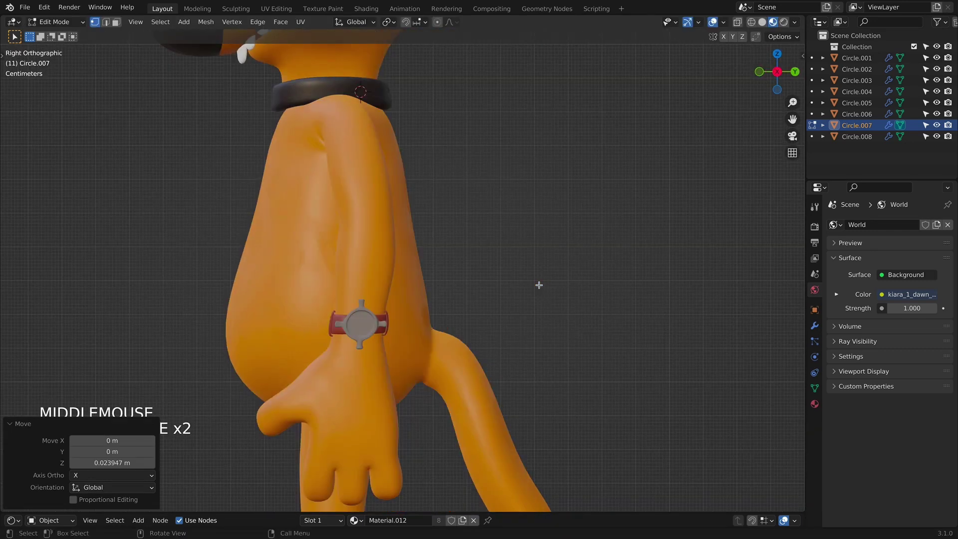
scroll(539, 285, up, 2)
key(r)
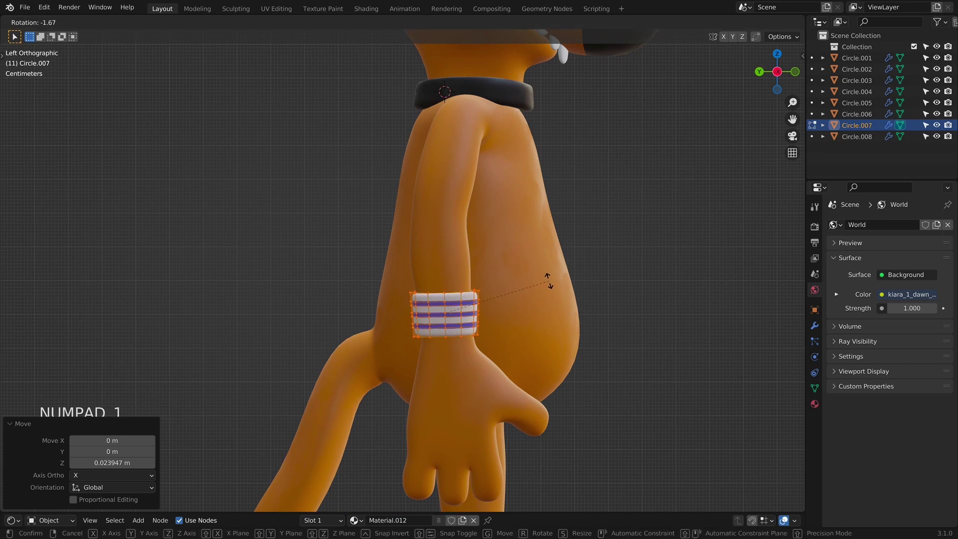
click(549, 280)
key(g)
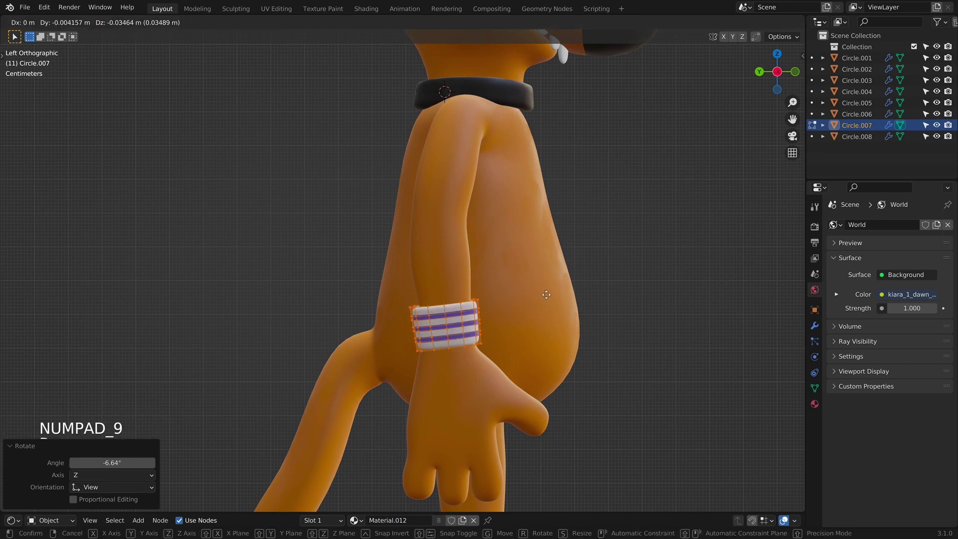
click(546, 294)
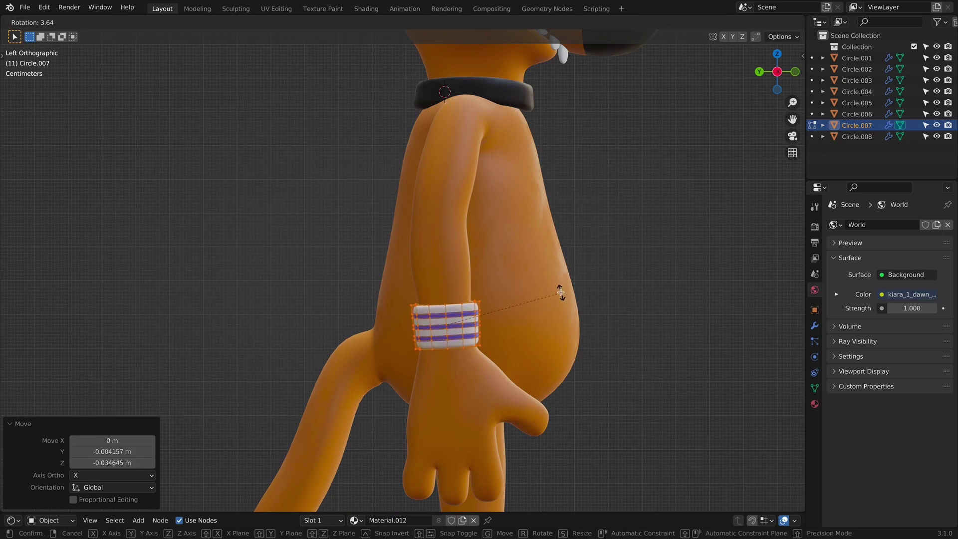
key(KP_1)
key(Tab)
click(225, 319)
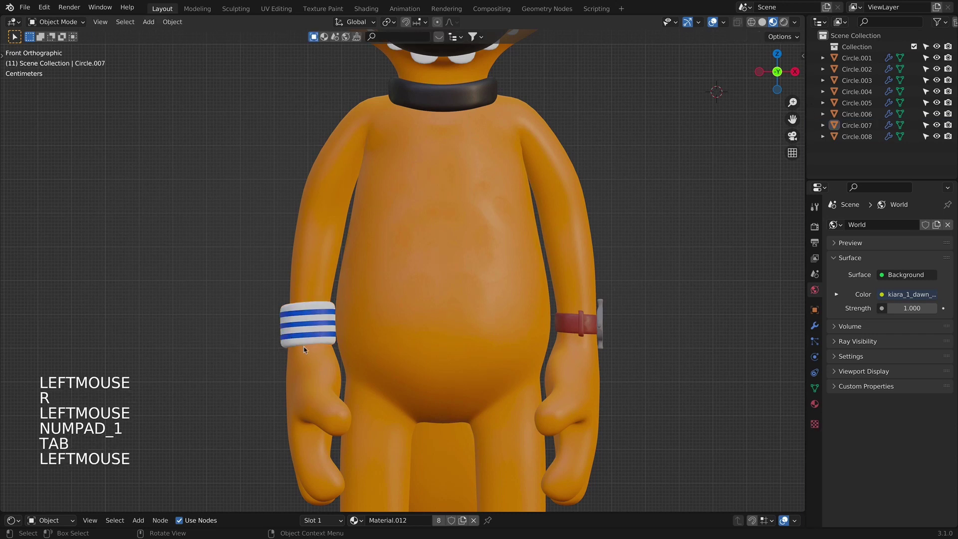
middle_drag(225, 320, 349, 320)
scroll(599, 319, down, 5)
middle_drag(599, 320, 360, 307)
key(KP_1)
Step: Select the edge loop at the middle of the arm on the body mesh and move it about 0.01 m along Y
key(Tab)
middle_drag(511, 253, 399, 295)
key(Tab)
click(379, 319)
key(Tab)
scroll(259, 294, up, 3)
alt+click(257, 287)
alt+click(265, 277)
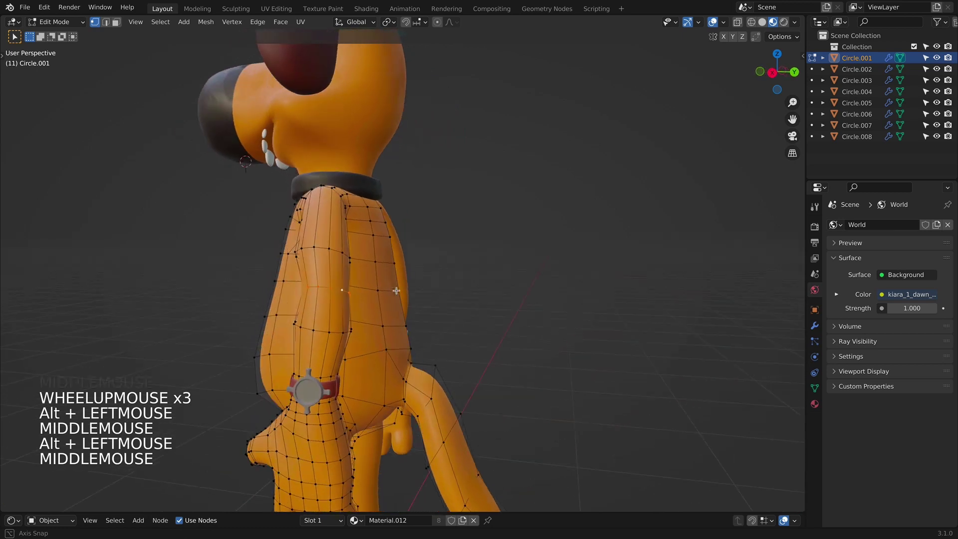
key(KP_3)
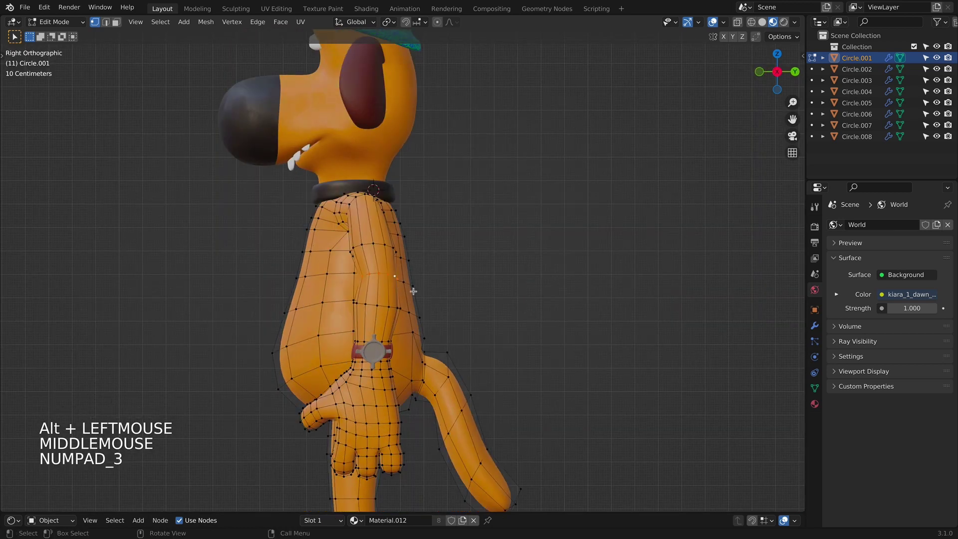
key(g)
key(y)
click(436, 285)
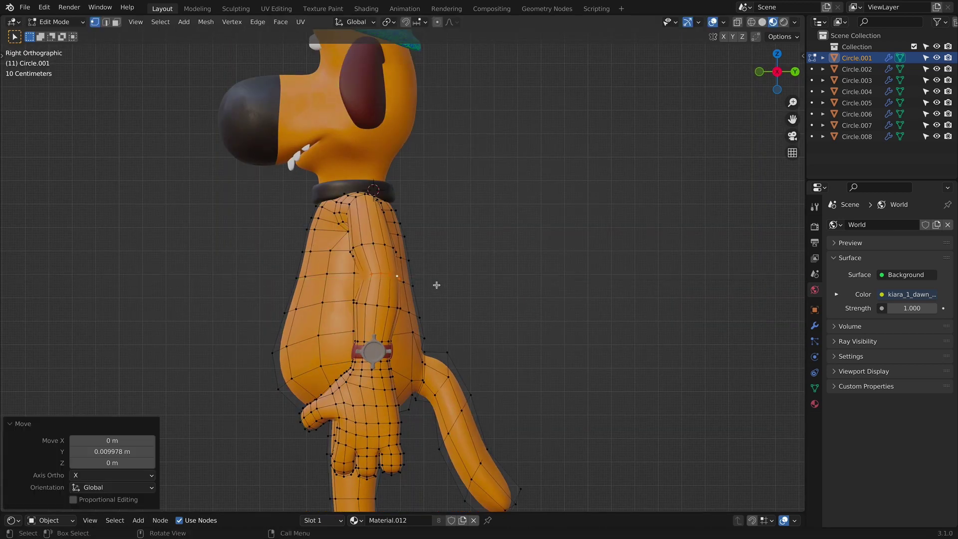
Step: Move the selected mid-arm edge loop about -0.016 m along X in back view and leave mesh editing
key(KP_1)
key(KP_3)
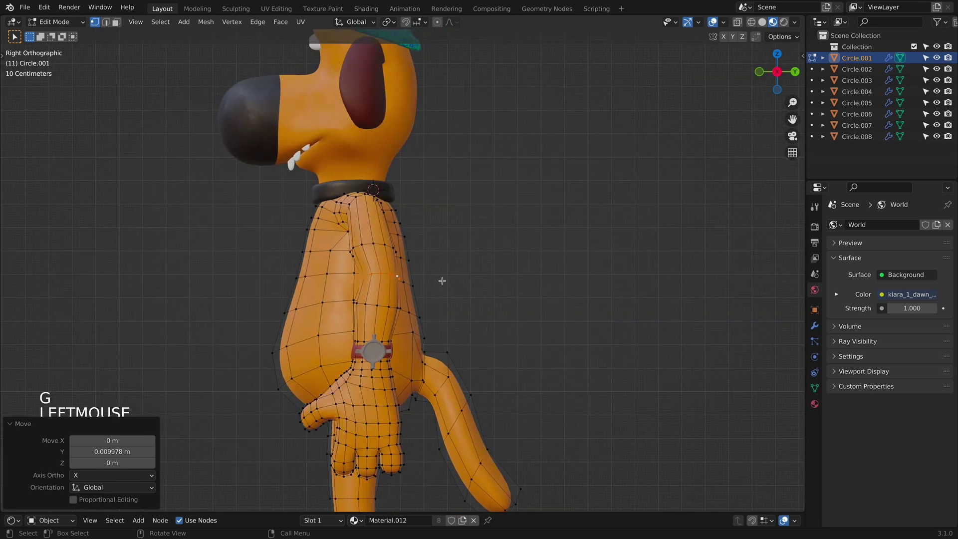
key(KP_1)
key(ctrl+KP_1)
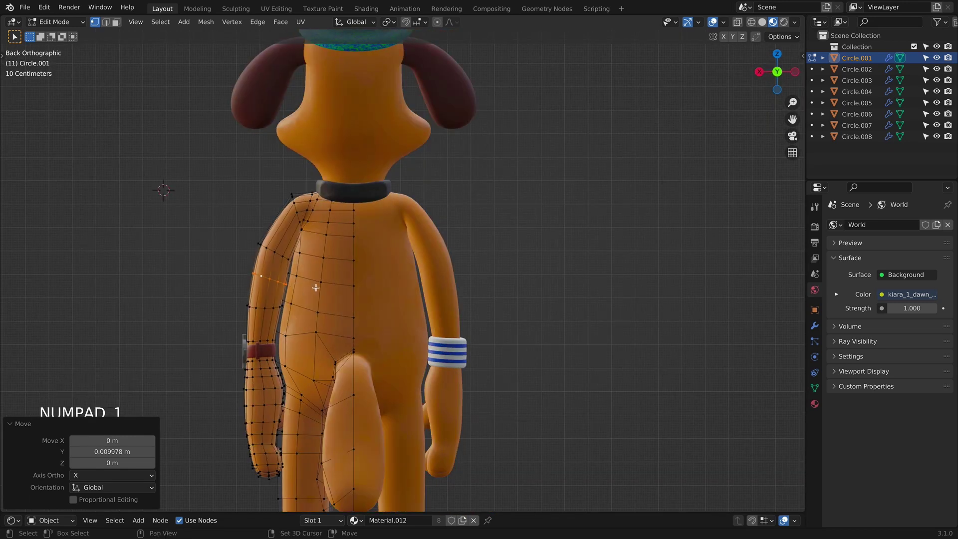
shift+middle_drag(298, 263, 364, 295)
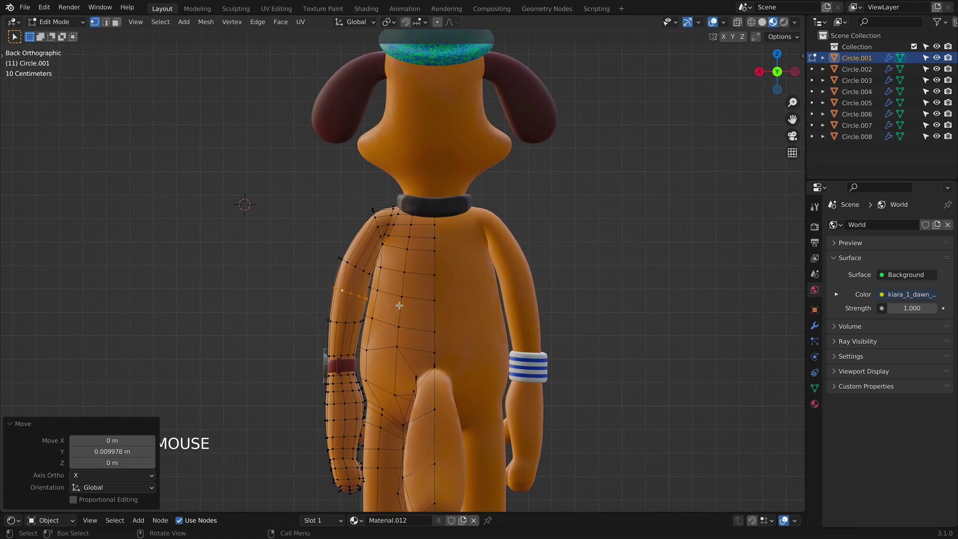
key(g)
key(x)
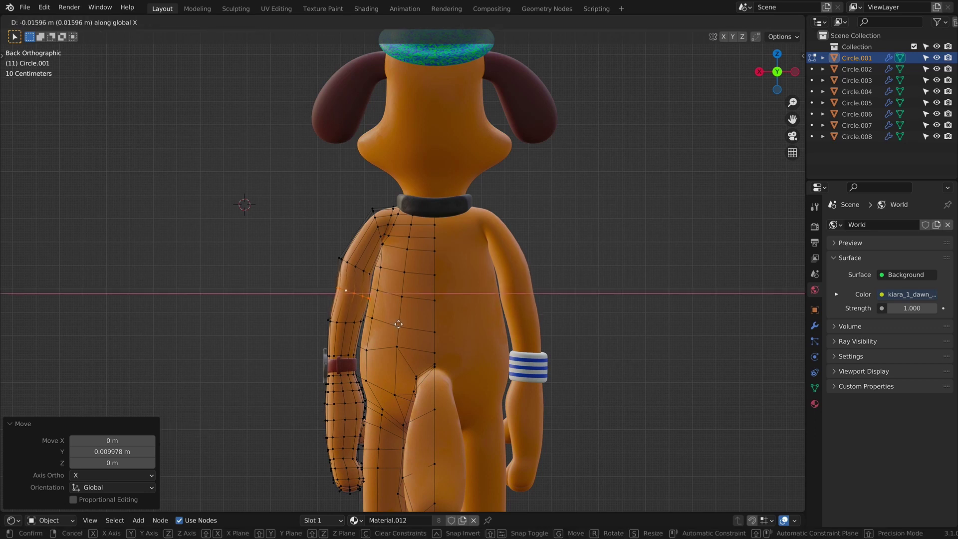
click(396, 324)
key(Tab)
Step: Deselect the body and examine the posed arms and the full figure from the front
middle_drag(396, 324, 552, 291)
key(KP_1)
scroll(598, 338, down, 1)
shift+scroll(599, 338, down, 1)
scroll(505, 232, up, 1)
click(517, 391)
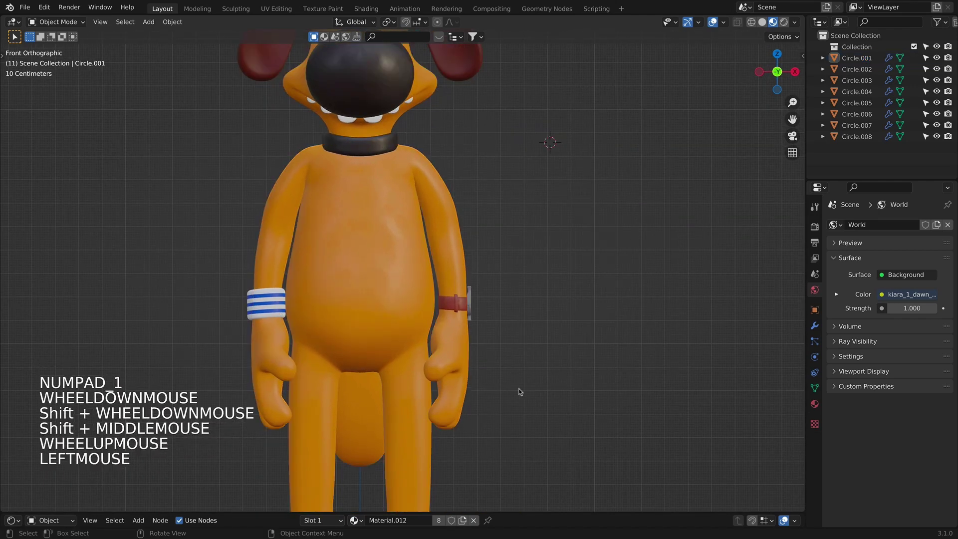
scroll(509, 390, down, 4)
shift+middle_drag(509, 399, 509, 403)
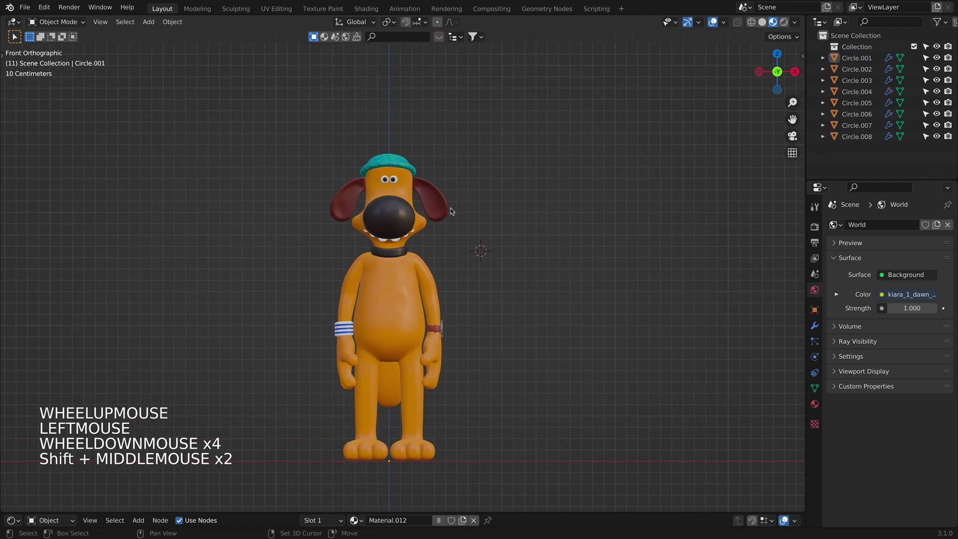
click(399, 220)
key(Tab)
scroll(399, 222, up, 2)
shift+middle_drag(399, 222, 386, 300)
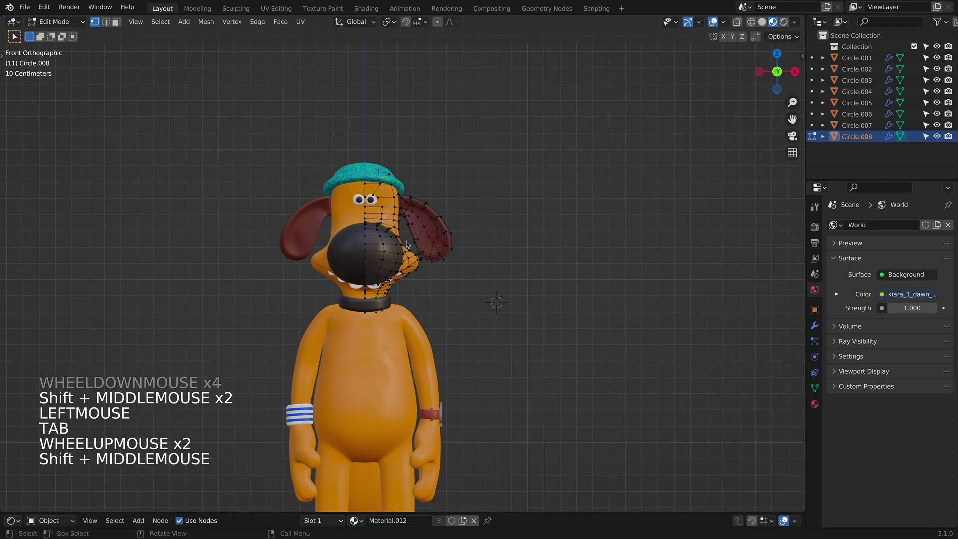
key(Tab)
shift+click(375, 288)
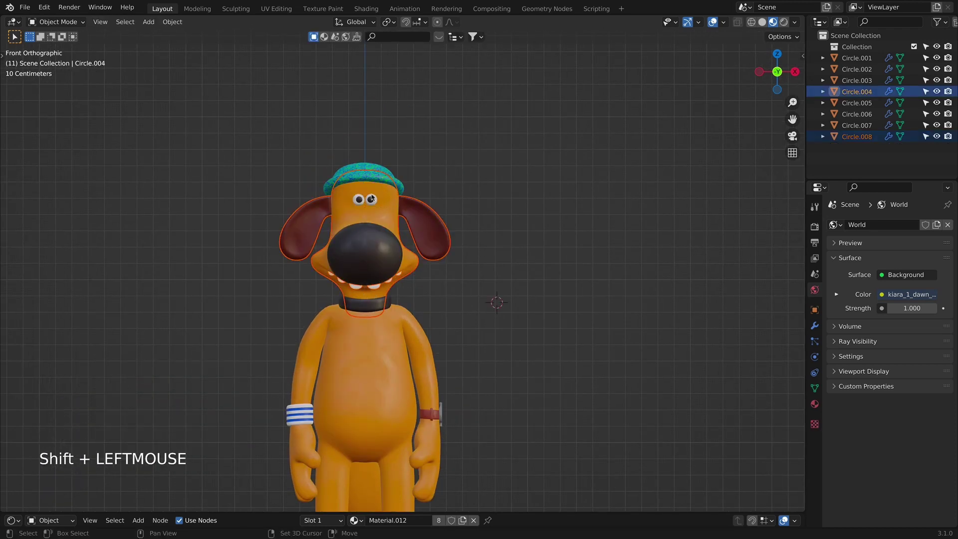
shift+click(373, 200)
shift+click(379, 172)
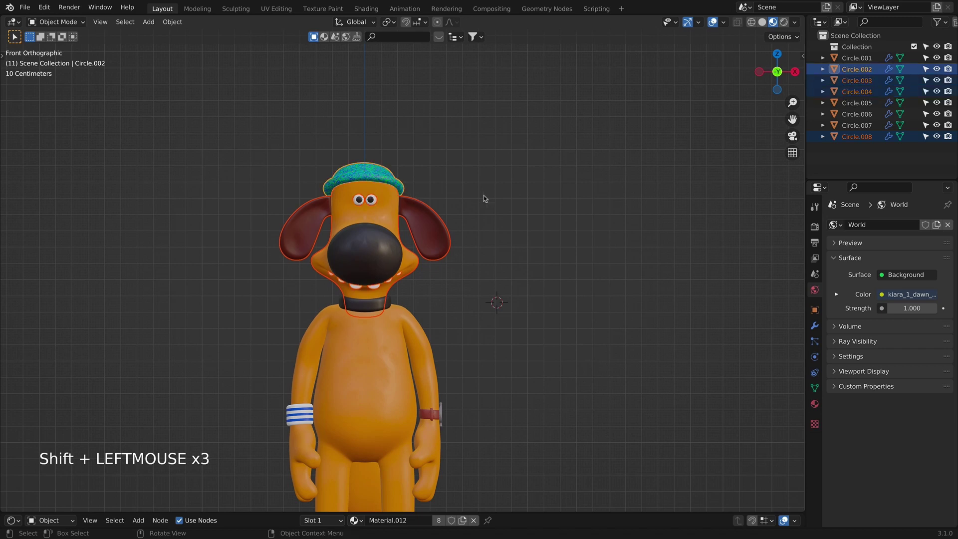
key(Tab)
key(a)
key(a)
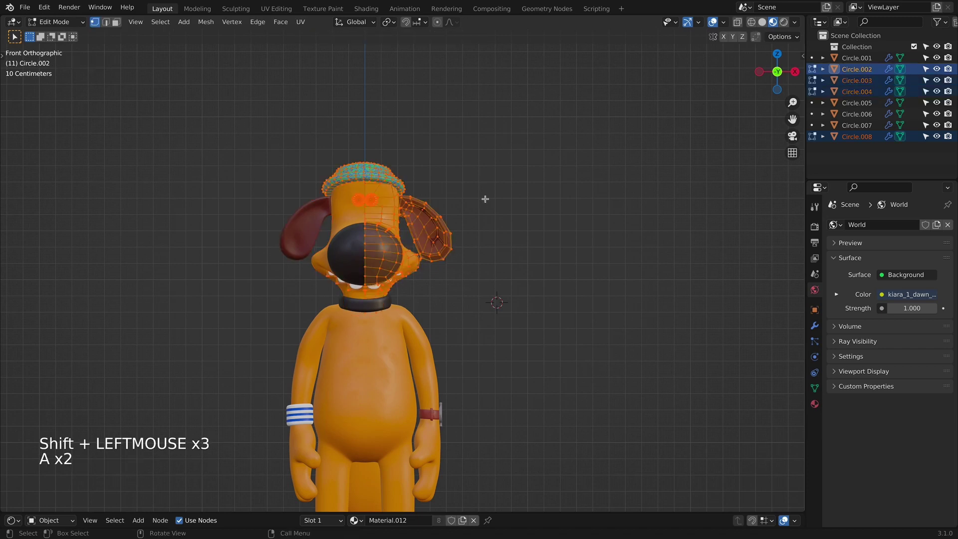
key(r)
right_click(524, 193)
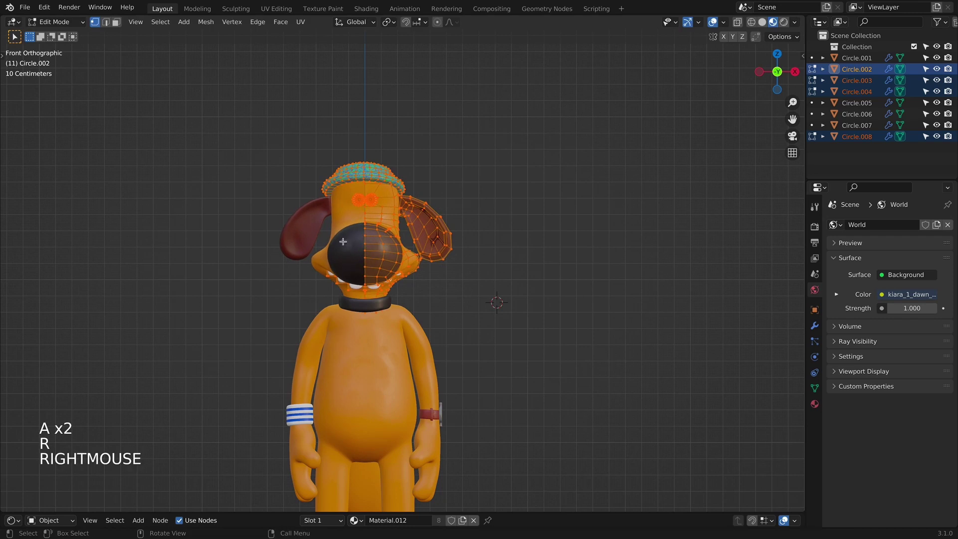
key(Tab)
Step: Apply the Mirror modifier on the dog's head object, keeping its Subdivision modifier
click(379, 221)
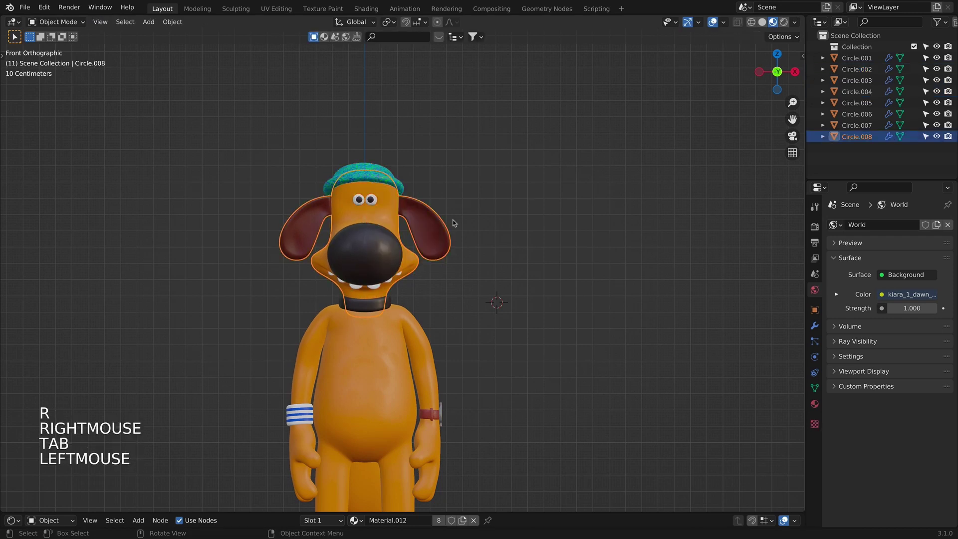
click(815, 325)
click(837, 261)
key(super+a)
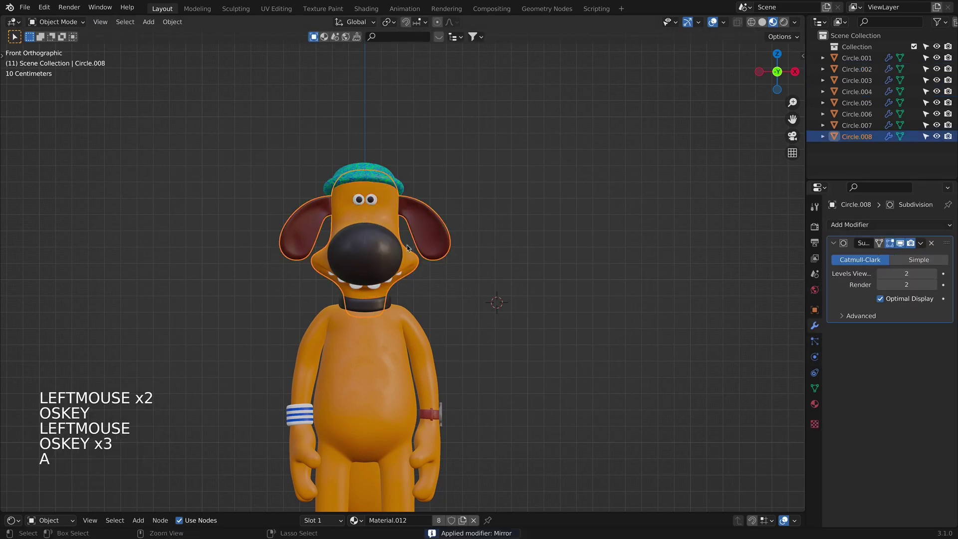
key(super+z)
click(866, 314)
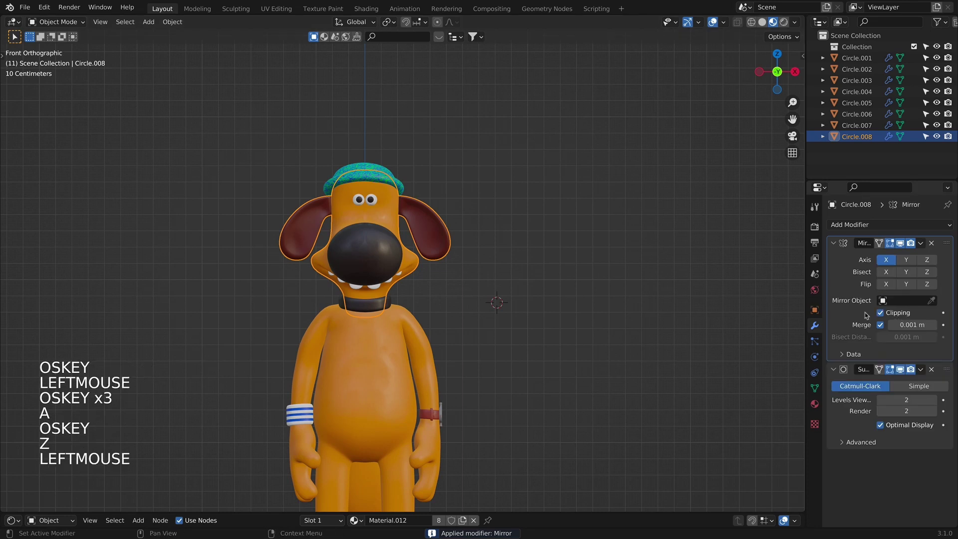
key(super+a)
key(Tab)
scroll(368, 297, up, 2)
key(Tab)
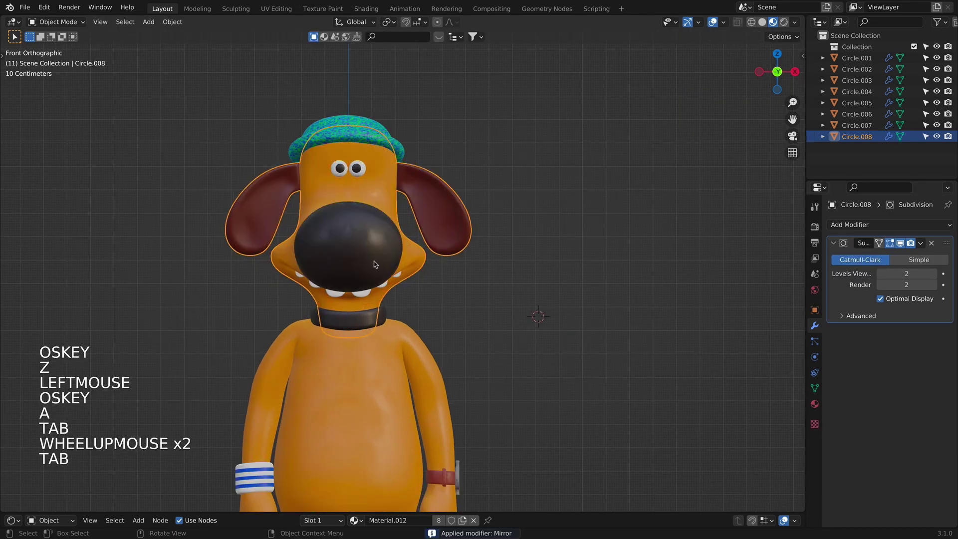
Step: Edit the head, teeth, eyes, hat and collar meshes together and rotate them about 4.31° in front view
shift+click(368, 297)
shift+click(444, 210)
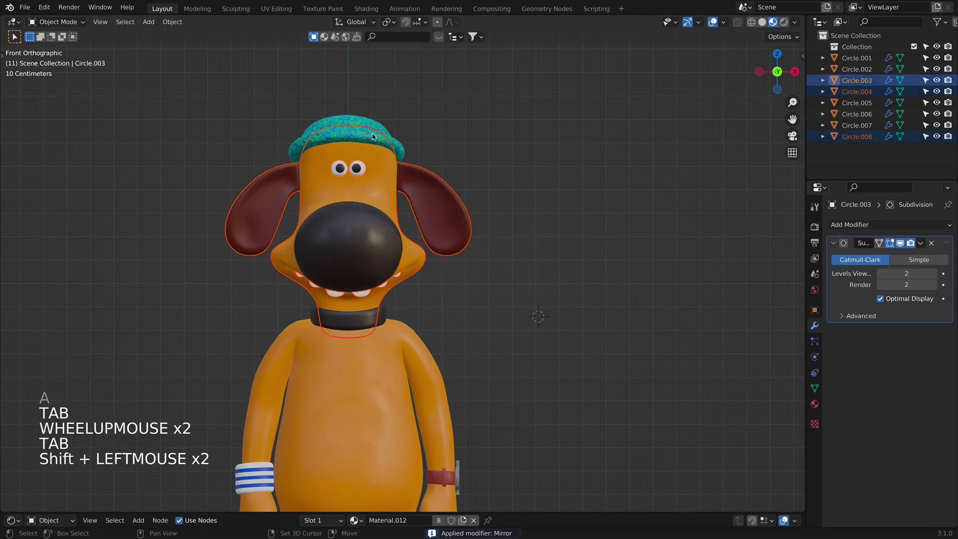
shift+click(254, 210)
shift+click(402, 153)
key(Tab)
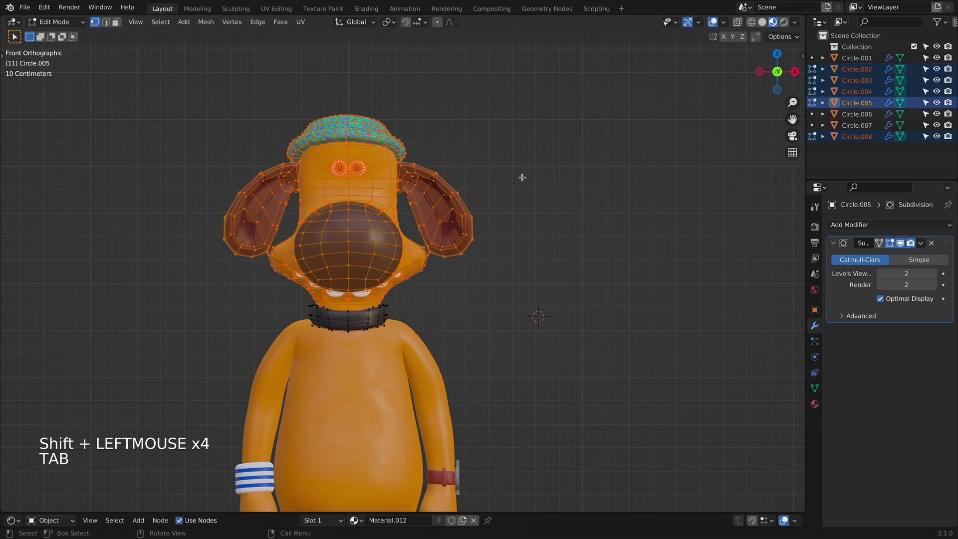
key(a)
key(r)
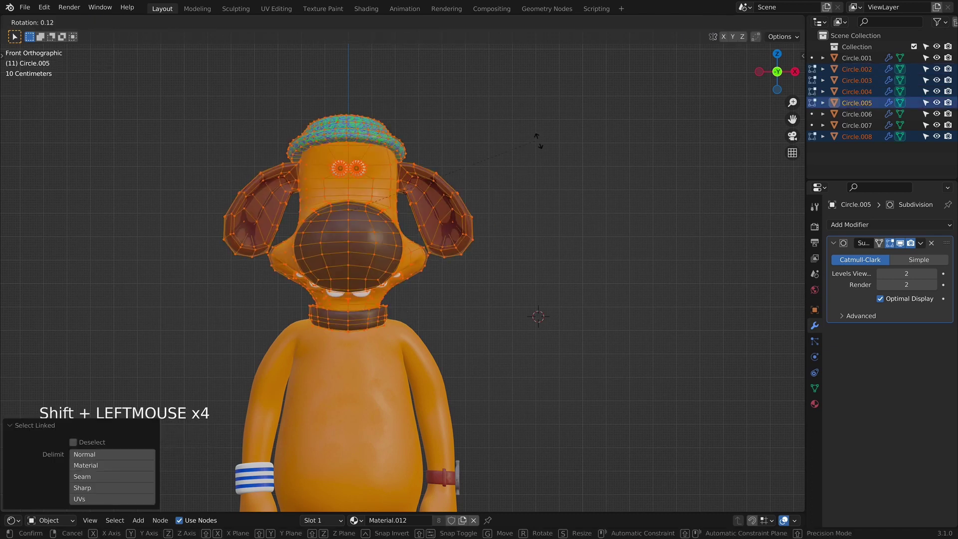
click(537, 167)
Step: Shift the tilted head parts and collar slightly in positive X over the neck, then return to object mode and deselect them
key(g)
key(x)
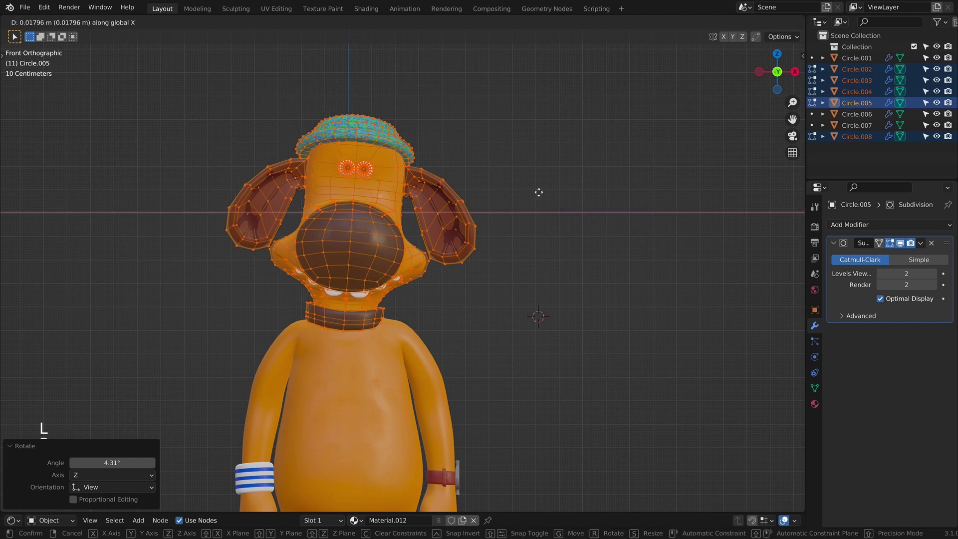
click(551, 197)
key(Tab)
click(548, 200)
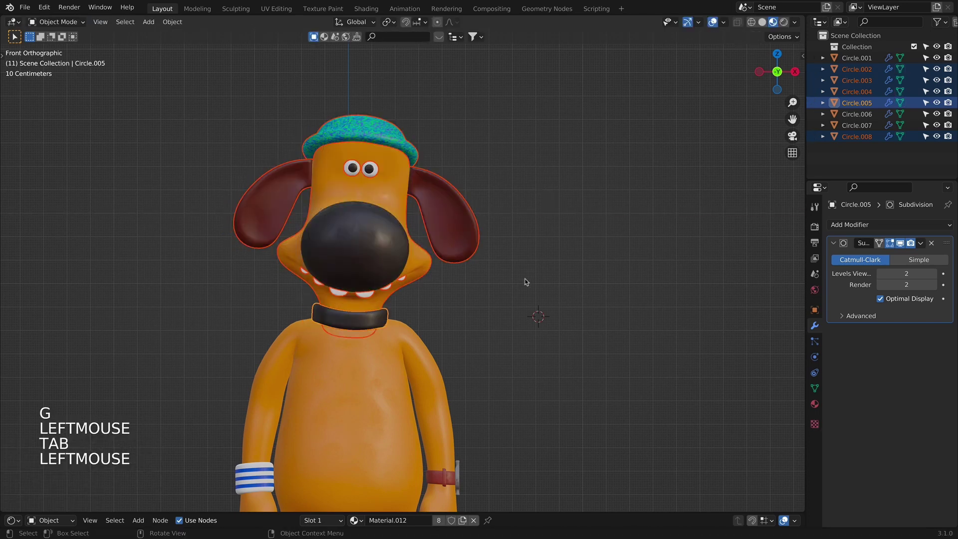
Step: Examine the tilted head from an angle and the complete character in front view
scroll(499, 224, down, 1)
middle_drag(499, 225, 449, 280)
key(KP_1)
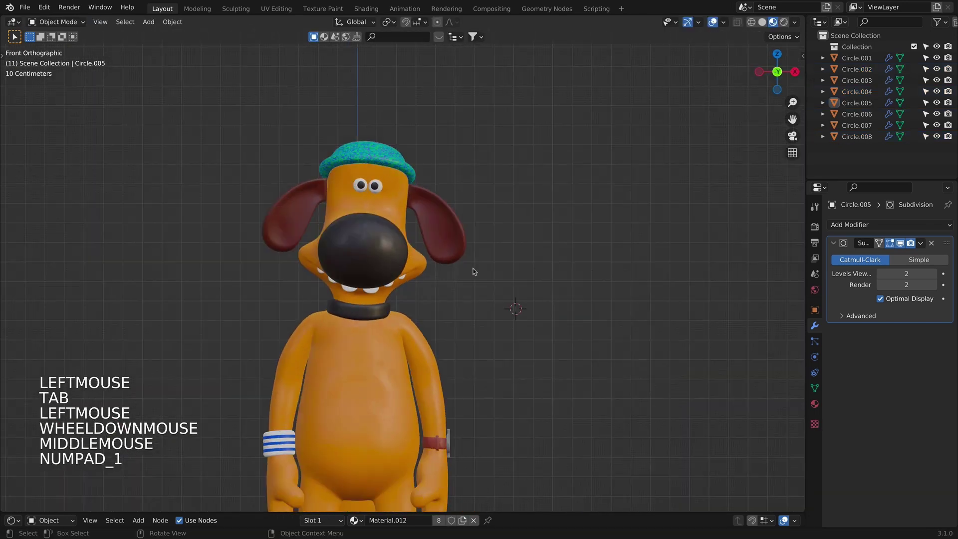
scroll(492, 274, down, 1)
click(527, 286)
scroll(527, 286, down, 4)
shift+middle_drag(528, 286, 490, 337)
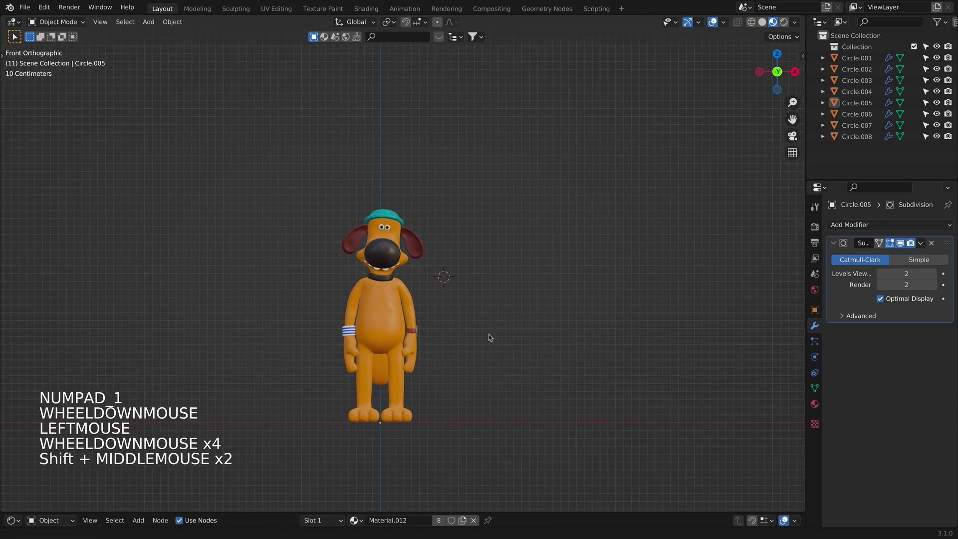
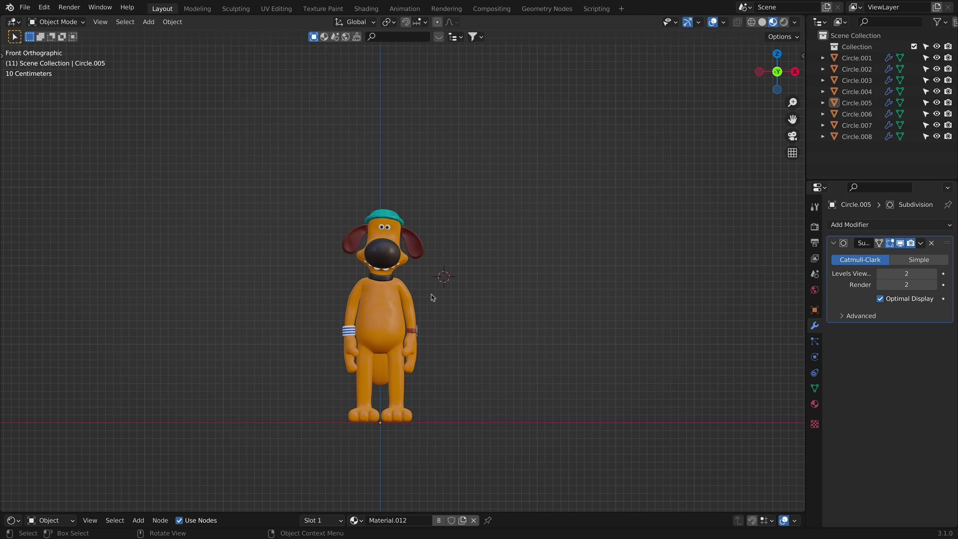
Step: Reset the 3D cursor to the world origin and save BITZER.blend
key(shift+c)
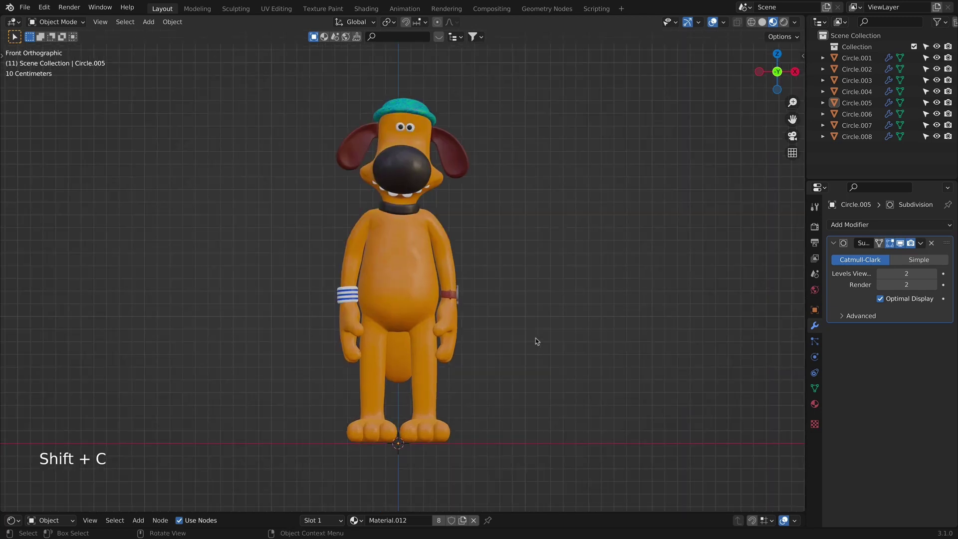
shift+middle_drag(534, 338, 526, 334)
scroll(526, 333, down, 3)
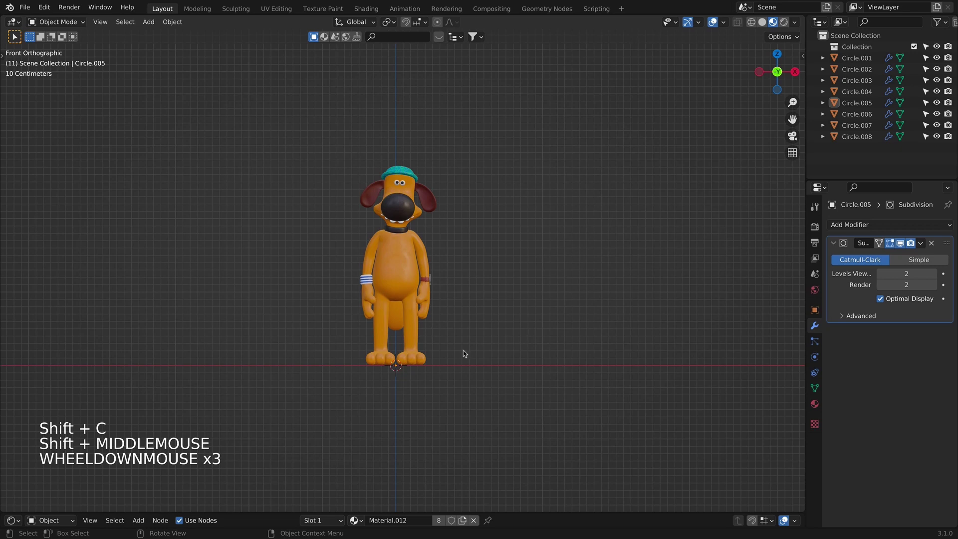
key(super+s)
key(super+s)
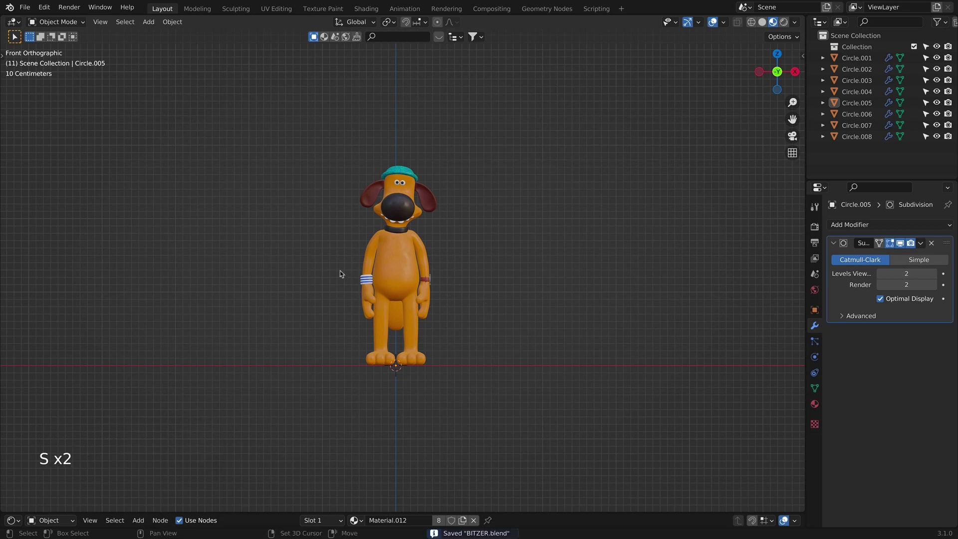
Step: Add a plane under the dog's feet as a floor and scale it by about 5.54, then by about 1.07
key(shift+a)
mouse_move(339, 272)
click(385, 271)
key(s)
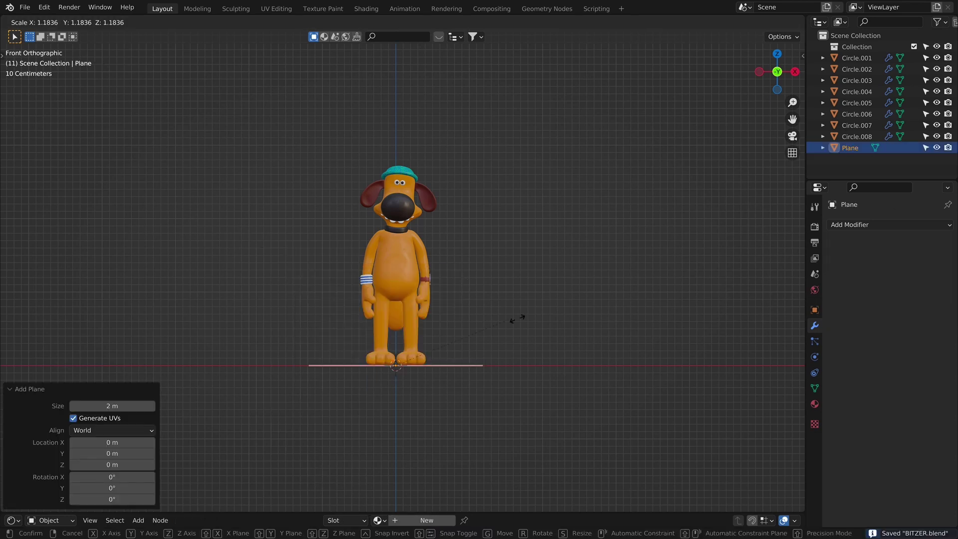
click(198, 258)
scroll(532, 321, down, 6)
key(s)
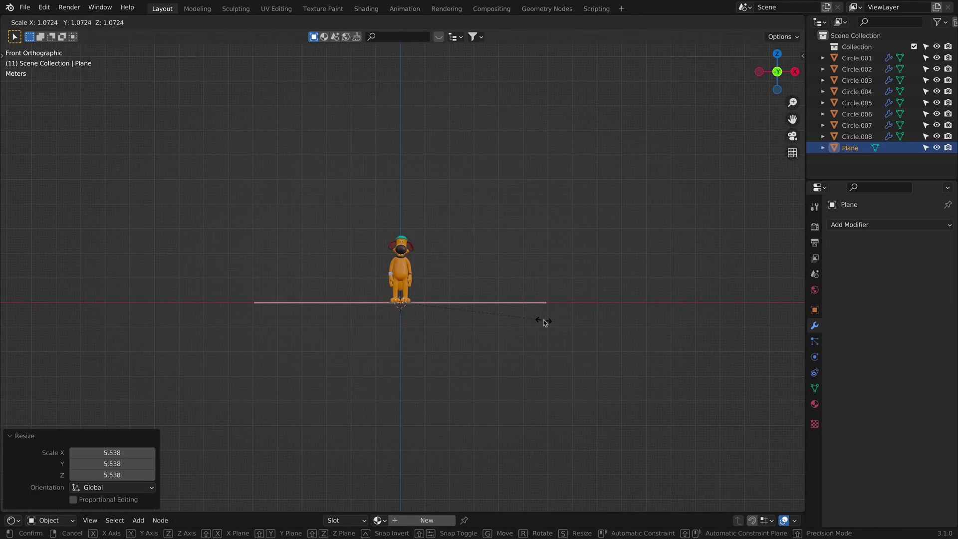
click(541, 320)
Step: Extrude the floor plane's back edge about 5 m up along Z to form a back wall
middle_drag(540, 320, 495, 348)
key(Tab)
drag(338, 225, 702, 285)
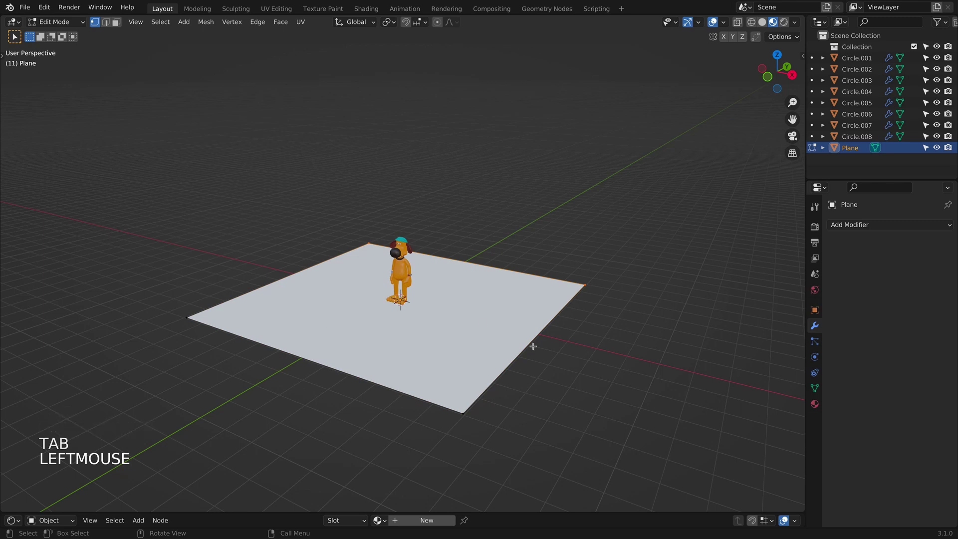
key(KP_1)
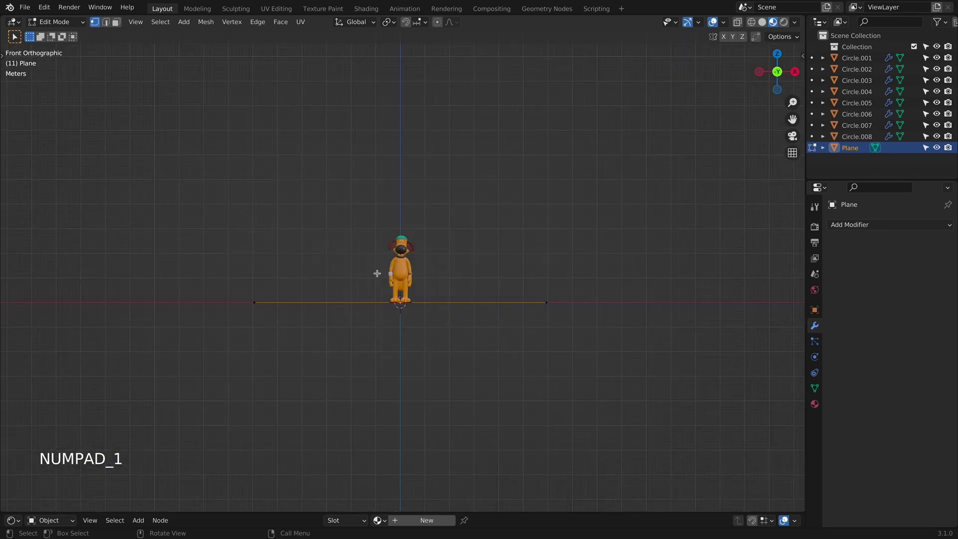
key(e)
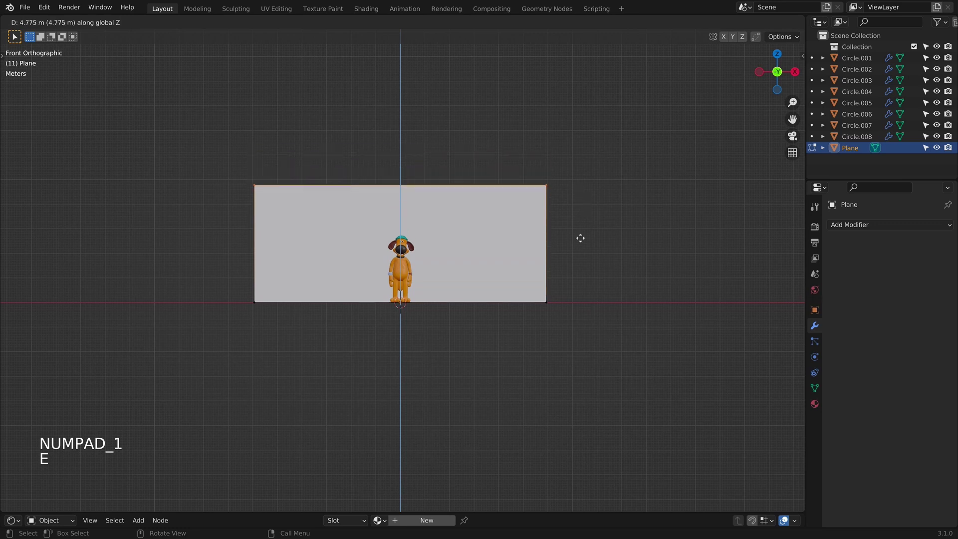
click(579, 225)
Step: Bevel the edge where the floor meets the back wall to a width of about 0.508 m with 13 segments
middle_drag(579, 225, 525, 243)
alt+click(524, 243)
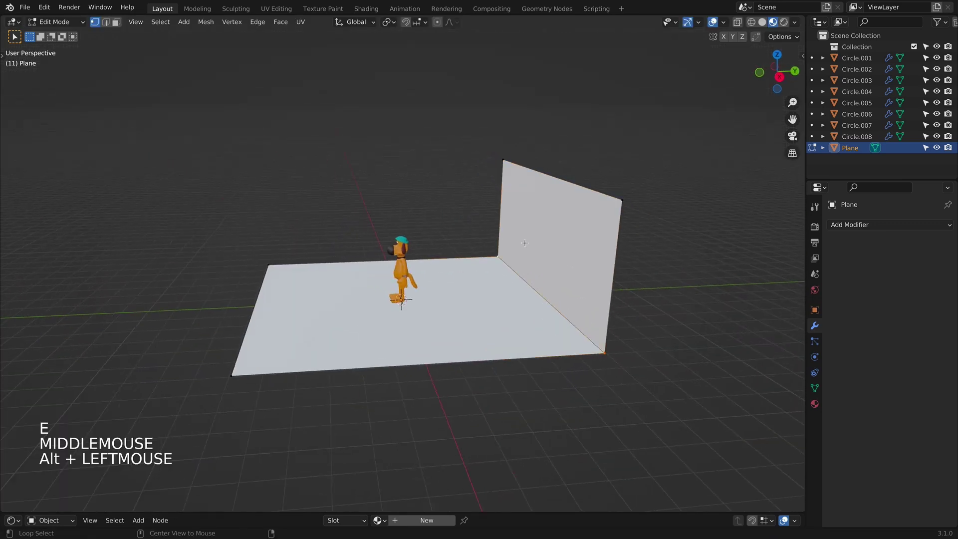
key(super)
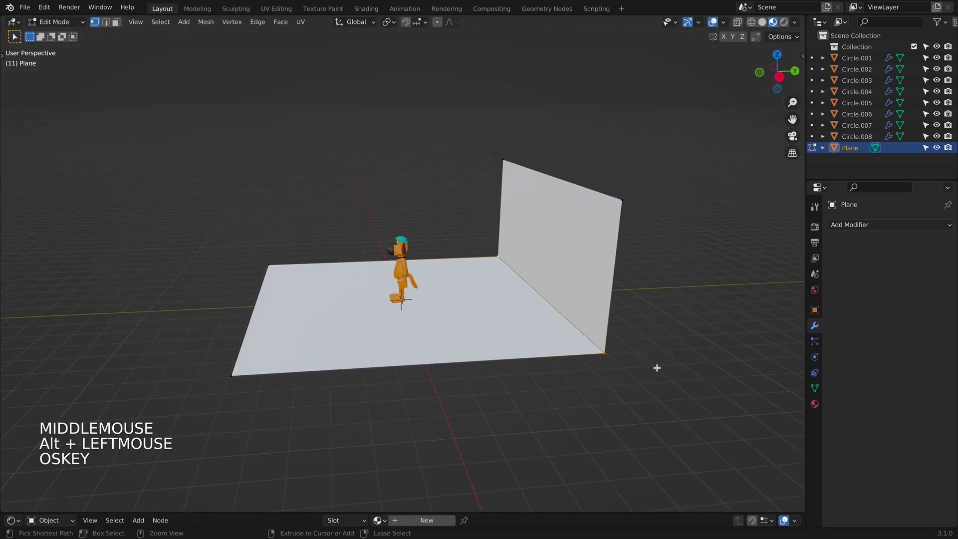
key(ctrl+b)
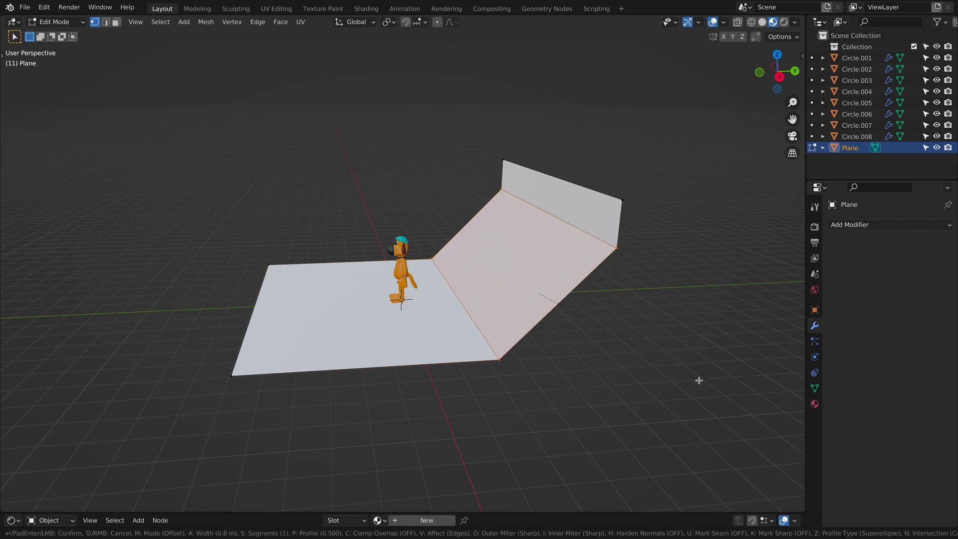
scroll(699, 381, up, 7)
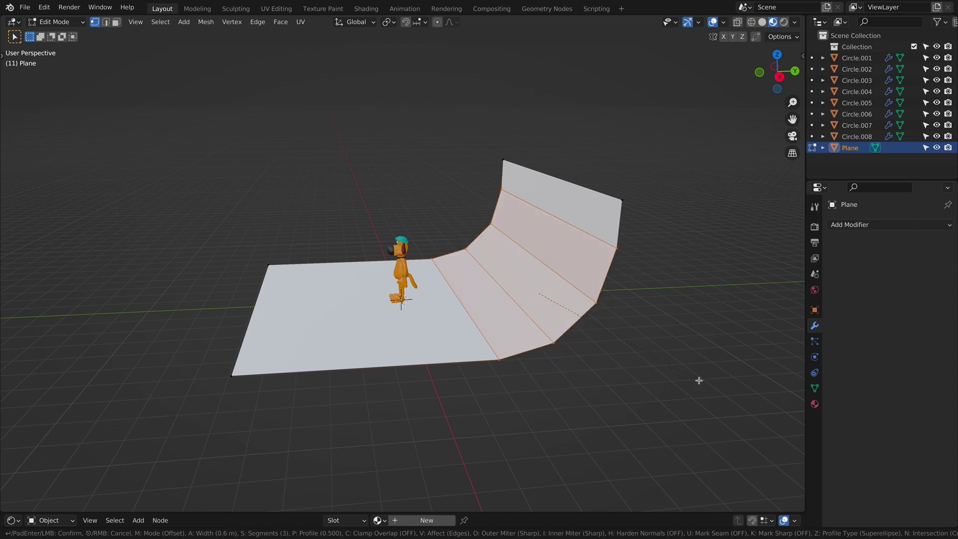
scroll(698, 380, up, 2)
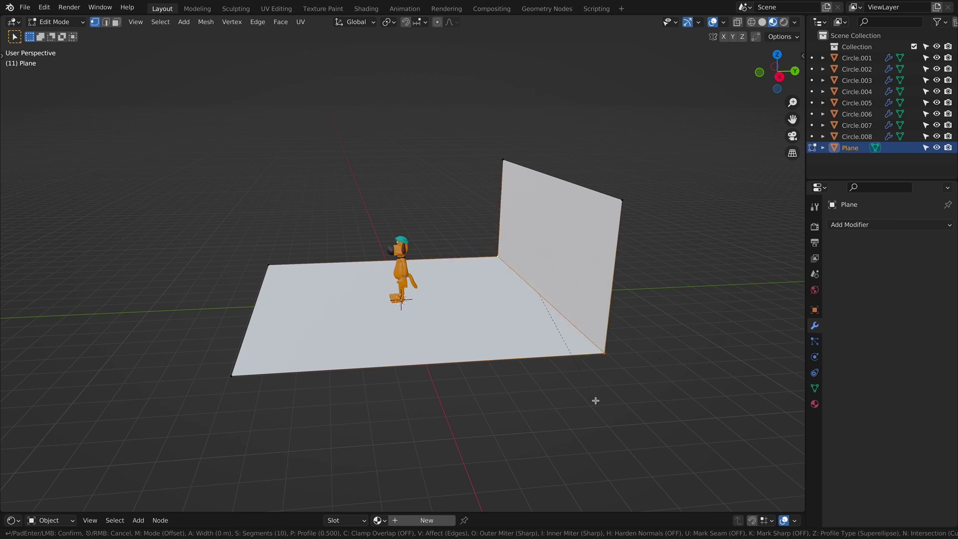
scroll(707, 348, up, 1)
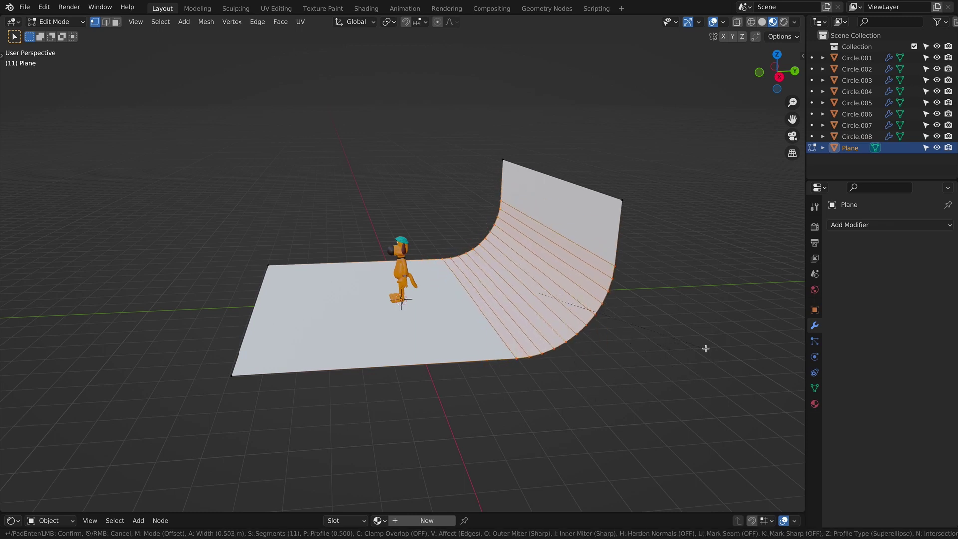
scroll(706, 348, up, 2)
click(706, 347)
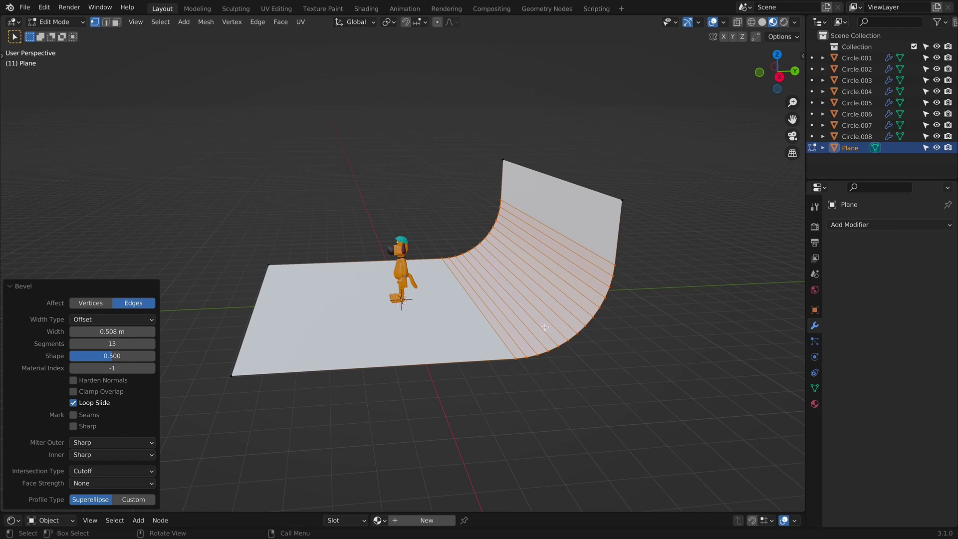
Step: Leave mesh editing and shade the curved backdrop smooth
key(Tab)
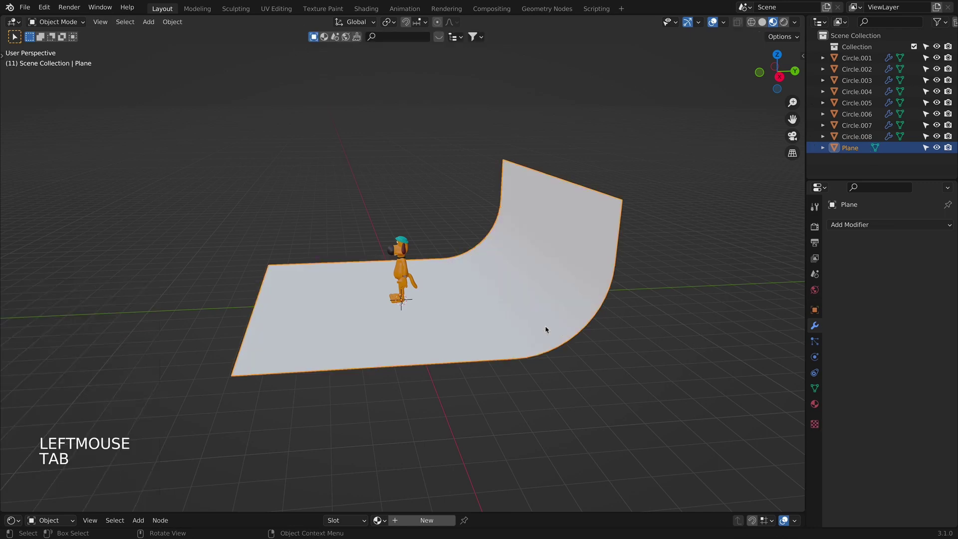
right_click(532, 280)
click(532, 277)
Step: Add a camera at the world origin, aligned with the front view, and look through it
key(KP_1)
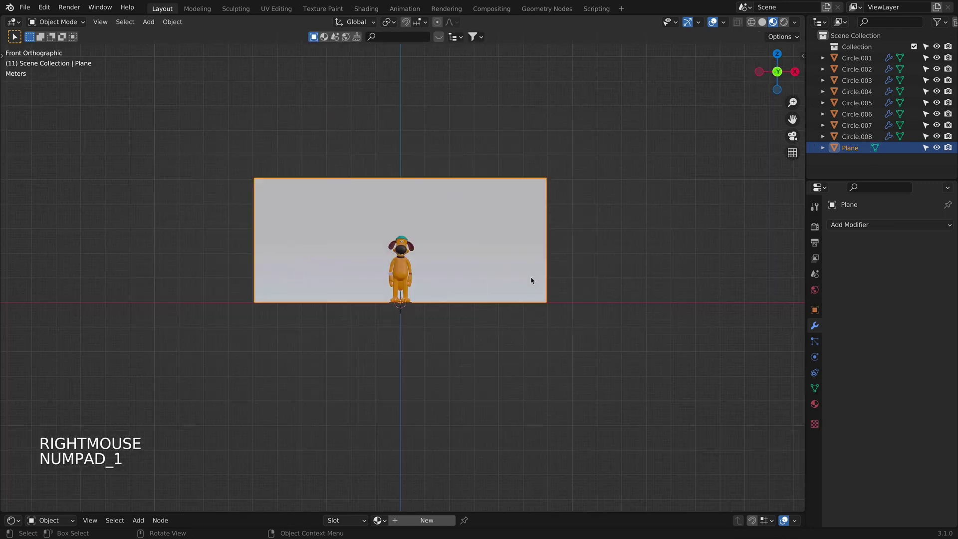
scroll(440, 323, up, 4)
shift+middle_drag(462, 324, 479, 305)
key(shift+a)
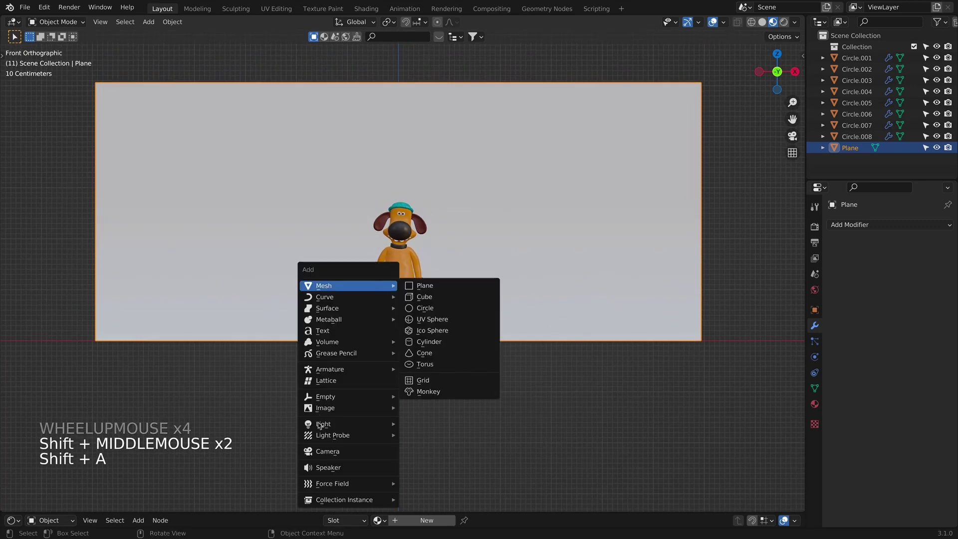
click(324, 452)
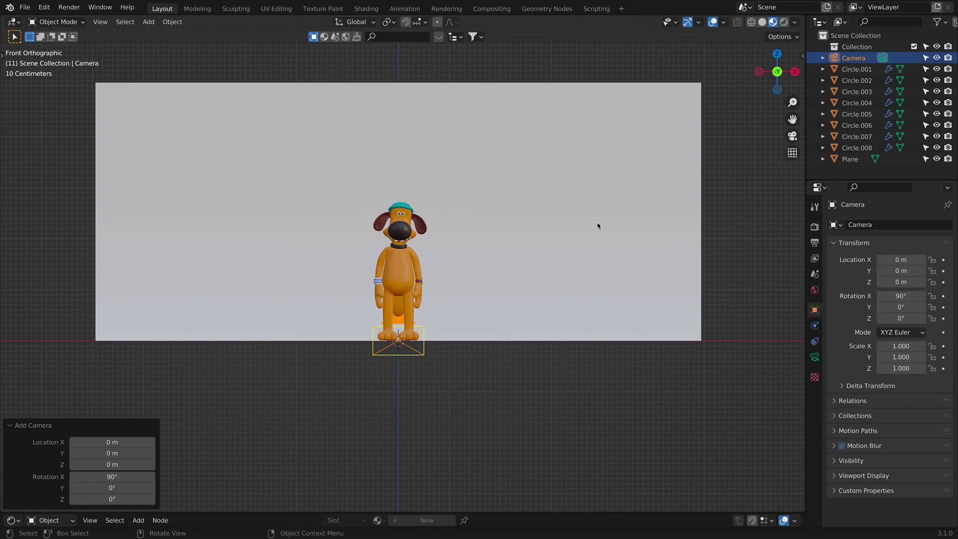
key(KP_0)
key(shift+grave)
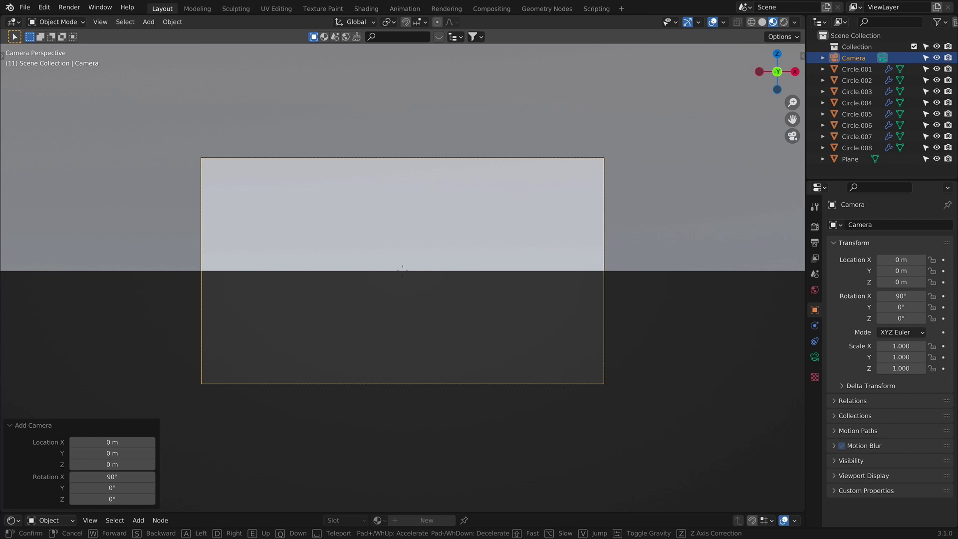
key(s)
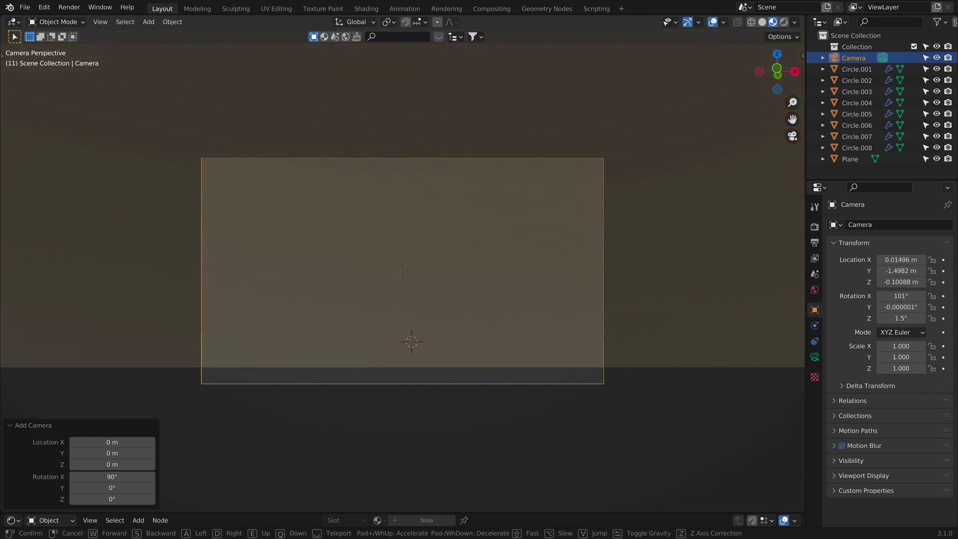
key(e)
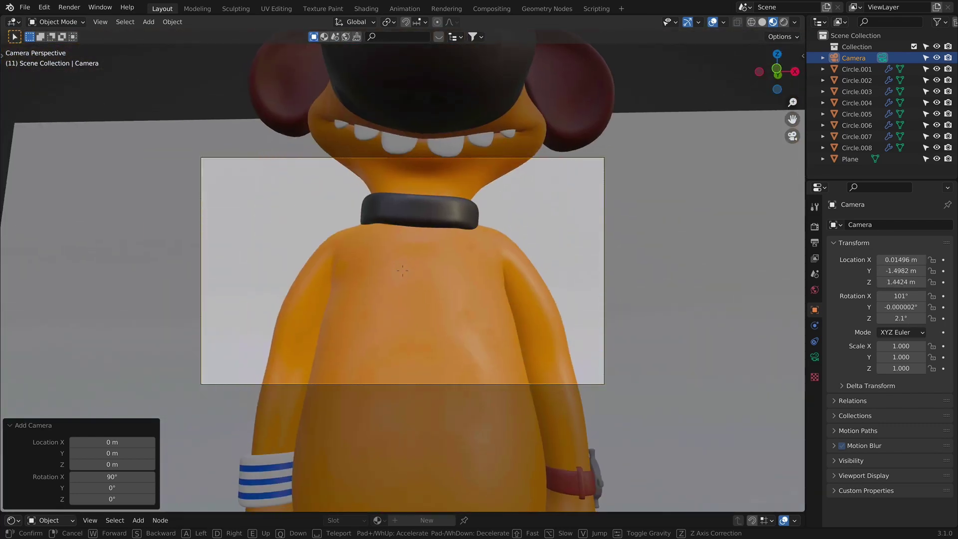
key(s)
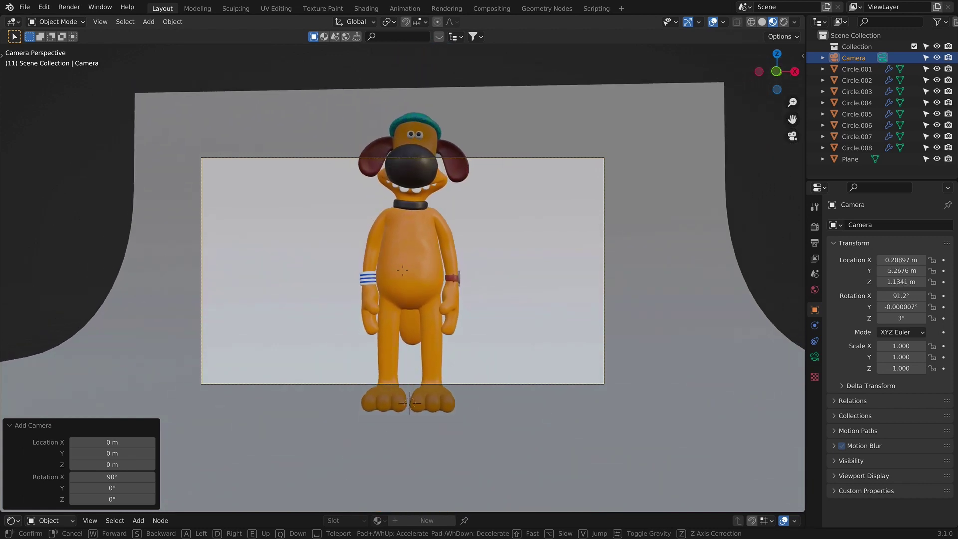
key(a)
key(d)
key(a)
key(d)
key(a)
key(s)
key(a)
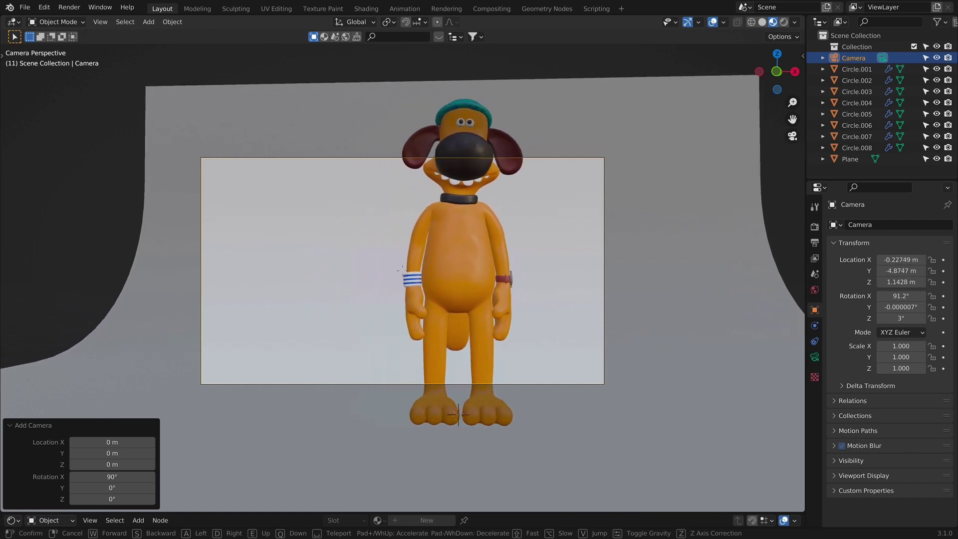
key(d)
key(s)
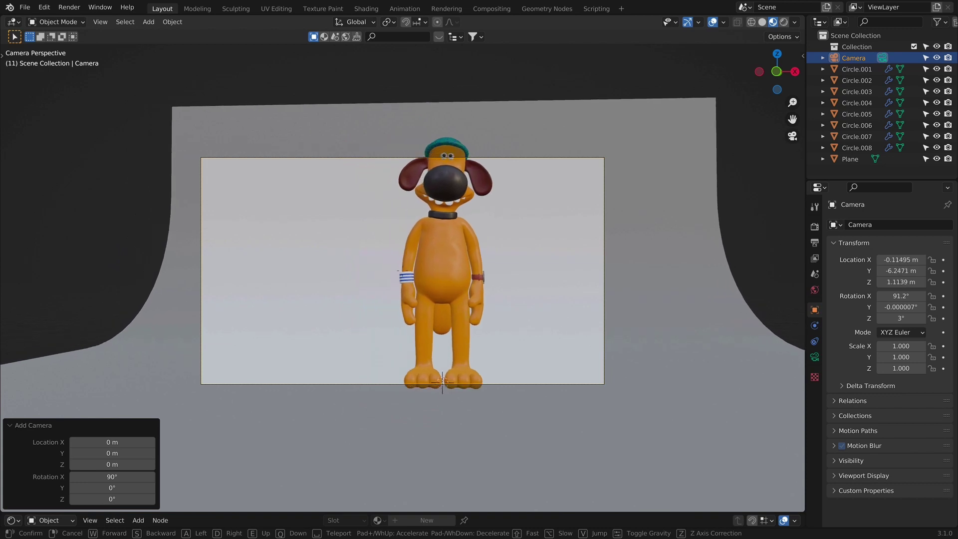
key(d)
key(s)
key(a)
key(s)
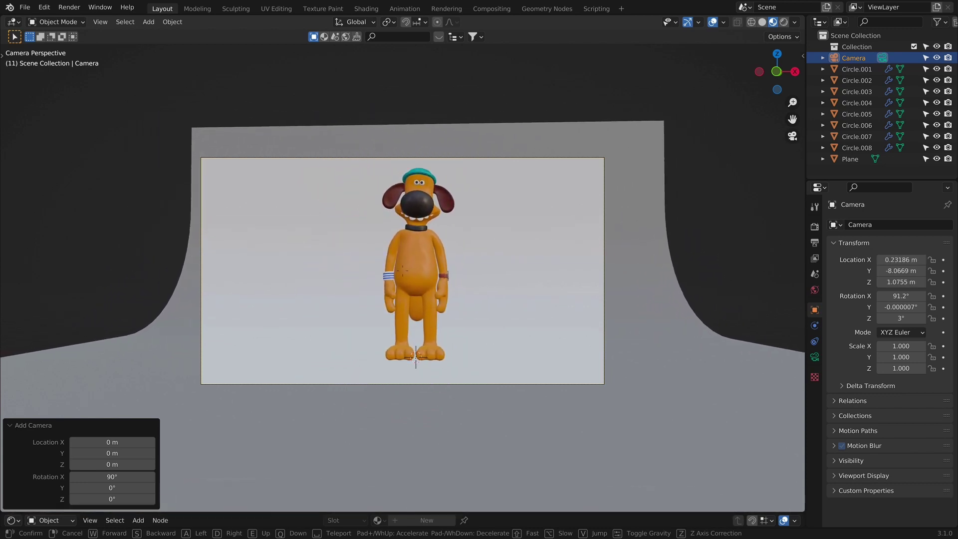
key(w)
key(s)
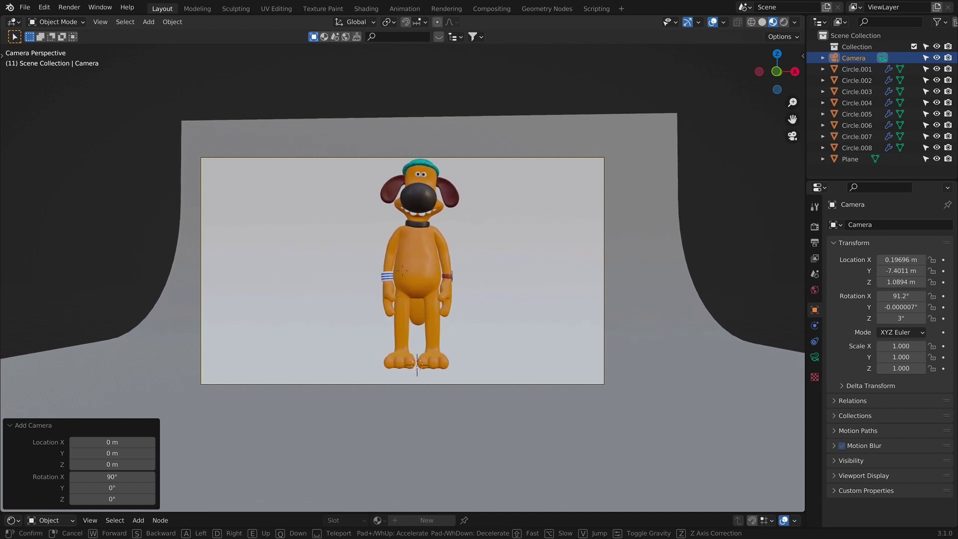
key(d)
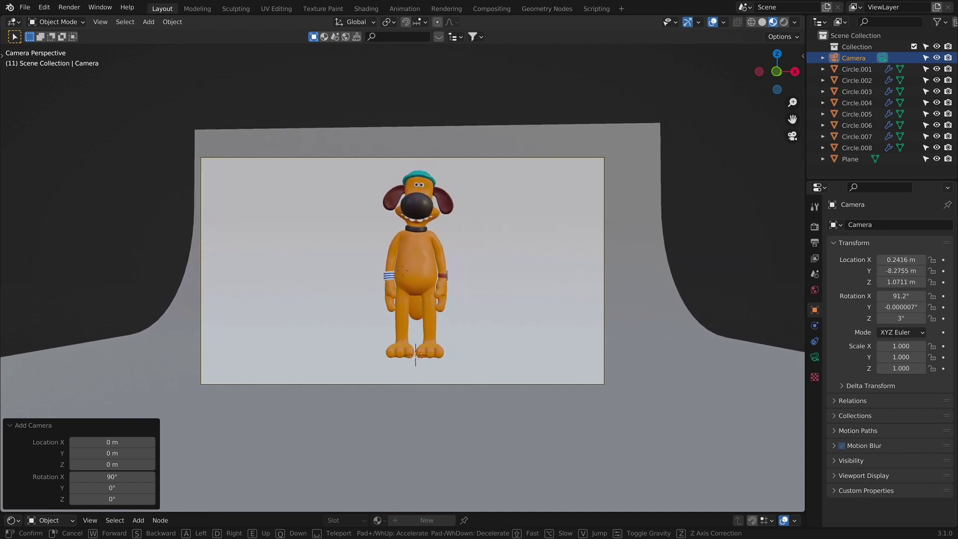
key(d)
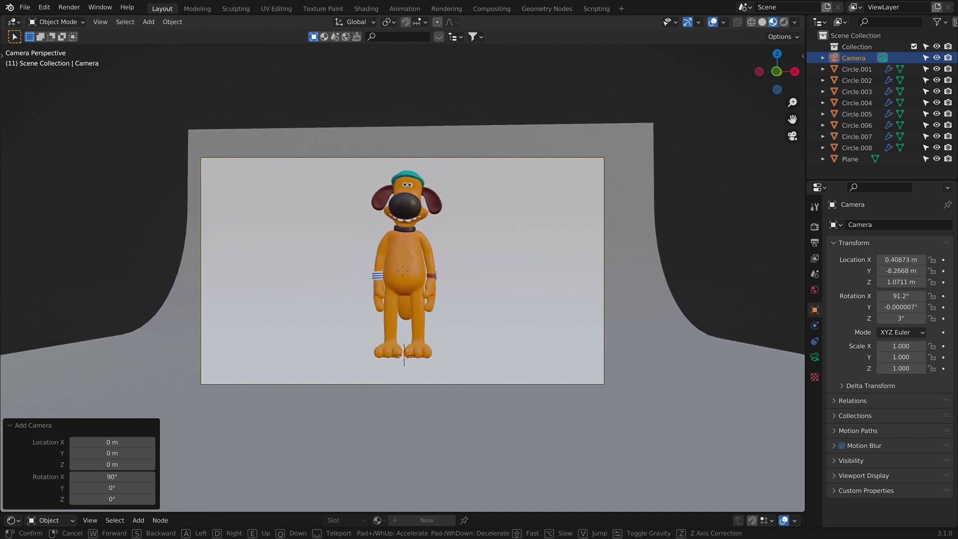
key(a)
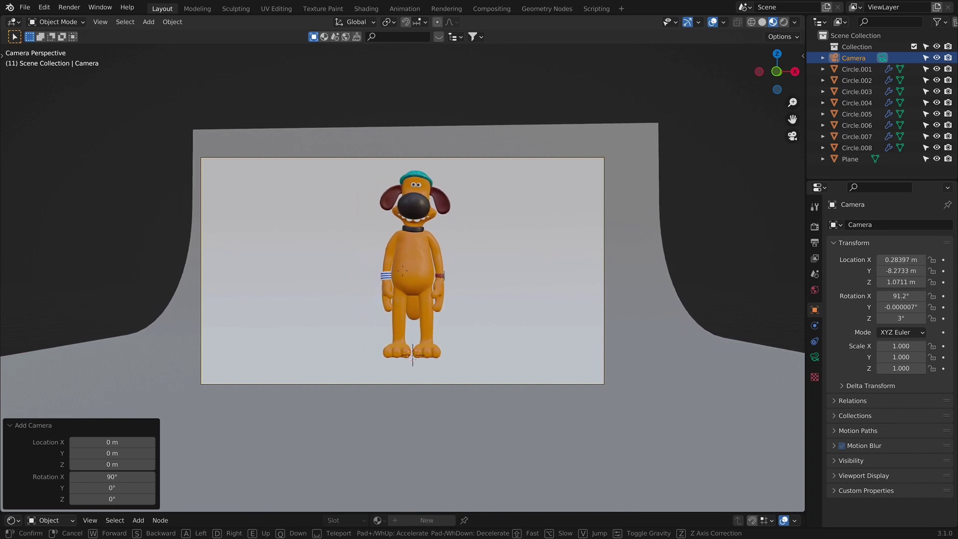
key(d)
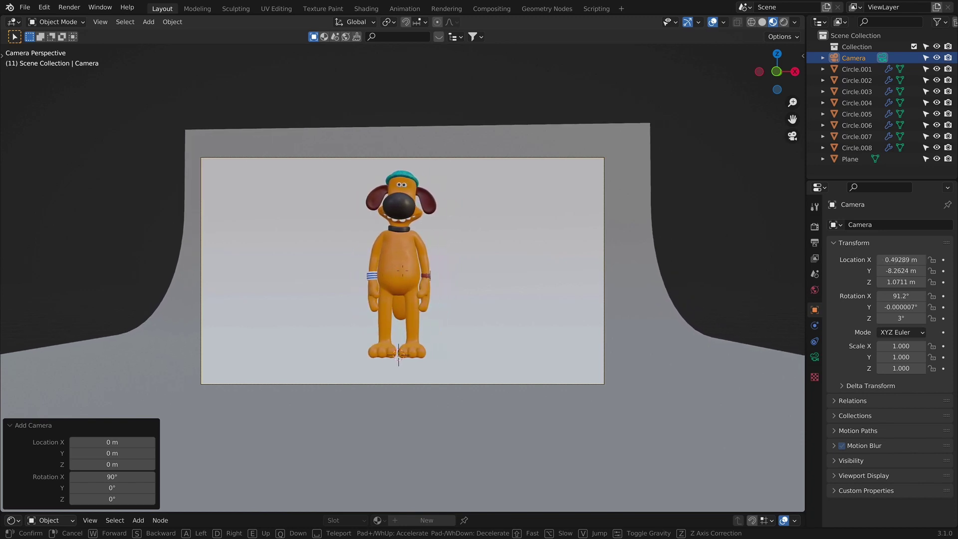
key(q)
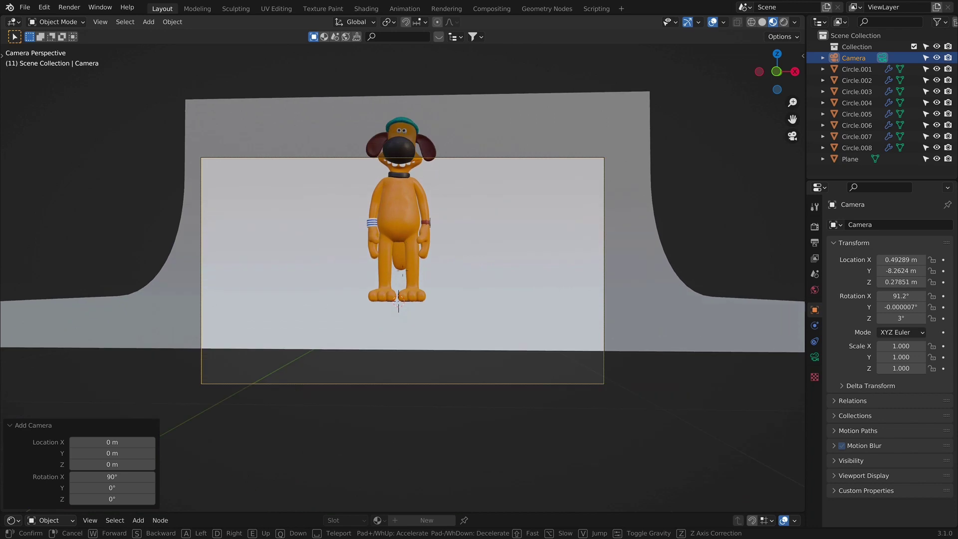
key(e)
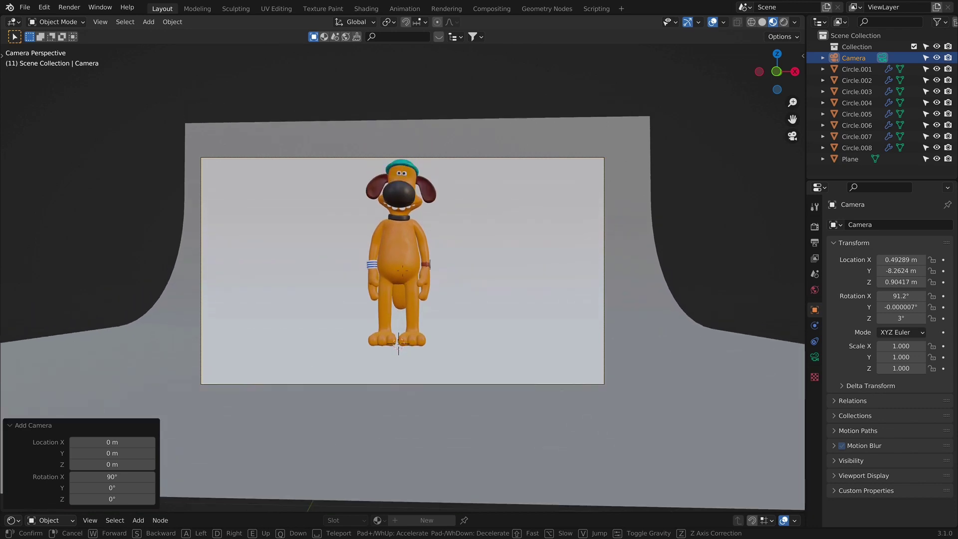
key(Escape)
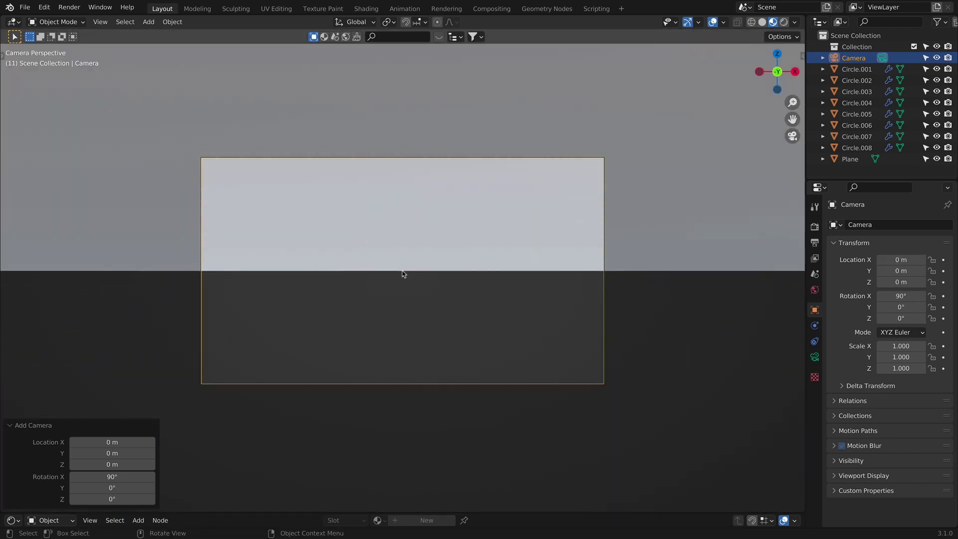
key(shift+grave)
click(402, 271)
click(252, 459)
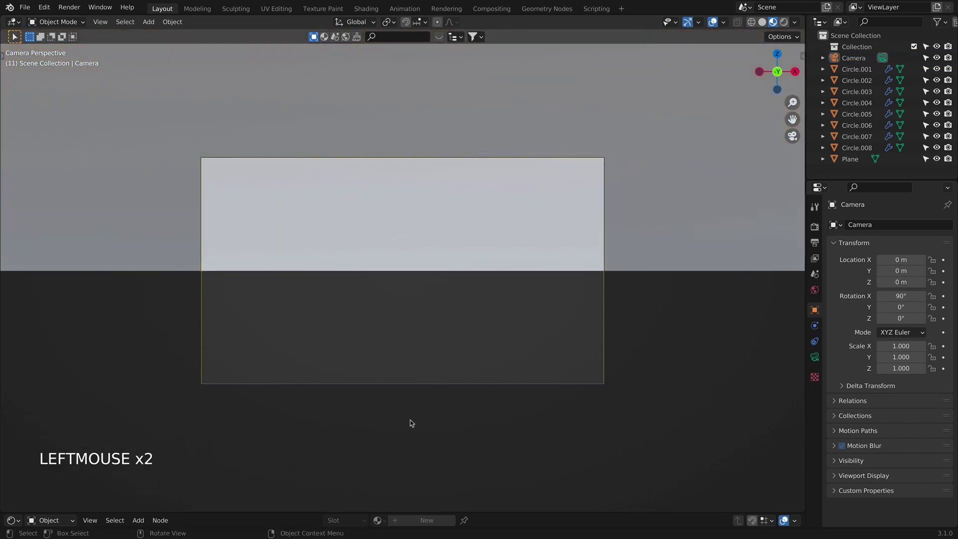
Step: Fly the camera back and up so the whole dog stands centred in the frame, about 7.4 m in front and 1.94 m high
key(shift+grave)
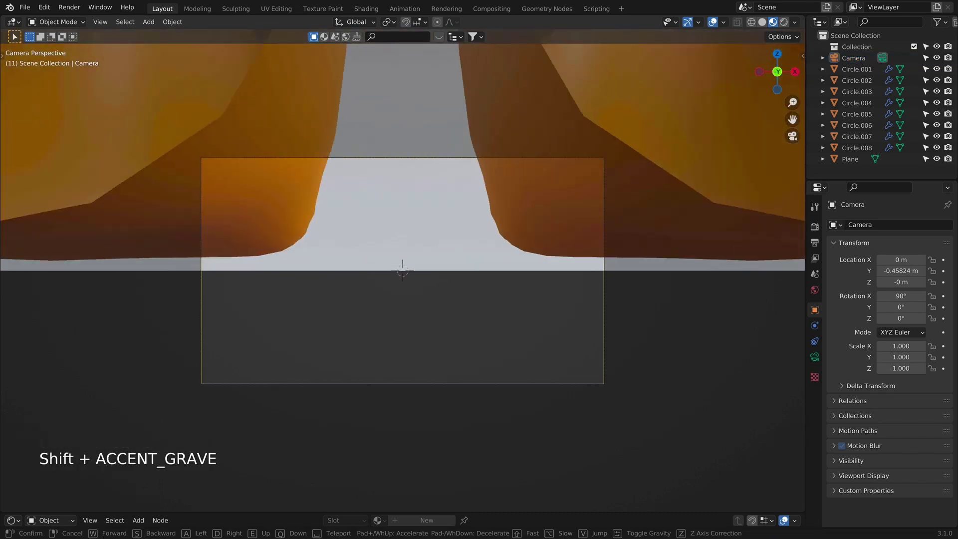
key(s)
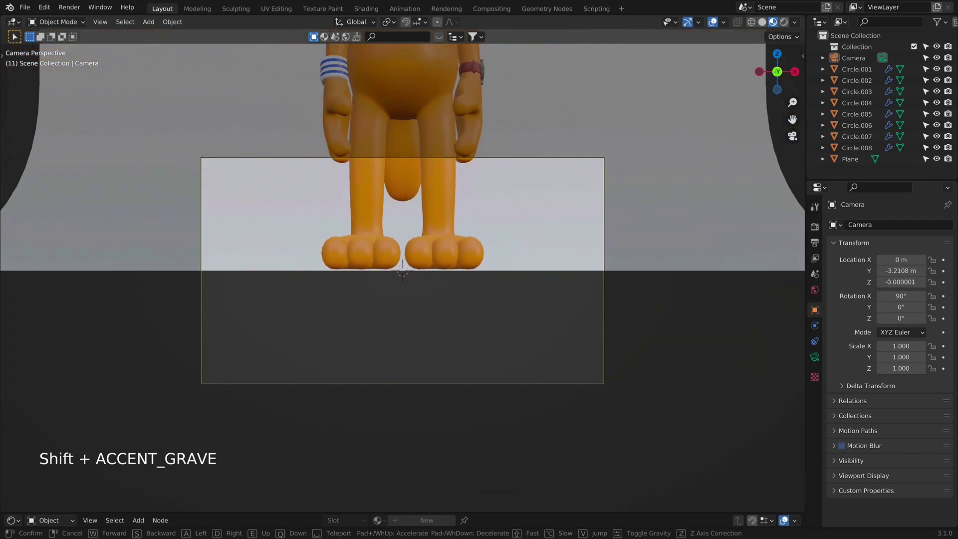
key(s)
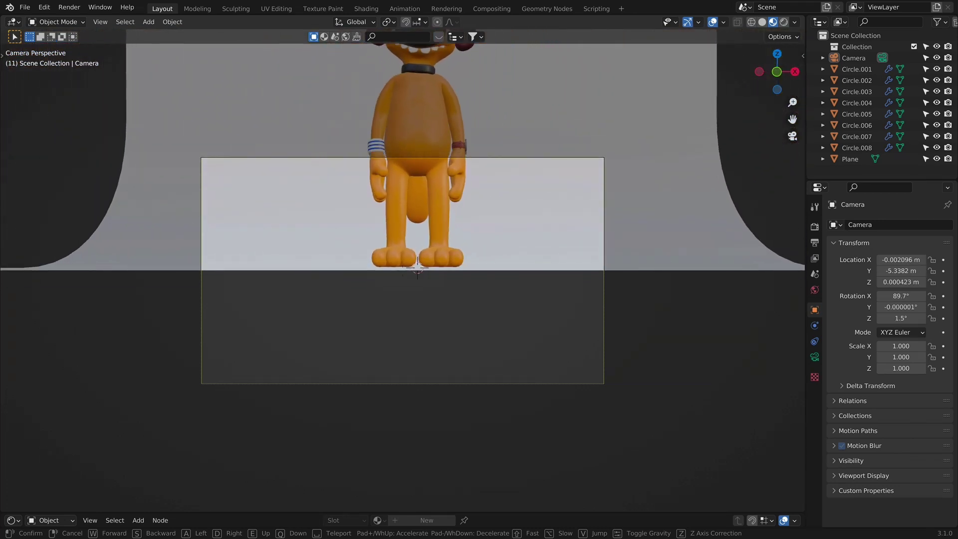
key(e)
key(s)
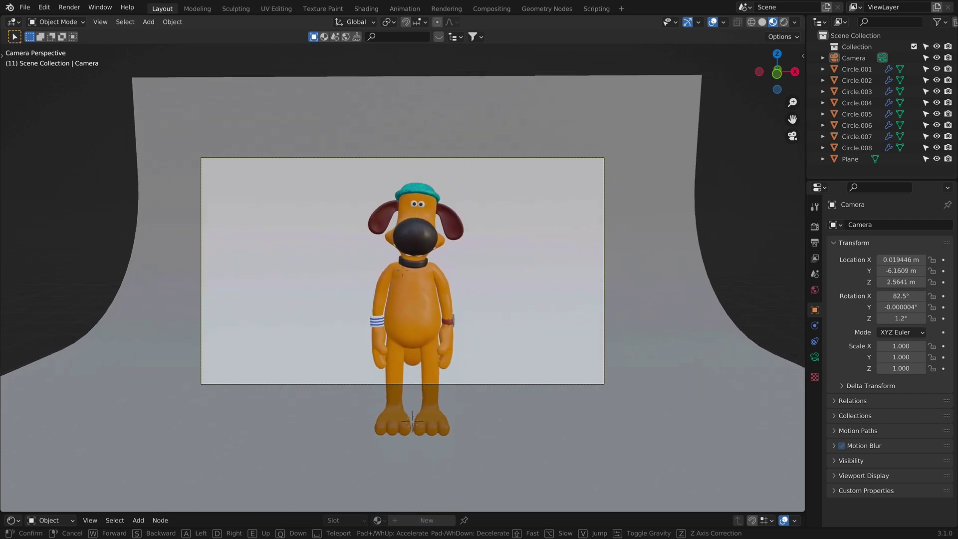
key(a)
key(s)
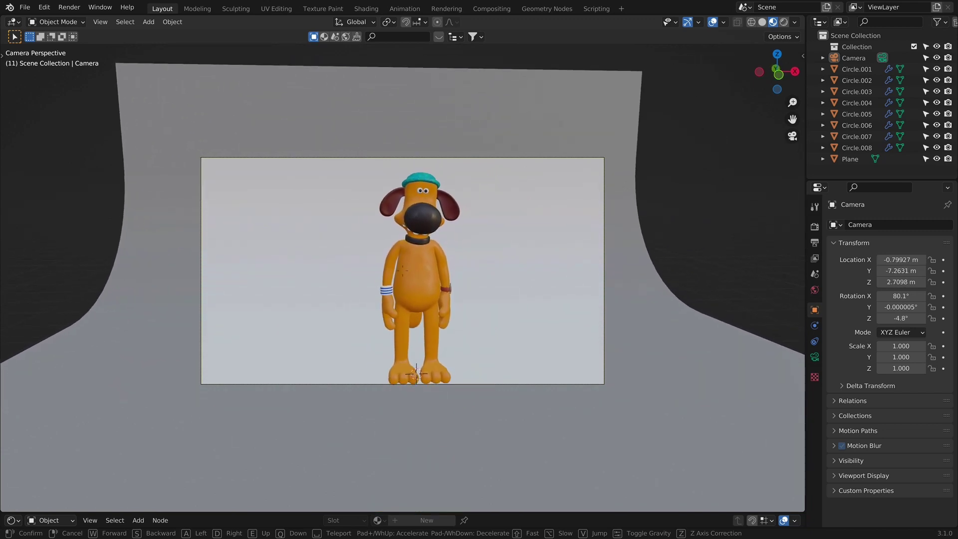
key(q)
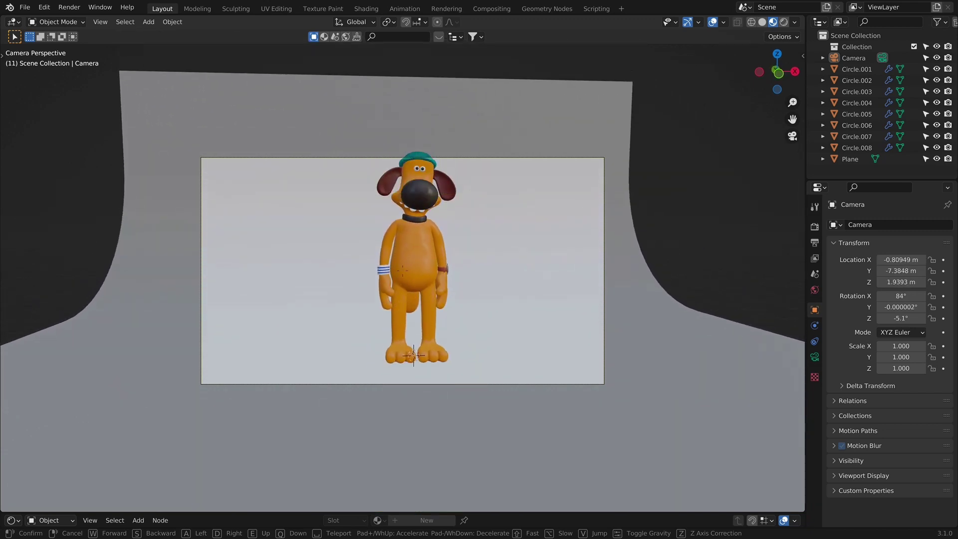
key(d)
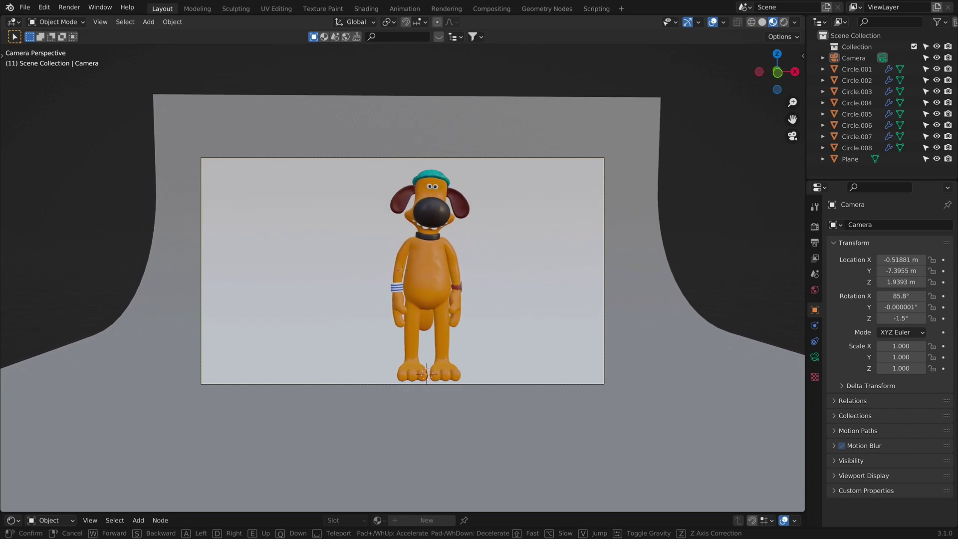
mouse_move(402, 270)
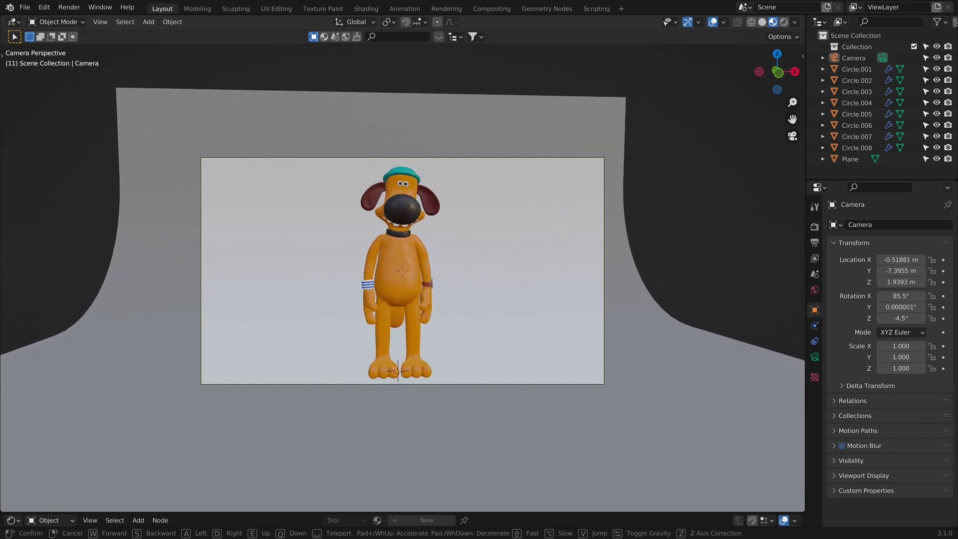
click(404, 273)
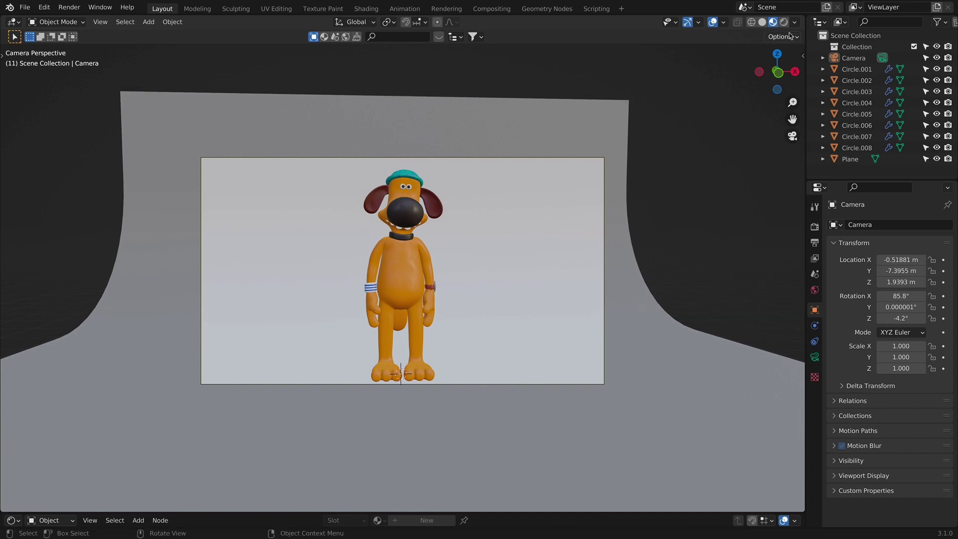
Step: Set the render output's horizontal resolution to 1080 px for a square frame
click(815, 357)
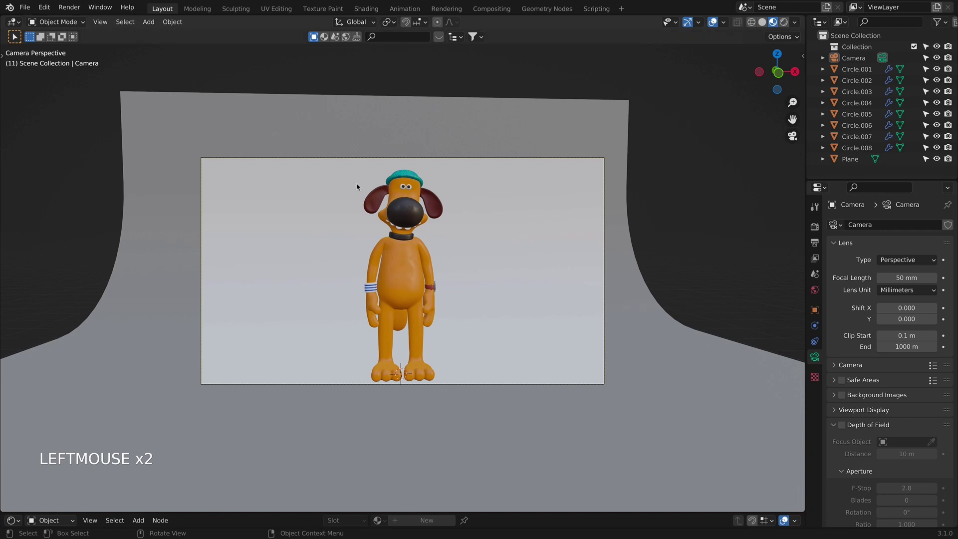
click(814, 260)
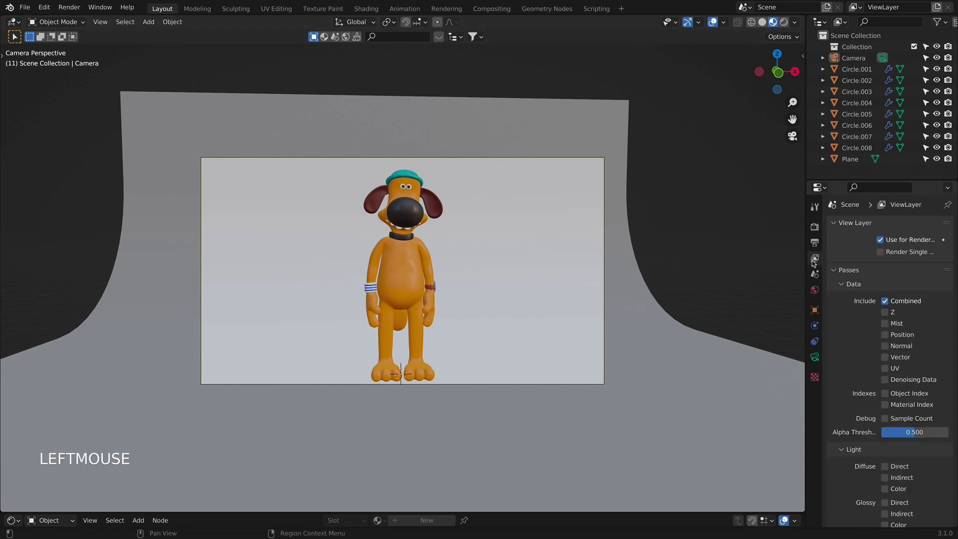
click(815, 244)
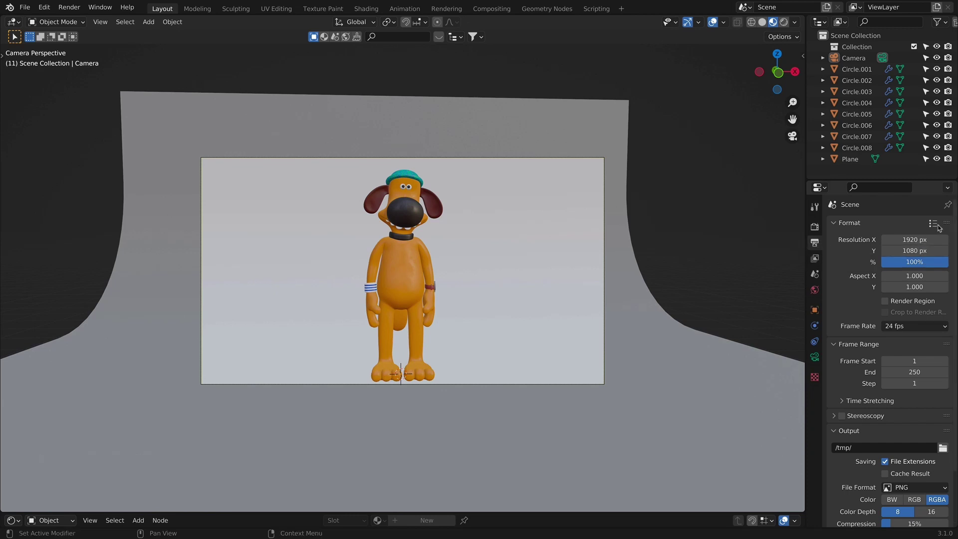
click(916, 239)
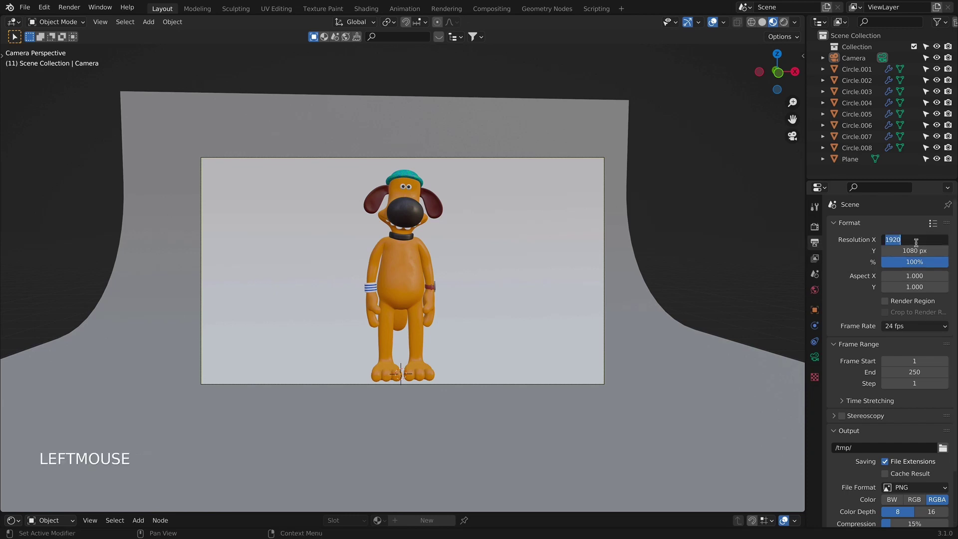
text(1080)
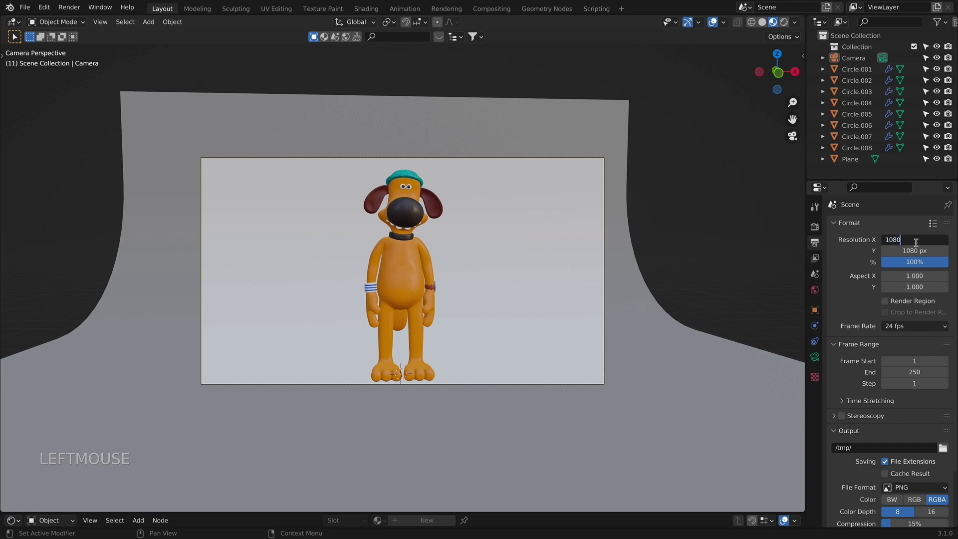
key(Return)
key(shift+grave)
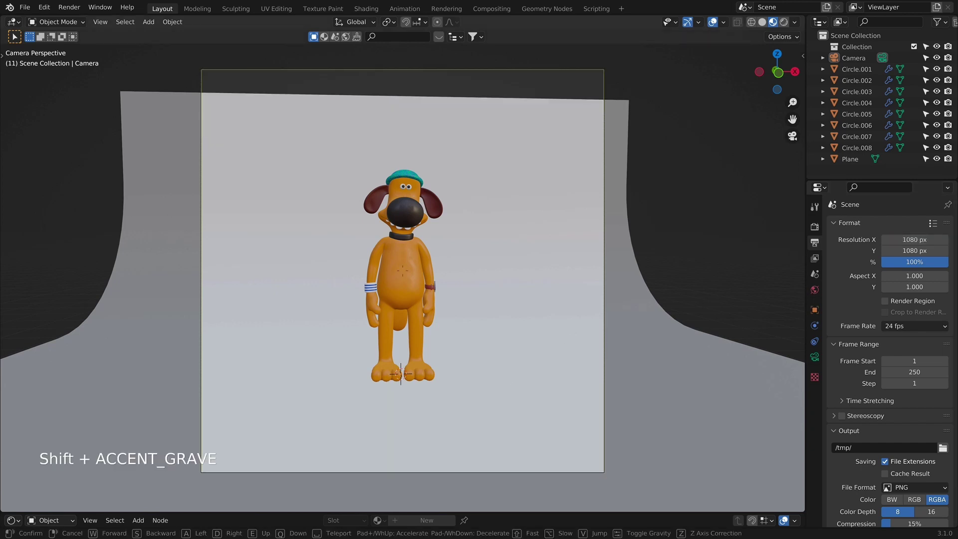
key(w)
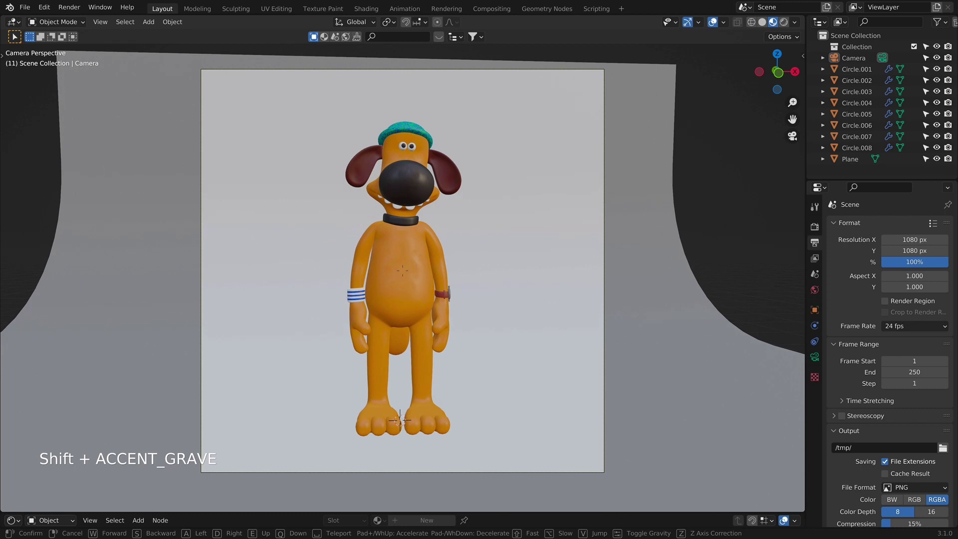
key(s)
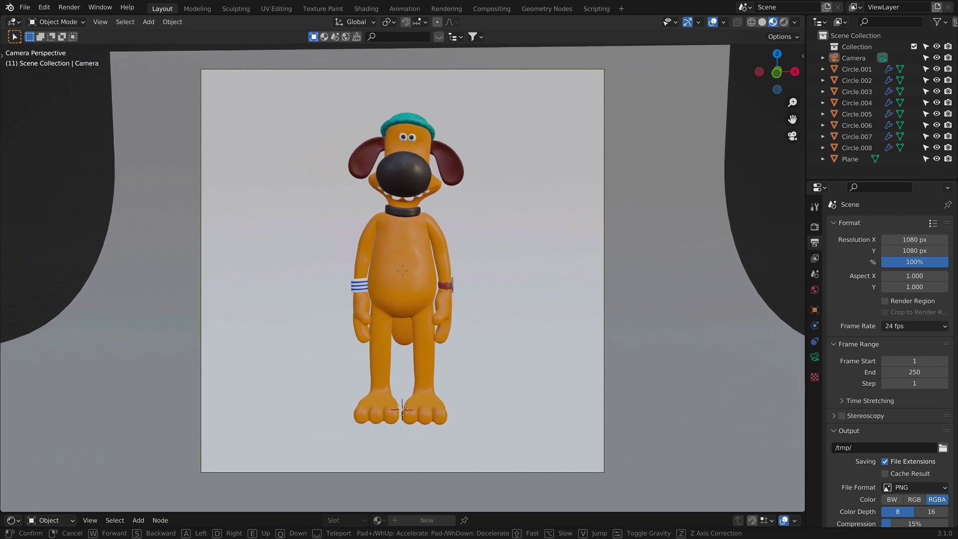
click(405, 272)
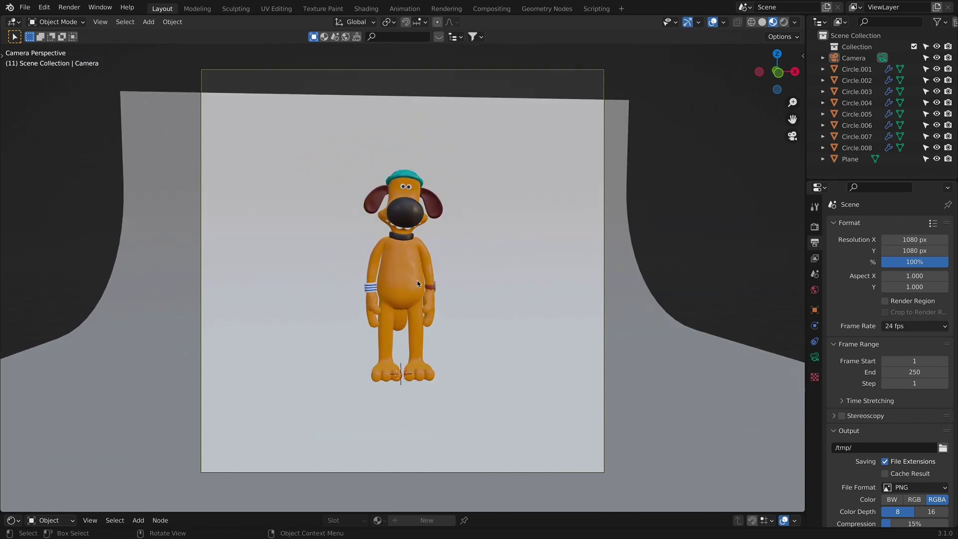
Step: Fly the camera closer so the dog nearly fills the height of the square frame, with the backdrop behind it
key(shift+grave)
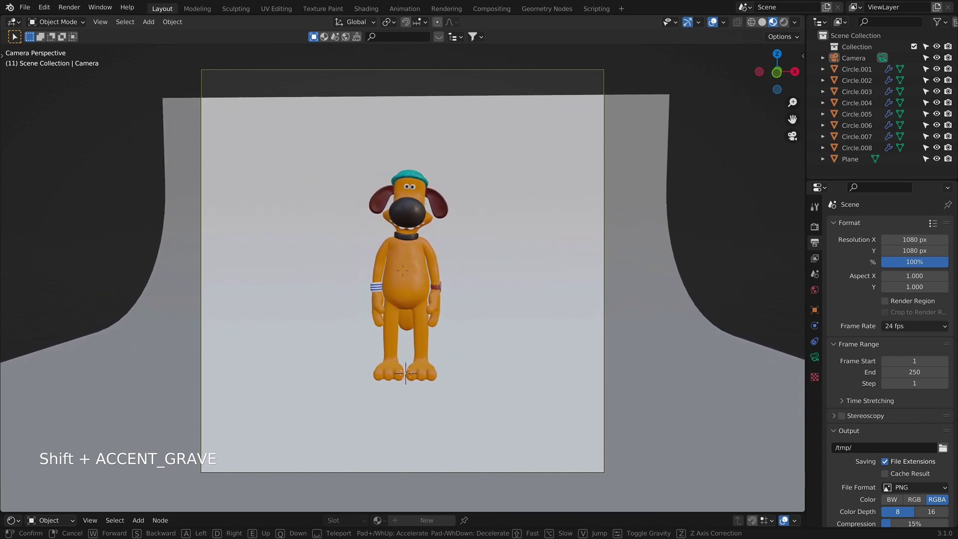
key(w)
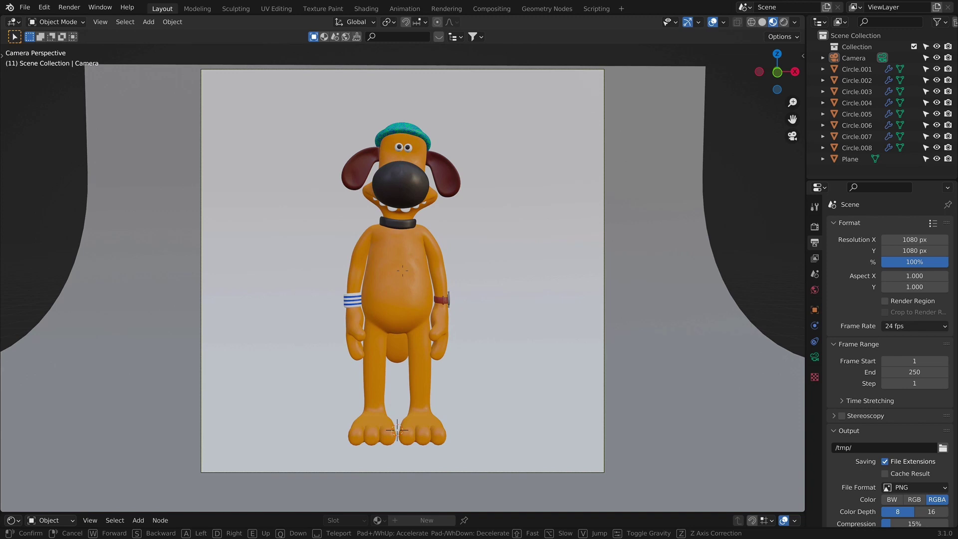
click(412, 423)
Step: Raise the dog body's subdivision surface levels to 3 for both viewport and render
click(432, 426)
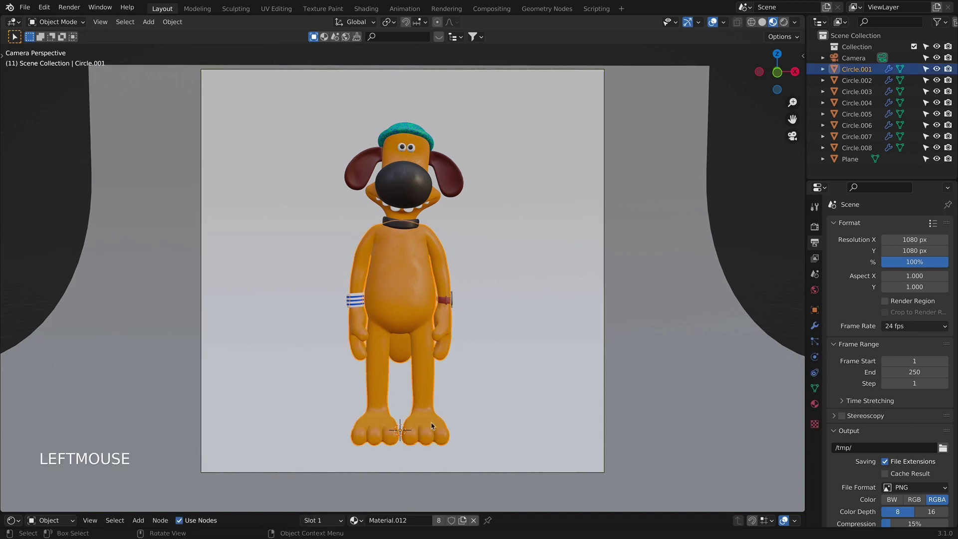
click(815, 326)
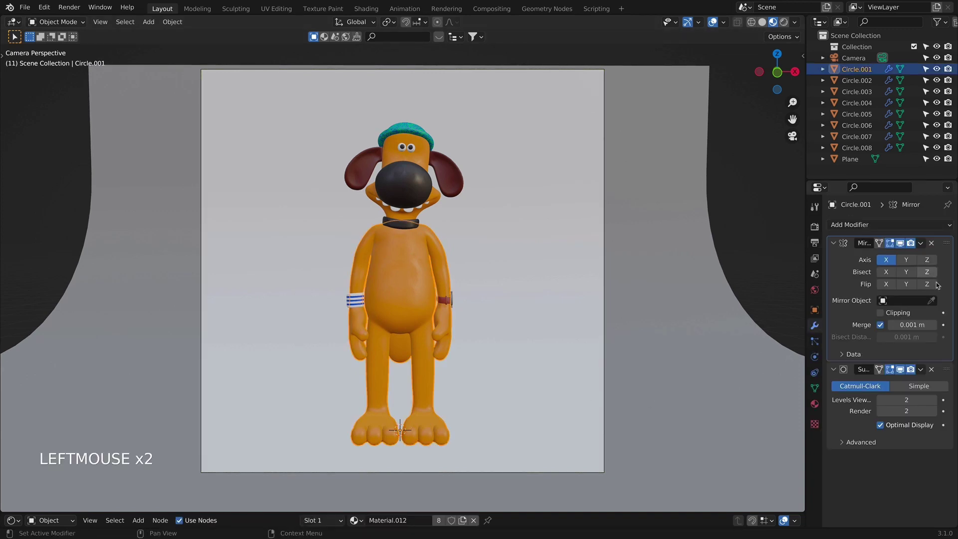
click(933, 399)
click(933, 410)
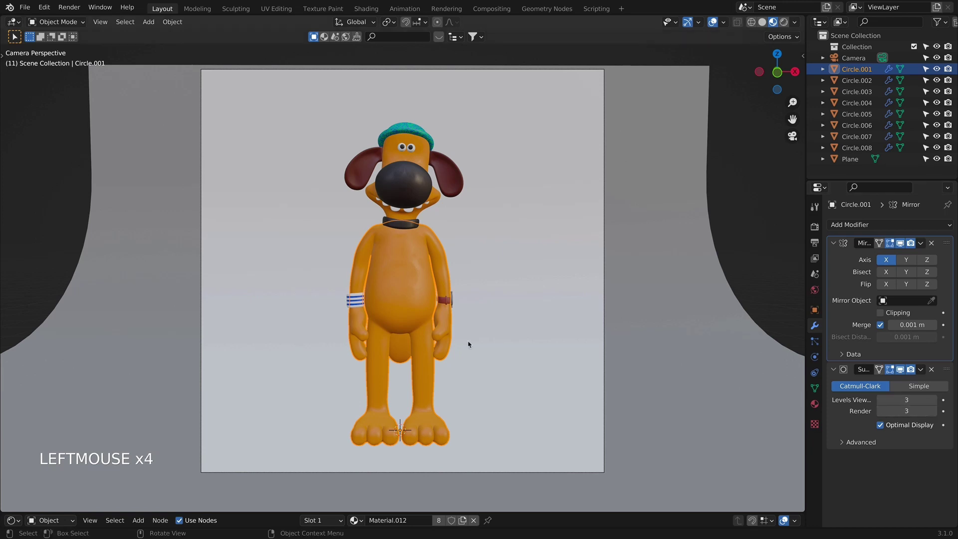
Step: Switch the viewport to rendered shading and set the colour management look to High Contrast
click(421, 441)
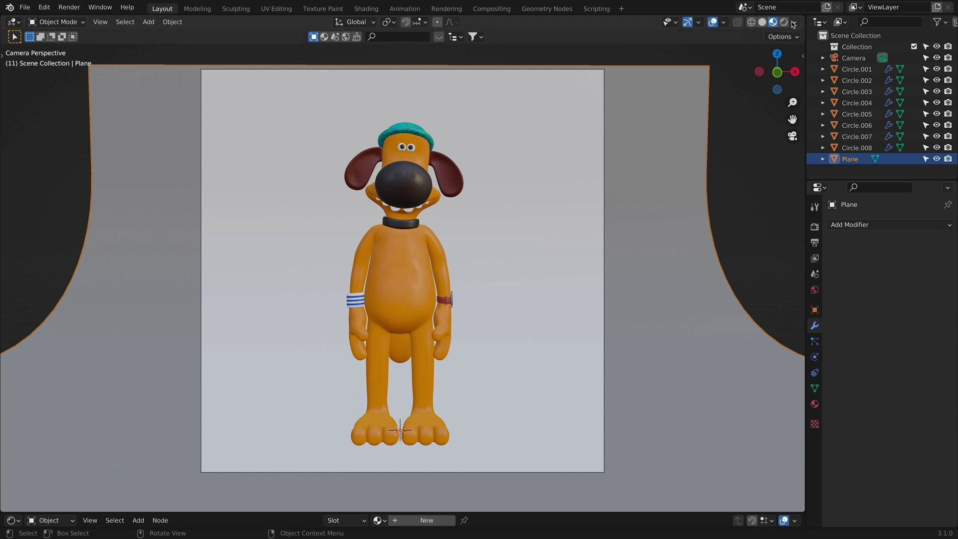
click(784, 22)
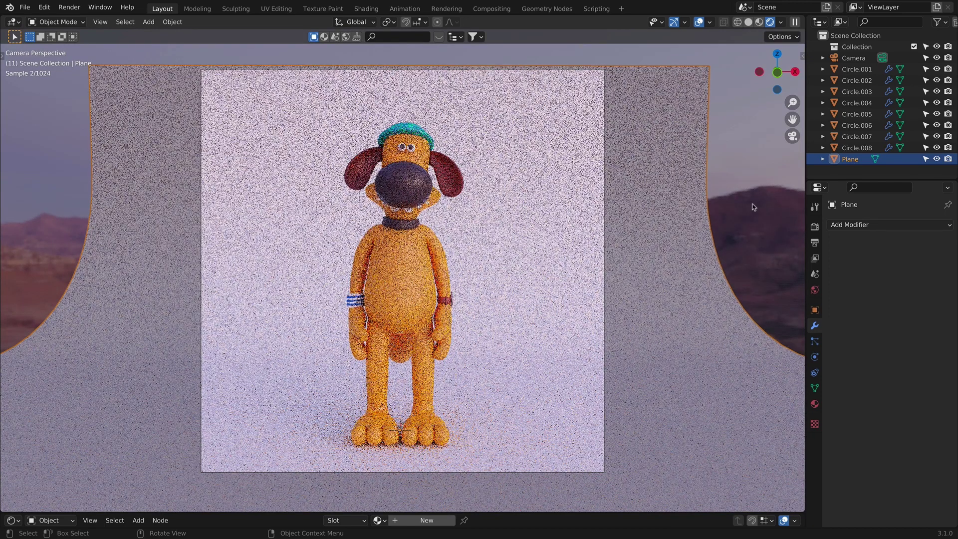
click(815, 227)
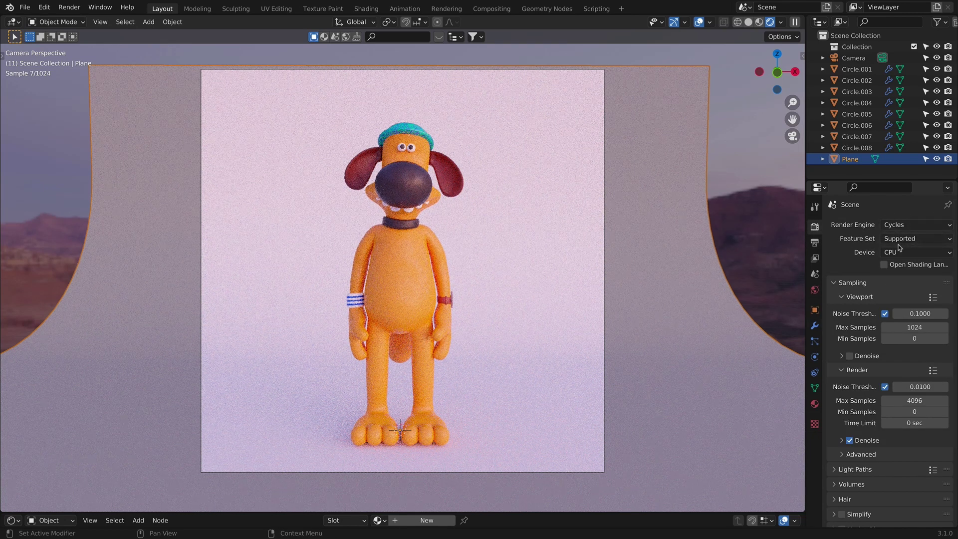
scroll(897, 247, down, 10)
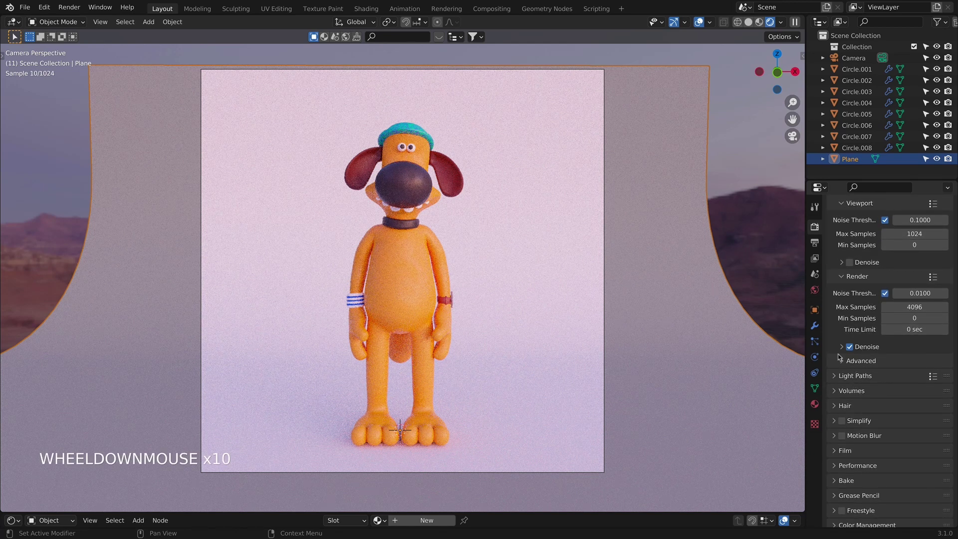
scroll(878, 369, down, 9)
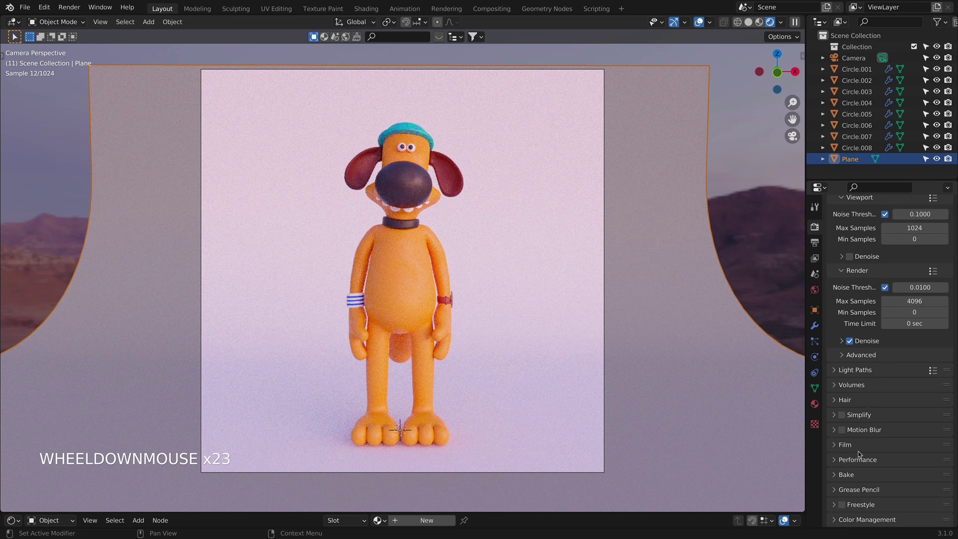
click(855, 520)
scroll(901, 442, down, 9)
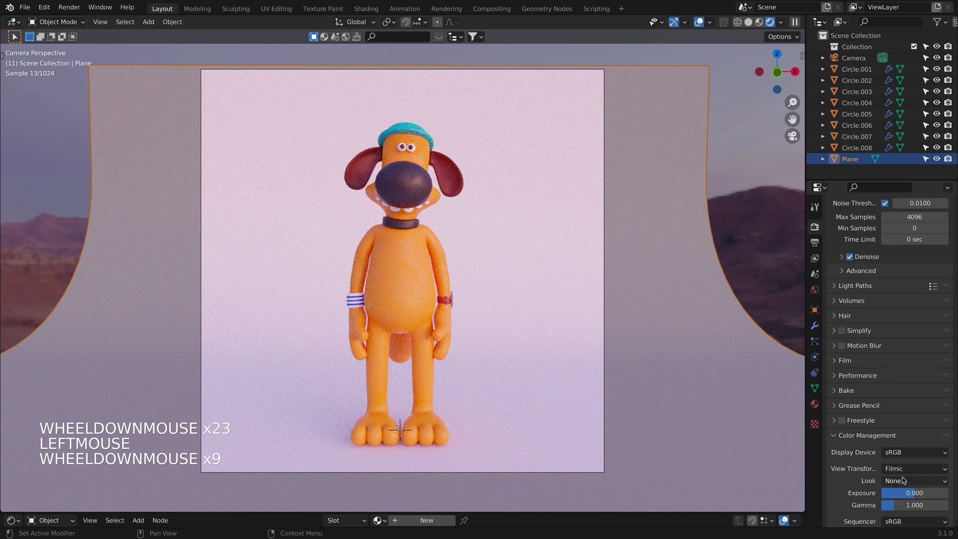
click(898, 481)
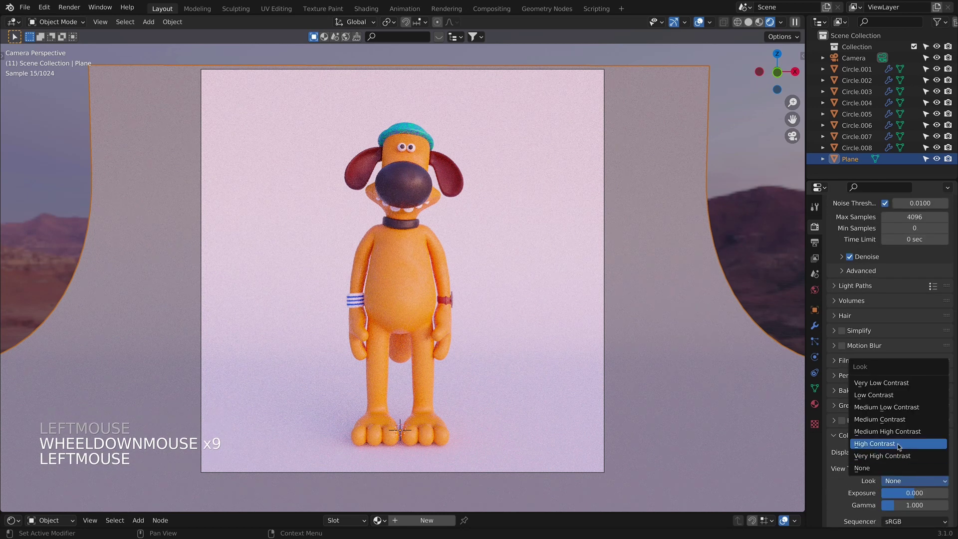
click(898, 445)
Step: Compare the Medium High Contrast and Medium Contrast looks in the rendered view, returning to High Contrast
click(903, 480)
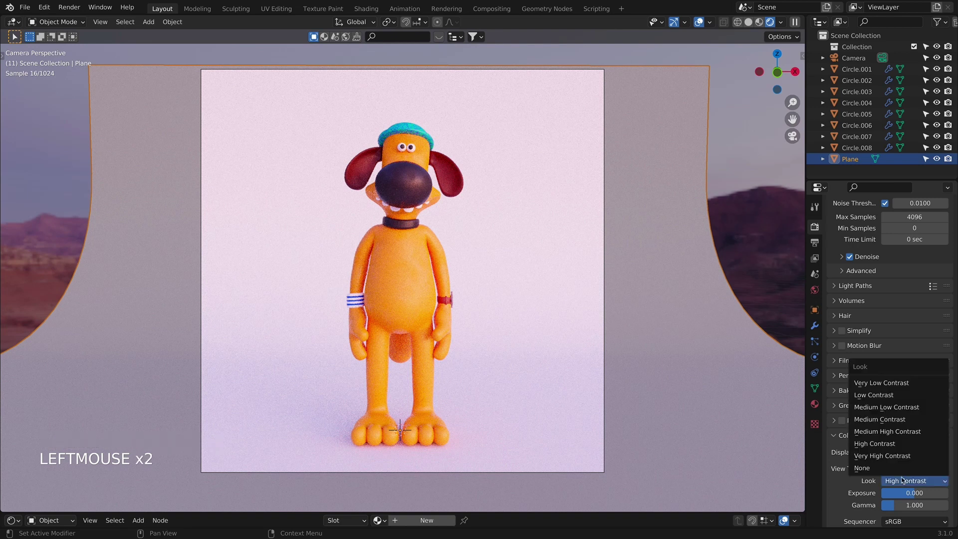
click(903, 435)
click(911, 482)
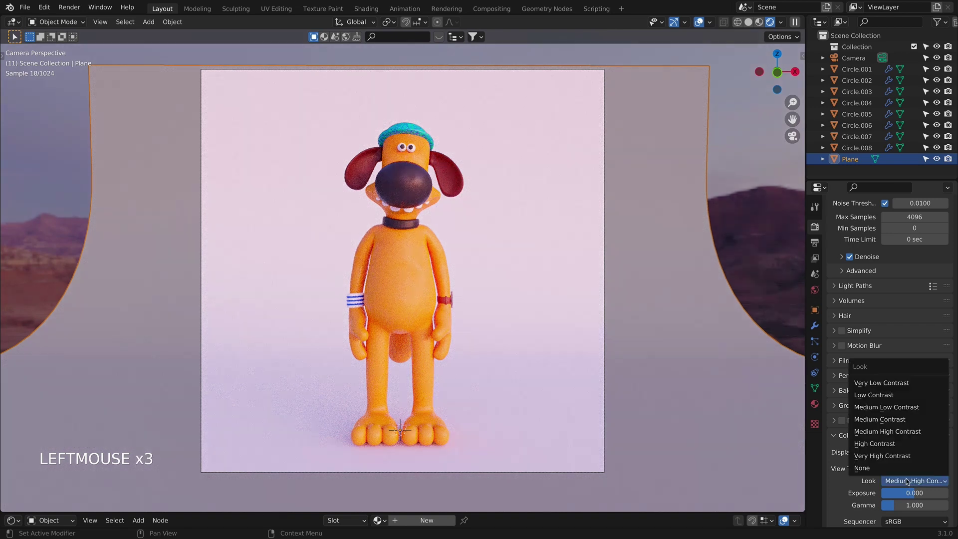
click(905, 425)
click(898, 481)
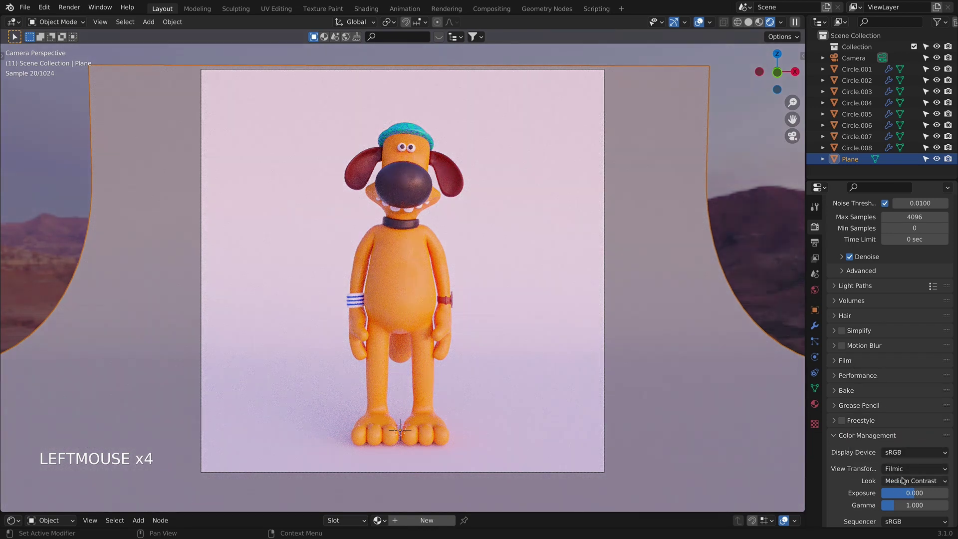
click(896, 432)
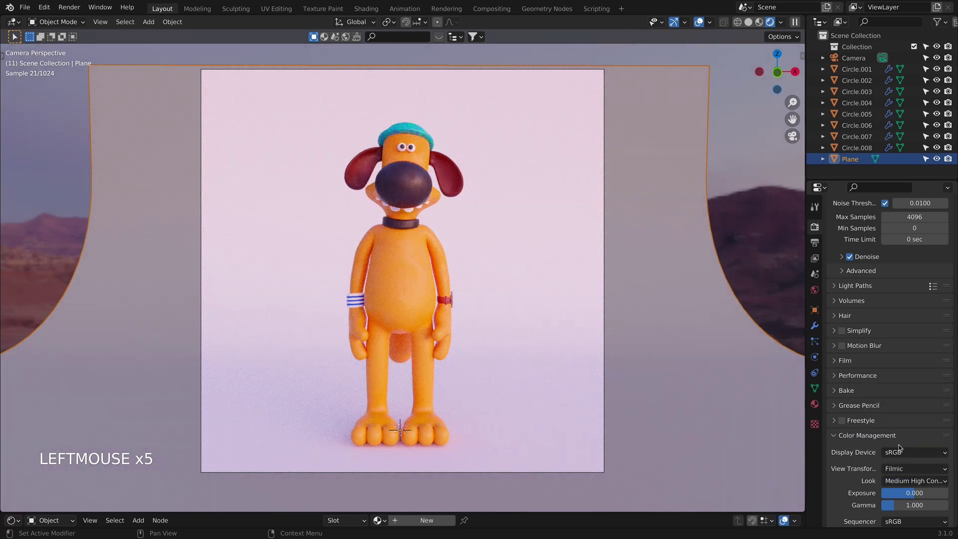
click(898, 479)
click(895, 443)
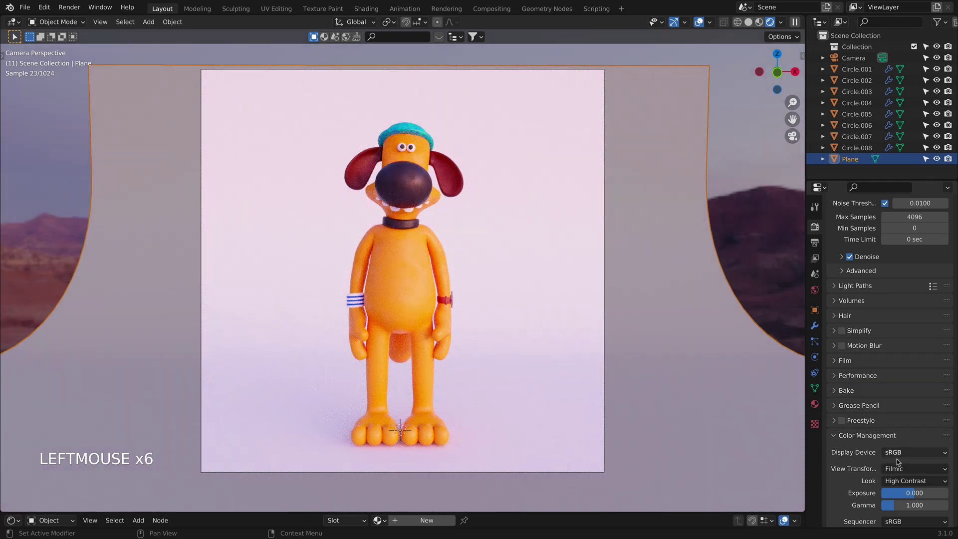
Step: Set the colour management look to Medium High Contrast for the rendered view
drag(898, 481, 905, 437)
scroll(865, 430, down, 3)
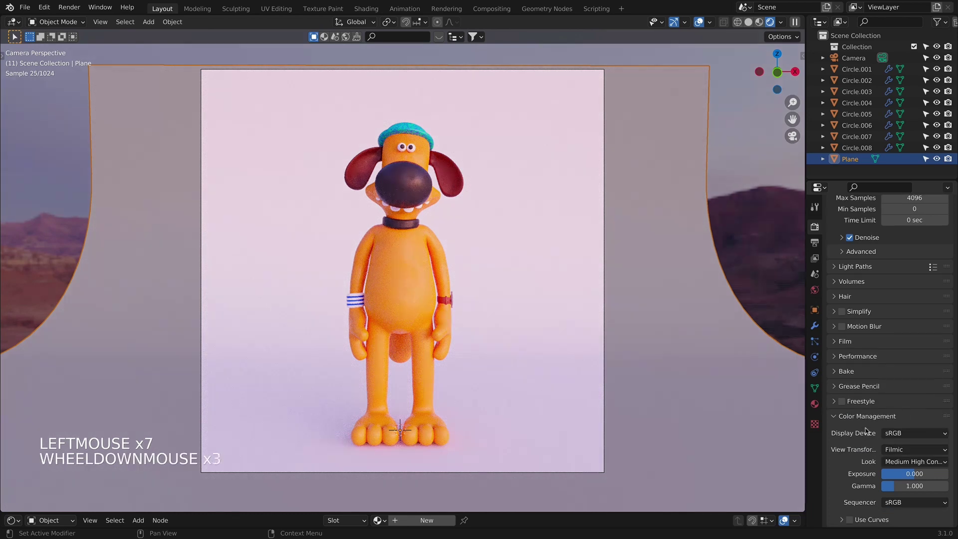
Step: Examine the output resolution, frame range, save location and file format settings, and check the view layer's render passes
click(815, 244)
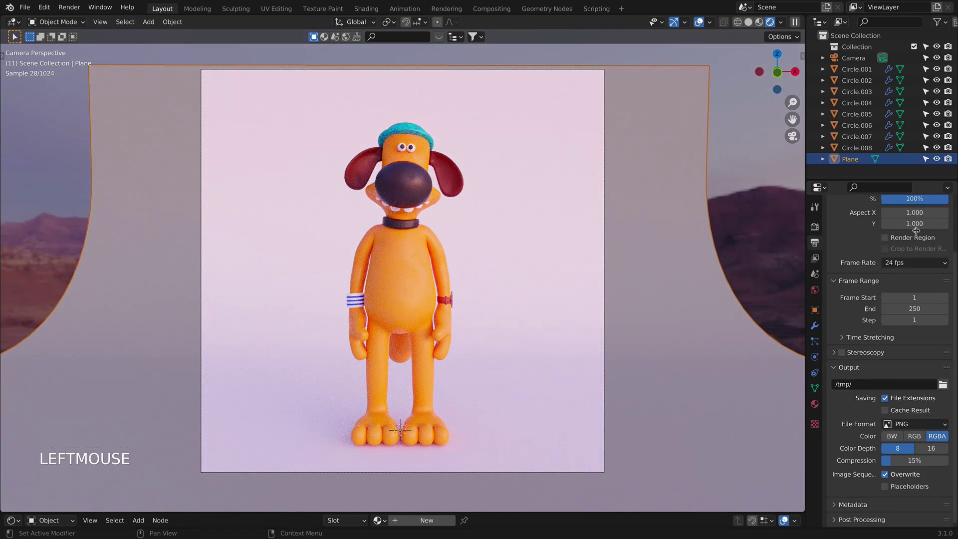
scroll(895, 242, up, 7)
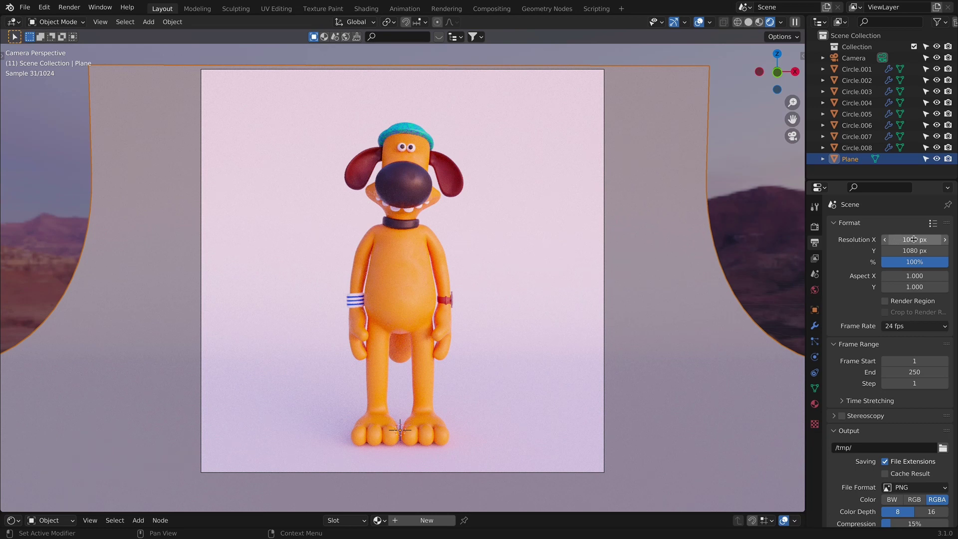
scroll(903, 294, down, 11)
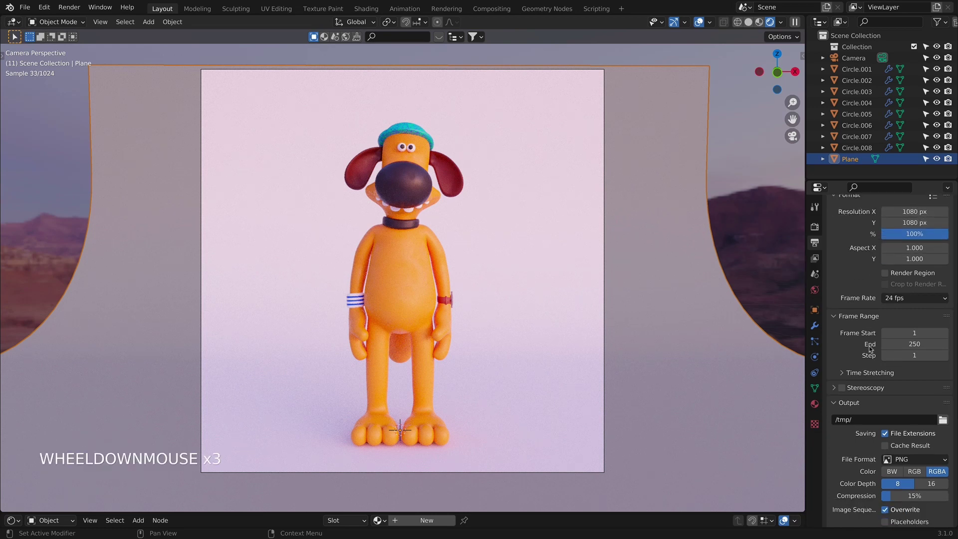
scroll(881, 349, down, 1)
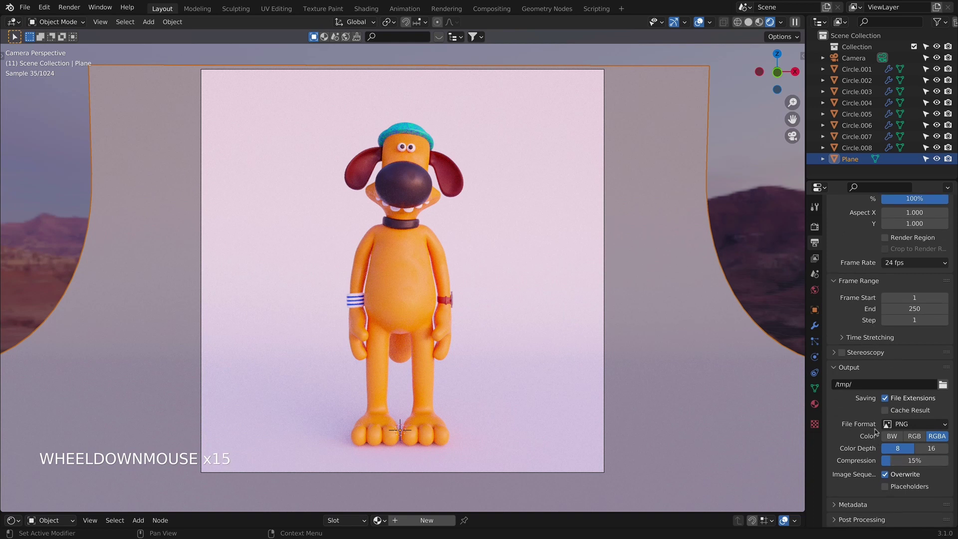
click(908, 425)
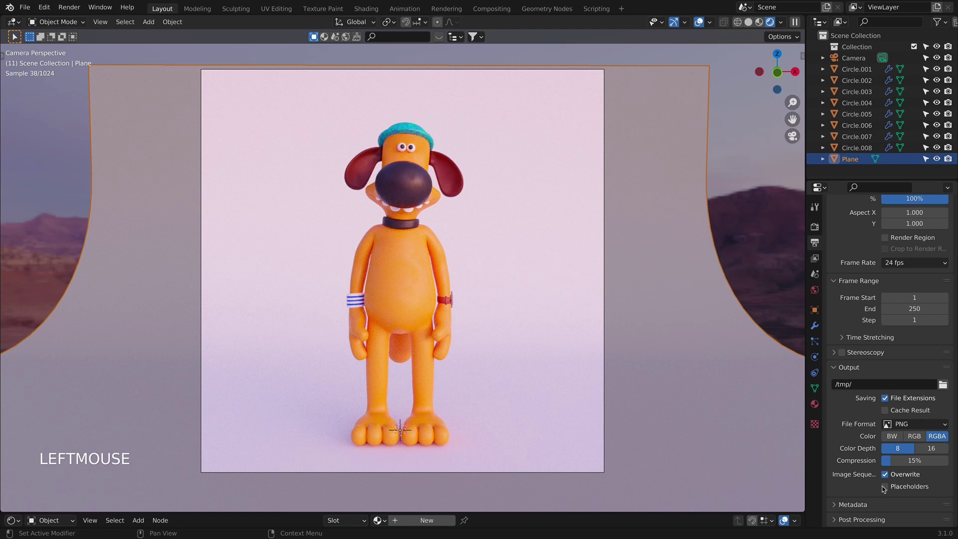
scroll(881, 479, down, 5)
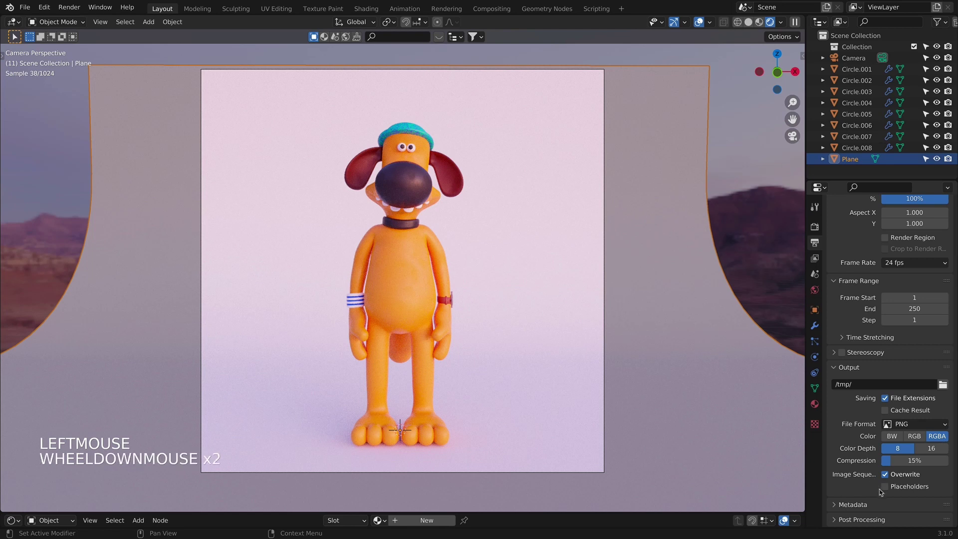
click(815, 258)
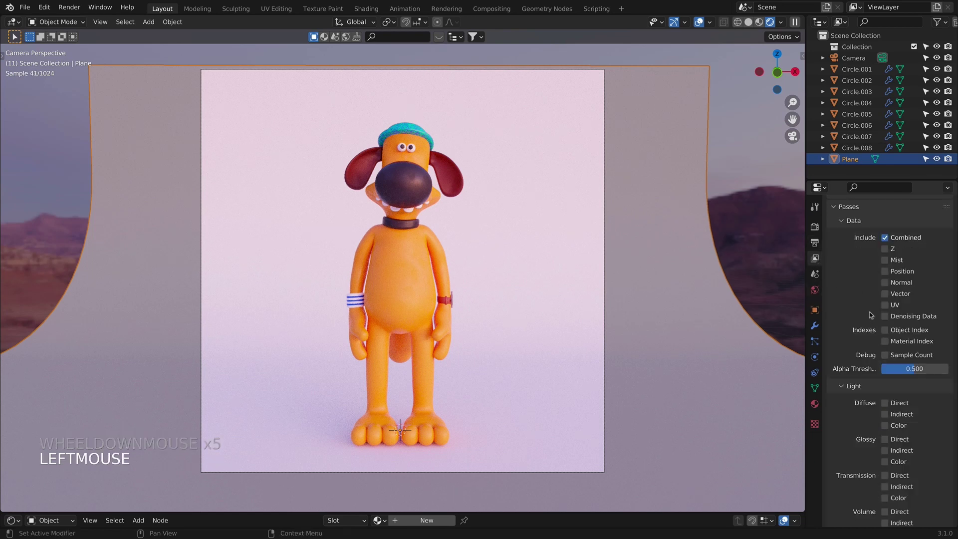
scroll(834, 240, down, 14)
click(814, 243)
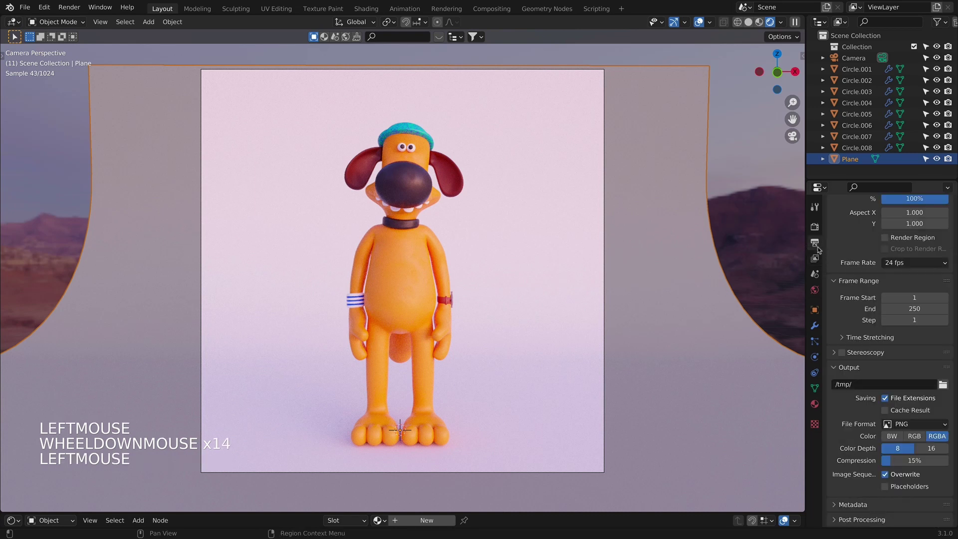
scroll(874, 389, down, 10)
scroll(874, 389, up, 1)
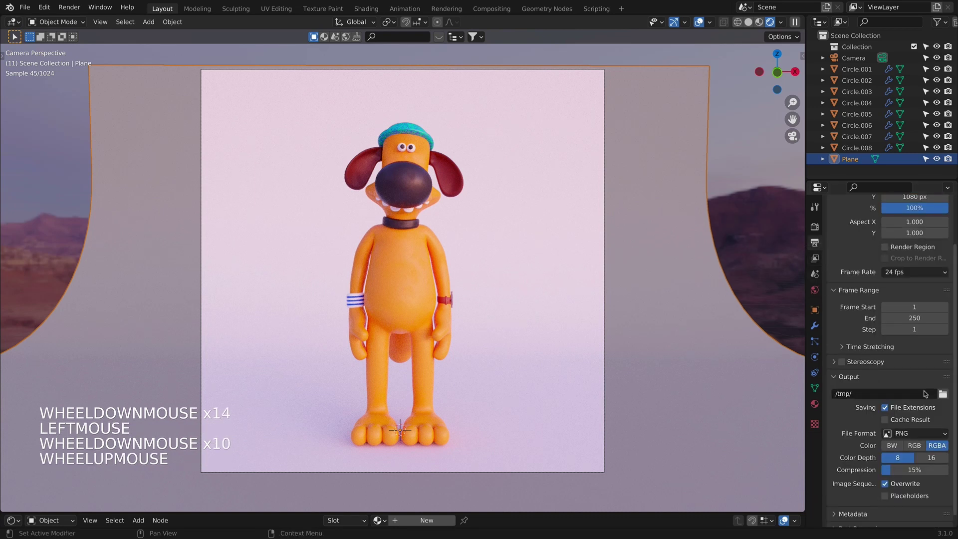